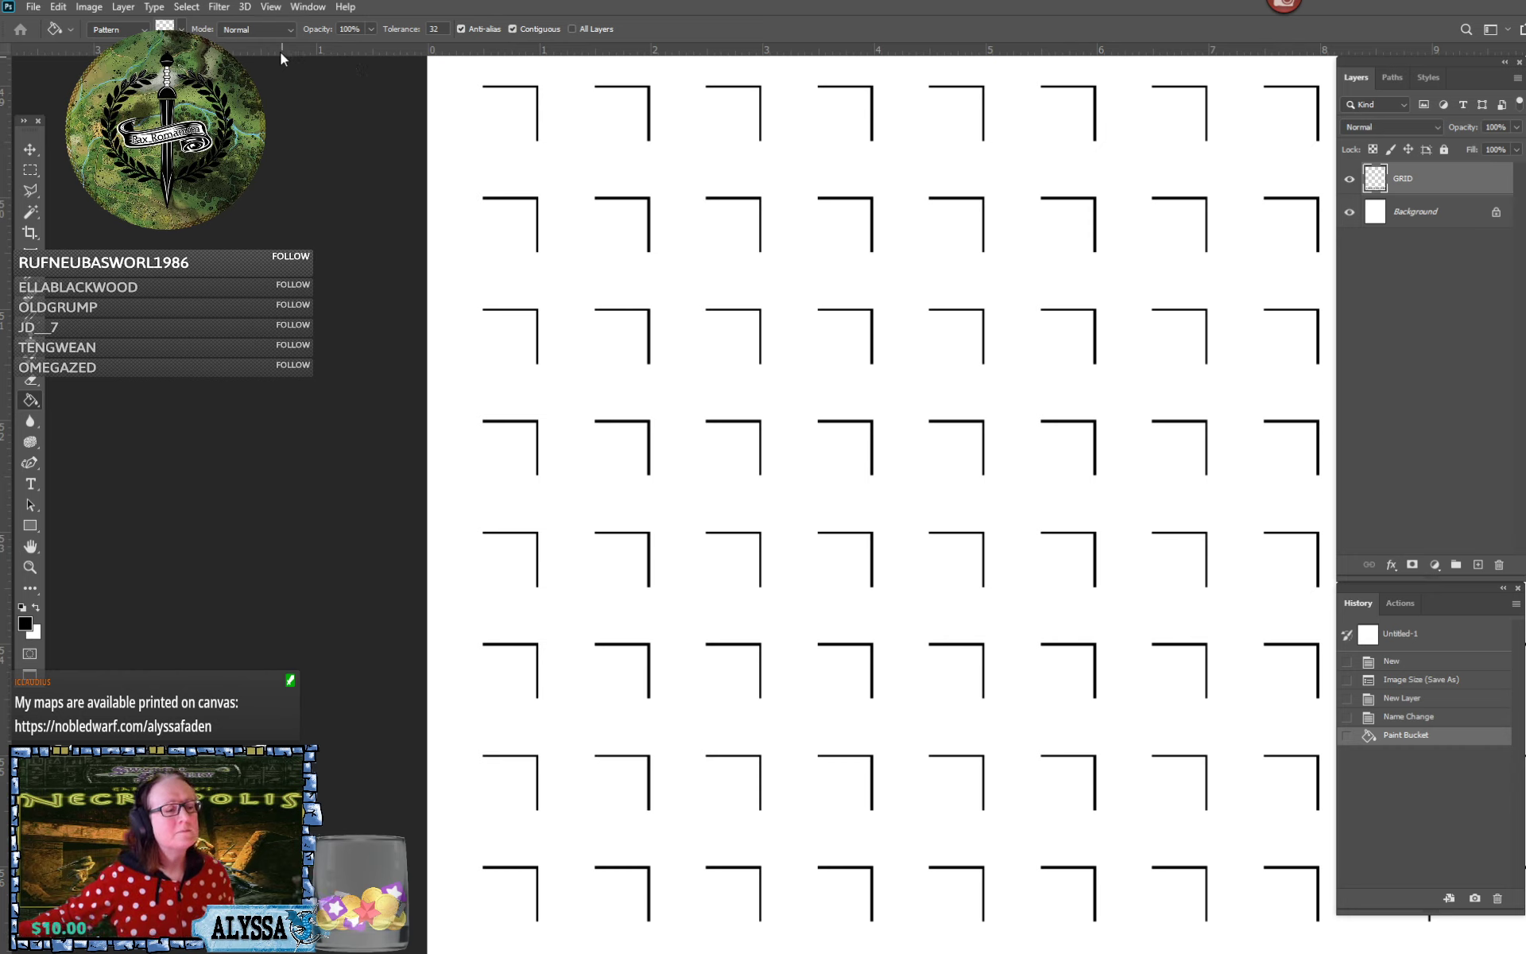
In the Untitled-1 tile document, revert the history to the first Deselect state and hide Layer 0
{"action": "left_click", "coordinate": [308, 7]}
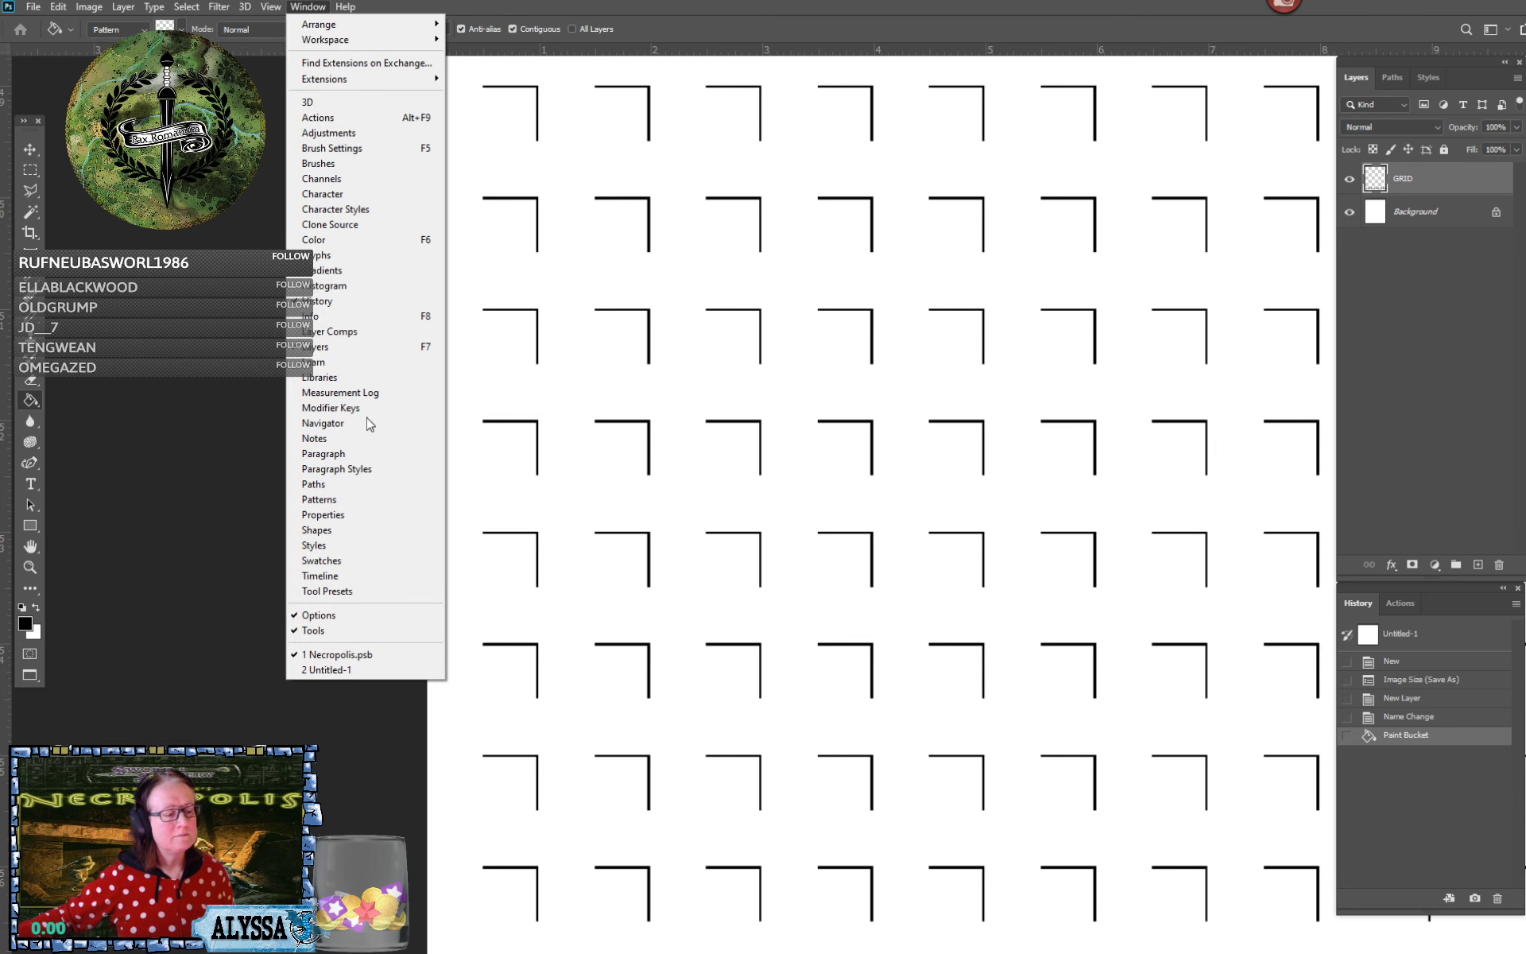
{"action": "left_click", "coordinate": [381, 666]}
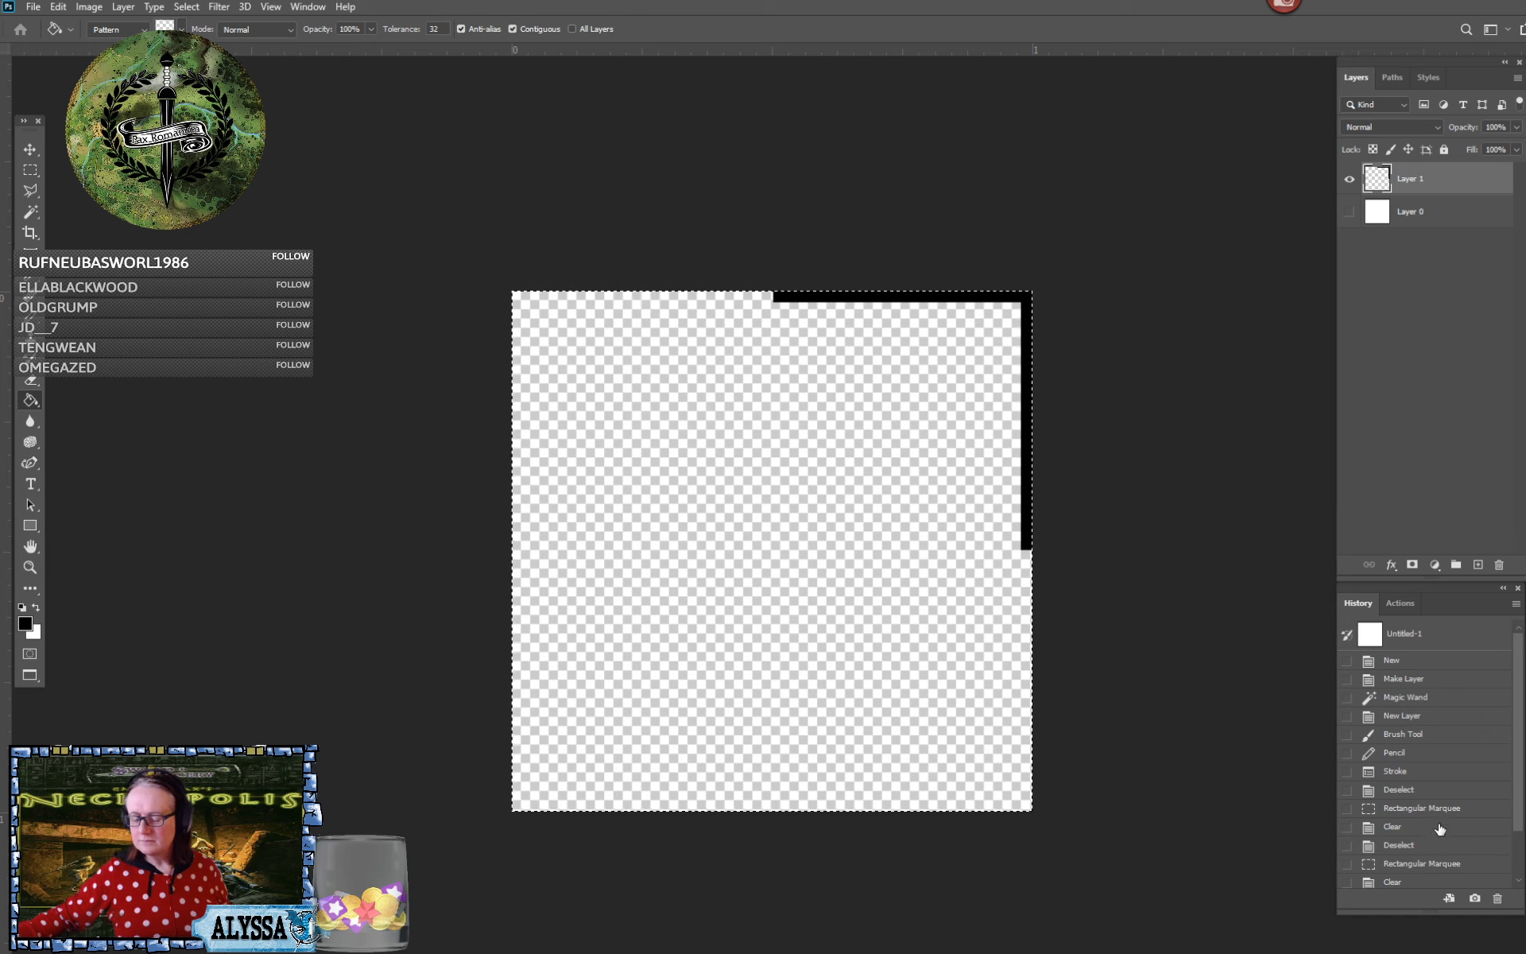
{"action": "left_click", "coordinate": [1399, 789]}
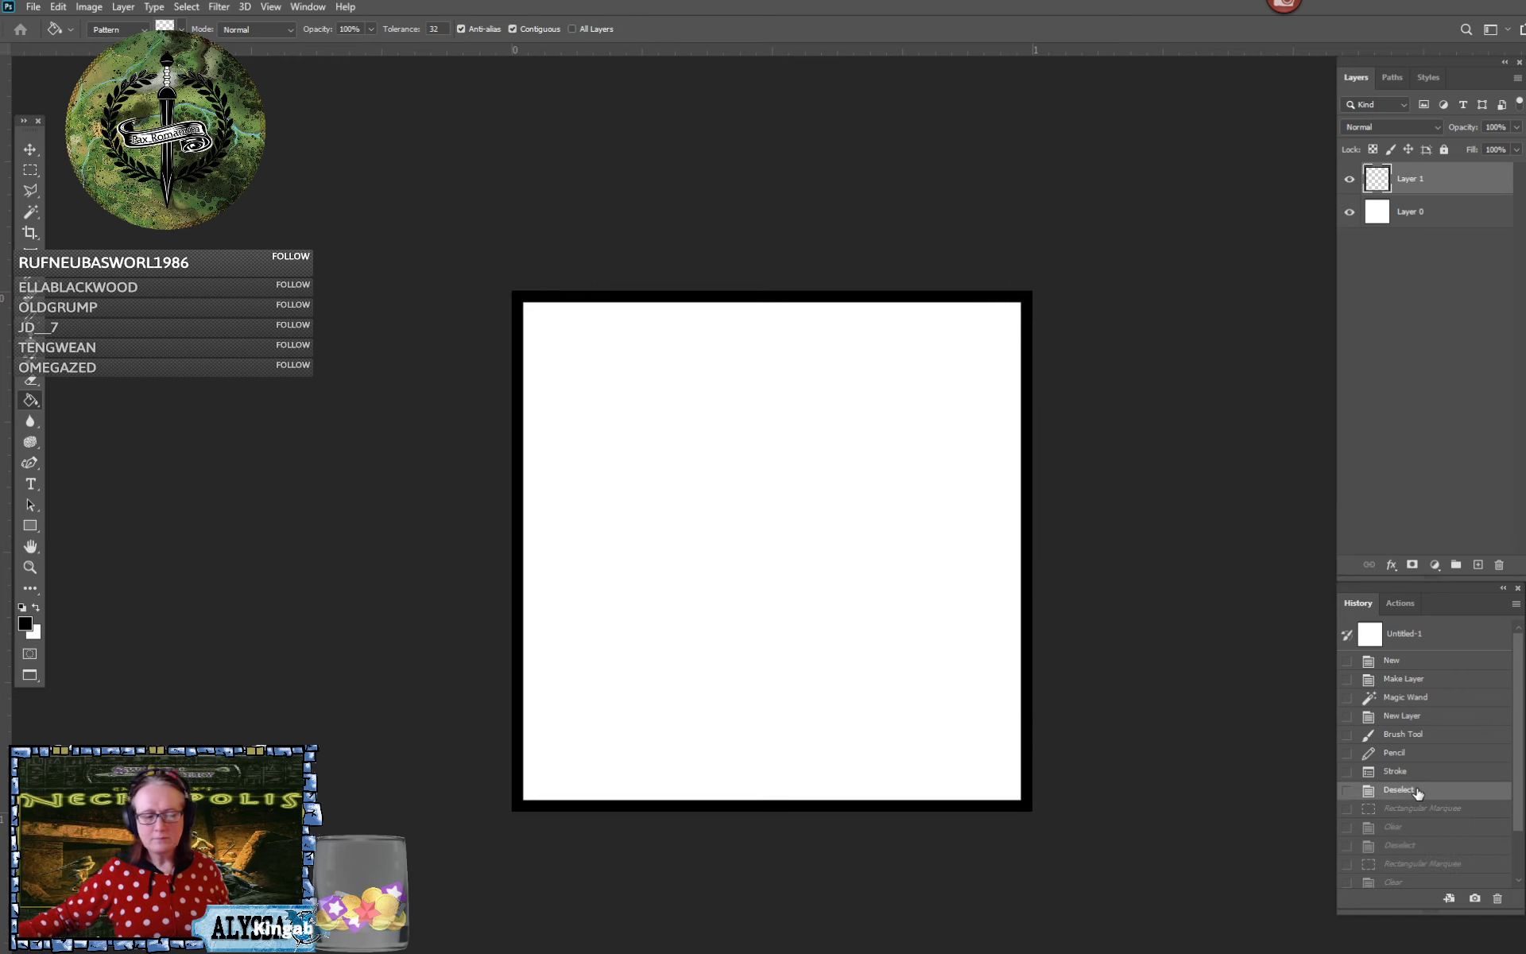
{"action": "left_click", "coordinate": [1349, 211]}
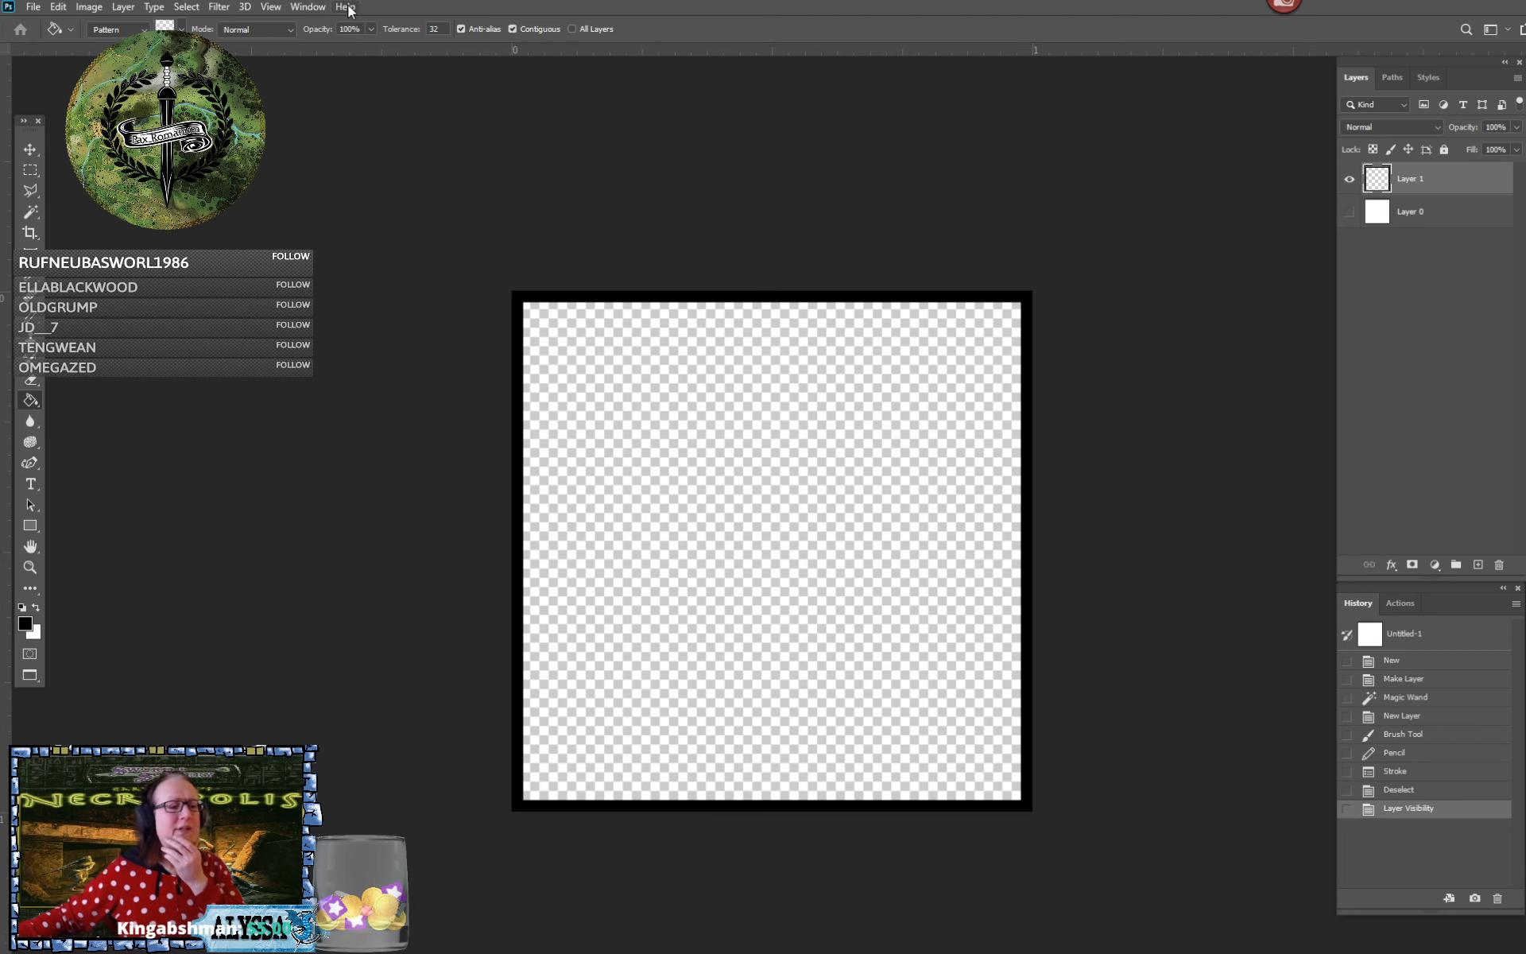
Switch to Necropolis.psb and examine how the corner pattern repeats across the GRID layer
{"action": "left_click", "coordinate": [310, 7]}
{"action": "left_click", "coordinate": [334, 655]}
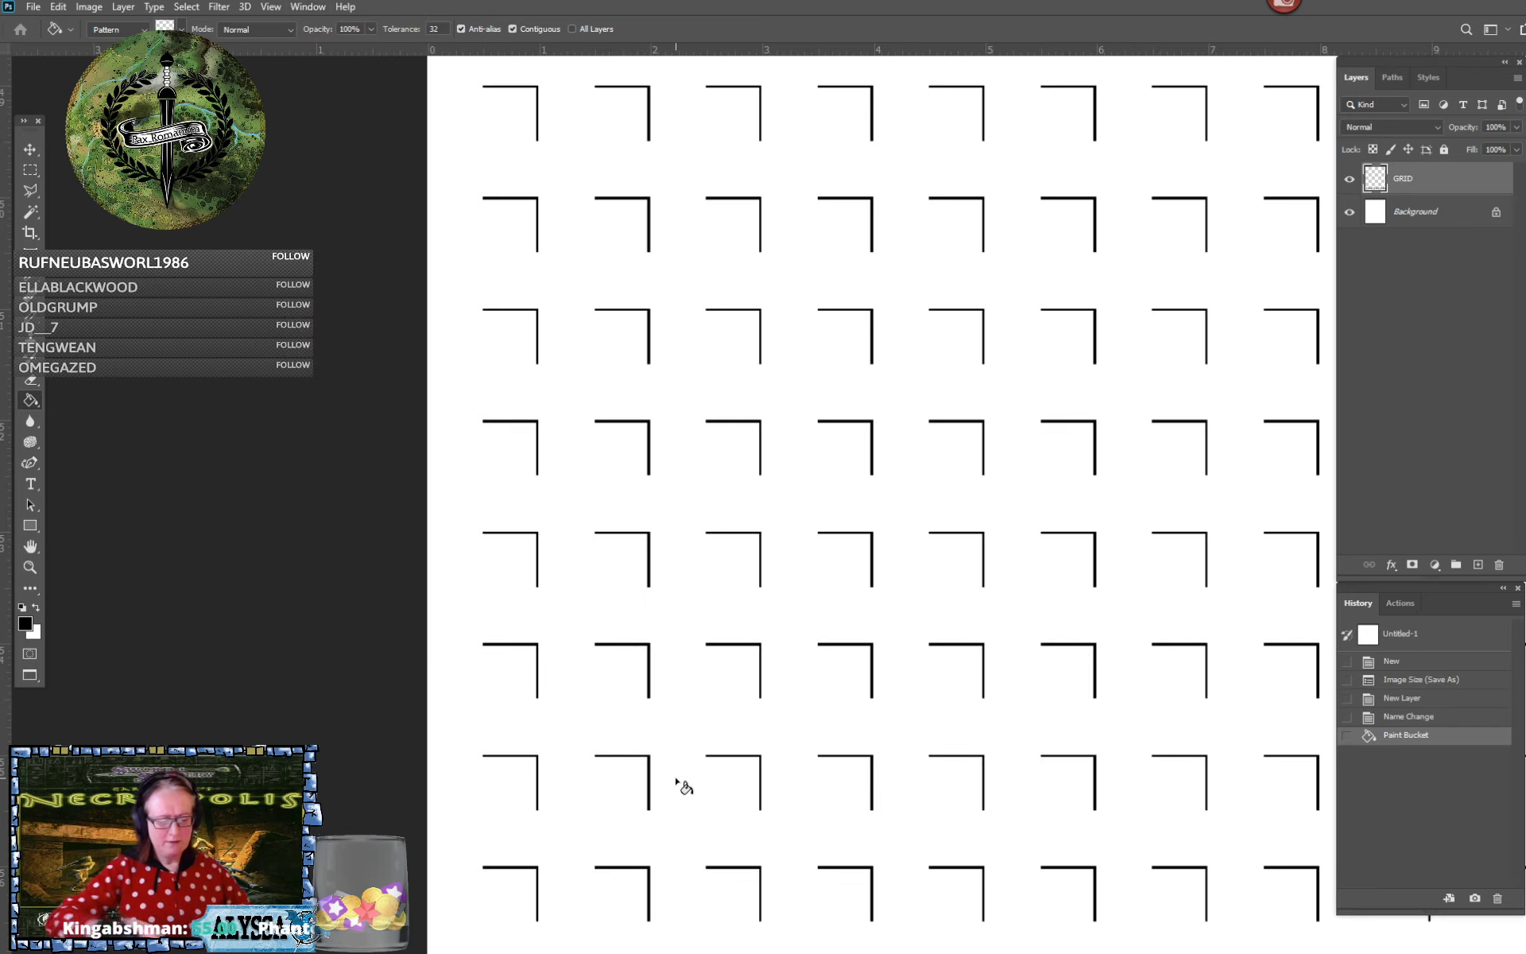
{"action": "scroll", "coordinate": [676, 783], "scroll_direction": "up", "scroll_amount": 6}
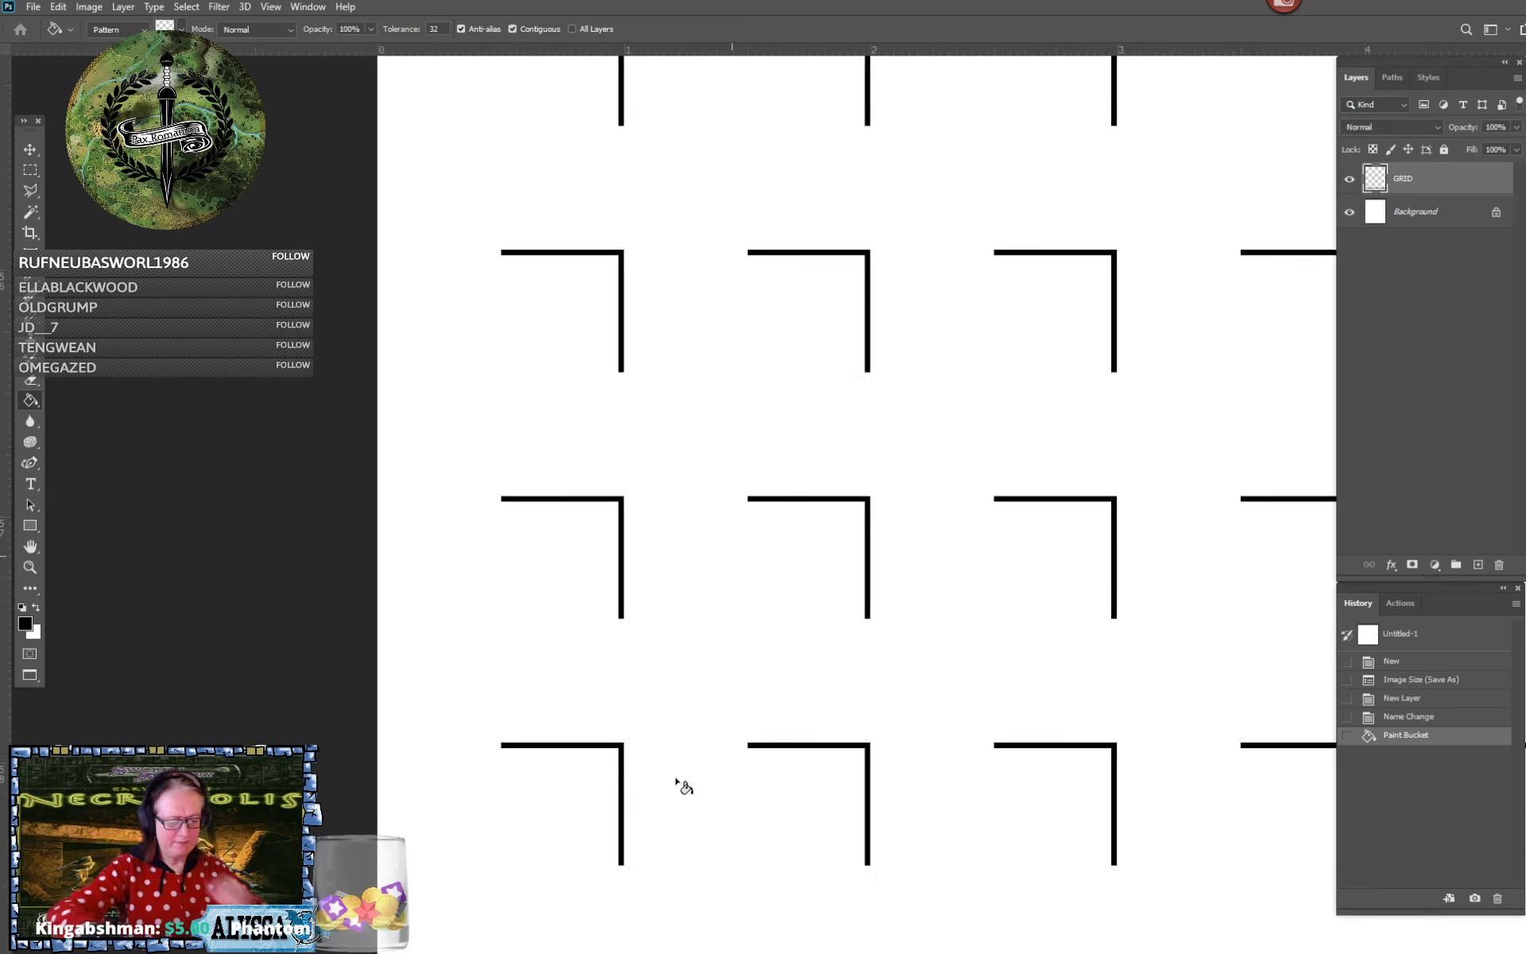
{"action": "scroll", "coordinate": [676, 783], "scroll_direction": "down", "scroll_amount": 1}
{"action": "scroll", "coordinate": [675, 783], "scroll_direction": "right", "scroll_amount": 1}
{"action": "scroll", "coordinate": [676, 782], "scroll_direction": "down", "scroll_amount": 2}
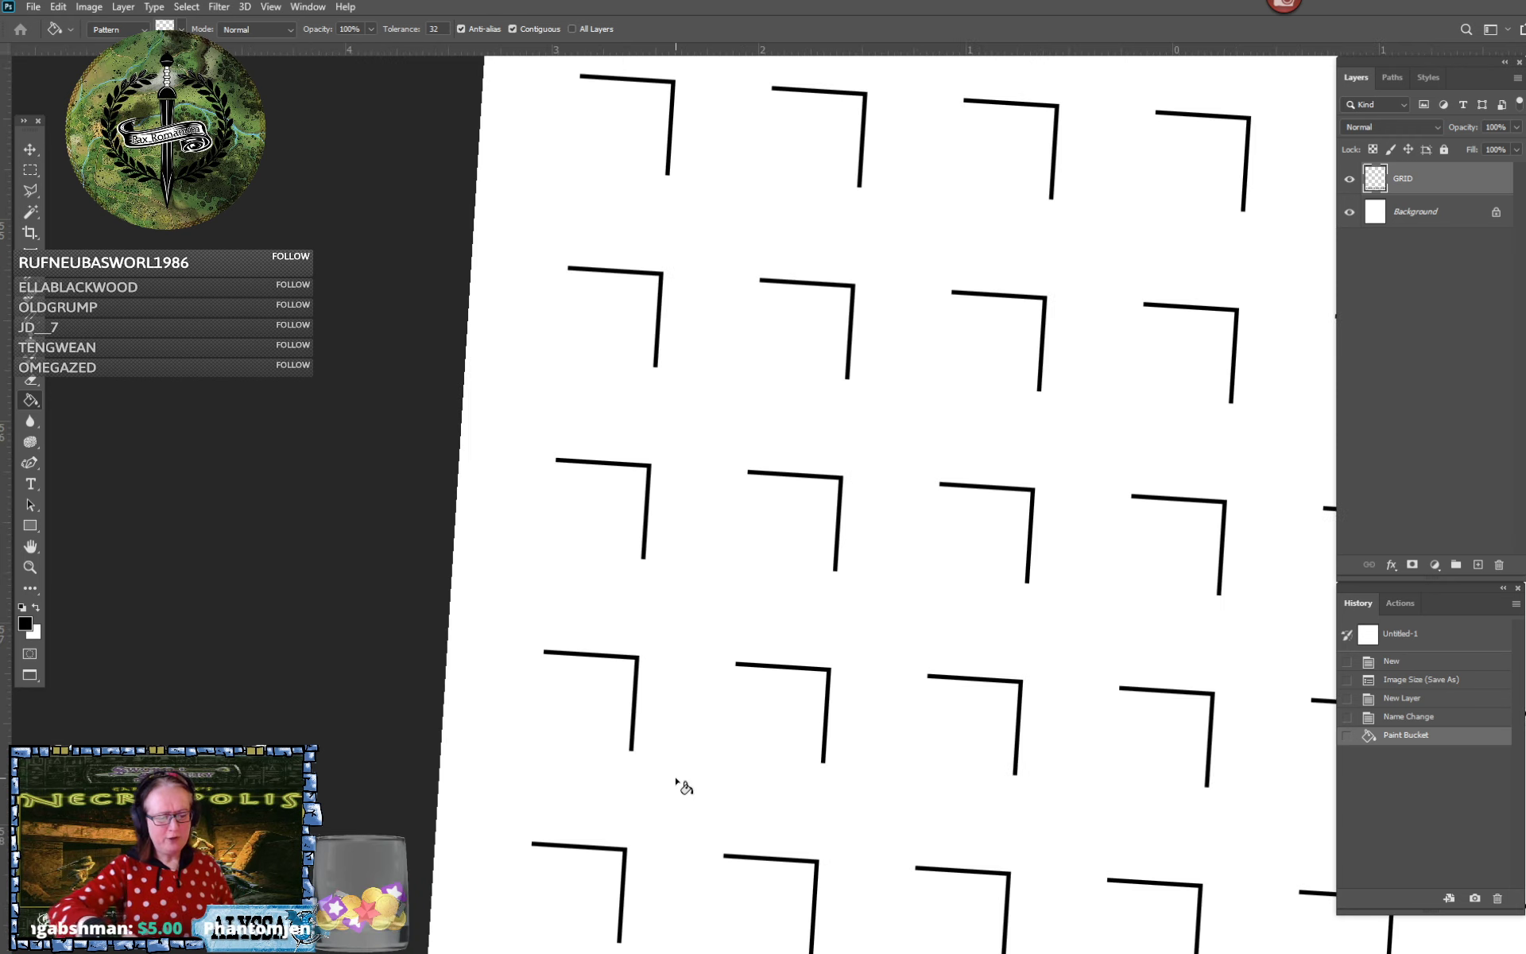
{"action": "key", "text": "Escape"}
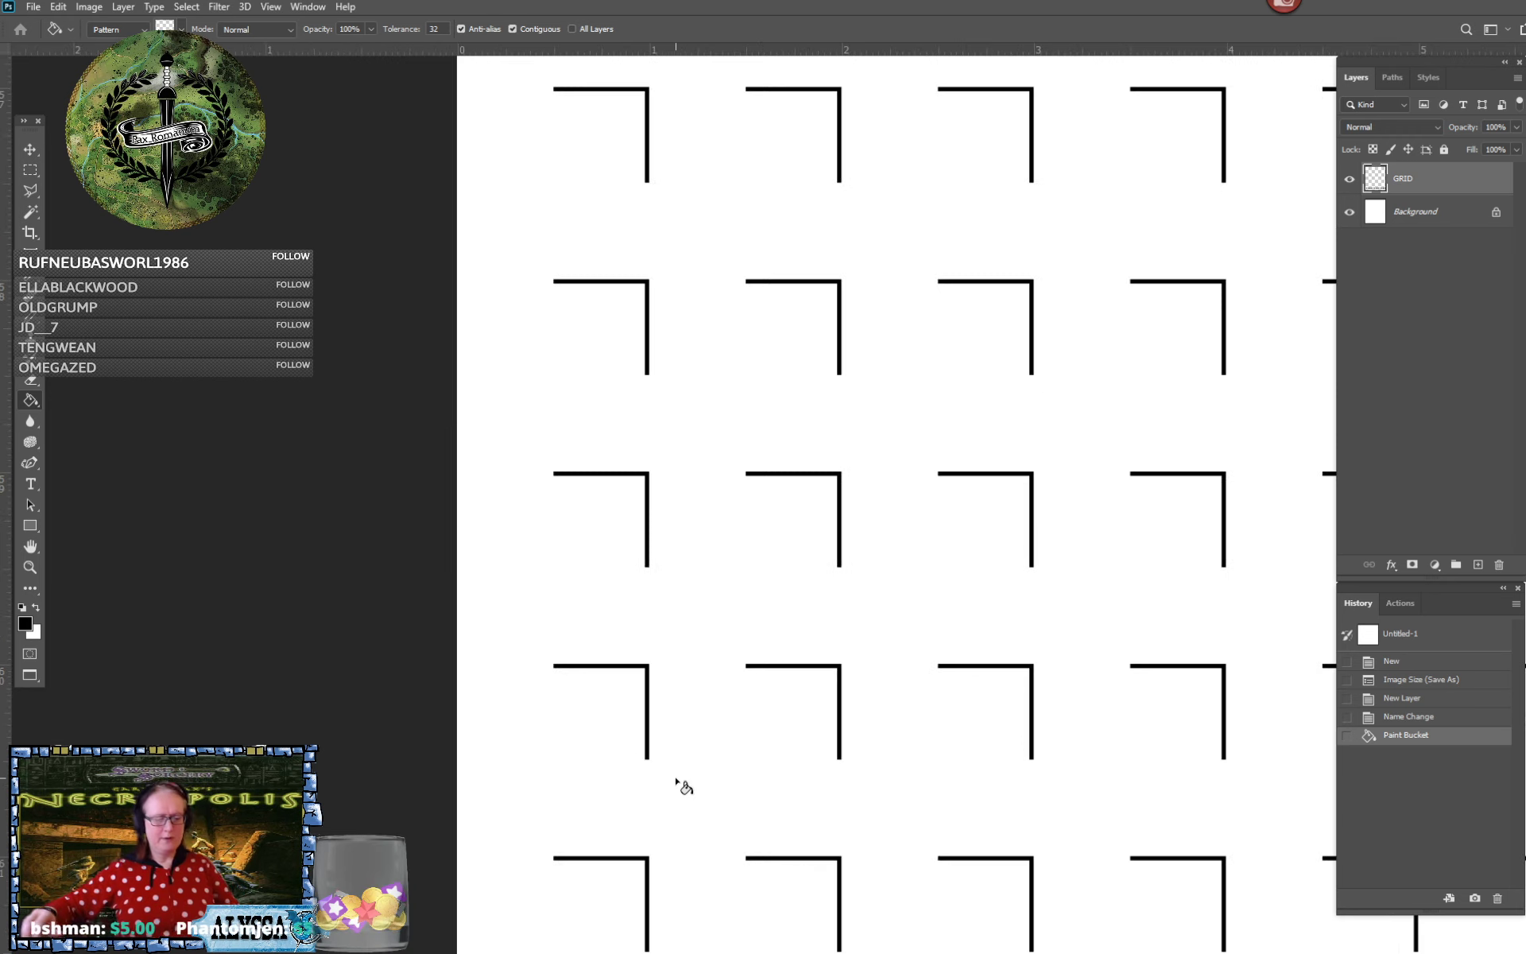
{"action": "scroll", "coordinate": [676, 783], "scroll_direction": "down", "scroll_amount": 3}
{"action": "scroll", "coordinate": [676, 783], "scroll_direction": "right", "scroll_amount": 1}
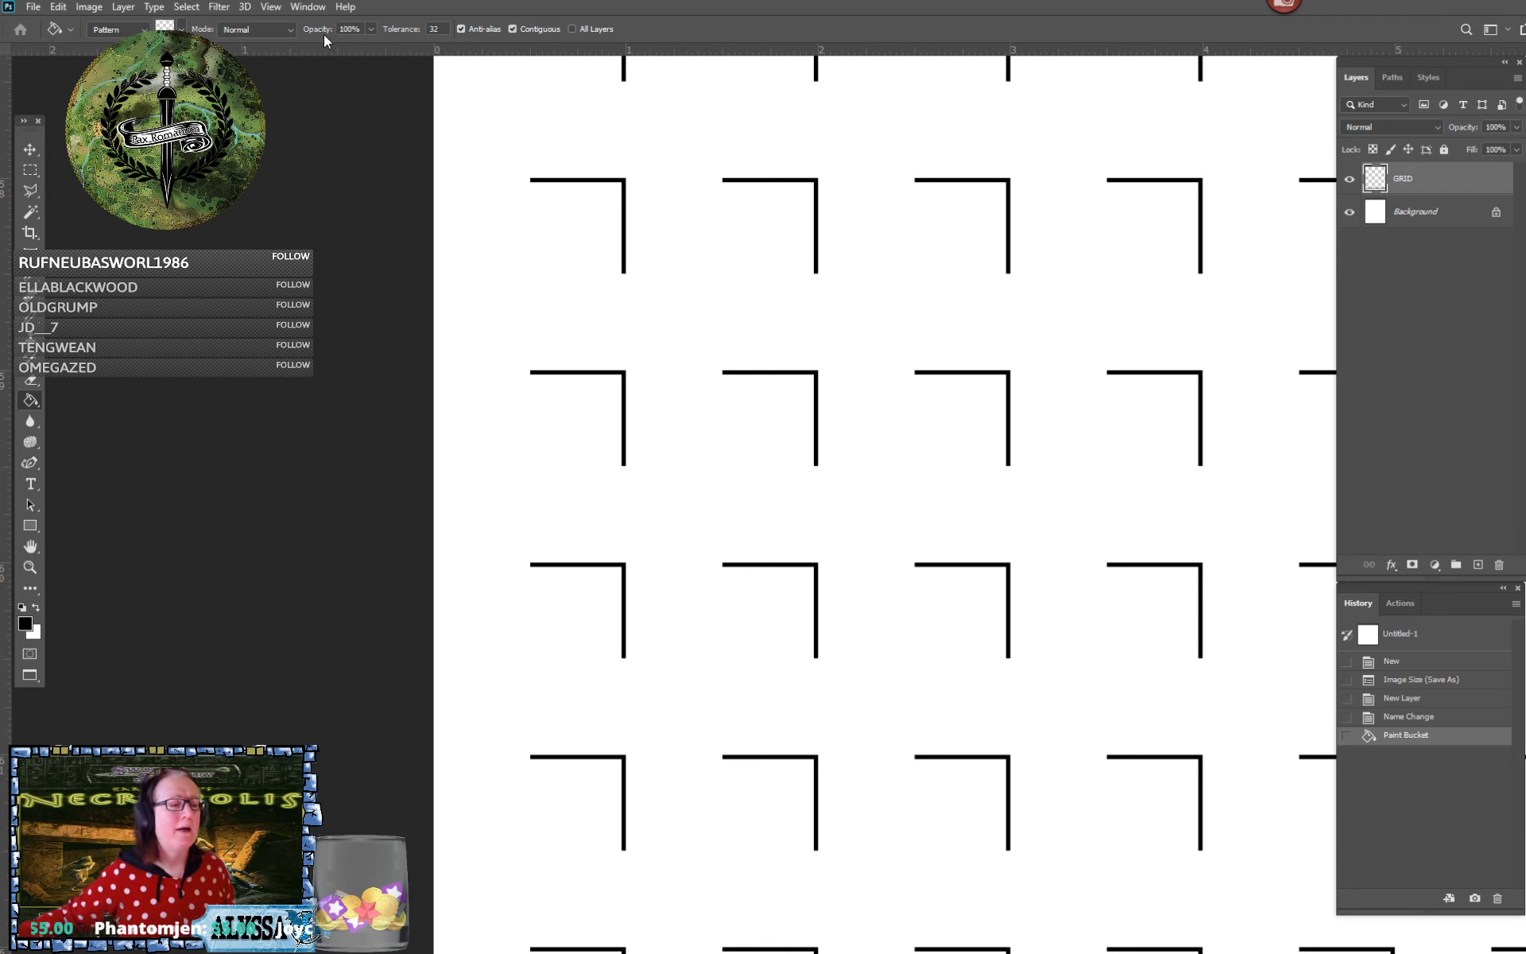
Return to the Untitled-1 document, select the whole canvas and clear the black border from Layer 1
{"action": "left_click", "coordinate": [307, 6]}
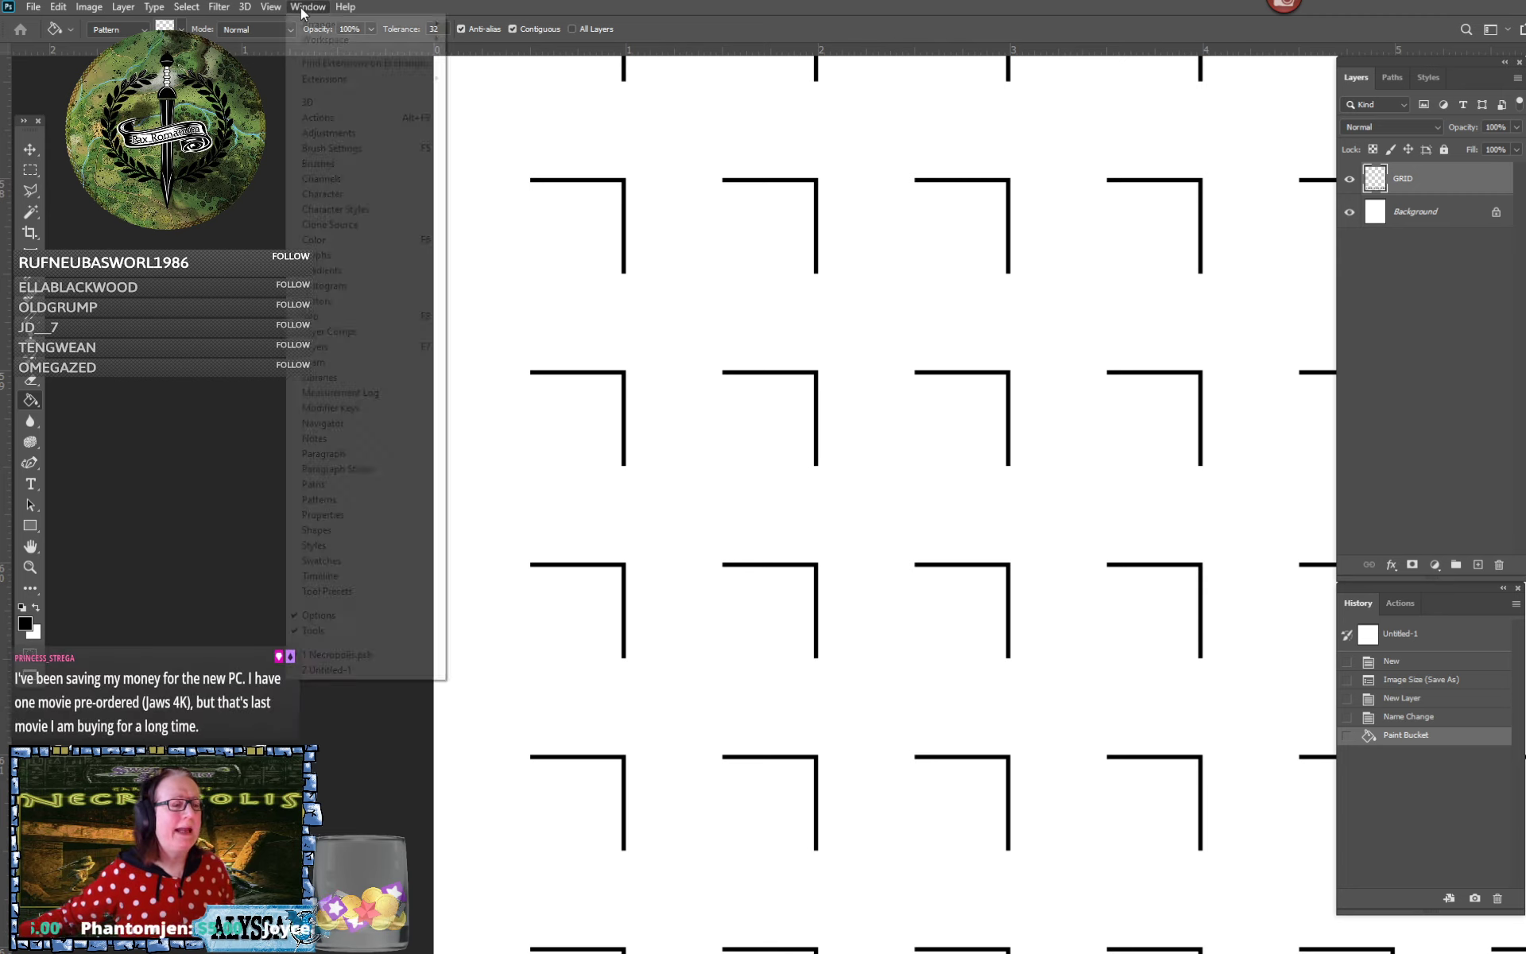
{"action": "left_click", "coordinate": [408, 672]}
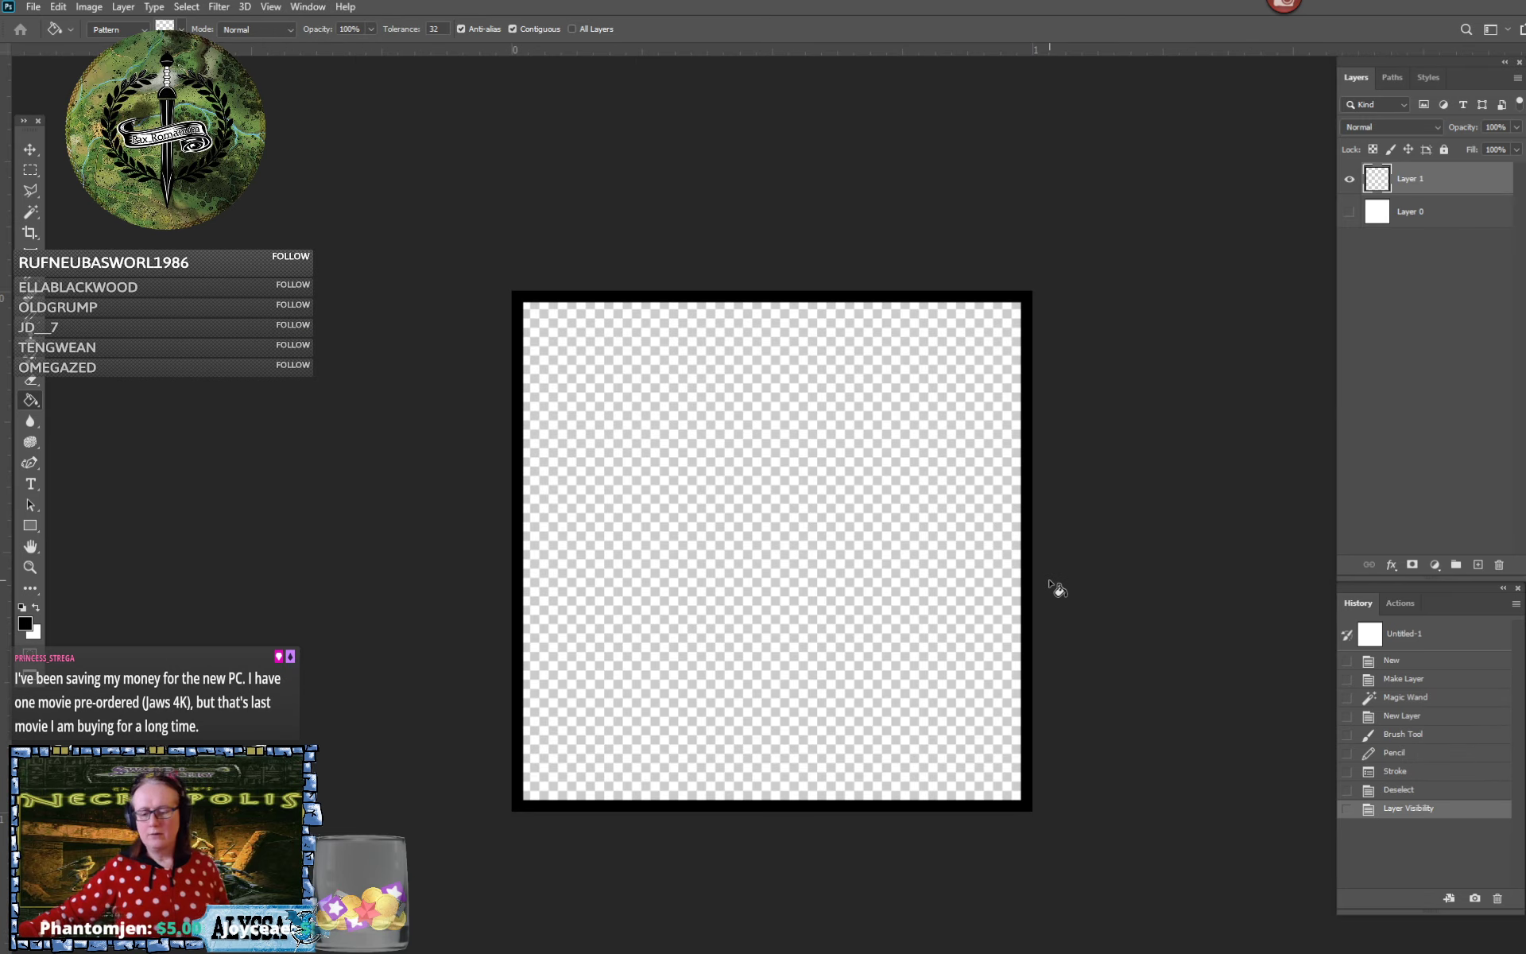
{"action": "key", "text": "ctrl+a"}
{"action": "key", "text": "Delete"}
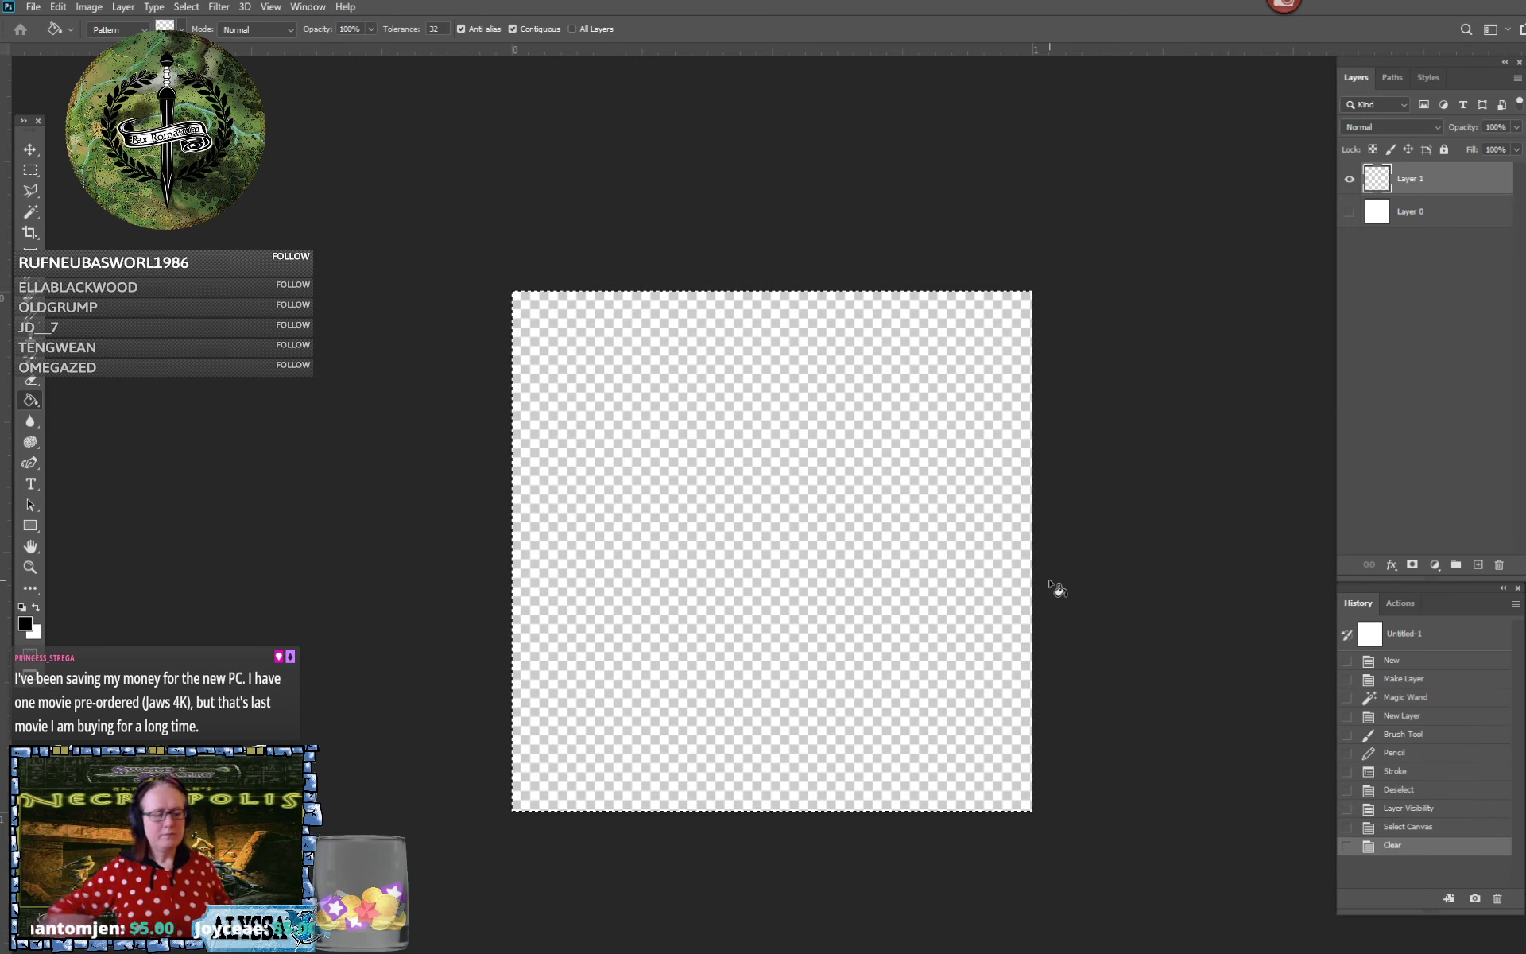
Stroke the canvas selection with a thinner black line placed inside at 100% opacity, and deselect
{"action": "left_click", "coordinate": [57, 6]}
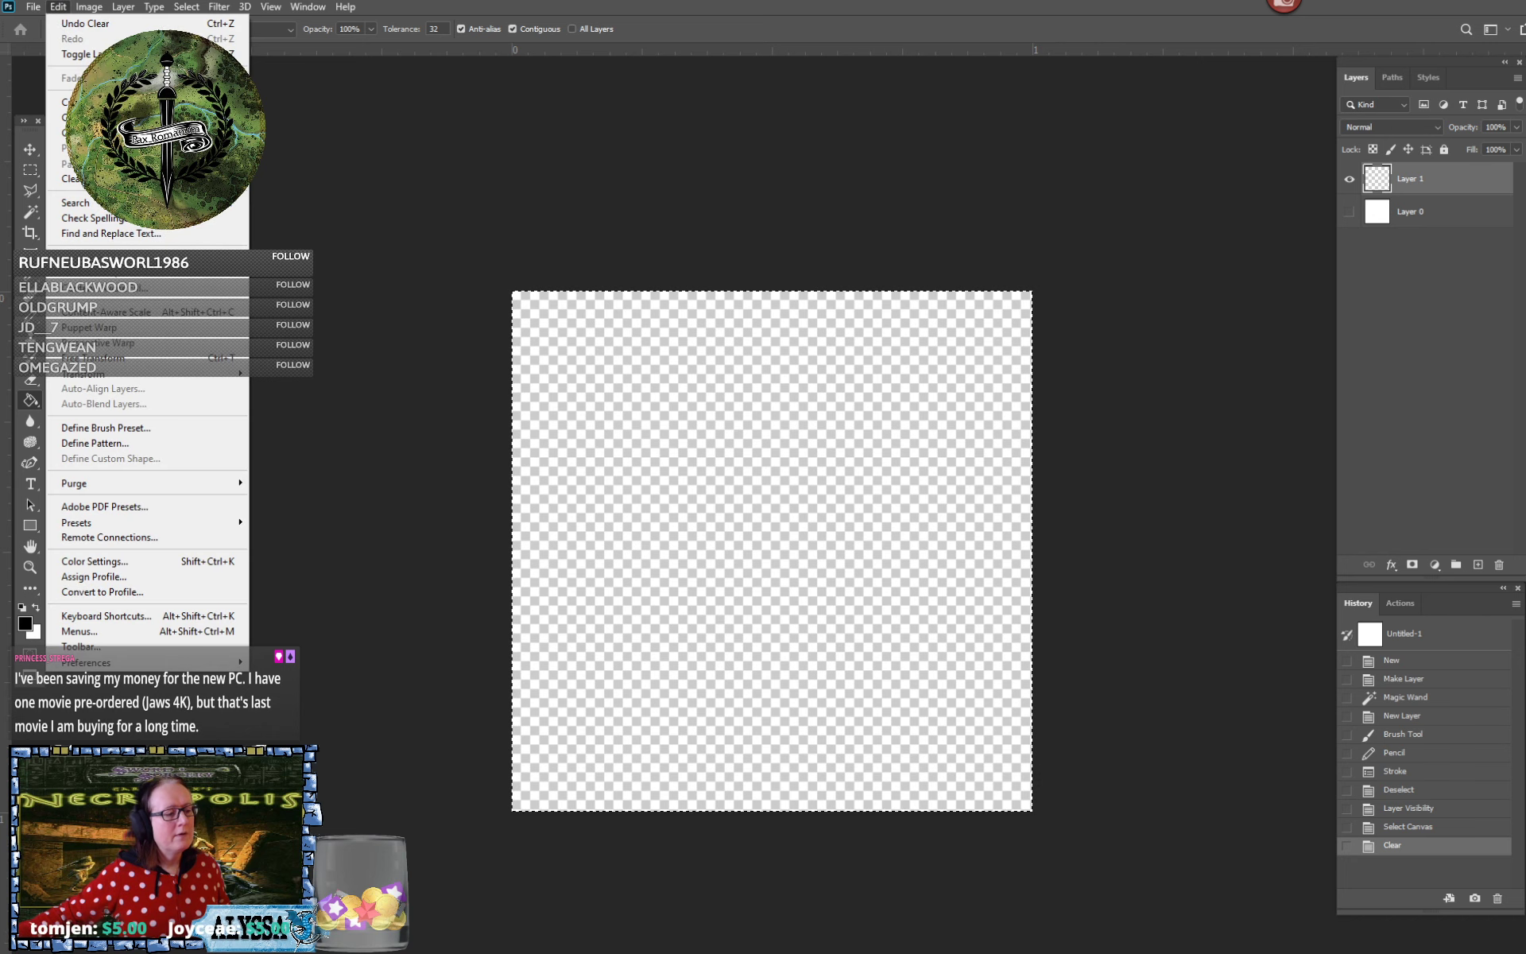
{"action": "left_click", "coordinate": [88, 273]}
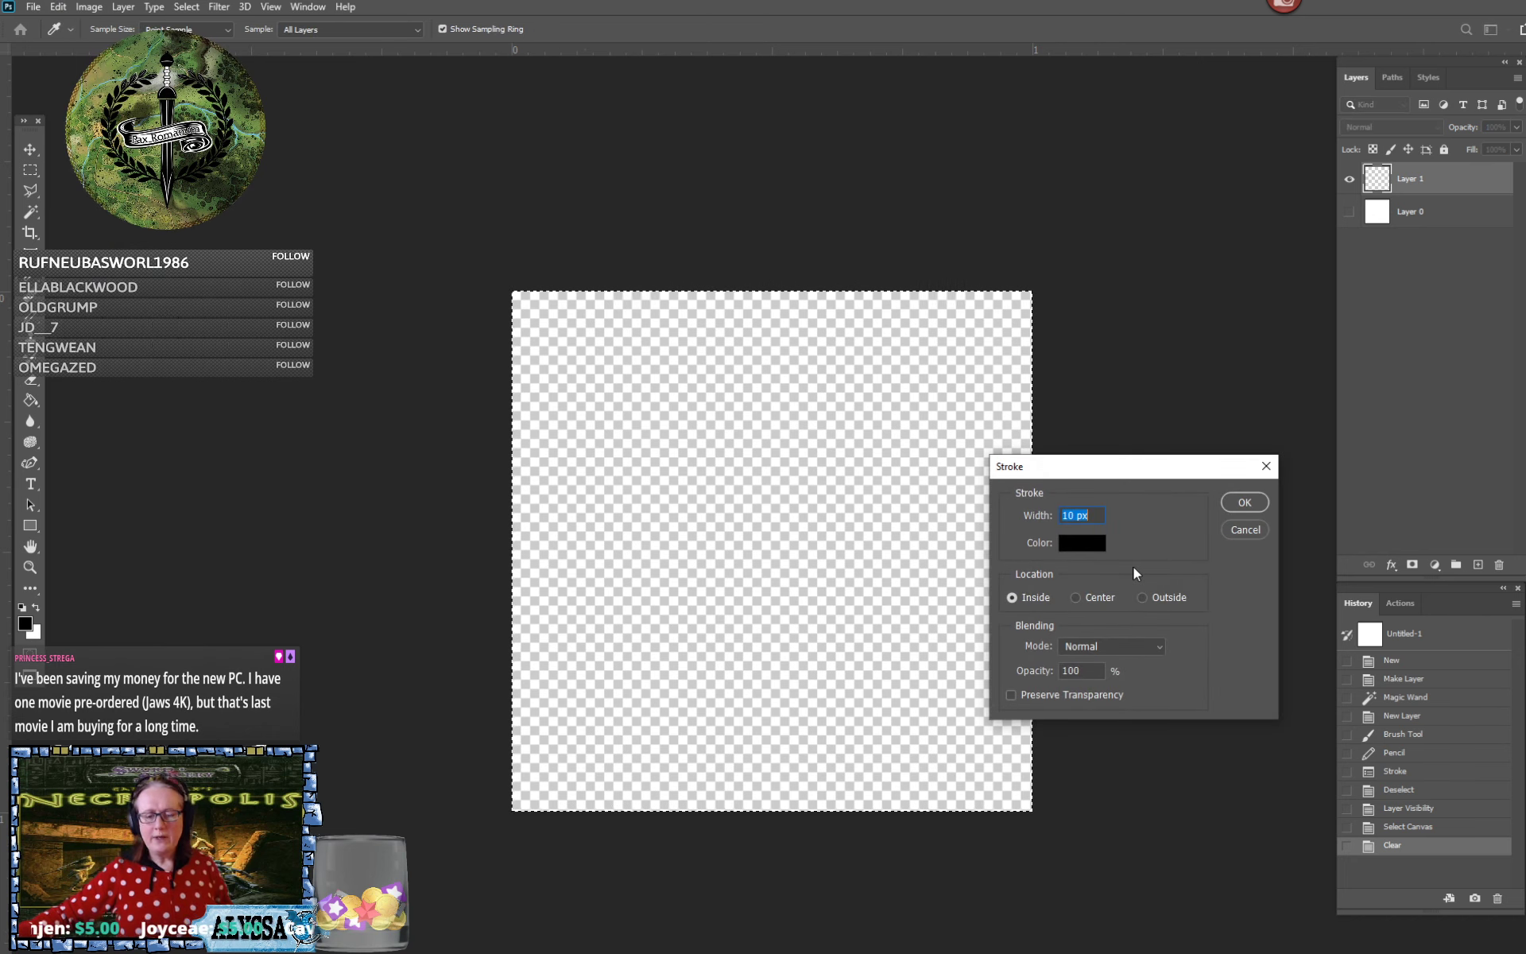
{"action": "left_click", "coordinate": [1242, 503]}
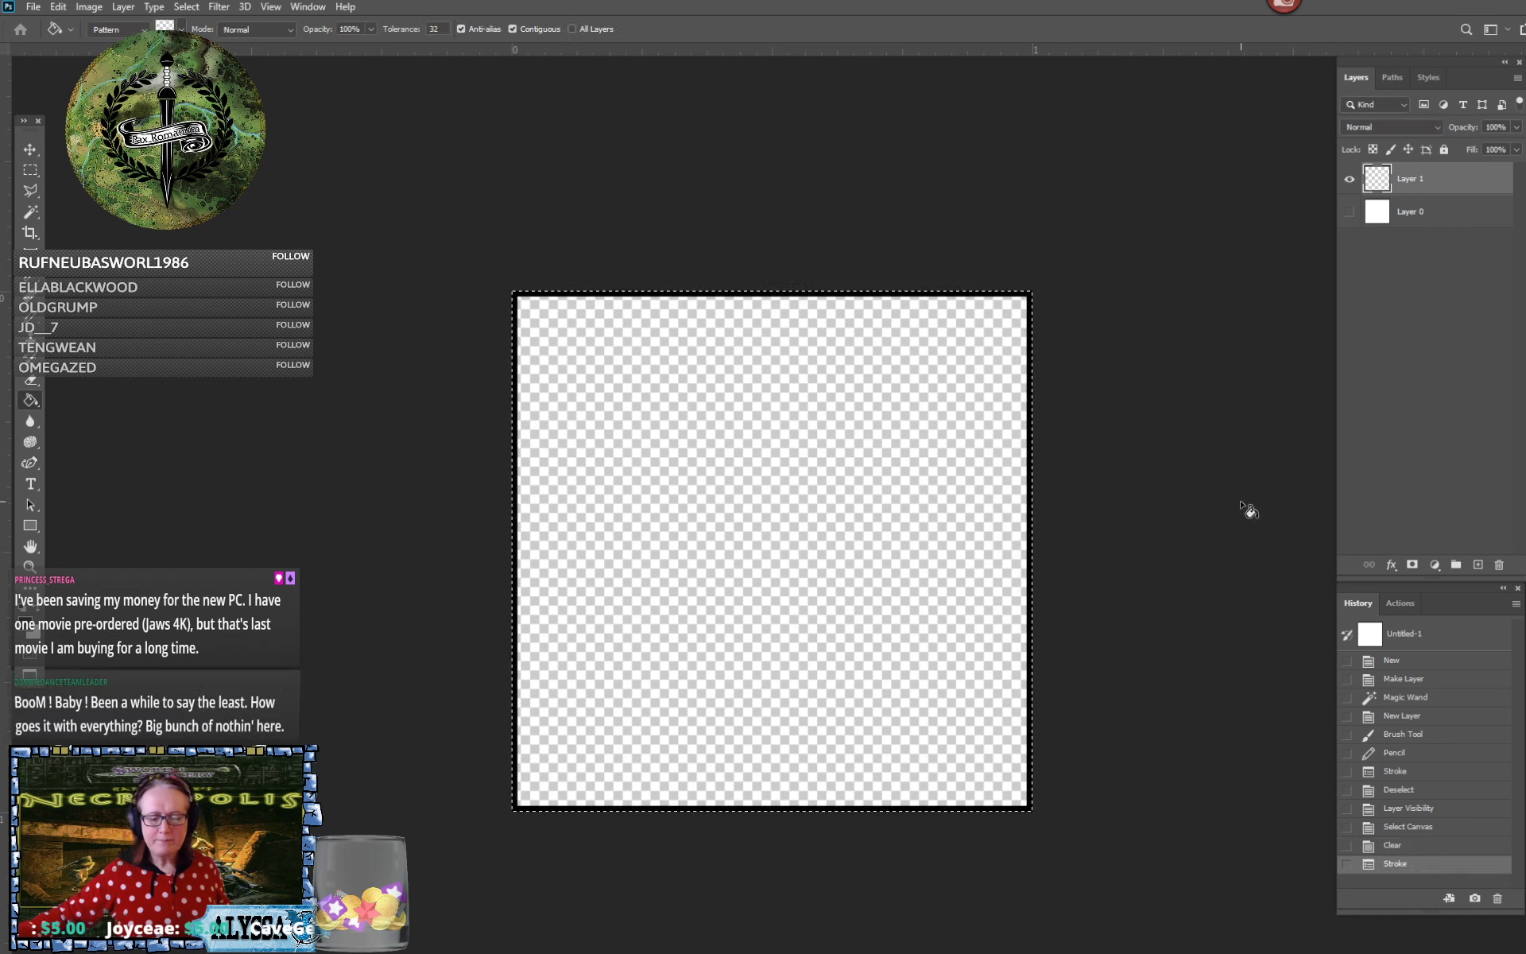
{"action": "left_click", "coordinate": [29, 170]}
{"action": "key", "text": "ctrl+d"}
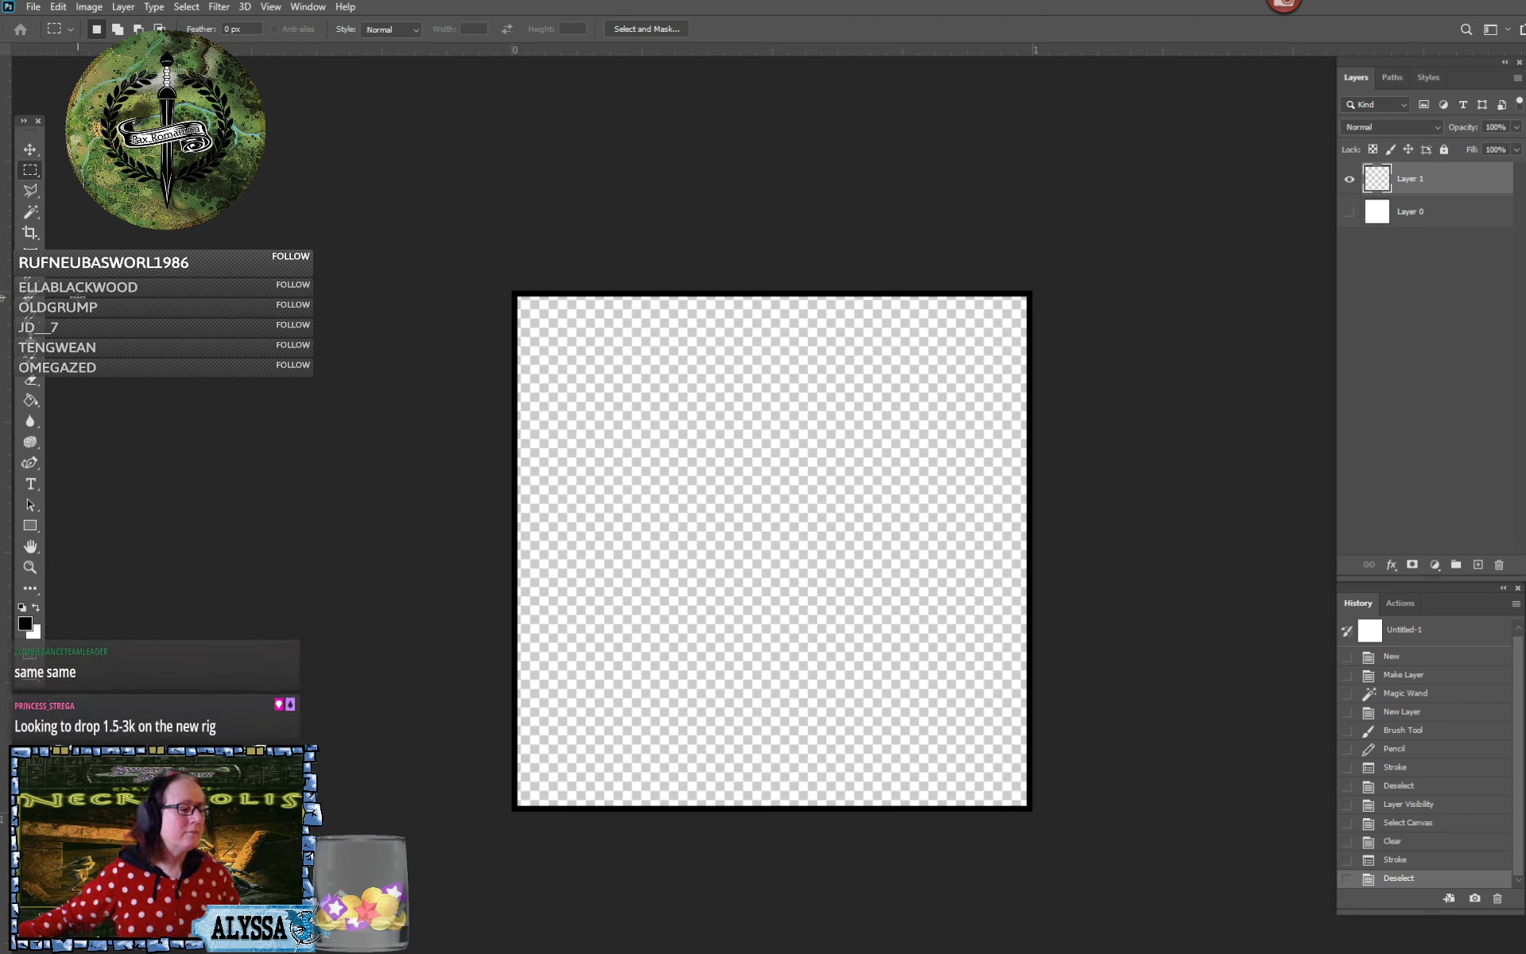
Choose the Eraser tool and set its hard round brush size to 100 px
{"action": "left_click", "coordinate": [31, 375]}
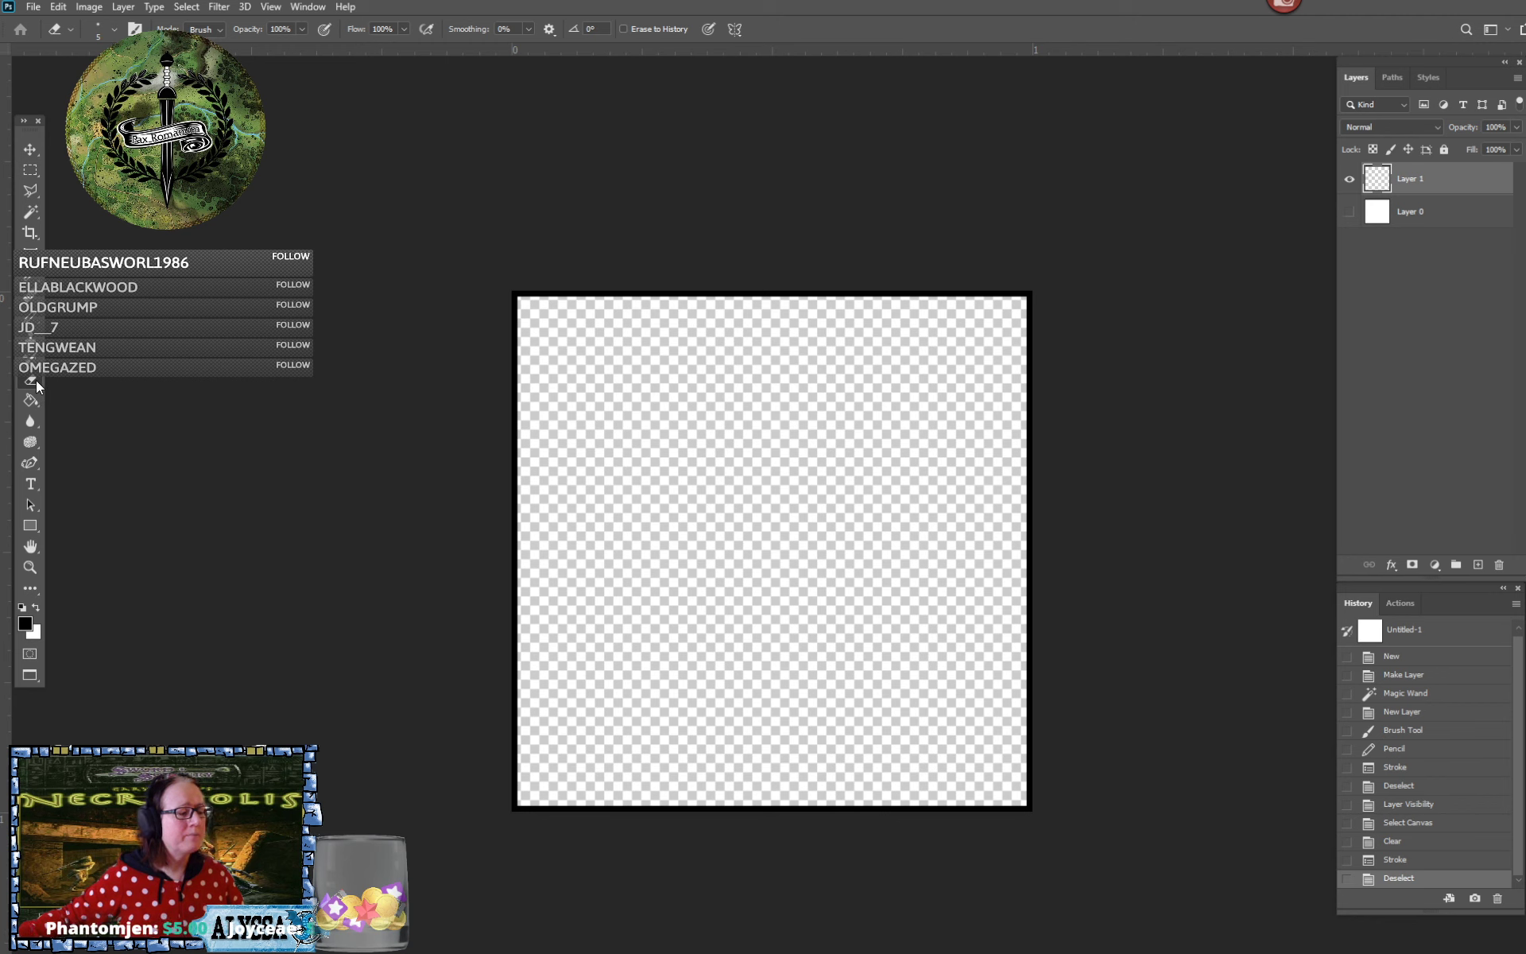
{"action": "left_click", "coordinate": [115, 28]}
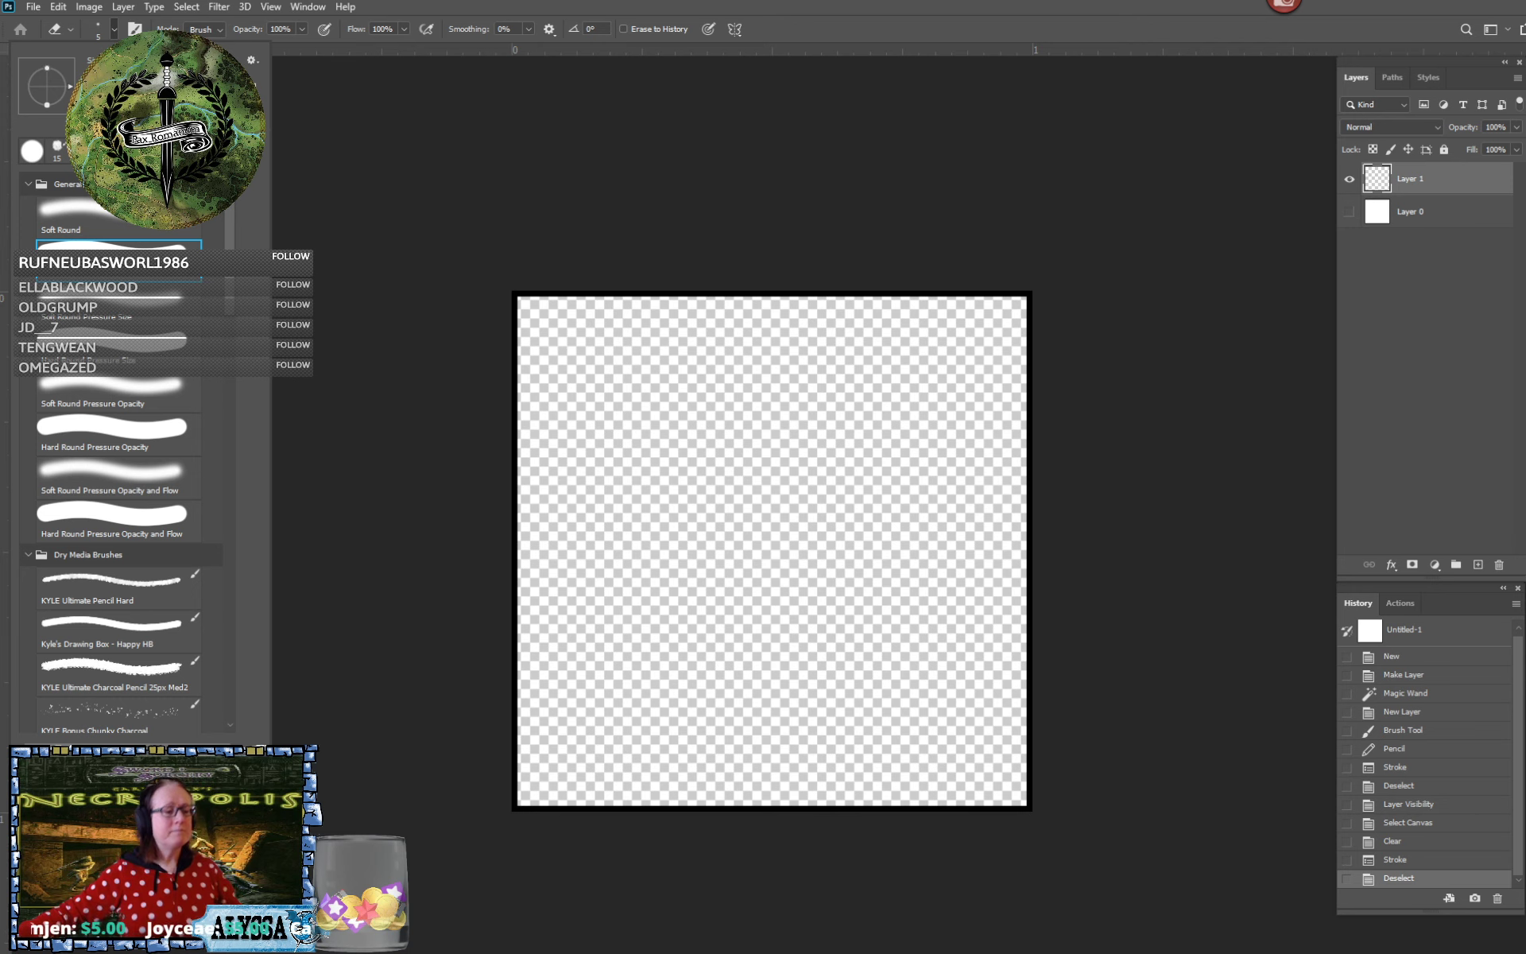
{"action": "type", "text": "5"}
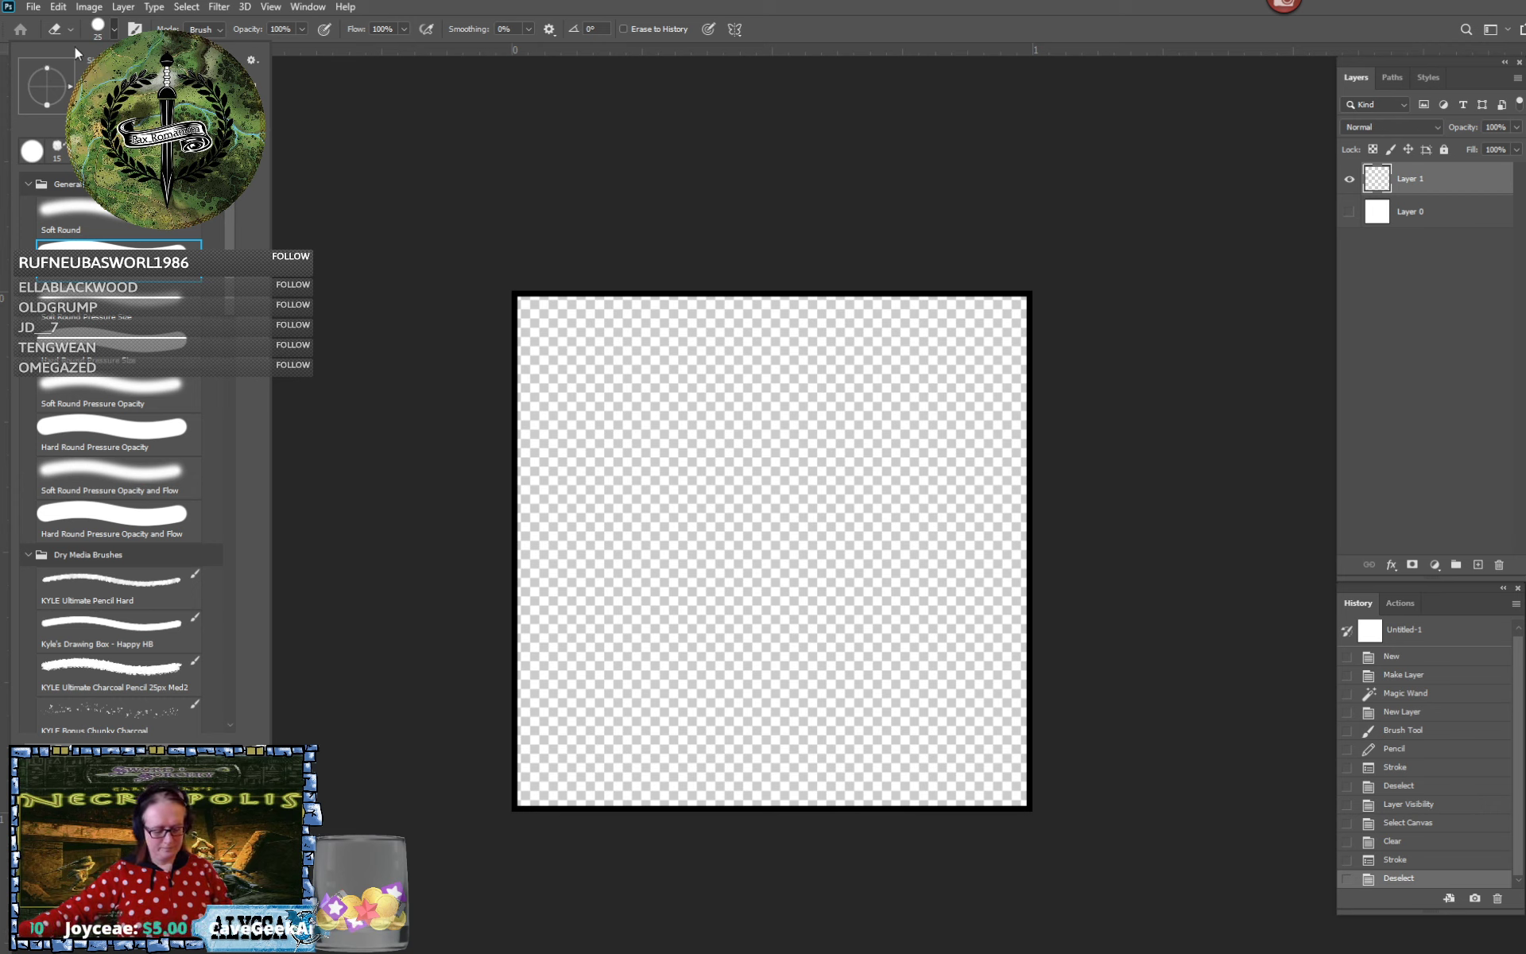
{"action": "type", "text": "00"}
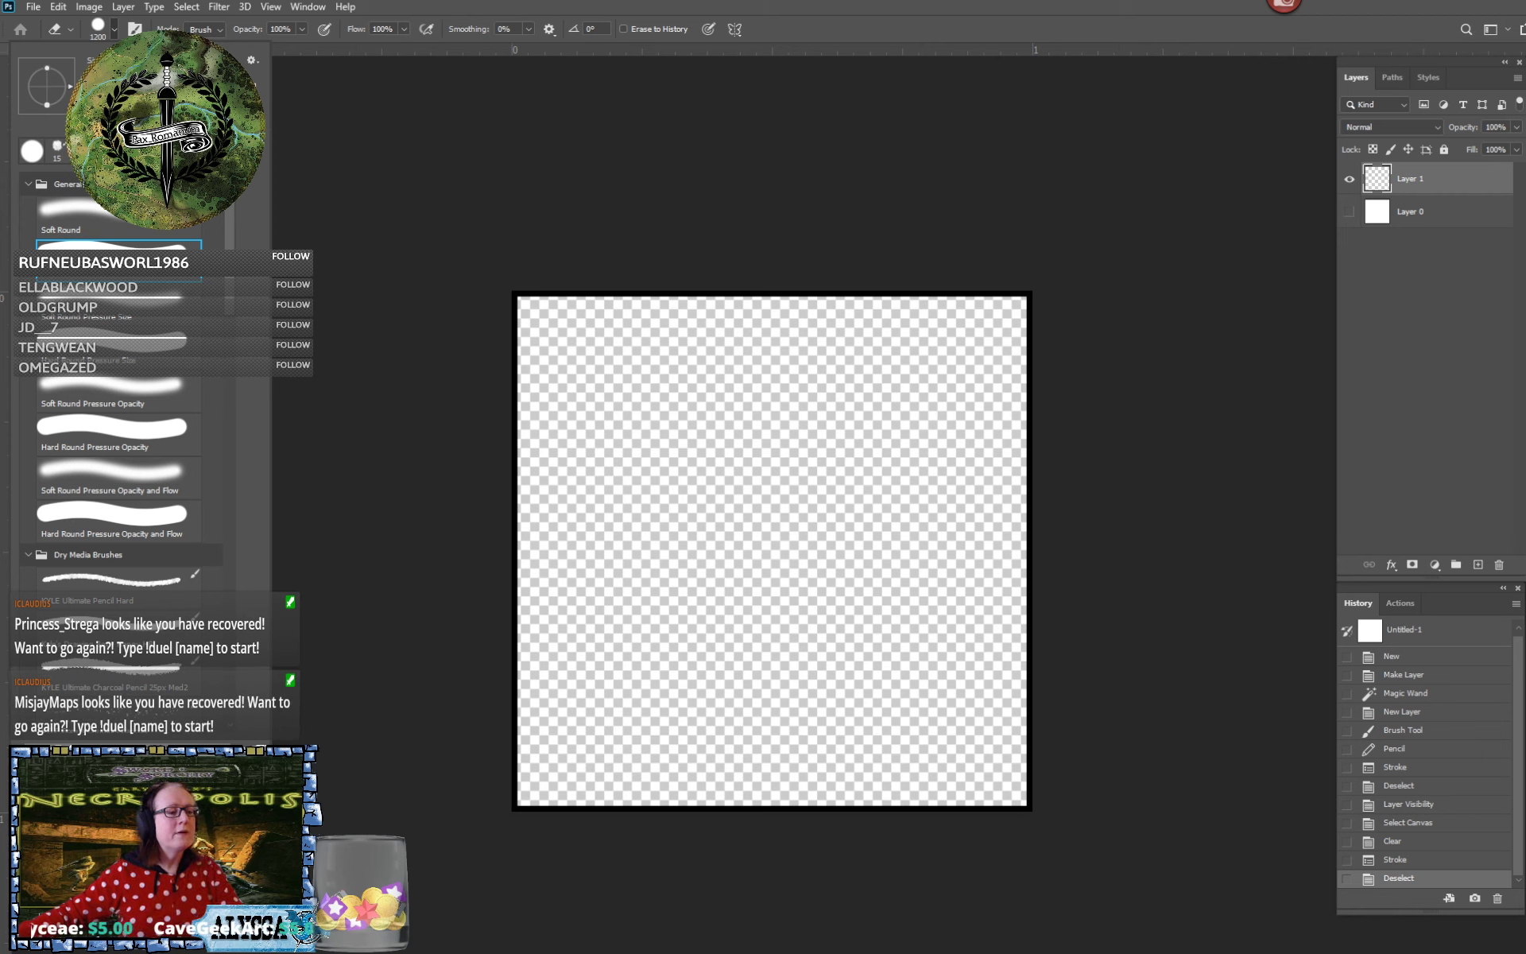
{"action": "key", "text": "BackSpace"}
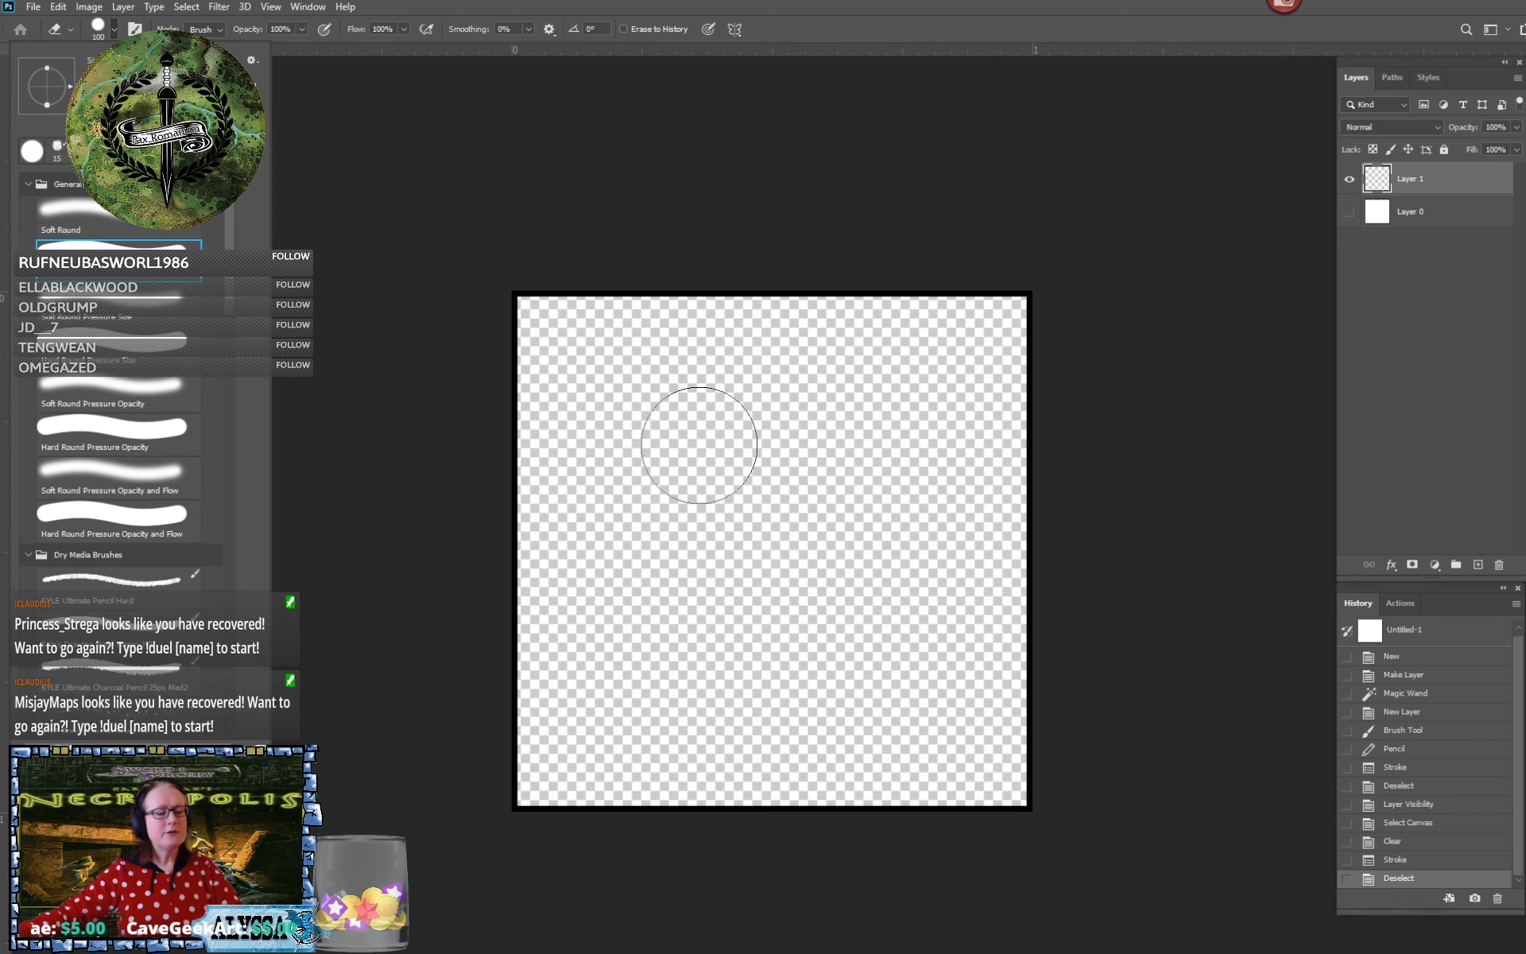
Erase a 100 px gap in the middle of each of the border's four sides
{"action": "left_click", "coordinate": [738, 172]}
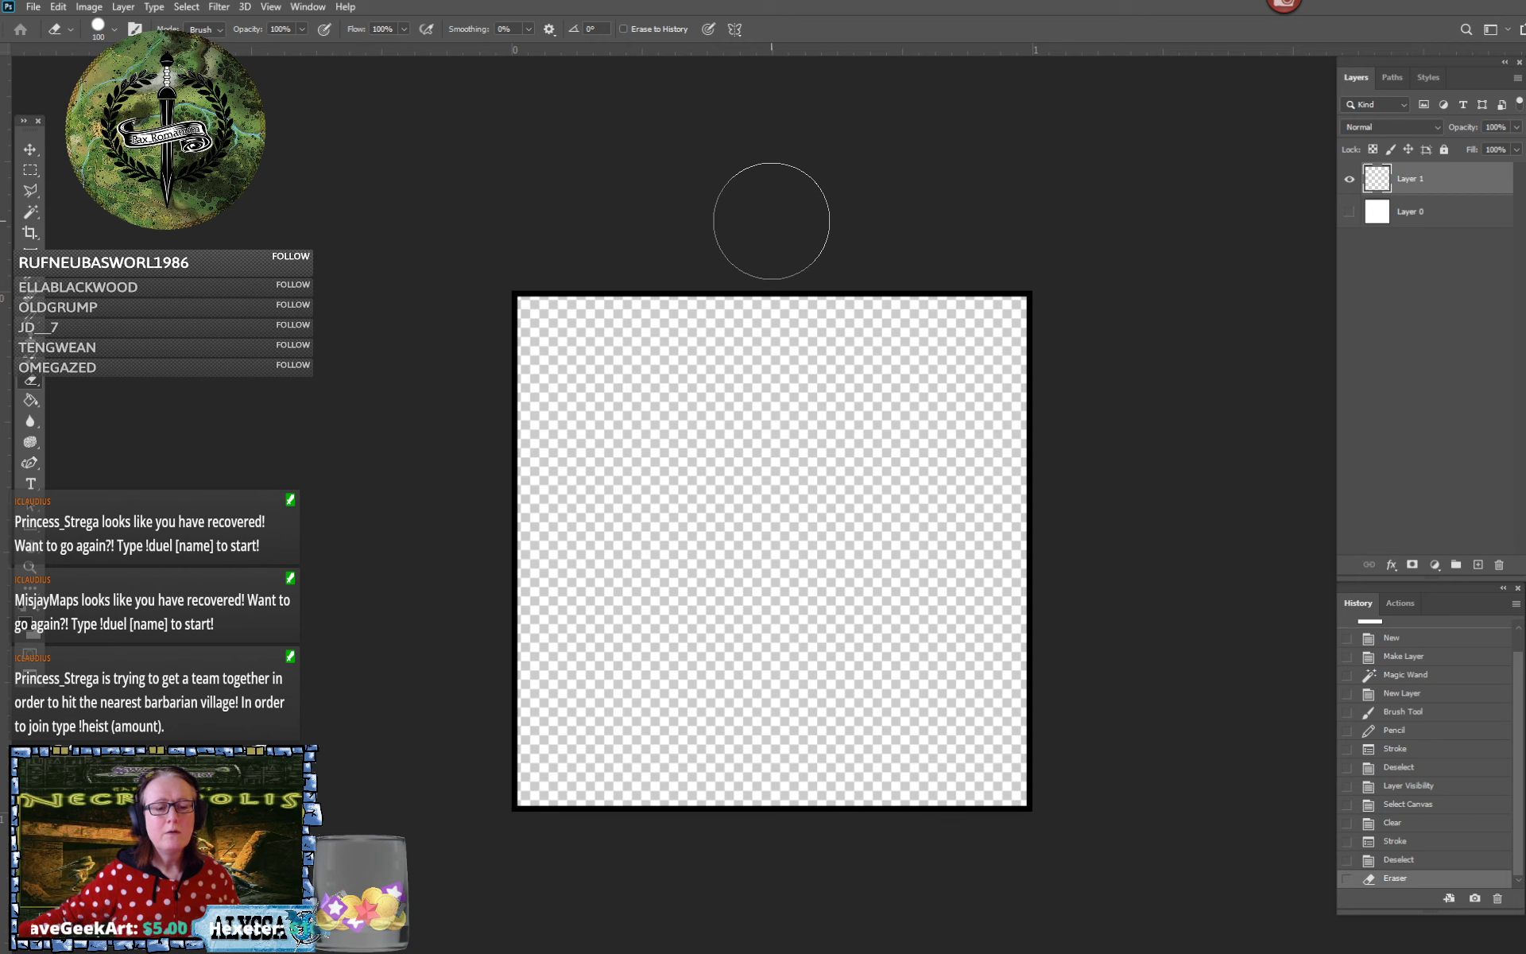
{"action": "left_click_drag", "start_coordinate": [770, 218], "coordinate": [765, 808]}
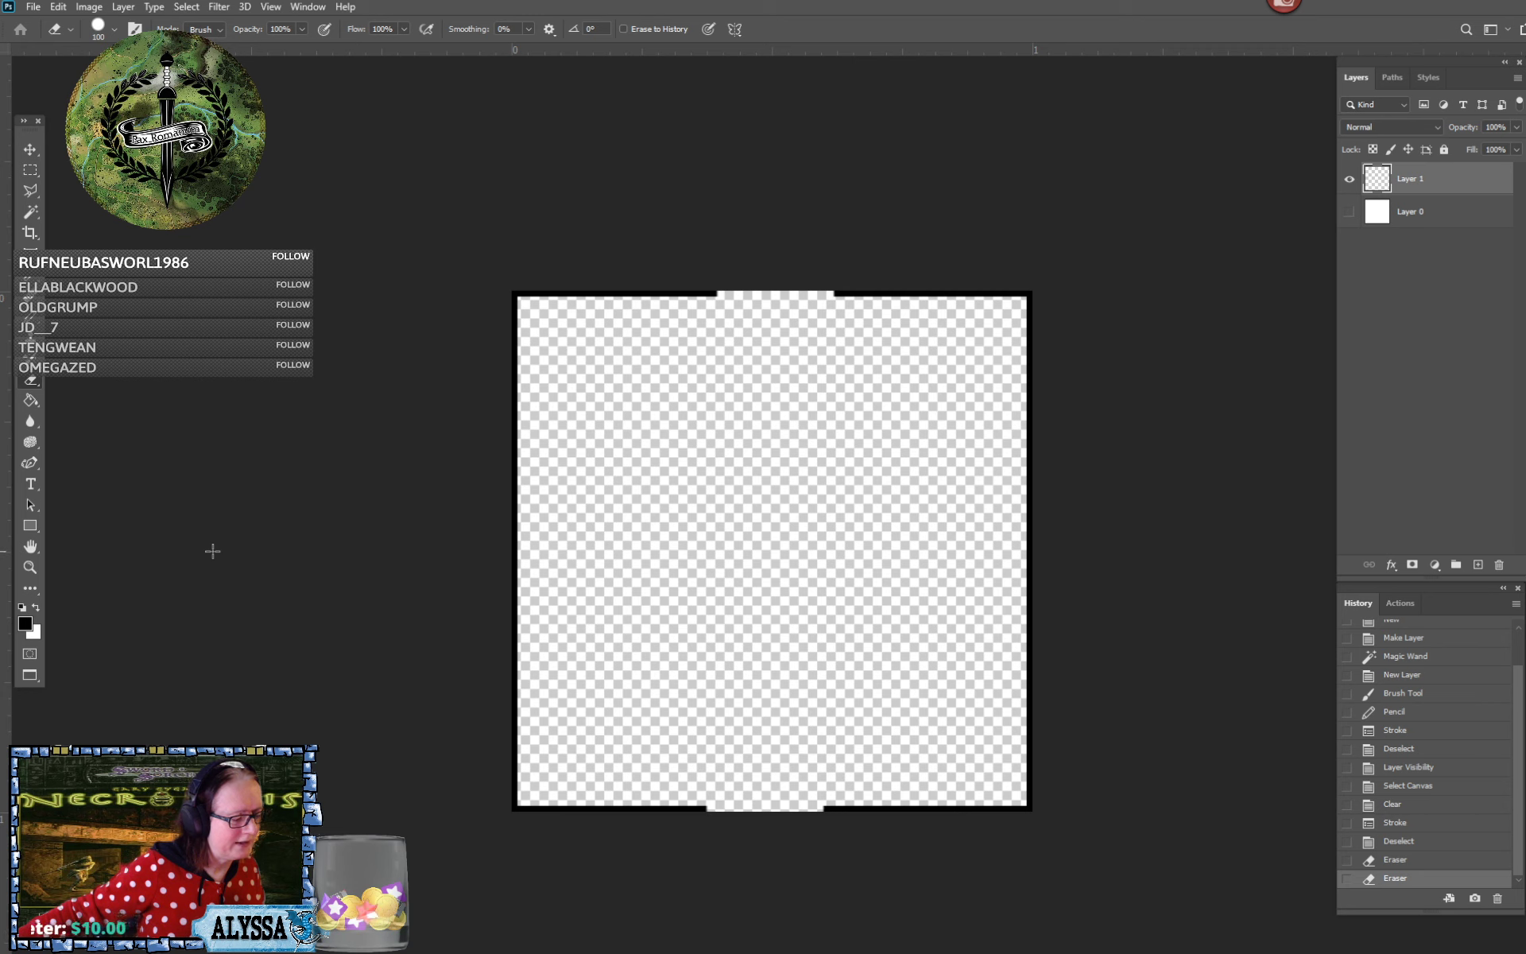
{"action": "left_click", "coordinate": [519, 555]}
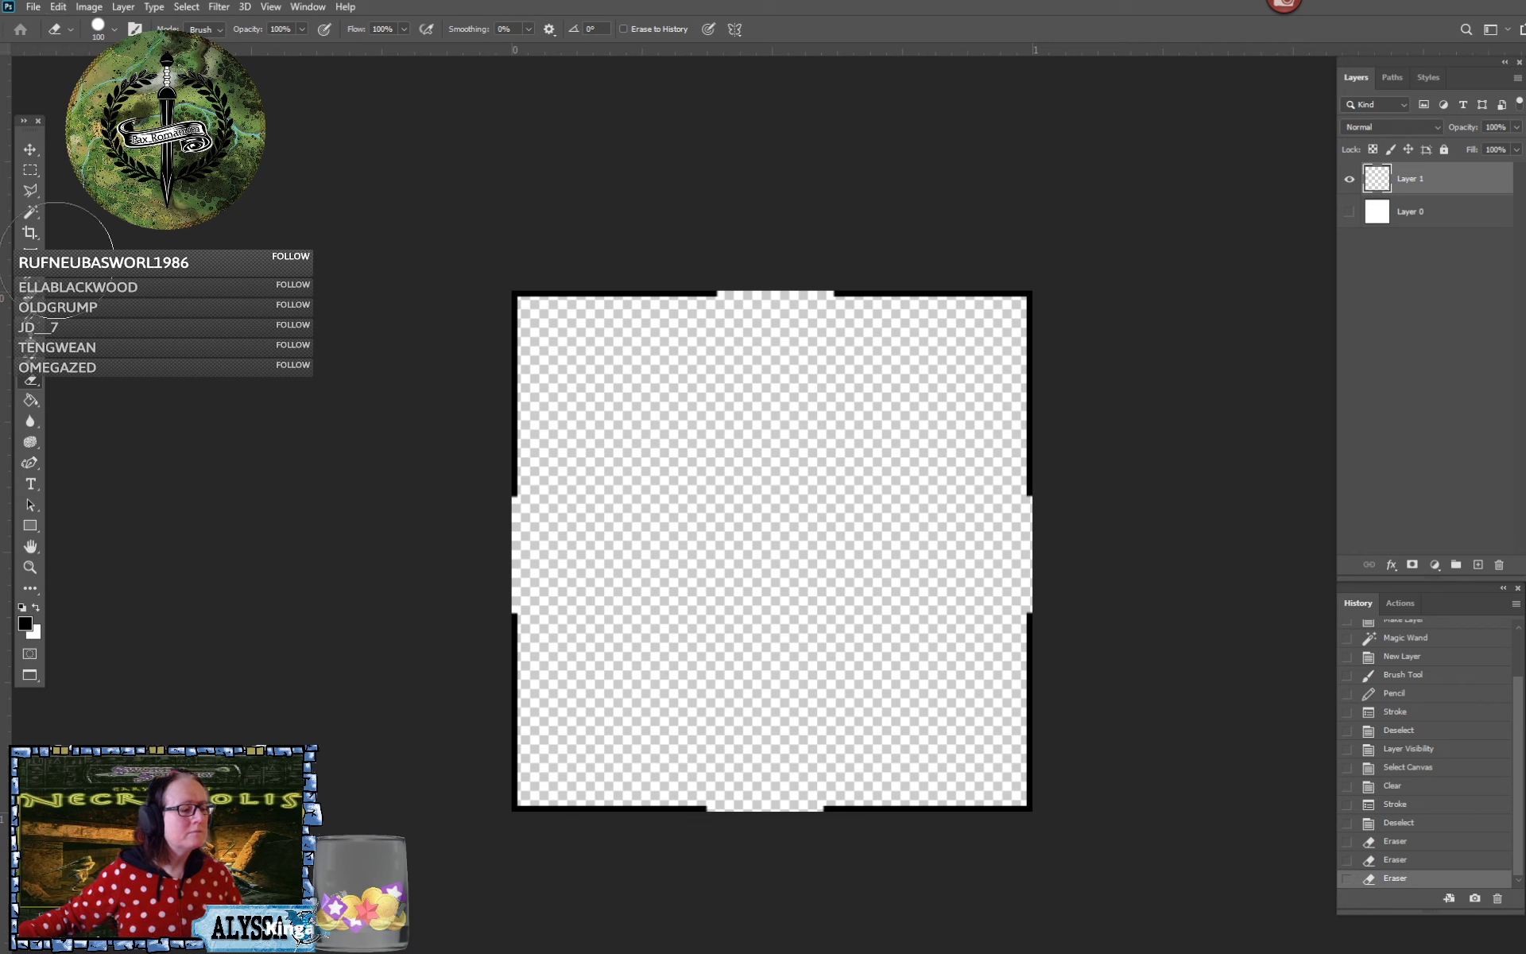
Set the eraser size to 200 px and widen the centred gaps in the border's upper and lower edges
{"action": "left_click", "coordinate": [114, 29]}
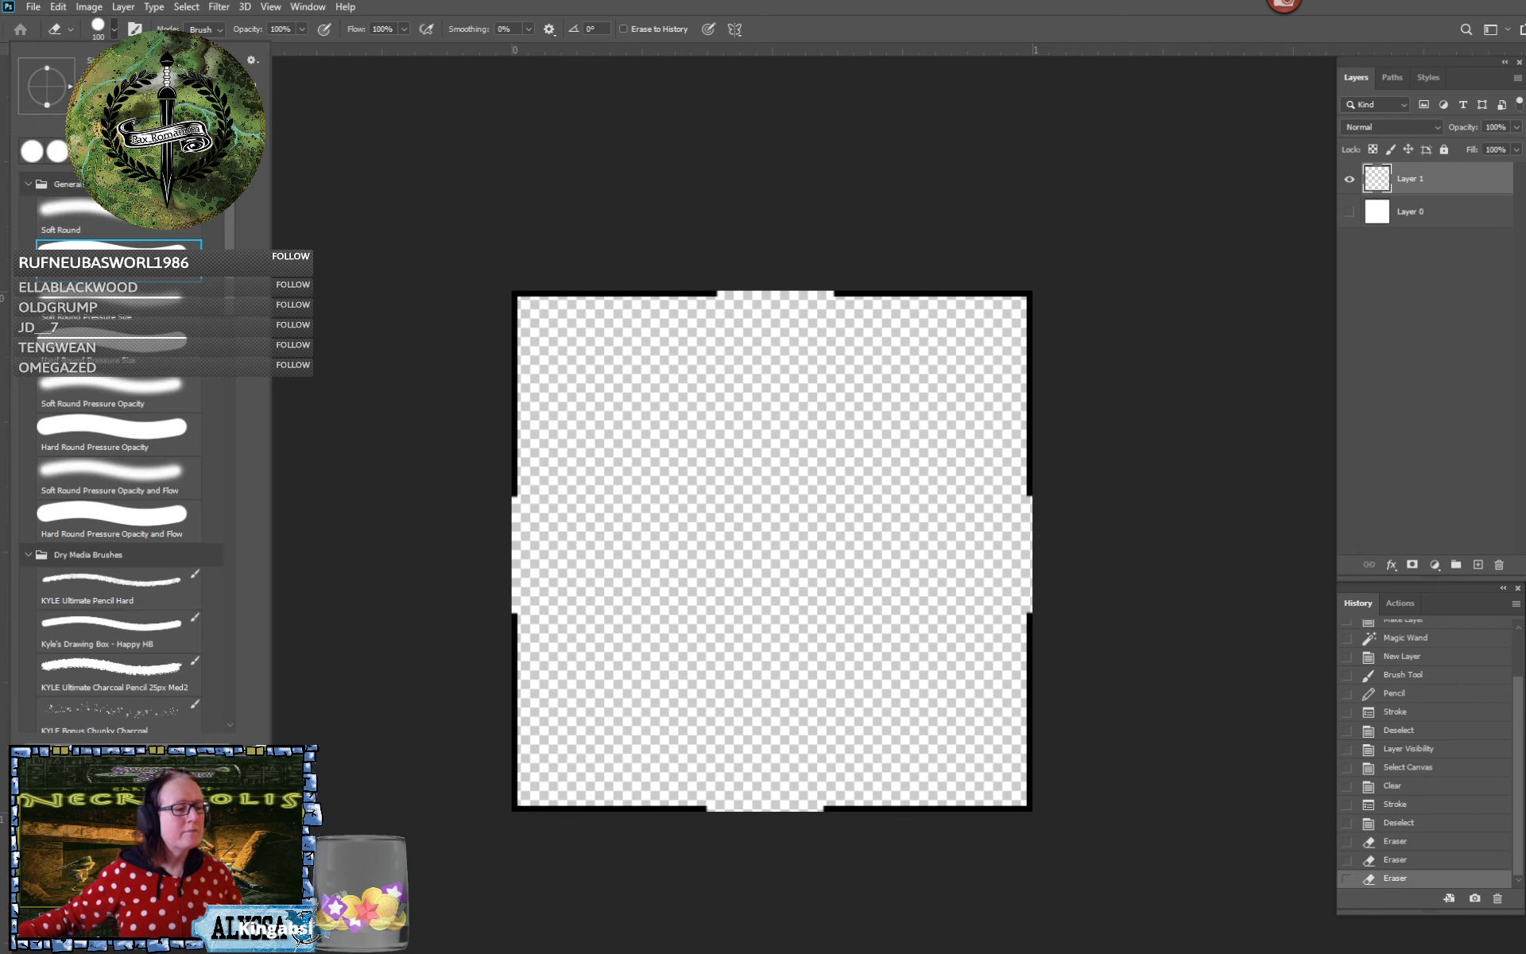
{"action": "type", "text": "2"}
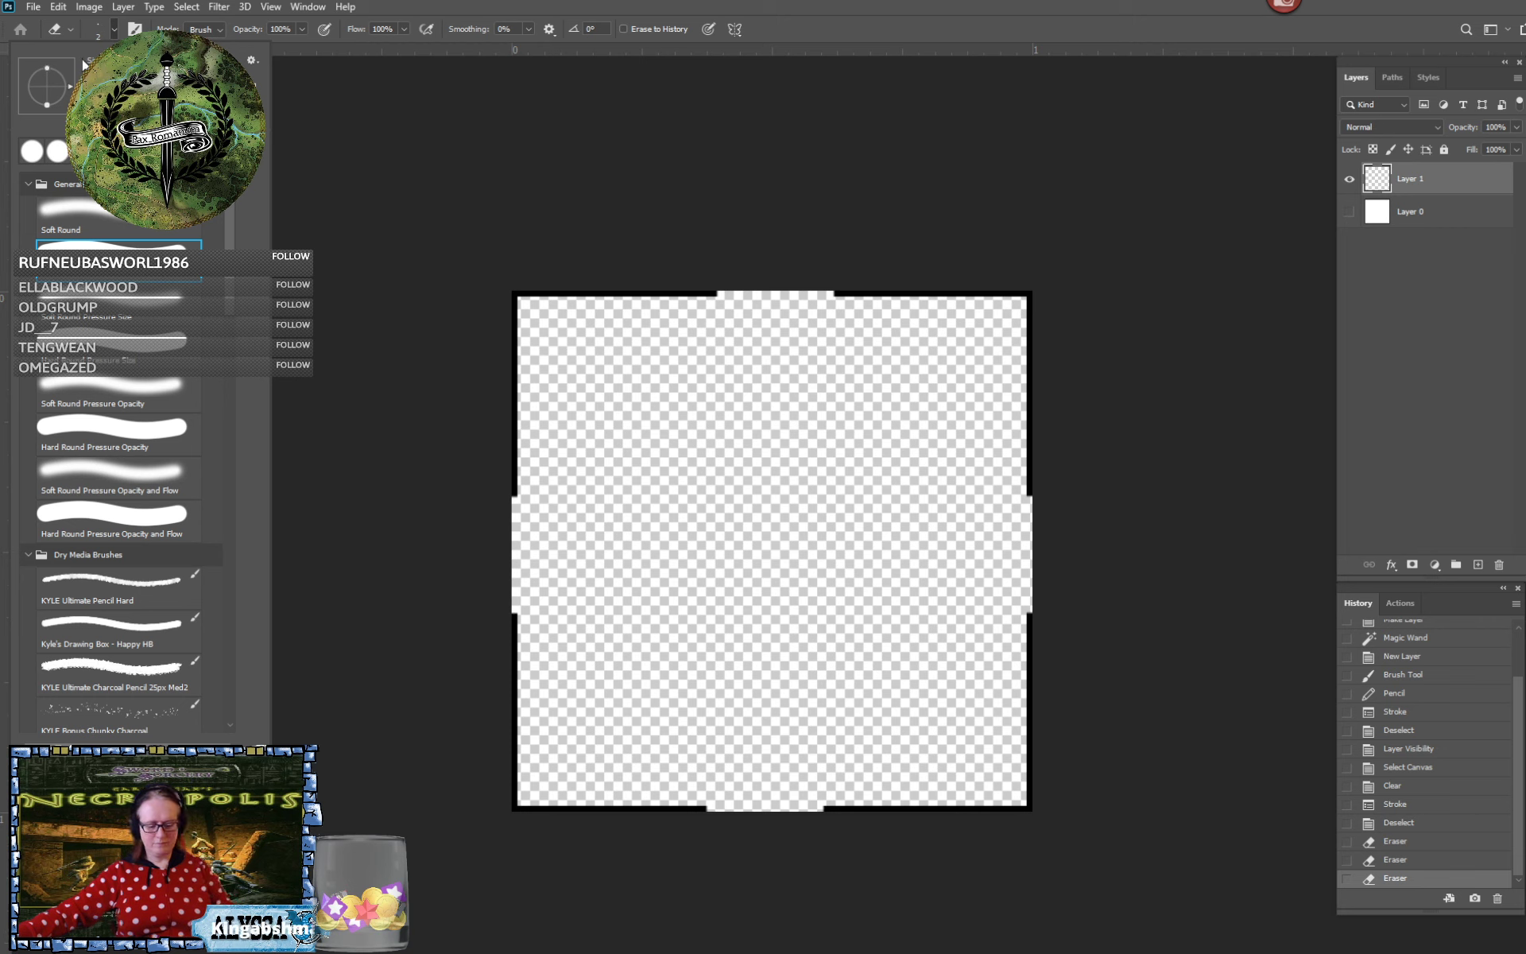
{"action": "type", "text": "00"}
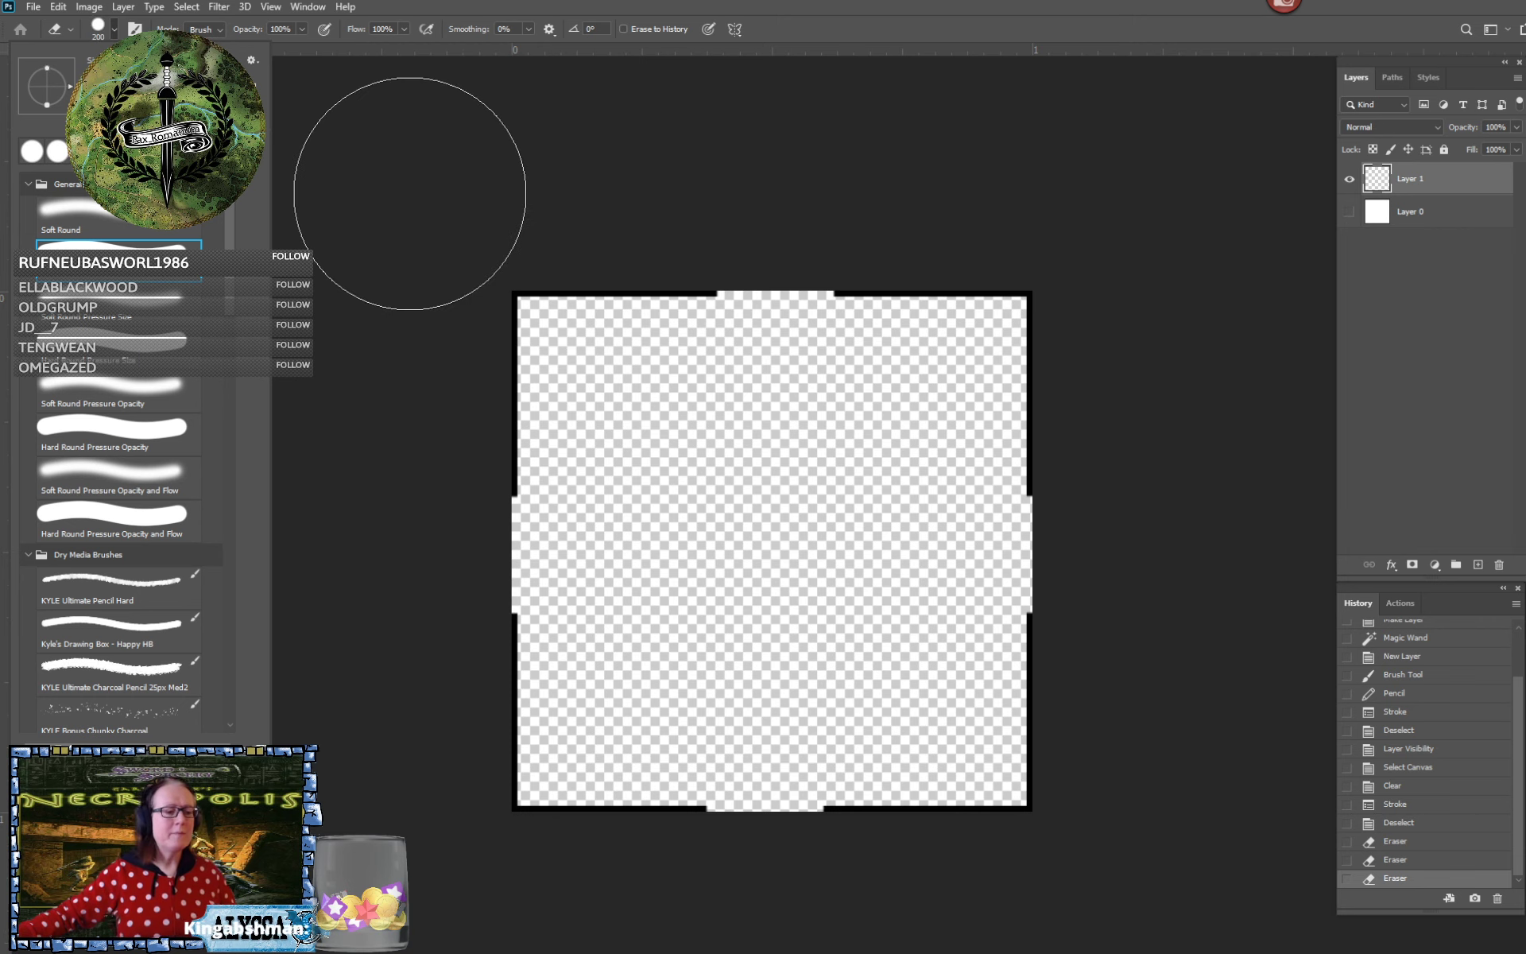
{"action": "key", "text": "Return"}
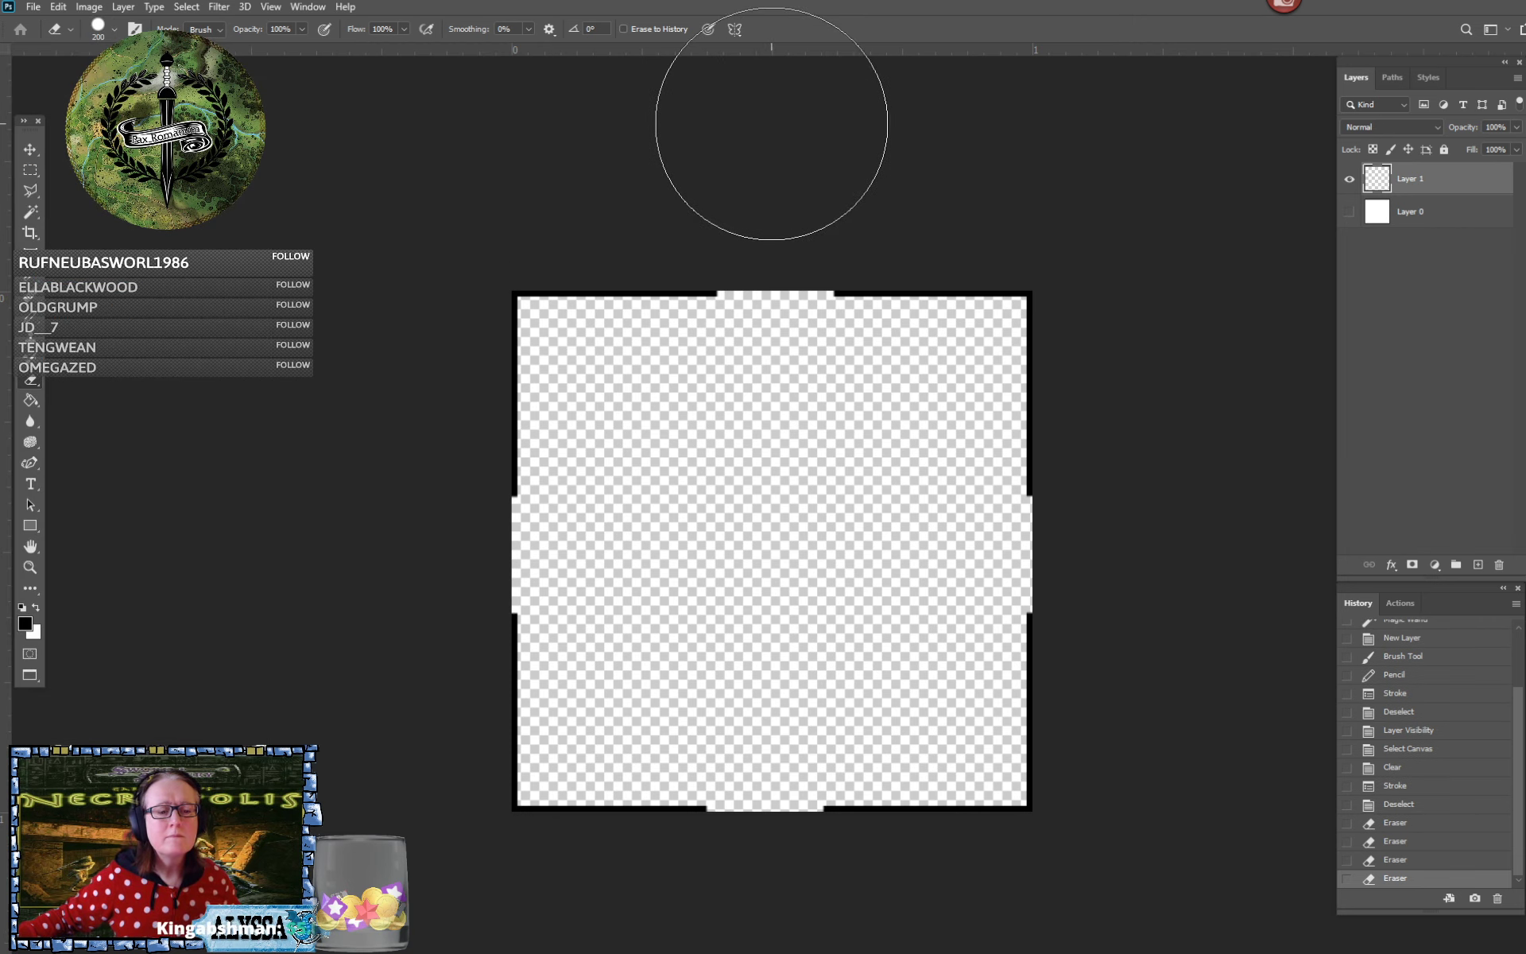
{"action": "mouse_move", "coordinate": [772, 126]}
{"action": "left_mouse_down"}
{"action": "mouse_move", "coordinate": [771, 416]}
{"action": "mouse_move", "coordinate": [728, 856]}
{"action": "left_mouse_up"}
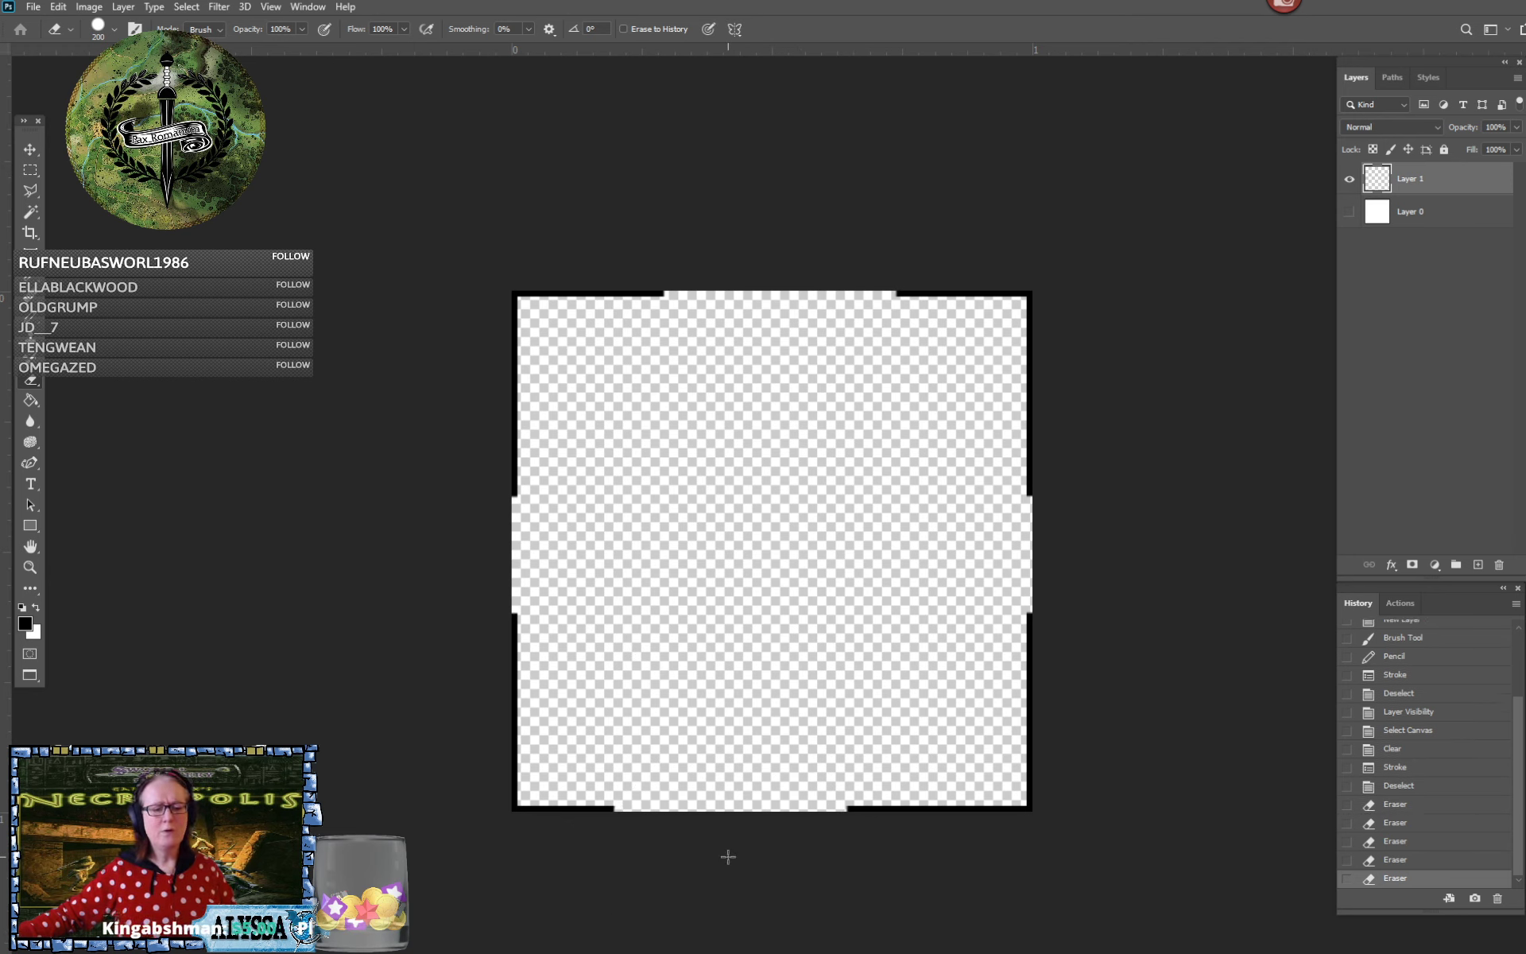
{"action": "key", "text": "ctrl+z"}
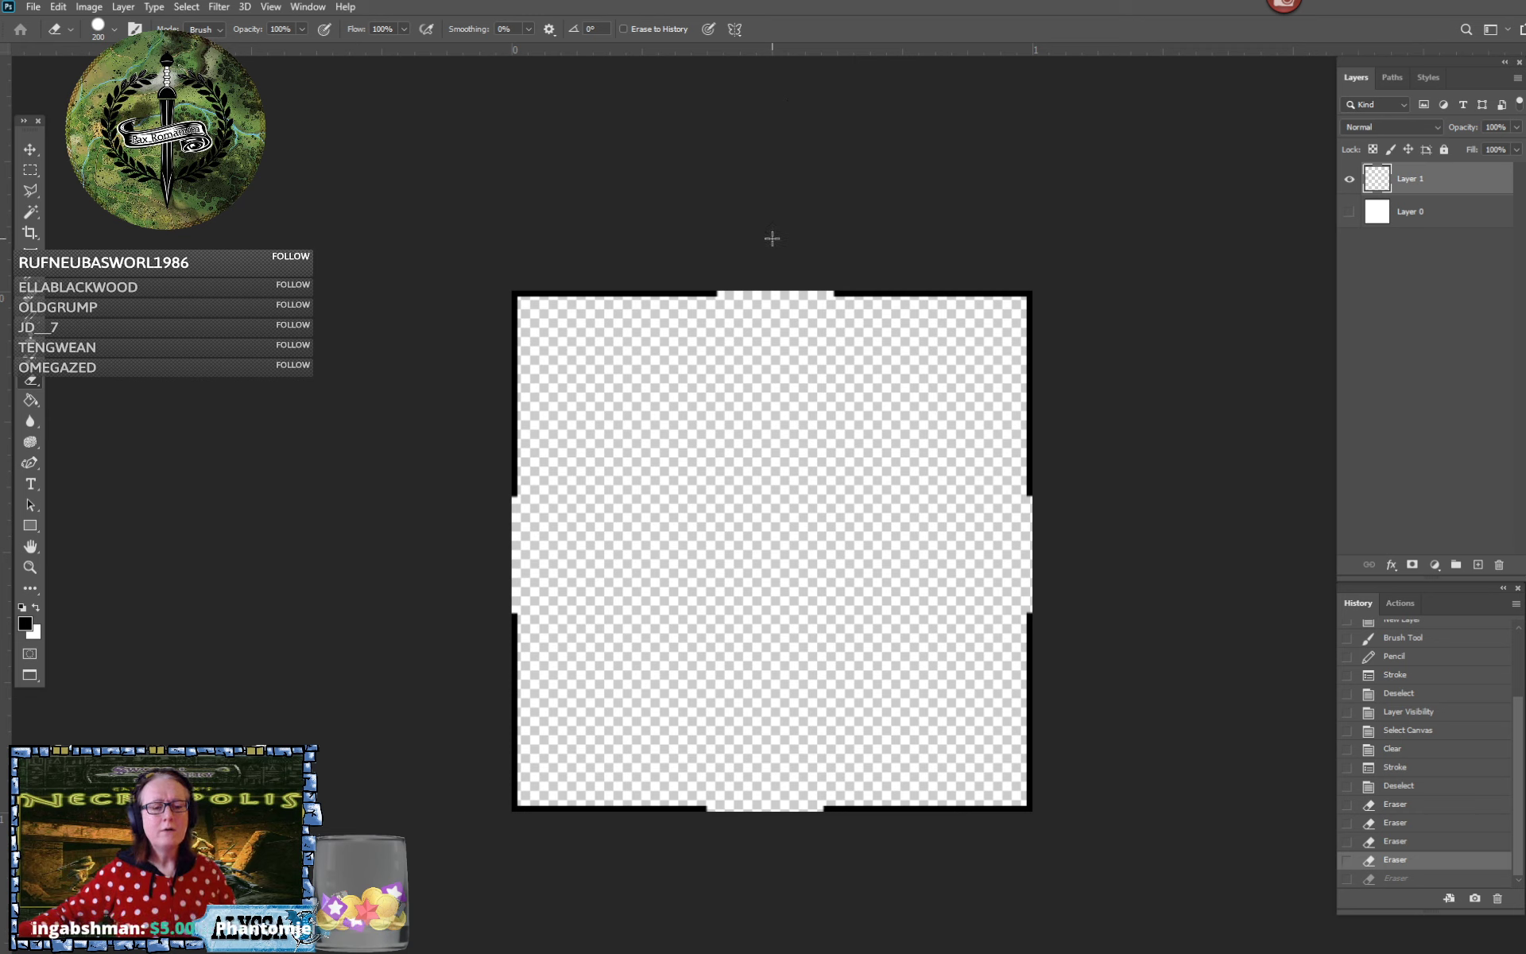
{"action": "left_click_drag", "start_coordinate": [772, 239], "coordinate": [785, 851]}
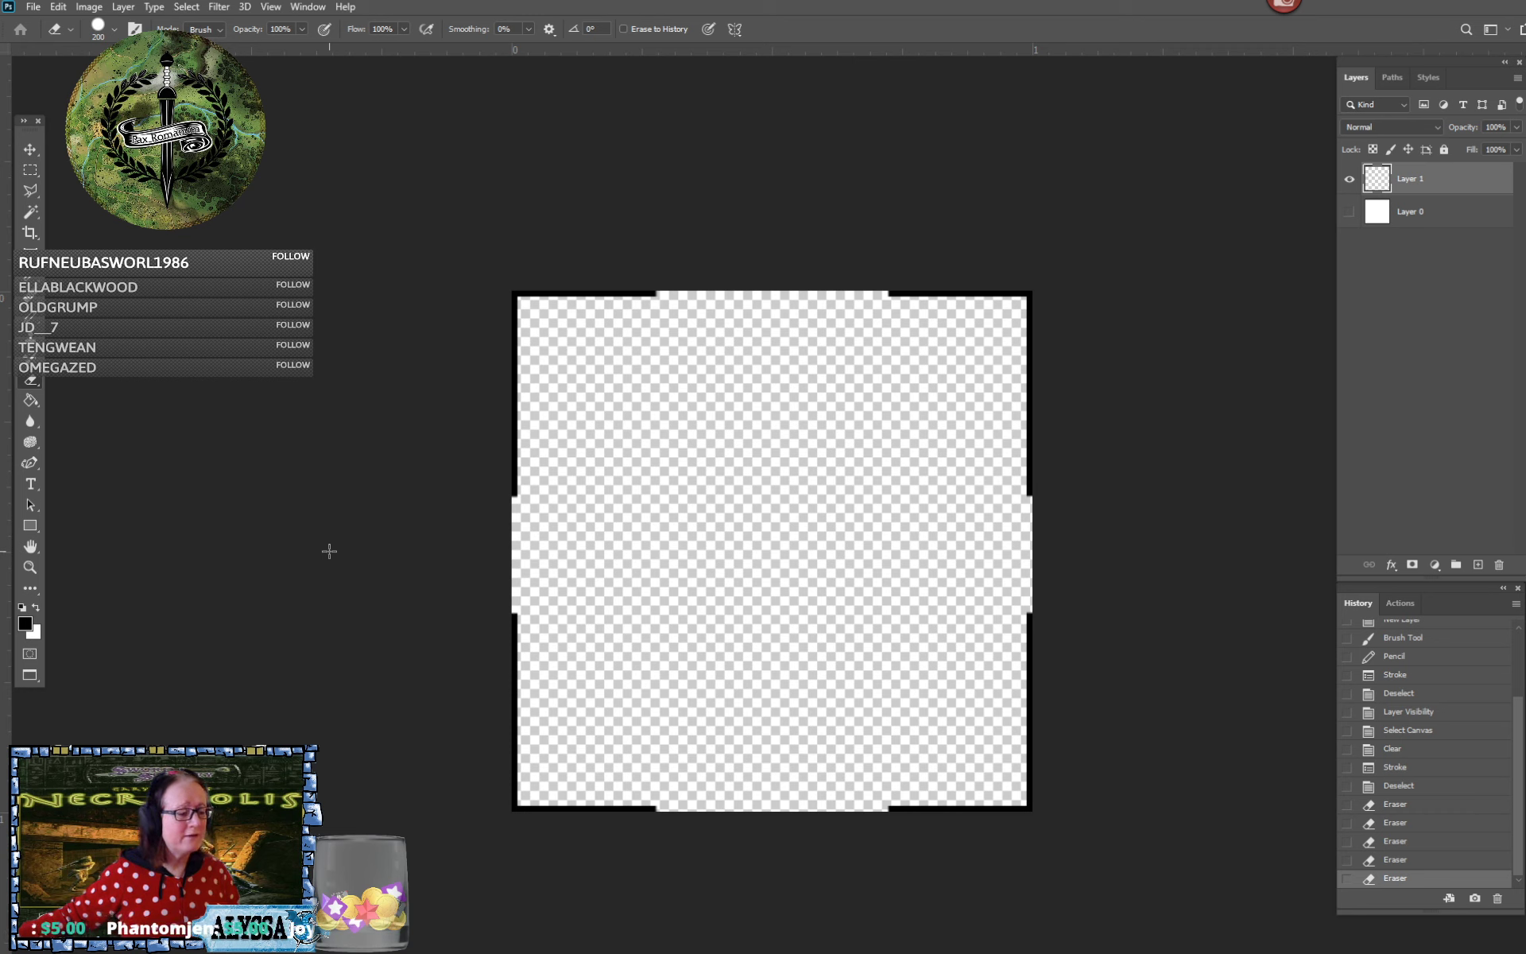
Try to widen the gaps in the border's two vertical edges with the 200 px eraser
{"action": "left_click_drag", "start_coordinate": [329, 551], "coordinate": [1169, 539]}
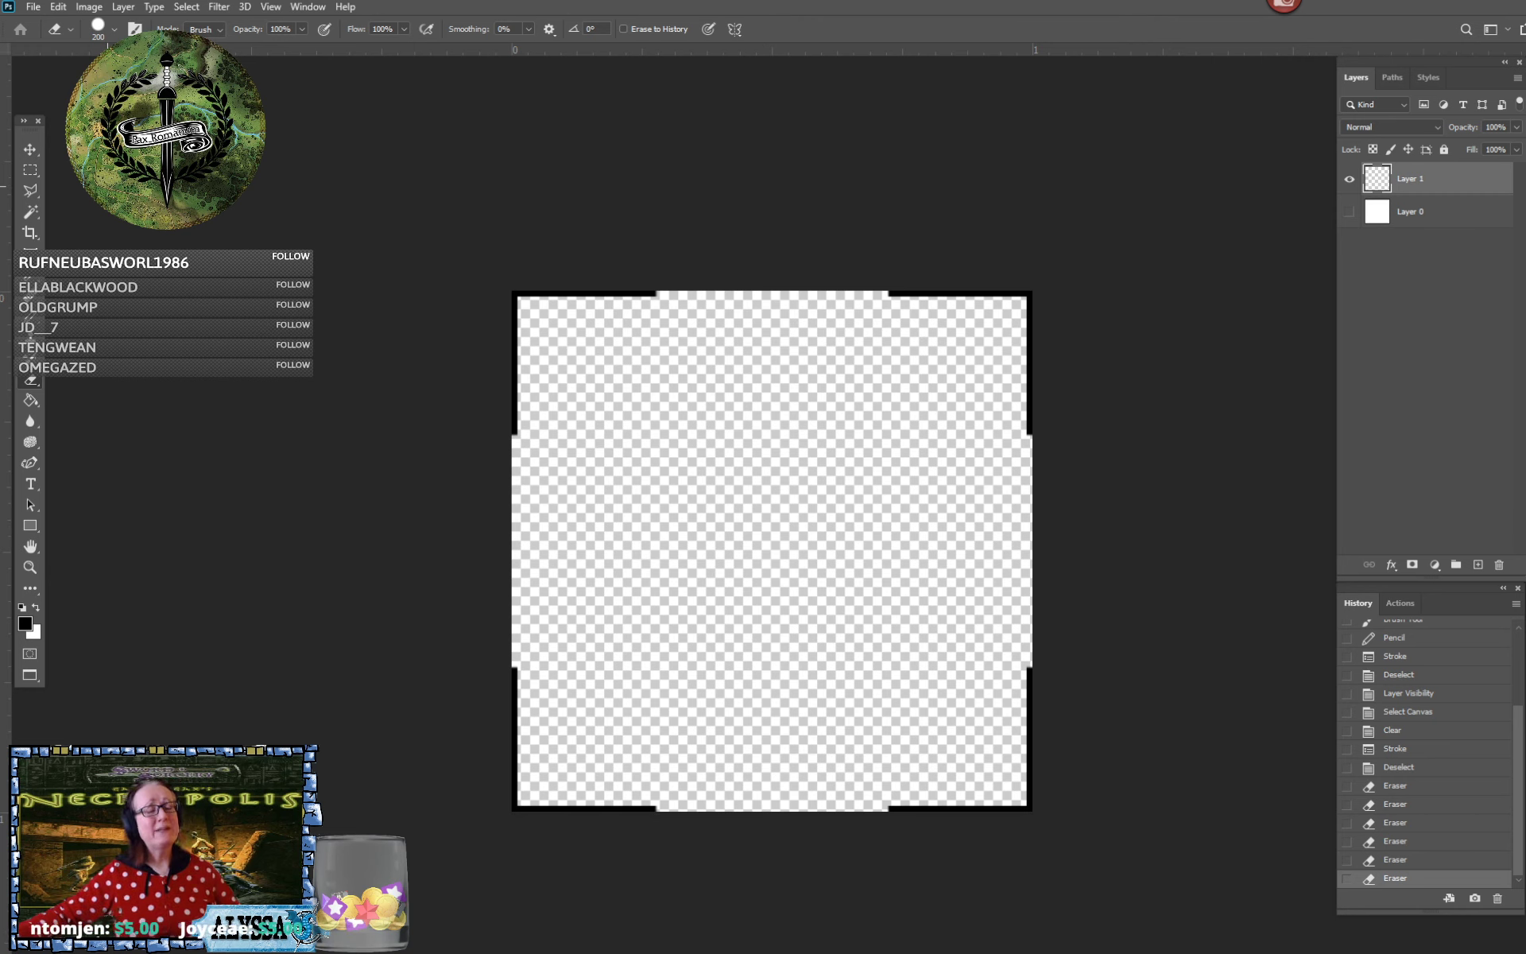
{"action": "left_click", "coordinate": [33, 8]}
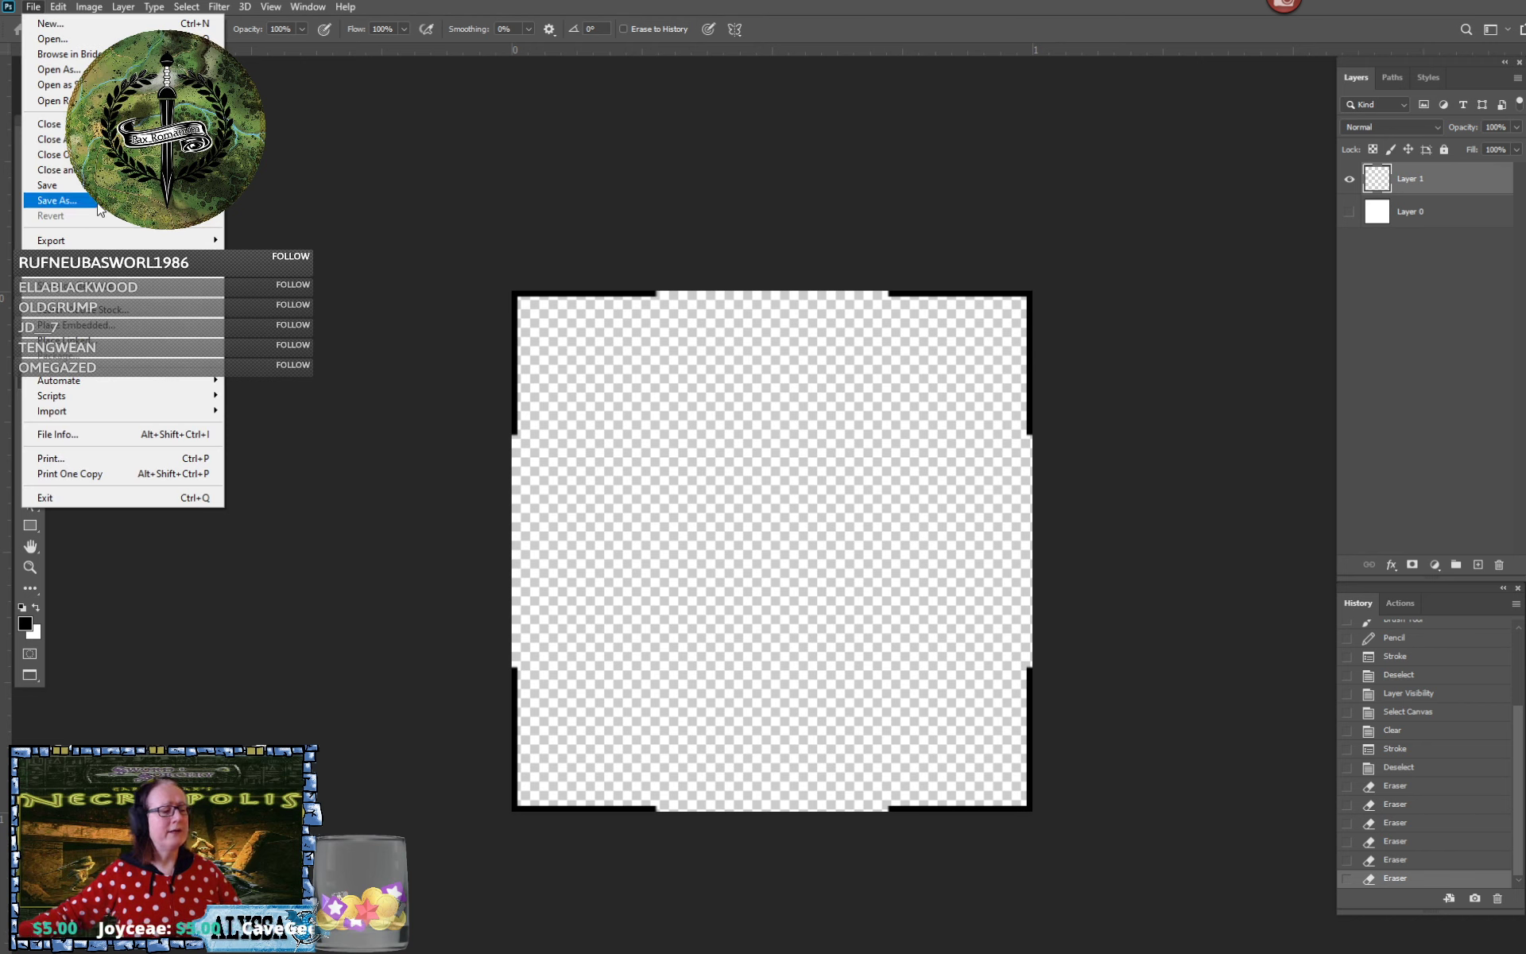
{"action": "left_click", "coordinate": [100, 205]}
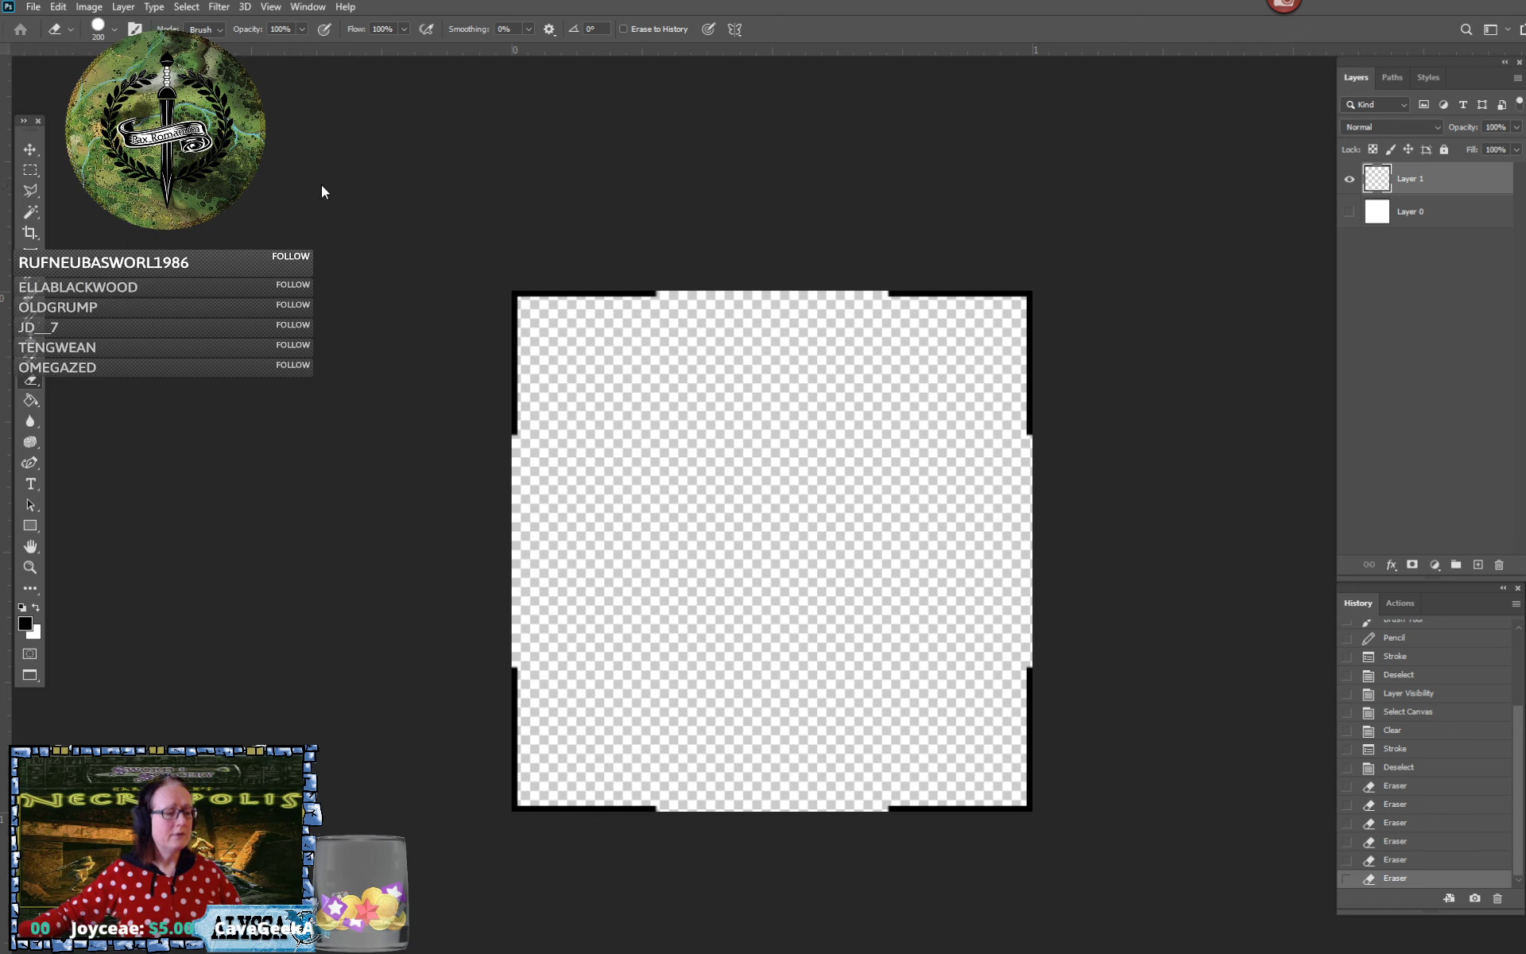
{"action": "key", "text": "ctrl+z"}
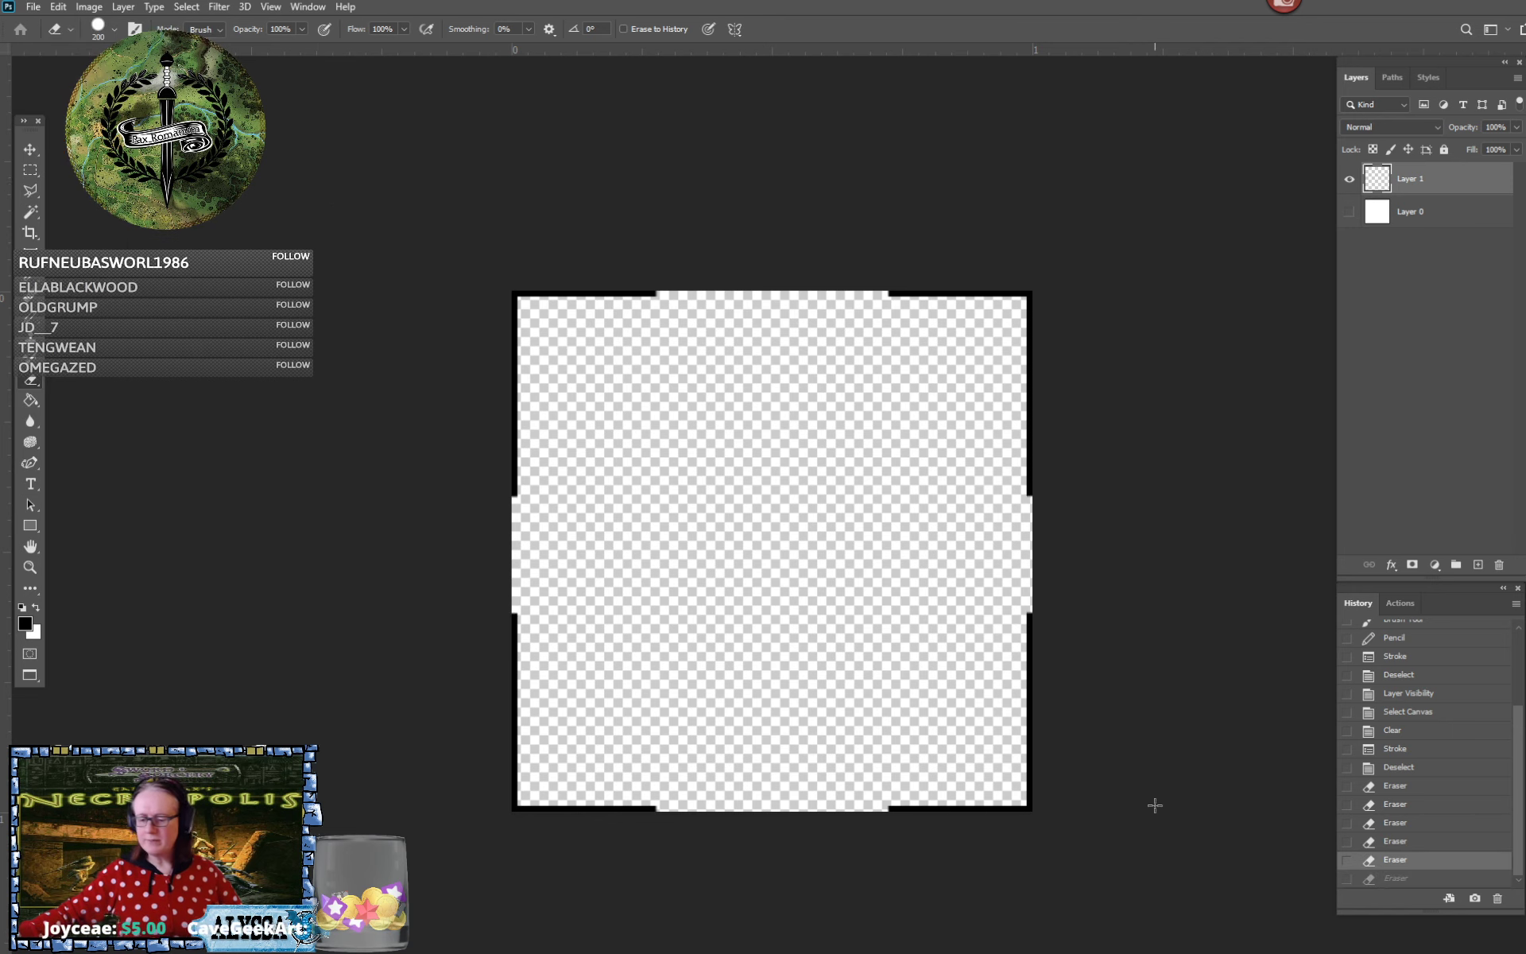
Restore the last undone eraser stroke and define the whole tile as a pattern named 1" Intersecting Grid, 450dpi - 5px
{"action": "left_click", "coordinate": [1398, 881]}
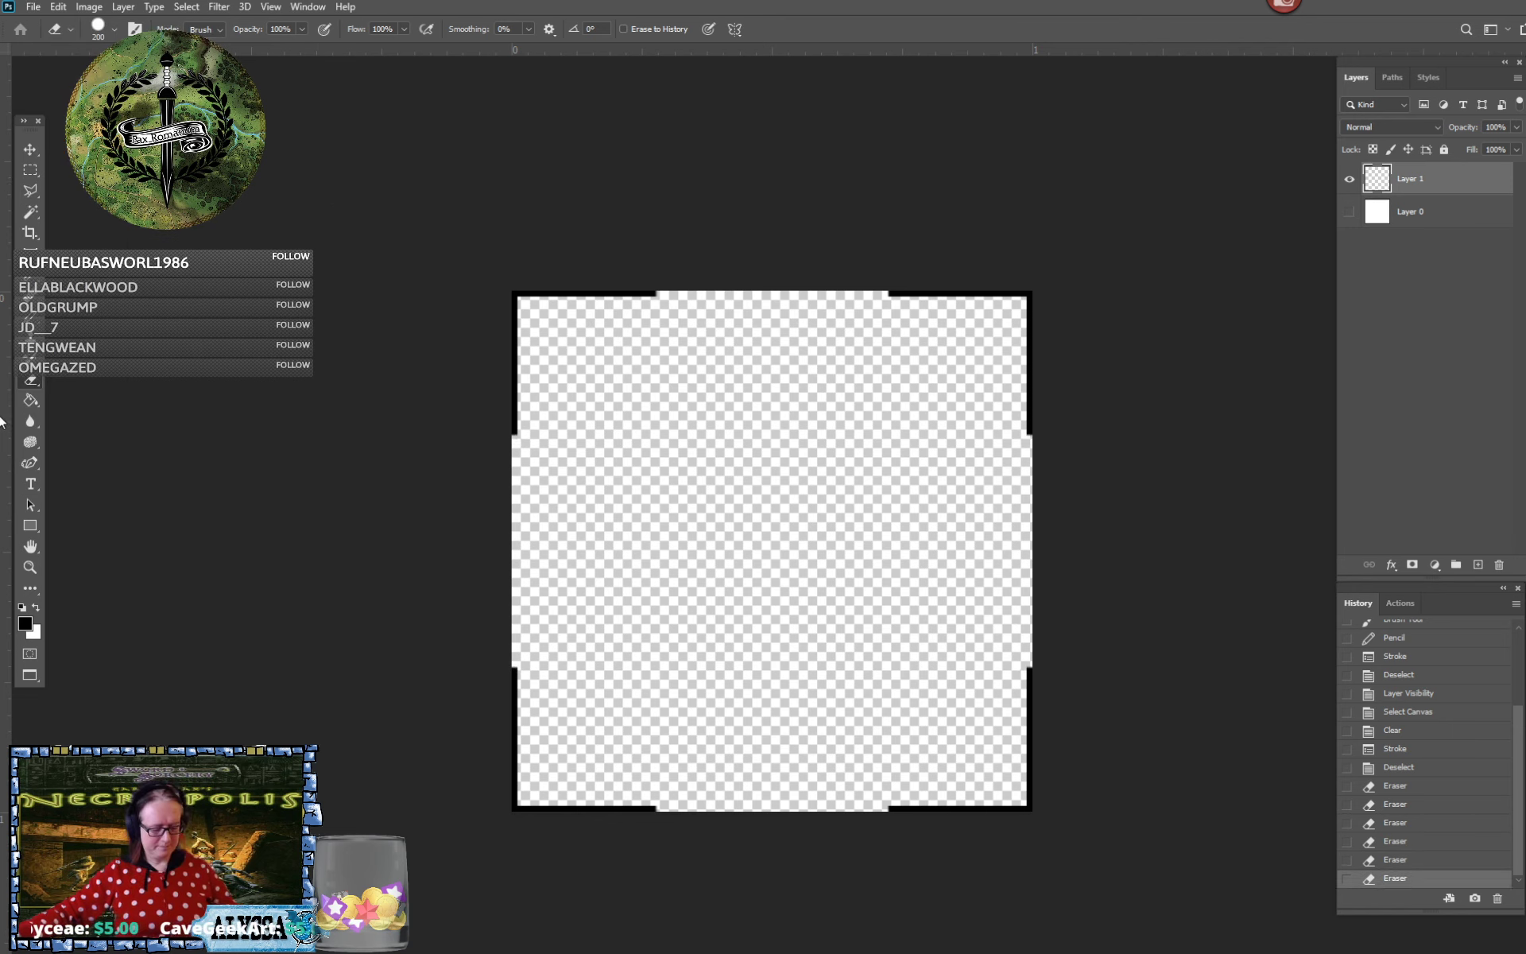
{"action": "key", "text": "ctrl+a"}
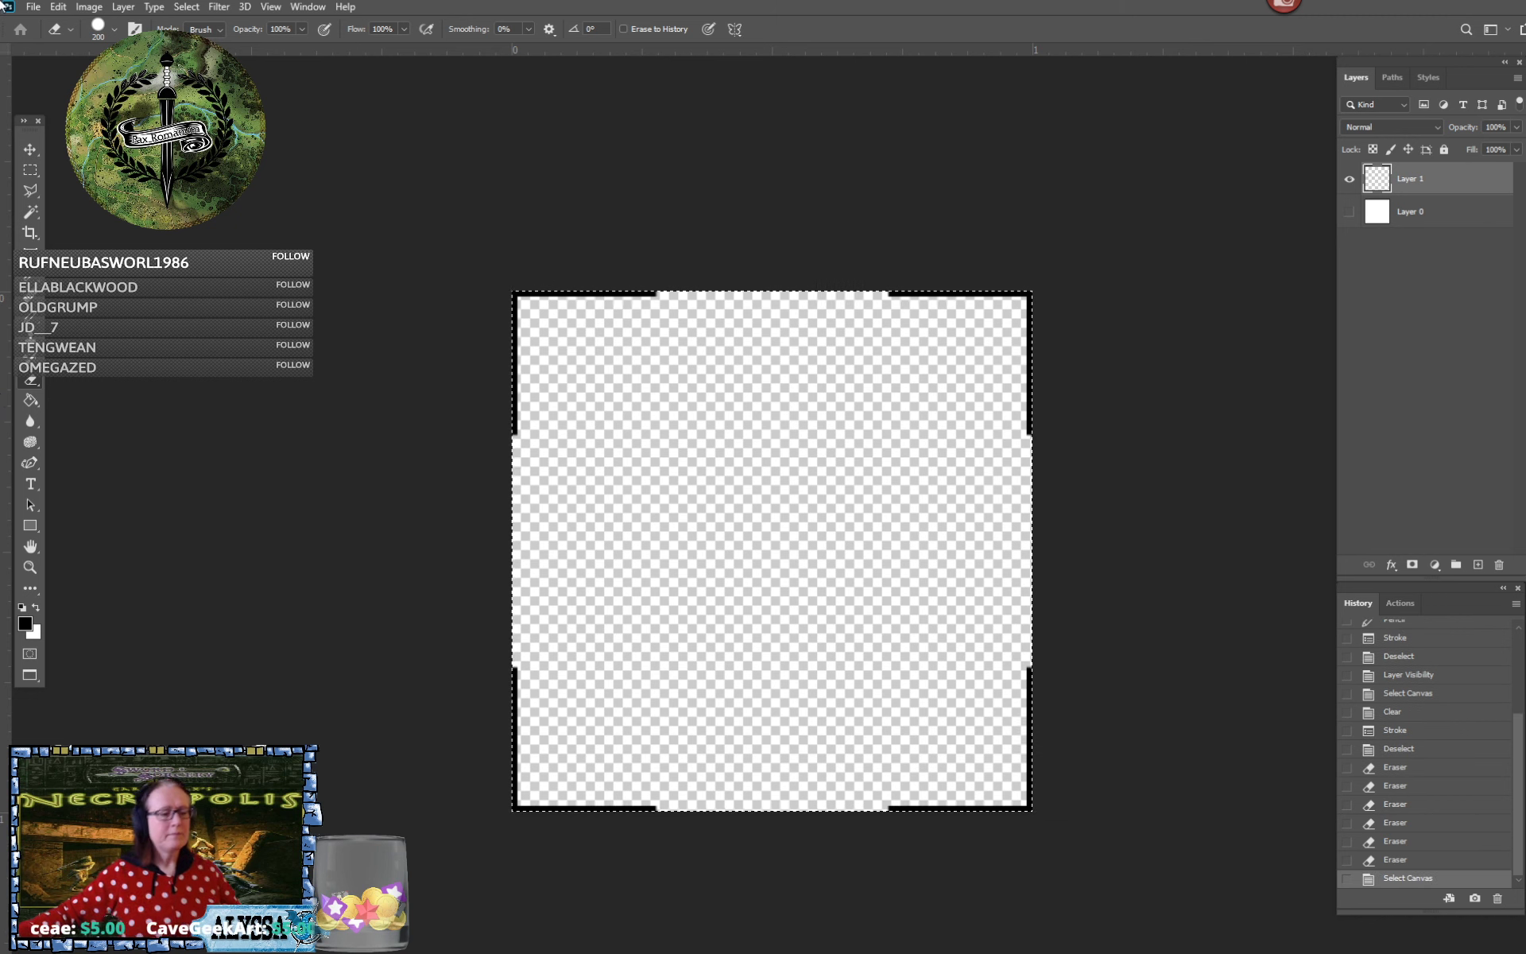
{"action": "left_click", "coordinate": [58, 6]}
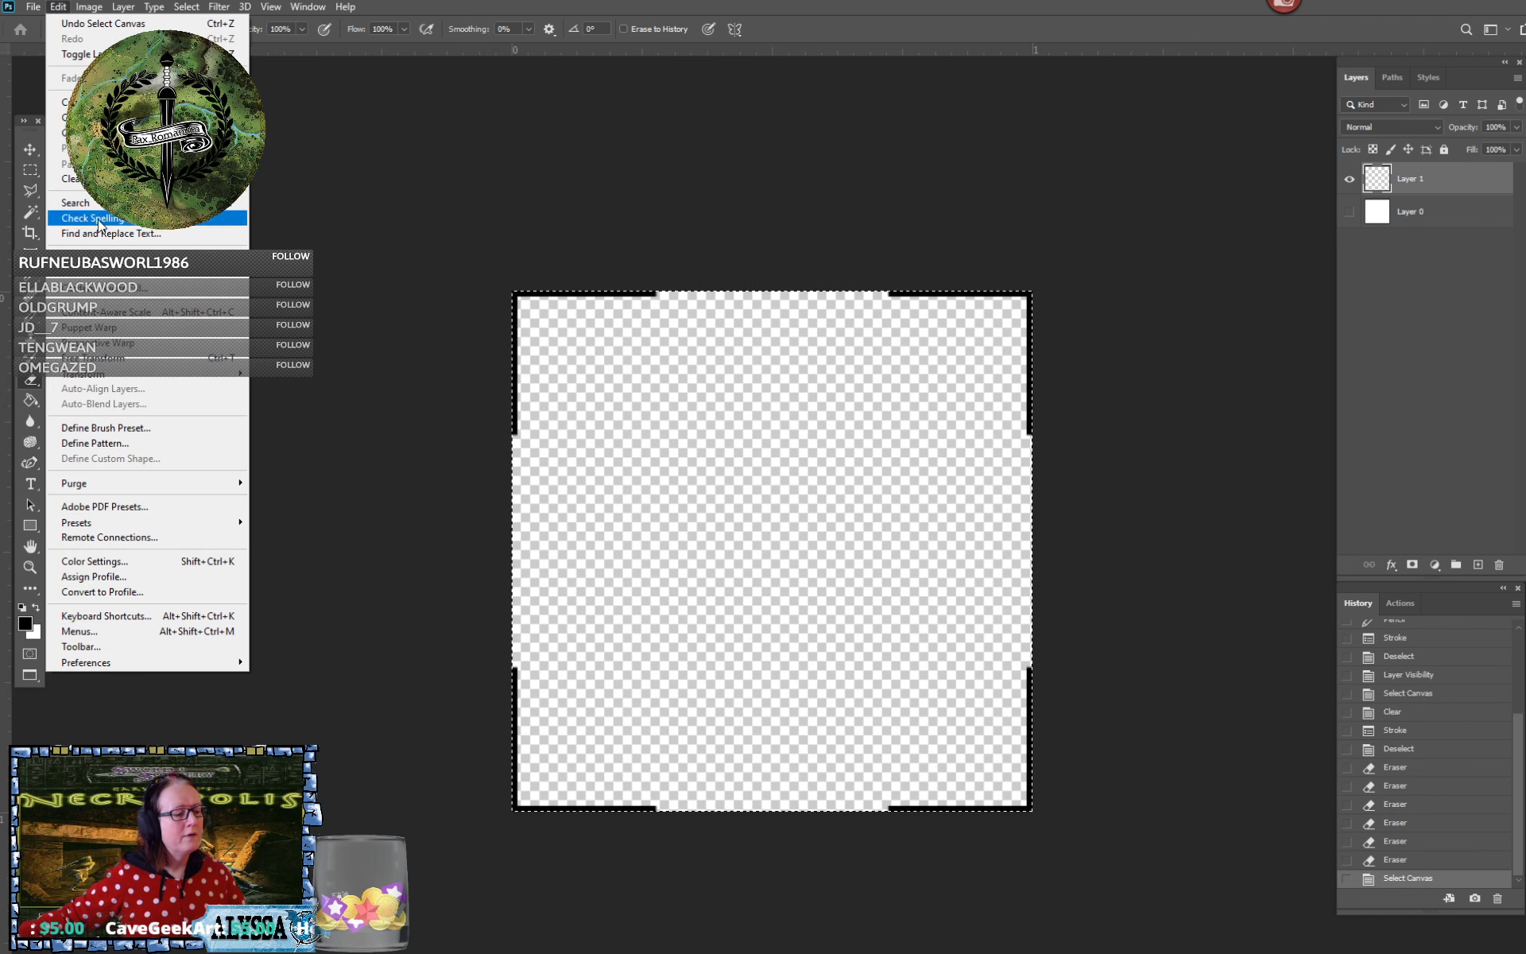
{"action": "left_click", "coordinate": [129, 446]}
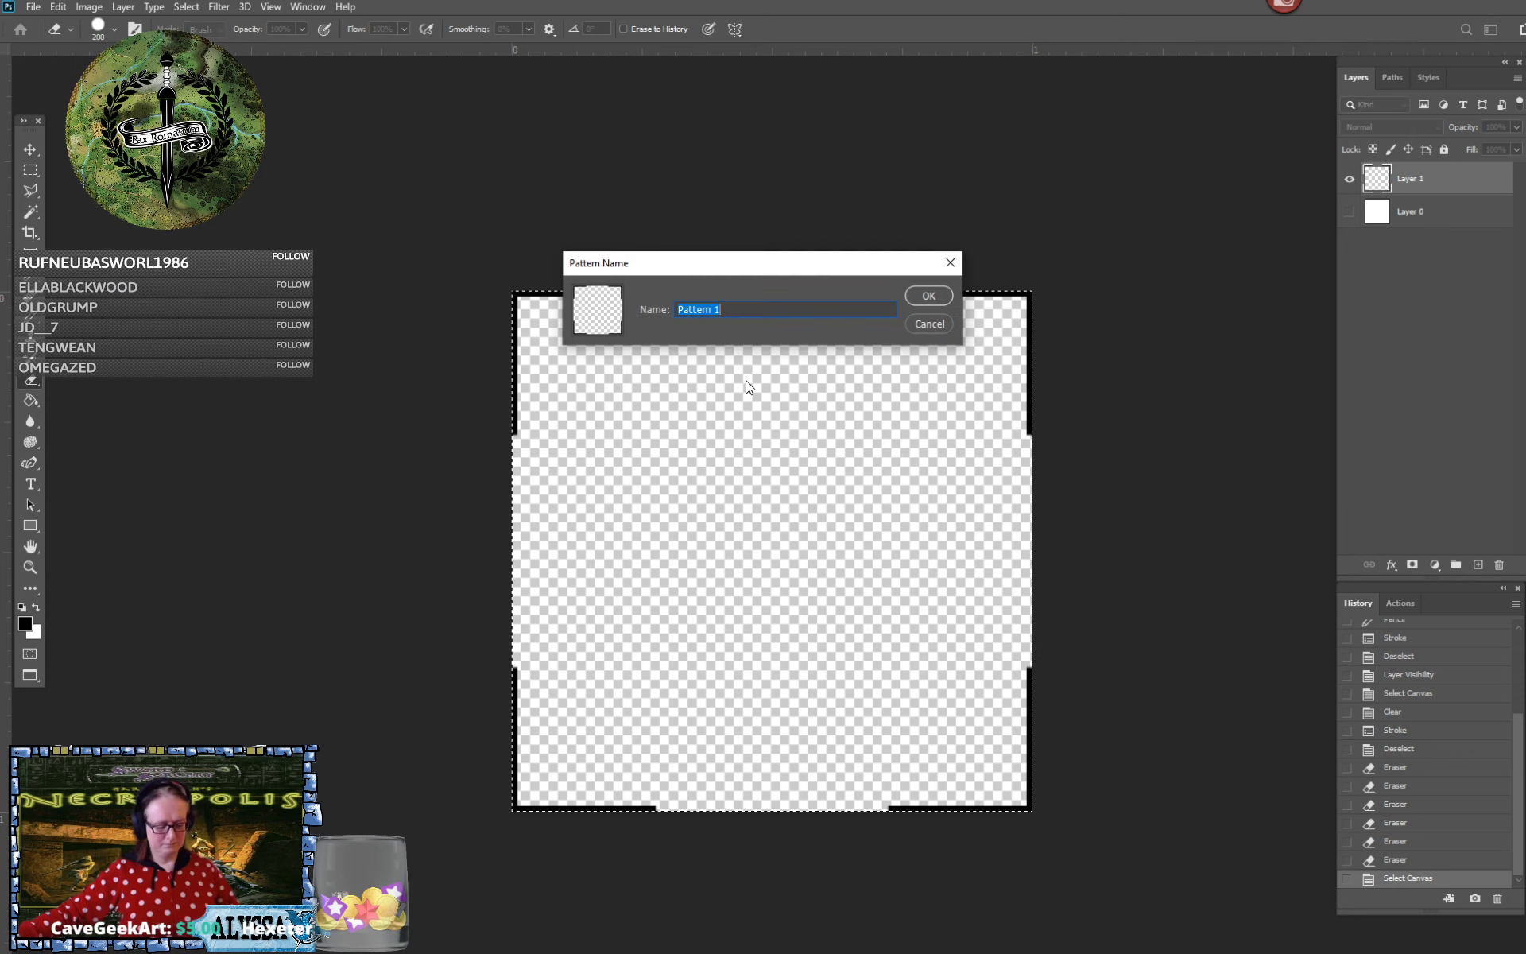
{"action": "type", "text": "1\" Intersecting Grid, 450dpi - 10px"}
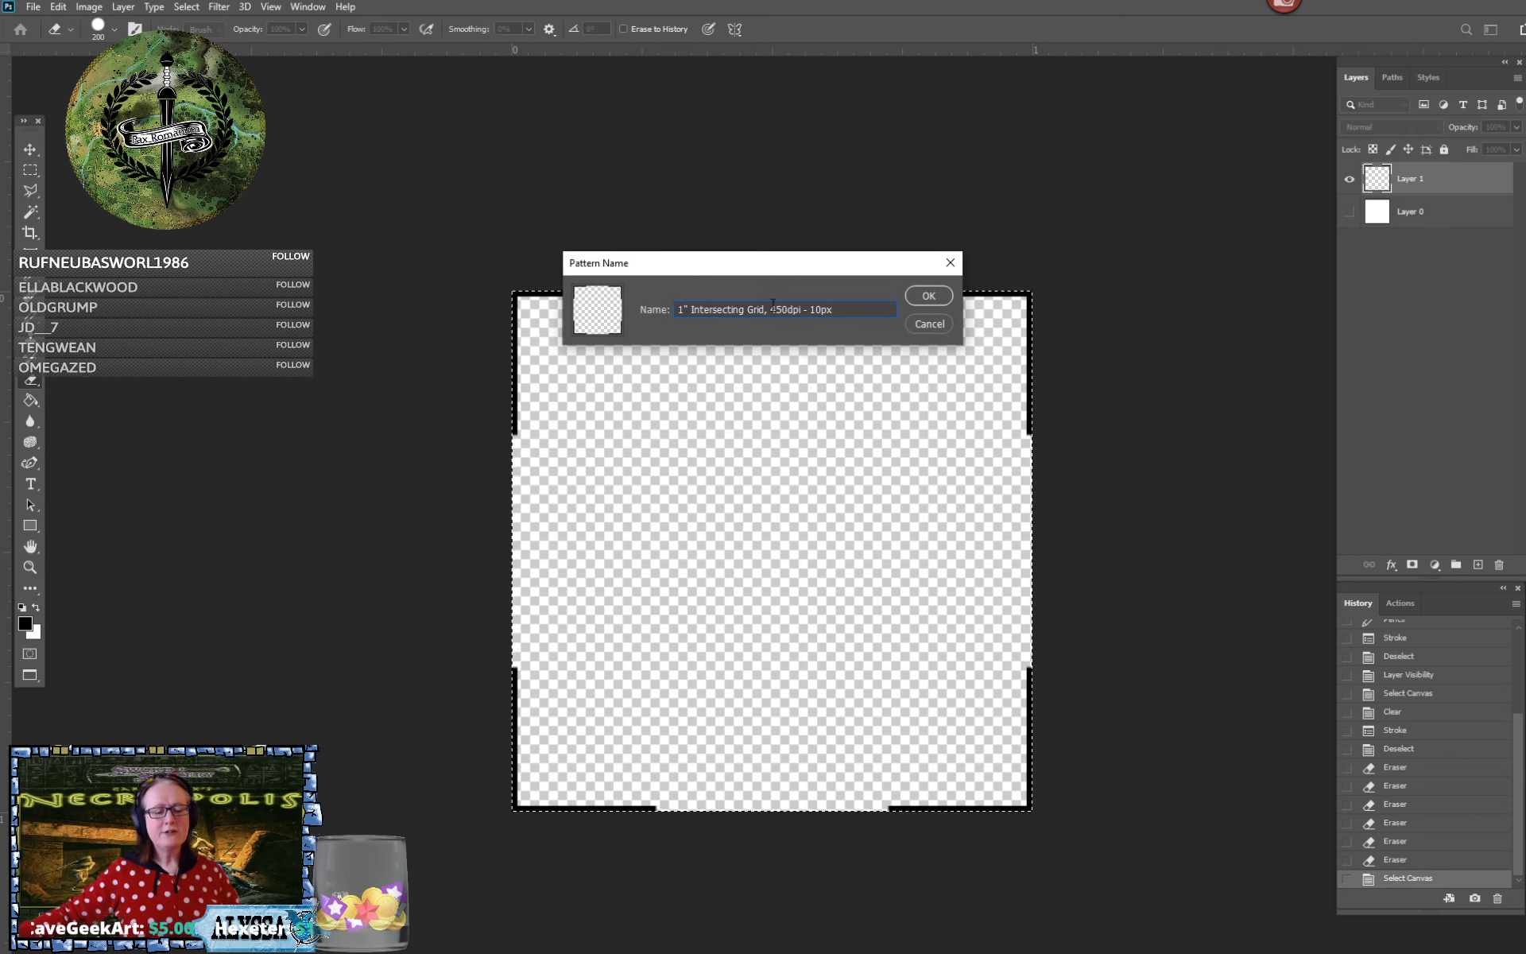
{"action": "left_click", "coordinate": [815, 308]}
{"action": "key", "text": "BackSpace"}
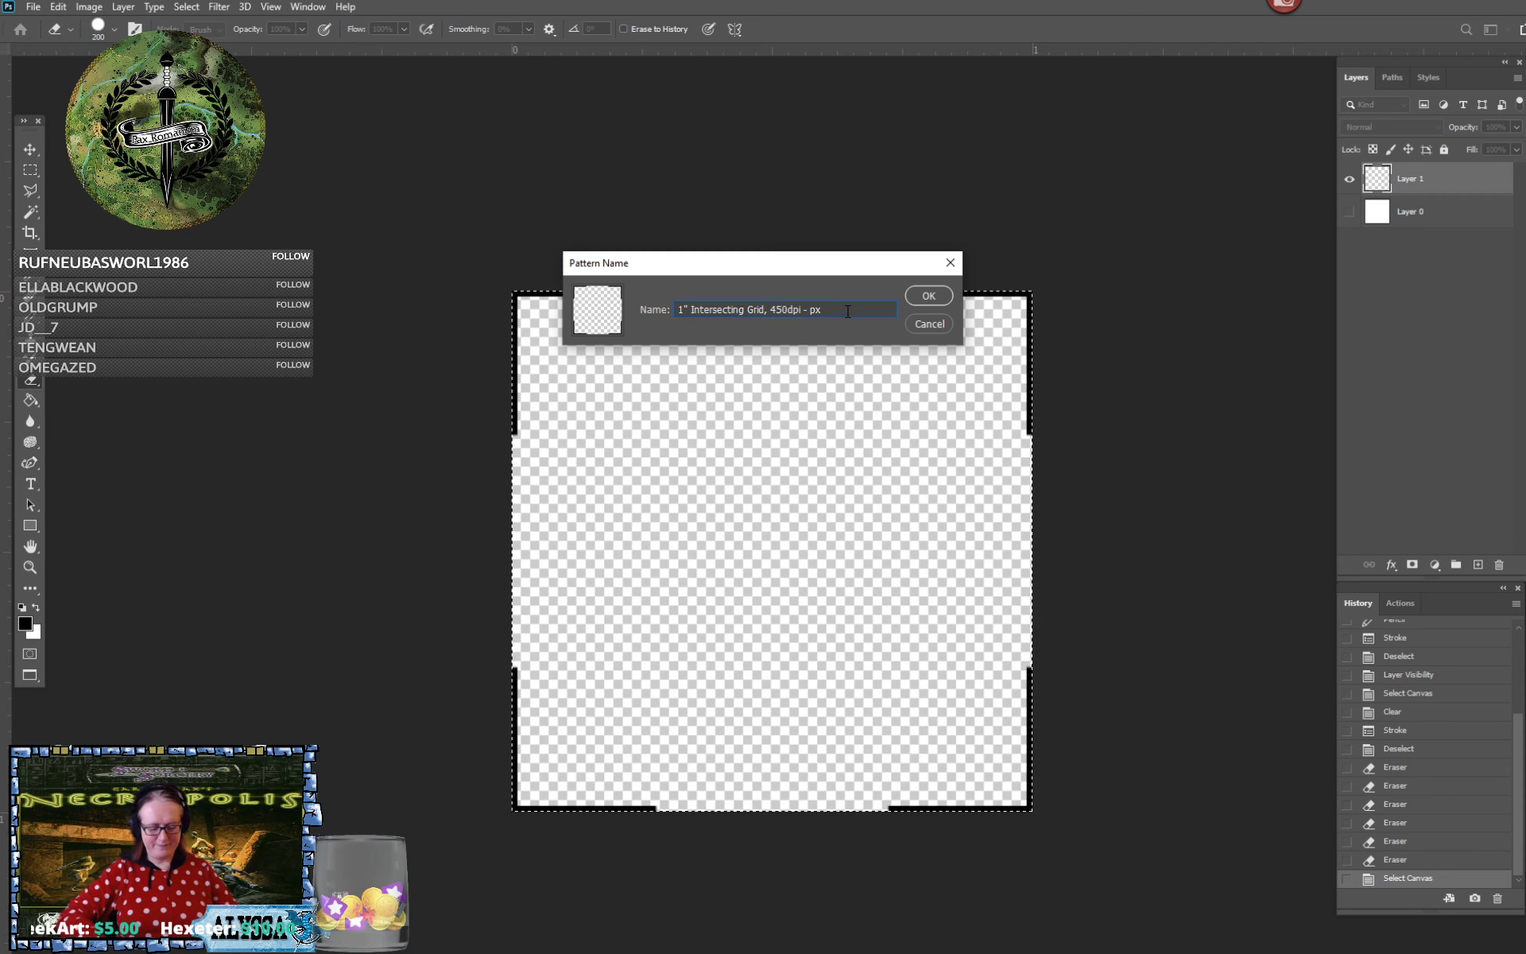
{"action": "key", "text": "Delete"}
{"action": "type", "text": "5"}
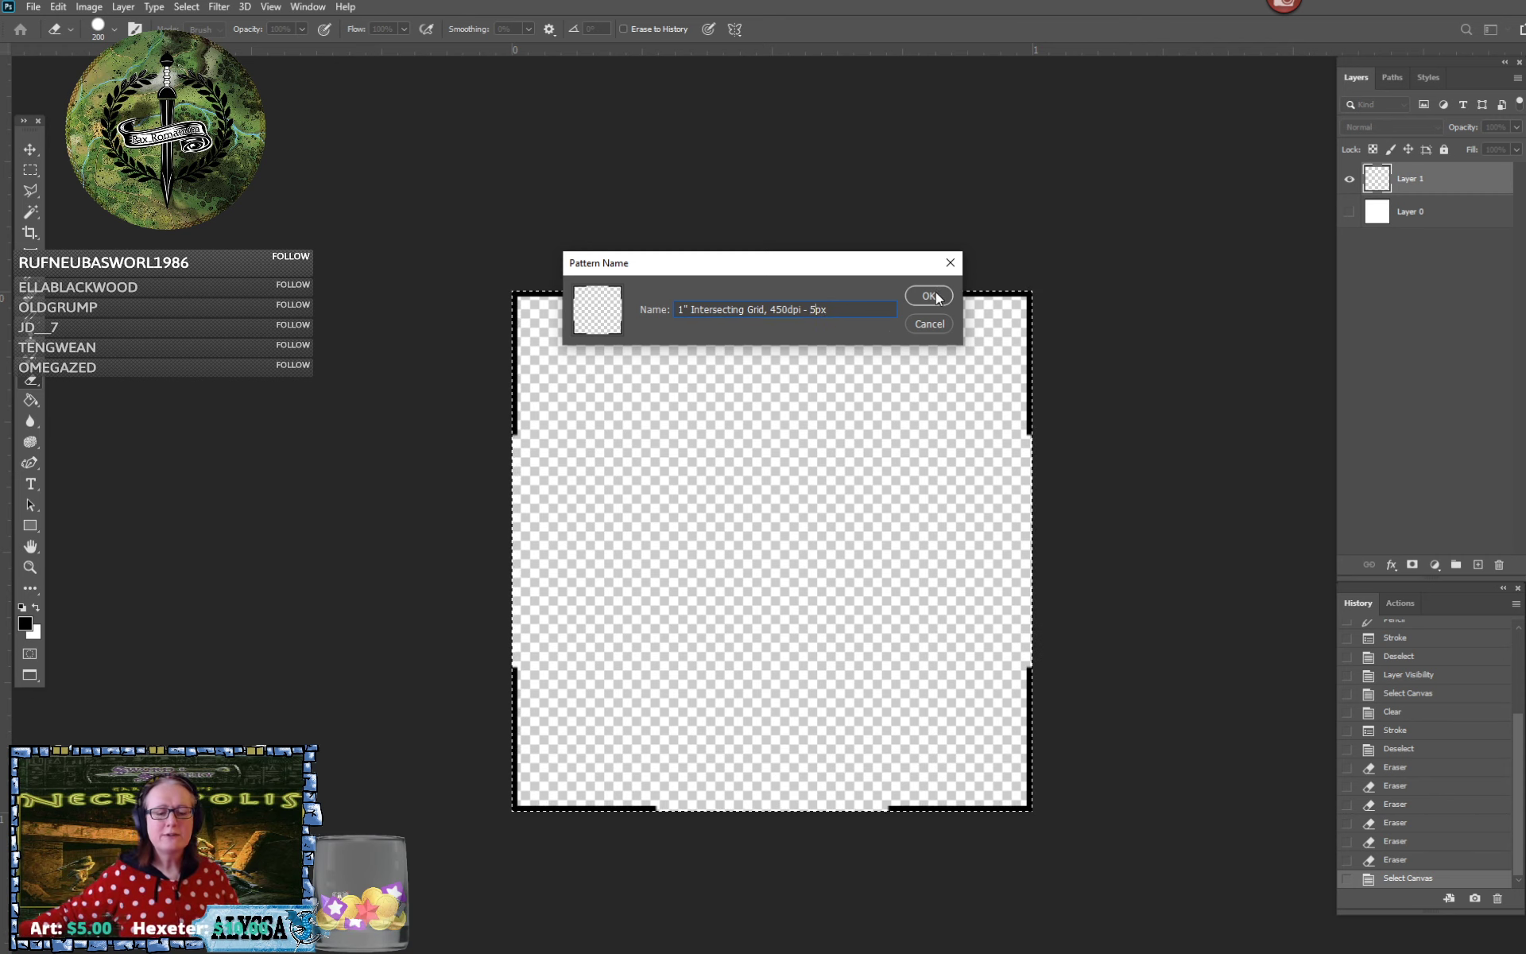
{"action": "left_click", "coordinate": [927, 296]}
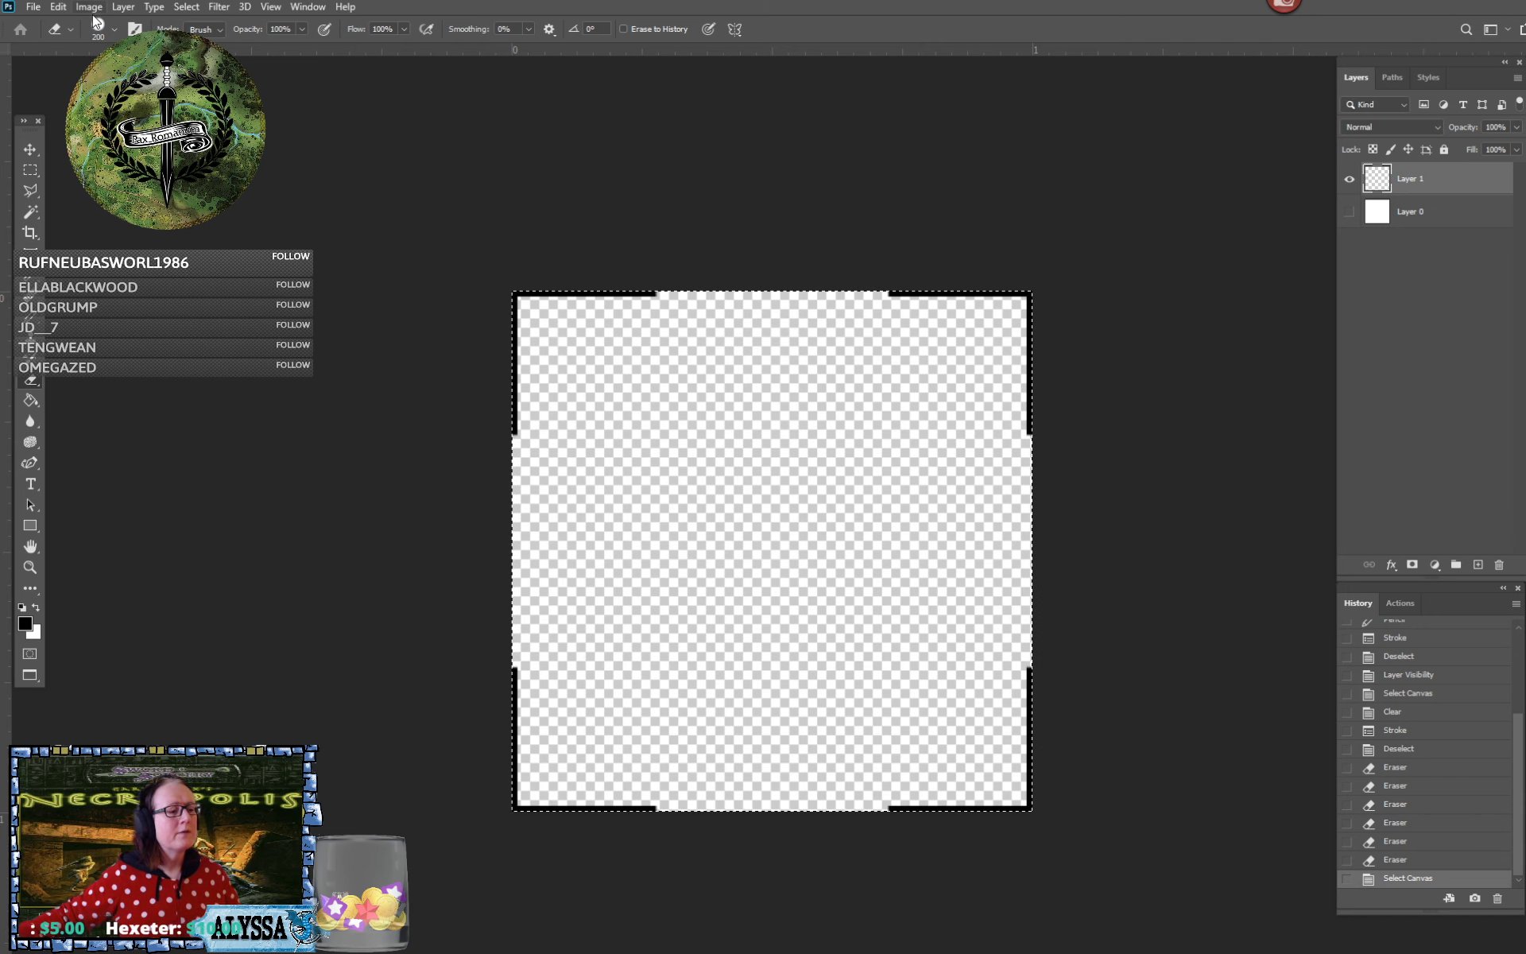
Switch to the Necropolis.psb document, clear the old pattern from the whole GRID layer and choose the Paint Bucket tool
{"action": "left_click", "coordinate": [307, 6]}
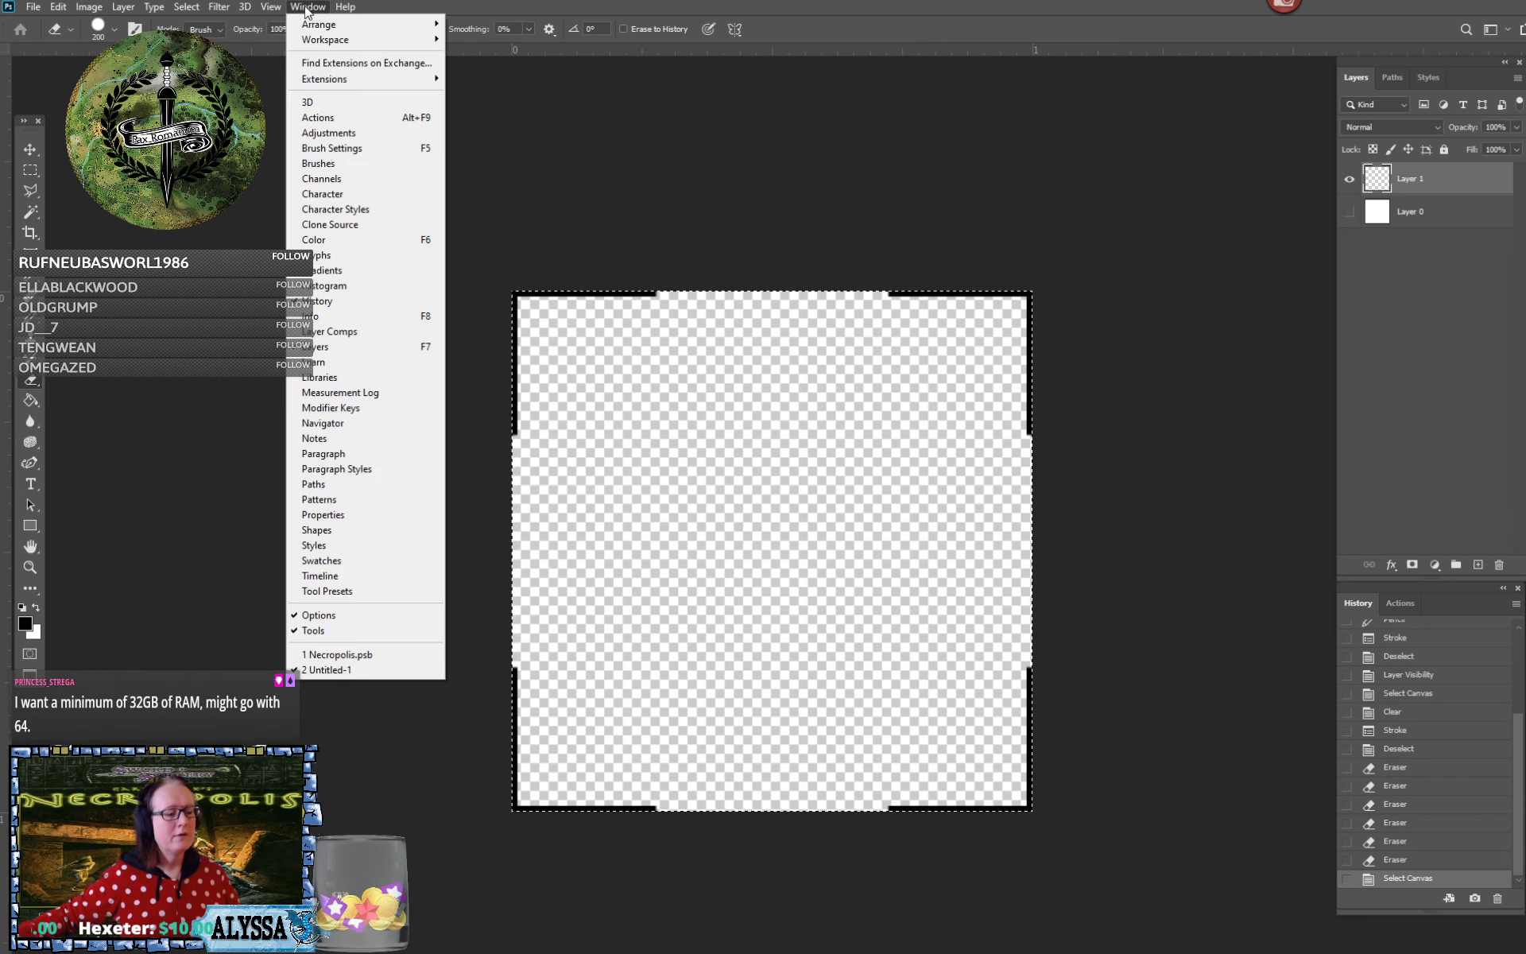
{"action": "left_click", "coordinate": [374, 650]}
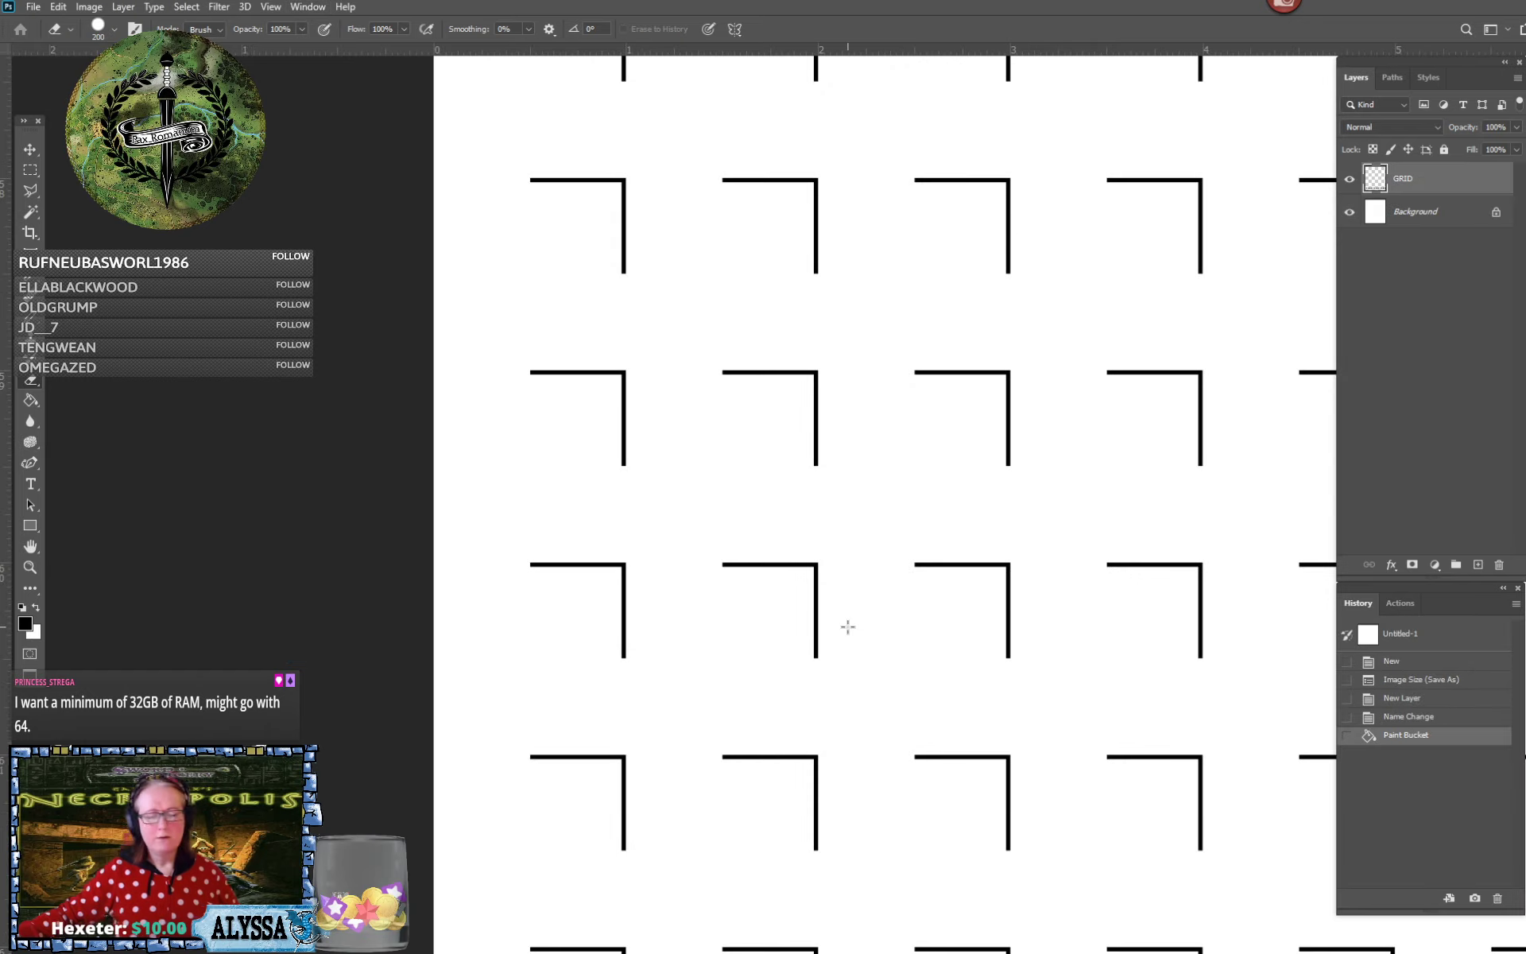
{"action": "key", "text": "ctrl+a"}
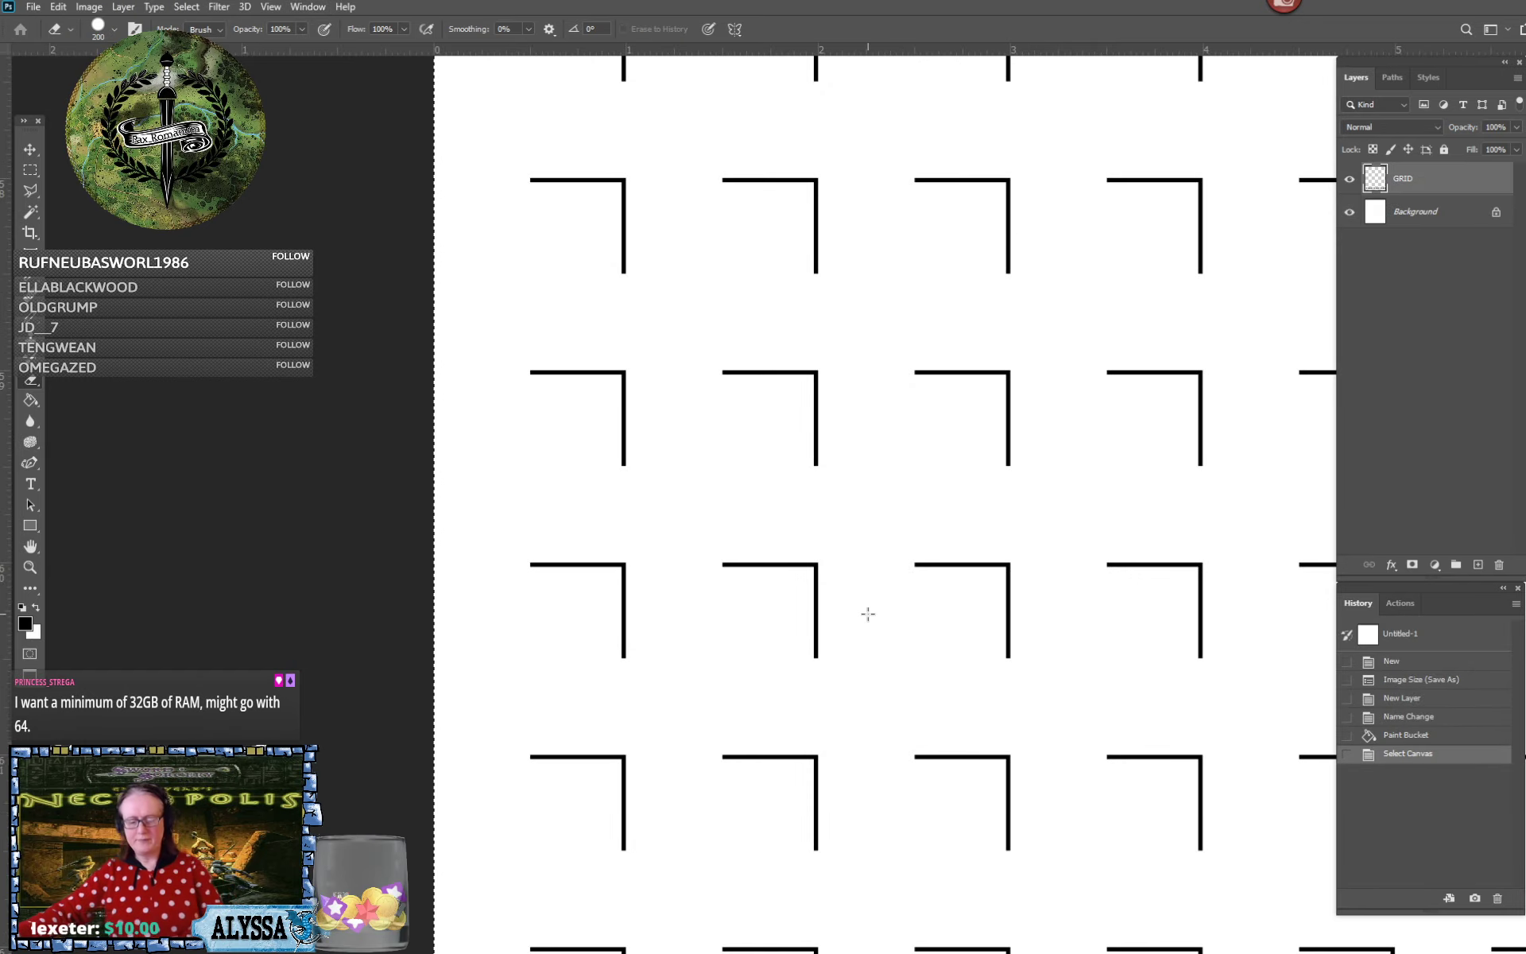
{"action": "key", "text": "Delete"}
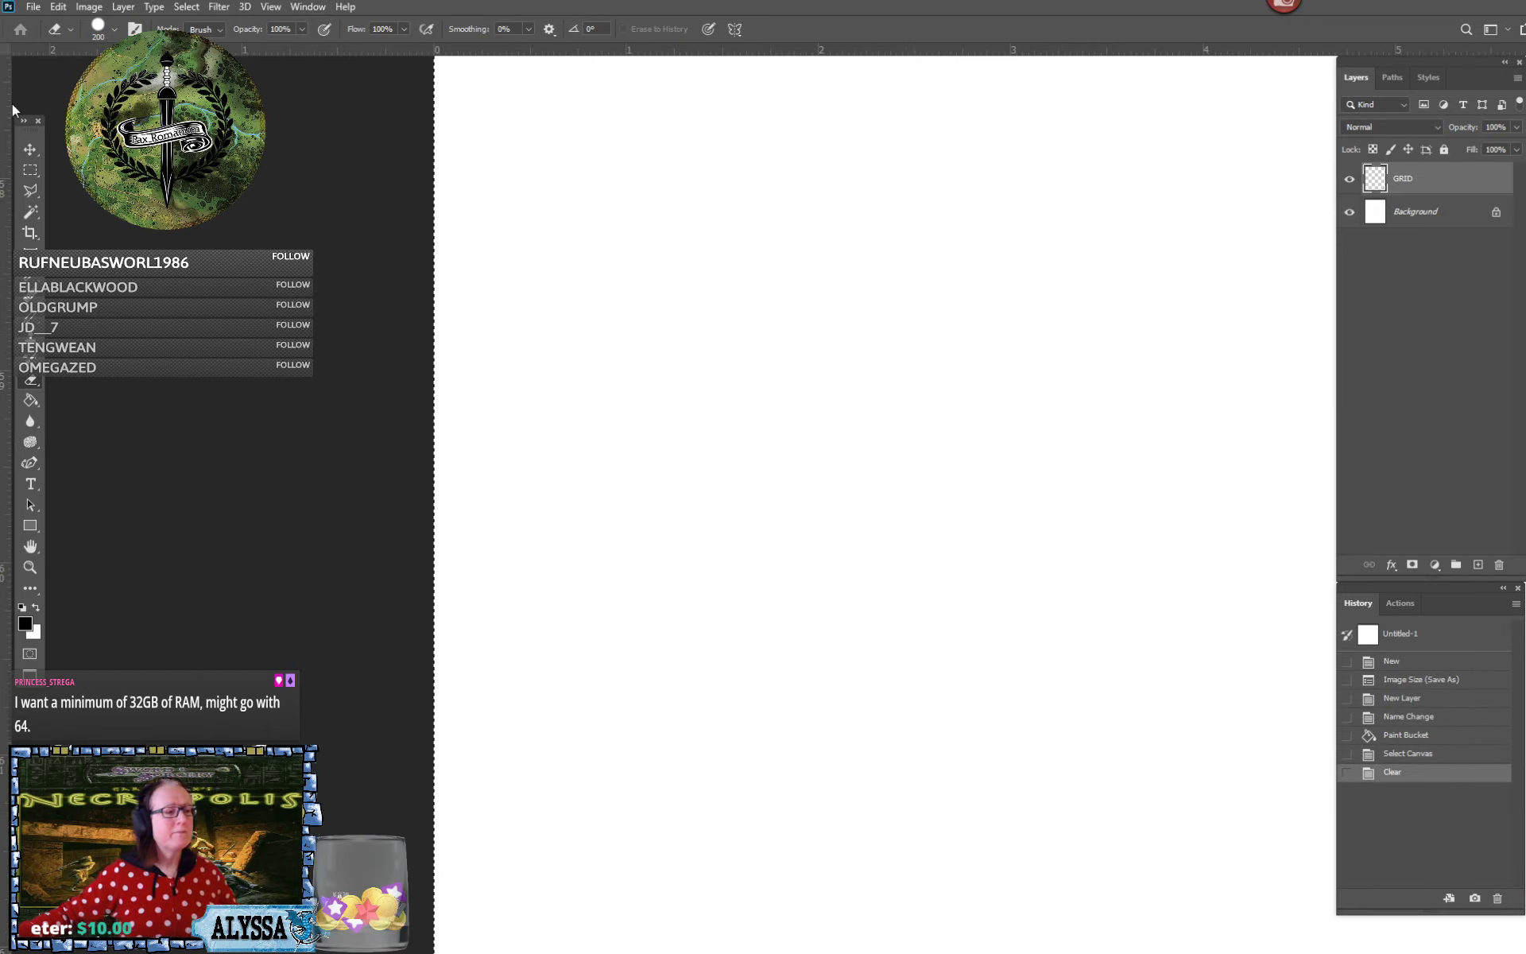
{"action": "left_click", "coordinate": [34, 398]}
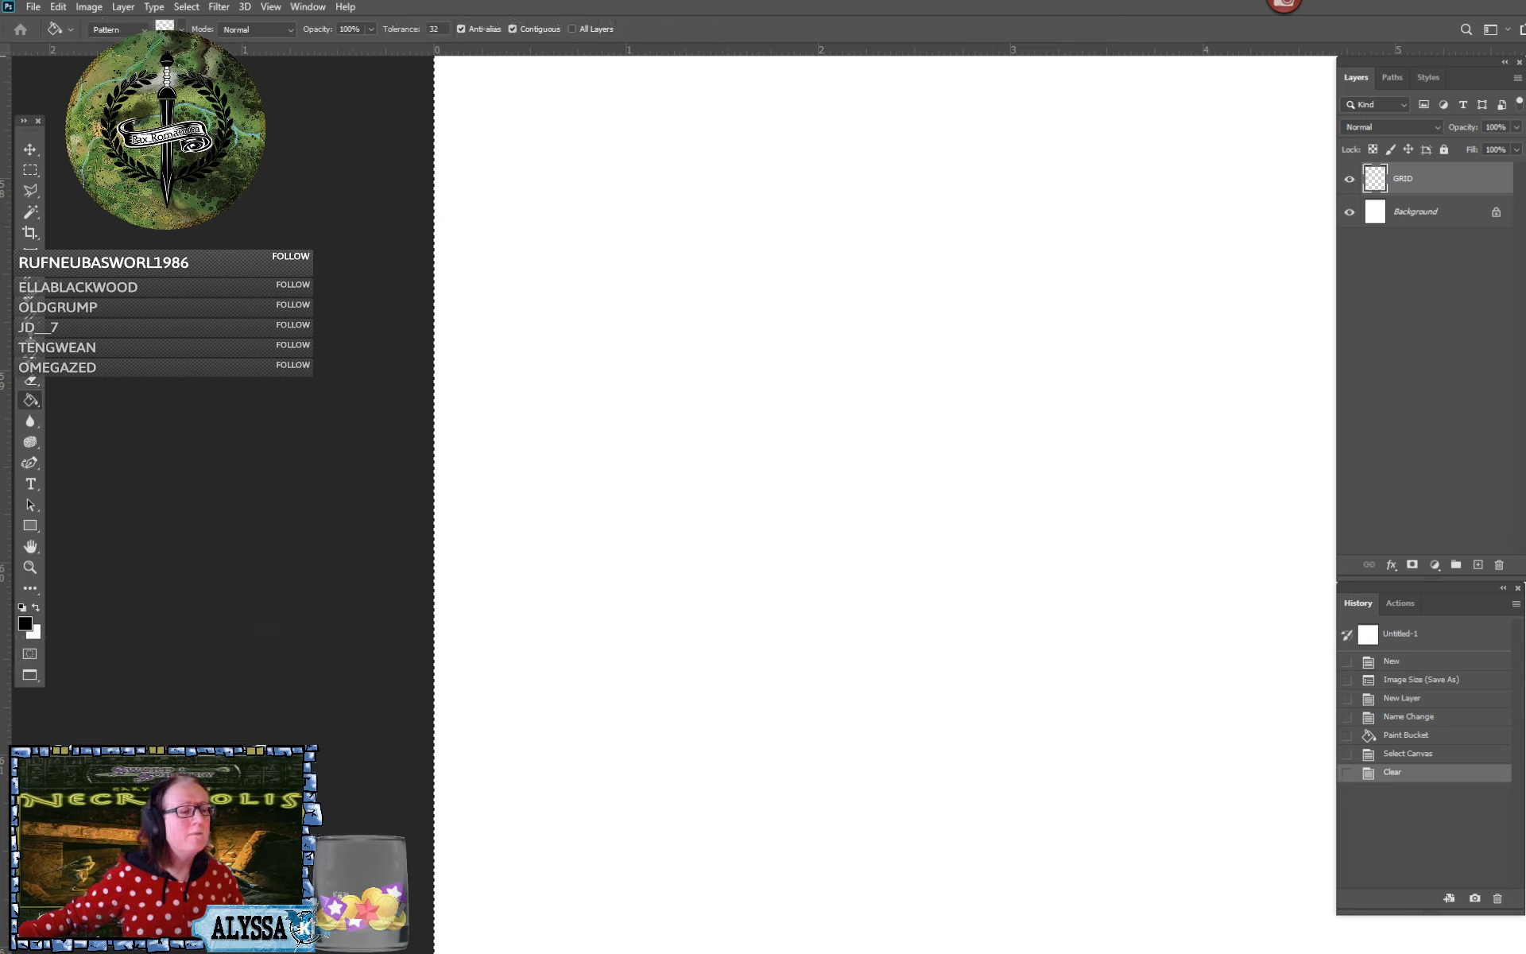
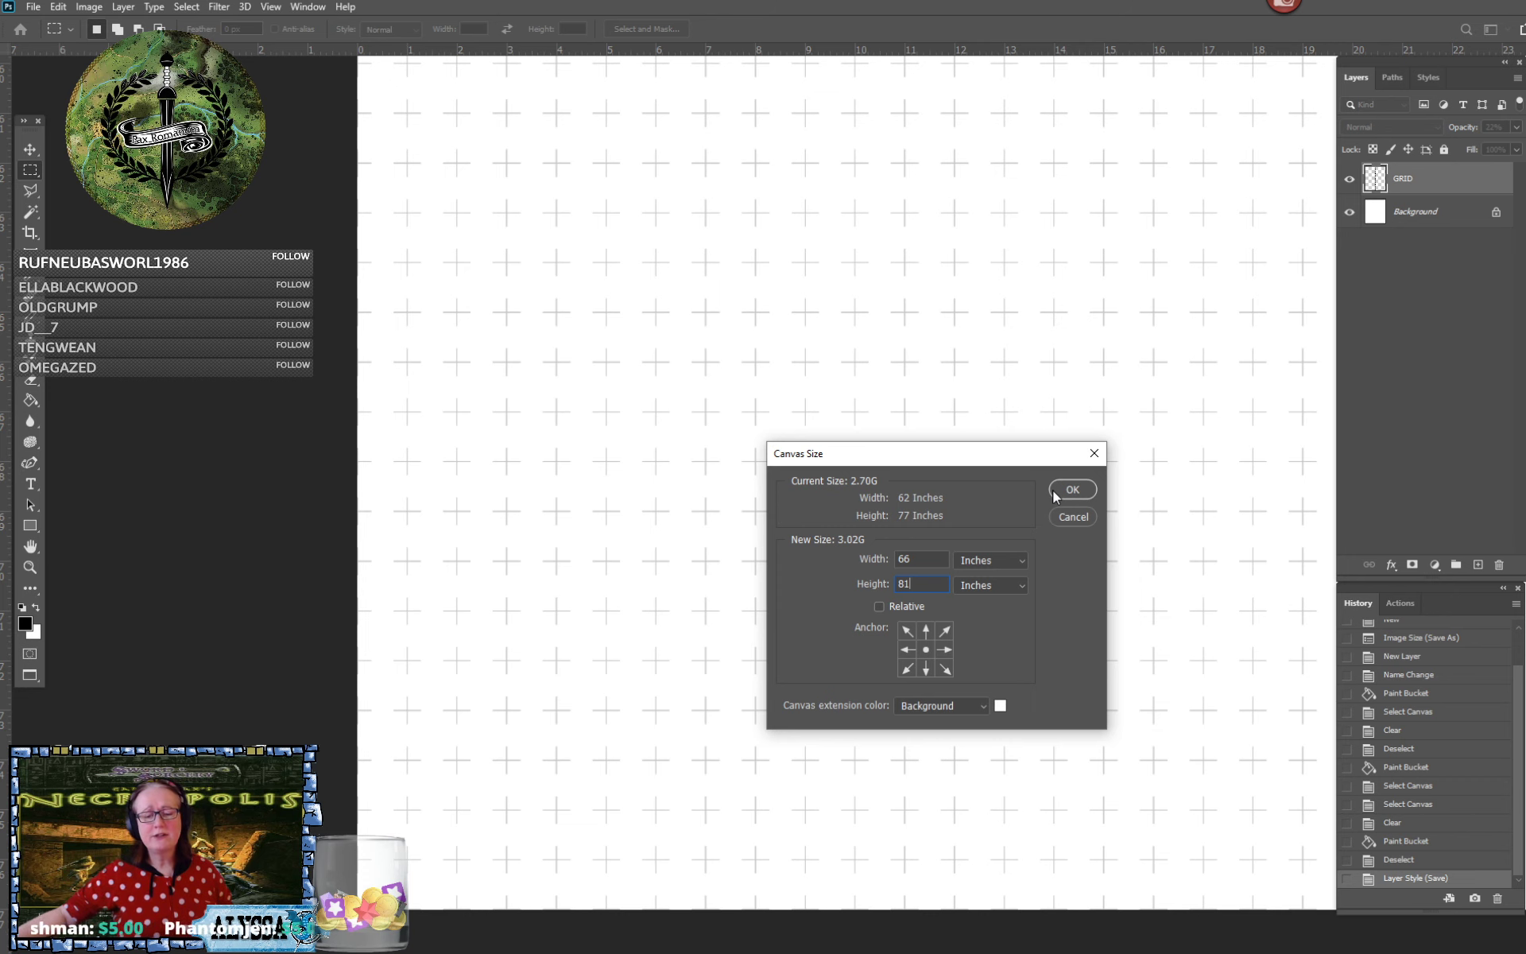
Resize the canvas to 66 by 81 inches, anchored at the centre
{"action": "left_click", "coordinate": [1055, 493]}
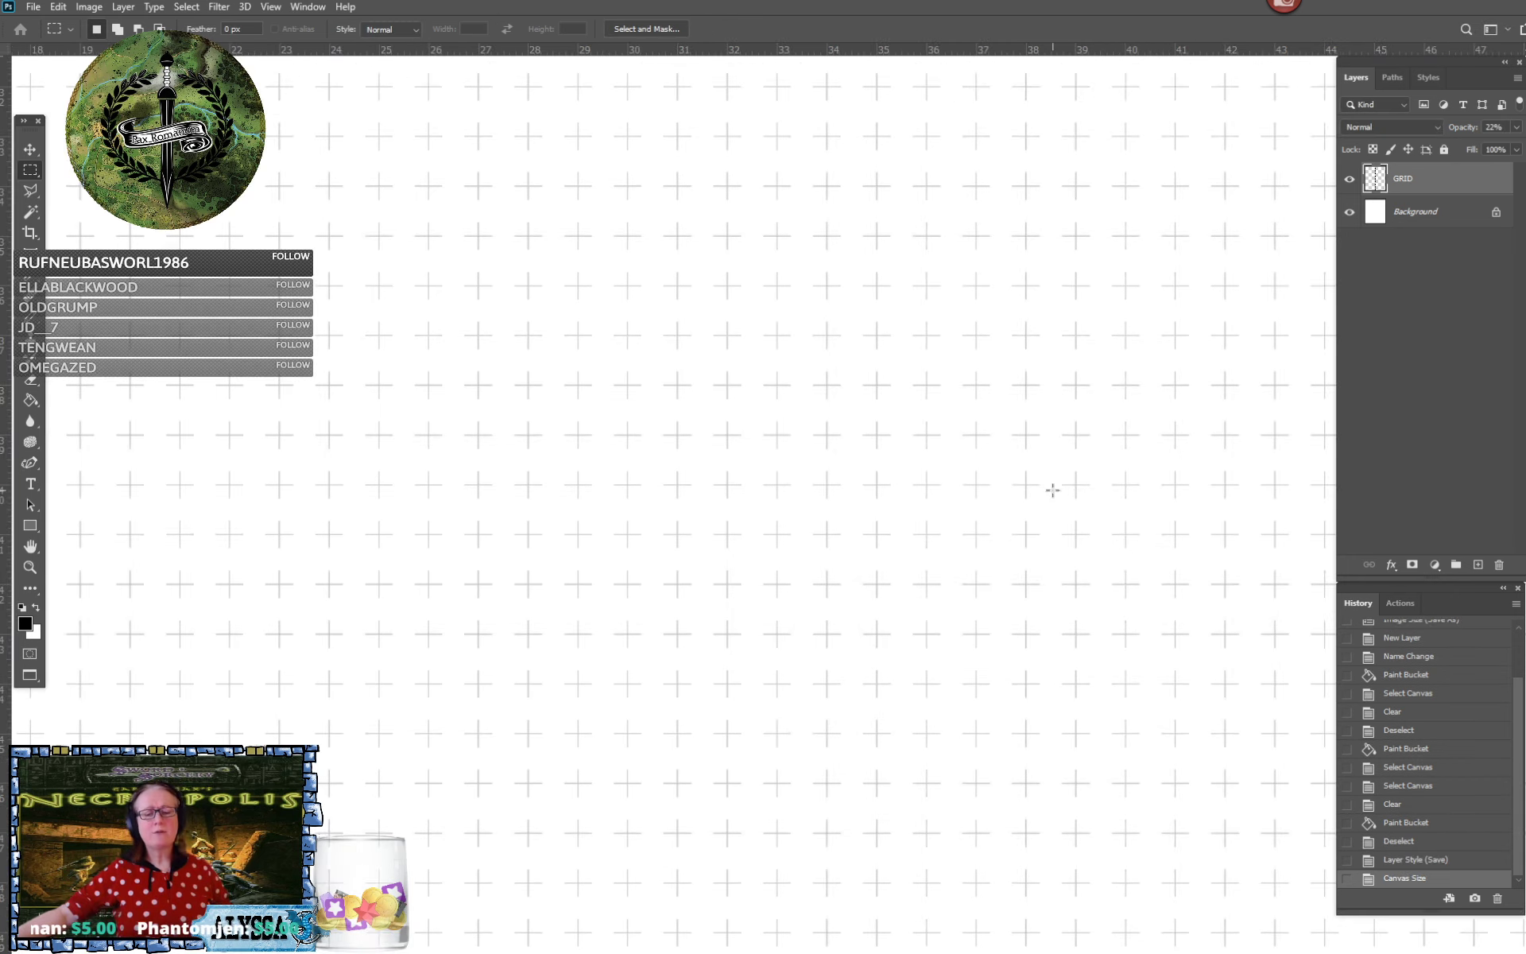
{"action": "key", "text": "ctrl+minus"}
{"action": "key", "text": "ctrl+minus"}
{"action": "key", "text": "ctrl+minus"}
{"action": "key", "text": "ctrl+minus"}
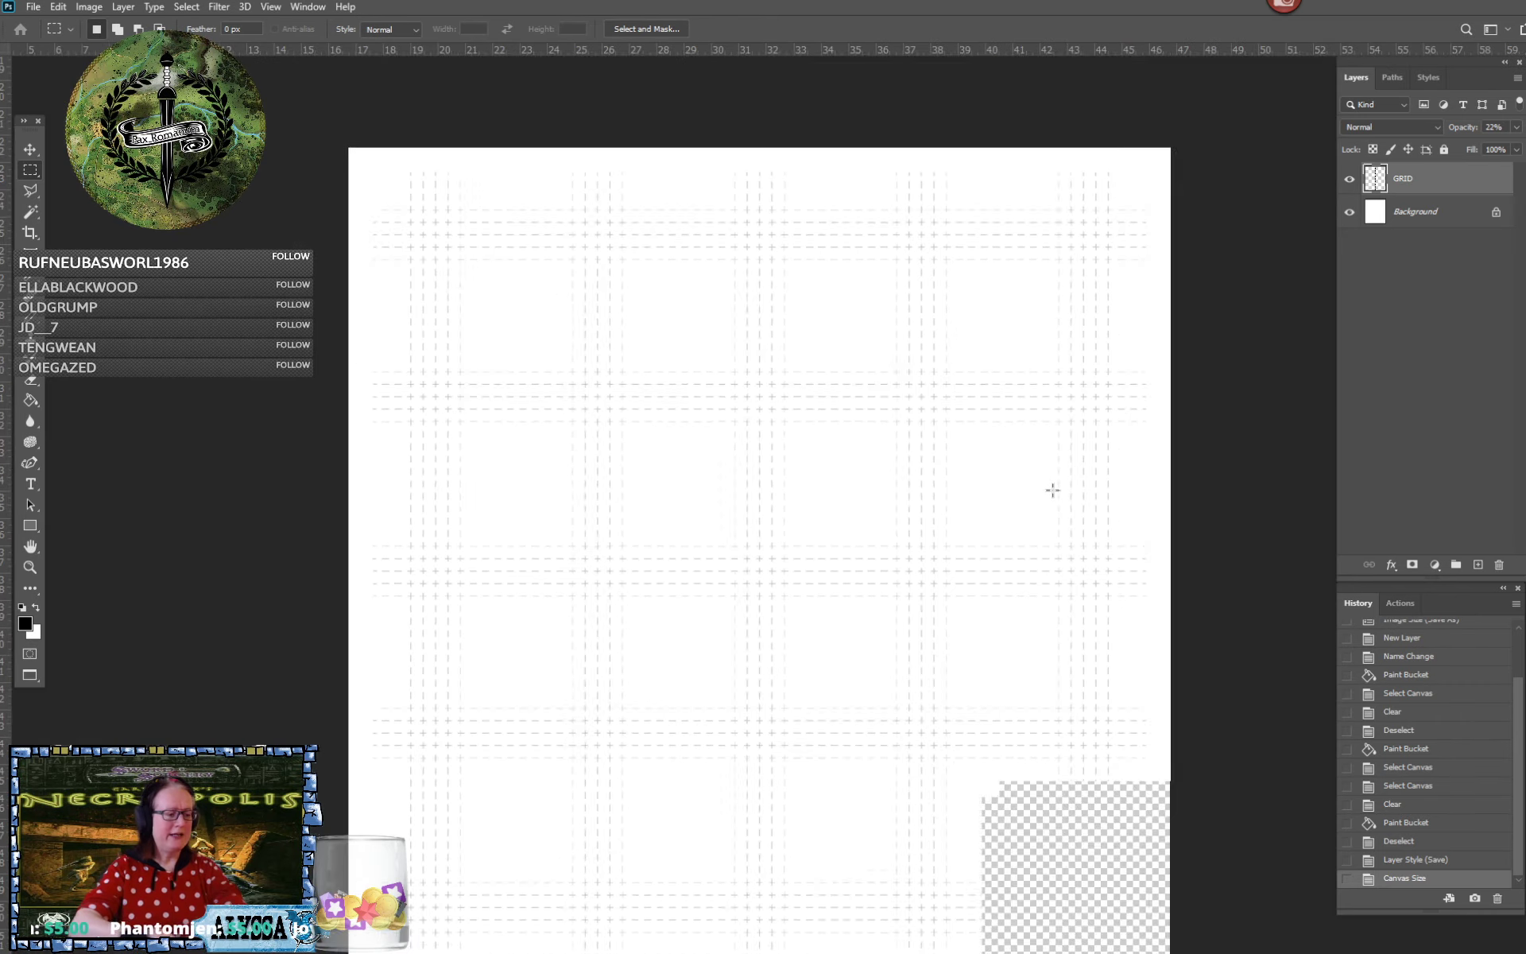
Examine the grid's outer edges and the blank margin around it on the enlarged canvas
{"action": "key", "text": "ctrl+plus"}
{"action": "key", "text": "ctrl+plus"}
{"action": "key", "text": "ctrl+plus"}
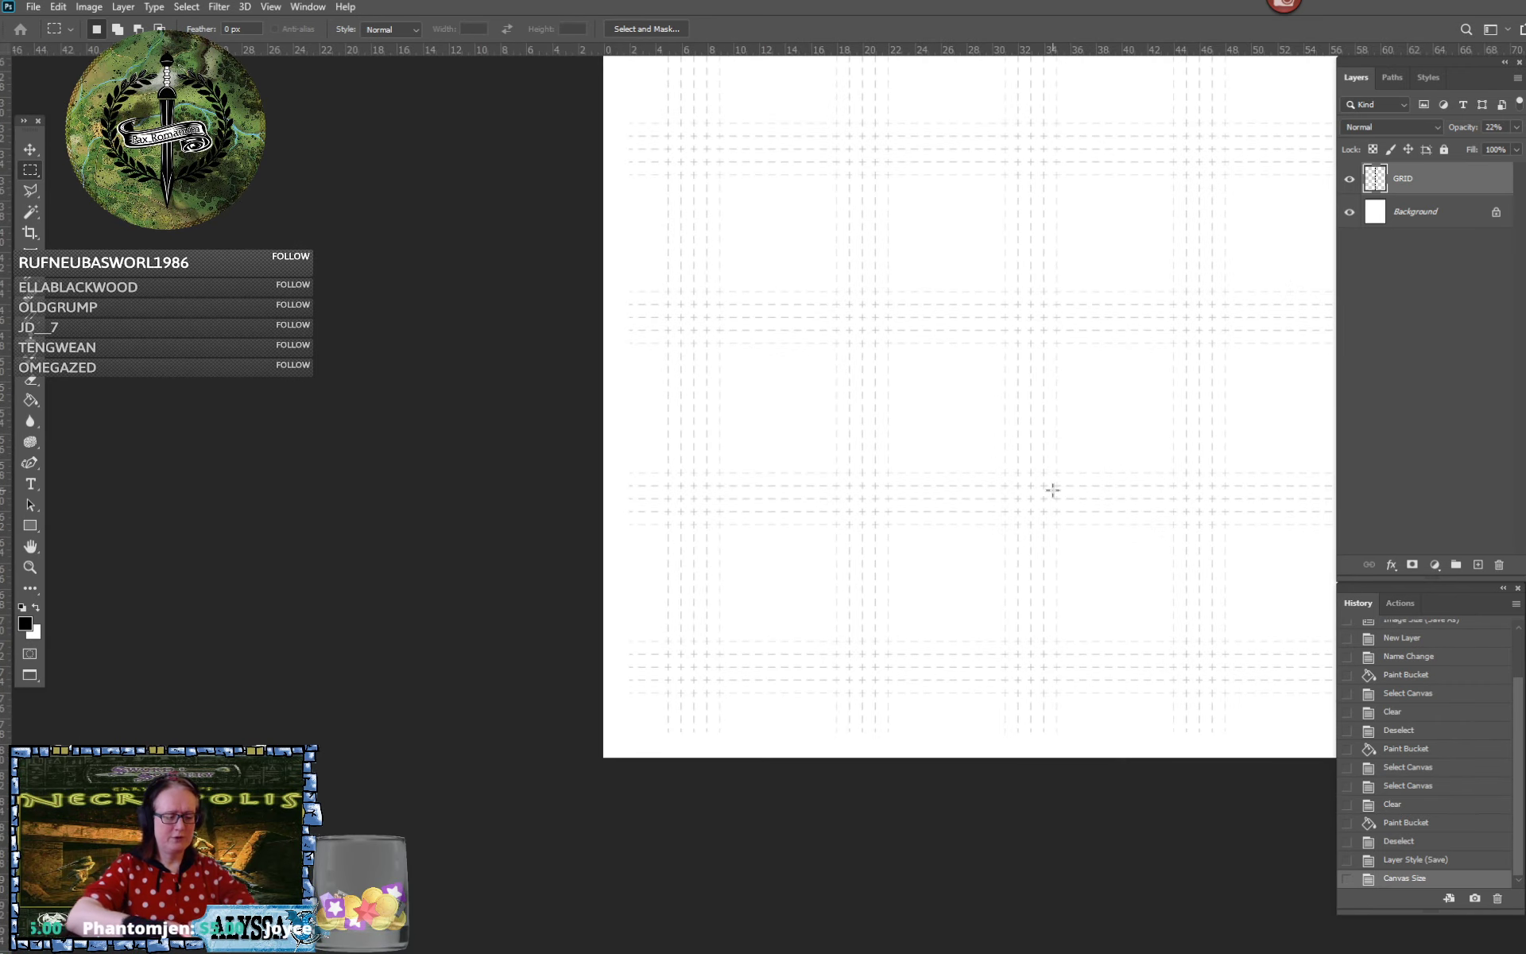
{"action": "key", "text": "ctrl+plus"}
{"action": "key", "text": "ctrl+plus"}
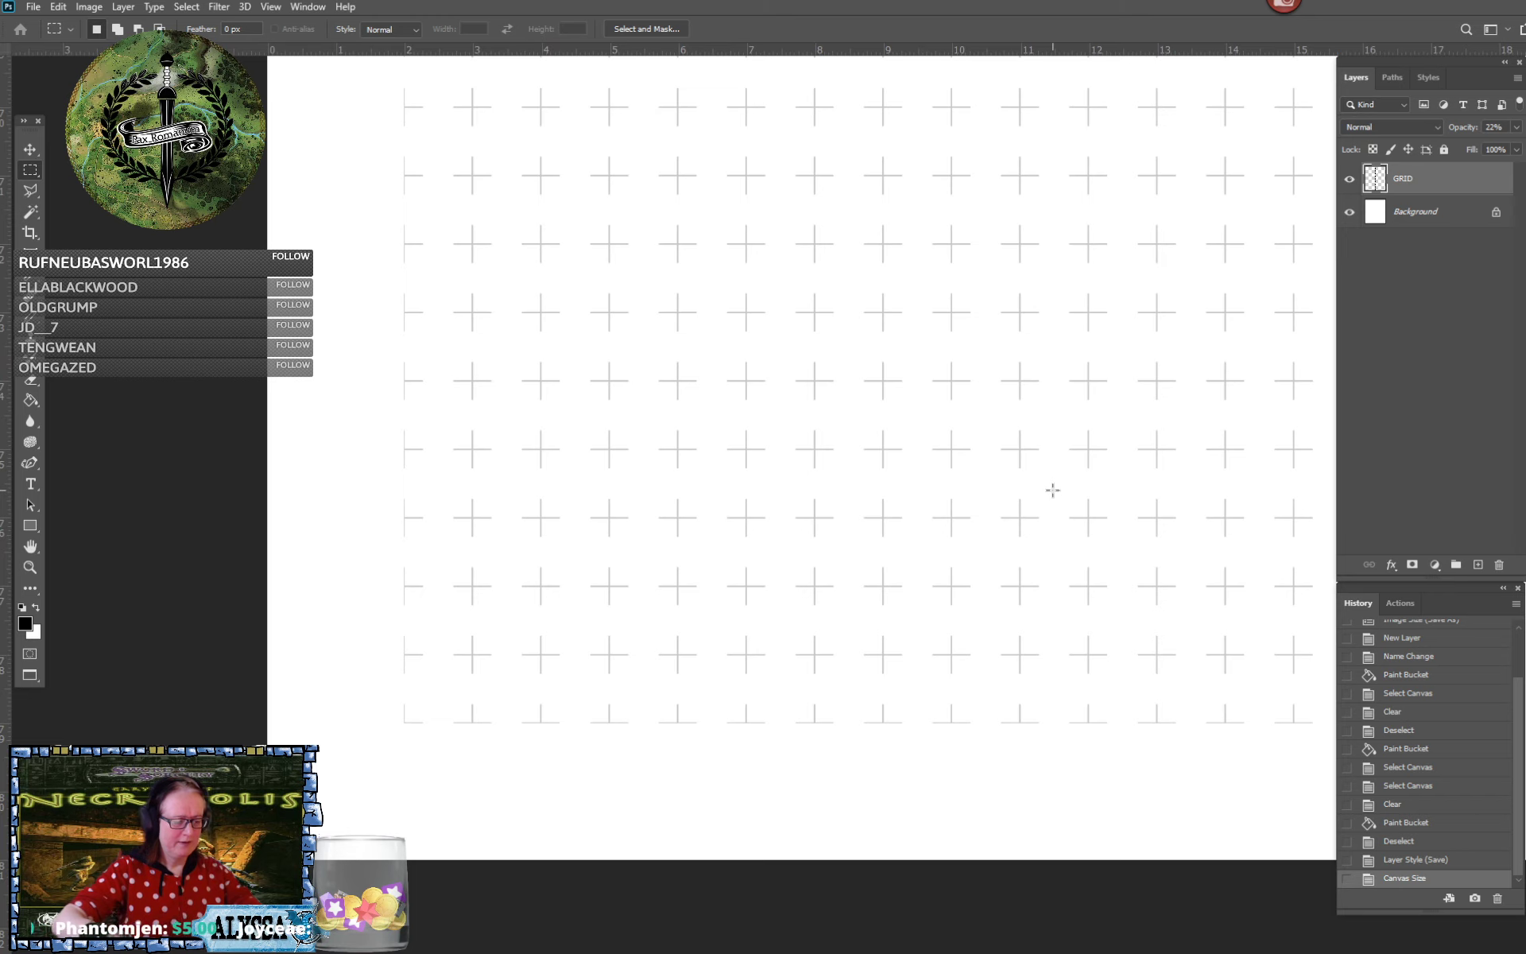
{"action": "key", "text": "ctrl+minus"}
{"action": "key", "text": "ctrl+minus"}
{"action": "key", "text": "ctrl+minus"}
{"action": "key", "text": "ctrl+minus"}
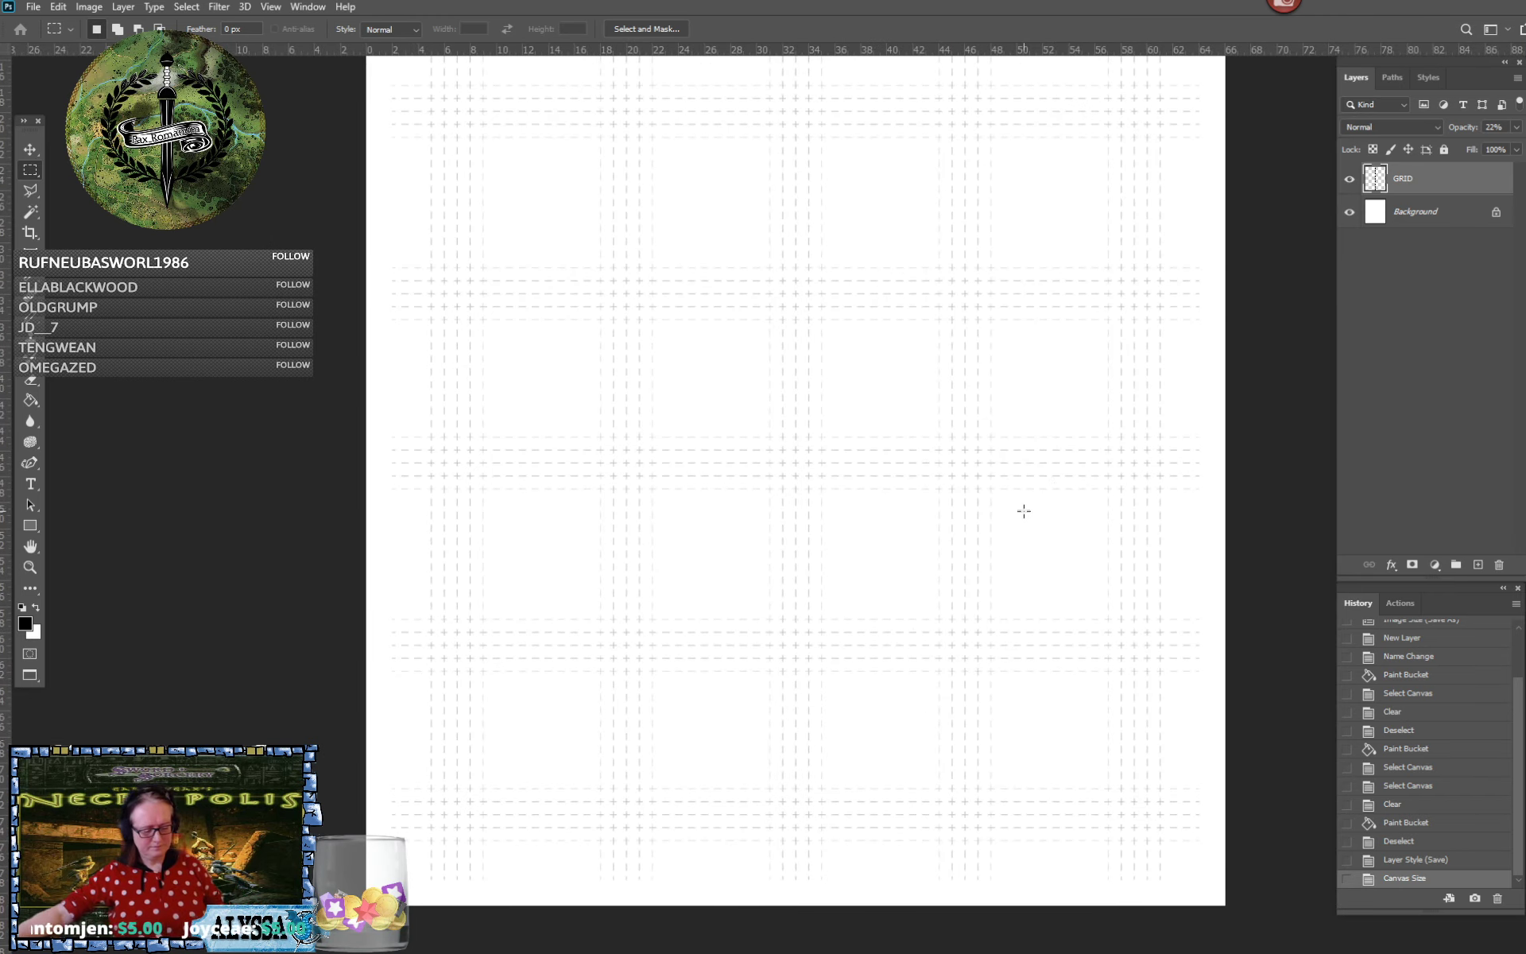
Clear the GRID layer and refill the entire enlarged canvas with the grid pattern using the Paint Bucket
{"action": "key", "text": "ctrl+a"}
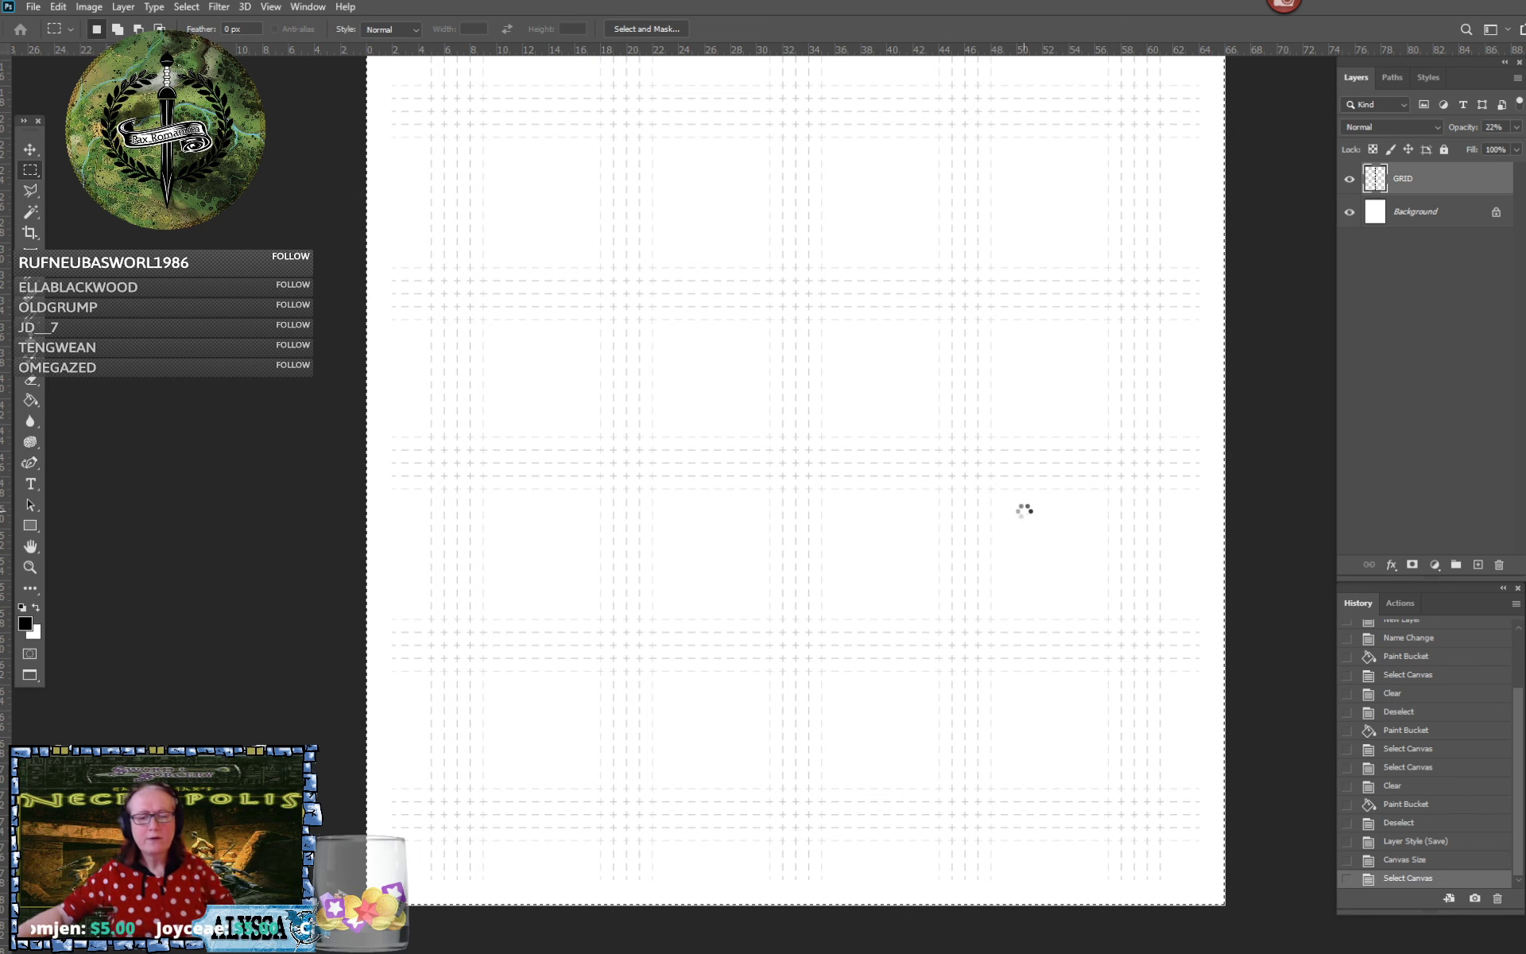
{"action": "key", "text": "Delete"}
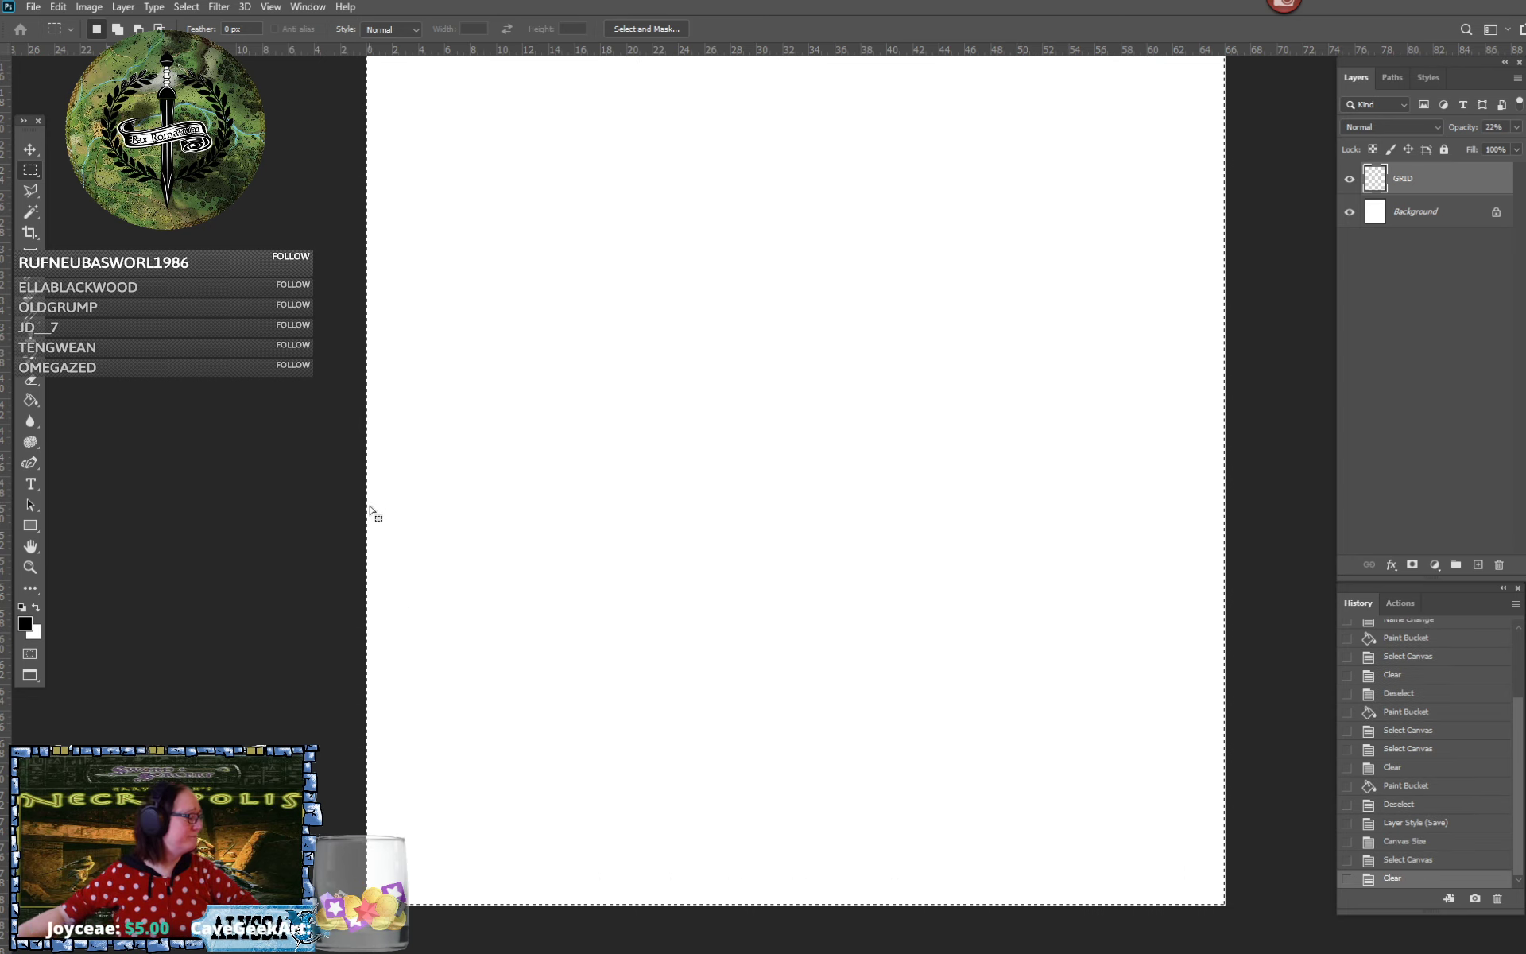
{"action": "left_click", "coordinate": [30, 401]}
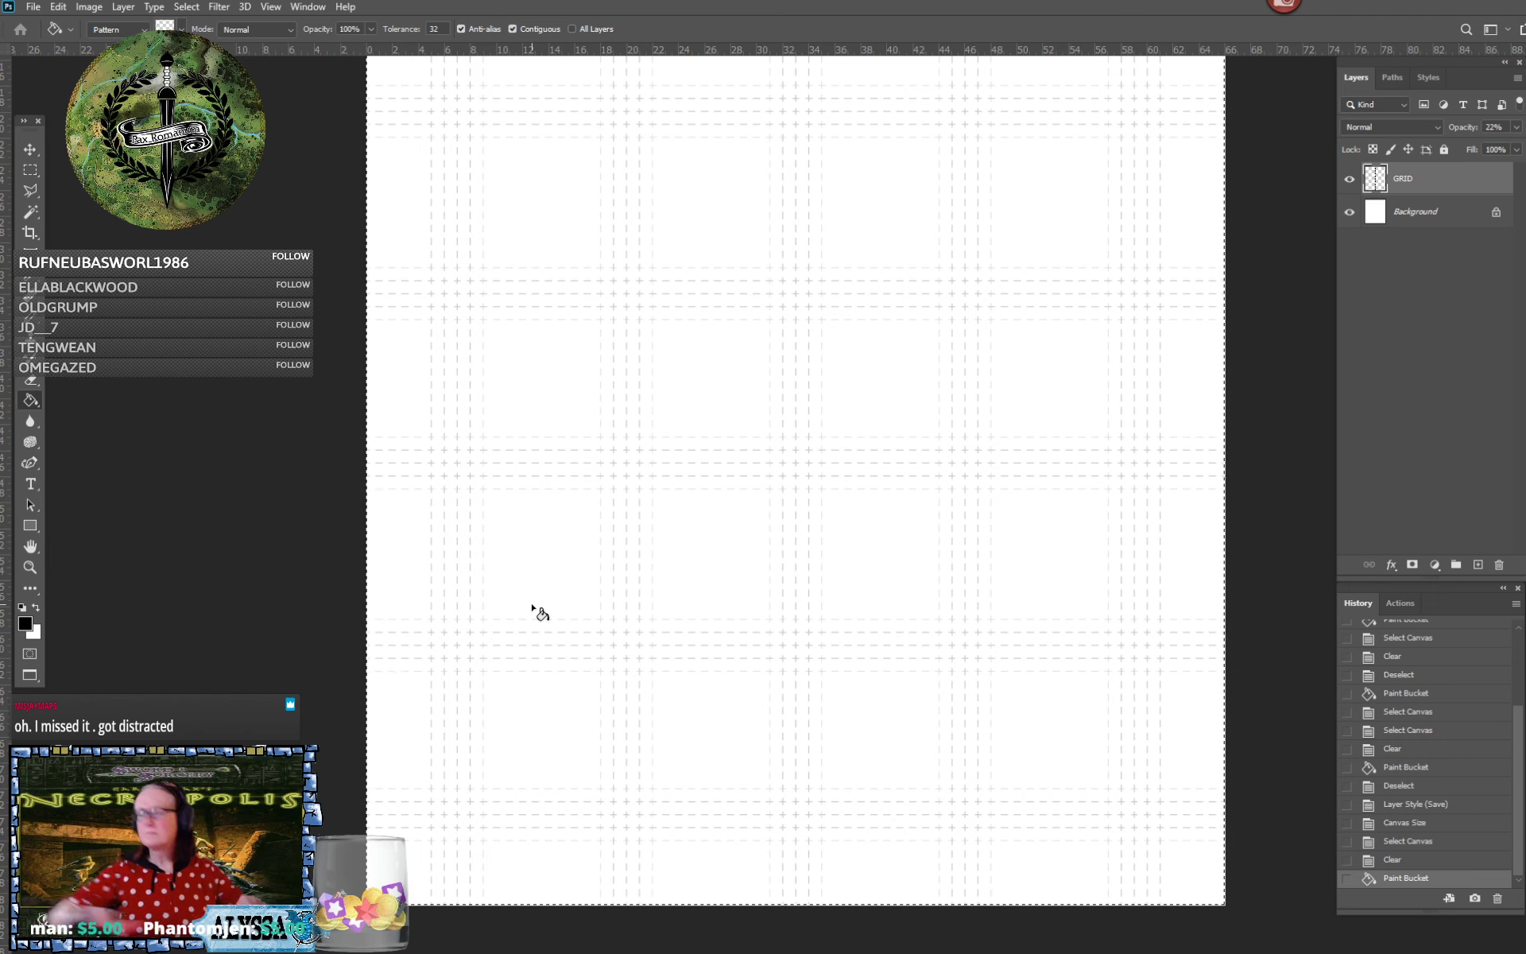
{"action": "scroll", "coordinate": [532, 608], "scroll_direction": "up", "scroll_amount": 10}
{"action": "left_click_drag", "start_coordinate": [533, 609], "coordinate": [705, 435]}
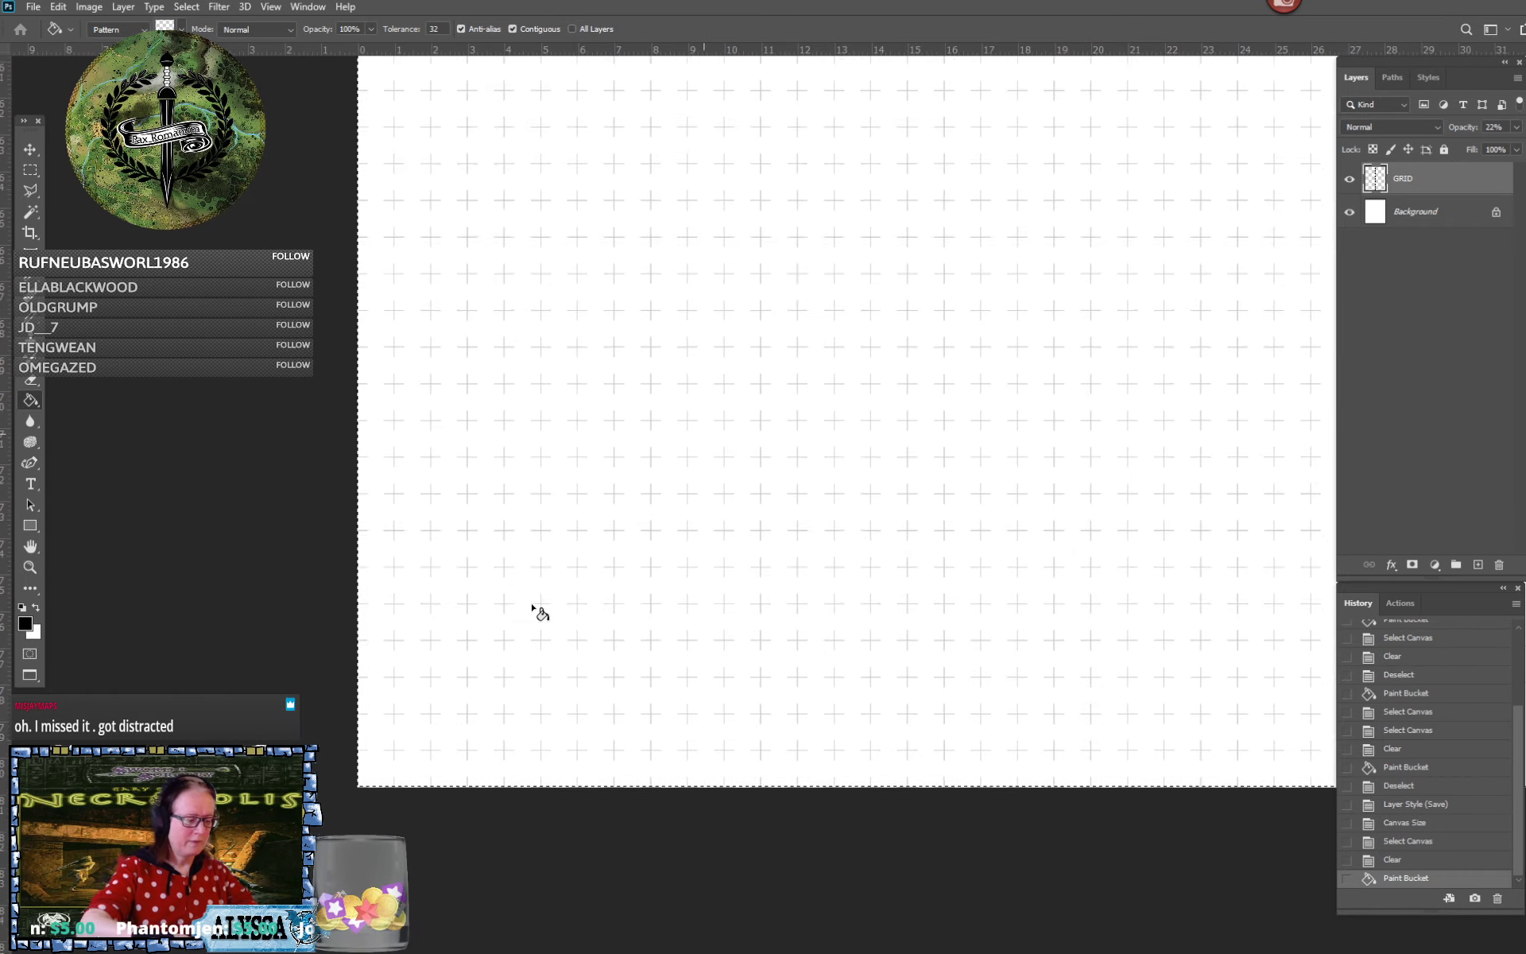
{"action": "scroll", "coordinate": [533, 608], "scroll_direction": "down", "scroll_amount": 5}
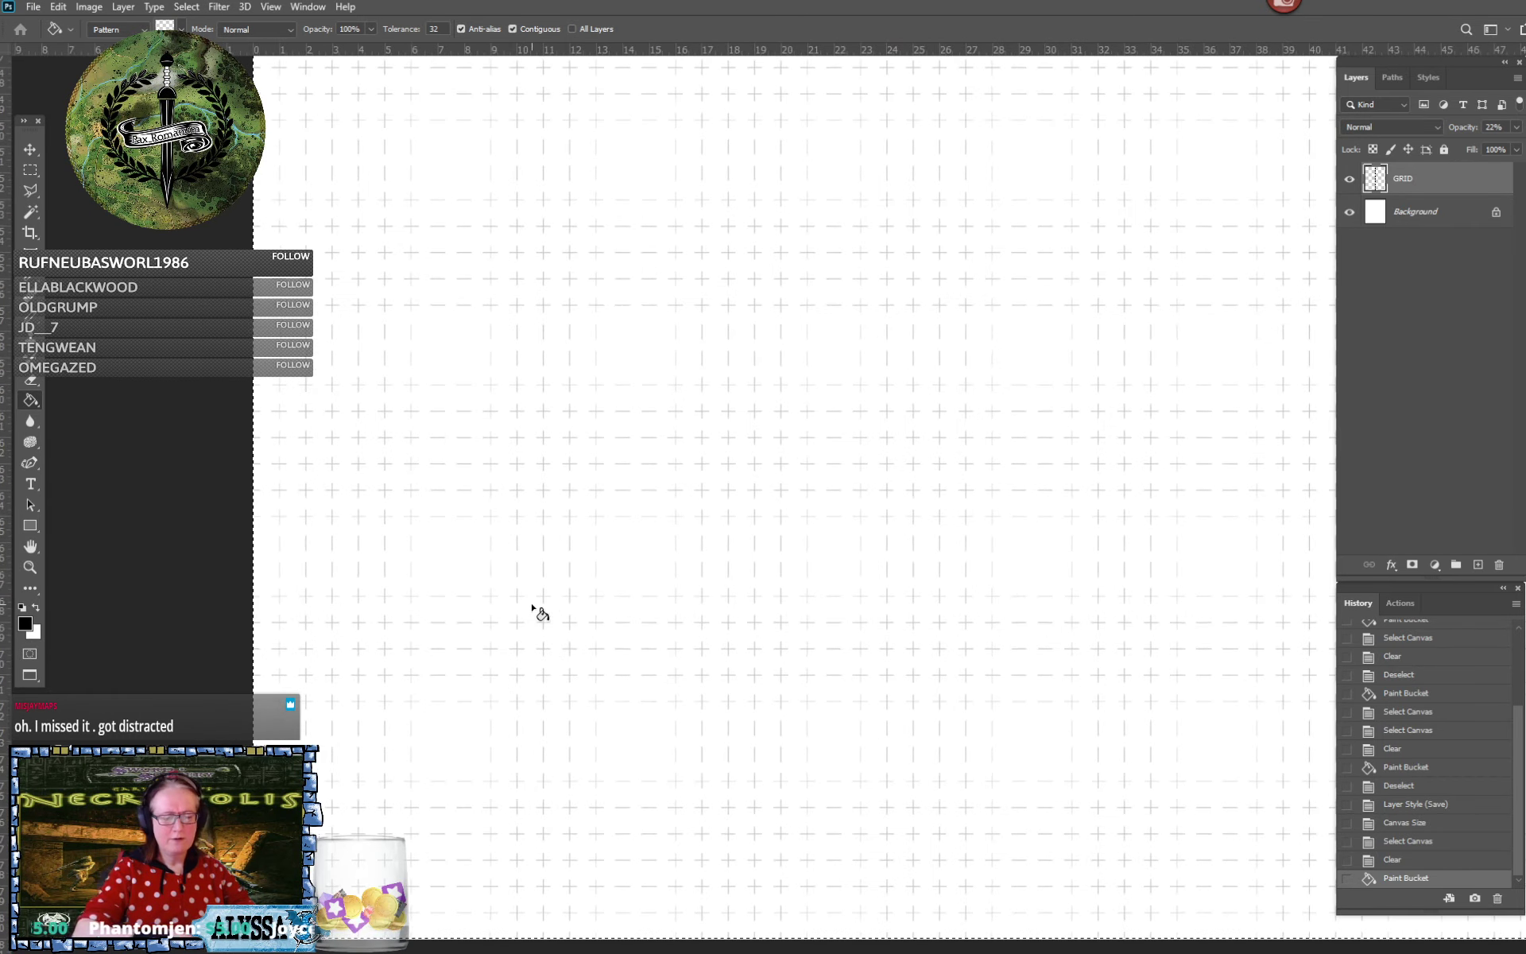
{"action": "scroll", "coordinate": [533, 608], "scroll_direction": "down", "scroll_amount": 3}
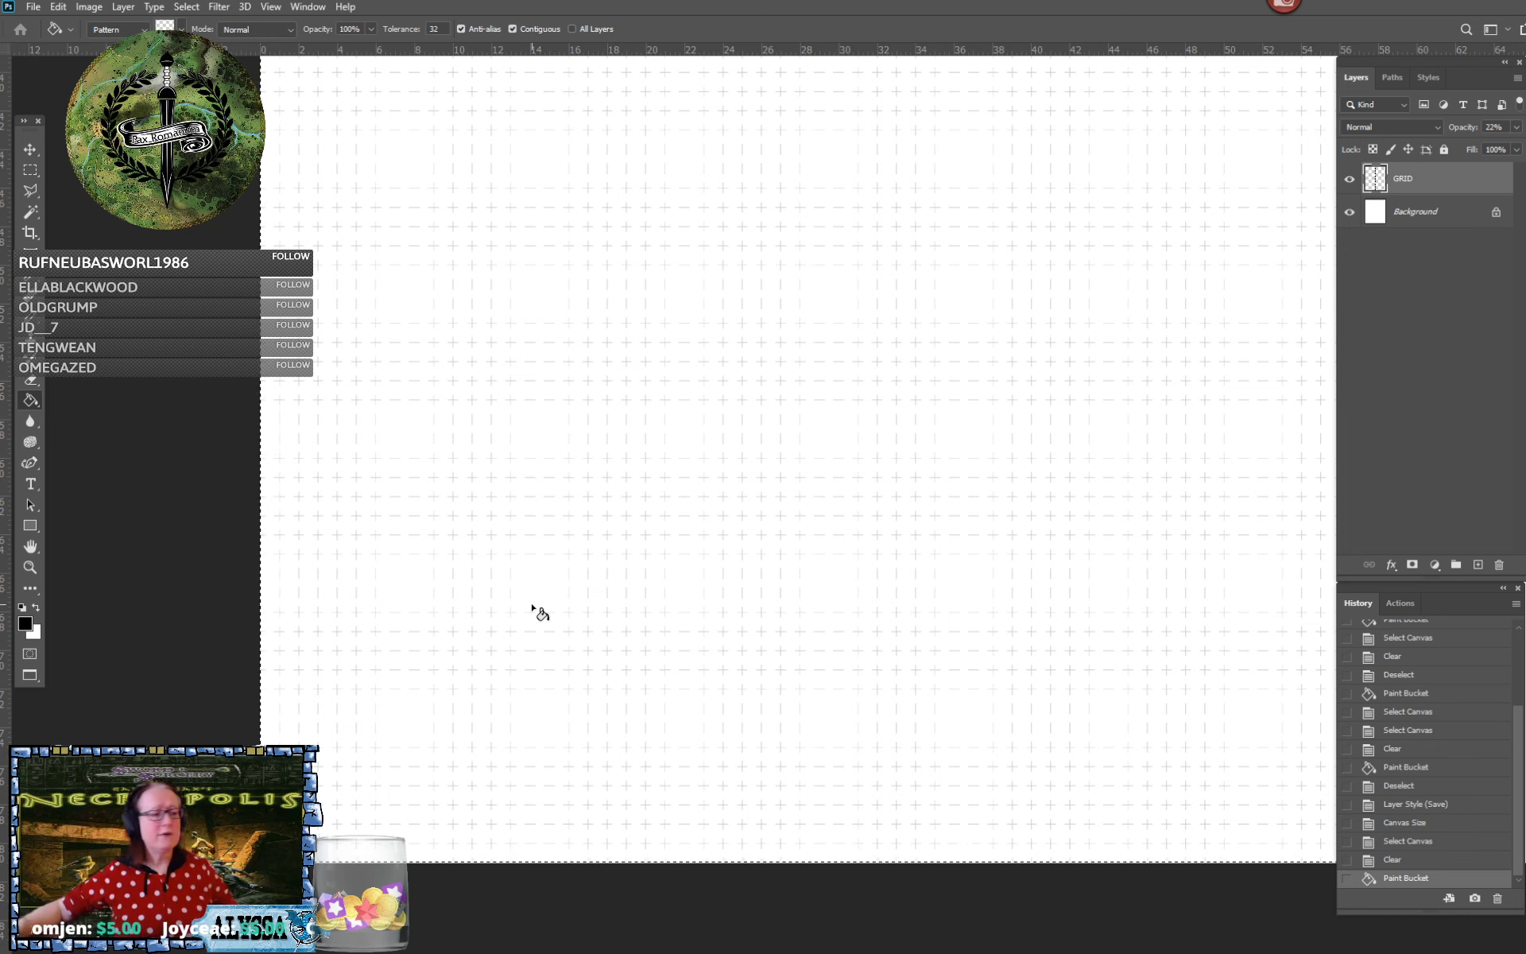
Deselect the canvas with the Rectangular Marquee tool and save the document
{"action": "left_click", "coordinate": [32, 170]}
{"action": "left_click", "coordinate": [110, 231]}
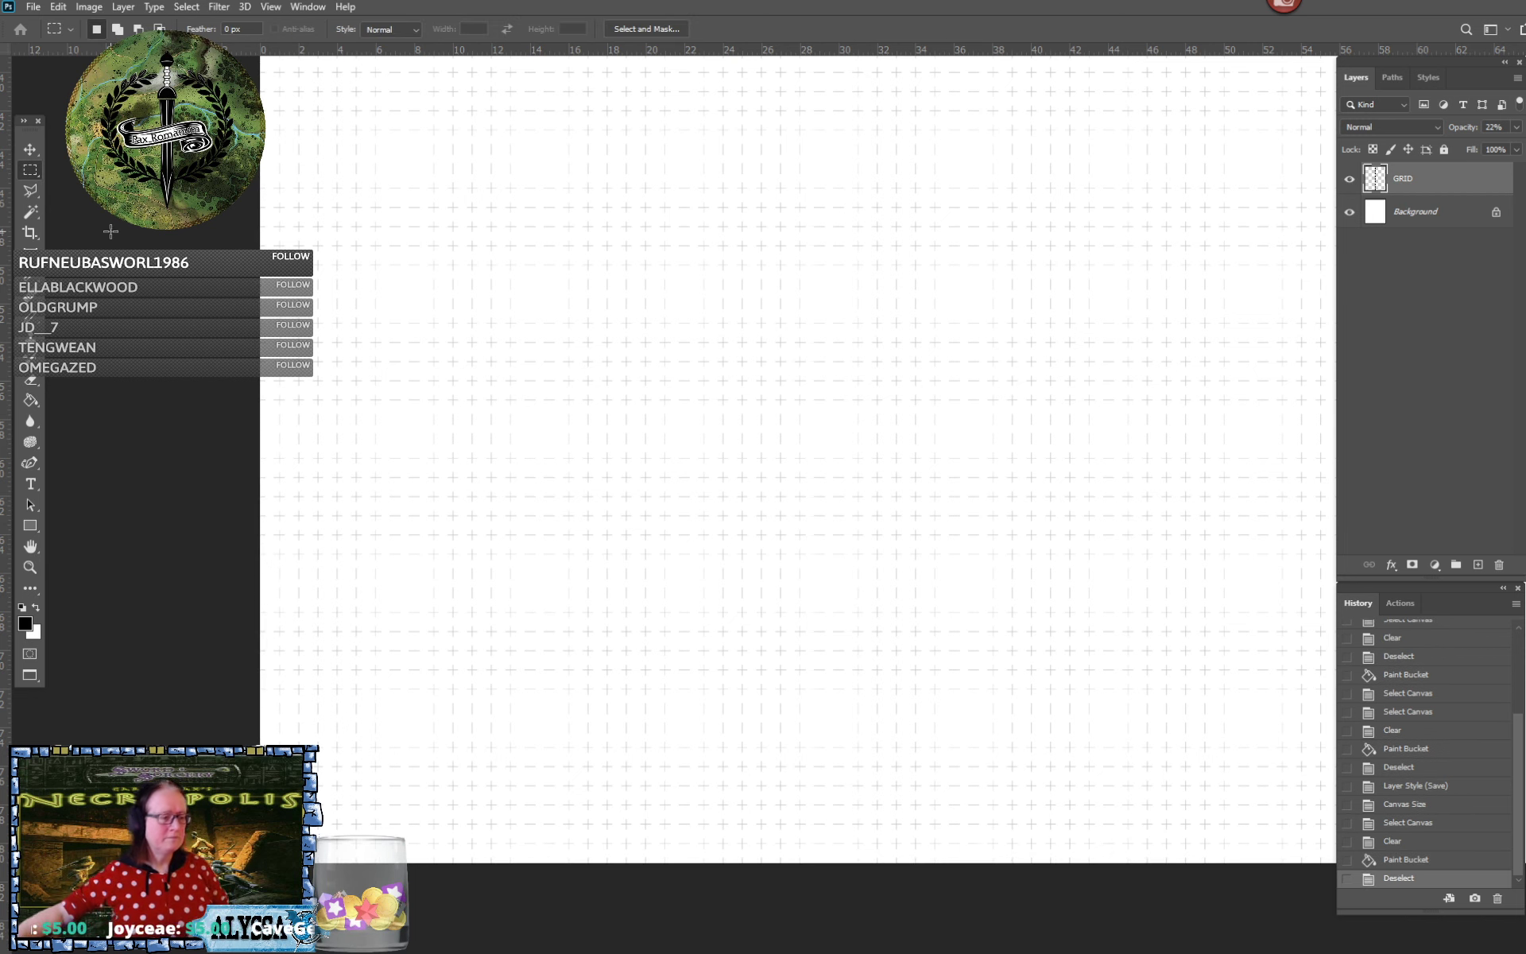
{"action": "key", "text": "ctrl+s"}
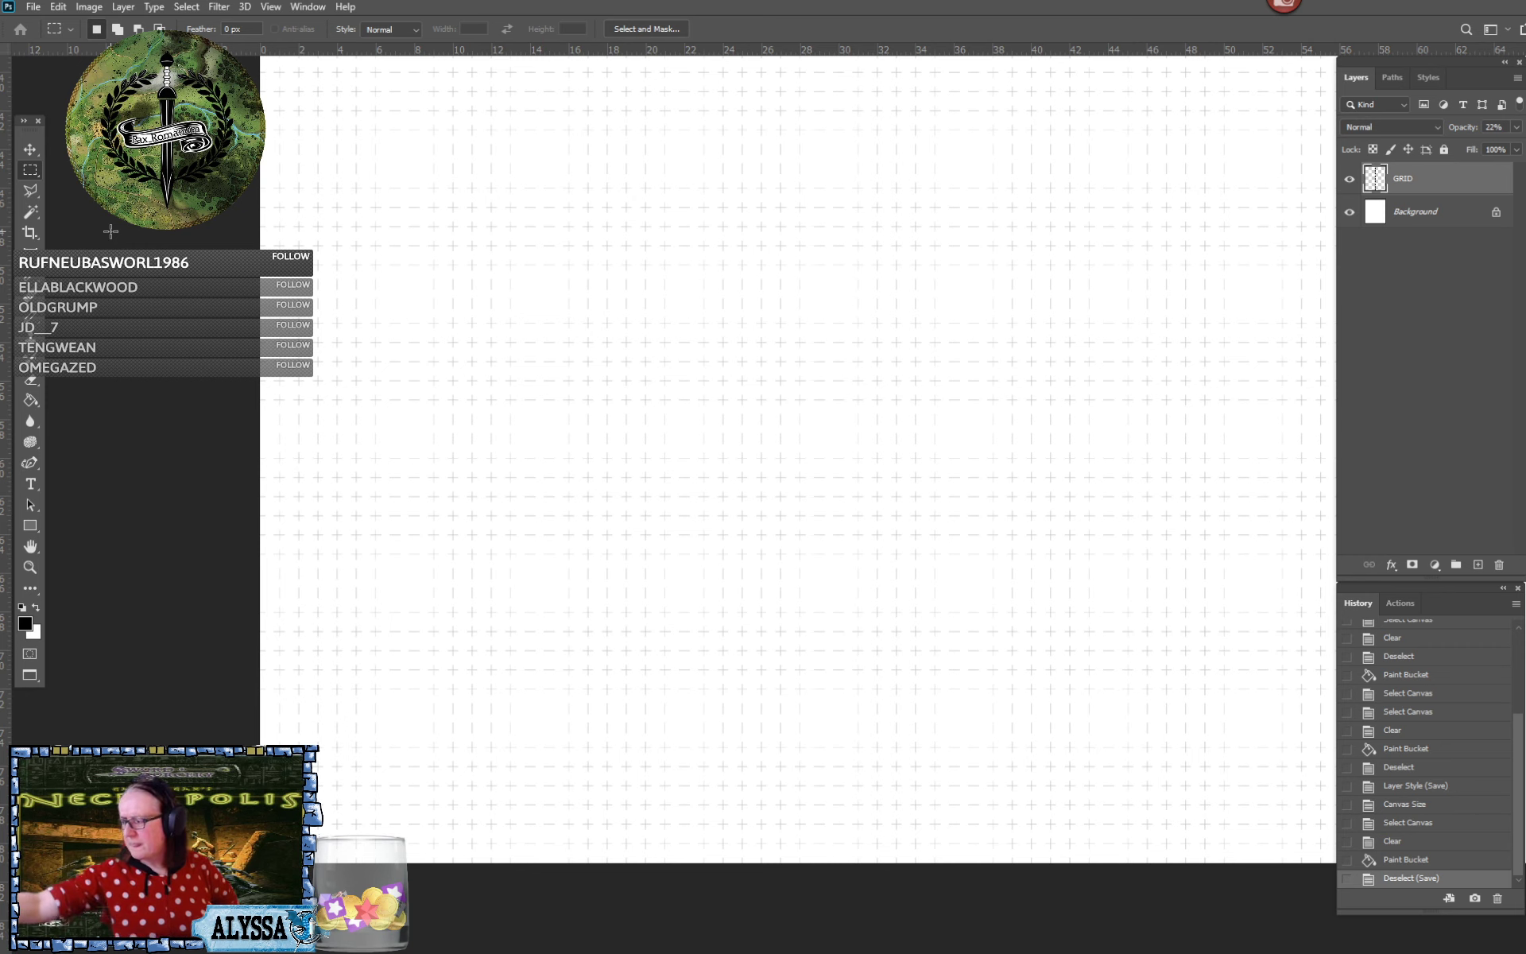
Add a new layer above the GRID layer and name it Sketch
{"action": "scroll", "coordinate": [111, 232], "scroll_direction": "up", "scroll_amount": 5}
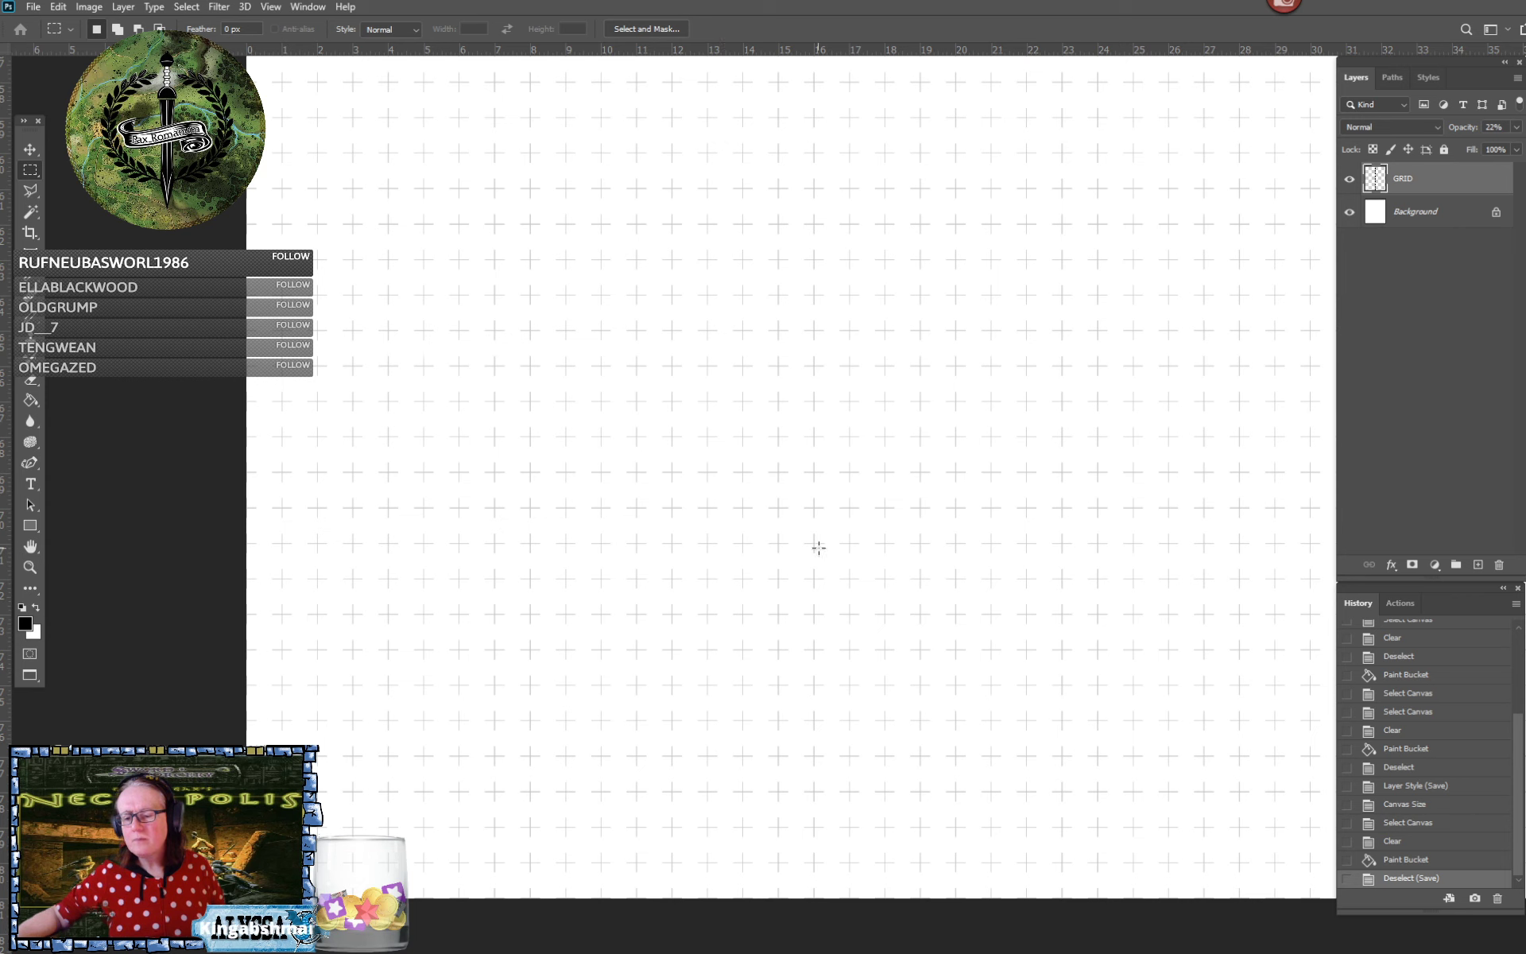
{"action": "left_click", "coordinate": [1466, 501]}
{"action": "left_click", "coordinate": [1478, 565]}
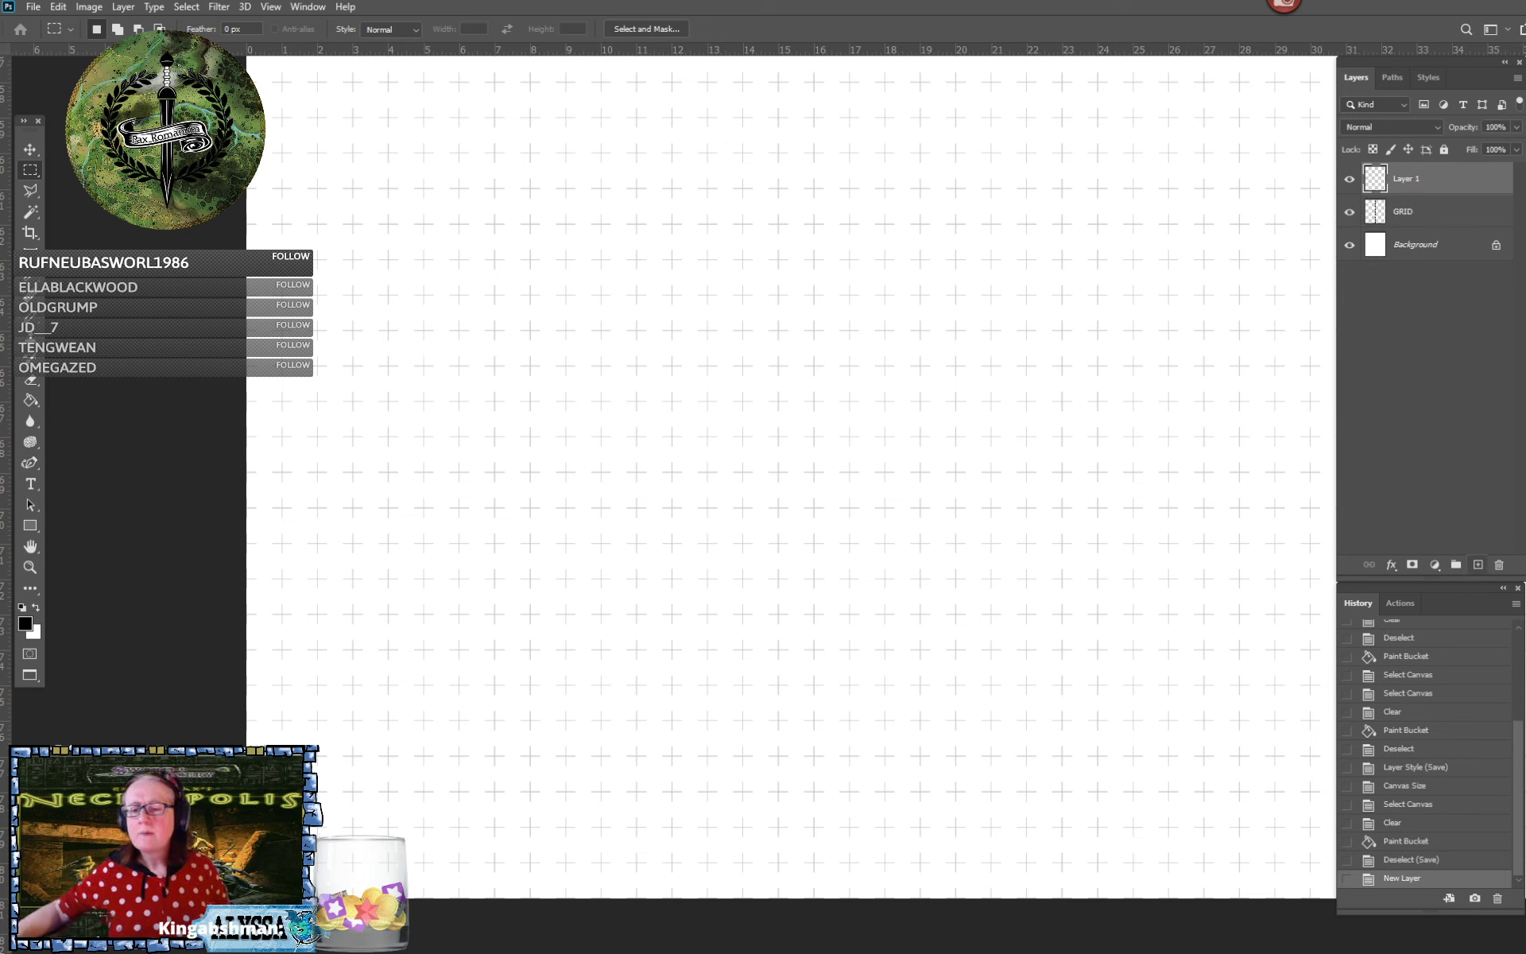
{"action": "double_click", "coordinate": [1406, 179]}
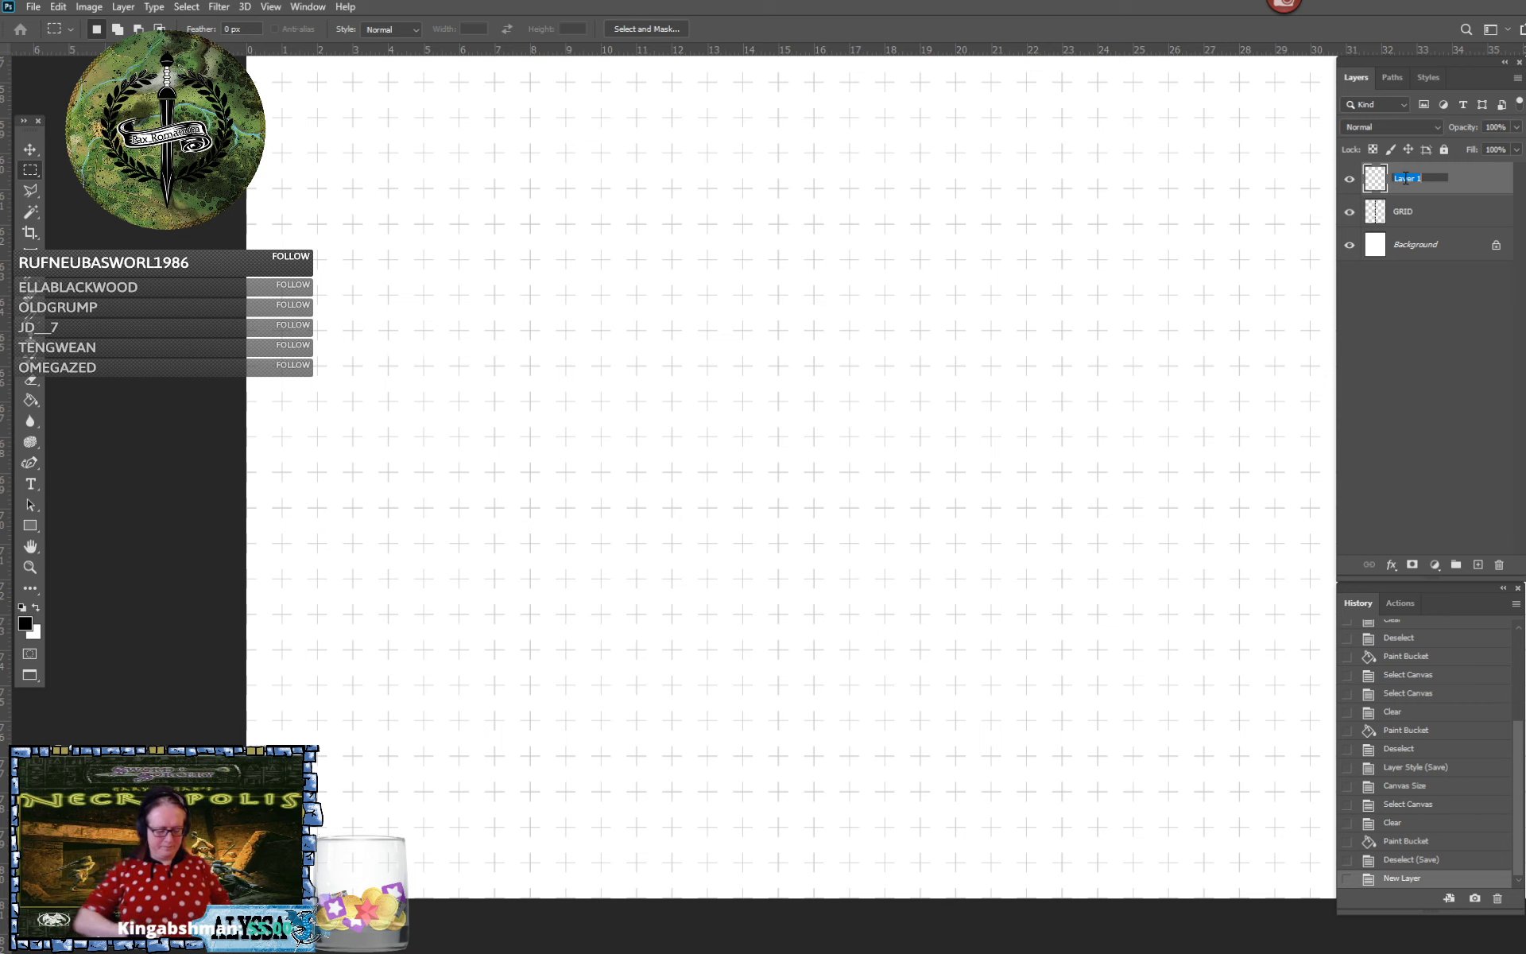
{"action": "type", "text": "Sketch"}
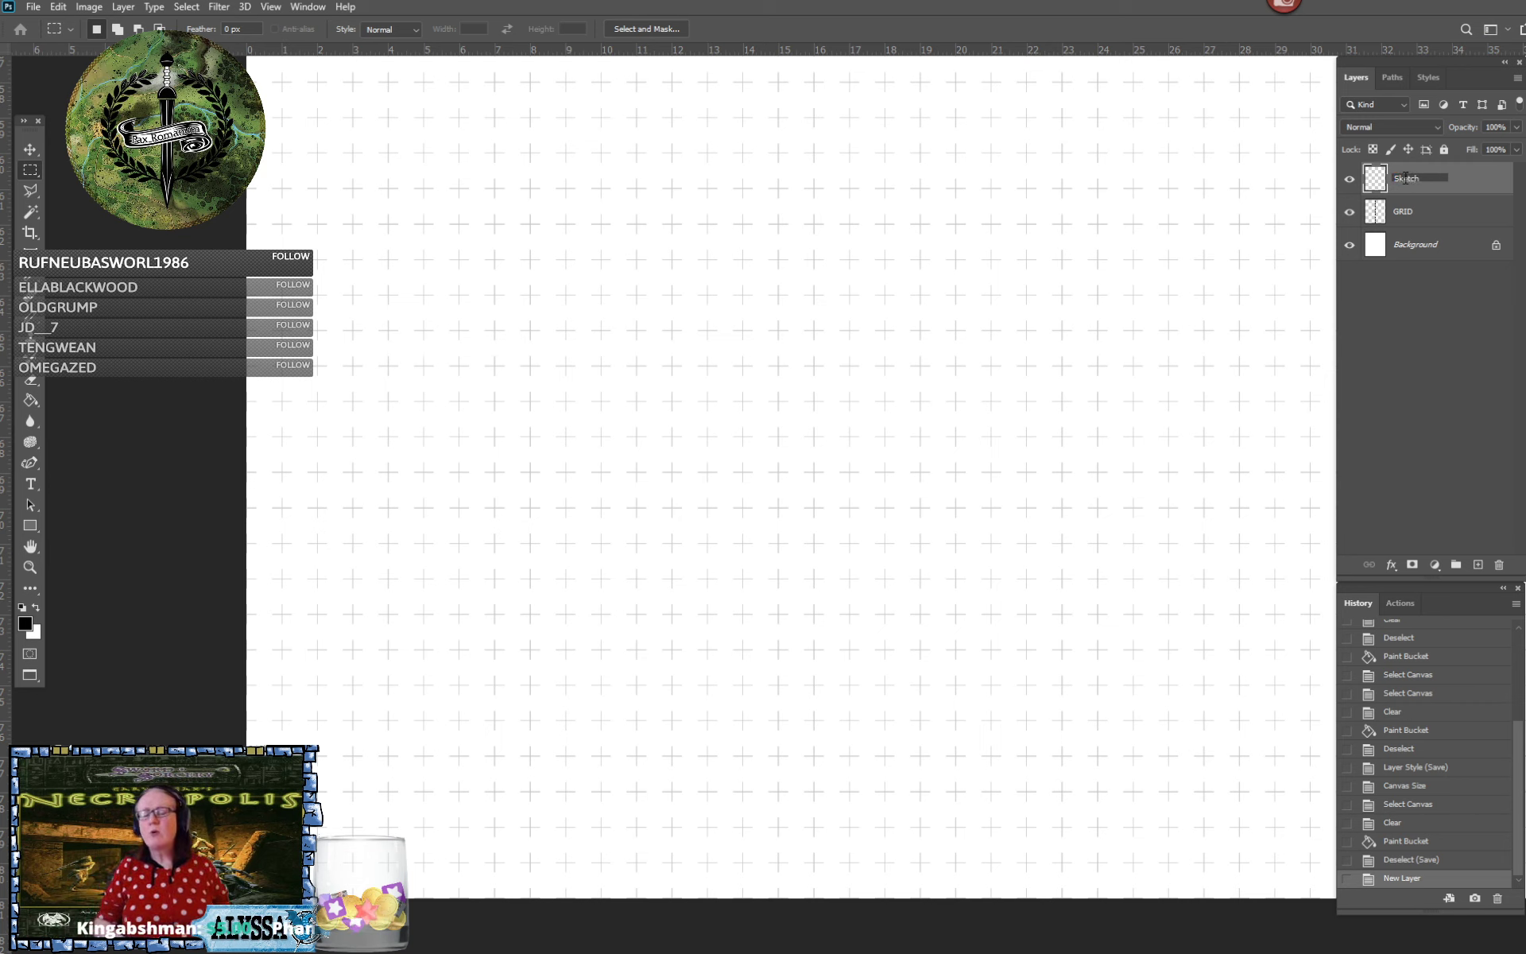
{"action": "key", "text": "Return"}
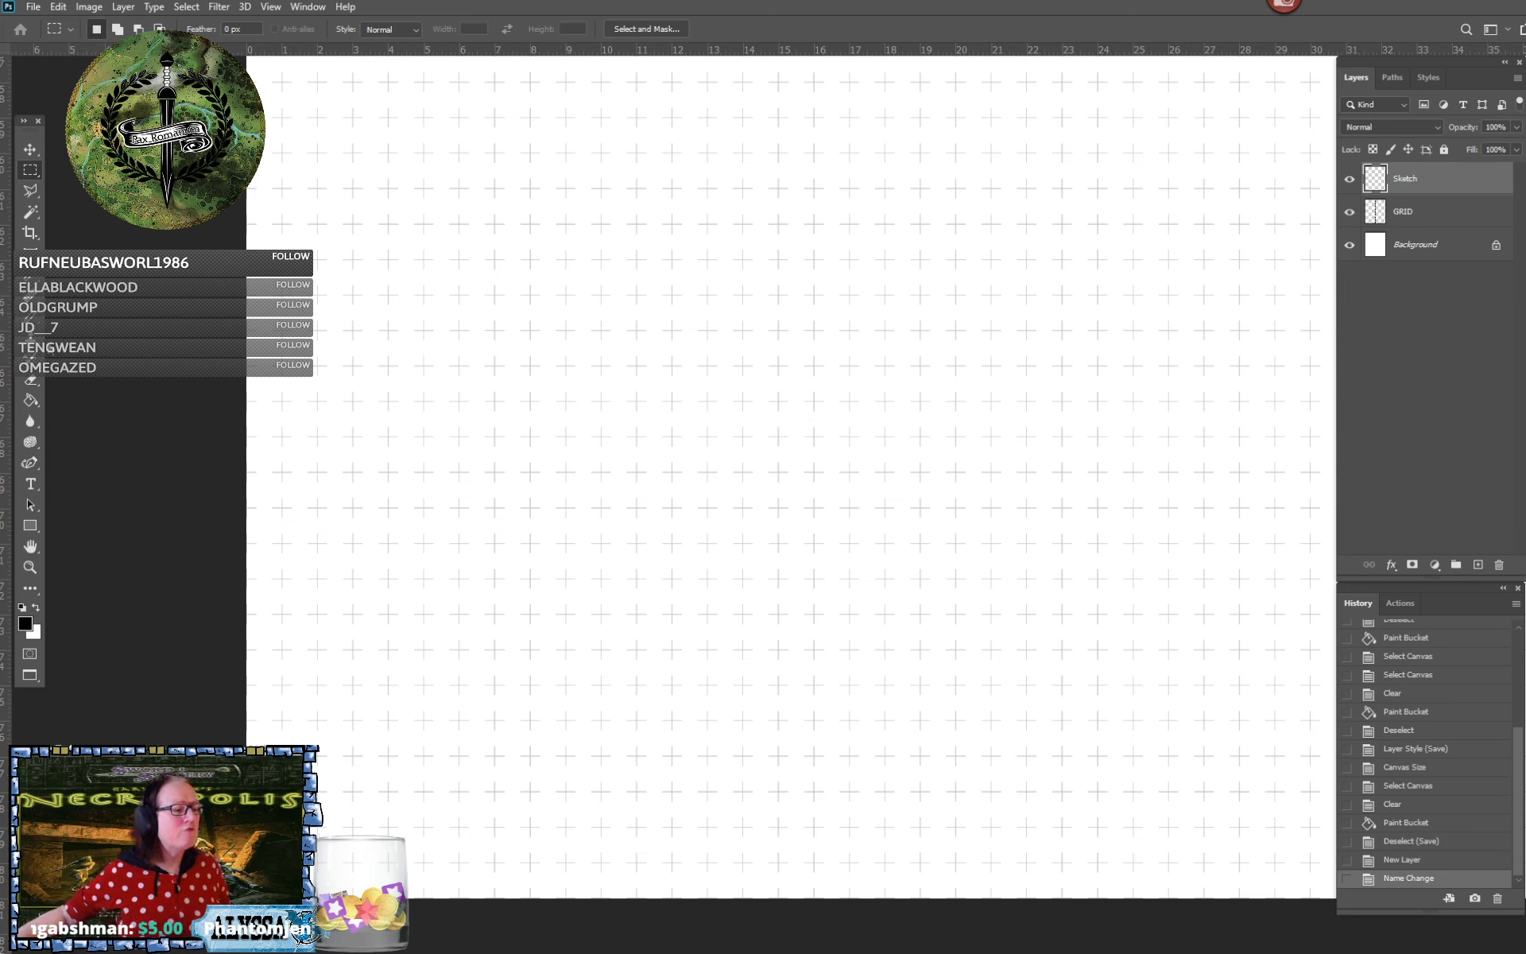
Try a horizontal stroke about 14 inches long near the canvas's lower edge with the 15 px Brush
{"action": "left_click", "coordinate": [37, 320]}
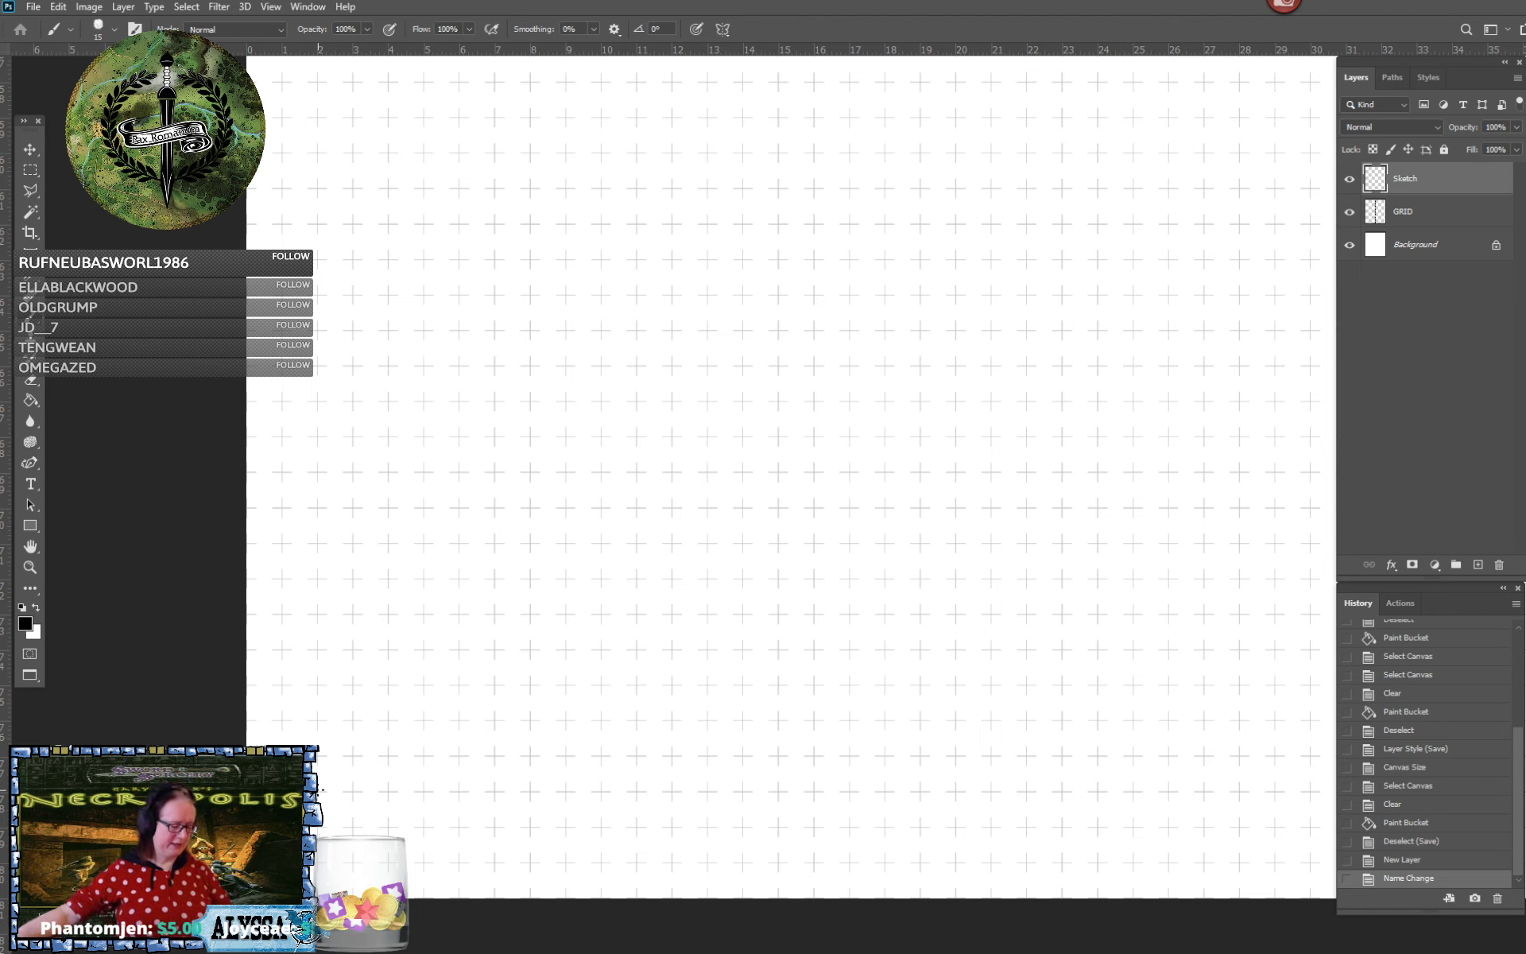
{"action": "left_click_drag", "start_coordinate": [321, 790], "coordinate": [830, 776]}
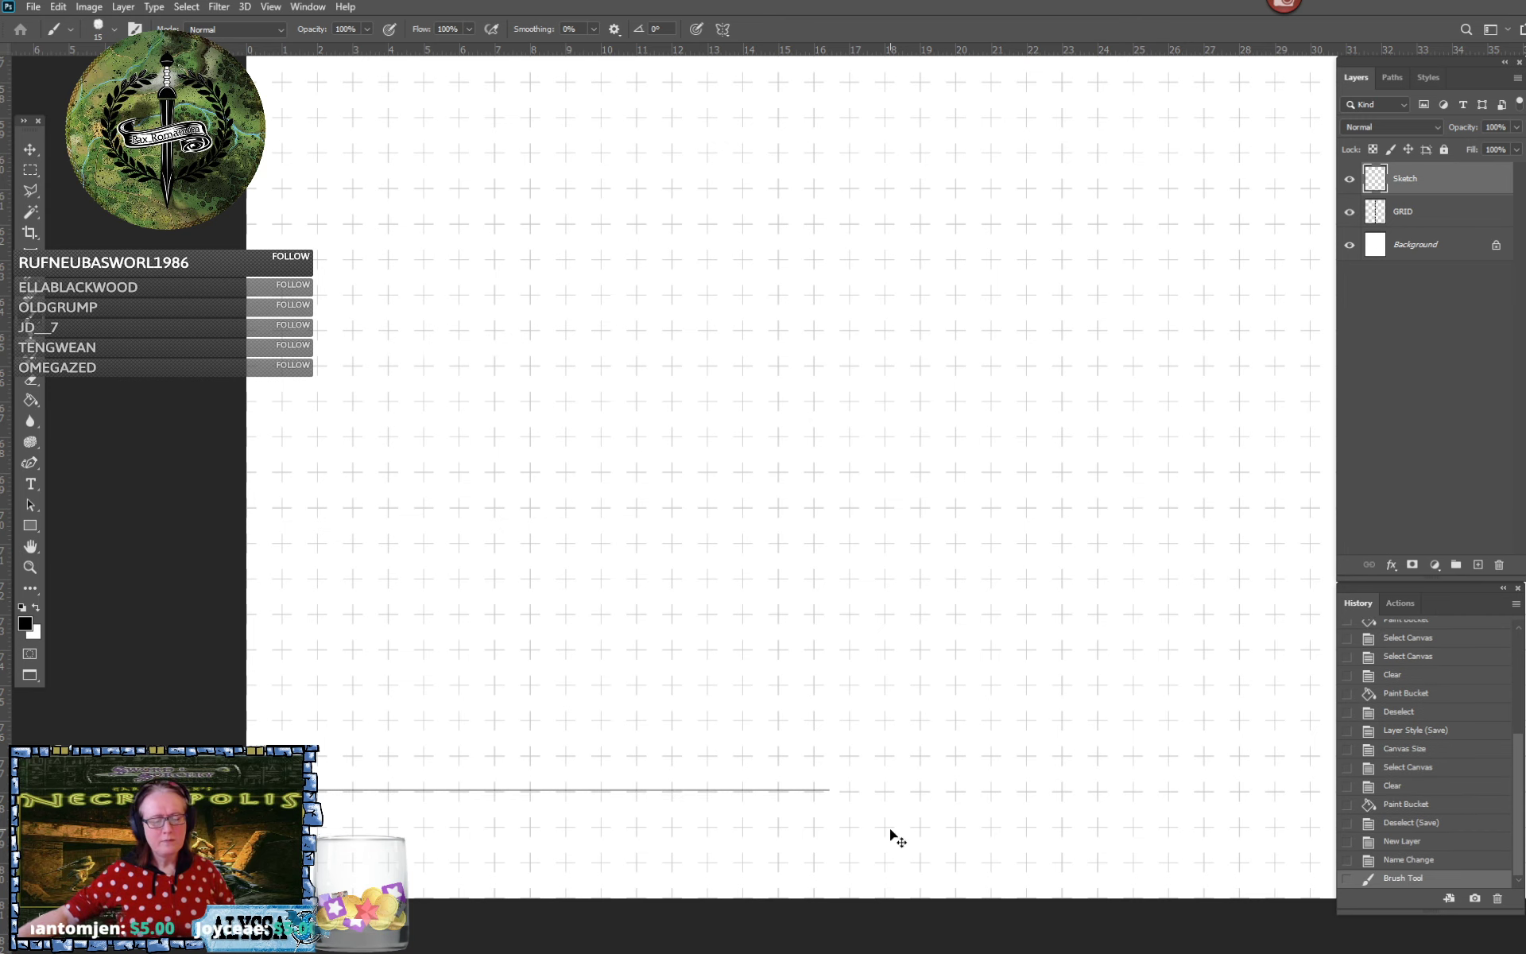
{"action": "key", "text": "ctrl+z"}
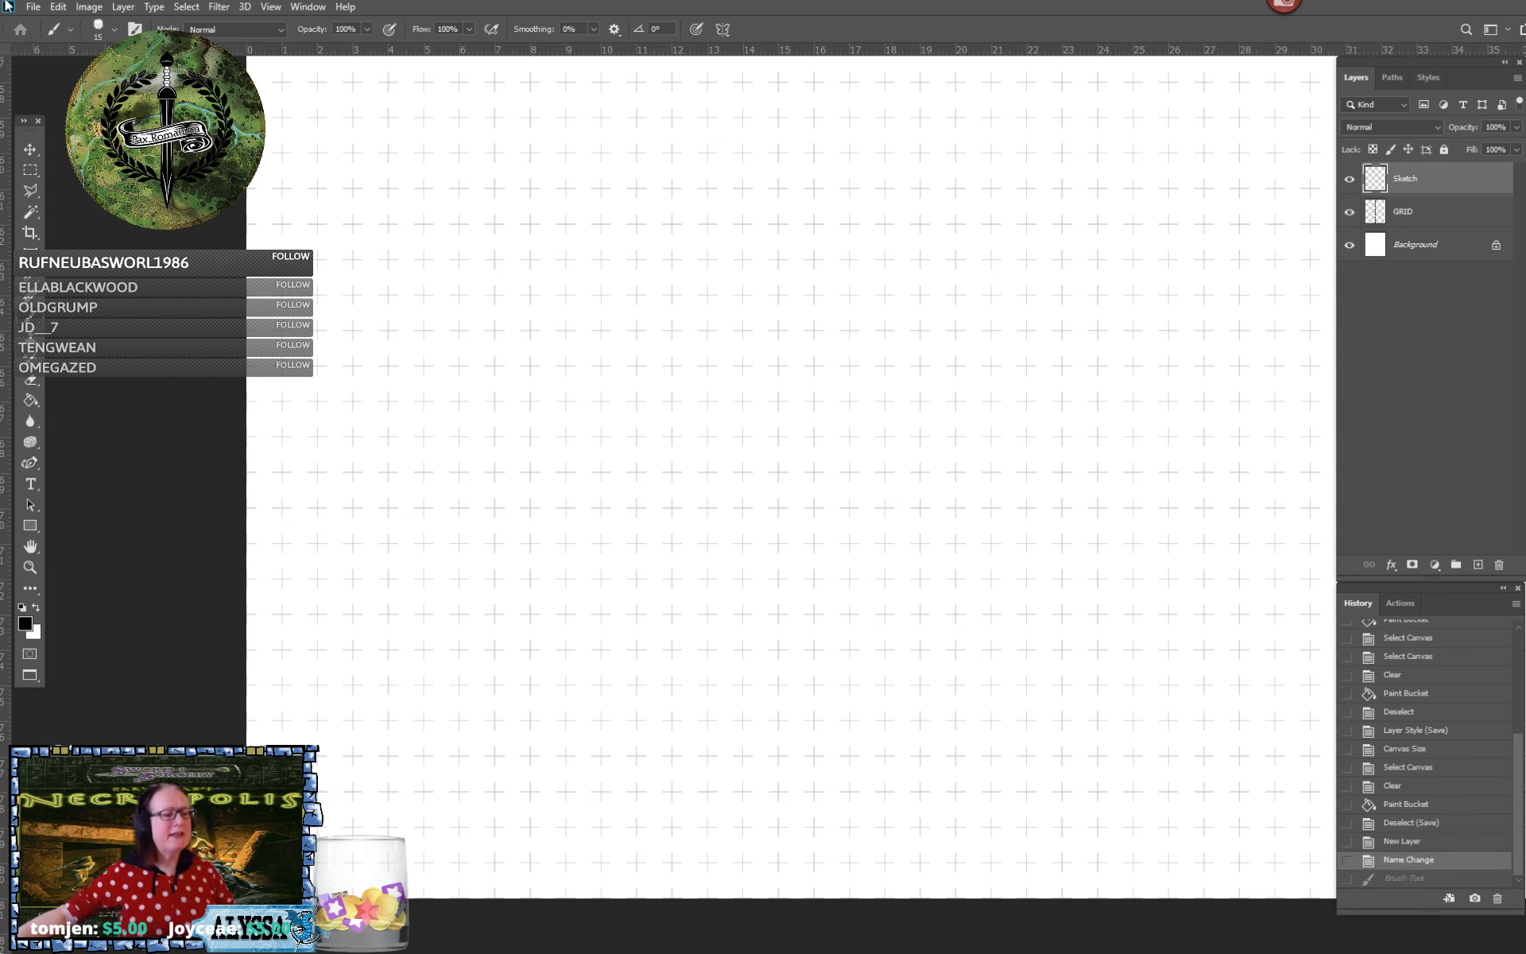
Switch to the hard round brush without pressure settings and set its size to 30 px
{"action": "left_click", "coordinate": [116, 31]}
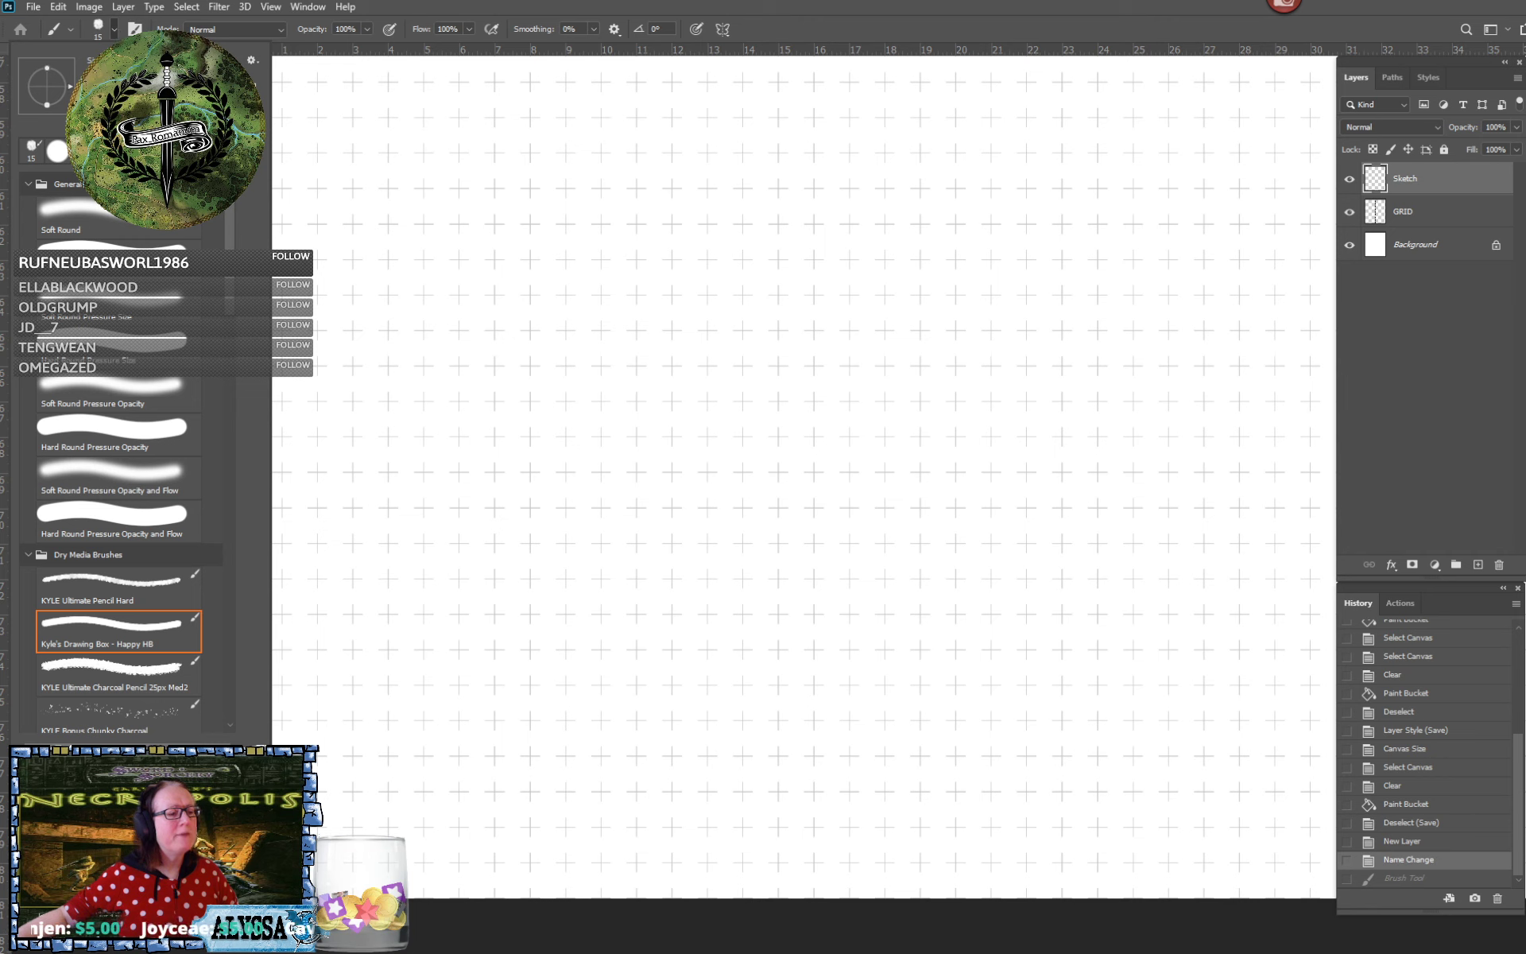
{"action": "left_click", "coordinate": [151, 352]}
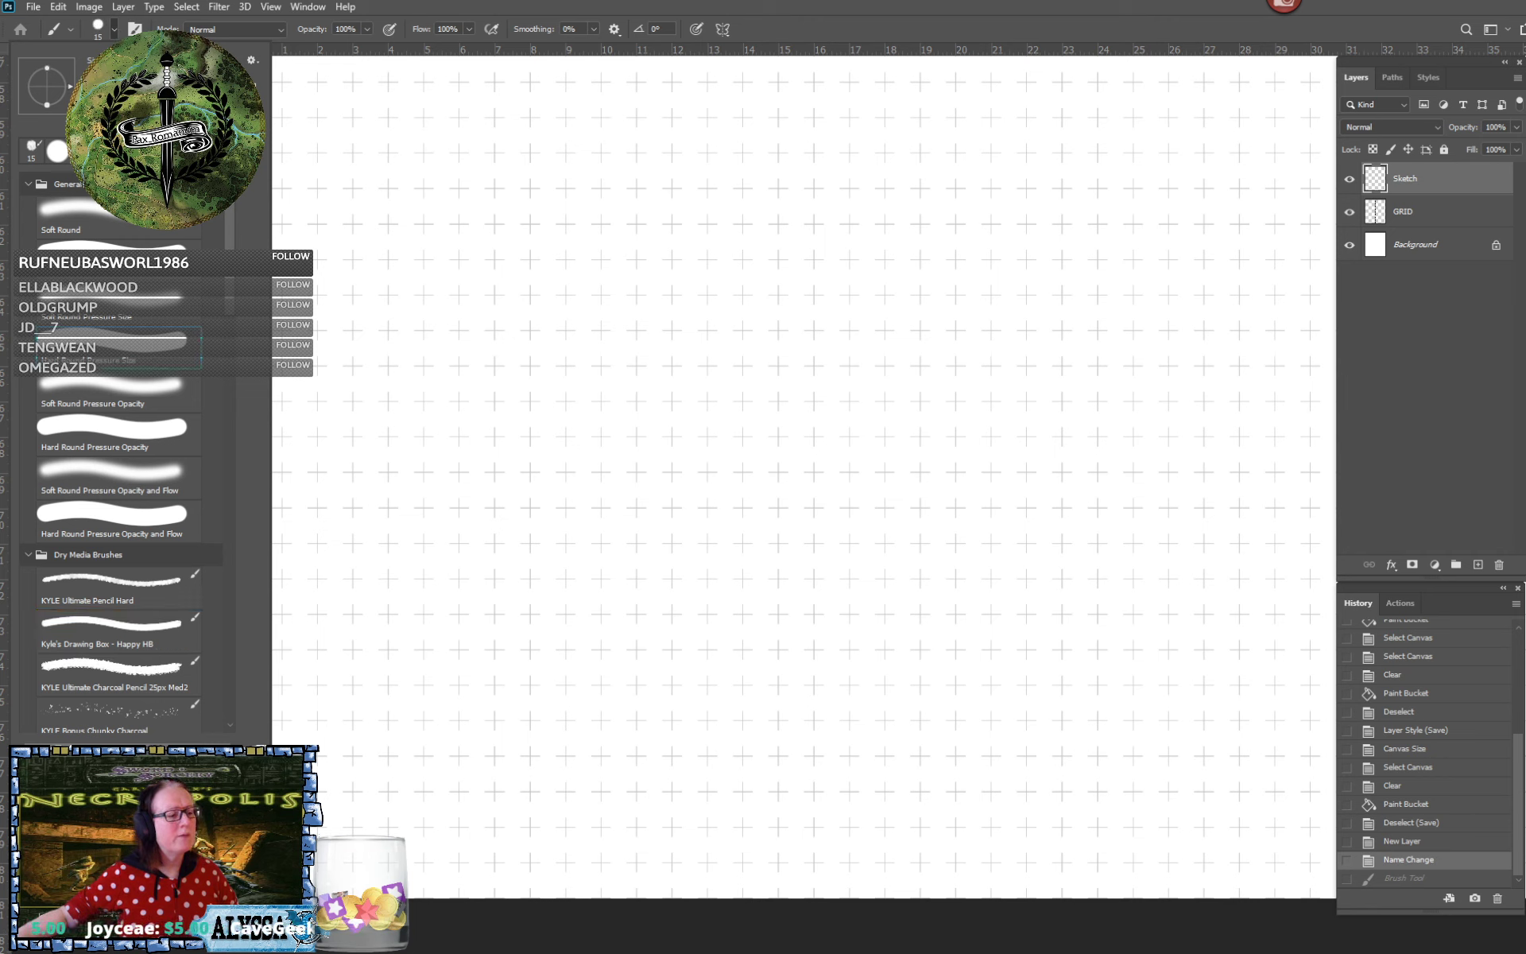
{"action": "left_click", "coordinate": [163, 256]}
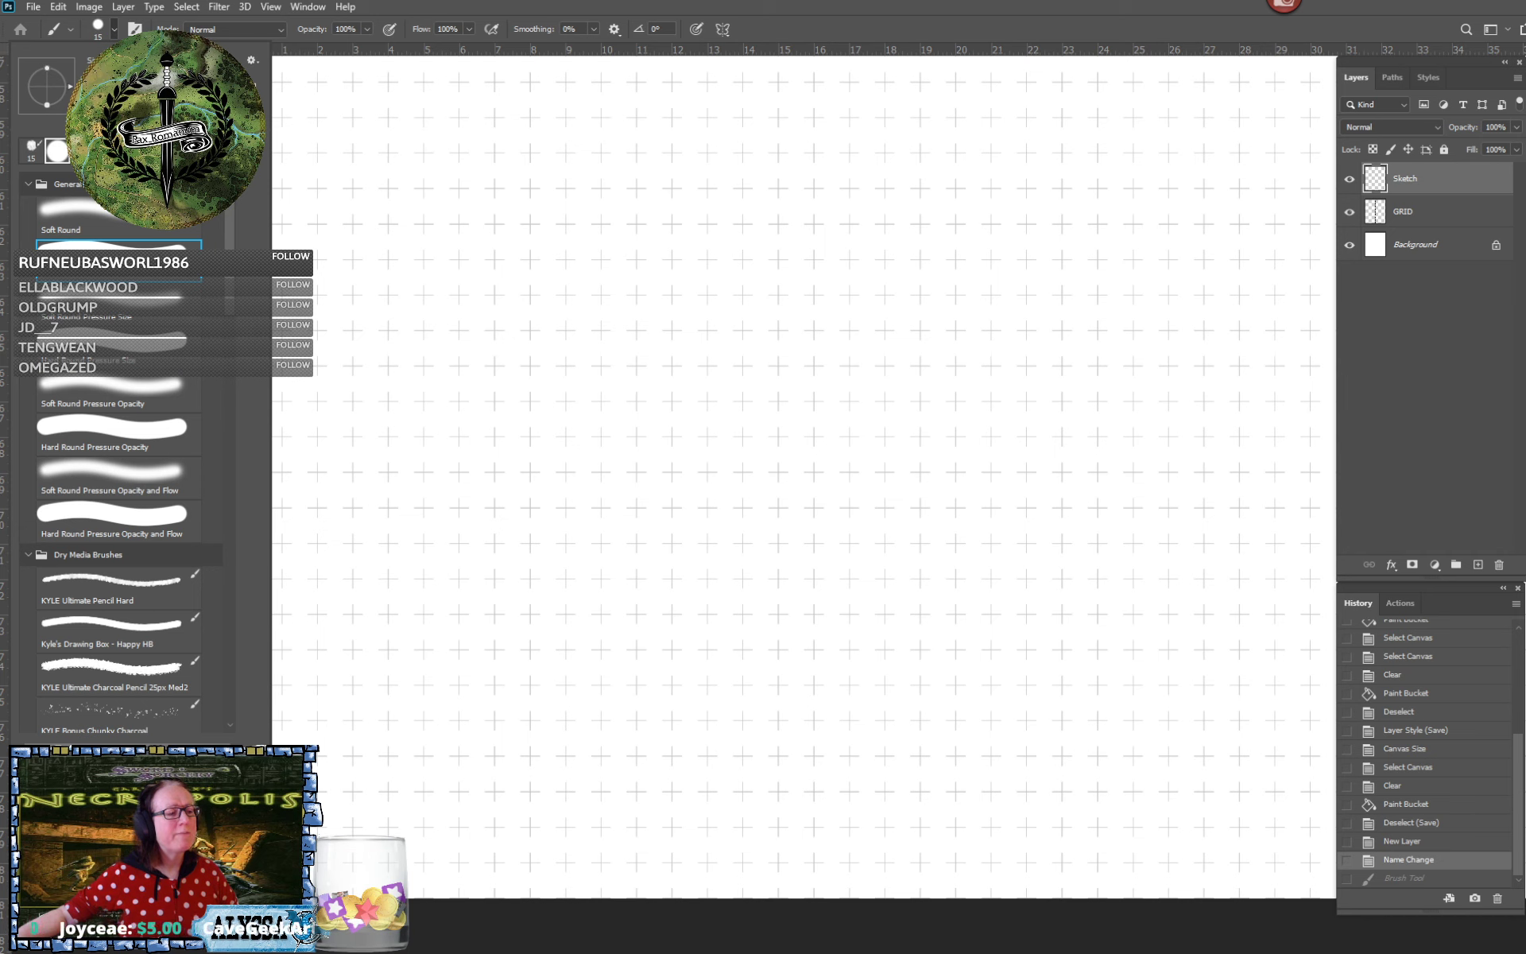
{"action": "type", "text": "0"}
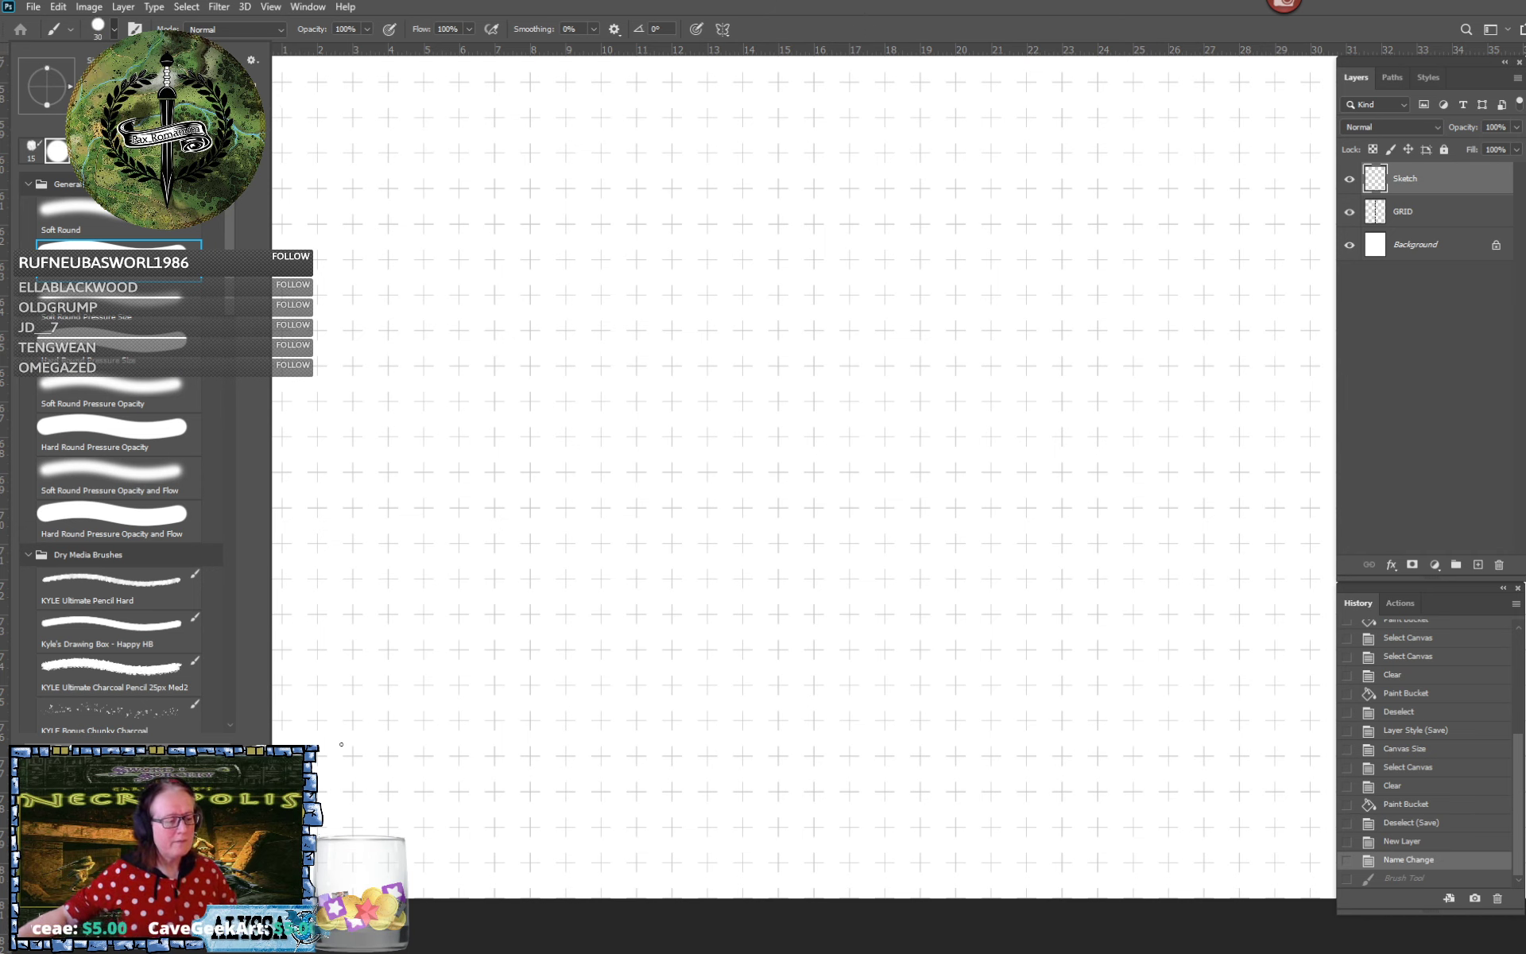
Try a horizontal stroke about 13 inches long near the canvas's lower edge with the 30 px brush
{"action": "left_click", "coordinate": [354, 757]}
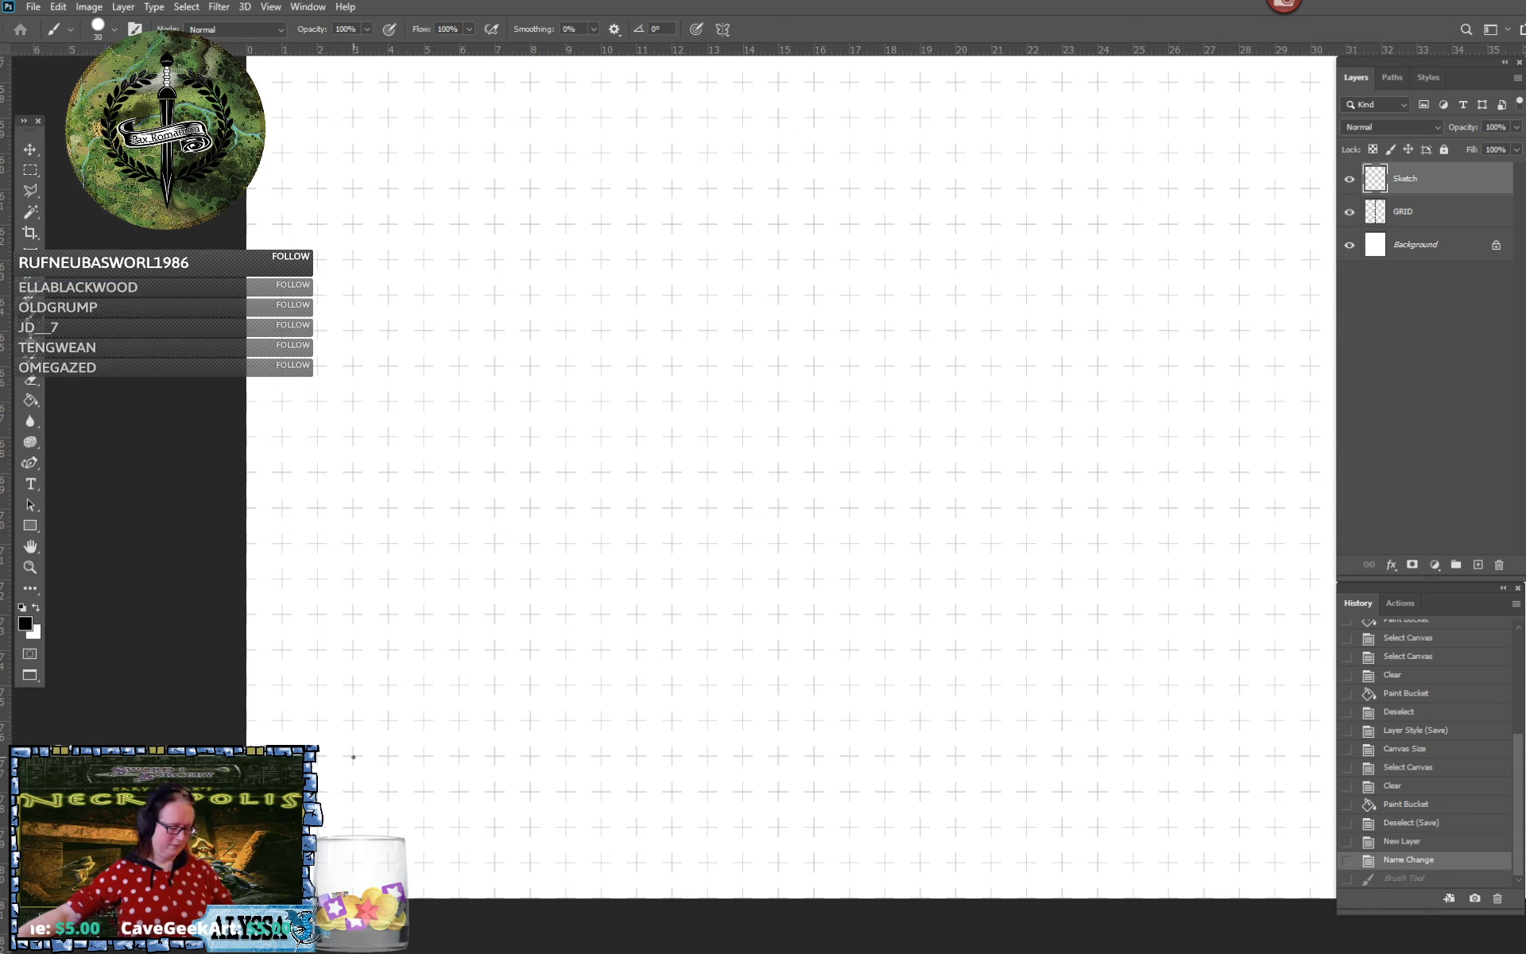
{"action": "left_click_drag", "start_coordinate": [354, 757], "coordinate": [811, 757]}
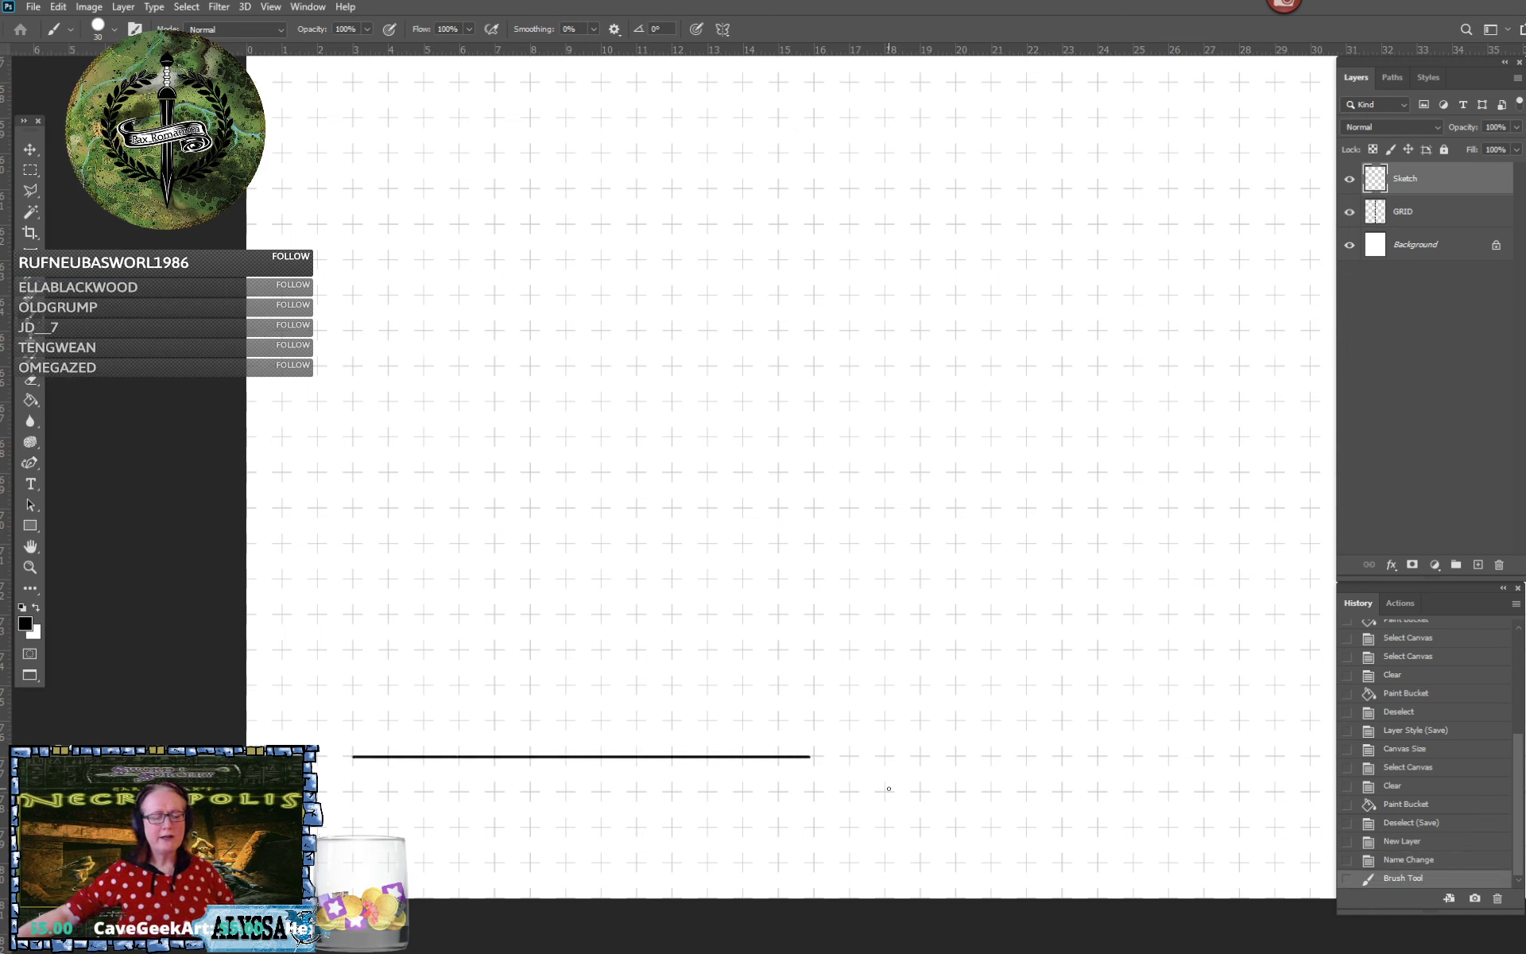
{"action": "key", "text": "ctrl+z"}
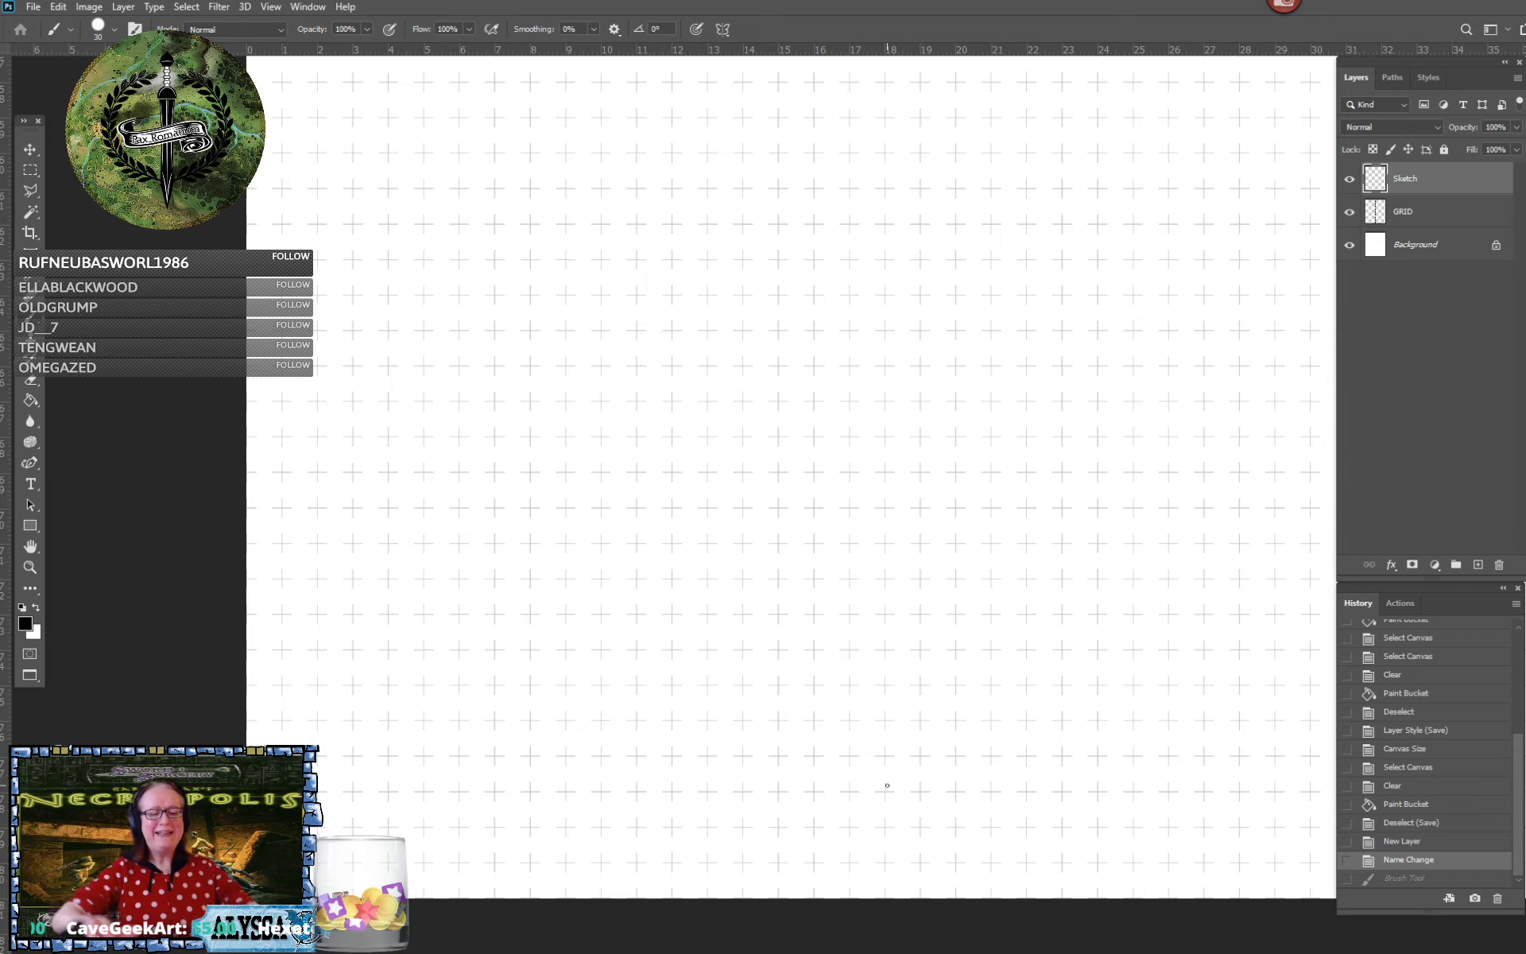
{"action": "key", "text": "ctrl+minus"}
{"action": "key", "text": "ctrl+minus"}
{"action": "key", "text": "ctrl+minus"}
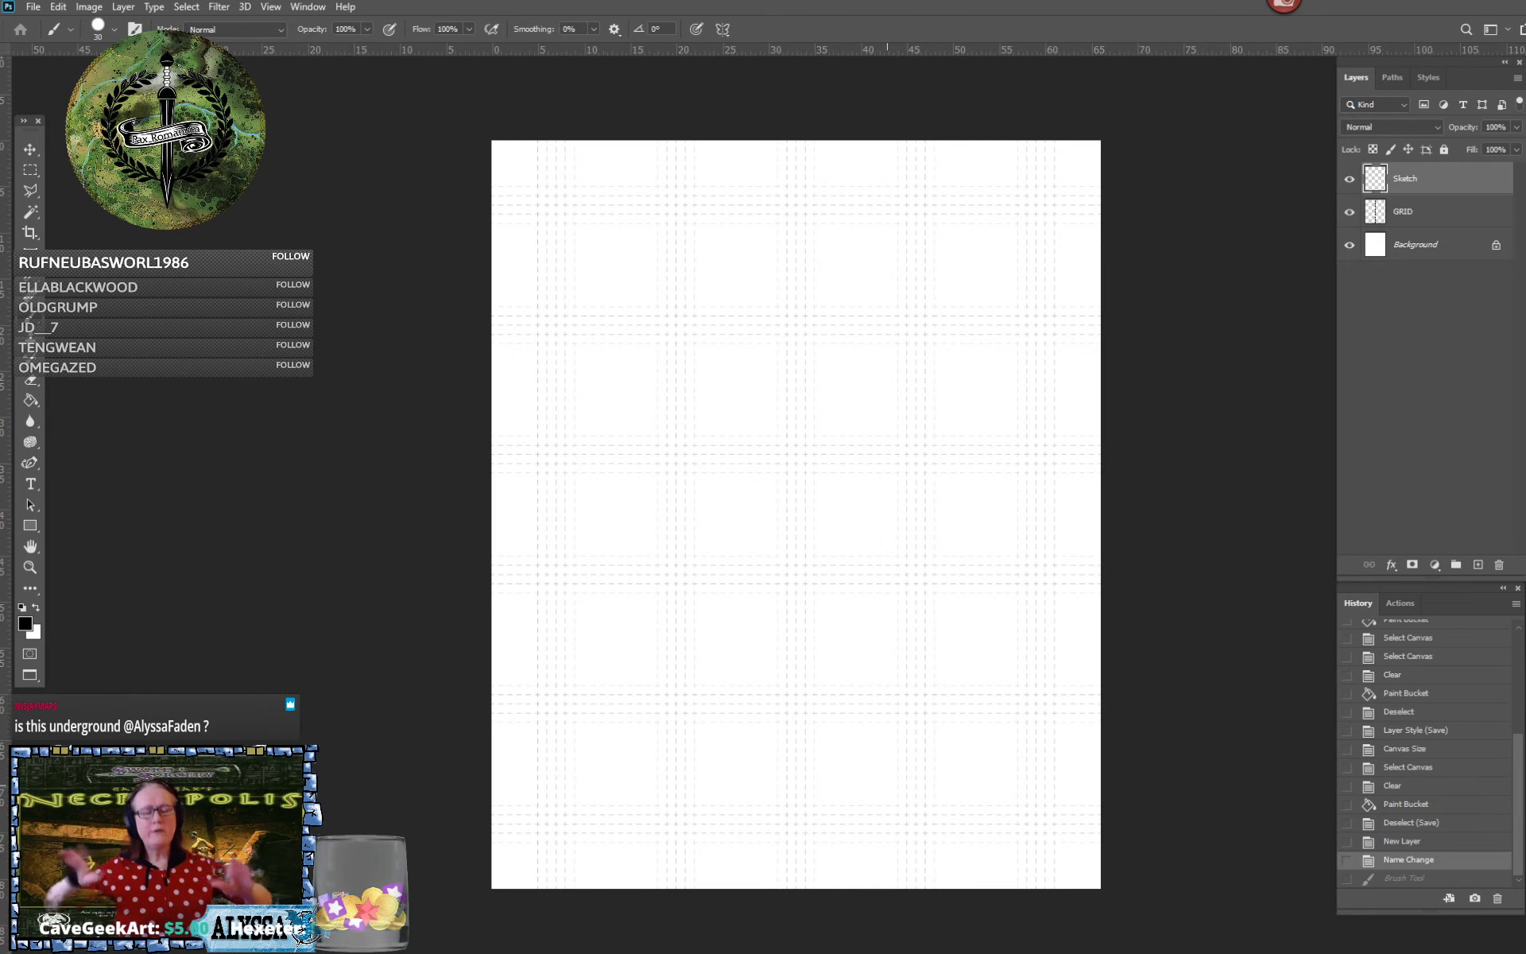
{"action": "key", "text": "ctrl+plus"}
{"action": "key", "text": "ctrl+plus"}
{"action": "key", "text": "ctrl+plus"}
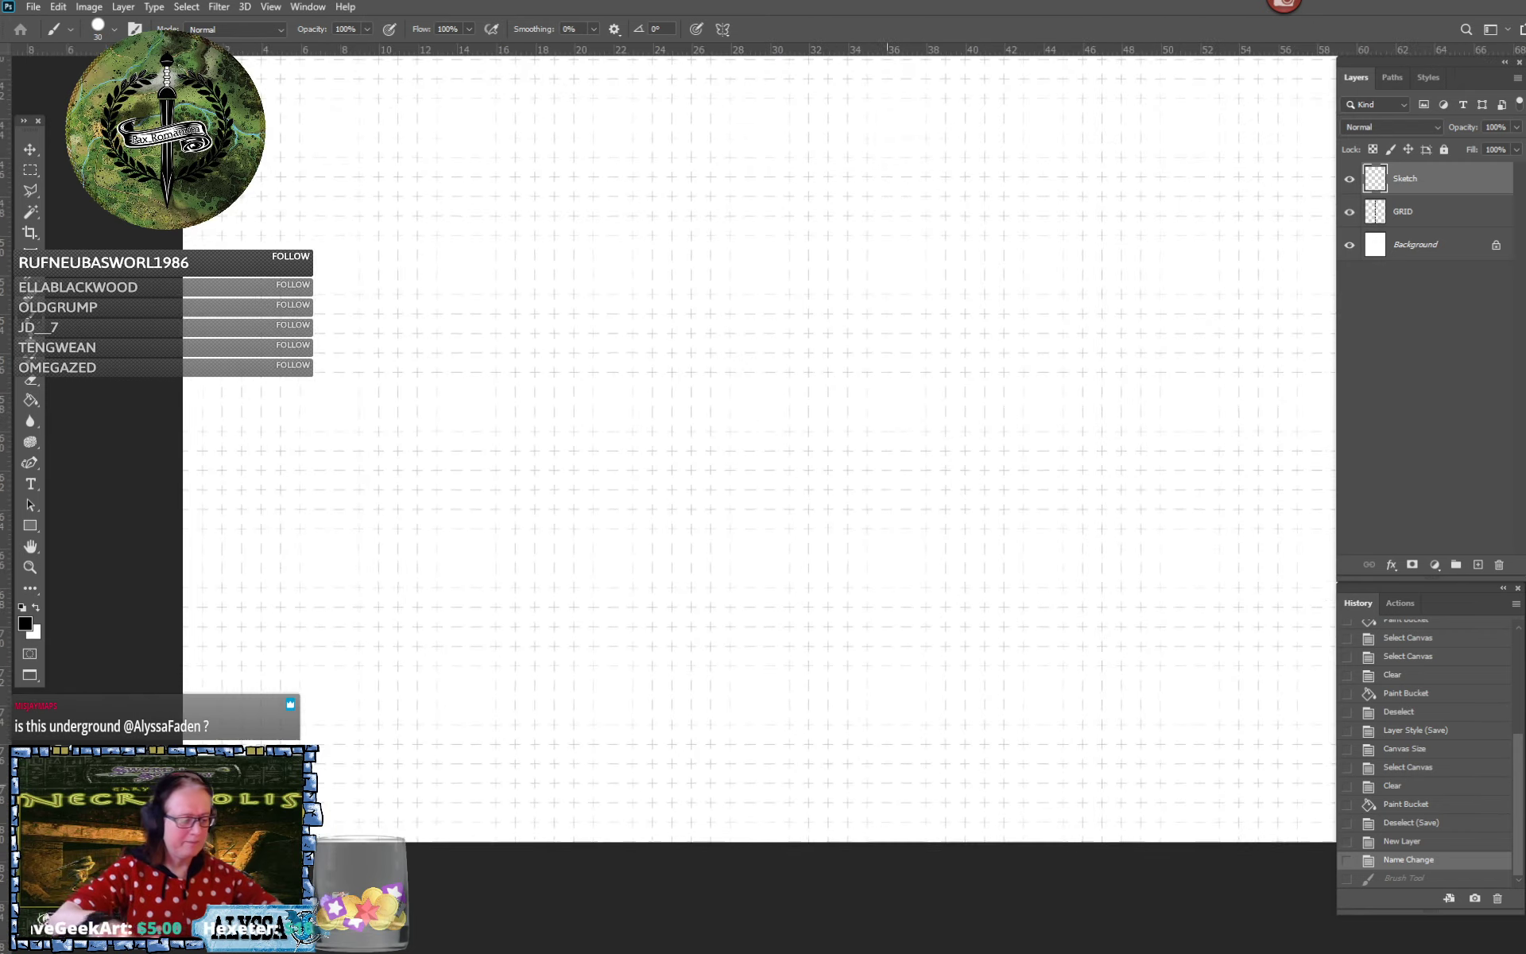
{"action": "key", "text": "ctrl+plus"}
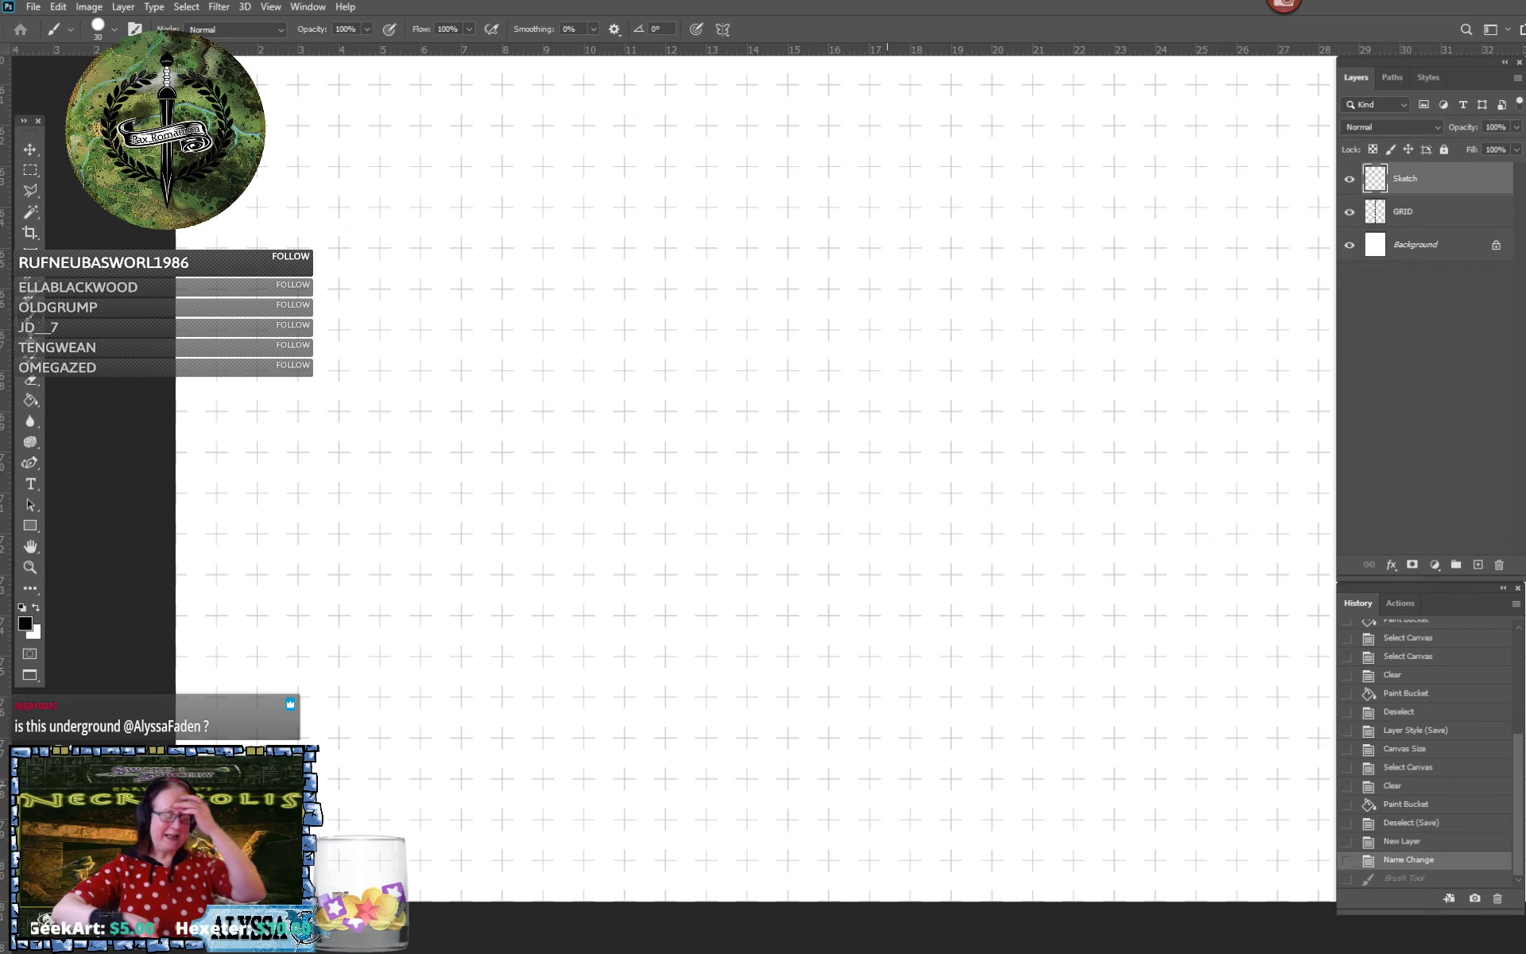
Add a new layer above the Sketch layer and handwrite the number 43 on it near the canvas's lower-left corner
{"action": "left_click_drag", "start_coordinate": [888, 785], "coordinate": [932, 793]}
{"action": "scroll", "coordinate": [888, 786], "scroll_direction": "up", "scroll_amount": 1}
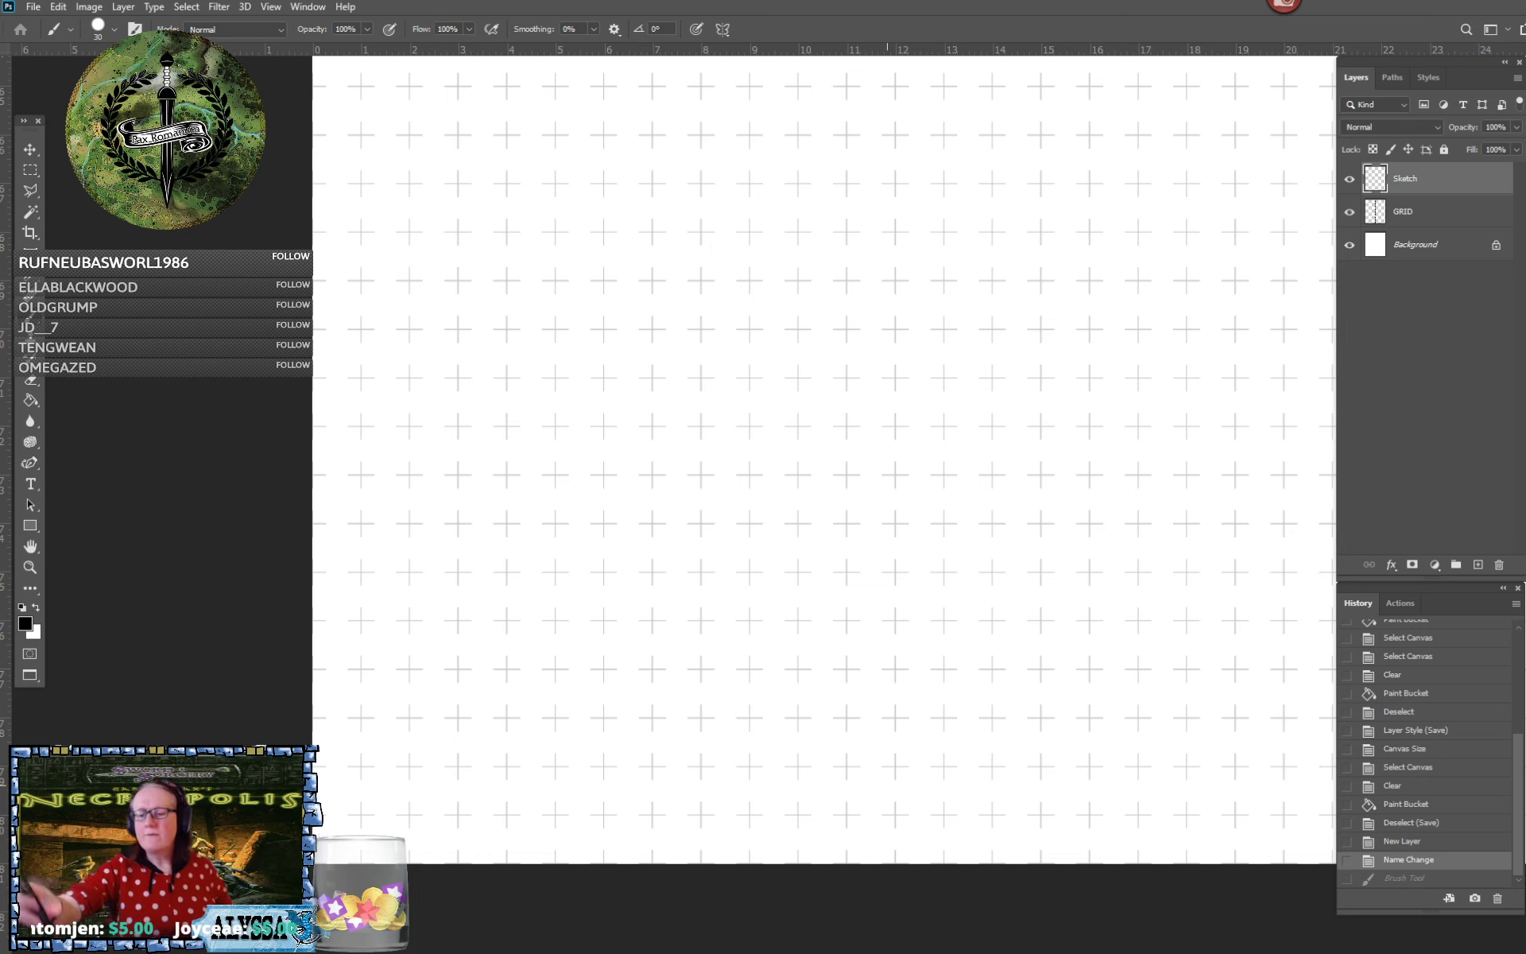
{"action": "left_click", "coordinate": [1478, 566]}
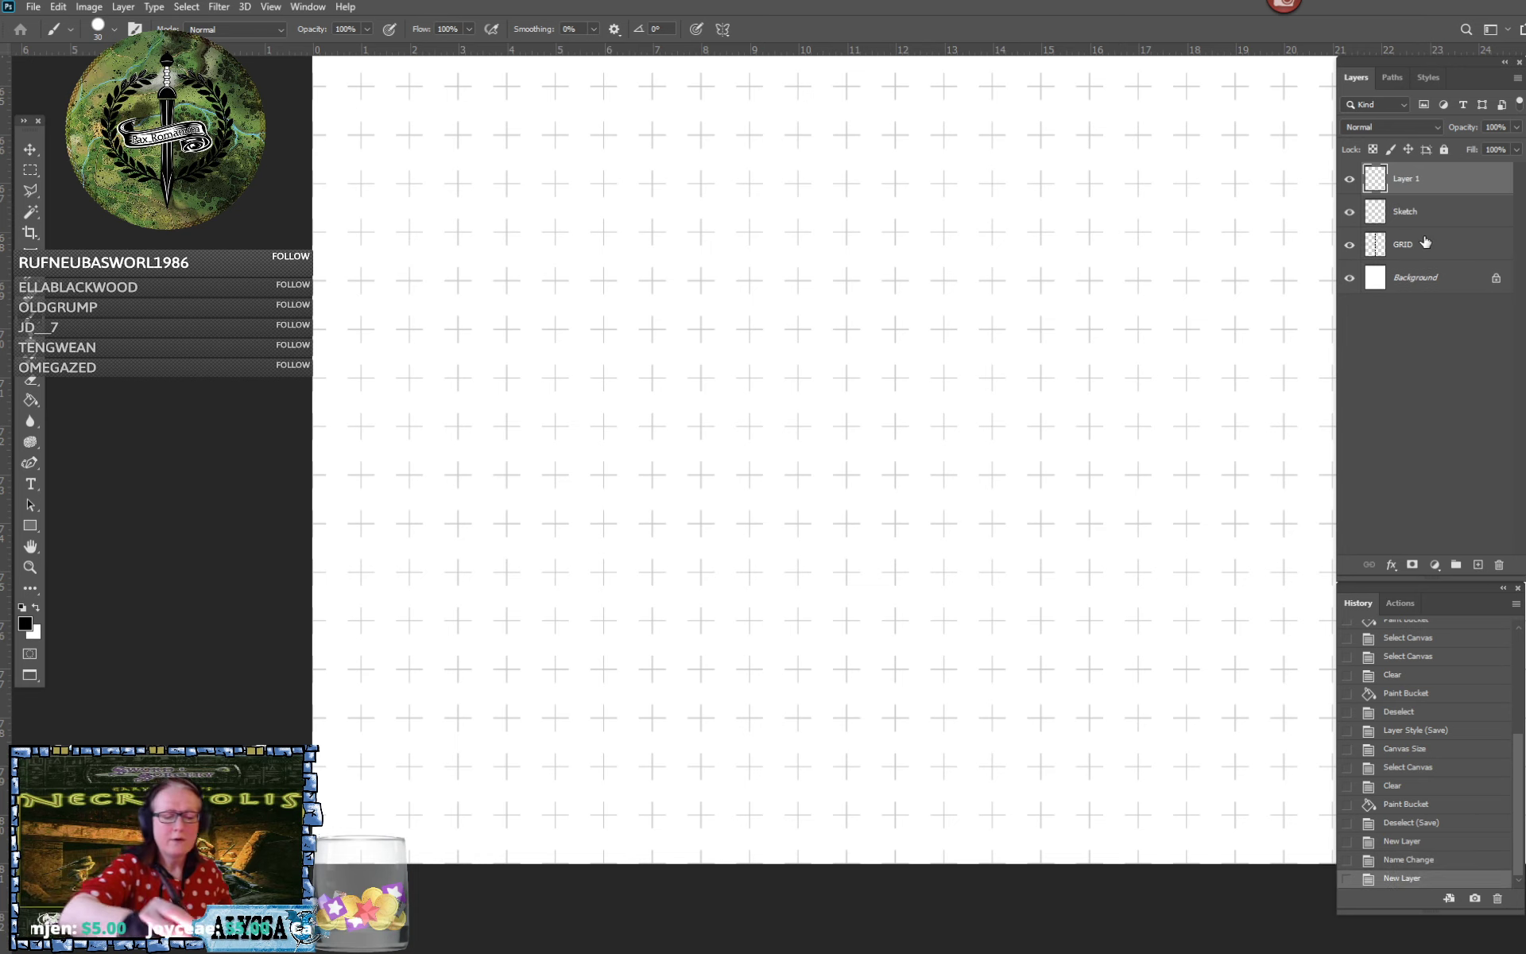
{"action": "left_click_drag", "start_coordinate": [824, 546], "coordinate": [843, 571]}
{"action": "mouse_move", "coordinate": [833, 556]}
{"action": "left_mouse_down"}
{"action": "mouse_move", "coordinate": [849, 590]}
{"action": "mouse_move", "coordinate": [865, 540]}
{"action": "mouse_move", "coordinate": [868, 569]}
{"action": "left_mouse_up"}
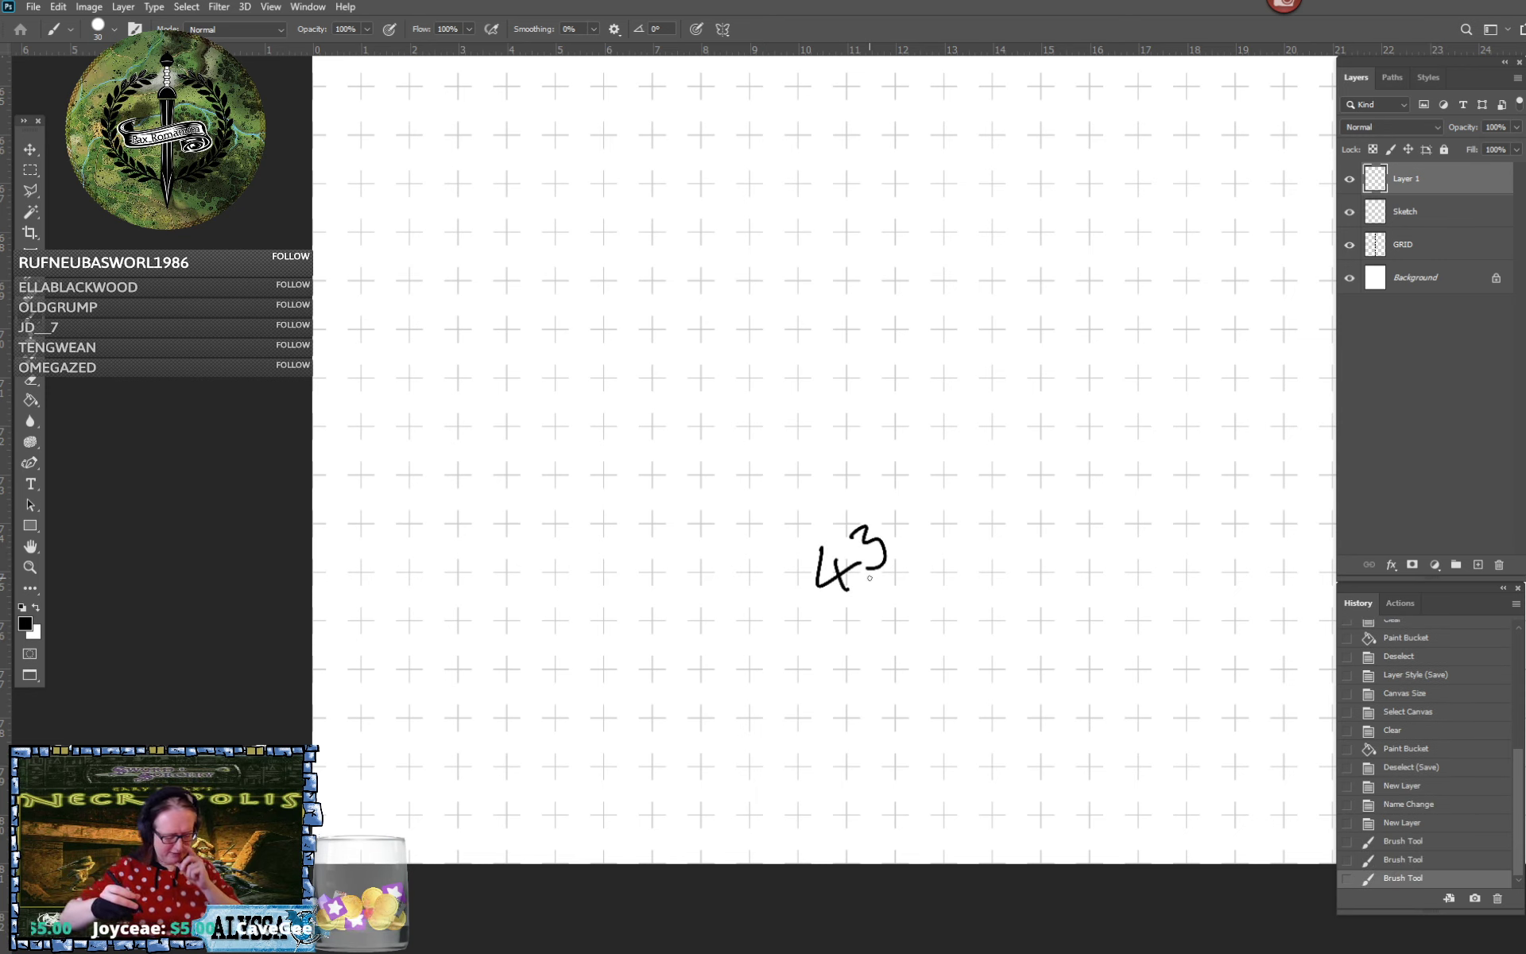
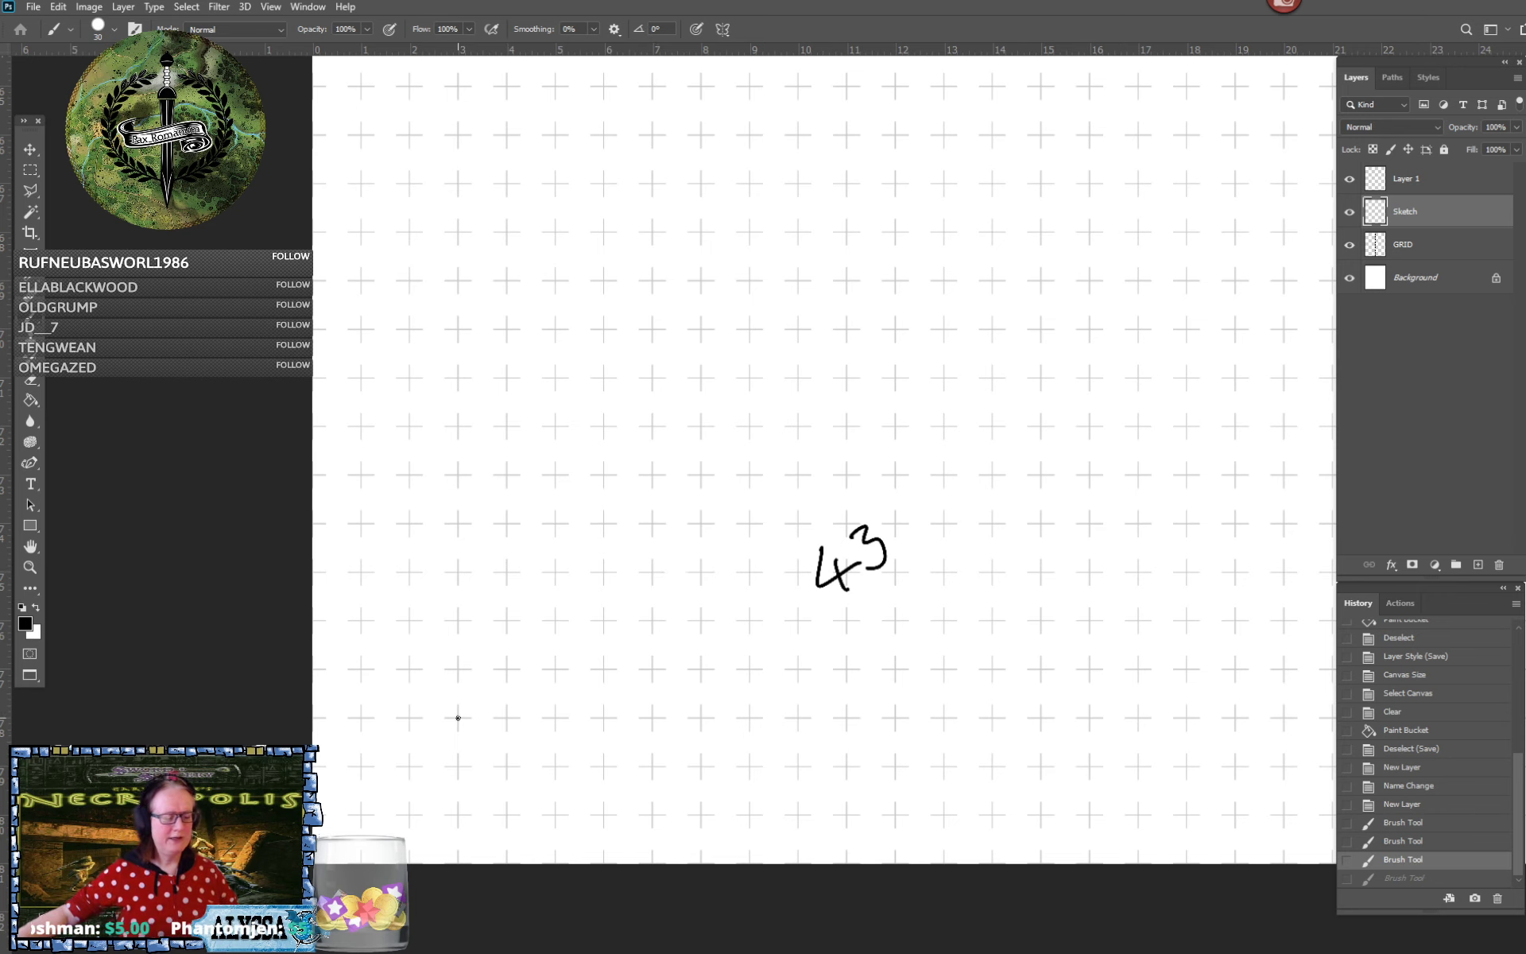
Paint a starting dot on the Sketch layer at the grid intersection 3 inches from the canvas's left and lower edges
{"action": "left_click", "coordinate": [458, 717]}
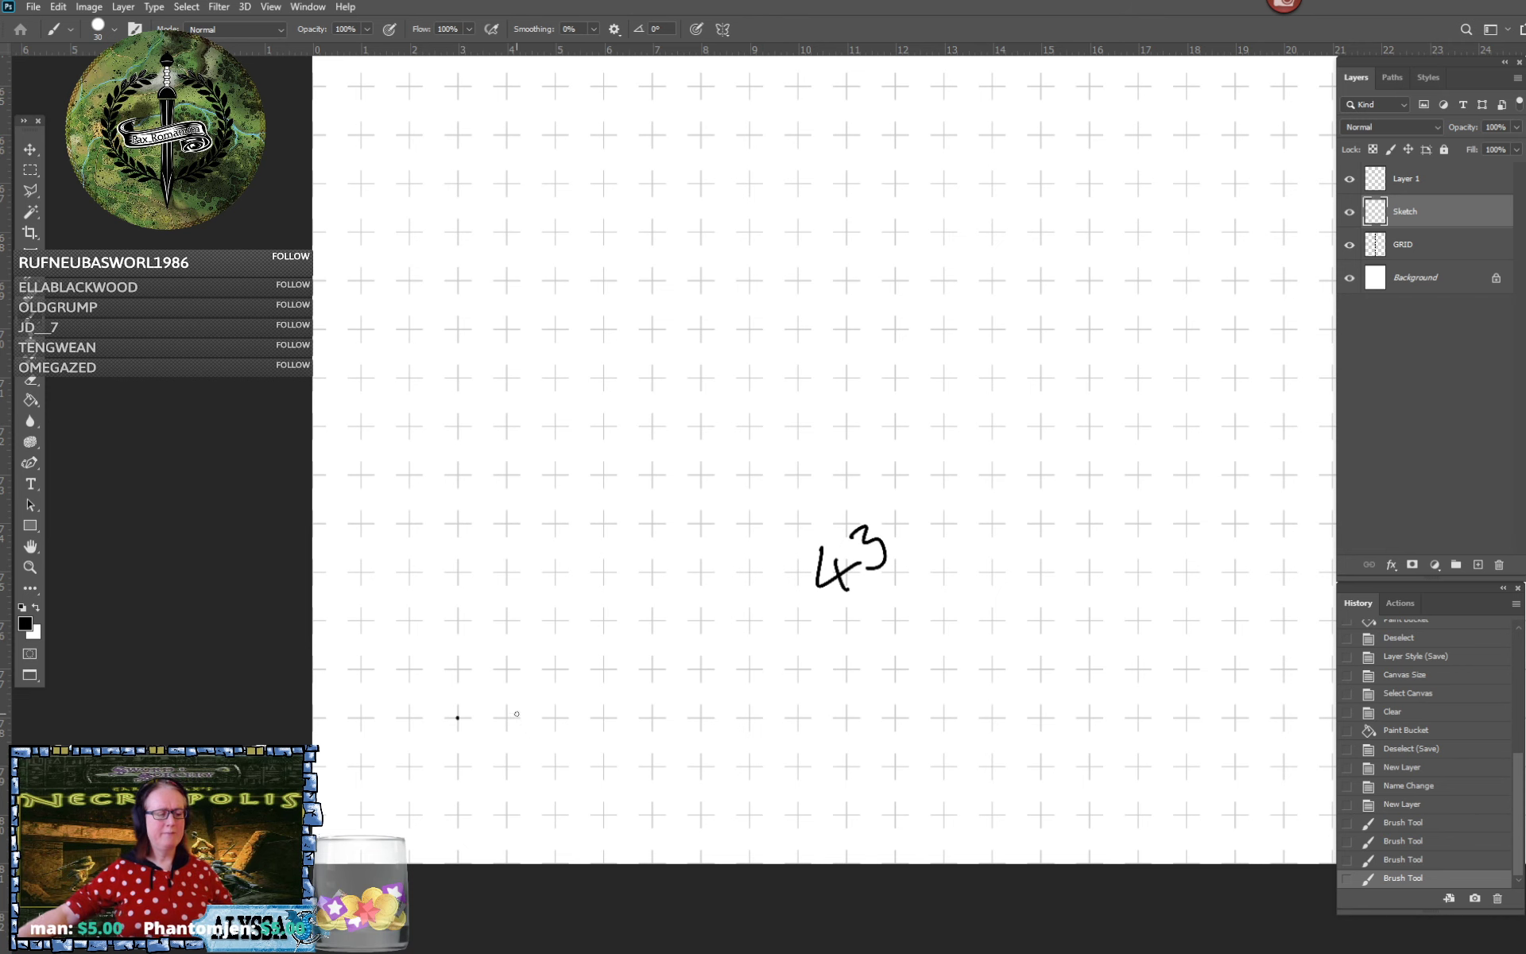
{"action": "scroll", "coordinate": [499, 699], "scroll_direction": "down", "scroll_amount": 3}
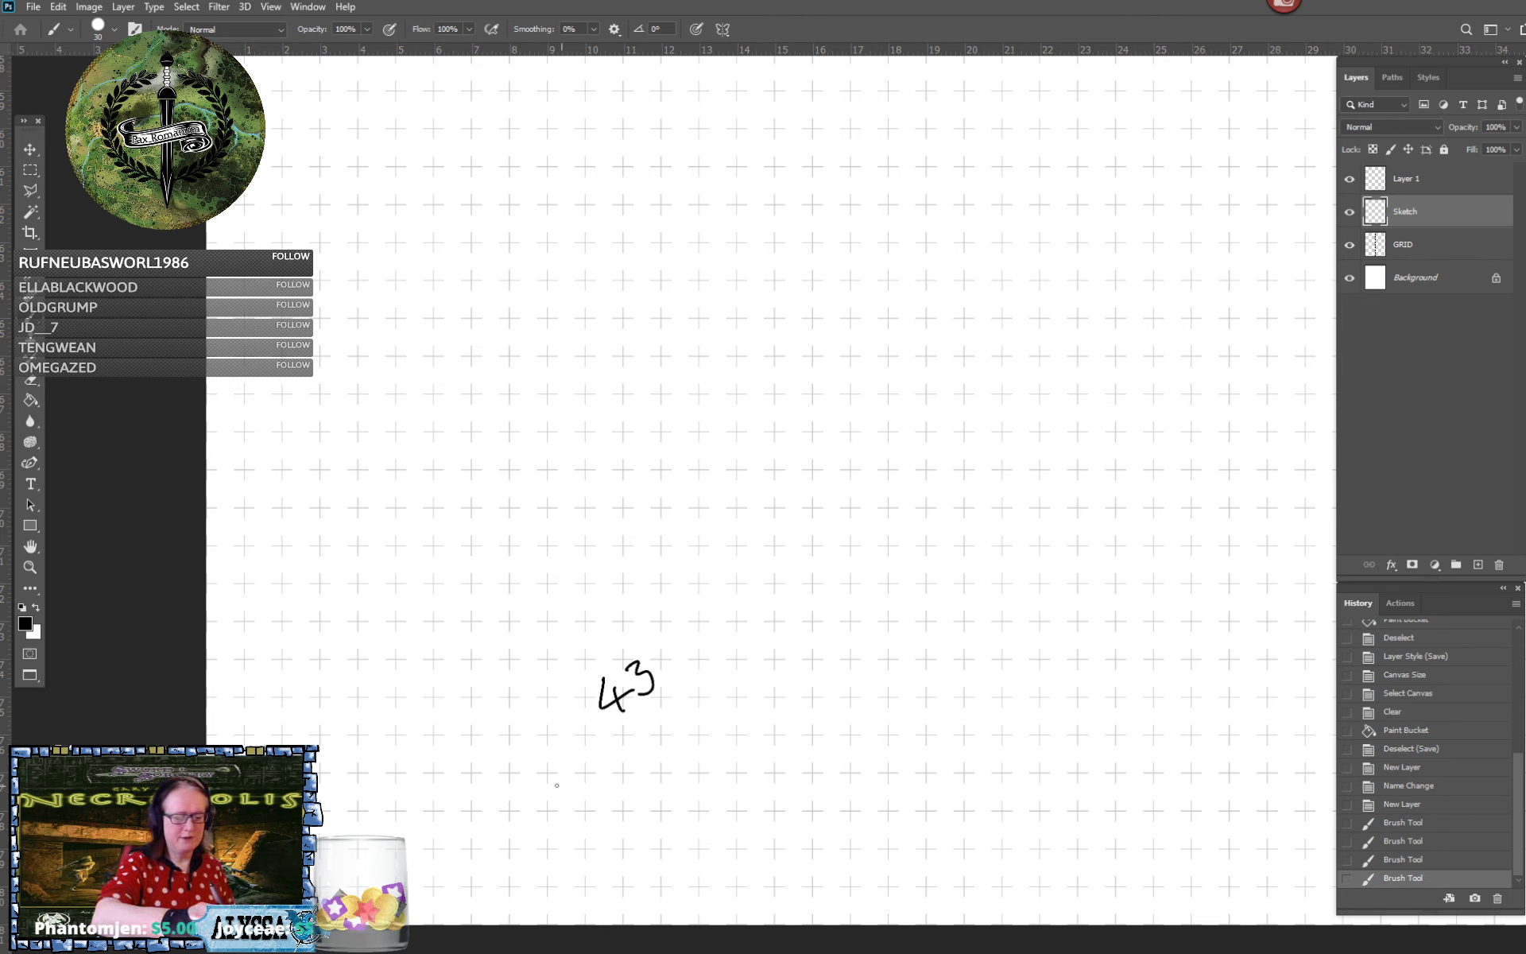
On Layer 1, paint counting dots in a row above the canvas's lower edge at about 12.5, 22.5, 32.5 and 42.5 inches
{"action": "left_click", "coordinate": [1430, 185]}
{"action": "left_click_drag", "start_coordinate": [450, 788], "coordinate": [452, 800]}
{"action": "key", "text": "ctrl+z"}
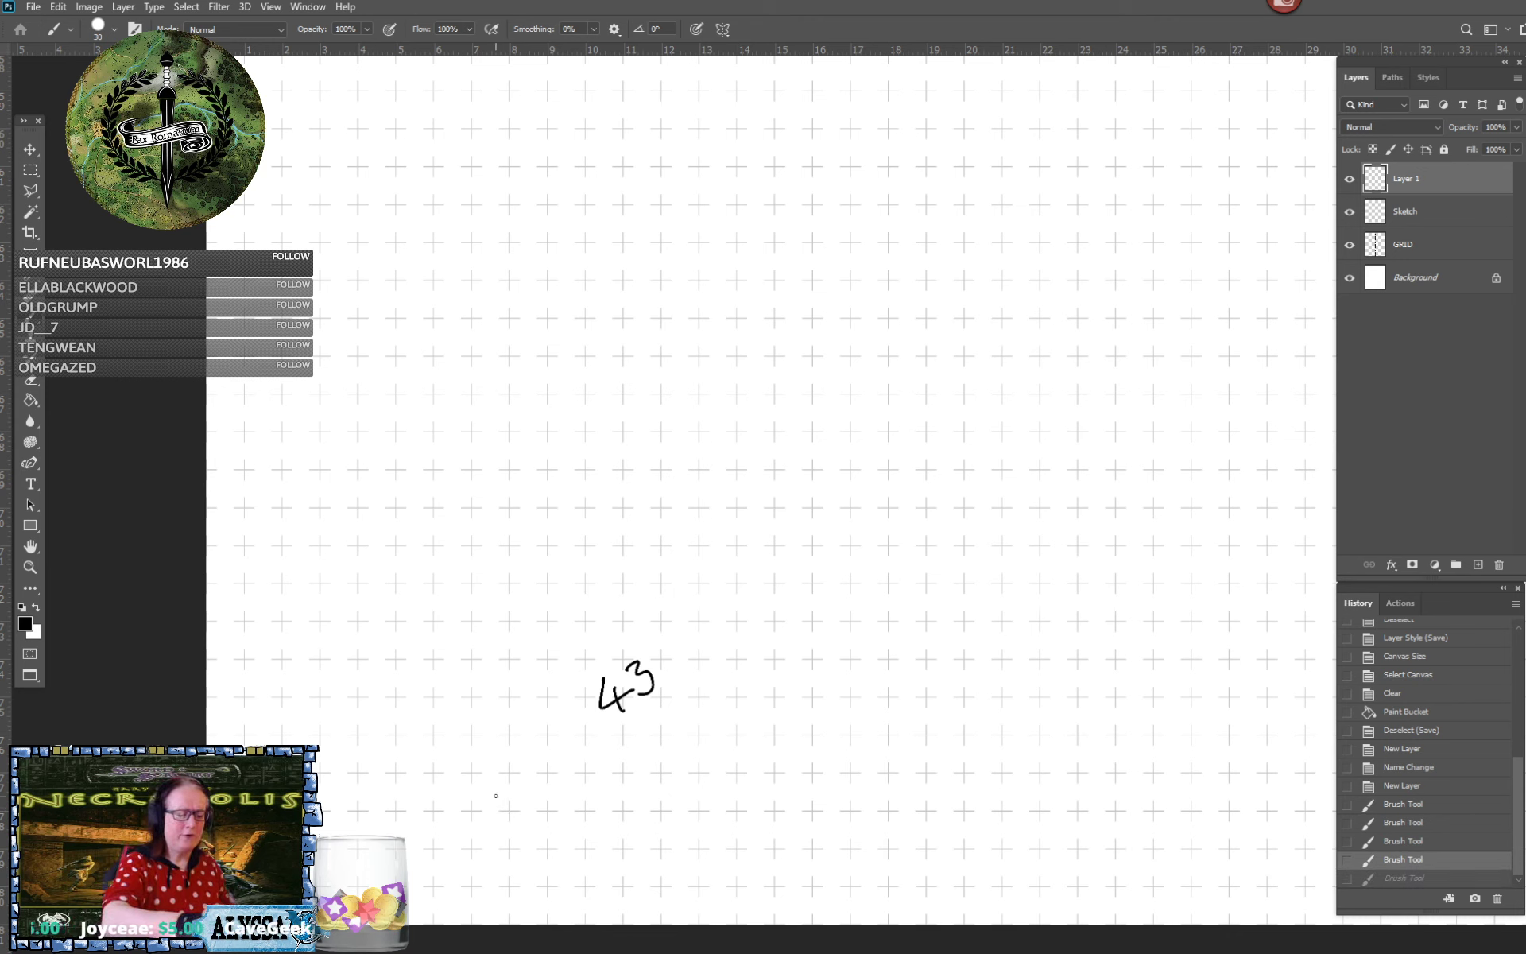
{"action": "left_click", "coordinate": [674, 794]}
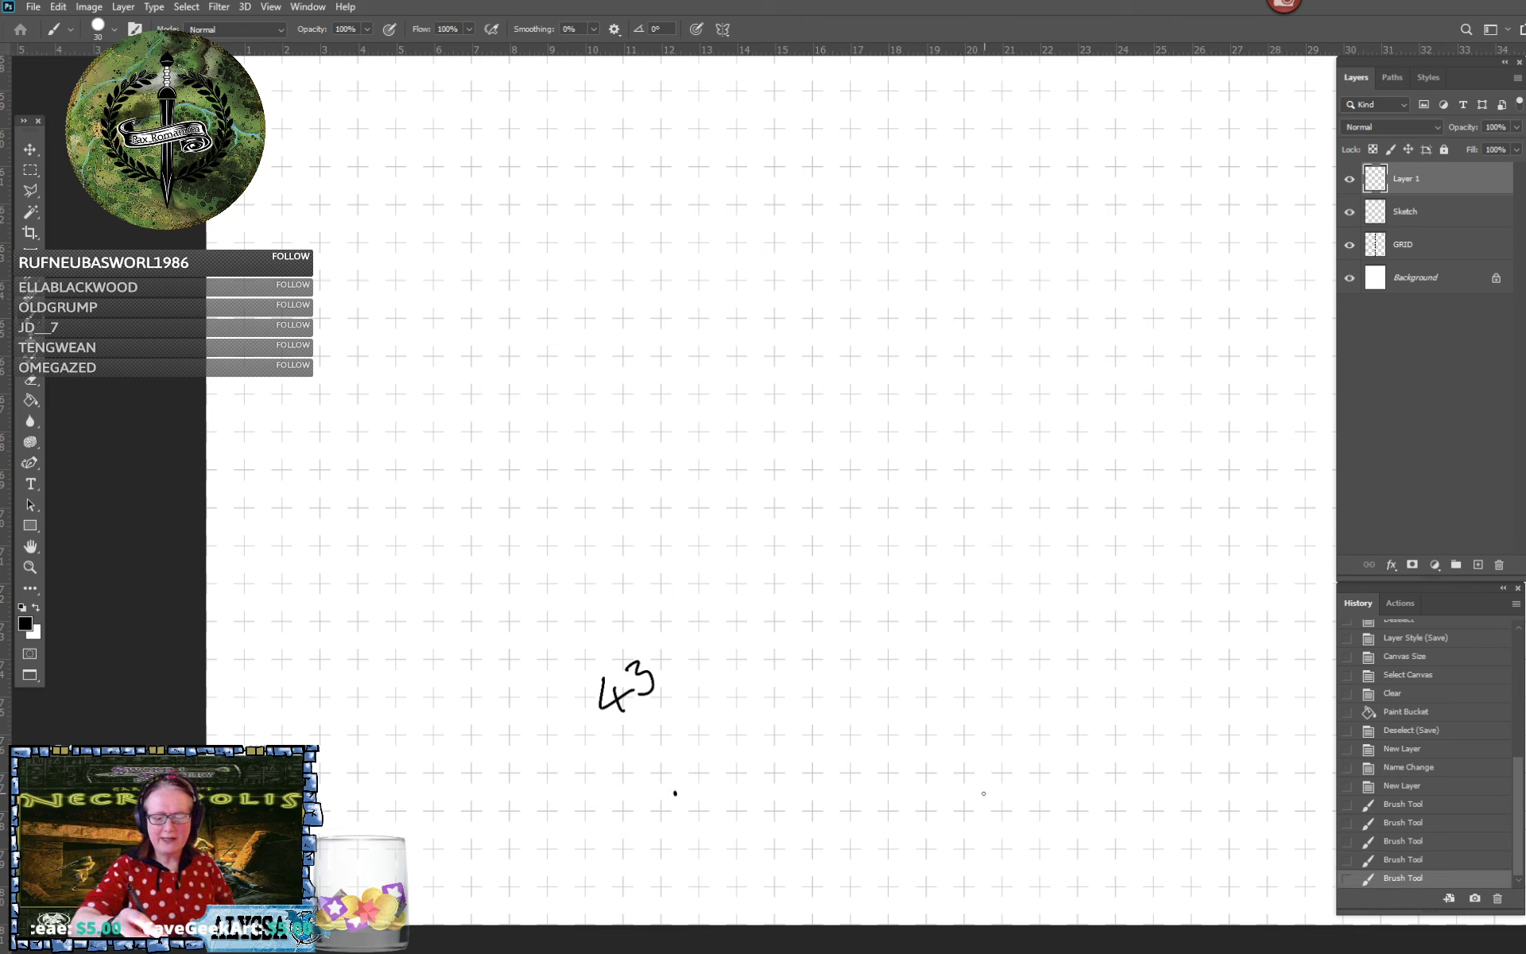
{"action": "left_click", "coordinate": [1065, 794]}
{"action": "scroll", "coordinate": [1068, 793], "scroll_direction": "right", "scroll_amount": 4}
{"action": "scroll", "coordinate": [1067, 793], "scroll_direction": "down", "scroll_amount": 1}
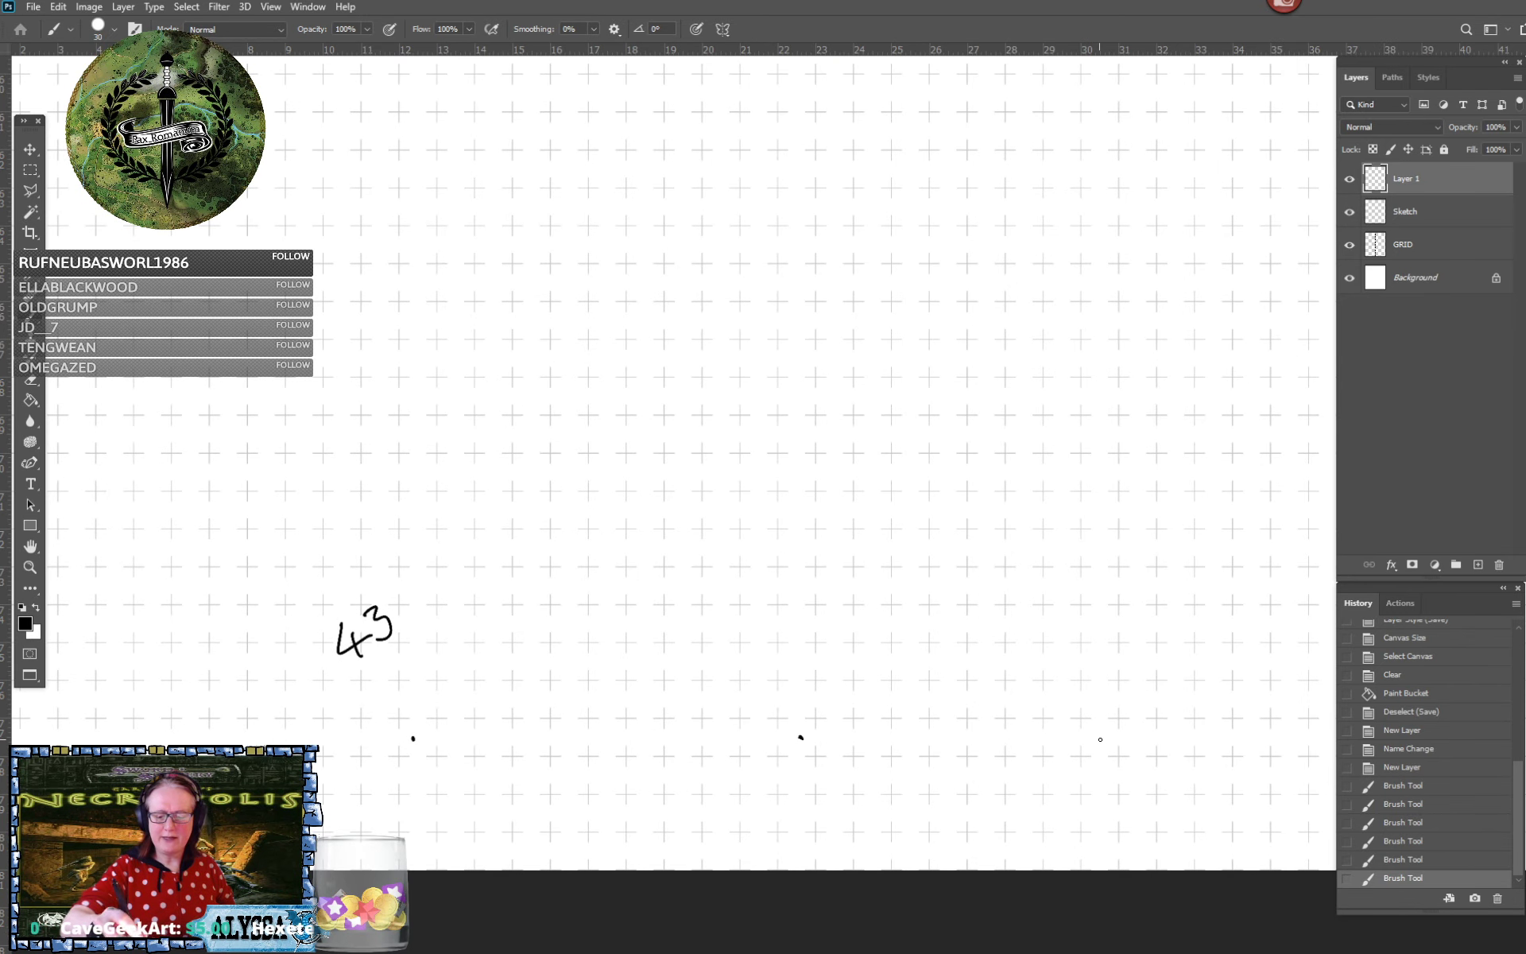
{"action": "left_click", "coordinate": [1173, 739]}
{"action": "scroll", "coordinate": [1172, 744], "scroll_direction": "right", "scroll_amount": 5}
{"action": "scroll", "coordinate": [1170, 748], "scroll_direction": "up", "scroll_amount": 1}
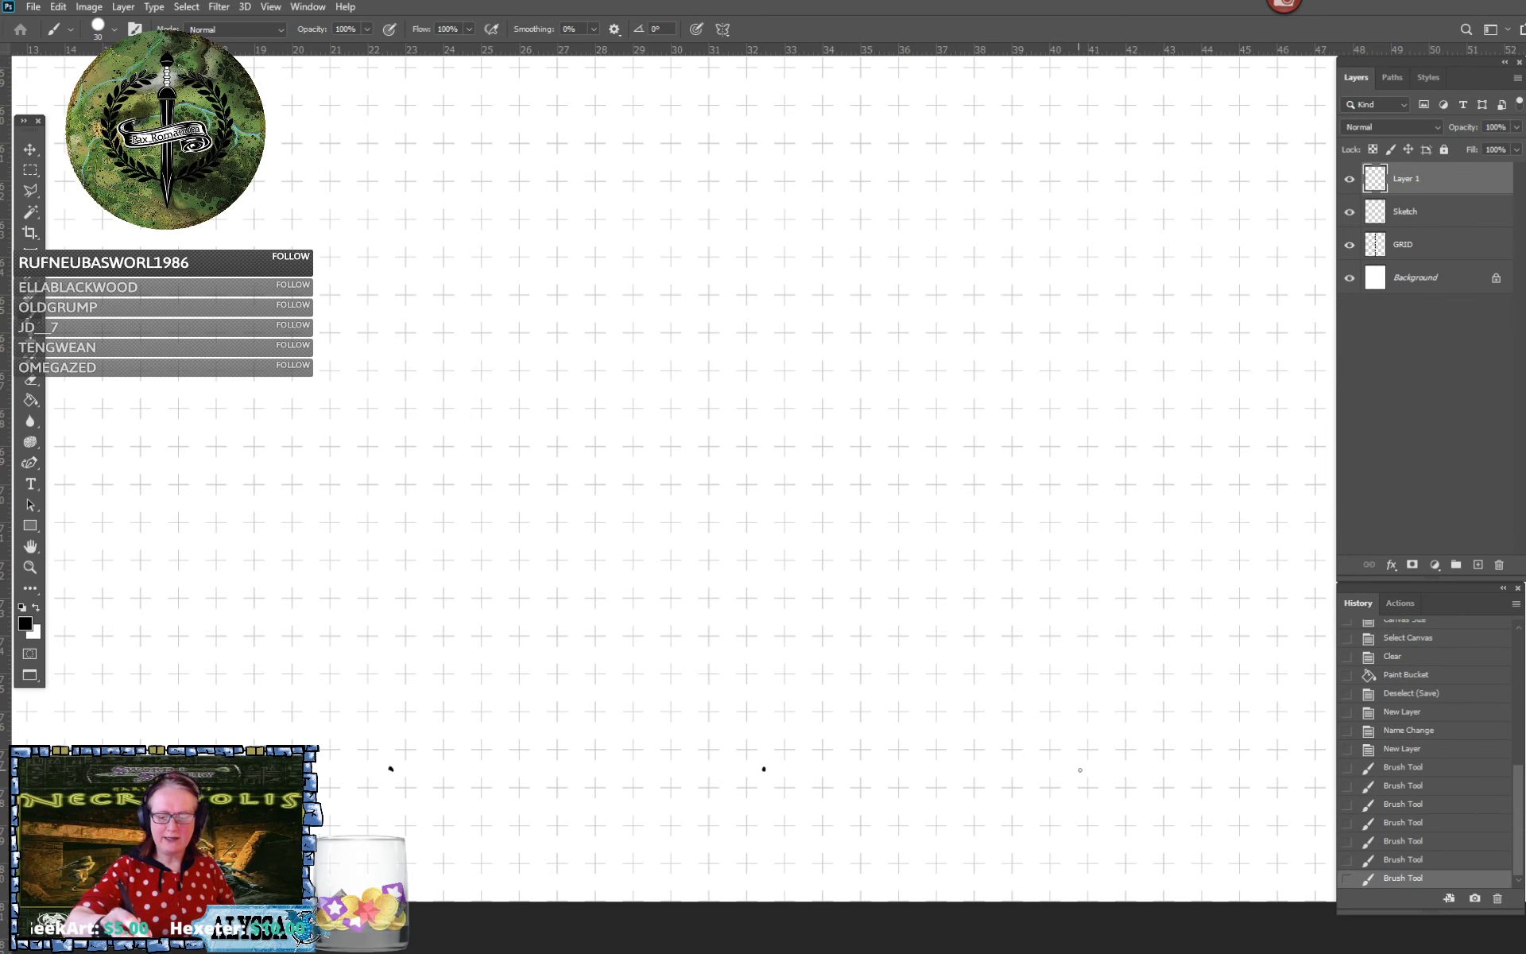
{"action": "left_click", "coordinate": [1148, 768]}
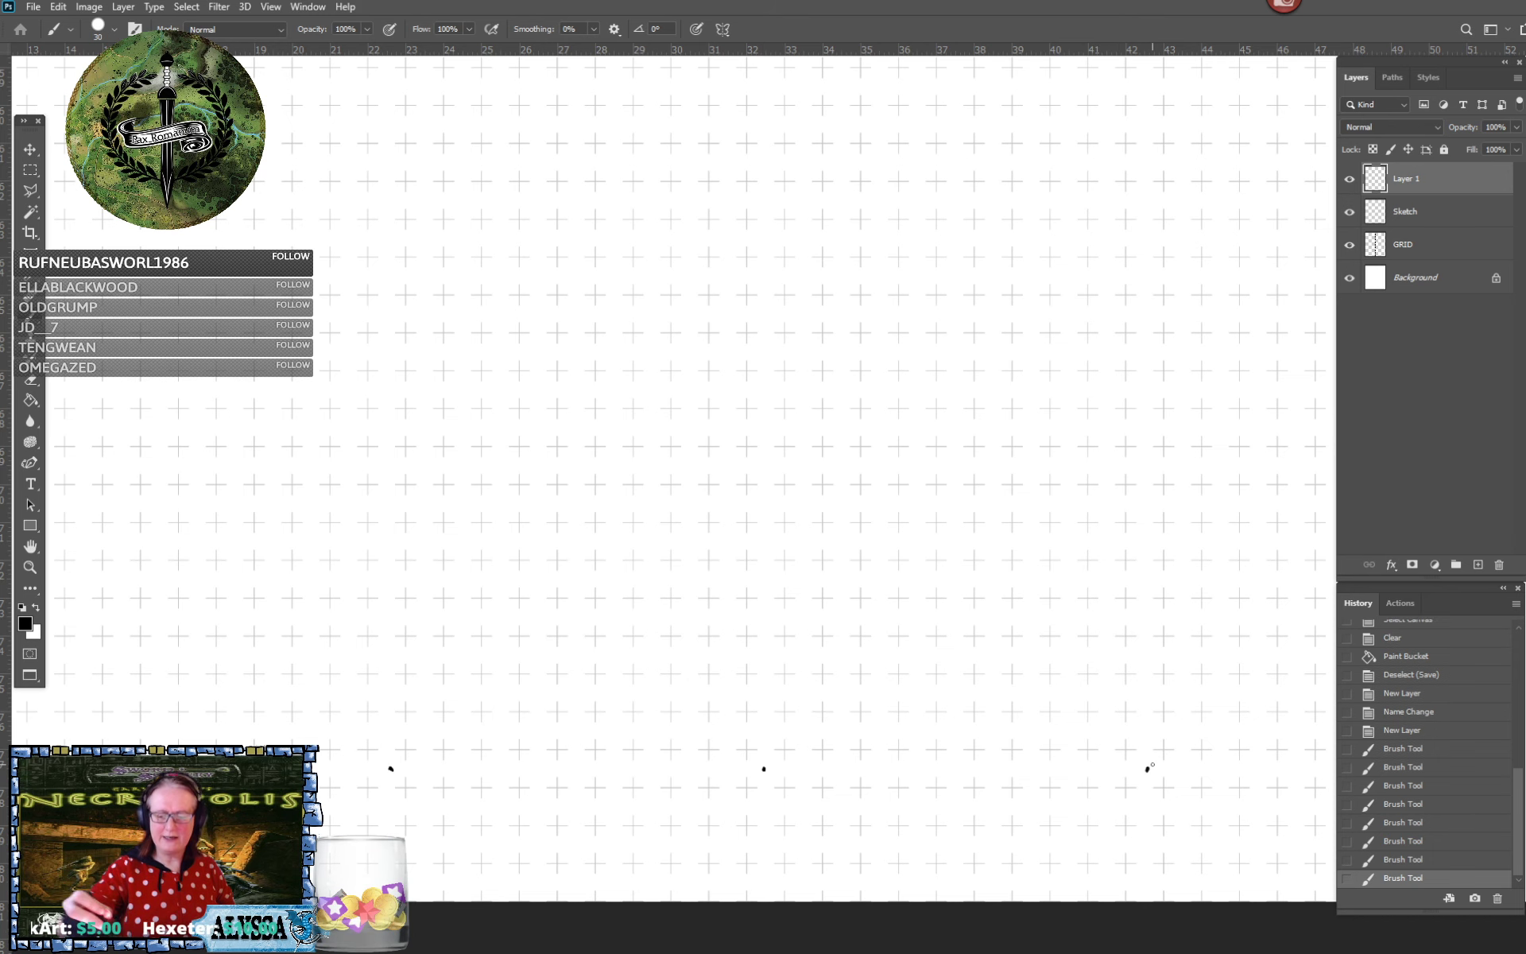
Add another counting dot to the row on Layer 1, at about 52.5 inches
{"action": "scroll", "coordinate": [1152, 764], "scroll_direction": "down", "scroll_amount": 3}
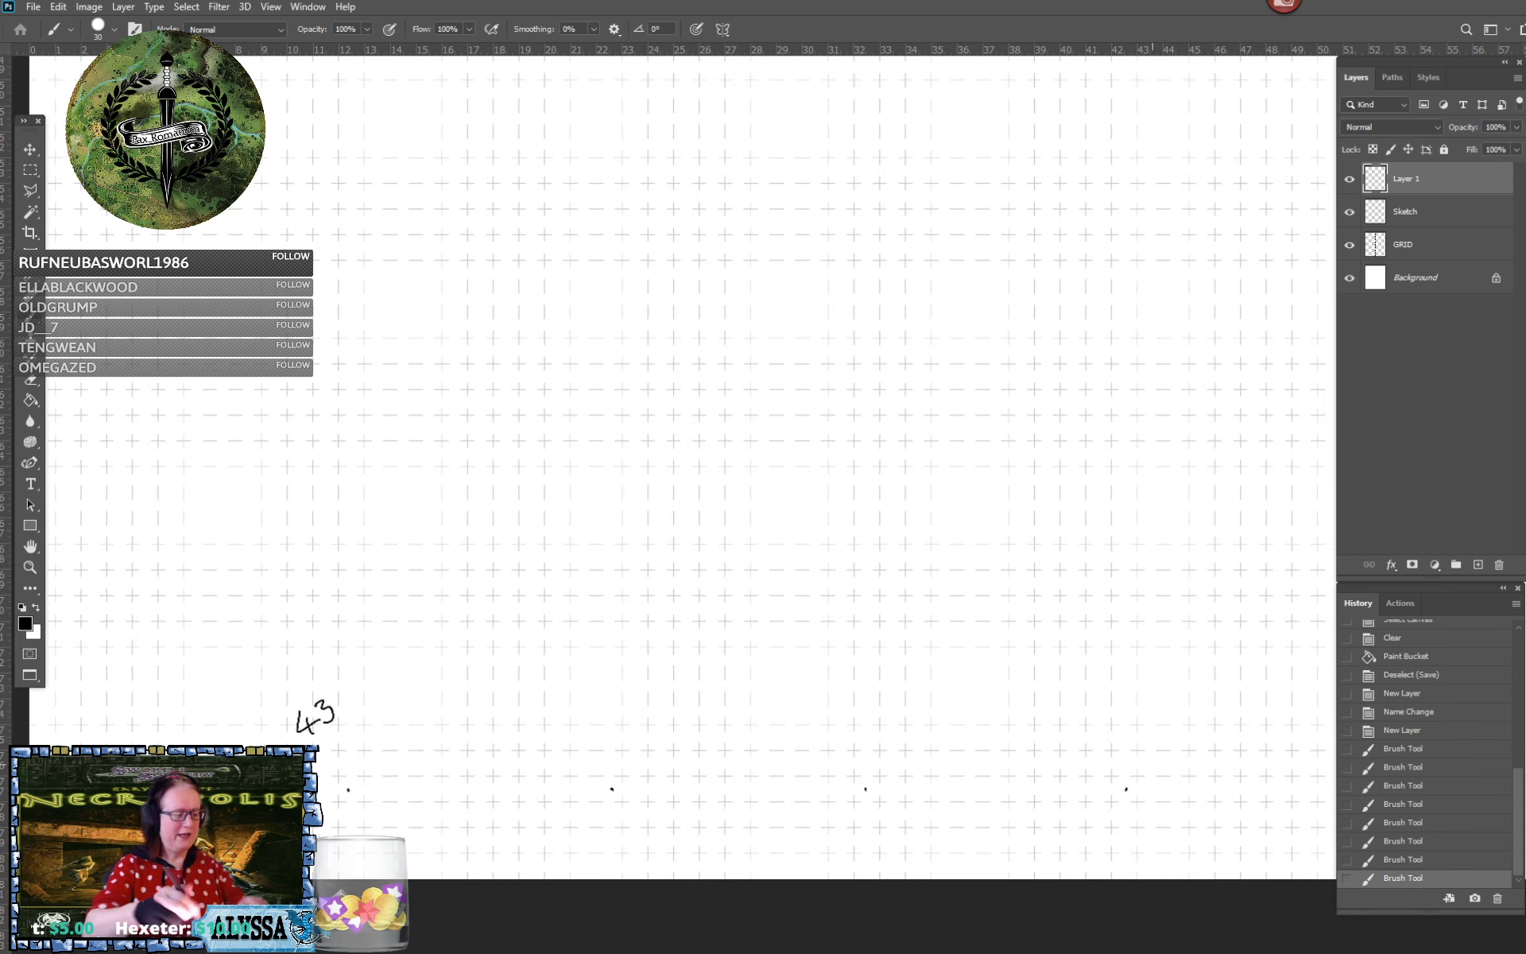
{"action": "scroll", "coordinate": [1148, 794], "scroll_direction": "up", "scroll_amount": 3}
{"action": "left_click_drag", "start_coordinate": [1148, 793], "coordinate": [735, 732]}
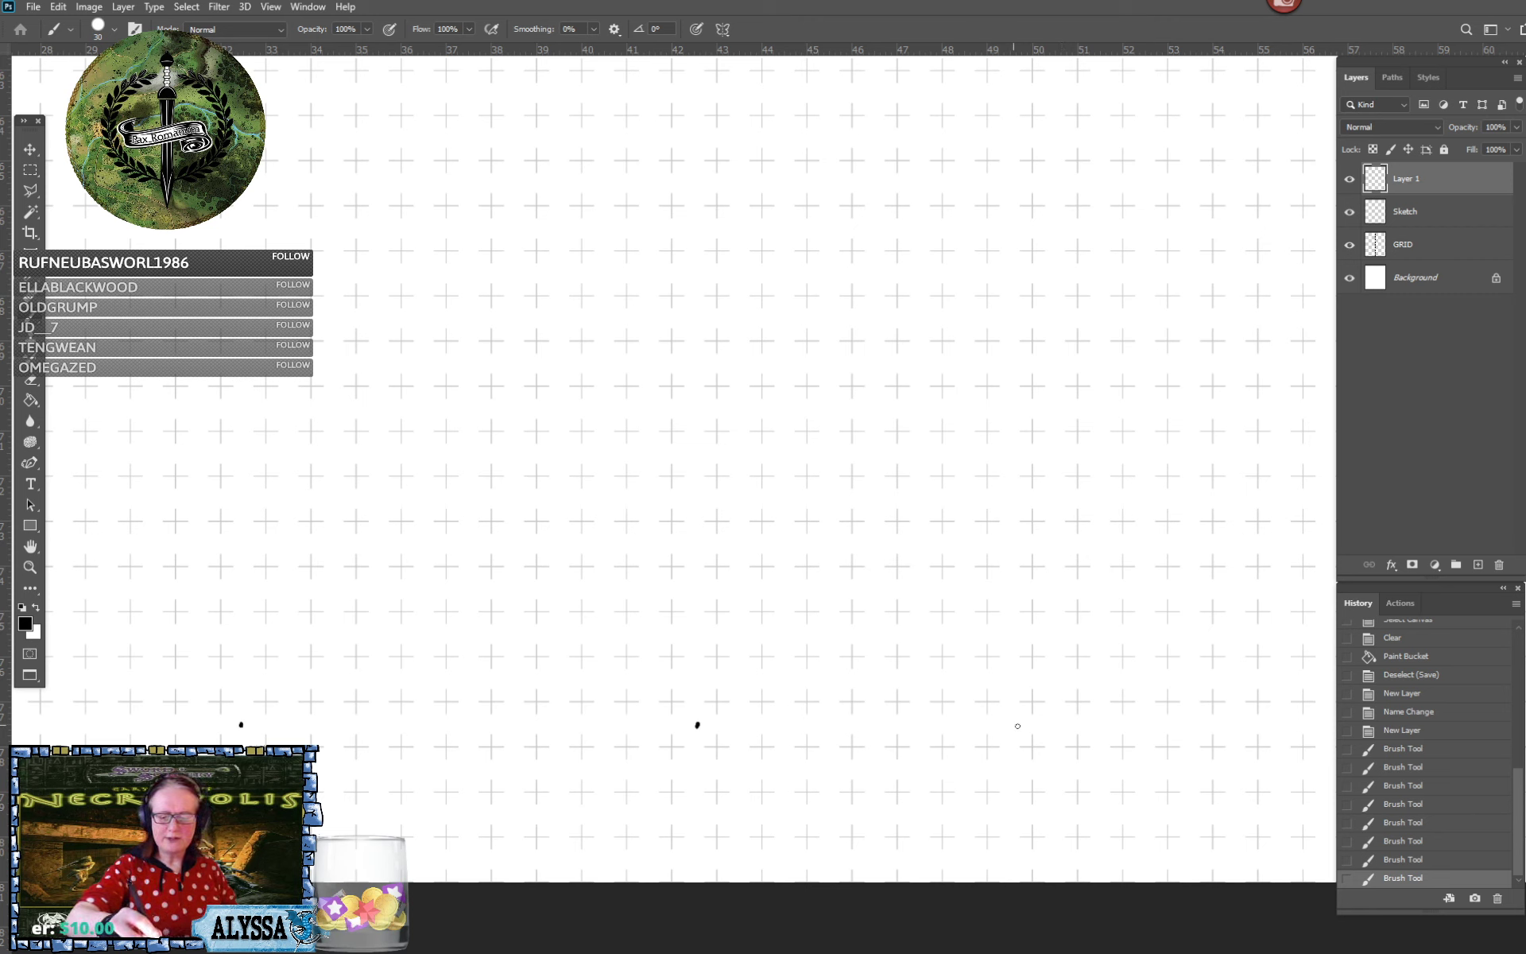
{"action": "left_click", "coordinate": [1144, 725]}
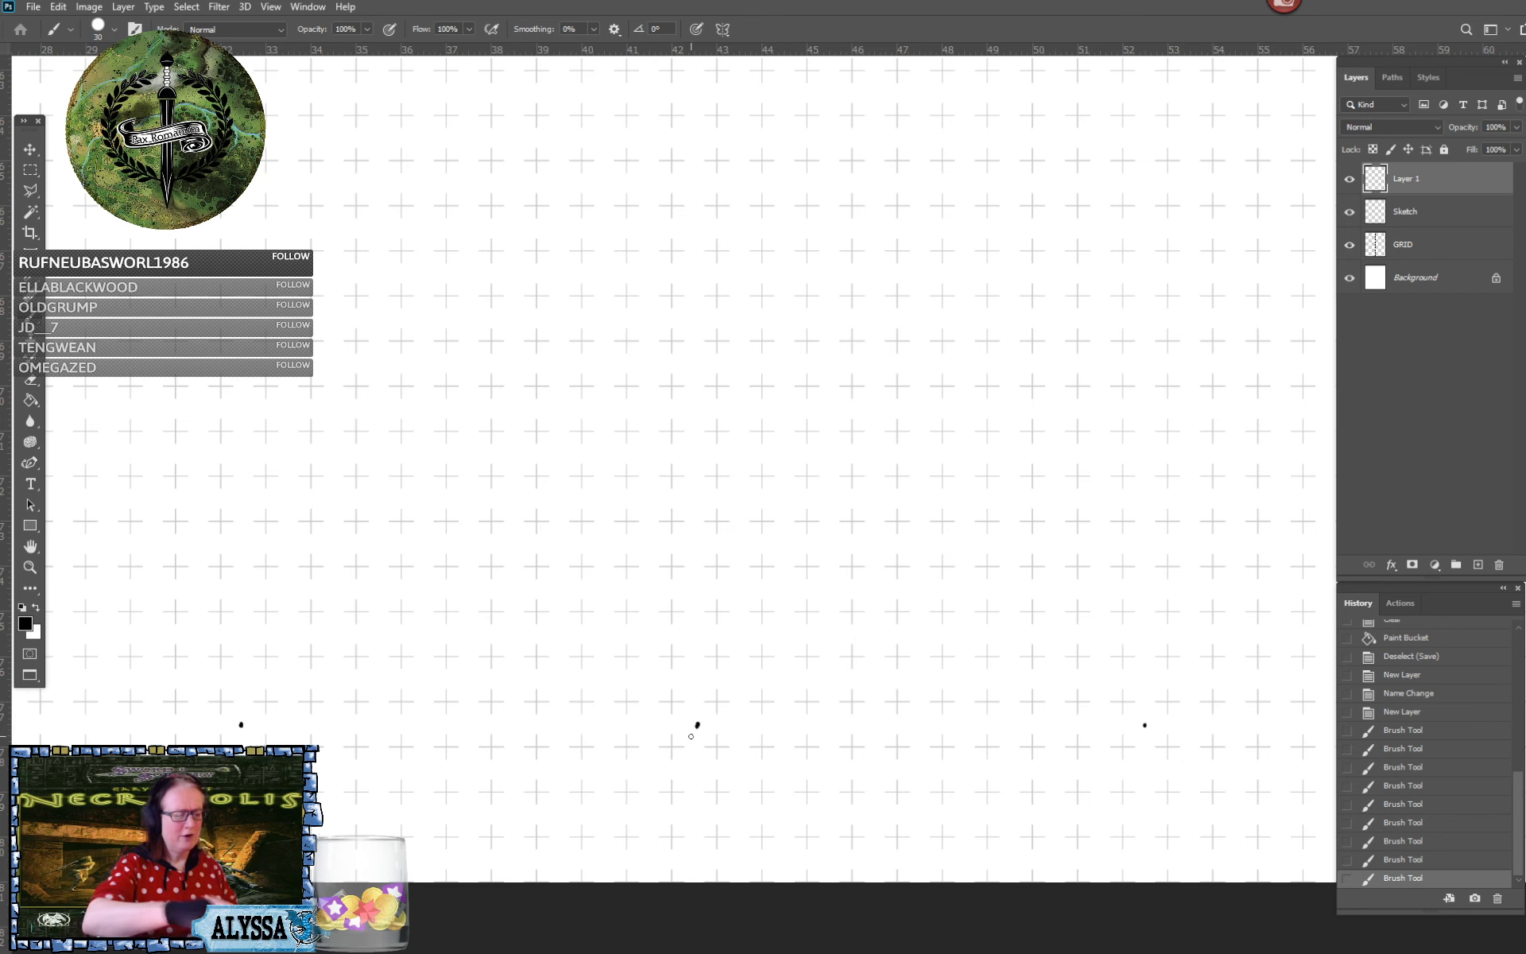
Try a straight horizontal line on Layer 1 from the 46-inch grid intersection to the starting dot at 3 inches
{"action": "scroll", "coordinate": [690, 736], "scroll_direction": "left", "scroll_amount": 4}
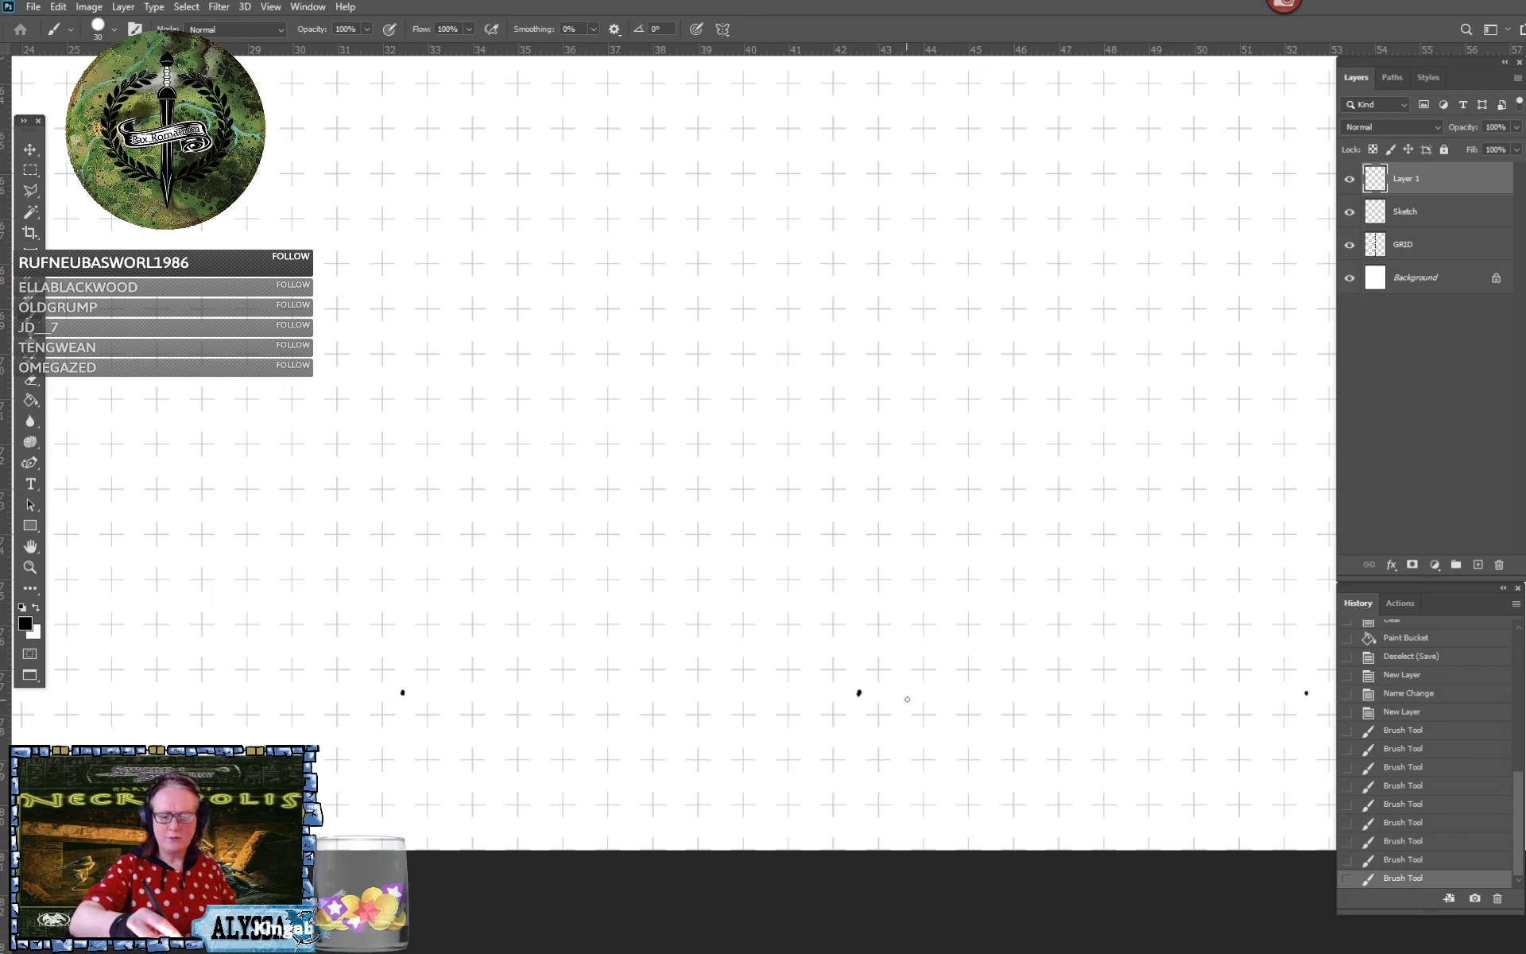
{"action": "left_click", "coordinate": [1014, 715]}
{"action": "scroll", "coordinate": [1019, 720], "scroll_direction": "left", "scroll_amount": 15}
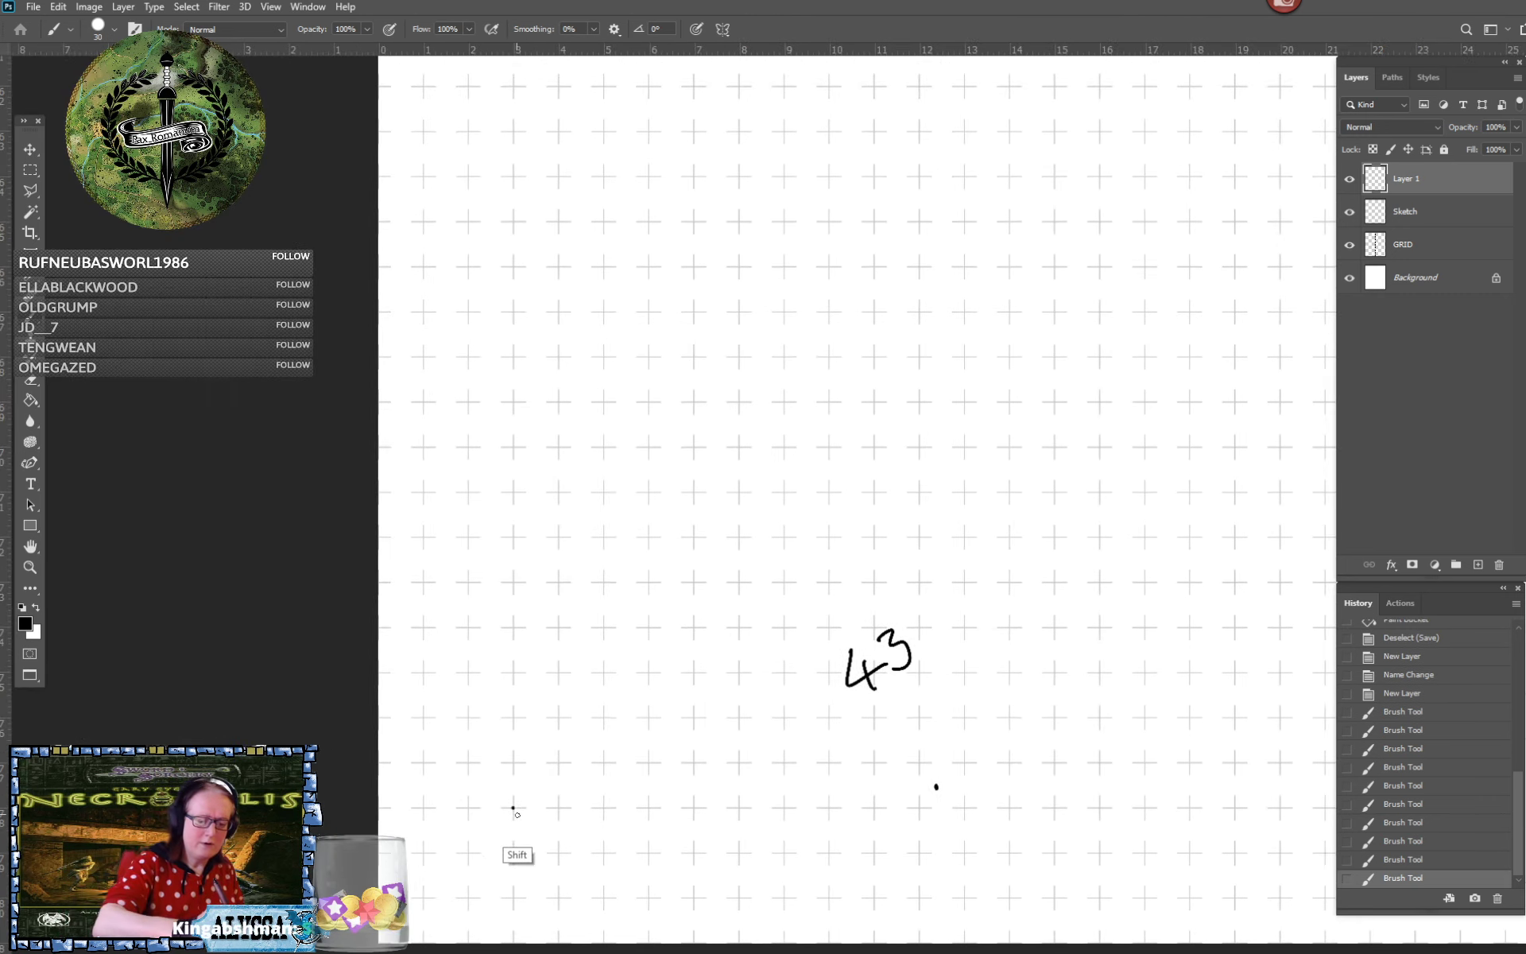
{"action": "left_click", "coordinate": [513, 807], "text": "shift"}
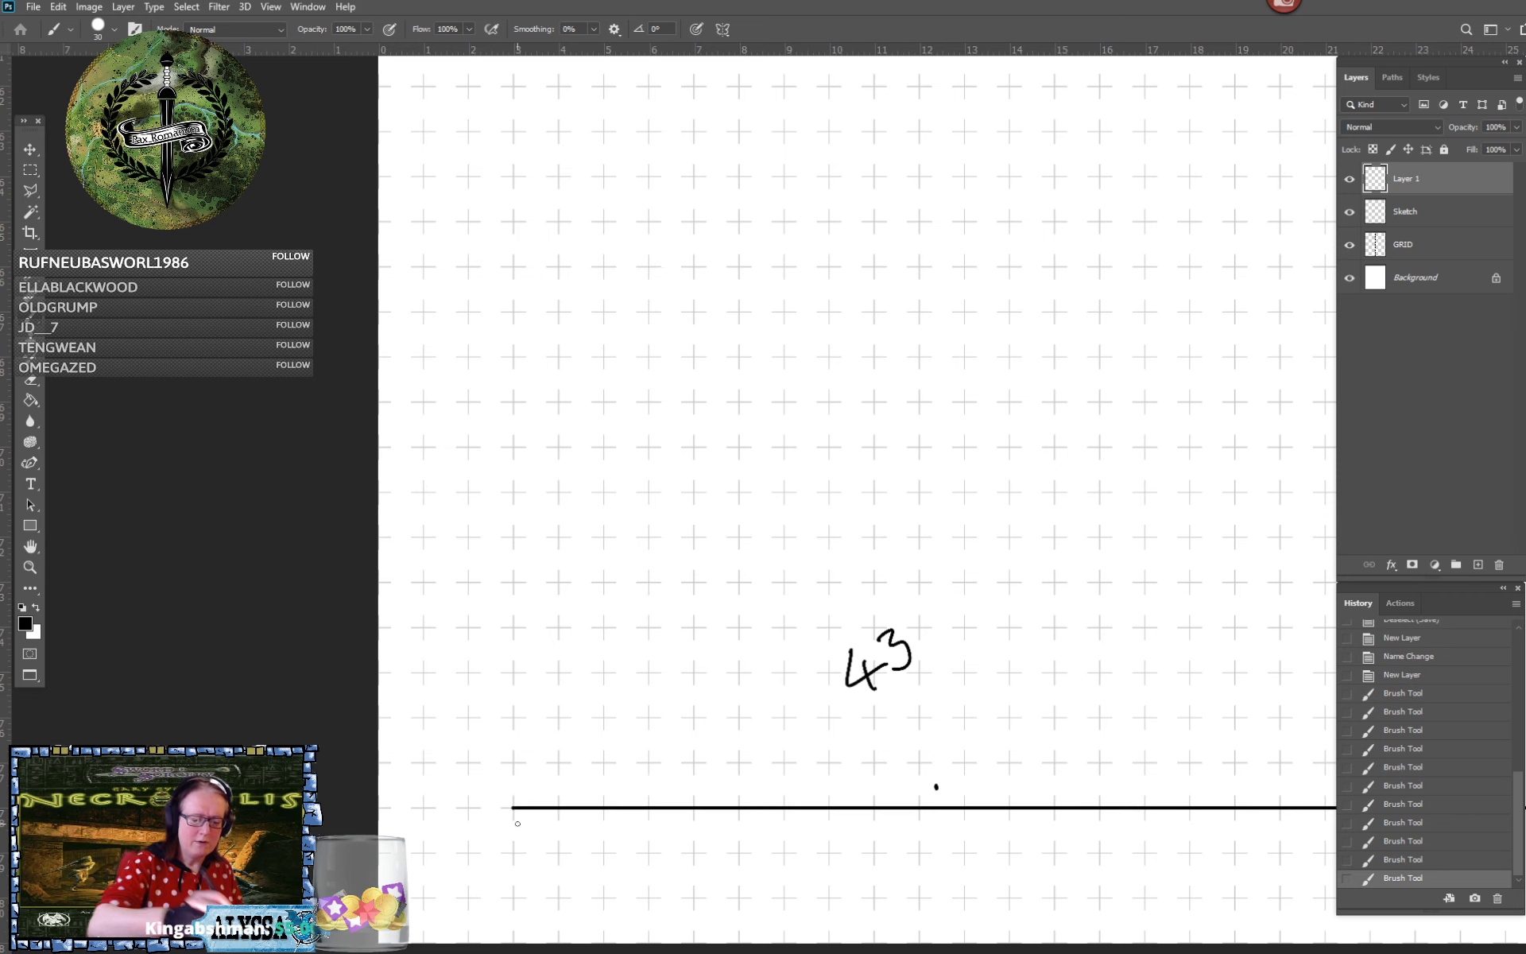
{"action": "scroll", "coordinate": [517, 823], "scroll_direction": "down", "scroll_amount": 6}
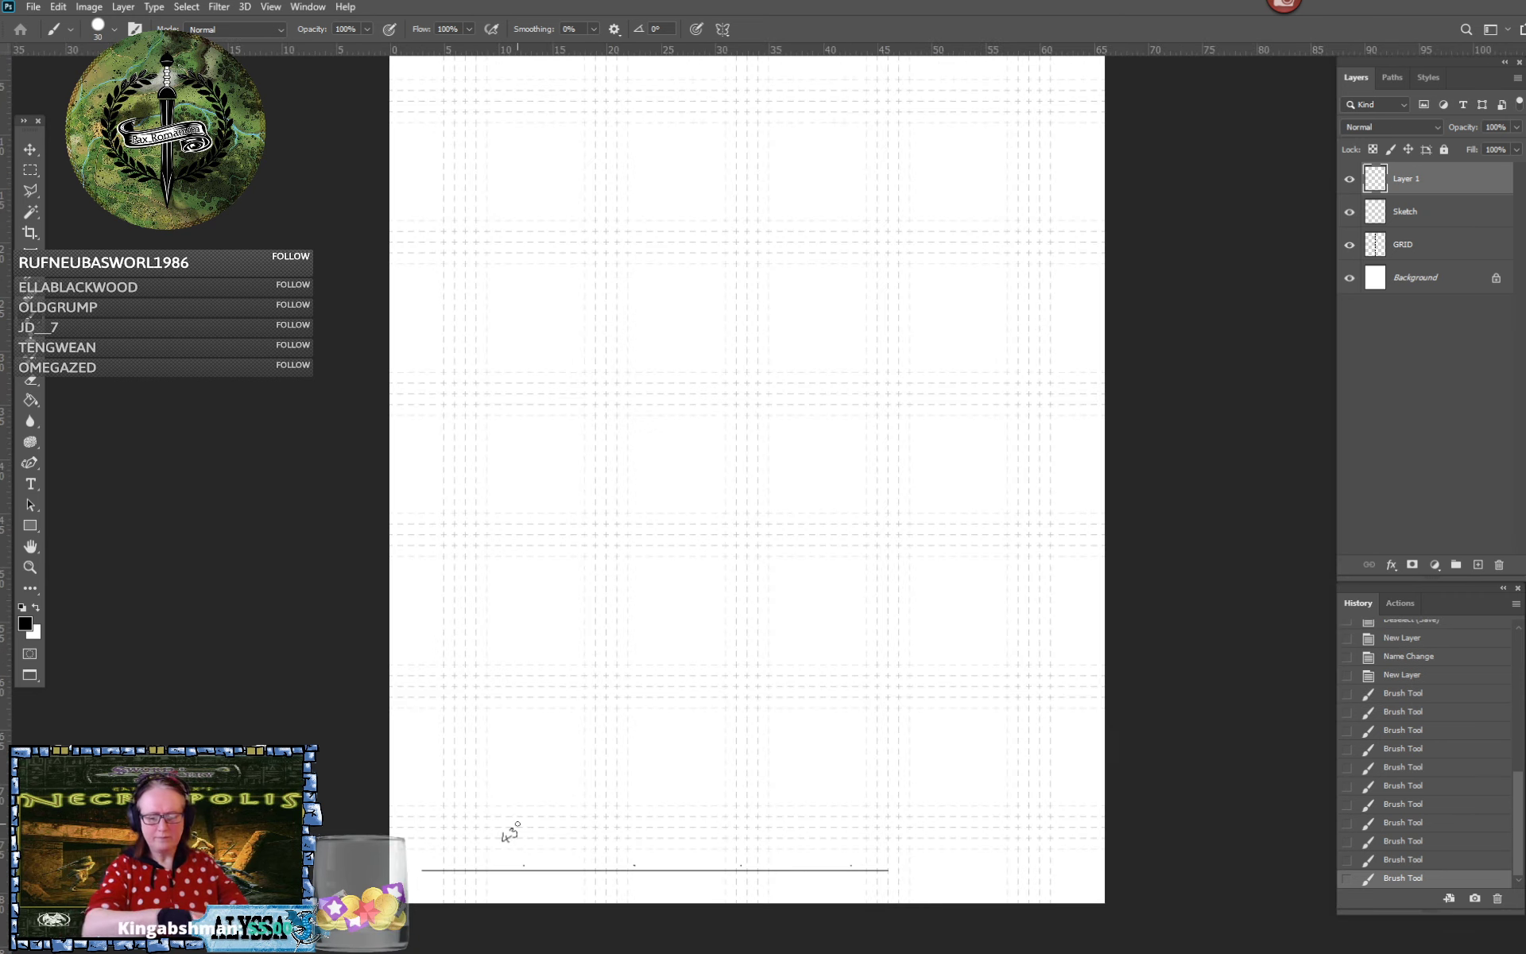
{"action": "scroll", "coordinate": [517, 824], "scroll_direction": "up", "scroll_amount": 3}
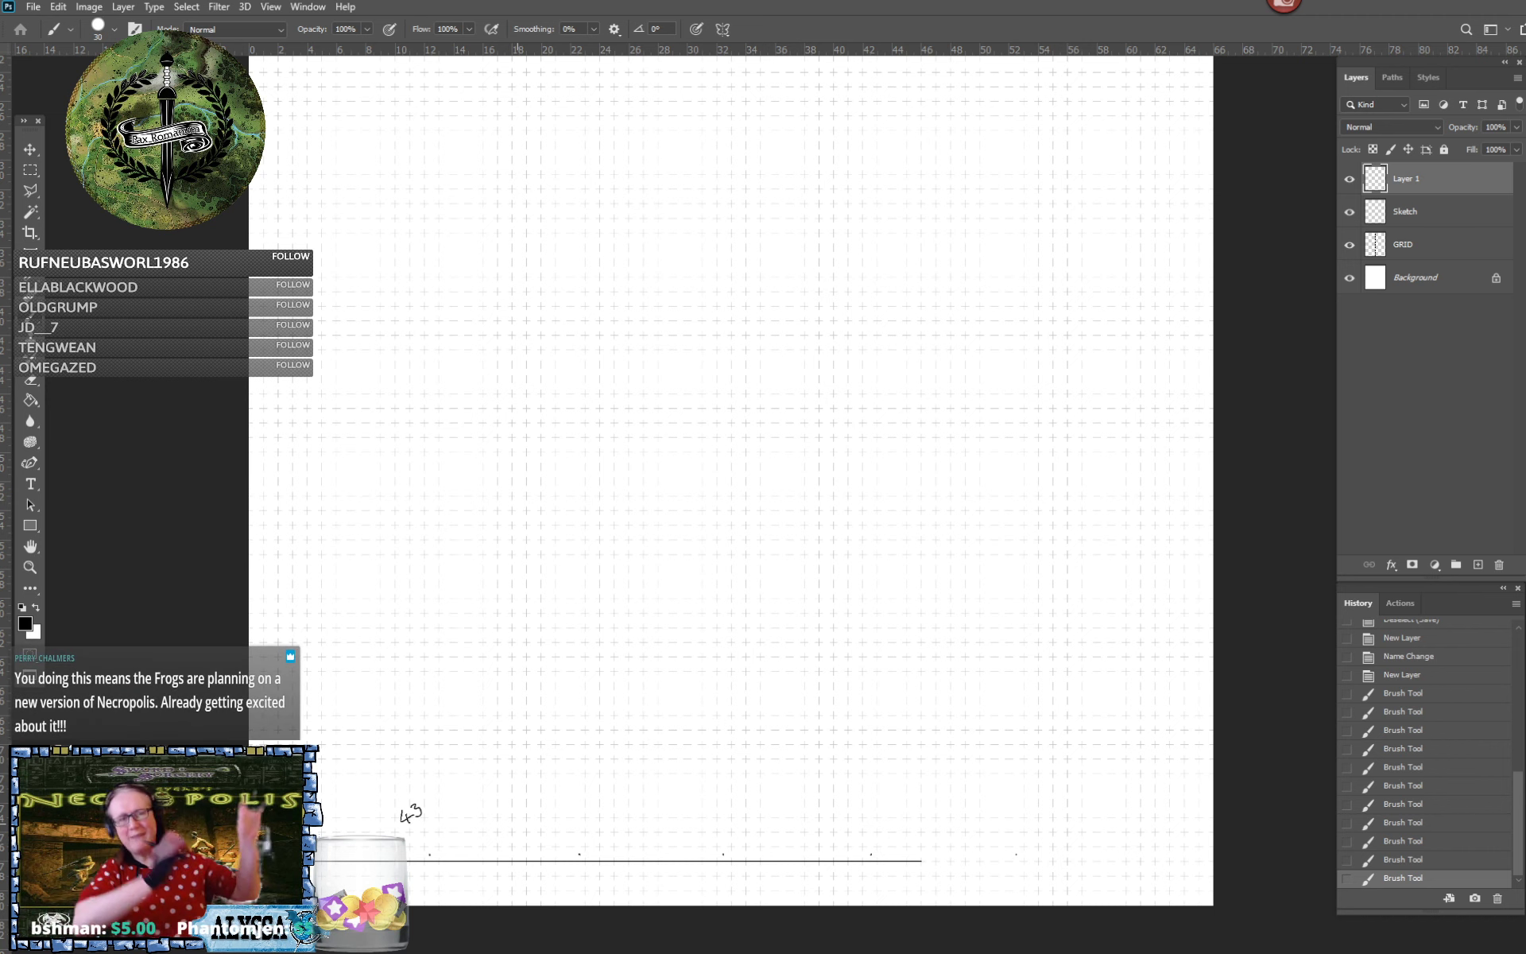
{"action": "scroll", "coordinate": [872, 882], "scroll_direction": "up", "scroll_amount": 4}
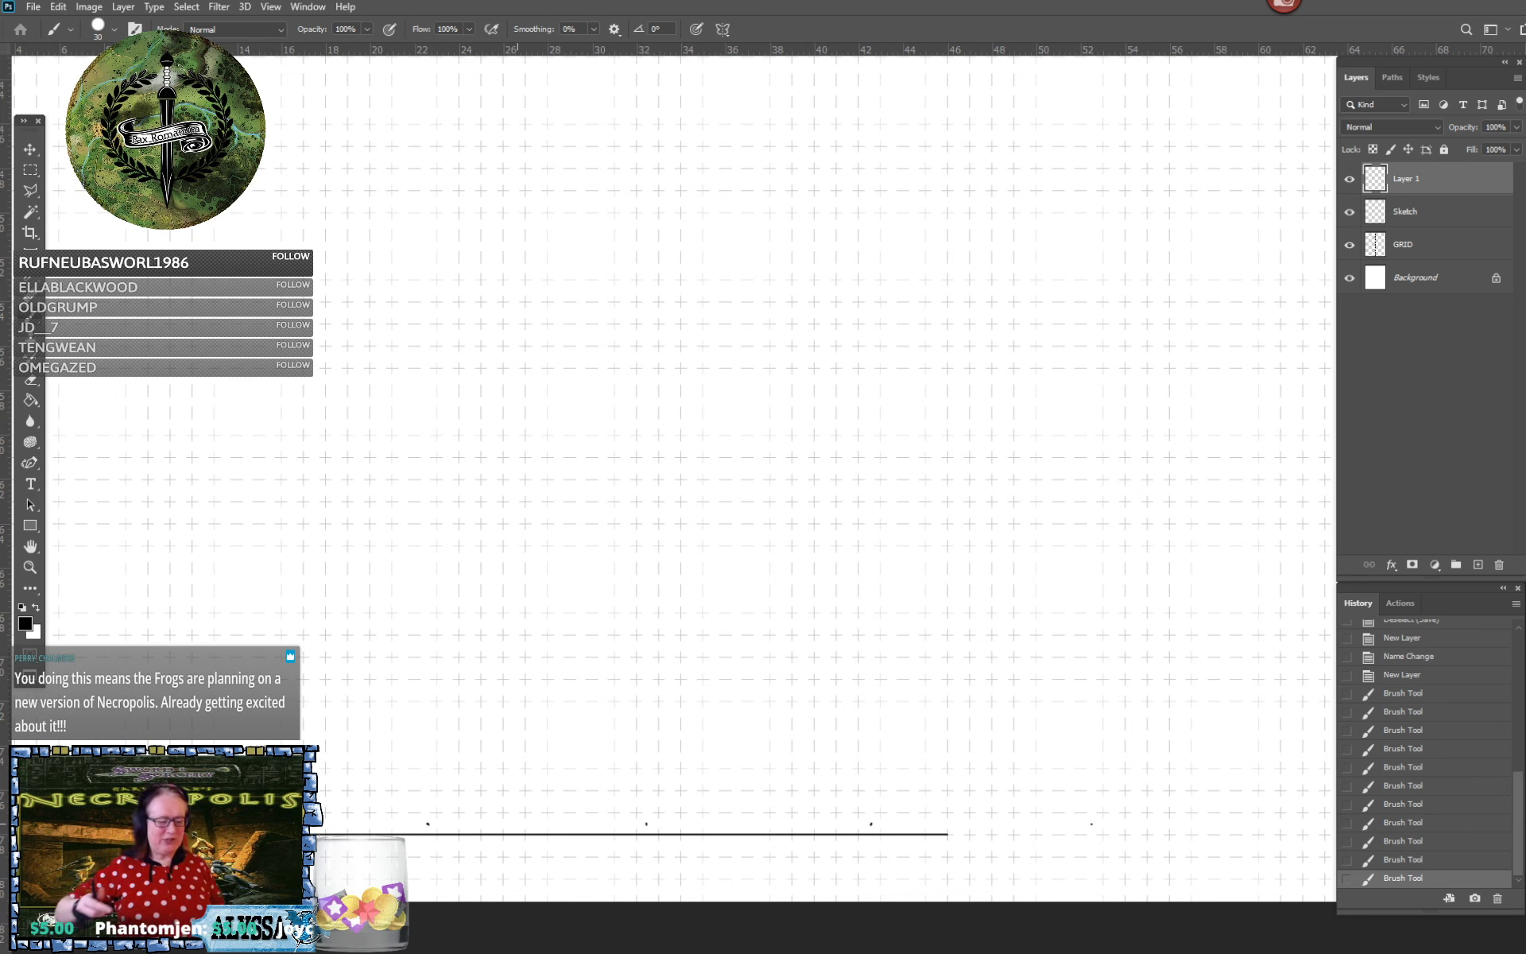
{"action": "key", "text": "ctrl+z"}
Draw a 43-inch straight horizontal line on the Sketch layer from the 46-inch grid intersection to the starting dot at 3 inches
{"action": "left_click", "coordinate": [1405, 211]}
{"action": "scroll", "coordinate": [942, 855], "scroll_direction": "up", "scroll_amount": 7}
{"action": "left_click", "coordinate": [957, 814]}
{"action": "mouse_move", "coordinate": [960, 815]}
{"action": "left_mouse_down"}
{"action": "mouse_move", "coordinate": [1368, 740]}
{"action": "mouse_move", "coordinate": [1383, 845]}
{"action": "mouse_move", "coordinate": [1518, 874]}
{"action": "left_mouse_up"}
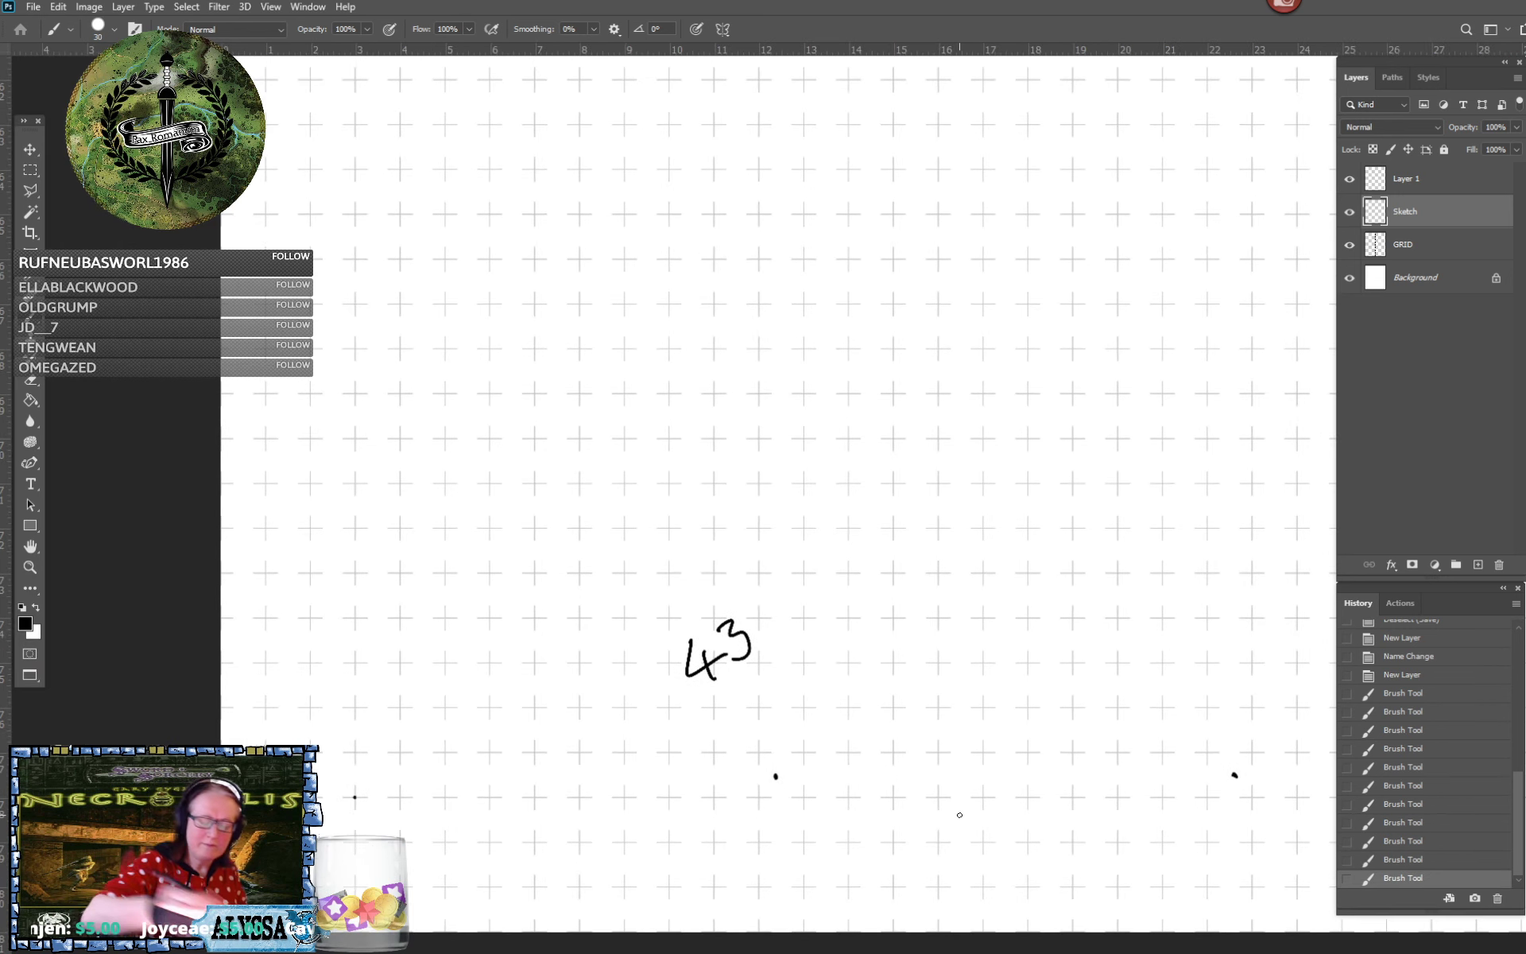
{"action": "left_click", "coordinate": [355, 796], "text": "shift"}
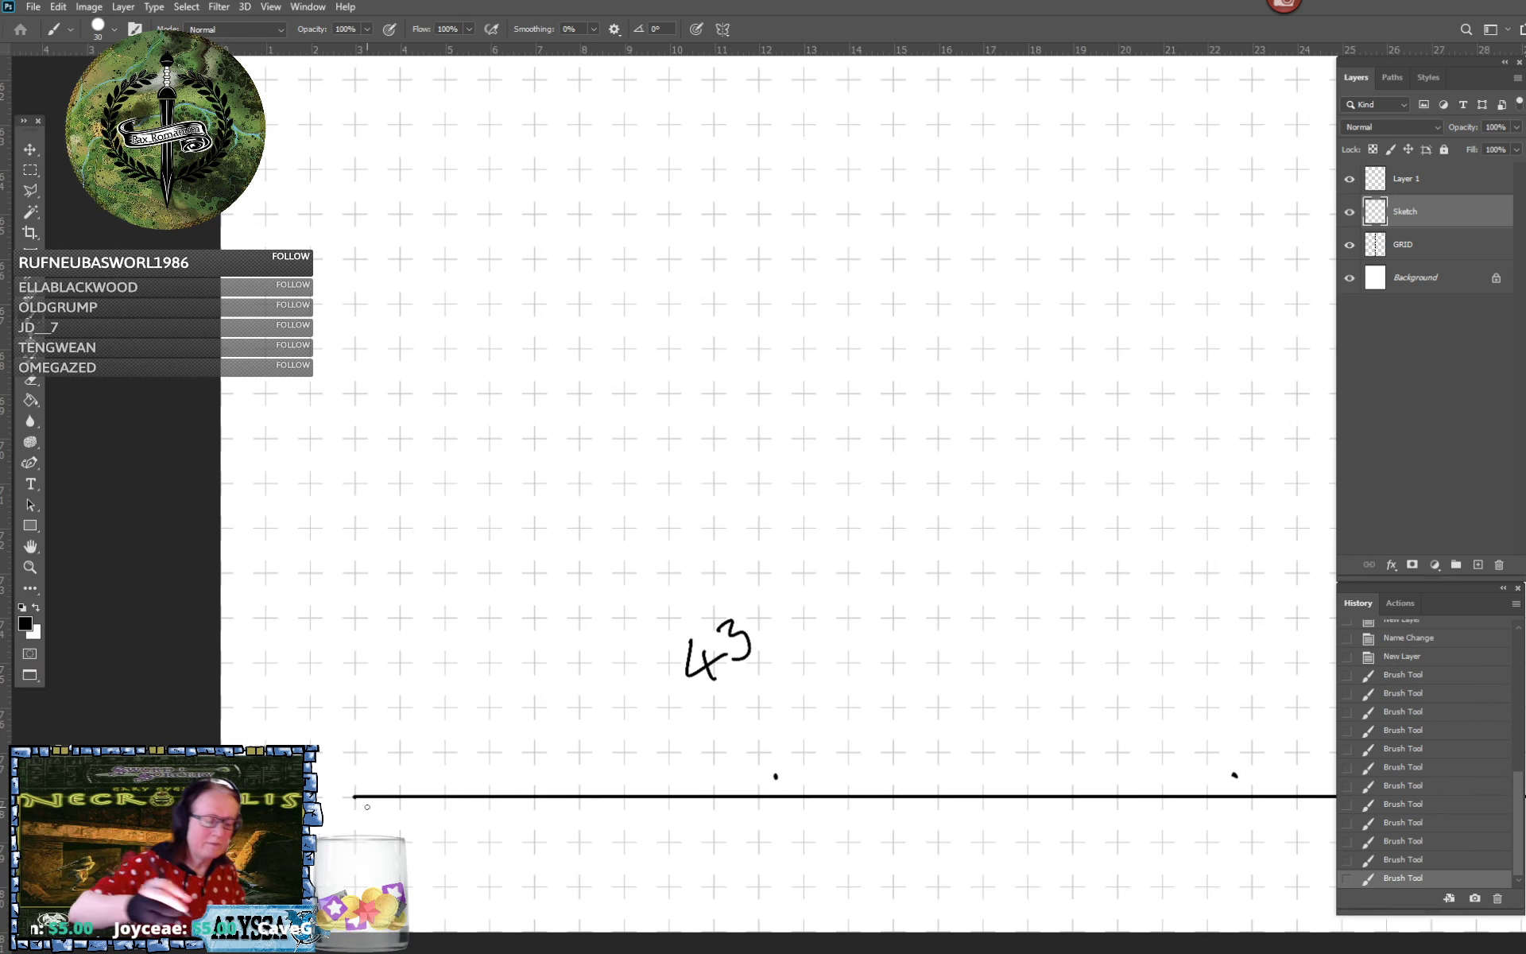
{"action": "scroll", "coordinate": [367, 807], "scroll_direction": "down", "scroll_amount": 6}
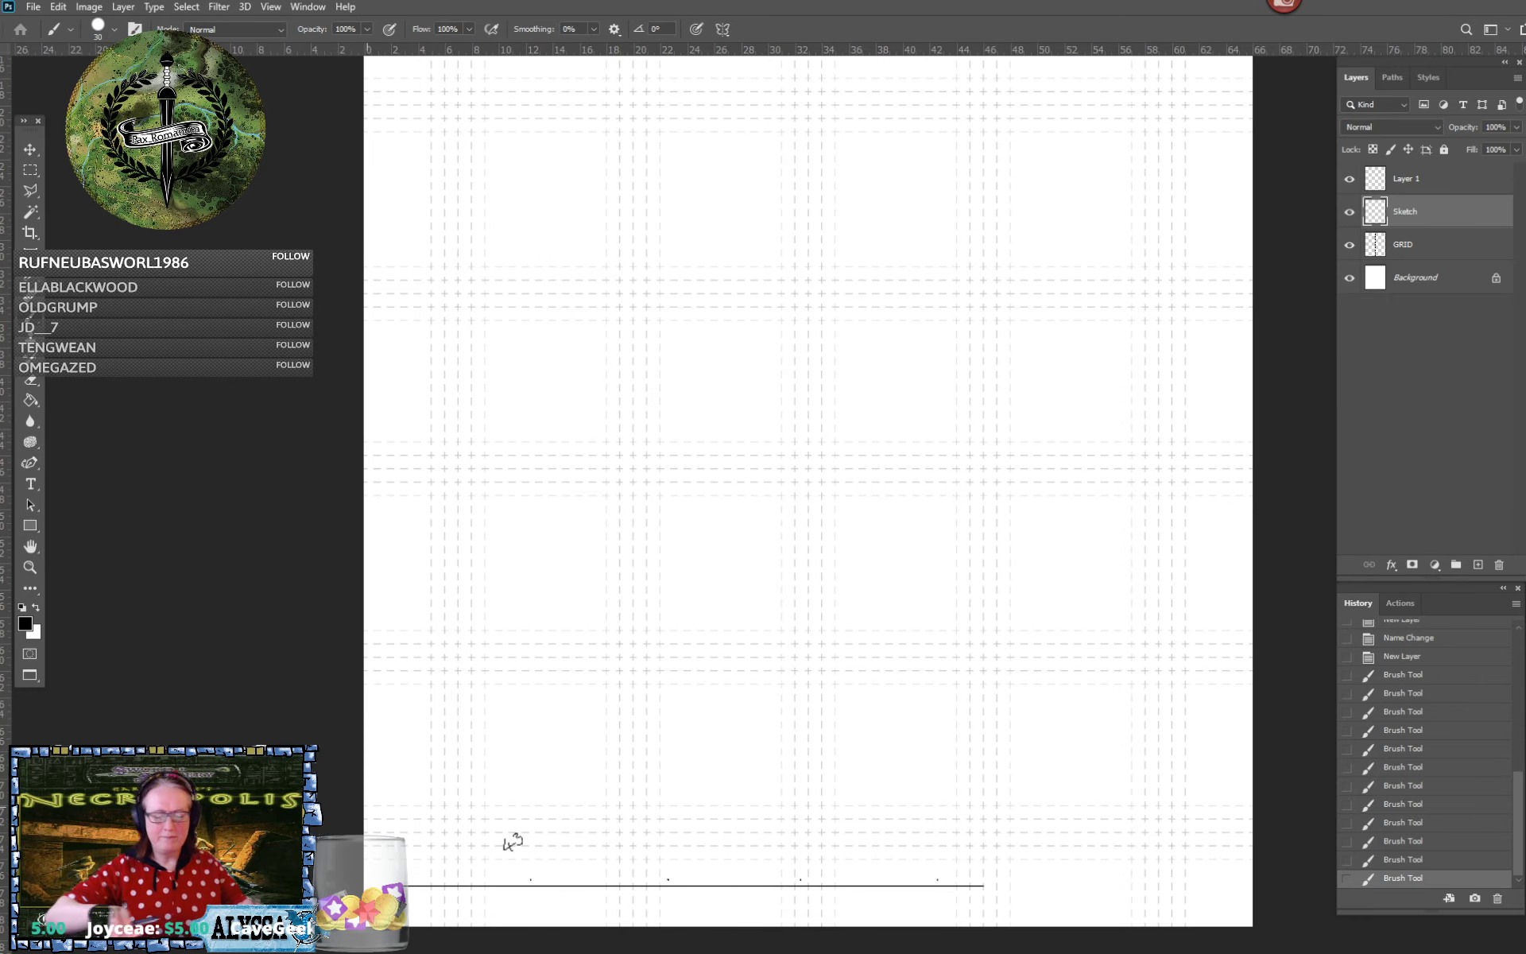
On the Sketch layer, draw a straight 6-inch vertical line upward from the baseline's end at 46 inches
{"action": "scroll", "coordinate": [970, 752], "scroll_direction": "up", "scroll_amount": 1}
{"action": "scroll", "coordinate": [1175, 870], "scroll_direction": "up", "scroll_amount": 4}
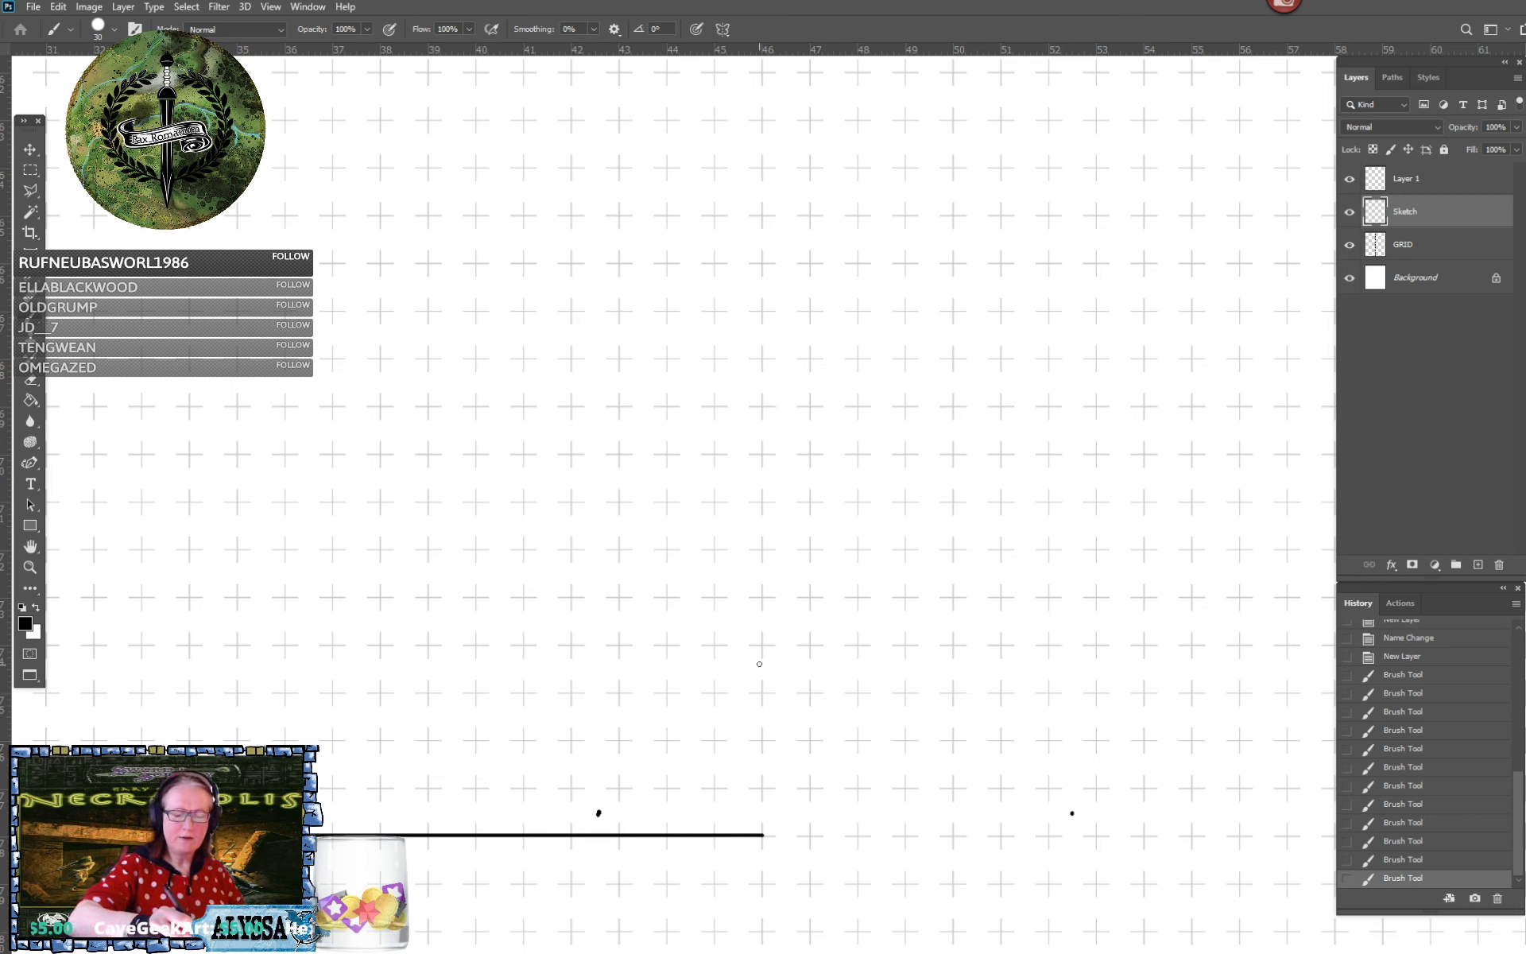
{"action": "left_click", "coordinate": [759, 544], "text": "shift"}
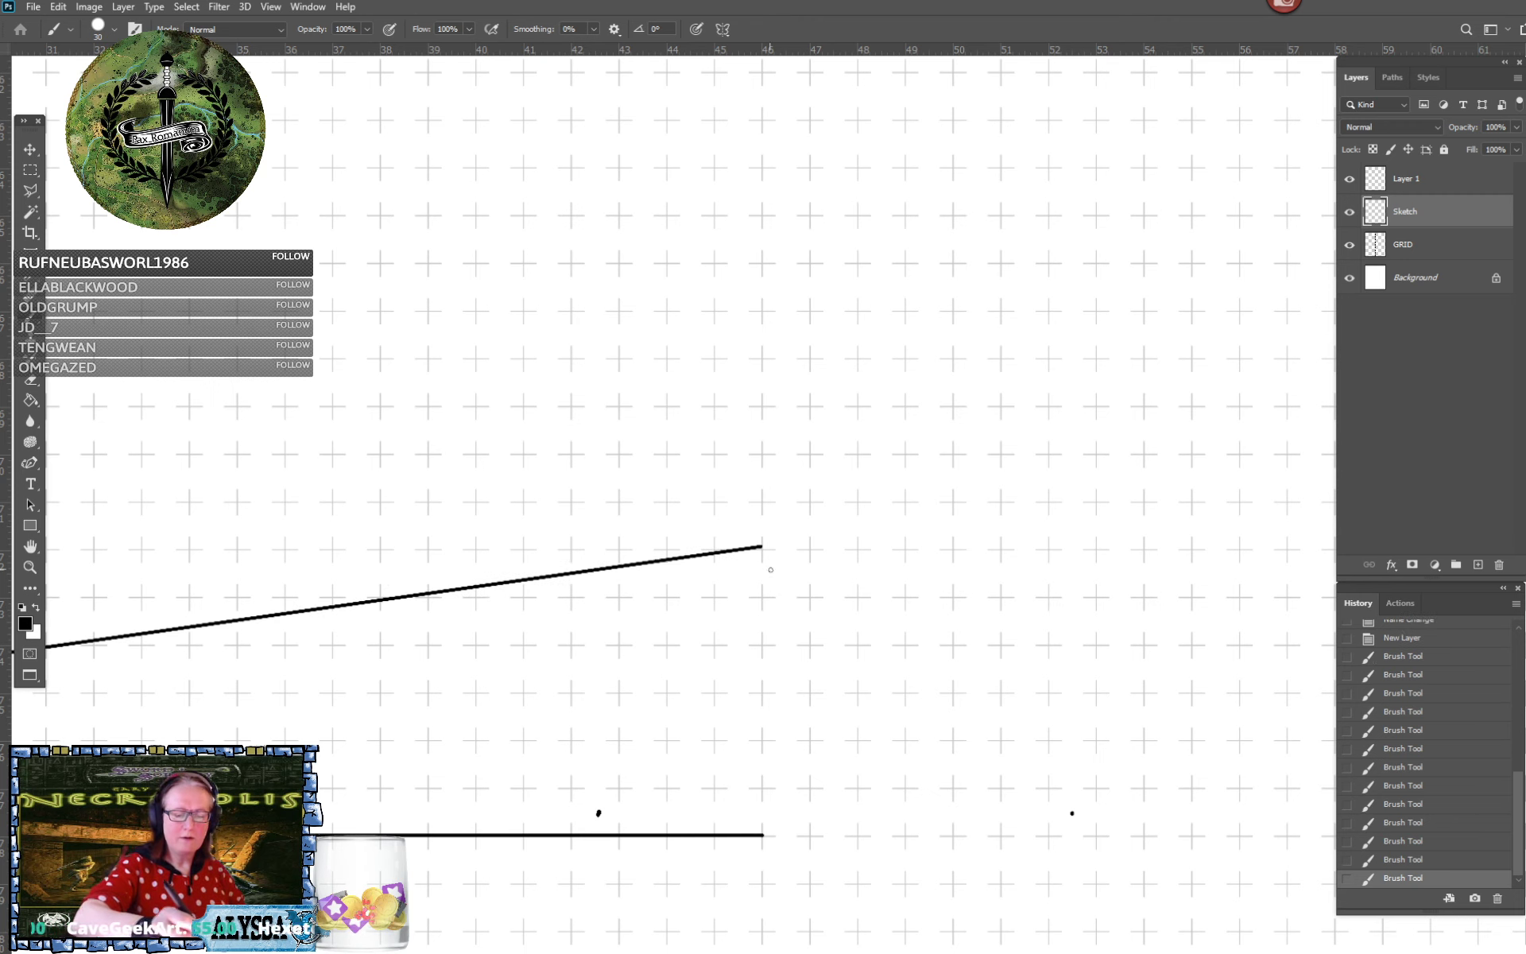
{"action": "key", "text": "ctrl+z"}
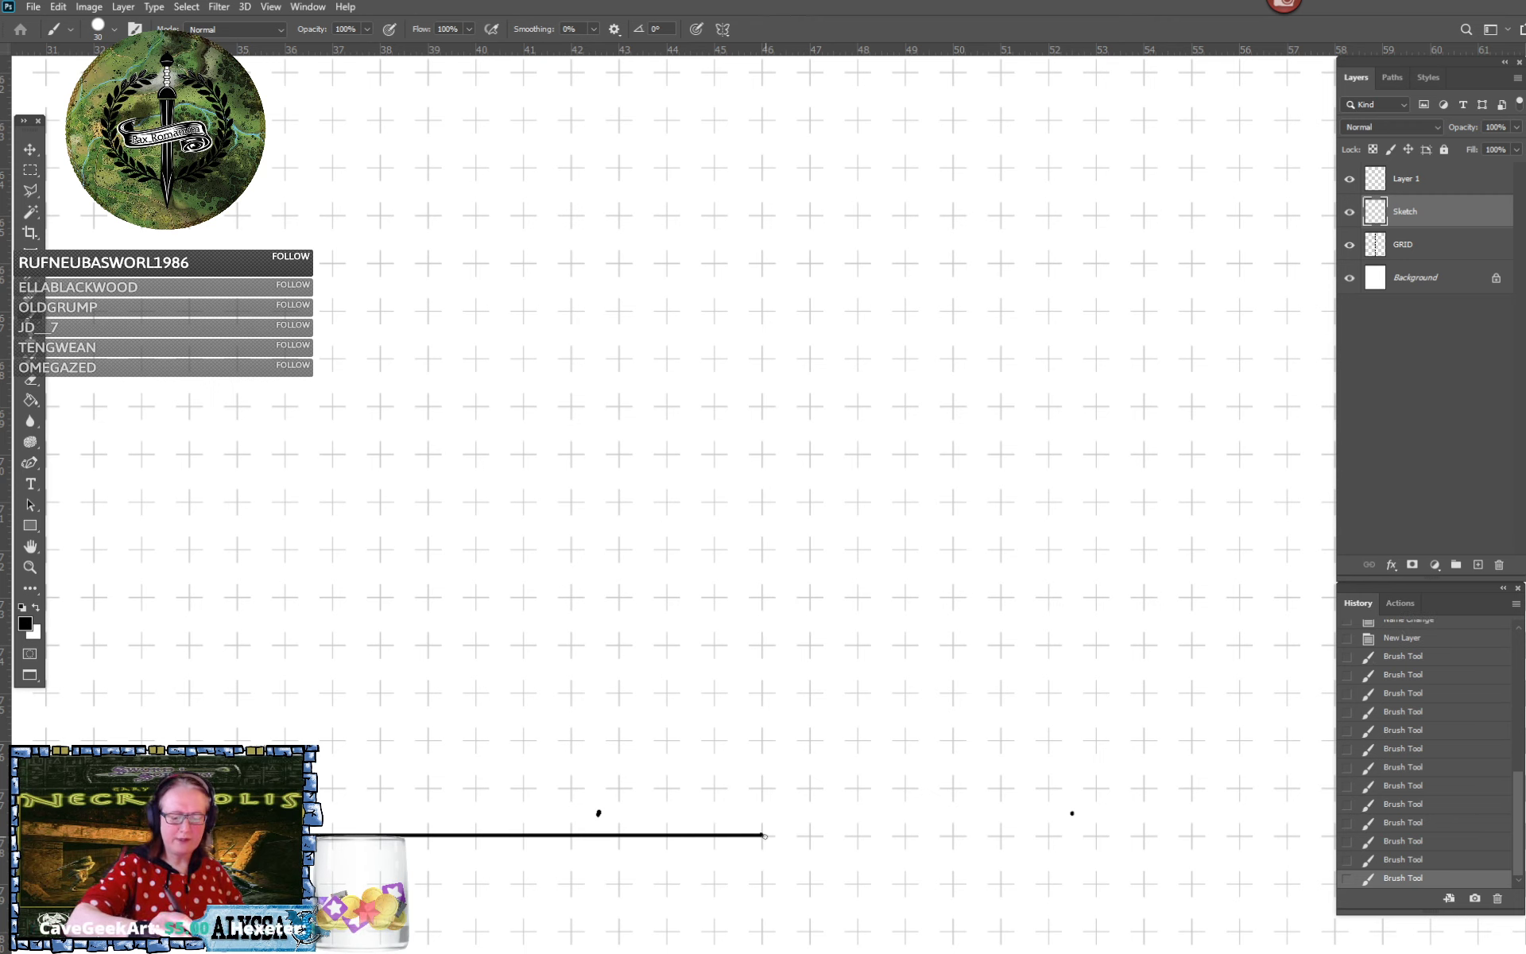
{"action": "left_click", "coordinate": [762, 834]}
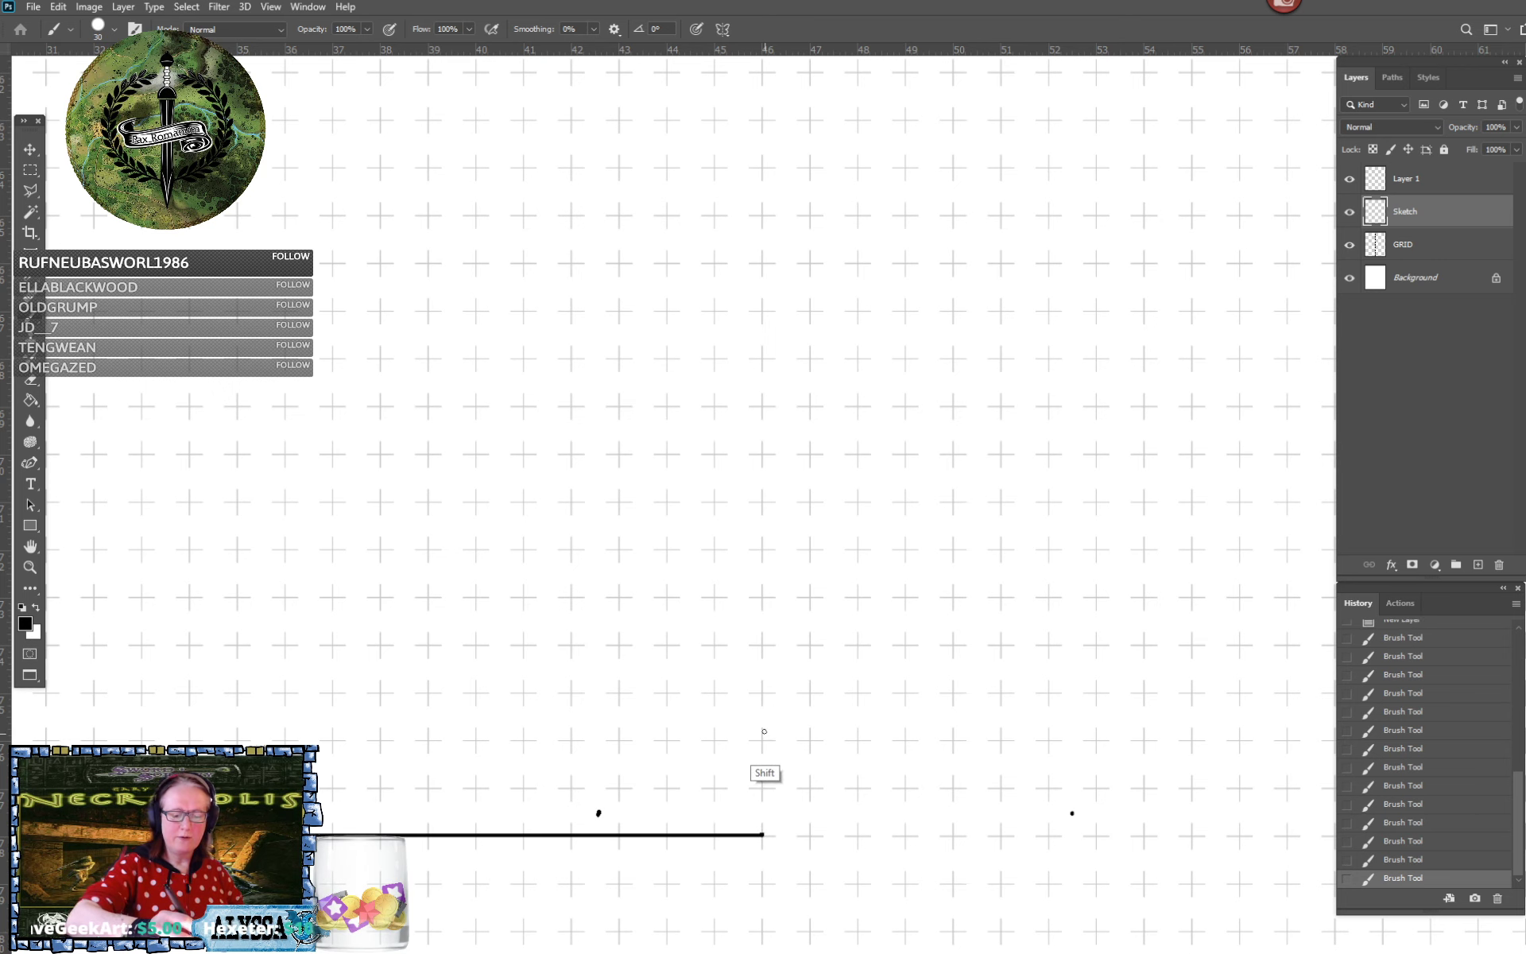
{"action": "left_click", "coordinate": [761, 548], "text": "shift"}
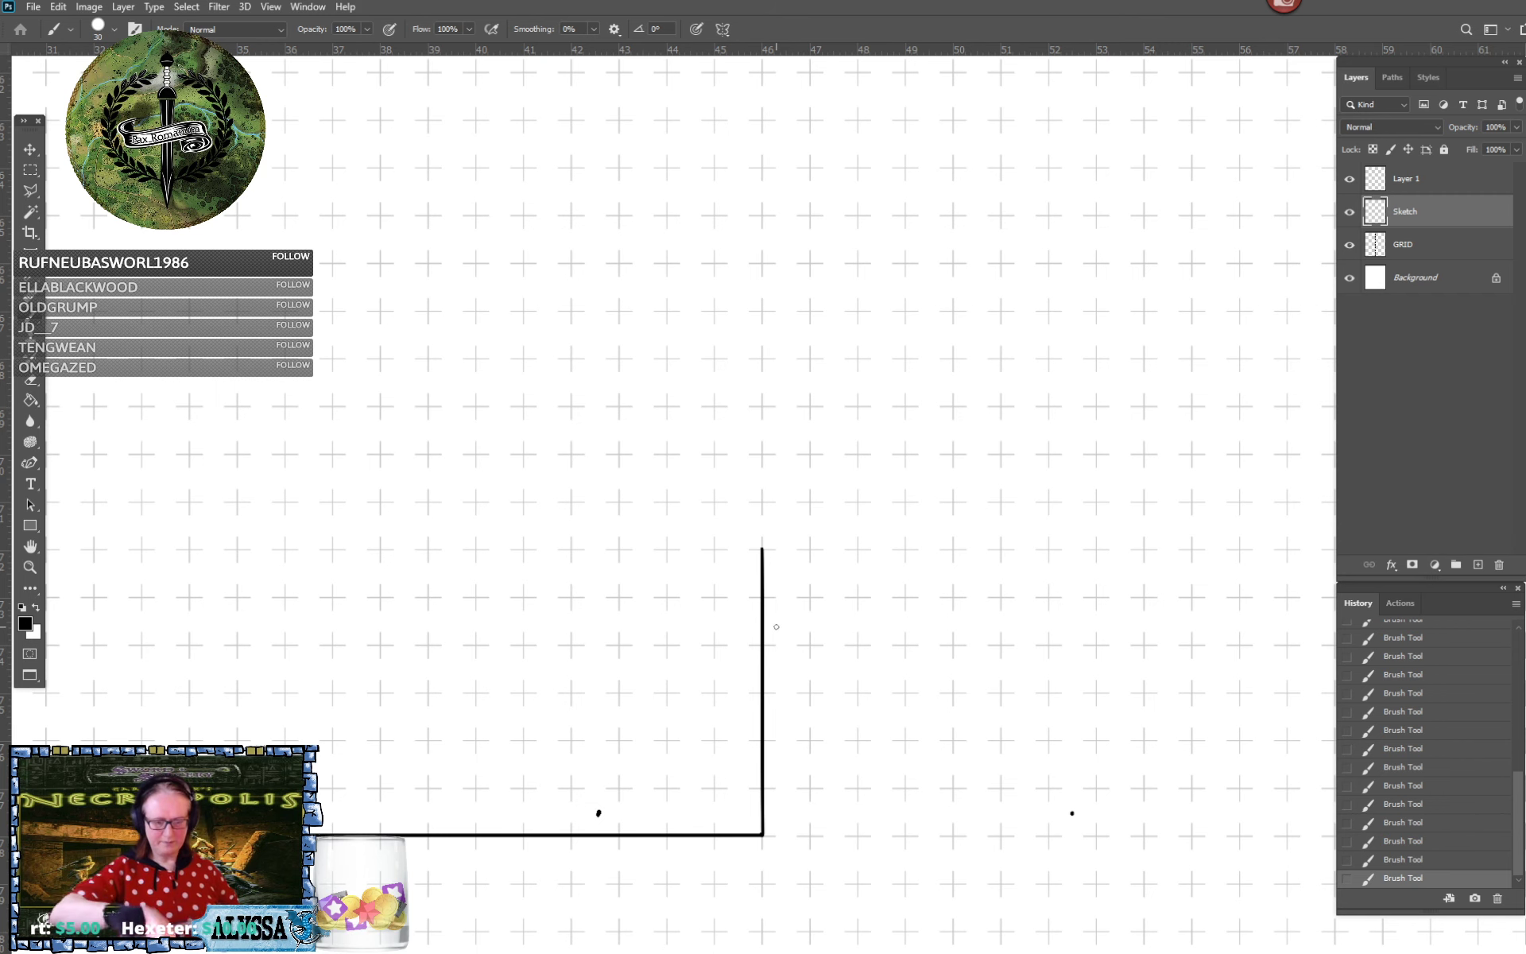
Try a straight horizontal line from the top of the 6-inch vertical line back toward the 42-inch grid line
{"action": "scroll", "coordinate": [776, 627], "scroll_direction": "left", "scroll_amount": 3}
{"action": "scroll", "coordinate": [777, 627], "scroll_direction": "up", "scroll_amount": 1}
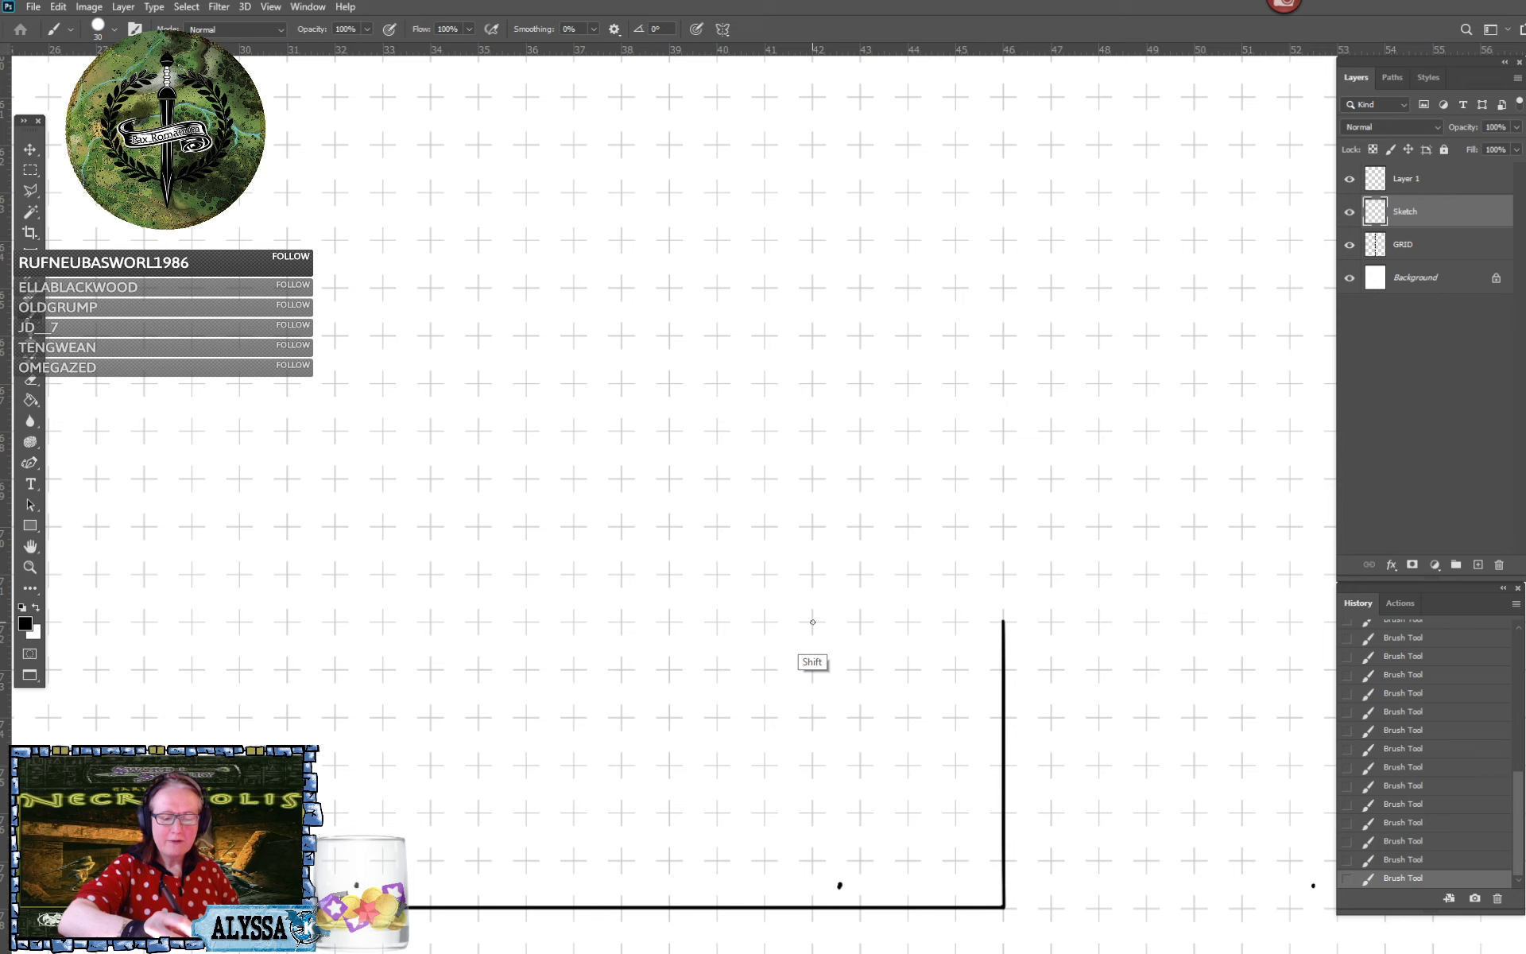
{"action": "left_click", "coordinate": [813, 623], "text": "shift"}
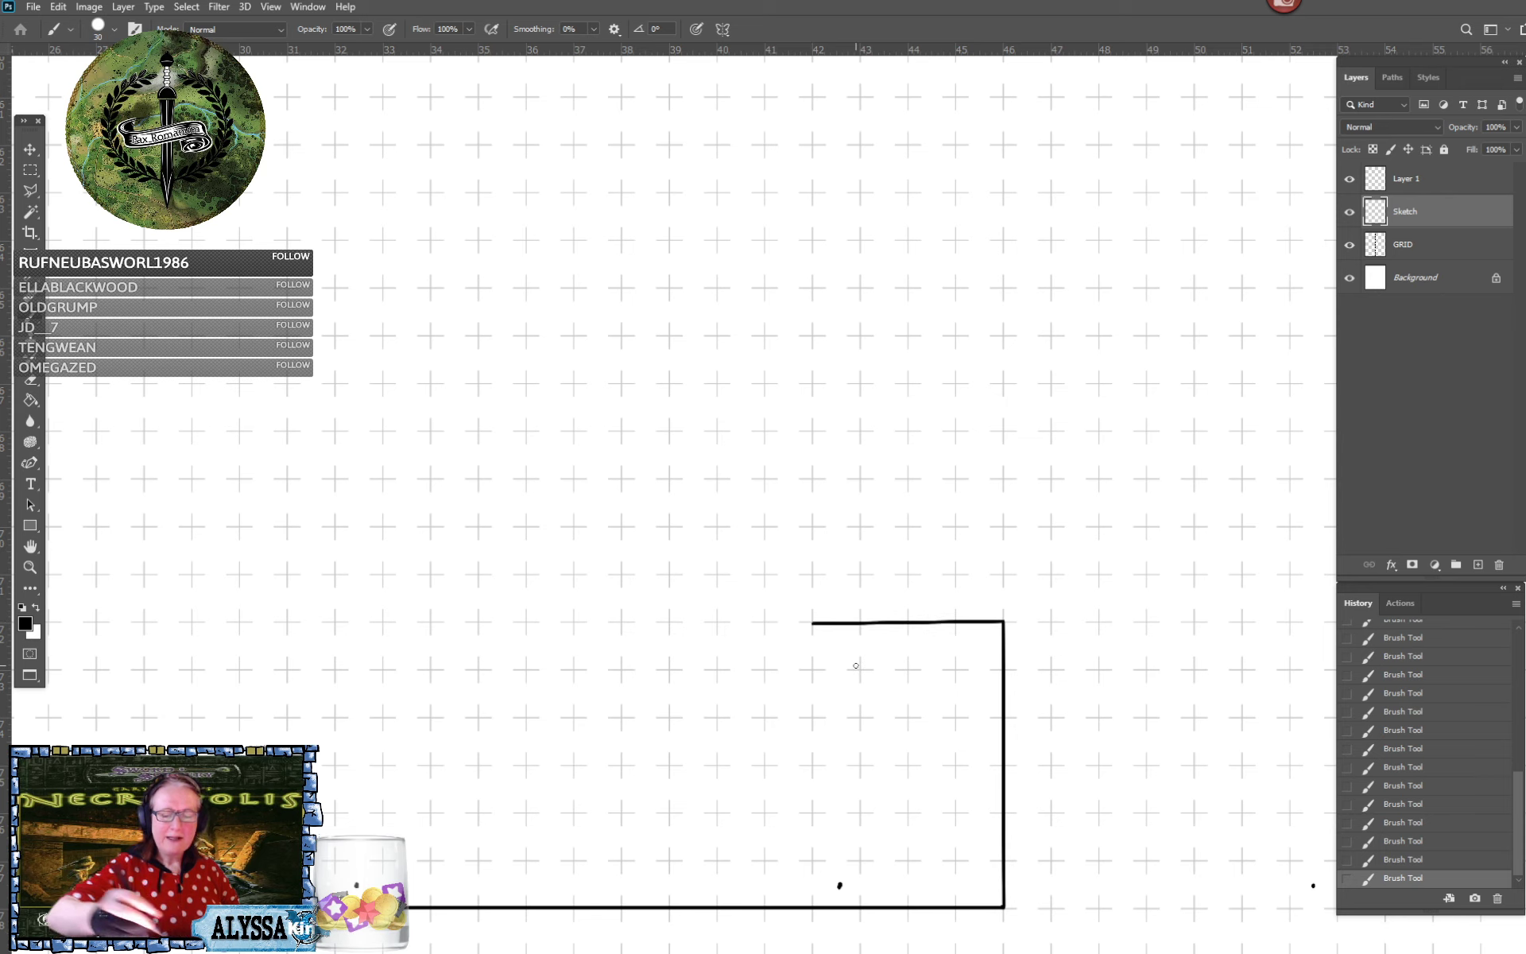
{"action": "key", "text": "ctrl+z"}
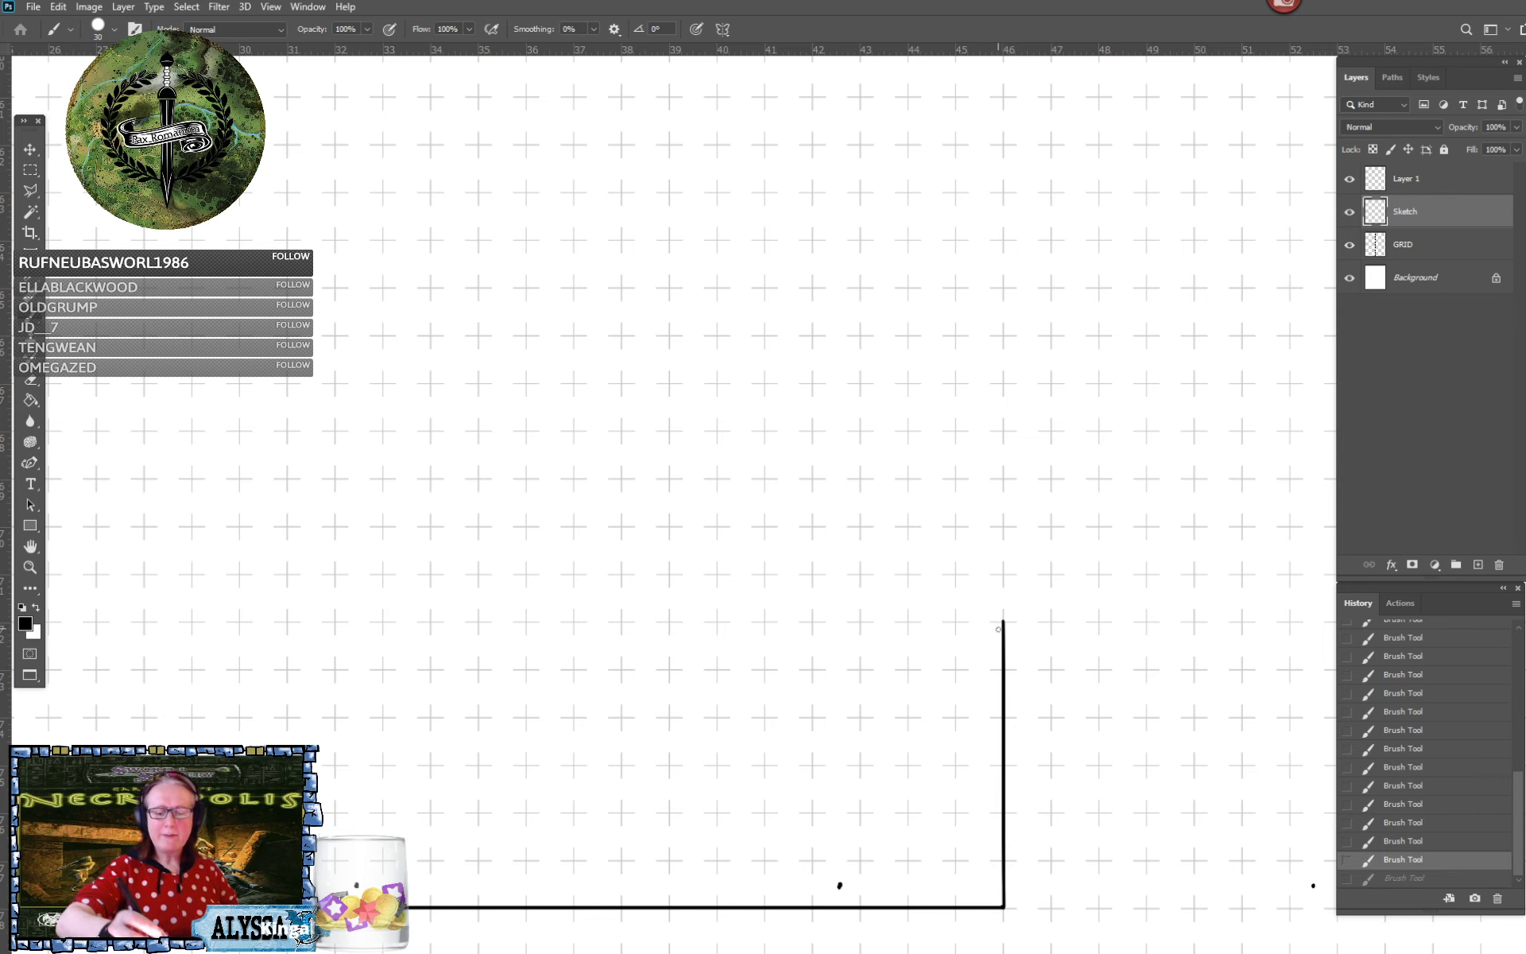
{"action": "left_click", "coordinate": [1003, 620]}
{"action": "left_click_drag", "start_coordinate": [1003, 620], "coordinate": [852, 620]}
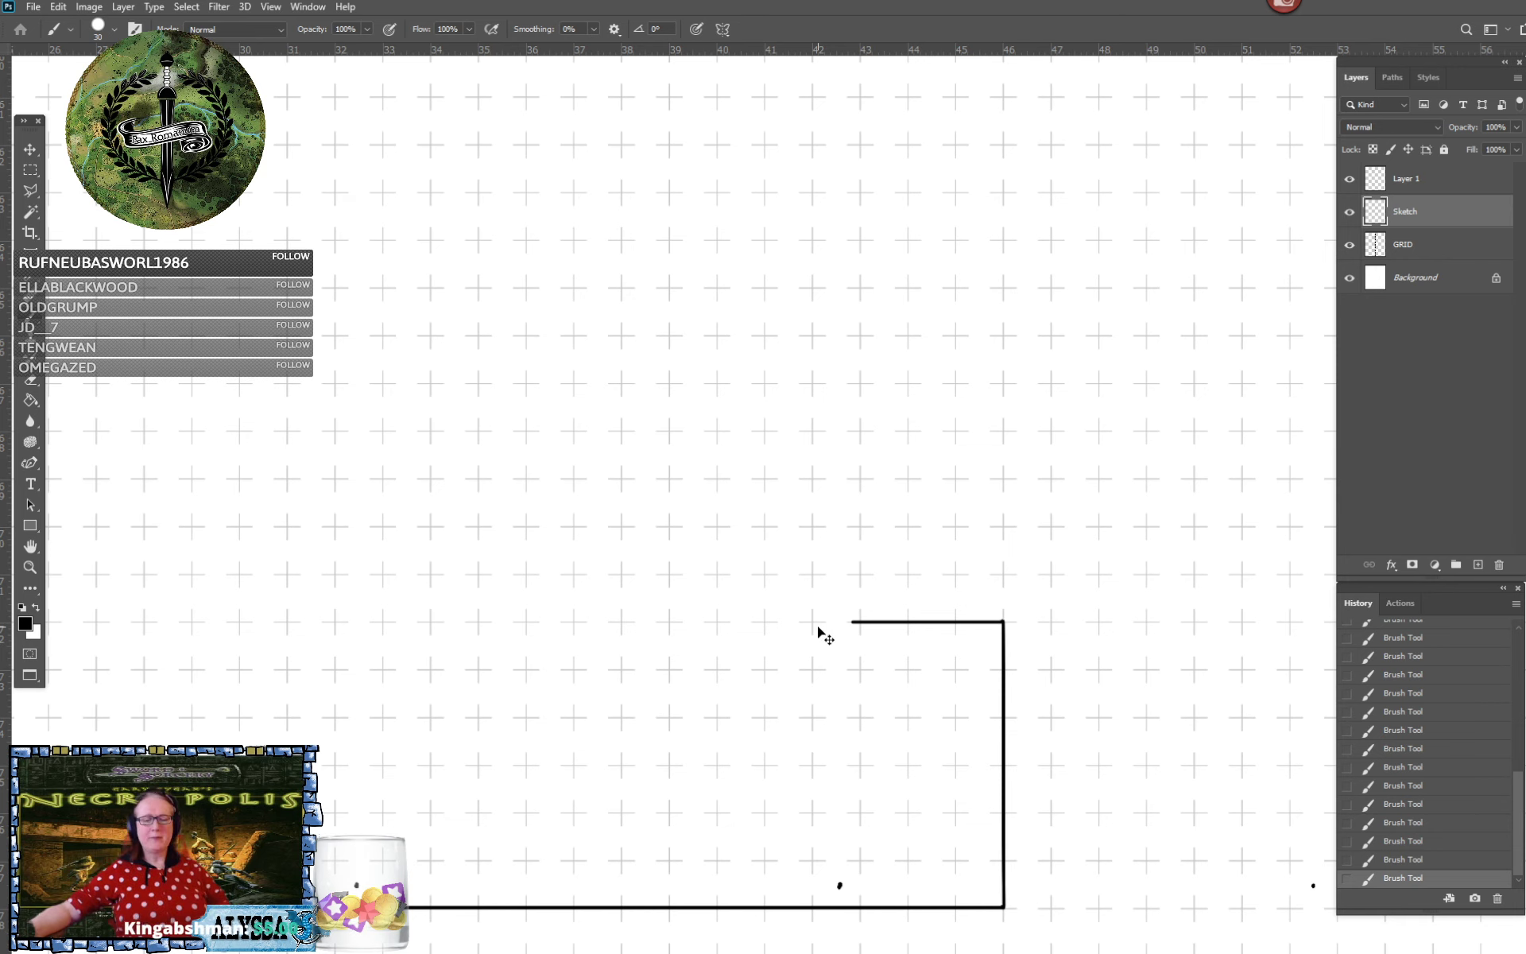
{"action": "key", "text": "ctrl+z"}
Draw a 4-inch horizontal line from the 6-inch line's top to 42 inches and a 3-inch vertical line down from its end
{"action": "key", "text": "ctrl+plus"}
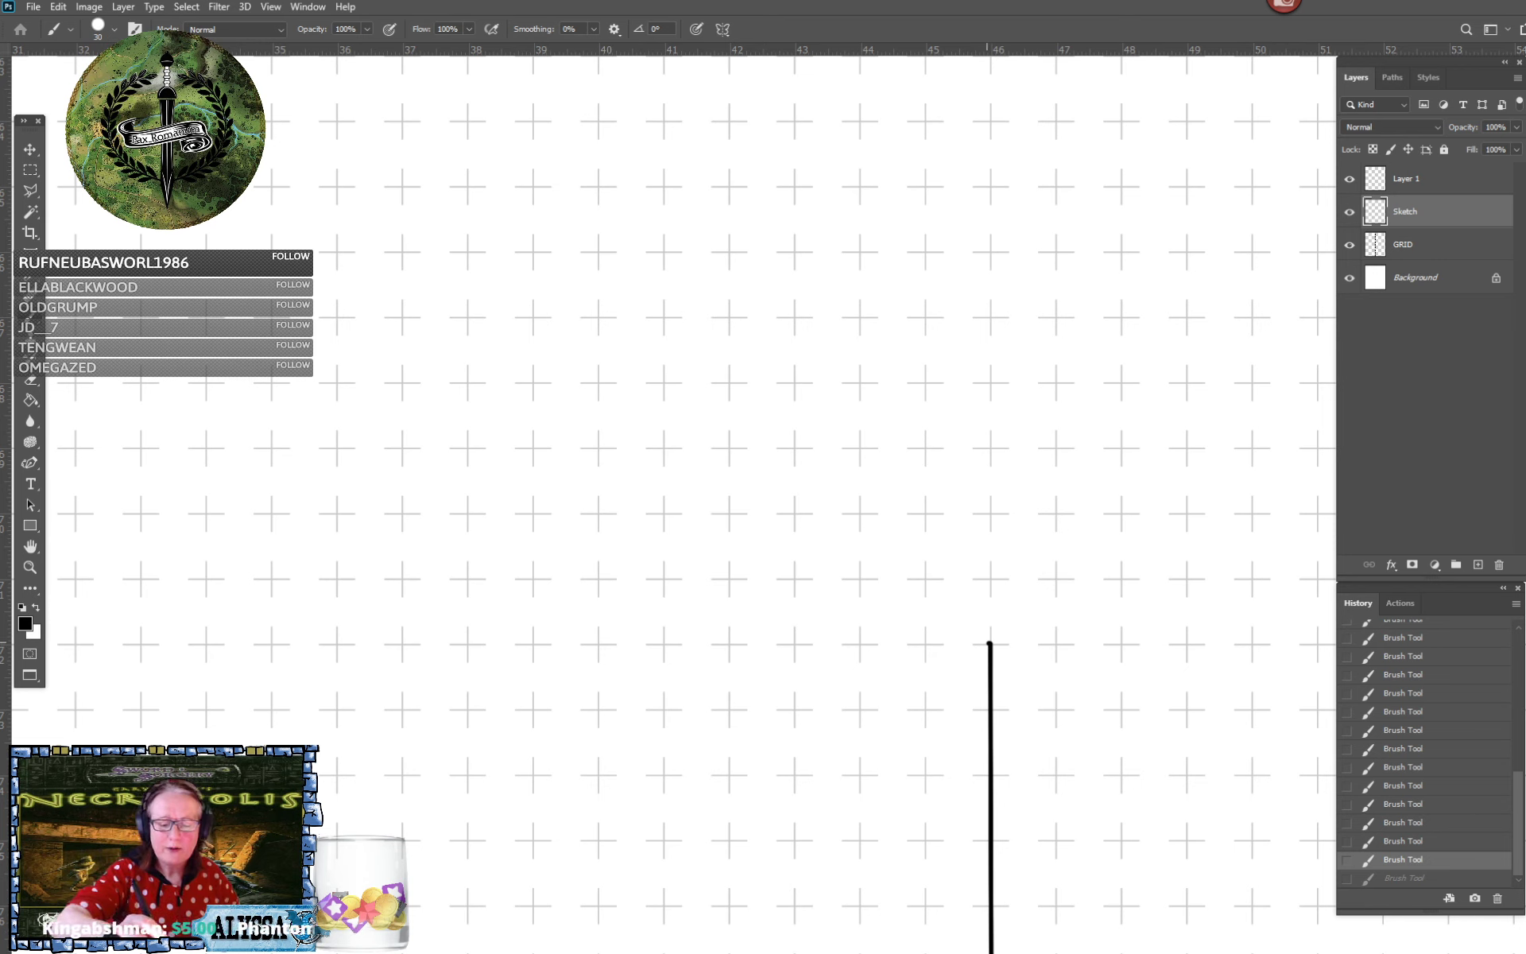
{"action": "left_click", "coordinate": [991, 644]}
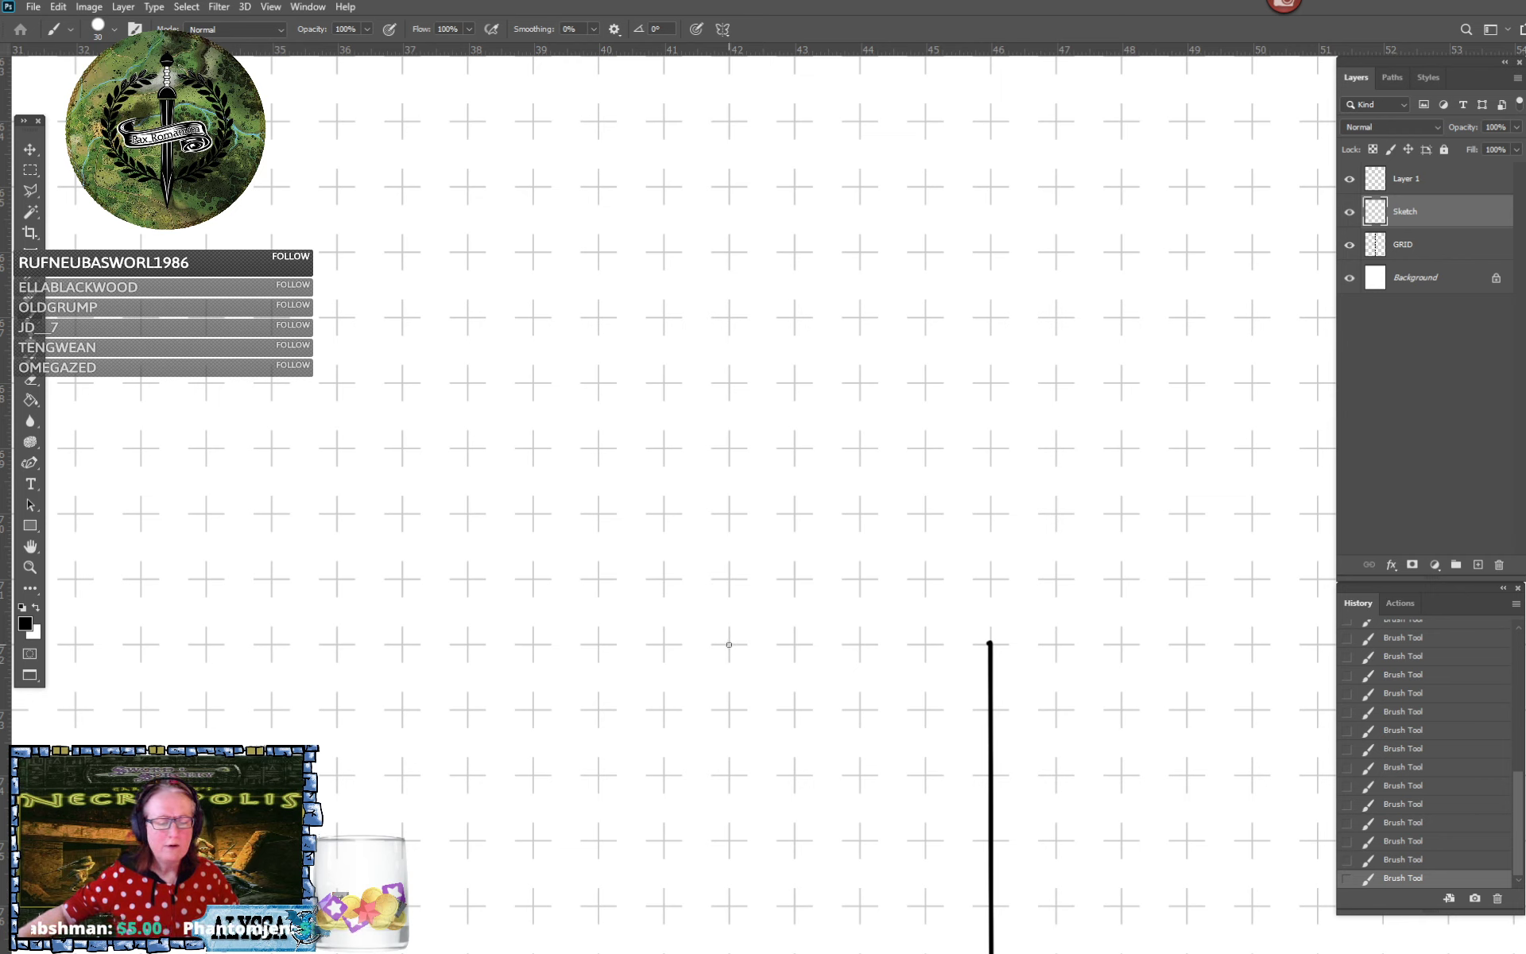
{"action": "left_click", "coordinate": [729, 645], "text": "shift"}
{"action": "scroll", "coordinate": [729, 645], "scroll_direction": "down", "scroll_amount": 6}
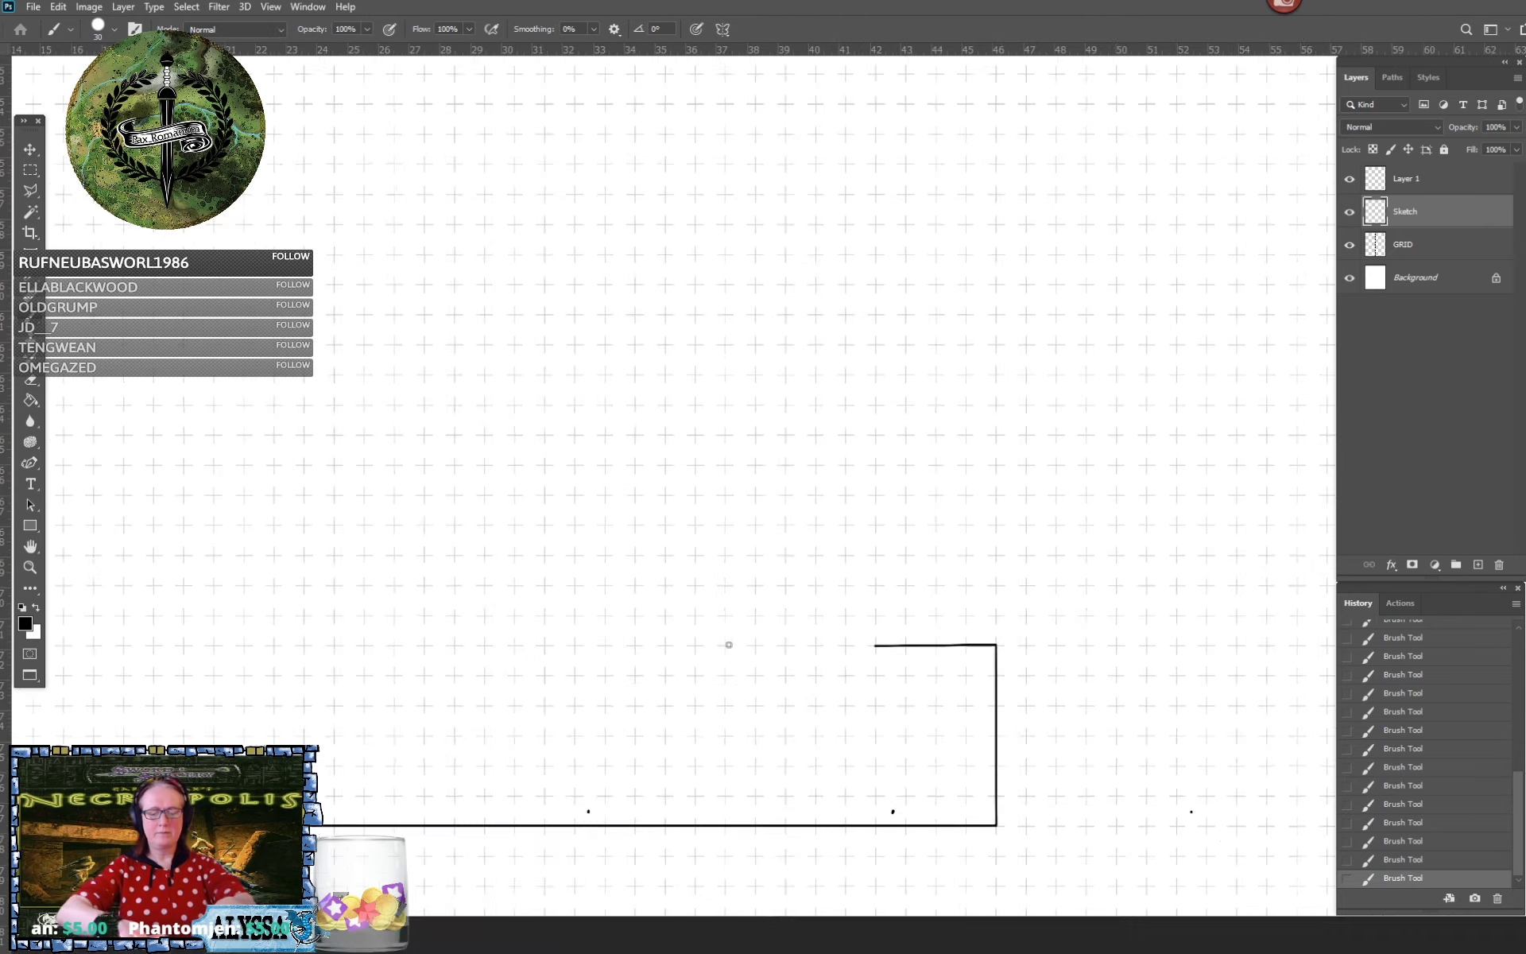
{"action": "scroll", "coordinate": [729, 645], "scroll_direction": "up", "scroll_amount": 1}
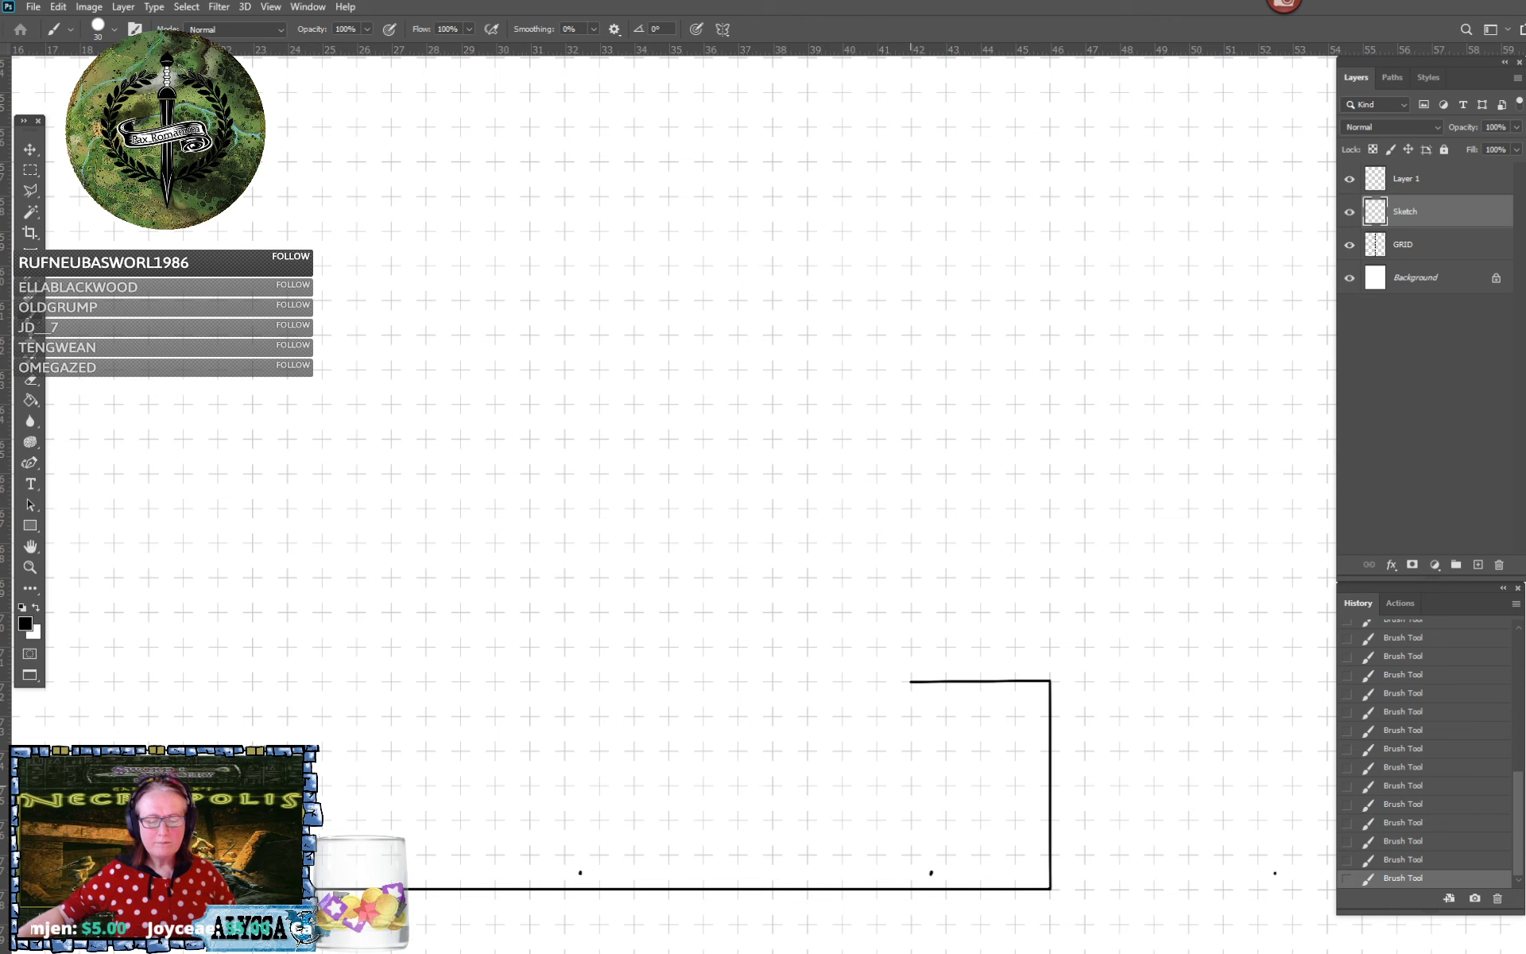
{"action": "left_click_drag", "start_coordinate": [911, 682], "coordinate": [911, 785]}
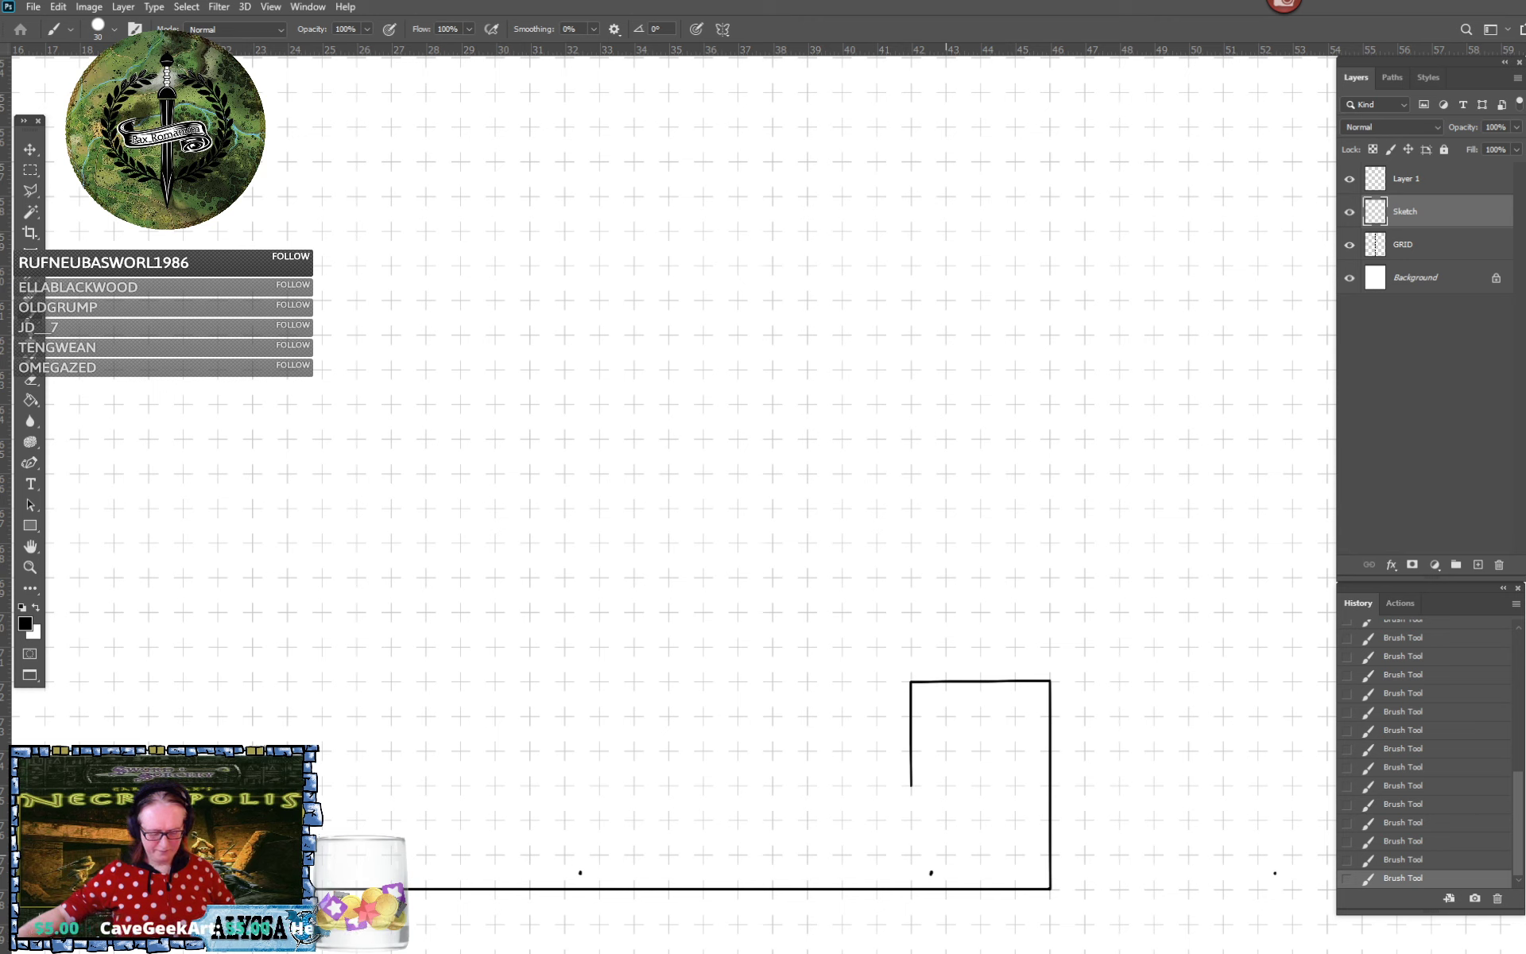
Outline a corridor 12 inches long and 1 inch high from 46 to 58 inches, its lower edge 3 inches above the baseline
{"action": "left_click_drag", "start_coordinate": [946, 855], "coordinate": [474, 704]}
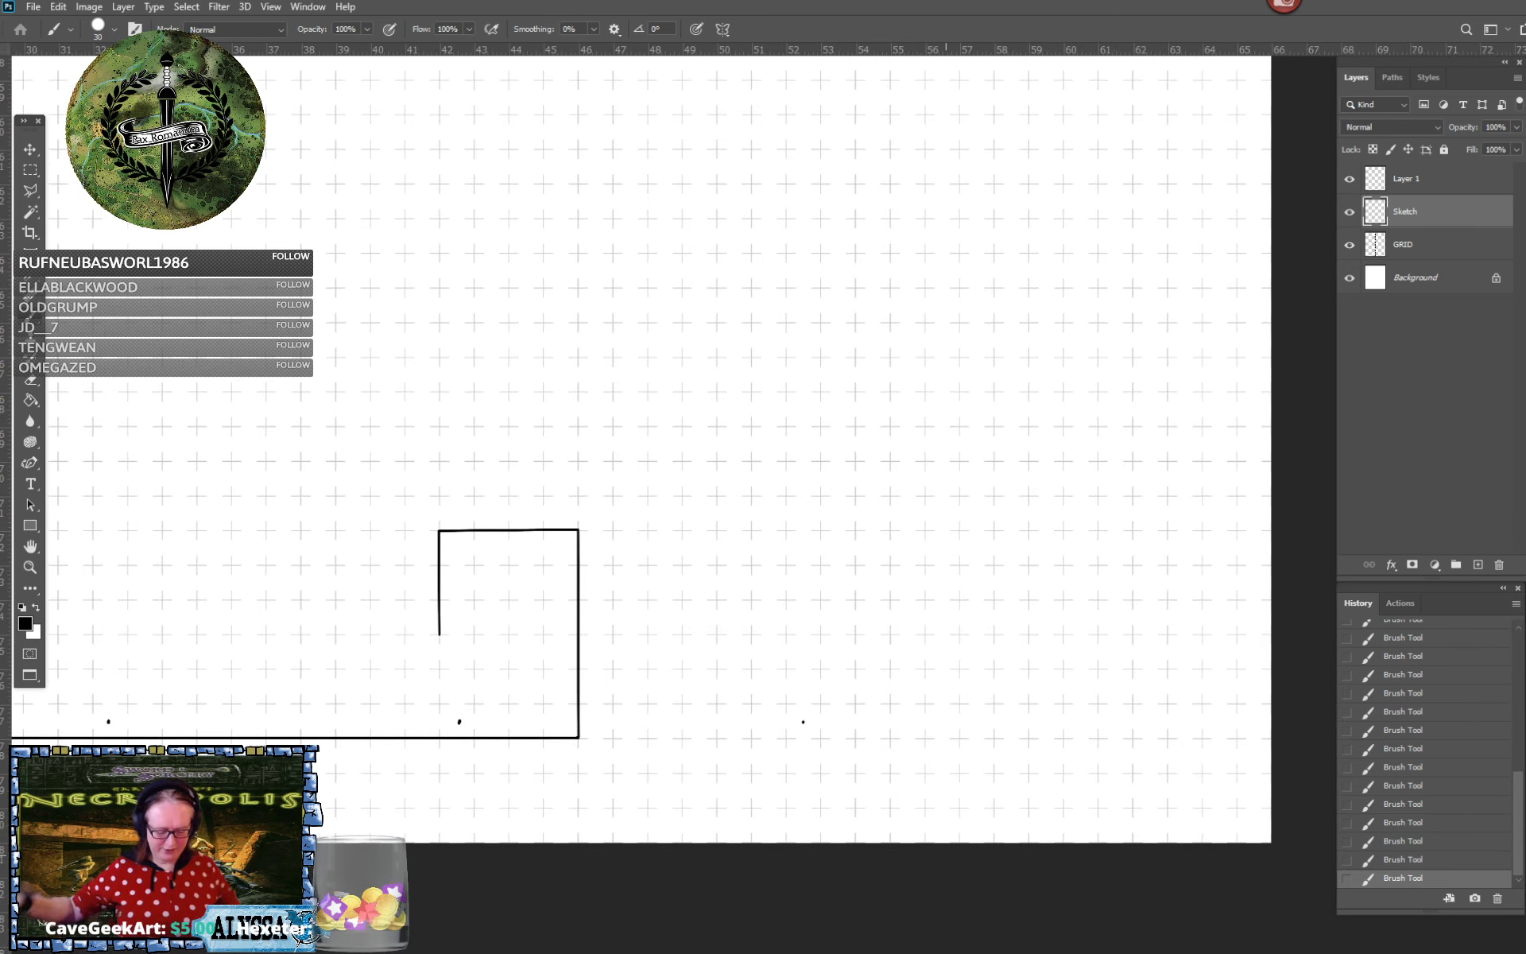
{"action": "scroll", "coordinate": [803, 507], "scroll_direction": "up", "scroll_amount": 3}
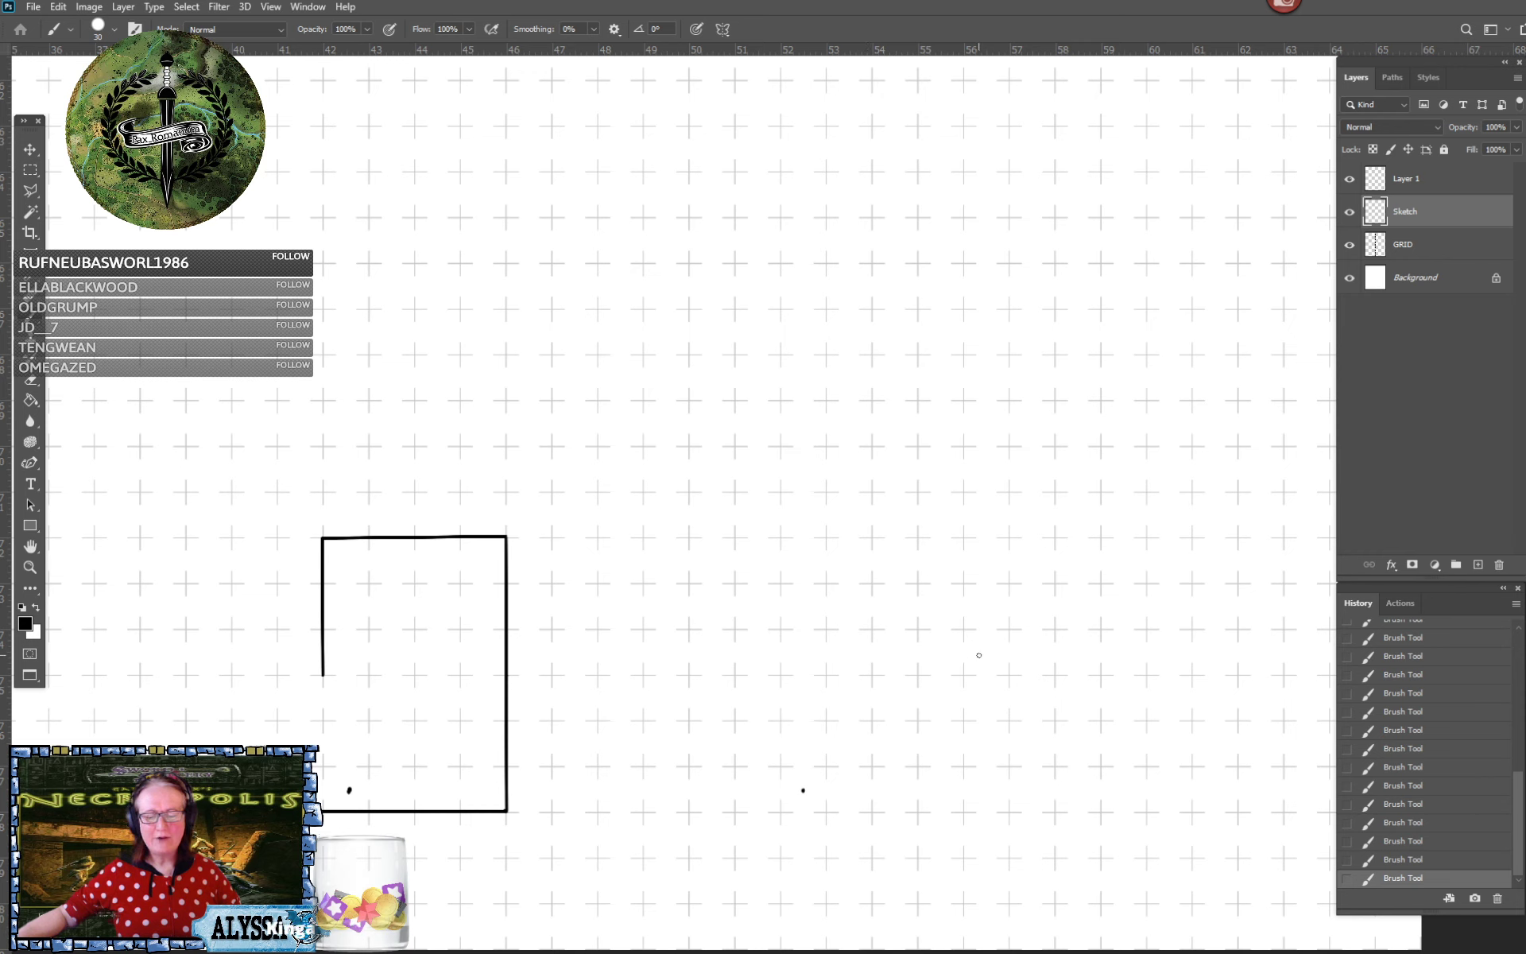
{"action": "left_click", "coordinate": [1055, 675], "text": "shift"}
{"action": "left_click", "coordinate": [1055, 629], "text": "shift"}
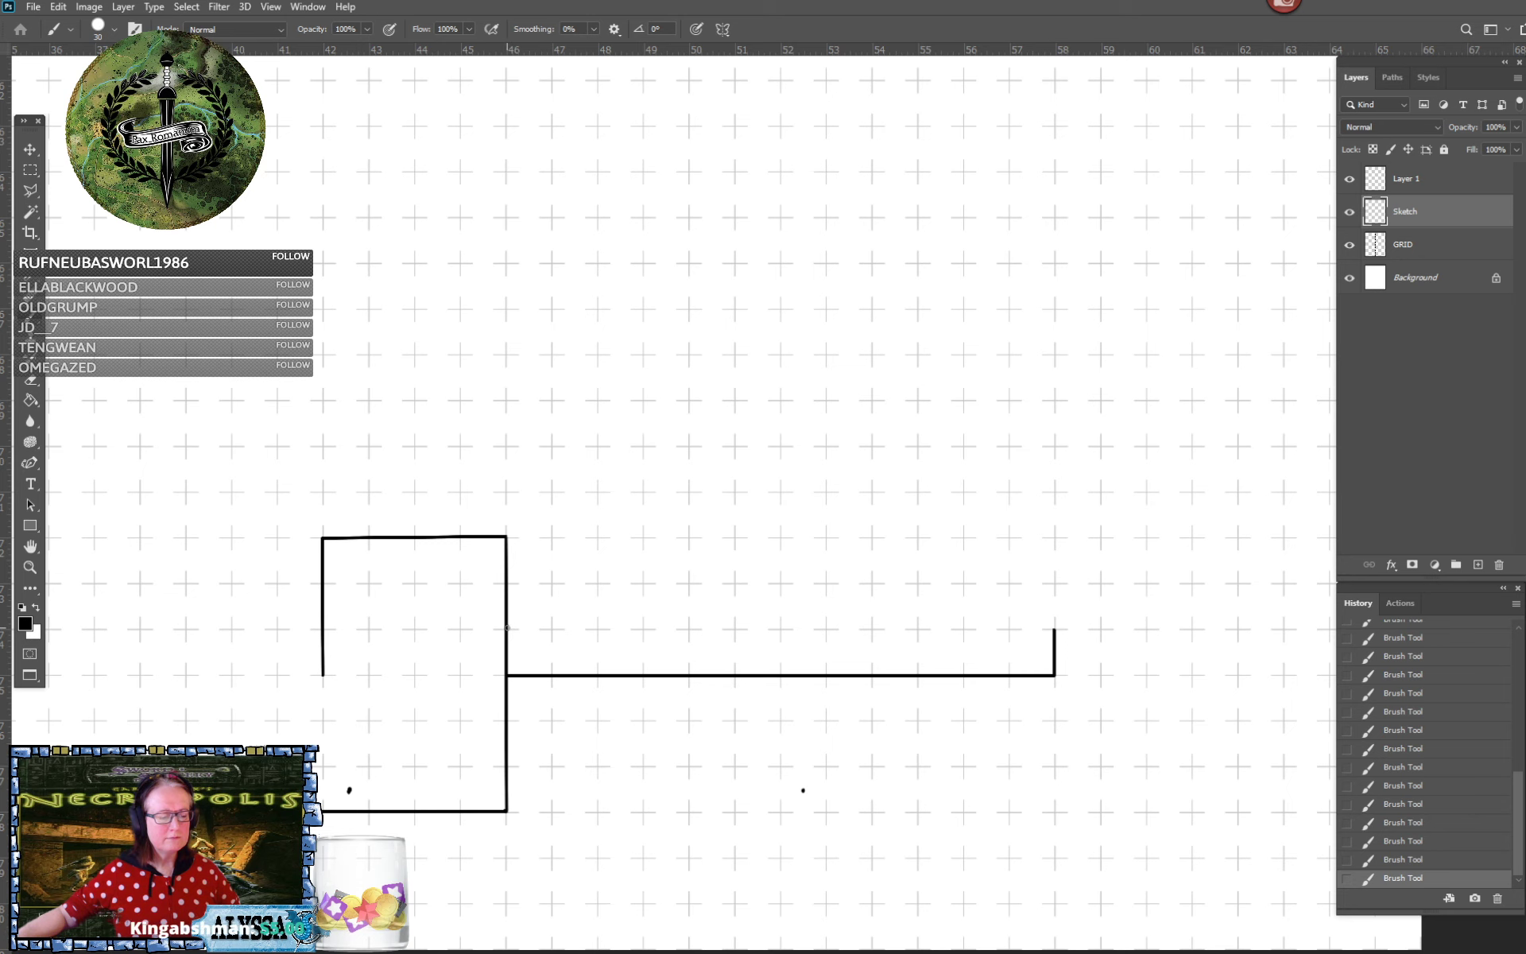
{"action": "left_click", "coordinate": [506, 629], "text": "shift"}
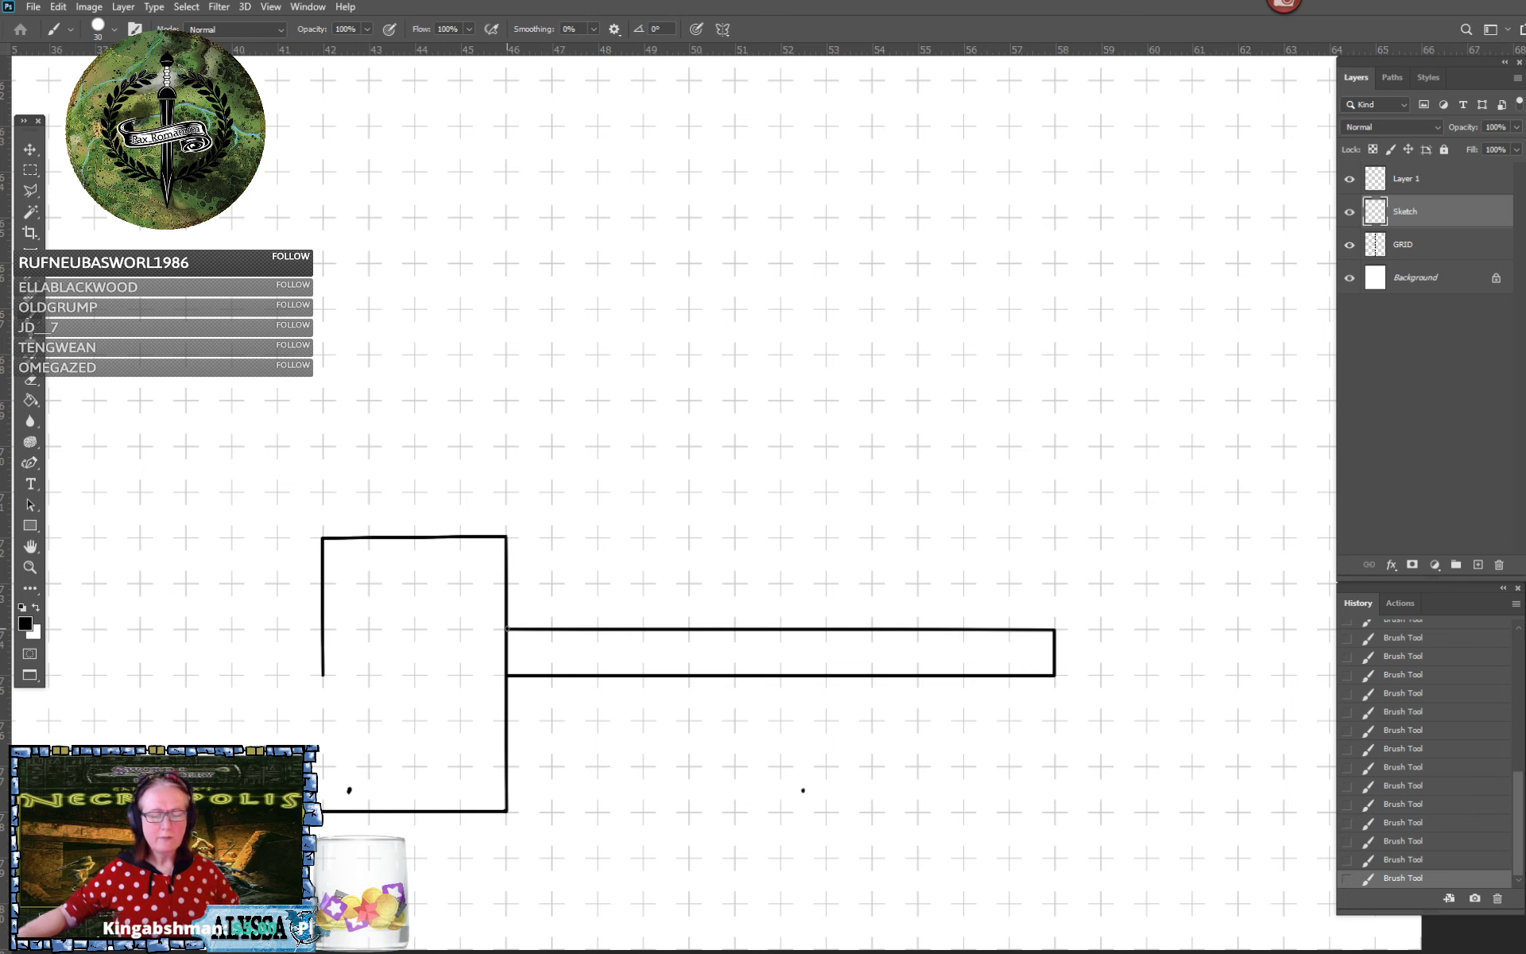
{"action": "scroll", "coordinate": [507, 628], "scroll_direction": "down", "scroll_amount": 6}
{"action": "scroll", "coordinate": [507, 628], "scroll_direction": "up", "scroll_amount": 4}
{"action": "scroll", "coordinate": [143, 727], "scroll_direction": "down", "scroll_amount": 2}
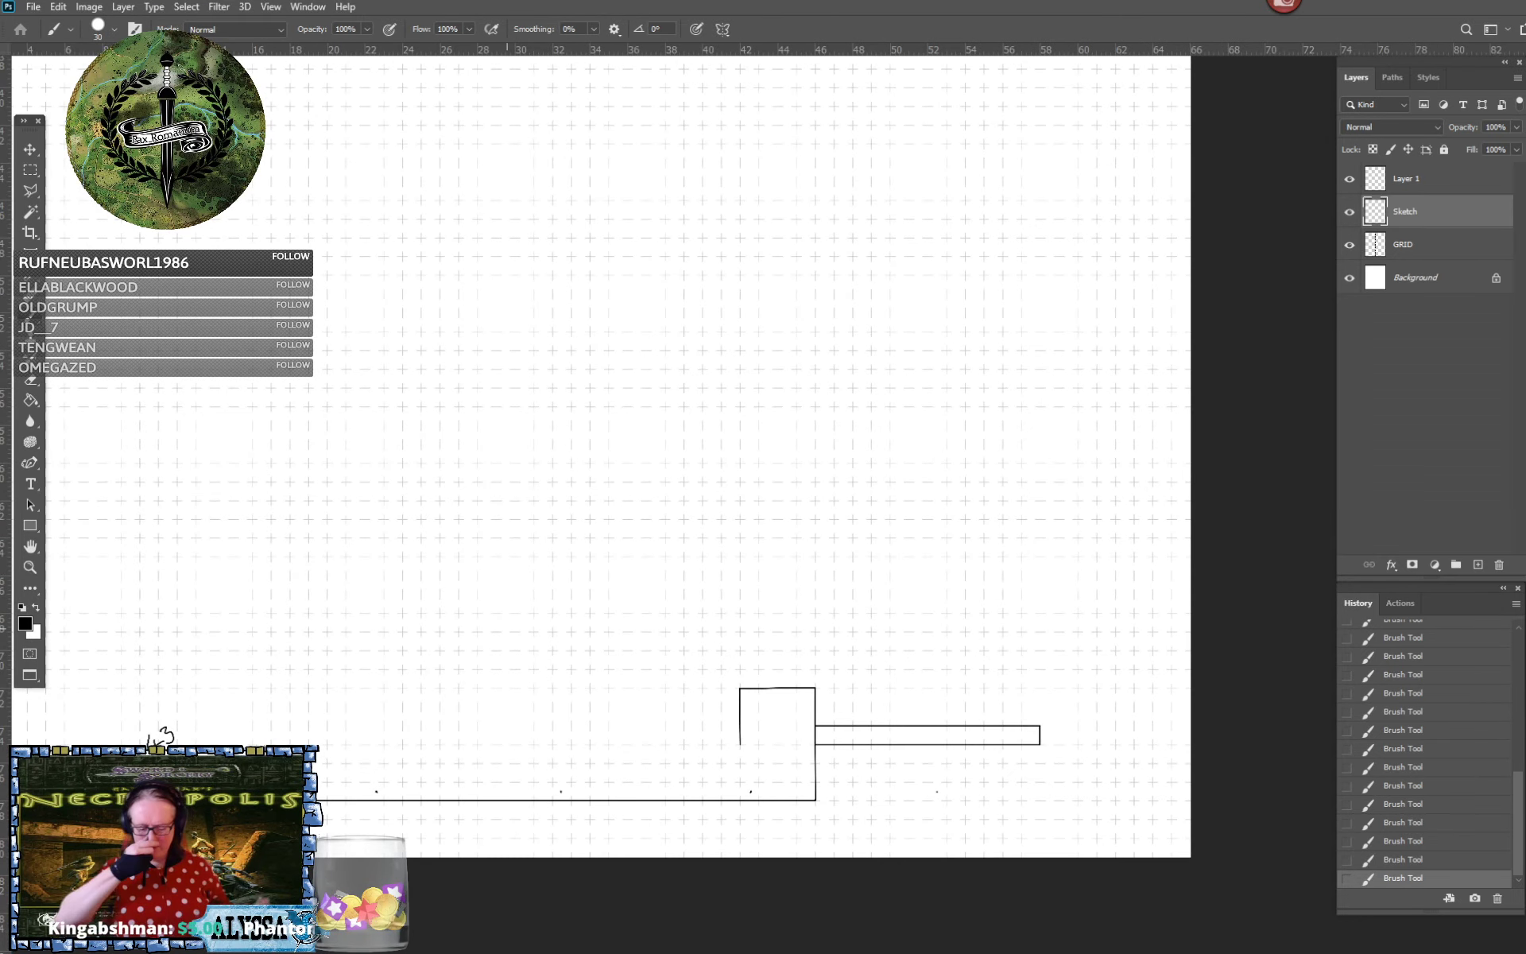
{"action": "scroll", "coordinate": [508, 628], "scroll_direction": "down", "scroll_amount": 1}
{"action": "scroll", "coordinate": [507, 628], "scroll_direction": "up", "scroll_amount": 2}
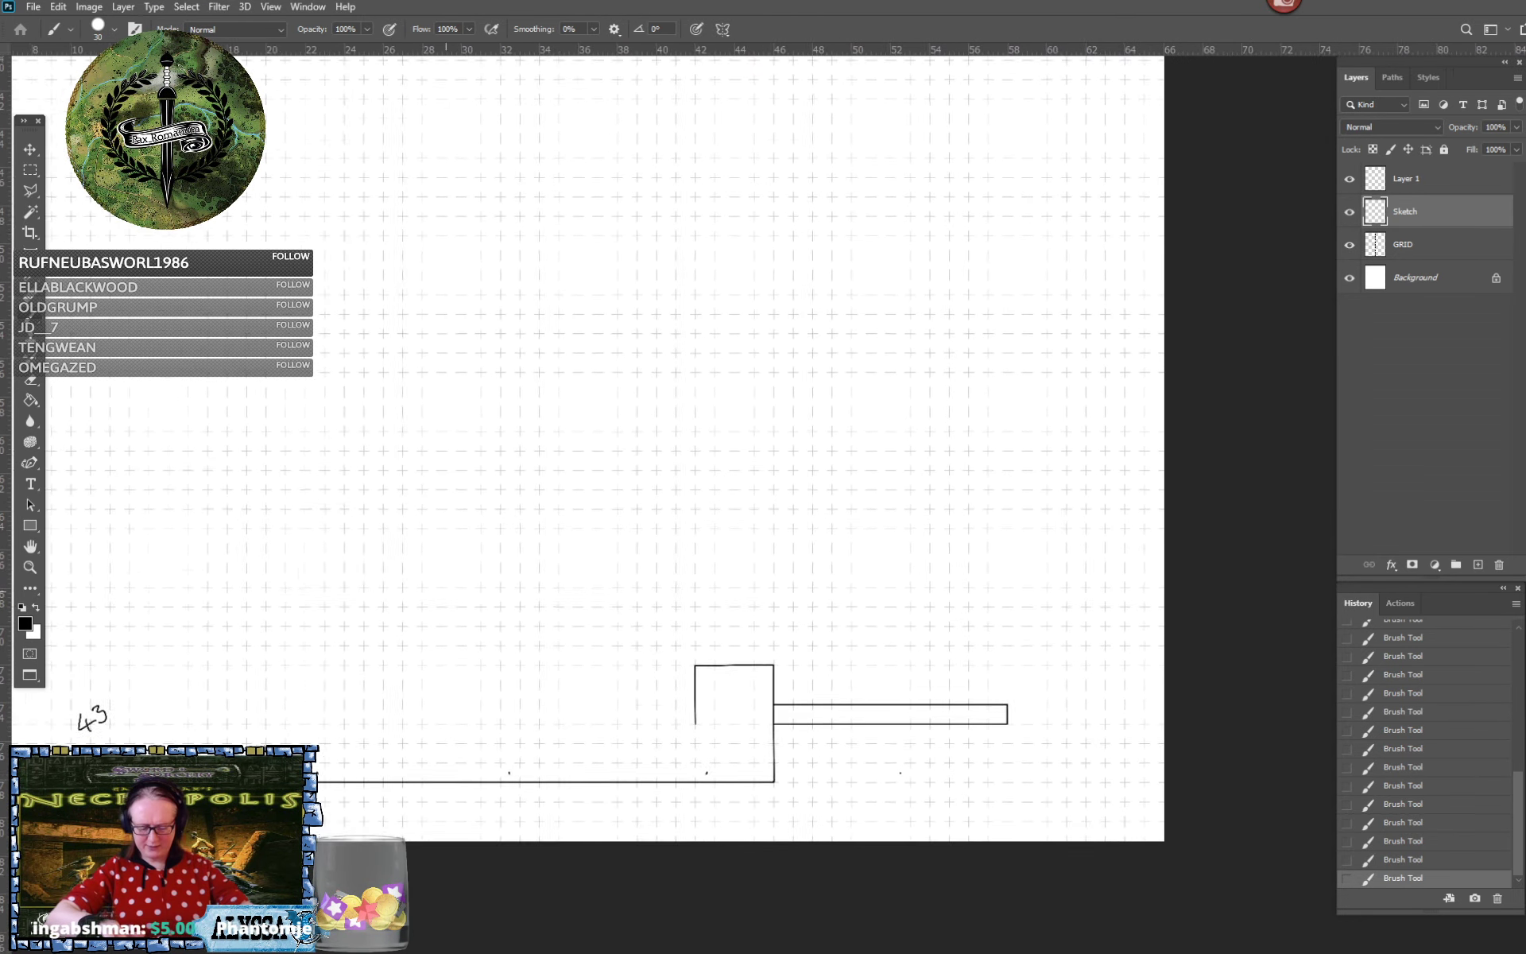
{"action": "scroll", "coordinate": [507, 628], "scroll_direction": "down", "scroll_amount": 2}
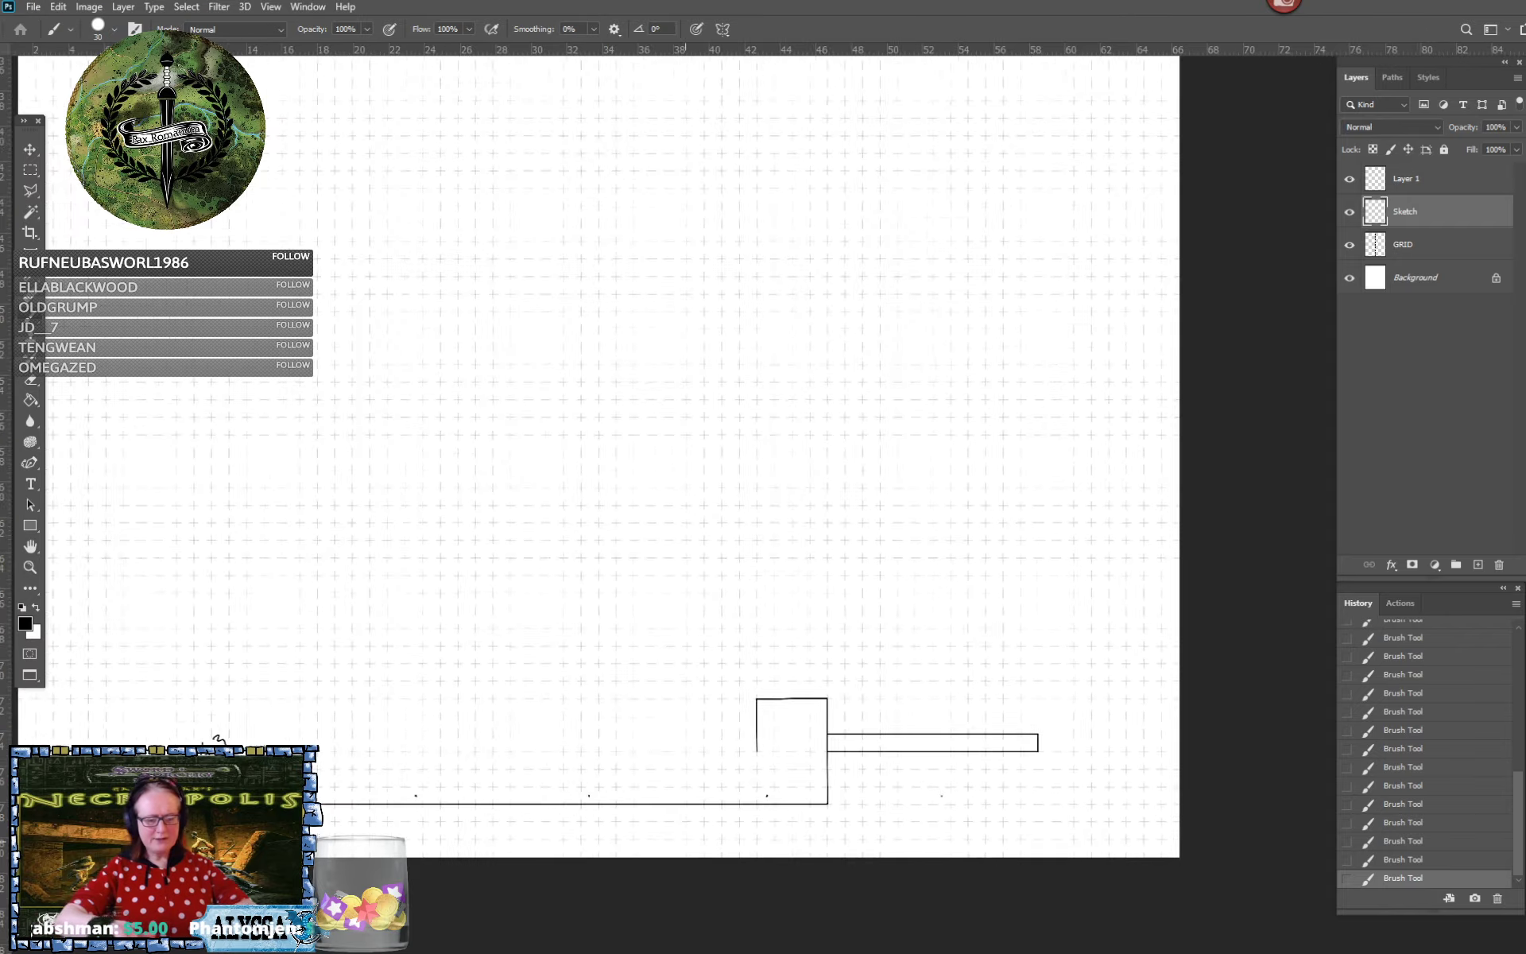
{"action": "scroll", "coordinate": [508, 628], "scroll_direction": "up", "scroll_amount": 1}
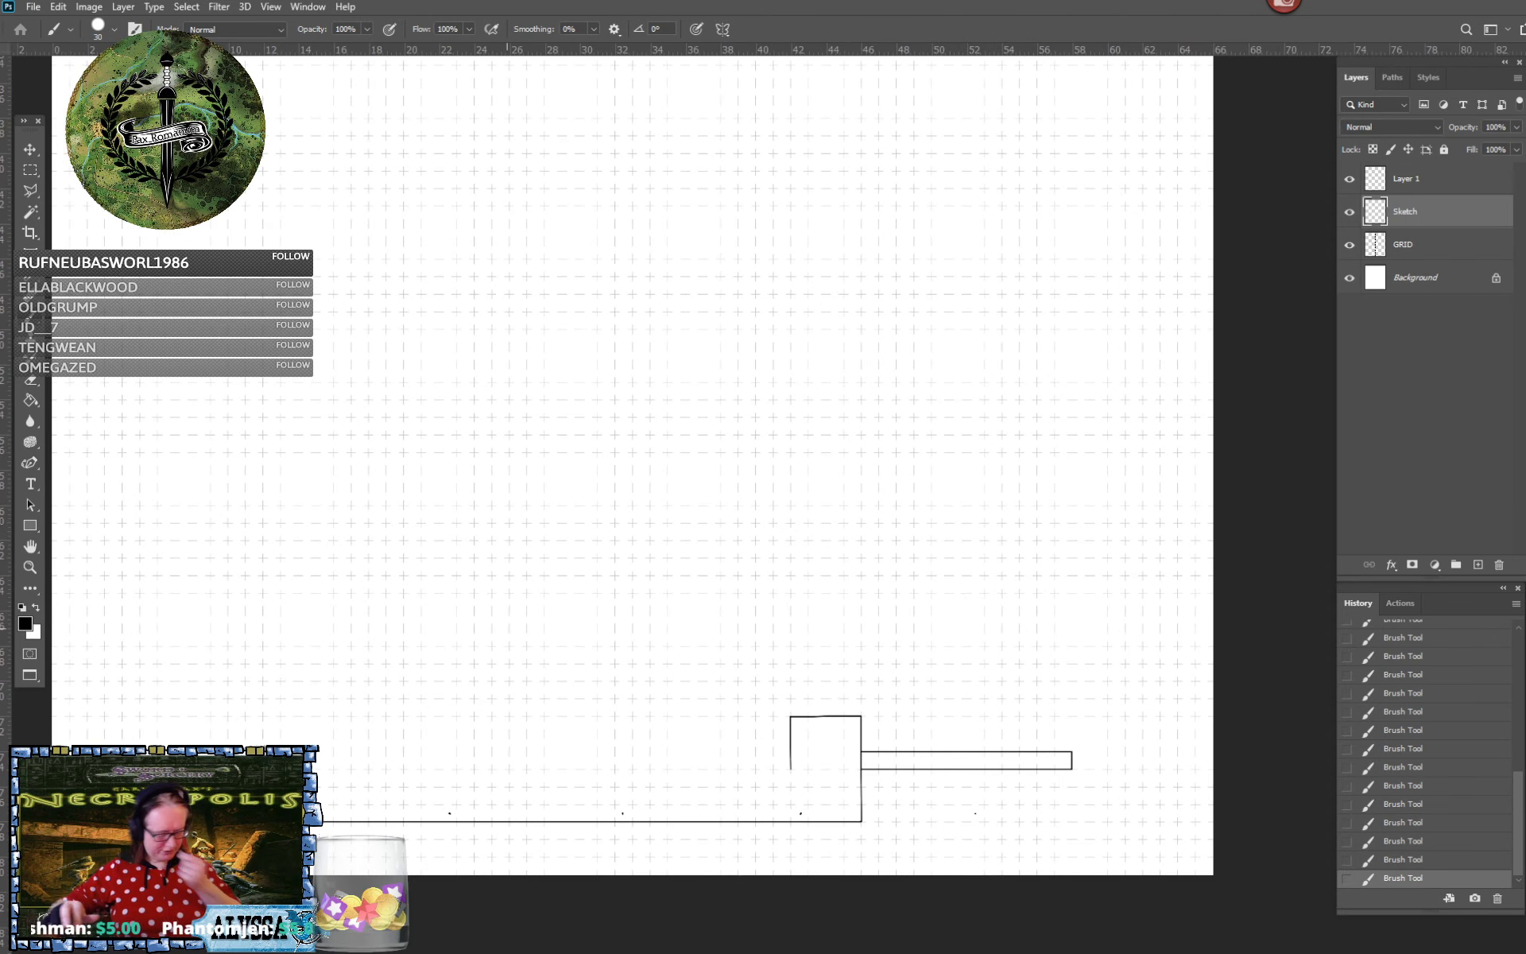
On Layer 1, paint five counting dots beyond the corridor's end at 58 inches, followed by a closing bracket and the numbers 1 2 3
{"action": "scroll", "coordinate": [507, 628], "scroll_direction": "up", "scroll_amount": 3}
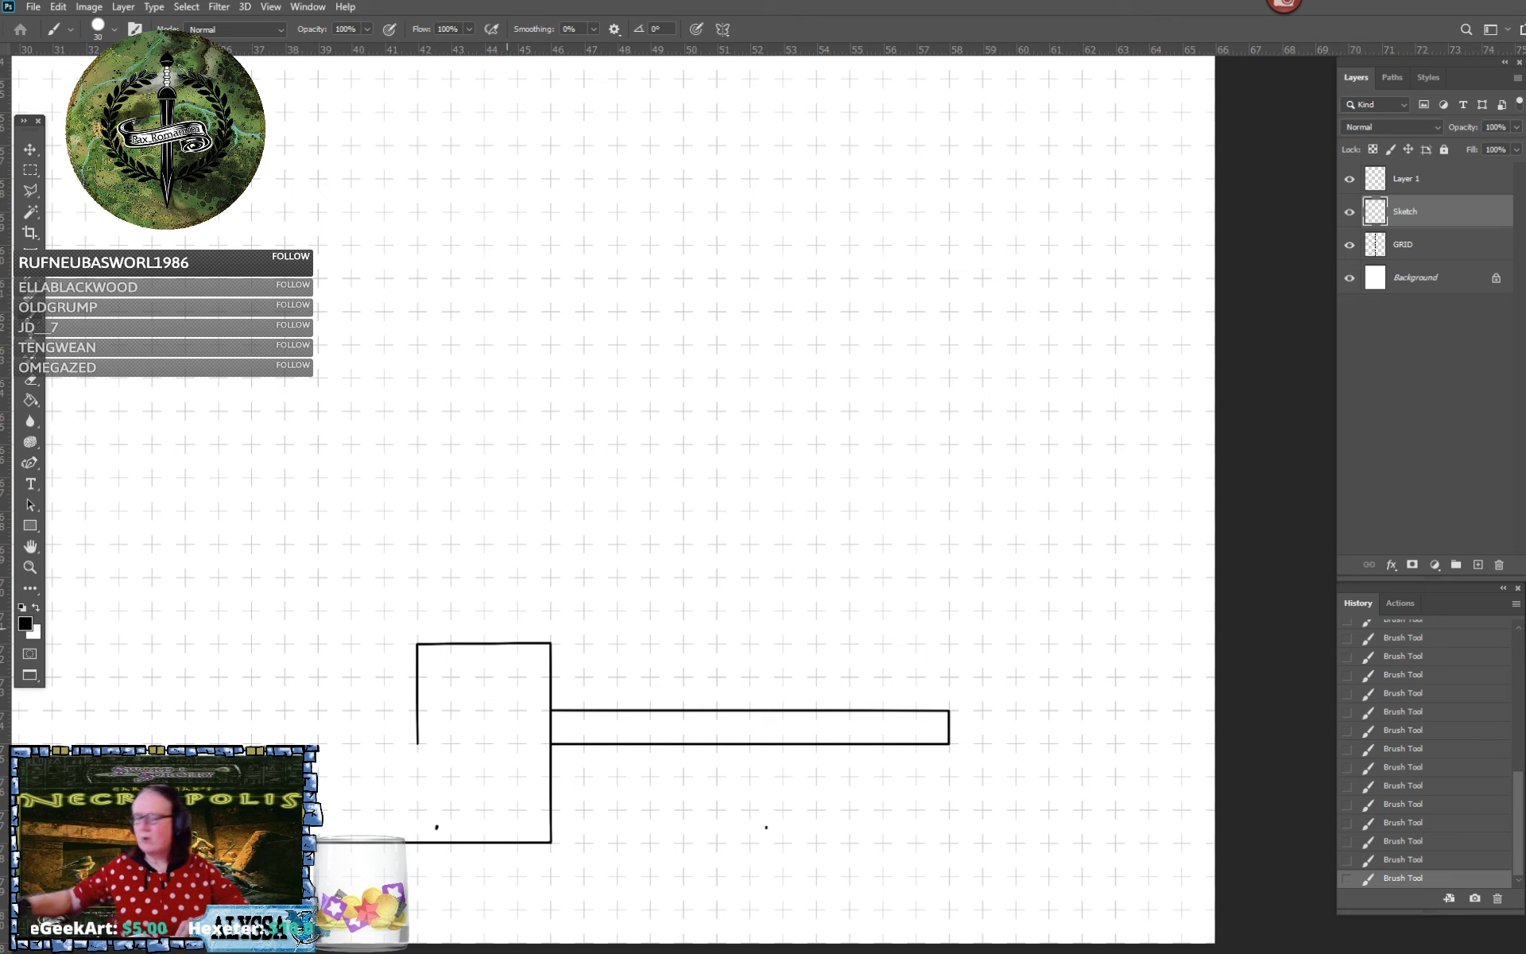
{"action": "left_click", "coordinate": [1408, 182]}
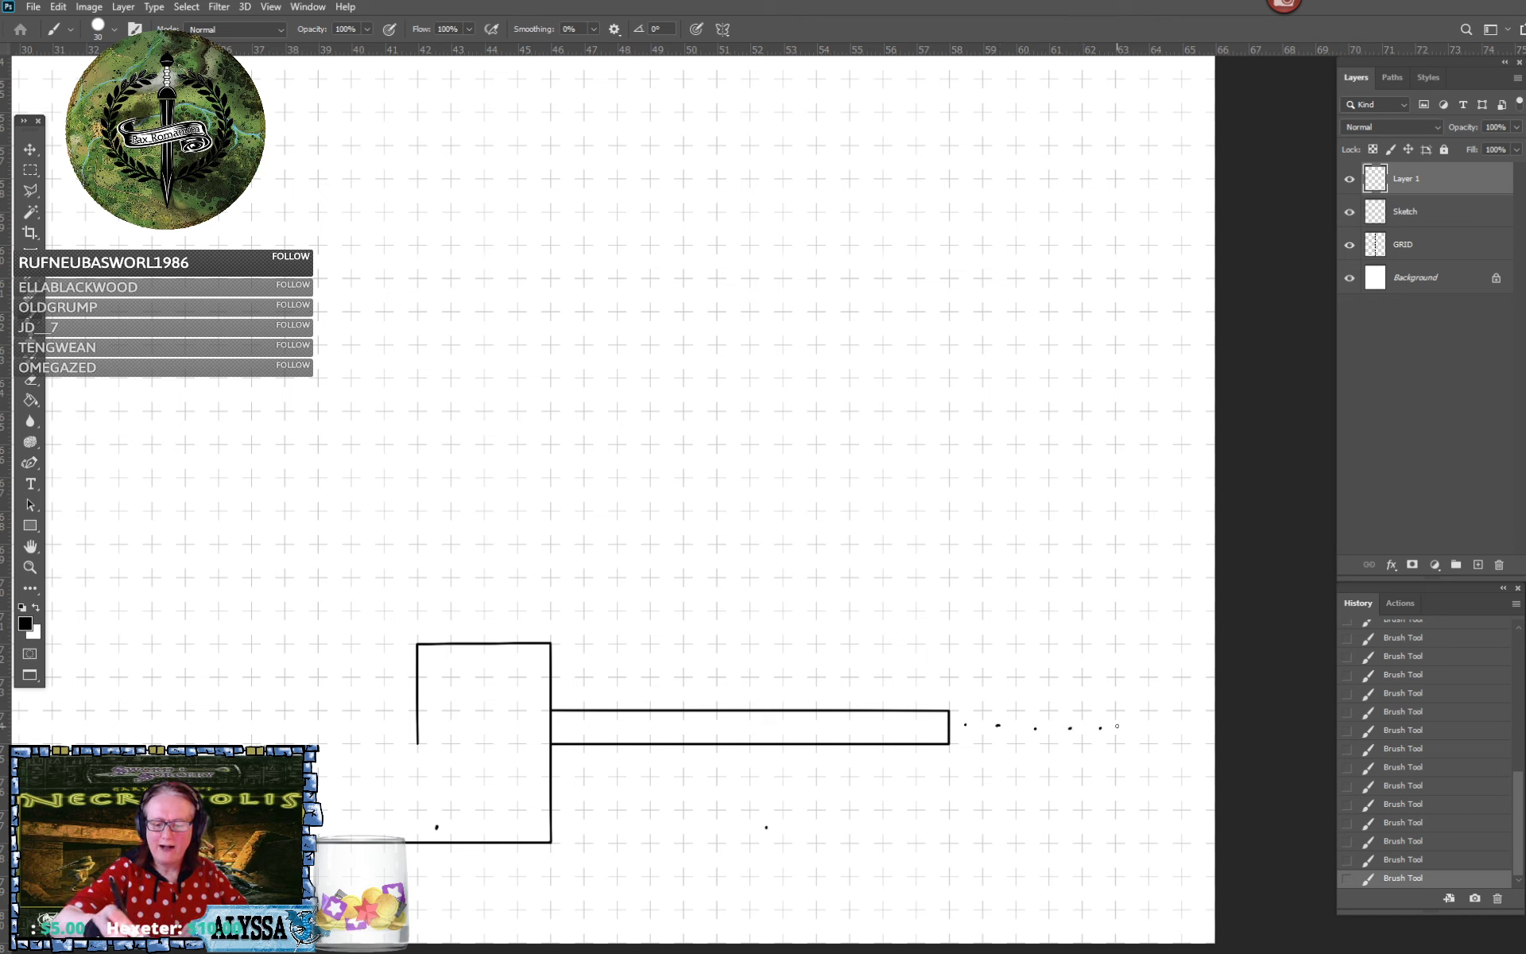
{"action": "mouse_move", "coordinate": [1117, 705]}
{"action": "left_mouse_down"}
{"action": "mouse_move", "coordinate": [1106, 751]}
{"action": "mouse_move", "coordinate": [1138, 733]}
{"action": "mouse_move", "coordinate": [1193, 741]}
{"action": "left_mouse_up"}
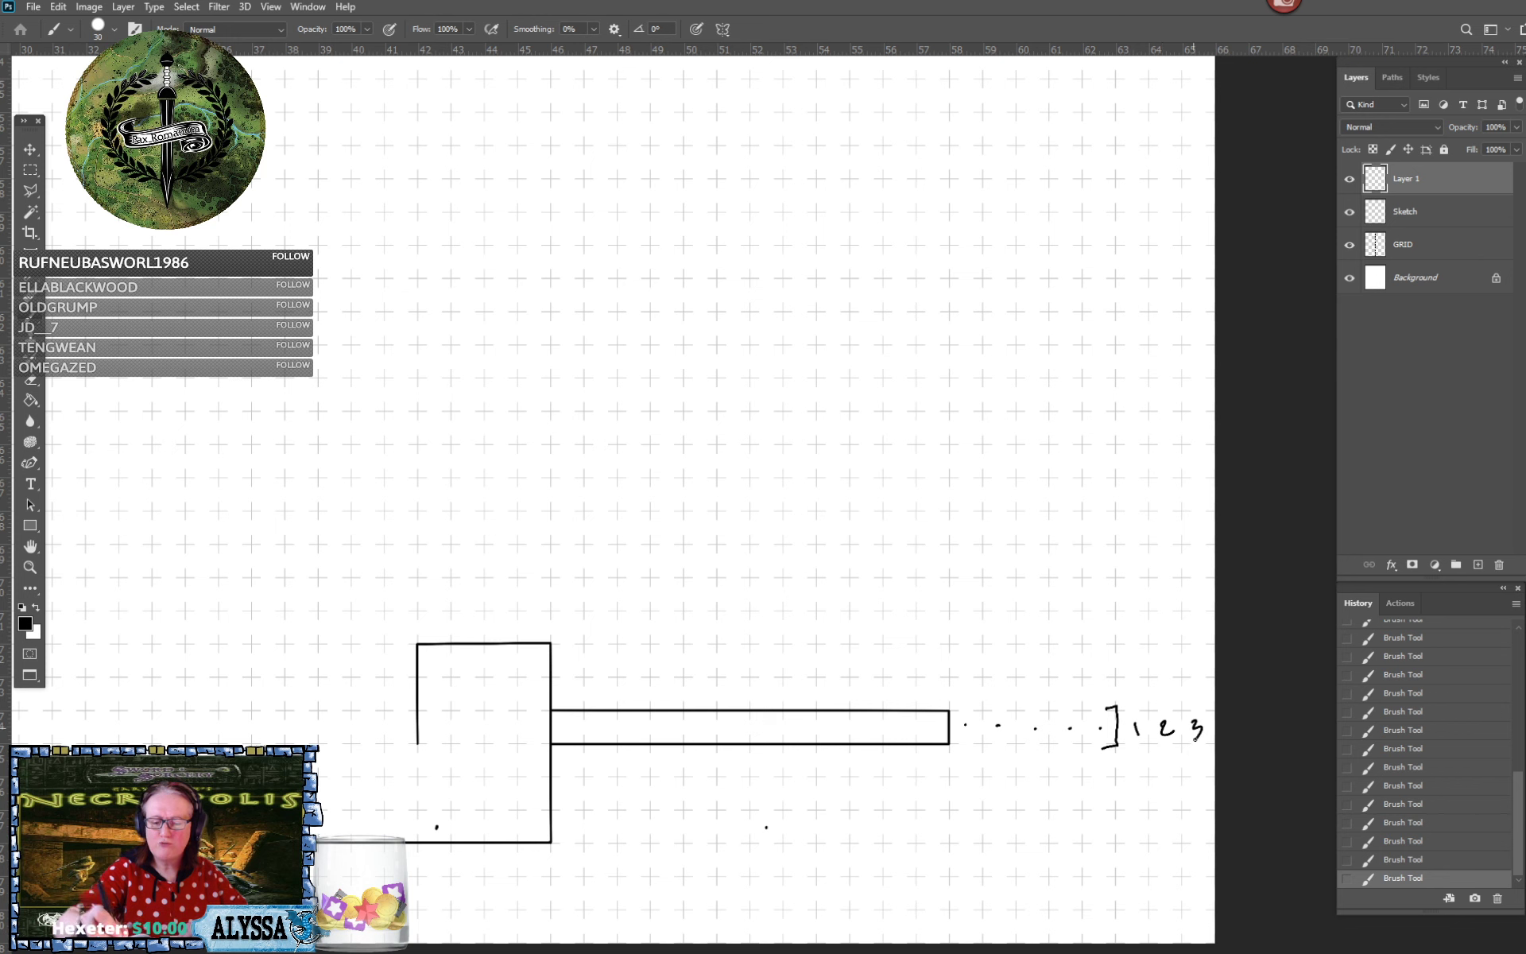
On the Sketch layer, outline a room 3 inches wide and 2 inches high on the corridor's upper edge, from 49 to 52 inches
{"action": "key", "text": "ctrl+minus"}
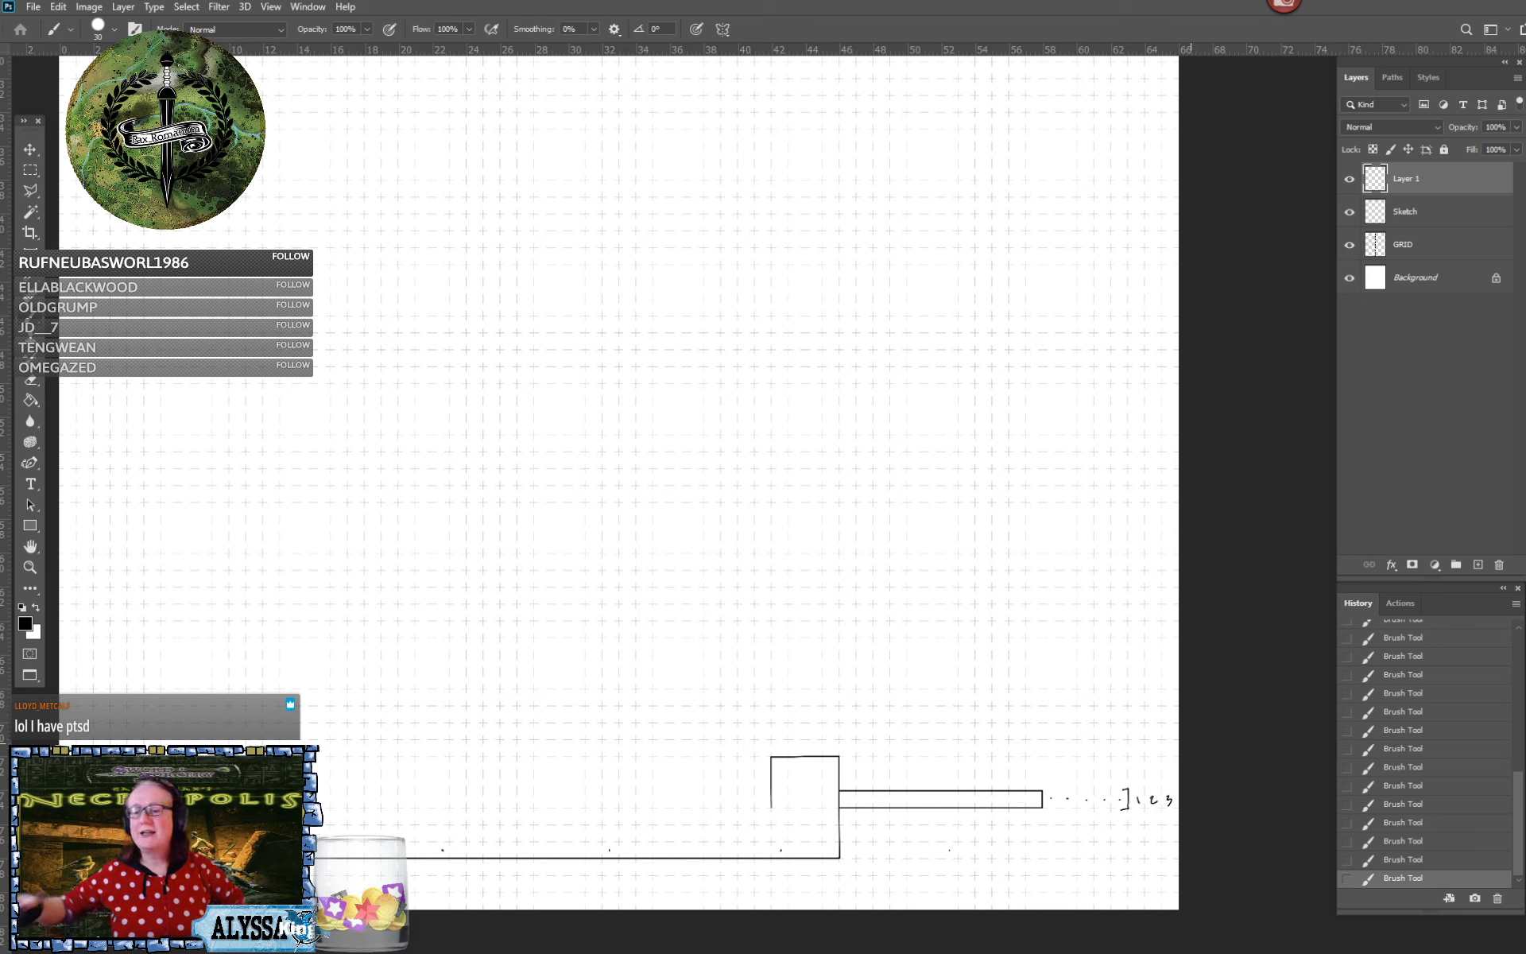
{"action": "left_click", "coordinate": [1439, 215]}
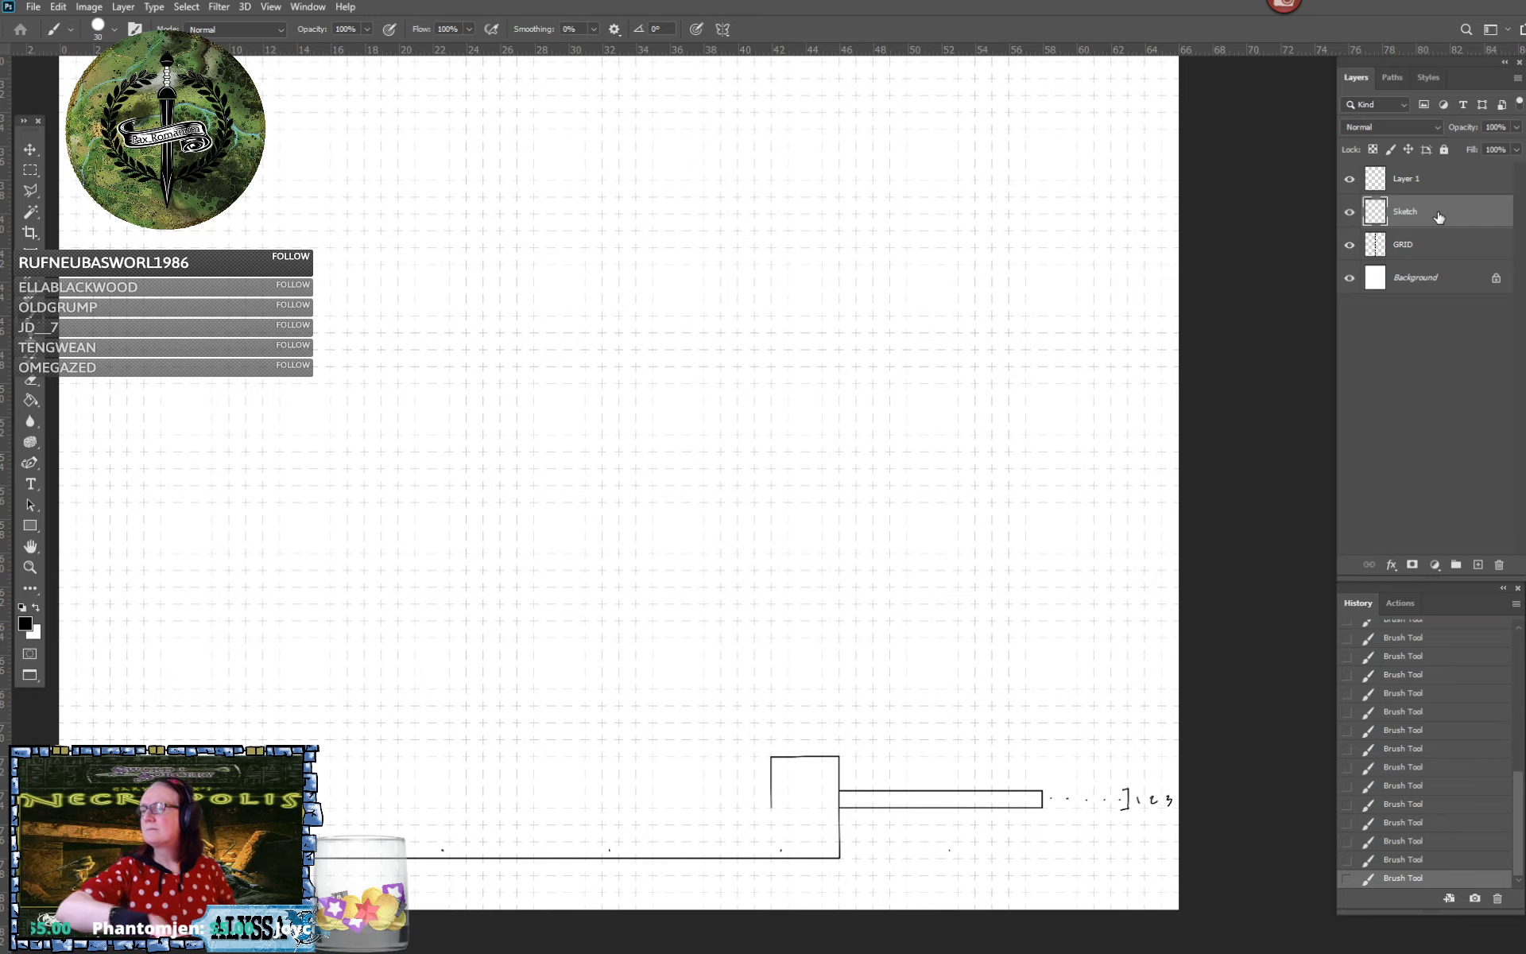
{"action": "left_click_drag", "start_coordinate": [621, 483], "coordinate": [730, 471]}
{"action": "scroll", "coordinate": [1041, 811], "scroll_direction": "up", "scroll_amount": 2}
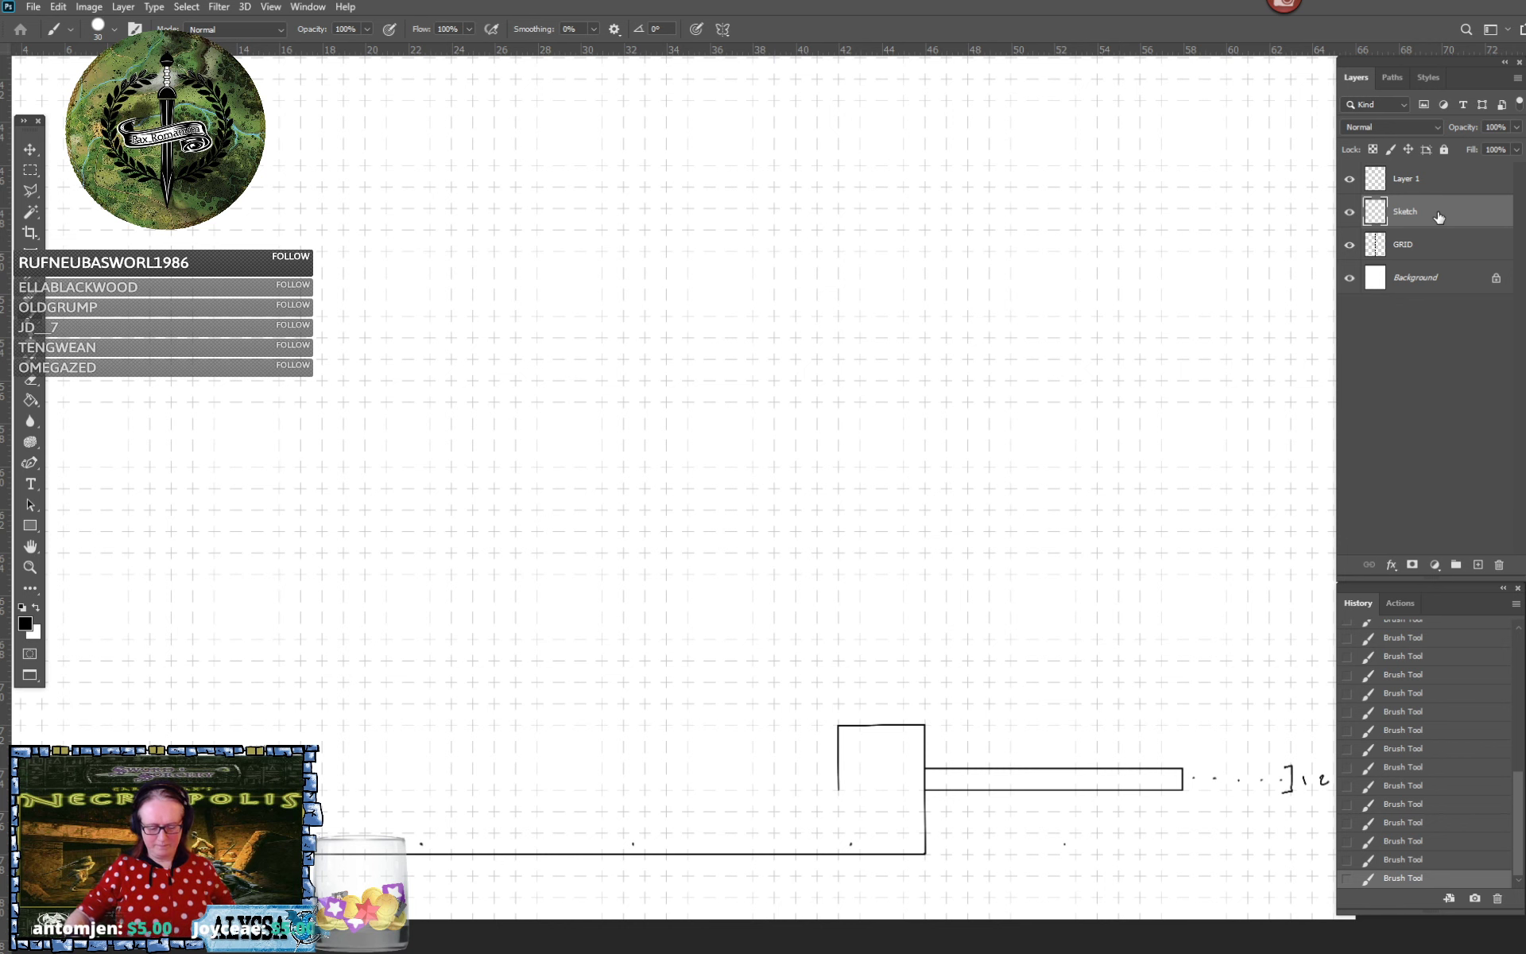
{"action": "scroll", "coordinate": [1118, 811], "scroll_direction": "up", "scroll_amount": 3}
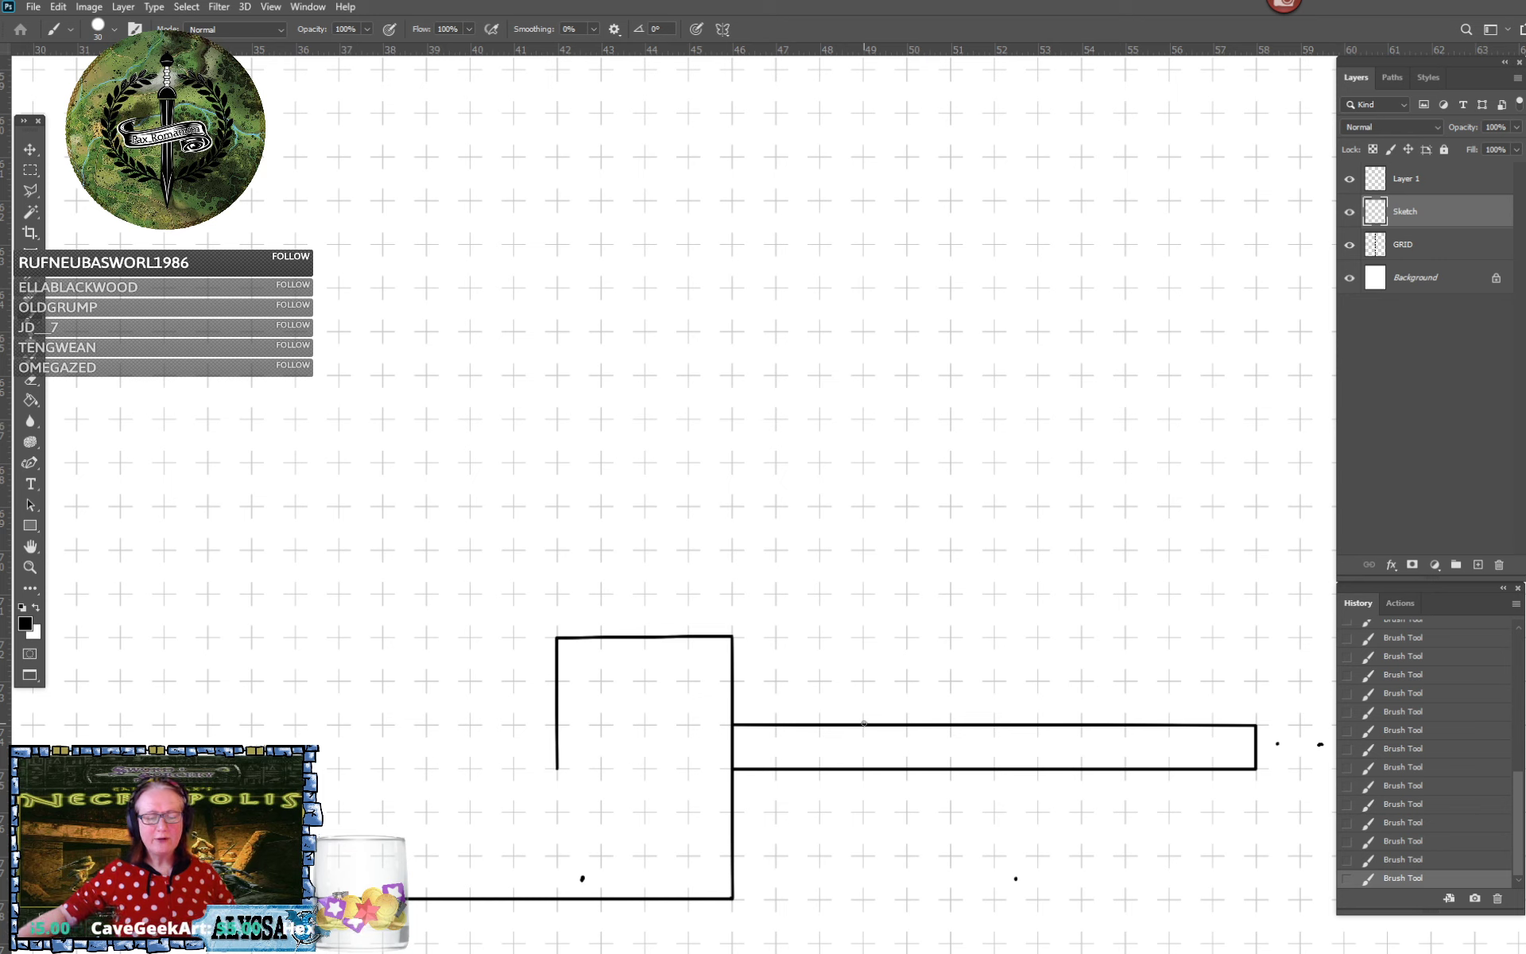
{"action": "left_click", "coordinate": [863, 638], "text": "shift"}
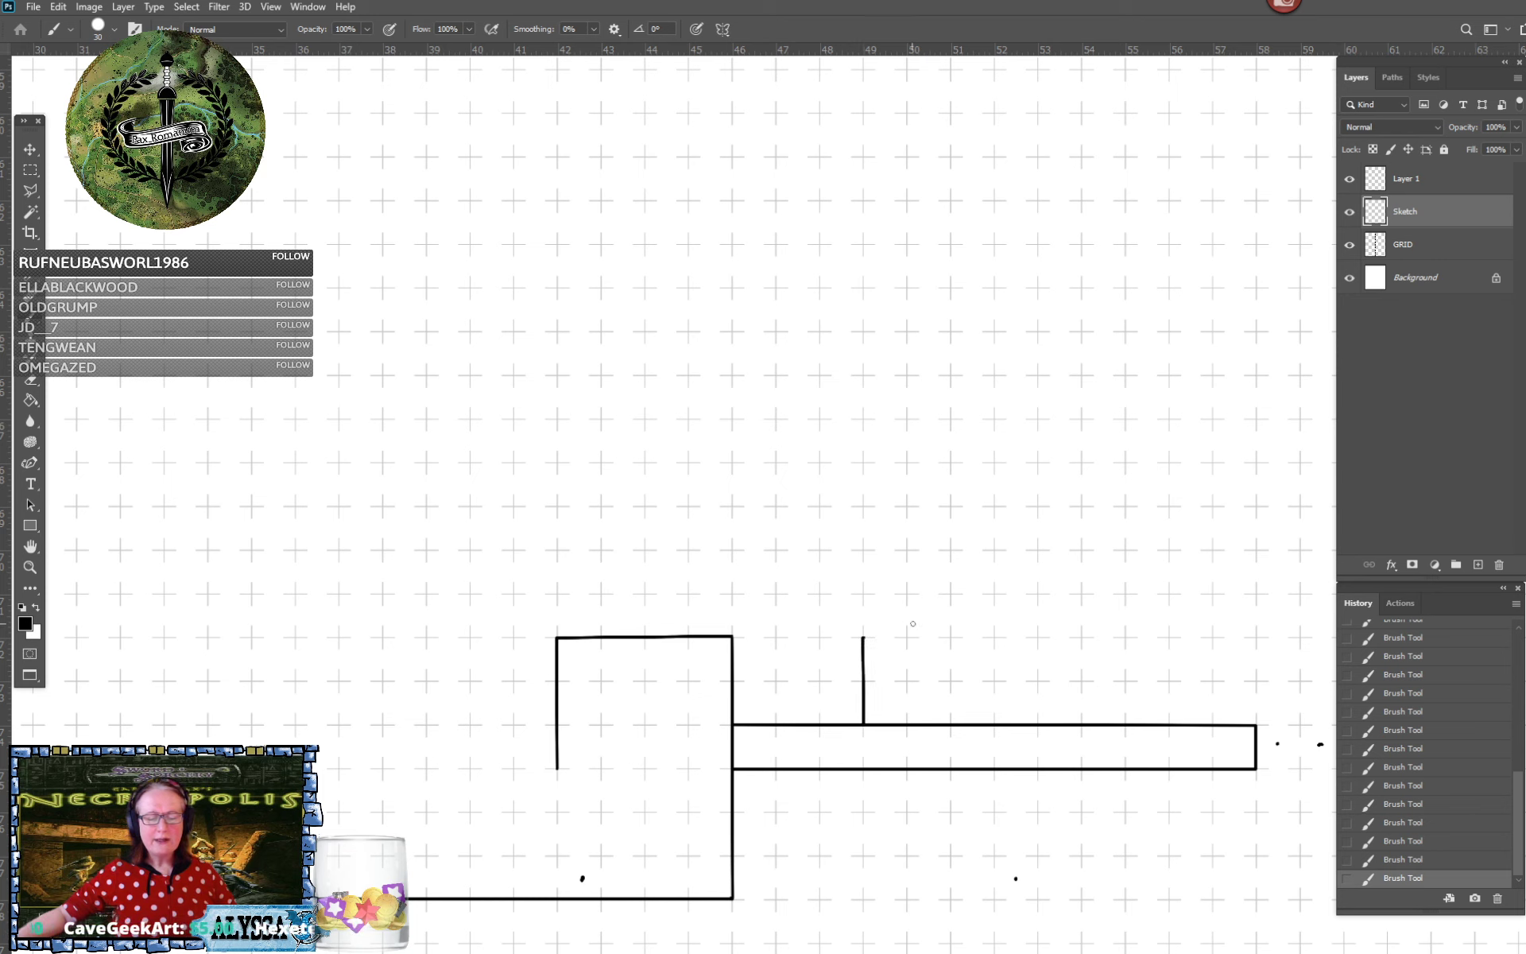
{"action": "left_click", "coordinate": [995, 637], "text": "shift"}
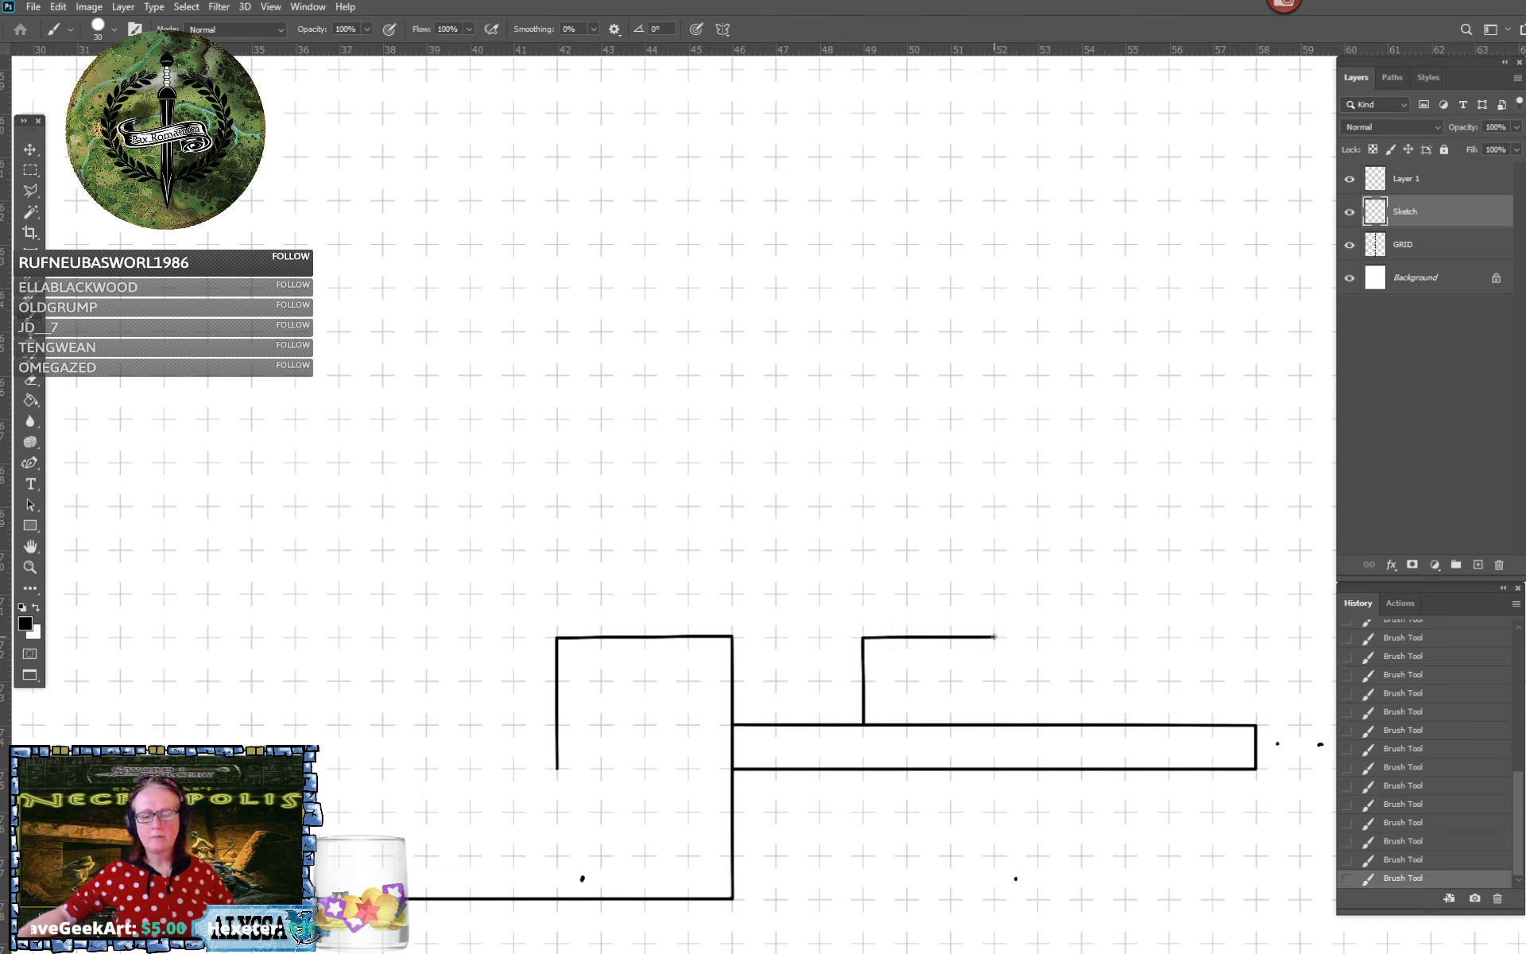
{"action": "left_click", "coordinate": [994, 724], "text": "shift"}
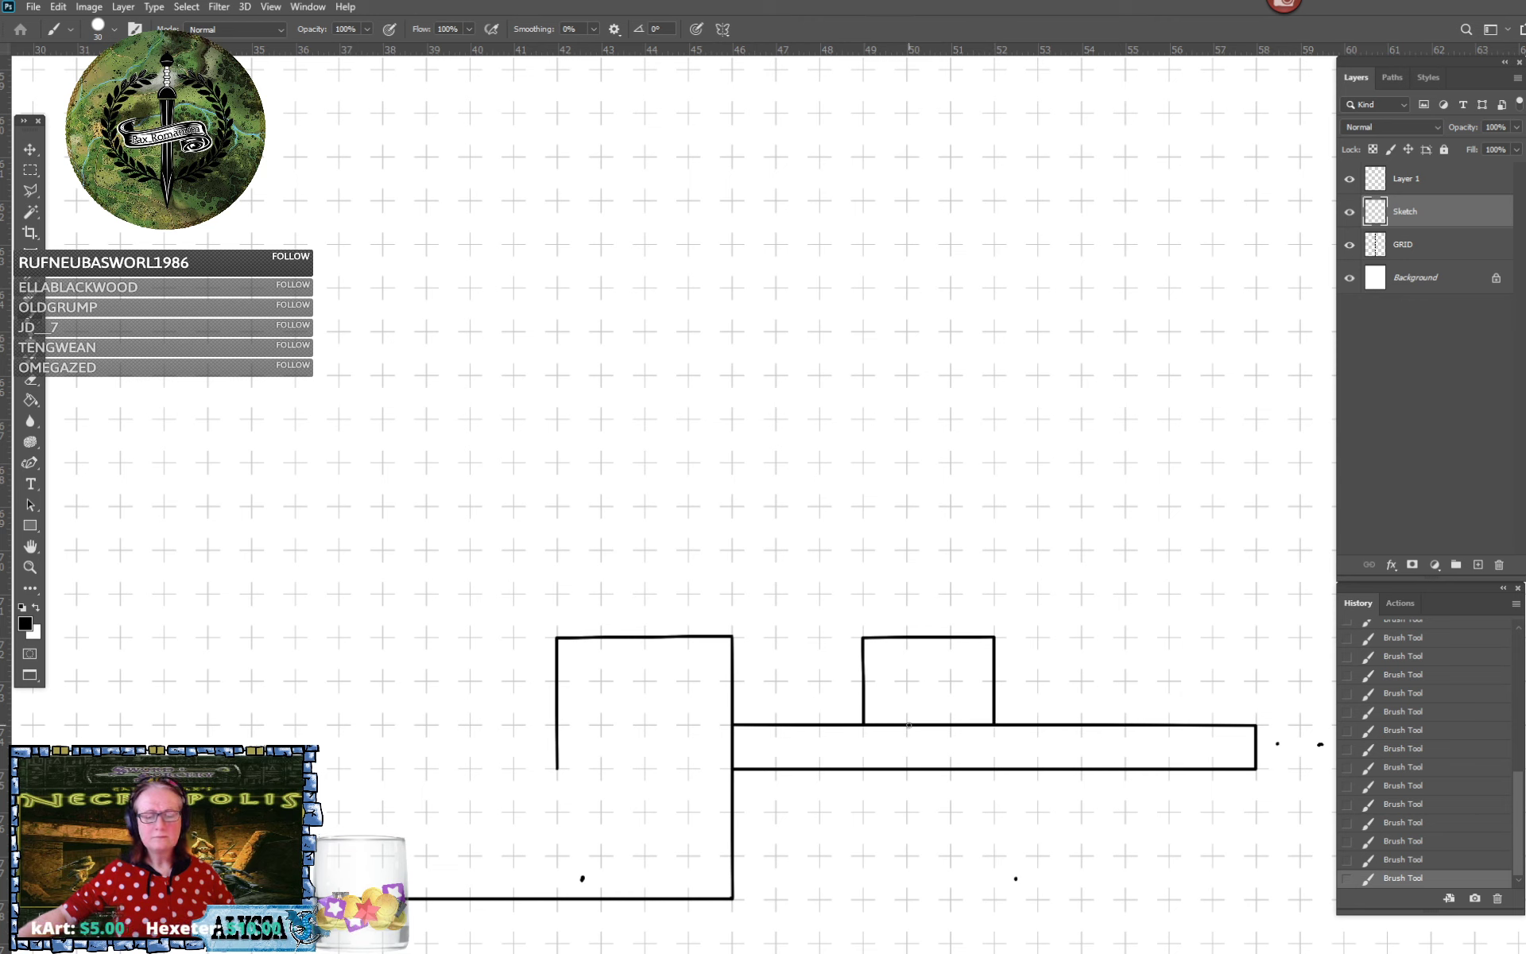
Draw a 1-inch square inside the small room, resting on the corridor's upper edge from 50 to 51 inches
{"action": "left_click", "coordinate": [907, 682], "text": "shift"}
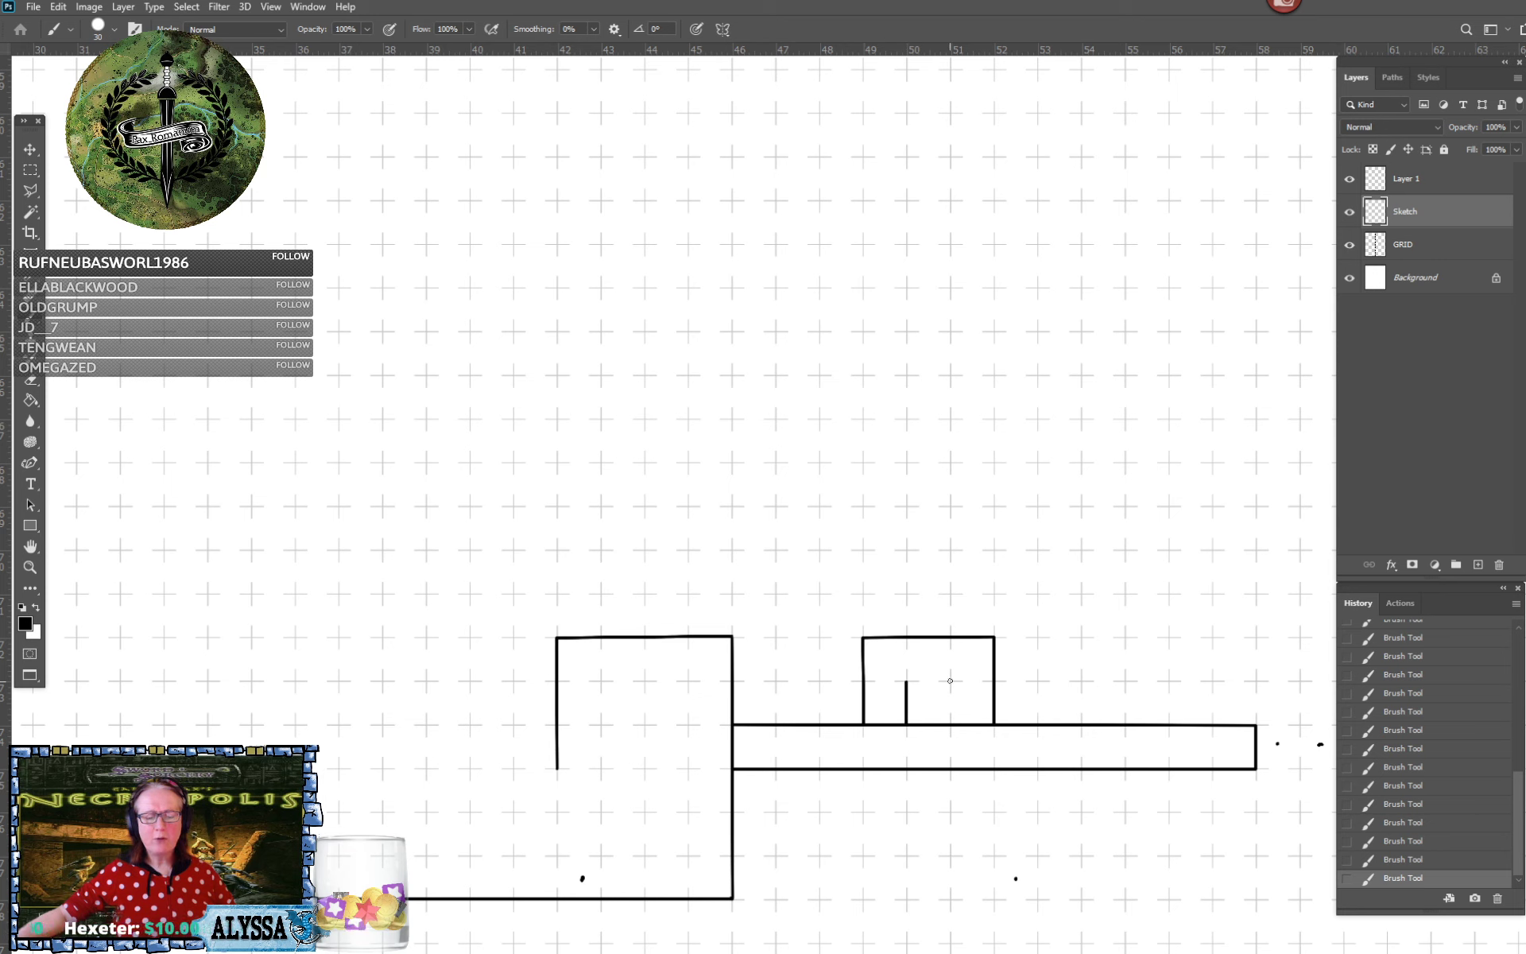
{"action": "left_click", "coordinate": [950, 682], "text": "shift"}
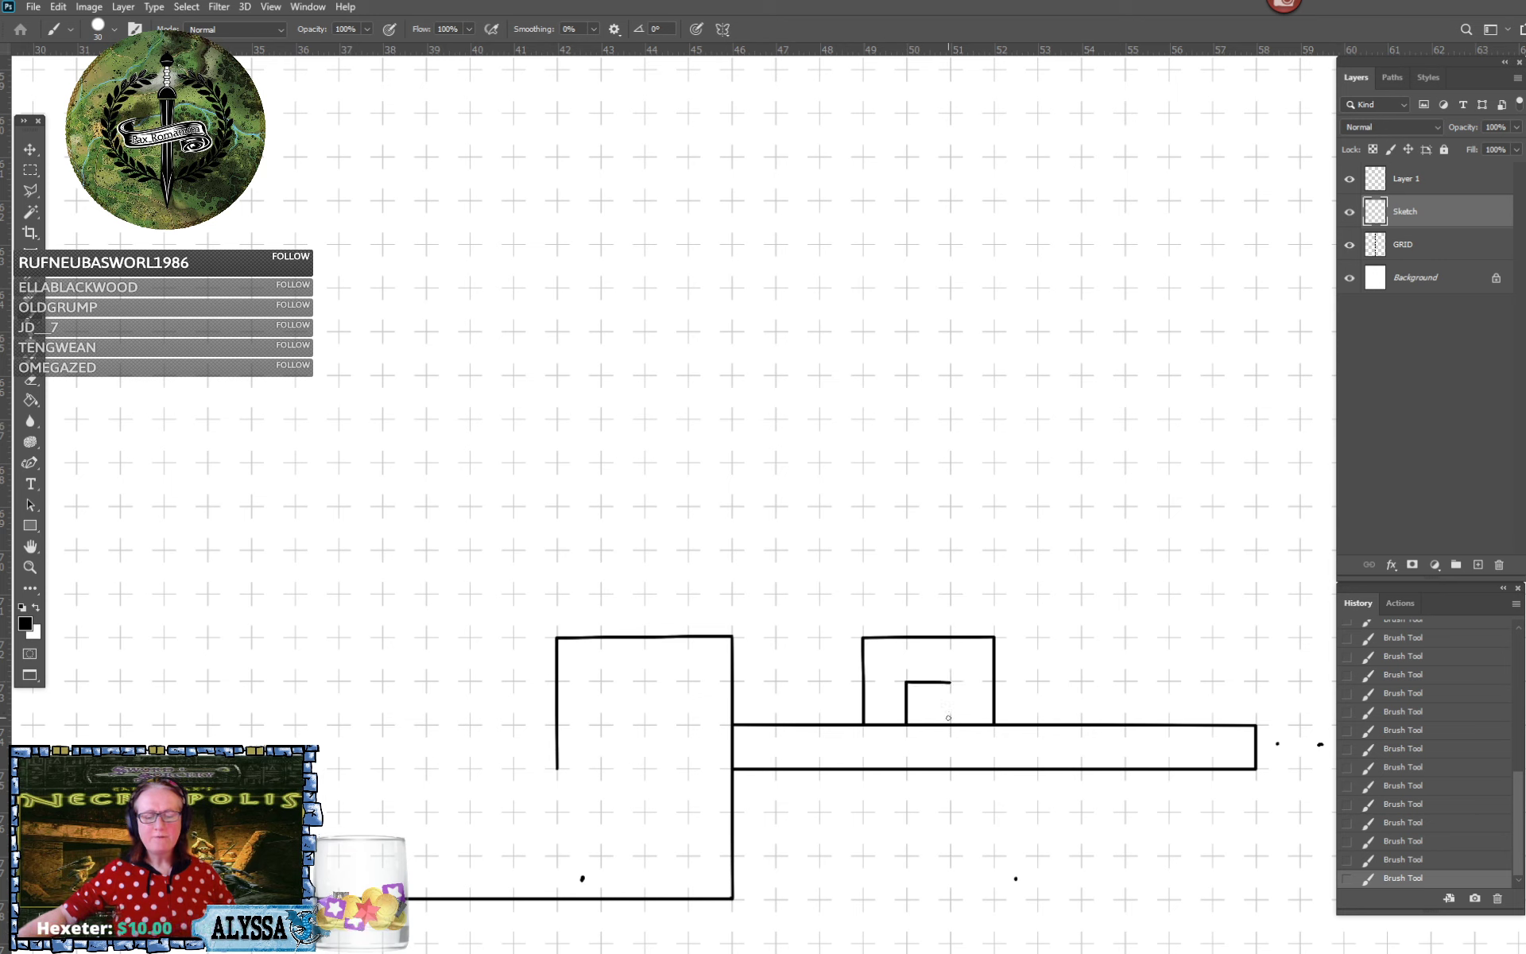
{"action": "left_click", "coordinate": [951, 724], "text": "shift"}
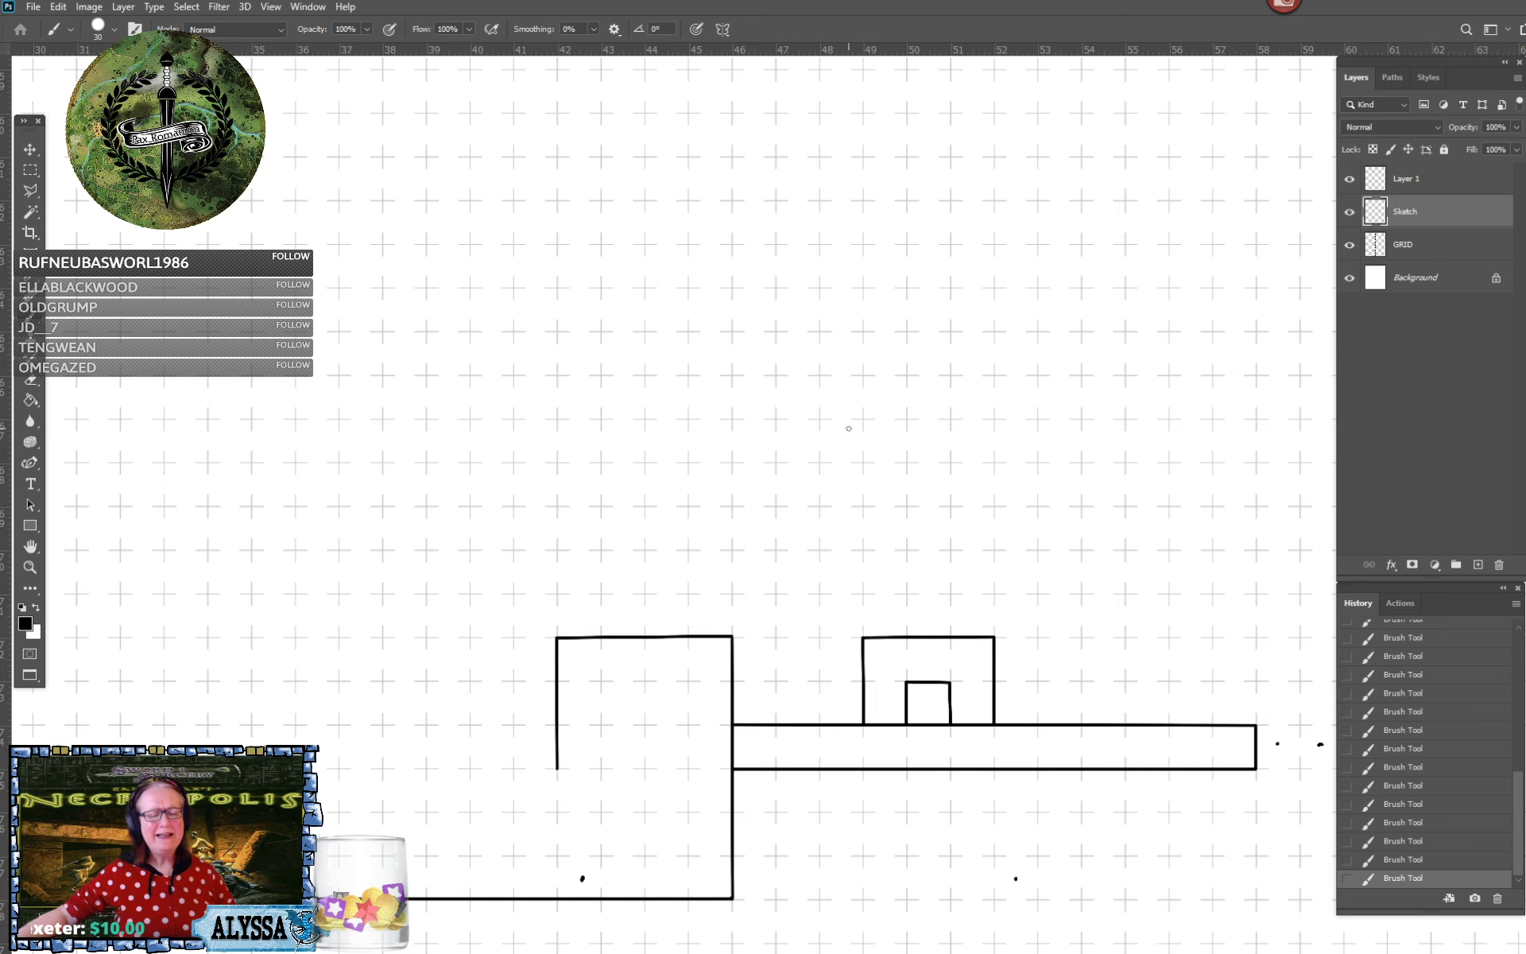
Undo the last brush stroke on the small 1-inch square above the corridor
{"action": "key", "text": "ctrl+z"}
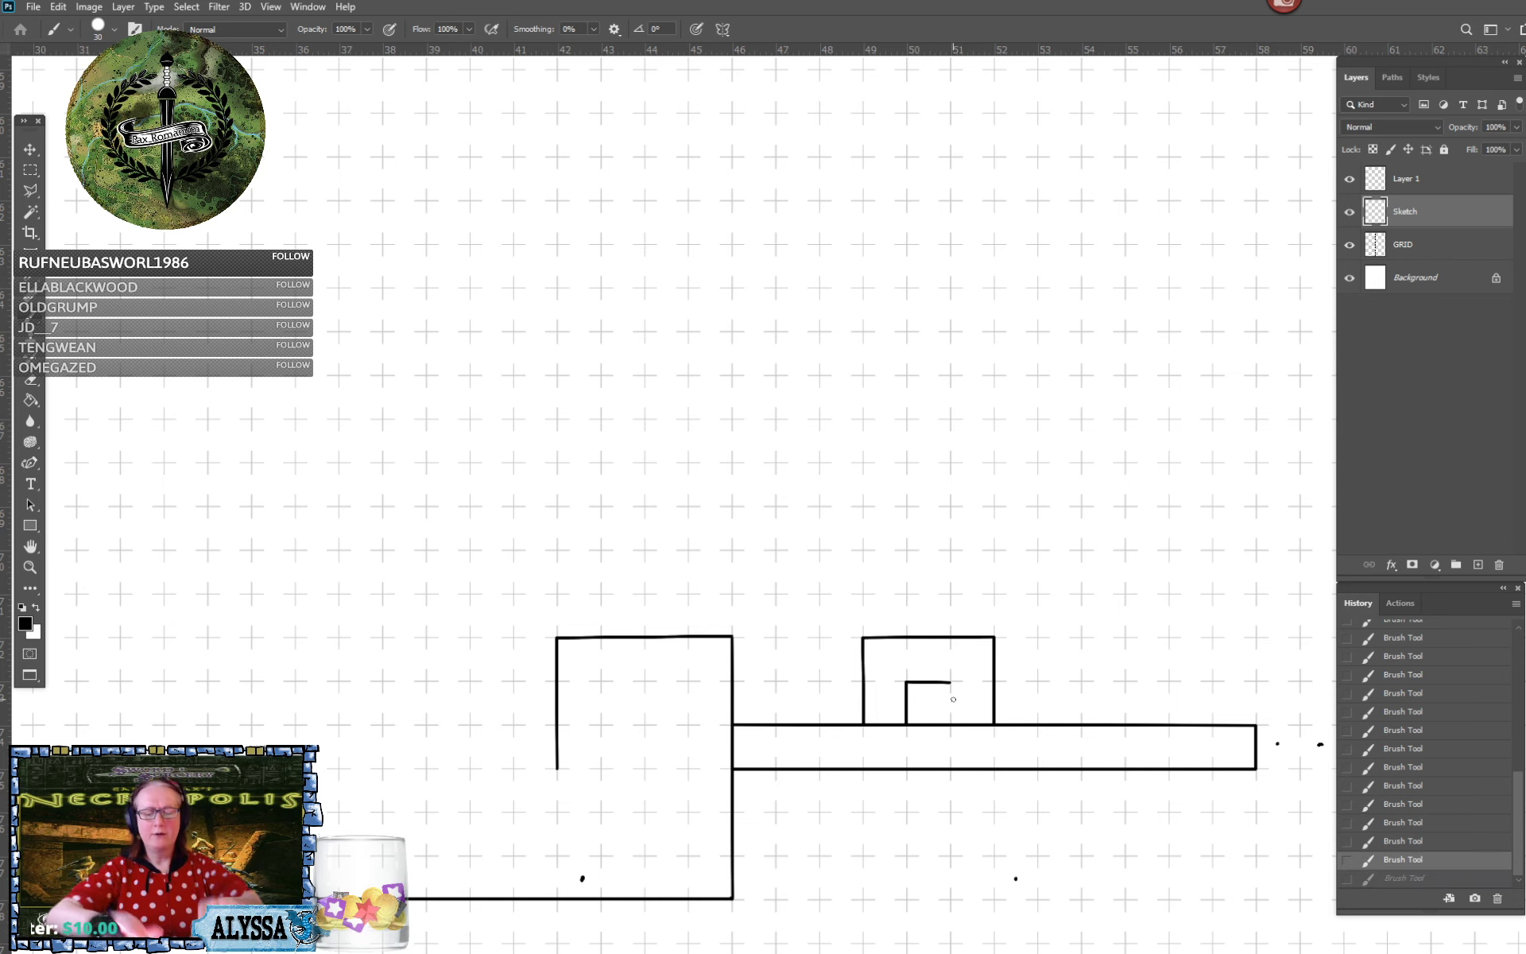
{"action": "scroll", "coordinate": [953, 699], "scroll_direction": "up", "scroll_amount": 5}
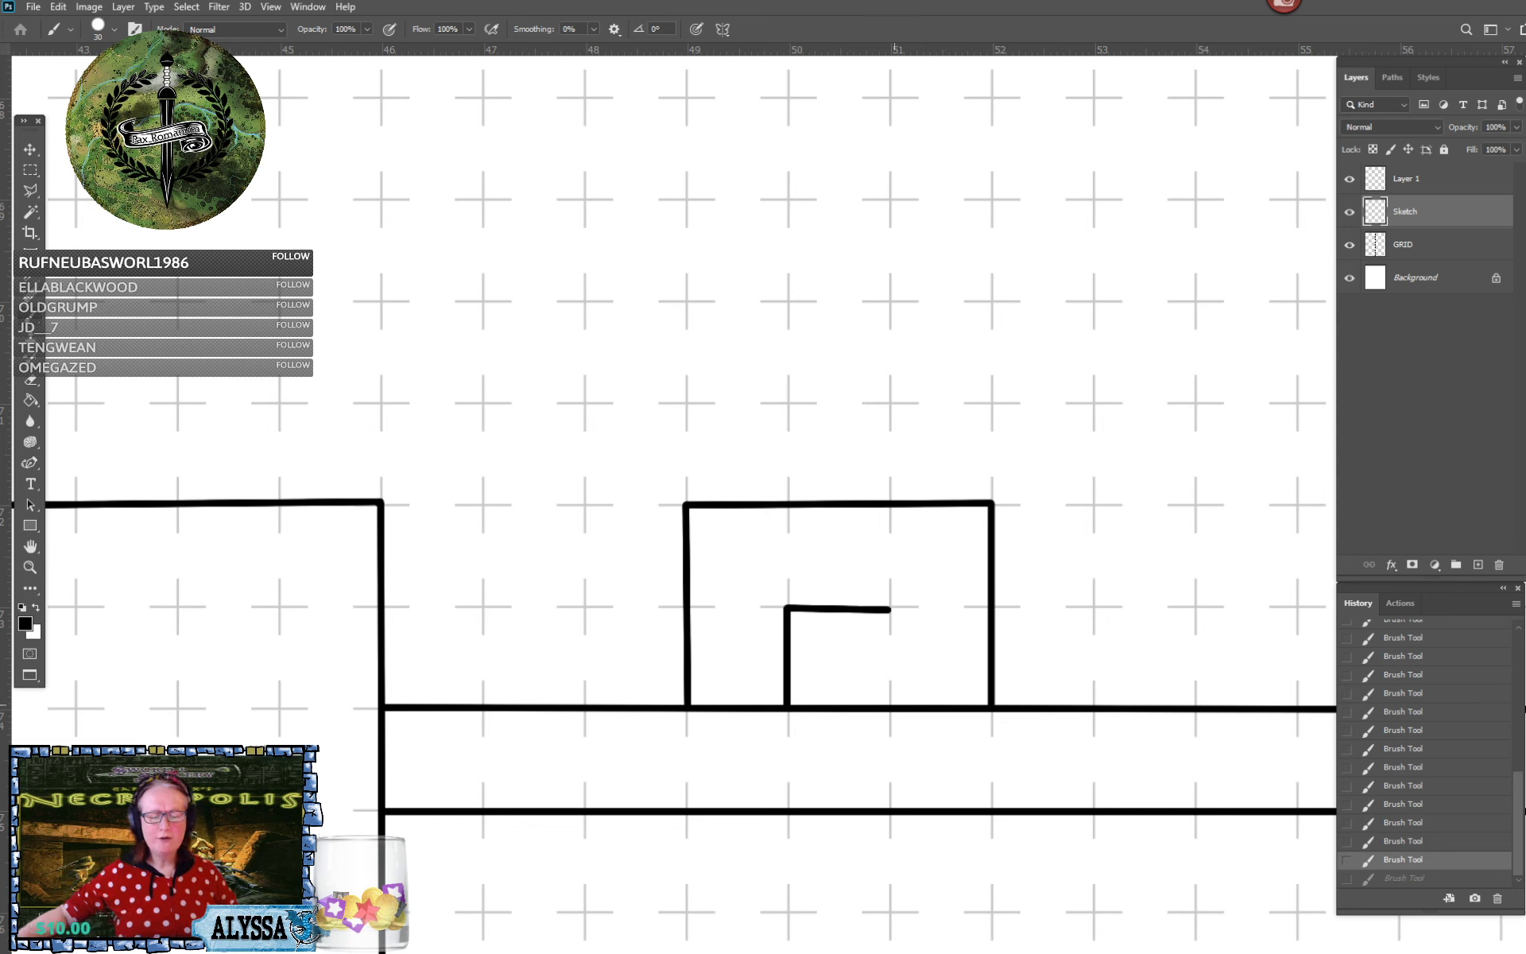
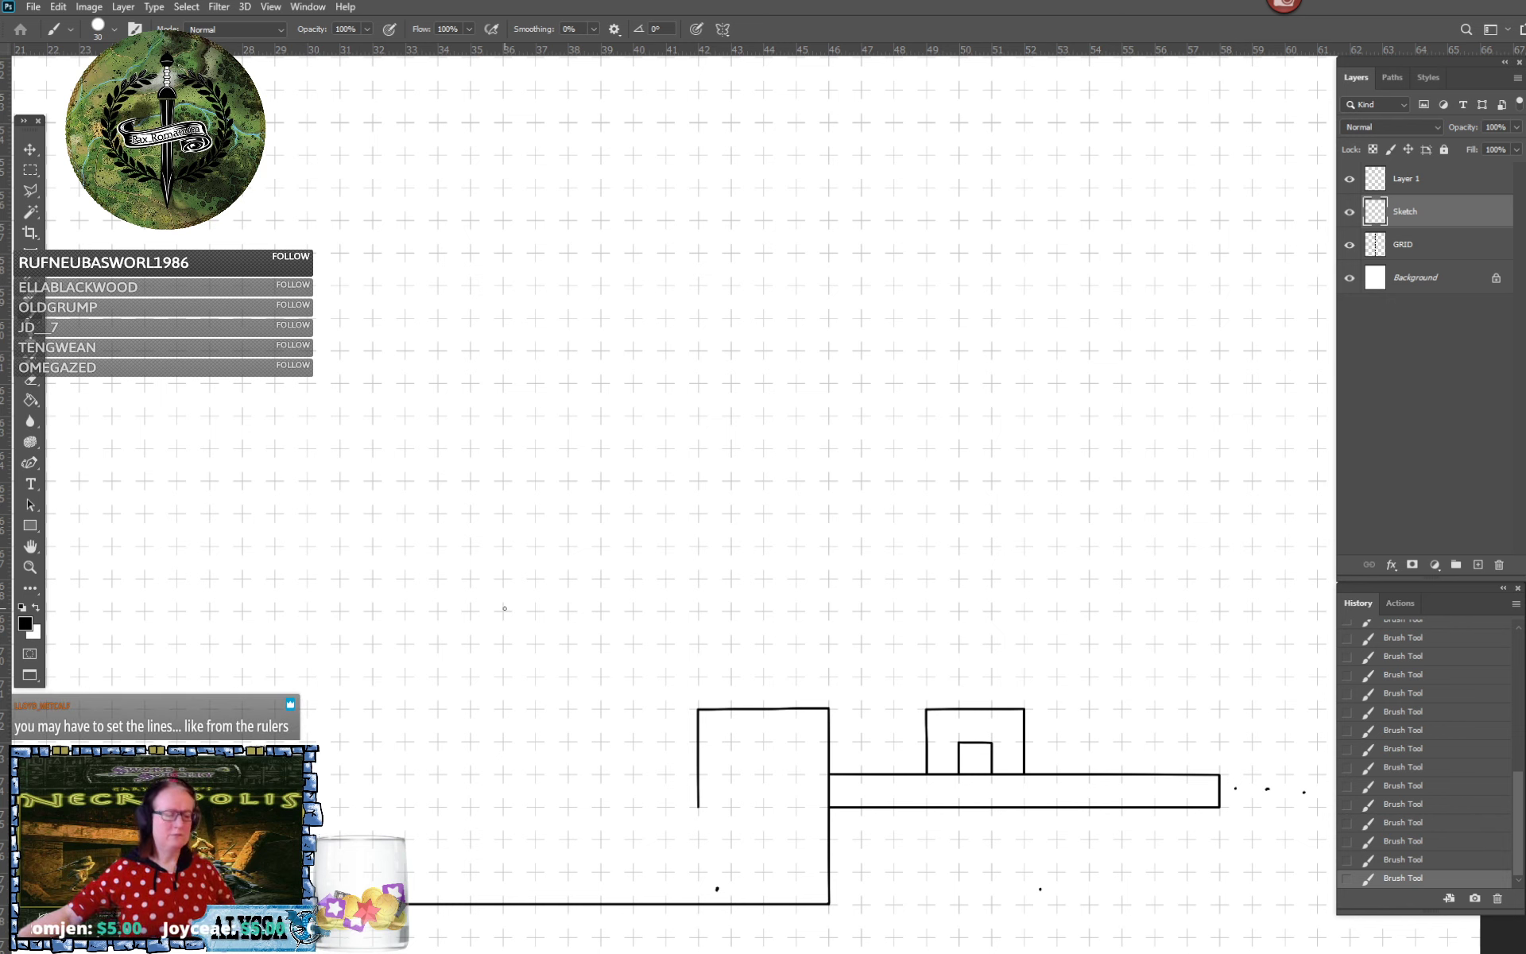
Try a straight slanted brush line from about 30 to 36 inches above the sketched rooms, and undo it
{"action": "left_click", "coordinate": [504, 608], "text": "shift"}
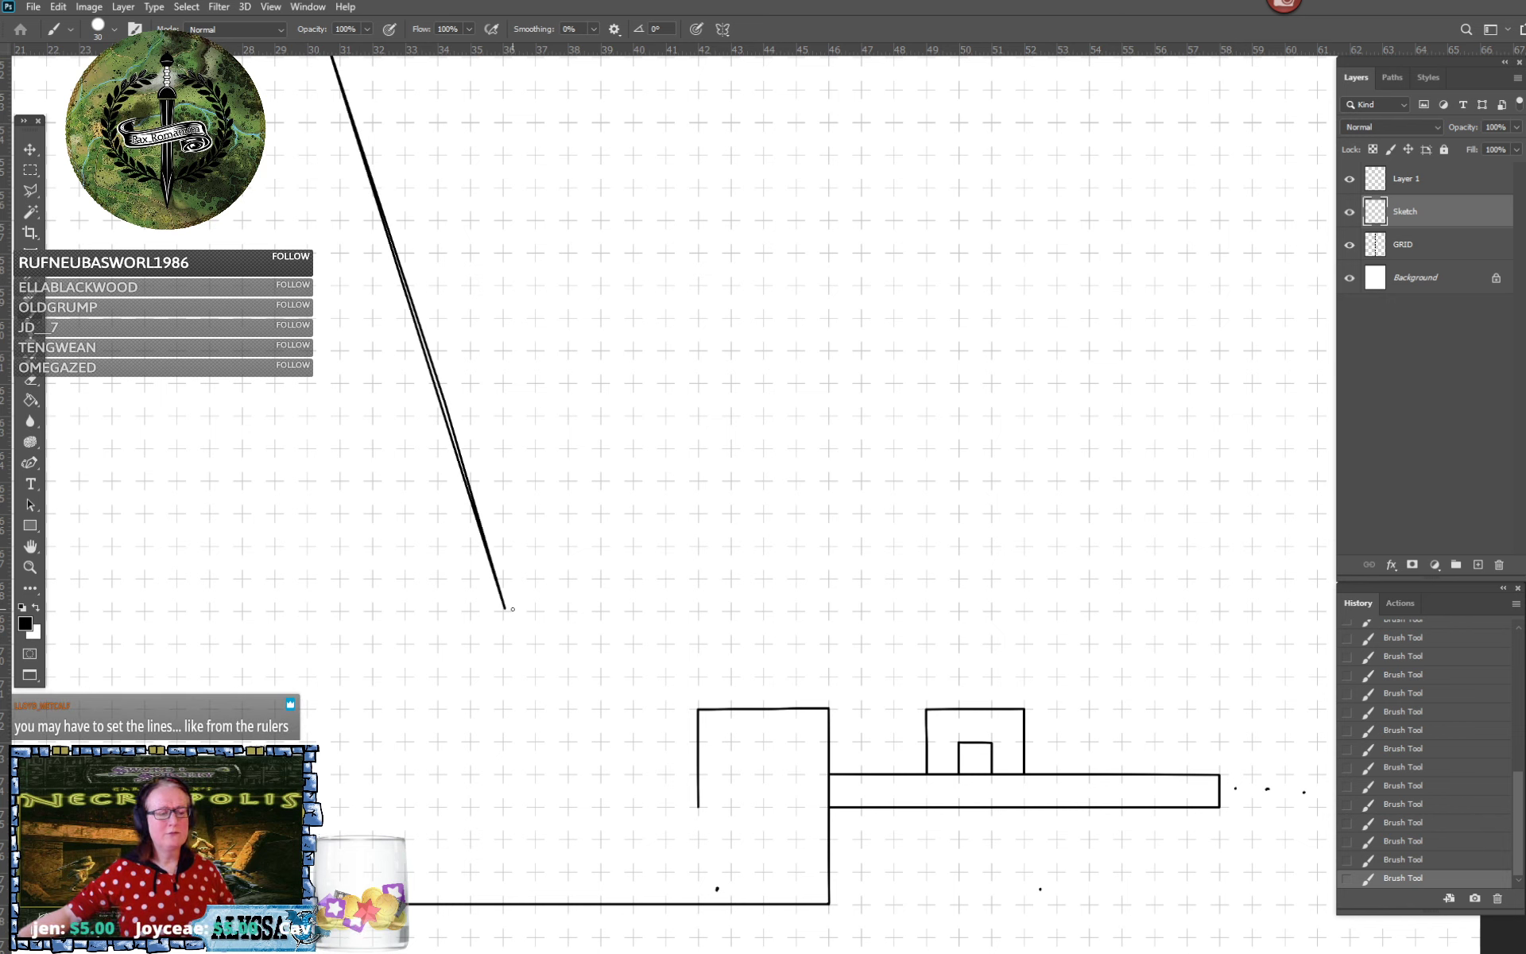
{"action": "key", "text": "ctrl+minus"}
{"action": "key", "text": "ctrl+minus"}
{"action": "key", "text": "ctrl+minus"}
{"action": "key", "text": "ctrl+plus"}
{"action": "key", "text": "ctrl+plus"}
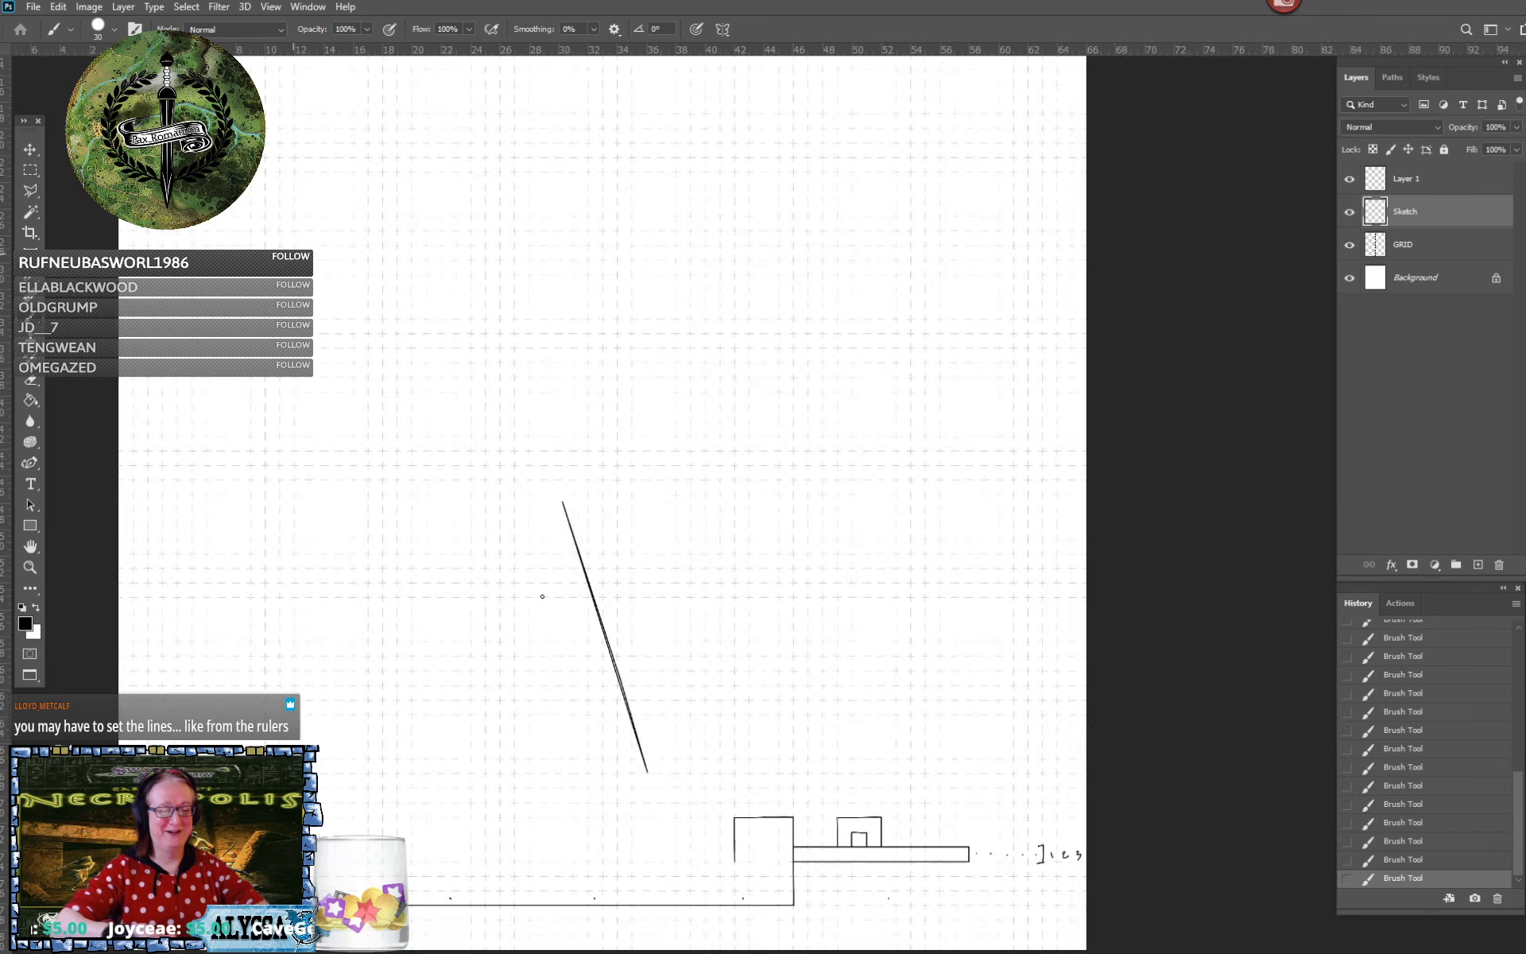
{"action": "left_click_drag", "start_coordinate": [562, 597], "coordinate": [555, 629]}
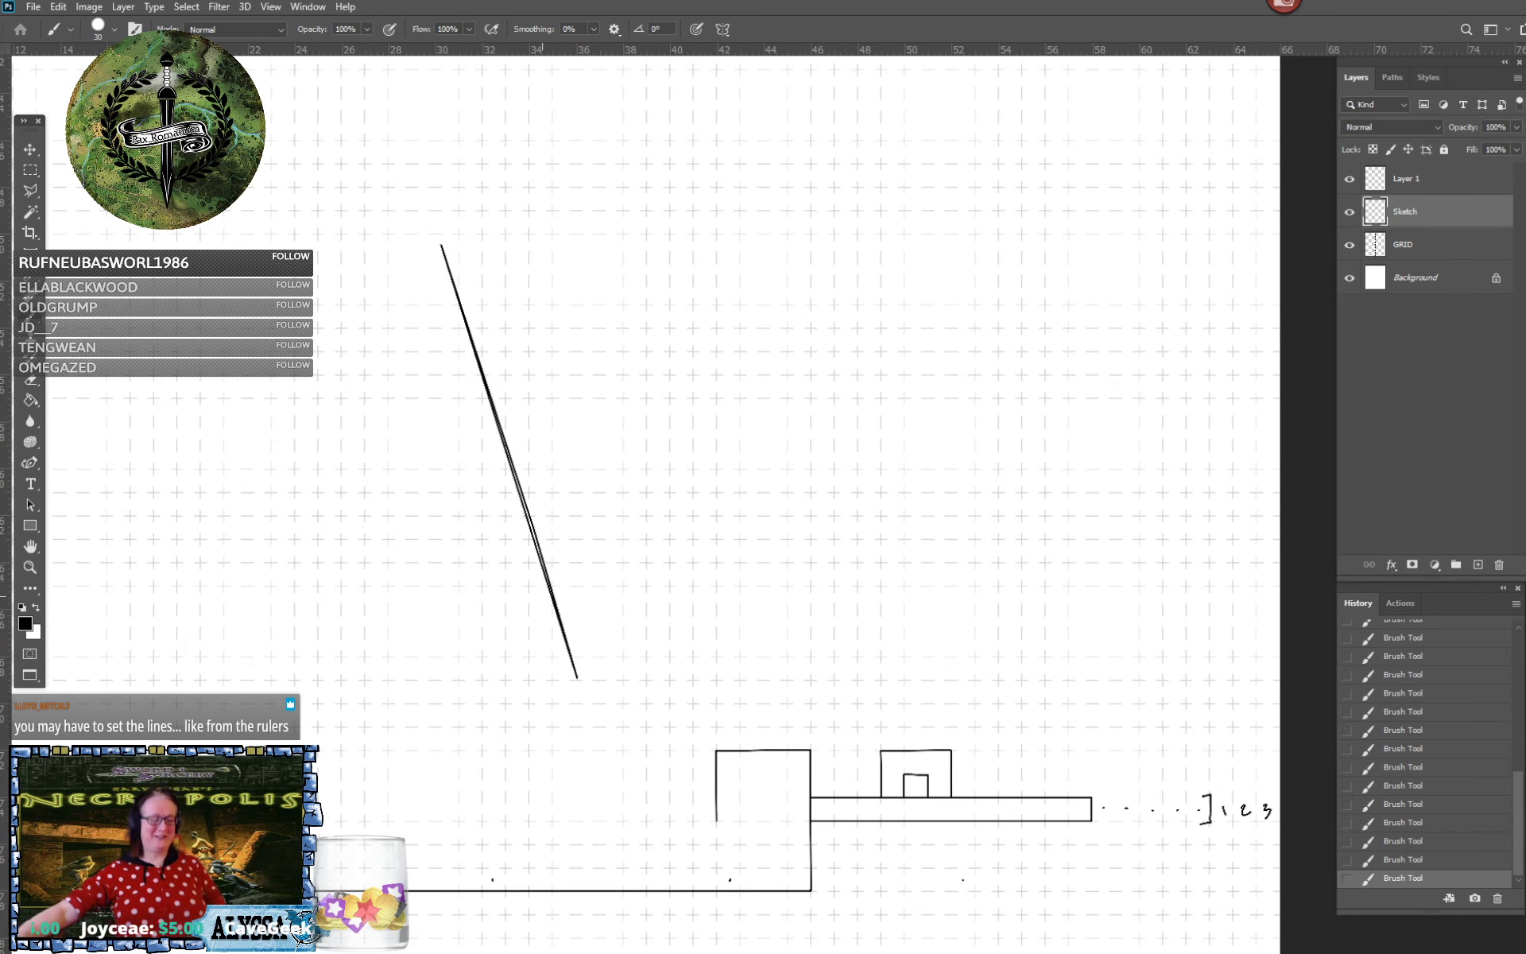
{"action": "key", "text": "ctrl+z"}
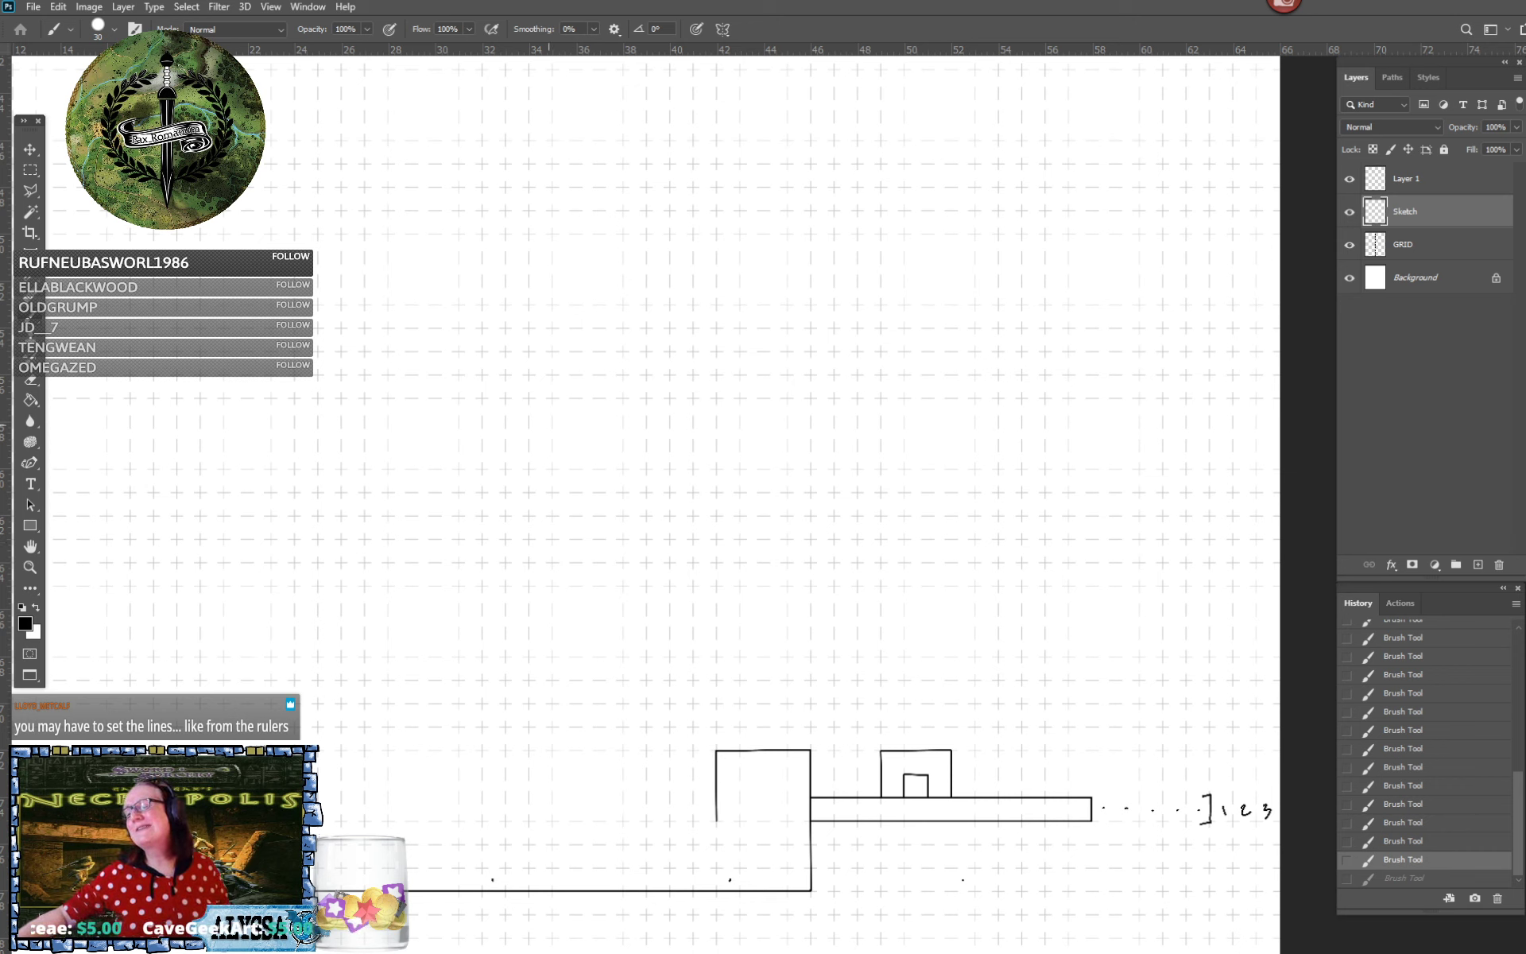
{"action": "left_click", "coordinate": [318, 7]}
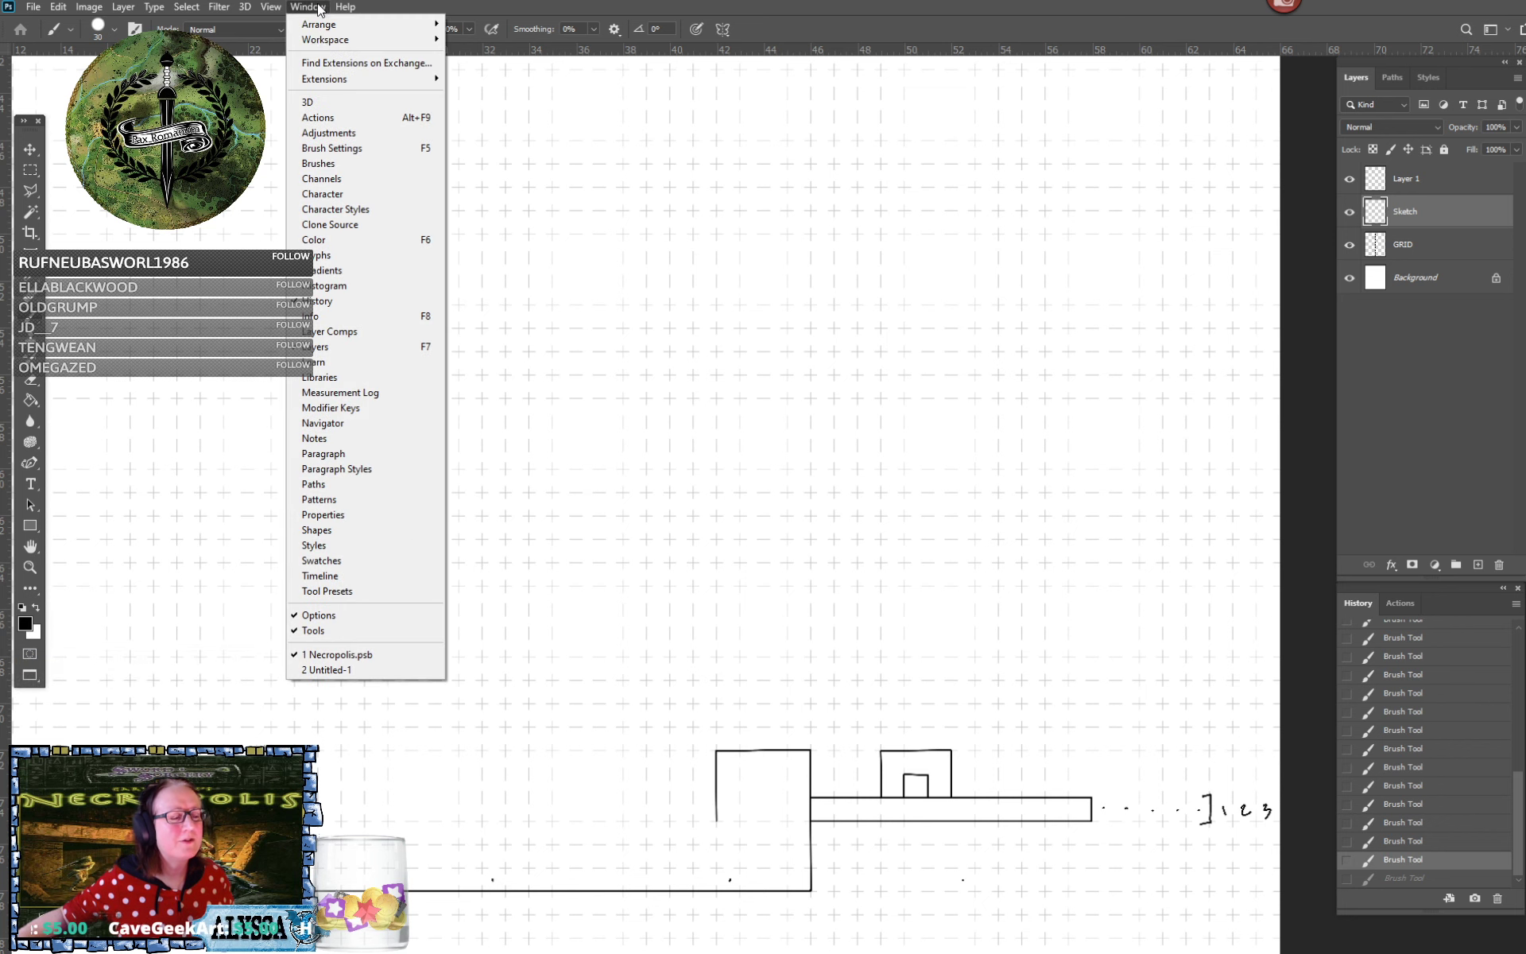
{"action": "left_click", "coordinate": [270, 9]}
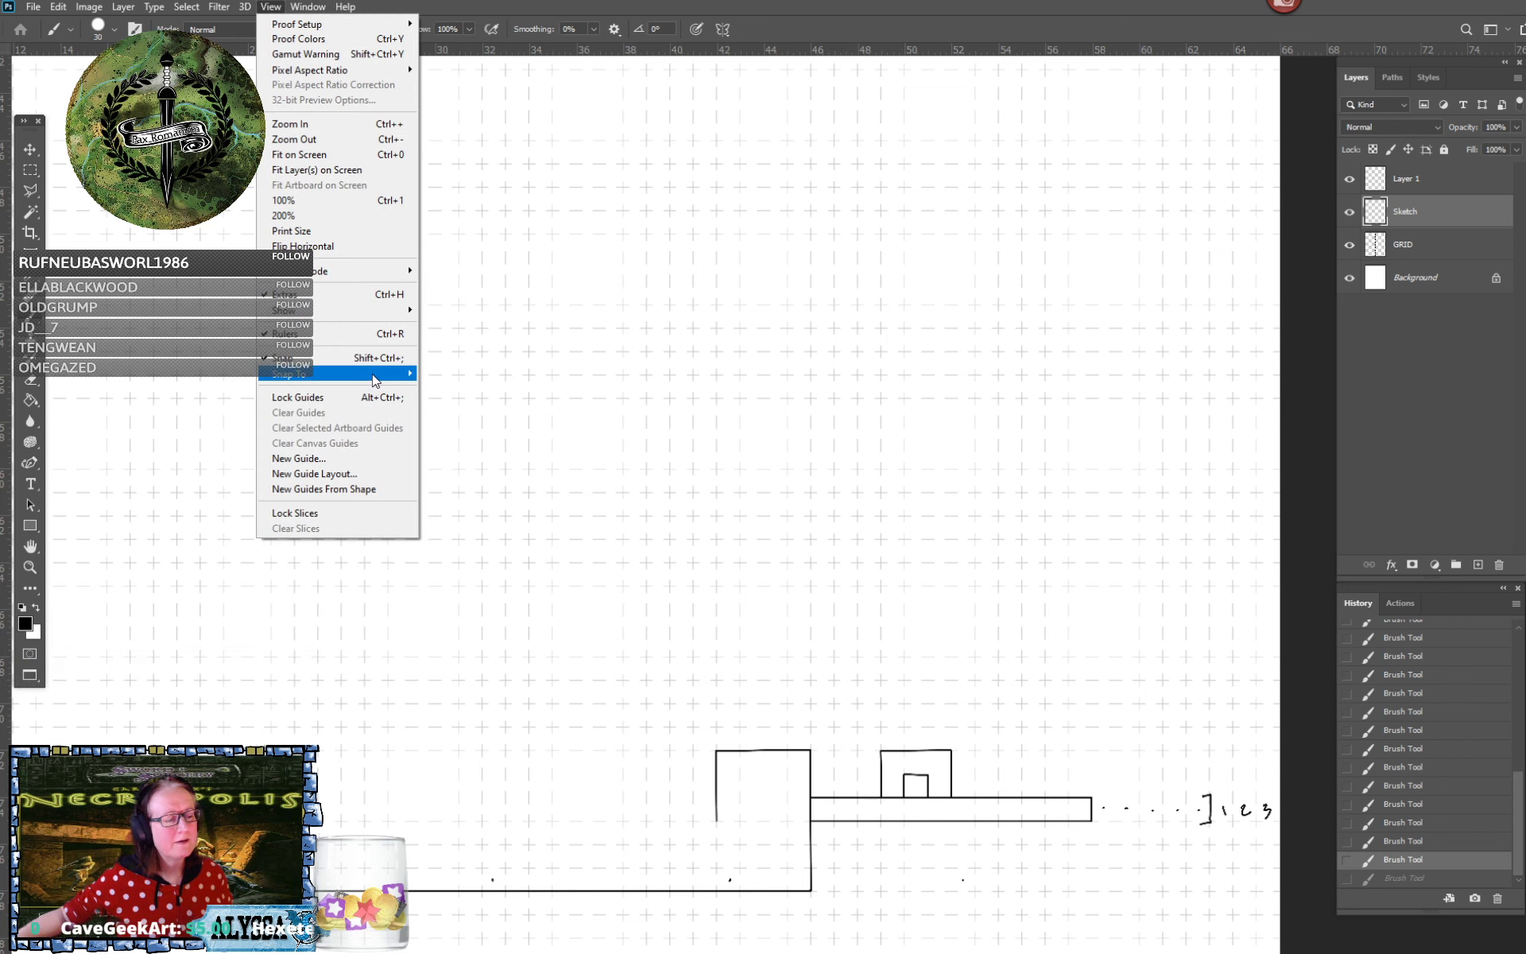
{"action": "mouse_move", "coordinate": [375, 380]}
{"action": "mouse_move", "coordinate": [308, 8]}
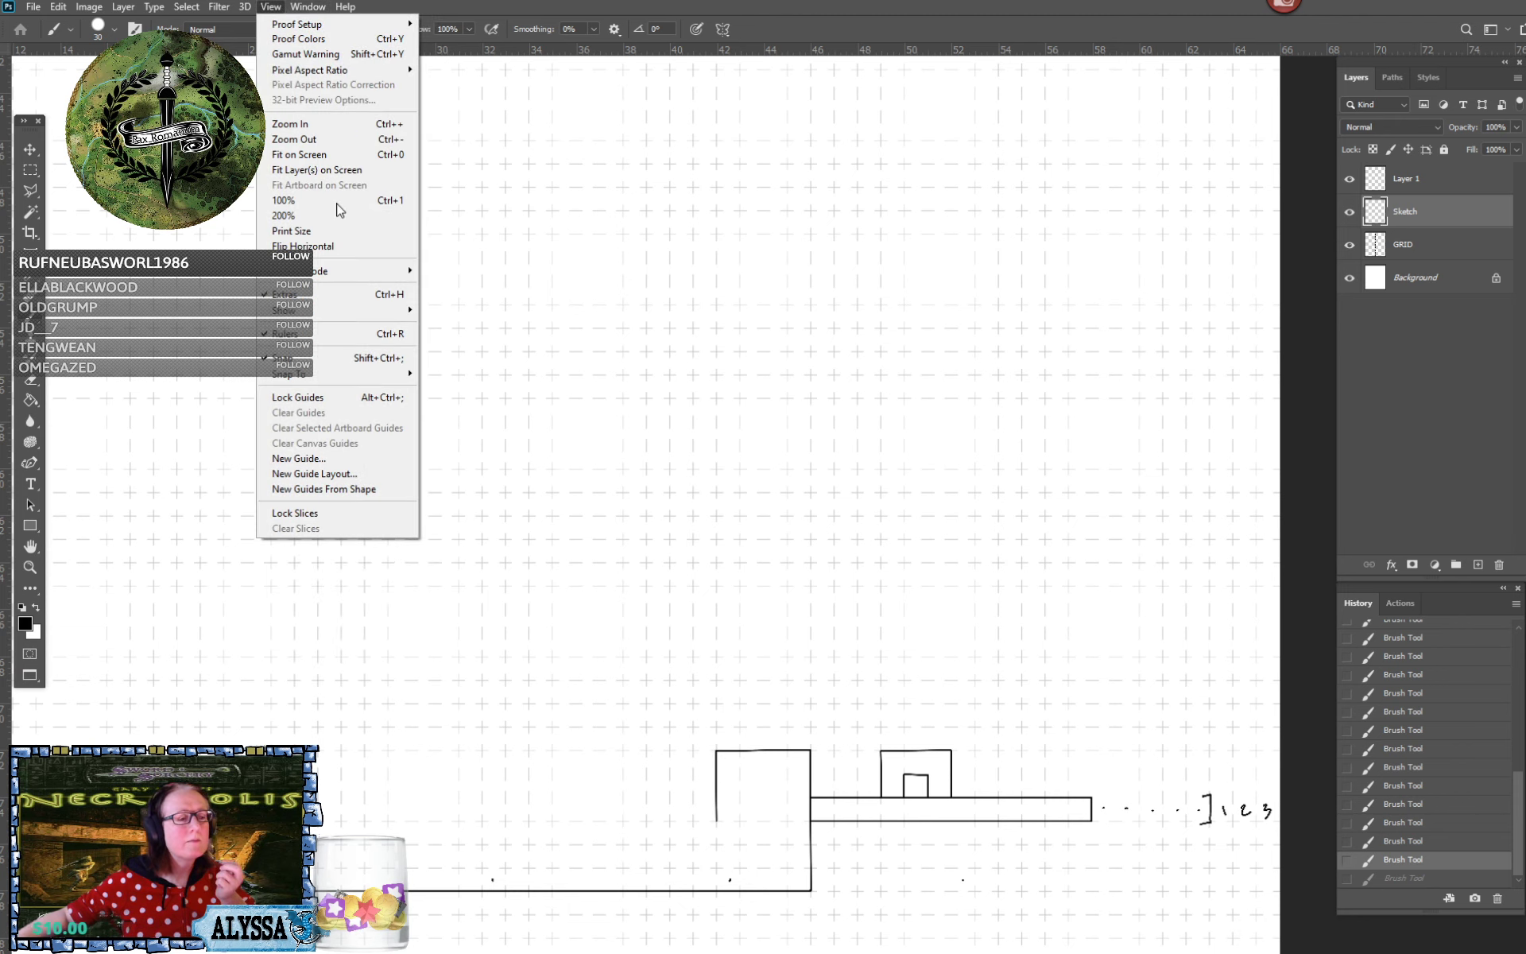
{"action": "left_click", "coordinate": [384, 458]}
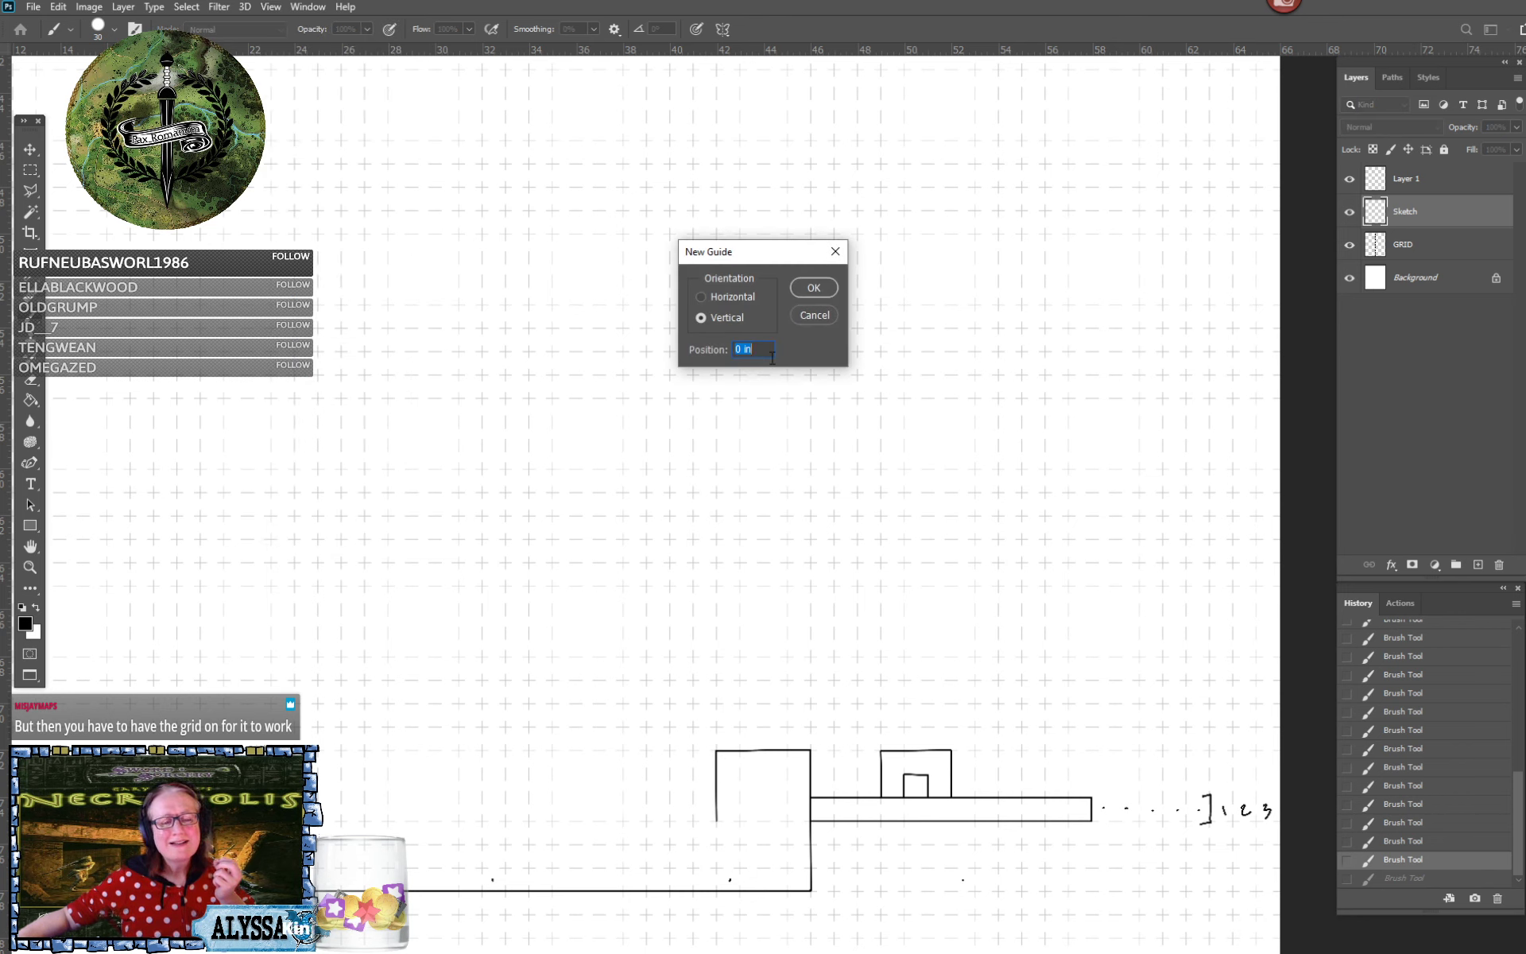
{"action": "left_click", "coordinate": [811, 316]}
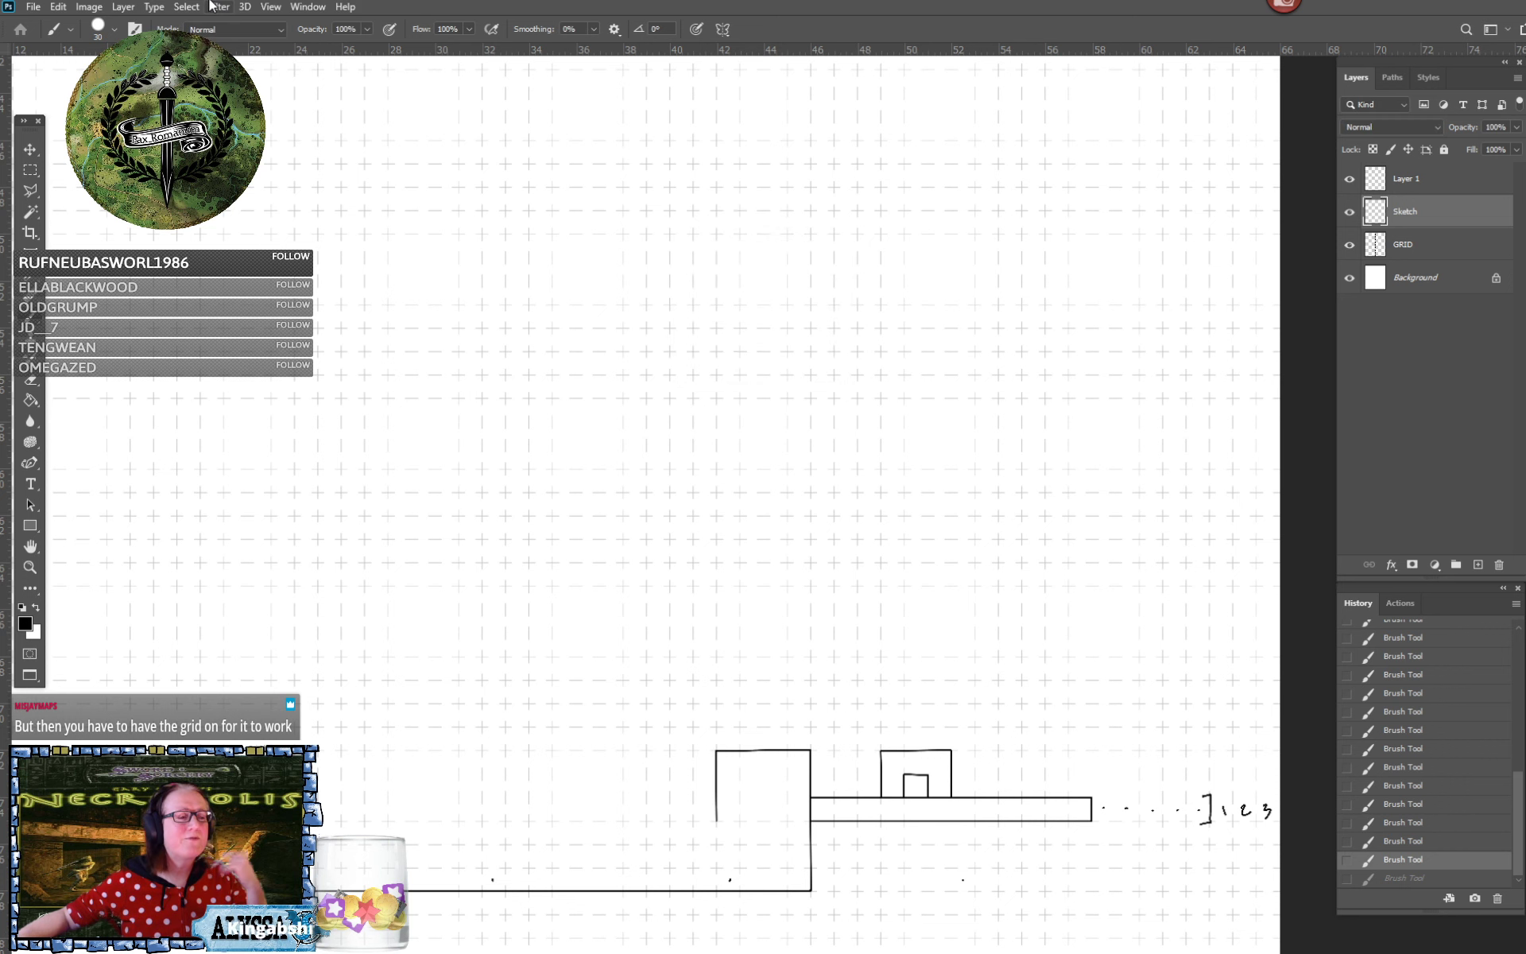
Try a guide layout of 8 columns 1 inch wide with a 0-inch gutter, plus 2 rows 1 inch high, and cancel it
{"action": "left_click", "coordinate": [271, 6]}
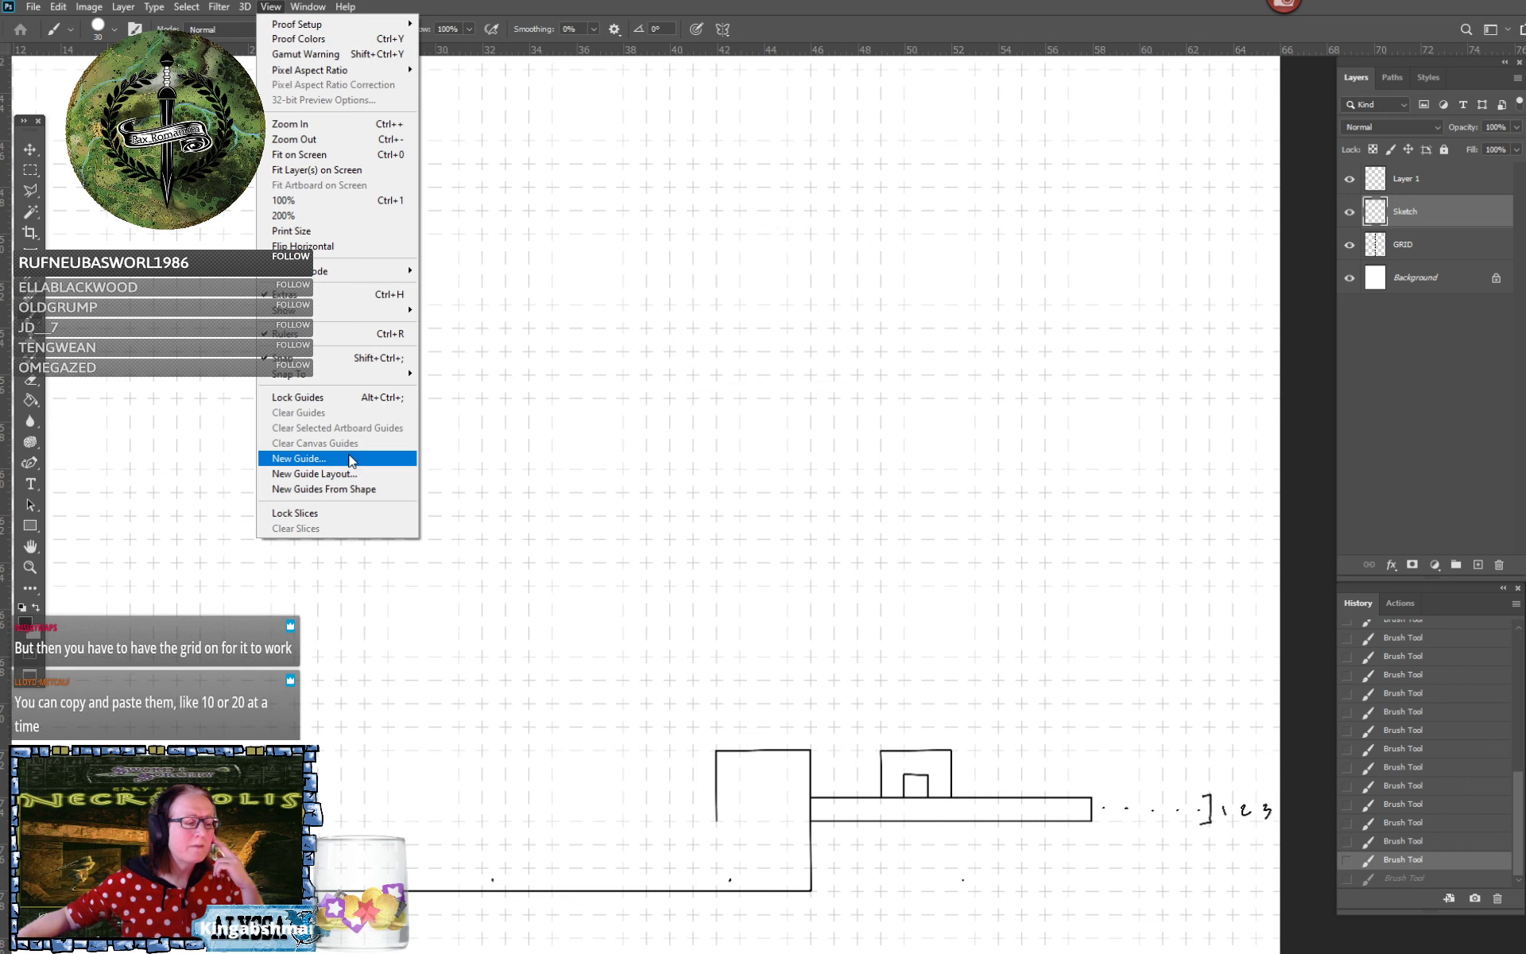
{"action": "left_click", "coordinate": [368, 476]}
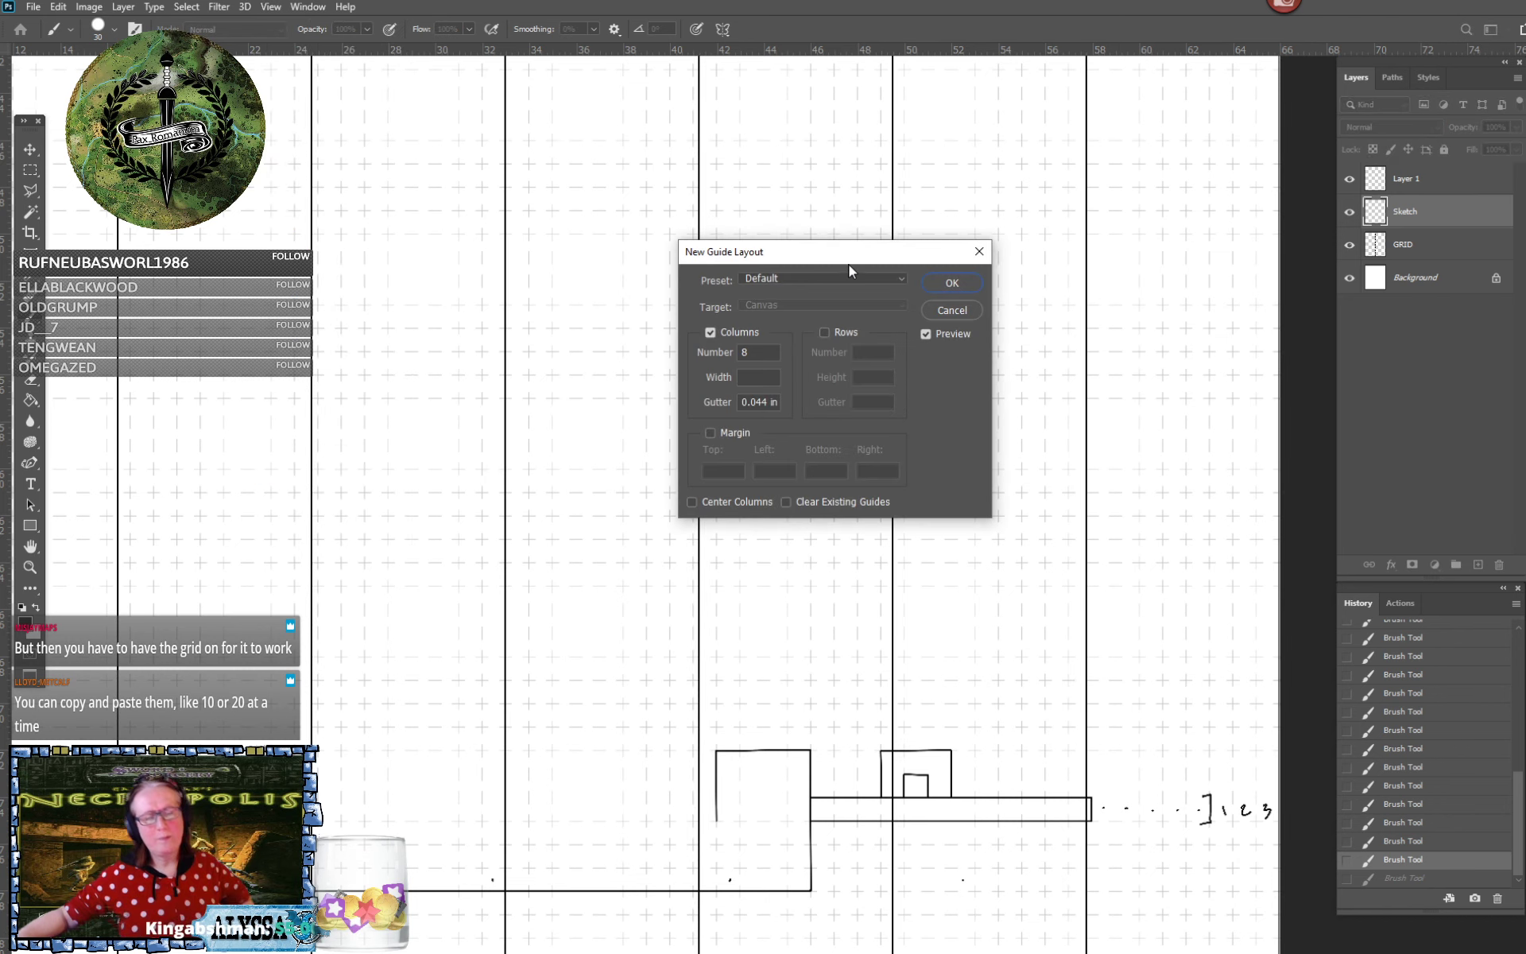
{"action": "left_click_drag", "start_coordinate": [837, 252], "coordinate": [757, 449]}
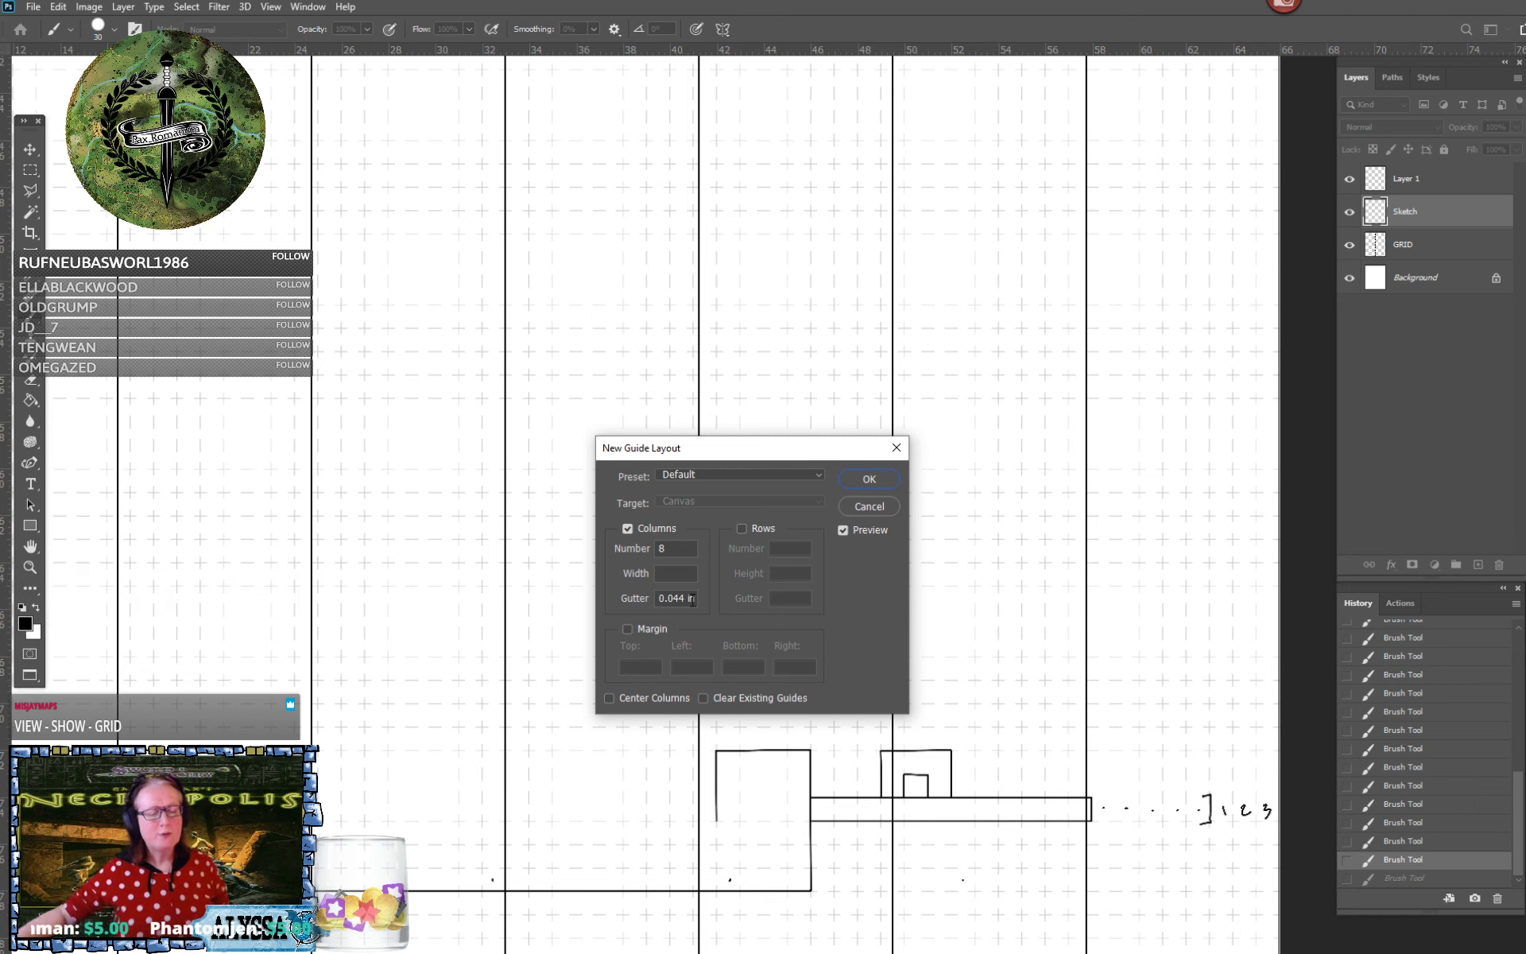
{"action": "left_click_drag", "start_coordinate": [691, 600], "coordinate": [614, 603]}
{"action": "key", "text": "BackSpace"}
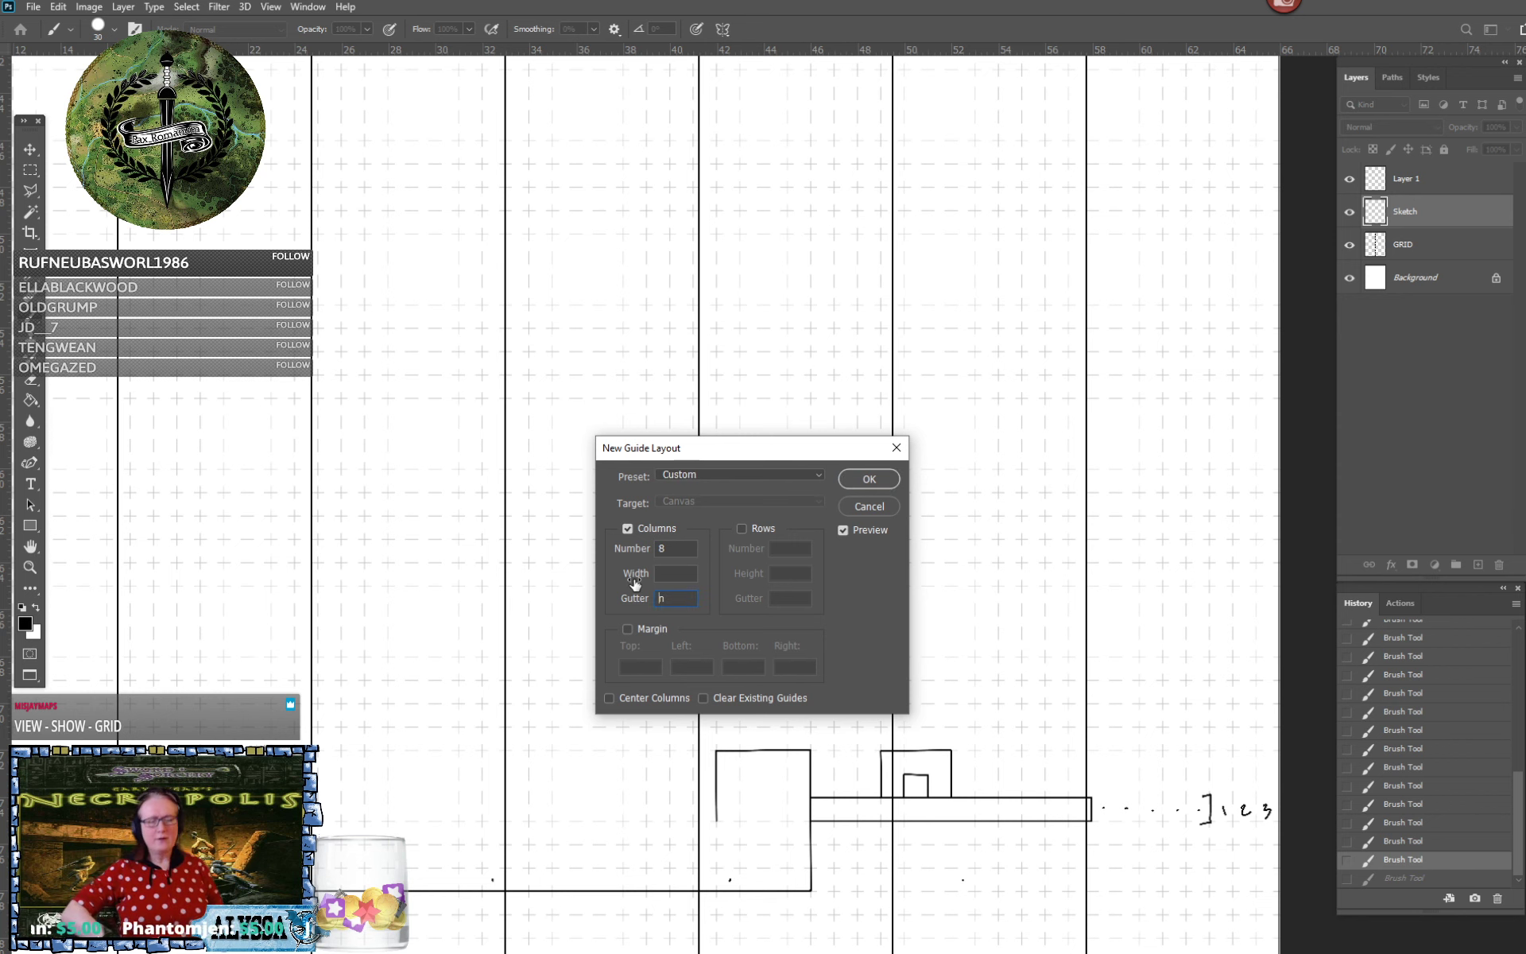
{"action": "key", "text": "Delete"}
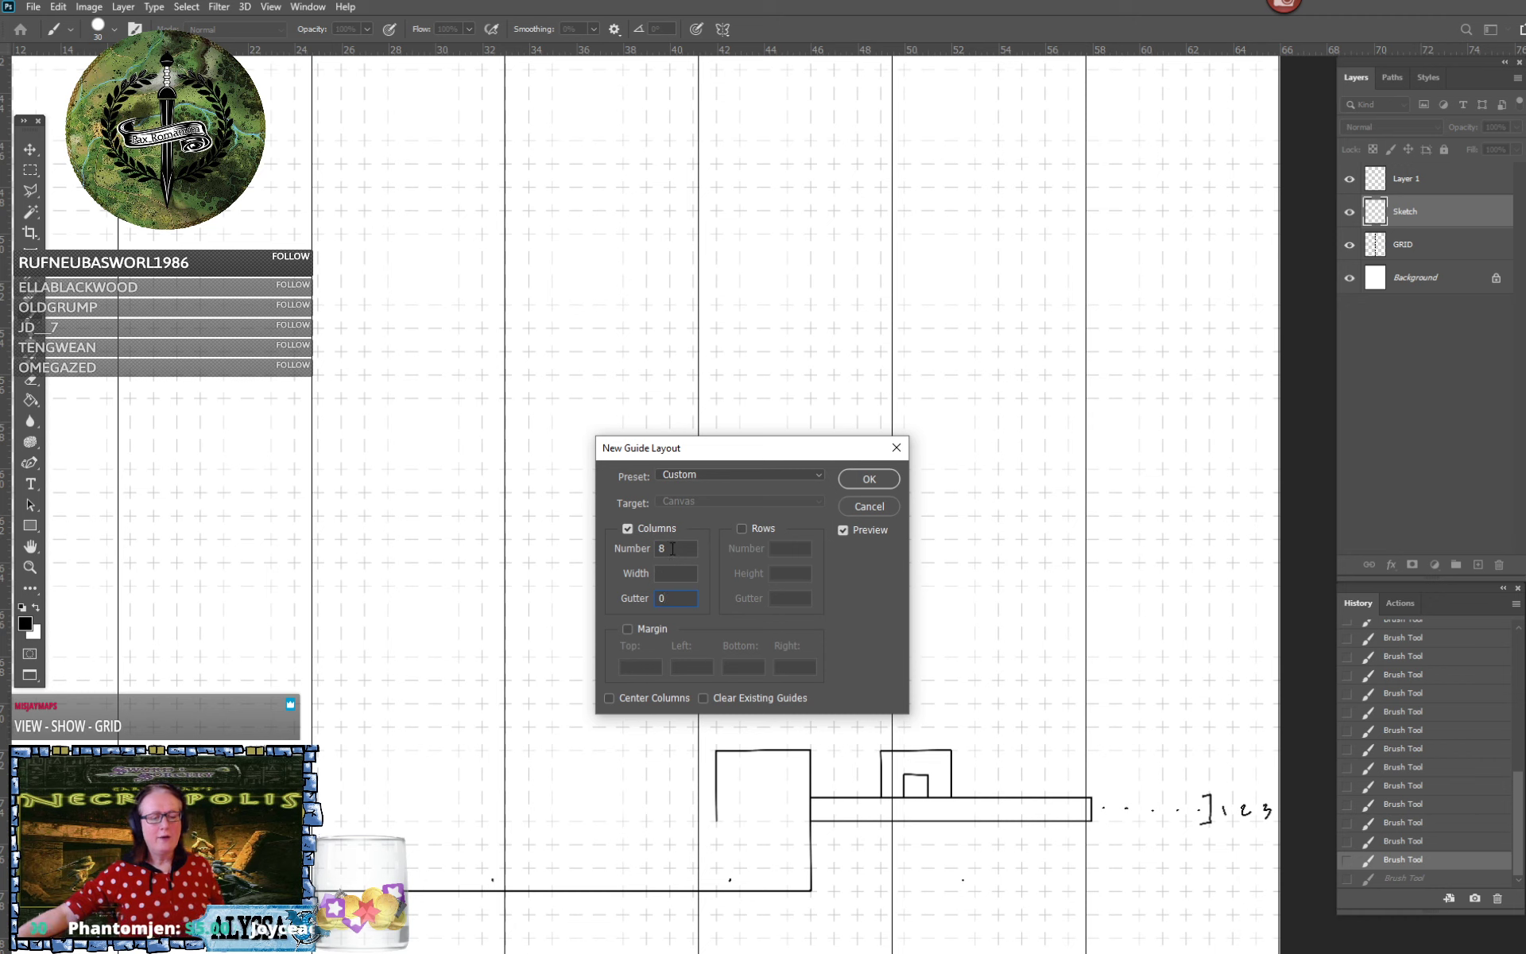
{"action": "type", "text": "0"}
{"action": "left_click", "coordinate": [667, 573]}
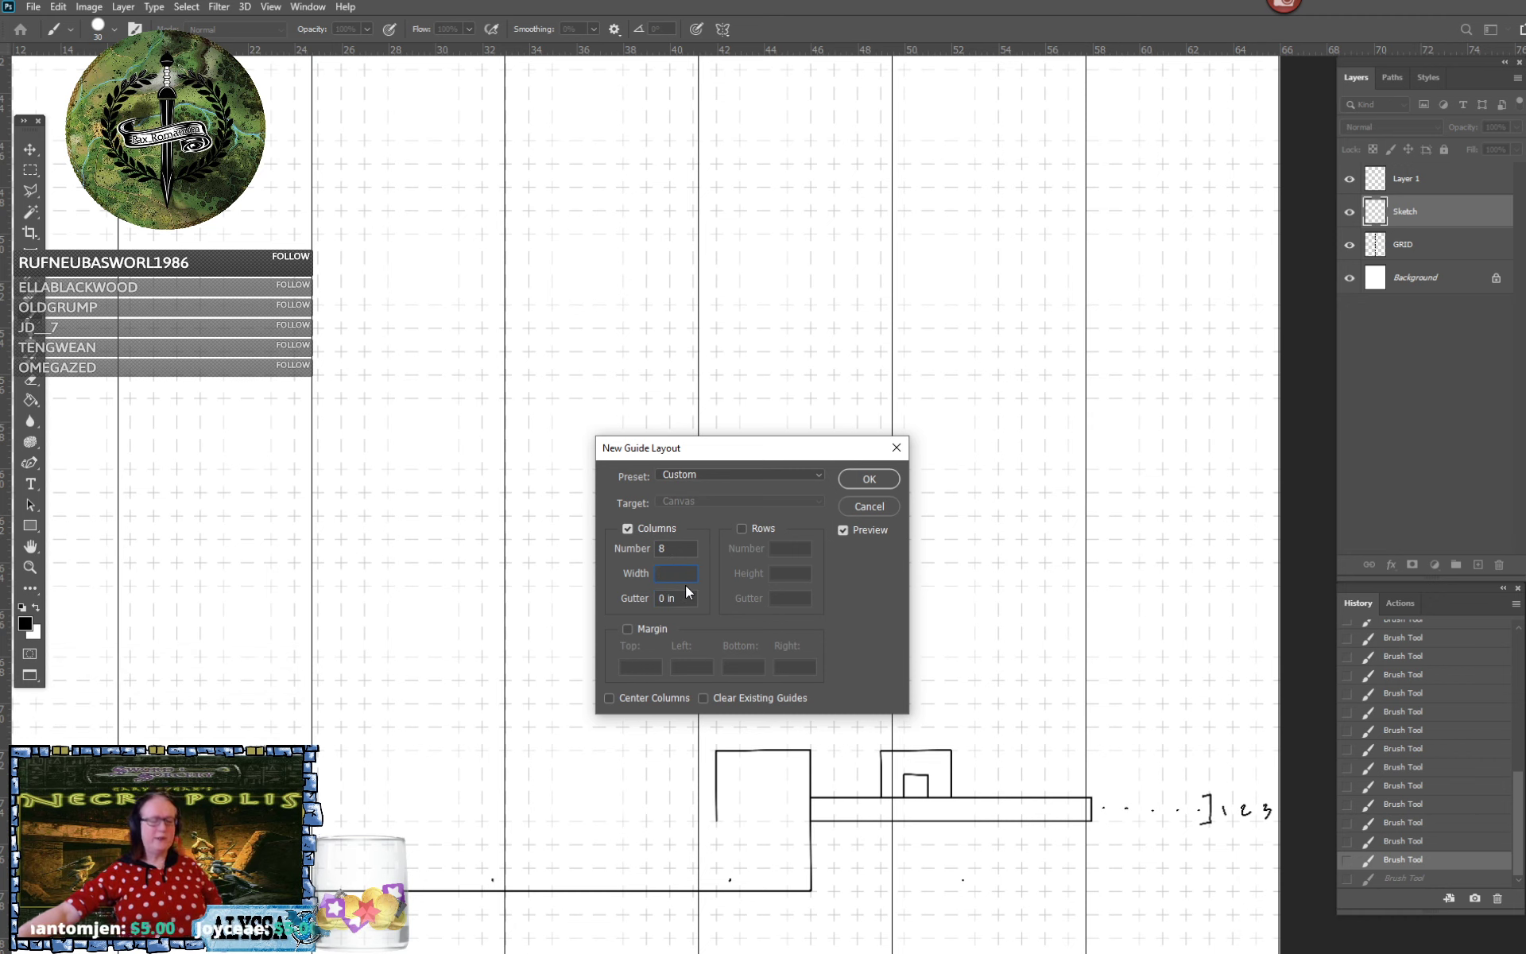
{"action": "type", "text": "1"}
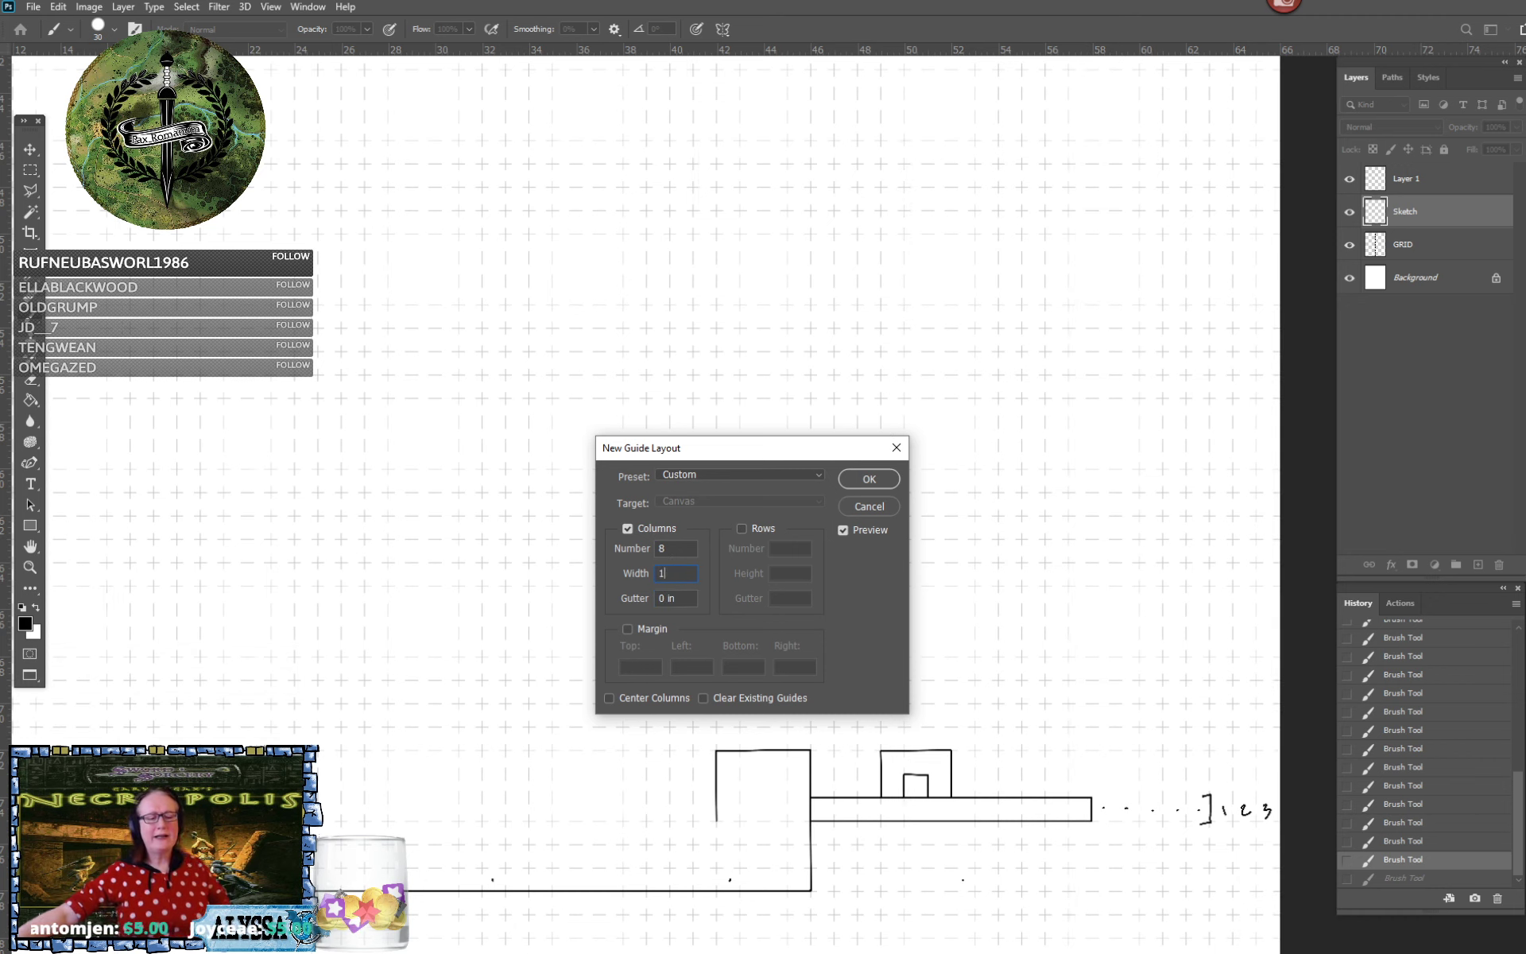
{"action": "left_click", "coordinate": [742, 529]}
{"action": "type", "text": "1"}
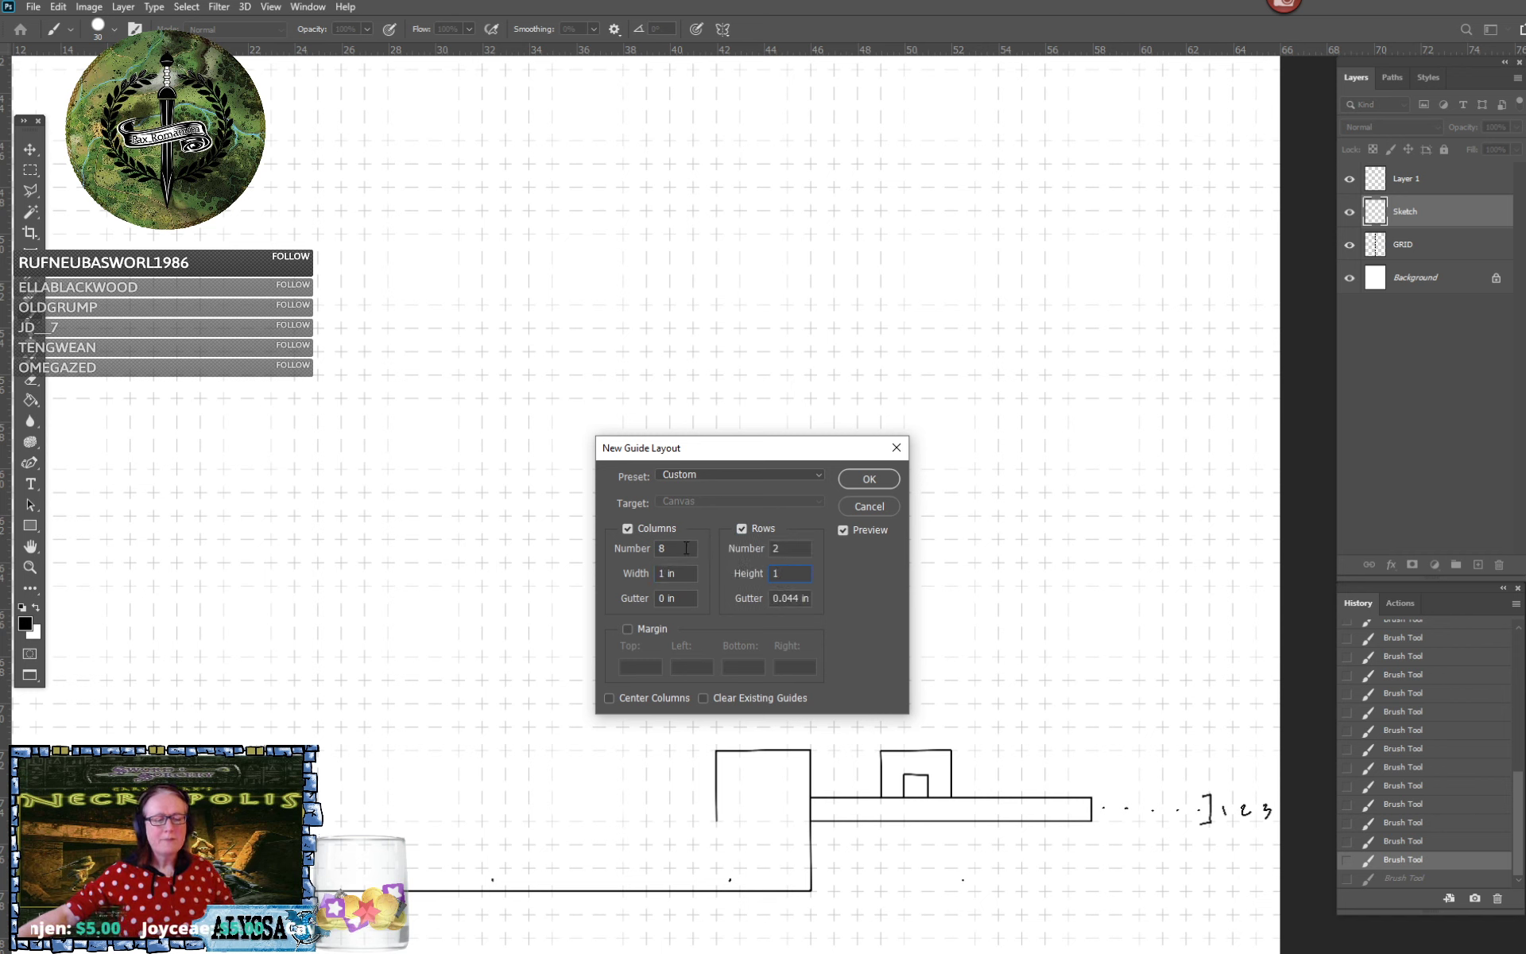
{"action": "left_click", "coordinate": [686, 549]}
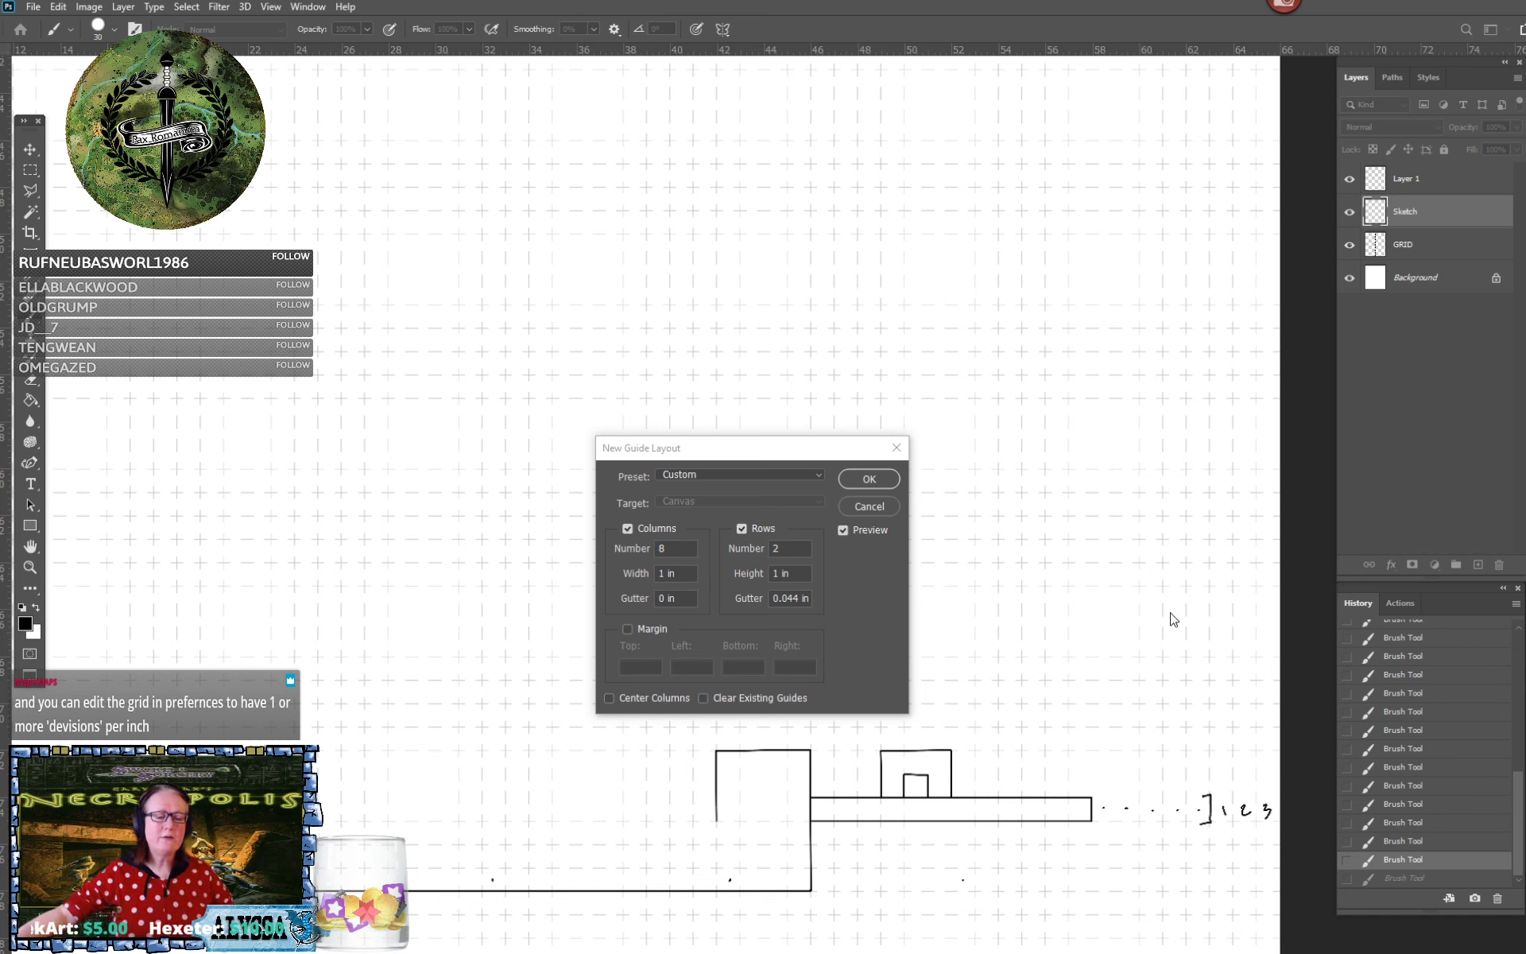
{"action": "left_click", "coordinate": [884, 508]}
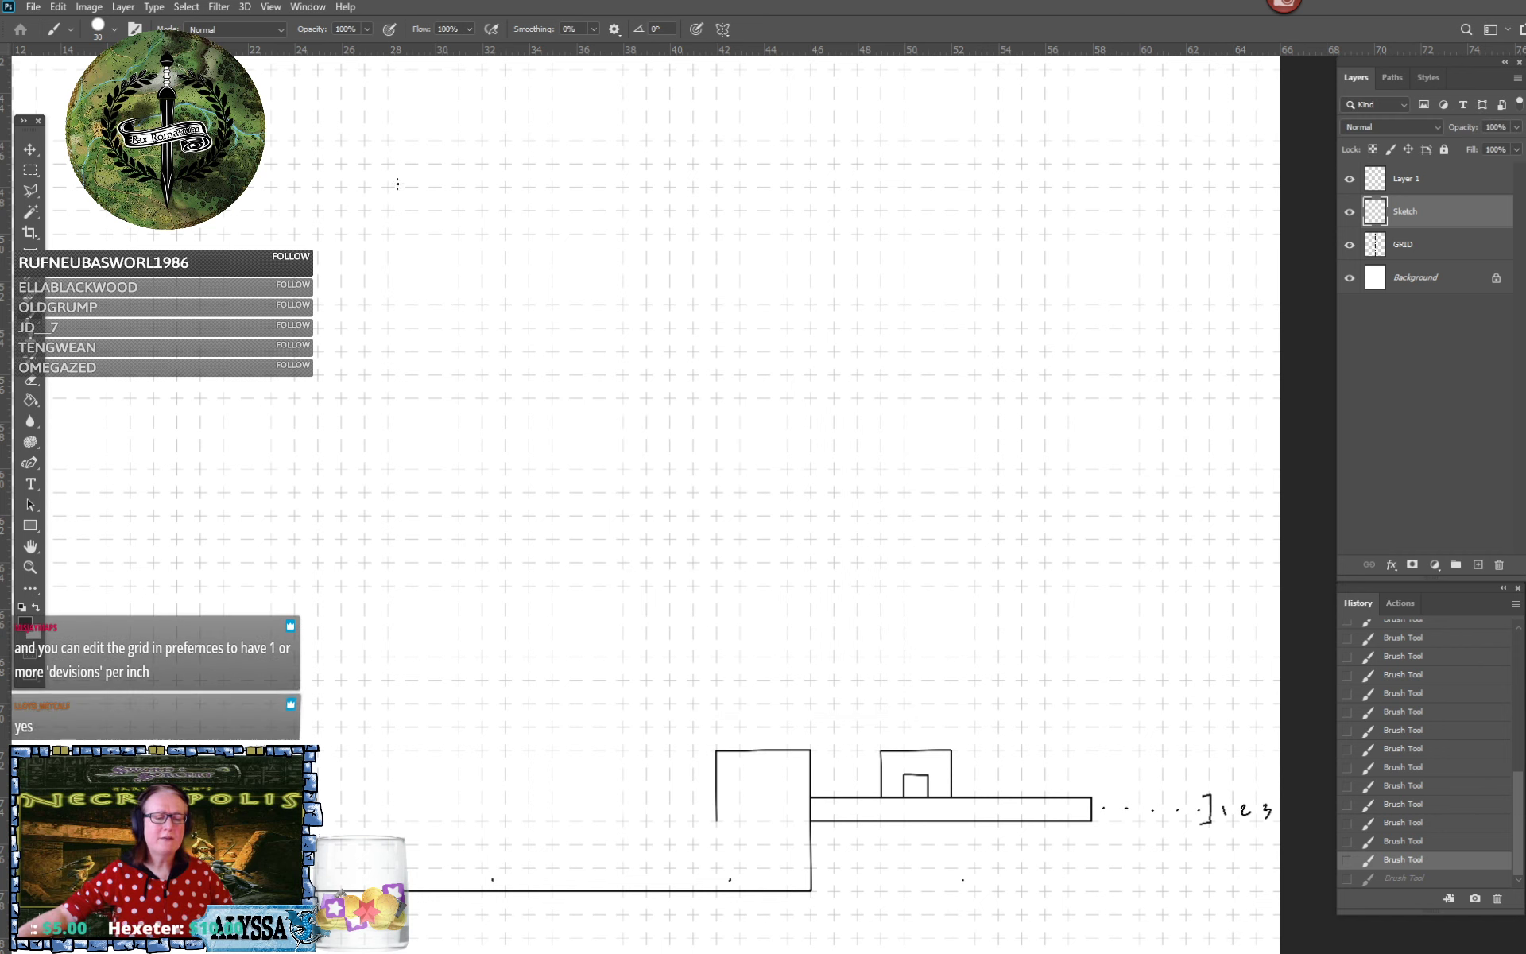
Show the document's grid overlay on the canvas
{"action": "left_click", "coordinate": [270, 7]}
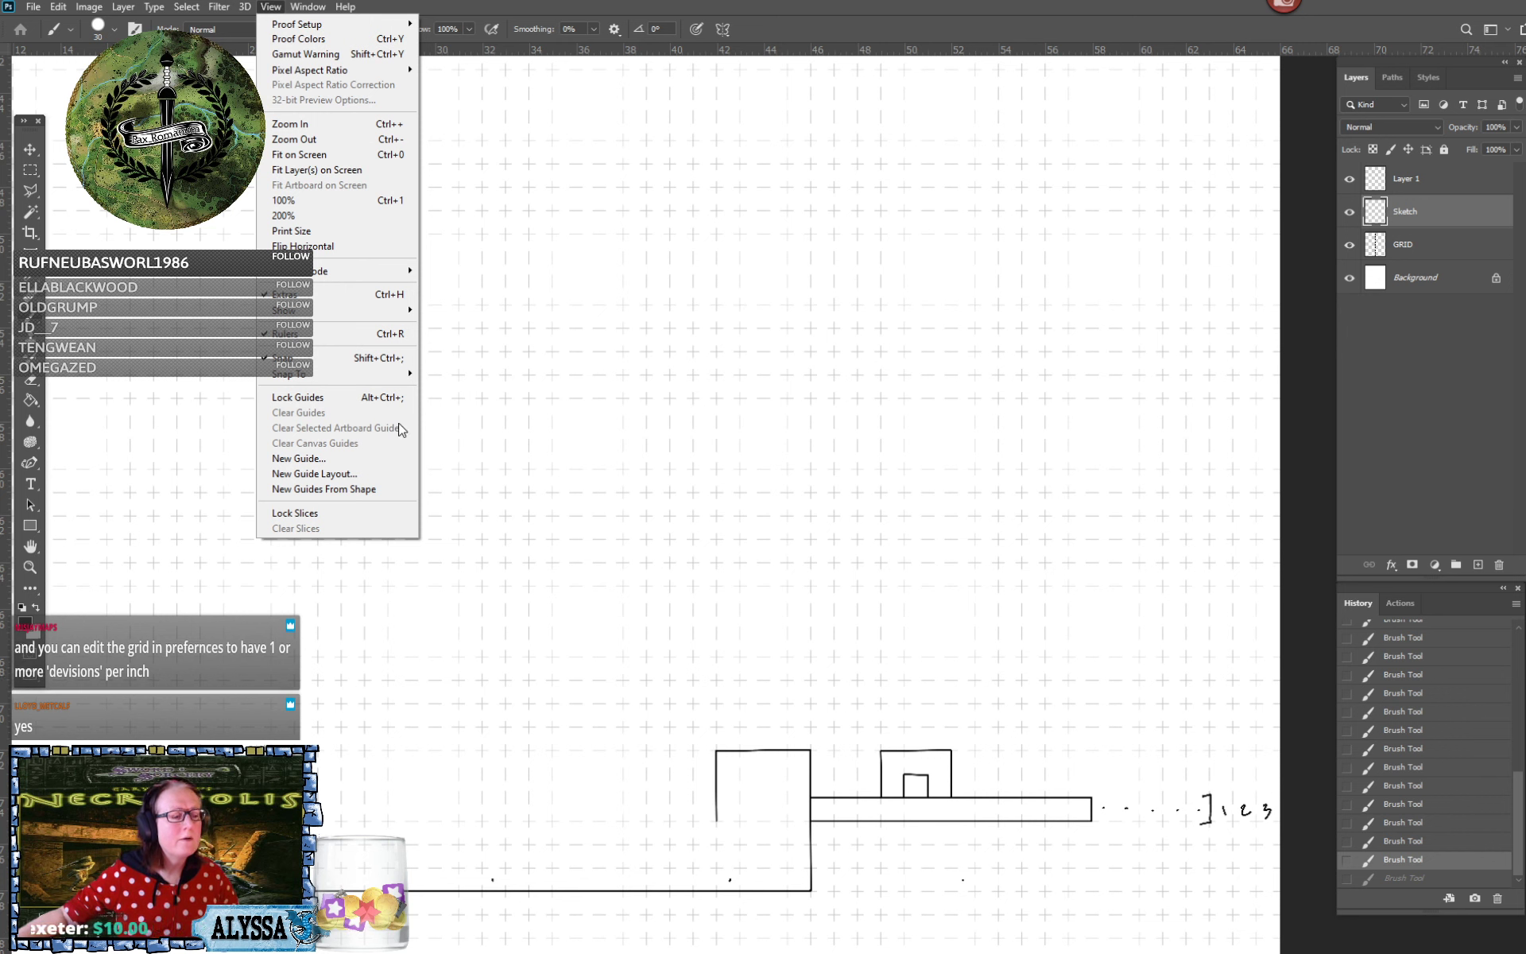
{"action": "mouse_move", "coordinate": [367, 321]}
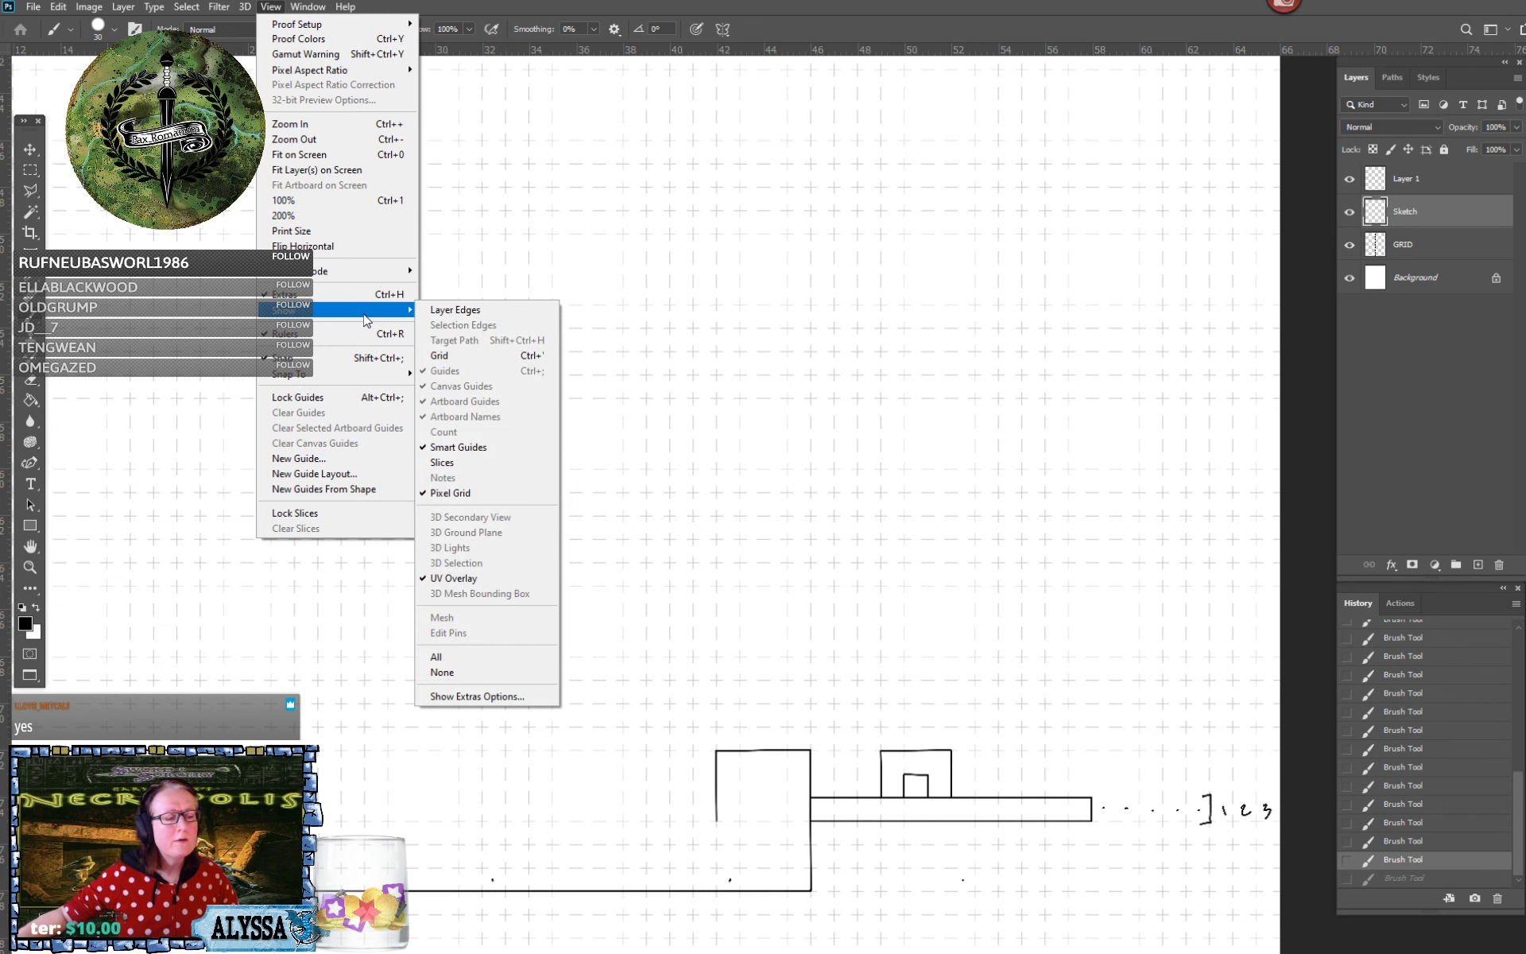
{"action": "left_click", "coordinate": [486, 356]}
{"action": "key", "text": "ctrl+plus"}
{"action": "key", "text": "ctrl+plus"}
{"action": "key", "text": "ctrl+plus"}
{"action": "key", "text": "ctrl+plus"}
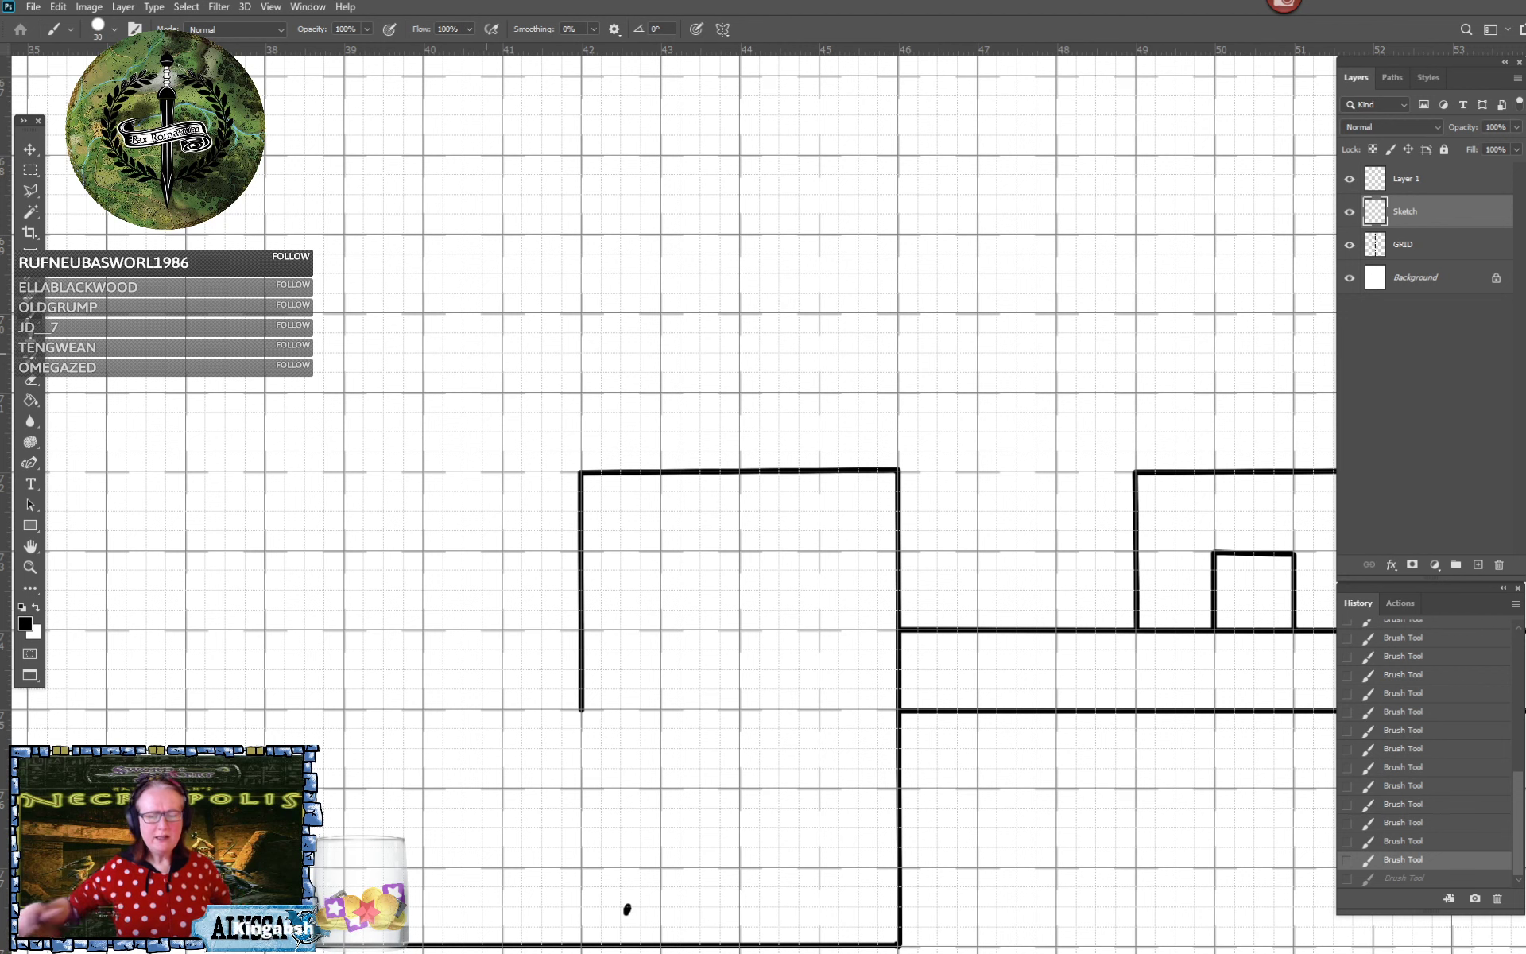
Examine how the sketched walls, corridor and rooms line up with the grid overlay
{"action": "scroll", "coordinate": [487, 353], "scroll_direction": "right", "scroll_amount": 16}
{"action": "scroll", "coordinate": [486, 354], "scroll_direction": "down", "scroll_amount": 3}
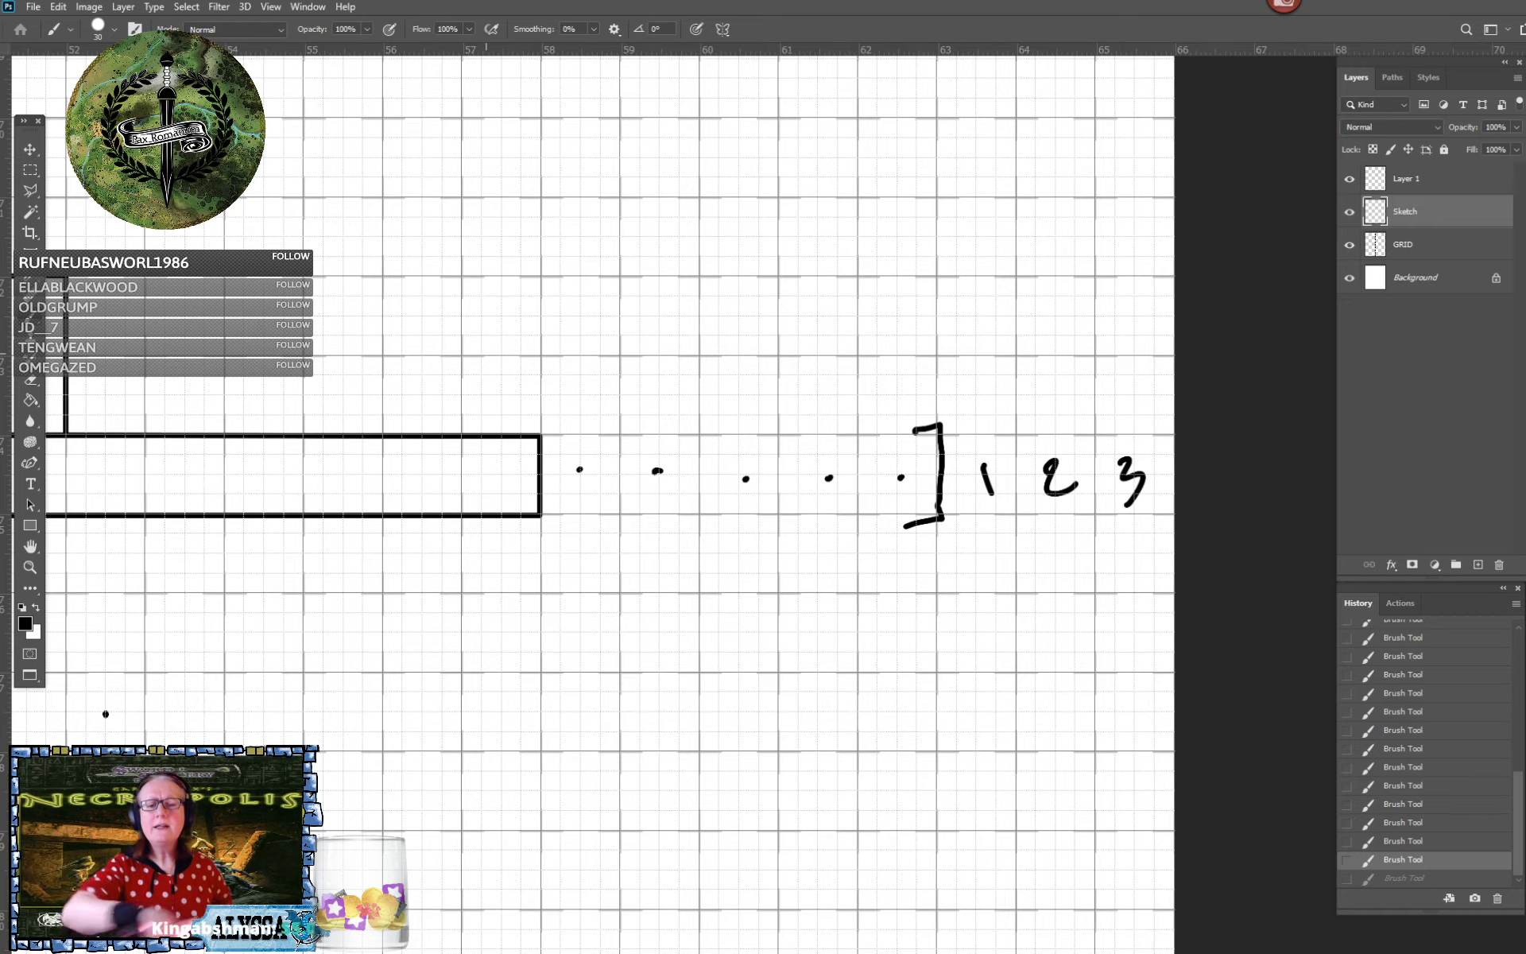
{"action": "scroll", "coordinate": [487, 354], "scroll_direction": "up", "scroll_amount": 5}
{"action": "scroll", "coordinate": [486, 354], "scroll_direction": "left", "scroll_amount": 9}
{"action": "scroll", "coordinate": [487, 354], "scroll_direction": "down", "scroll_amount": 4}
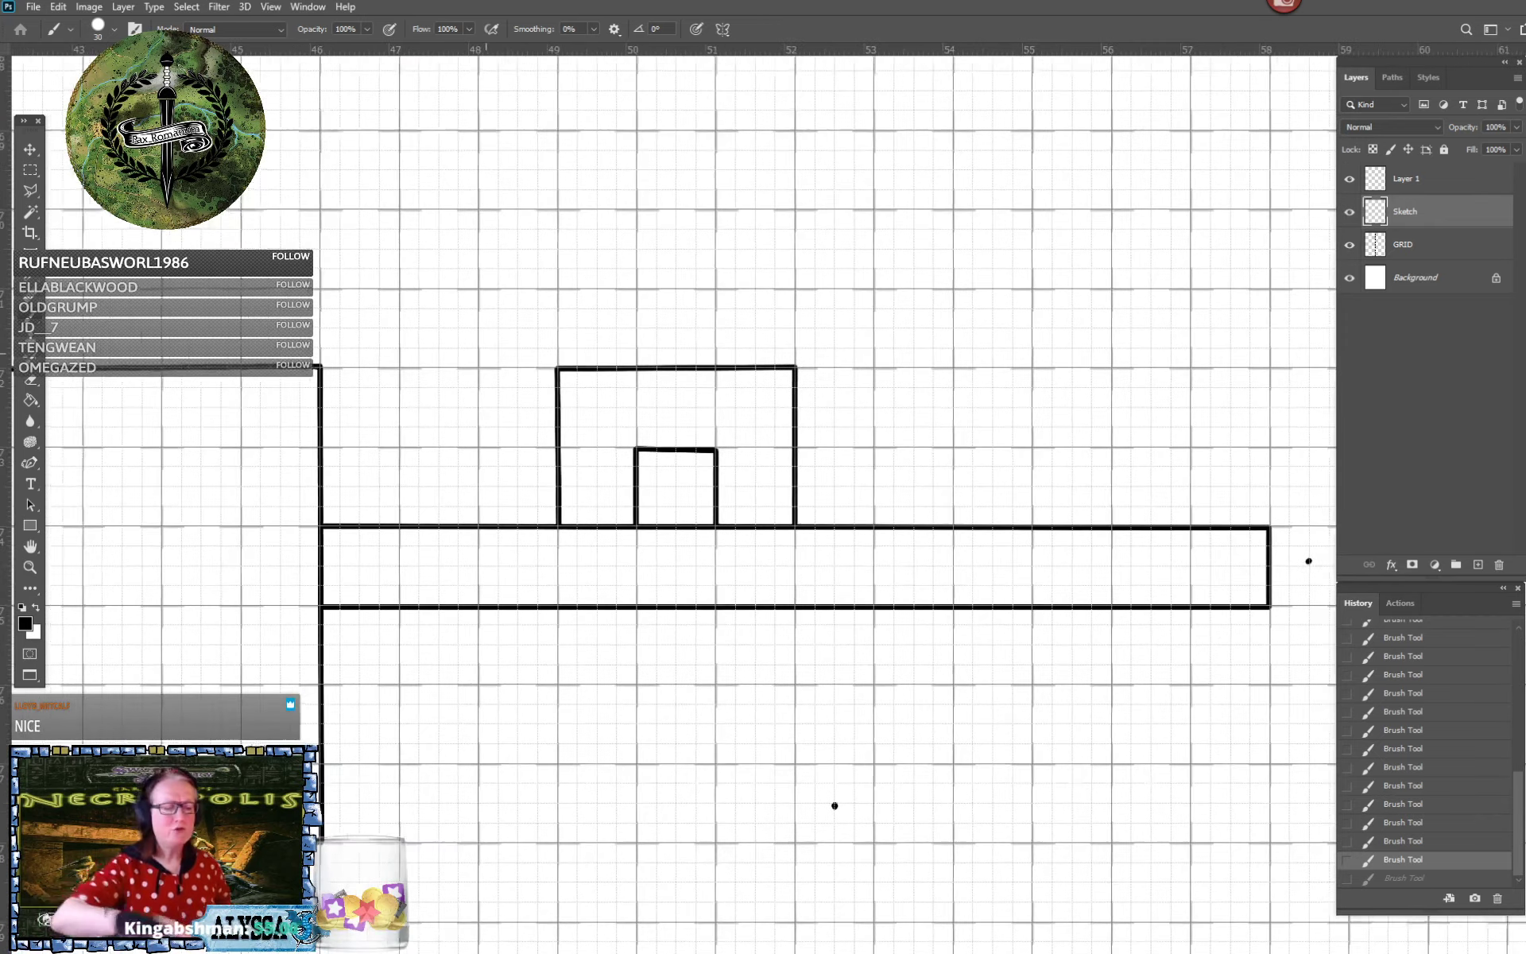
{"action": "scroll", "coordinate": [486, 354], "scroll_direction": "left", "scroll_amount": 6}
{"action": "scroll", "coordinate": [486, 353], "scroll_direction": "down", "scroll_amount": 1}
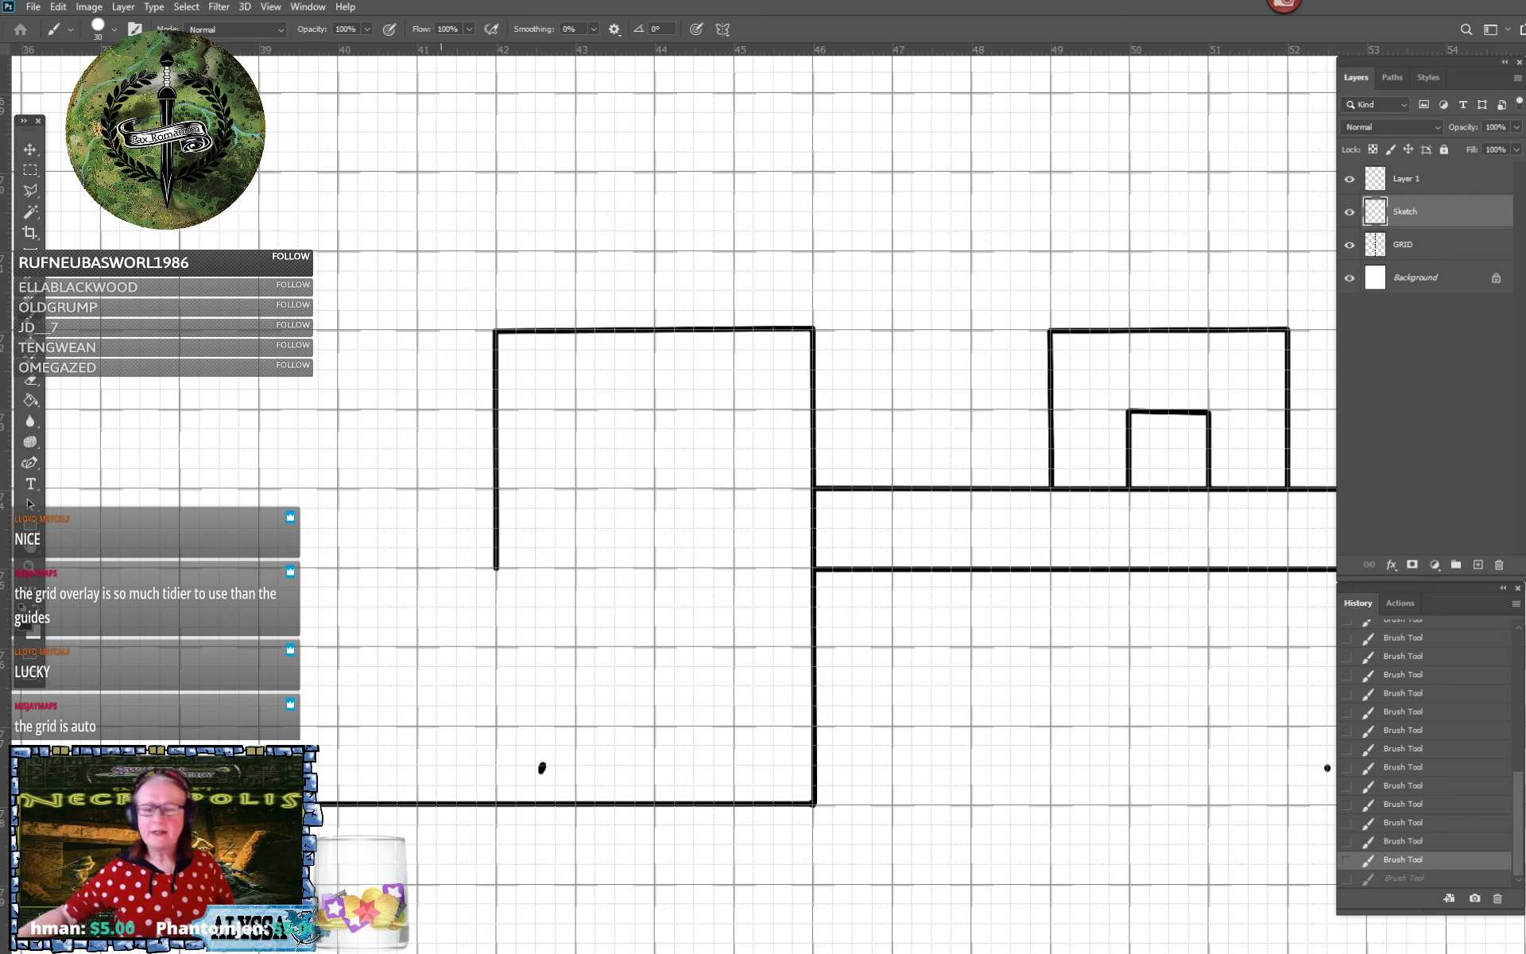
{"action": "scroll", "coordinate": [786, 921], "scroll_direction": "down", "scroll_amount": 3}
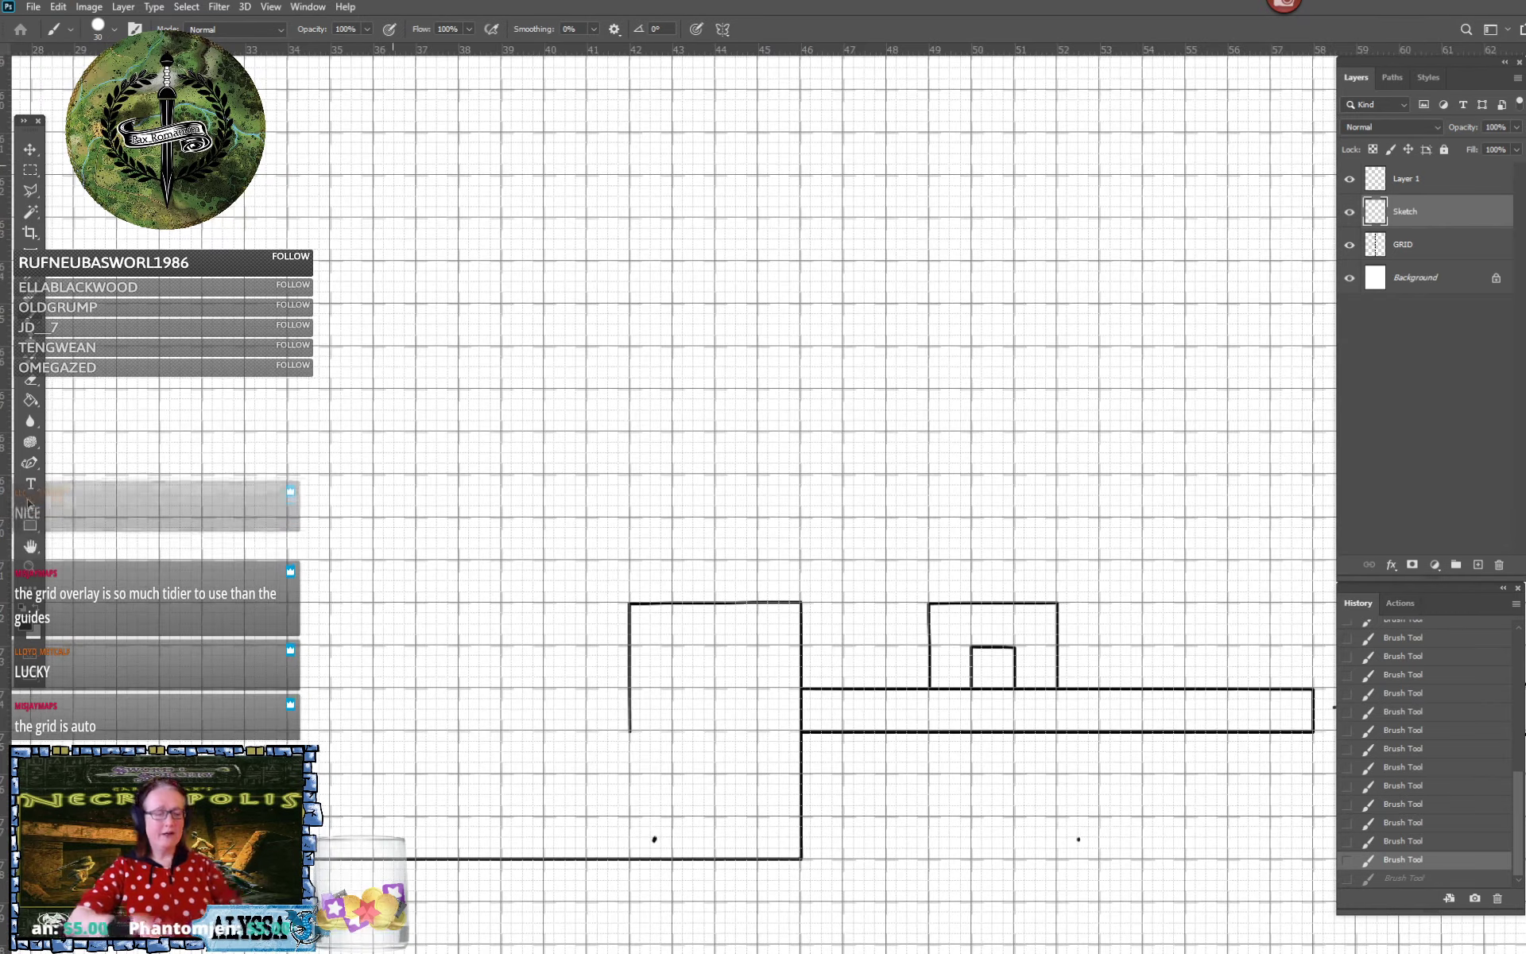
Save the map document and turn on snapping to the grid
{"action": "key", "text": "ctrl+s"}
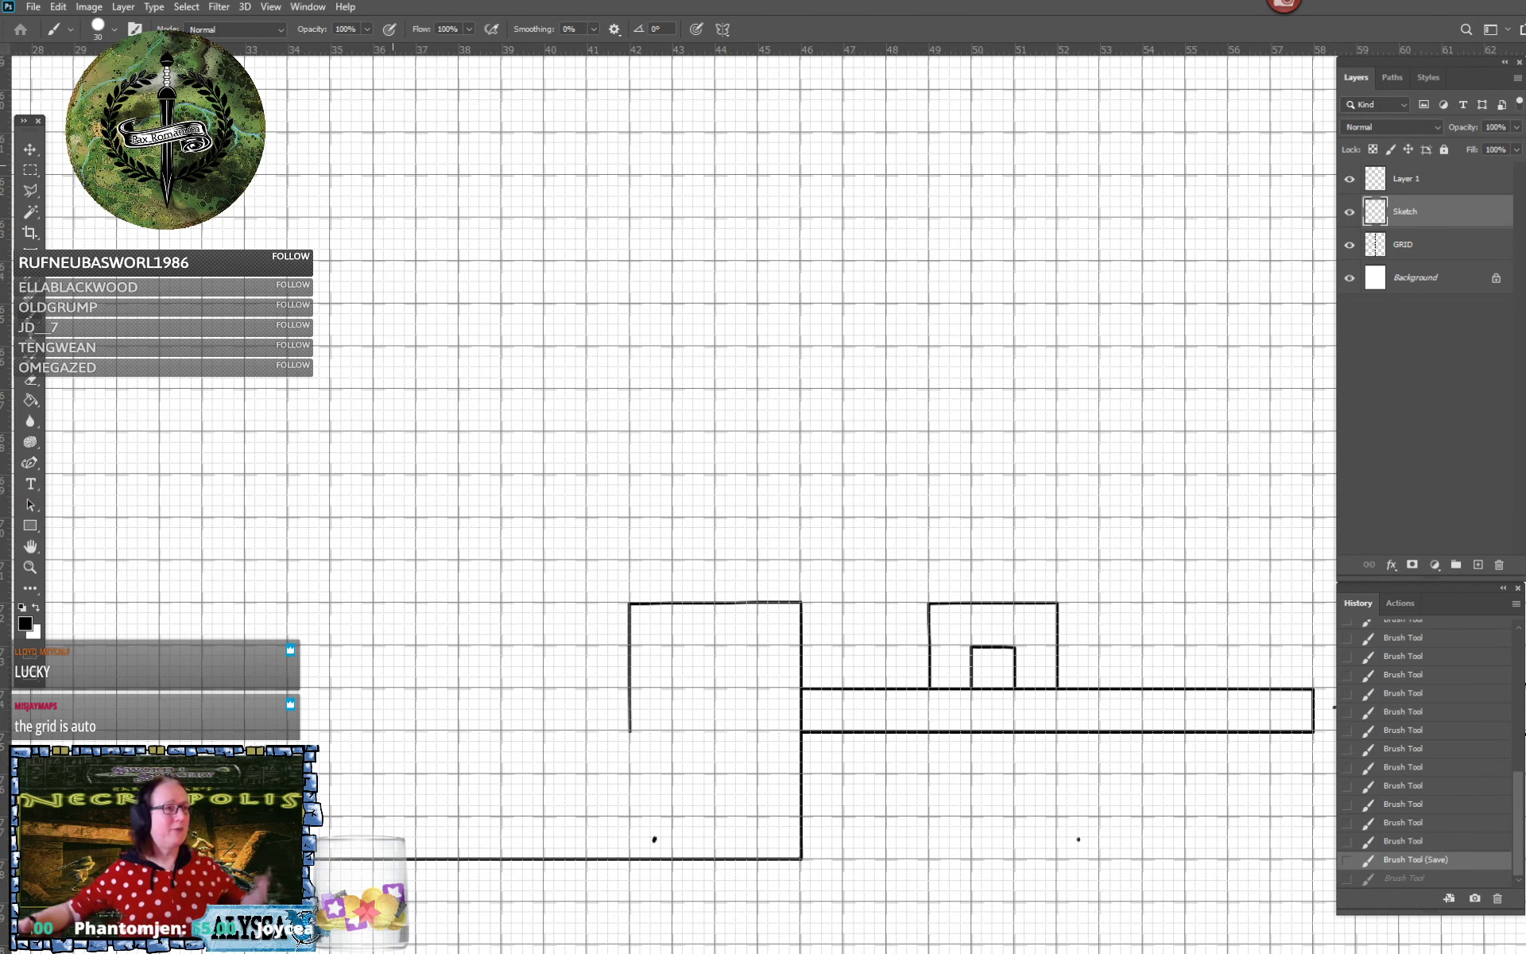
{"action": "scroll", "coordinate": [650, 811], "scroll_direction": "up", "scroll_amount": 2}
{"action": "left_click", "coordinate": [270, 7]}
{"action": "mouse_move", "coordinate": [350, 372]}
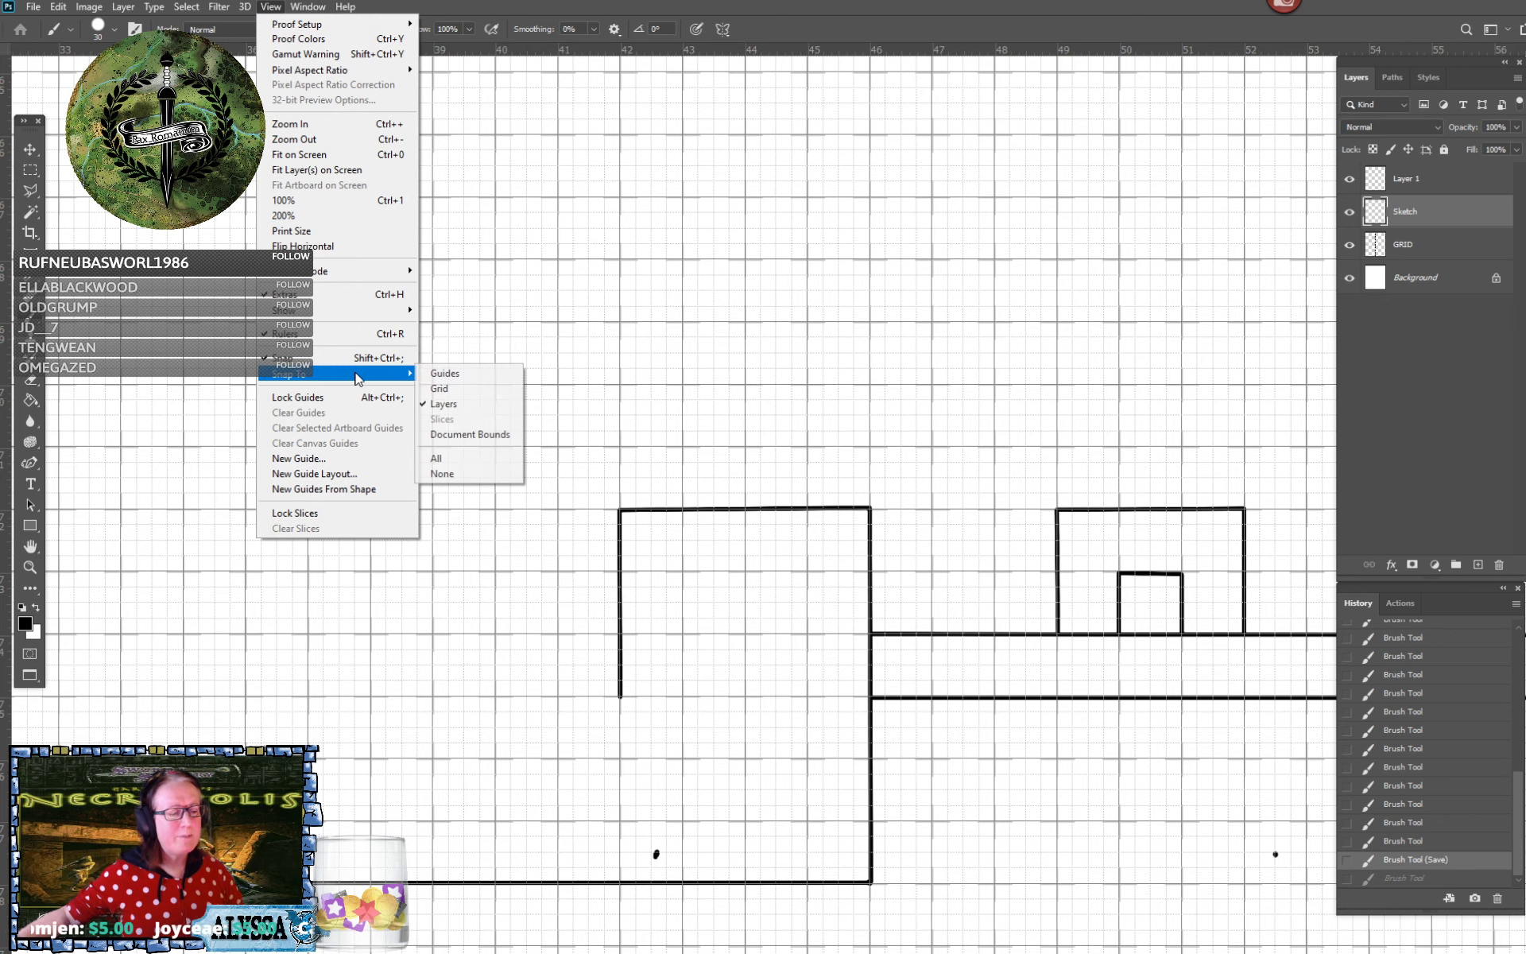
{"action": "left_click", "coordinate": [453, 388]}
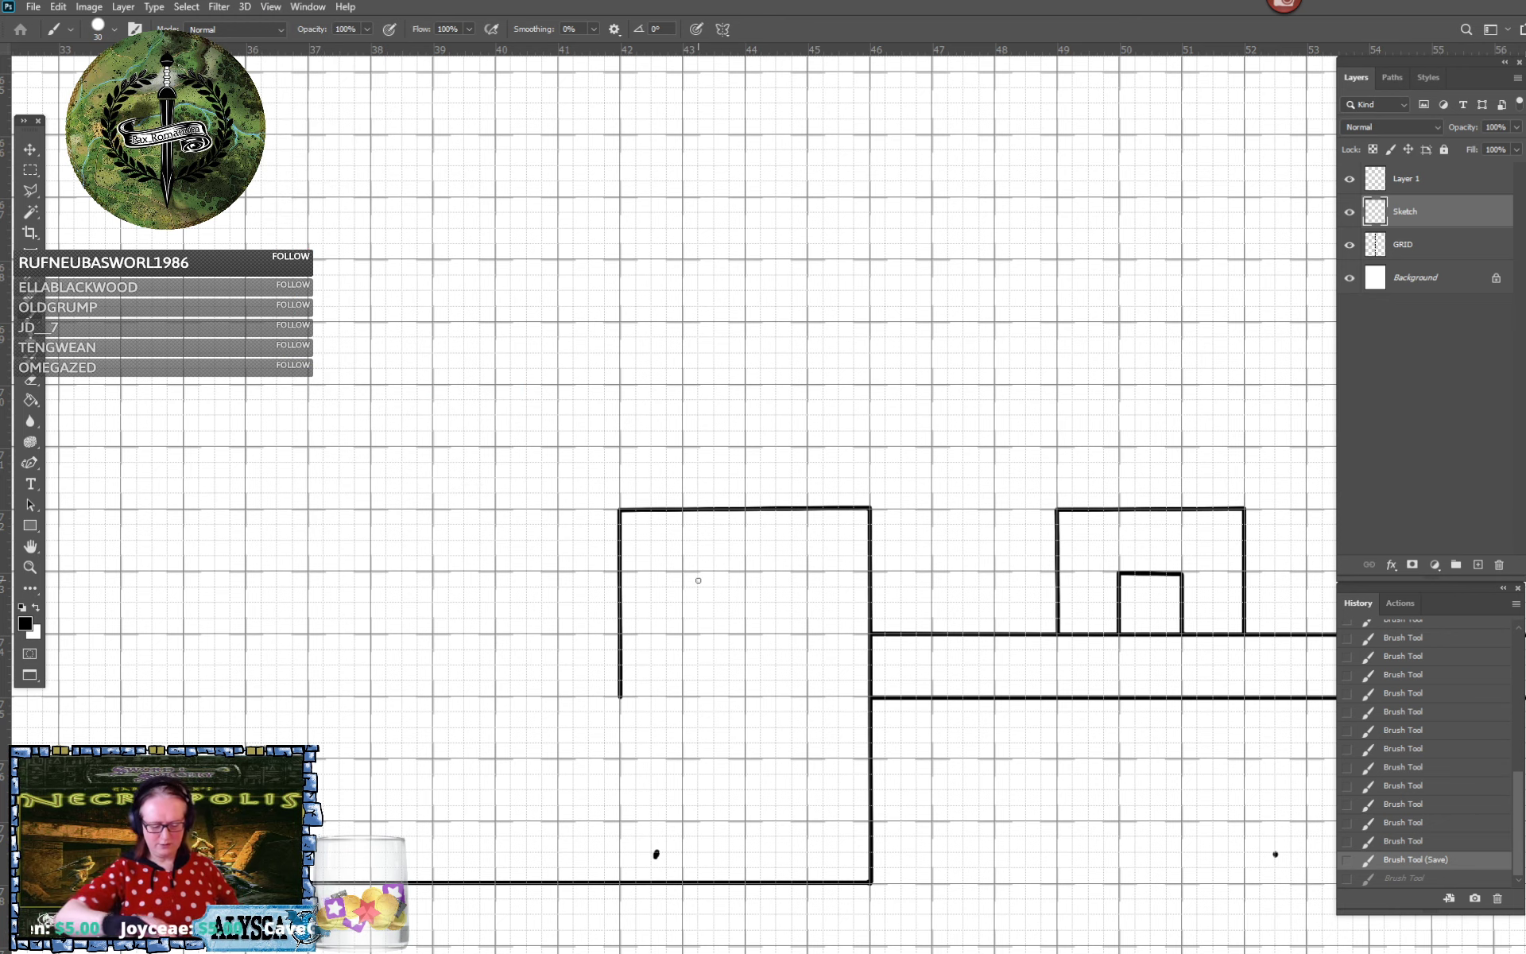
{"action": "scroll", "coordinate": [698, 580], "scroll_direction": "left", "scroll_amount": 5}
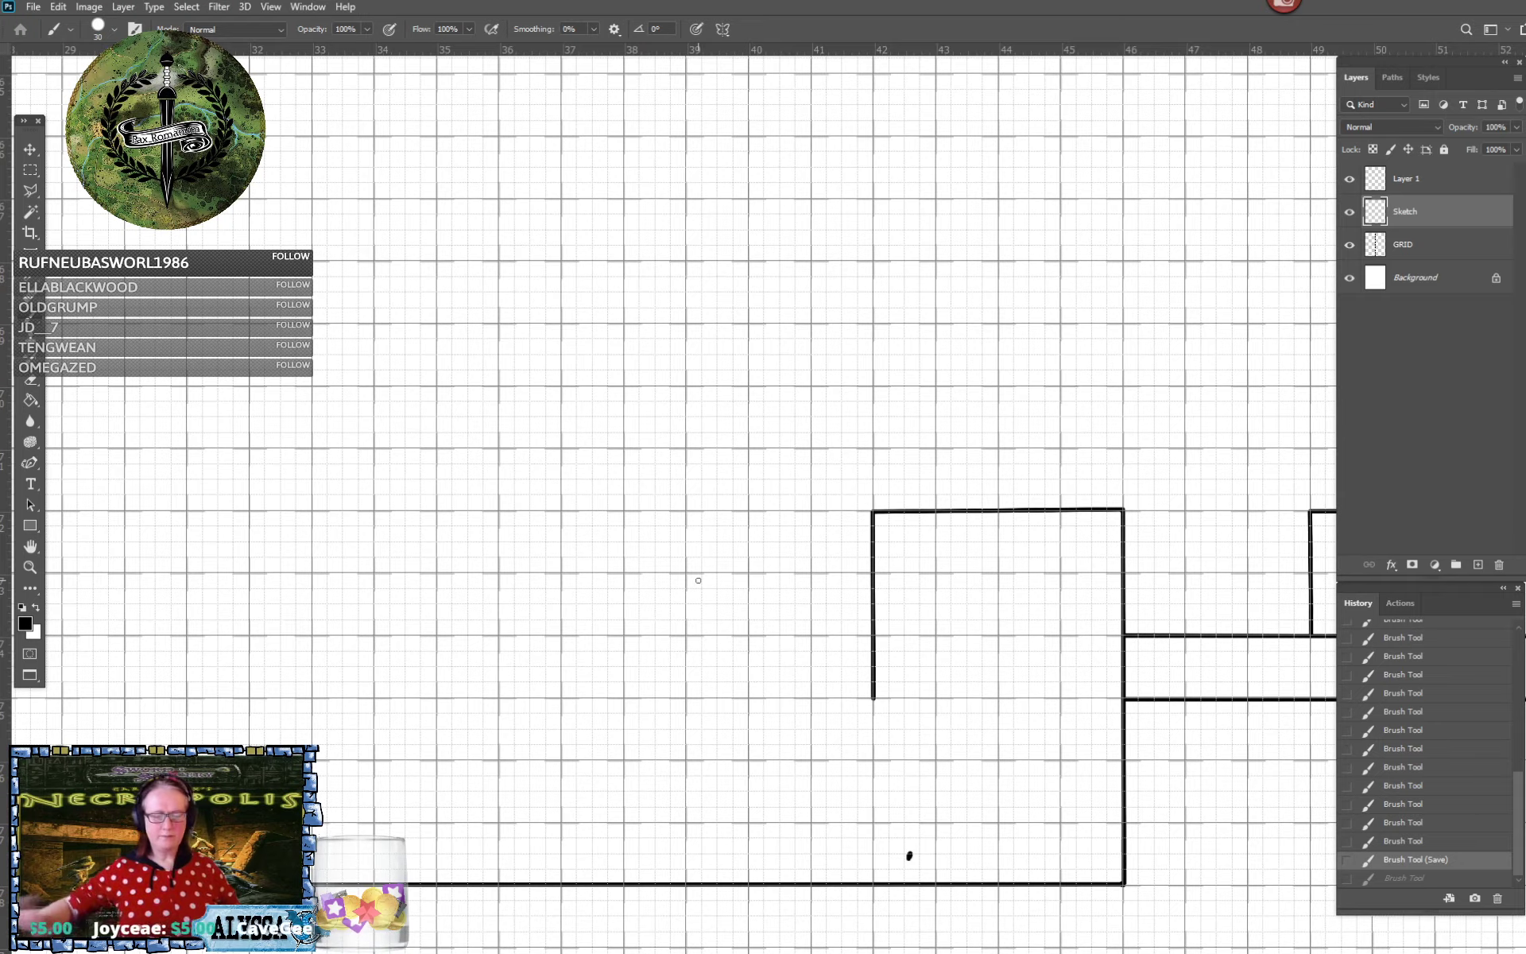
{"action": "scroll", "coordinate": [698, 580], "scroll_direction": "left", "scroll_amount": 6}
{"action": "scroll", "coordinate": [698, 580], "scroll_direction": "down", "scroll_amount": 1}
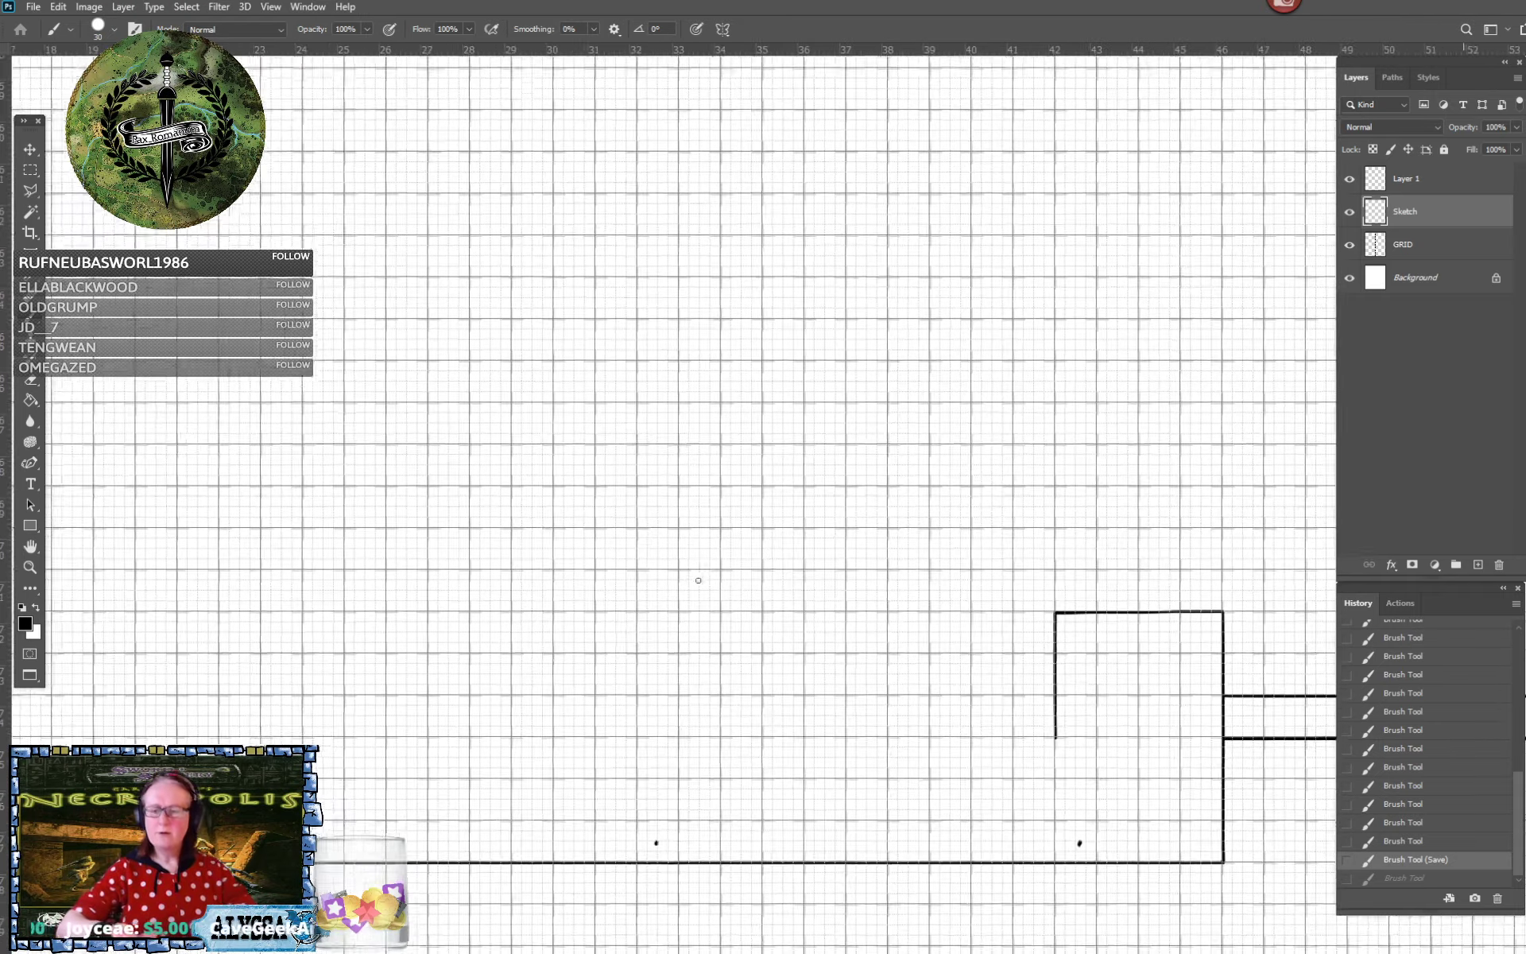
{"action": "scroll", "coordinate": [698, 580], "scroll_direction": "down", "scroll_amount": 1}
{"action": "scroll", "coordinate": [698, 580], "scroll_direction": "left", "scroll_amount": 2}
{"action": "scroll", "coordinate": [698, 580], "scroll_direction": "up", "scroll_amount": 1}
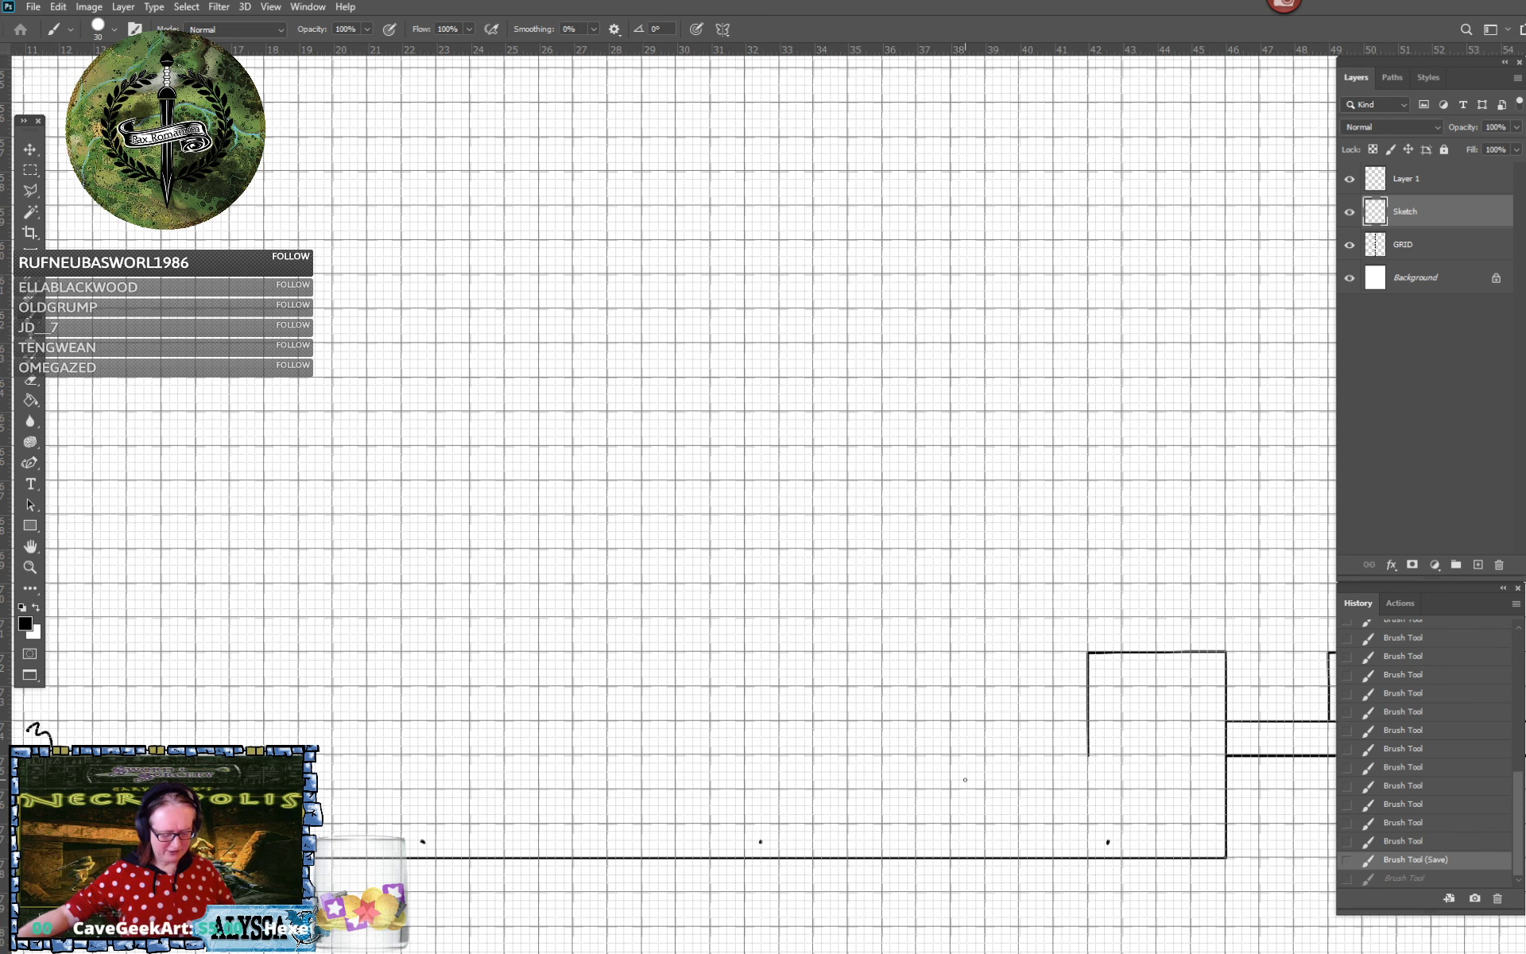
Draw a vertical wall 6 squares tall up from the bottom wall at ruler mark 18 and save the document
{"action": "scroll", "coordinate": [965, 780], "scroll_direction": "left", "scroll_amount": 6}
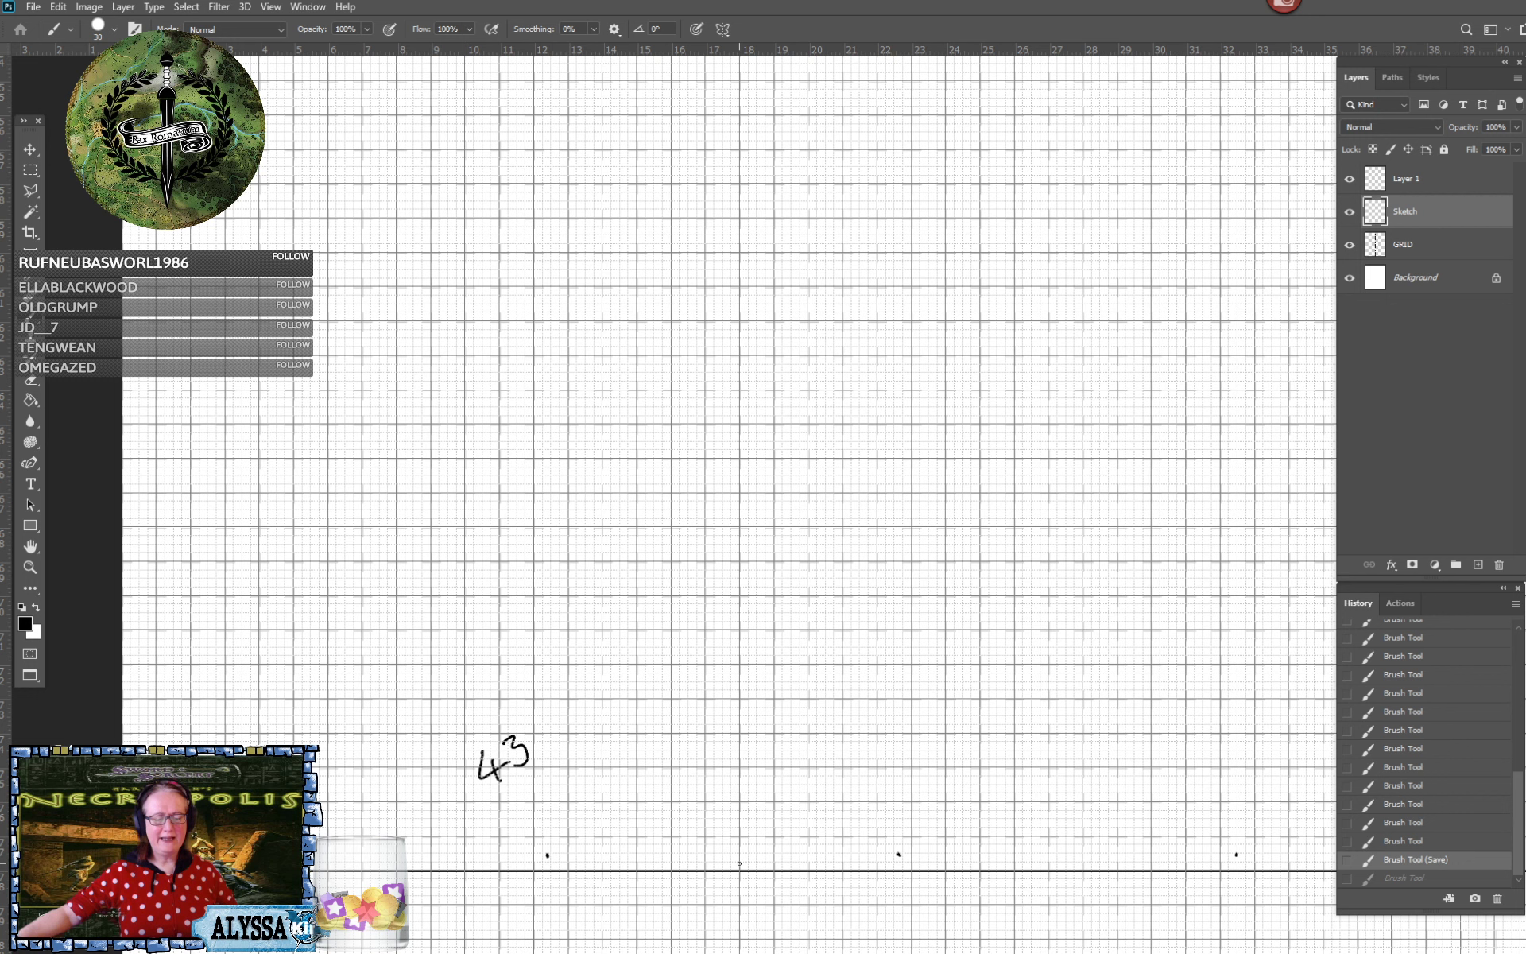
{"action": "mouse_move", "coordinate": [739, 870]}
{"action": "left_mouse_down"}
{"action": "mouse_move", "coordinate": [449, 475]}
{"action": "mouse_move", "coordinate": [358, 55]}
{"action": "mouse_move", "coordinate": [674, 545]}
{"action": "mouse_move", "coordinate": [995, 567]}
{"action": "mouse_move", "coordinate": [483, 357]}
{"action": "mouse_move", "coordinate": [740, 870]}
{"action": "left_mouse_up"}
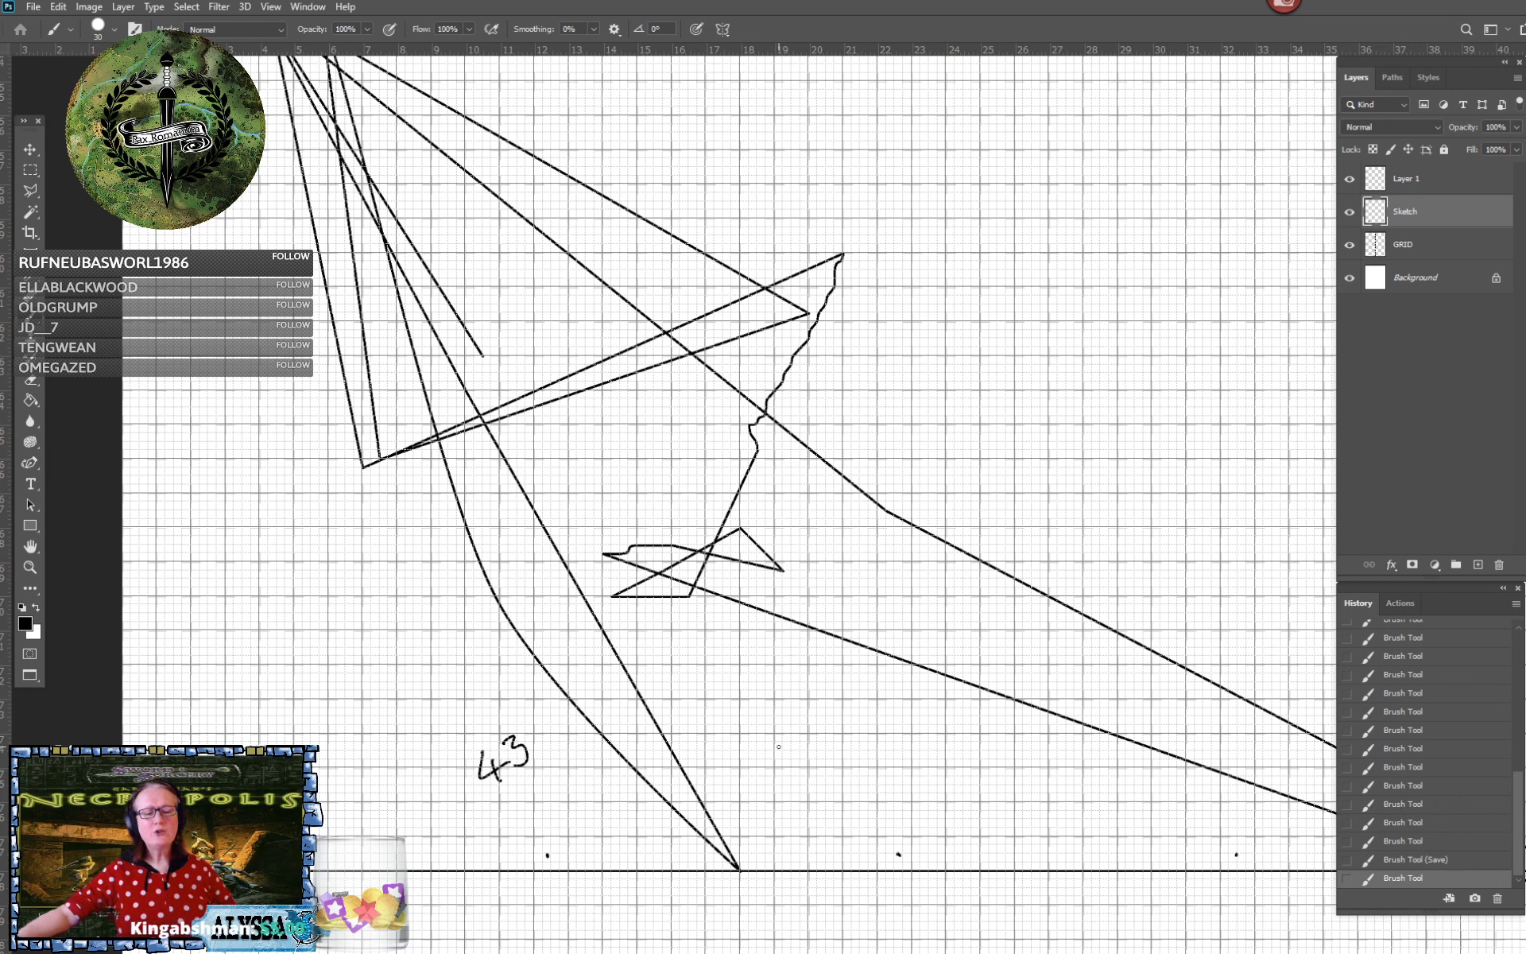
{"action": "key", "text": "ctrl+z"}
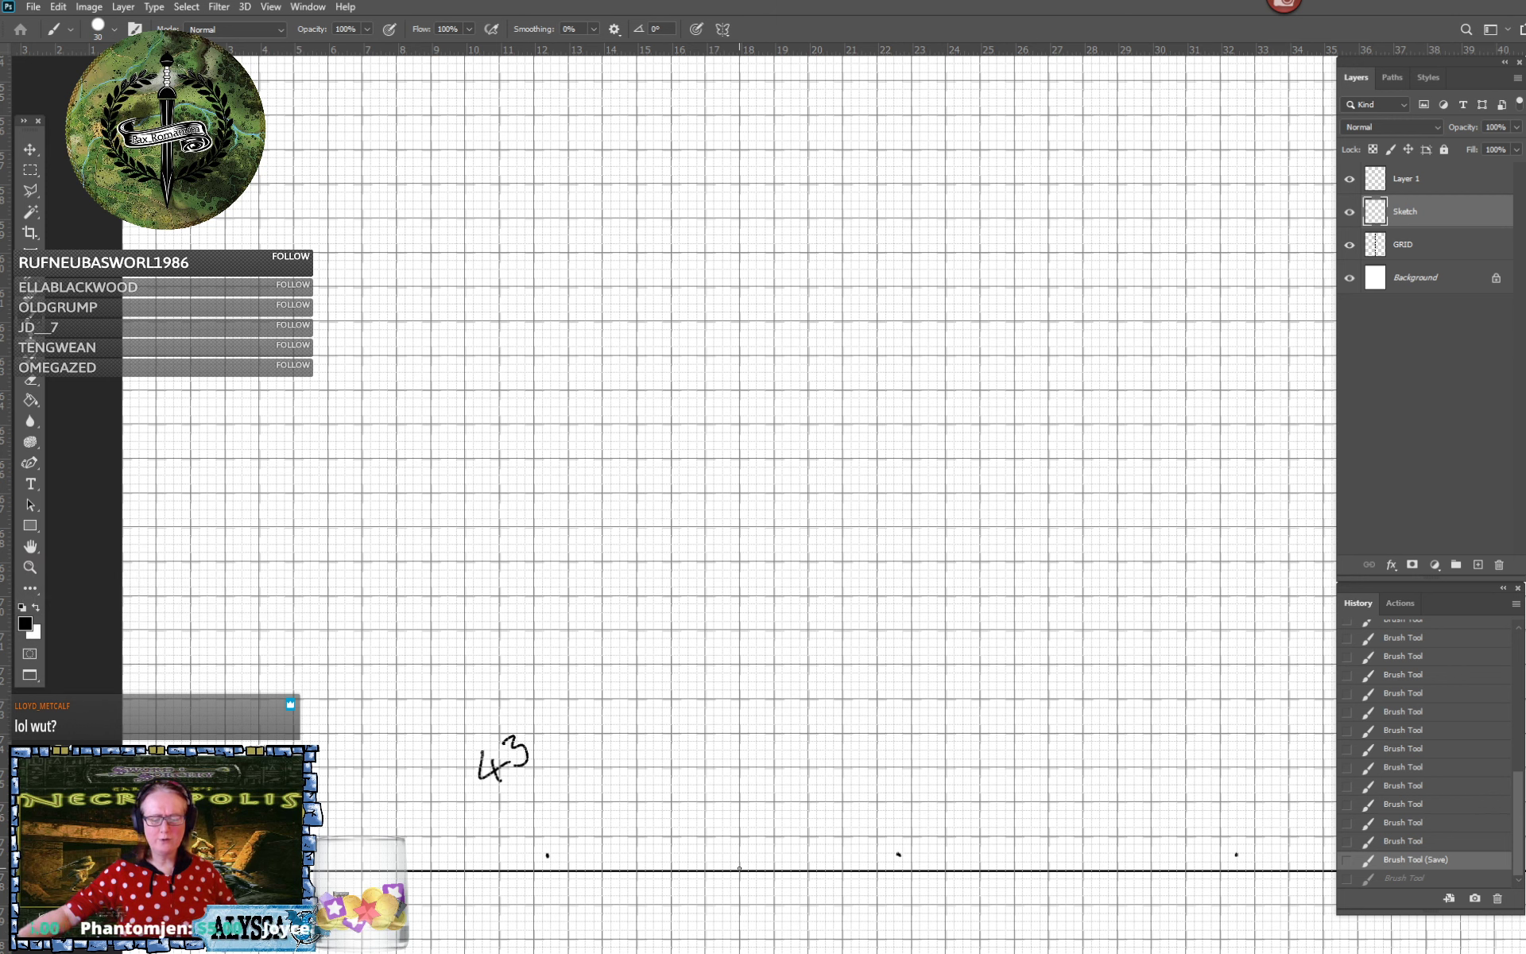
{"action": "key", "text": "ctrl+shift+z"}
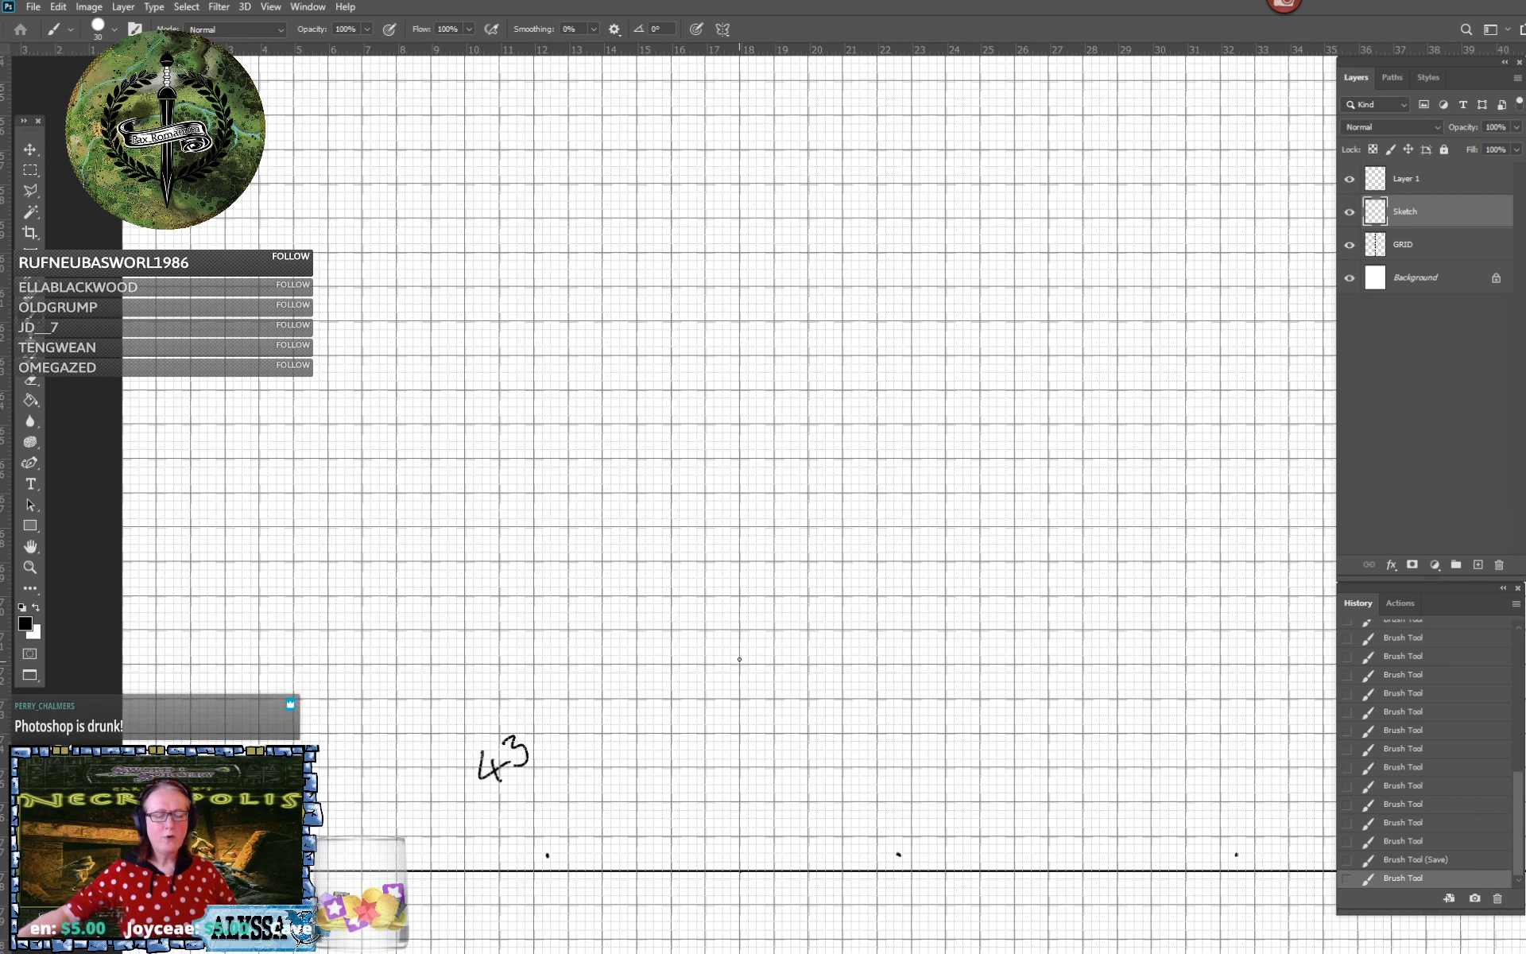
{"action": "left_click", "coordinate": [738, 664], "text": "shift"}
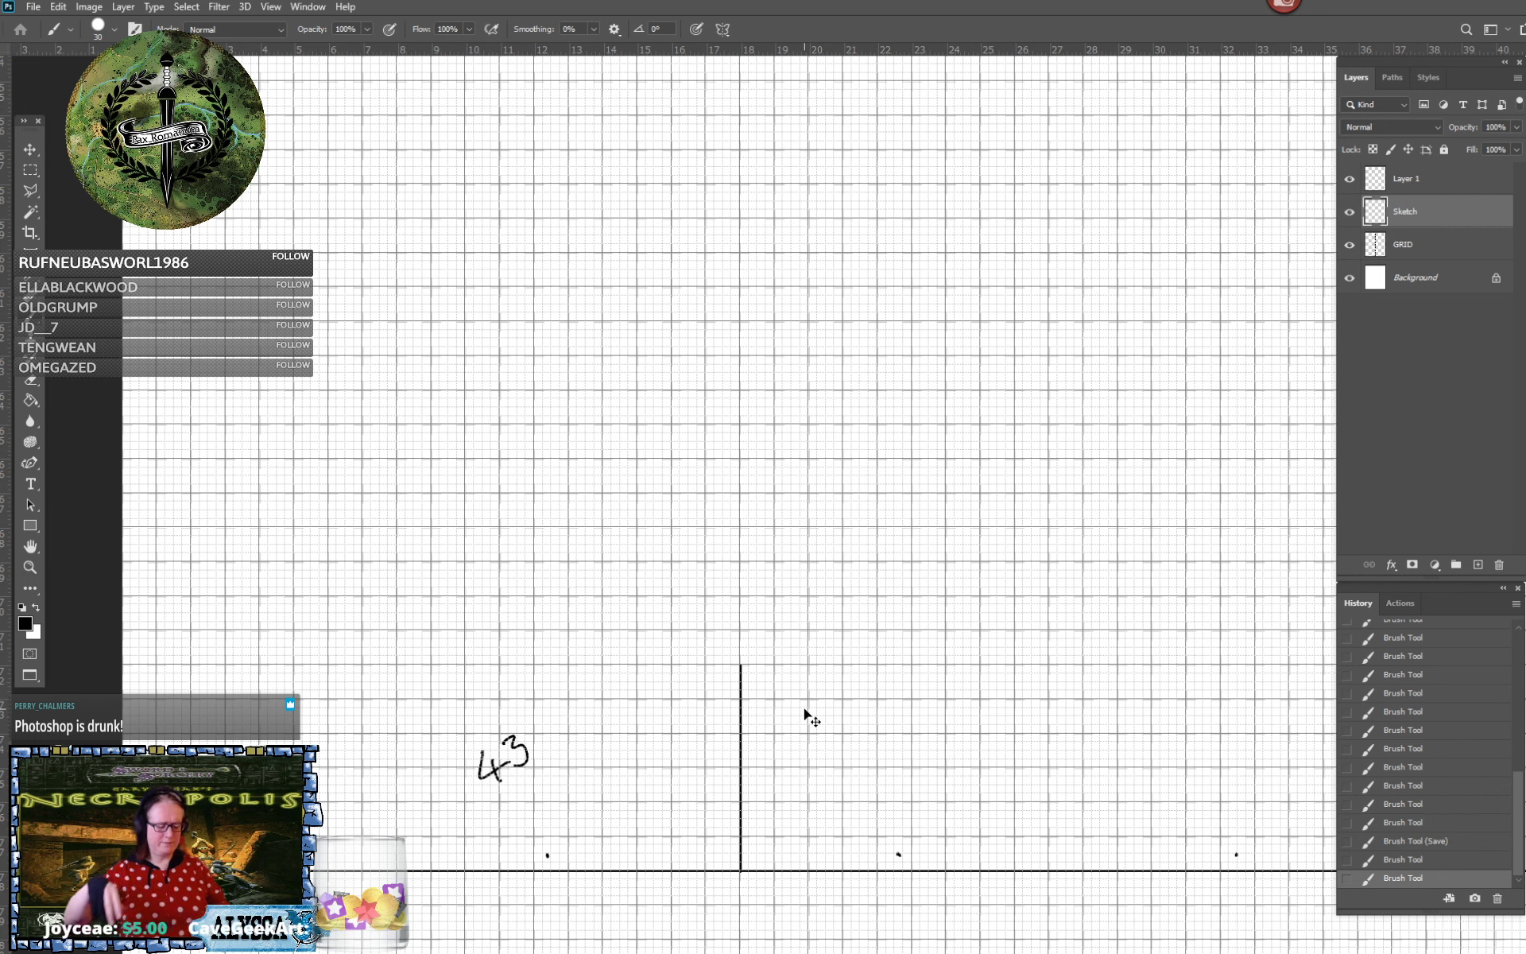
{"action": "key", "text": "ctrl+s"}
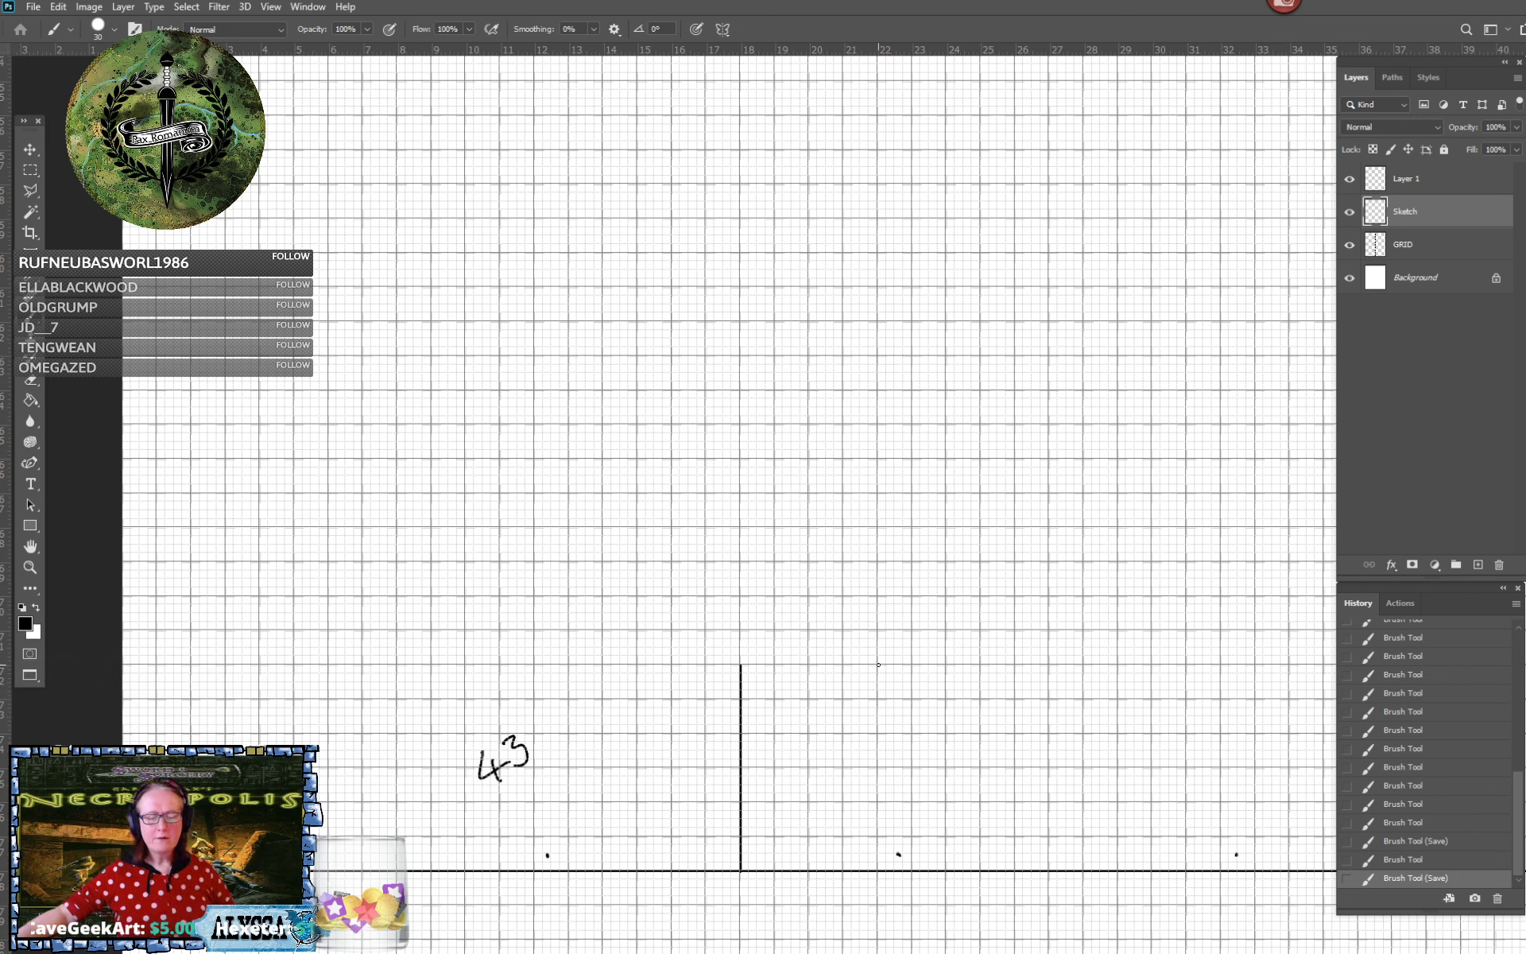
Draw the alcove's 4-square top wall from ruler mark 18 to 22 and a side wall 3 squares down at mark 22
{"action": "left_click", "coordinate": [878, 664]}
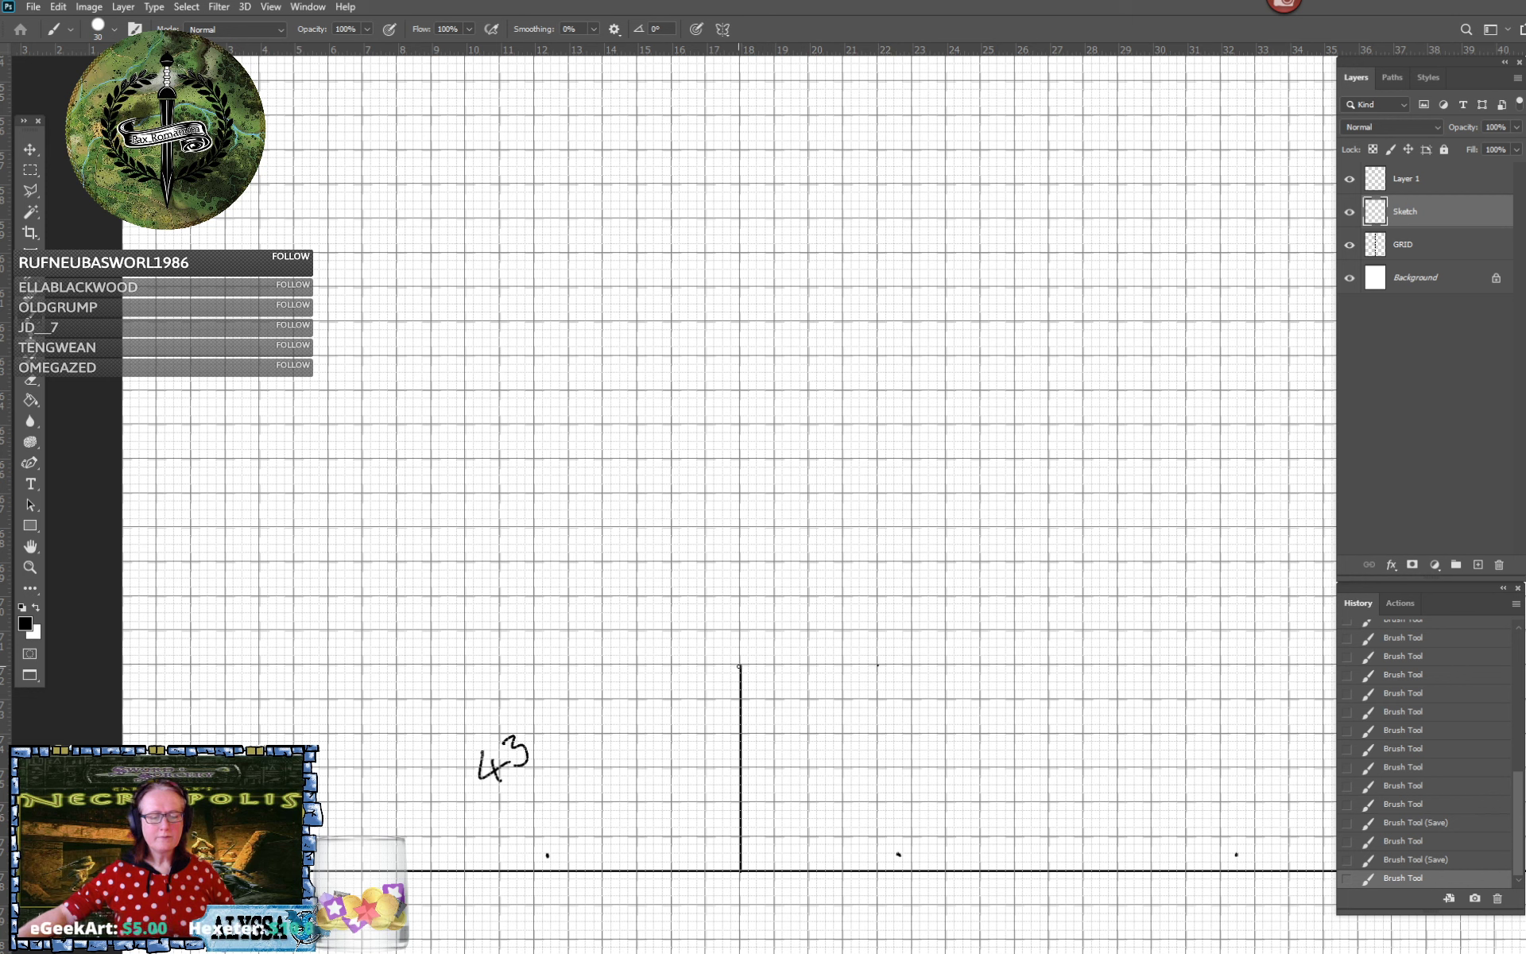
{"action": "left_click", "coordinate": [741, 665], "text": "shift"}
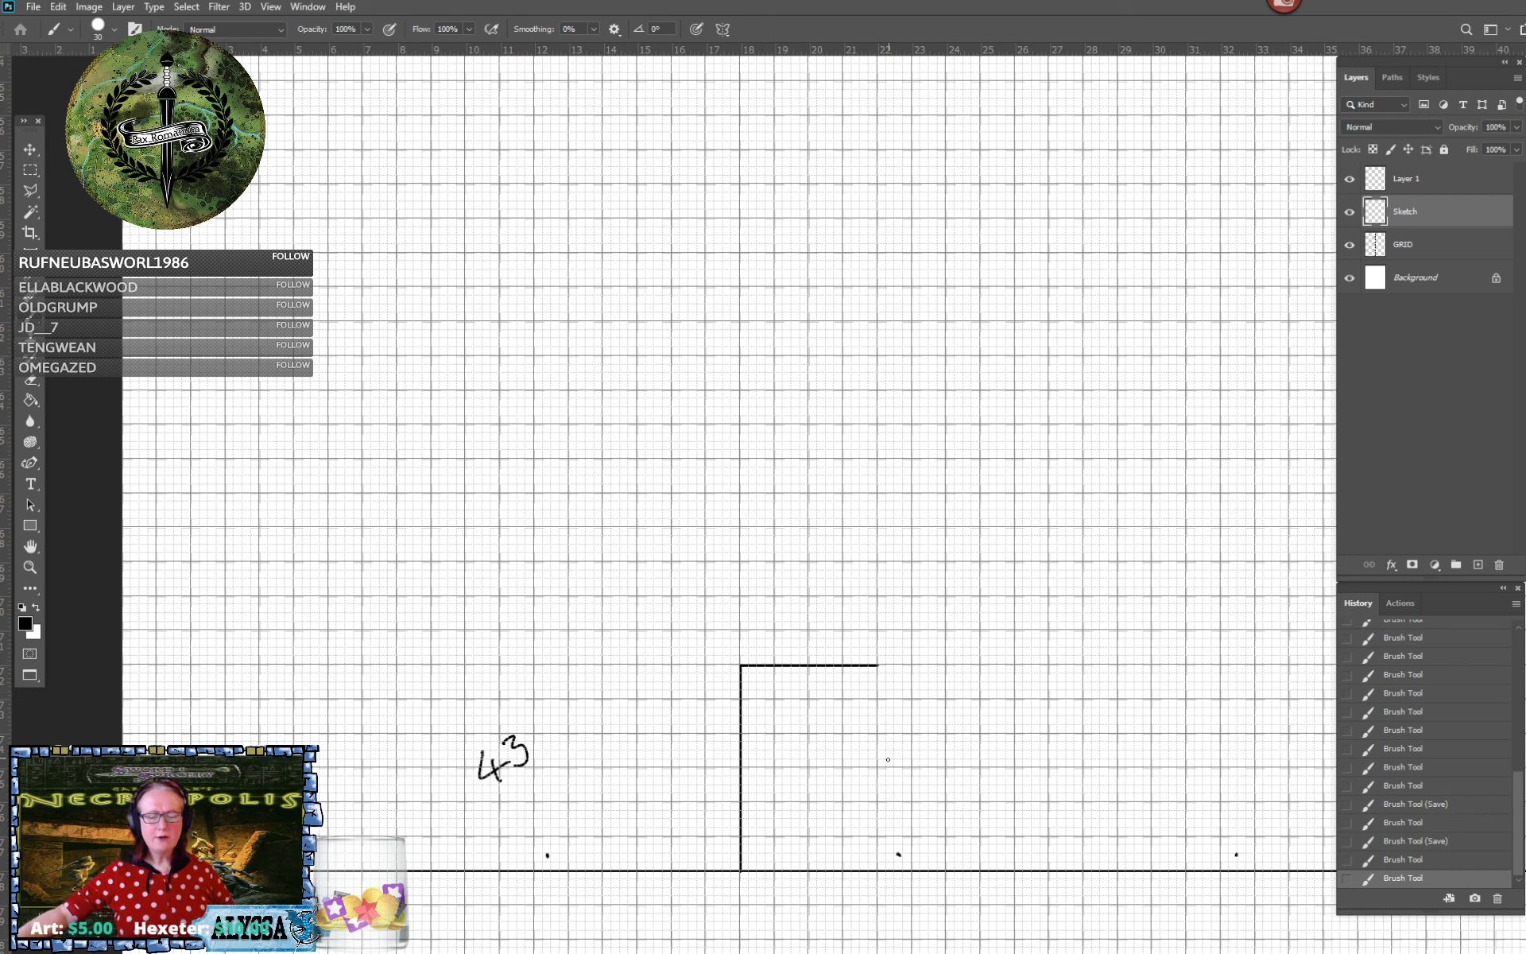
{"action": "left_click", "coordinate": [877, 767]}
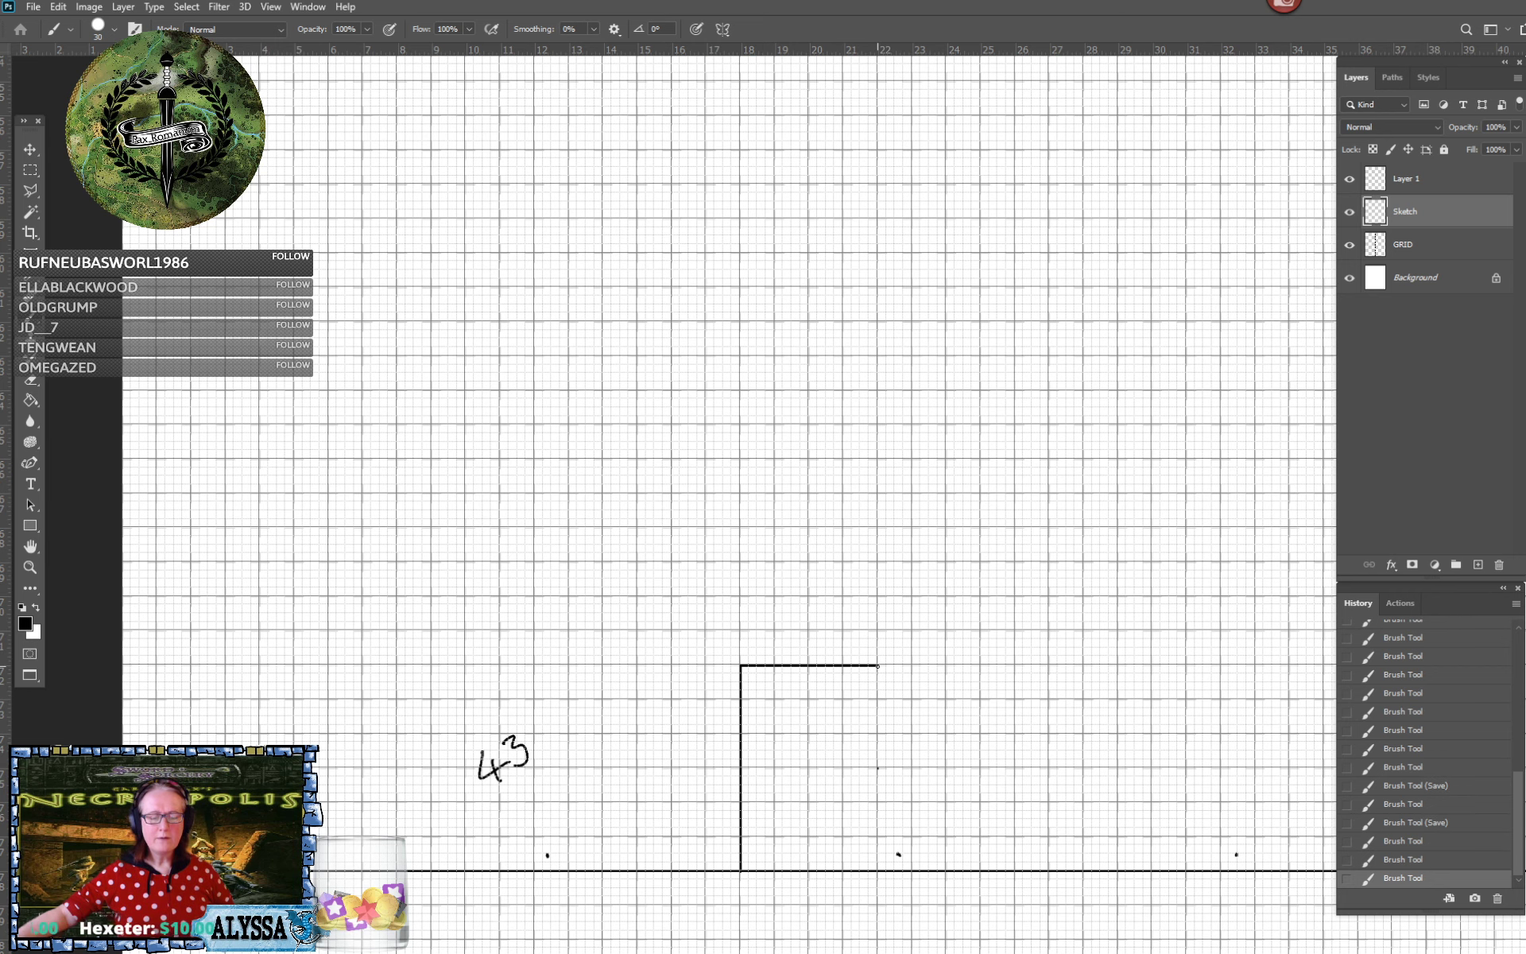
{"action": "left_click", "coordinate": [879, 665], "text": "shift"}
Connect the two alcoves with a 20-square horizontal wall from ruler mark 22 to 42, 3 squares above the bottom wall, and save
{"action": "scroll", "coordinate": [881, 673], "scroll_direction": "right", "scroll_amount": 5}
{"action": "left_click_drag", "start_coordinate": [881, 674], "coordinate": [671, 696]}
{"action": "left_click", "coordinate": [833, 787]}
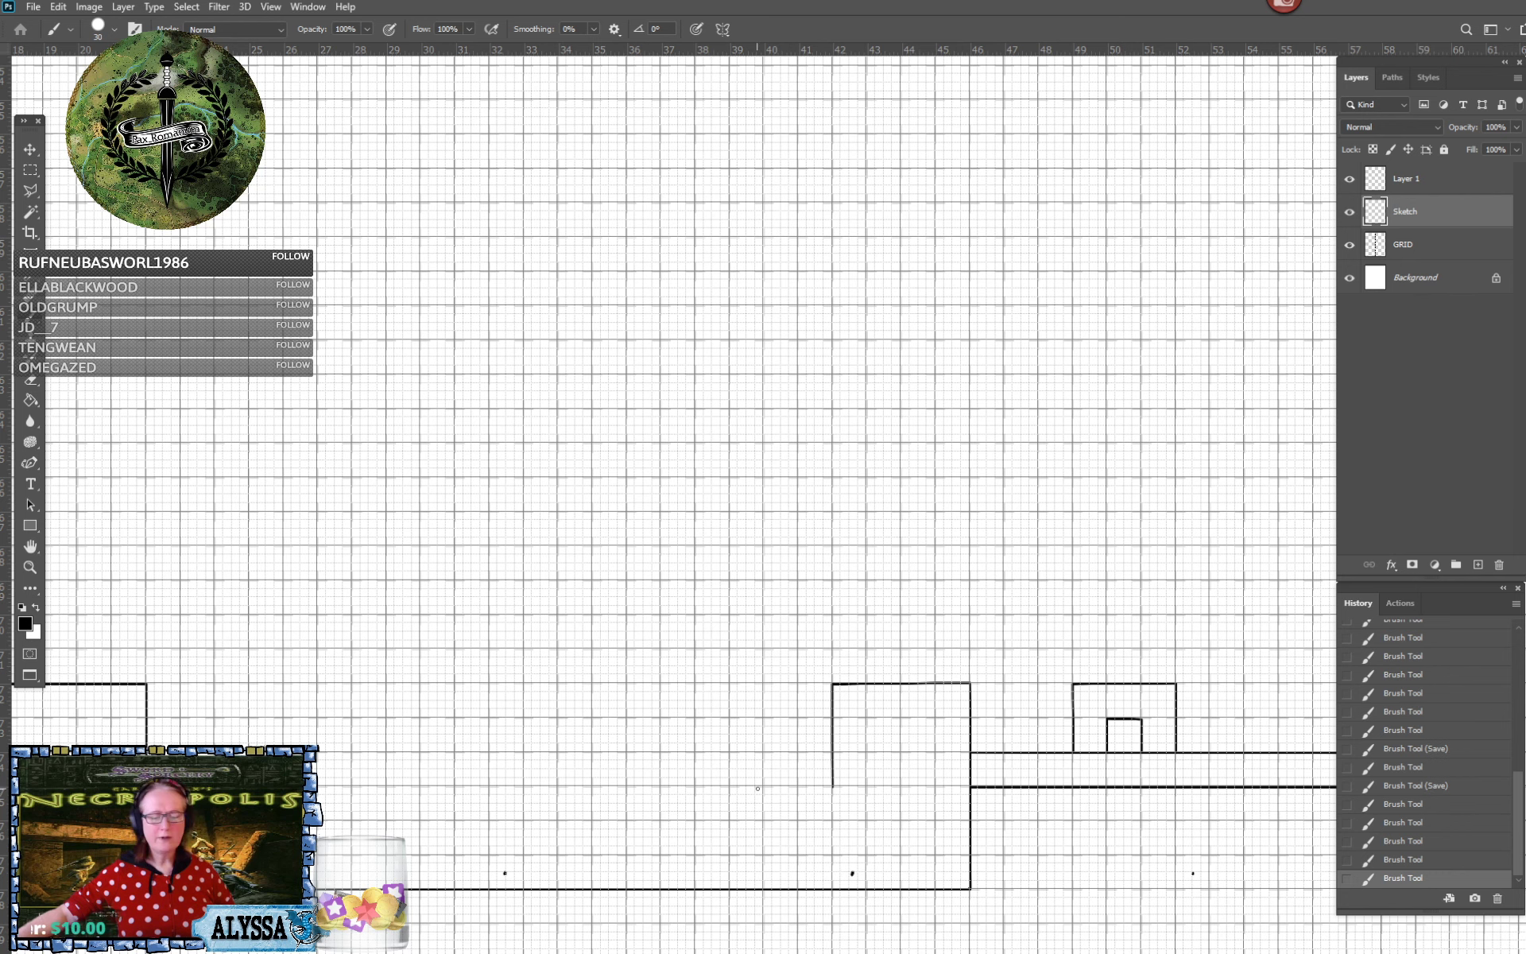
{"action": "left_click", "coordinate": [833, 787], "text": "shift"}
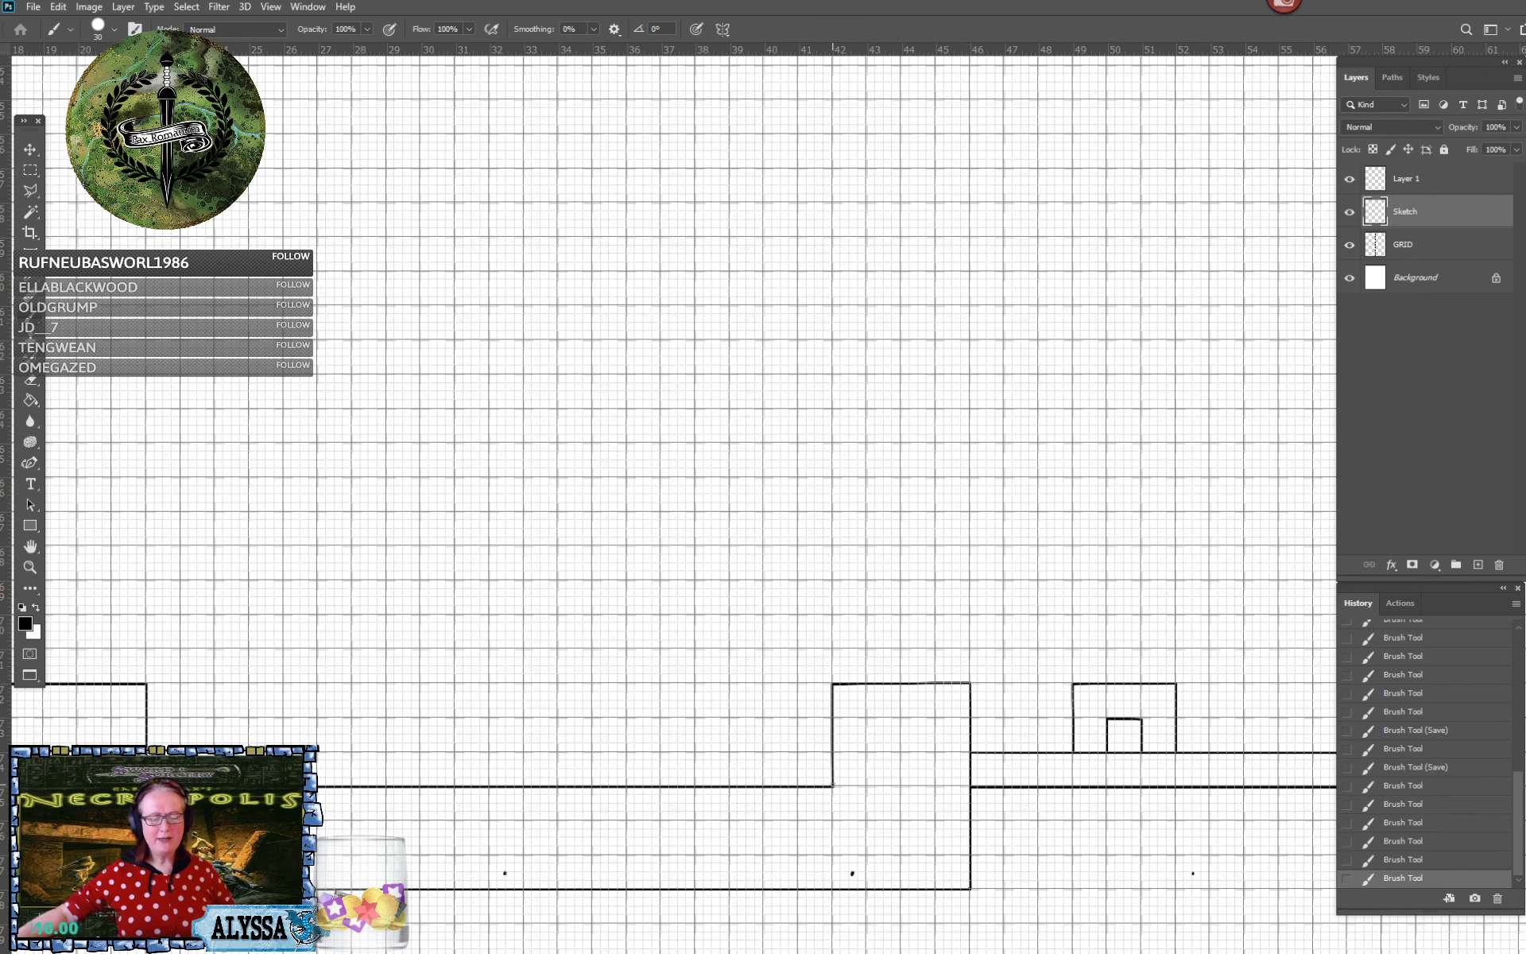
{"action": "left_click_drag", "start_coordinate": [833, 785], "coordinate": [1033, 767]}
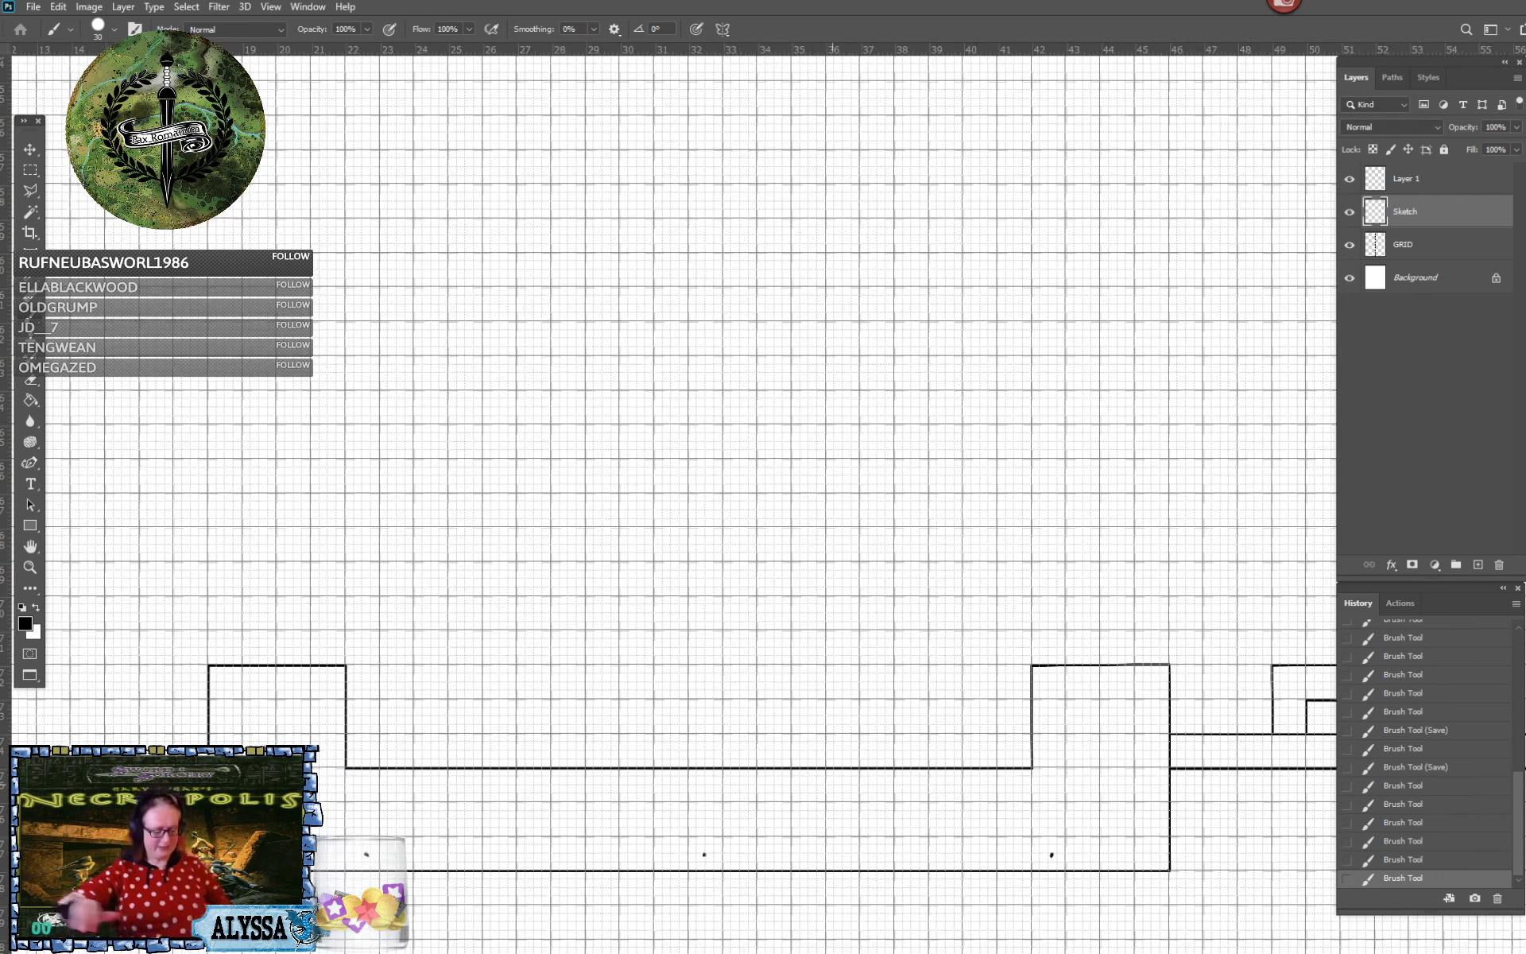
{"action": "key", "text": "ctrl+s"}
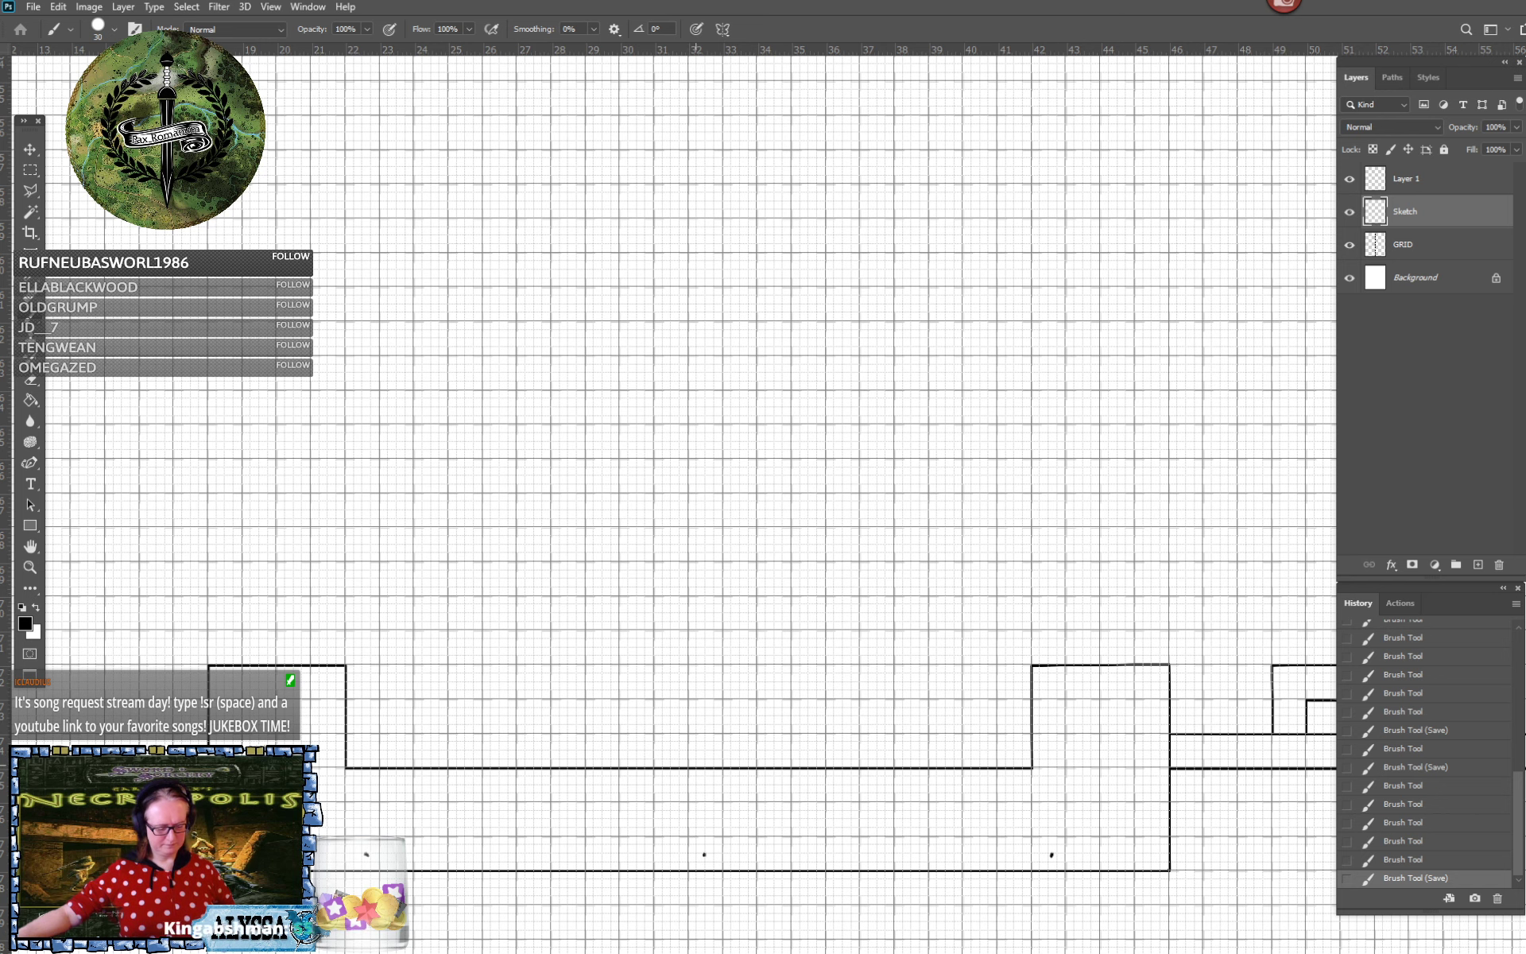
Draw a vertical wall 15 squares tall up from the bottom wall at ruler mark 3
{"action": "left_click_drag", "start_coordinate": [695, 765], "coordinate": [1283, 811]}
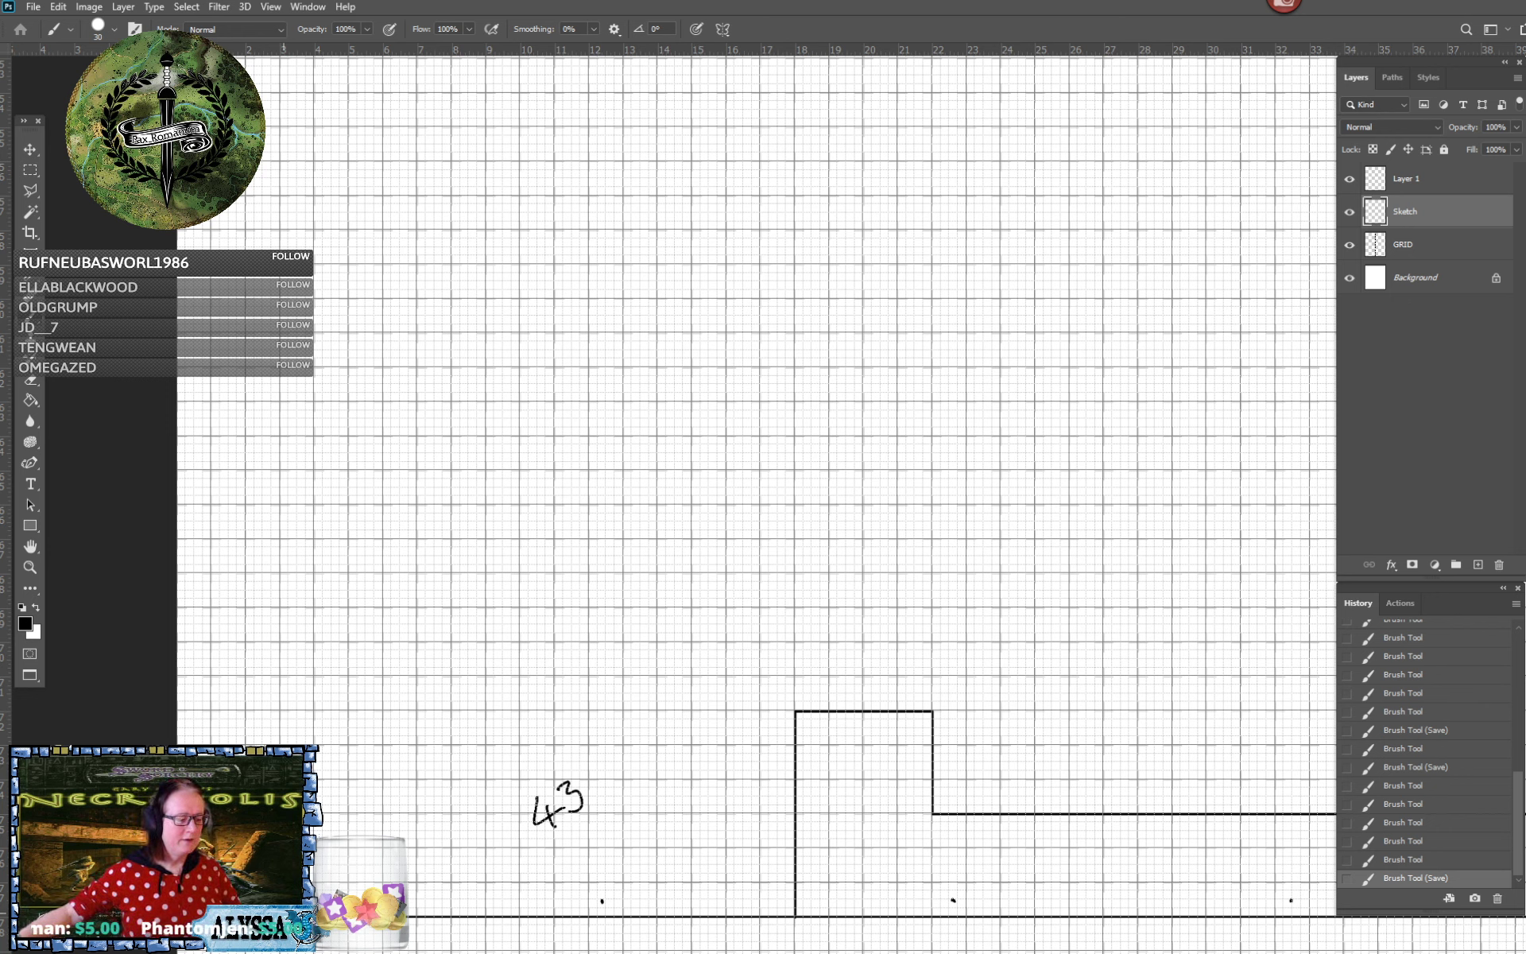
{"action": "left_click", "coordinate": [279, 917], "text": "shift"}
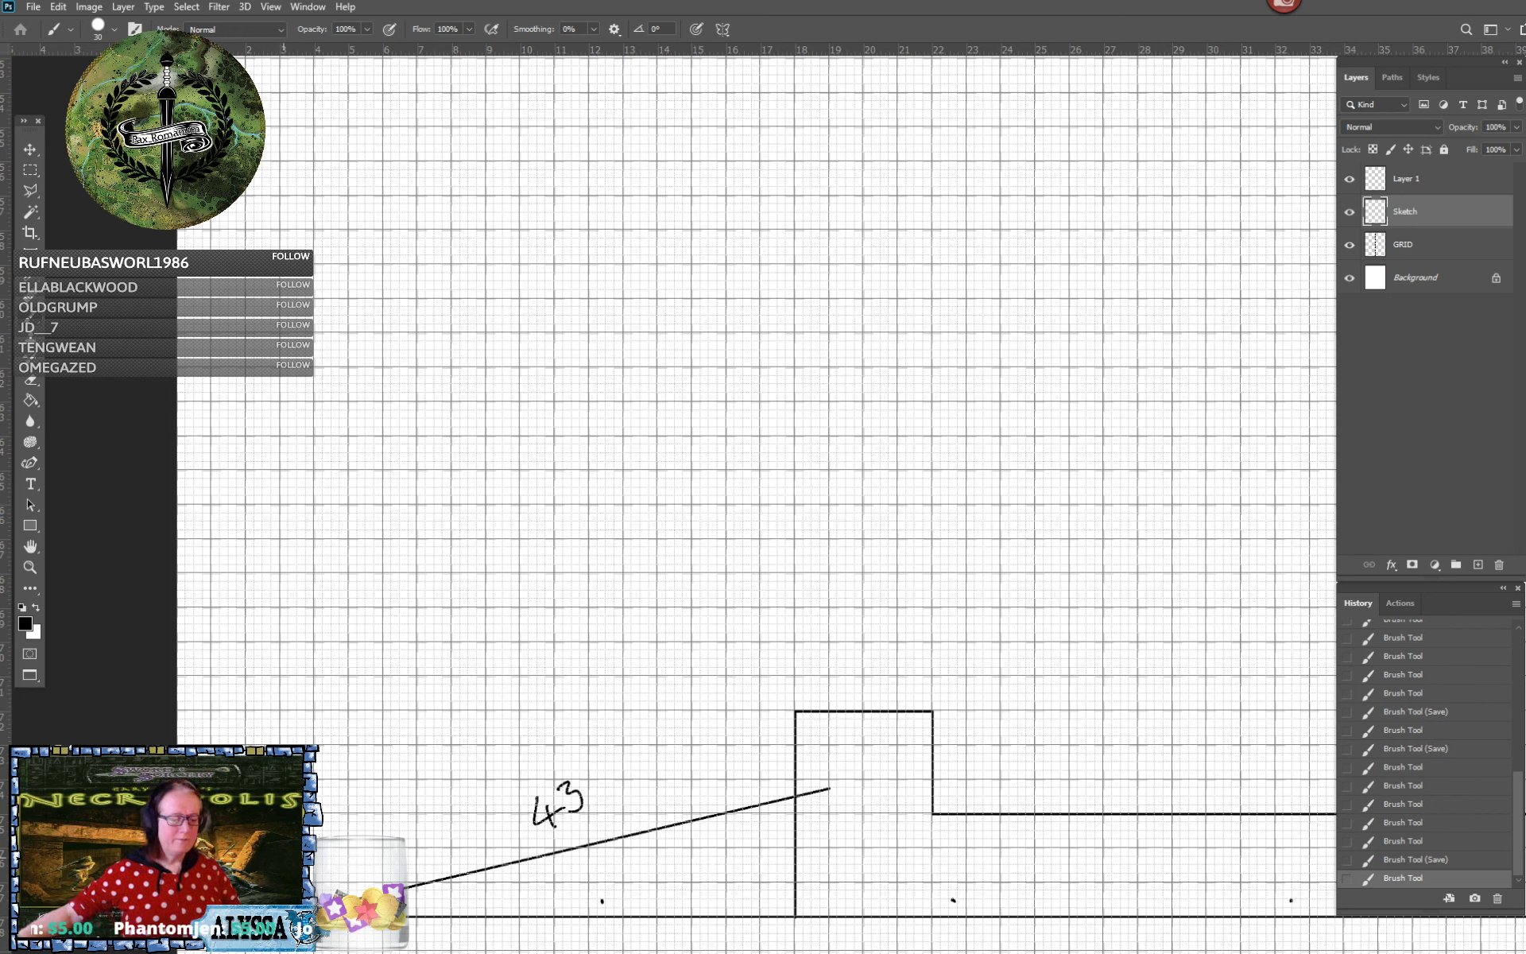
{"action": "key", "text": "ctrl+z"}
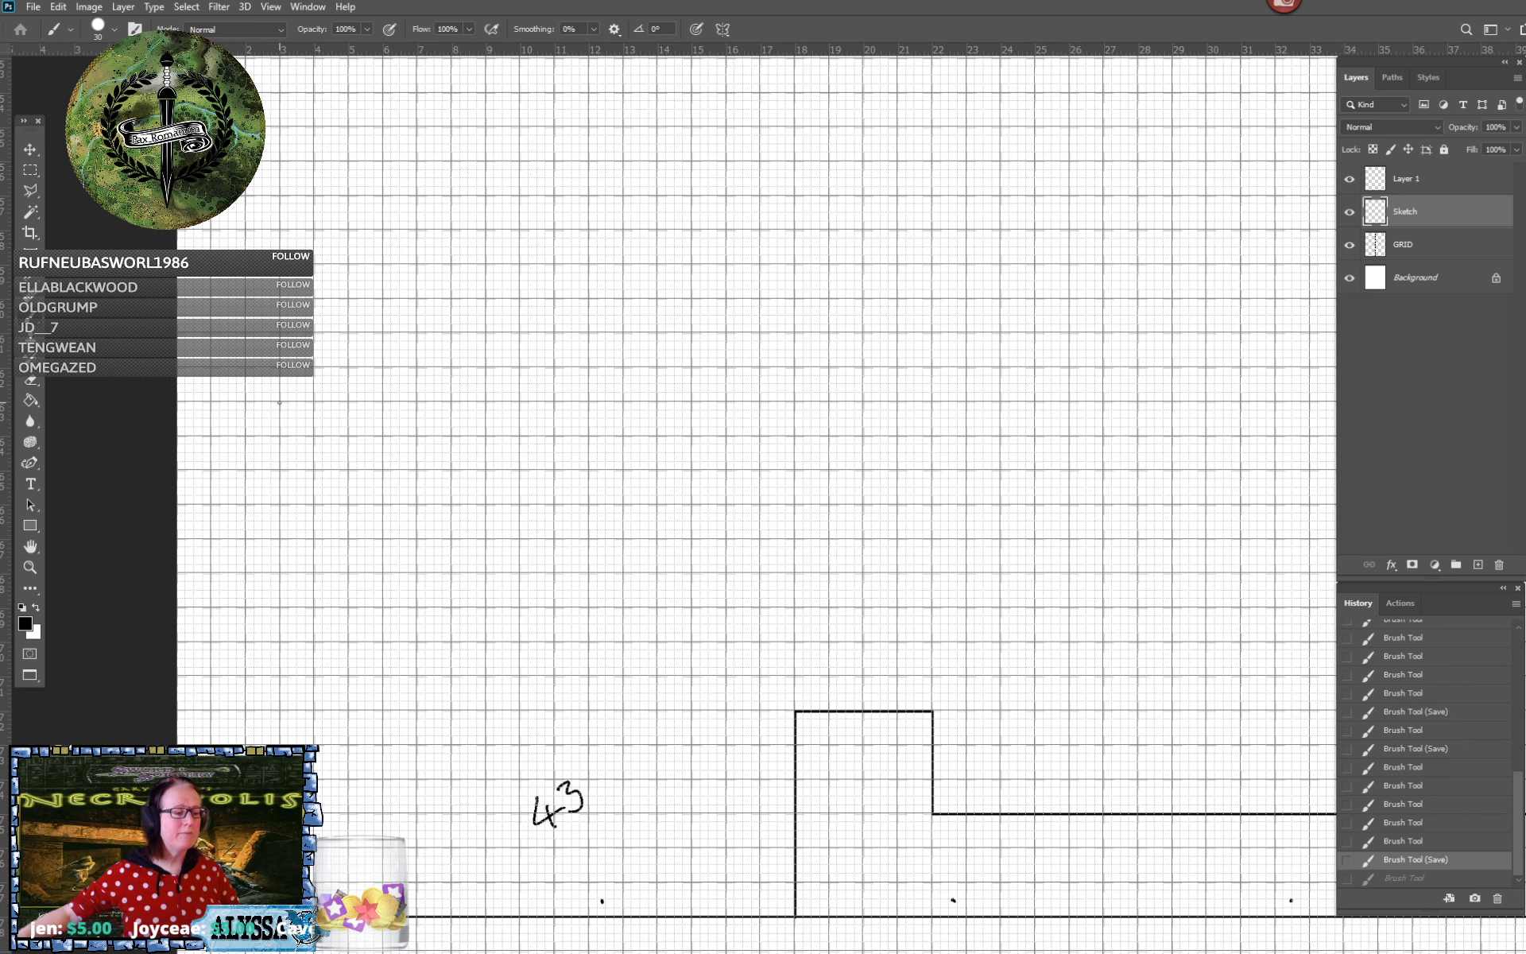
{"action": "key", "text": "ctrl+shift+z"}
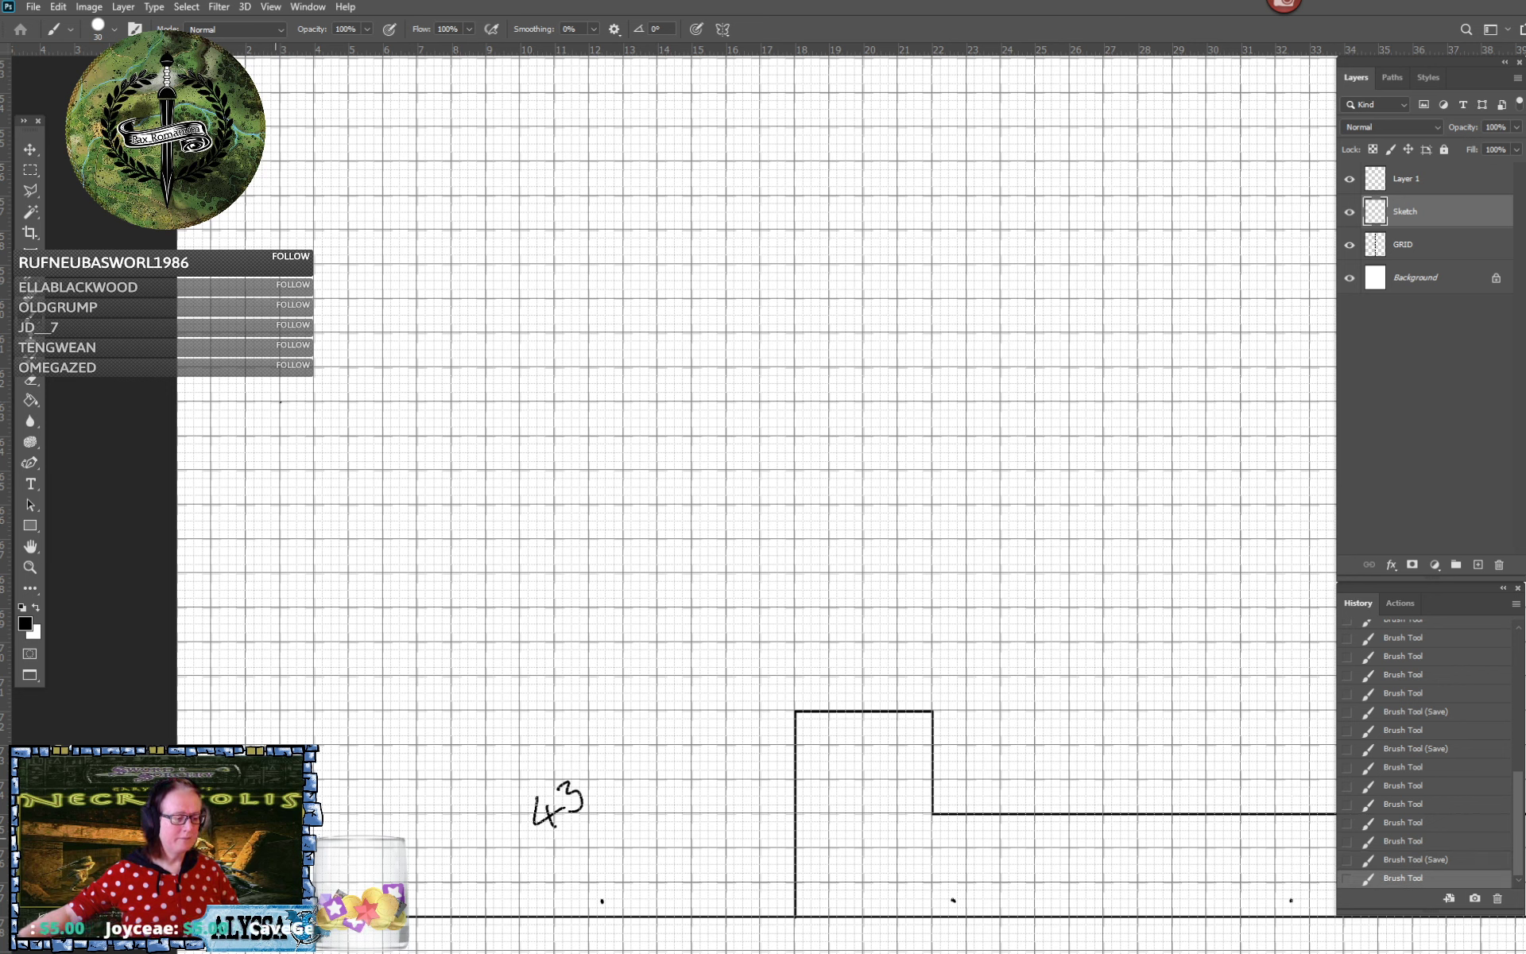
{"action": "left_click", "coordinate": [280, 402], "text": "shift"}
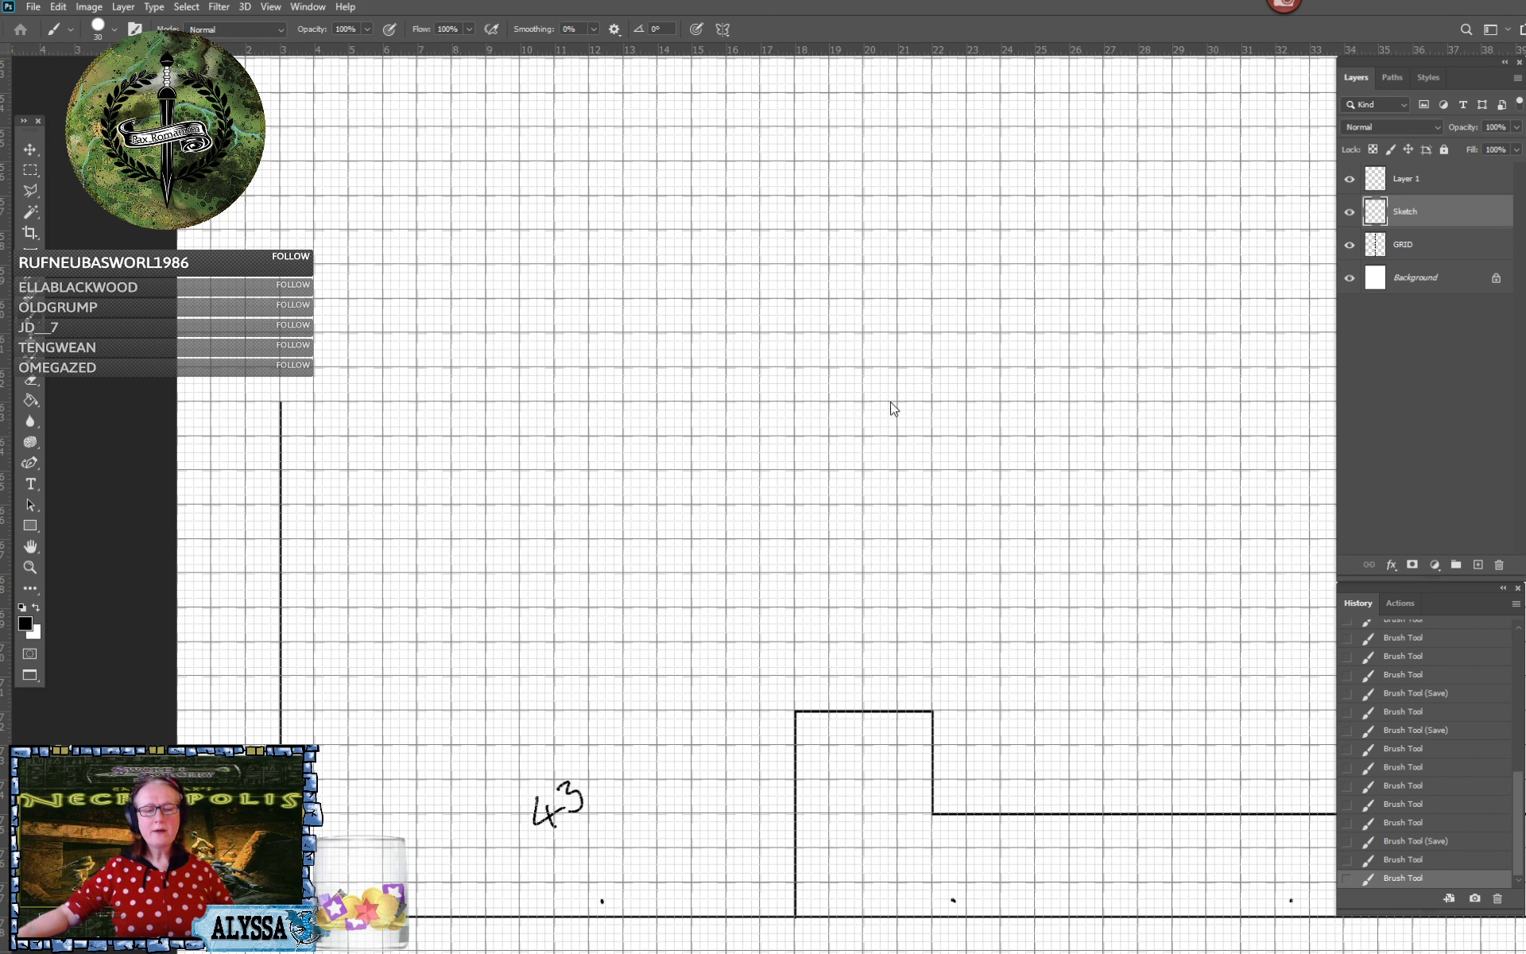
Draw a 23-square horizontal wall from the top of the 15-square wall to ruler mark 26
{"action": "left_click", "coordinate": [1068, 403], "text": "shift"}
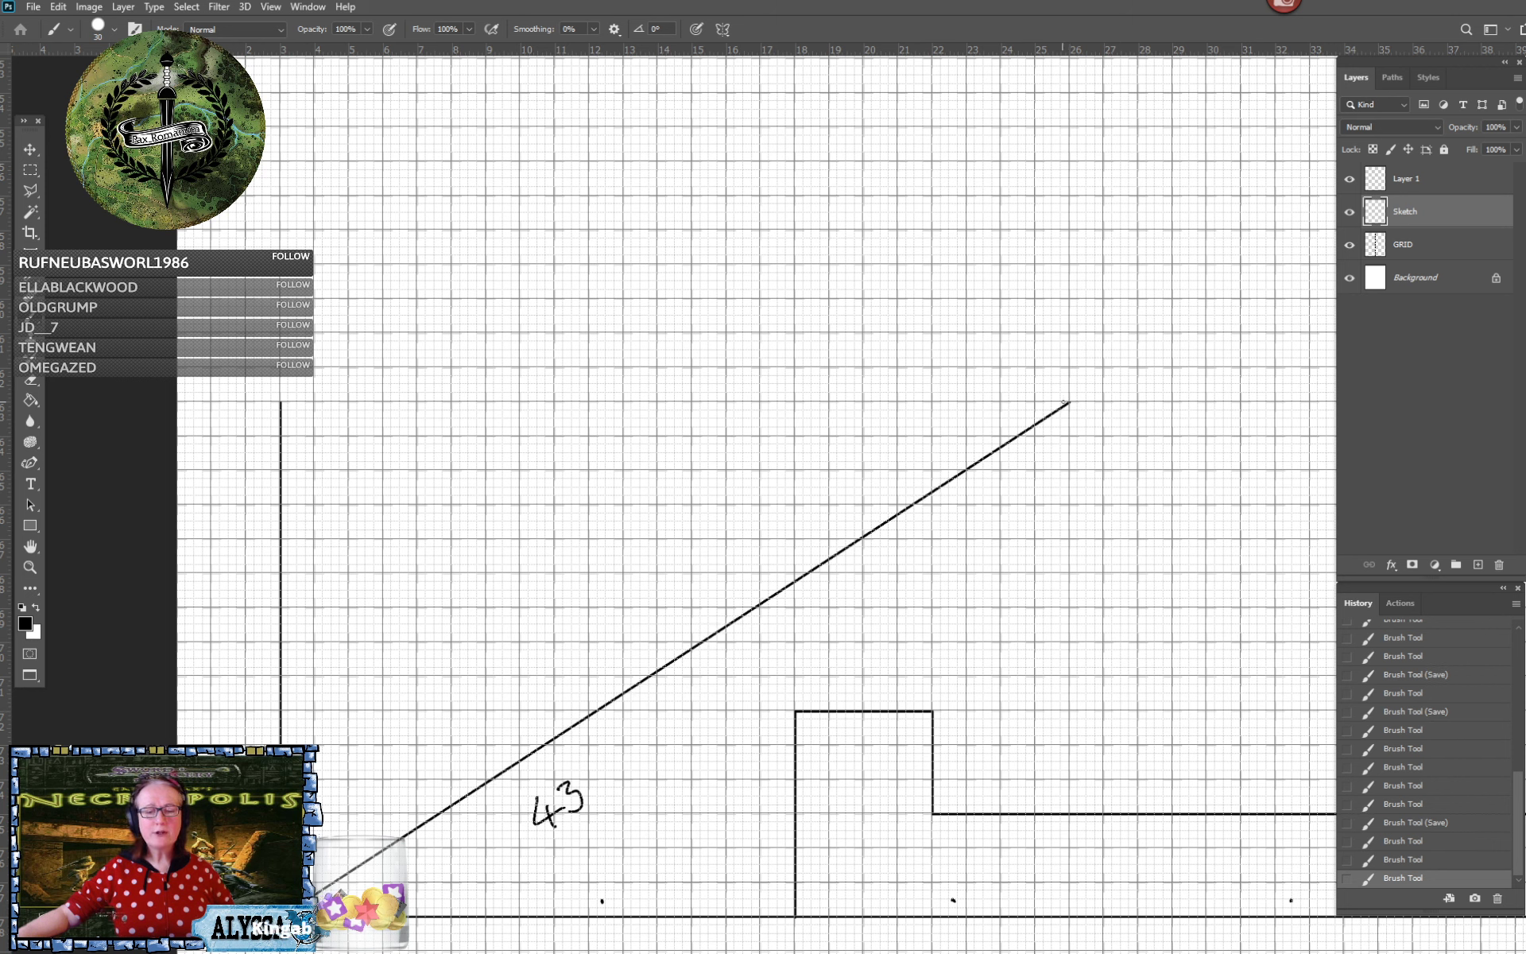
{"action": "key", "text": "ctrl+z"}
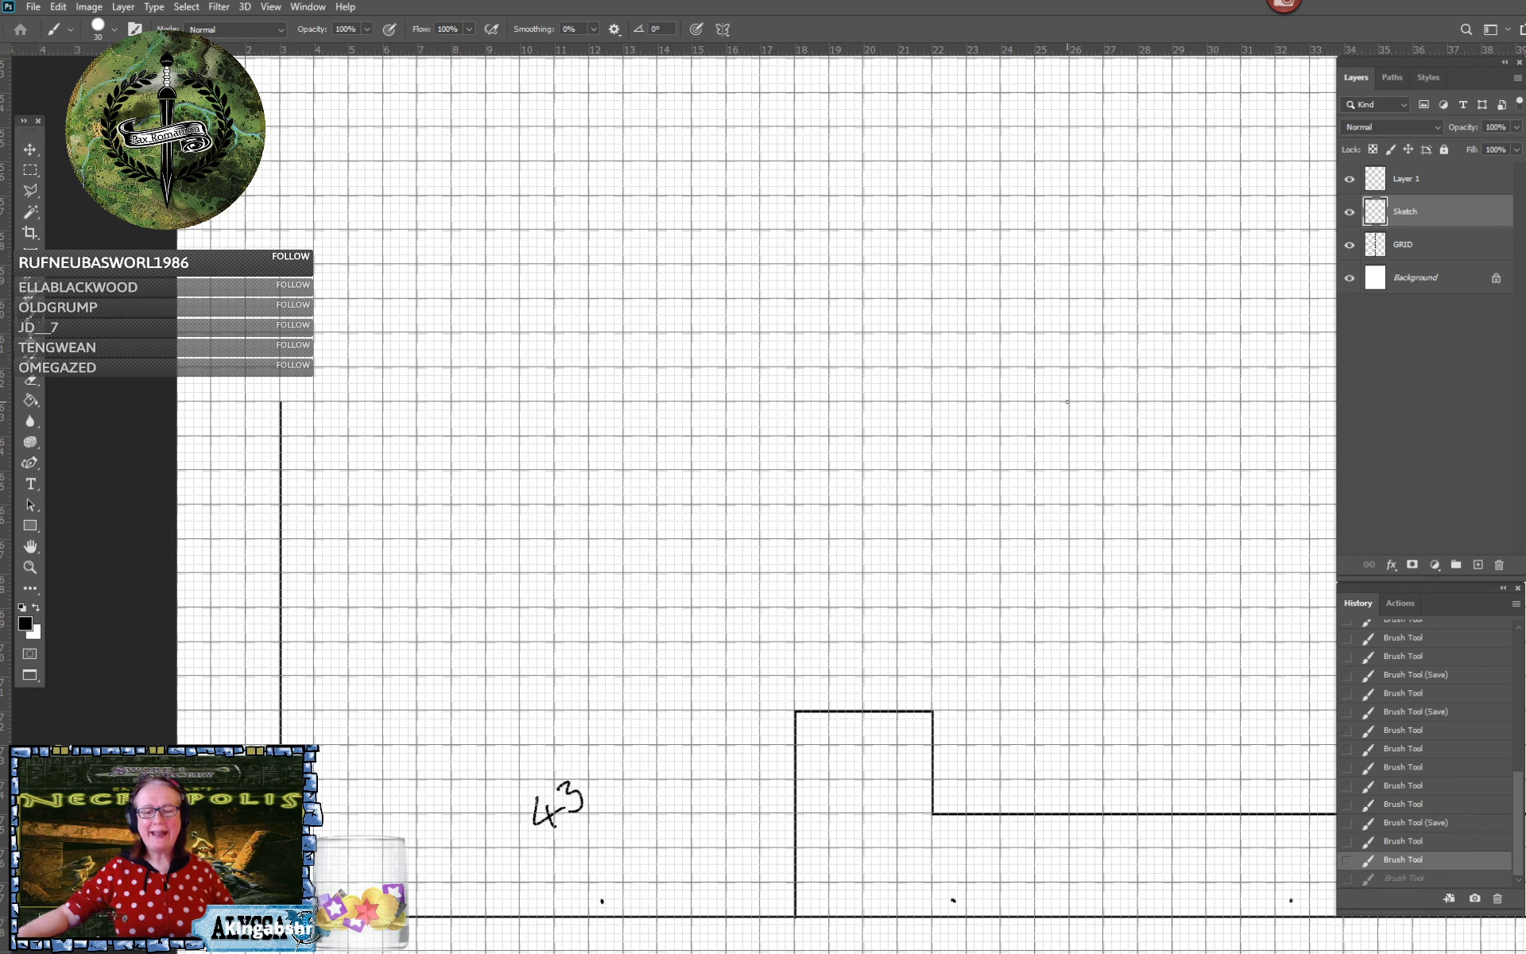
{"action": "left_click", "coordinate": [1069, 401]}
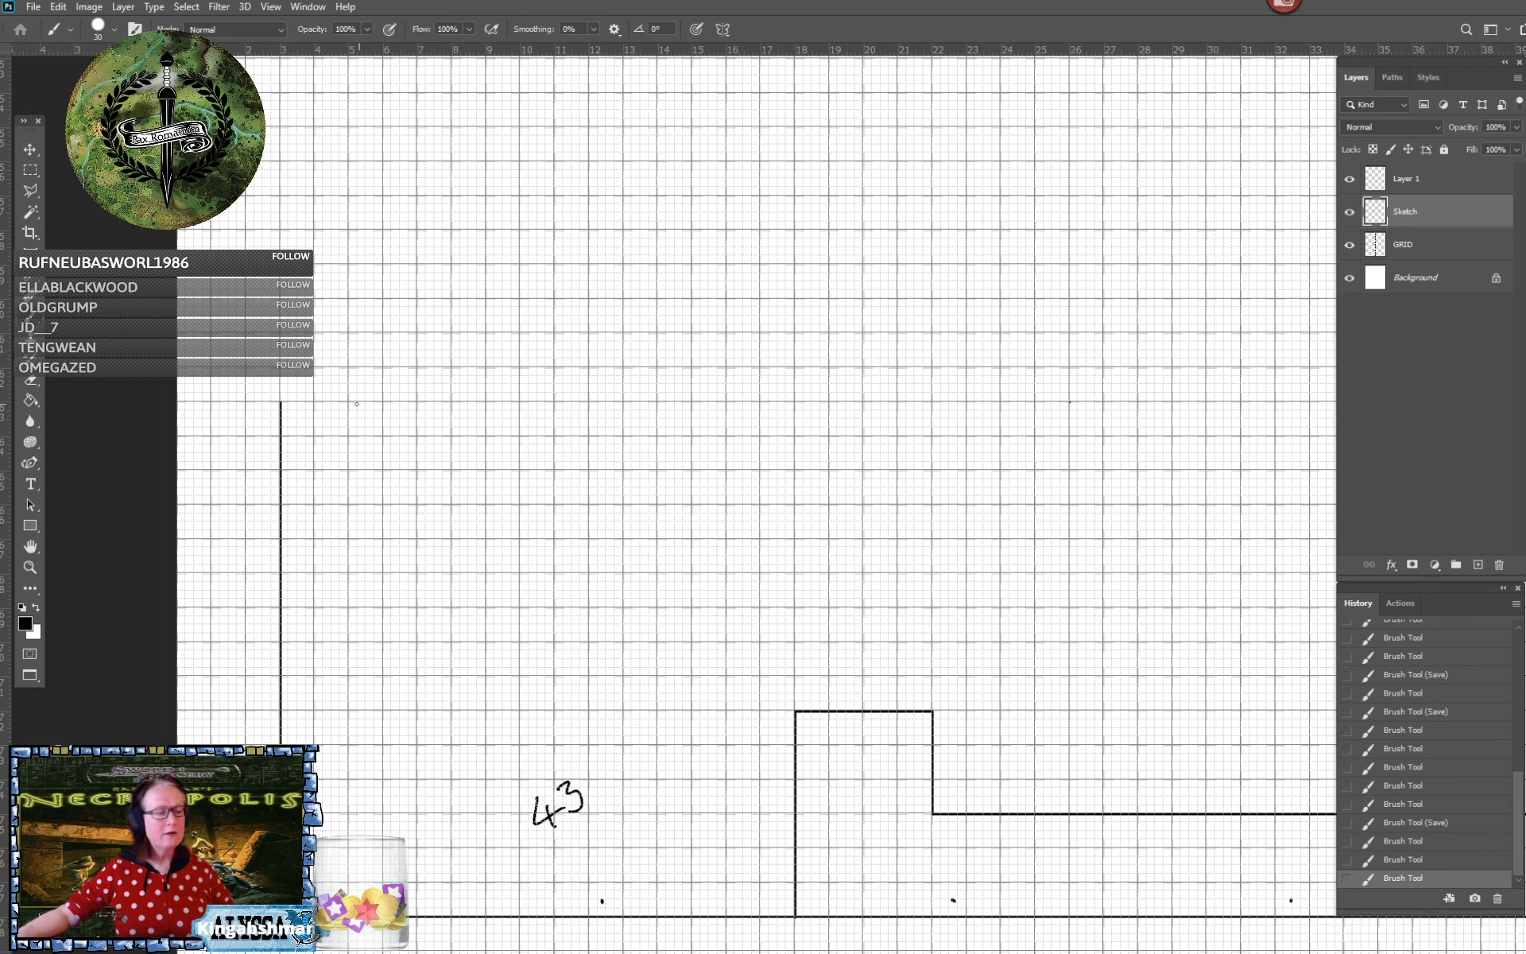
{"action": "left_click", "coordinate": [280, 403], "text": "shift"}
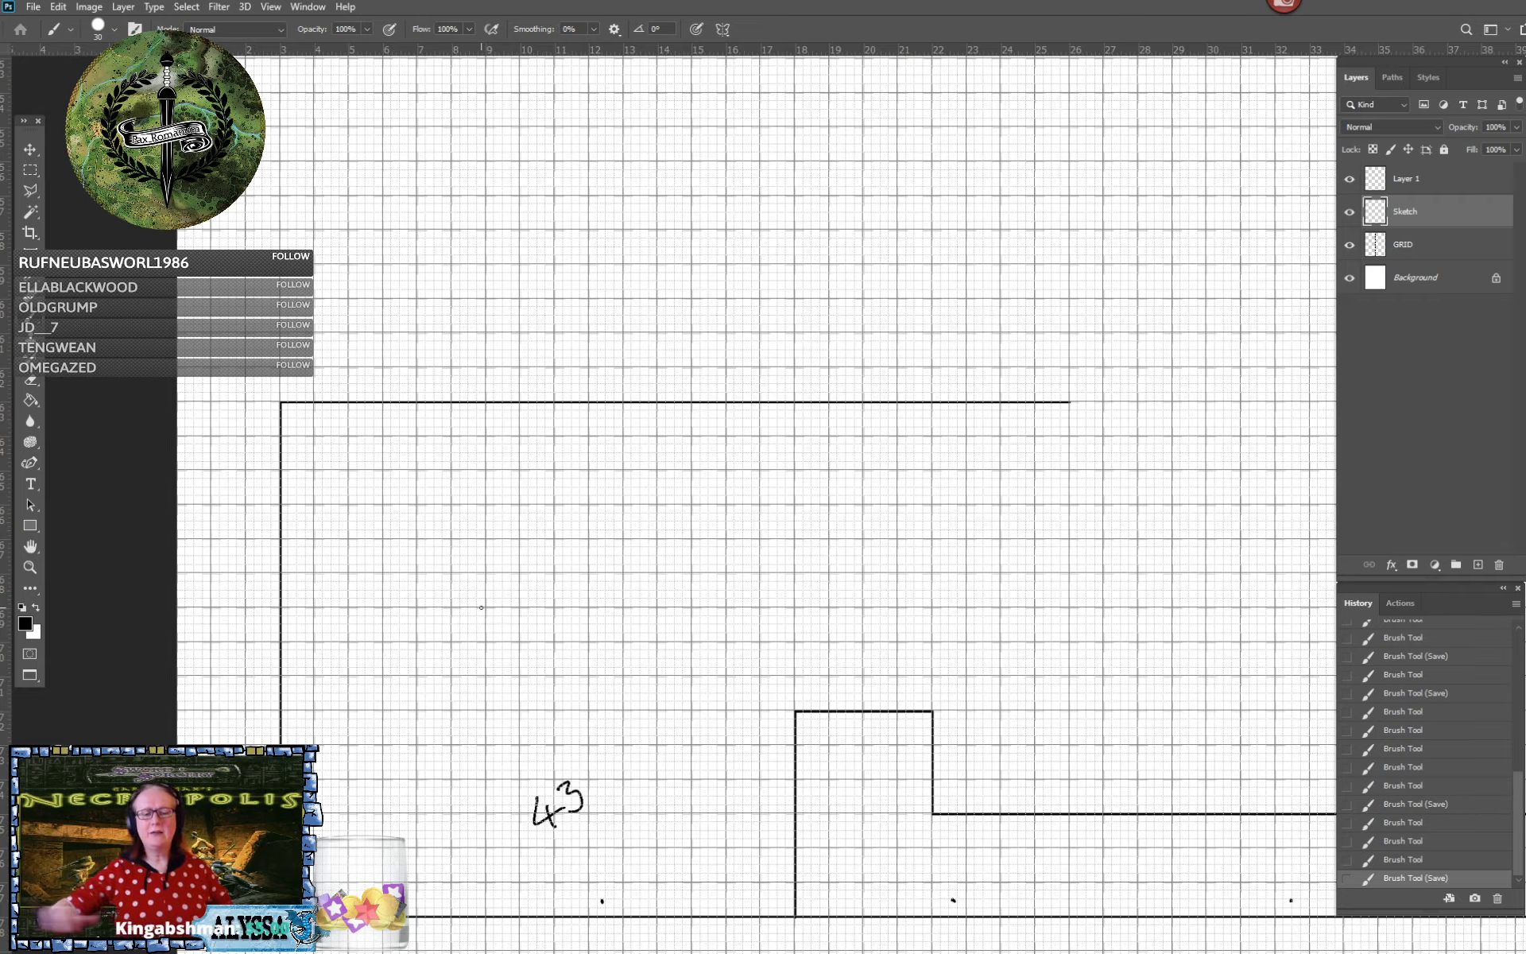
Draw a wall 3 squares straight up from the 23-square wall's end at ruler mark 26
{"action": "scroll", "coordinate": [481, 608], "scroll_direction": "right", "scroll_amount": 3}
{"action": "scroll", "coordinate": [481, 608], "scroll_direction": "down", "scroll_amount": 2}
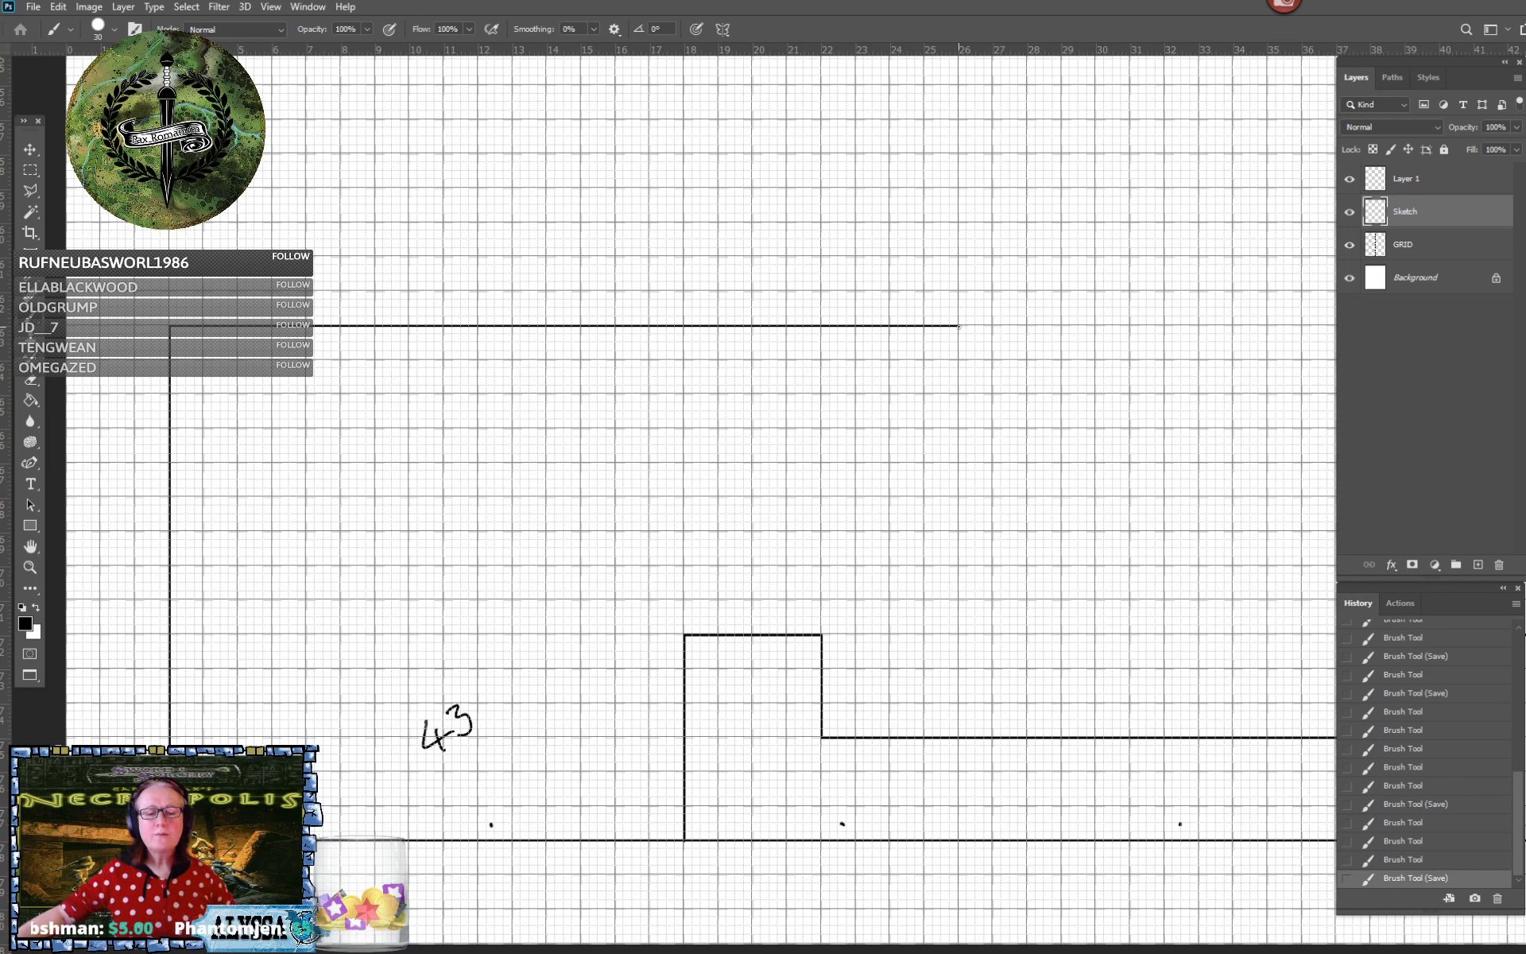
{"action": "left_click", "coordinate": [280, 403], "text": "shift"}
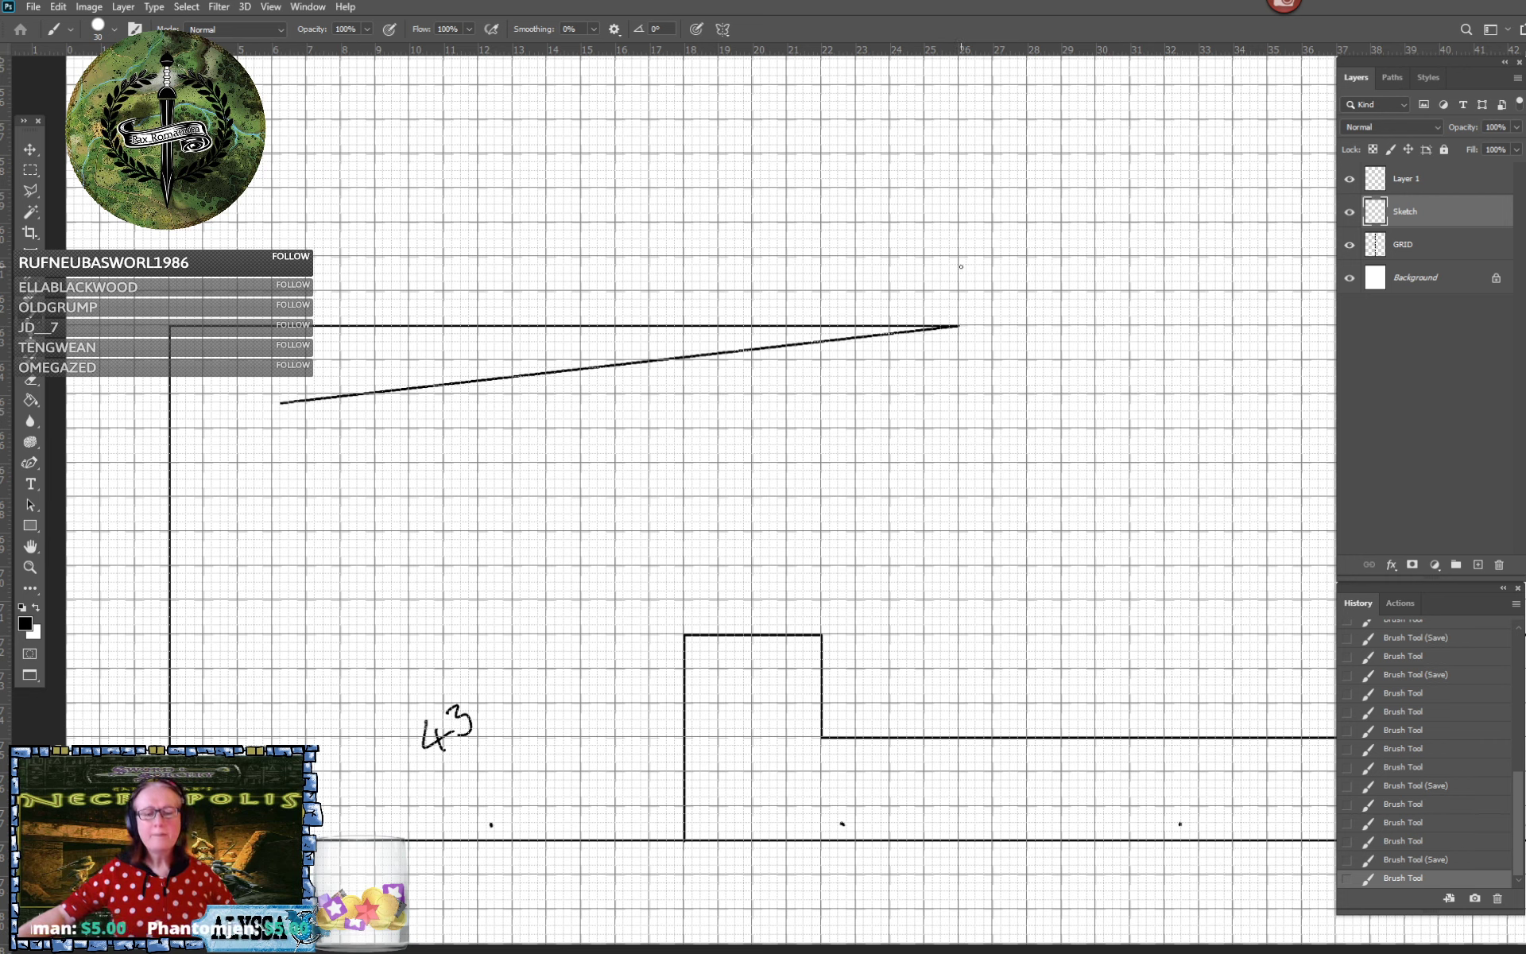
{"action": "key", "text": "ctrl+z"}
{"action": "left_click", "coordinate": [960, 325]}
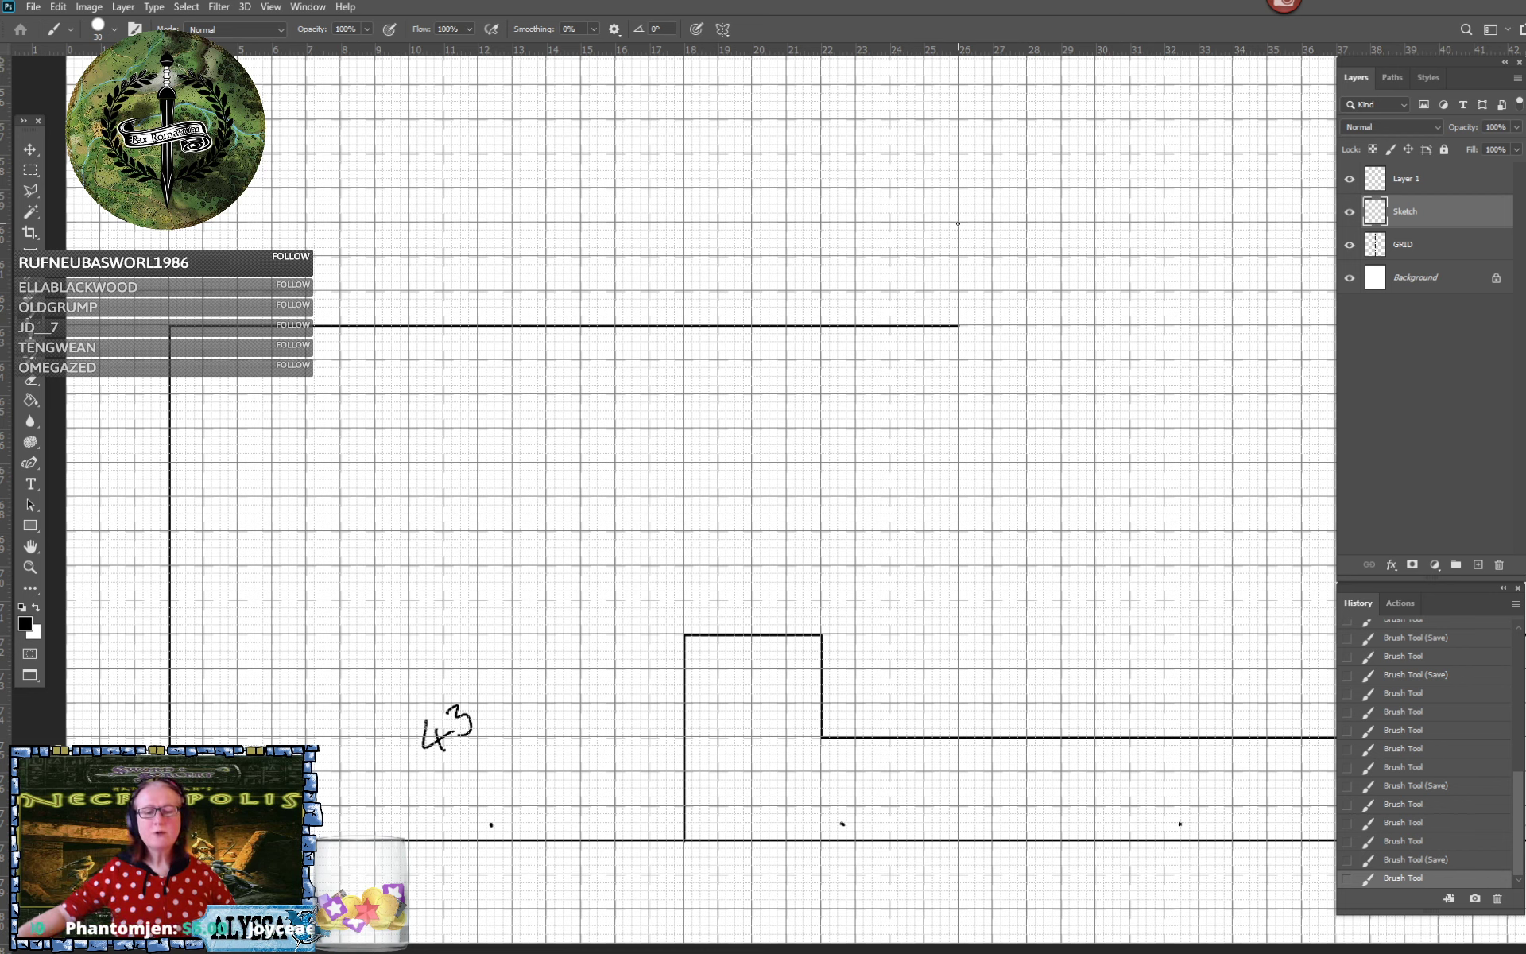
{"action": "left_click", "coordinate": [958, 223], "text": "shift"}
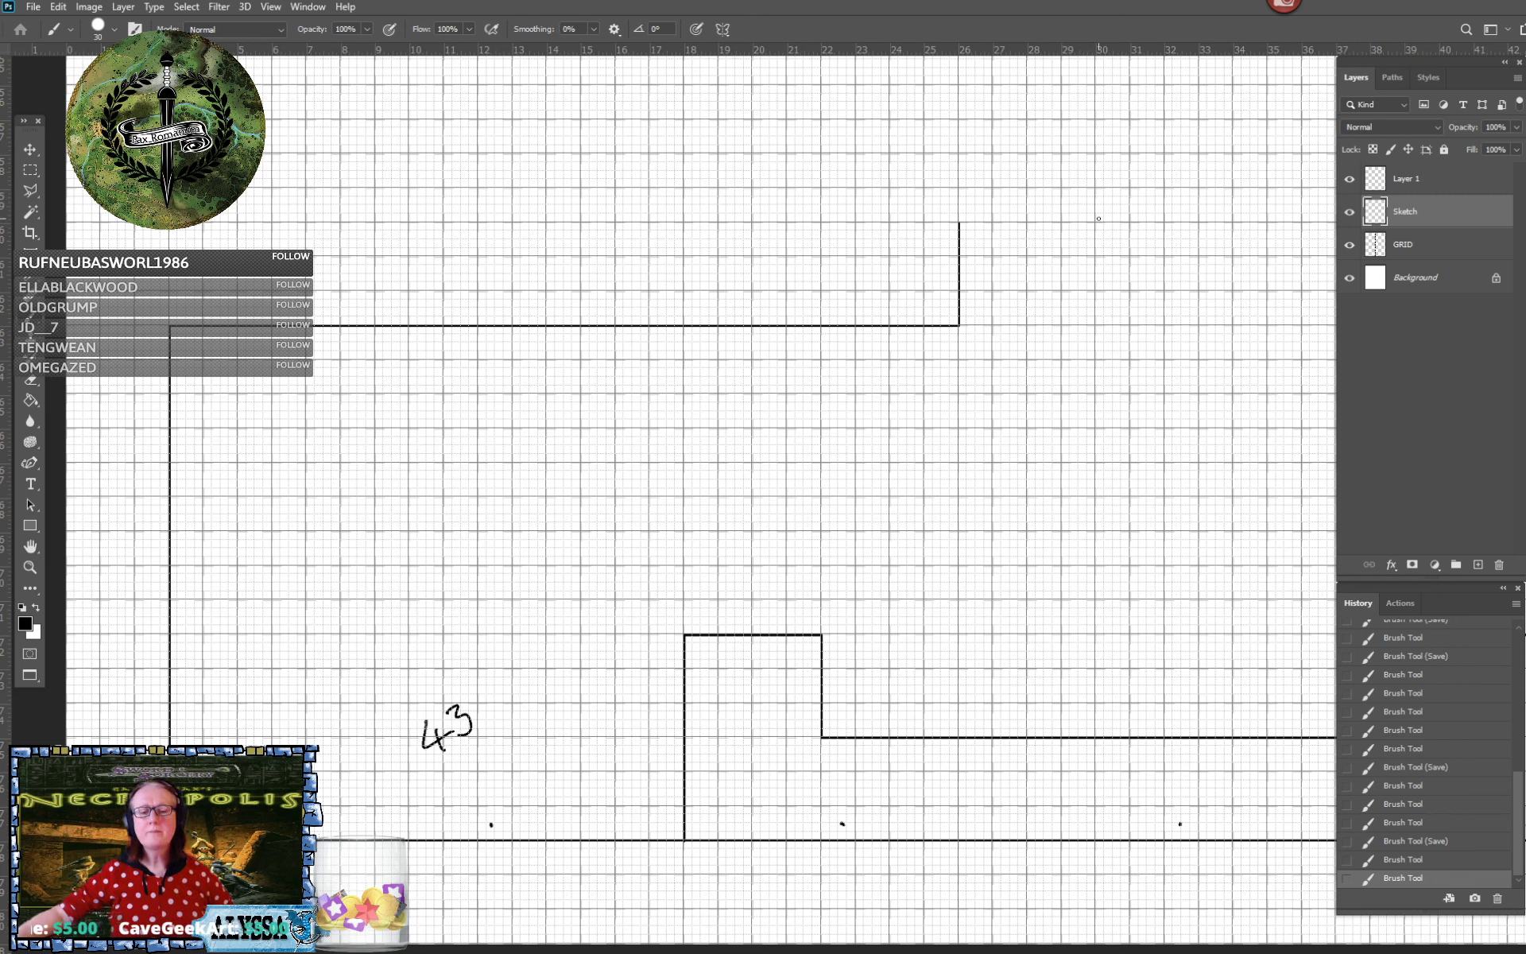
Outline the small room 4 squares across and 4 down, run its lower wall 5 squares back to ruler mark 25, and continue 8 squares down
{"action": "left_click", "coordinate": [1094, 223], "text": "shift"}
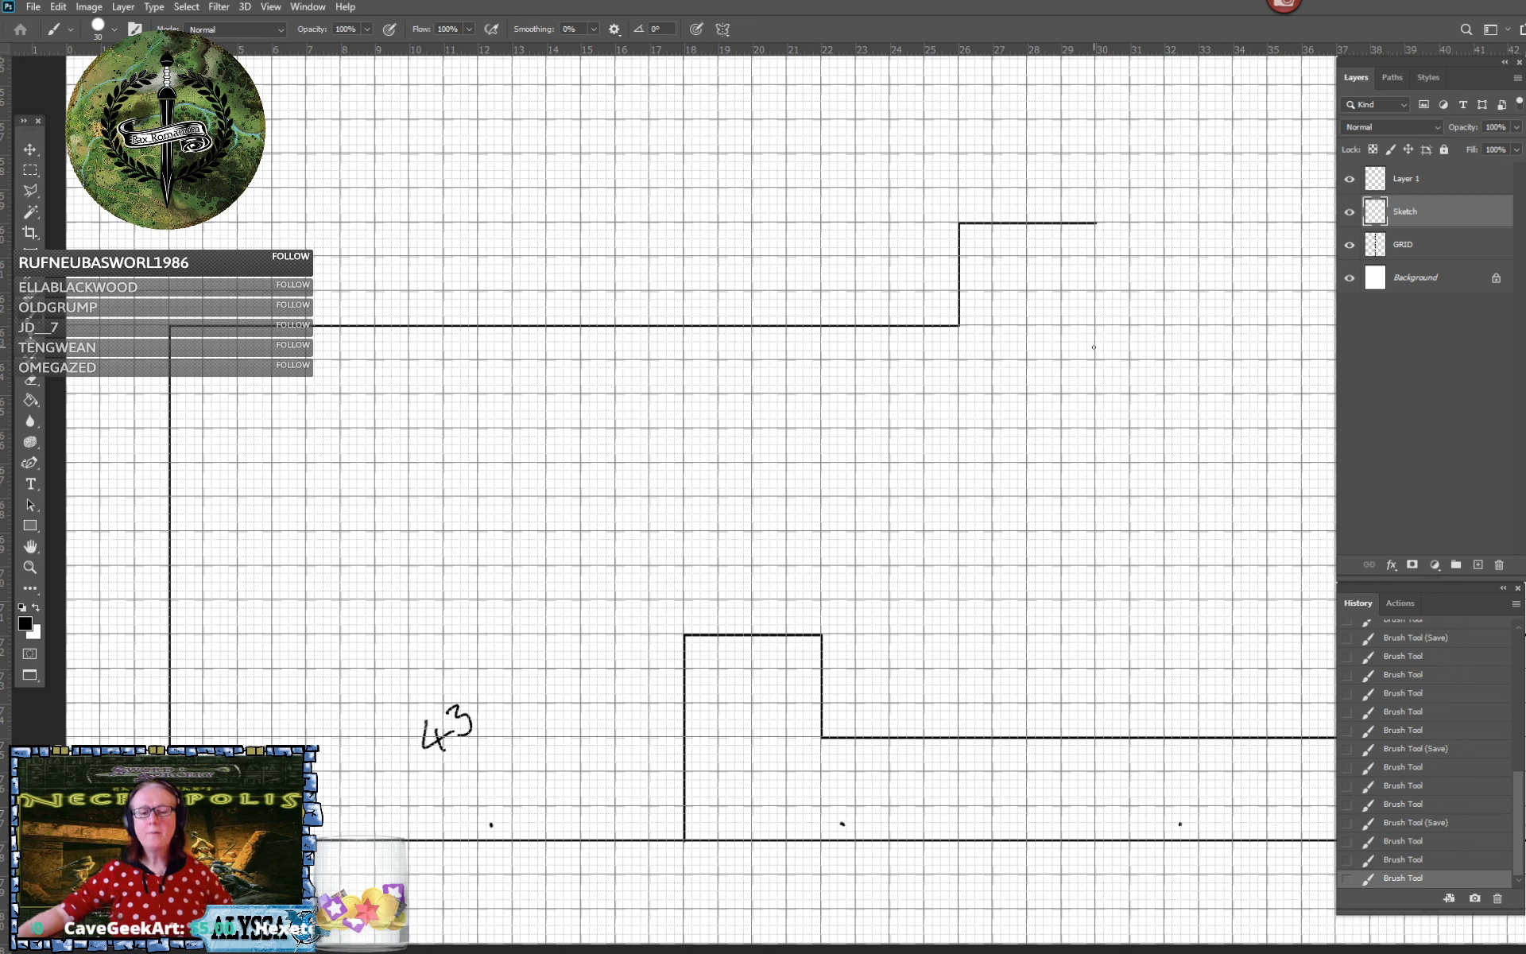
{"action": "left_click", "coordinate": [1095, 360], "text": "shift"}
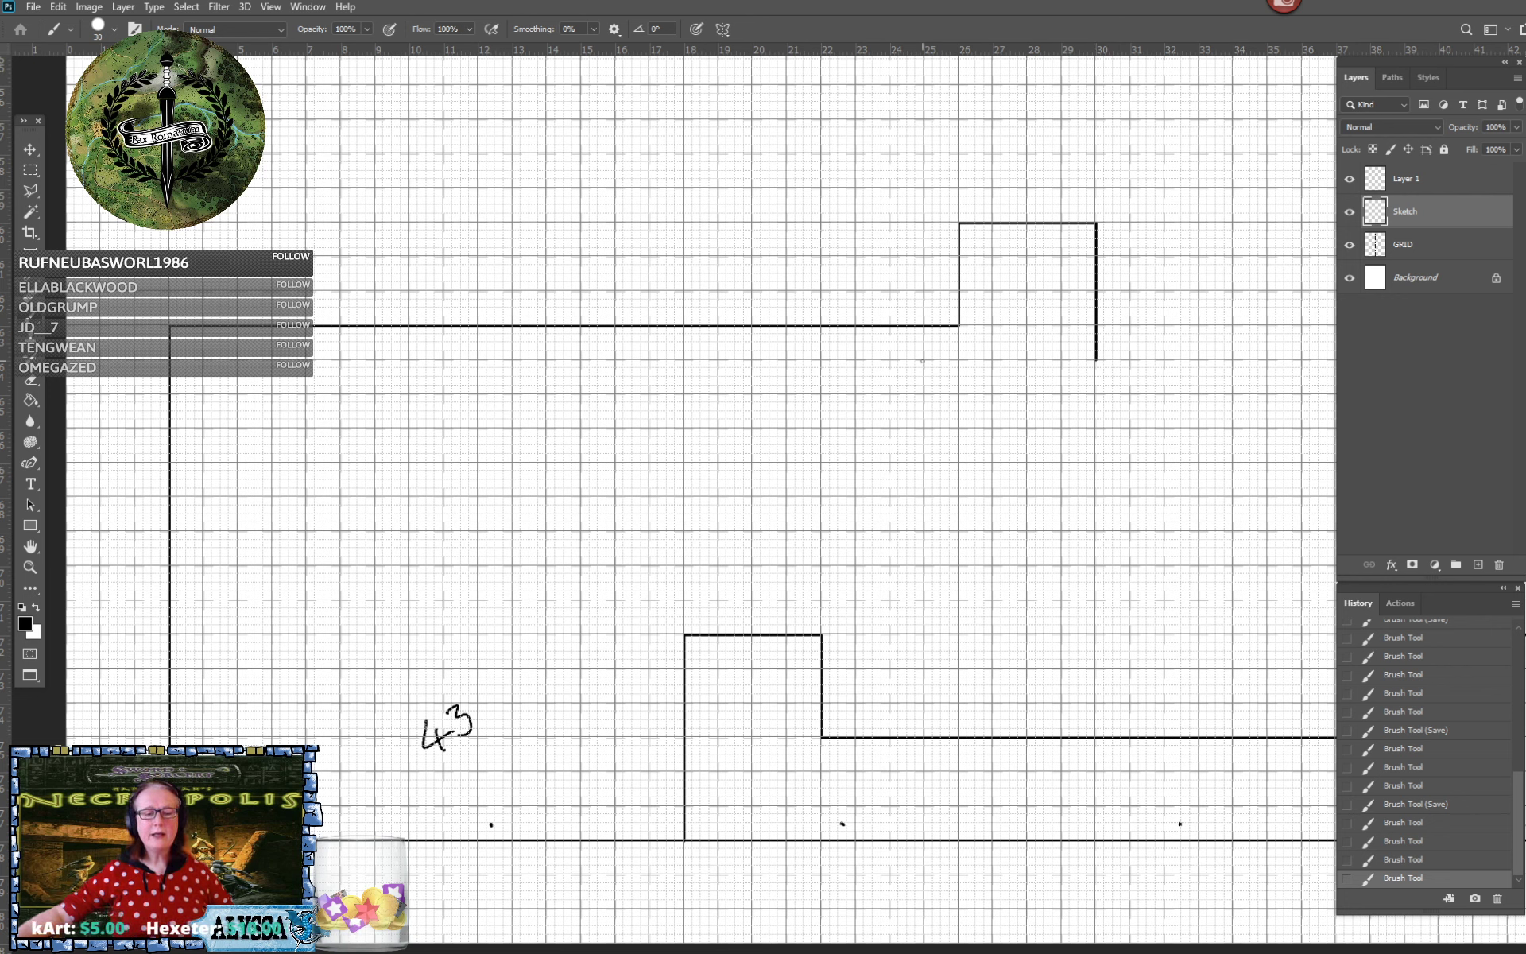
{"action": "left_click", "coordinate": [923, 361], "text": "shift"}
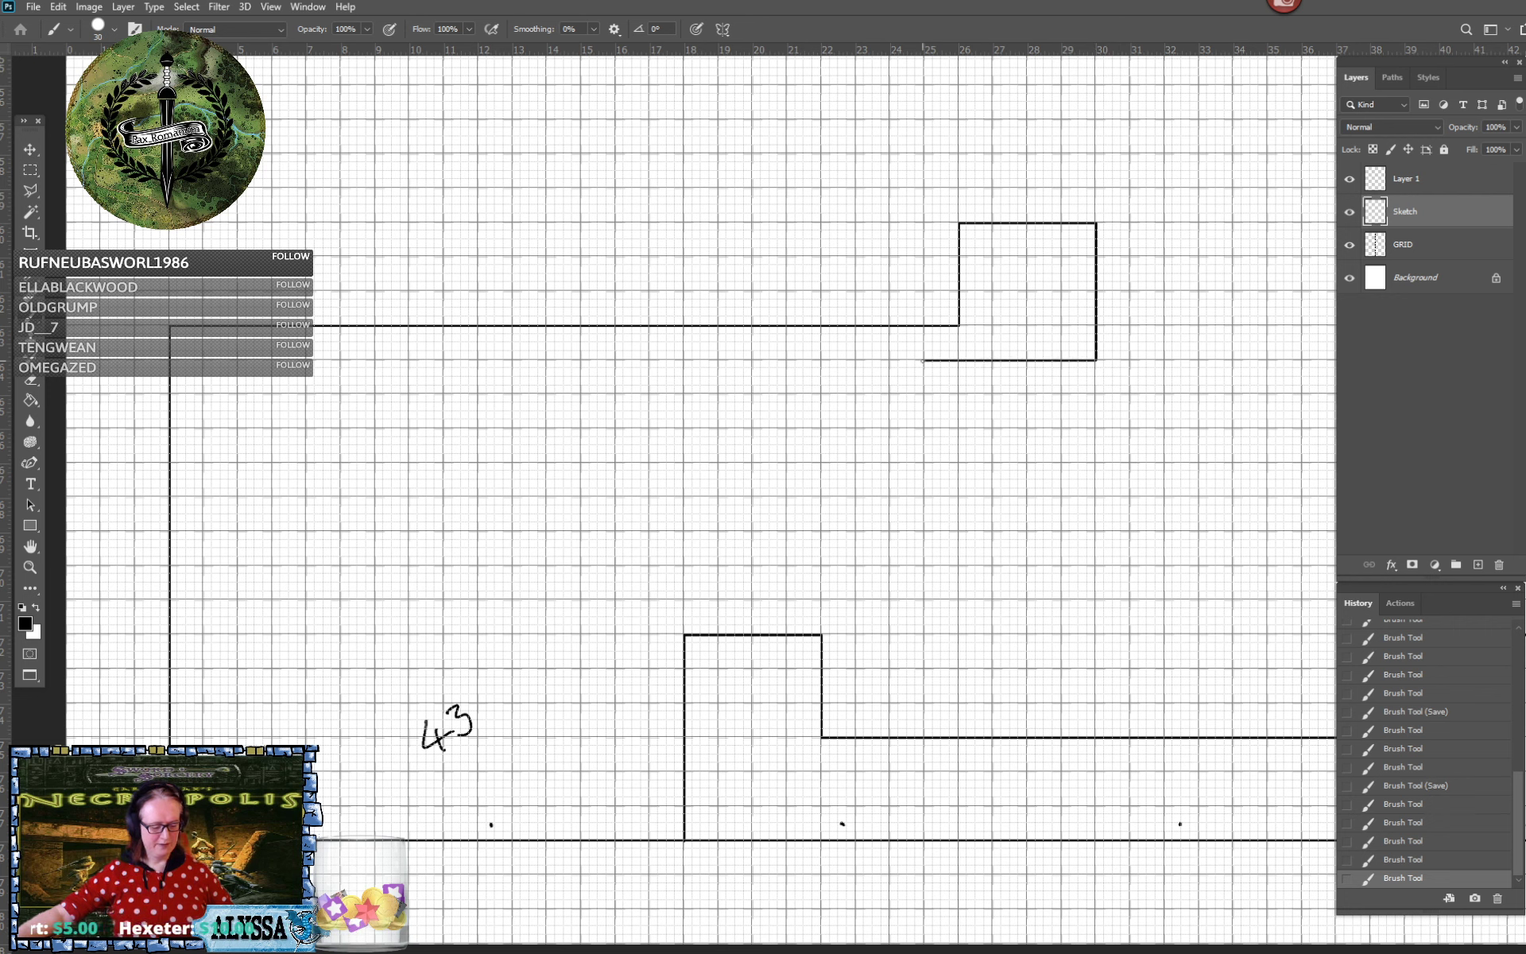
{"action": "left_click", "coordinate": [923, 631], "text": "shift"}
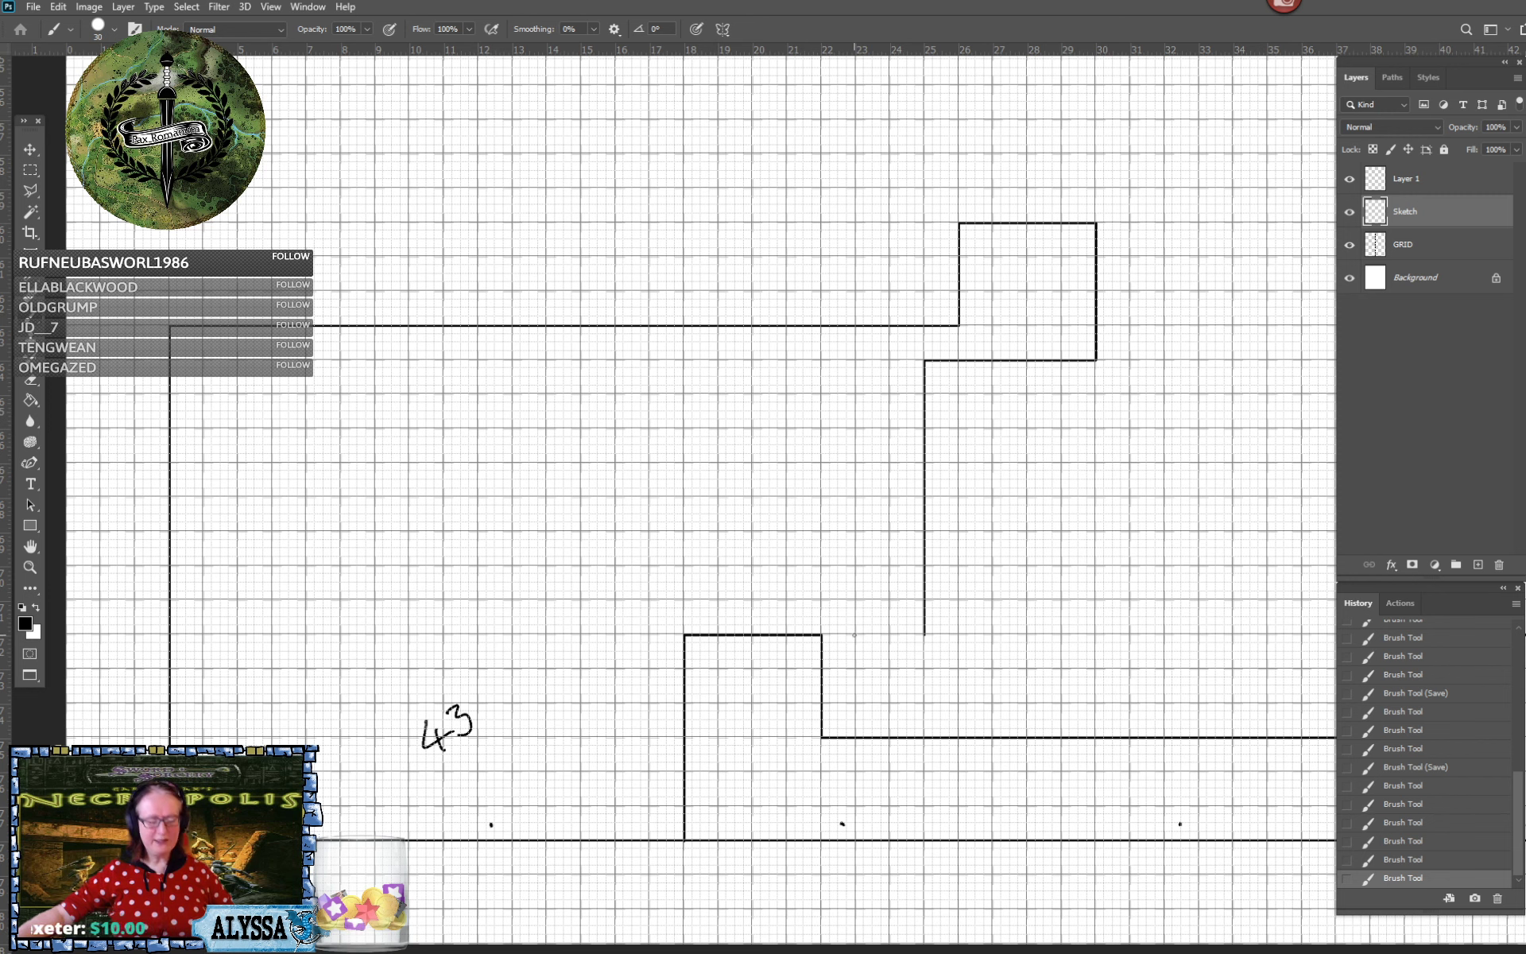
Draw parallel 10-square vertical walls at ruler marks 23 and 24, turning the second one 4 squares right at its lower end
{"action": "left_click", "coordinate": [855, 704]}
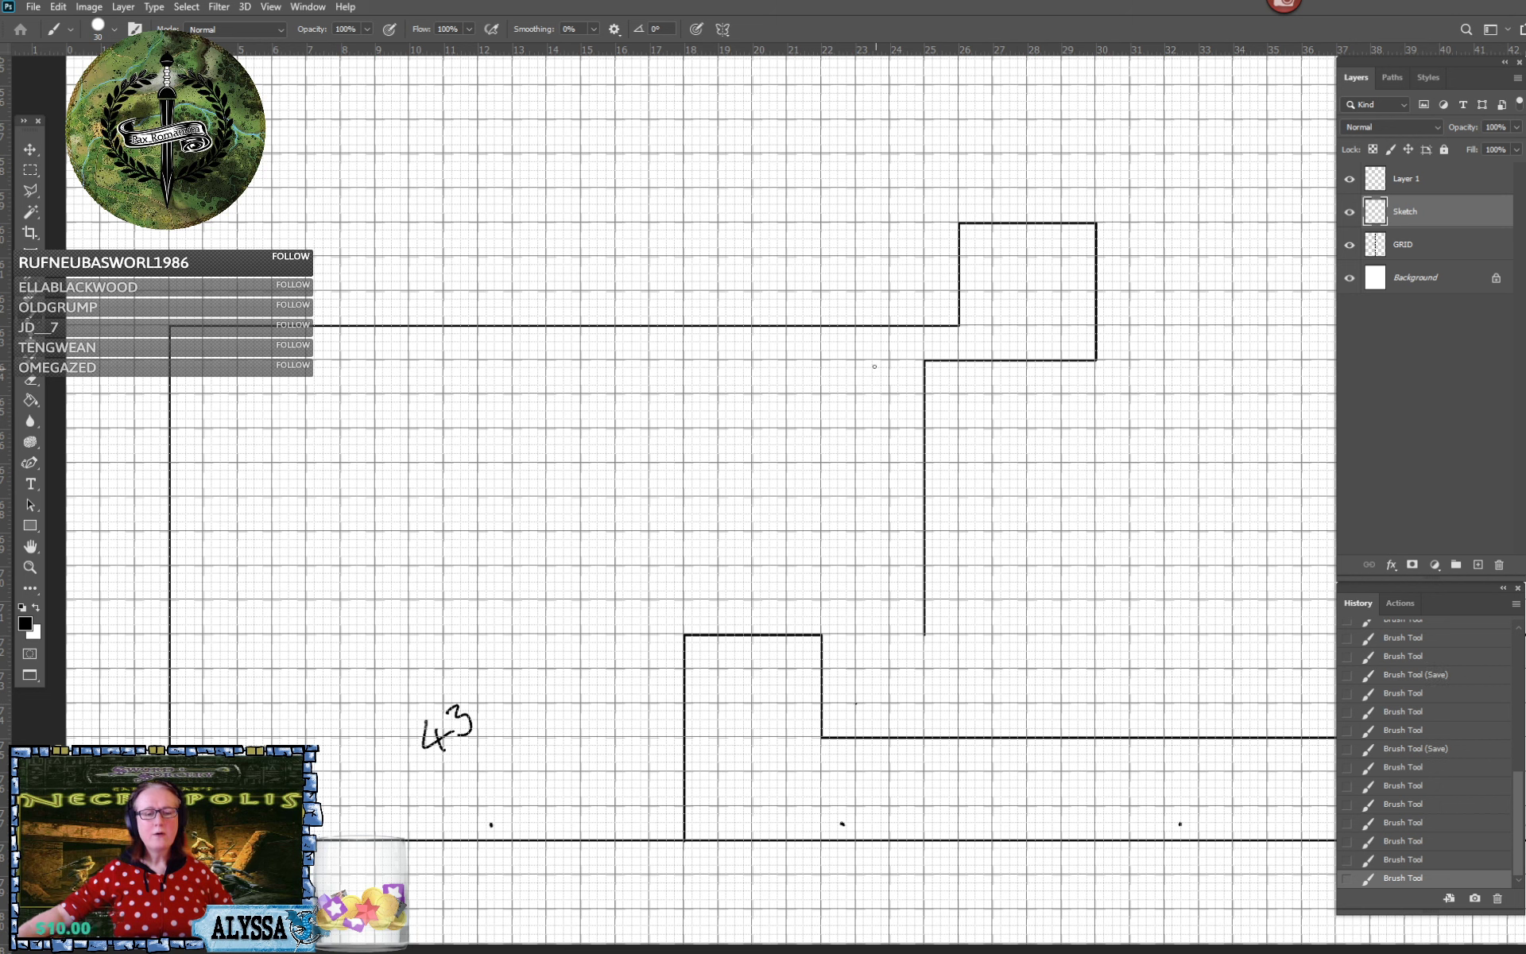
{"action": "left_click", "coordinate": [858, 358], "text": "shift"}
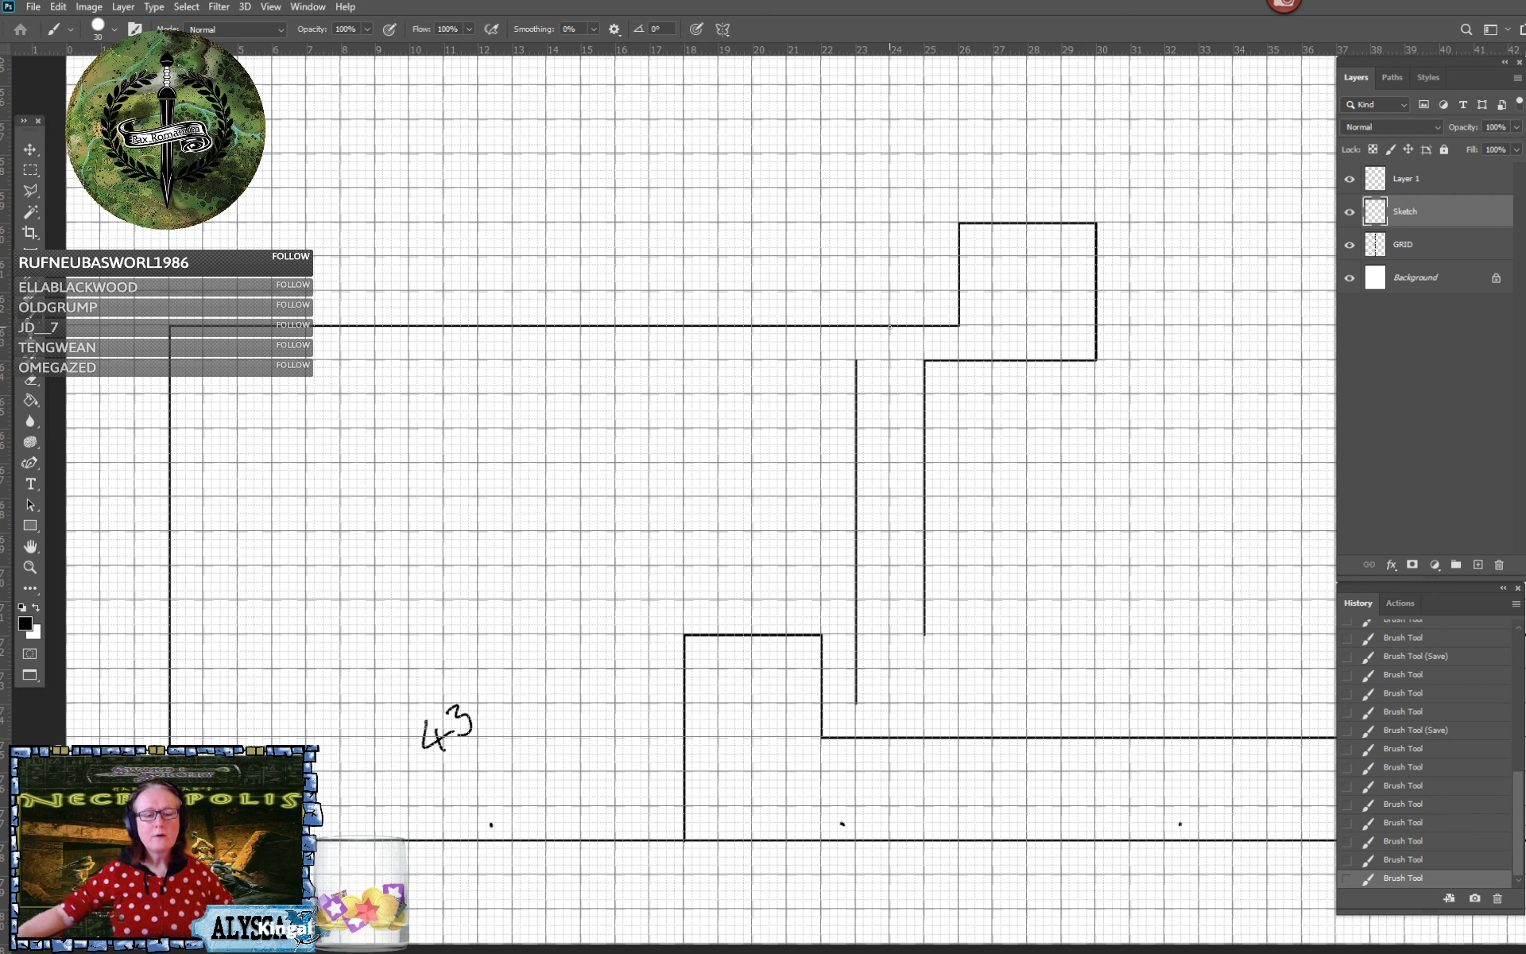
{"action": "left_click", "coordinate": [890, 327]}
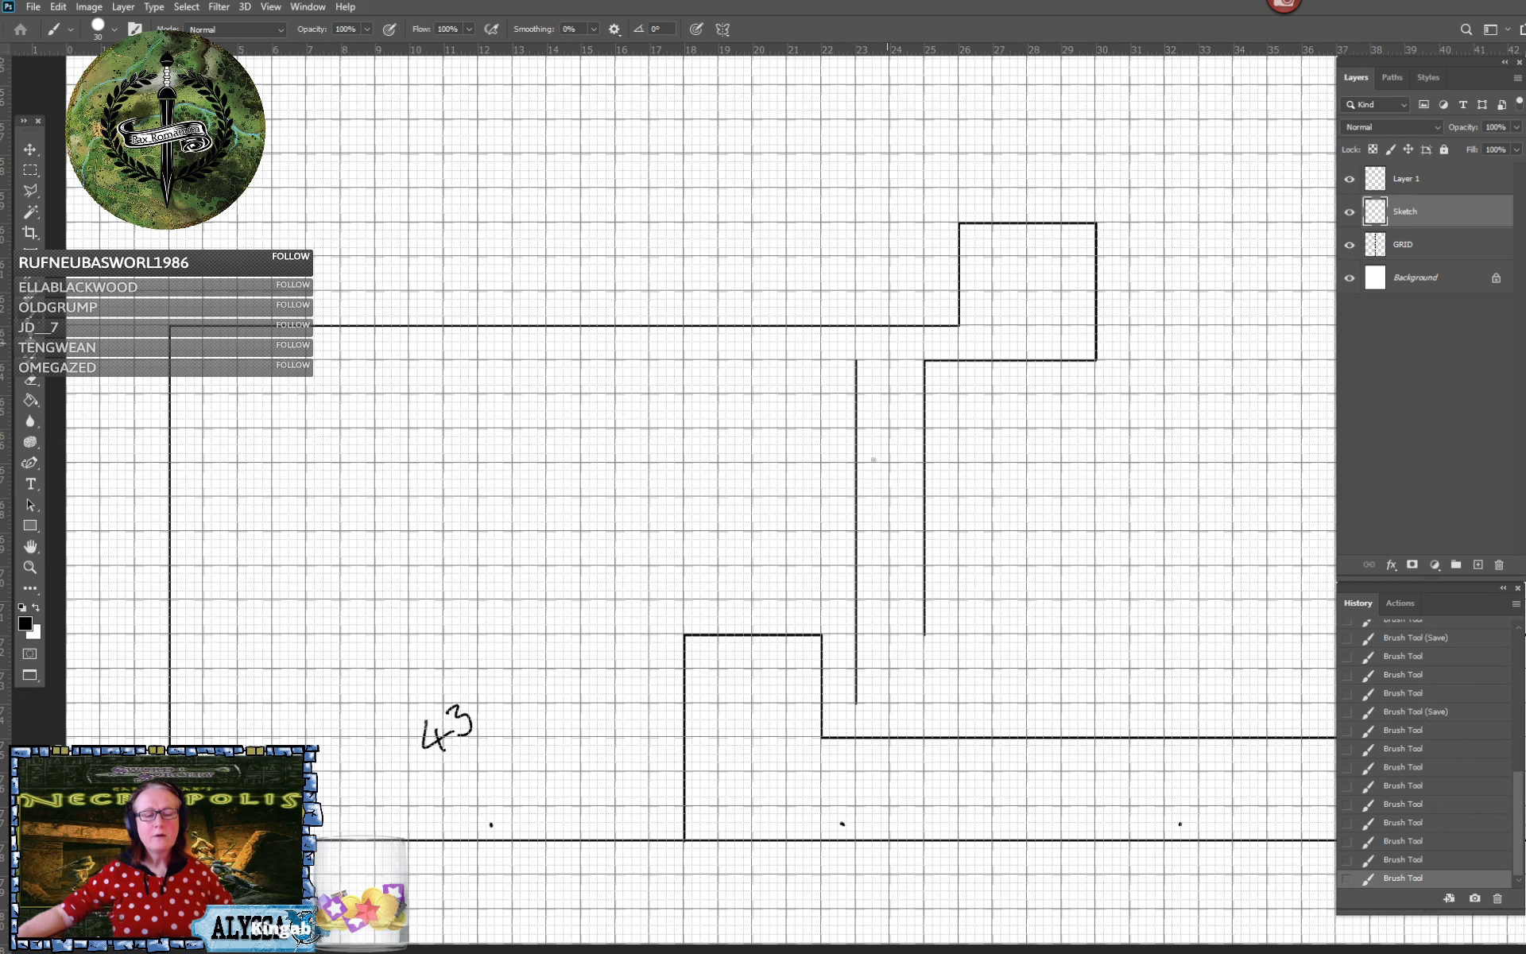
{"action": "left_click", "coordinate": [889, 669], "text": "shift"}
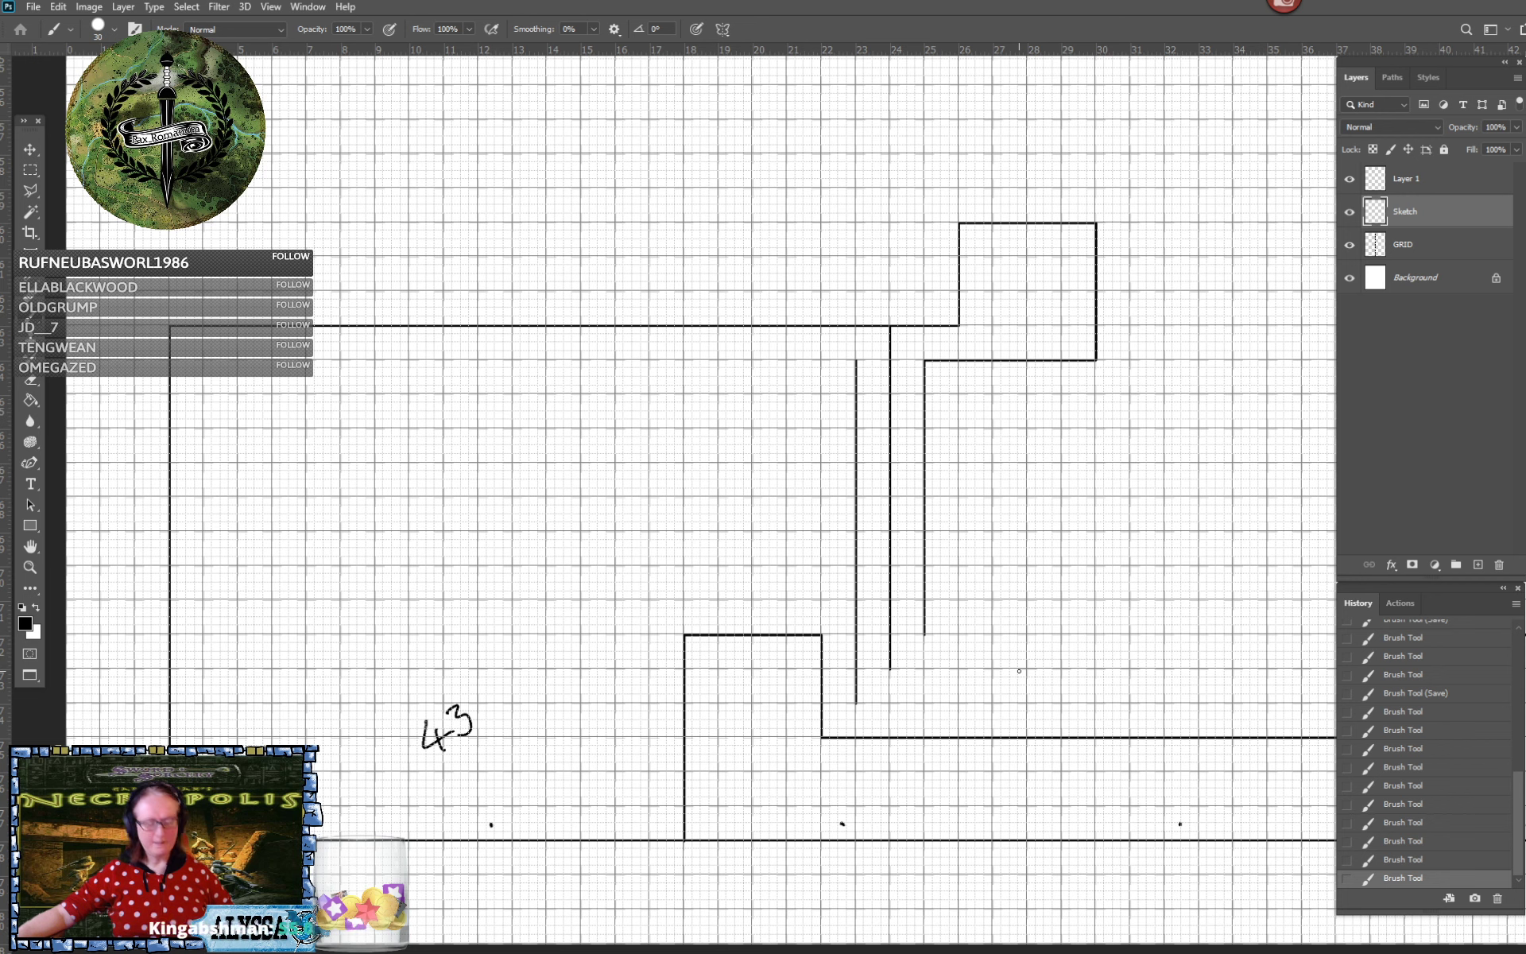
{"action": "left_click", "coordinate": [1027, 668], "text": "shift"}
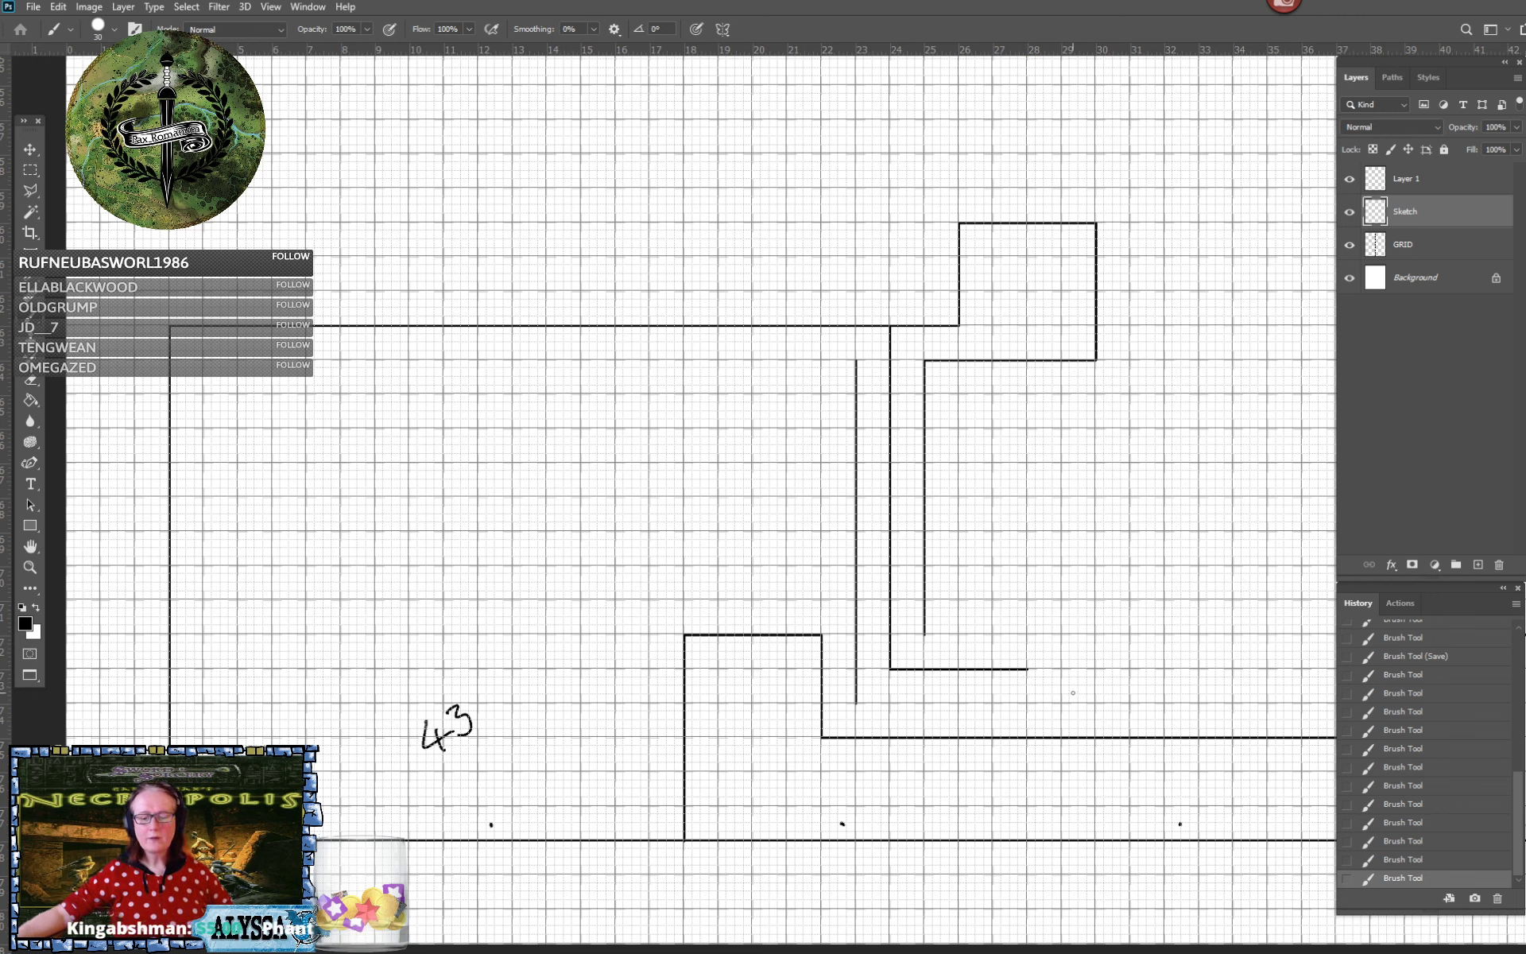
Close the corridor end with walls 6 squares right to ruler mark 29, 2 up and 4 back to mark 25, and save the document
{"action": "left_click", "coordinate": [1062, 703], "text": "shift"}
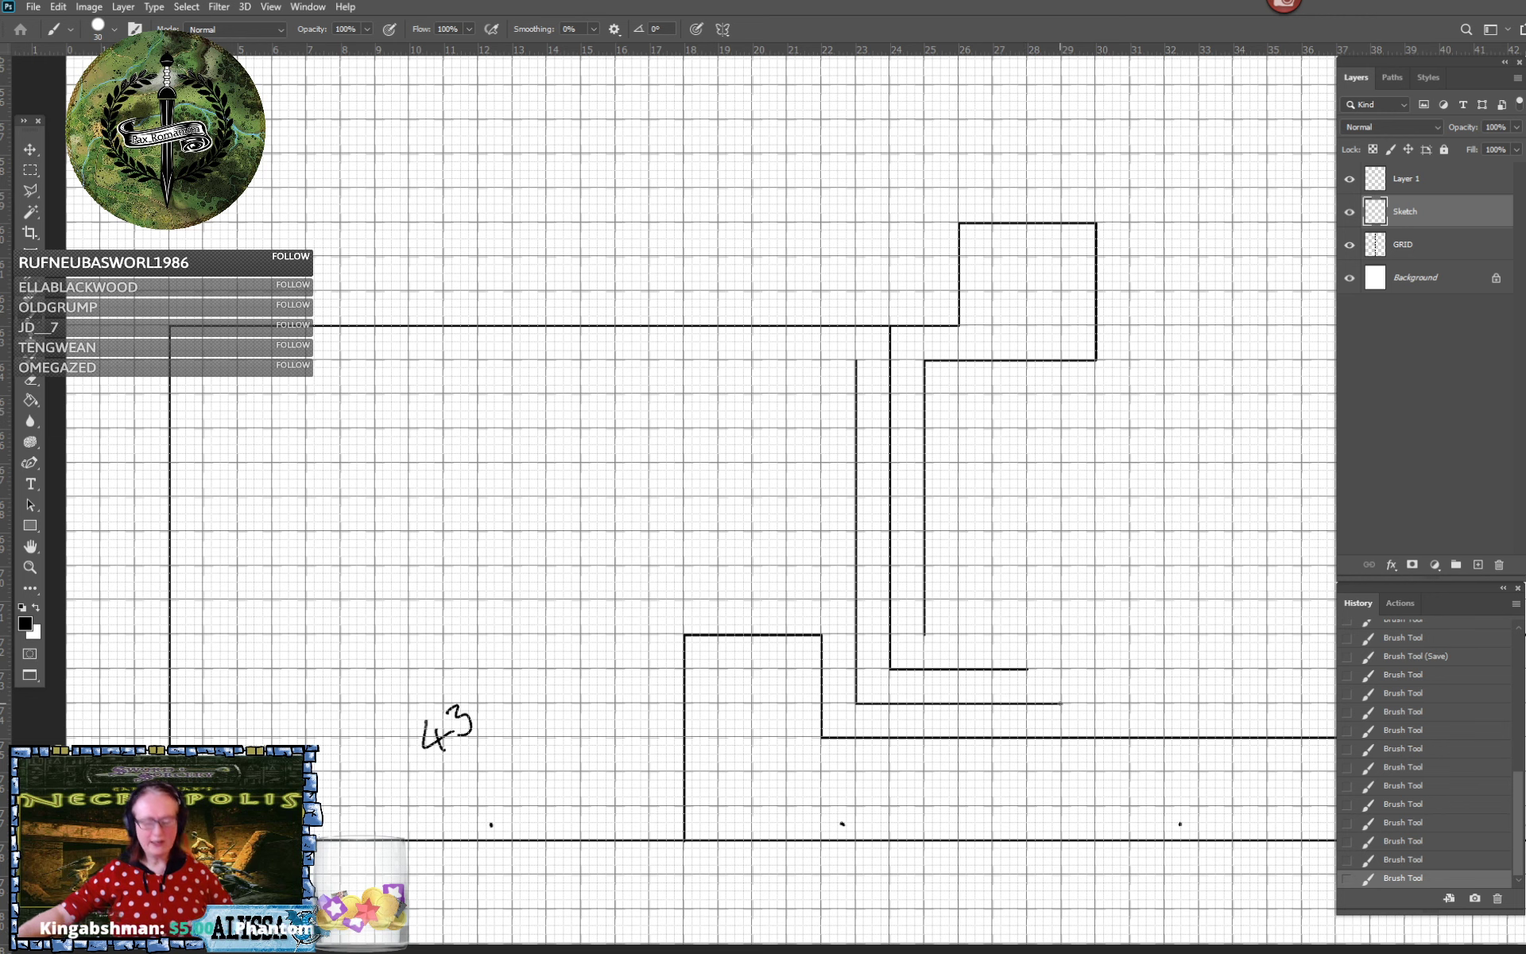
{"action": "left_click", "coordinate": [1062, 632], "text": "shift"}
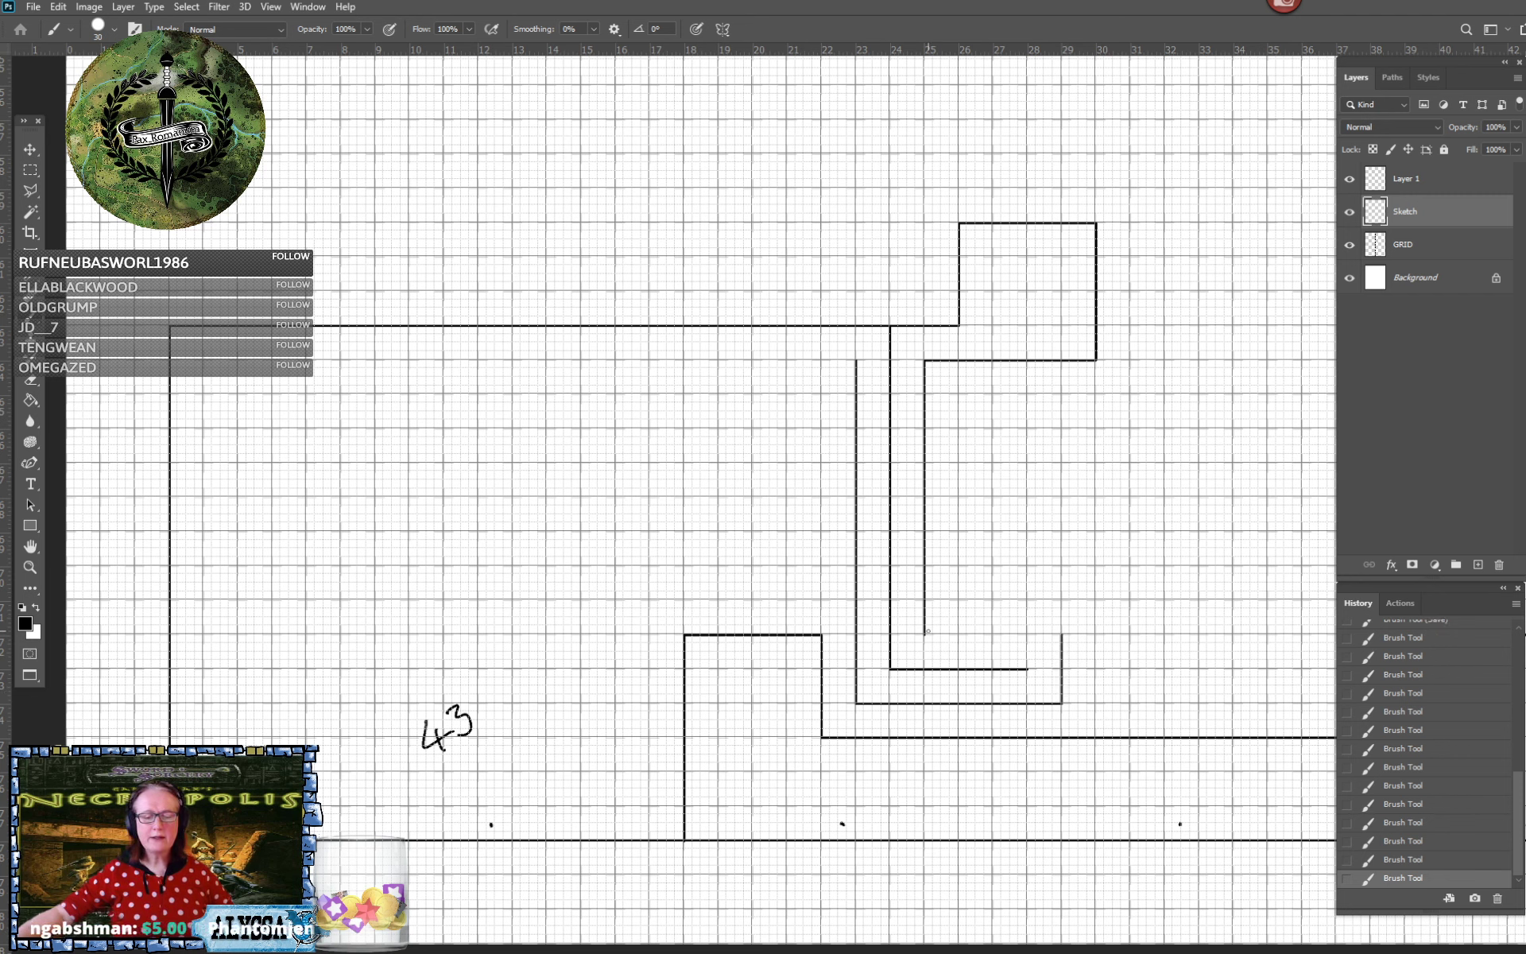
{"action": "left_click", "coordinate": [923, 634], "text": "shift"}
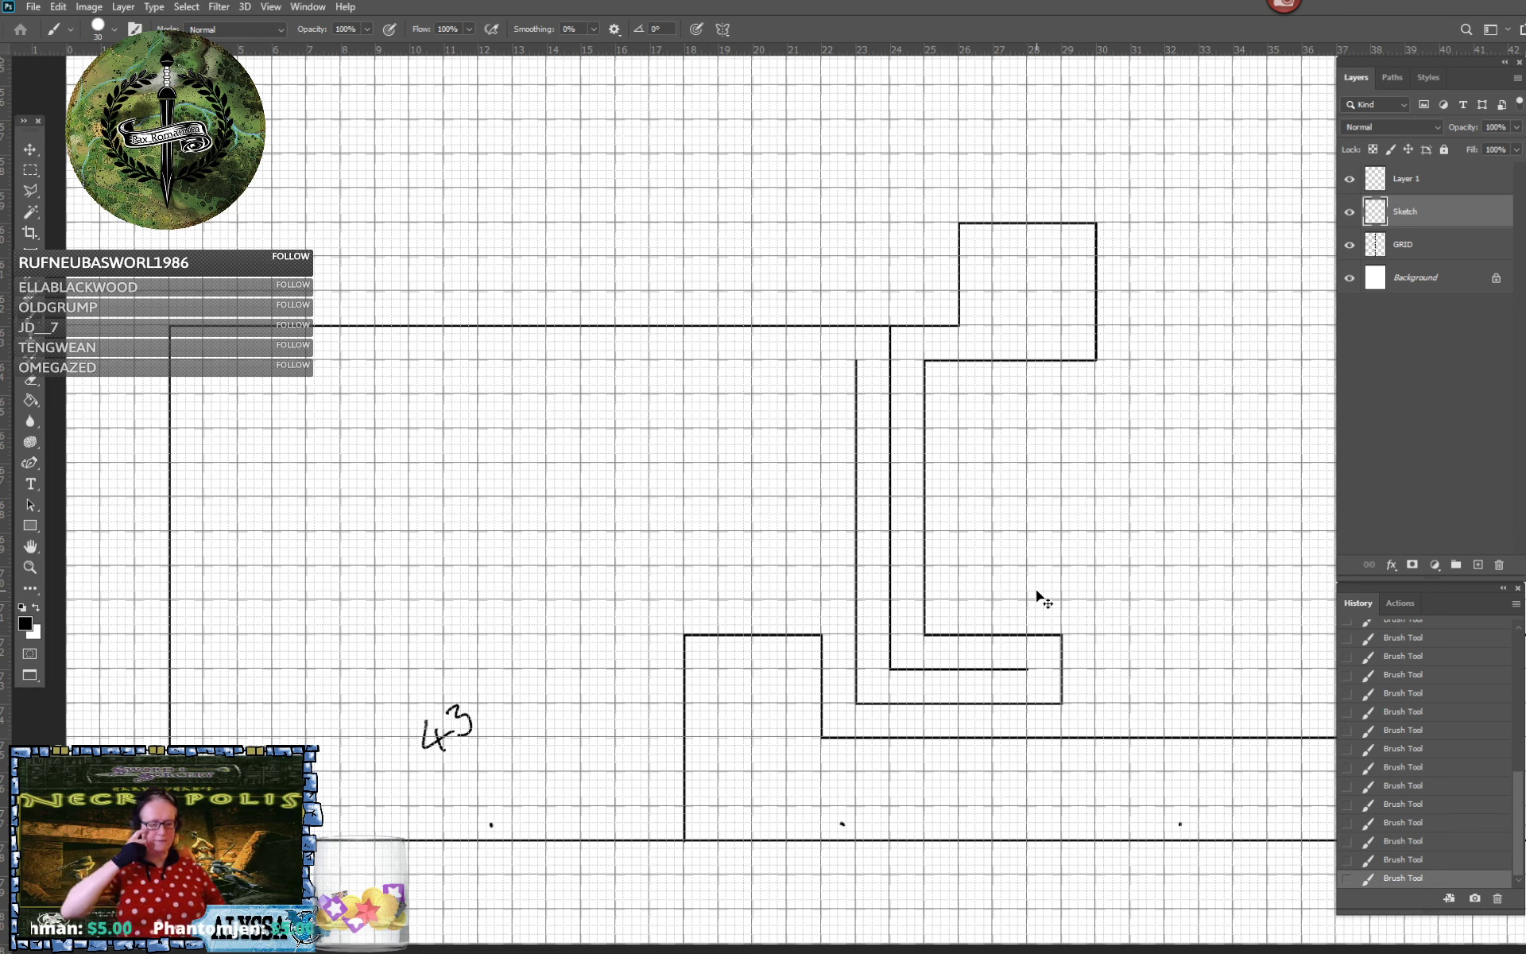
{"action": "key", "text": "ctrl+s"}
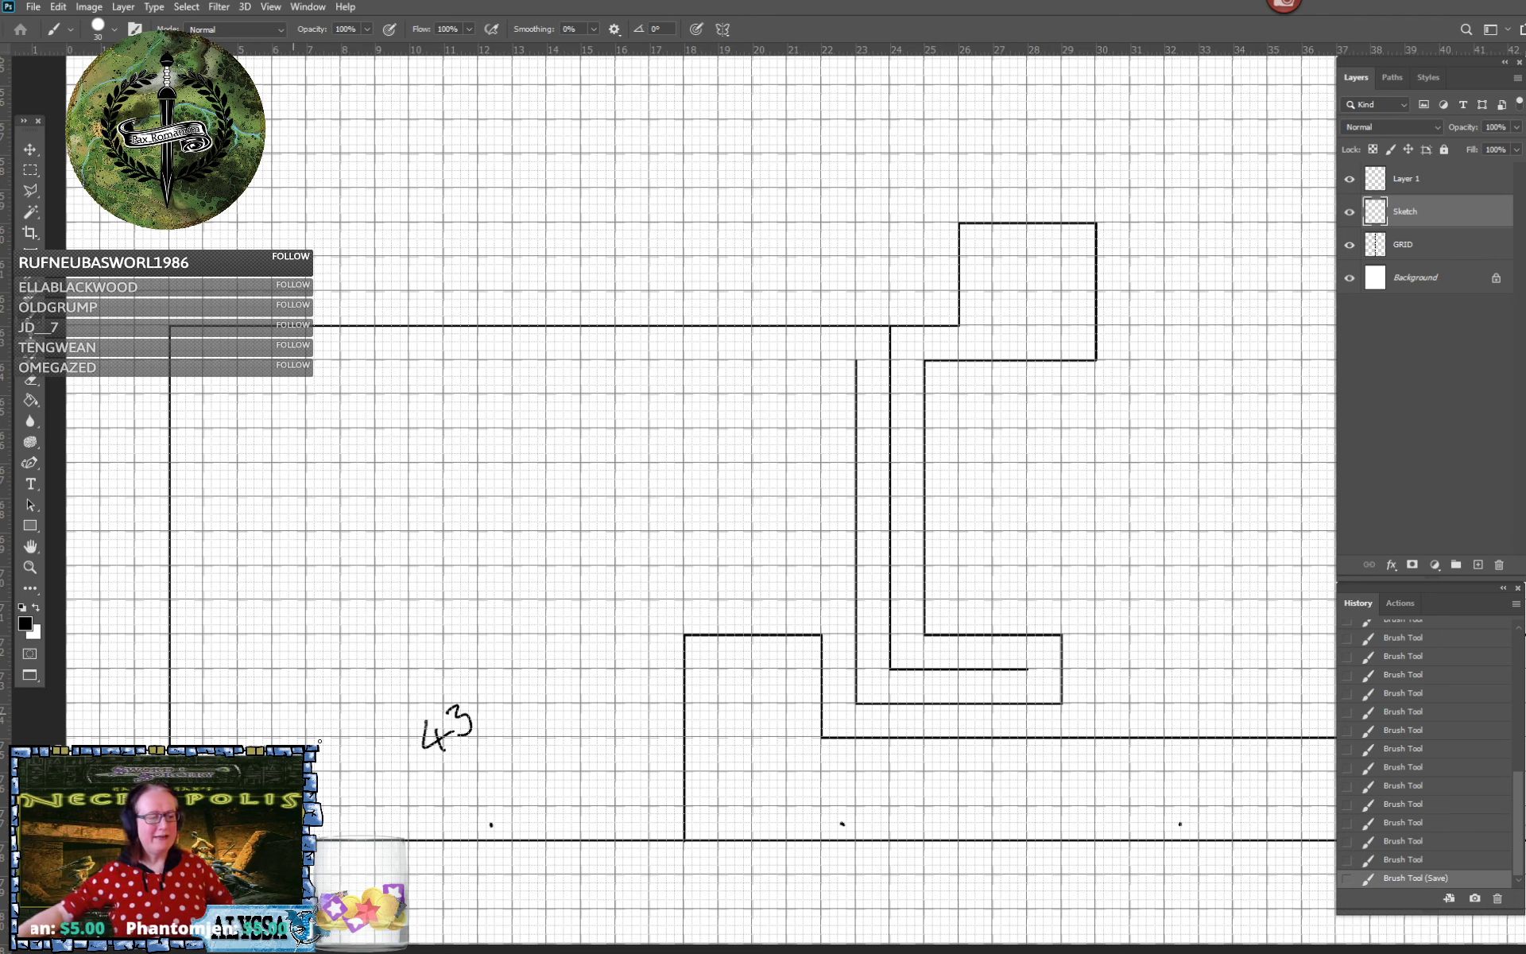
Starting at ruler mark 26, draw connected walls 5 squares down, 4 right, 3 down, 6 right, 3 up and 3 right to mark 39
{"action": "scroll", "coordinate": [655, 585], "scroll_direction": "right", "scroll_amount": 3}
{"action": "scroll", "coordinate": [655, 585], "scroll_direction": "down", "scroll_amount": 1}
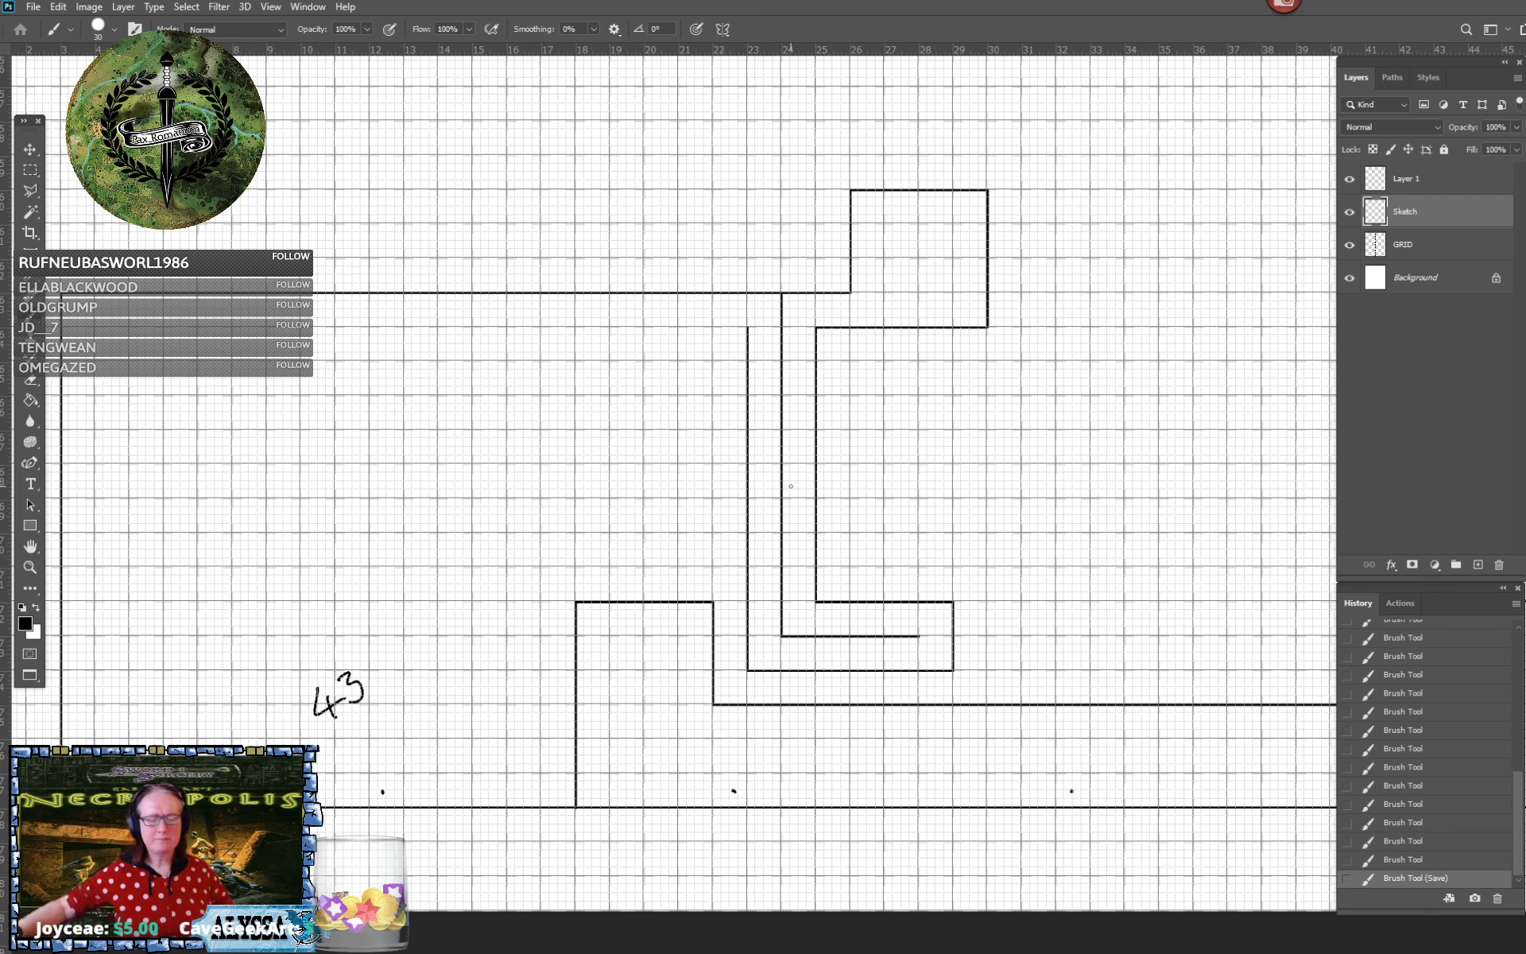
{"action": "mouse_move", "coordinate": [791, 486]}
{"action": "left_mouse_down"}
{"action": "mouse_move", "coordinate": [718, 467]}
{"action": "mouse_move", "coordinate": [781, 487]}
{"action": "mouse_move", "coordinate": [722, 495]}
{"action": "left_mouse_up"}
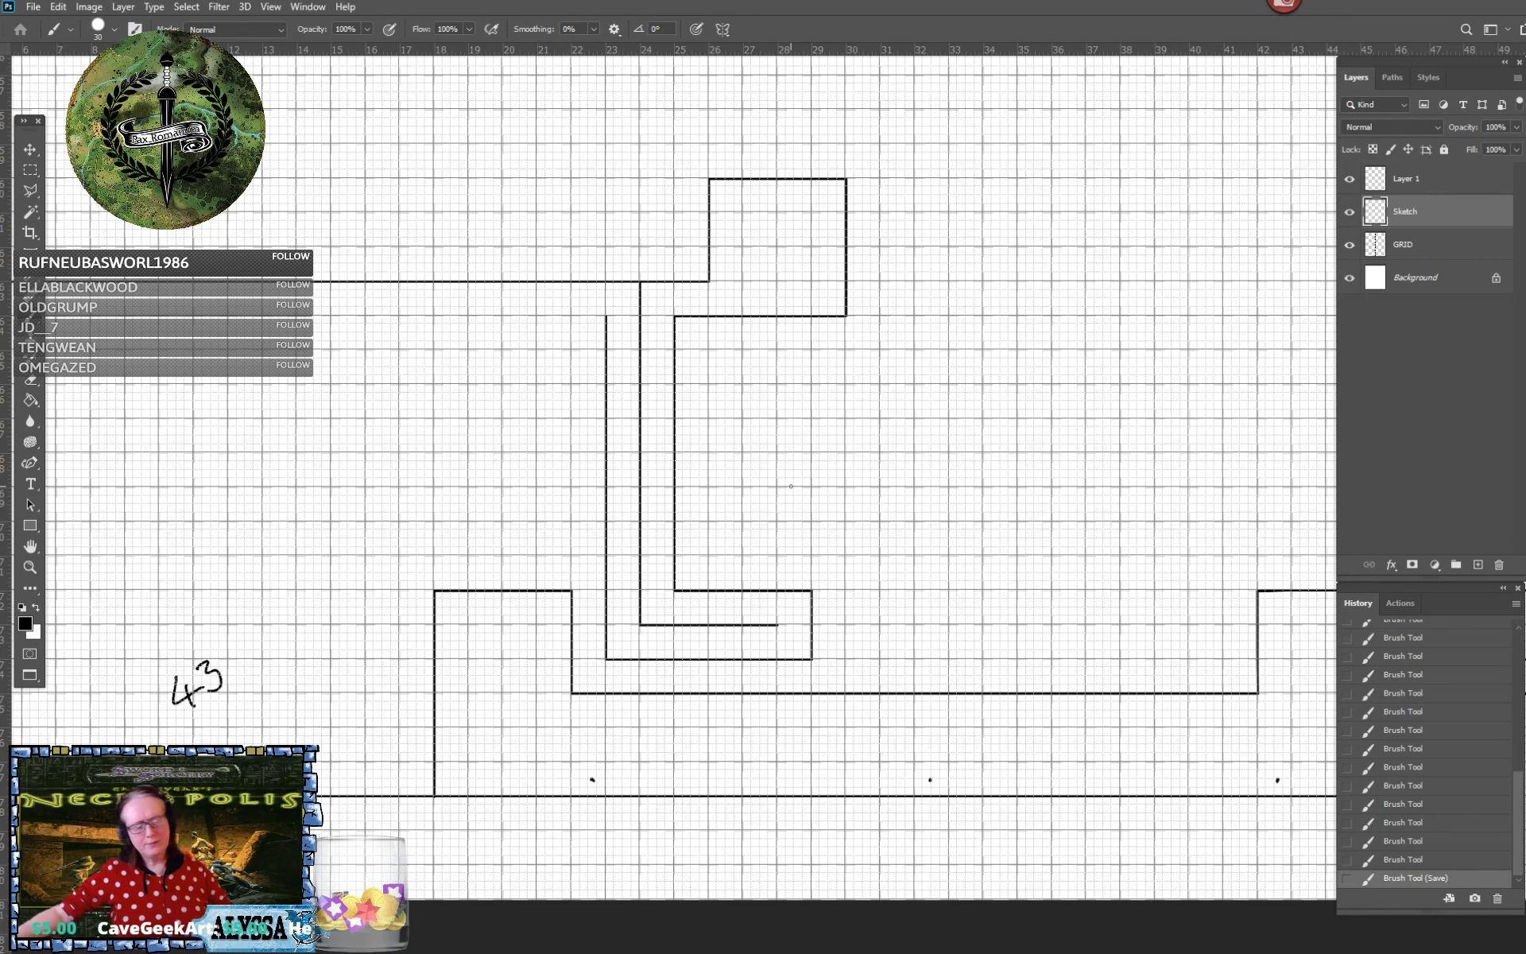
{"action": "left_click_drag", "start_coordinate": [791, 485], "coordinate": [758, 543]}
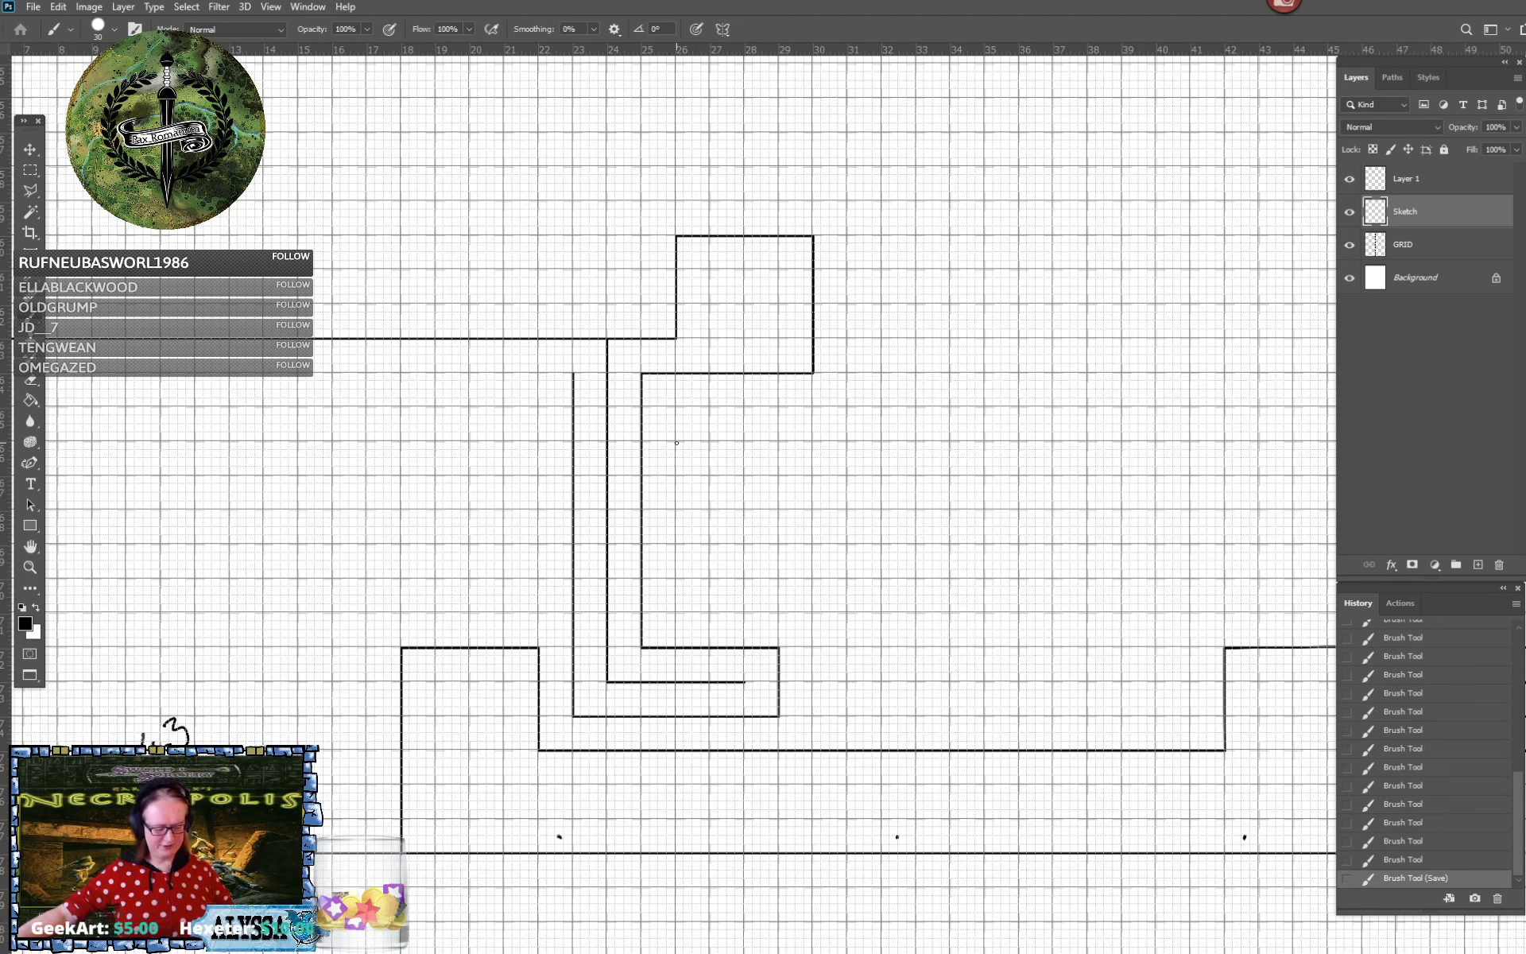
{"action": "left_click", "coordinate": [676, 443]}
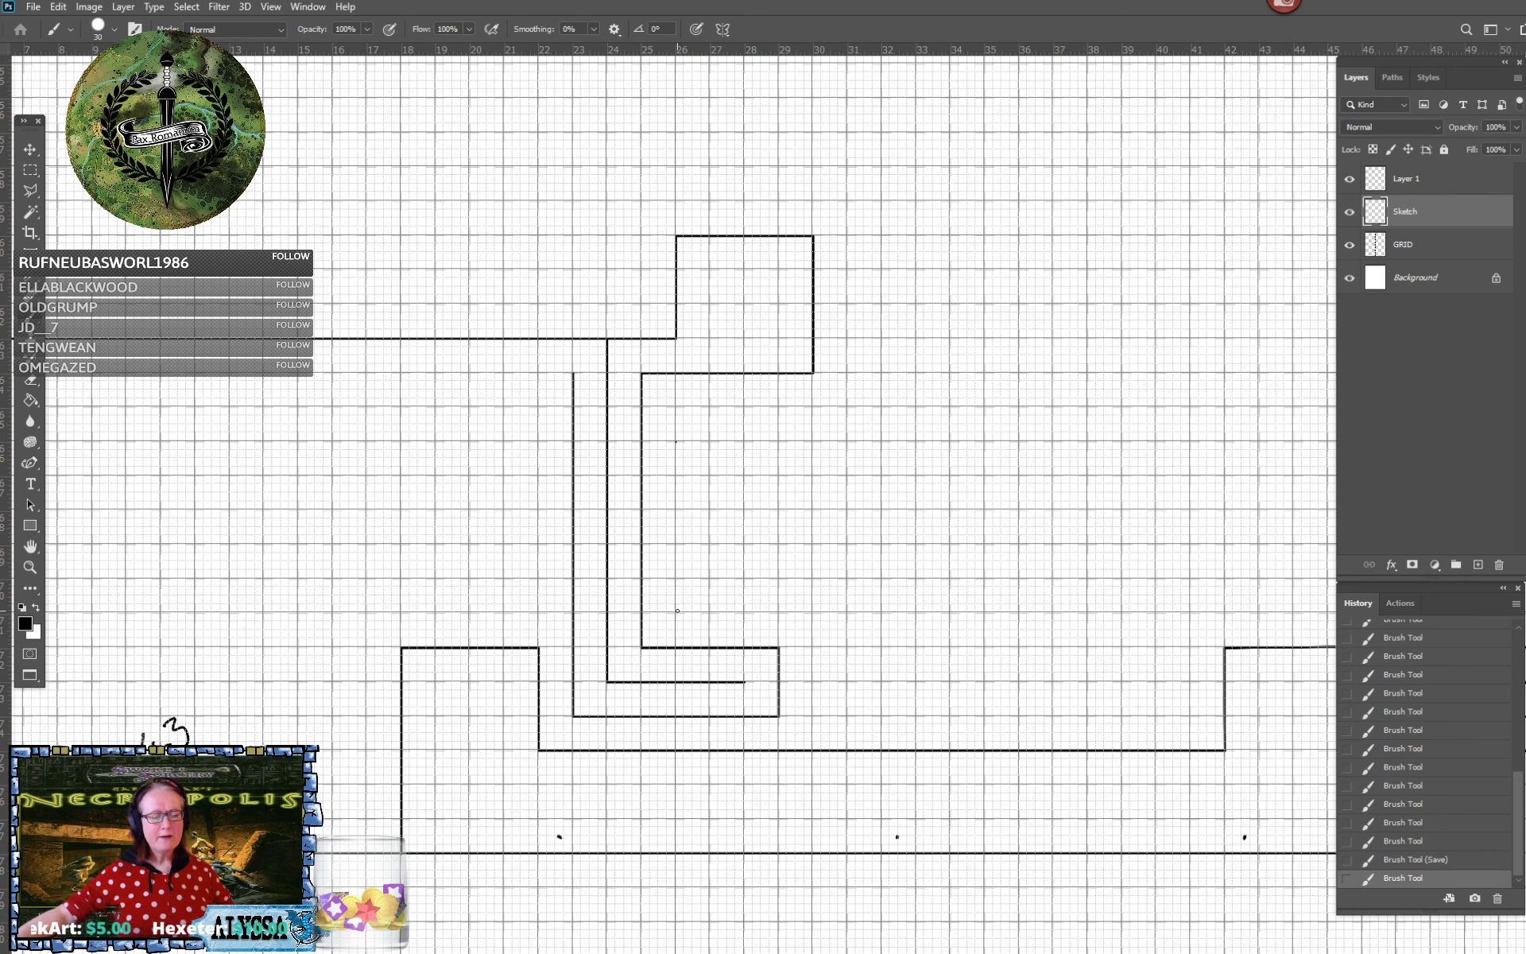
{"action": "left_click", "coordinate": [675, 610], "text": "shift"}
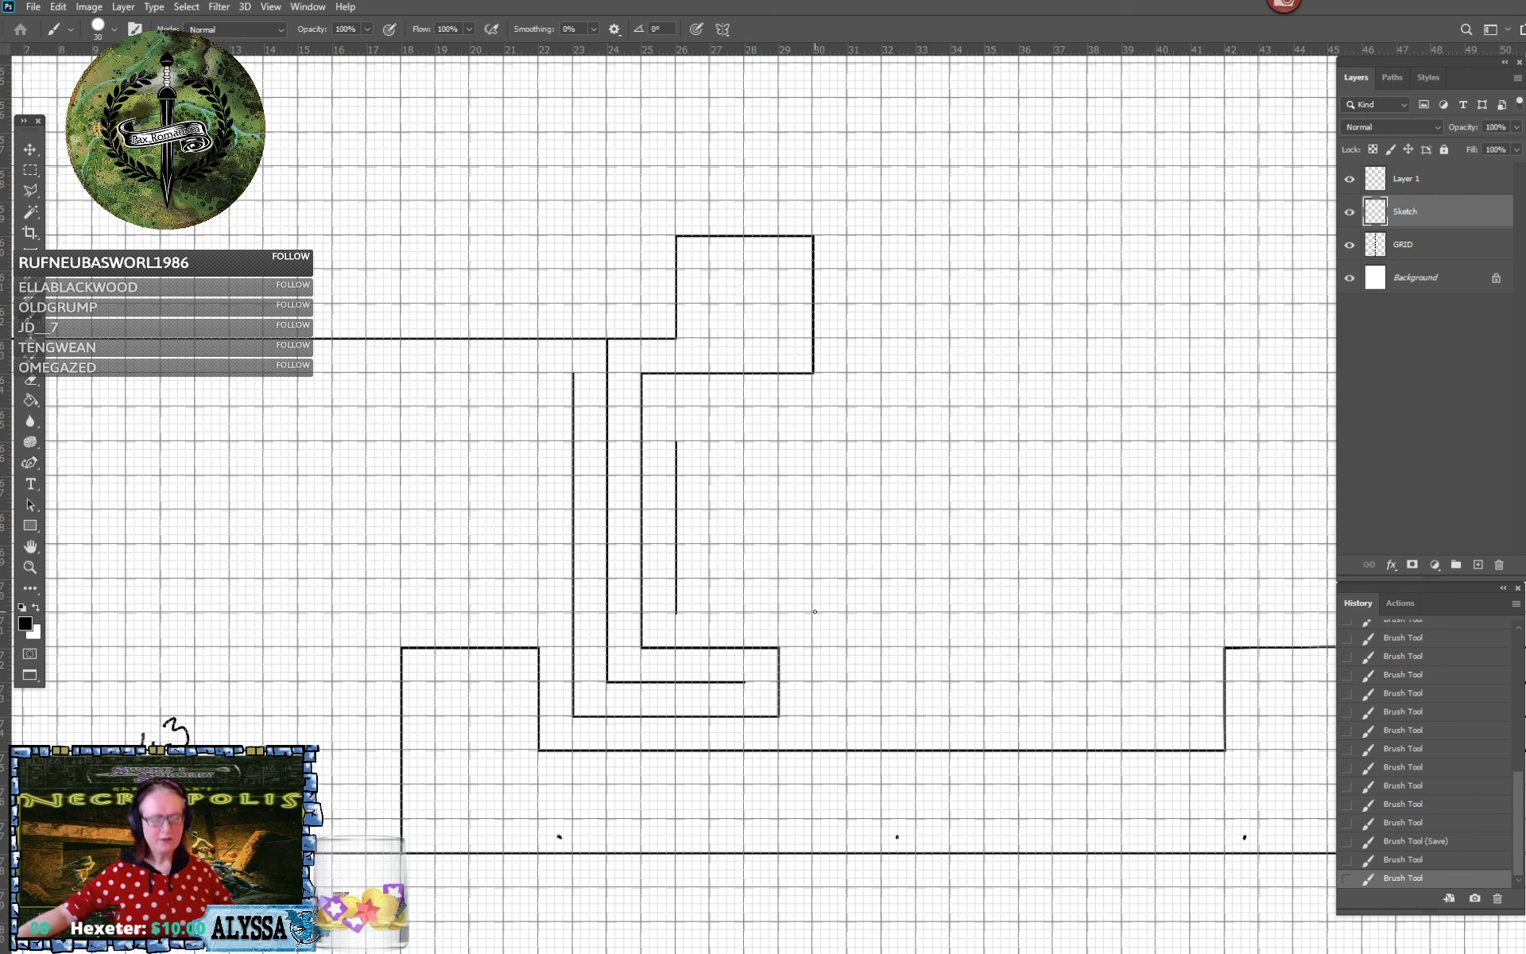
{"action": "left_click", "coordinate": [815, 611], "text": "shift"}
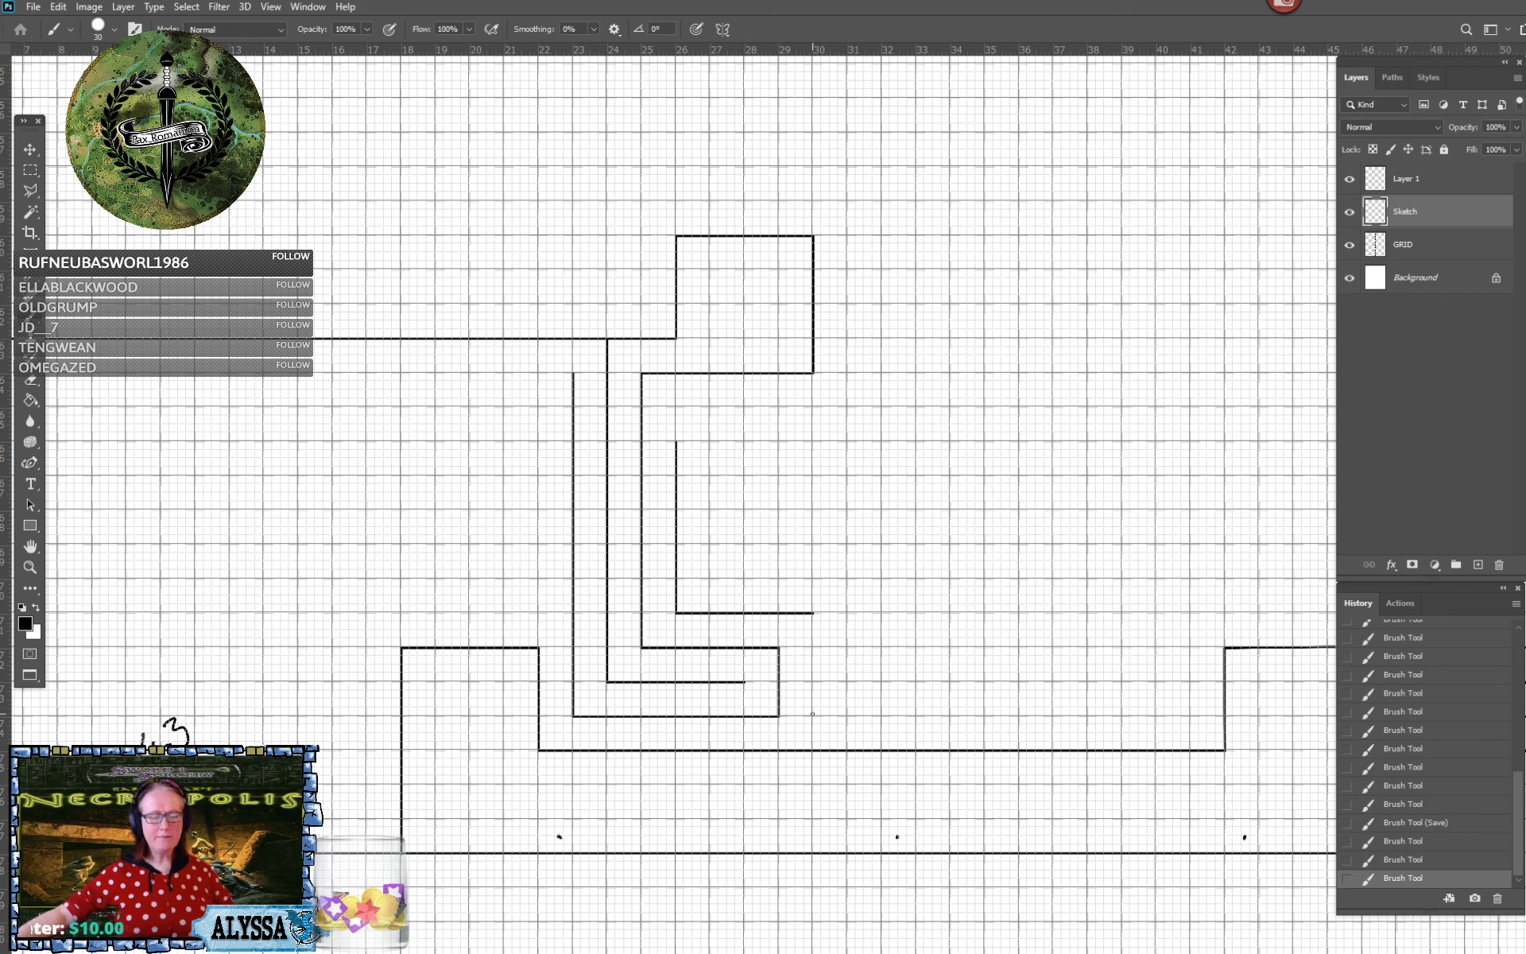
{"action": "left_click", "coordinate": [812, 715], "text": "shift"}
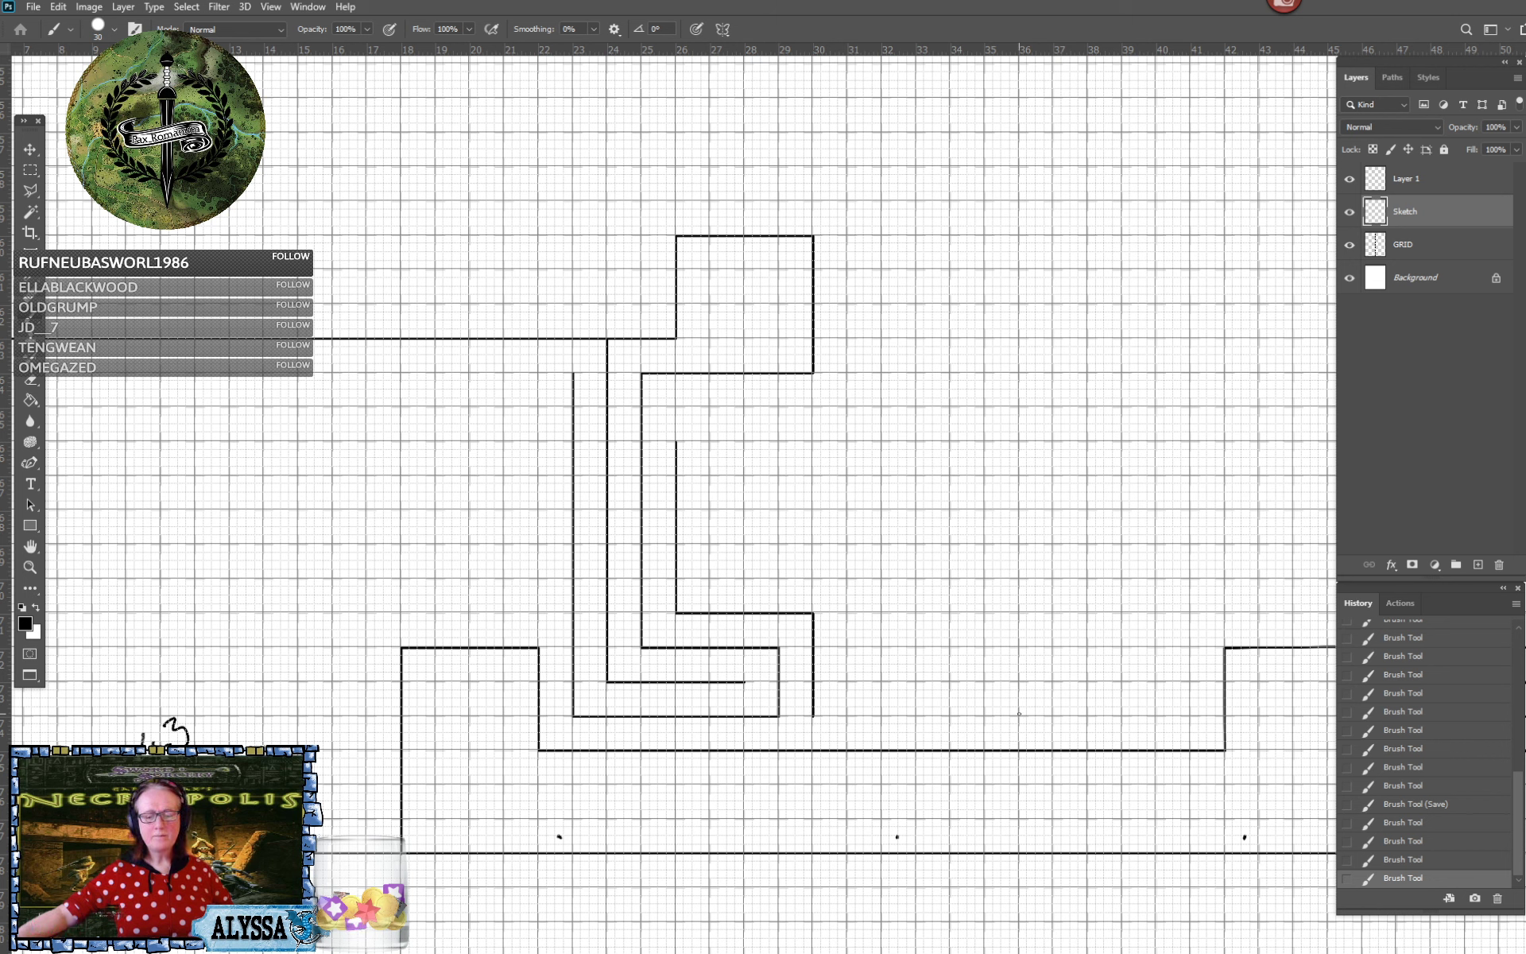
{"action": "left_click", "coordinate": [1019, 715], "text": "shift"}
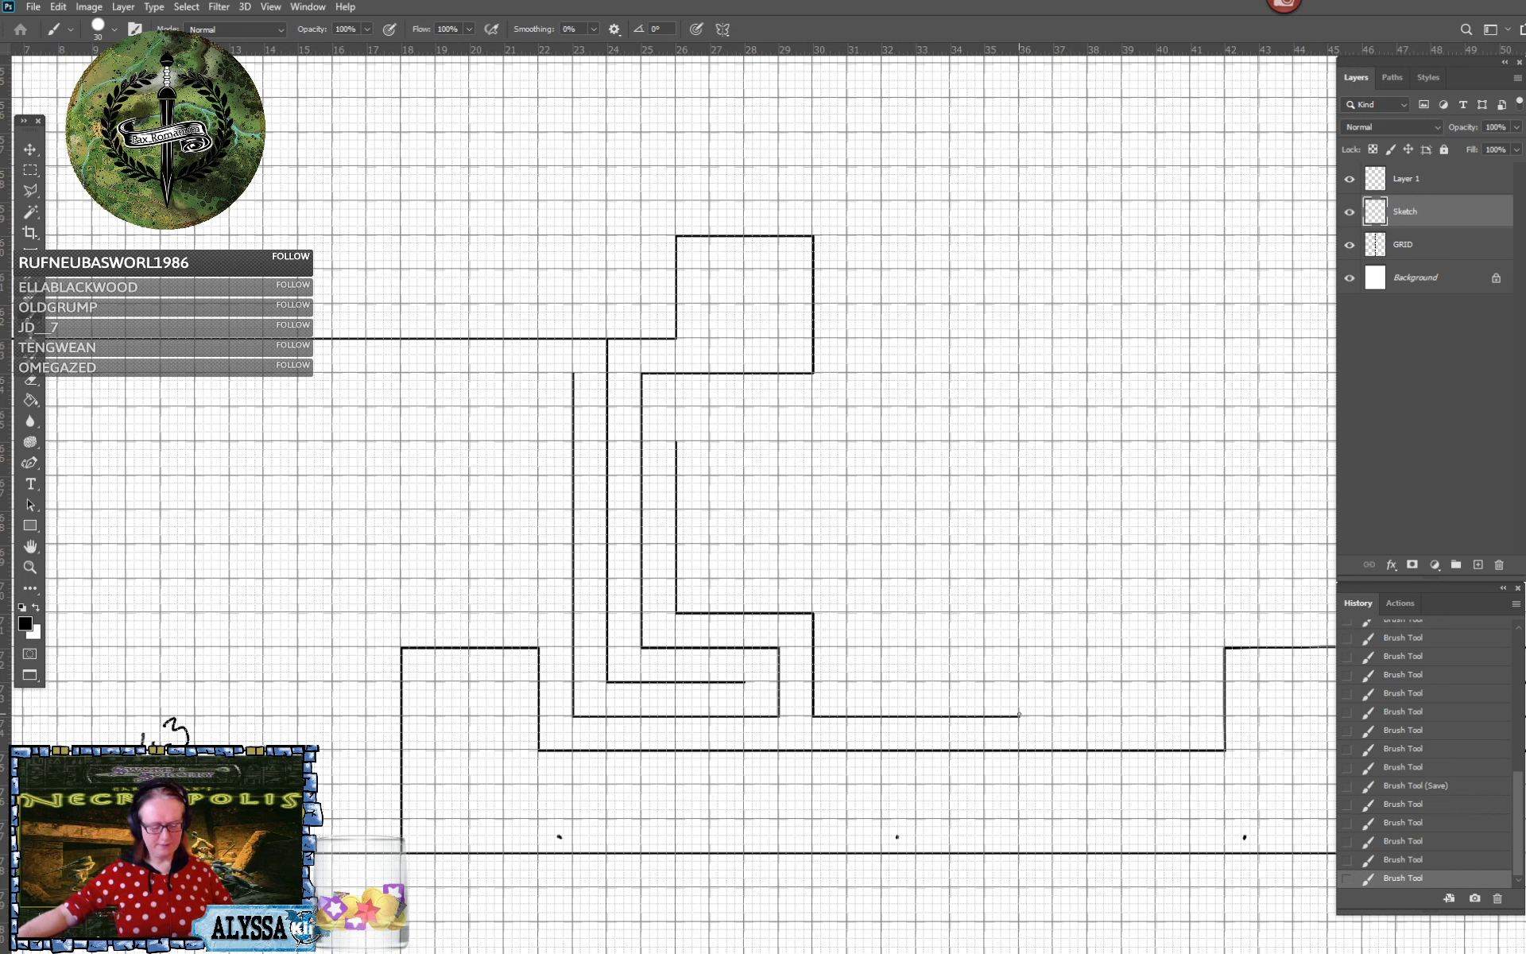
{"action": "left_click", "coordinate": [1018, 613], "text": "shift"}
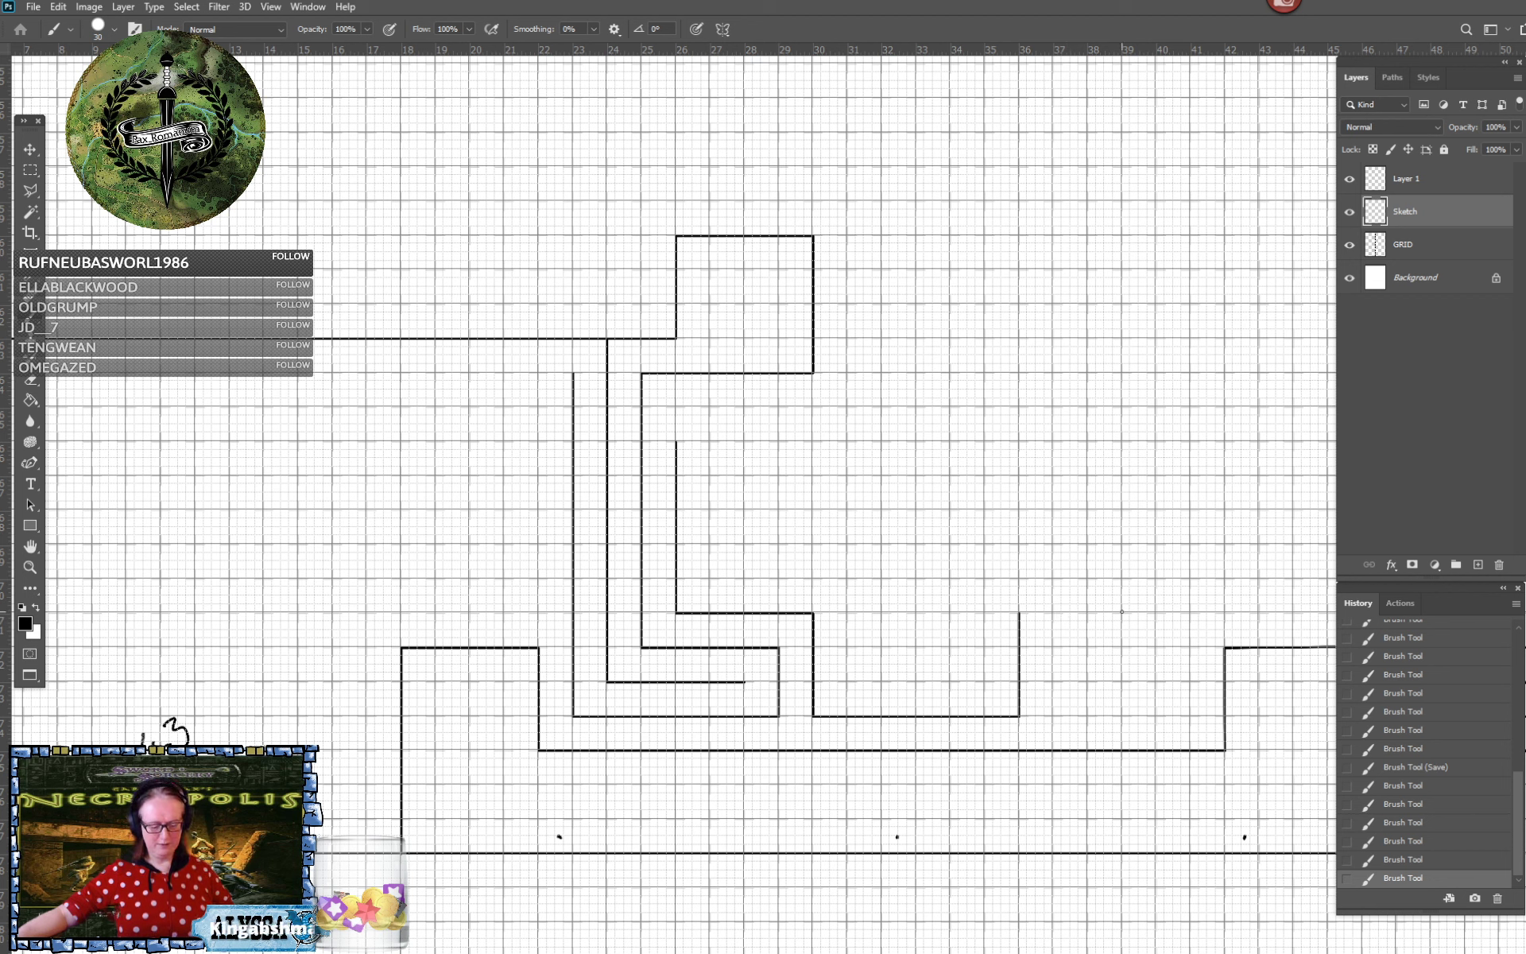
{"action": "left_click", "coordinate": [1122, 612], "text": "shift"}
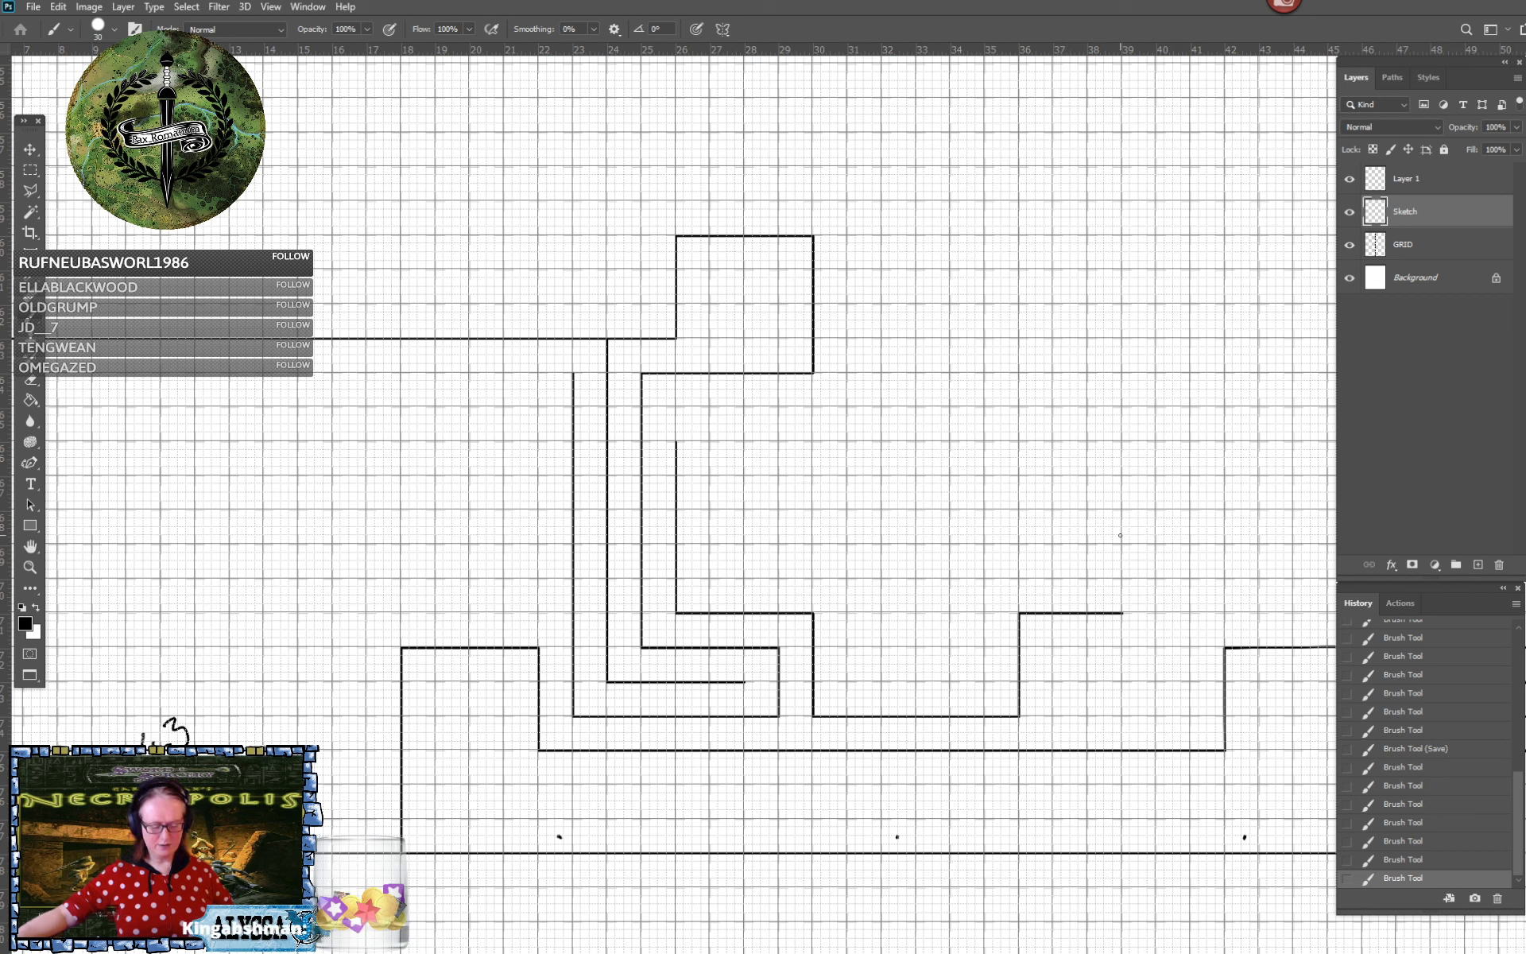
Continue 3 squares up and 1 right, outline the 4-by-4-square room between ruler marks 36 and 40, and run 2 squares down at mark 38
{"action": "left_click", "coordinate": [1121, 509], "text": "shift"}
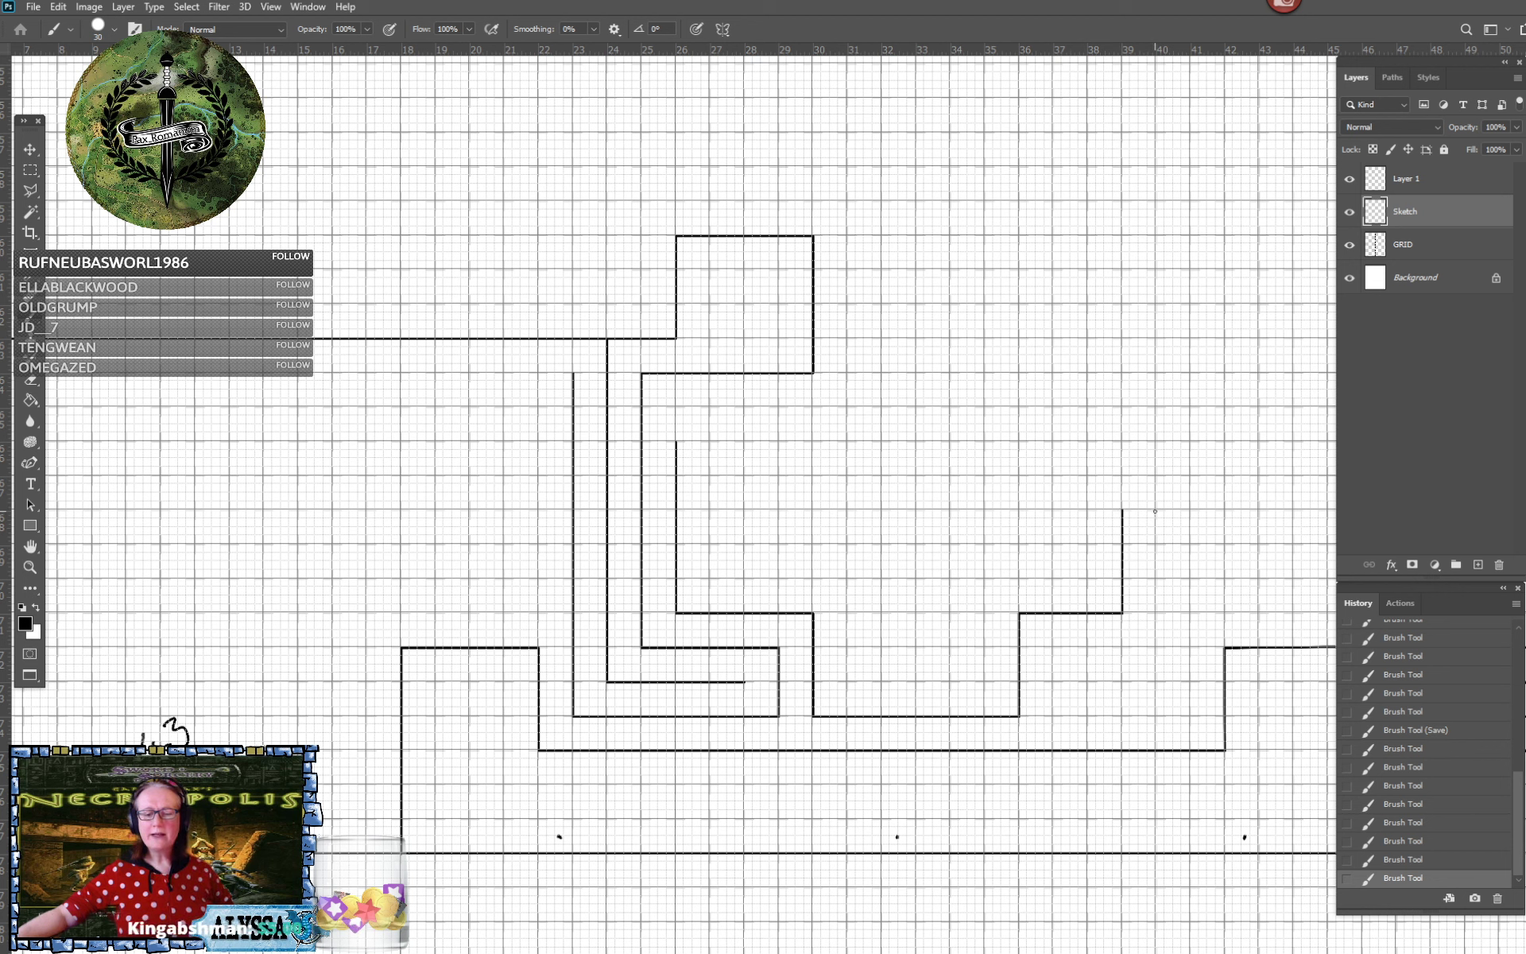
{"action": "left_click", "coordinate": [1155, 511], "text": "shift"}
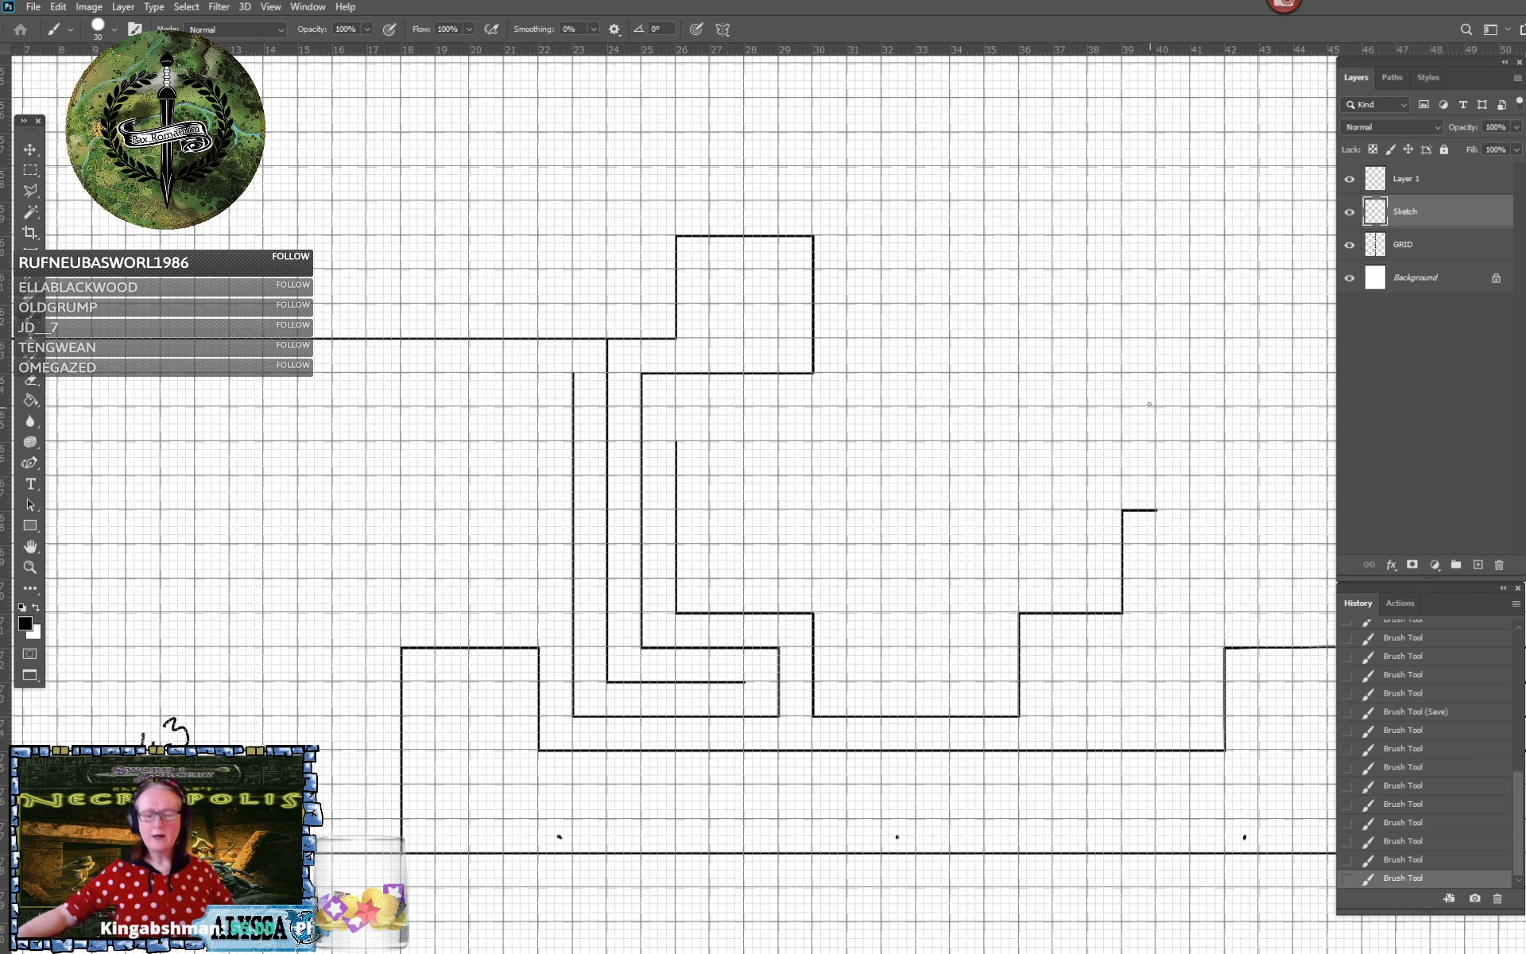
{"action": "left_click", "coordinate": [1156, 372], "text": "shift"}
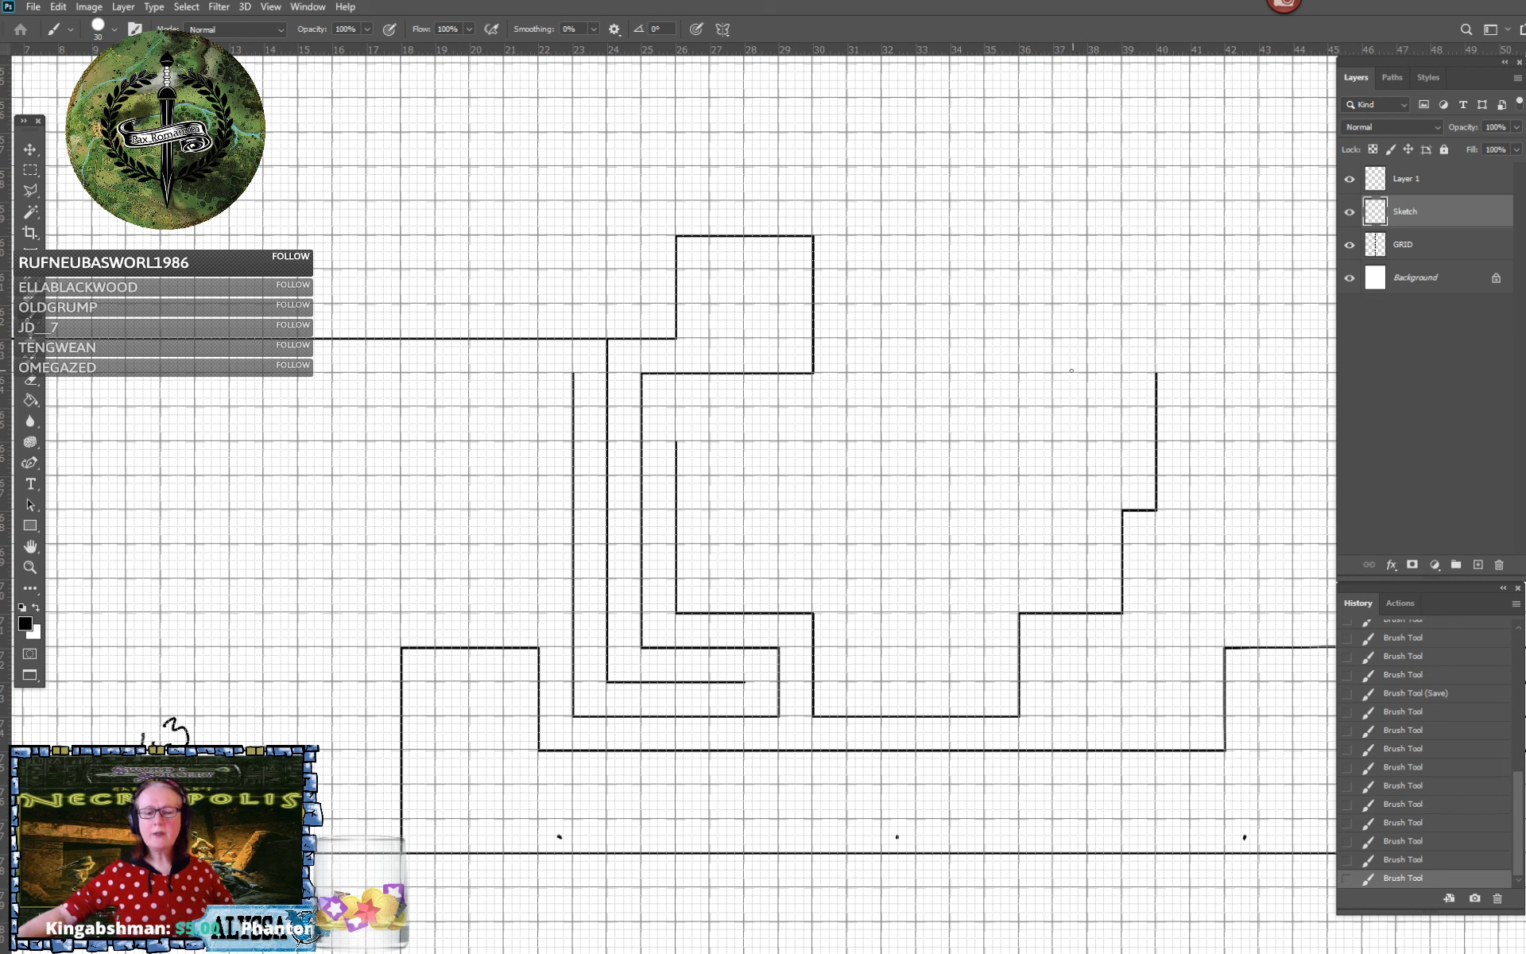
{"action": "left_click", "coordinate": [1018, 373], "text": "shift"}
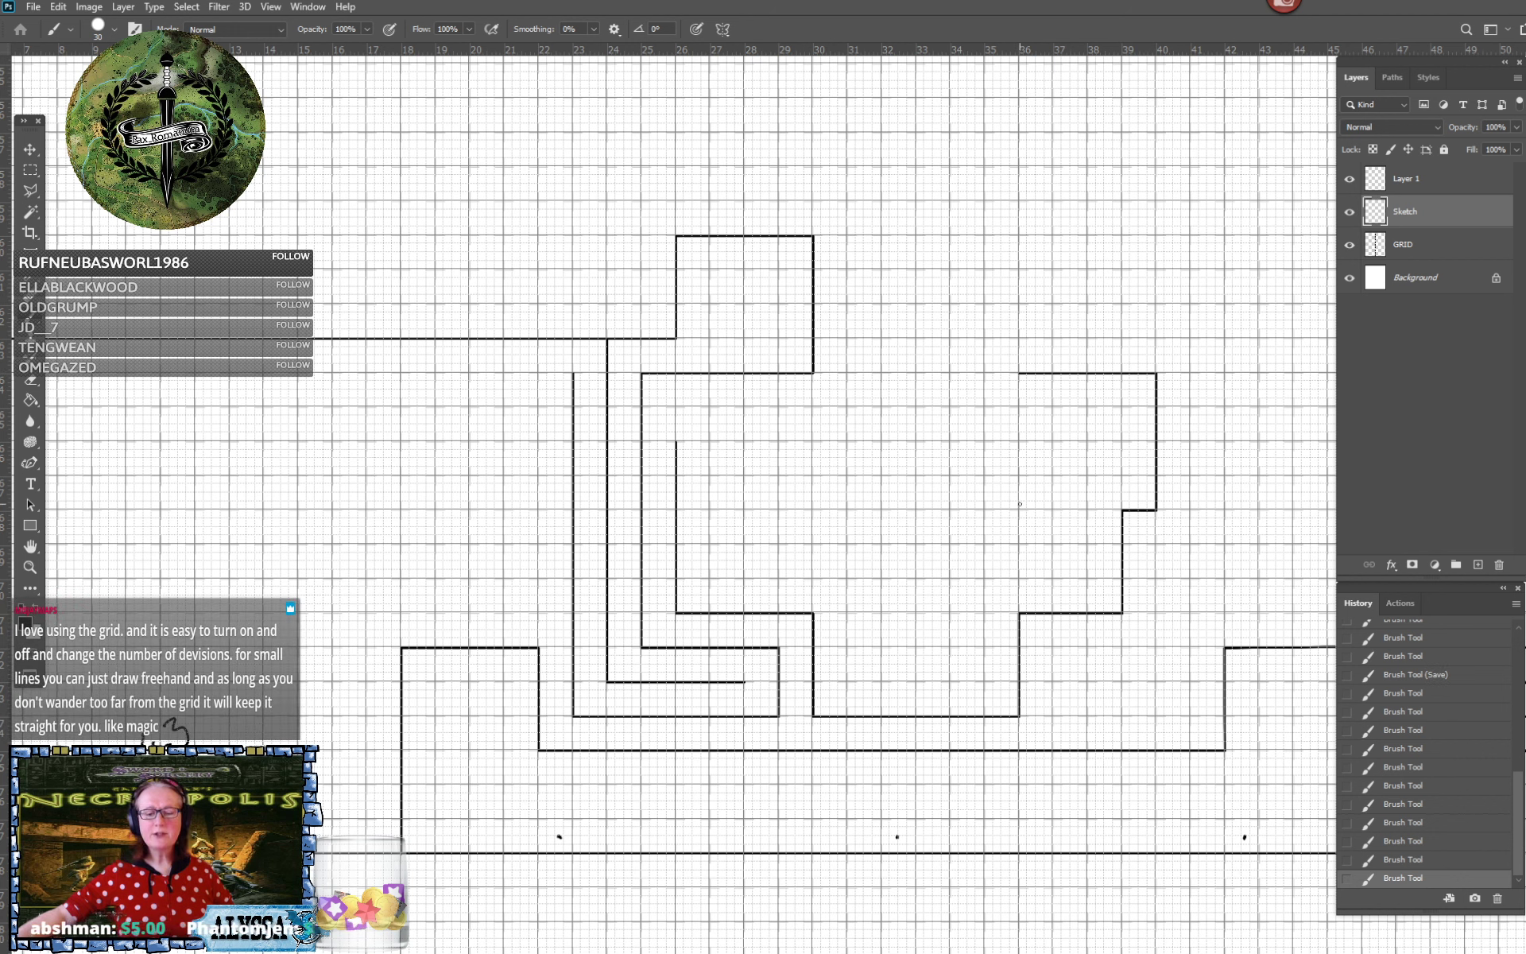
{"action": "left_click", "coordinate": [1020, 508], "text": "shift"}
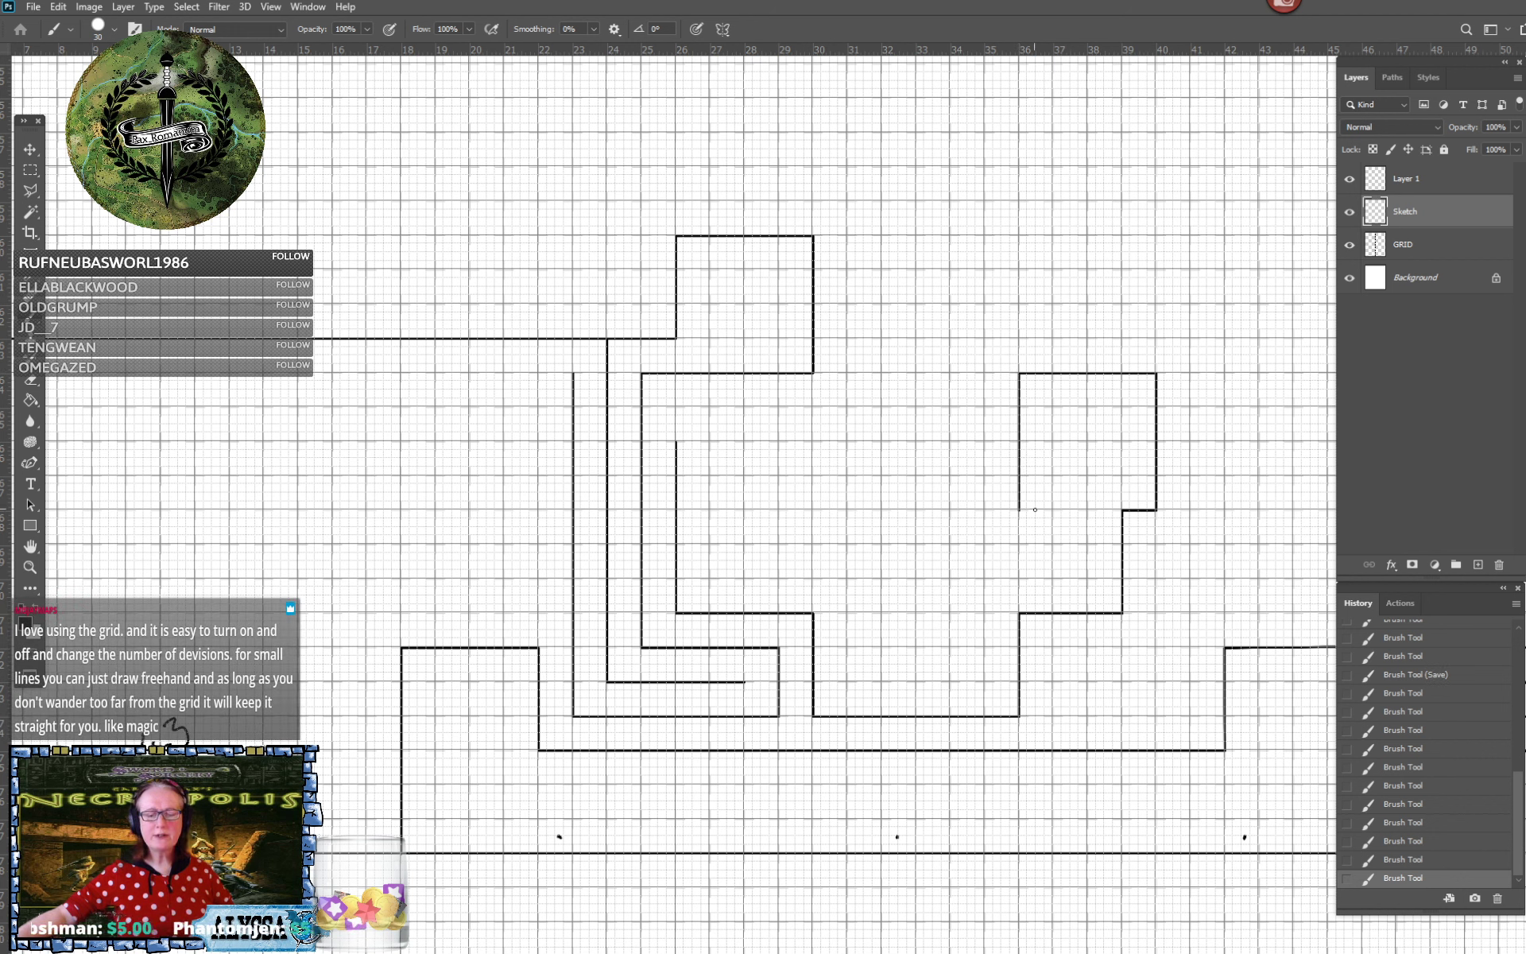
{"action": "left_click", "coordinate": [1087, 508], "text": "shift"}
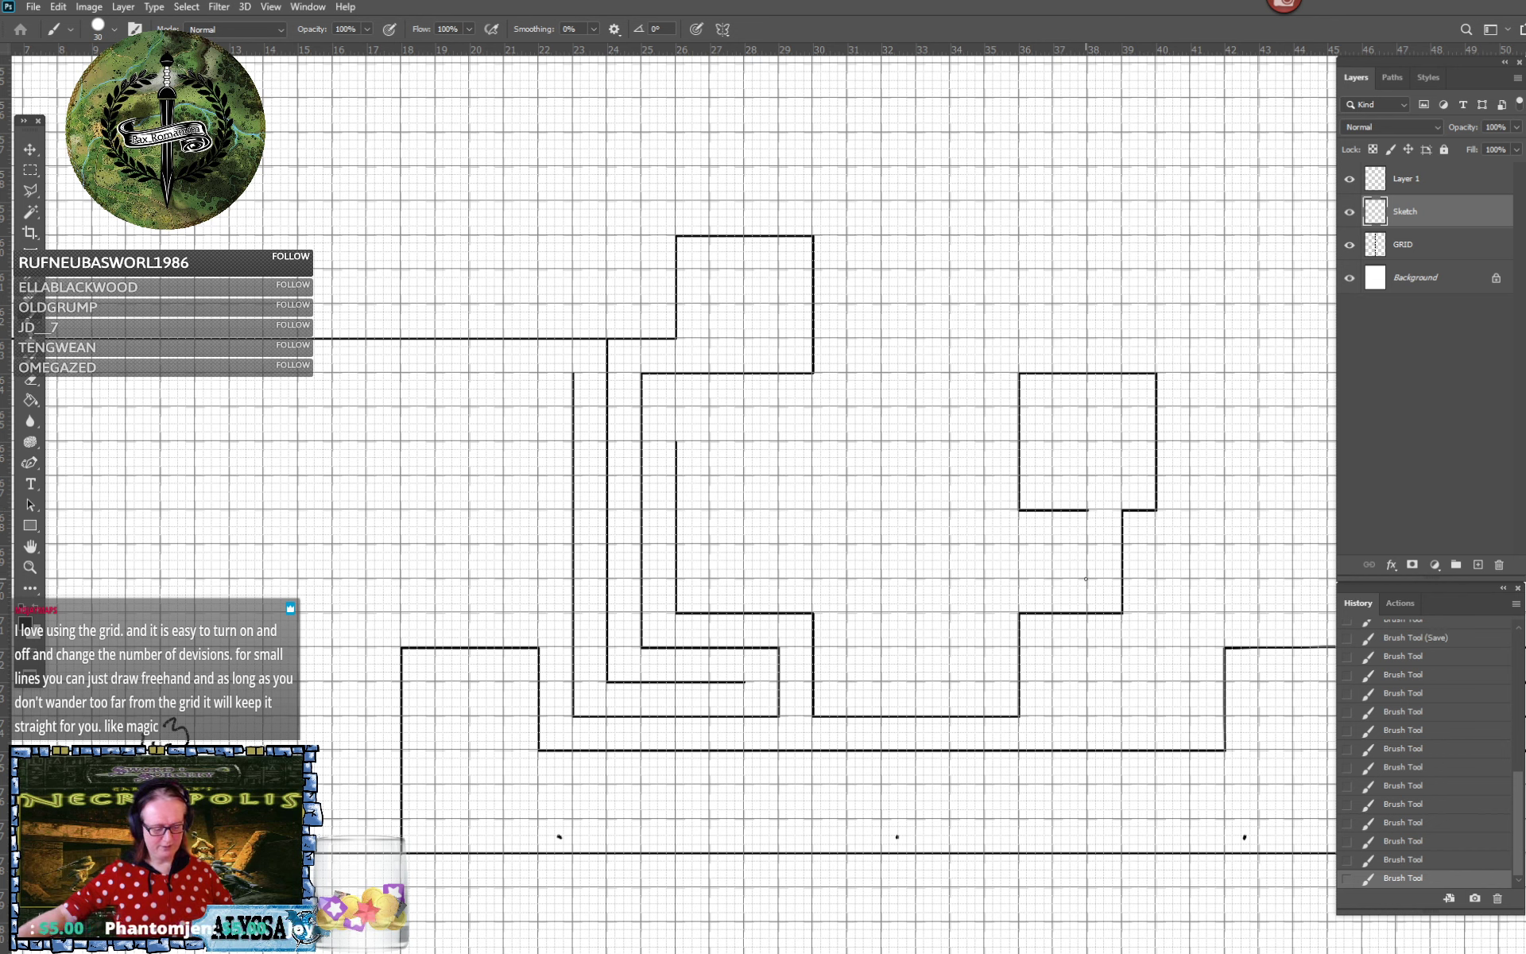
{"action": "left_click", "coordinate": [1086, 578], "text": "shift"}
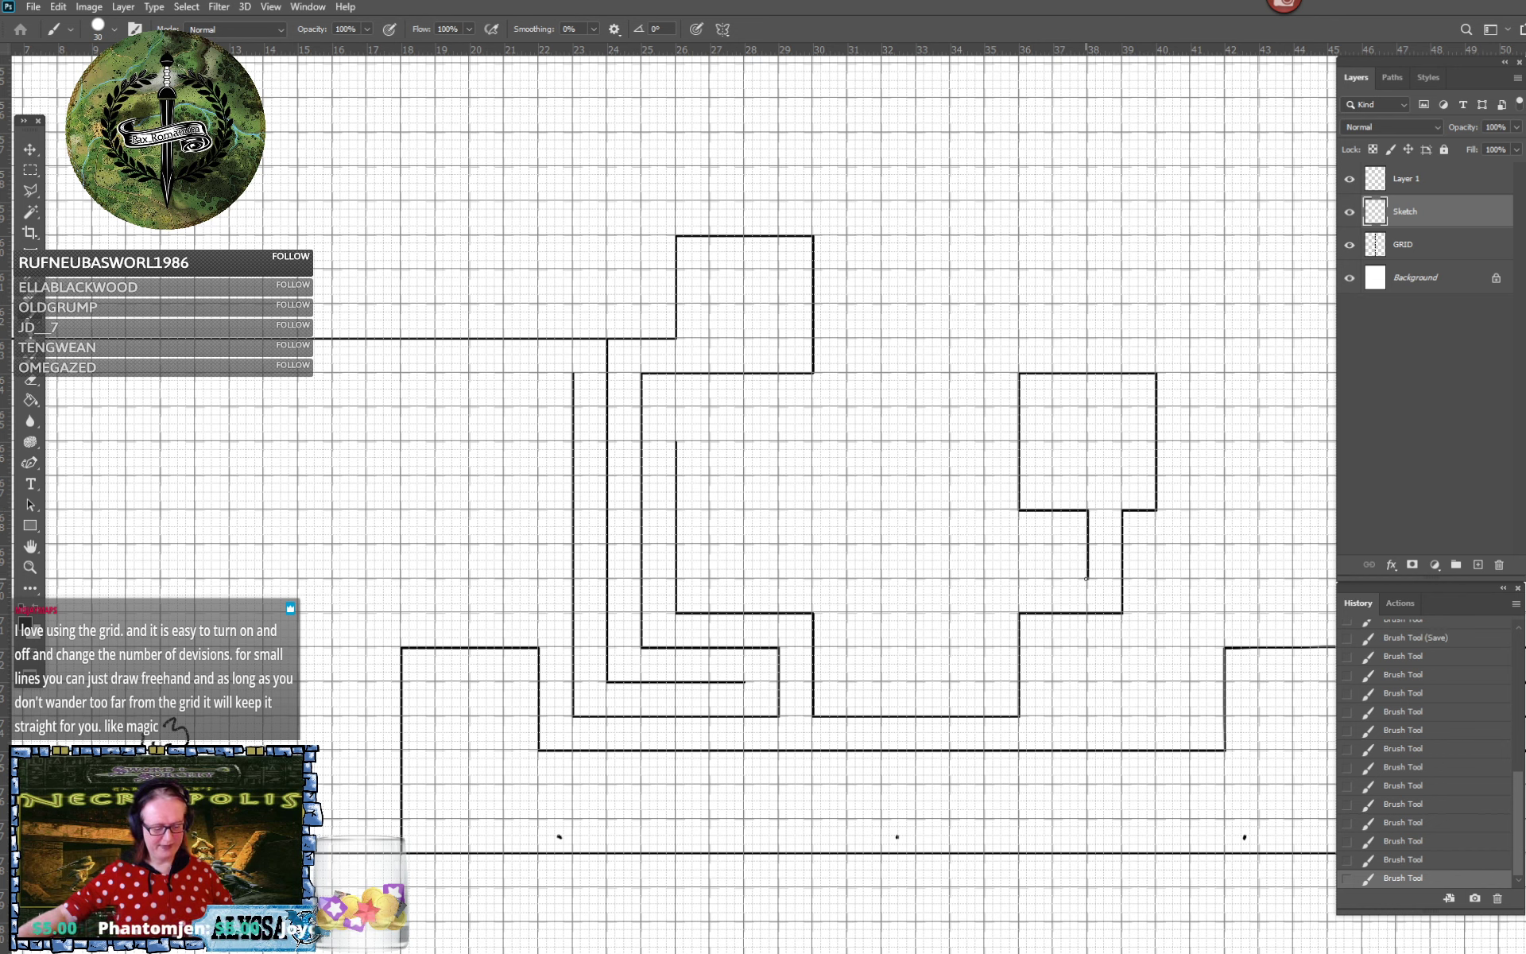
Run the wall 11 squares left to ruler mark 27, 2 up, 3 right, 2 up and 4 left to close the outline, and save
{"action": "left_click", "coordinate": [709, 579], "text": "shift"}
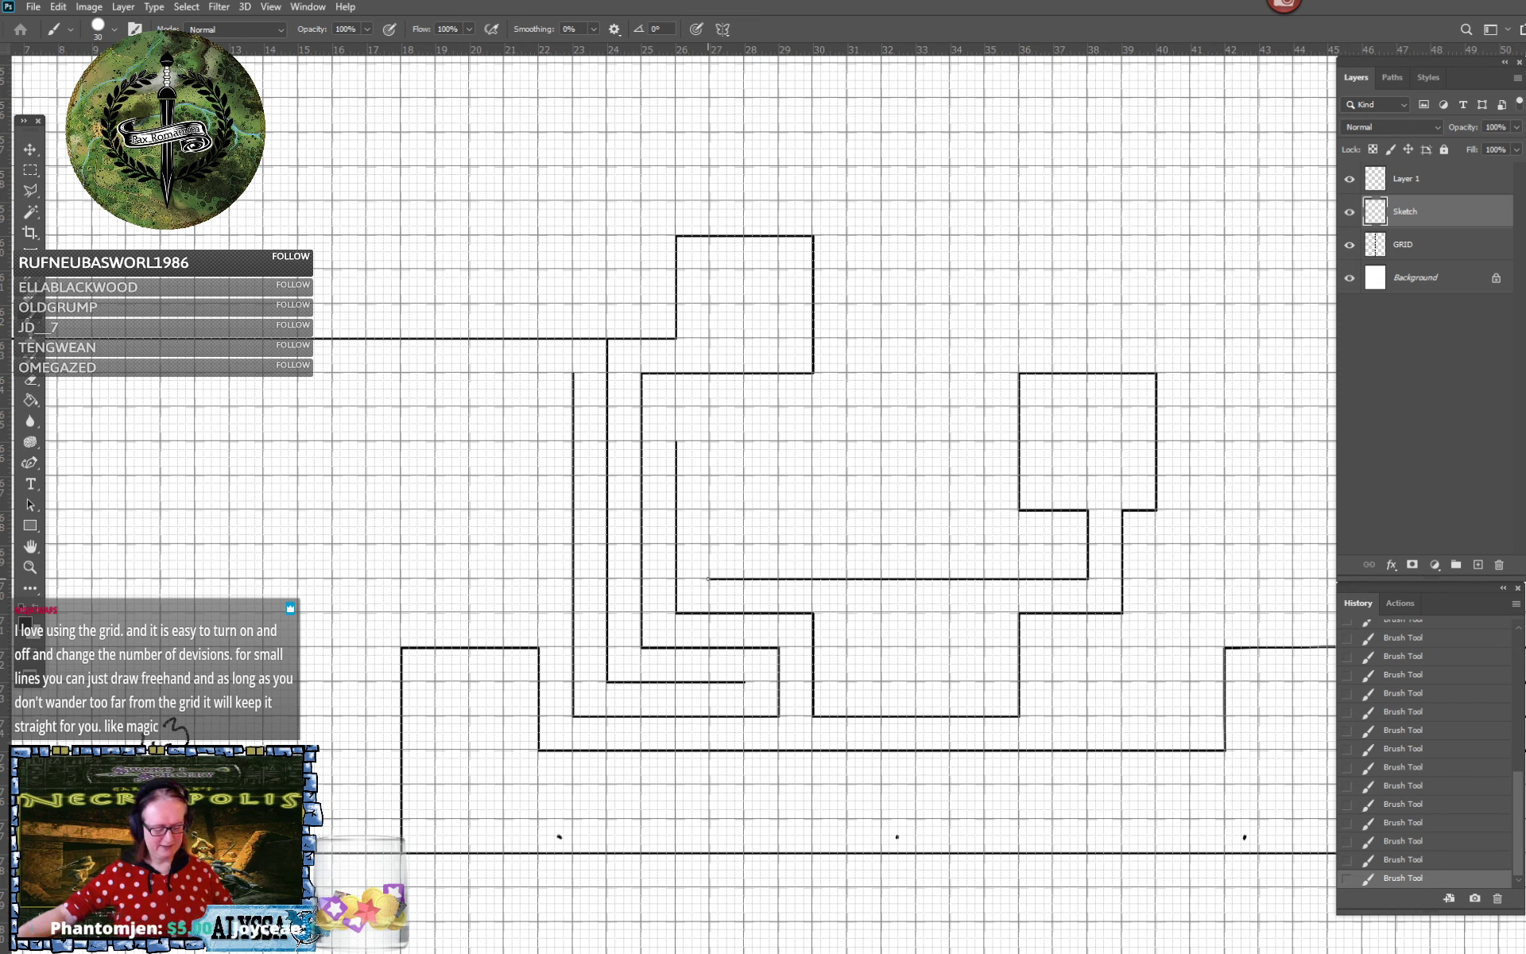
{"action": "left_click", "coordinate": [711, 510], "text": "shift"}
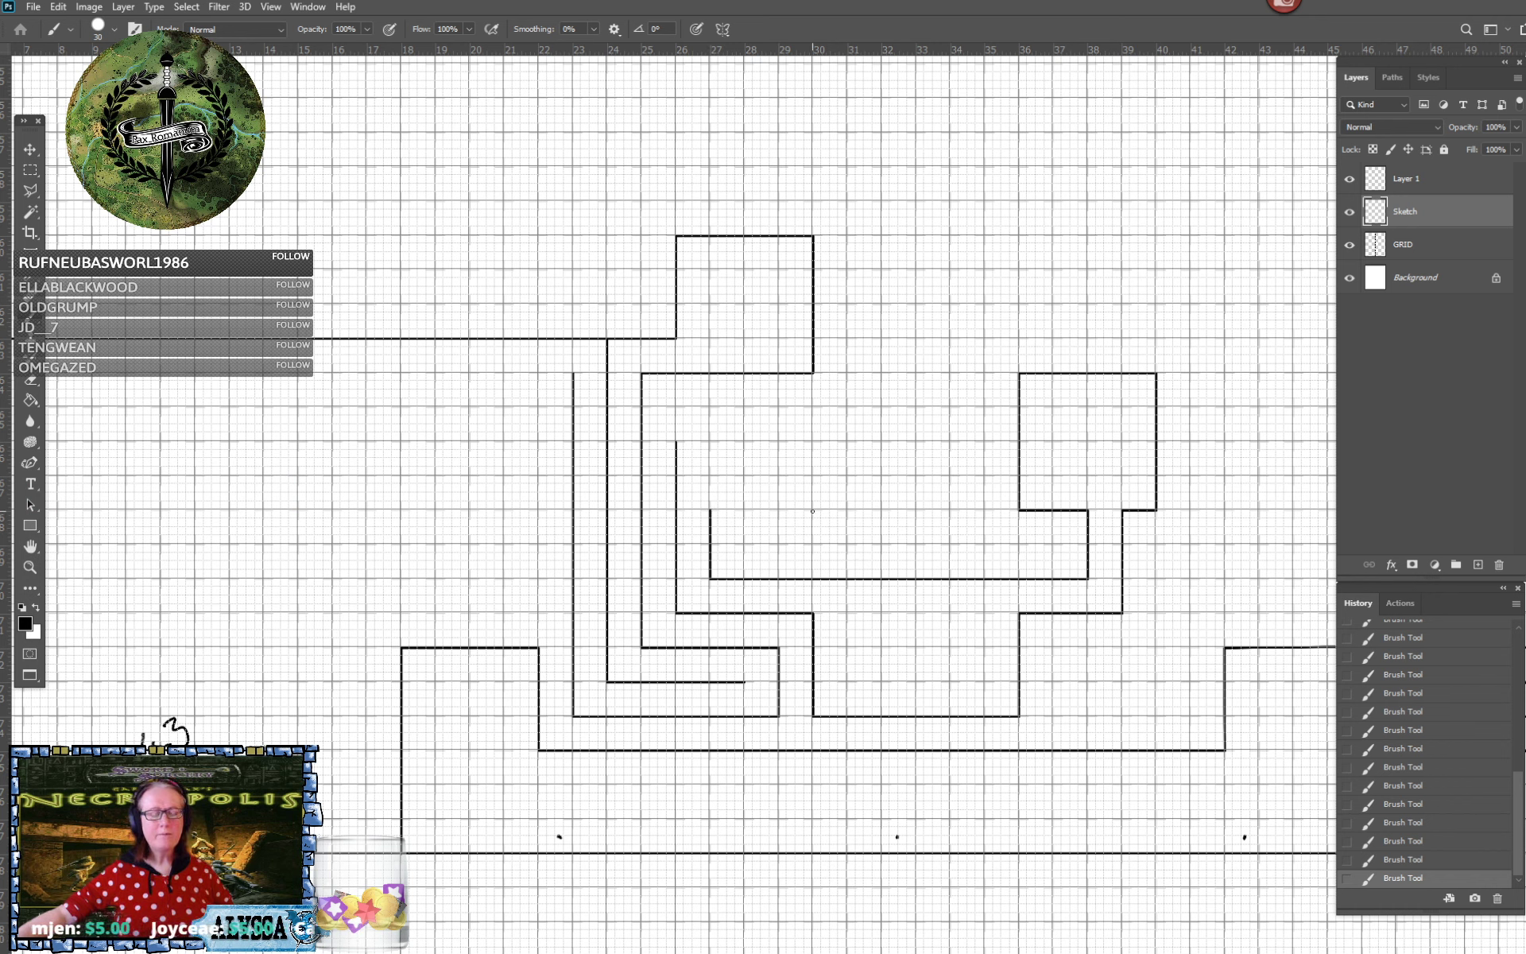
{"action": "left_click", "coordinate": [812, 510], "text": "shift"}
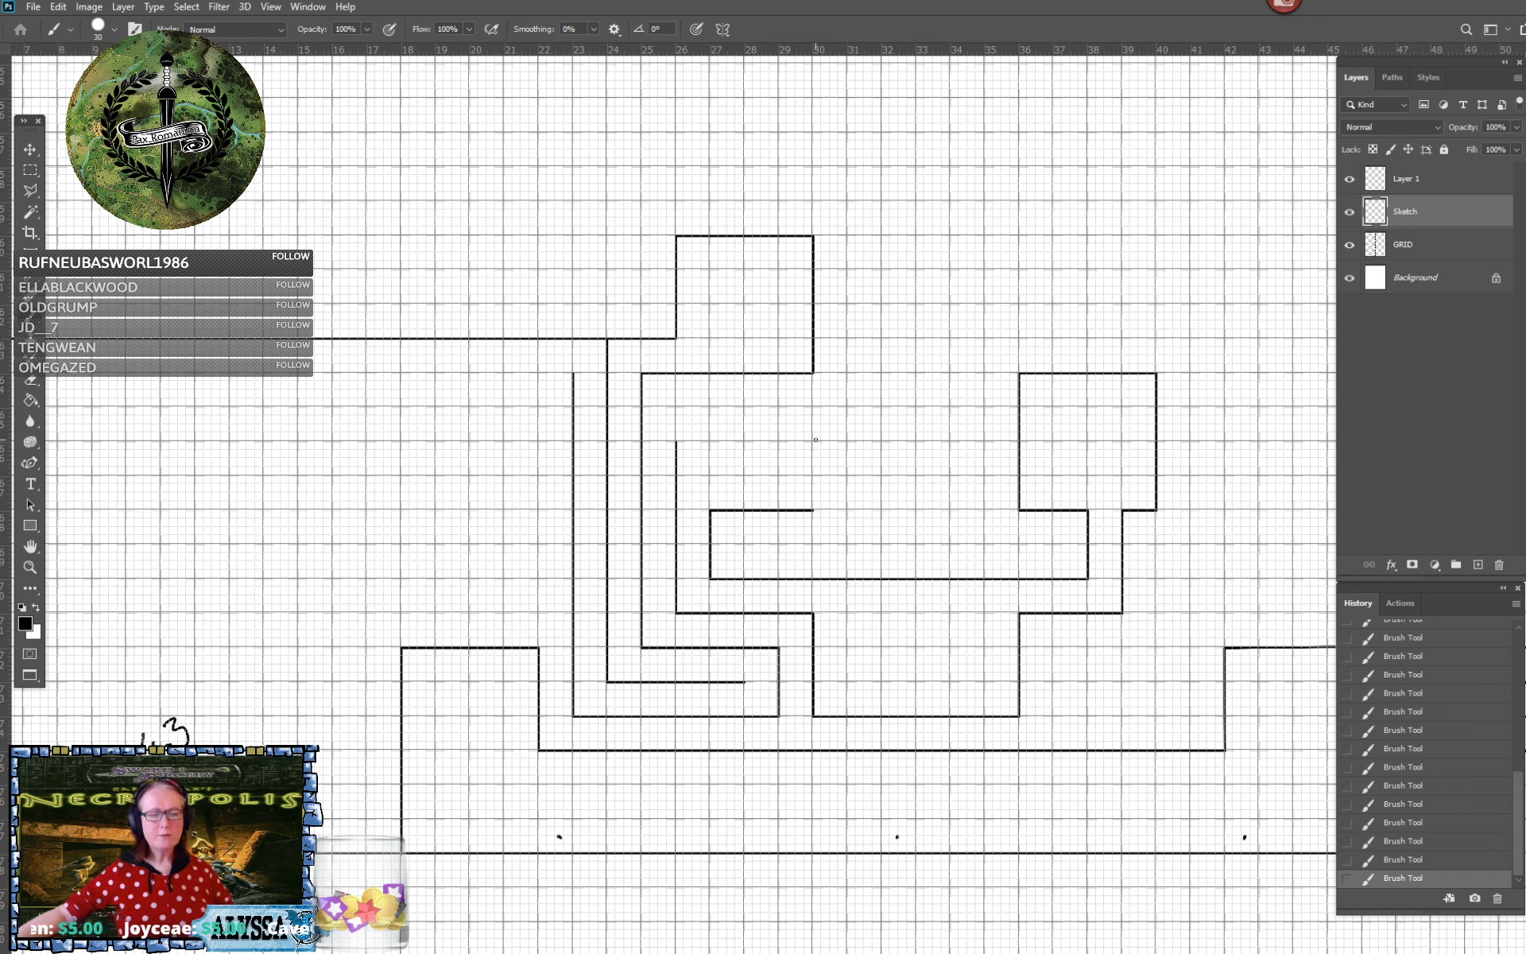
{"action": "left_click", "coordinate": [812, 439], "text": "shift"}
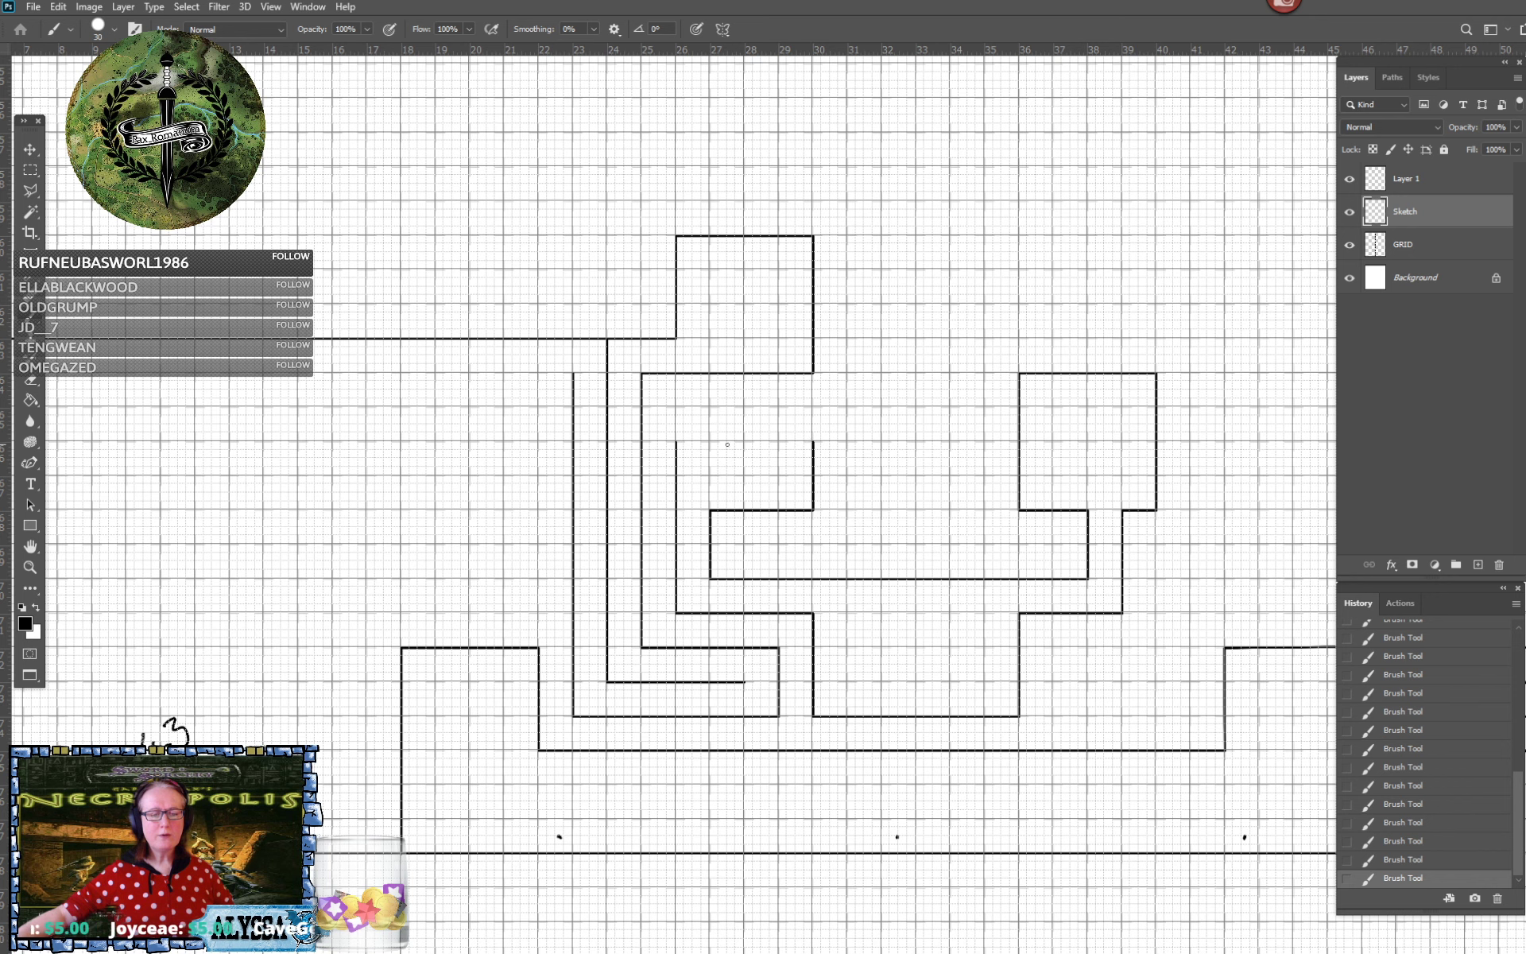
{"action": "left_click", "coordinate": [677, 442], "text": "shift"}
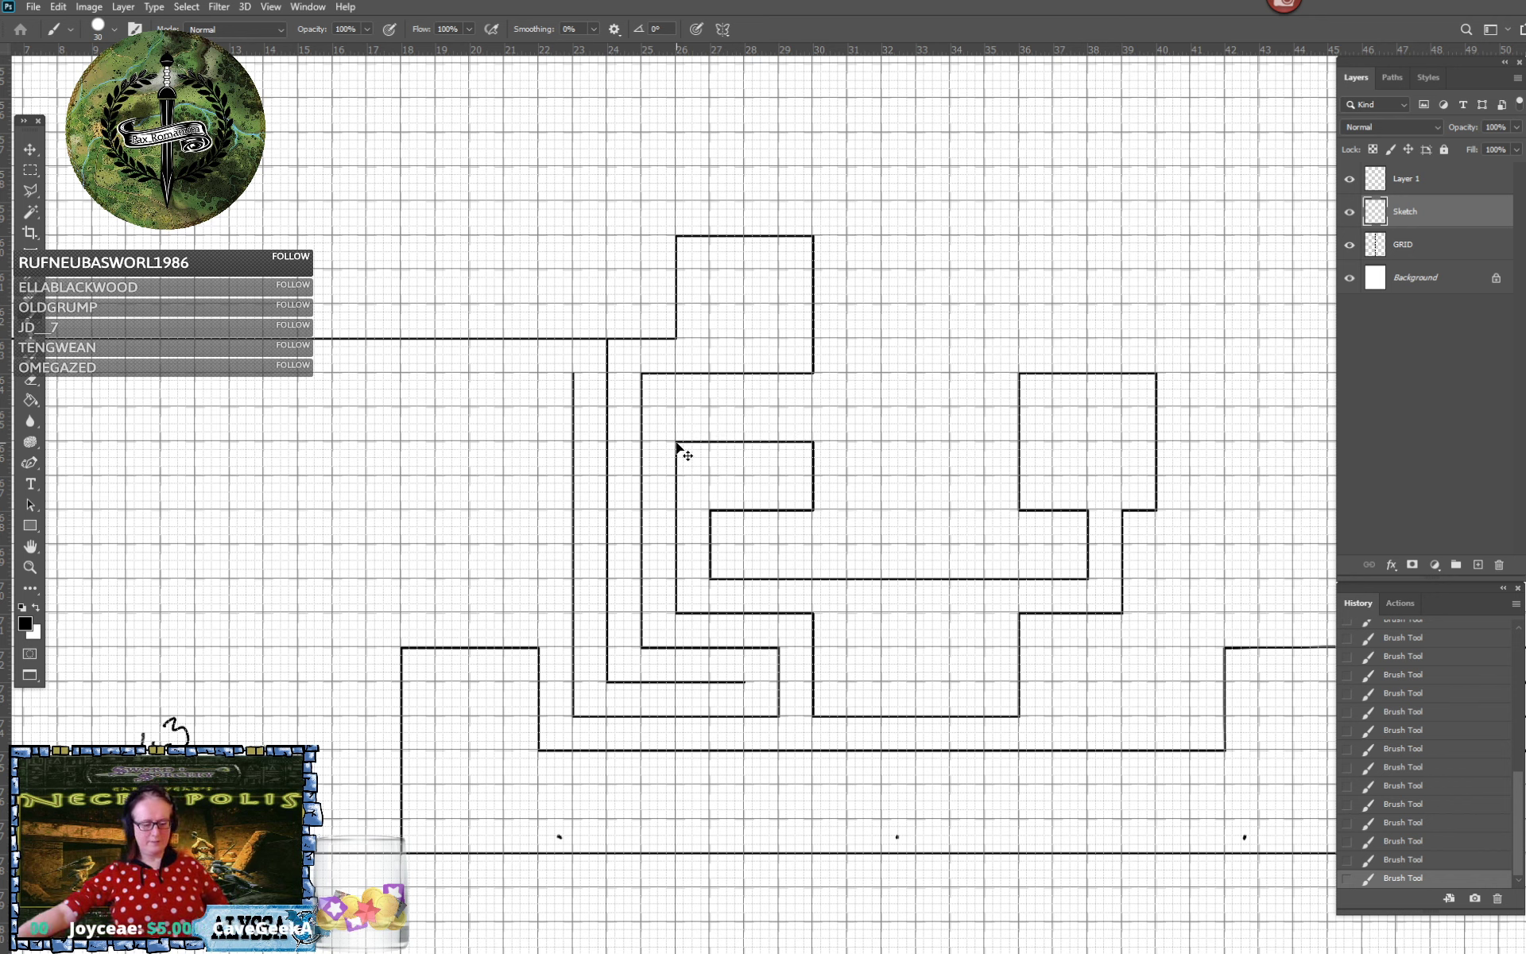
{"action": "key", "text": "ctrl+s"}
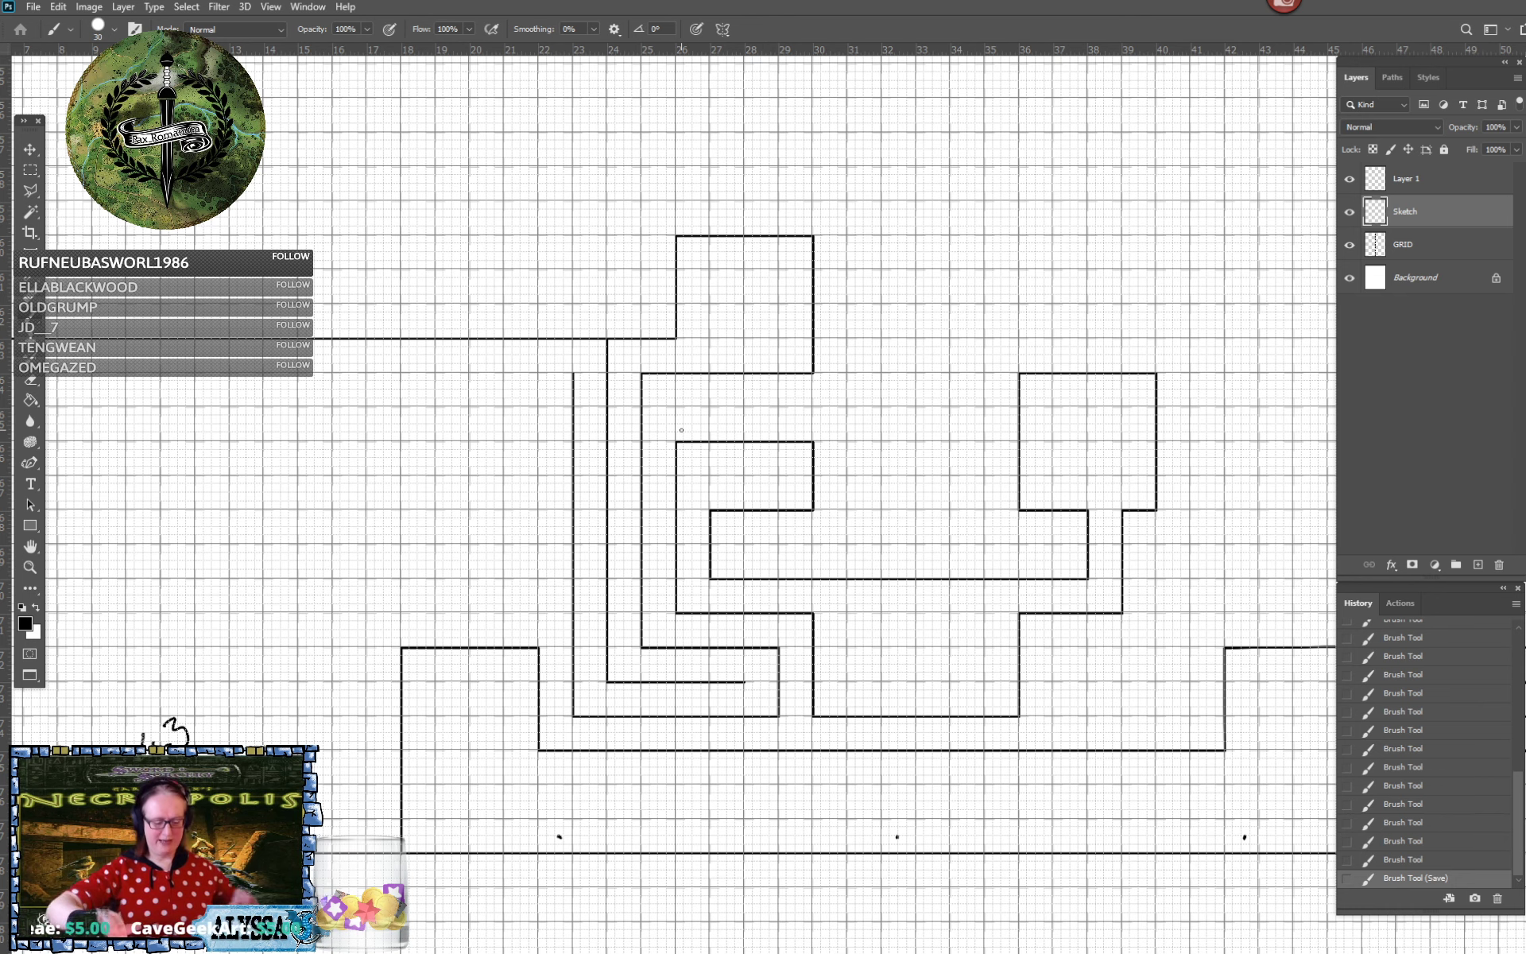
{"action": "scroll", "coordinate": [682, 430], "scroll_direction": "right", "scroll_amount": 3}
{"action": "scroll", "coordinate": [682, 430], "scroll_direction": "up", "scroll_amount": 2}
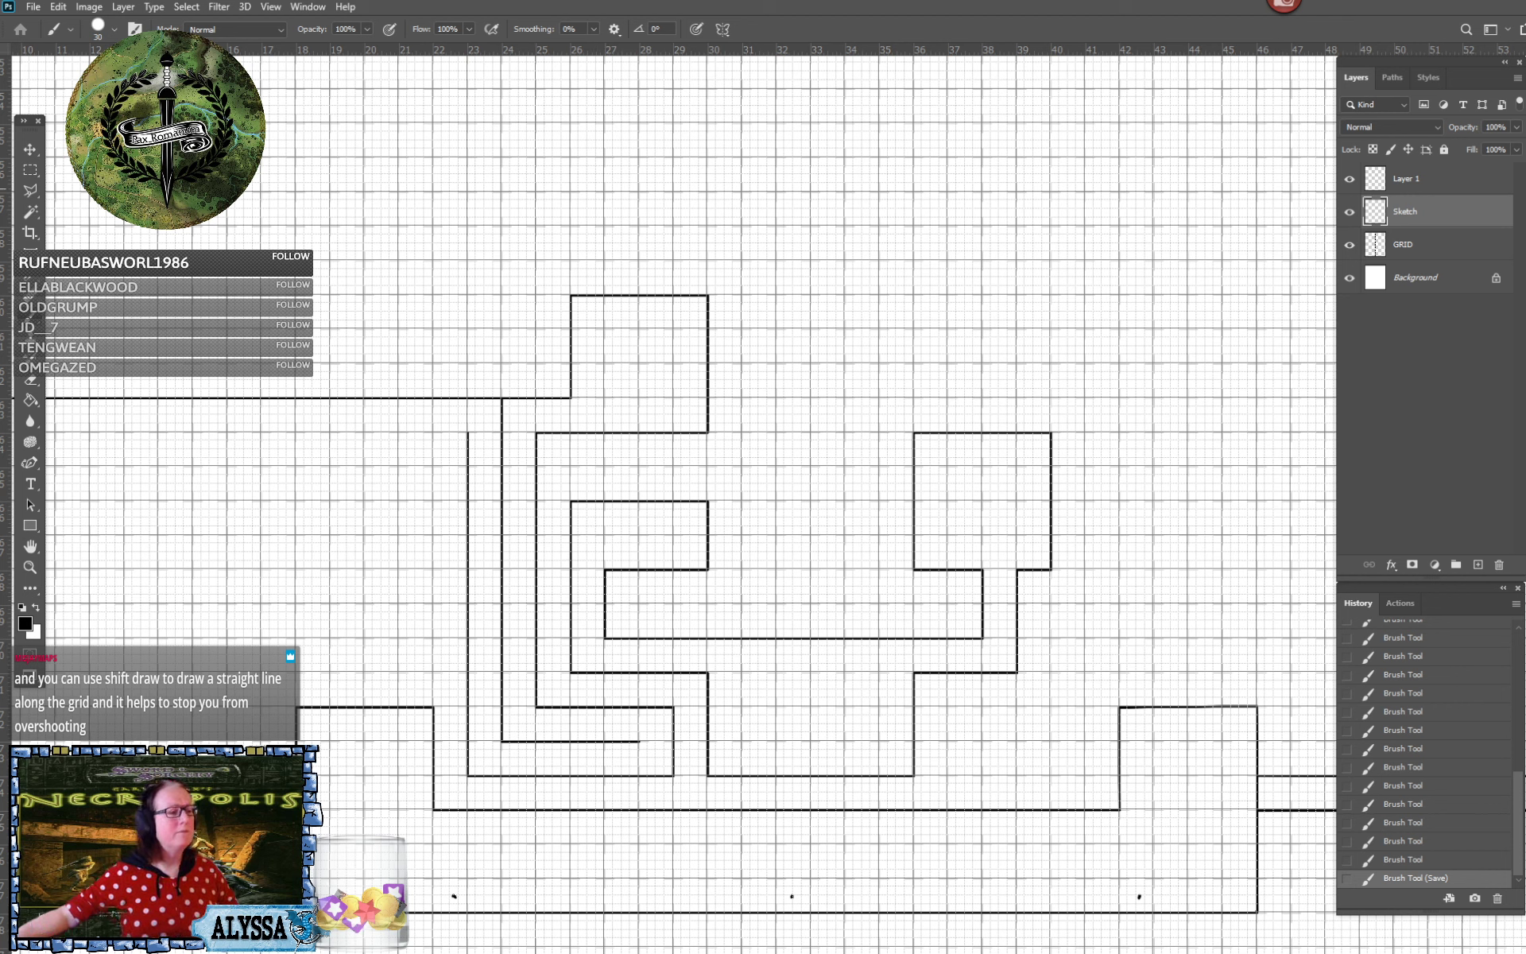
{"action": "left_click", "coordinate": [30, 169]}
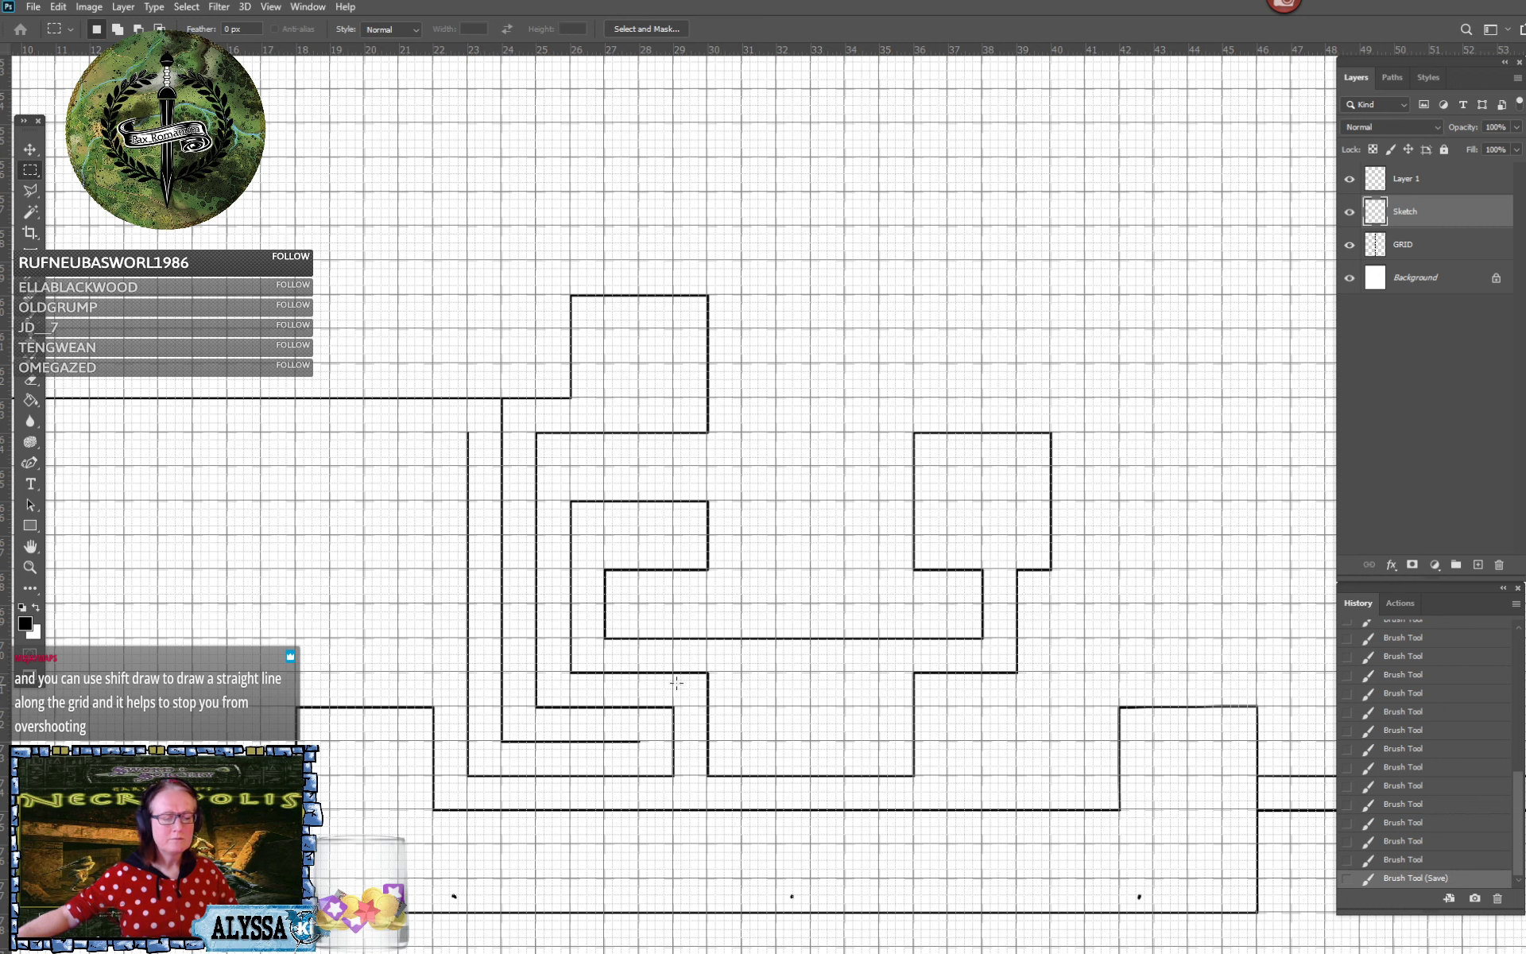
{"action": "left_click_drag", "start_coordinate": [562, 680], "coordinate": [673, 442]}
{"action": "left_click_drag", "start_coordinate": [665, 586], "coordinate": [719, 470]}
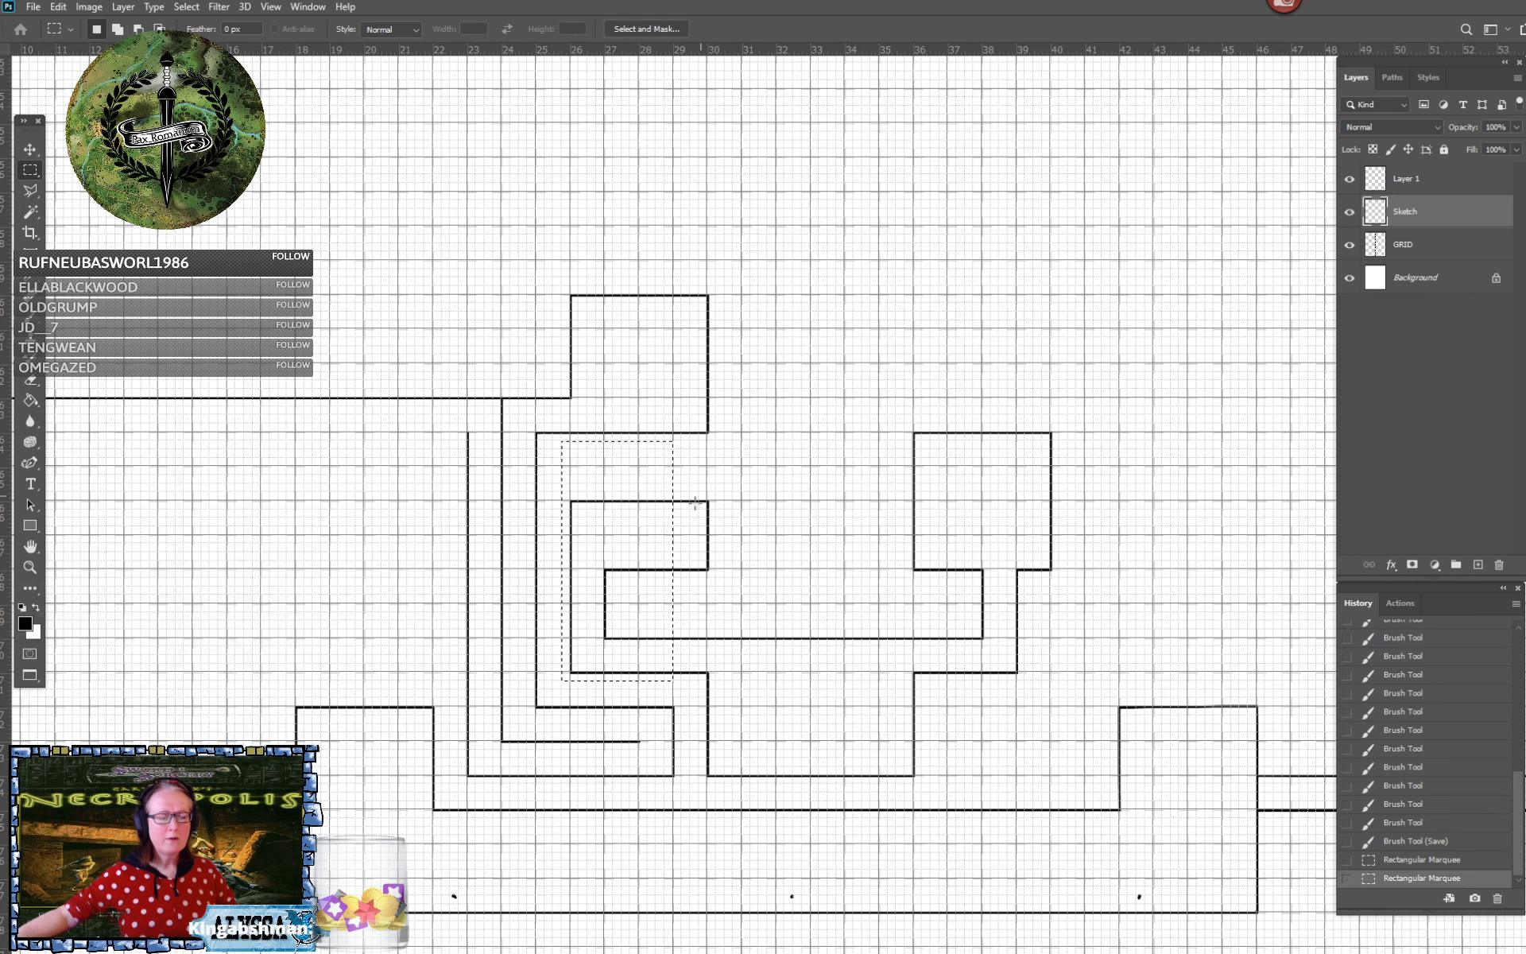
{"action": "left_click_drag", "start_coordinate": [648, 586], "coordinate": [715, 582]}
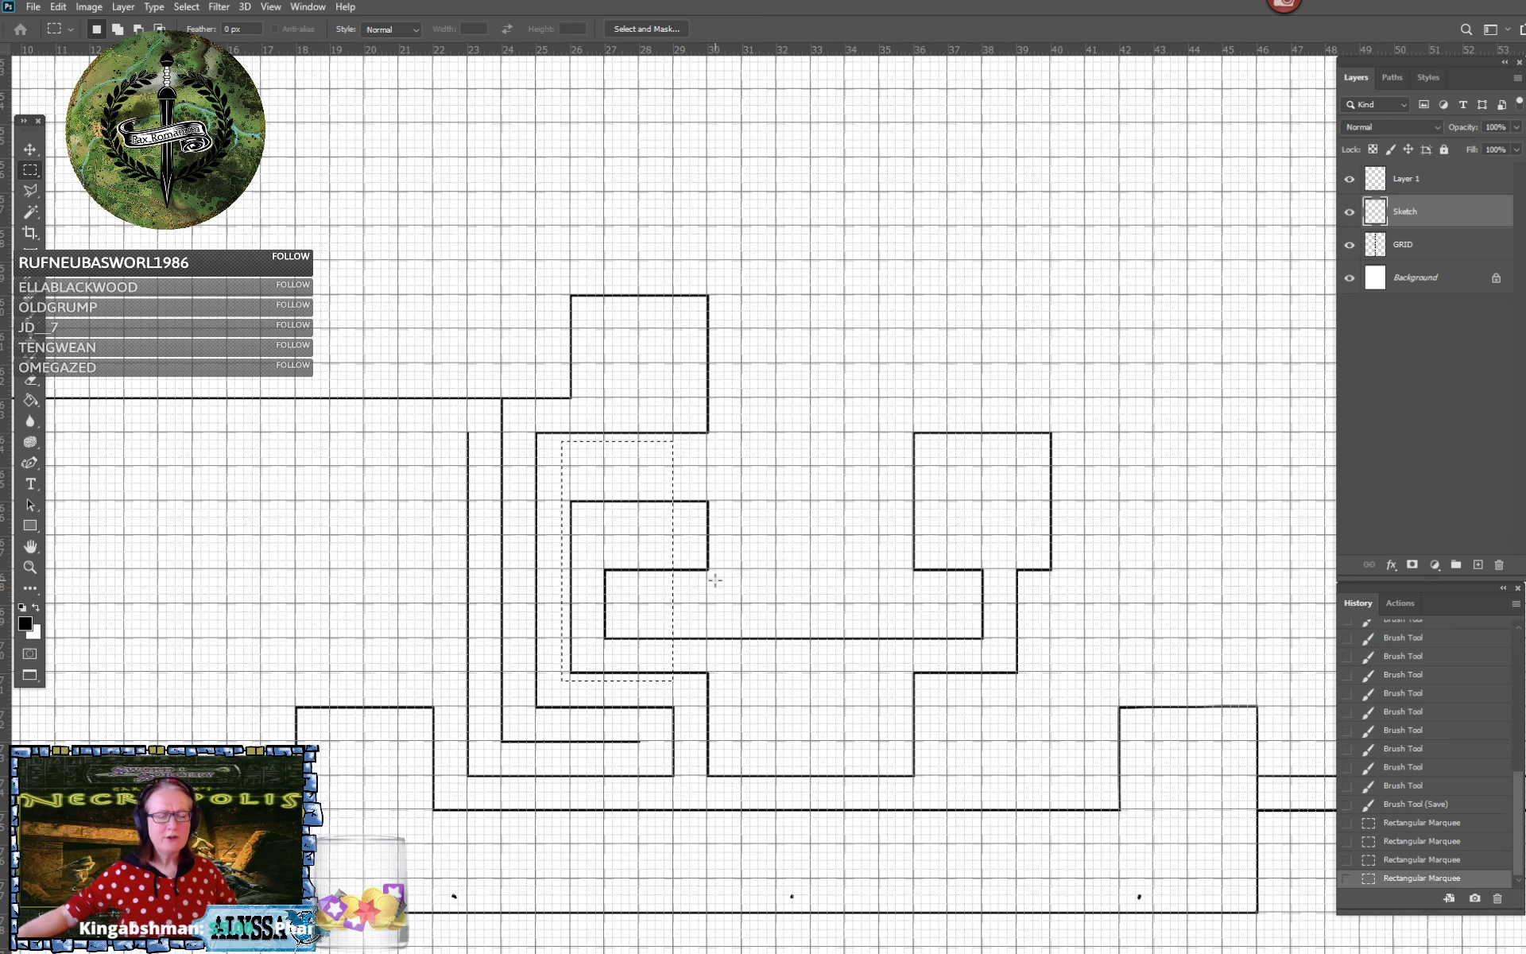
{"action": "left_click_drag", "start_coordinate": [676, 578], "coordinate": [714, 499]}
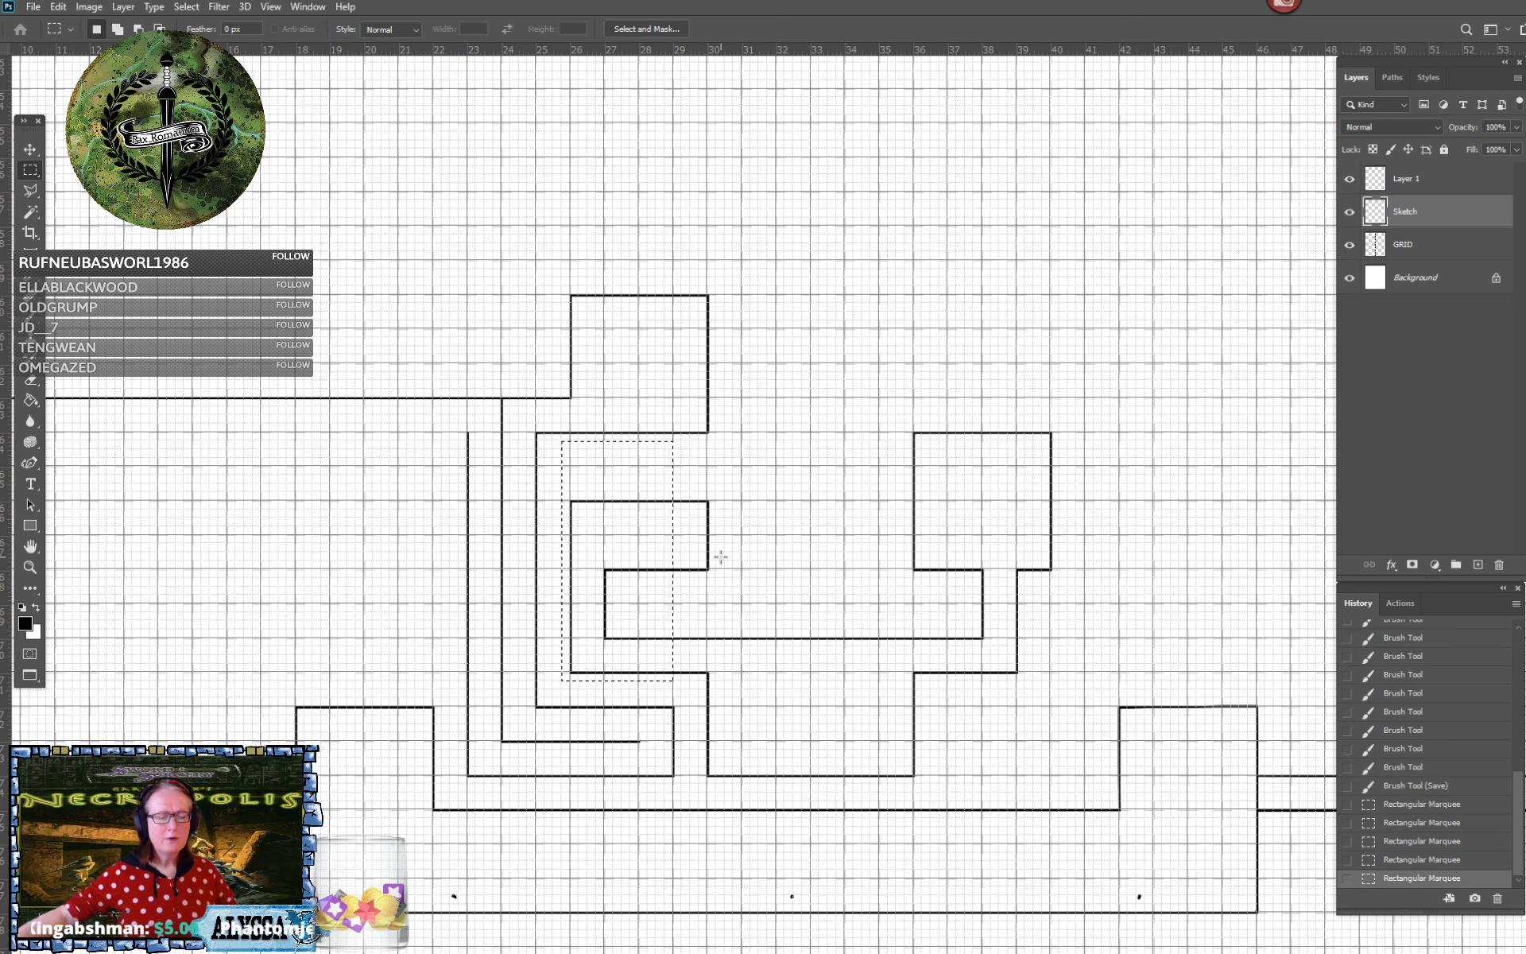
{"action": "scroll", "coordinate": [721, 556], "scroll_direction": "up", "scroll_amount": 1}
{"action": "left_click_drag", "start_coordinate": [682, 442], "coordinate": [707, 592]}
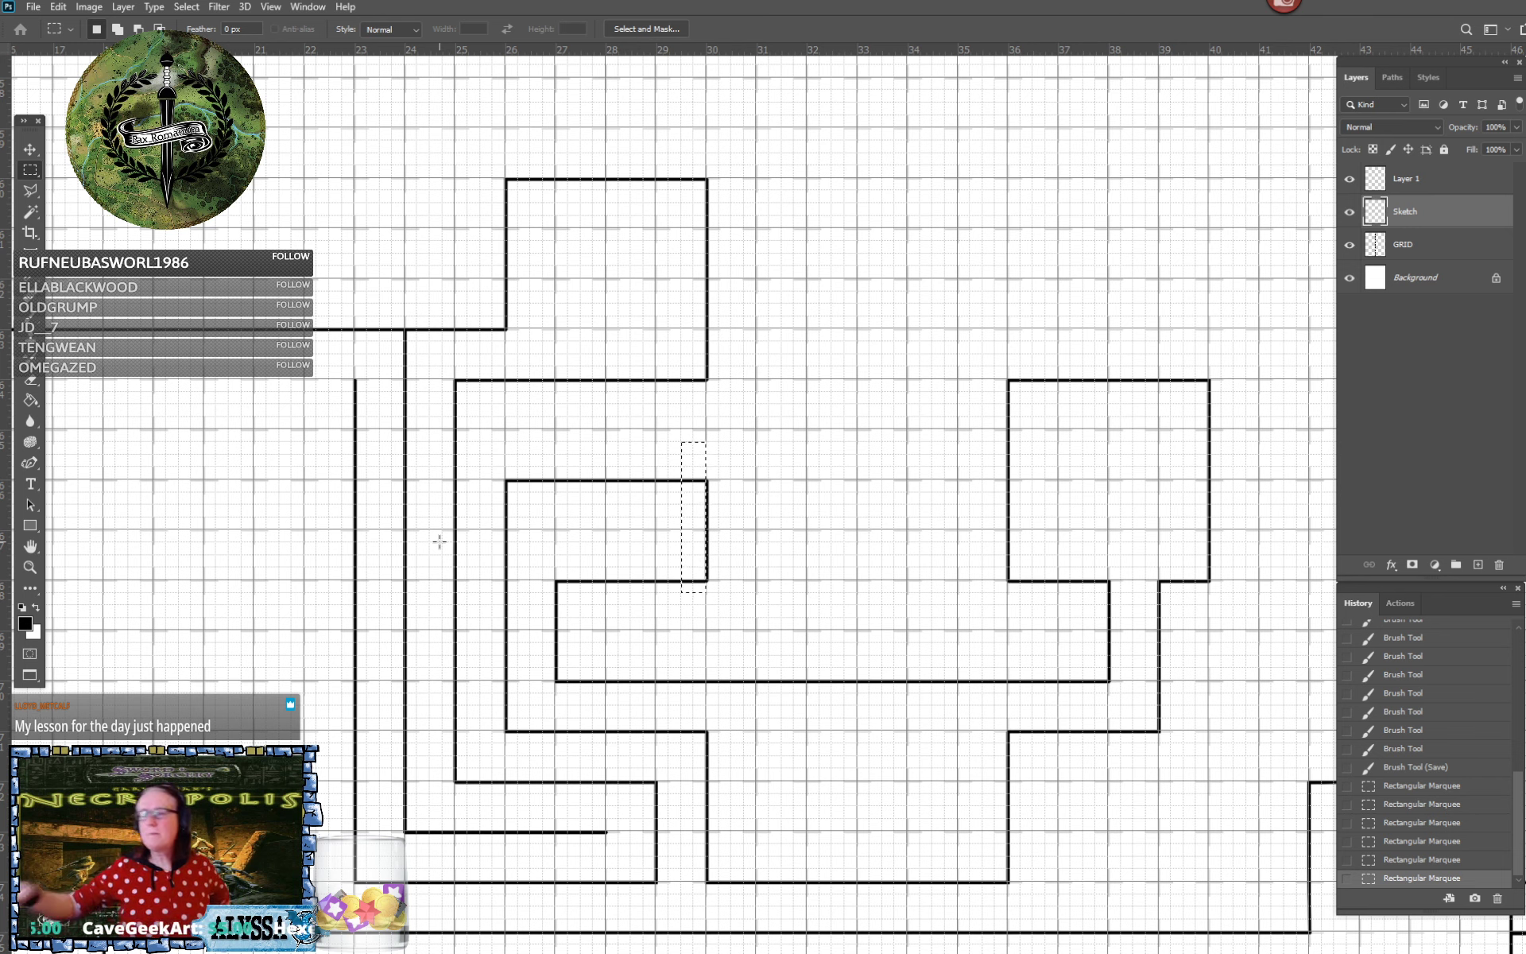
{"action": "key", "text": "ctrl+d"}
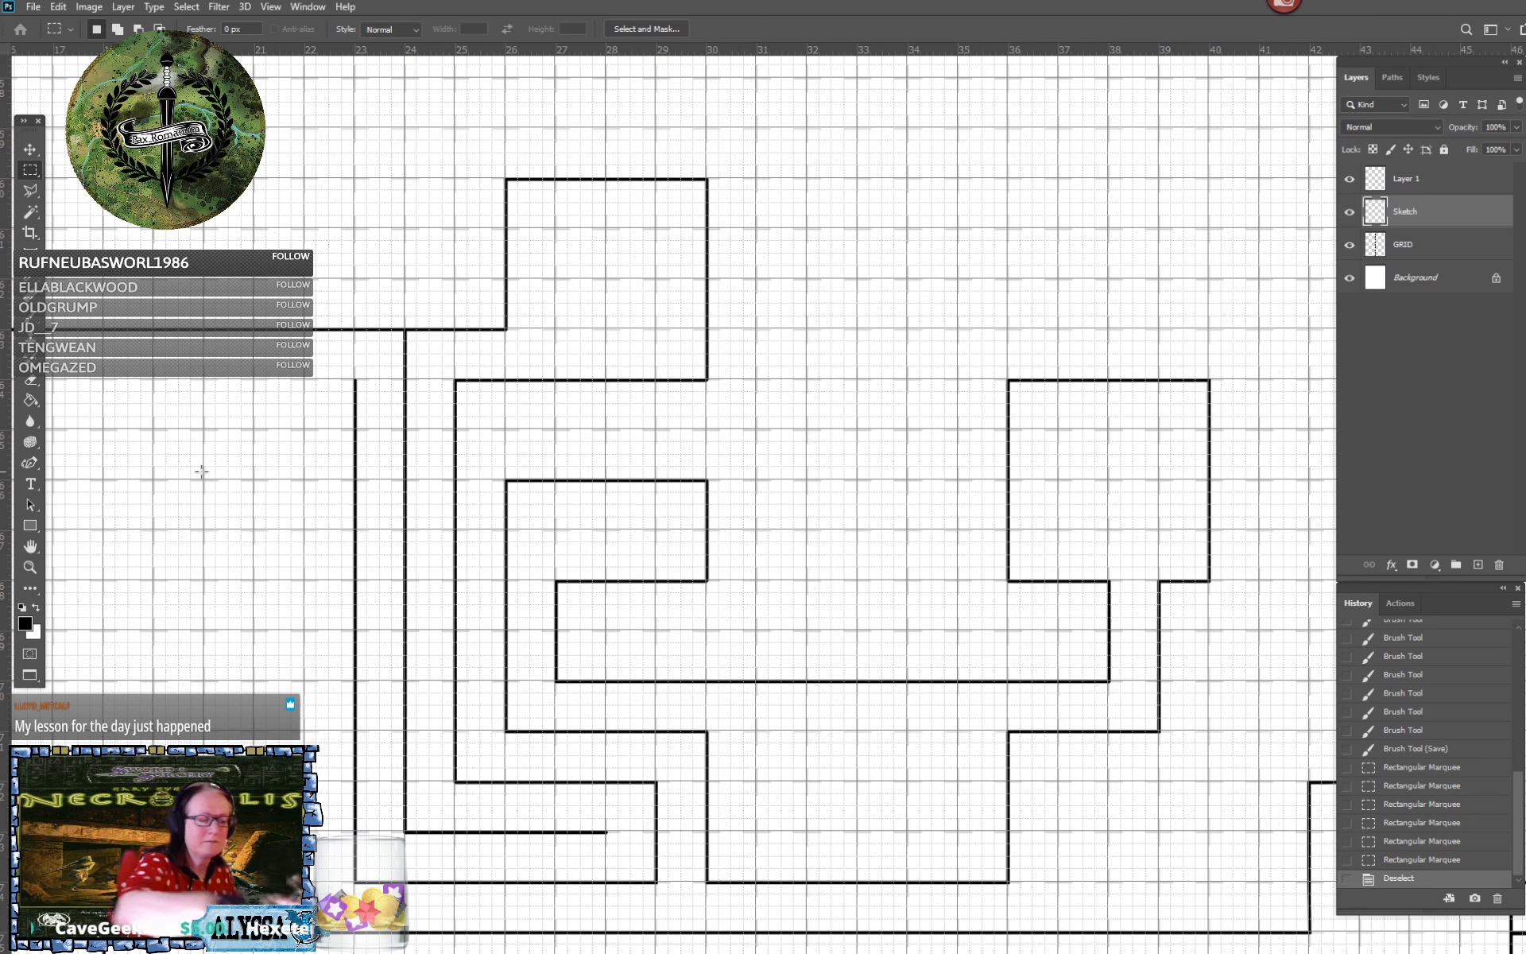
Erase the outline's closed end between ruler marks 26 and 30, cutting its two long horizontal walls back to mark 29
{"action": "key", "text": "e"}
{"action": "mouse_move", "coordinate": [610, 581]}
{"action": "left_mouse_down"}
{"action": "mouse_move", "coordinate": [700, 571]}
{"action": "mouse_move", "coordinate": [672, 573]}
{"action": "mouse_move", "coordinate": [704, 531]}
{"action": "mouse_move", "coordinate": [705, 470]}
{"action": "mouse_move", "coordinate": [512, 480]}
{"action": "mouse_move", "coordinate": [662, 476]}
{"action": "mouse_move", "coordinate": [554, 471]}
{"action": "mouse_move", "coordinate": [509, 498]}
{"action": "mouse_move", "coordinate": [511, 724]}
{"action": "mouse_move", "coordinate": [595, 715]}
{"action": "mouse_move", "coordinate": [539, 734]}
{"action": "mouse_move", "coordinate": [596, 731]}
{"action": "mouse_move", "coordinate": [597, 664]}
{"action": "mouse_move", "coordinate": [567, 676]}
{"action": "mouse_move", "coordinate": [605, 689]}
{"action": "mouse_move", "coordinate": [605, 718]}
{"action": "mouse_move", "coordinate": [619, 675]}
{"action": "mouse_move", "coordinate": [622, 733]}
{"action": "mouse_move", "coordinate": [636, 726]}
{"action": "mouse_move", "coordinate": [641, 677]}
{"action": "mouse_move", "coordinate": [642, 707]}
{"action": "mouse_move", "coordinate": [615, 616]}
{"action": "mouse_move", "coordinate": [569, 579]}
{"action": "mouse_move", "coordinate": [563, 665]}
{"action": "mouse_move", "coordinate": [558, 602]}
{"action": "mouse_move", "coordinate": [612, 595]}
{"action": "left_mouse_up"}
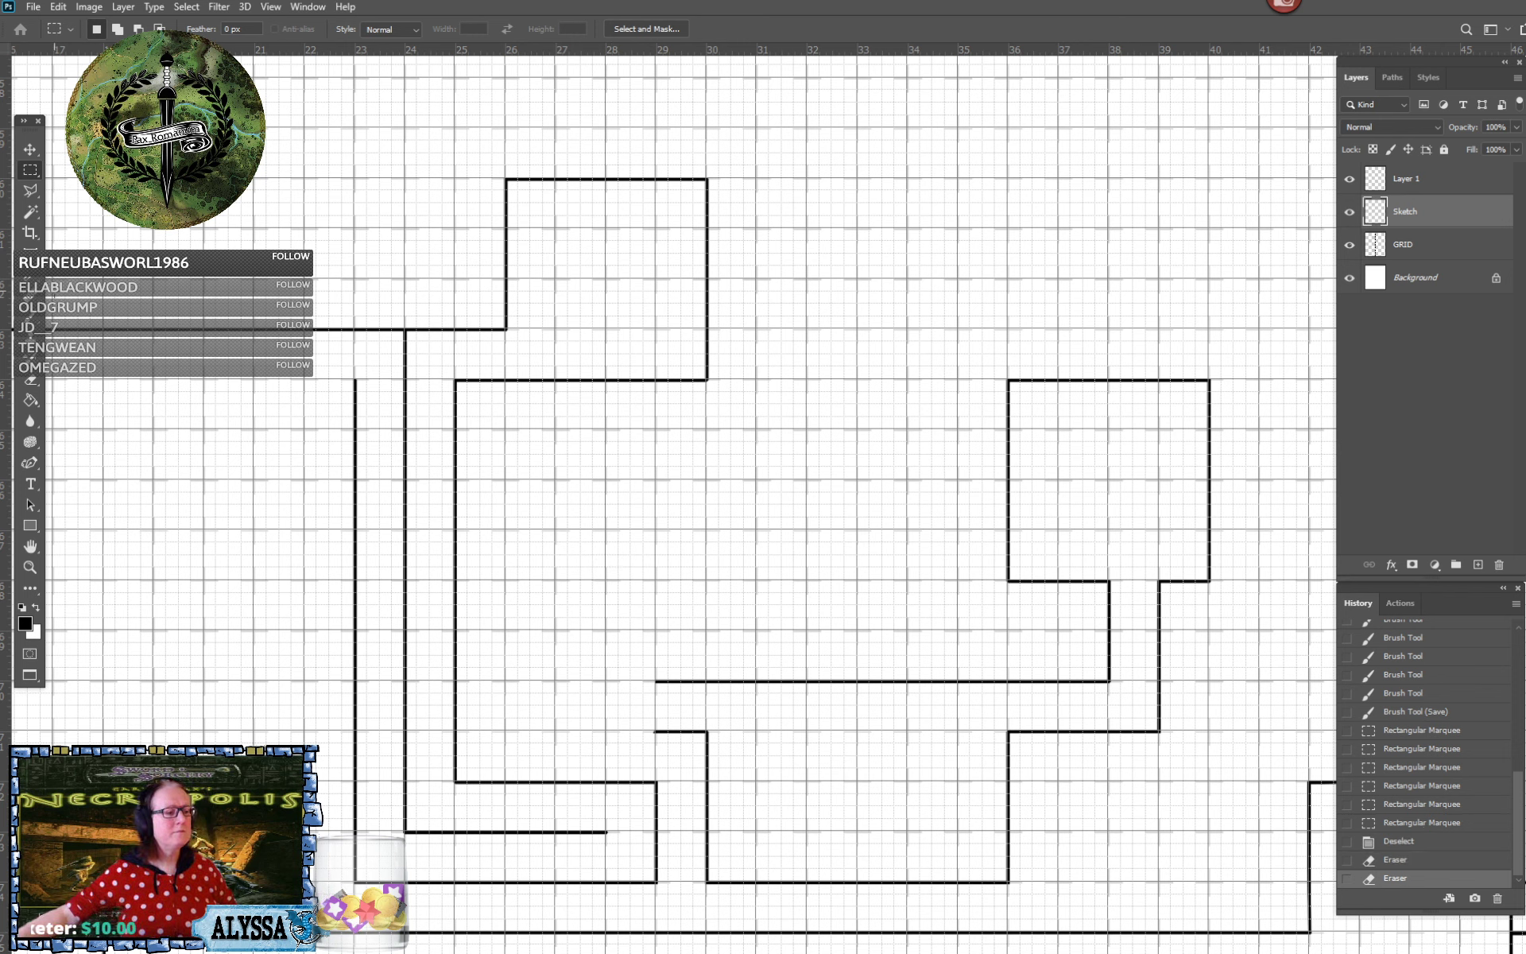
From ruler mark 30, draw connected walls 3 squares left, 5 up, 4 right, 2 down, 3 left, 2 down and 1 right to mark 29
{"action": "left_click", "coordinate": [32, 318]}
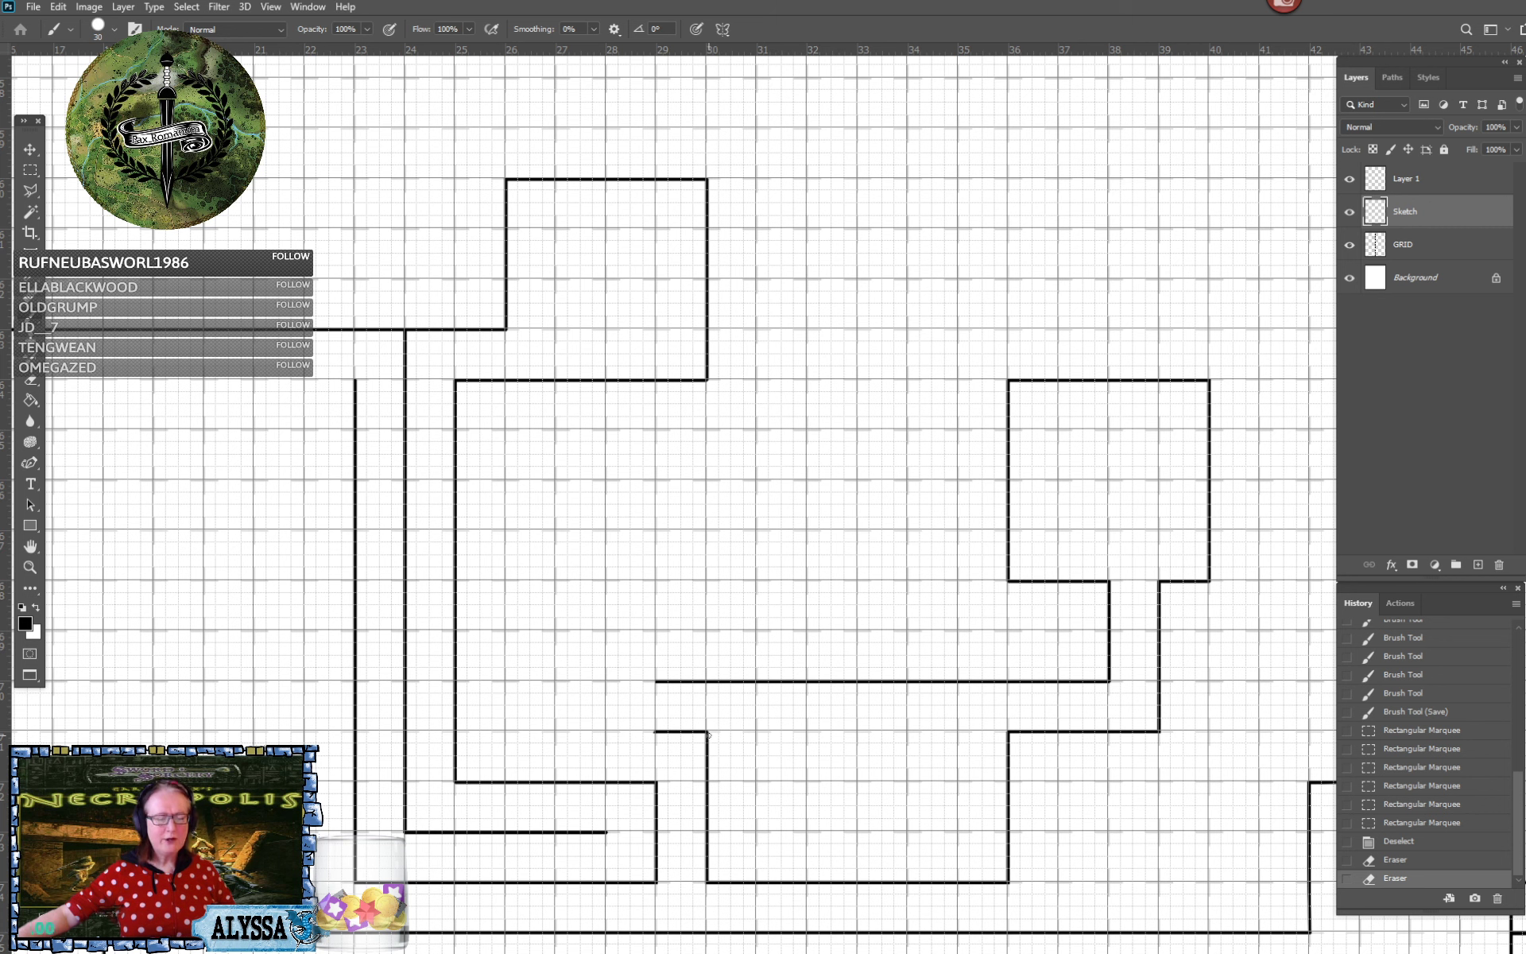
{"action": "left_click", "coordinate": [707, 731]}
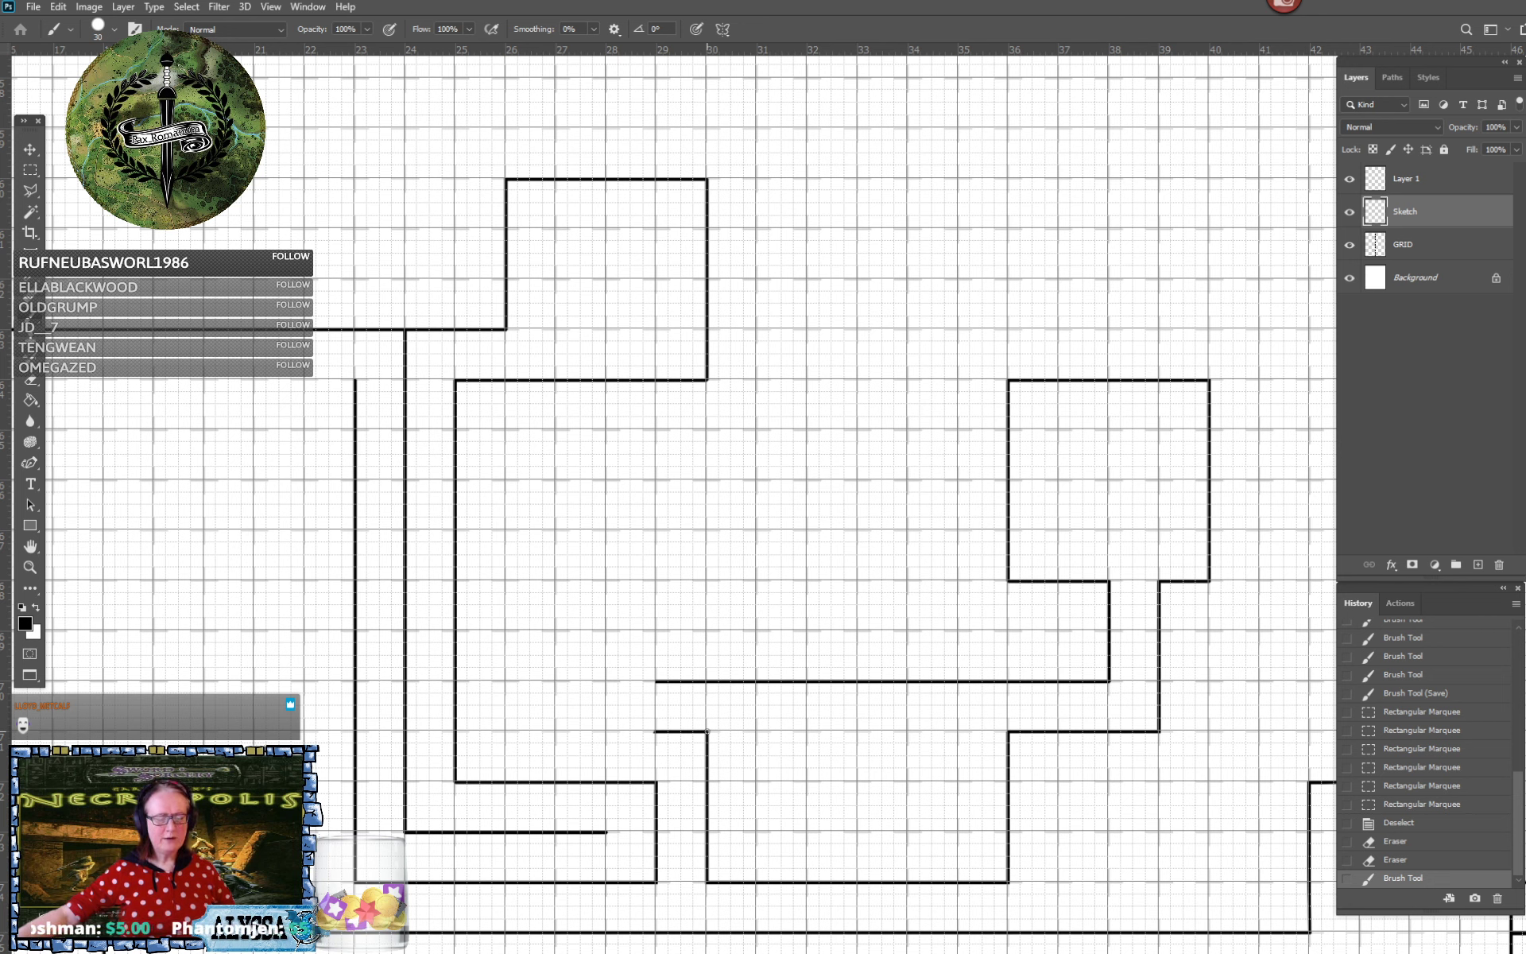
{"action": "left_click", "coordinate": [555, 731], "text": "shift"}
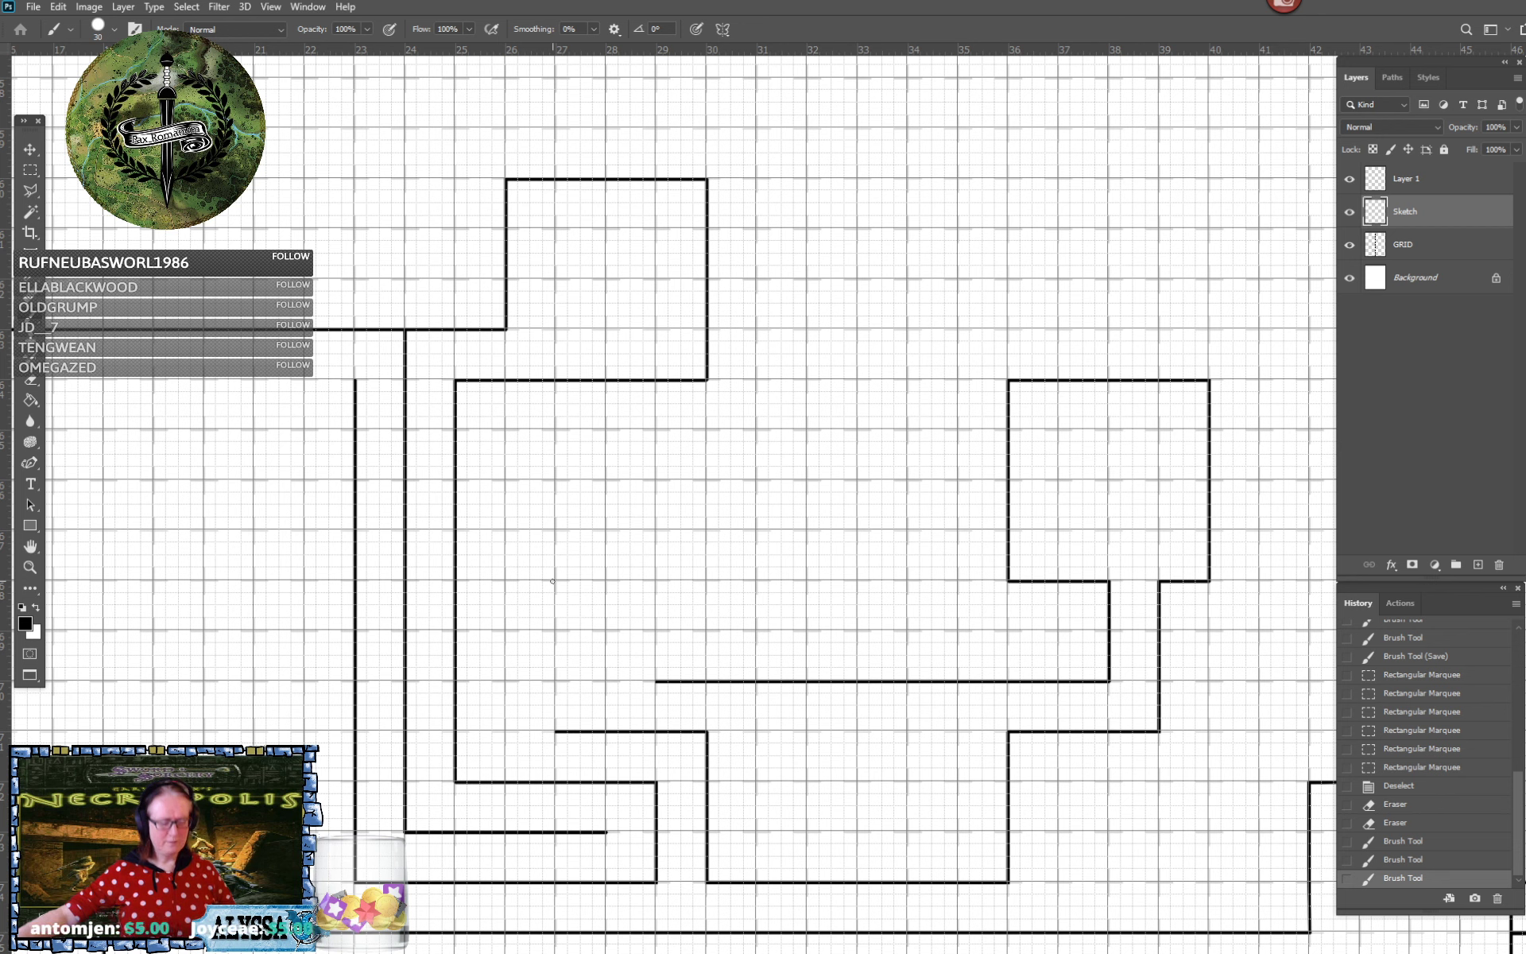
{"action": "left_click", "coordinate": [556, 481], "text": "shift"}
{"action": "left_click", "coordinate": [757, 480], "text": "shift"}
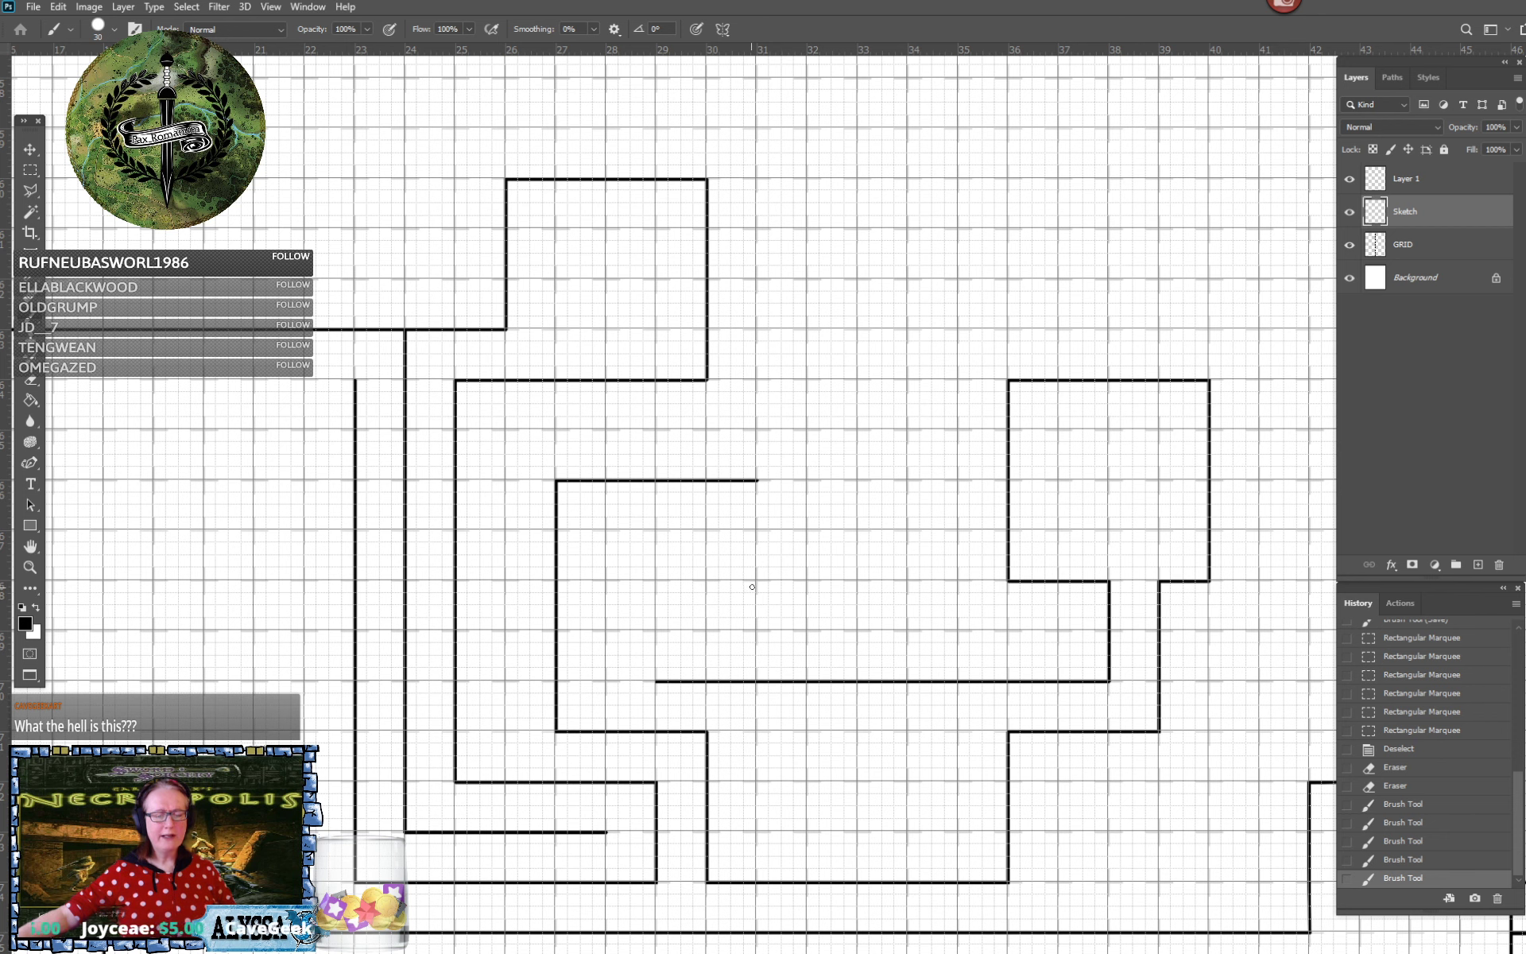
{"action": "left_click", "coordinate": [758, 582], "text": "shift"}
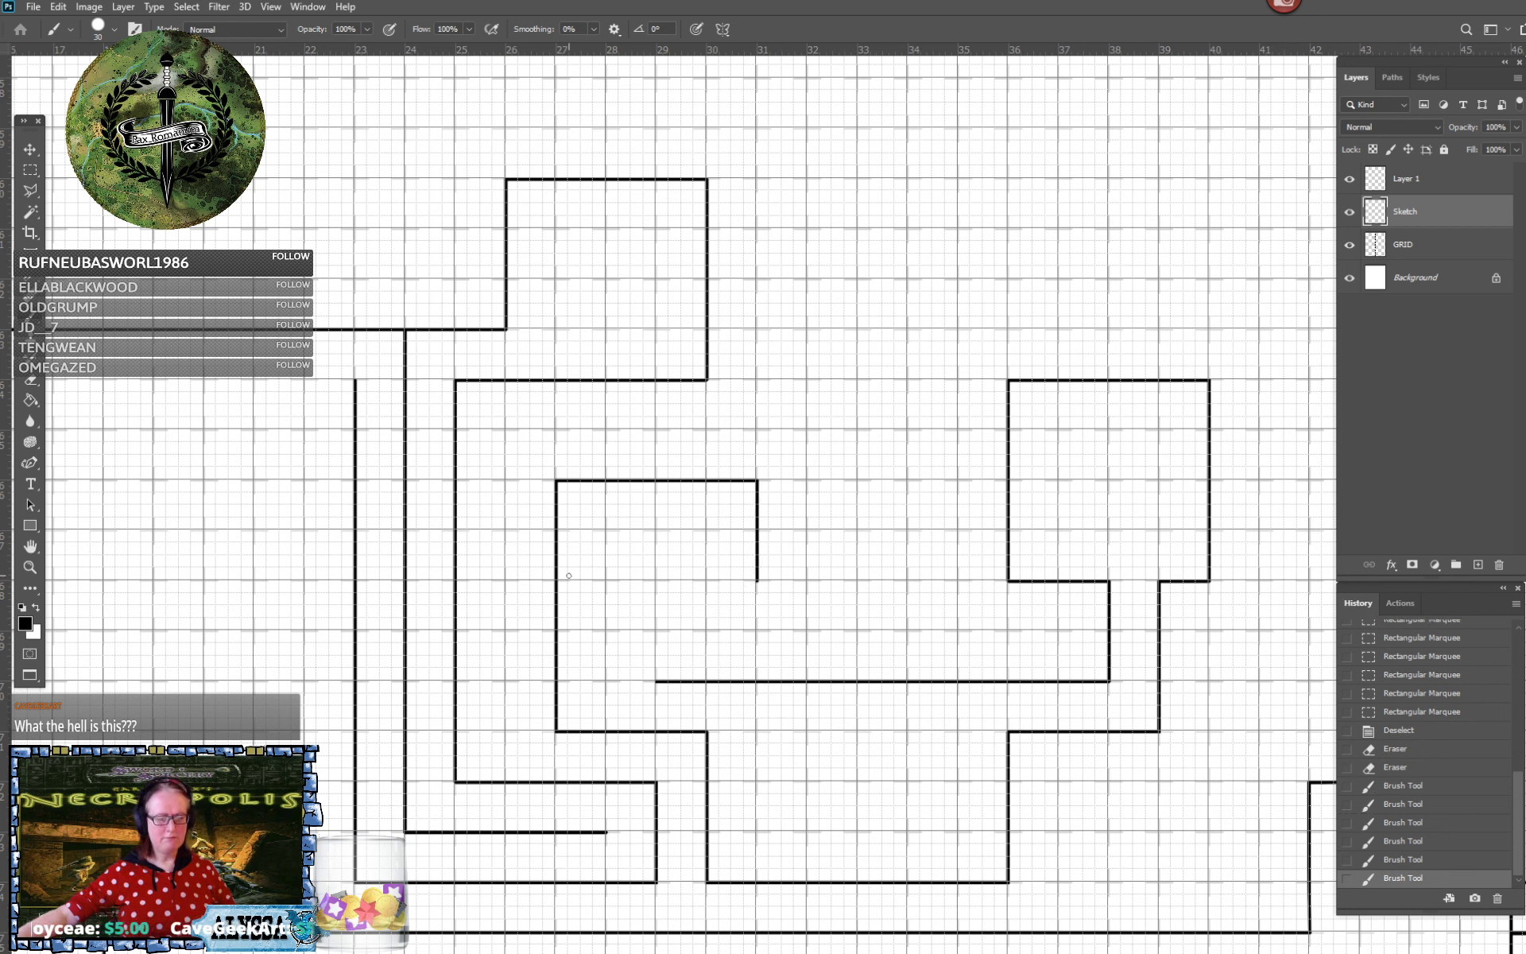
{"action": "left_click", "coordinate": [606, 581], "text": "shift"}
{"action": "left_click", "coordinate": [605, 681], "text": "shift"}
{"action": "left_click", "coordinate": [656, 681], "text": "shift"}
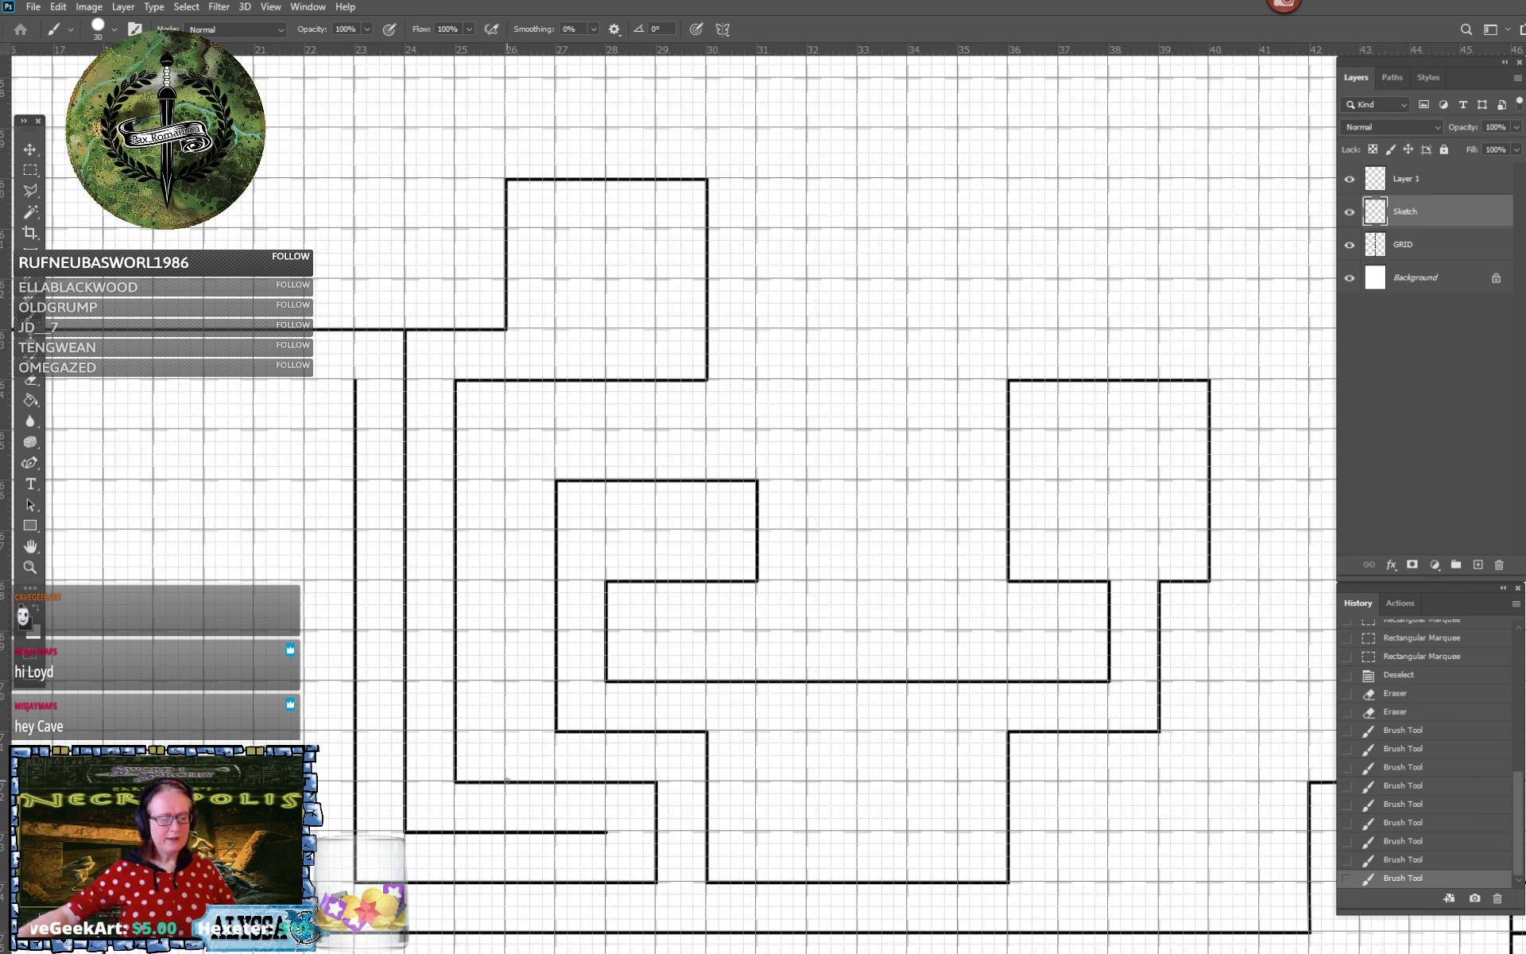
Draw an 8-square vertical wall at ruler mark 26, erase the horizontal wall between marks 25 and 26 at its lower end, and save
{"action": "left_click", "coordinate": [507, 780]}
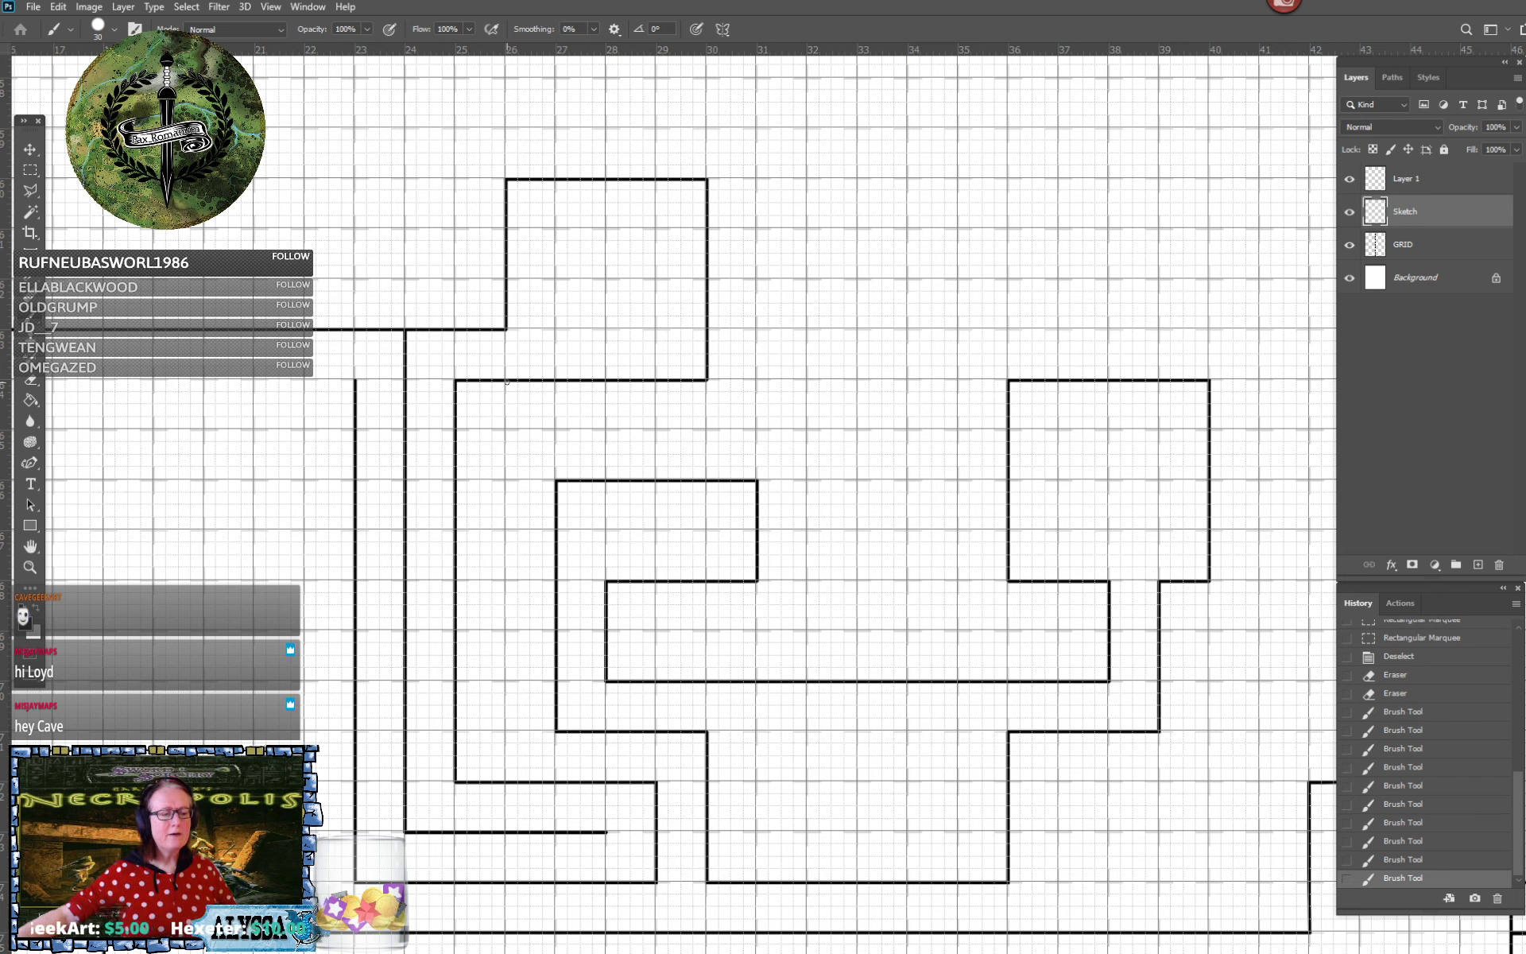
{"action": "left_click", "coordinate": [507, 383], "text": "shift"}
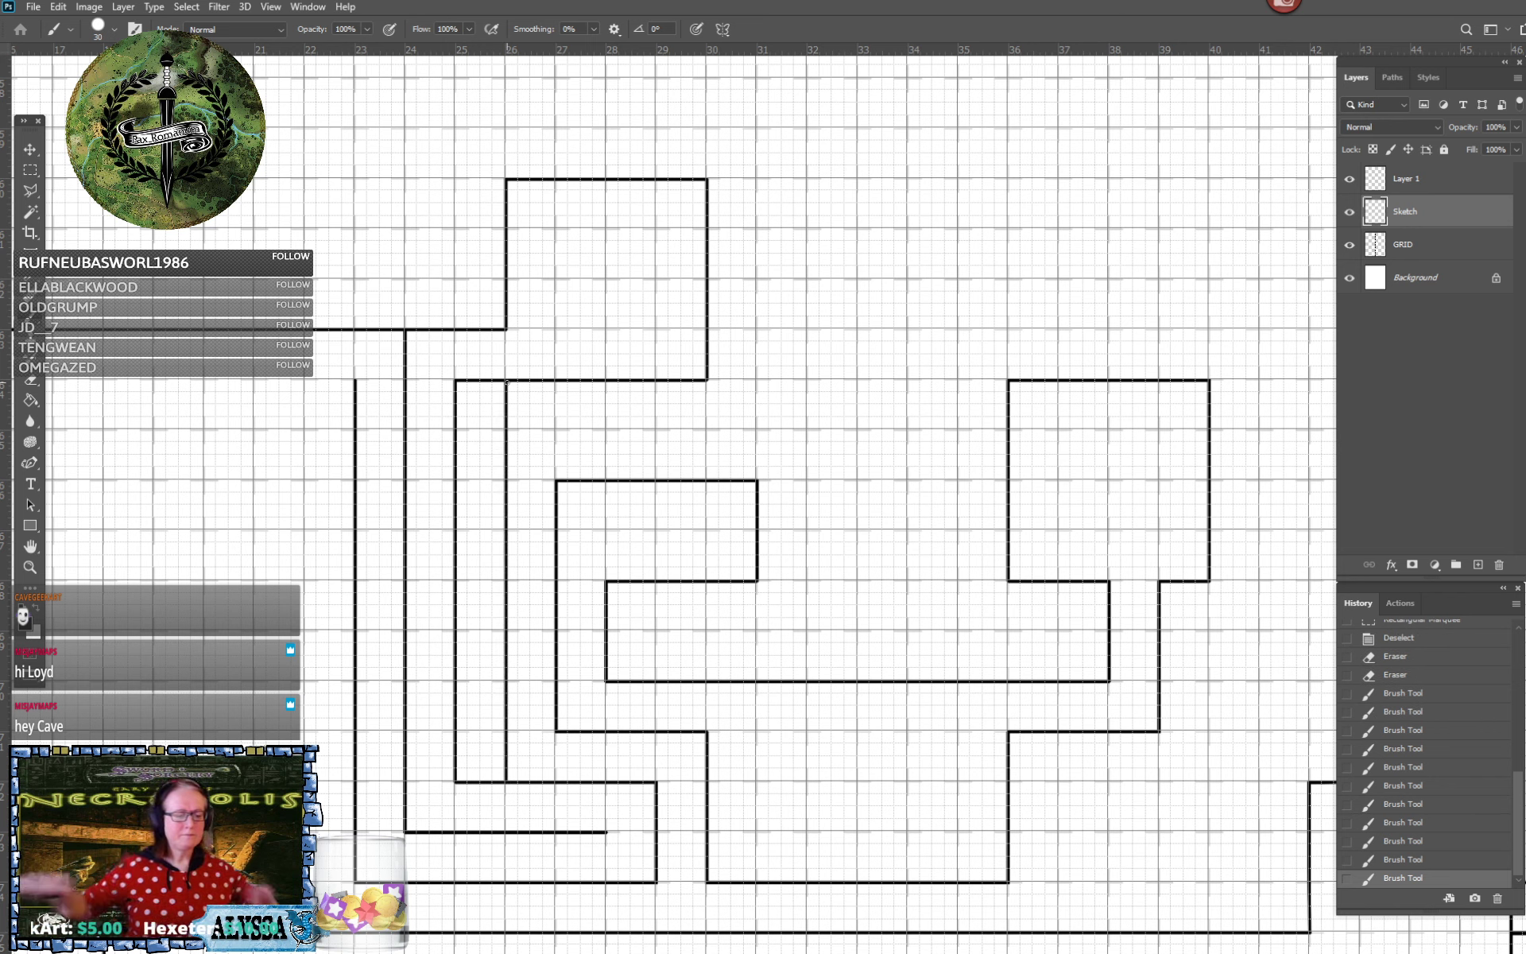
{"action": "left_click_drag", "start_coordinate": [477, 782], "coordinate": [502, 782]}
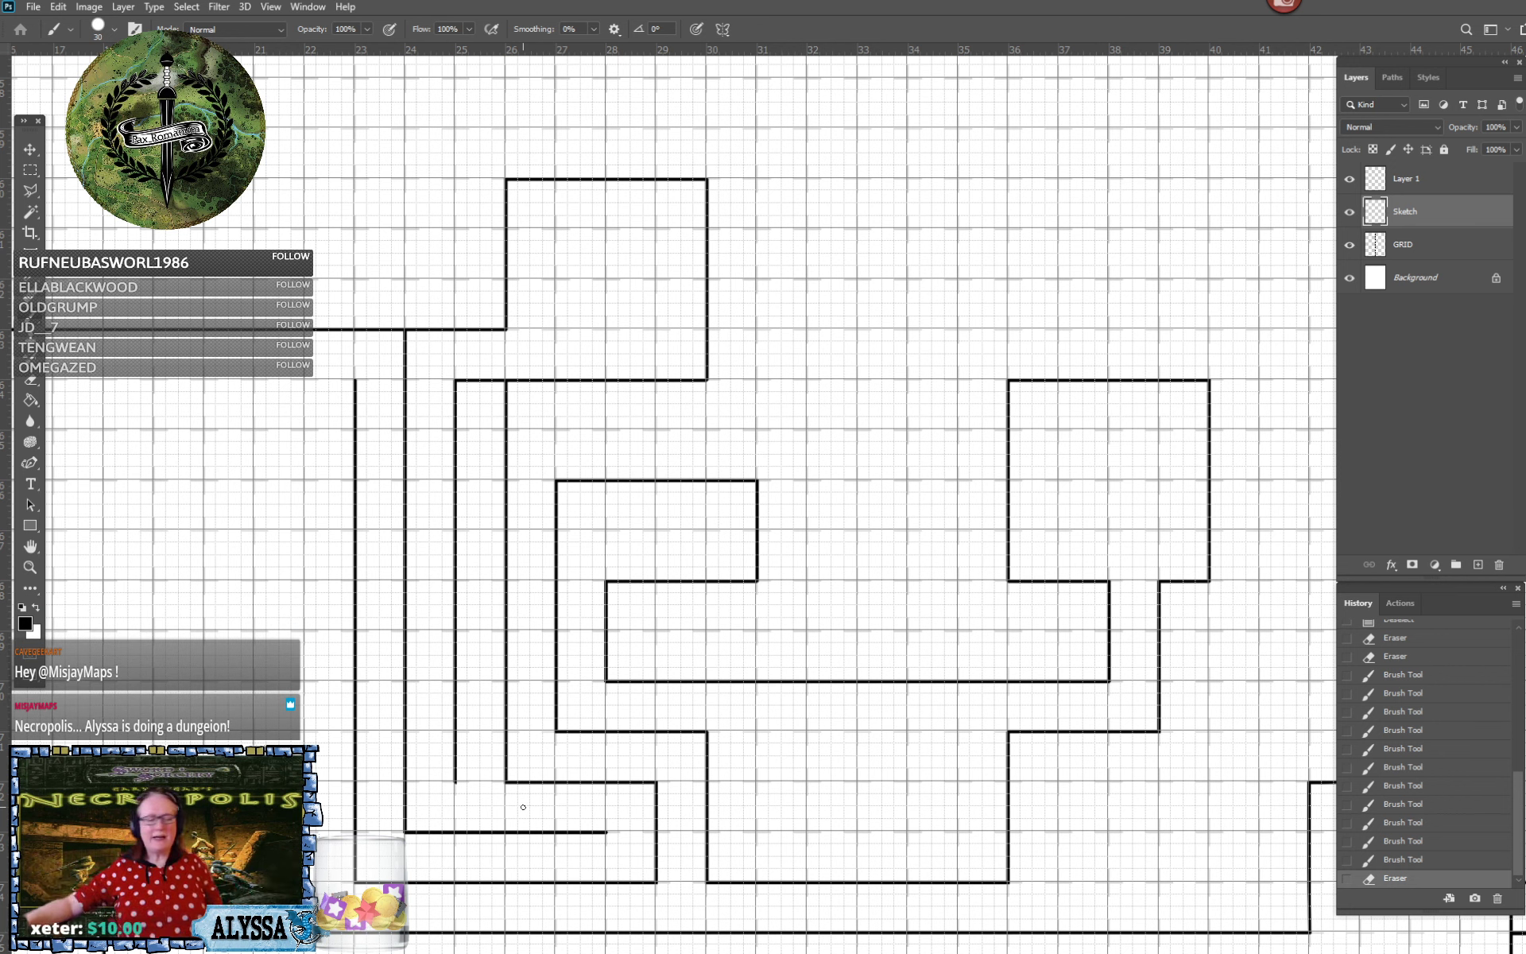
{"action": "key", "text": "ctrl+s"}
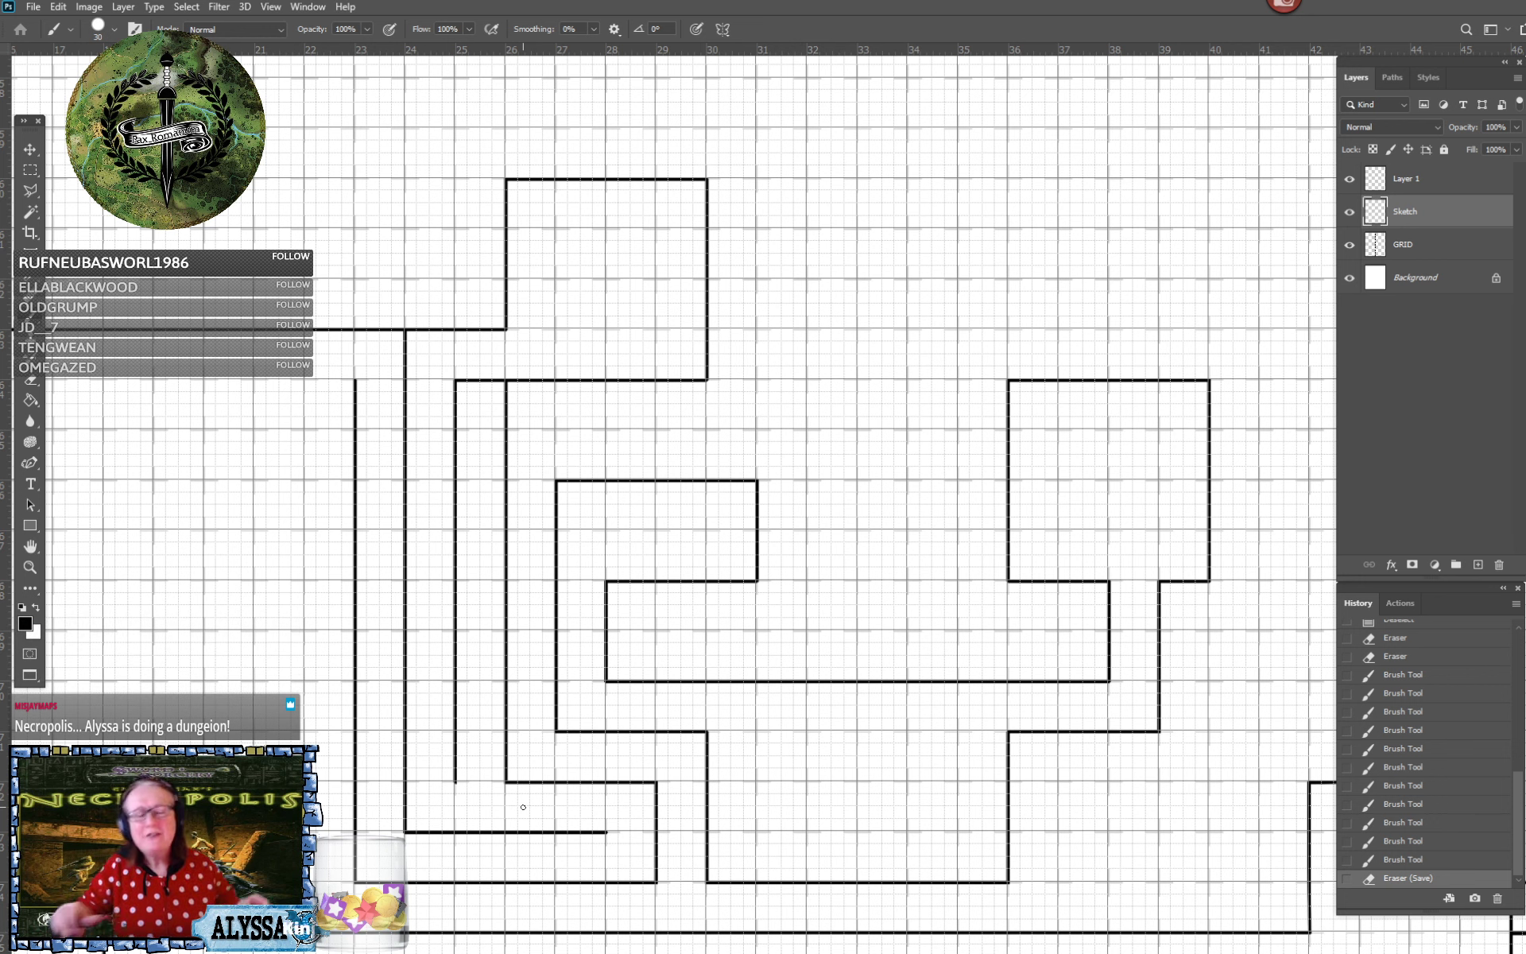
Outline a room 14 squares wide and 6 high between ruler marks 42 and 56, its lower wall level with the 4-by-4 room's bottom
{"action": "scroll", "coordinate": [524, 806], "scroll_direction": "down", "scroll_amount": 6}
{"action": "scroll", "coordinate": [477, 862], "scroll_direction": "up", "scroll_amount": 2}
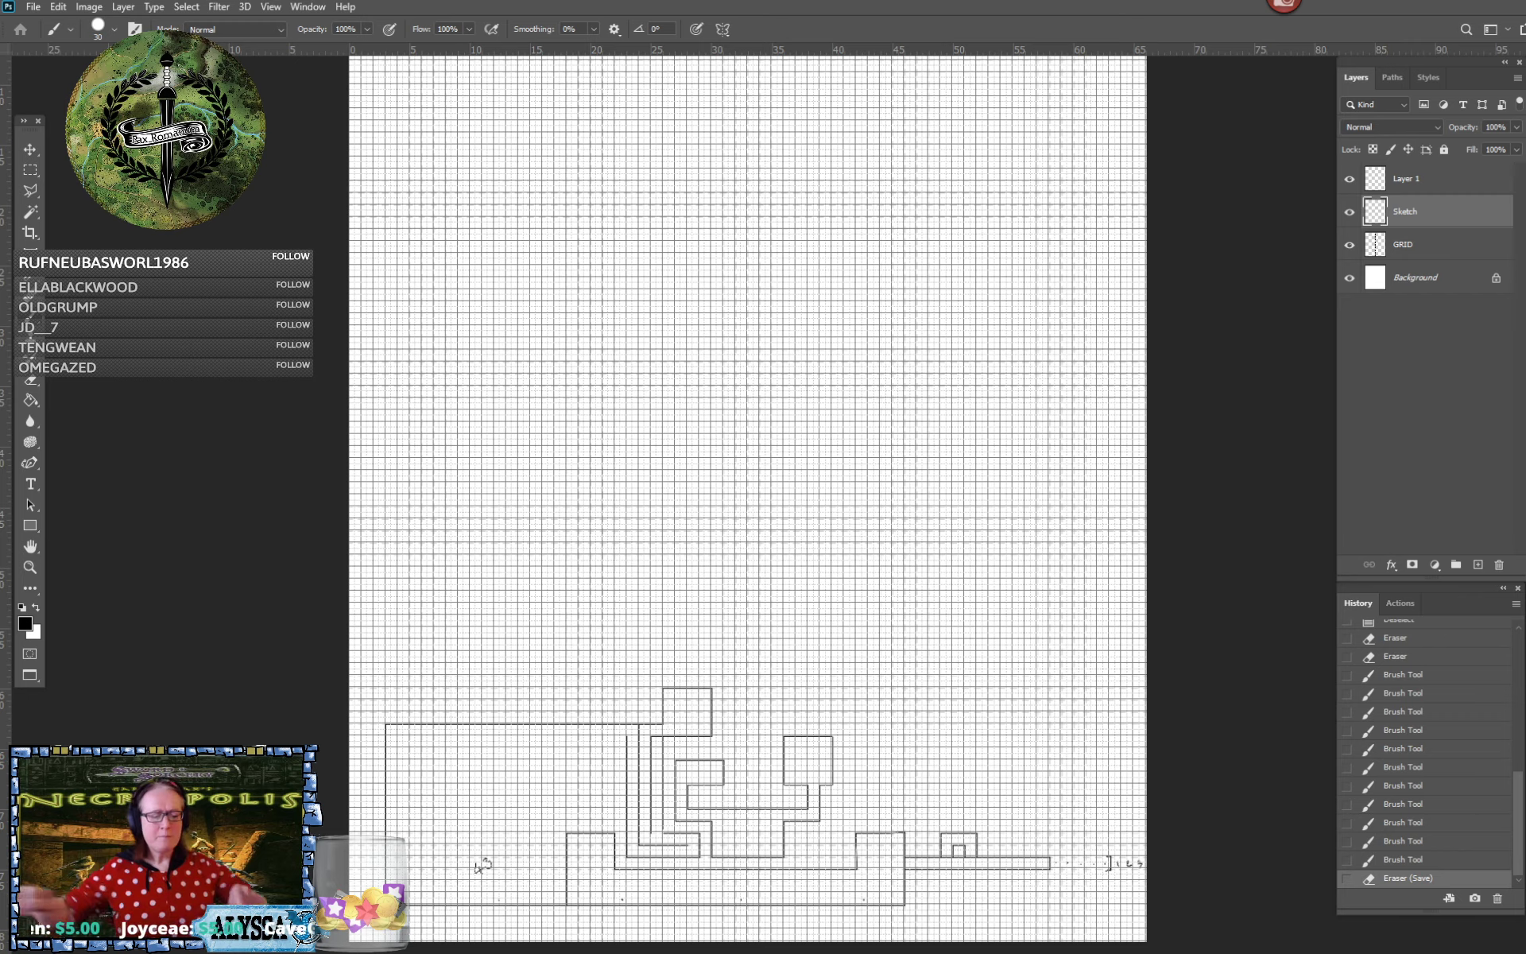
{"action": "scroll", "coordinate": [705, 869], "scroll_direction": "up", "scroll_amount": 3}
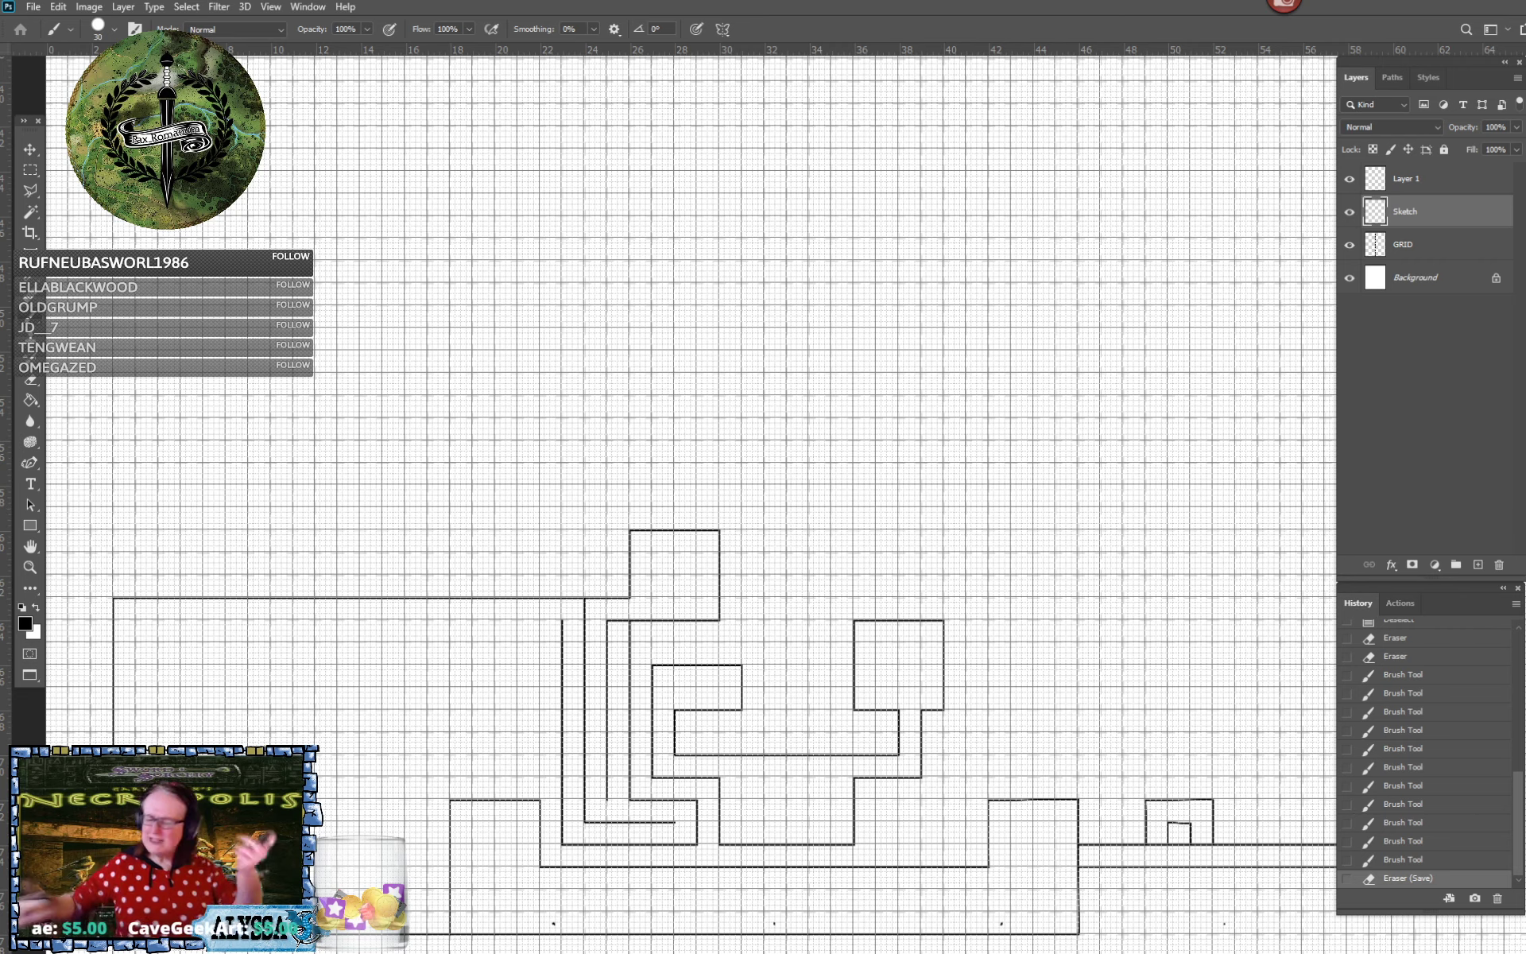
{"action": "left_click_drag", "start_coordinate": [875, 636], "coordinate": [823, 666]}
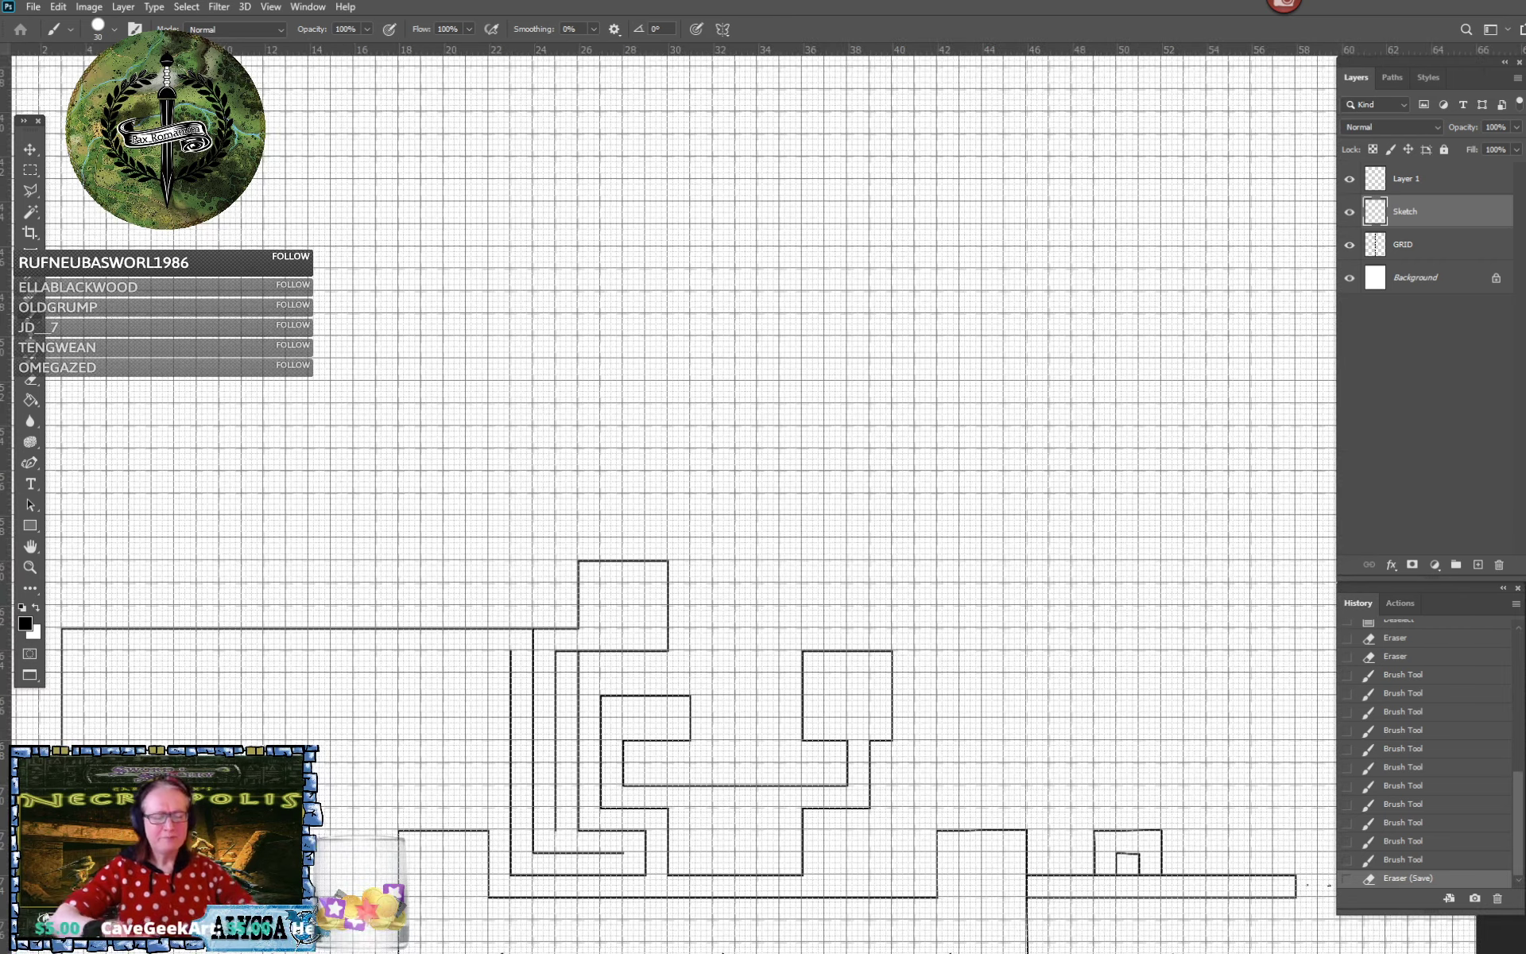
{"action": "scroll", "coordinate": [787, 890], "scroll_direction": "up", "scroll_amount": 3}
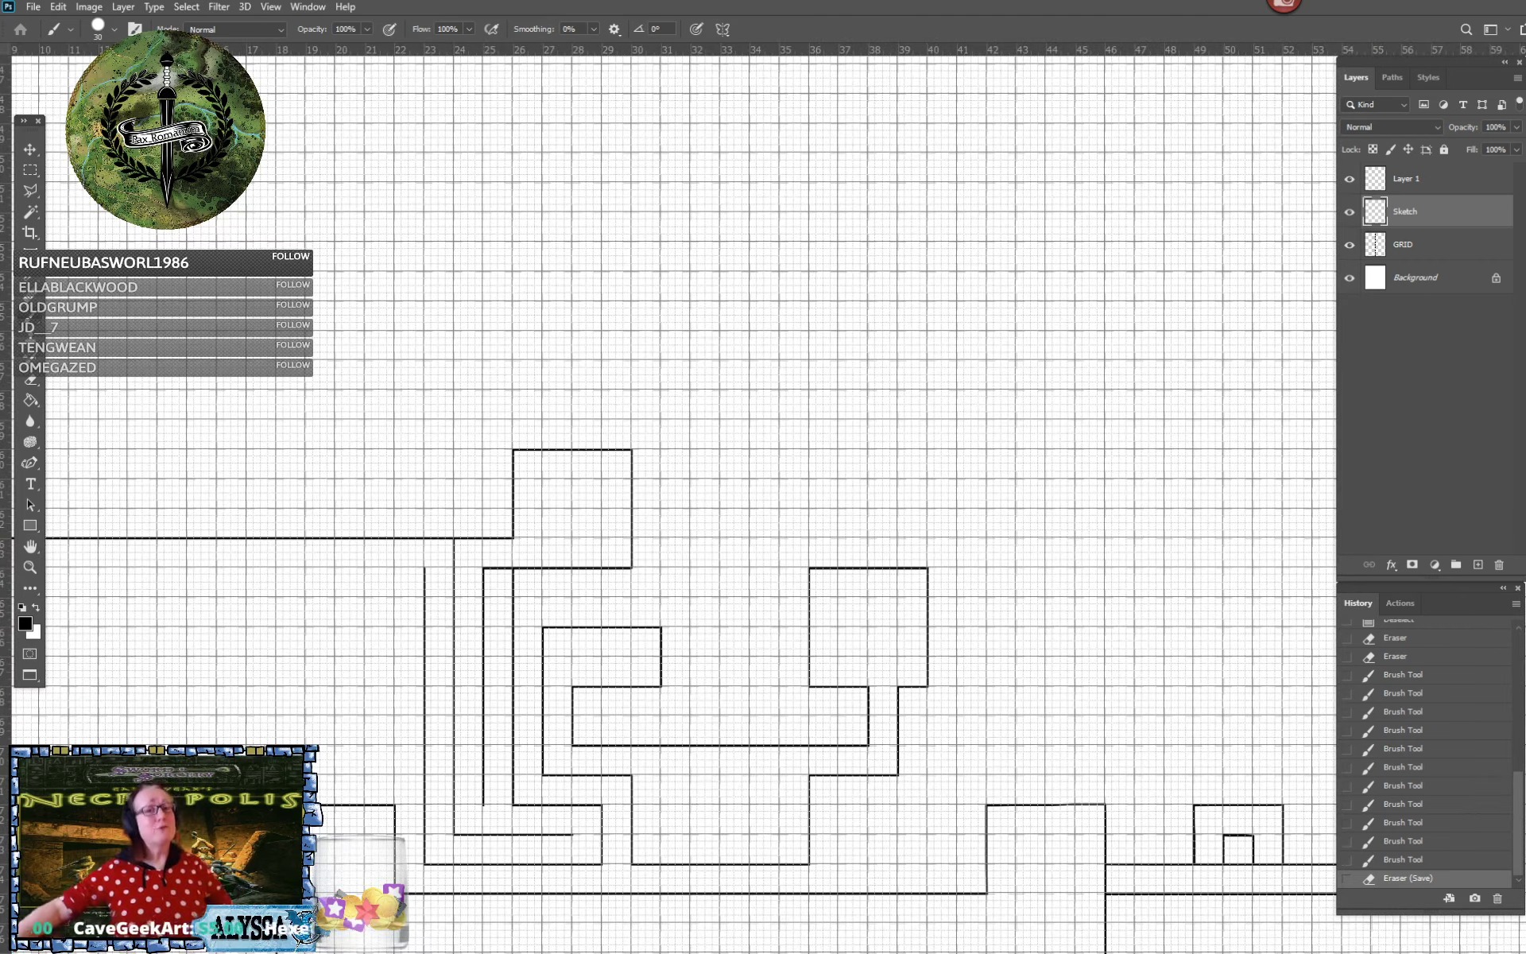
{"action": "left_click_drag", "start_coordinate": [716, 636], "coordinate": [749, 640]}
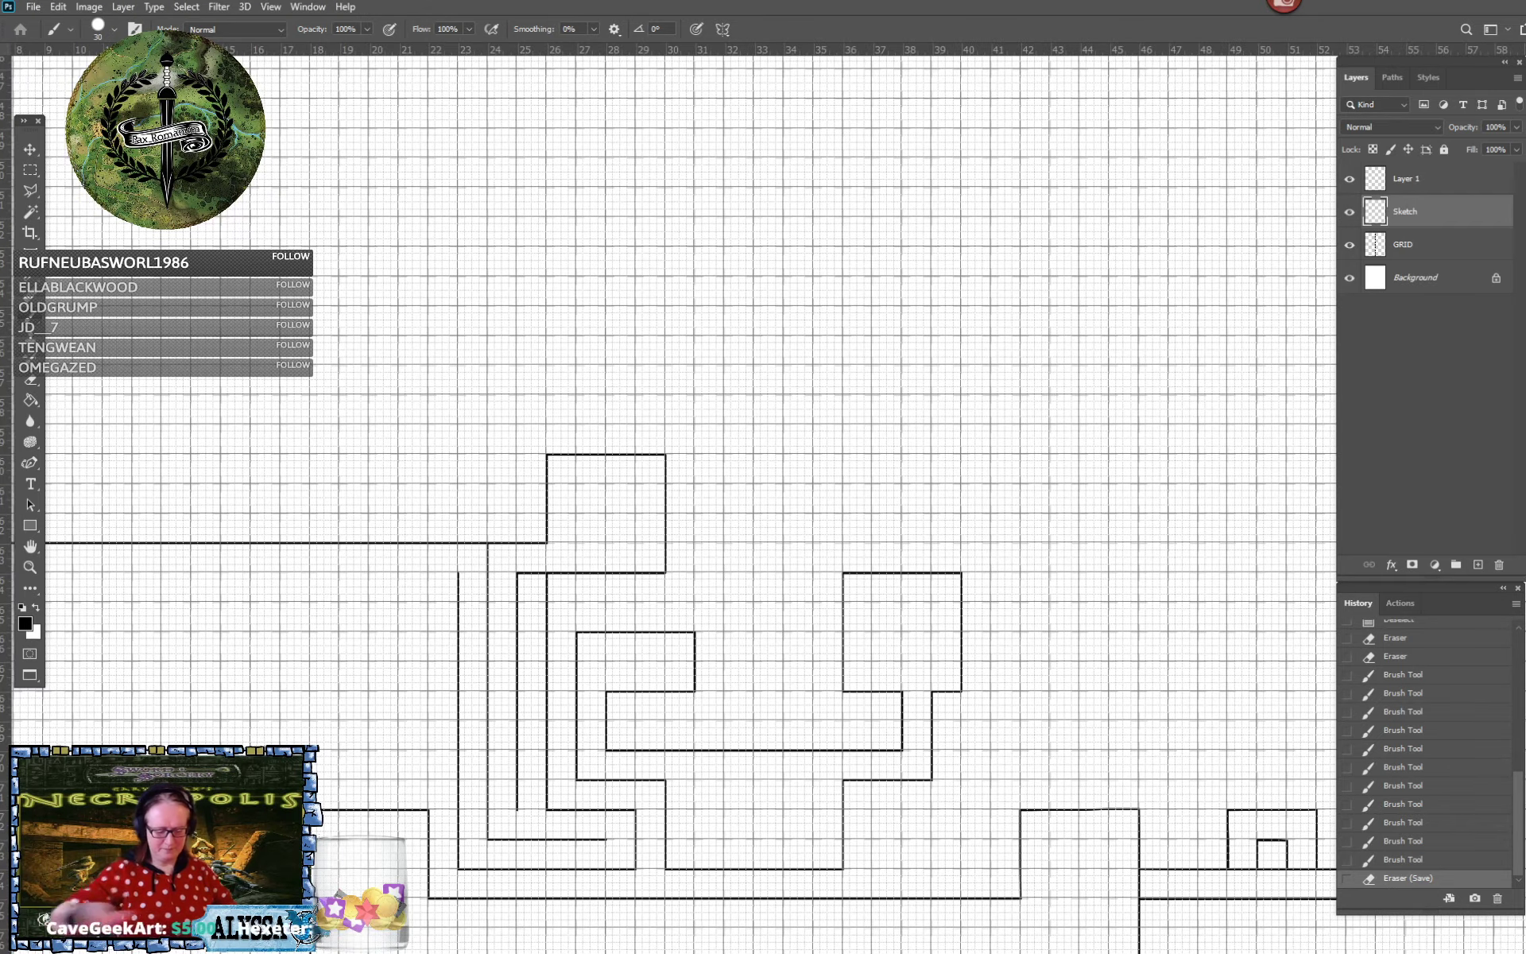
{"action": "left_click_drag", "start_coordinate": [795, 556], "coordinate": [628, 568]}
{"action": "scroll", "coordinate": [674, 505], "scroll_direction": "down", "scroll_amount": 1}
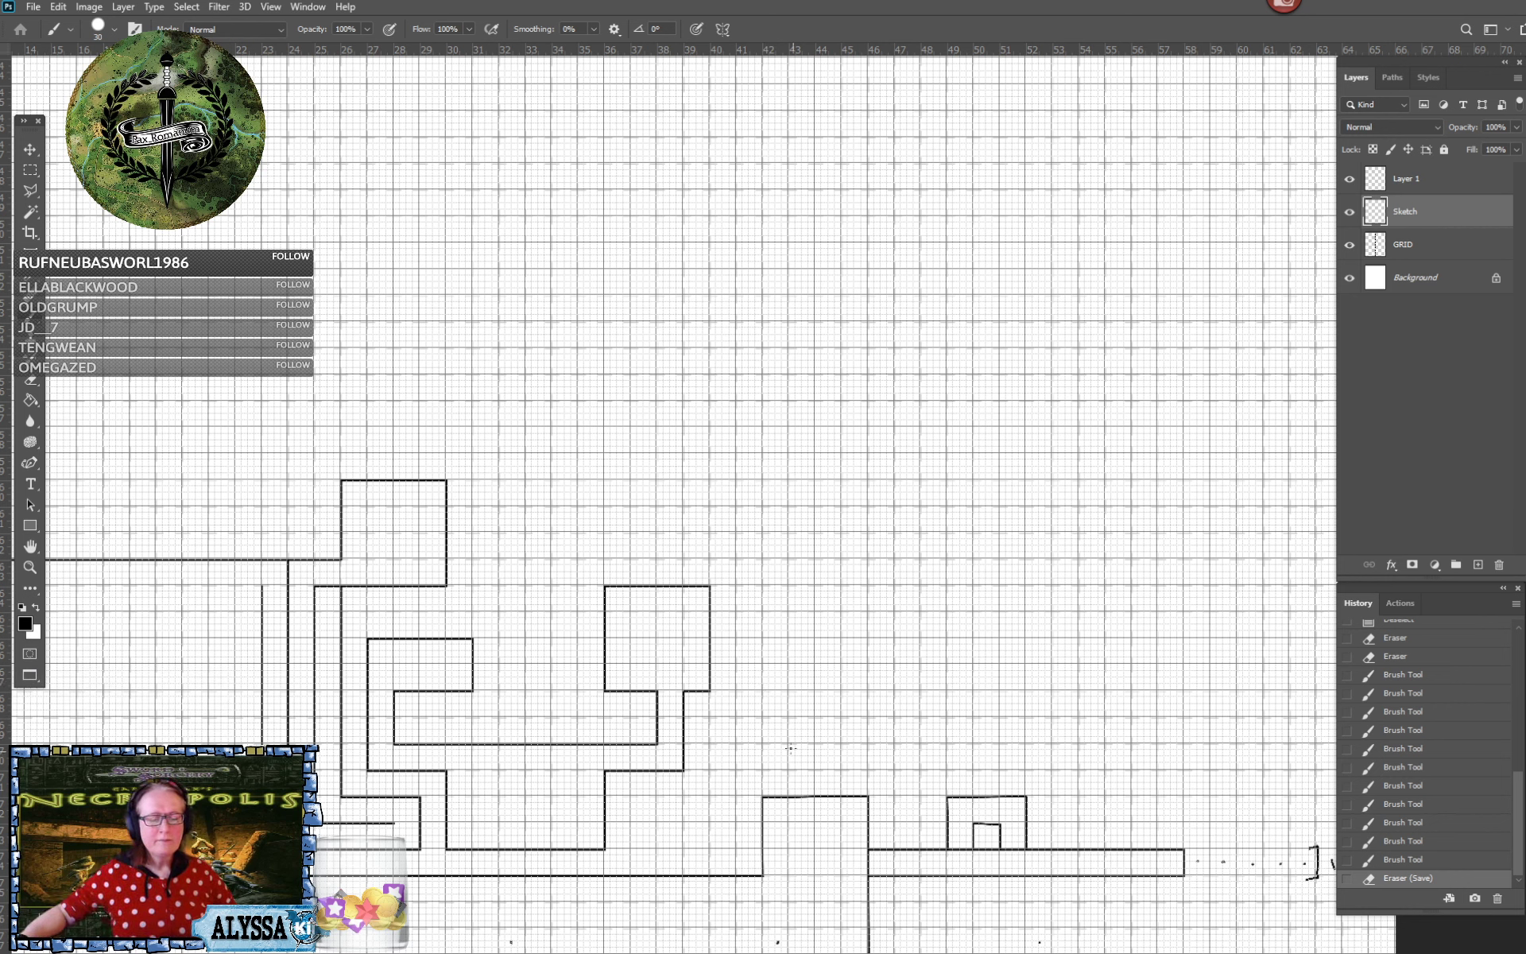
{"action": "left_click", "coordinate": [761, 689]}
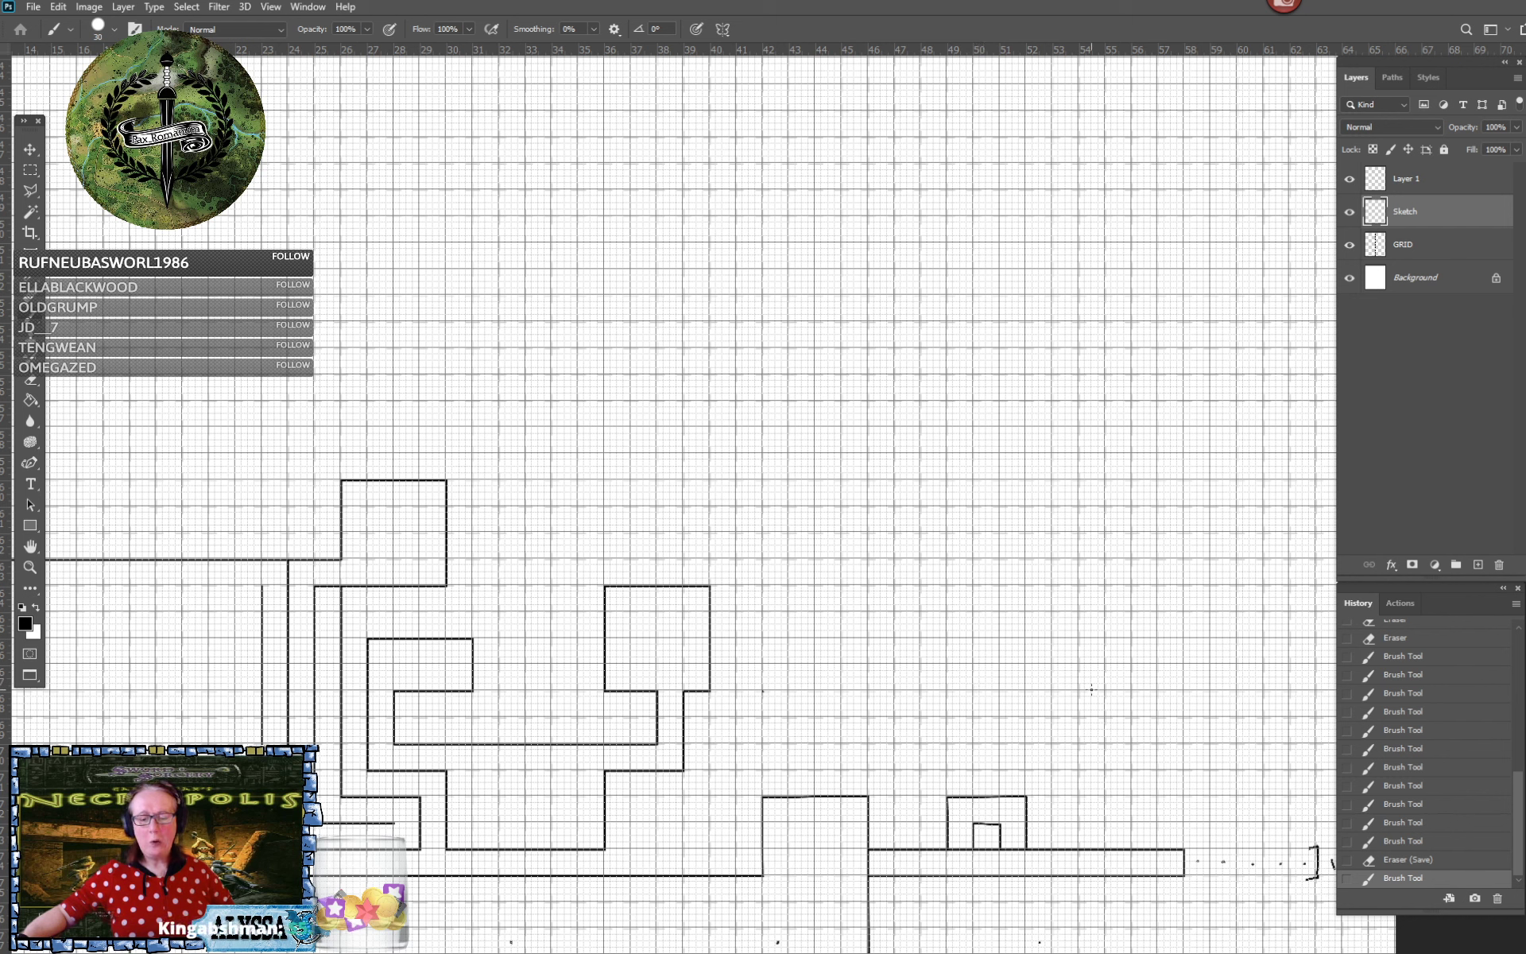
{"action": "left_click", "coordinate": [1130, 690], "text": "shift"}
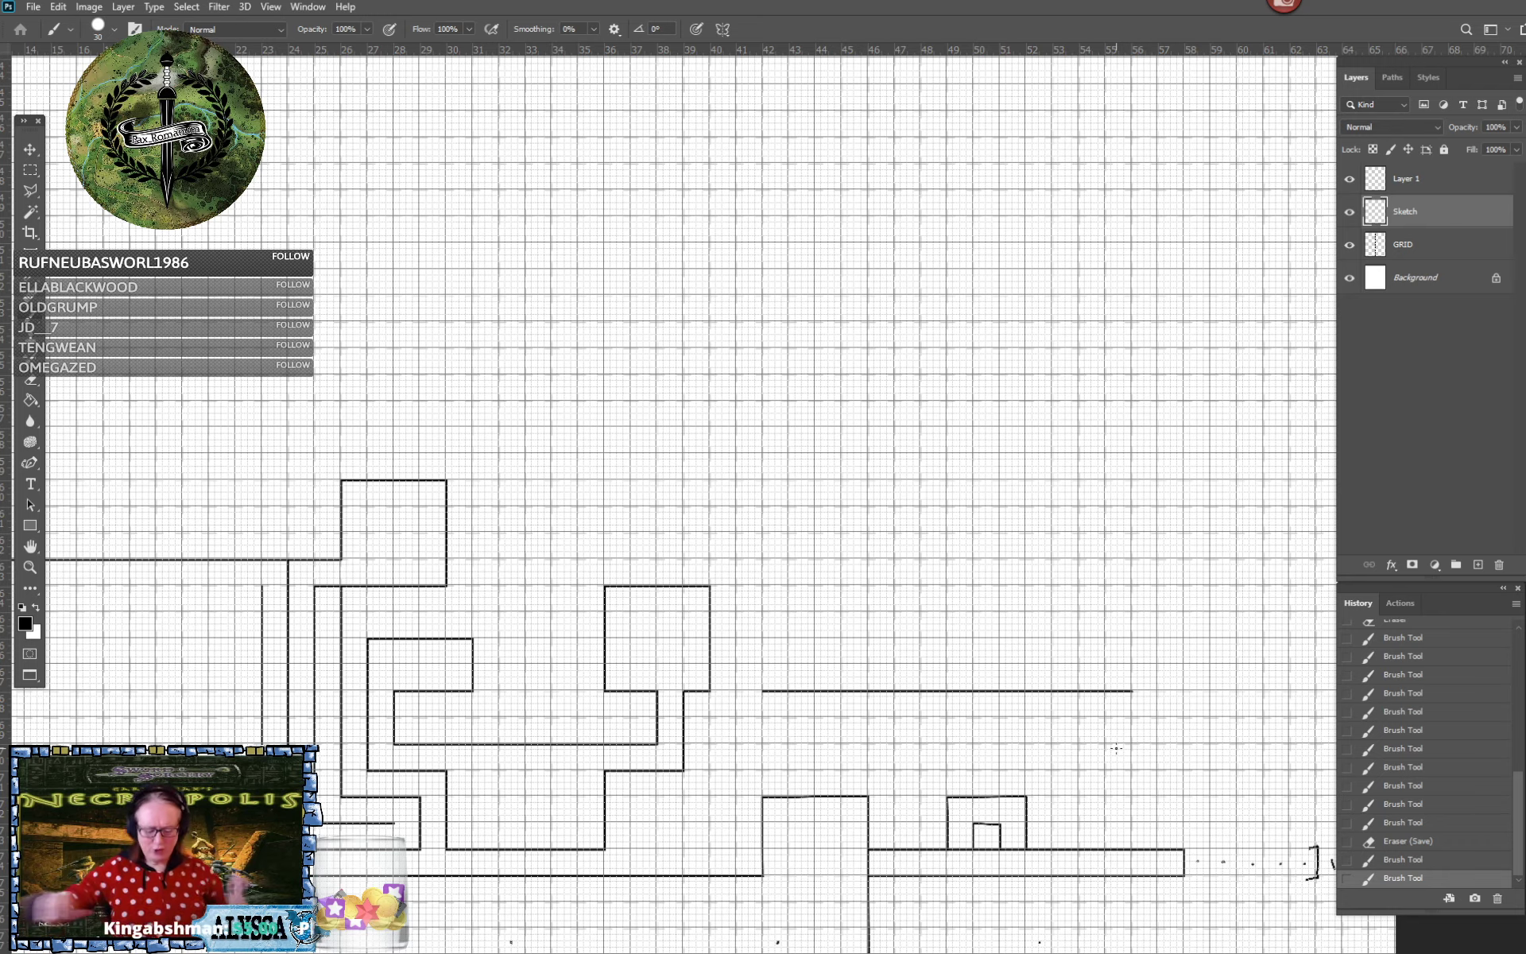
{"action": "left_click_drag", "start_coordinate": [1117, 748], "coordinate": [1073, 796]}
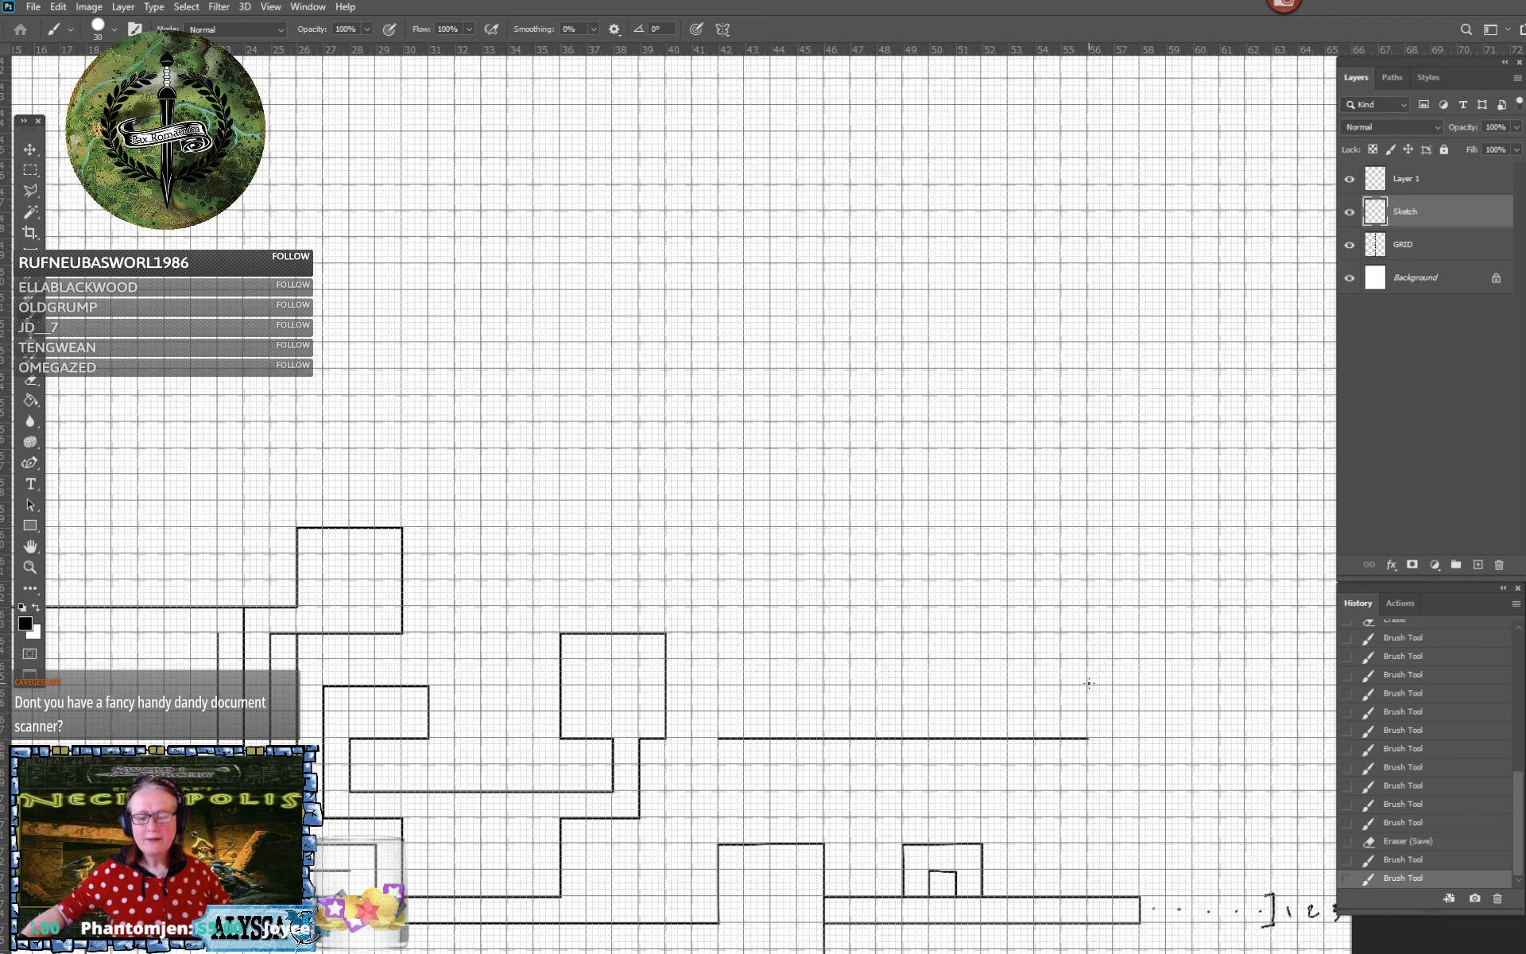
{"action": "left_click", "coordinate": [1089, 579], "text": "shift"}
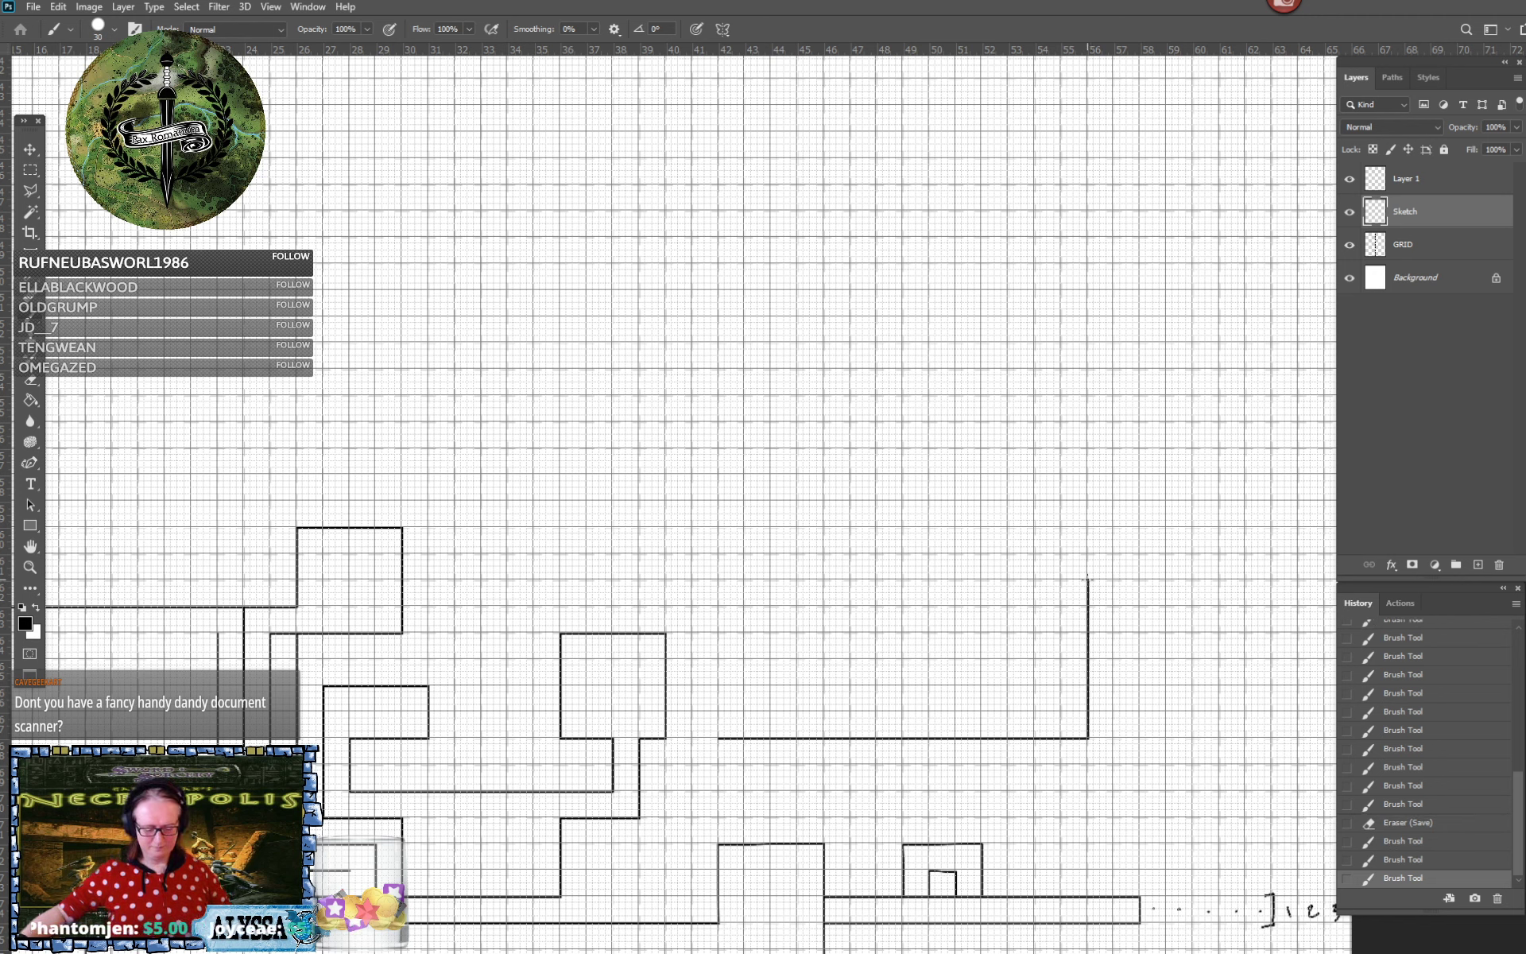
{"action": "left_click", "coordinate": [718, 579], "text": "shift"}
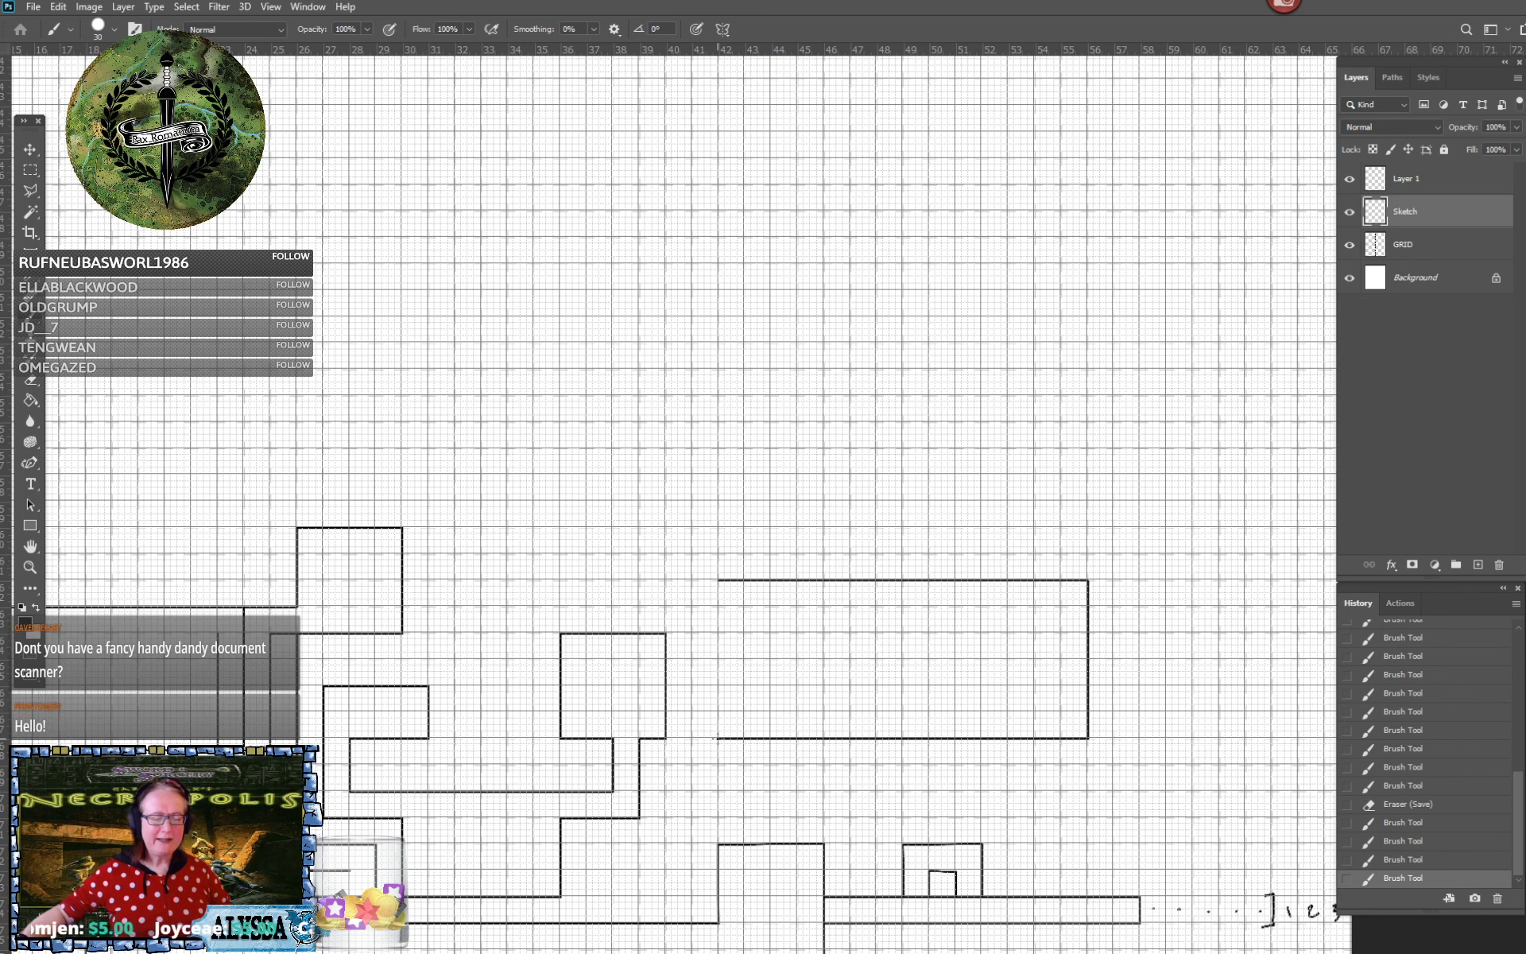
{"action": "left_click", "coordinate": [718, 739], "text": "shift"}
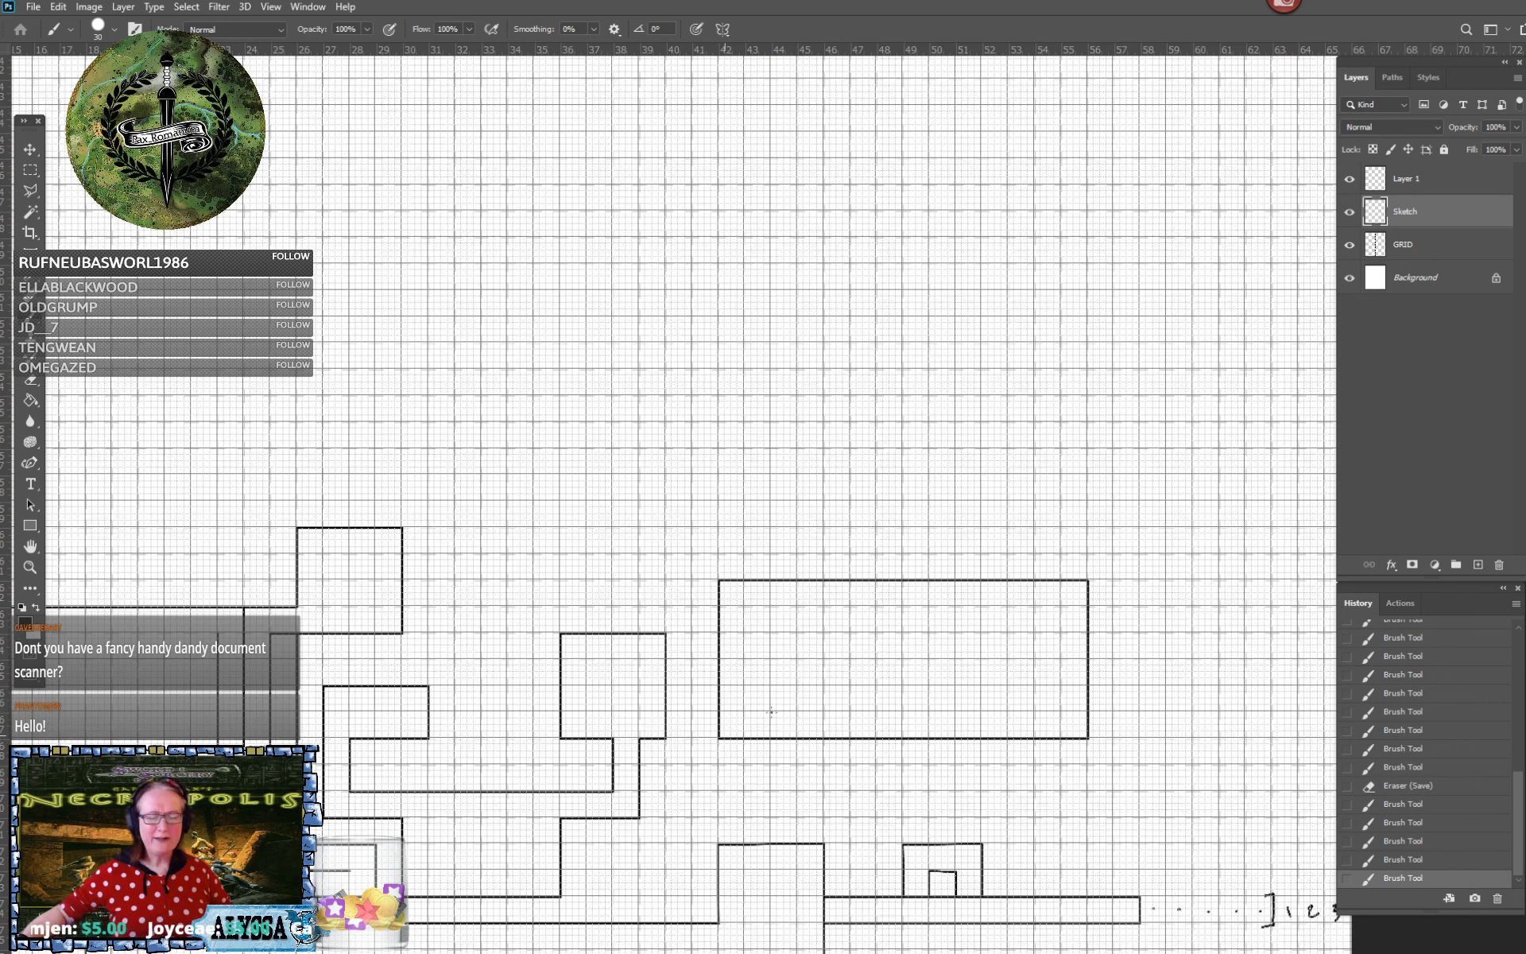
Add a 6-by-2-square alcove above the new room between ruler marks 46 and 52, save, and erase the wall separating them
{"action": "left_click", "coordinate": [824, 581]}
{"action": "left_click", "coordinate": [825, 527], "text": "shift"}
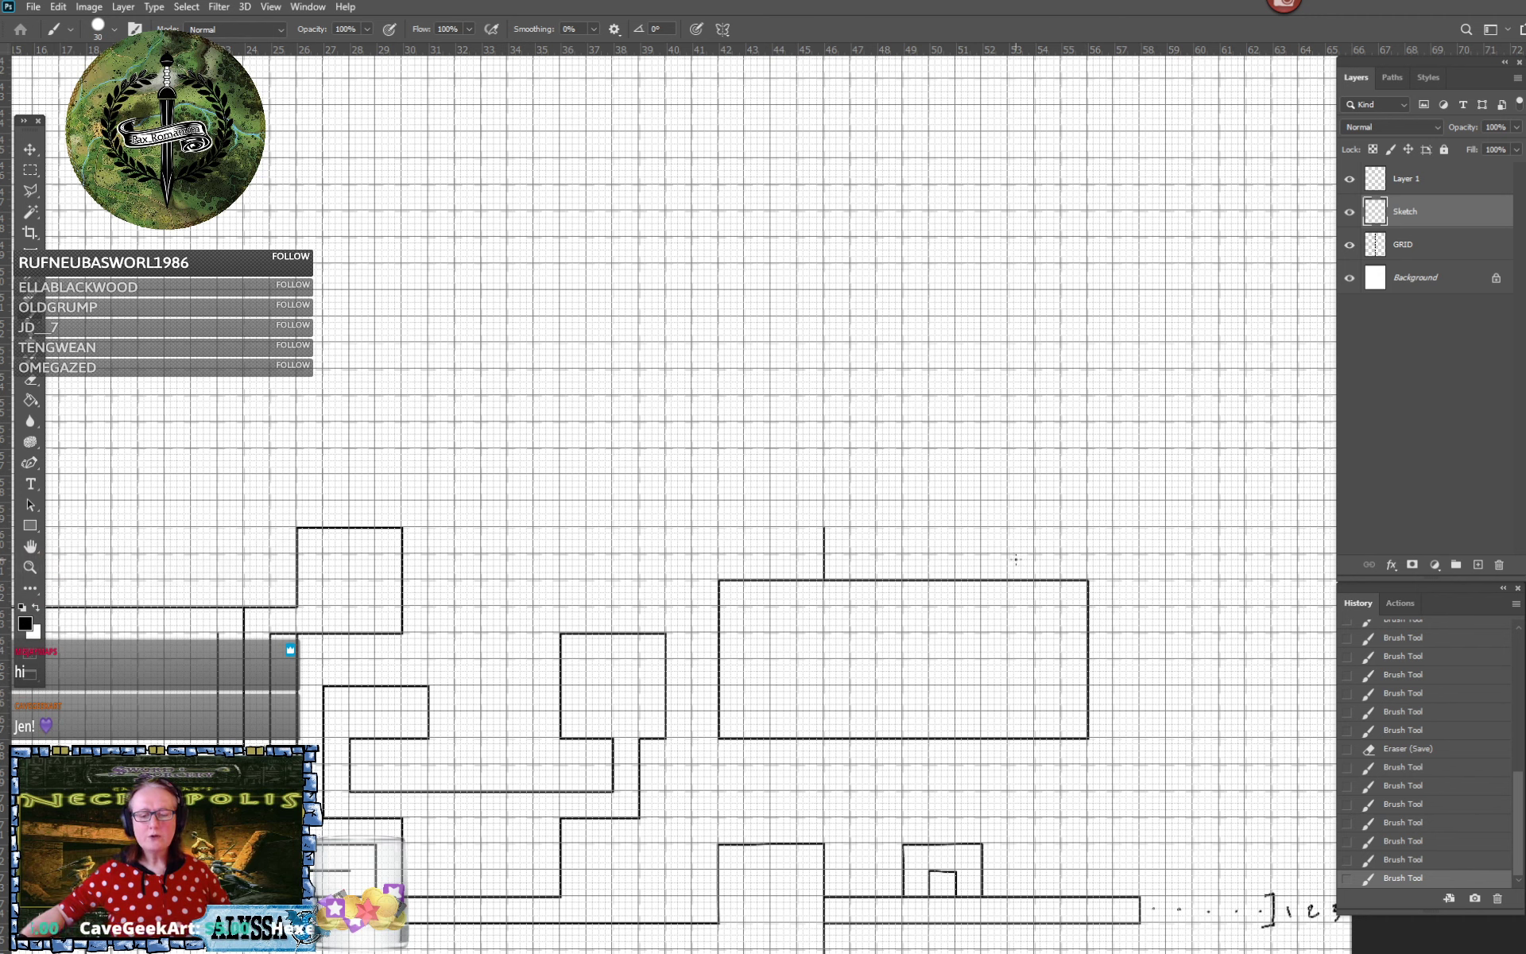
{"action": "left_click", "coordinate": [984, 528], "text": "shift"}
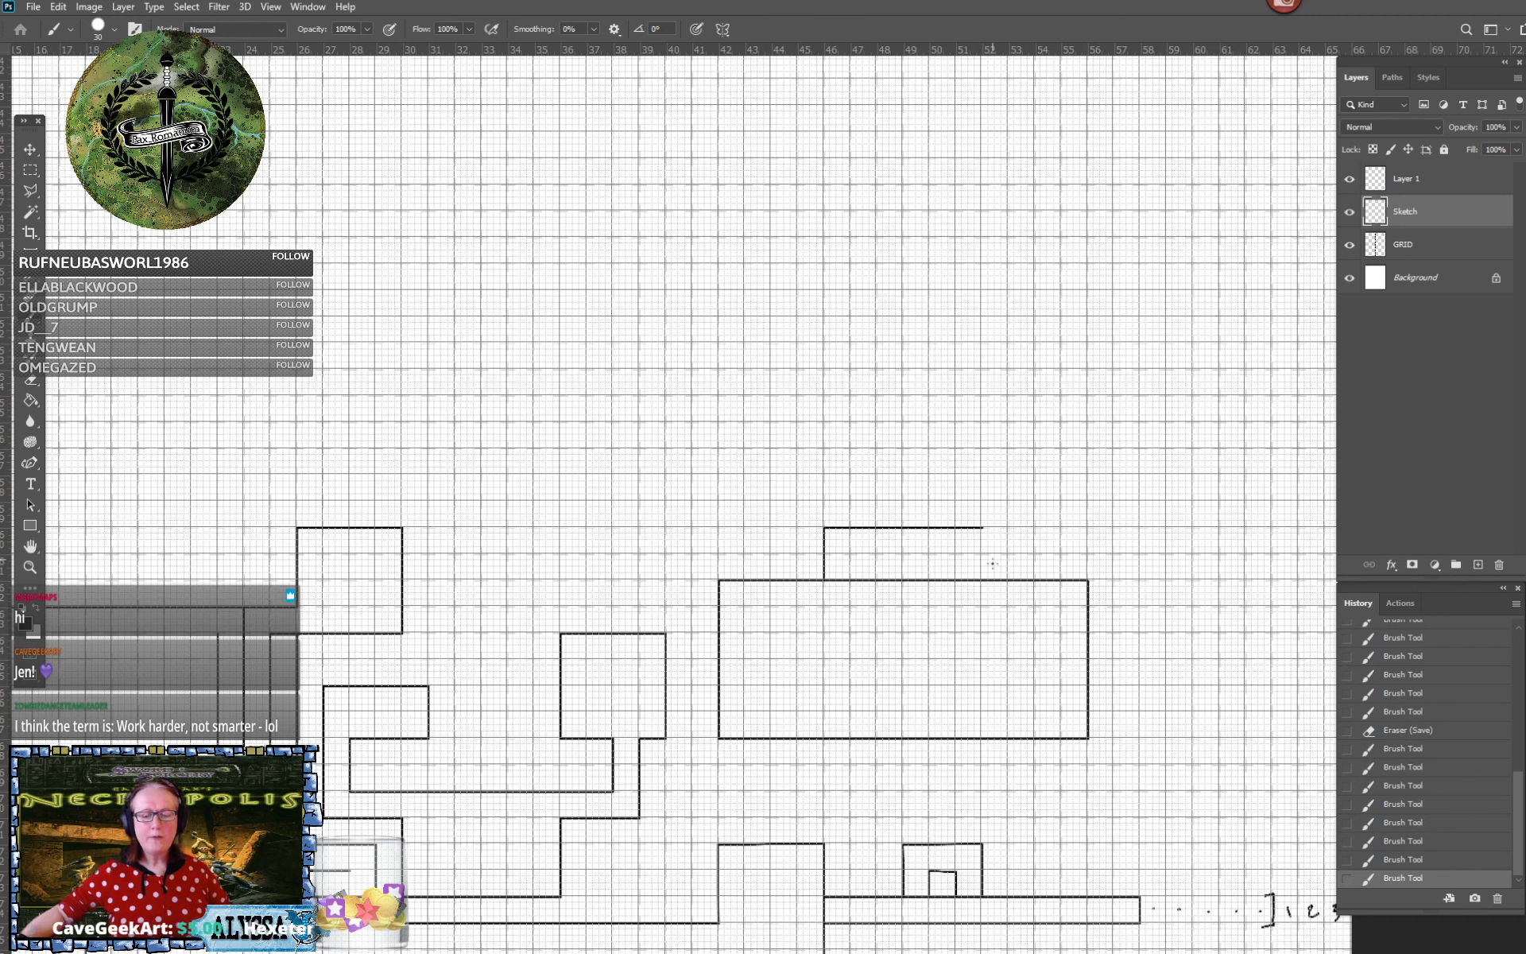
{"action": "left_click", "coordinate": [983, 580], "text": "shift"}
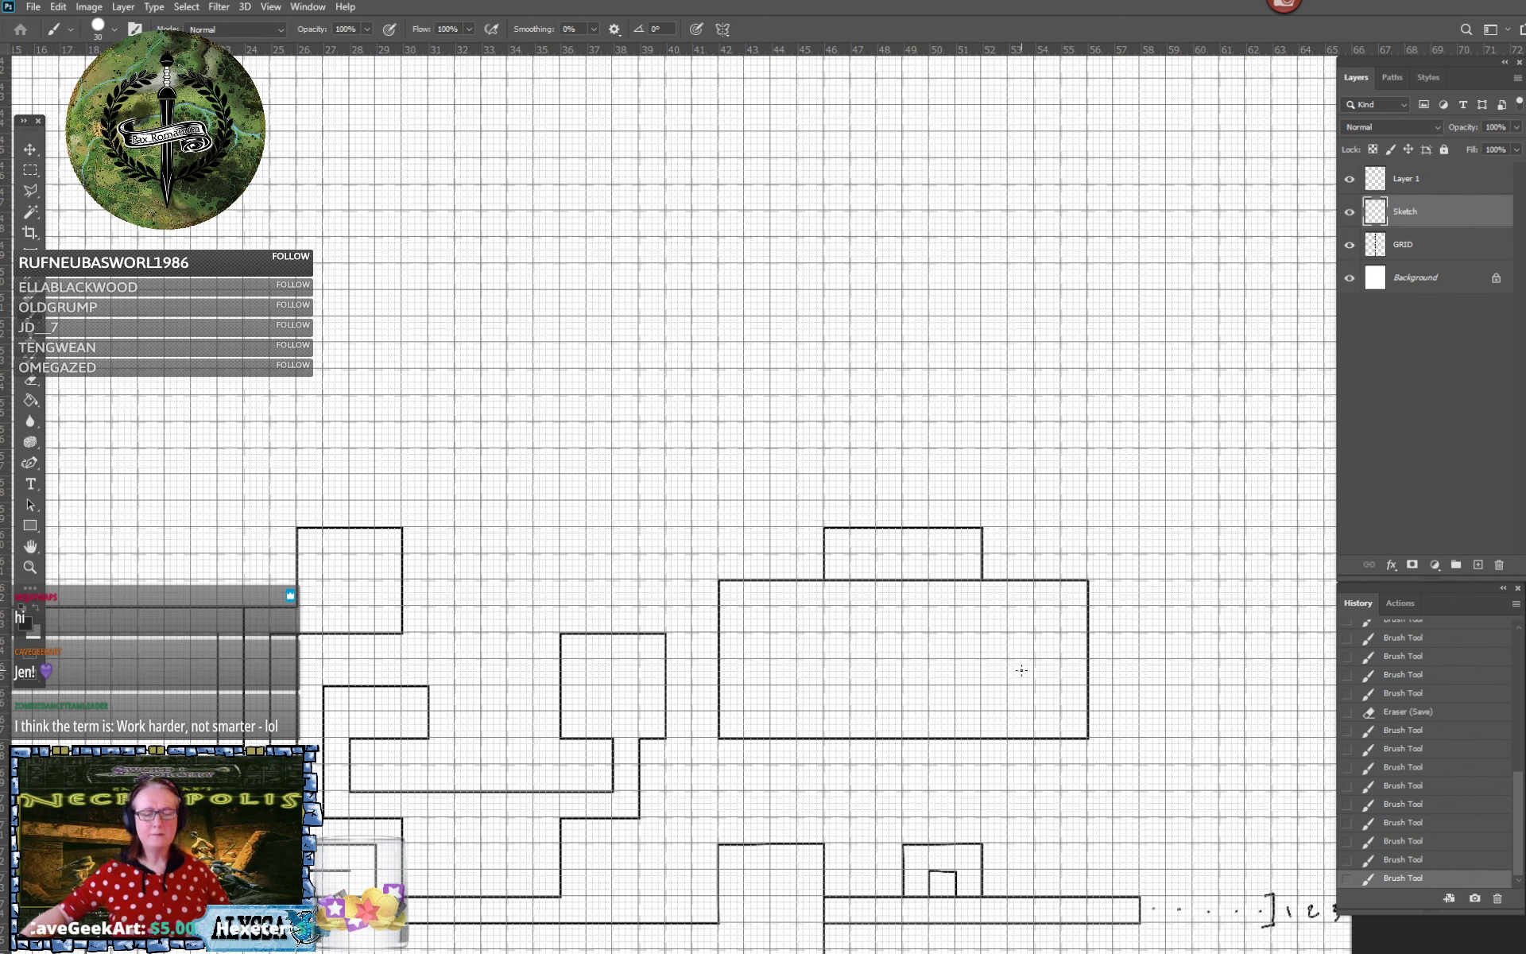
{"action": "key", "text": "ctrl+s"}
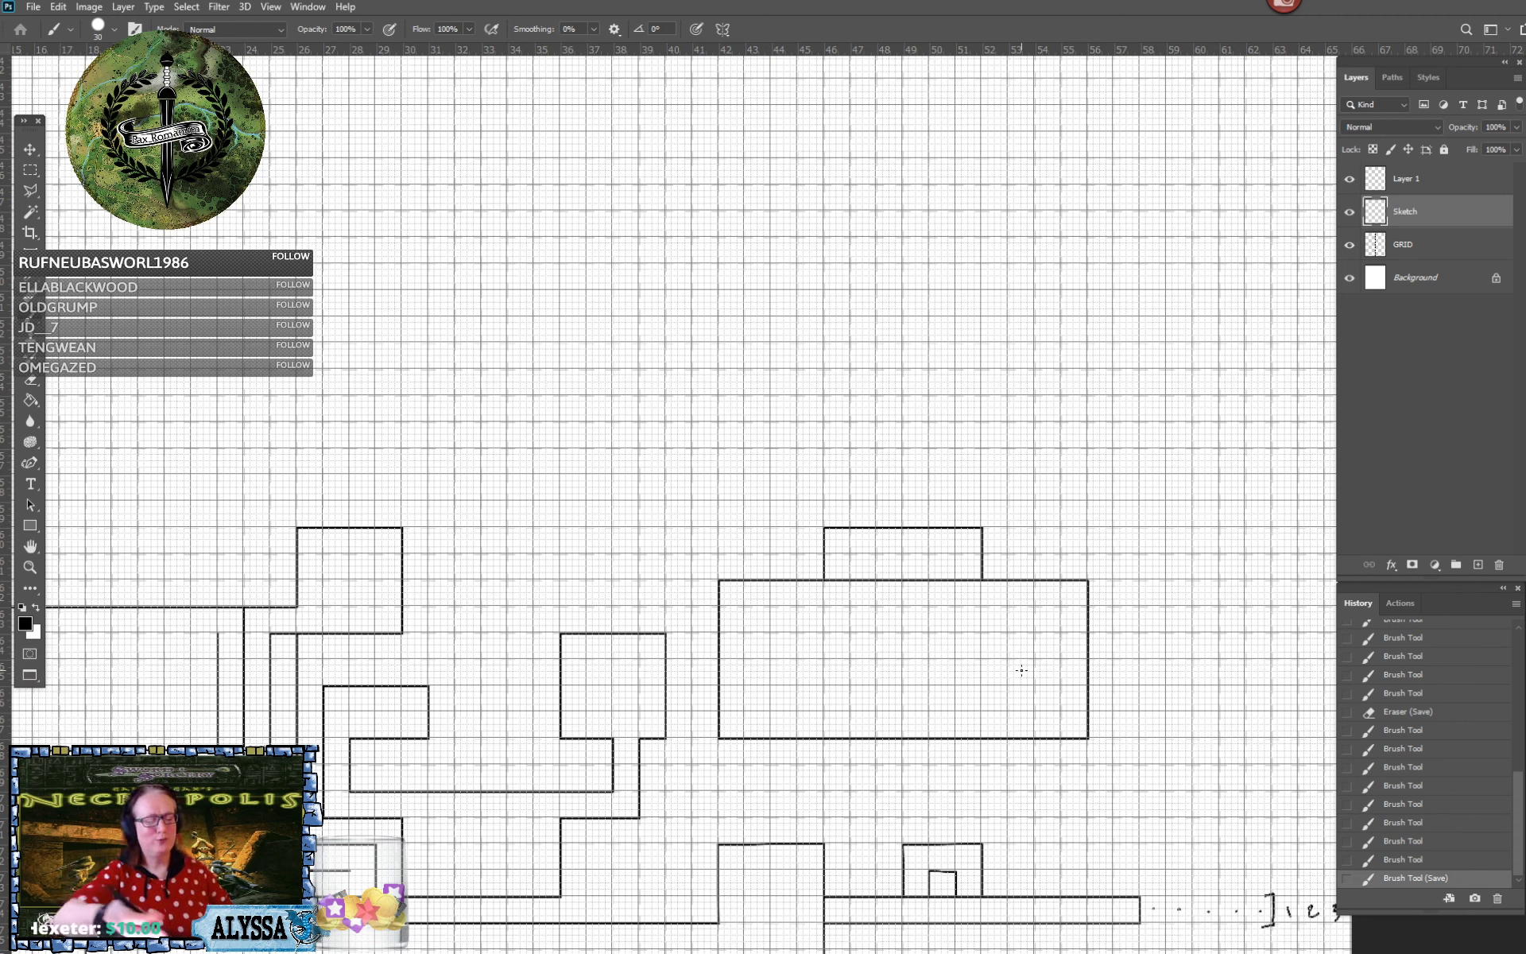
{"action": "mouse_move", "coordinate": [870, 582]}
{"action": "left_mouse_down"}
{"action": "mouse_move", "coordinate": [892, 572]}
{"action": "mouse_move", "coordinate": [911, 592]}
{"action": "mouse_move", "coordinate": [914, 564]}
{"action": "mouse_move", "coordinate": [891, 587]}
{"action": "mouse_move", "coordinate": [863, 583]}
{"action": "mouse_move", "coordinate": [975, 572]}
{"action": "left_mouse_up"}
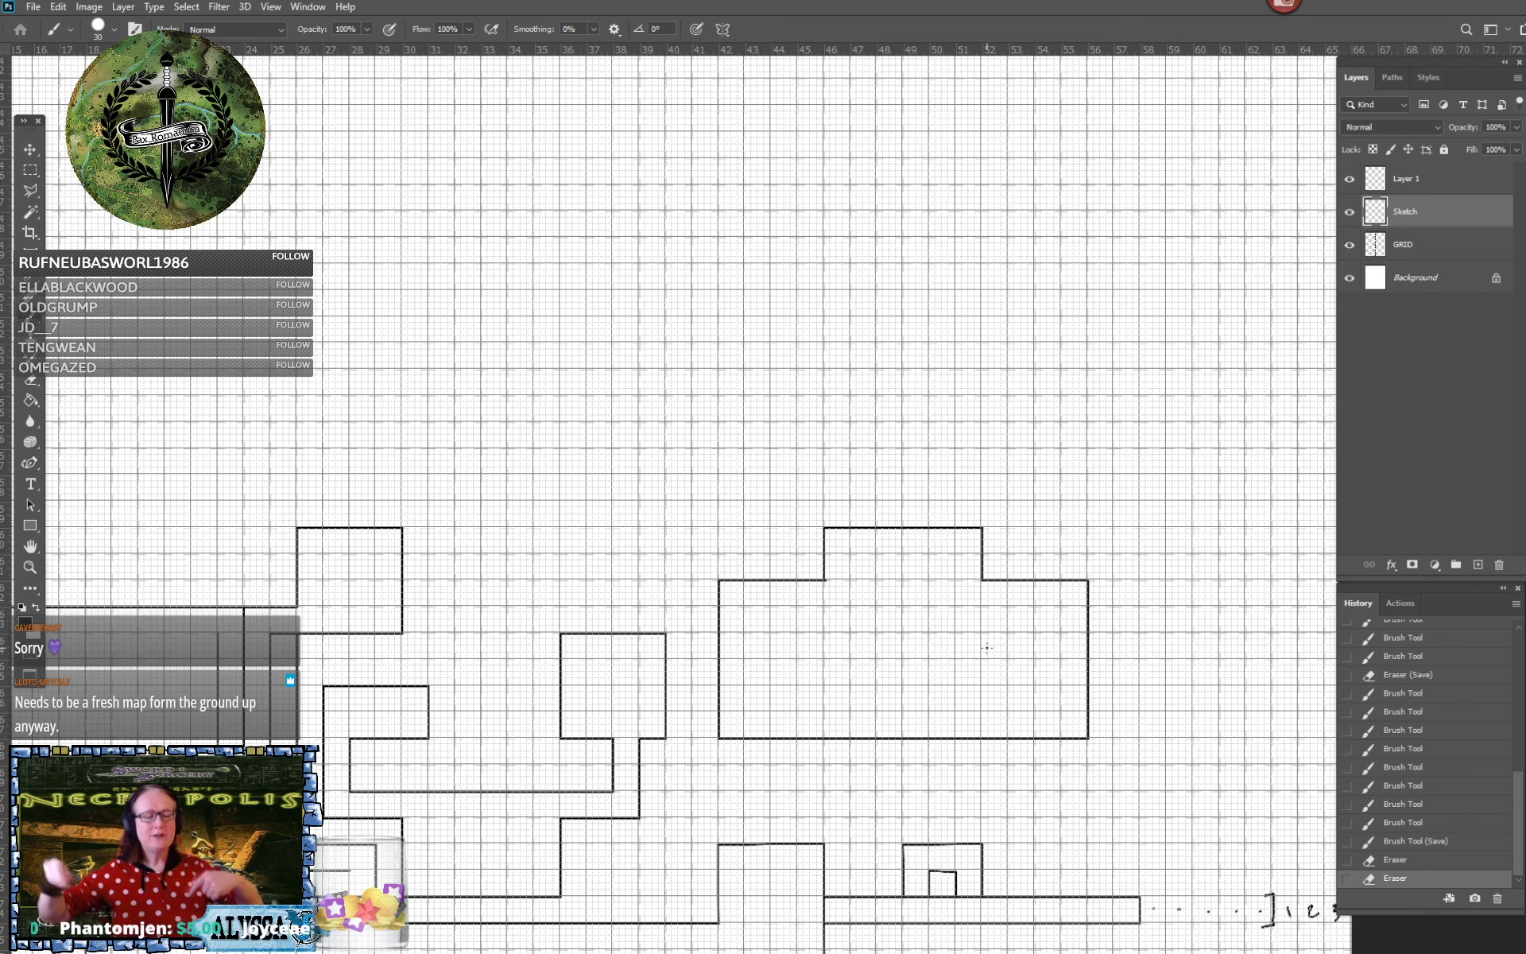
Draw two parallel corridor walls about 2 squares up from the alcove's upper wall at ruler marks 48 and 50, undoing the slanted connecting line
{"action": "scroll", "coordinate": [986, 648], "scroll_direction": "up", "scroll_amount": 3}
{"action": "scroll", "coordinate": [987, 648], "scroll_direction": "left", "scroll_amount": 1}
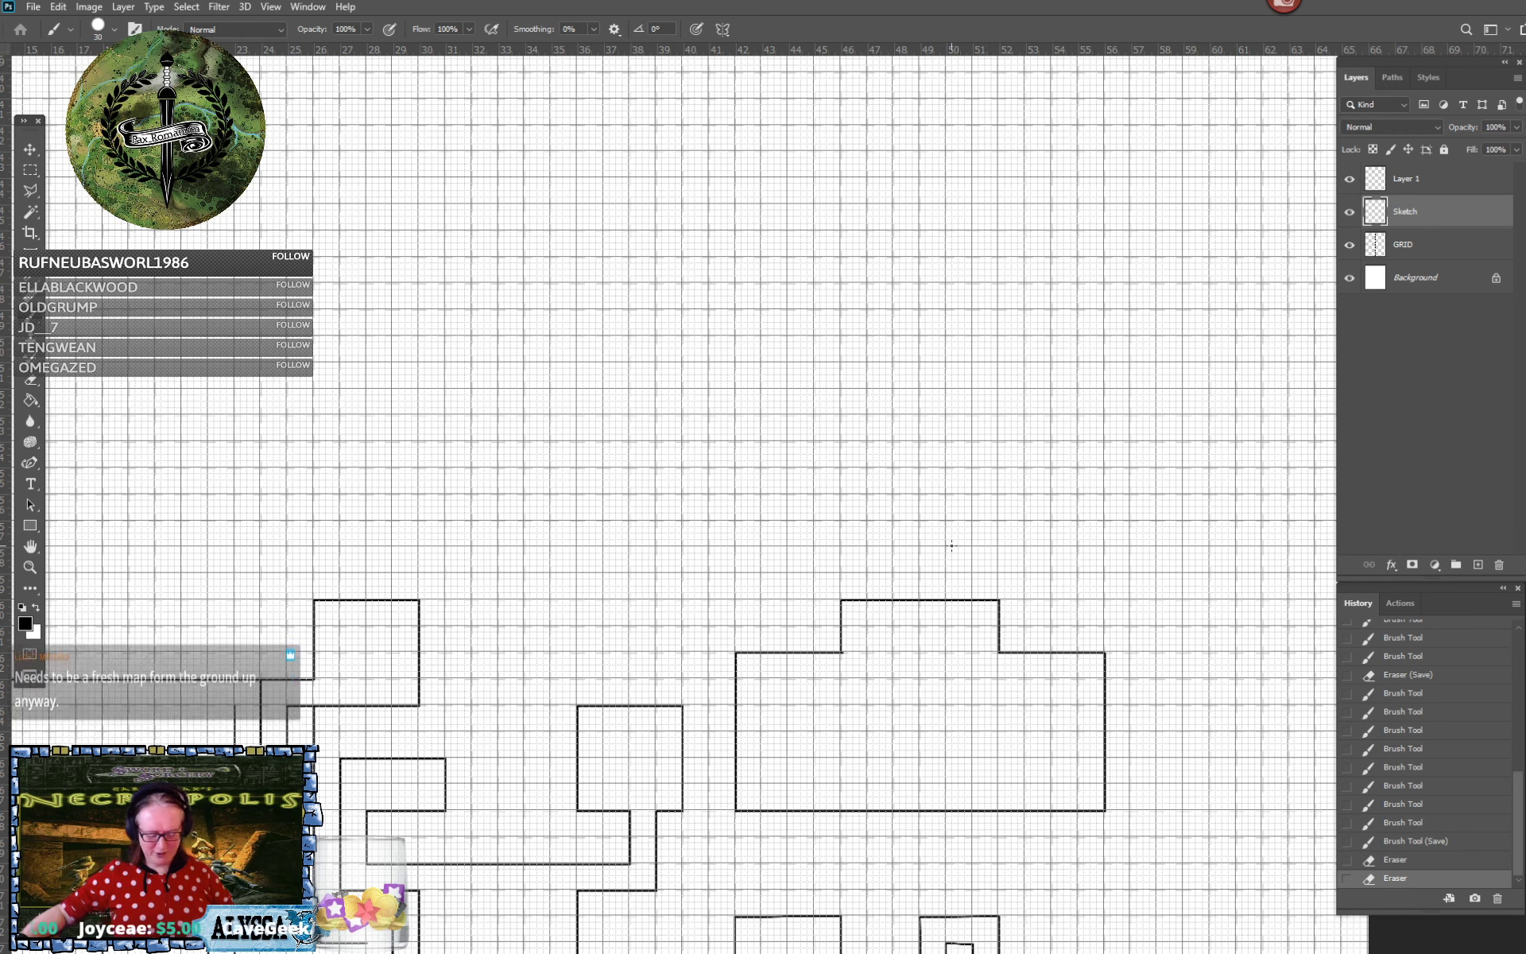
{"action": "scroll", "coordinate": [951, 546], "scroll_direction": "down", "scroll_amount": 2}
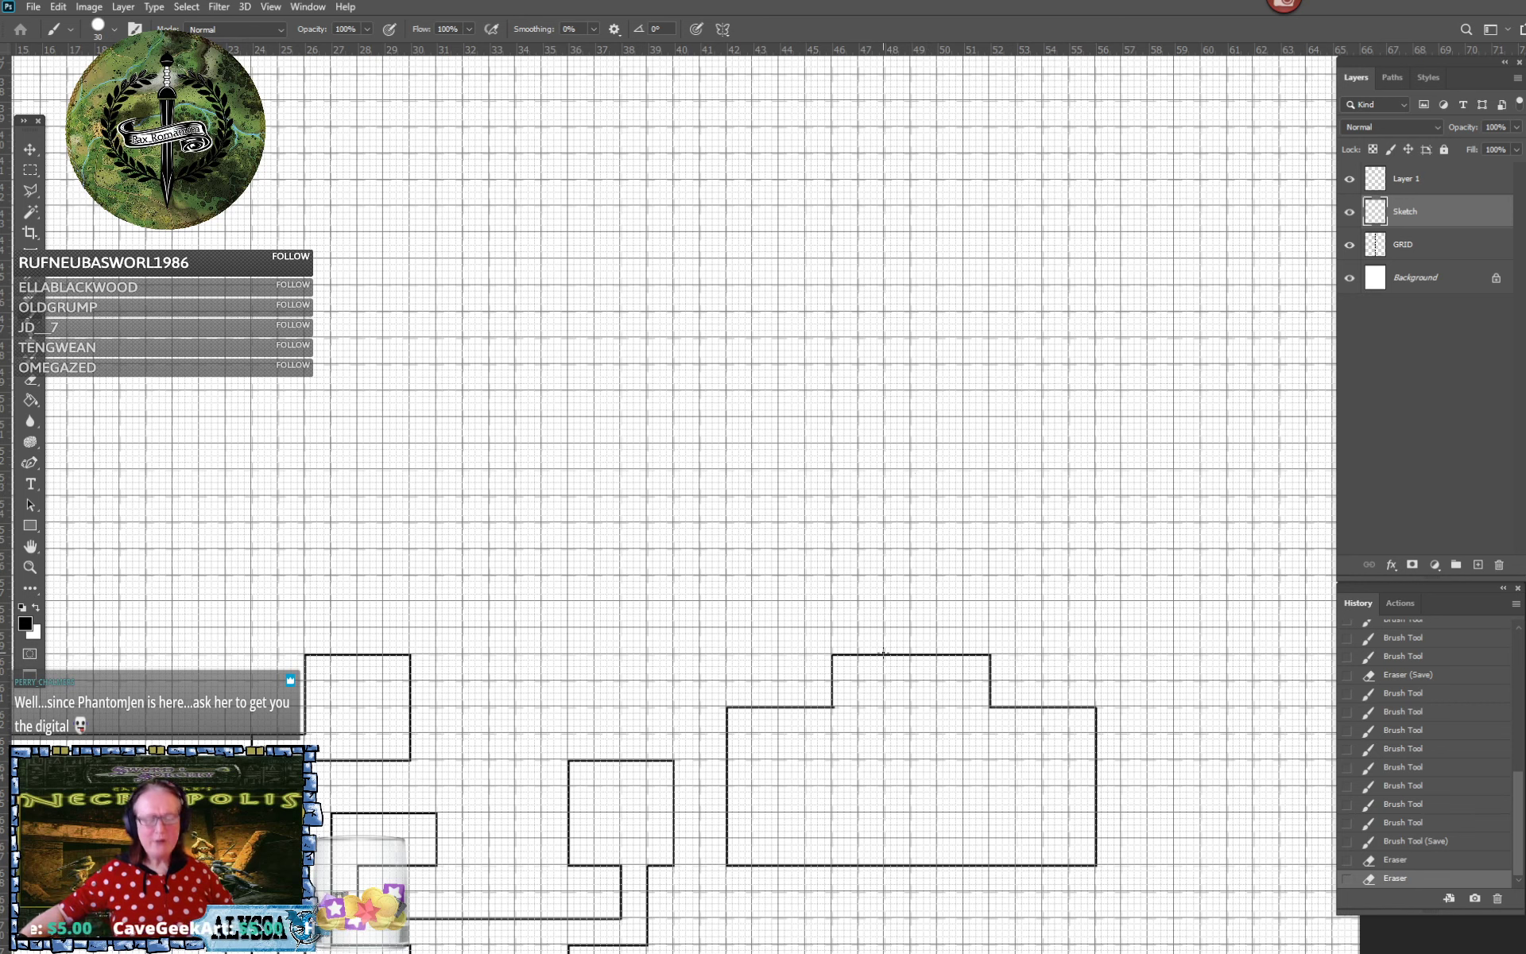
{"action": "left_click", "coordinate": [884, 652]}
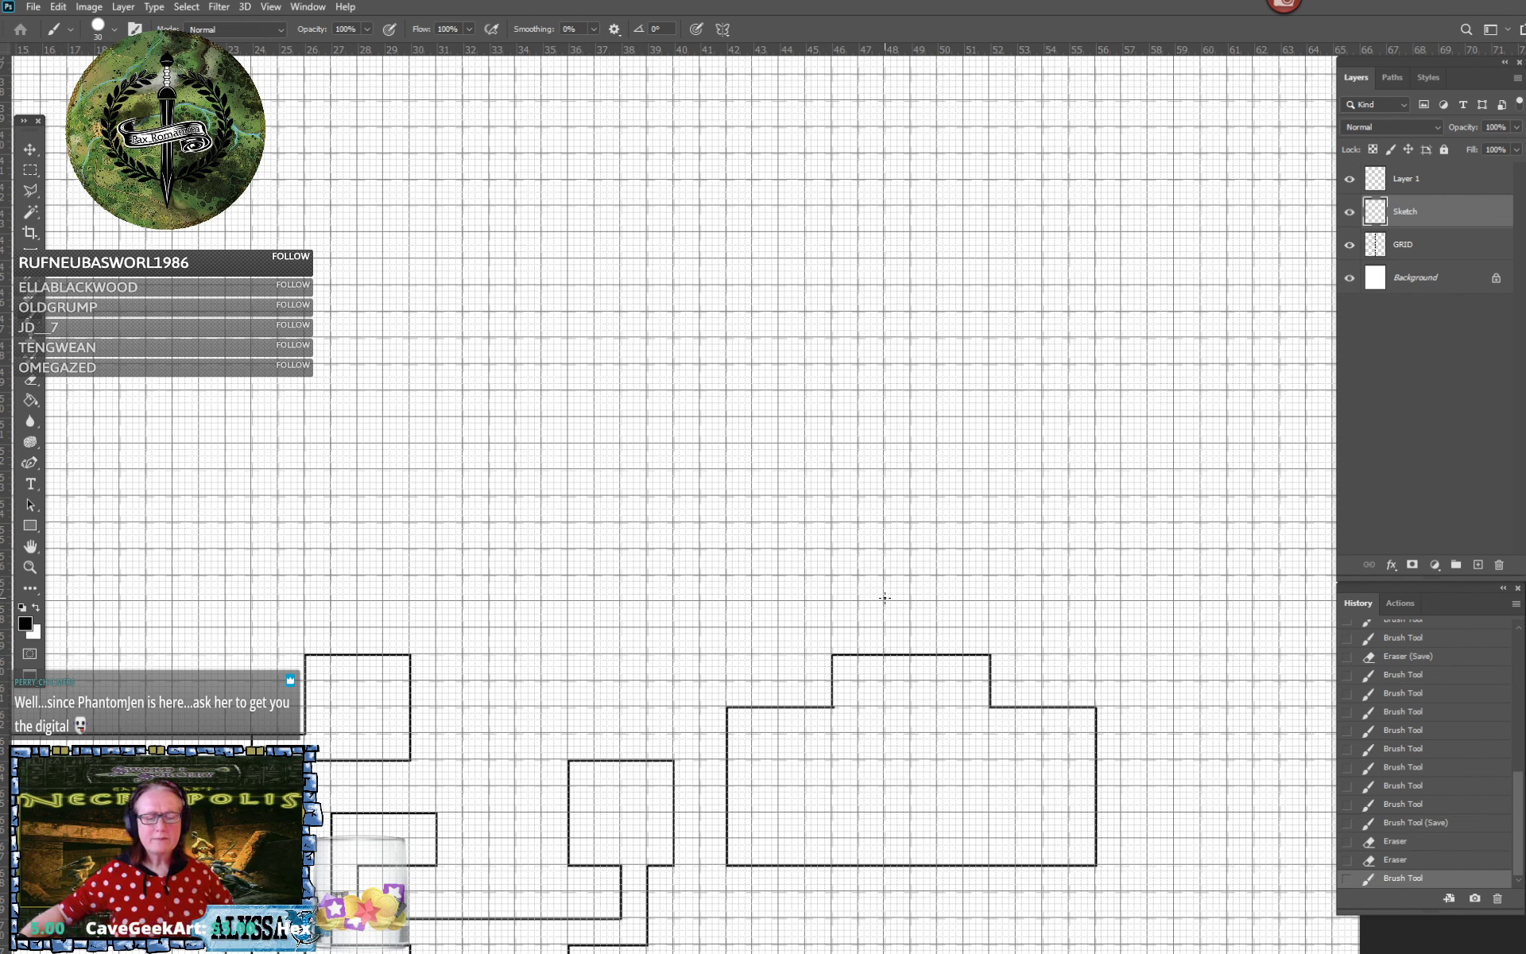
{"action": "left_click", "coordinate": [885, 596], "text": "shift"}
{"action": "left_click", "coordinate": [937, 600], "text": "shift"}
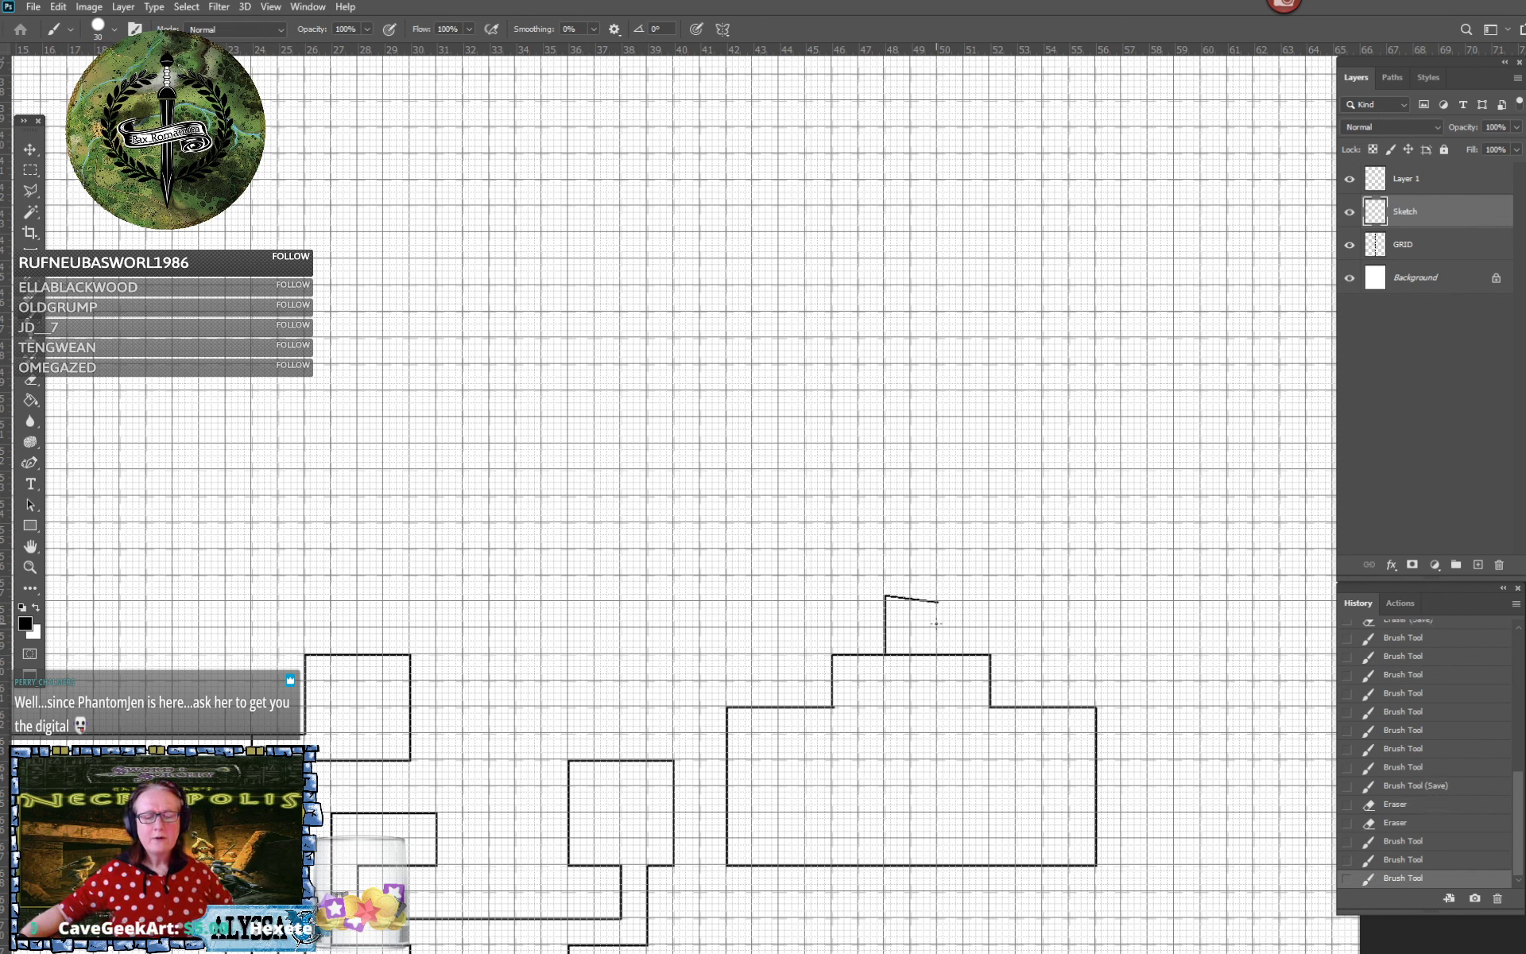
{"action": "key", "text": "ctrl+z"}
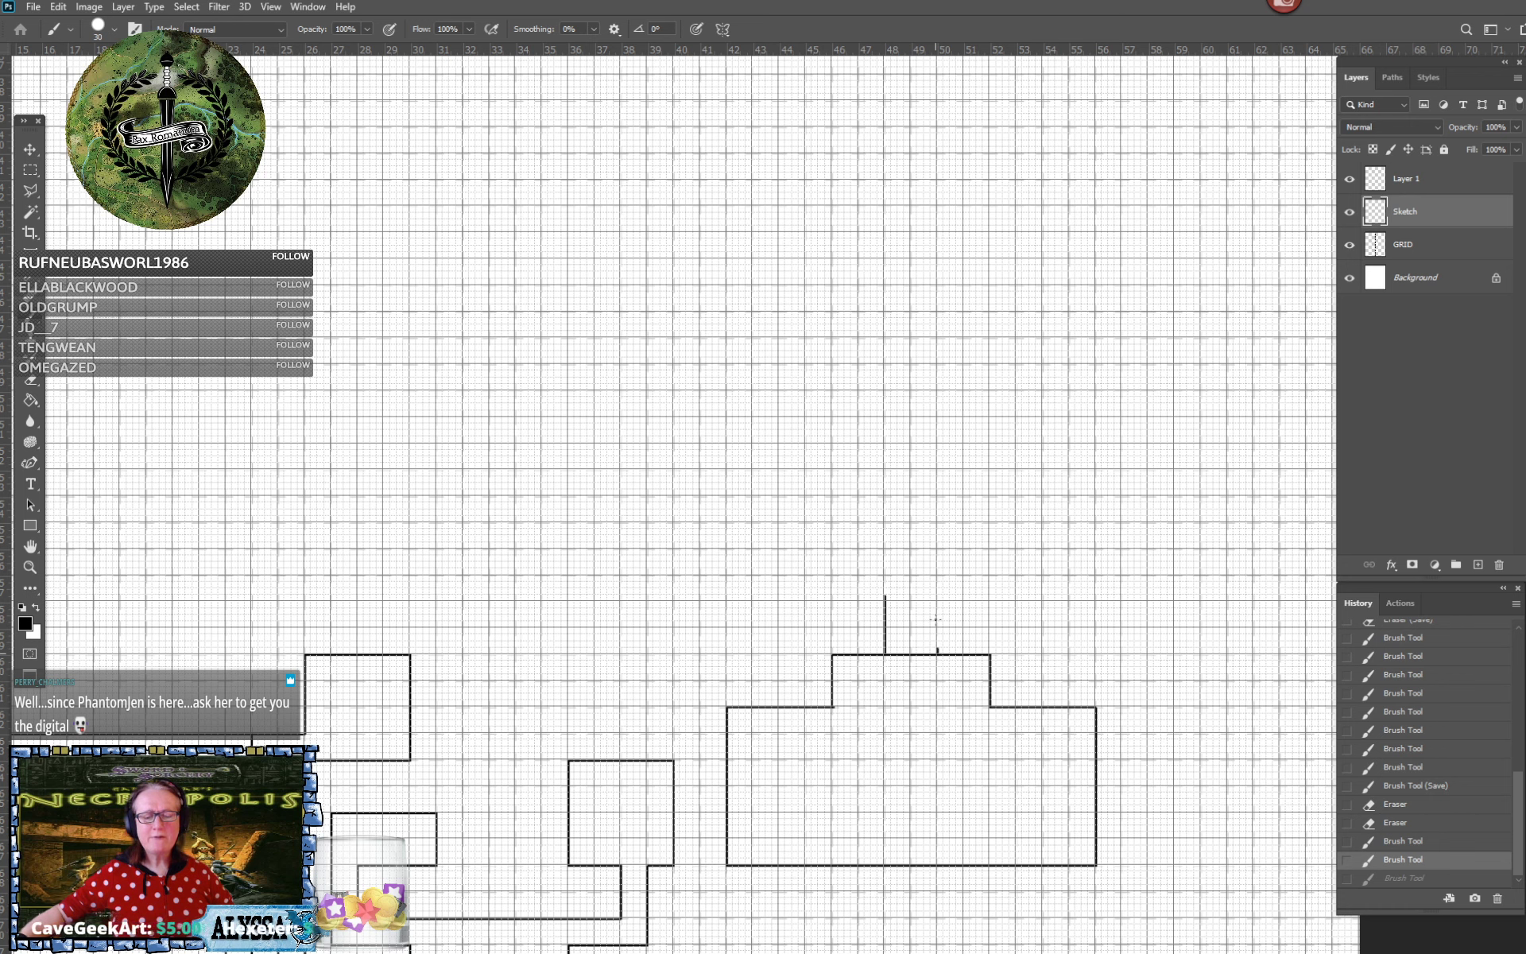
{"action": "left_click", "coordinate": [939, 601], "text": "shift"}
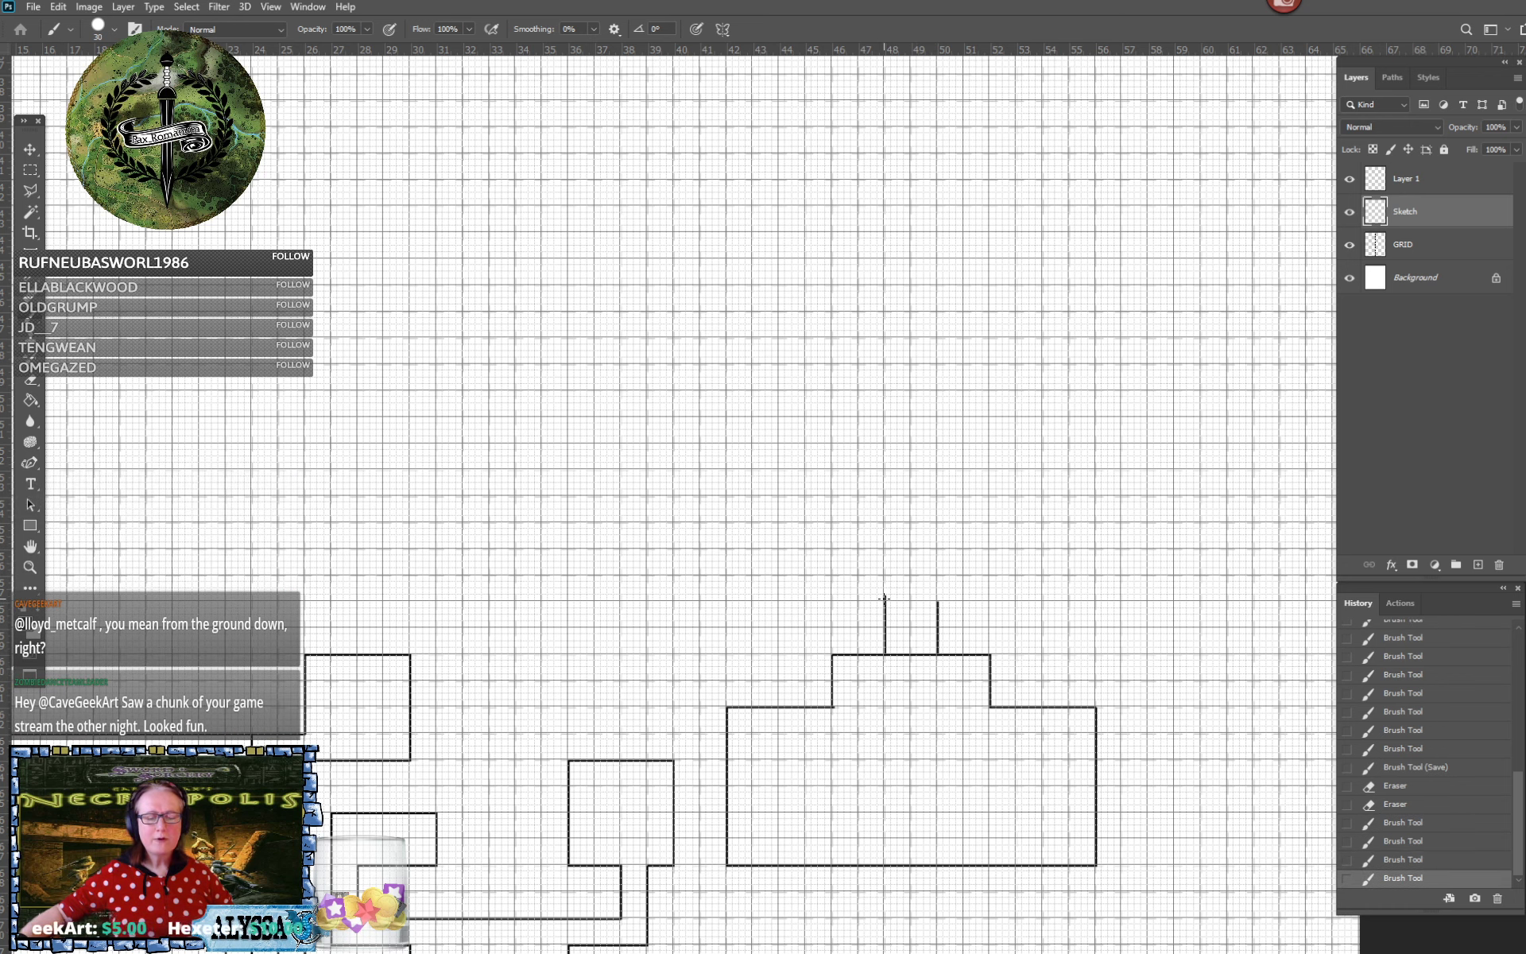
{"action": "left_click", "coordinate": [885, 598], "text": "shift"}
{"action": "scroll", "coordinate": [886, 596], "scroll_direction": "up", "scroll_amount": 3}
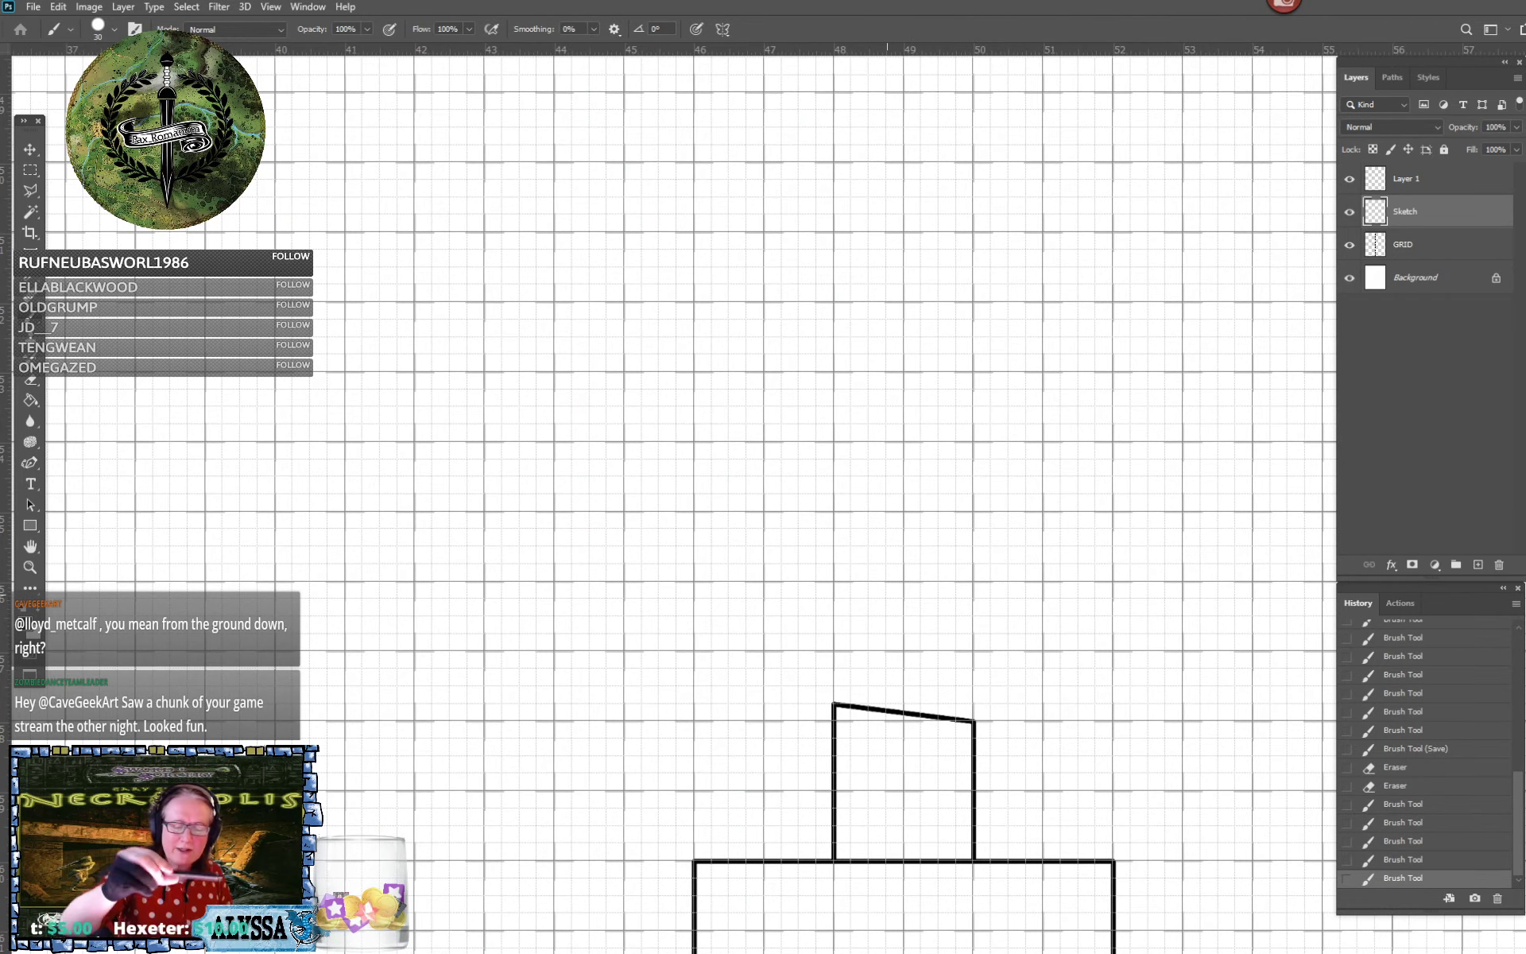
{"action": "left_click_drag", "start_coordinate": [838, 690], "coordinate": [956, 714]}
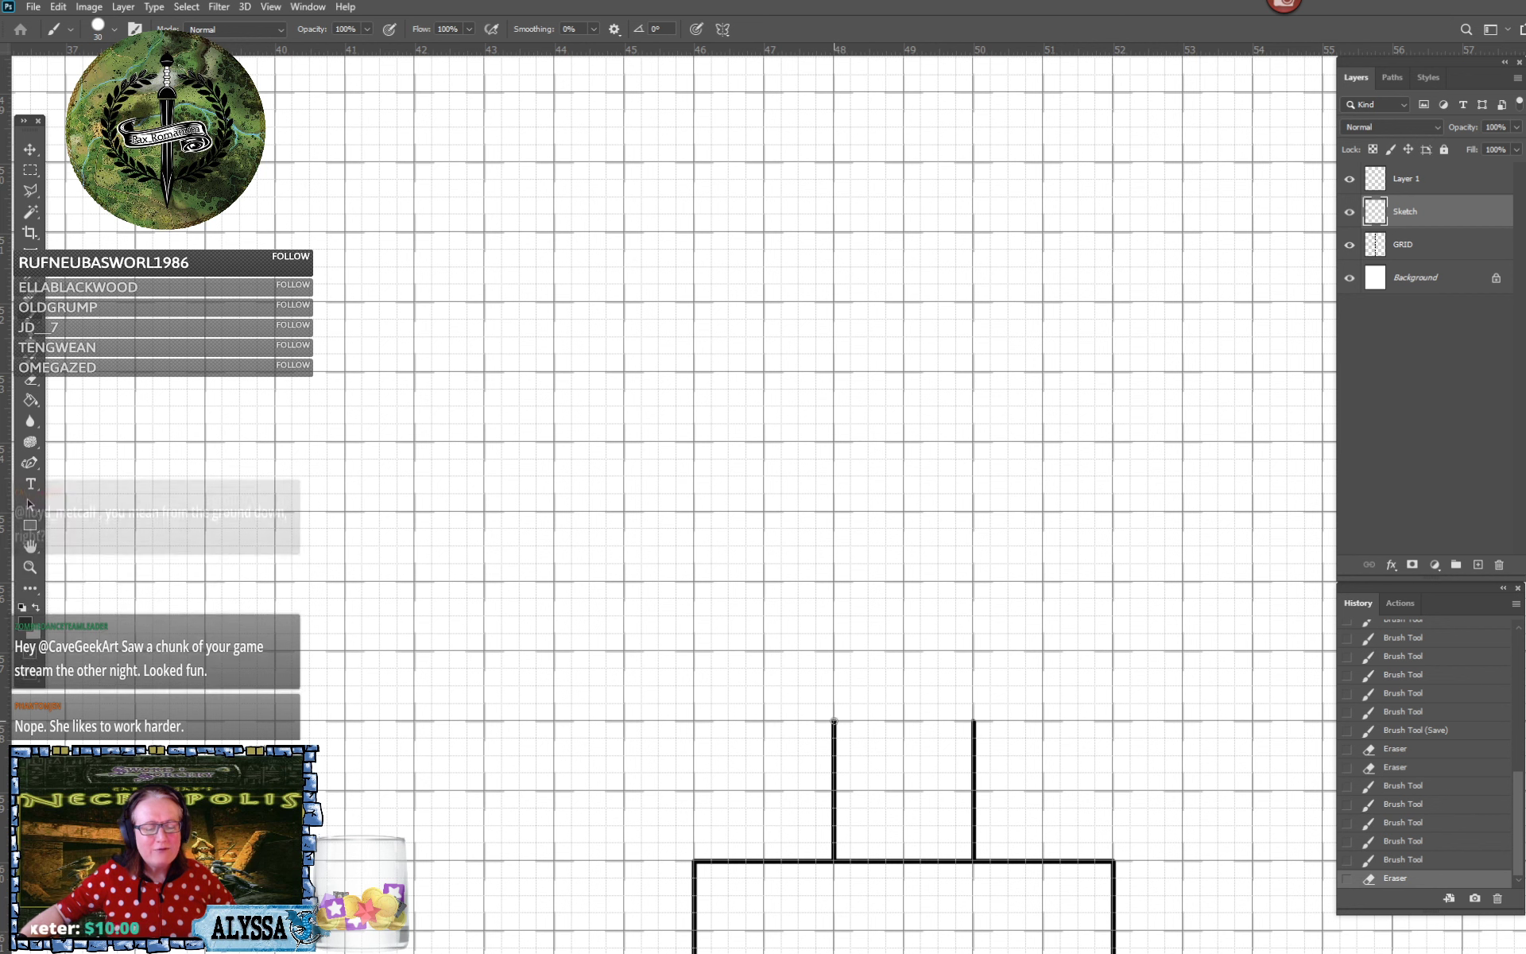
Draw a straight horizontal wall joining the upper ends of the two short vertical lines at ruler marks 48 and 50
{"action": "left_click", "coordinate": [834, 722]}
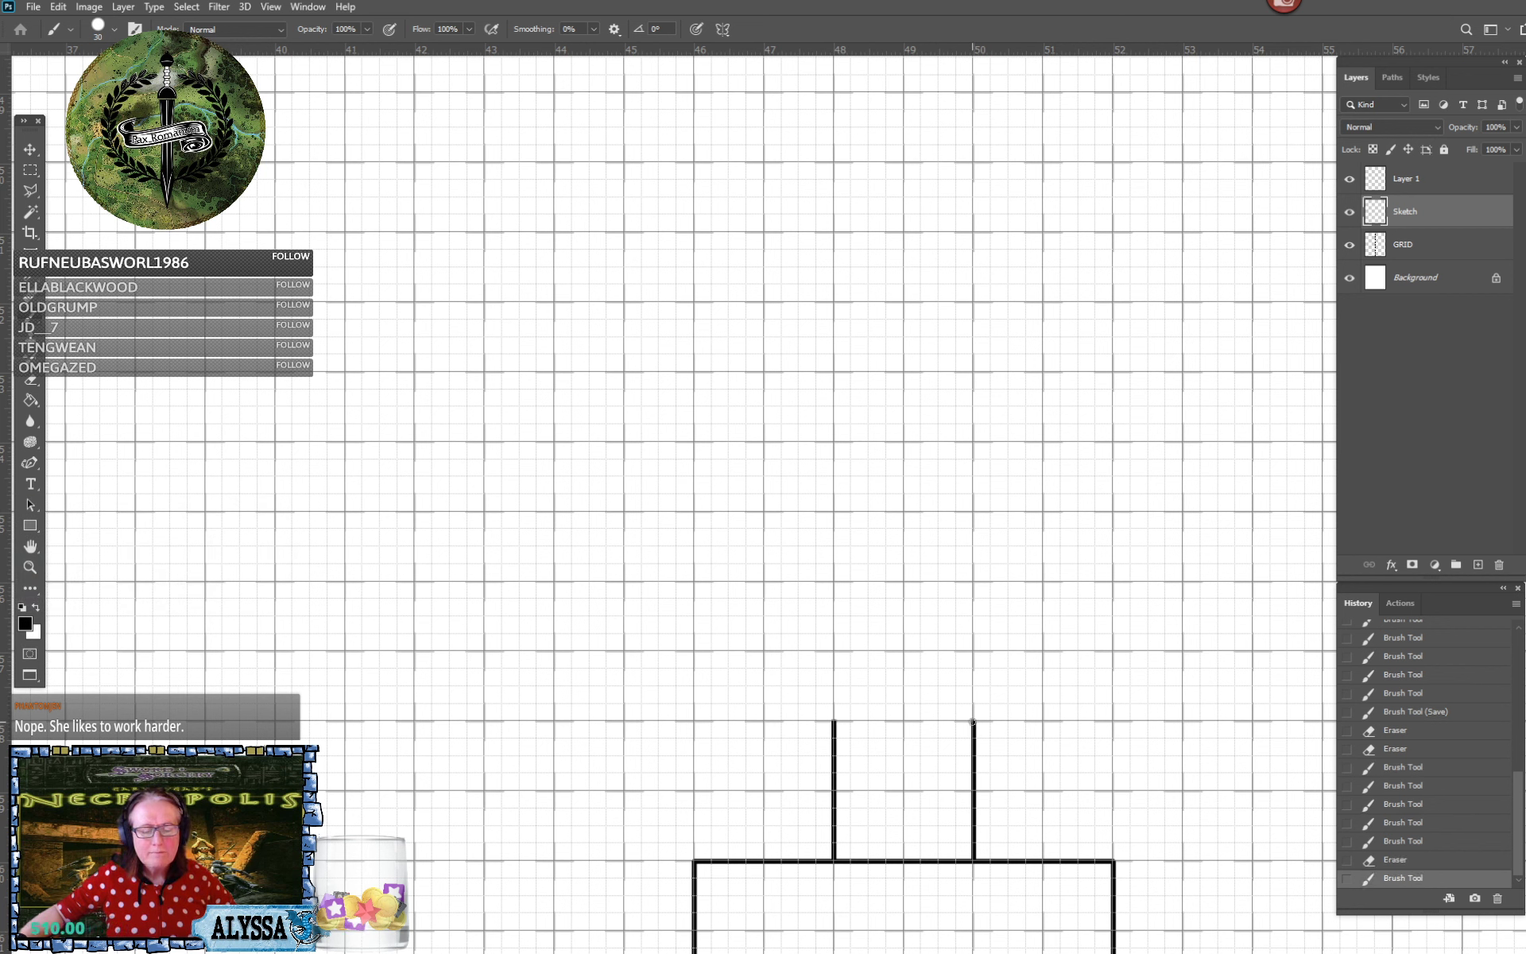
{"action": "left_click", "coordinate": [974, 721], "text": "shift"}
{"action": "scroll", "coordinate": [996, 718], "scroll_direction": "down", "scroll_amount": 3}
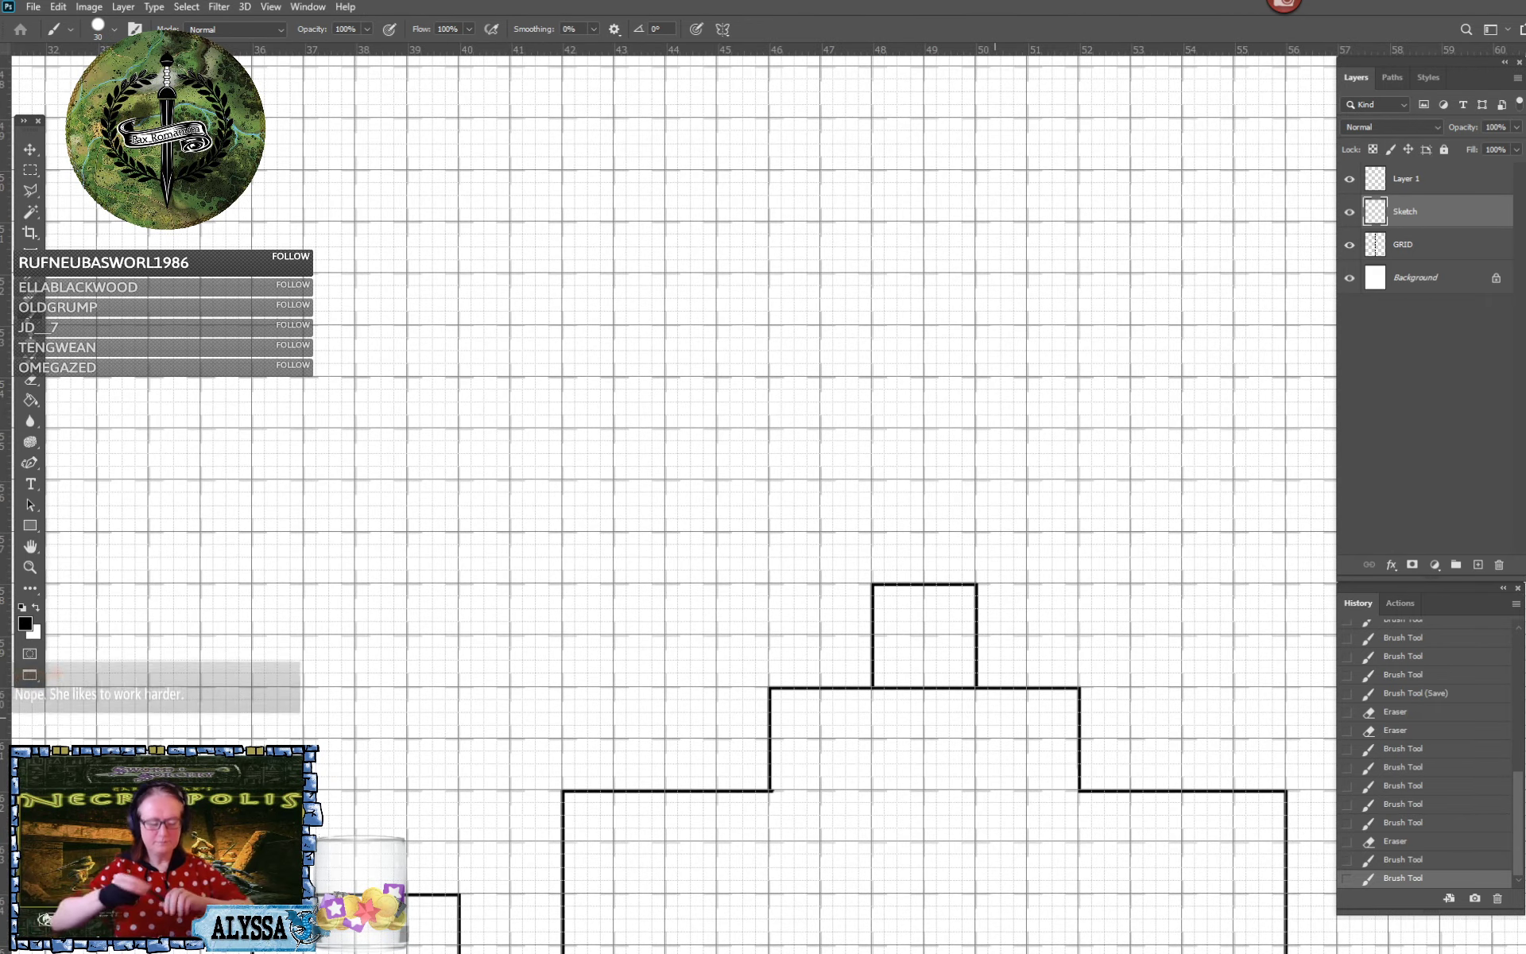
Erase the wall segment separating the small square alcove from the stepped room below it, and save the file
{"action": "scroll", "coordinate": [1039, 644], "scroll_direction": "up", "scroll_amount": 3}
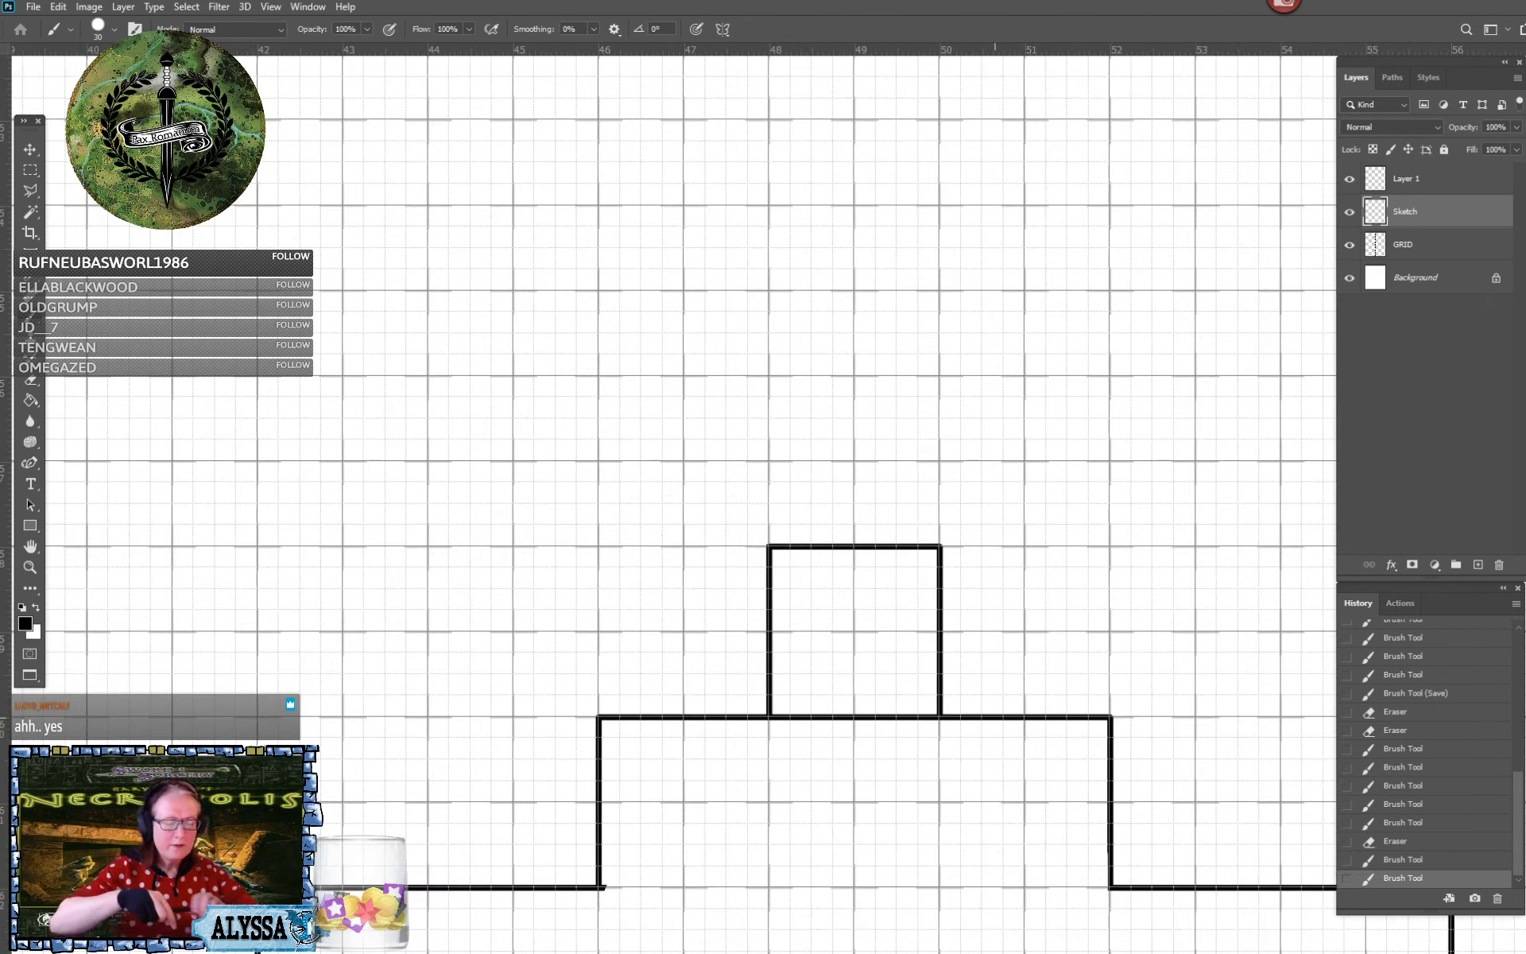
{"action": "mouse_move", "coordinate": [832, 718]}
{"action": "left_mouse_down"}
{"action": "mouse_move", "coordinate": [799, 714]}
{"action": "mouse_move", "coordinate": [797, 730]}
{"action": "mouse_move", "coordinate": [835, 709]}
{"action": "mouse_move", "coordinate": [868, 725]}
{"action": "mouse_move", "coordinate": [885, 698]}
{"action": "mouse_move", "coordinate": [922, 721]}
{"action": "left_mouse_up"}
{"action": "scroll", "coordinate": [920, 779], "scroll_direction": "down", "scroll_amount": 5}
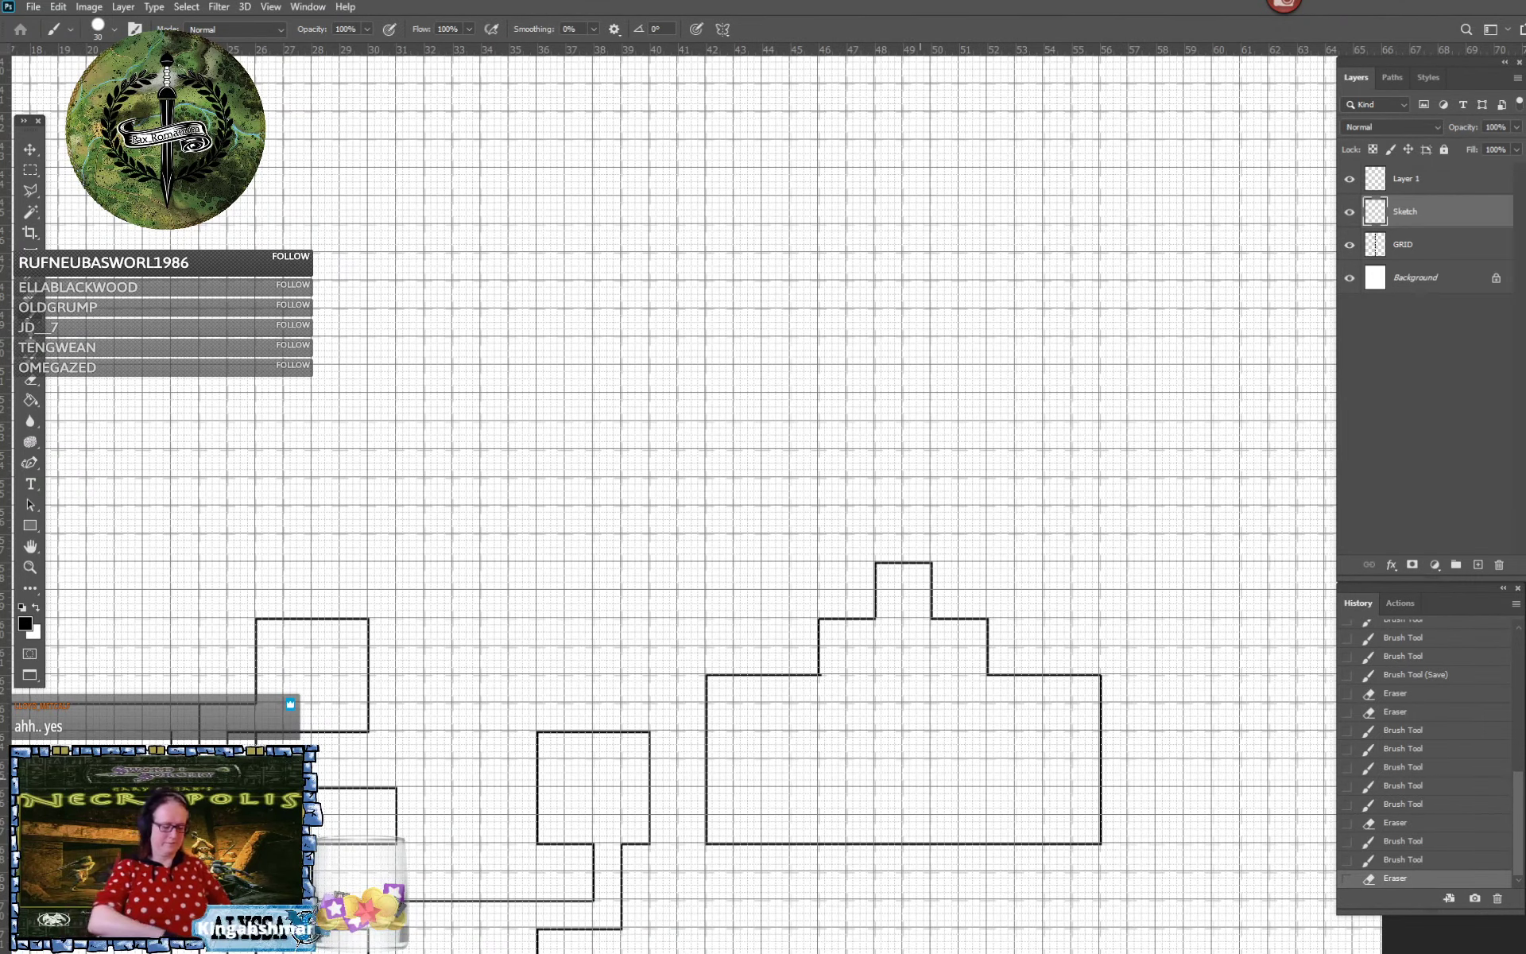
{"action": "key", "text": "ctrl+s"}
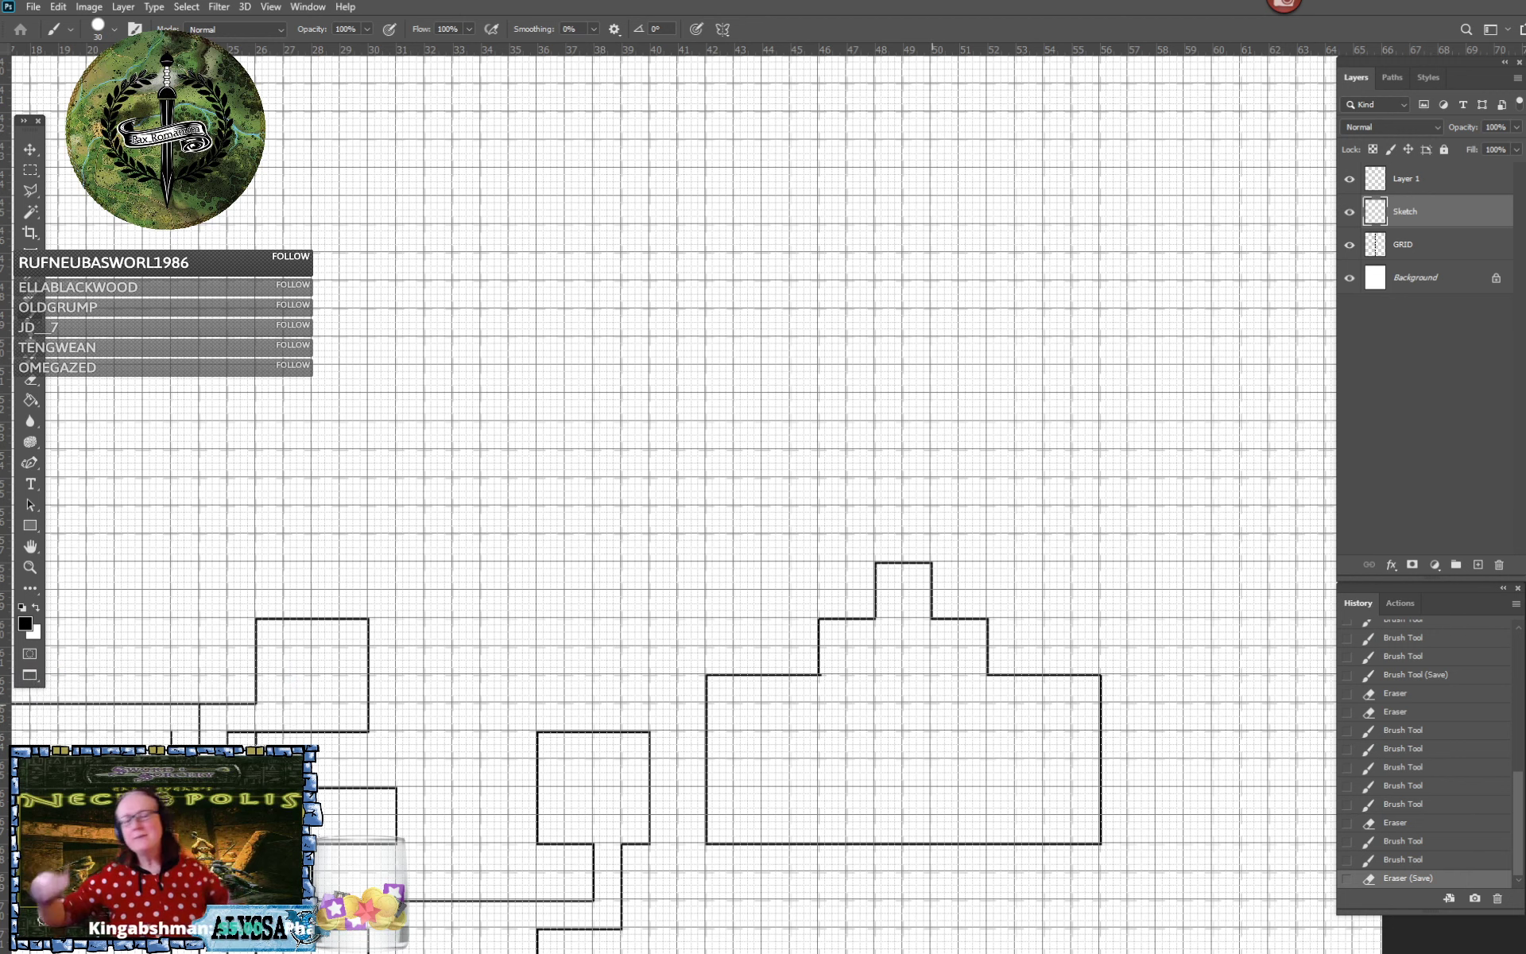
Draw a horizontal wall along the alcove's top edge from about ruler mark 51.5 to 40, plus a two-square vertical wall rising at 40
{"action": "left_click_drag", "start_coordinate": [862, 675], "coordinate": [934, 686]}
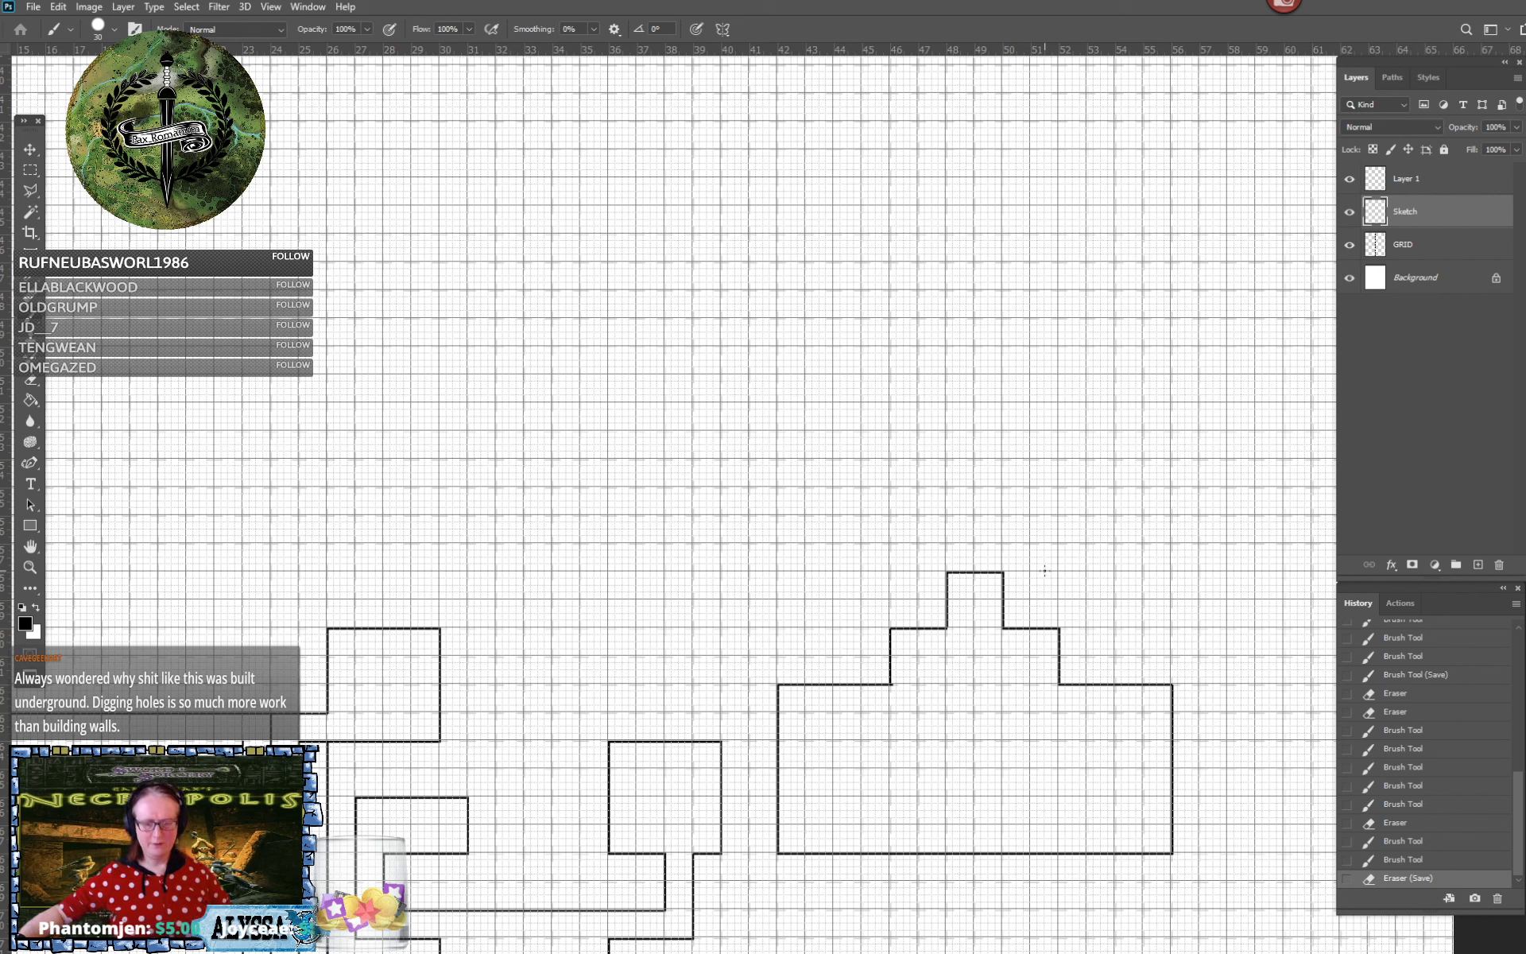
{"action": "left_click", "coordinate": [1045, 570]}
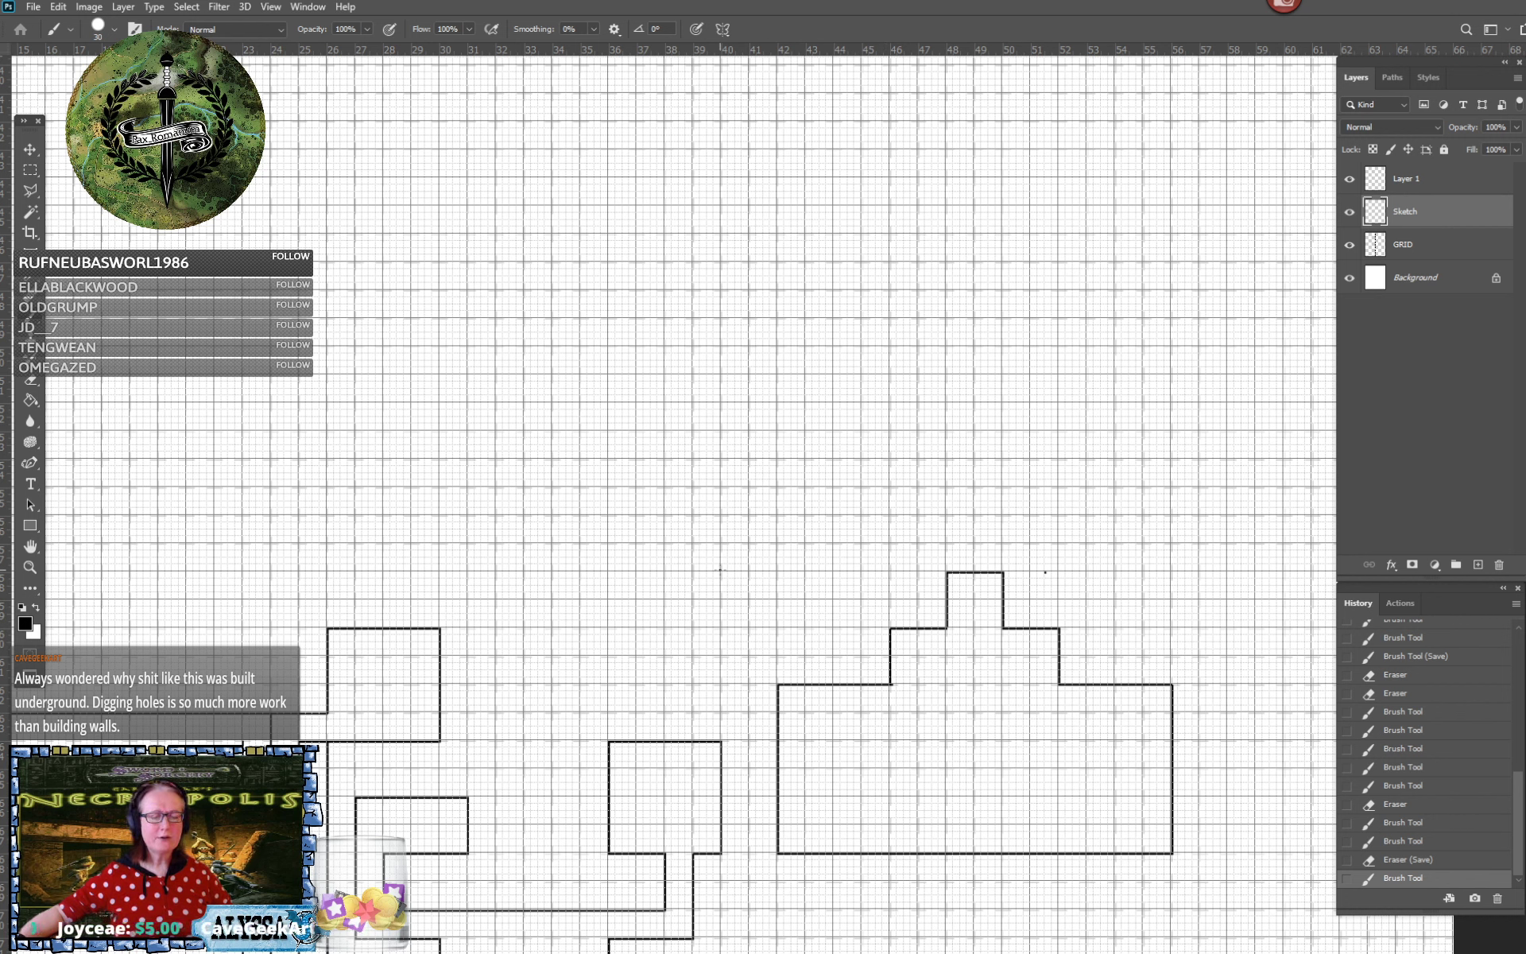
{"action": "left_click", "coordinate": [721, 572], "text": "shift"}
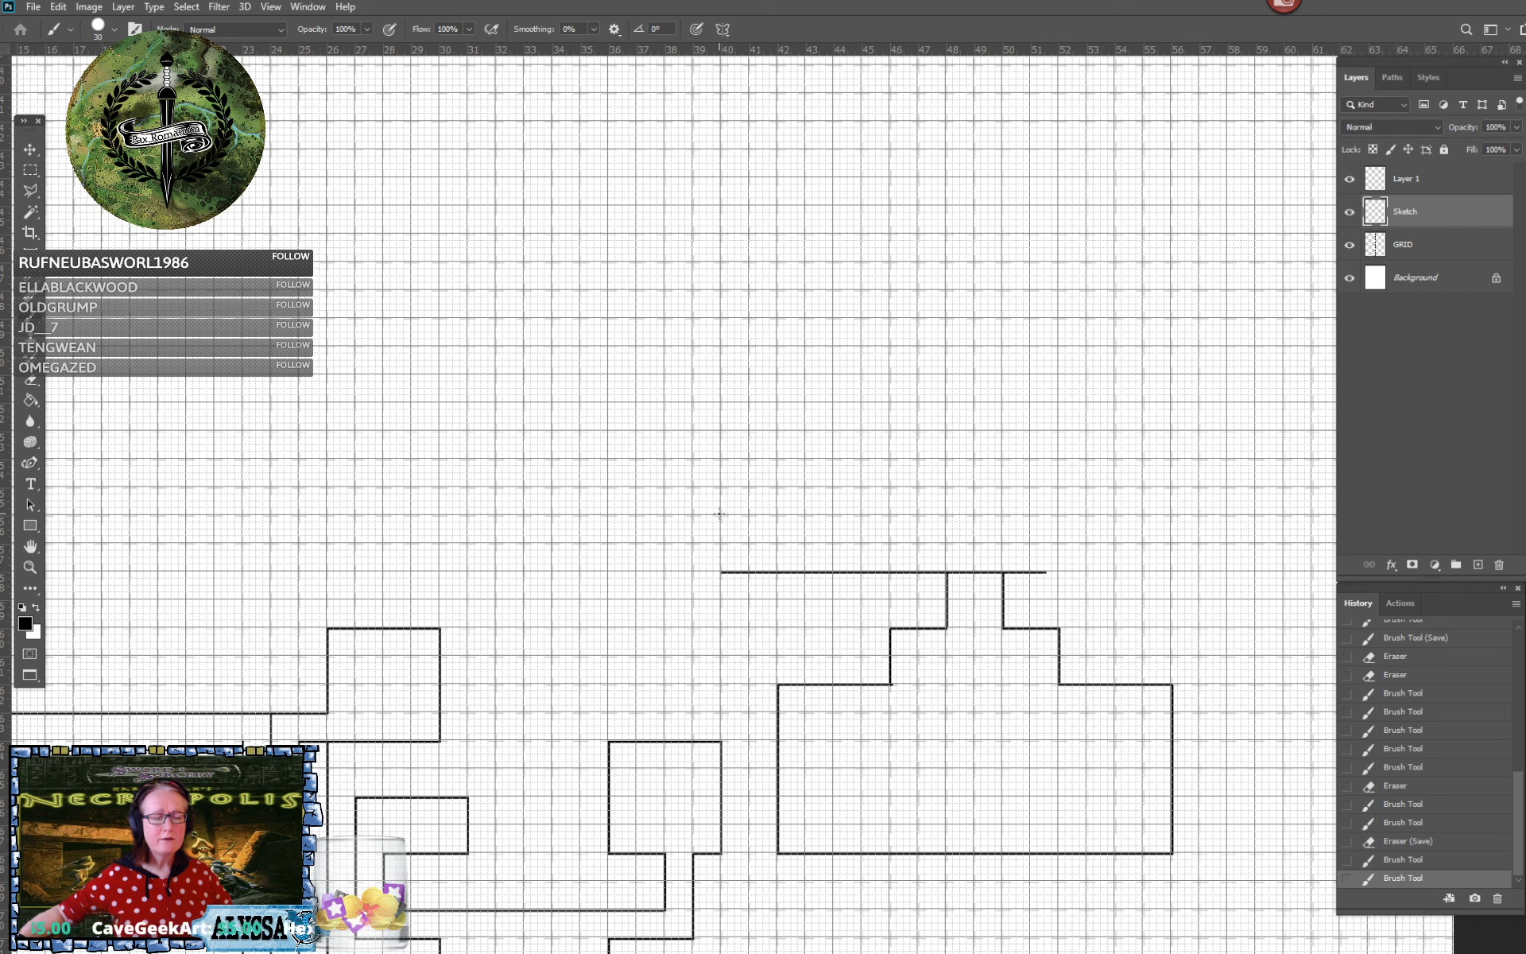
{"action": "left_click_drag", "start_coordinate": [721, 516], "coordinate": [721, 573]}
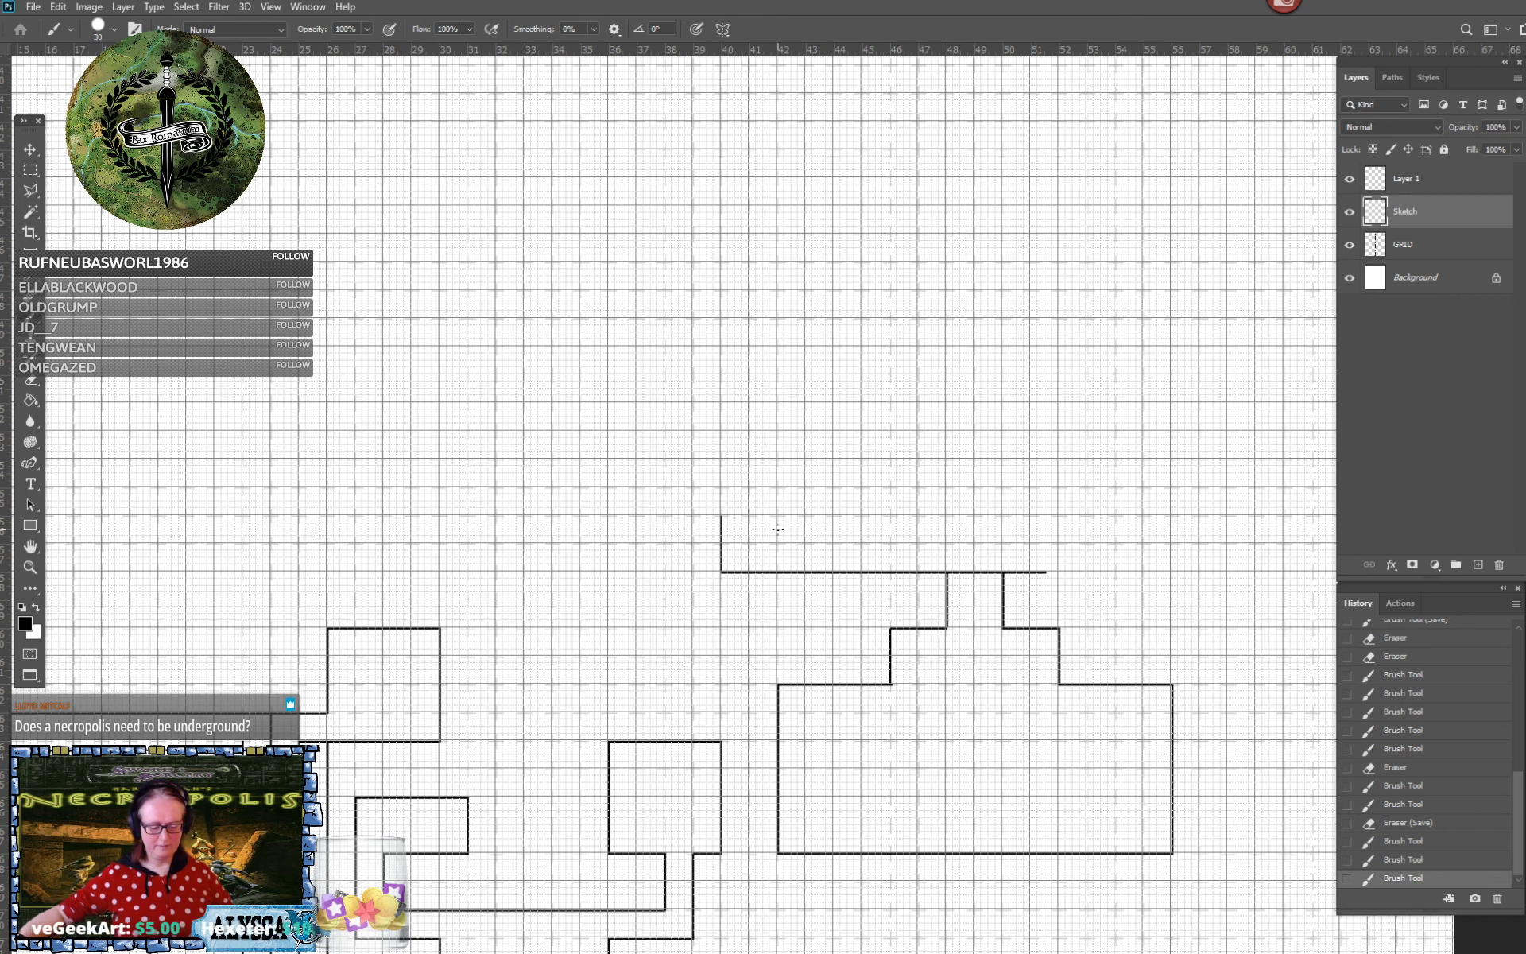
Draw a two-square vertical wall at ruler mark 26 and join its upper end horizontally to the vertical wall at 40
{"action": "scroll", "coordinate": [777, 528], "scroll_direction": "up", "scroll_amount": 2}
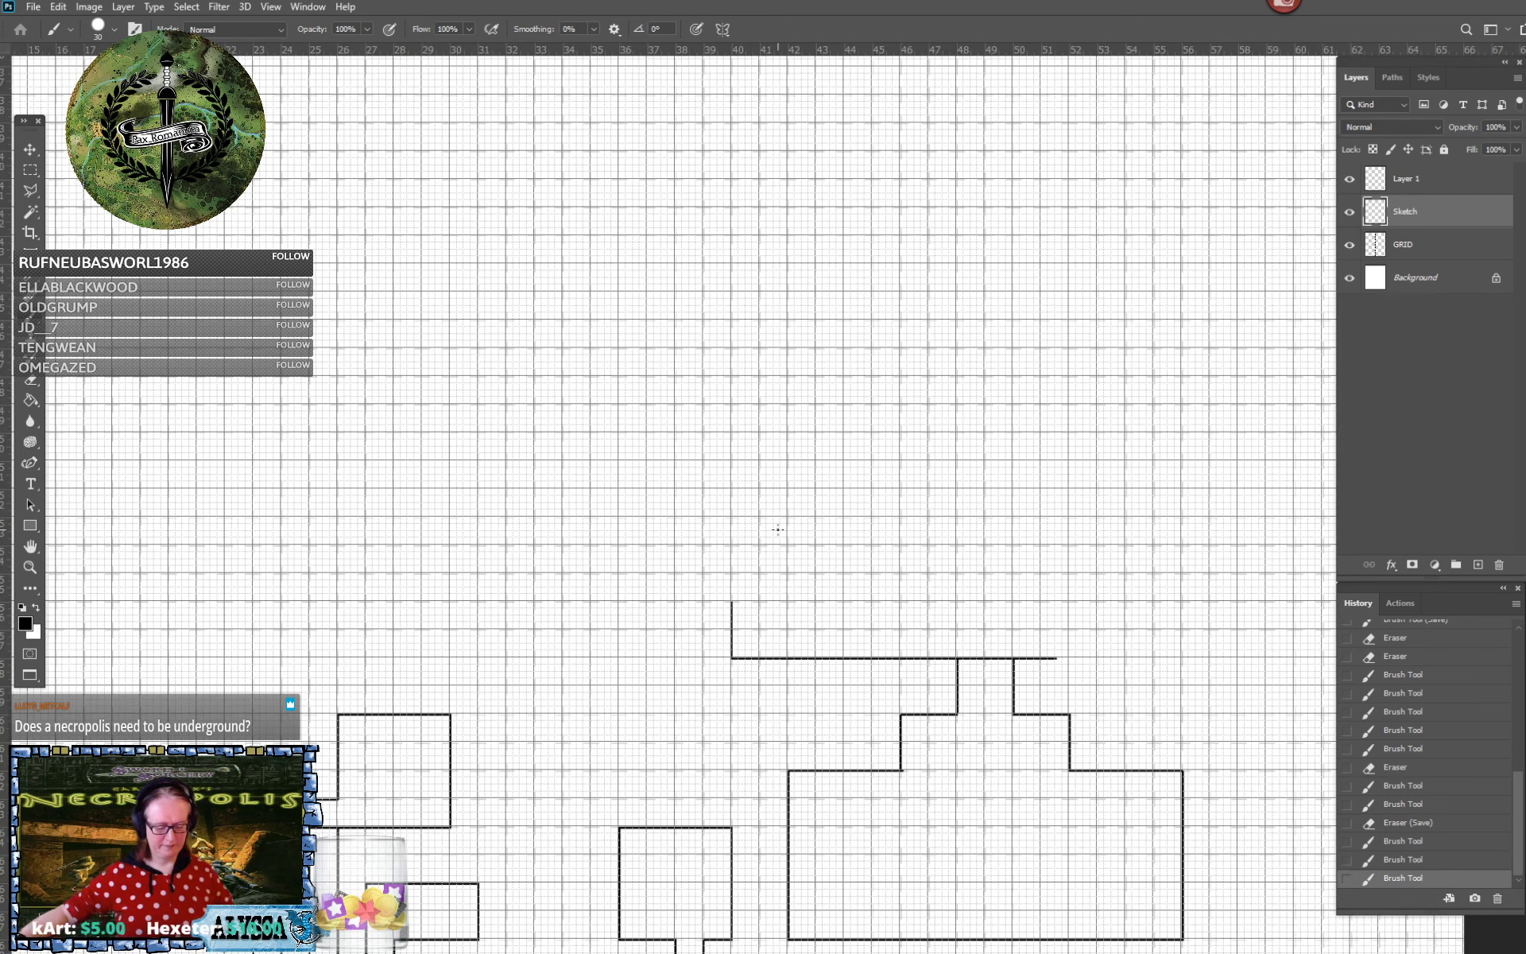
{"action": "left_click", "coordinate": [337, 656]}
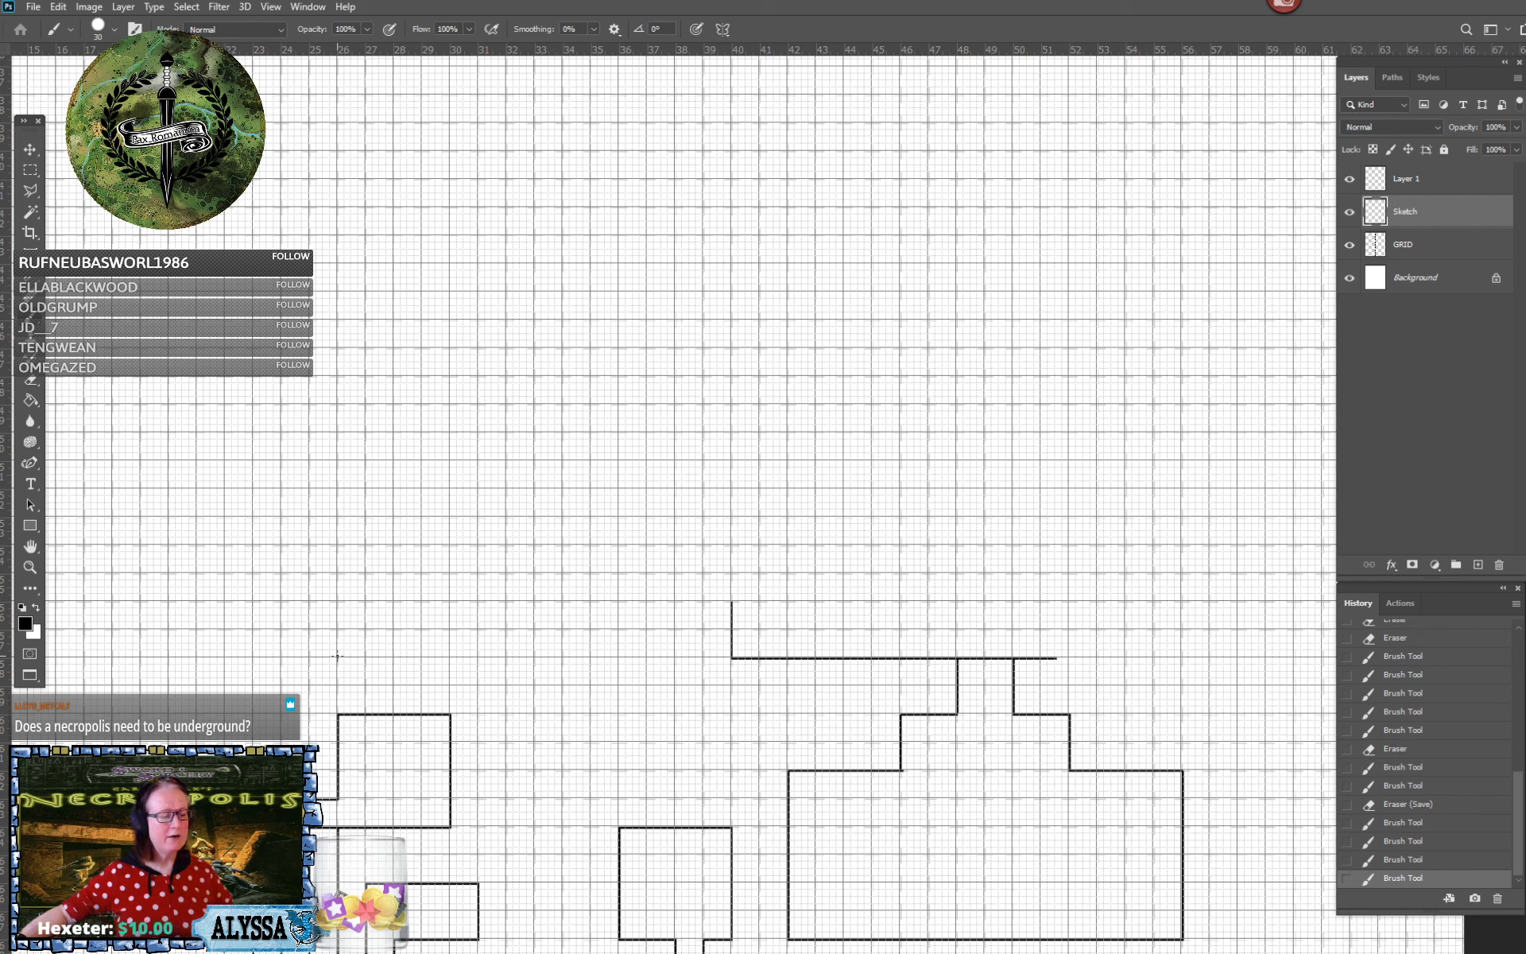
{"action": "left_click", "coordinate": [337, 601], "text": "shift"}
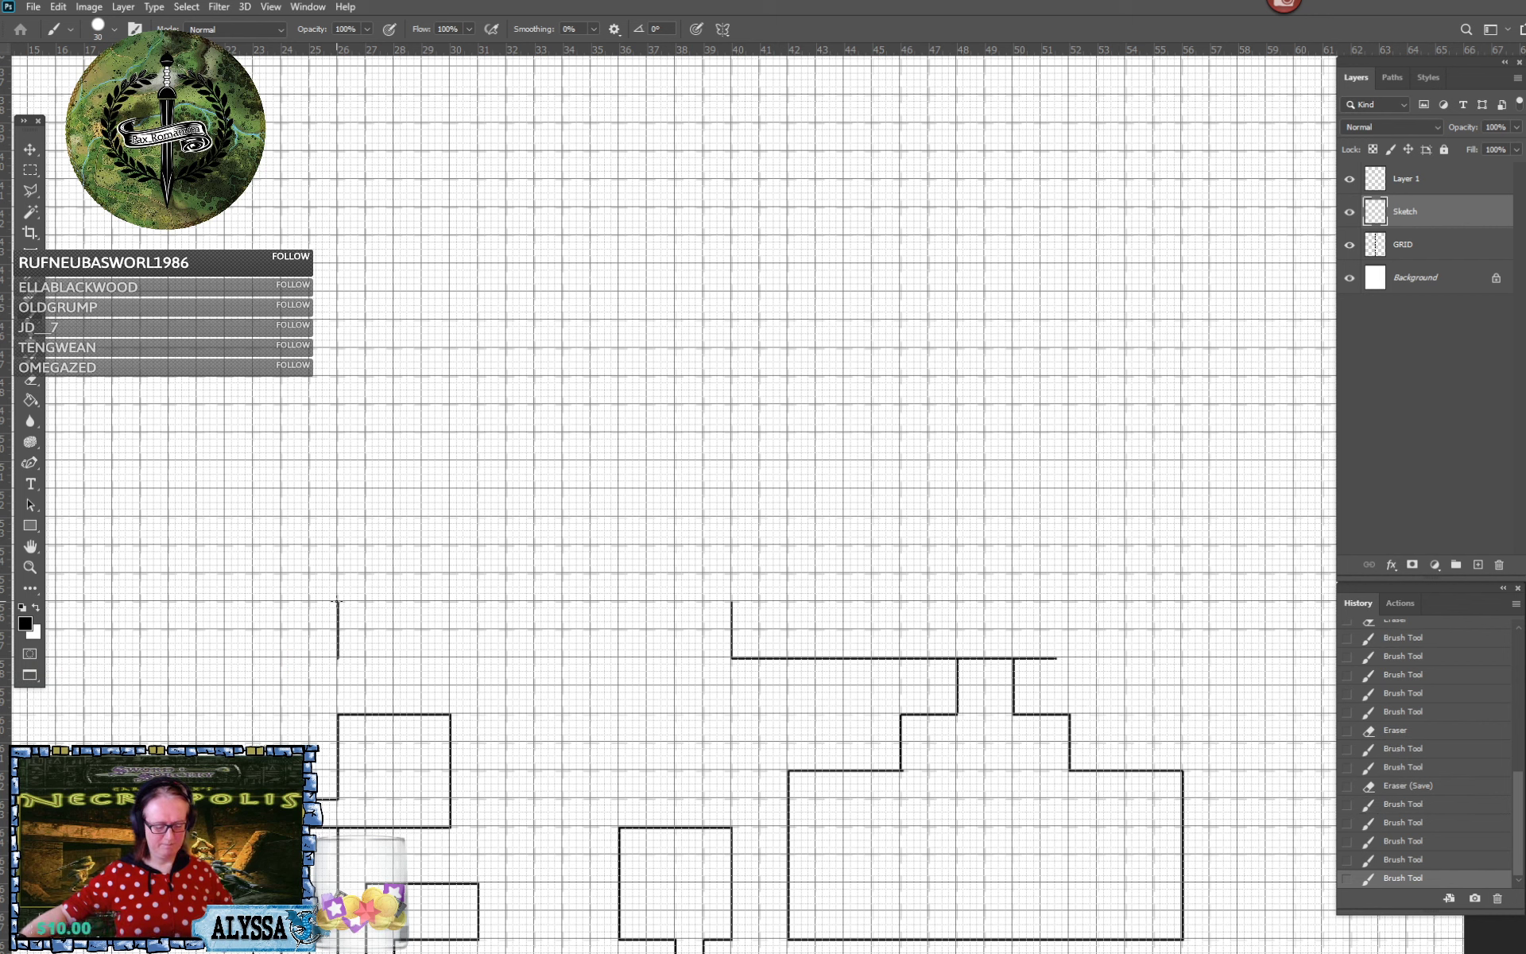
{"action": "left_click", "coordinate": [731, 601], "text": "shift"}
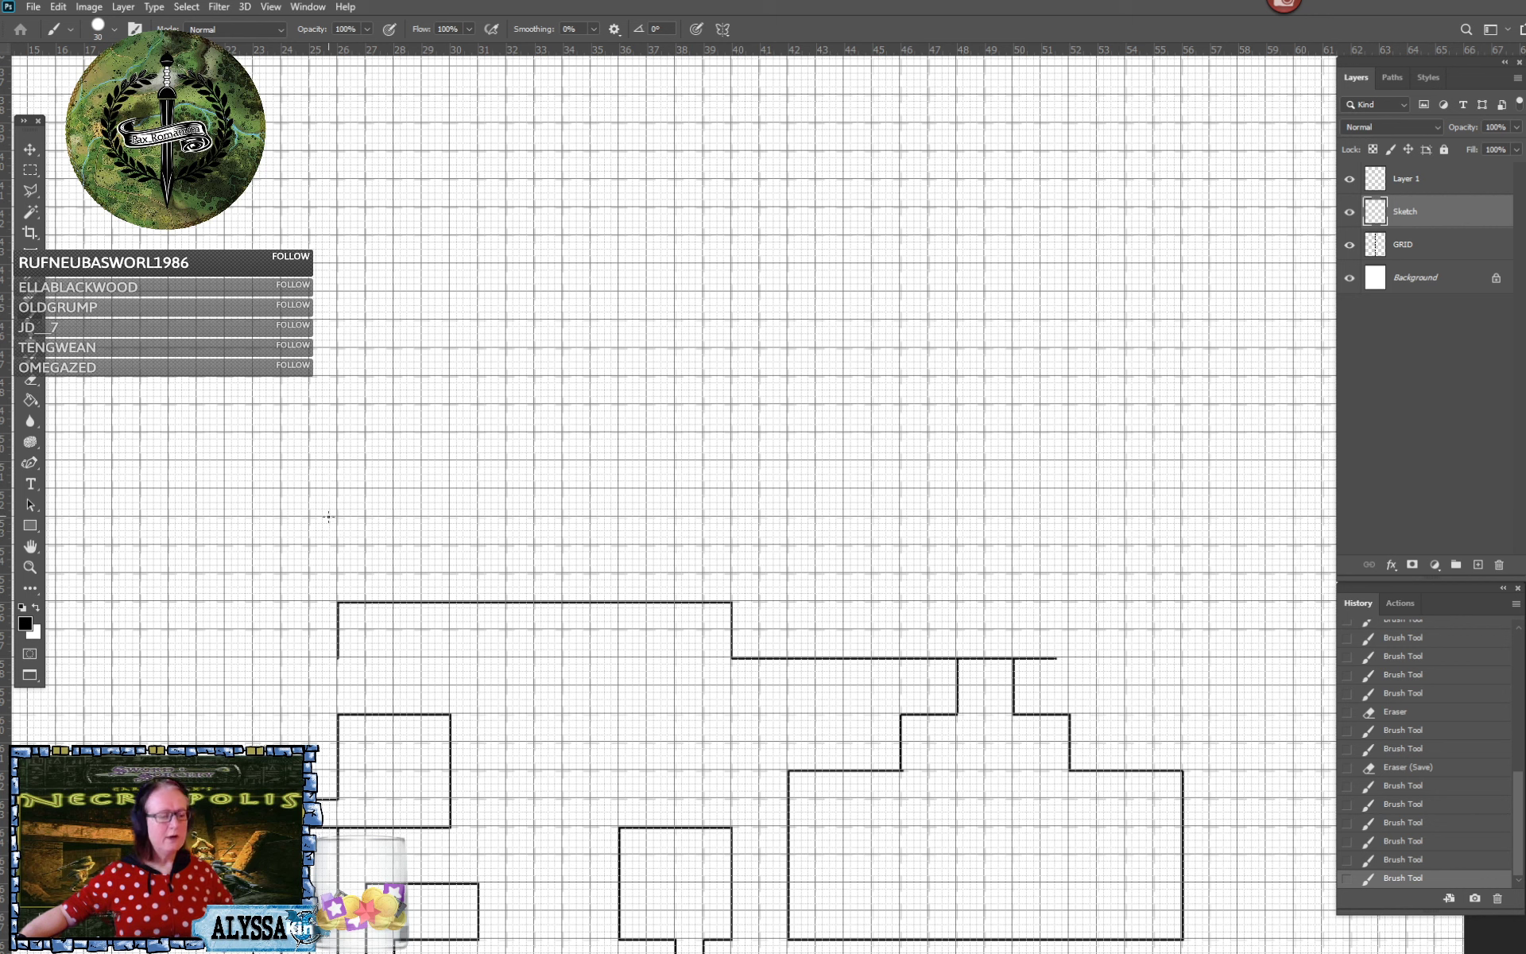
Draw the corridor's opposite wall two squares above, from ruler mark 26 to 40, with a two-square vertical wall rising at each end
{"action": "left_click", "coordinate": [338, 489]}
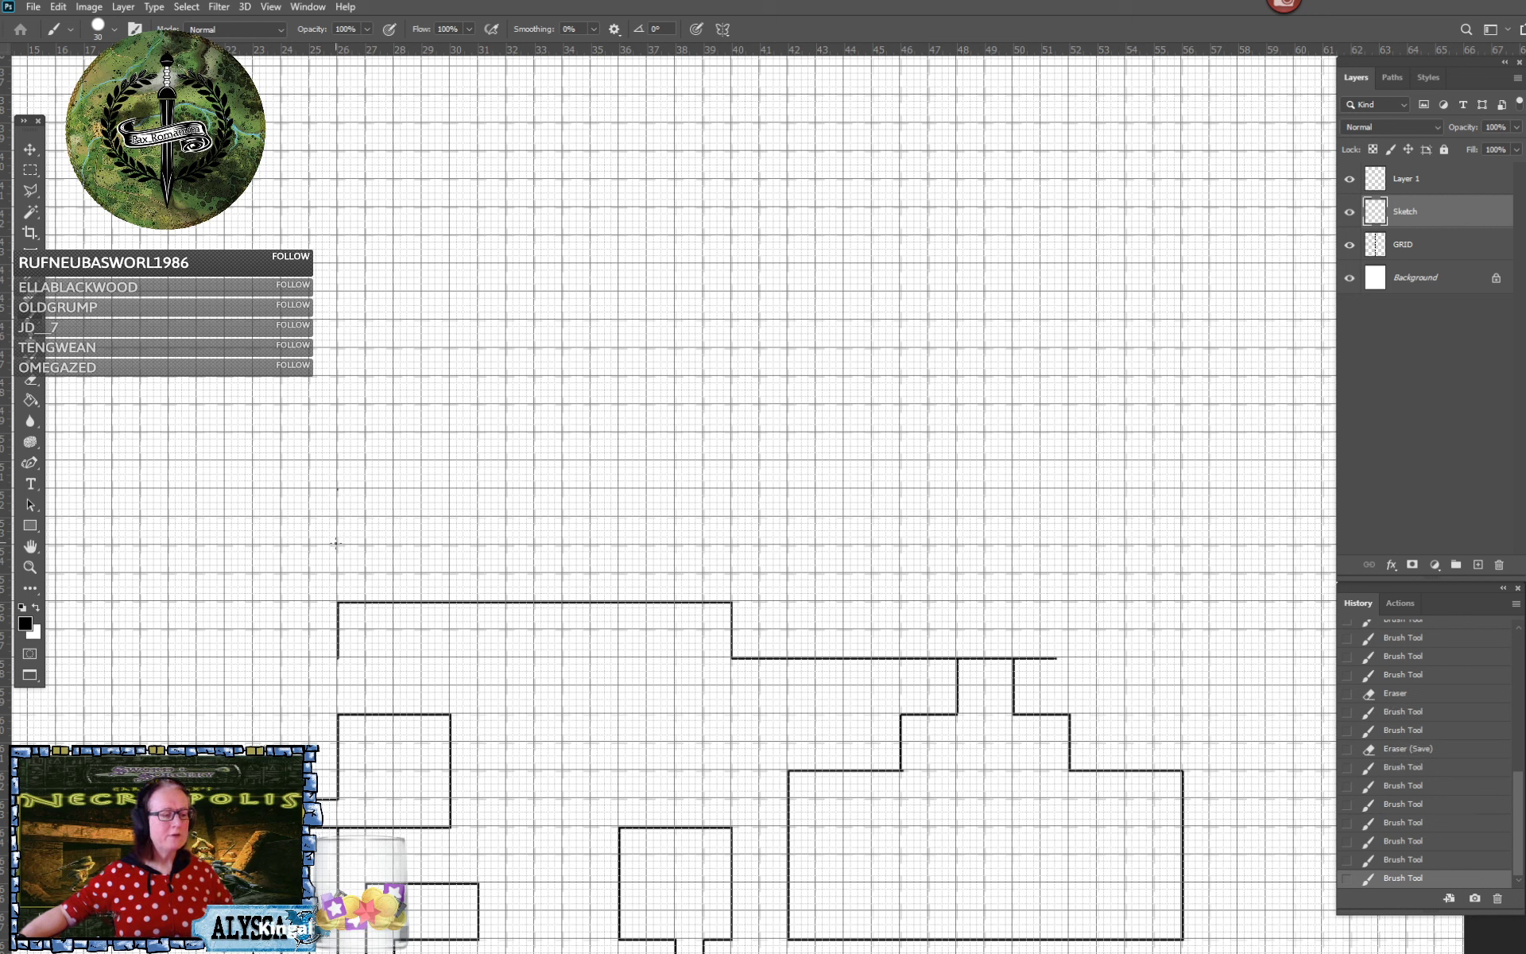
{"action": "left_click", "coordinate": [337, 545], "text": "shift"}
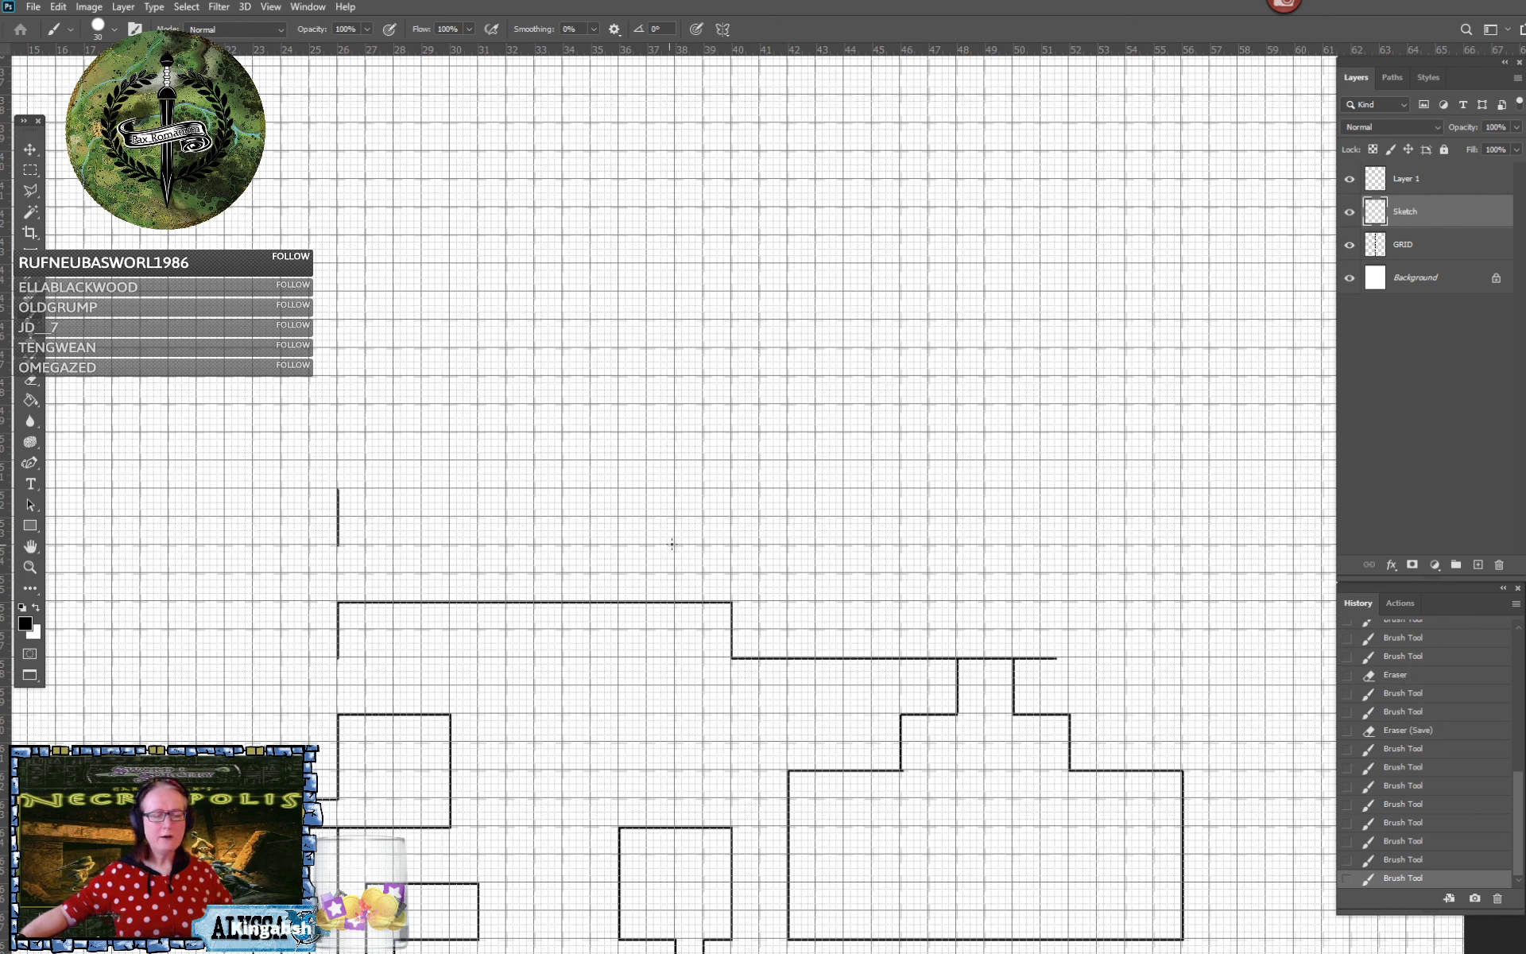
{"action": "left_click", "coordinate": [732, 545], "text": "shift"}
{"action": "left_click", "coordinate": [732, 487], "text": "shift"}
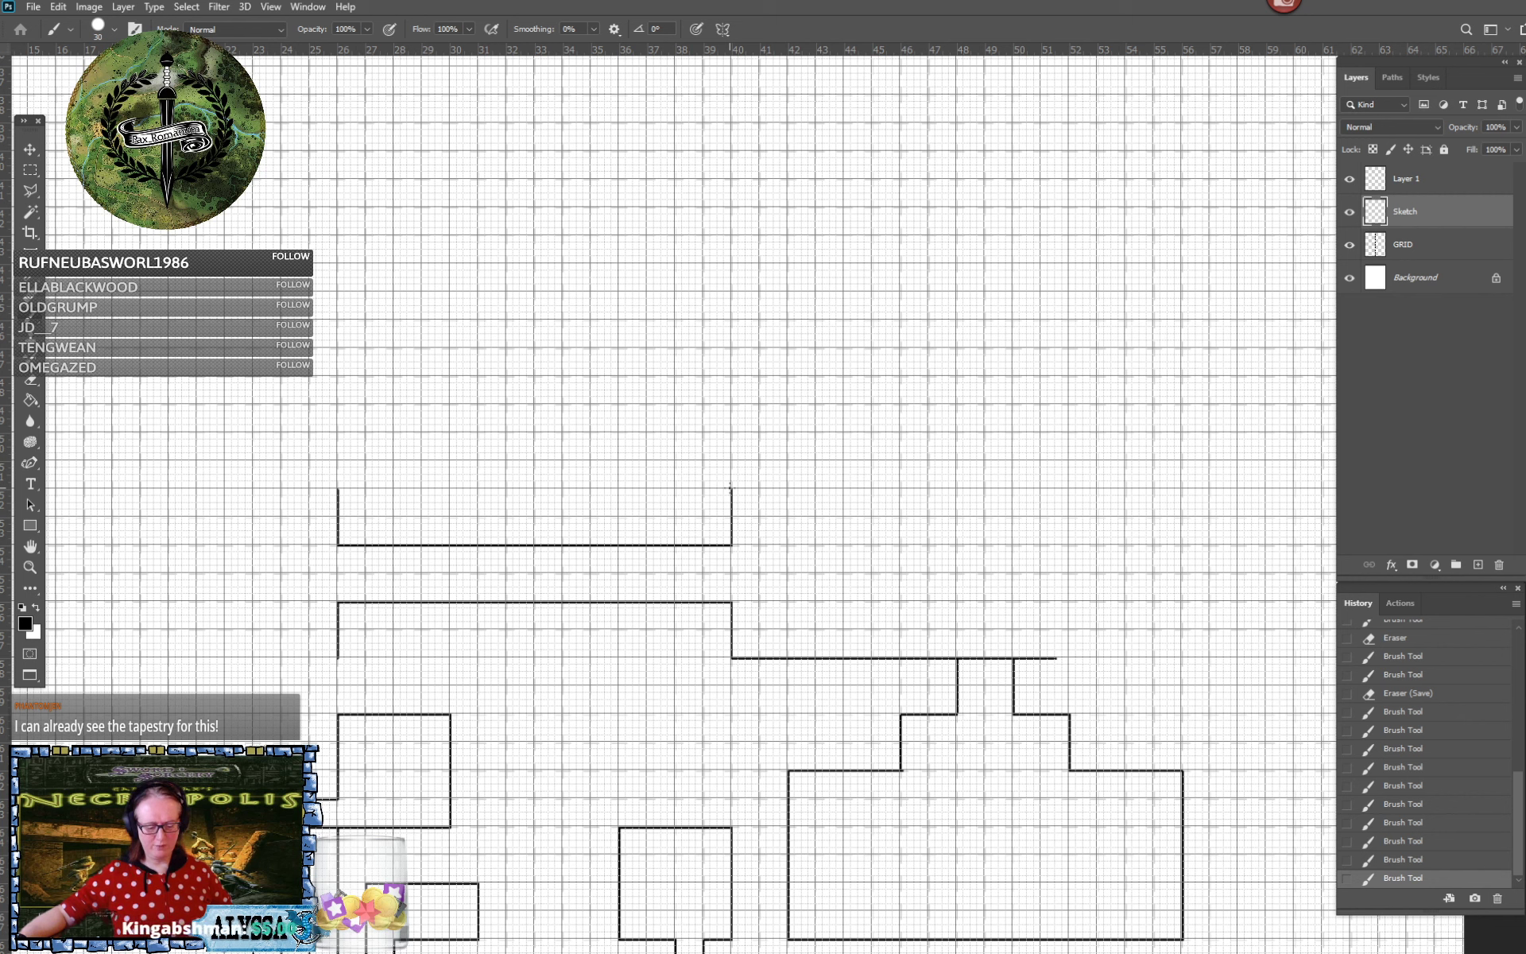
Extend the upper wall horizontally to ruler mark 46, four squares down, and across to about 51, and save the file
{"action": "left_click", "coordinate": [901, 489], "text": "shift"}
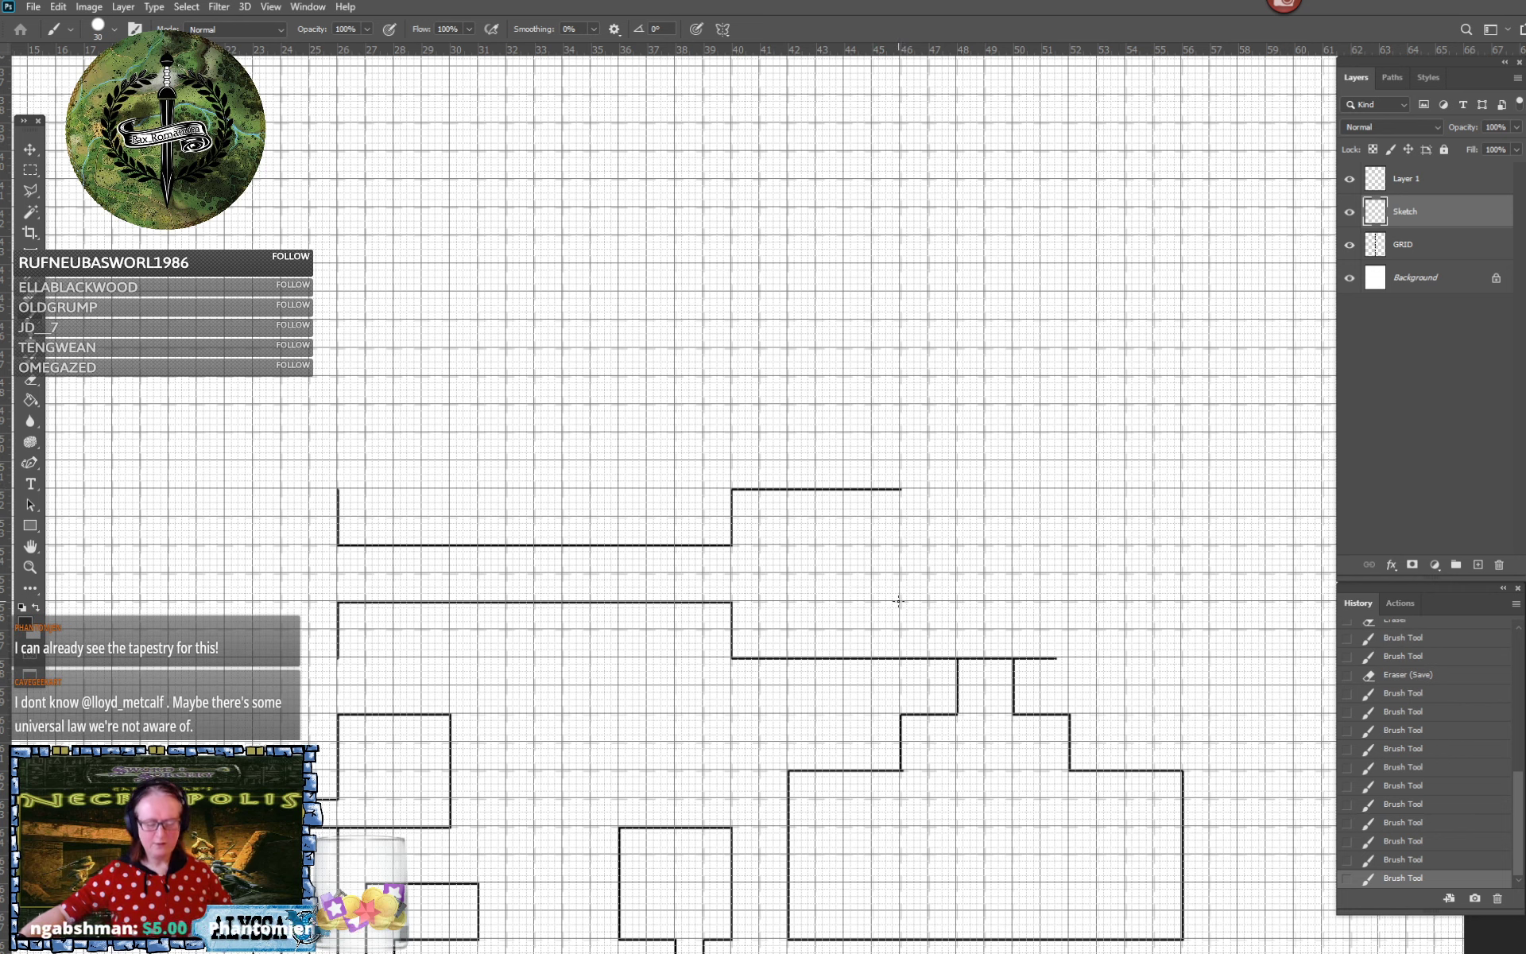
{"action": "left_click", "coordinate": [899, 601], "text": "shift"}
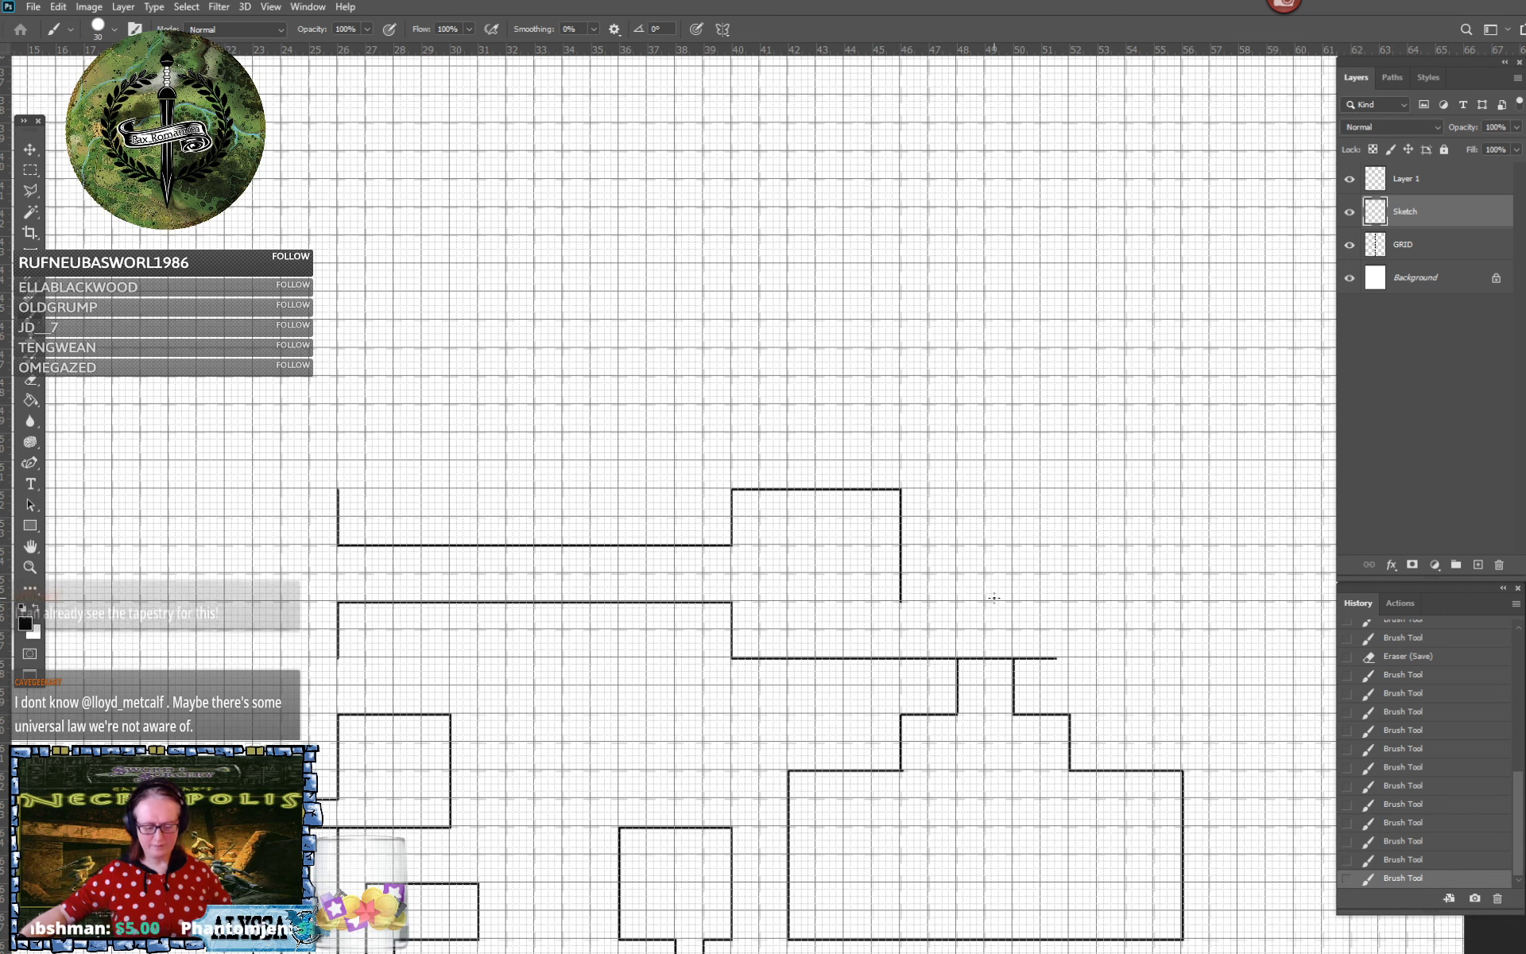
{"action": "left_click", "coordinate": [1039, 601], "text": "shift"}
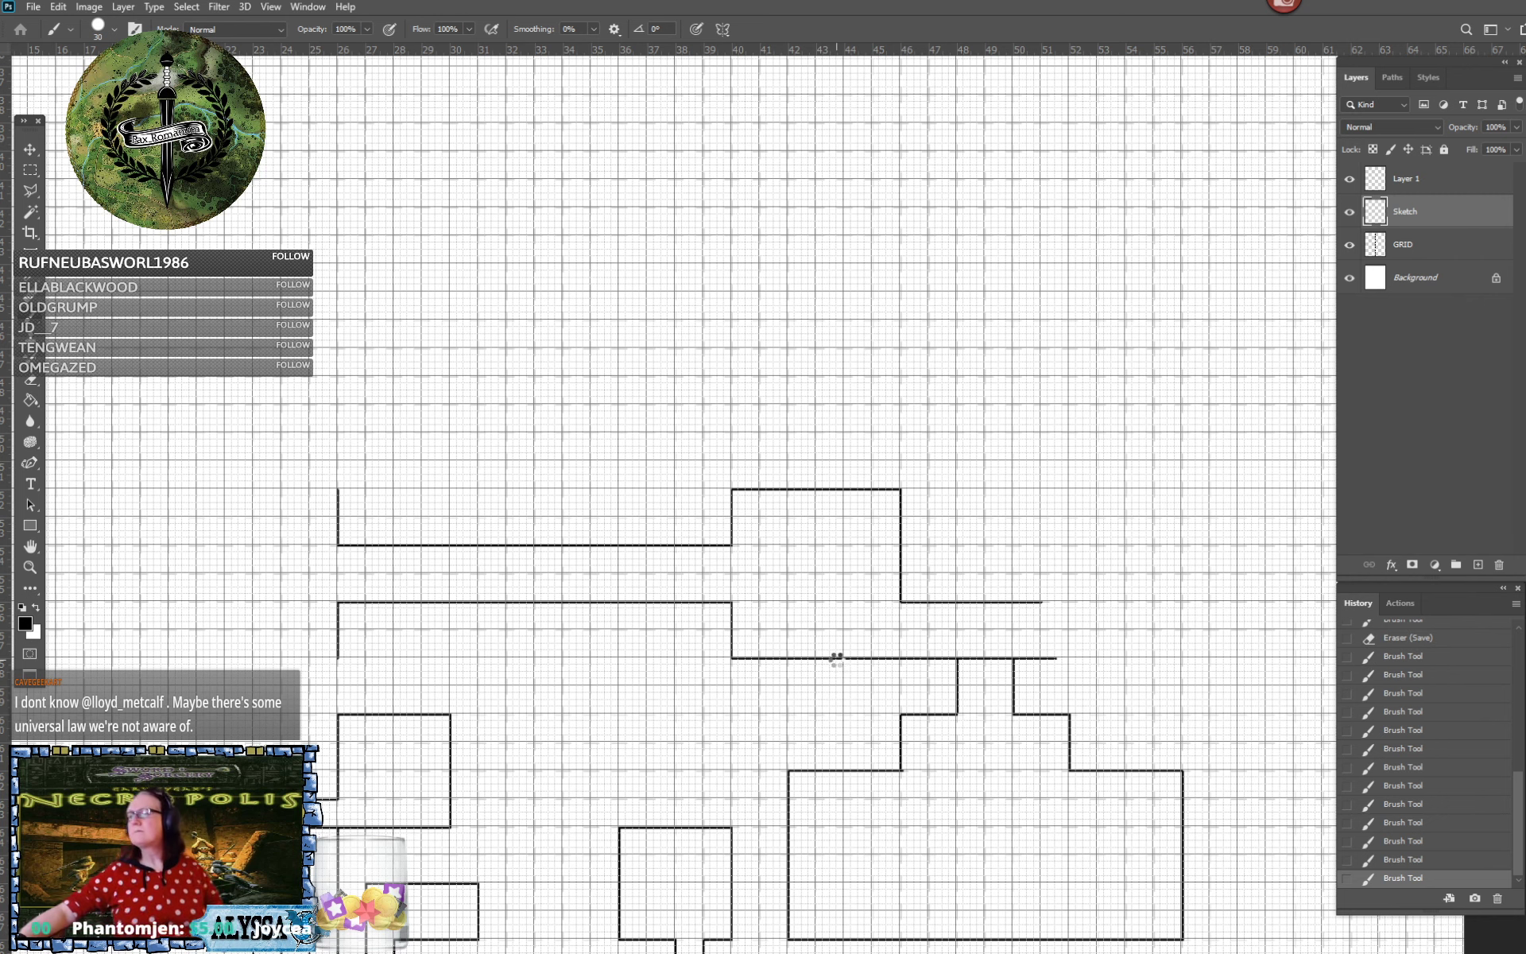
{"action": "key", "text": "ctrl+s"}
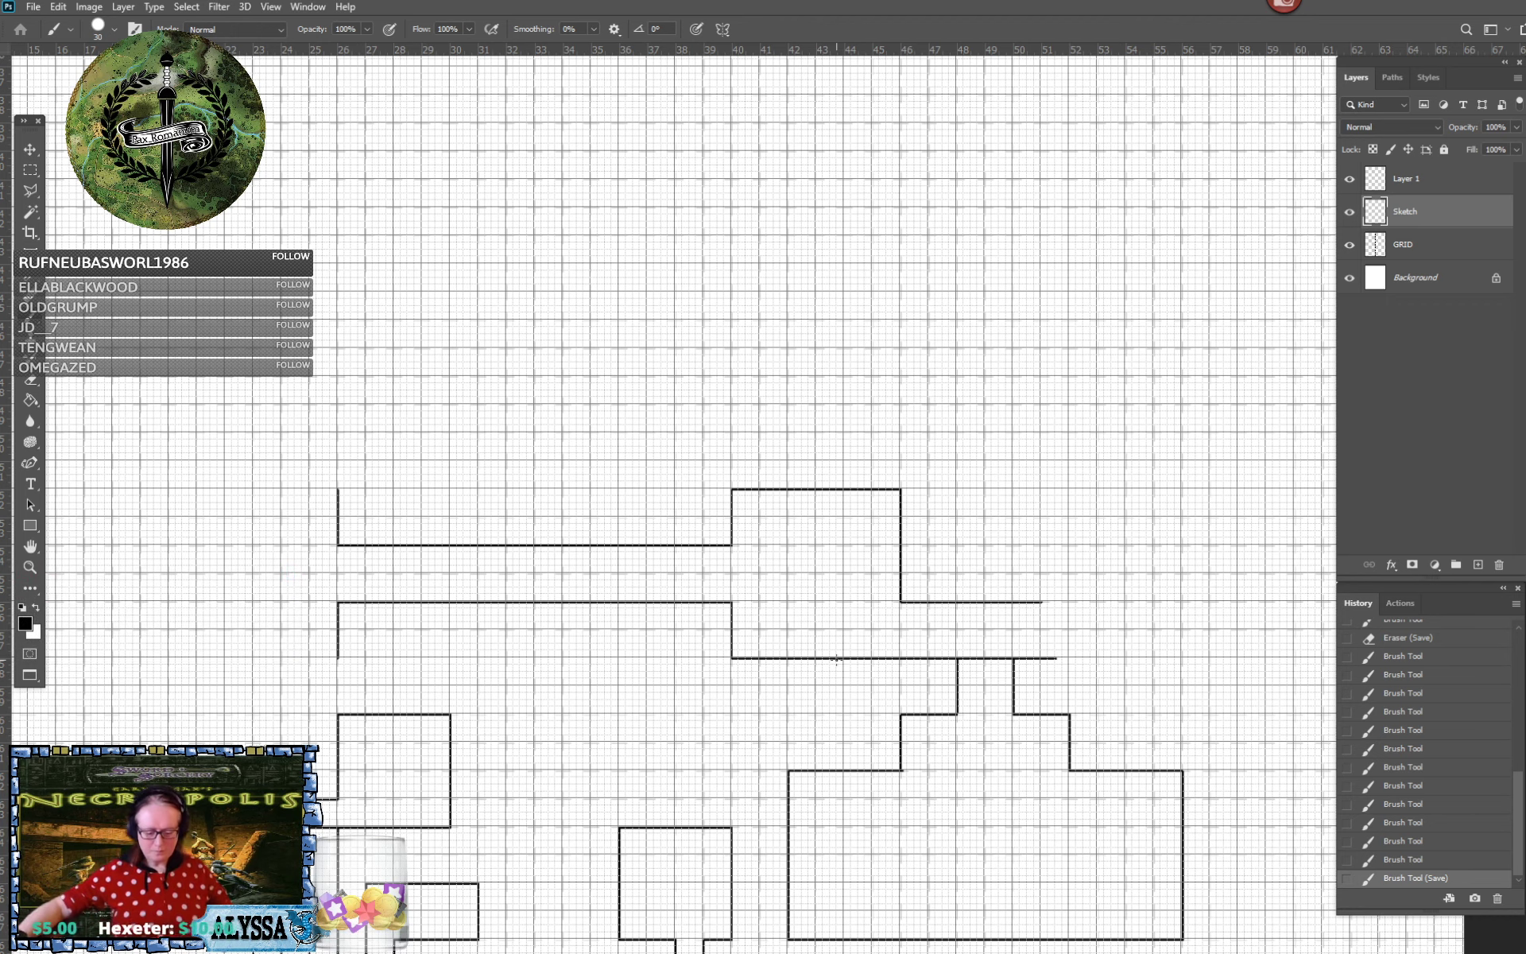
Draw parallel vertical walls at ruler marks 32 and 34, running 14 squares down from the corridor's lower wall to the horizontal wall below
{"action": "scroll", "coordinate": [754, 521], "scroll_direction": "left", "scroll_amount": 5}
{"action": "scroll", "coordinate": [754, 520], "scroll_direction": "up", "scroll_amount": 1}
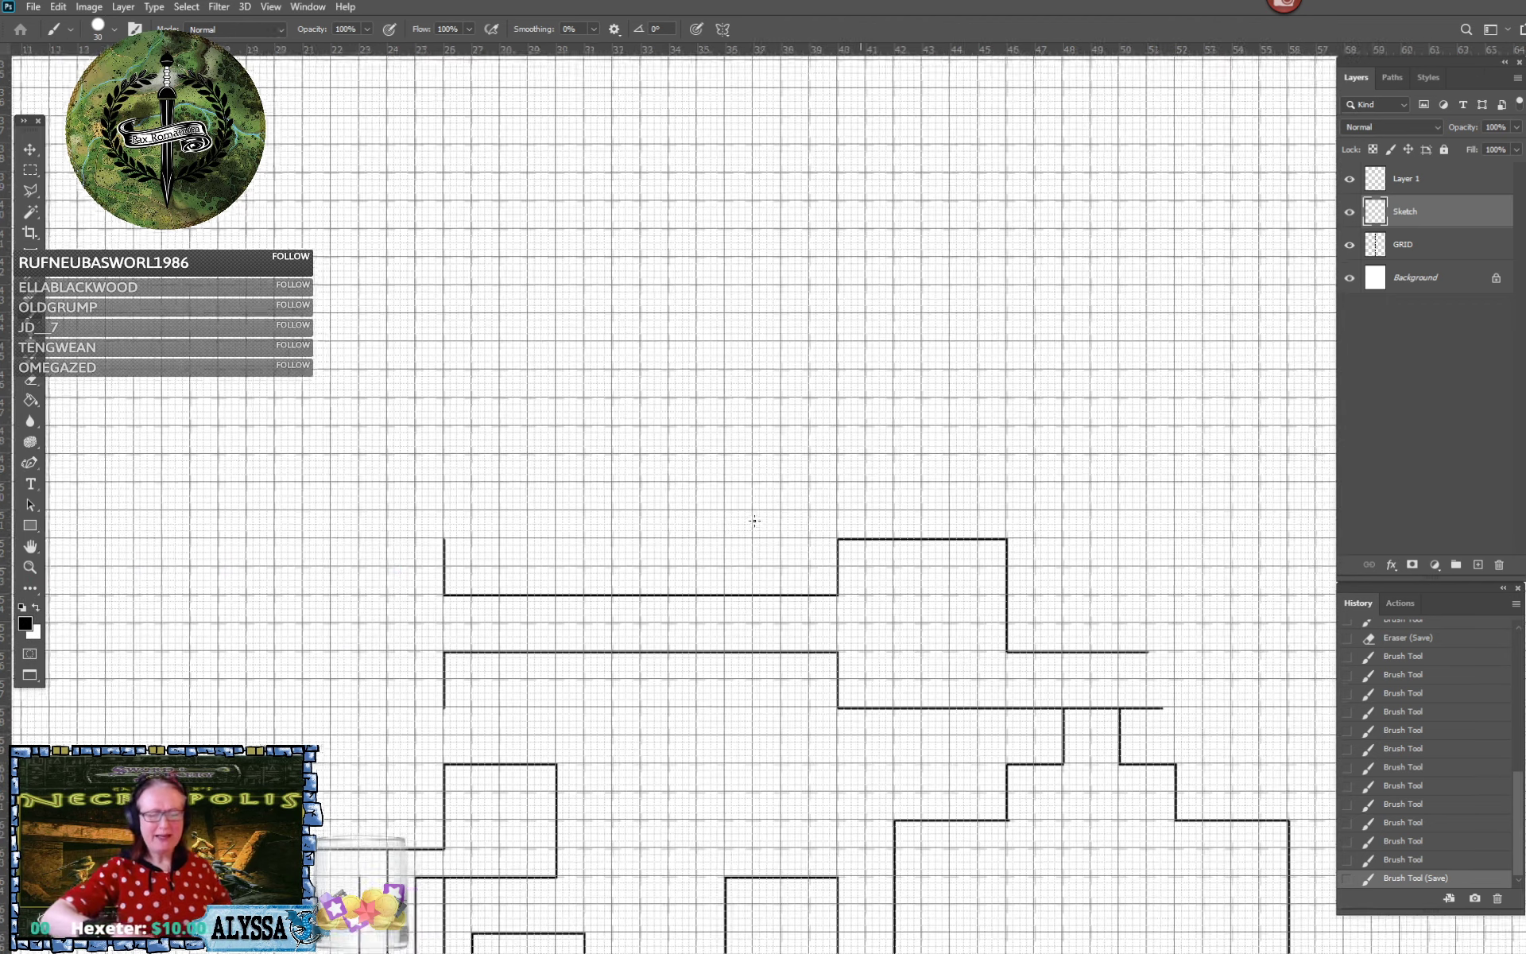
{"action": "scroll", "coordinate": [754, 521], "scroll_direction": "down", "scroll_amount": 3}
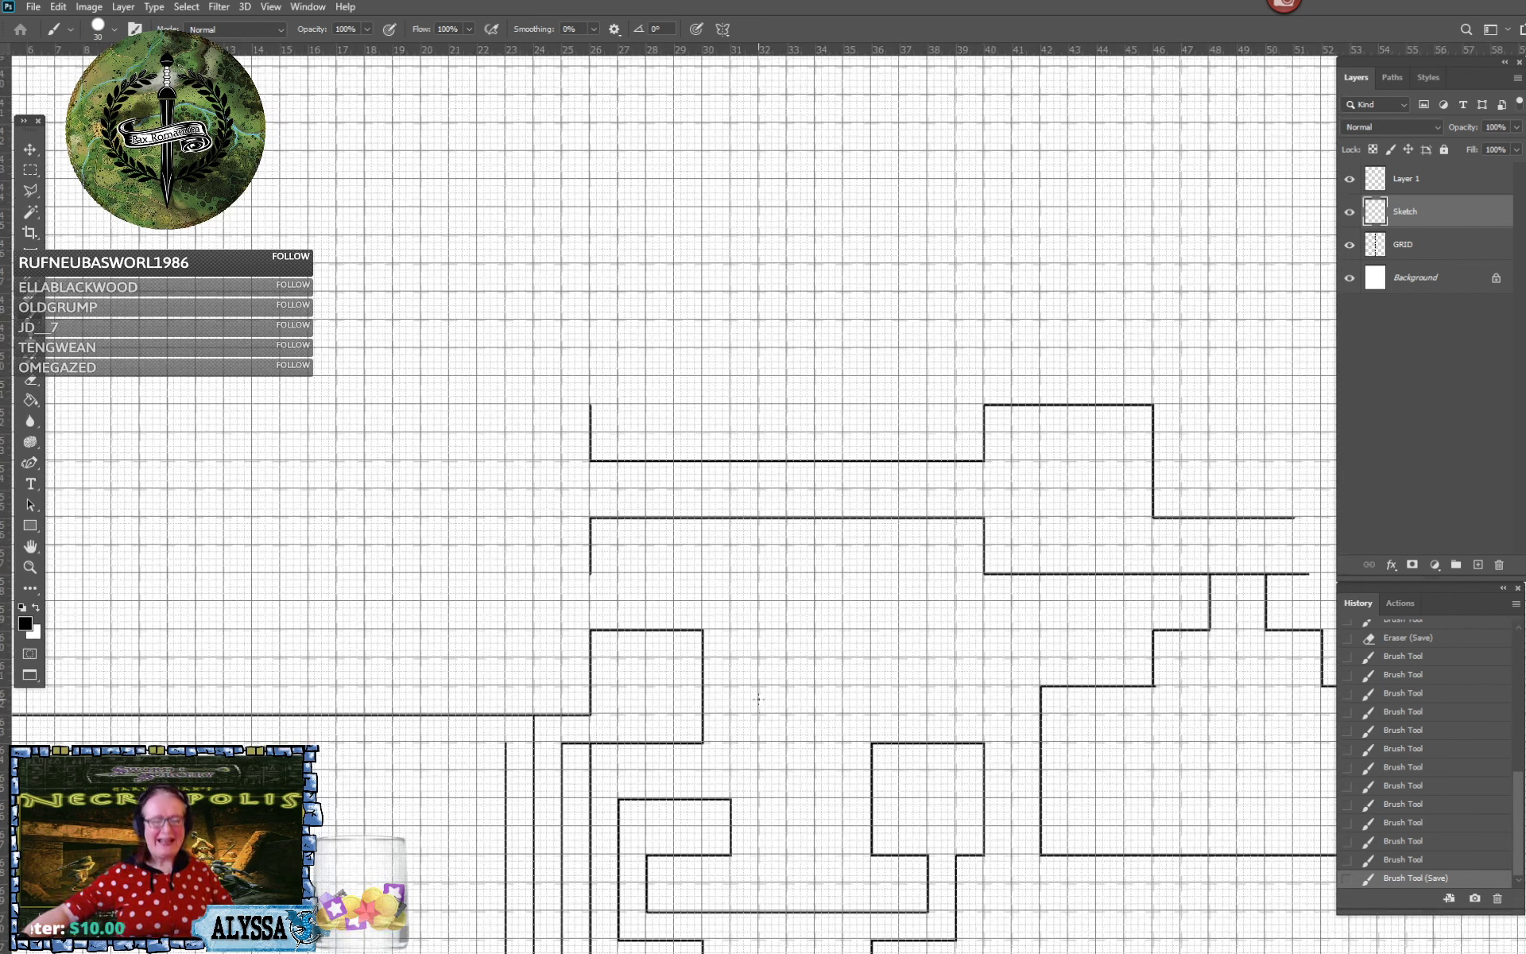
{"action": "left_click", "coordinate": [756, 518]}
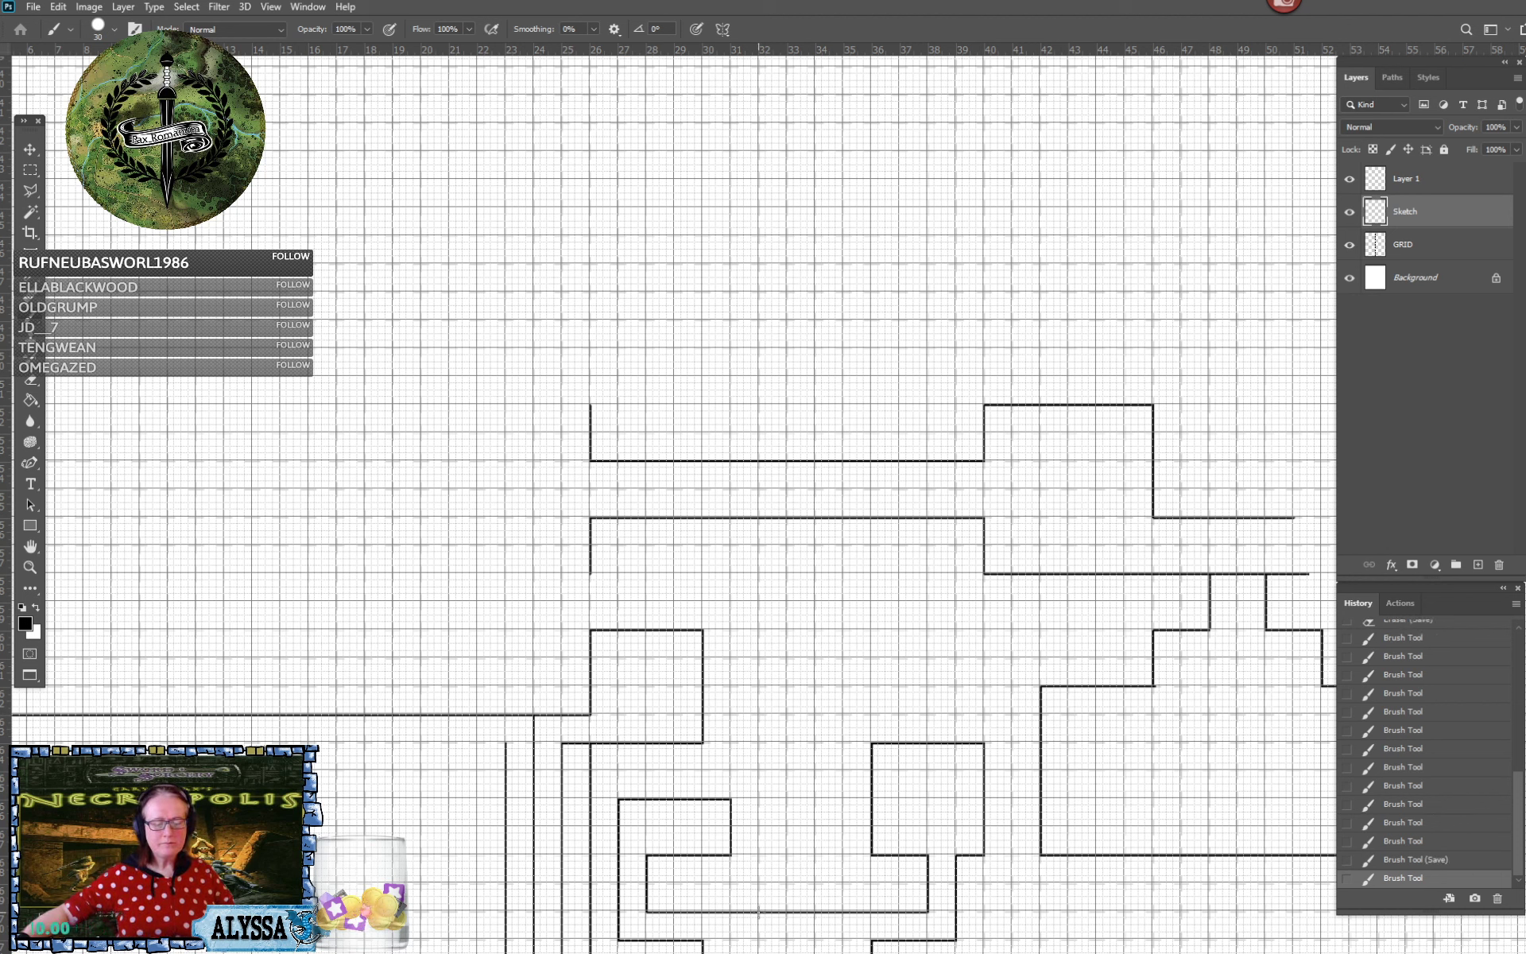
{"action": "left_click", "coordinate": [759, 911], "text": "shift"}
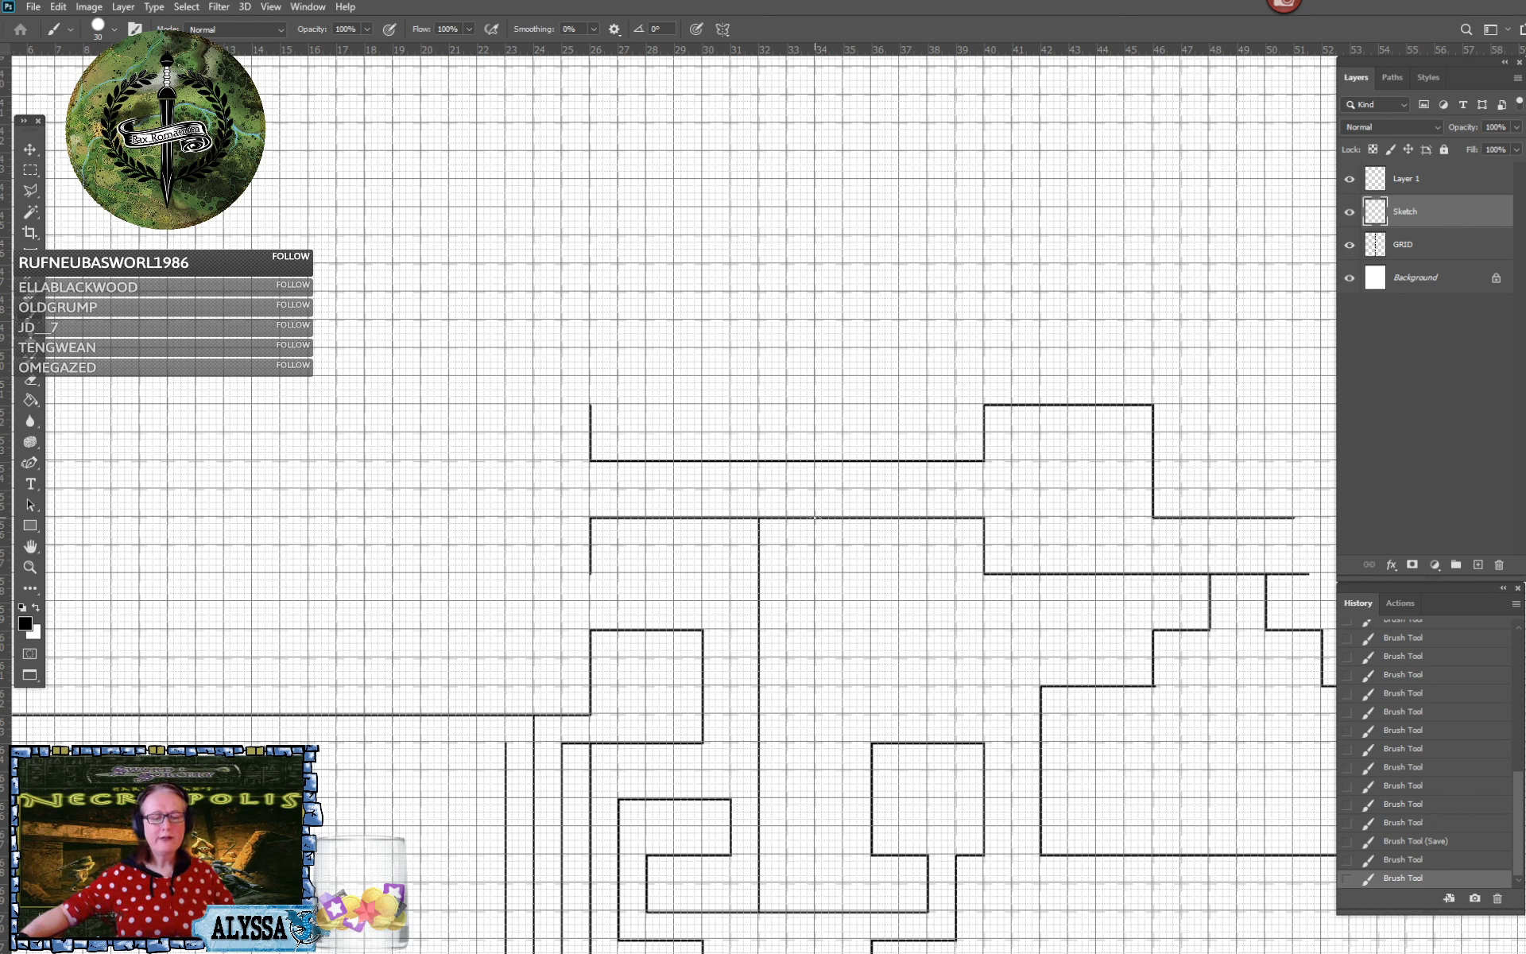
{"action": "left_click", "coordinate": [815, 517]}
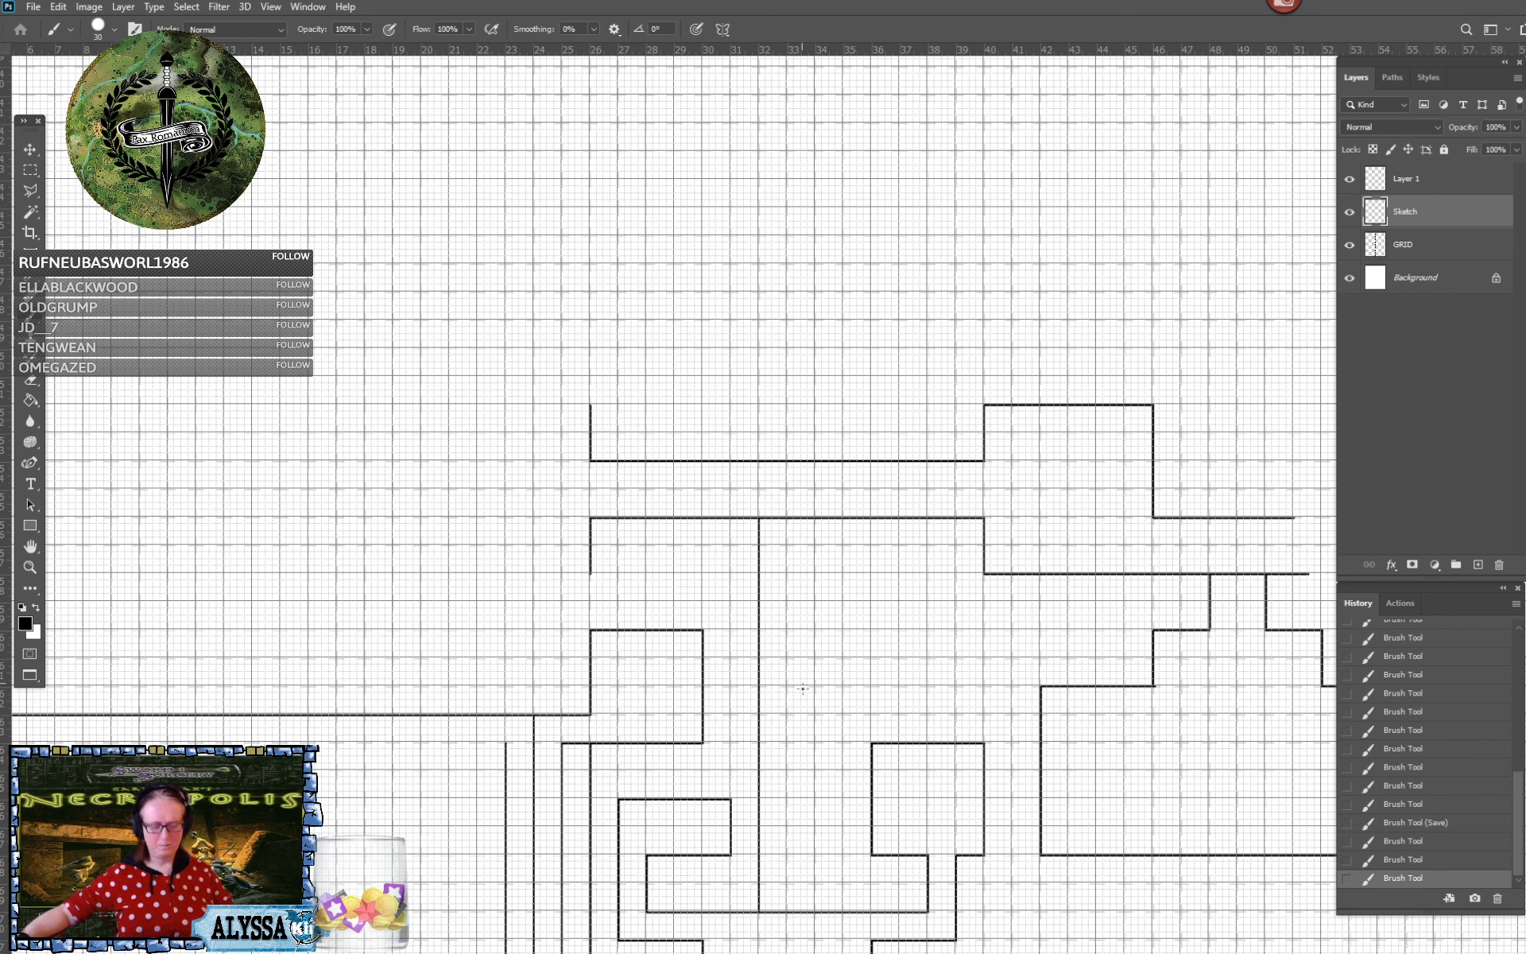
{"action": "left_click", "coordinate": [815, 912], "text": "shift"}
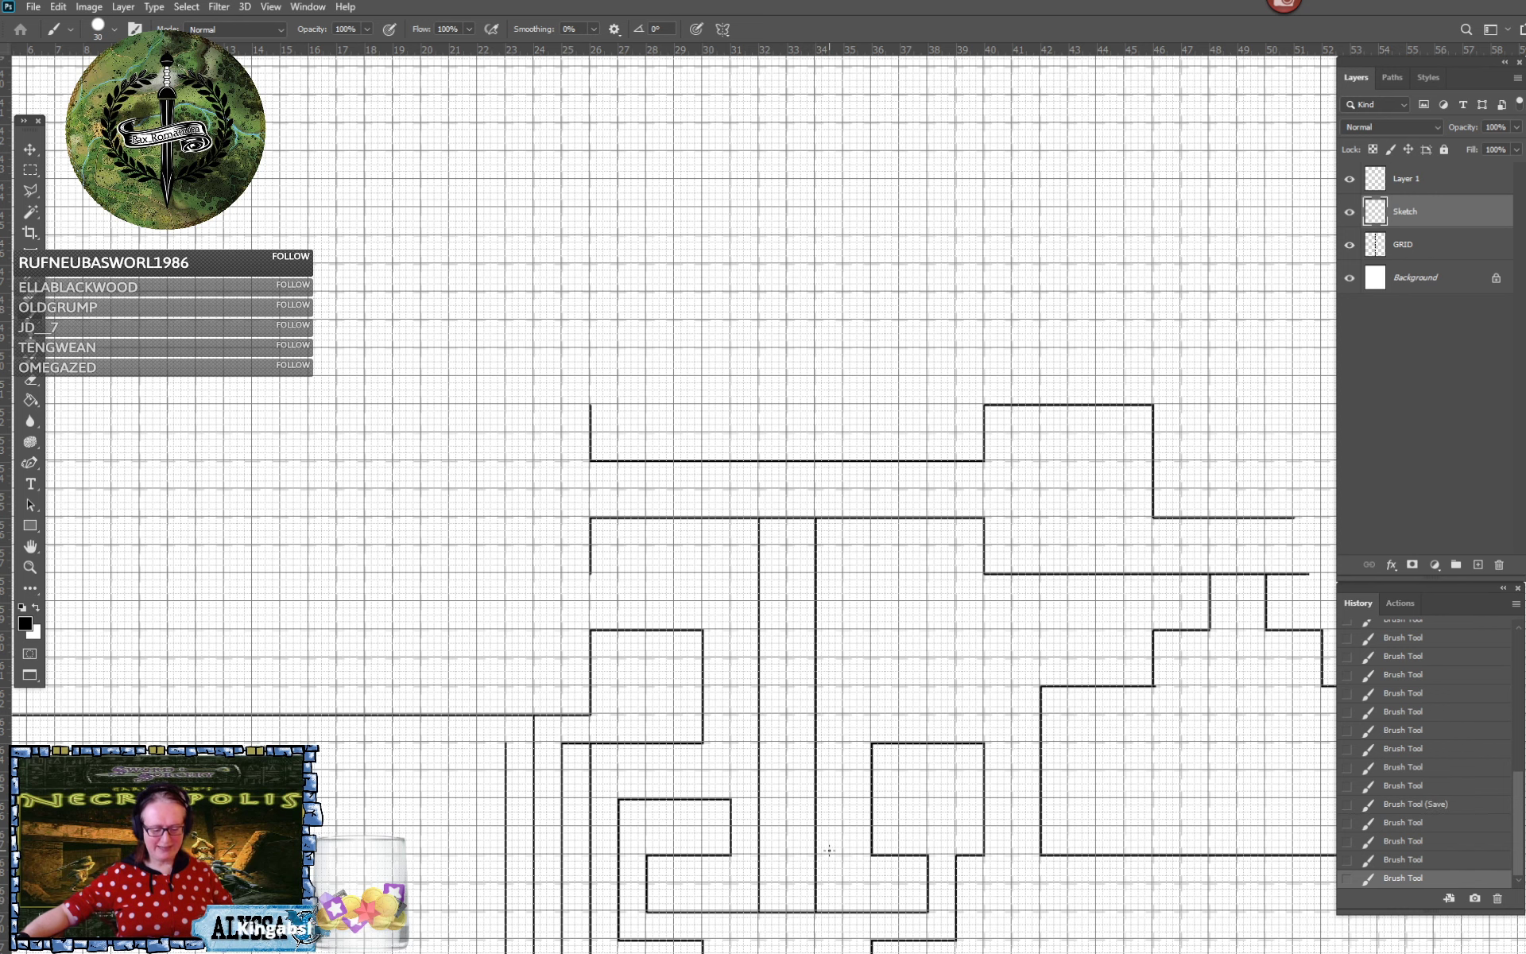
Draw two parallel vertical walls about five squares long, rising from the corridor's upper wall at ruler marks 32 and 34
{"action": "scroll", "coordinate": [829, 851], "scroll_direction": "down", "scroll_amount": 3}
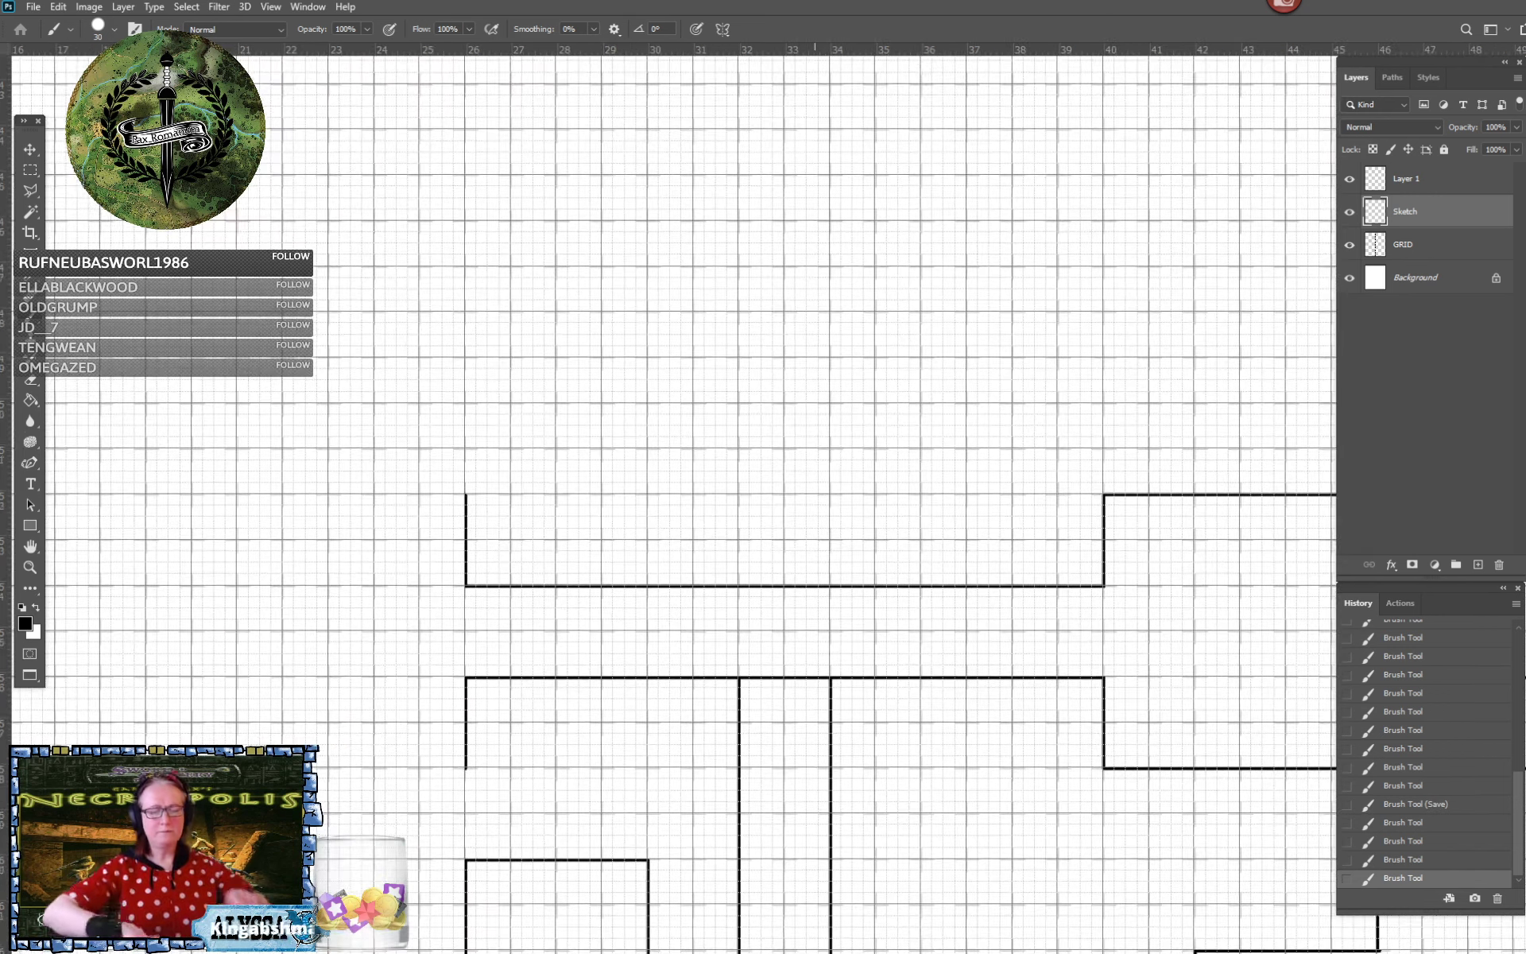
{"action": "scroll", "coordinate": [829, 851], "scroll_direction": "down", "scroll_amount": 2}
{"action": "scroll", "coordinate": [830, 851], "scroll_direction": "up", "scroll_amount": 3}
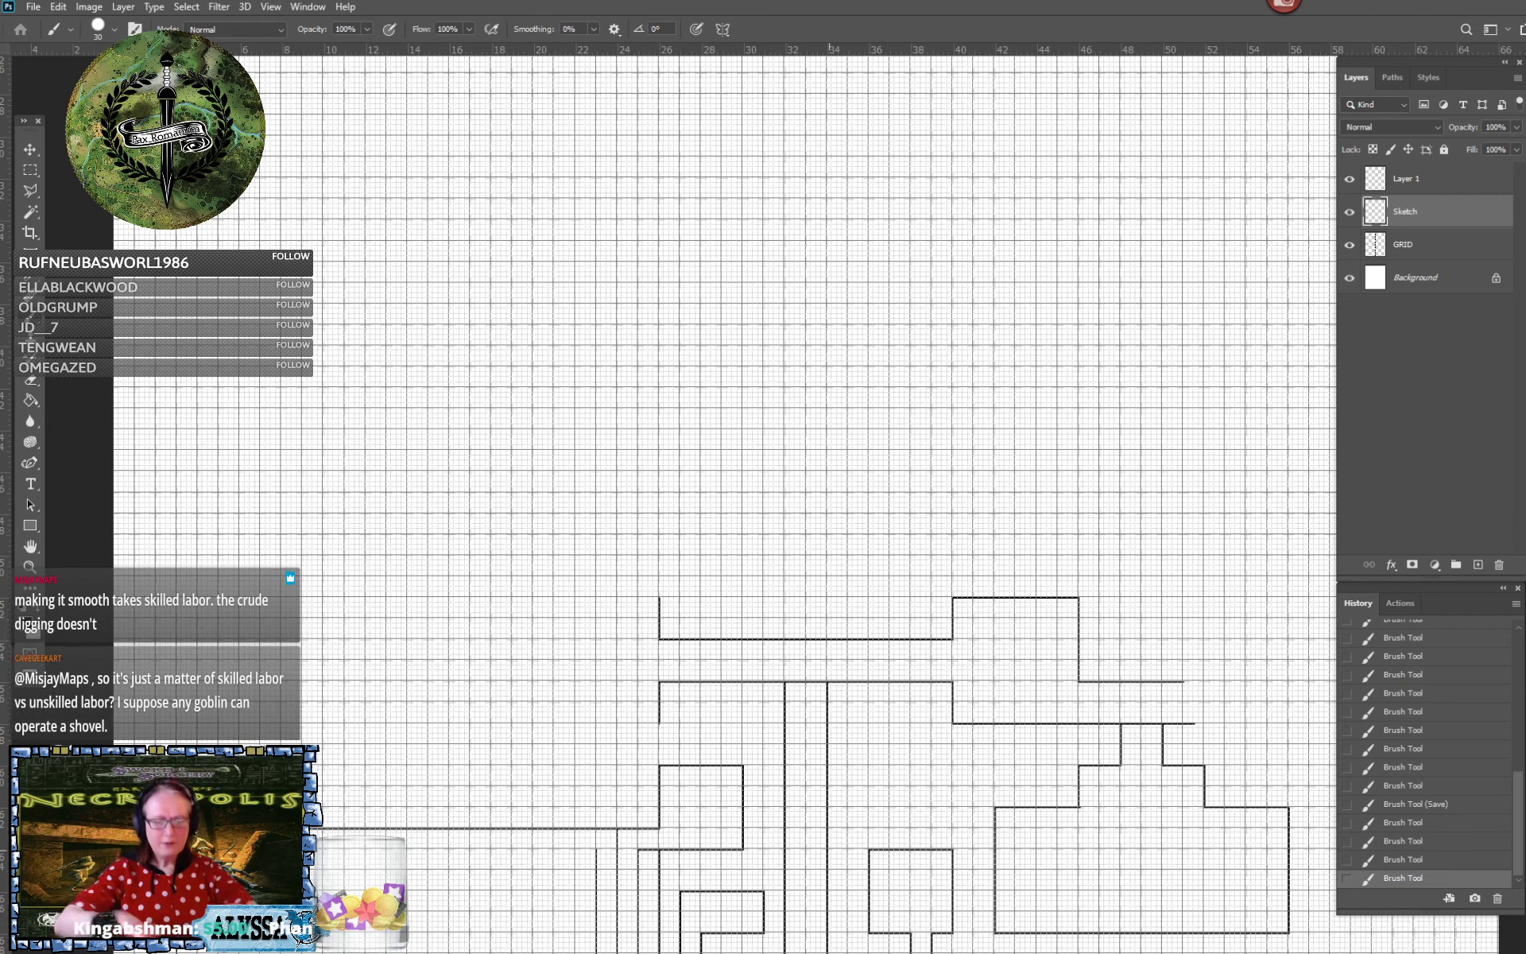
{"action": "scroll", "coordinate": [829, 851], "scroll_direction": "up", "scroll_amount": 1}
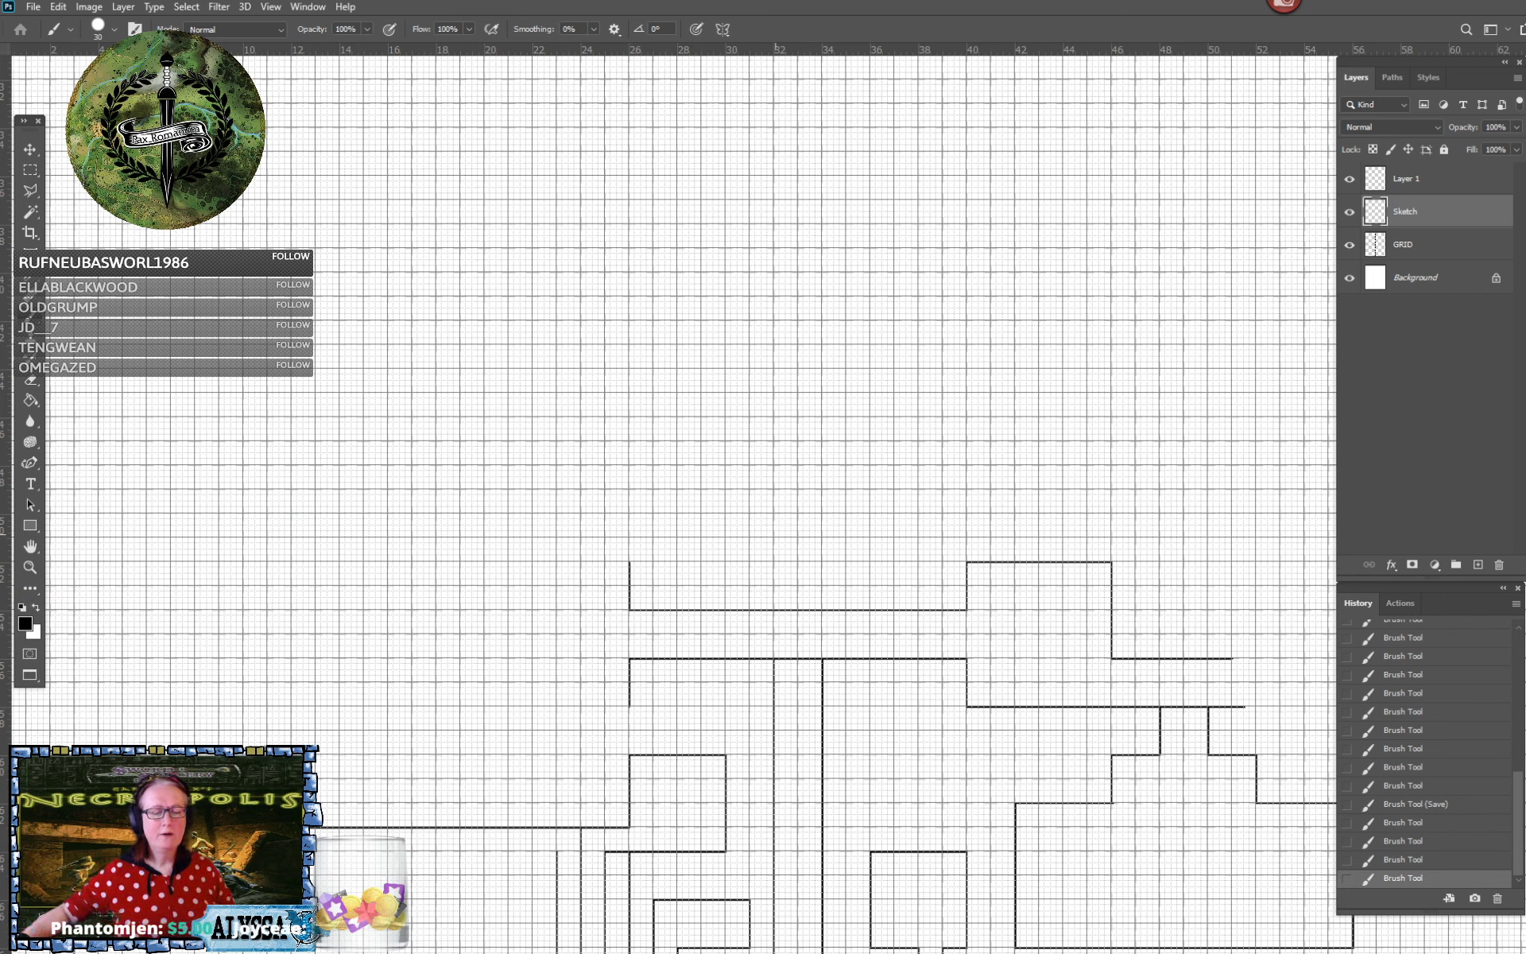
{"action": "left_click", "coordinate": [774, 488]}
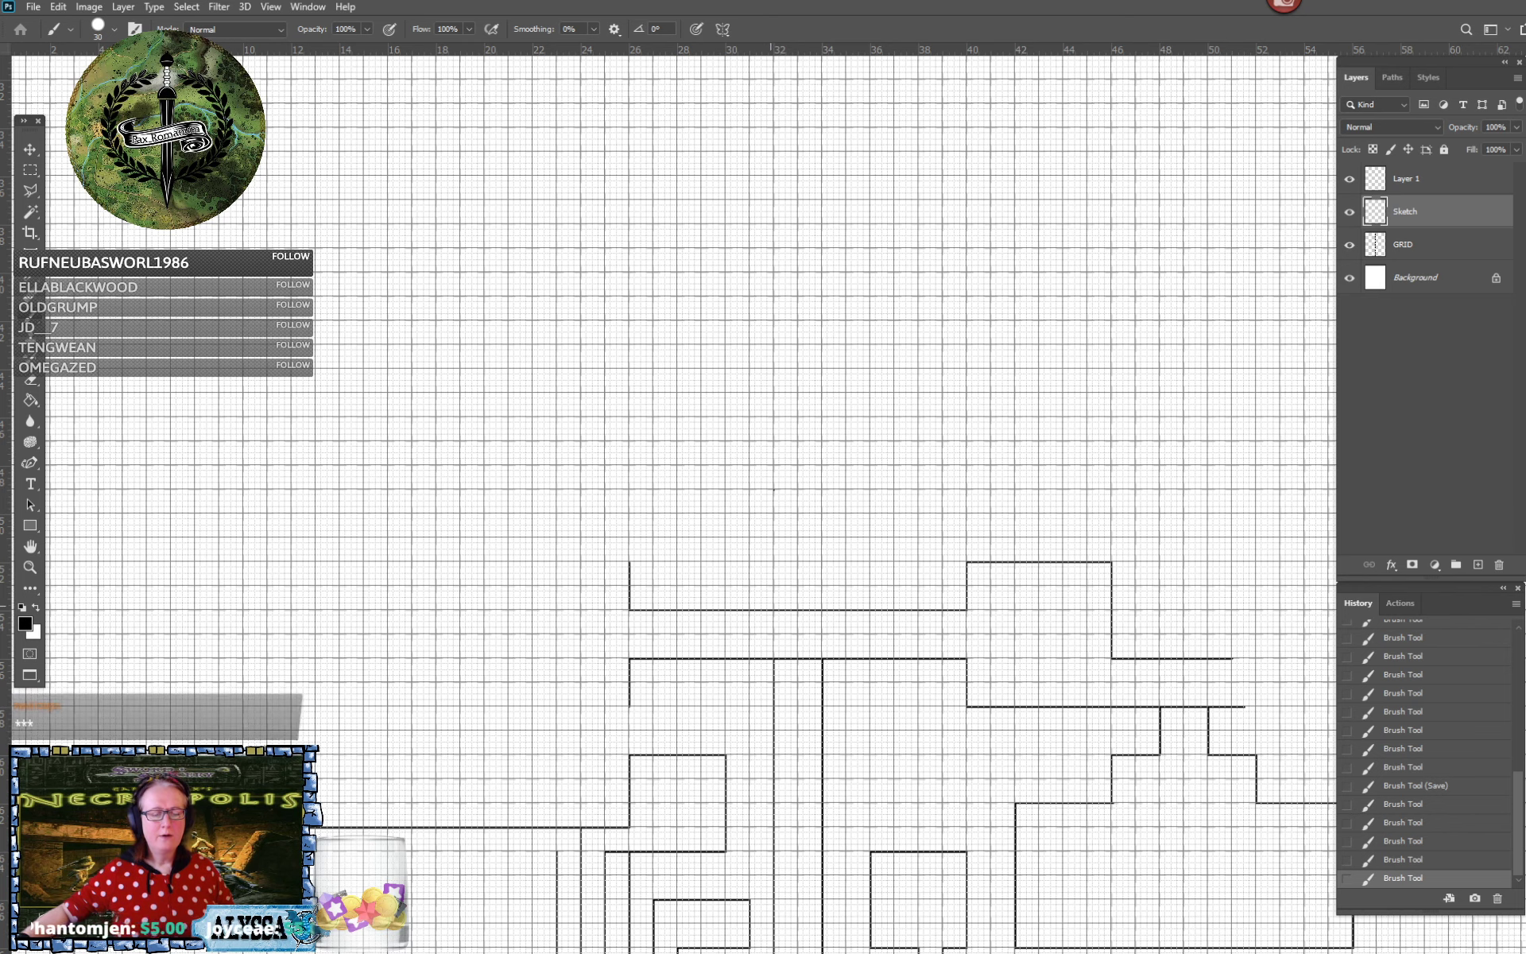
{"action": "left_click", "coordinate": [774, 610], "text": "shift"}
{"action": "left_click", "coordinate": [822, 489]}
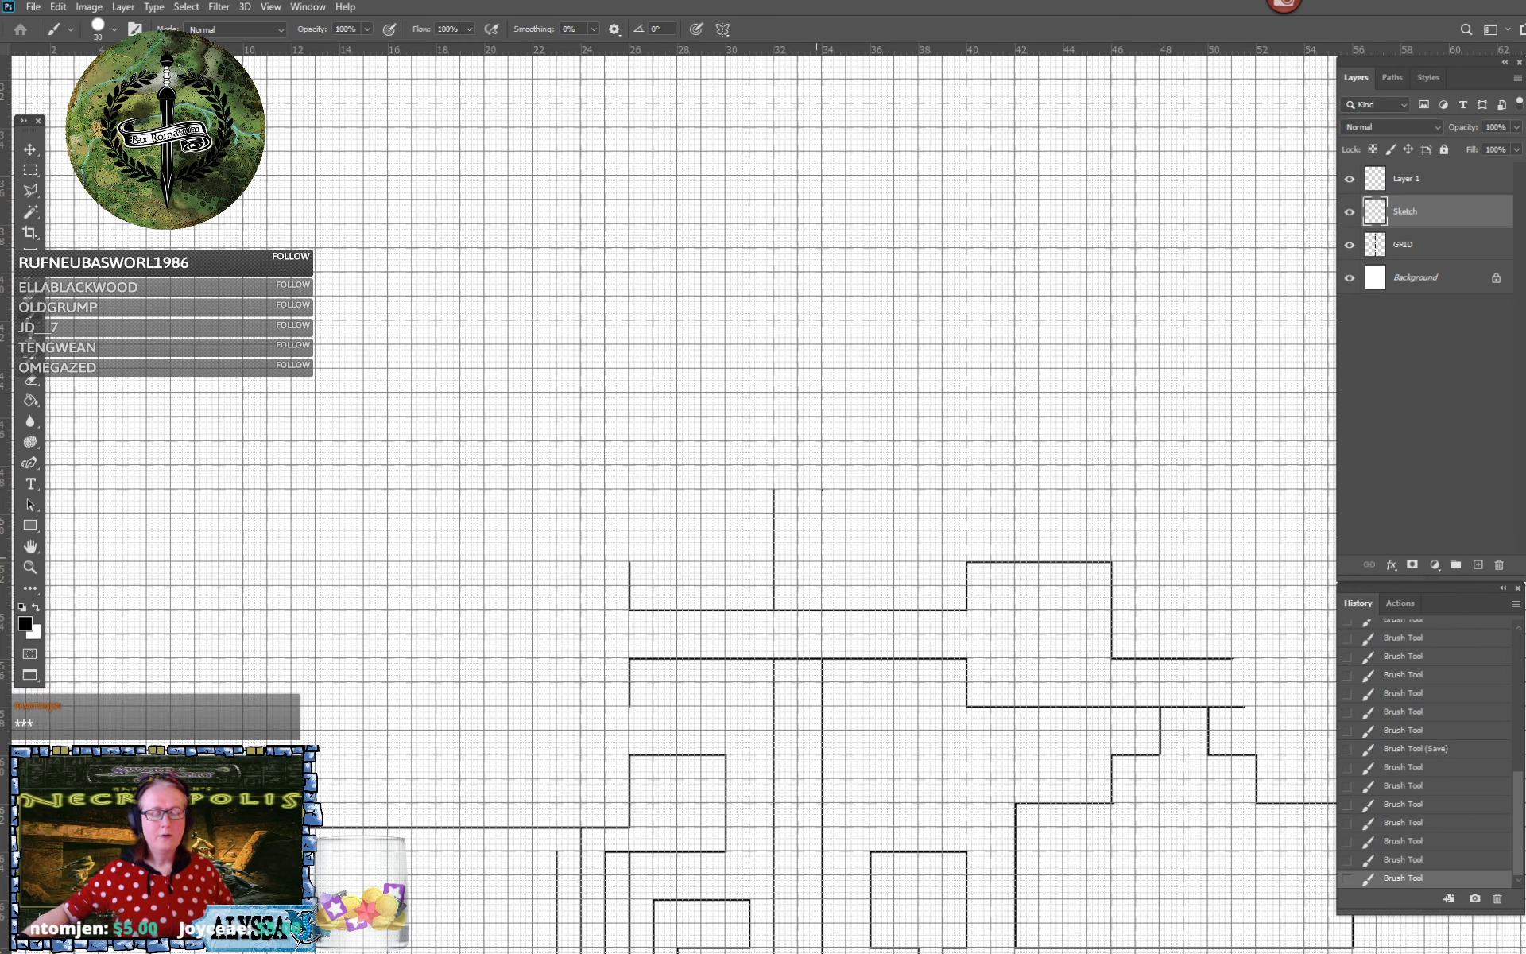
{"action": "left_click", "coordinate": [822, 609], "text": "shift"}
Erase the upper and lower corridor wall segments between ruler marks 32 and 34 to open the crossing with the vertical passage
{"action": "scroll", "coordinate": [817, 561], "scroll_direction": "up", "scroll_amount": 2}
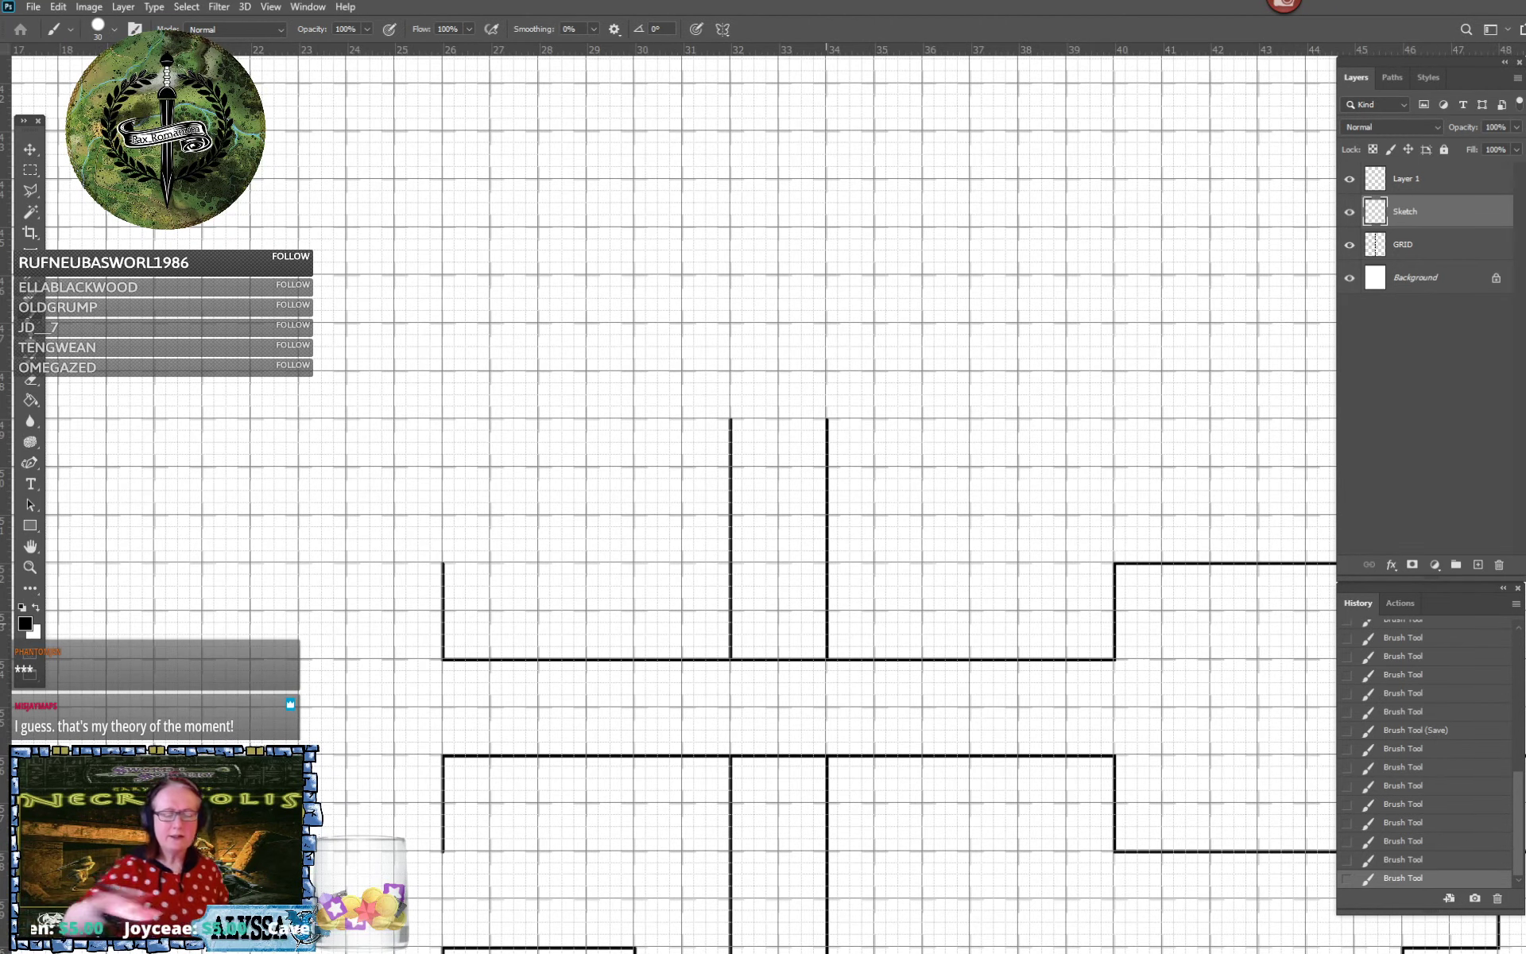
{"action": "mouse_move", "coordinate": [764, 662]}
{"action": "left_mouse_down"}
{"action": "mouse_move", "coordinate": [743, 671]}
{"action": "mouse_move", "coordinate": [808, 661]}
{"action": "mouse_move", "coordinate": [795, 743]}
{"action": "mouse_move", "coordinate": [808, 747]}
{"action": "mouse_move", "coordinate": [797, 762]}
{"action": "mouse_move", "coordinate": [747, 759]}
{"action": "left_mouse_up"}
{"action": "key", "text": "ctrl+minus"}
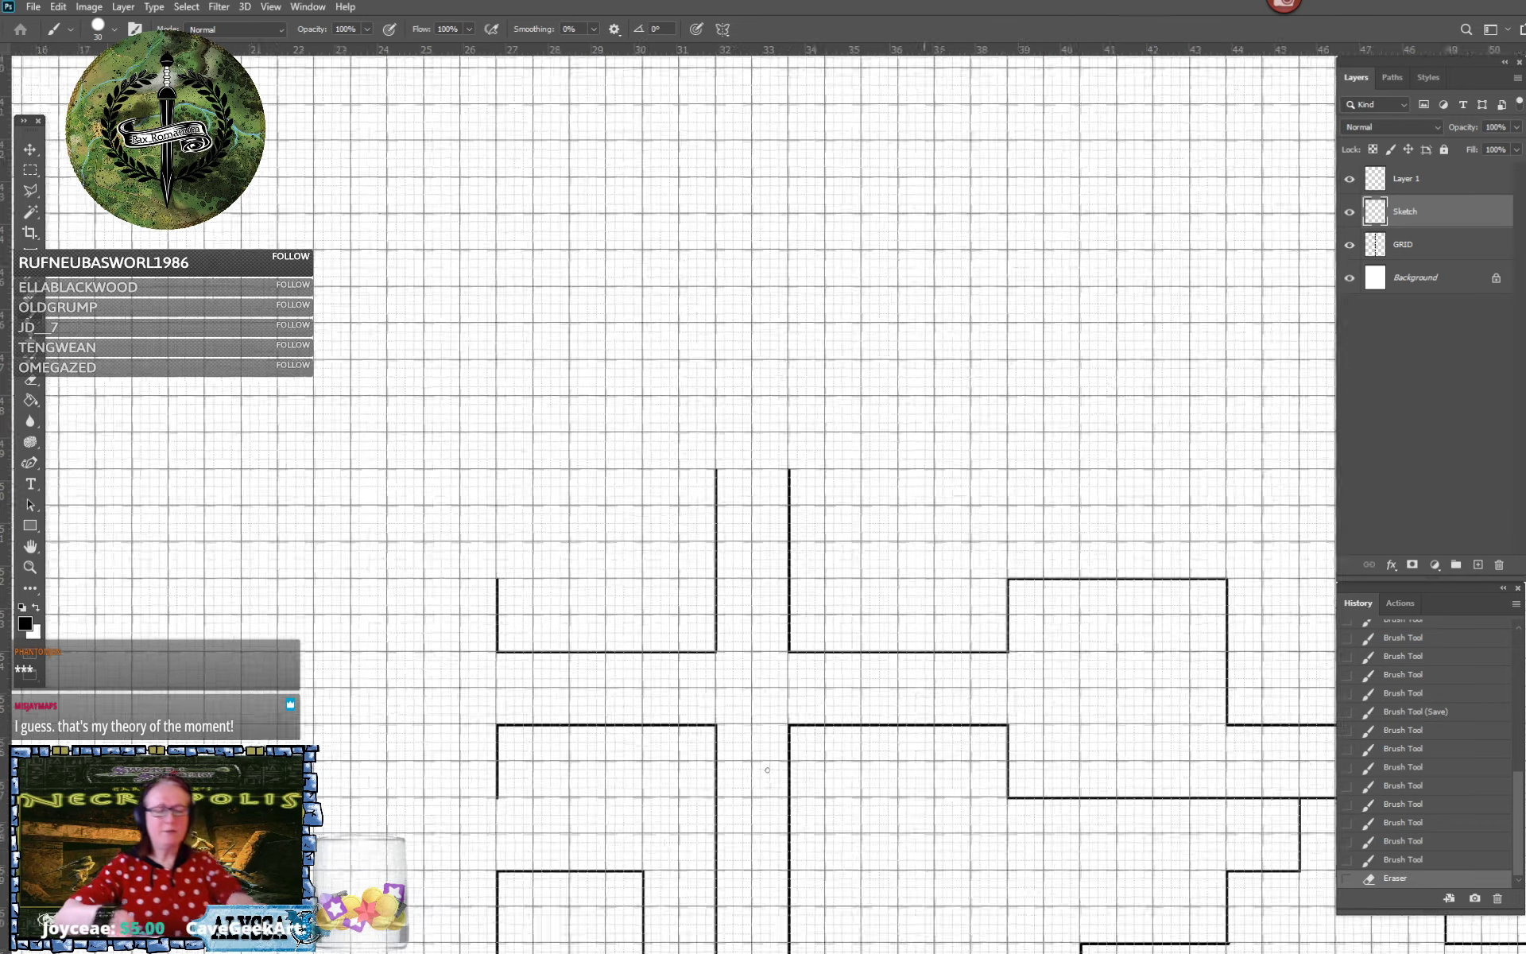
Erase the lower corridor wall between ruler marks 48 and 50 above the large room's entrance, and save the file
{"action": "scroll", "coordinate": [767, 770], "scroll_direction": "down", "scroll_amount": 5}
{"action": "scroll", "coordinate": [767, 769], "scroll_direction": "up", "scroll_amount": 1}
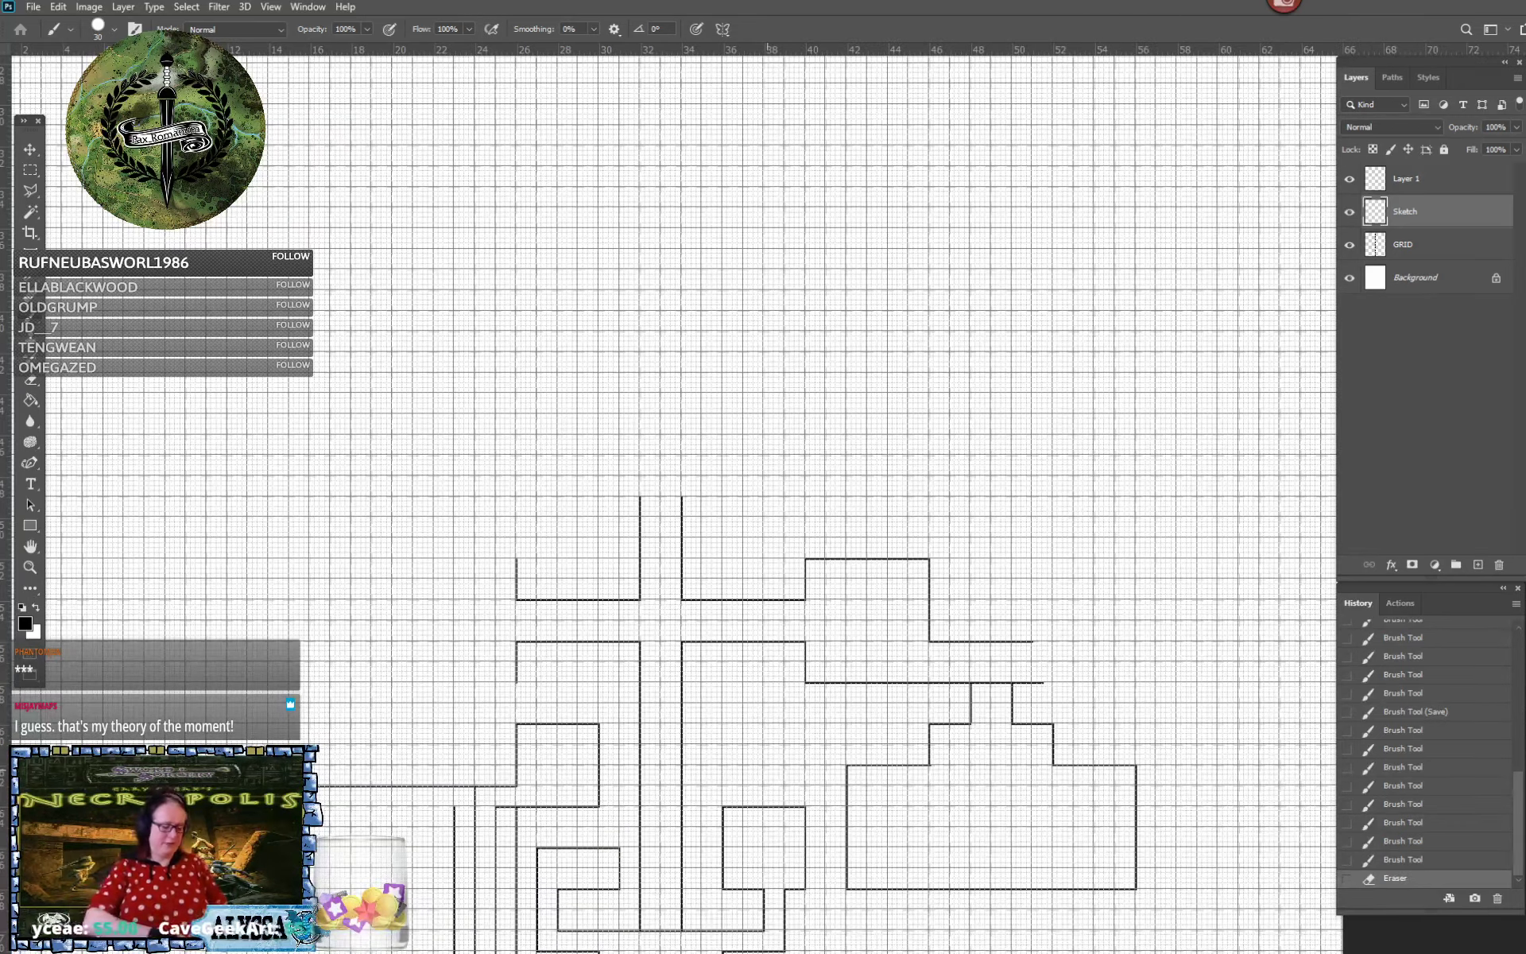
{"action": "key", "text": "ctrl+s"}
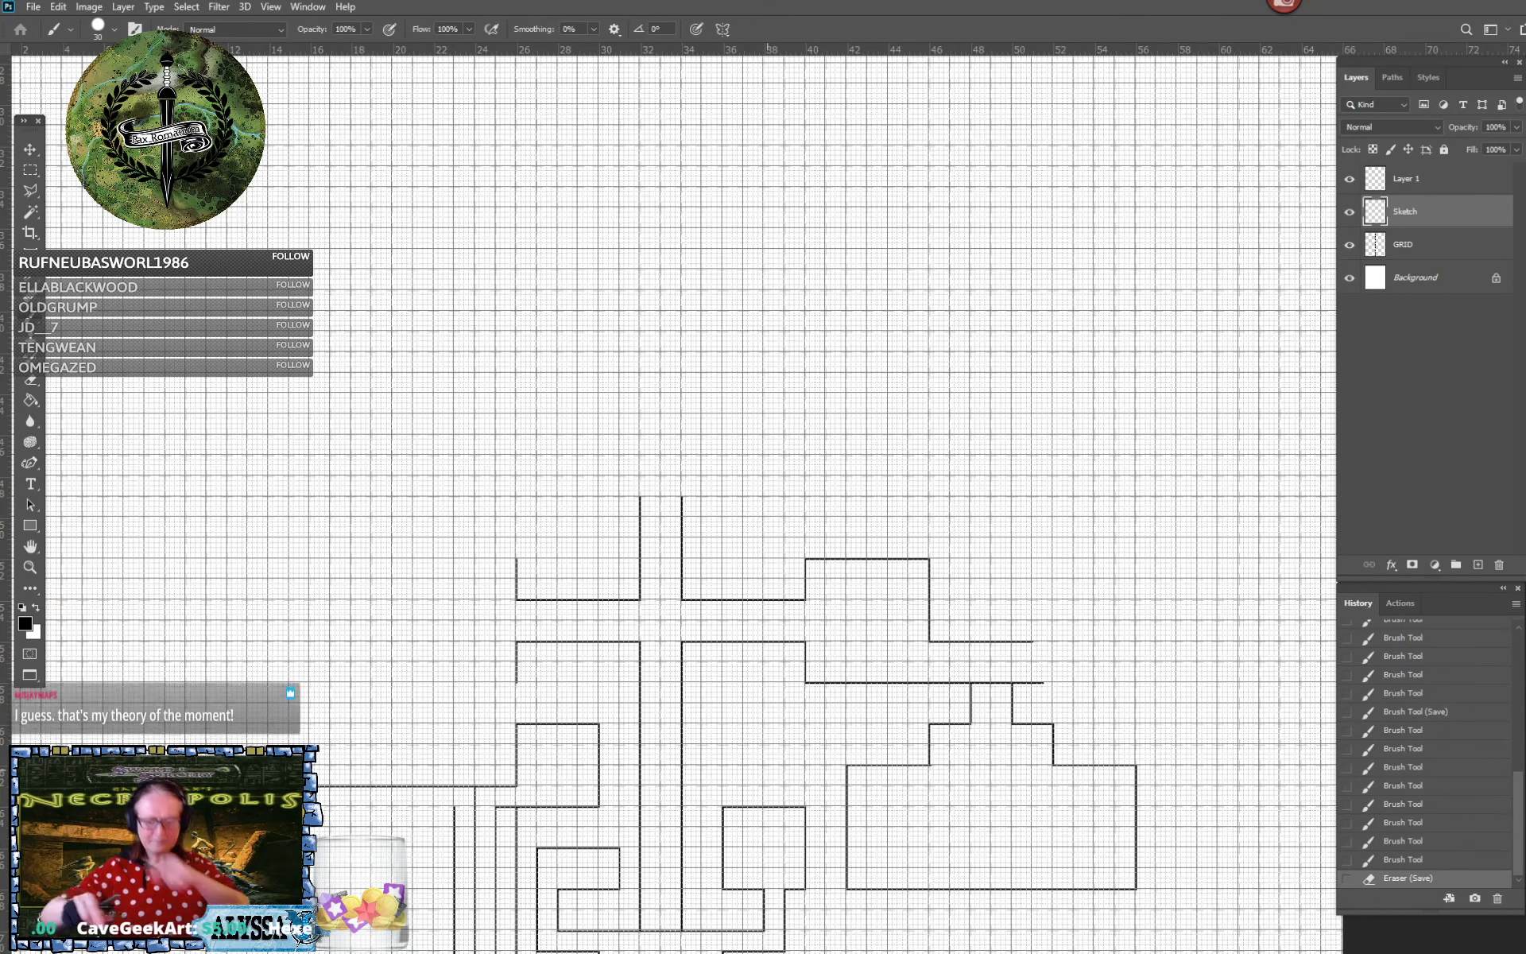
{"action": "scroll", "coordinate": [1138, 732], "scroll_direction": "up", "scroll_amount": 4}
{"action": "mouse_move", "coordinate": [873, 666]}
{"action": "left_mouse_down"}
{"action": "mouse_move", "coordinate": [853, 643]}
{"action": "mouse_move", "coordinate": [900, 646]}
{"action": "left_mouse_up"}
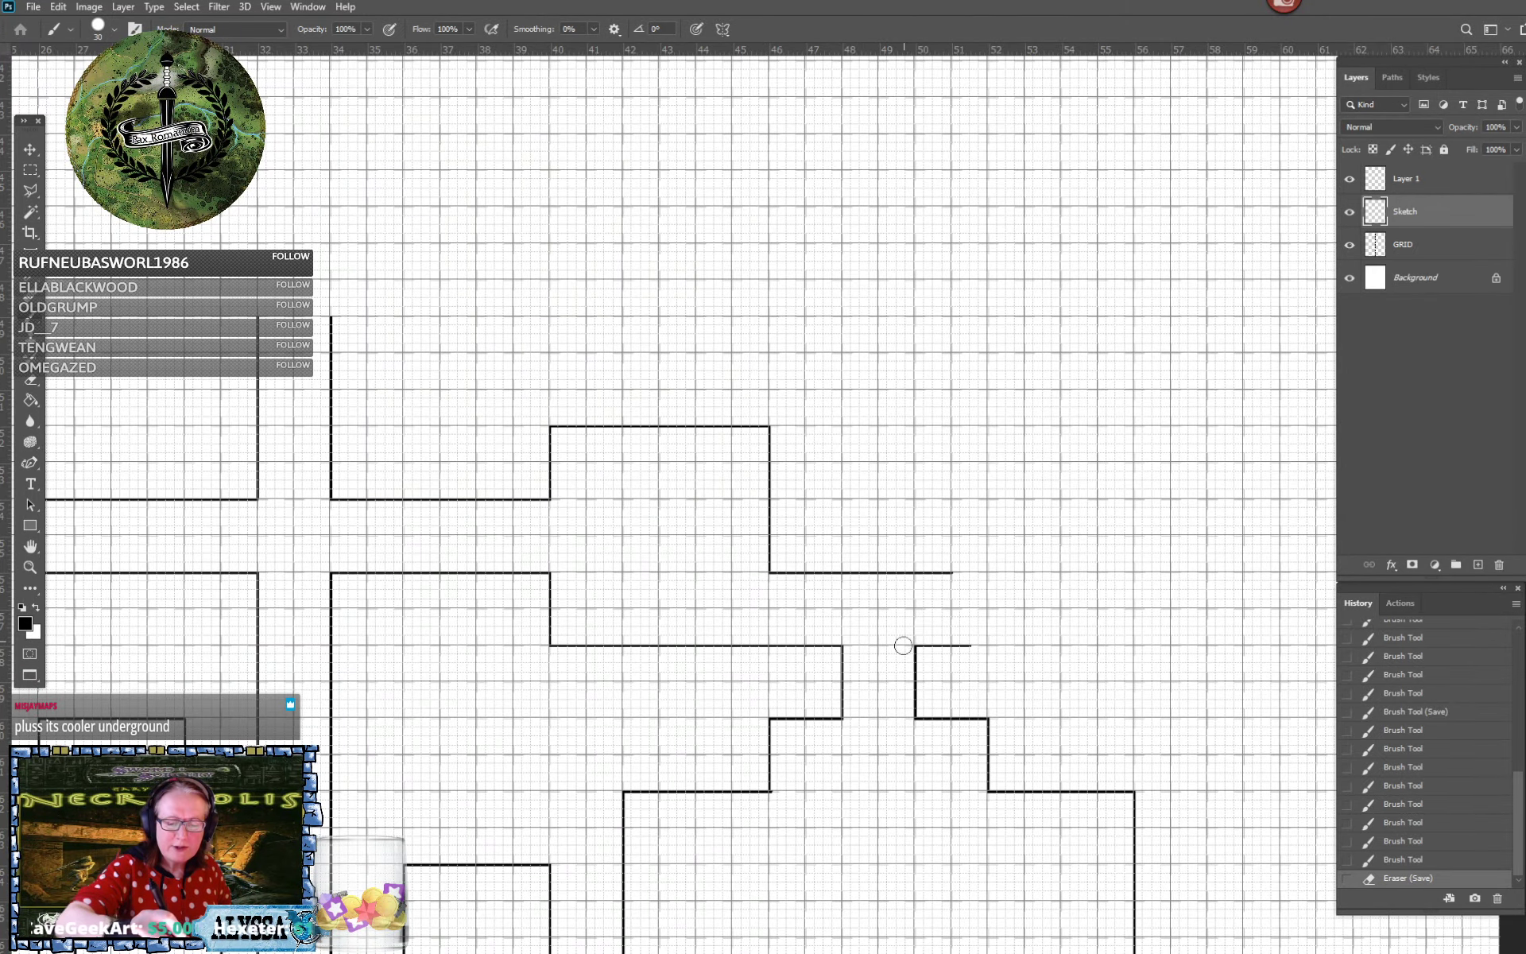
{"action": "scroll", "coordinate": [908, 660], "scroll_direction": "down", "scroll_amount": 2}
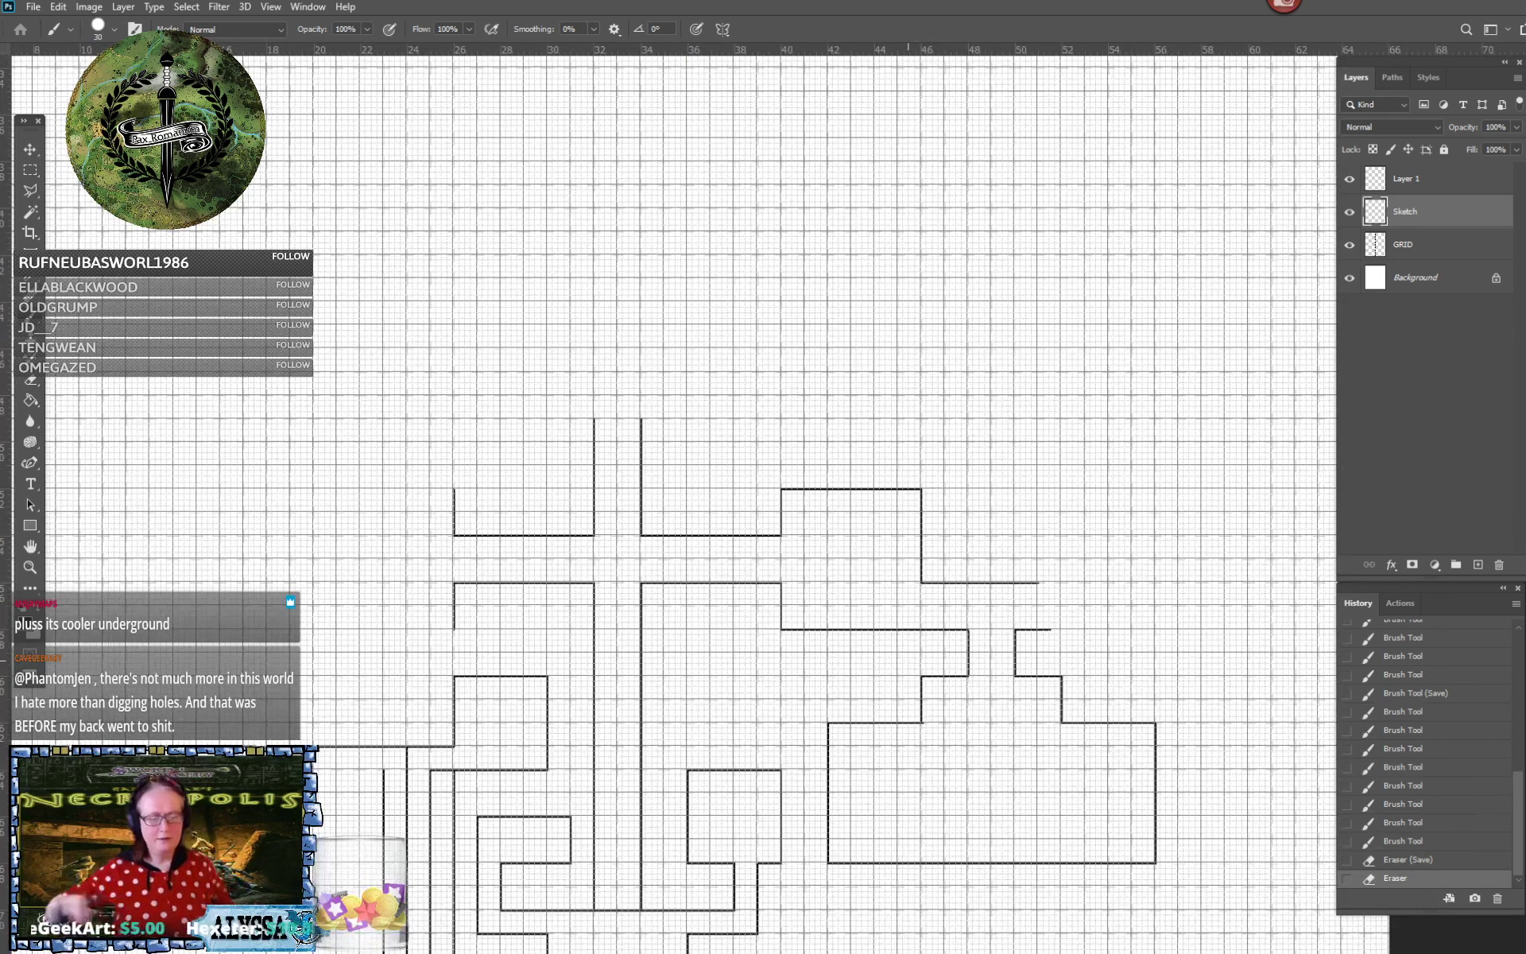
{"action": "key", "text": "ctrl+s"}
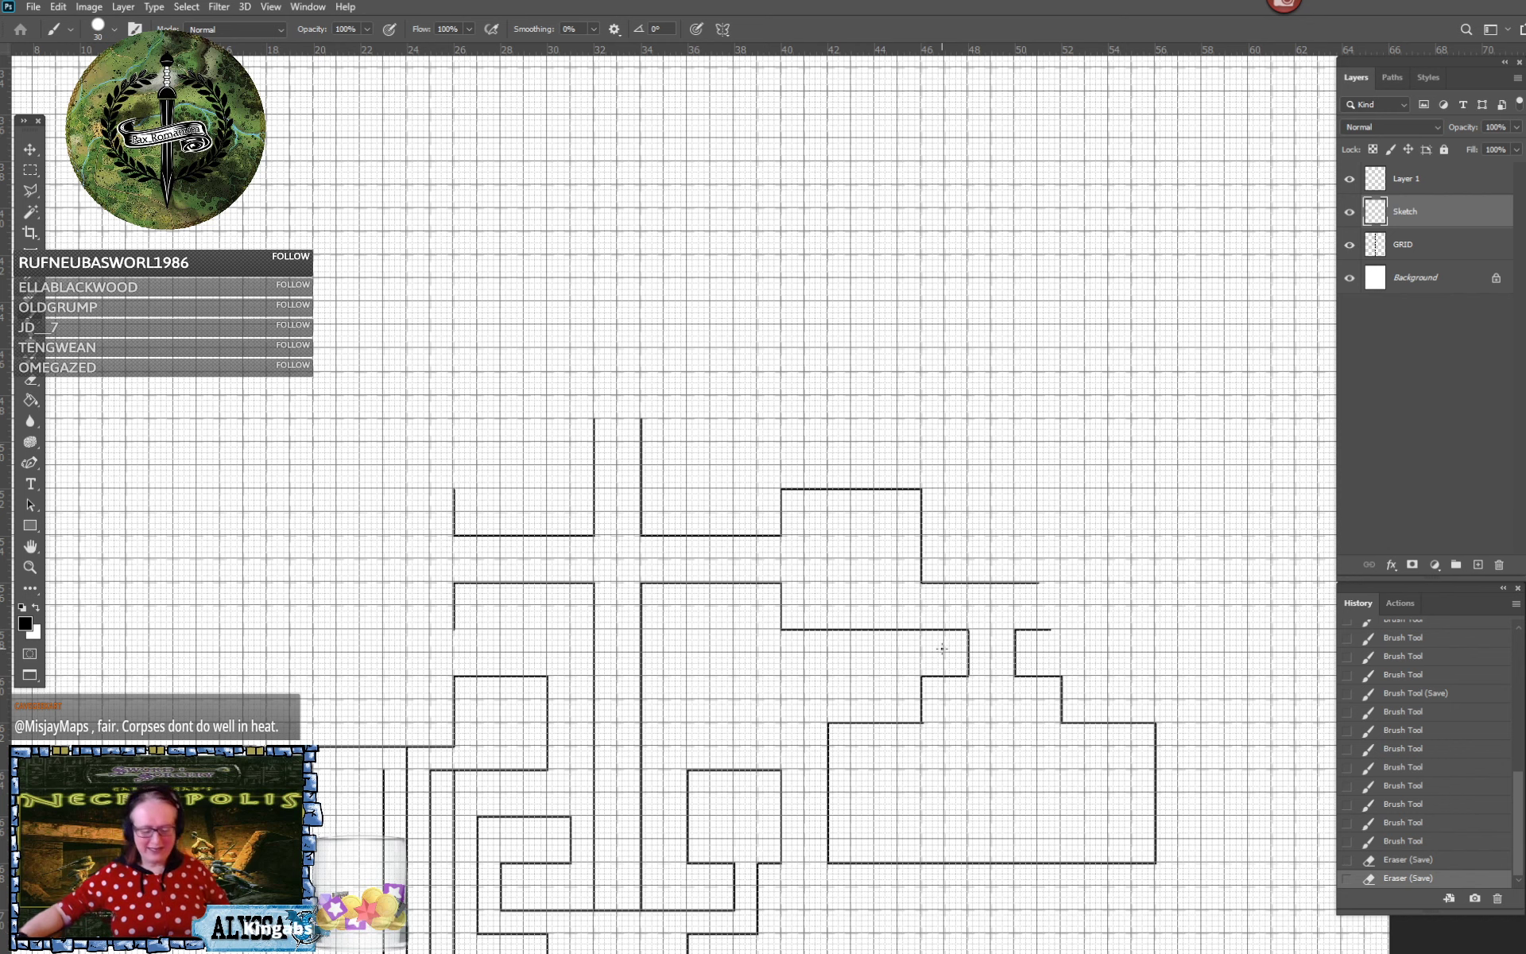
Continue the upper wall from ruler mark 51 three squares up, back to 47, three squares up, and back to 43
{"action": "left_click_drag", "start_coordinate": [942, 649], "coordinate": [871, 759]}
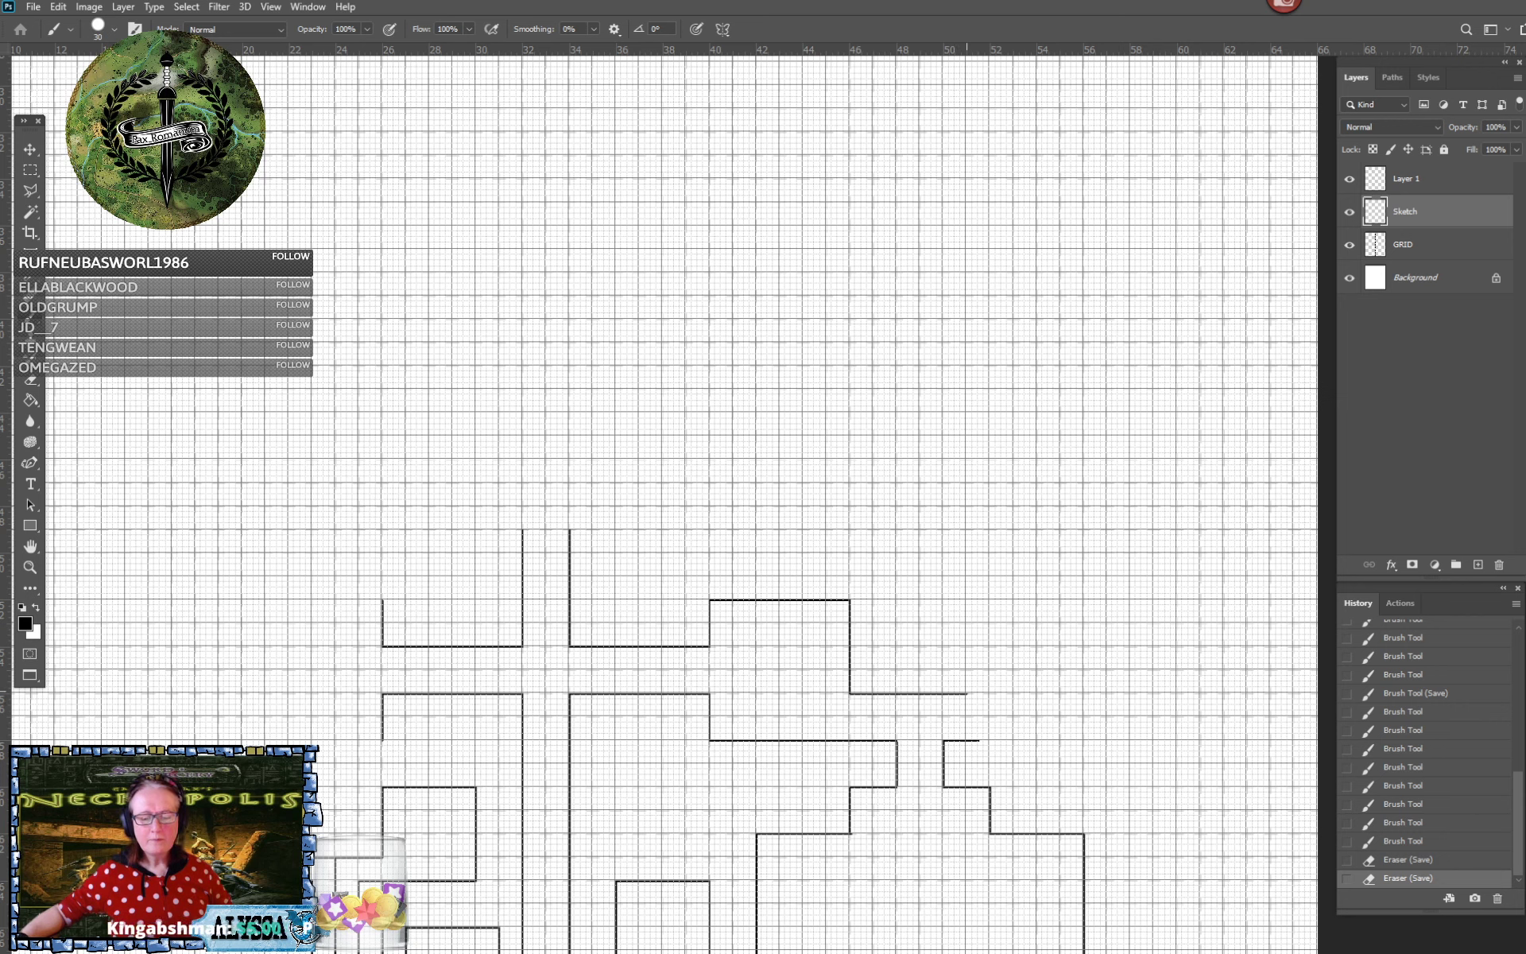
{"action": "left_click", "coordinate": [966, 624]}
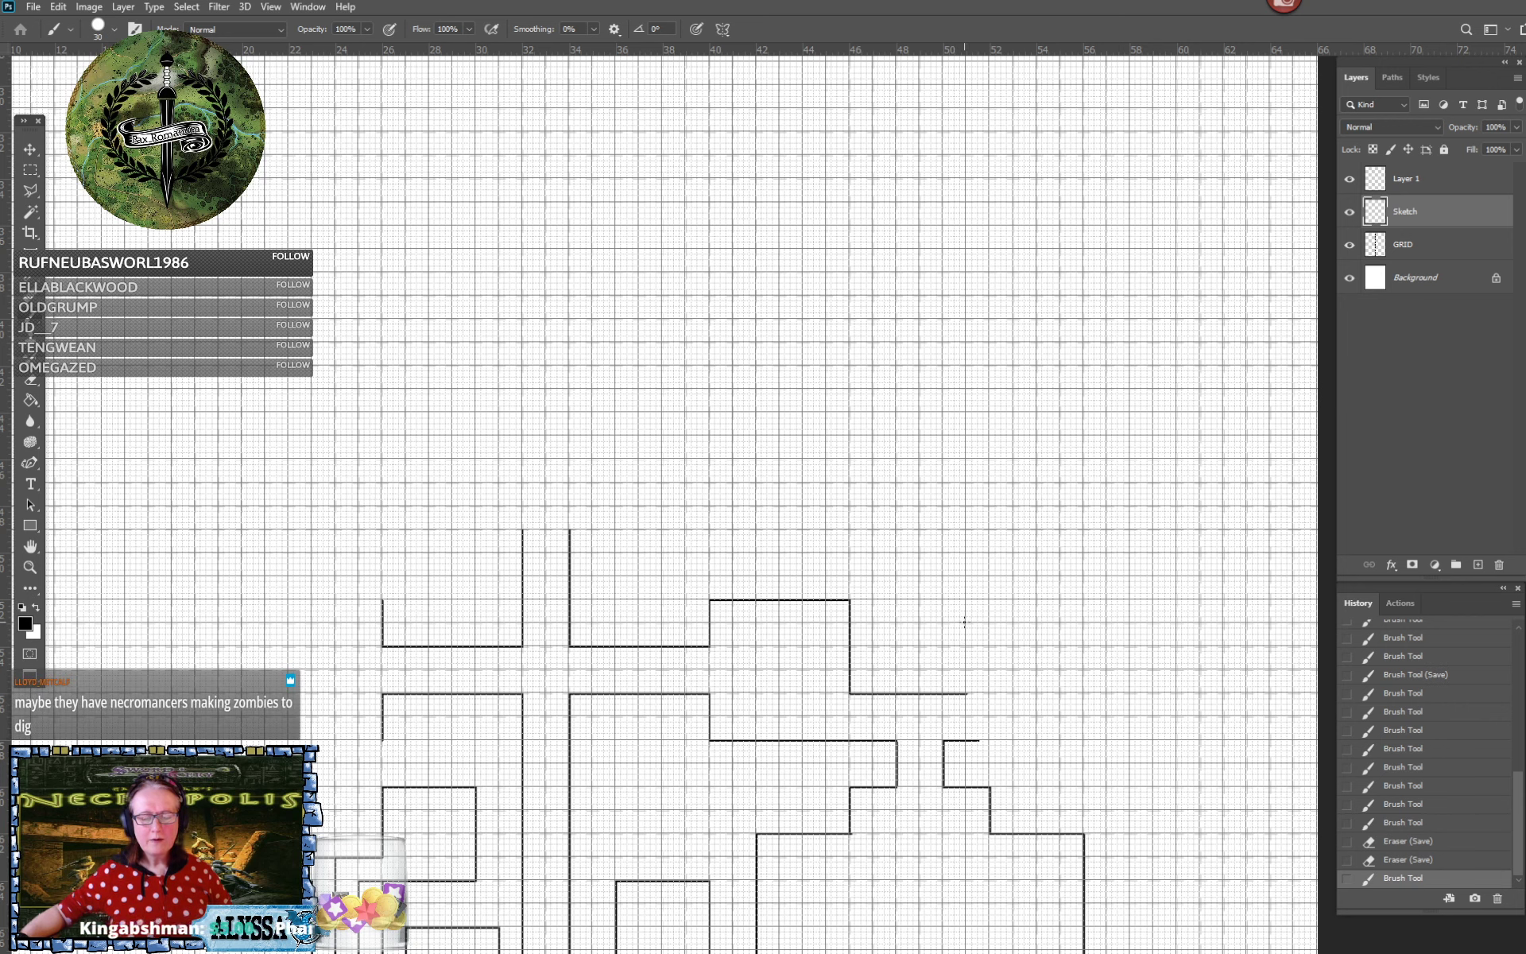
{"action": "left_click", "coordinate": [966, 622], "text": "shift"}
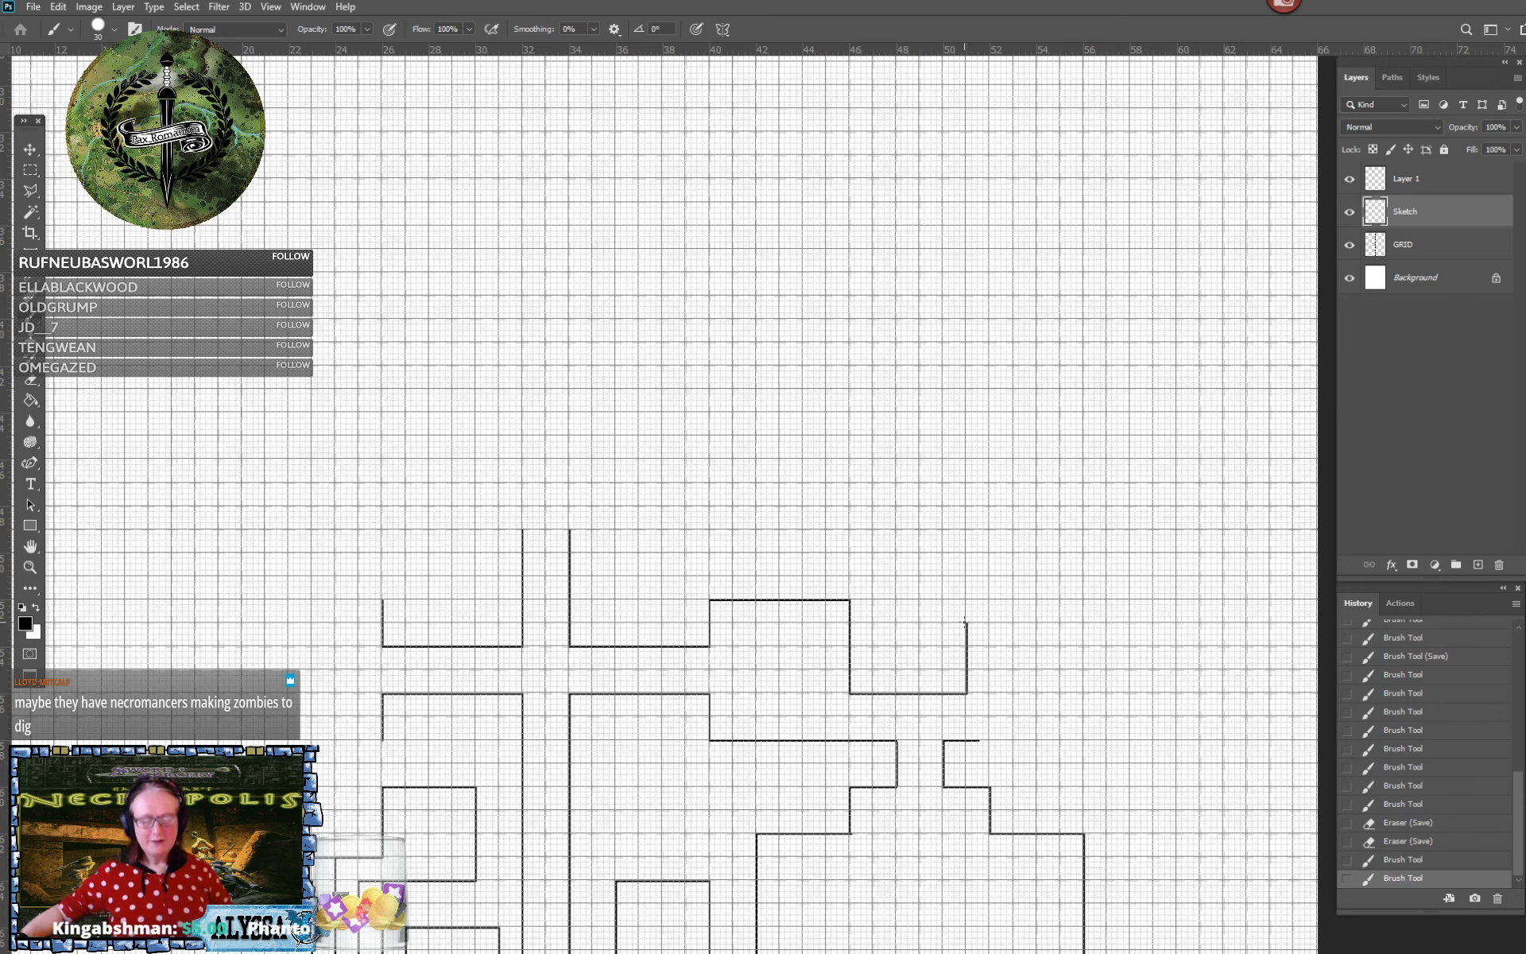
{"action": "left_click", "coordinate": [873, 622], "text": "shift"}
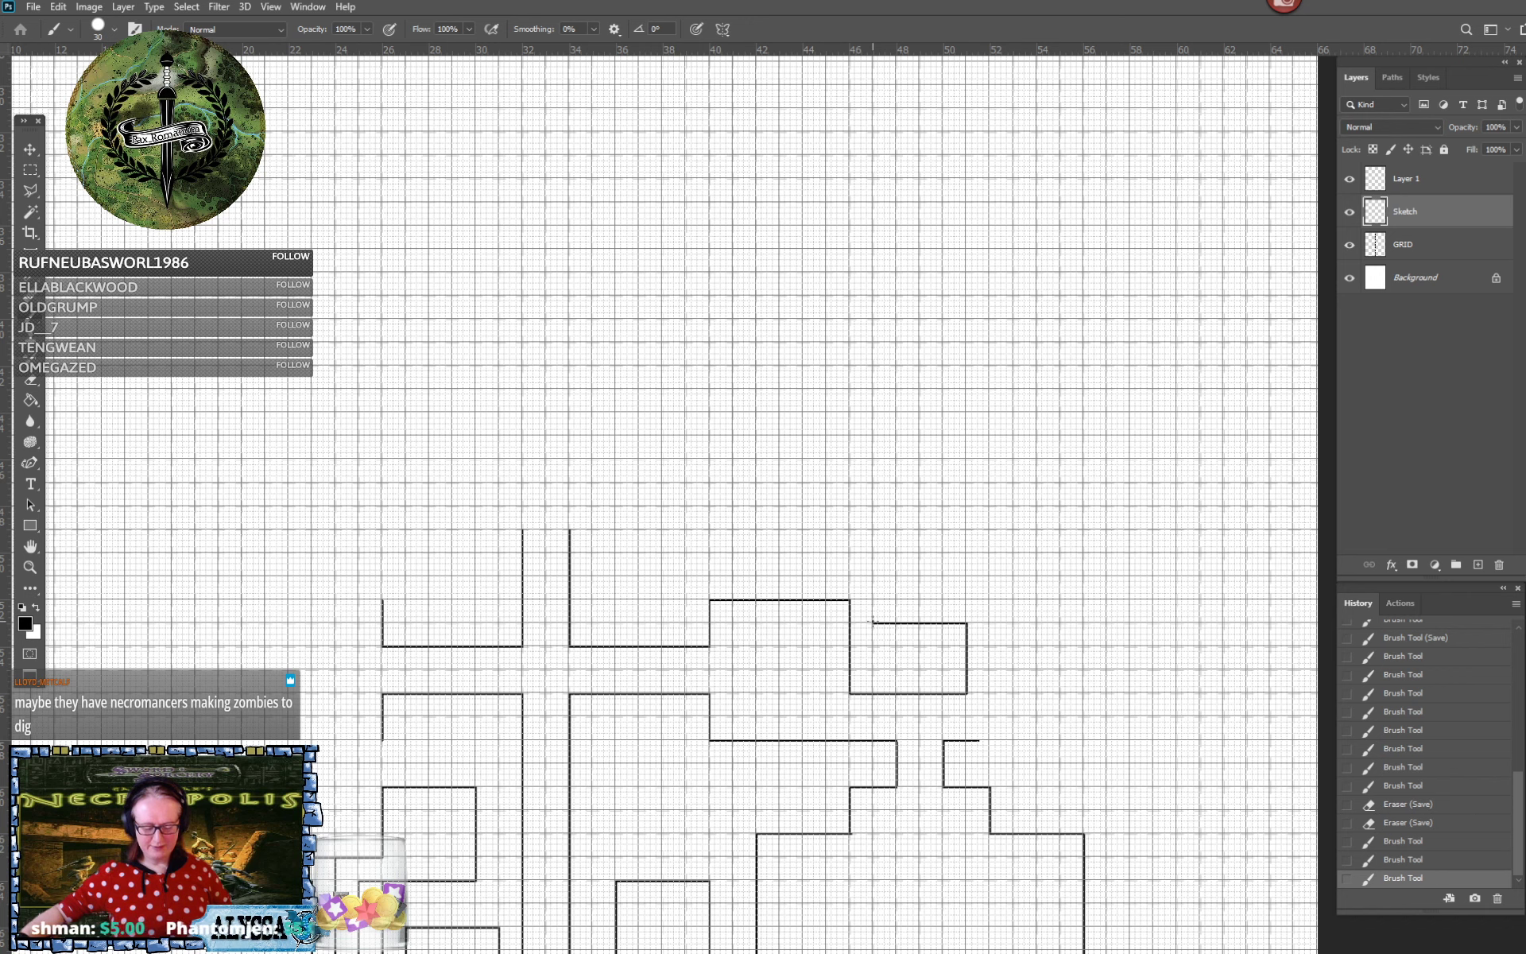
{"action": "left_click", "coordinate": [872, 551], "text": "shift"}
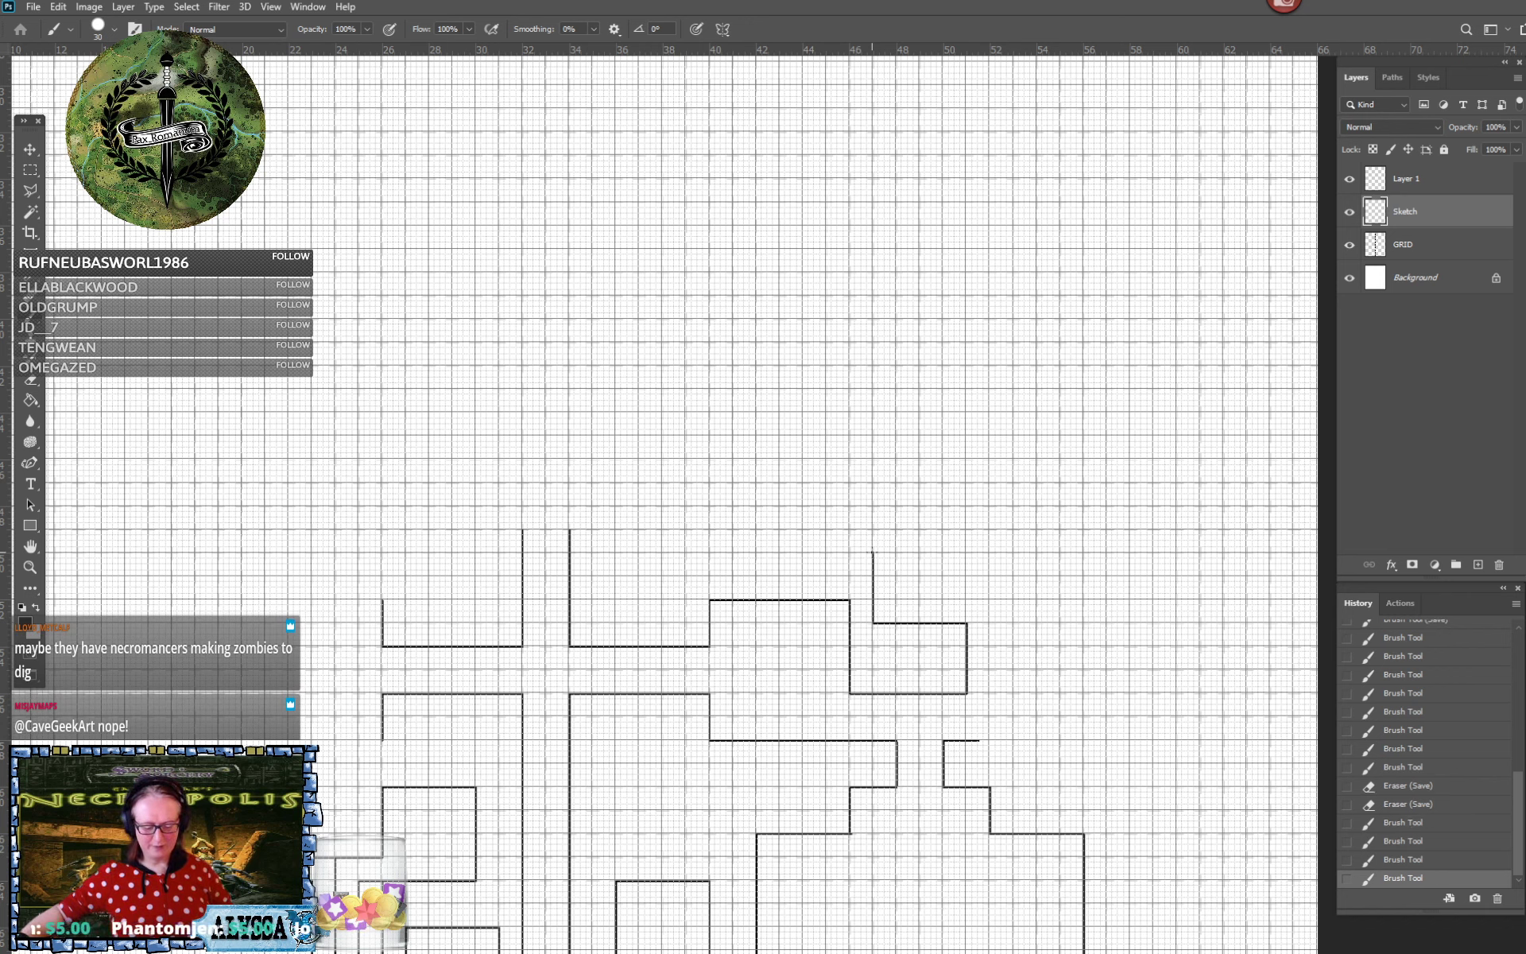
{"action": "left_click", "coordinate": [778, 552], "text": "shift"}
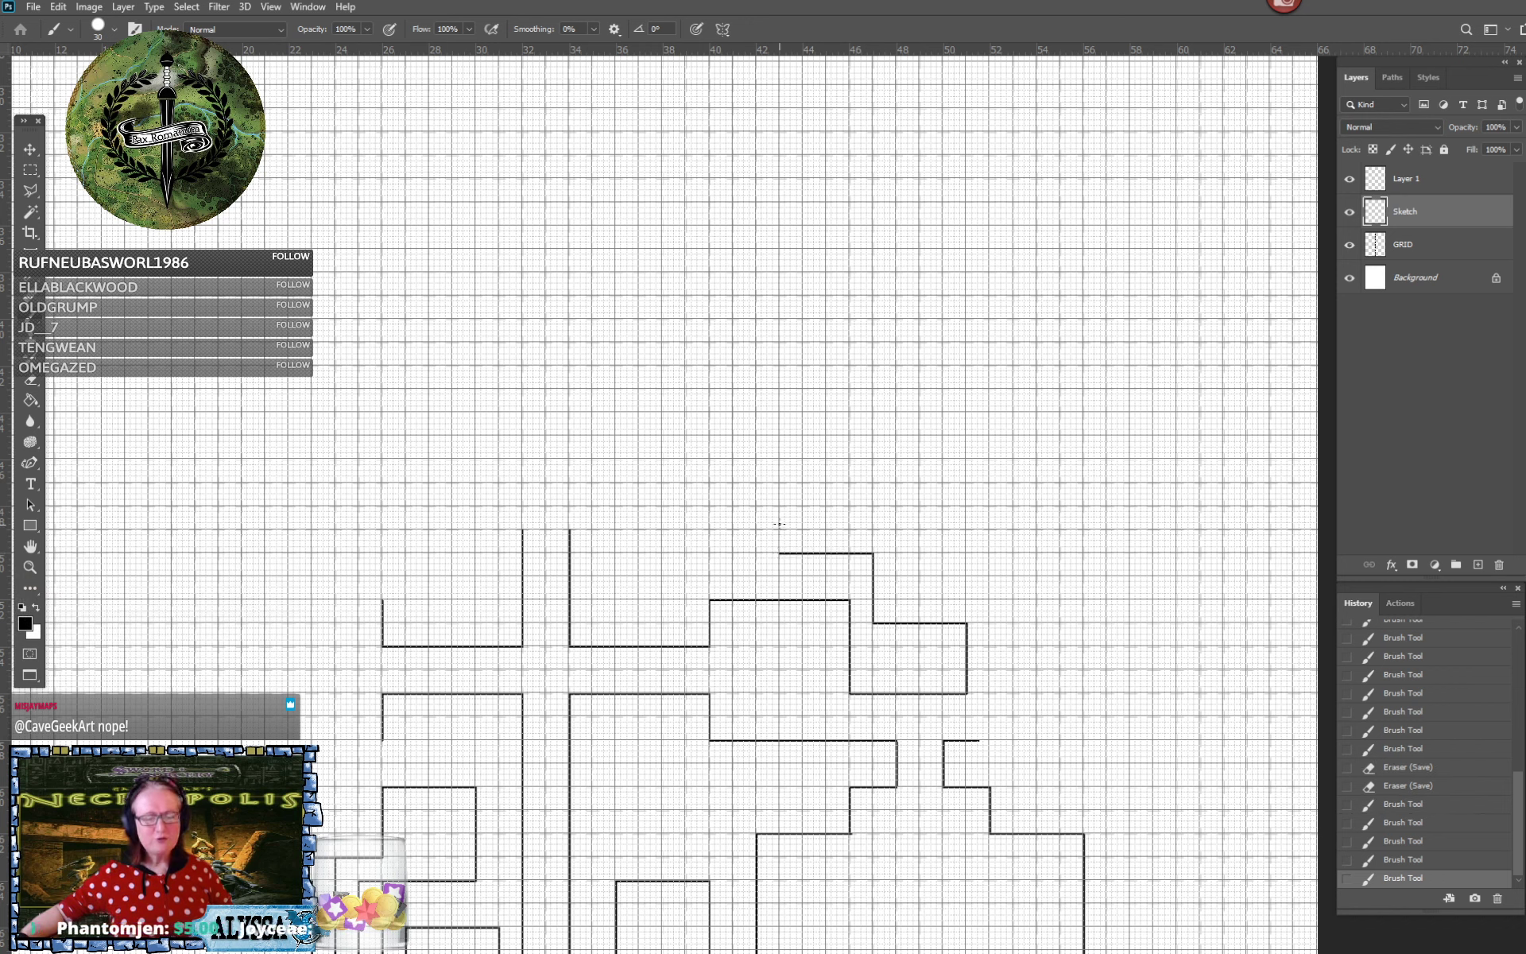
Outline the small chamber from ruler mark 43: two squares up, across to 46, one square down, and across to 47
{"action": "left_click", "coordinate": [779, 505], "text": "shift"}
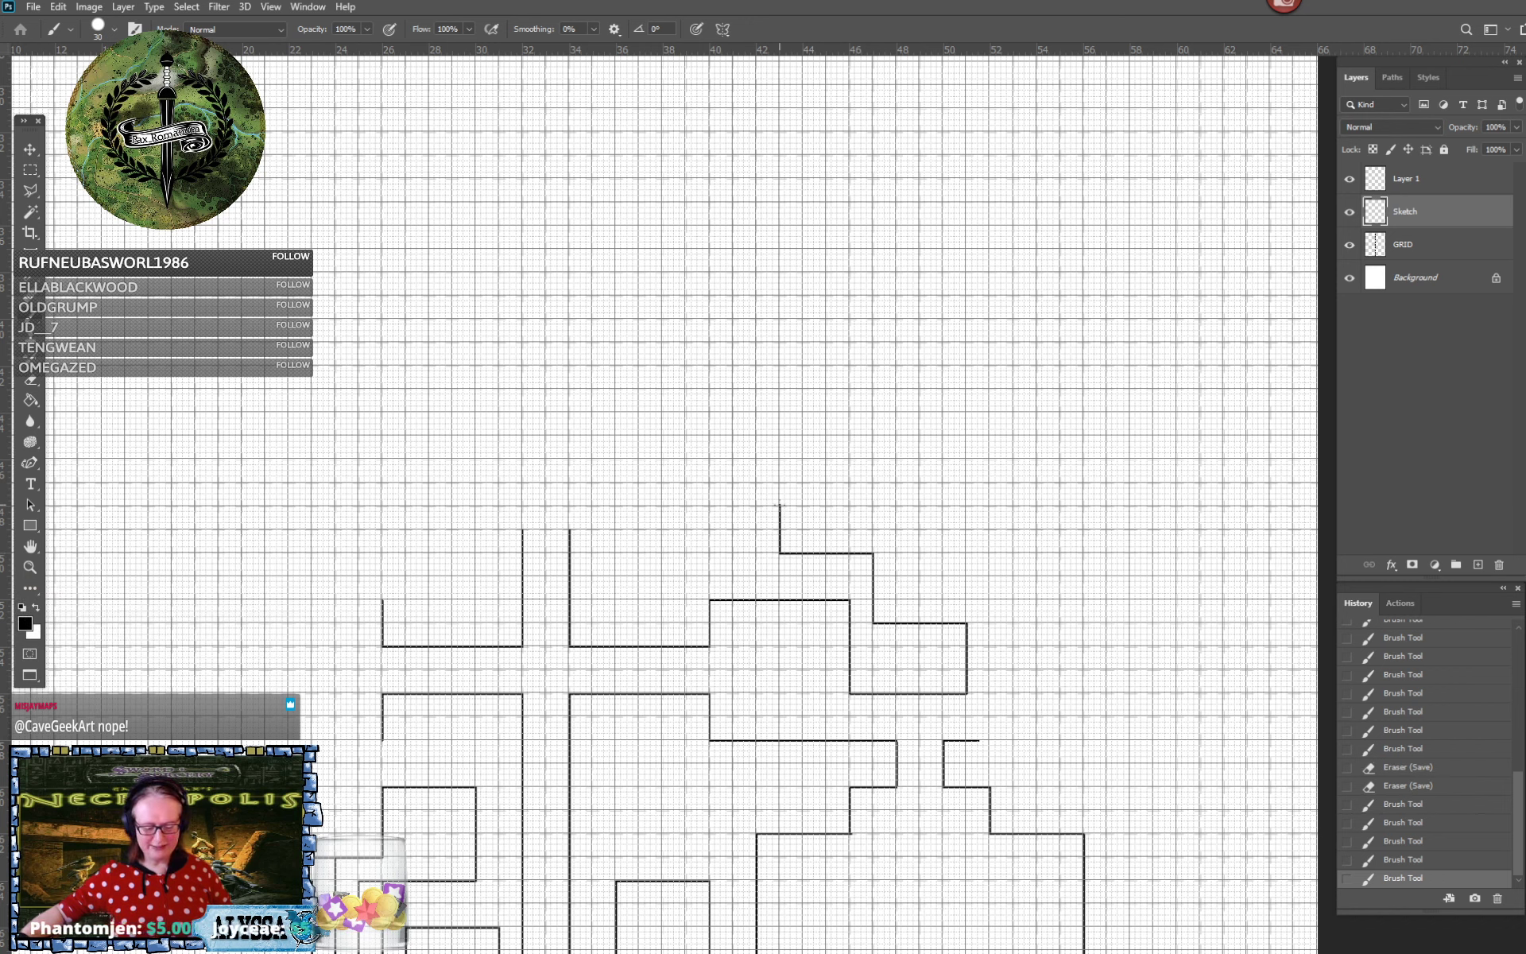
{"action": "left_click", "coordinate": [850, 505], "text": "shift"}
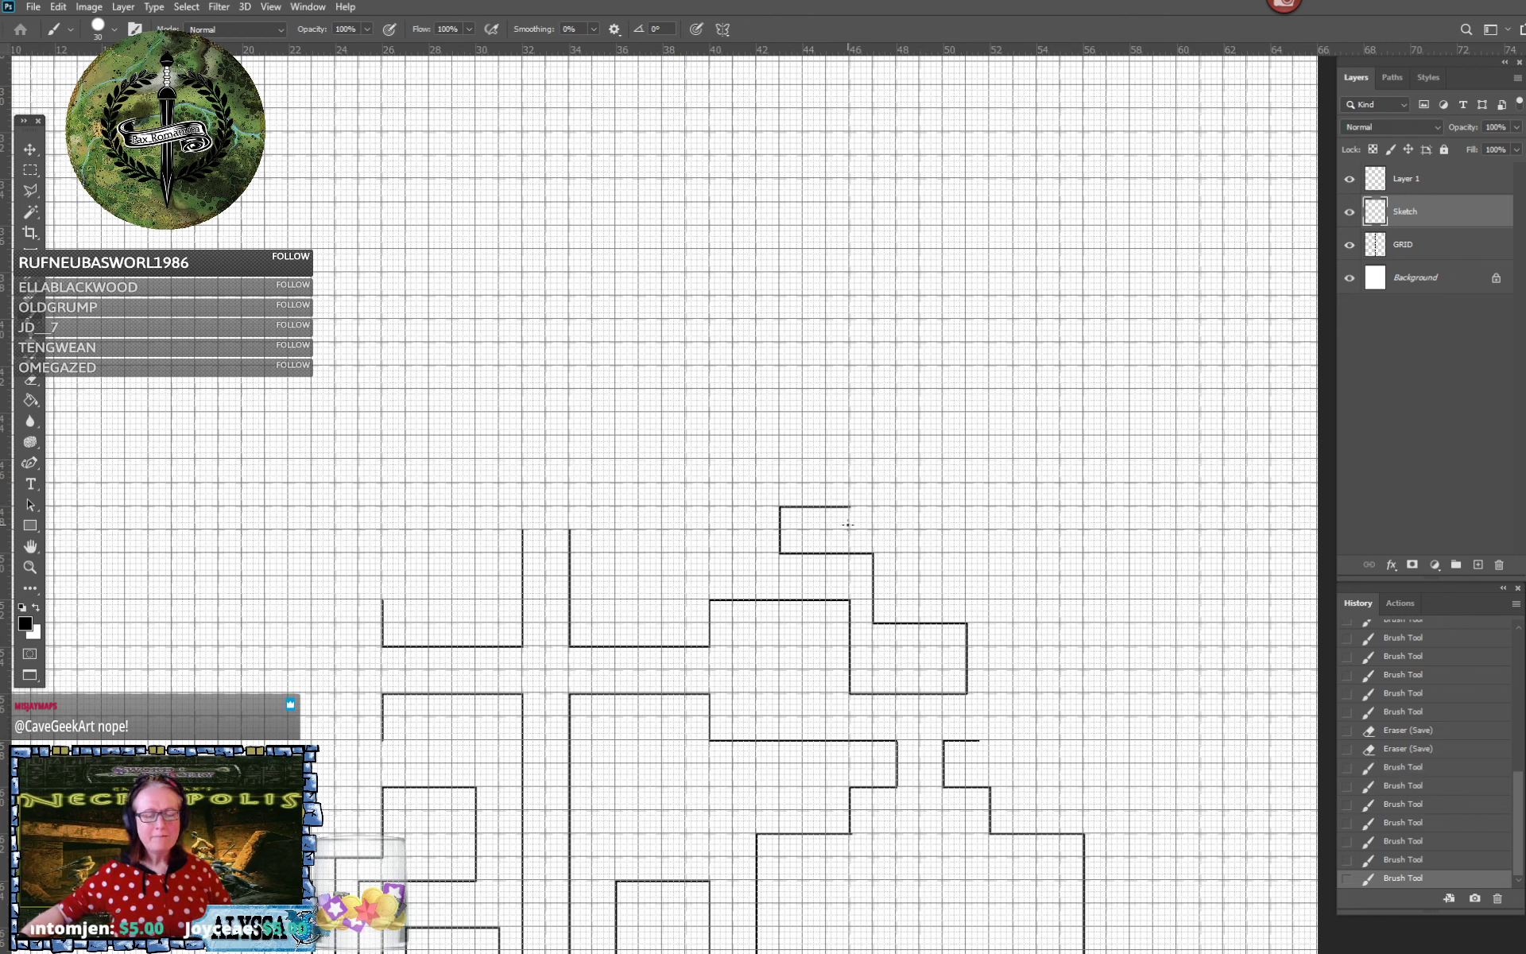
{"action": "left_click", "coordinate": [849, 528], "text": "shift"}
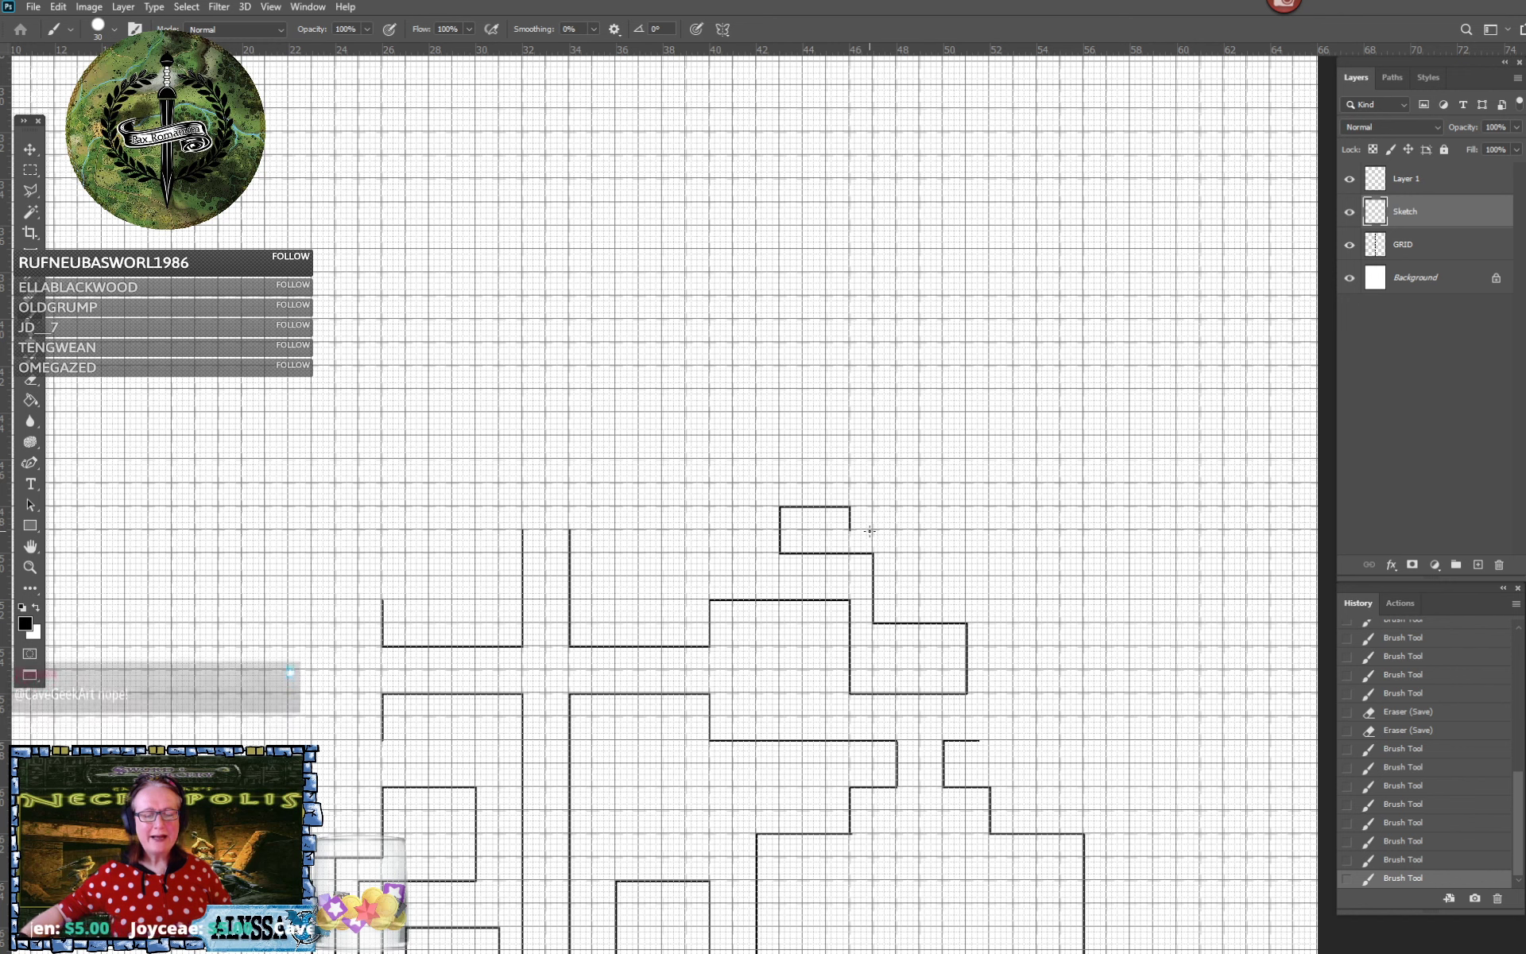
{"action": "left_click", "coordinate": [873, 527], "text": "shift"}
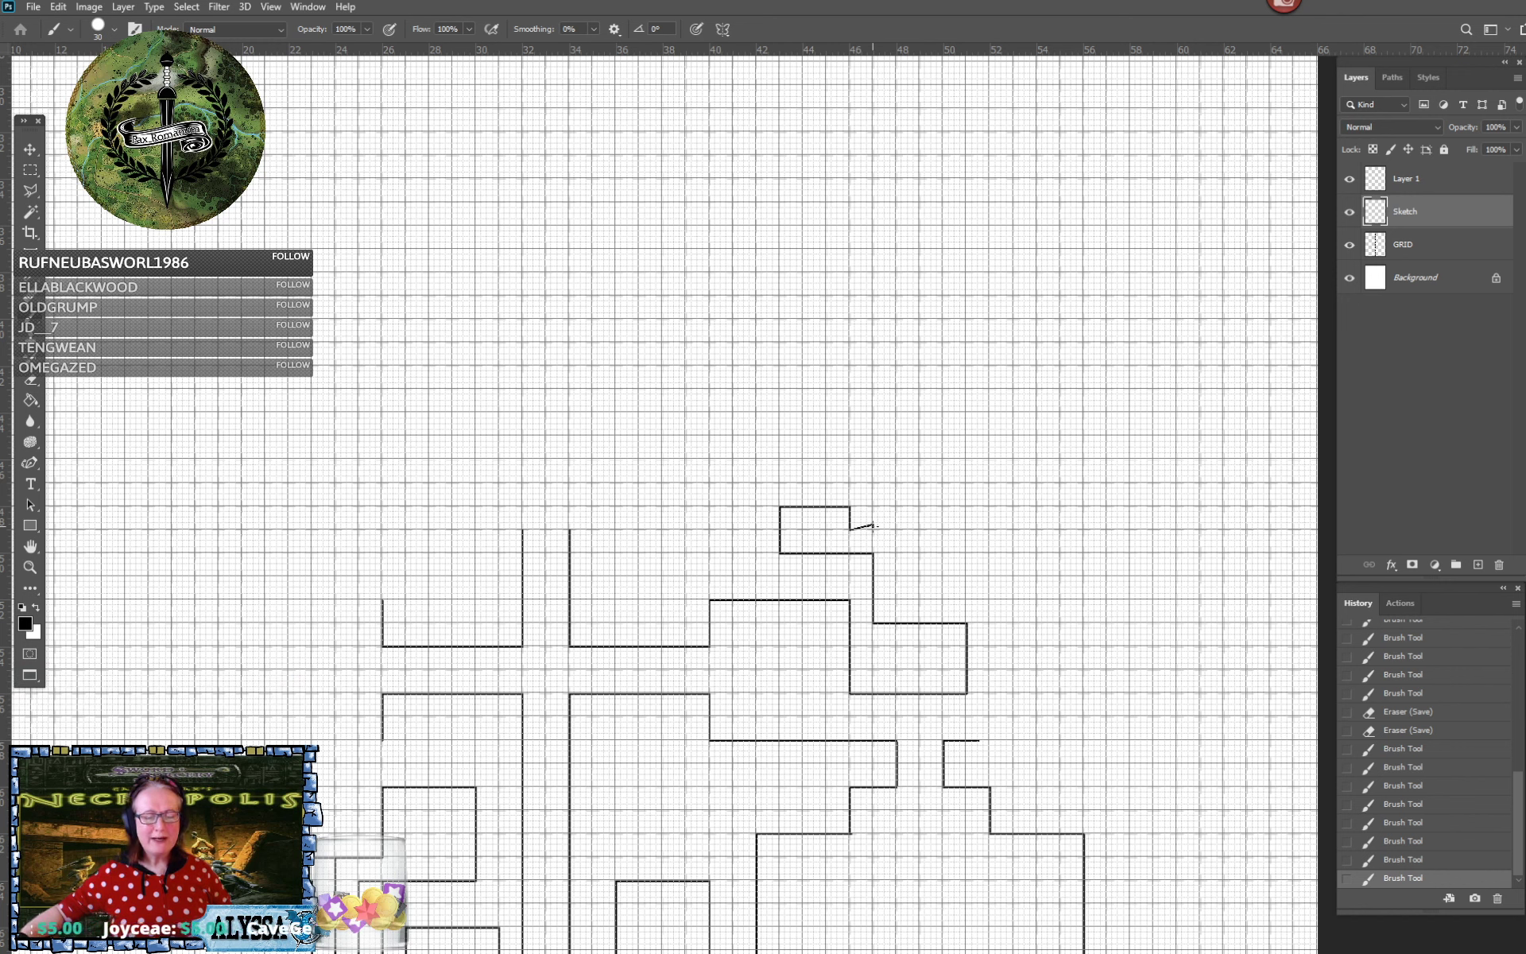
{"action": "key", "text": "ctrl+z"}
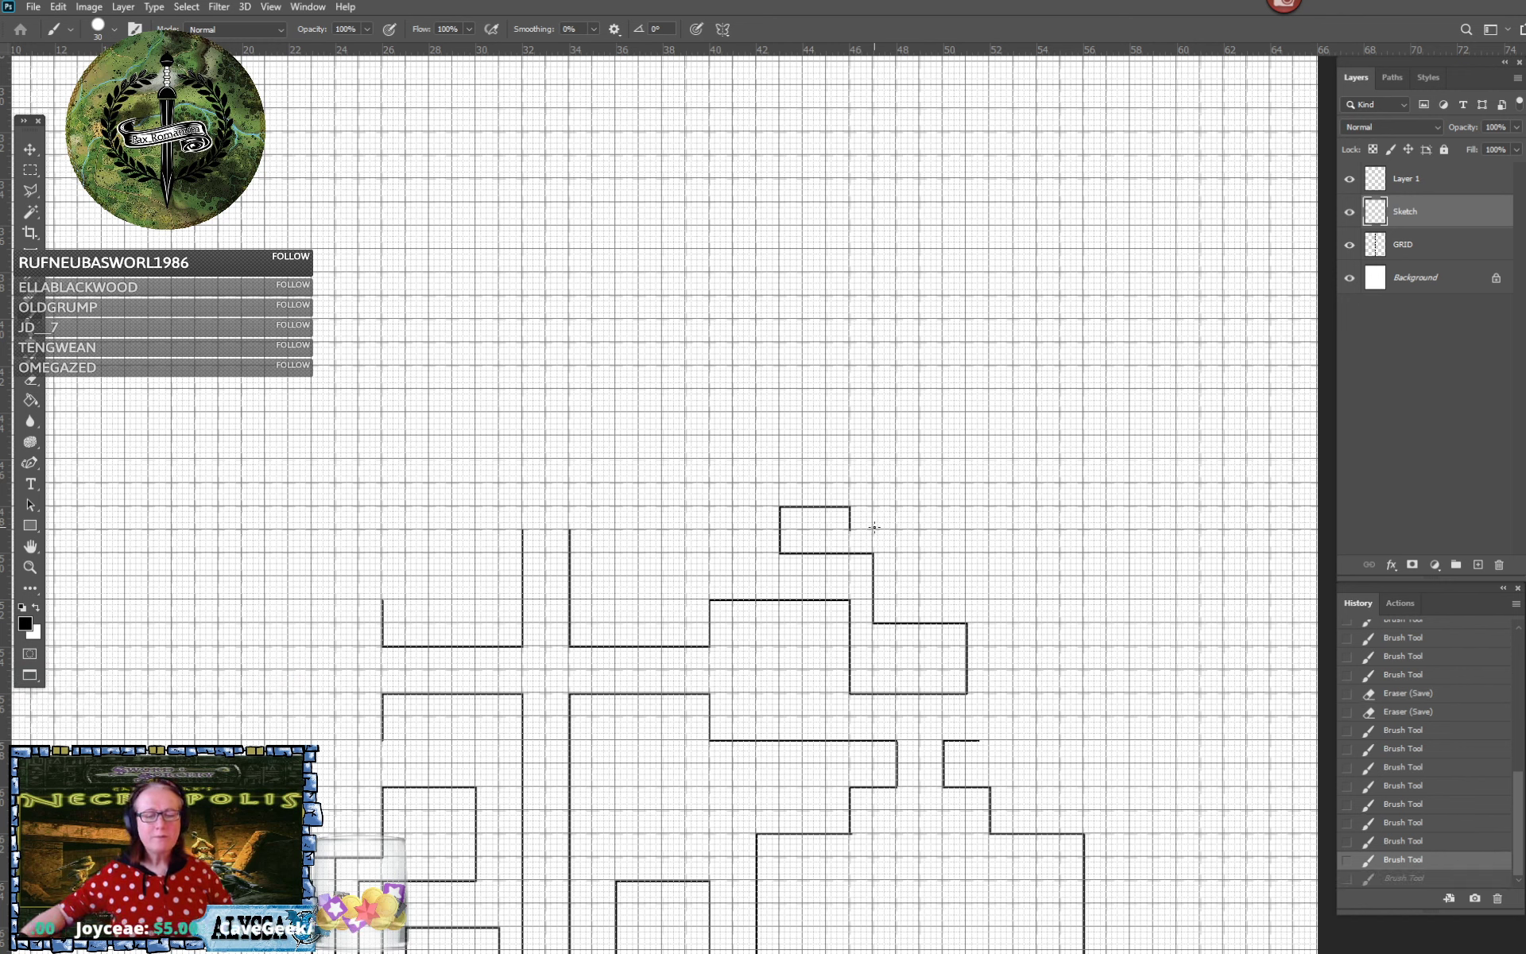
{"action": "scroll", "coordinate": [872, 527], "scroll_direction": "up", "scroll_amount": 2}
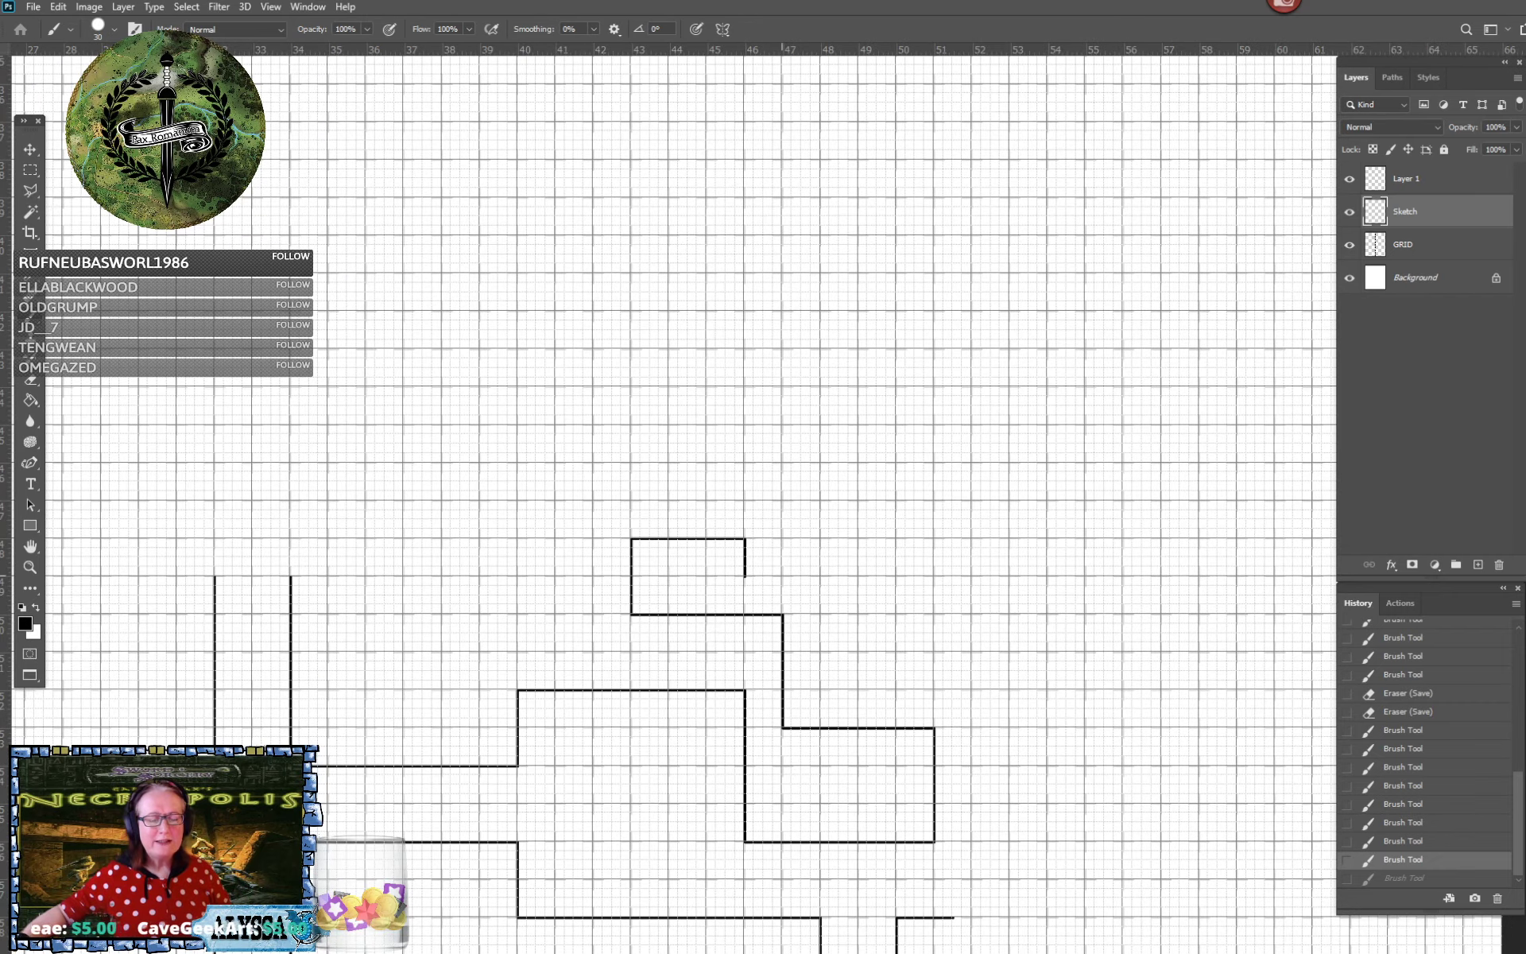
{"action": "key", "text": "ctrl+shift+z"}
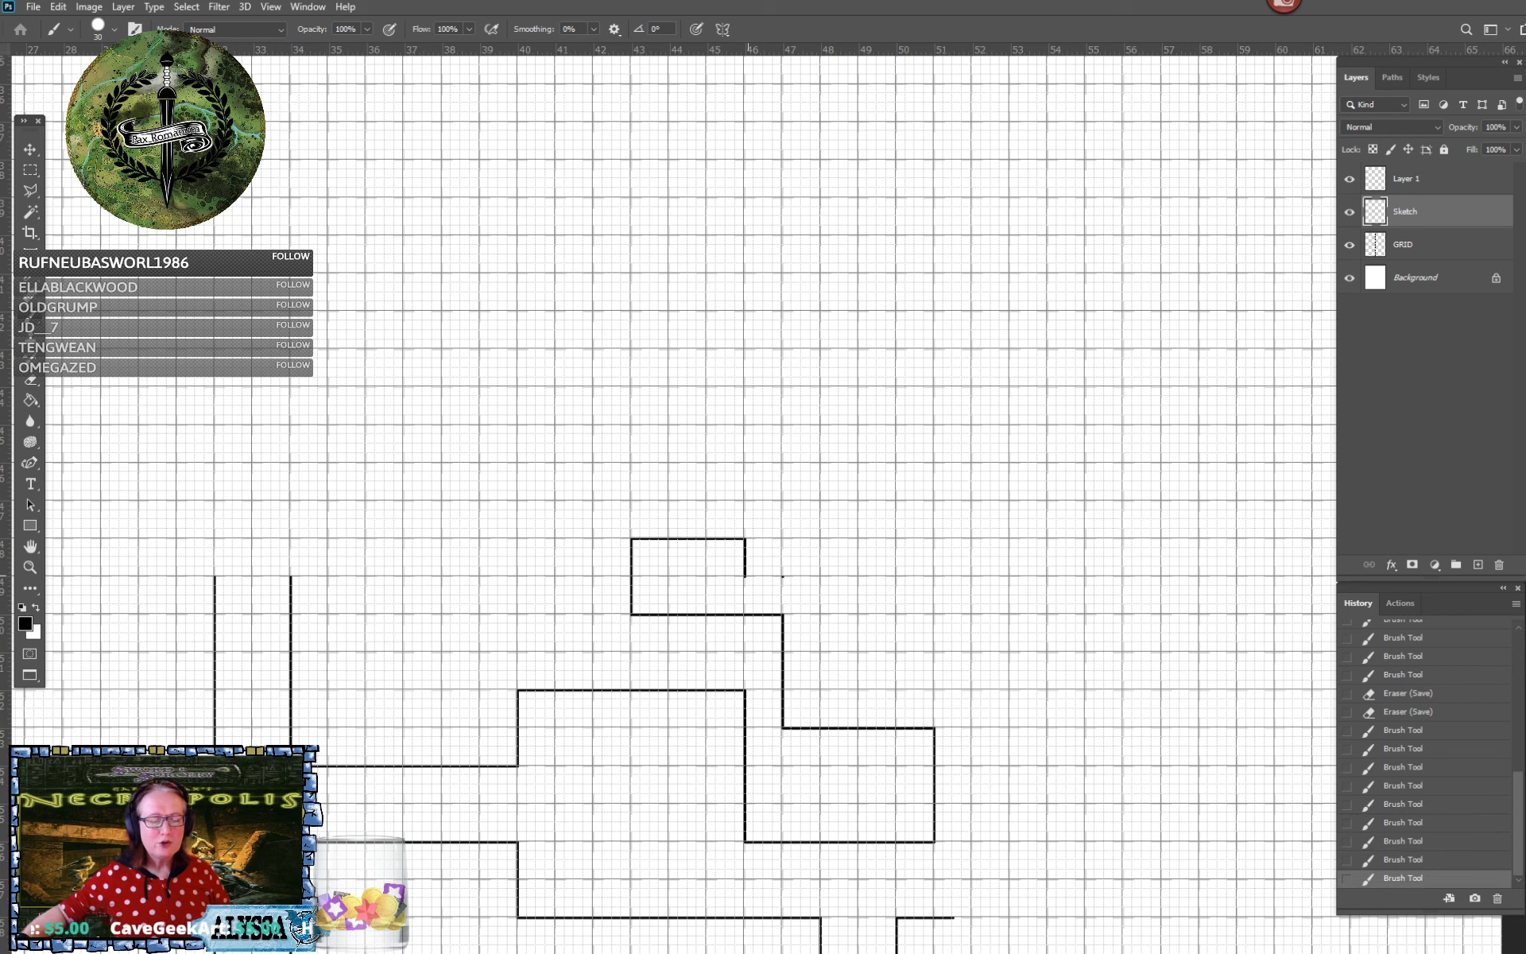
{"action": "left_click_drag", "start_coordinate": [744, 577], "coordinate": [783, 576]}
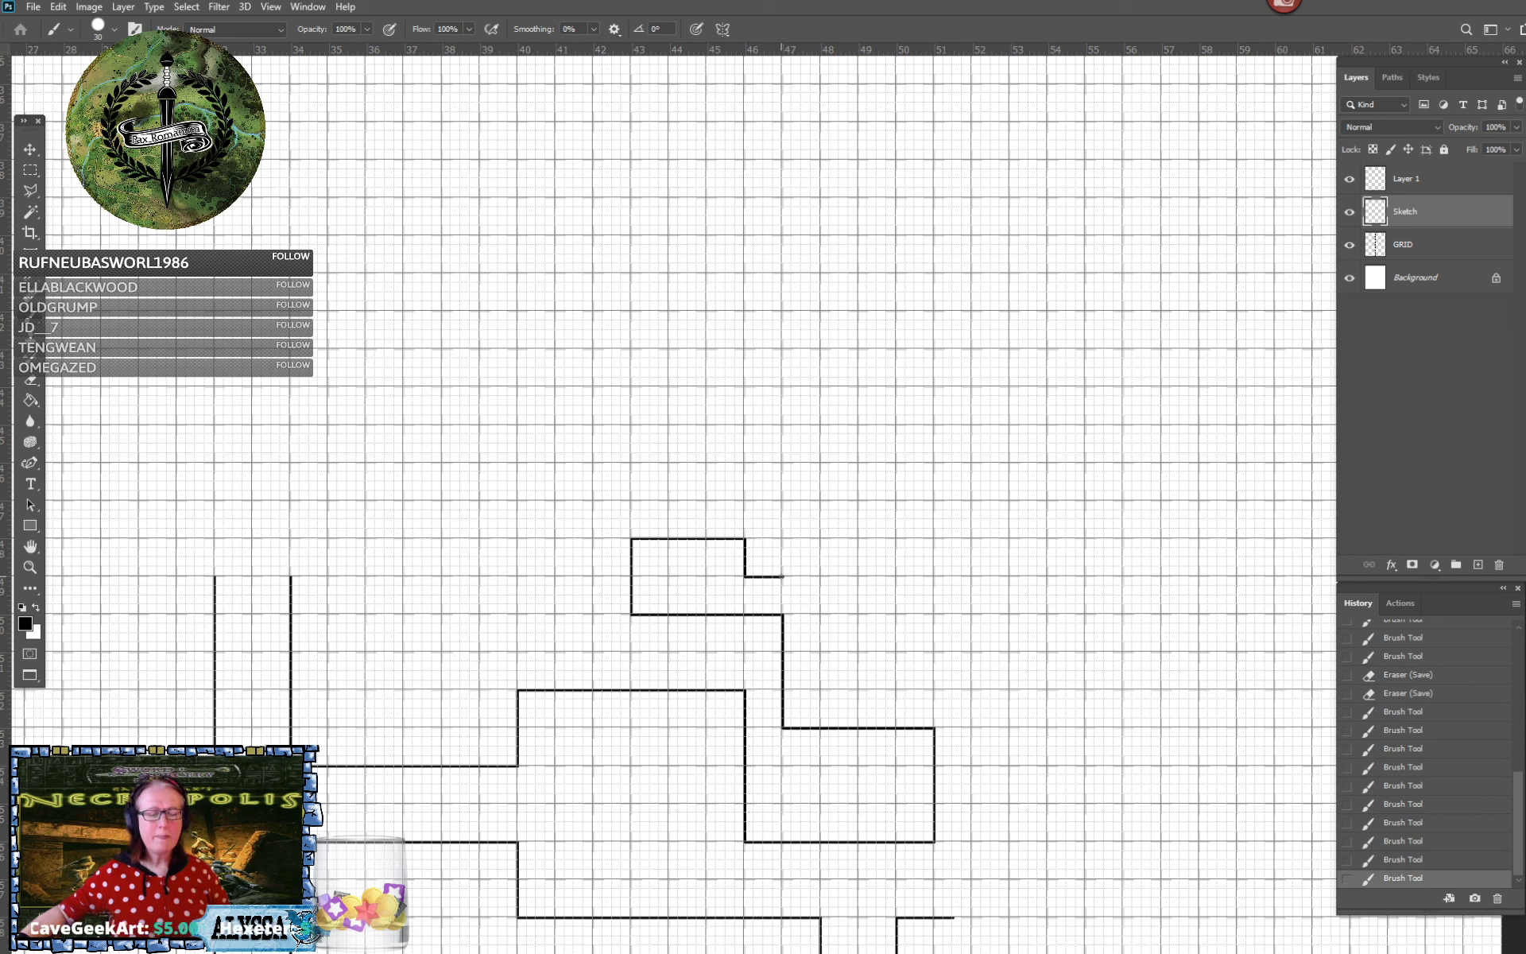
Draw the tall chamber's wall five squares up from ruler mark 47, across to 49, three squares down, and back to 48
{"action": "left_click", "coordinate": [783, 577]}
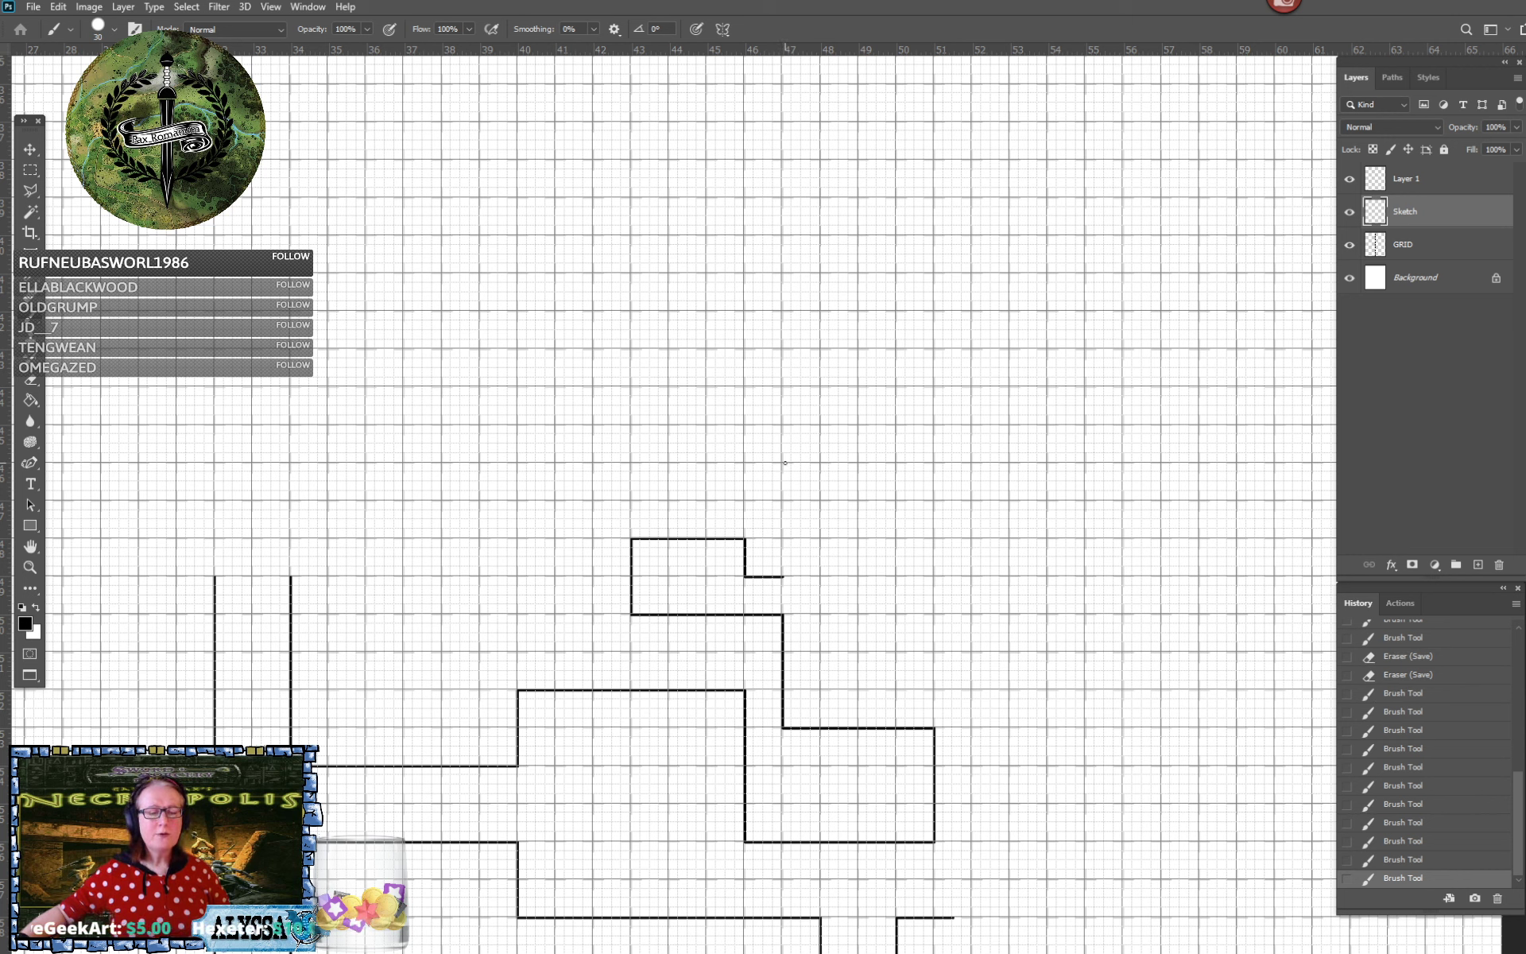
{"action": "left_click", "coordinate": [783, 386], "text": "shift"}
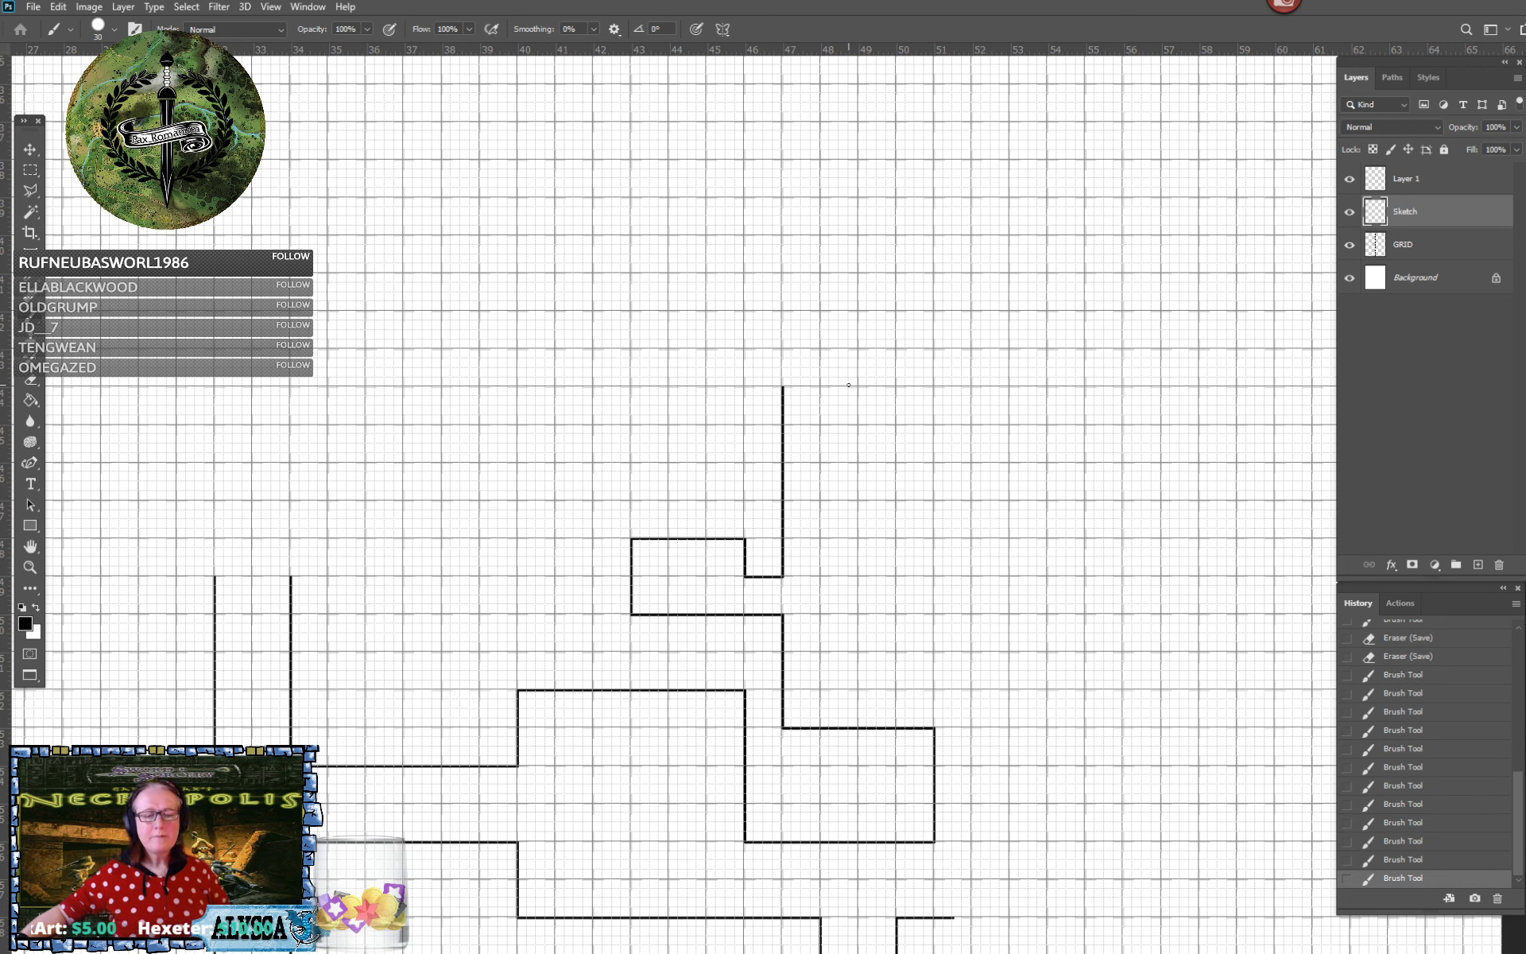
{"action": "left_click", "coordinate": [858, 387], "text": "shift"}
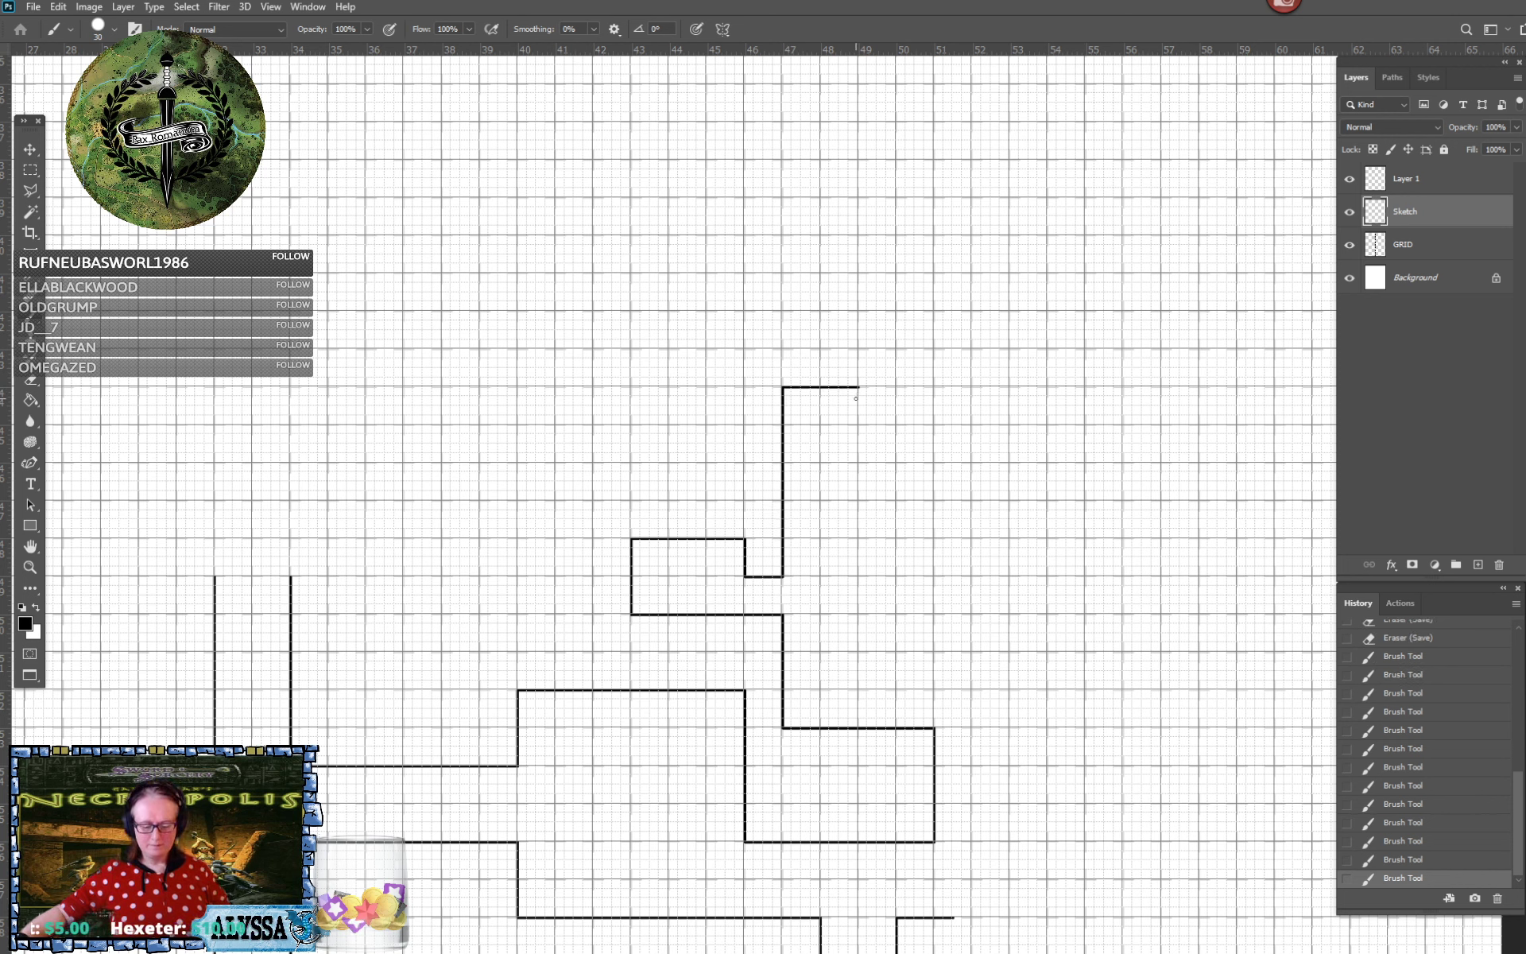
{"action": "left_click", "coordinate": [859, 499], "text": "shift"}
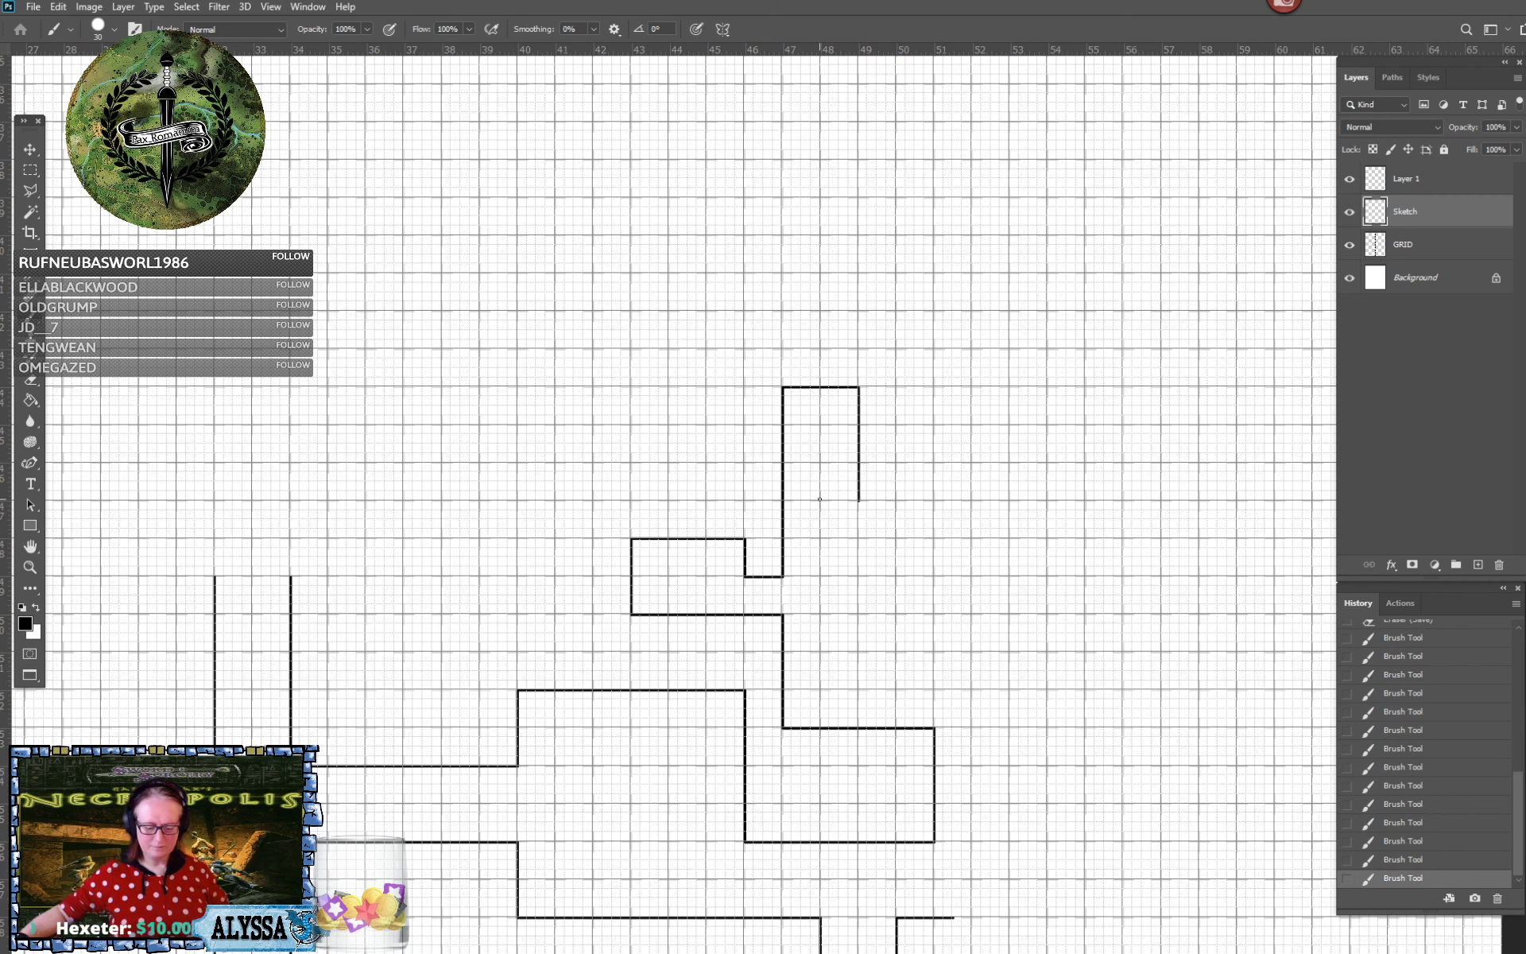
{"action": "left_click", "coordinate": [819, 501], "text": "shift"}
Continue the wall one square down, across to ruler mark 49, one down, across to 52, one down, and back to 48
{"action": "left_click", "coordinate": [820, 538], "text": "shift"}
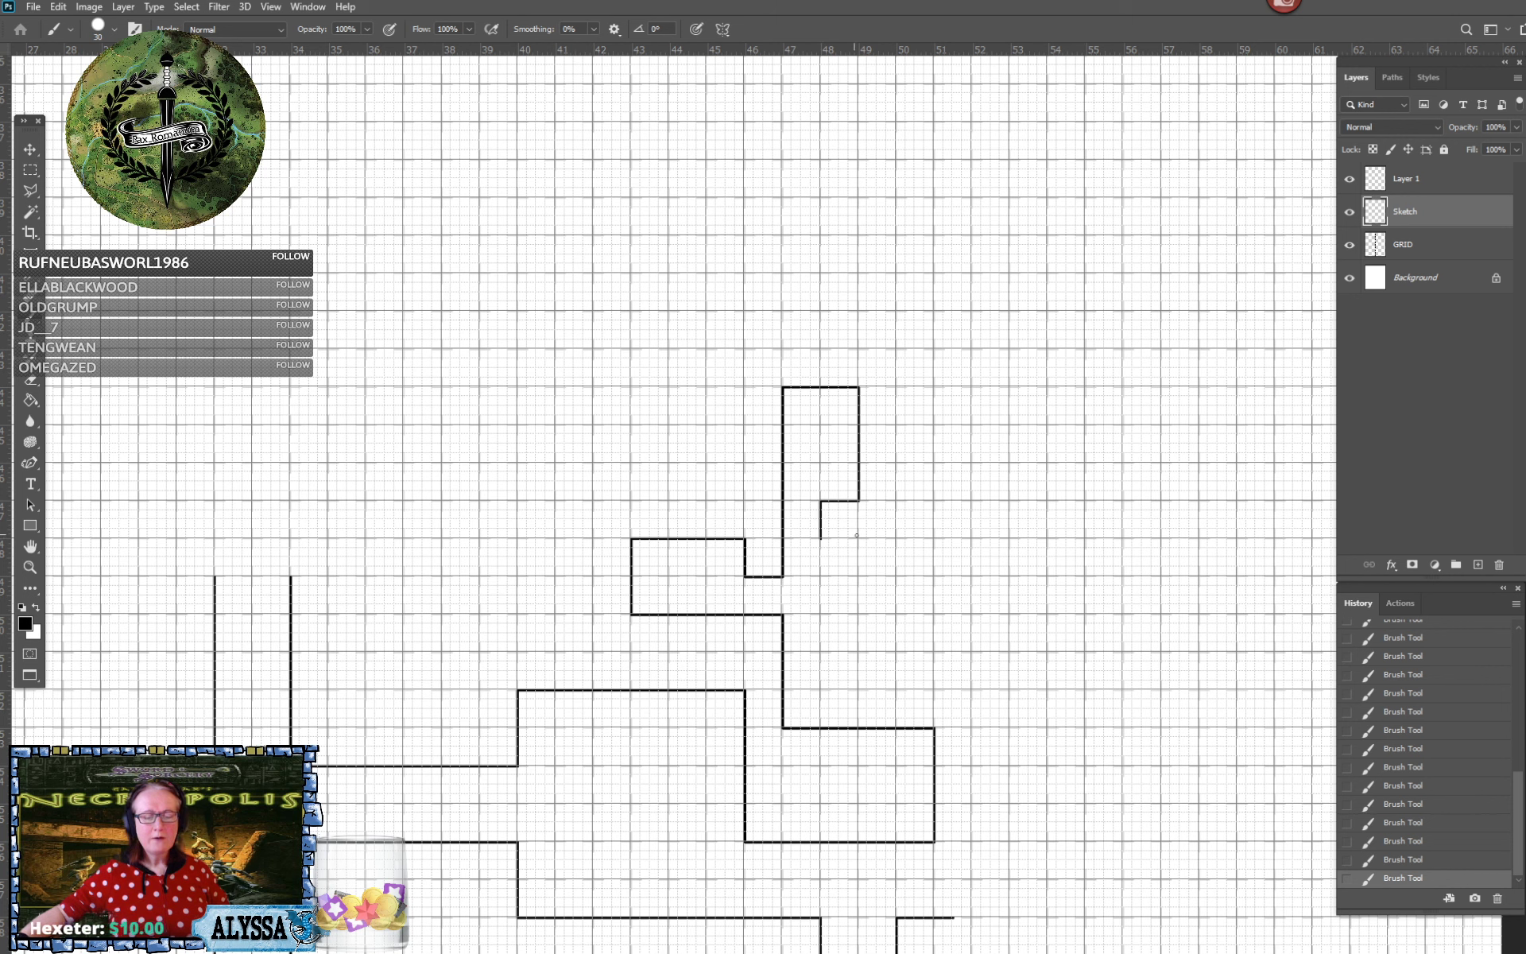
{"action": "left_click", "coordinate": [859, 538], "text": "shift"}
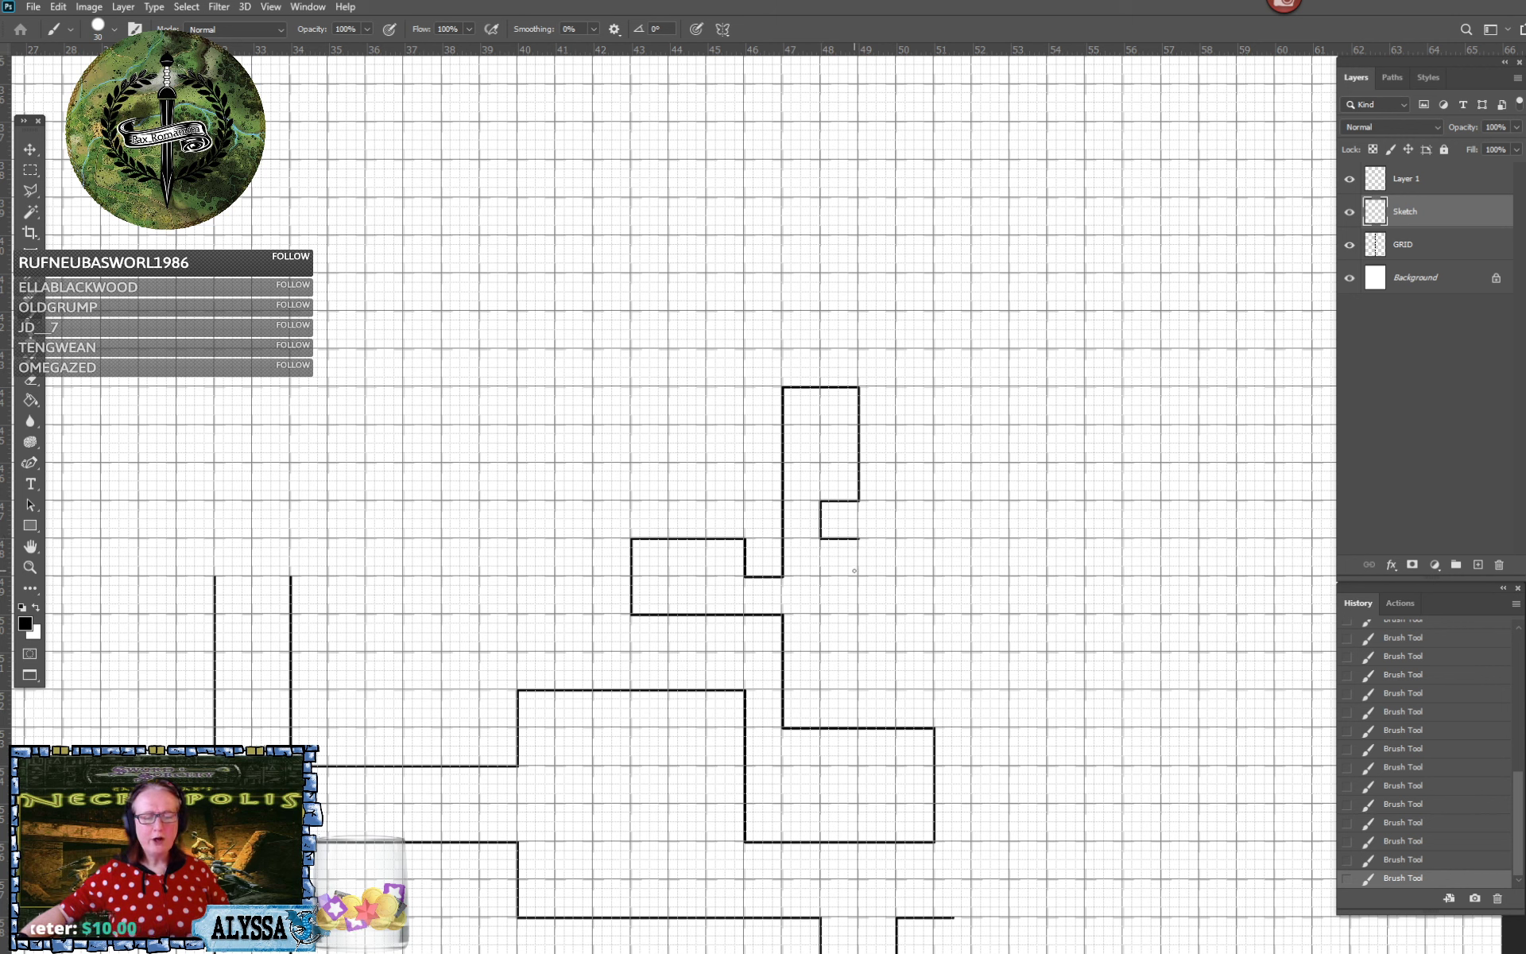
{"action": "left_click", "coordinate": [858, 574], "text": "shift"}
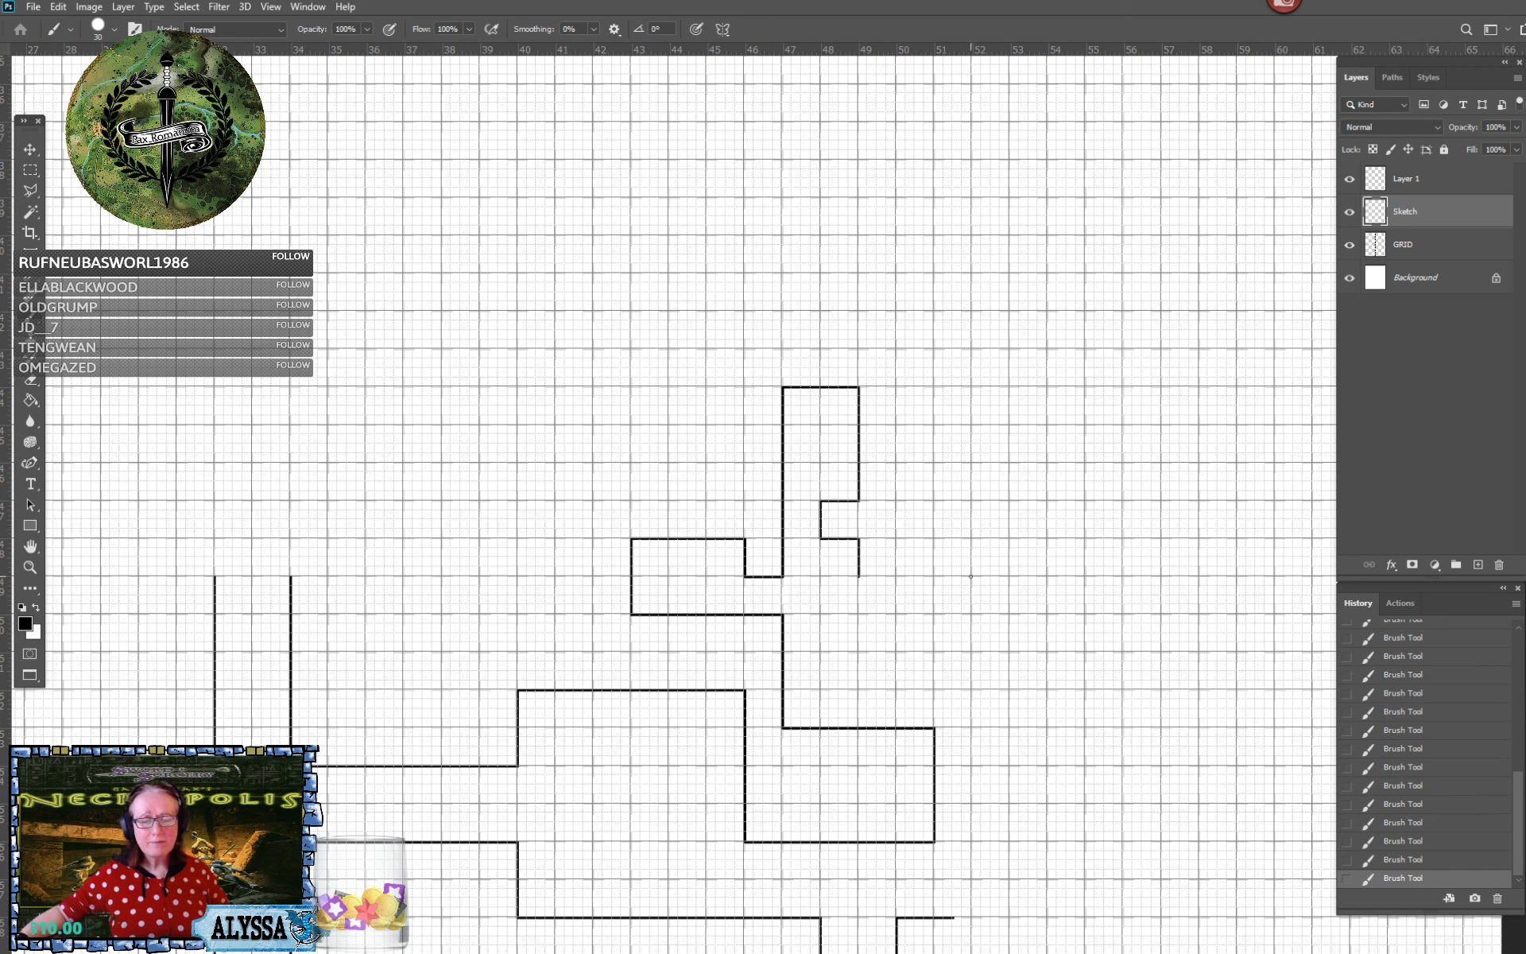
{"action": "left_click", "coordinate": [972, 577], "text": "shift"}
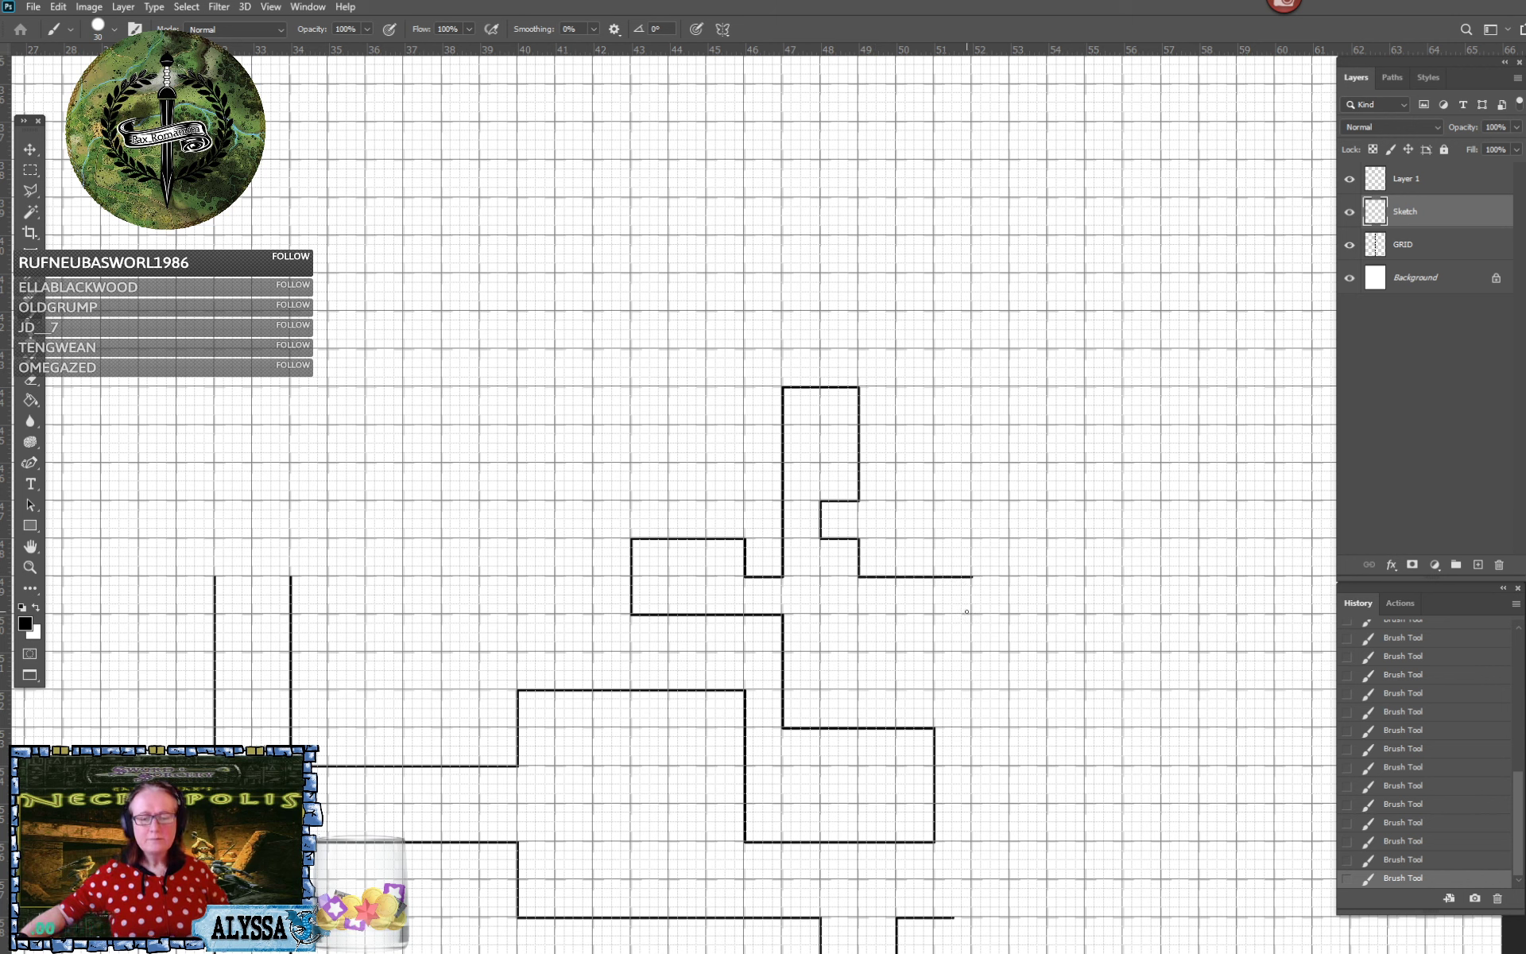
{"action": "left_click", "coordinate": [971, 613], "text": "shift"}
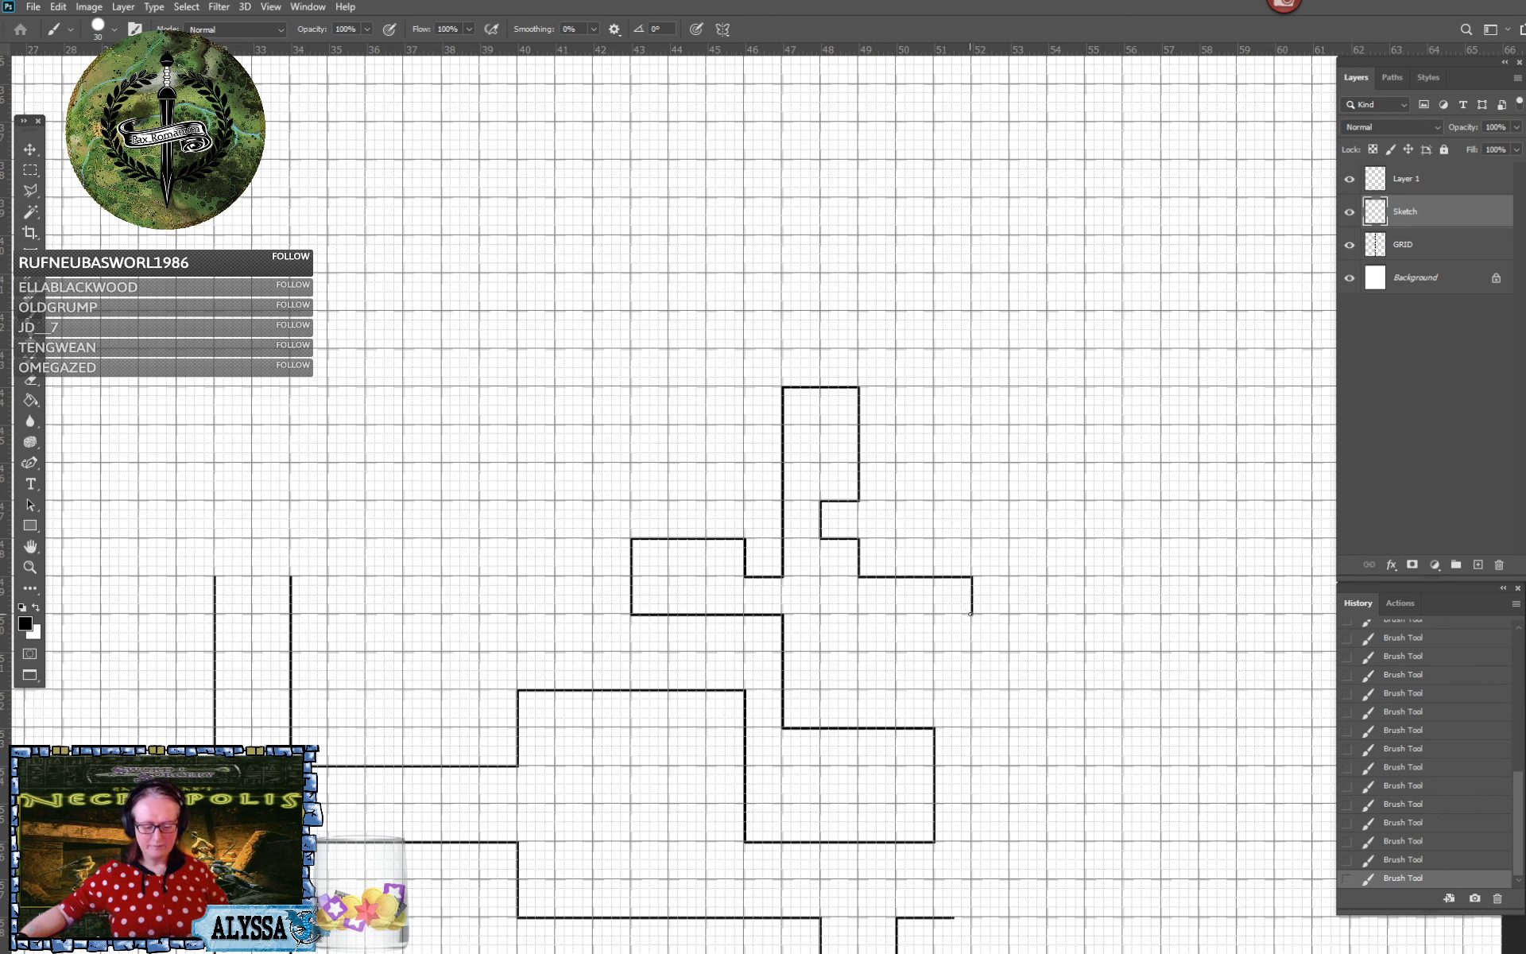
{"action": "left_click", "coordinate": [821, 614], "text": "shift"}
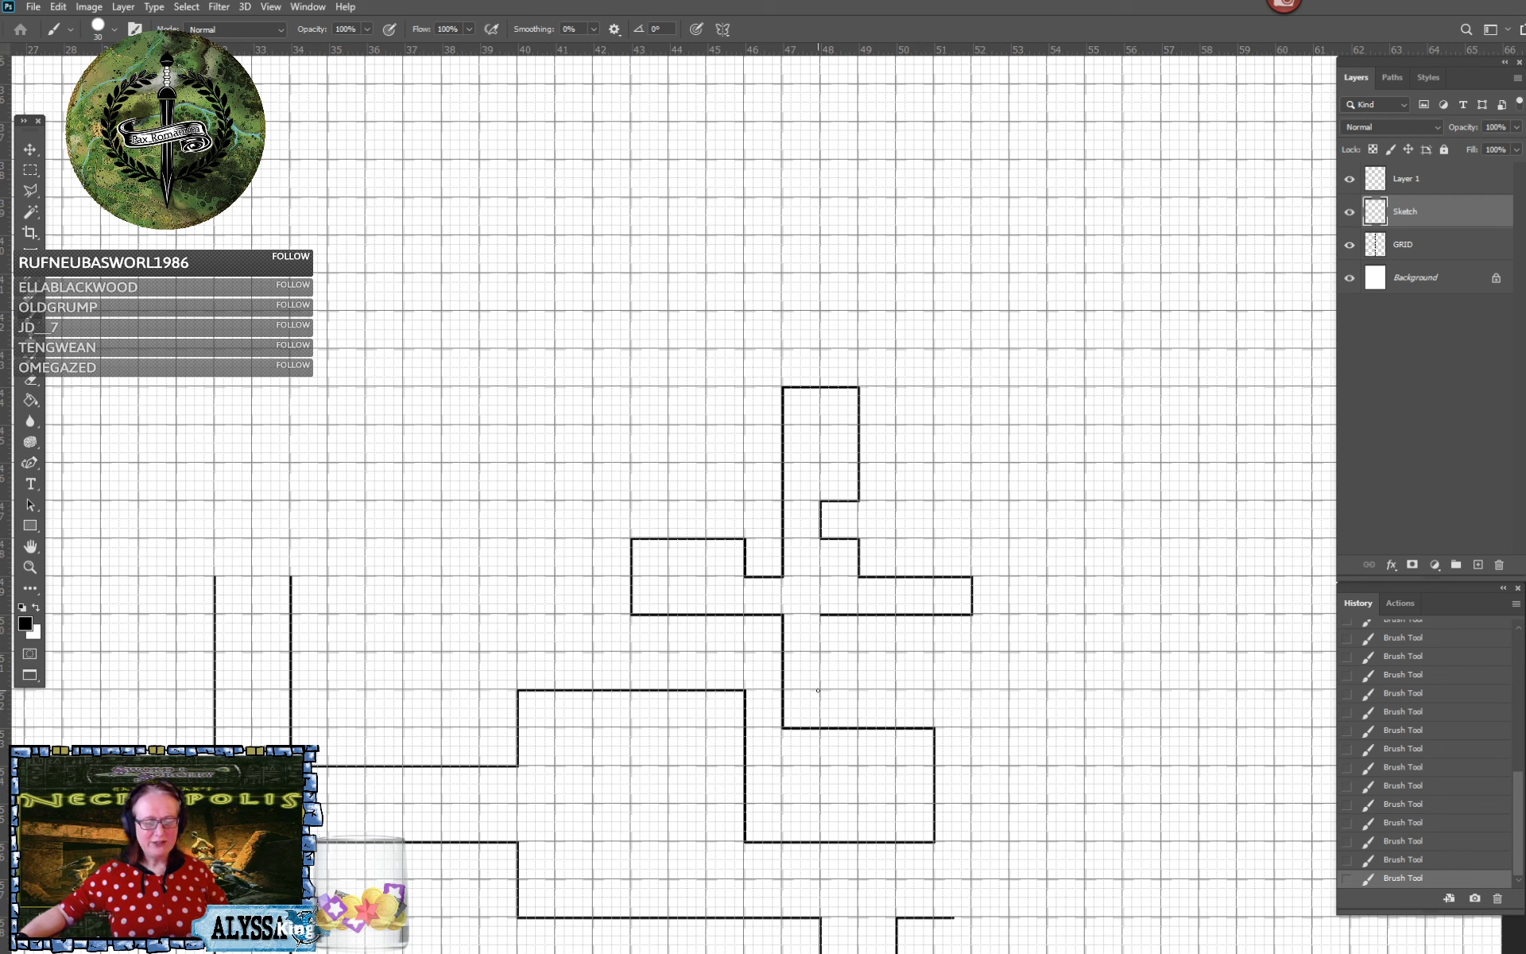
Continue the wall from ruler mark 48 two squares down, across to 51, one square up, and across to 56
{"action": "left_click", "coordinate": [820, 690], "text": "shift"}
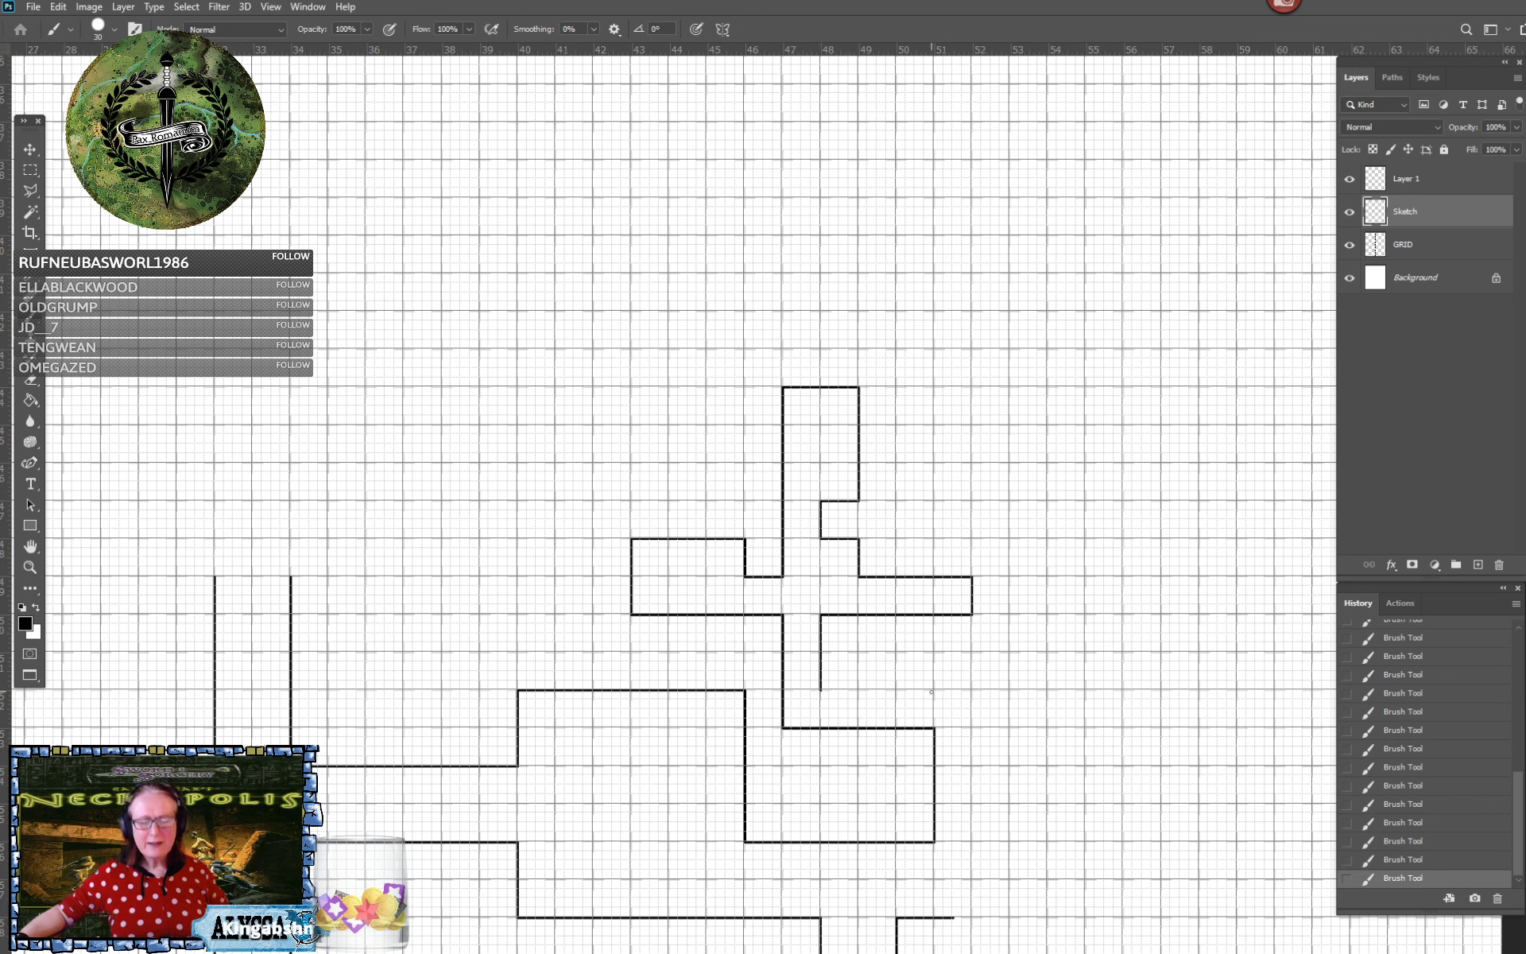
{"action": "left_click", "coordinate": [934, 690], "text": "shift"}
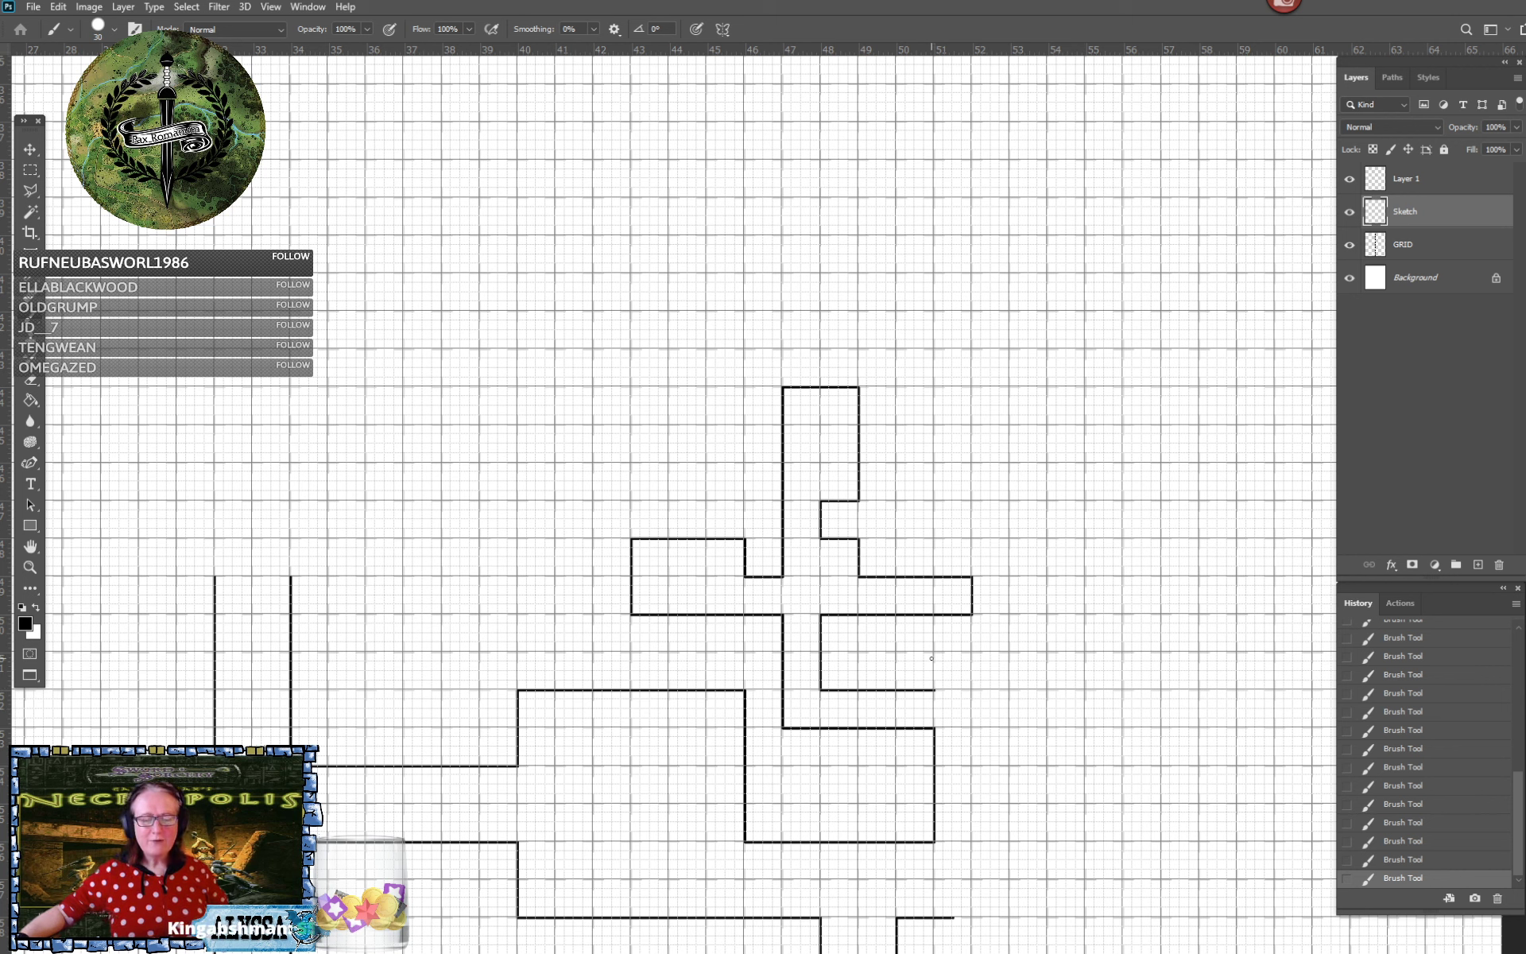
{"action": "left_click", "coordinate": [934, 651], "text": "shift"}
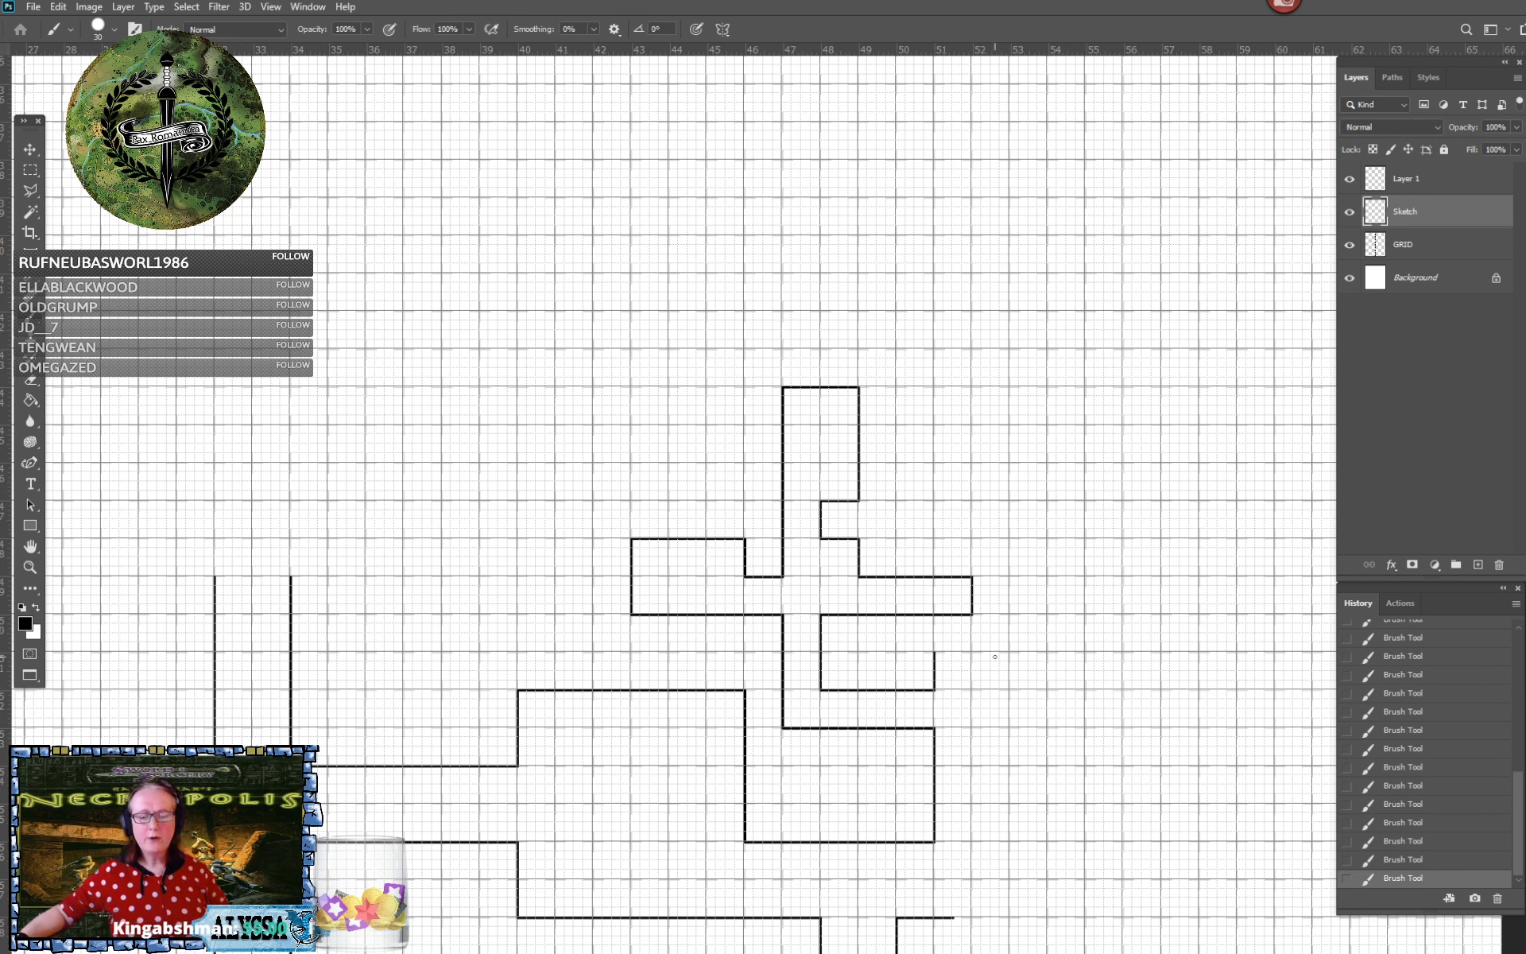
{"action": "left_click", "coordinate": [1047, 653], "text": "shift"}
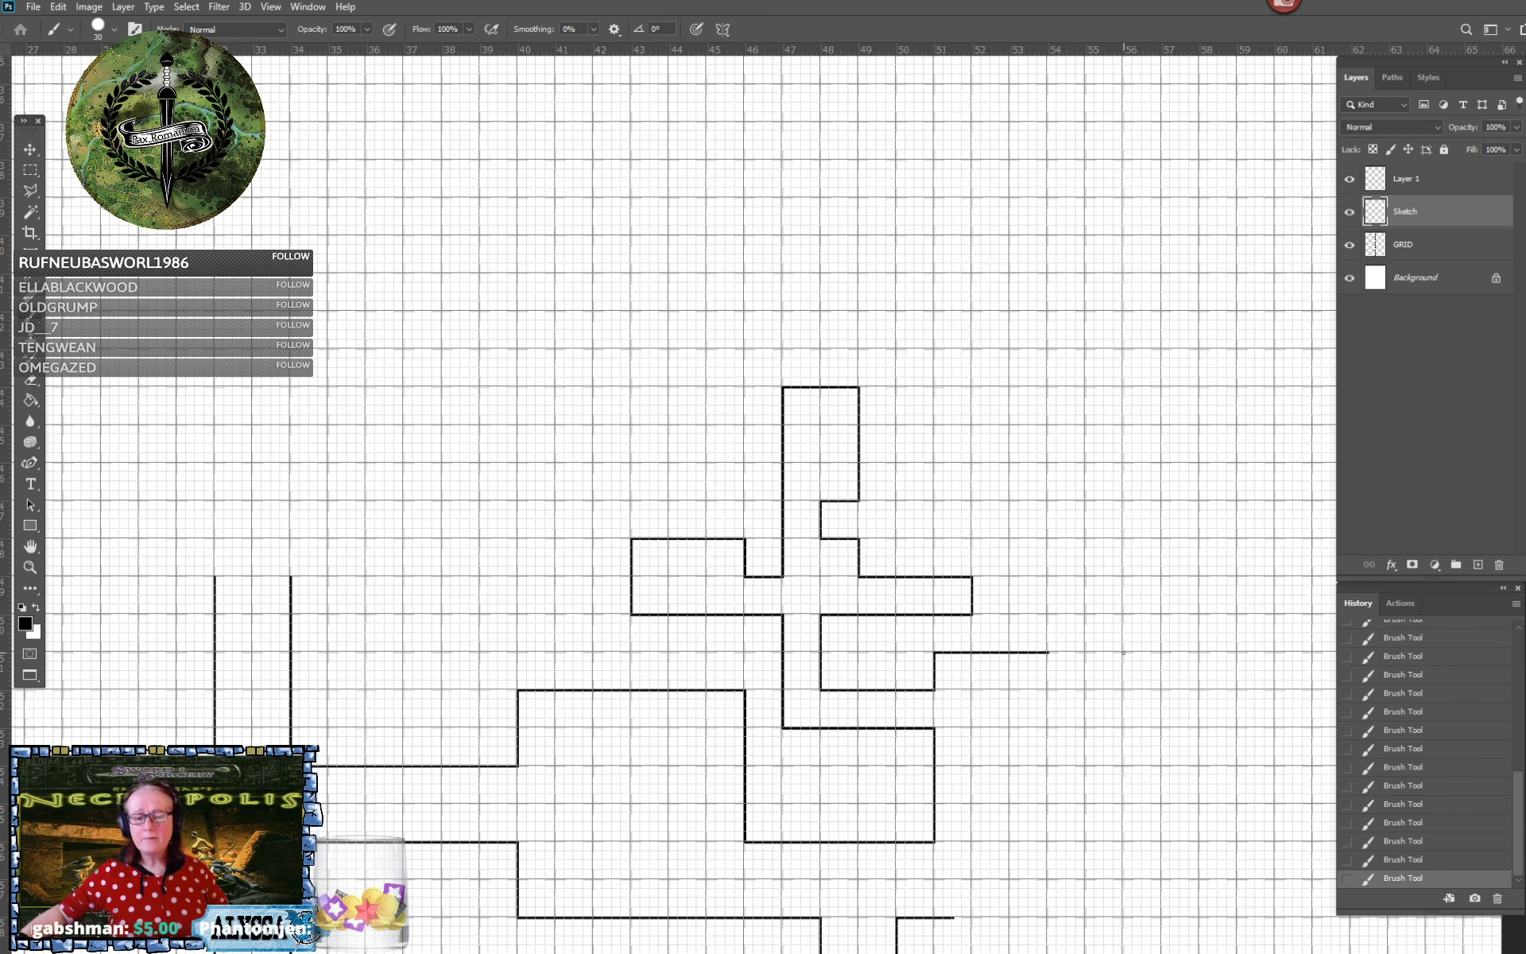
{"action": "left_click", "coordinate": [1123, 651], "text": "shift"}
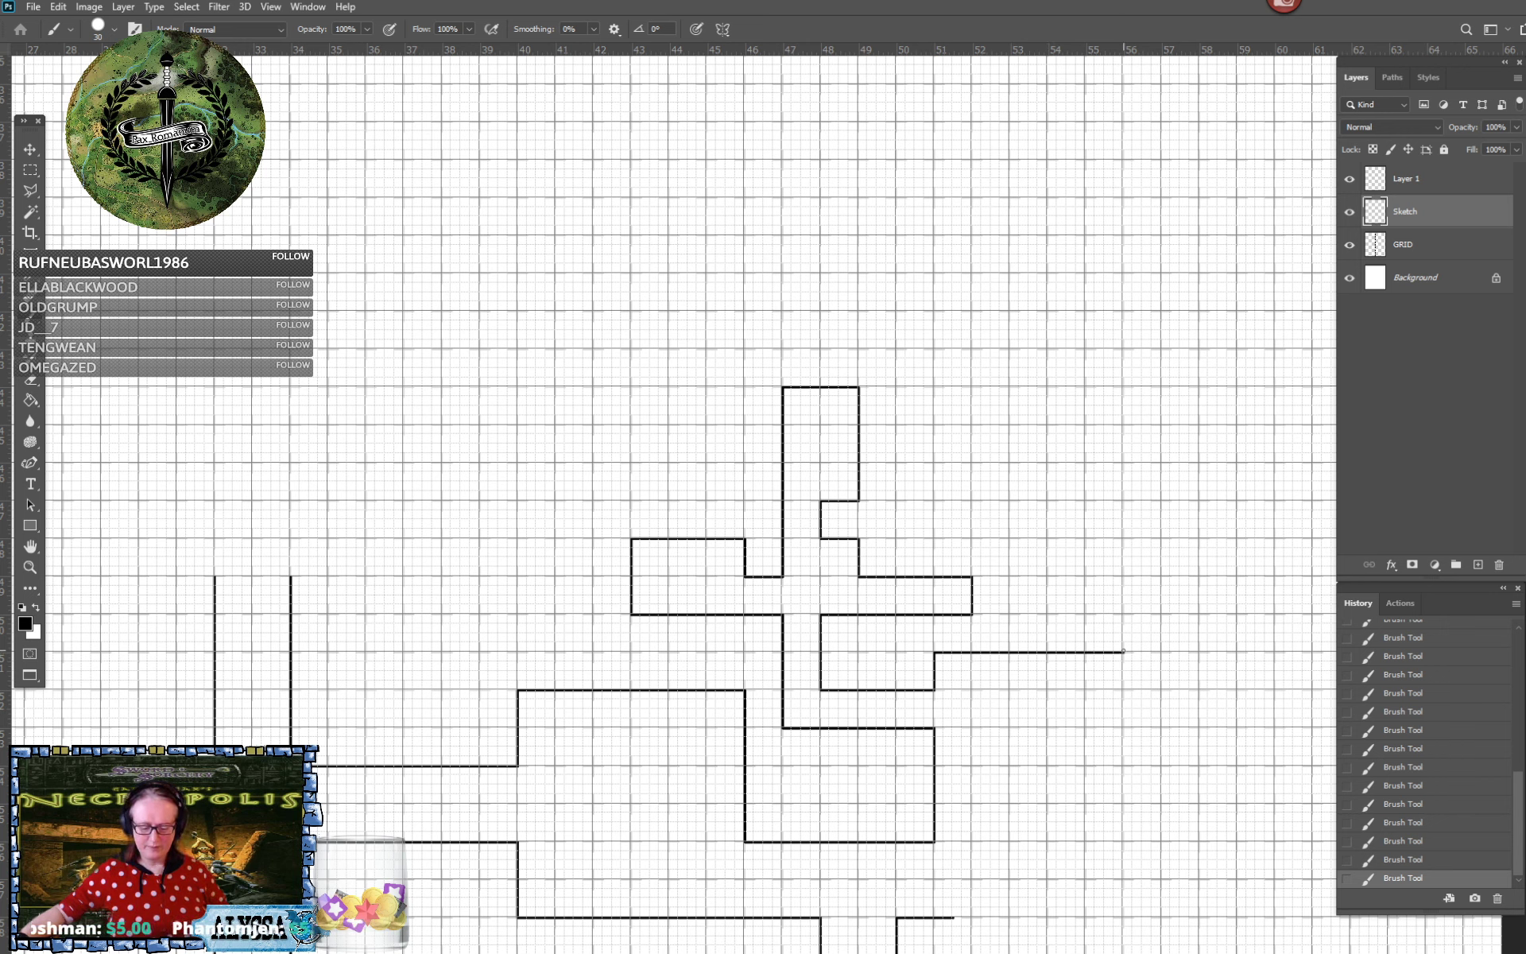
Continue two squares down, back to 53.5, one and a half up, back to 51.5, and down to the open wall end; save the file
{"action": "left_click", "coordinate": [1121, 728], "text": "shift"}
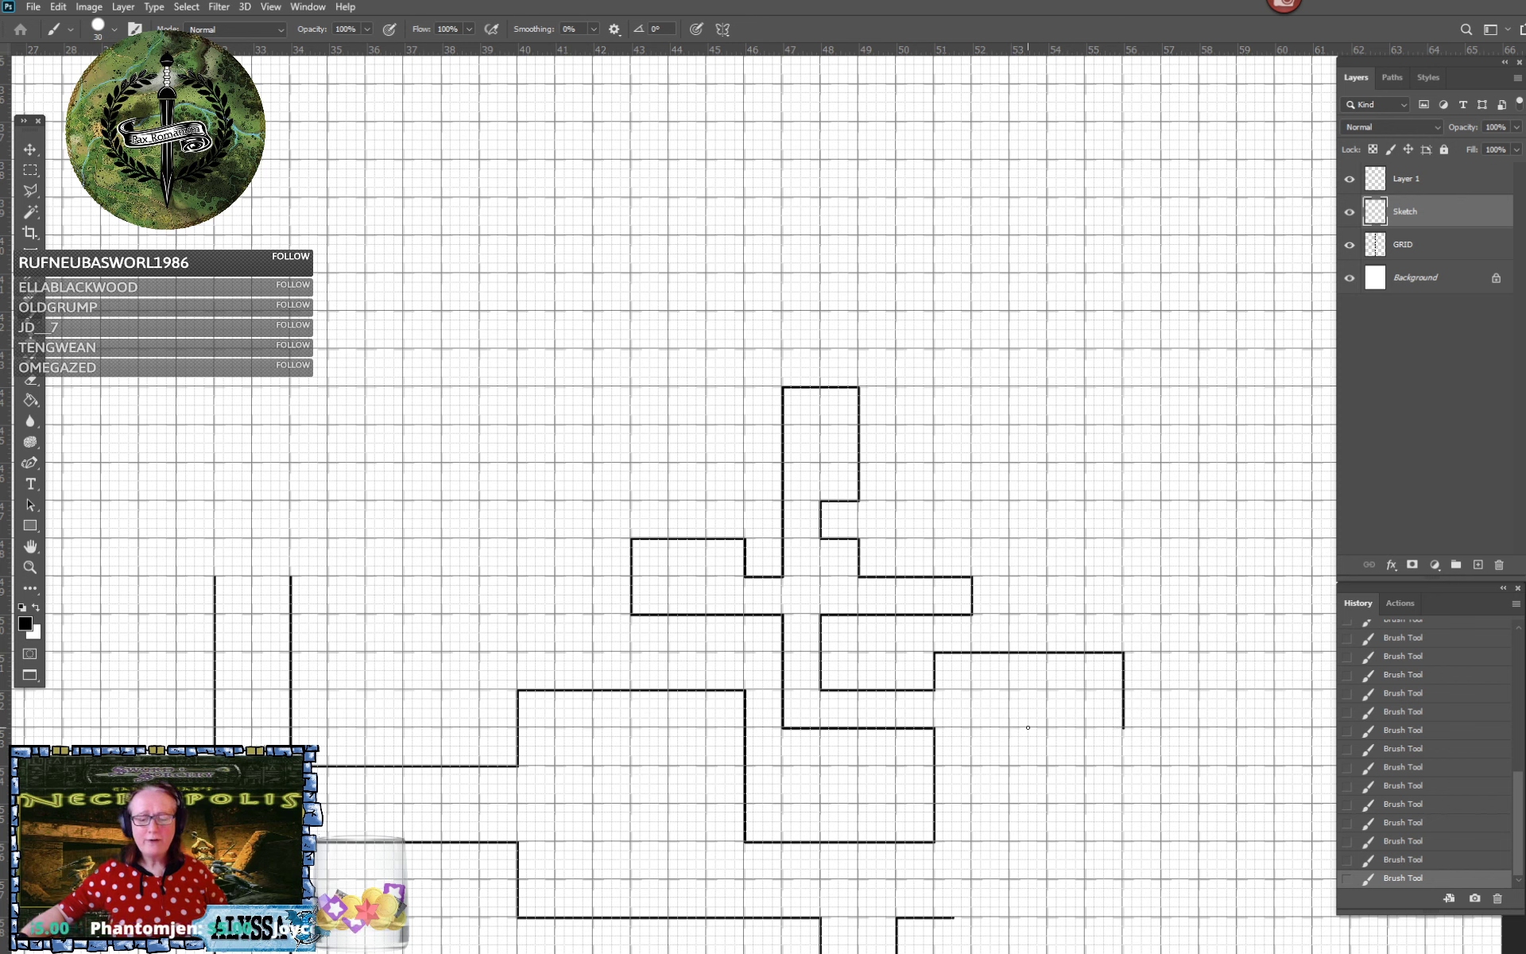
{"action": "left_click", "coordinate": [1028, 727], "text": "shift"}
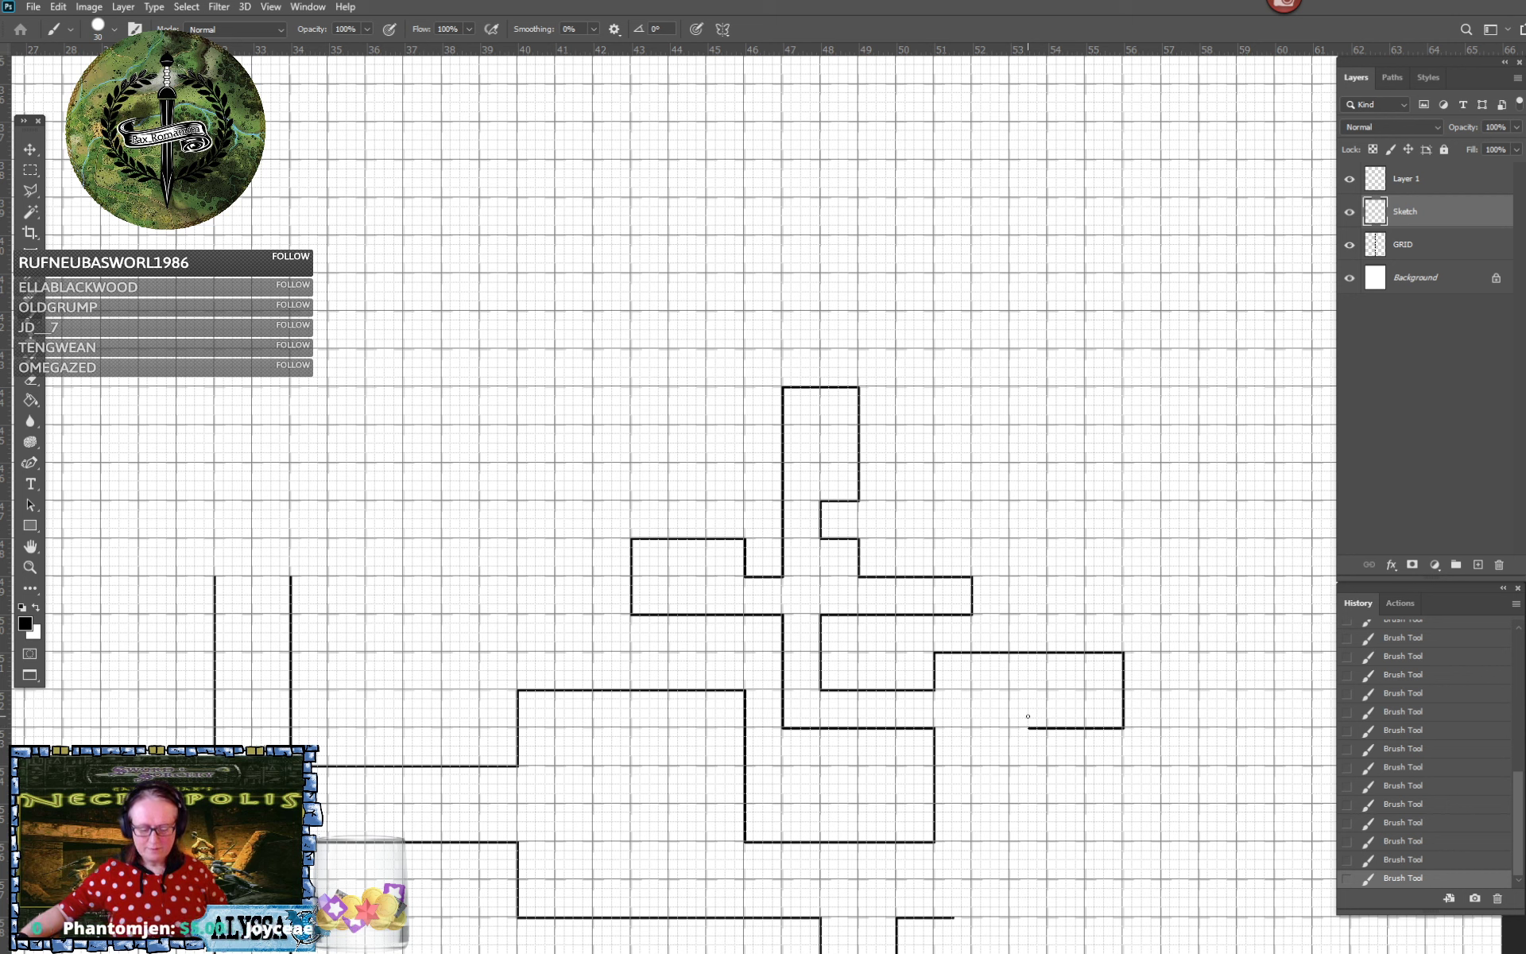
{"action": "left_click", "coordinate": [1028, 670], "text": "shift"}
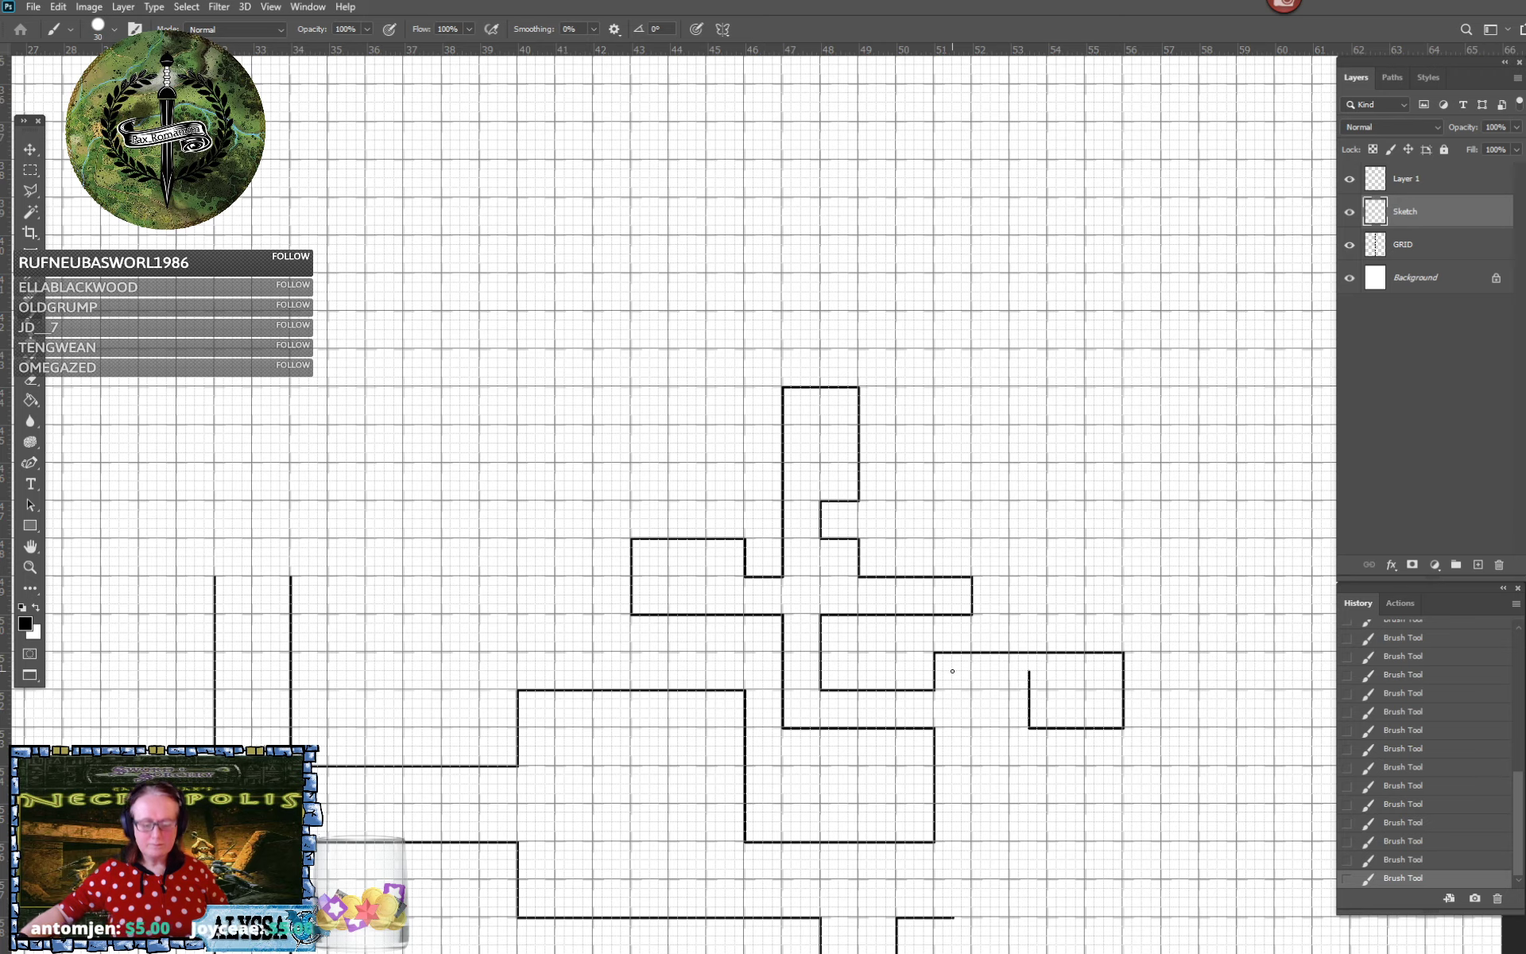
{"action": "left_click", "coordinate": [953, 671], "text": "shift"}
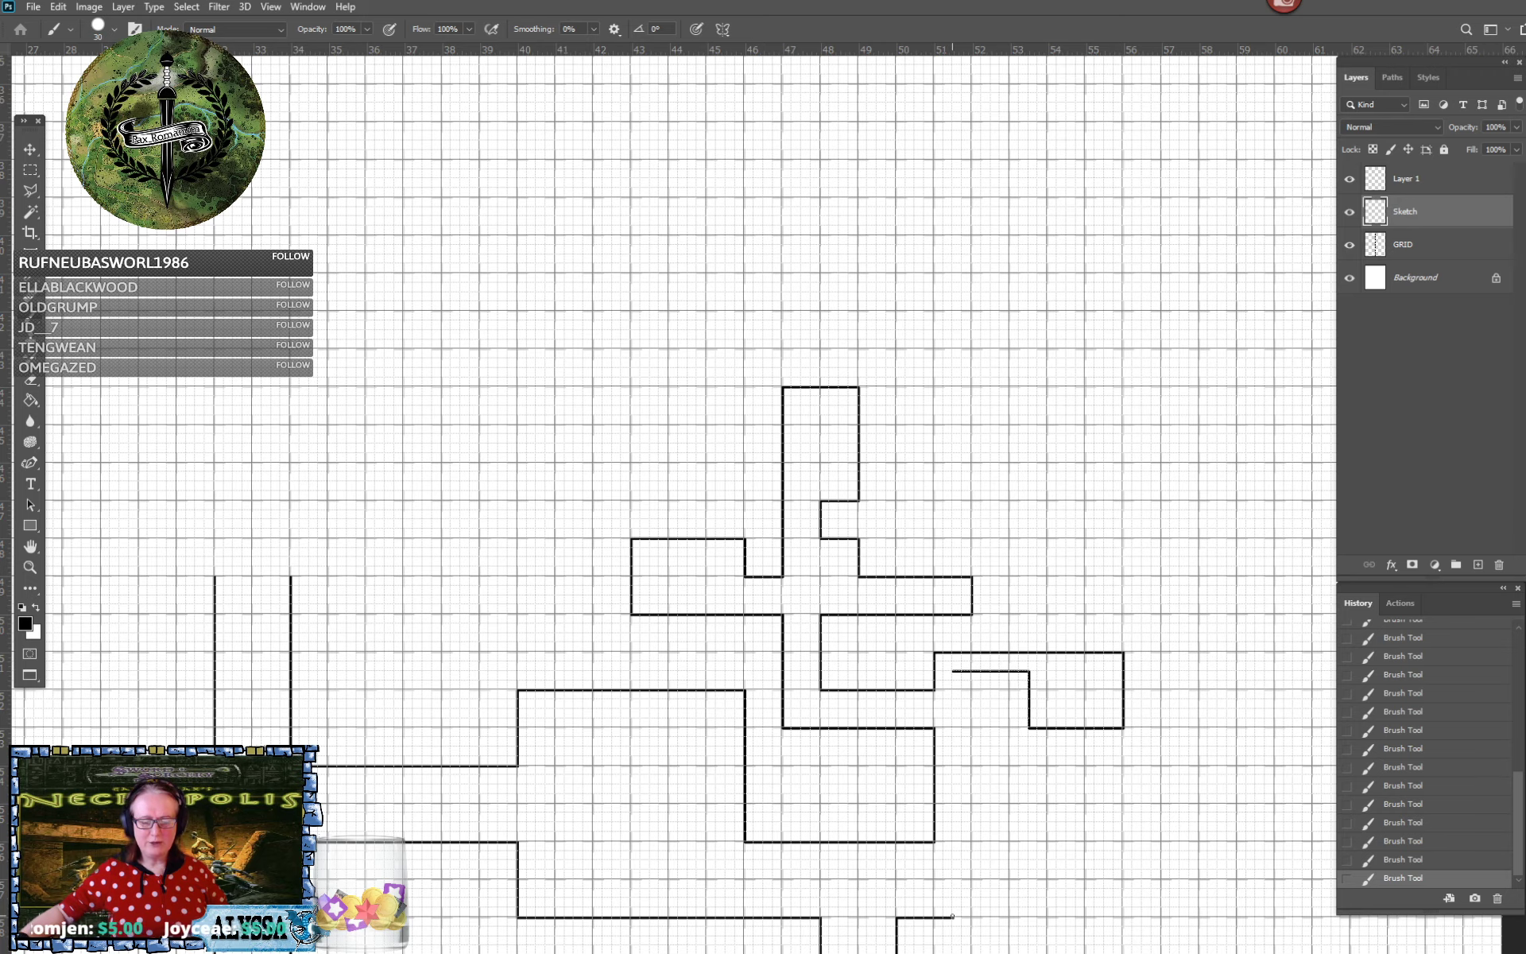
{"action": "left_click", "coordinate": [952, 916], "text": "shift"}
{"action": "scroll", "coordinate": [1008, 834], "scroll_direction": "down", "scroll_amount": 7}
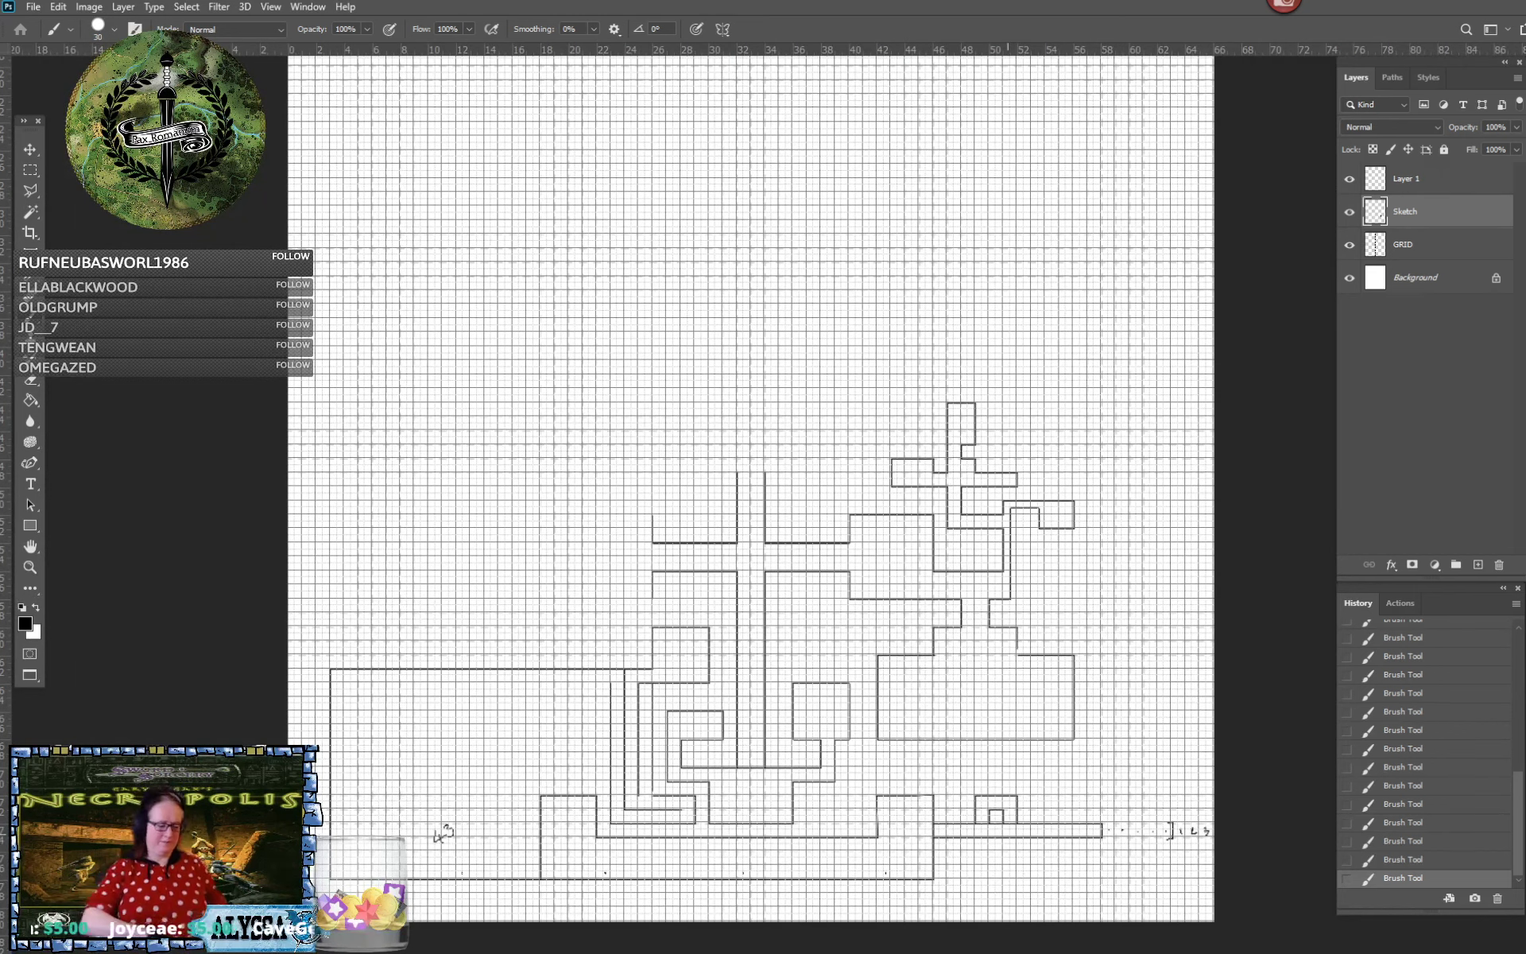
{"action": "key", "text": "ctrl+s"}
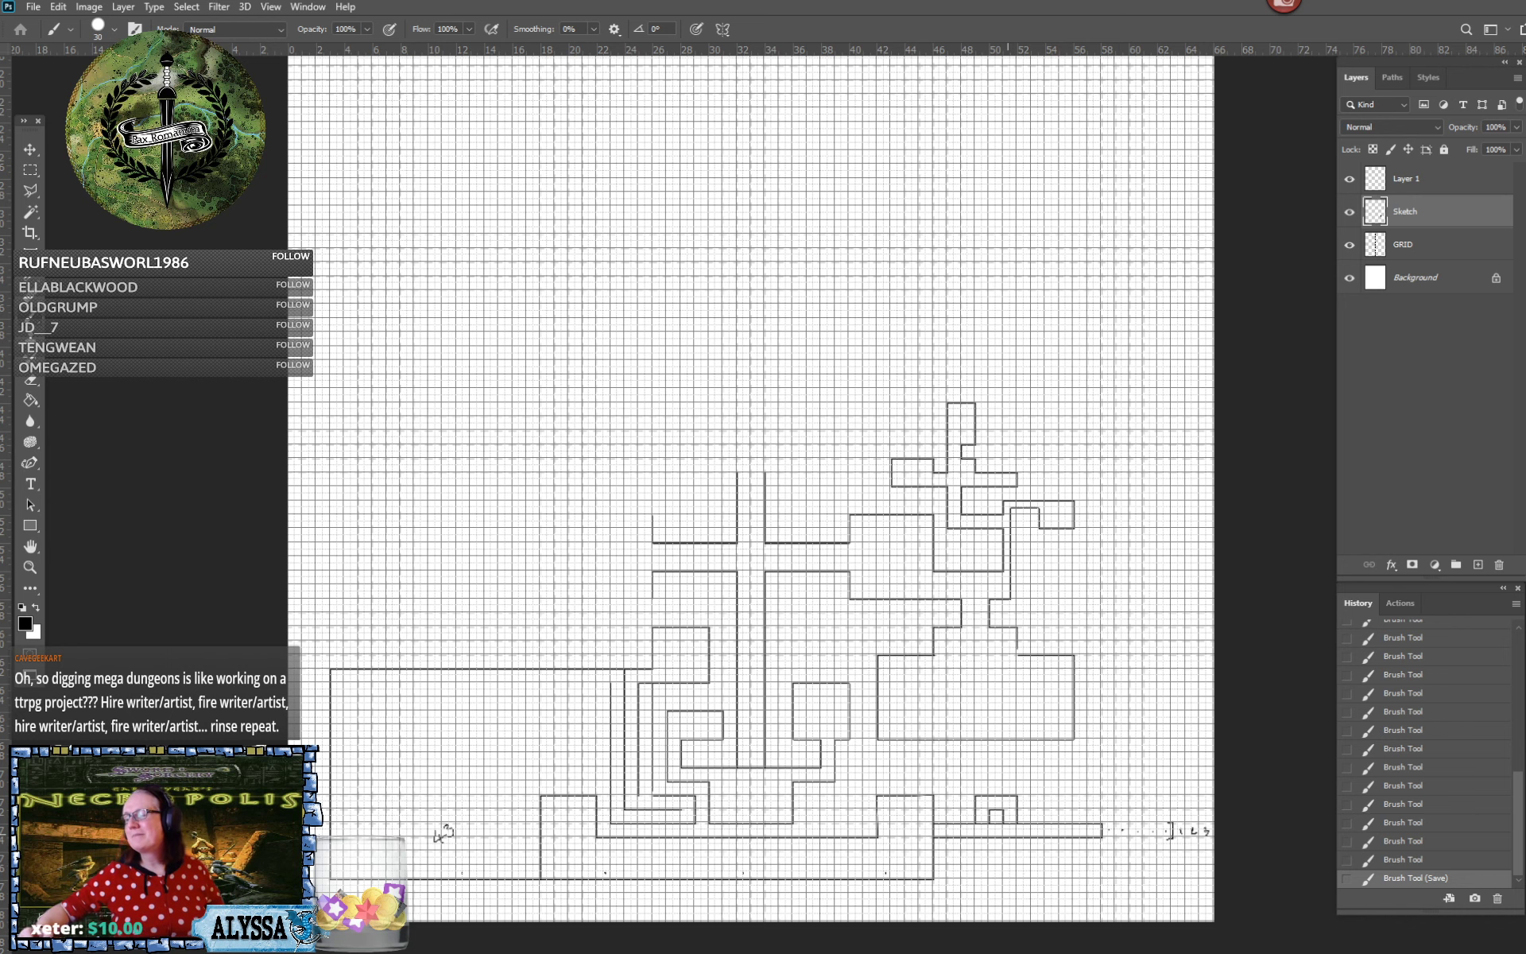
Draw the wall from the open end at ruler mark 26 to 22, four squares down, to 16 with the overshoot erased, and six squares up
{"action": "scroll", "coordinate": [506, 707], "scroll_direction": "up", "scroll_amount": 2}
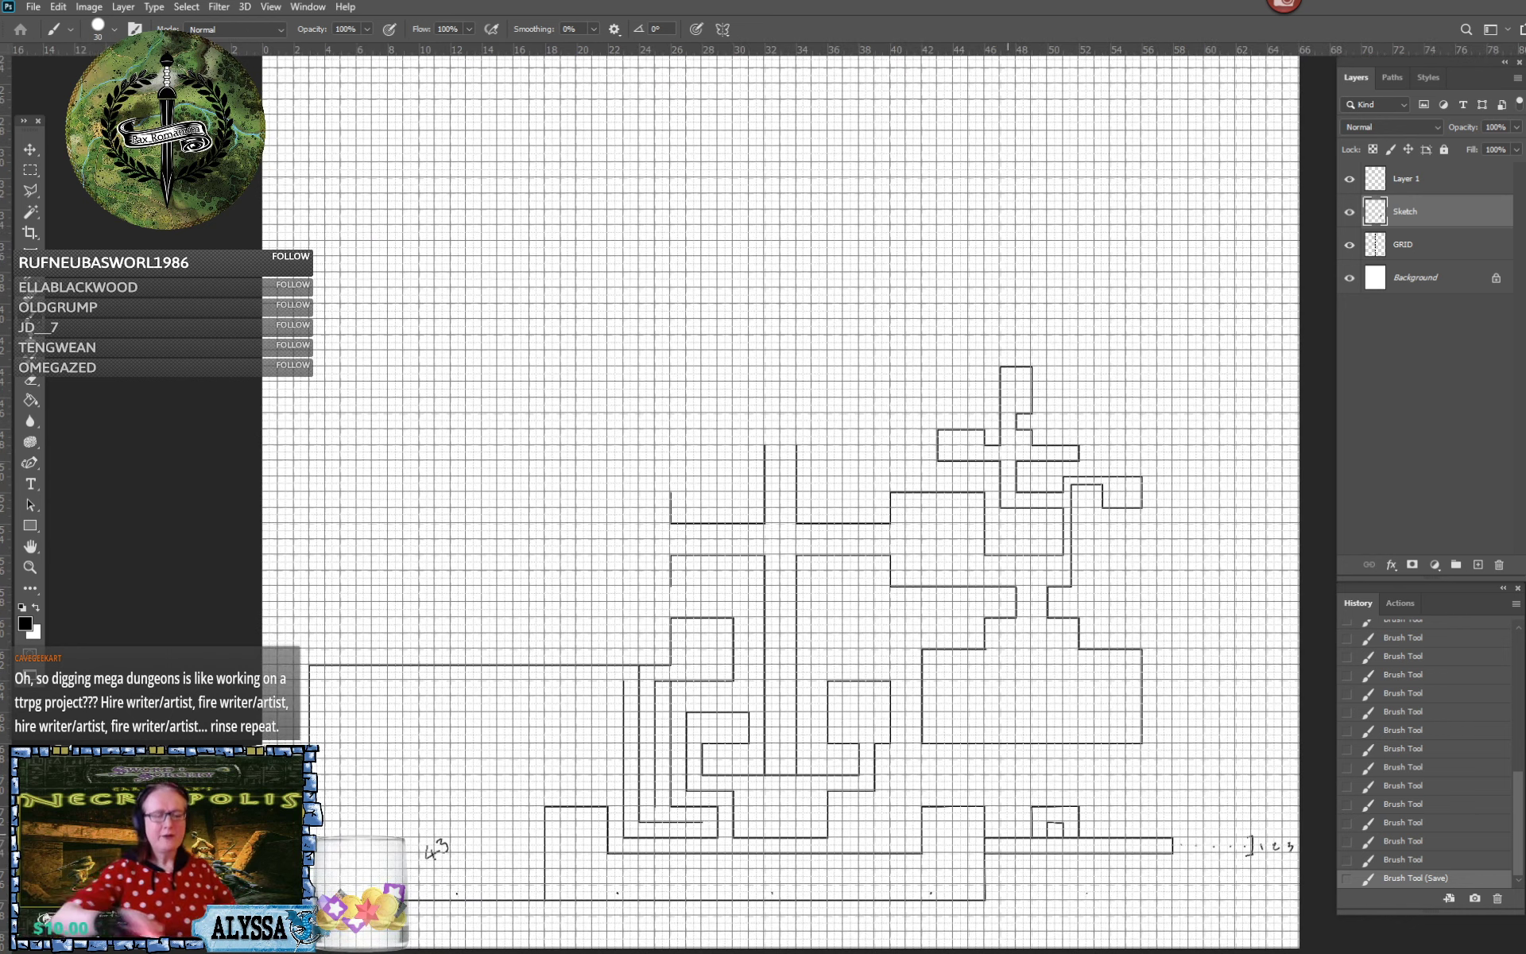
{"action": "scroll", "coordinate": [323, 424], "scroll_direction": "up", "scroll_amount": 4}
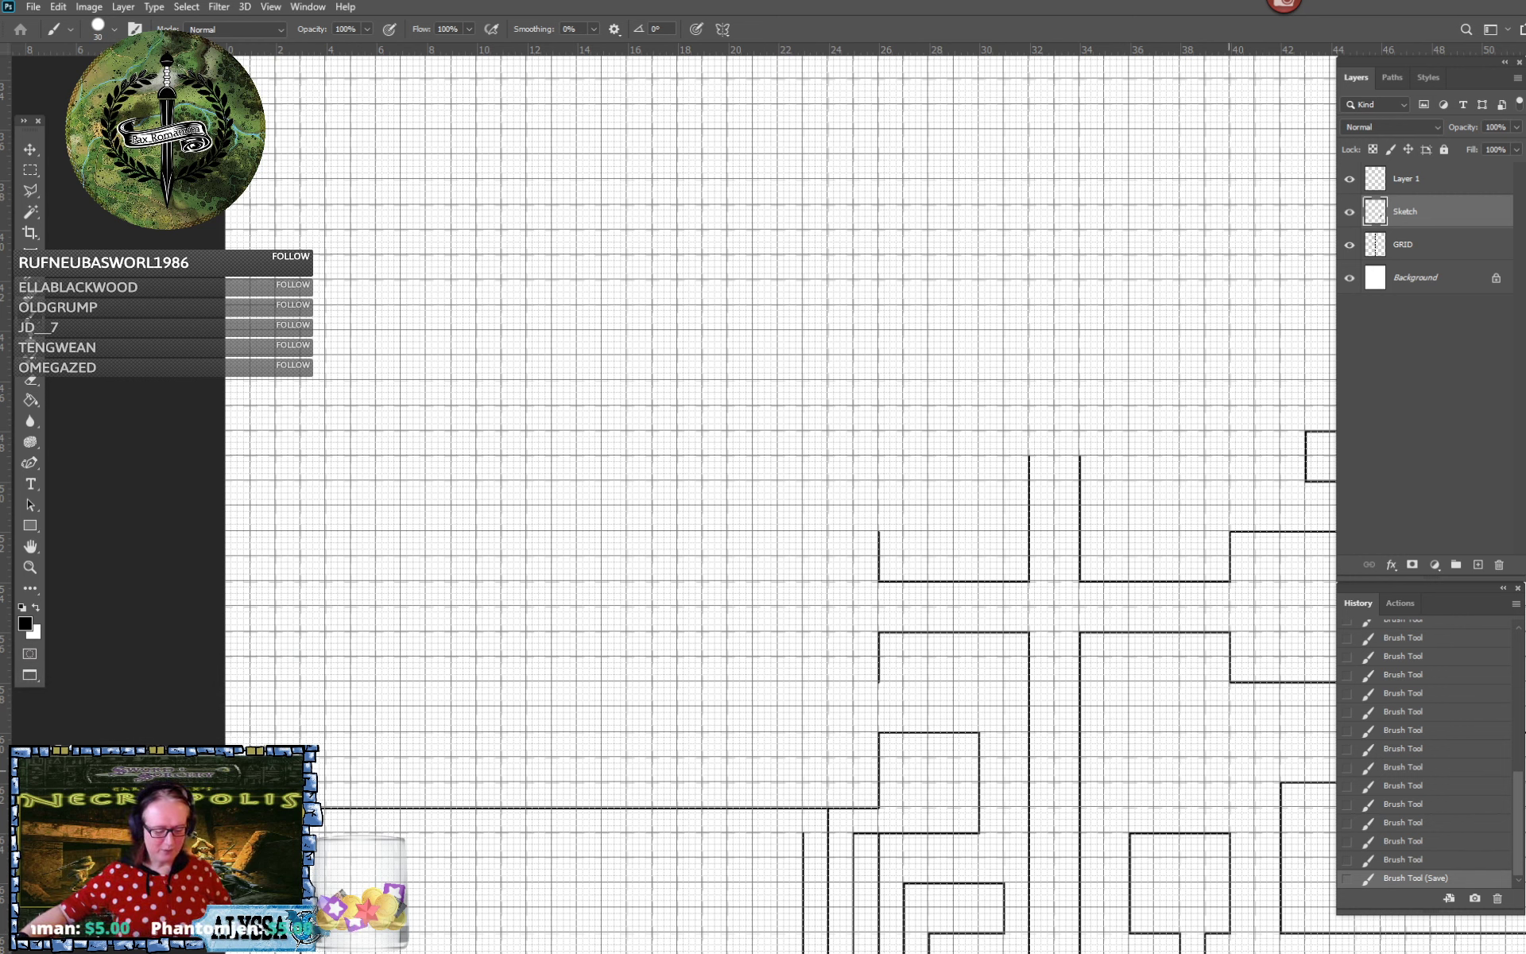
{"action": "left_click", "coordinate": [879, 682]}
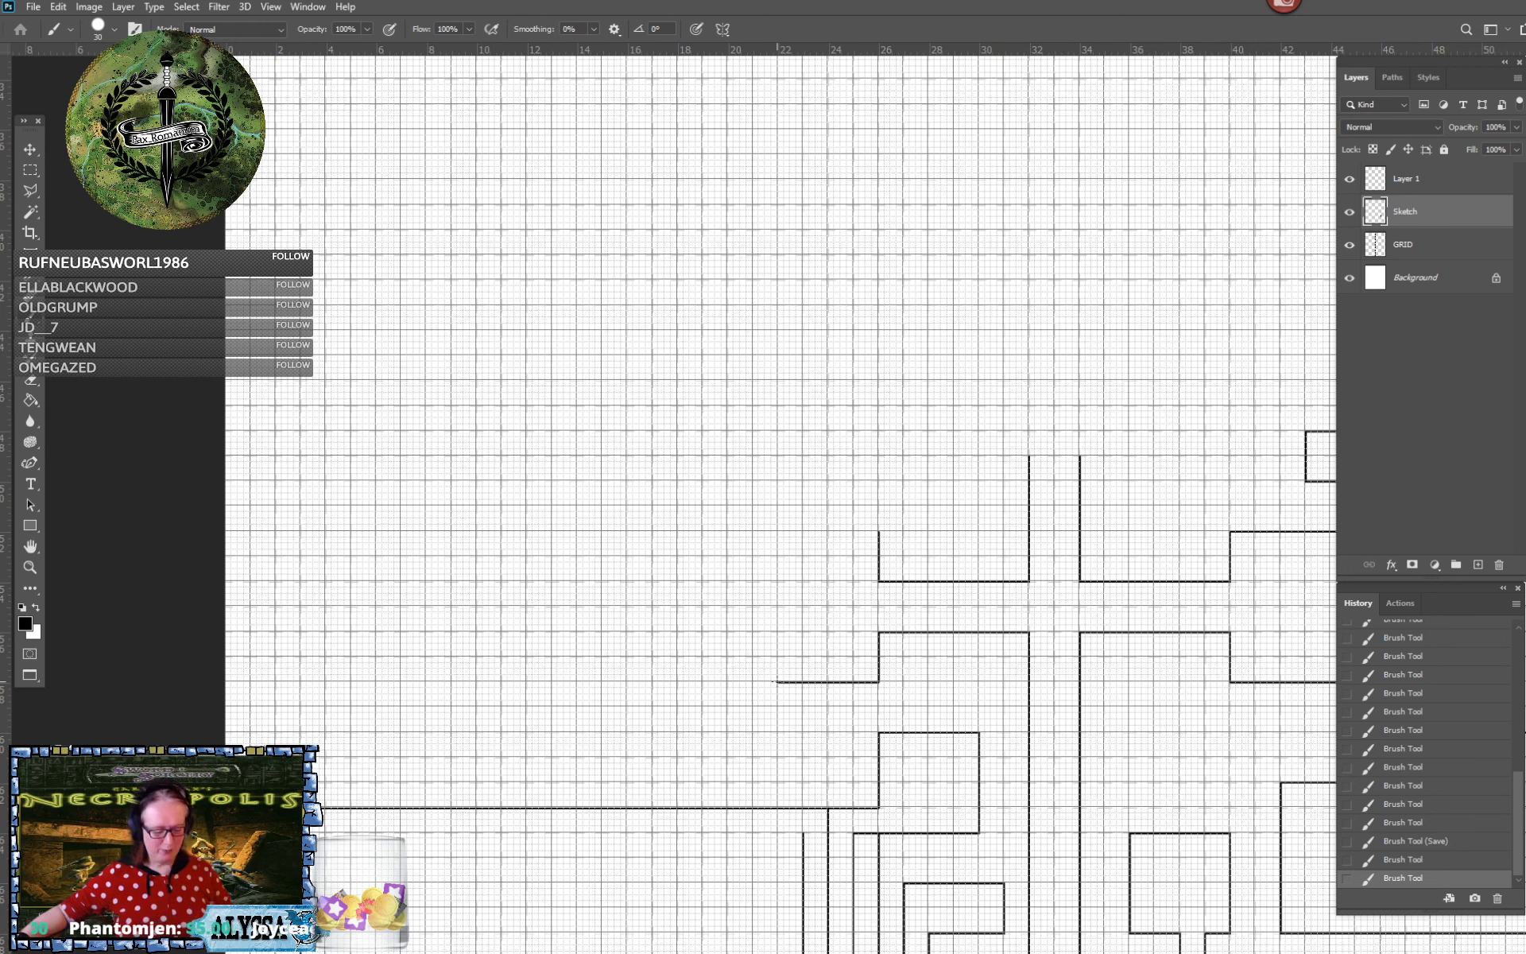
{"action": "left_click", "coordinate": [778, 781], "text": "shift"}
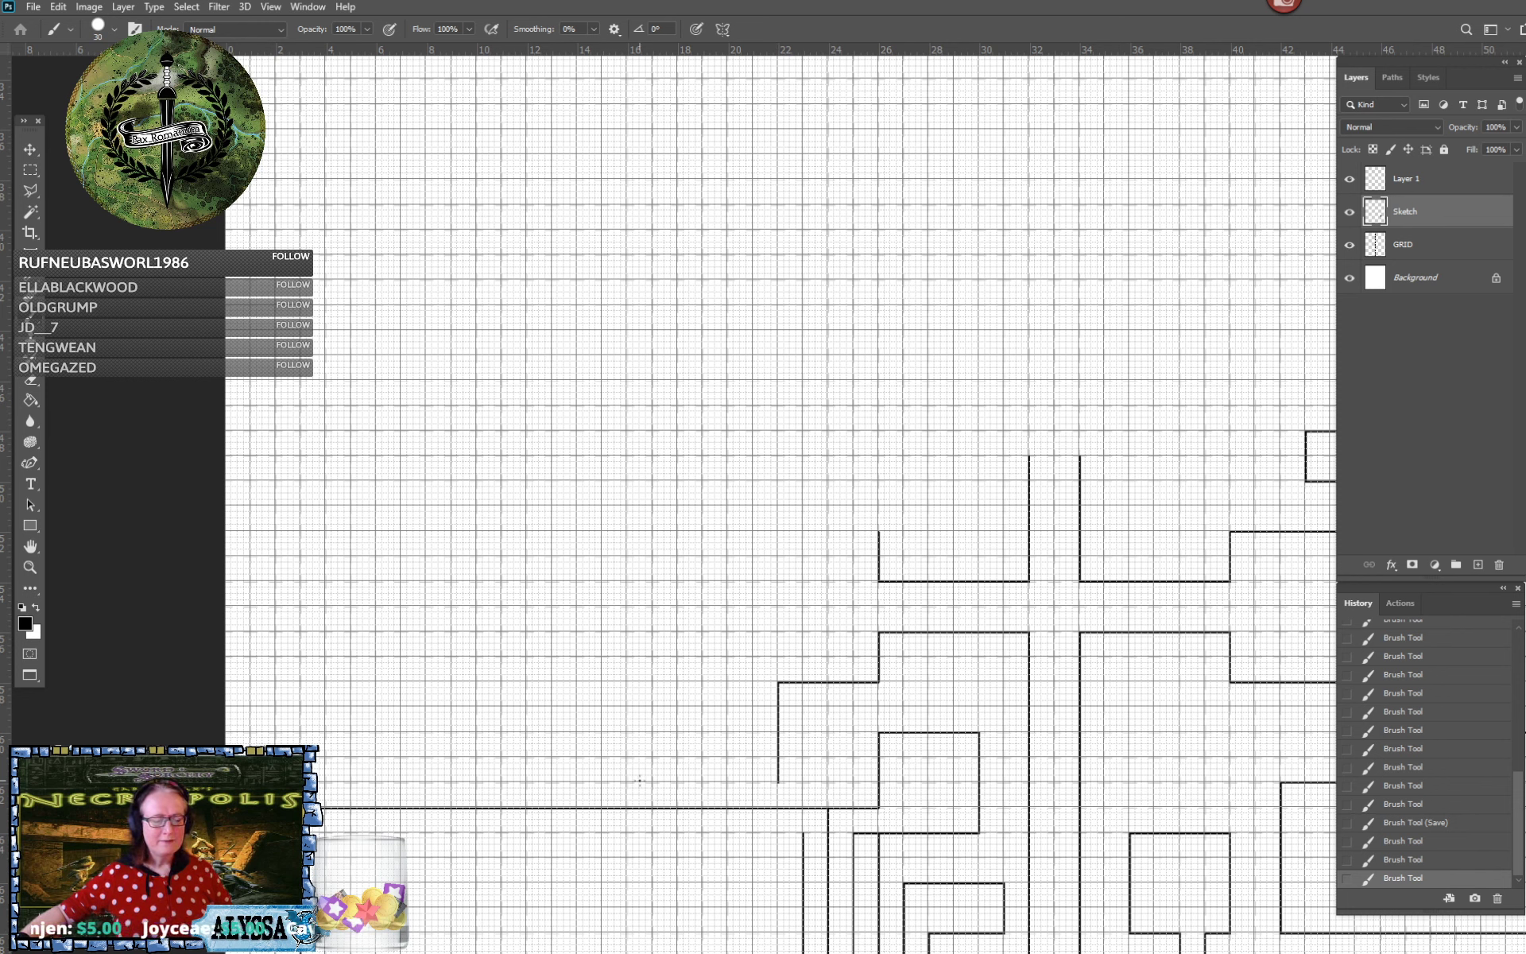
{"action": "left_click", "coordinate": [623, 781], "text": "shift"}
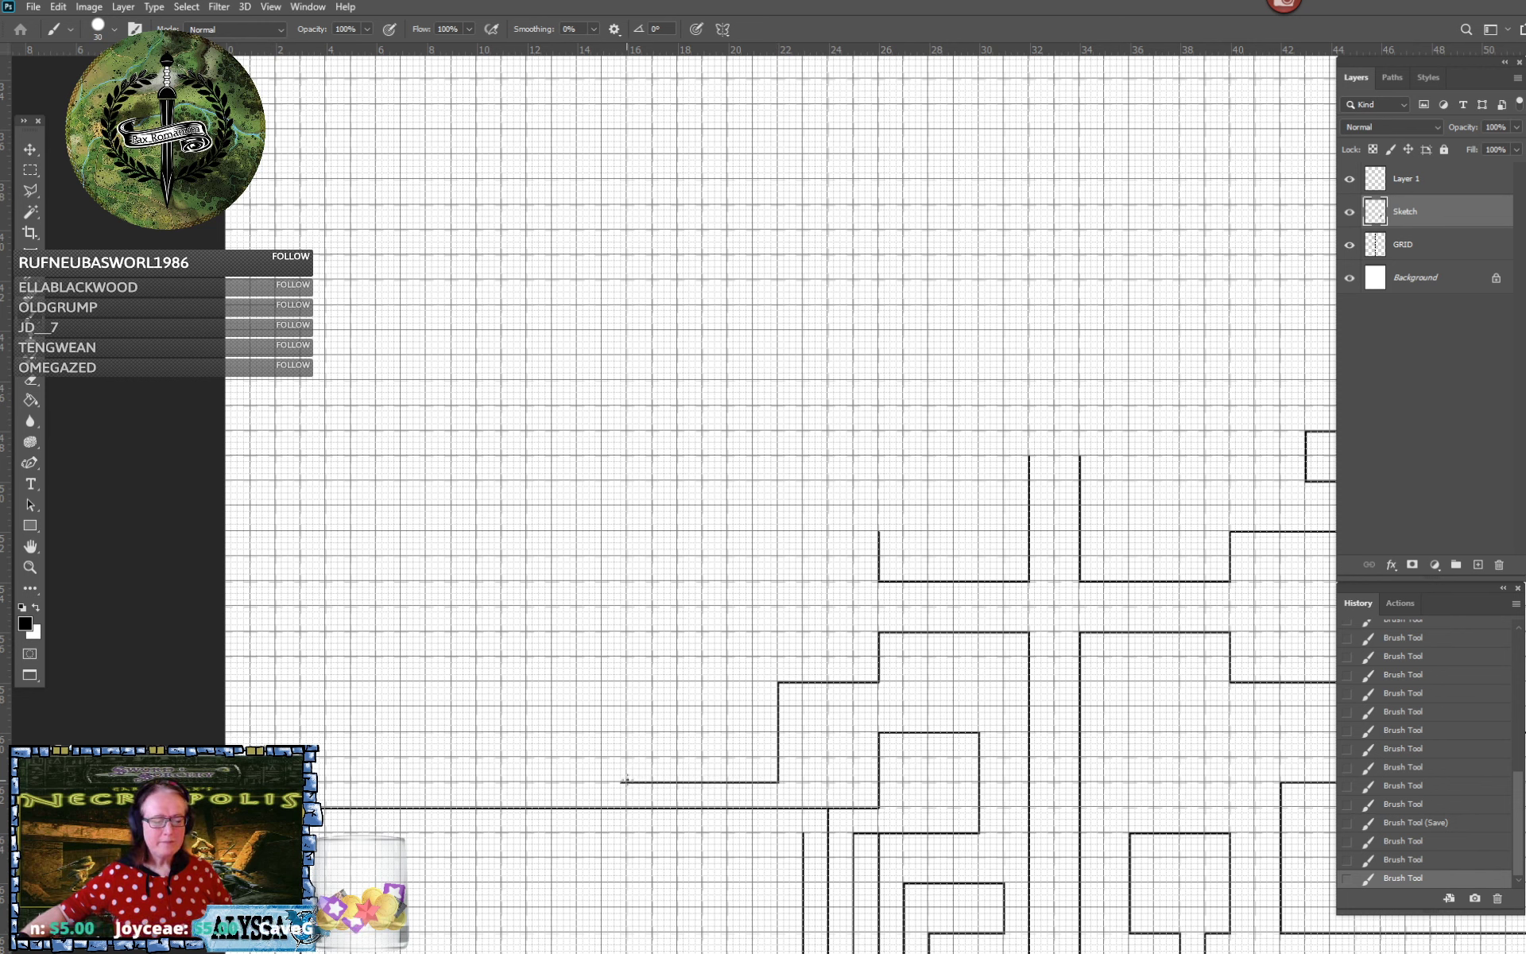
{"action": "scroll", "coordinate": [688, 724], "scroll_direction": "up", "scroll_amount": 3}
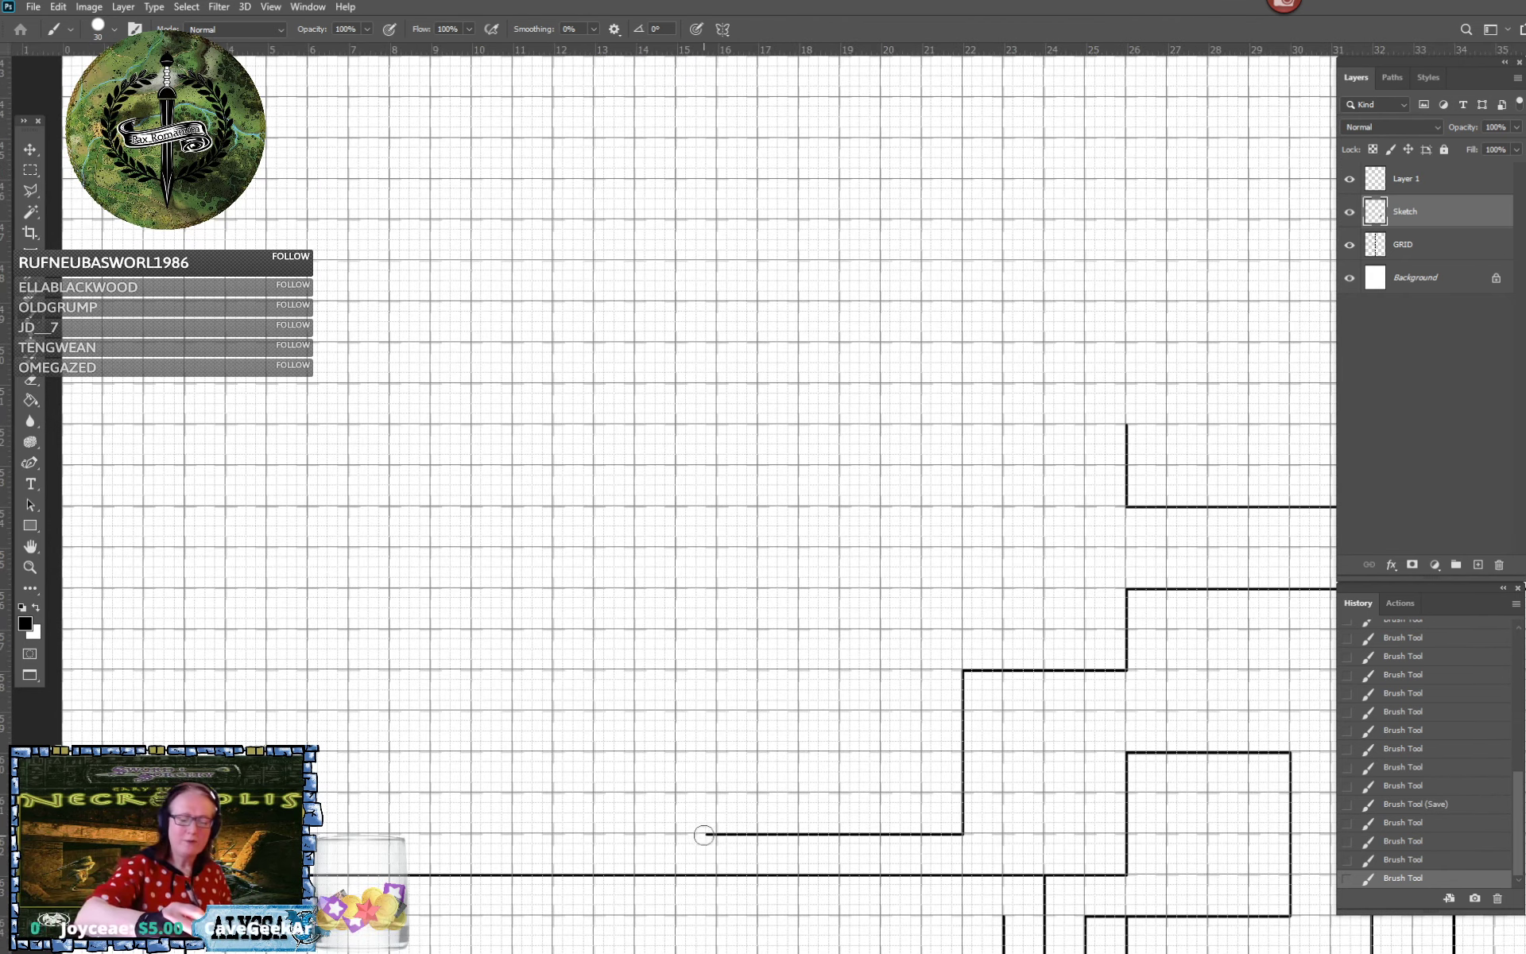
{"action": "left_click_drag", "start_coordinate": [715, 834], "coordinate": [698, 833]}
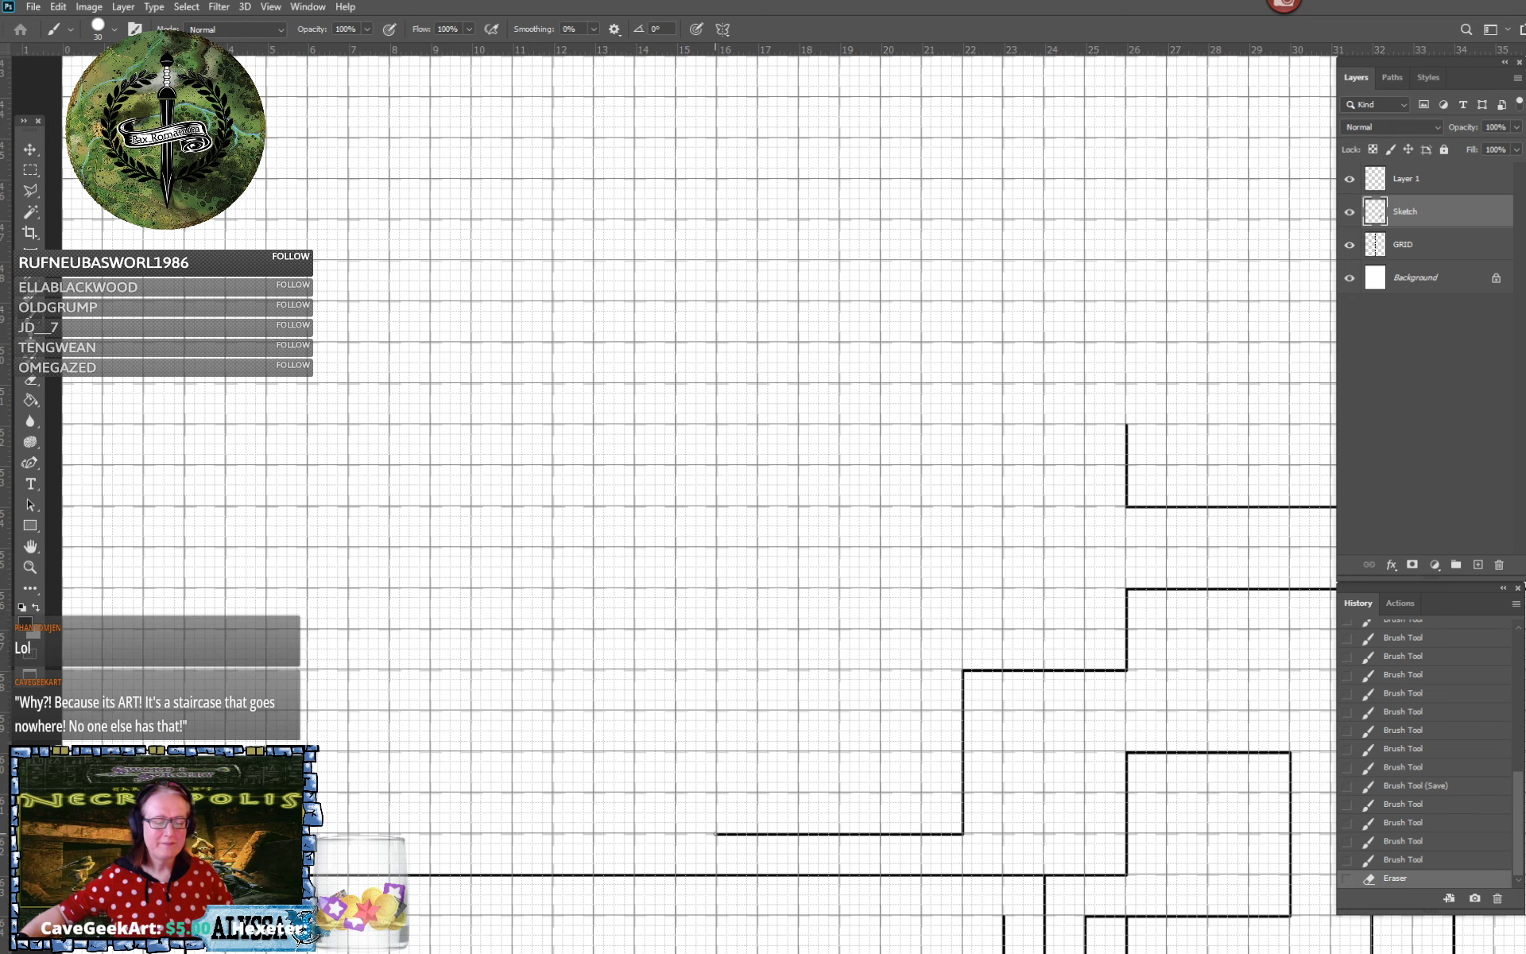
{"action": "left_click_drag", "start_coordinate": [719, 837], "coordinate": [718, 835]}
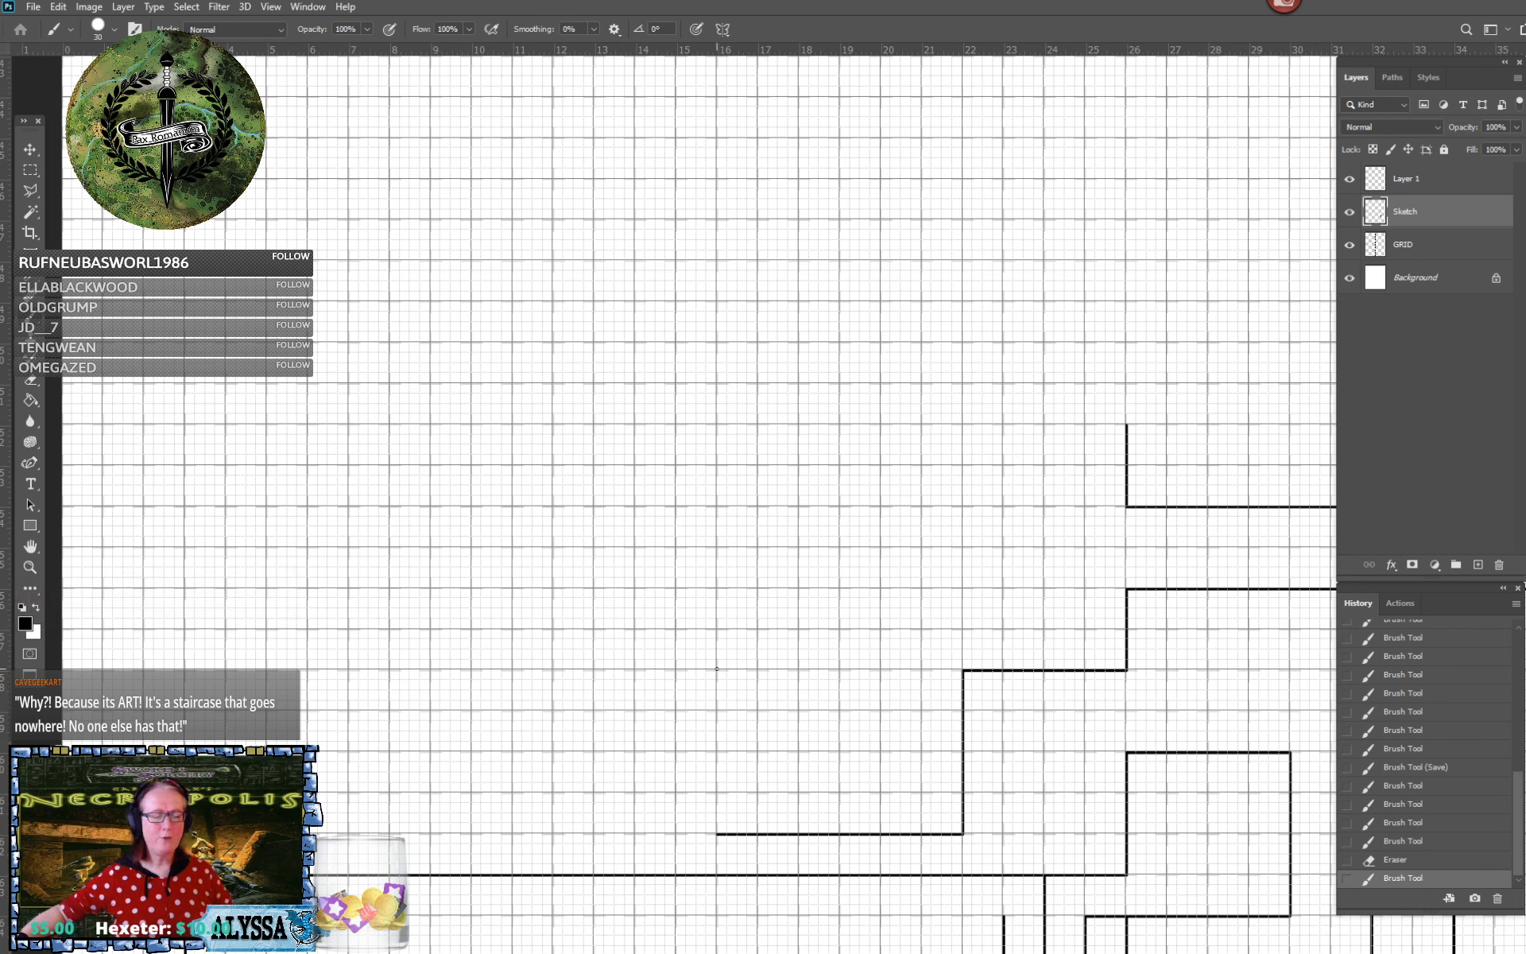
{"action": "left_click", "coordinate": [717, 593], "text": "shift"}
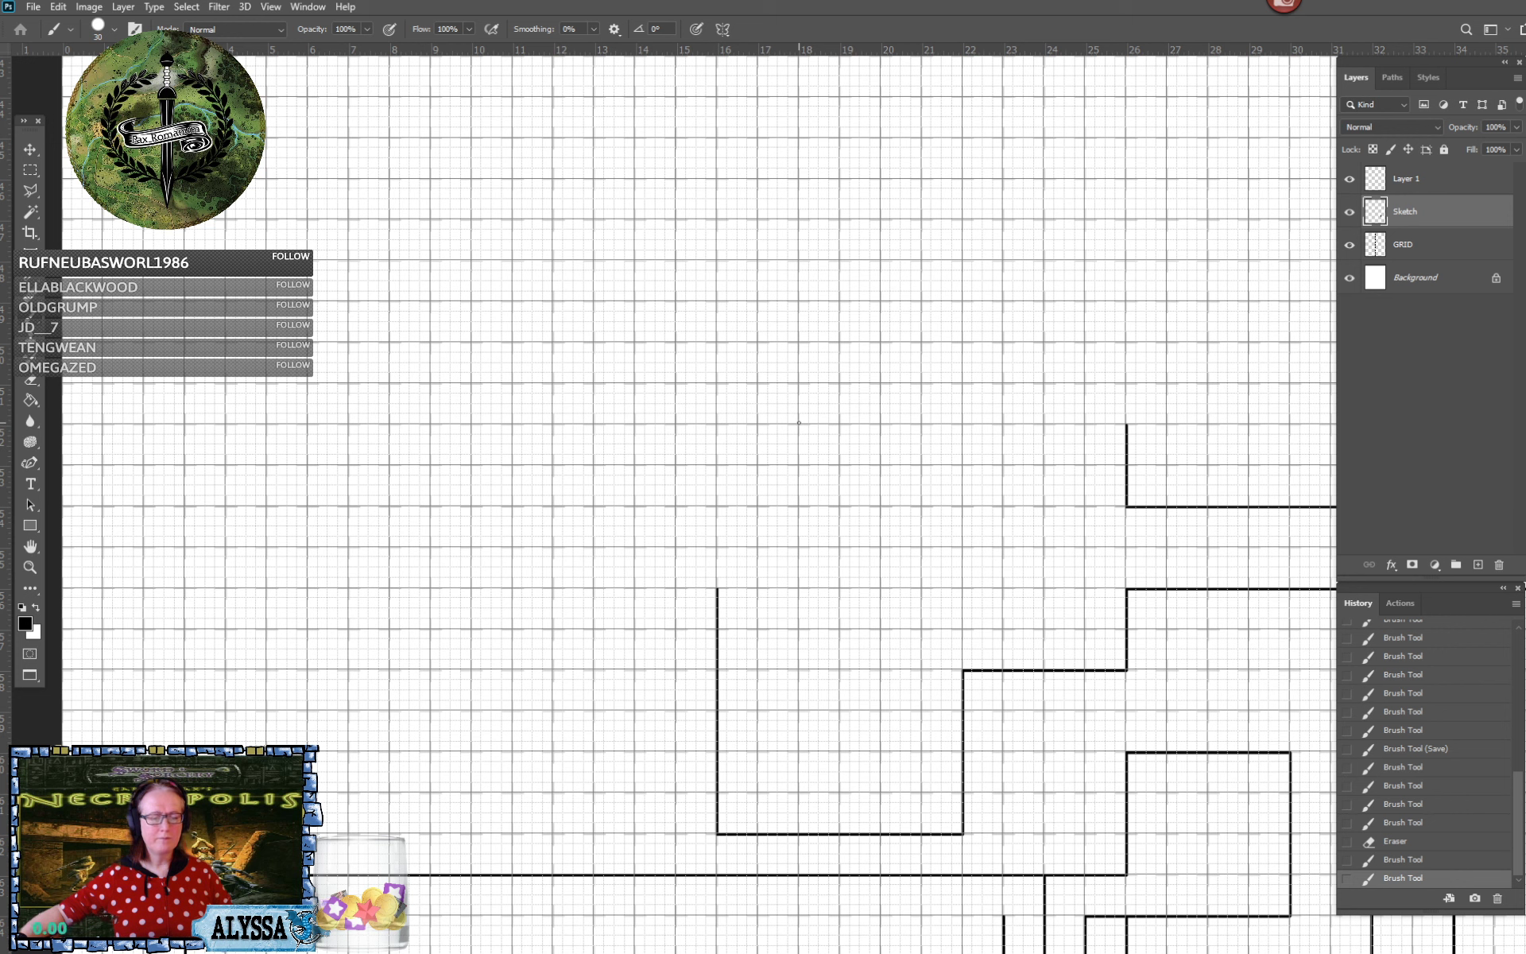
Draw the inner wall from ruler mark 18 eight squares down, across to 20, eight up, and across to 26; erase an opening between 22 and 23
{"action": "left_click", "coordinate": [799, 423]}
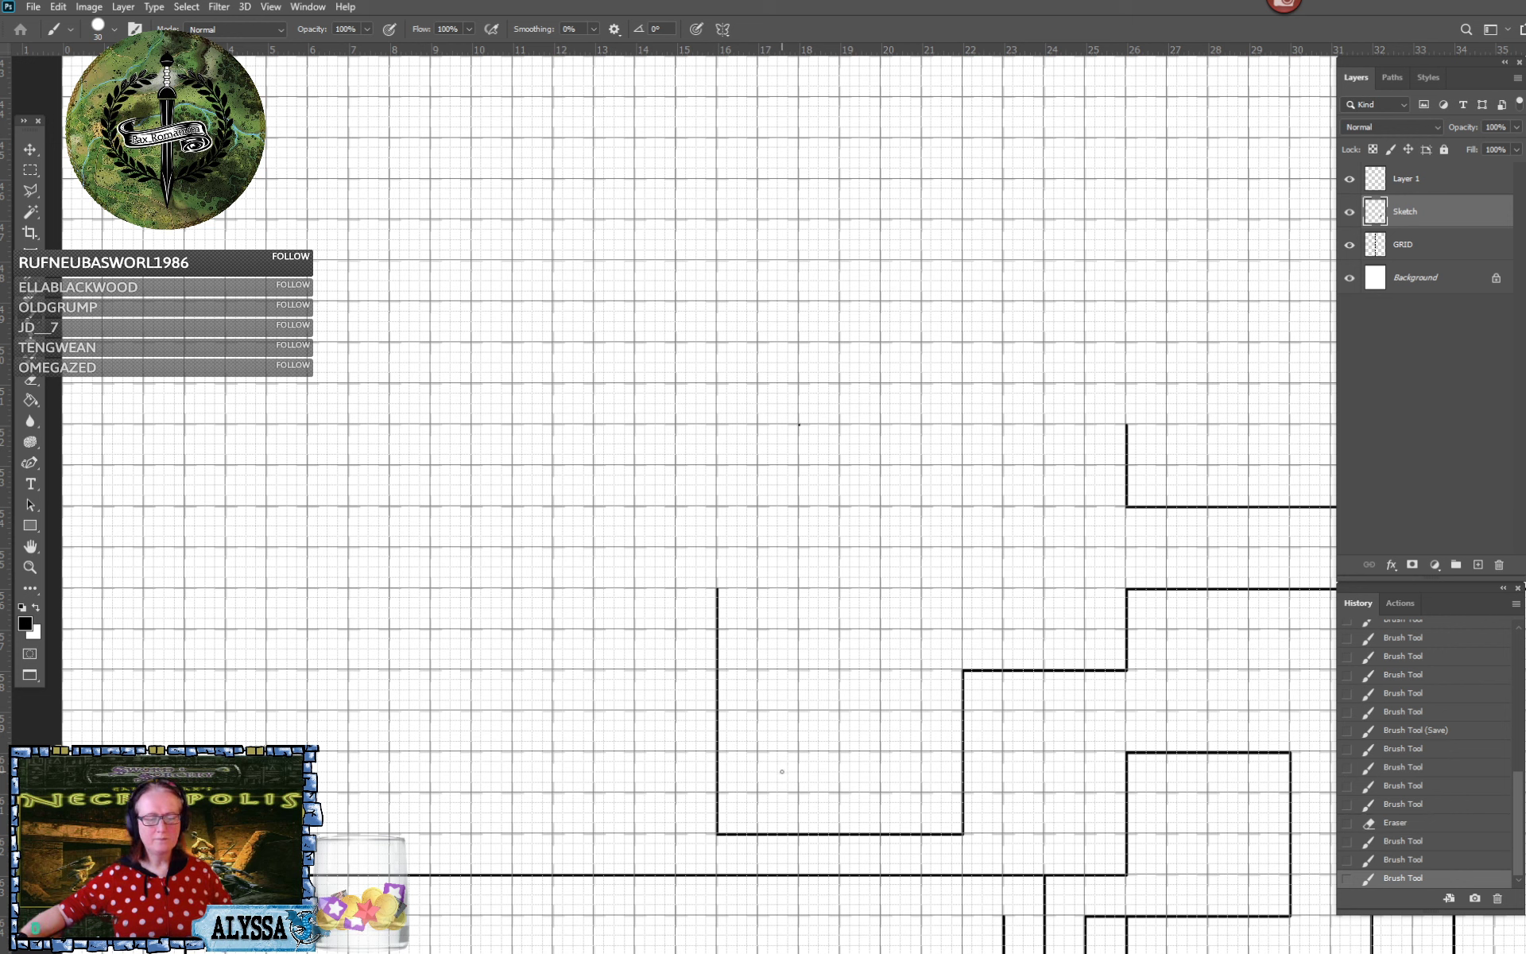
{"action": "left_click", "coordinate": [799, 750], "text": "shift"}
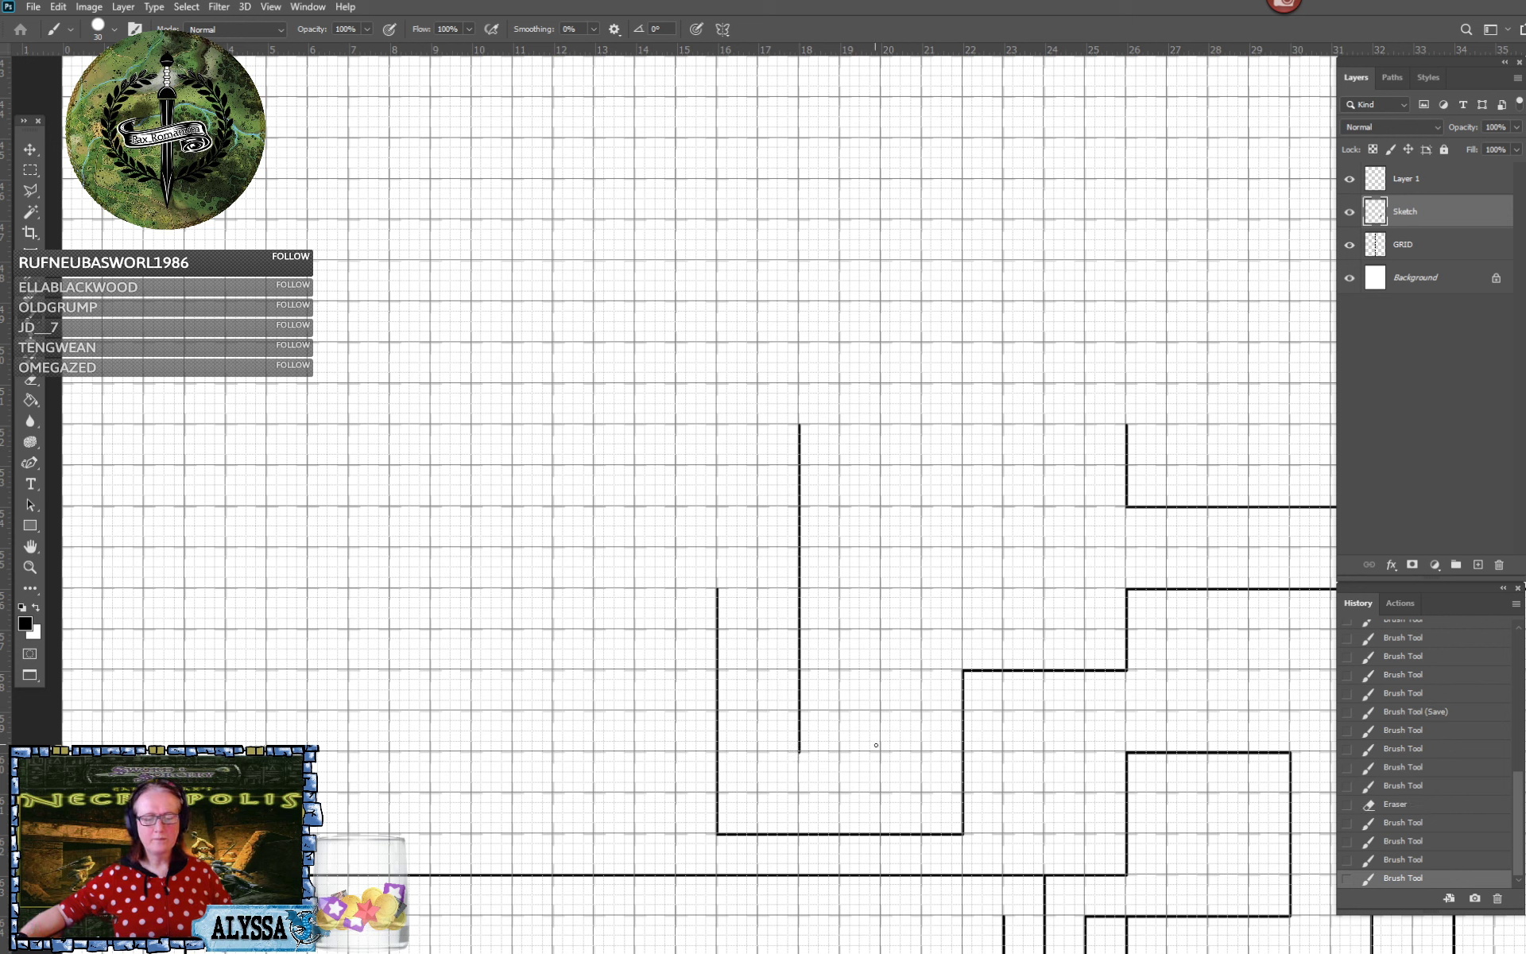
{"action": "left_click", "coordinate": [881, 750], "text": "shift"}
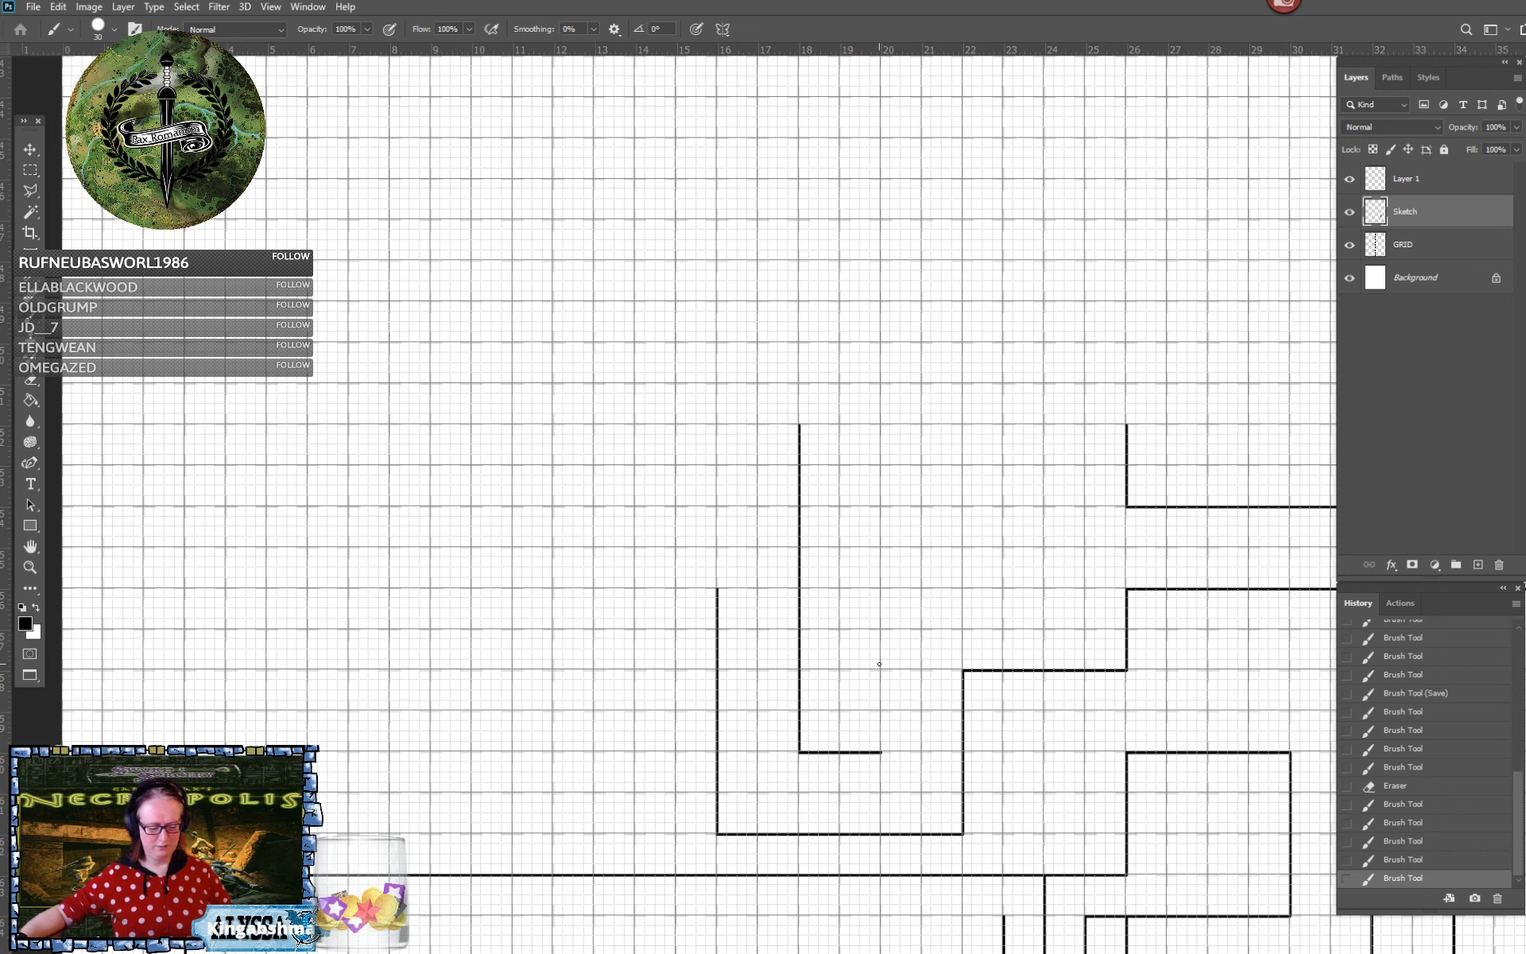
{"action": "left_click", "coordinate": [881, 424], "text": "shift"}
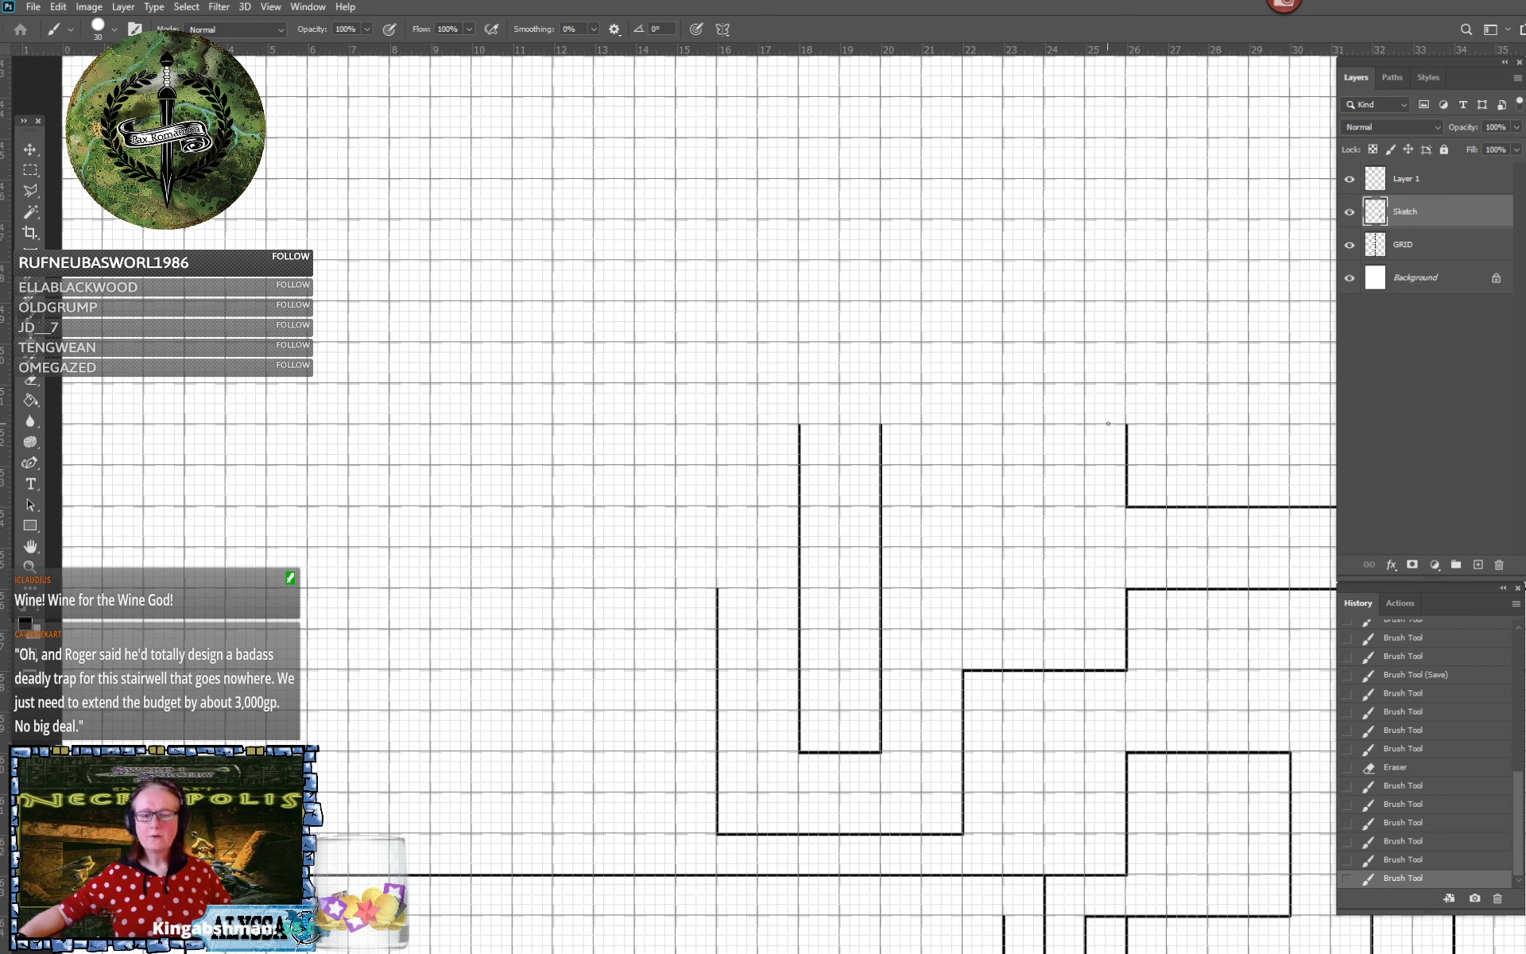
{"action": "left_click", "coordinate": [1126, 424], "text": "shift"}
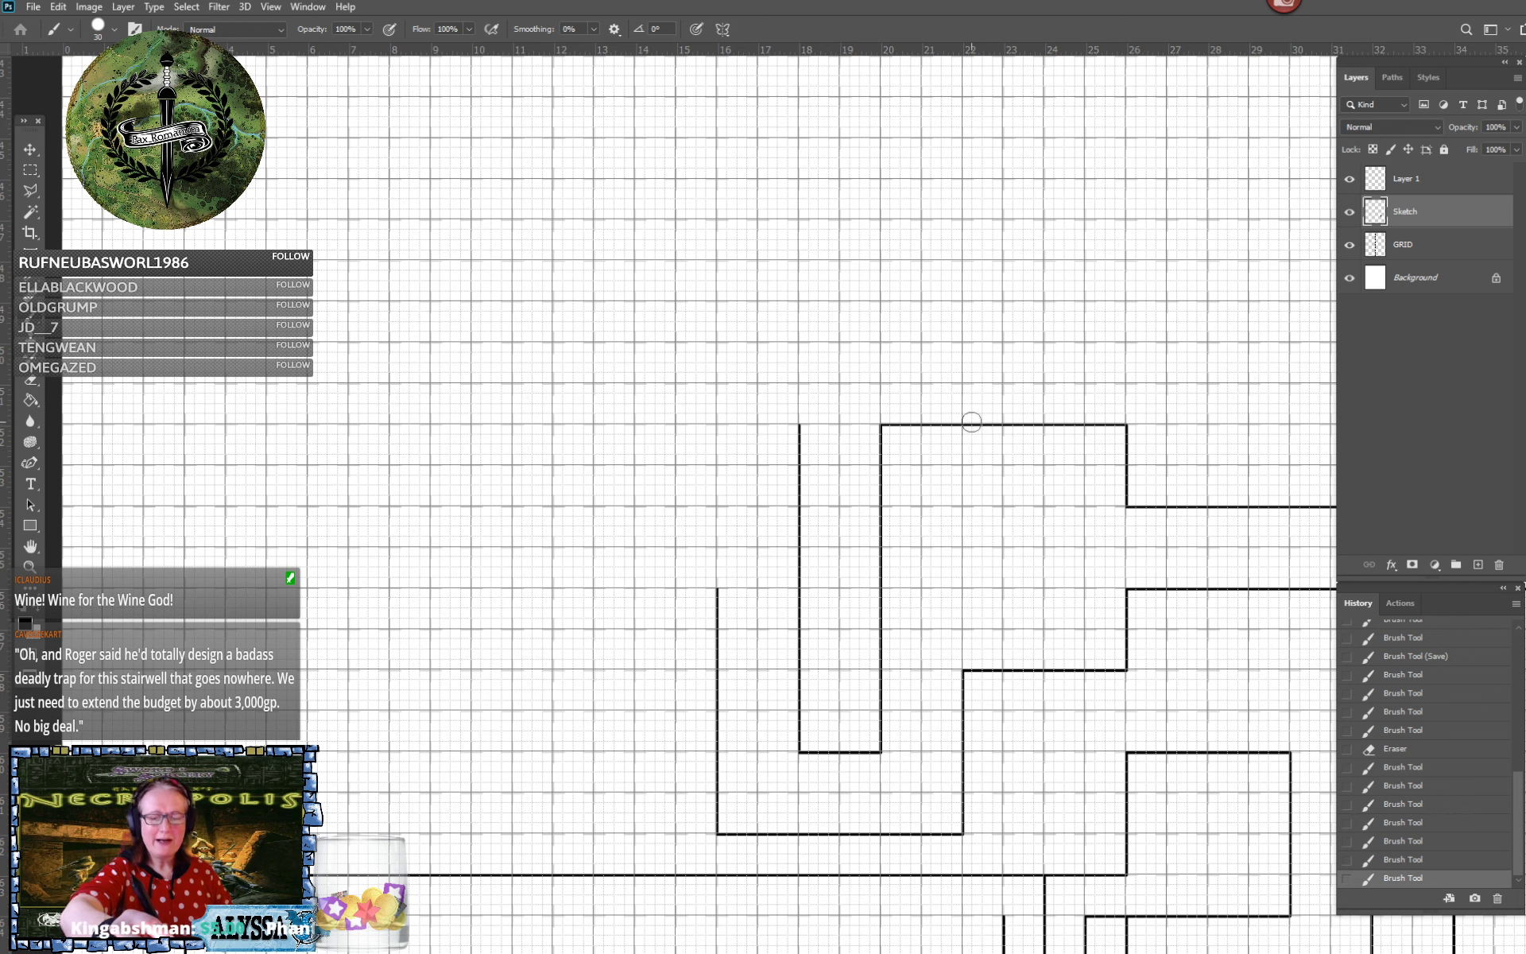
{"action": "left_click_drag", "start_coordinate": [971, 421], "coordinate": [993, 426]}
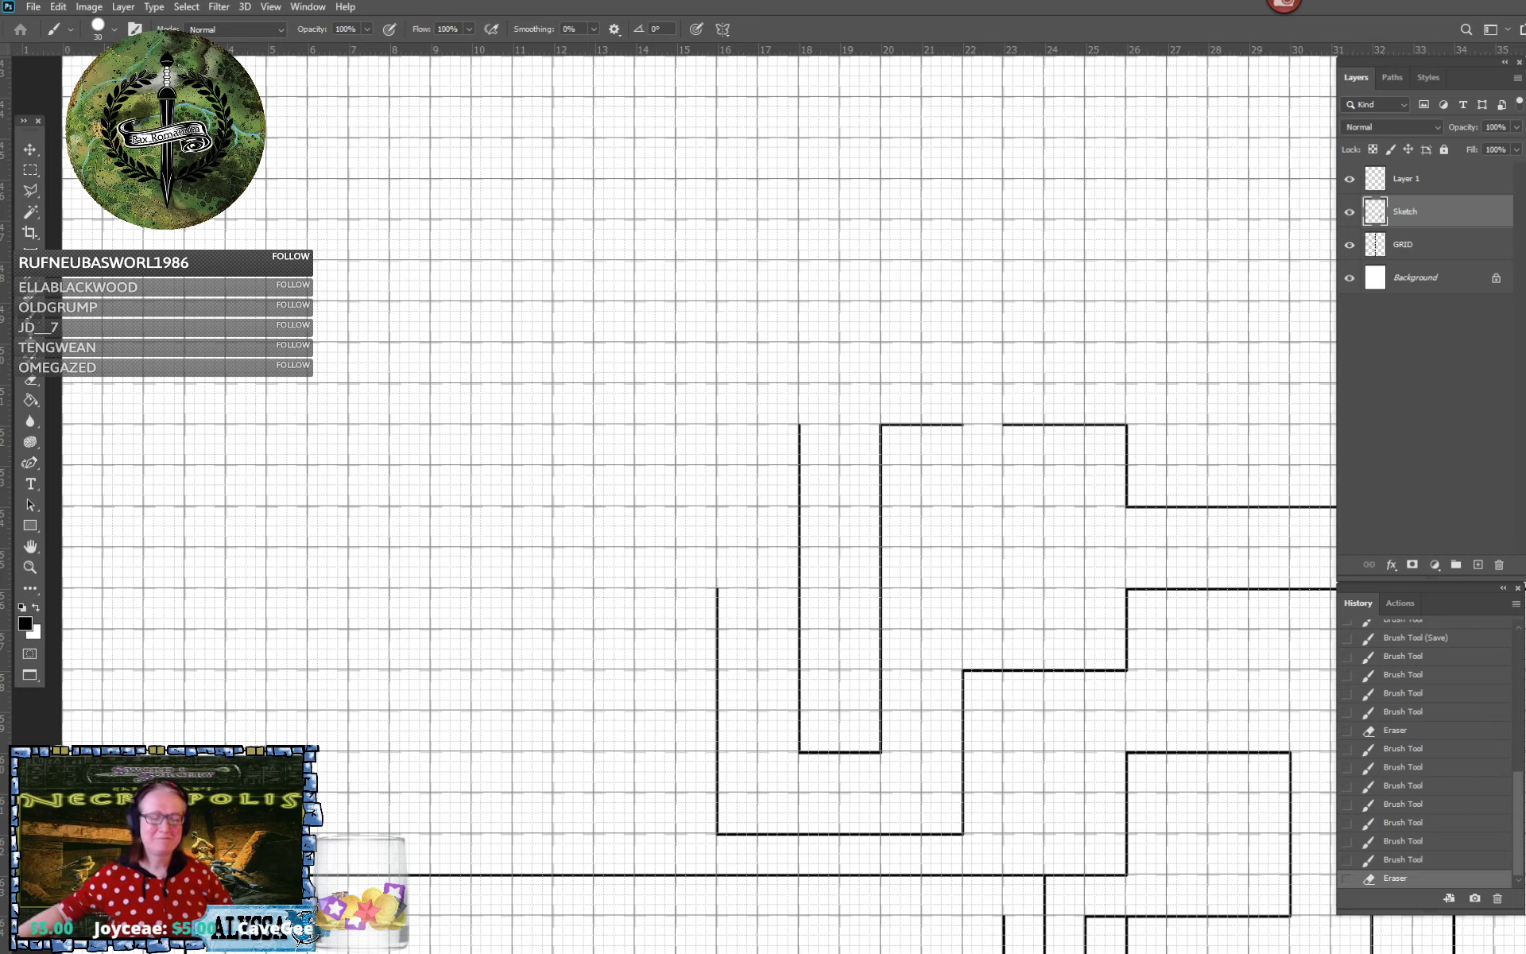
Draw a wall from the opening's edge at ruler mark 23 one square up, across to 24, and three squares up
{"action": "left_click_drag", "start_coordinate": [763, 477], "coordinate": [672, 526]}
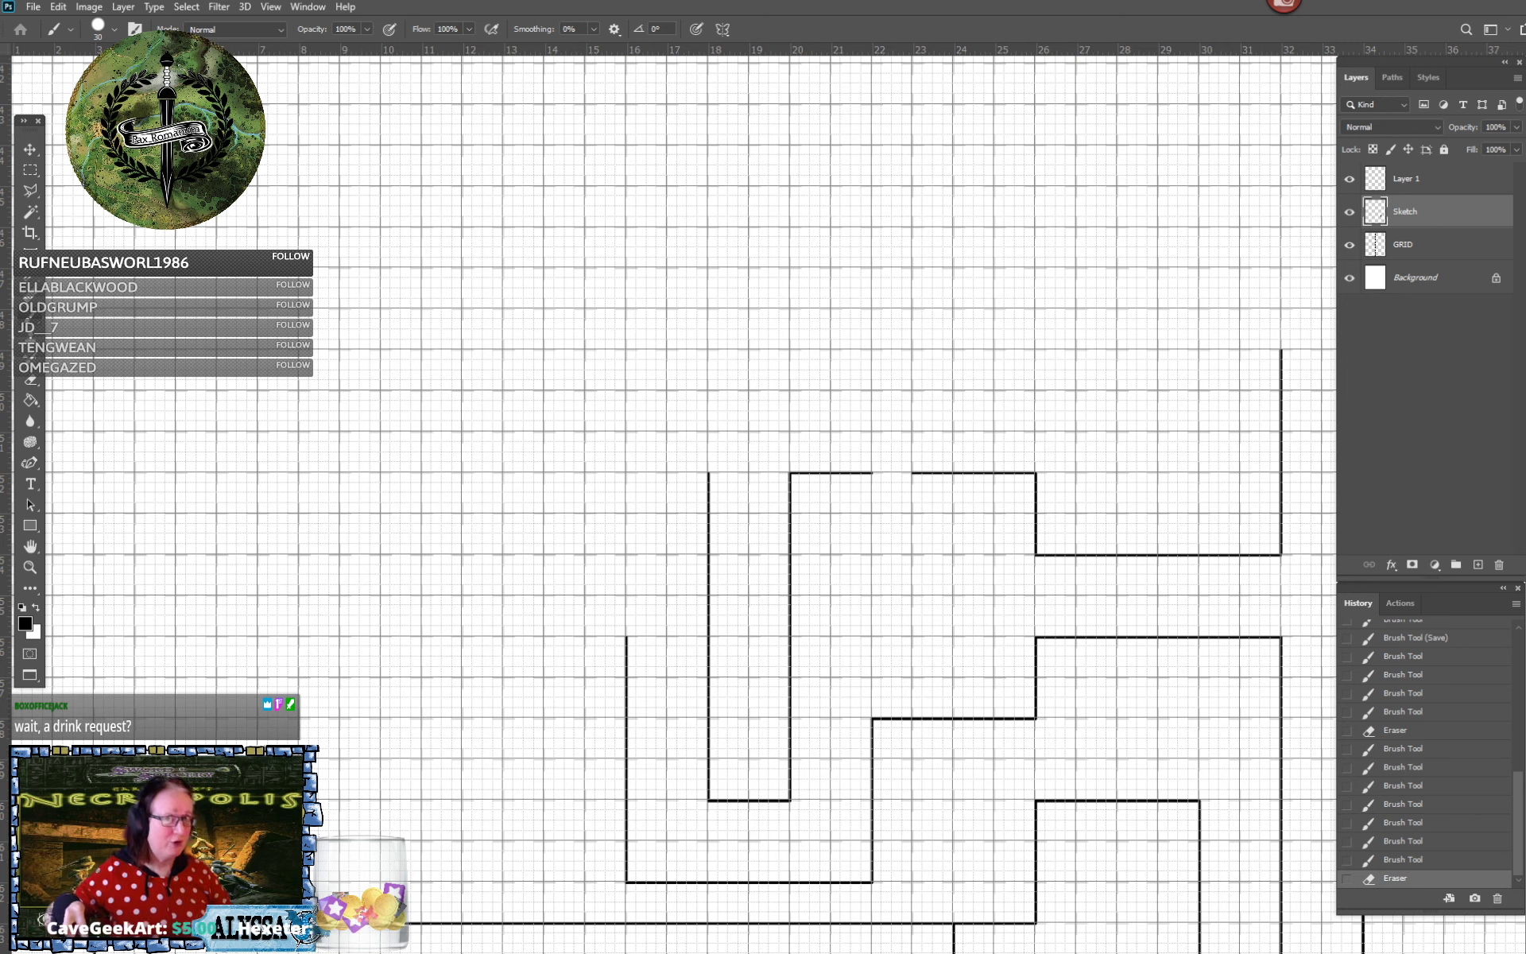
{"action": "scroll", "coordinate": [676, 501], "scroll_direction": "down", "scroll_amount": 1}
{"action": "left_click_drag", "start_coordinate": [676, 501], "coordinate": [610, 647]}
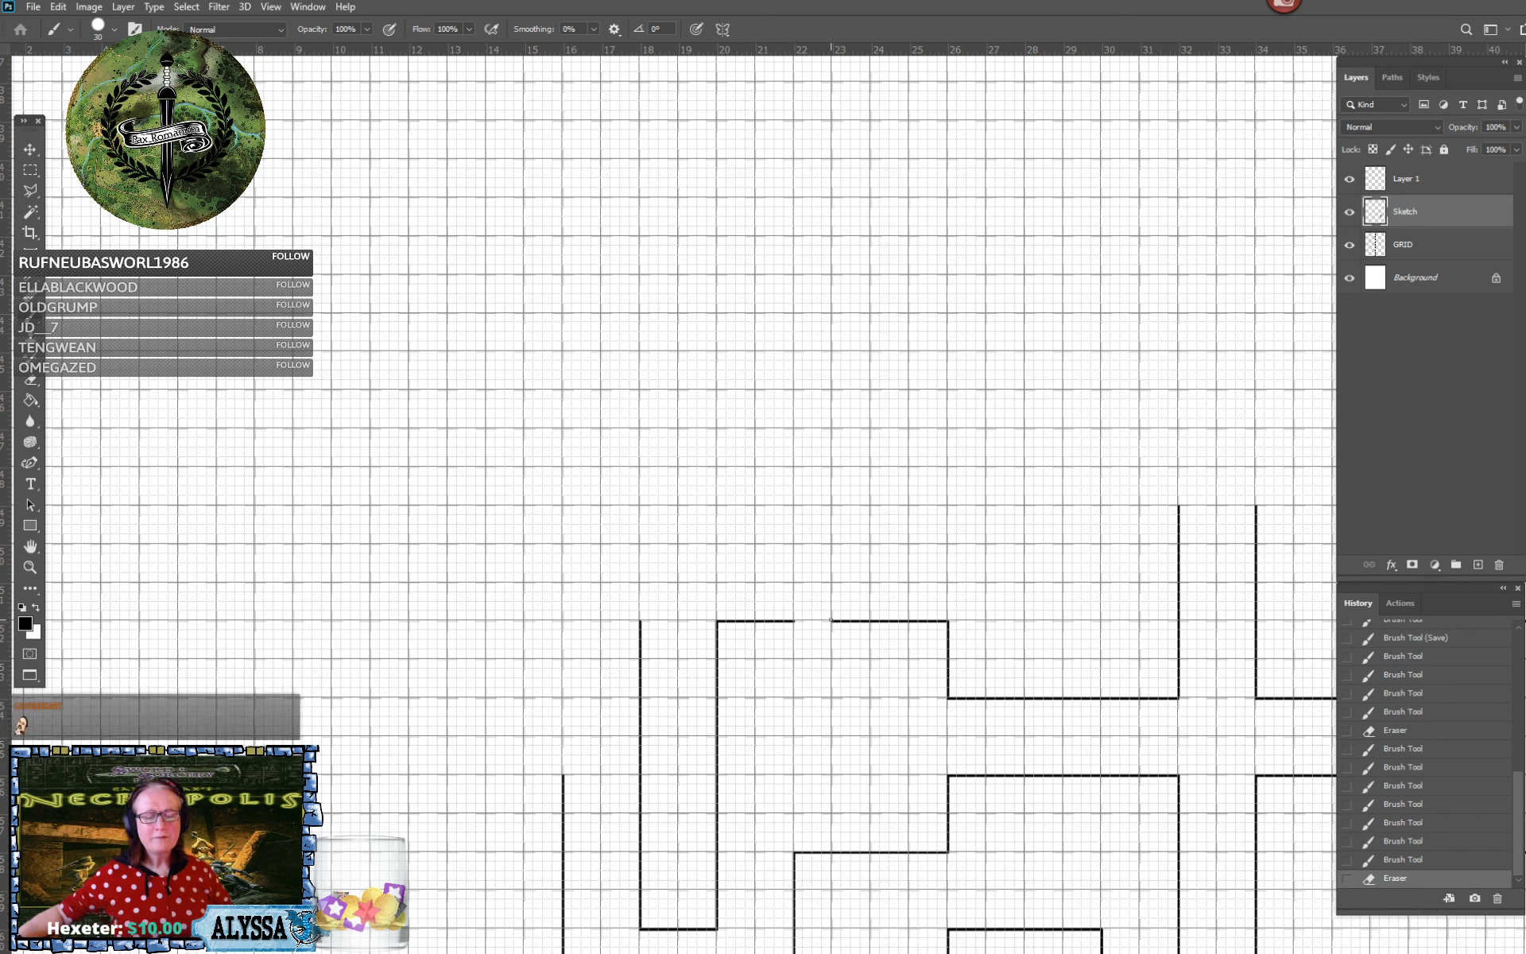
{"action": "left_click", "coordinate": [832, 620]}
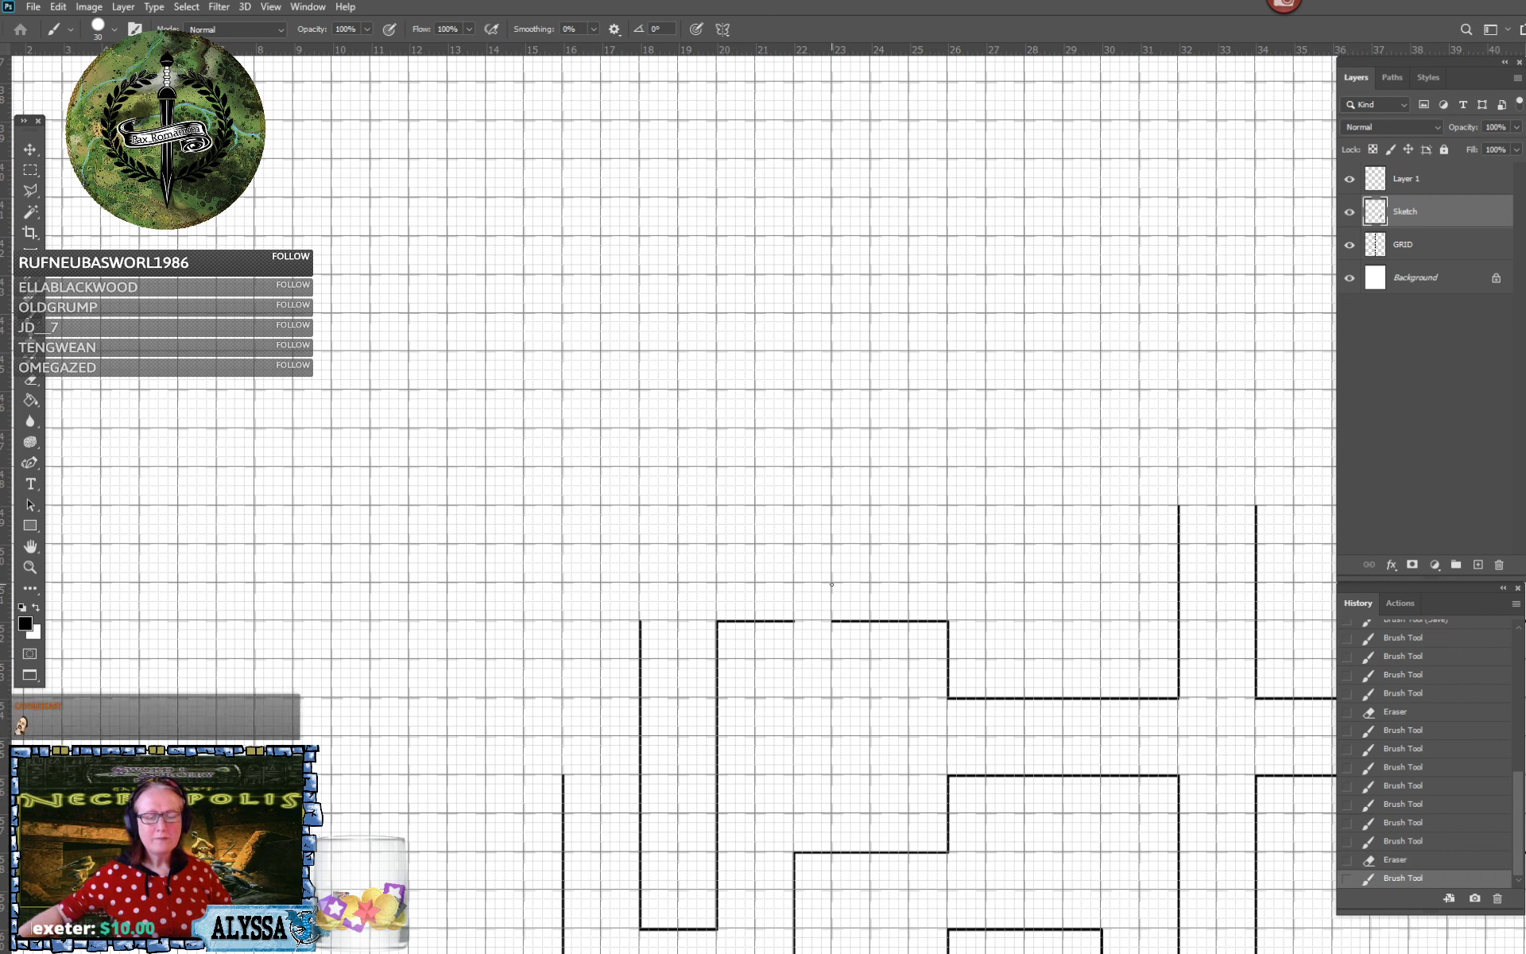
{"action": "left_click", "coordinate": [832, 584], "text": "shift"}
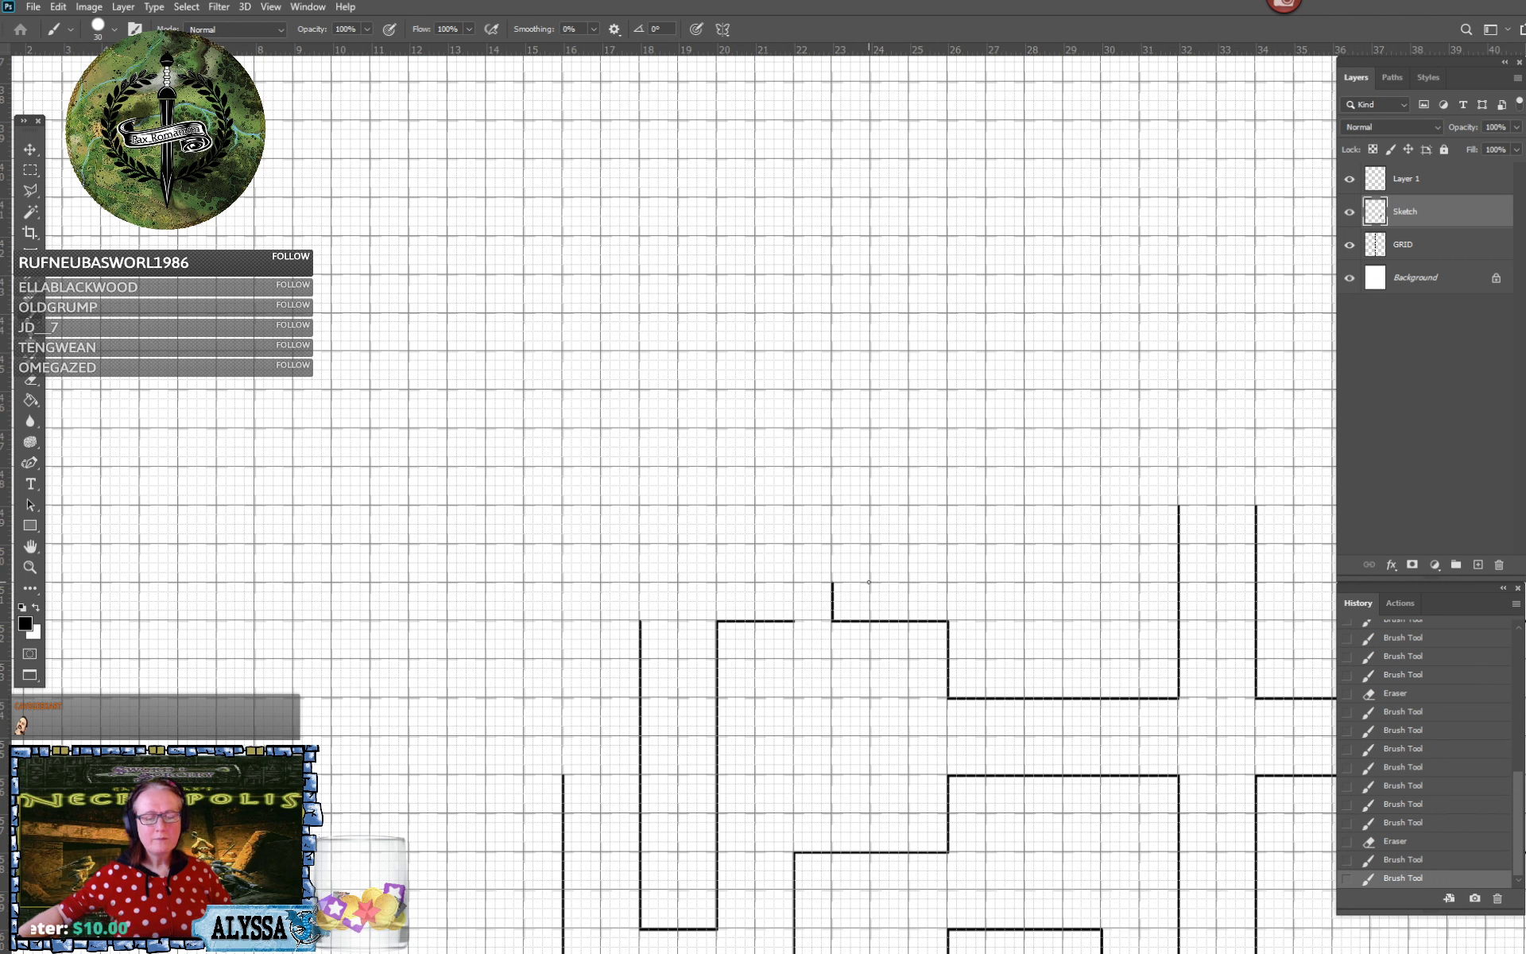
{"action": "left_click", "coordinate": [869, 583], "text": "shift"}
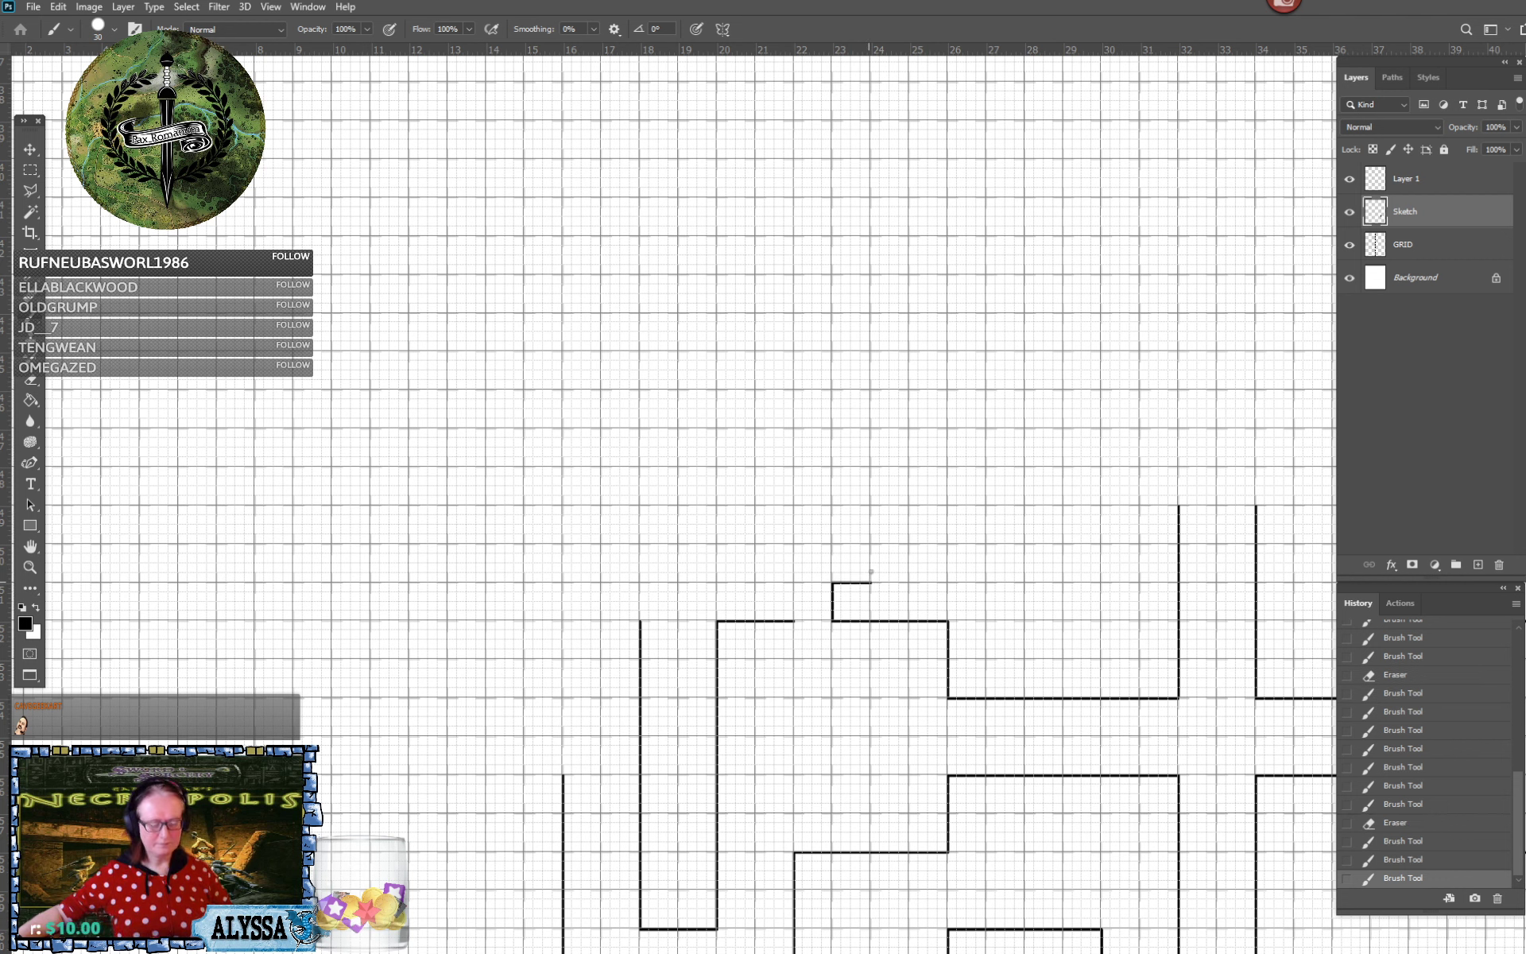
{"action": "left_click", "coordinate": [871, 467], "text": "shift"}
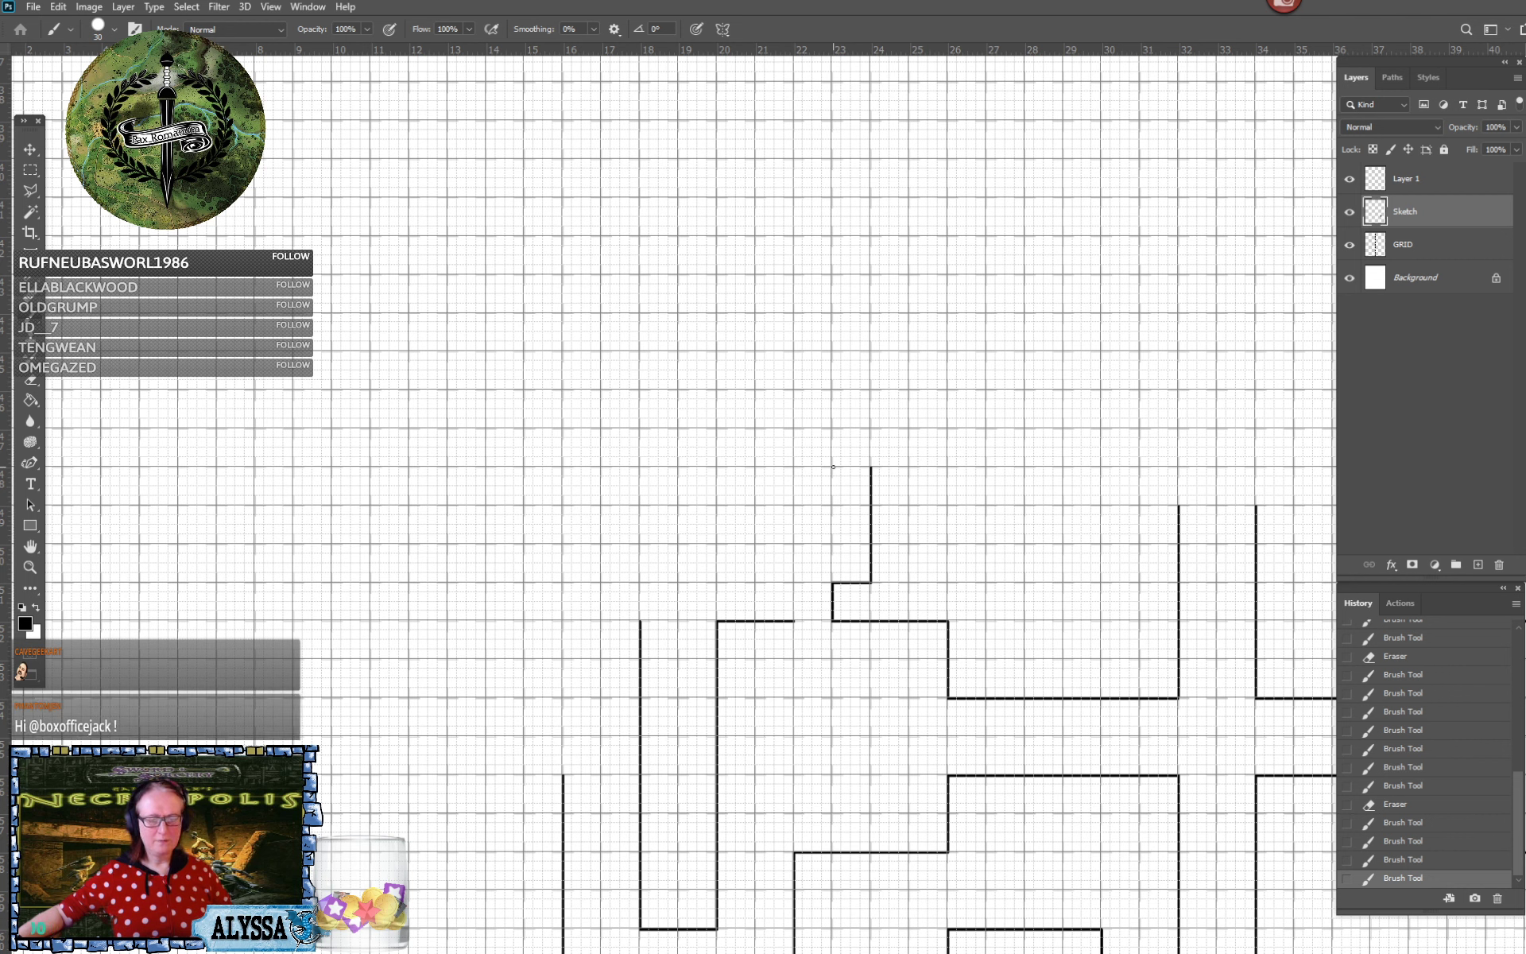
Continue the wall back to ruler mark 23, one square up, across to 24, and three squares up
{"action": "left_click", "coordinate": [833, 467], "text": "shift"}
{"action": "left_click", "coordinate": [833, 428], "text": "shift"}
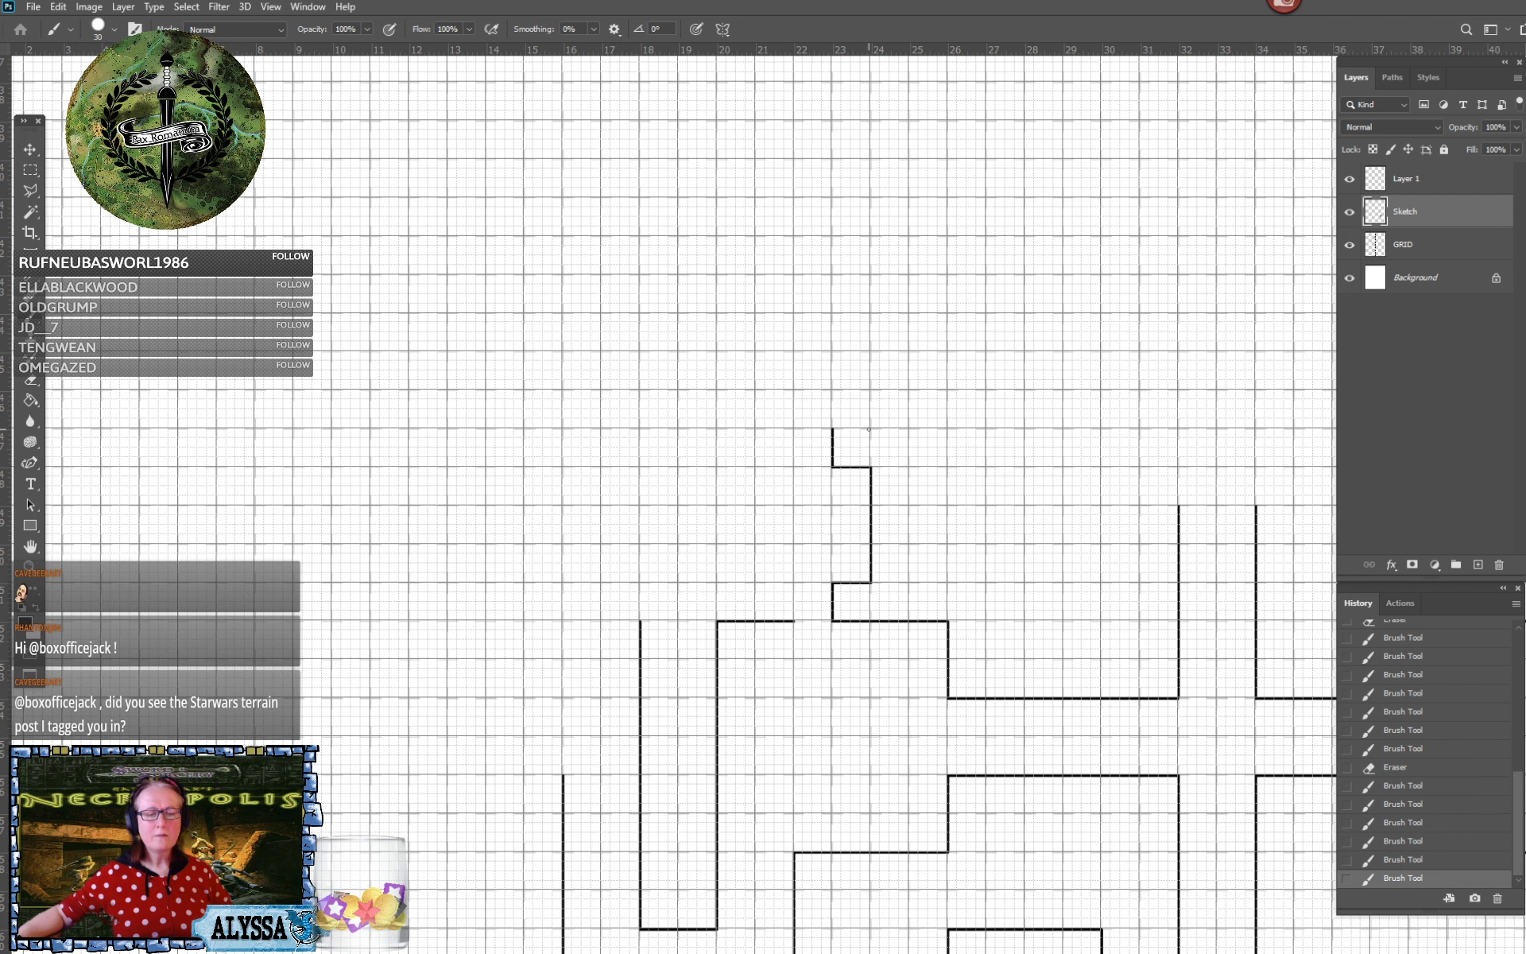
{"action": "left_click", "coordinate": [871, 429], "text": "shift"}
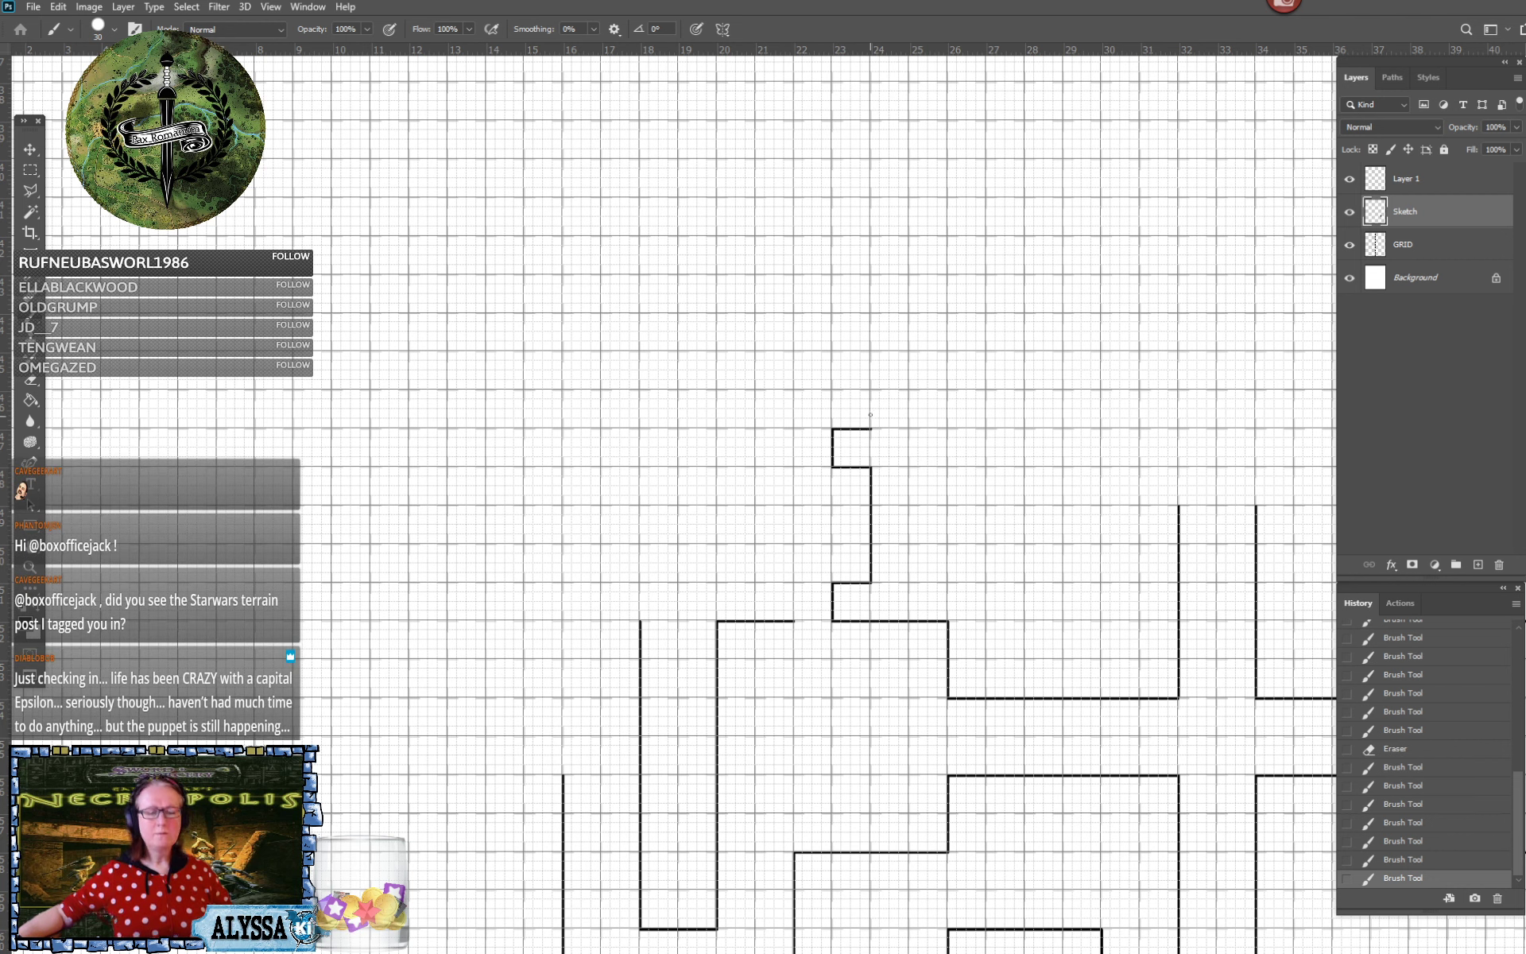
{"action": "left_click", "coordinate": [871, 313], "text": "shift"}
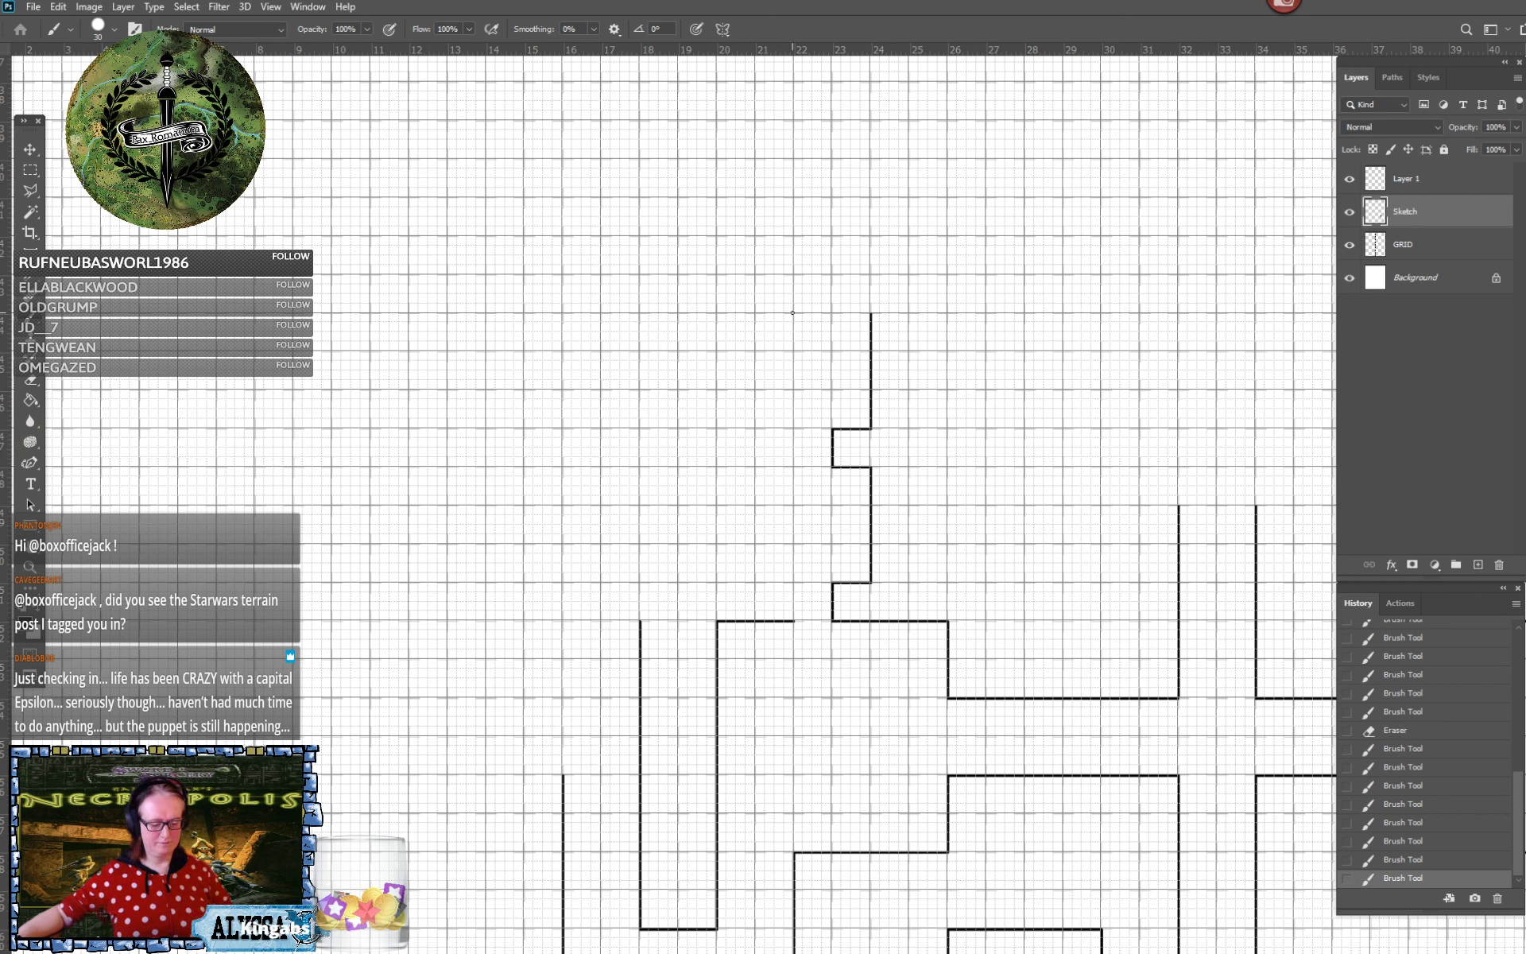
Continue the wall from ruler mark 24 across to 22, five squares down, across to 21, and one square up
{"action": "left_click", "coordinate": [792, 312], "text": "shift"}
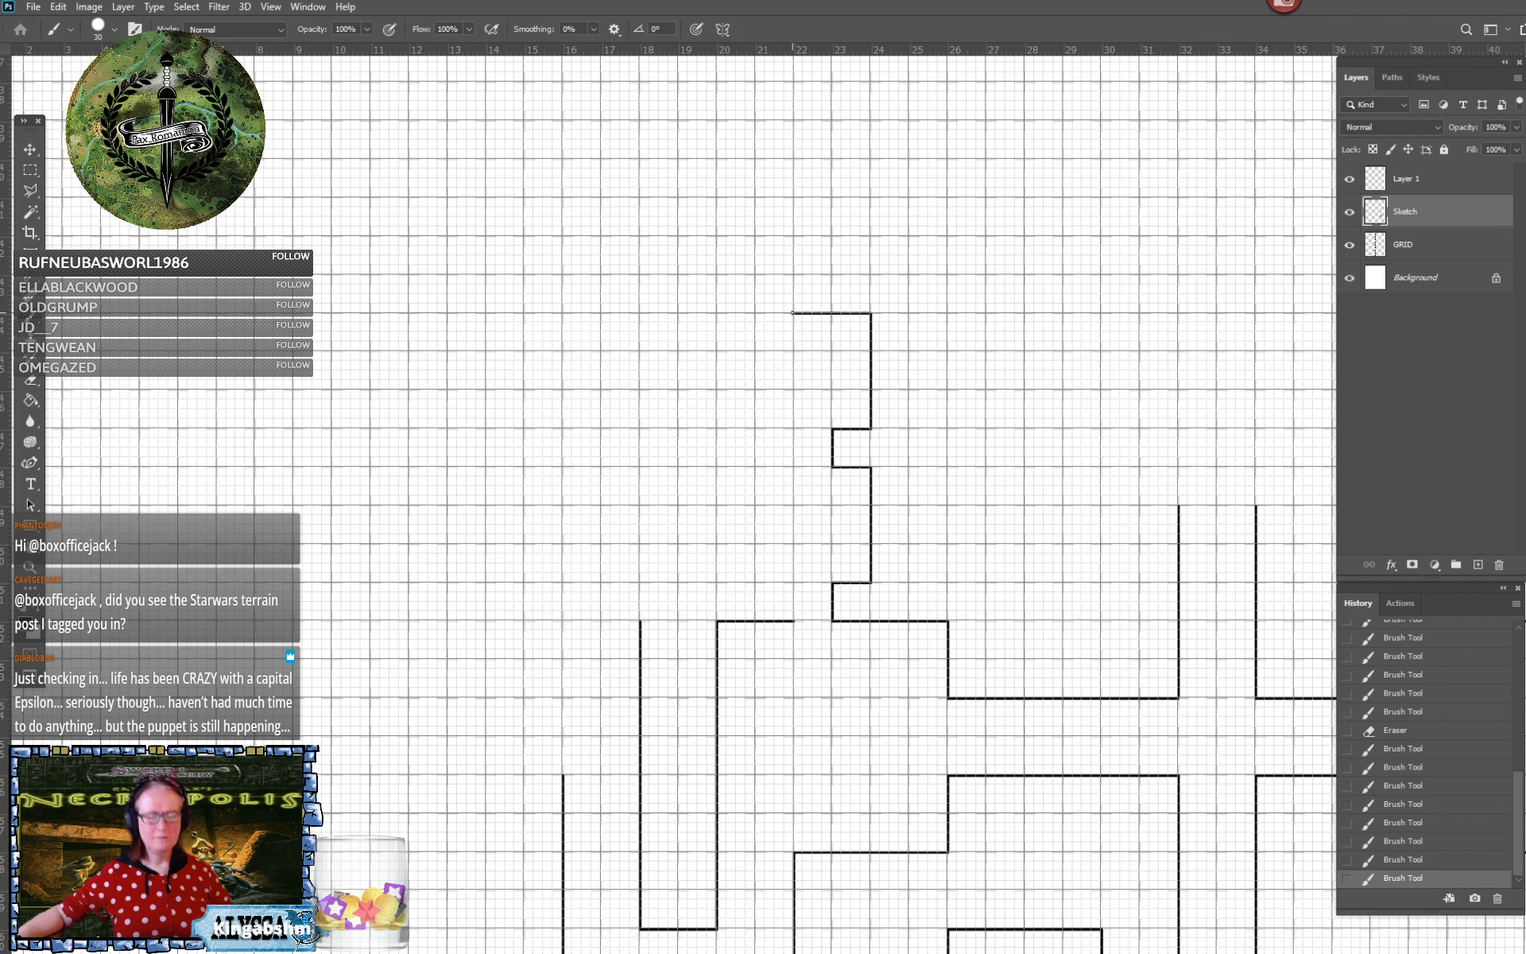
{"action": "left_click", "coordinate": [793, 506], "text": "shift"}
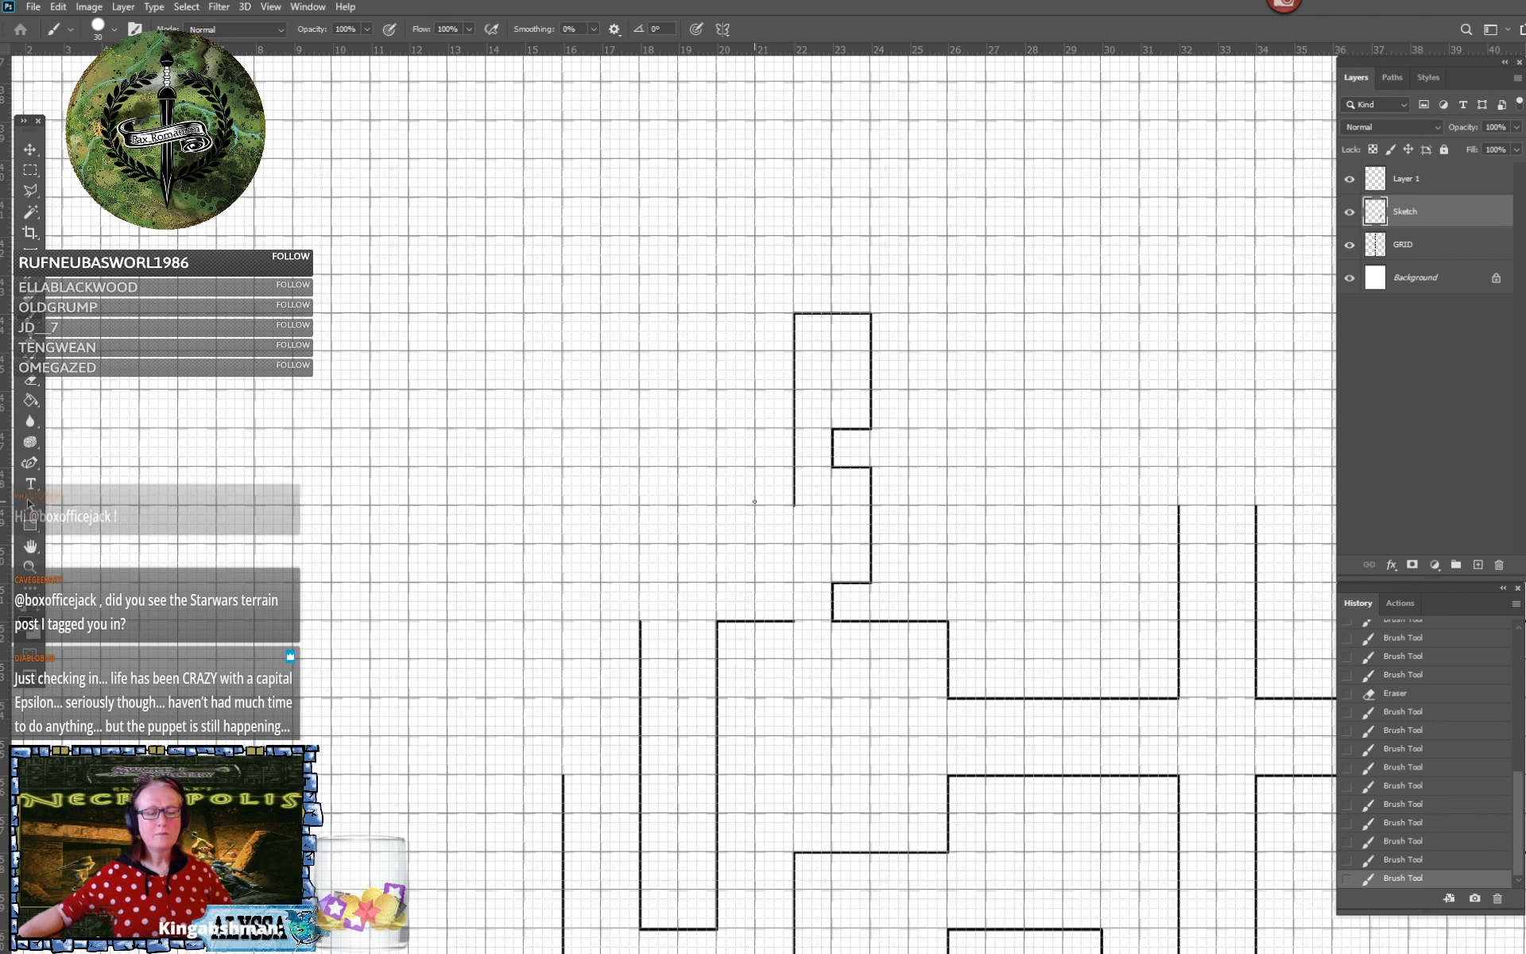
{"action": "left_click", "coordinate": [755, 505], "text": "shift"}
{"action": "left_click", "coordinate": [754, 467], "text": "shift"}
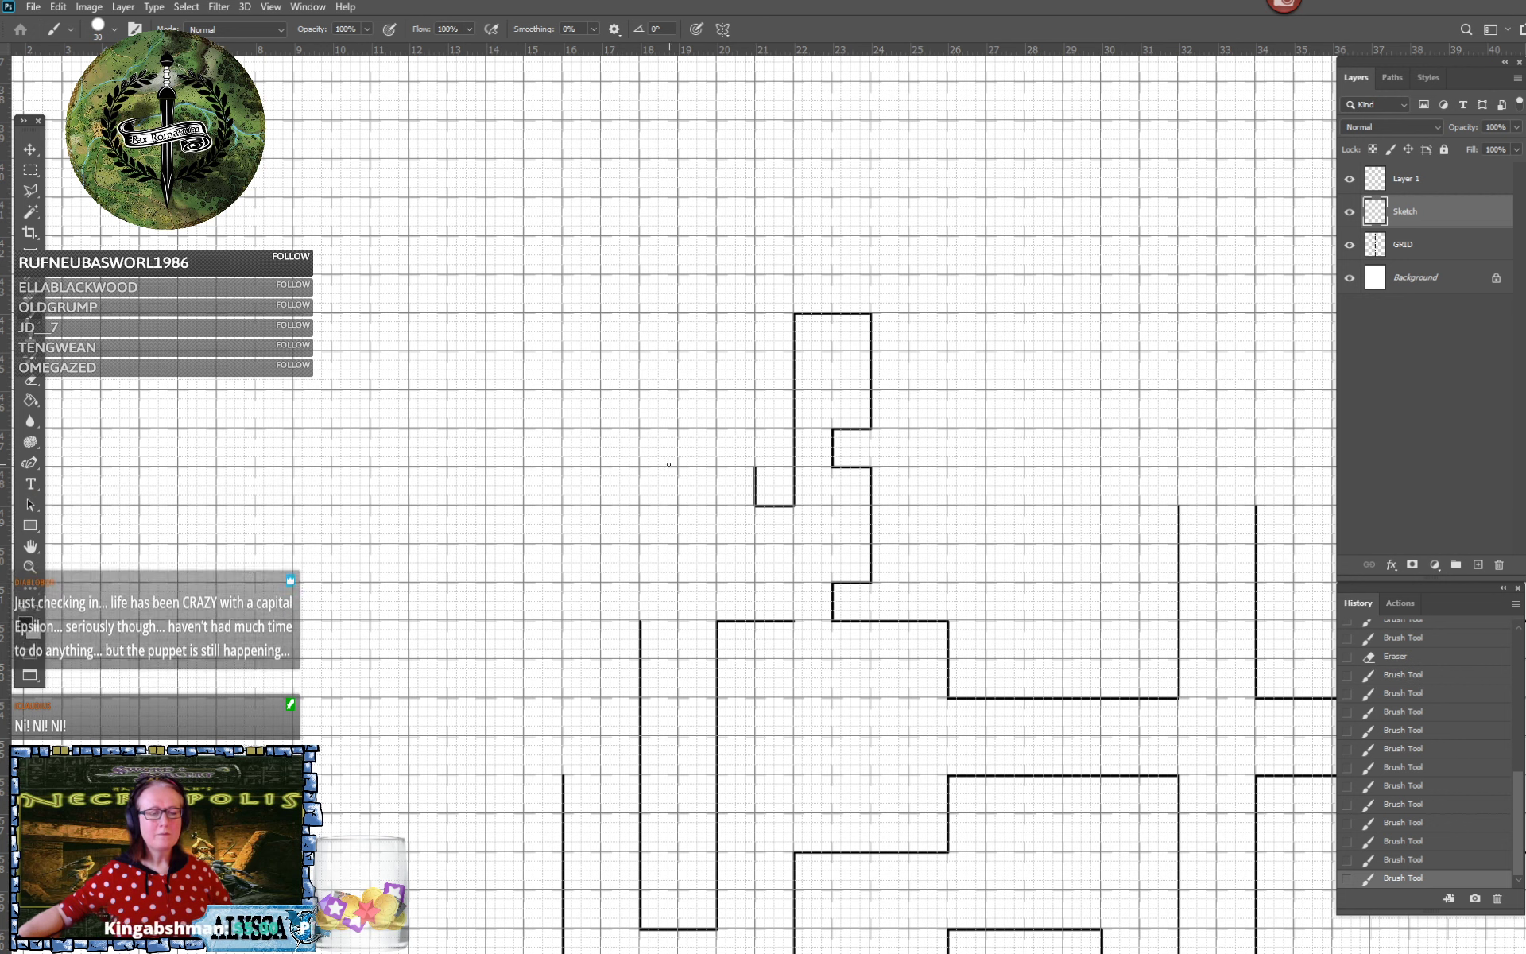
Draw the wall on to ruler mark 18, two squares down, back to 22, and two down to the existing wall; save the document
{"action": "left_click", "coordinate": [638, 466], "text": "shift"}
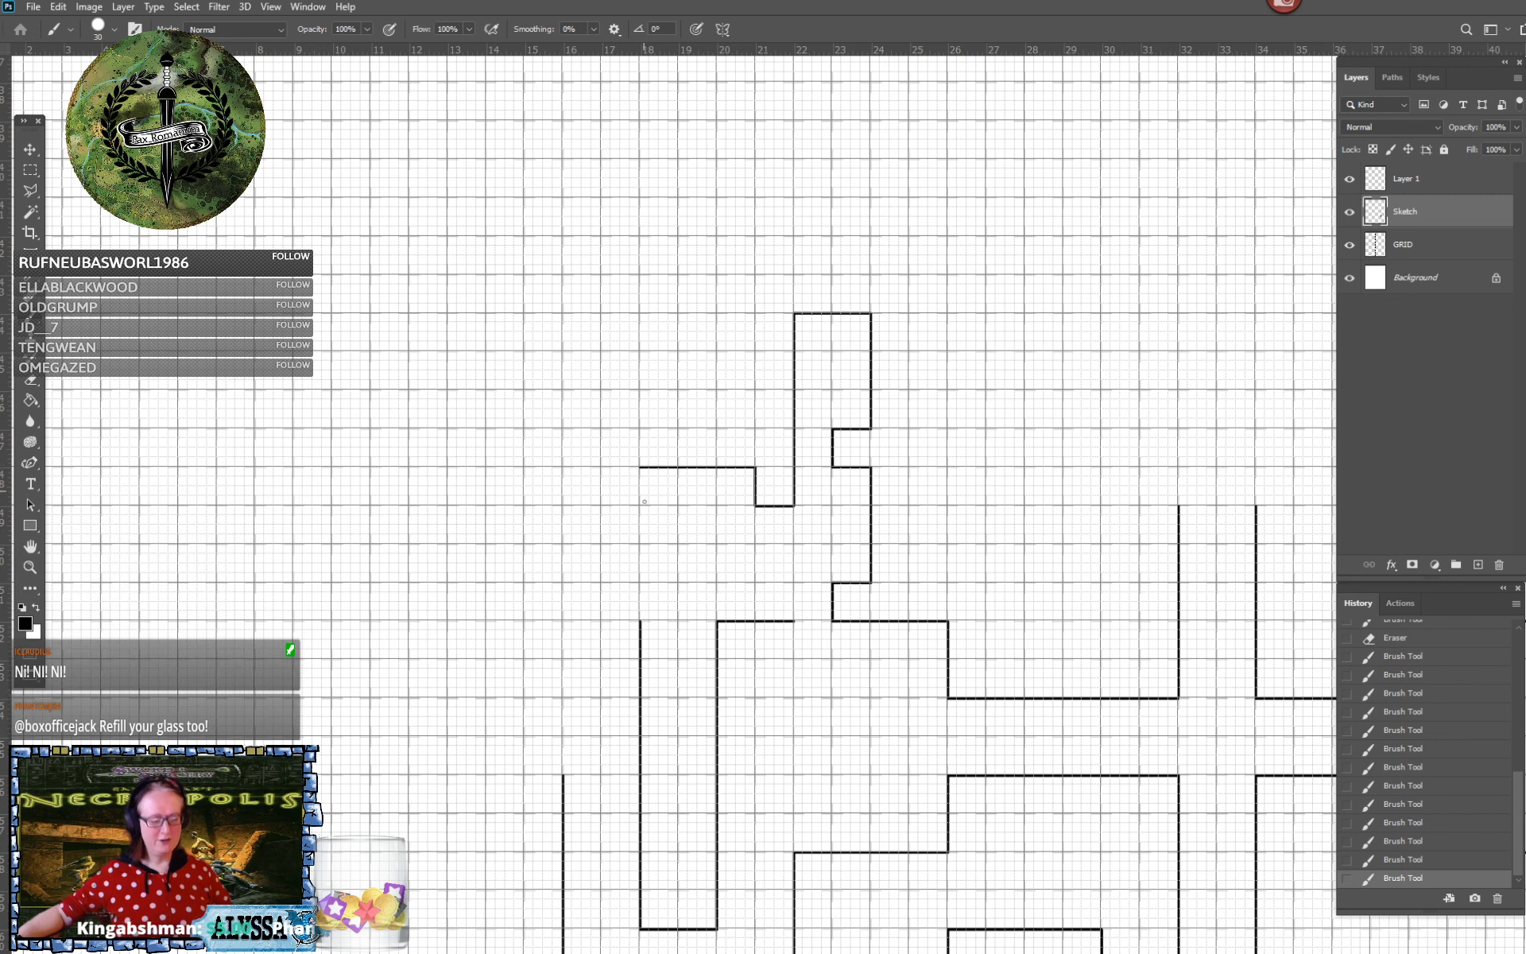
{"action": "left_click", "coordinate": [640, 544], "text": "shift"}
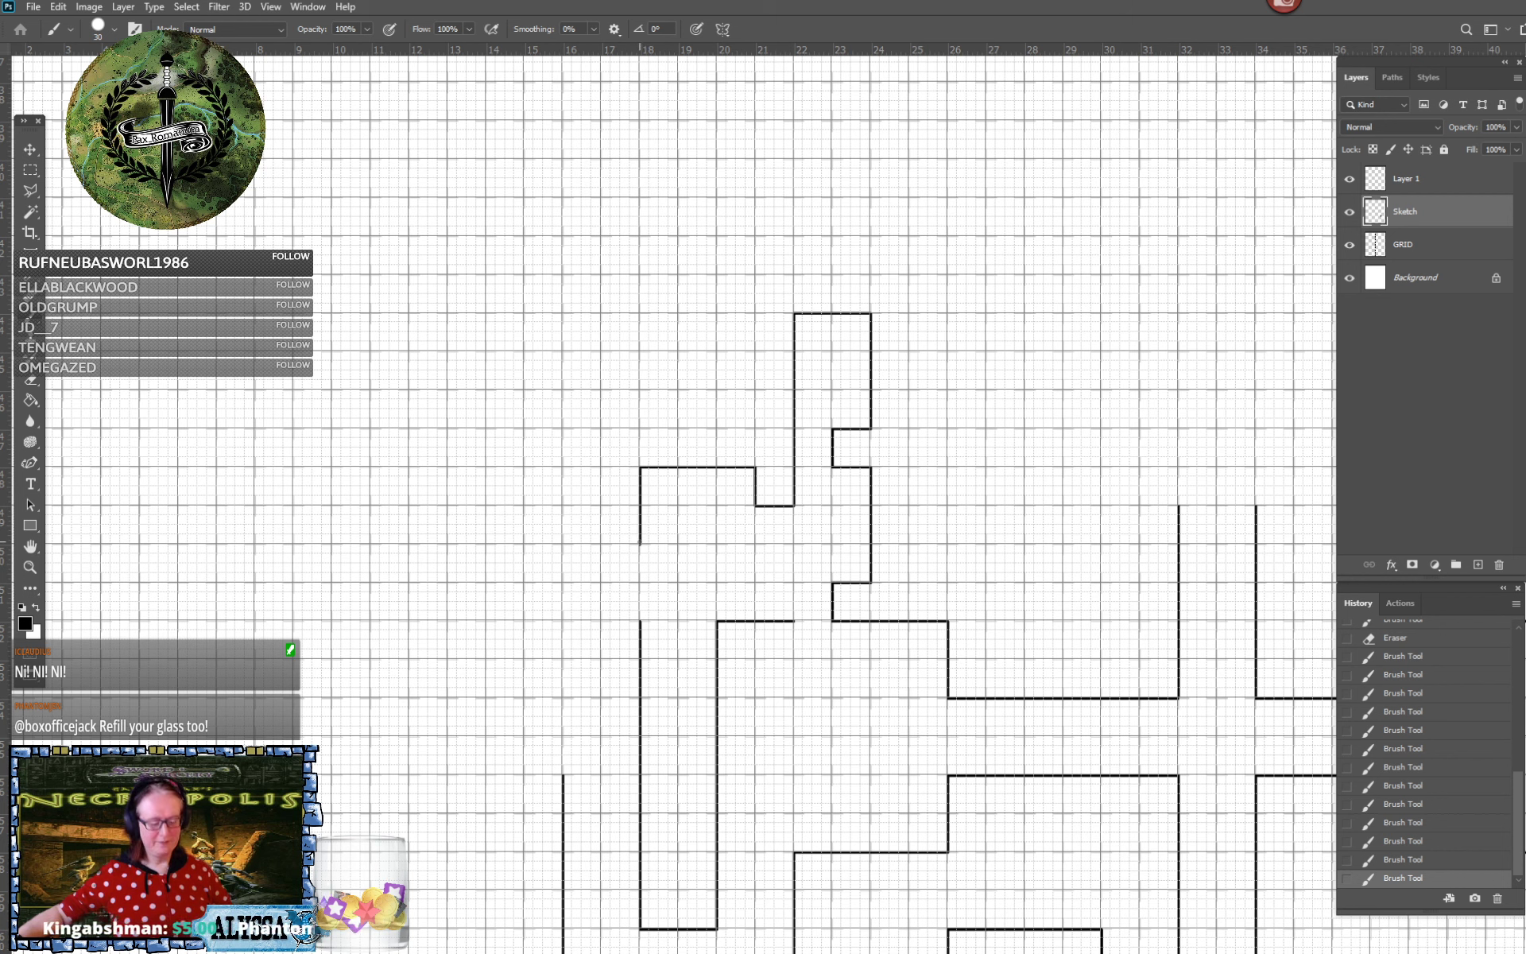
{"action": "left_click", "coordinate": [794, 544], "text": "shift"}
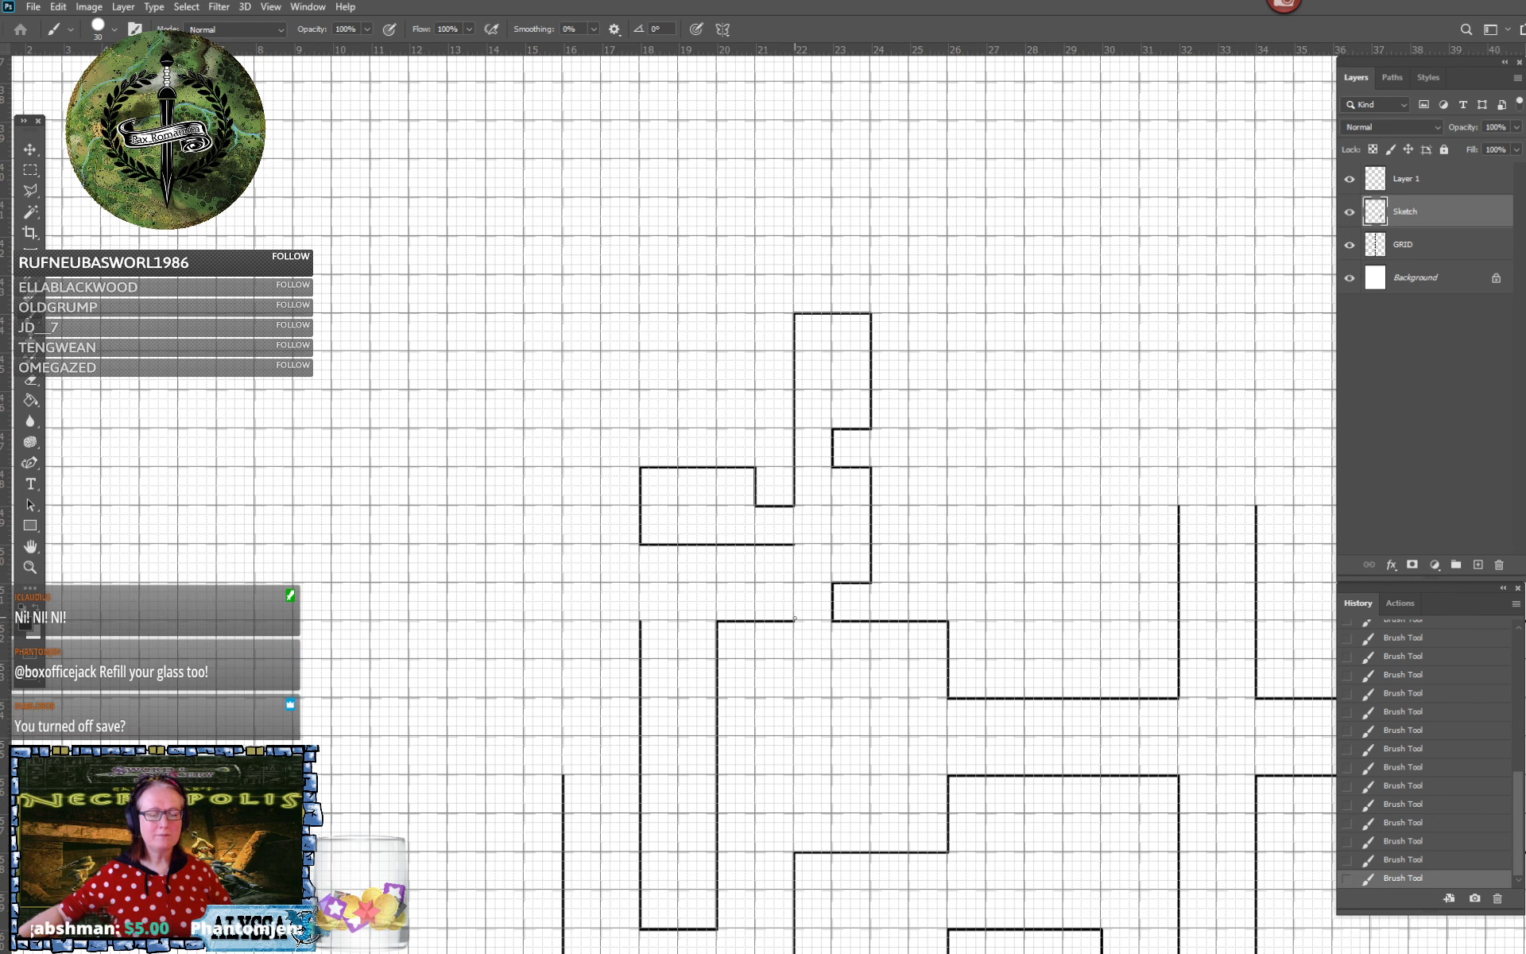
{"action": "left_click", "coordinate": [794, 621], "text": "shift"}
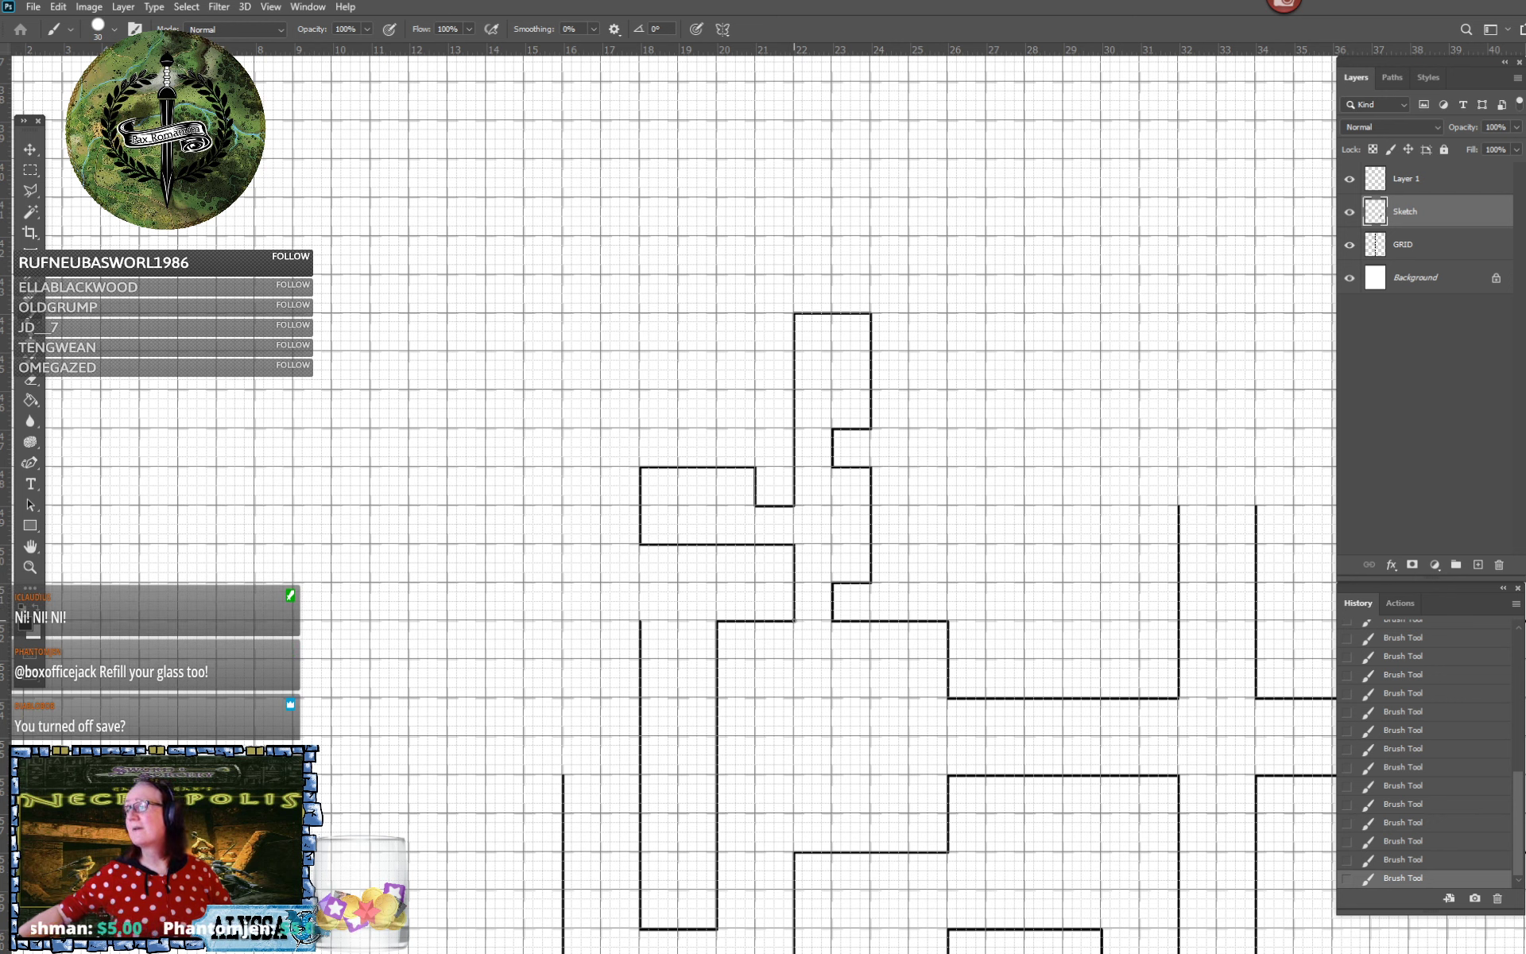
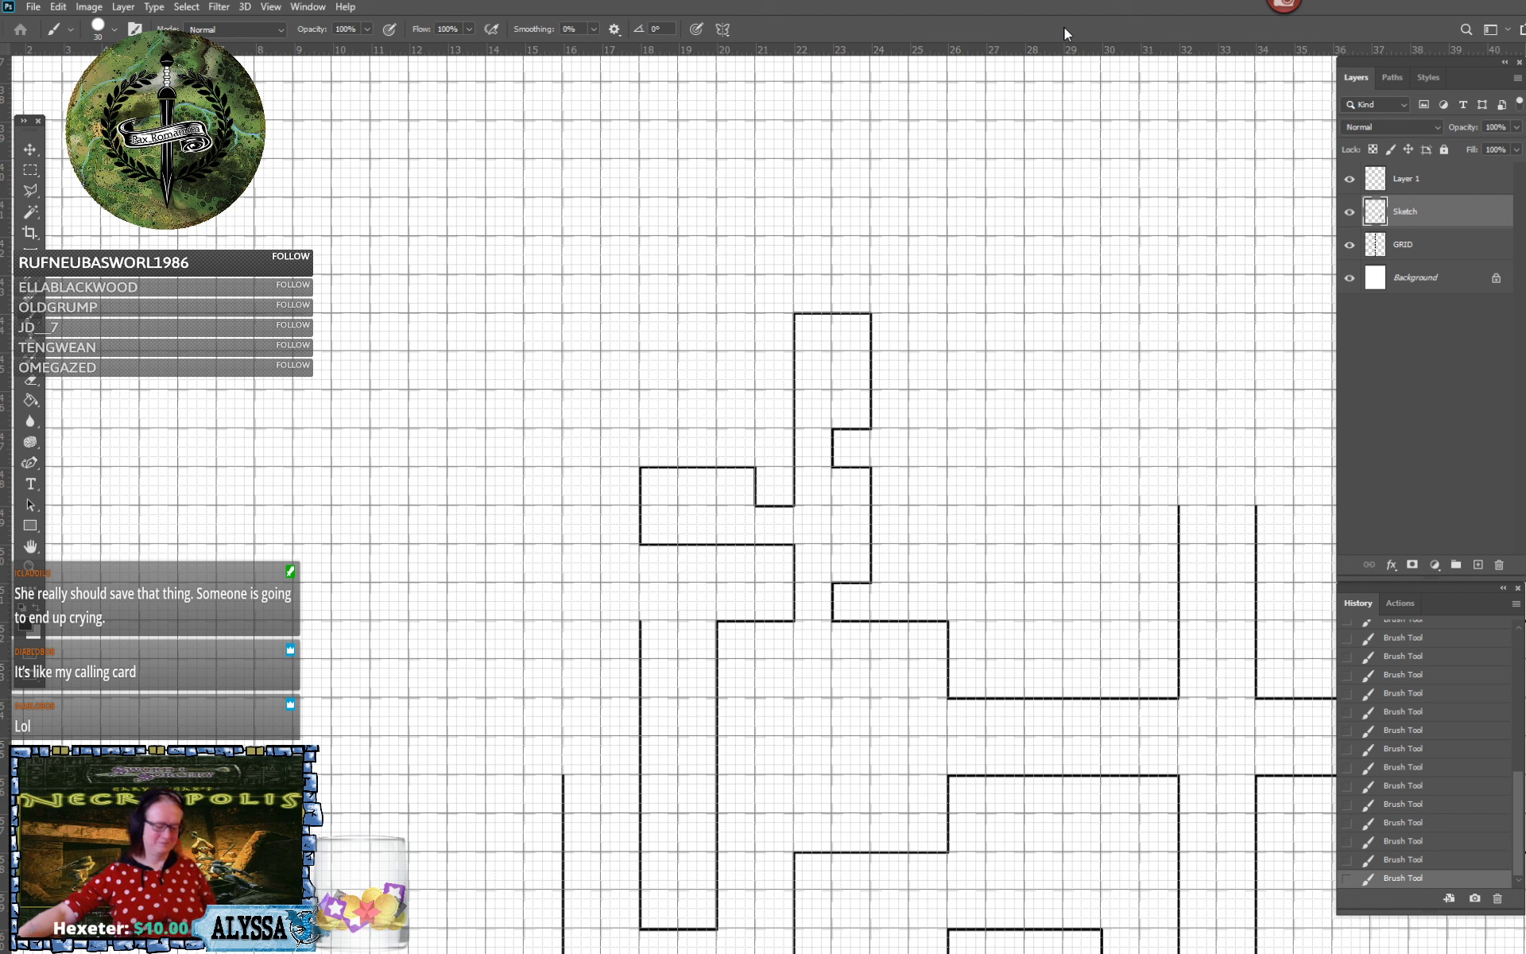
{"action": "key", "text": "ctrl+s"}
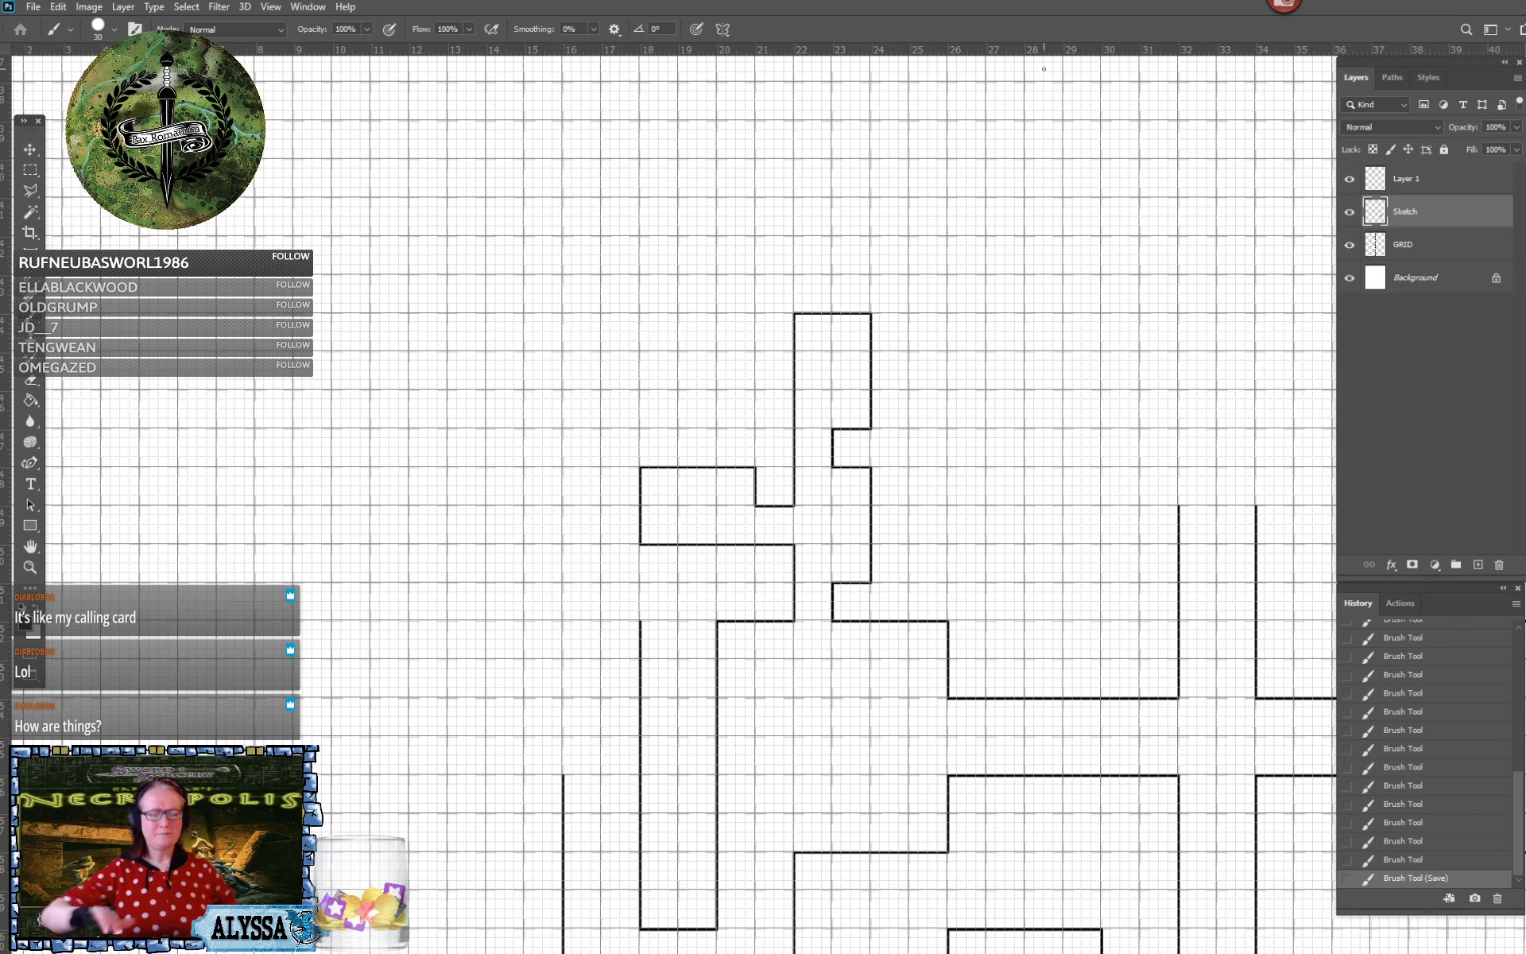
Draw the long hall from the open wall end at ruler mark 16 across to 4, four squares up, and across to 18; add a one-square stub to 3
{"action": "left_click_drag", "start_coordinate": [803, 813], "coordinate": [740, 616]}
{"action": "scroll", "coordinate": [739, 616], "scroll_direction": "down", "scroll_amount": 6}
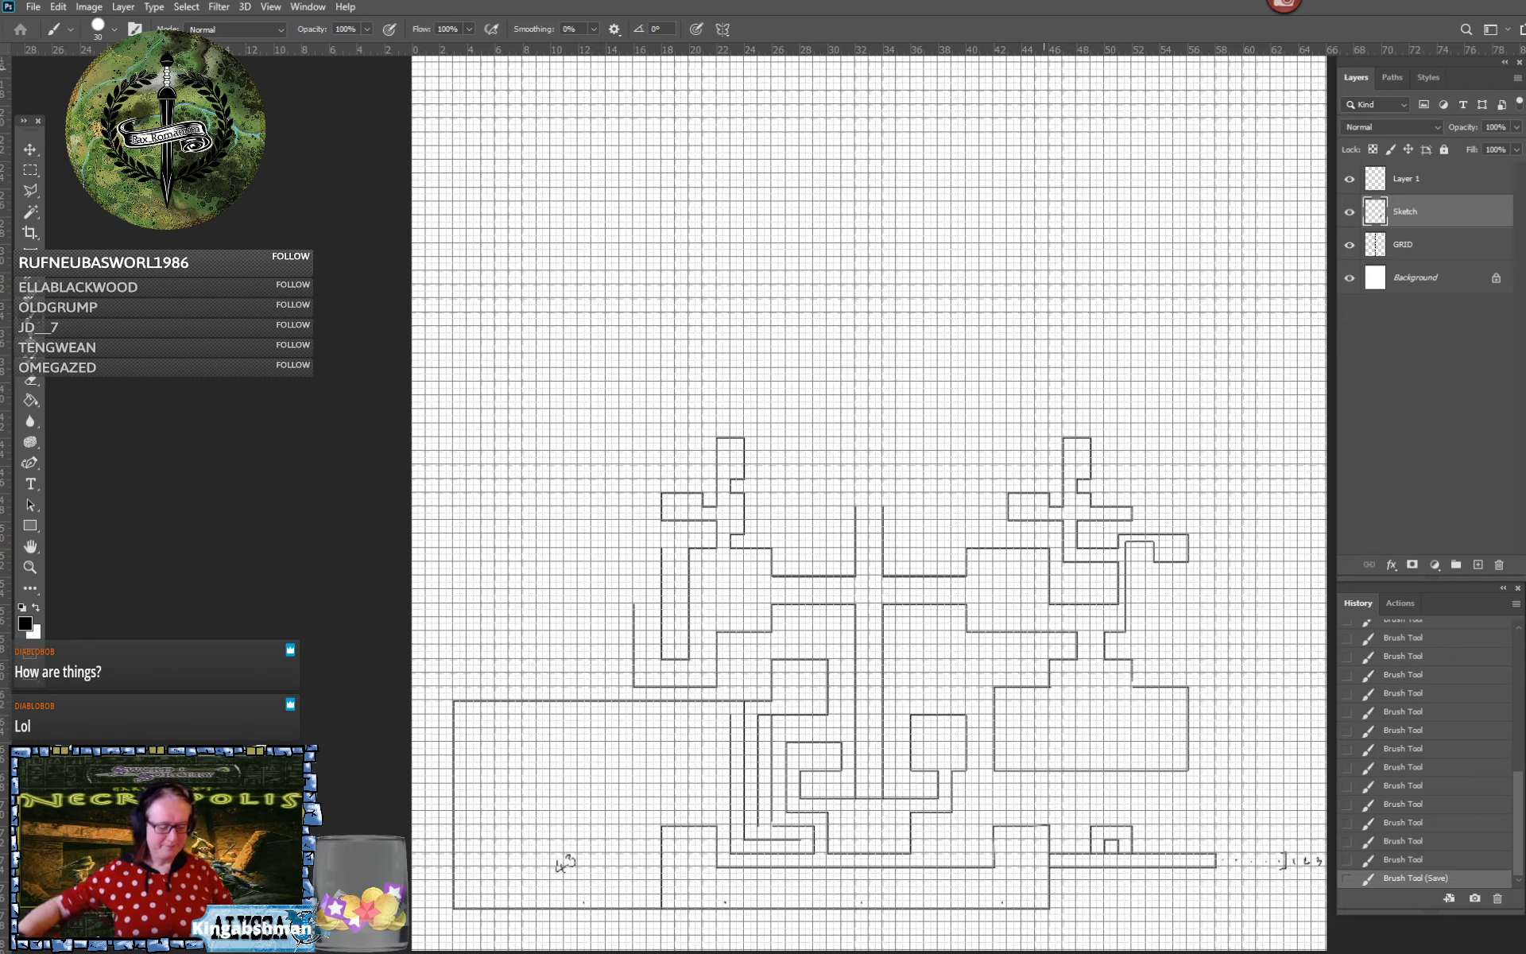
{"action": "scroll", "coordinate": [526, 537], "scroll_direction": "up", "scroll_amount": 4}
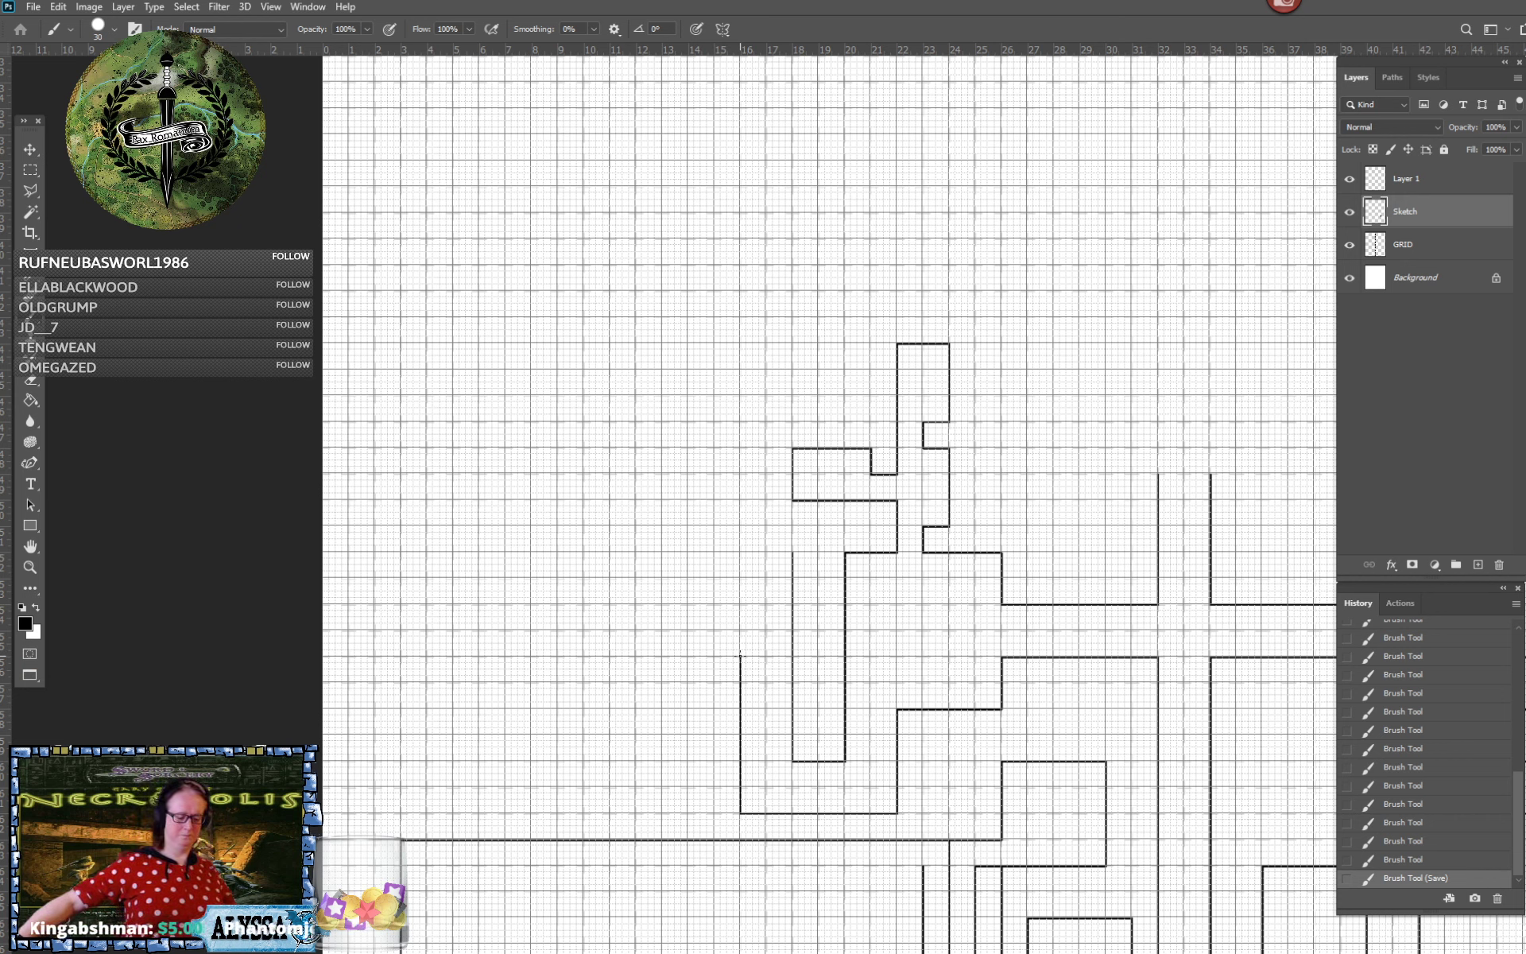
{"action": "left_click", "coordinate": [741, 655]}
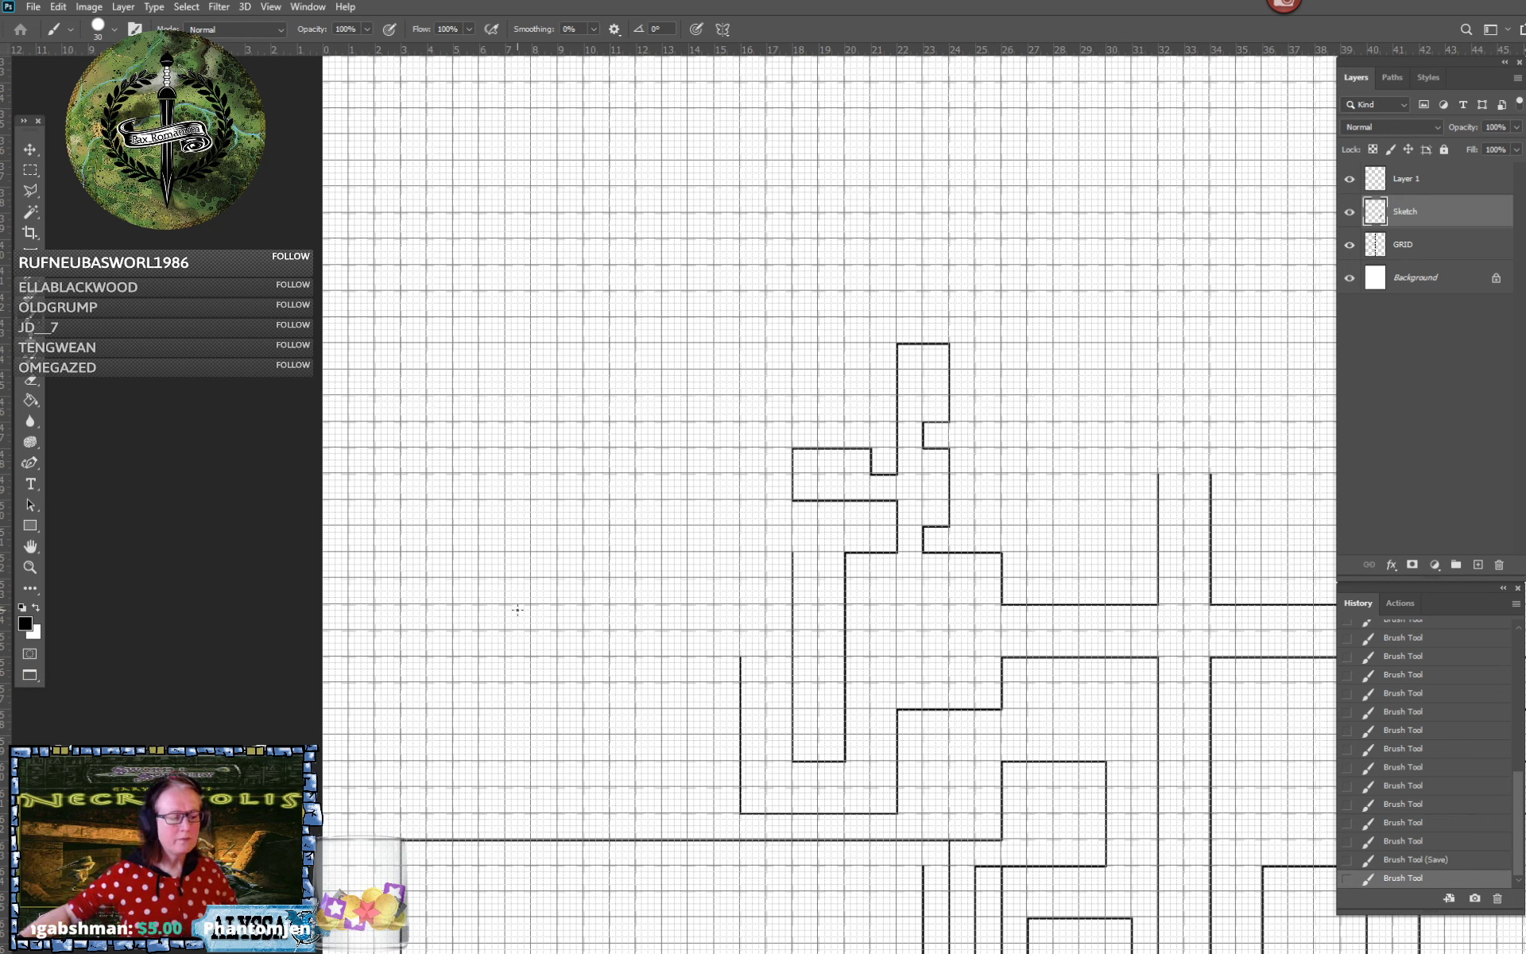
{"action": "left_click", "coordinate": [426, 657], "text": "shift"}
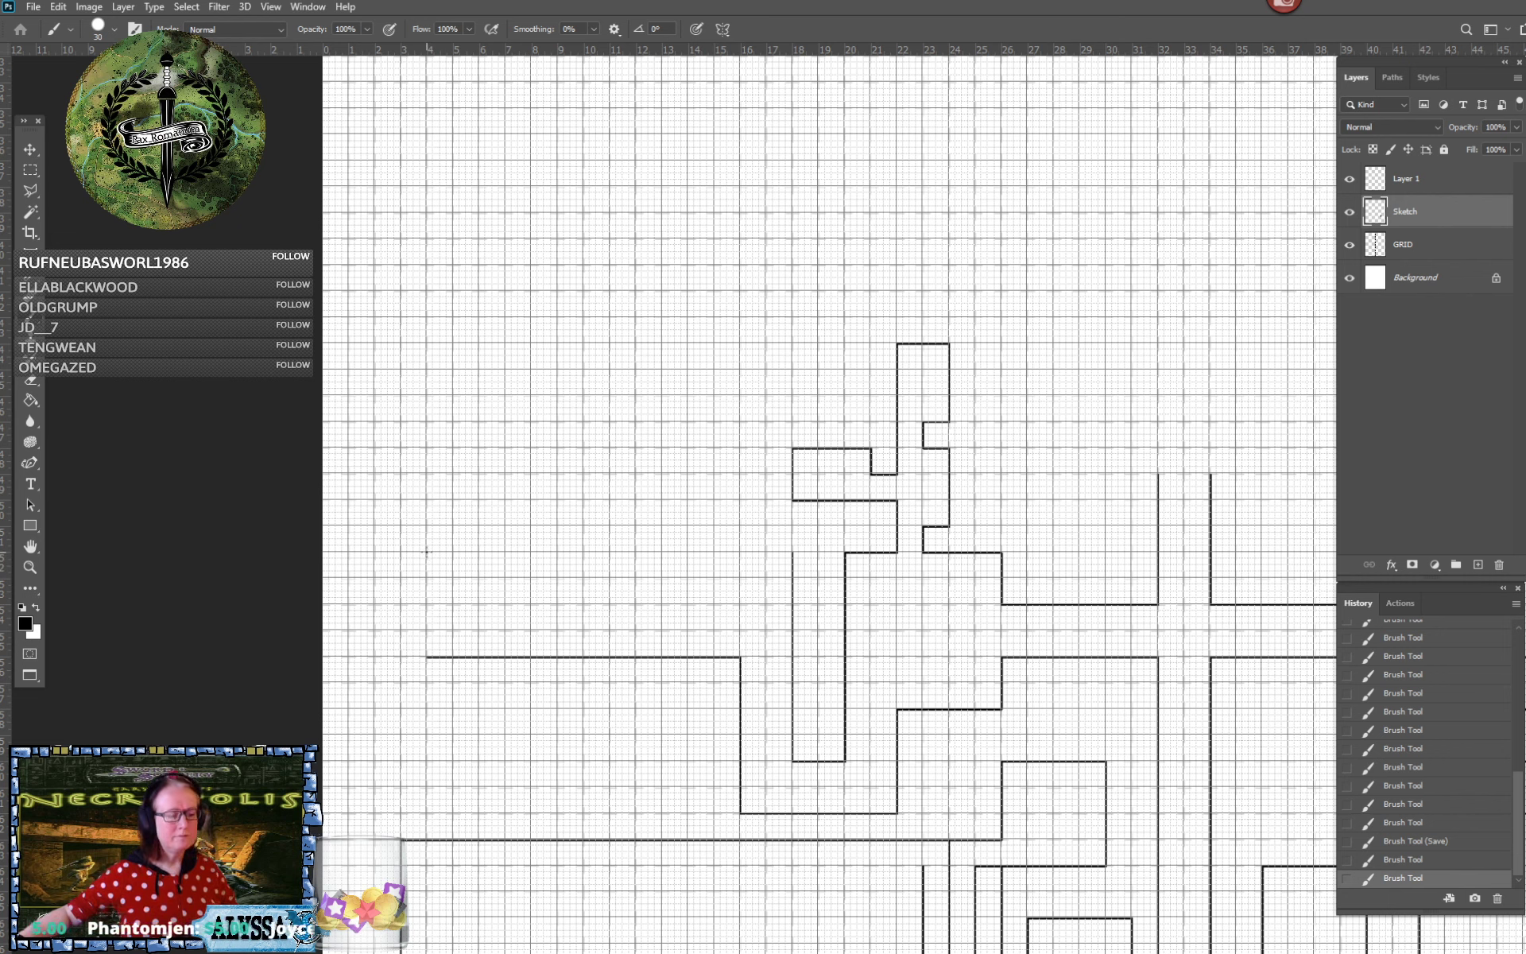
{"action": "left_click", "coordinate": [427, 551], "text": "shift"}
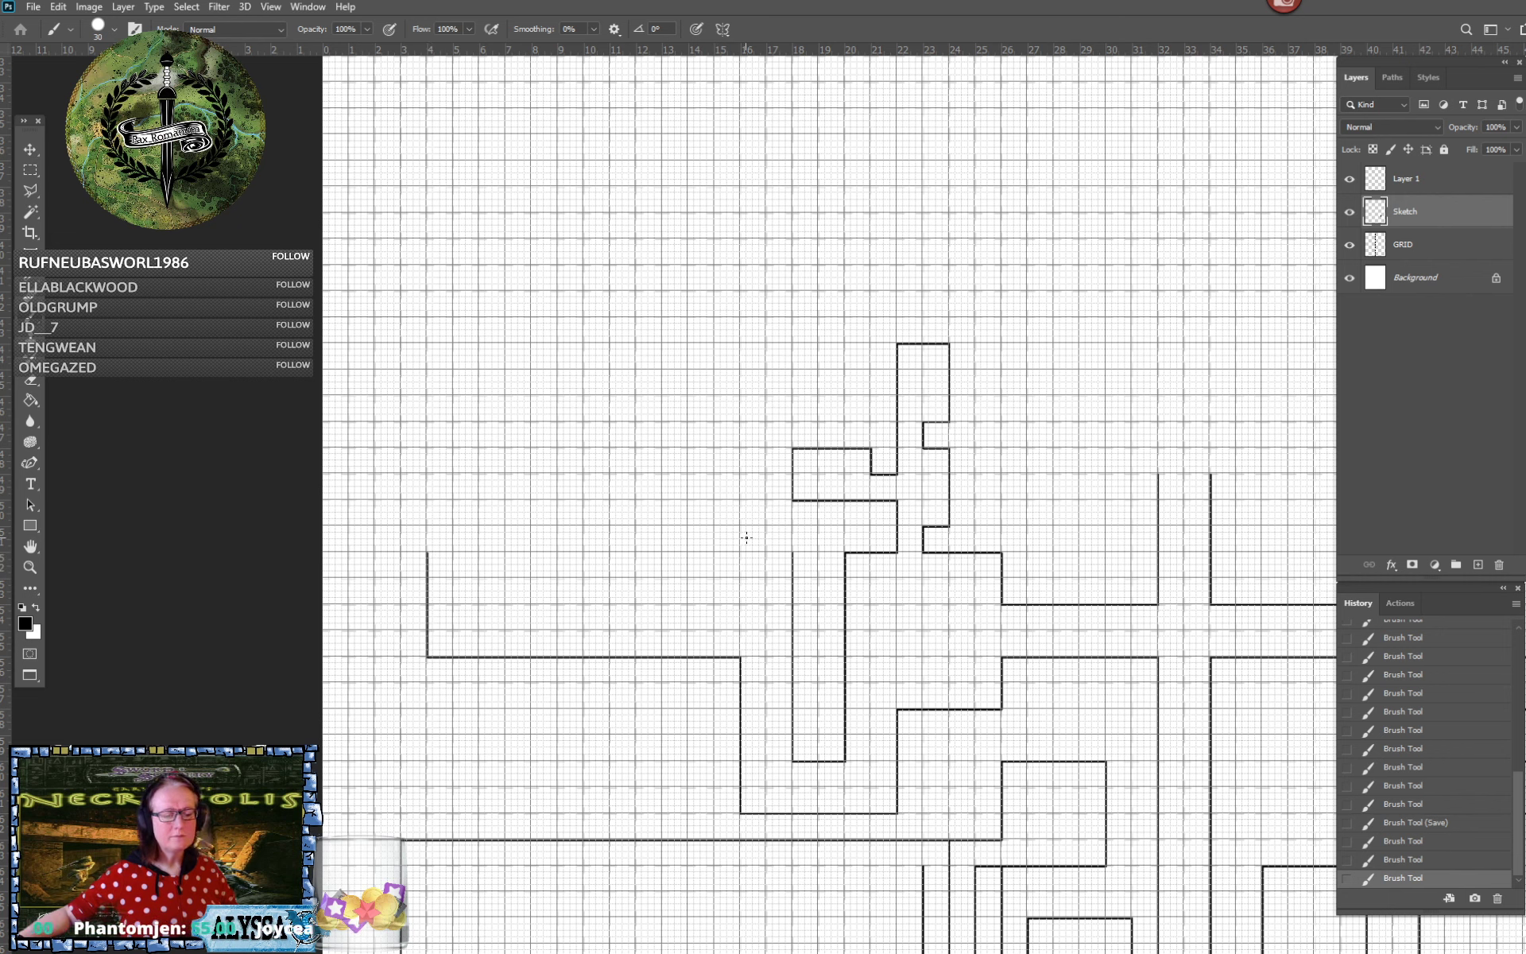
{"action": "left_click", "coordinate": [793, 551], "text": "shift"}
{"action": "left_click", "coordinate": [427, 579]}
{"action": "left_click", "coordinate": [401, 579], "text": "shift"}
Draw a side chamber below the long hall: from ruler mark 5 four squares down, across to 7, three up, back to 6, and one up
{"action": "scroll", "coordinate": [401, 579], "scroll_direction": "up", "scroll_amount": 3}
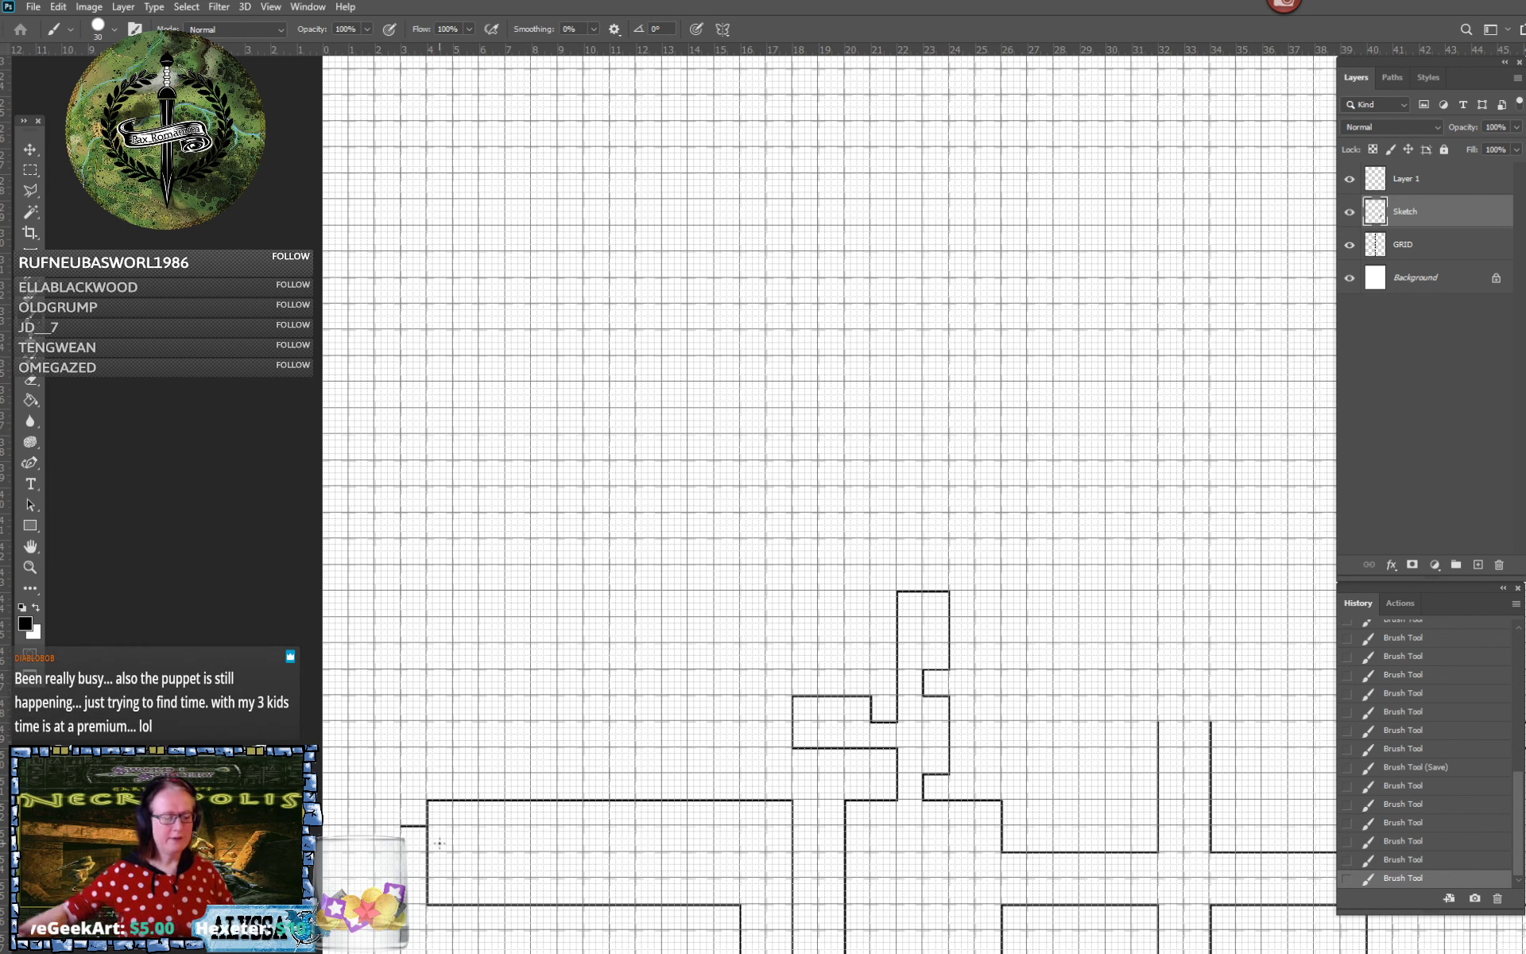
{"action": "scroll", "coordinate": [439, 843], "scroll_direction": "down", "scroll_amount": 4}
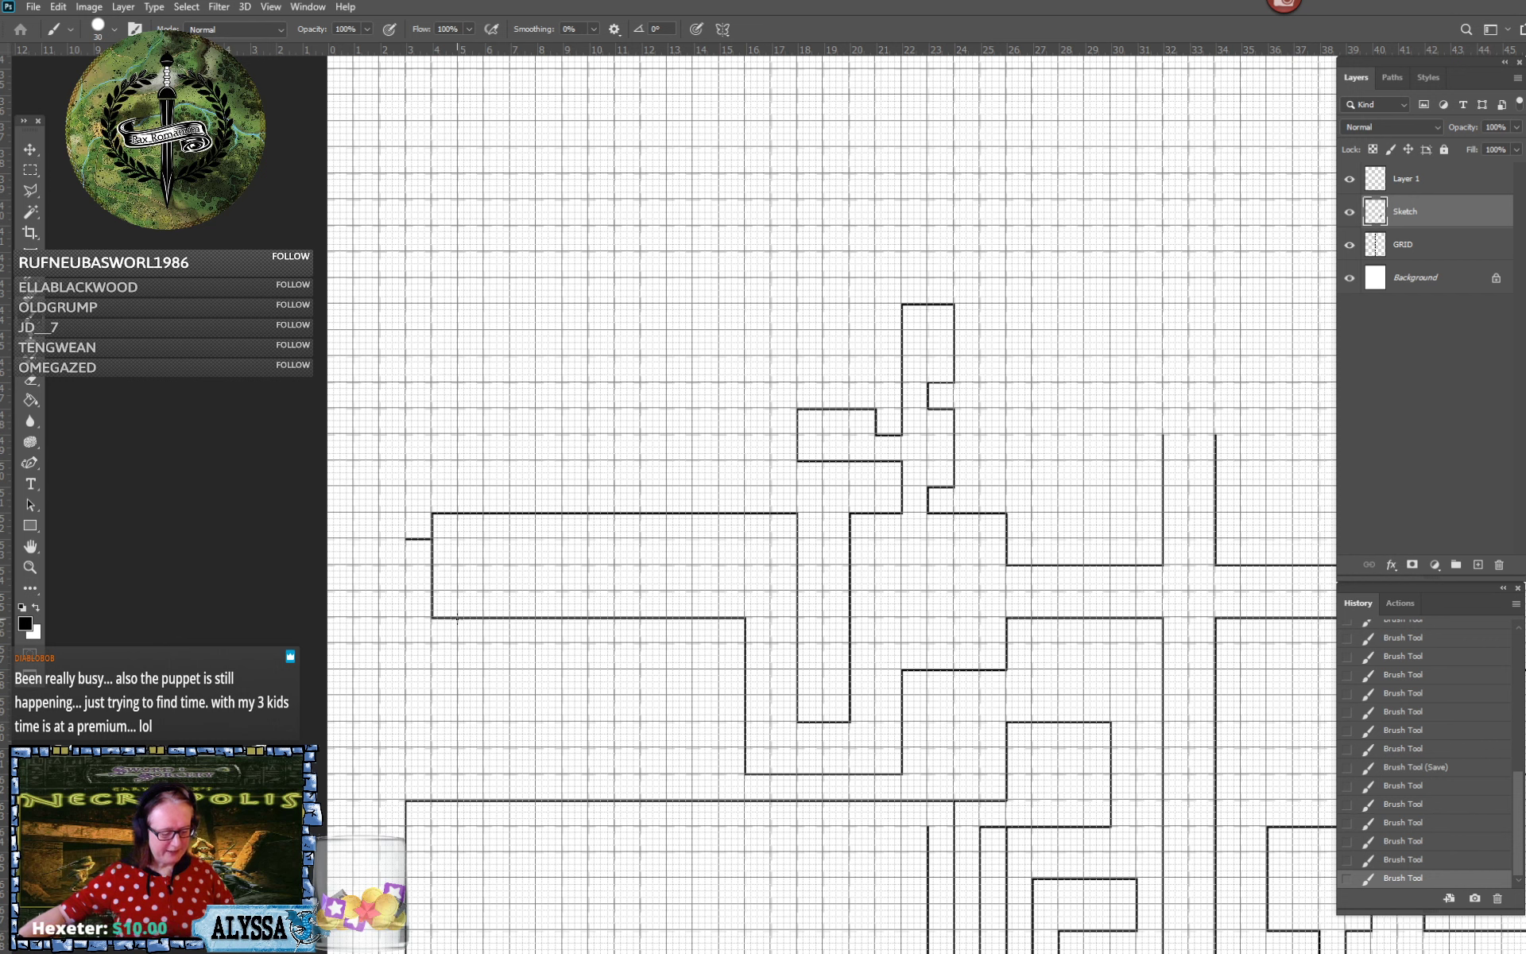
{"action": "left_click", "coordinate": [458, 618]}
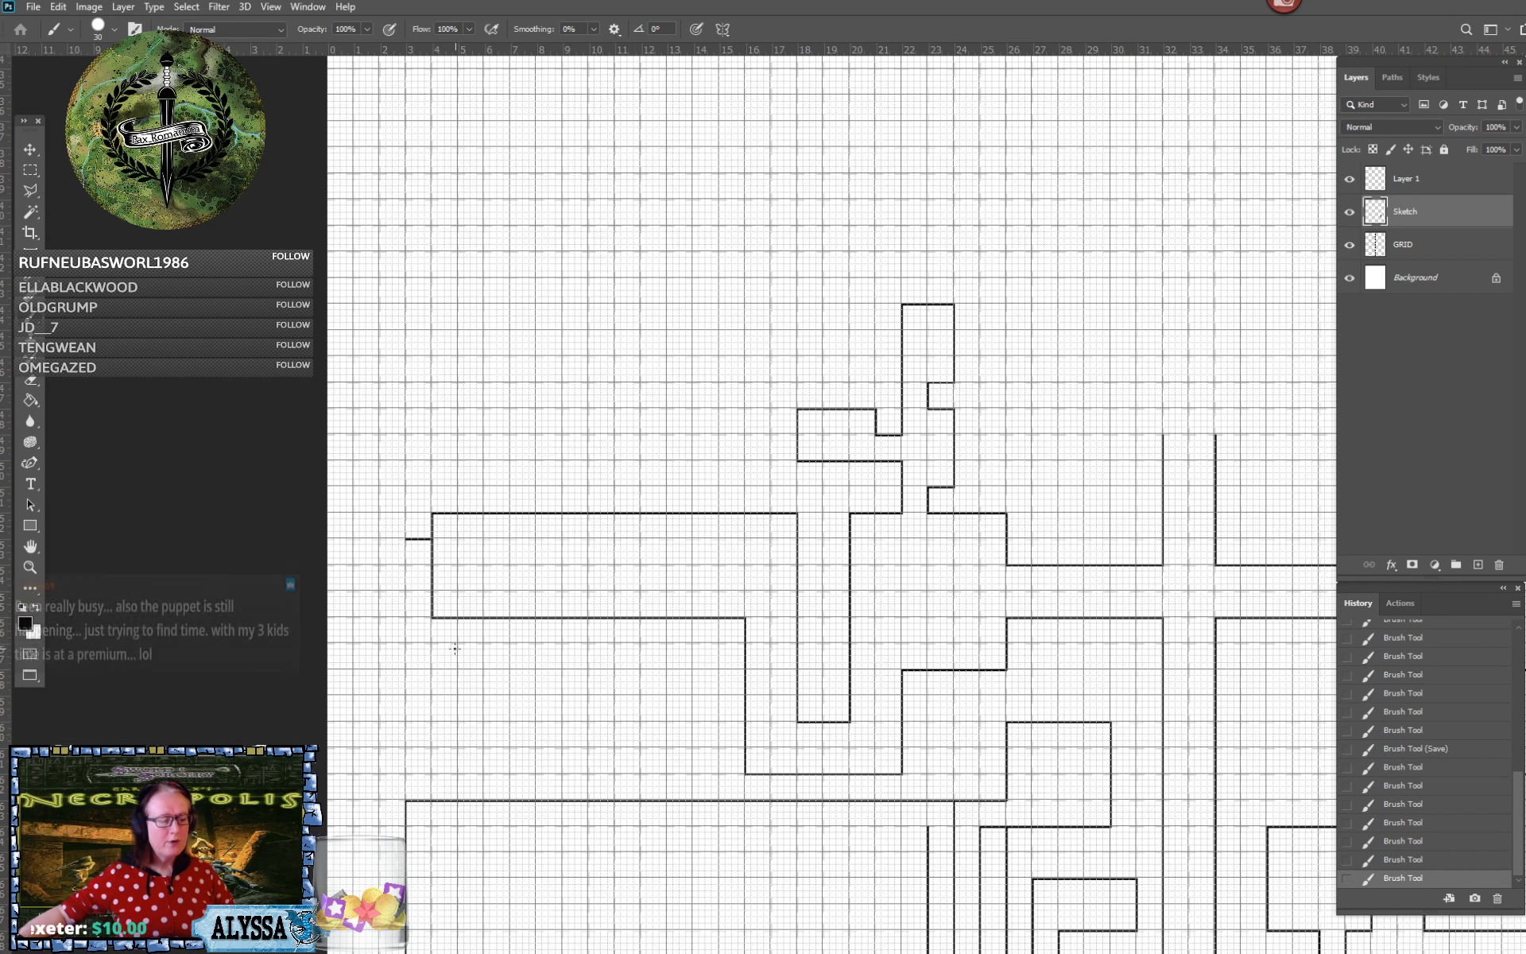
{"action": "left_click", "coordinate": [457, 721], "text": "shift"}
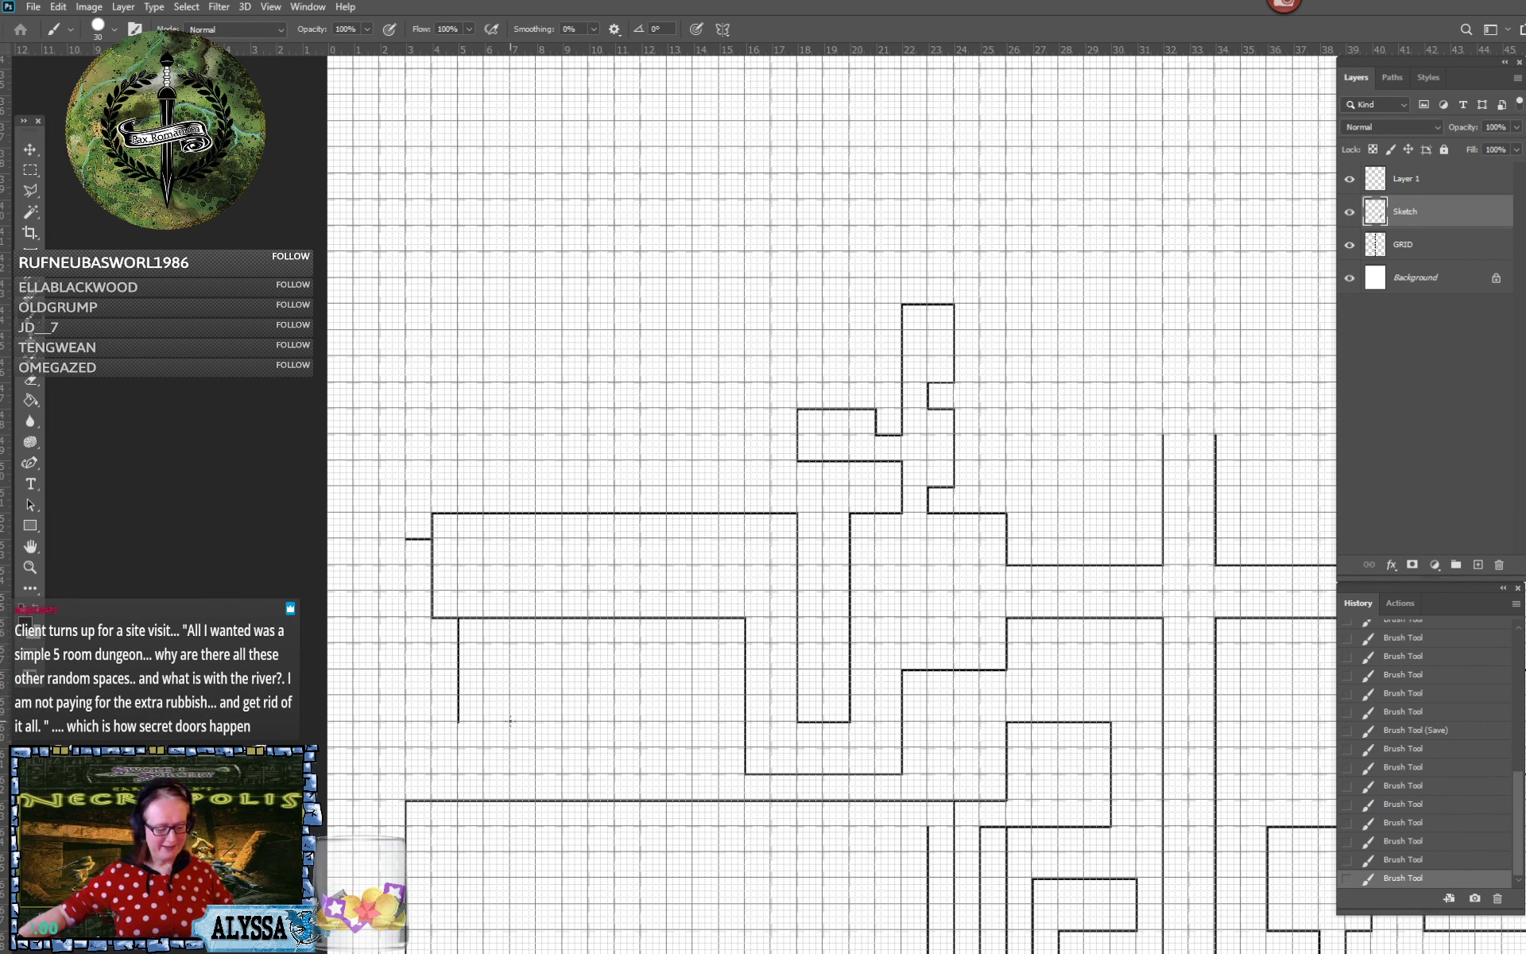
{"action": "left_click", "coordinate": [510, 721], "text": "shift"}
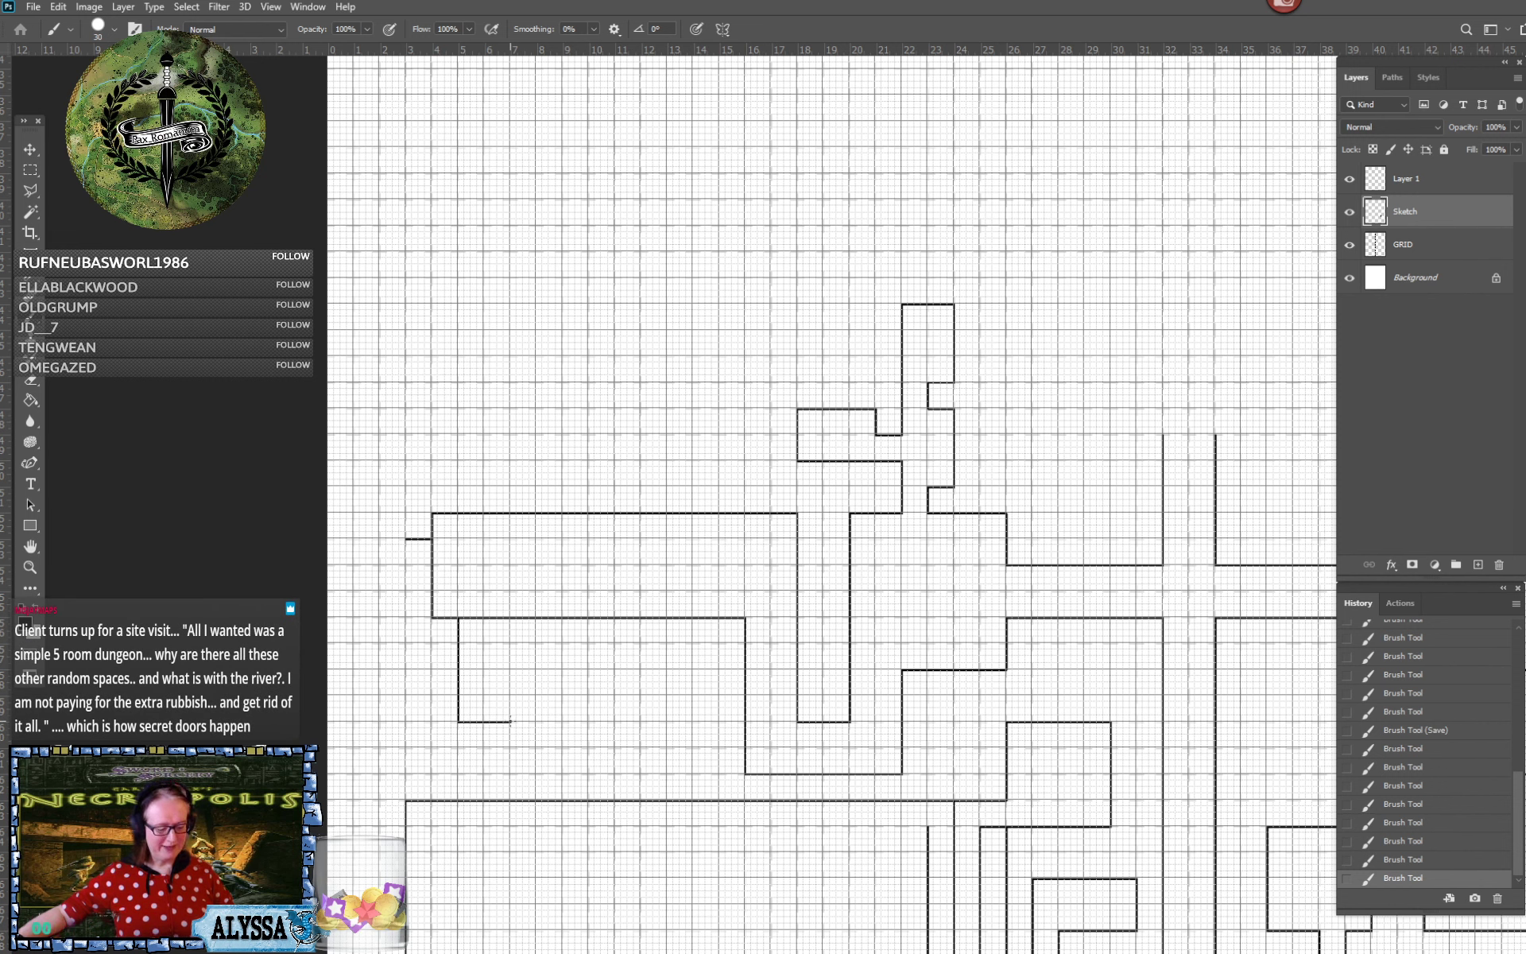
{"action": "left_click", "coordinate": [510, 644], "text": "shift"}
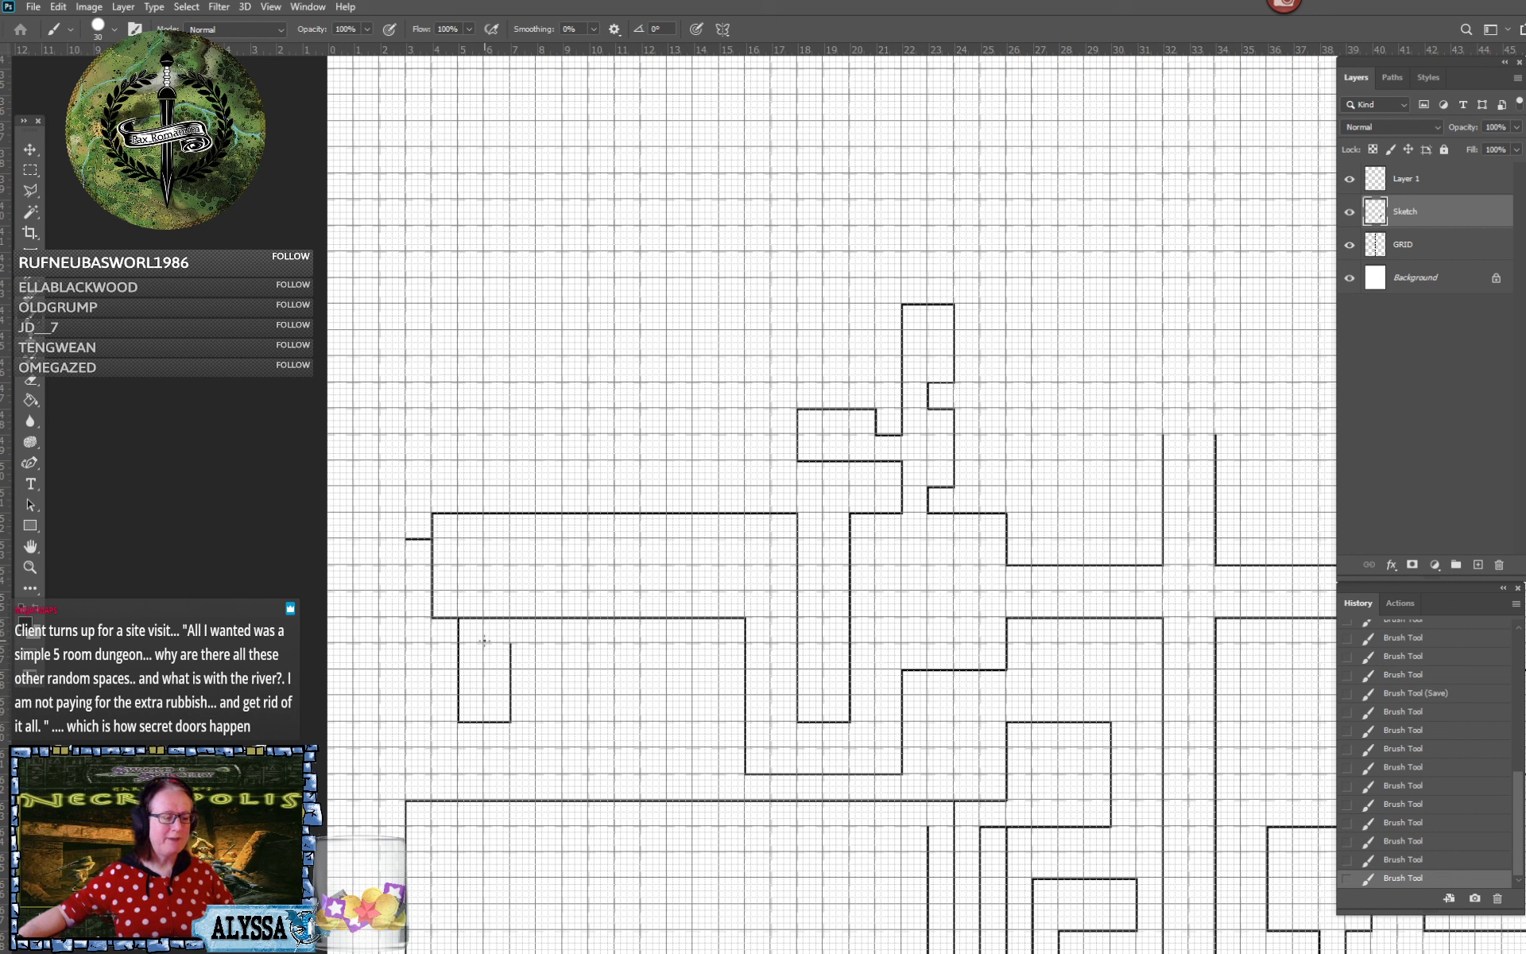
{"action": "left_click", "coordinate": [484, 643], "text": "shift"}
{"action": "left_click", "coordinate": [483, 618], "text": "shift"}
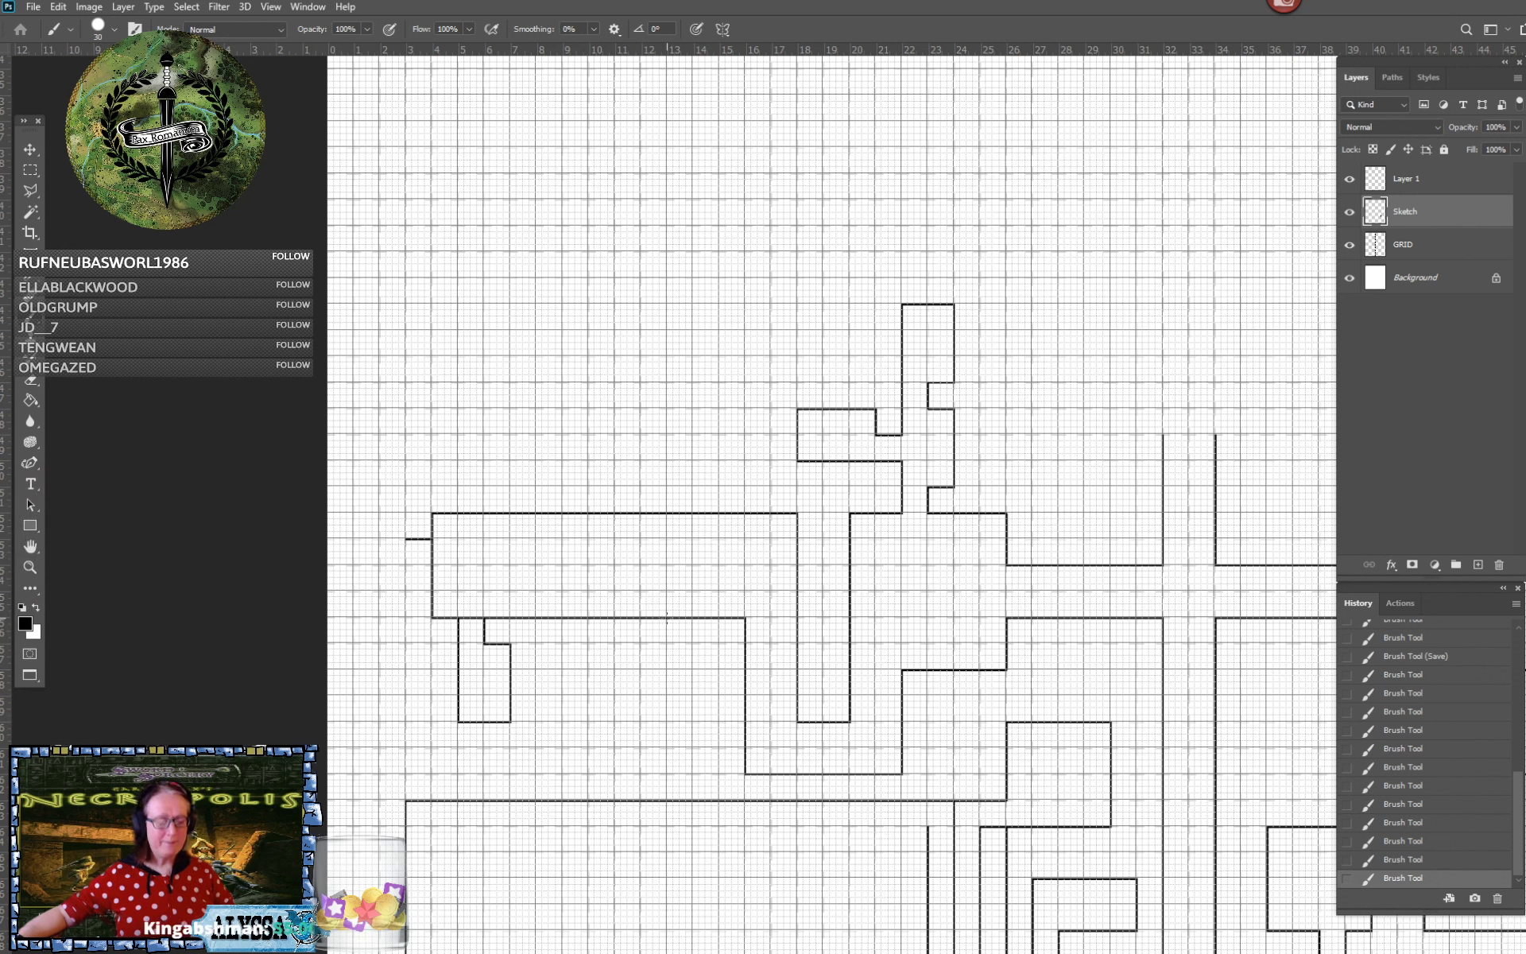
Draw a matching chamber below the hall from ruler mark 13: four squares down, across to 15, three up, back to 14, and one up
{"action": "left_click", "coordinate": [667, 619]}
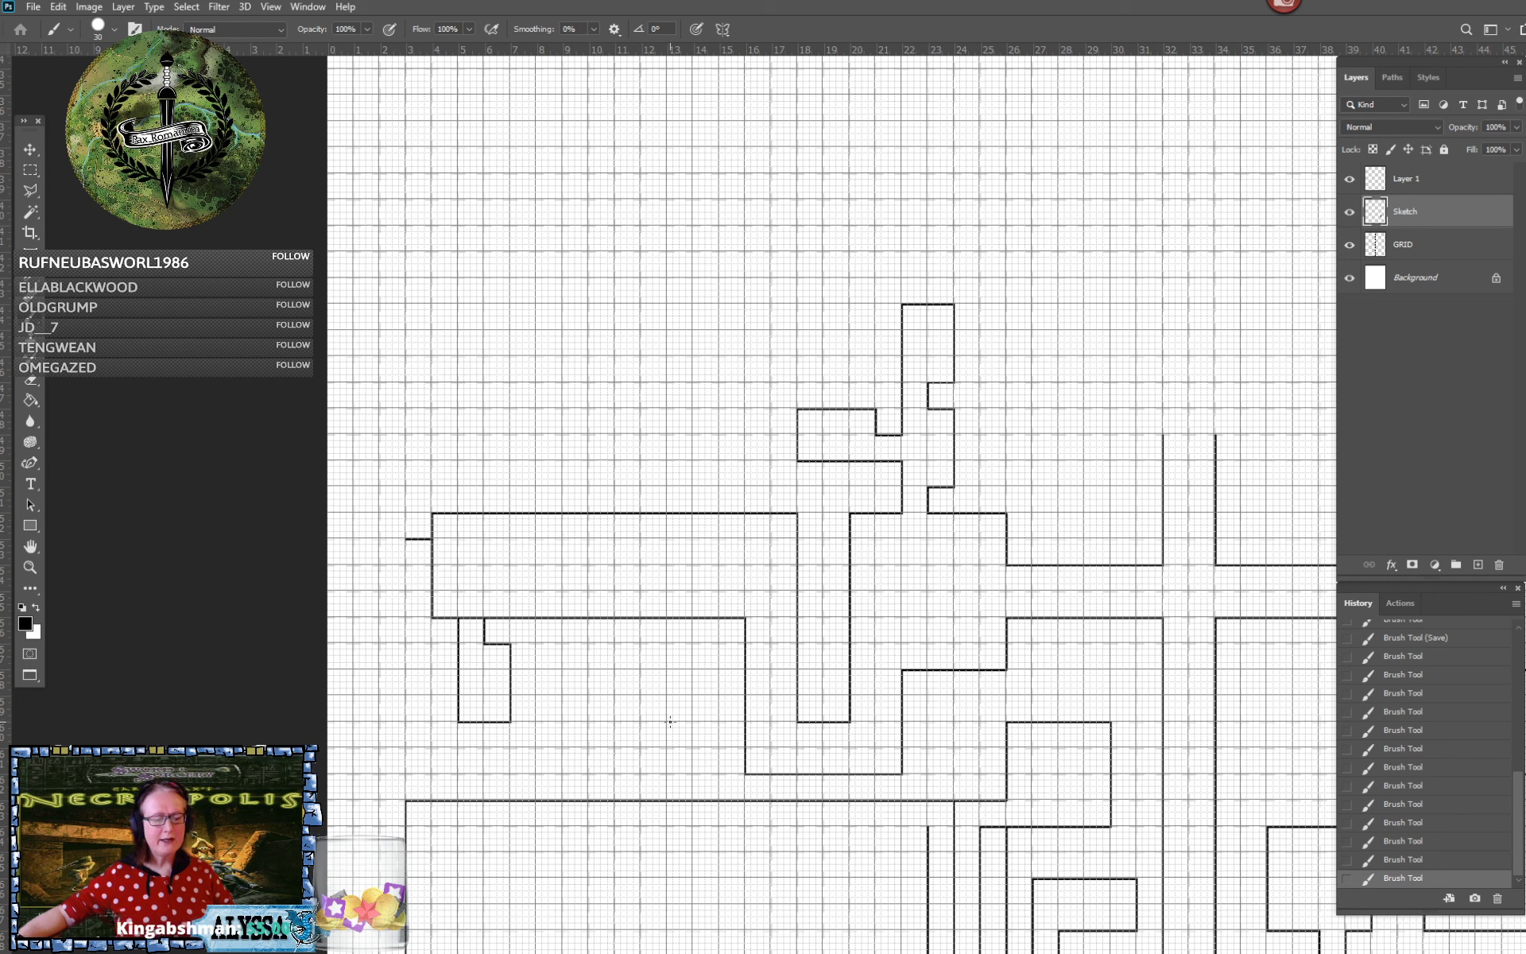
{"action": "left_click", "coordinate": [668, 721], "text": "shift"}
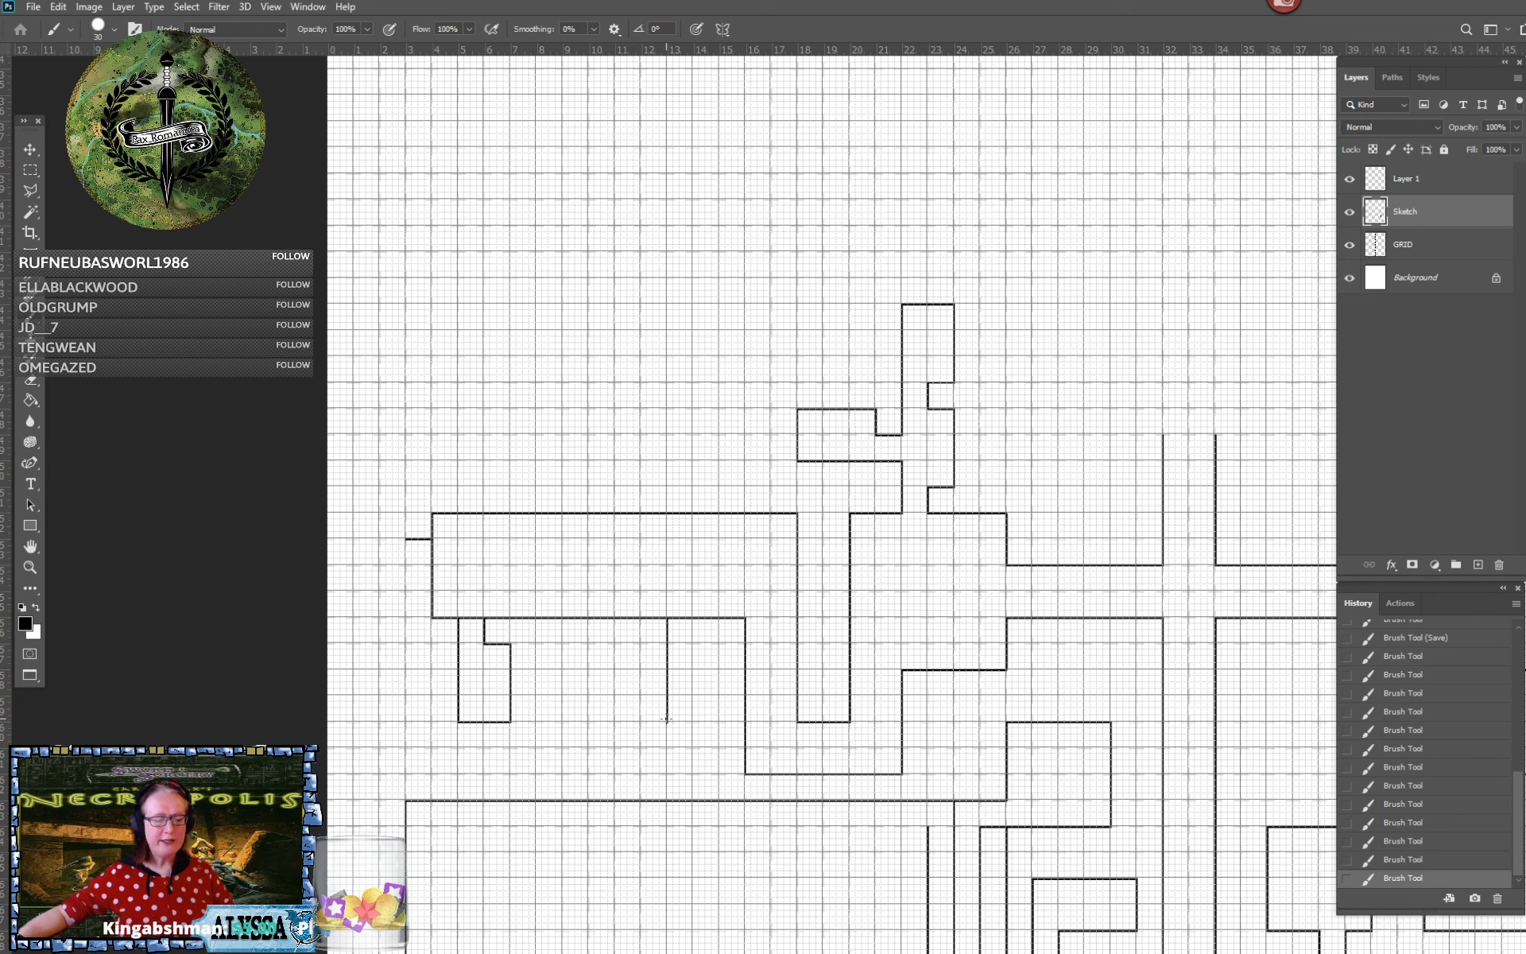
{"action": "left_click", "coordinate": [720, 721], "text": "shift"}
{"action": "left_click", "coordinate": [720, 643], "text": "shift"}
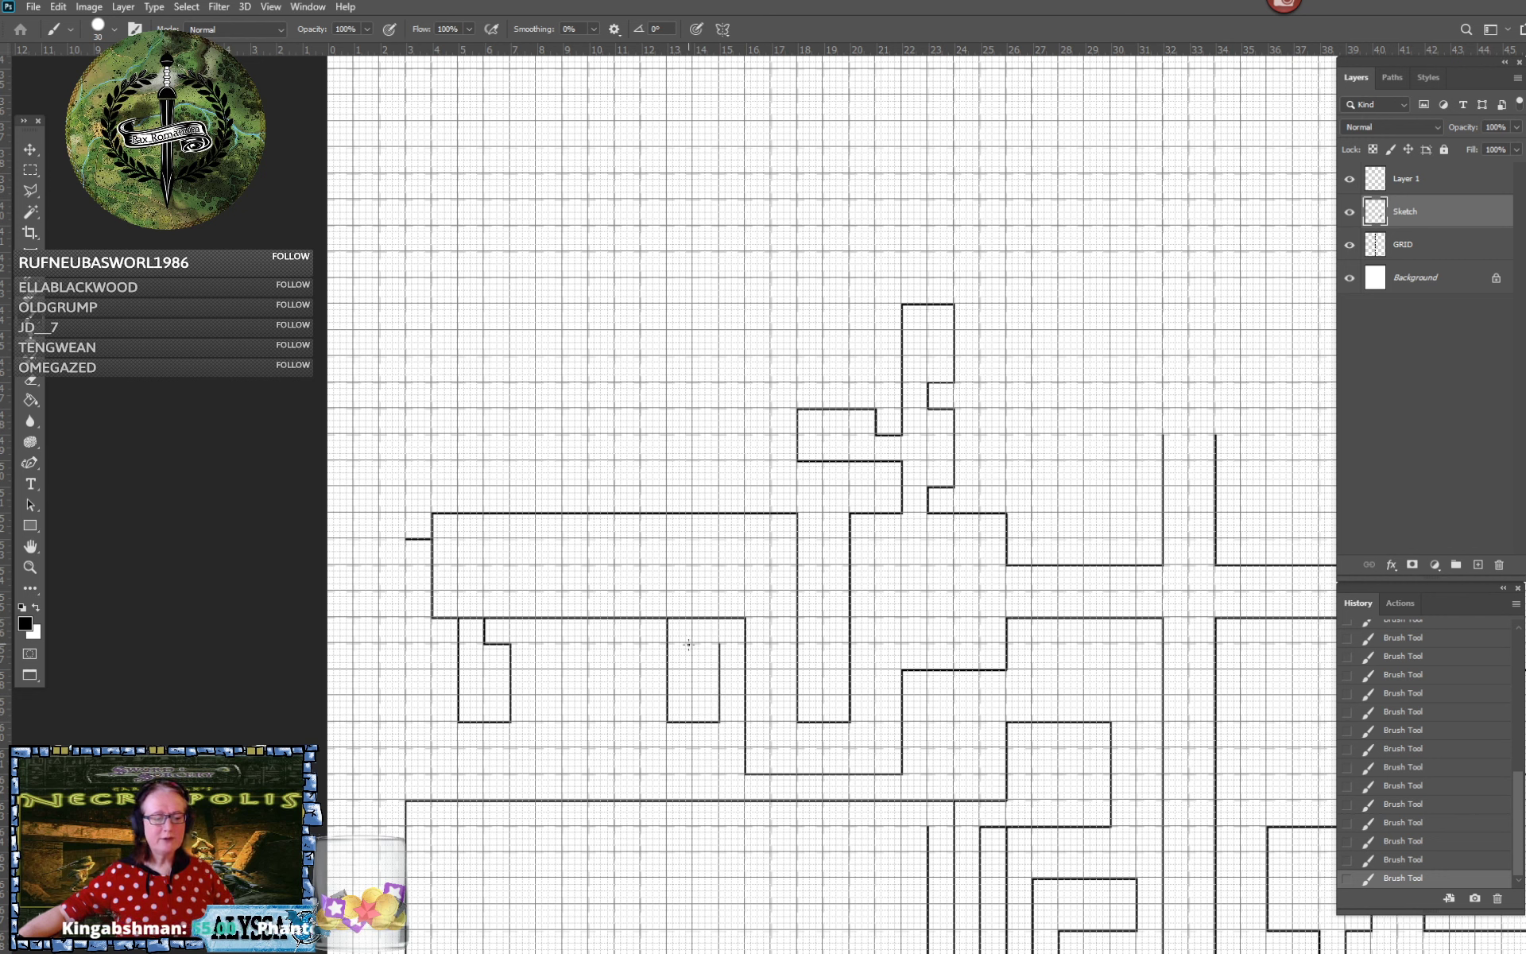
{"action": "left_click", "coordinate": [693, 642], "text": "shift"}
{"action": "left_click", "coordinate": [693, 617], "text": "shift"}
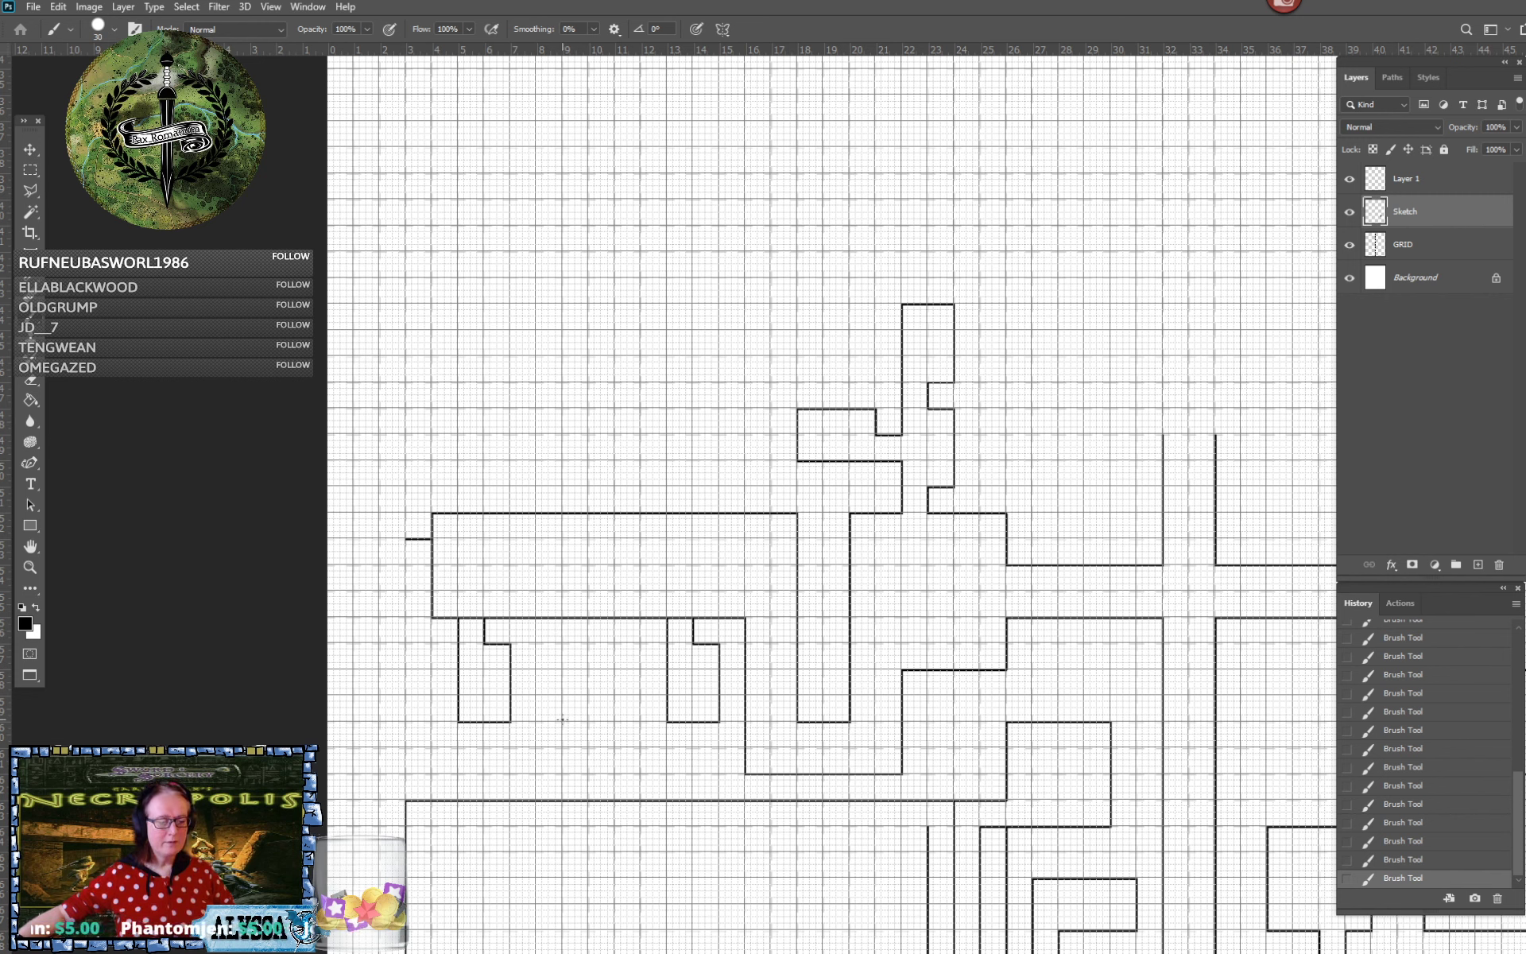
Draw the middle chamber below the hall between ruler marks 9 and 11, four squares deep, with a one-square-wide neck from 9 to 10
{"action": "left_click_drag", "start_coordinate": [562, 719], "coordinate": [563, 618]}
{"action": "left_click", "coordinate": [615, 721], "text": "shift"}
{"action": "left_click", "coordinate": [615, 644], "text": "shift"}
{"action": "left_click", "coordinate": [589, 644], "text": "shift"}
{"action": "left_click", "coordinate": [589, 618], "text": "shift"}
Draw a chamber above the long hall: from ruler mark 6 four squares up, across to 8, three down, back to 7, and one down
{"action": "left_click_drag", "start_coordinate": [488, 513], "coordinate": [526, 557]}
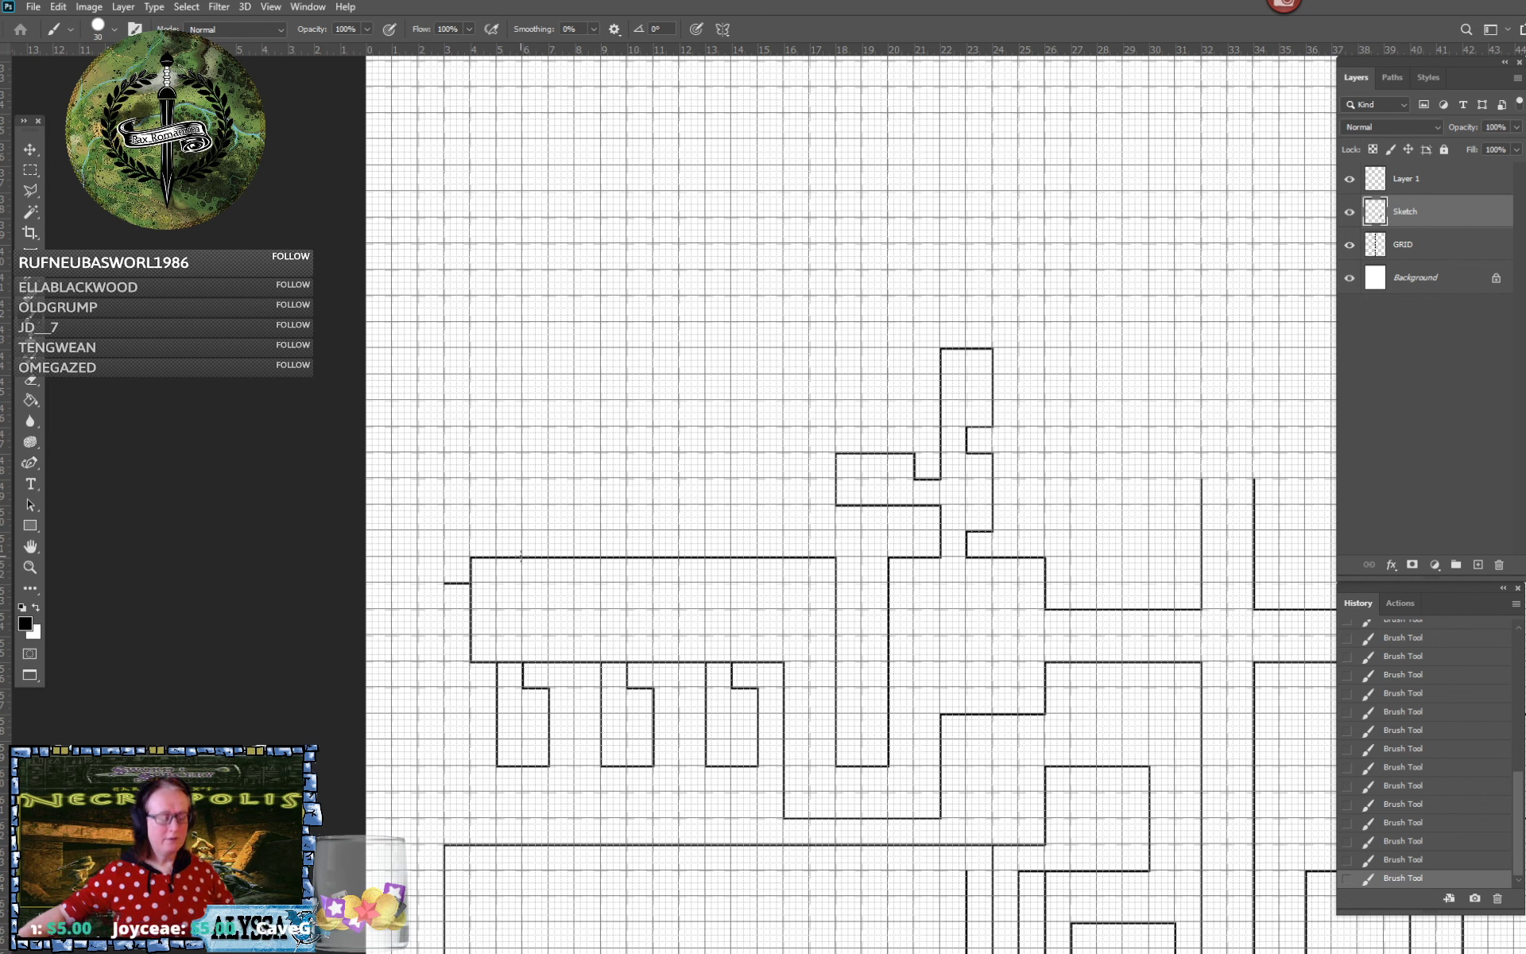
{"action": "left_click", "coordinate": [524, 451], "text": "shift"}
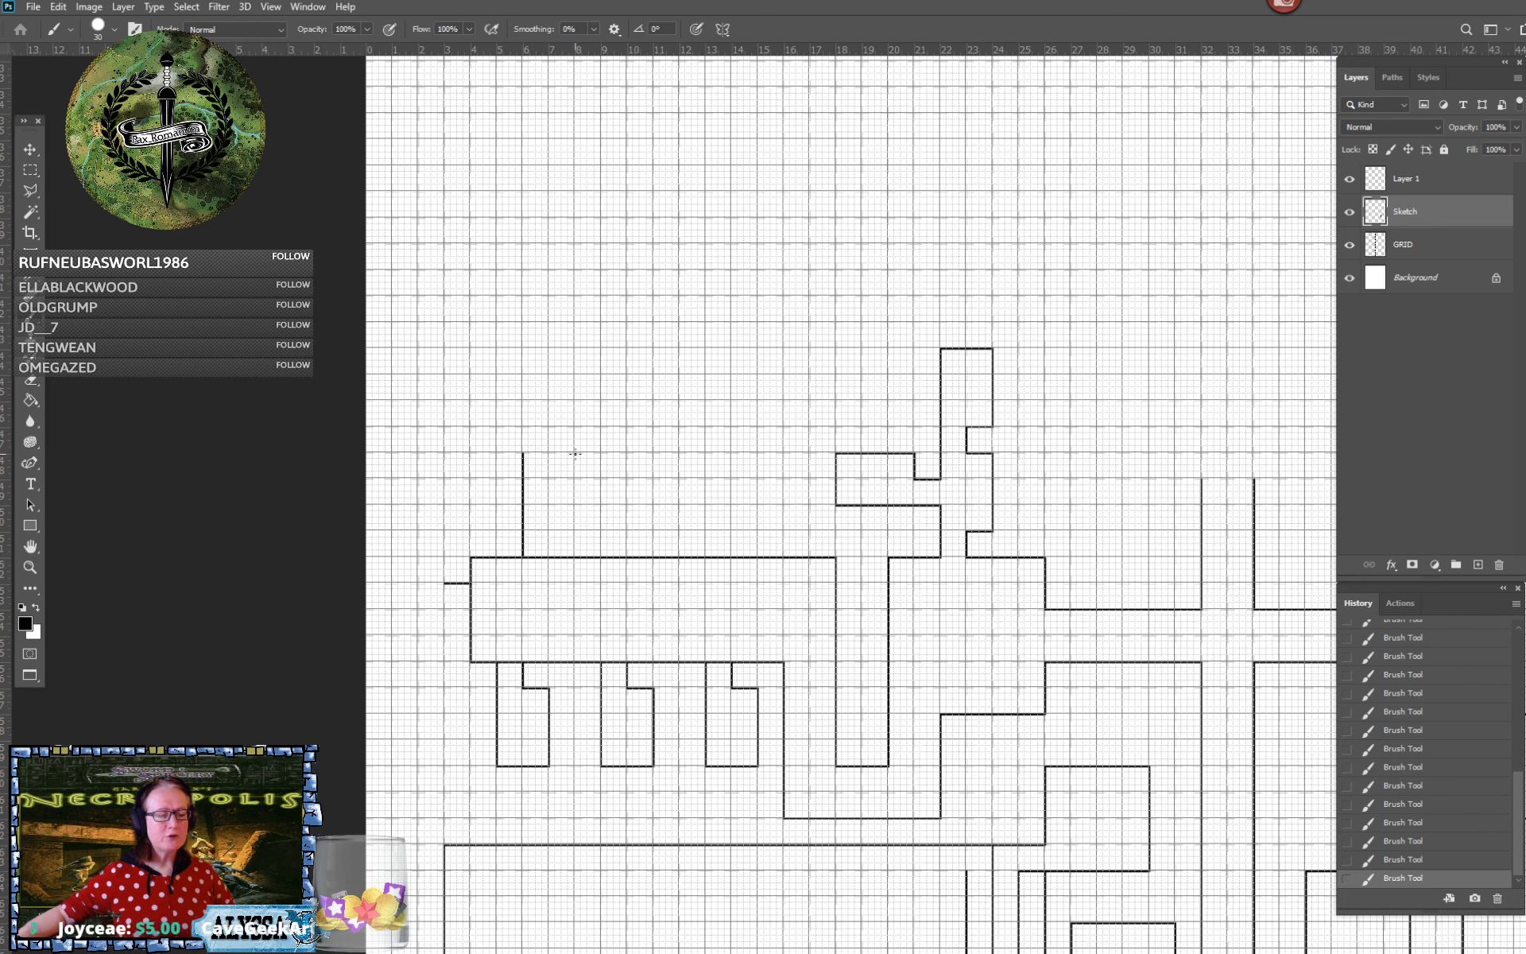
{"action": "left_click", "coordinate": [574, 453], "text": "shift"}
{"action": "left_click", "coordinate": [574, 530], "text": "shift"}
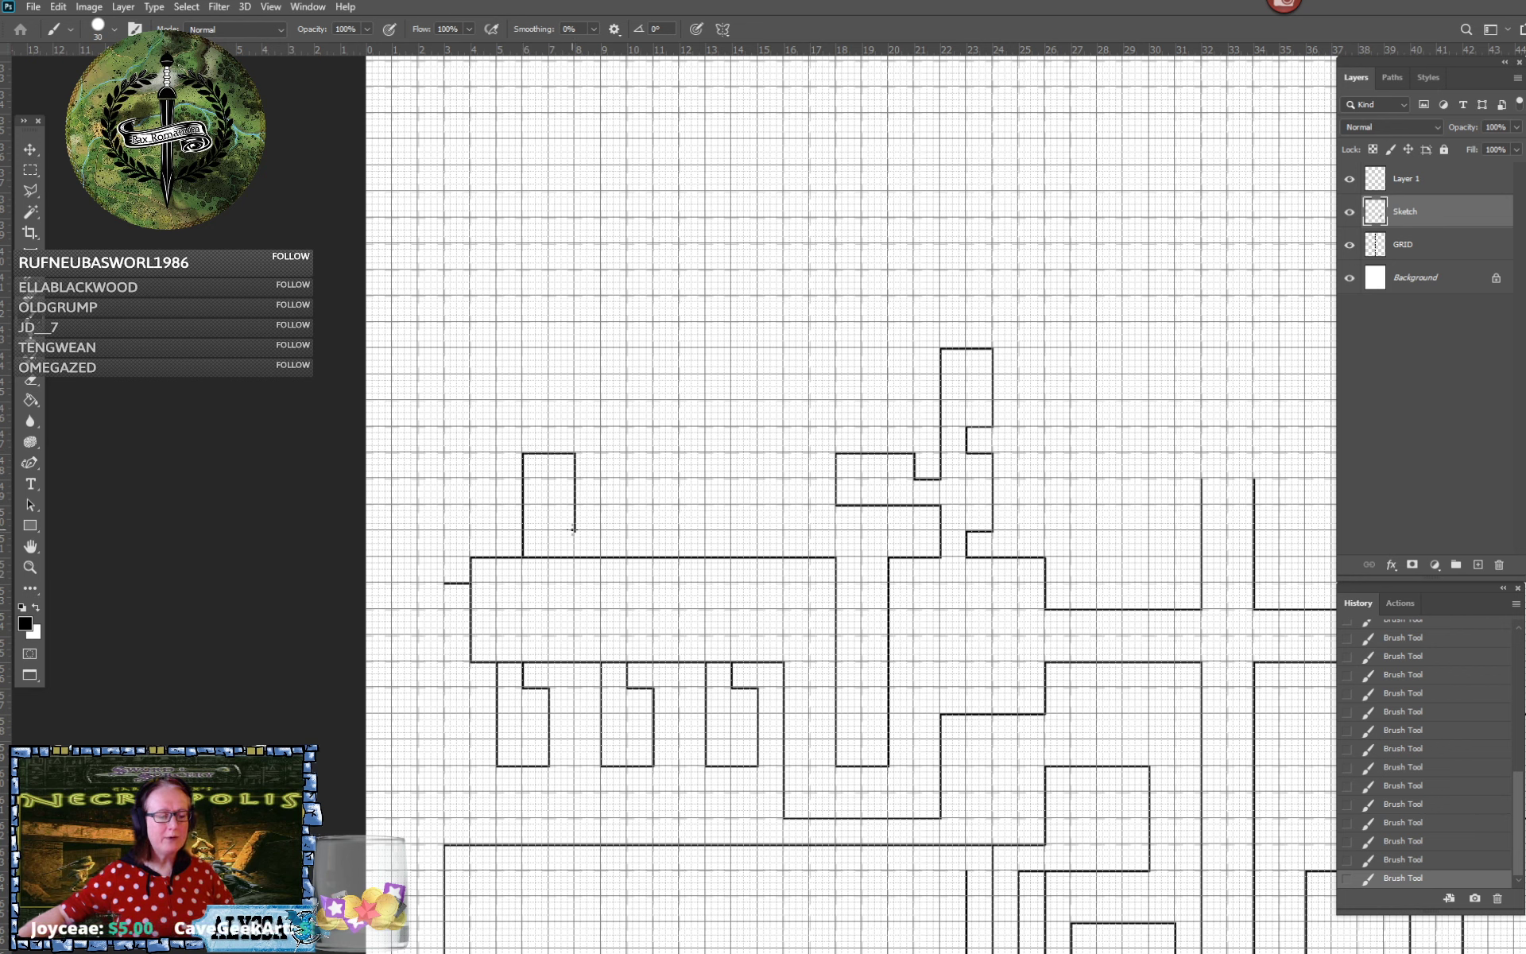
{"action": "left_click", "coordinate": [548, 530], "text": "shift"}
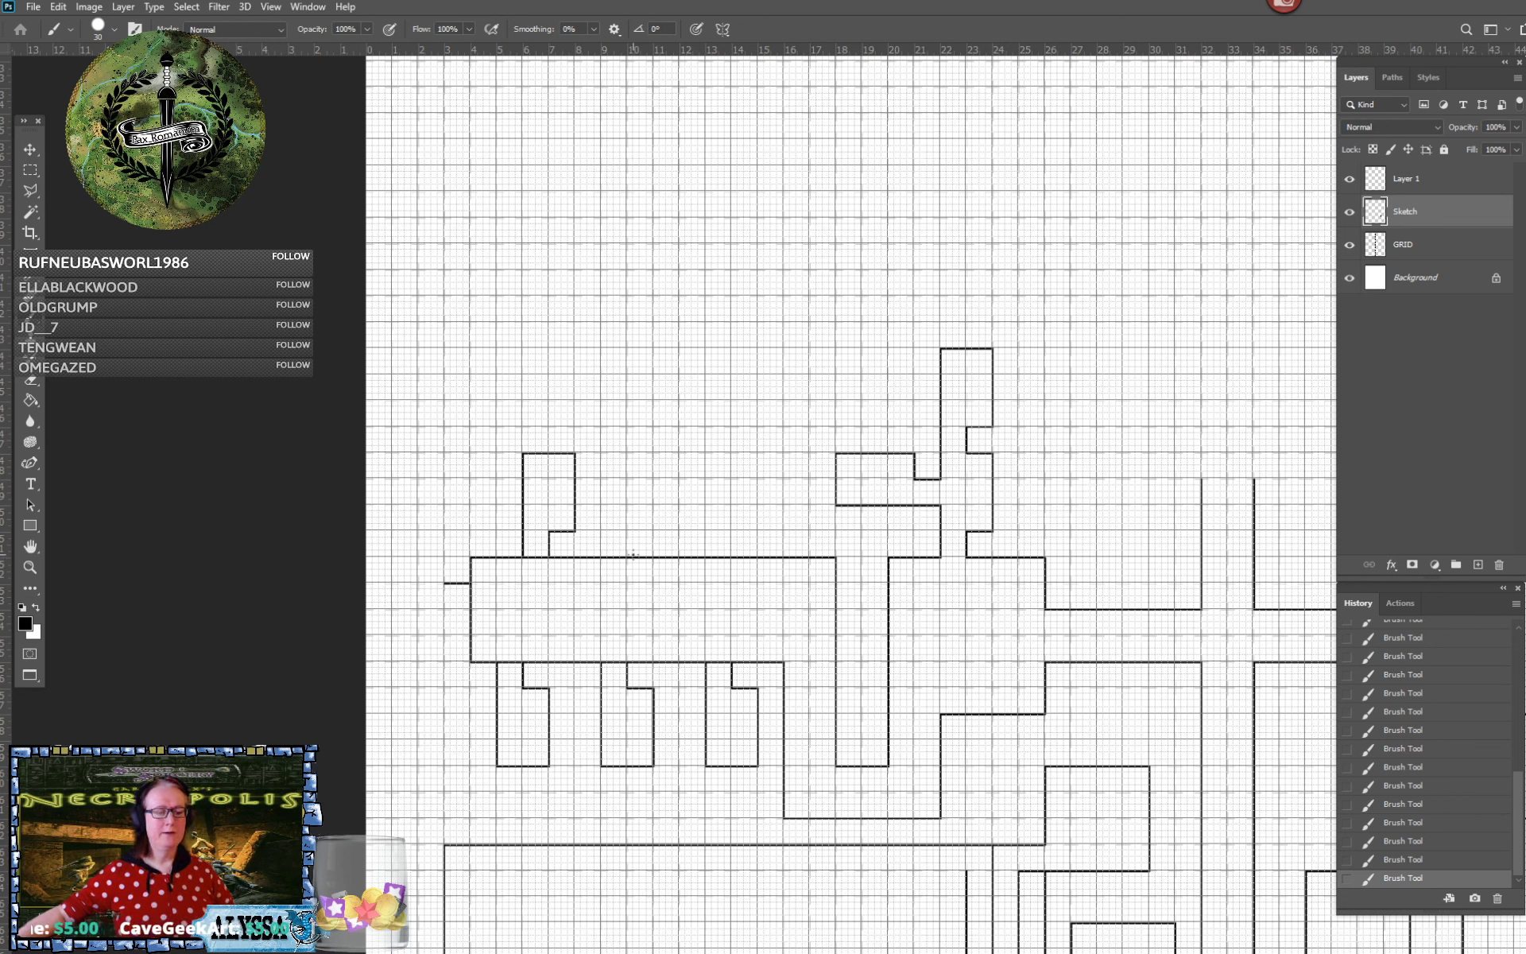
Draw a second chamber above the hall: from ruler mark 10 four squares up, across to 12, three down, back to 11, and one down
{"action": "left_click", "coordinate": [626, 556]}
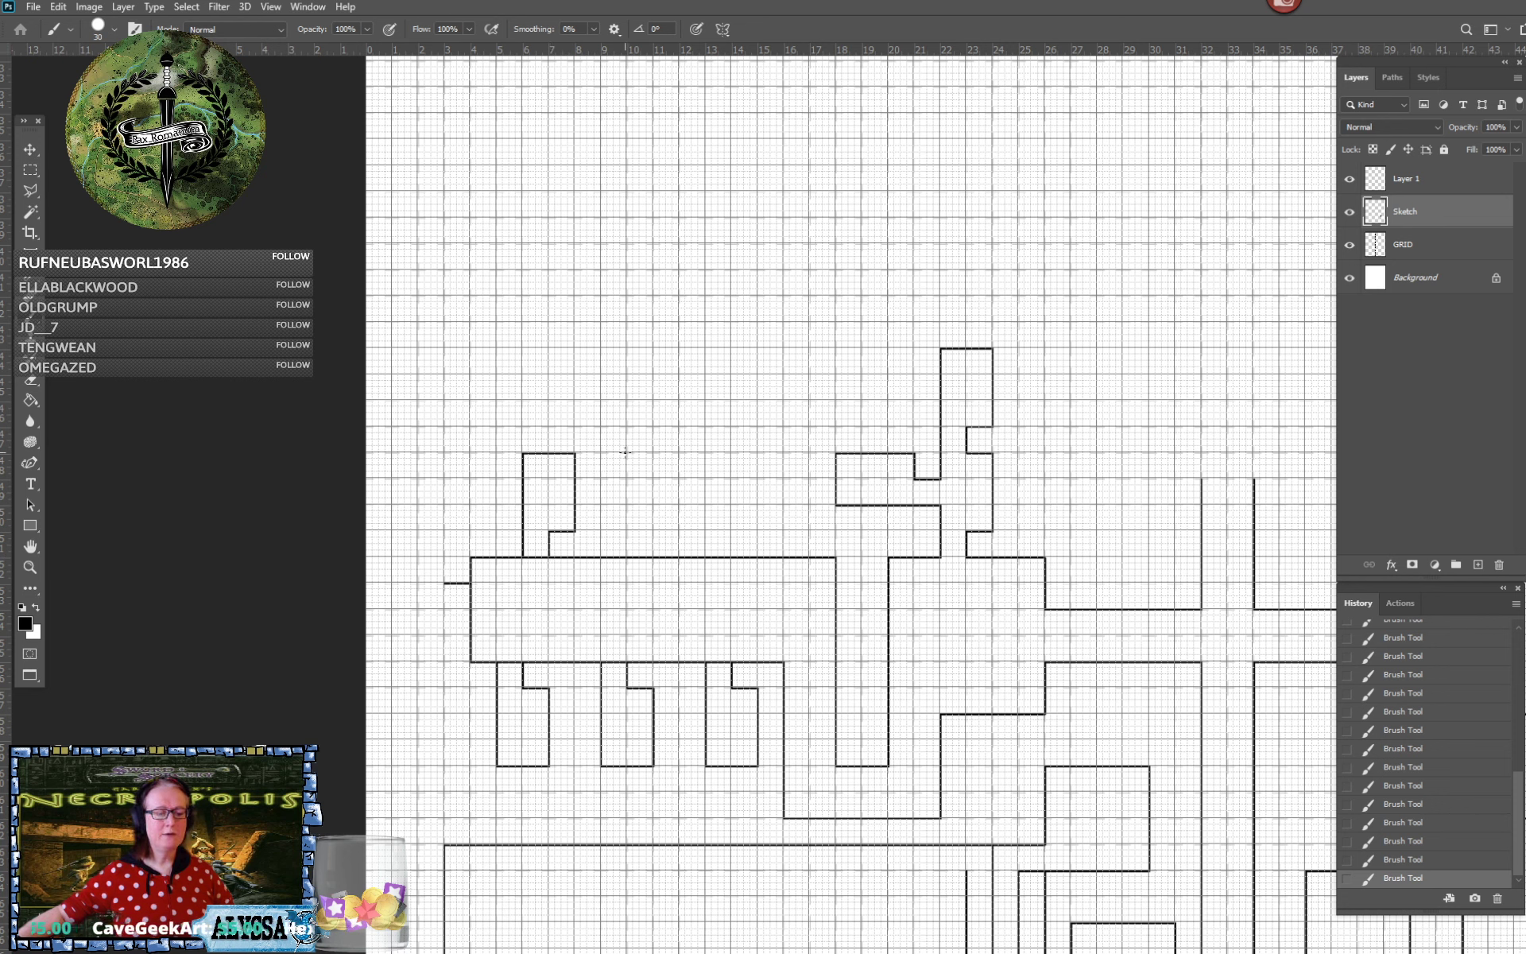
{"action": "left_click", "coordinate": [628, 452], "text": "shift"}
{"action": "left_click", "coordinate": [680, 454], "text": "shift"}
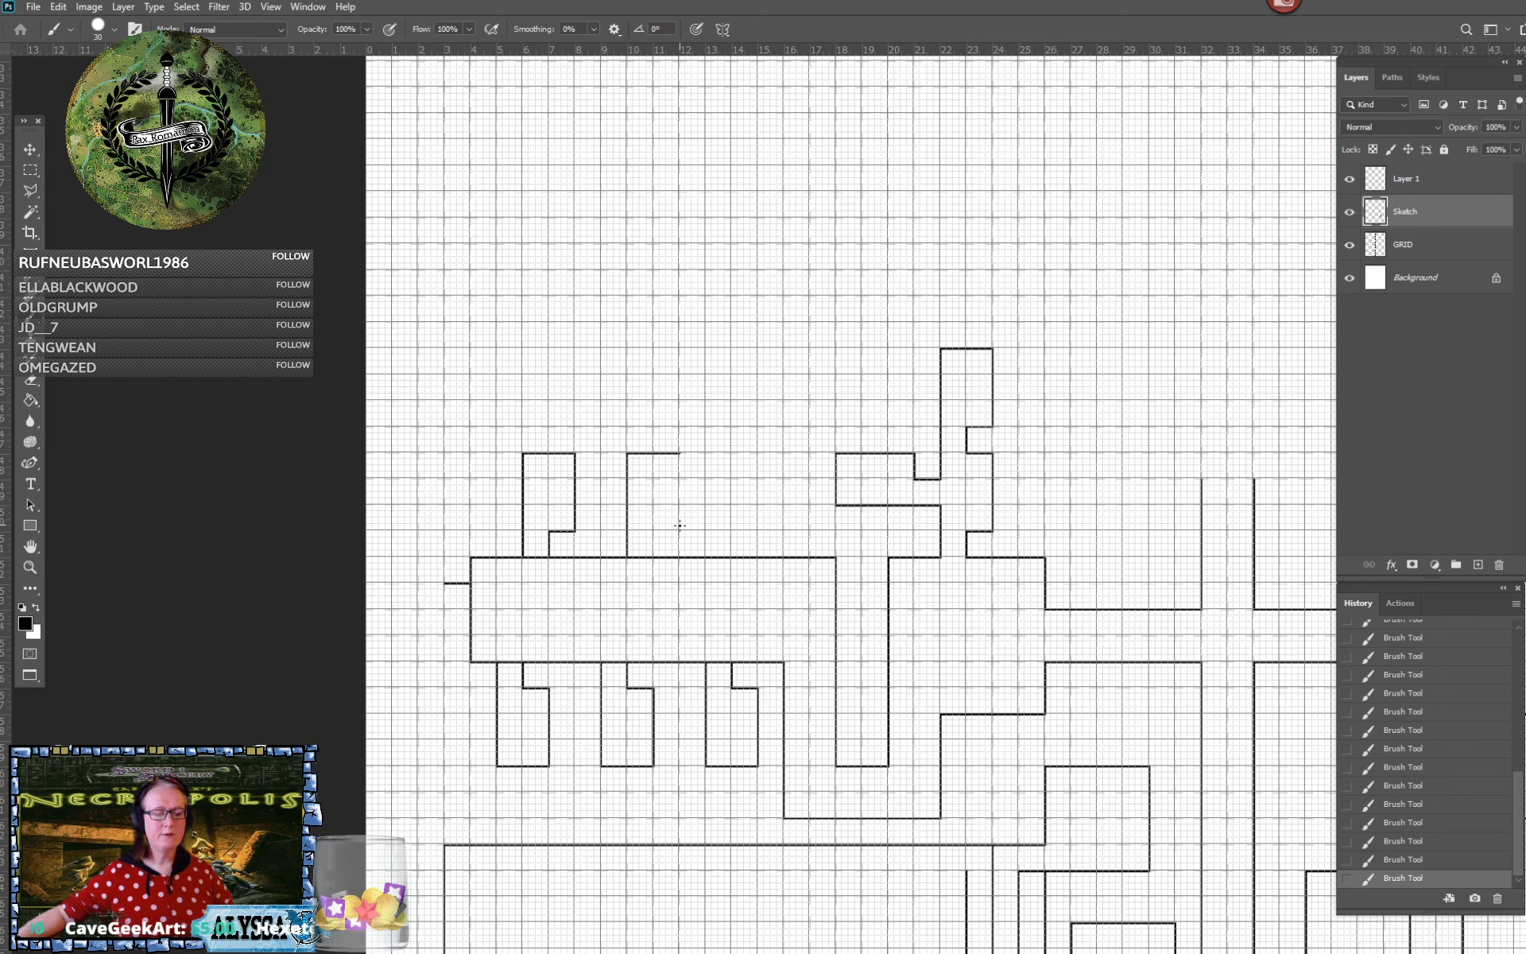
{"action": "left_click", "coordinate": [679, 531], "text": "shift"}
{"action": "left_click", "coordinate": [654, 531], "text": "shift"}
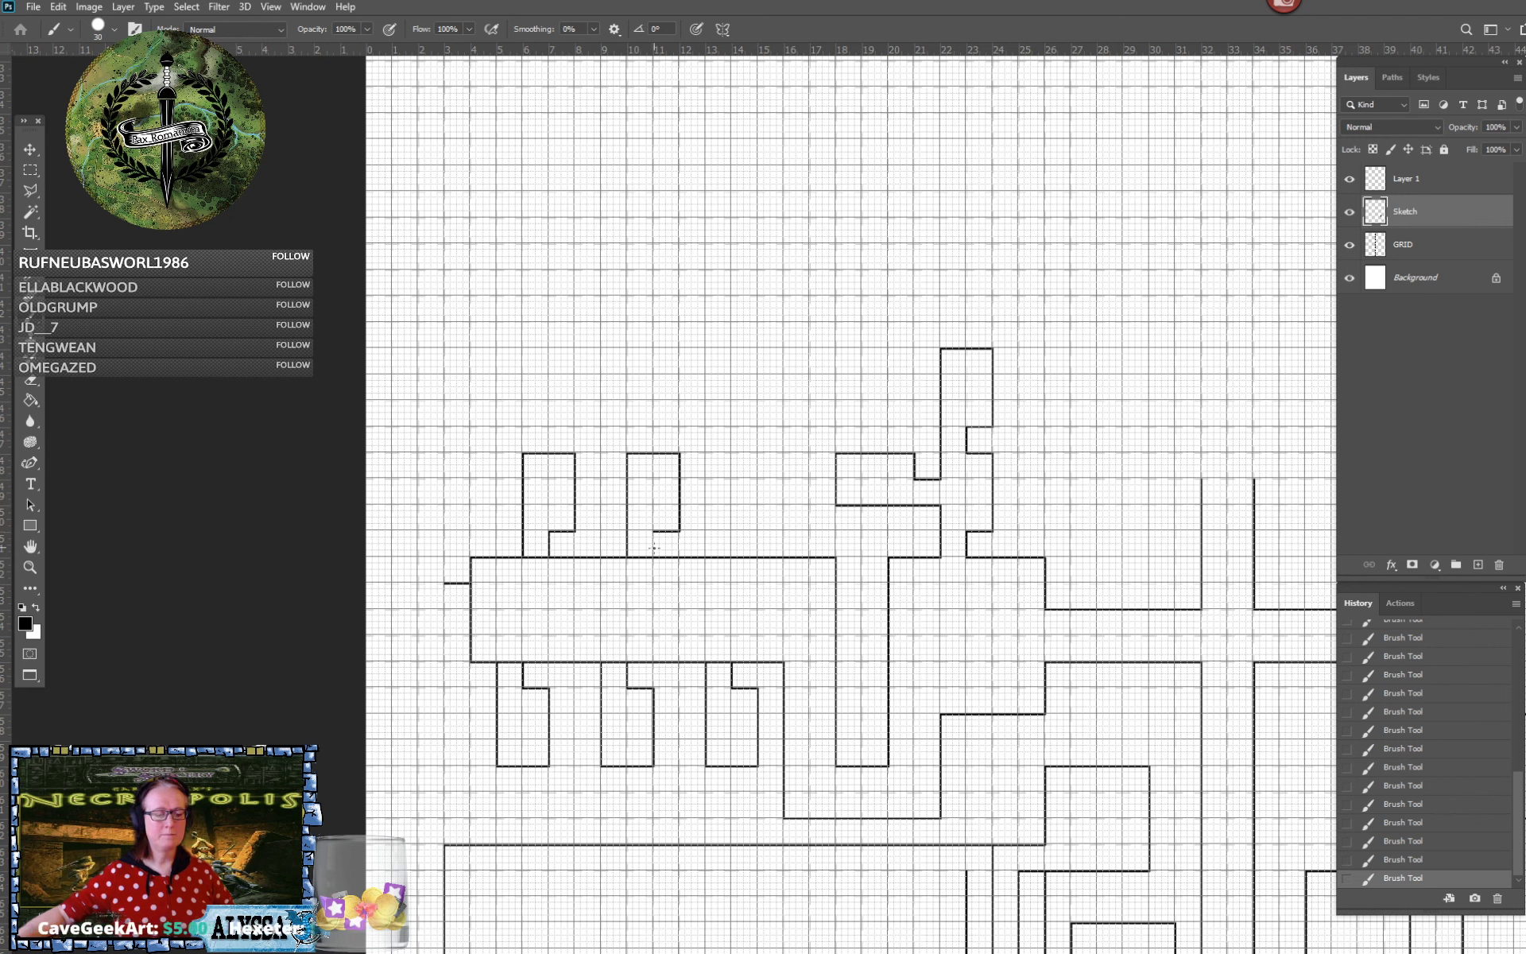
{"action": "left_click", "coordinate": [653, 557], "text": "shift"}
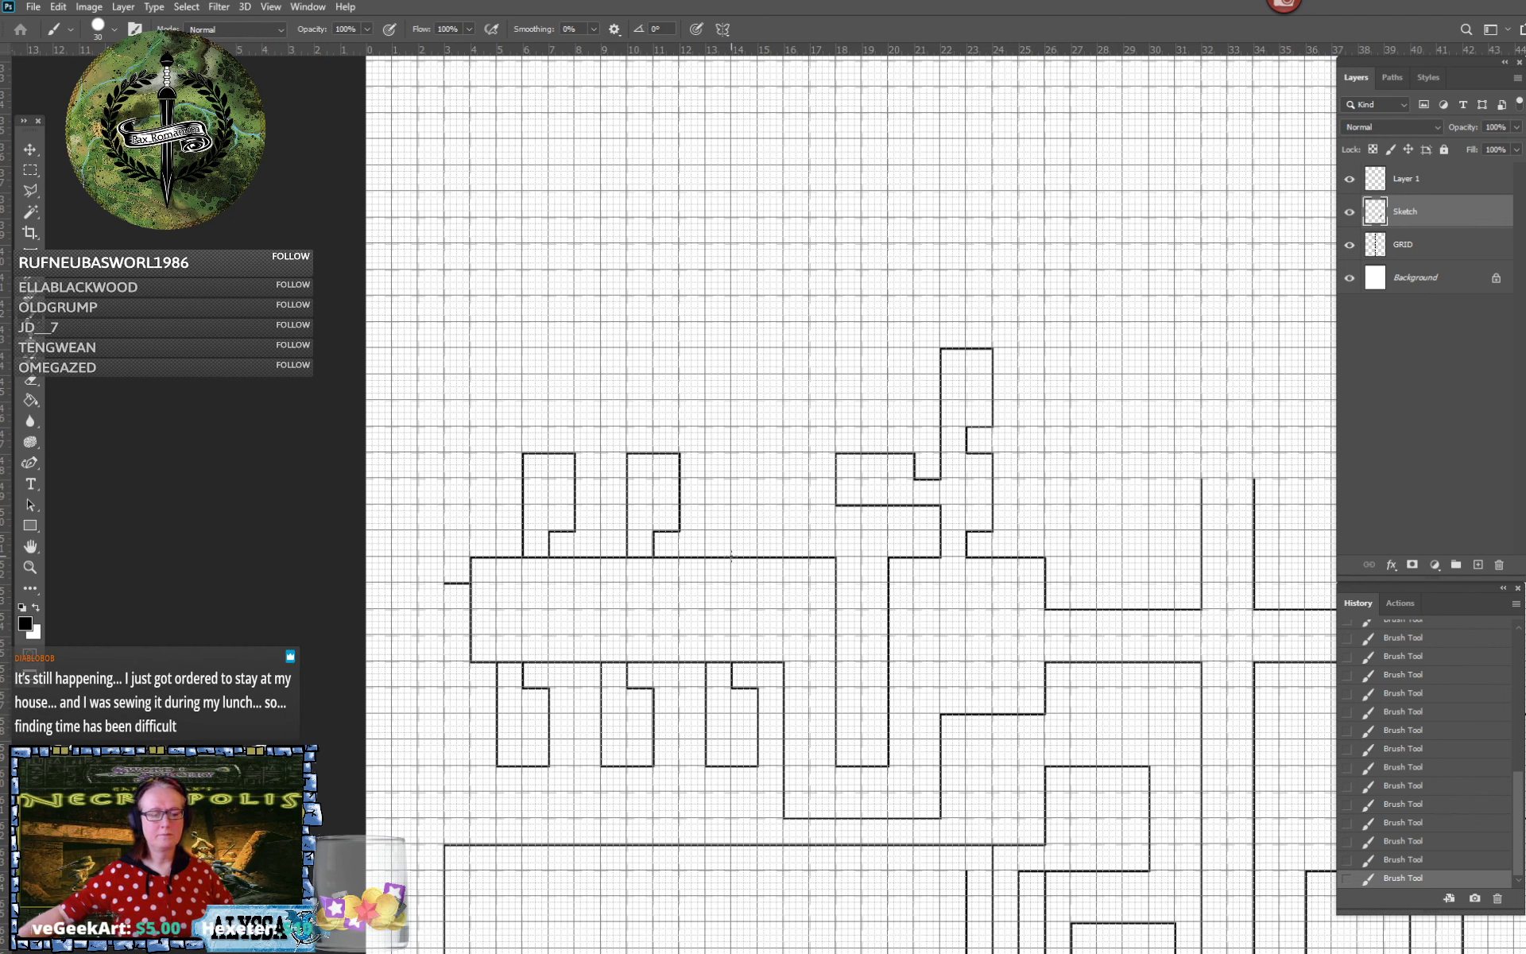
Draw a third upper chamber from ruler mark 14 four squares up, across to 16, three down, back to 15, and one down; save the document
{"action": "left_click", "coordinate": [732, 453], "text": "shift"}
{"action": "left_click", "coordinate": [784, 453], "text": "shift"}
{"action": "left_click", "coordinate": [784, 531], "text": "shift"}
{"action": "left_click", "coordinate": [758, 531], "text": "shift"}
{"action": "left_click", "coordinate": [757, 557], "text": "shift"}
{"action": "key", "text": "ctrl+s"}
{"action": "scroll", "coordinate": [757, 557], "scroll_direction": "down", "scroll_amount": 3}
{"action": "left_click_drag", "start_coordinate": [1212, 563], "coordinate": [992, 662]}
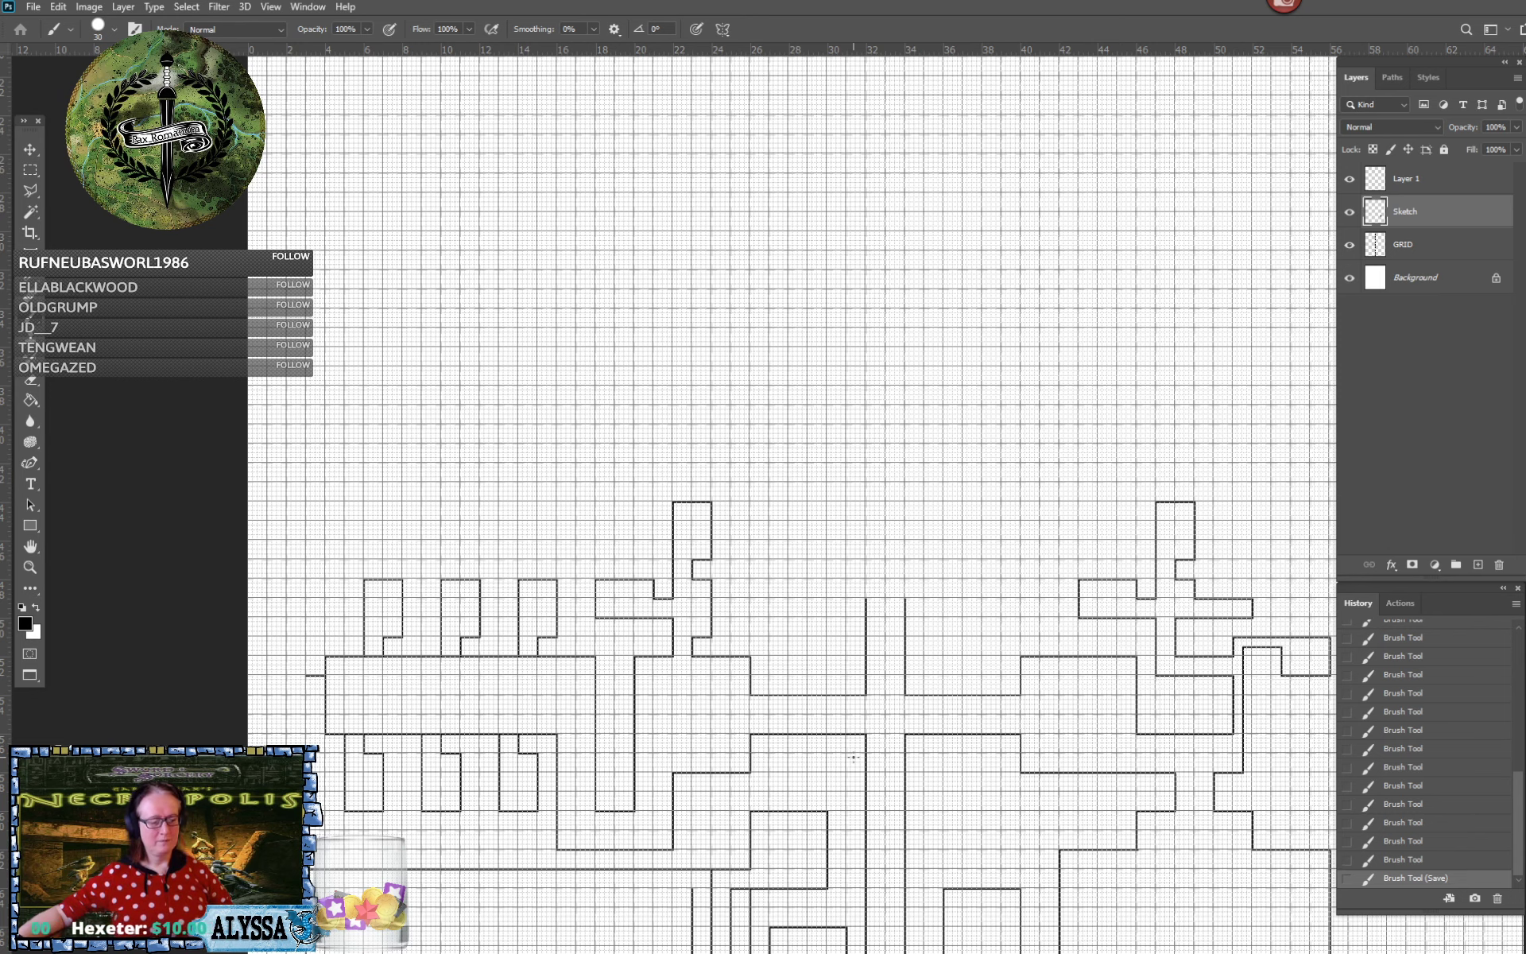
{"action": "scroll", "coordinate": [853, 757], "scroll_direction": "up", "scroll_amount": 2}
{"action": "scroll", "coordinate": [853, 756], "scroll_direction": "left", "scroll_amount": 1}
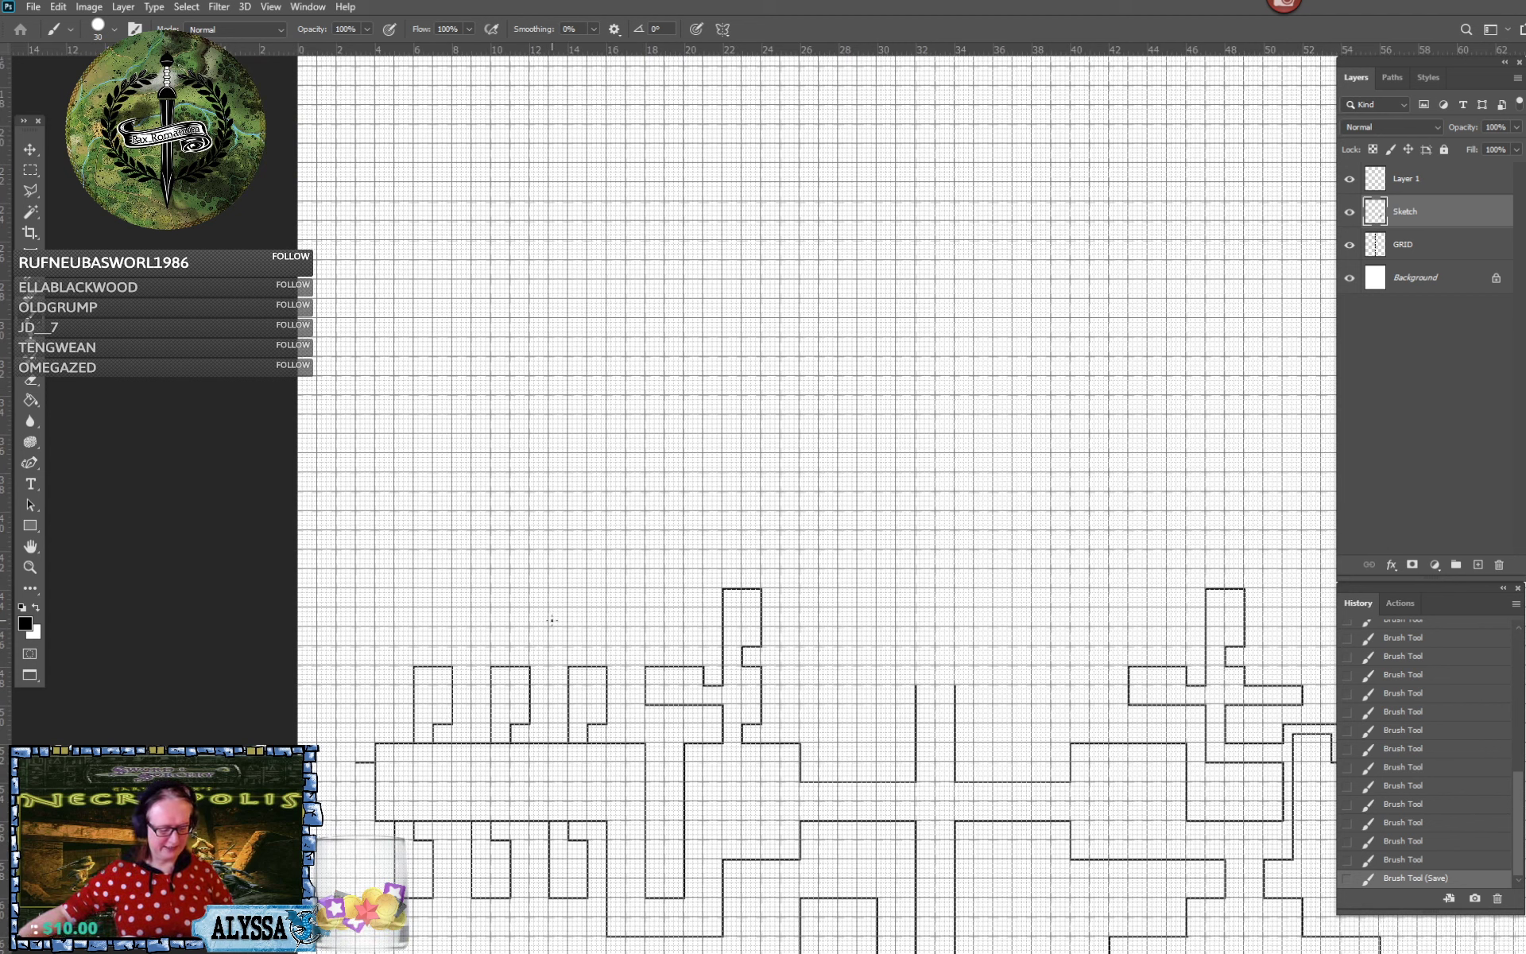
Draw a U-shaped alcove above the upper chambers, from ruler mark 11.5 to 13.5 and two squares deep
{"action": "scroll", "coordinate": [553, 621], "scroll_direction": "up", "scroll_amount": 4}
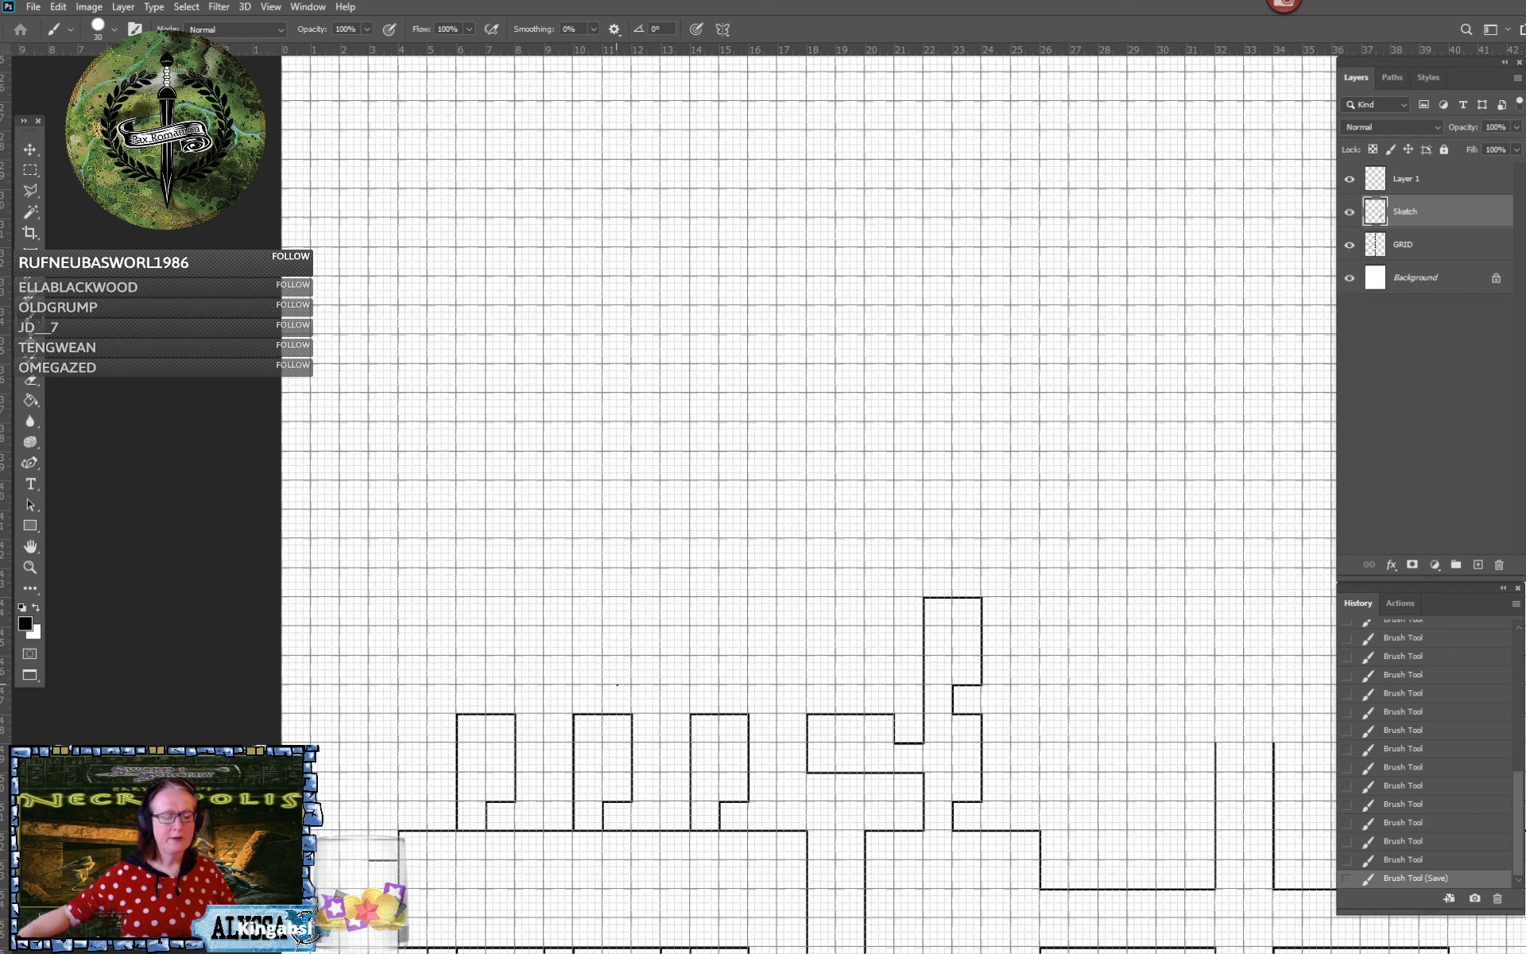
{"action": "left_click", "coordinate": [617, 684]}
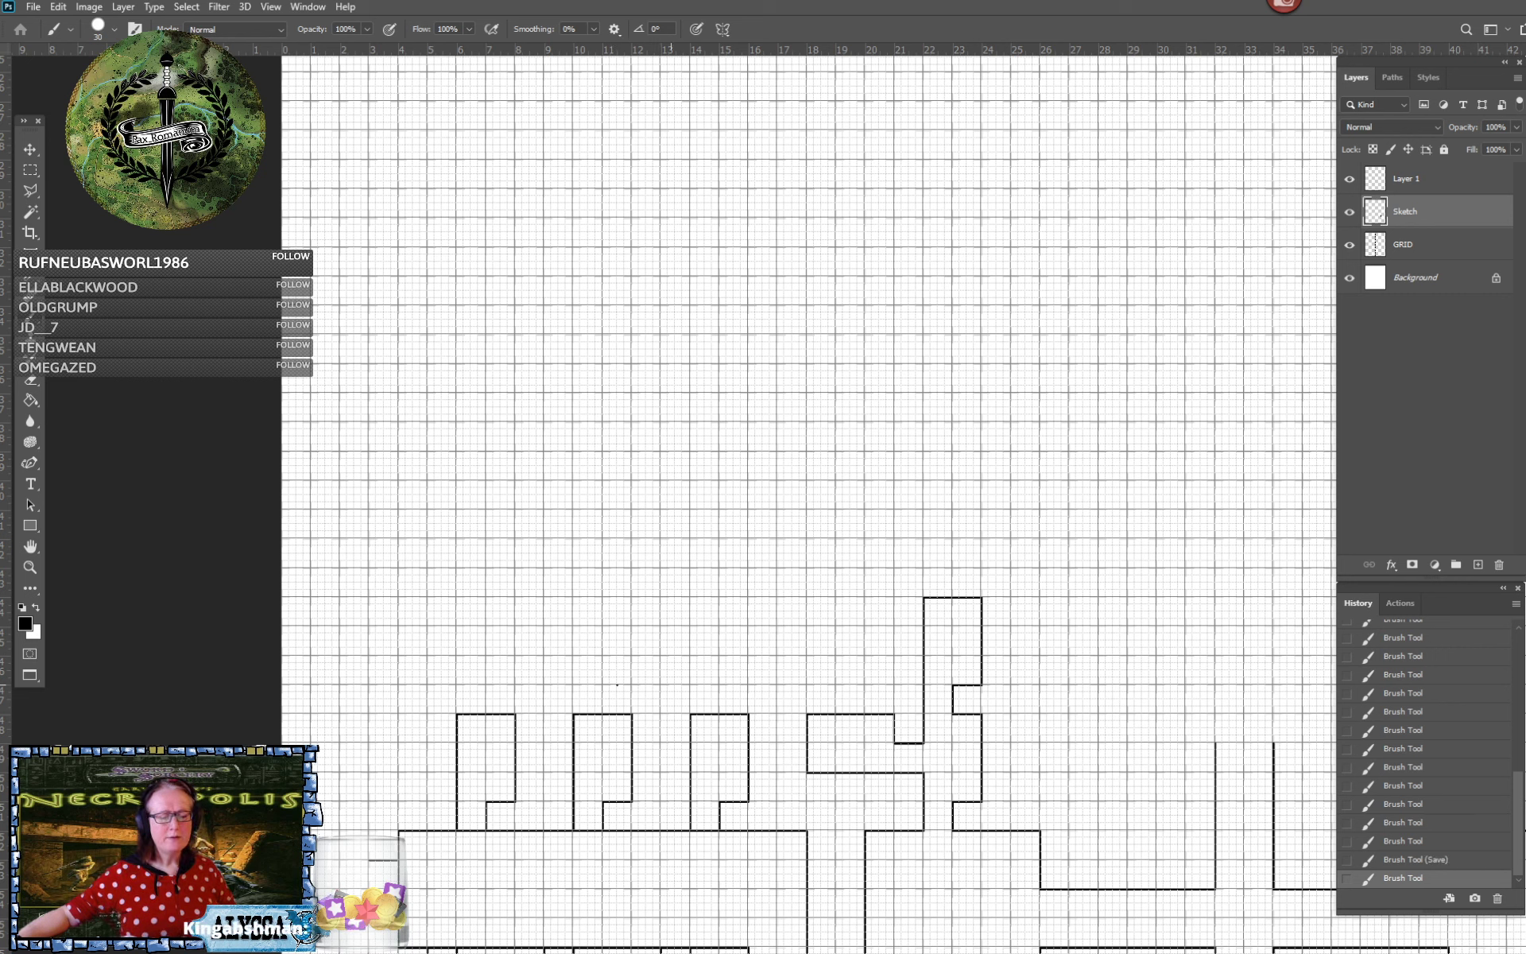
{"action": "left_click", "coordinate": [676, 684], "text": "shift"}
{"action": "left_click", "coordinate": [675, 626], "text": "shift"}
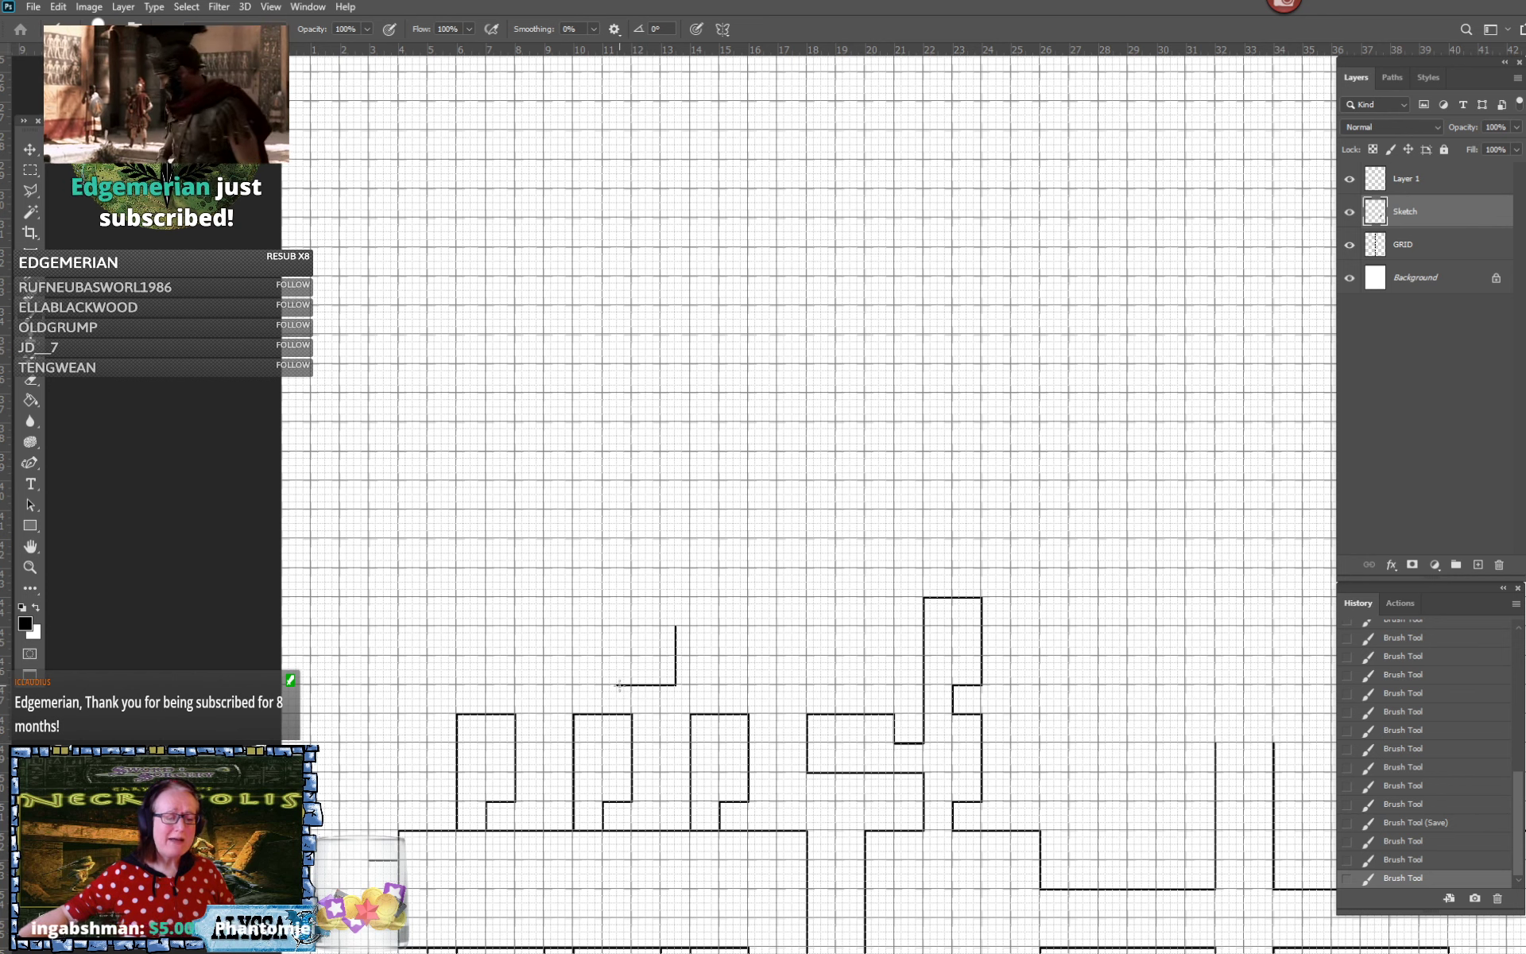
{"action": "left_click", "coordinate": [617, 684]}
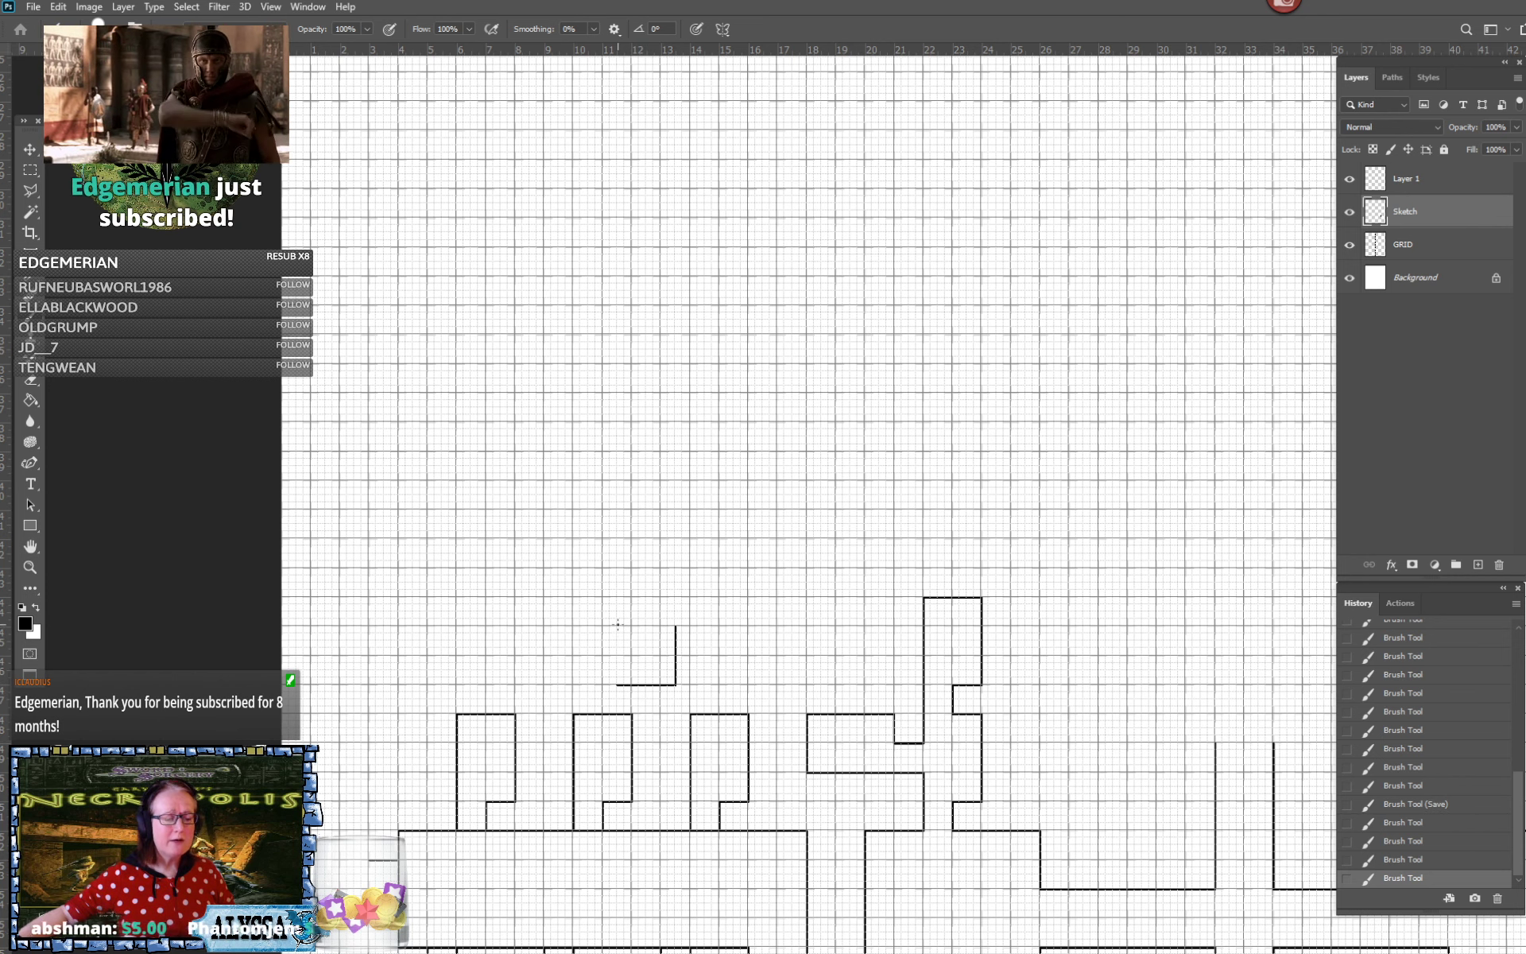
{"action": "left_click", "coordinate": [617, 625], "text": "shift"}
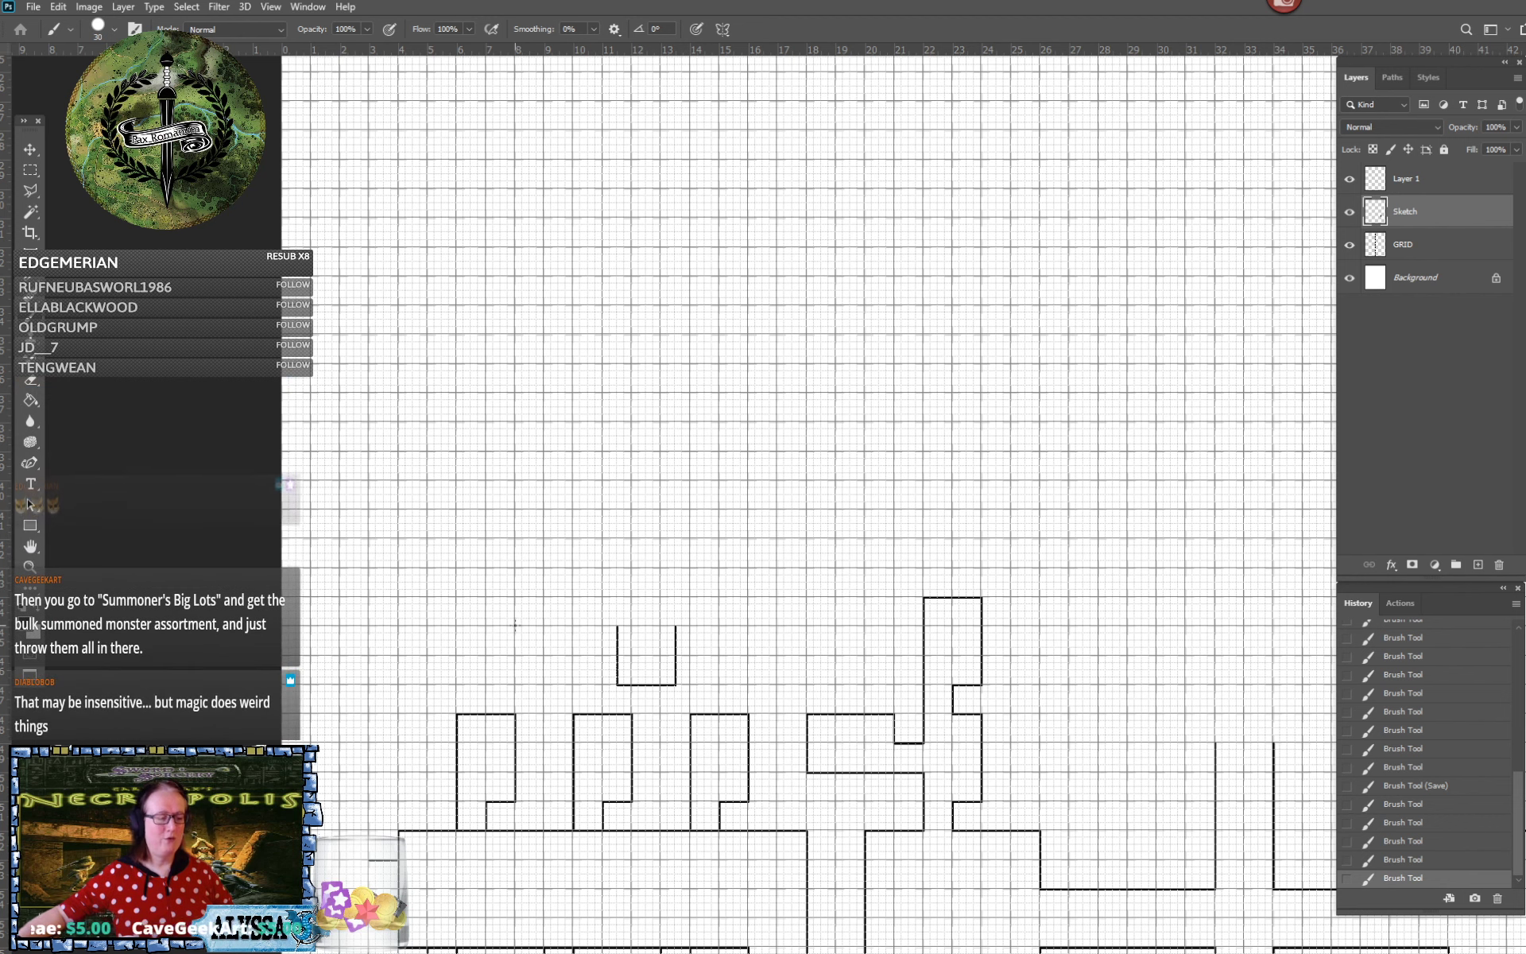
Draw a straight wall outward from each upper end of the alcove, one to ruler mark 6 and the other to 19
{"action": "left_click", "coordinate": [457, 626], "text": "shift"}
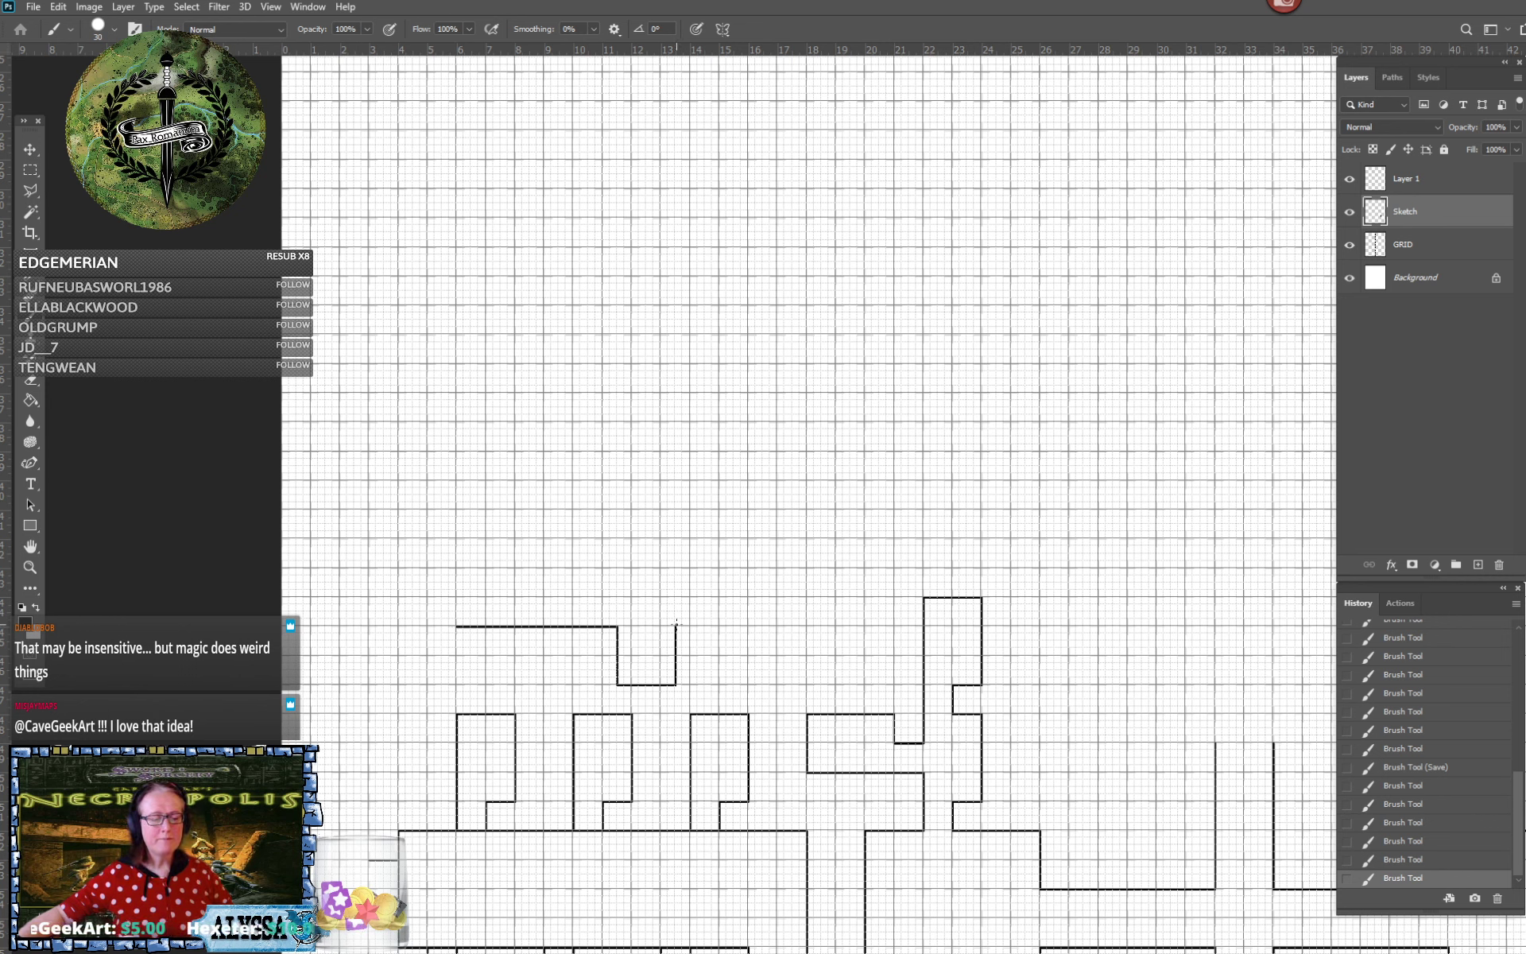
{"action": "left_click", "coordinate": [676, 623]}
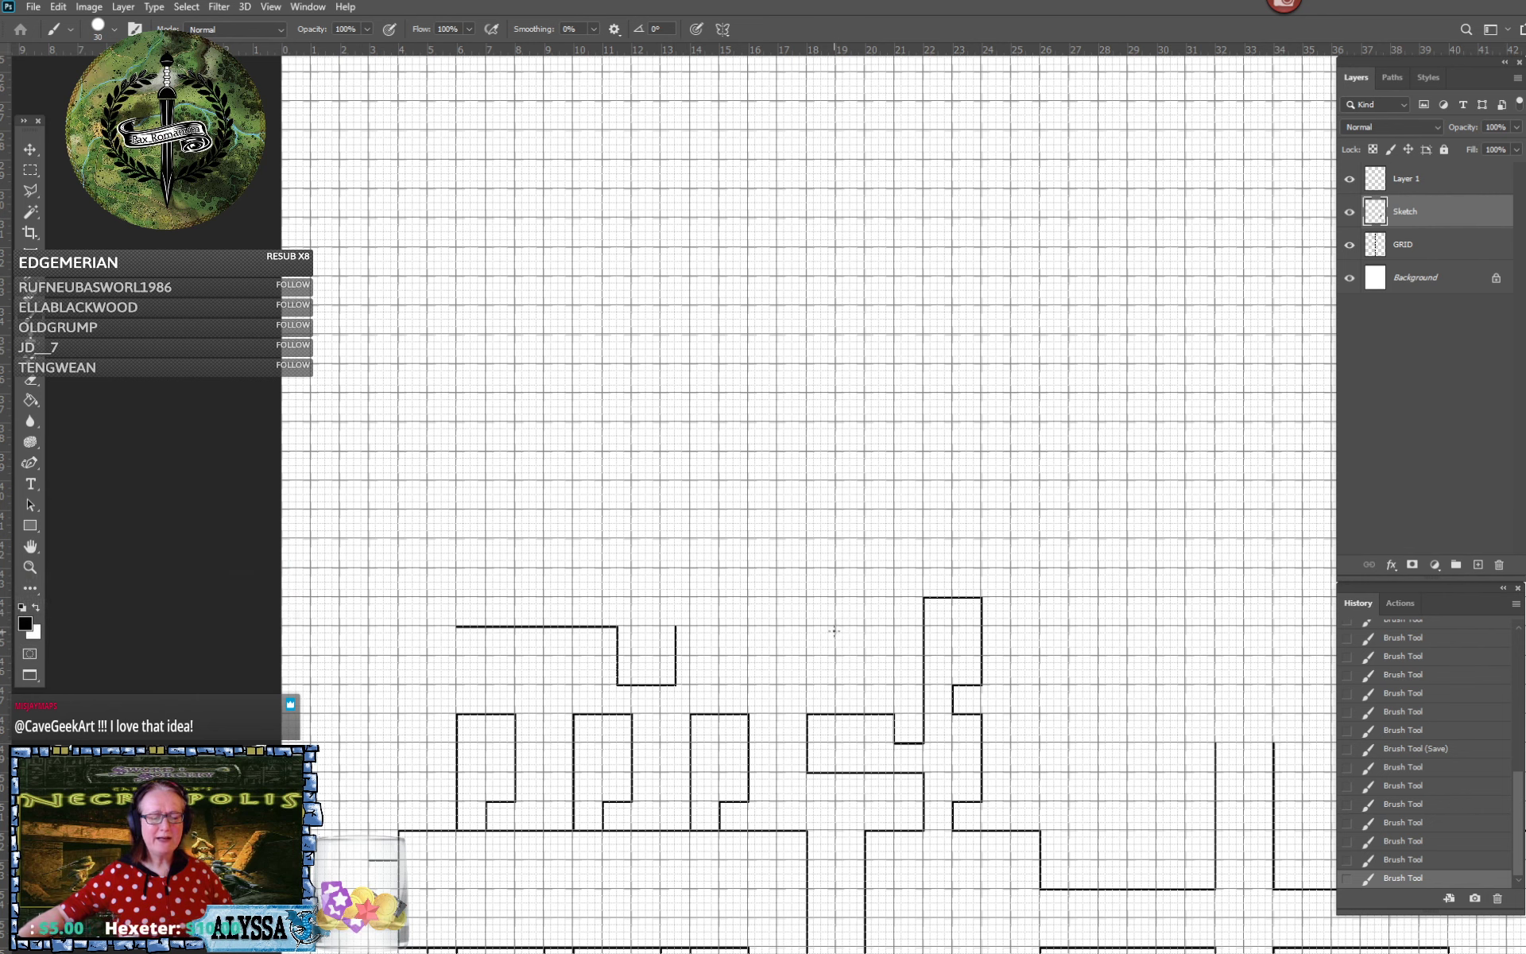
{"action": "left_click", "coordinate": [836, 619], "text": "shift"}
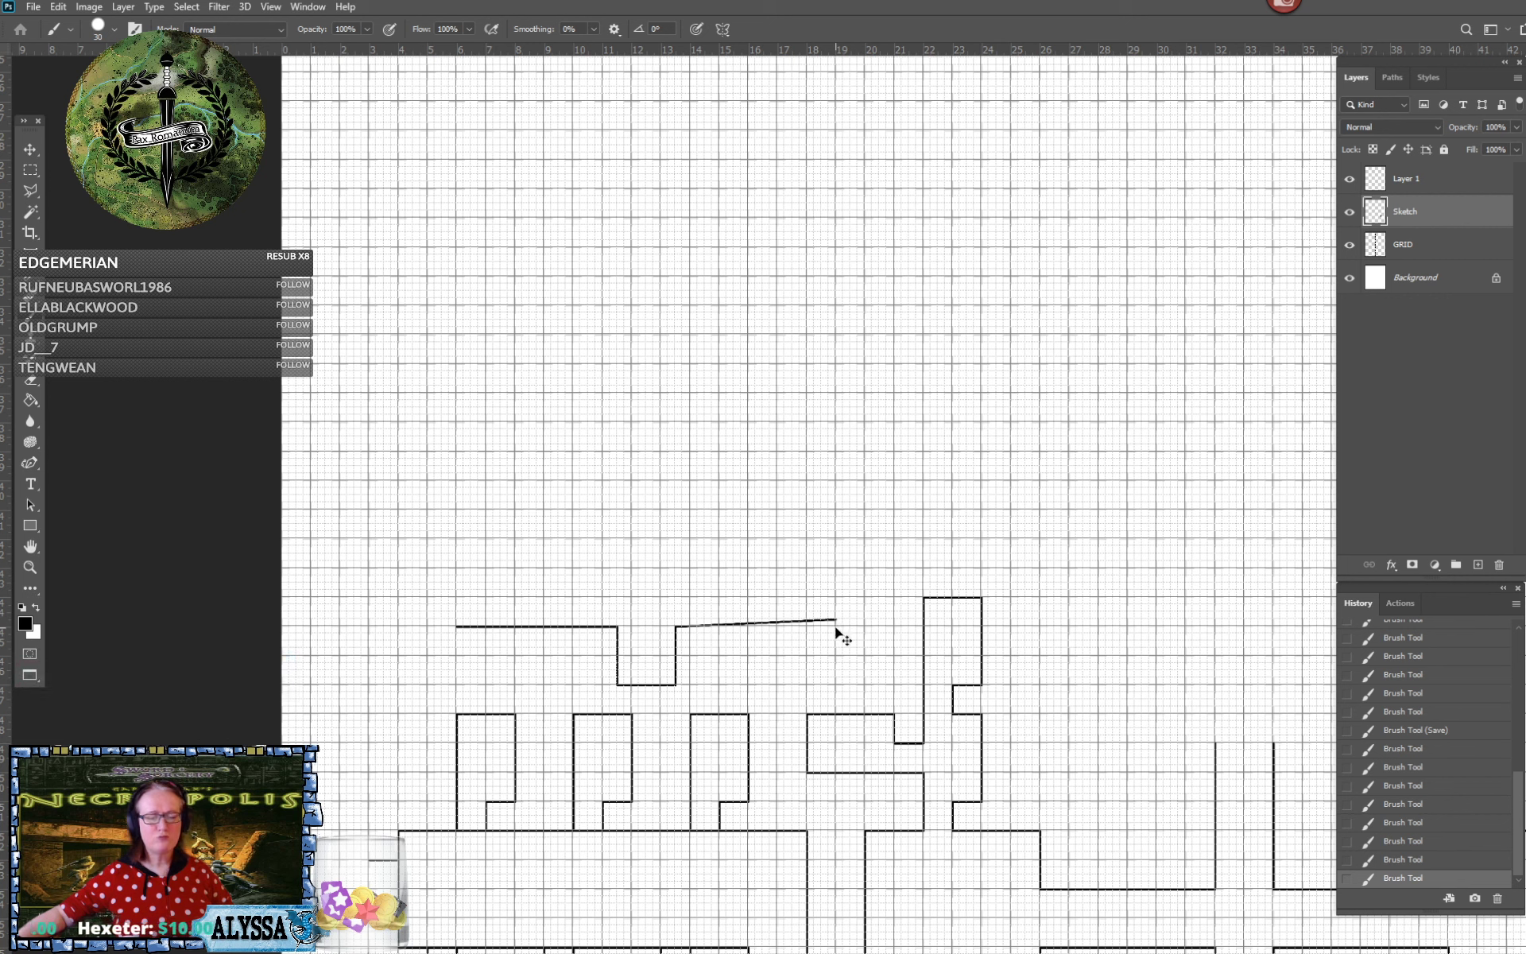
{"action": "key", "text": "ctrl+z"}
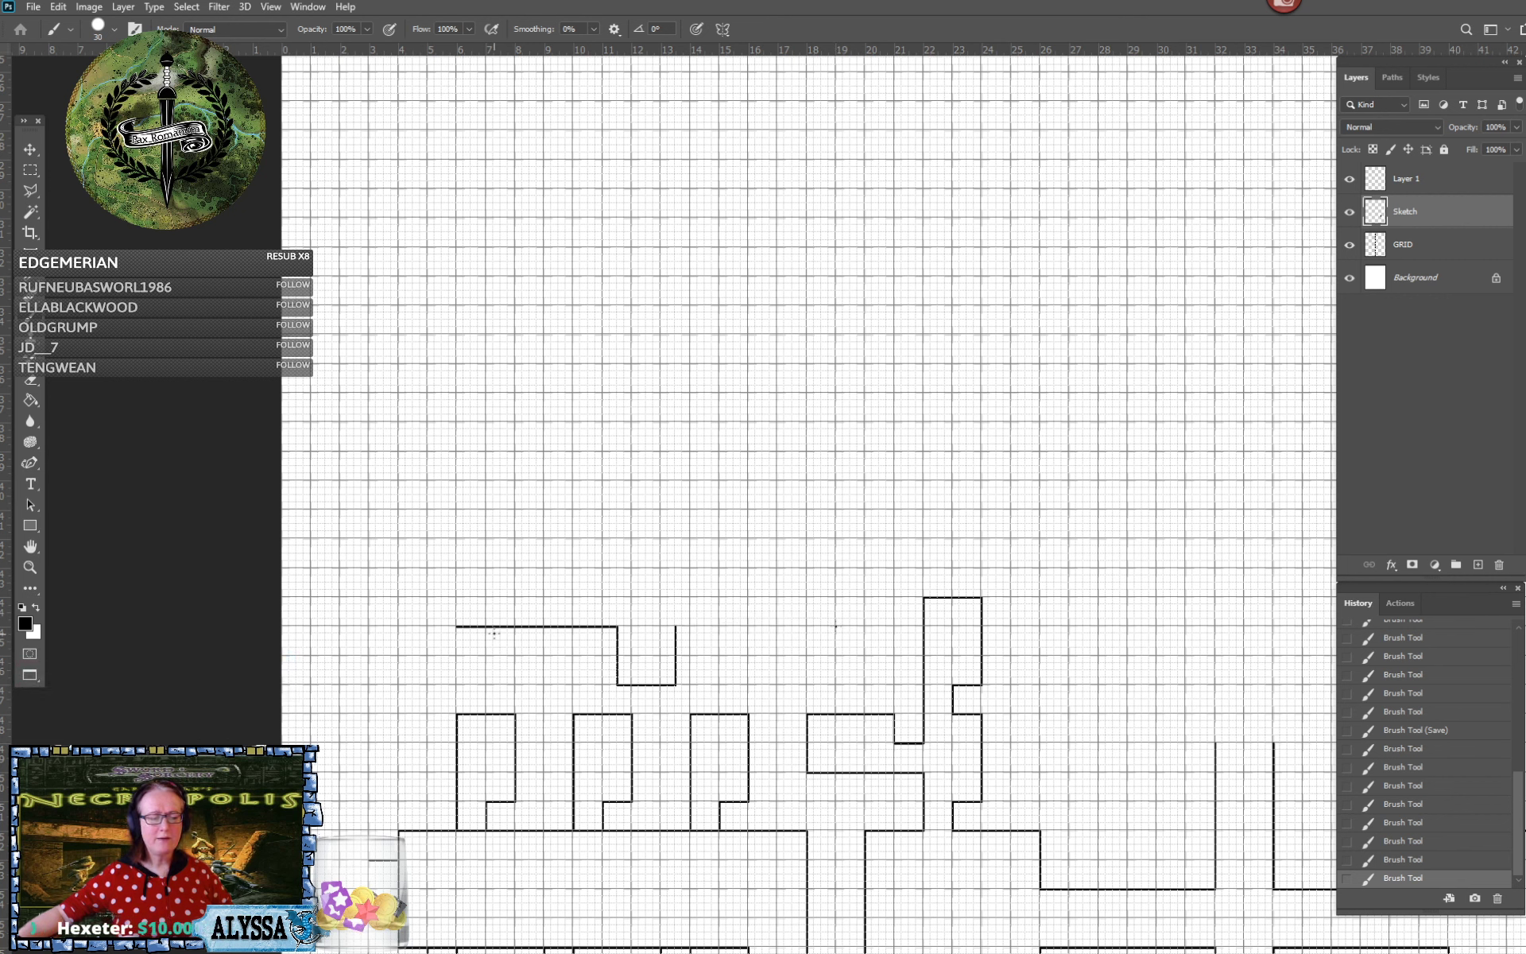
{"action": "left_click", "coordinate": [676, 627], "text": "shift"}
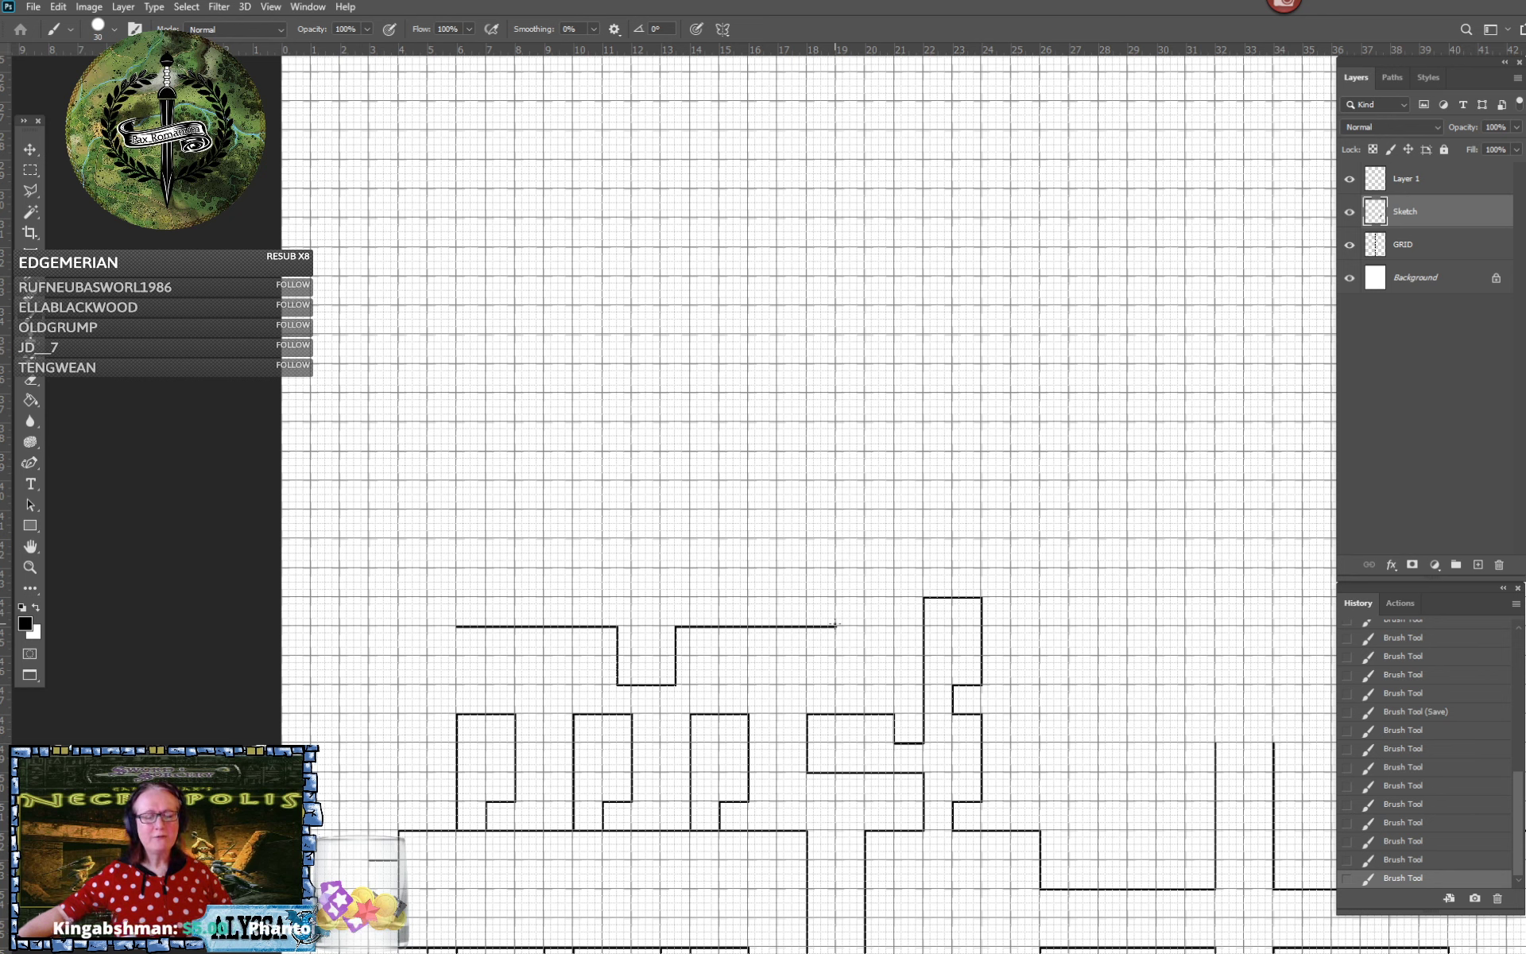
Complete the room above the alcove with walls seven squares high at ruler marks 19 and 6 and a wall joining them; save the document
{"action": "left_click", "coordinate": [835, 622]}
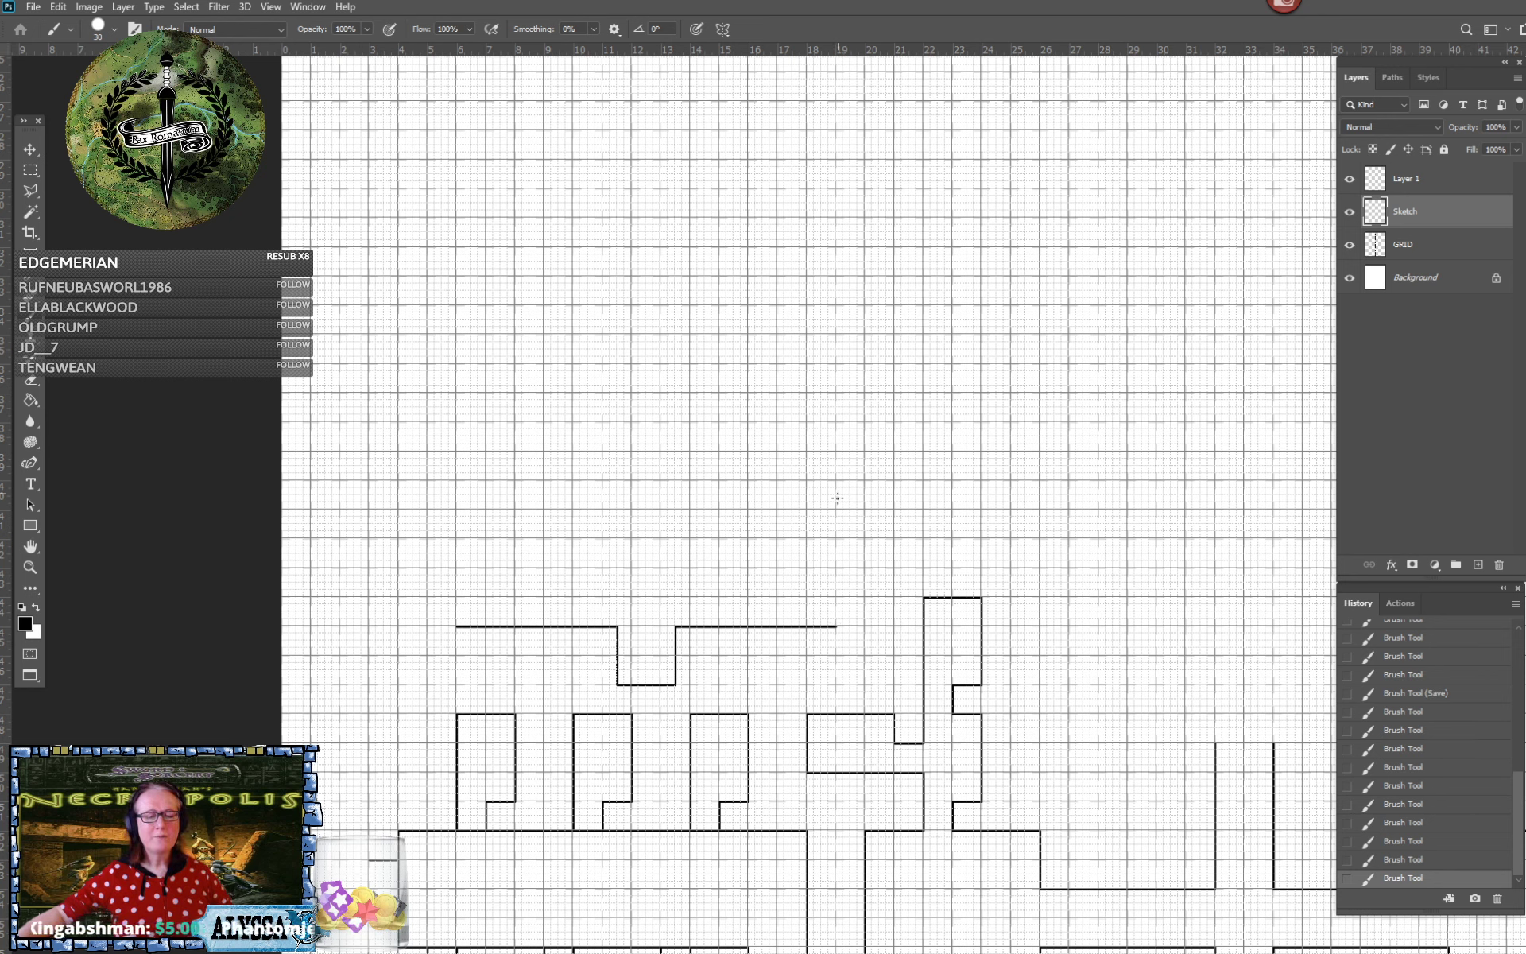
{"action": "left_click", "coordinate": [836, 422], "text": "shift"}
{"action": "left_click", "coordinate": [457, 422], "text": "shift"}
{"action": "left_click", "coordinate": [457, 626], "text": "shift"}
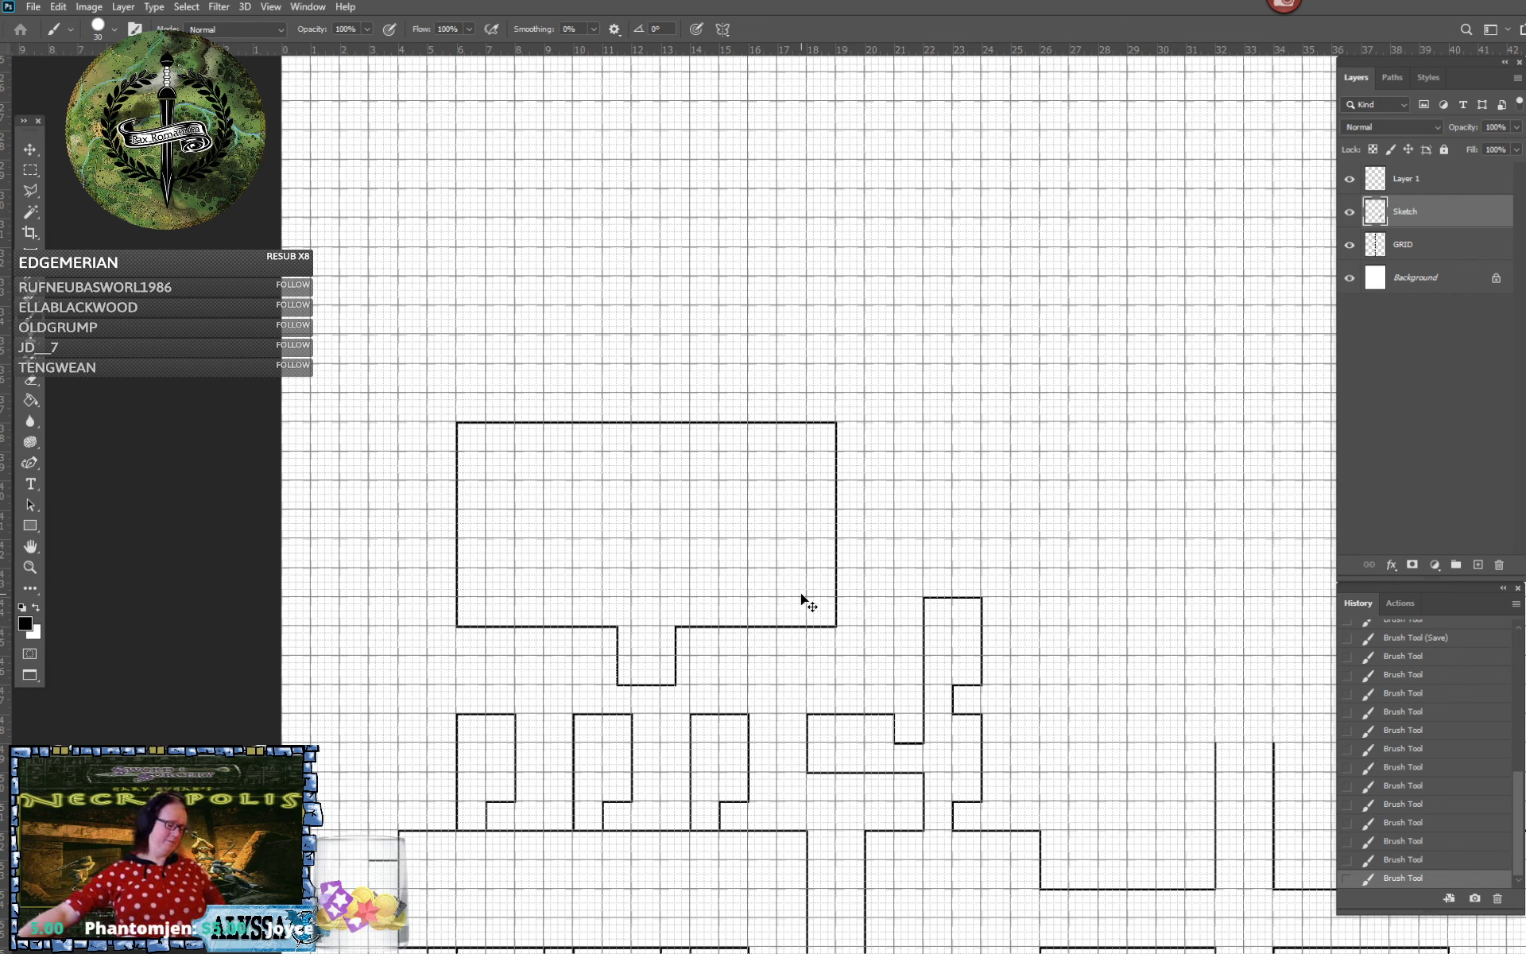
{"action": "key", "text": "ctrl+s"}
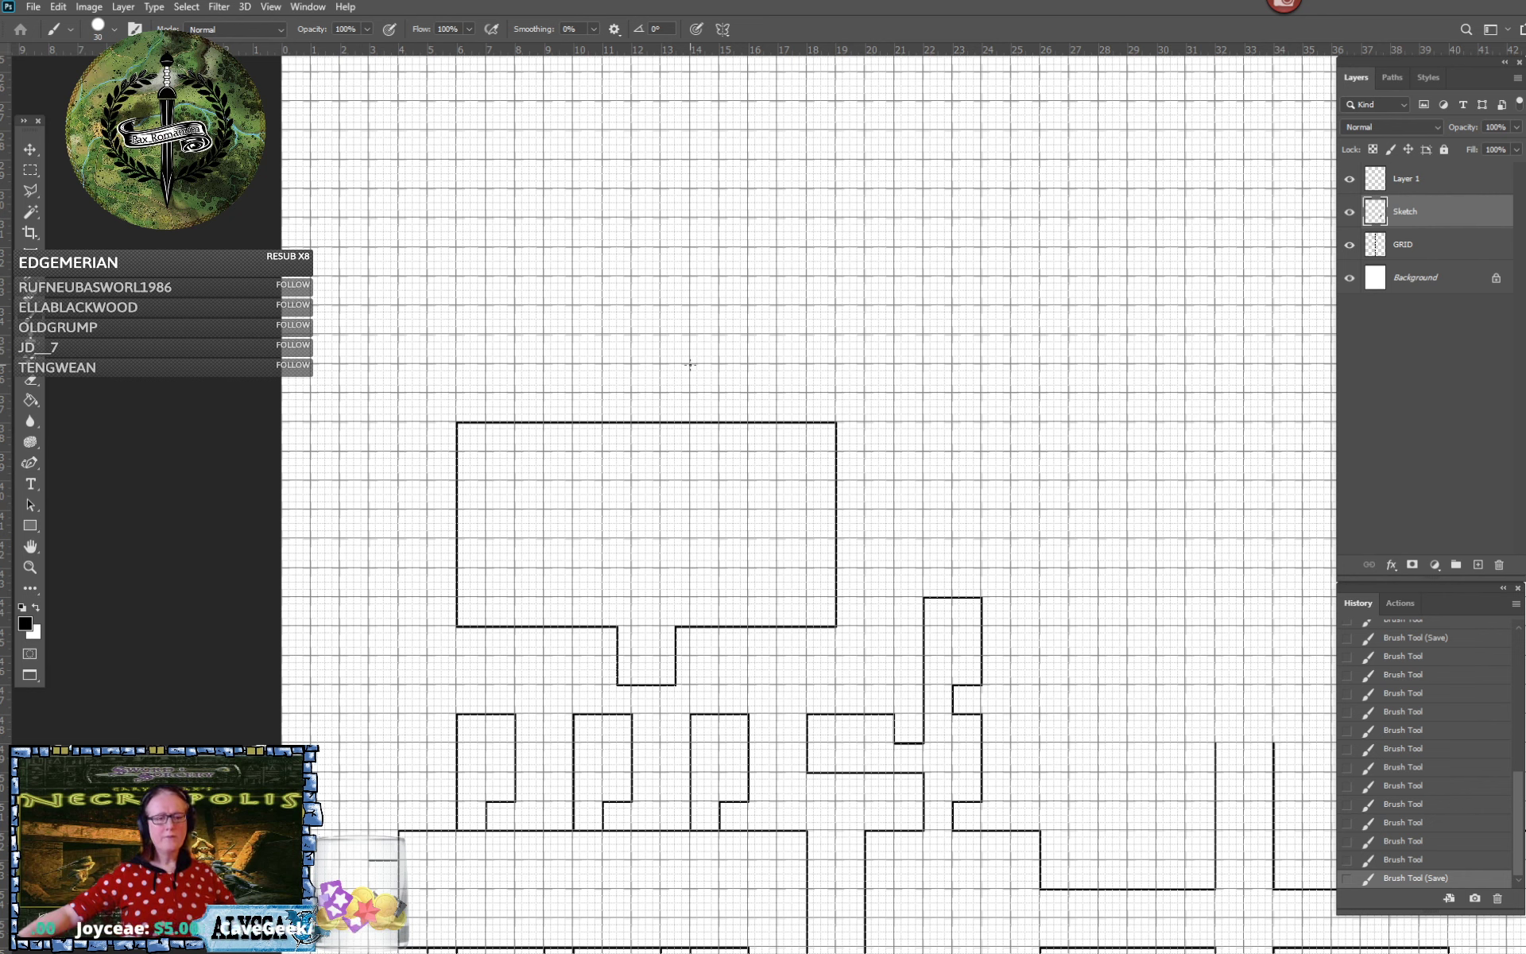
Draw a corridor from ruler mark 14, two squares above the room, across to 3 and down to the hall's side exit, with an inner wall at 4
{"action": "left_click", "coordinate": [690, 365]}
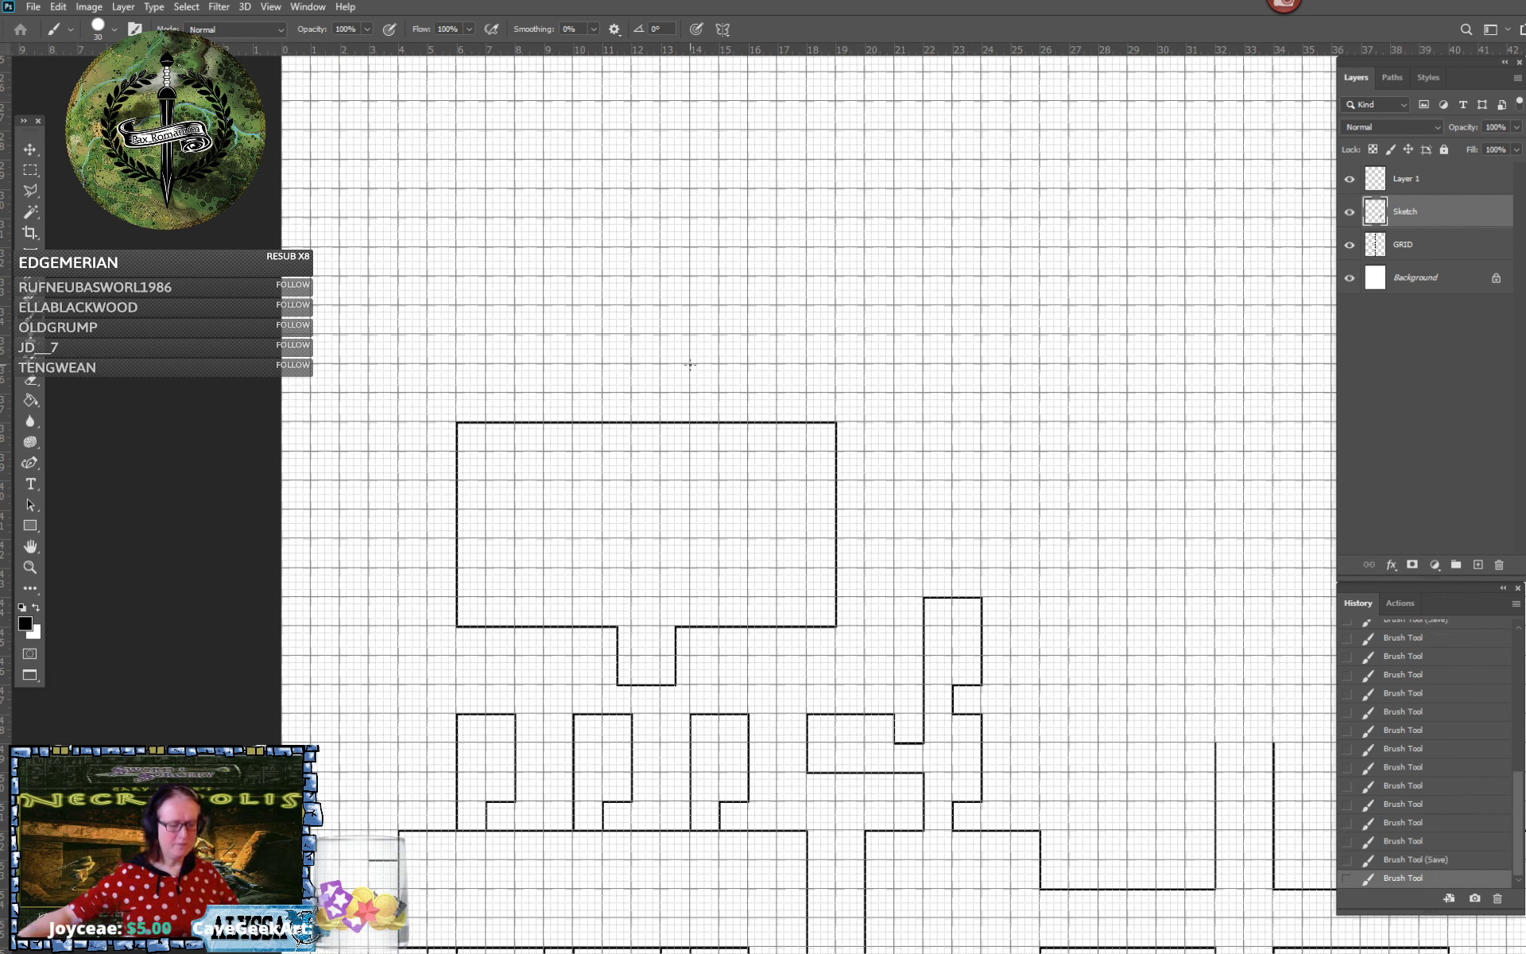
{"action": "left_click", "coordinate": [369, 363], "text": "shift"}
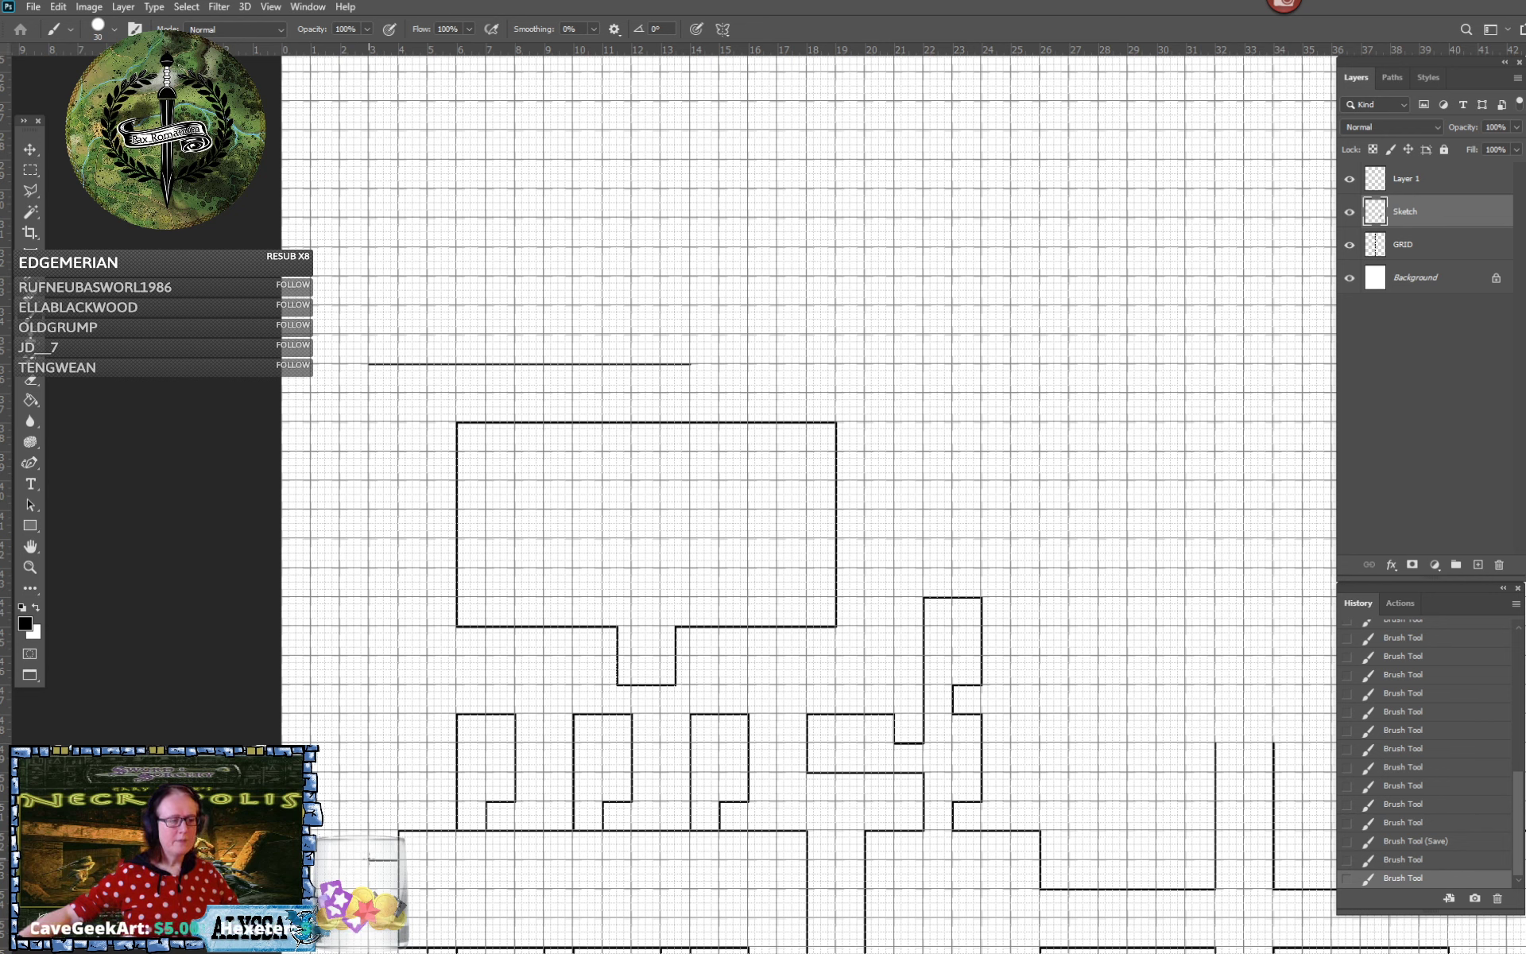
{"action": "left_click", "coordinate": [370, 857], "text": "shift"}
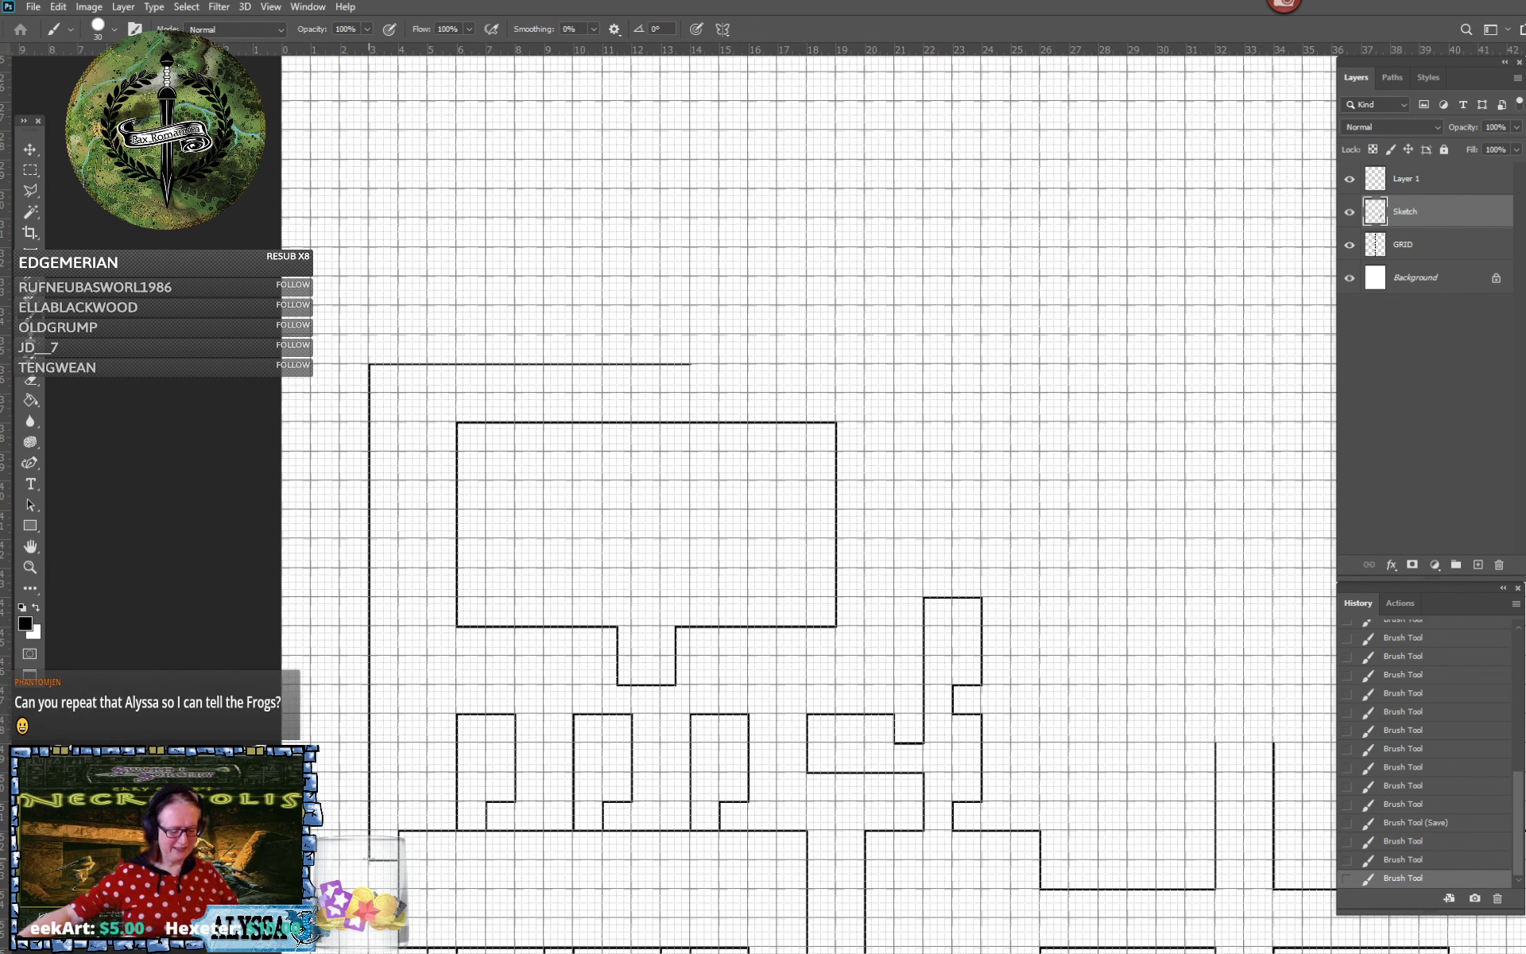
{"action": "left_click", "coordinate": [399, 831]}
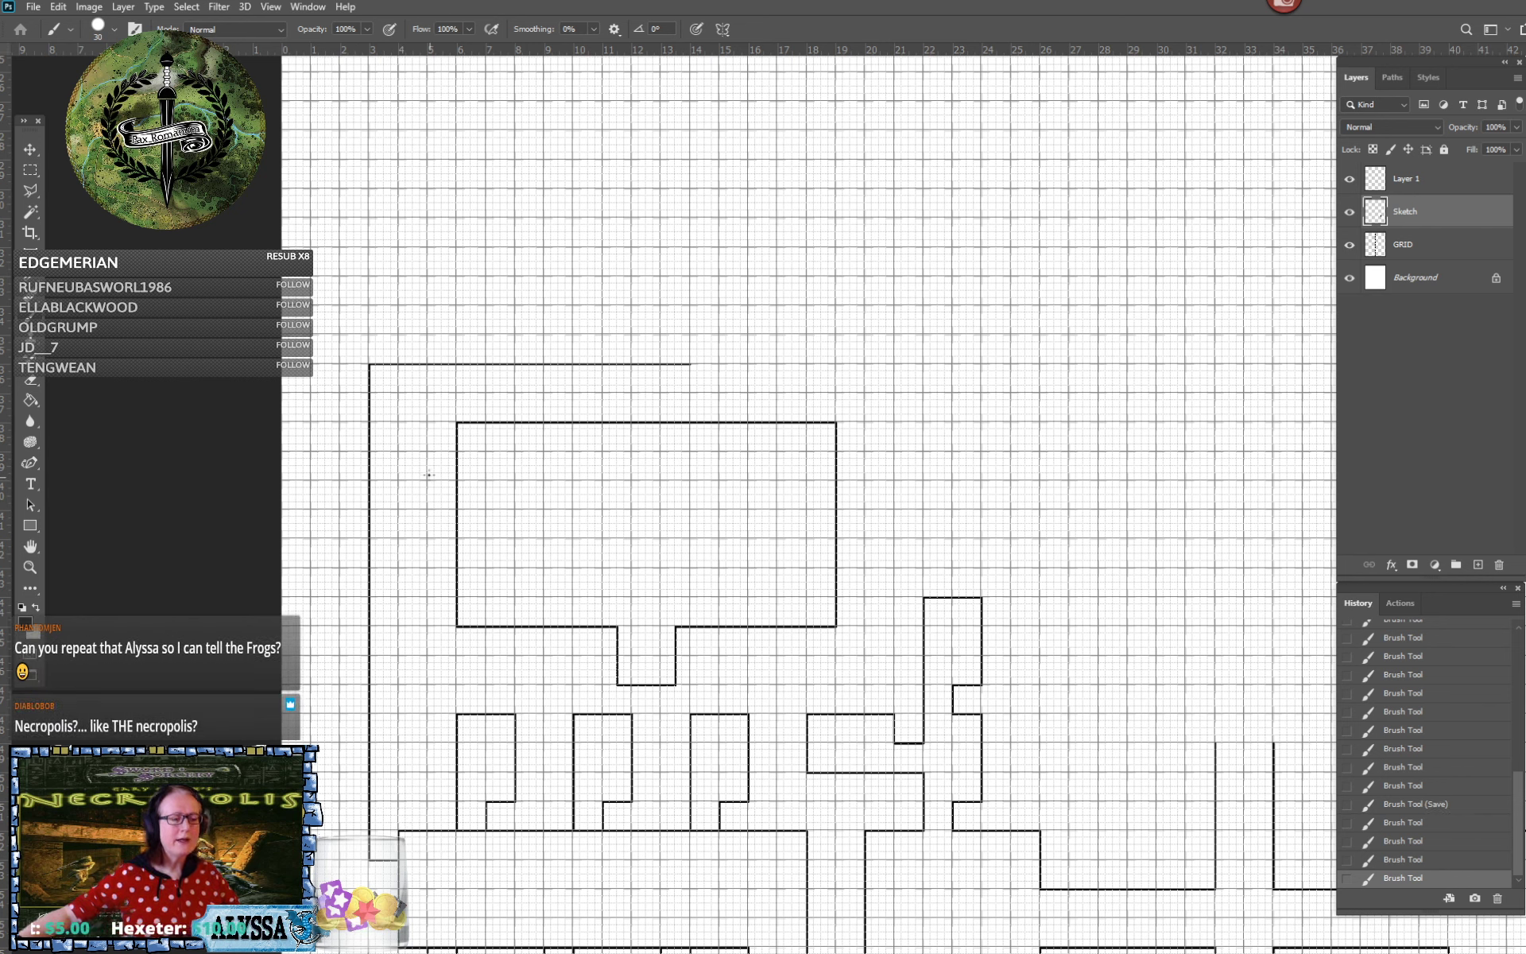
{"action": "left_click", "coordinate": [398, 364], "text": "shift"}
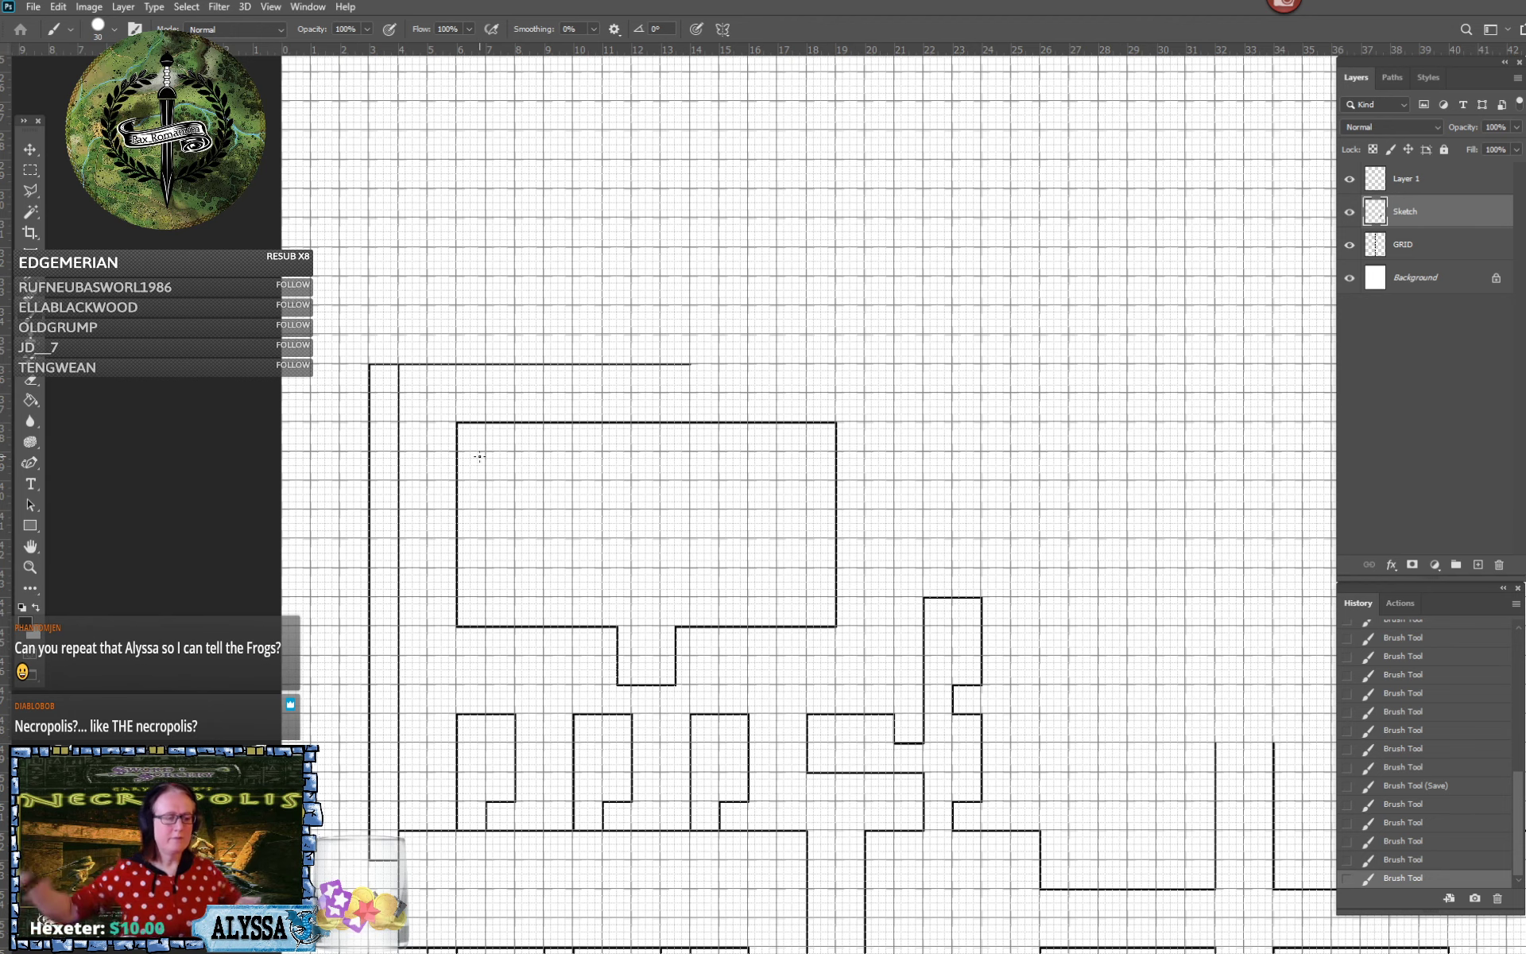
Erase the hall wall across the corridor's lower end and the line across its upper end between ruler marks 3 and 4
{"action": "scroll", "coordinate": [479, 456], "scroll_direction": "up", "scroll_amount": 5}
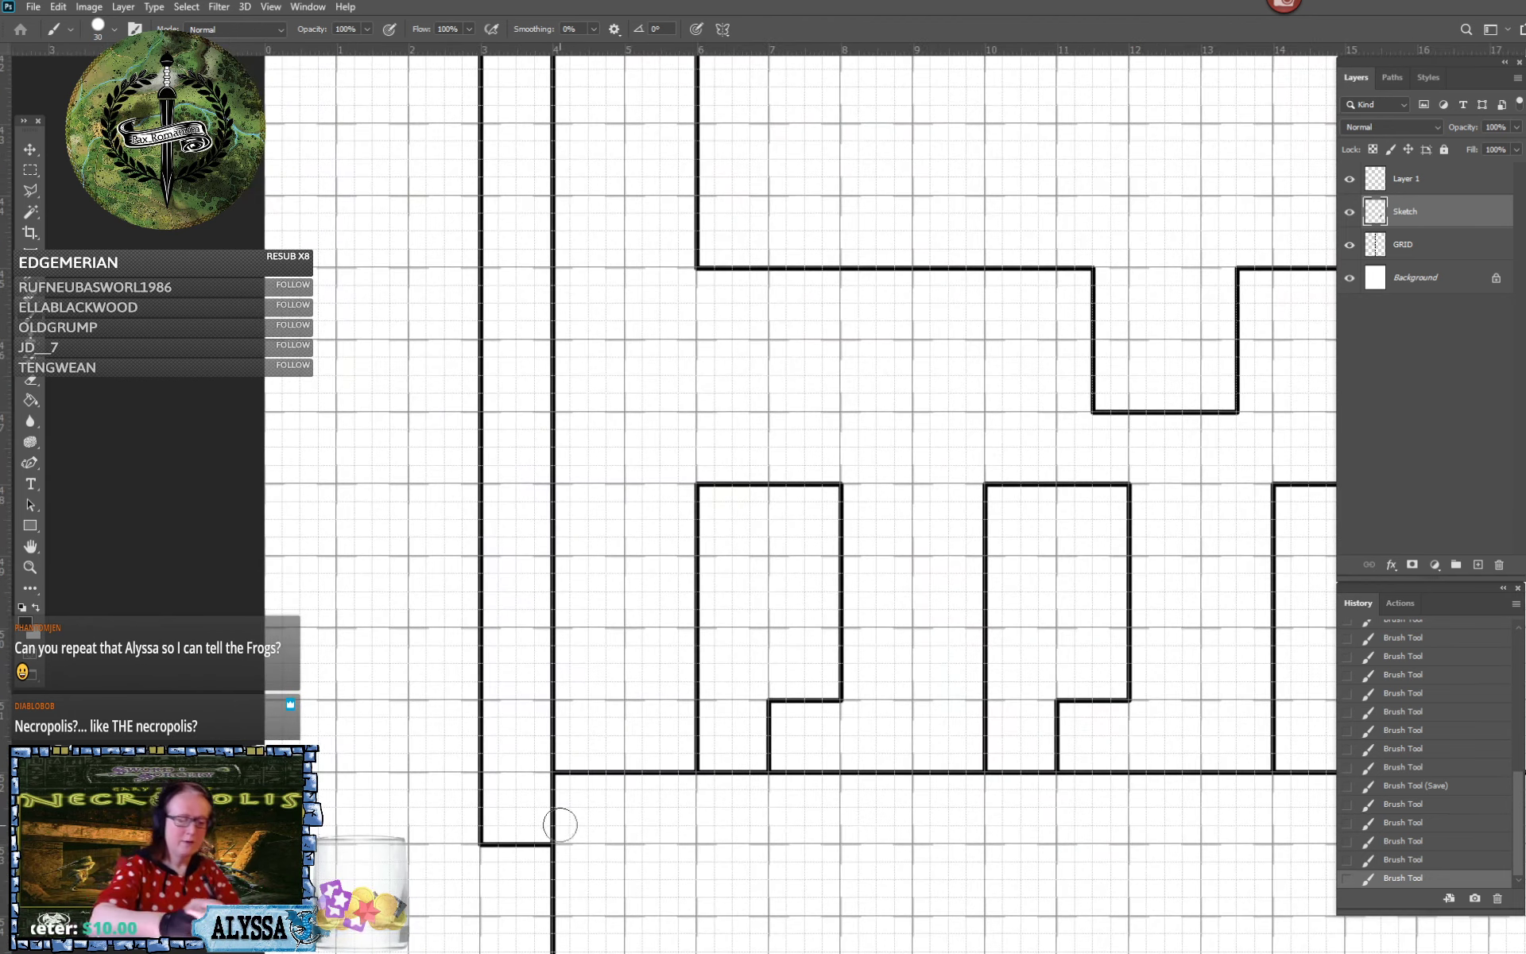
{"action": "left_click_drag", "start_coordinate": [559, 825], "coordinate": [552, 816]}
{"action": "left_click", "coordinate": [554, 794]}
{"action": "scroll", "coordinate": [579, 831], "scroll_direction": "up", "scroll_amount": 10}
{"action": "scroll", "coordinate": [578, 832], "scroll_direction": "left", "scroll_amount": 1}
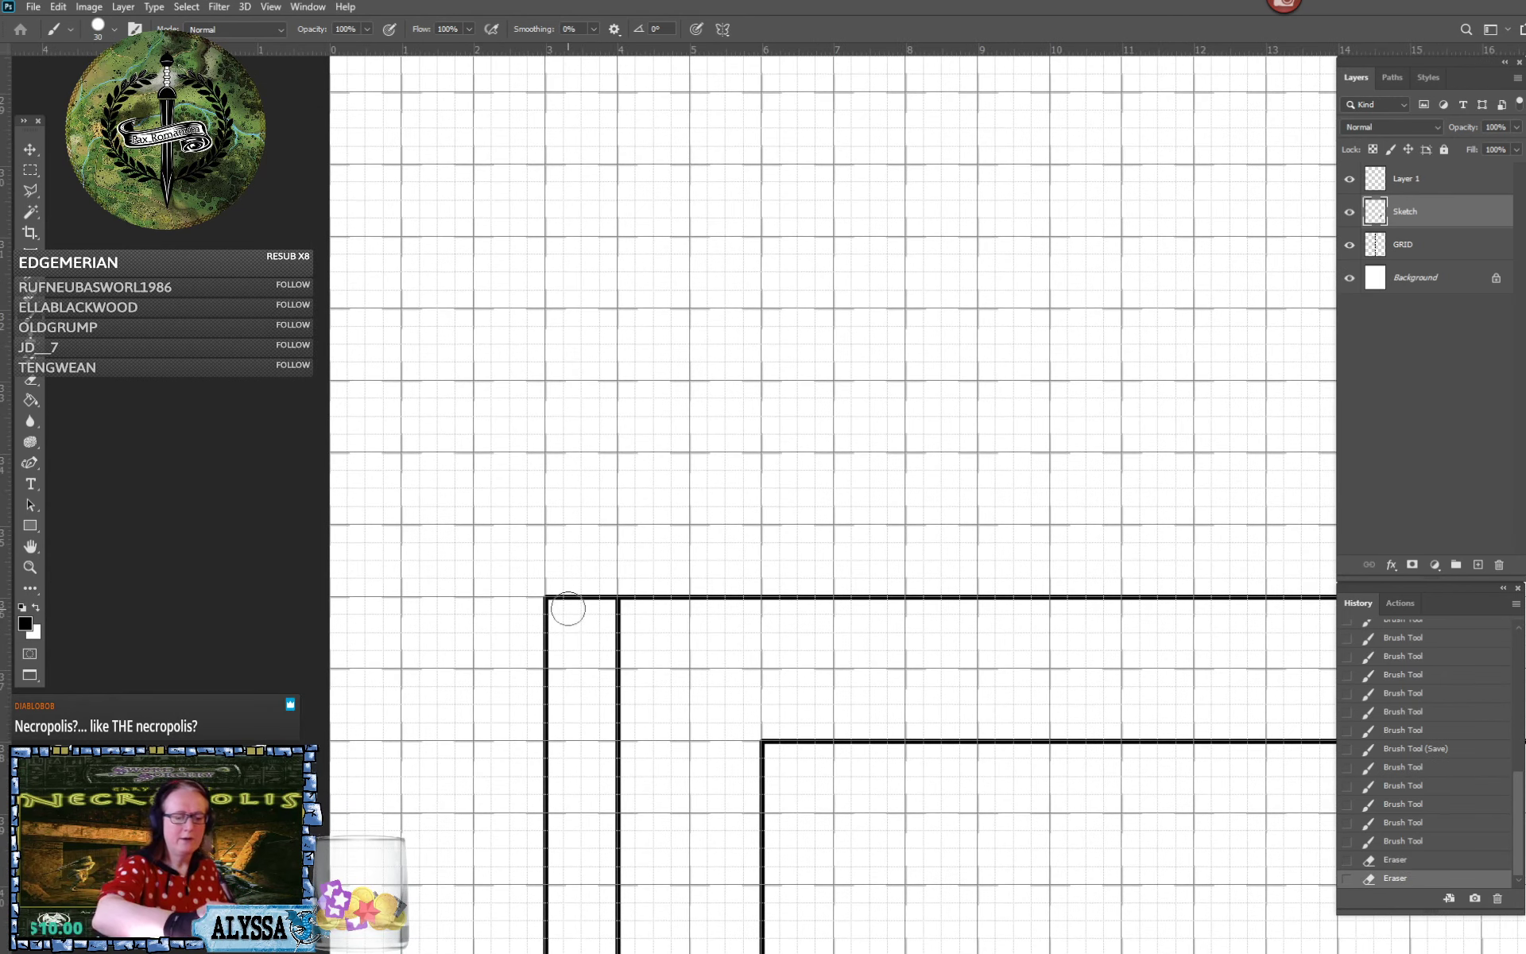
{"action": "mouse_move", "coordinate": [570, 604]}
{"action": "left_mouse_down"}
{"action": "mouse_move", "coordinate": [552, 600]}
{"action": "mouse_move", "coordinate": [614, 601]}
{"action": "left_mouse_up"}
{"action": "scroll", "coordinate": [616, 602], "scroll_direction": "down", "scroll_amount": 6}
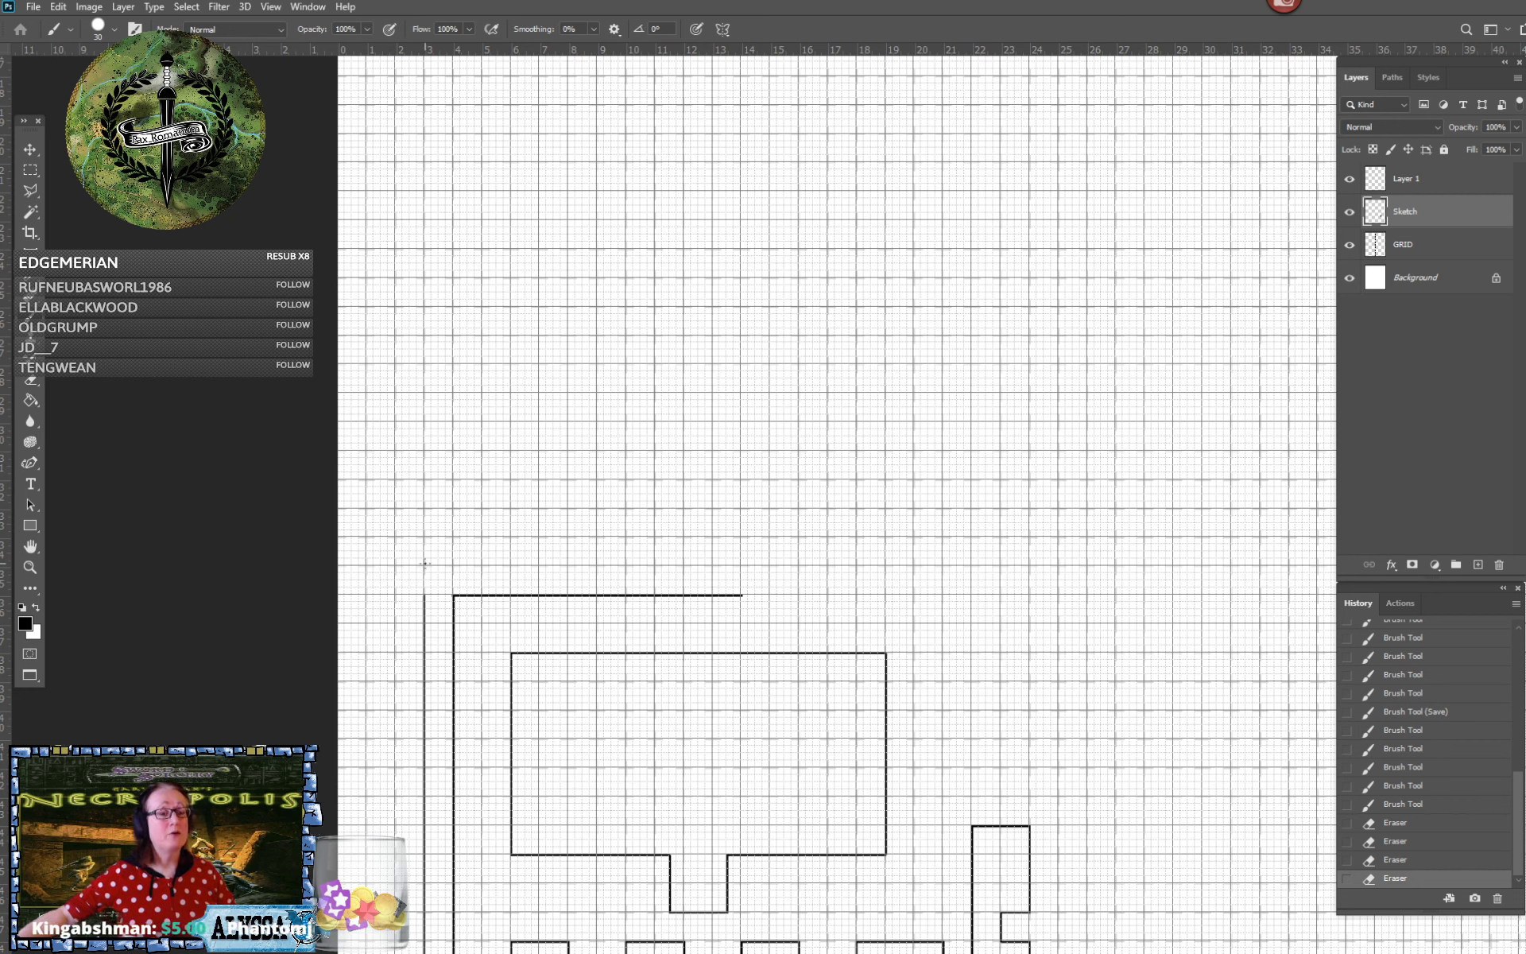
Extend the corridor's outer wall one square up at ruler mark 3, across to 6, diagonally up to 7, across to 14, and two down
{"action": "left_click", "coordinate": [424, 565]}
{"action": "left_click", "coordinate": [424, 594], "text": "shift"}
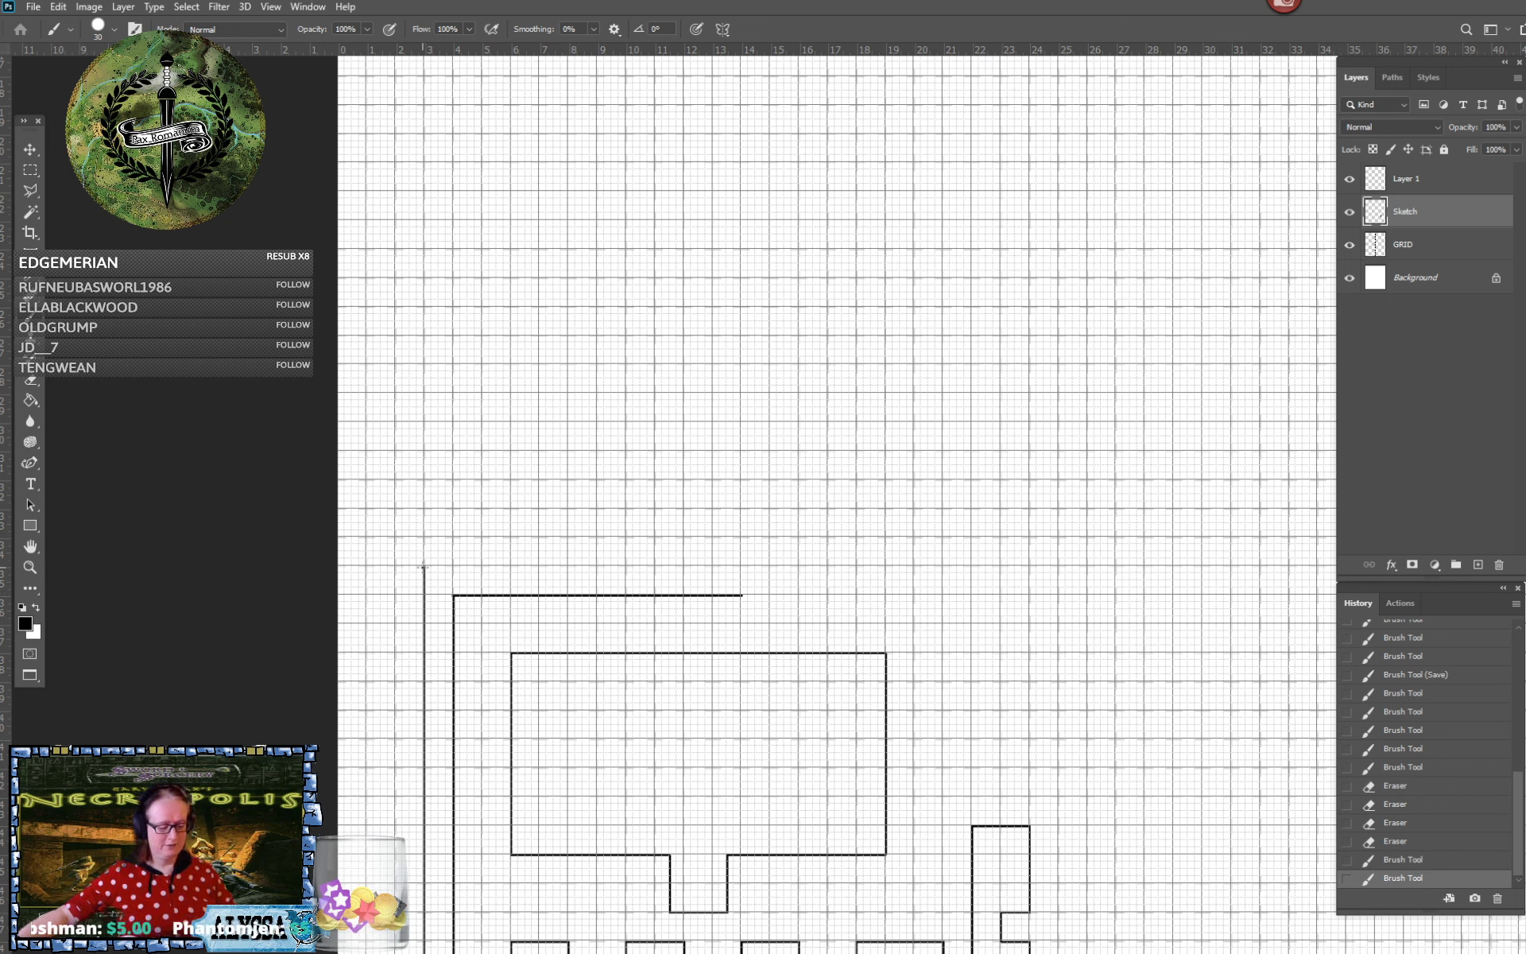
{"action": "left_click", "coordinate": [423, 567]}
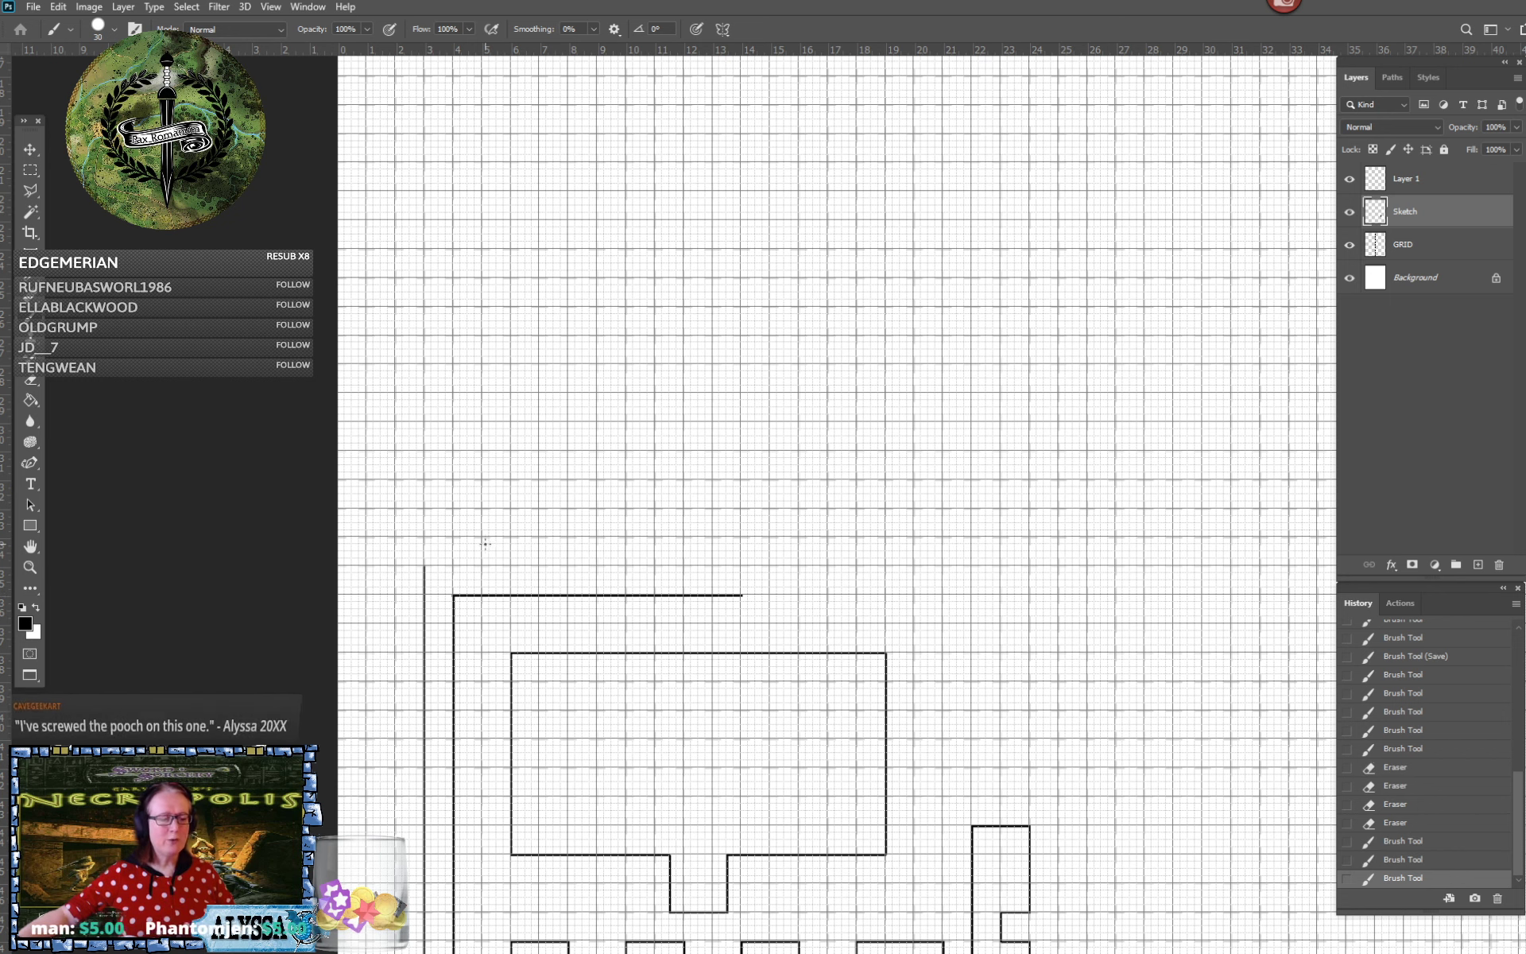
{"action": "left_click", "coordinate": [511, 565], "text": "shift"}
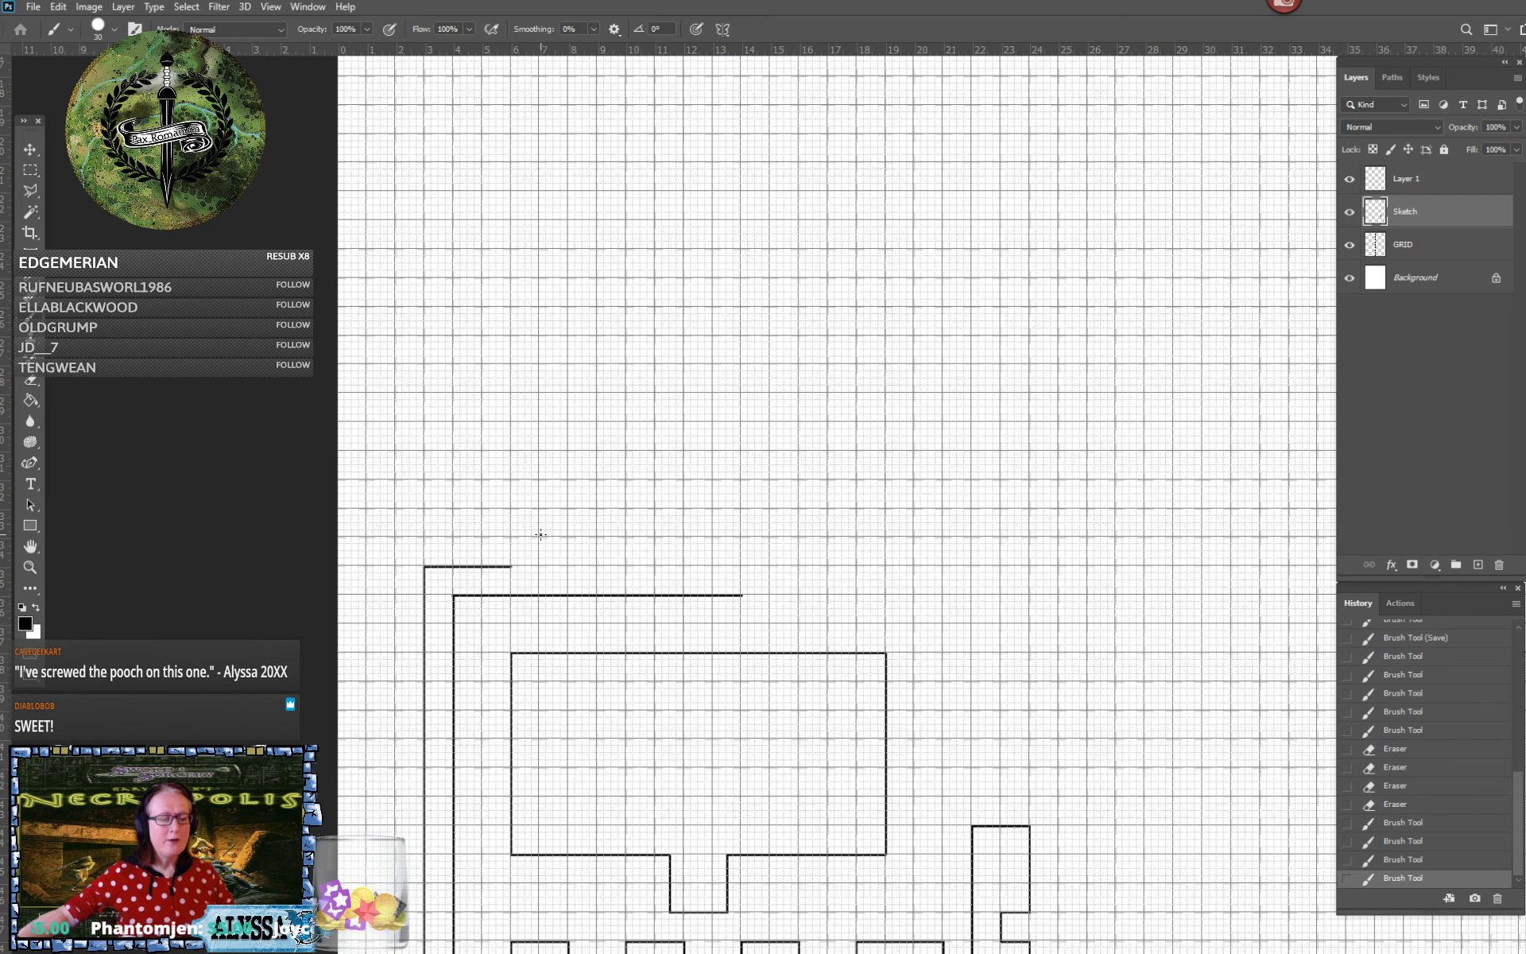
{"action": "left_click", "coordinate": [539, 535], "text": "shift"}
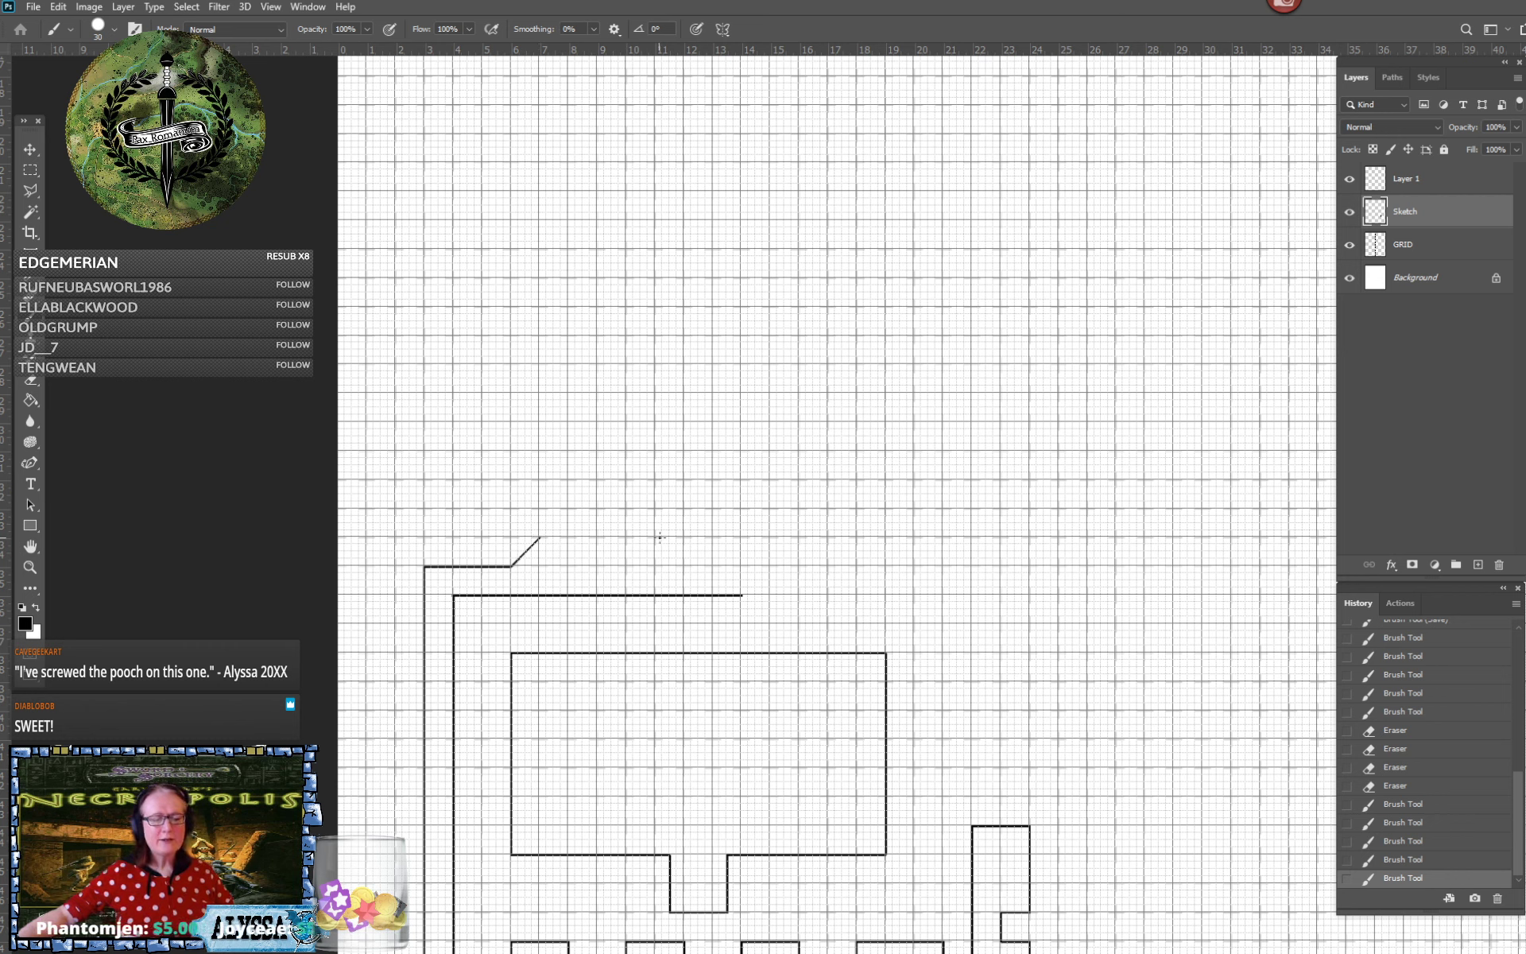
{"action": "left_click", "coordinate": [741, 536], "text": "shift"}
{"action": "left_click", "coordinate": [742, 594], "text": "shift"}
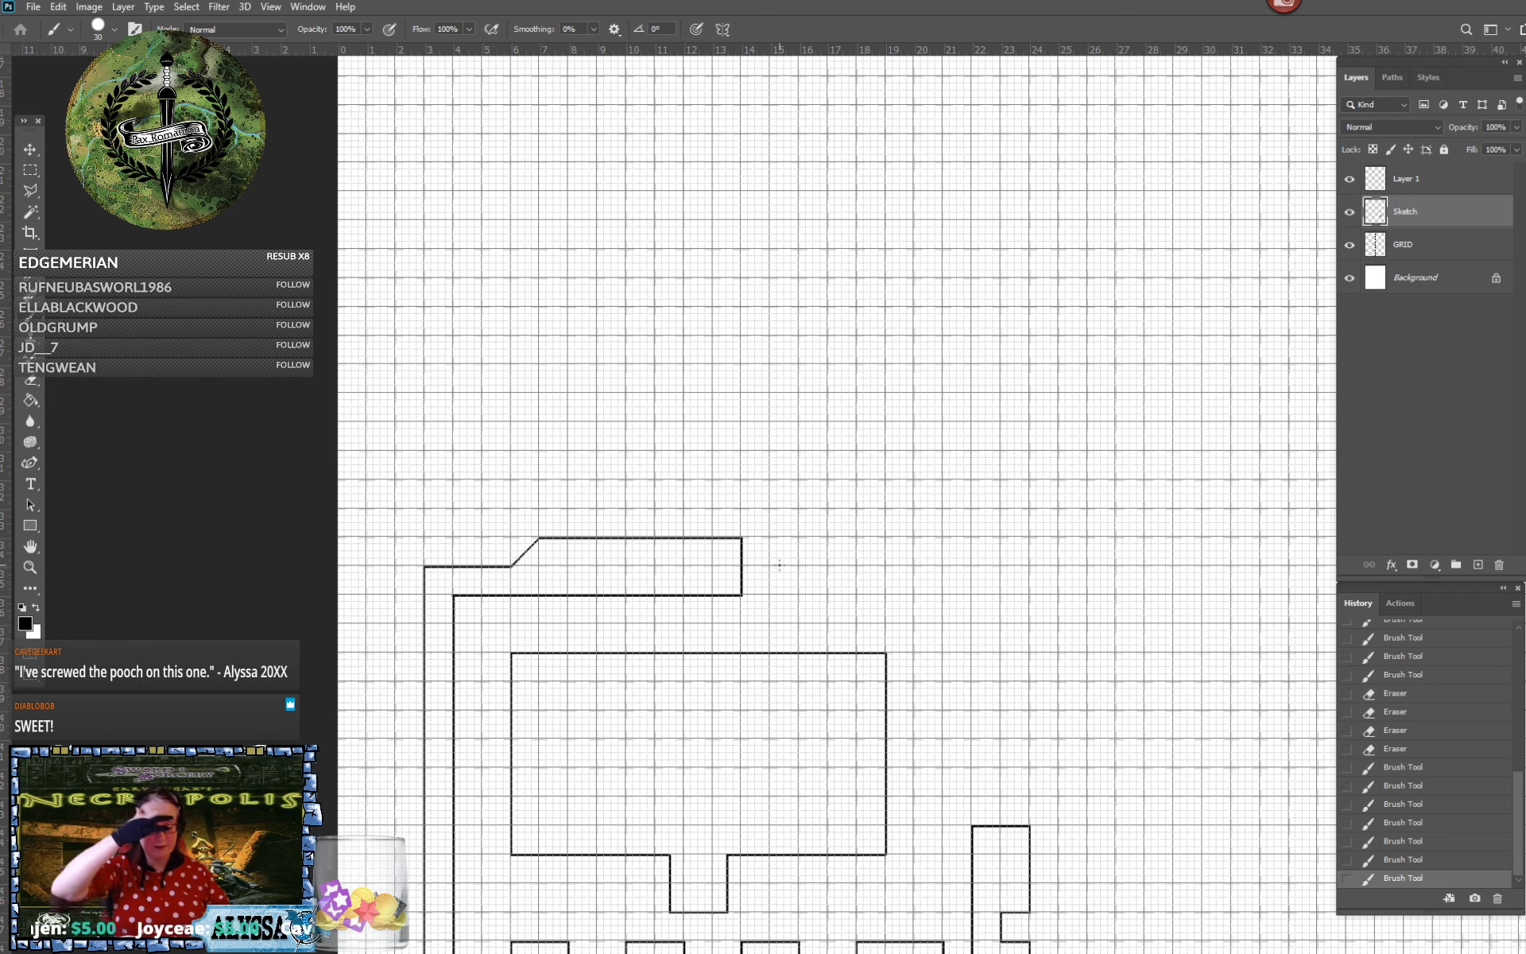
Draw the chamber's lower left alcove above the corridor: two squares up at ruler mark 8, across to 3, two up and back to 8
{"action": "scroll", "coordinate": [780, 564], "scroll_direction": "up", "scroll_amount": 3}
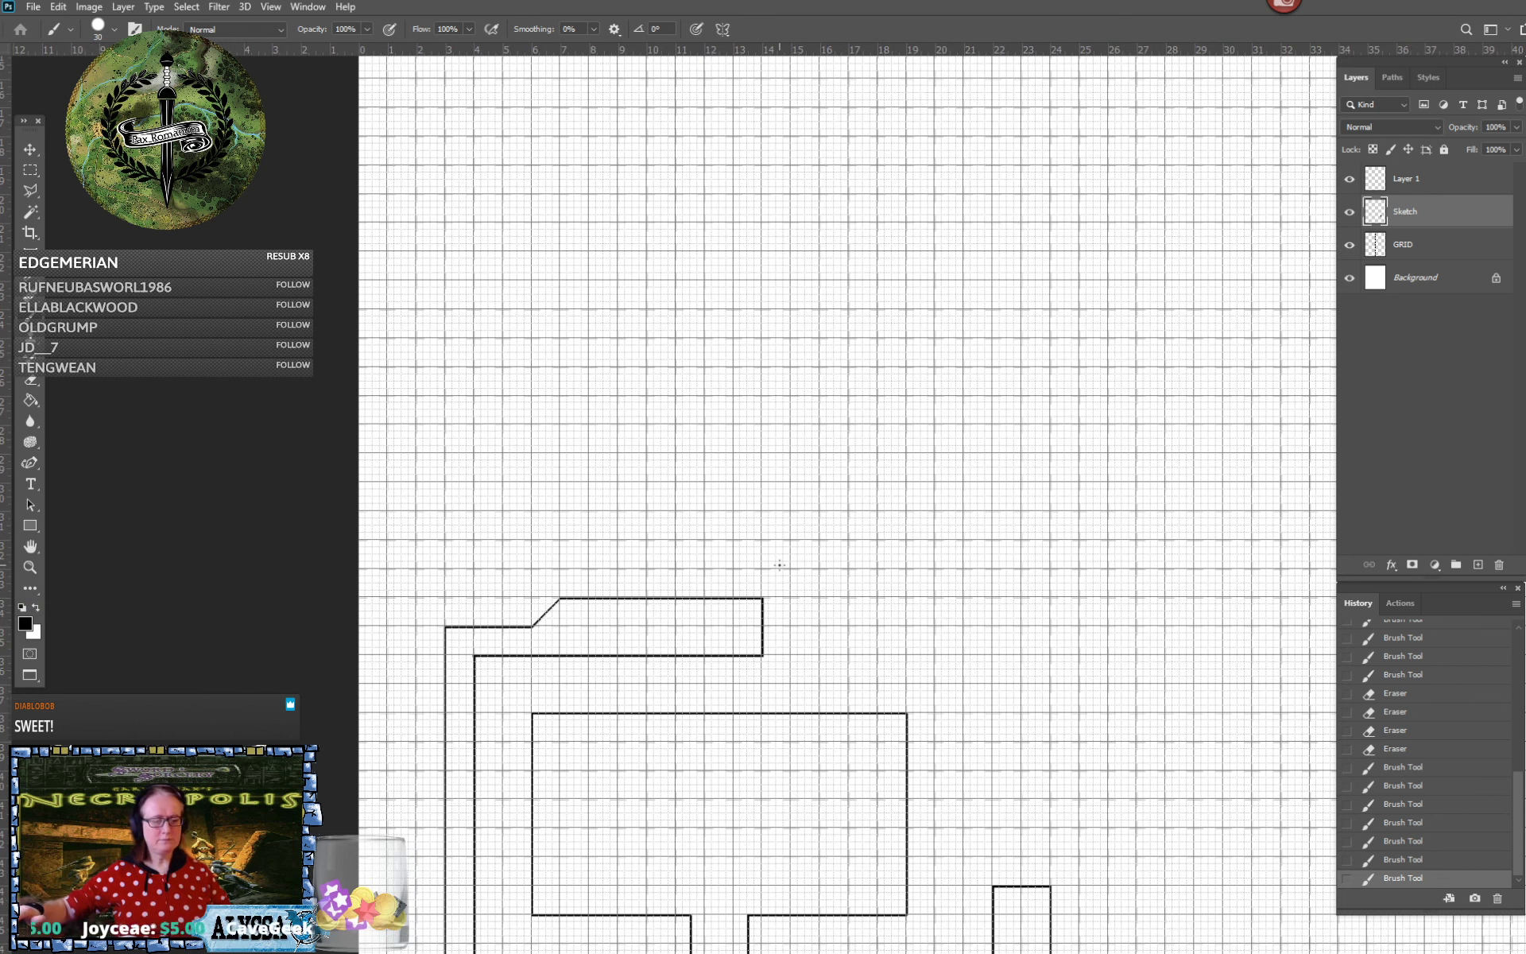
{"action": "scroll", "coordinate": [780, 565], "scroll_direction": "up", "scroll_amount": 2}
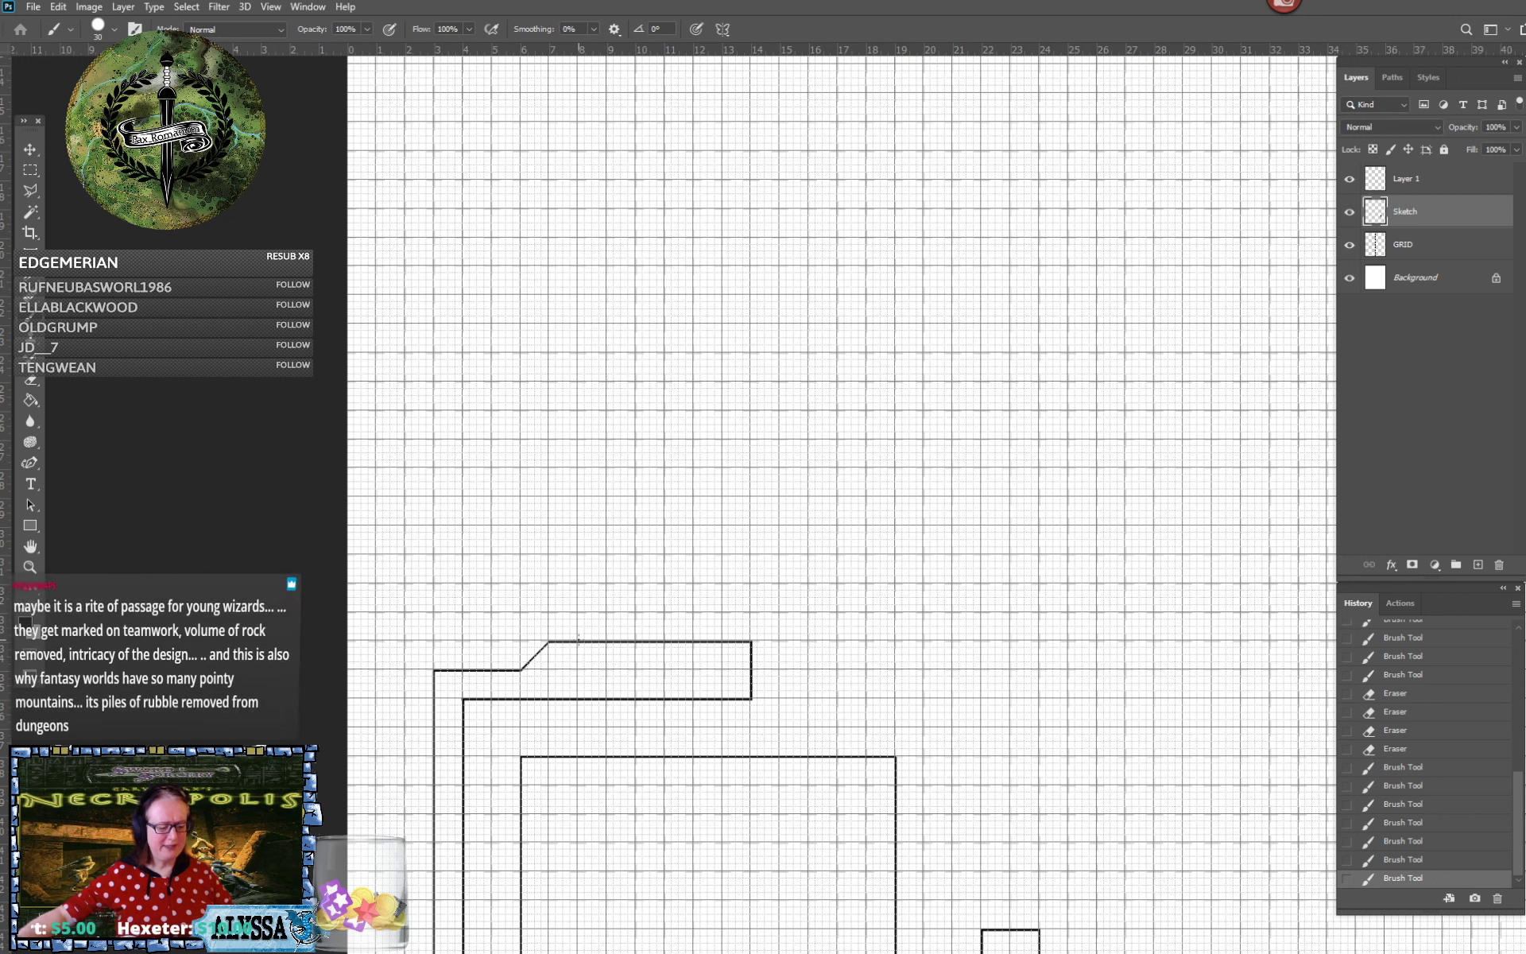
{"action": "left_click", "coordinate": [579, 635], "text": "shift"}
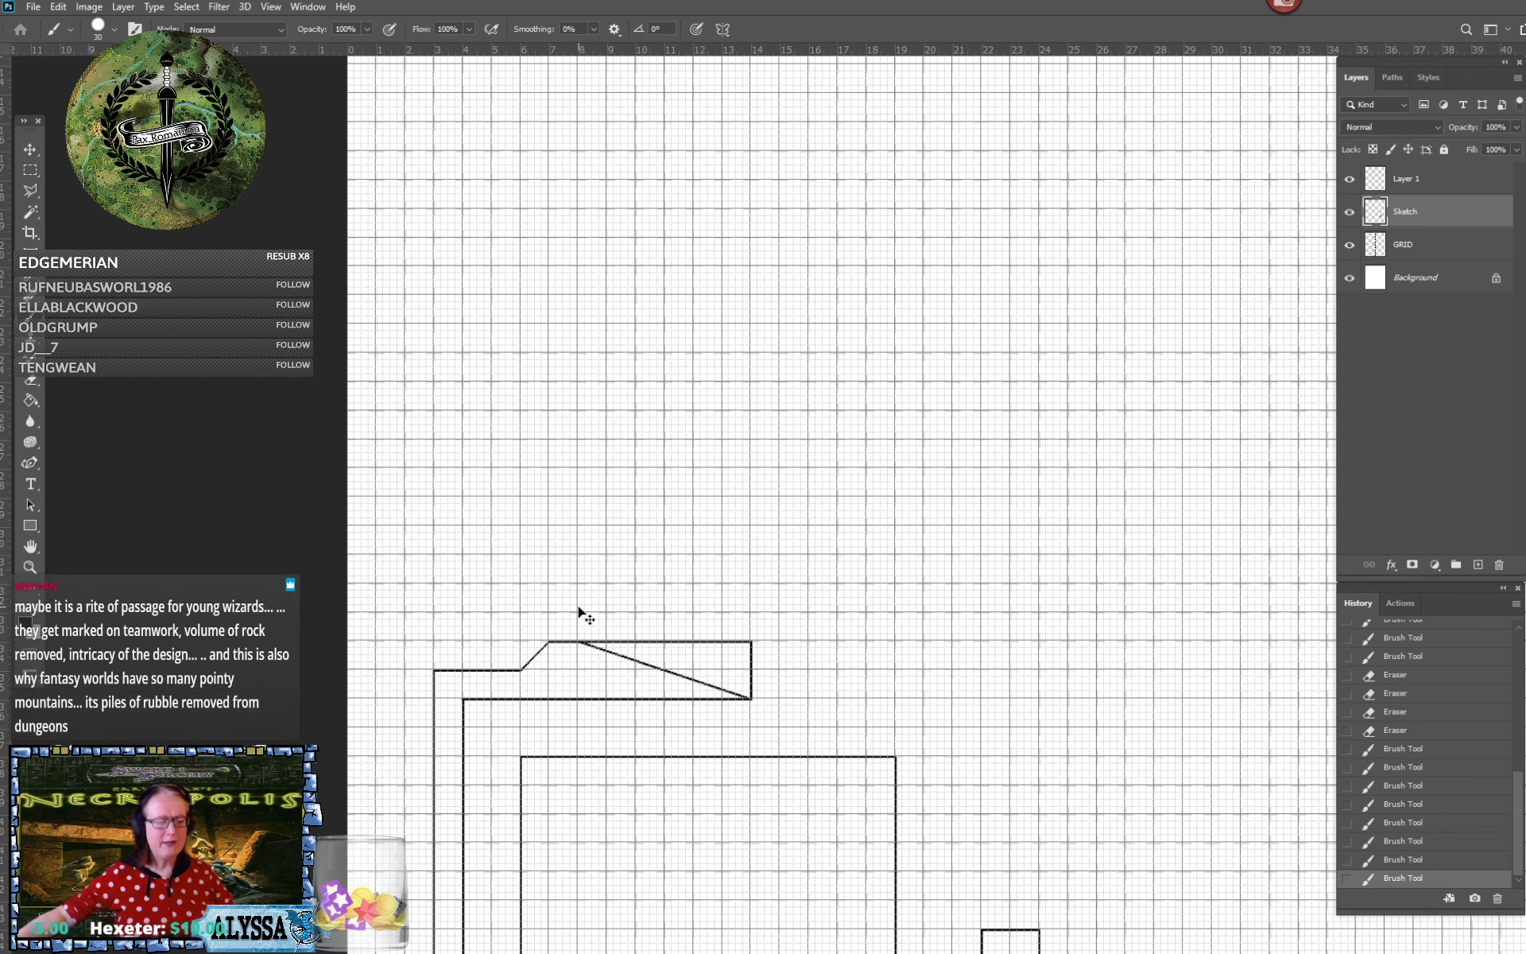
{"action": "key", "text": "ctrl+z"}
{"action": "left_click", "coordinate": [578, 636]}
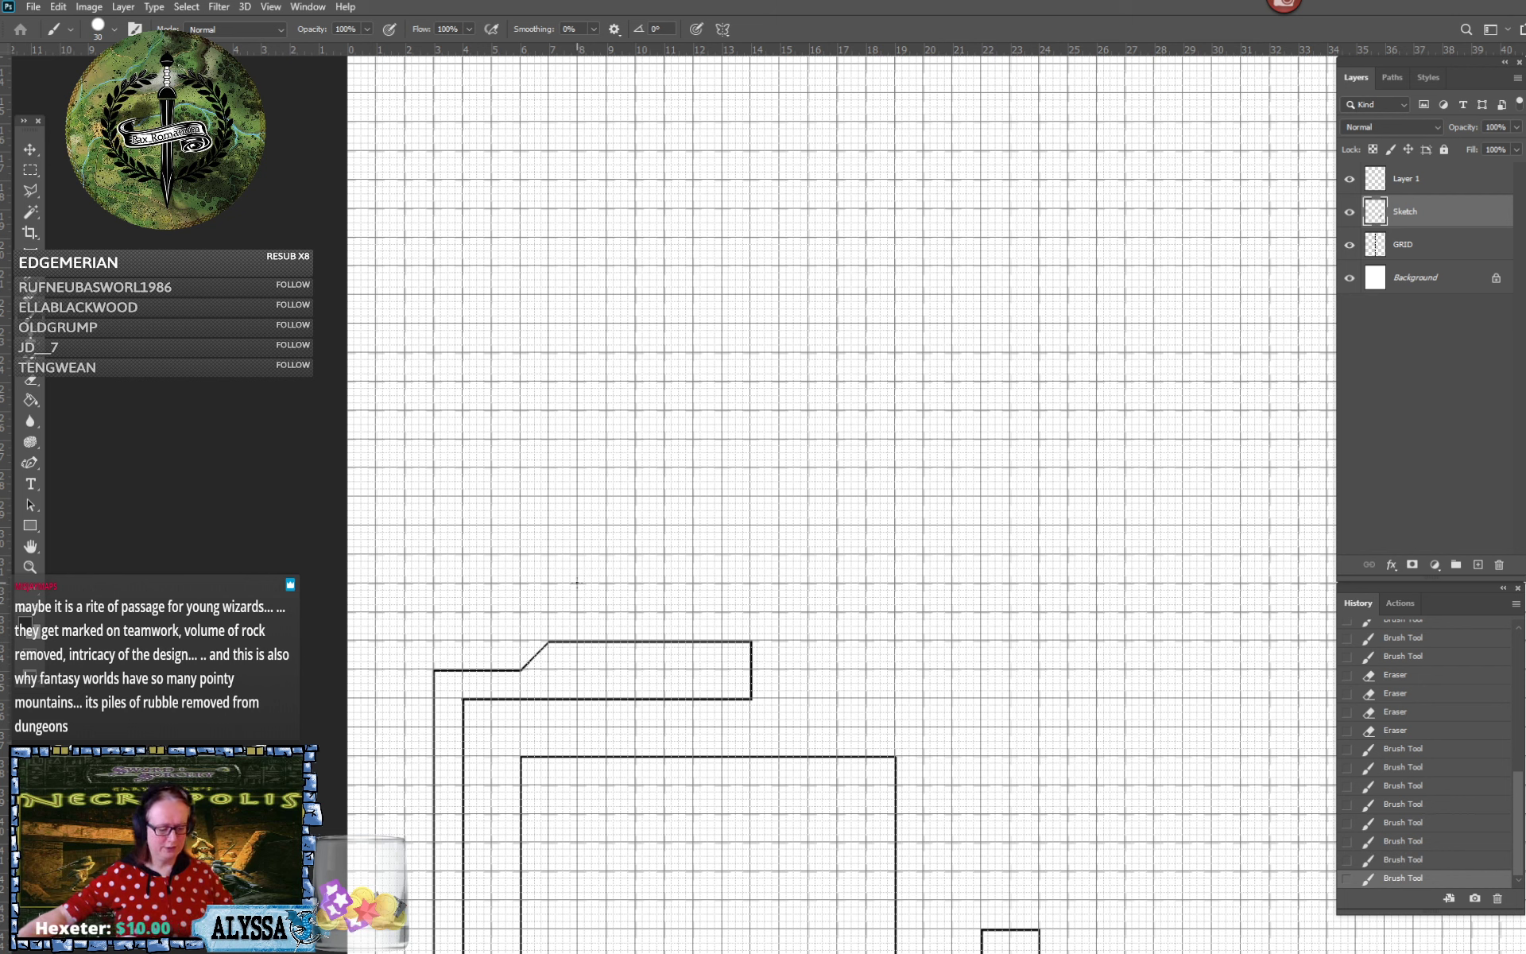
{"action": "left_click", "coordinate": [578, 582], "text": "shift"}
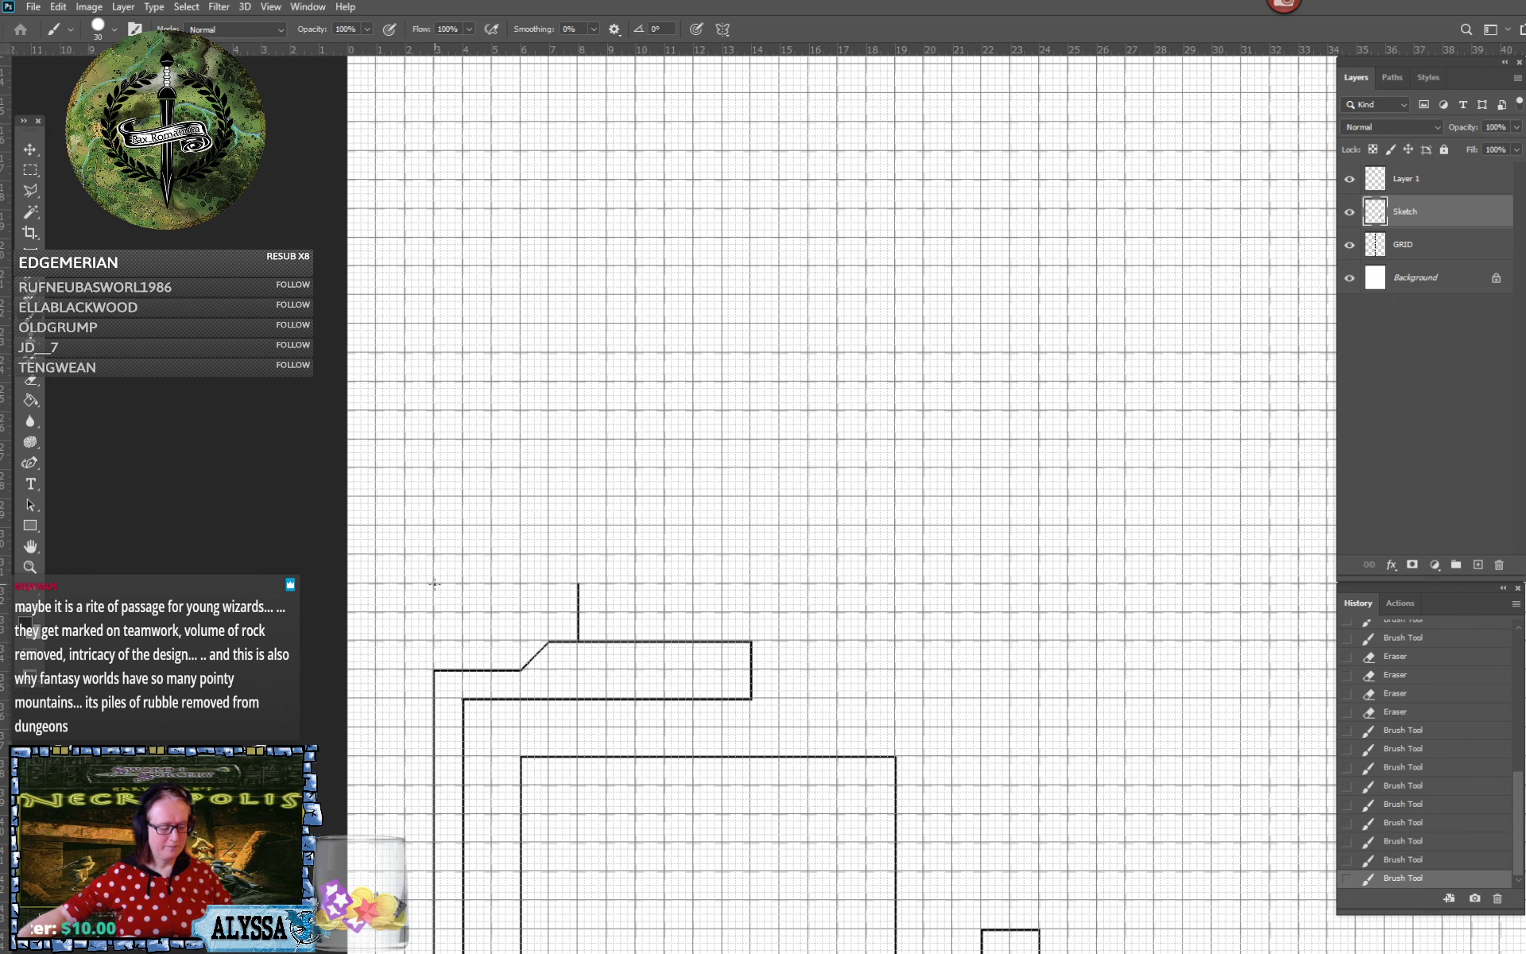
{"action": "left_click", "coordinate": [435, 585], "text": "shift"}
{"action": "left_click", "coordinate": [433, 524], "text": "shift"}
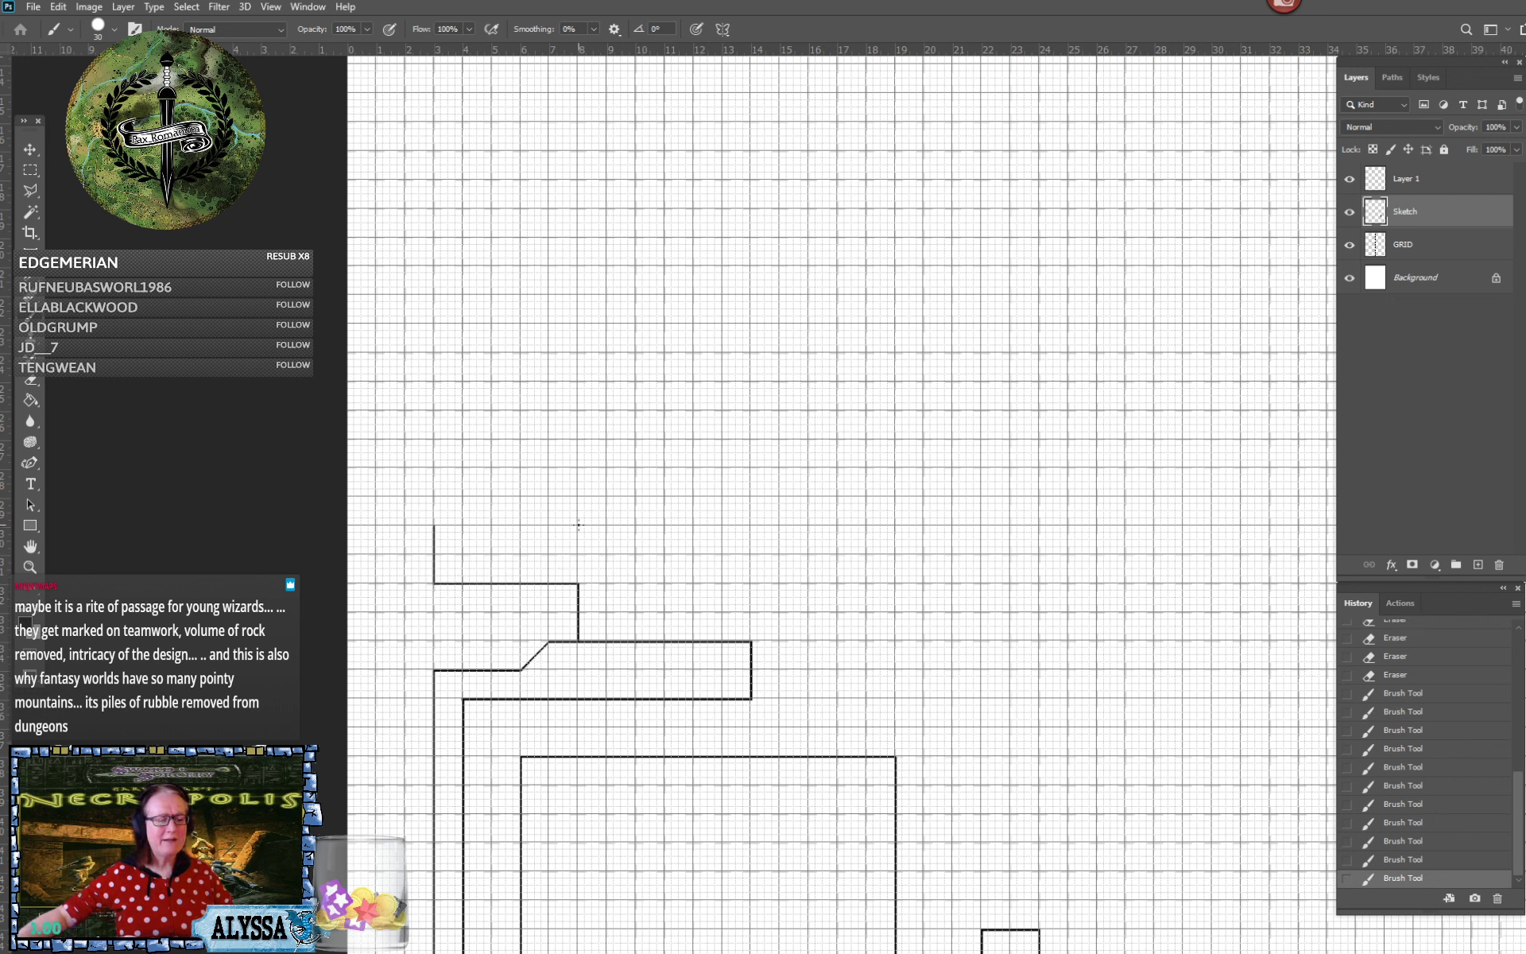
{"action": "left_click", "coordinate": [579, 525], "text": "shift"}
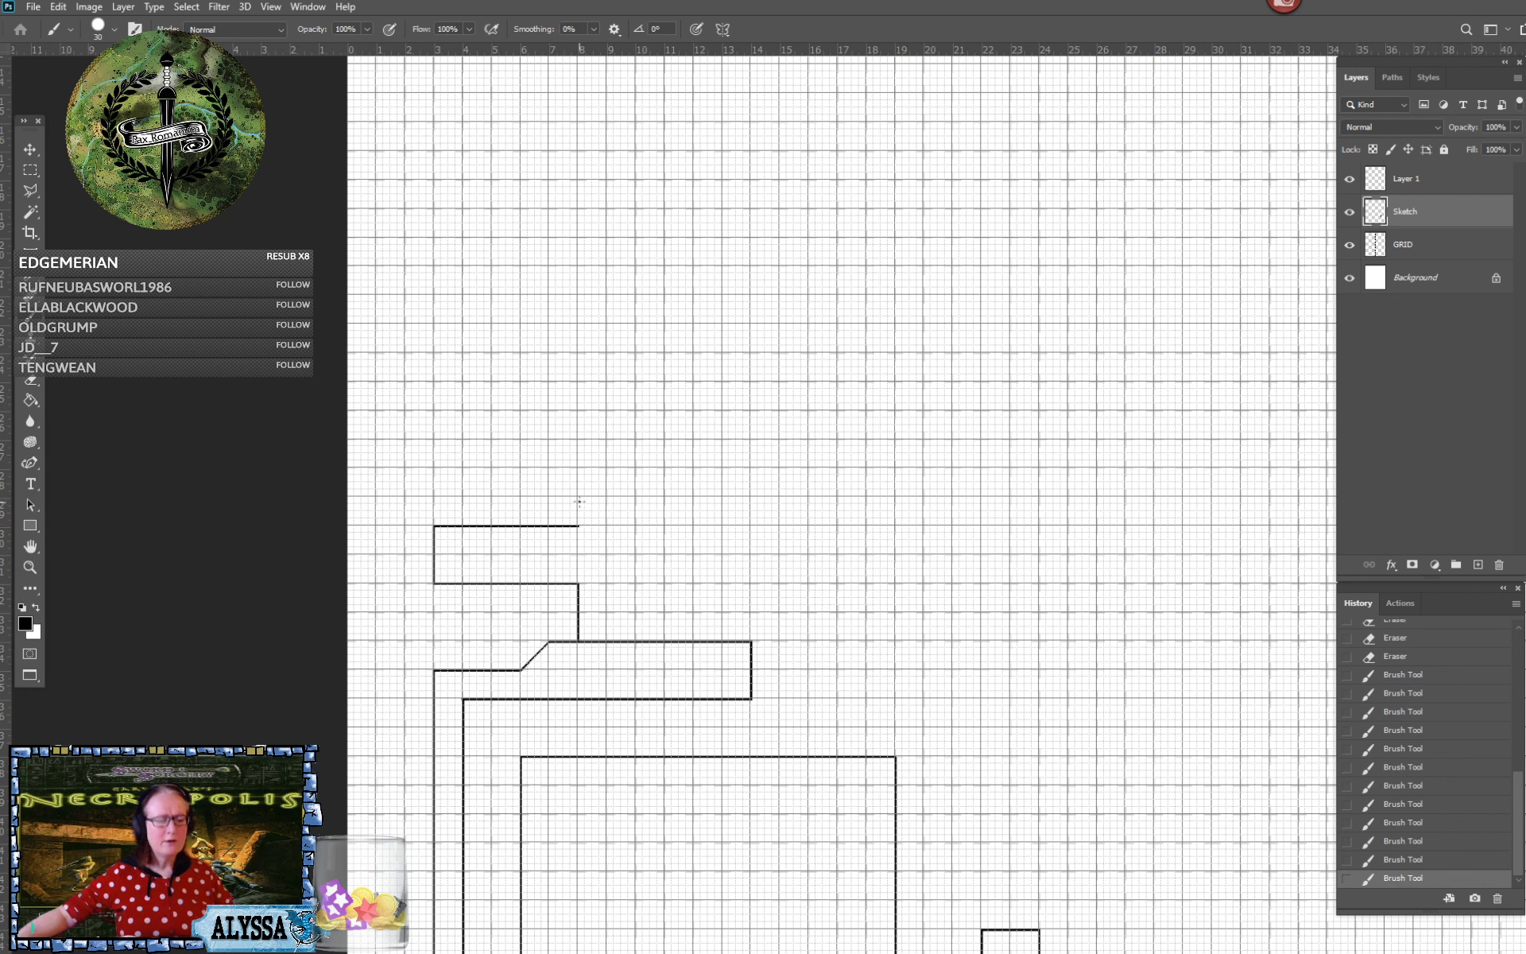
Draw the upper left alcove: two squares up at ruler mark 8, across to 3, two up, back to 8, and two up
{"action": "left_click", "coordinate": [579, 467], "text": "shift"}
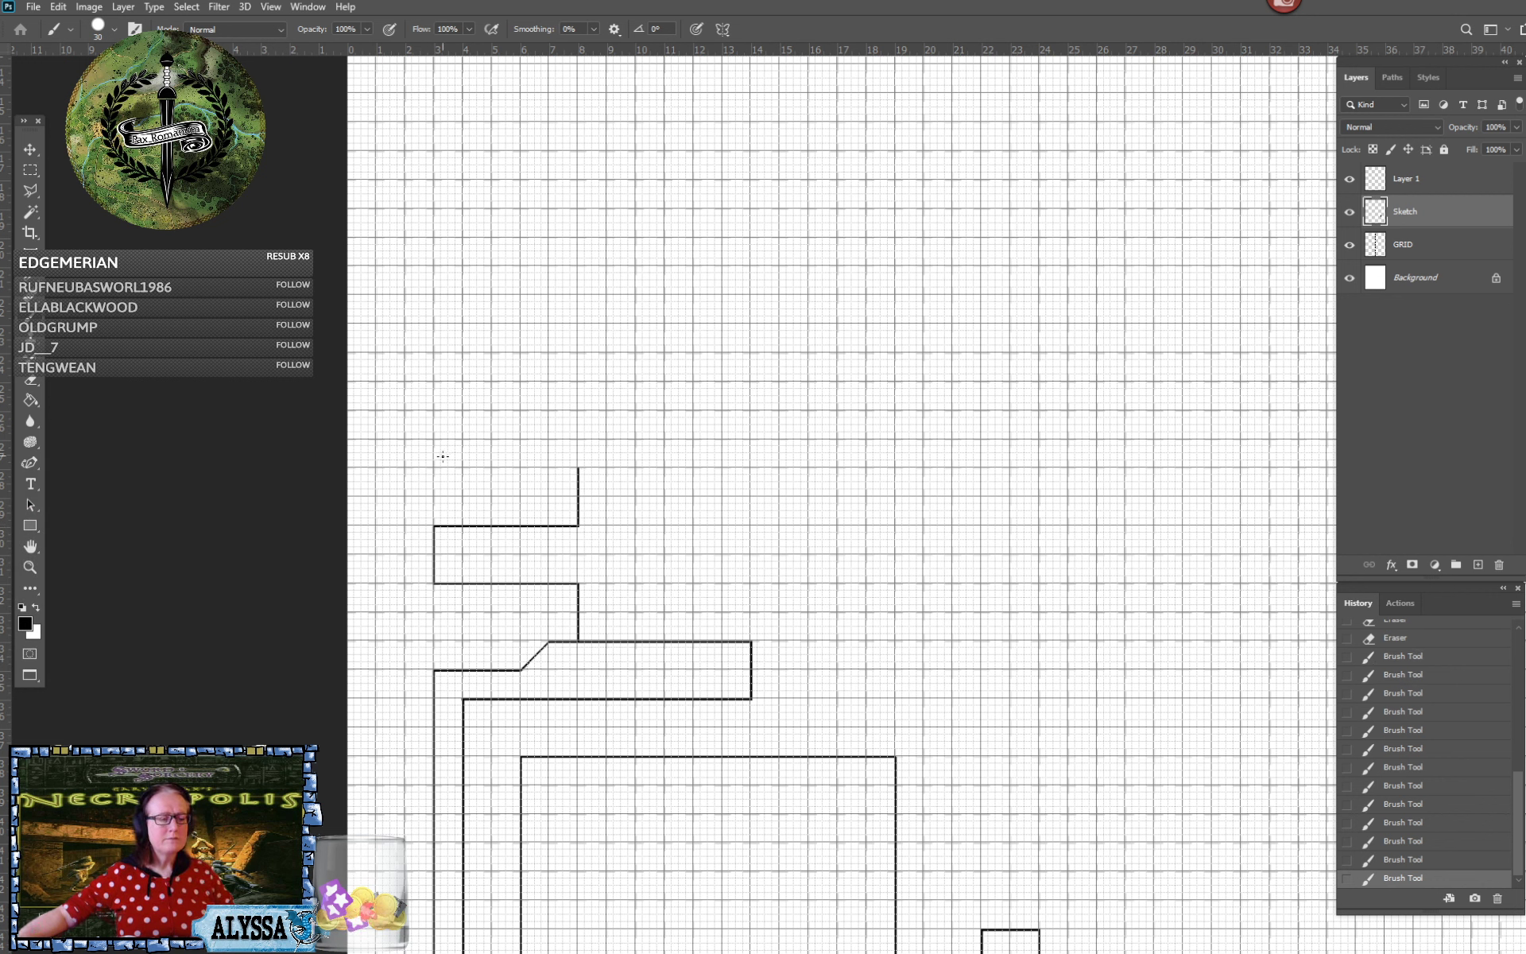
{"action": "left_click", "coordinate": [434, 468], "text": "shift"}
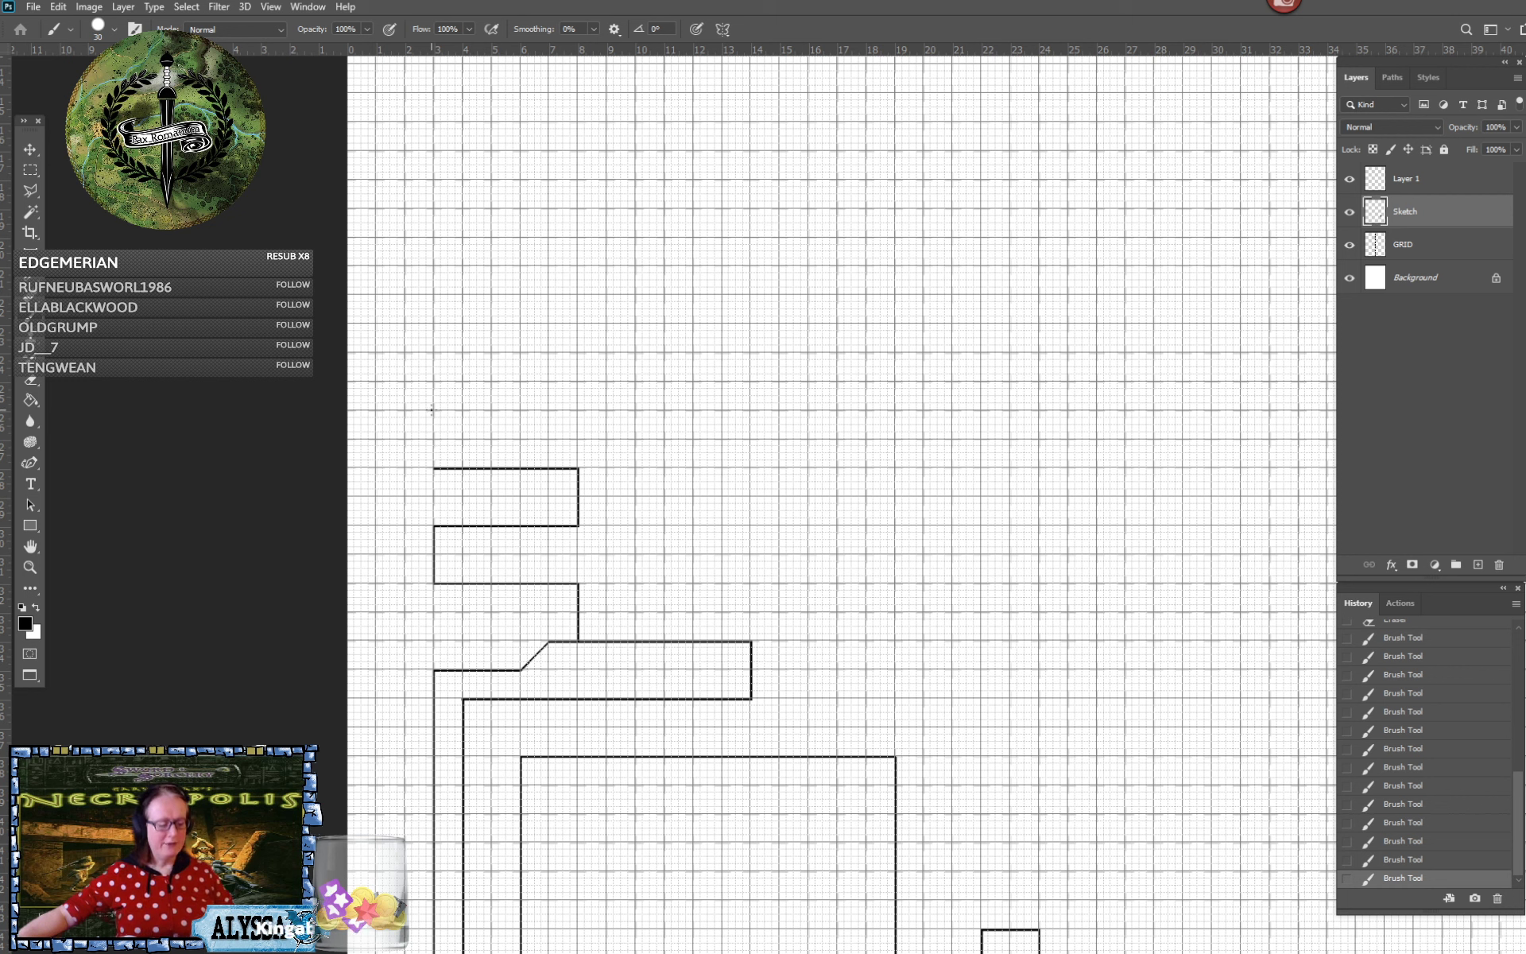
{"action": "left_click", "coordinate": [434, 410], "text": "shift"}
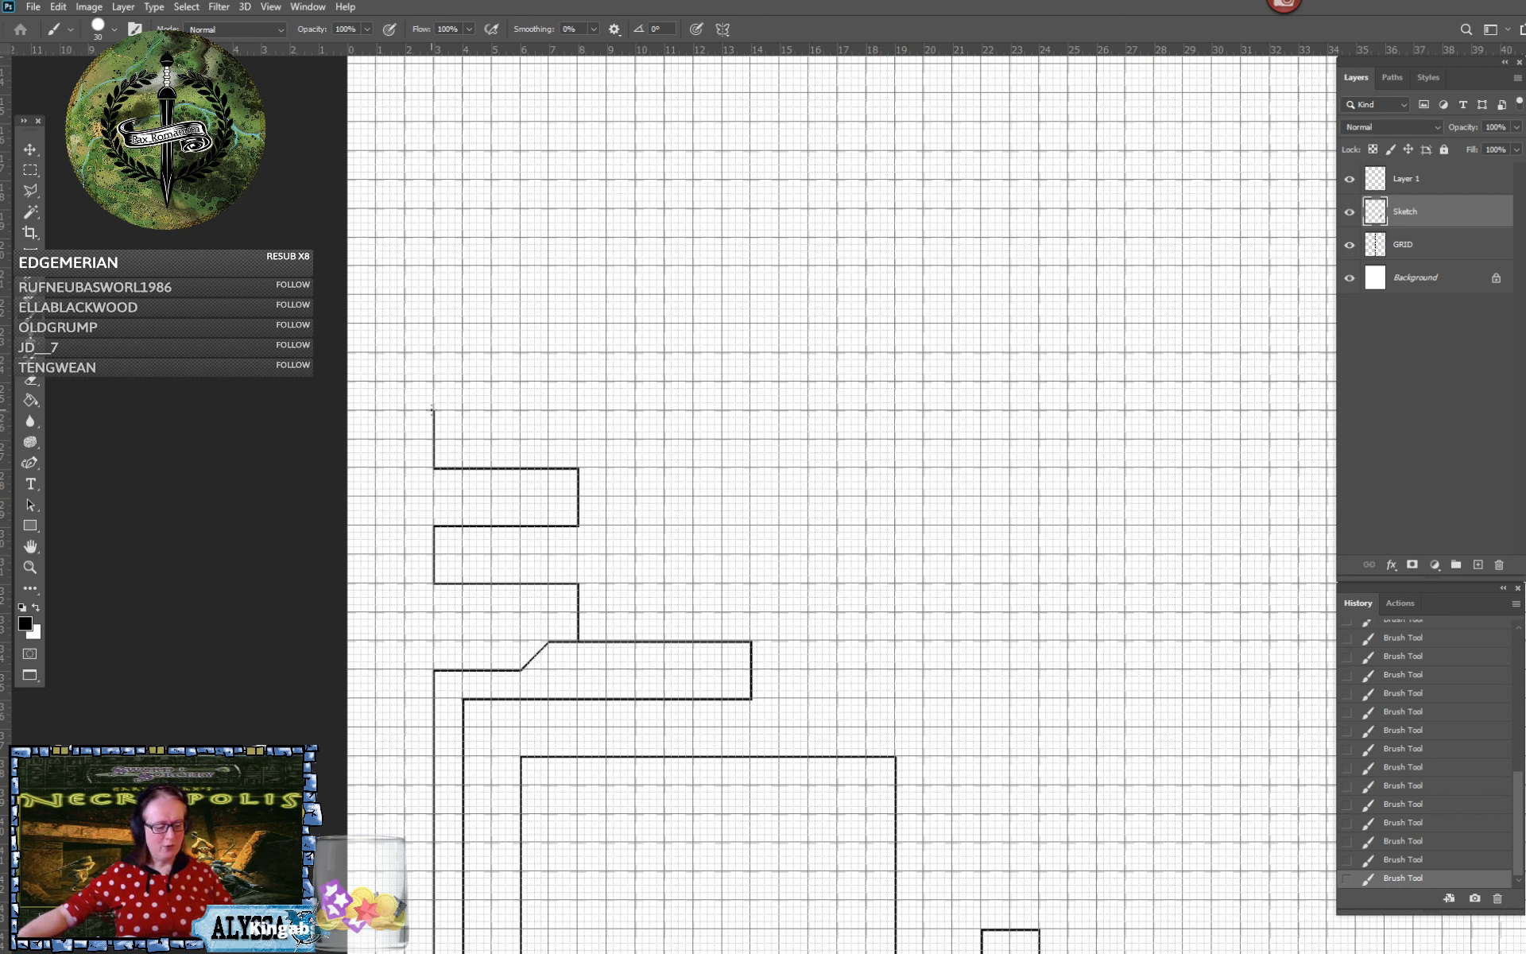
{"action": "left_click", "coordinate": [578, 410], "text": "shift"}
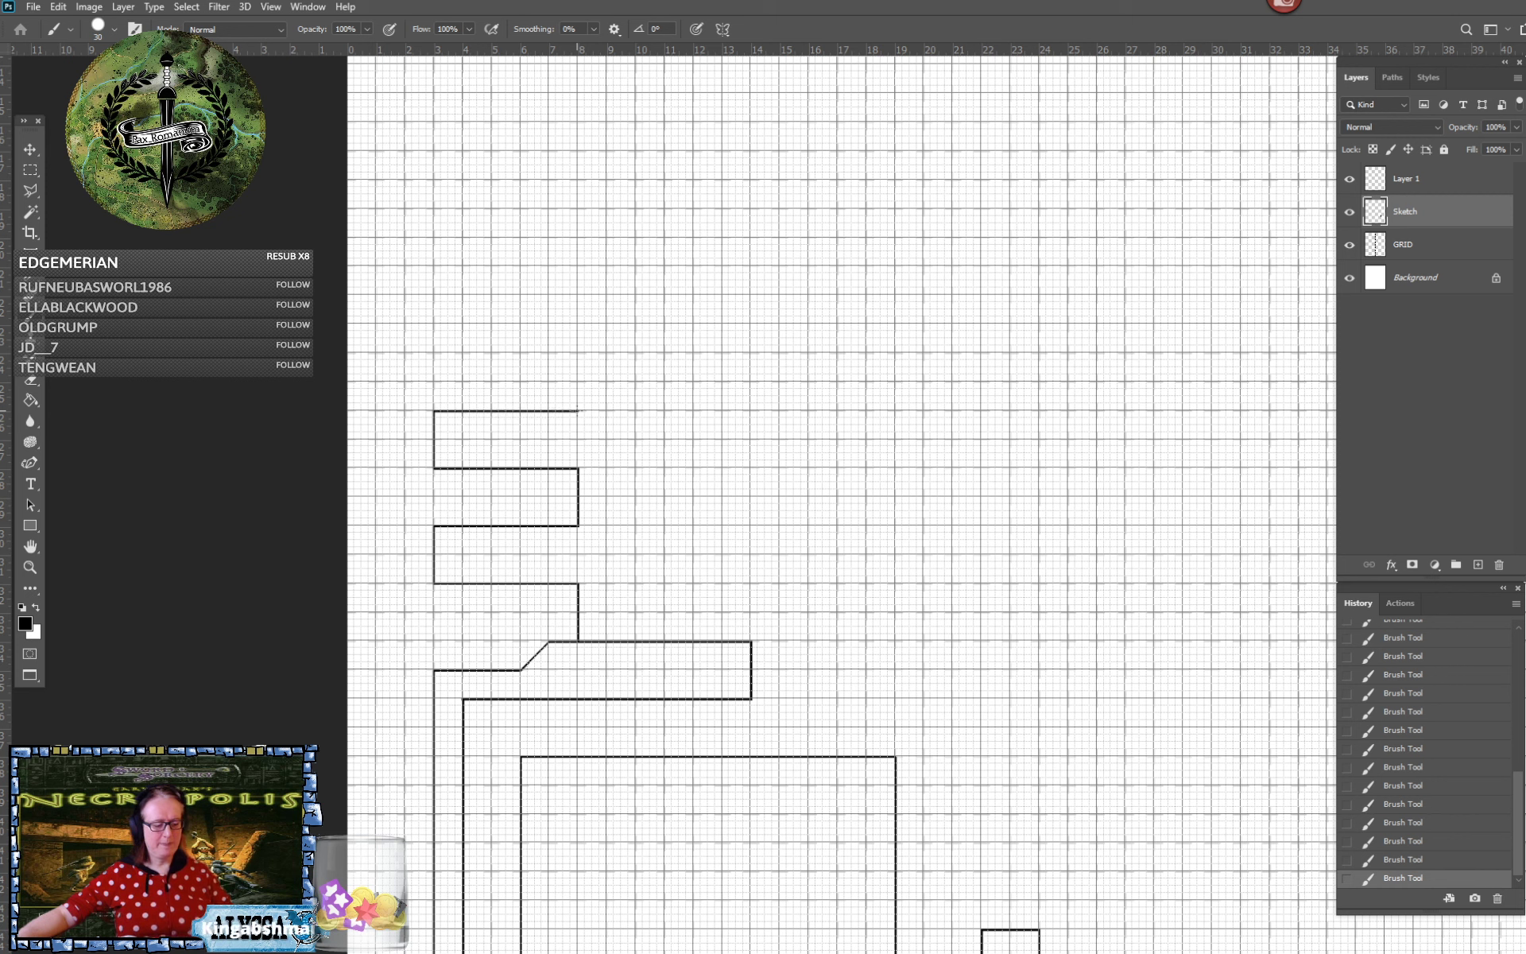
{"action": "left_click", "coordinate": [578, 353], "text": "shift"}
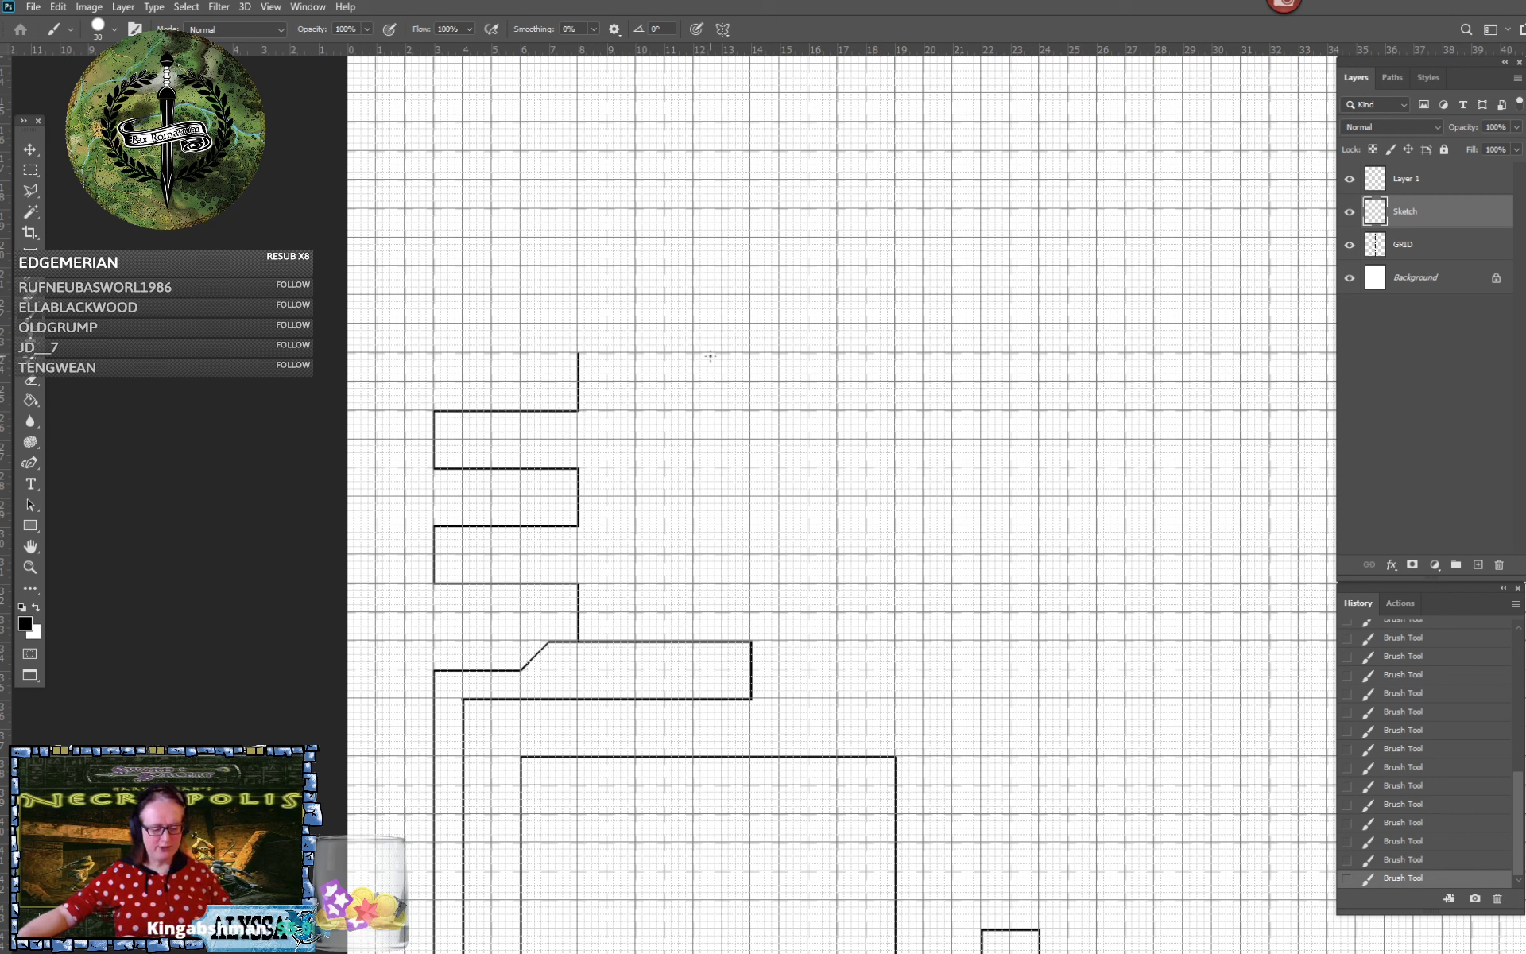
Draw the chamber's top wall to ruler mark 14, two squares down, then the upper right alcove across to 19, two down and back to 14
{"action": "left_click", "coordinate": [751, 353], "text": "shift"}
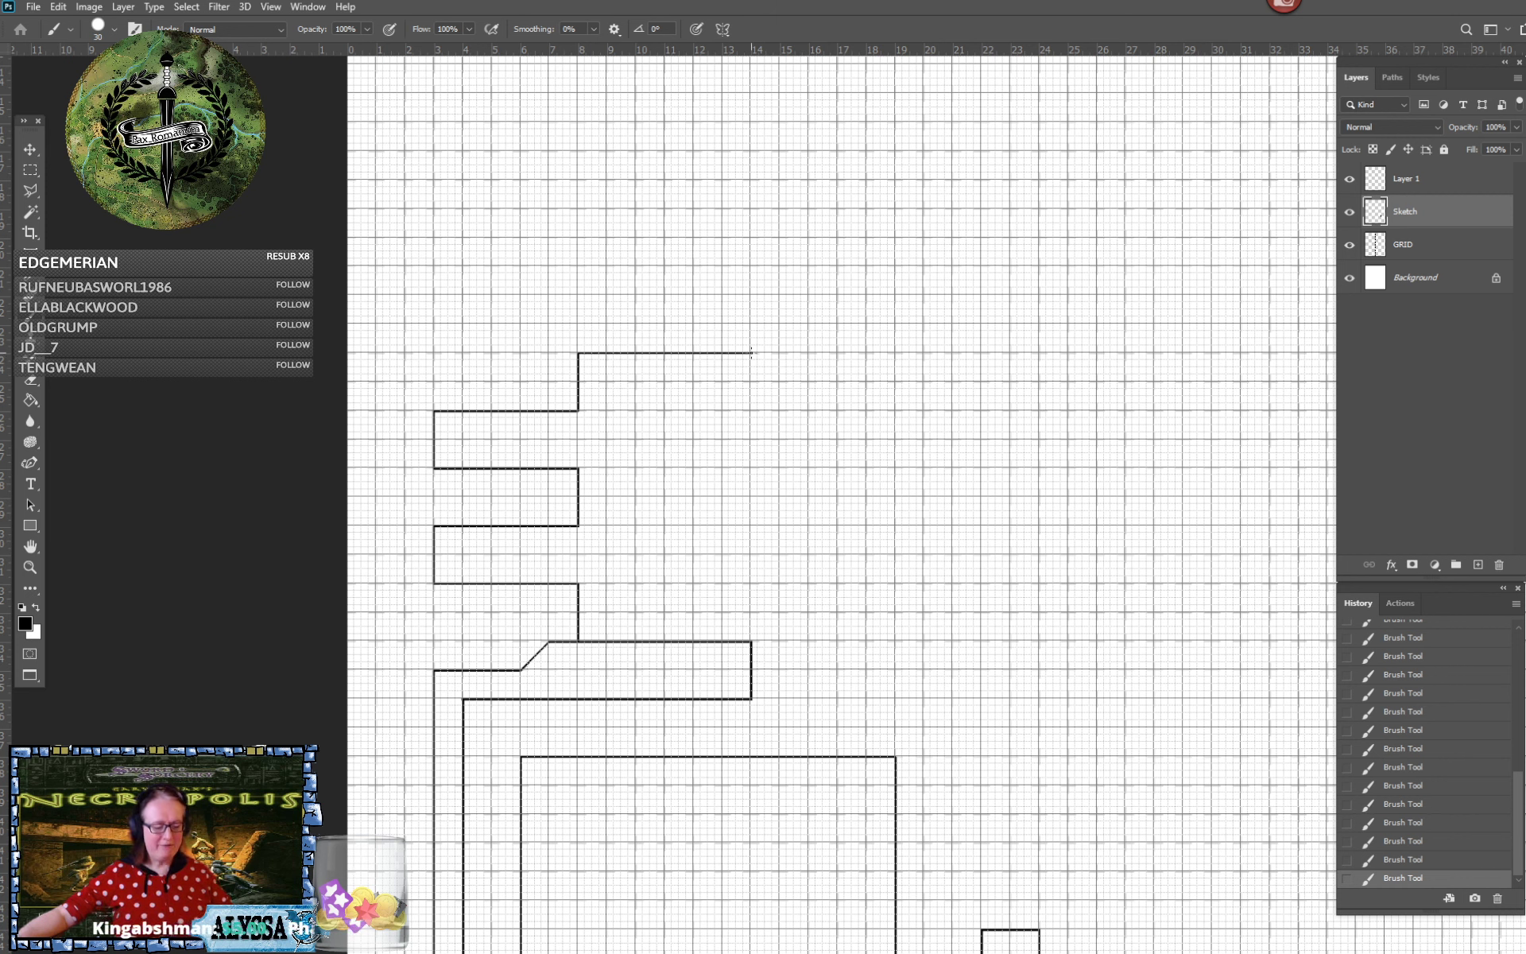
{"action": "left_click", "coordinate": [751, 411], "text": "shift"}
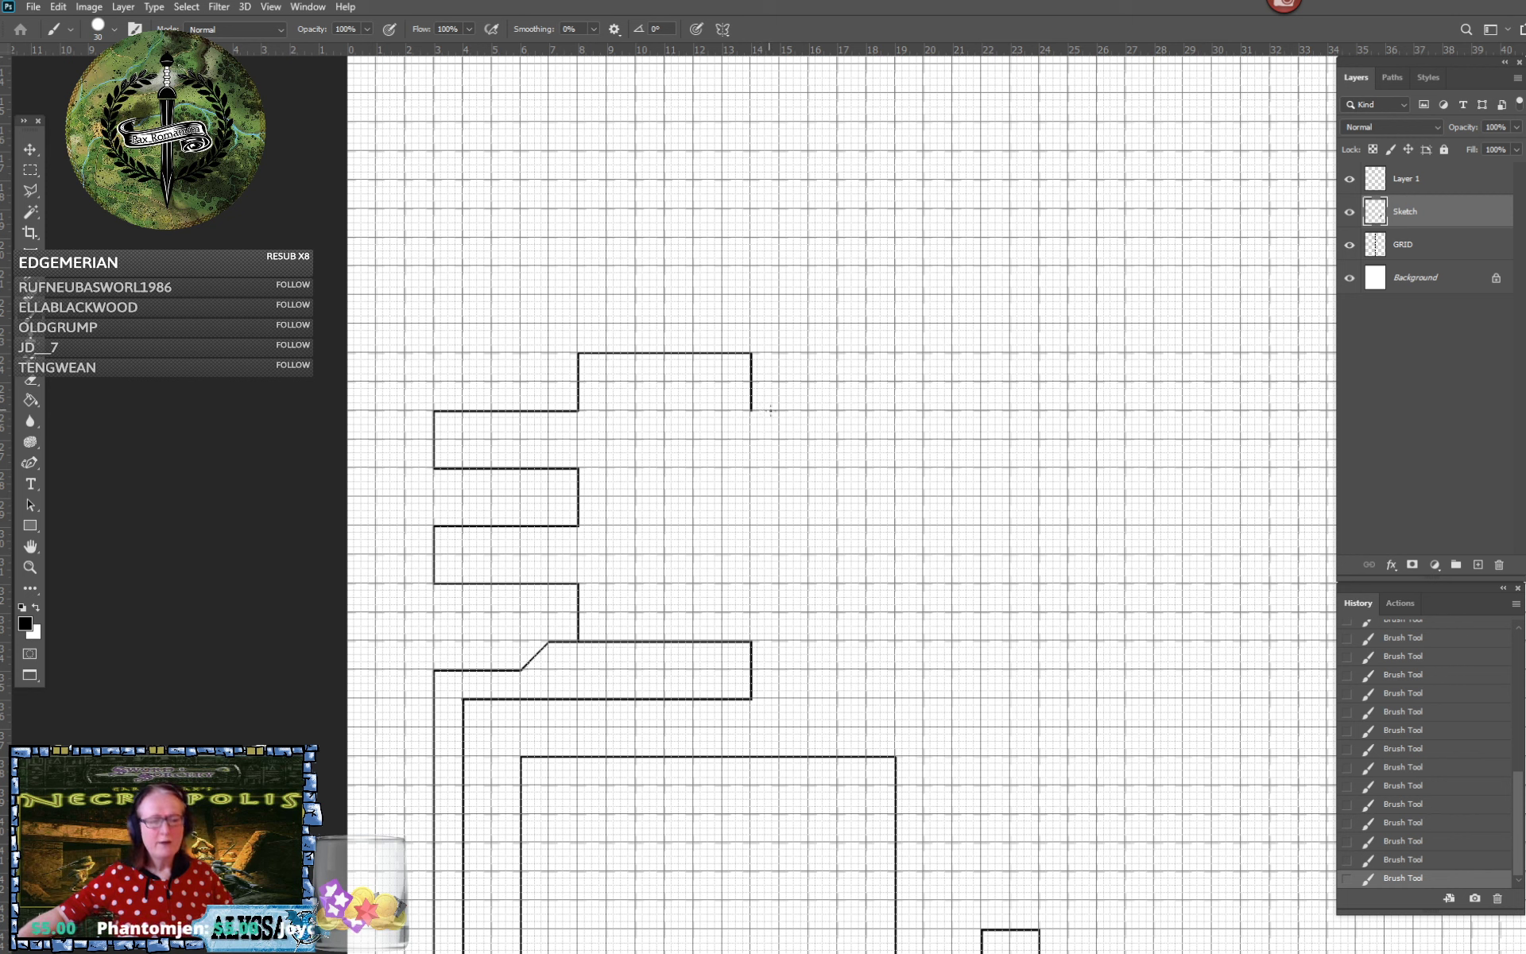
{"action": "left_click", "coordinate": [896, 411], "text": "shift"}
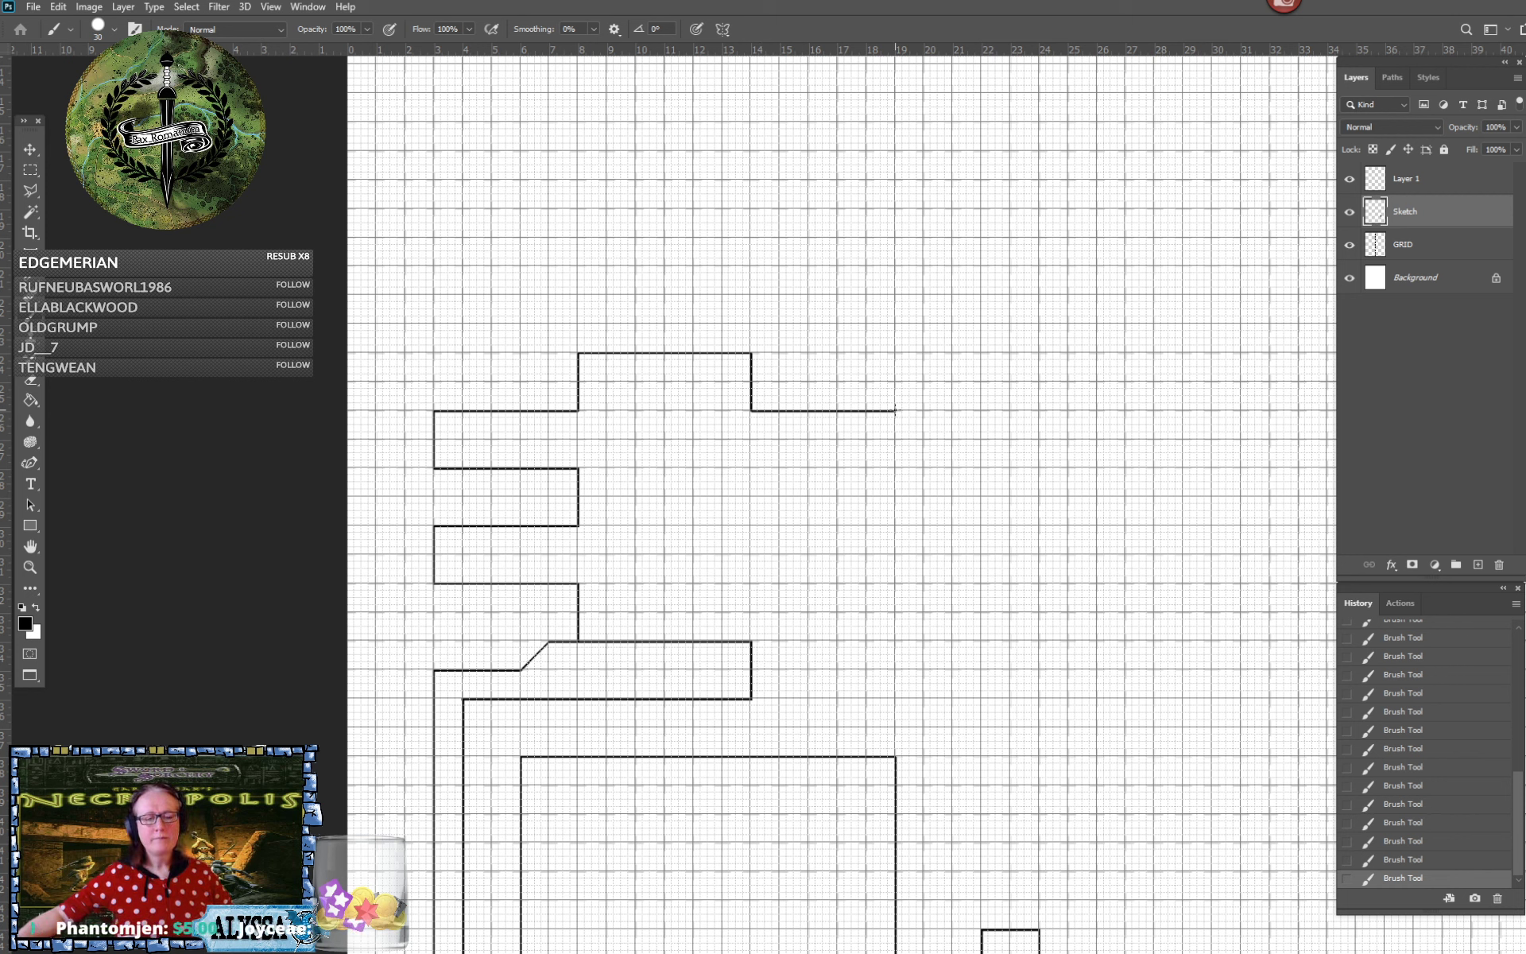
{"action": "left_click", "coordinate": [896, 469], "text": "shift"}
{"action": "left_click", "coordinate": [751, 468], "text": "shift"}
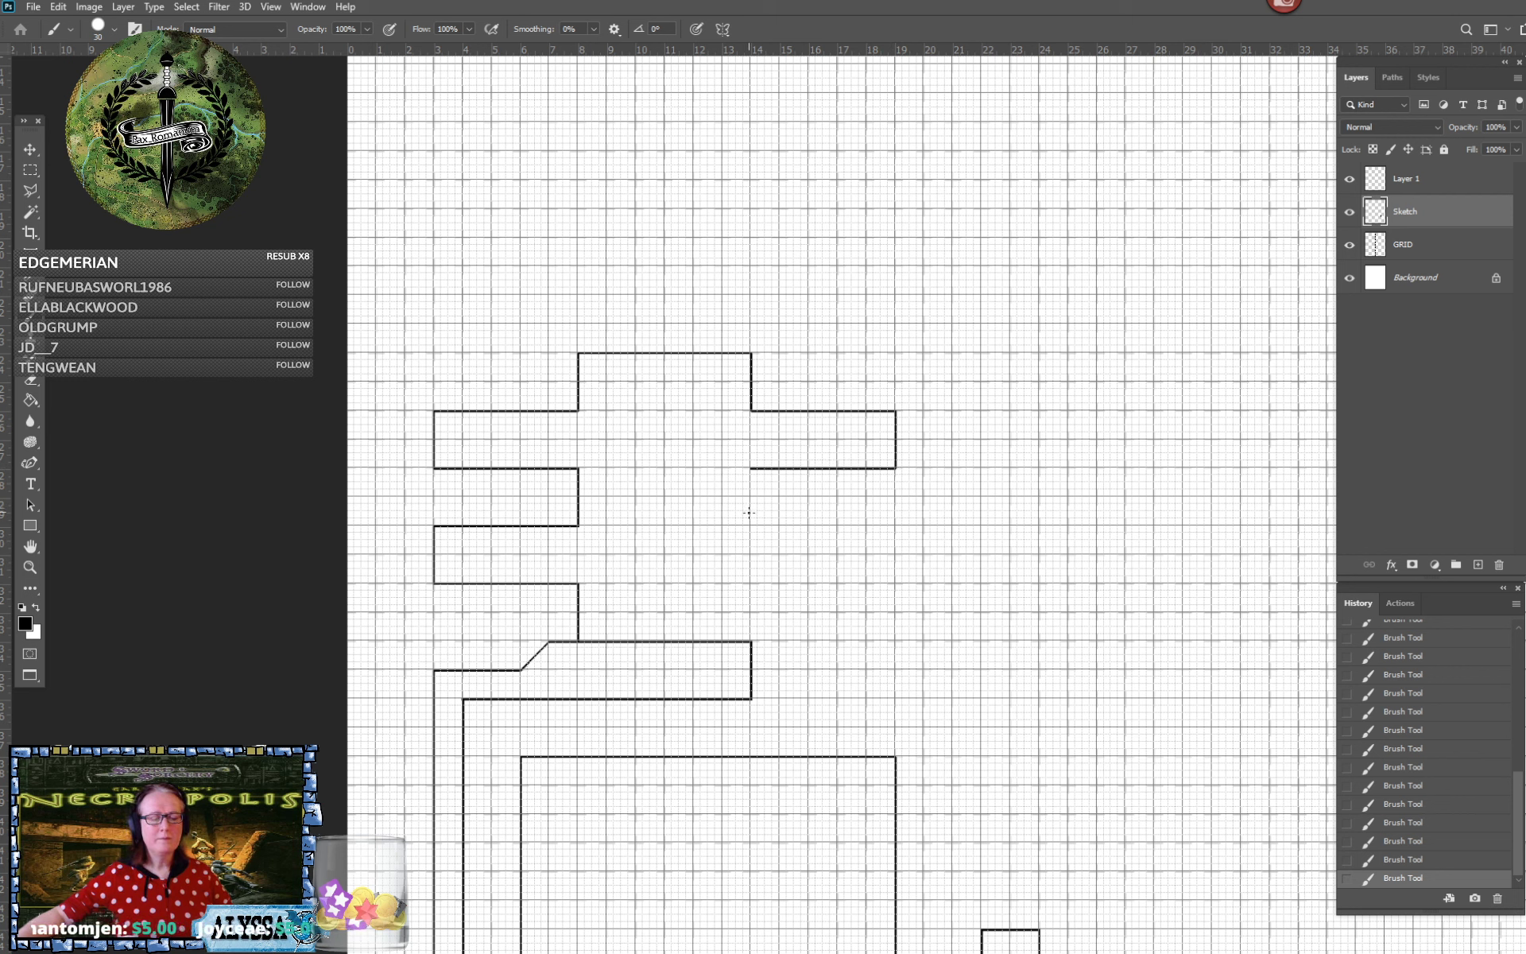
Draw the lower right alcove between ruler marks 14 and 19, two squares below the upper one, close the wall down to the corridor, and save the document
{"action": "left_click", "coordinate": [751, 526], "text": "shift"}
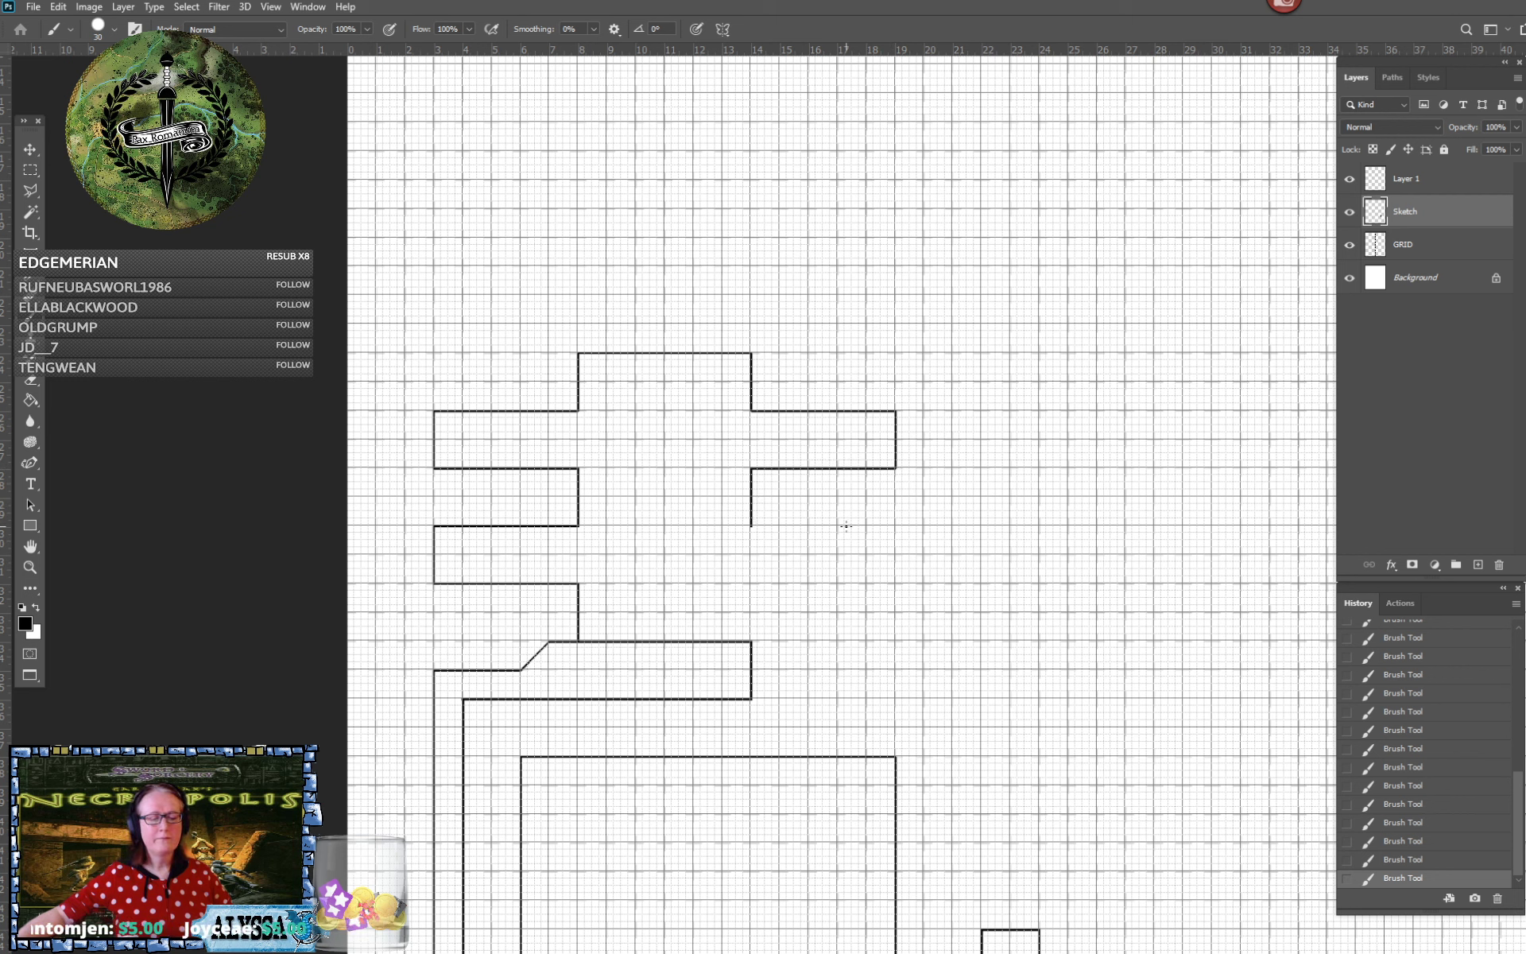
{"action": "left_click", "coordinate": [895, 526], "text": "shift"}
{"action": "left_click", "coordinate": [895, 583], "text": "shift"}
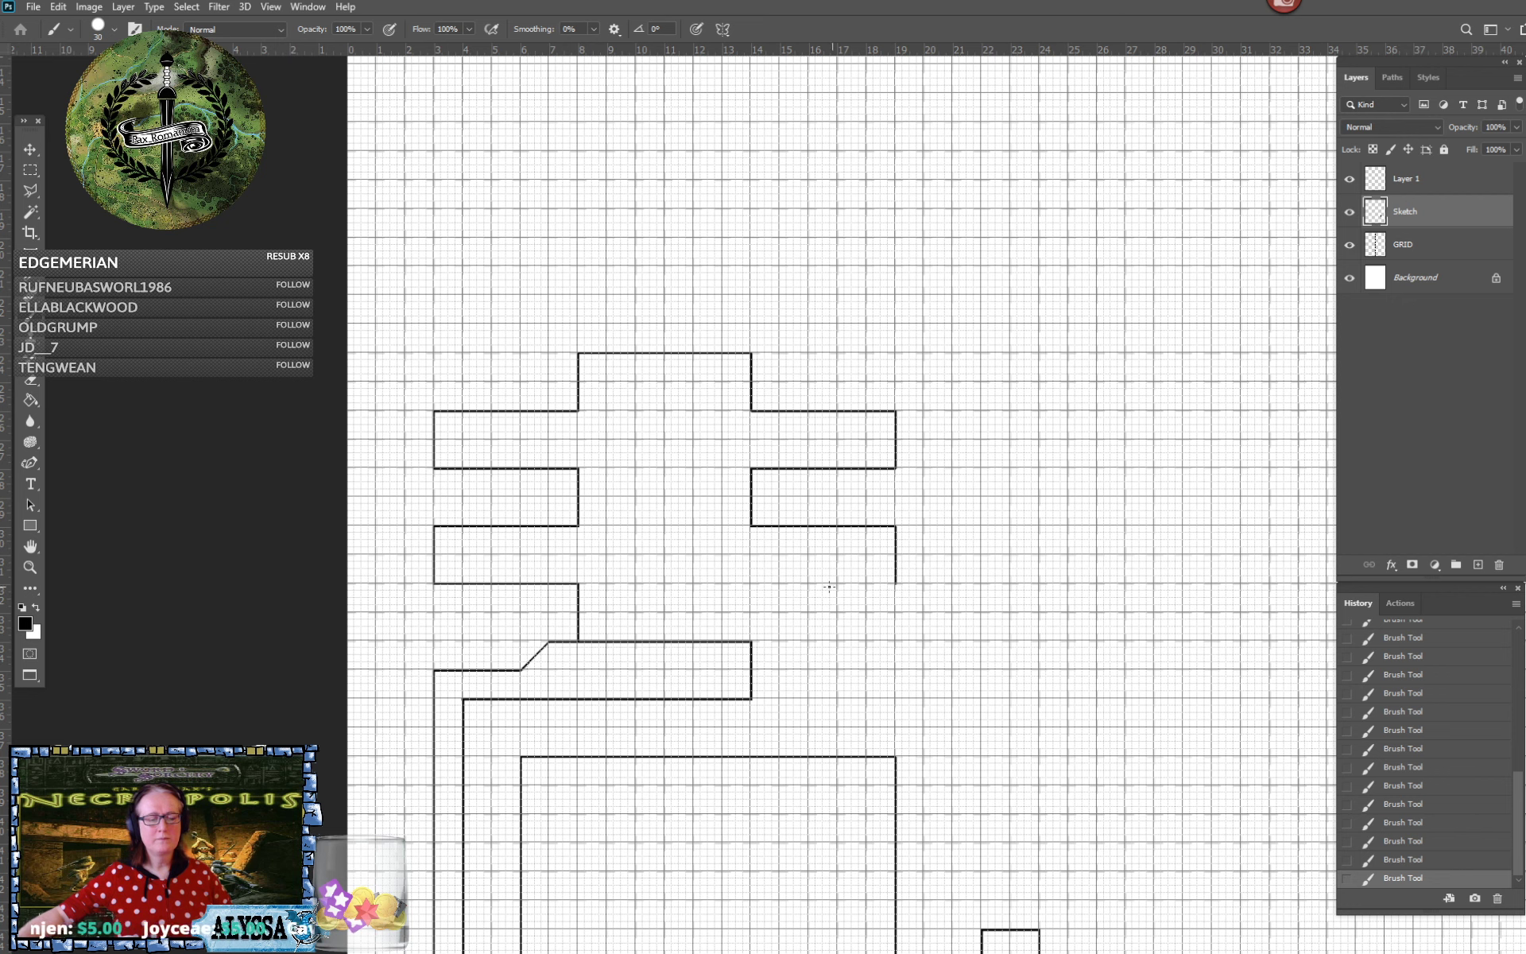
{"action": "left_click", "coordinate": [749, 583], "text": "shift"}
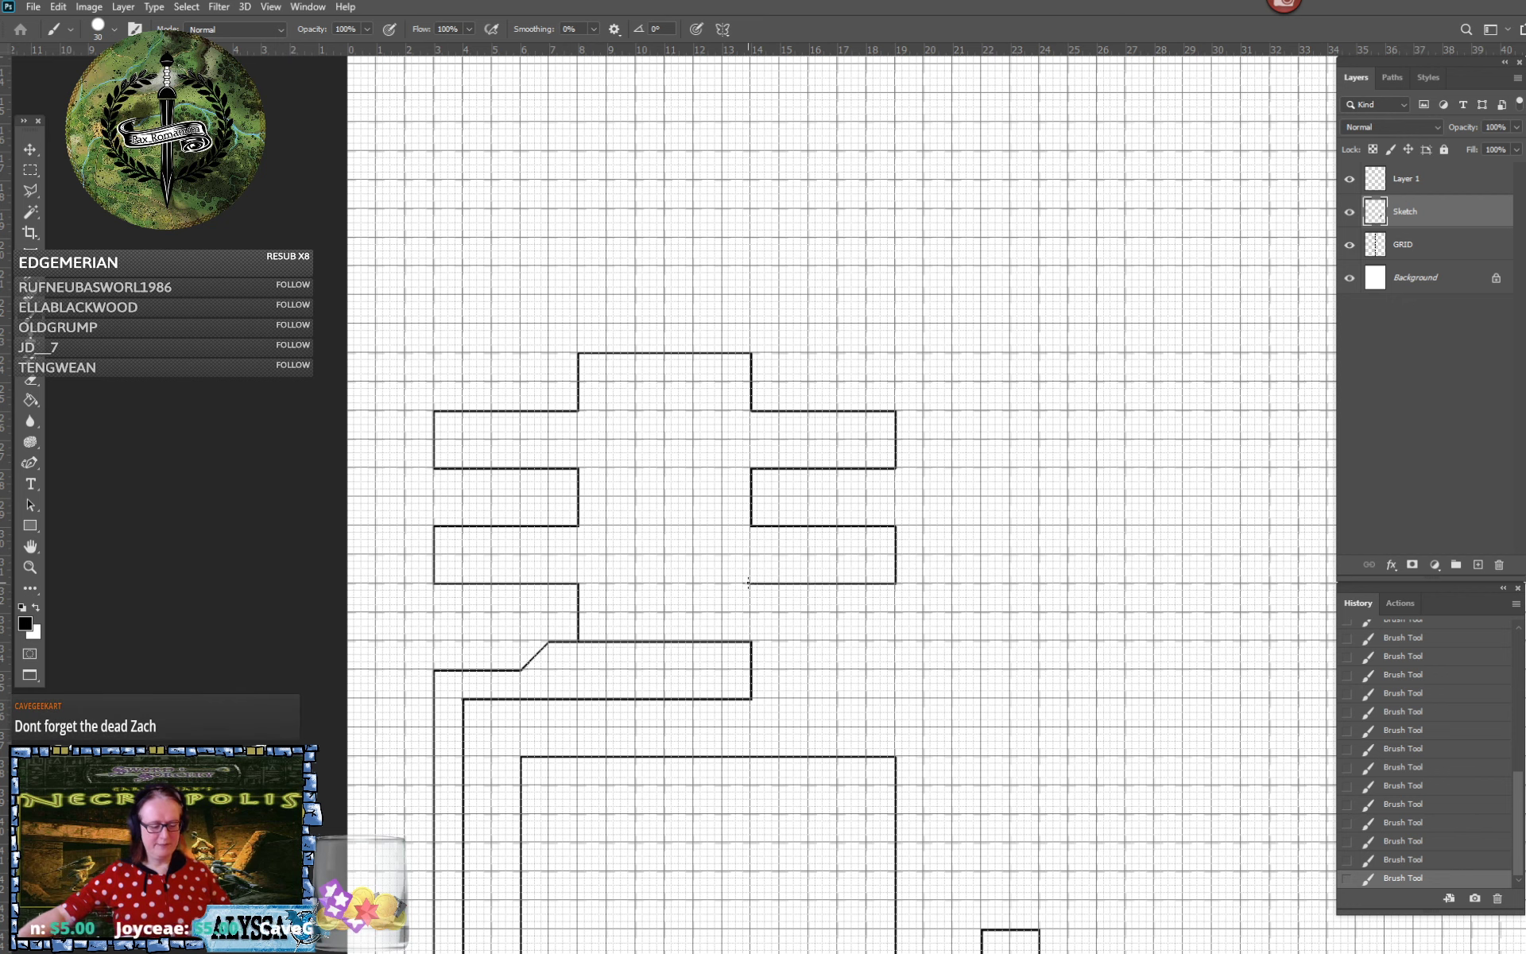
{"action": "left_click", "coordinate": [752, 641], "text": "shift"}
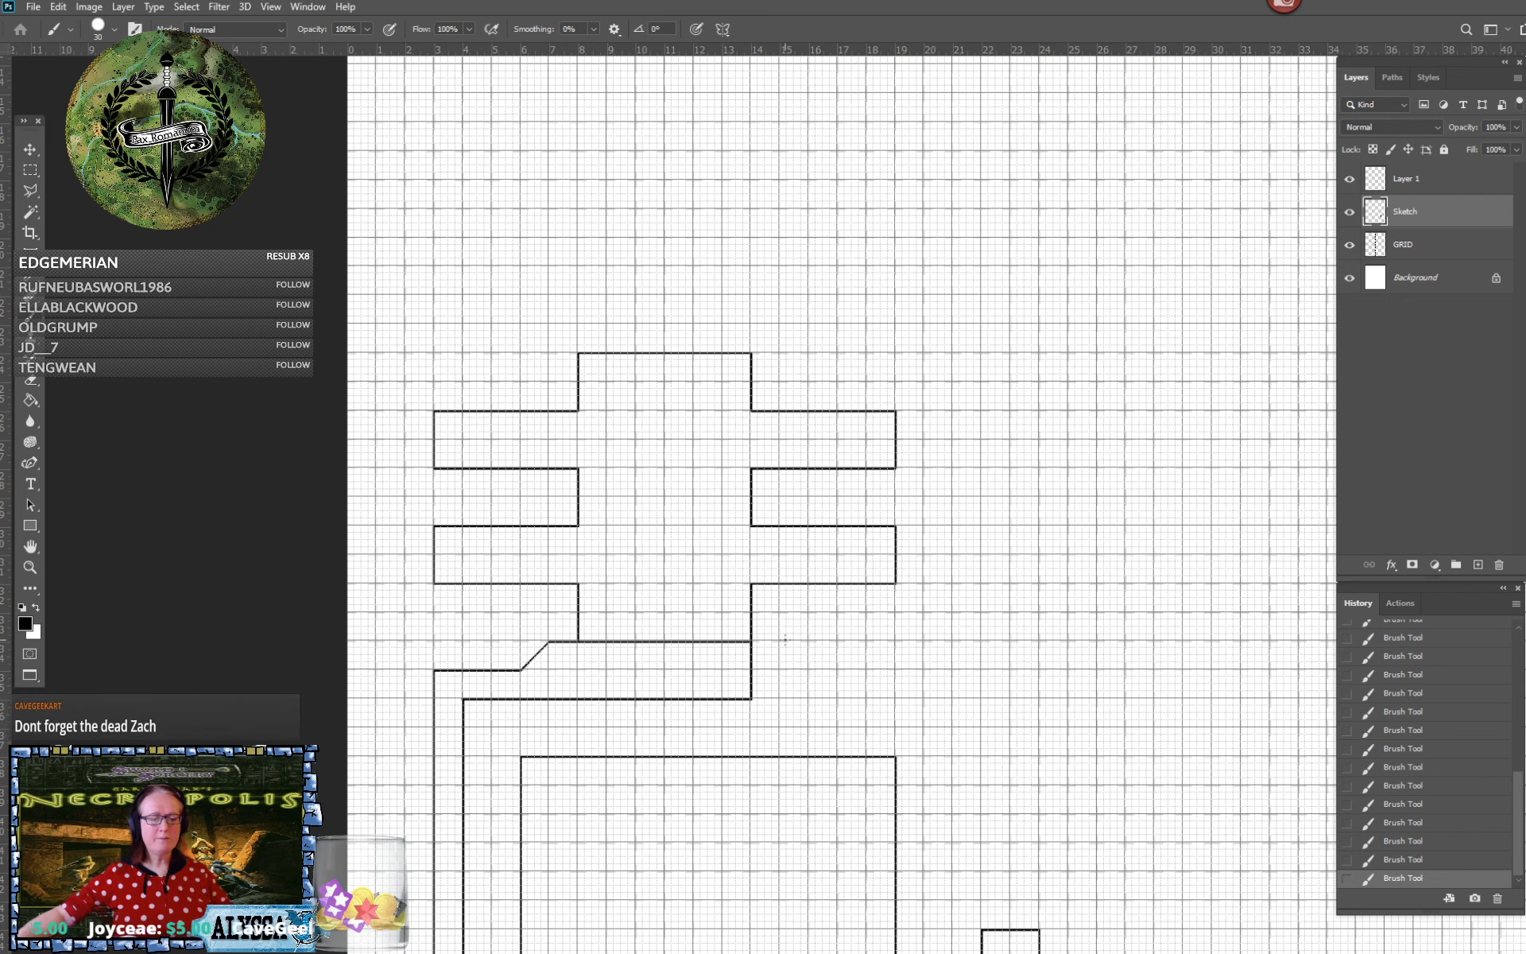
{"action": "scroll", "coordinate": [785, 639], "scroll_direction": "down", "scroll_amount": 6}
{"action": "scroll", "coordinate": [785, 639], "scroll_direction": "up", "scroll_amount": 2}
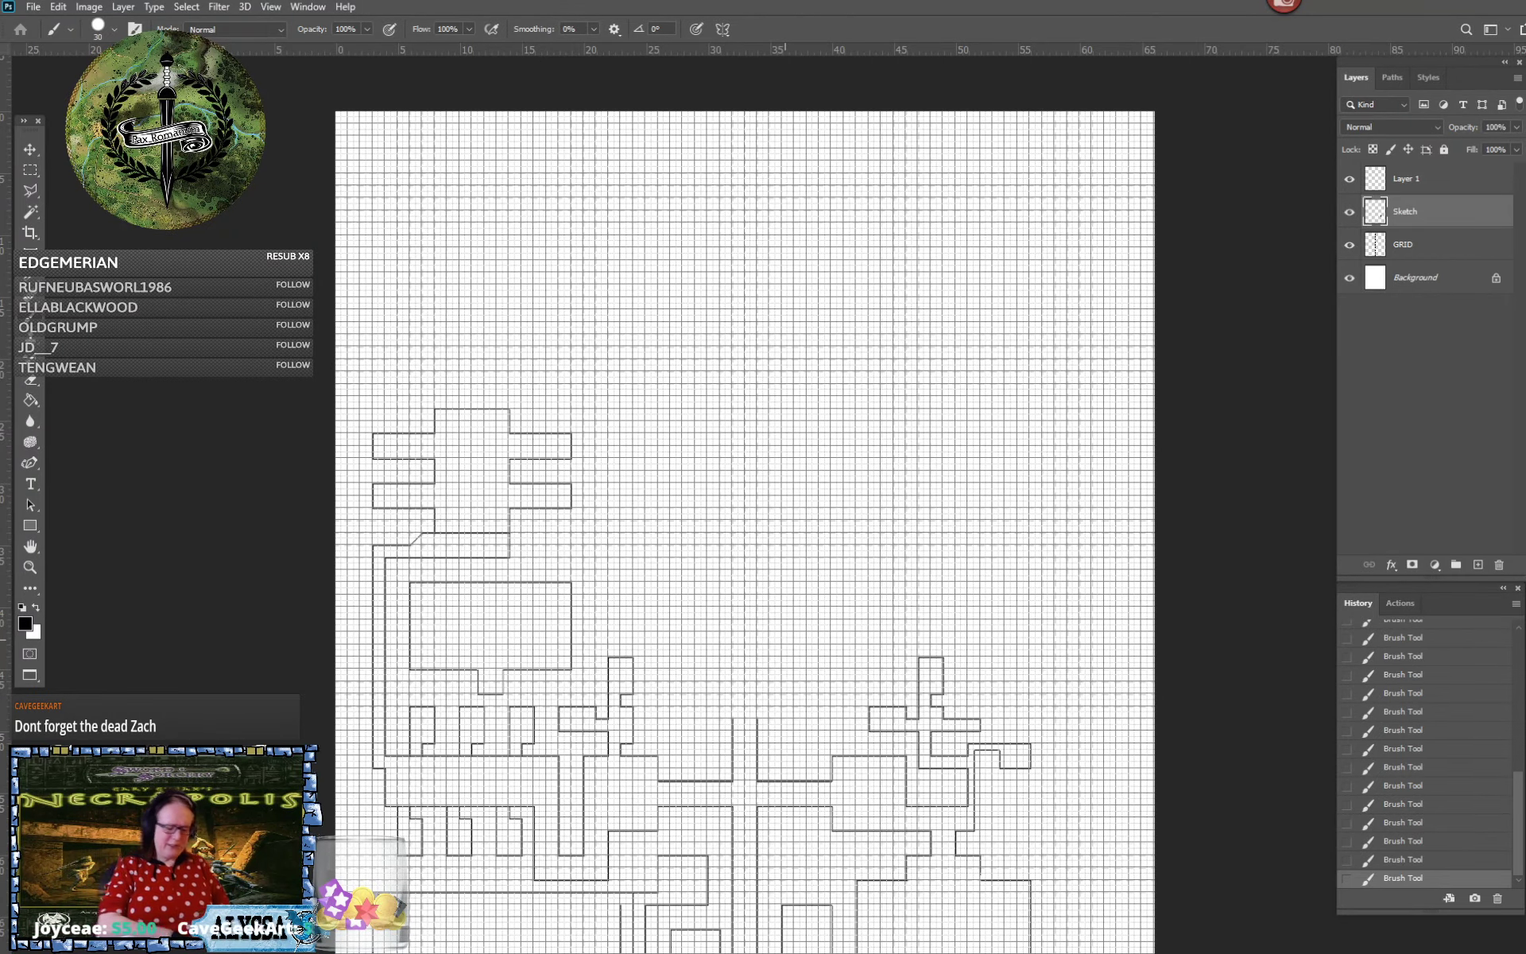
{"action": "key", "text": "ctrl+s"}
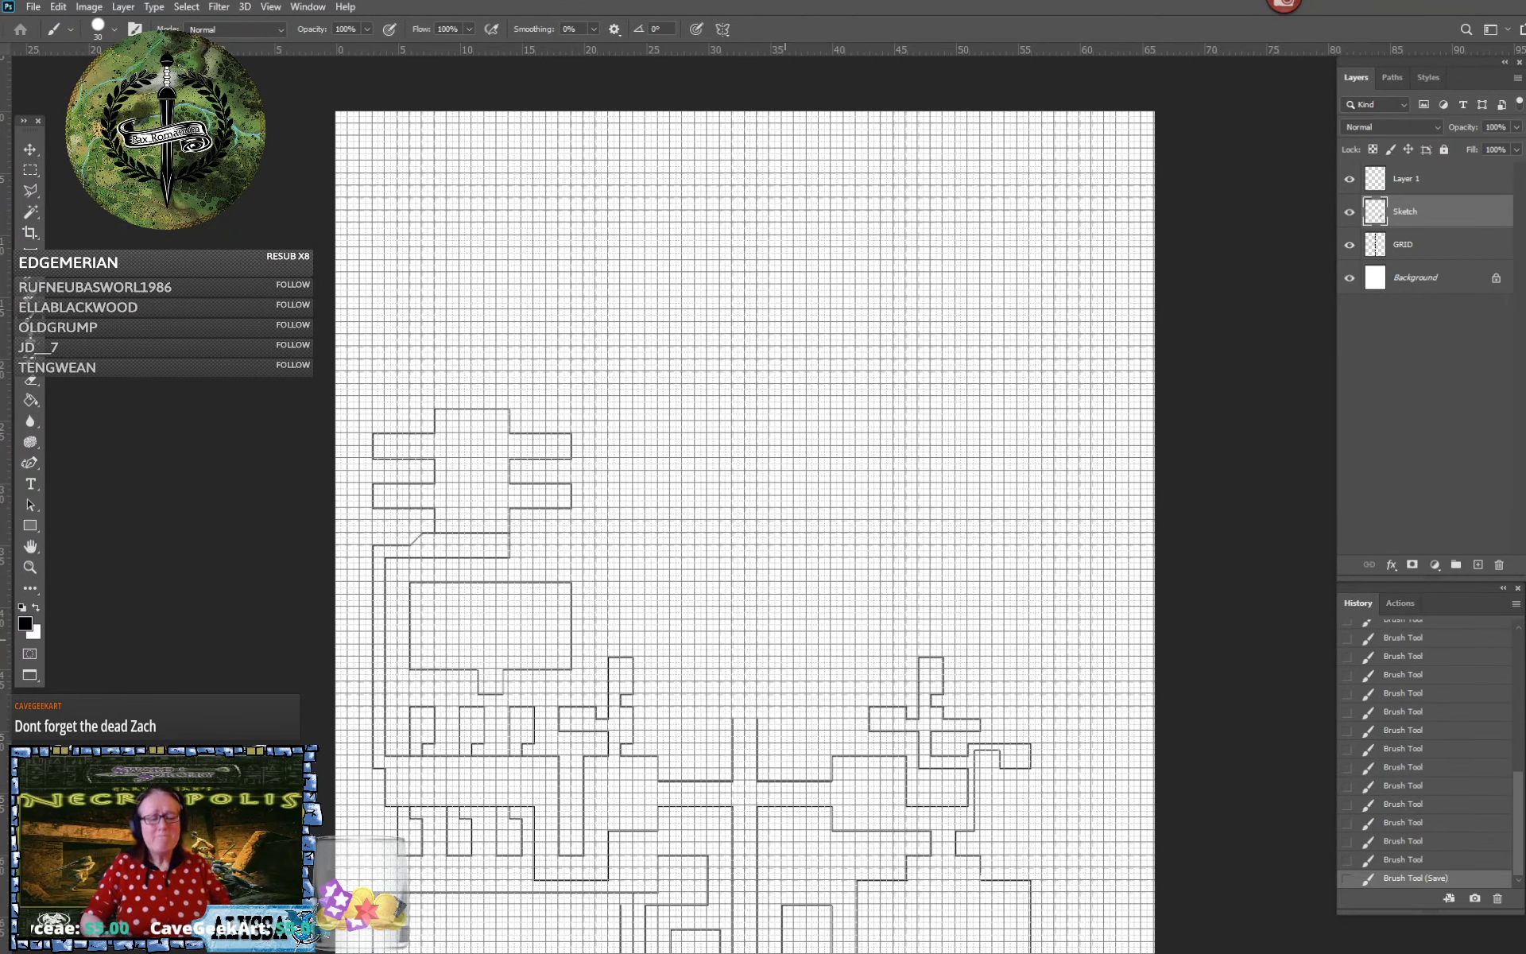
Draw a wall from ruler mark 26 to 40 across the central corridor's upper end, and erase its opening between 32 and 34
{"action": "scroll", "coordinate": [540, 711], "scroll_direction": "up", "scroll_amount": 2}
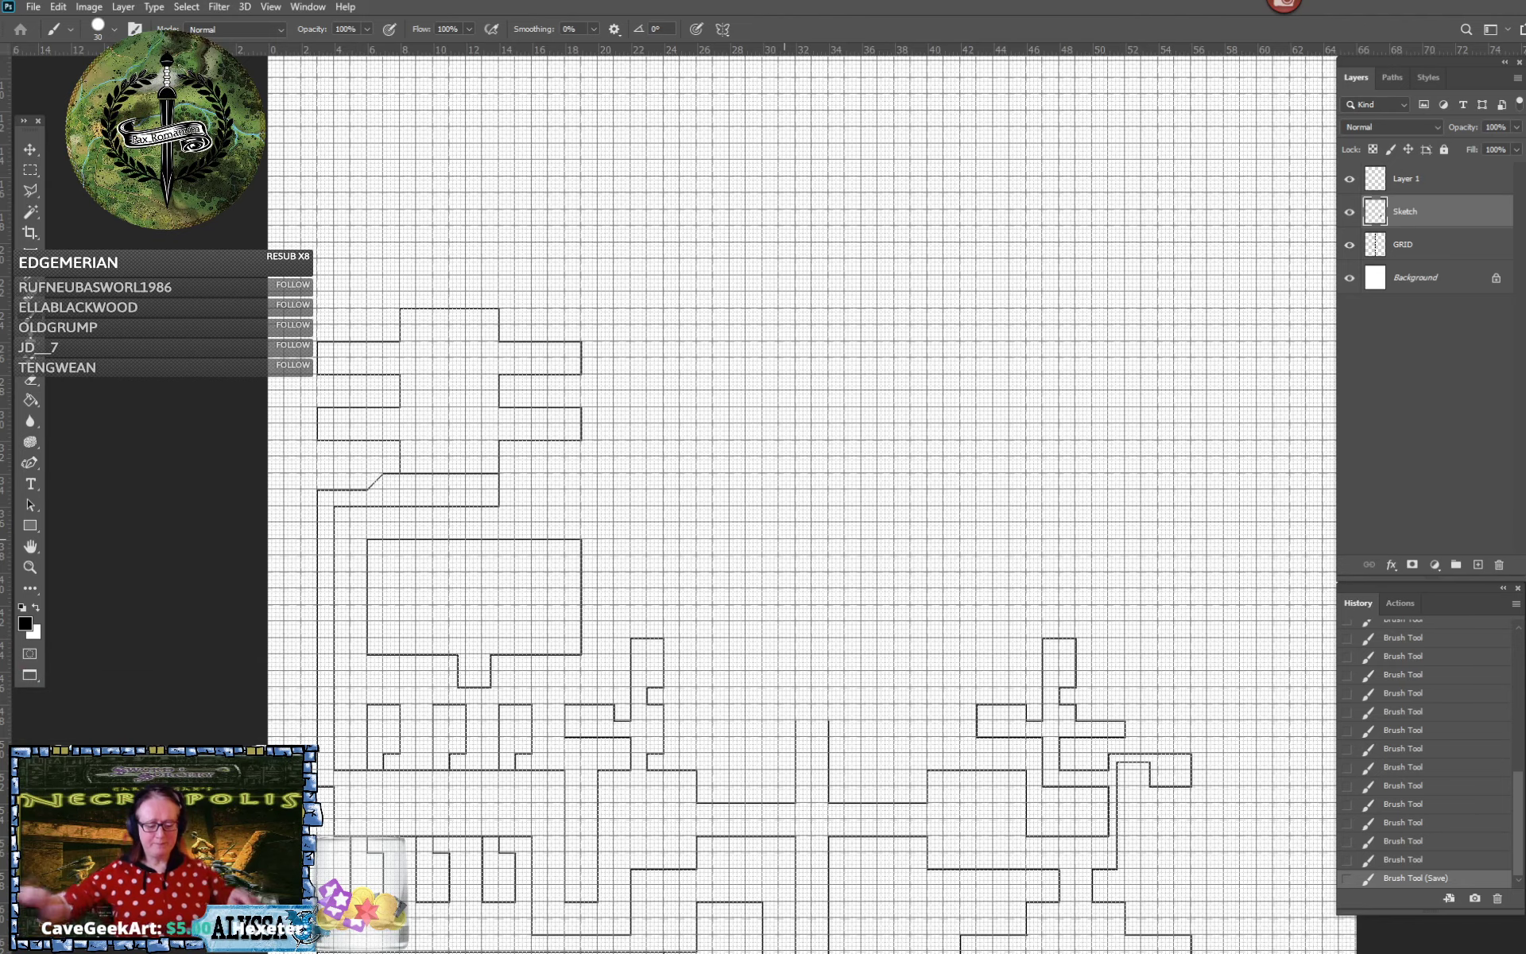
{"action": "scroll", "coordinate": [784, 540], "scroll_direction": "up", "scroll_amount": 2}
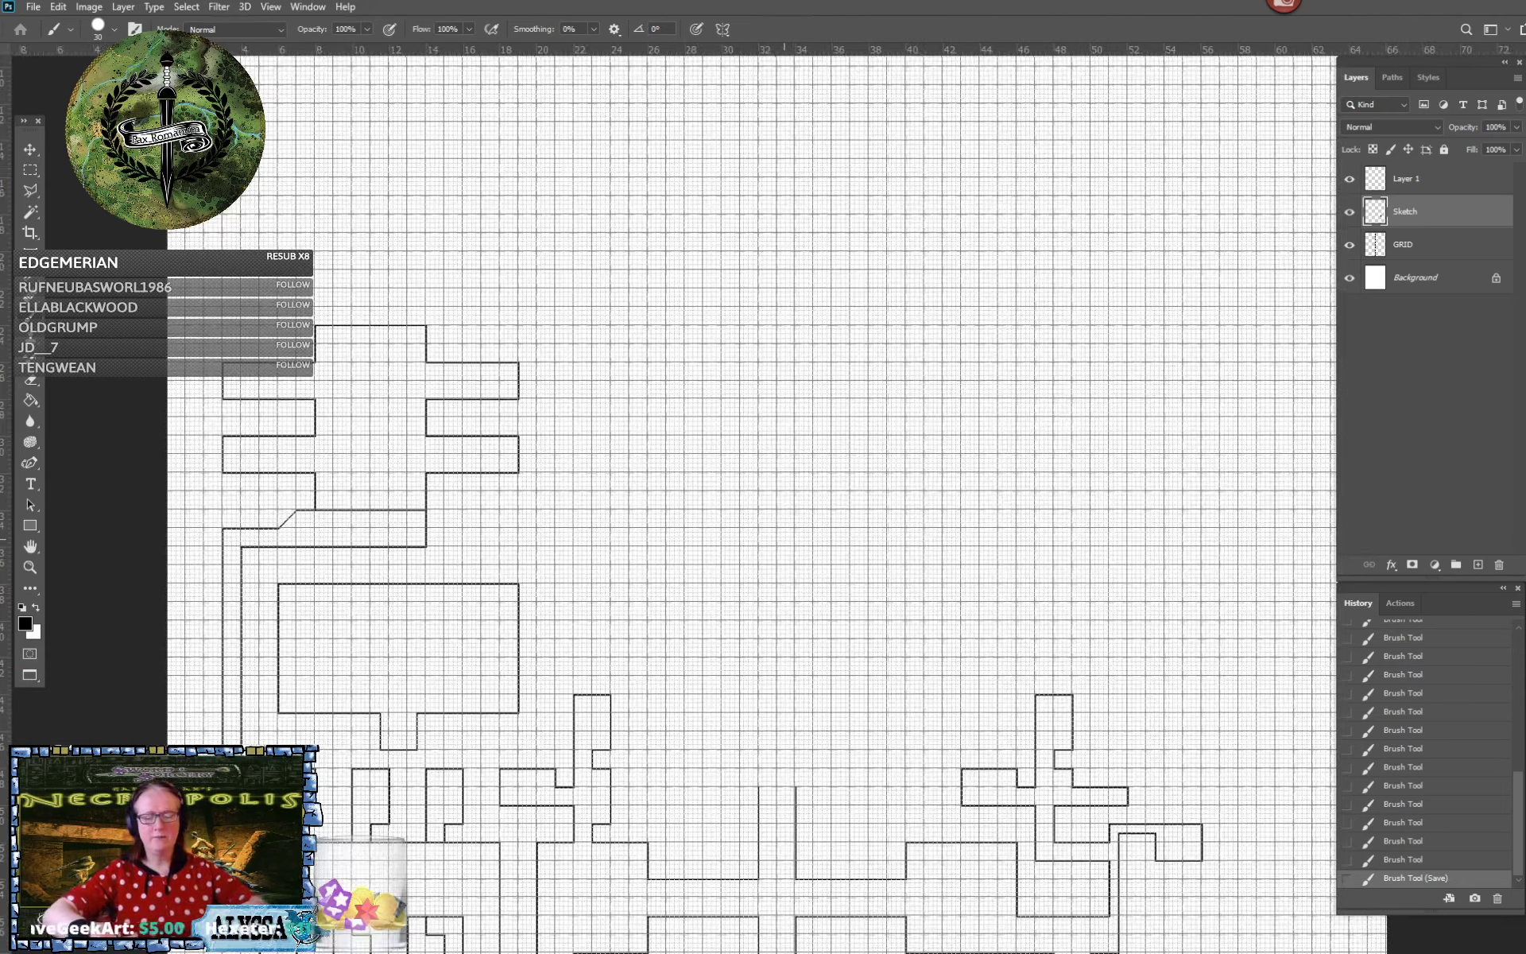
{"action": "scroll", "coordinate": [784, 540], "scroll_direction": "down", "scroll_amount": 1}
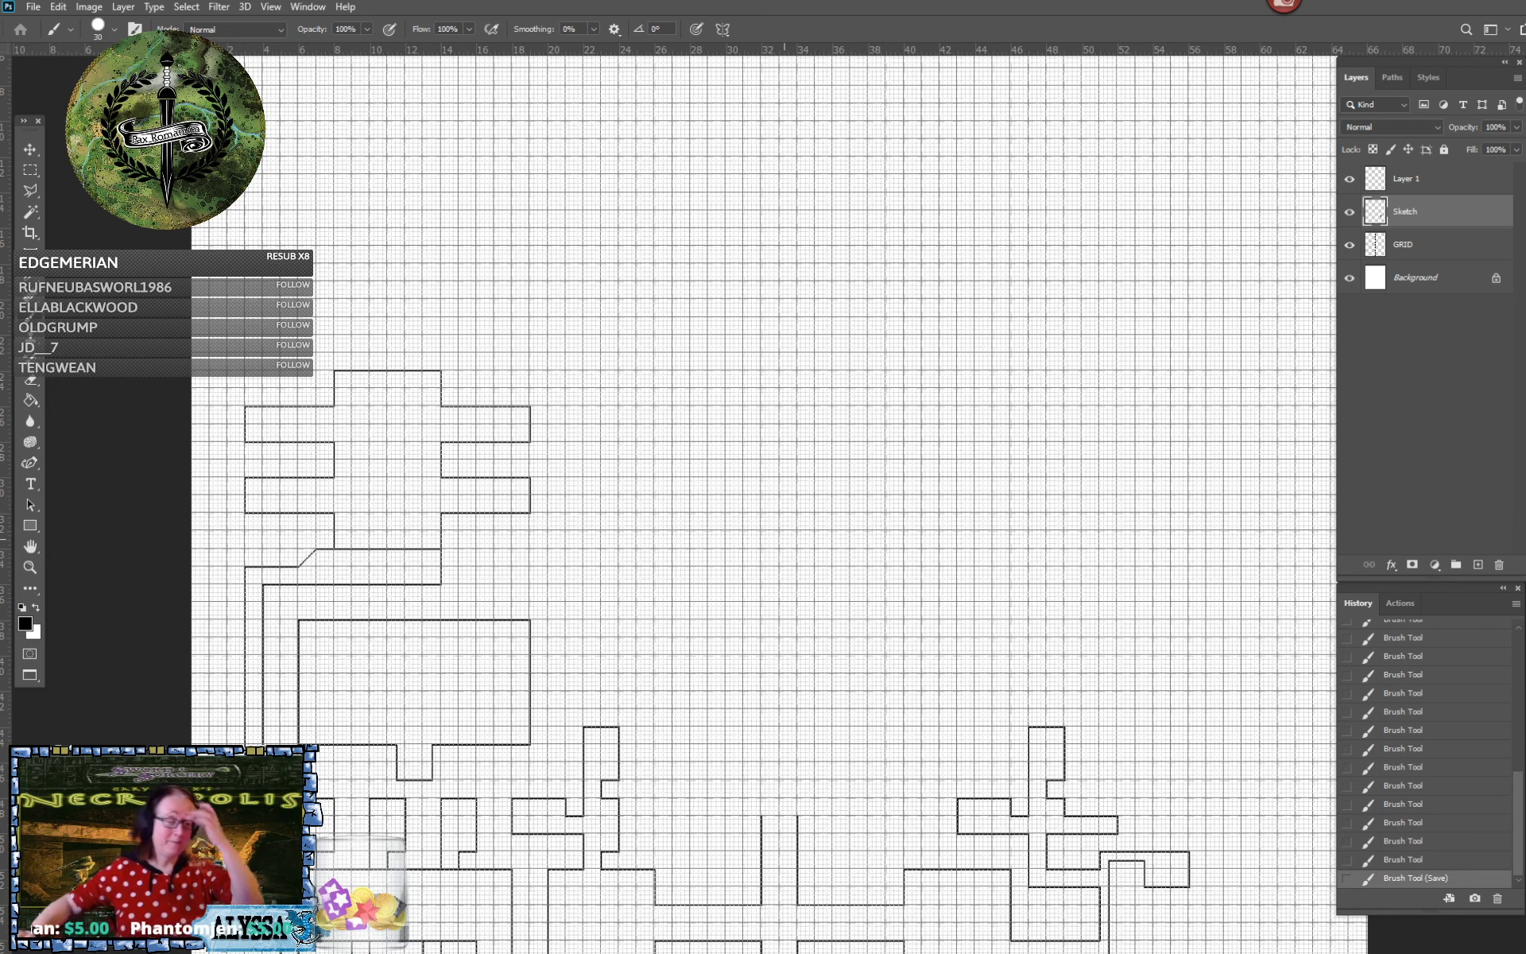
{"action": "scroll", "coordinate": [697, 548], "scroll_direction": "up", "scroll_amount": 1}
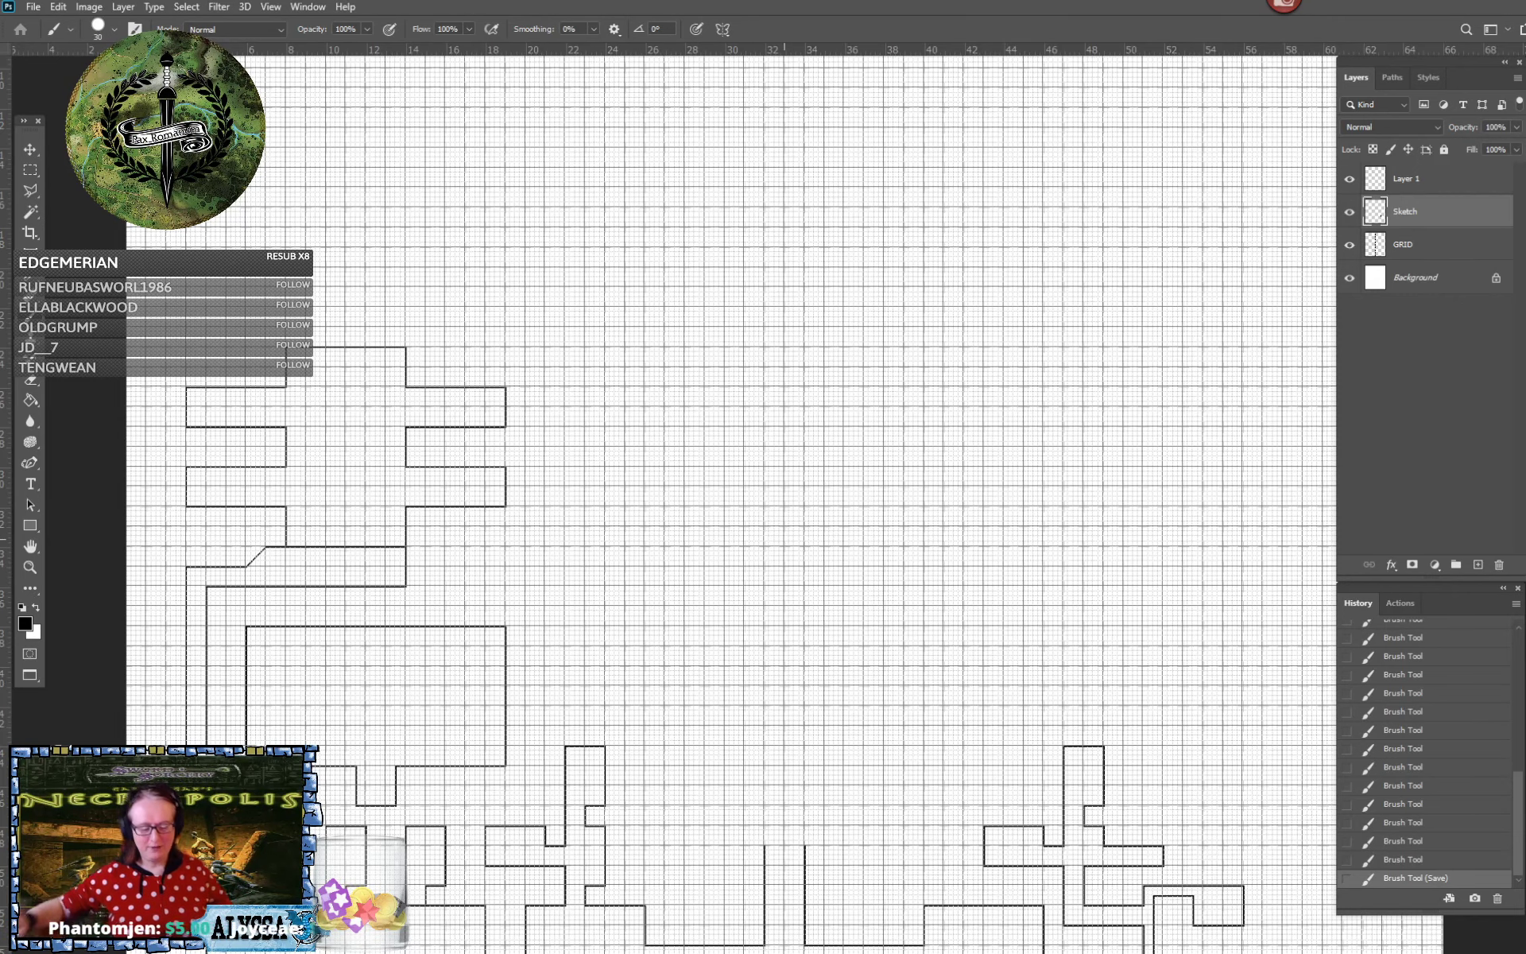
{"action": "left_click_drag", "start_coordinate": [785, 540], "coordinate": [770, 492]}
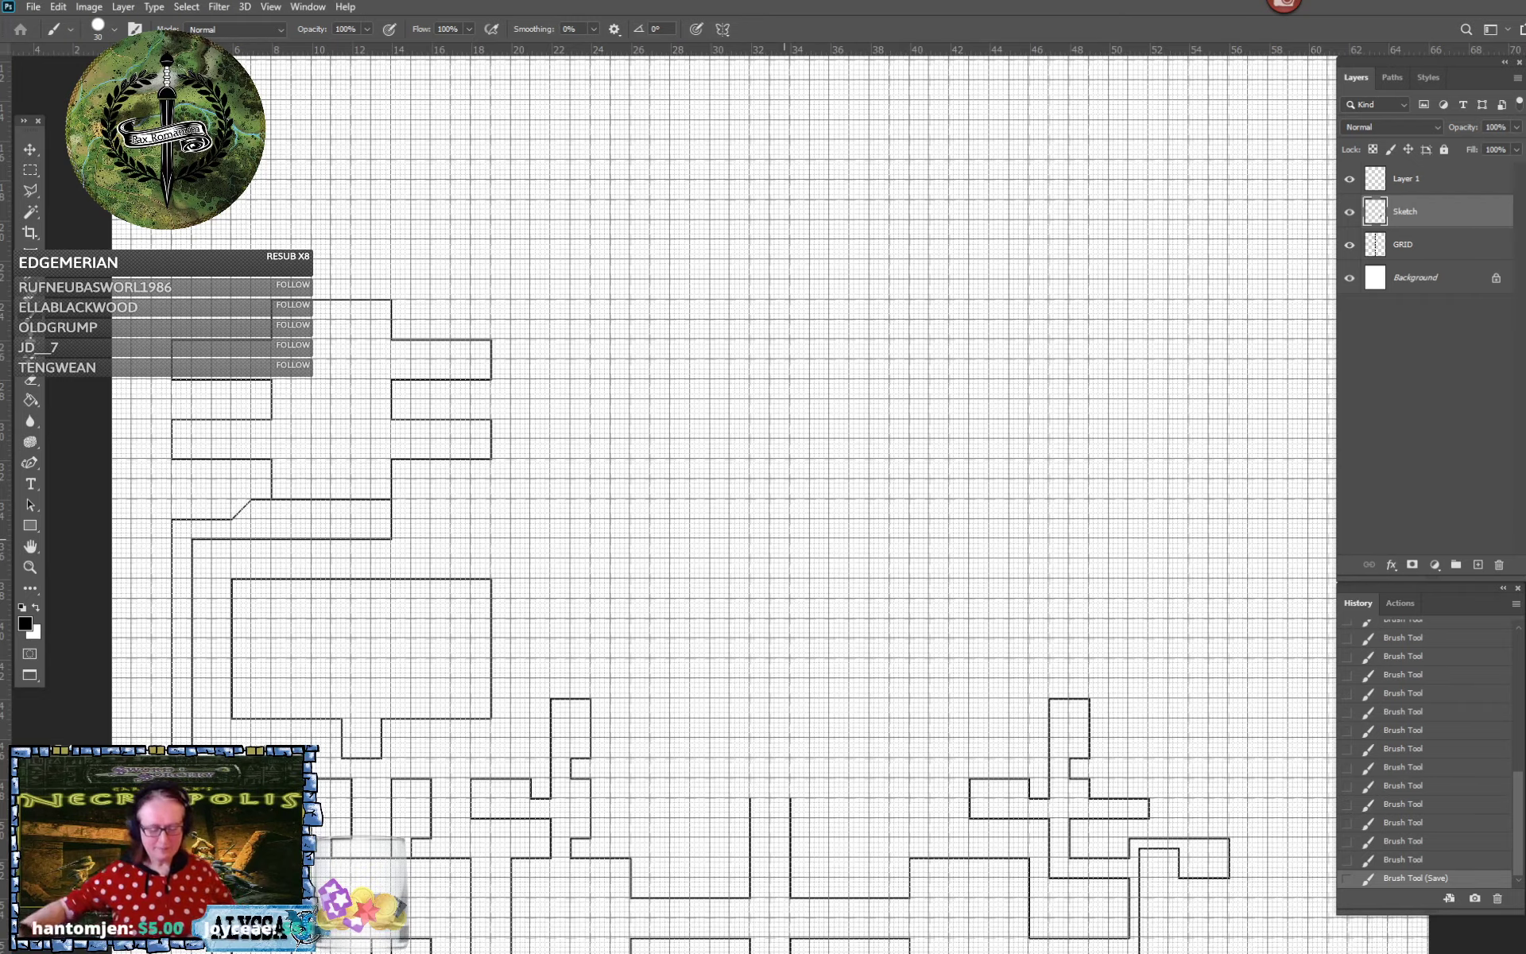
{"action": "scroll", "coordinate": [931, 946], "scroll_direction": "up", "scroll_amount": 2}
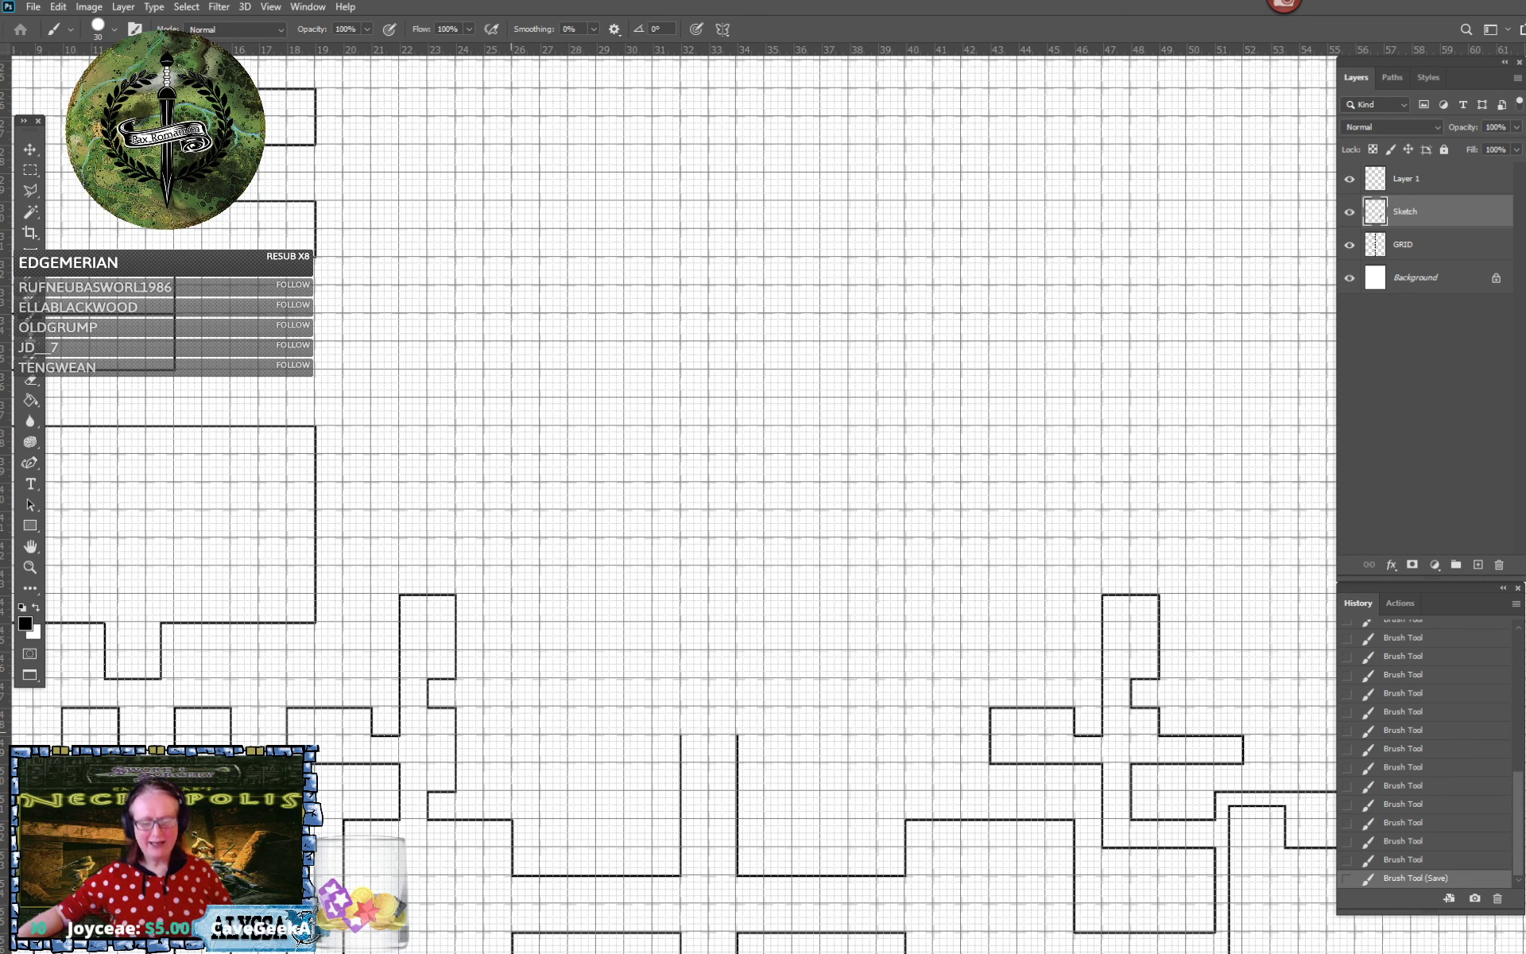
{"action": "left_click", "coordinate": [512, 733]}
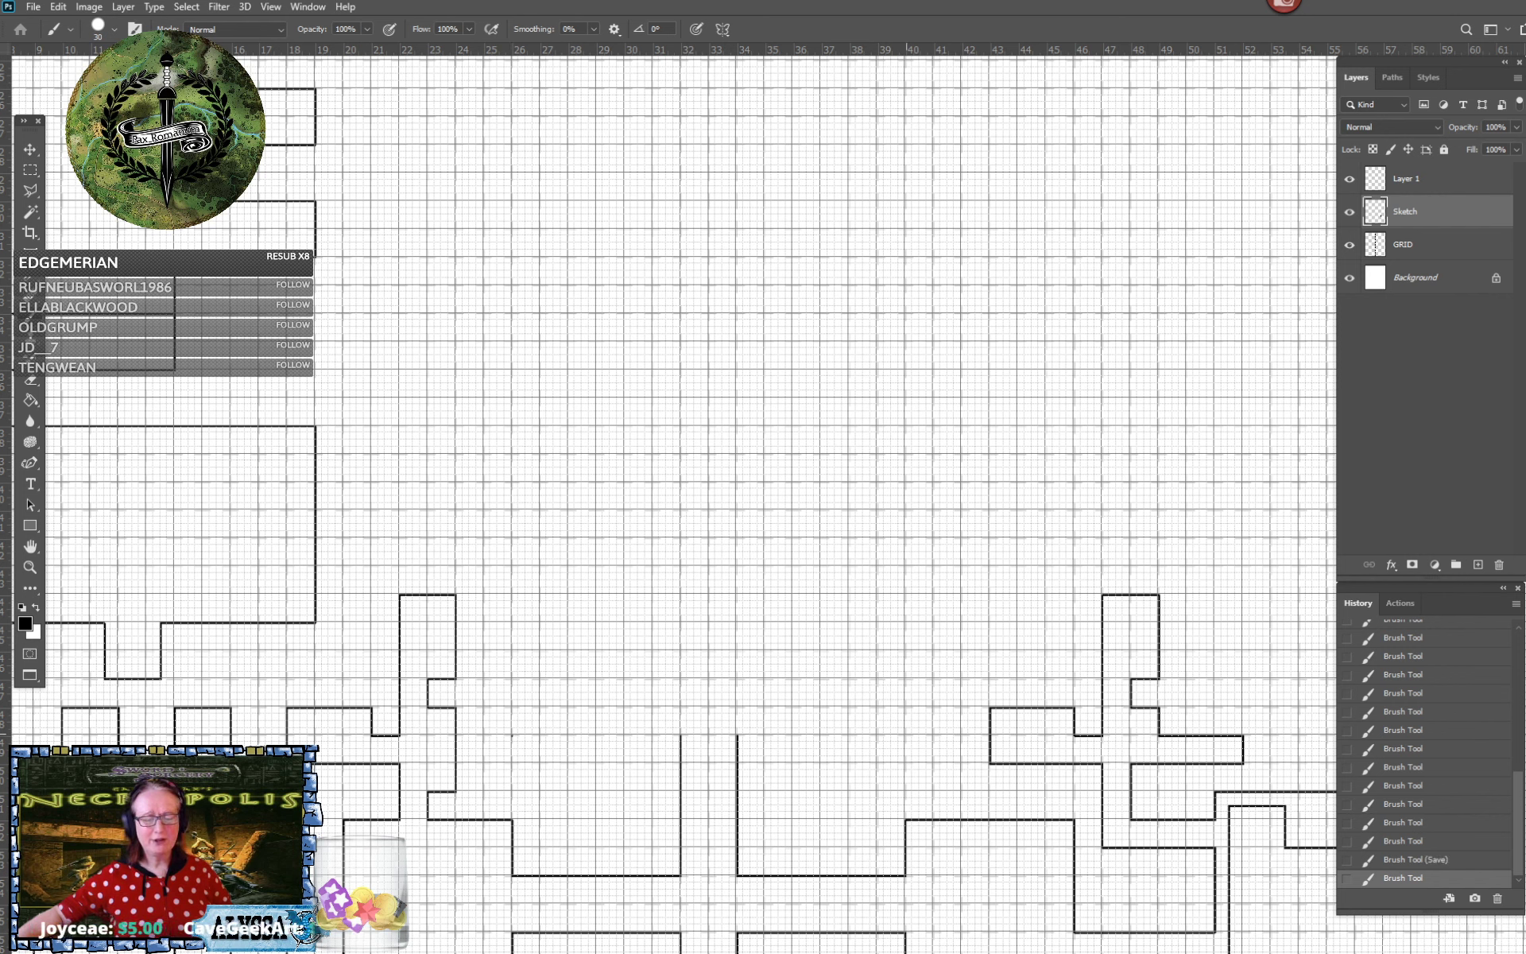
{"action": "left_click", "coordinate": [906, 736], "text": "shift"}
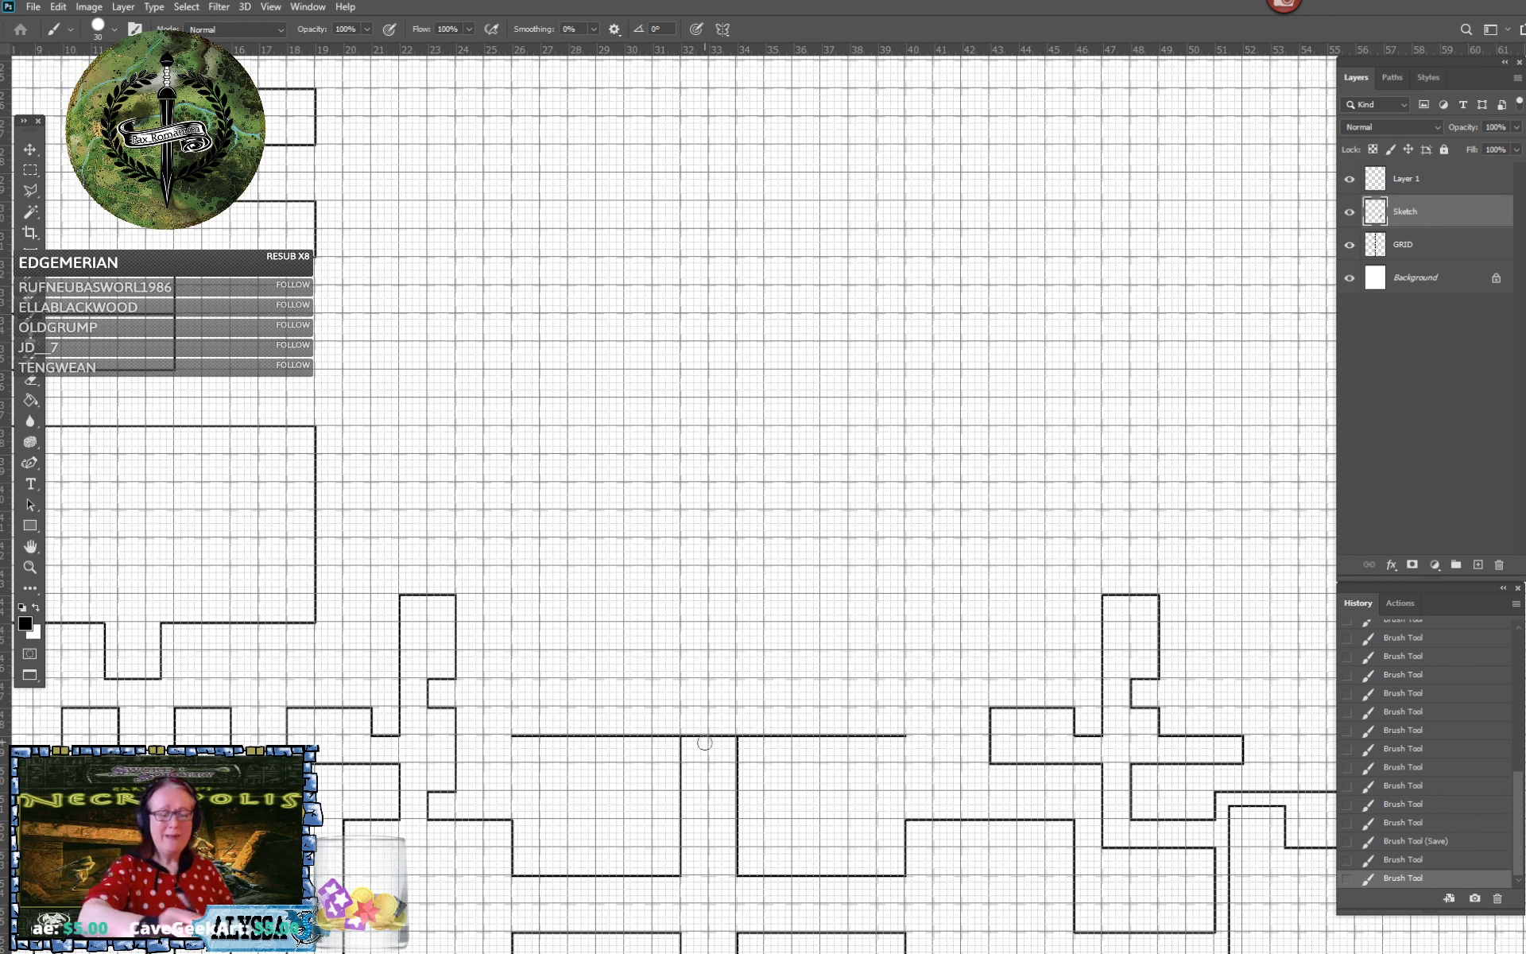
{"action": "left_click_drag", "start_coordinate": [698, 740], "coordinate": [726, 743]}
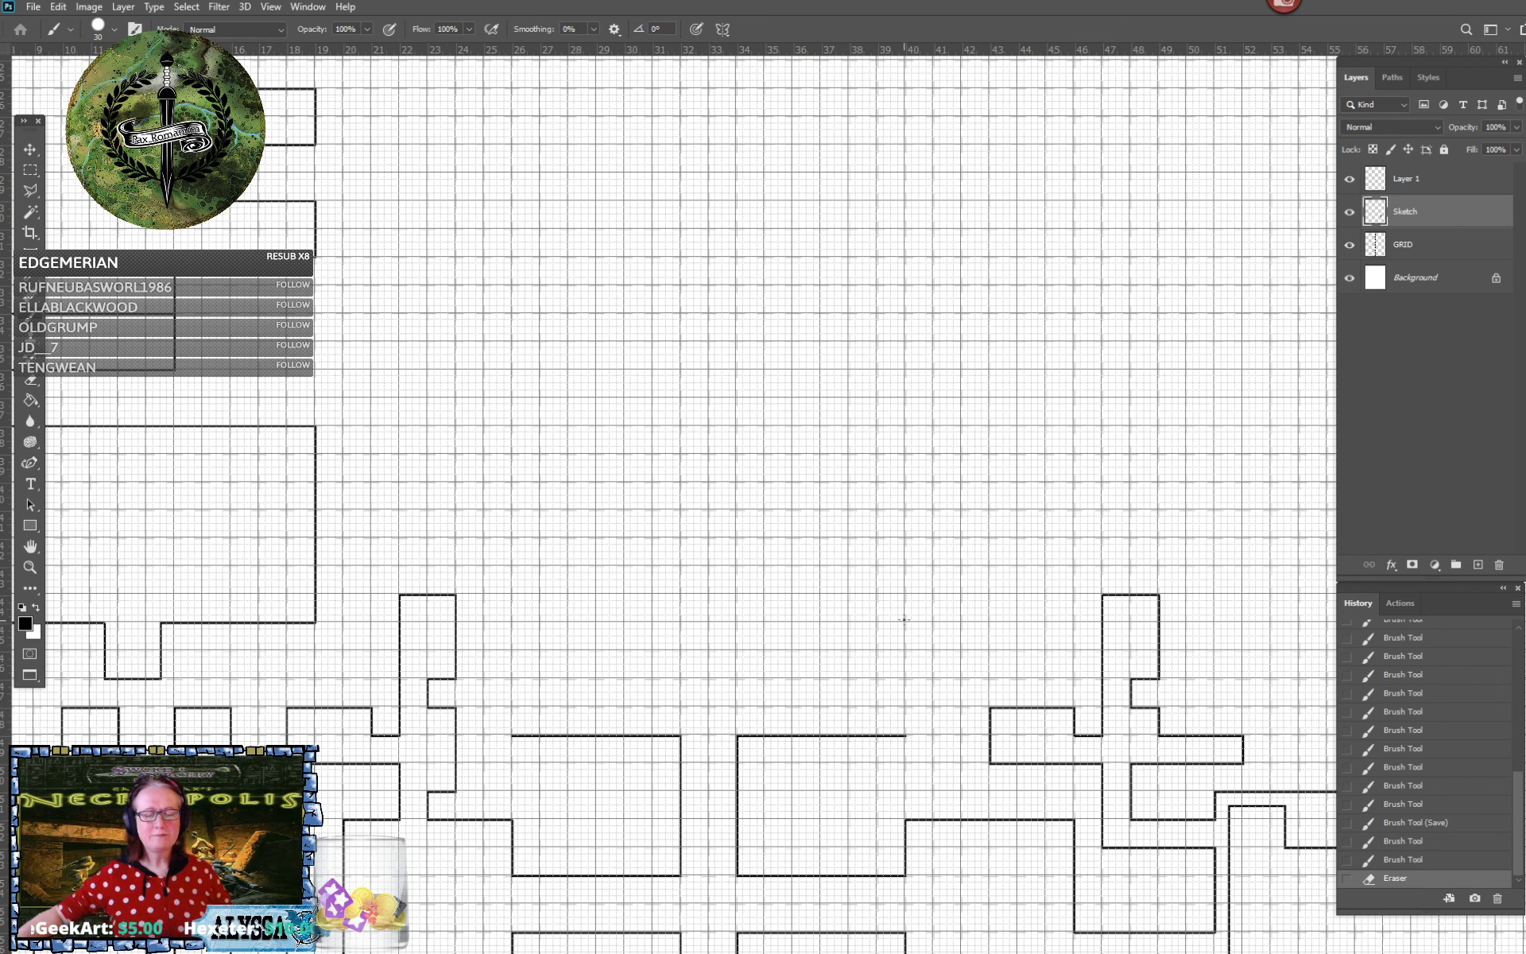
Complete the central room above that wall with side walls seven squares high at ruler marks 40 and 26 and a top wall joining them
{"action": "left_click_drag", "start_coordinate": [906, 542], "coordinate": [906, 537]}
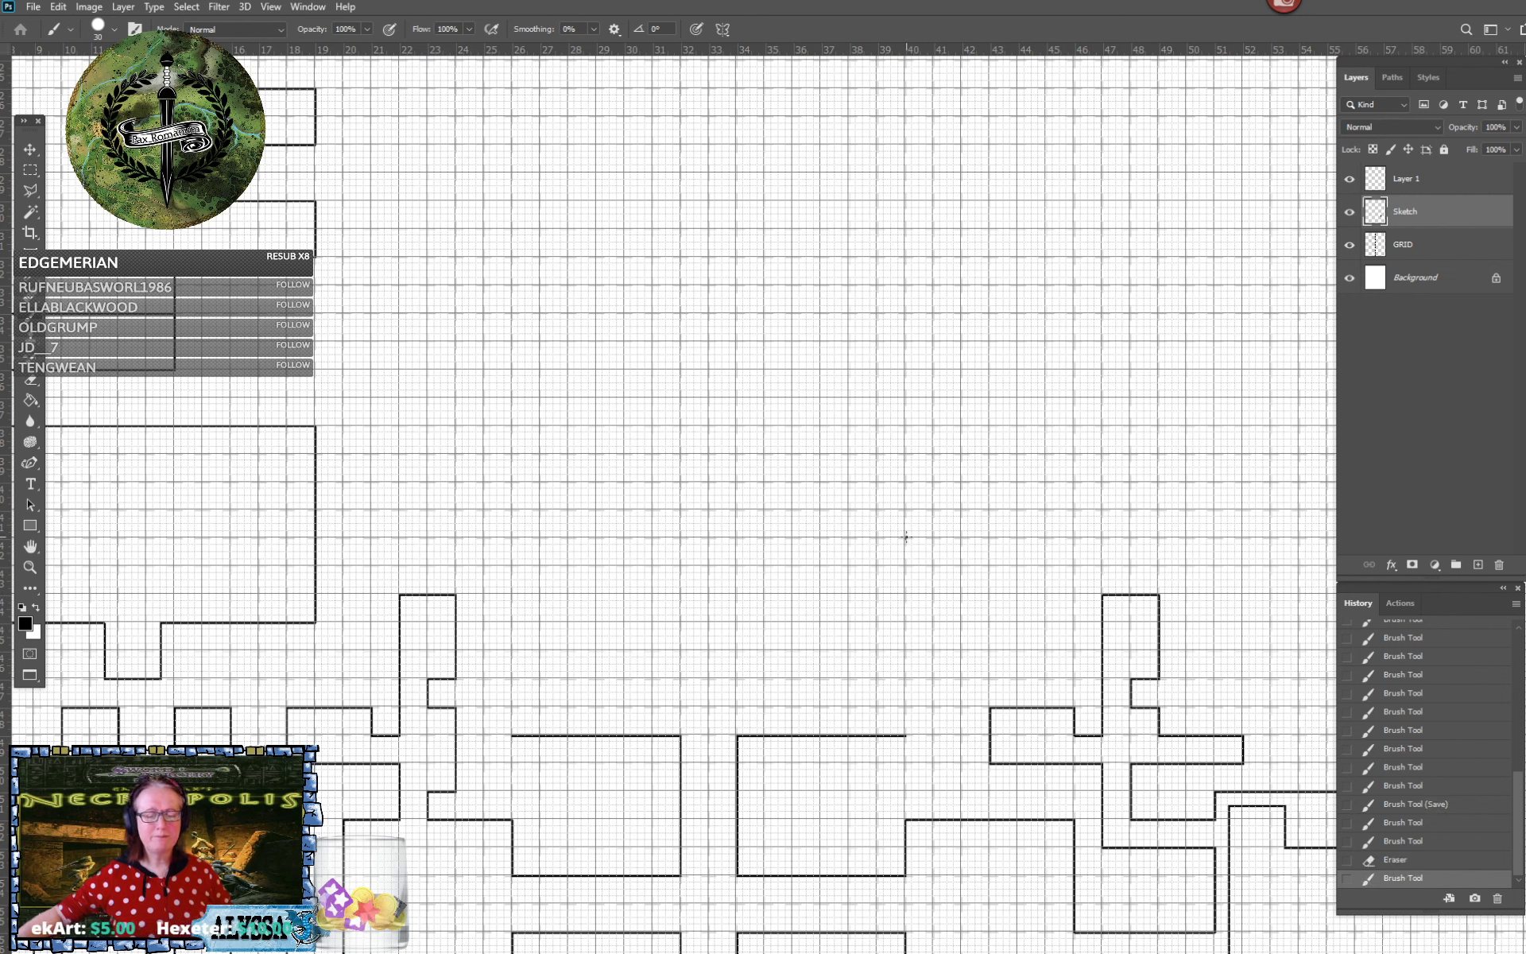
{"action": "left_click", "coordinate": [904, 735], "text": "shift"}
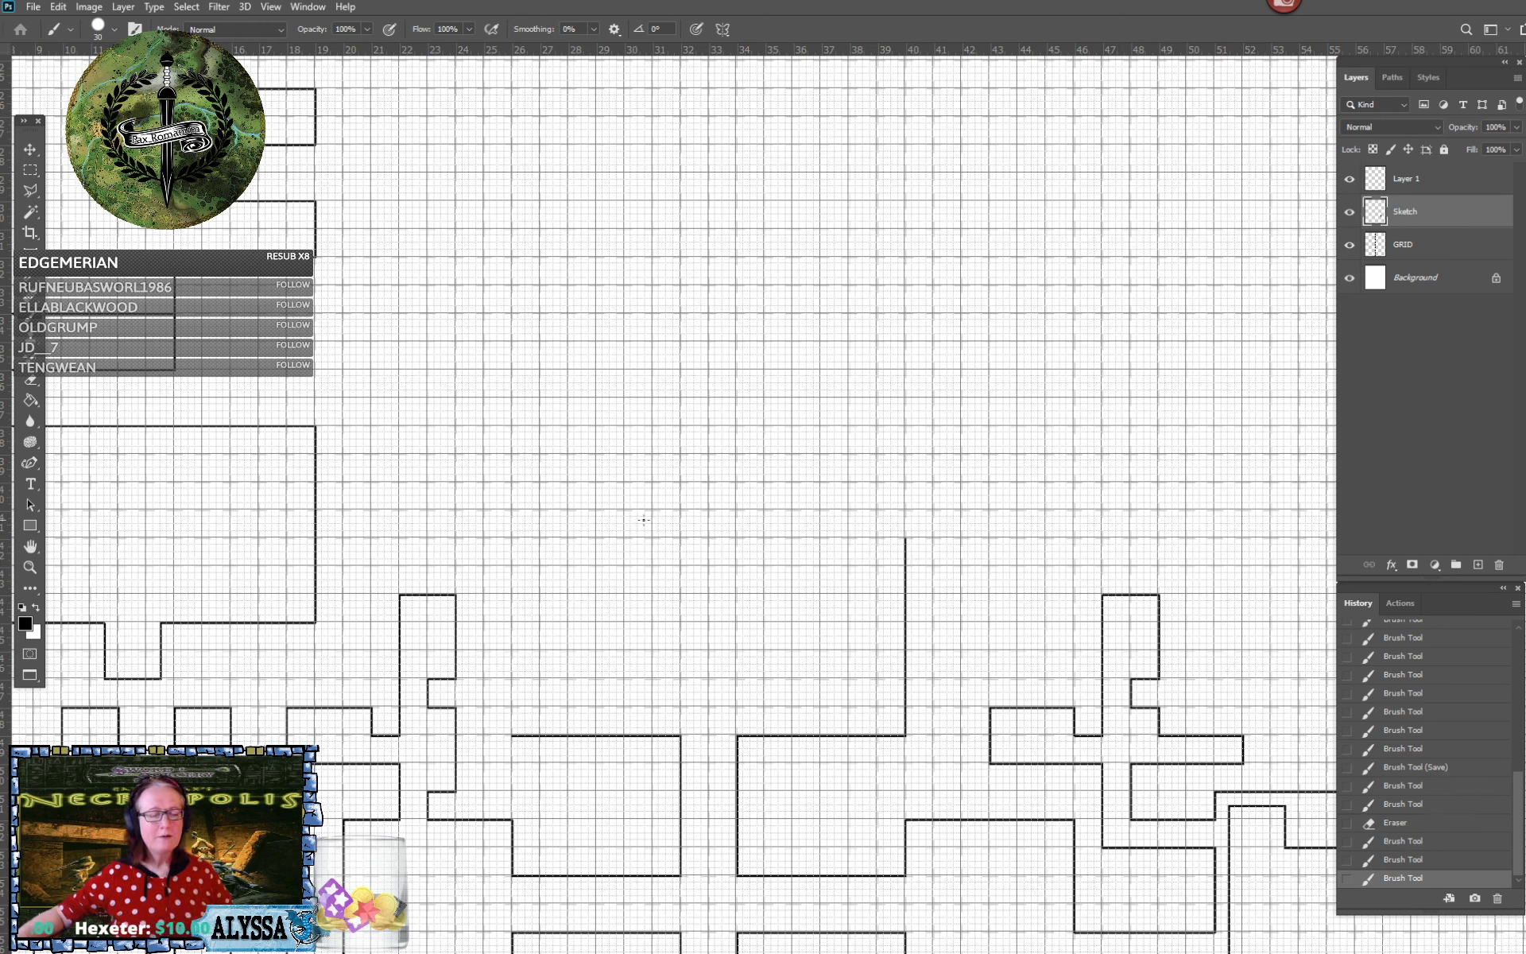
{"action": "left_click", "coordinate": [511, 533], "text": "shift"}
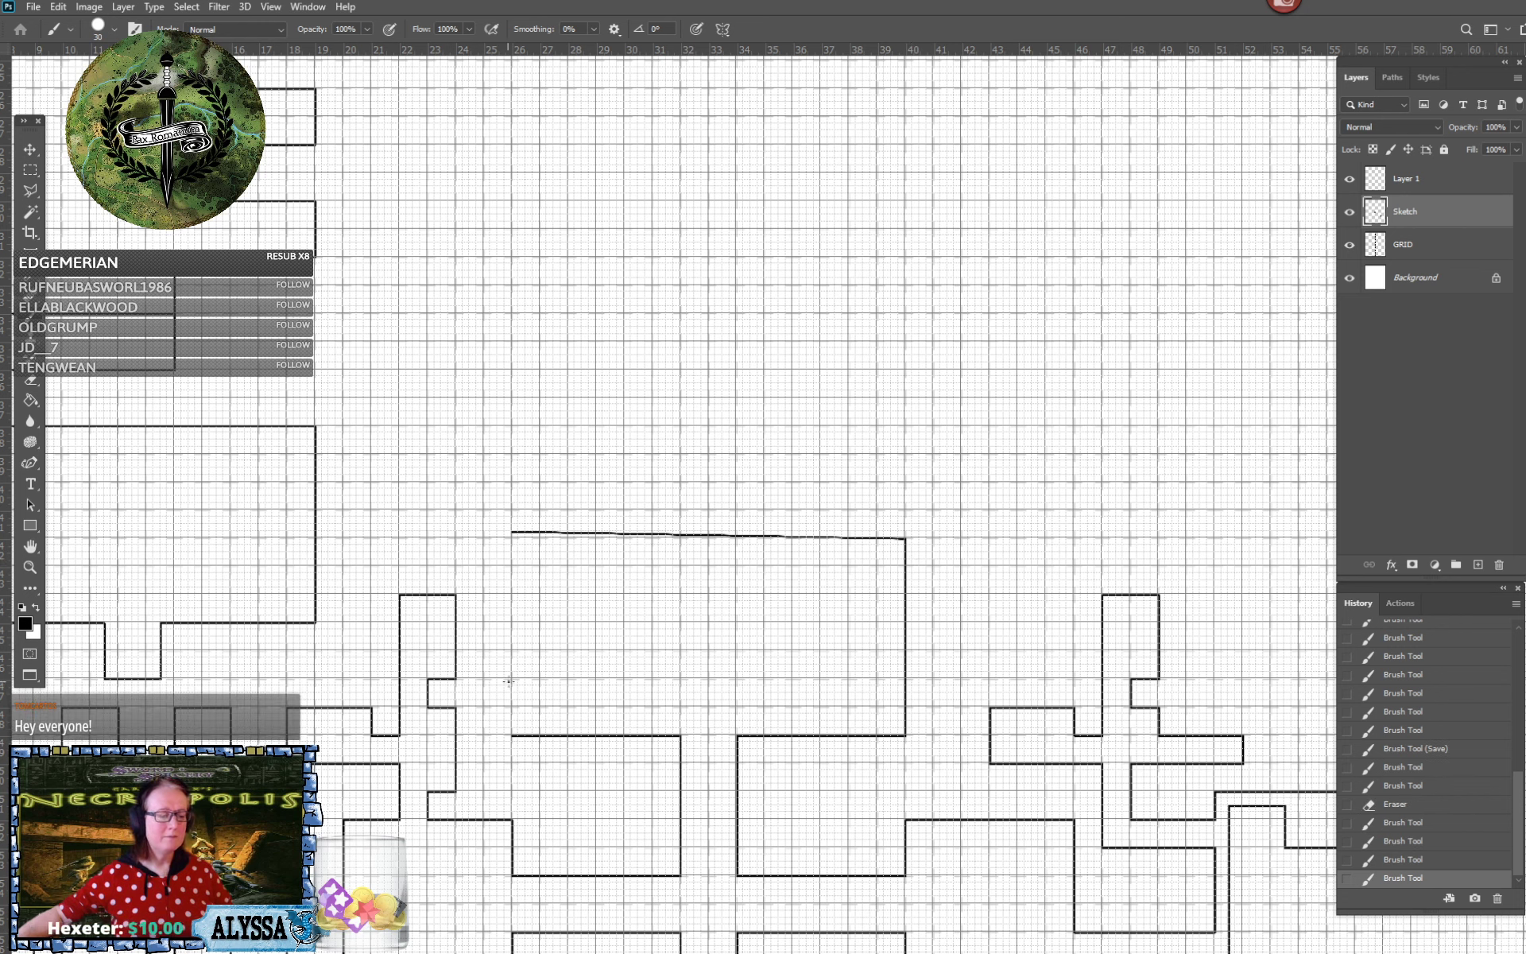
{"action": "key", "text": "ctrl+z"}
{"action": "left_click", "coordinate": [512, 537]}
{"action": "left_click", "coordinate": [512, 737], "text": "shift"}
{"action": "left_click", "coordinate": [905, 538], "text": "shift"}
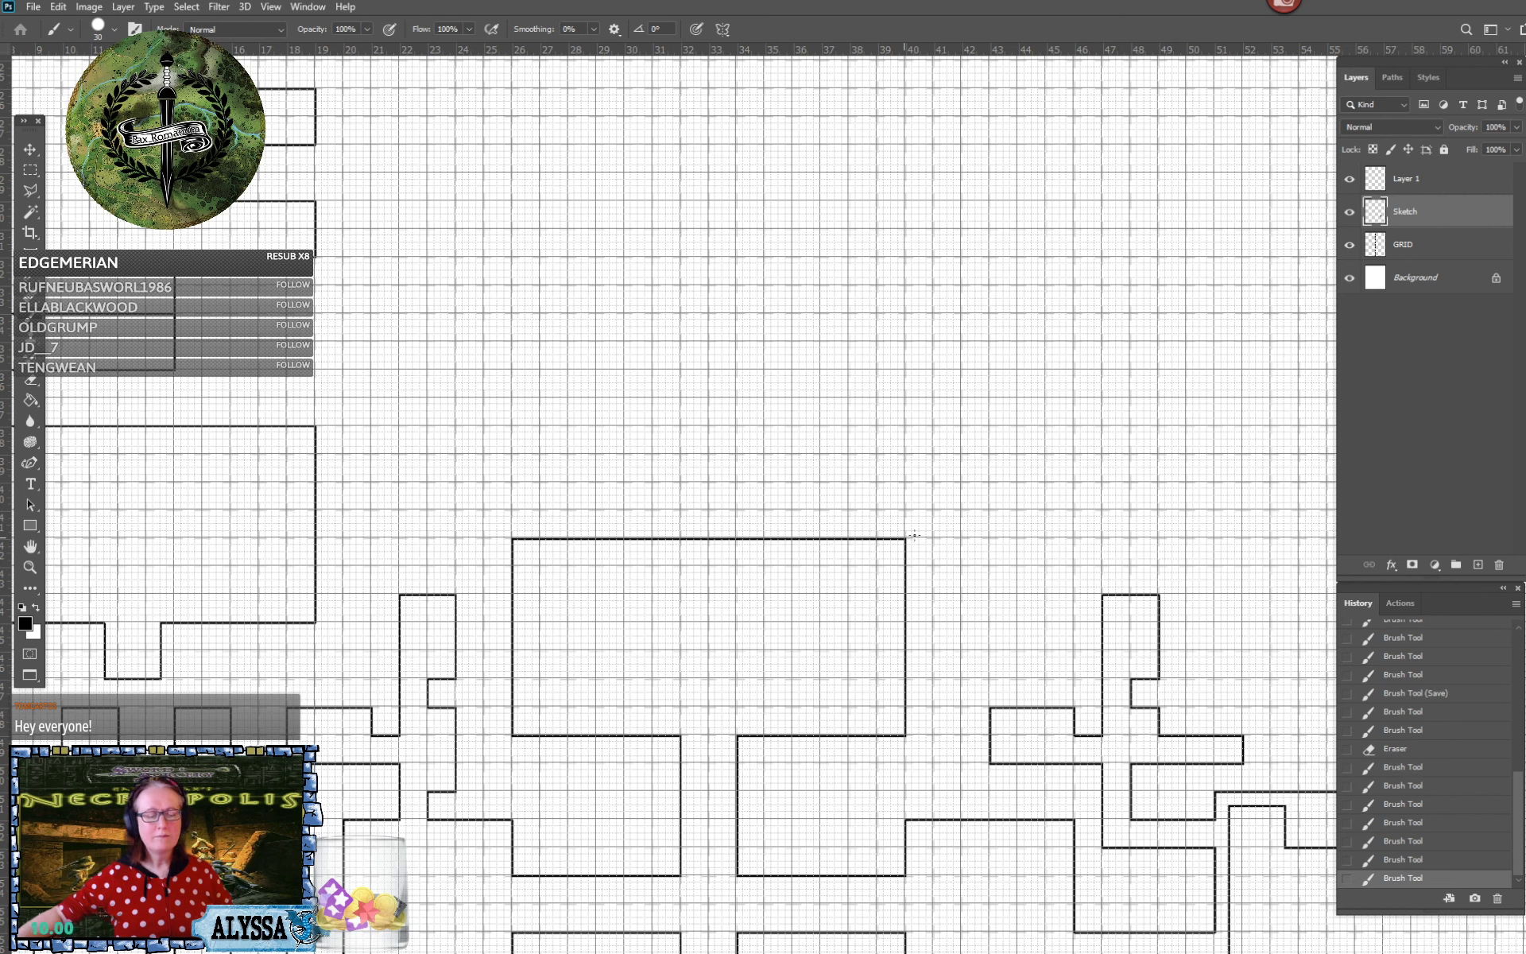
Draw corridor walls four squares up from the central room's top wall at ruler marks 34 and 32, and erase the wall between them
{"action": "scroll", "coordinate": [961, 557], "scroll_direction": "up", "scroll_amount": 1}
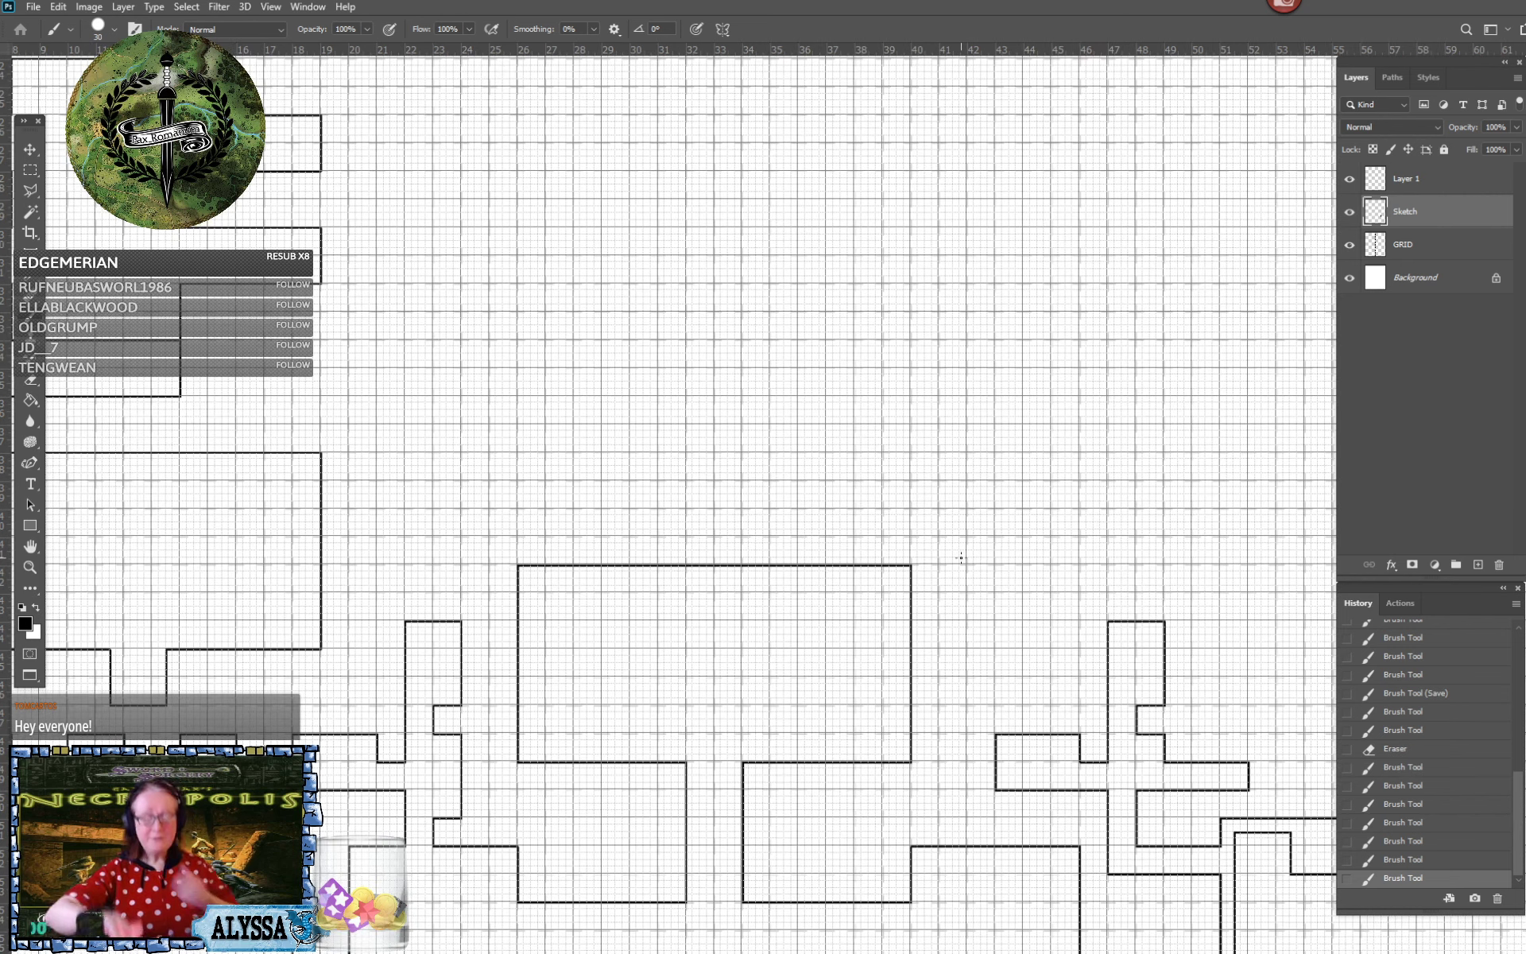
{"action": "scroll", "coordinate": [962, 558], "scroll_direction": "right", "scroll_amount": 2}
{"action": "scroll", "coordinate": [961, 558], "scroll_direction": "down", "scroll_amount": 1}
{"action": "scroll", "coordinate": [961, 558], "scroll_direction": "up", "scroll_amount": 3}
{"action": "scroll", "coordinate": [961, 557], "scroll_direction": "left", "scroll_amount": 3}
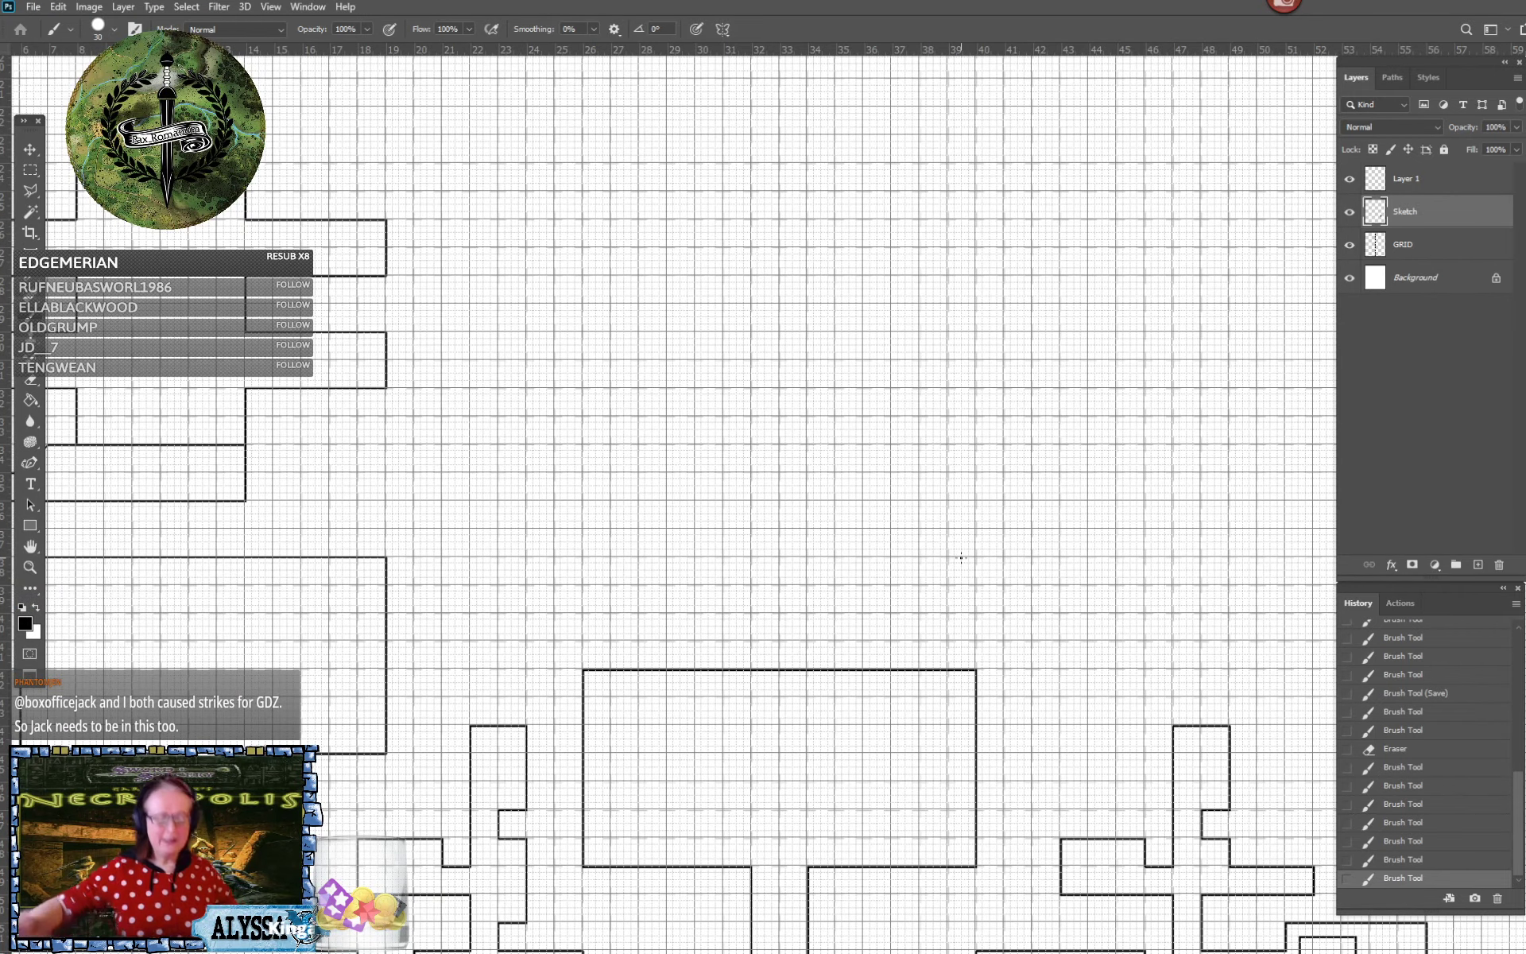
{"action": "left_click", "coordinate": [809, 669]}
{"action": "left_click", "coordinate": [808, 558], "text": "shift"}
{"action": "left_click", "coordinate": [751, 557]}
{"action": "left_click", "coordinate": [751, 669], "text": "shift"}
{"action": "key", "text": "e"}
{"action": "left_click_drag", "start_coordinate": [758, 670], "coordinate": [802, 669]}
{"action": "key", "text": "b"}
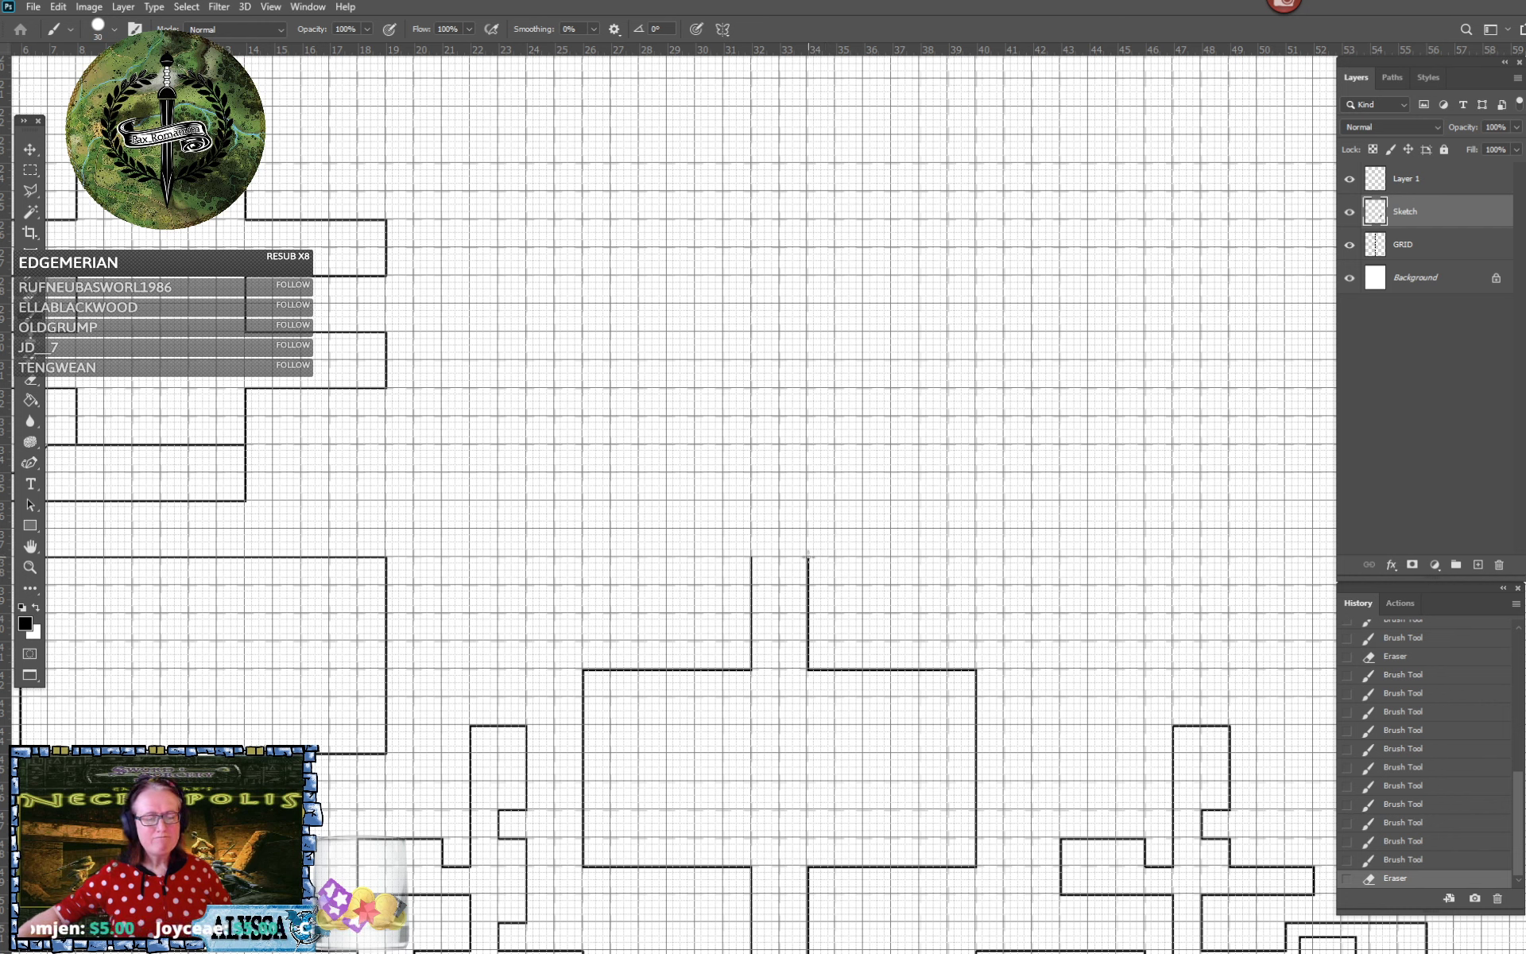
Continue the corridor's right wall across from ruler mark 34 to 36 and four squares up
{"action": "left_click", "coordinate": [808, 554]}
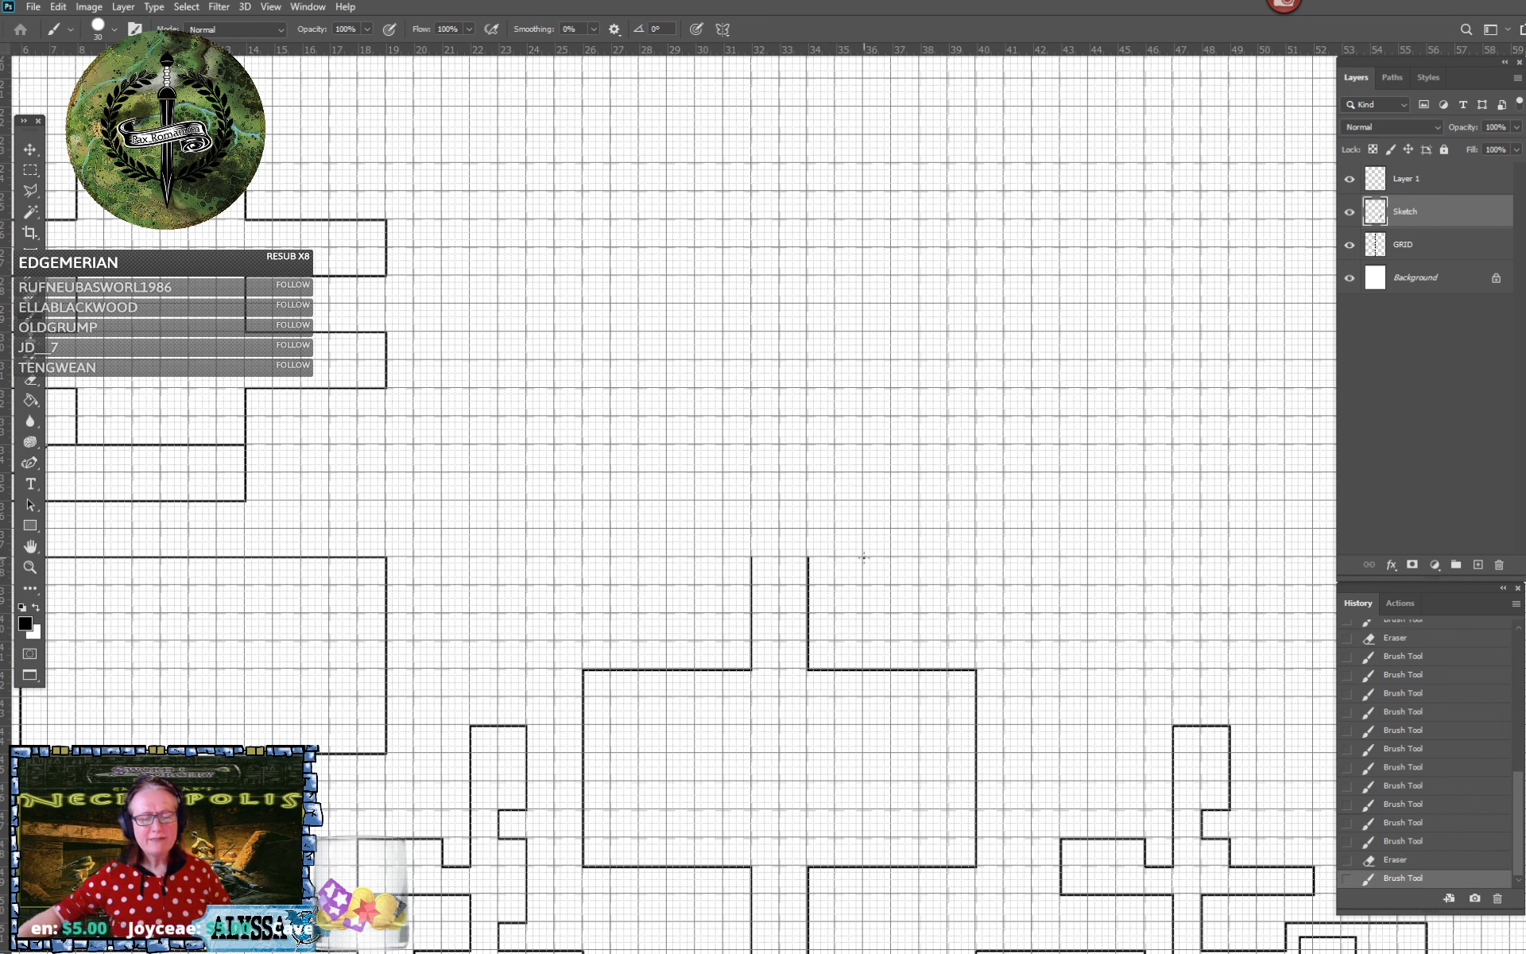
{"action": "left_click", "coordinate": [864, 557], "text": "shift"}
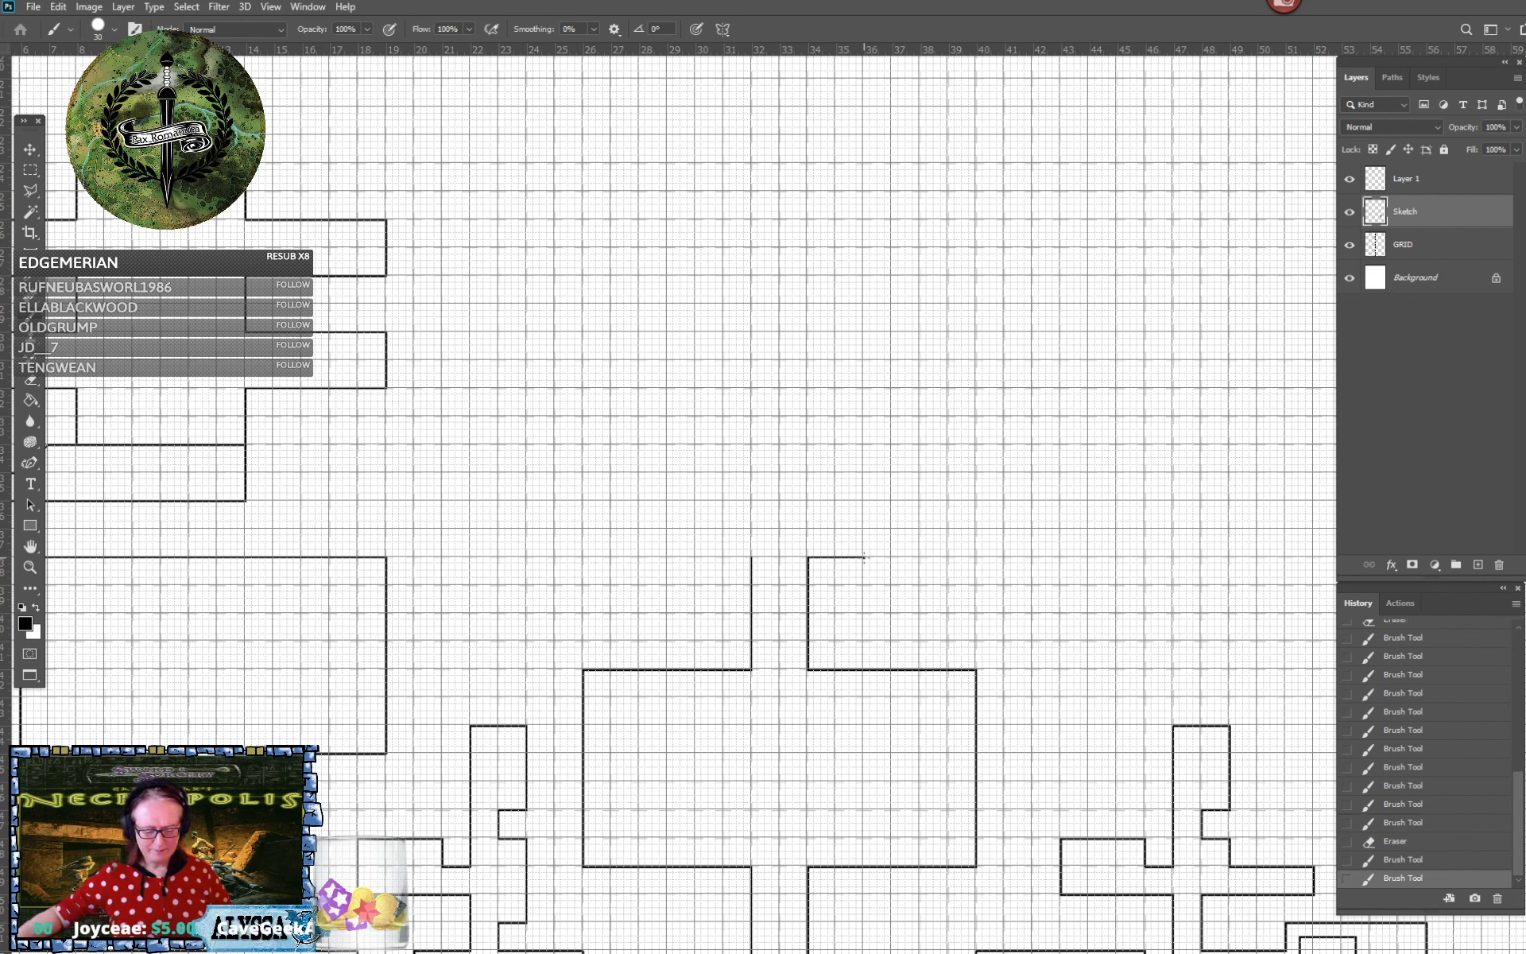
{"action": "left_click", "coordinate": [862, 443], "text": "shift"}
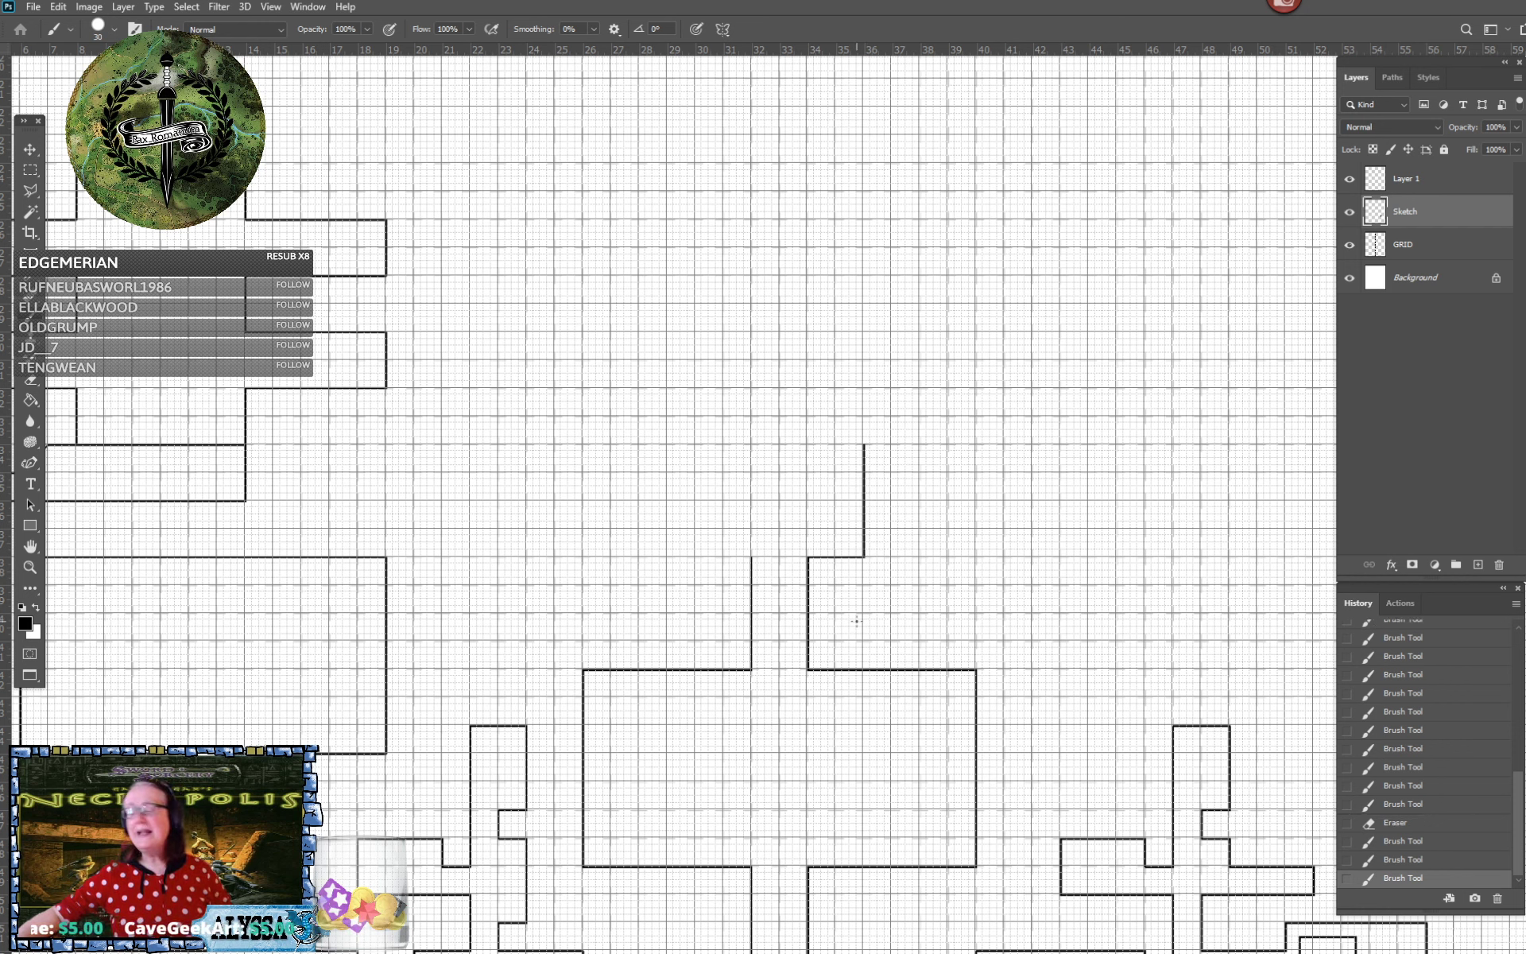
Continue the corridor's left wall from ruler mark 32 across to 30, two squares down, and across to 24
{"action": "left_click", "coordinate": [751, 557]}
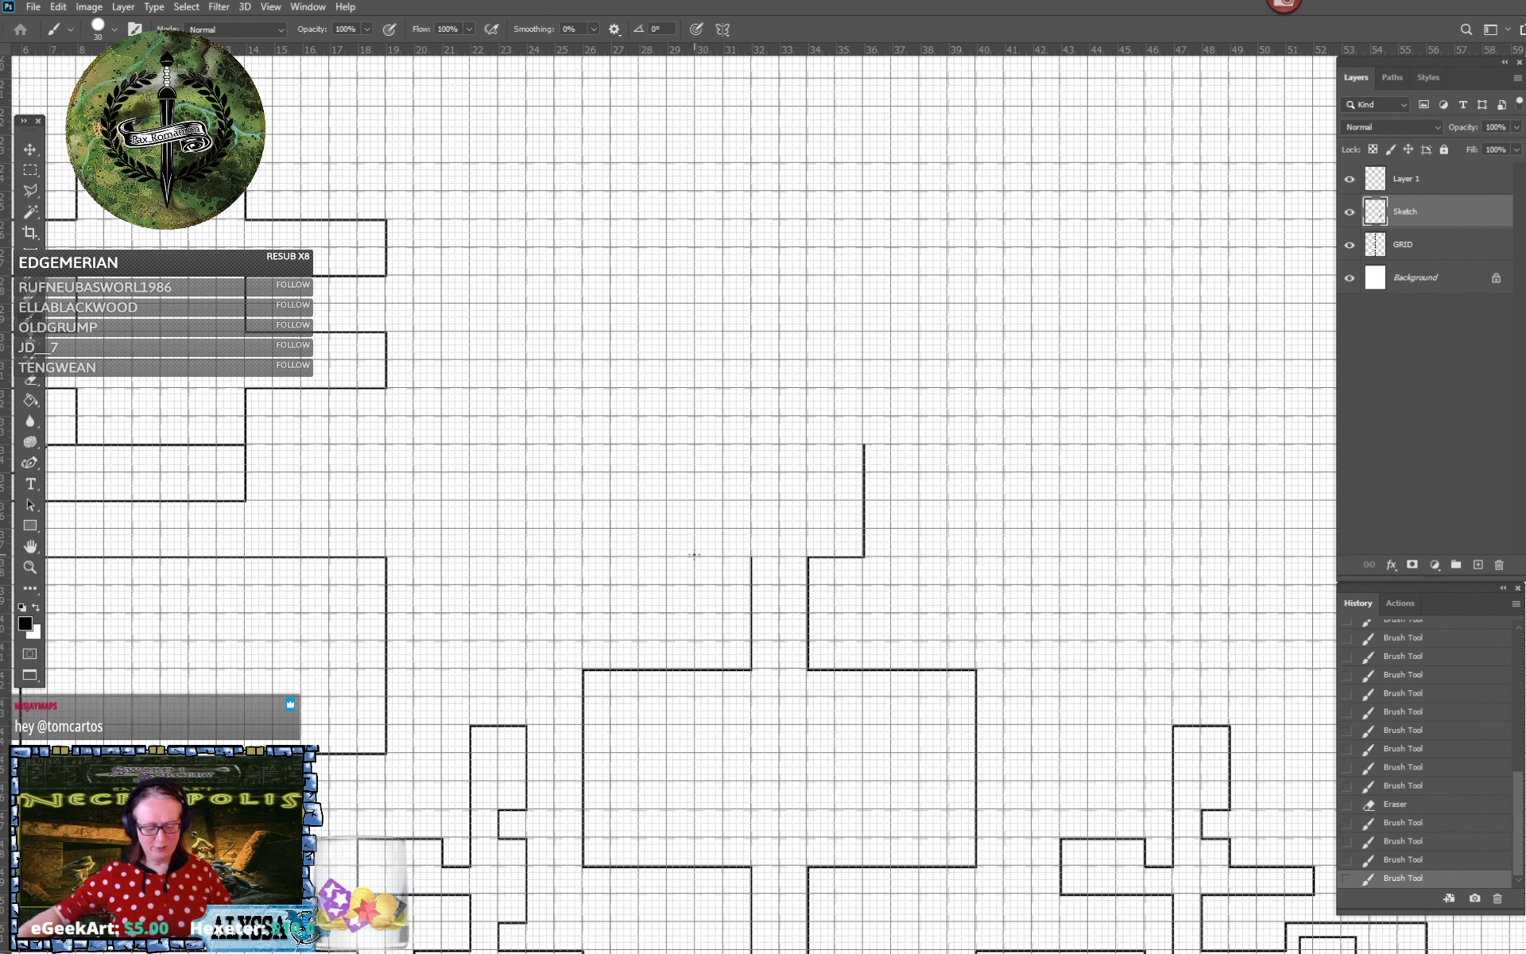
{"action": "left_click", "coordinate": [694, 556], "text": "shift"}
{"action": "left_click", "coordinate": [693, 613], "text": "shift"}
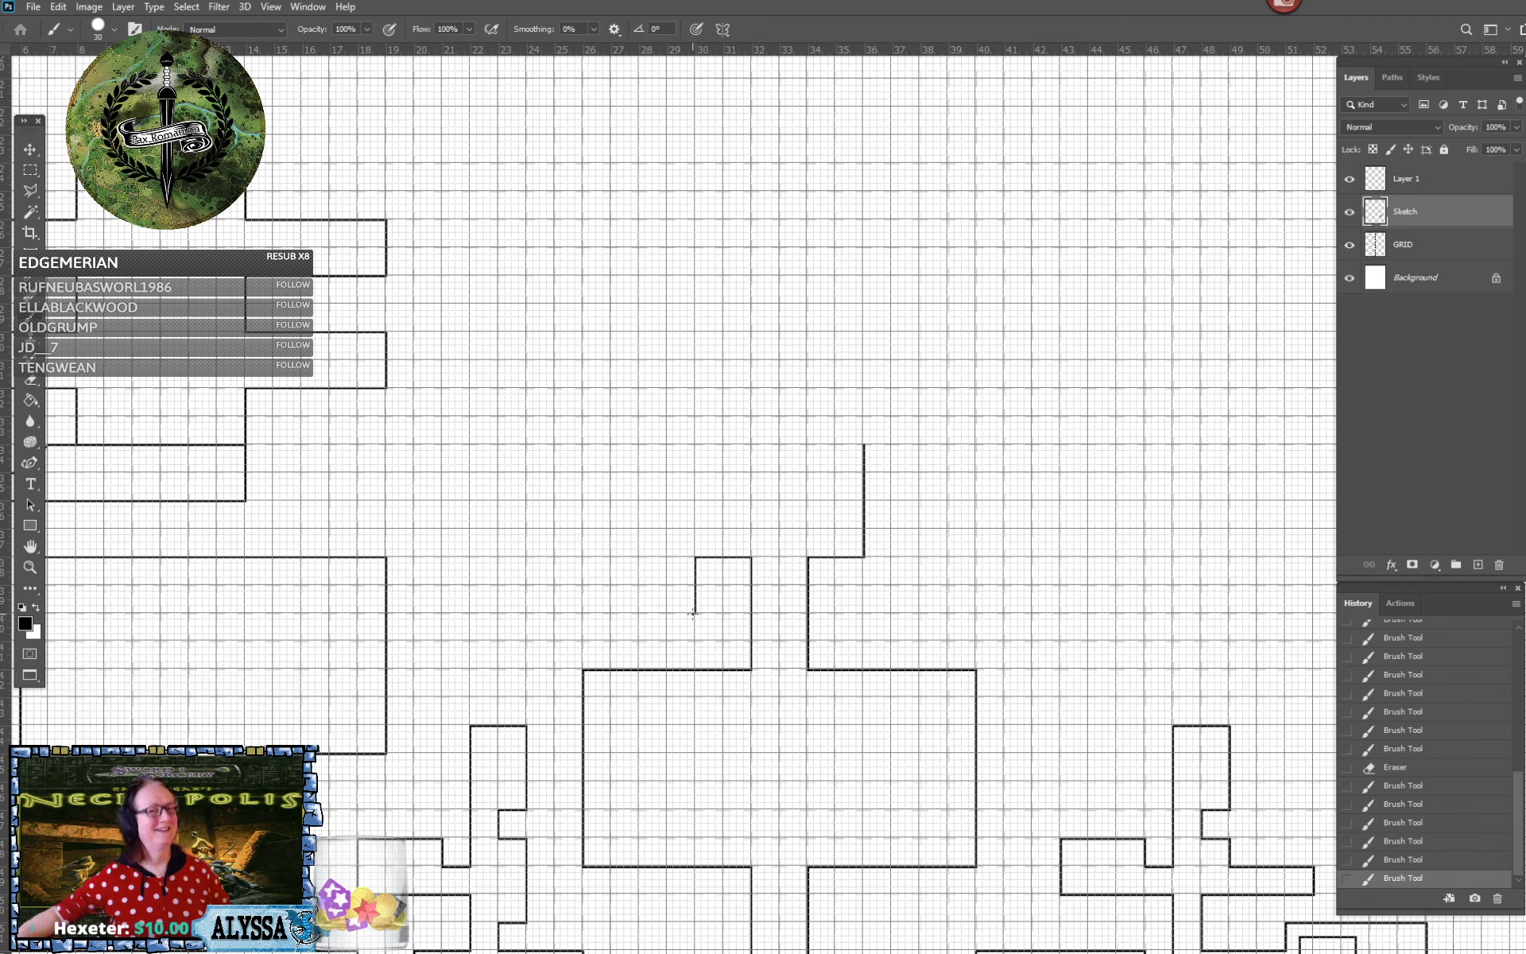
{"action": "left_click", "coordinate": [526, 610], "text": "shift"}
Draw a top wall two squares above the right wall's upper end, from about ruler mark 38 to 29
{"action": "scroll", "coordinate": [526, 611], "scroll_direction": "down", "scroll_amount": 2}
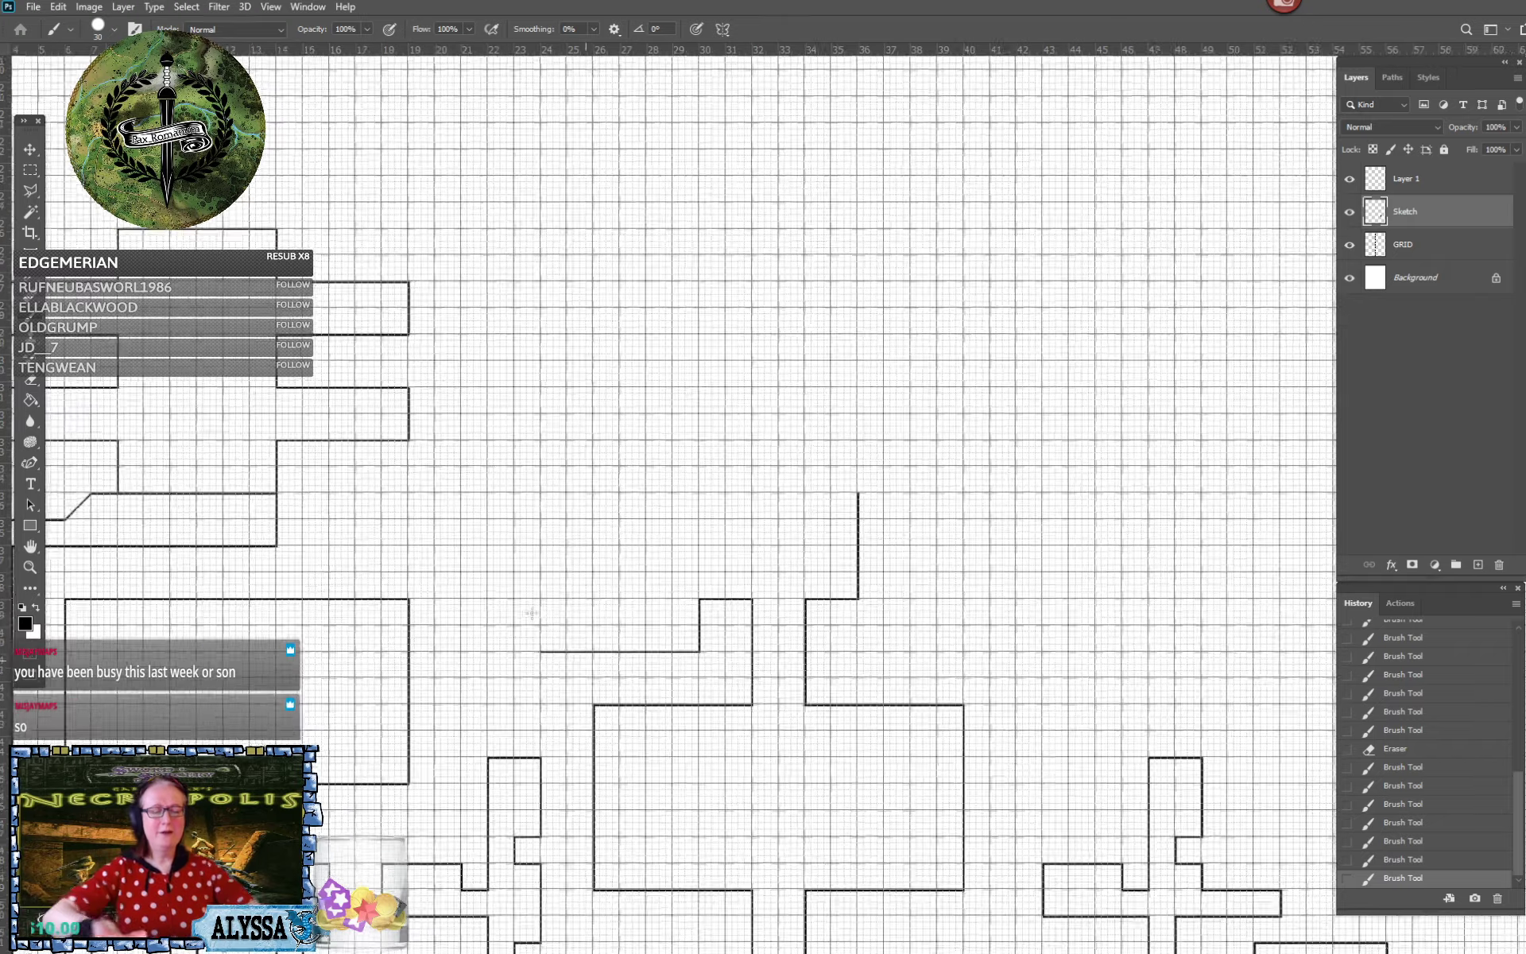
{"action": "scroll", "coordinate": [531, 613], "scroll_direction": "up", "scroll_amount": 1}
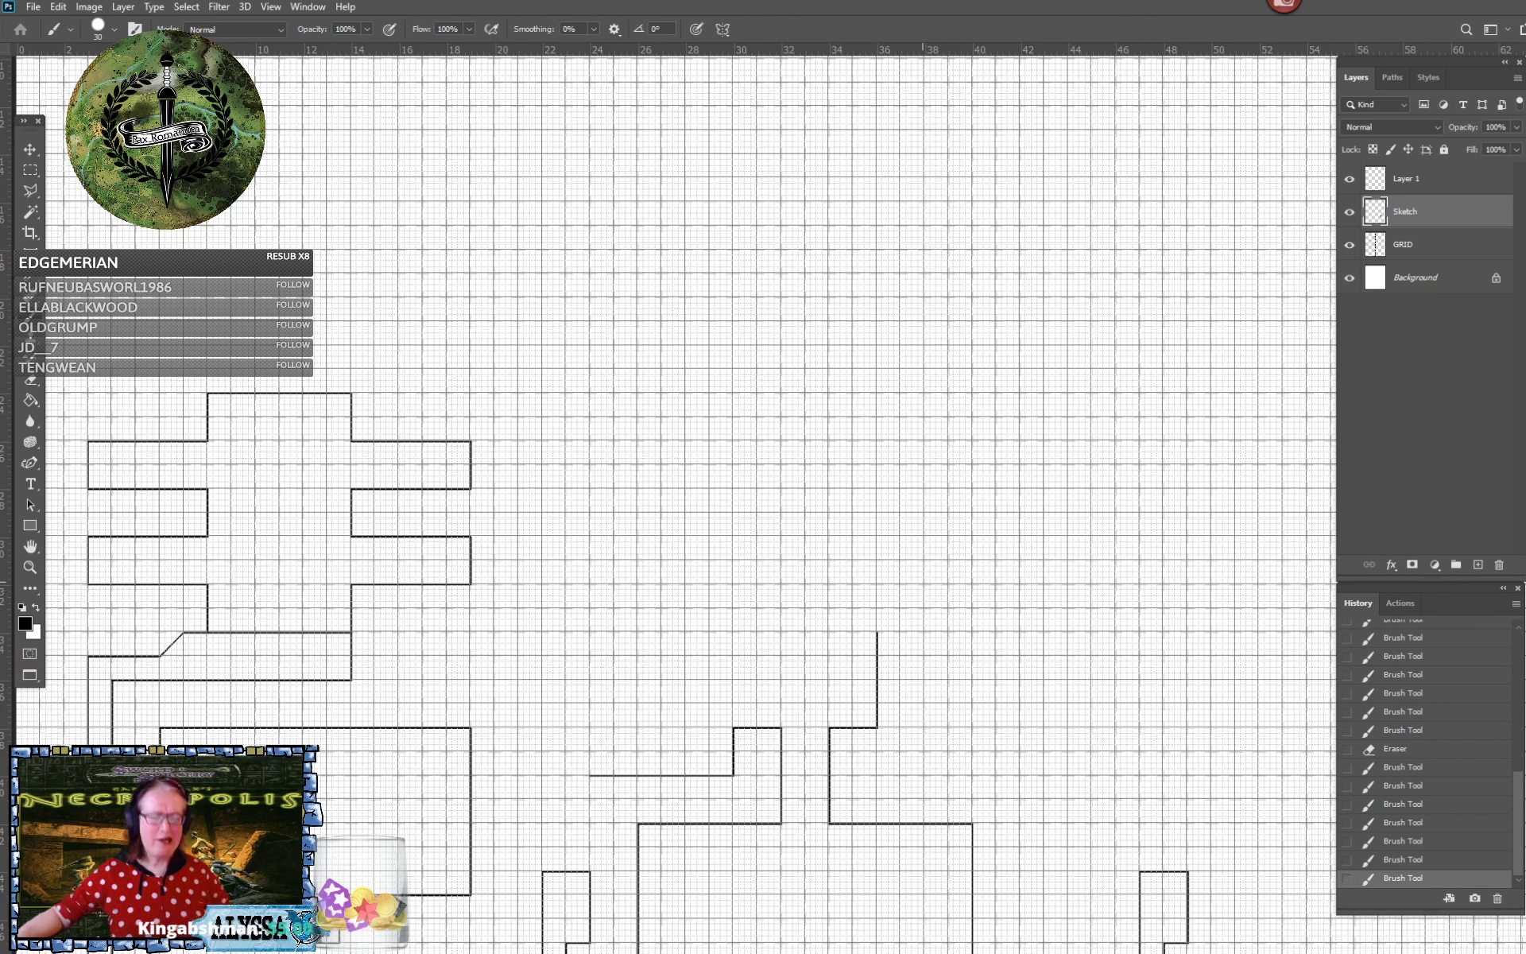
{"action": "left_click", "coordinate": [920, 584]}
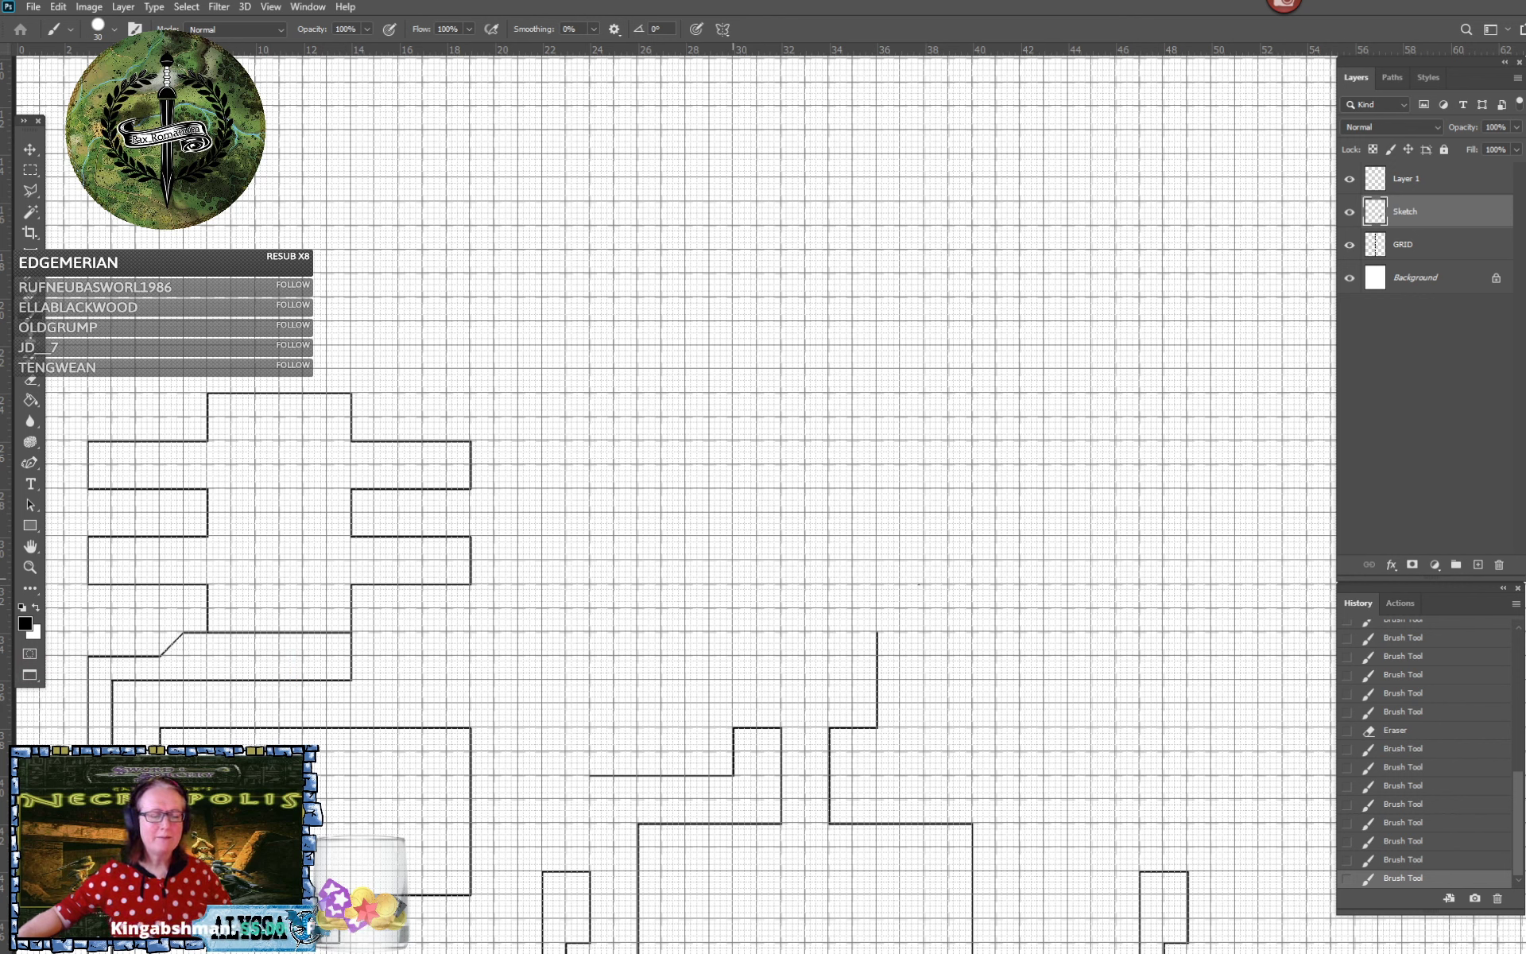
{"action": "left_click", "coordinate": [732, 584], "text": "shift"}
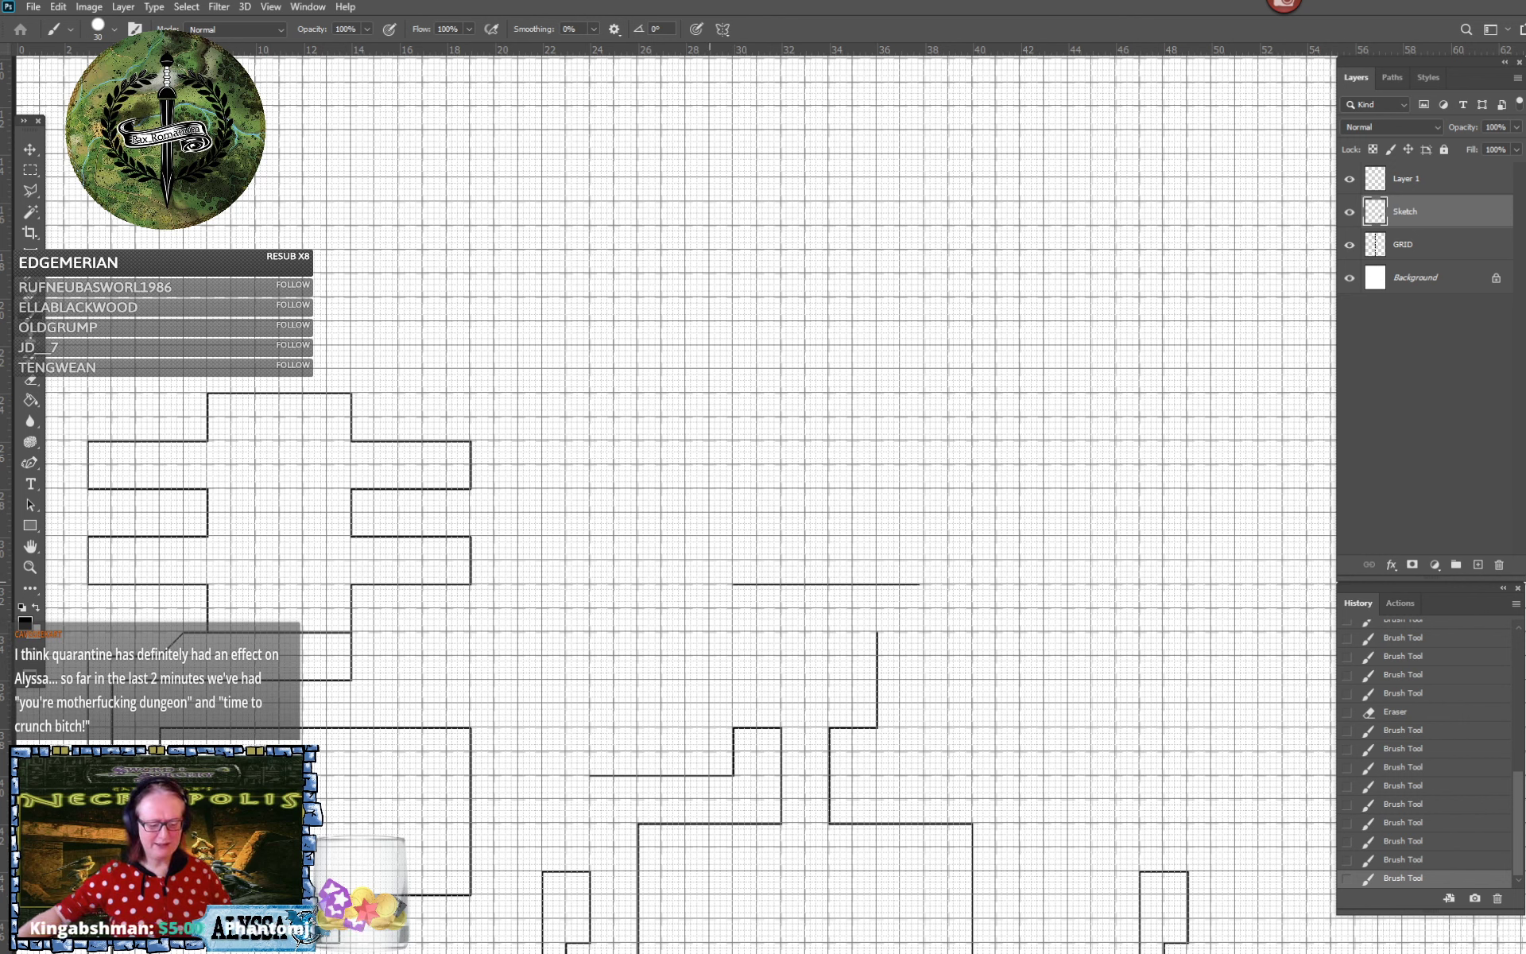
{"action": "left_click_drag", "start_coordinate": [732, 585], "coordinate": [709, 584]}
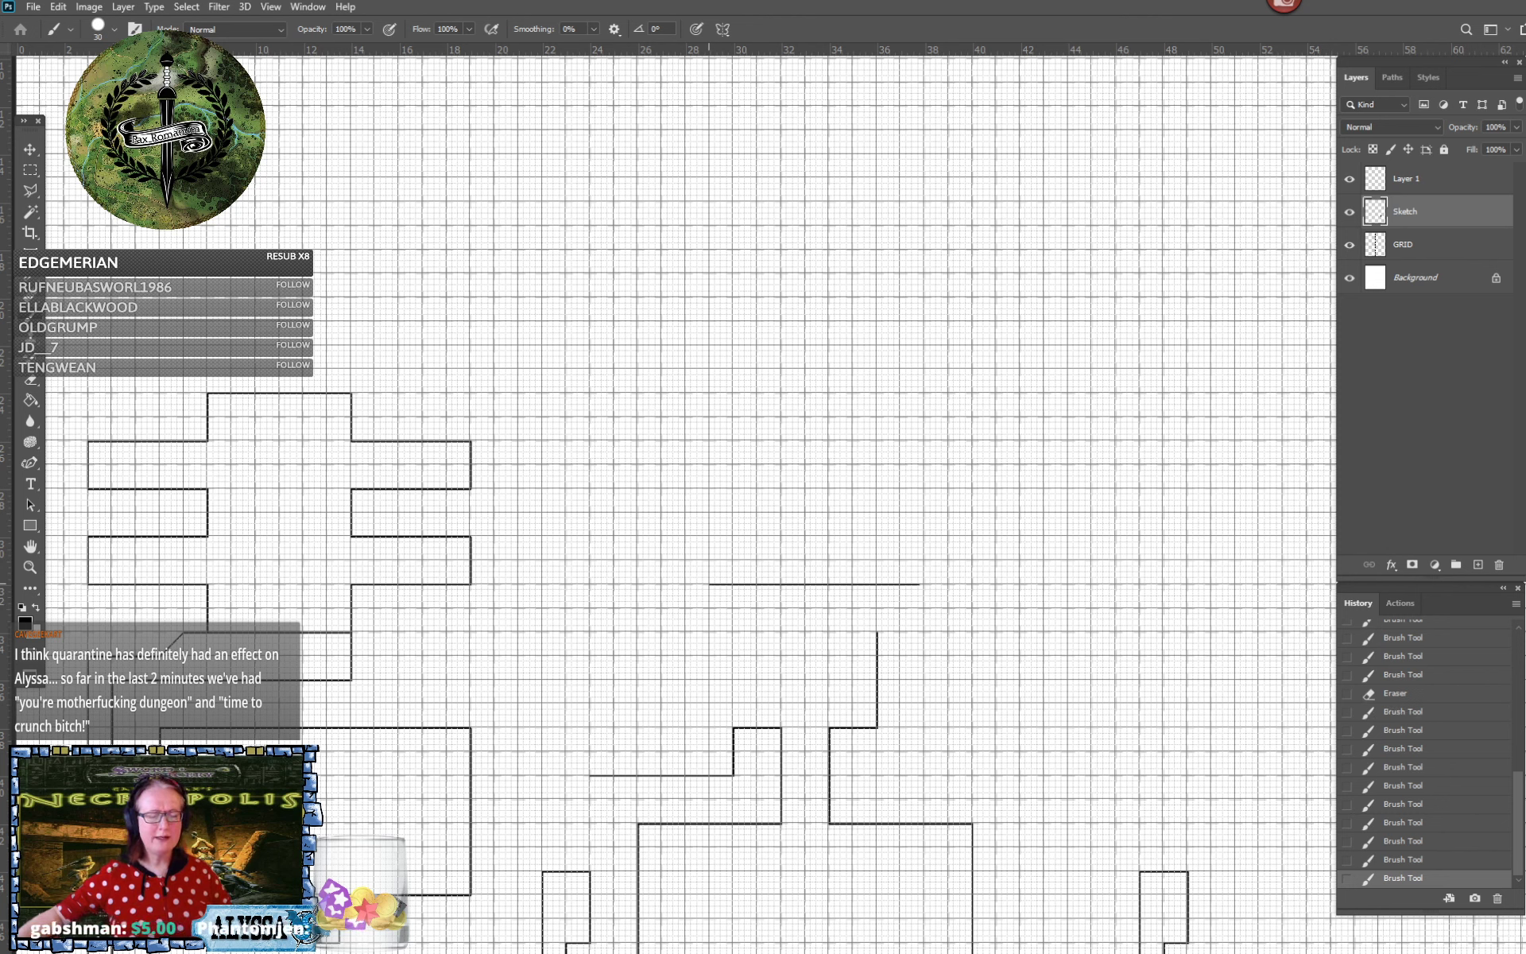
Try a left wall seven squares down at ruler mark 29, an upper side-corridor wall across to 24, and a lower wall extended to 23
{"action": "left_click", "coordinate": [708, 749], "text": "shift"}
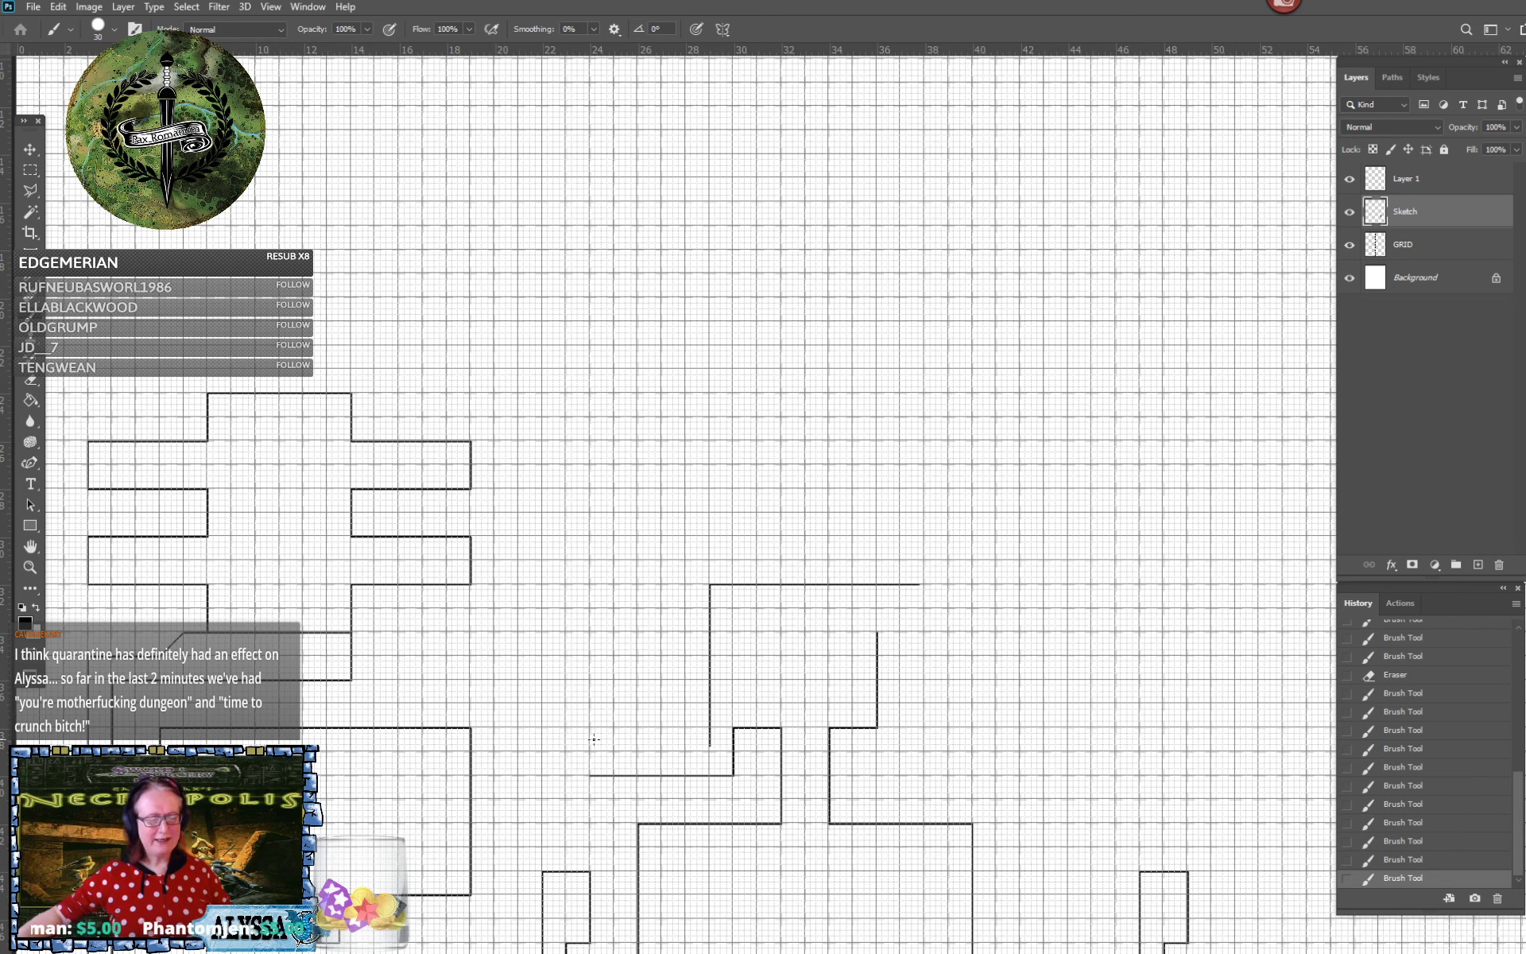
{"action": "left_click", "coordinate": [612, 752], "text": "shift"}
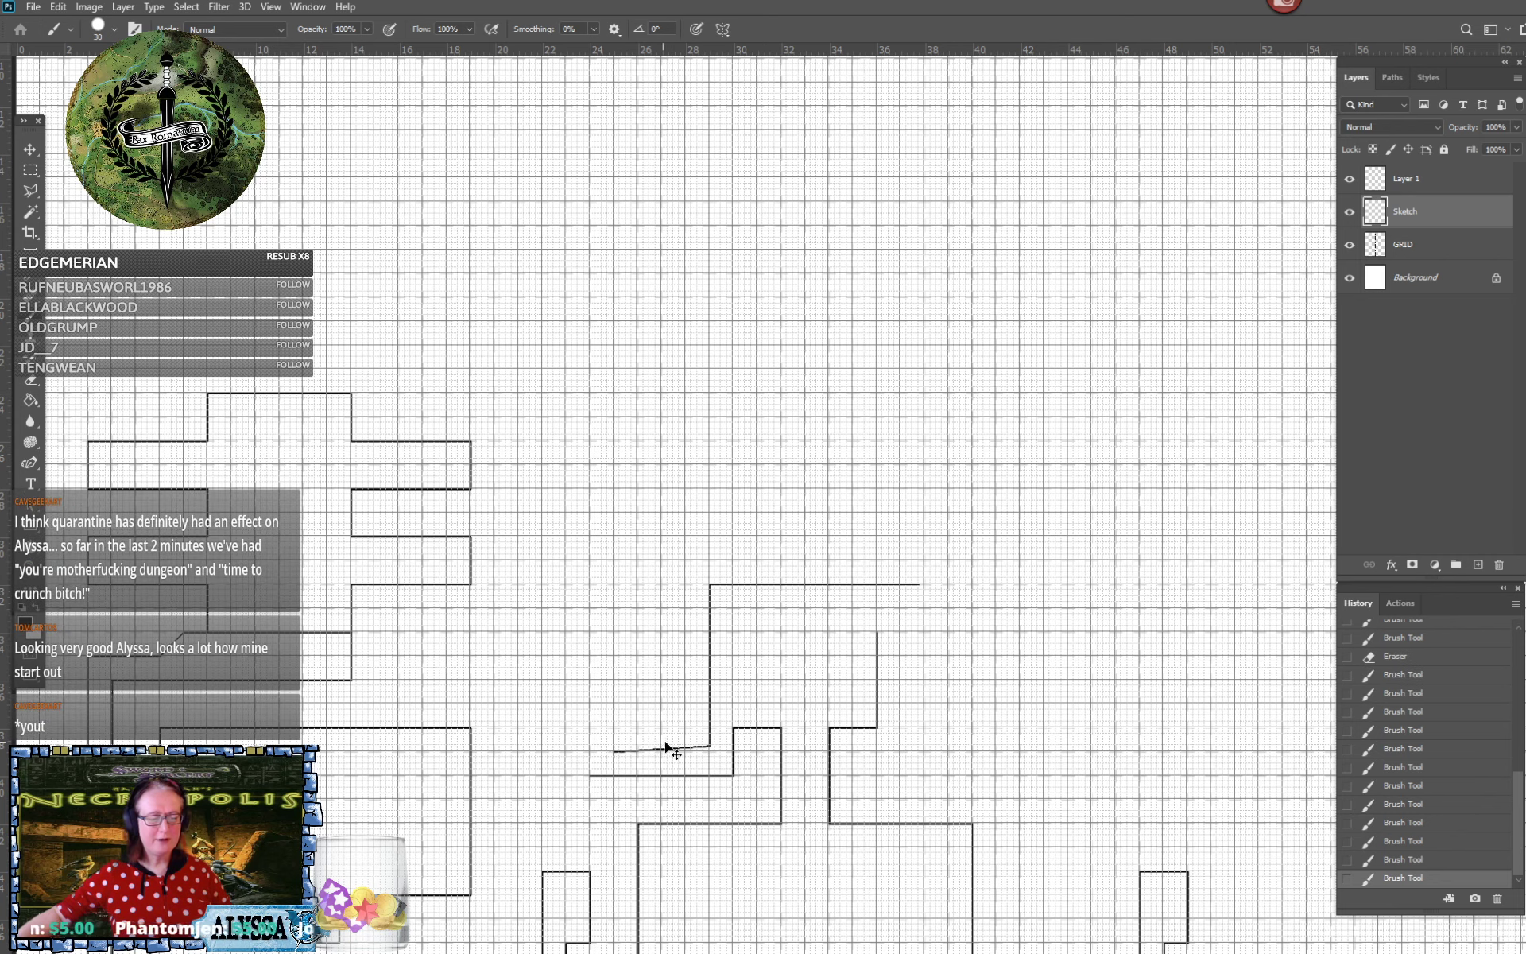
{"action": "key", "text": "ctrl+z"}
{"action": "scroll", "coordinate": [705, 746], "scroll_direction": "up", "scroll_amount": 4}
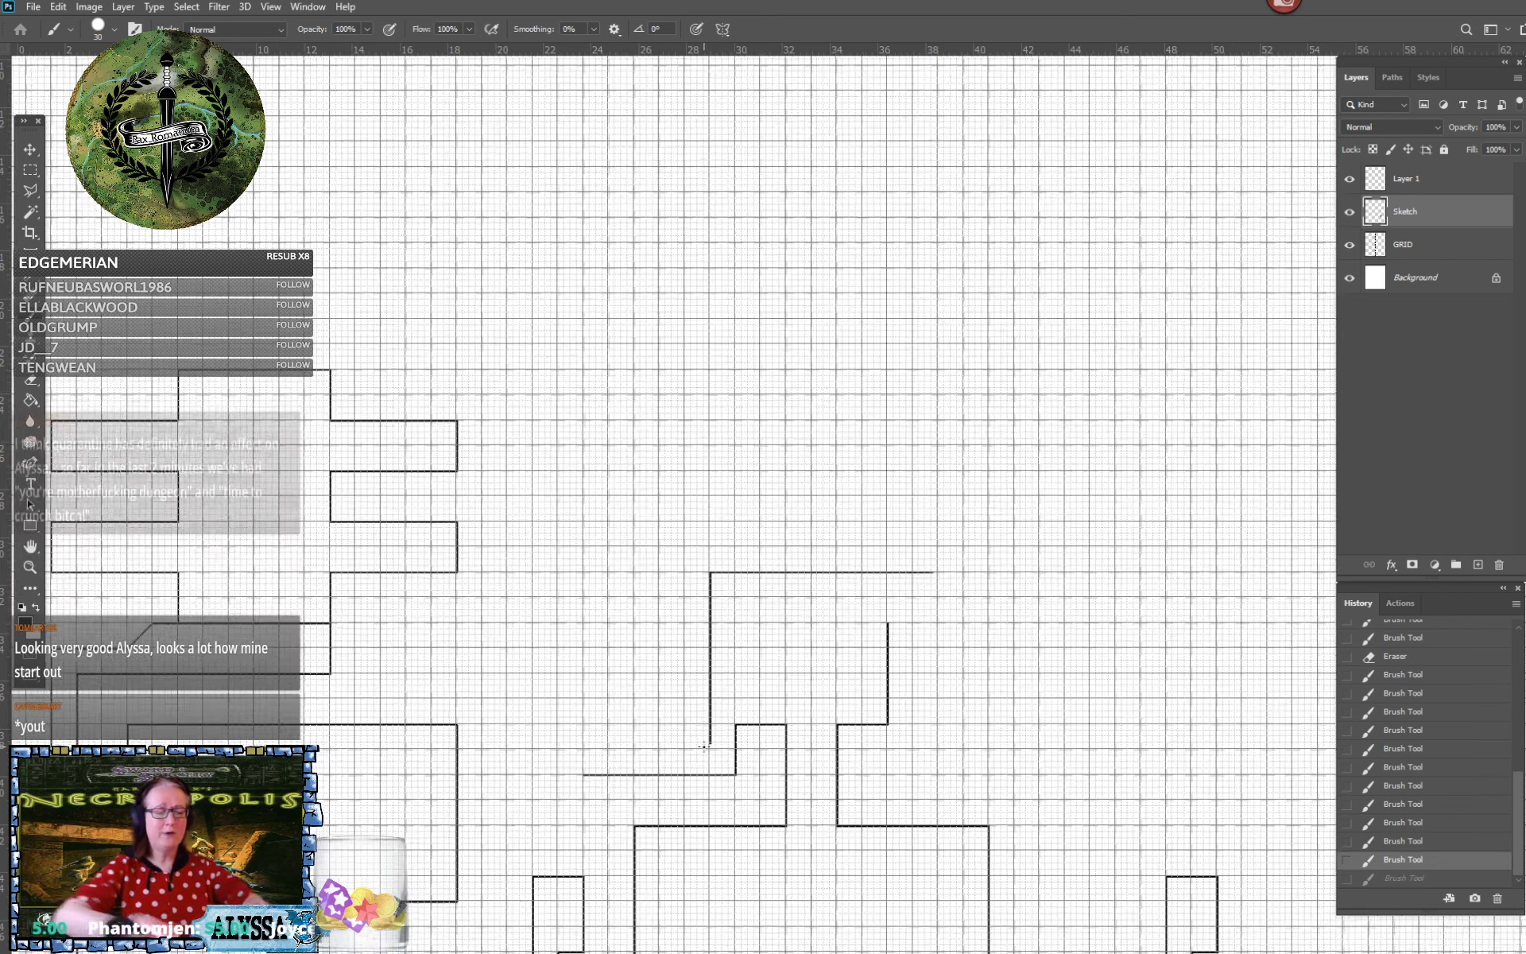
{"action": "left_click", "coordinate": [820, 745]}
{"action": "left_click", "coordinate": [819, 733], "text": "shift"}
{"action": "left_click", "coordinate": [819, 745]}
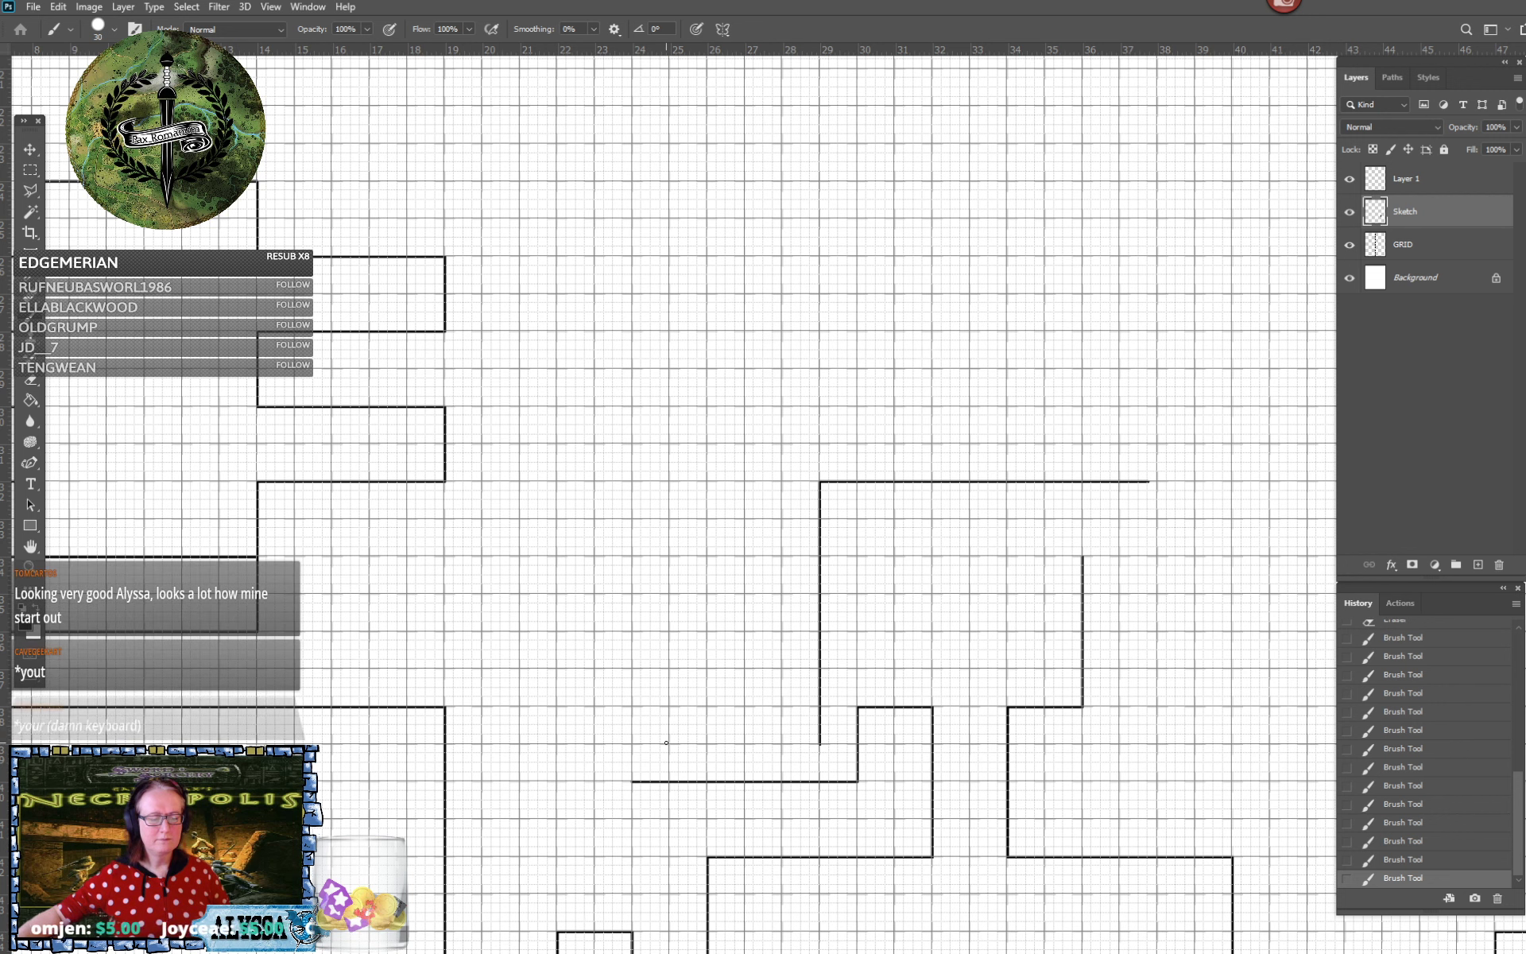
{"action": "left_click", "coordinate": [670, 745], "text": "shift"}
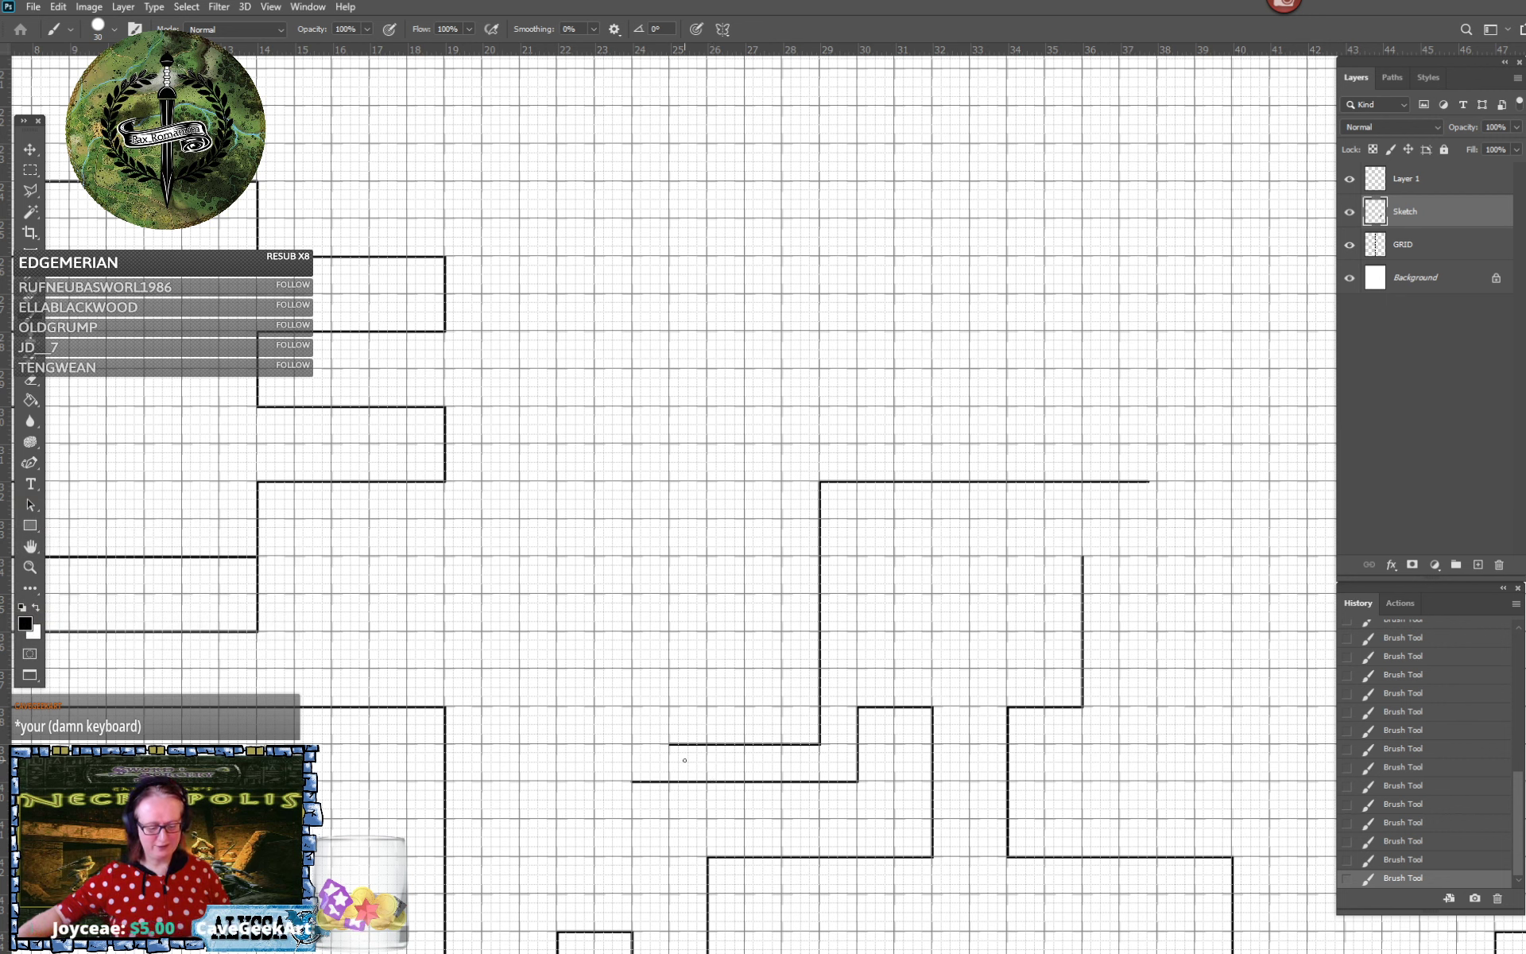
{"action": "left_click", "coordinate": [631, 745], "text": "shift"}
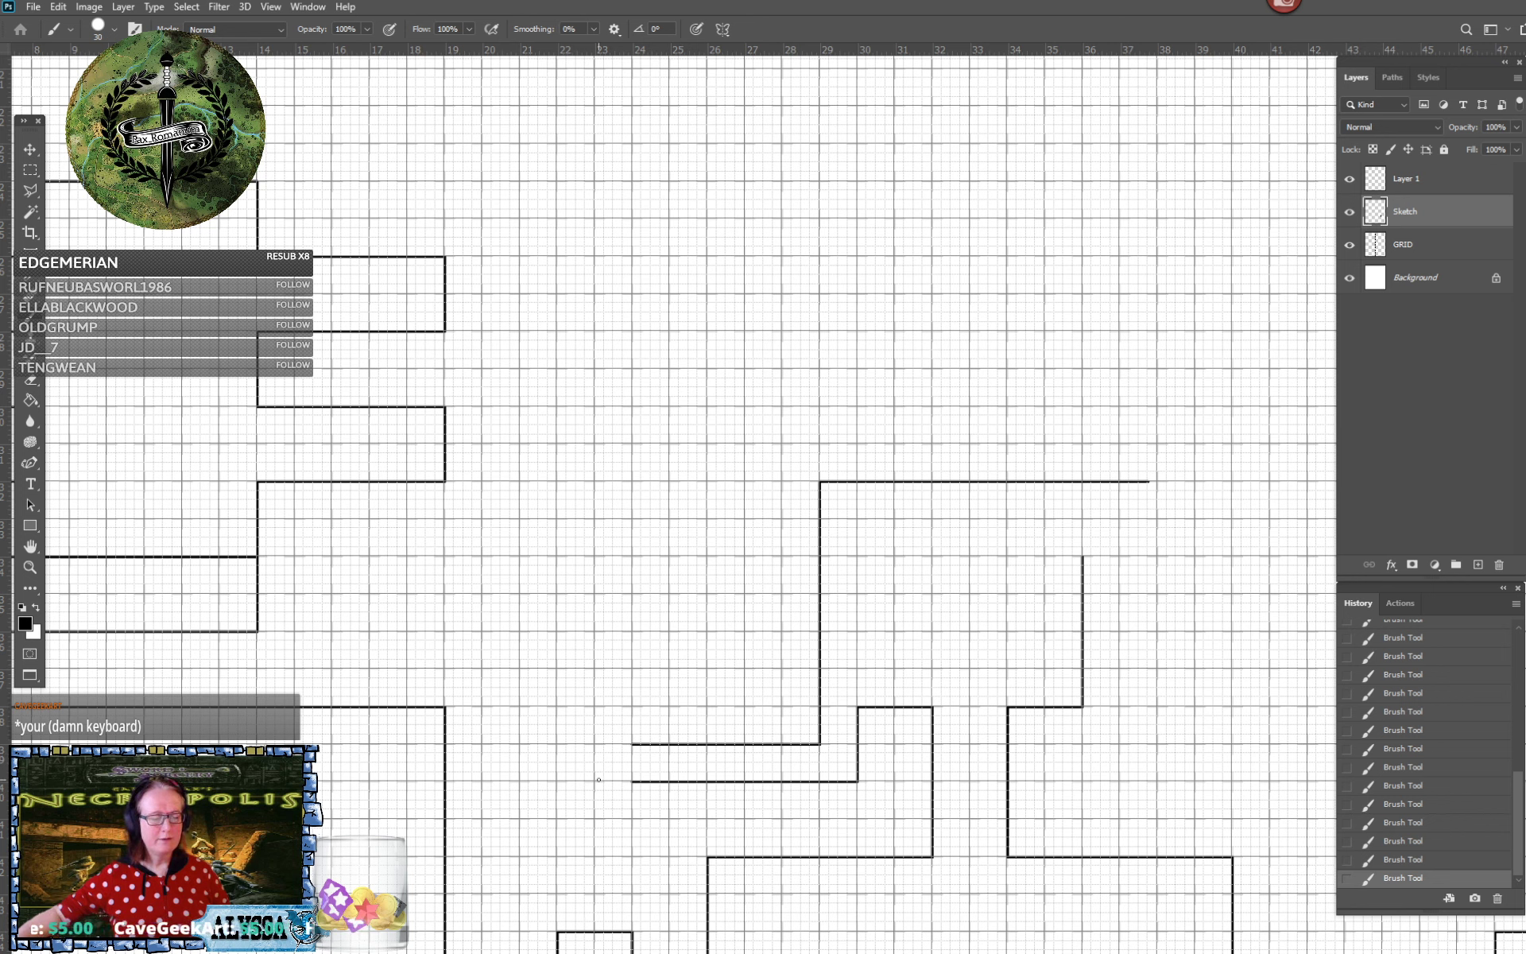
{"action": "left_click", "coordinate": [593, 781], "text": "shift"}
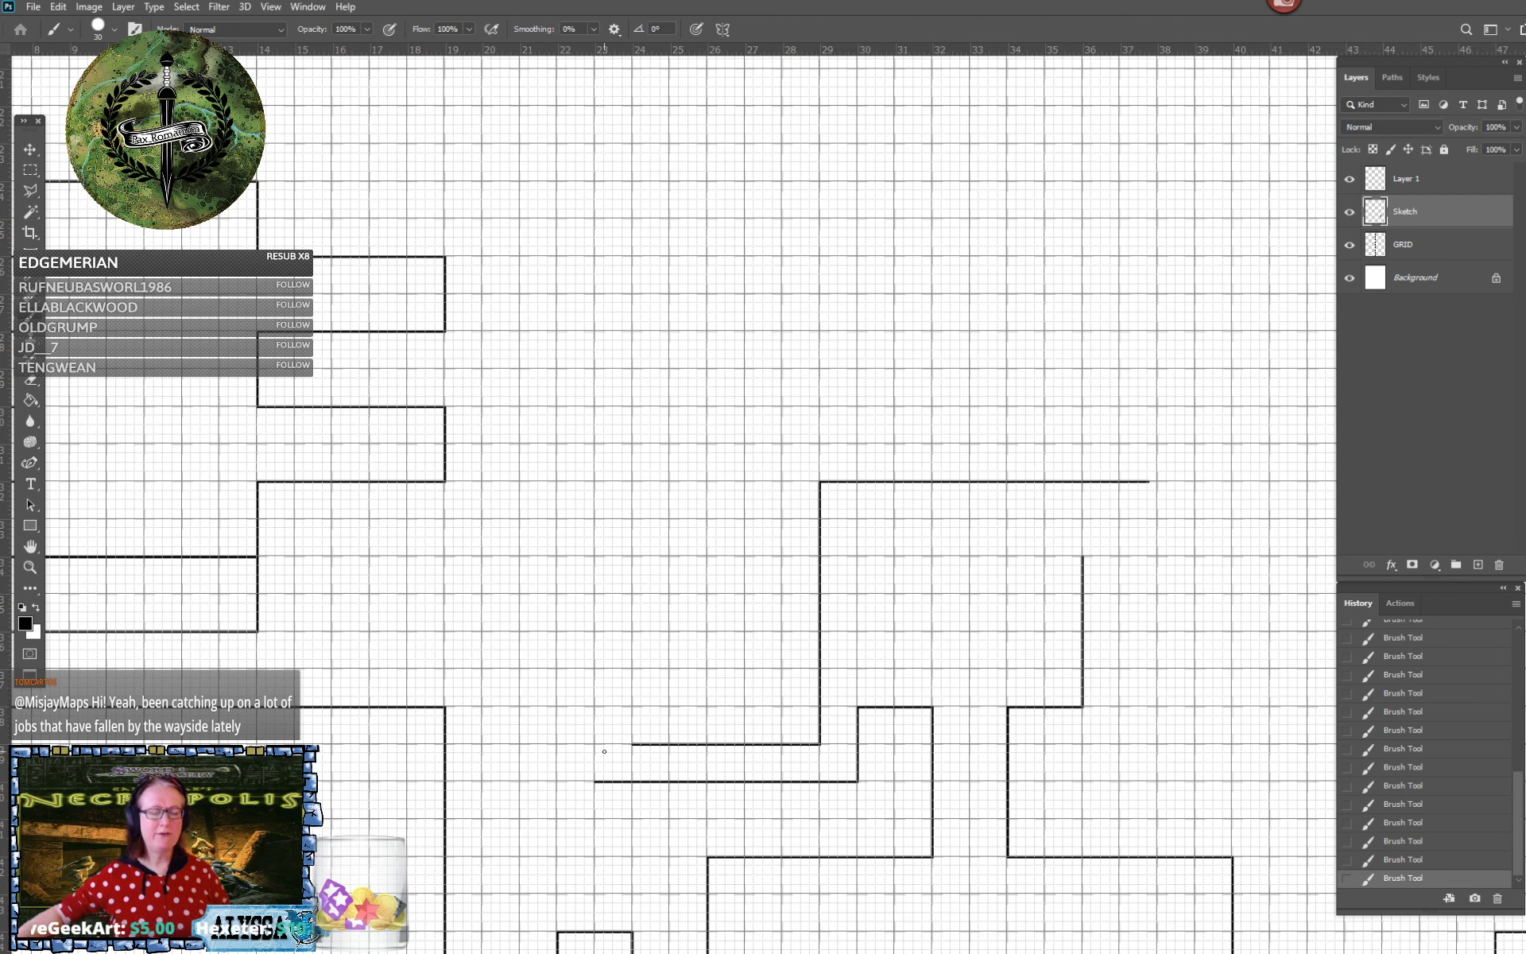
Select the left side corridor's lines between about ruler marks 22 and 31 with a rectangular marquee, clear them, and deselect
{"action": "scroll", "coordinate": [485, 761], "scroll_direction": "down", "scroll_amount": 3}
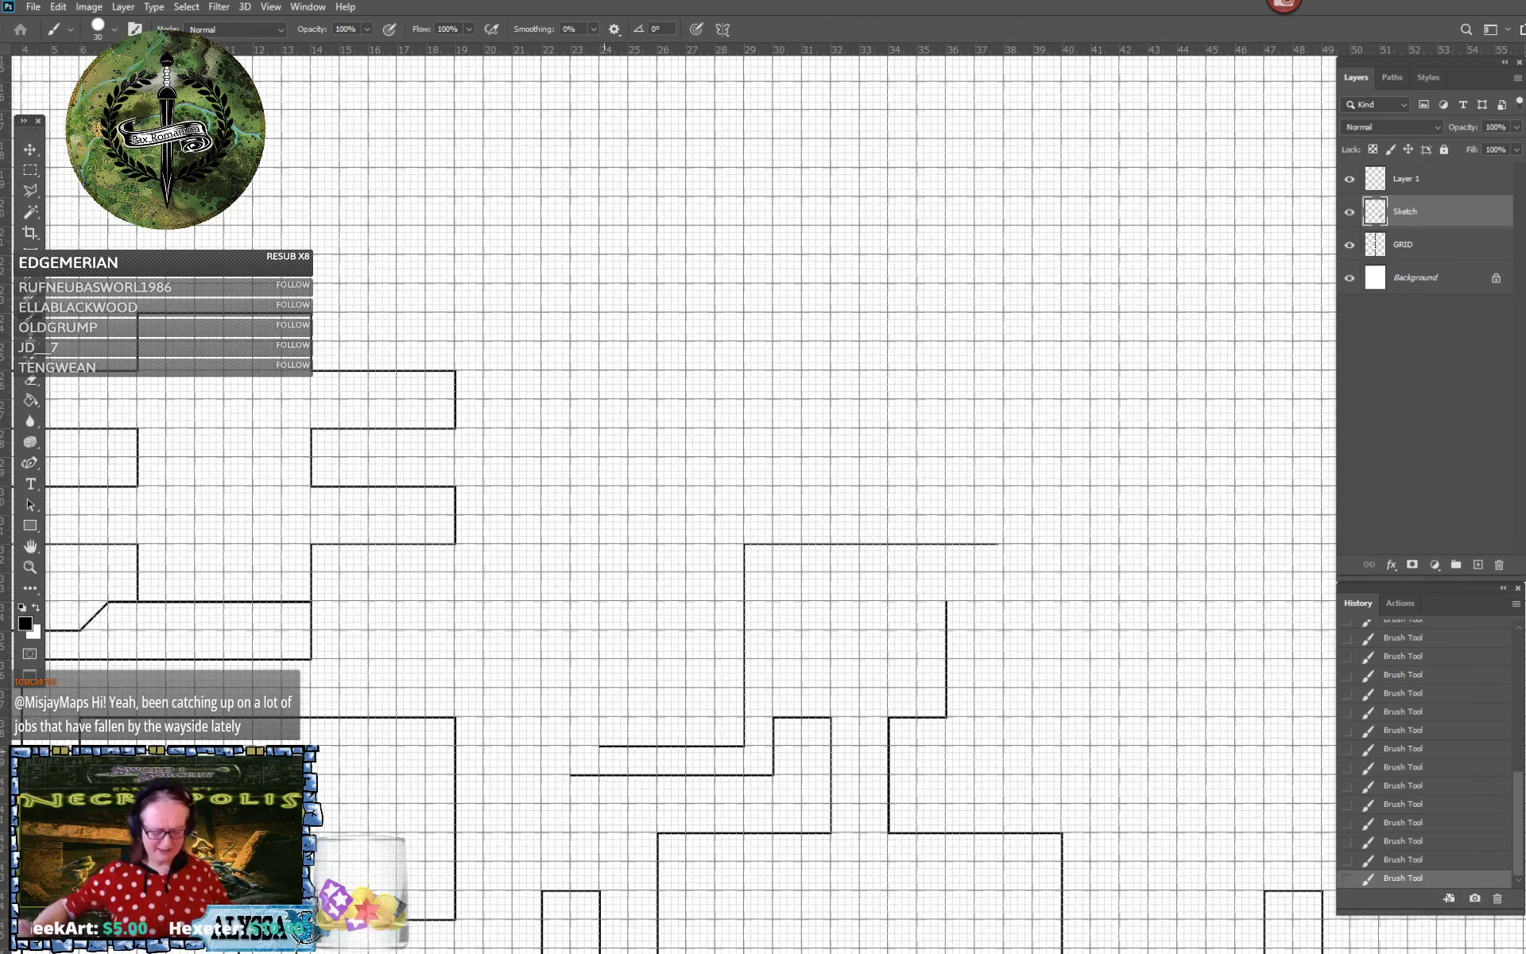
{"action": "scroll", "coordinate": [730, 425], "scroll_direction": "down", "scroll_amount": 1}
{"action": "scroll", "coordinate": [605, 477], "scroll_direction": "down", "scroll_amount": 4}
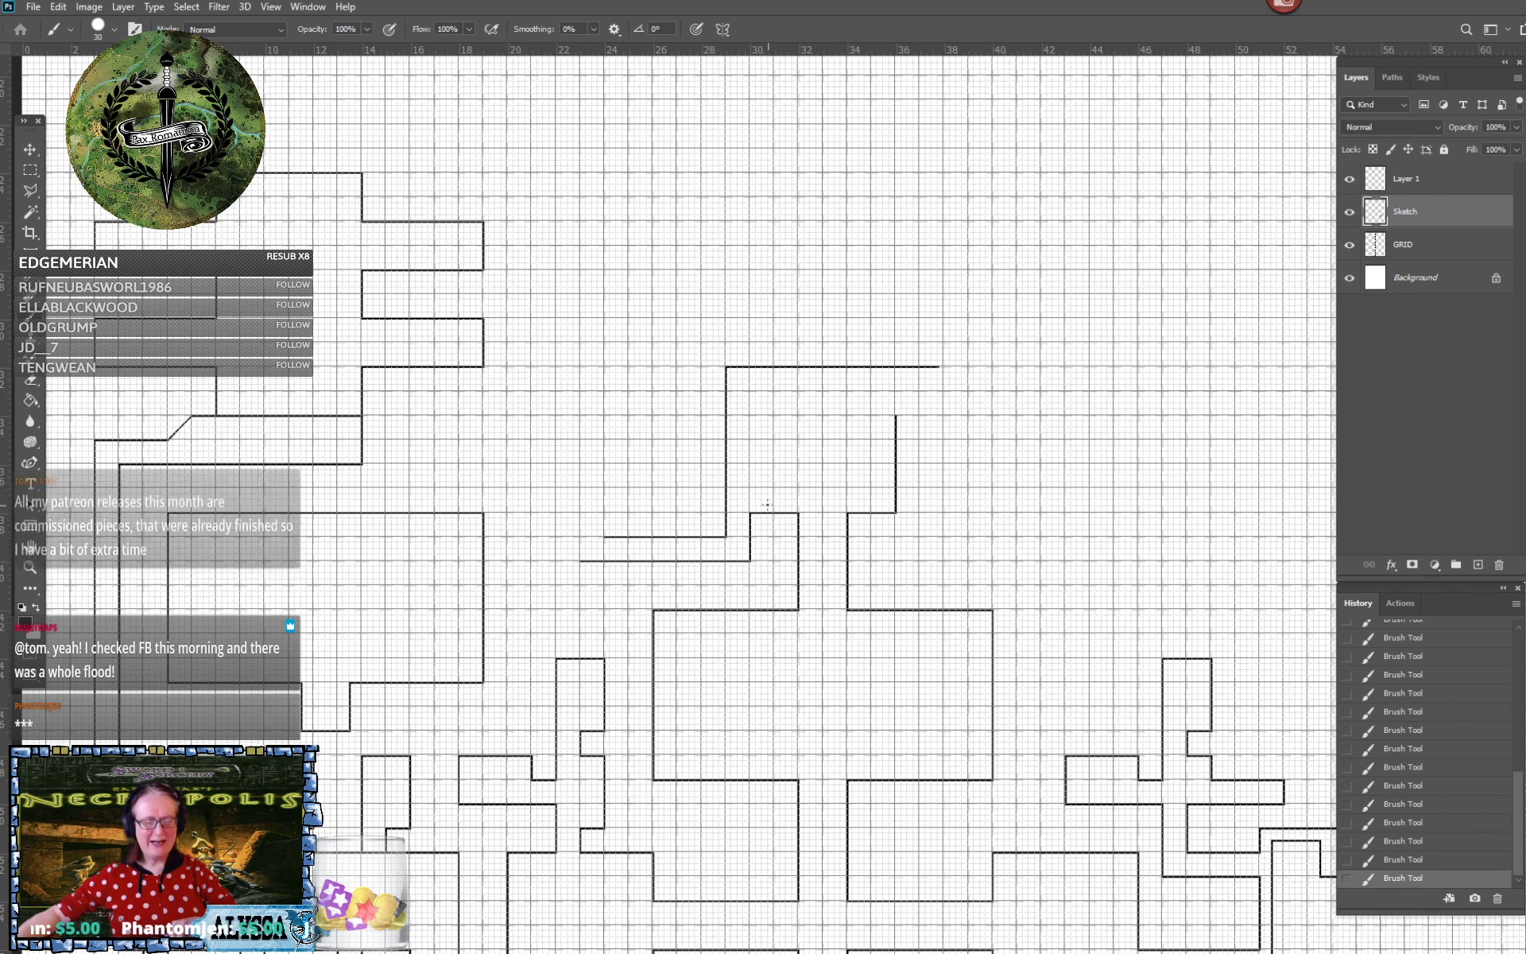
{"action": "left_click", "coordinate": [31, 169]}
{"action": "left_click_drag", "start_coordinate": [560, 567], "coordinate": [768, 322]}
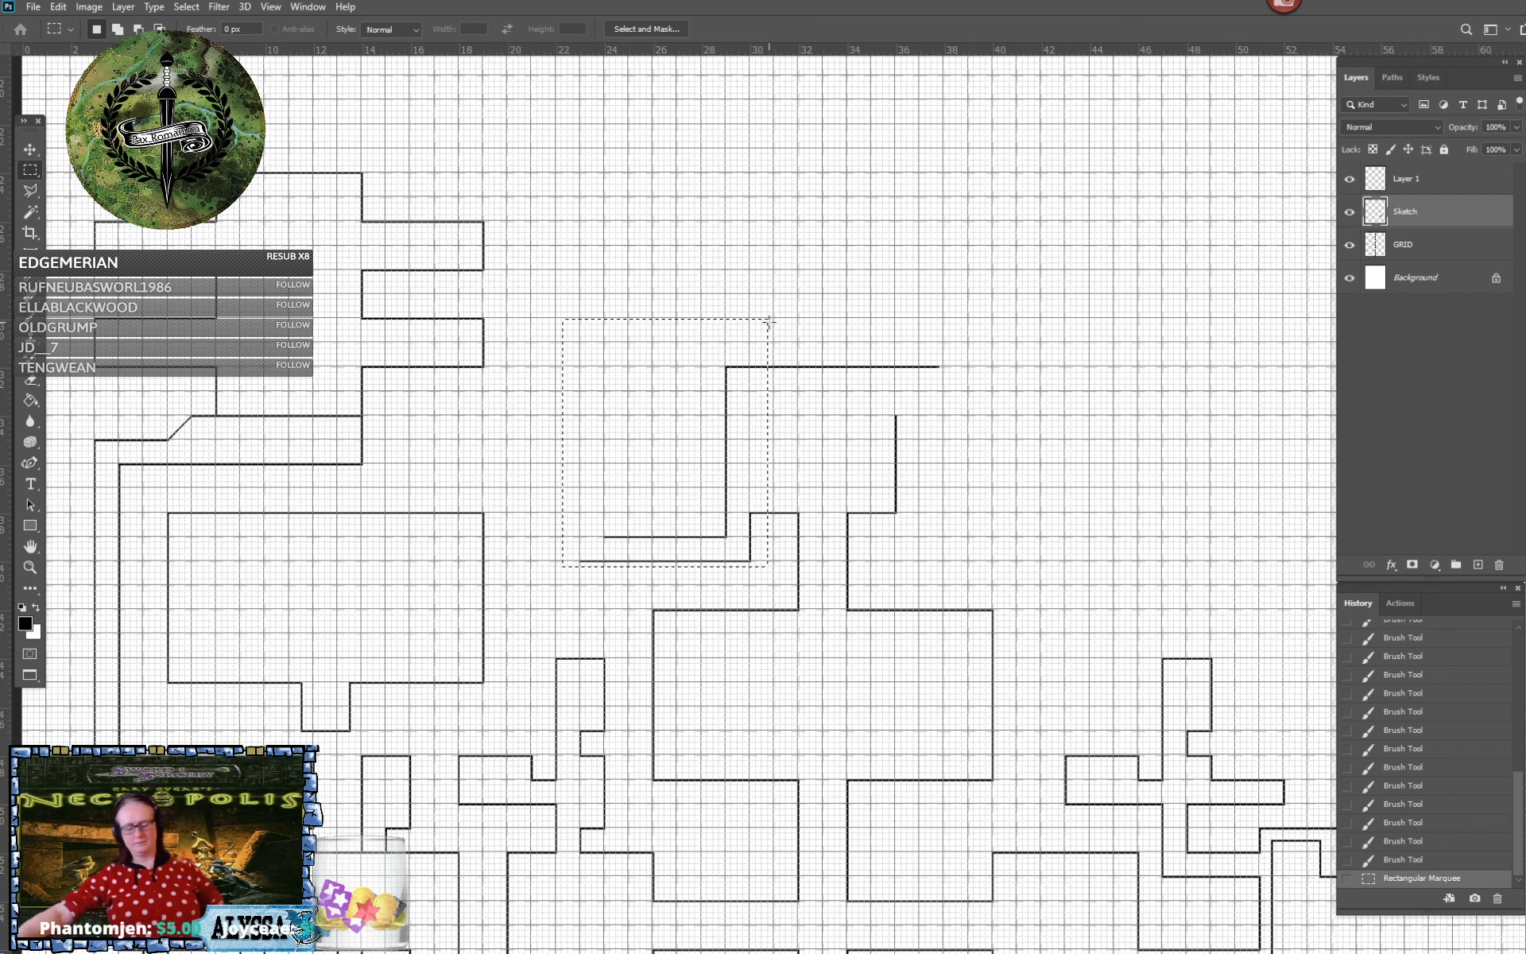
{"action": "key", "text": "Delete"}
{"action": "key", "text": "ctrl+d"}
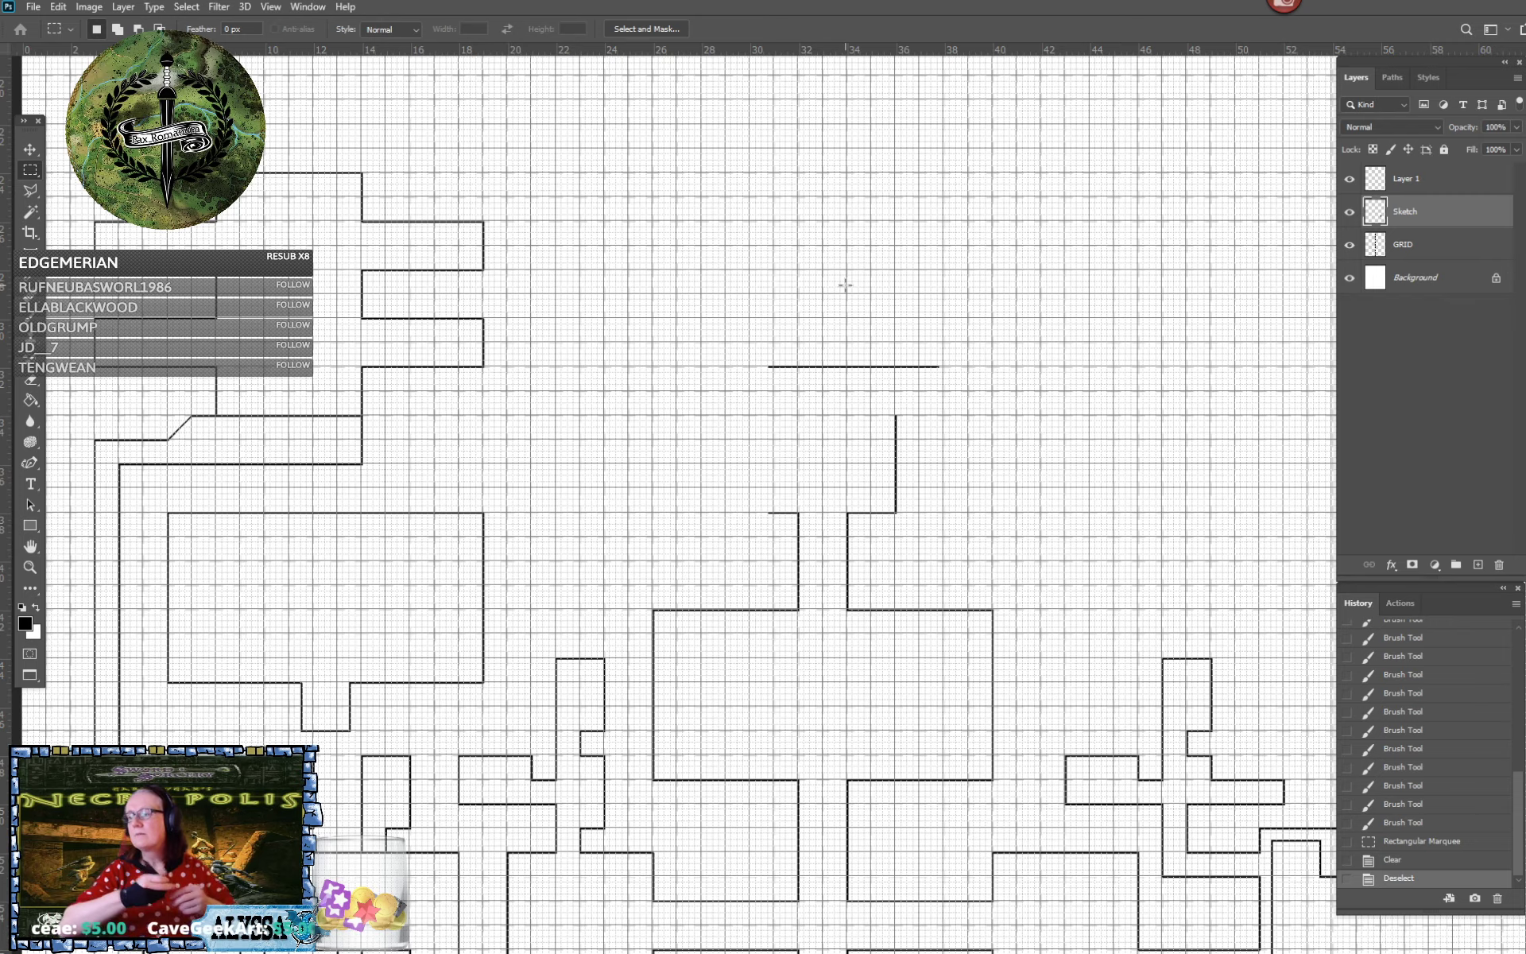
Erase the leftover ends of the top wall and the short corridor wall back to ruler mark 31
{"action": "scroll", "coordinate": [845, 285], "scroll_direction": "up", "scroll_amount": 1}
{"action": "scroll", "coordinate": [846, 284], "scroll_direction": "up", "scroll_amount": 1}
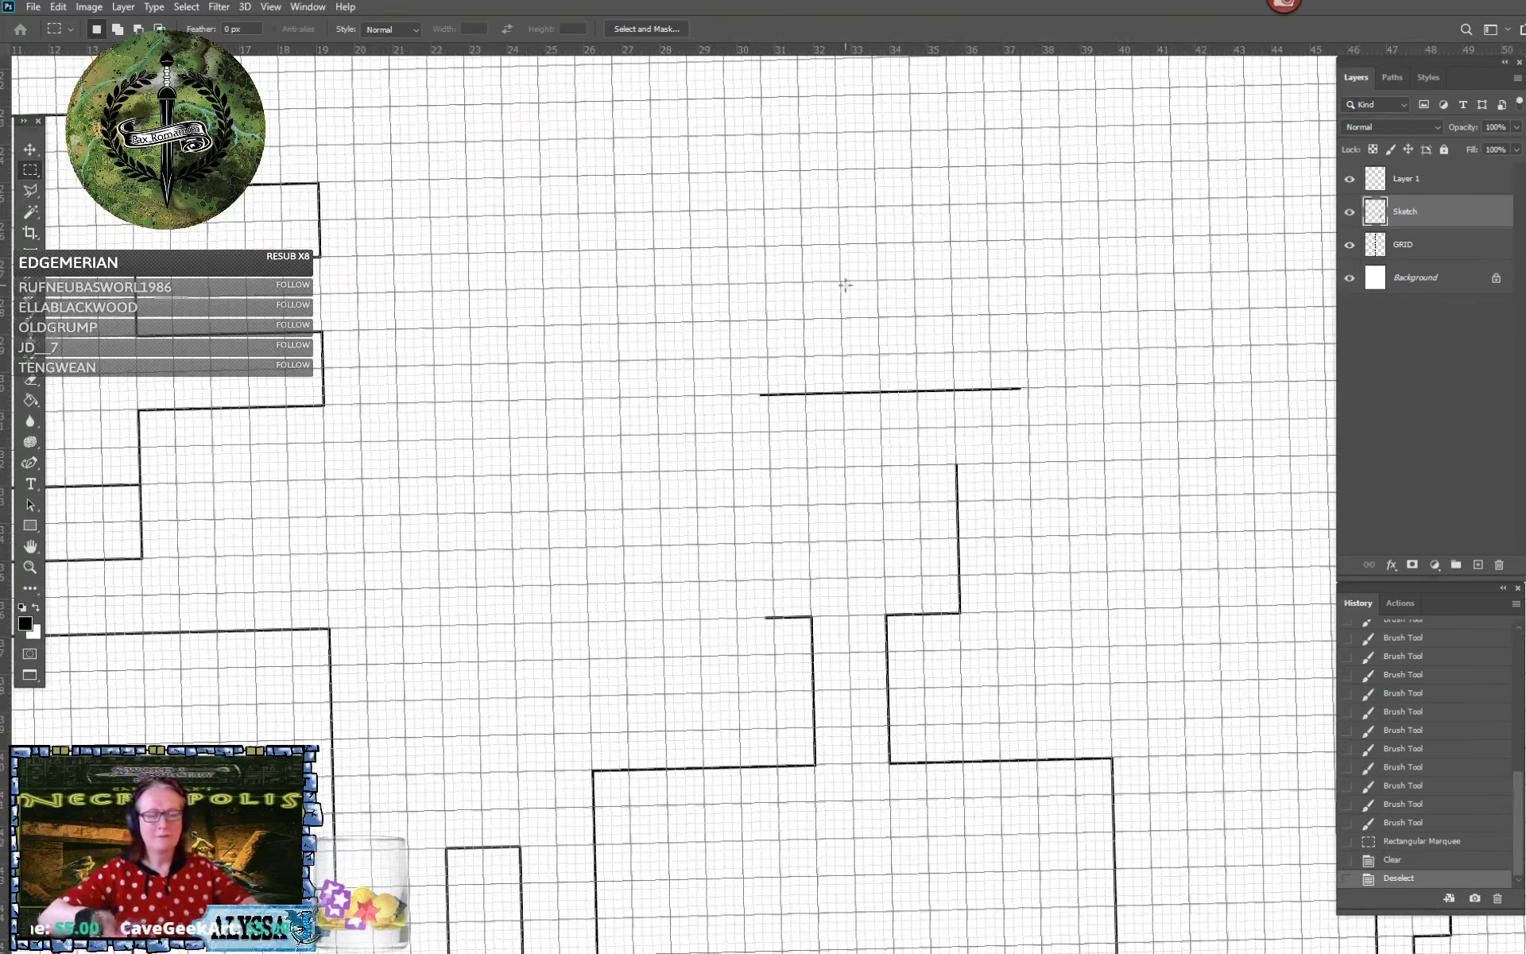
{"action": "key", "text": "Escape"}
{"action": "left_click", "coordinate": [30, 380]}
{"action": "left_click", "coordinate": [766, 395]}
{"action": "left_click", "coordinate": [765, 618]}
{"action": "left_click", "coordinate": [30, 170]}
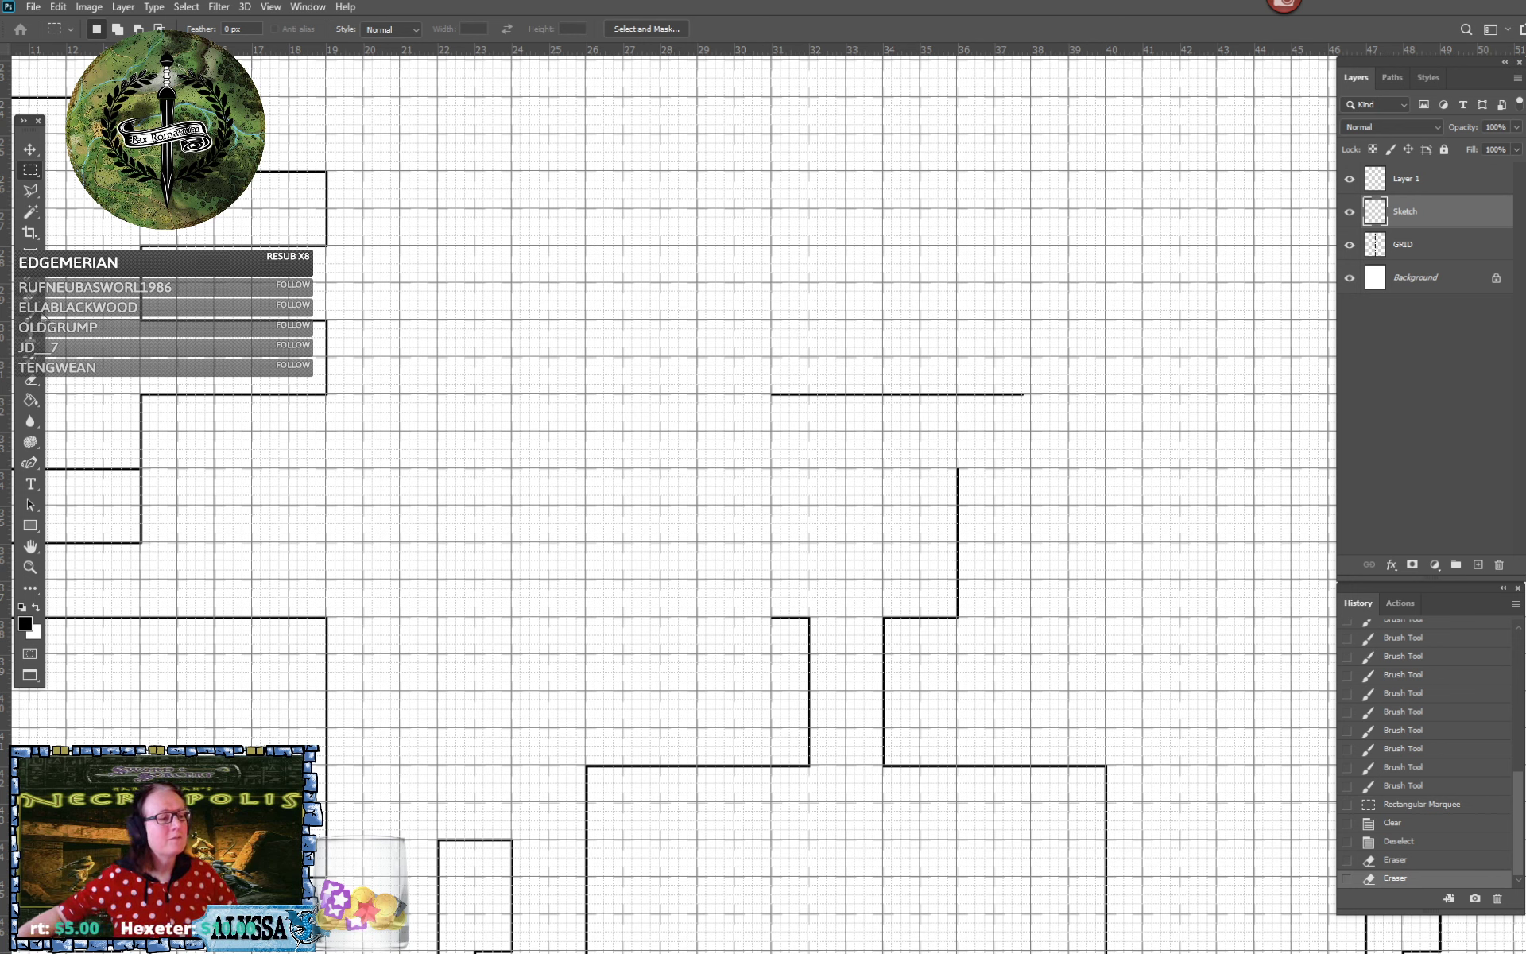
Extend the top wall from ruler mark 31 to 30 and draw the left wall seven squares down from its end
{"action": "key", "text": "b"}
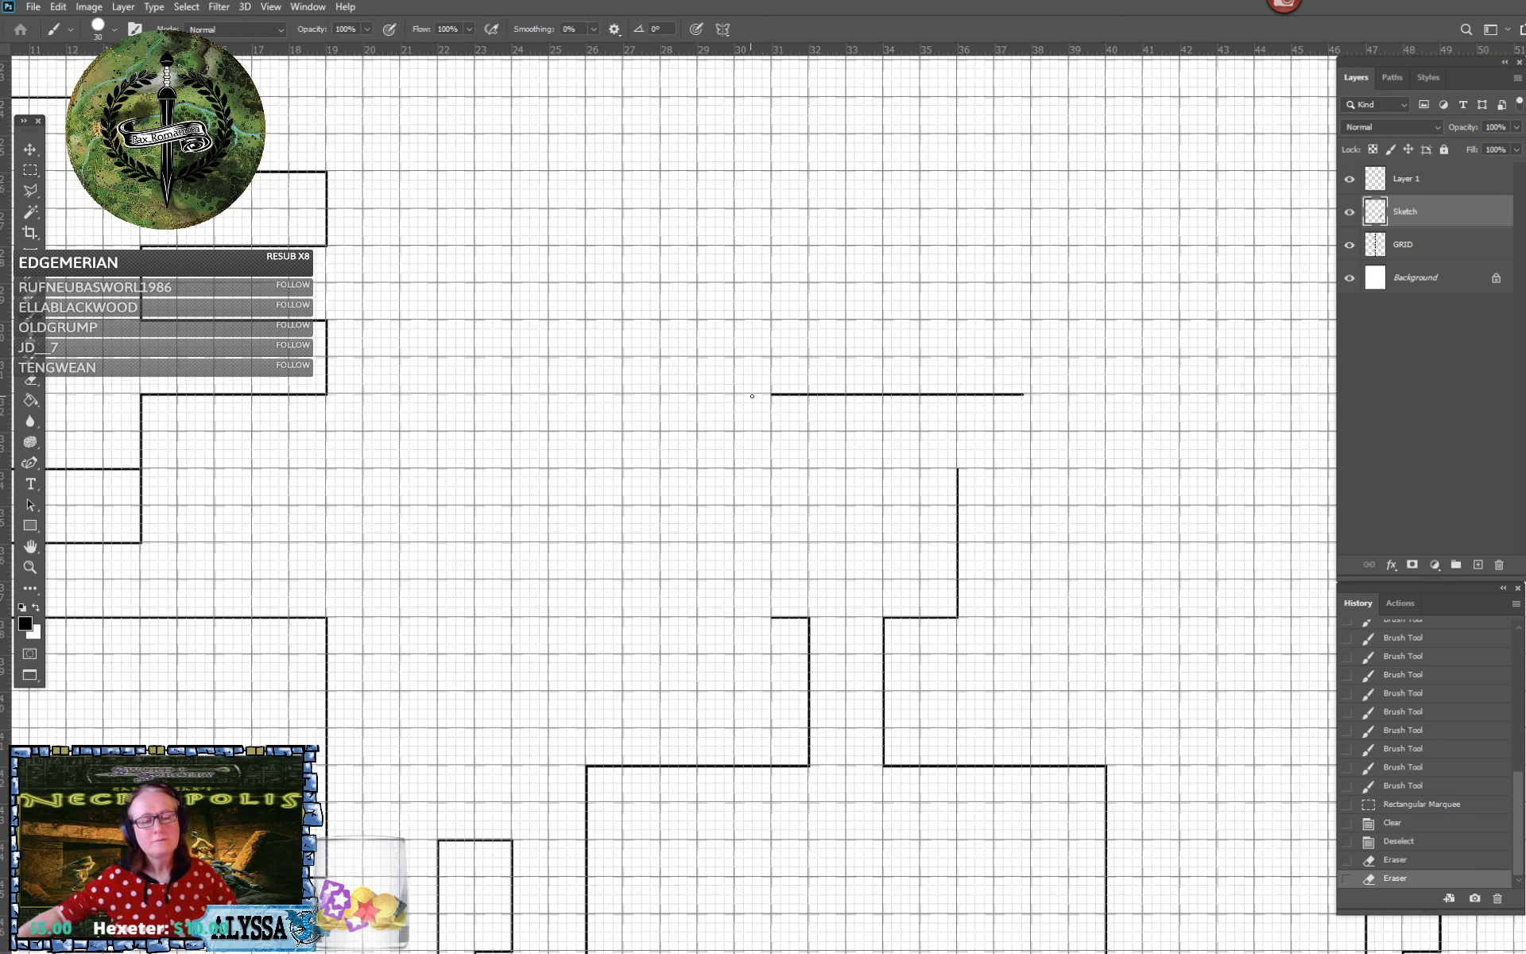
{"action": "left_click", "coordinate": [736, 392]}
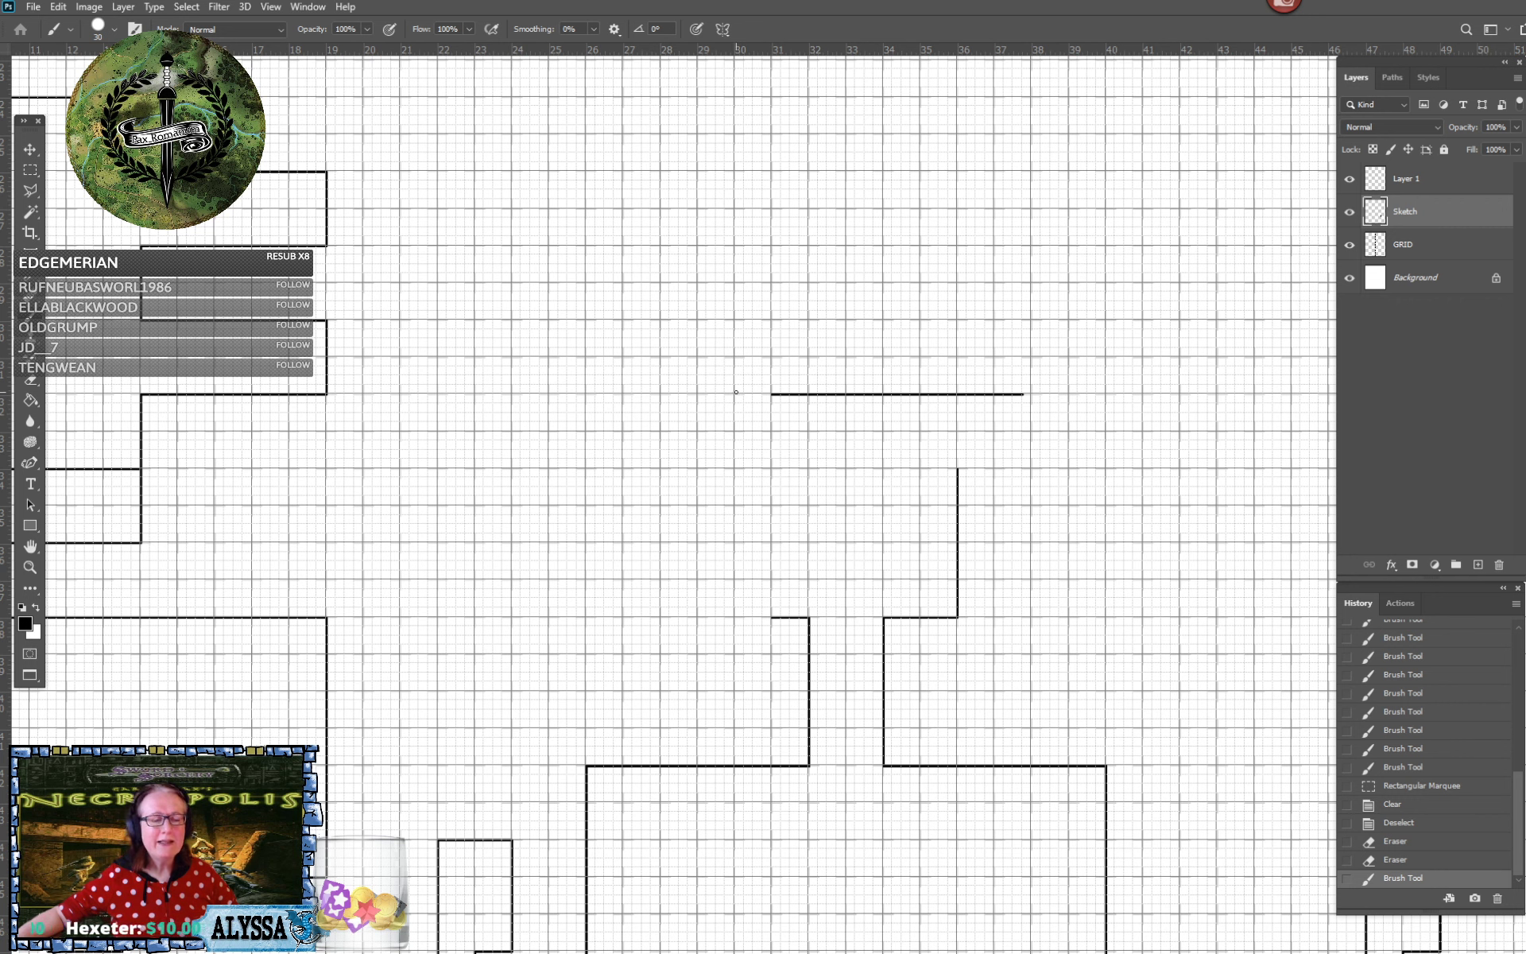
{"action": "left_click_drag", "start_coordinate": [737, 392], "coordinate": [772, 394]}
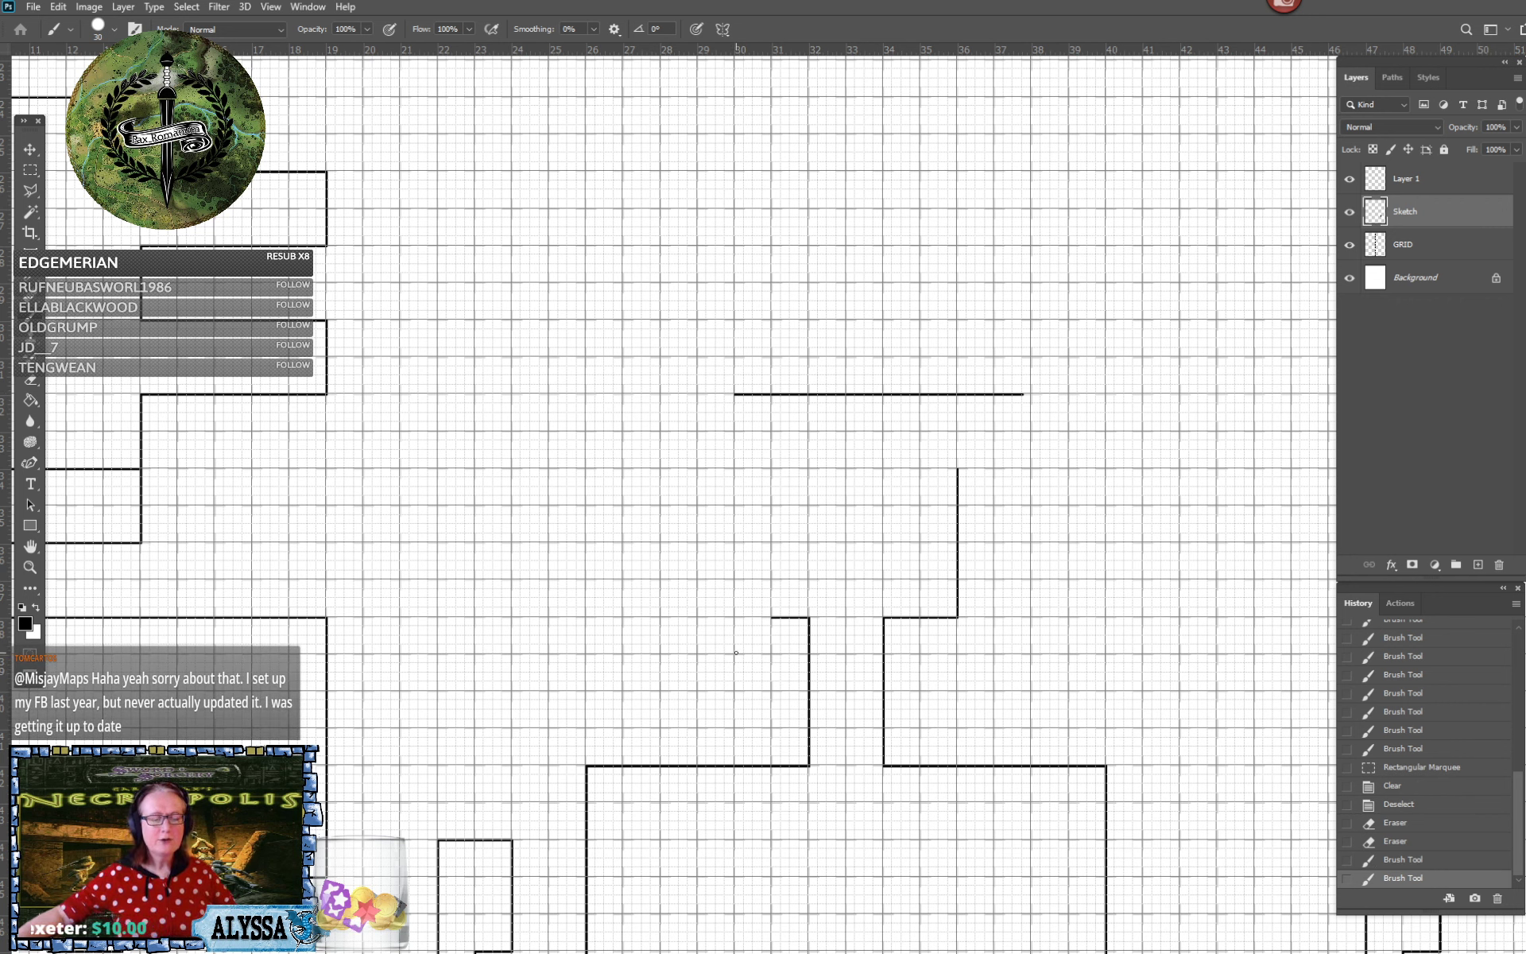
{"action": "left_click", "coordinate": [737, 651], "text": "shift"}
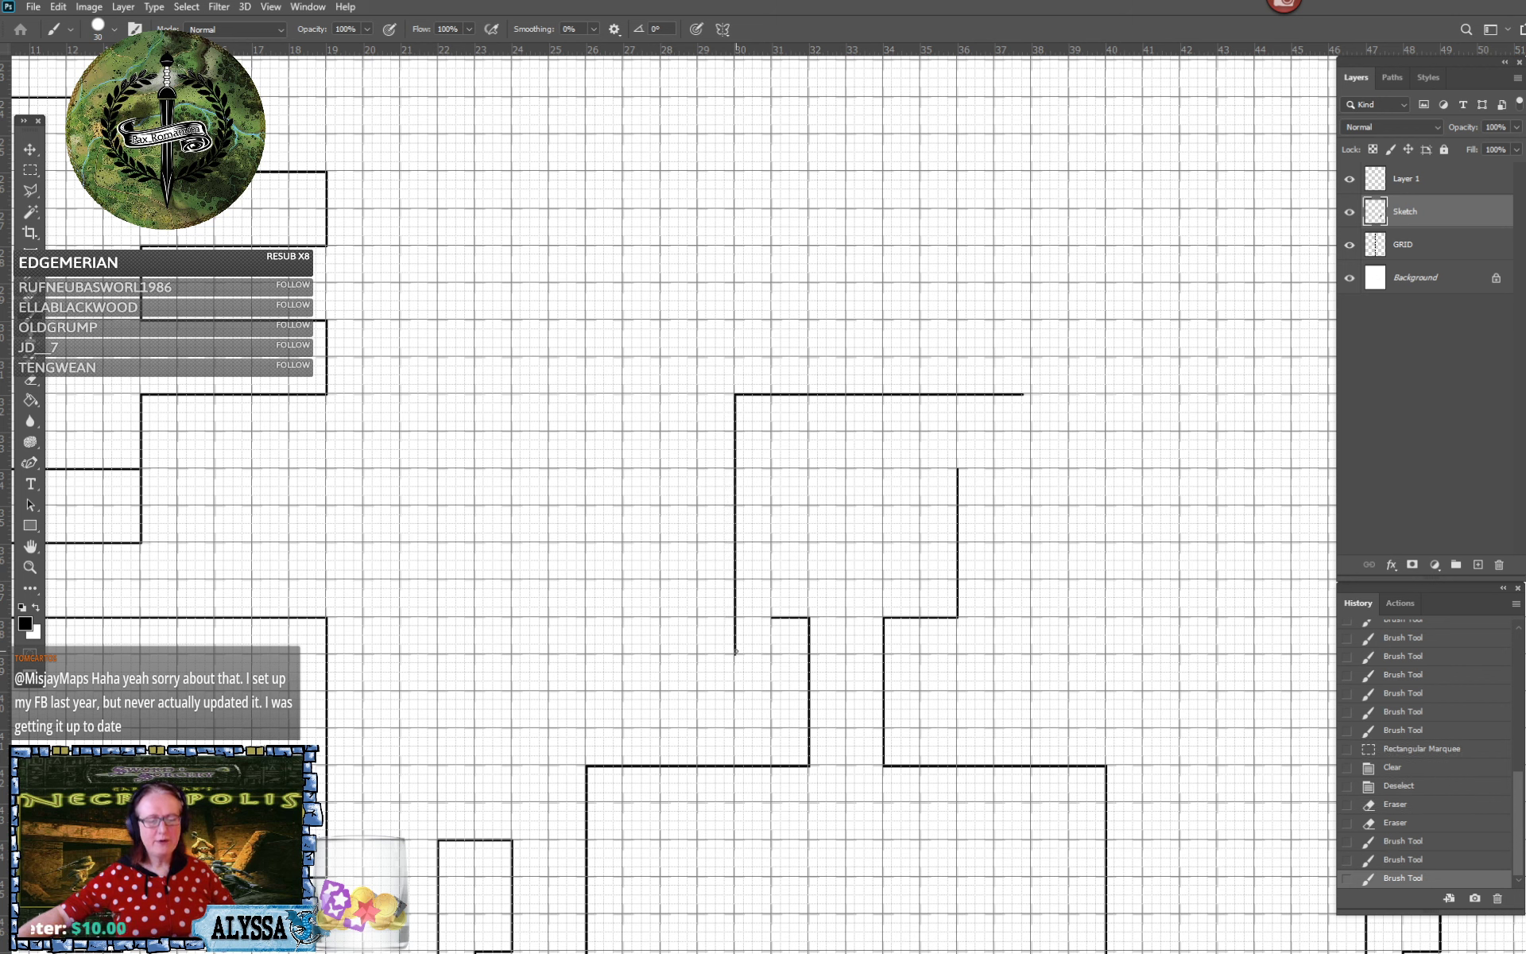
Draw the side corridor's lower wall from ruler mark 31 two squares down and across to 24, and its upper wall between 30 and 25
{"action": "left_click", "coordinate": [770, 617]}
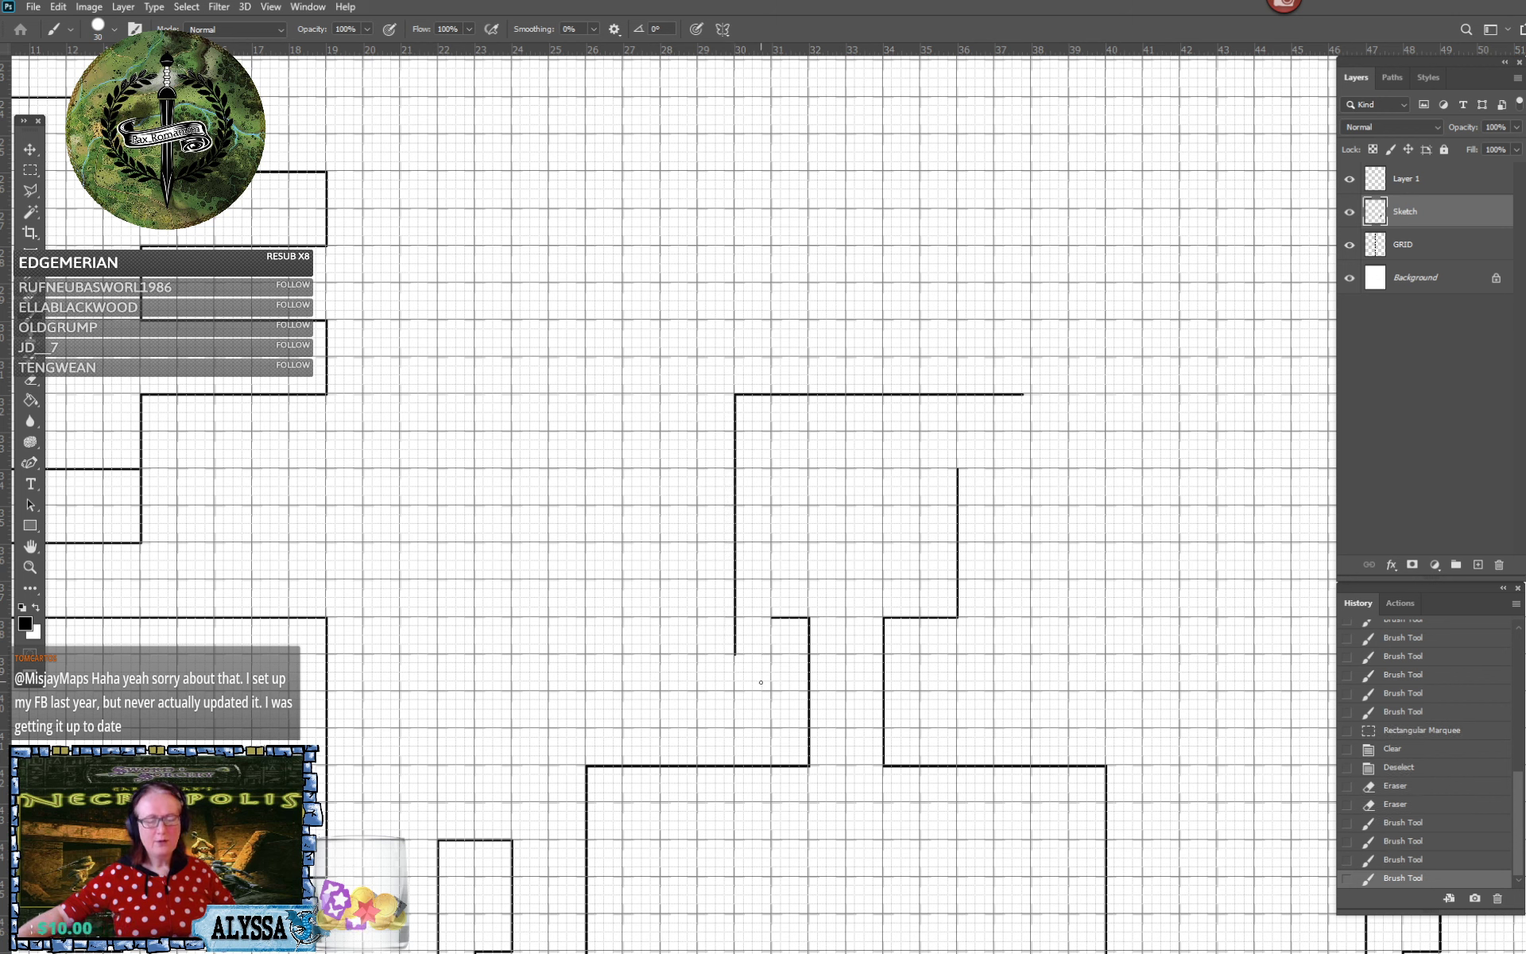
{"action": "left_click", "coordinate": [770, 690], "text": "shift"}
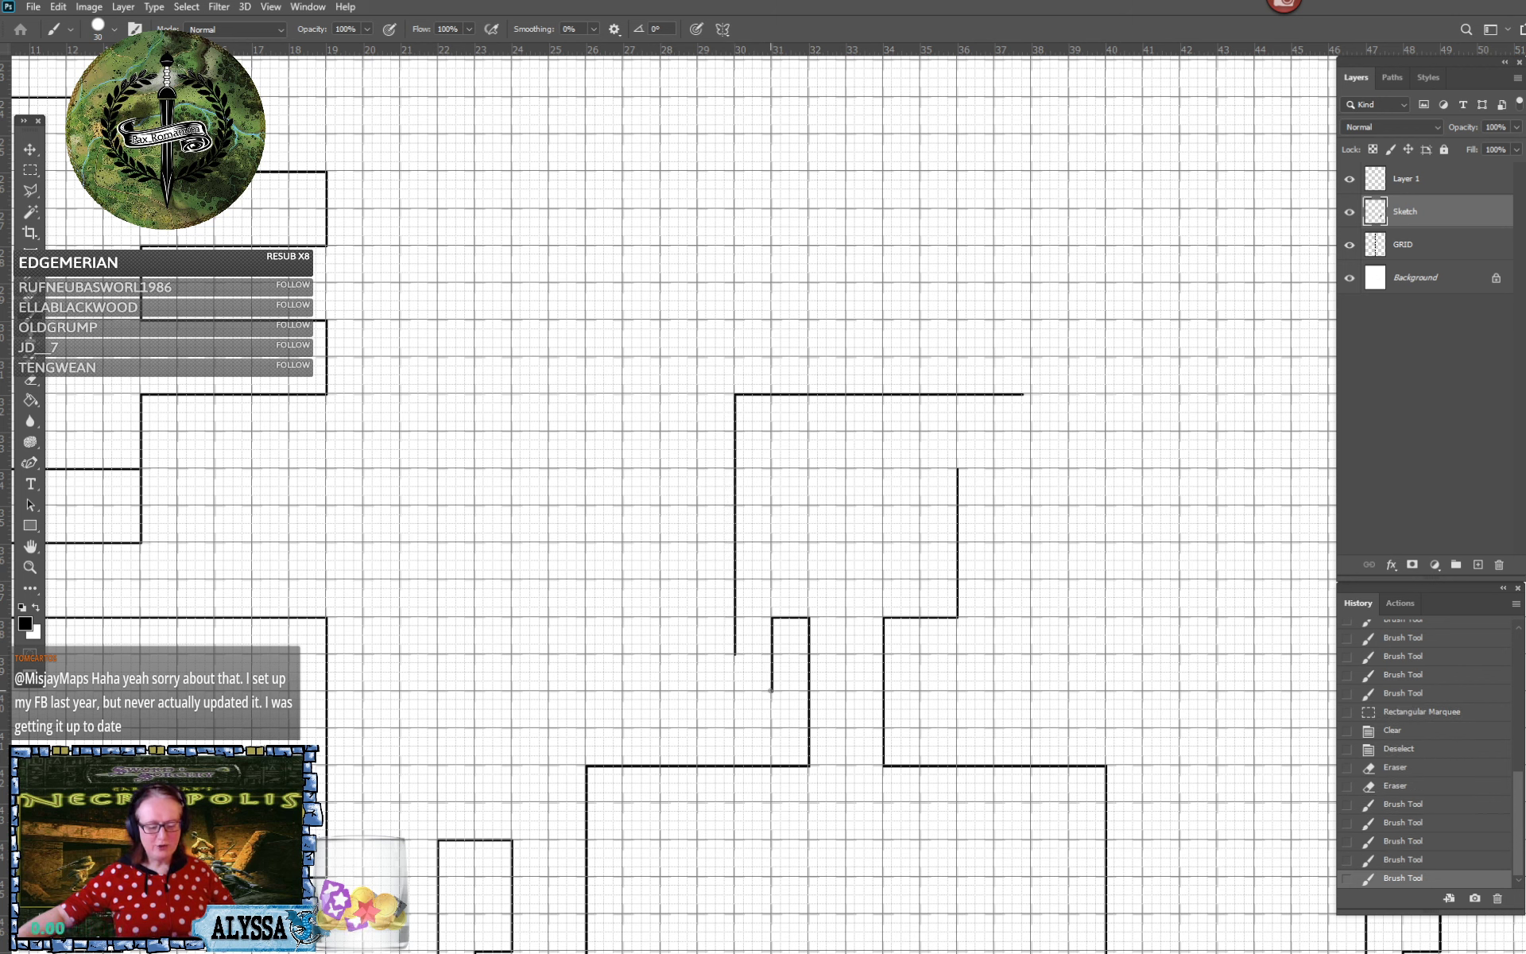
{"action": "left_click", "coordinate": [513, 691], "text": "shift"}
{"action": "left_click_drag", "start_coordinate": [734, 652], "coordinate": [901, 687]}
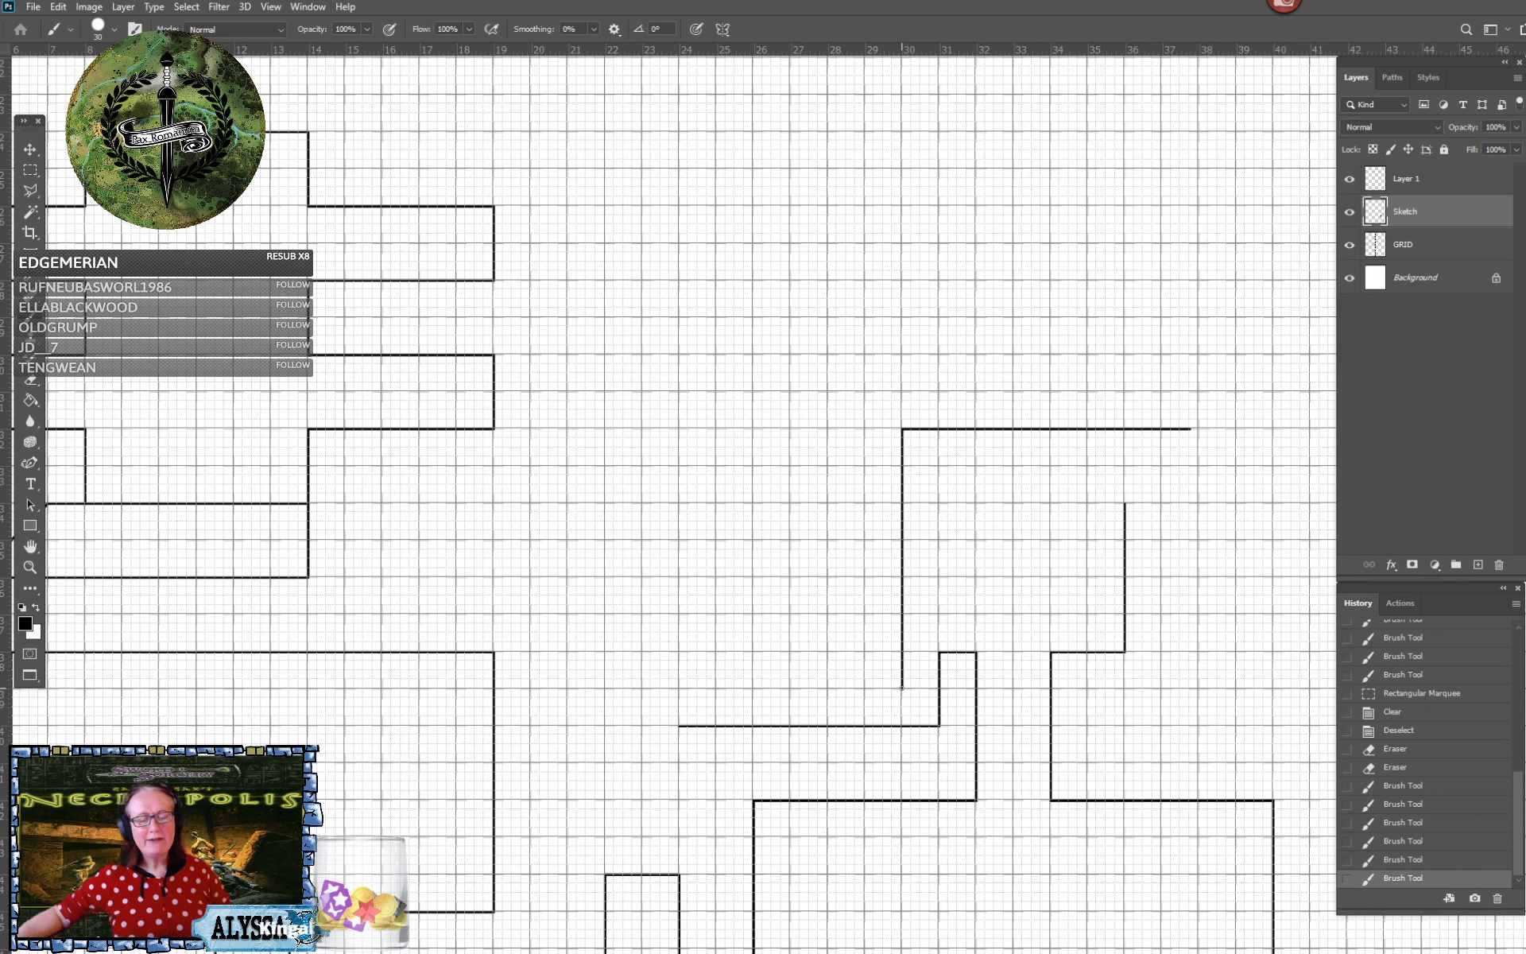
{"action": "left_click", "coordinate": [719, 684]}
{"action": "left_click", "coordinate": [901, 689], "text": "shift"}
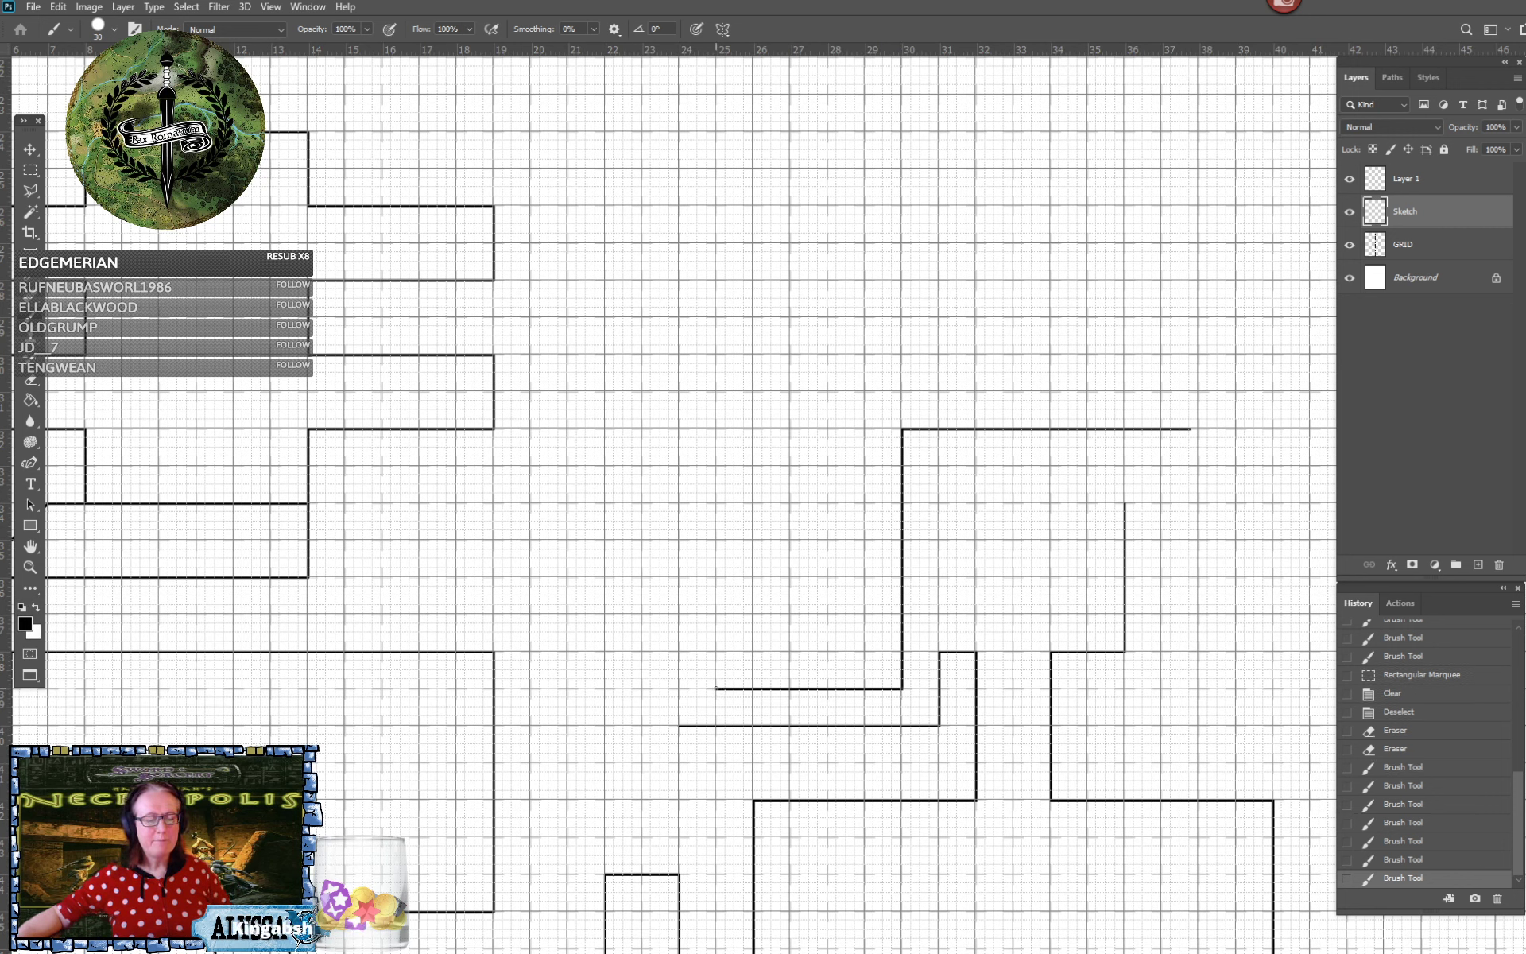
{"action": "scroll", "coordinate": [716, 689], "scroll_direction": "down", "scroll_amount": 2}
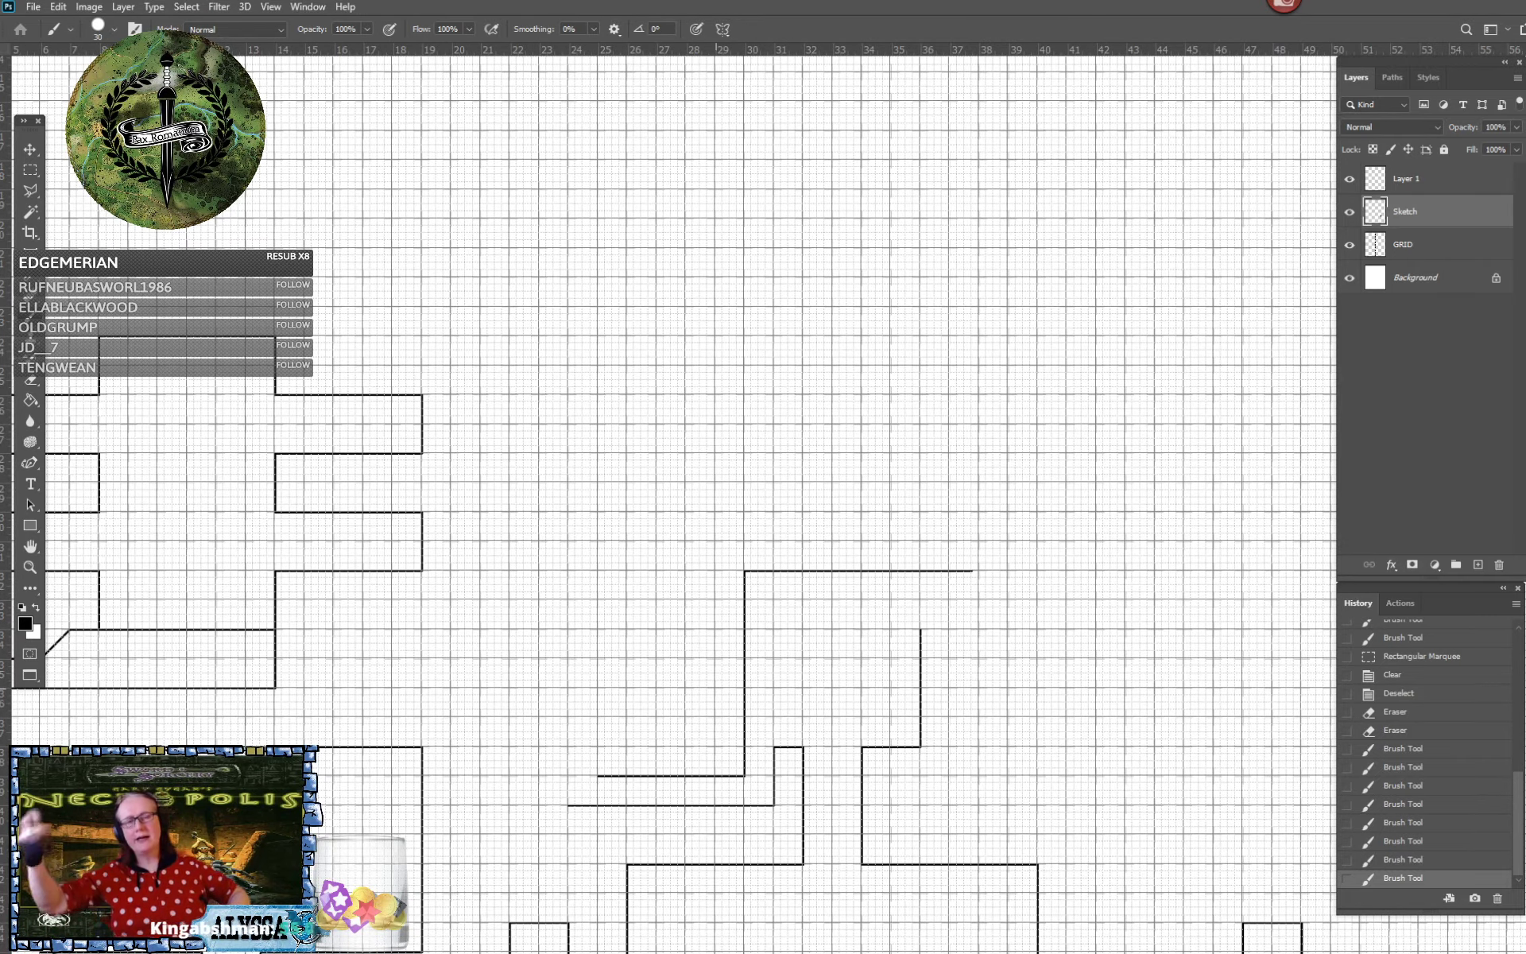
Draw the corridor's vertical walls, eleven squares up at ruler mark 25 and fourteen squares up at mark 24, from the side corridor's wall ends
{"action": "scroll", "coordinate": [716, 688], "scroll_direction": "down", "scroll_amount": 2}
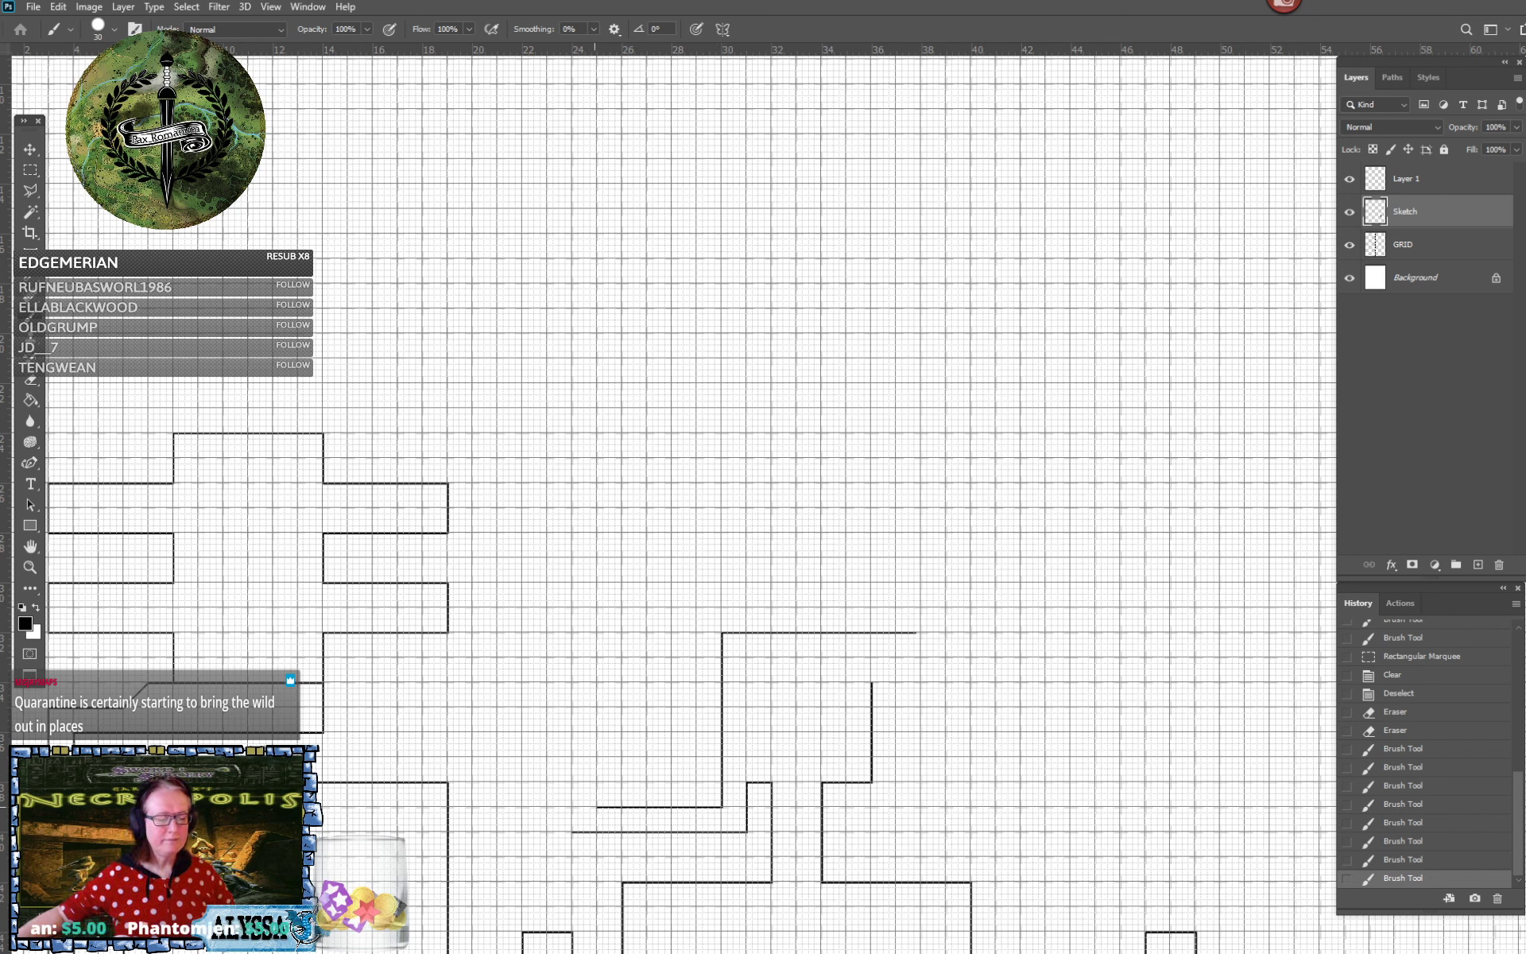
{"action": "left_click", "coordinate": [595, 805], "text": "shift"}
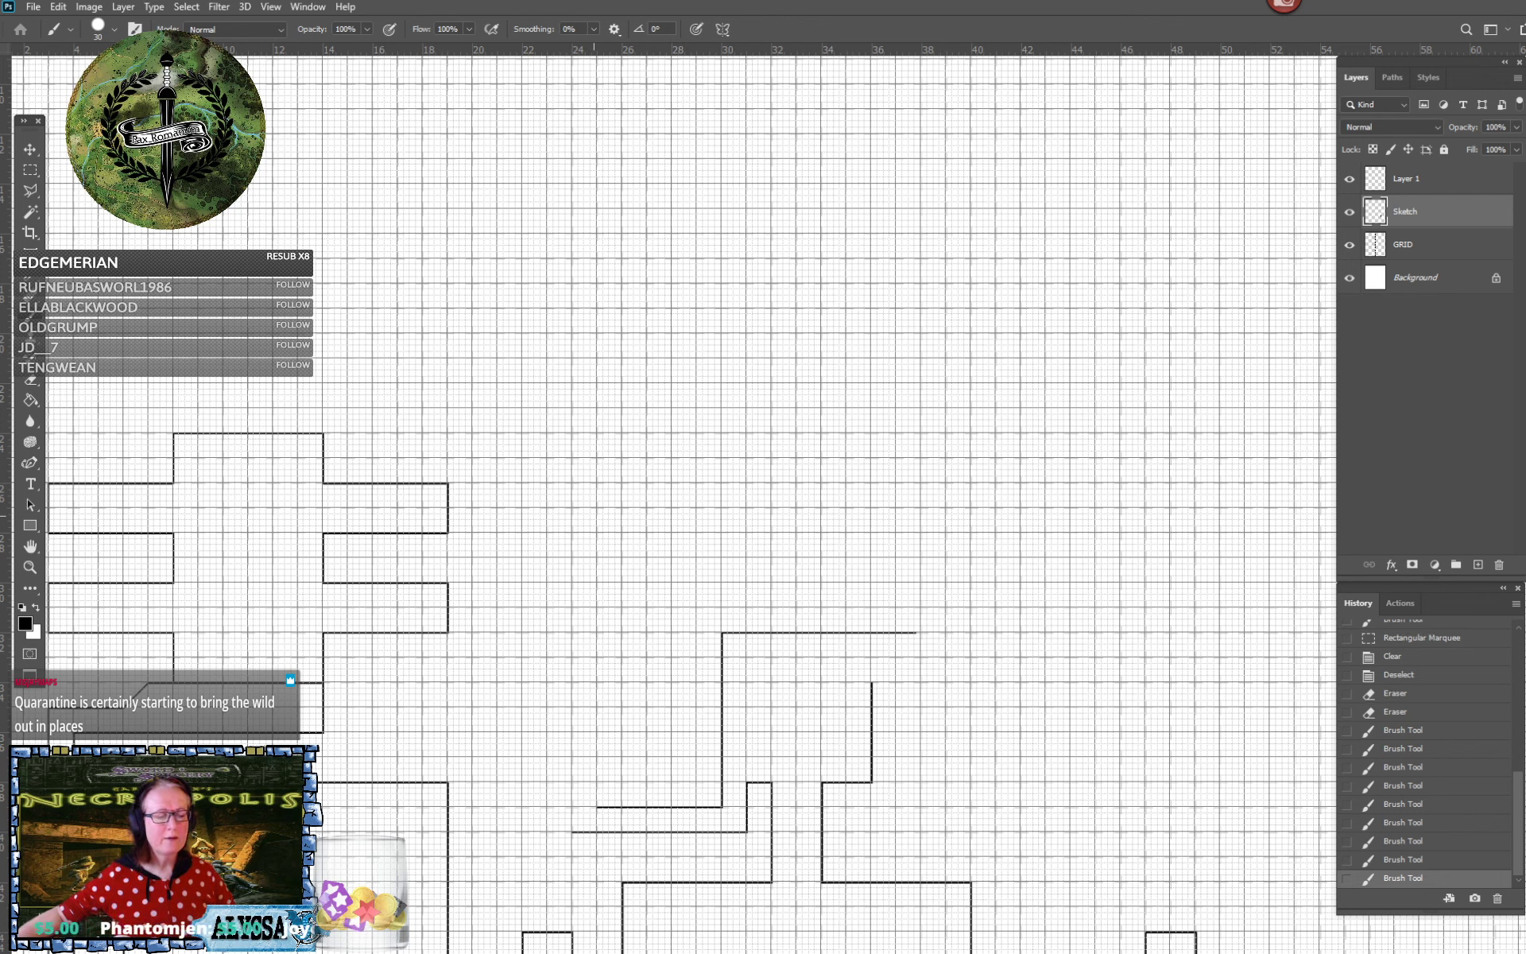
{"action": "left_click", "coordinate": [597, 532], "text": "shift"}
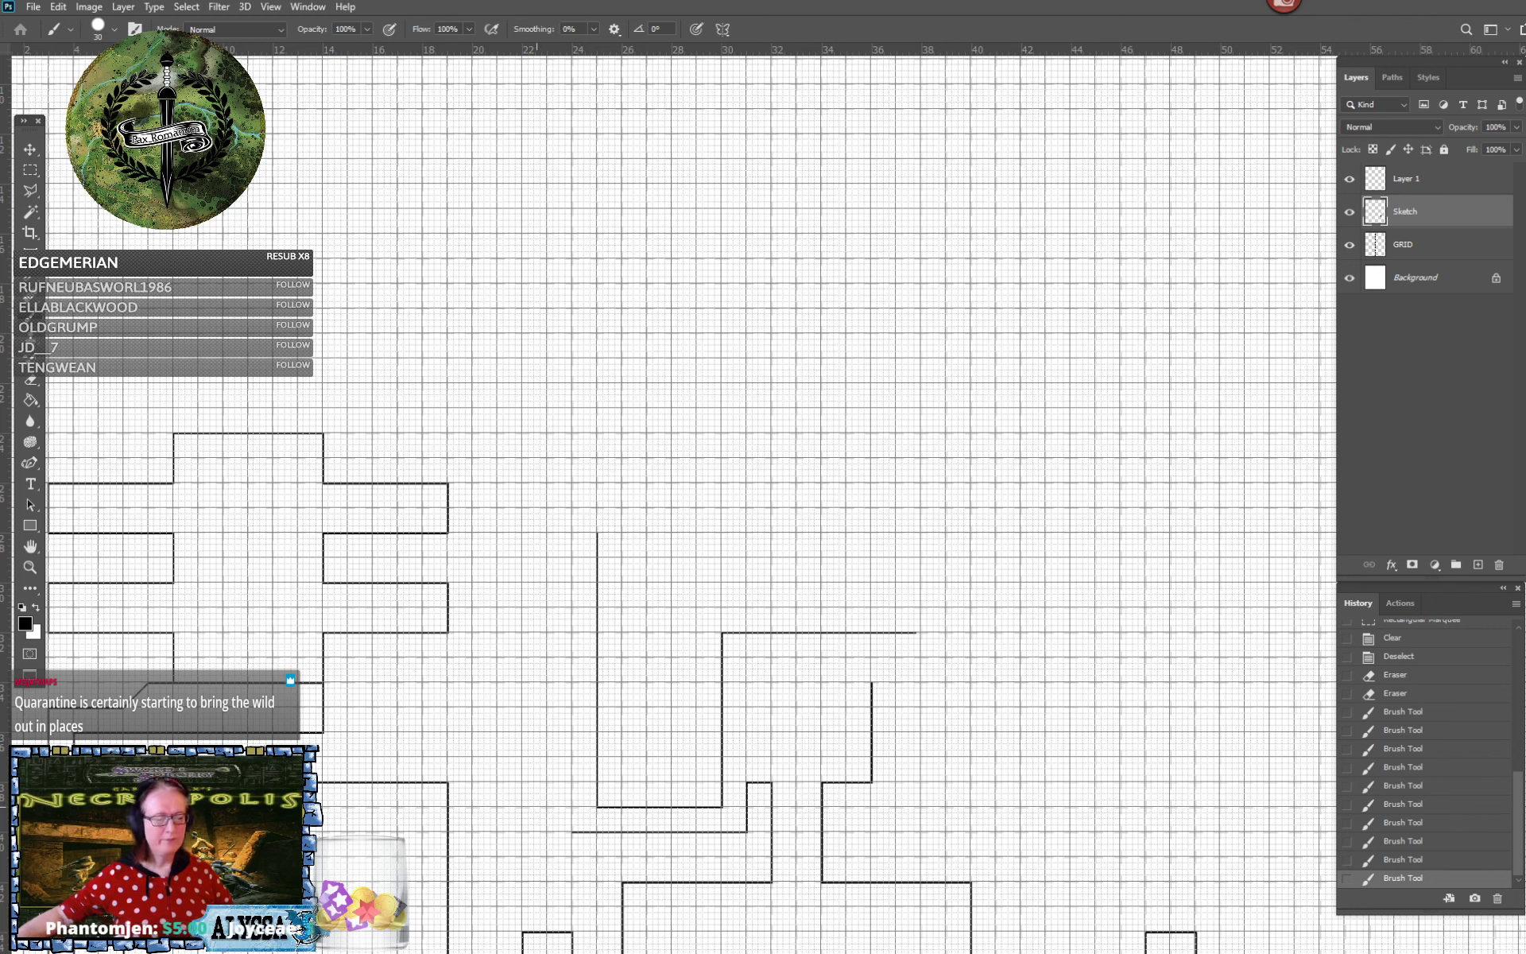
{"action": "left_click", "coordinate": [570, 832]}
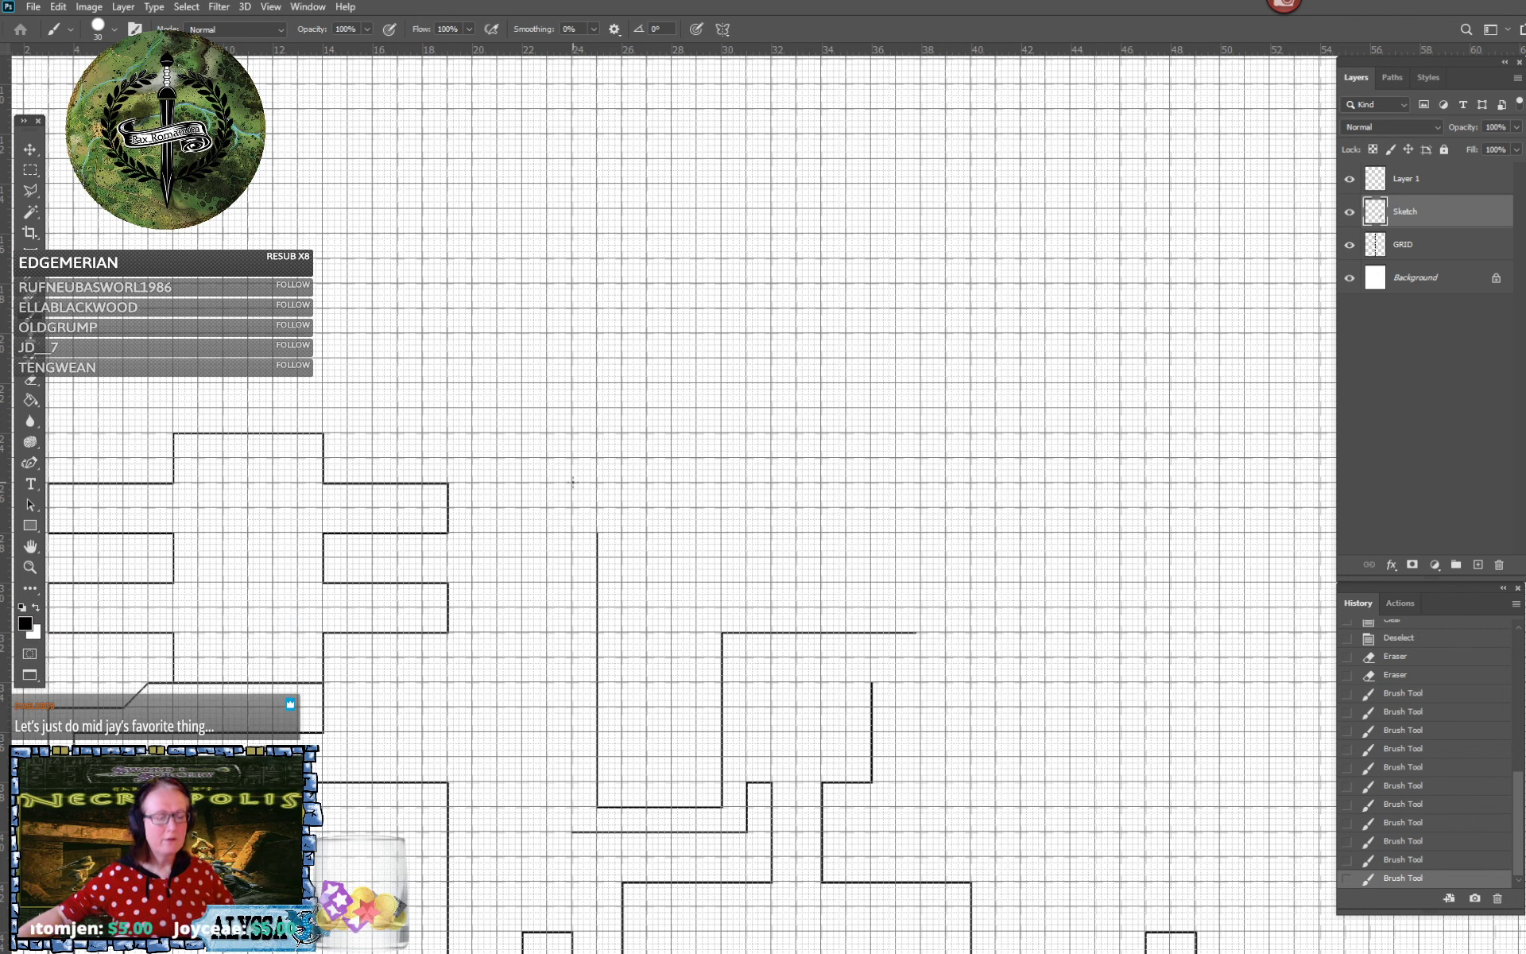
{"action": "left_click", "coordinate": [573, 481], "text": "shift"}
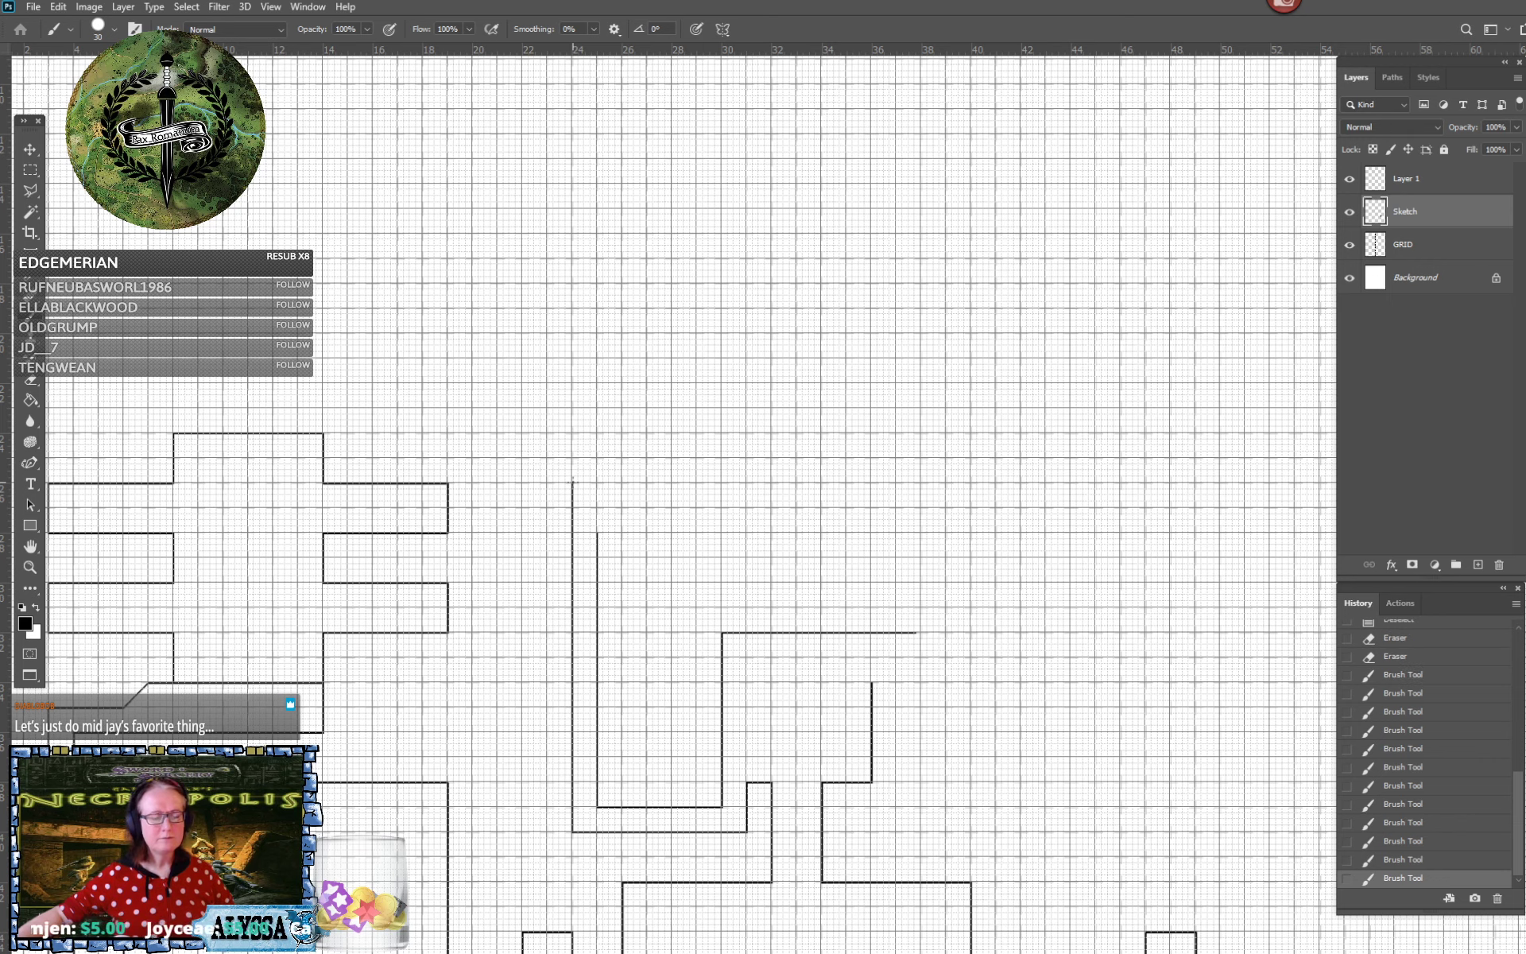
Turn the corridor right by drawing the outer wall from ruler mark 24 to 30 and the inner wall from 25 to 36
{"action": "left_click_drag", "start_coordinate": [572, 482], "coordinate": [446, 559]}
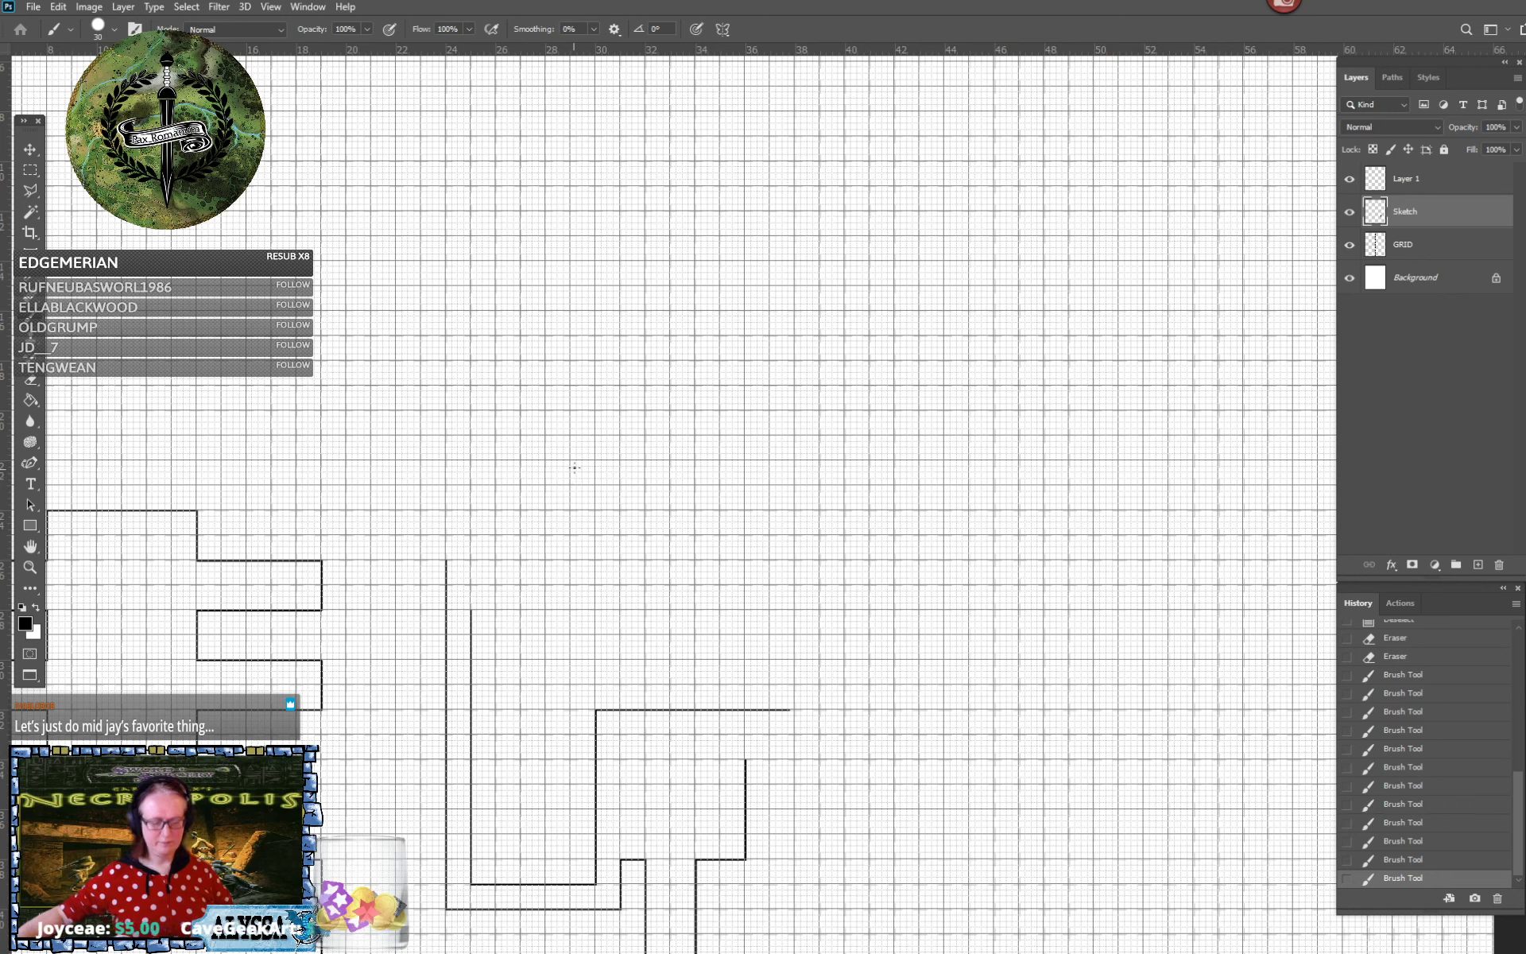
{"action": "left_click", "coordinate": [593, 560], "text": "shift"}
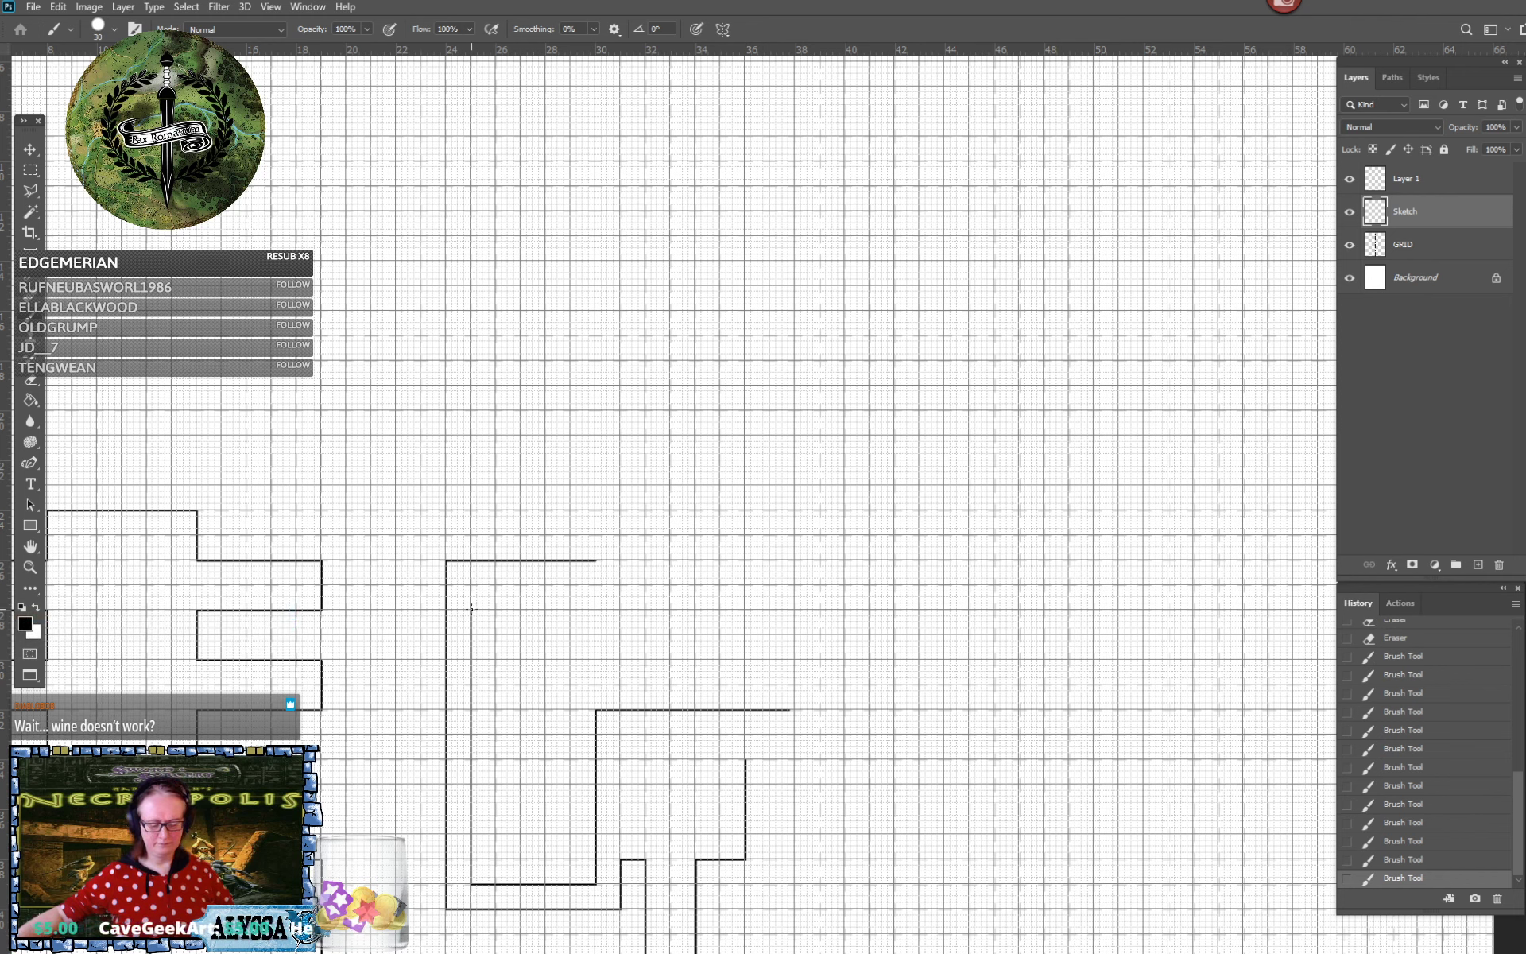
{"action": "left_click", "coordinate": [471, 609]}
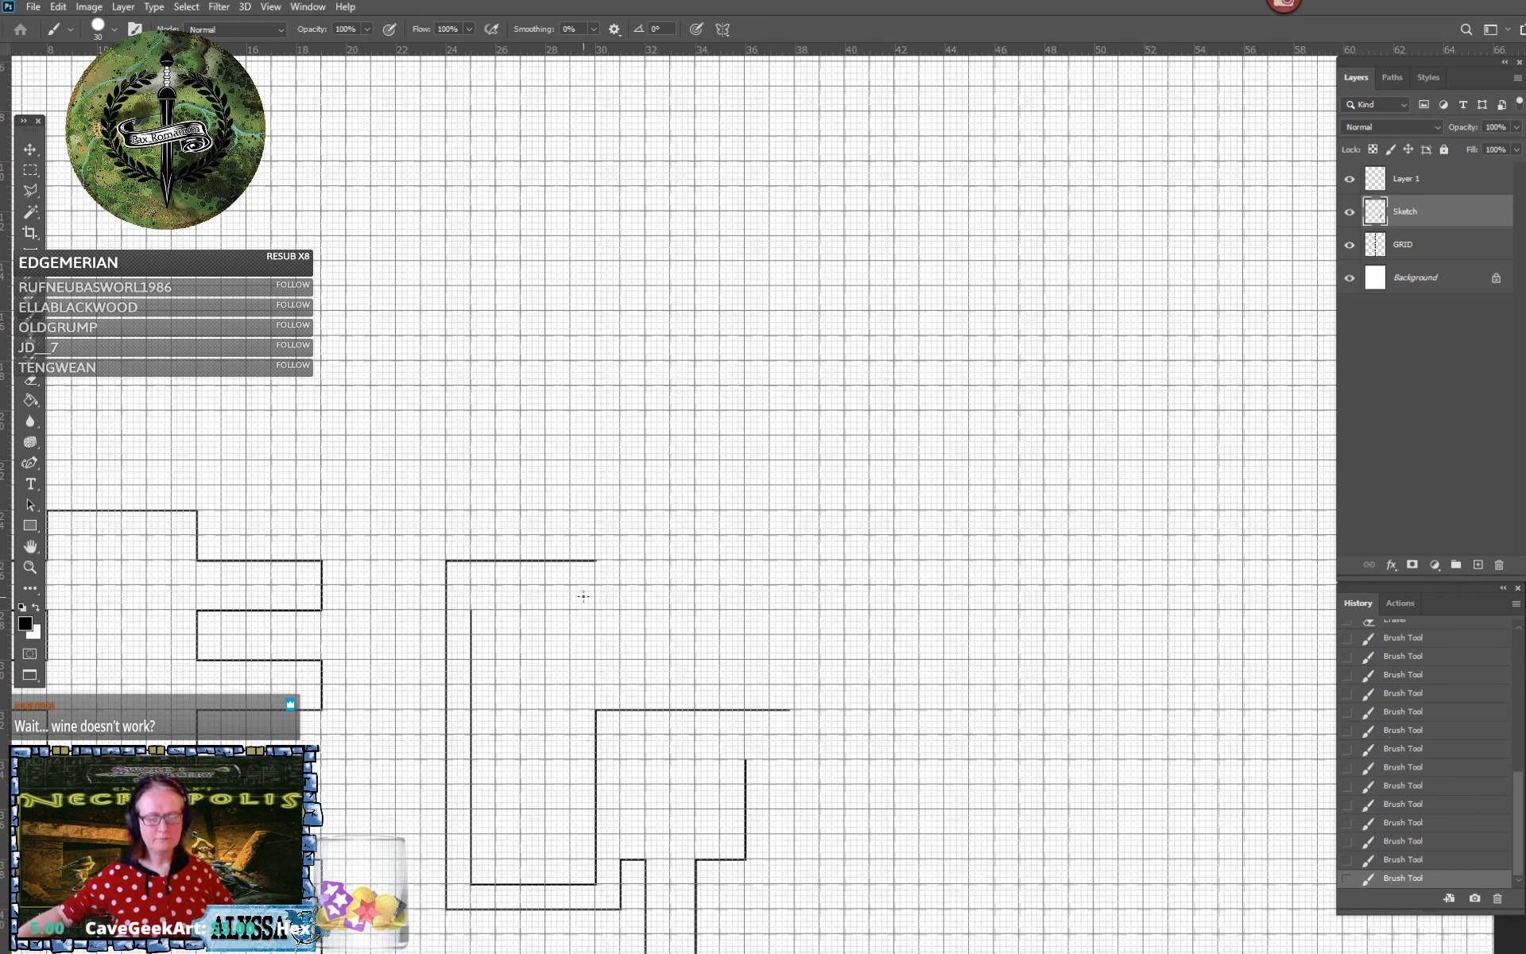
{"action": "left_click", "coordinate": [746, 610], "text": "shift"}
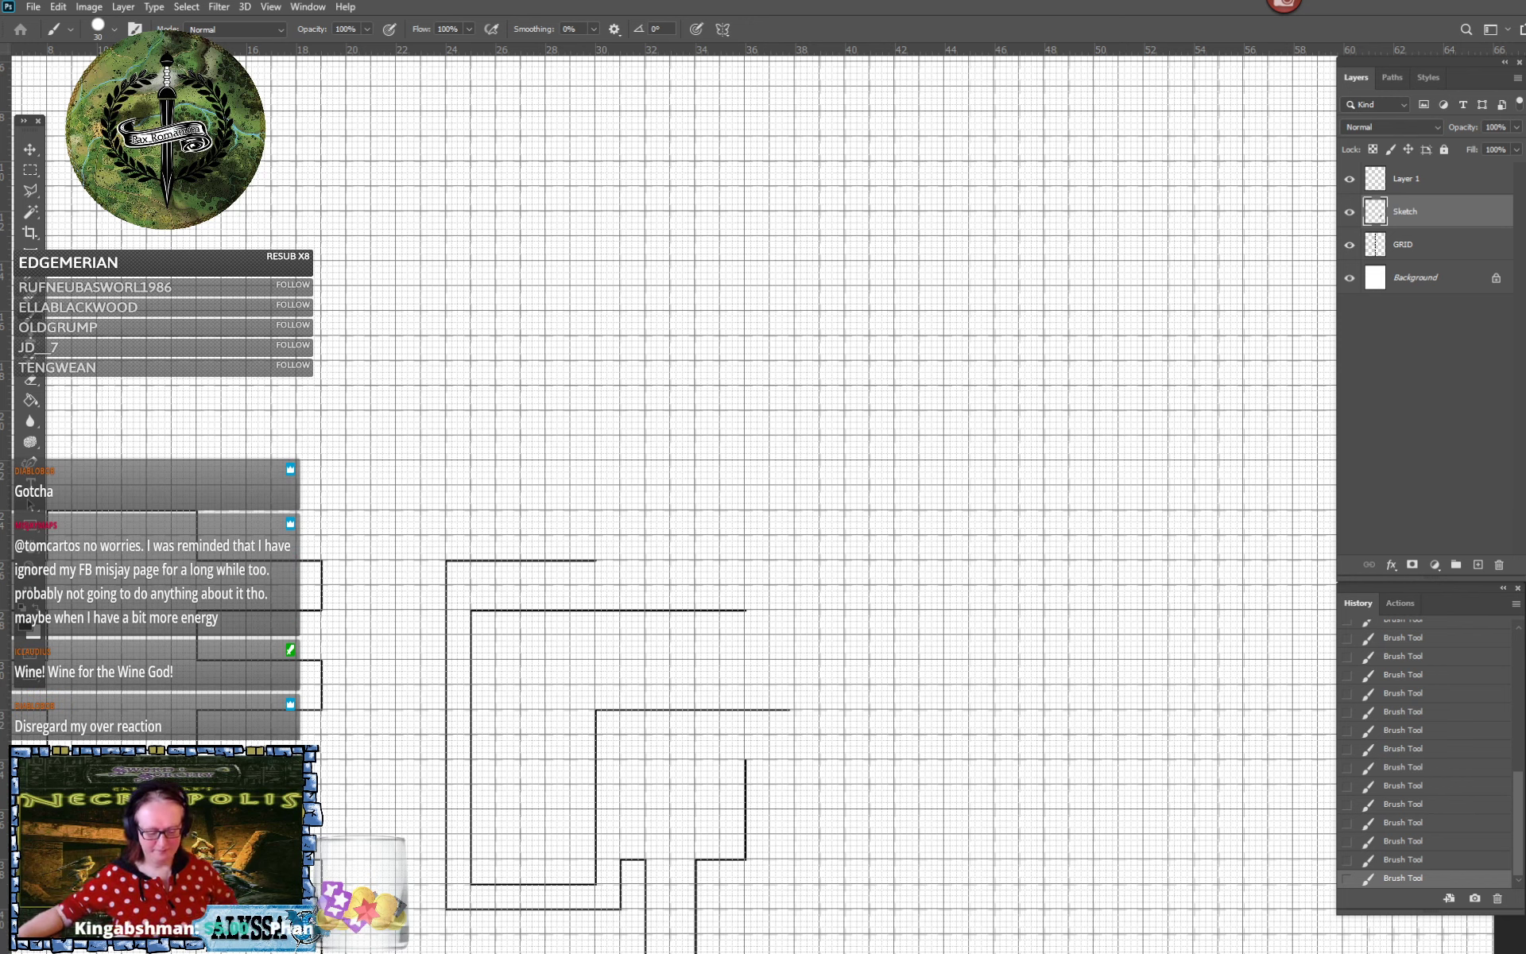
Draw the lower wall from ruler mark 36 to 38 and two squares down, and a two-square wall up at 38 from the upper wall
{"action": "left_click_drag", "start_coordinate": [747, 636], "coordinate": [749, 659]}
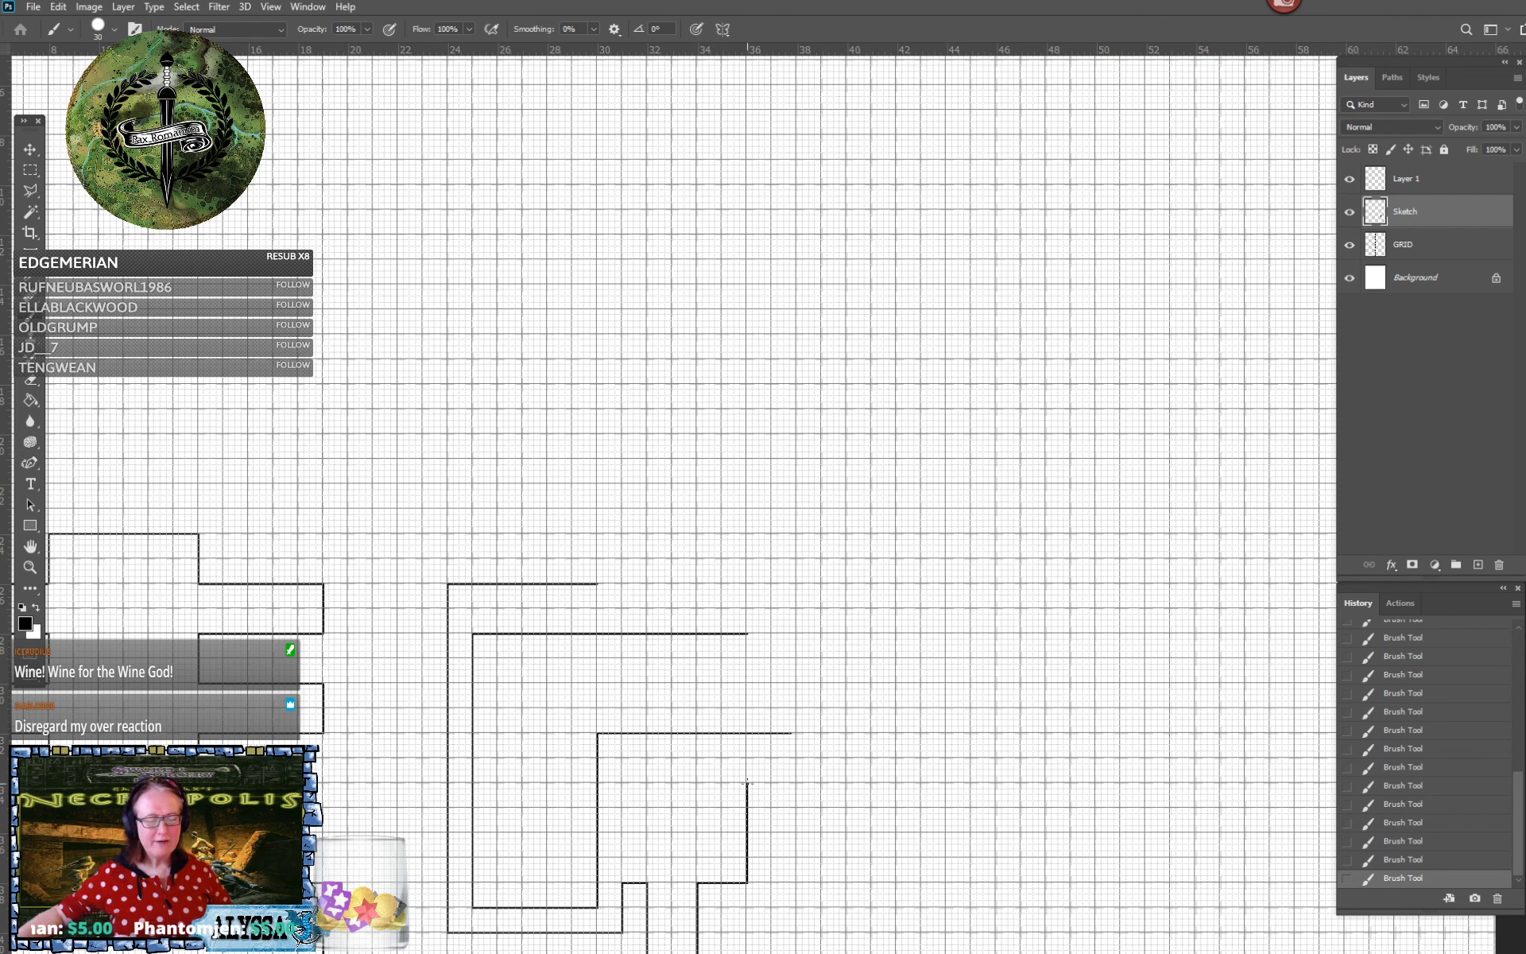
{"action": "left_click", "coordinate": [795, 783], "text": "shift"}
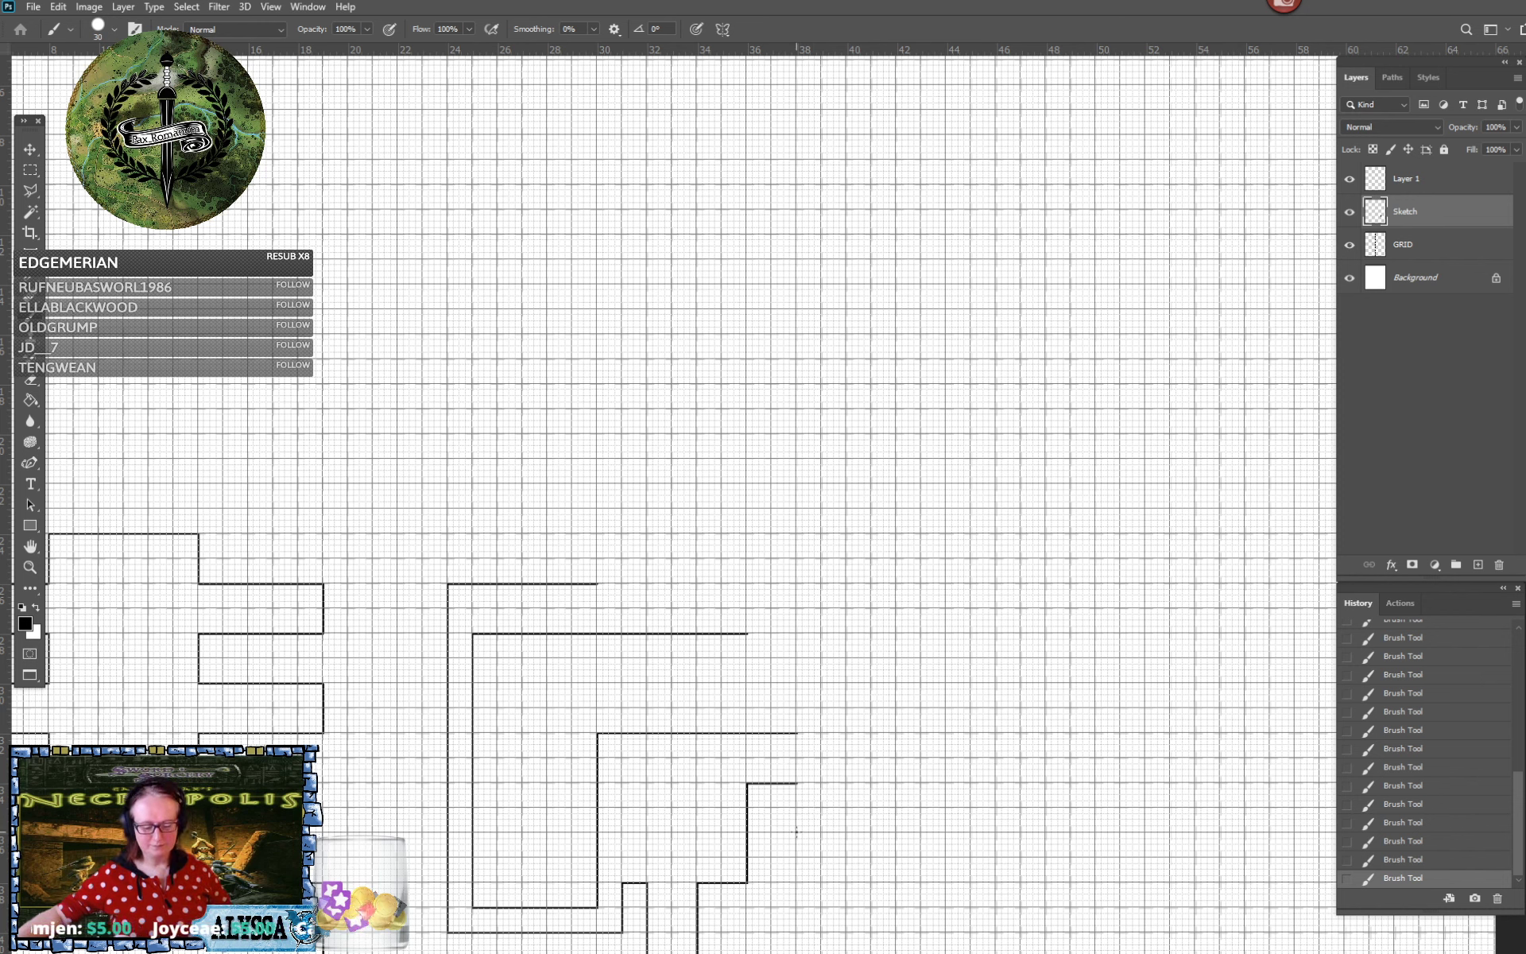
{"action": "left_click", "coordinate": [796, 831], "text": "shift"}
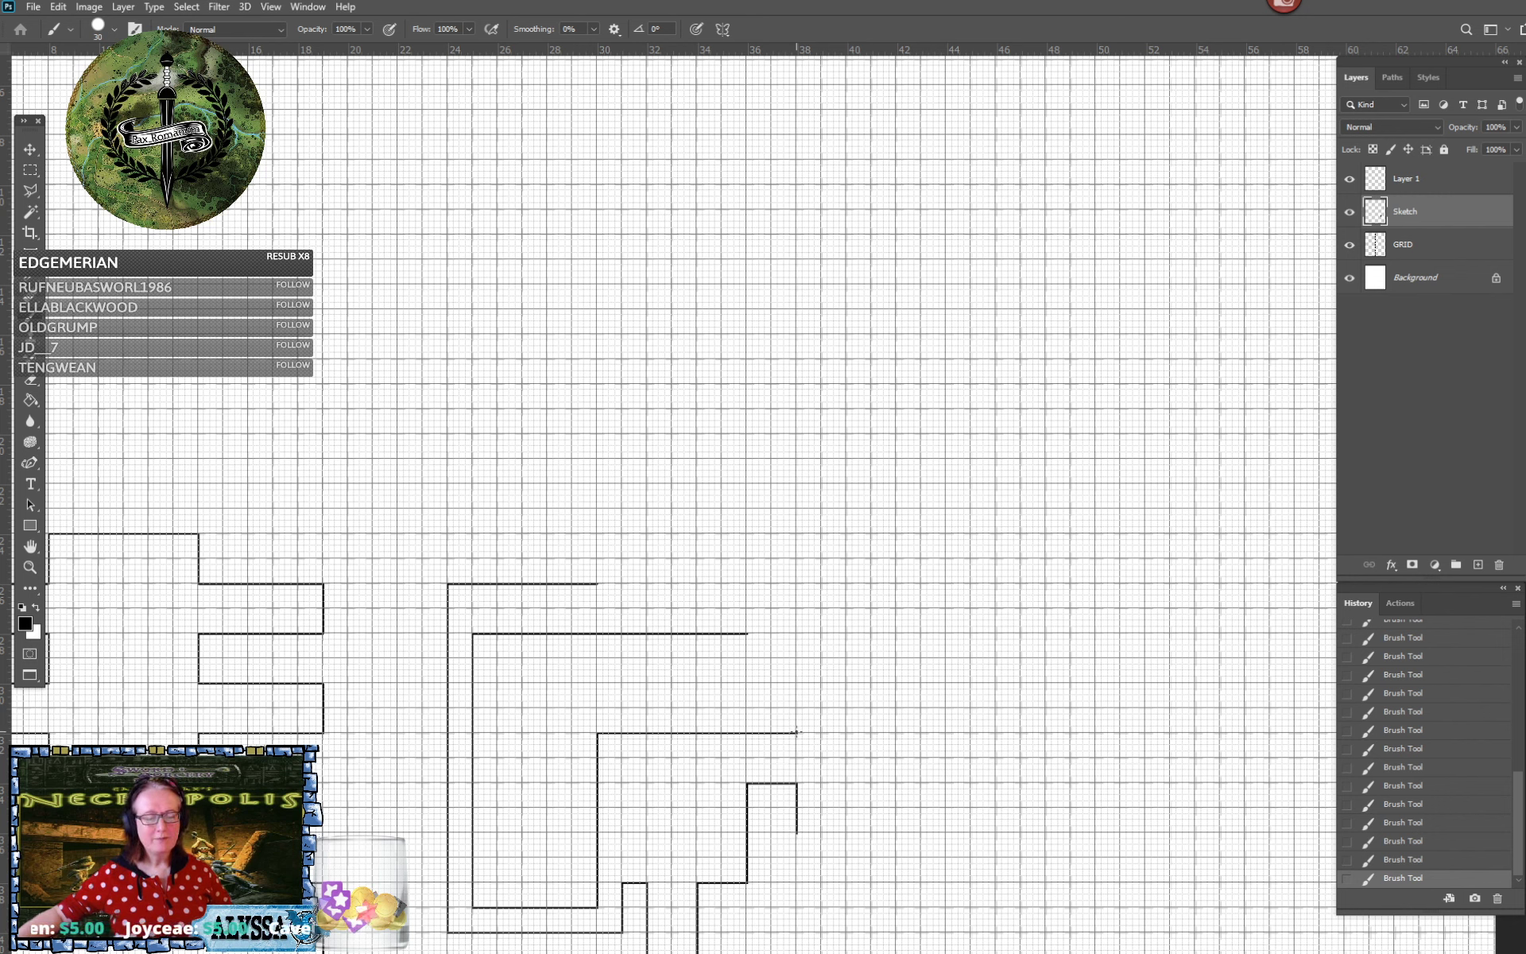
{"action": "left_click", "coordinate": [797, 682], "text": "shift"}
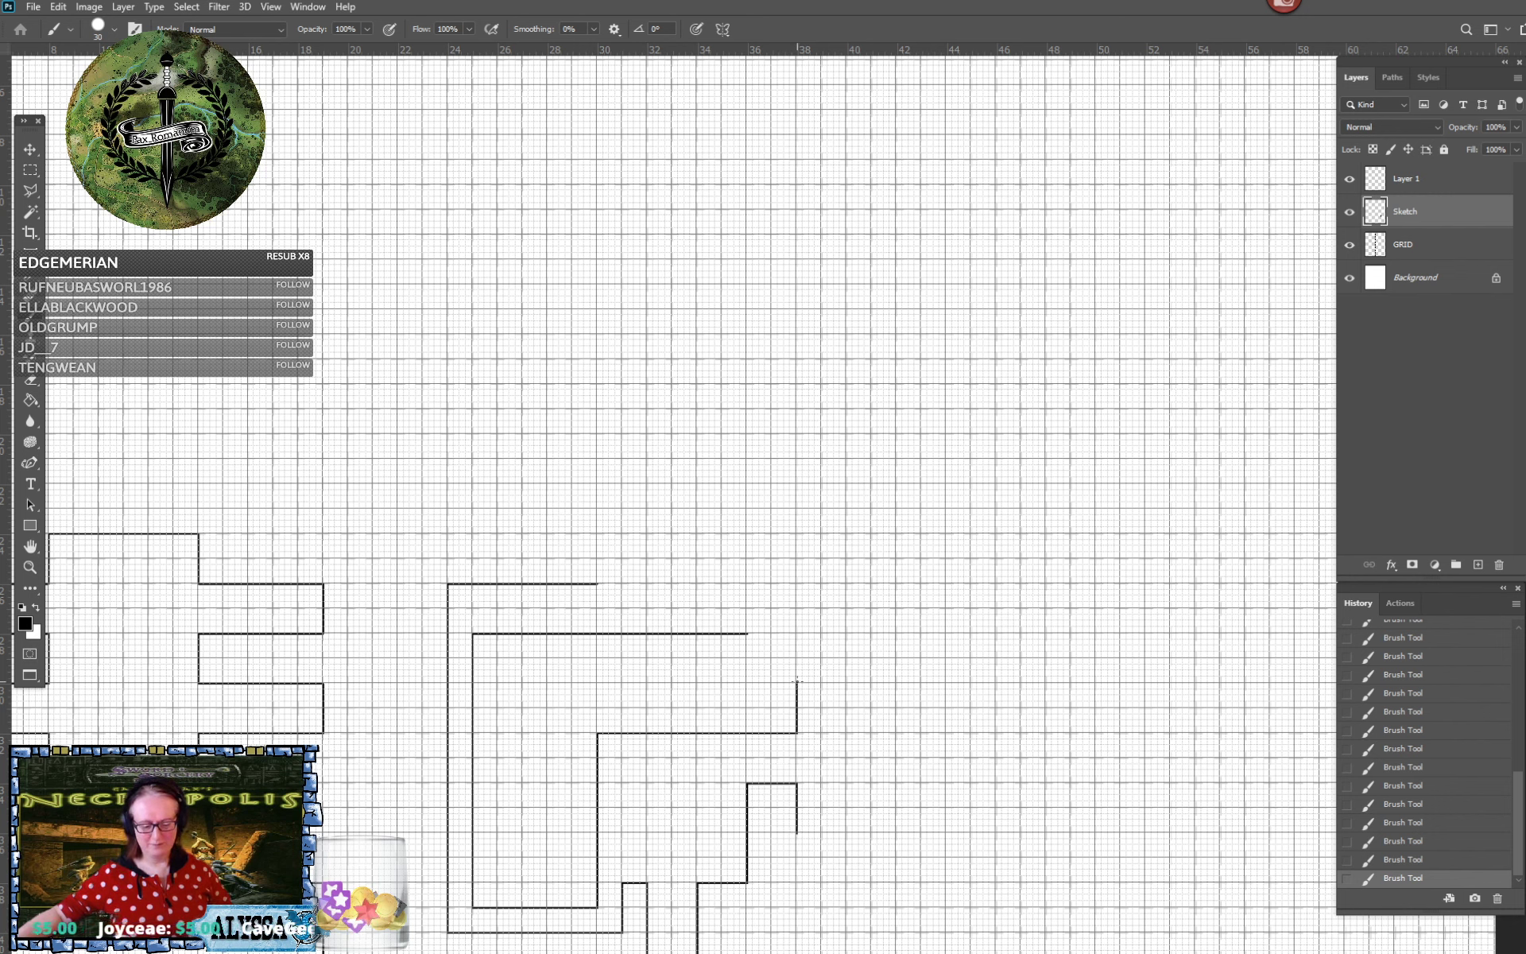
Try a diagonal wall from the short wall's lower end at ruler mark 38 down to mark 47, and erase it
{"action": "scroll", "coordinate": [797, 681], "scroll_direction": "down", "scroll_amount": 3}
{"action": "scroll", "coordinate": [798, 681], "scroll_direction": "right", "scroll_amount": 2}
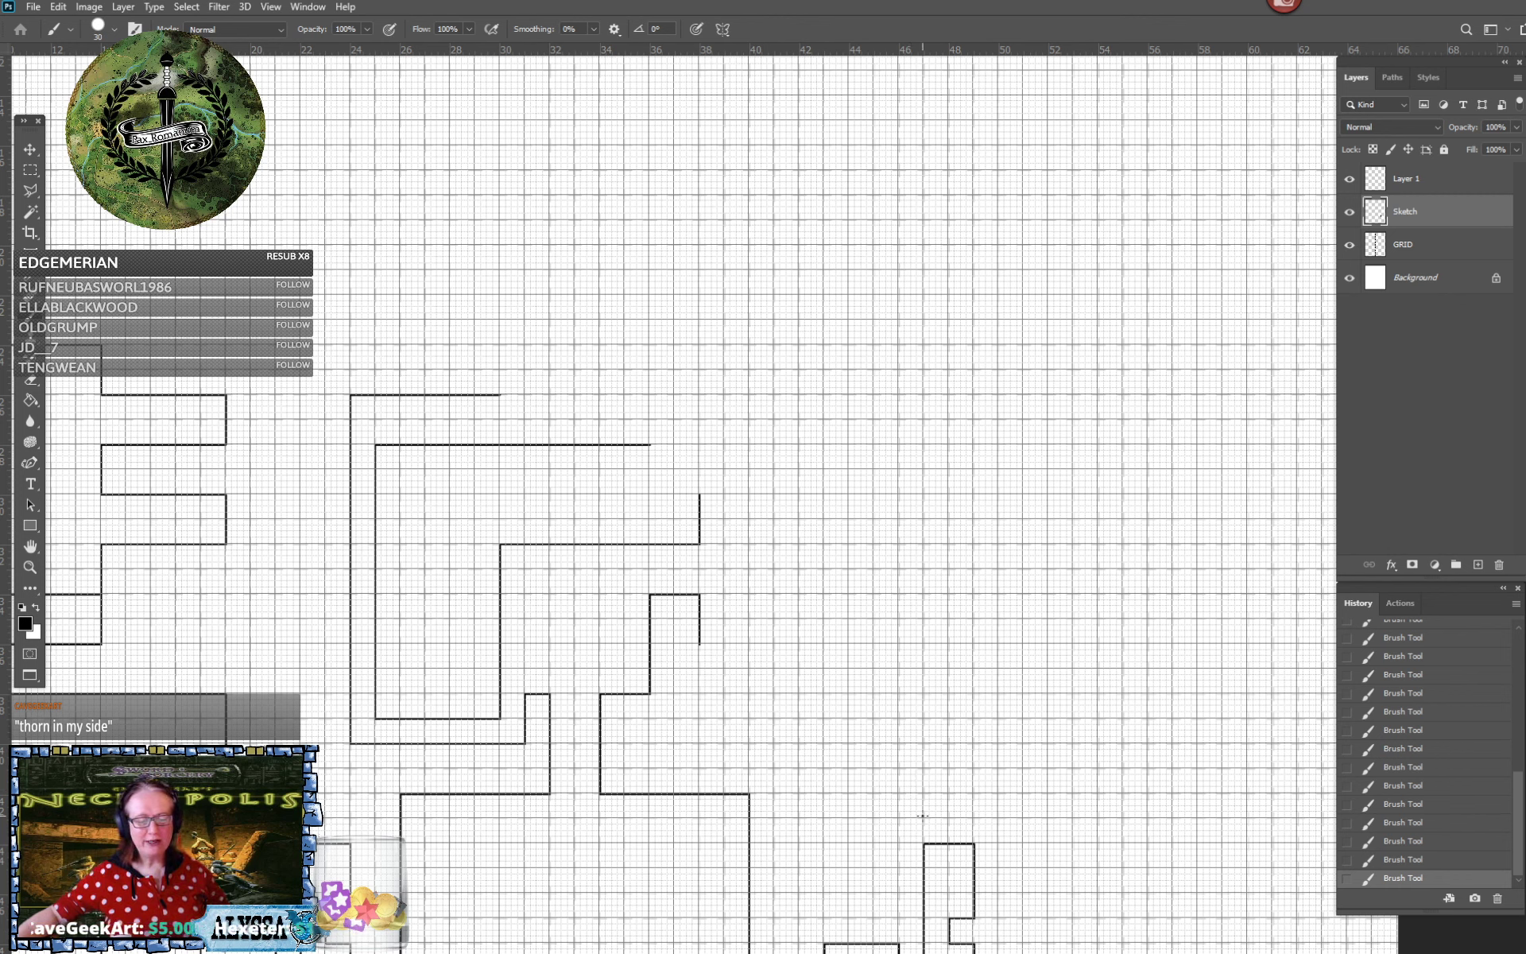
{"action": "left_click", "coordinate": [923, 813], "text": "shift"}
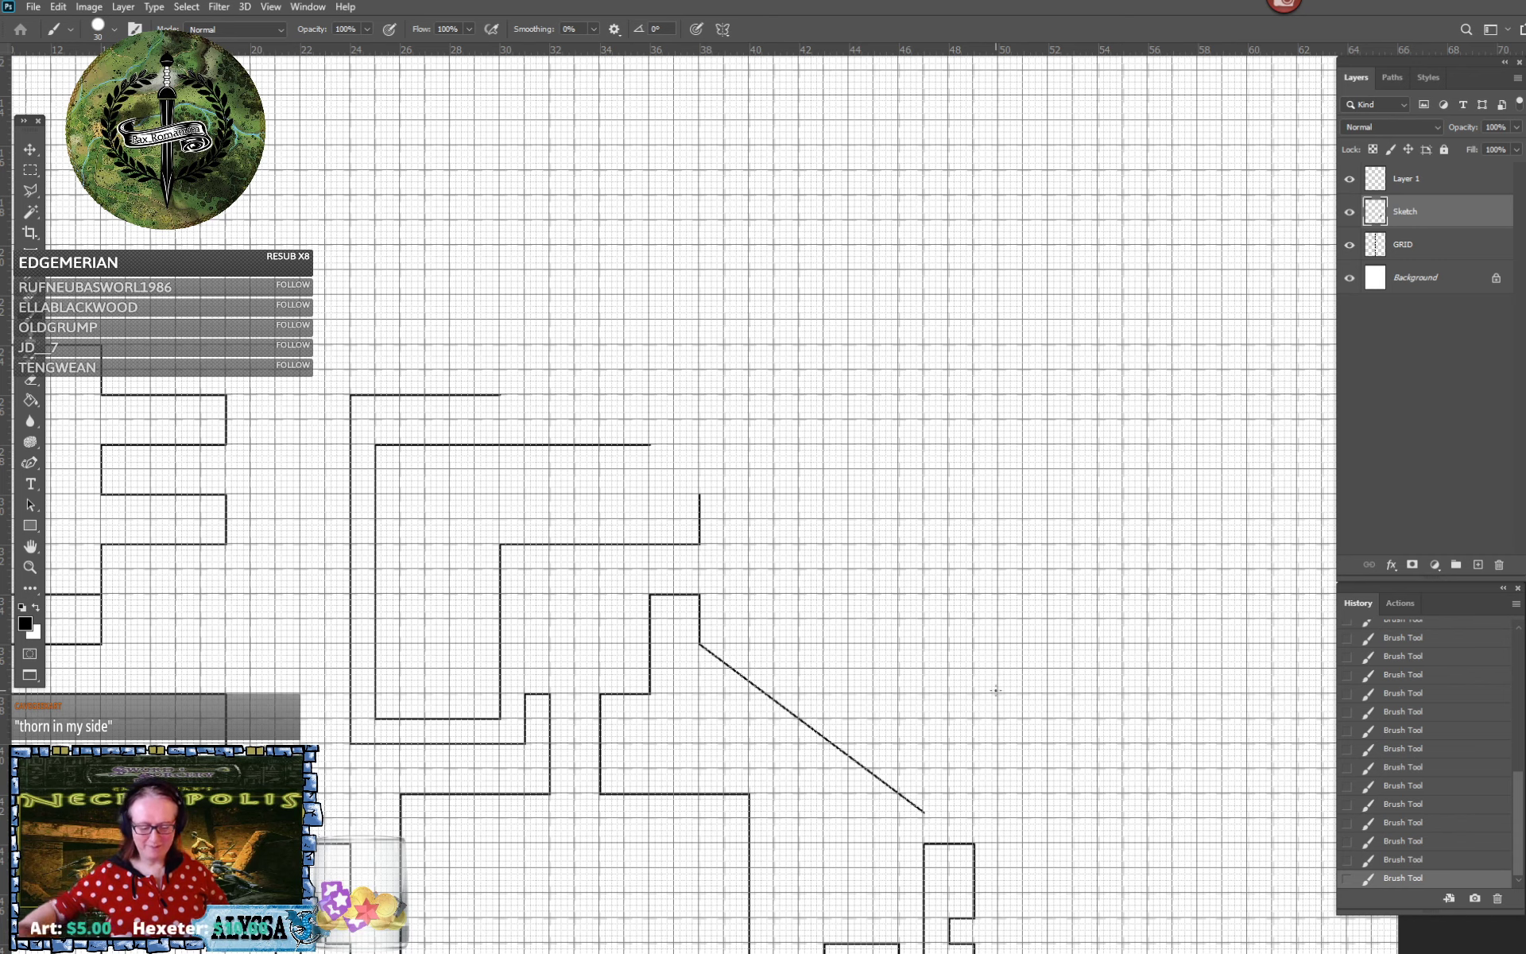
{"action": "scroll", "coordinate": [996, 691], "scroll_direction": "right", "scroll_amount": 2}
{"action": "scroll", "coordinate": [996, 691], "scroll_direction": "down", "scroll_amount": 1}
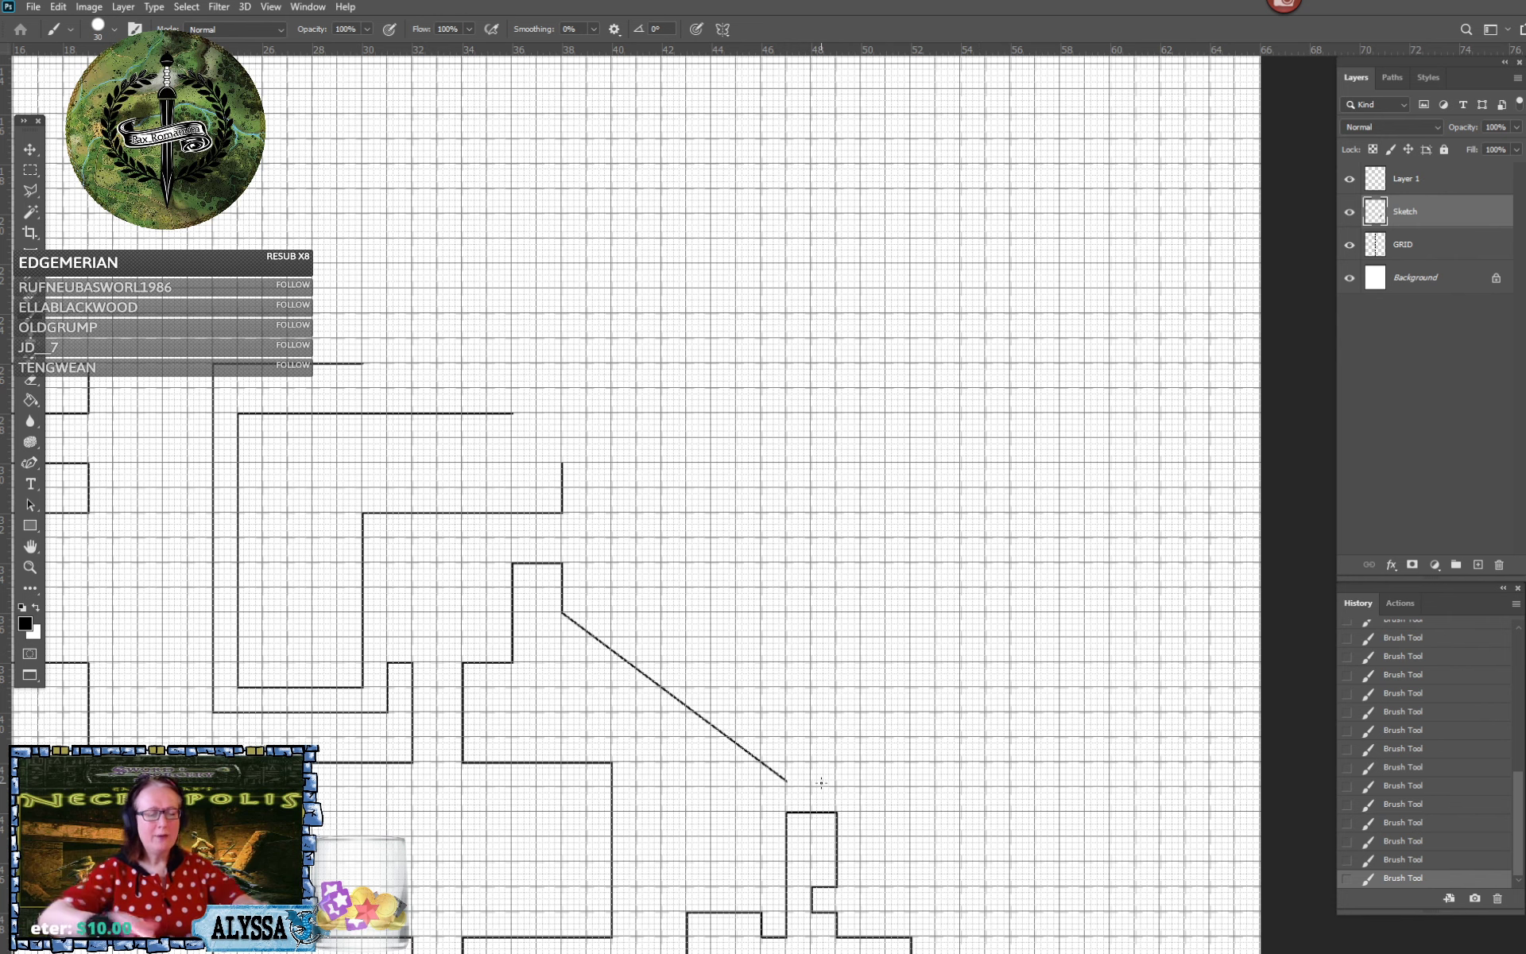
{"action": "scroll", "coordinate": [821, 784], "scroll_direction": "up", "scroll_amount": 3}
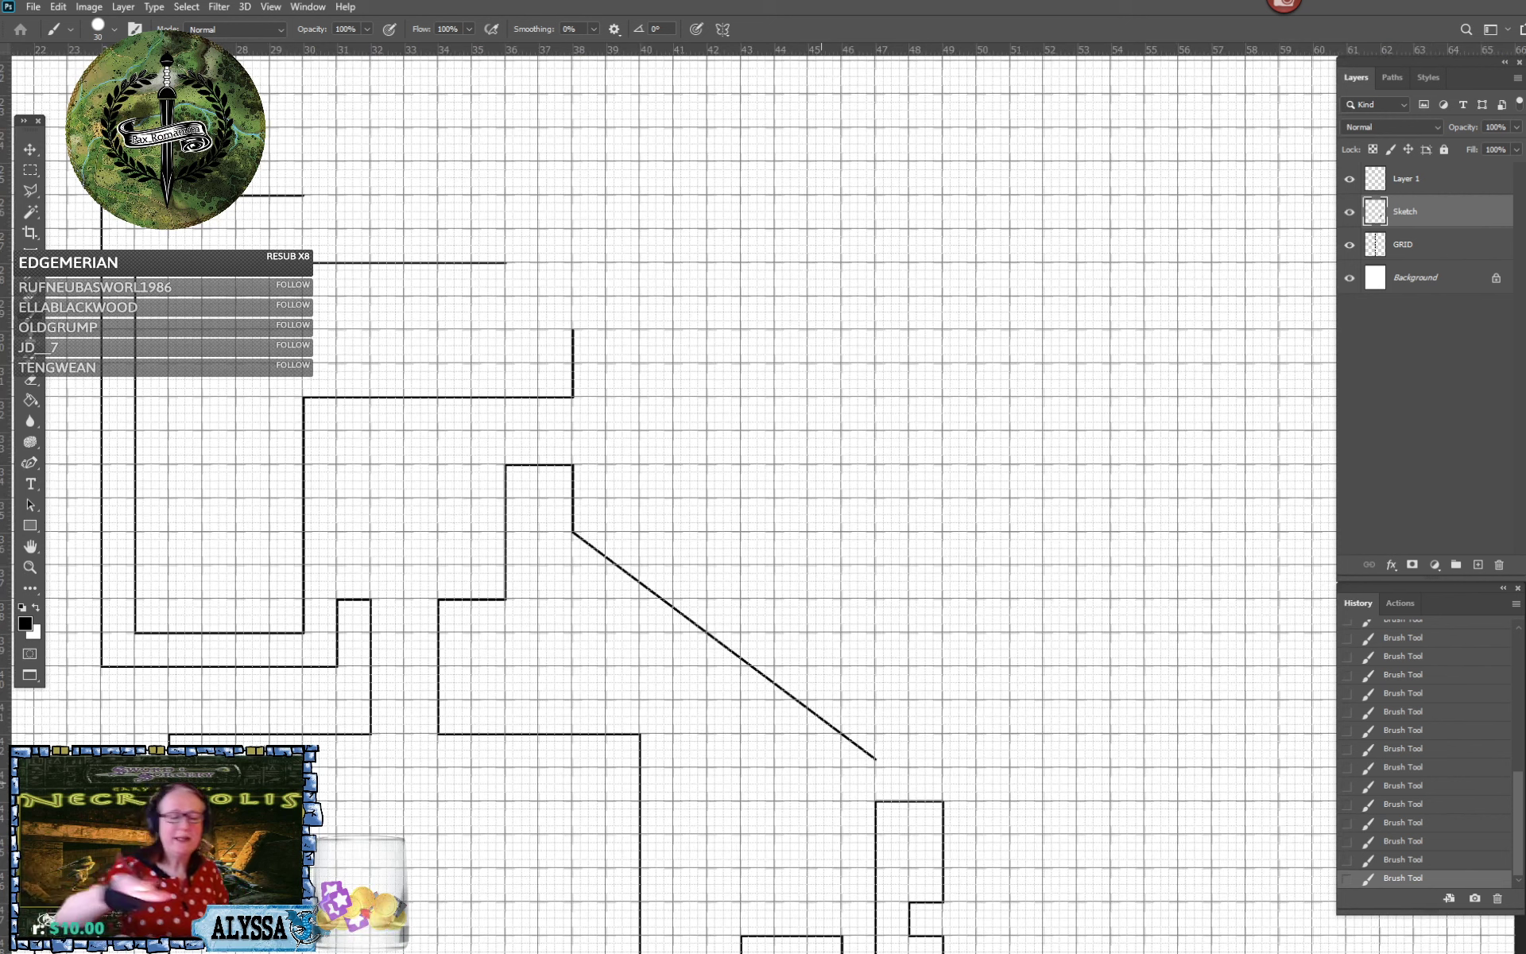
{"action": "mouse_move", "coordinate": [872, 774]}
{"action": "left_mouse_down"}
{"action": "mouse_move", "coordinate": [847, 735]}
{"action": "mouse_move", "coordinate": [577, 532]}
{"action": "mouse_move", "coordinate": [629, 566]}
{"action": "mouse_move", "coordinate": [576, 535]}
{"action": "left_mouse_up"}
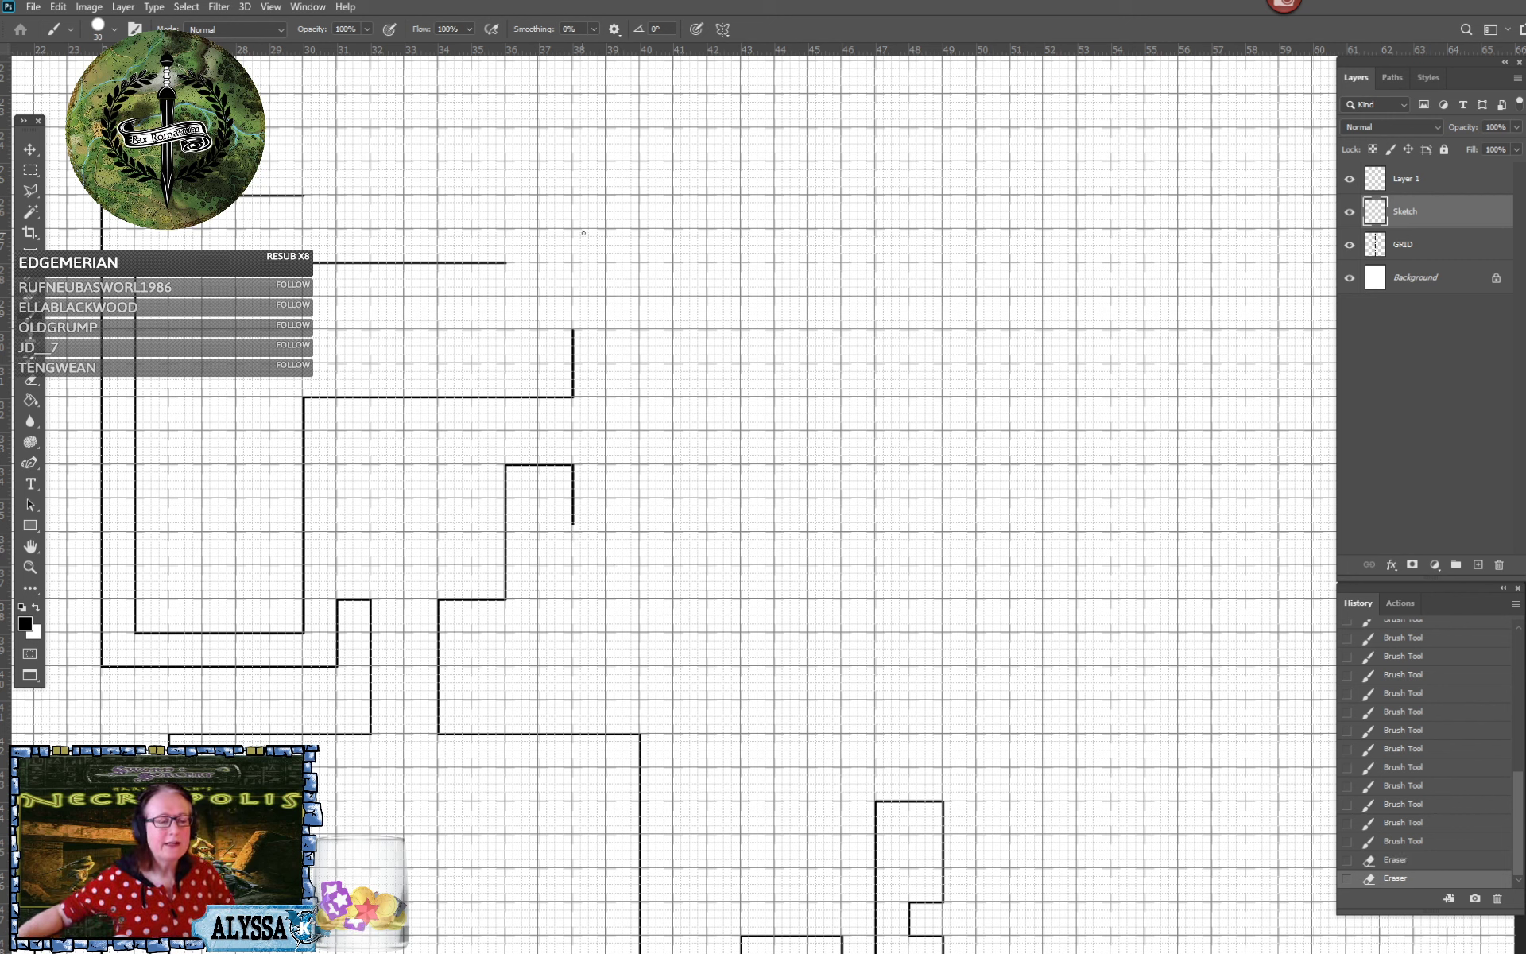
Restore the short wall's end at ruler mark 38, draw a diagonal seven squares down to mark 47, and continue horizontally to 55
{"action": "left_click", "coordinate": [573, 464]}
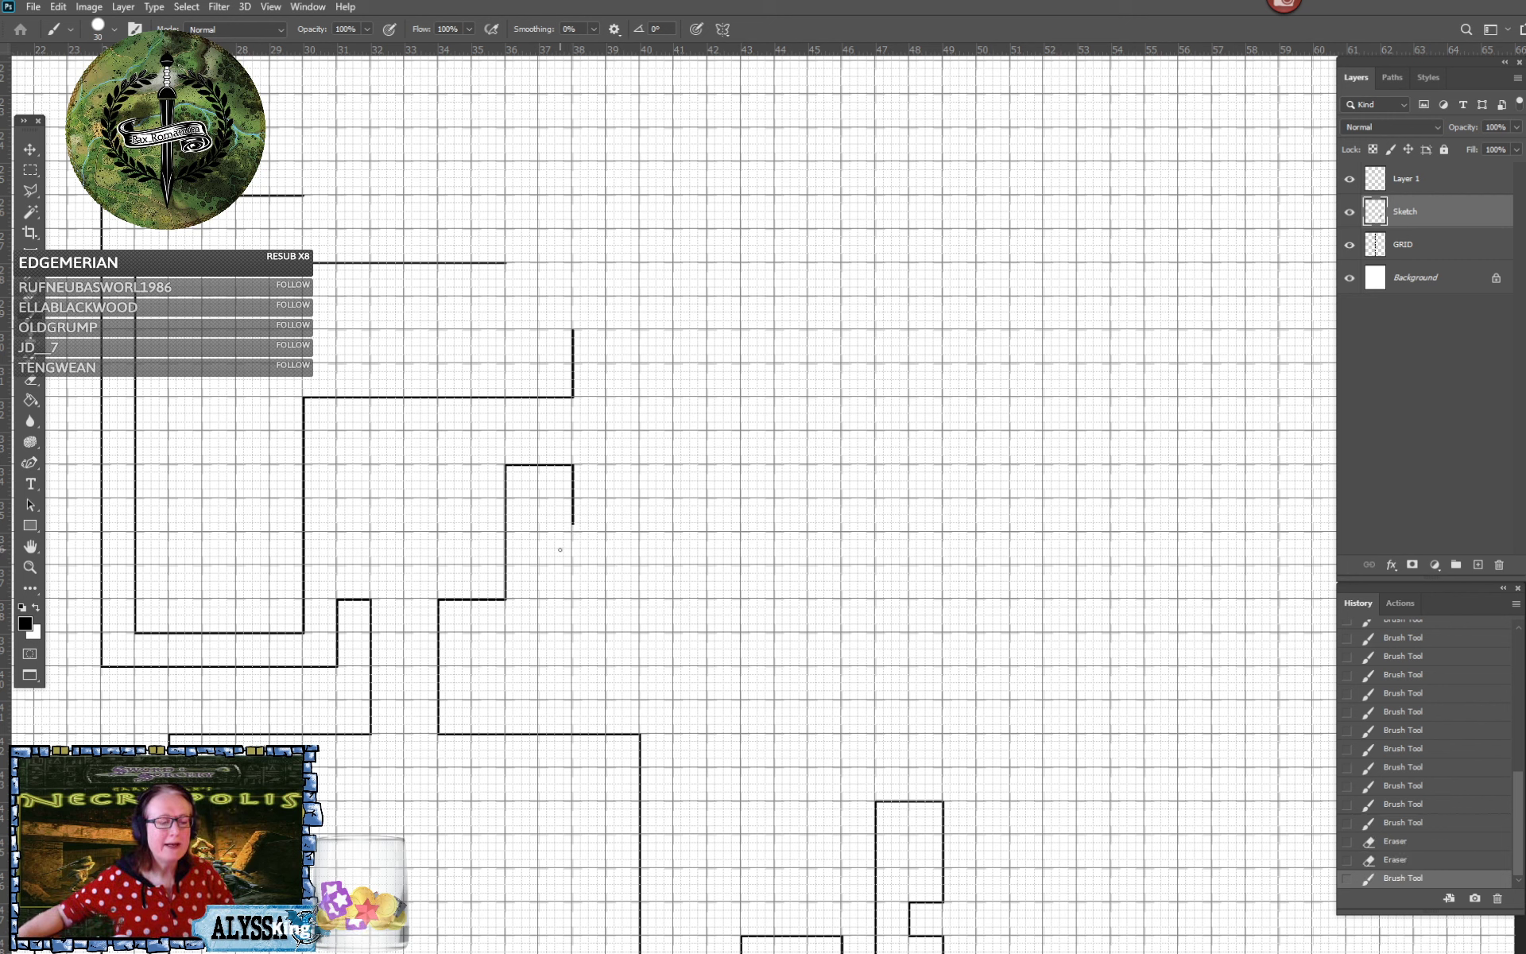
{"action": "left_click", "coordinate": [571, 530]}
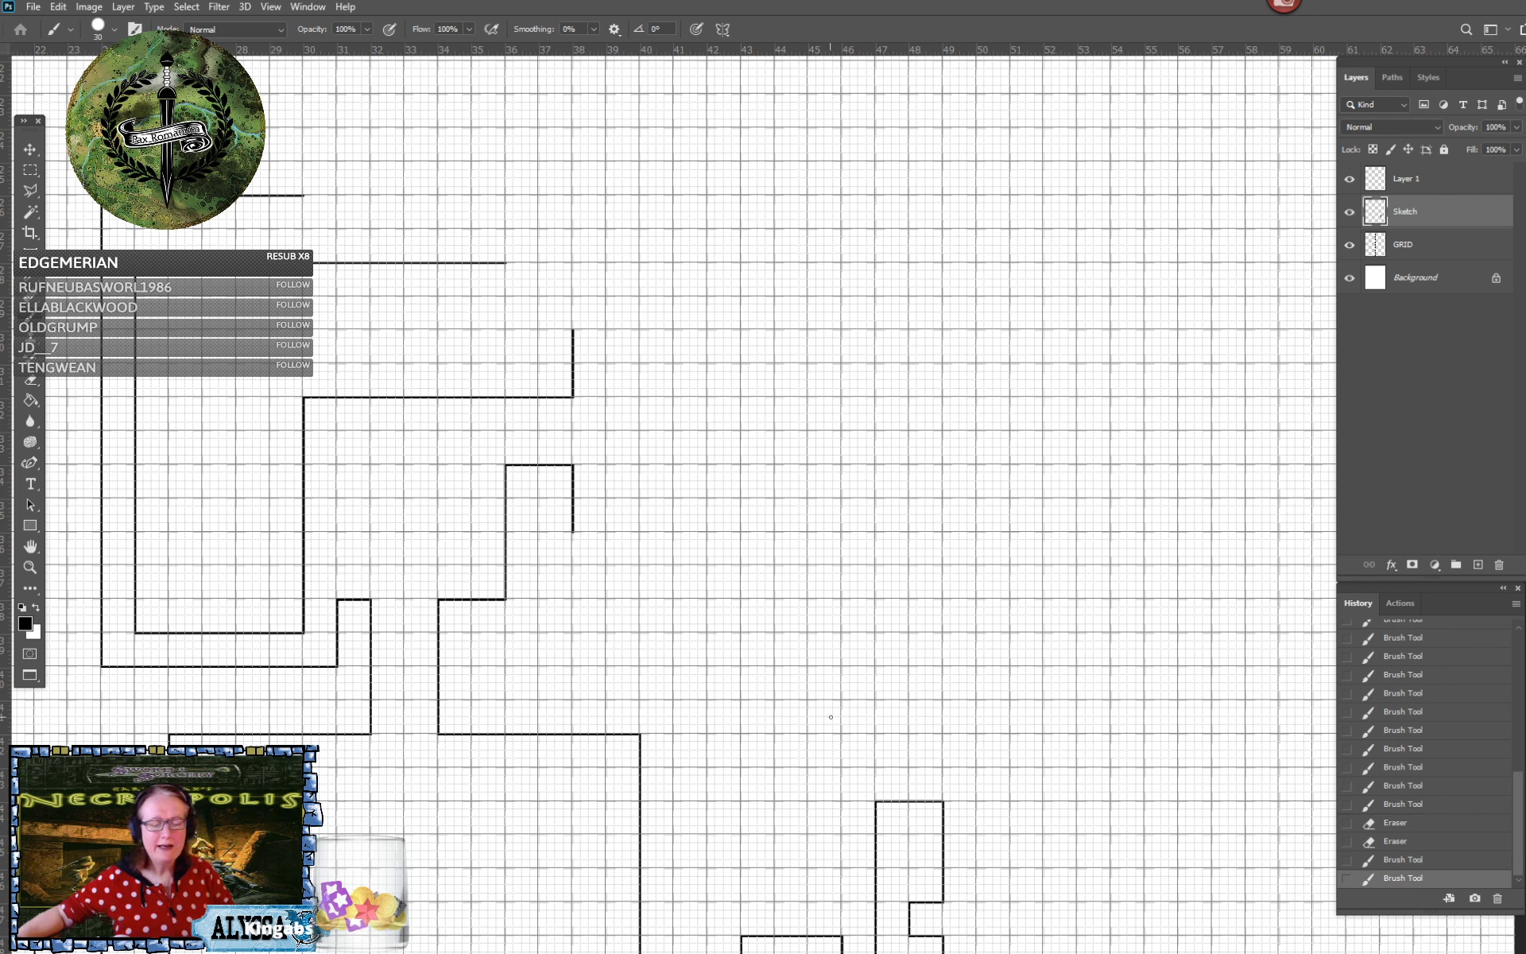
{"action": "left_click", "coordinate": [876, 766], "text": "shift"}
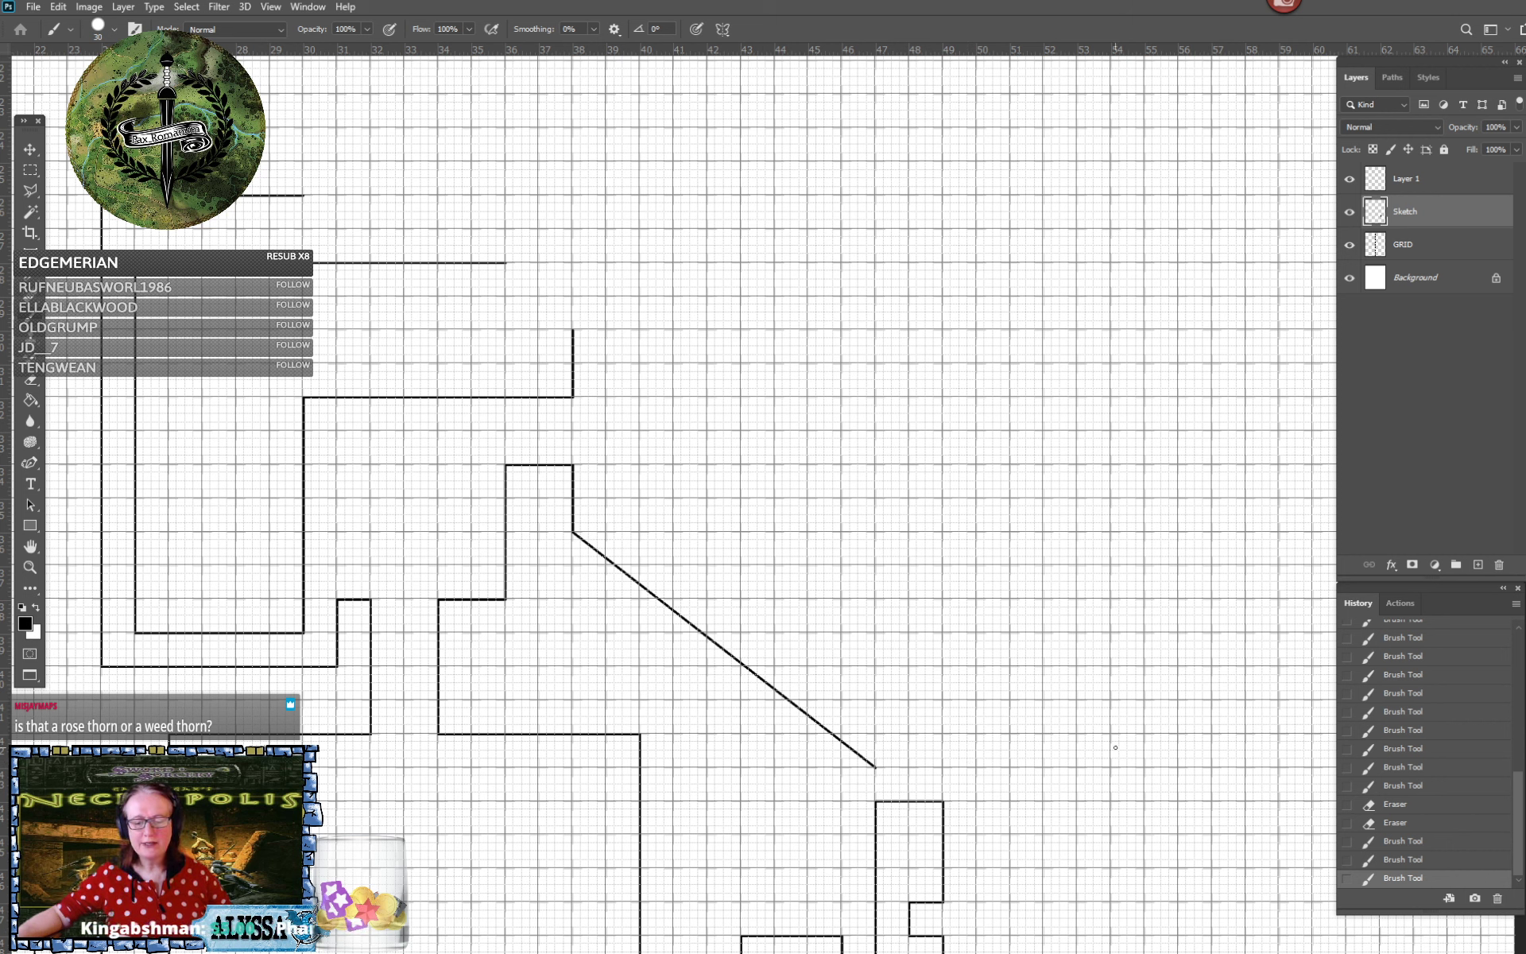
{"action": "left_click", "coordinate": [1146, 766], "text": "shift"}
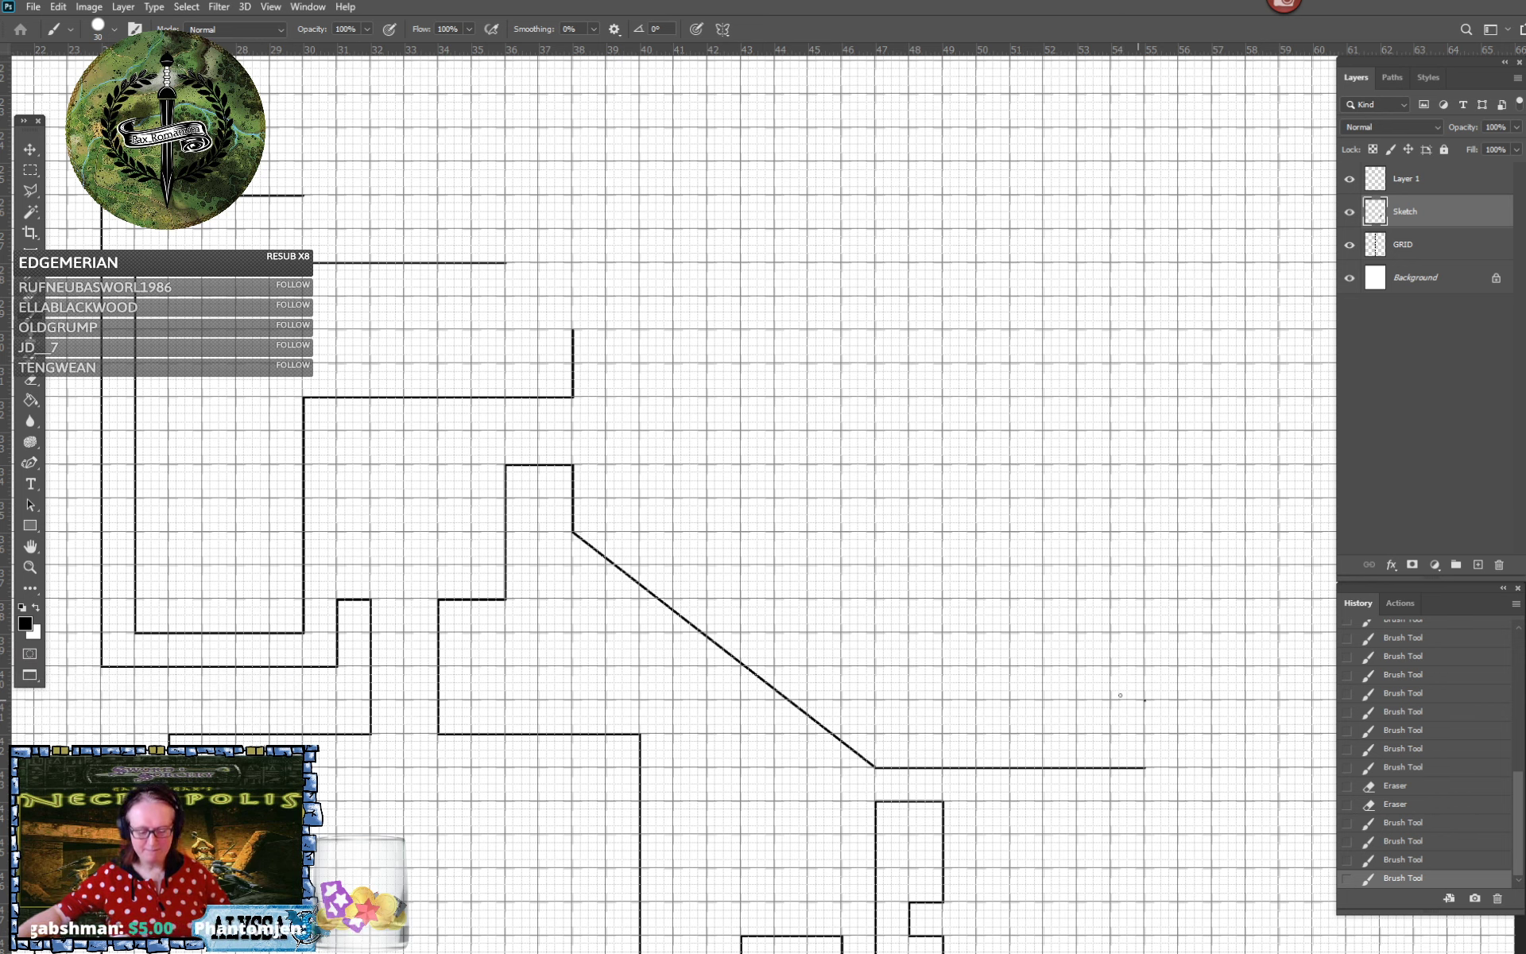
Draw the passage's opposite wall two squares higher from ruler mark 55 to 47, diagonally five squares up to 40, and two squares straight up
{"action": "left_click", "coordinate": [875, 700], "text": "shift"}
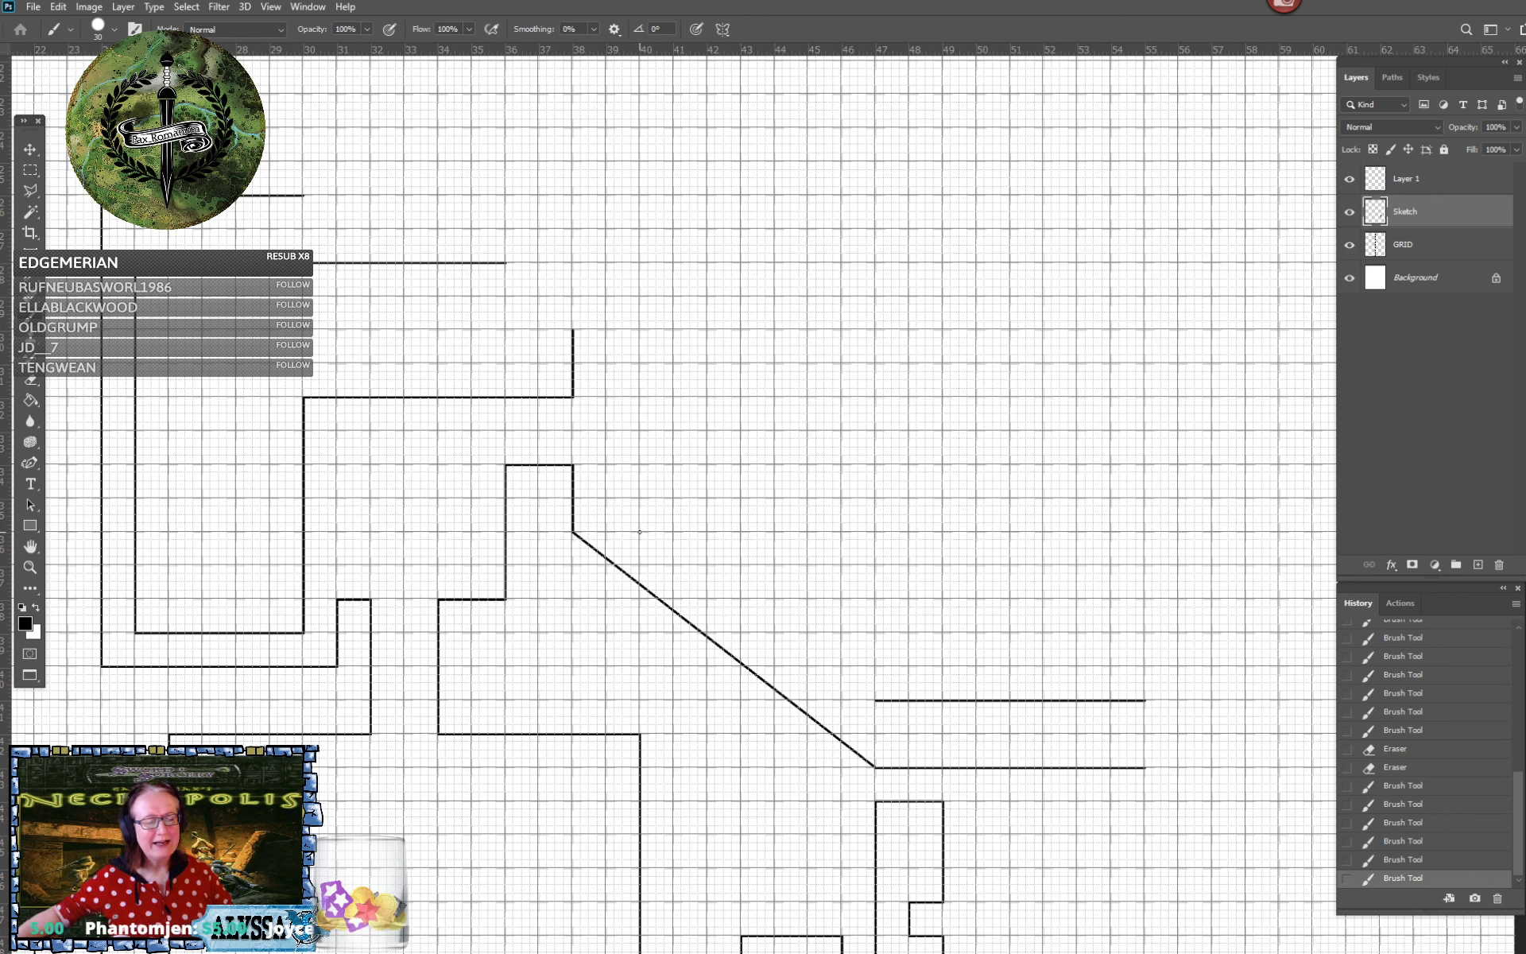
{"action": "left_click", "coordinate": [640, 532], "text": "shift"}
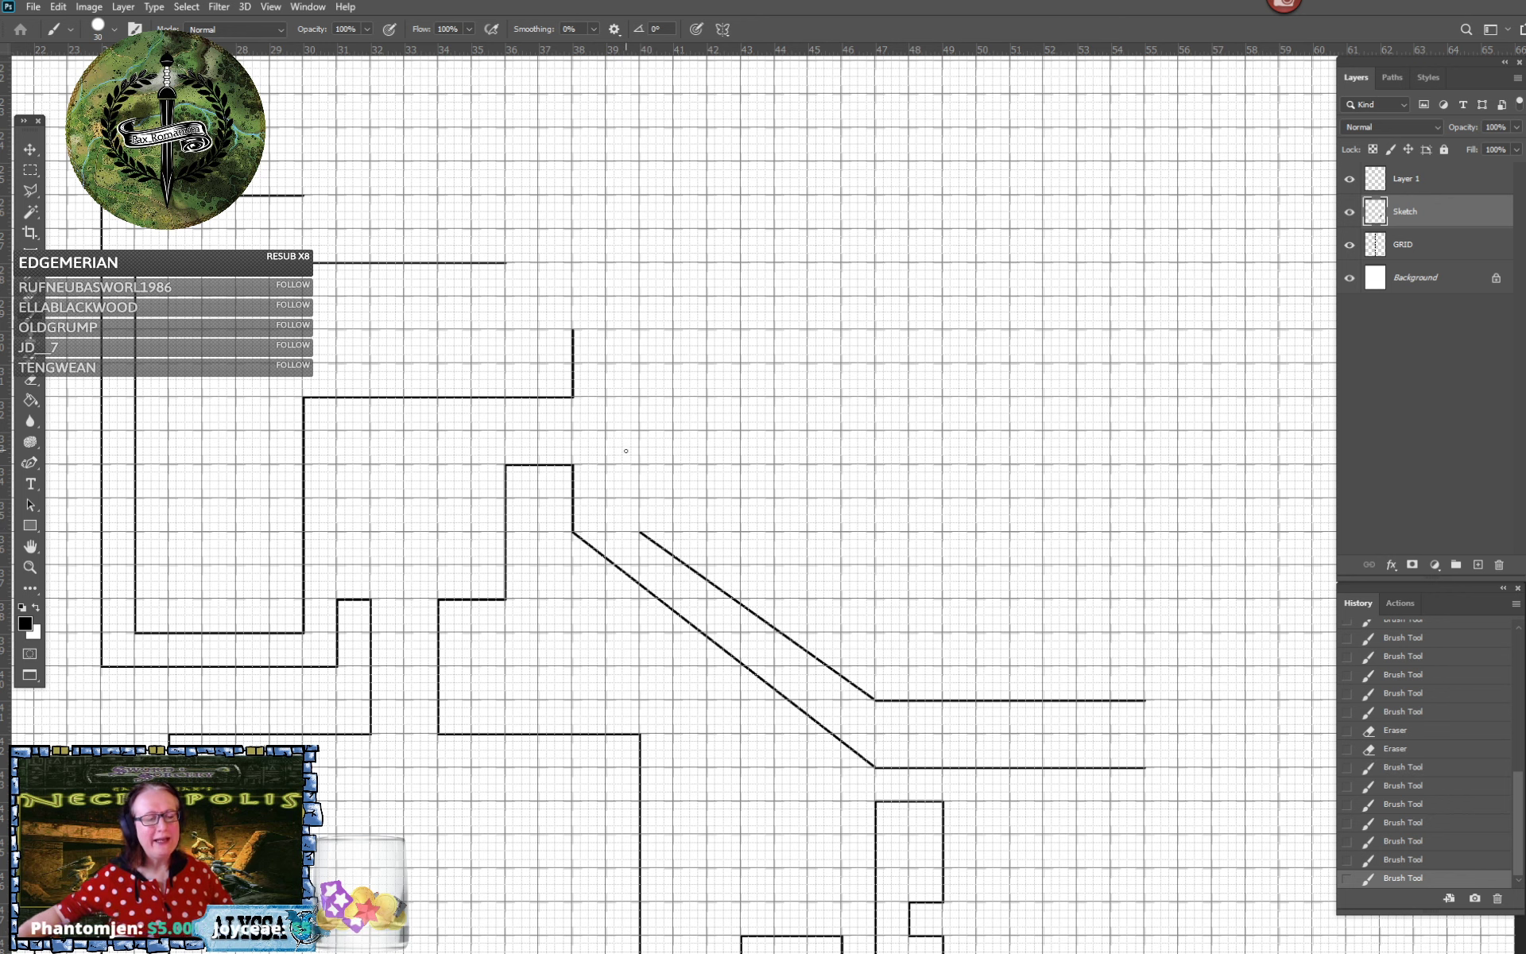
{"action": "left_click", "coordinate": [640, 463], "text": "shift"}
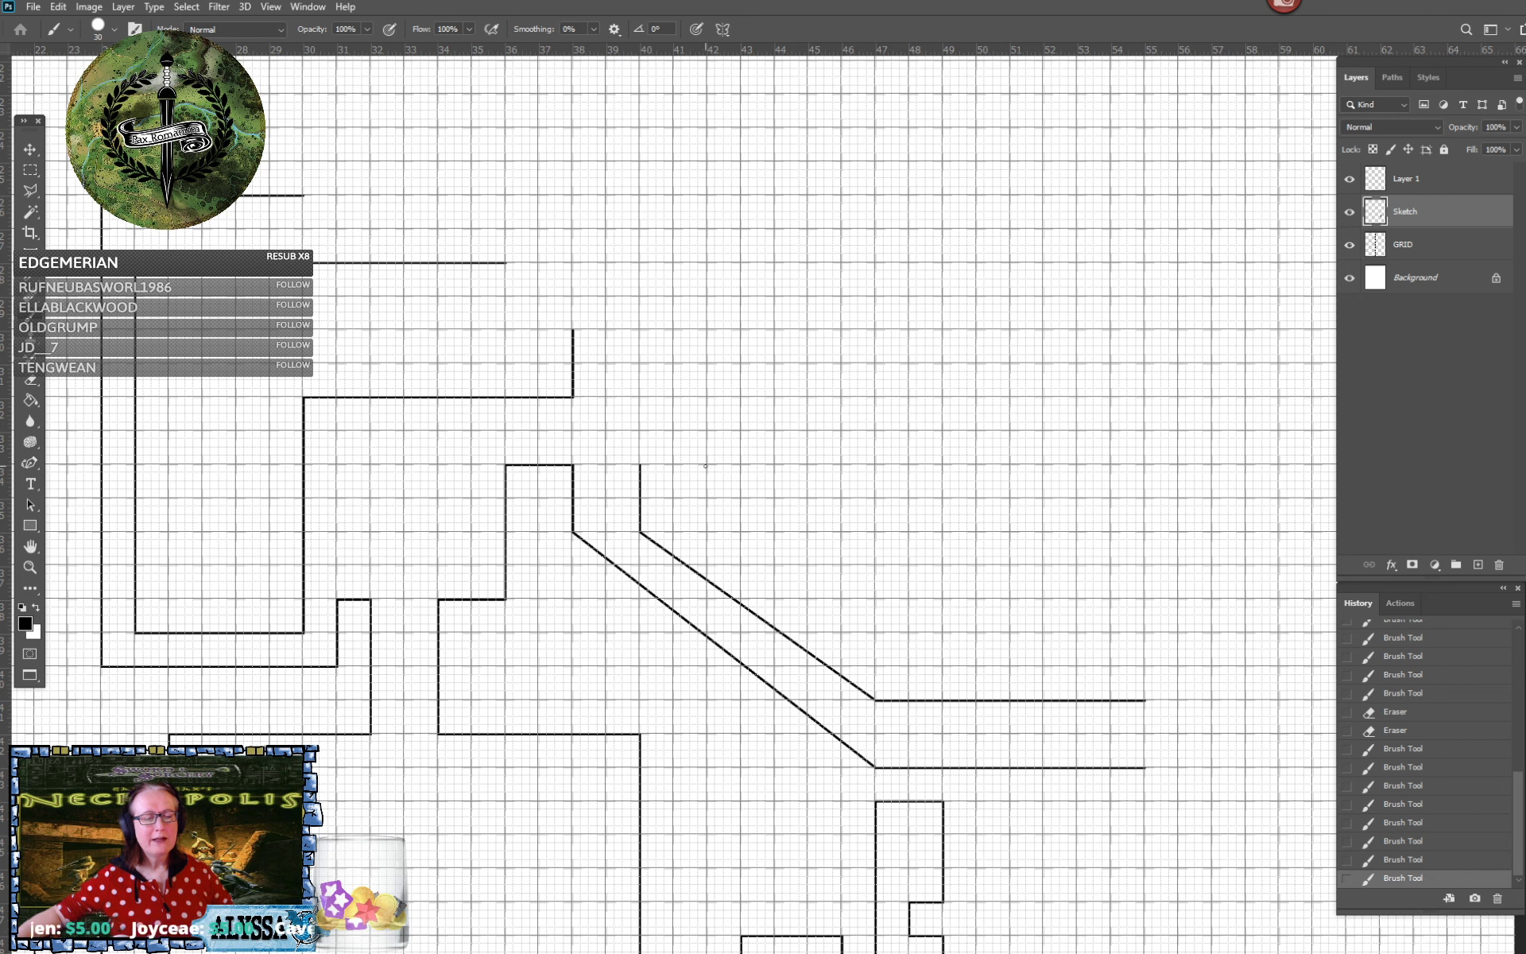
Continue the wall across to ruler mark 42, two squares down, across to 50, two squares up, across to 51, and two squares down
{"action": "left_click", "coordinate": [705, 464], "text": "shift"}
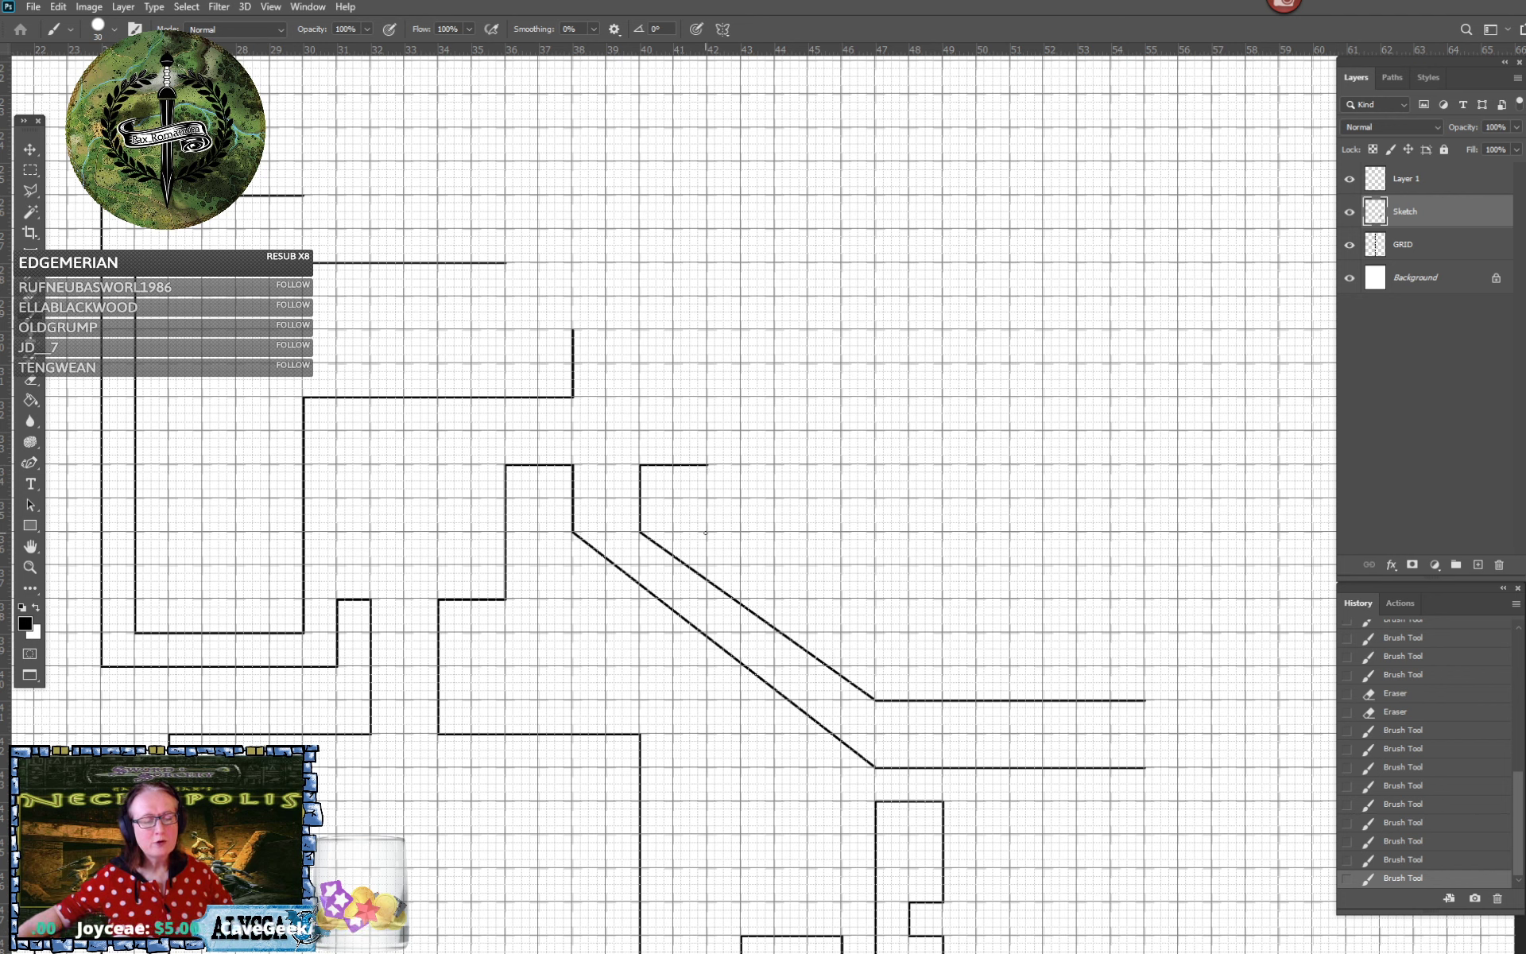
{"action": "left_click", "coordinate": [707, 529], "text": "shift"}
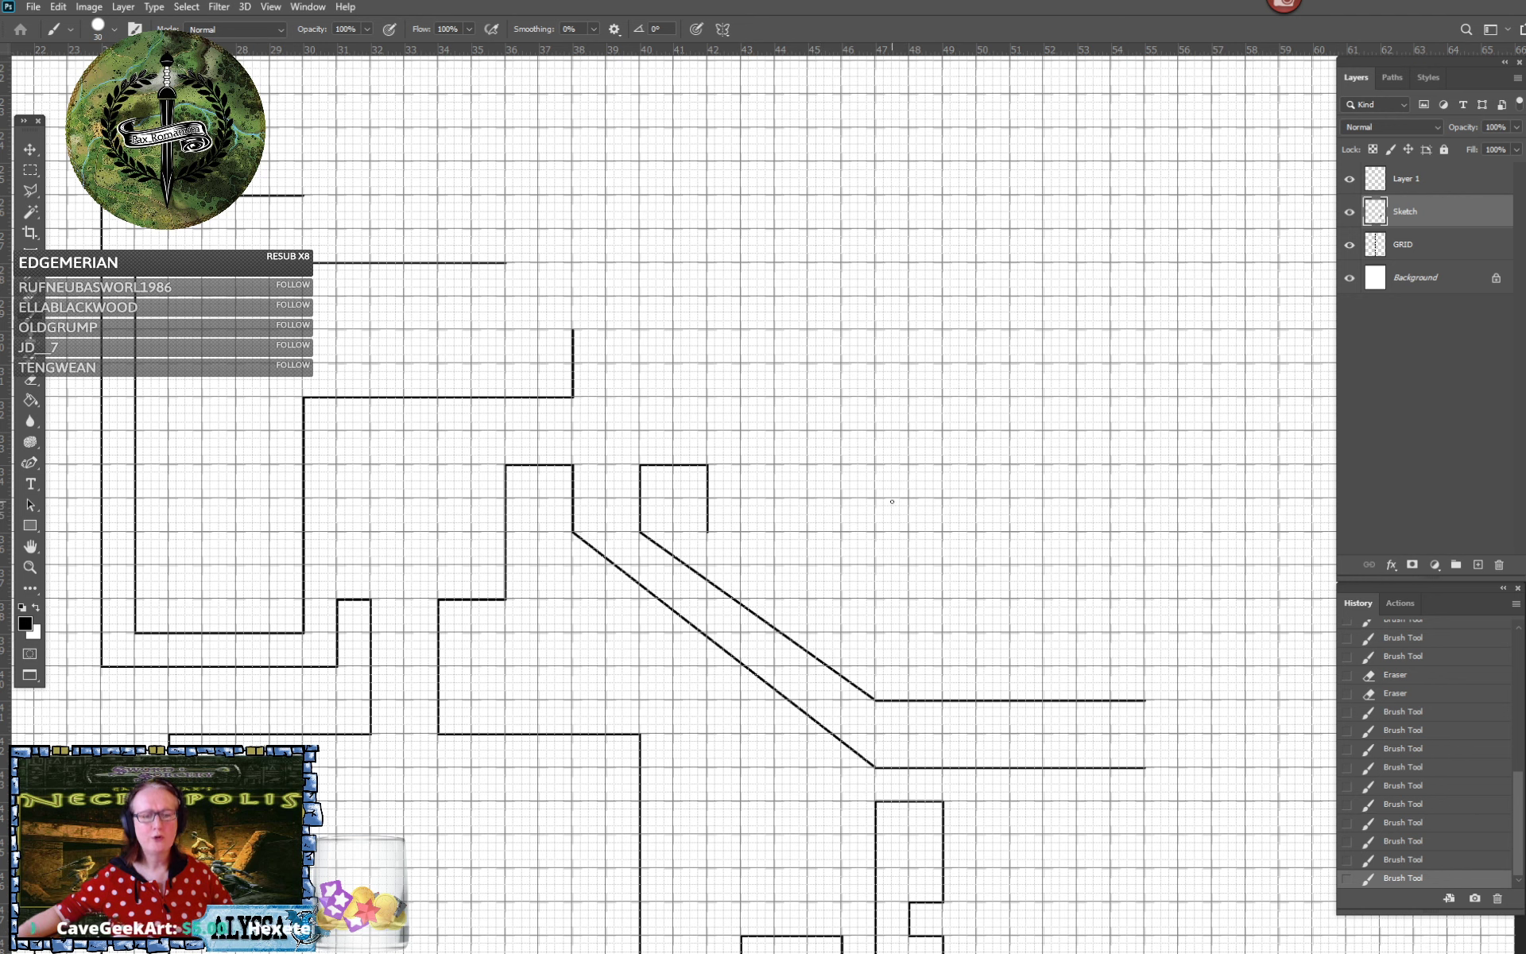
{"action": "left_click", "coordinate": [978, 532], "text": "shift"}
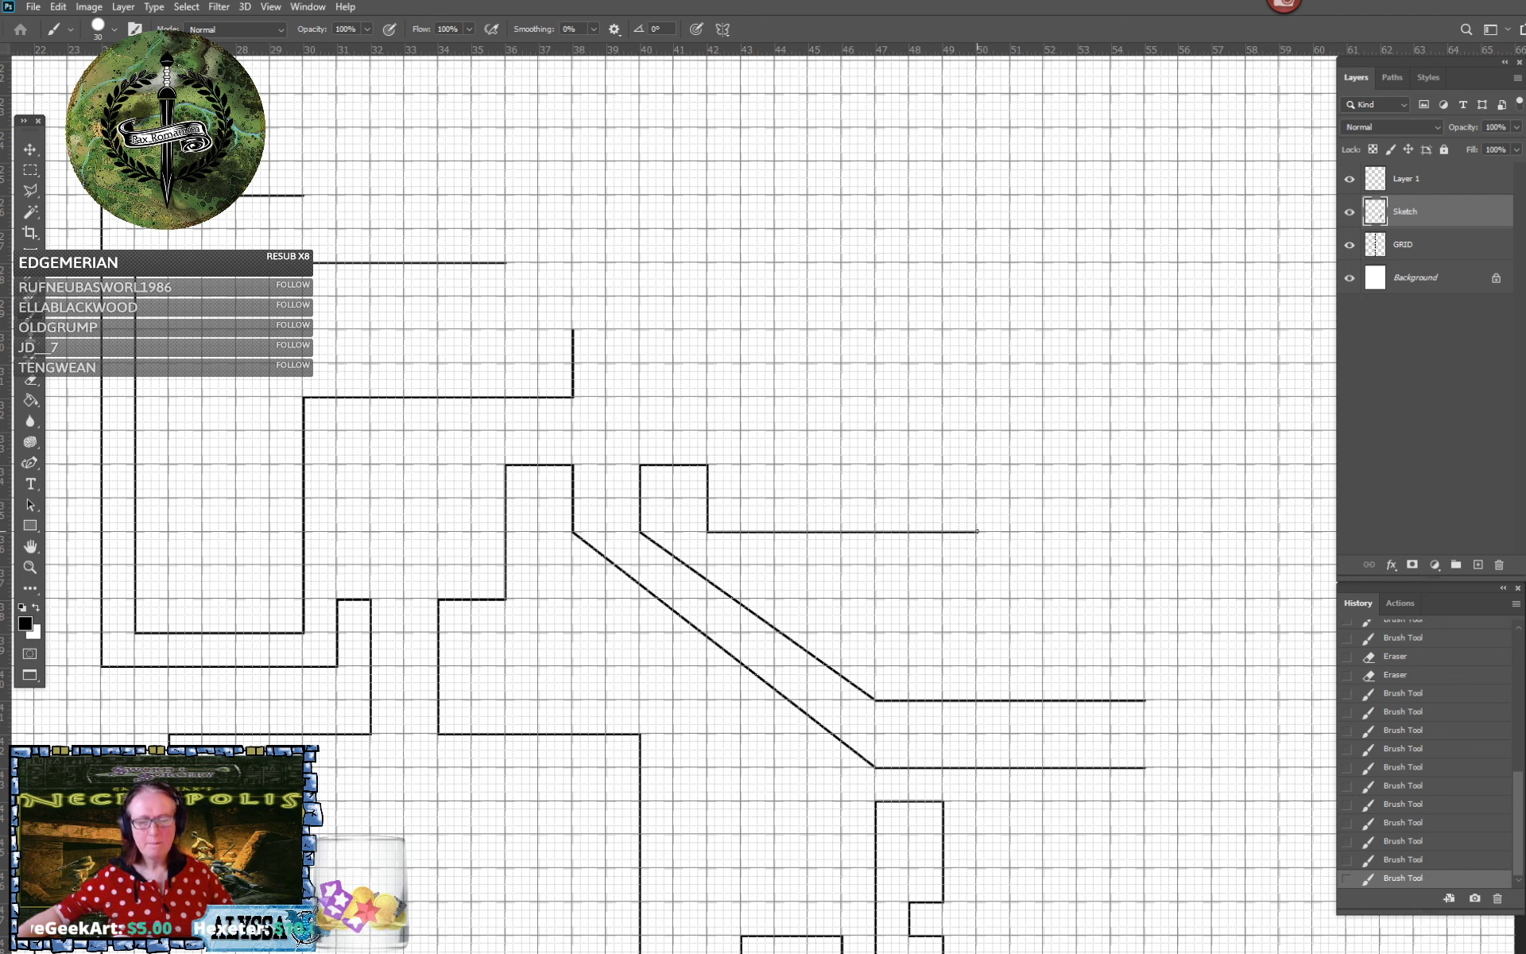
{"action": "left_click", "coordinate": [977, 465], "text": "shift"}
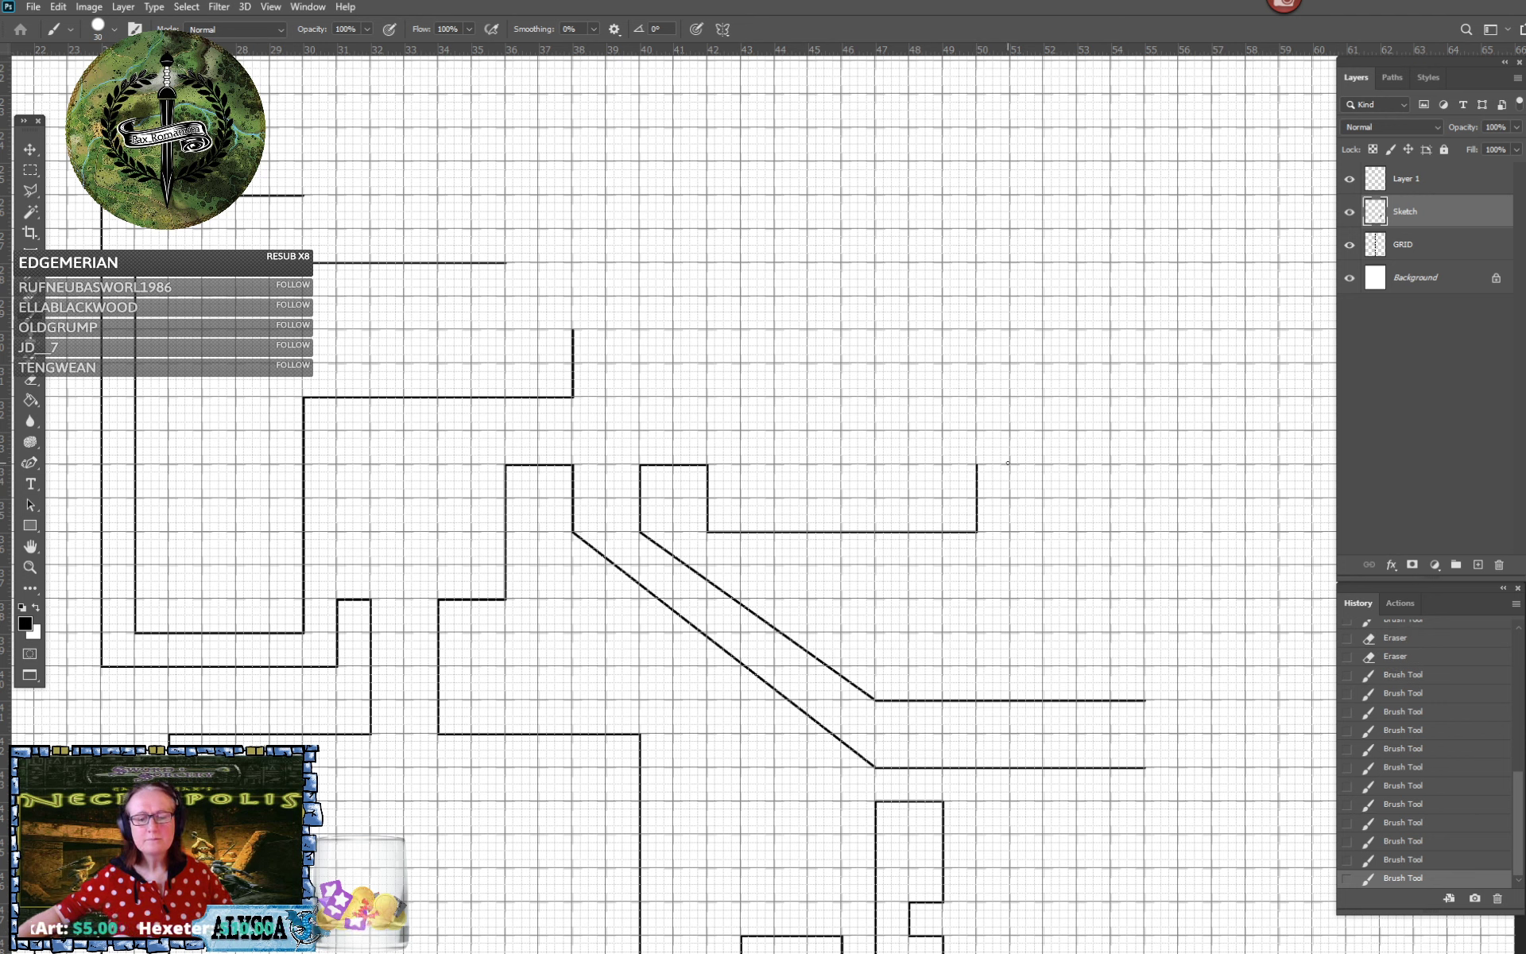
{"action": "left_click", "coordinate": [1011, 466], "text": "shift"}
{"action": "left_click", "coordinate": [1010, 531], "text": "shift"}
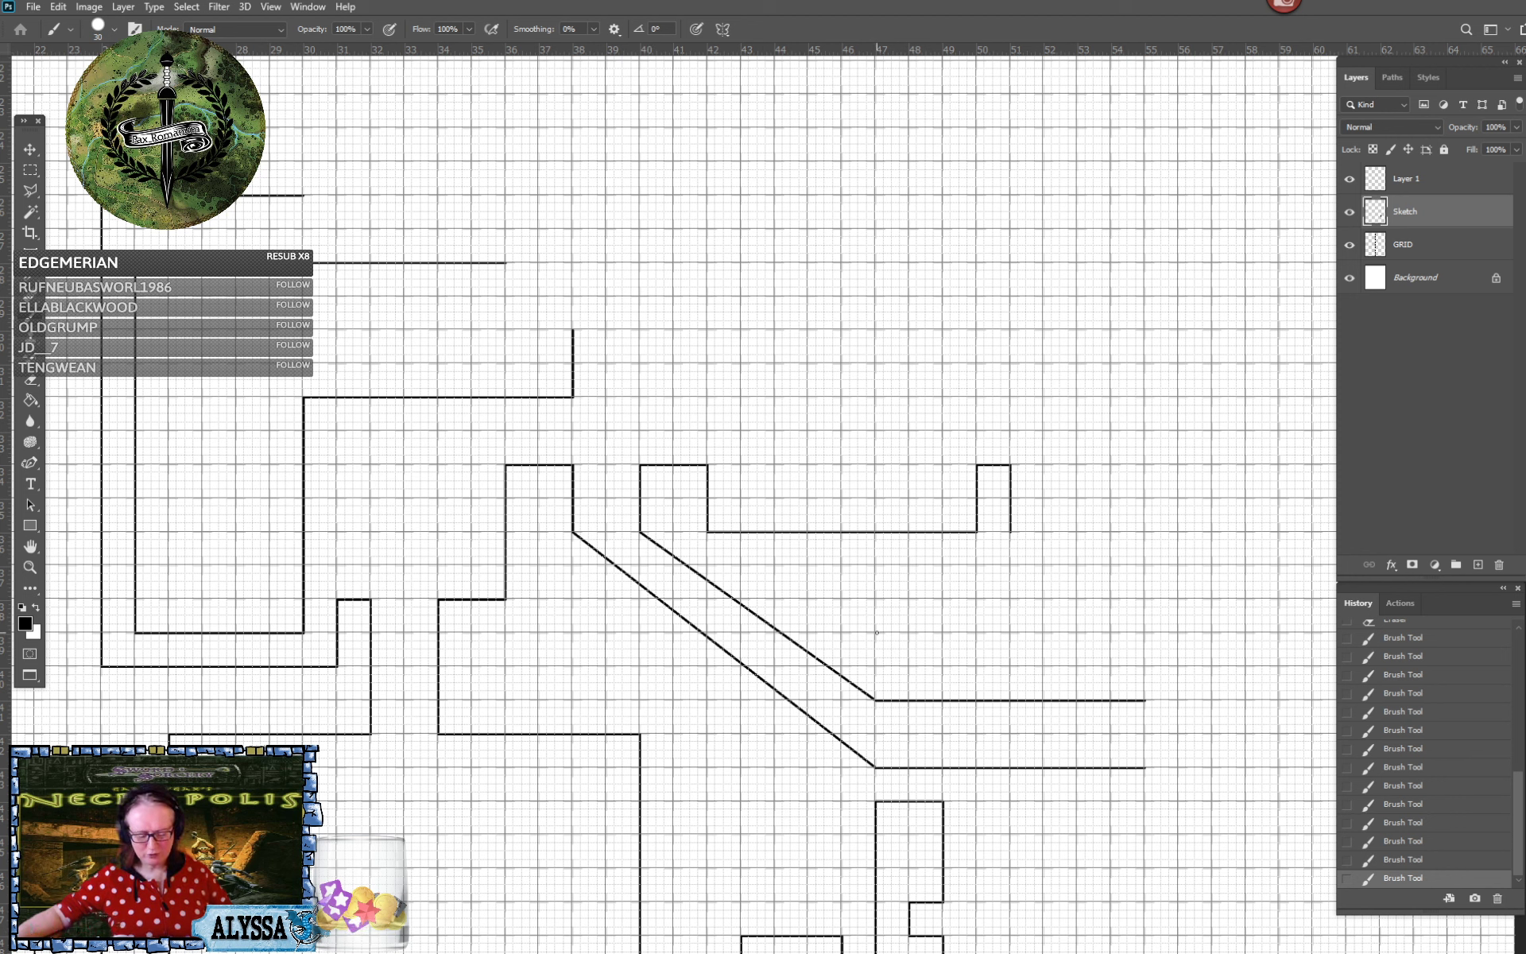
Mark guide points with the brush for the passage's continuation, below ruler mark 55 and around its planned end at mark 61
{"action": "scroll", "coordinate": [877, 632], "scroll_direction": "down", "scroll_amount": 5}
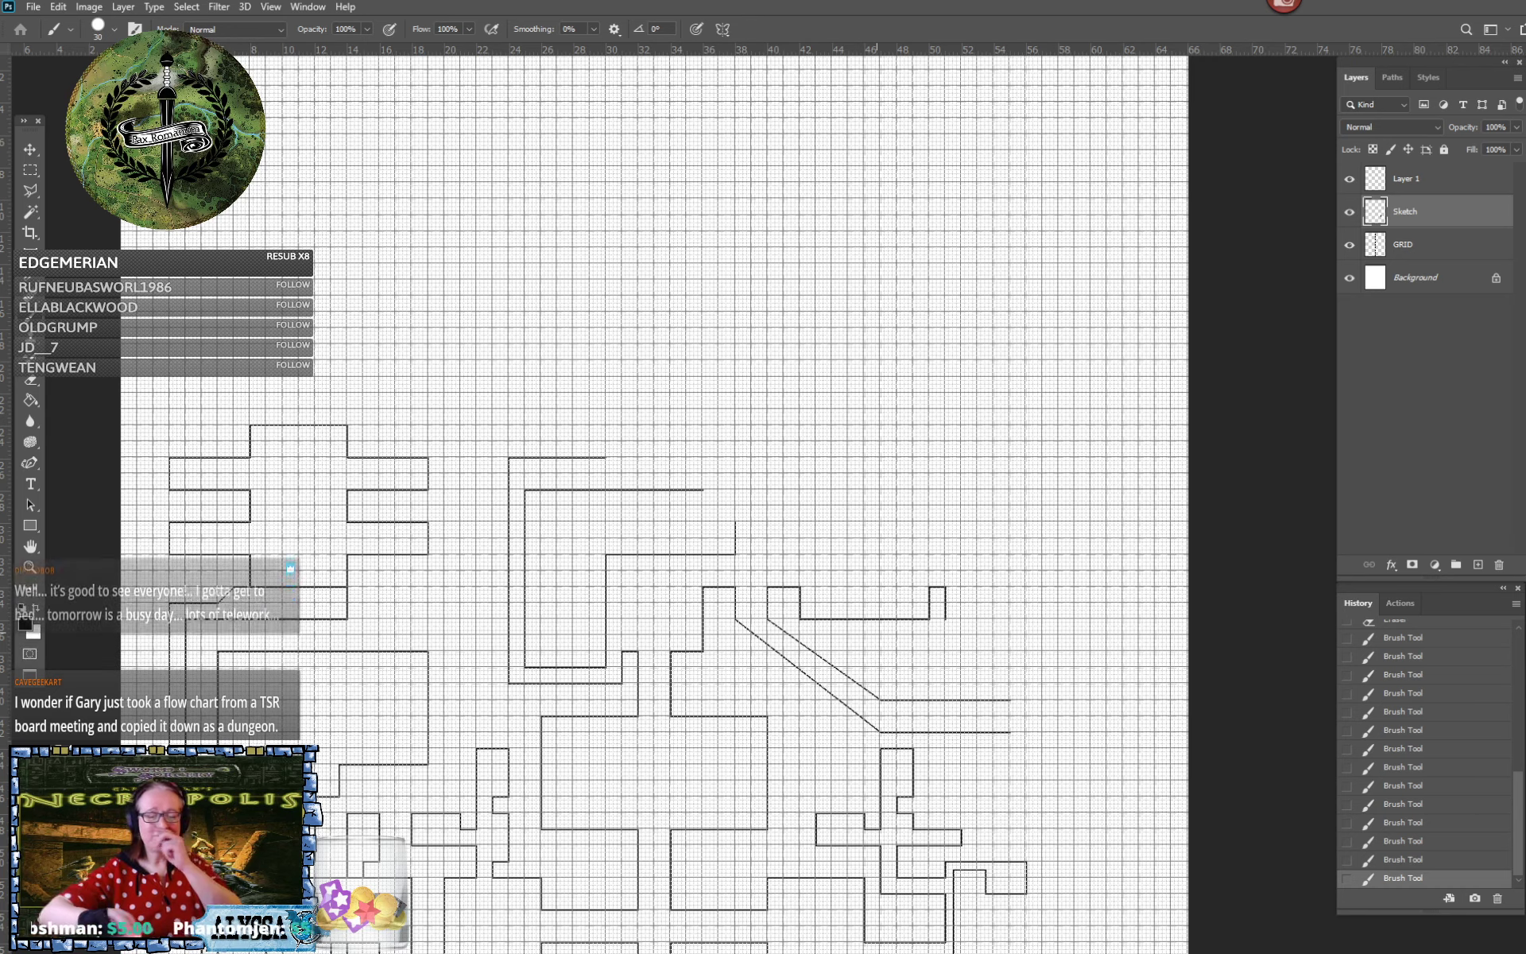
{"action": "scroll", "coordinate": [998, 636], "scroll_direction": "up", "scroll_amount": 3}
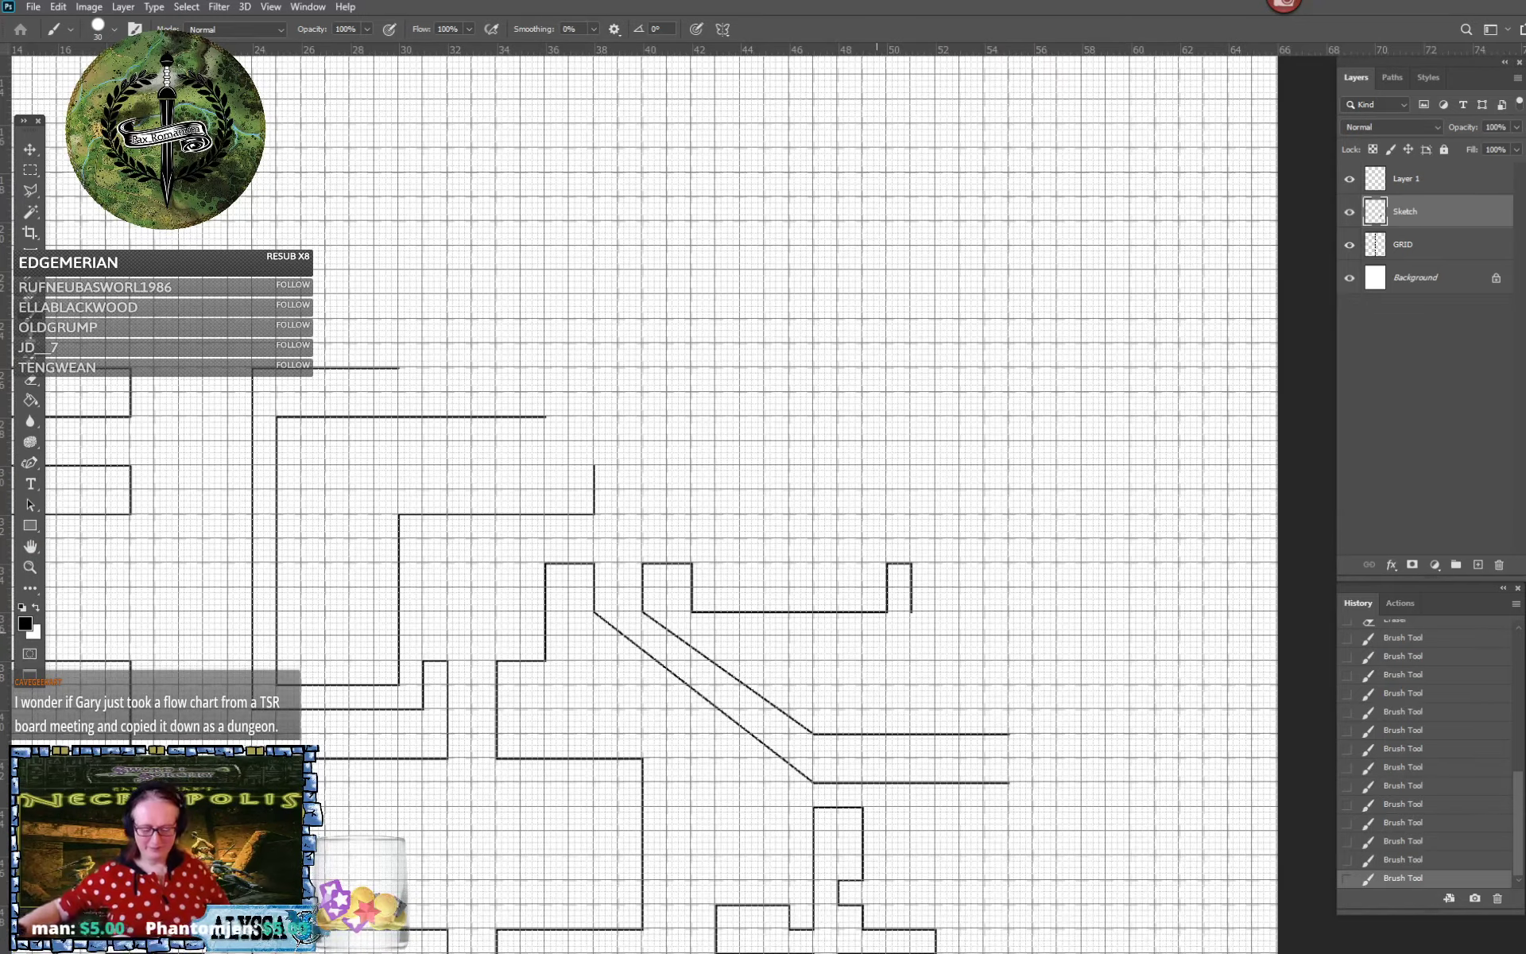
{"action": "left_click_drag", "start_coordinate": [877, 633], "coordinate": [815, 527]}
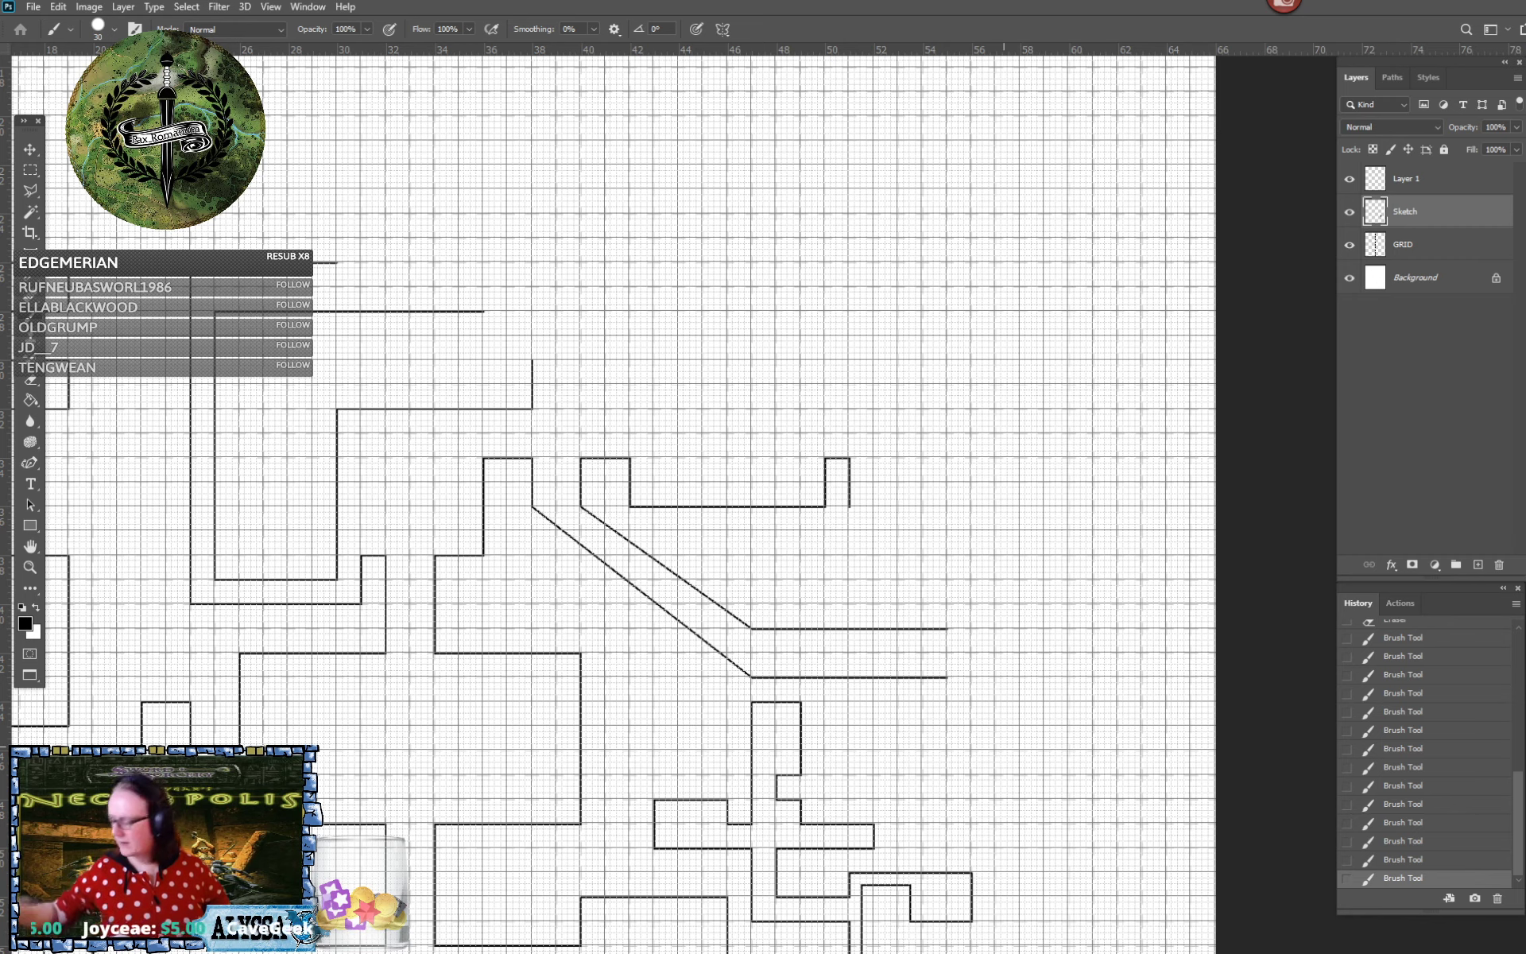
{"action": "scroll", "coordinate": [1004, 748], "scroll_direction": "up", "scroll_amount": 4}
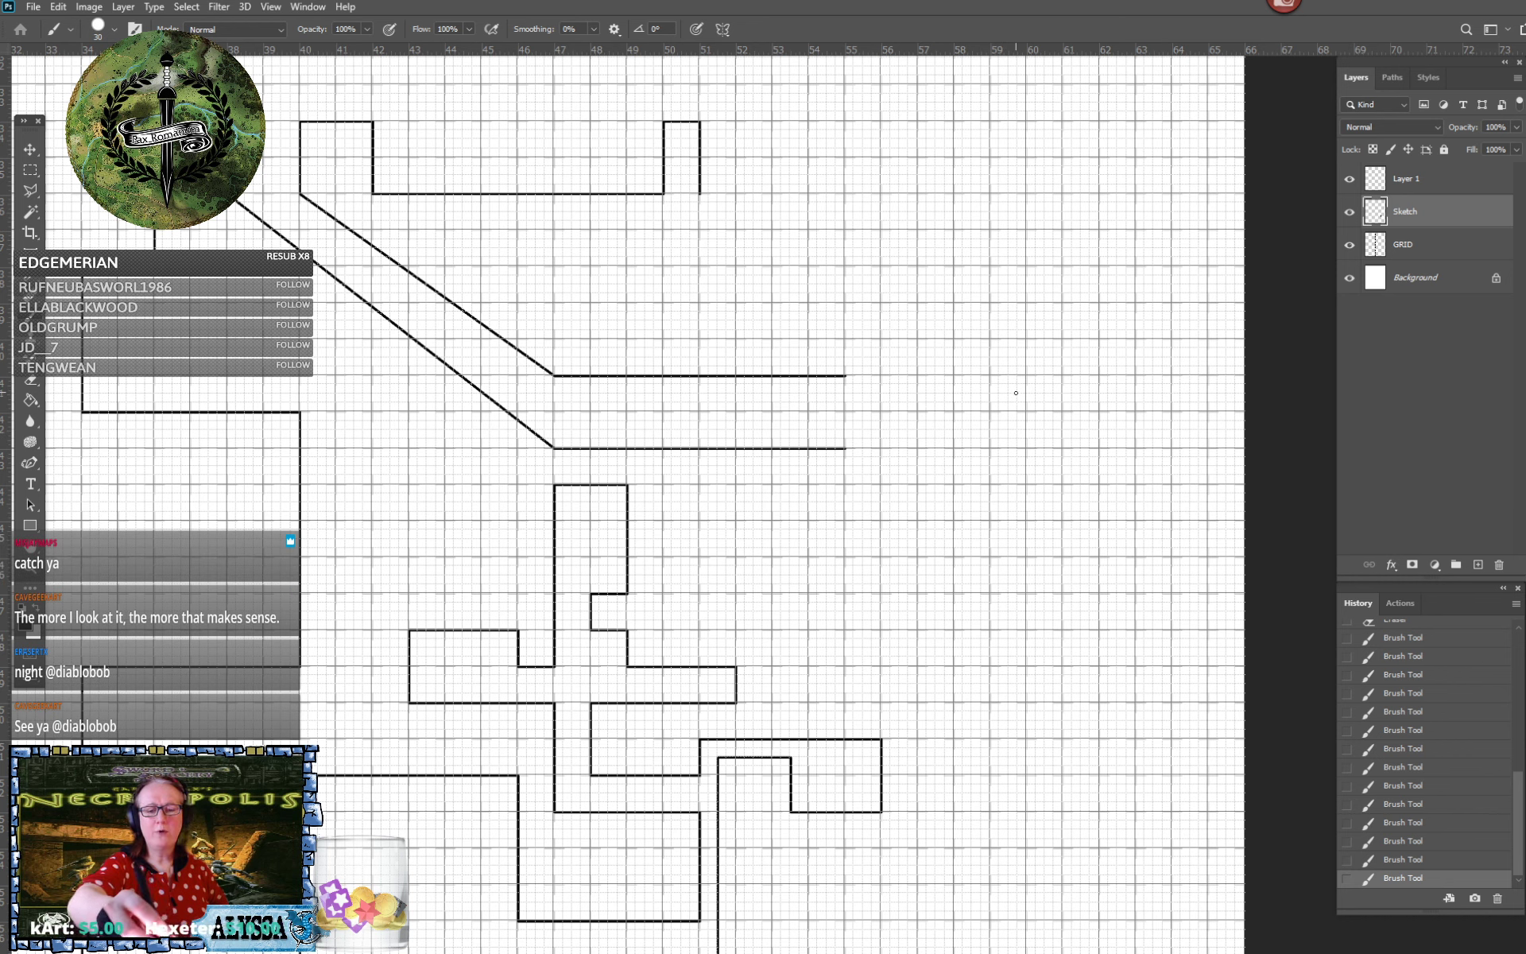
{"action": "left_click_drag", "start_coordinate": [1085, 389], "coordinate": [1088, 387]}
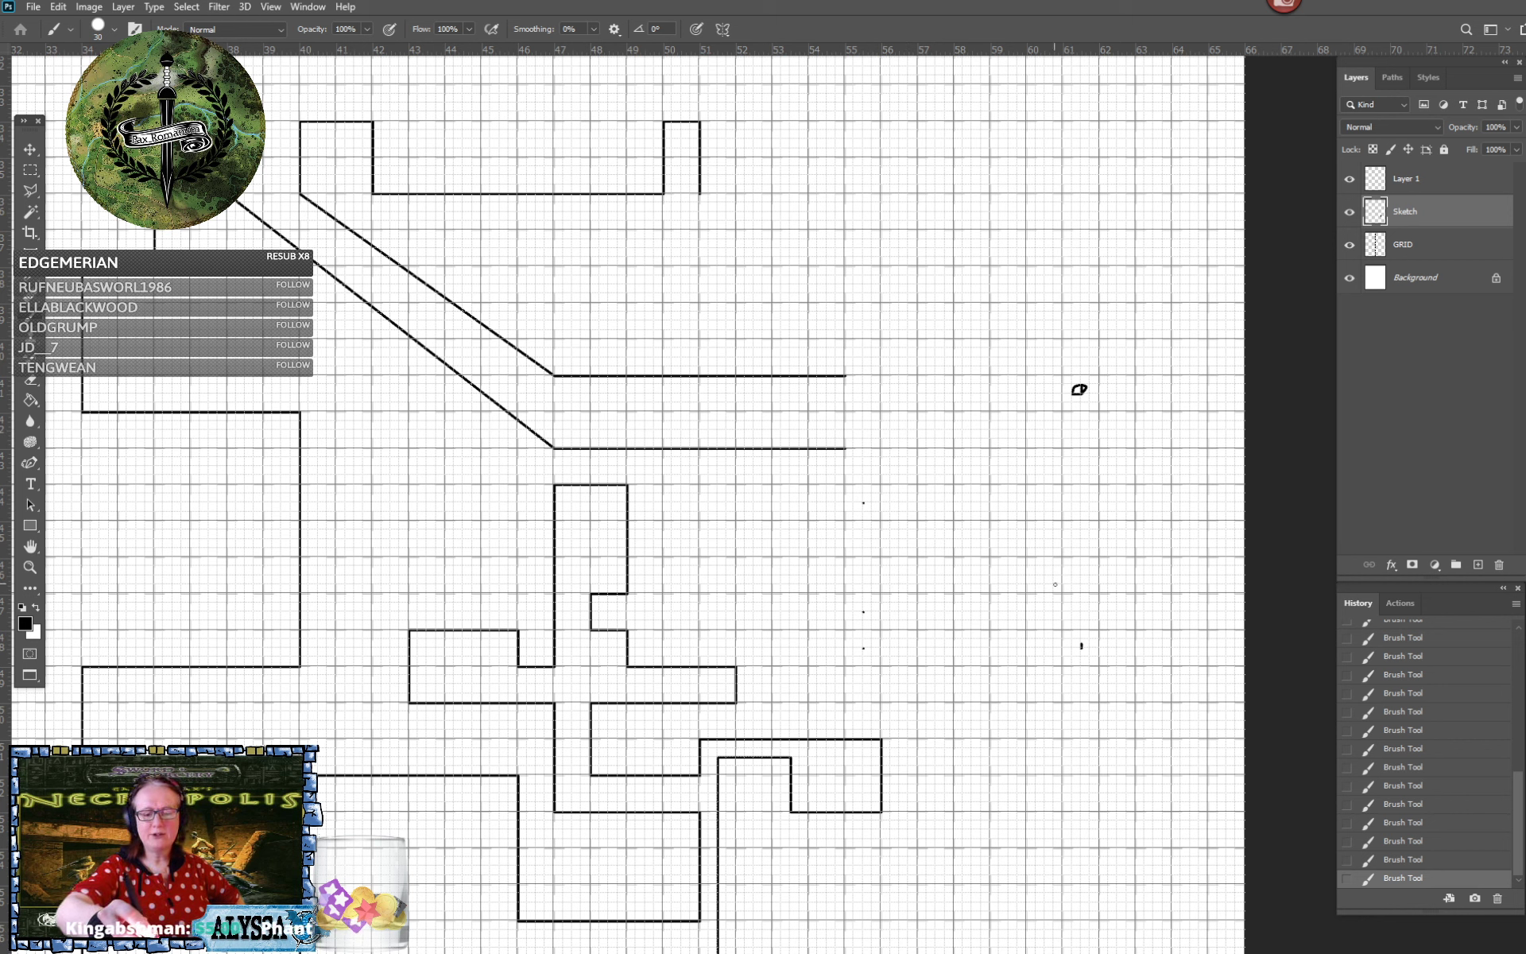
{"action": "left_click", "coordinate": [1064, 590]}
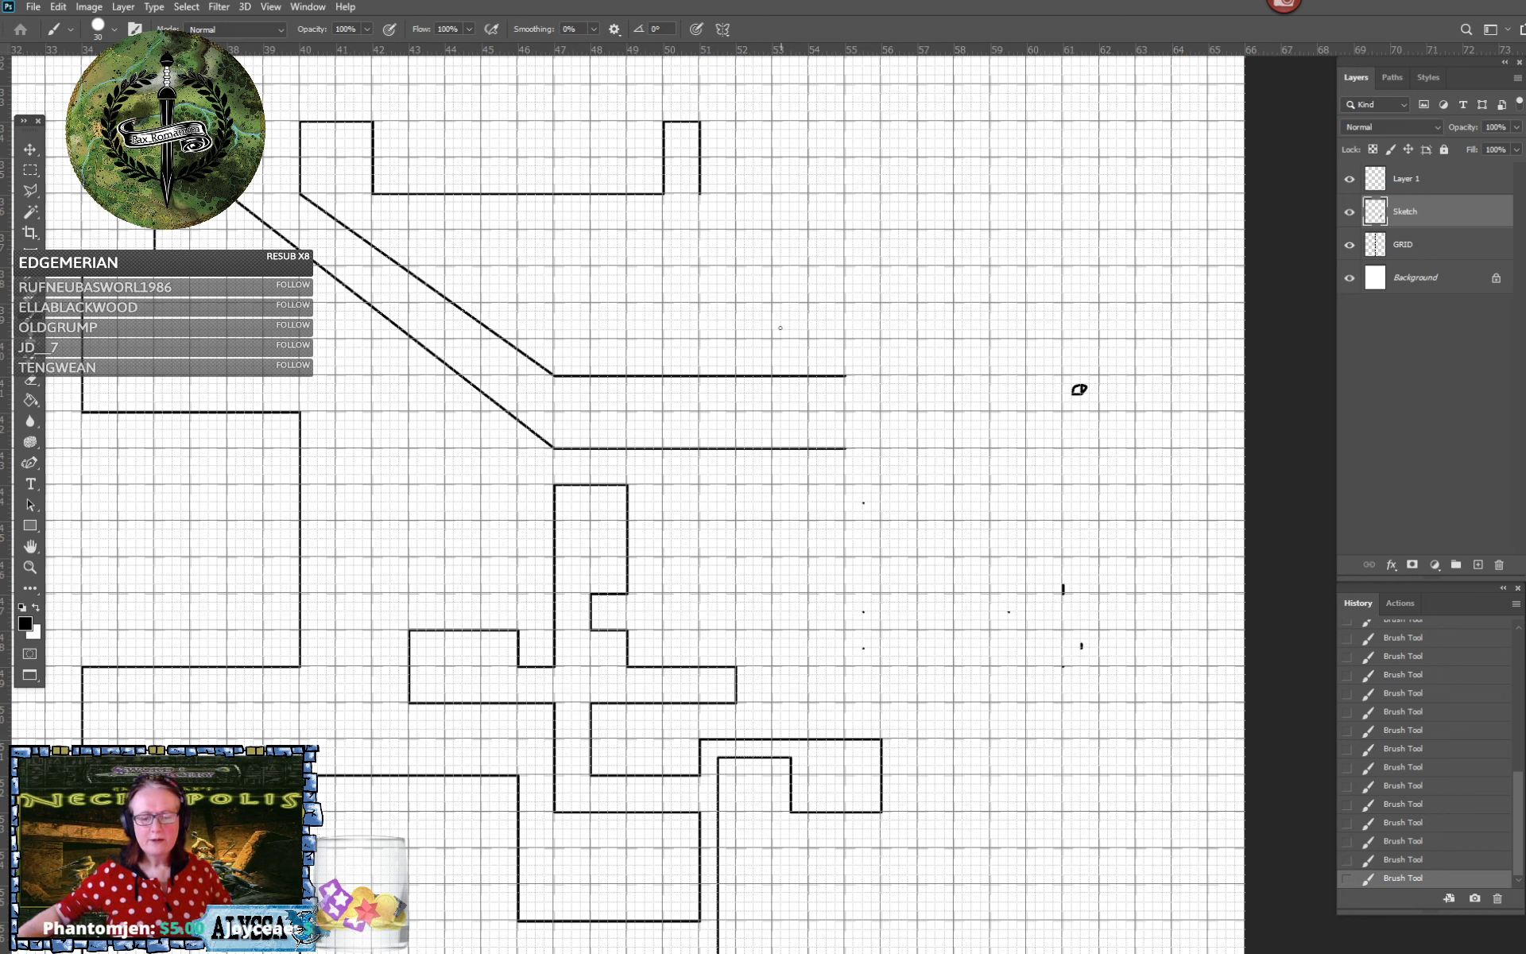
Extend both passage walls diagonally six squares down from ruler mark 55 to 61, and close the end with a one-by-two-square cap reaching 62
{"action": "left_click", "coordinate": [1063, 665], "text": "shift"}
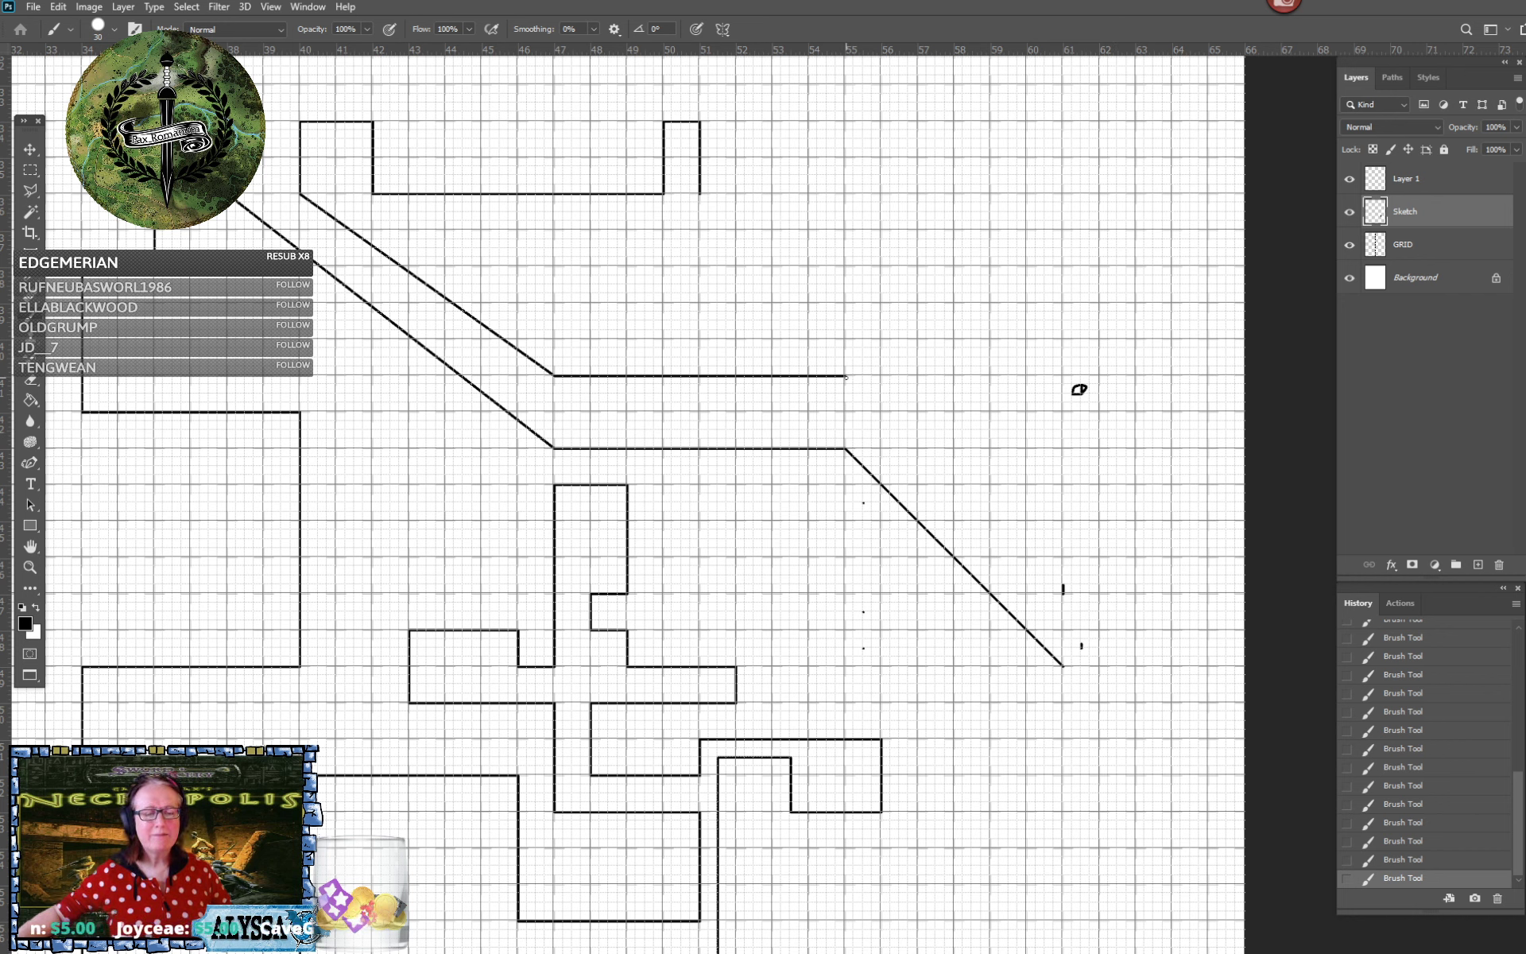
{"action": "left_click", "coordinate": [846, 376], "text": "shift"}
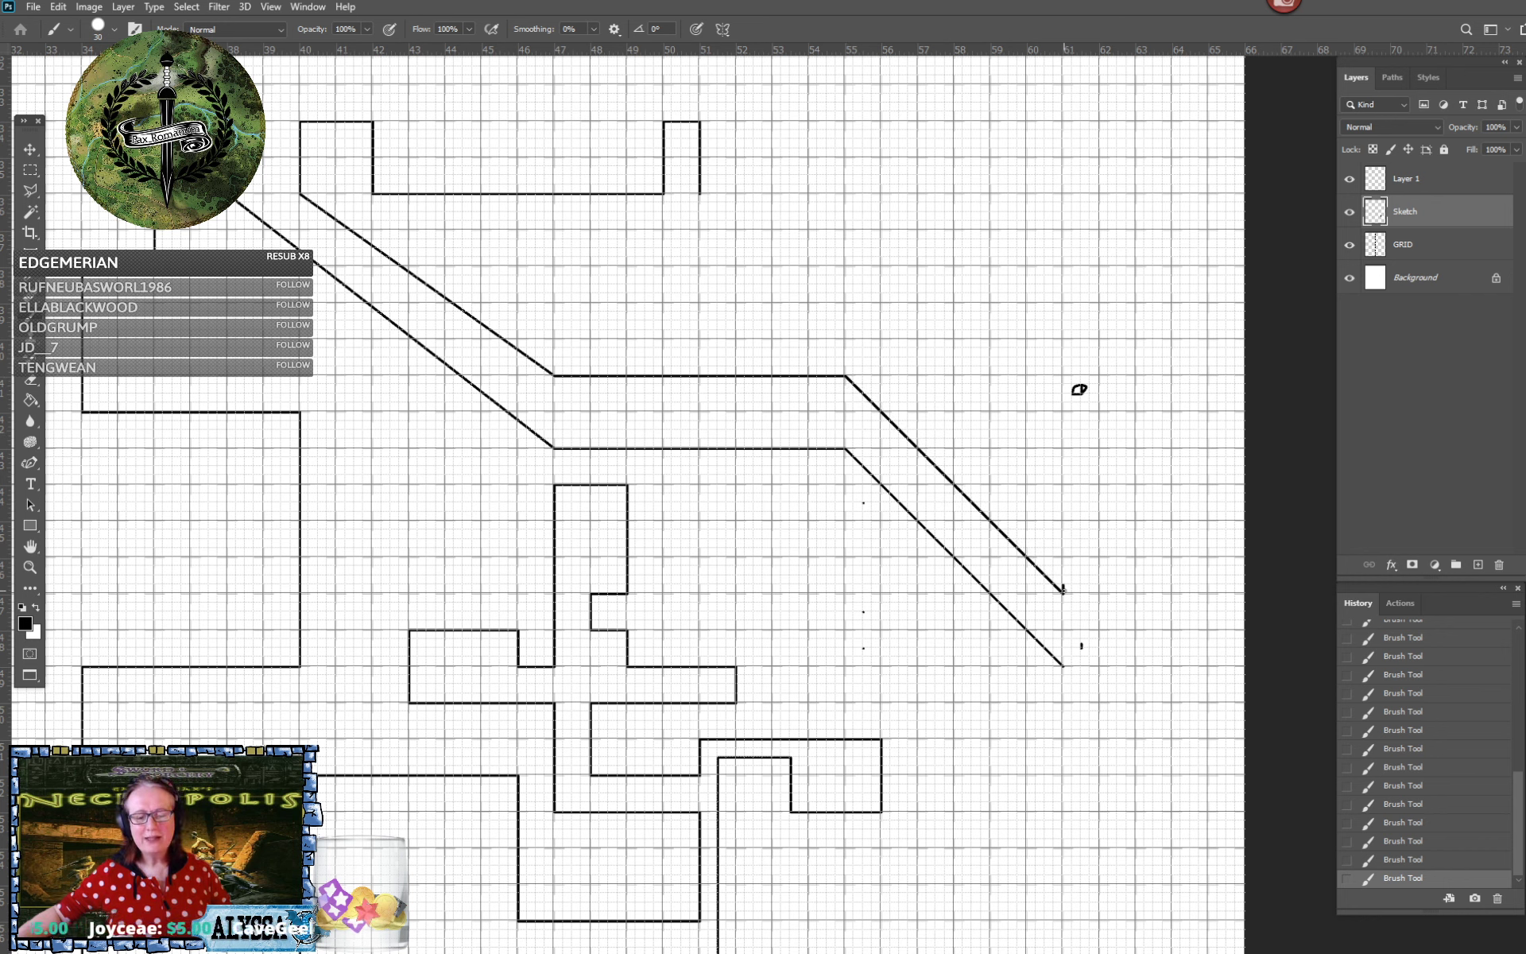
{"action": "left_click", "coordinate": [1101, 592], "text": "shift"}
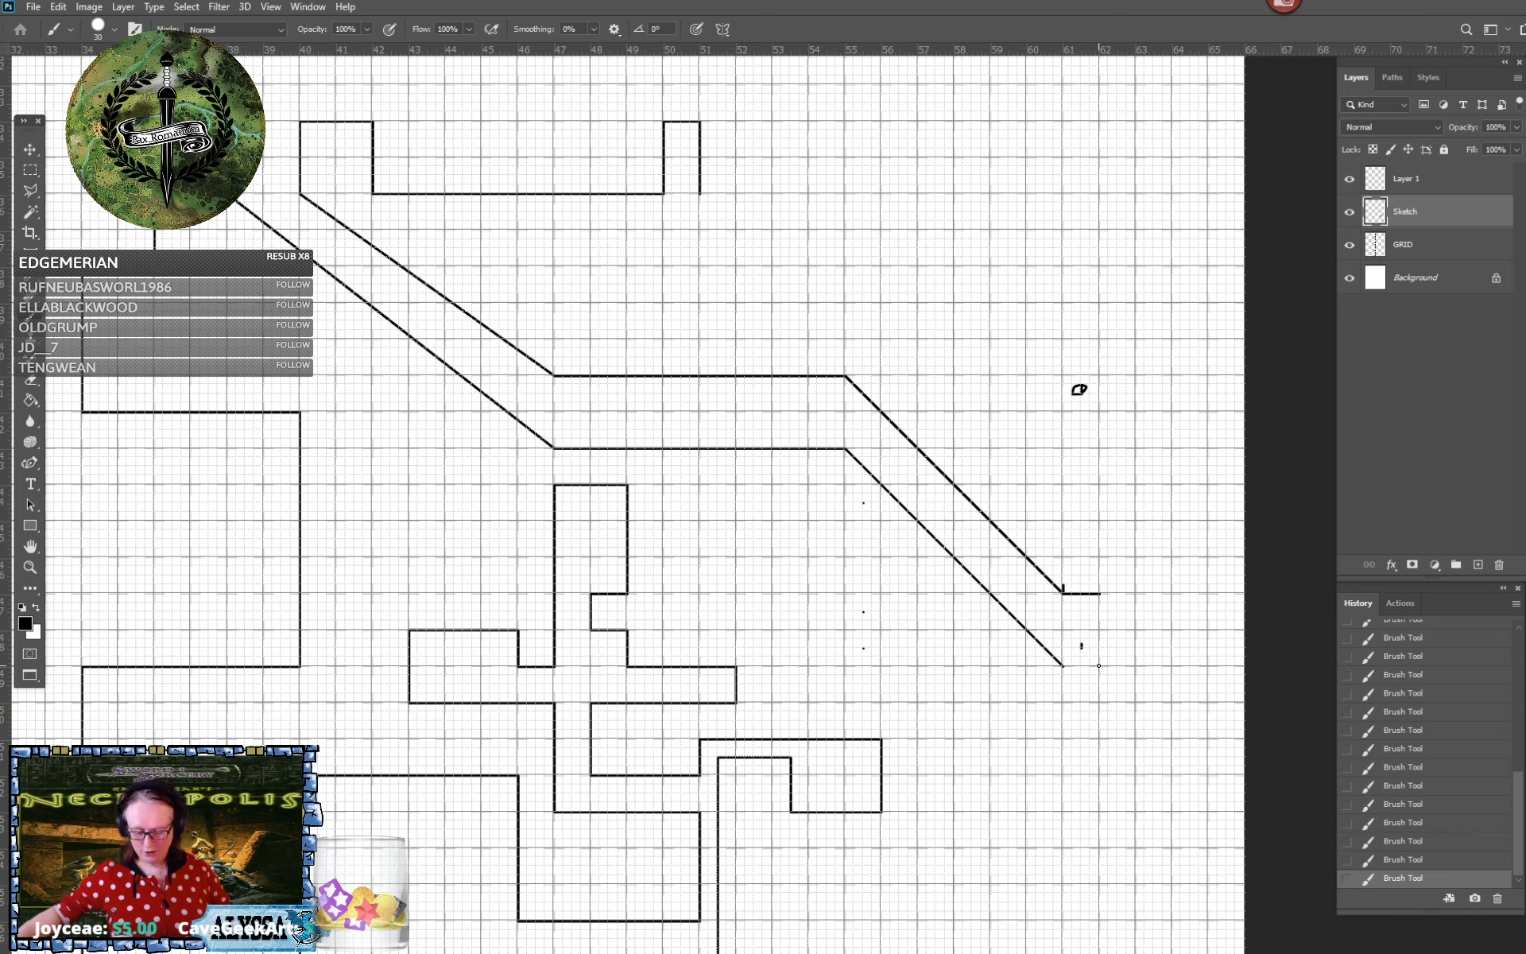
{"action": "left_click", "coordinate": [1100, 666], "text": "shift"}
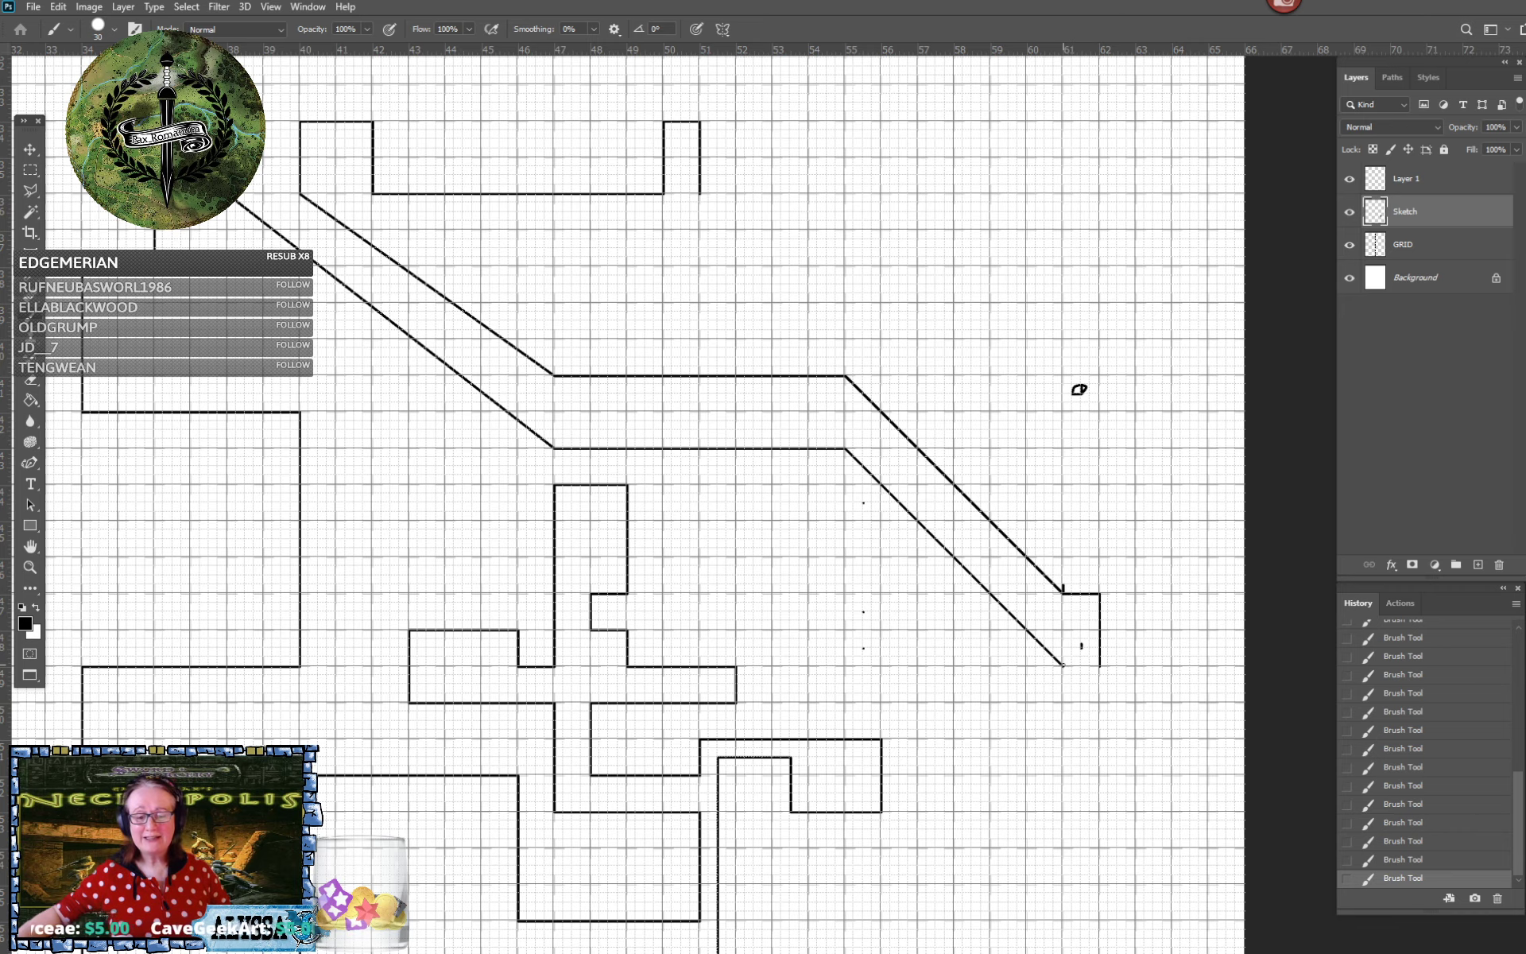
{"action": "left_click", "coordinate": [1063, 667], "text": "shift"}
Erase the stray guide marks above the diagonal passage, inside its end cap and below its lower wall near ruler mark 55
{"action": "scroll", "coordinate": [1078, 389], "scroll_direction": "down", "scroll_amount": 4}
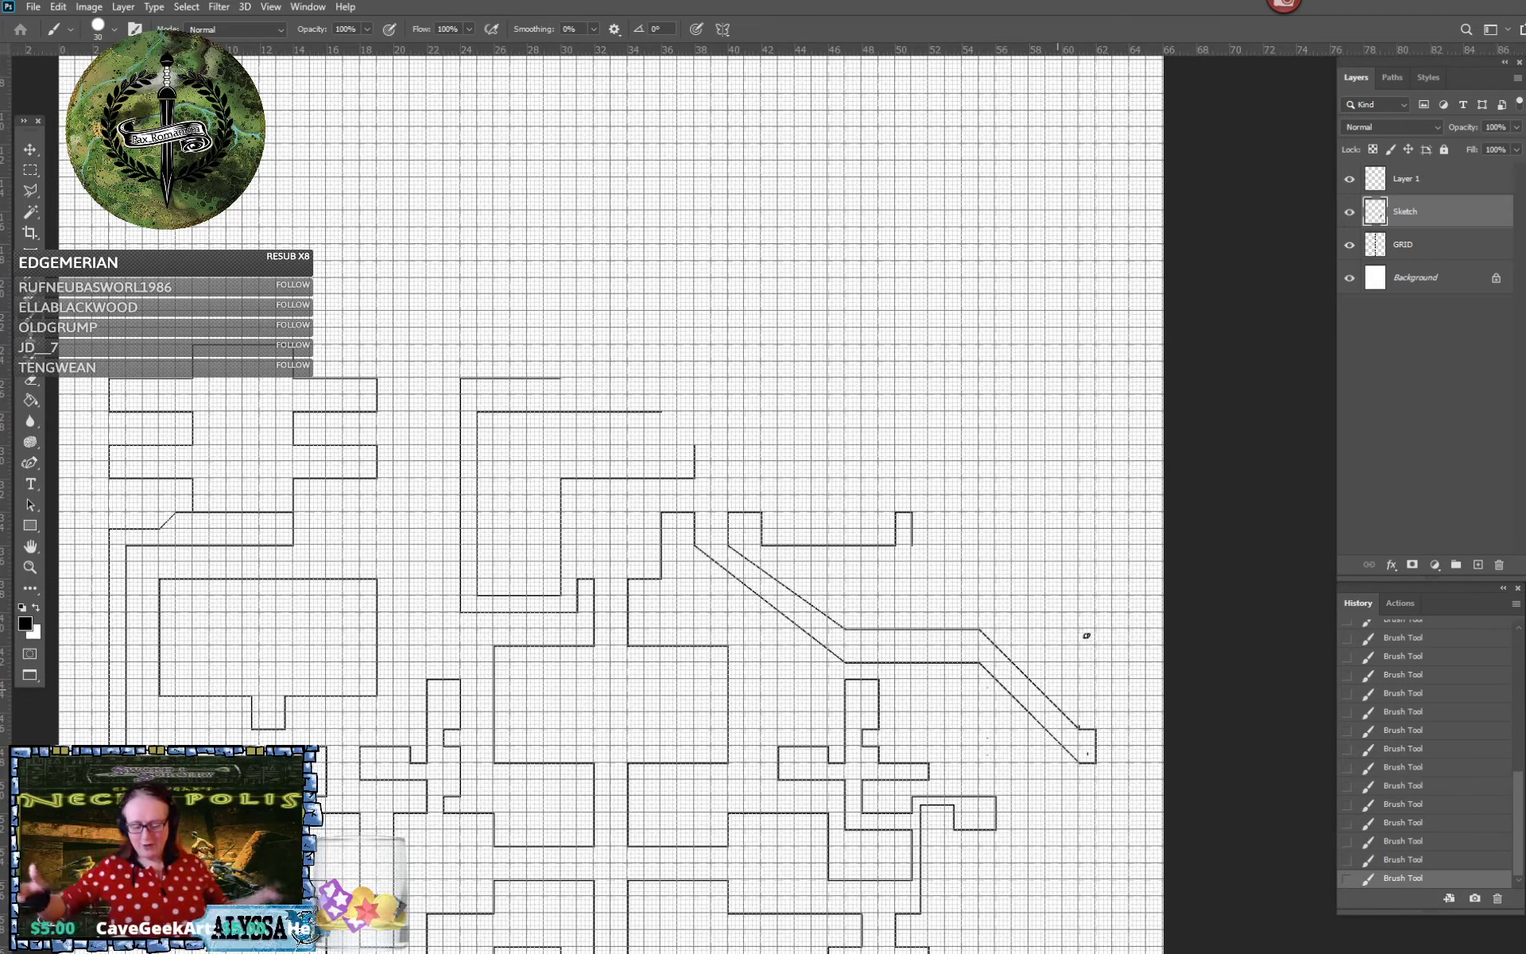
{"action": "scroll", "coordinate": [1087, 636], "scroll_direction": "up", "scroll_amount": 3}
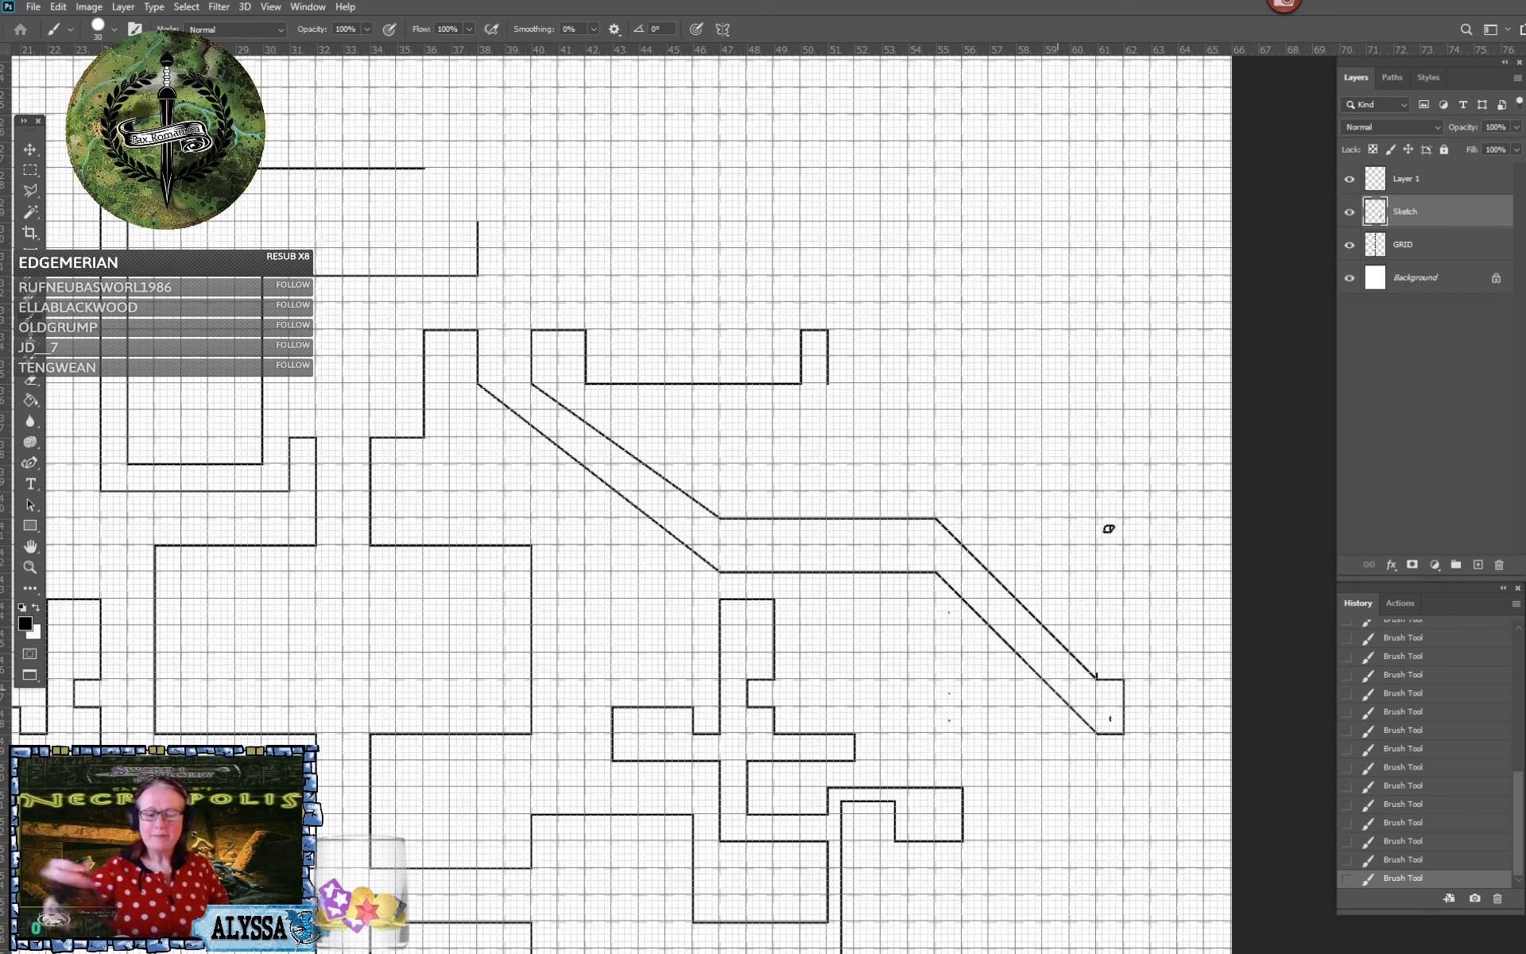
{"action": "mouse_move", "coordinate": [1102, 526]}
{"action": "left_mouse_down"}
{"action": "mouse_move", "coordinate": [1119, 513]}
{"action": "mouse_move", "coordinate": [1106, 536]}
{"action": "left_mouse_up"}
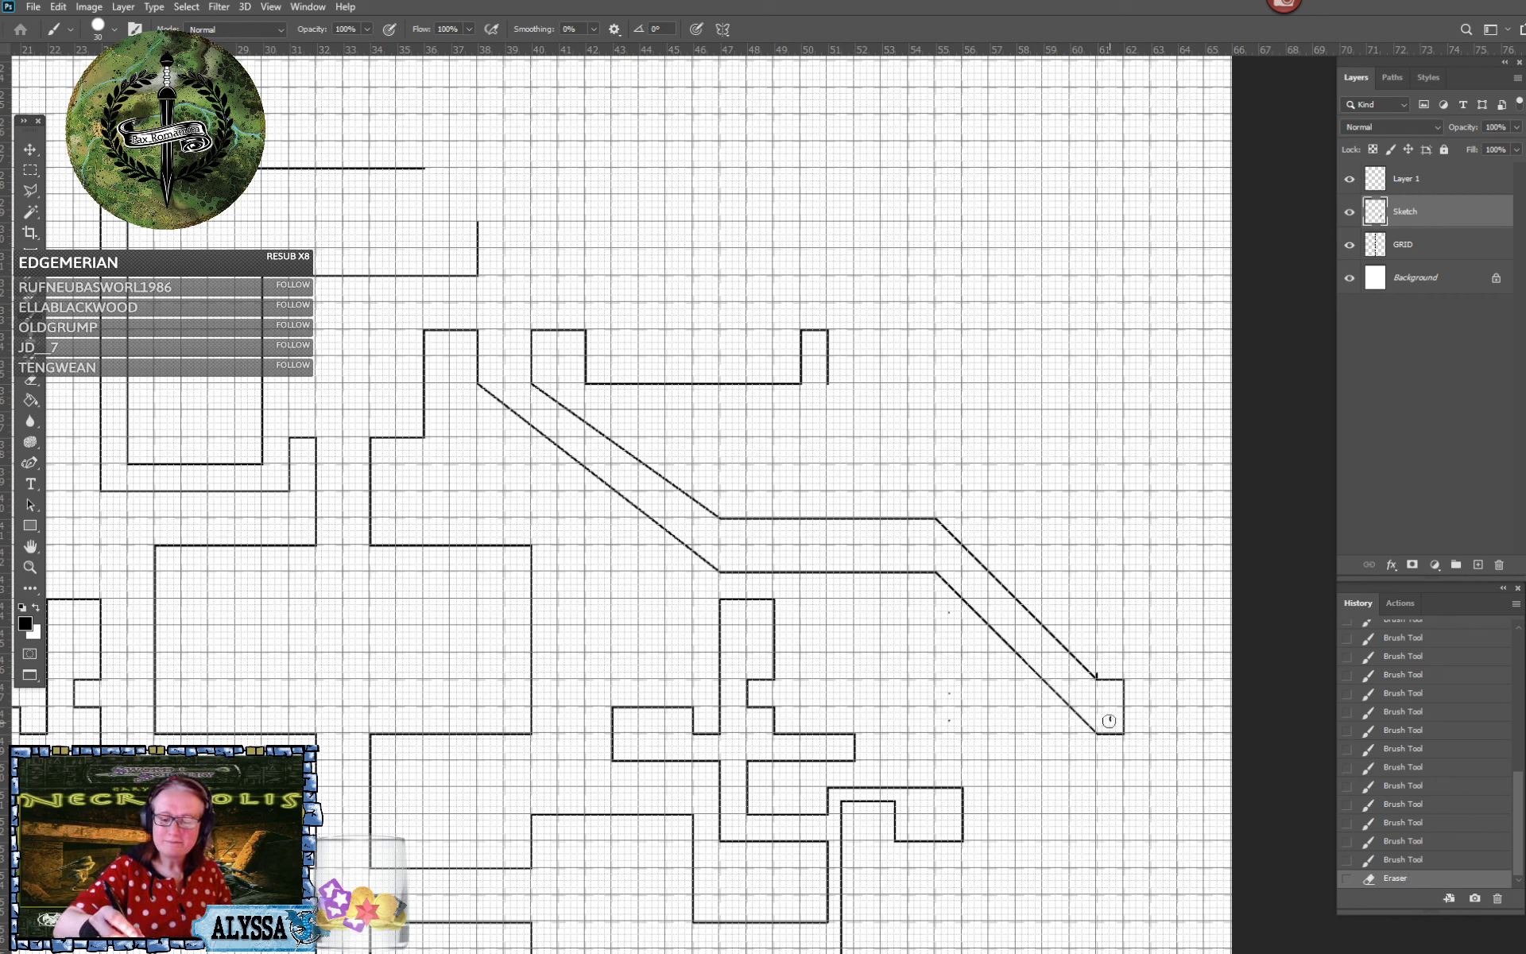
{"action": "left_click", "coordinate": [1108, 718]}
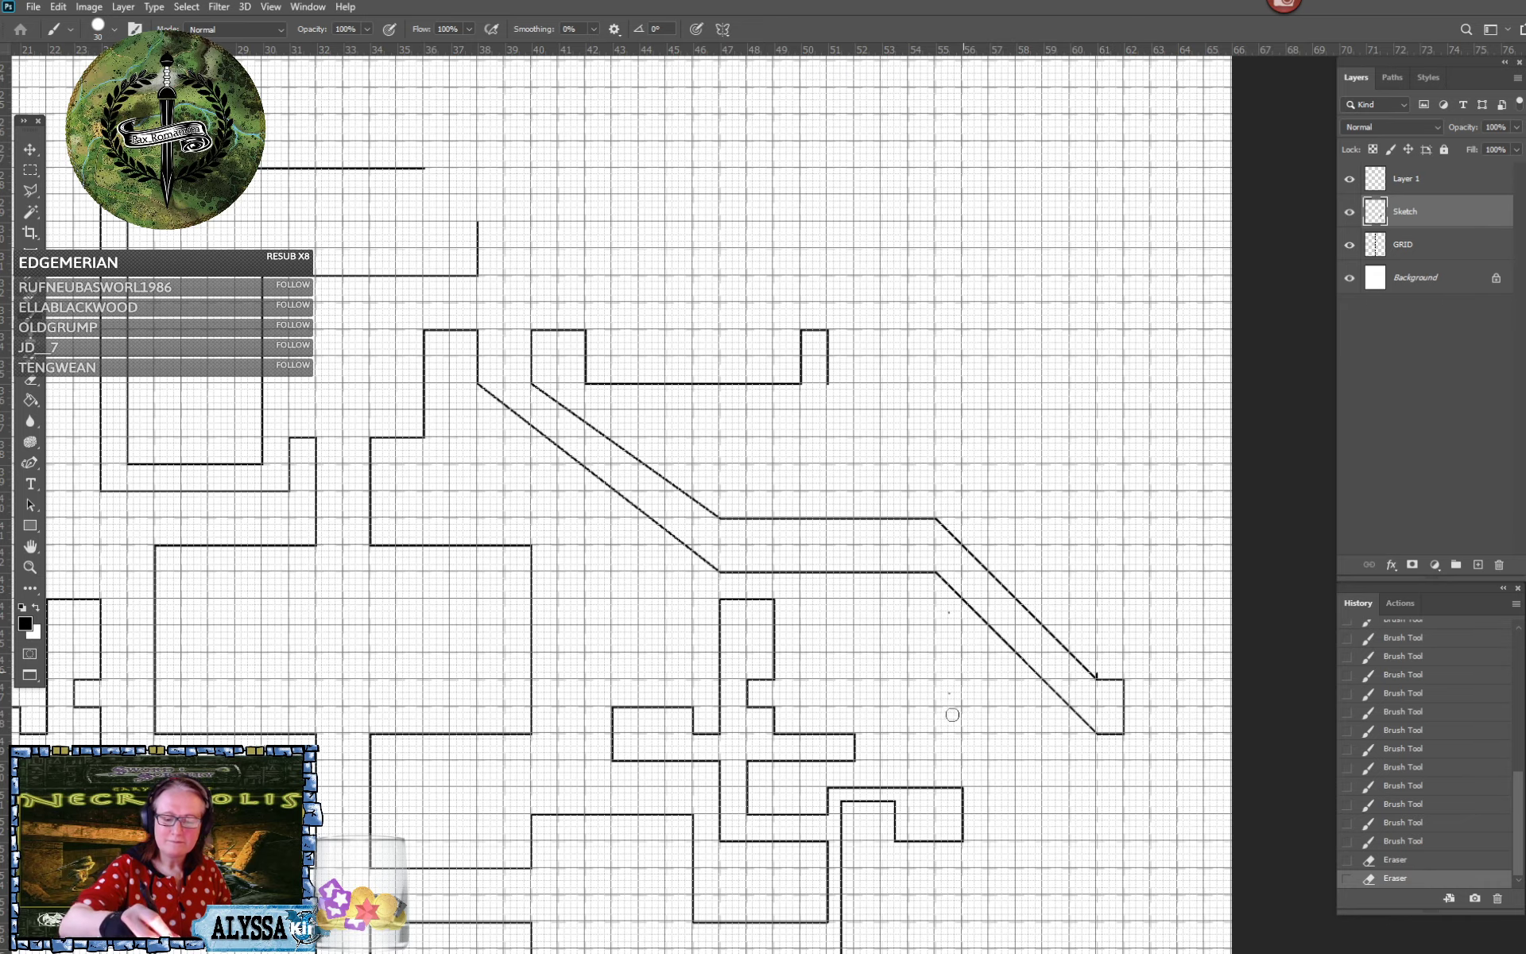
{"action": "left_click_drag", "start_coordinate": [947, 613], "coordinate": [953, 638]}
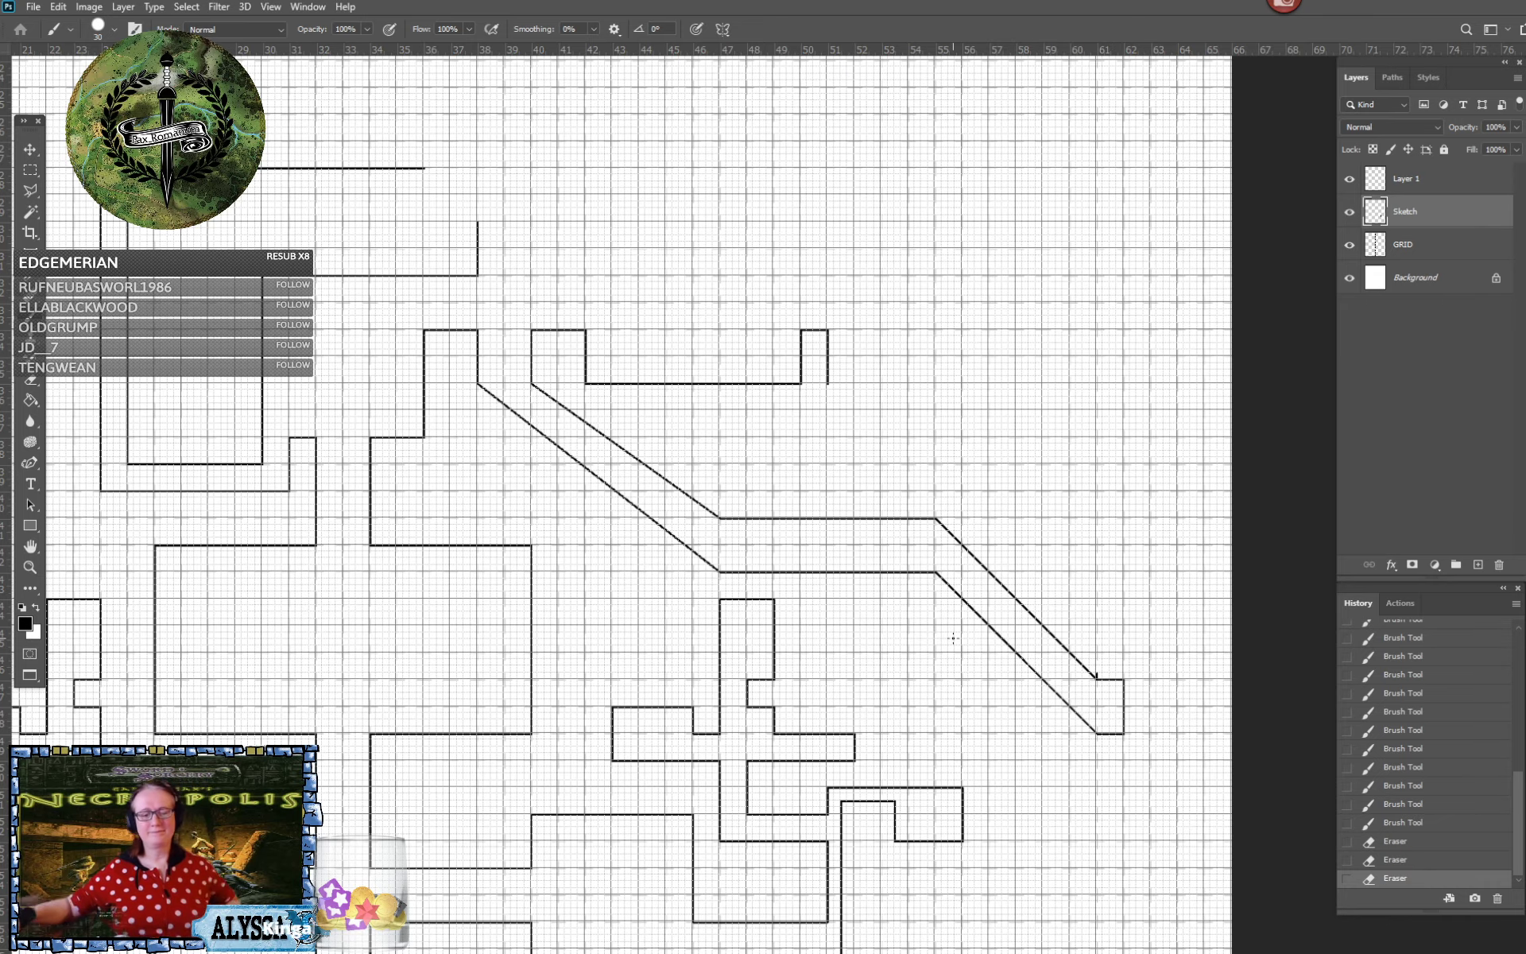
{"action": "scroll", "coordinate": [953, 638], "scroll_direction": "down", "scroll_amount": 5}
{"action": "scroll", "coordinate": [953, 639], "scroll_direction": "up", "scroll_amount": 3}
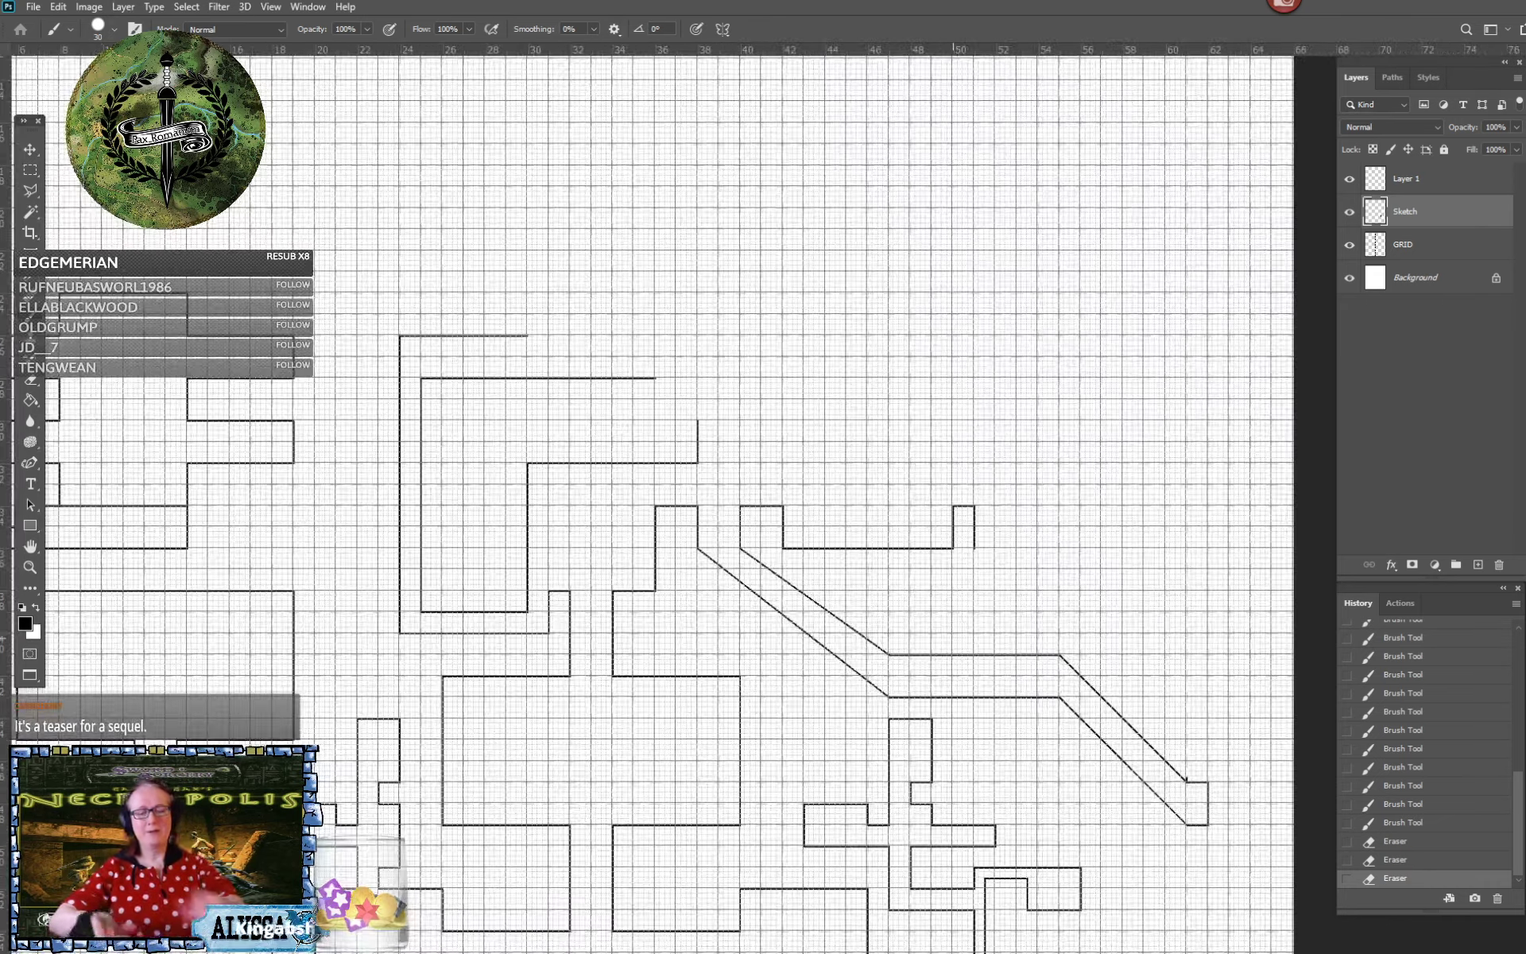
Draw a straight vertical wall two grid squares long at horizontal ruler mark 40, parallel to the short wall at mark 38
{"action": "left_click_drag", "start_coordinate": [953, 638], "coordinate": [916, 689]}
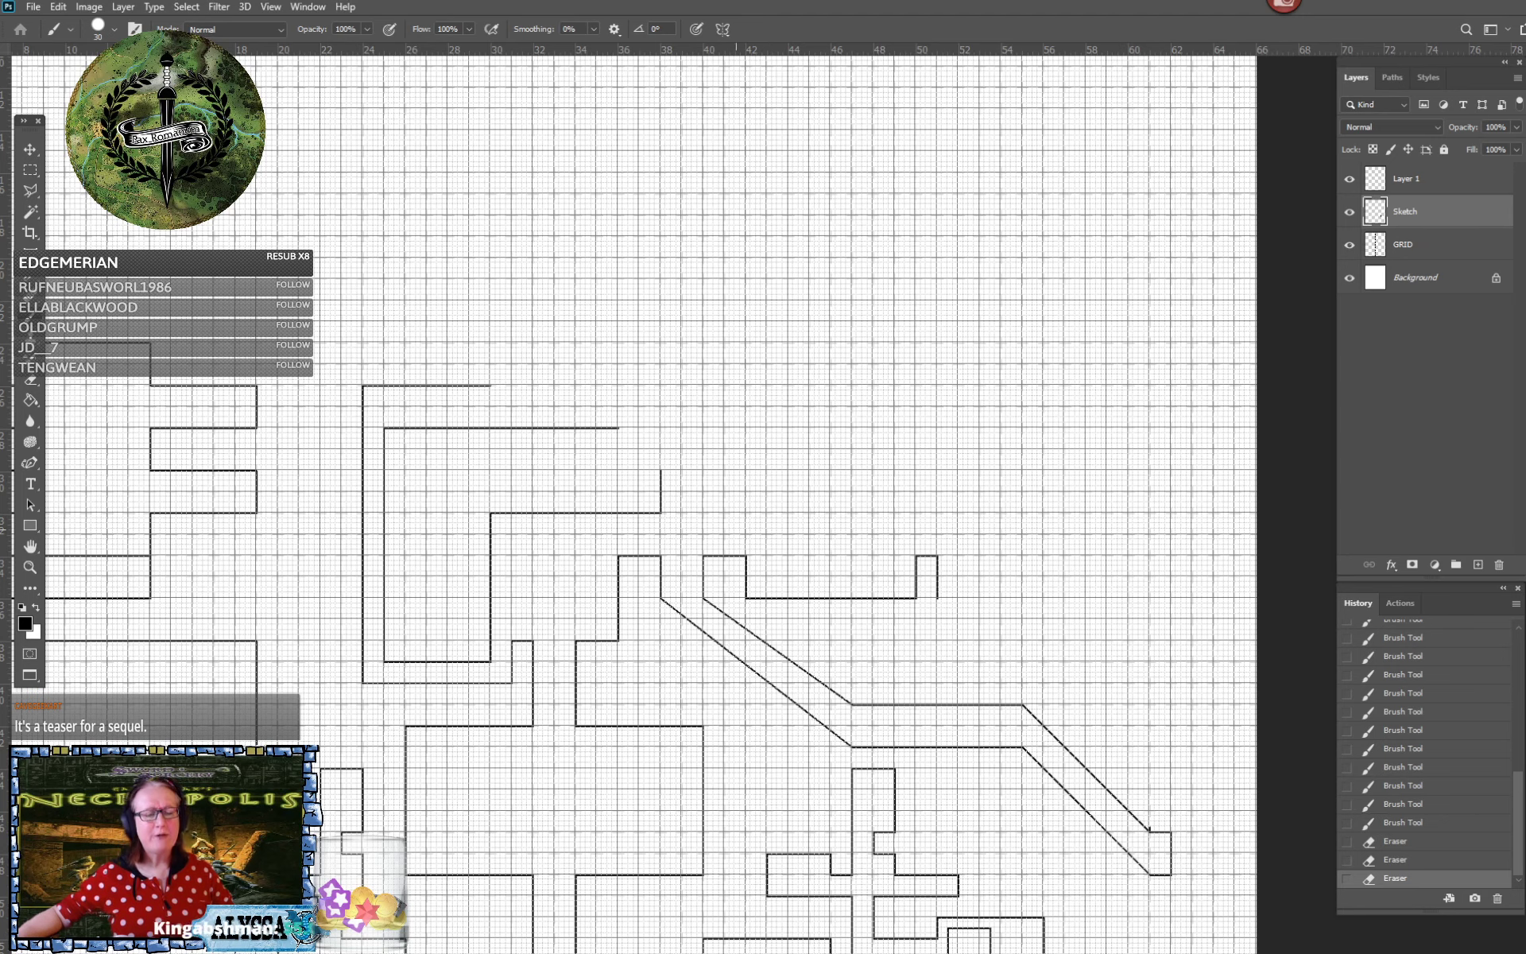
{"action": "left_click_drag", "start_coordinate": [736, 530], "coordinate": [762, 578]}
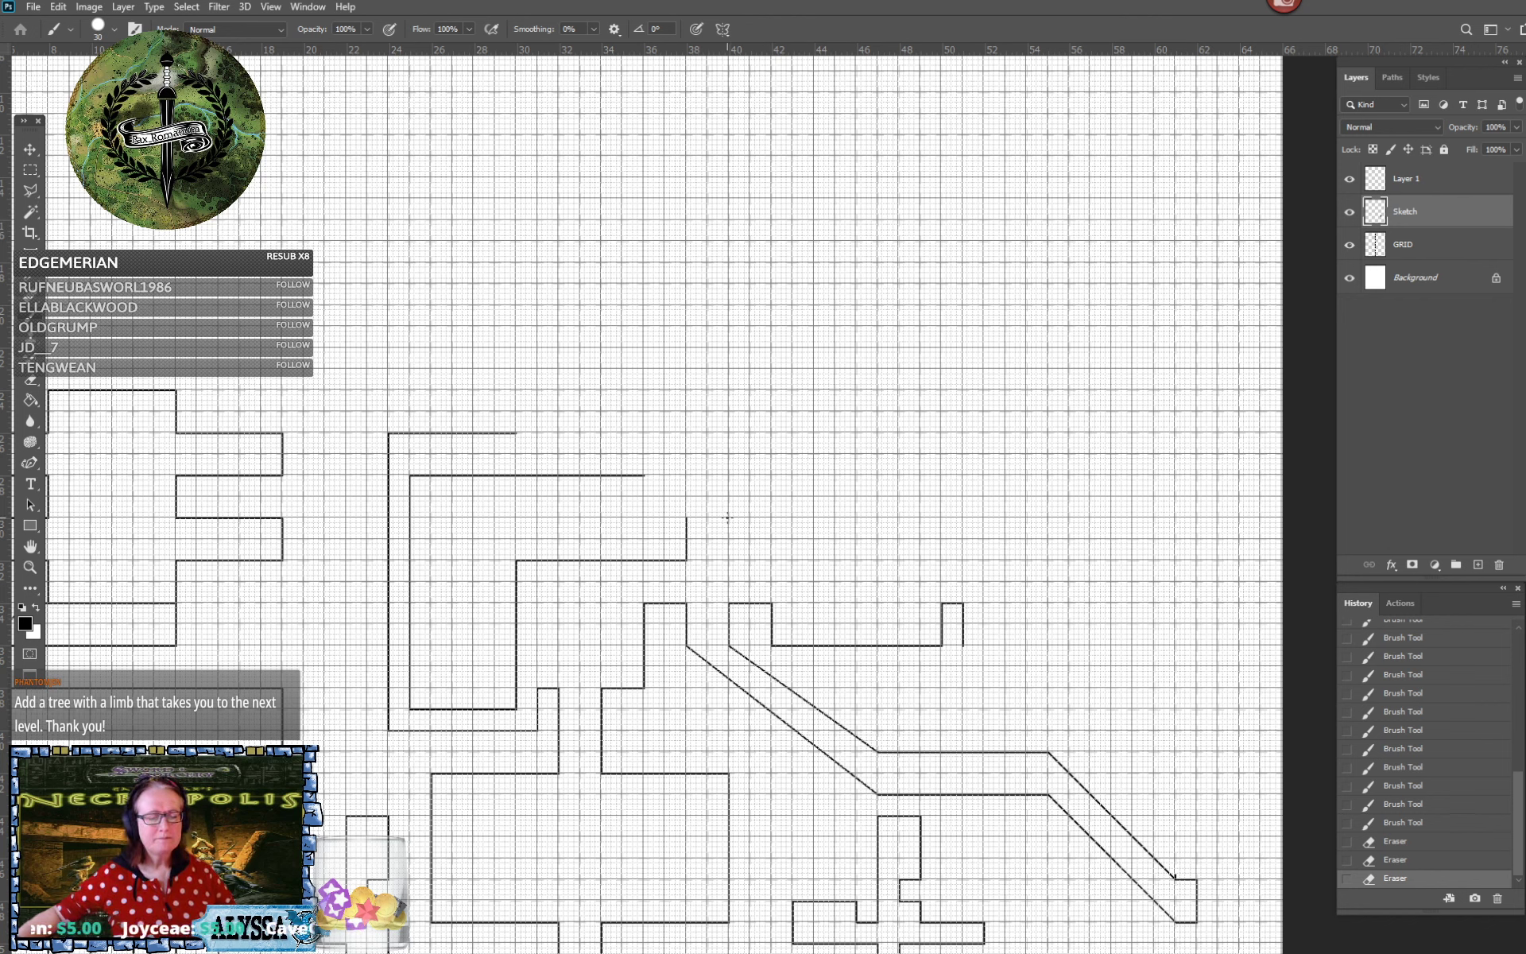
{"action": "left_click_drag", "start_coordinate": [729, 517], "coordinate": [730, 557]}
{"action": "left_click", "coordinate": [730, 558], "text": "shift"}
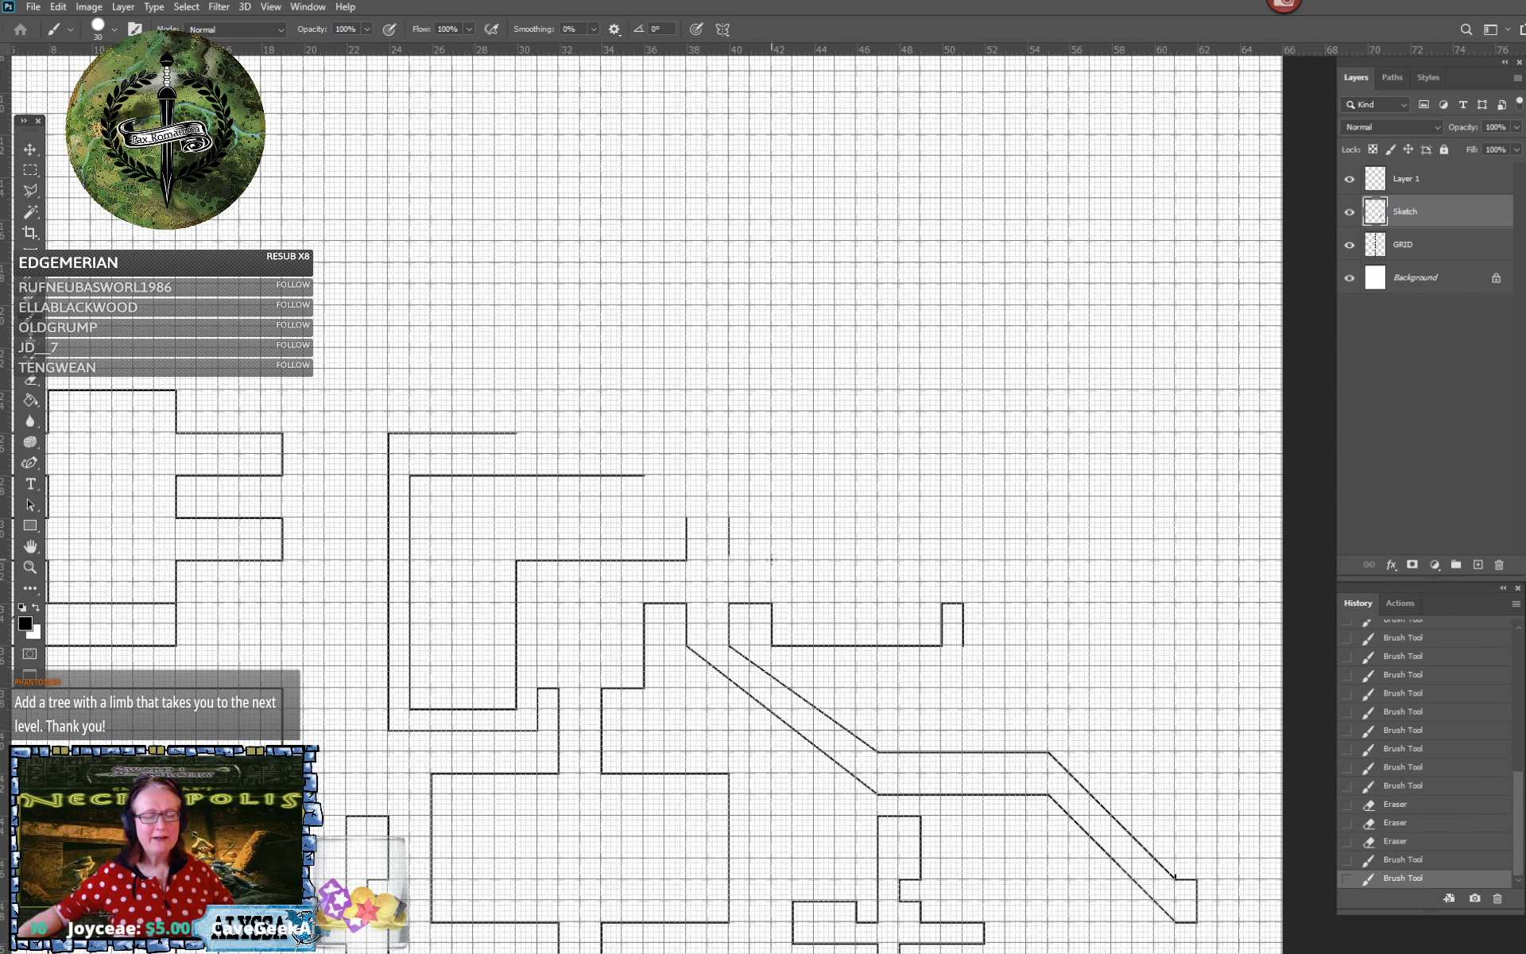
{"action": "left_click", "coordinate": [771, 561], "text": "shift"}
{"action": "key", "text": "ctrl+z"}
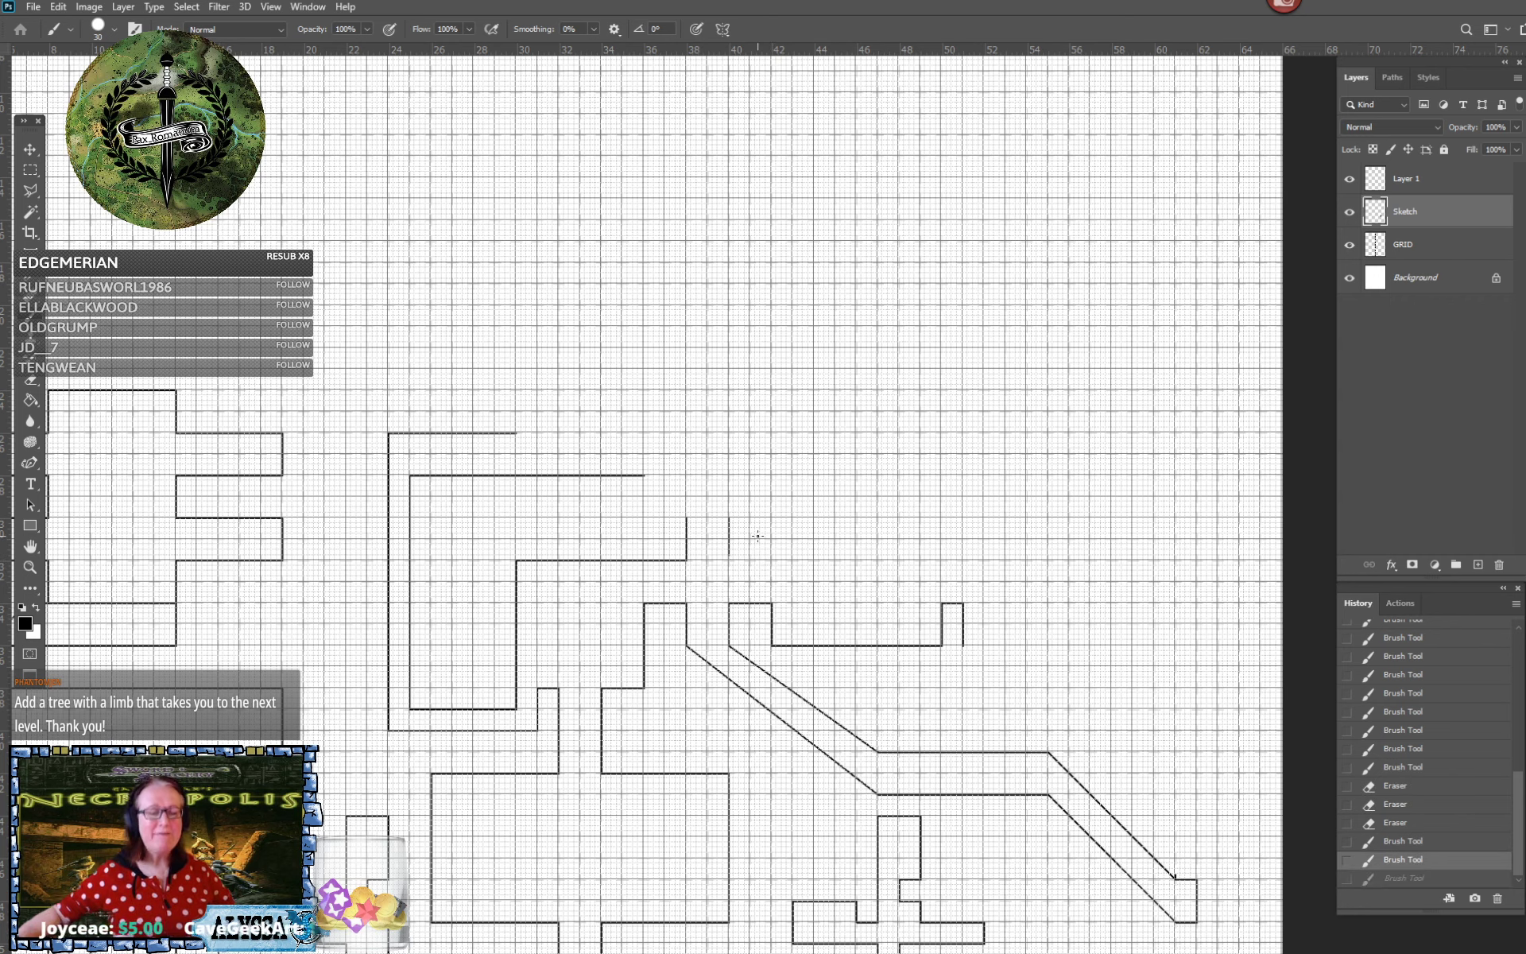
{"action": "key", "text": "ctrl+plus"}
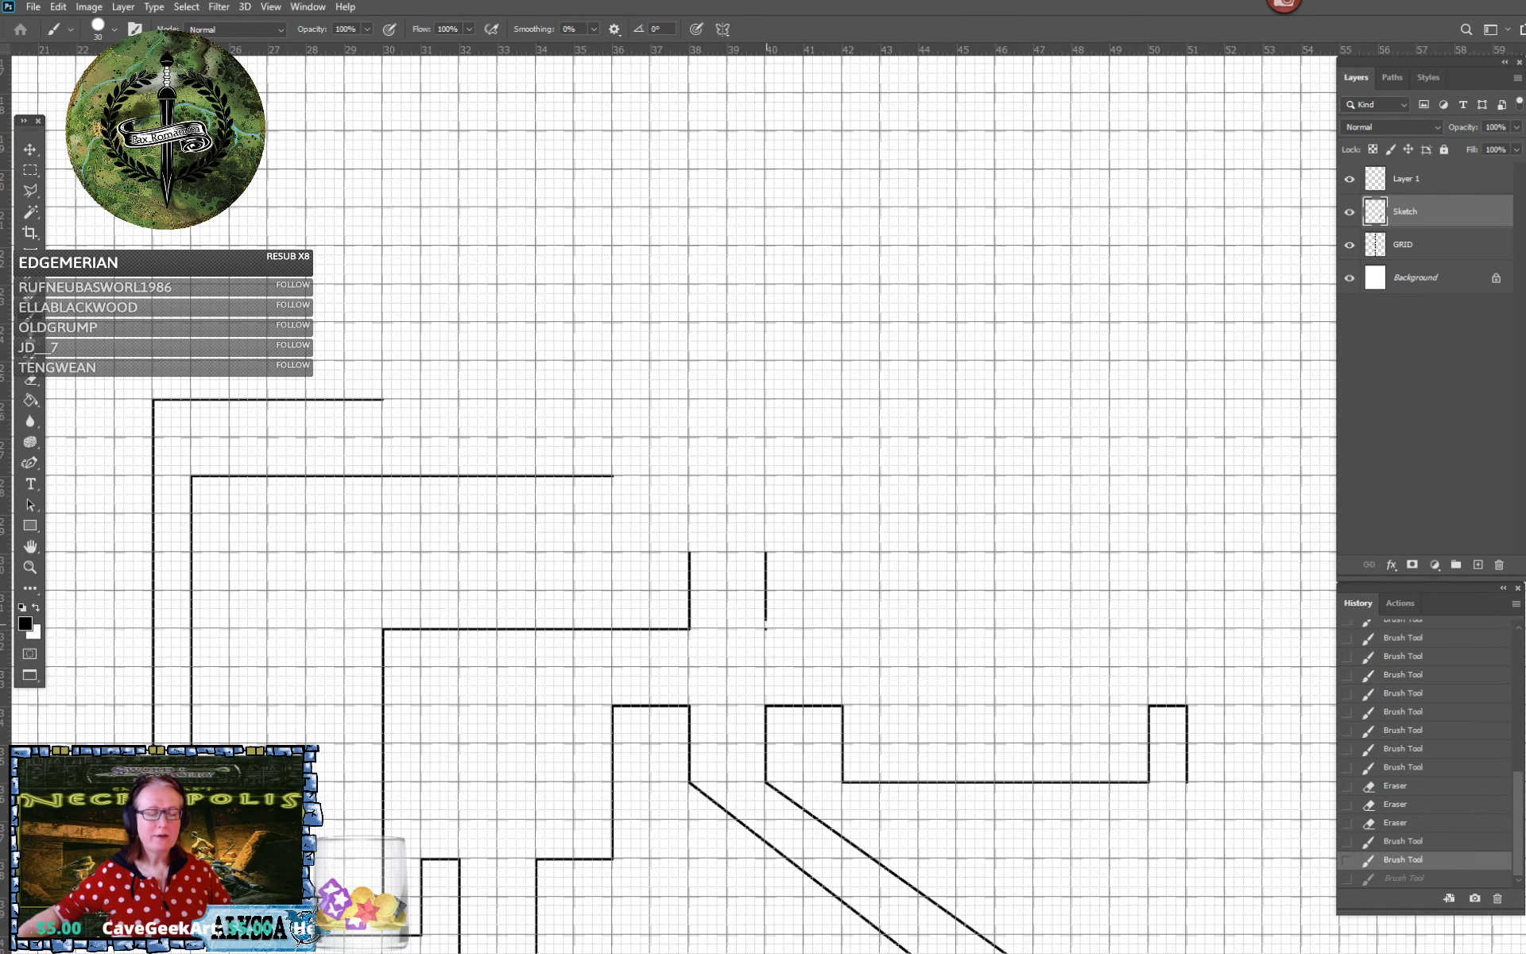
{"action": "left_click", "coordinate": [767, 628]}
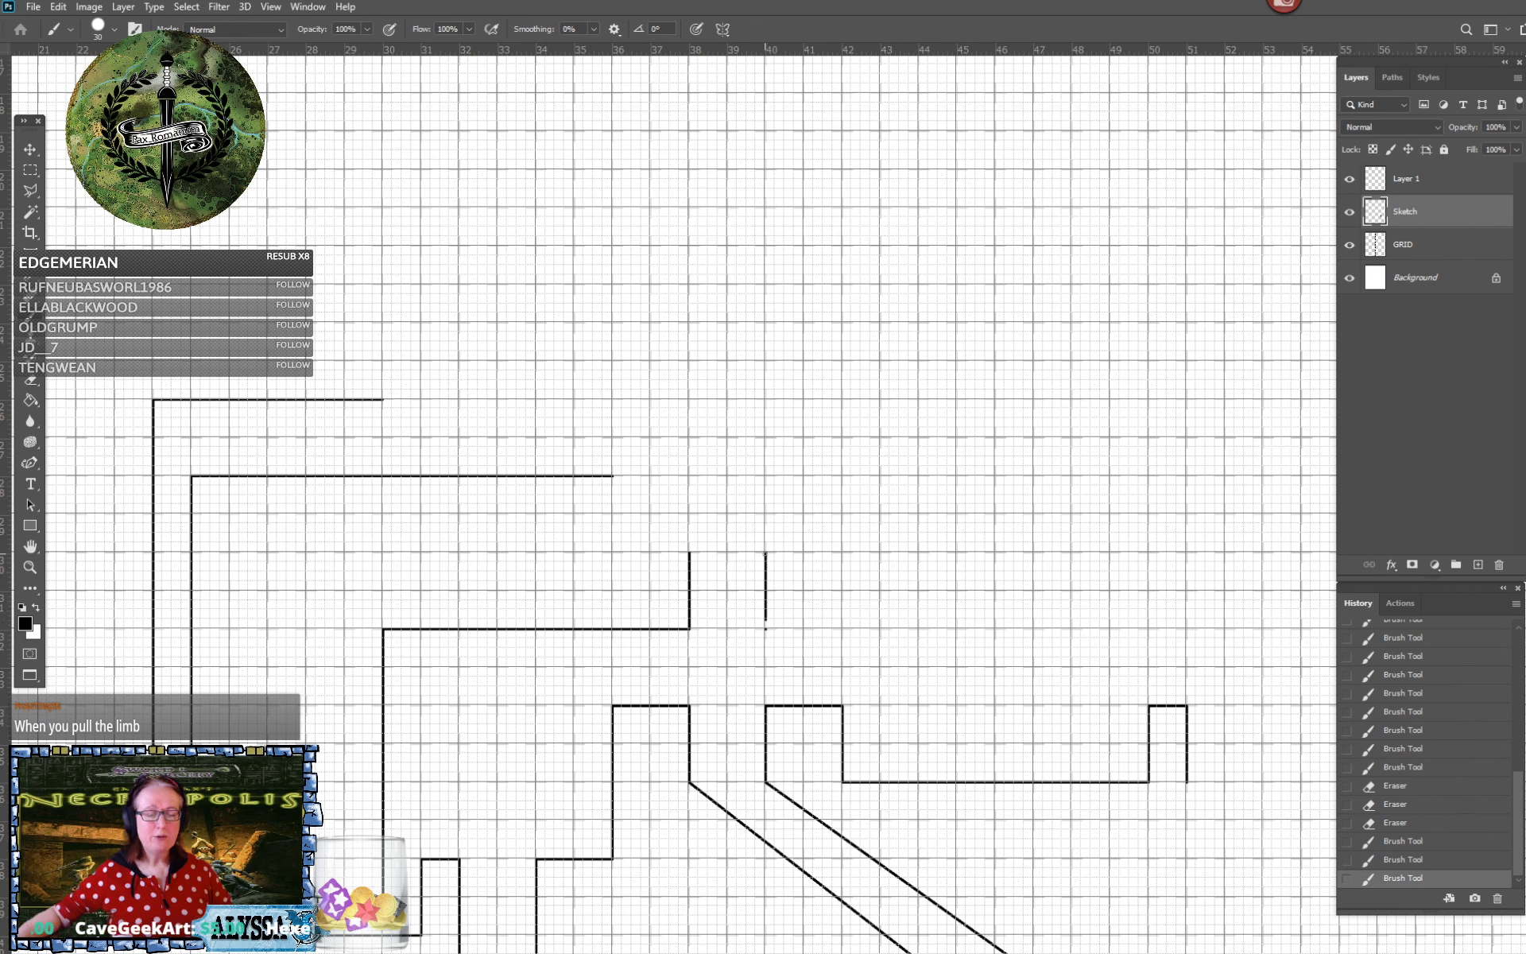
{"action": "left_click", "coordinate": [767, 554], "text": "shift"}
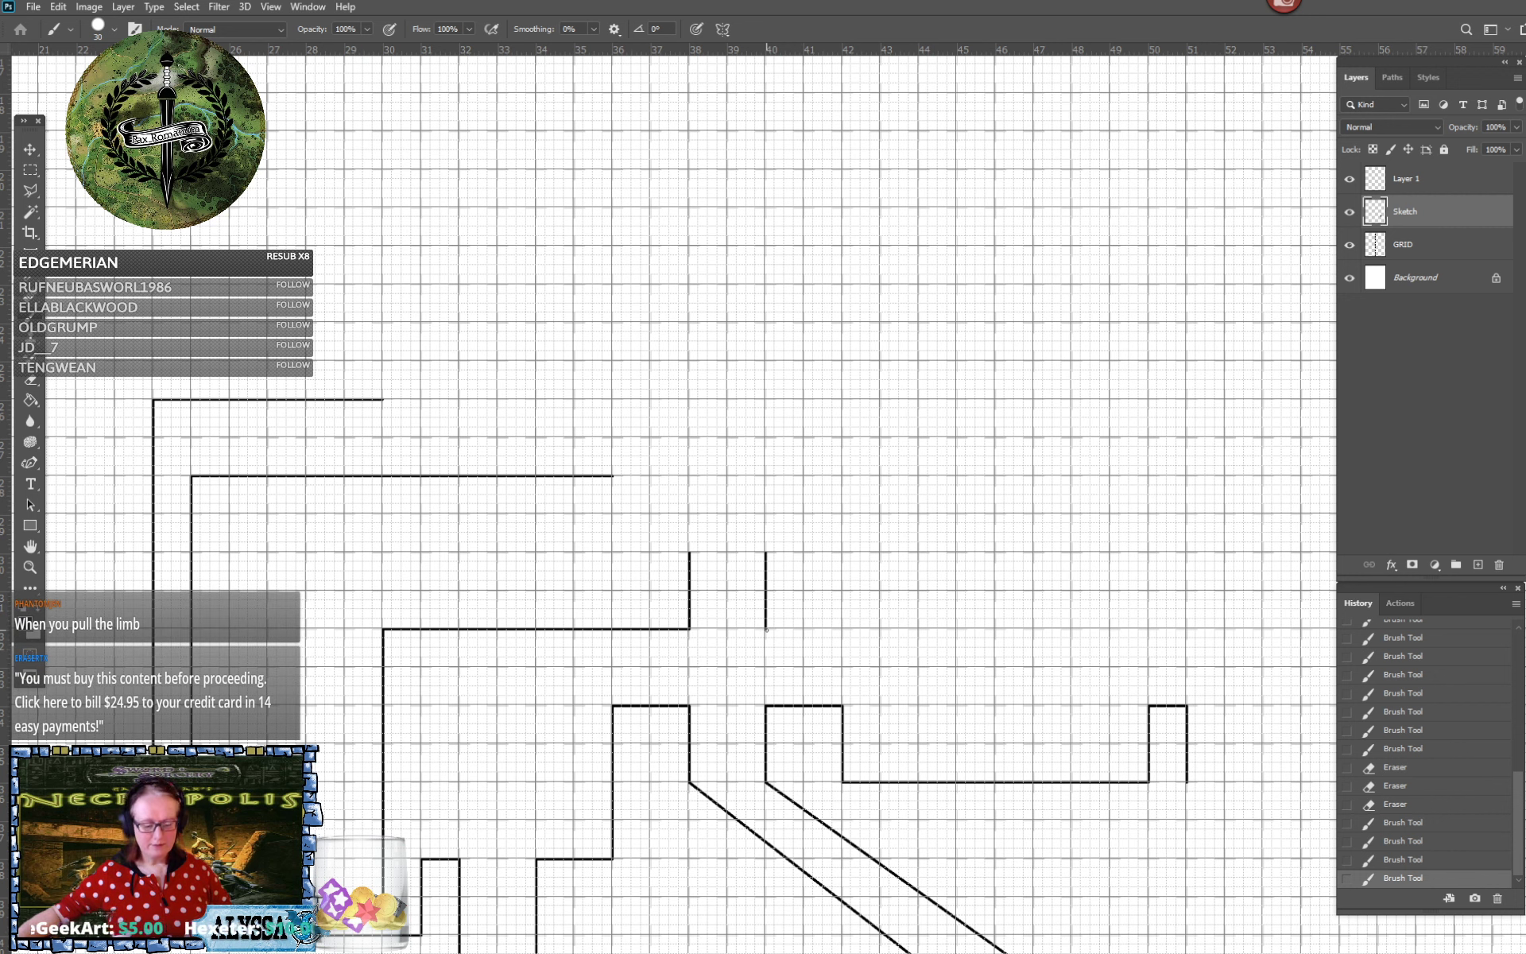
From that wall's lower end, draw connected walls: 2 squares right, 2 up, 8 right, 2 down, 1 right and 2 up, ending at mark 51
{"action": "left_click", "coordinate": [767, 630]}
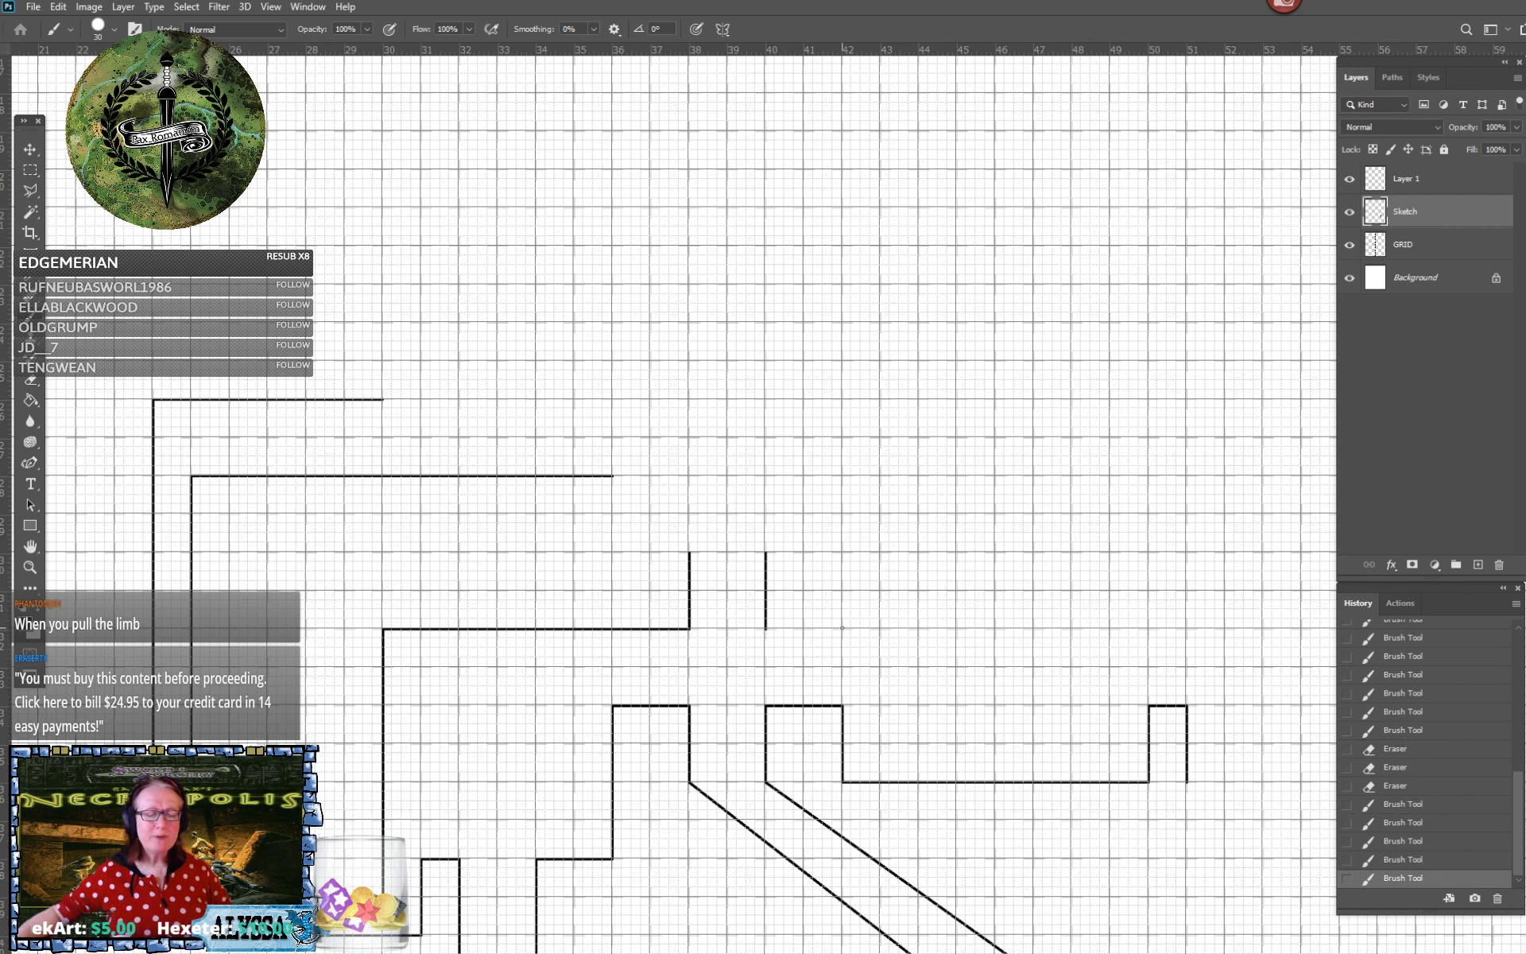
{"action": "left_click", "coordinate": [843, 628], "text": "shift"}
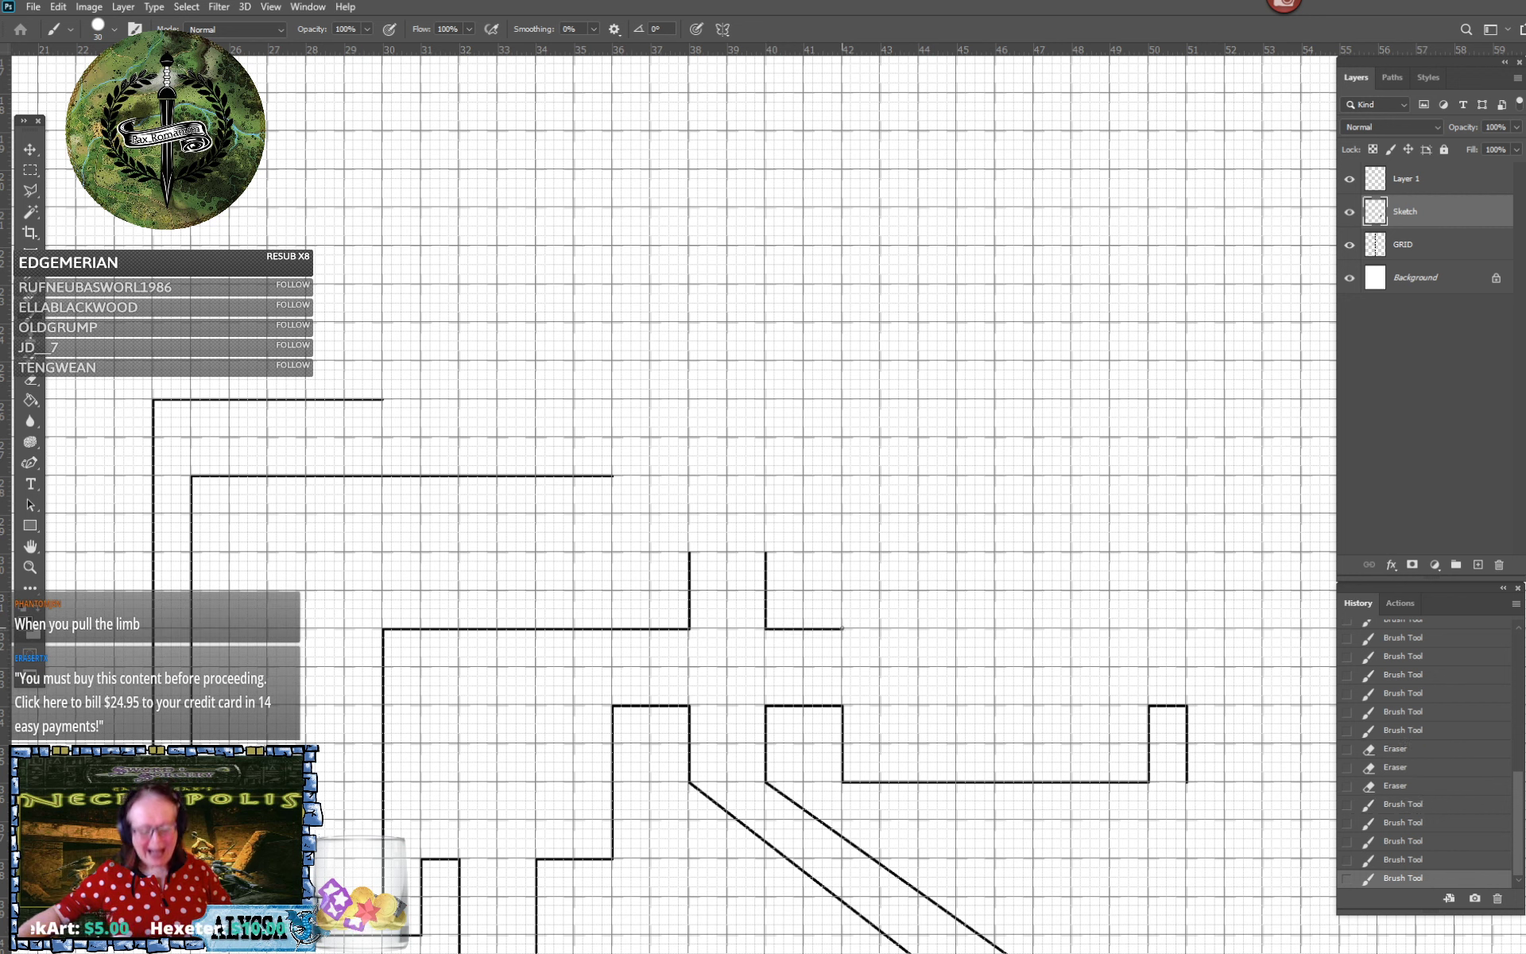
{"action": "left_click", "coordinate": [843, 552], "text": "shift"}
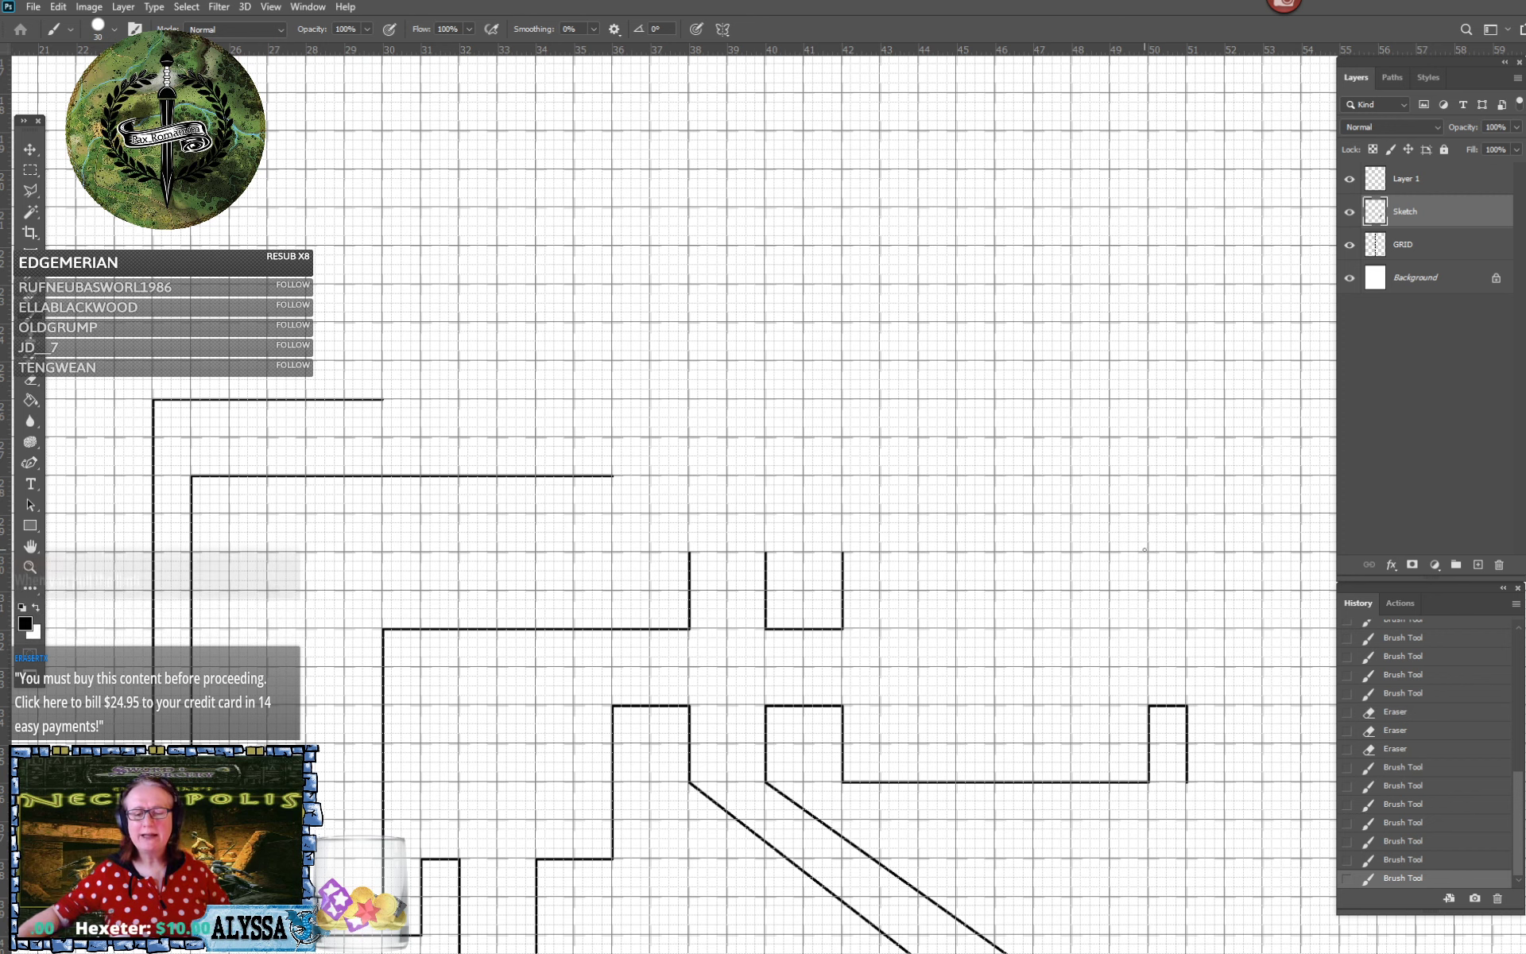
{"action": "left_click", "coordinate": [1148, 551], "text": "shift"}
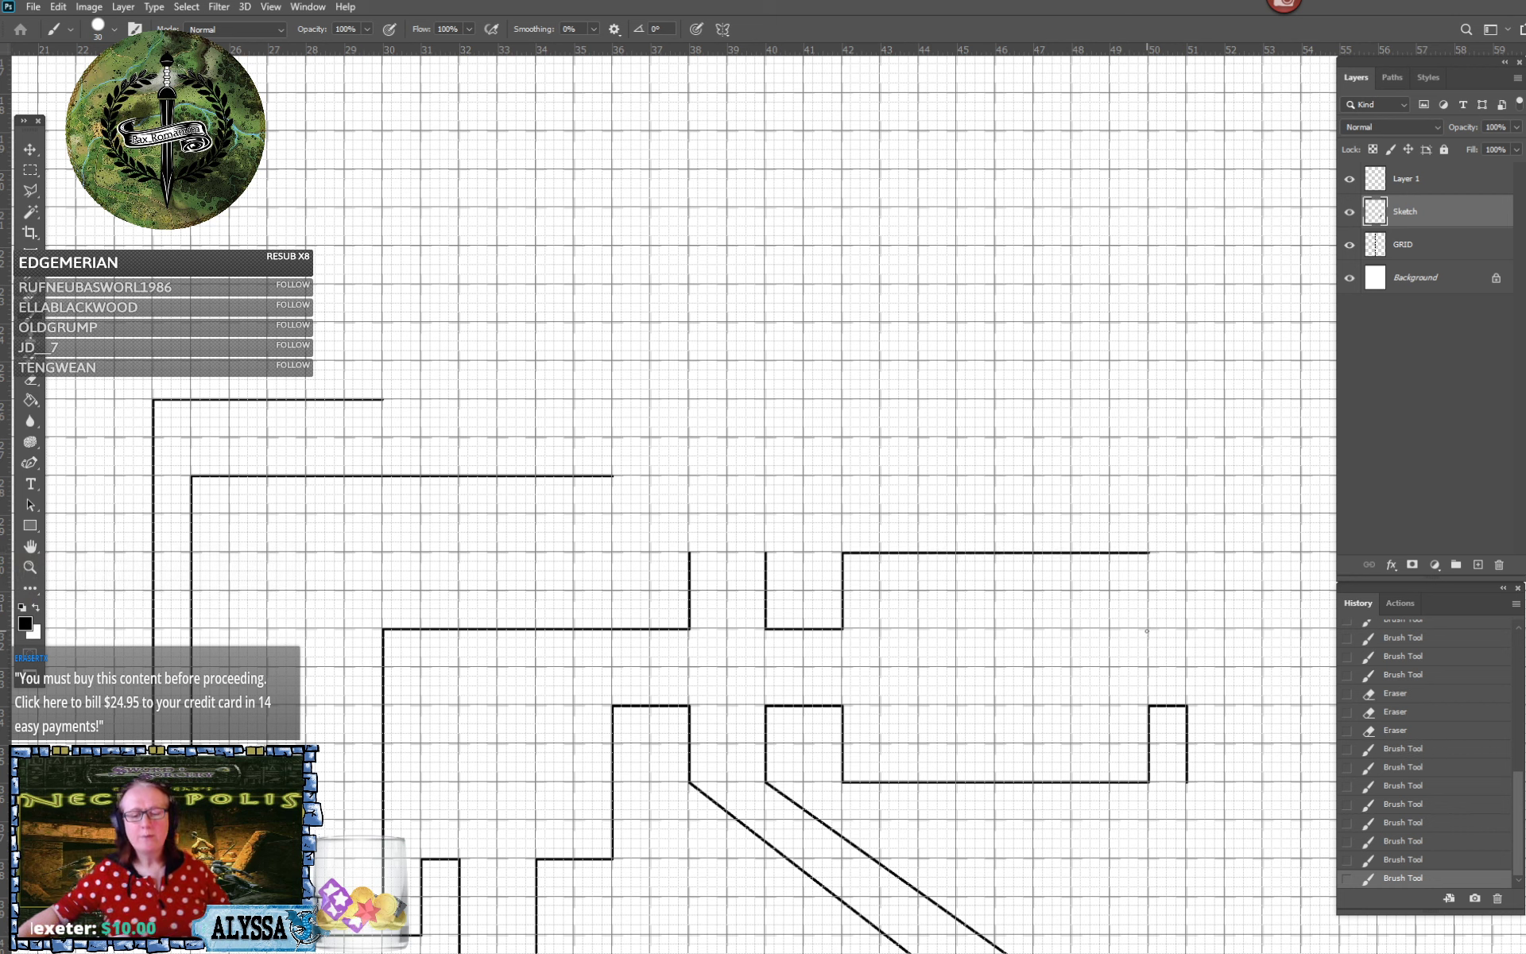
{"action": "left_click", "coordinate": [1147, 630], "text": "shift"}
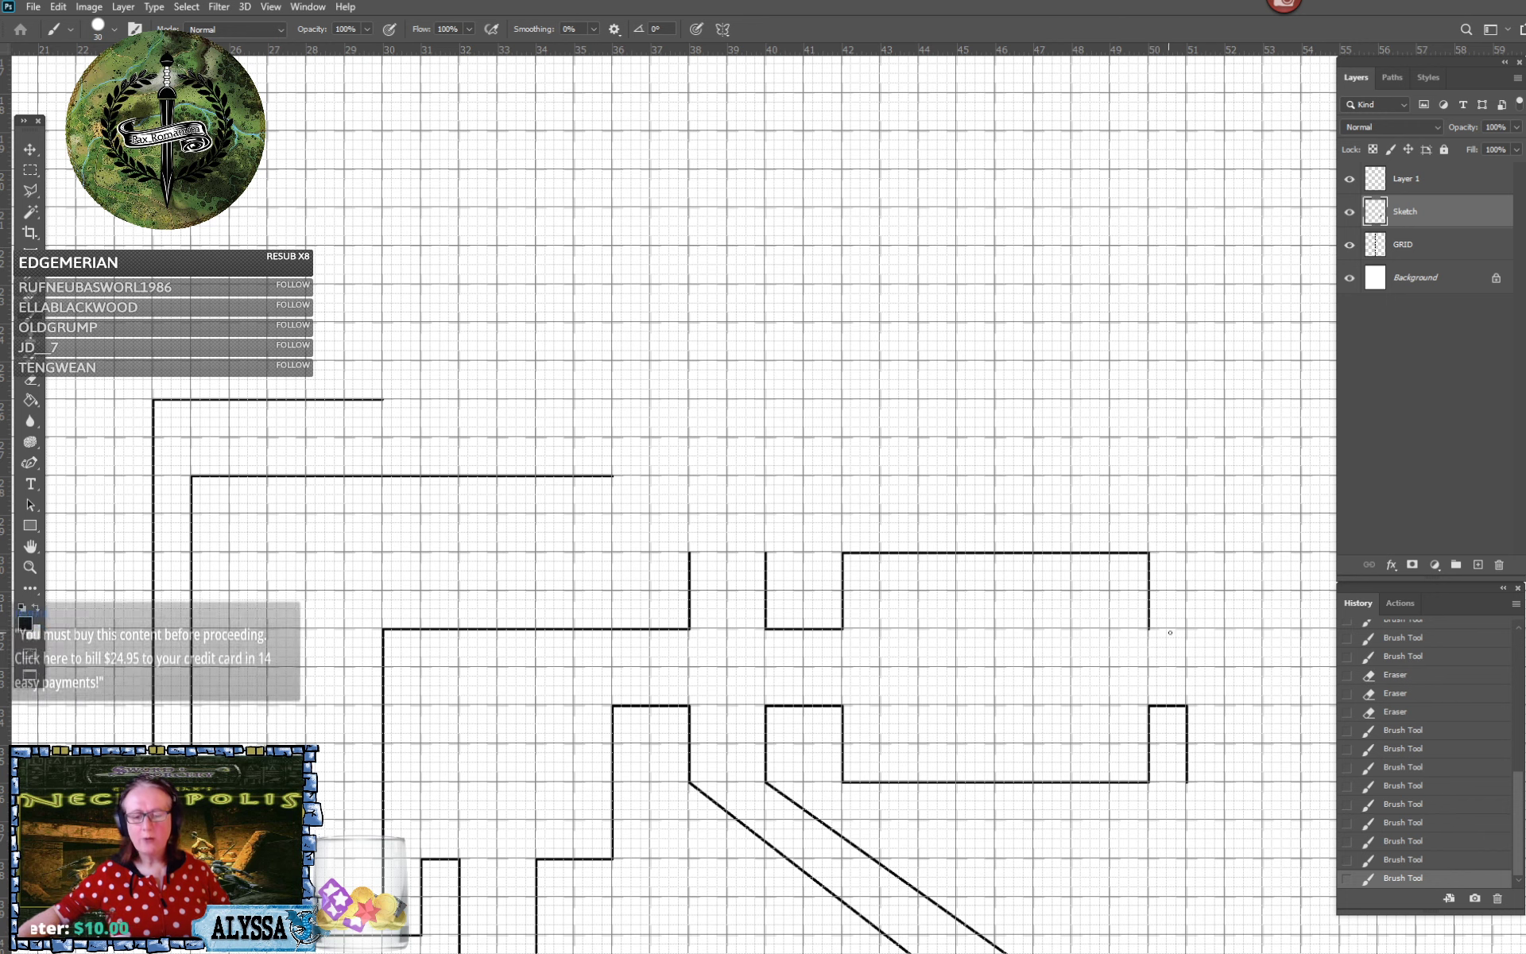
{"action": "left_click", "coordinate": [1186, 629], "text": "shift"}
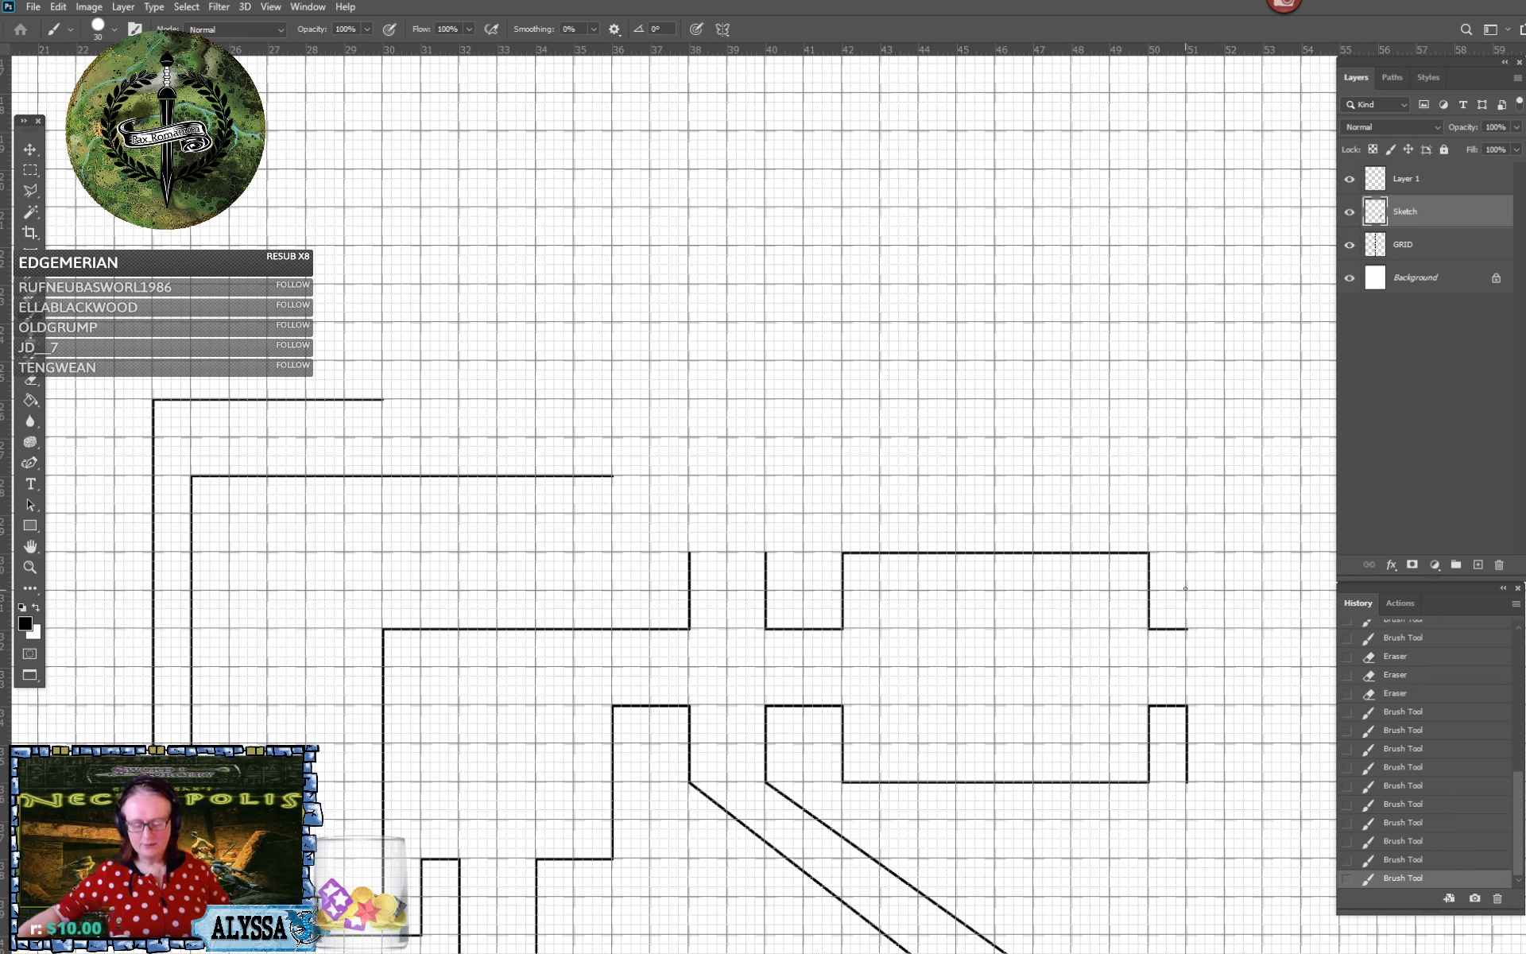
{"action": "left_click", "coordinate": [1187, 551], "text": "shift"}
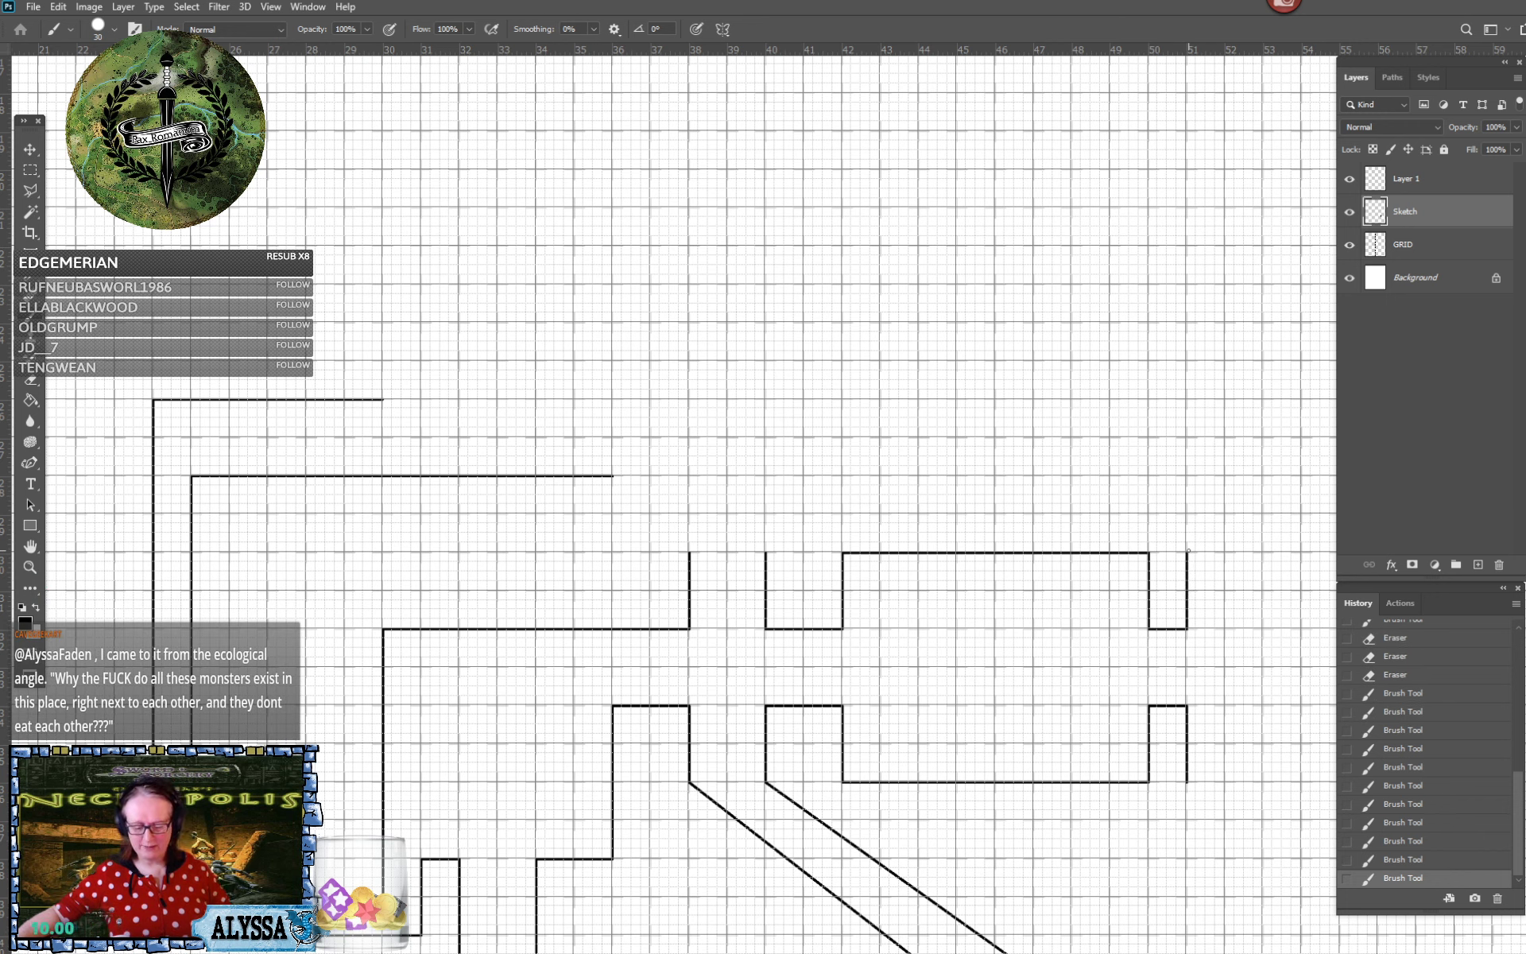
Draw a straight vertical wall six grid squares long at ruler mark 53 as the corridor's far side, and save the document
{"action": "left_click", "coordinate": [1264, 552]}
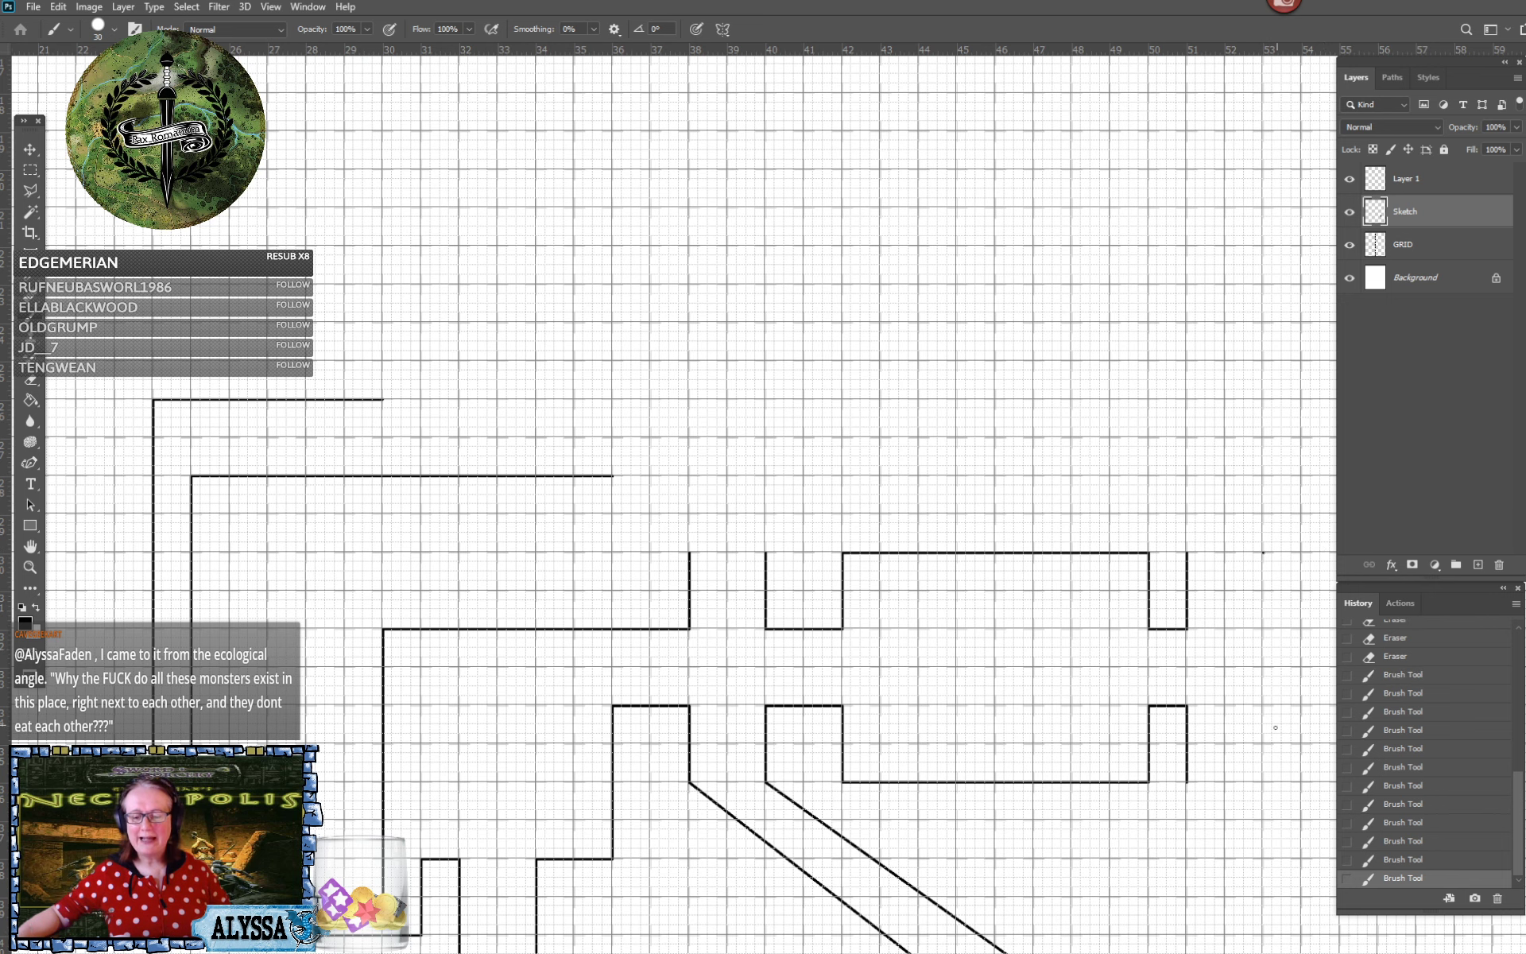
{"action": "left_click", "coordinate": [1264, 783], "text": "shift"}
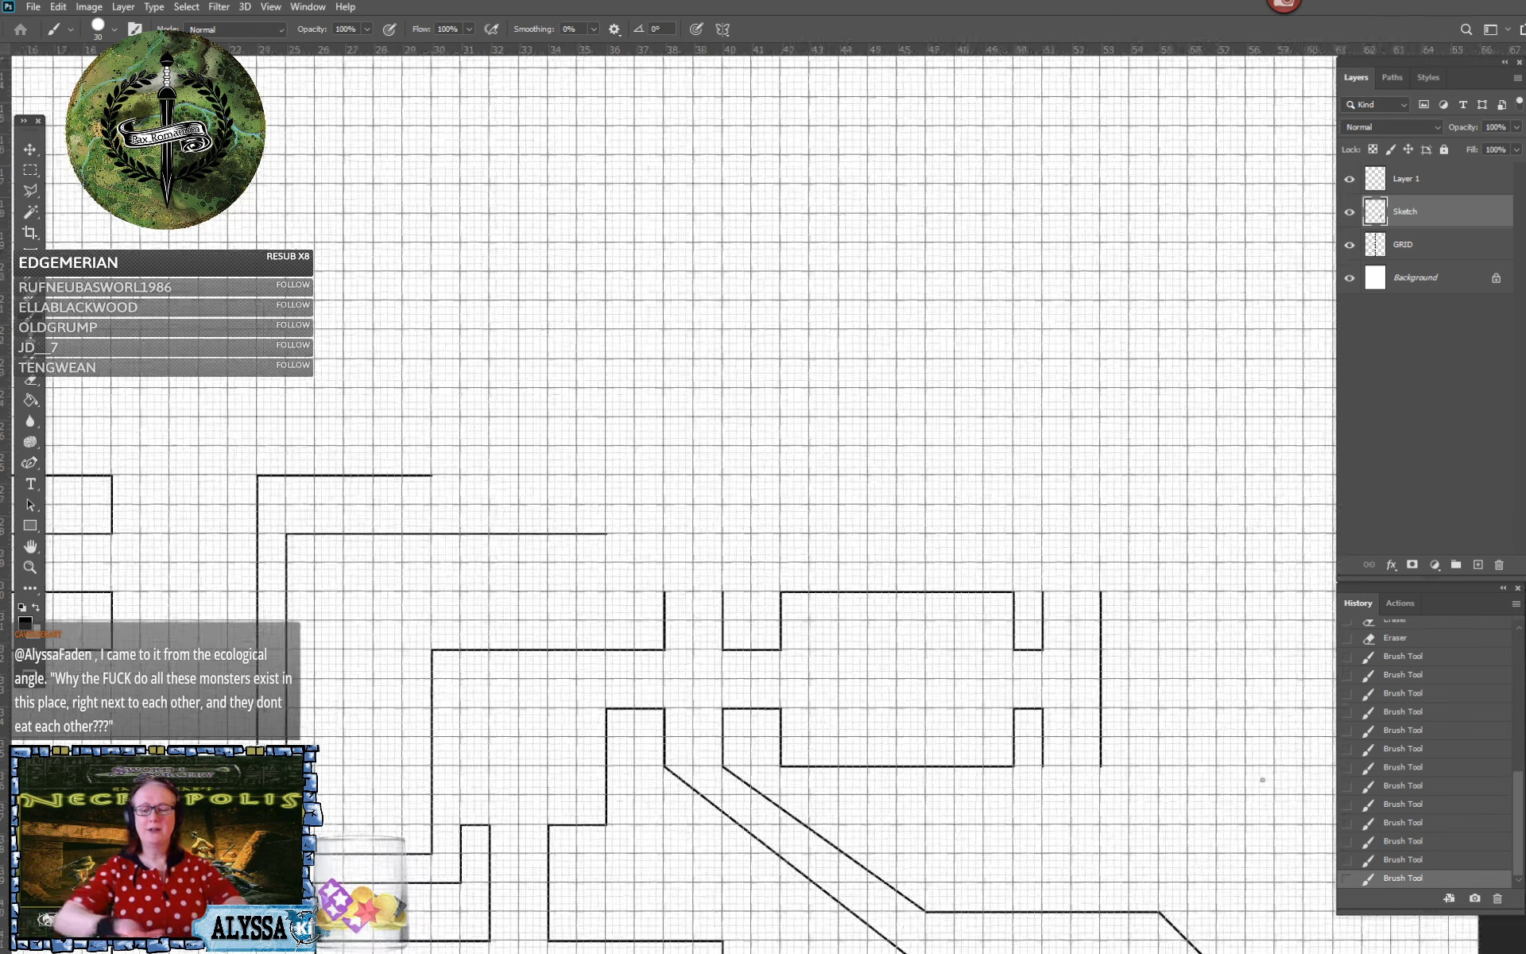
{"action": "key", "text": "ctrl+minus"}
{"action": "scroll", "coordinate": [1264, 780], "scroll_direction": "down", "scroll_amount": 2}
{"action": "scroll", "coordinate": [1264, 780], "scroll_direction": "down", "scroll_amount": 3}
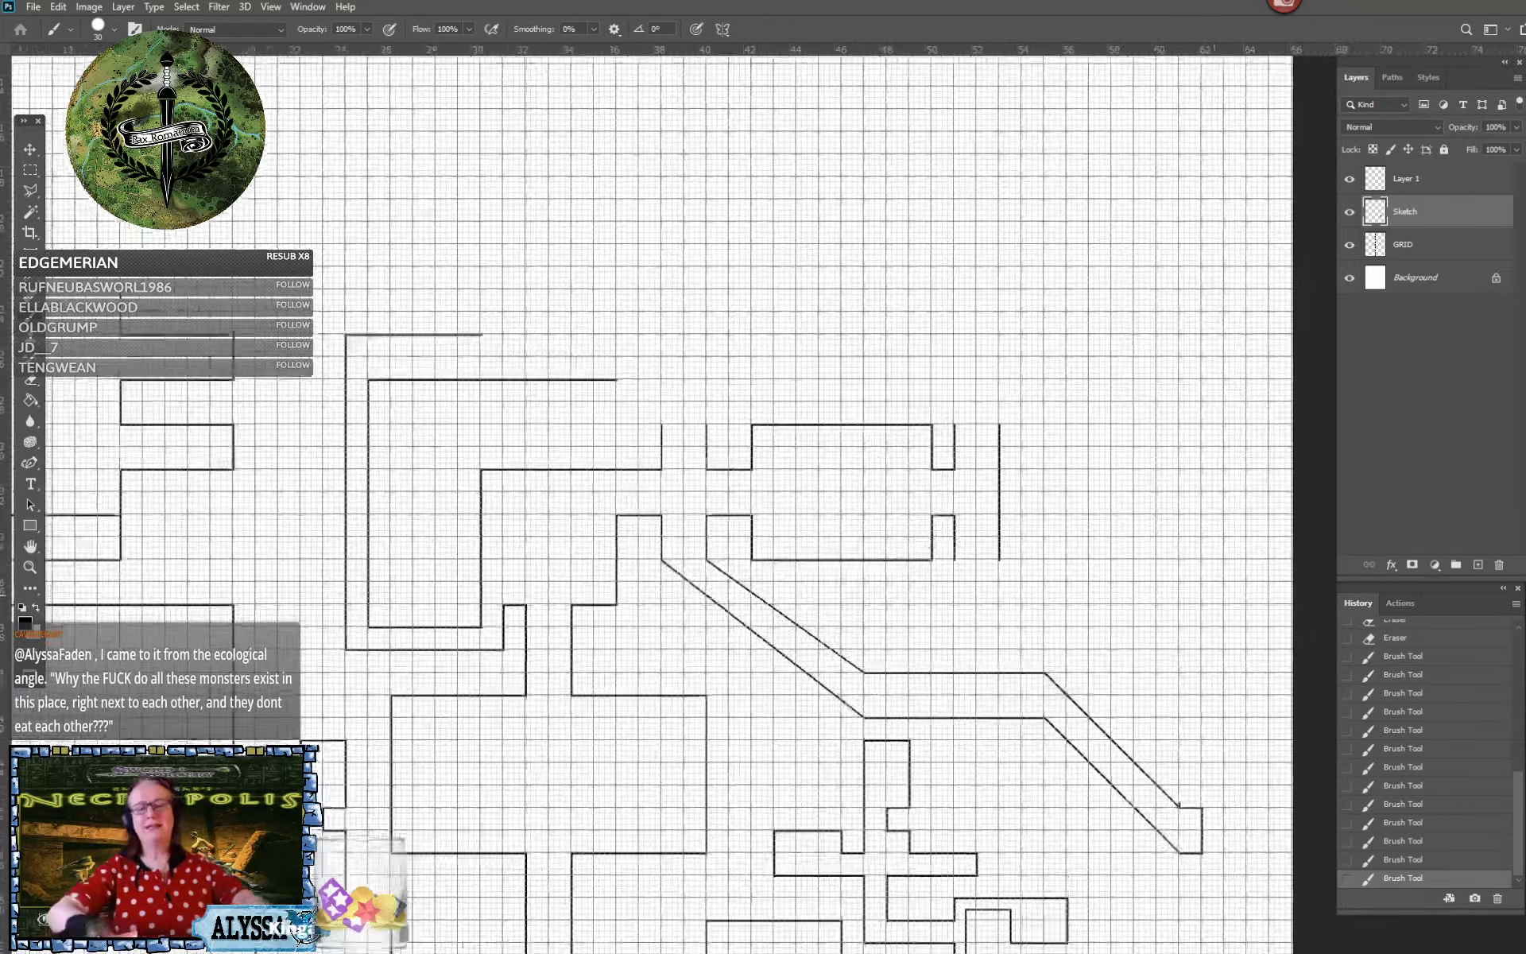
{"action": "key", "text": "ctrl+s"}
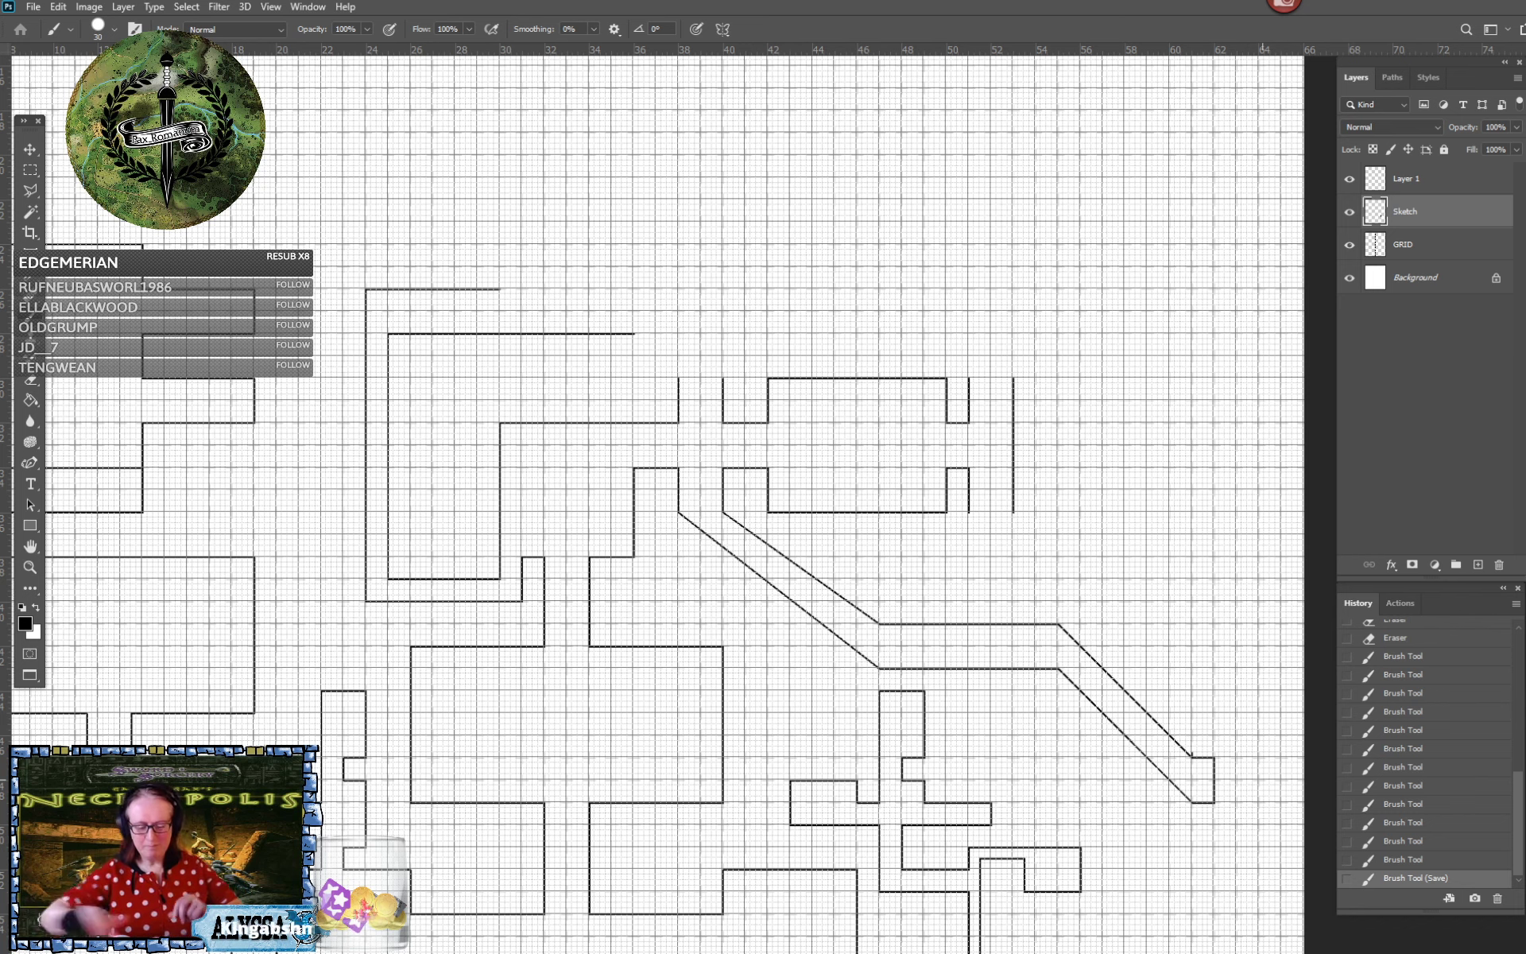
Start a large stepped room at ruler mark 54 with connected walls: 12 squares up, 4 right, 4 up and 4 right to mark 62
{"action": "left_click_drag", "start_coordinate": [1262, 749], "coordinate": [1278, 932]}
{"action": "scroll", "coordinate": [1242, 658], "scroll_direction": "down", "scroll_amount": 2}
{"action": "left_click_drag", "start_coordinate": [1242, 658], "coordinate": [1264, 781]}
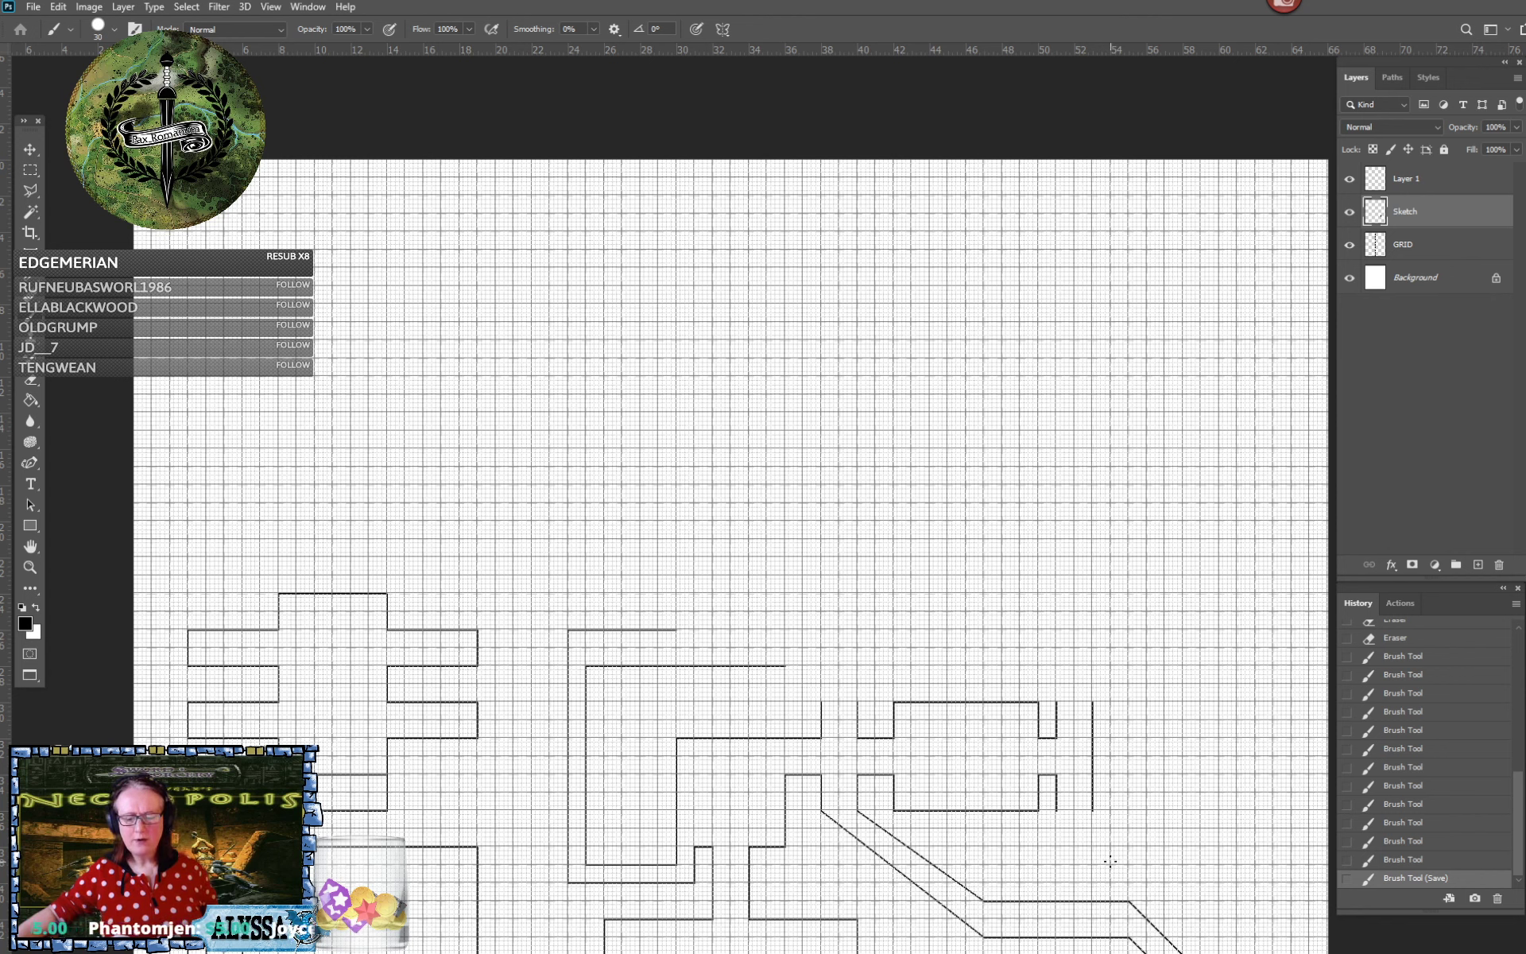
{"action": "left_click", "coordinate": [1111, 865]}
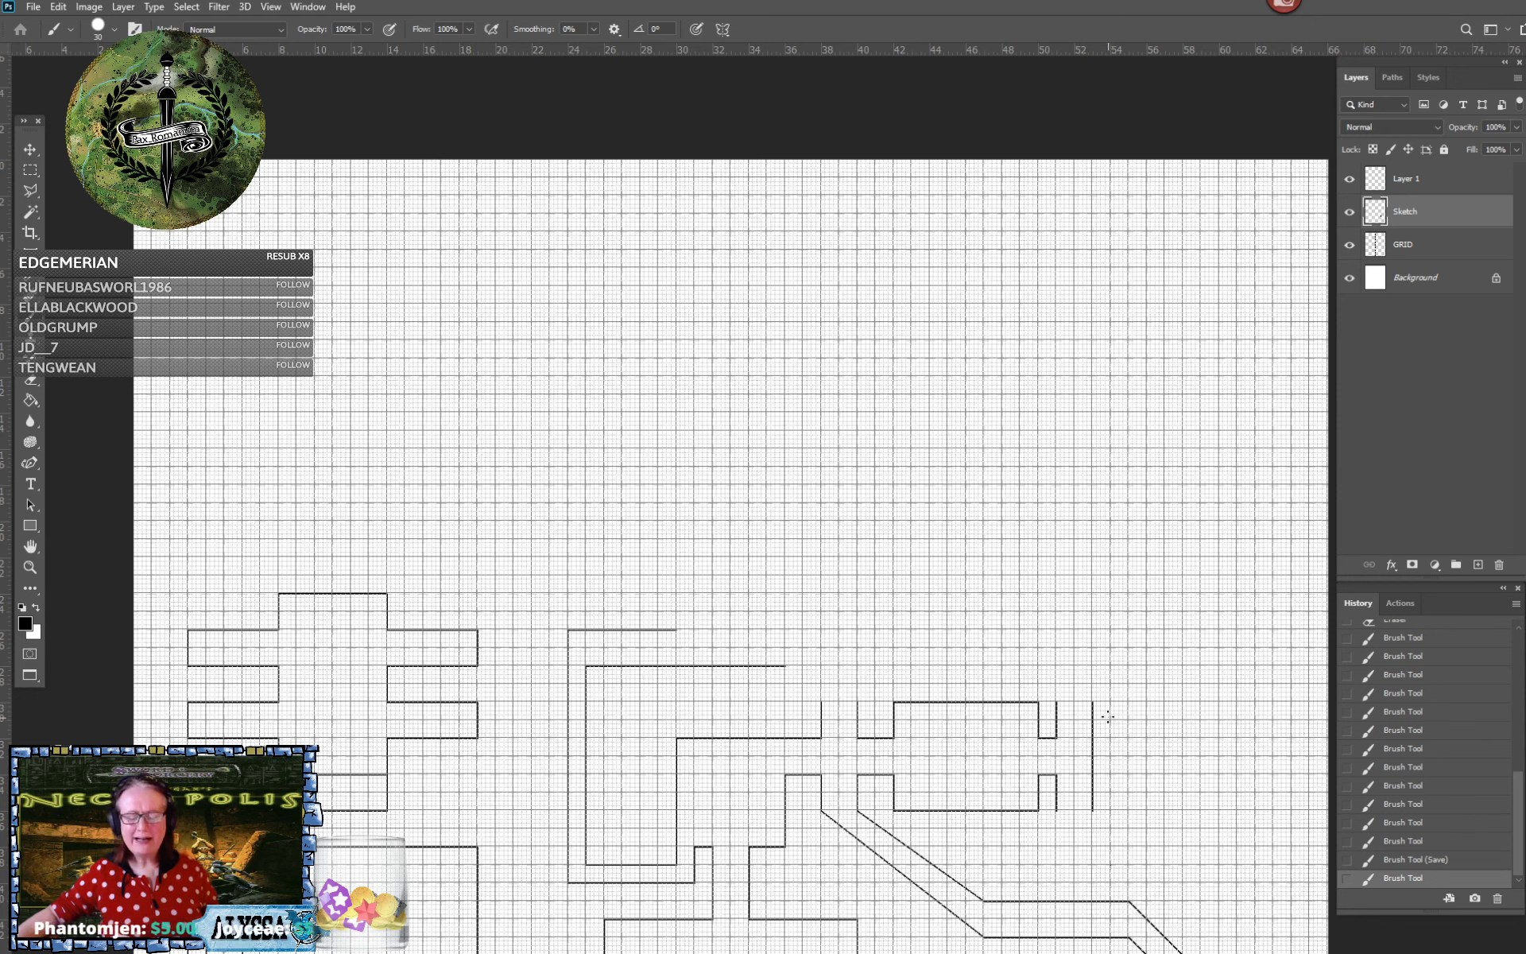
{"action": "left_click", "coordinate": [1112, 648], "text": "shift"}
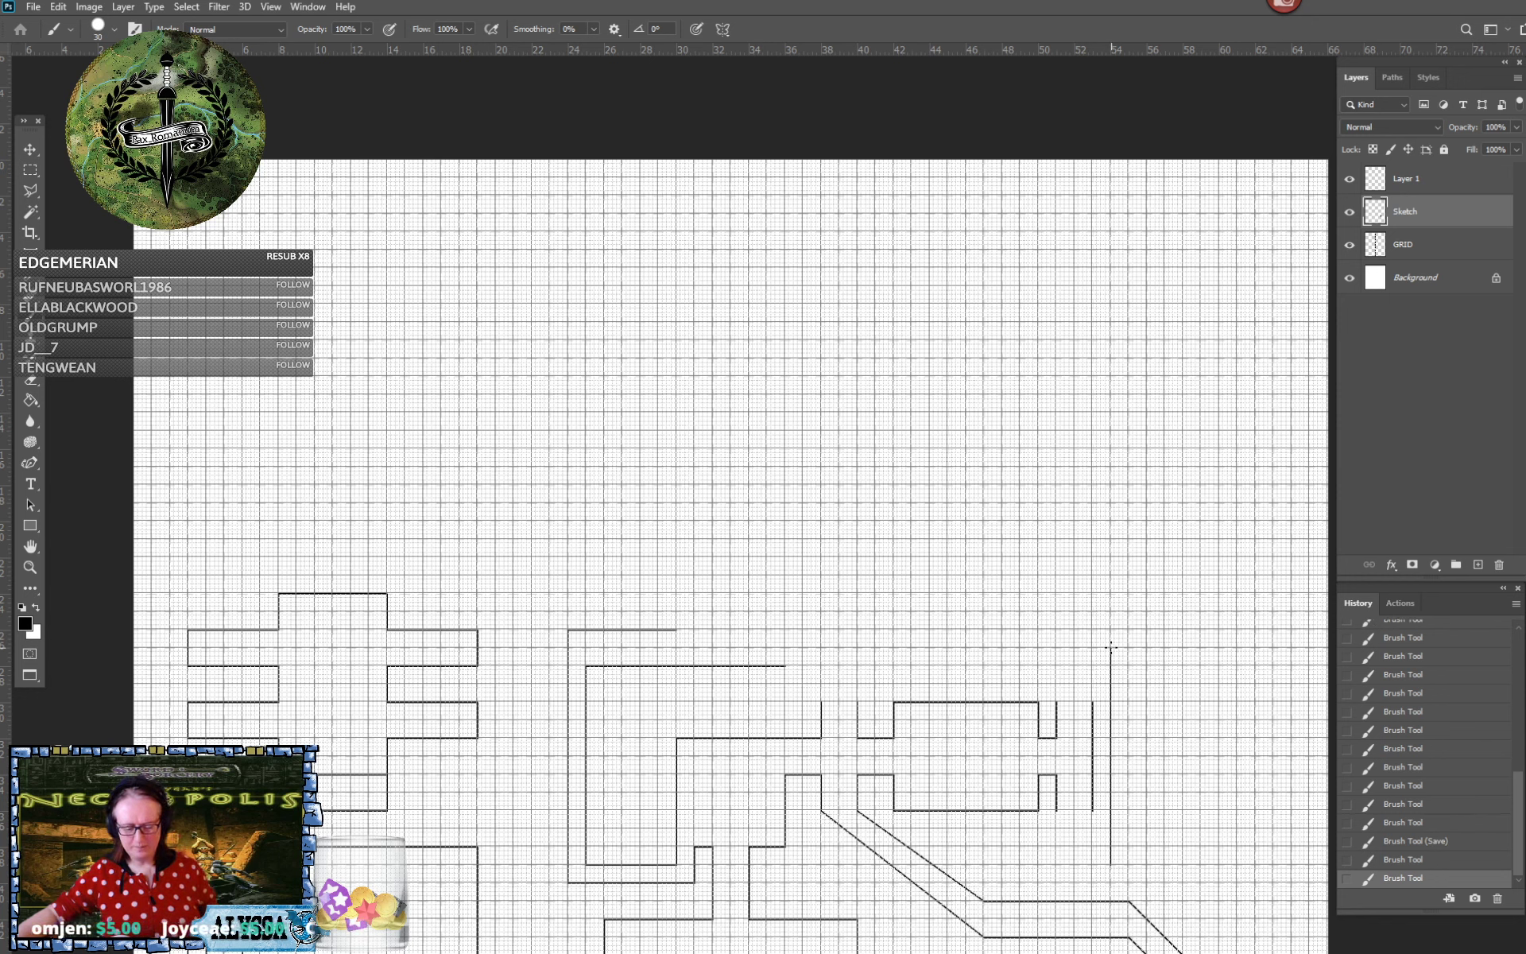
{"action": "left_click", "coordinate": [1182, 647], "text": "shift"}
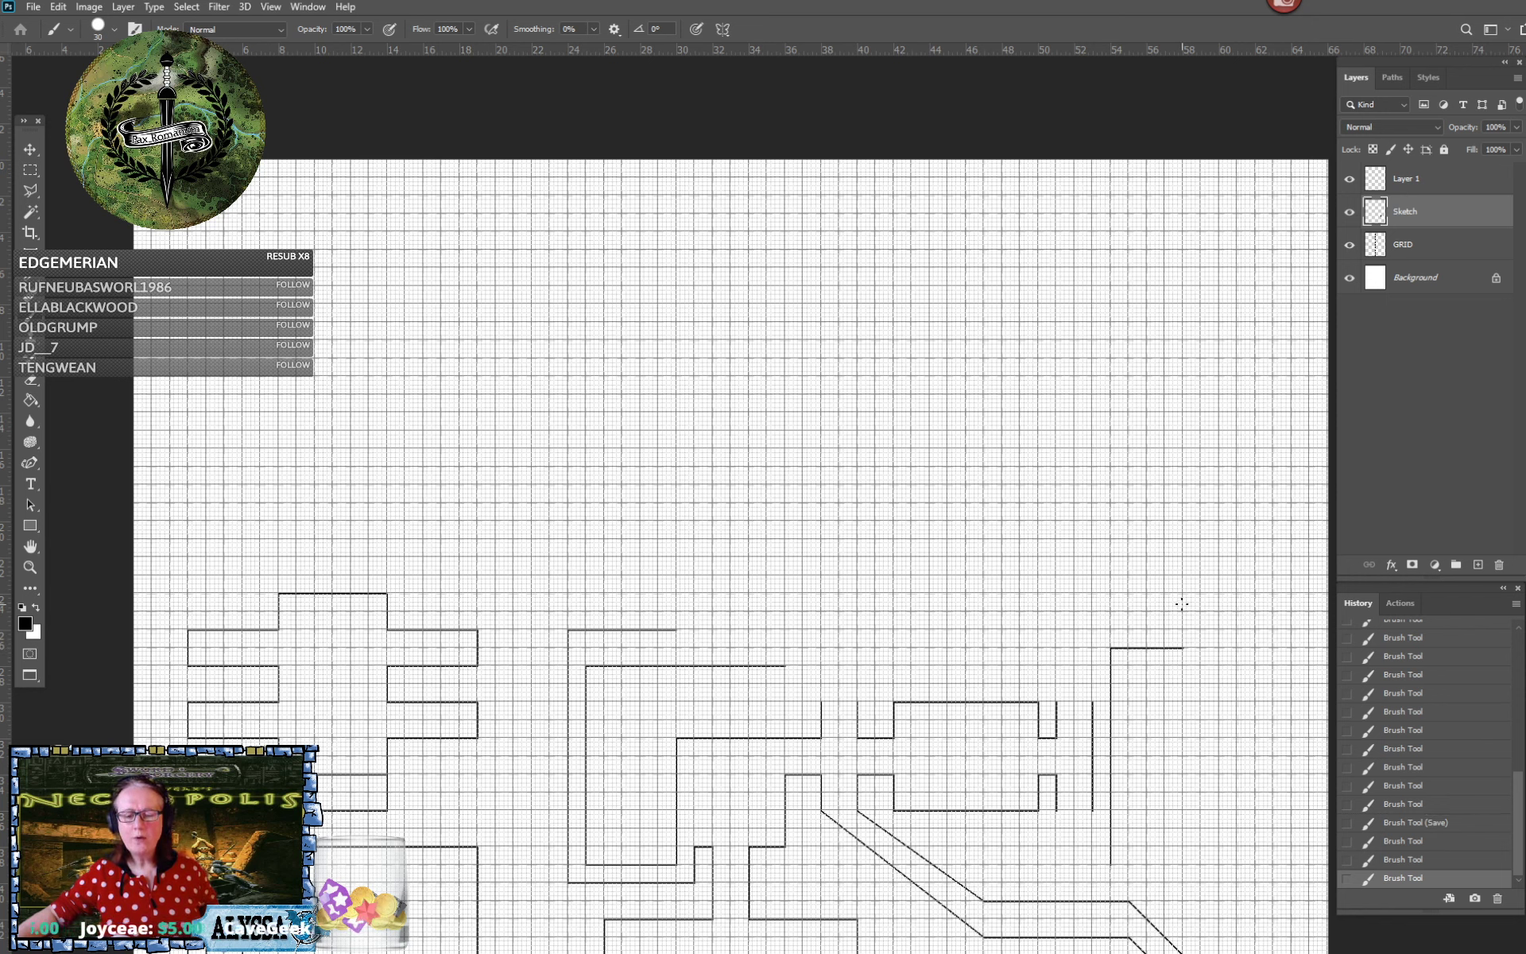
{"action": "left_click", "coordinate": [1183, 575], "text": "shift"}
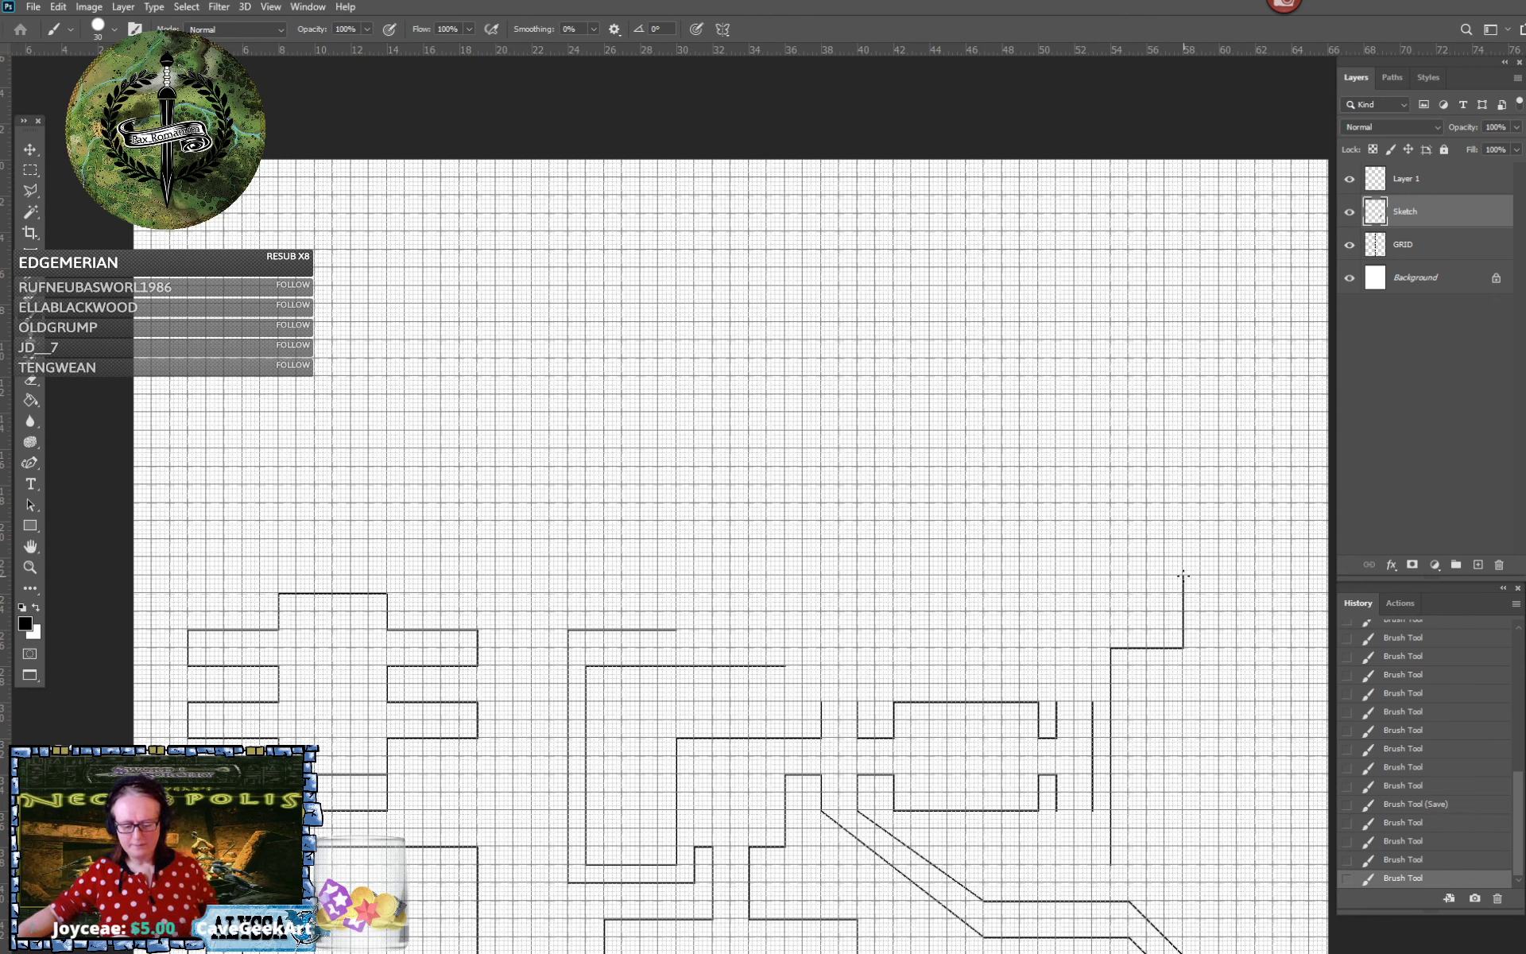
{"action": "left_click", "coordinate": [1258, 575], "text": "shift"}
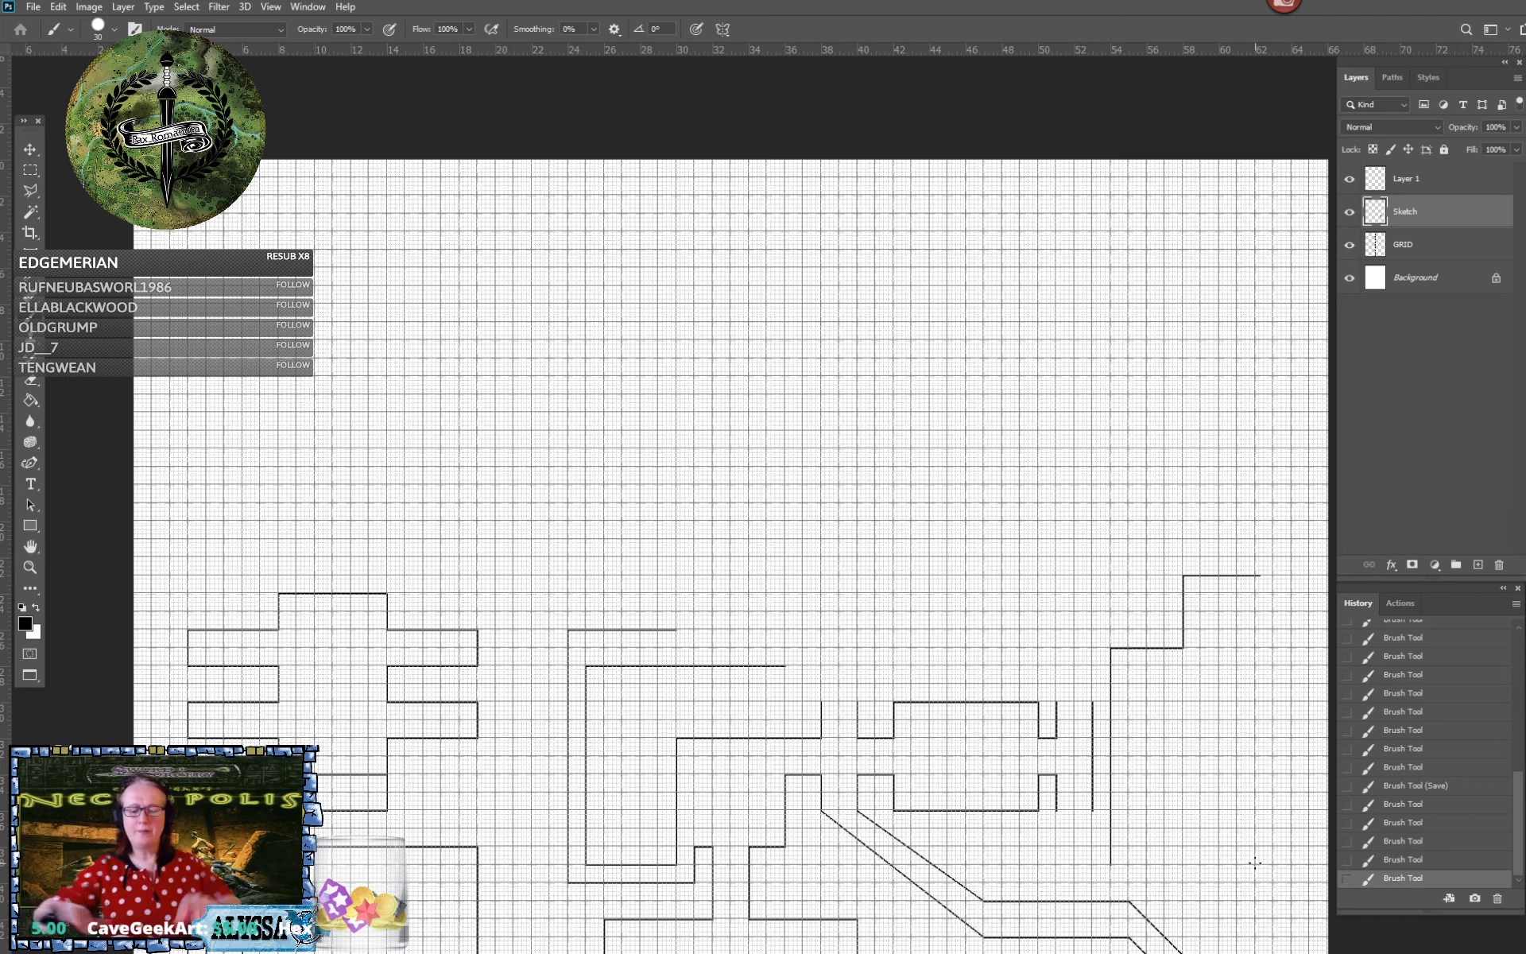
Erase the overrunning end of the room's top wall and repaint its tip exactly at ruler mark 62
{"action": "scroll", "coordinate": [1255, 863], "scroll_direction": "up", "scroll_amount": 5}
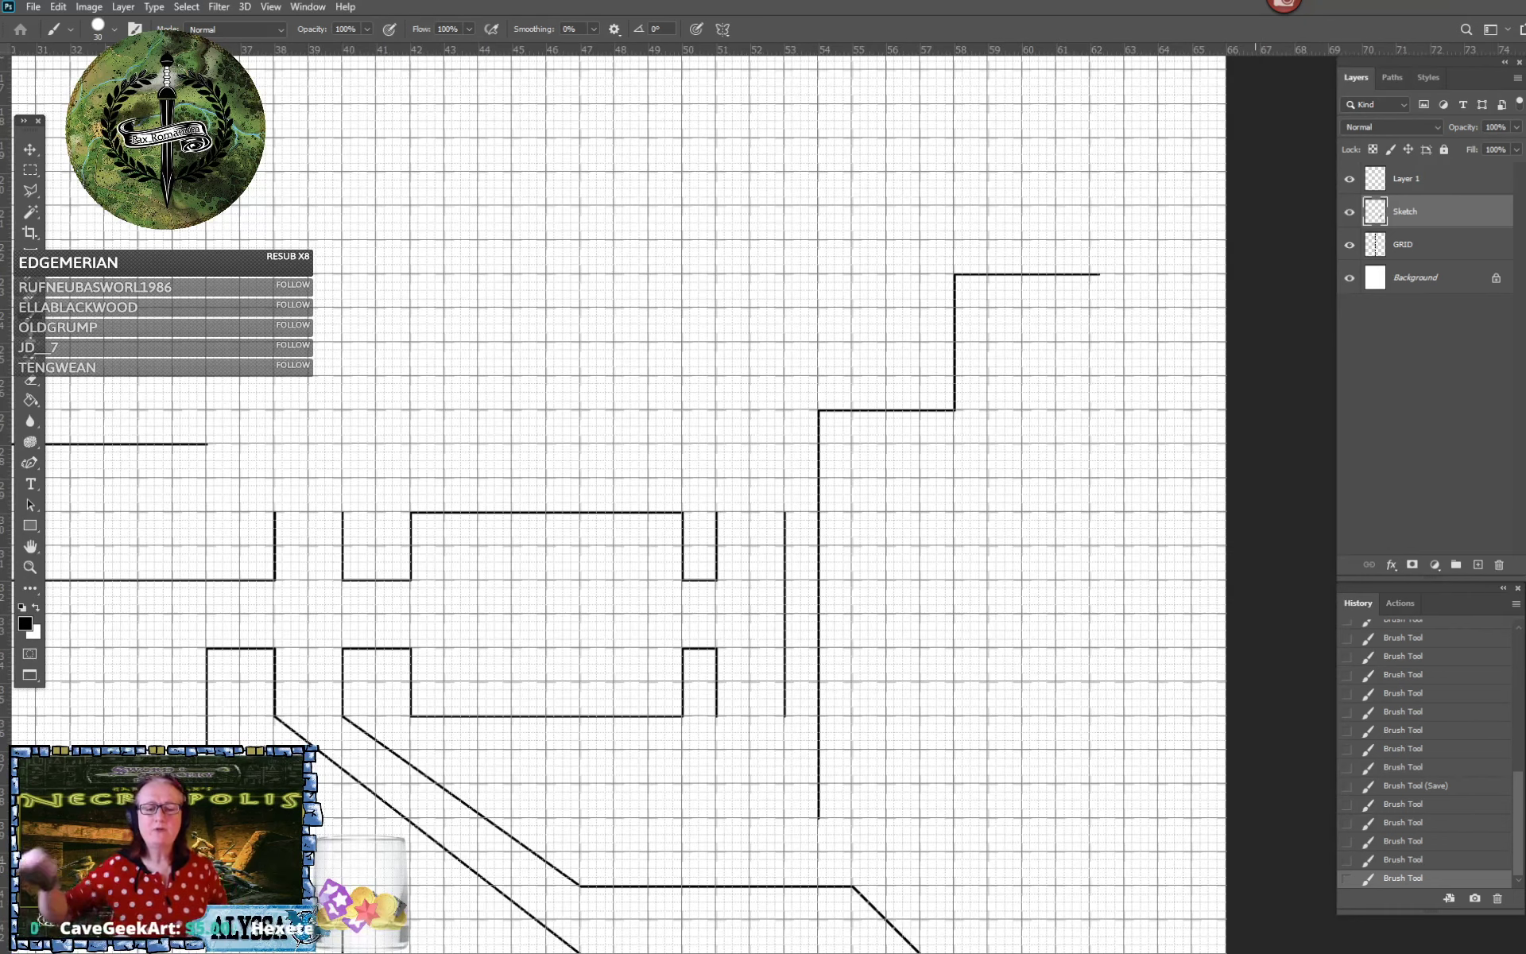
{"action": "key", "text": "e"}
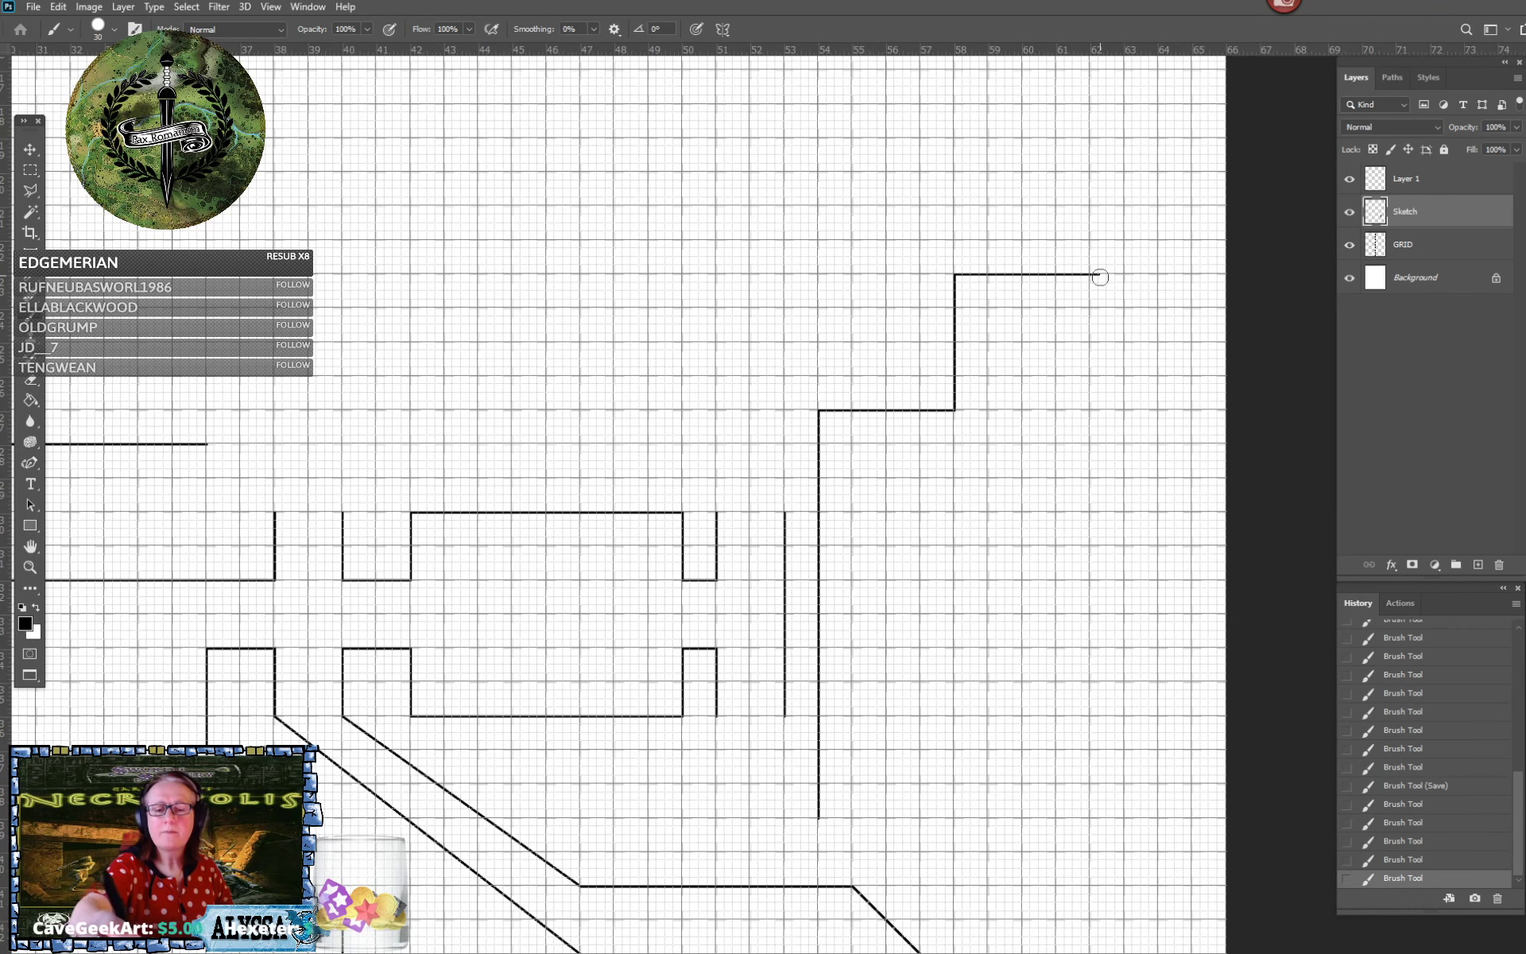
{"action": "left_click", "coordinate": [1101, 274]}
{"action": "key", "text": "b"}
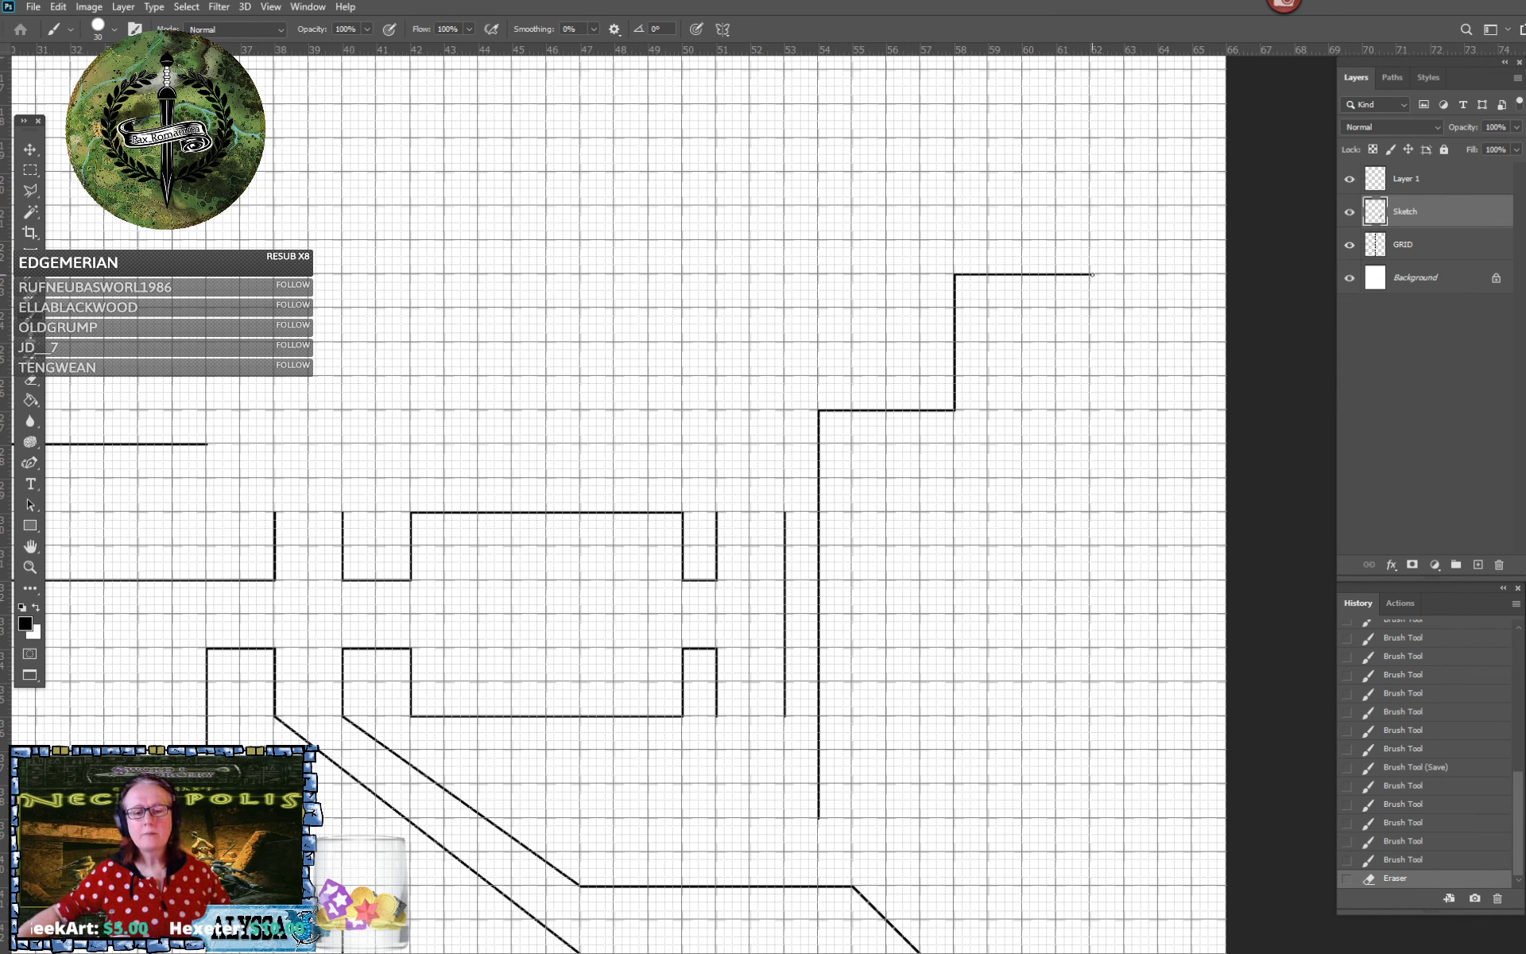
{"action": "left_click", "coordinate": [1096, 273]}
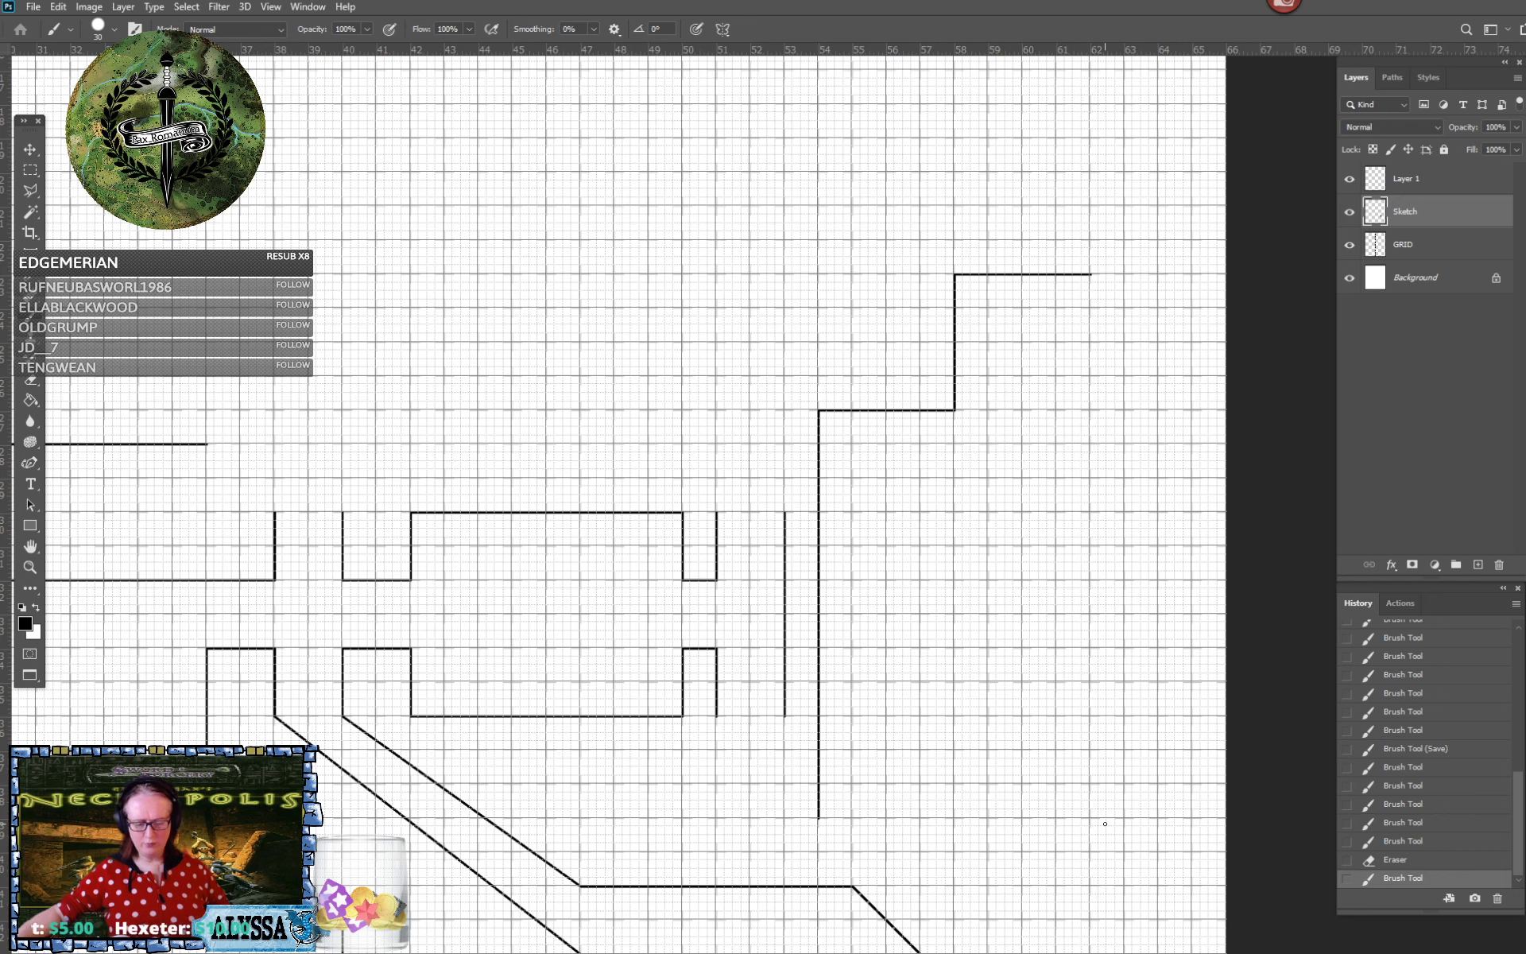
Close the large room from its top-wall end with straight walls 20 squares down, 4 left, 4 up and 4 left
{"action": "scroll", "coordinate": [1105, 823], "scroll_direction": "down", "scroll_amount": 3}
{"action": "scroll", "coordinate": [1105, 823], "scroll_direction": "right", "scroll_amount": 1}
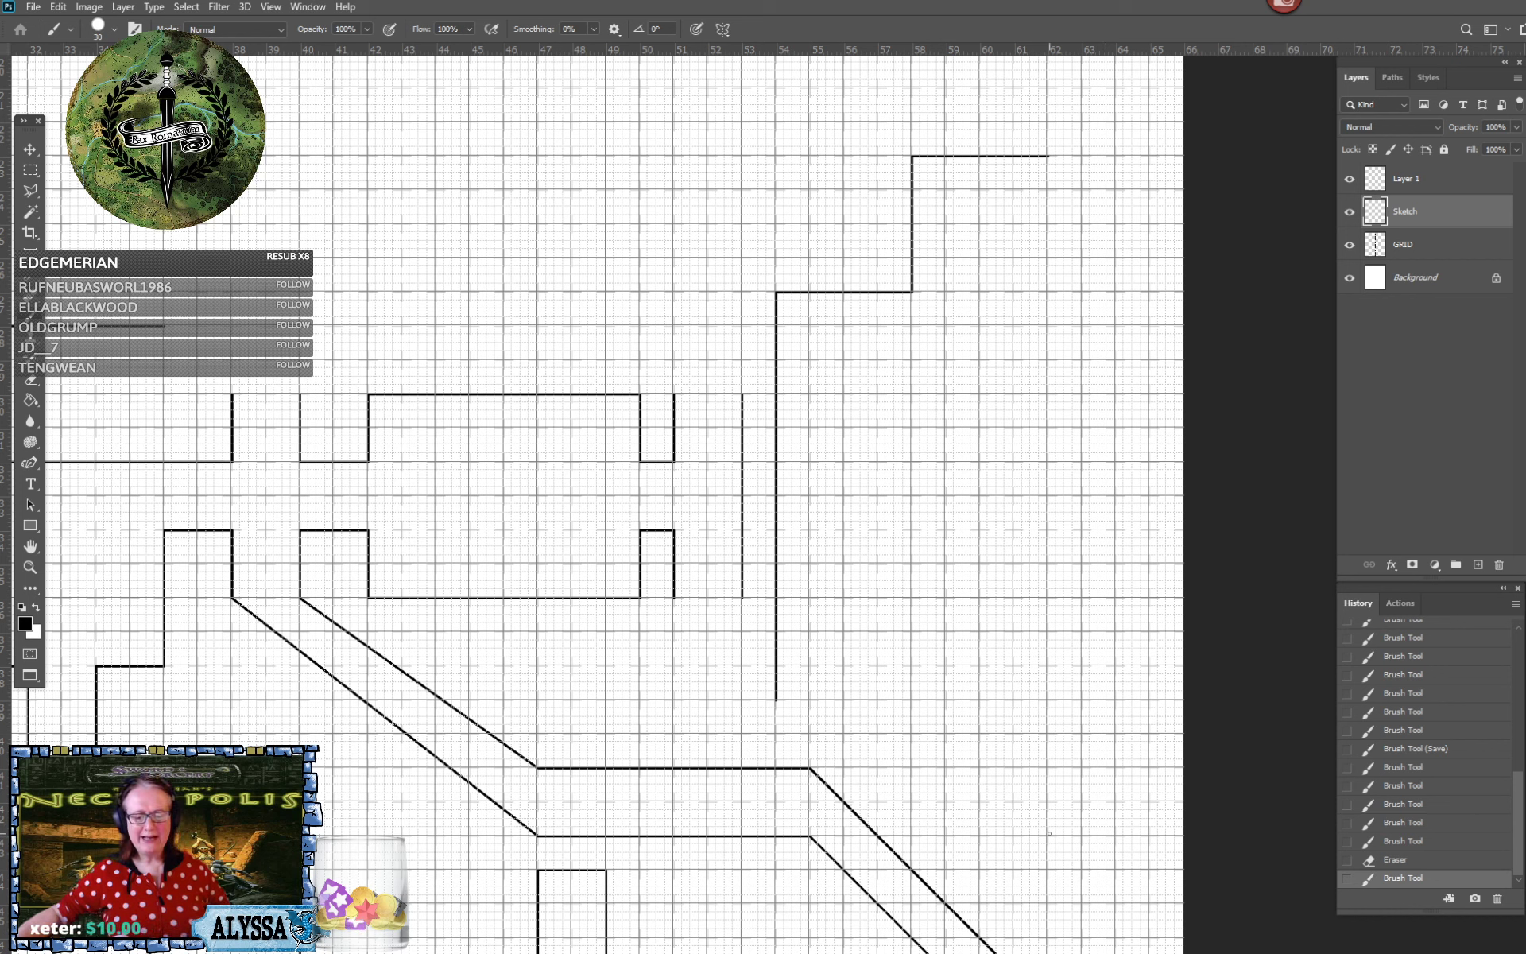
{"action": "left_click", "coordinate": [1048, 834], "text": "shift"}
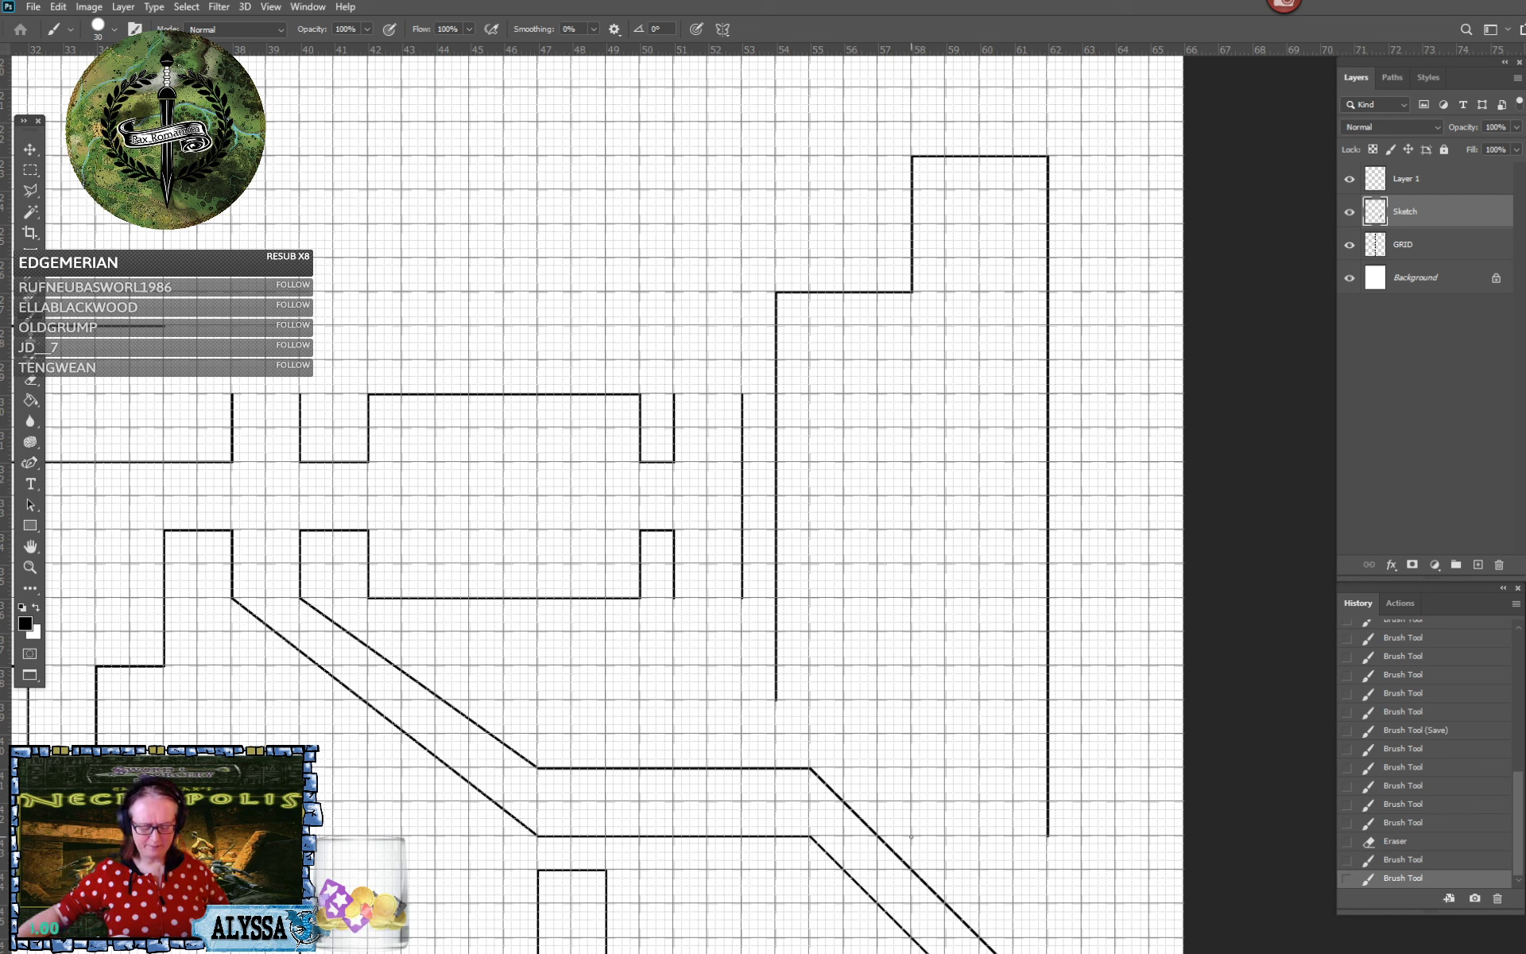
{"action": "left_click", "coordinate": [911, 835], "text": "shift"}
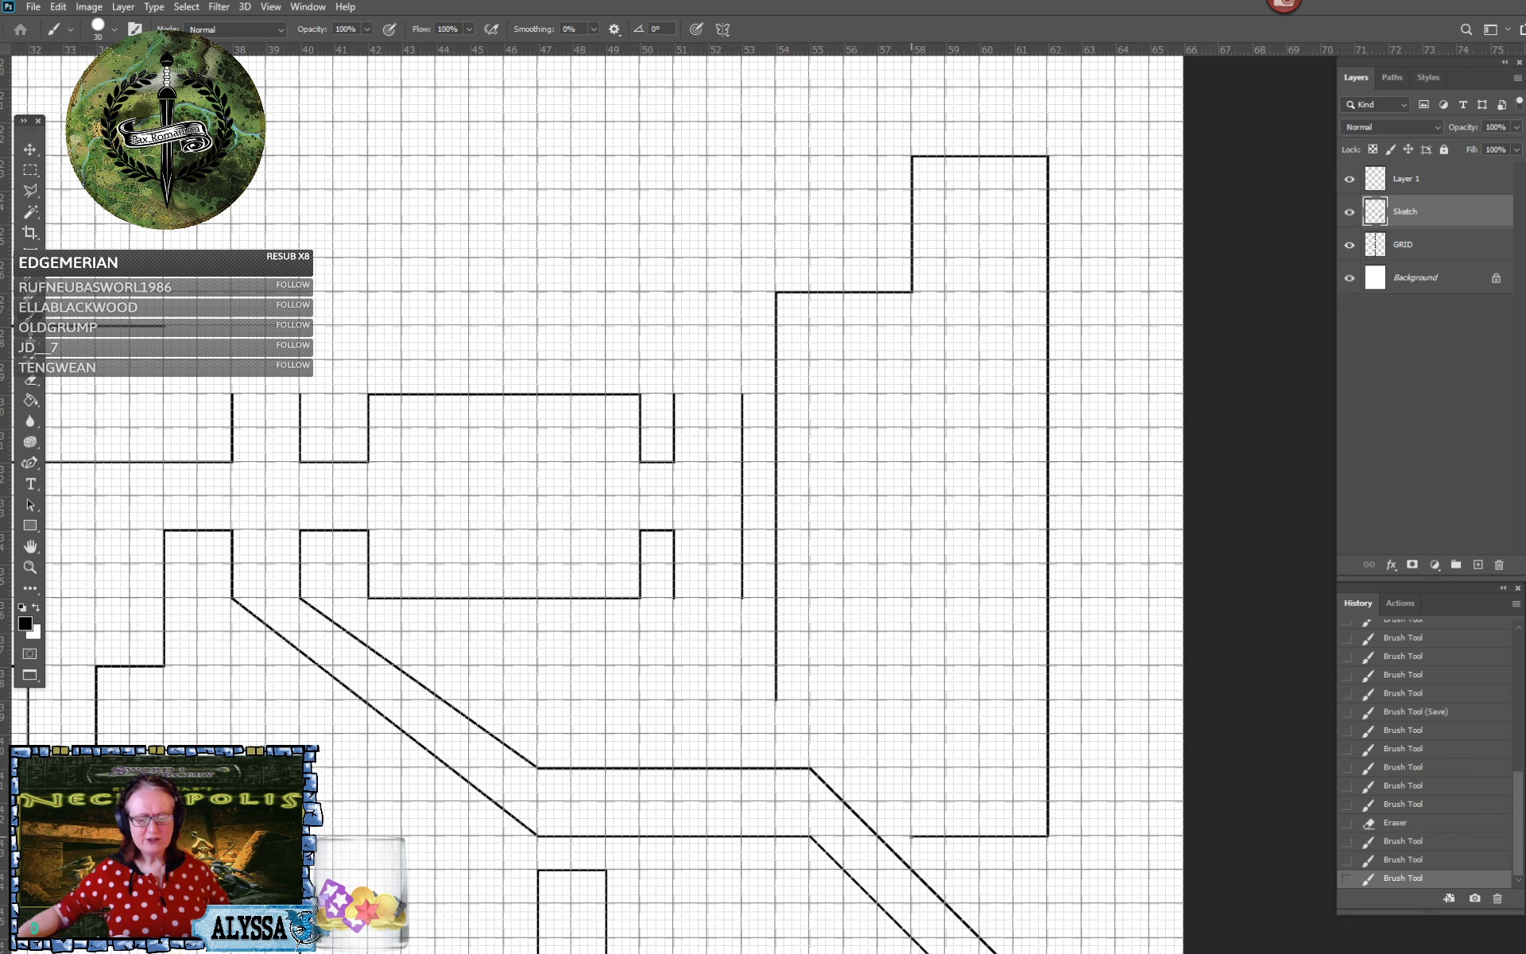
{"action": "left_click", "coordinate": [912, 699], "text": "shift"}
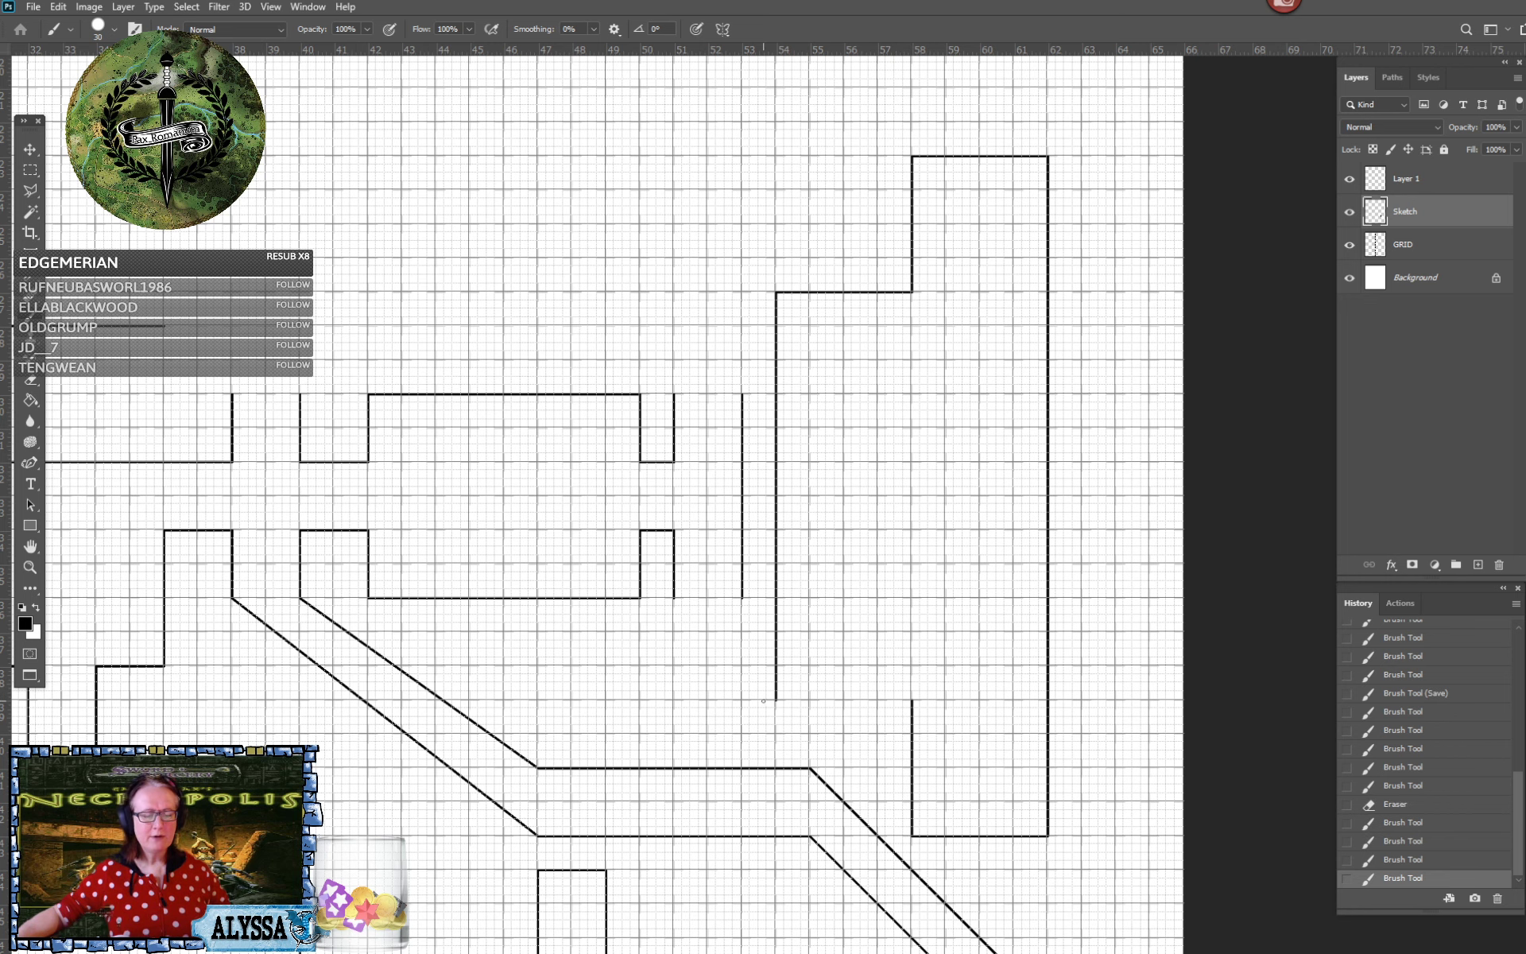
{"action": "left_click", "coordinate": [777, 700], "text": "shift"}
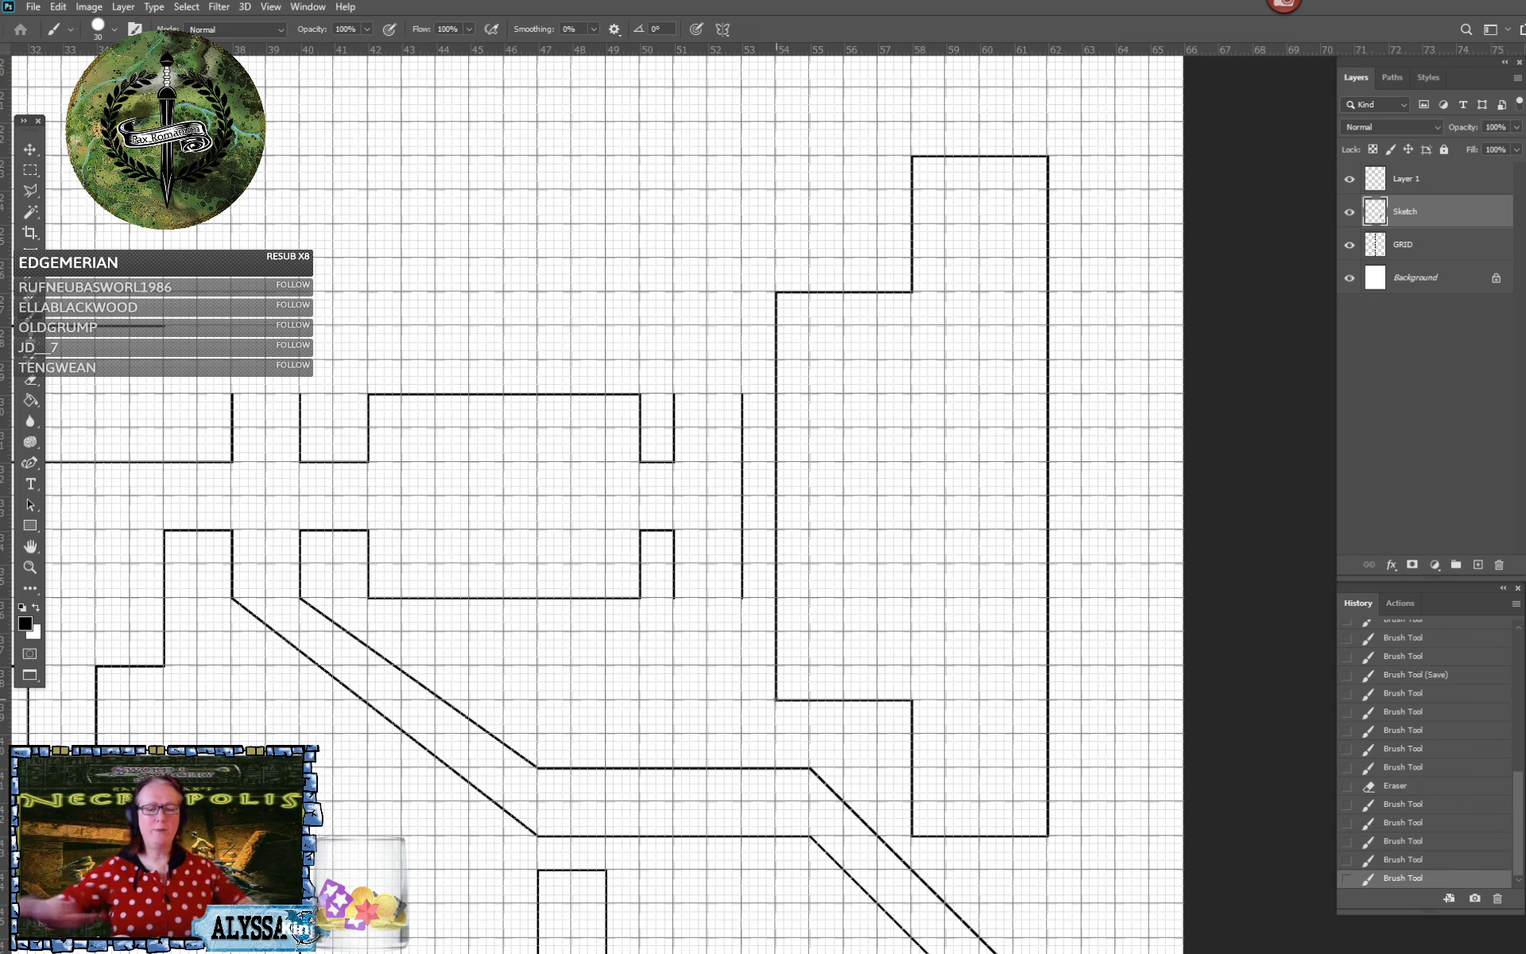
{"action": "scroll", "coordinate": [776, 700], "scroll_direction": "down", "scroll_amount": 6}
{"action": "scroll", "coordinate": [777, 699], "scroll_direction": "up", "scroll_amount": 1}
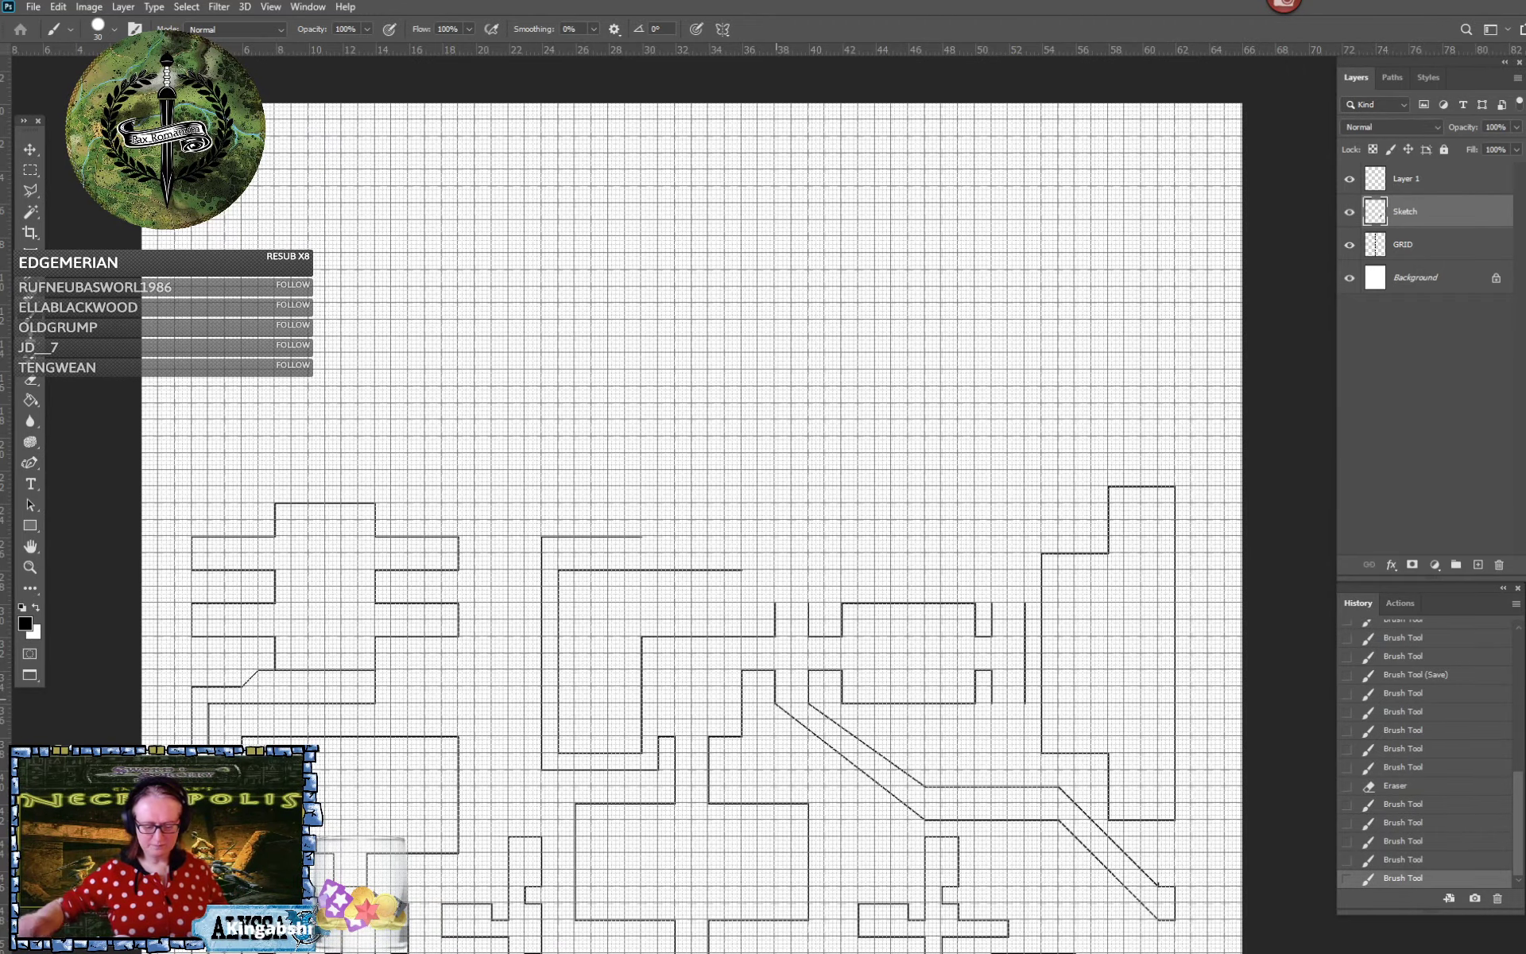
{"action": "left_click_drag", "start_coordinate": [777, 700], "coordinate": [761, 800]}
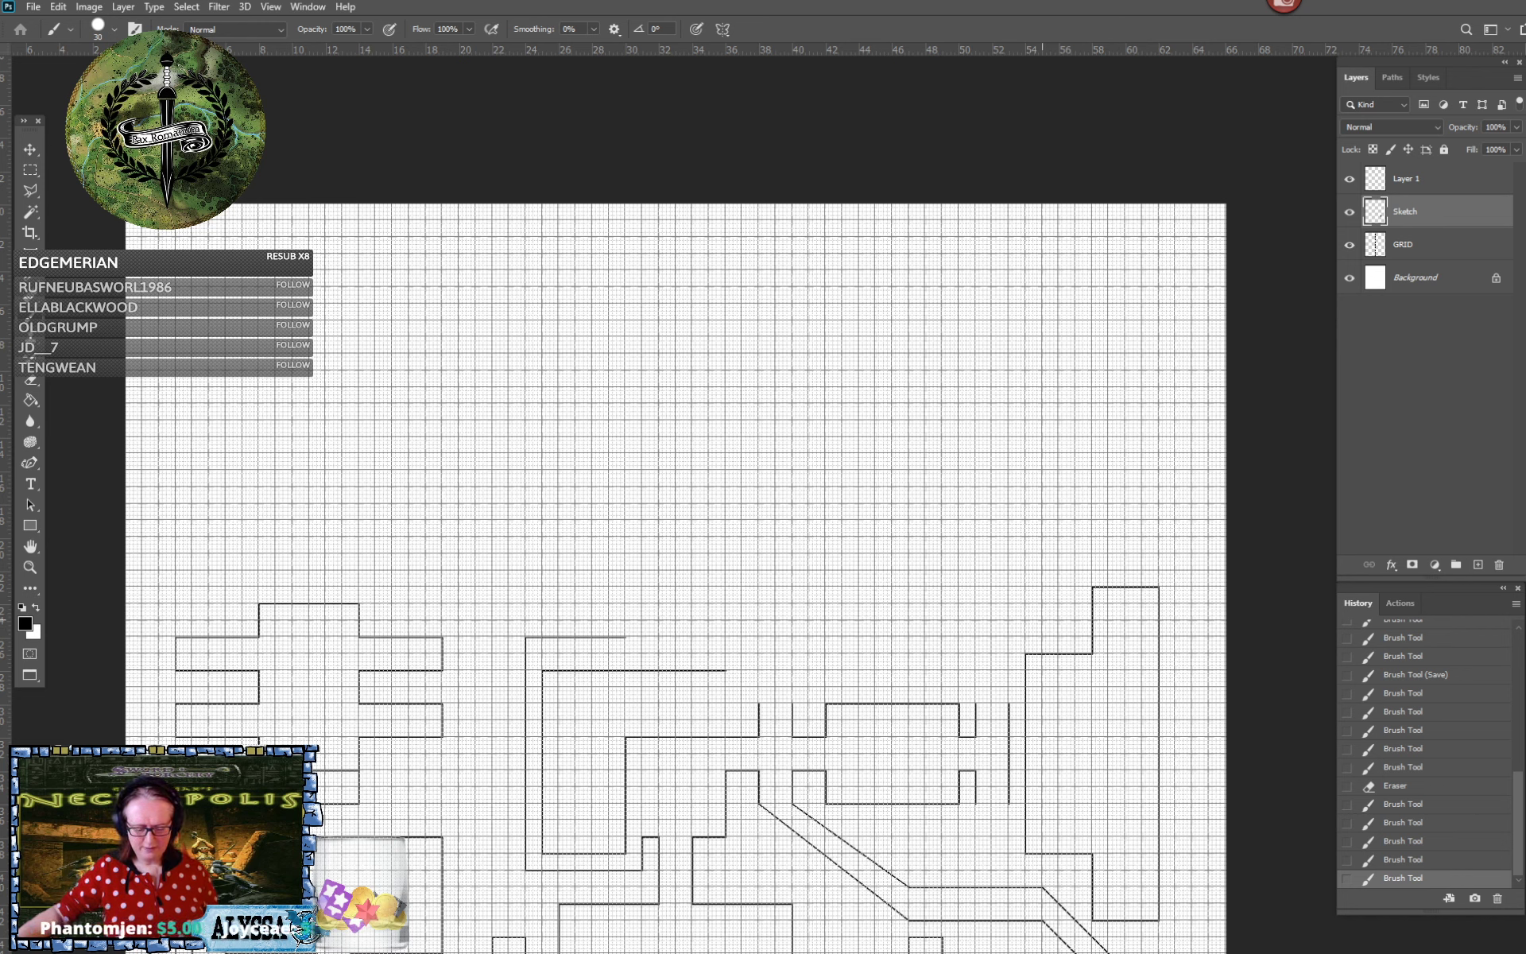
{"action": "left_click", "coordinate": [1042, 620]}
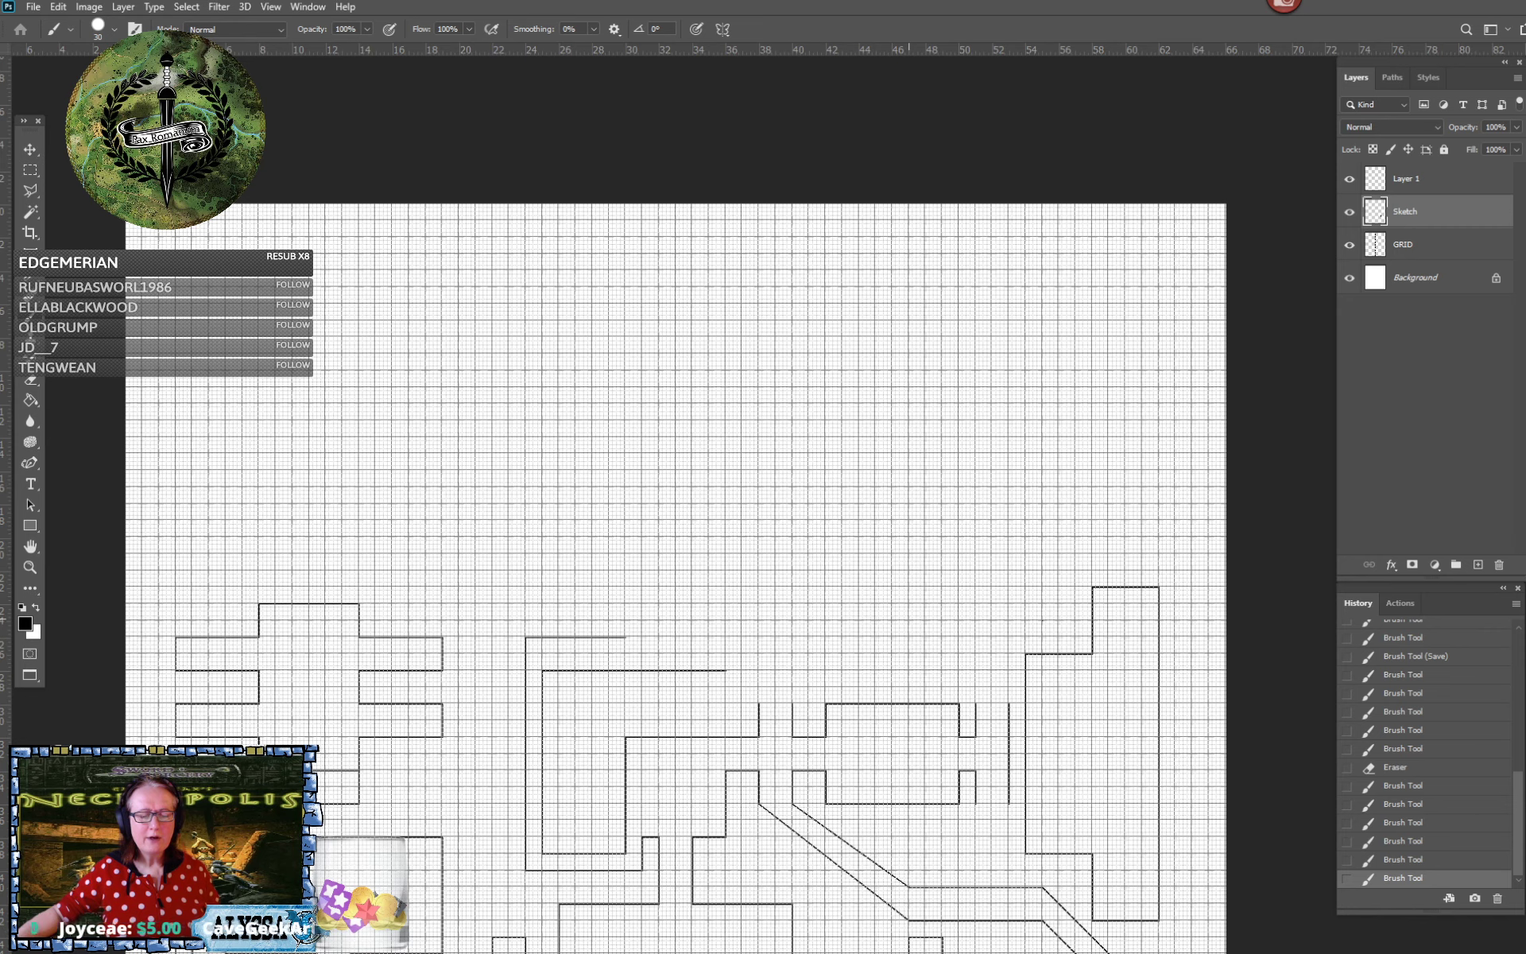
{"action": "left_click", "coordinate": [909, 617], "text": "shift"}
{"action": "scroll", "coordinate": [970, 607], "scroll_direction": "up", "scroll_amount": 4}
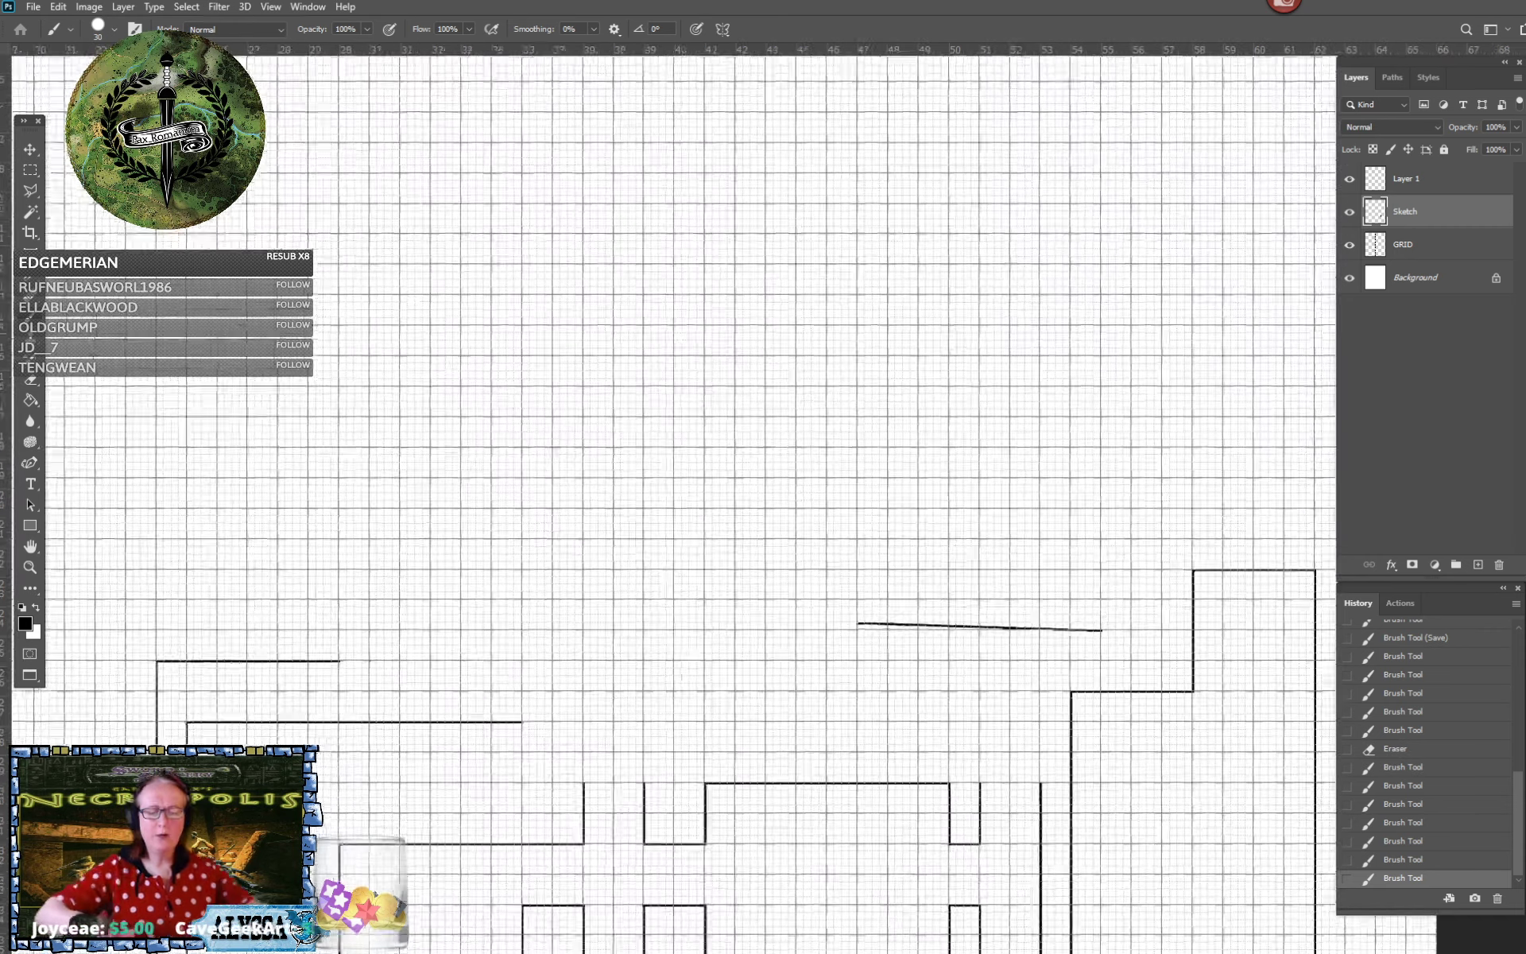
{"action": "key", "text": "ctrl+z"}
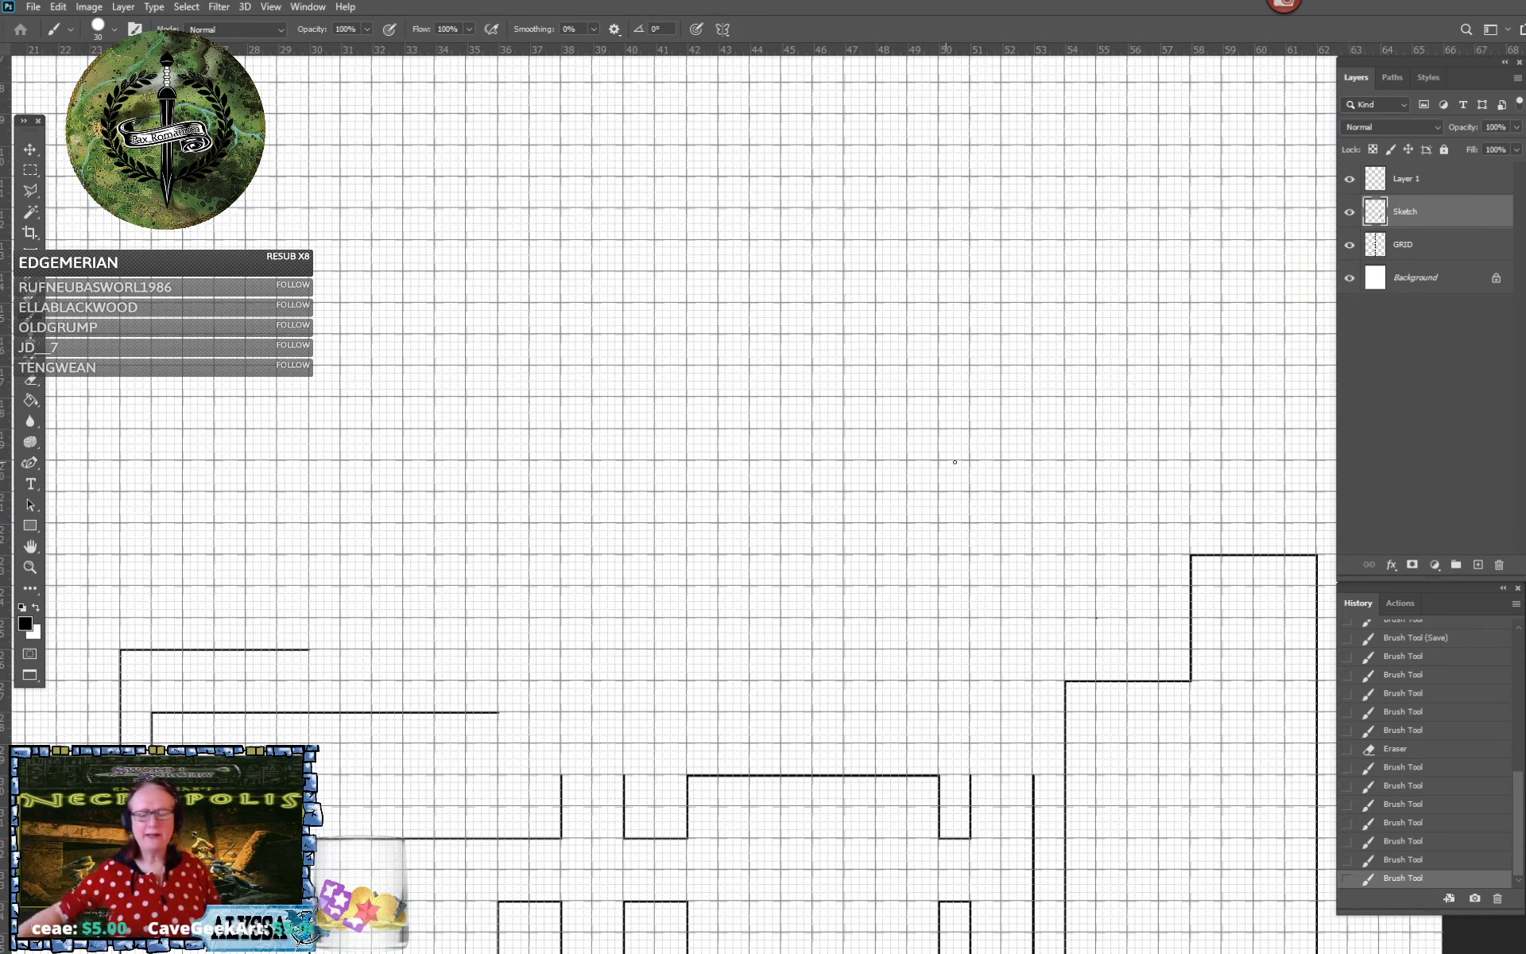
{"action": "key", "text": "ctrl+z"}
Draw two corridor walls two squares apart from ruler mark 55 to 47, continue them diagonally down to marks 40 and 38, and save the document
{"action": "left_click", "coordinate": [842, 618], "text": "shift"}
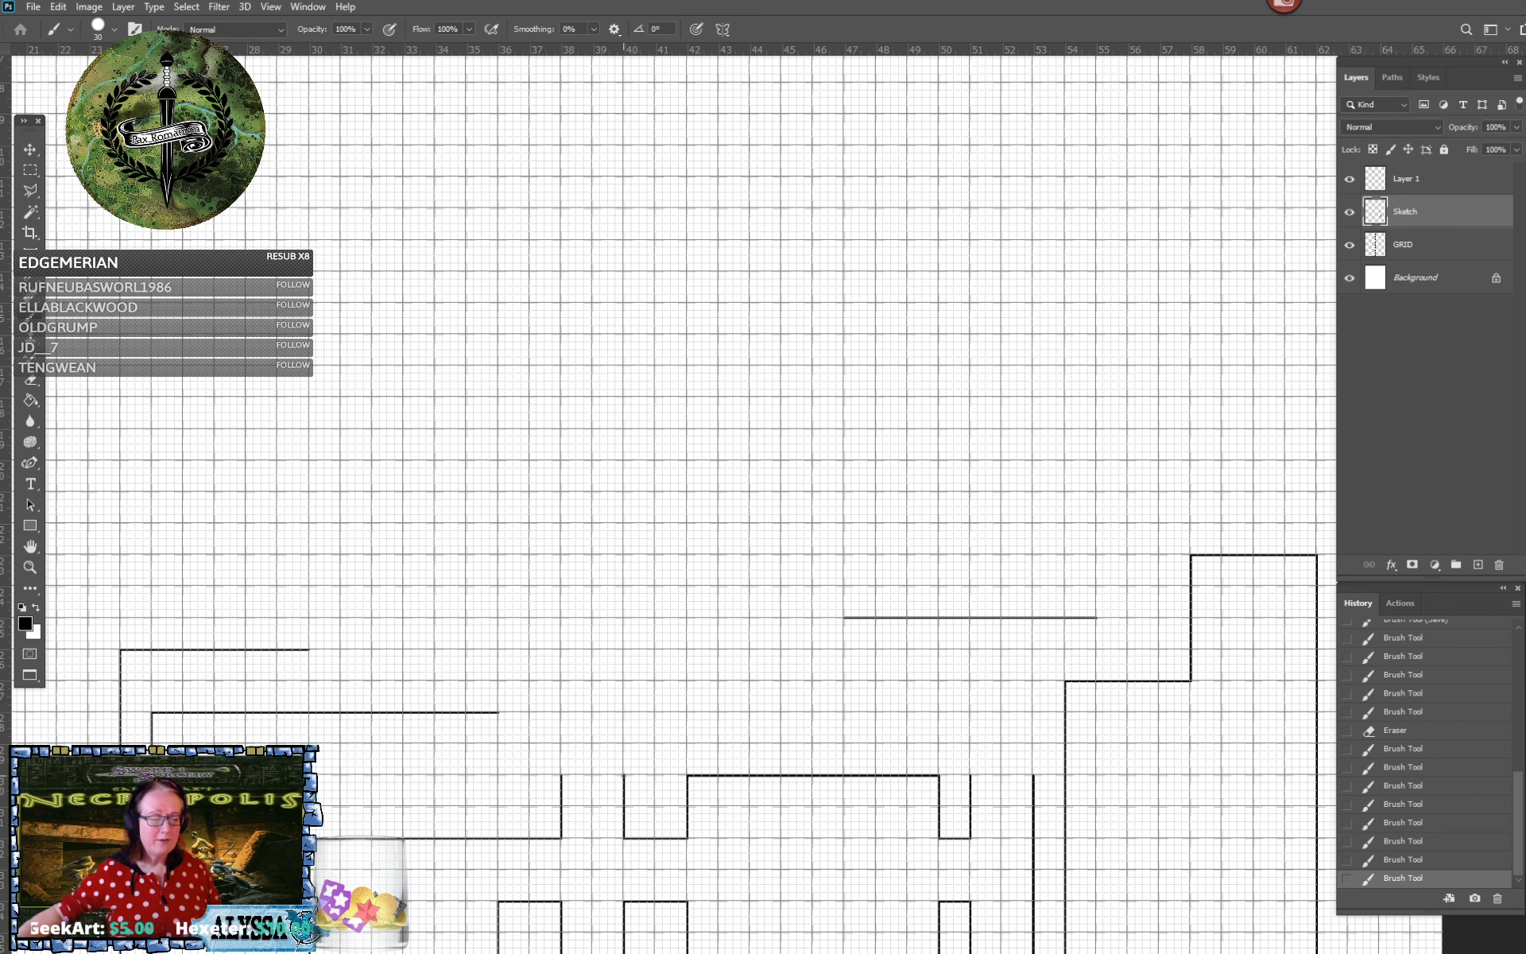
{"action": "left_click", "coordinate": [624, 776], "text": "shift"}
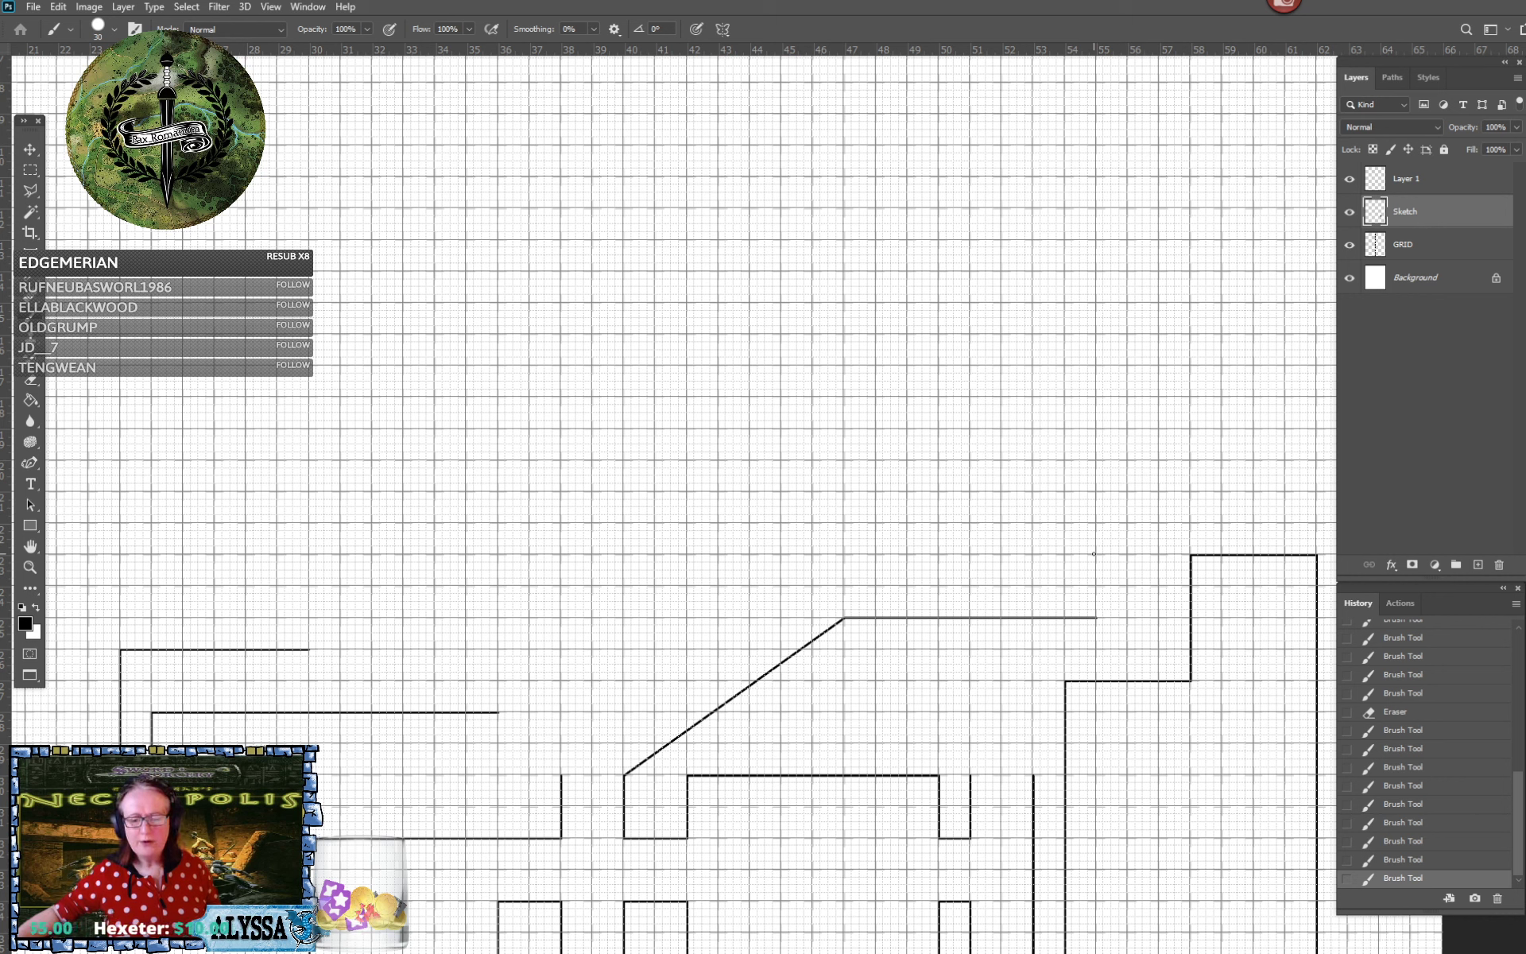
{"action": "left_click", "coordinate": [1094, 554]}
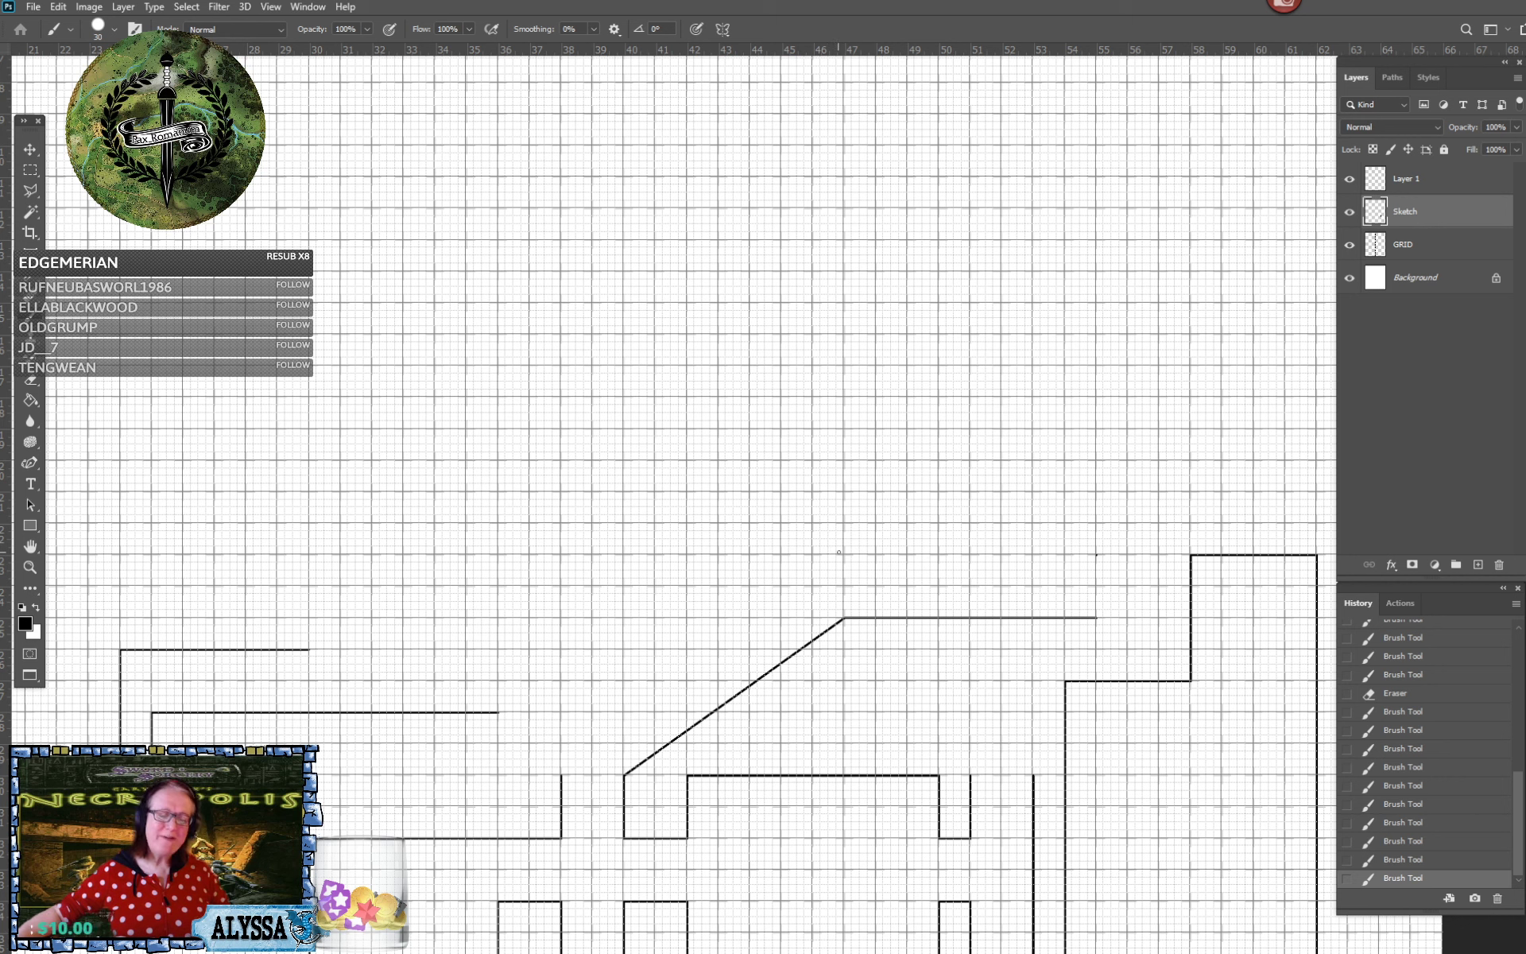
{"action": "left_click", "coordinate": [842, 555], "text": "shift"}
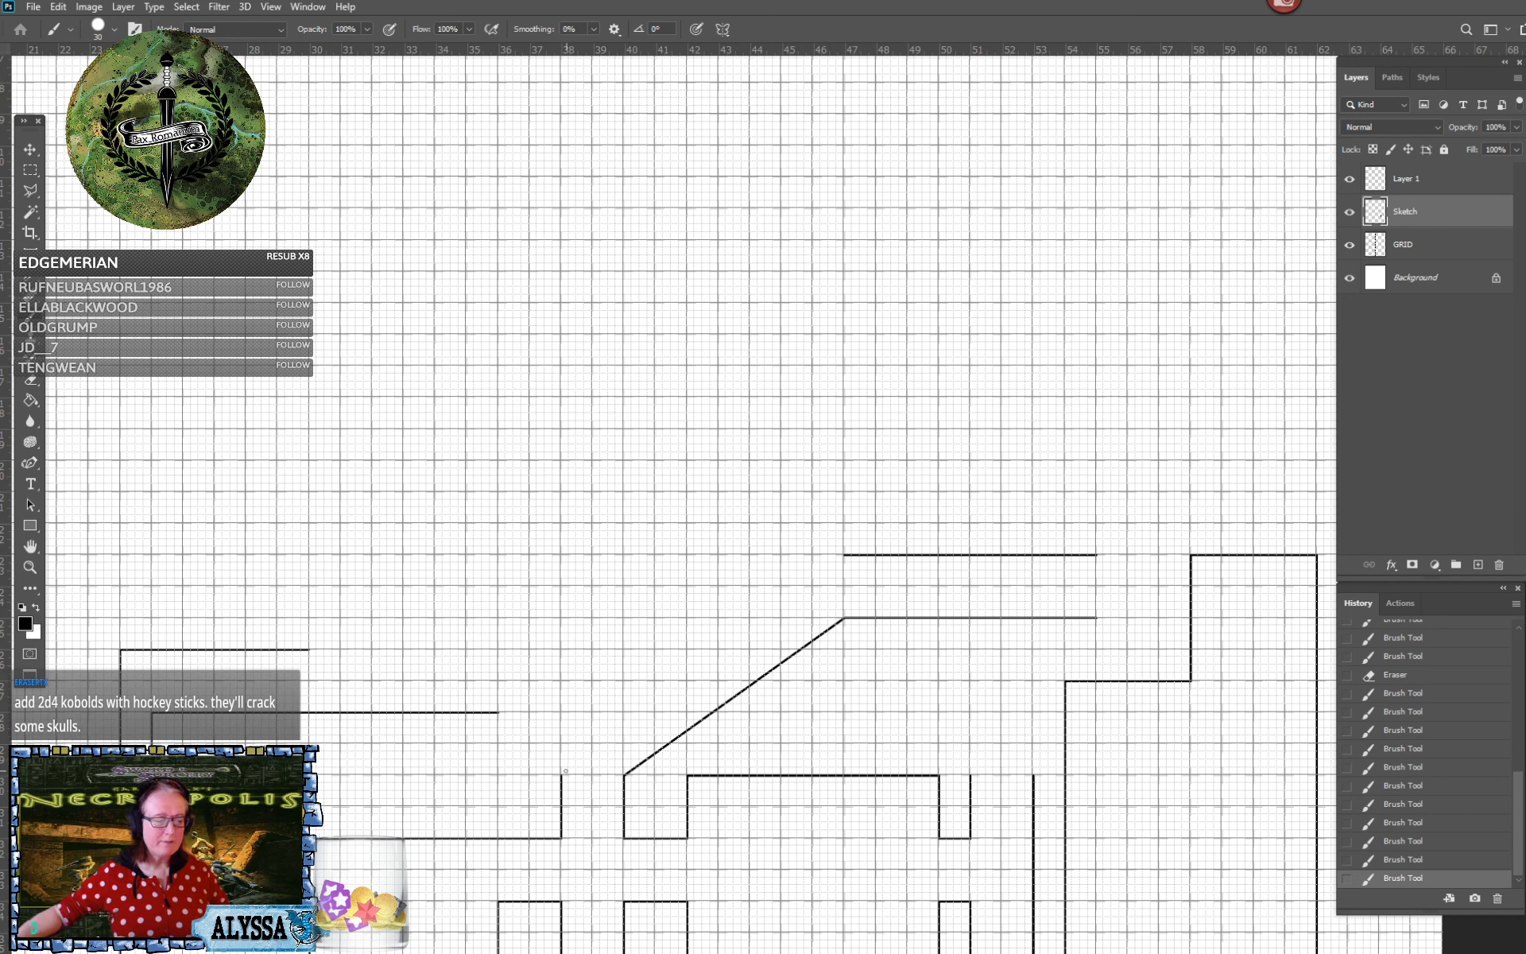
{"action": "left_click", "coordinate": [560, 772], "text": "shift"}
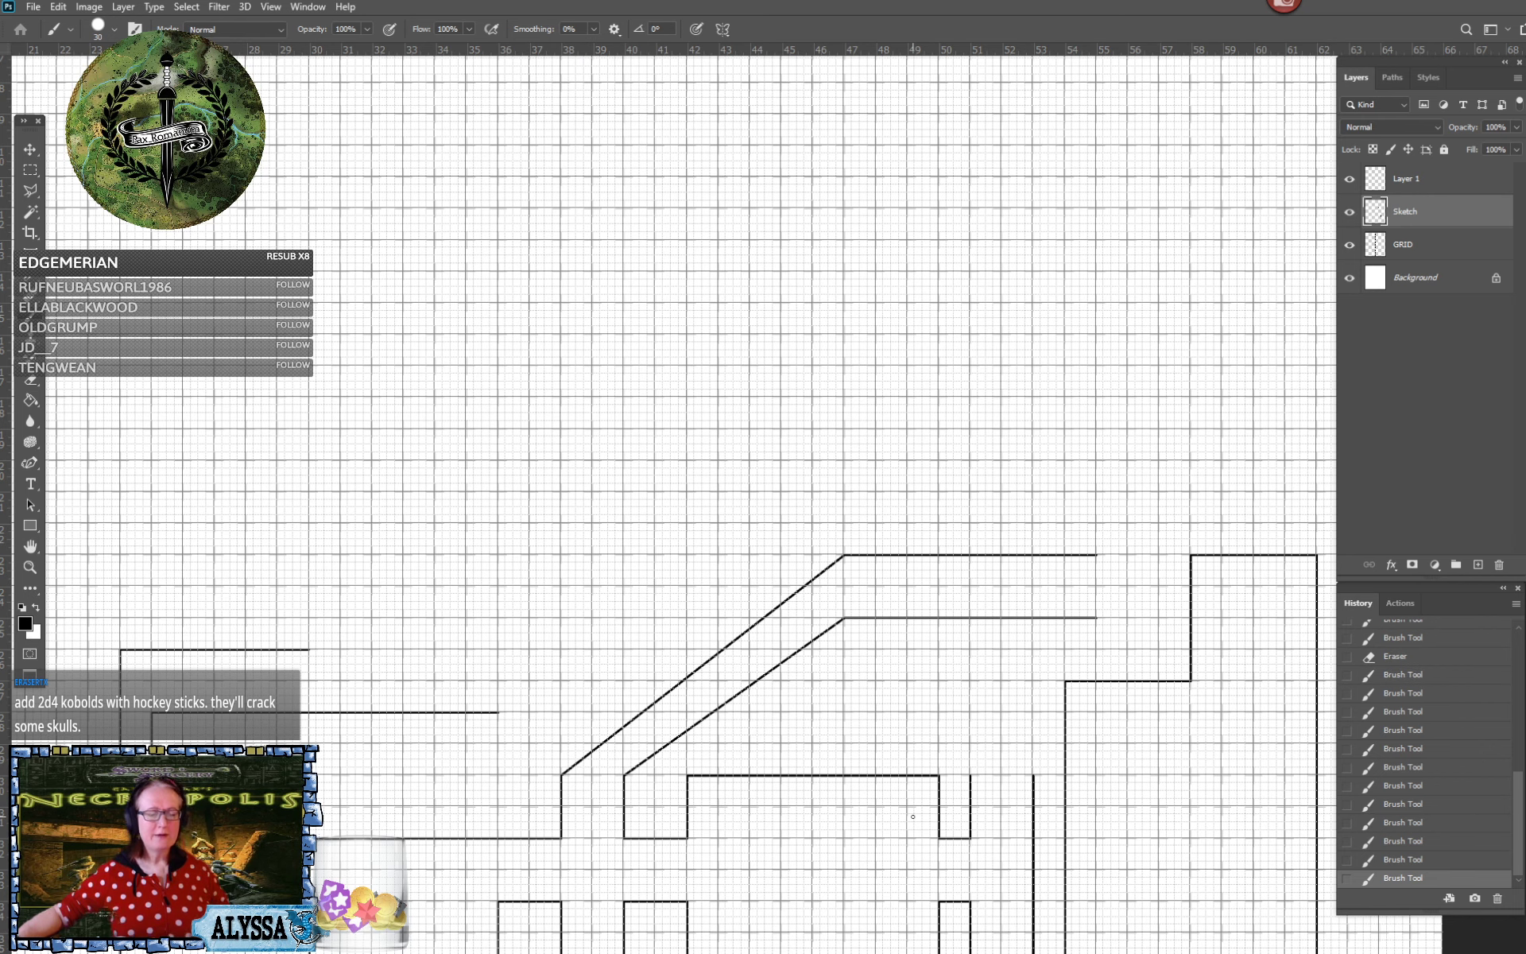
{"action": "scroll", "coordinate": [913, 817], "scroll_direction": "down", "scroll_amount": 3}
{"action": "scroll", "coordinate": [913, 817], "scroll_direction": "up", "scroll_amount": 1}
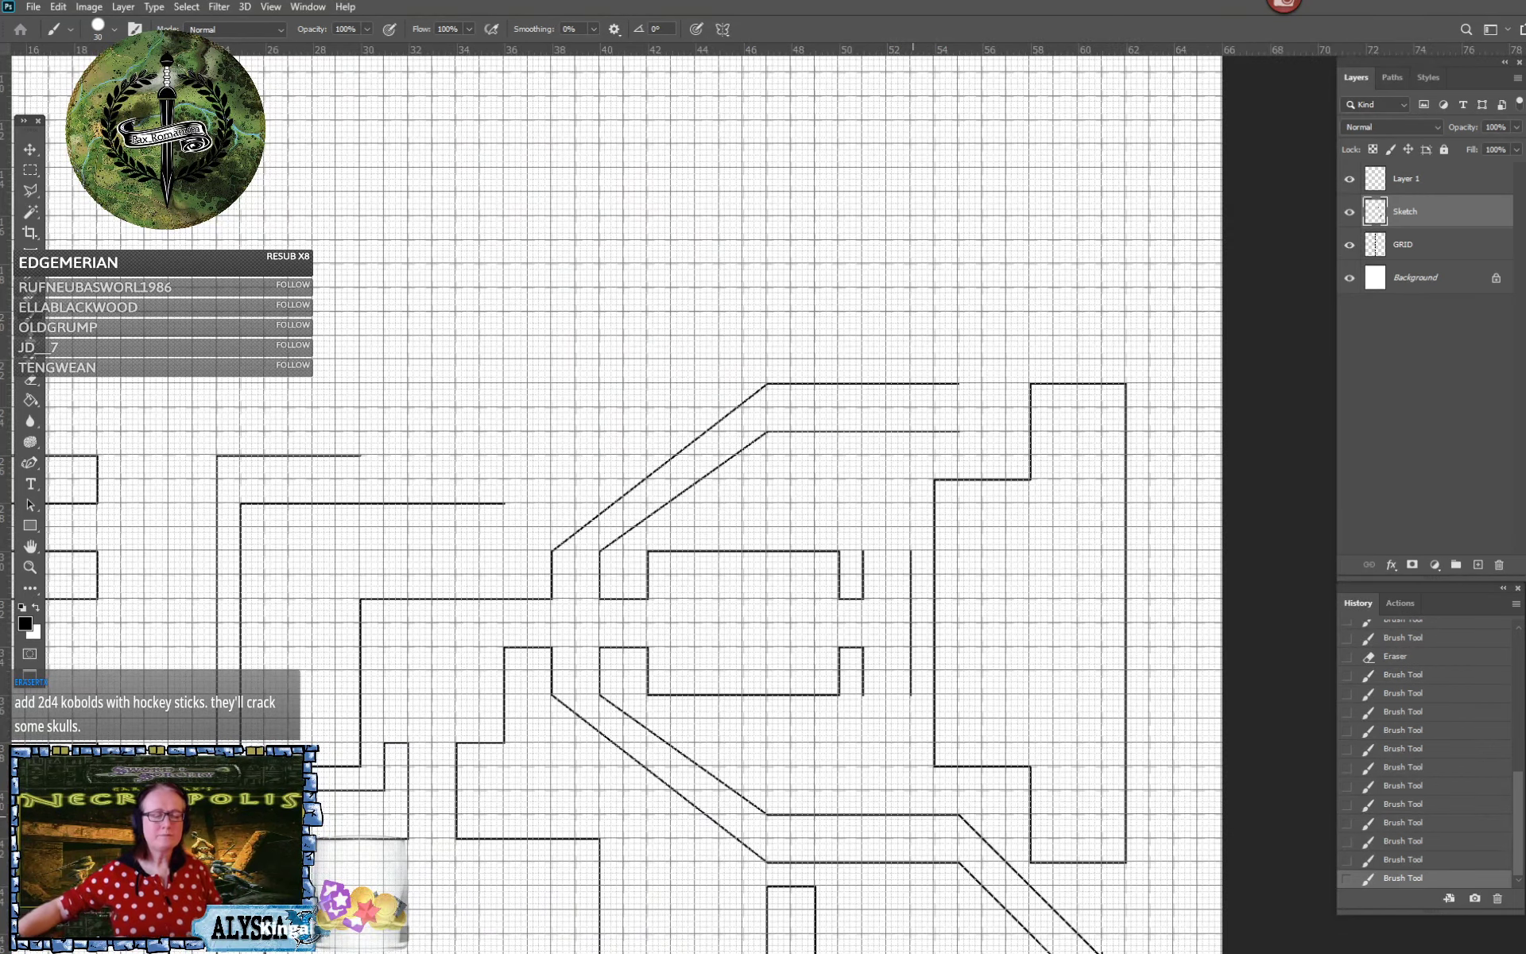
{"action": "key", "text": "ctrl+s"}
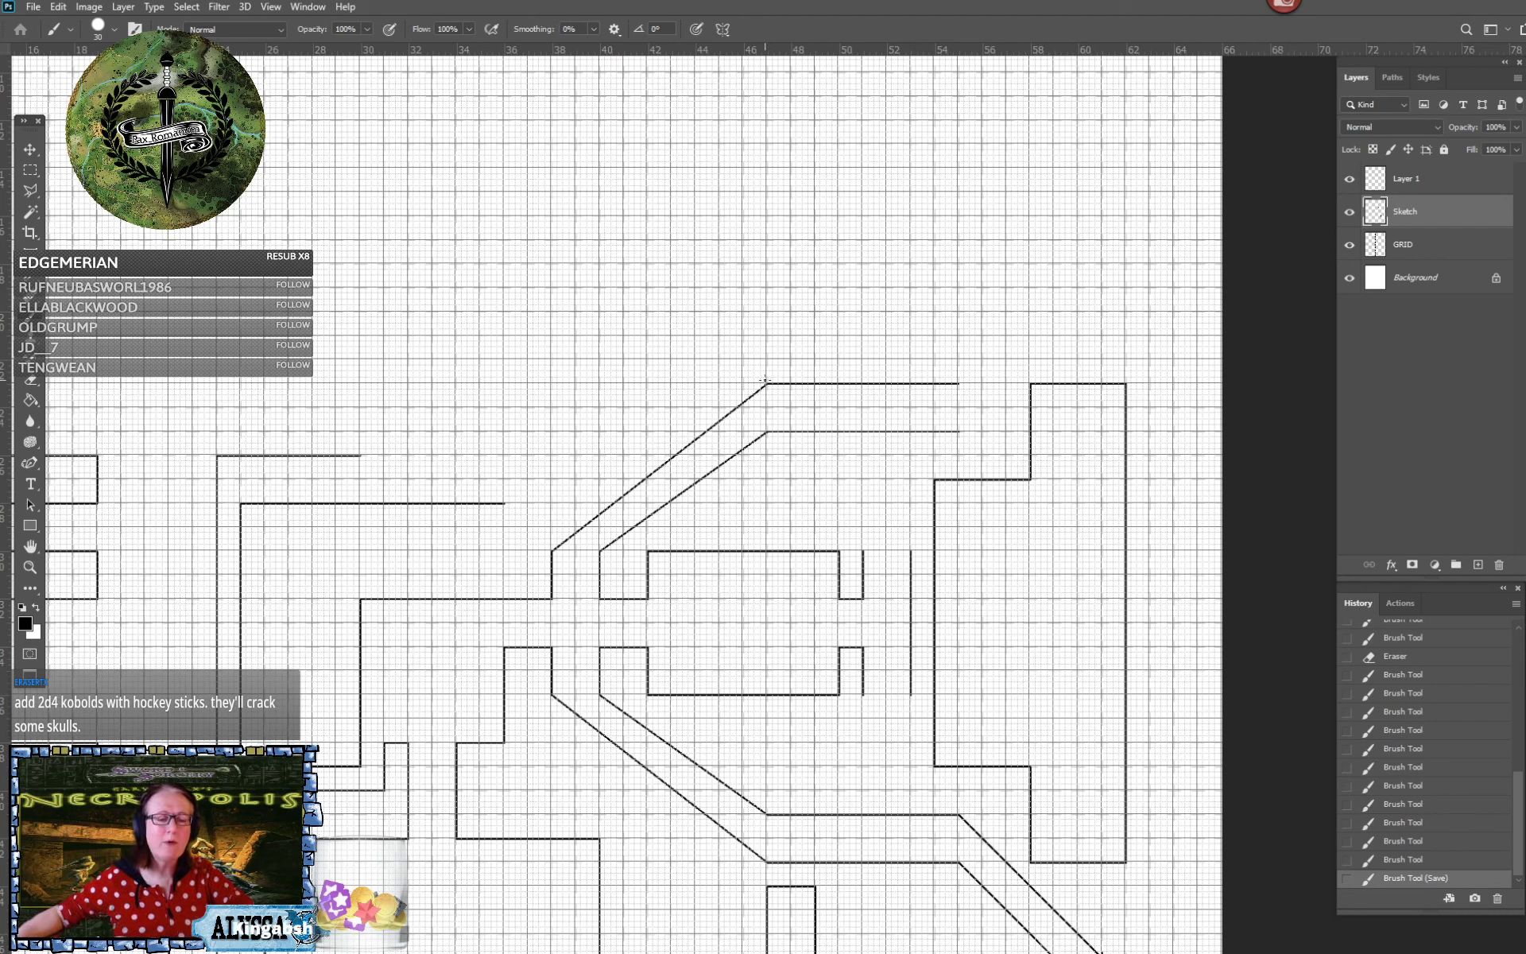
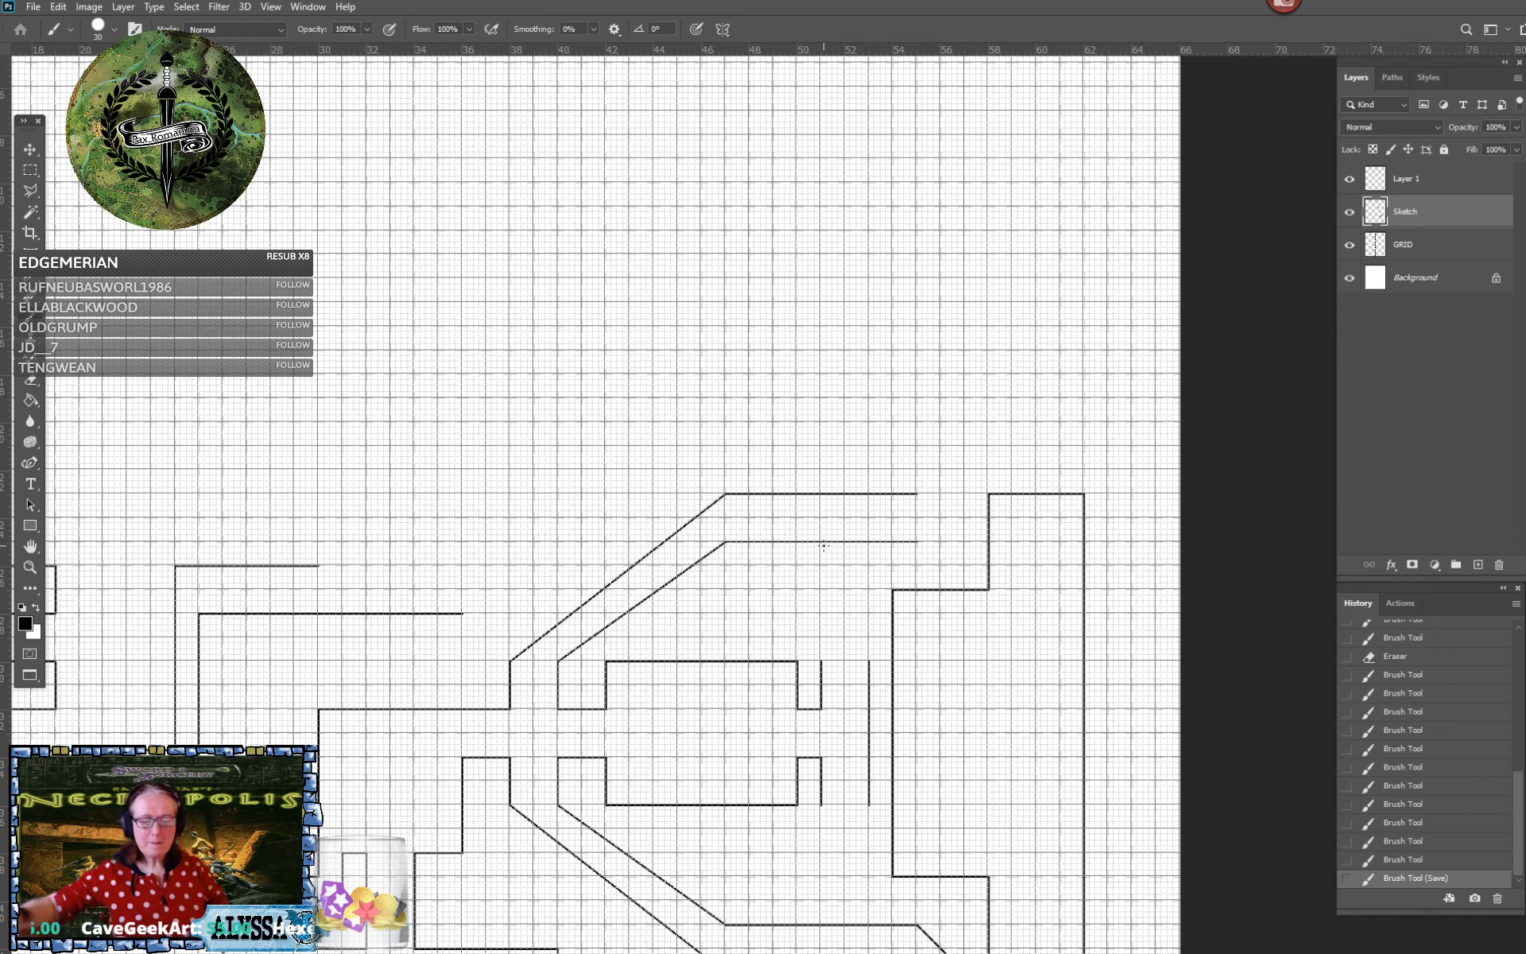
Extend both corridor walls from ruler mark 55 with parallel diagonals rising six squares to mark 61
{"action": "scroll", "coordinate": [823, 546], "scroll_direction": "down", "scroll_amount": 4}
{"action": "scroll", "coordinate": [824, 546], "scroll_direction": "up", "scroll_amount": 1}
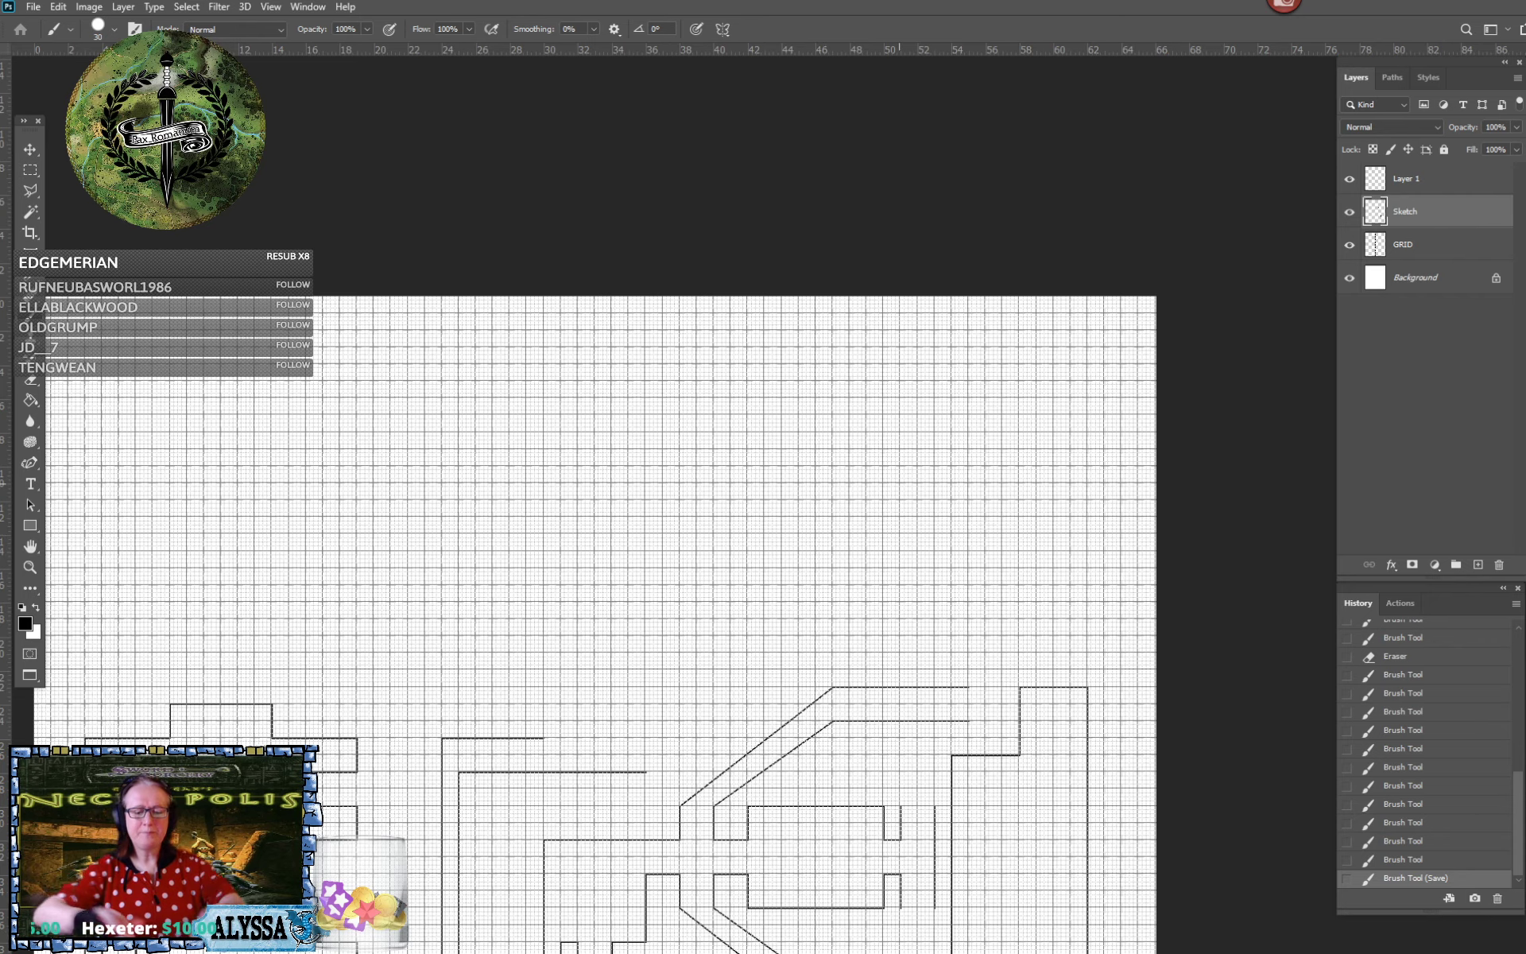
{"action": "scroll", "coordinate": [1116, 742], "scroll_direction": "up", "scroll_amount": 7}
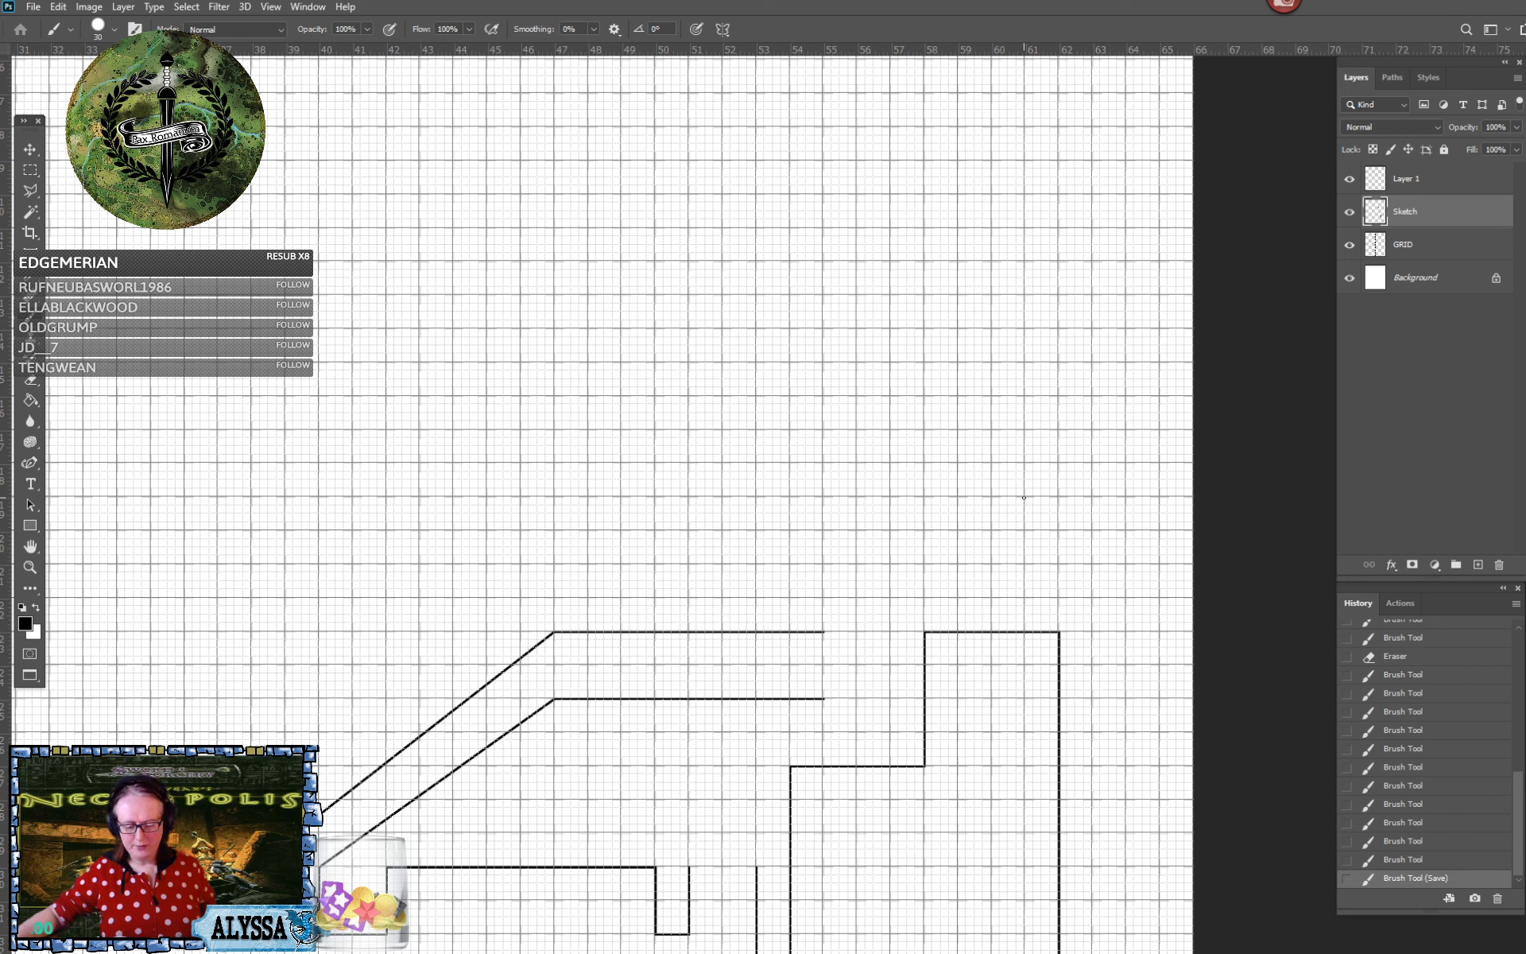
{"action": "left_click", "coordinate": [1023, 498]}
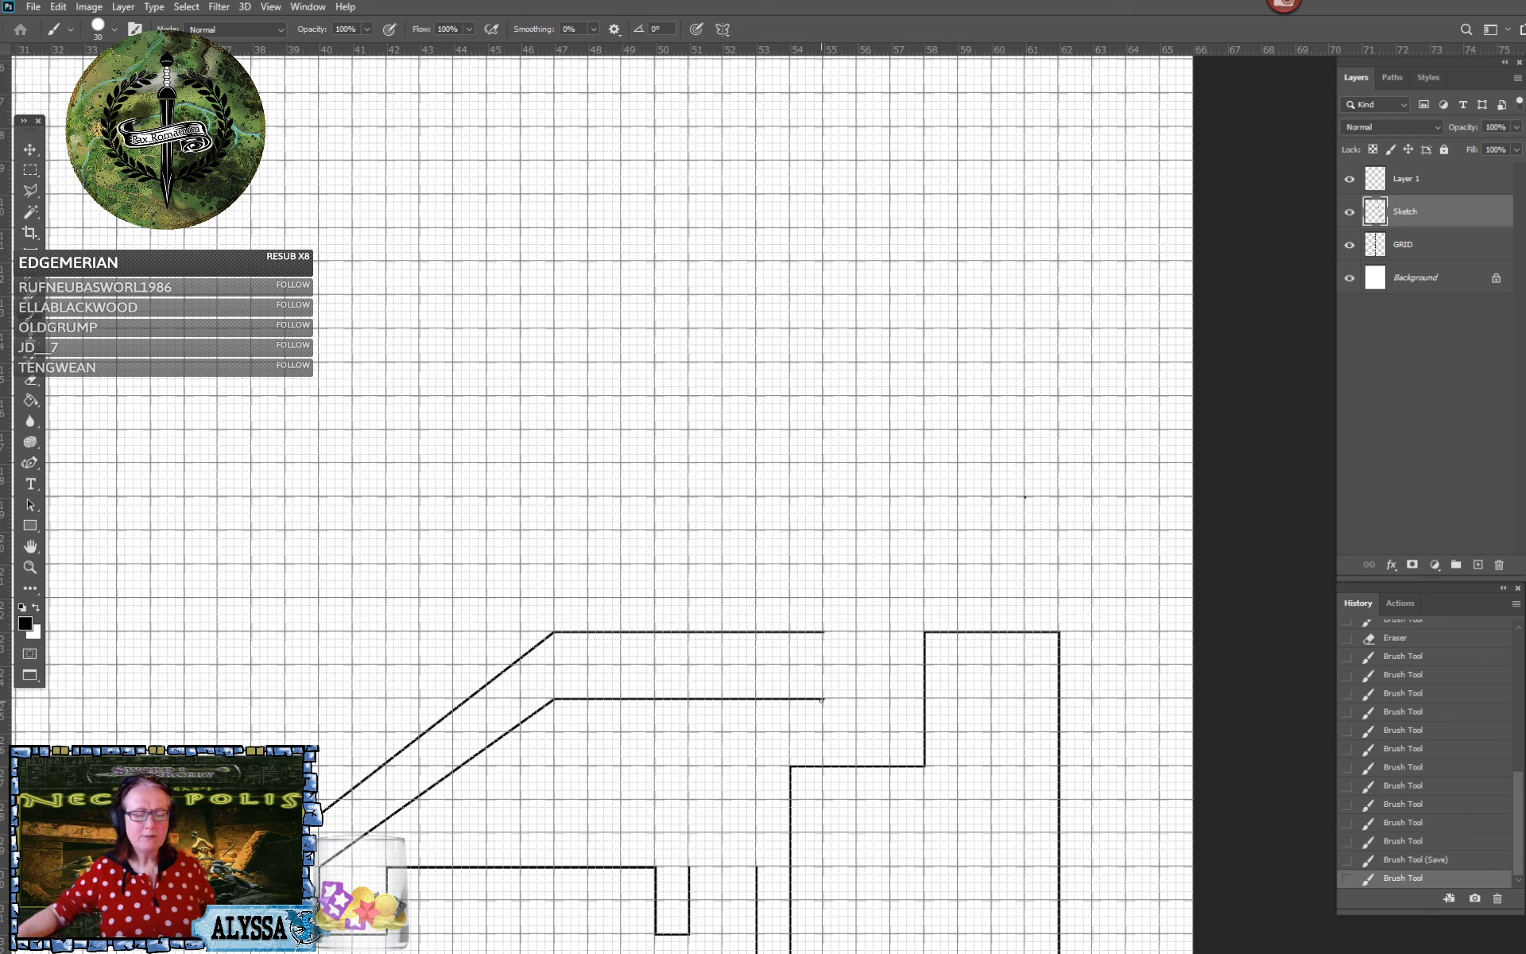
{"action": "left_click", "coordinate": [1026, 497], "text": "shift"}
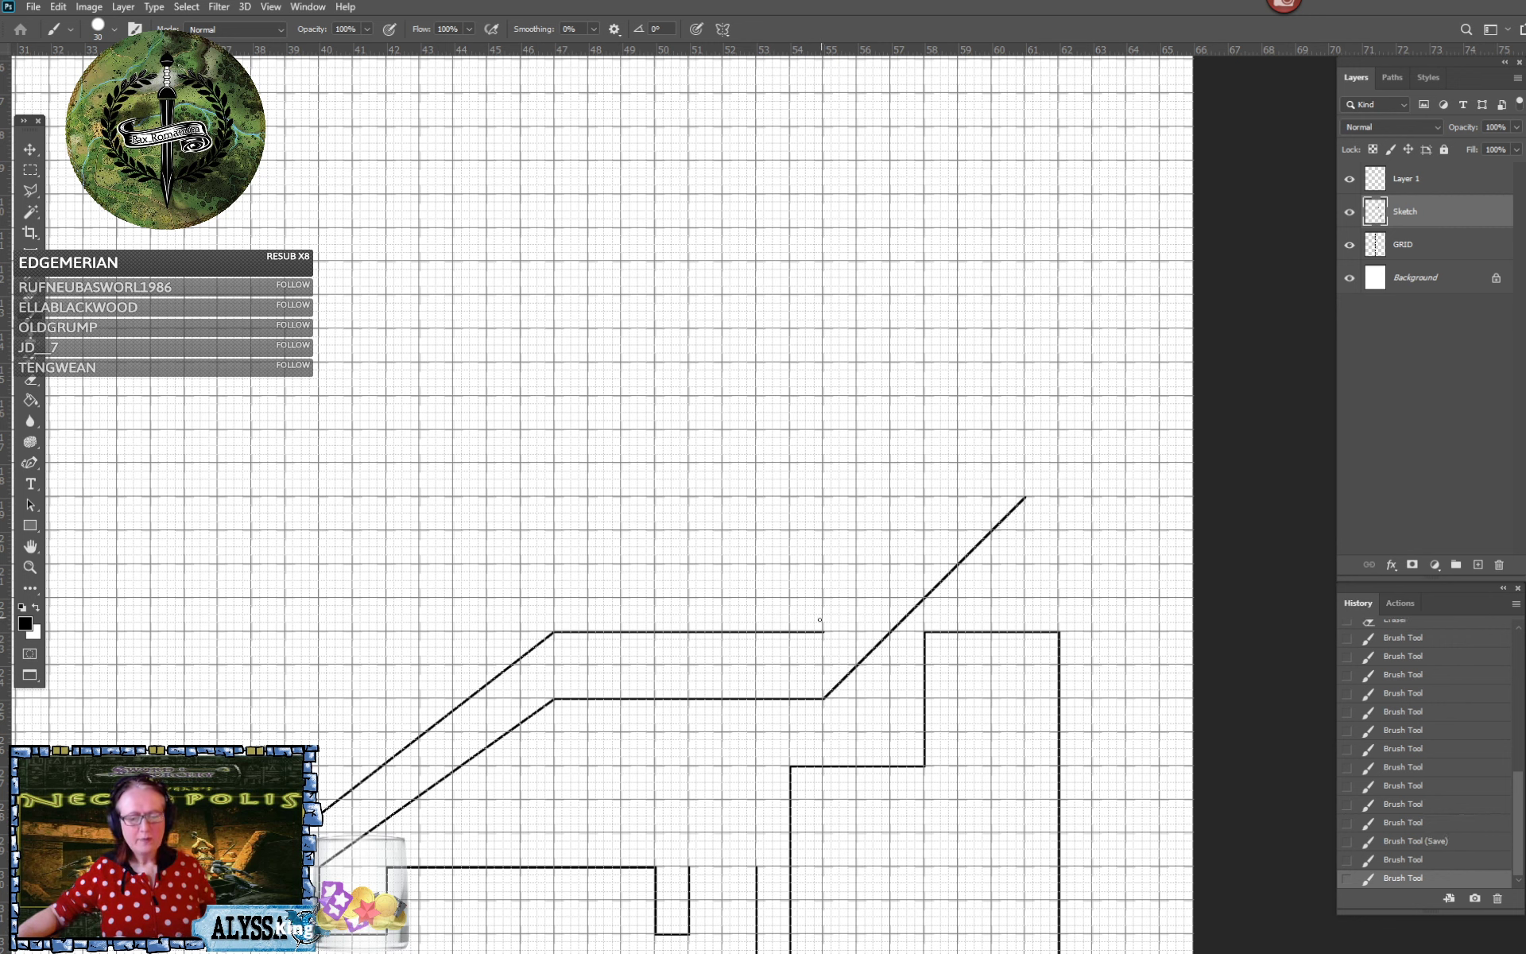
{"action": "left_click", "coordinate": [824, 632]}
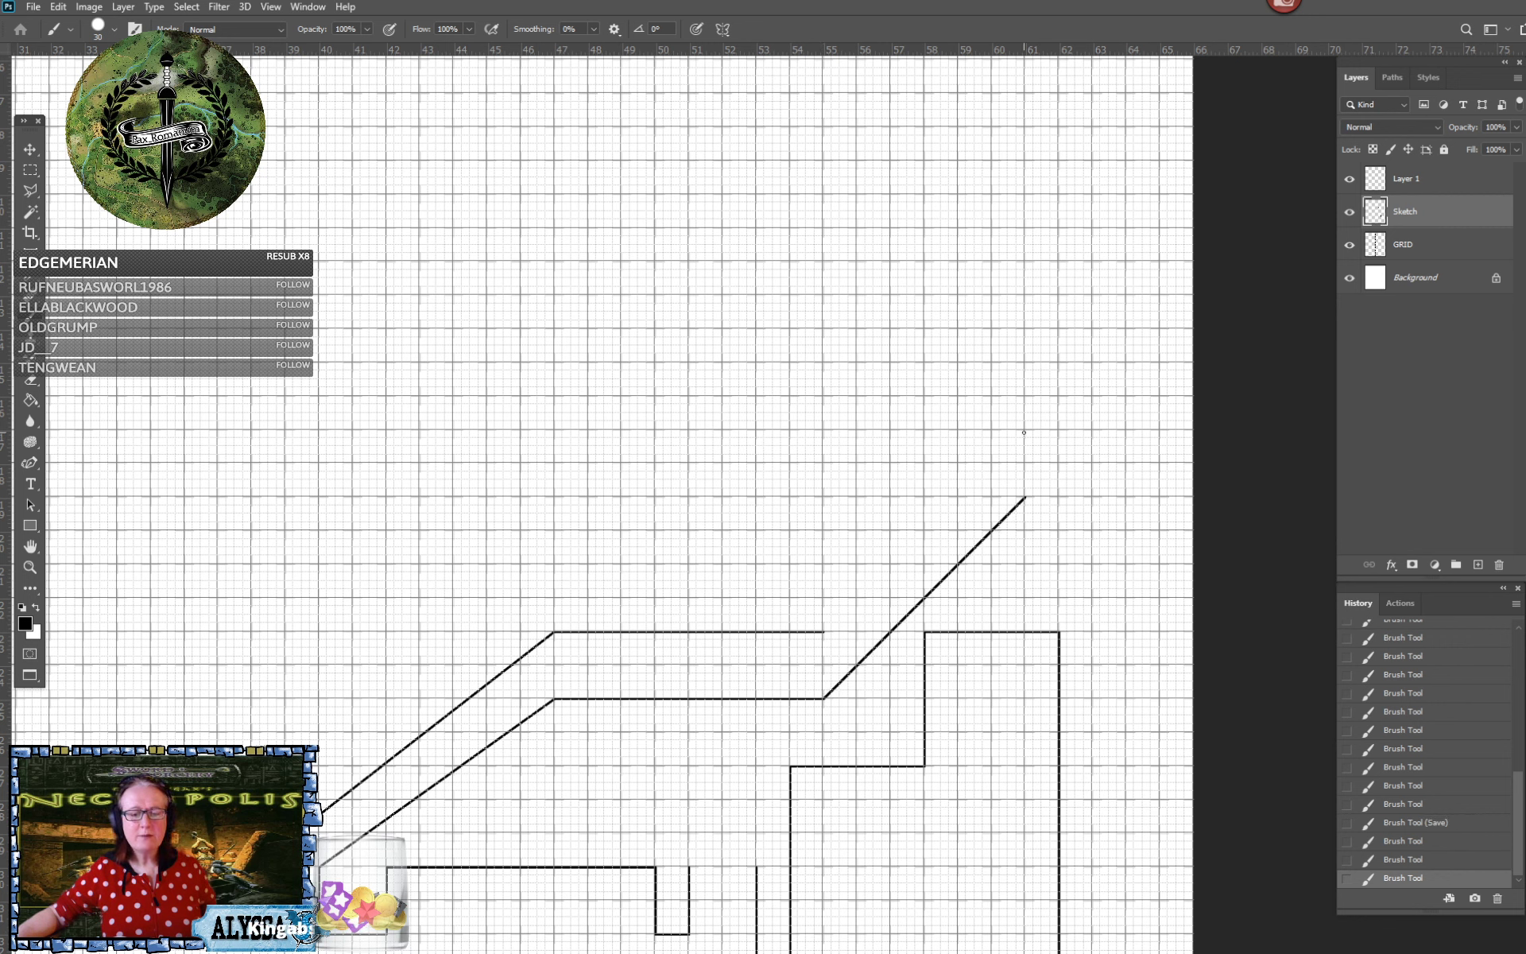
{"action": "left_click", "coordinate": [1024, 428], "text": "shift"}
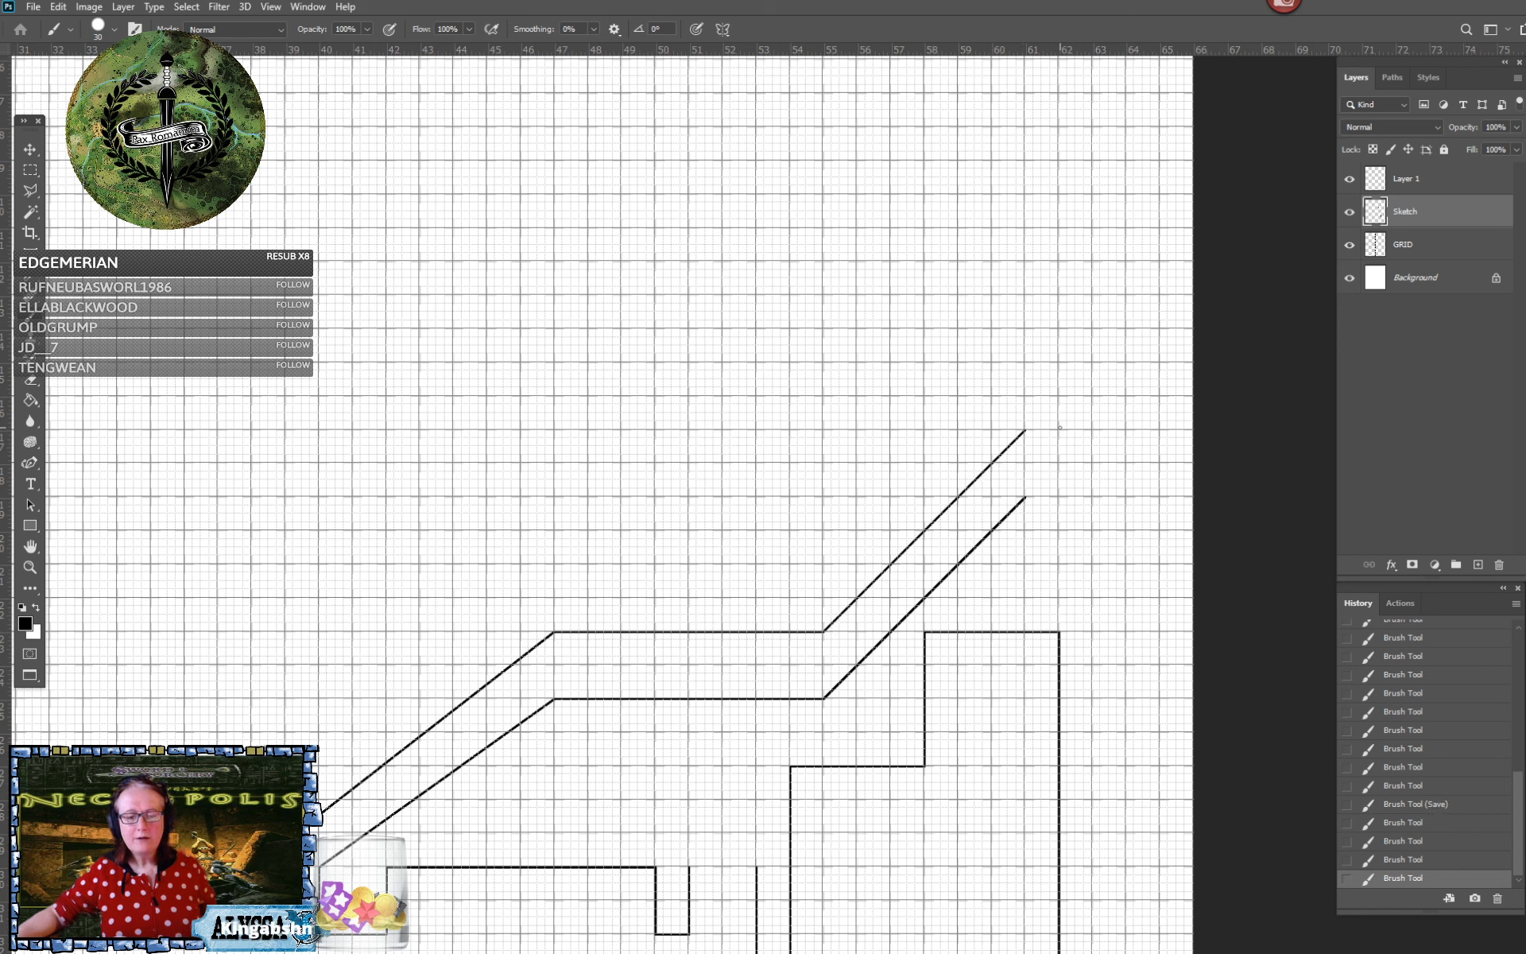
Close the corridor's upper end with walls one square right to ruler mark 62, two squares down and one square back to the lower diagonal
{"action": "left_click", "coordinate": [1060, 430], "text": "shift"}
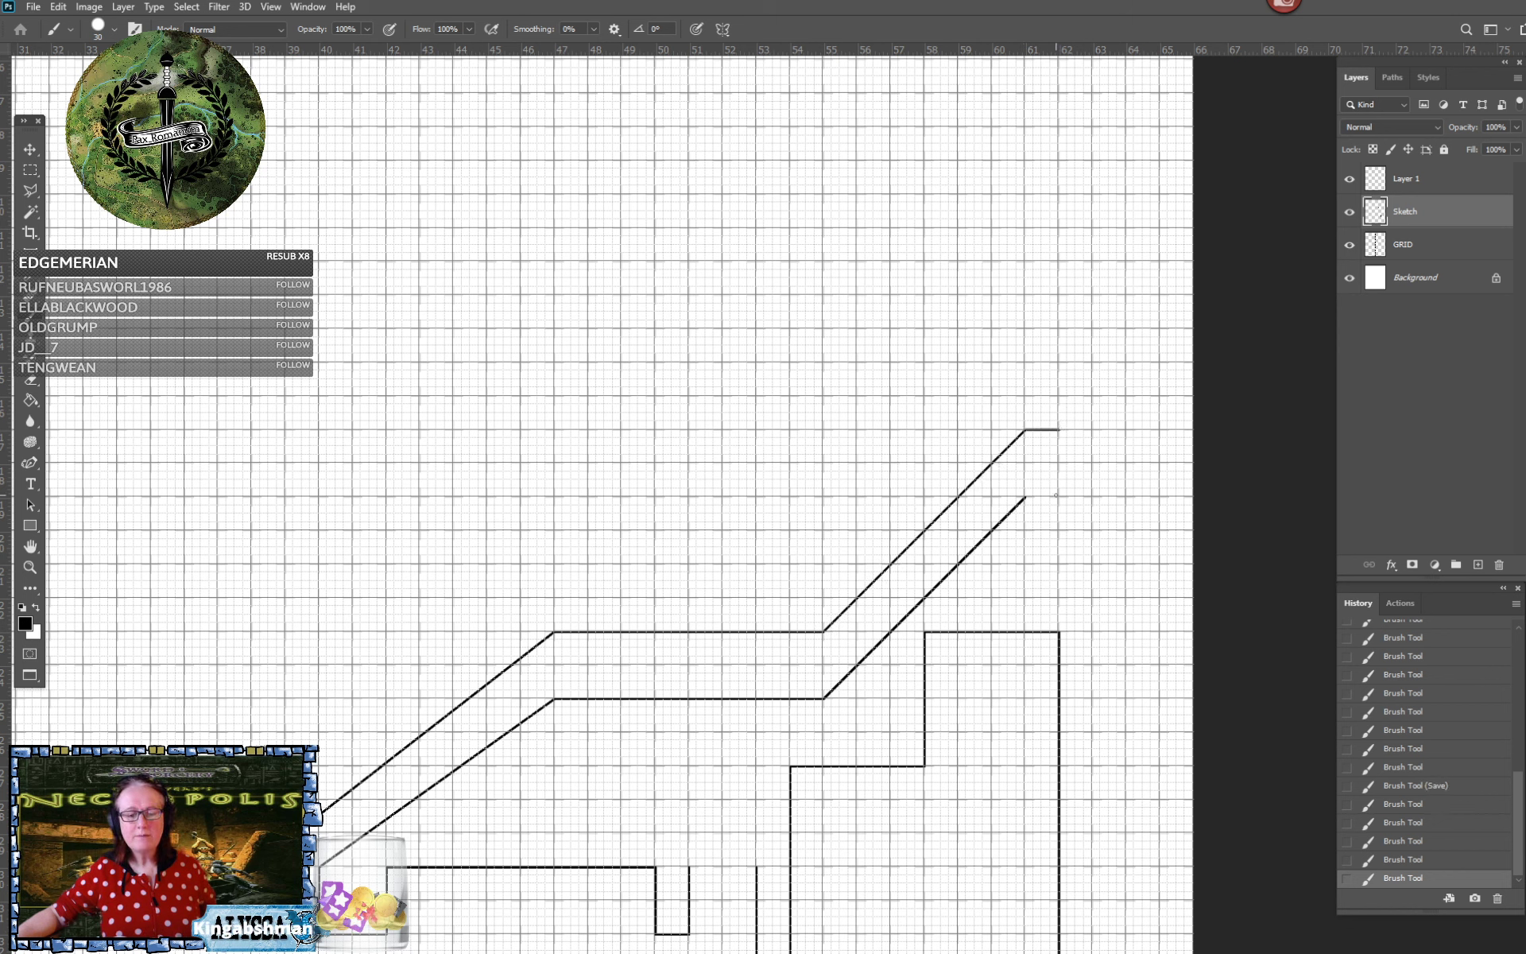
{"action": "left_click", "coordinate": [1058, 496], "text": "shift"}
{"action": "left_click", "coordinate": [1025, 497], "text": "shift"}
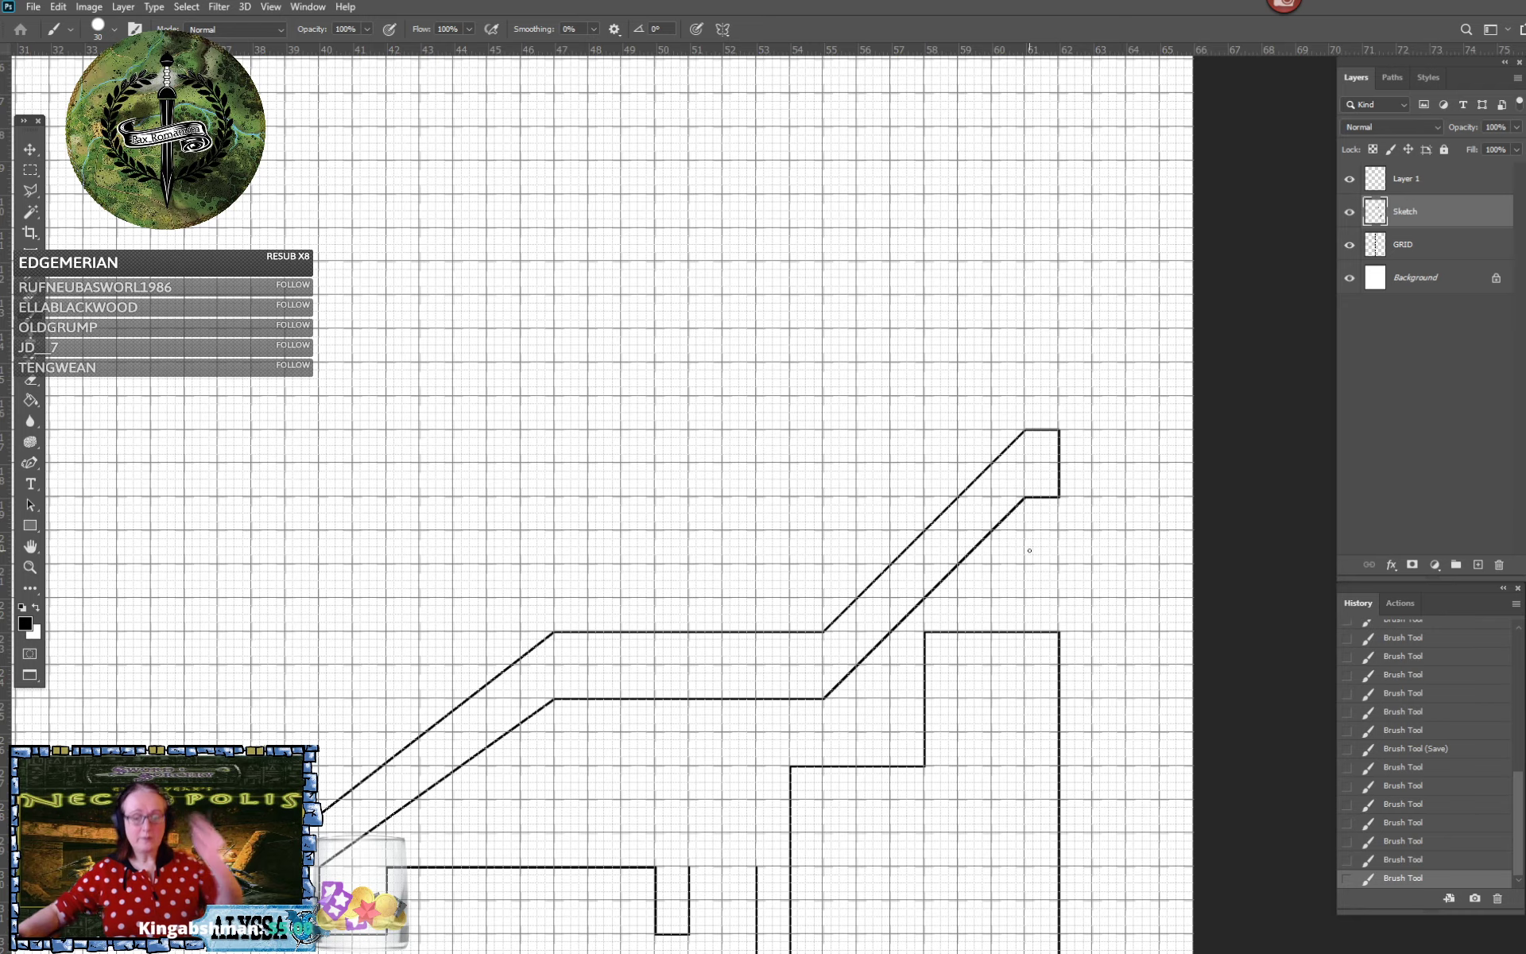
Draw a straight vertical wall five squares up from the open end of the horizontal wall at ruler mark 36
{"action": "scroll", "coordinate": [1029, 550], "scroll_direction": "down", "scroll_amount": 5}
{"action": "scroll", "coordinate": [1030, 550], "scroll_direction": "up", "scroll_amount": 5}
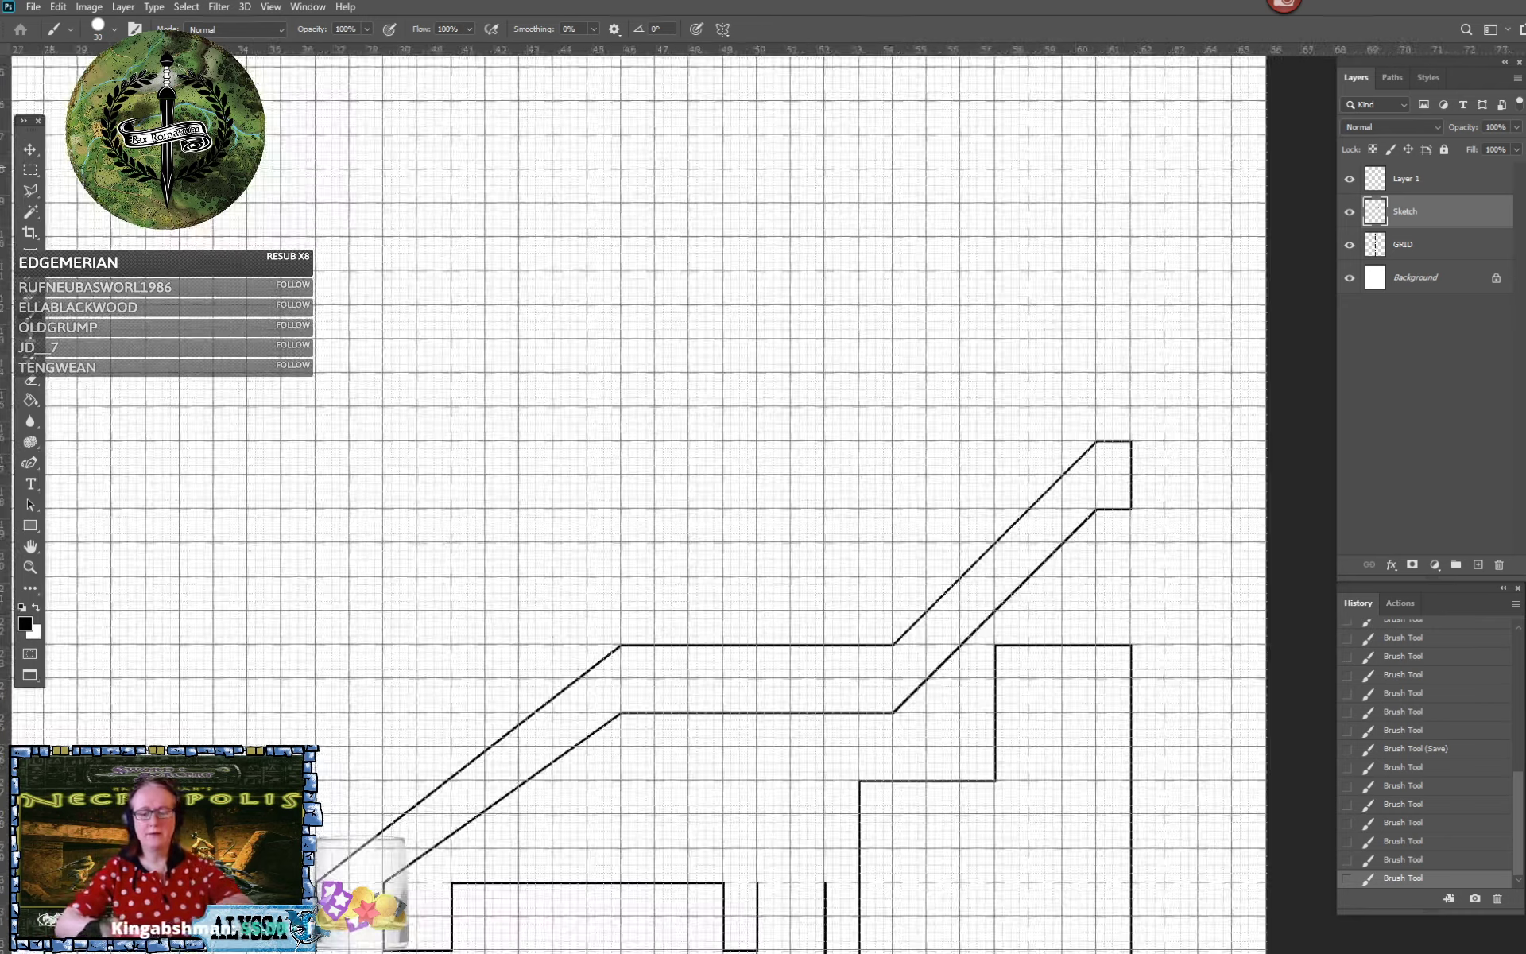
{"action": "scroll", "coordinate": [1042, 477], "scroll_direction": "up", "scroll_amount": 2}
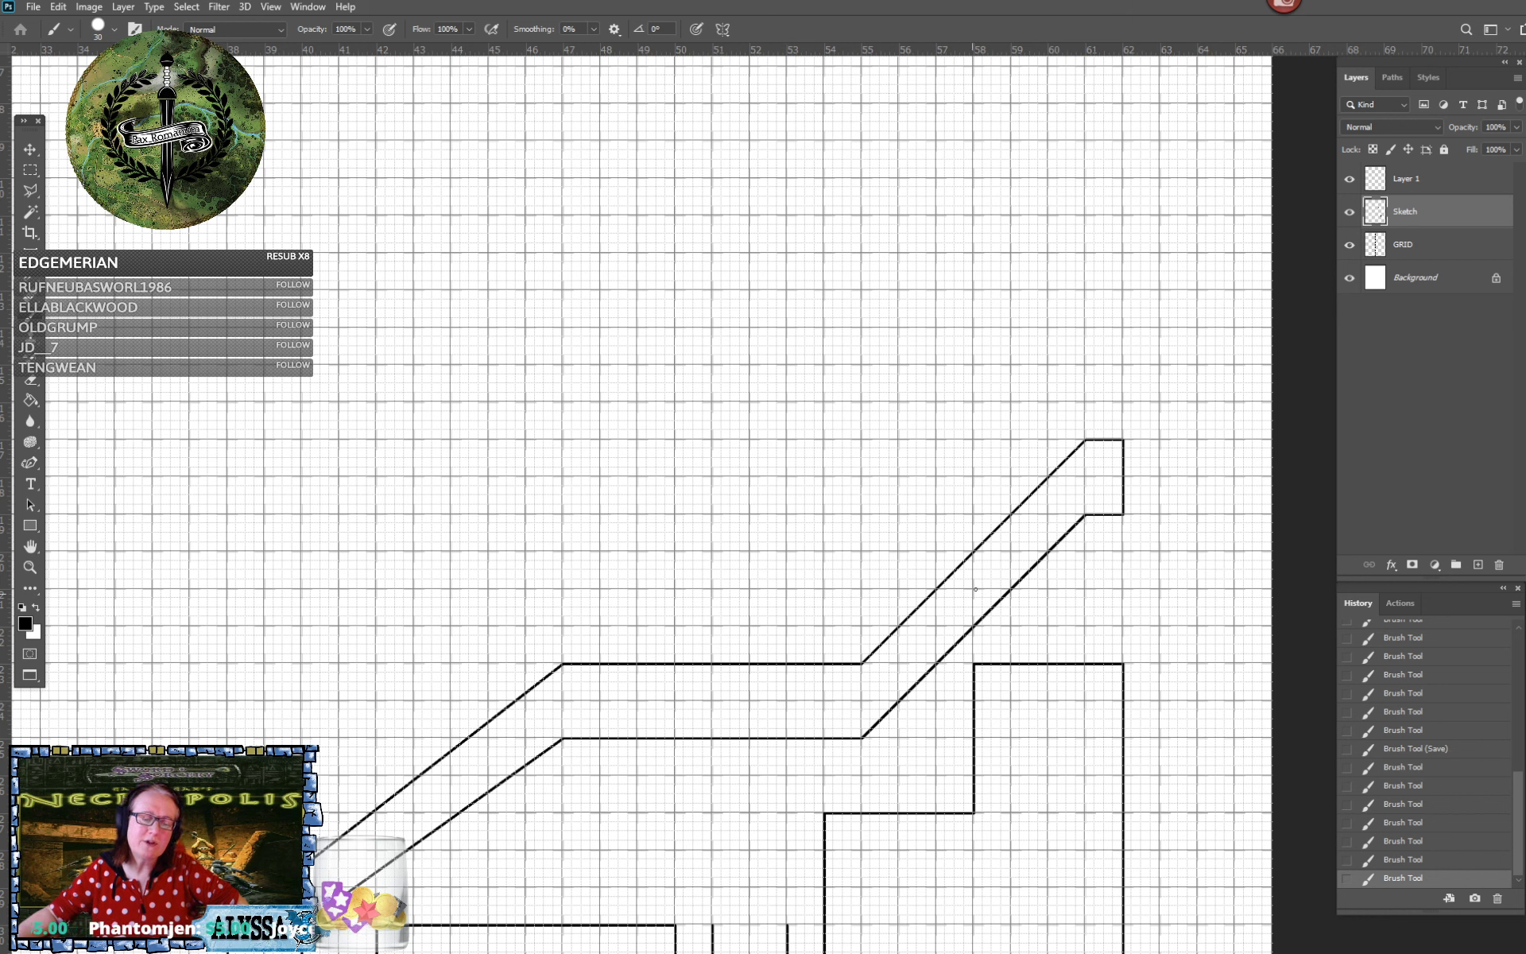
{"action": "scroll", "coordinate": [993, 562], "scroll_direction": "left", "scroll_amount": 3}
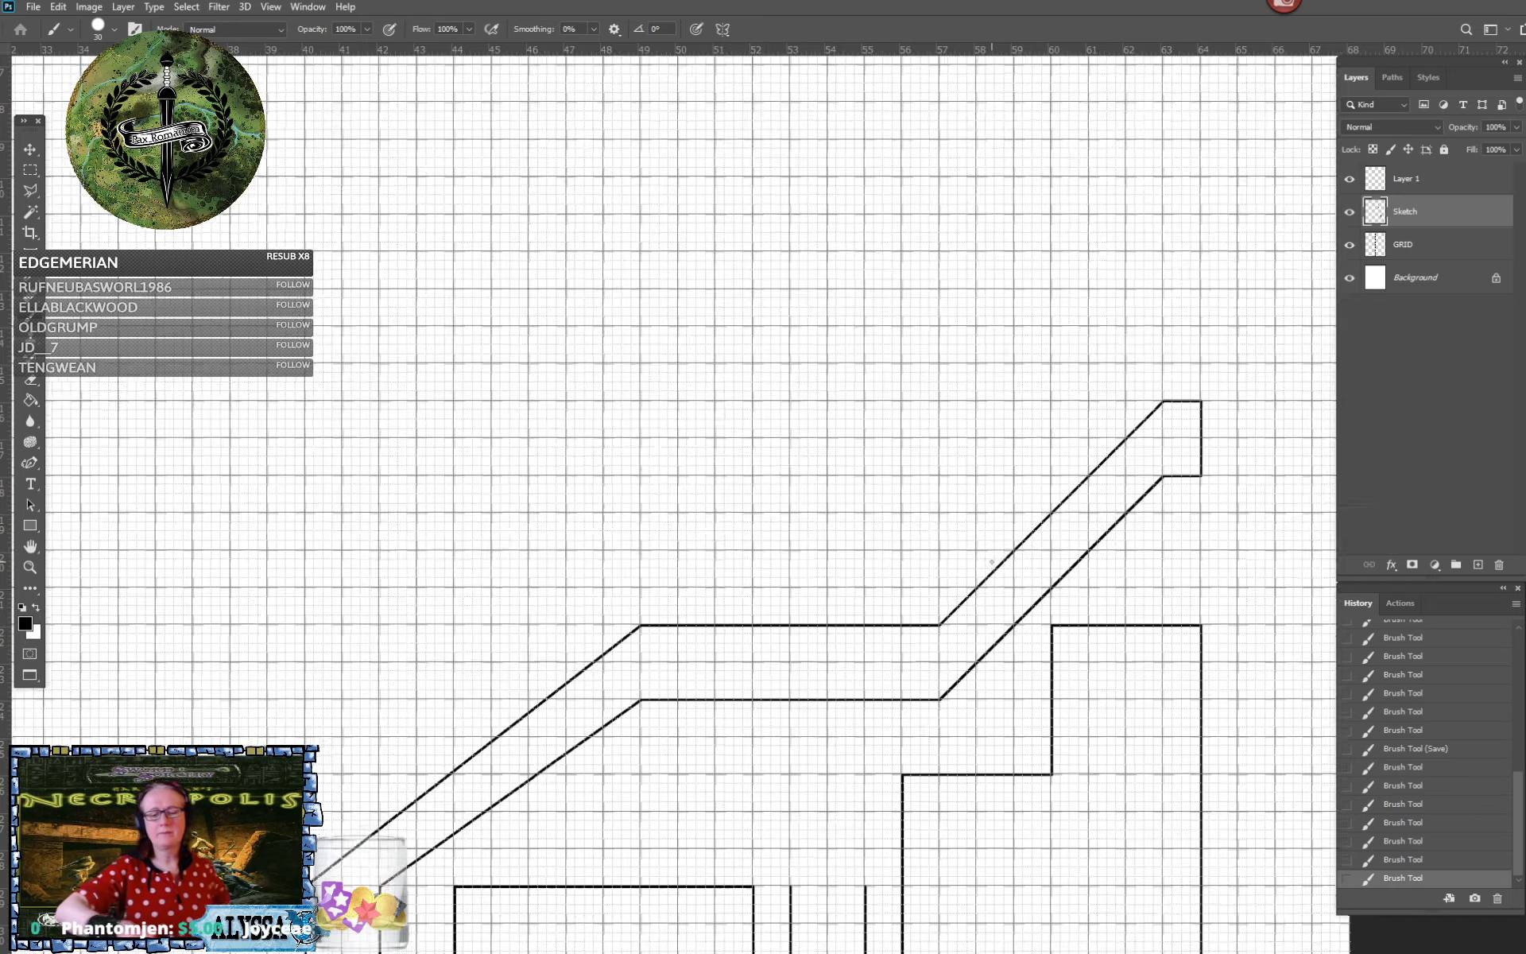
{"action": "scroll", "coordinate": [992, 562], "scroll_direction": "down", "scroll_amount": 3}
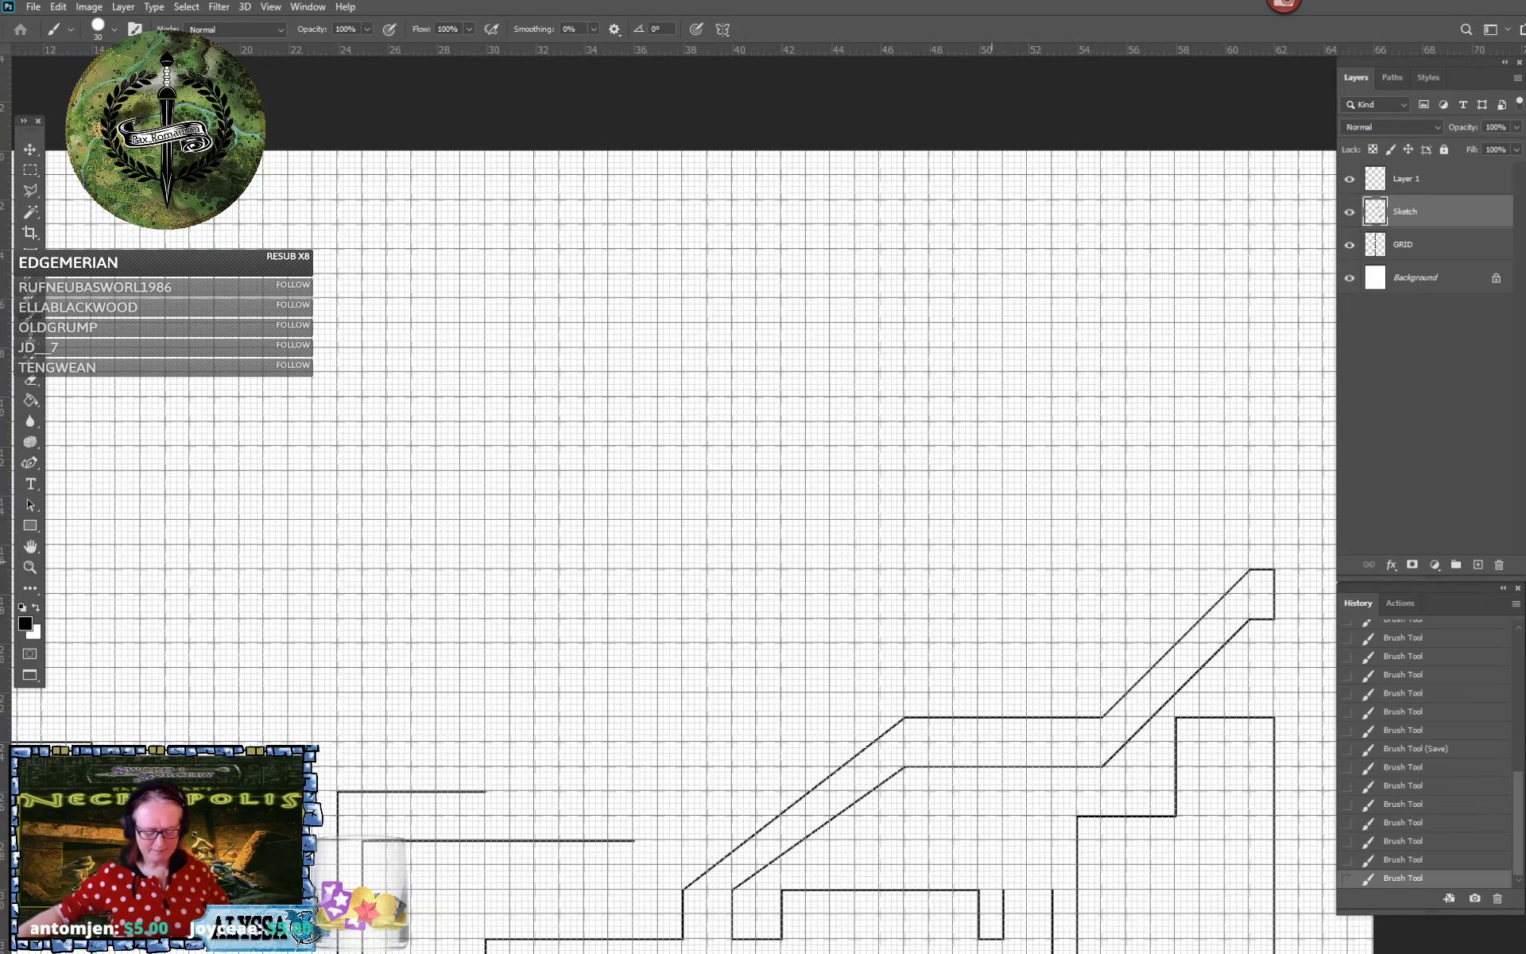
{"action": "scroll", "coordinate": [992, 562], "scroll_direction": "left", "scroll_amount": 3}
{"action": "scroll", "coordinate": [993, 562], "scroll_direction": "down", "scroll_amount": 2}
{"action": "scroll", "coordinate": [992, 562], "scroll_direction": "right", "scroll_amount": 1}
{"action": "scroll", "coordinate": [992, 562], "scroll_direction": "up", "scroll_amount": 1}
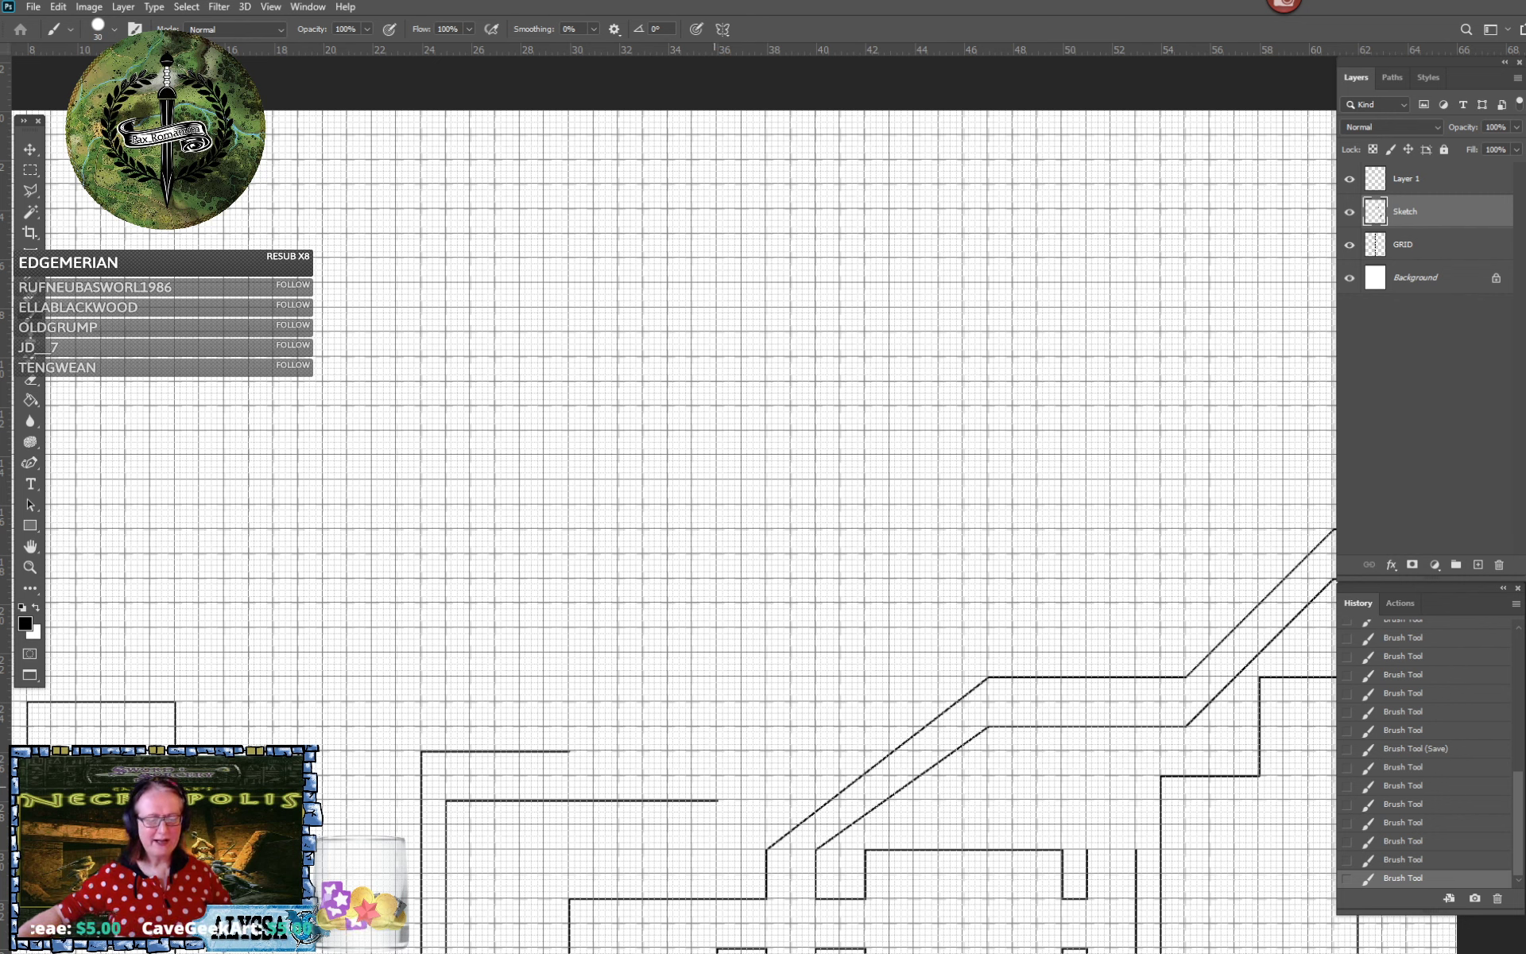
{"action": "left_click", "coordinate": [716, 800], "text": "shift"}
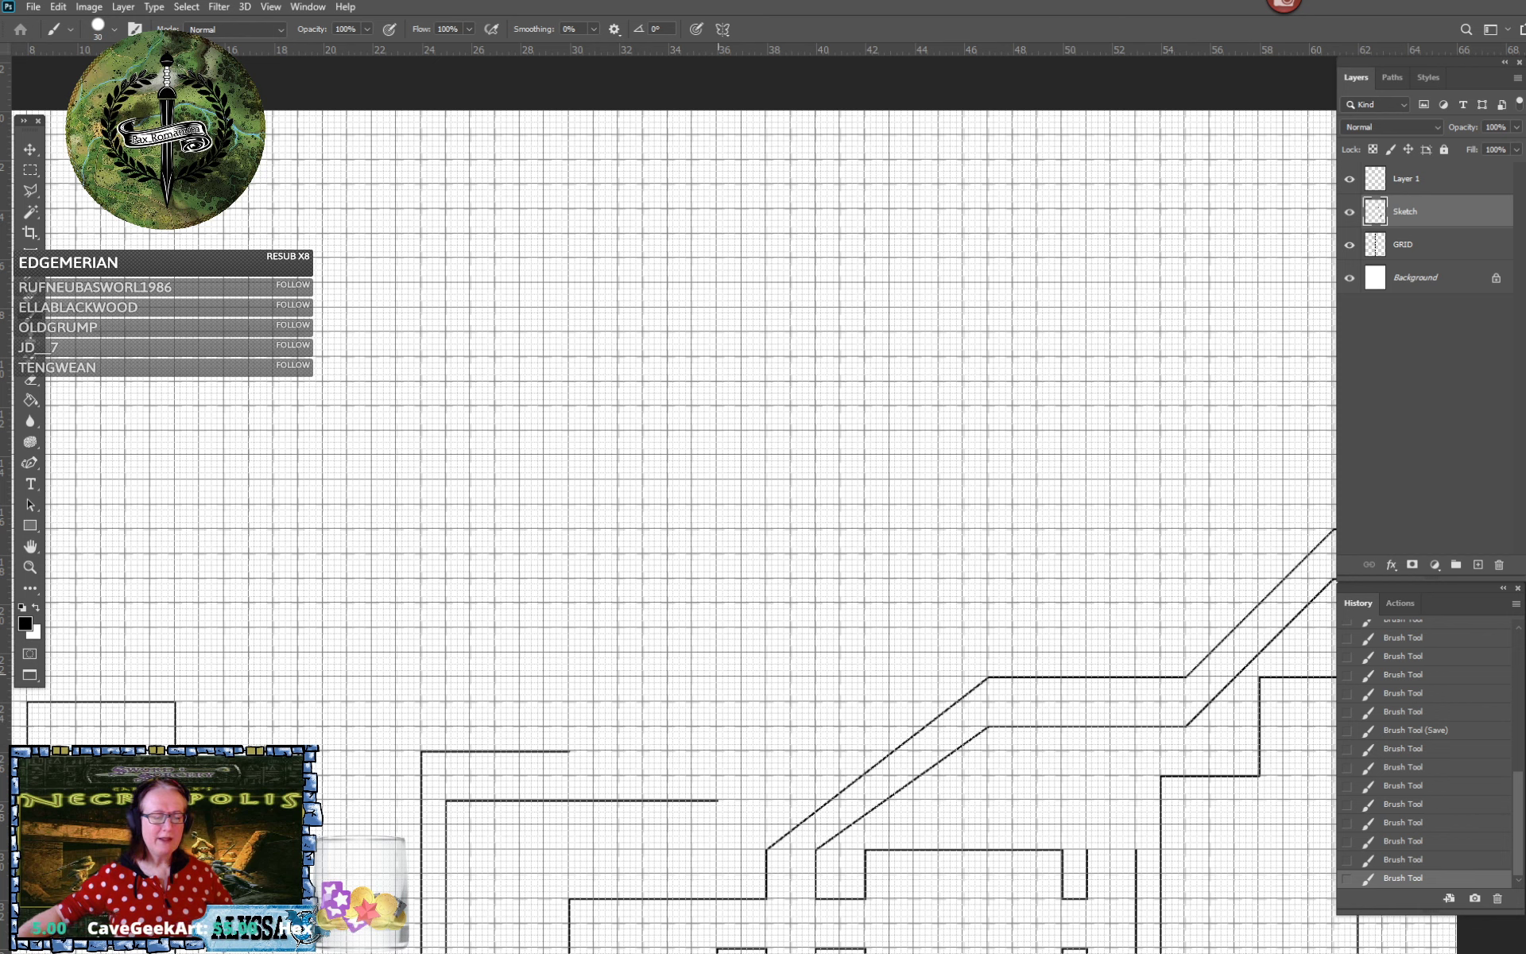
{"action": "left_click", "coordinate": [718, 676], "text": "shift"}
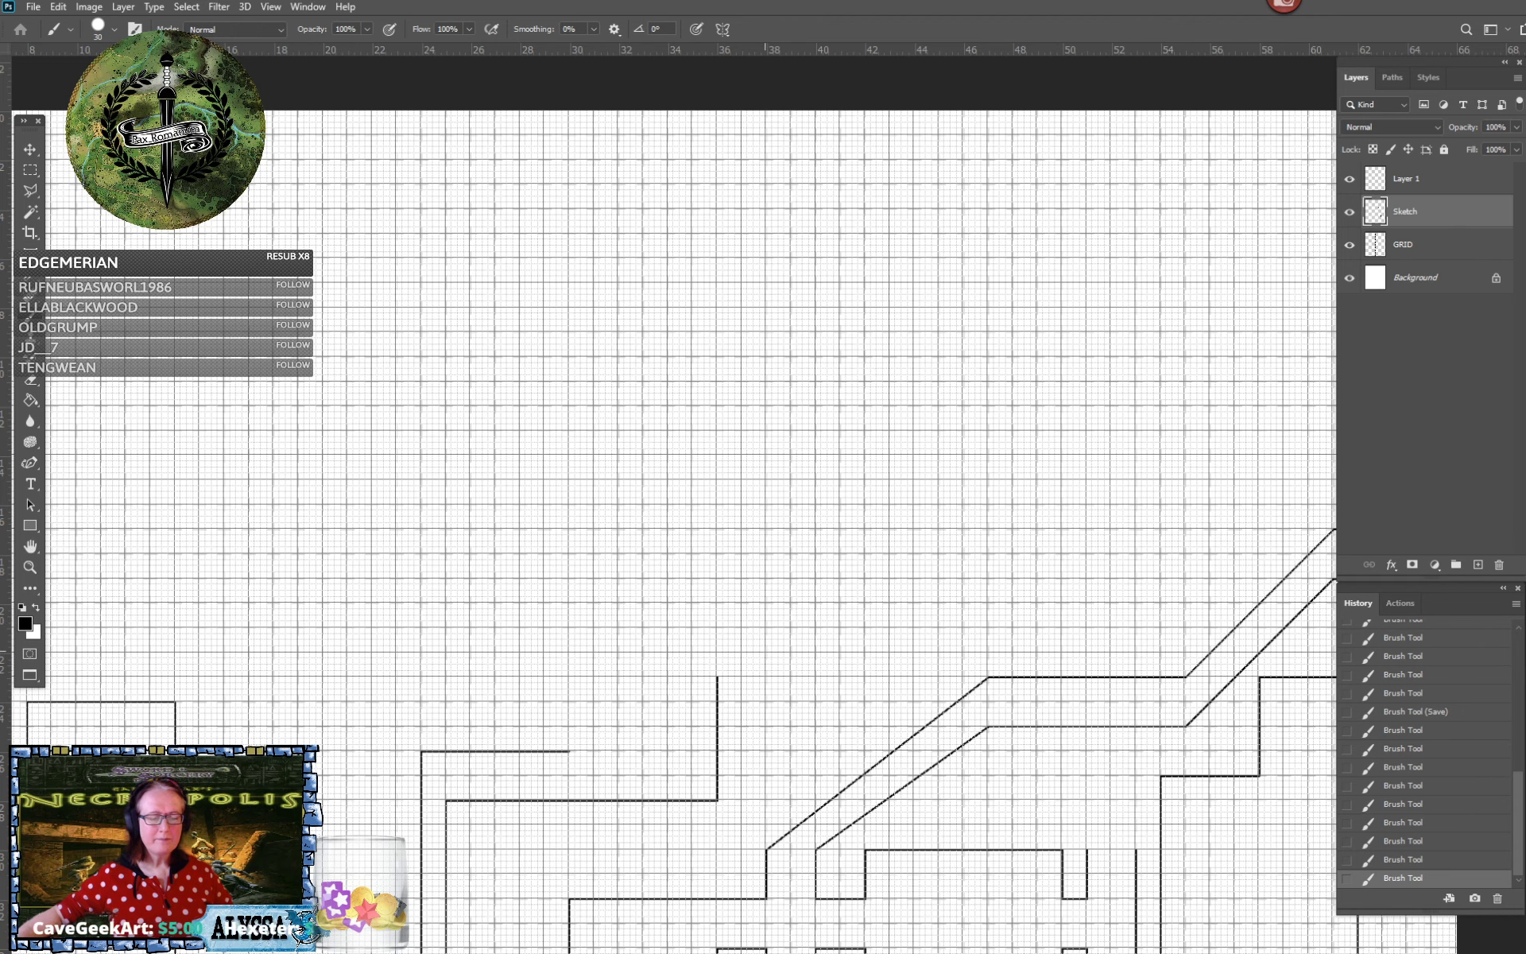
Undo the misaligned segment and draw a diagonal wall from the top at ruler mark 36, two squares up and across to mark 38
{"action": "left_click", "coordinate": [767, 653], "text": "shift"}
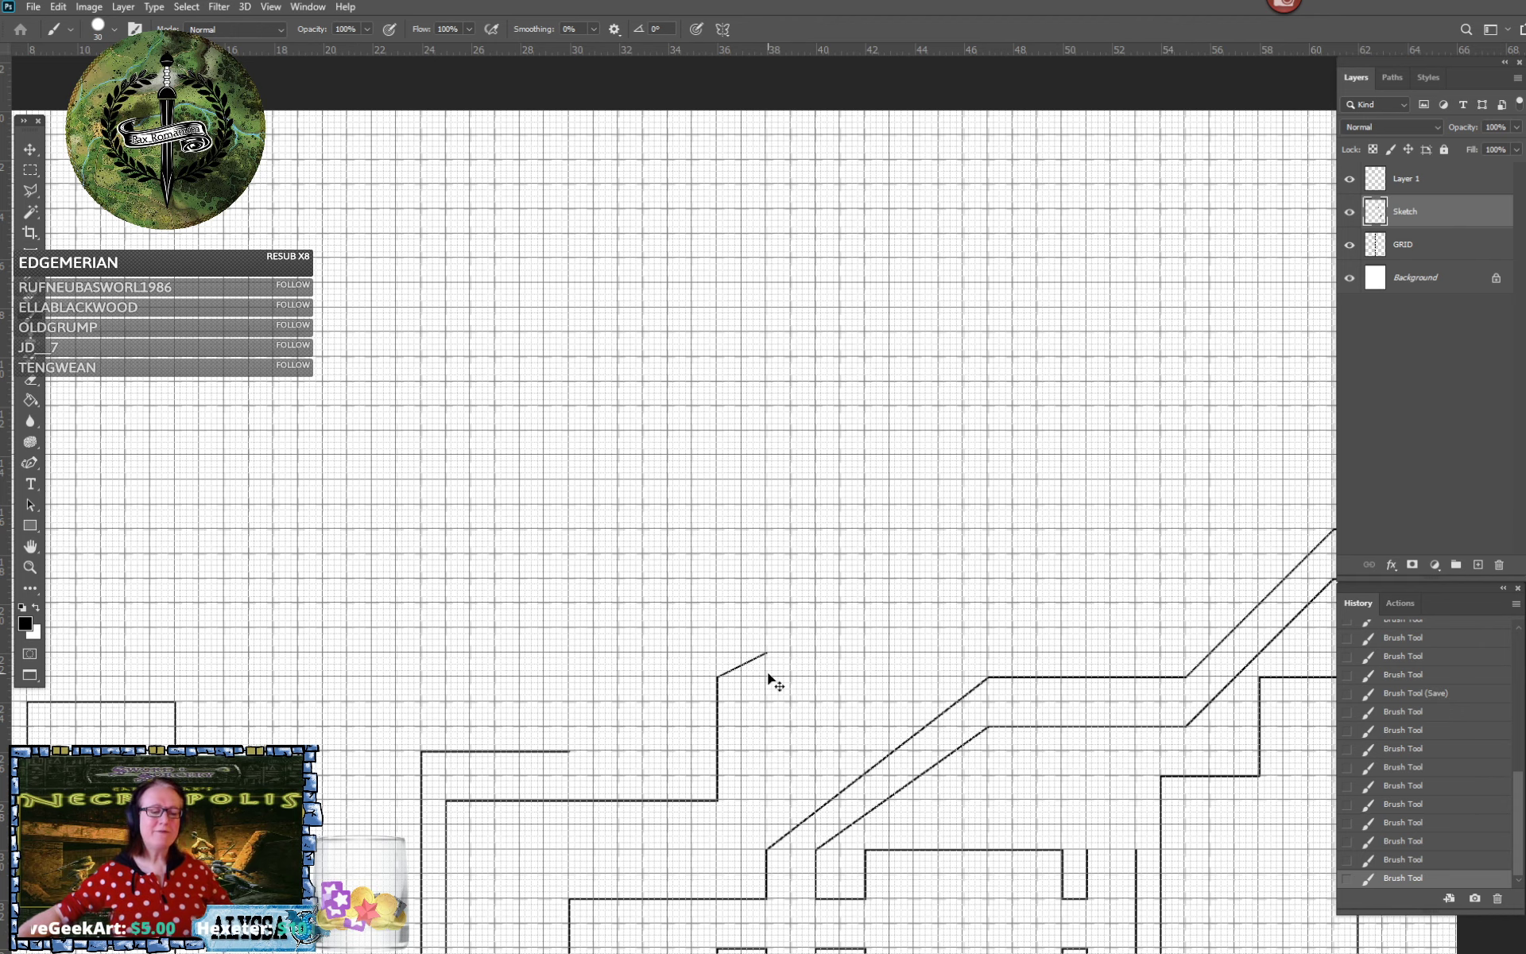
{"action": "key", "text": "ctrl+z"}
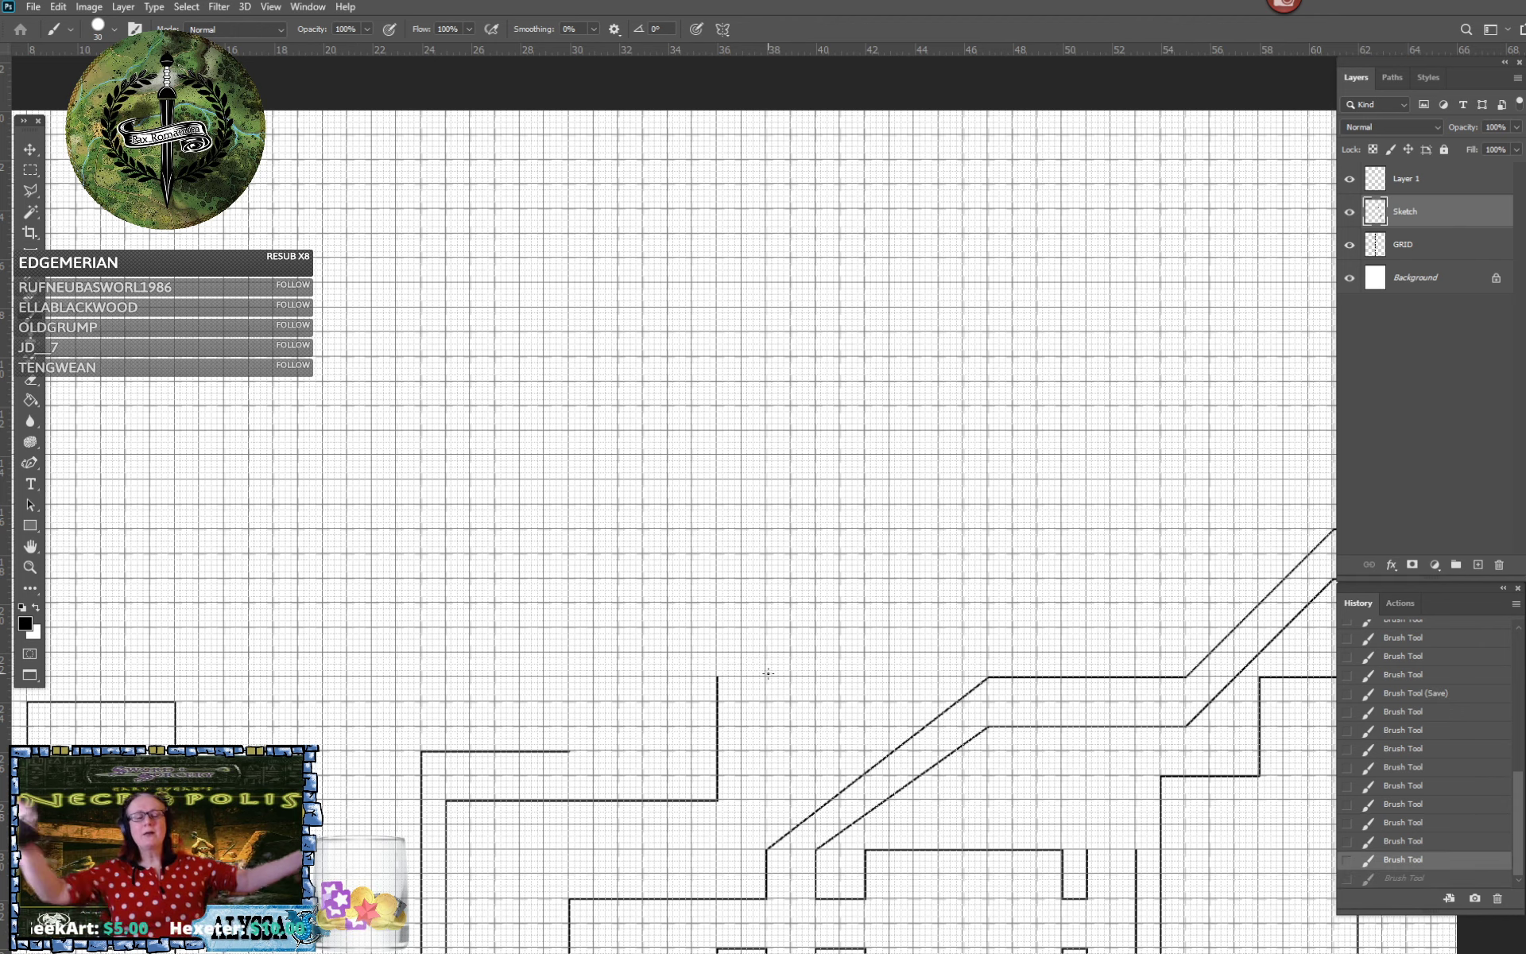
{"action": "scroll", "coordinate": [768, 673], "scroll_direction": "up", "scroll_amount": 2}
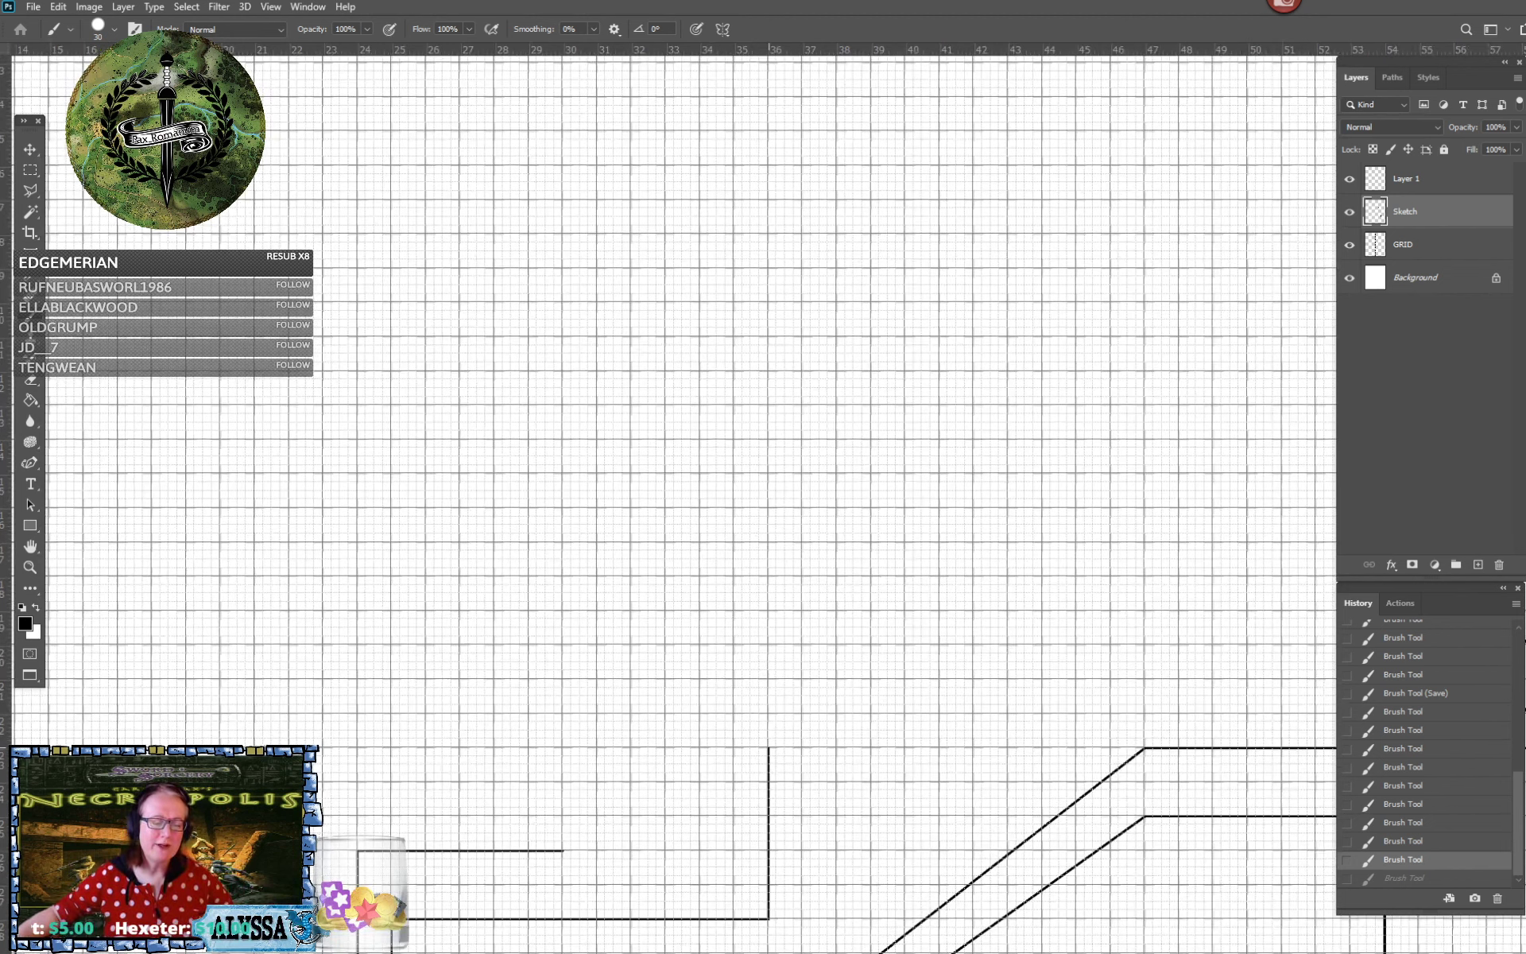
{"action": "key", "text": "ctrl+shift+z"}
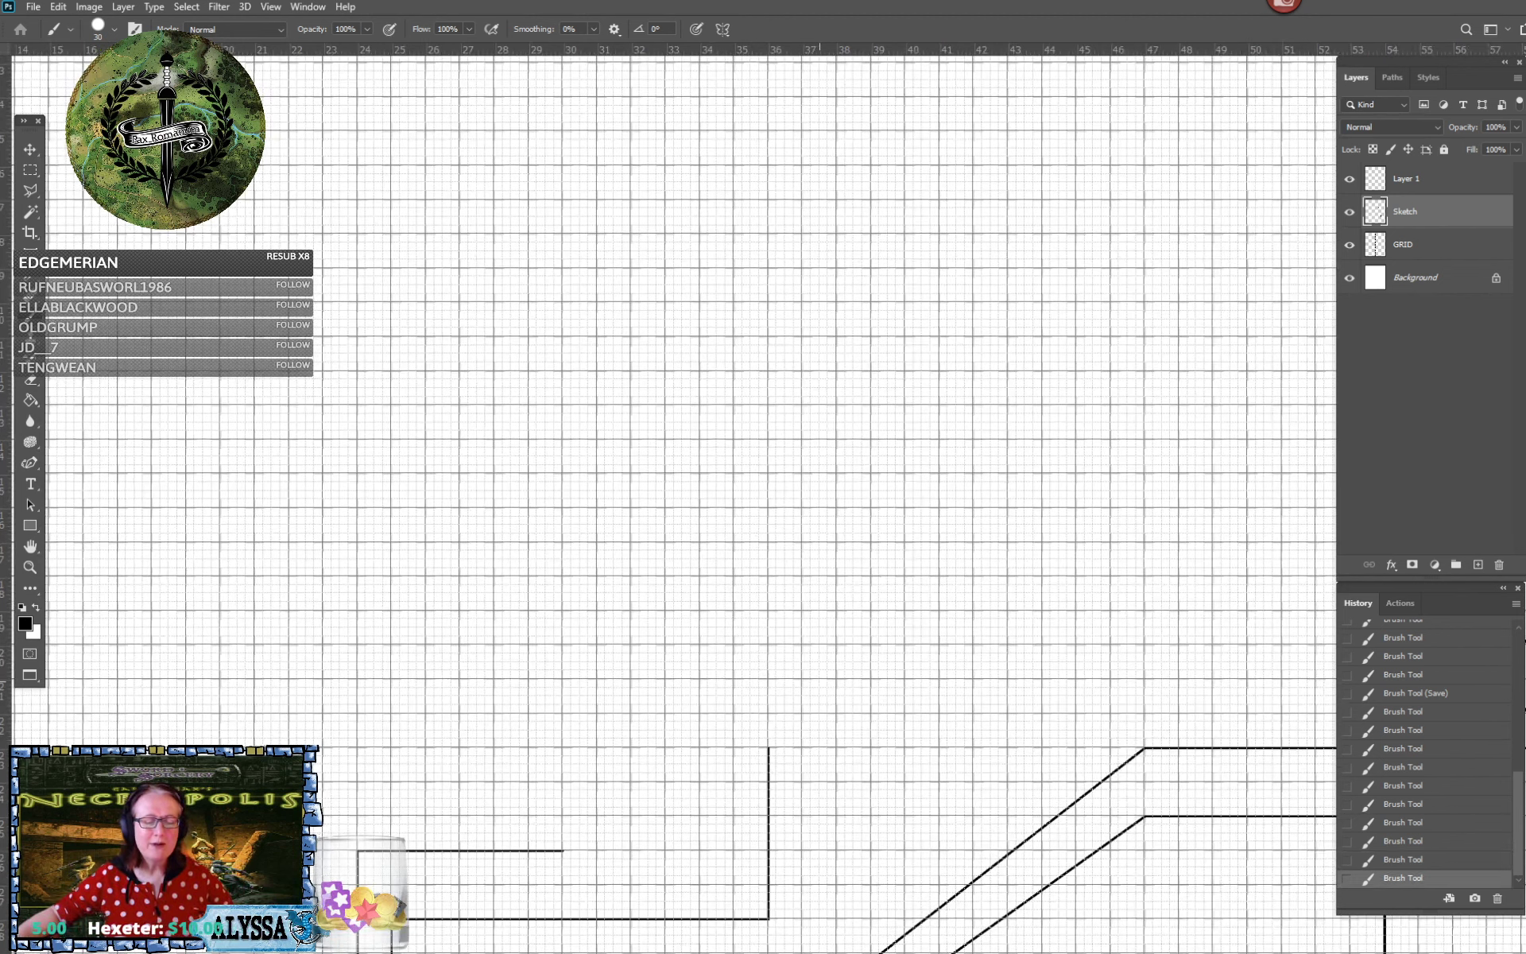
{"action": "left_click", "coordinate": [836, 680], "text": "shift"}
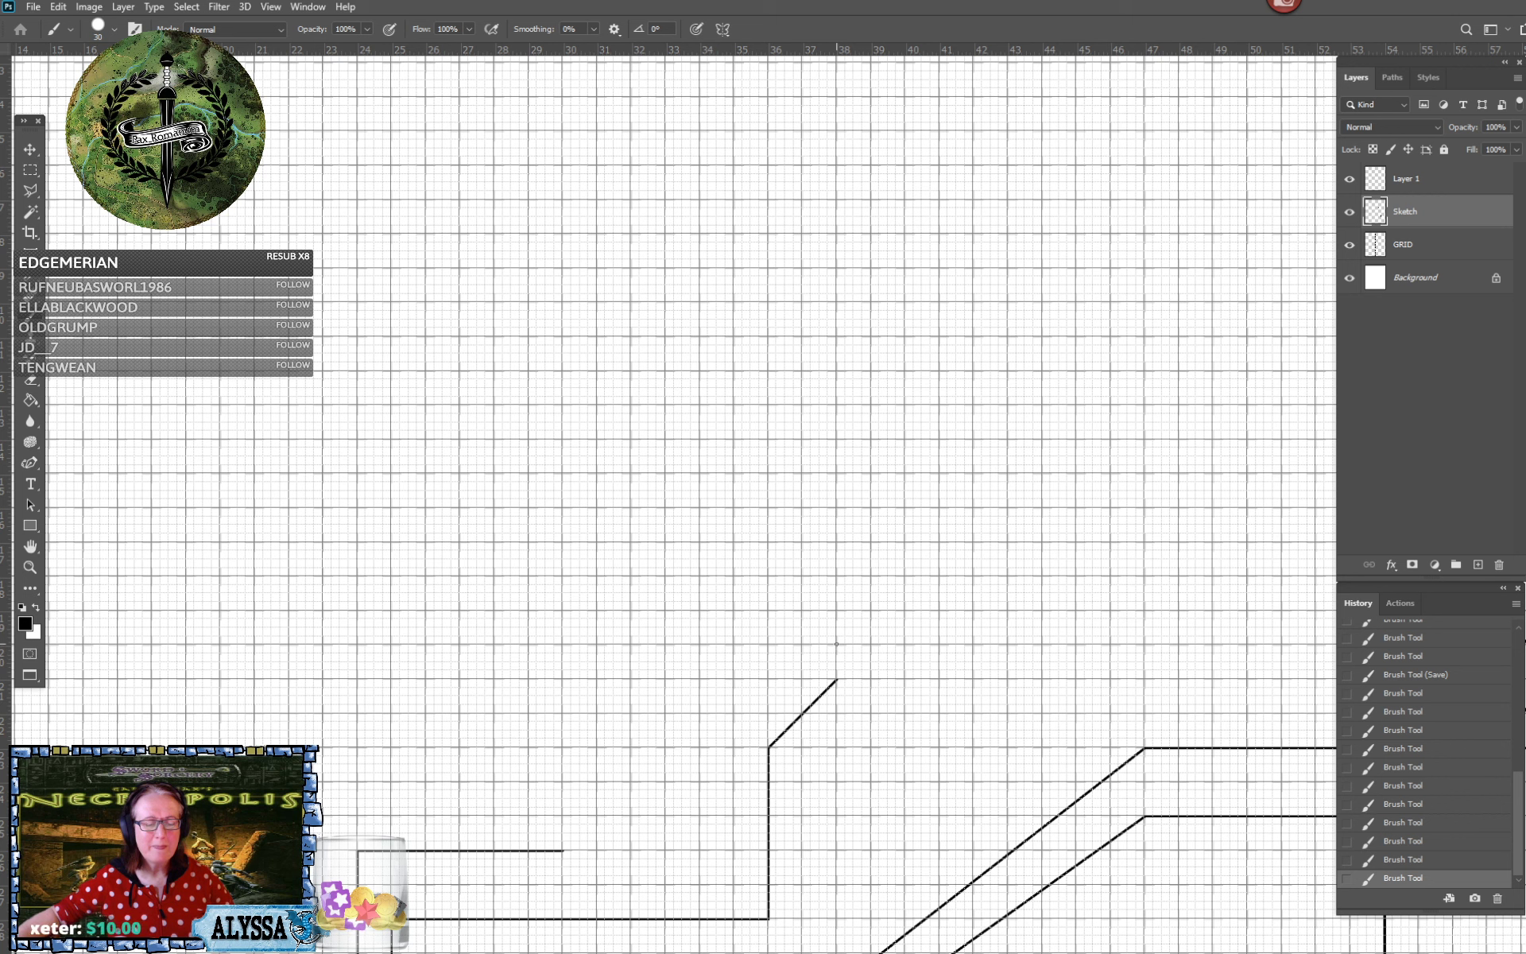
Draw a stepped wall from ruler mark 38: one square up, two across, then two-square drops and rises ending two squares down at mark 44
{"action": "left_click", "coordinate": [836, 644], "text": "shift"}
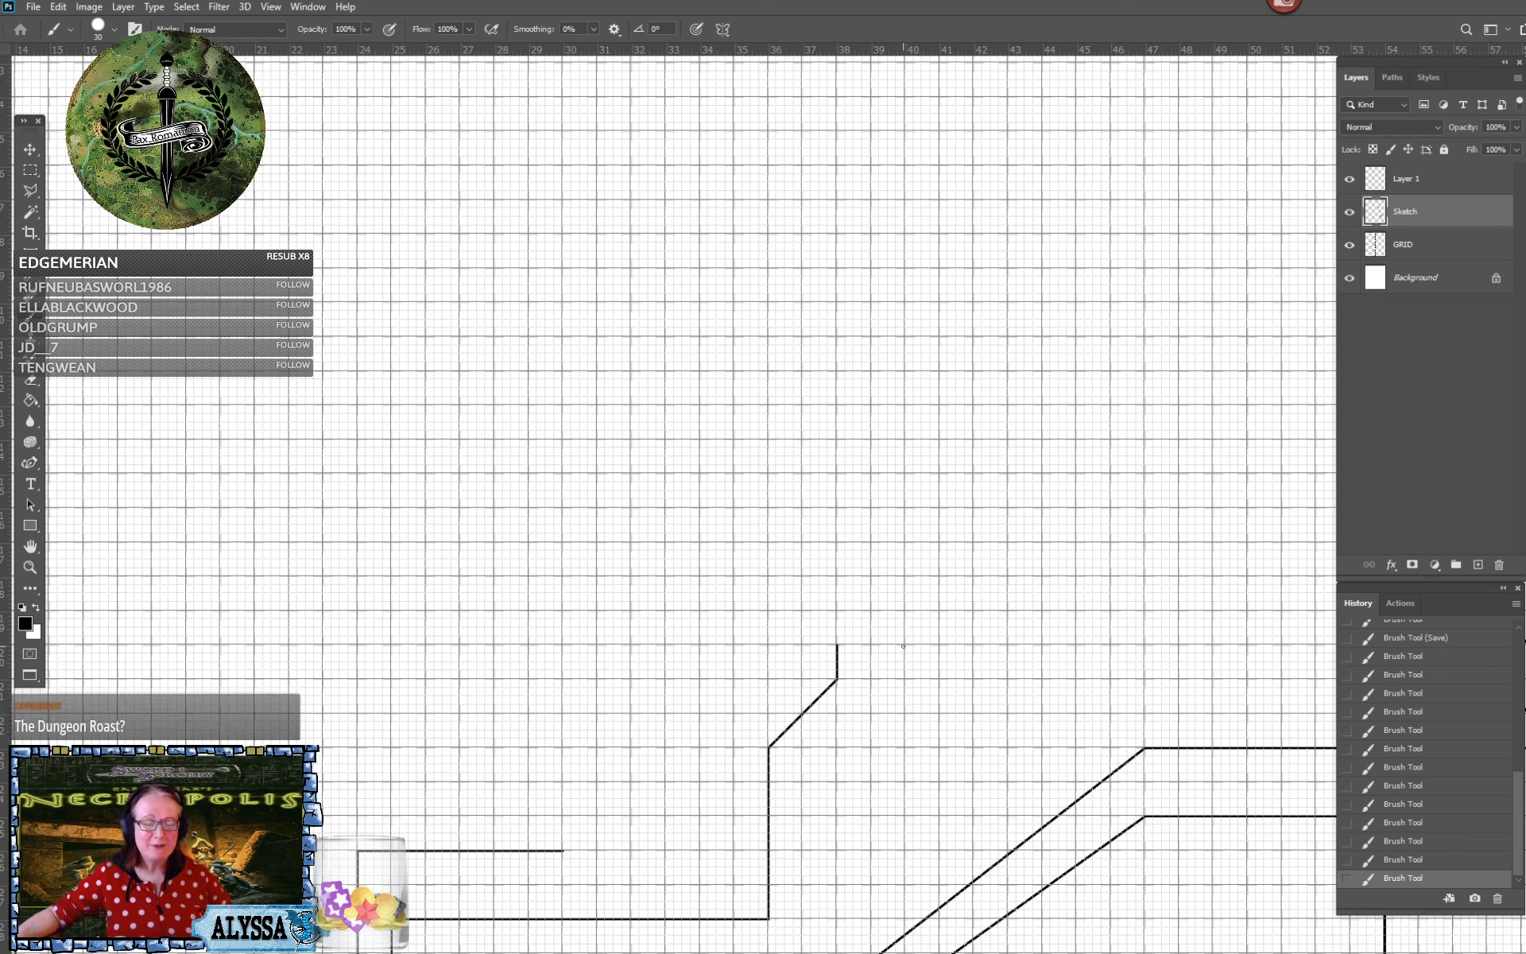
{"action": "left_click", "coordinate": [903, 646], "text": "shift"}
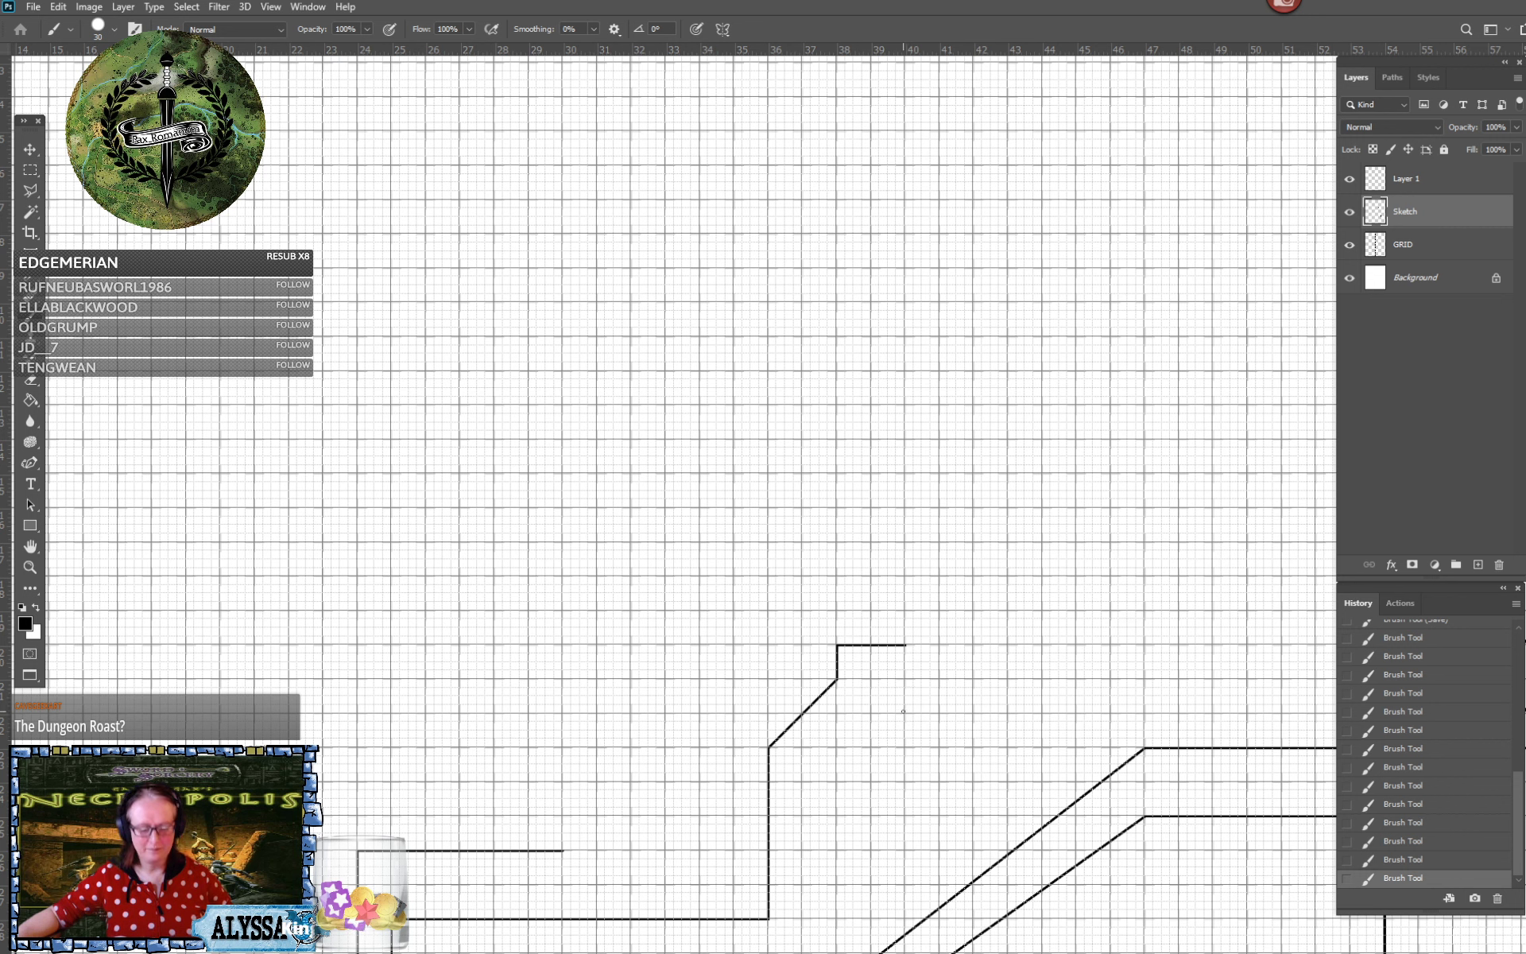
{"action": "left_click", "coordinate": [904, 712], "text": "shift"}
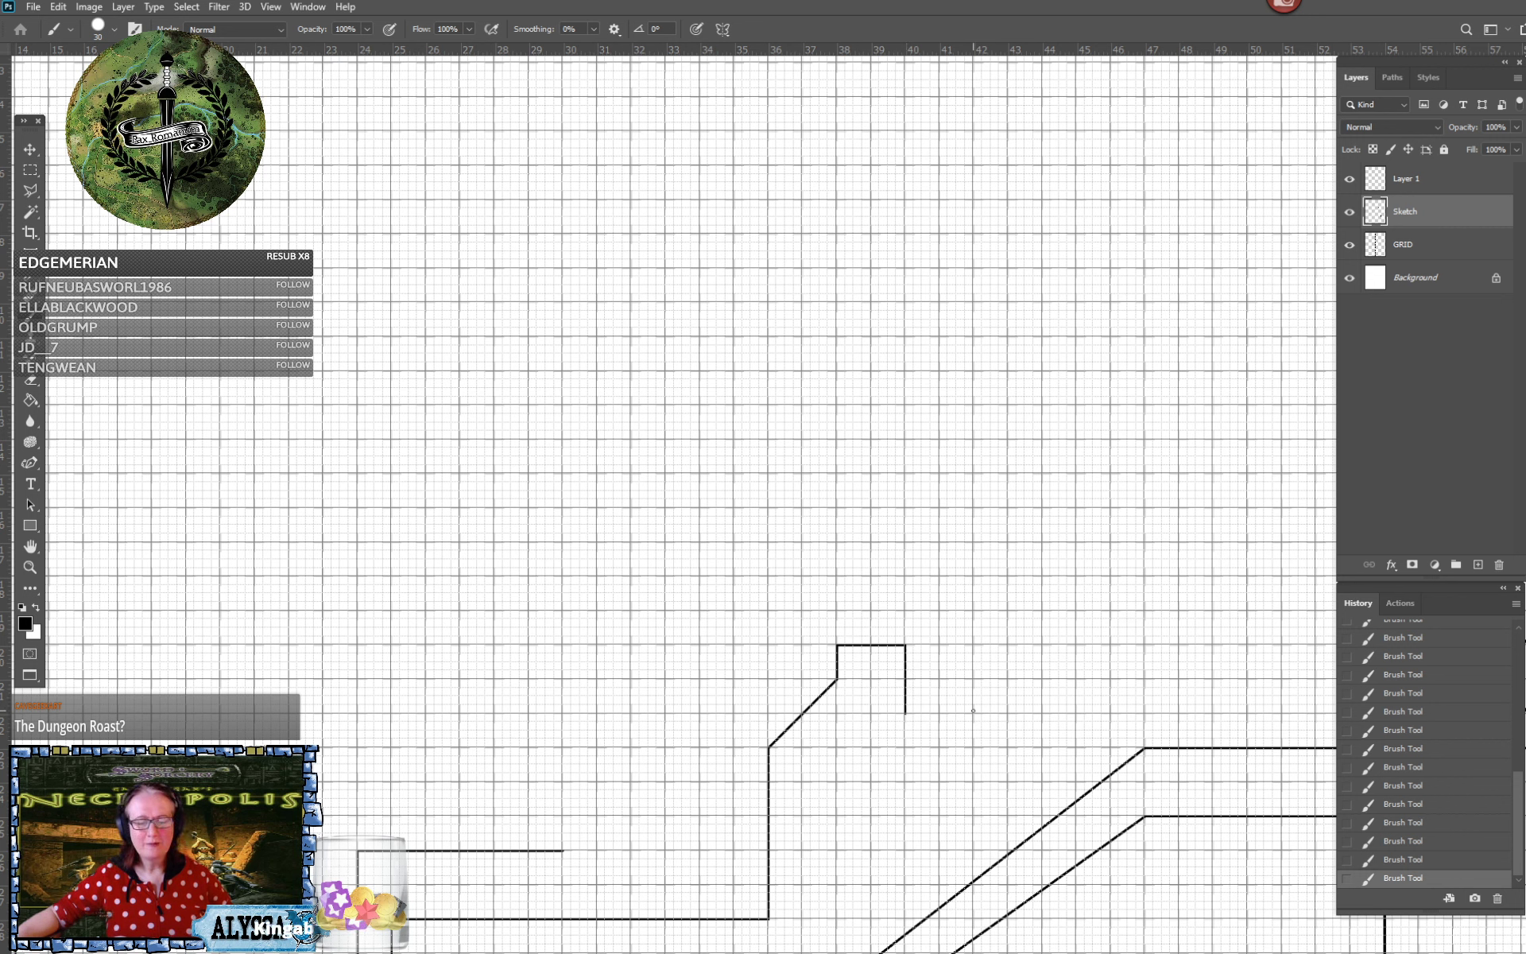
{"action": "left_click", "coordinate": [973, 711], "text": "shift"}
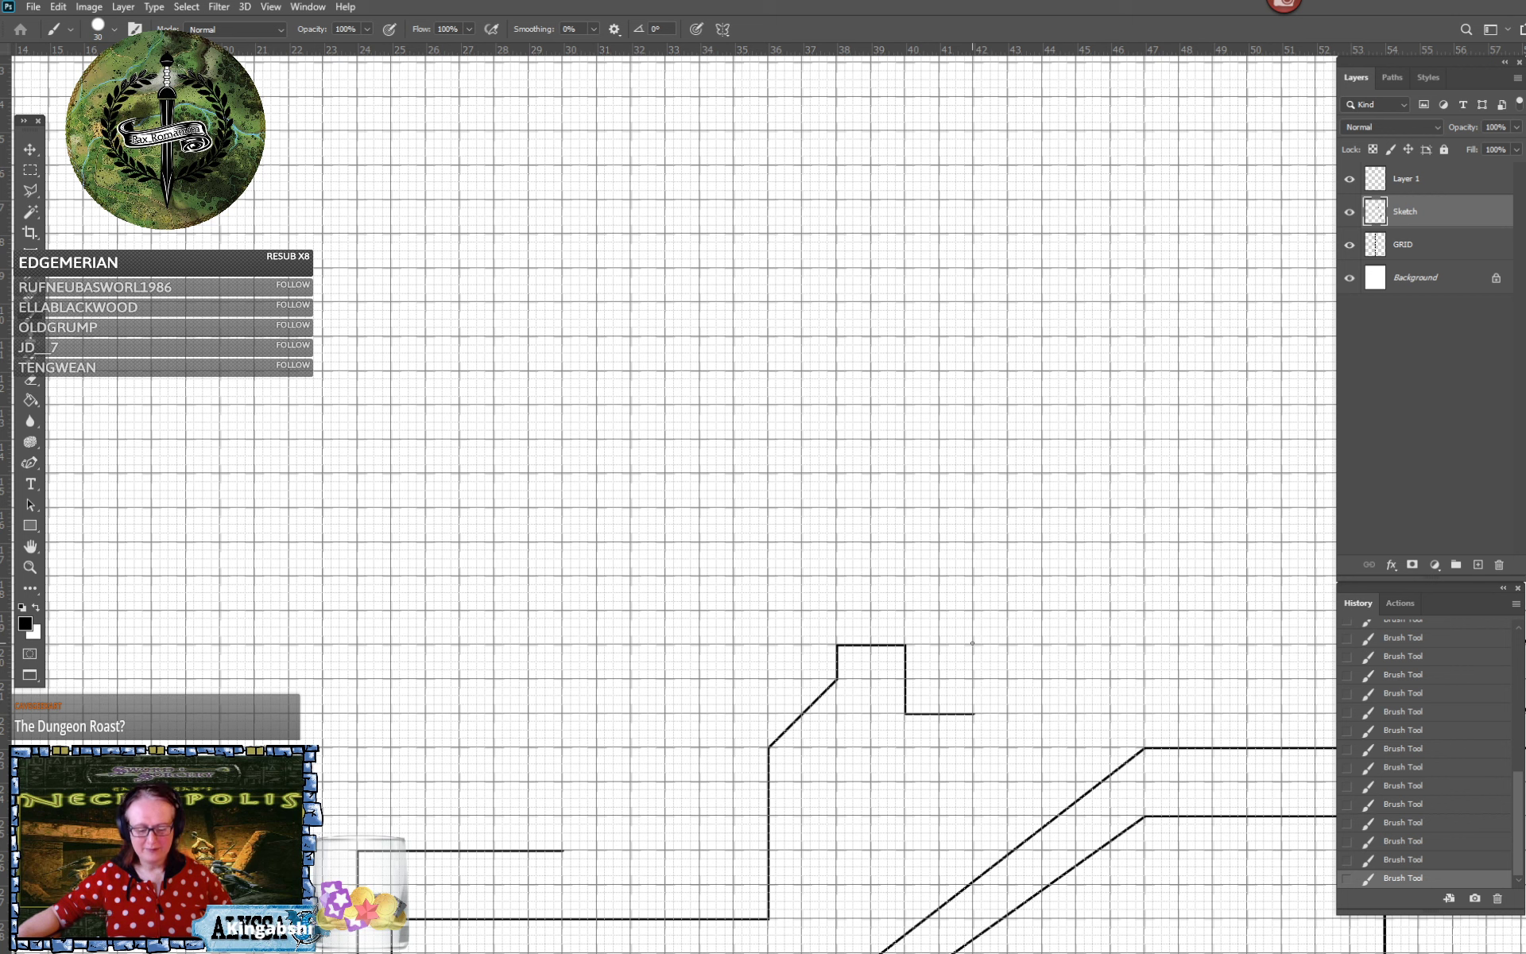
{"action": "left_click", "coordinate": [973, 644], "text": "shift"}
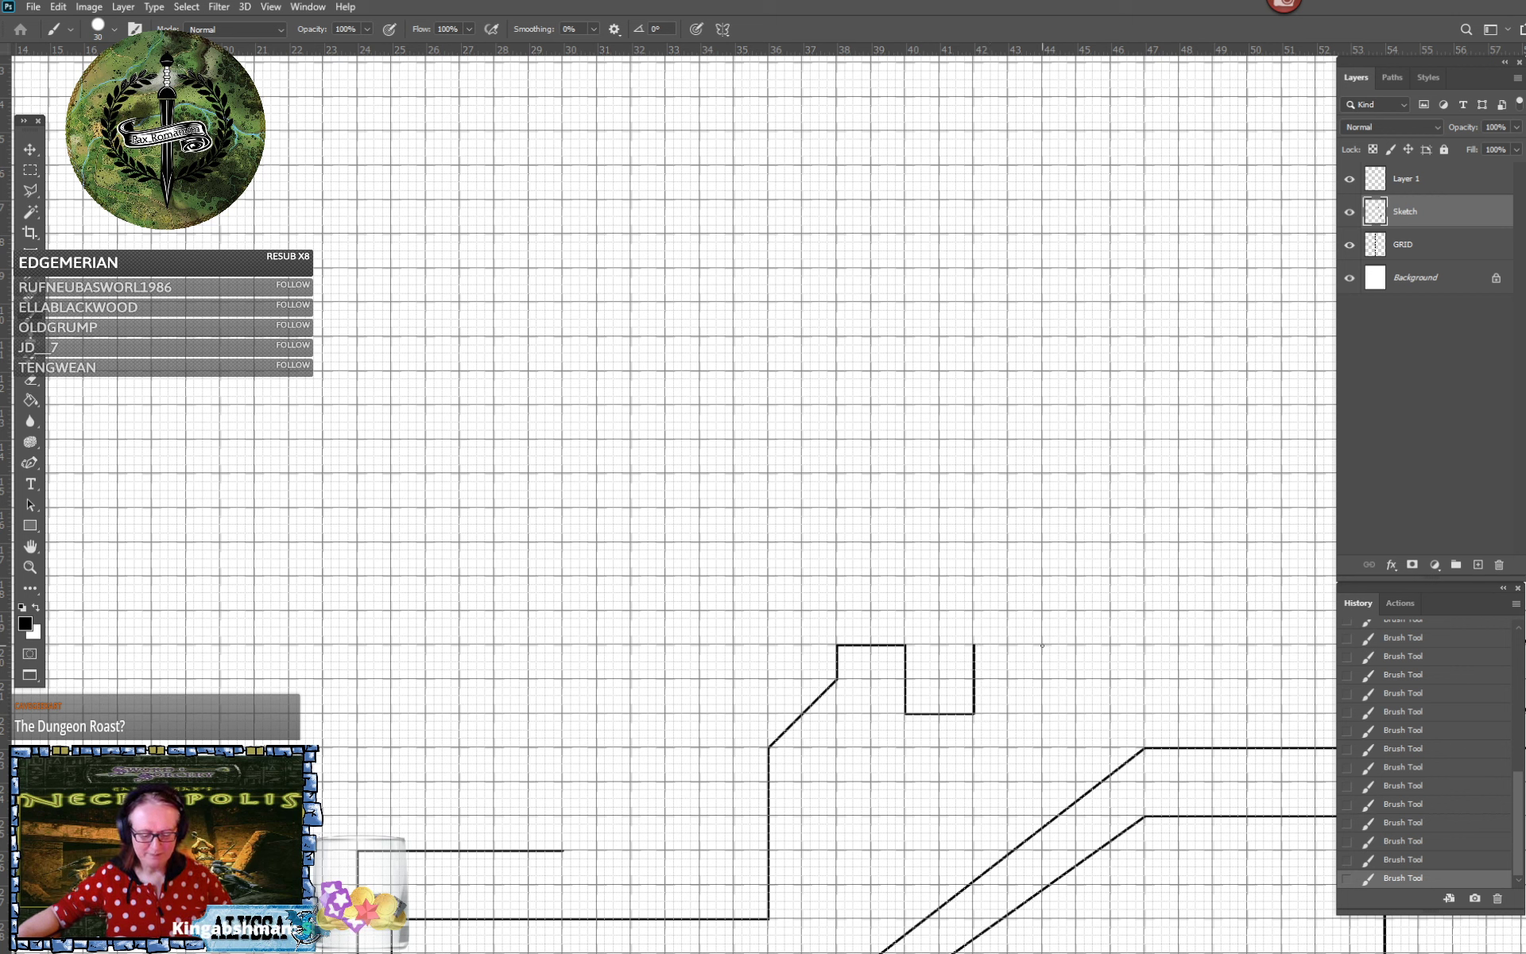
{"action": "left_click", "coordinate": [1042, 645], "text": "shift"}
{"action": "left_click", "coordinate": [1043, 714], "text": "shift"}
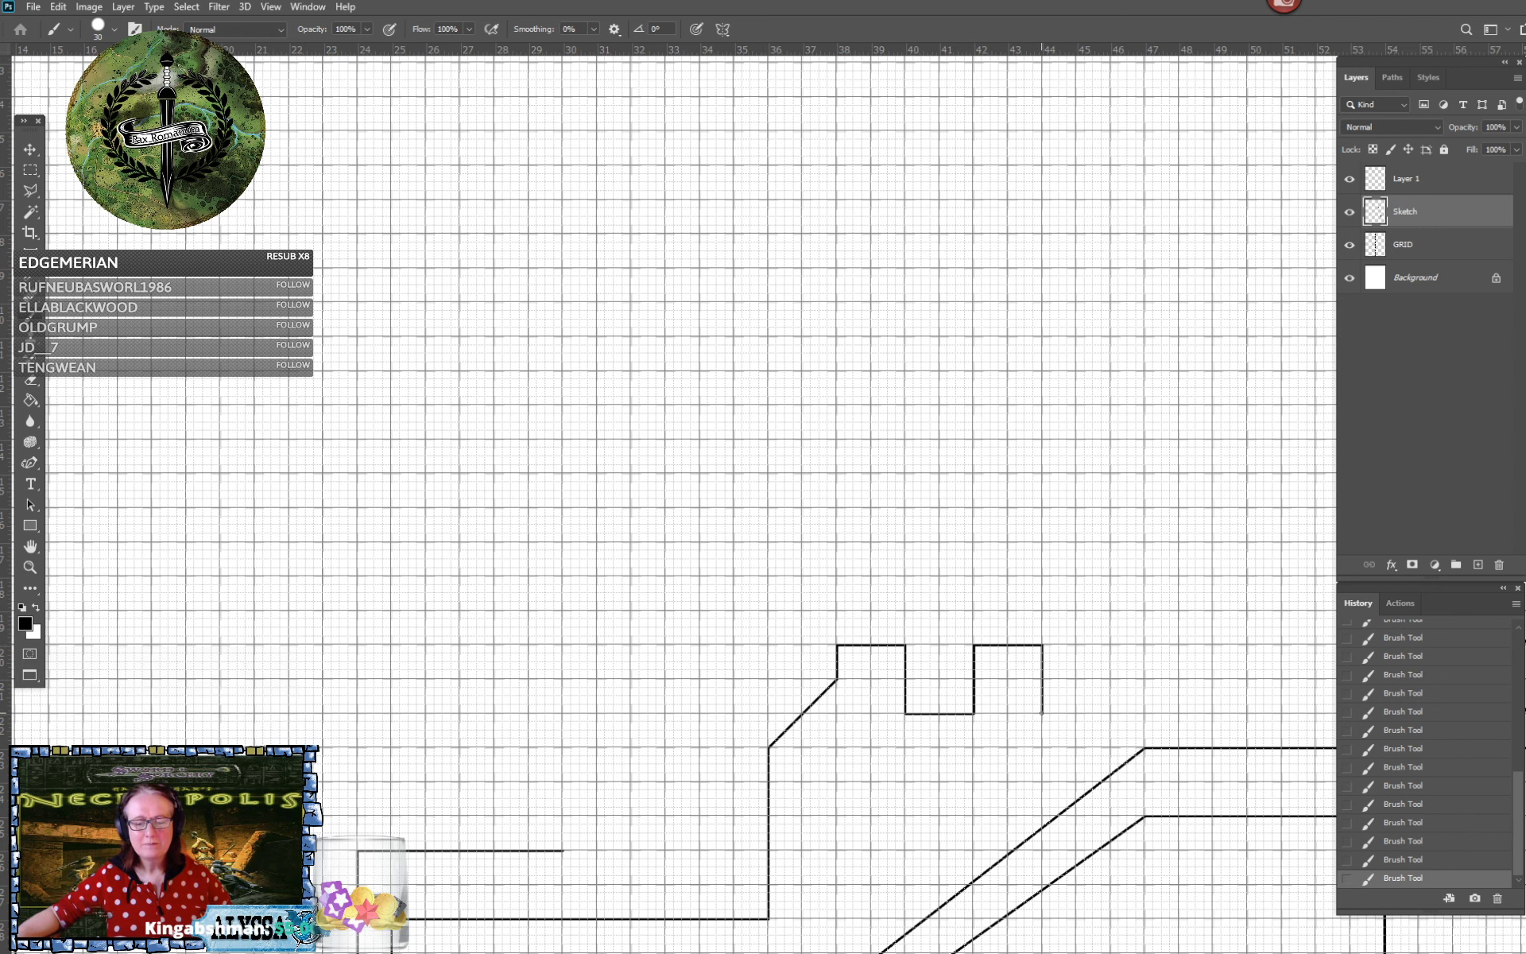
Outline the corridor from mark 44 across to 54, three squares up and back to mark 38, ending with a two-square upward wall
{"action": "key", "text": "ctrl+minus"}
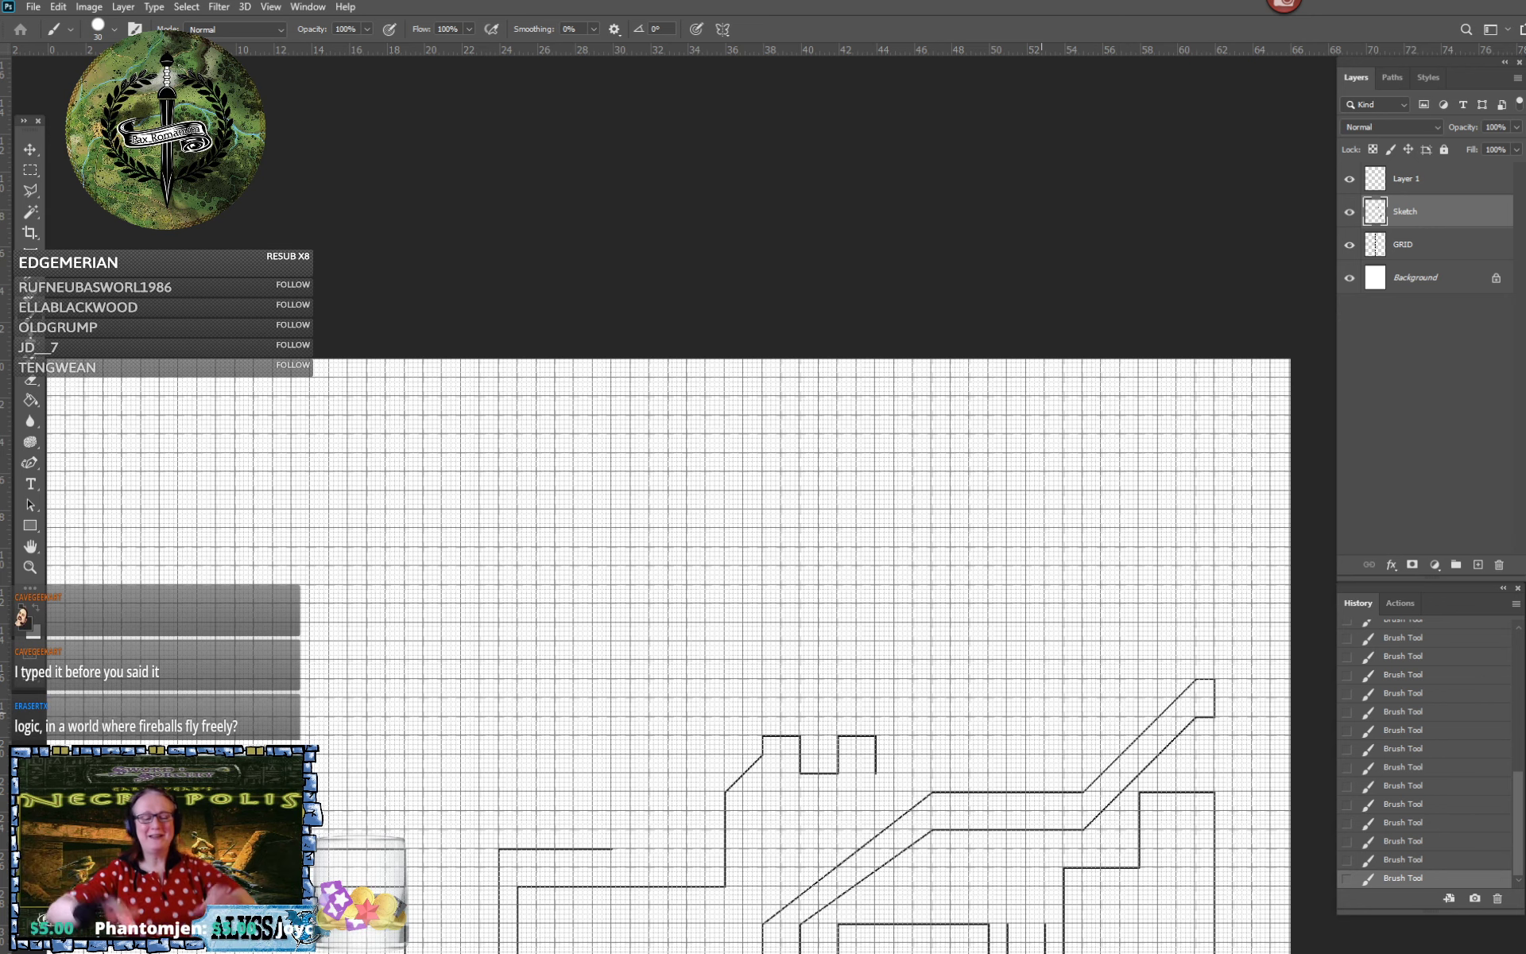
{"action": "left_click_drag", "start_coordinate": [1042, 713], "coordinate": [1070, 651]}
{"action": "scroll", "coordinate": [900, 689], "scroll_direction": "up", "scroll_amount": 2}
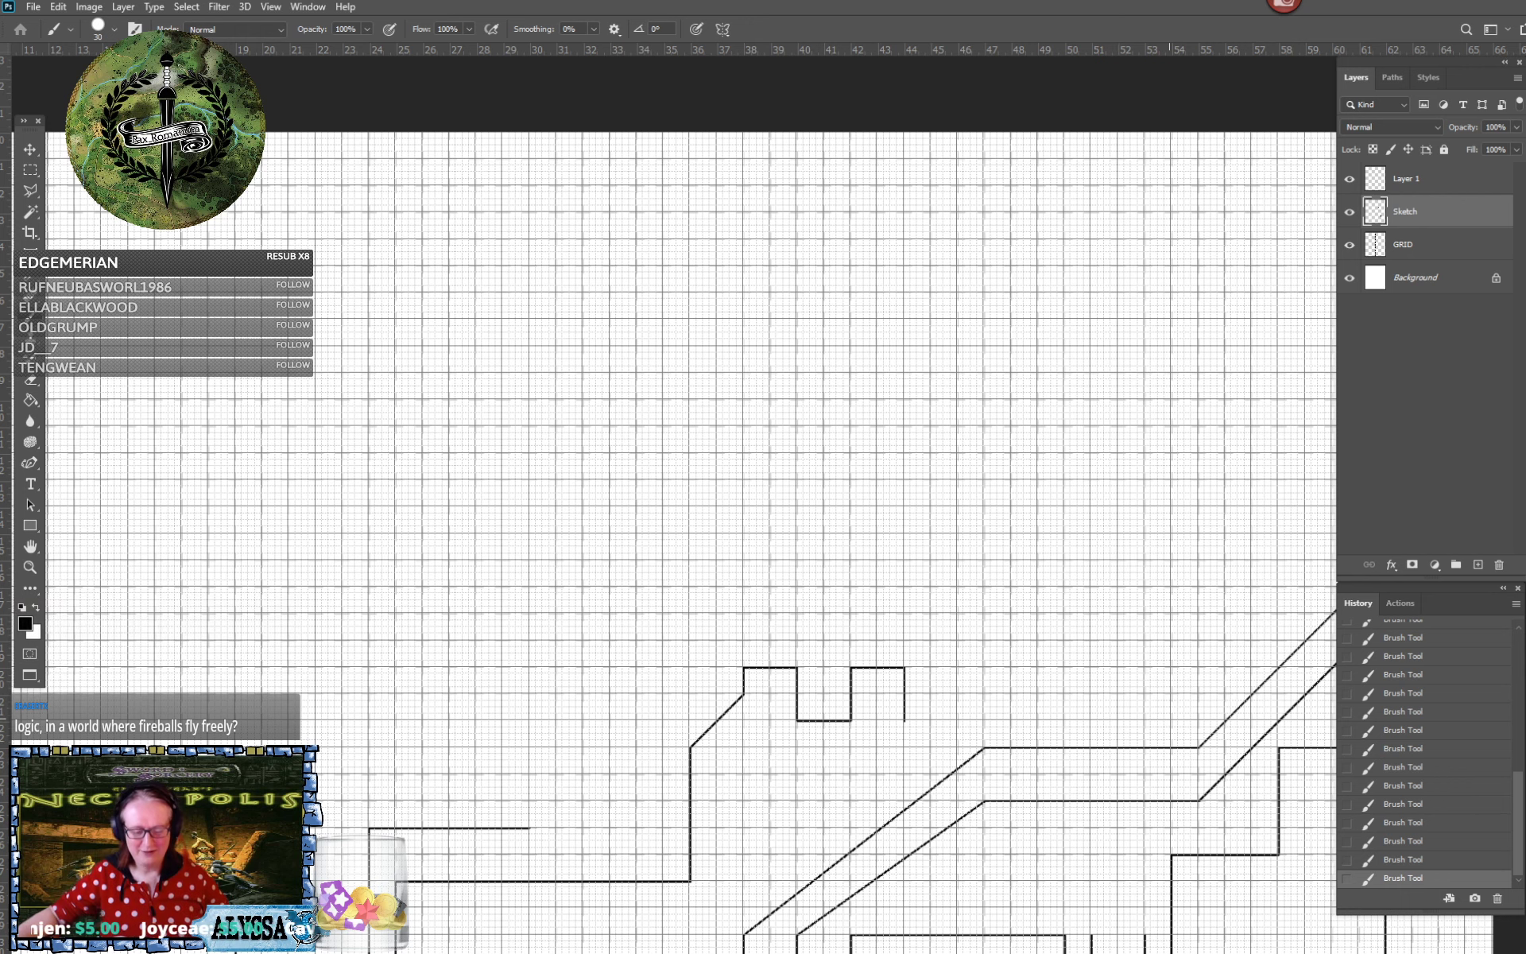
{"action": "left_click", "coordinate": [1174, 721], "text": "shift"}
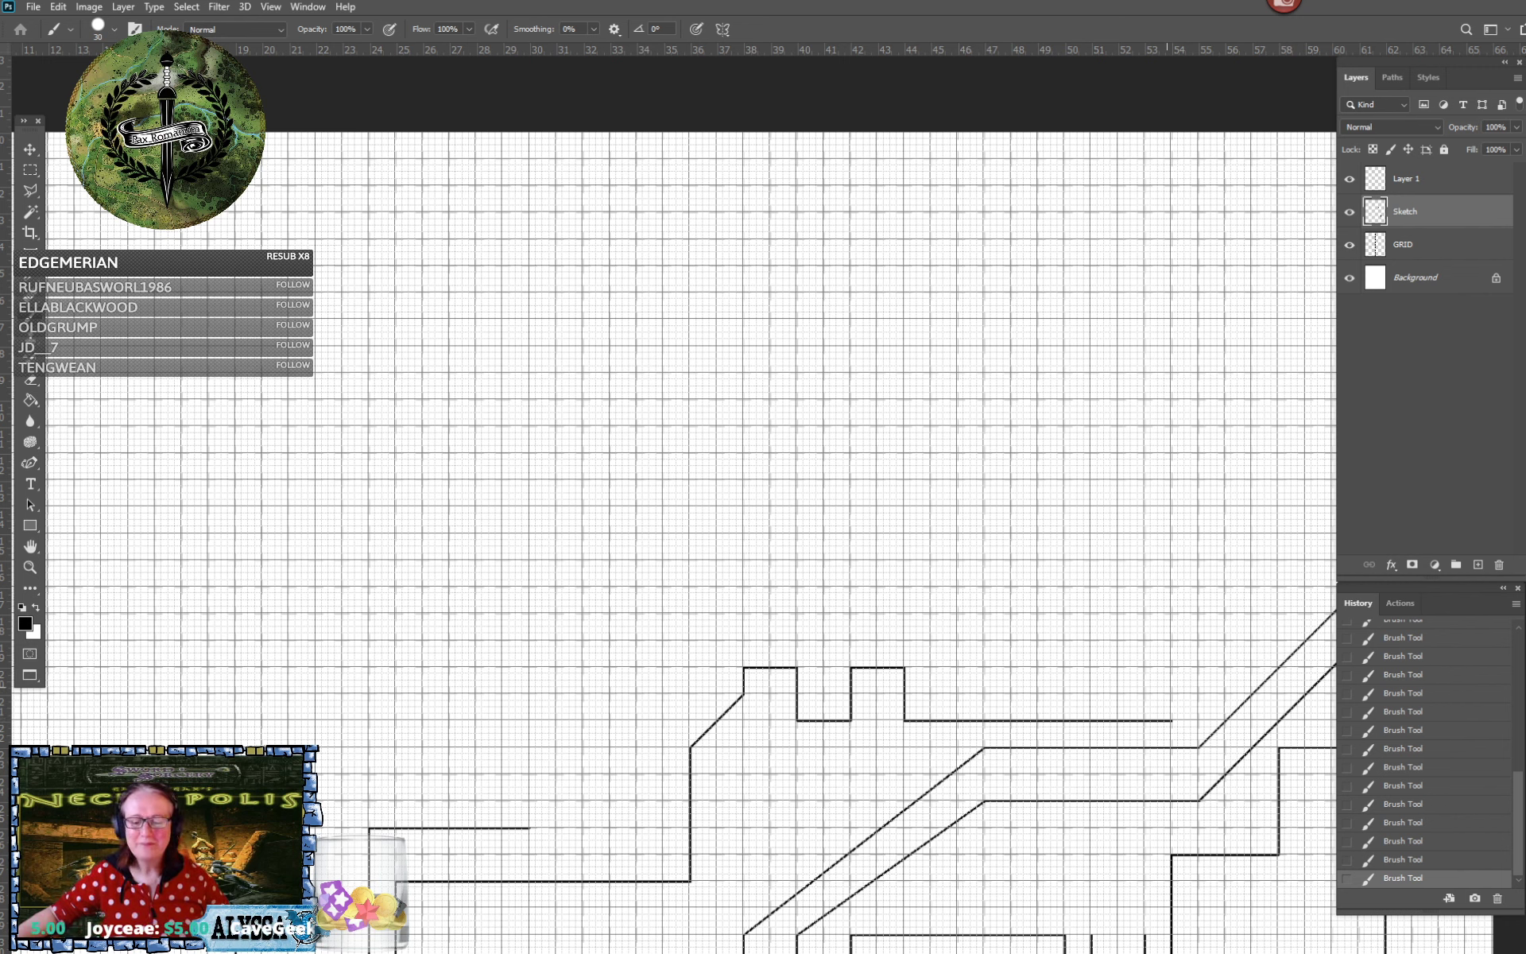
{"action": "left_click", "coordinate": [1172, 640], "text": "shift"}
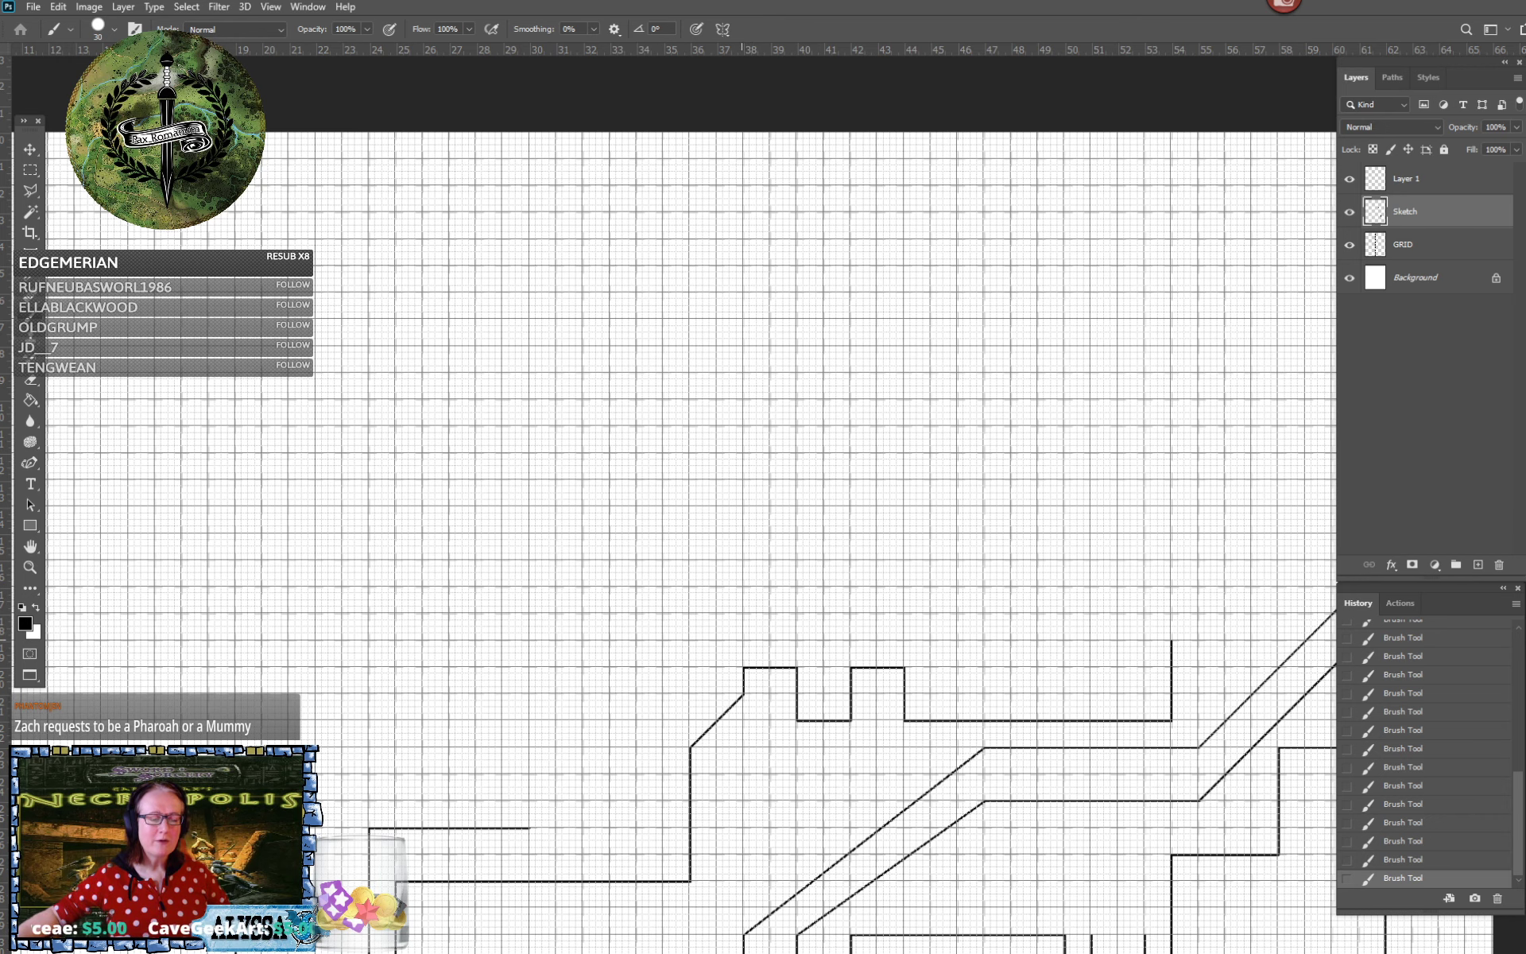
{"action": "left_click", "coordinate": [744, 639], "text": "shift"}
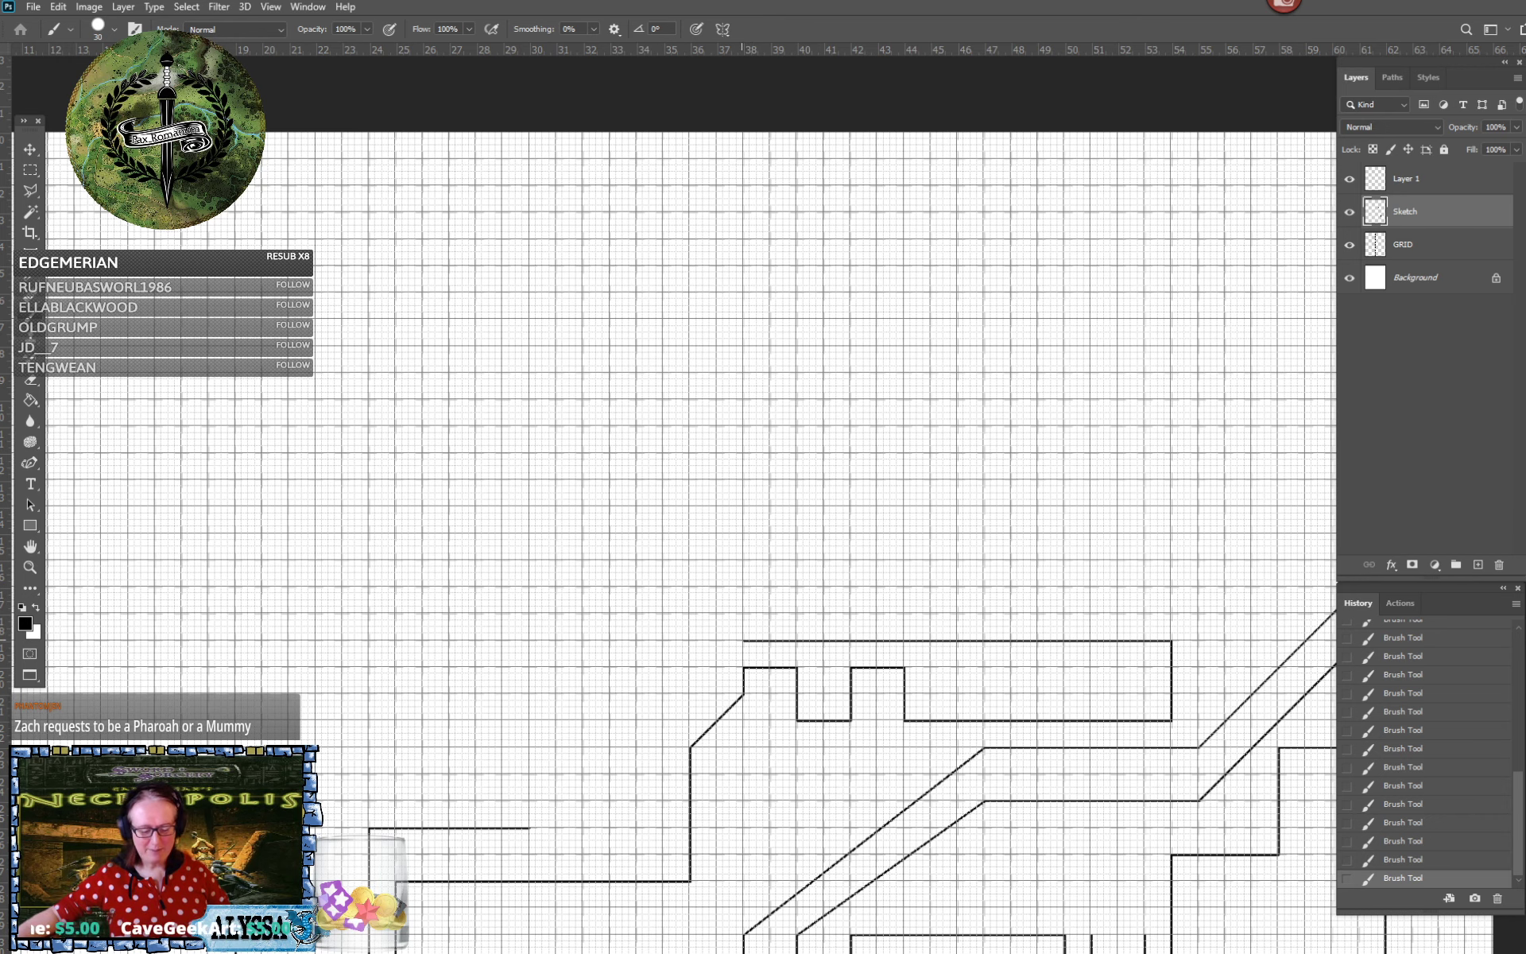
{"action": "left_click_drag", "start_coordinate": [744, 640], "coordinate": [765, 667]}
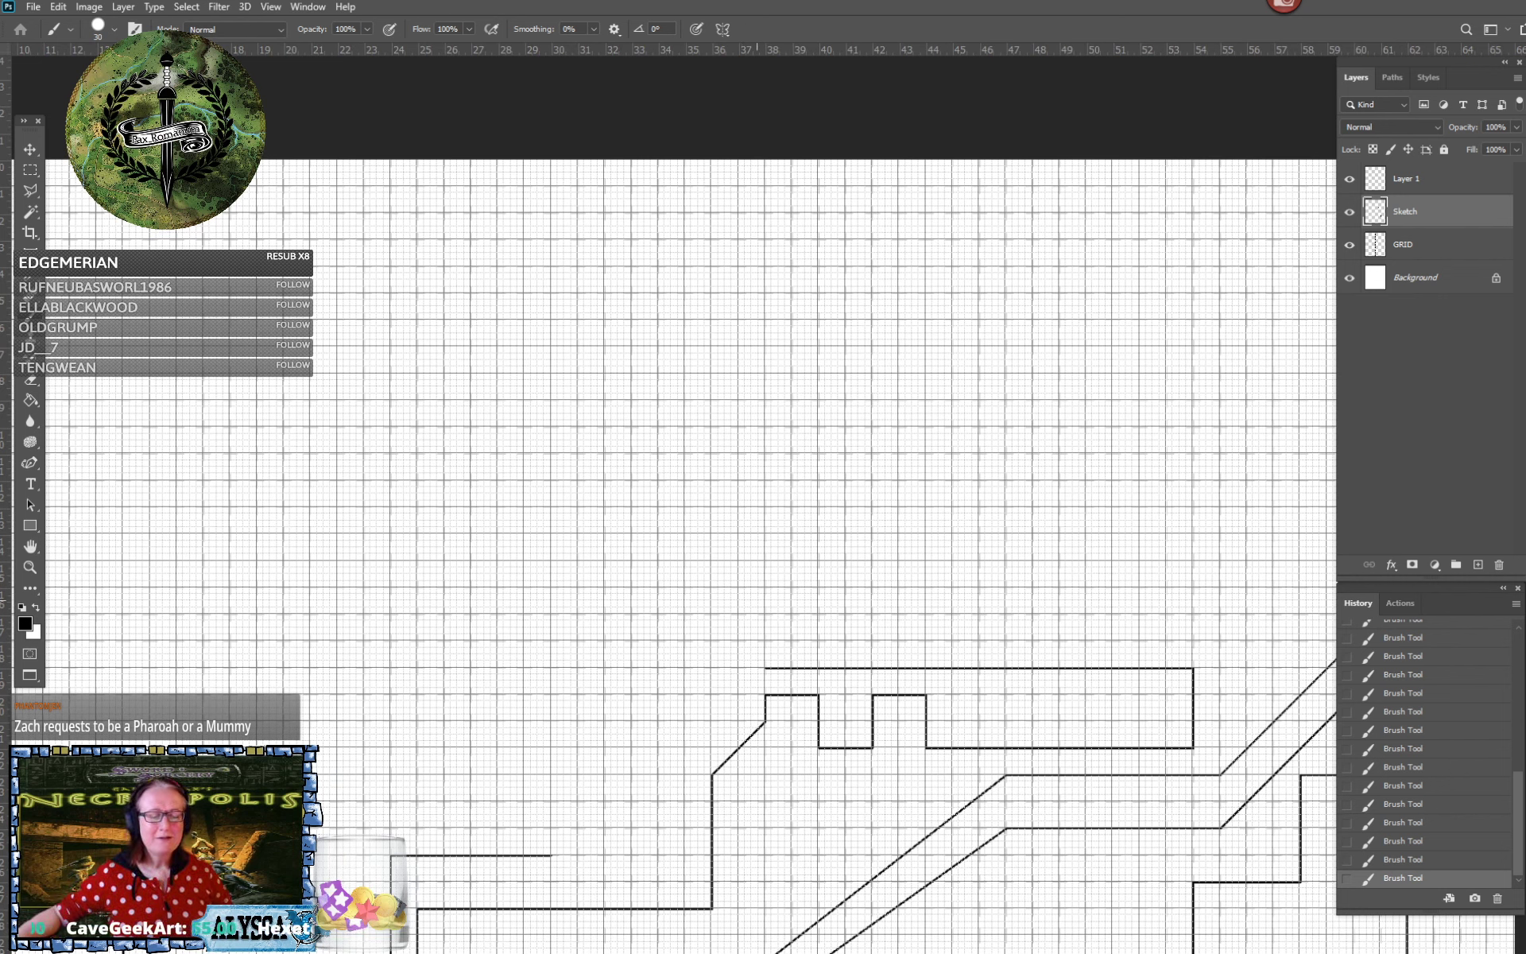
{"action": "left_click", "coordinate": [765, 613], "text": "shift"}
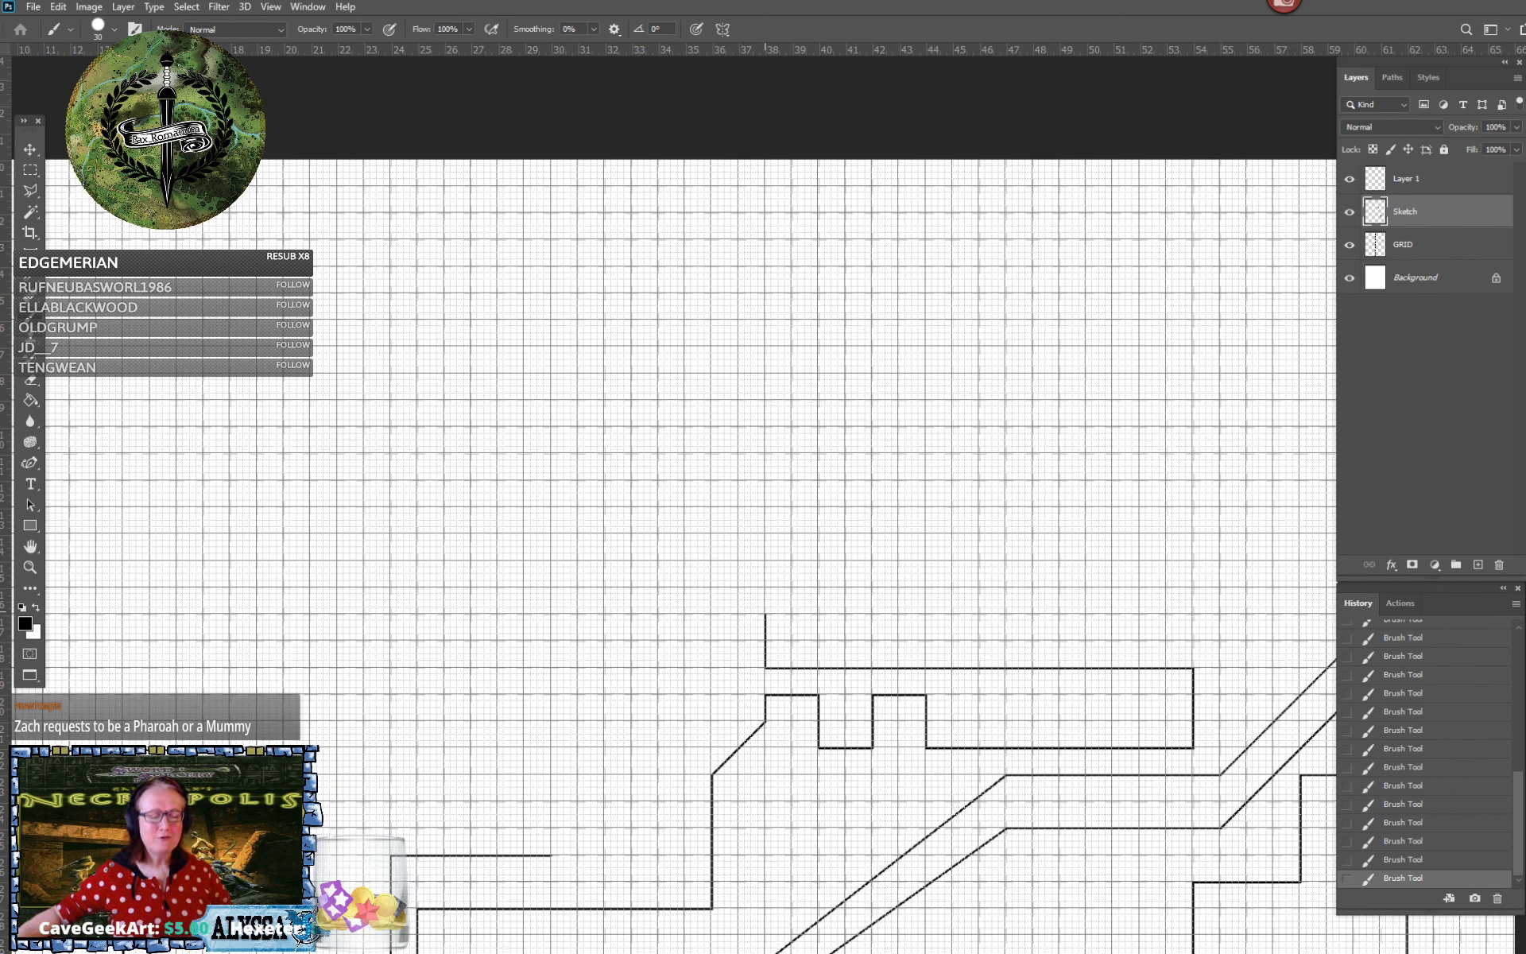
Extend the open wall end at ruler mark 30 three squares up and add a diagonal two squares up and across to mark 28
{"action": "left_click_drag", "start_coordinate": [766, 612], "coordinate": [996, 564]}
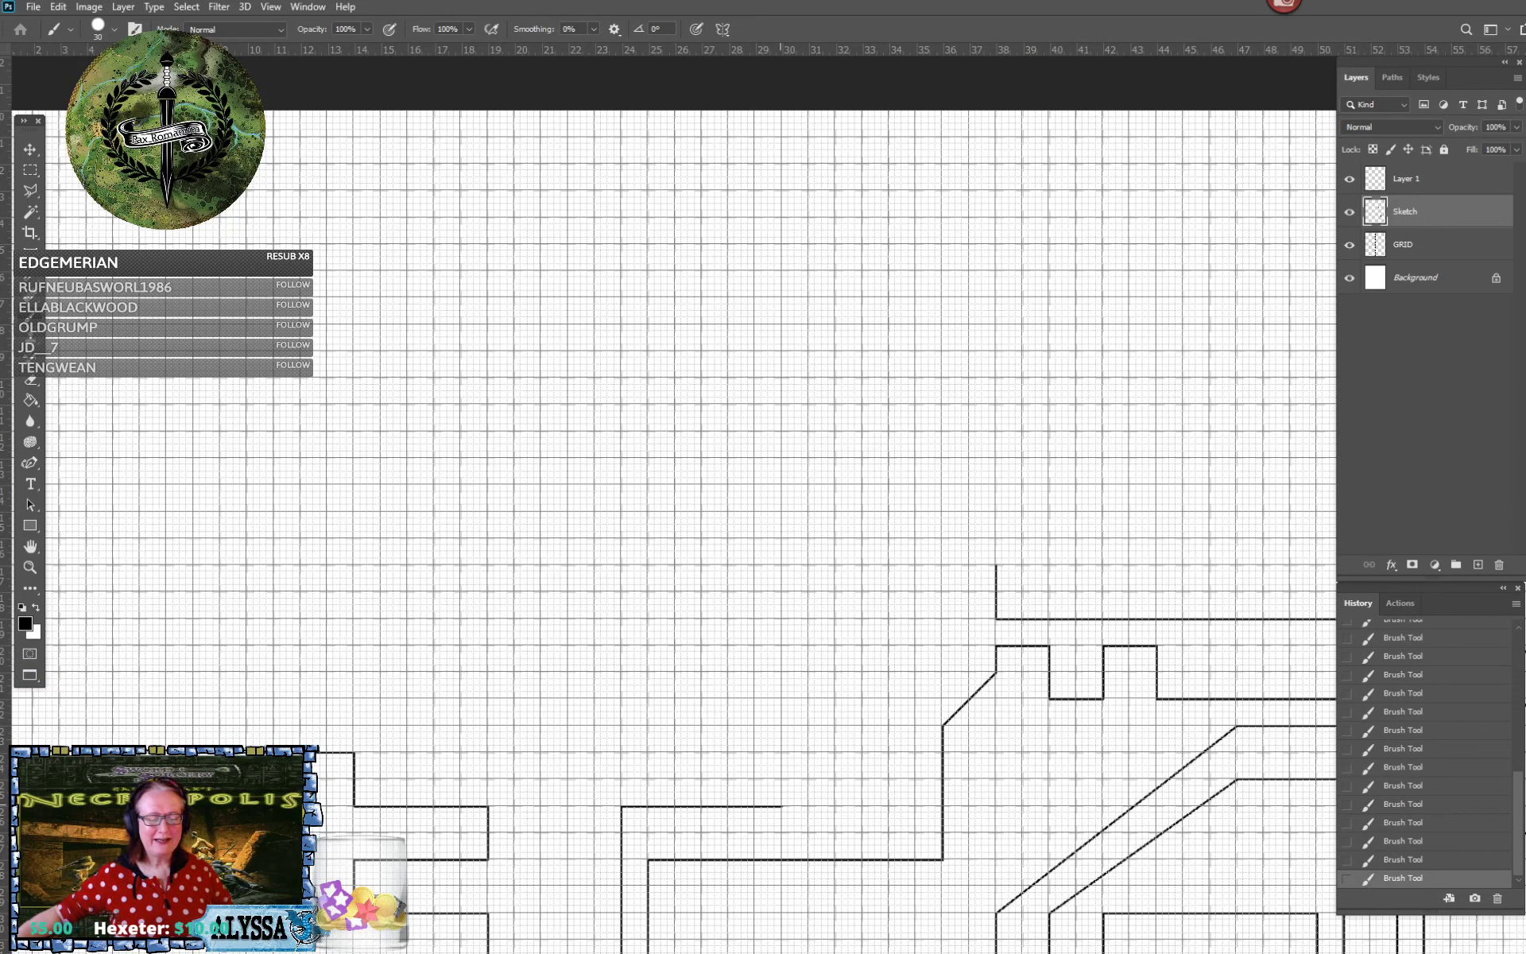
{"action": "left_click", "coordinate": [783, 725], "text": "shift"}
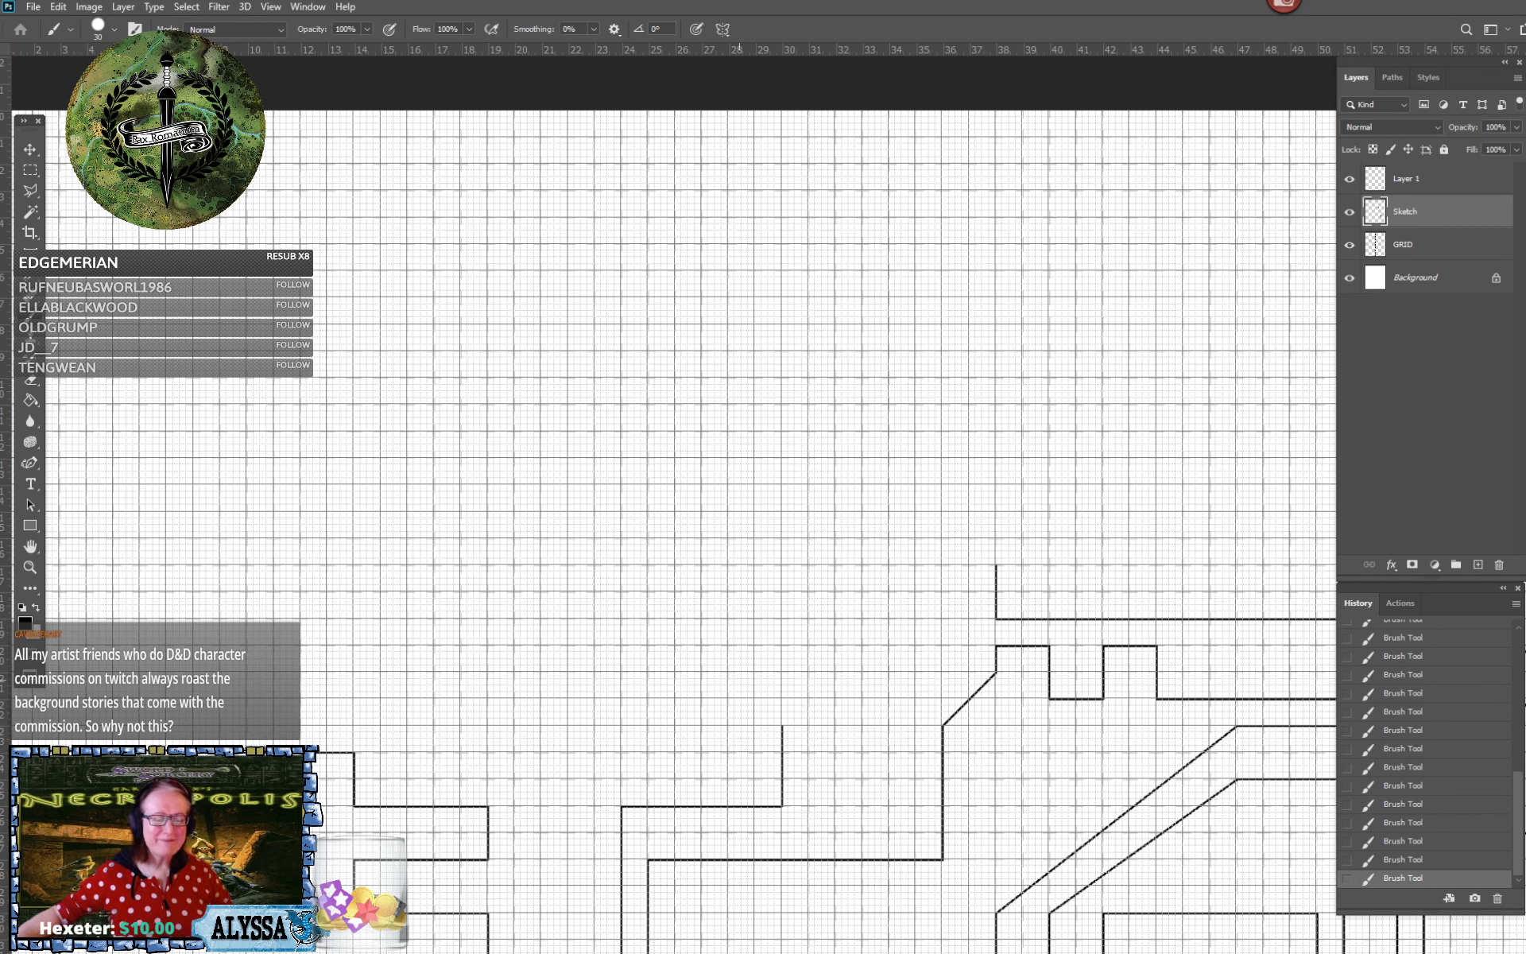
{"action": "left_click", "coordinate": [728, 699], "text": "shift"}
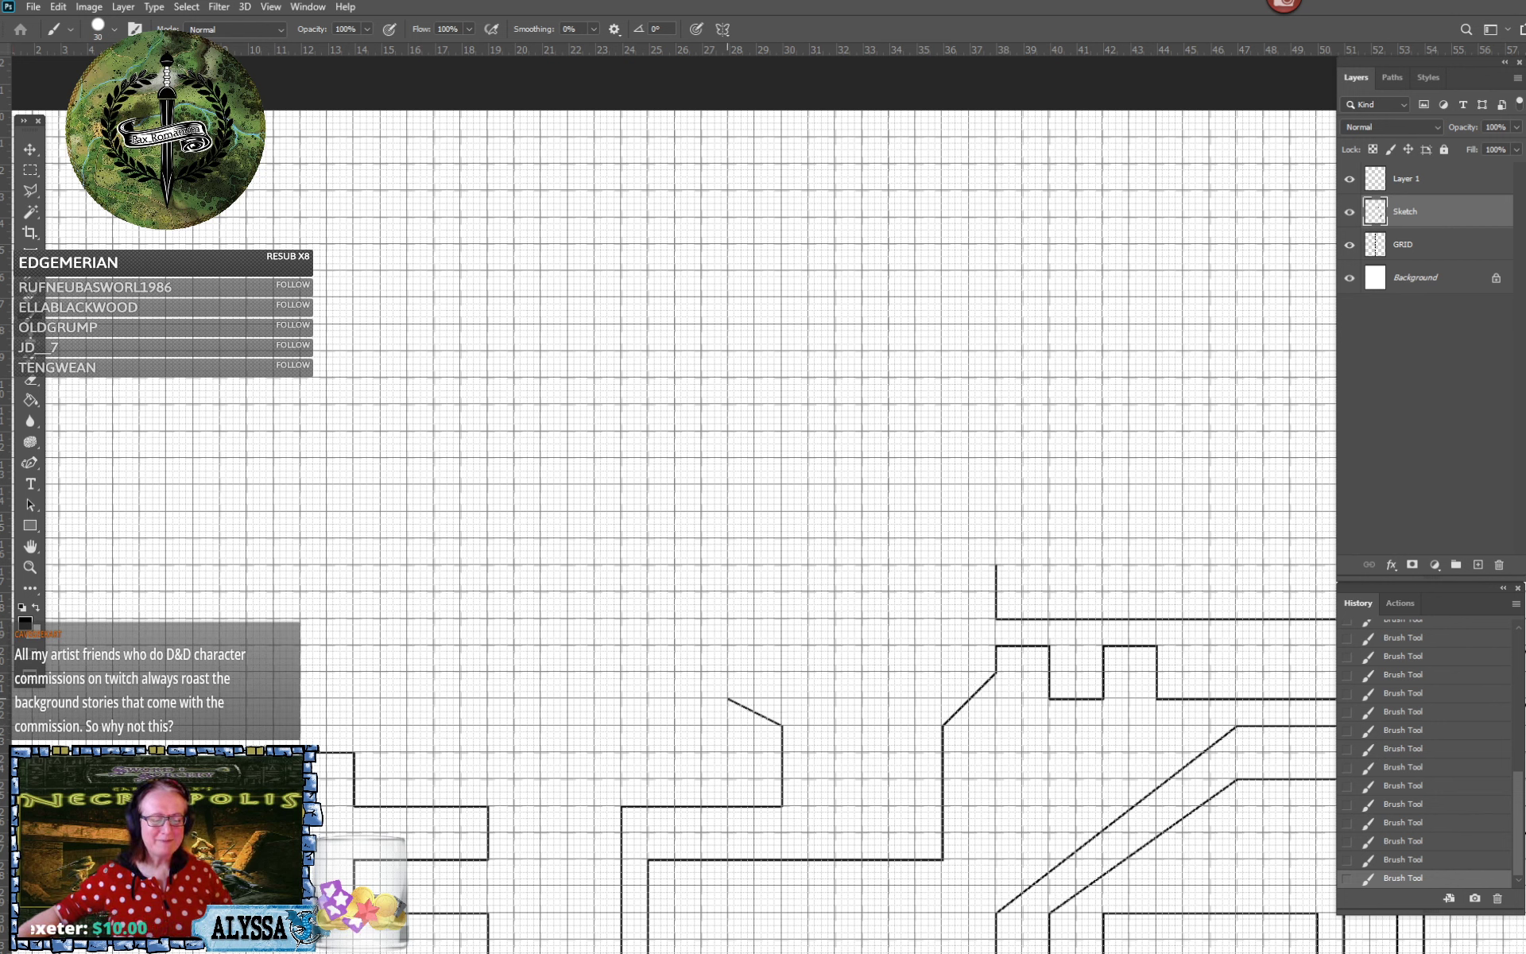
{"action": "key", "text": "ctrl+z"}
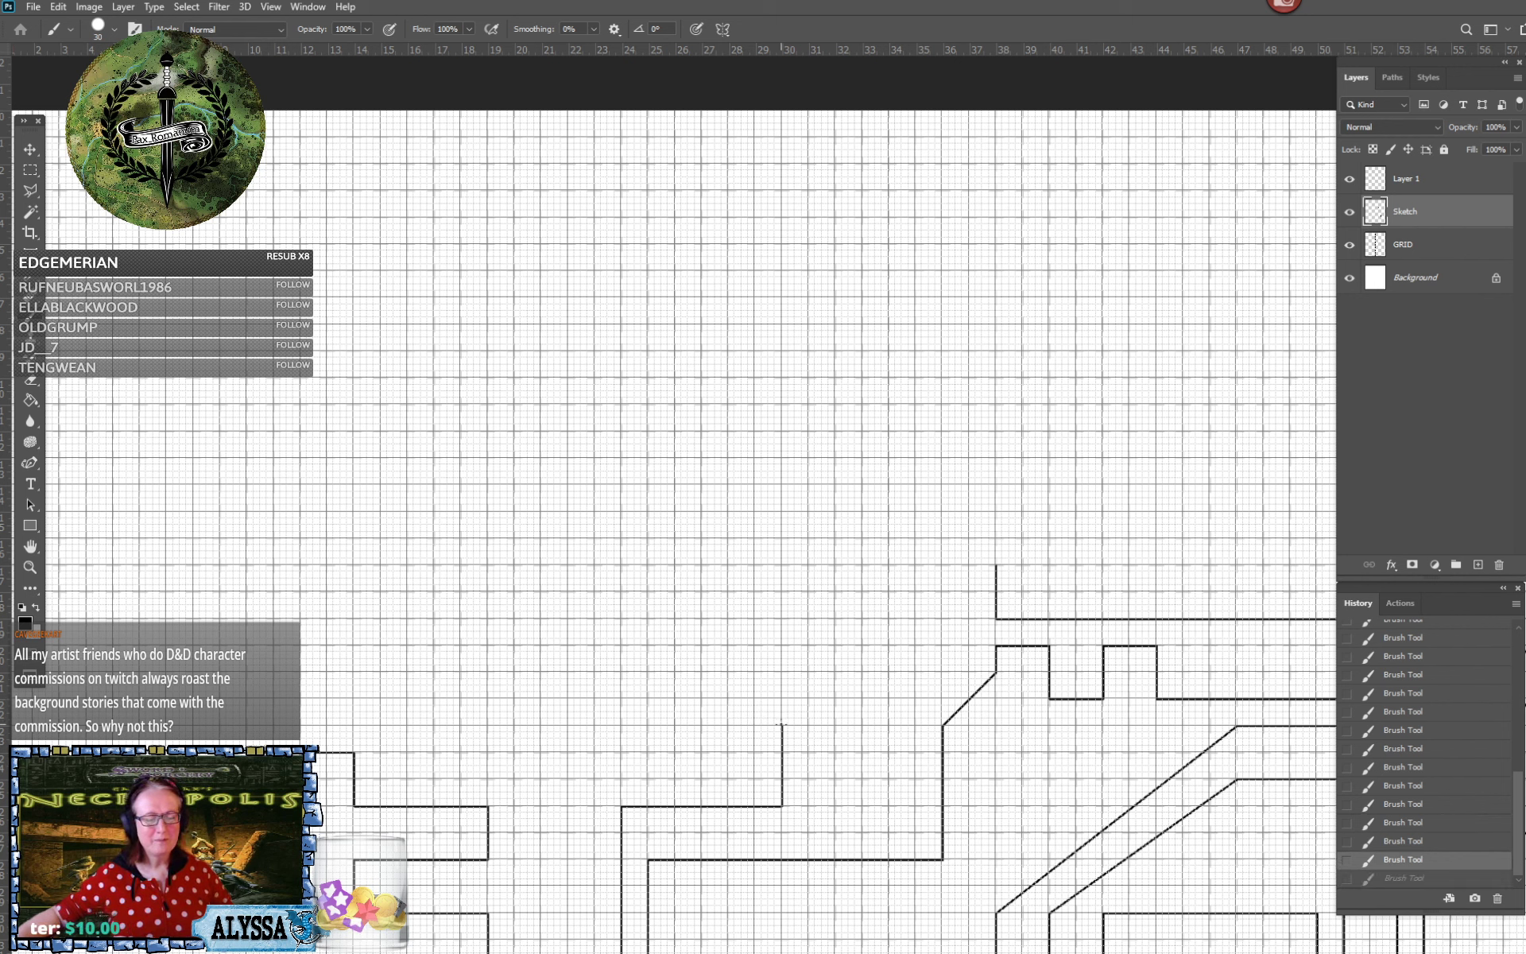
{"action": "left_click", "coordinate": [782, 724]}
{"action": "left_click", "coordinate": [729, 672], "text": "shift"}
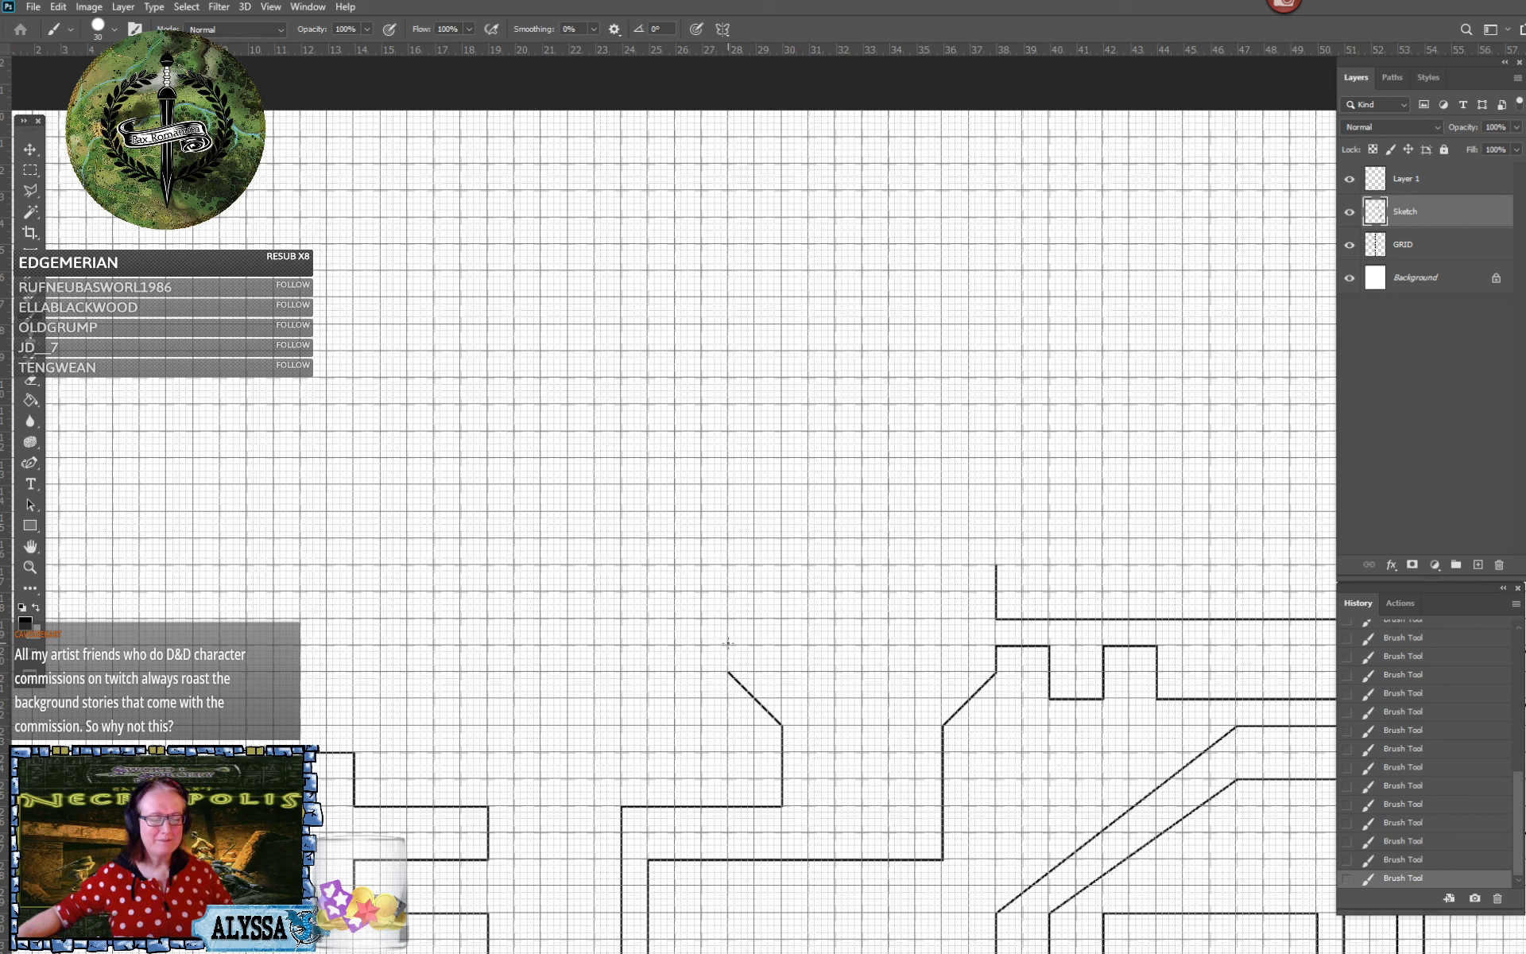
Mirror the stepped wall from ruler mark 28: one square up, two across, then two-square drops and rises ending two squares down at mark 22
{"action": "left_click", "coordinate": [727, 644], "text": "shift"}
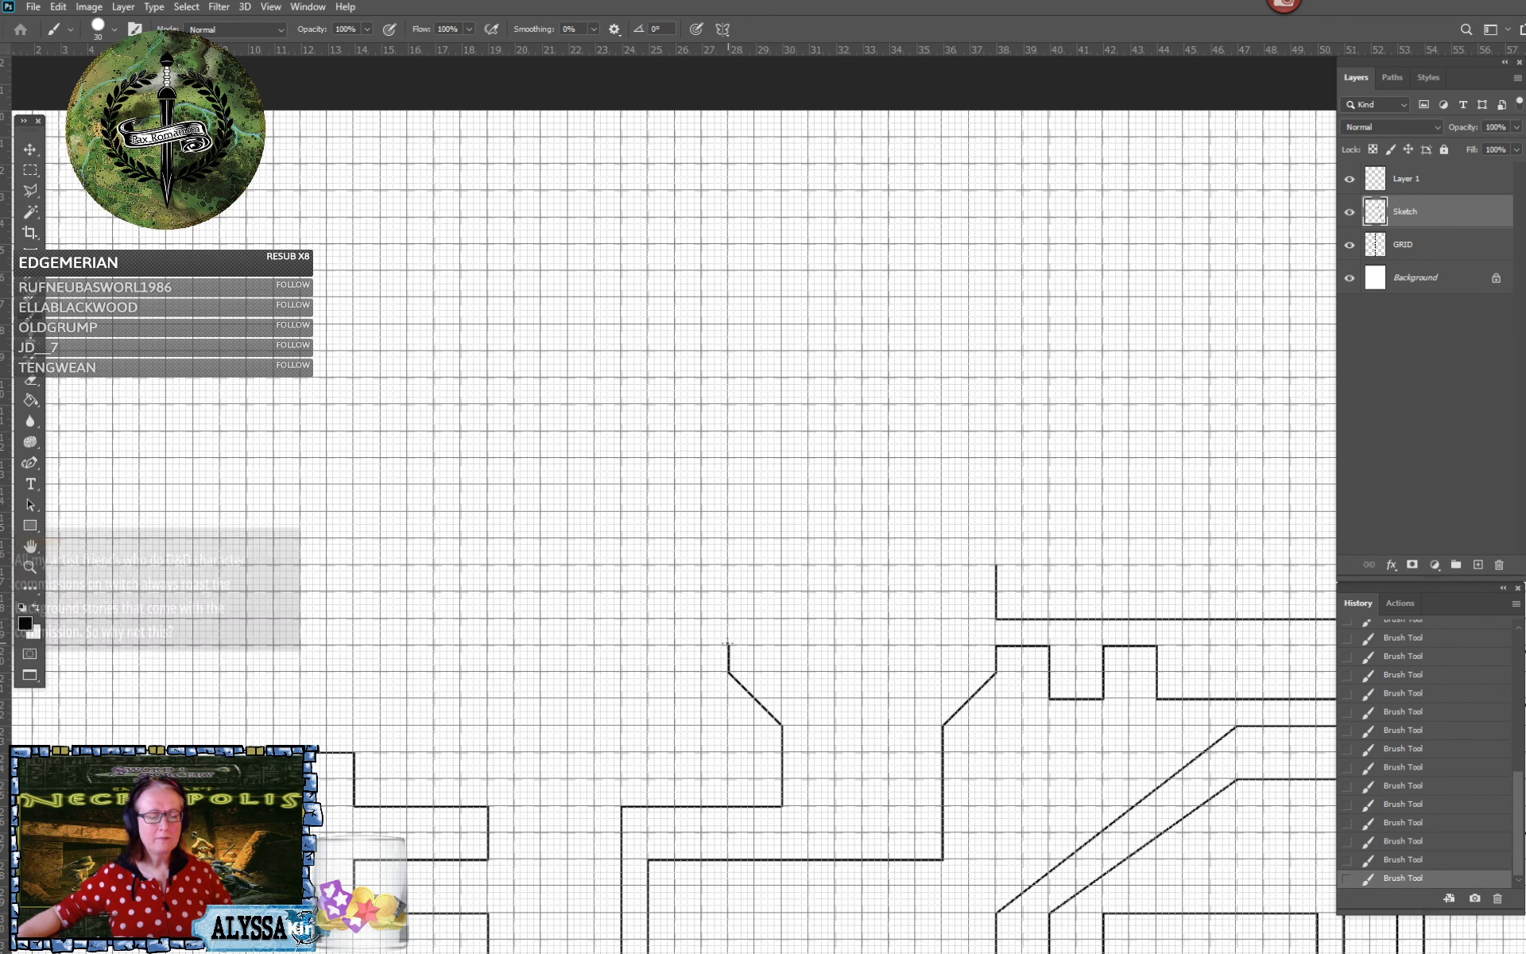
{"action": "left_click", "coordinate": [674, 646], "text": "shift"}
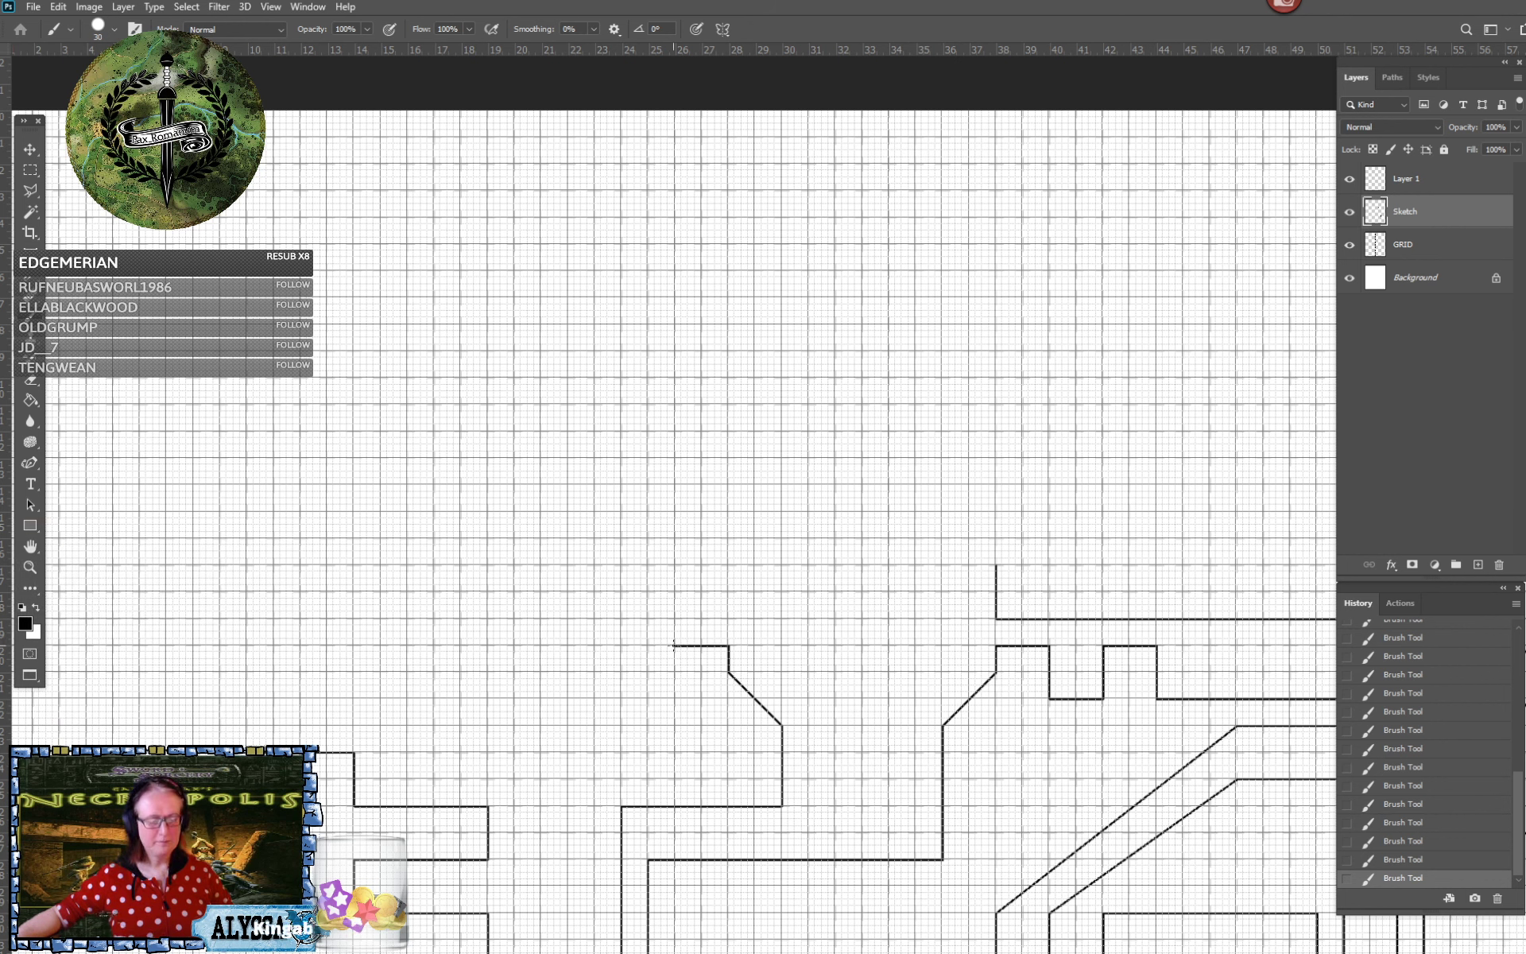
{"action": "left_click", "coordinate": [675, 700], "text": "shift"}
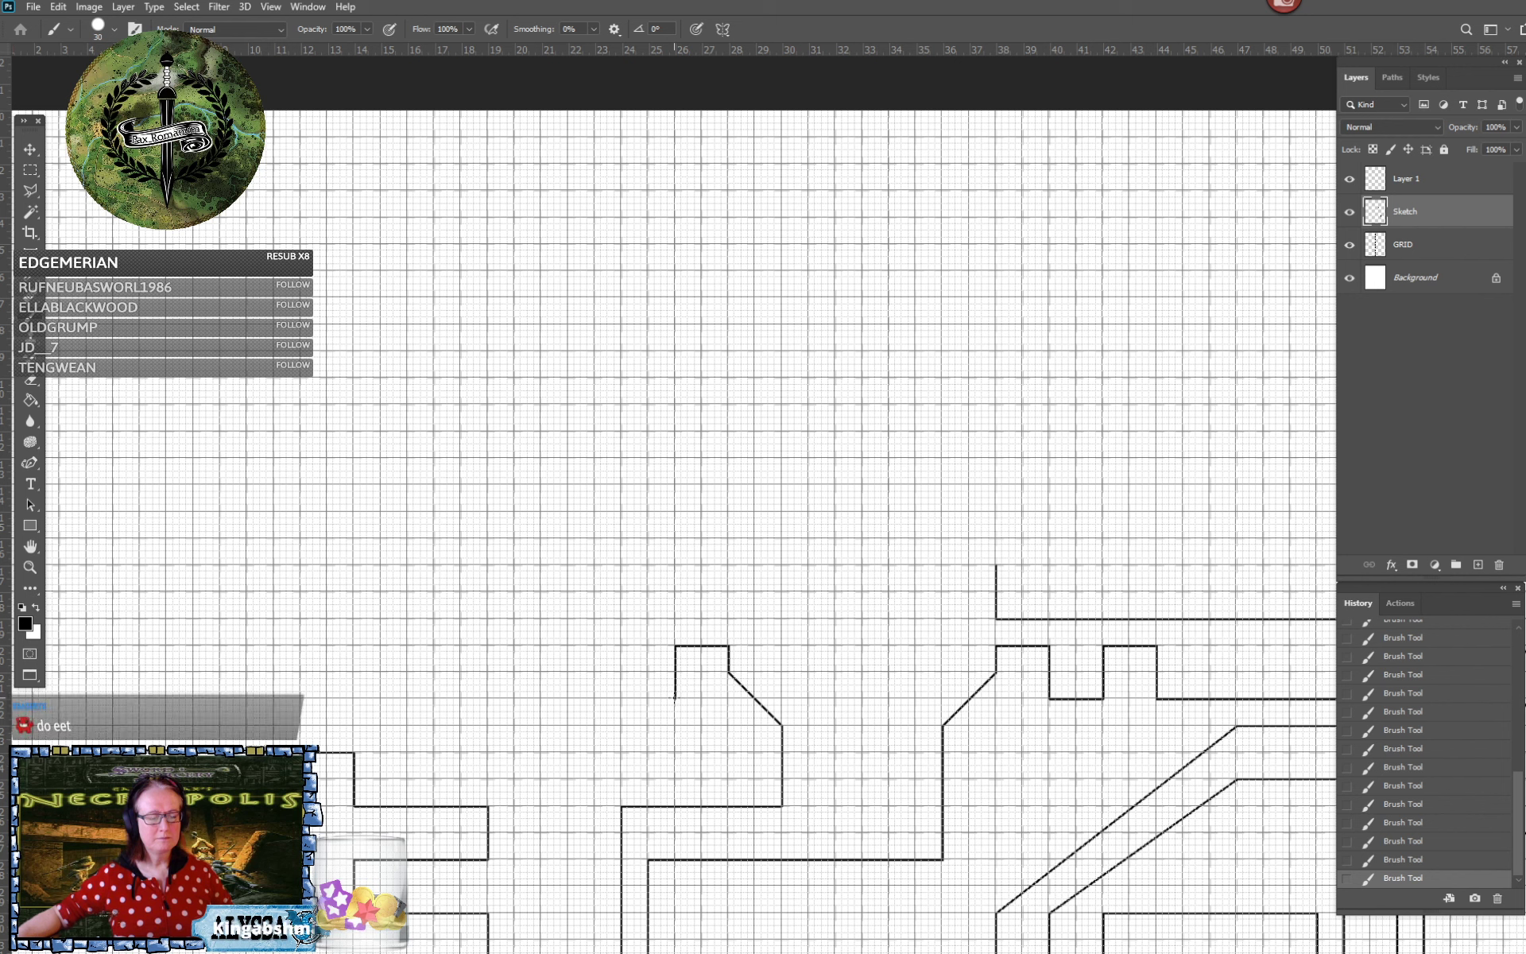
{"action": "left_click", "coordinate": [621, 700], "text": "shift"}
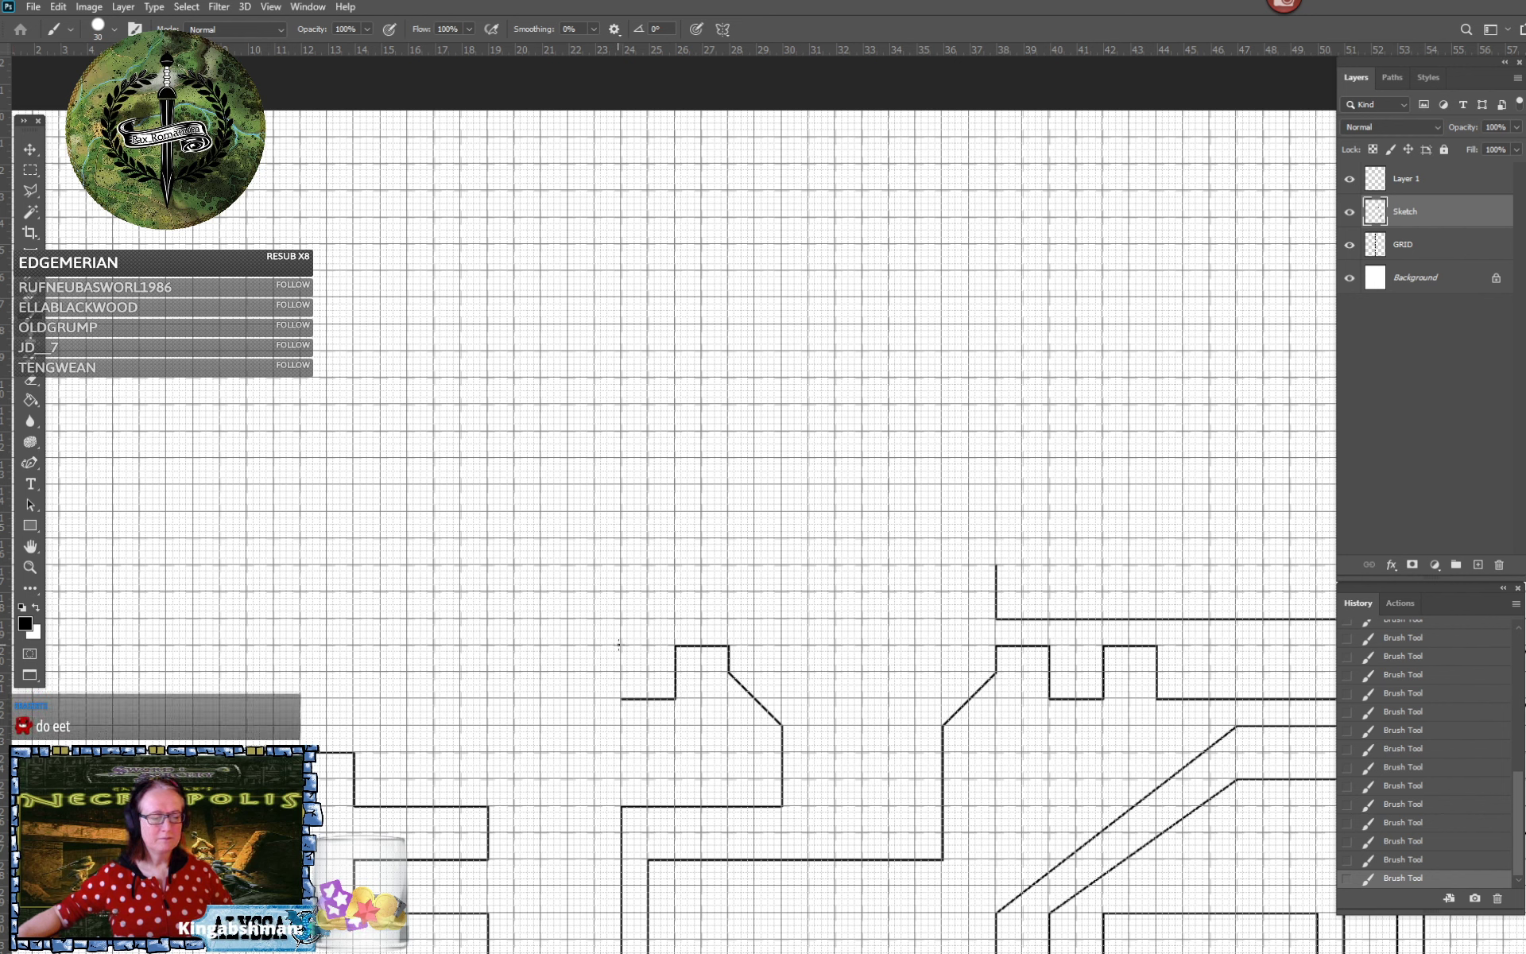
{"action": "left_click", "coordinate": [620, 646], "text": "shift"}
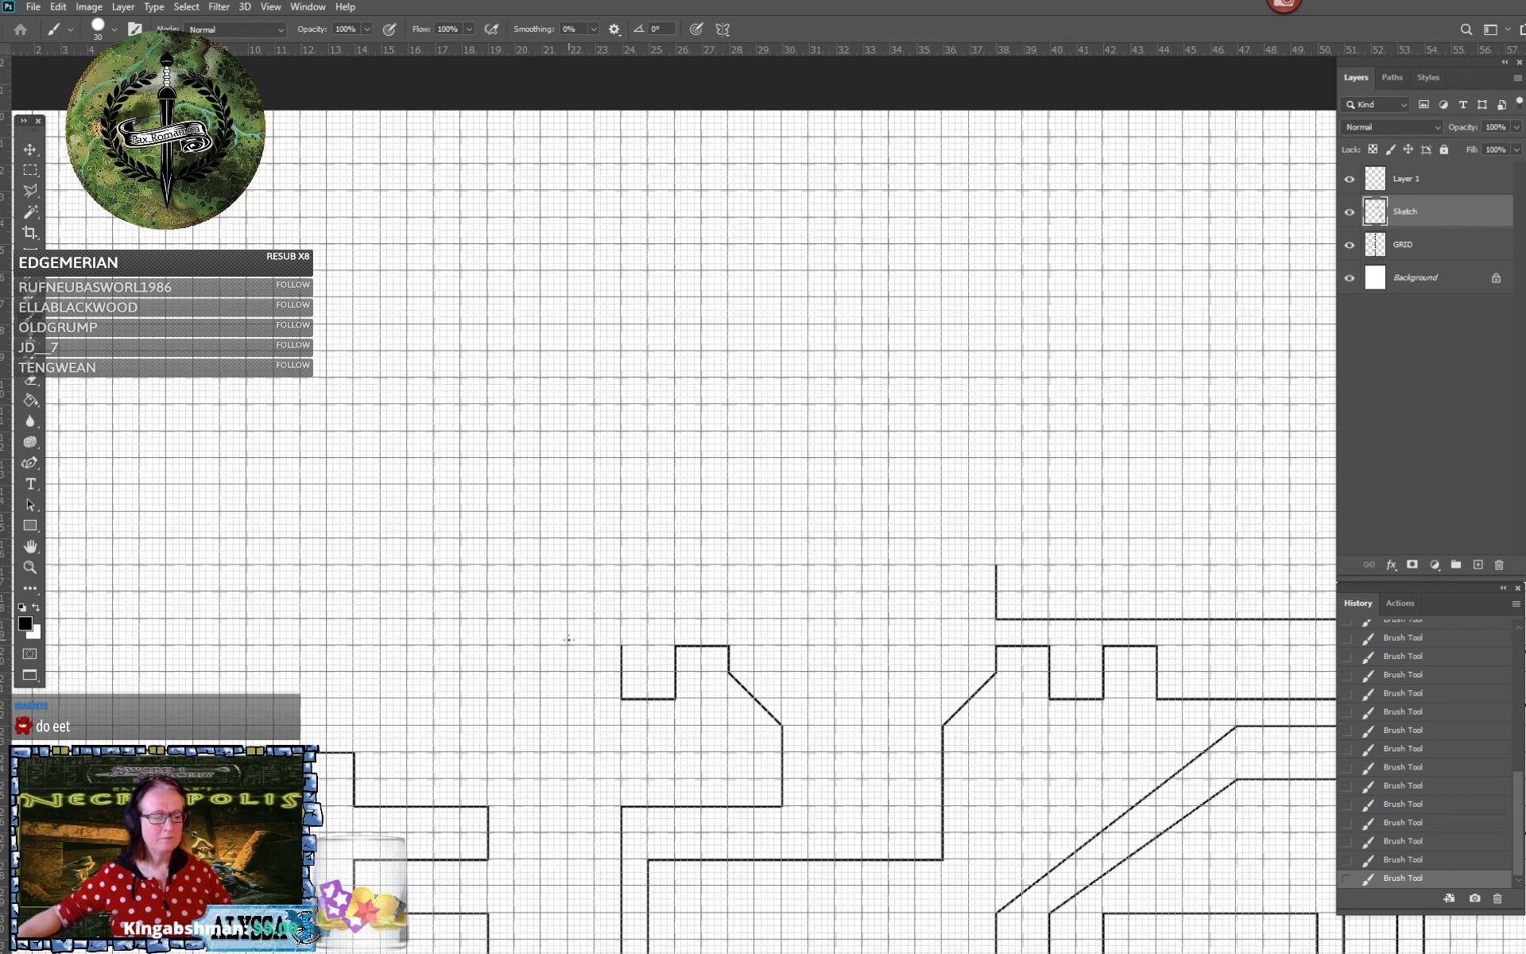
{"action": "left_click", "coordinate": [567, 646], "text": "shift"}
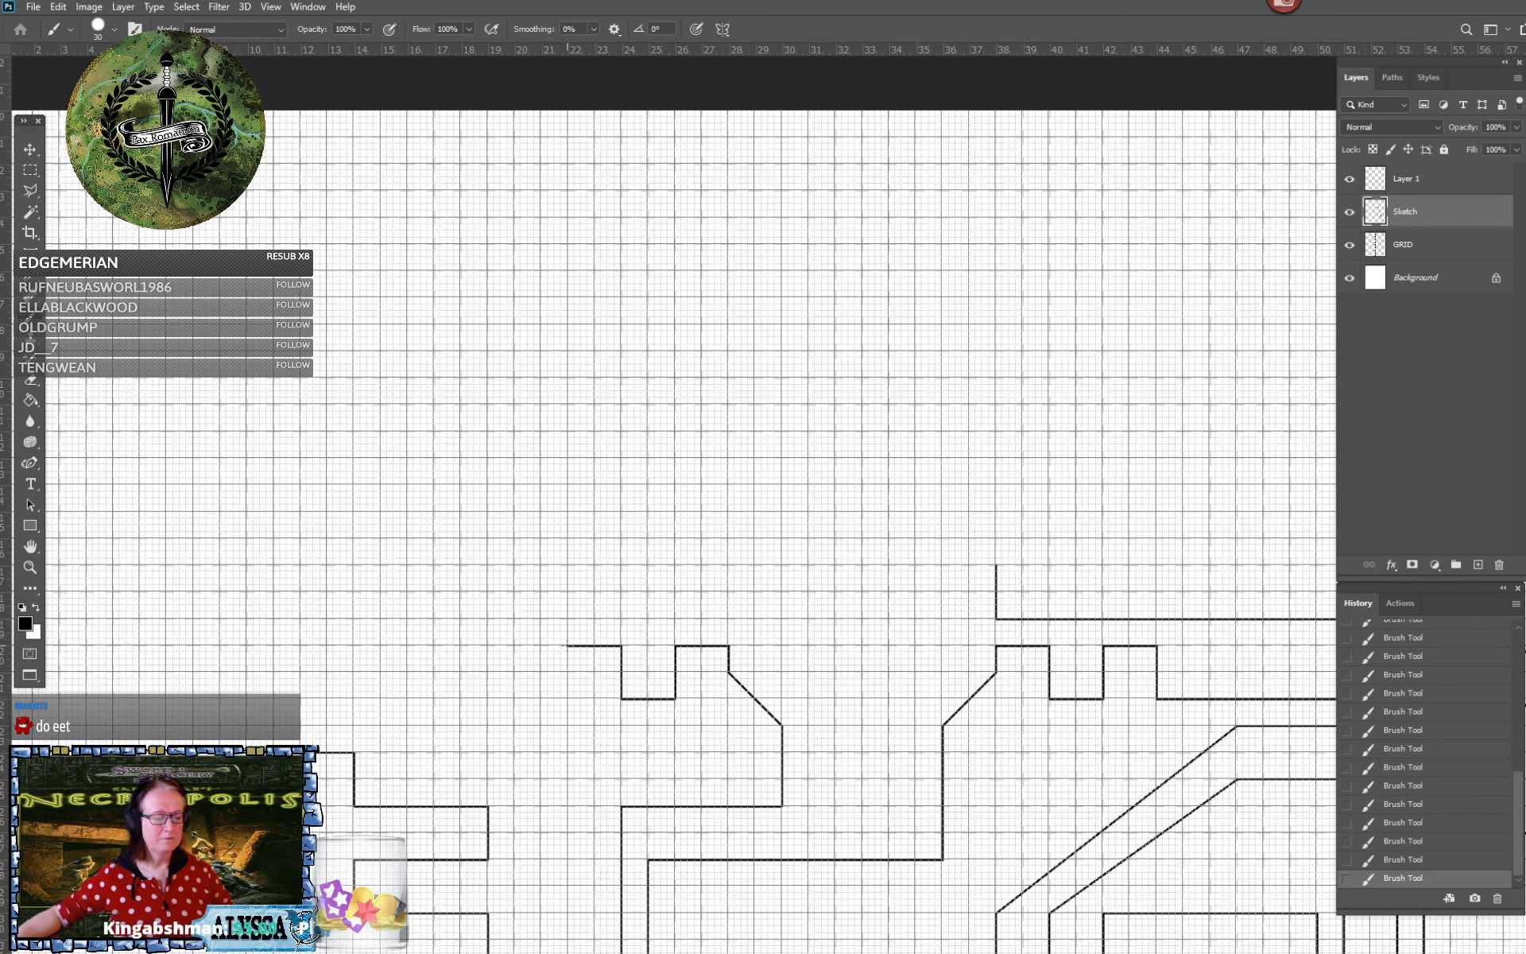
{"action": "left_click", "coordinate": [568, 698], "text": "shift"}
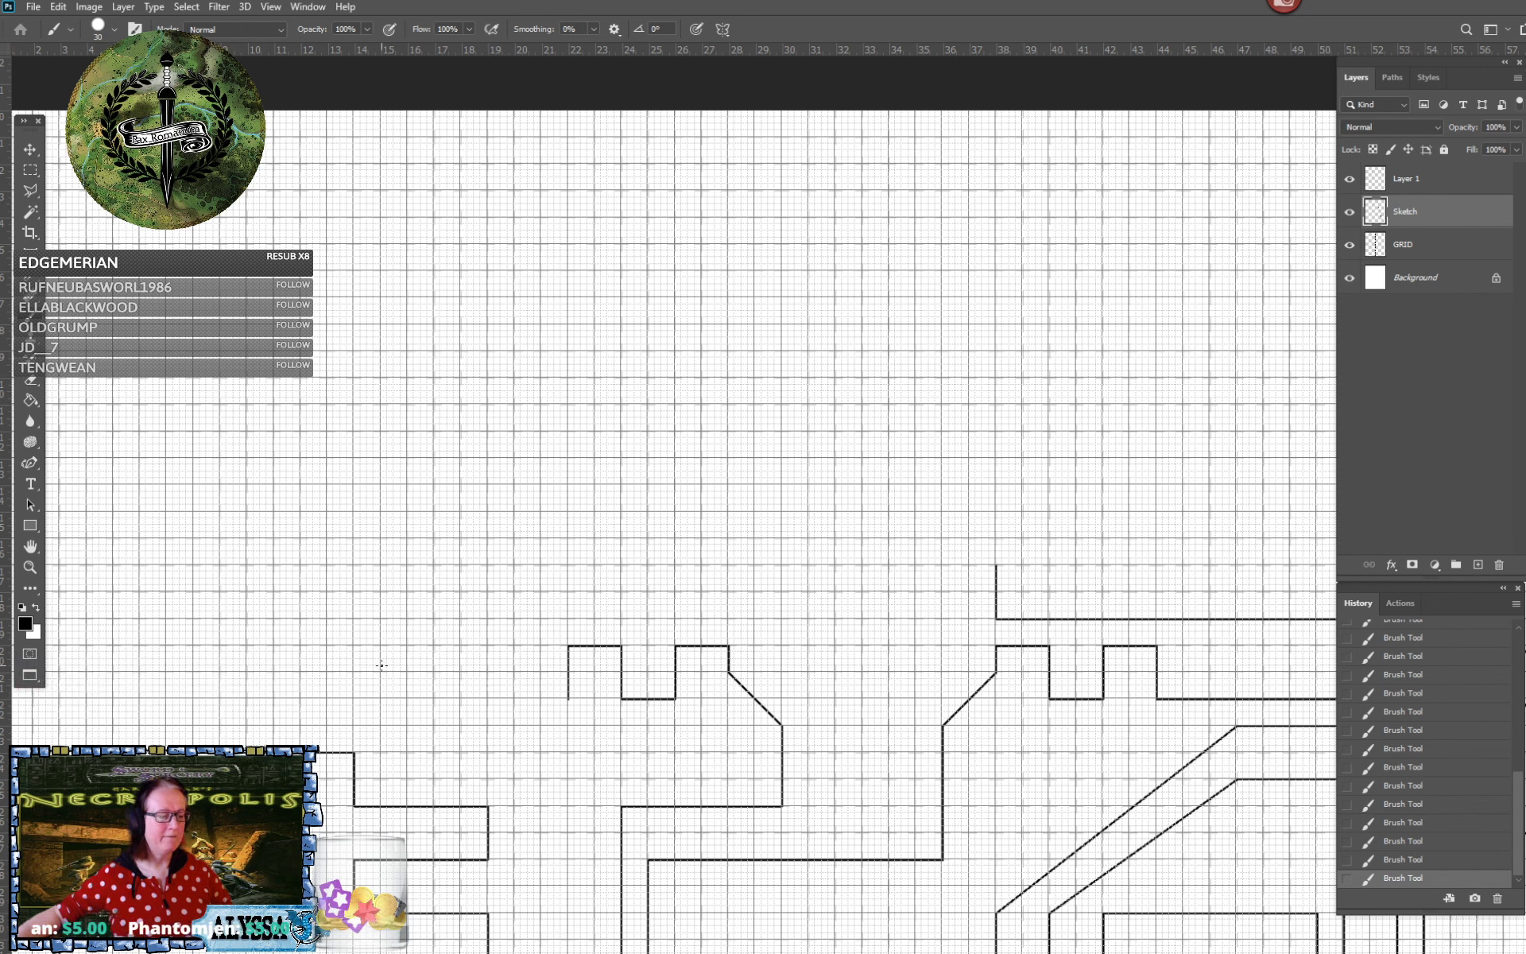
Outline the mirrored corridor from mark 22 across to 12, three squares up and back to mark 28, and save the document
{"action": "left_click", "coordinate": [299, 697], "text": "shift"}
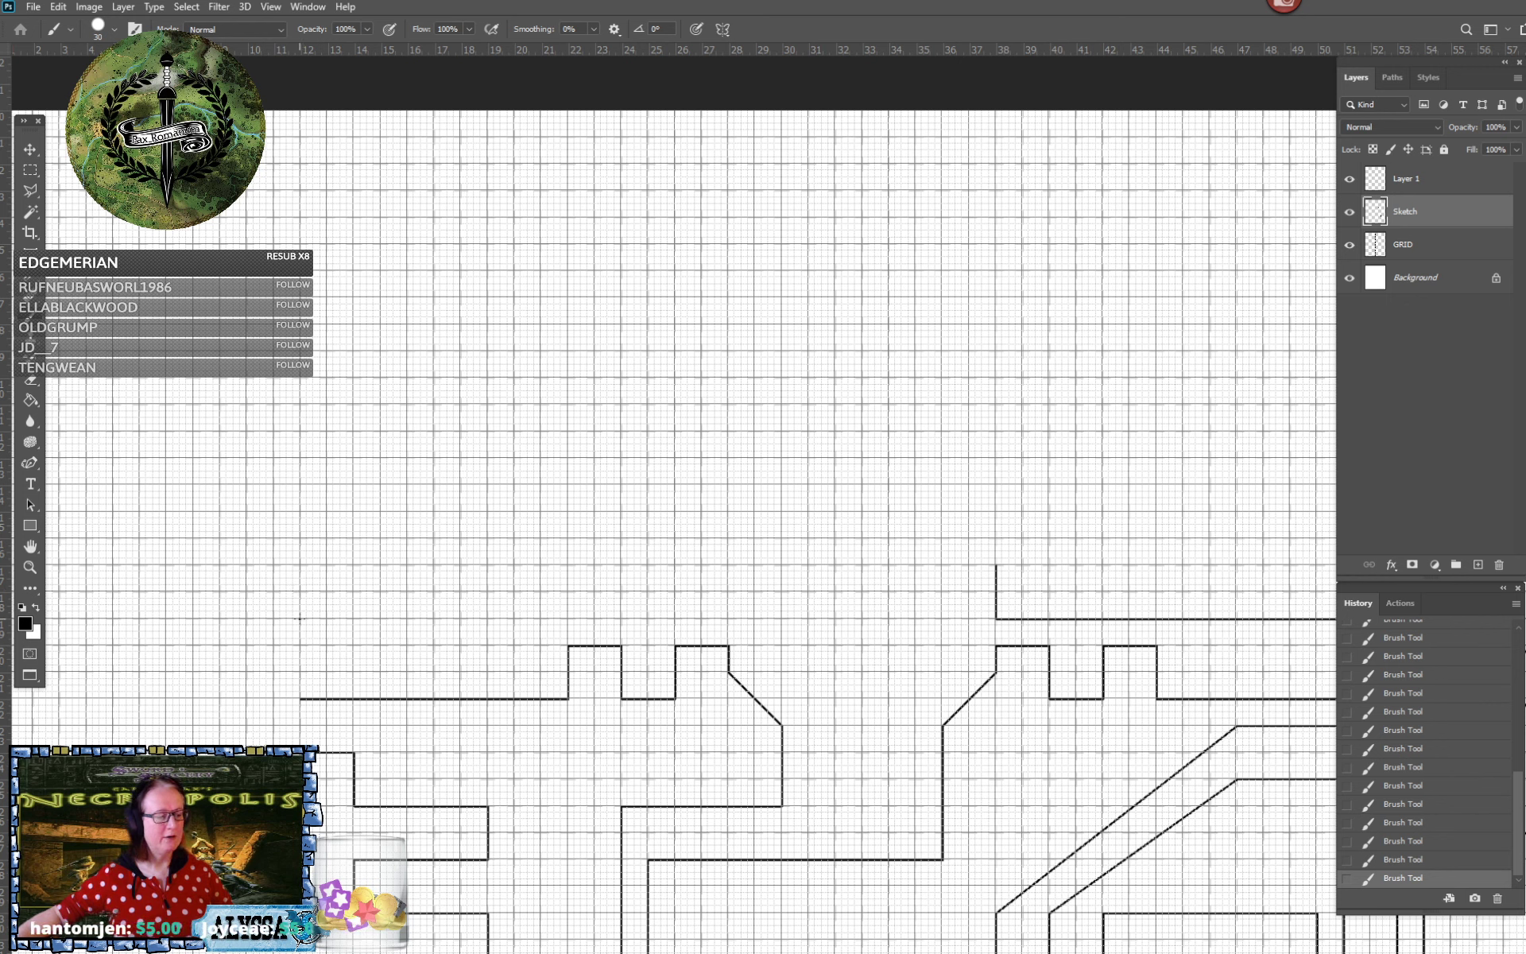
{"action": "left_click", "coordinate": [301, 618], "text": "shift"}
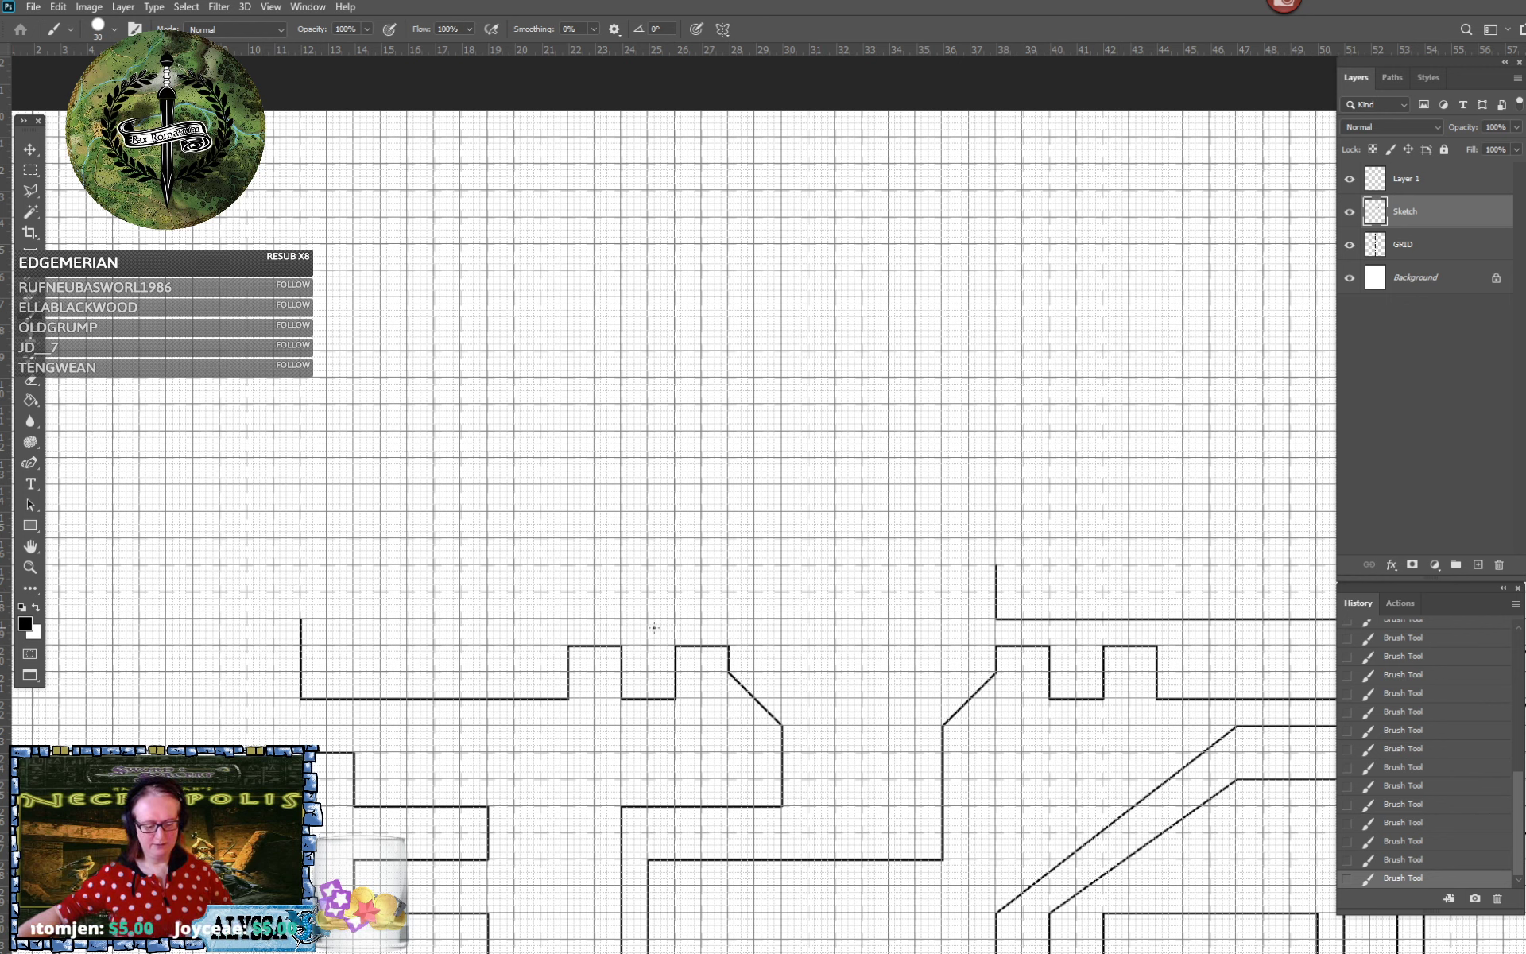
{"action": "left_click", "coordinate": [729, 617], "text": "shift"}
{"action": "scroll", "coordinate": [743, 647], "scroll_direction": "down", "scroll_amount": 8}
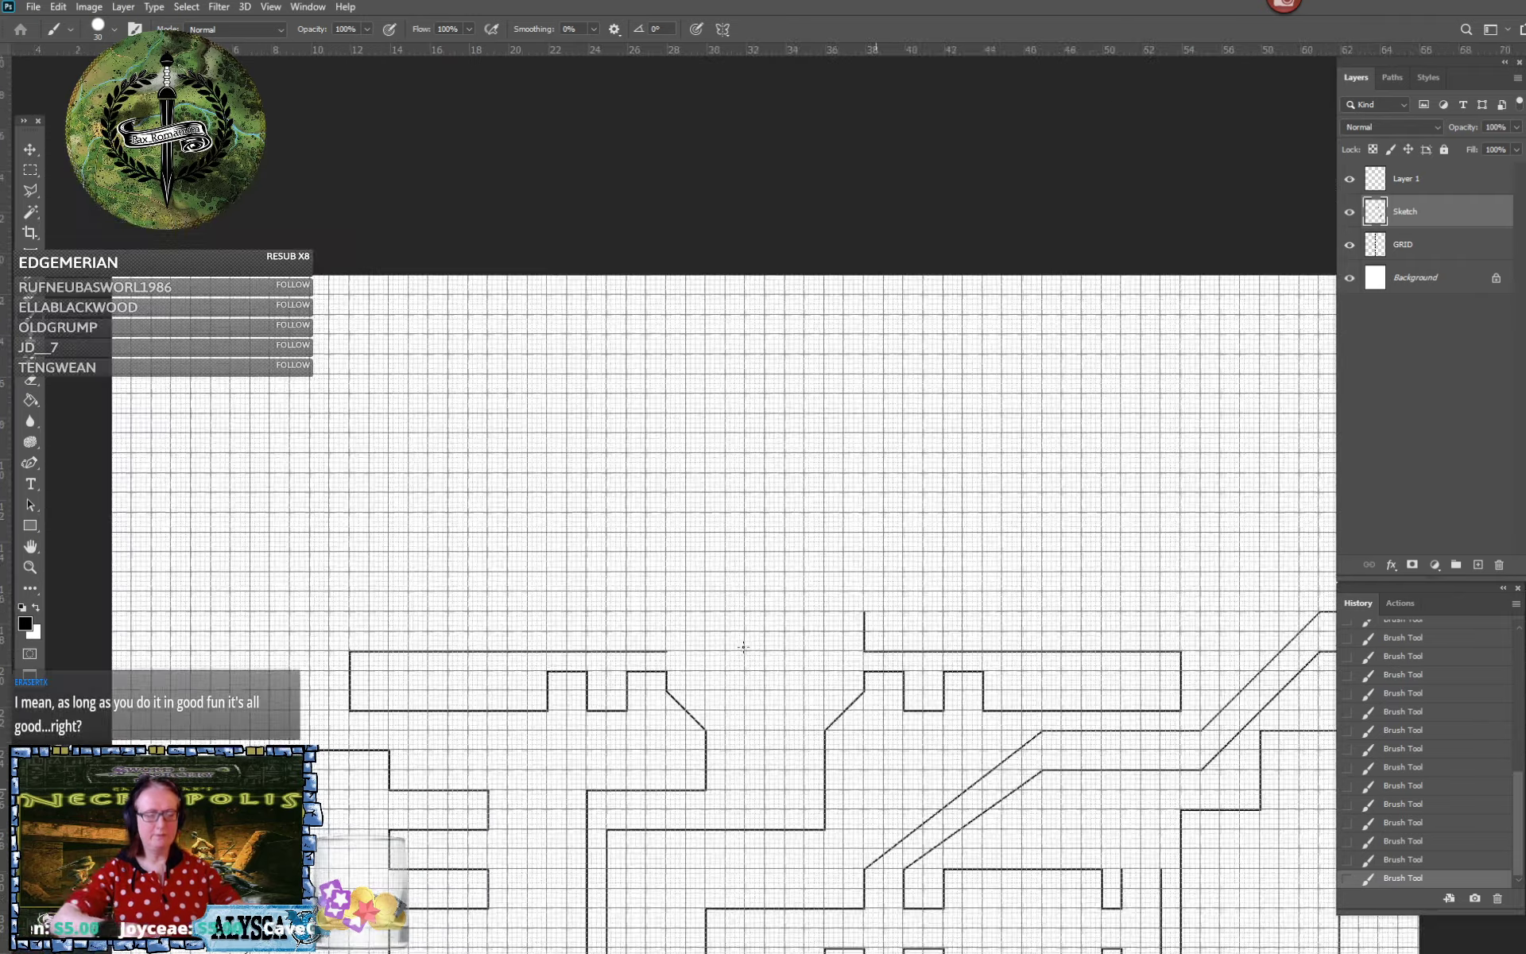
{"action": "scroll", "coordinate": [442, 892], "scroll_direction": "down", "scroll_amount": 3}
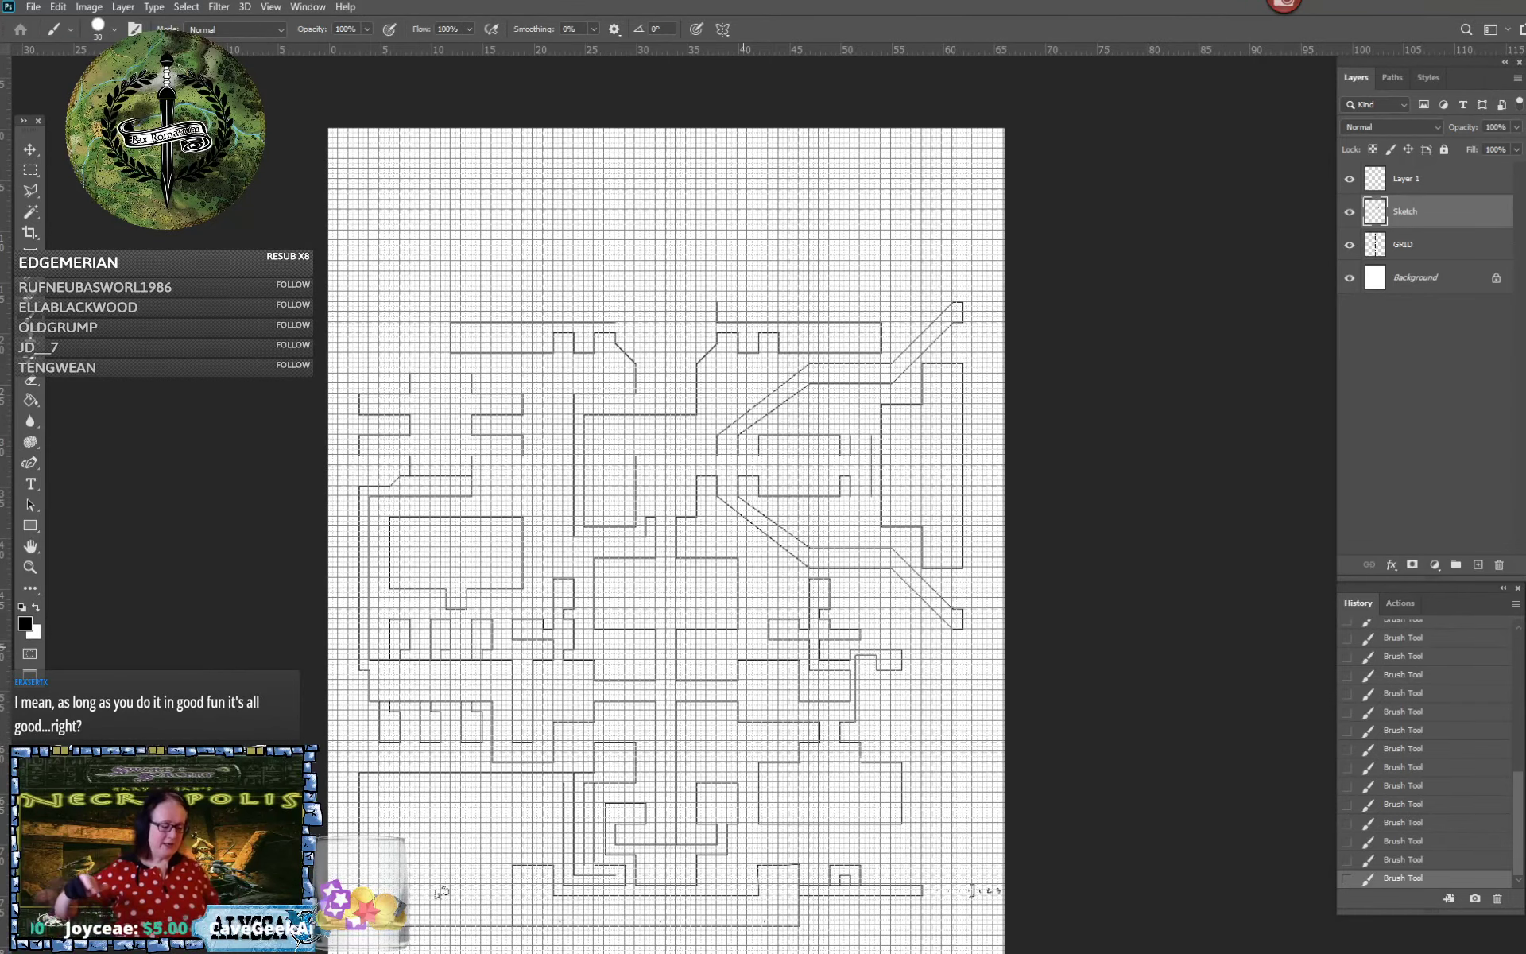
{"action": "key", "text": "ctrl+s"}
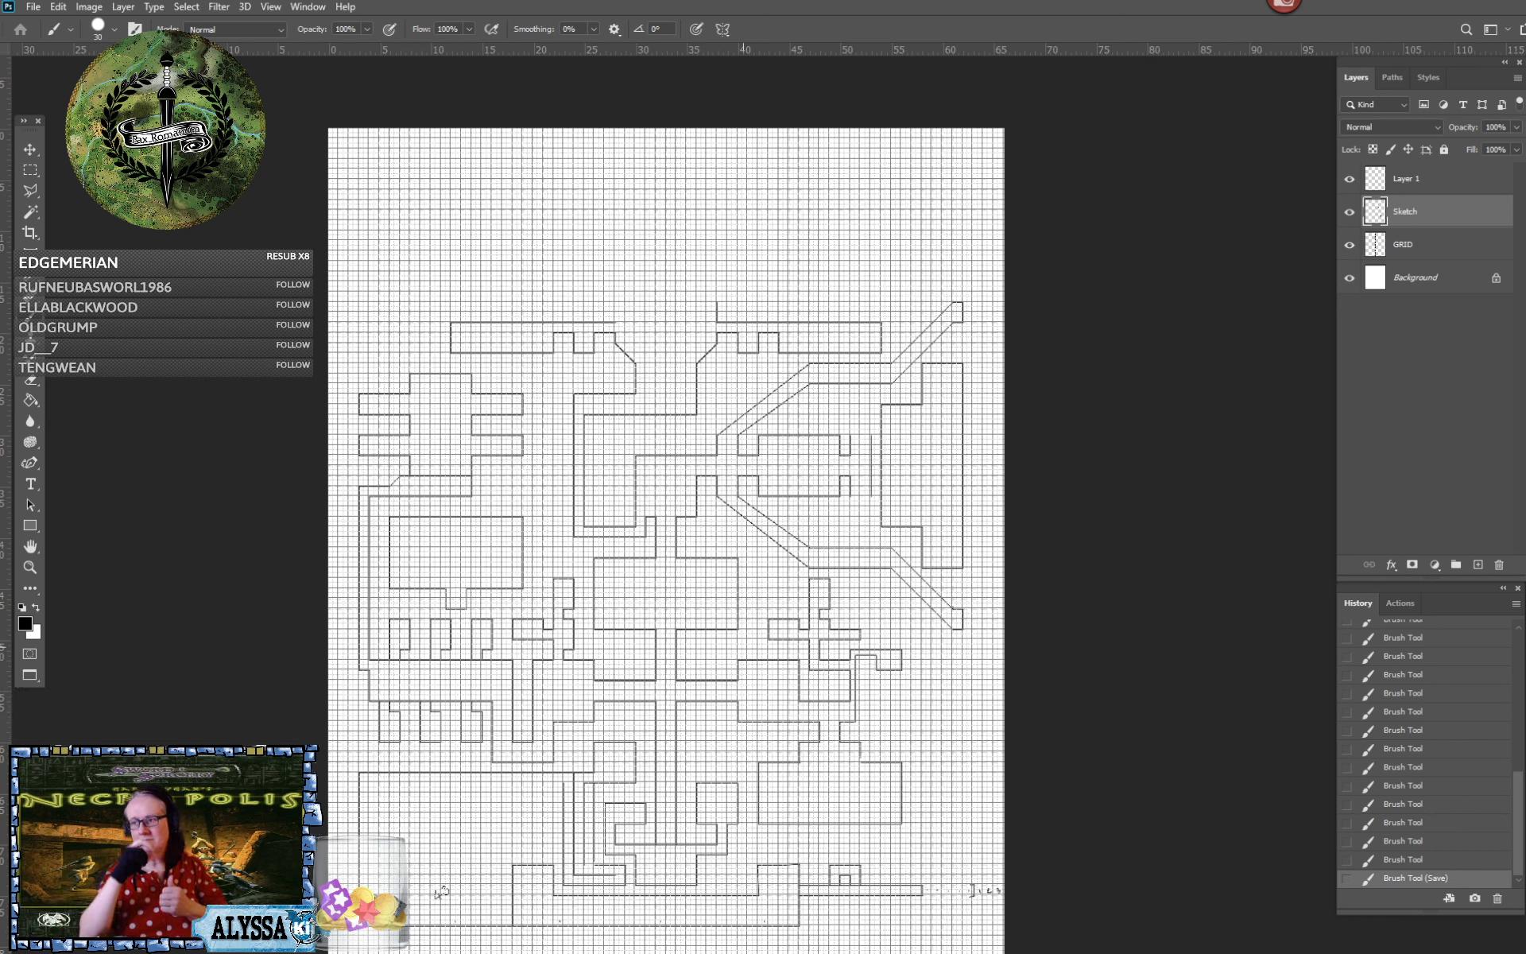
Draw a vertical wall two squares up from the open end of the upper corridor wall at ruler mark 28
{"action": "scroll", "coordinate": [540, 477], "scroll_direction": "up", "scroll_amount": 5}
{"action": "left_click_drag", "start_coordinate": [666, 469], "coordinate": [708, 618]}
{"action": "scroll", "coordinate": [548, 263], "scroll_direction": "up", "scroll_amount": 1}
{"action": "scroll", "coordinate": [791, 395], "scroll_direction": "up", "scroll_amount": 1}
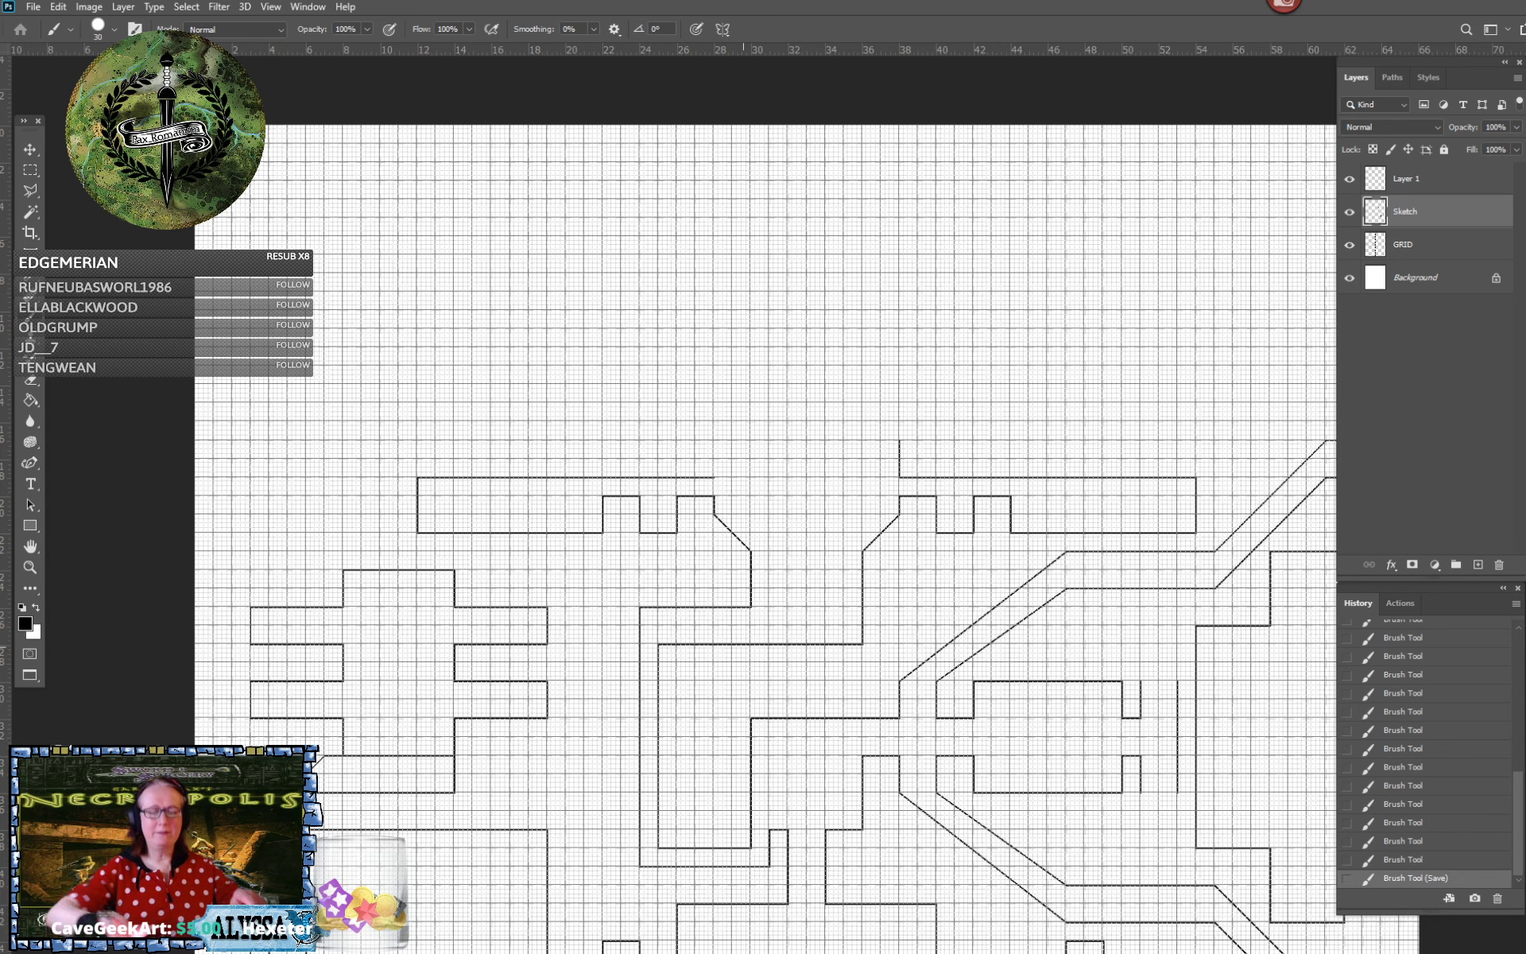
{"action": "left_click_drag", "start_coordinate": [743, 648], "coordinate": [719, 755]}
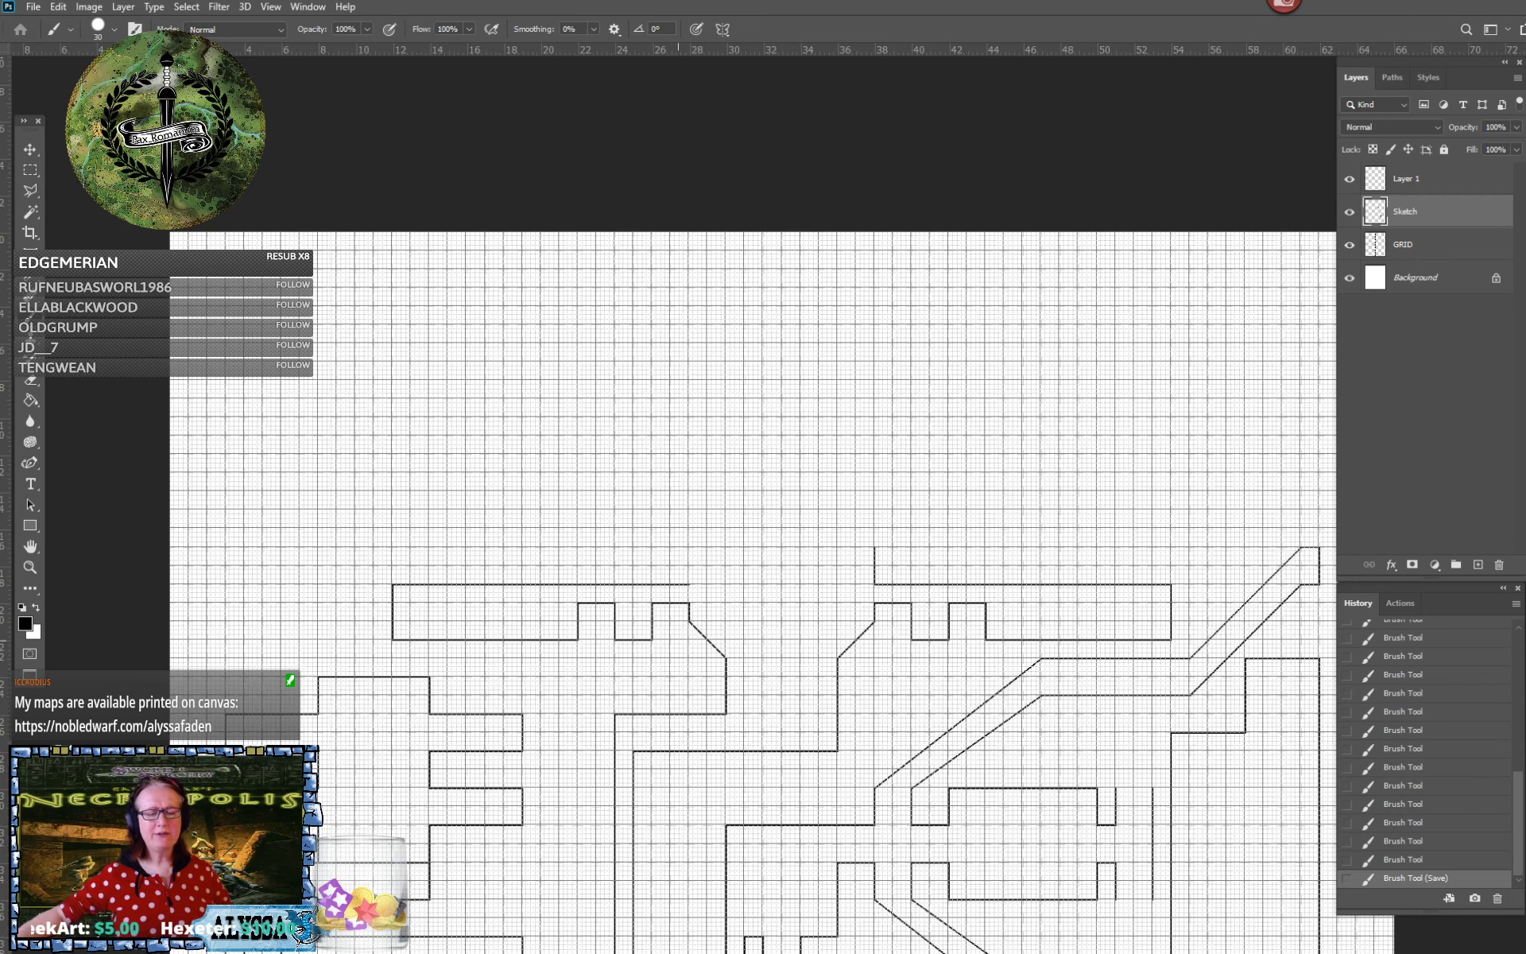
{"action": "scroll", "coordinate": [680, 616], "scroll_direction": "up", "scroll_amount": 3}
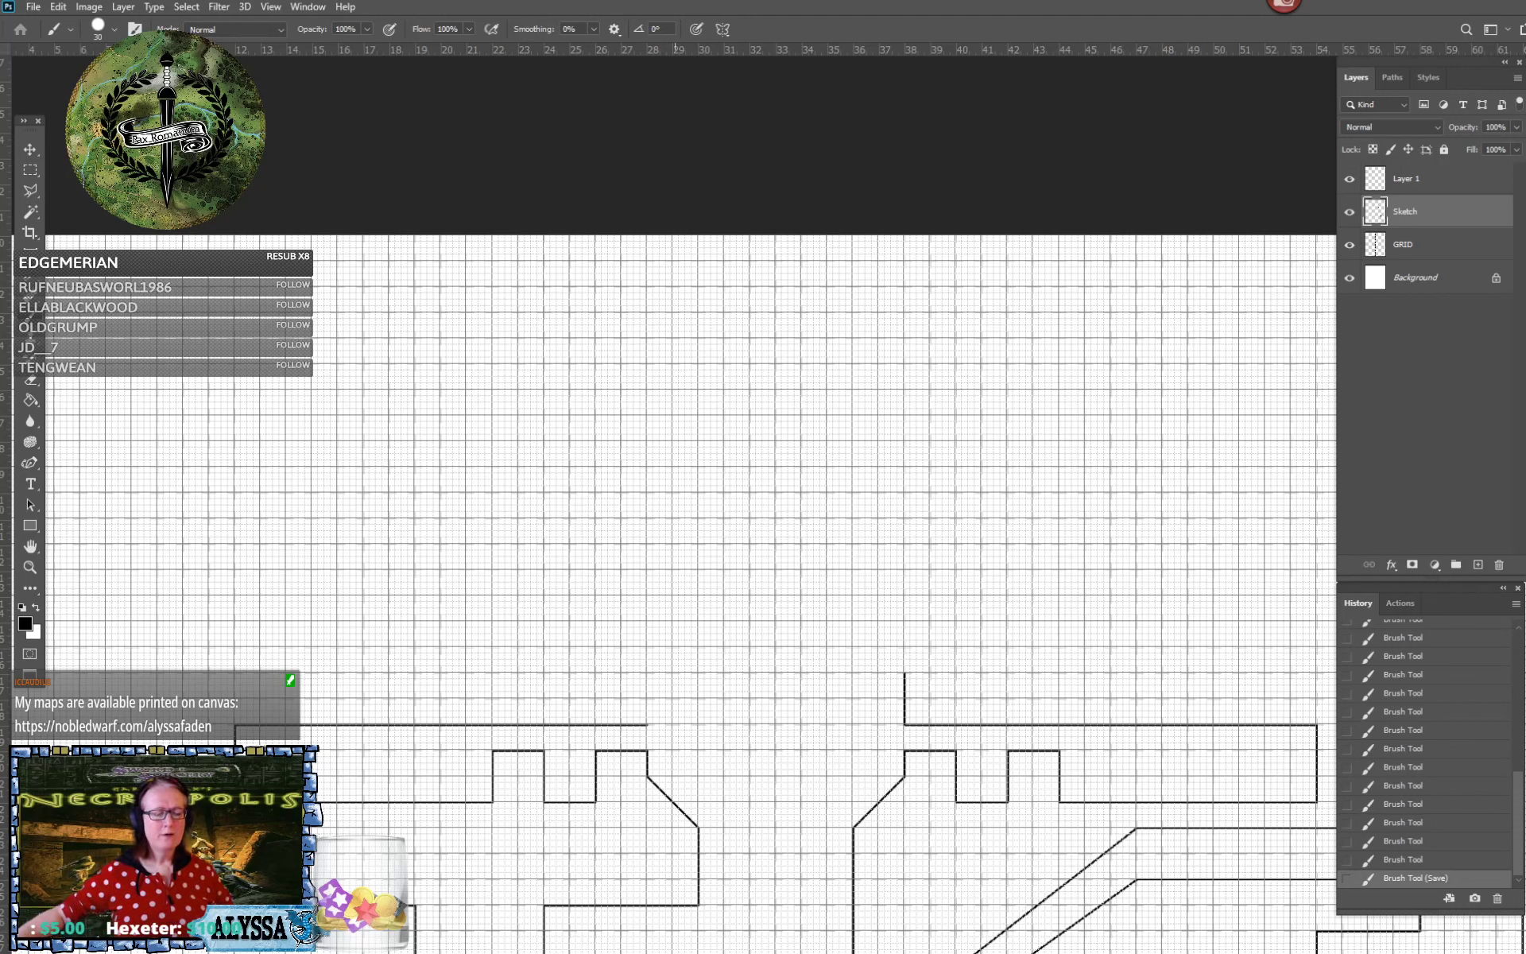
{"action": "left_click", "coordinate": [647, 725]}
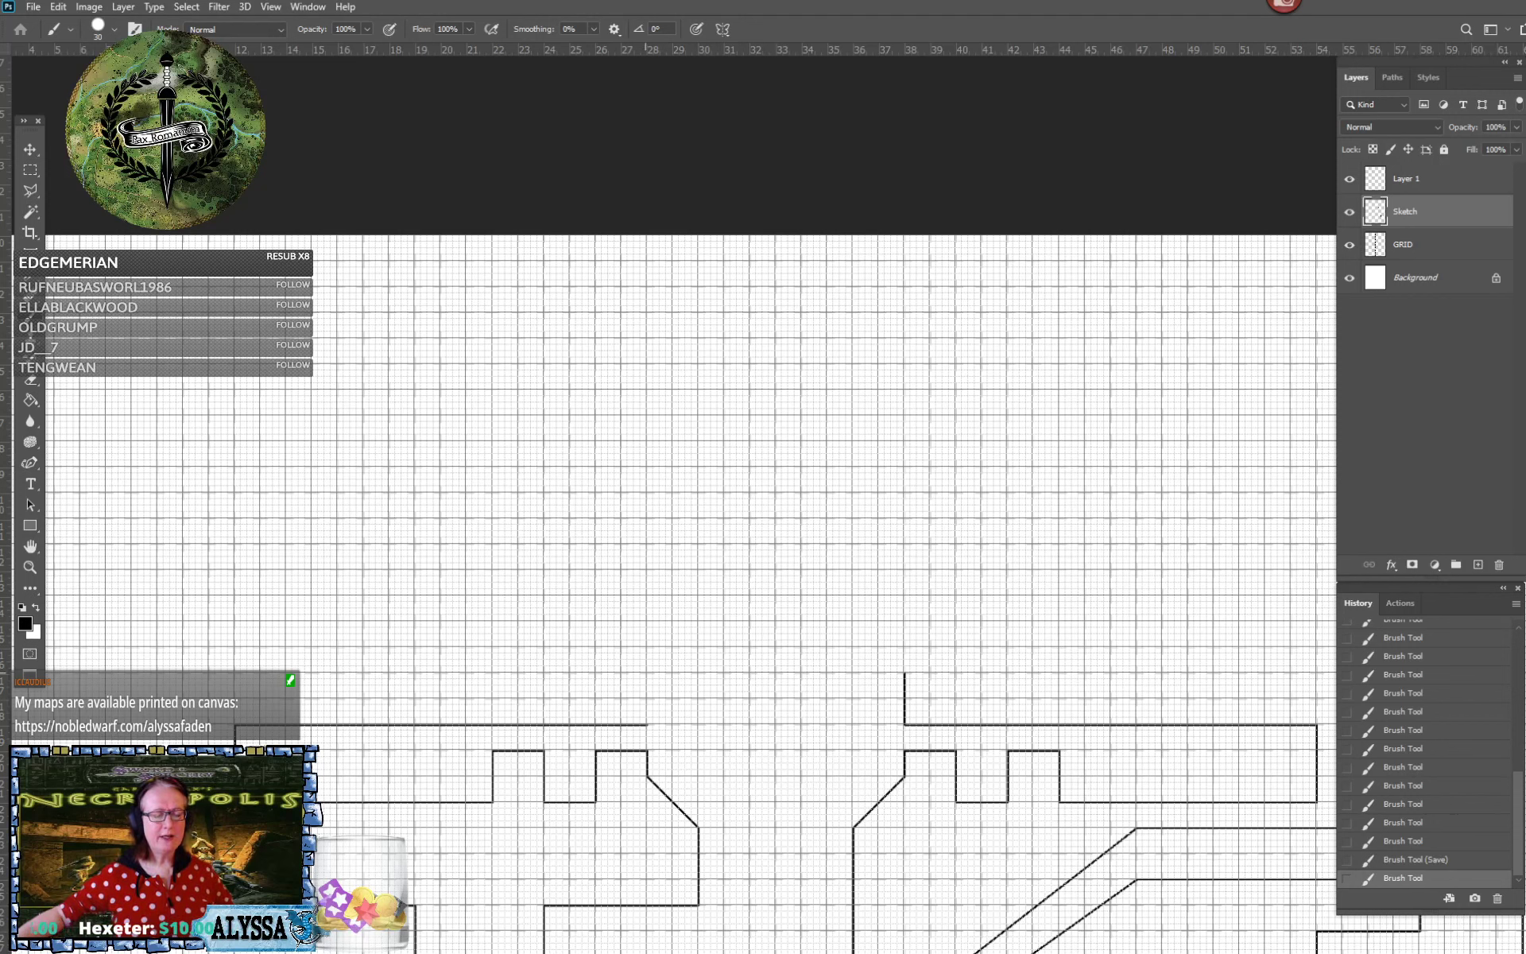
{"action": "left_click", "coordinate": [647, 673], "text": "shift"}
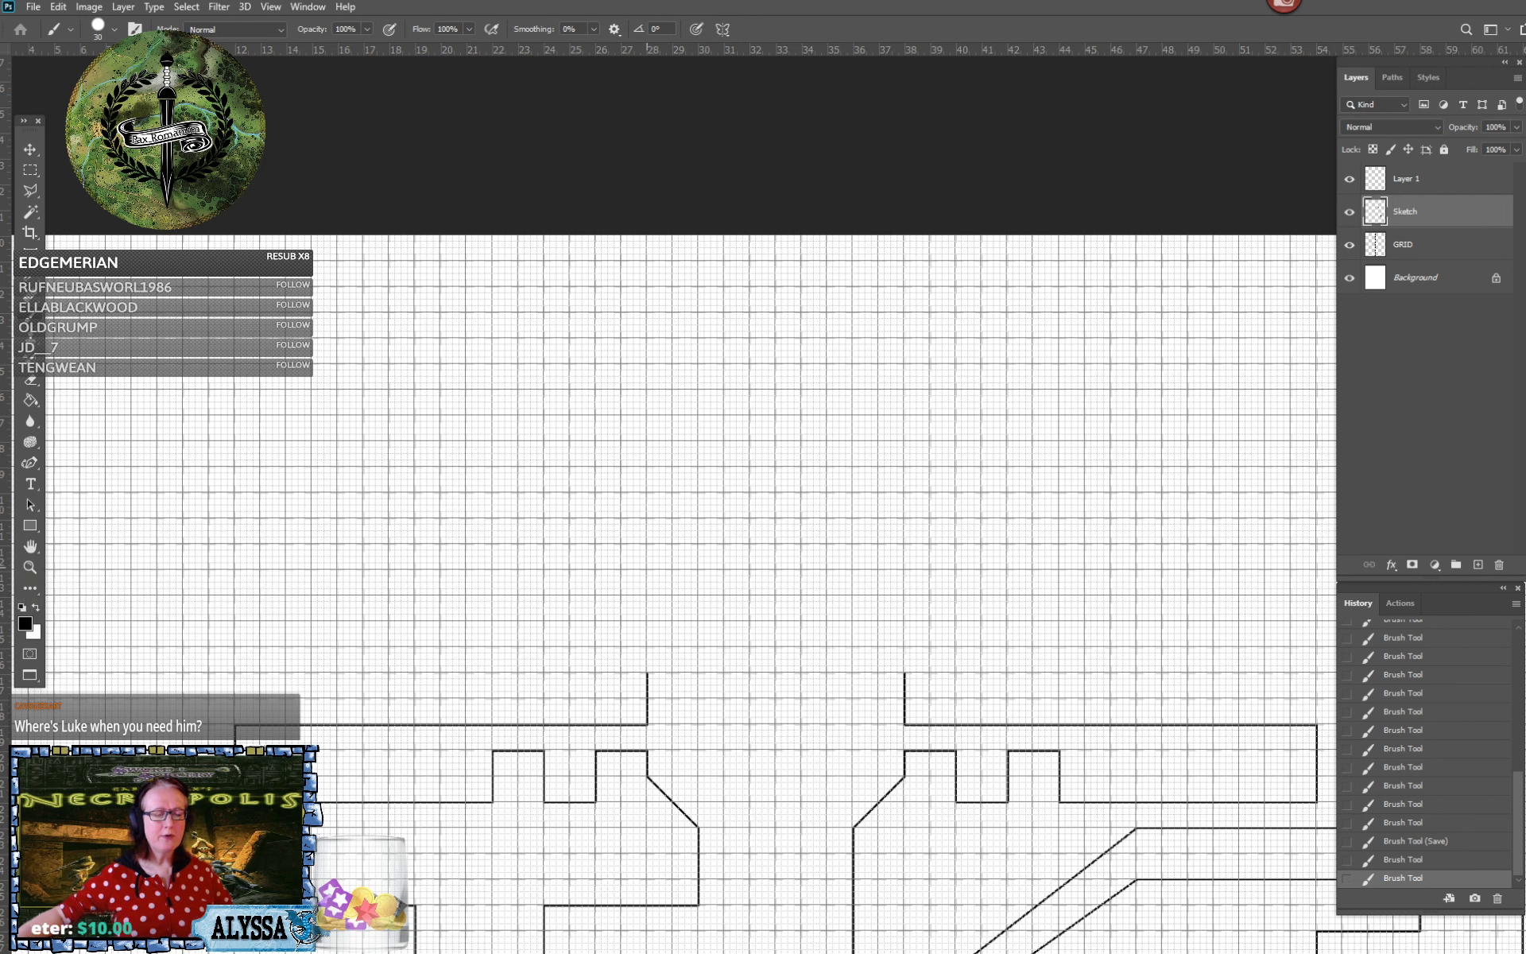
Draw two vertical walls four squares tall at ruler marks 28 and 38, leaving a four-square gap above the existing corridor wall ends
{"action": "left_click", "coordinate": [647, 563]}
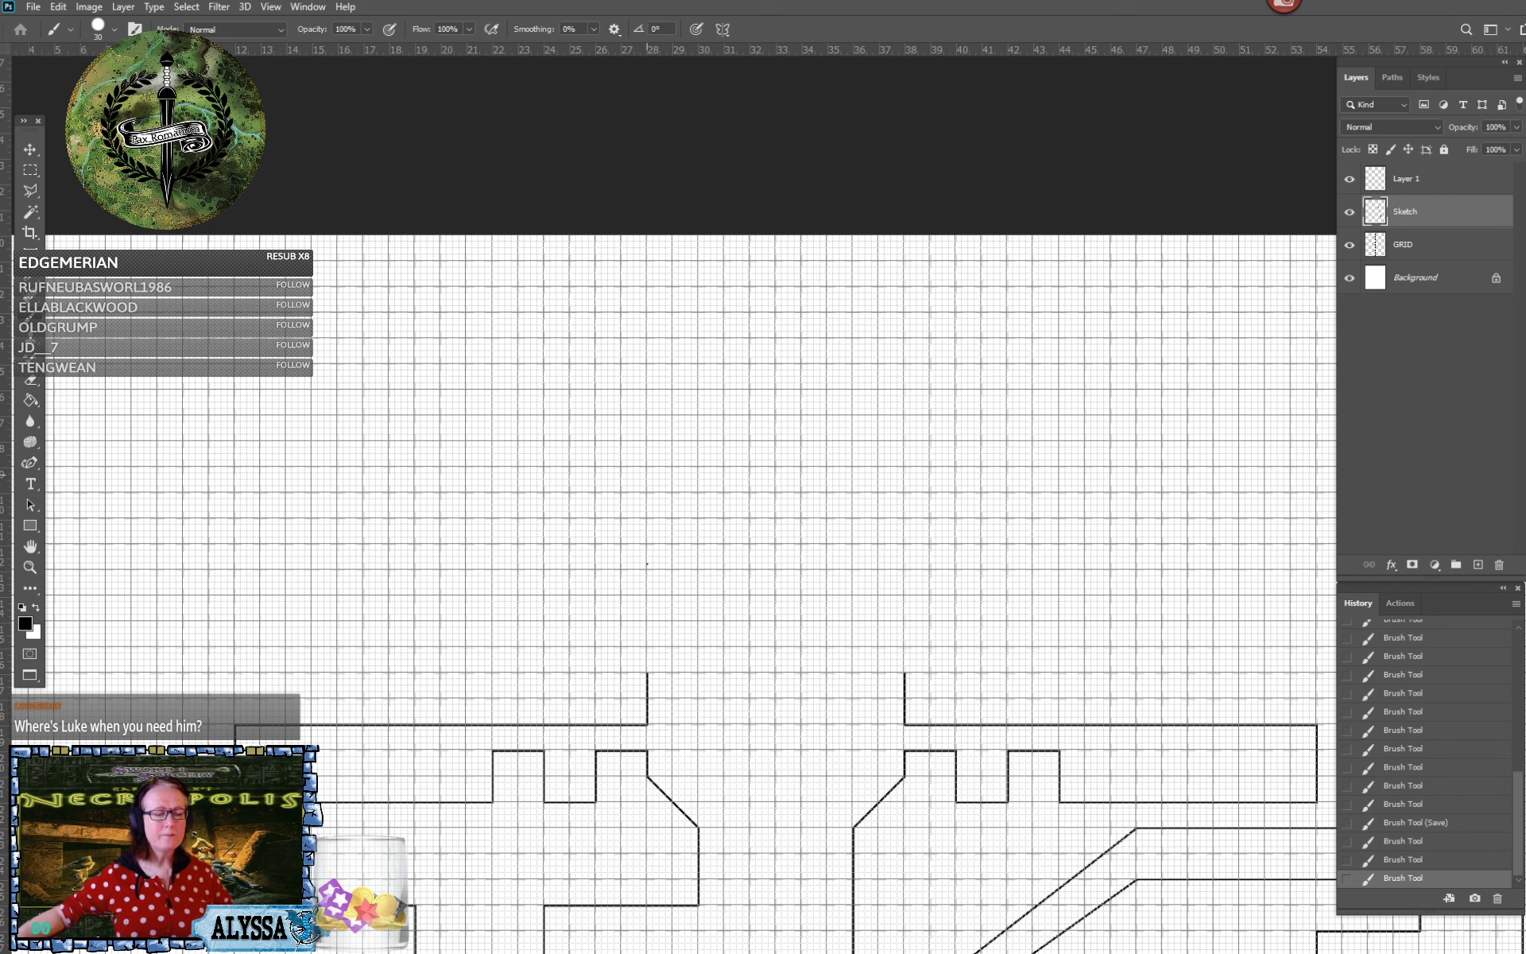
{"action": "left_click", "coordinate": [647, 467], "text": "shift"}
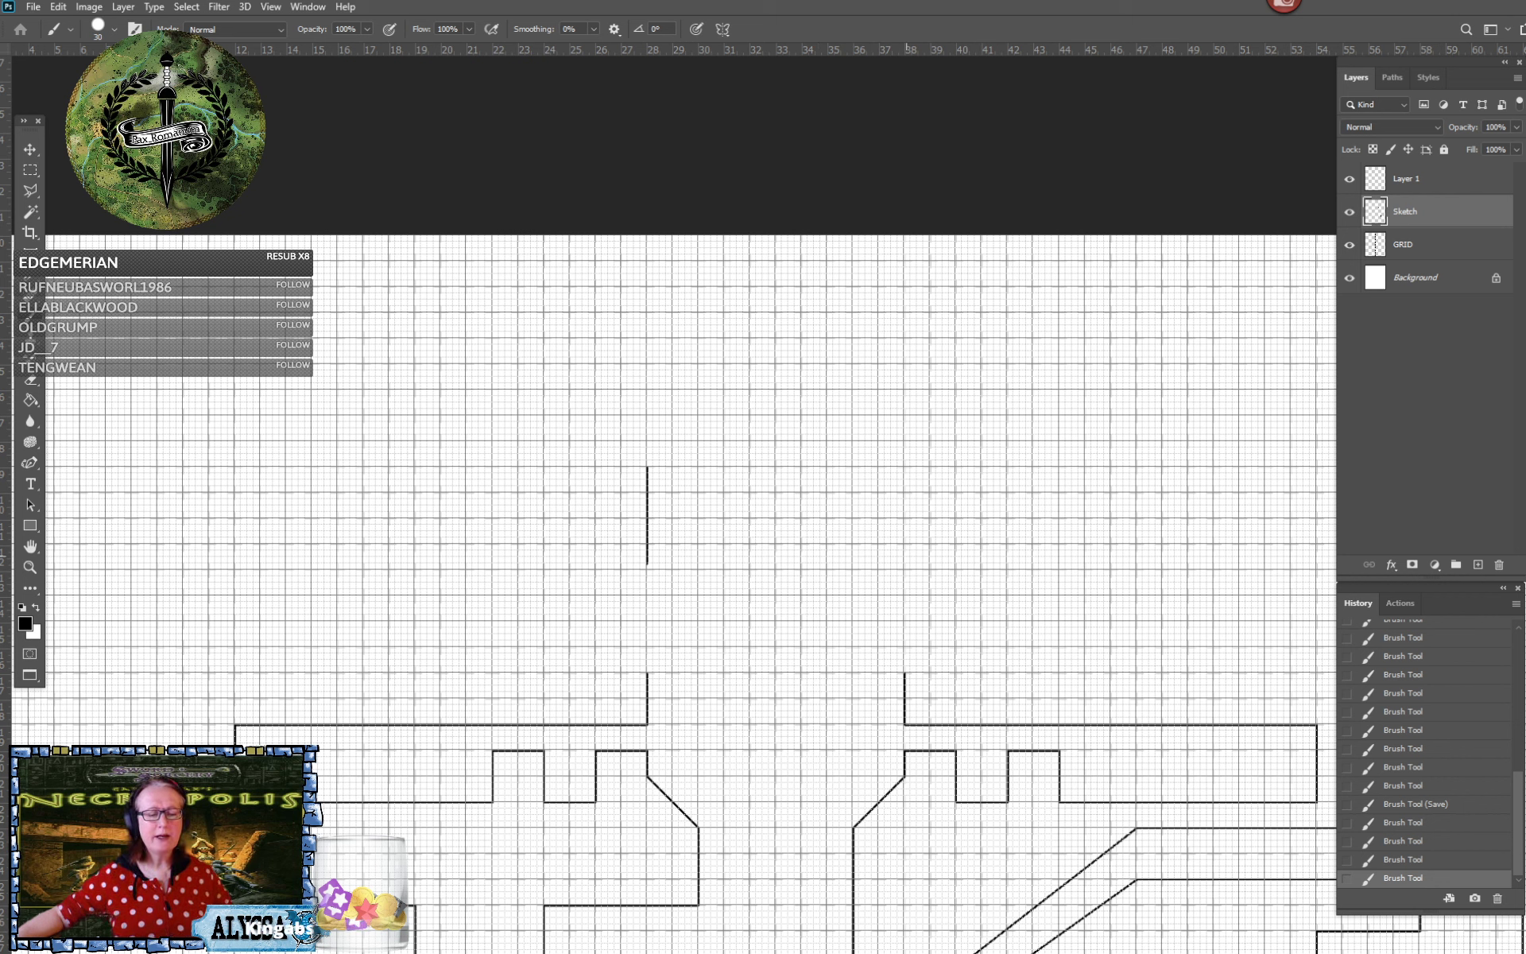
{"action": "left_click", "coordinate": [905, 564]}
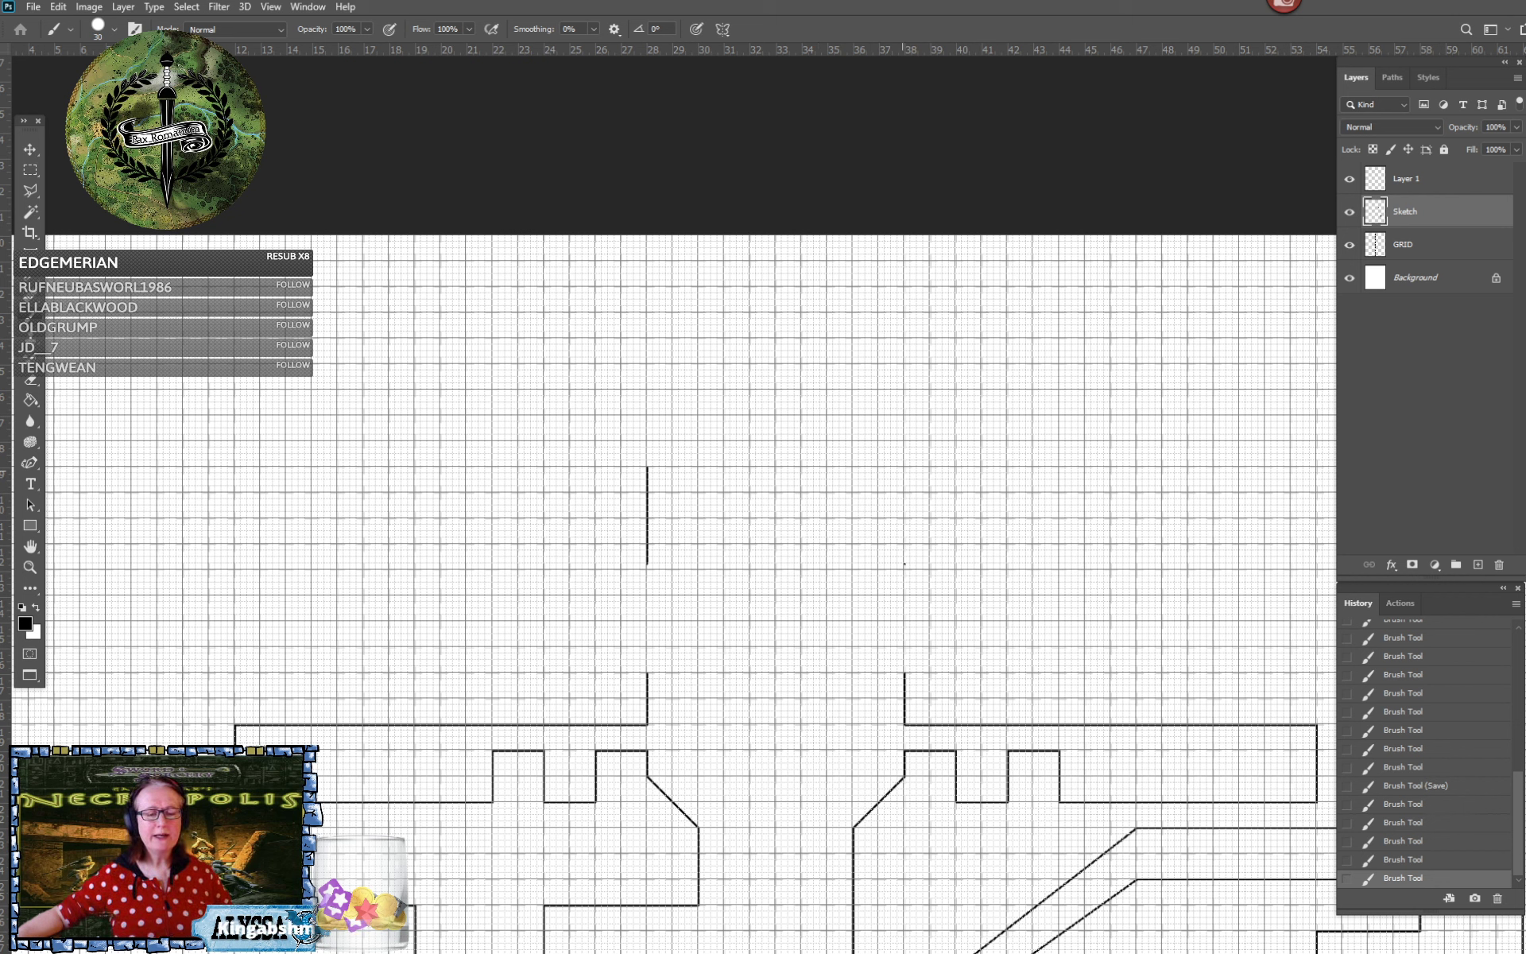
{"action": "left_click", "coordinate": [905, 467], "text": "shift"}
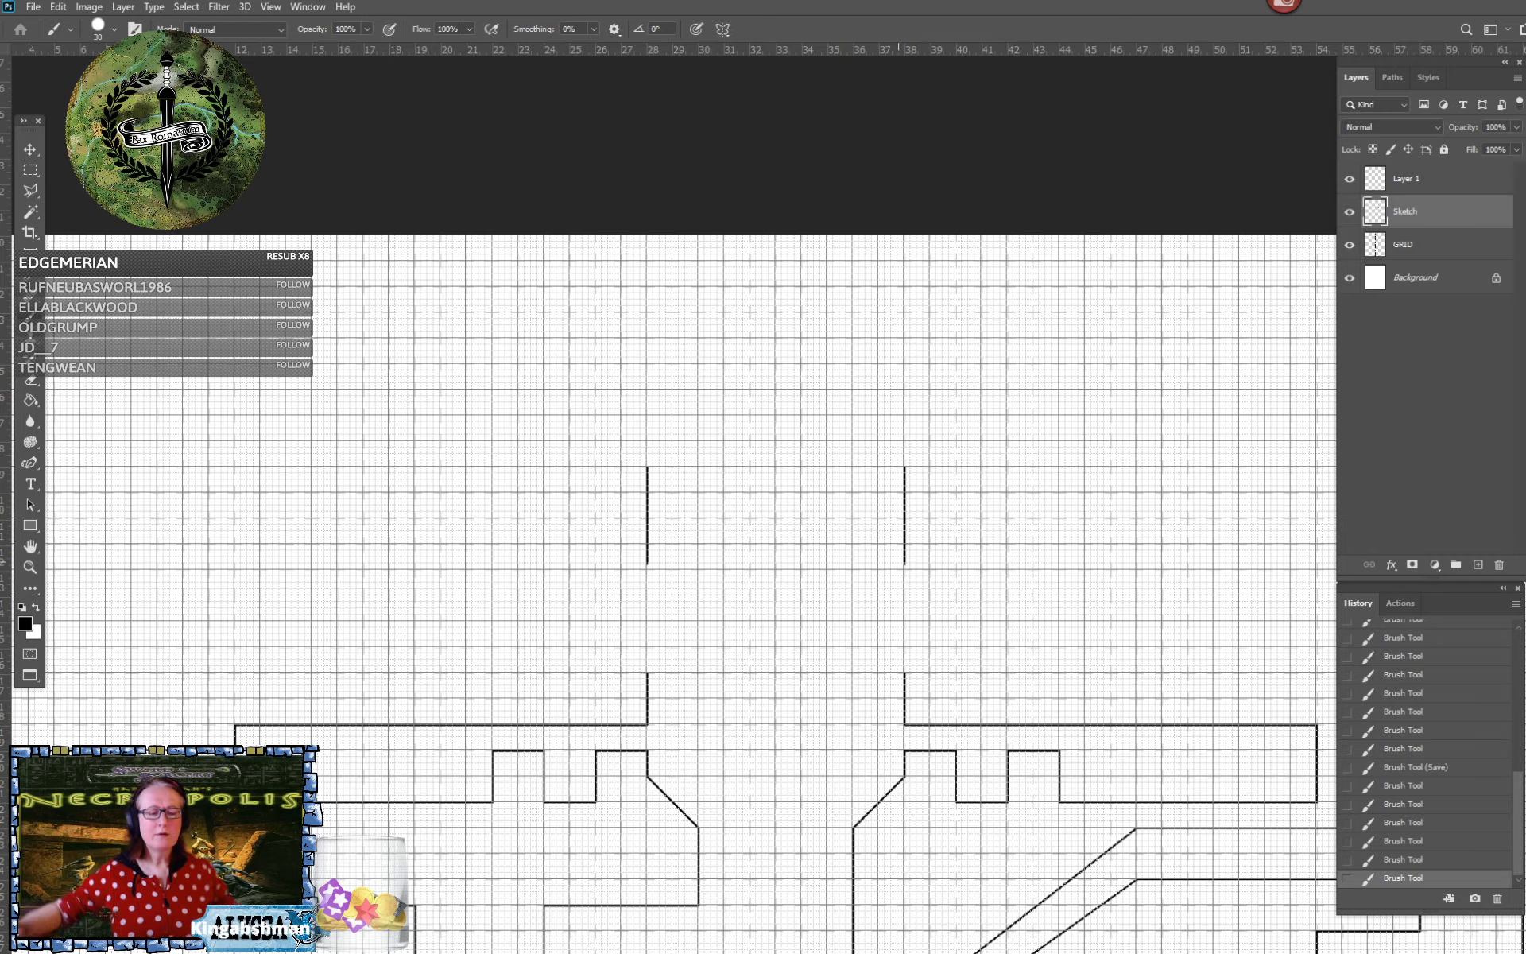
{"action": "scroll", "coordinate": [836, 477], "scroll_direction": "up", "scroll_amount": 3}
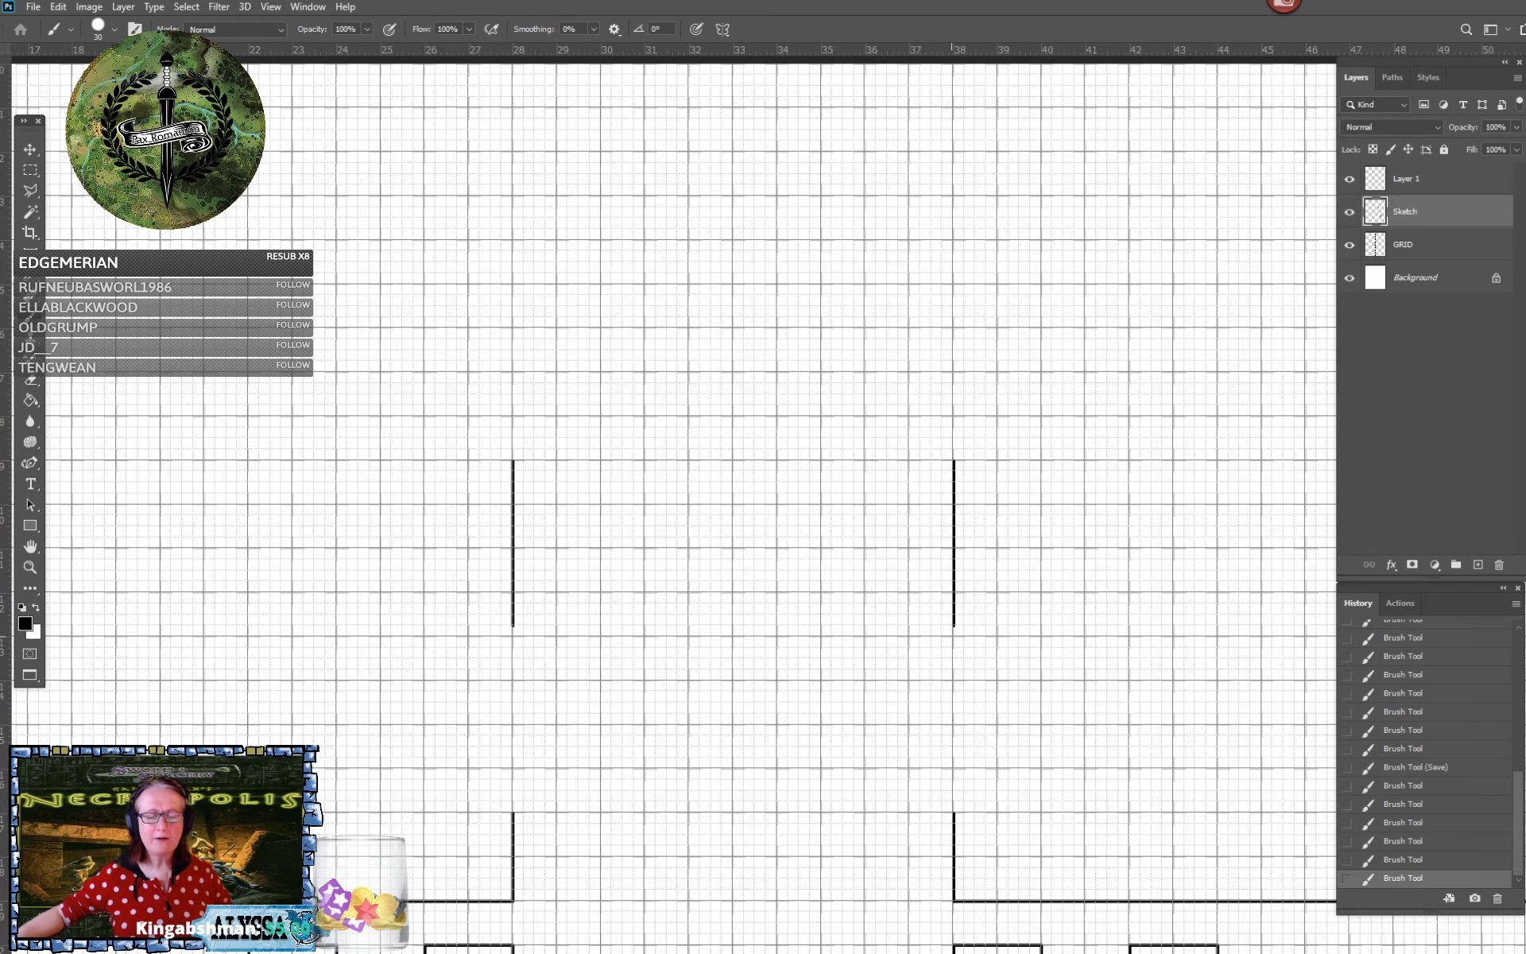
{"action": "left_click", "coordinate": [954, 636], "text": "shift"}
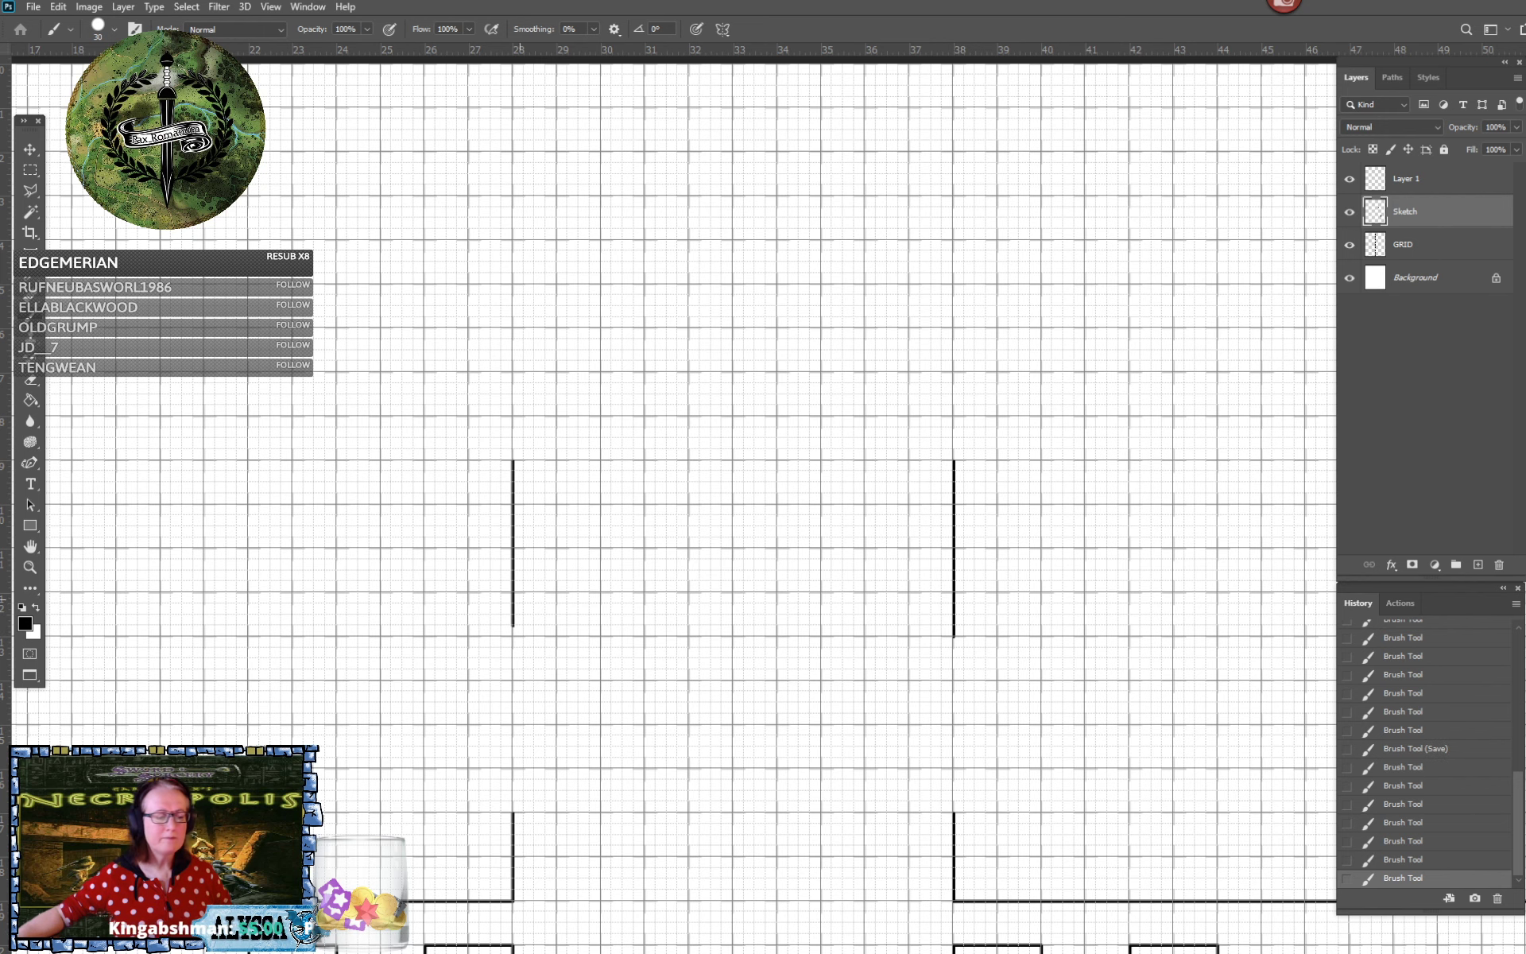
{"action": "left_click", "coordinate": [513, 636], "text": "shift"}
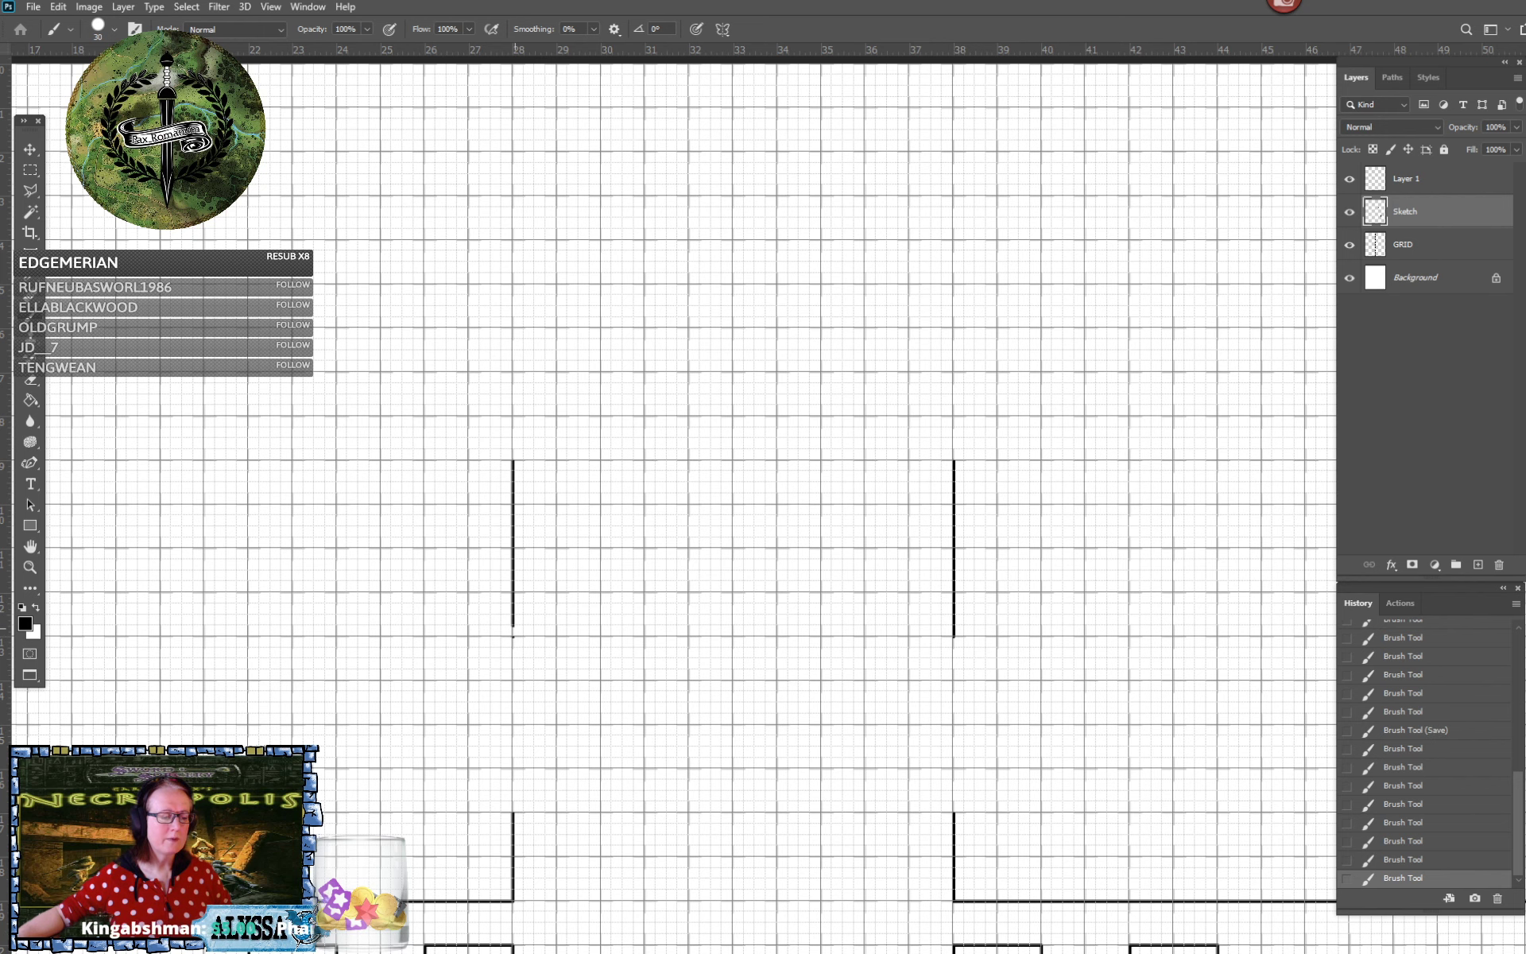
{"action": "scroll", "coordinate": [540, 640], "scroll_direction": "down", "scroll_amount": 2}
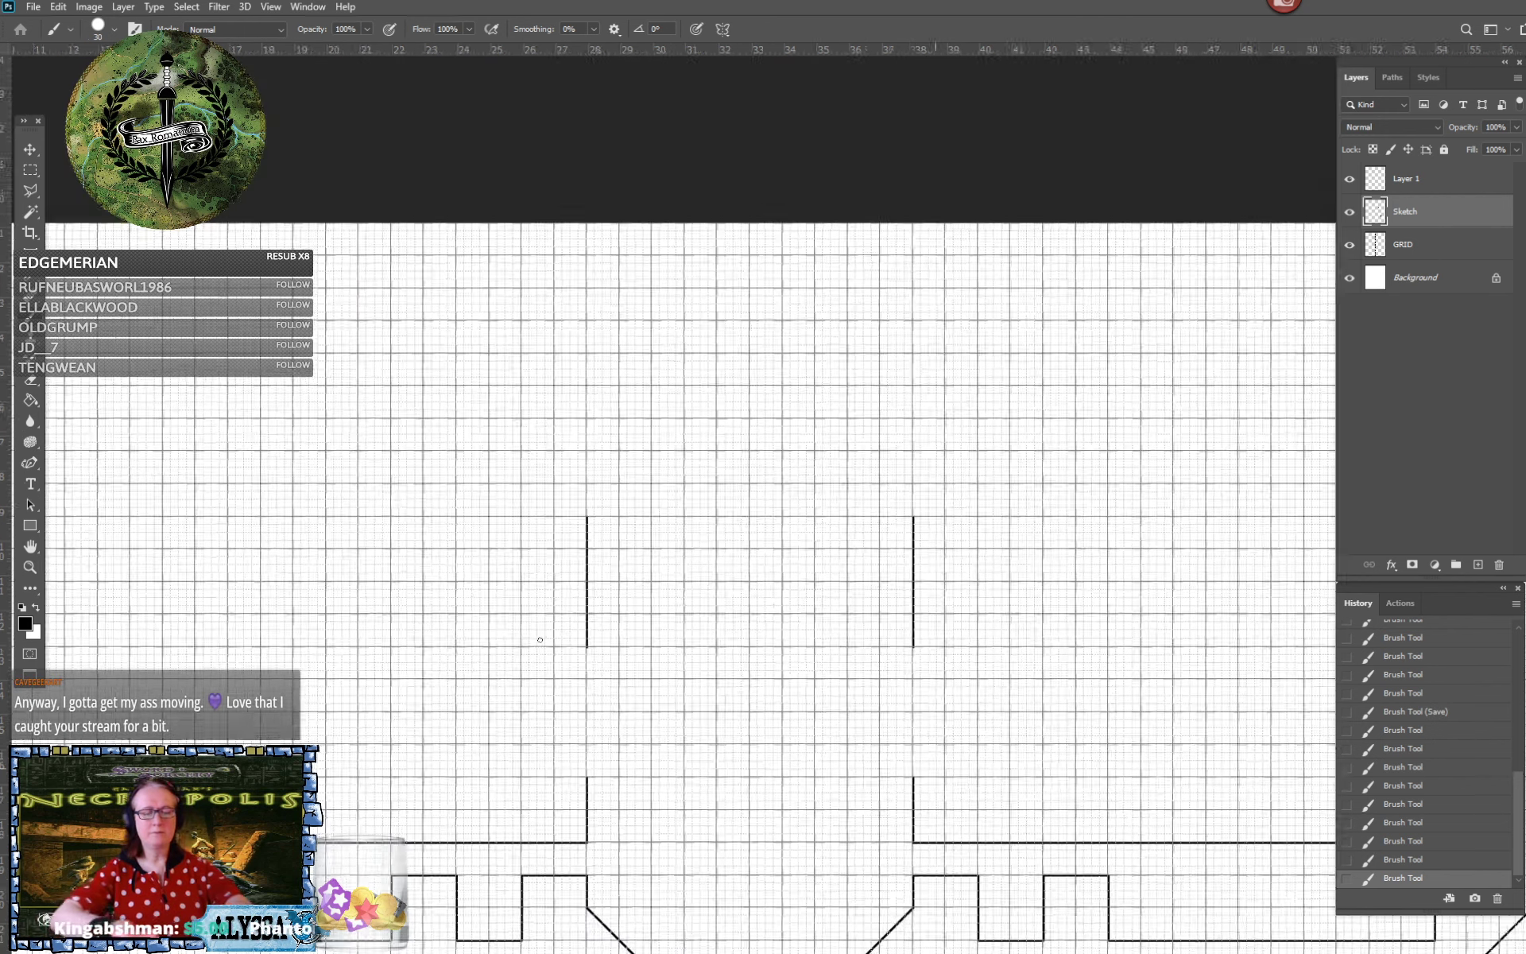
Add diagonals two squares up and two squares inward from the tops of both walls, reaching ruler marks 30 and 36
{"action": "scroll", "coordinate": [540, 640], "scroll_direction": "up", "scroll_amount": 1}
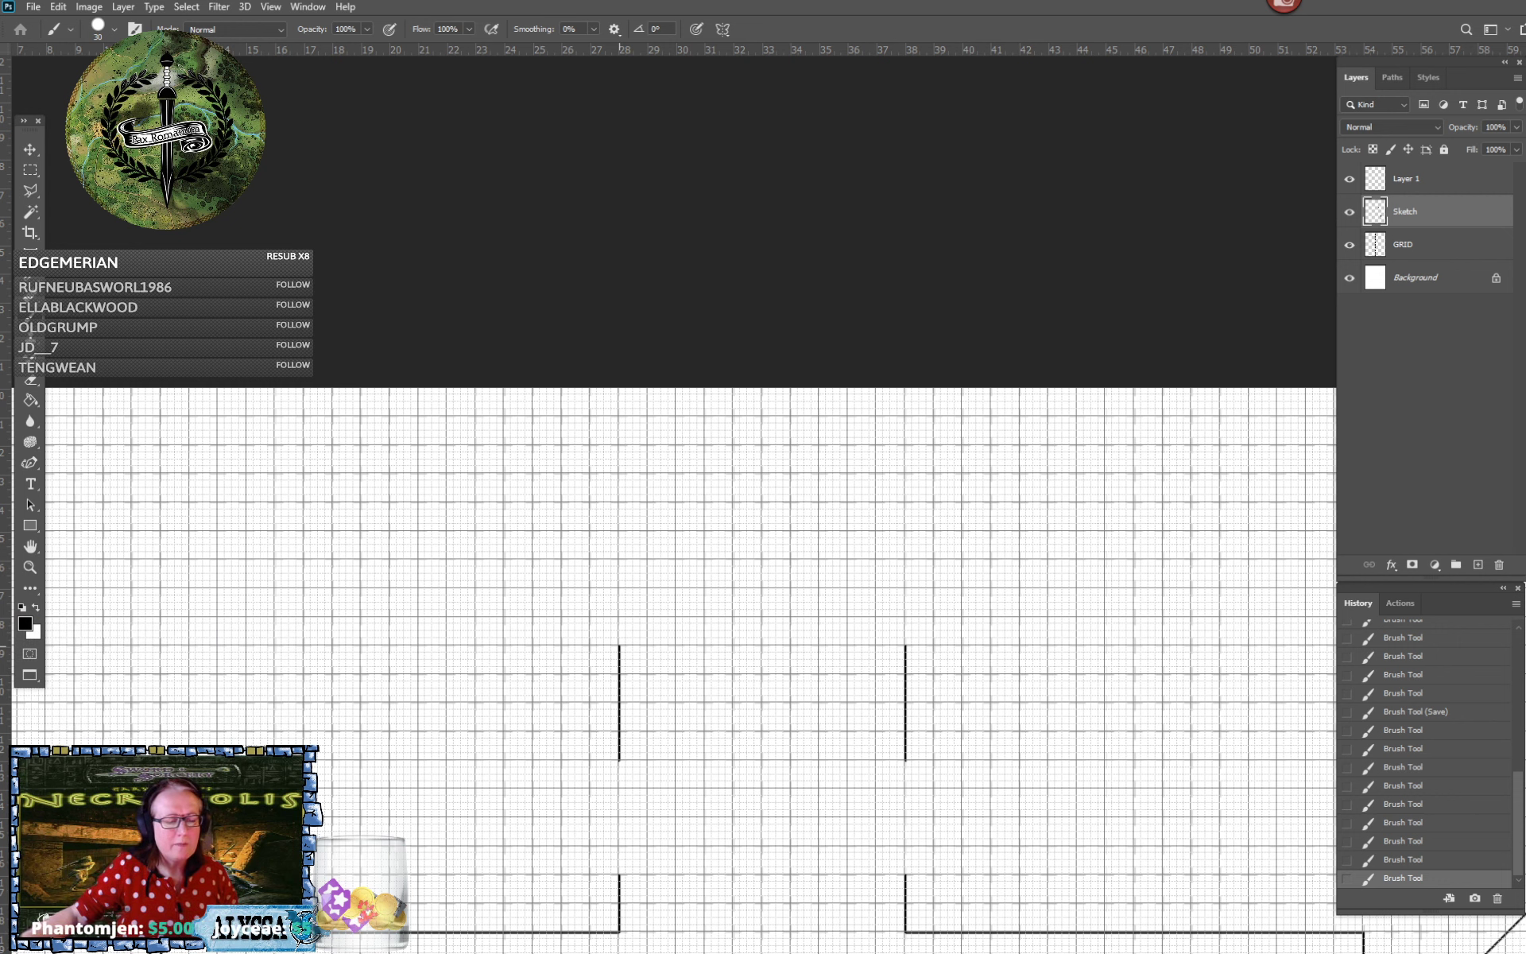
{"action": "scroll", "coordinate": [684, 589], "scroll_direction": "up", "scroll_amount": 6}
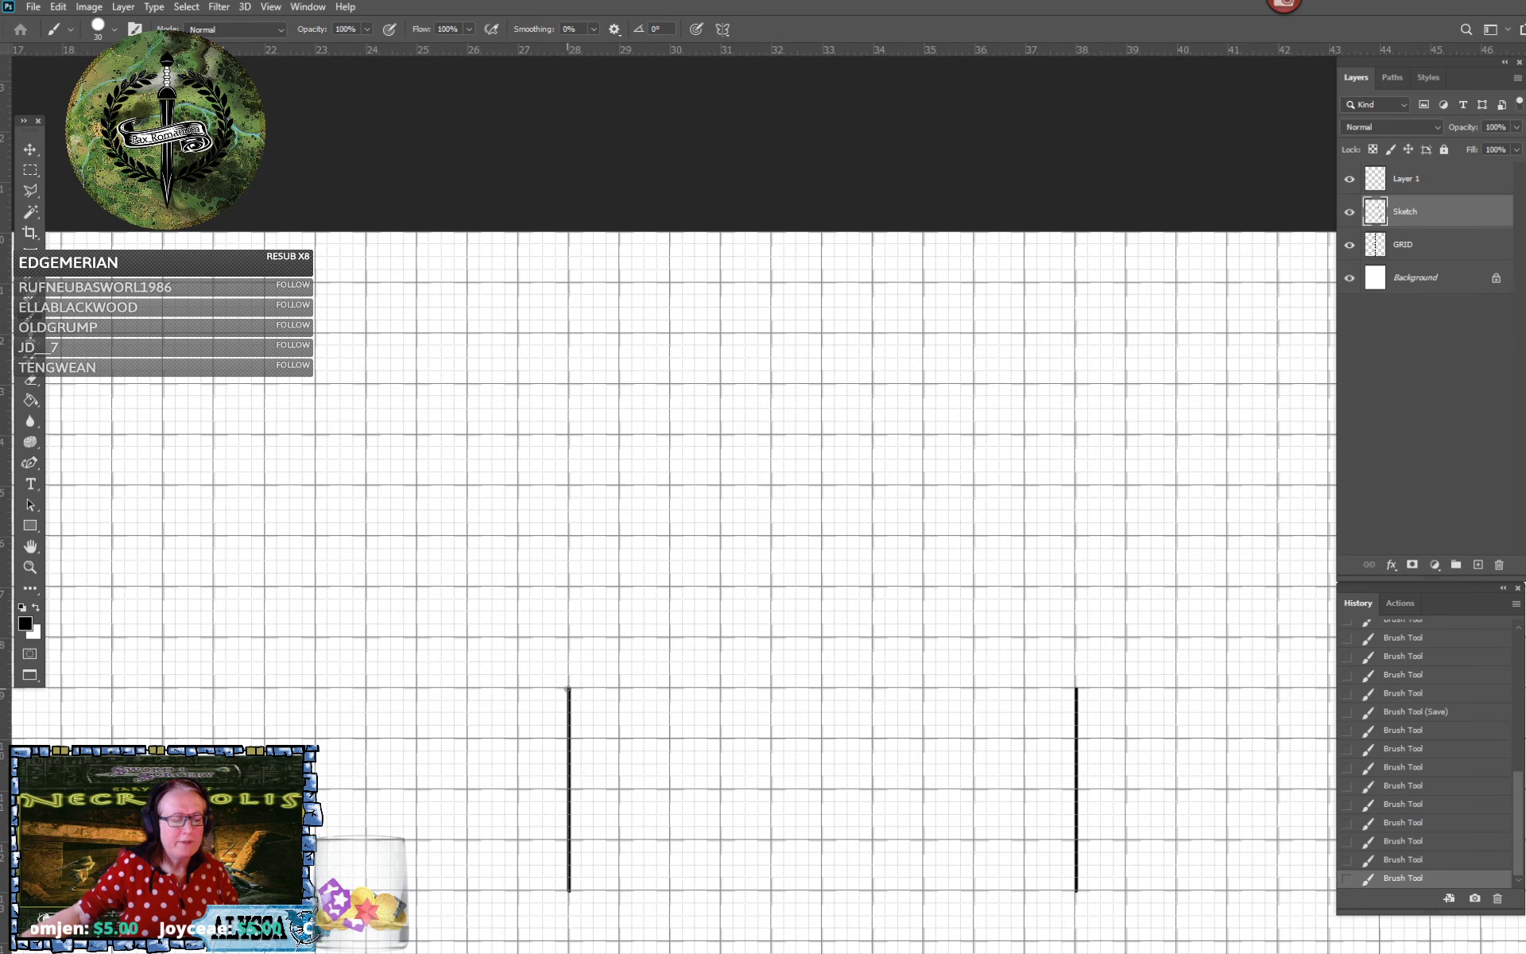
{"action": "left_click", "coordinate": [568, 689]}
{"action": "left_click", "coordinate": [671, 587], "text": "shift"}
{"action": "left_click", "coordinate": [1077, 688]}
{"action": "left_click", "coordinate": [975, 586], "text": "shift"}
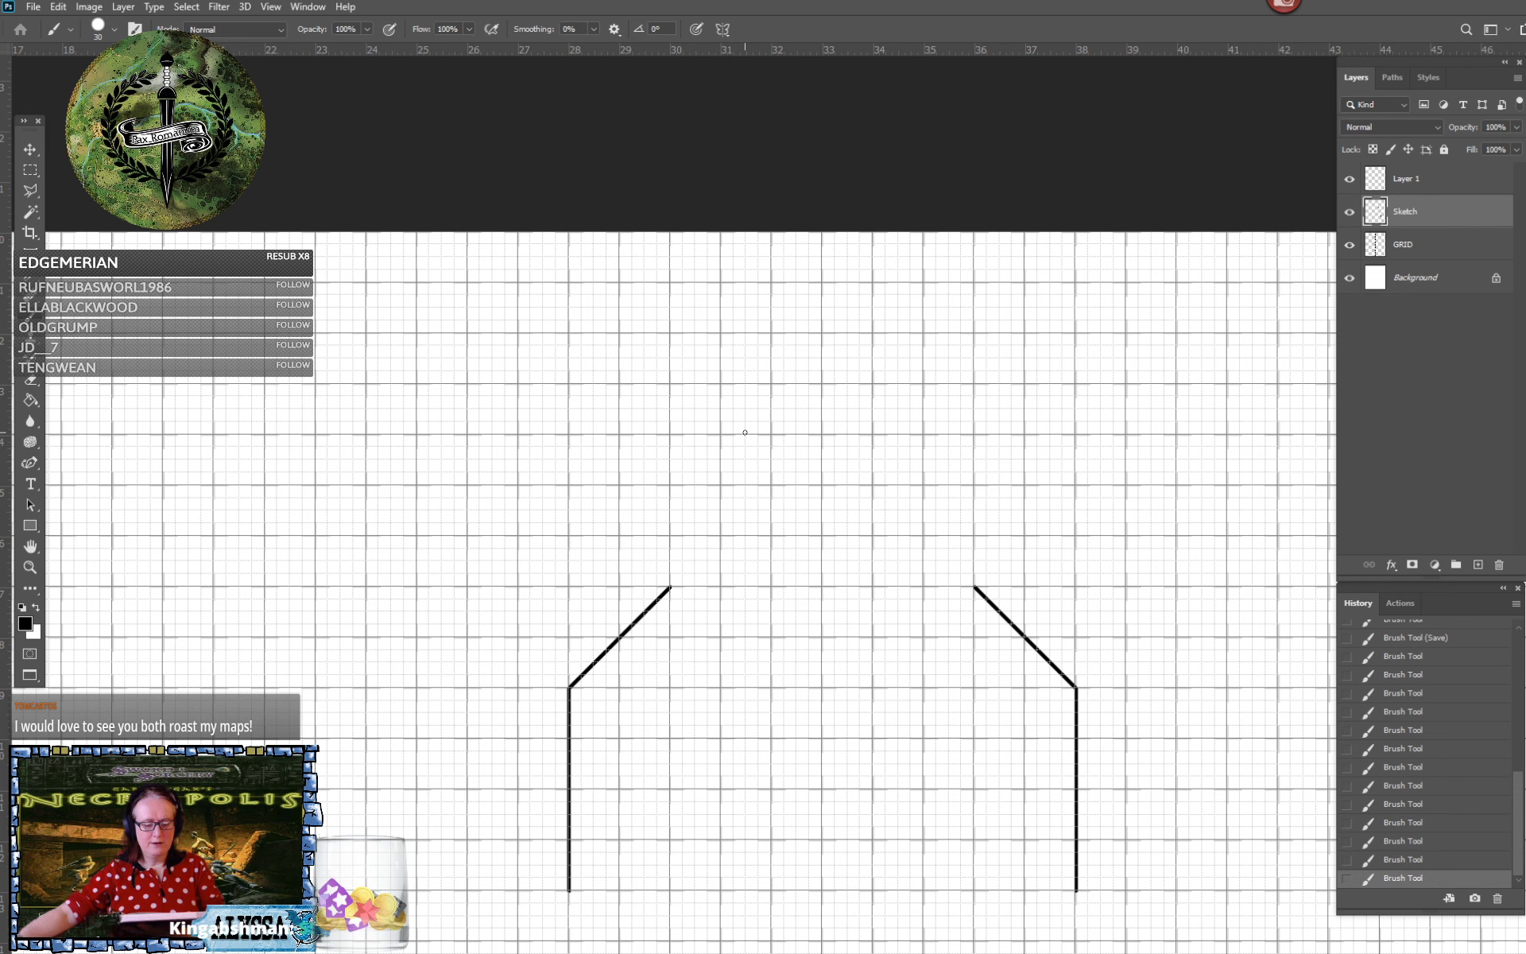
Try a slanted wall from ruler mark 31.5 down three squares to the upper end of the diagonal at mark 30
{"action": "left_click", "coordinate": [746, 434]}
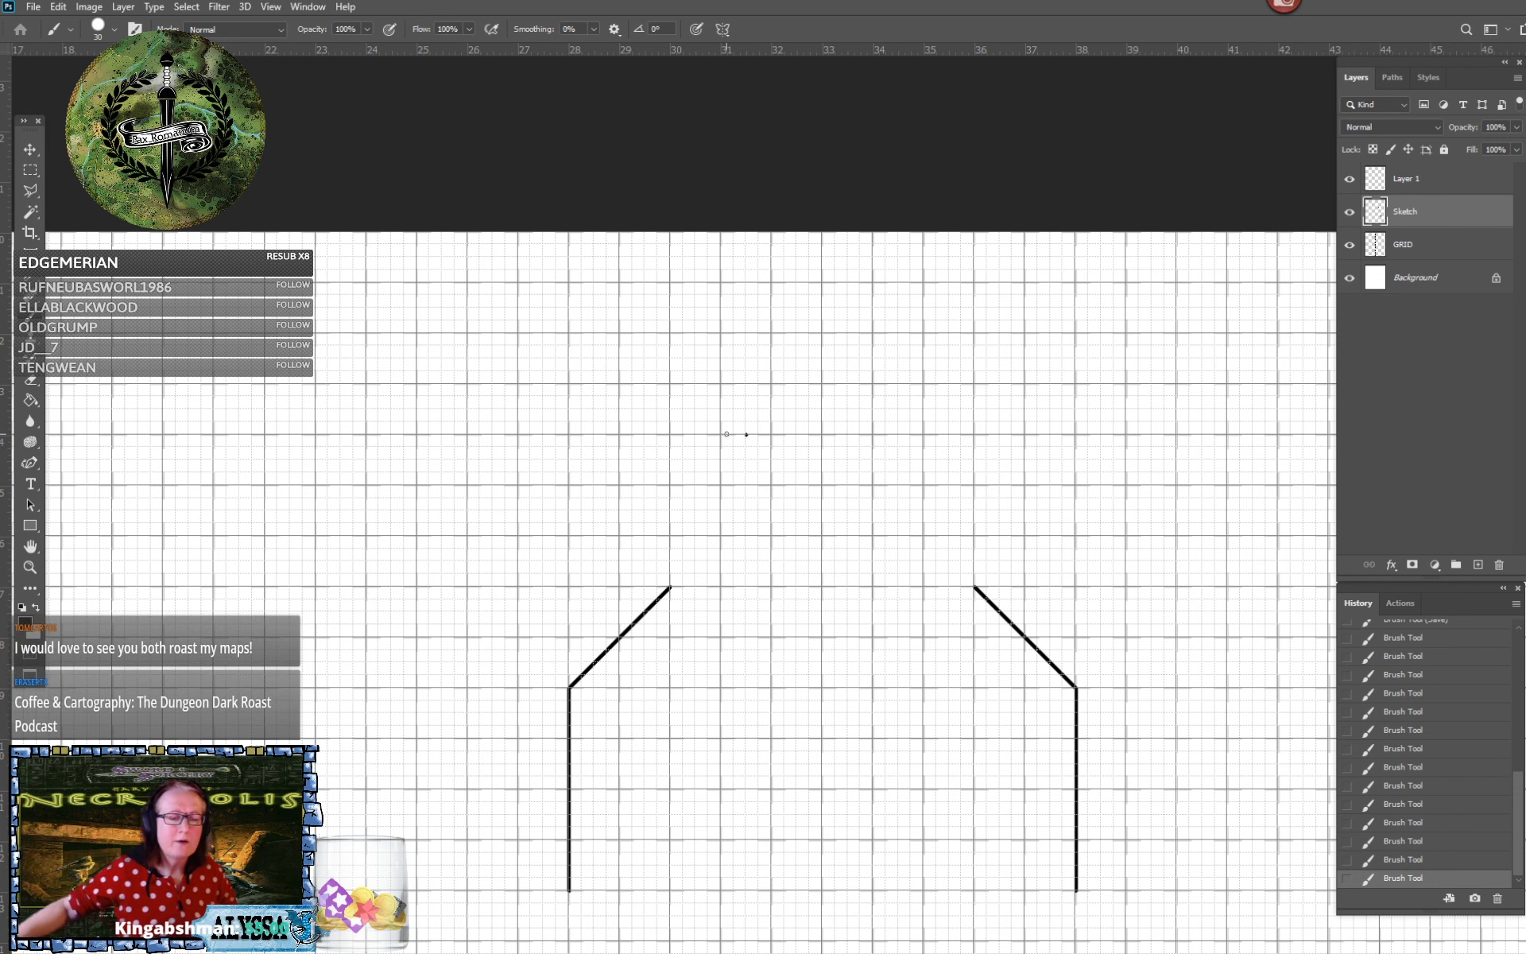
{"action": "left_click", "coordinate": [670, 586], "text": "shift"}
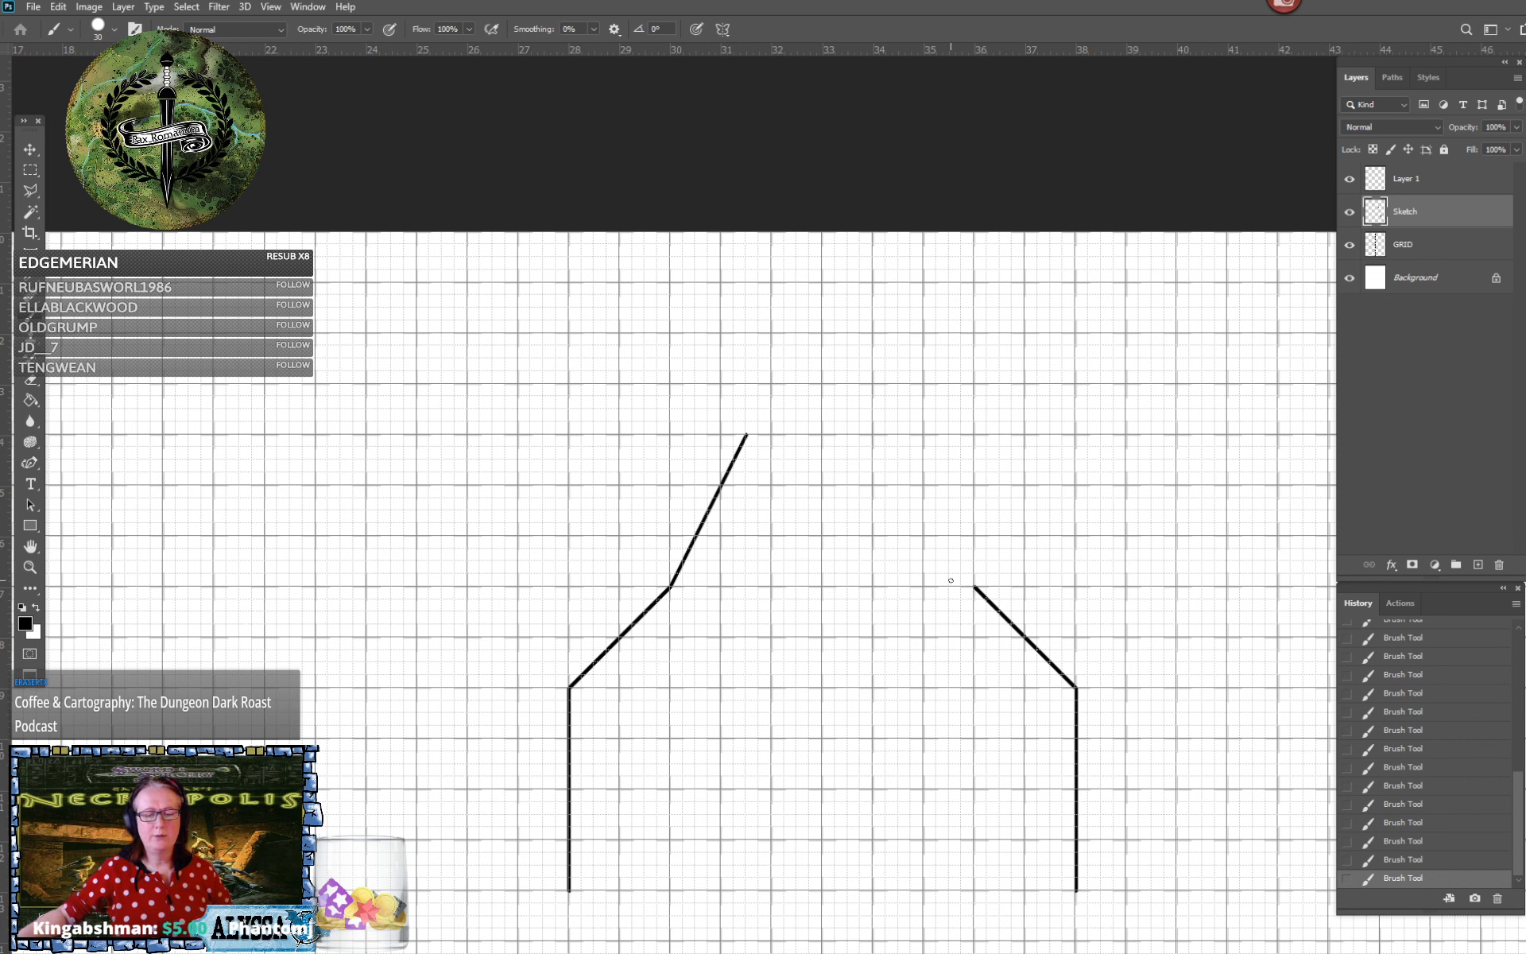
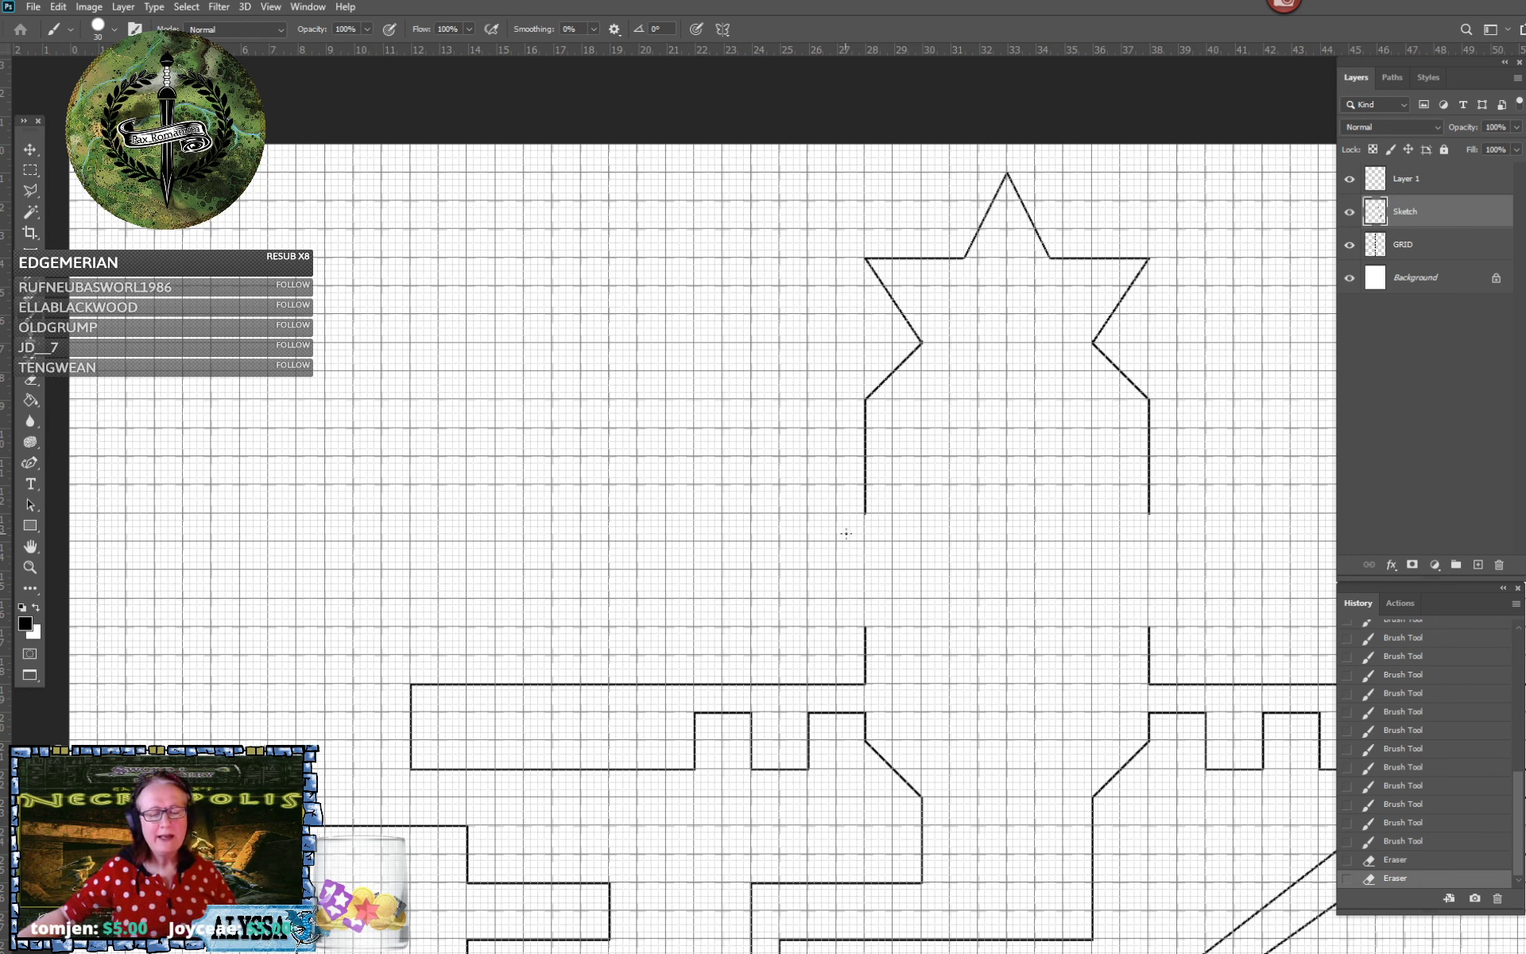
Draw a crenellated wall from ruler mark 24 to 14, level with the star room's lower wall ends, rising two squares at 22–20 and 18–16
{"action": "left_click", "coordinate": [750, 512]}
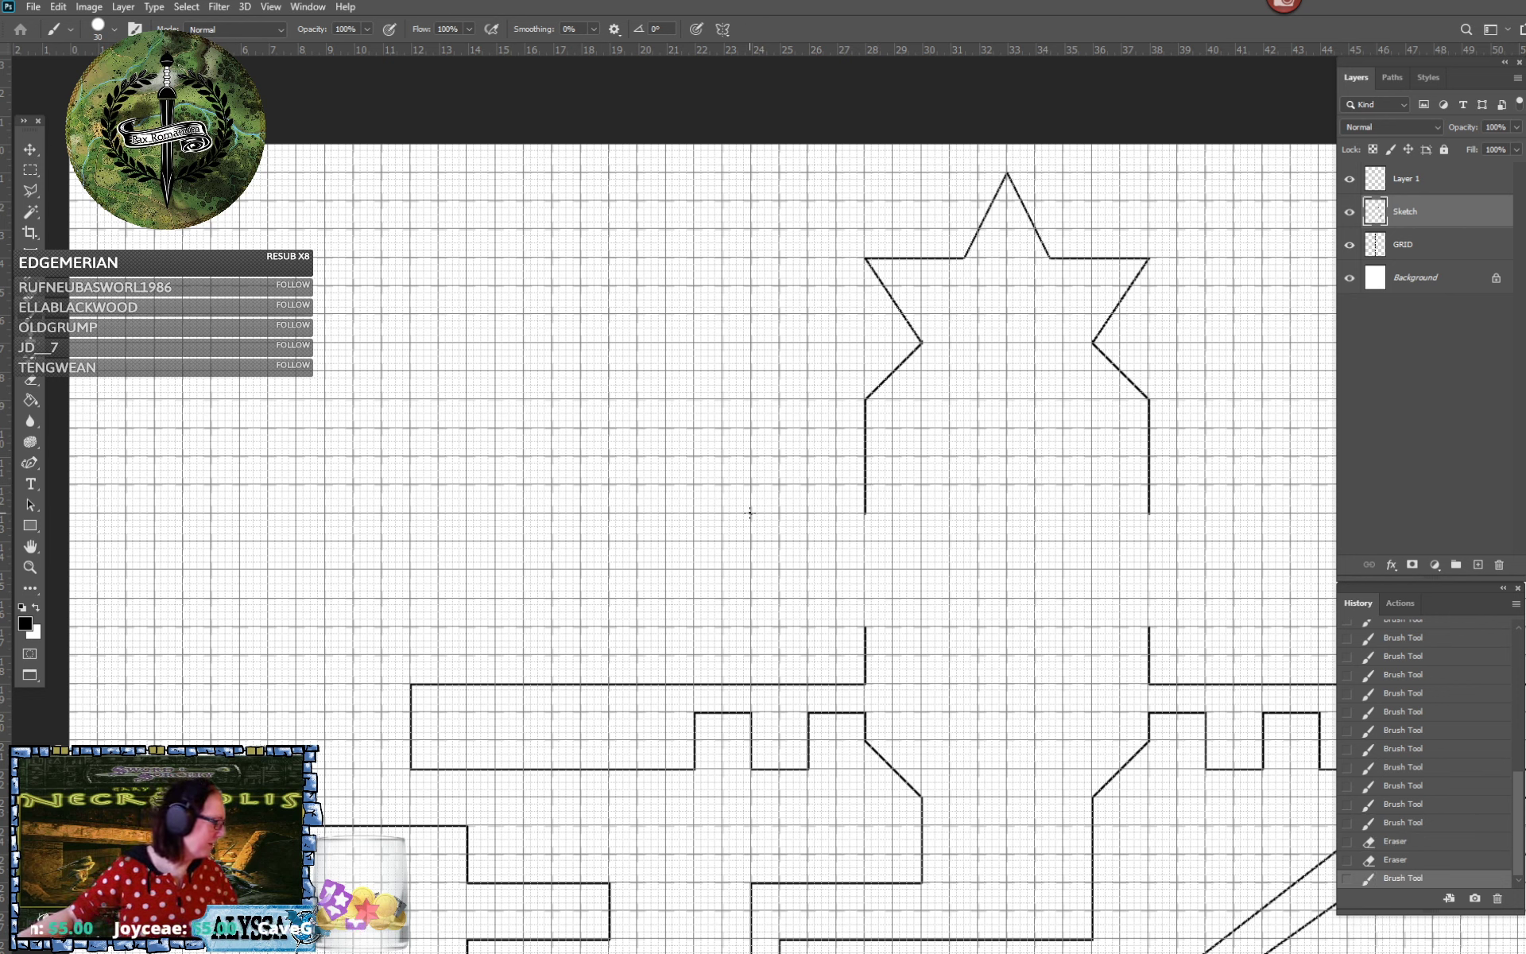
{"action": "left_click", "coordinate": [693, 514], "text": "shift"}
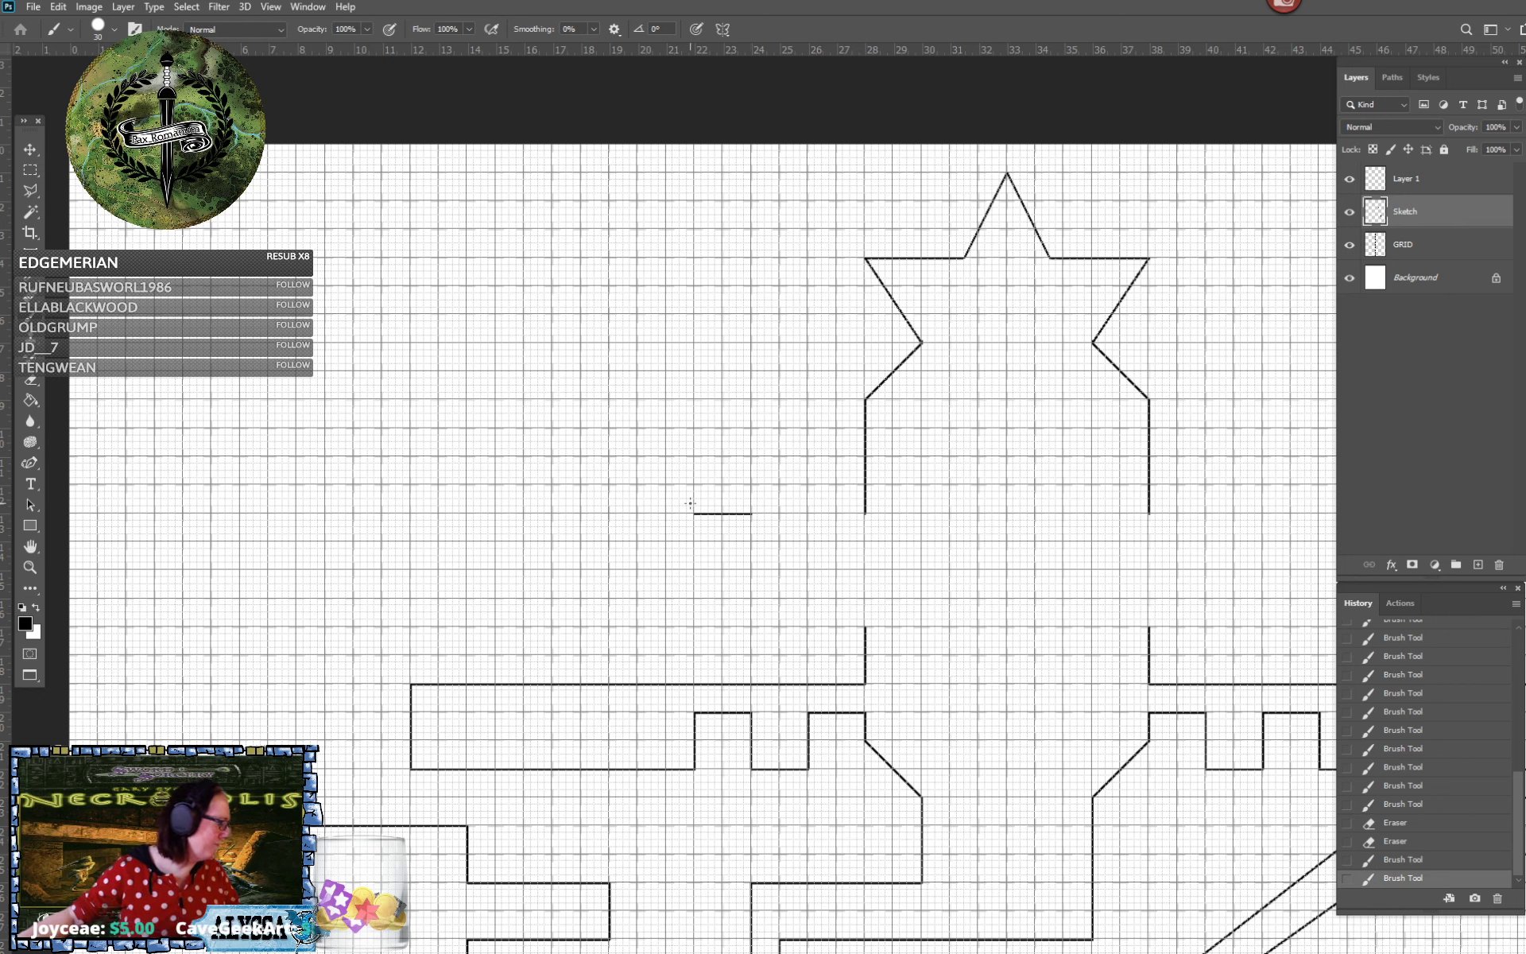
{"action": "left_click", "coordinate": [695, 456], "text": "shift"}
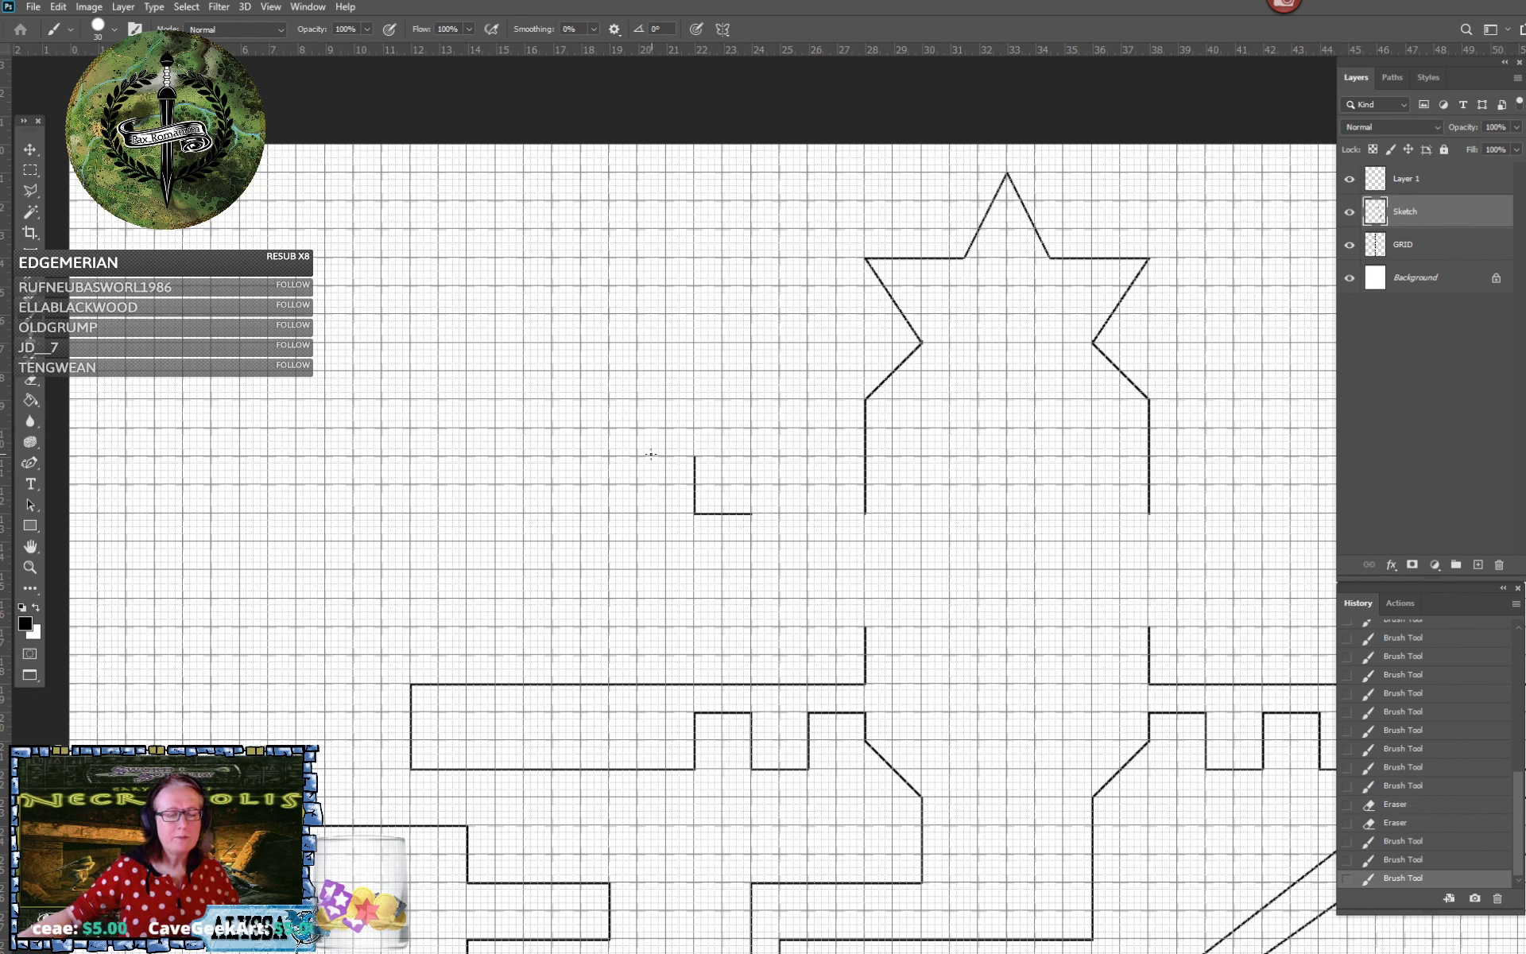
{"action": "left_click", "coordinate": [636, 456], "text": "shift"}
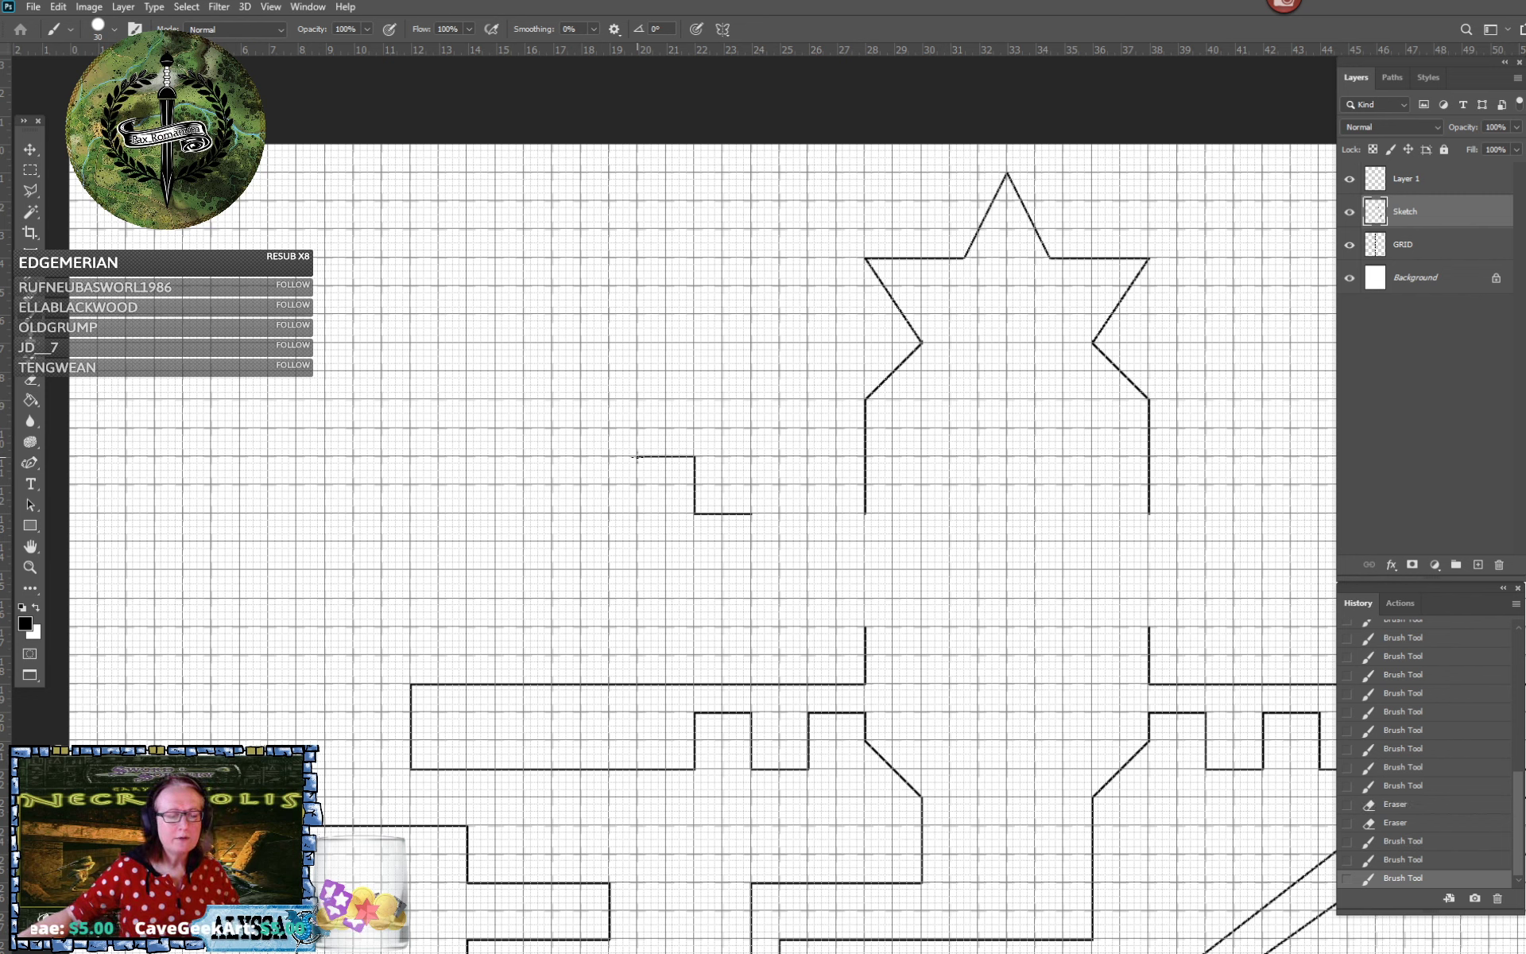
{"action": "left_click", "coordinate": [637, 514], "text": "shift"}
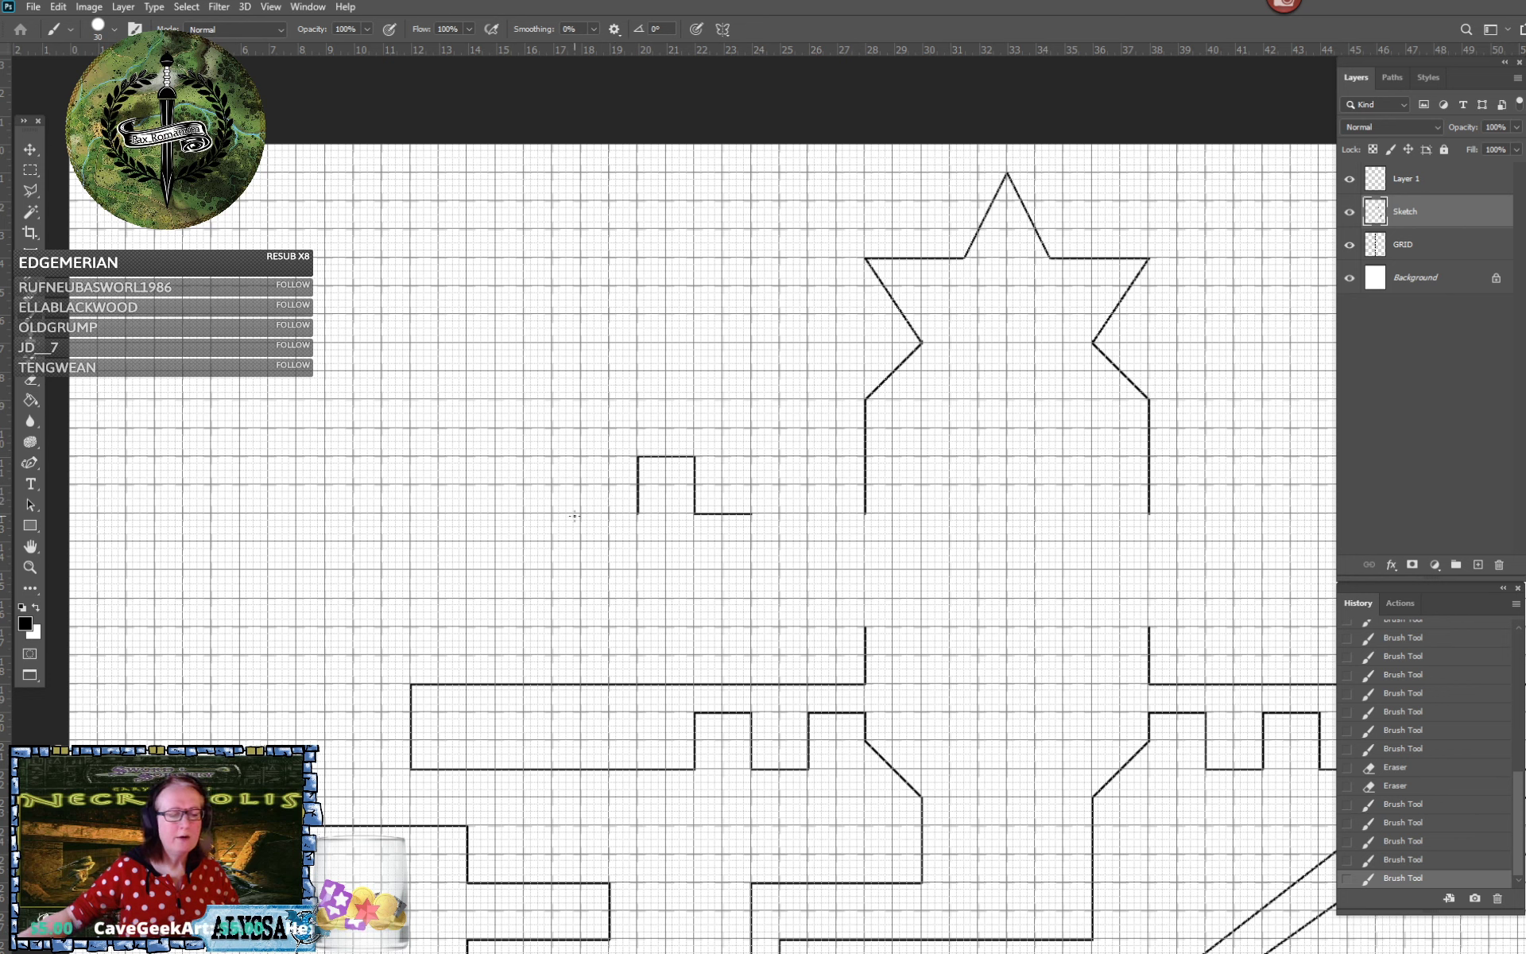
{"action": "left_click", "coordinate": [581, 514], "text": "shift"}
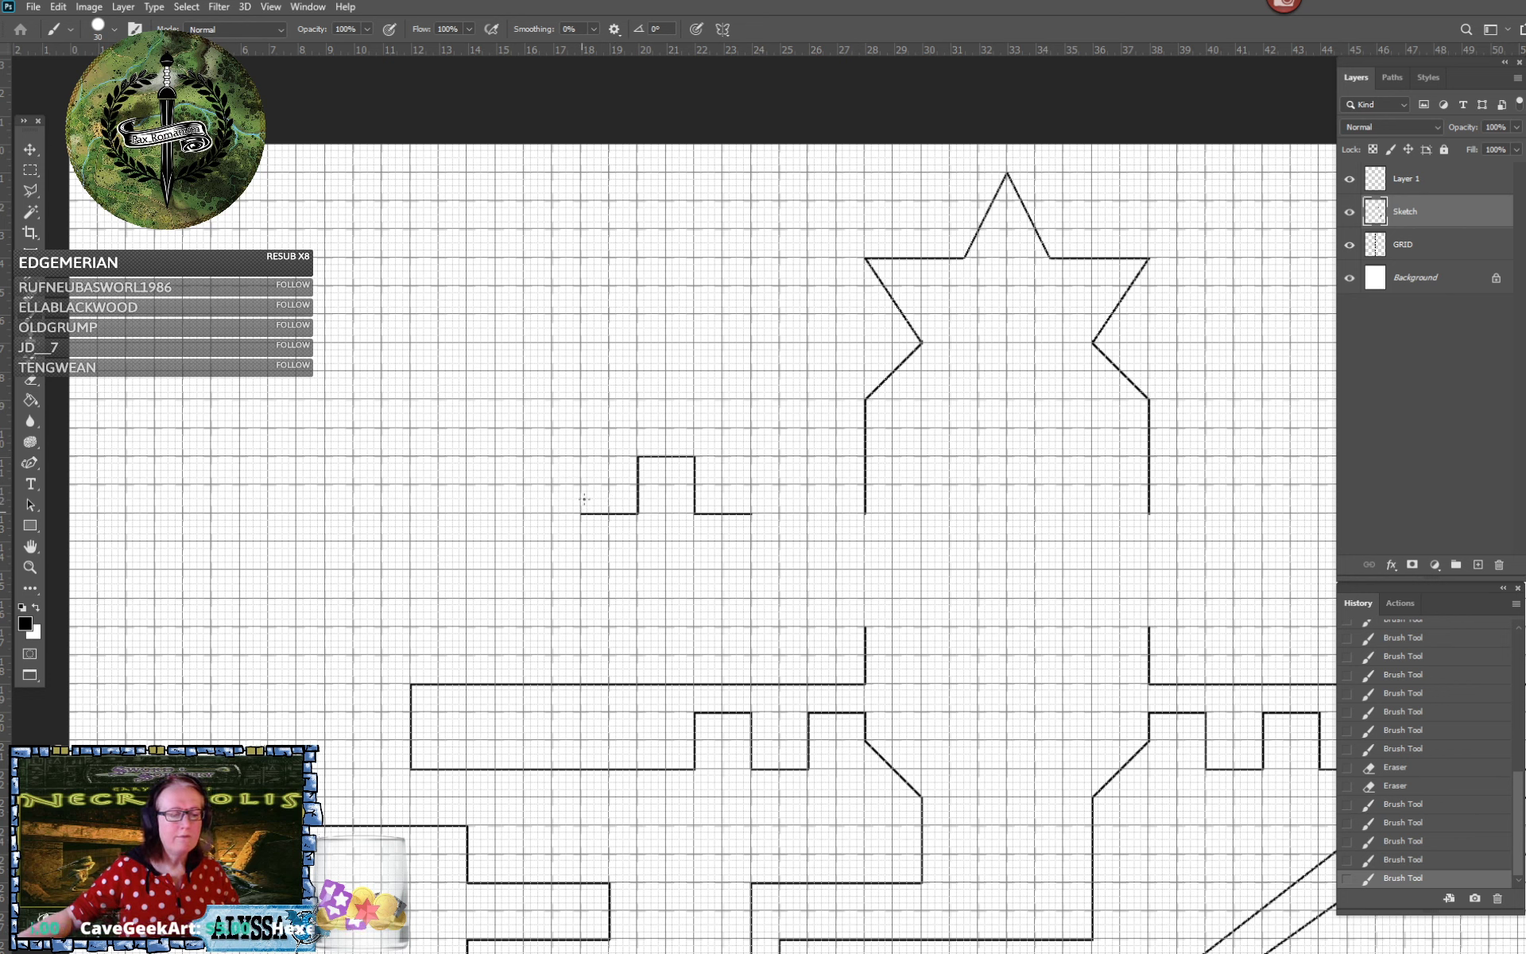
{"action": "left_click", "coordinate": [580, 457], "text": "shift"}
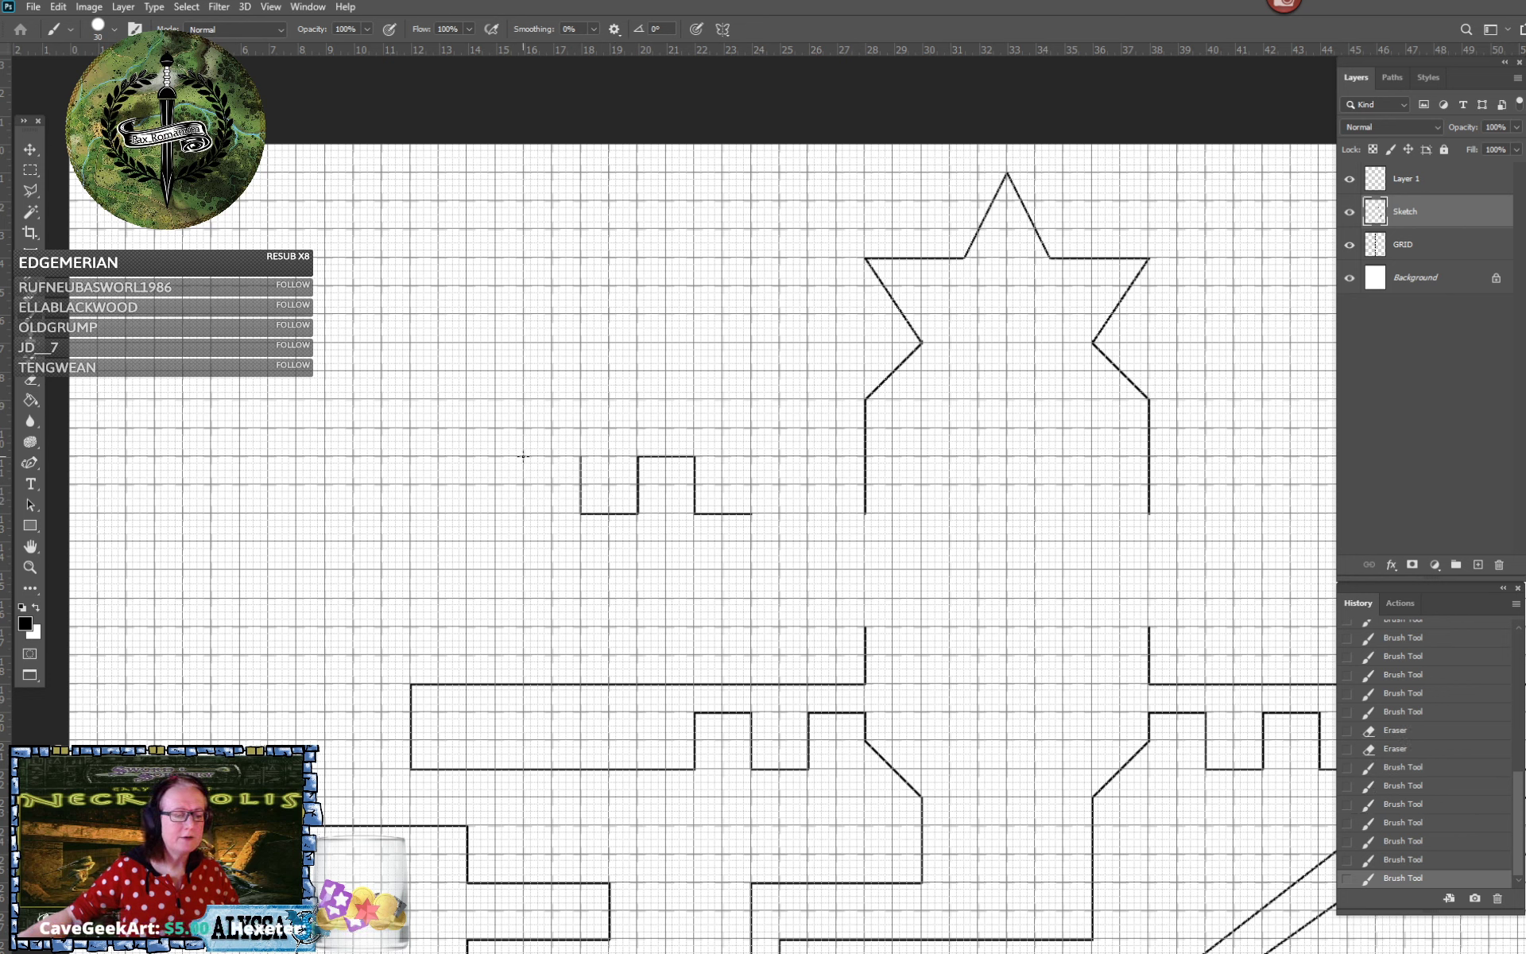
{"action": "left_click", "coordinate": [523, 456], "text": "shift"}
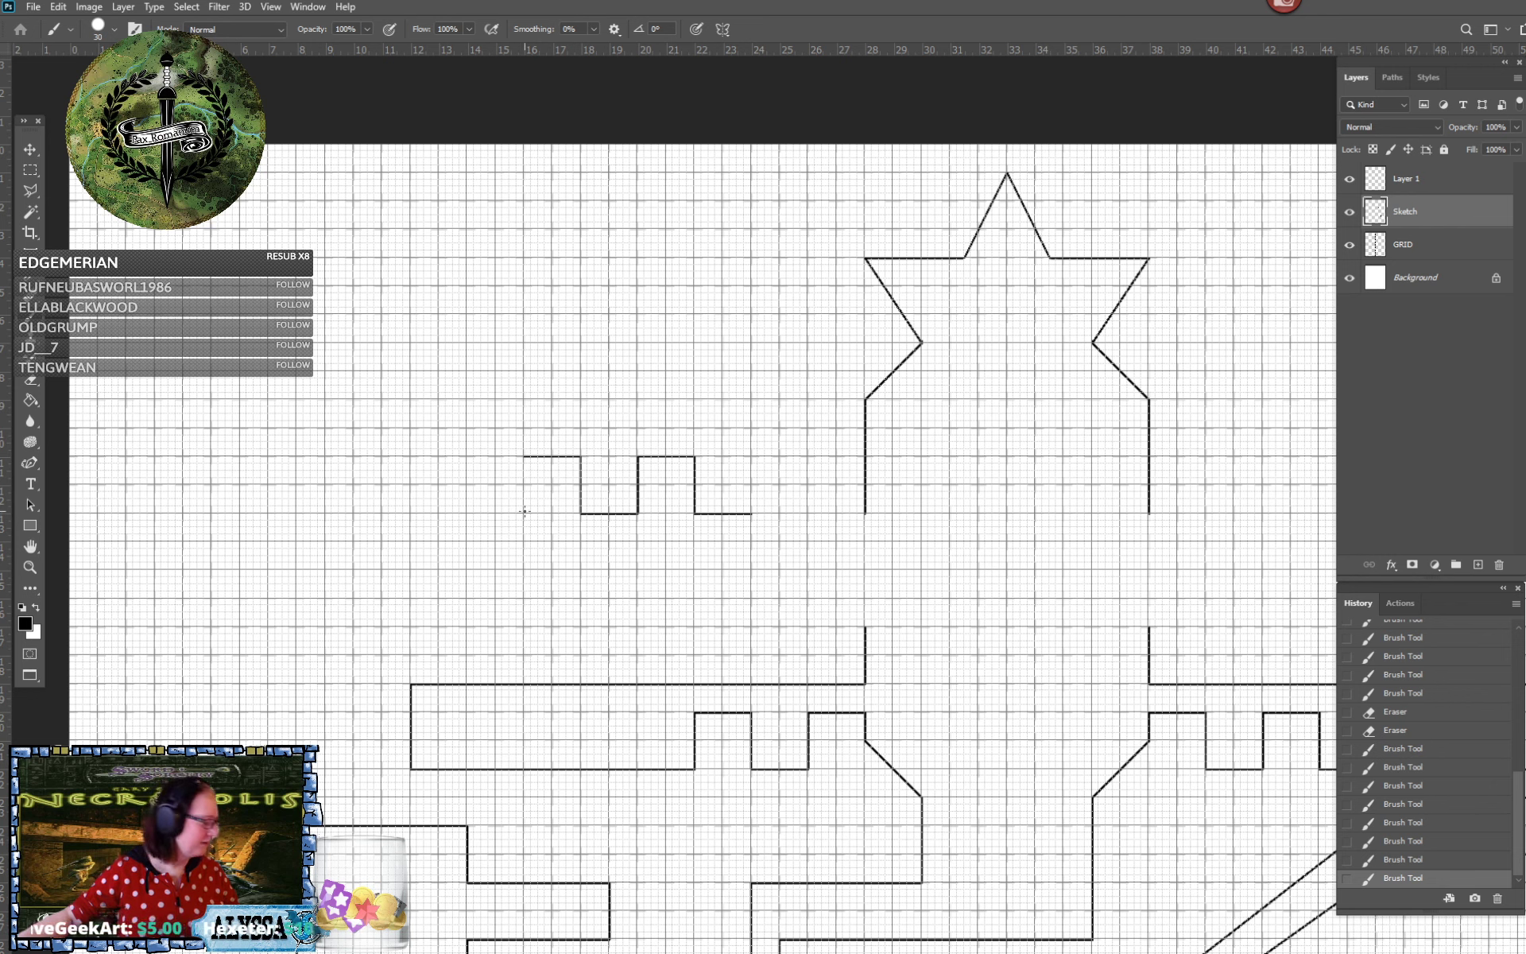
{"action": "left_click", "coordinate": [524, 514], "text": "shift"}
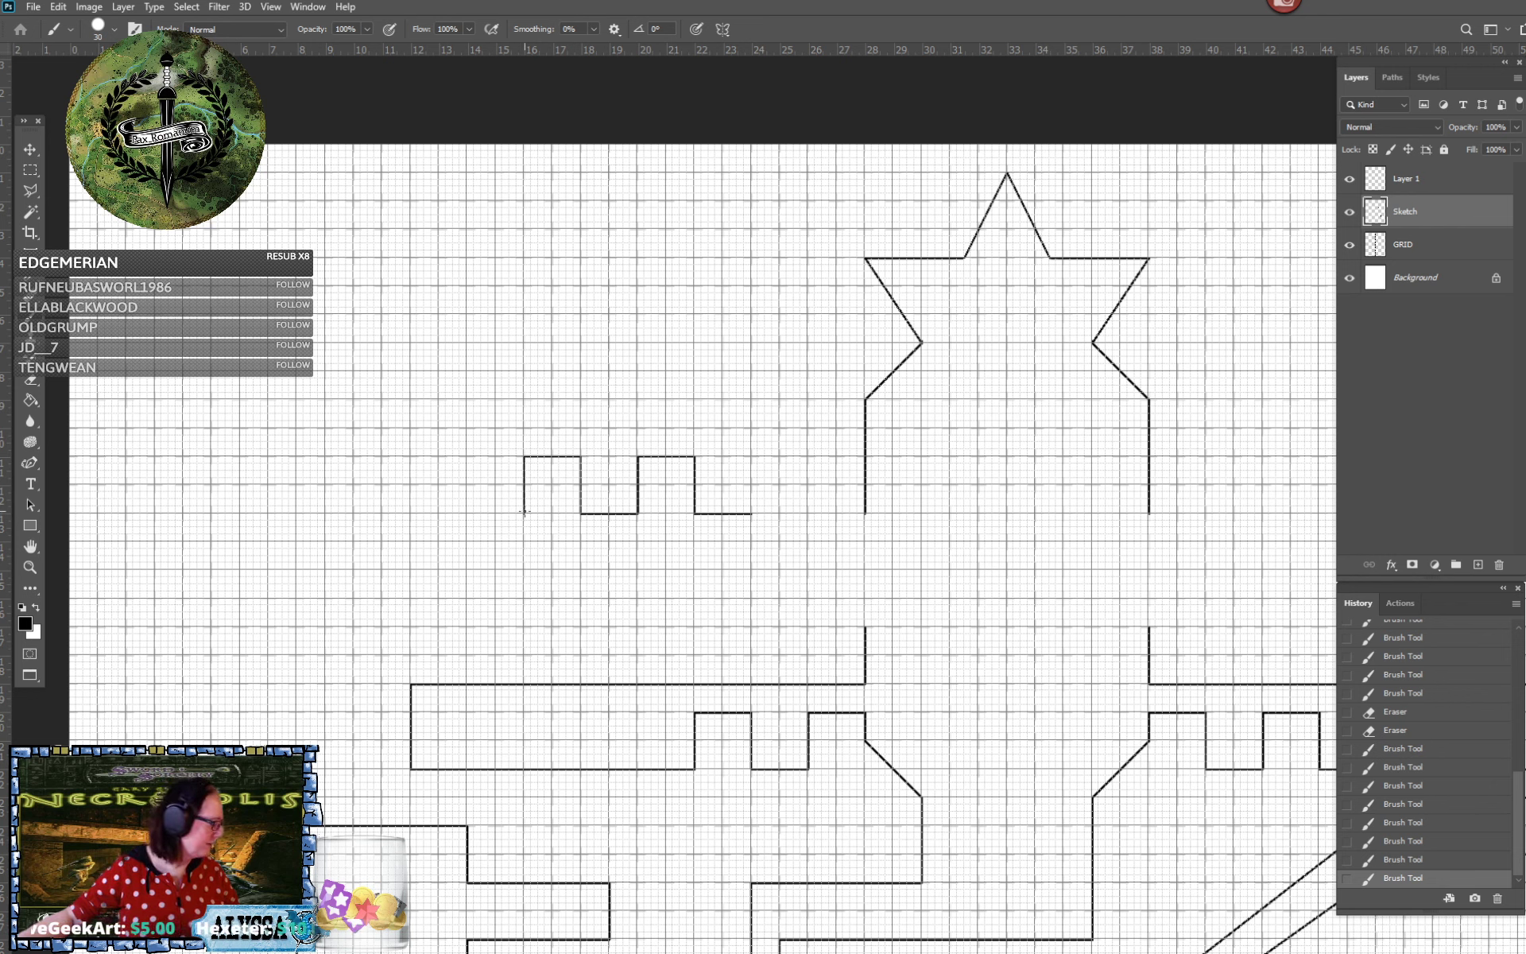
{"action": "left_click", "coordinate": [467, 514], "text": "shift"}
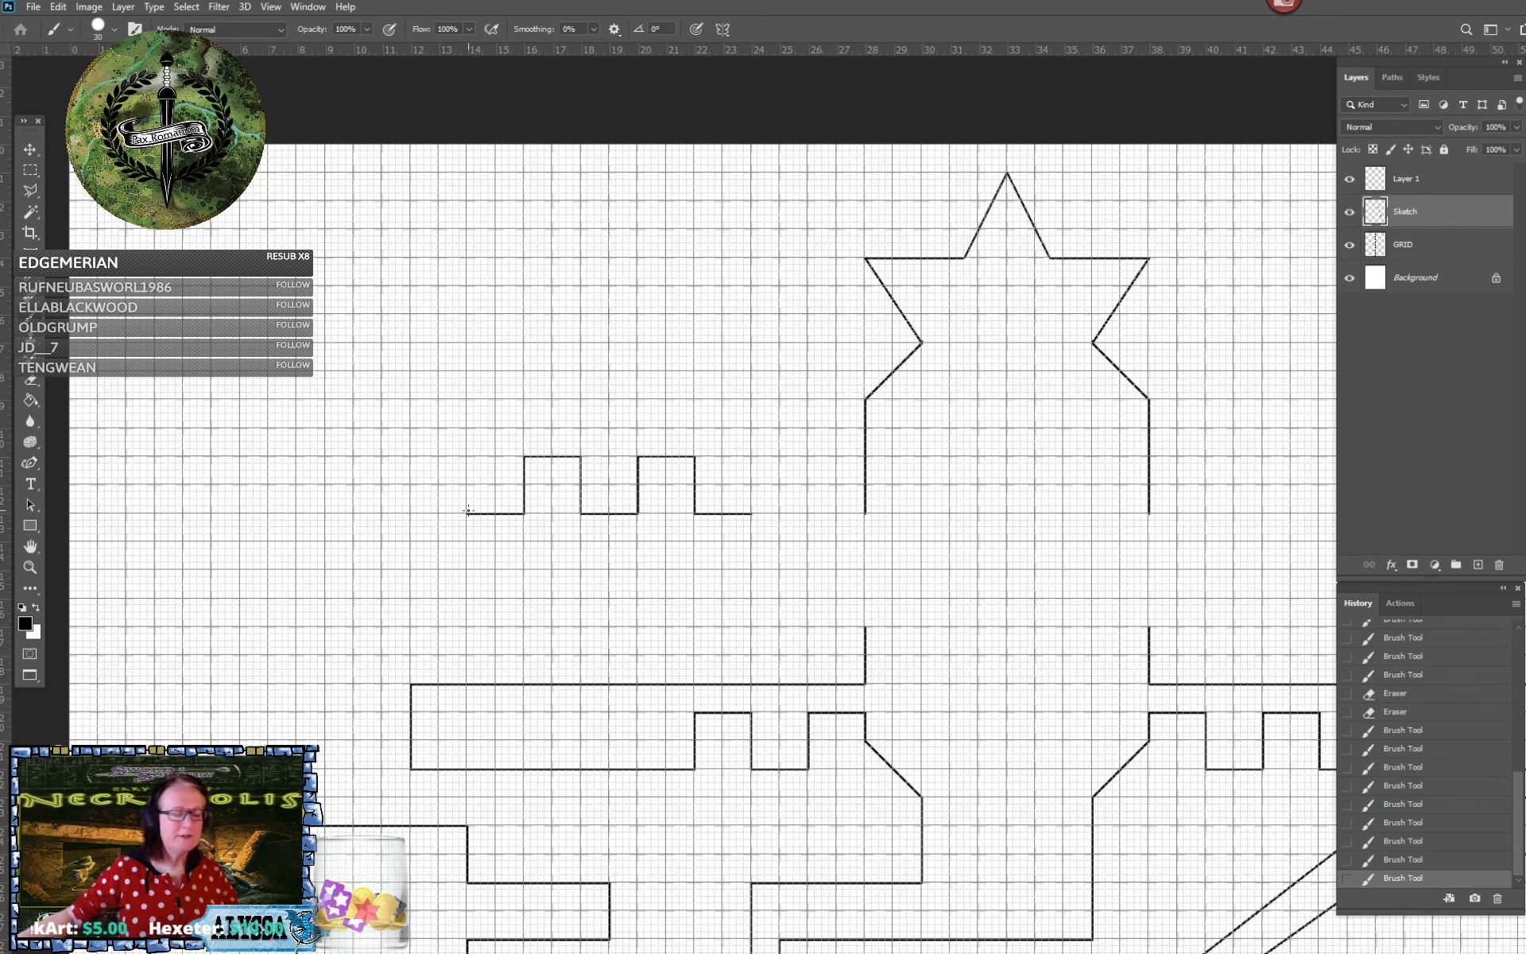
Continue the wall four squares down at mark 14, across to 16, two up, across to 18, two down, across to 20 and up
{"action": "left_click", "coordinate": [467, 626], "text": "shift"}
{"action": "left_click", "coordinate": [525, 626], "text": "shift"}
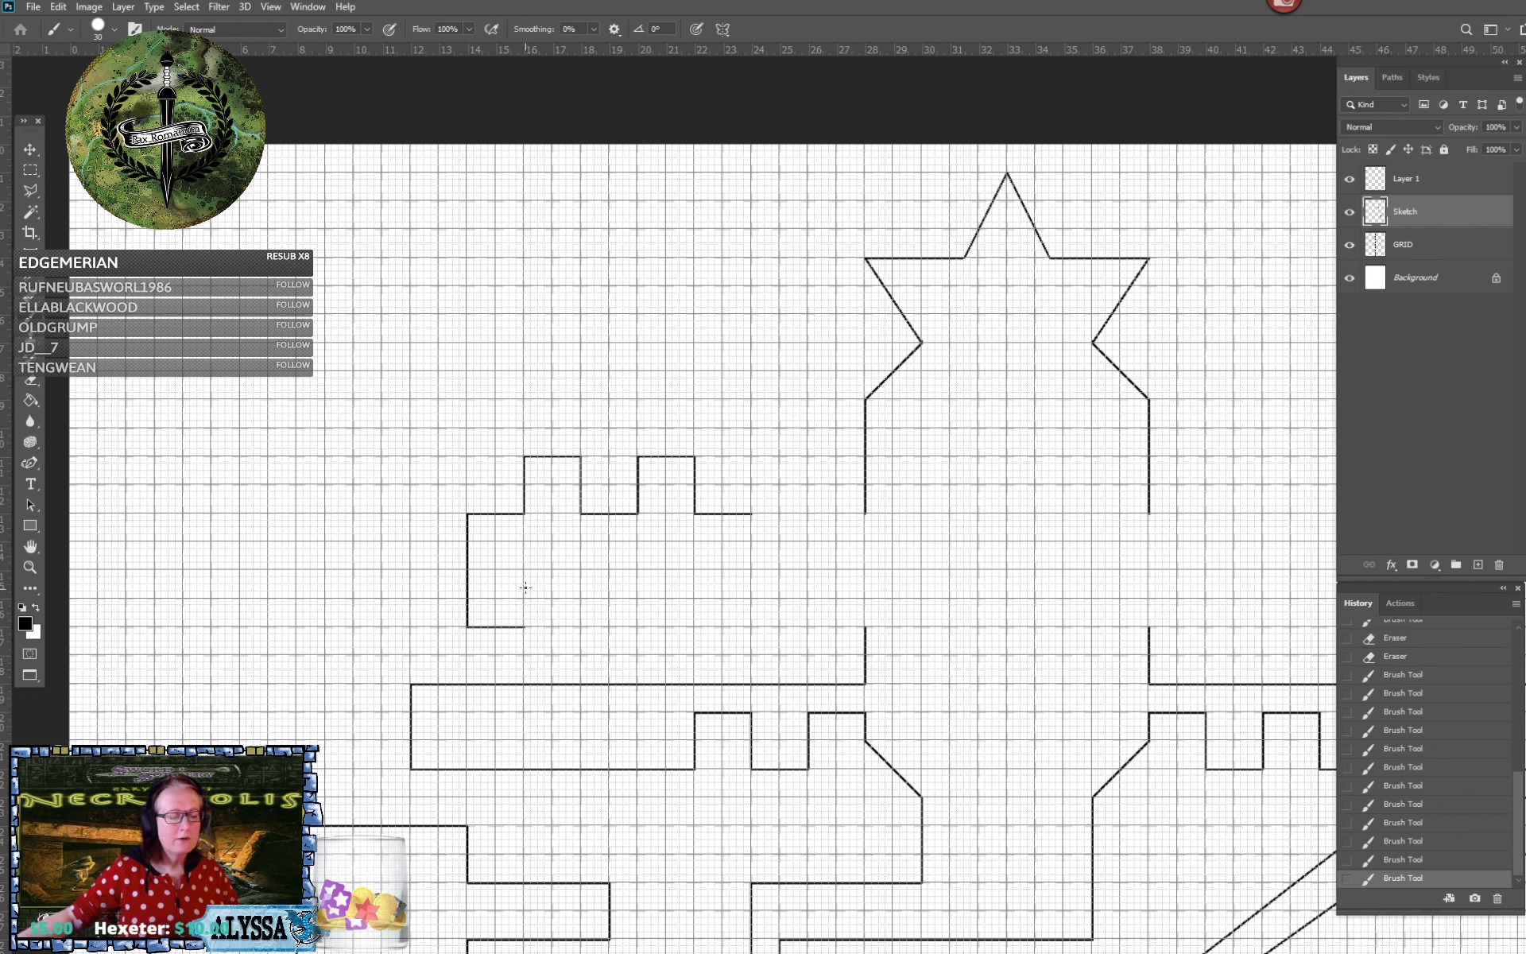
{"action": "left_click", "coordinate": [524, 570], "text": "shift"}
{"action": "left_click", "coordinate": [581, 570], "text": "shift"}
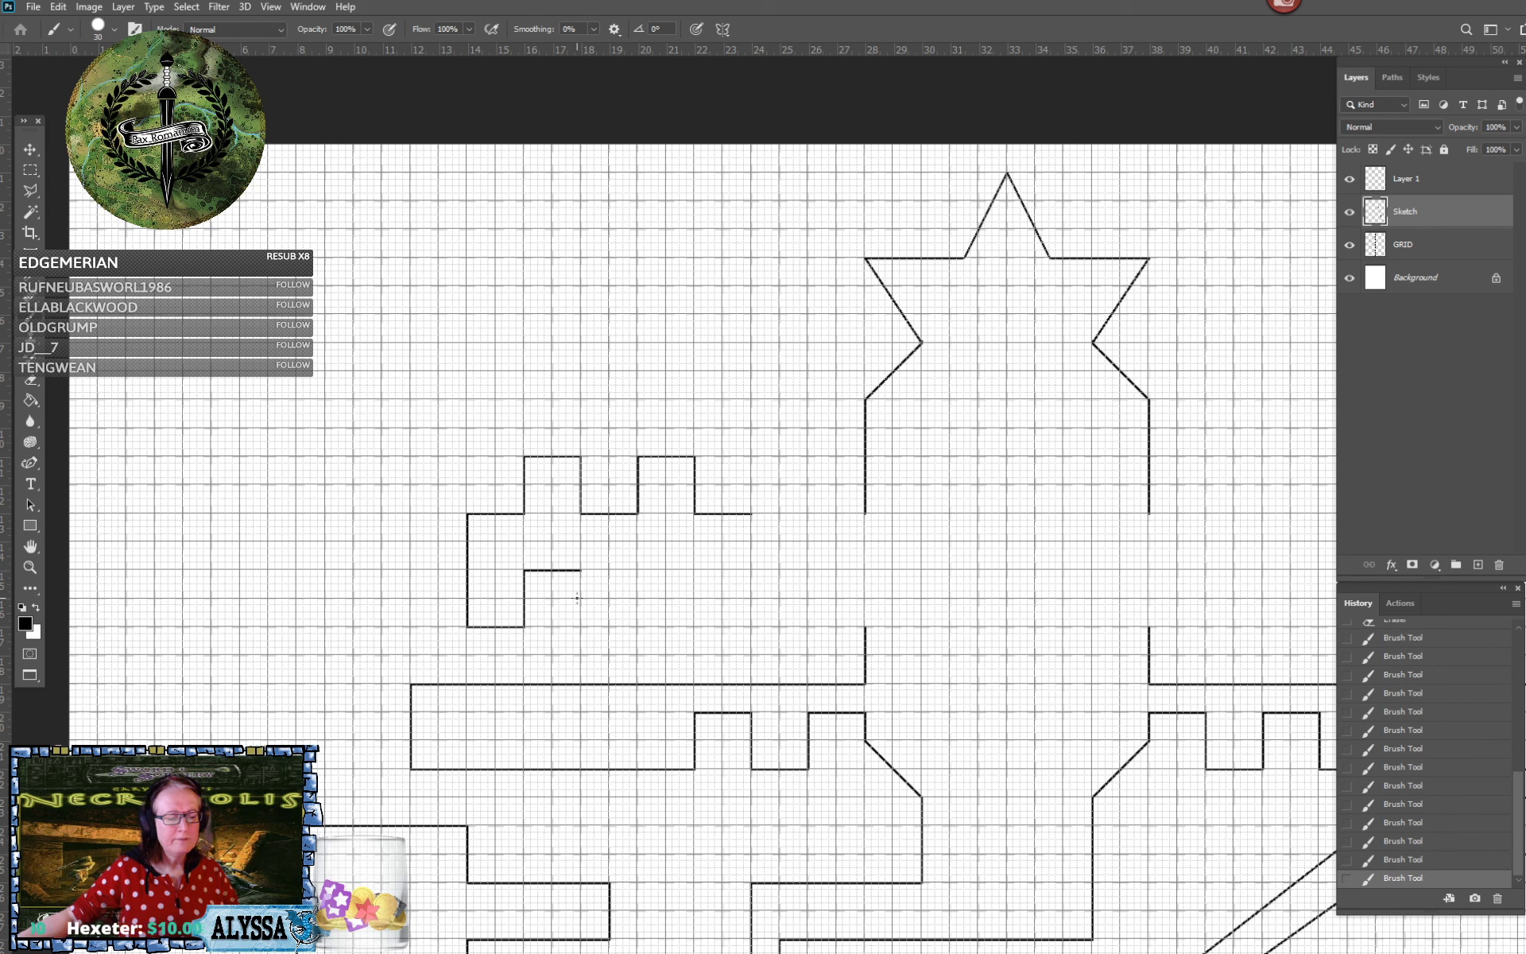
{"action": "left_click", "coordinate": [580, 627], "text": "shift"}
{"action": "left_click", "coordinate": [638, 627], "text": "shift"}
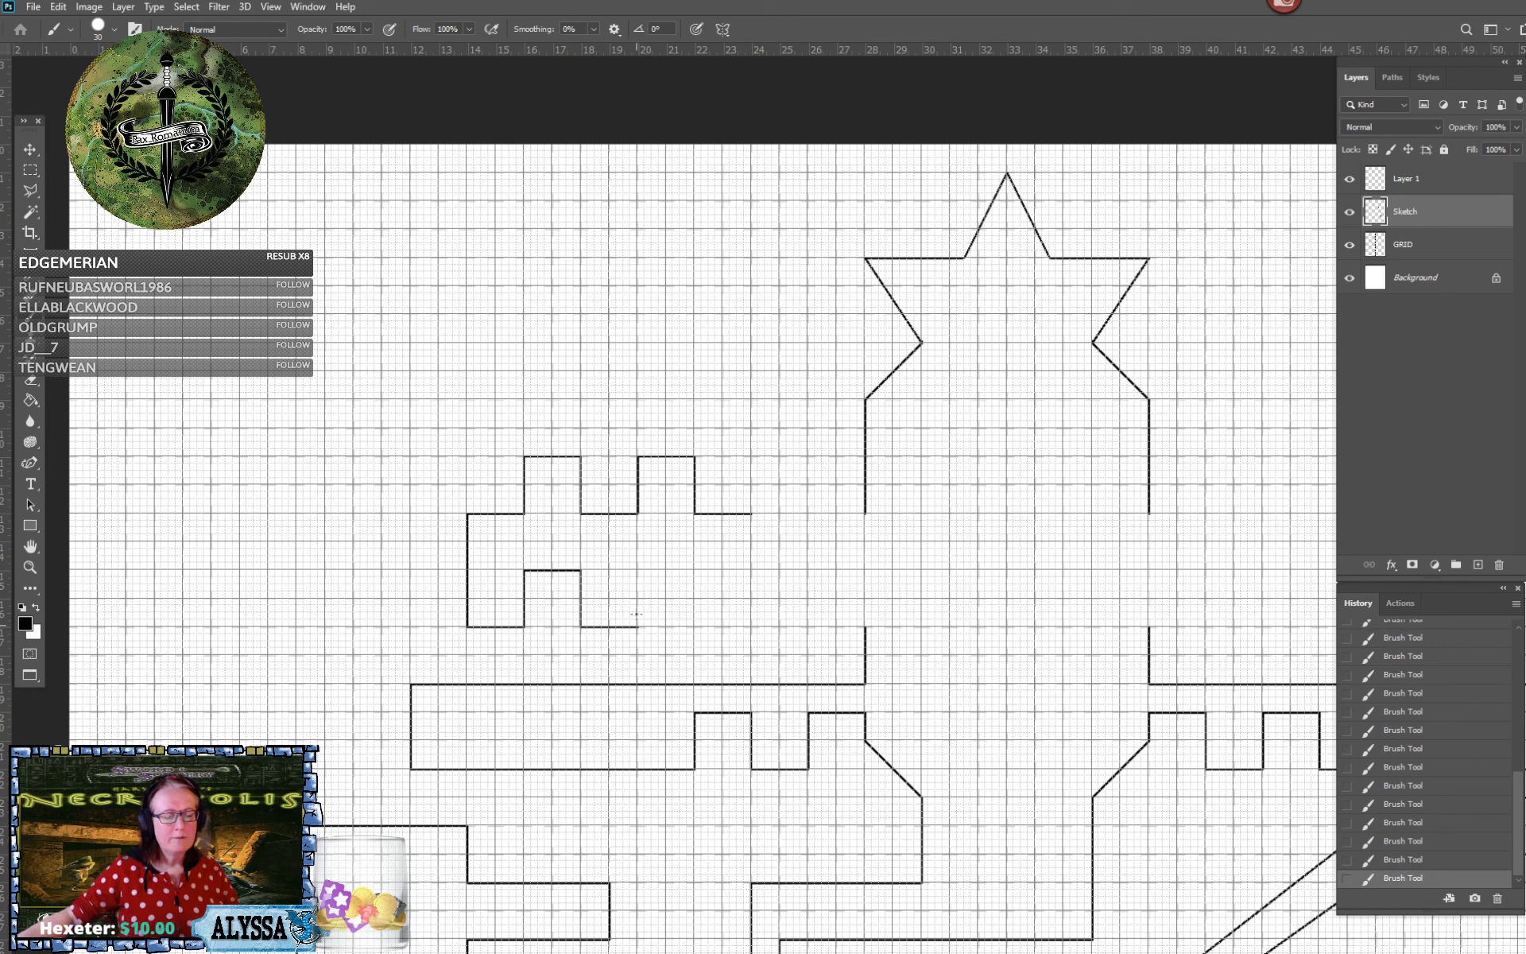
{"action": "left_click", "coordinate": [638, 569], "text": "shift"}
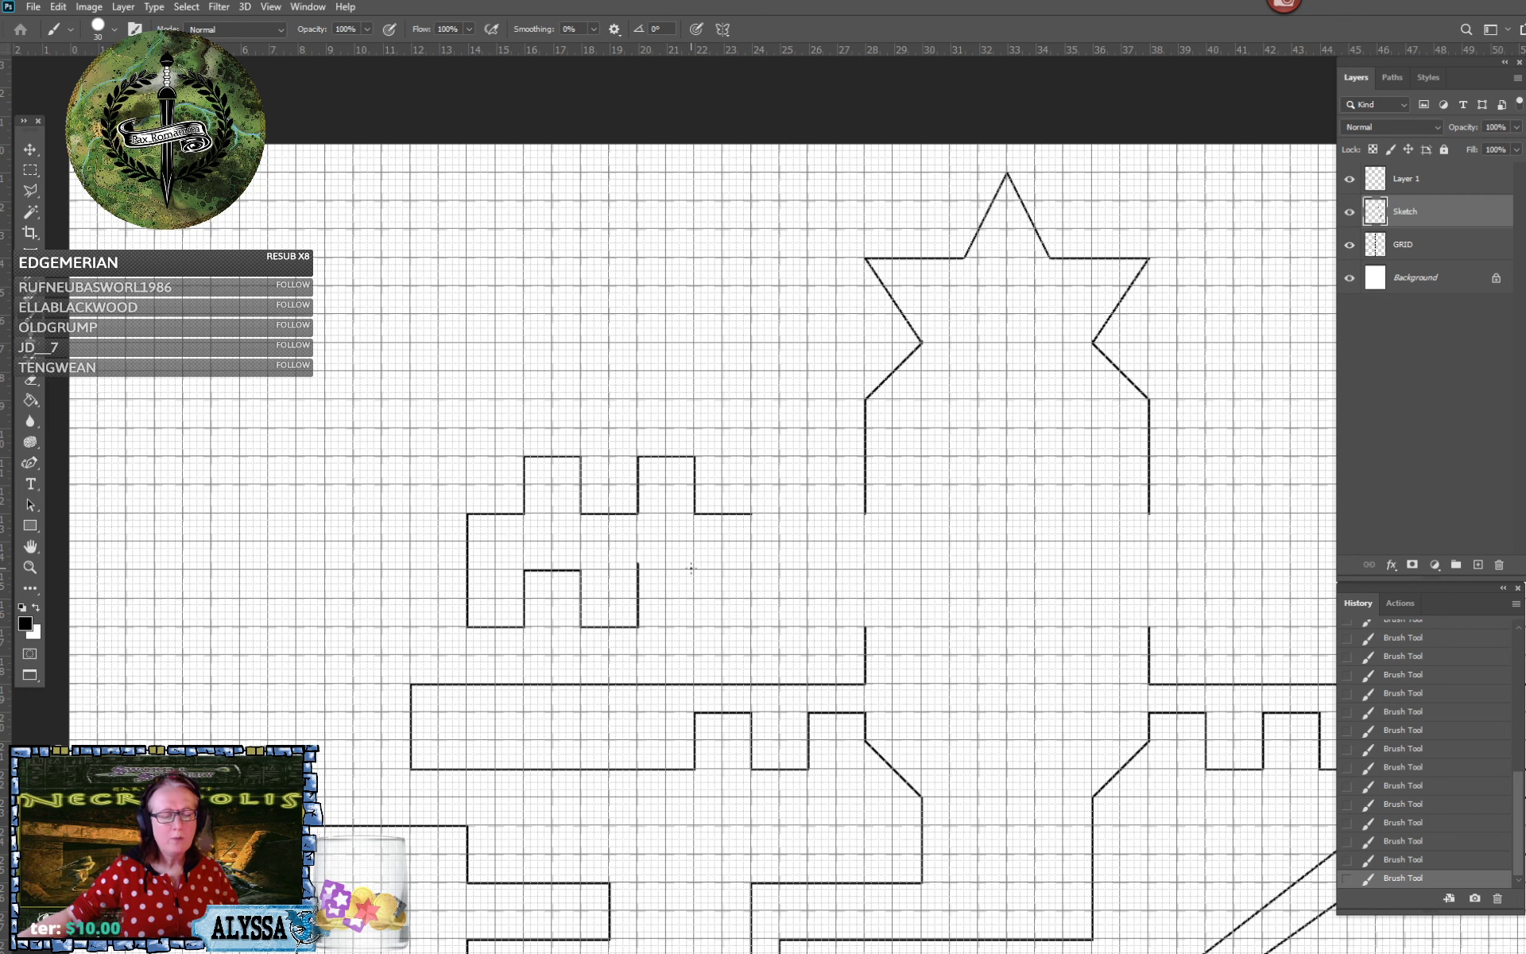
Erase the excess line above the two-square rise at ruler mark 20
{"action": "scroll", "coordinate": [673, 581], "scroll_direction": "up", "scroll_amount": 2}
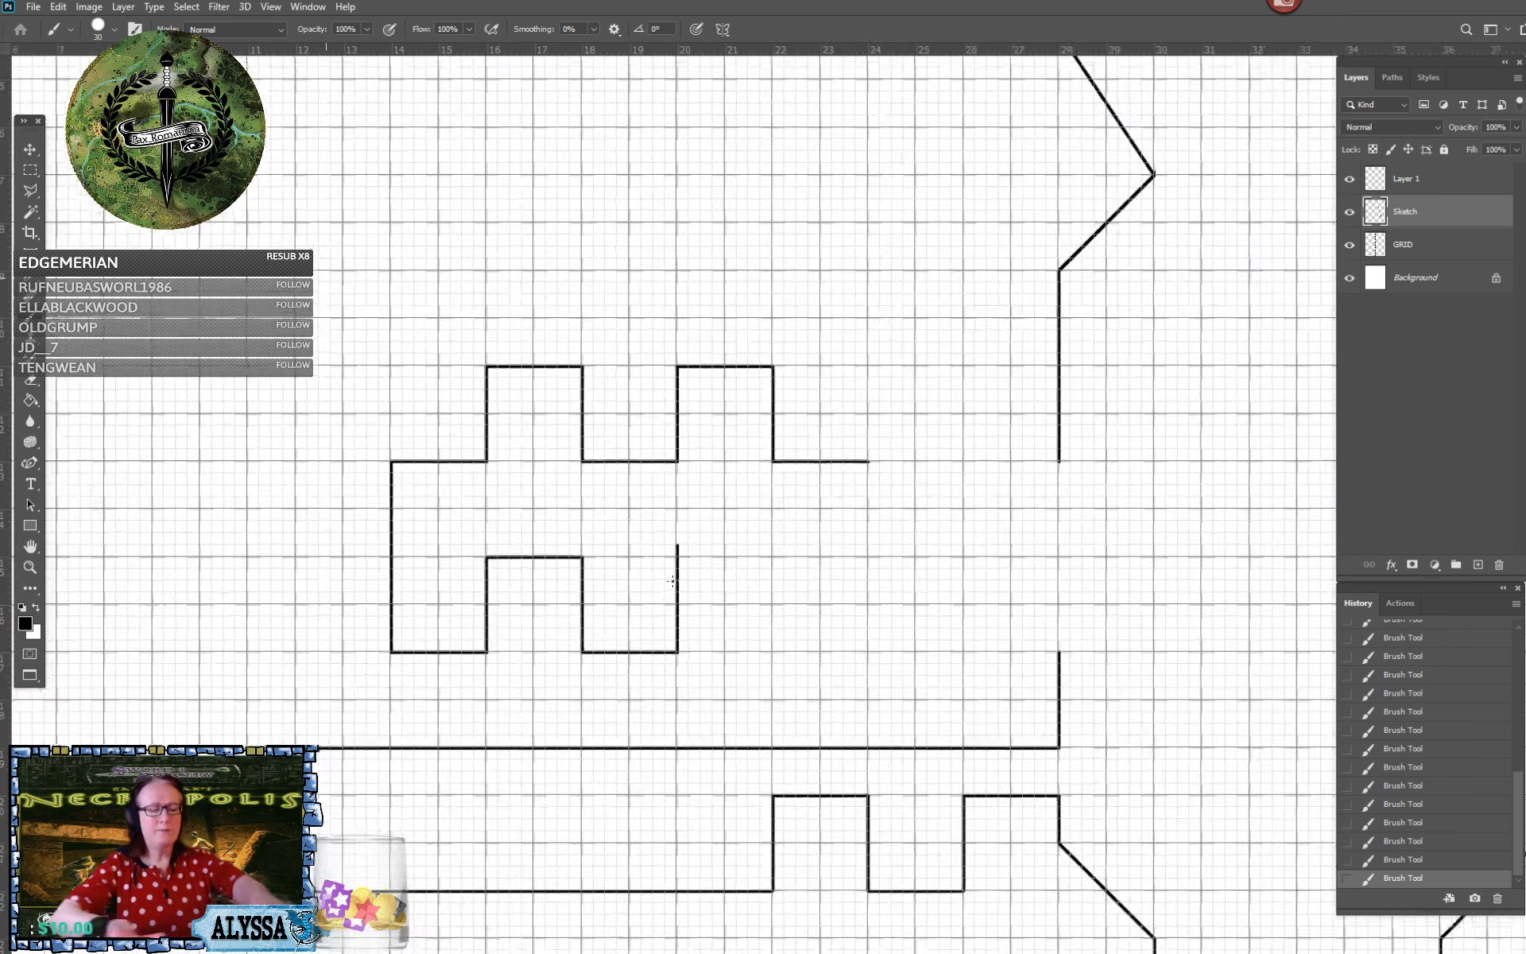
{"action": "key", "text": "e"}
{"action": "left_click", "coordinate": [680, 550]}
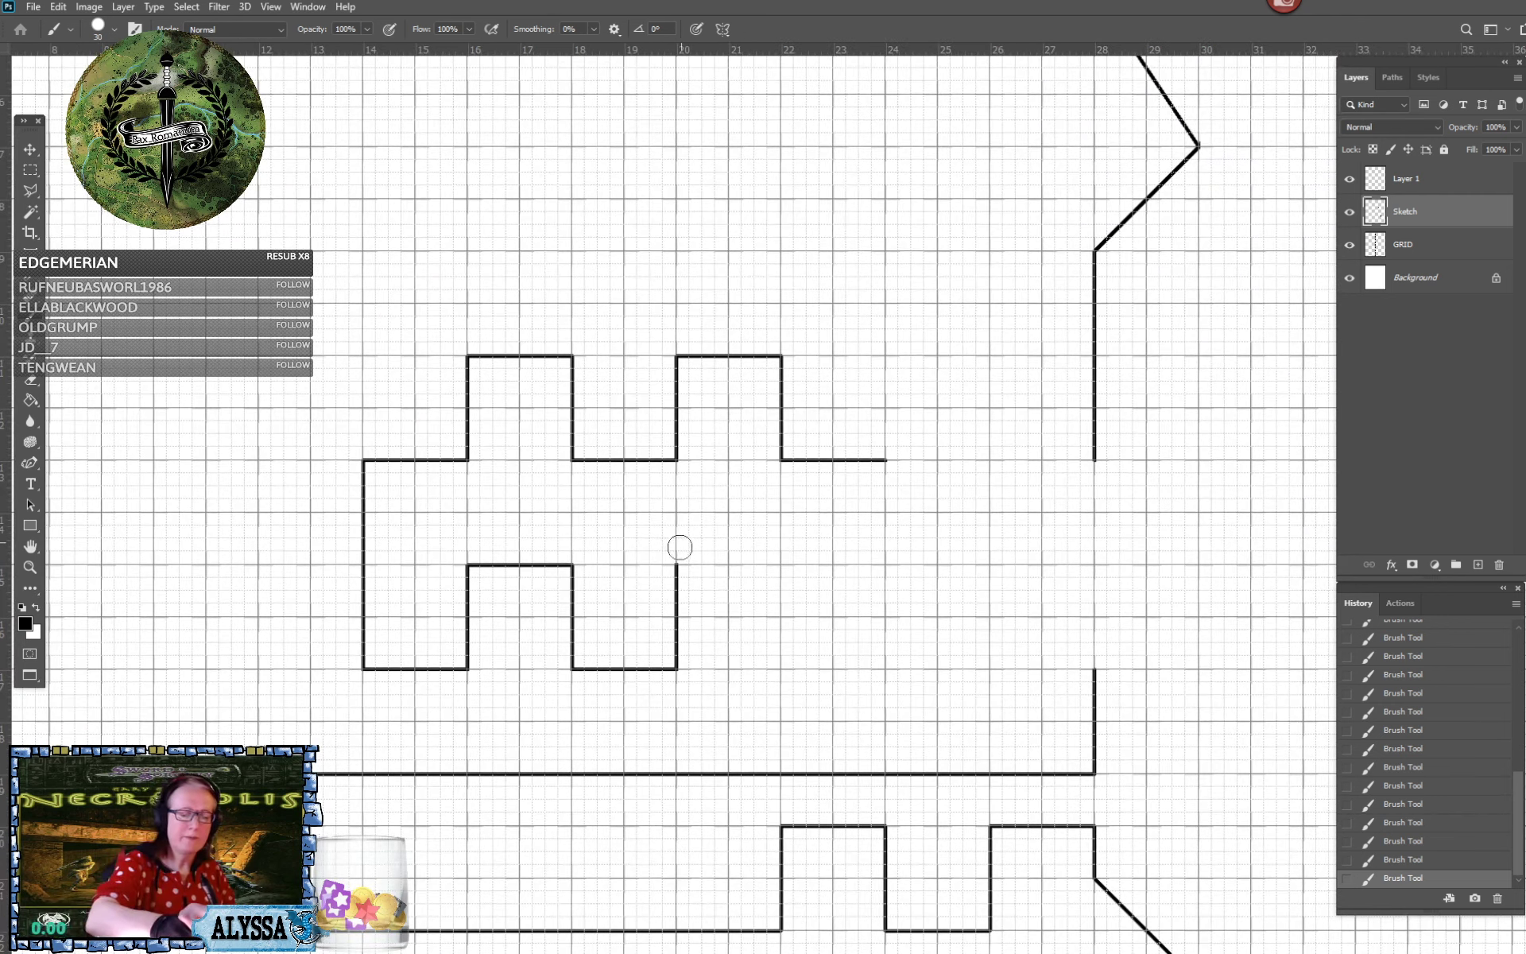
Extend the lower crenellated wall from mark 20 across to 22, two squares down, across to 24 and two squares up
{"action": "key", "text": "b"}
{"action": "scroll", "coordinate": [698, 549], "scroll_direction": "up", "scroll_amount": 1}
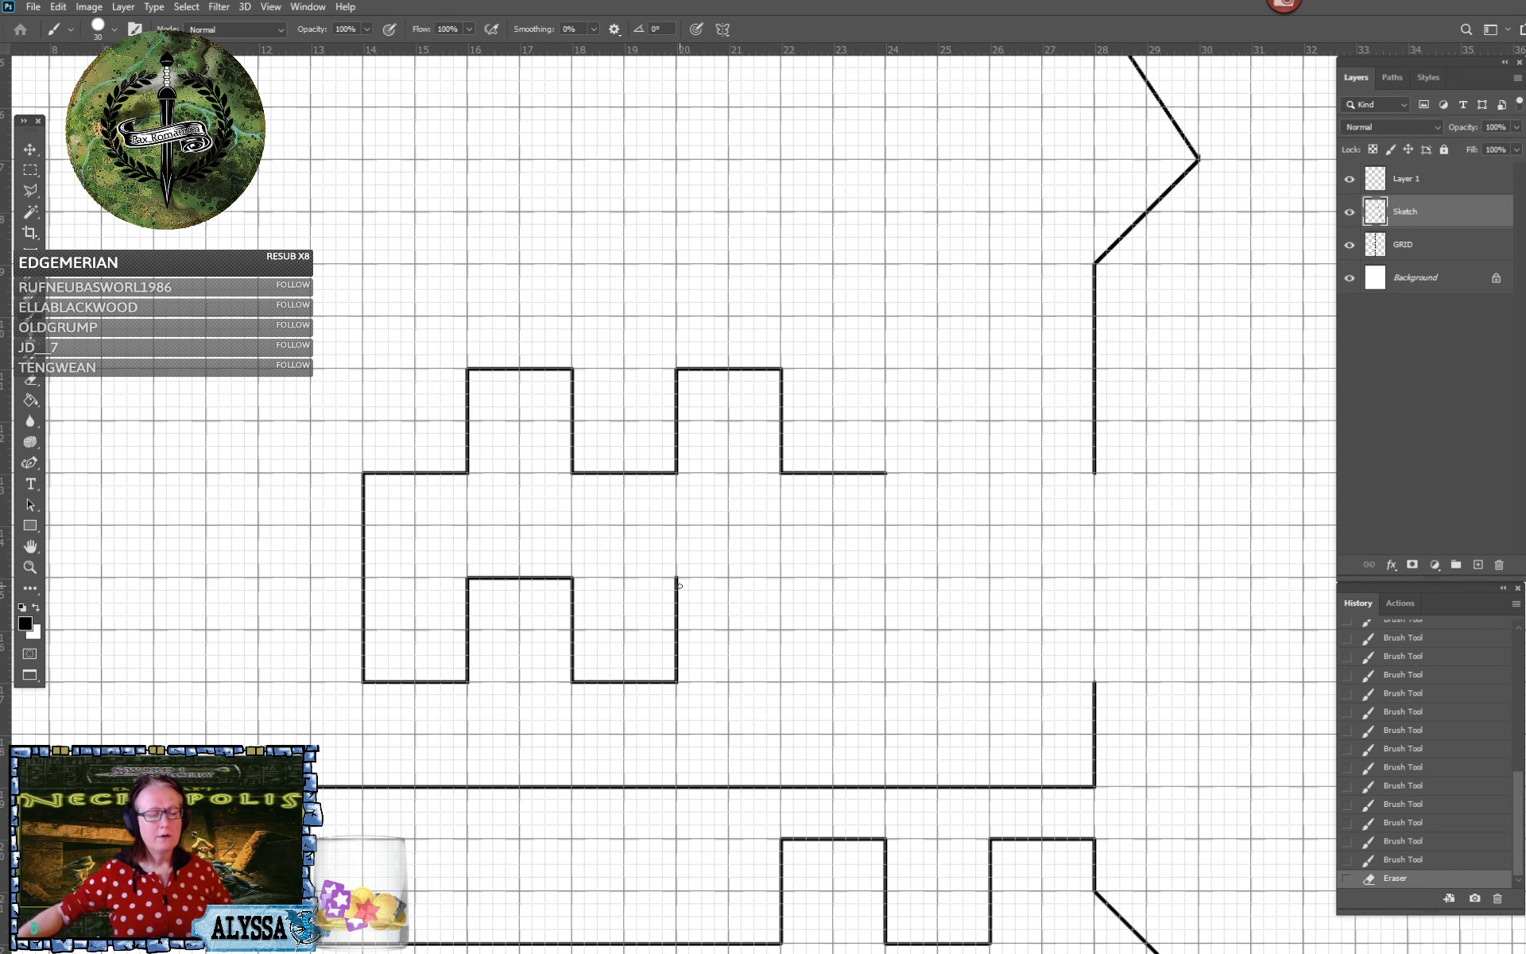
{"action": "left_click", "coordinate": [677, 579]}
{"action": "left_click", "coordinate": [781, 578], "text": "shift"}
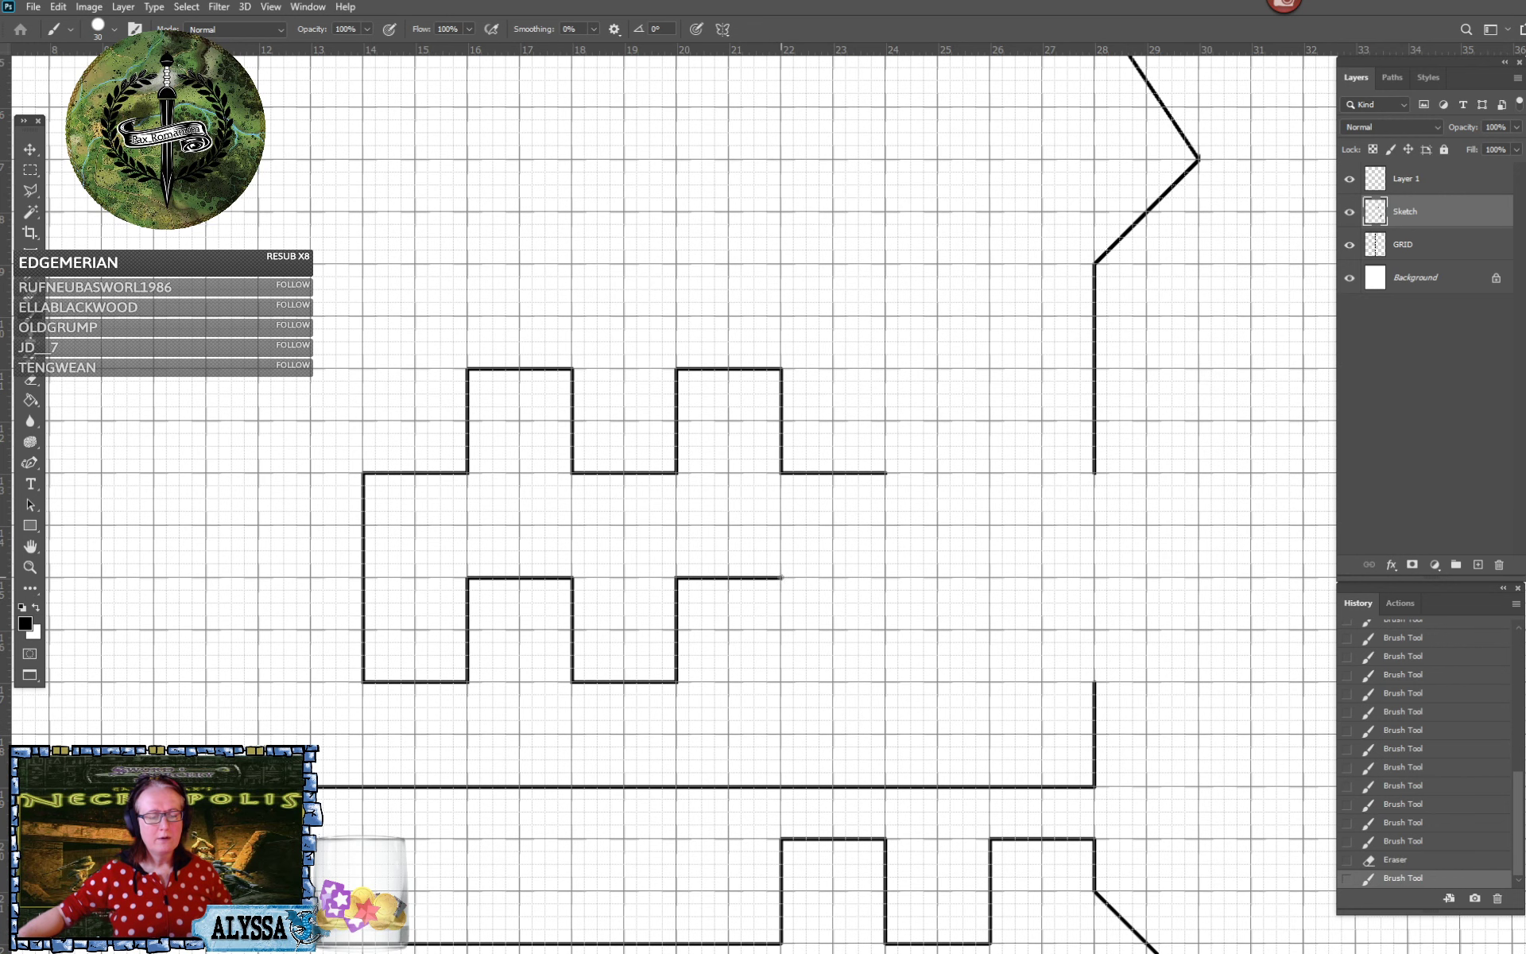
{"action": "left_click", "coordinate": [781, 680], "text": "shift"}
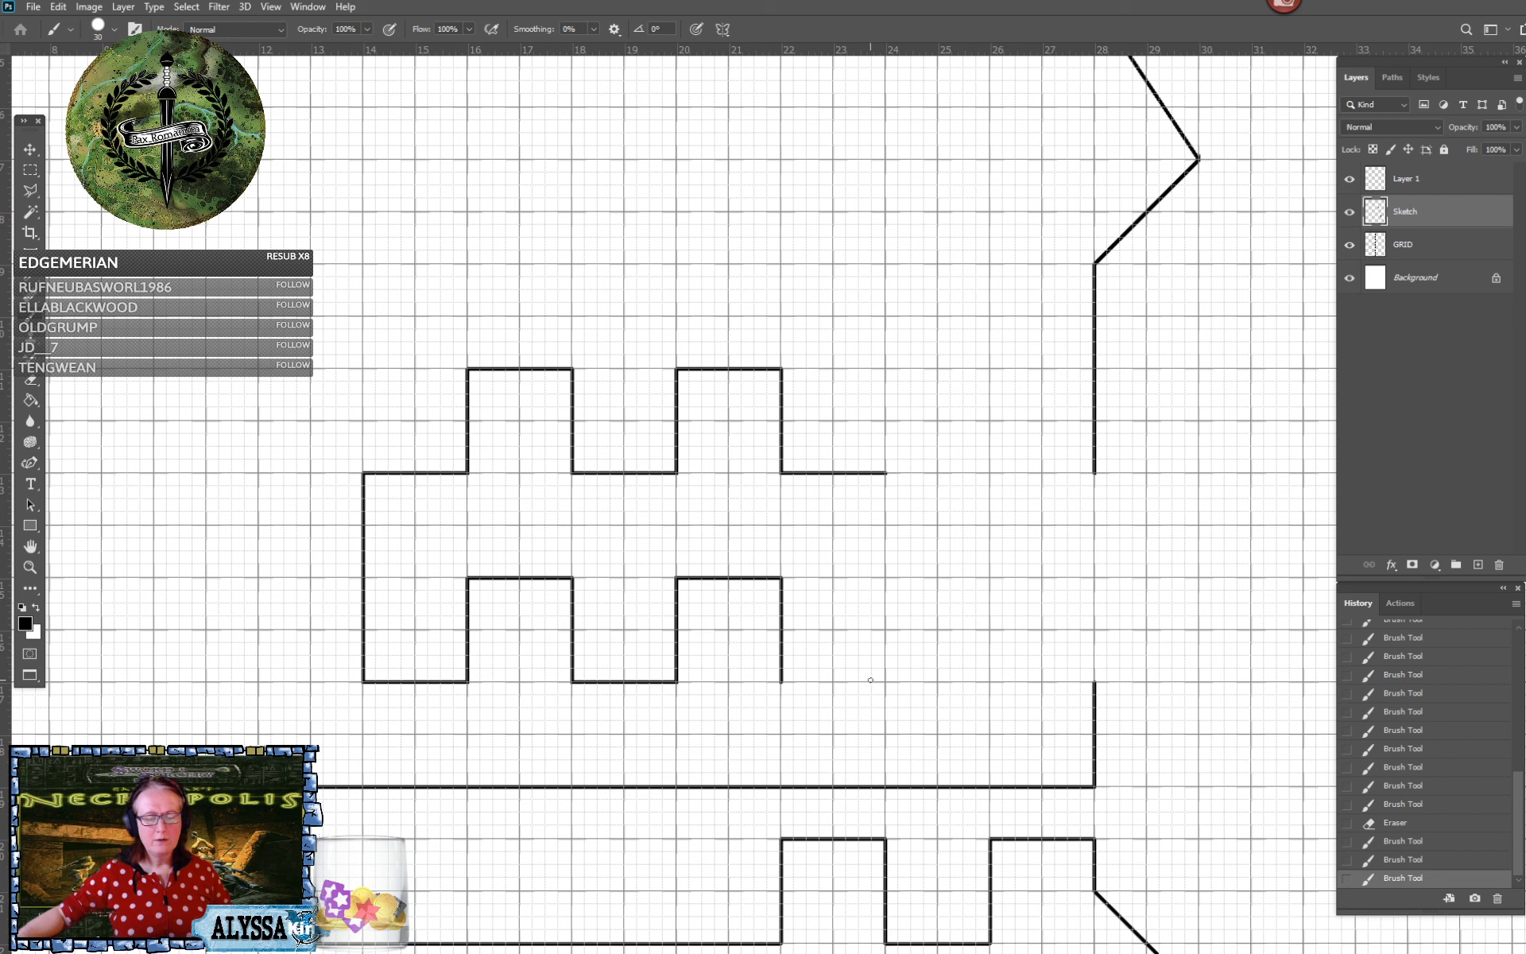
{"action": "left_click", "coordinate": [886, 680], "text": "shift"}
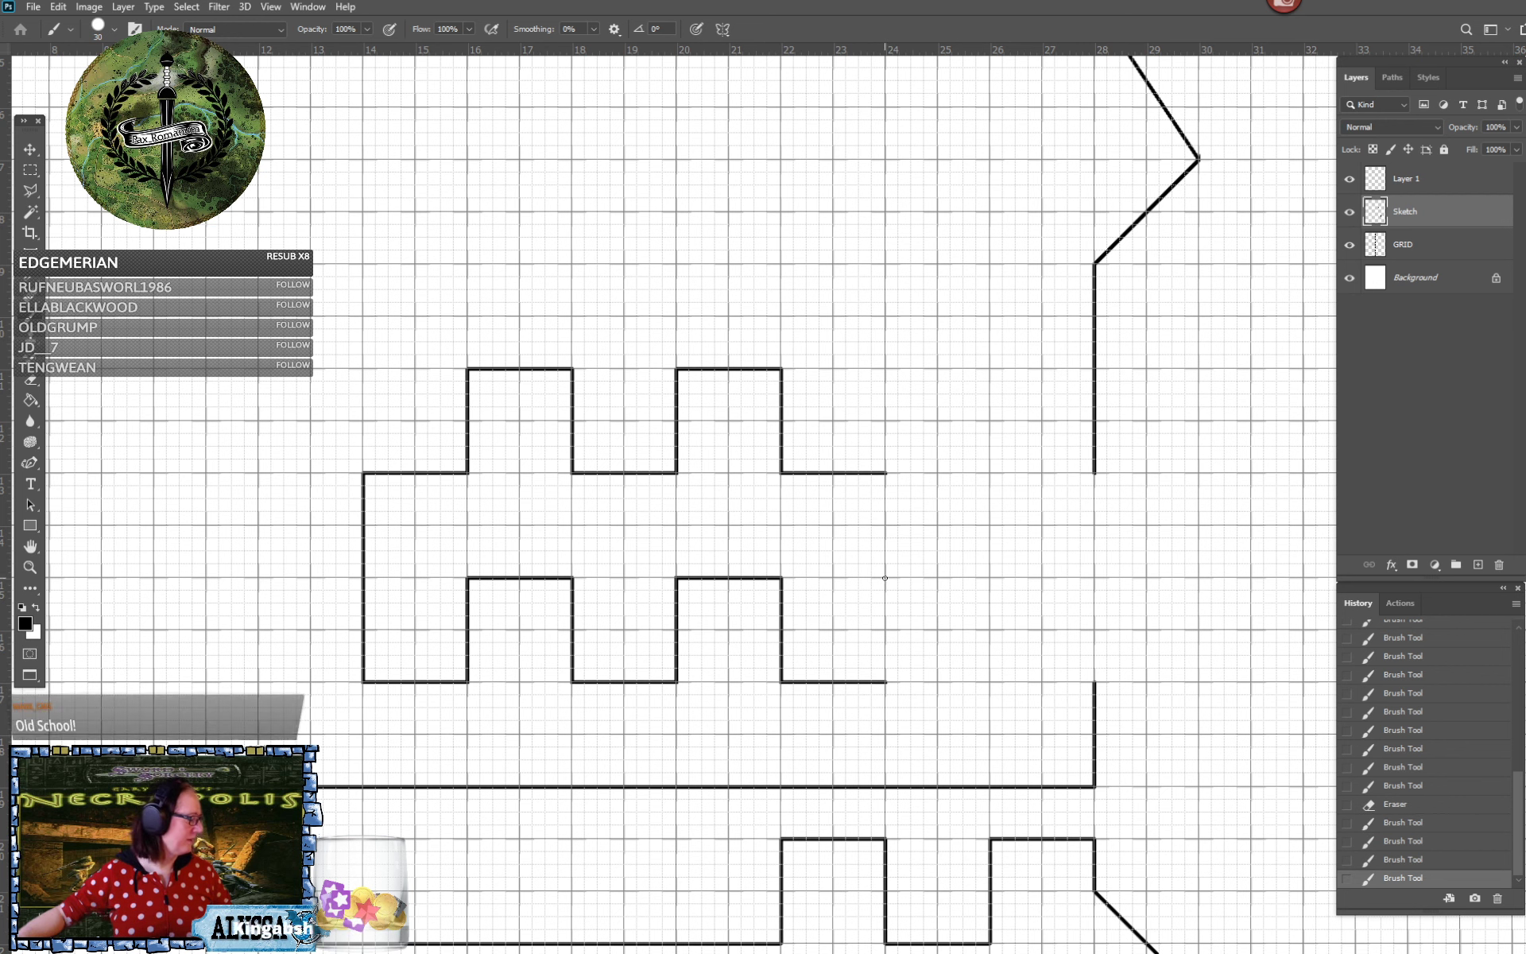
{"action": "left_click", "coordinate": [884, 578], "text": "shift"}
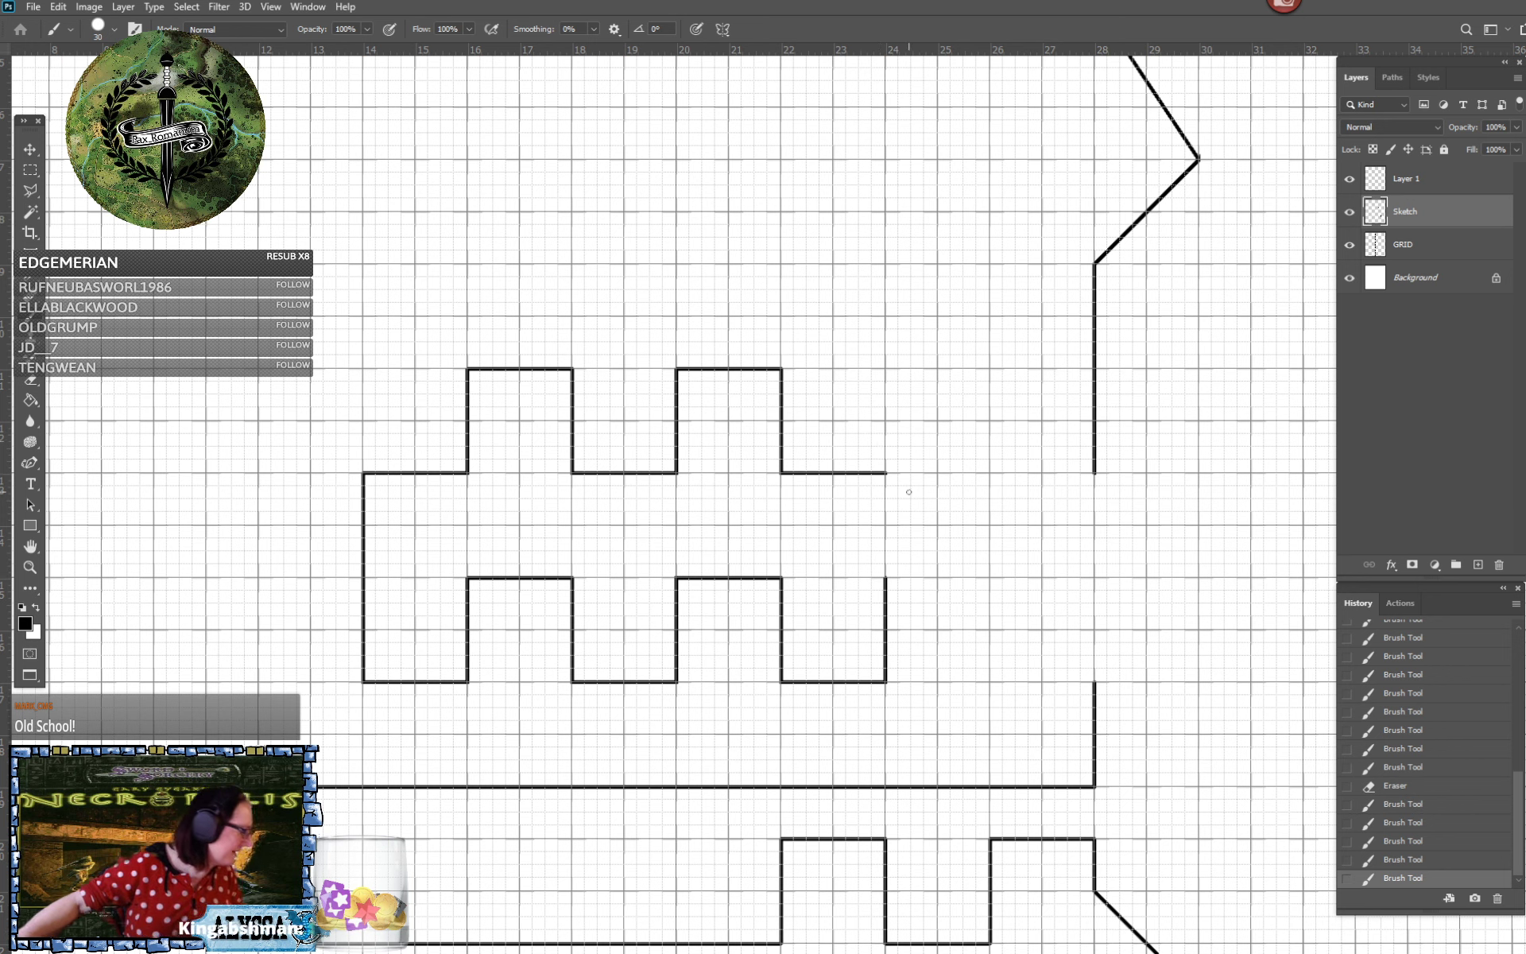
Extend the lower wall one square up at ruler mark 24 and draw two parallel diagonals from 24 to 26, each dropping one square
{"action": "left_click", "coordinate": [885, 526], "text": "shift"}
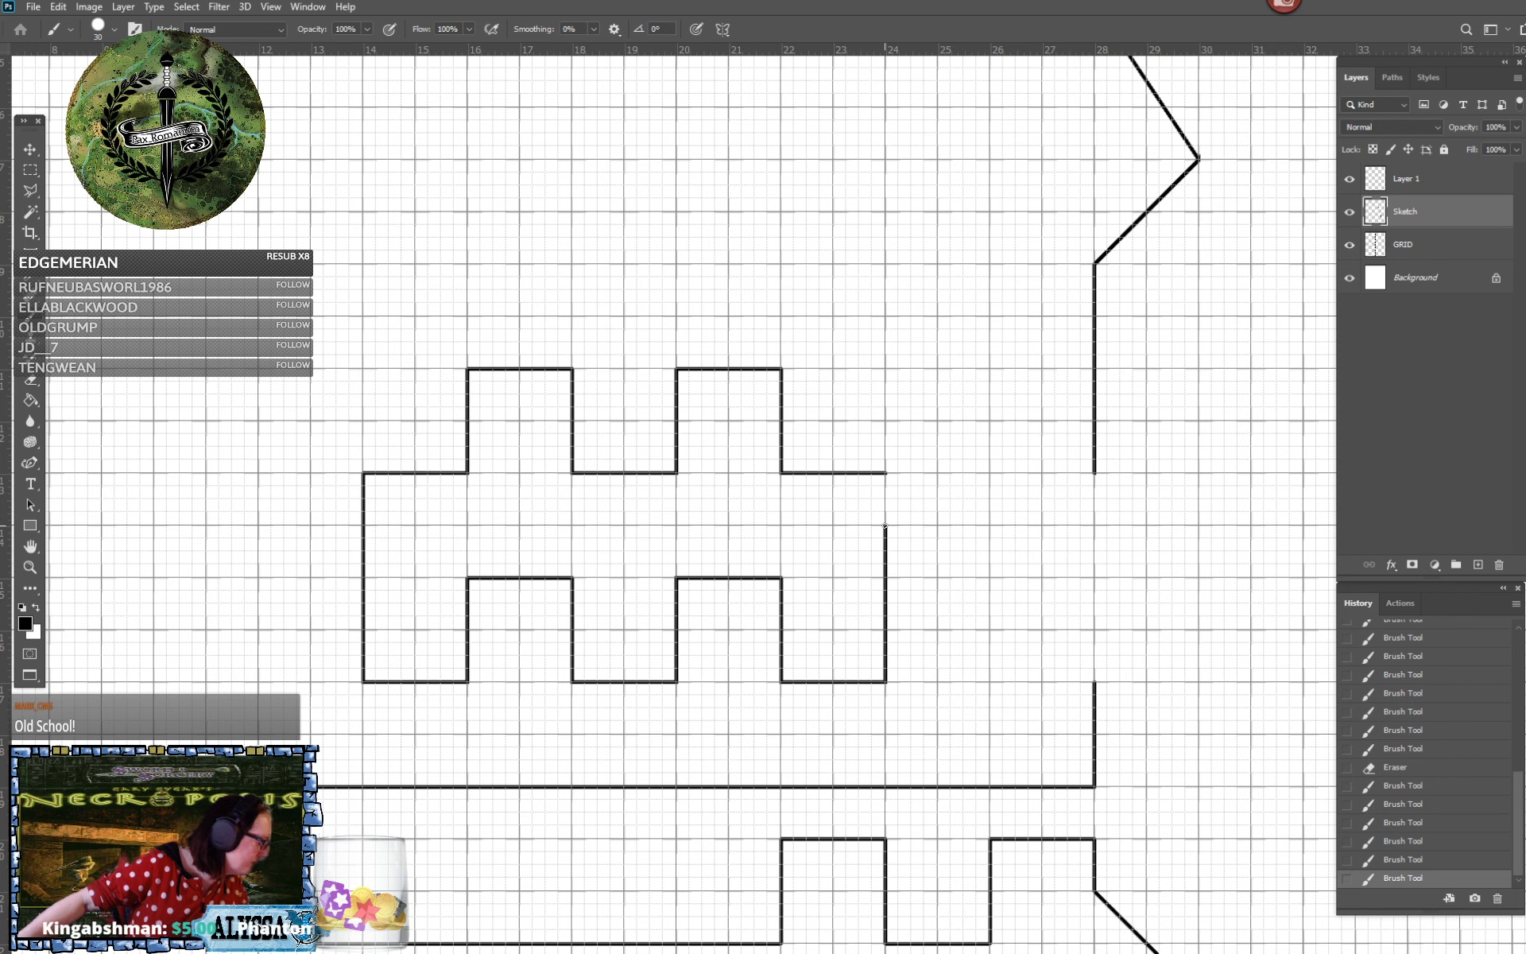
{"action": "left_click", "coordinate": [990, 577], "text": "shift"}
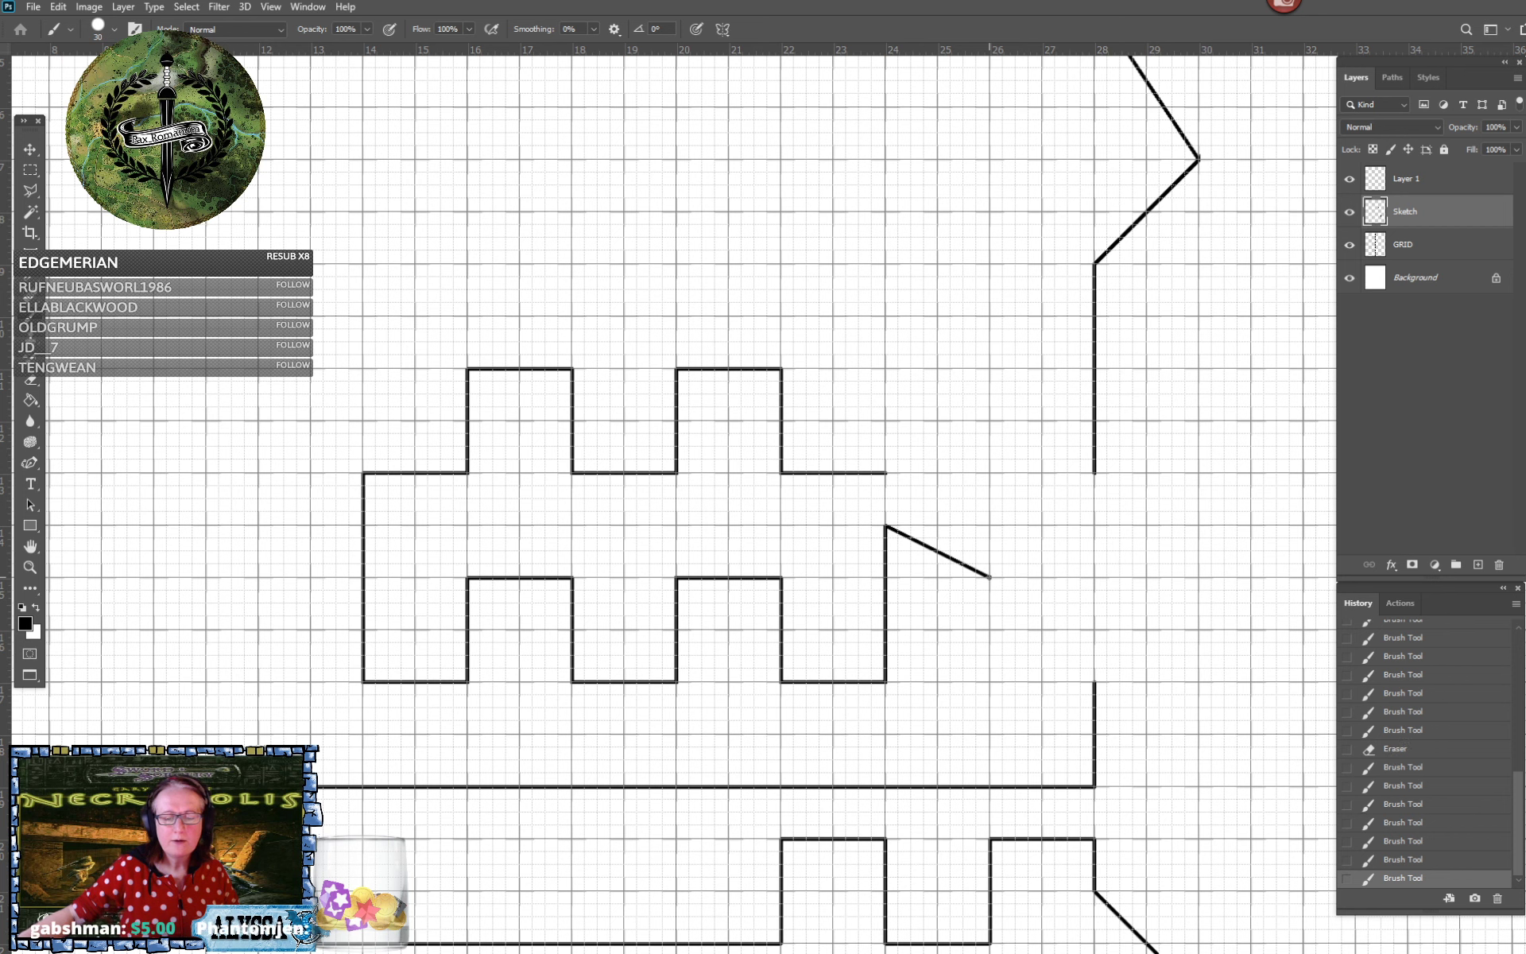
{"action": "left_click", "coordinate": [888, 473]}
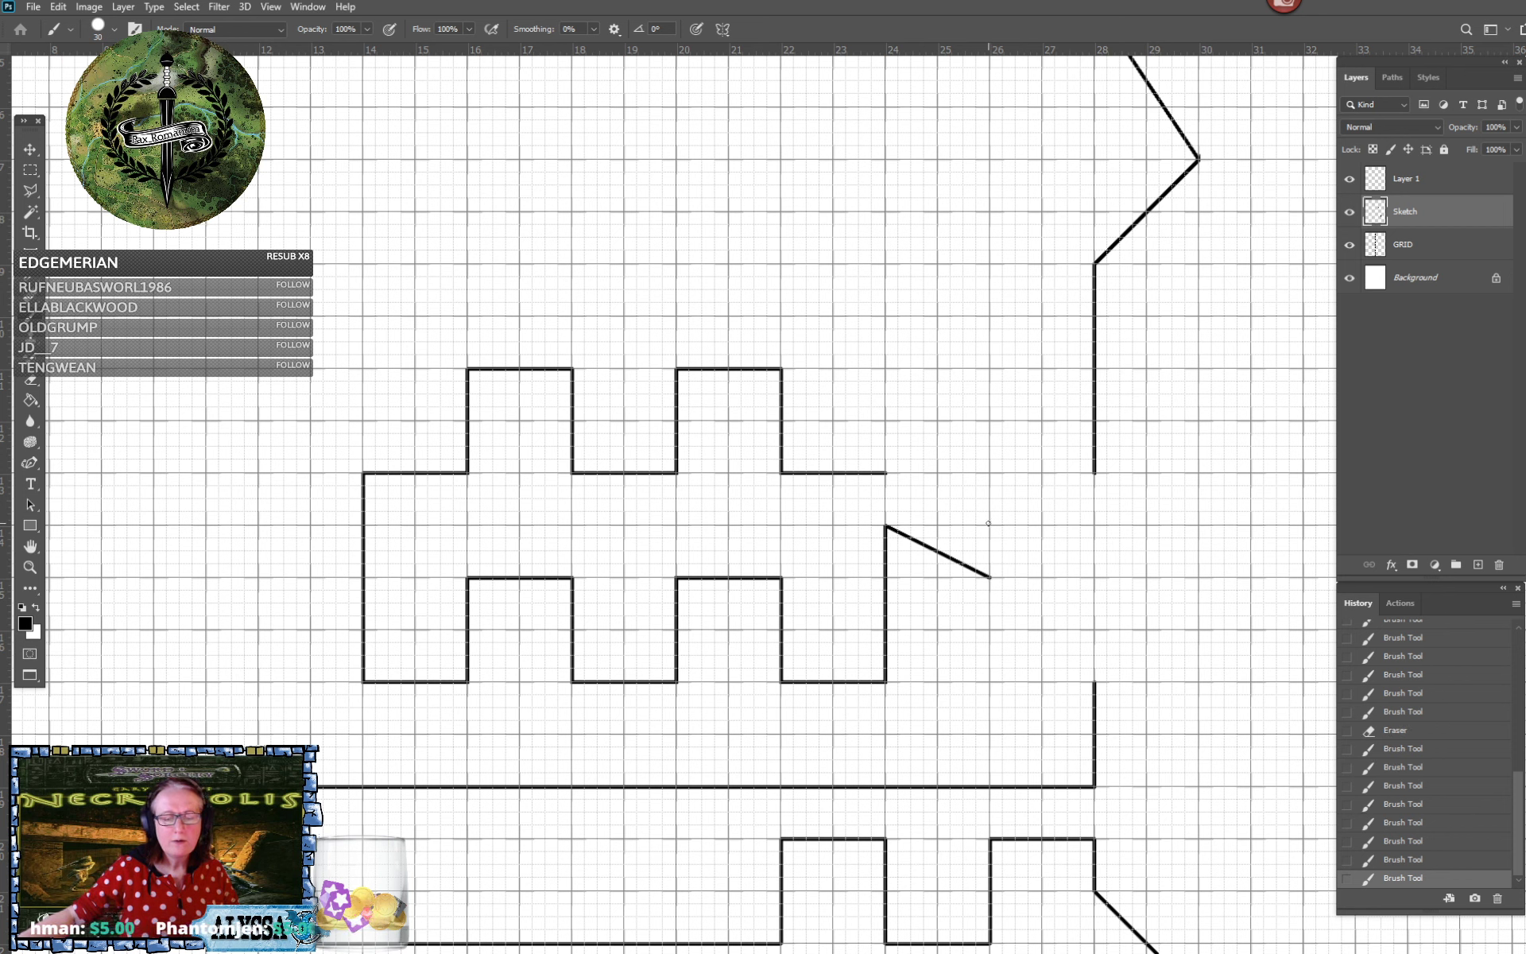
{"action": "left_click", "coordinate": [990, 523], "text": "shift"}
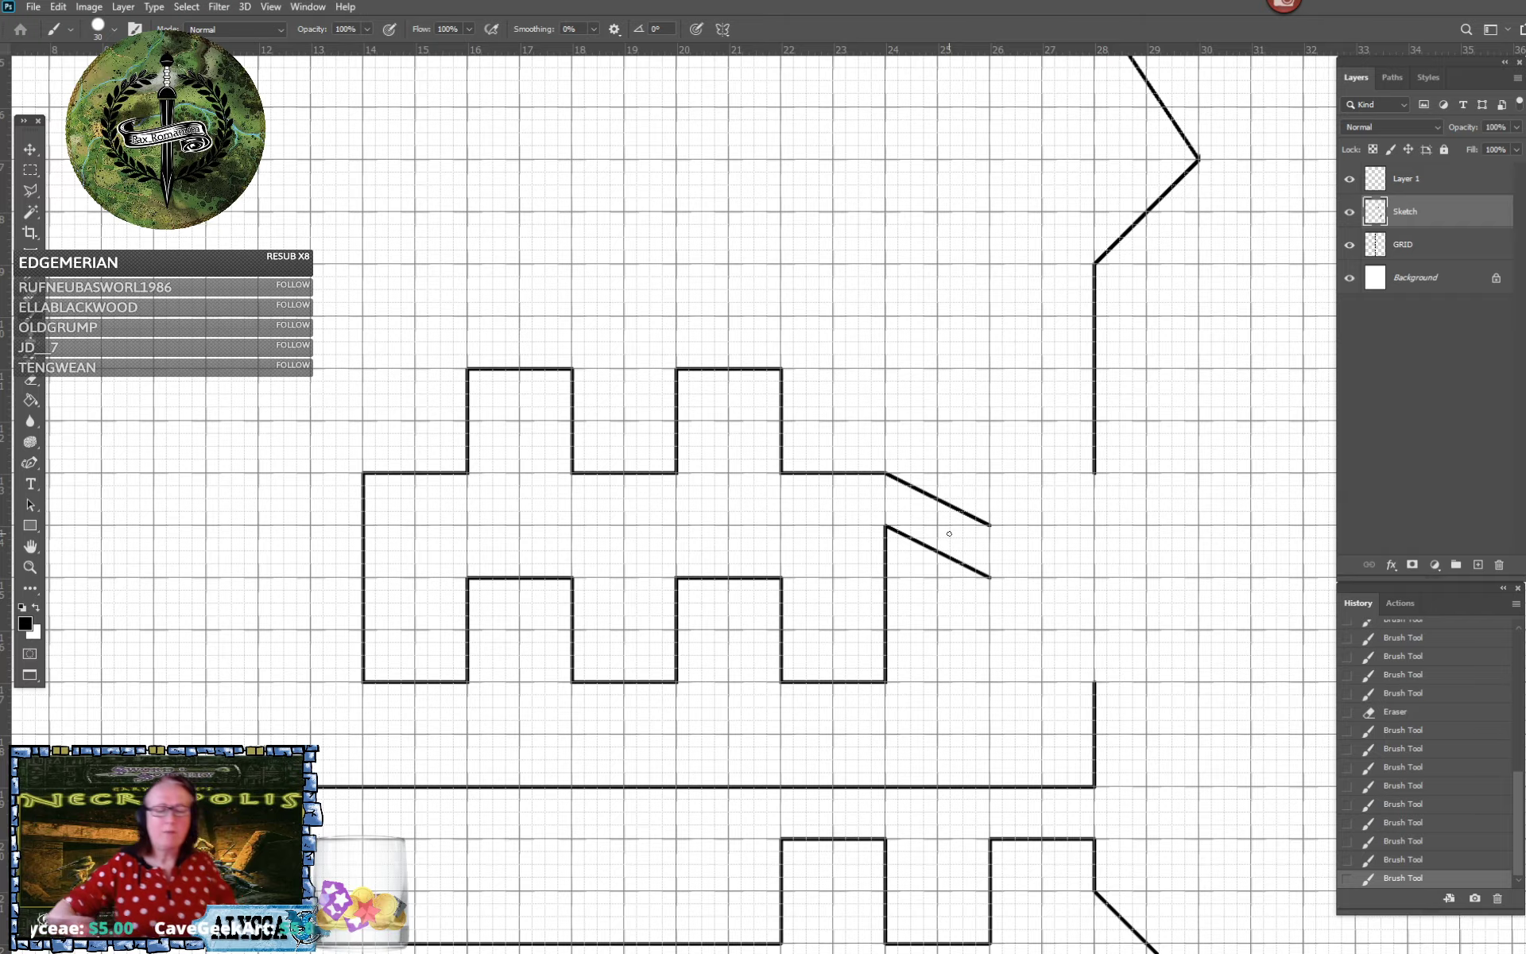
Draw a vertical wall at ruler mark 42 beside the star room and erase its upper end to leave three squares
{"action": "scroll", "coordinate": [950, 534], "scroll_direction": "down", "scroll_amount": 5}
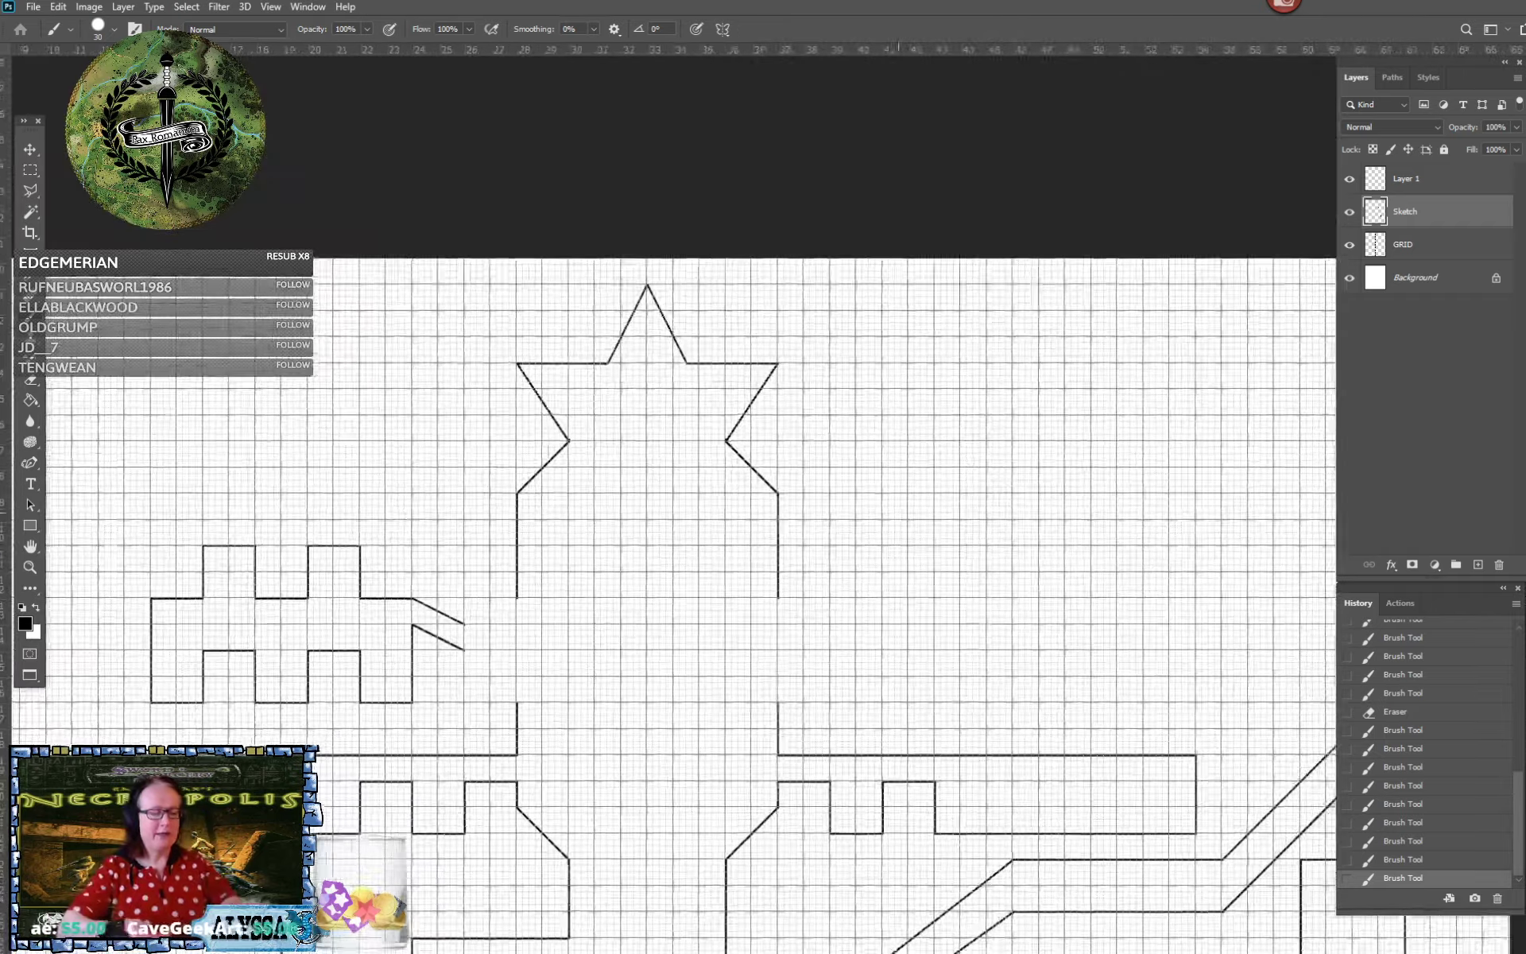
{"action": "scroll", "coordinate": [949, 533], "scroll_direction": "up", "scroll_amount": 1}
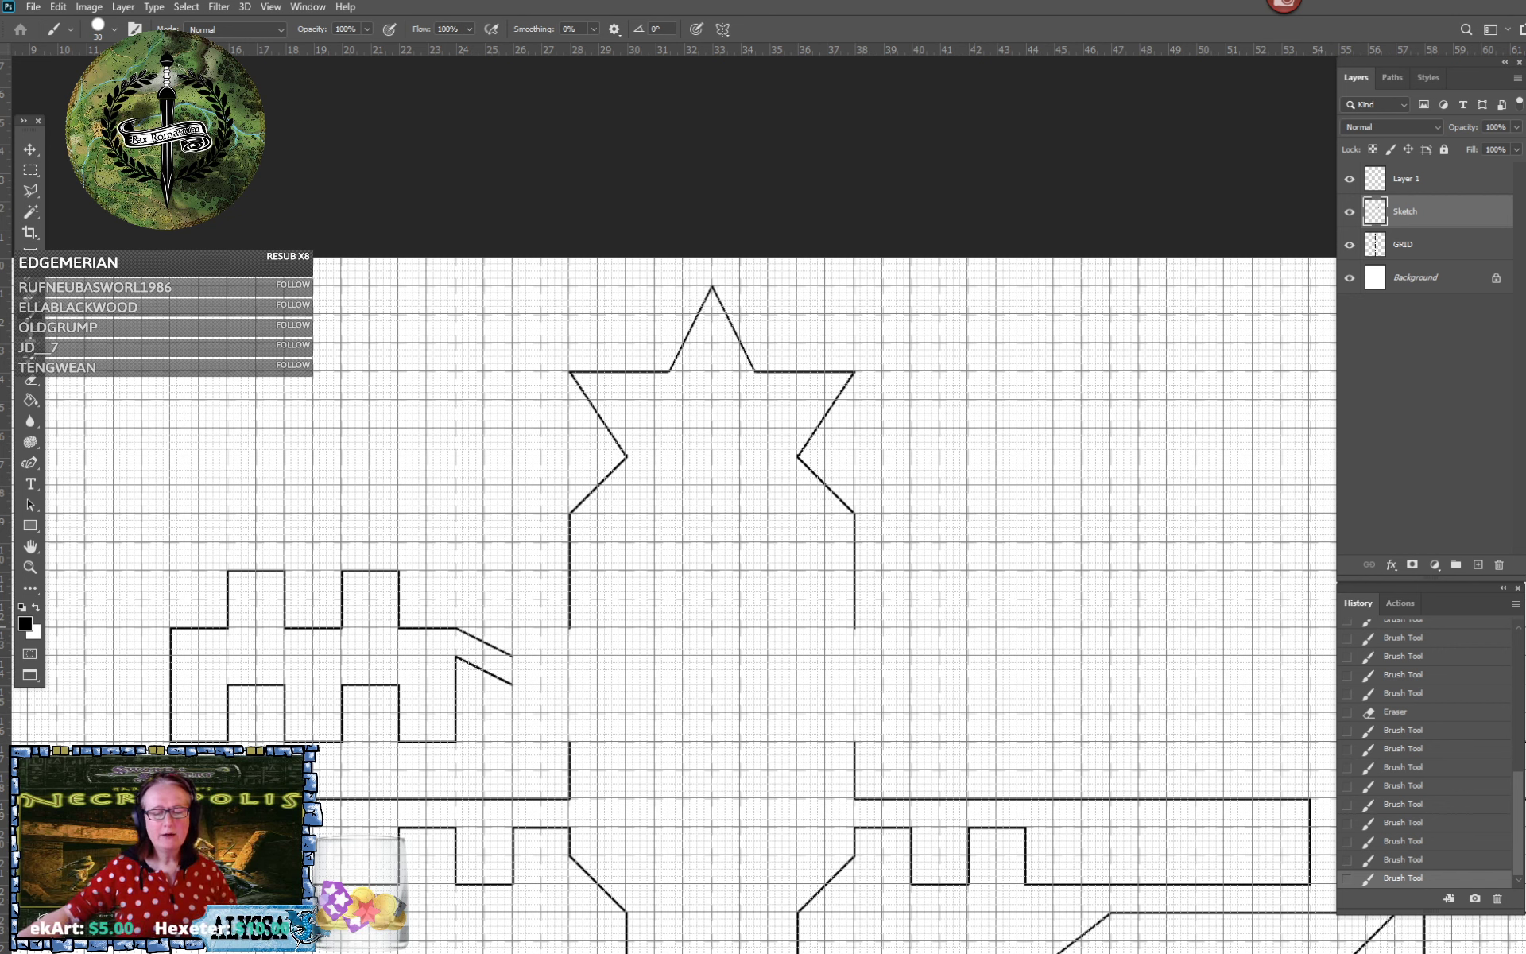
{"action": "left_click", "coordinate": [968, 622]}
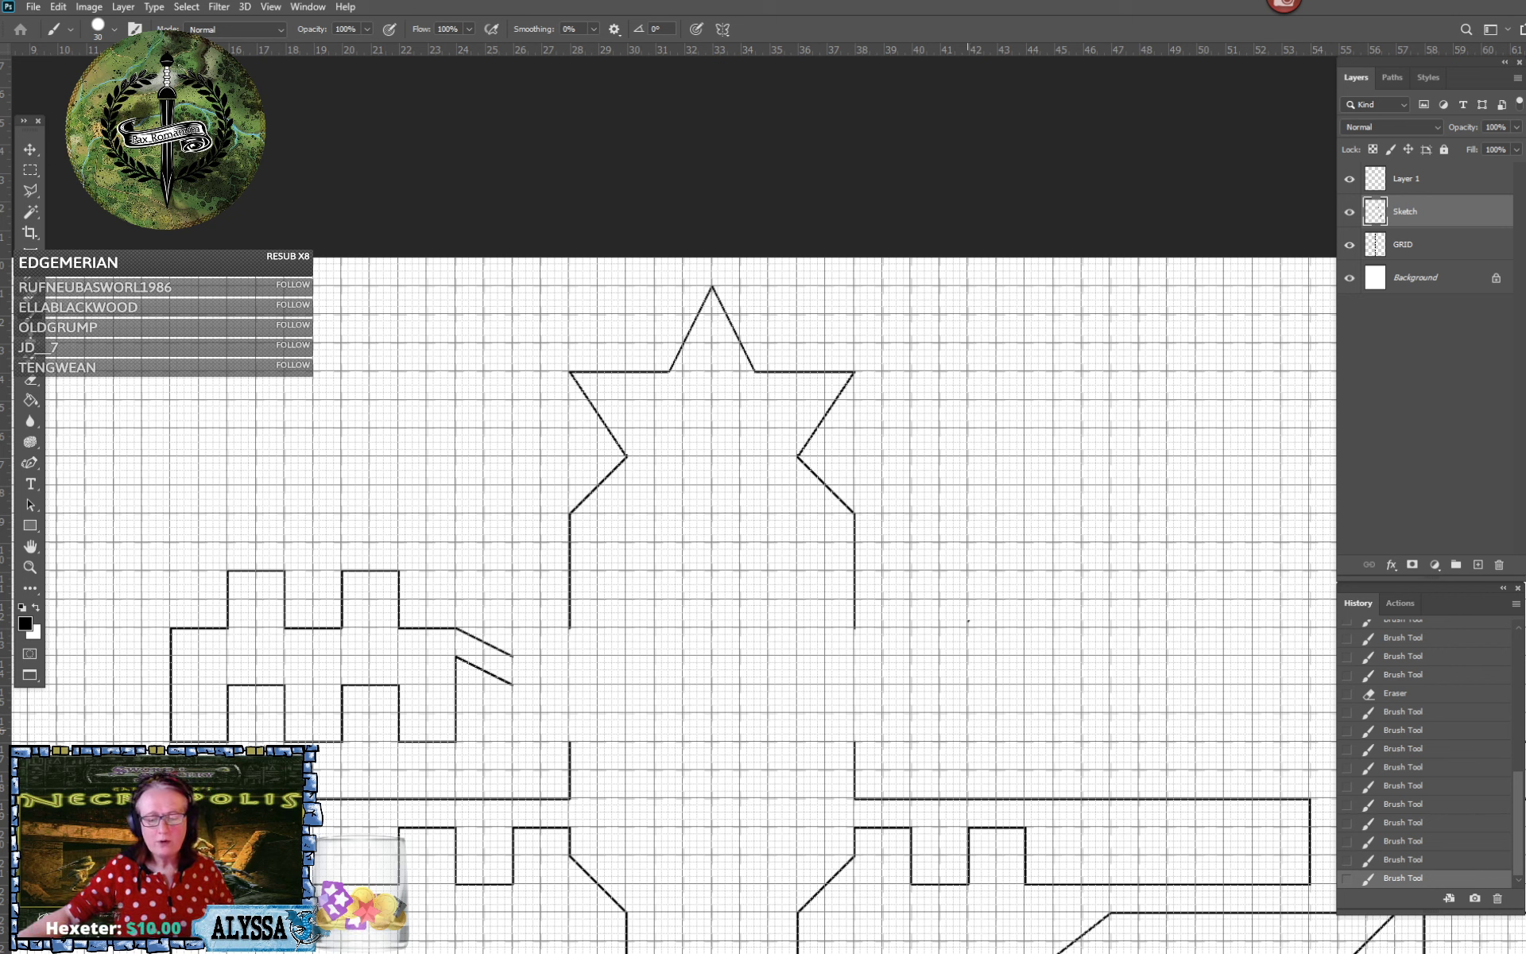
{"action": "left_click", "coordinate": [969, 743], "text": "shift"}
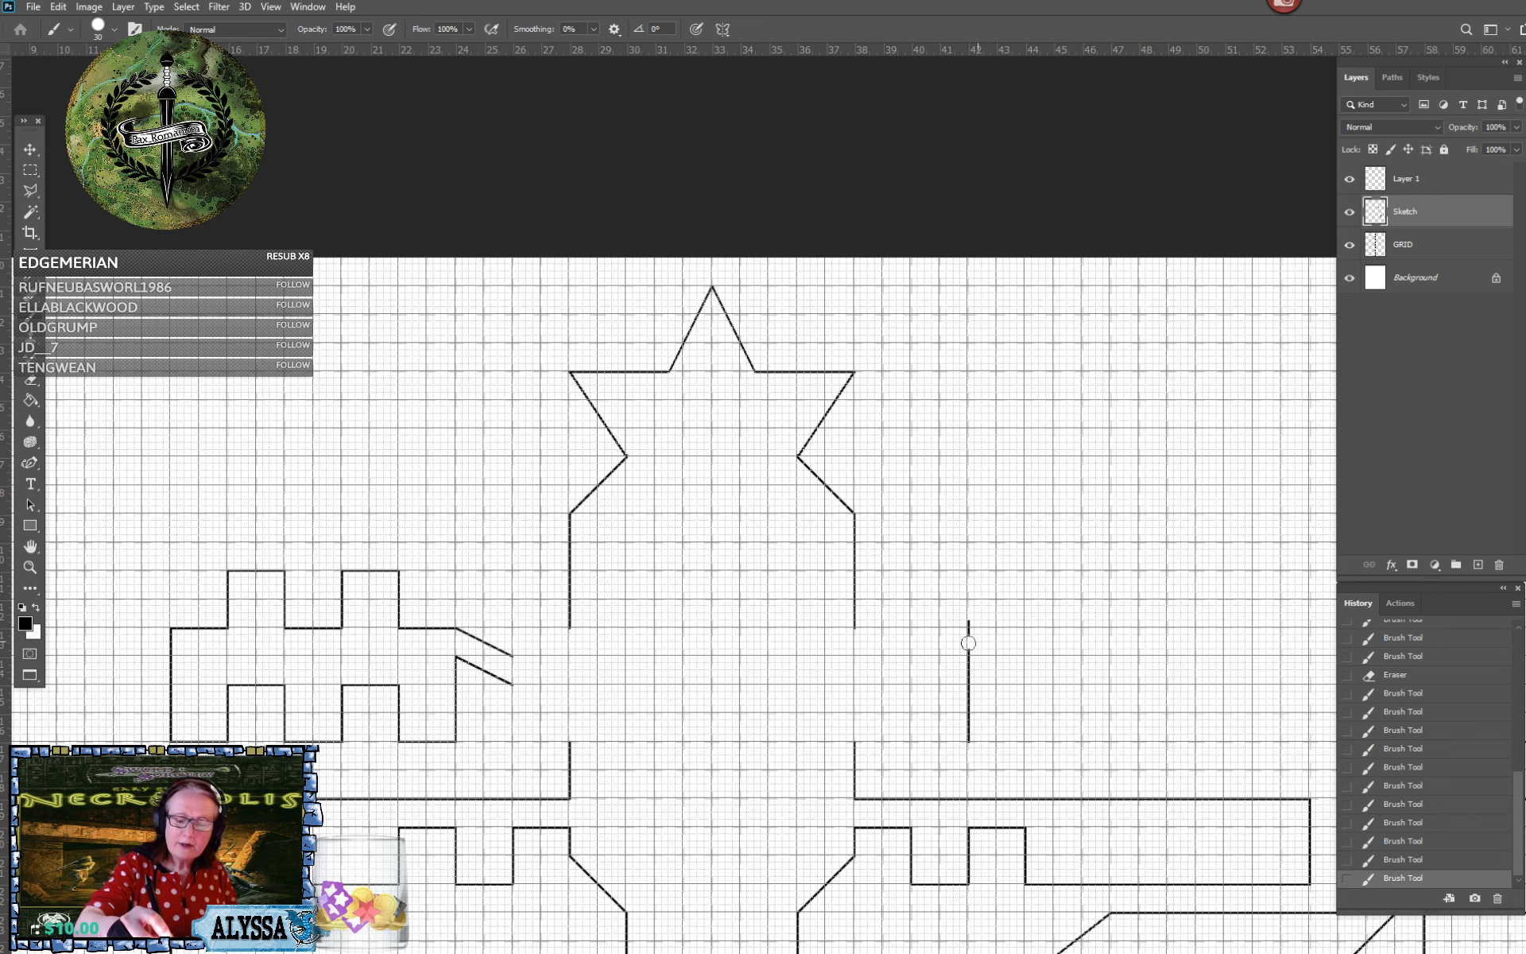
{"action": "left_click", "coordinate": [970, 648]}
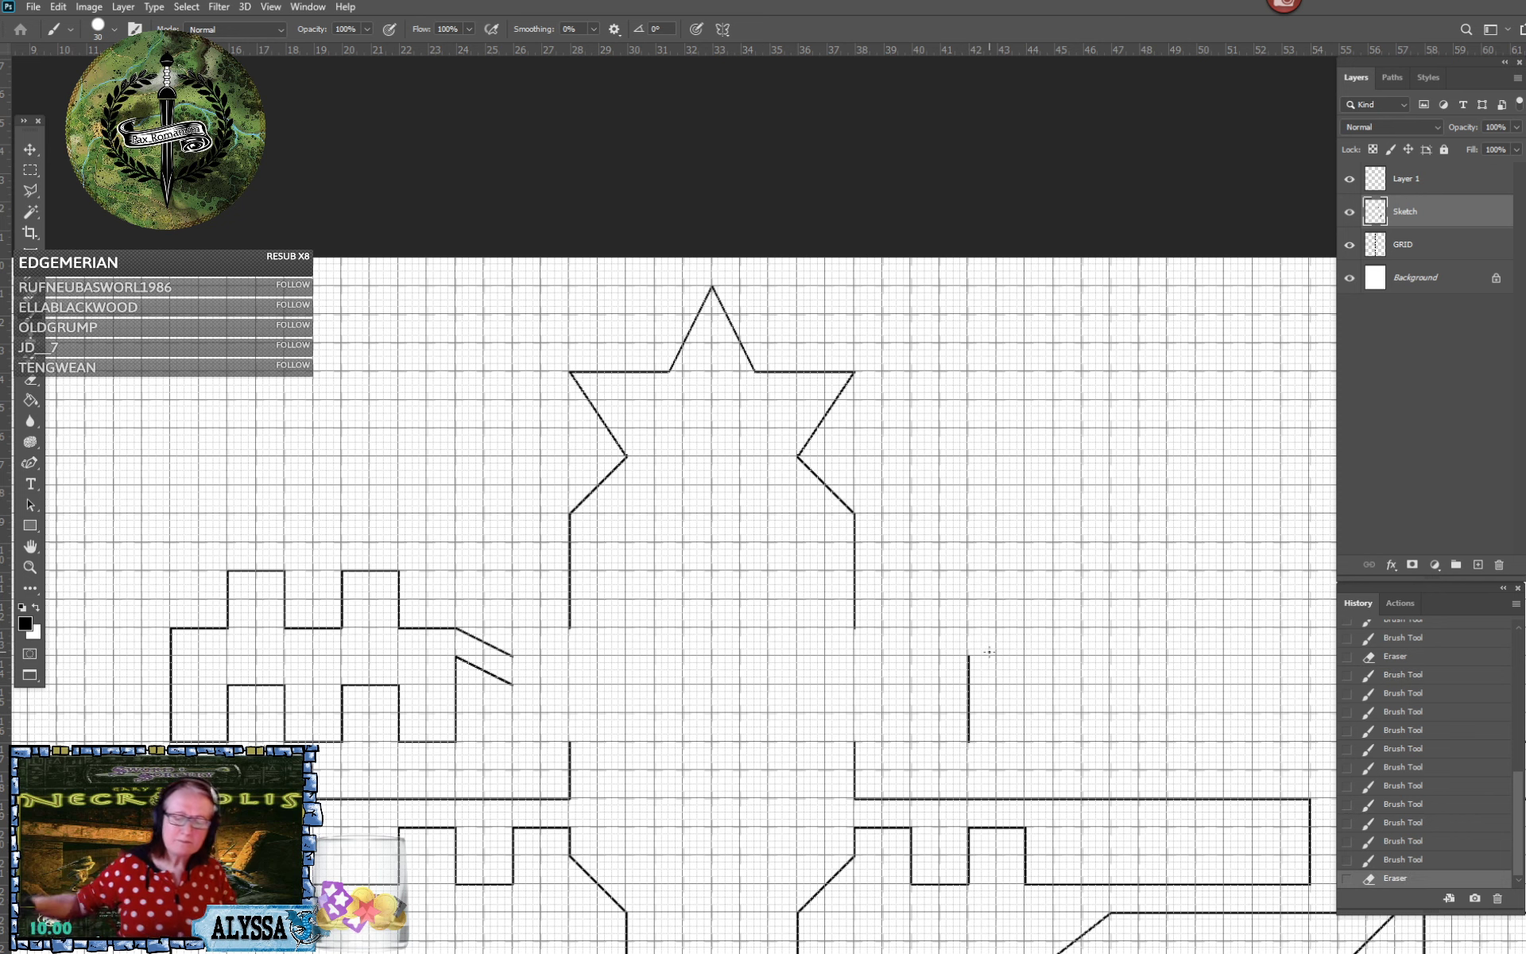
Draw a crenellated wall from the foot of the wall at mark 42 to 50, rising two squares at 44–46 and 48–50
{"action": "scroll", "coordinate": [989, 652], "scroll_direction": "right", "scroll_amount": 3}
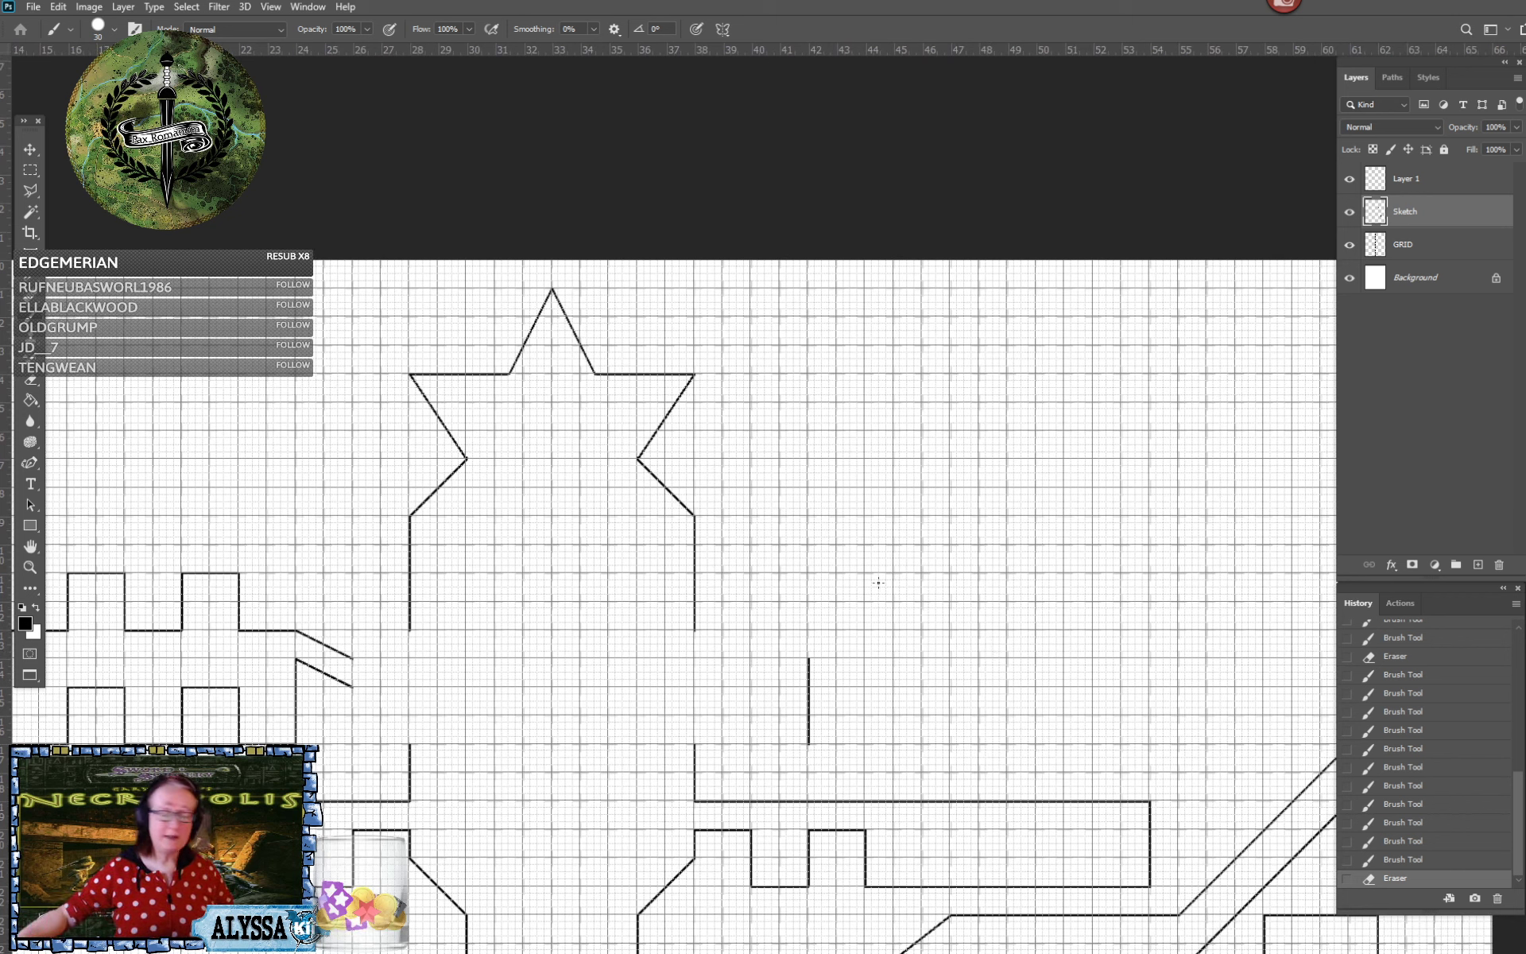
{"action": "left_click", "coordinate": [865, 744]}
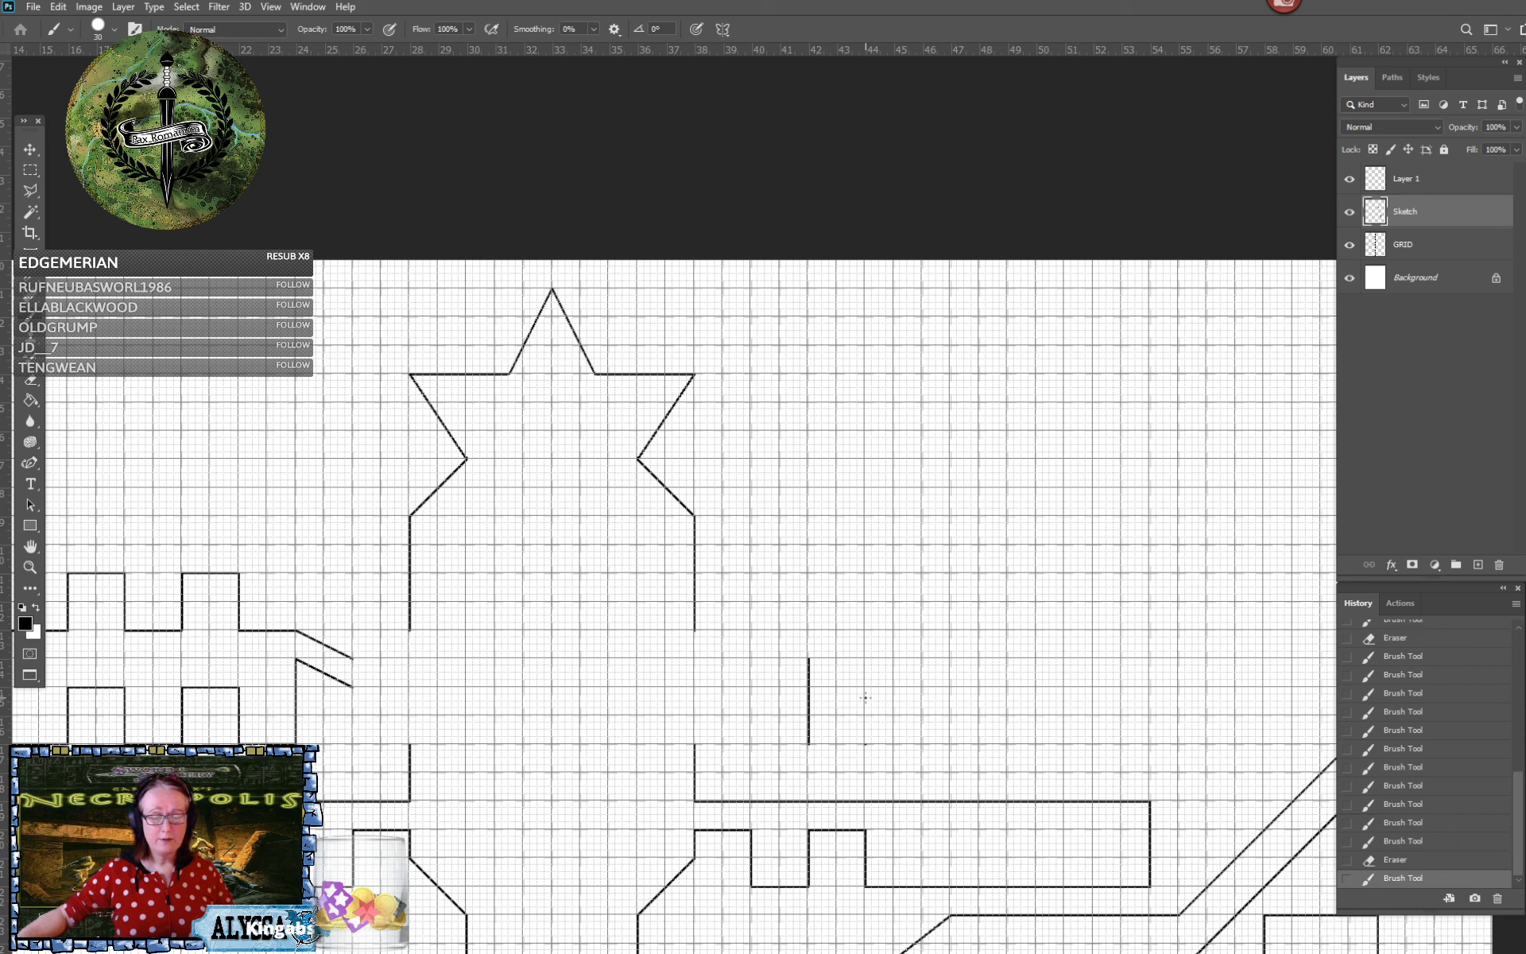
{"action": "left_click", "coordinate": [808, 744], "text": "shift"}
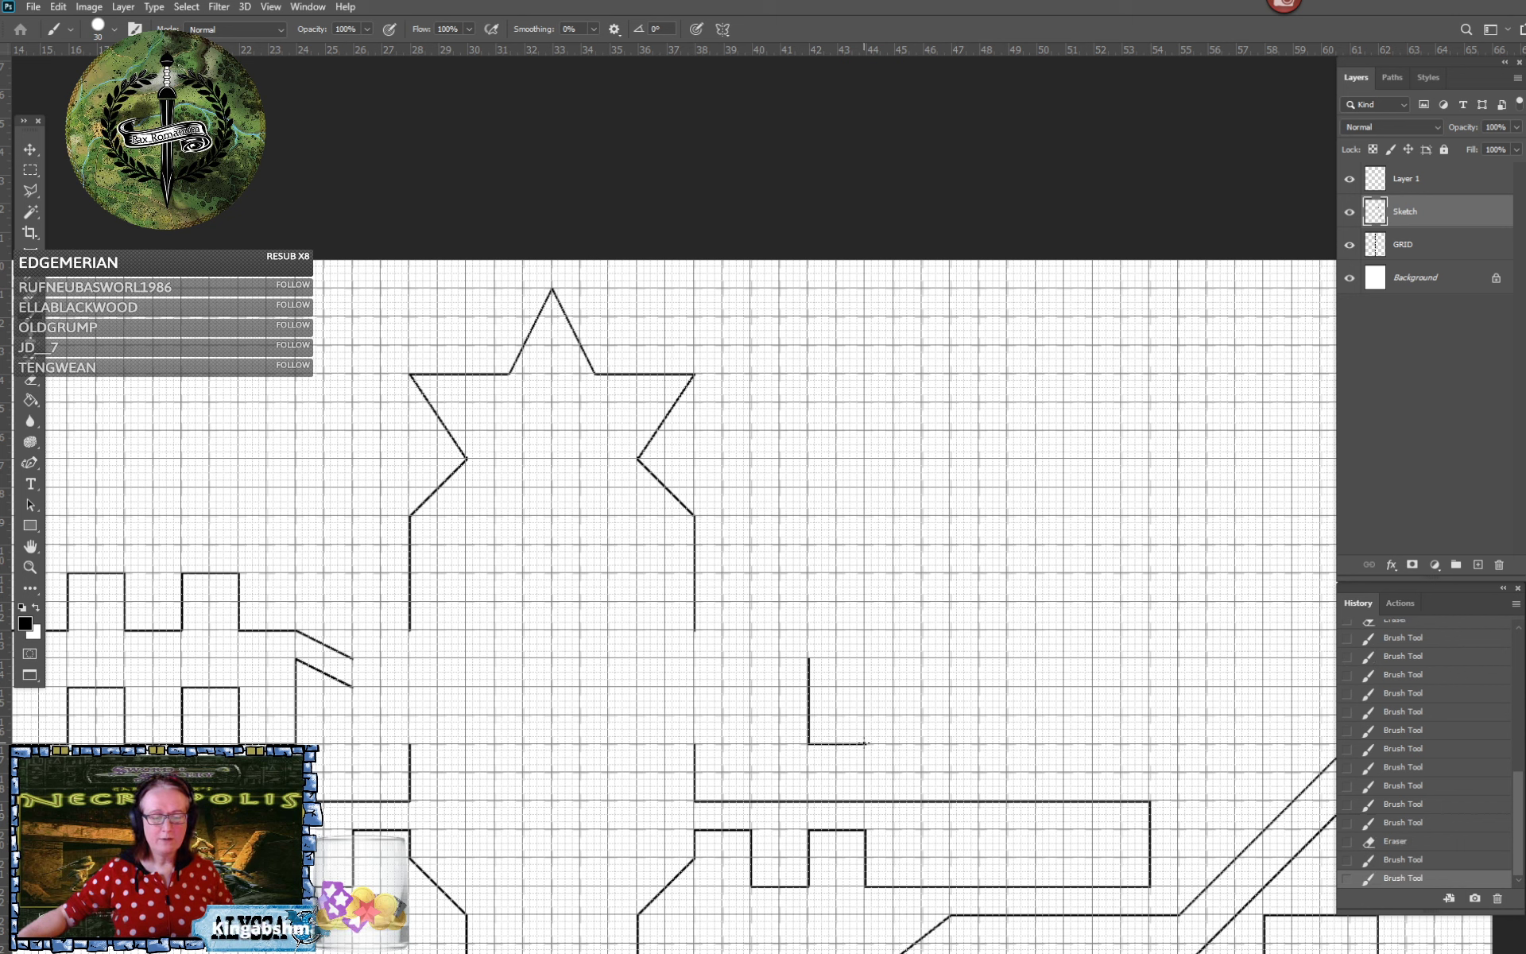
{"action": "left_click", "coordinate": [865, 744]}
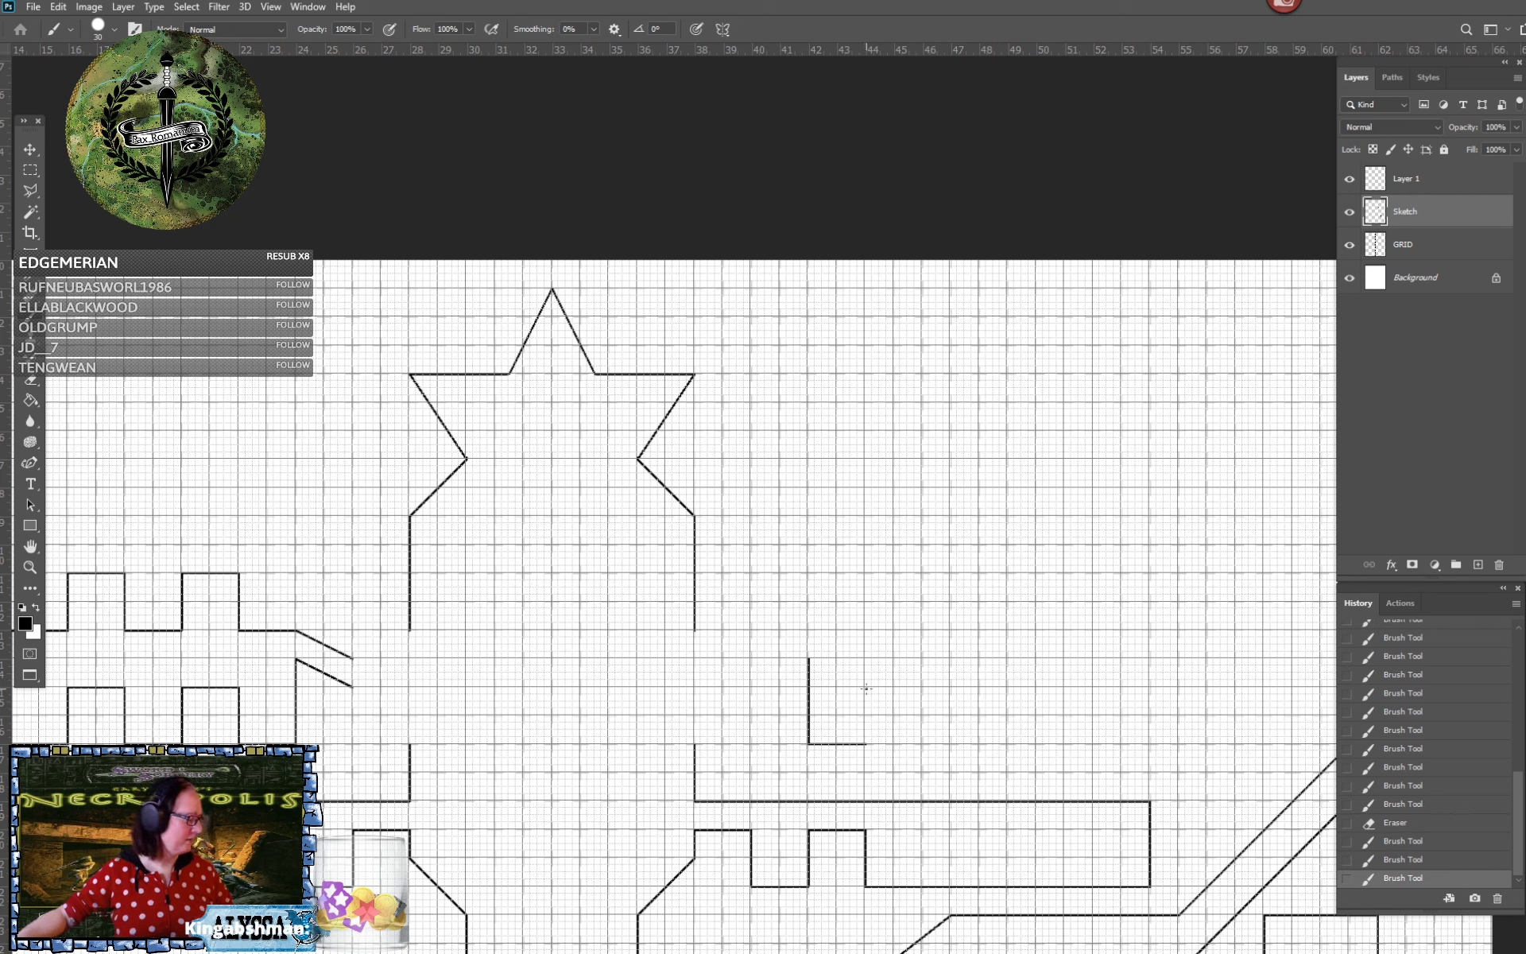
{"action": "left_click", "coordinate": [866, 688], "text": "shift"}
{"action": "left_click", "coordinate": [923, 687], "text": "shift"}
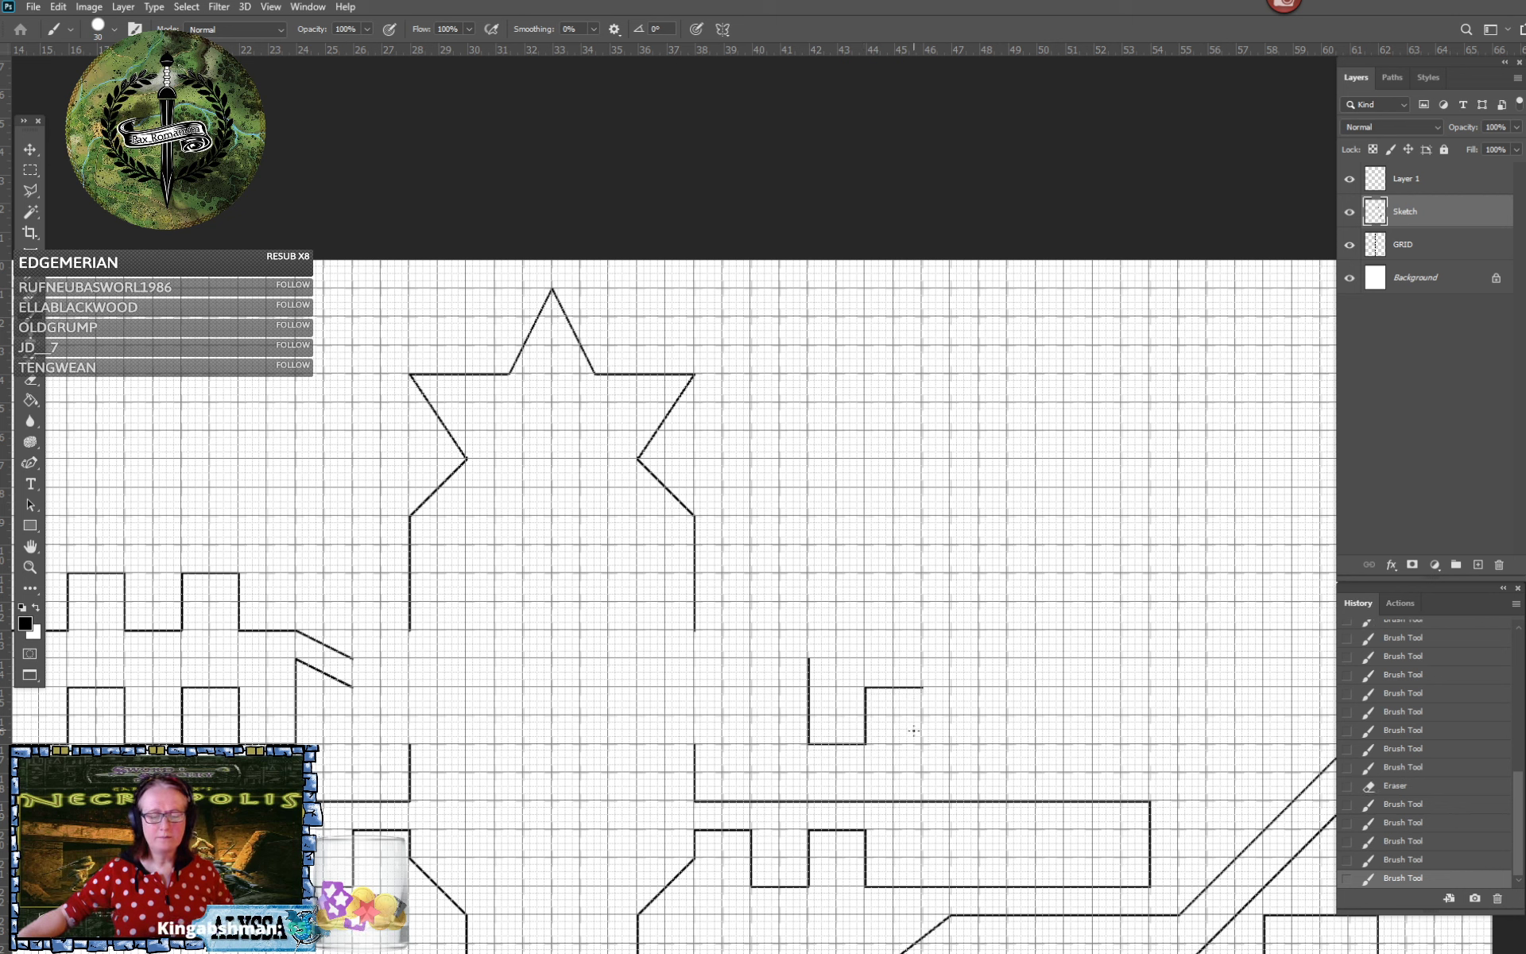
{"action": "left_click", "coordinate": [923, 744], "text": "shift"}
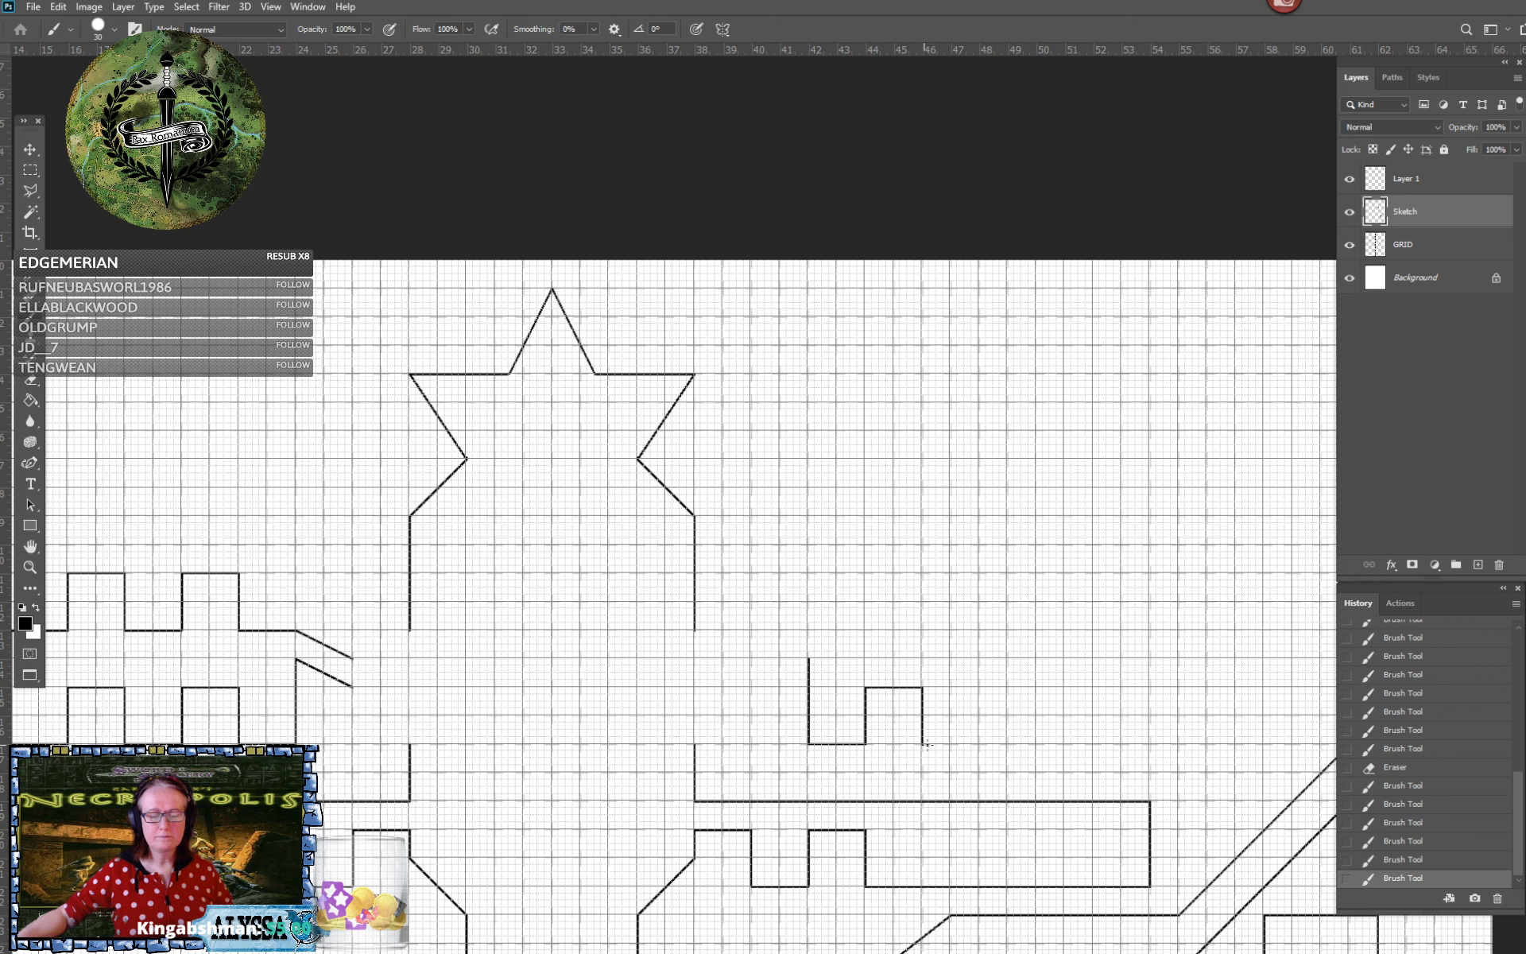
{"action": "left_click", "coordinate": [980, 745], "text": "shift"}
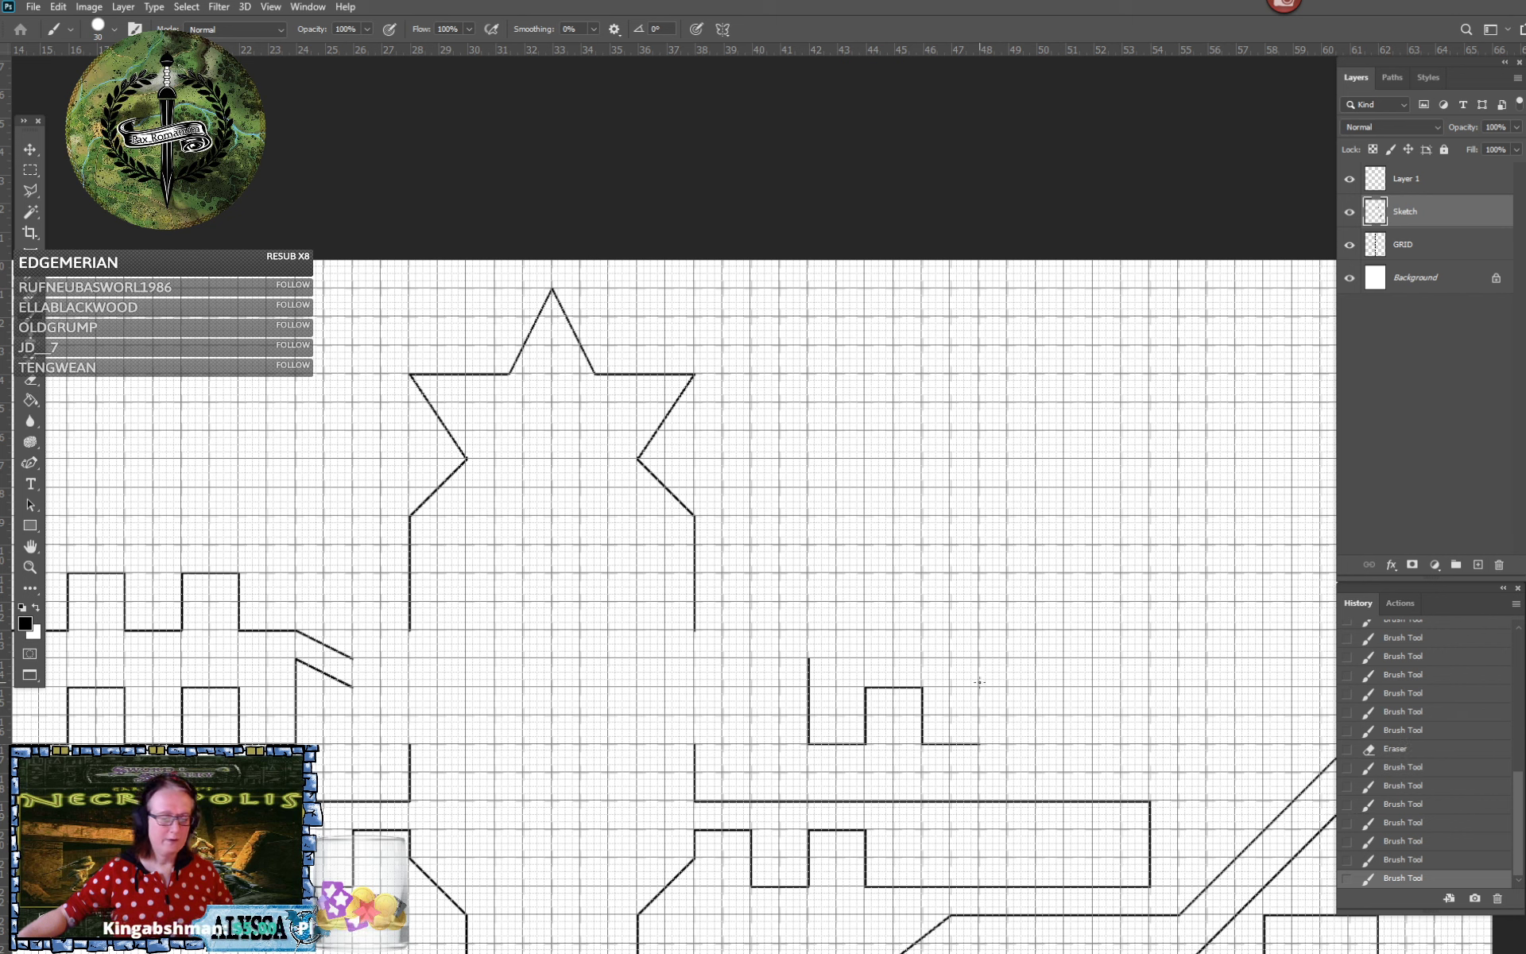
{"action": "left_click", "coordinate": [980, 687], "text": "shift"}
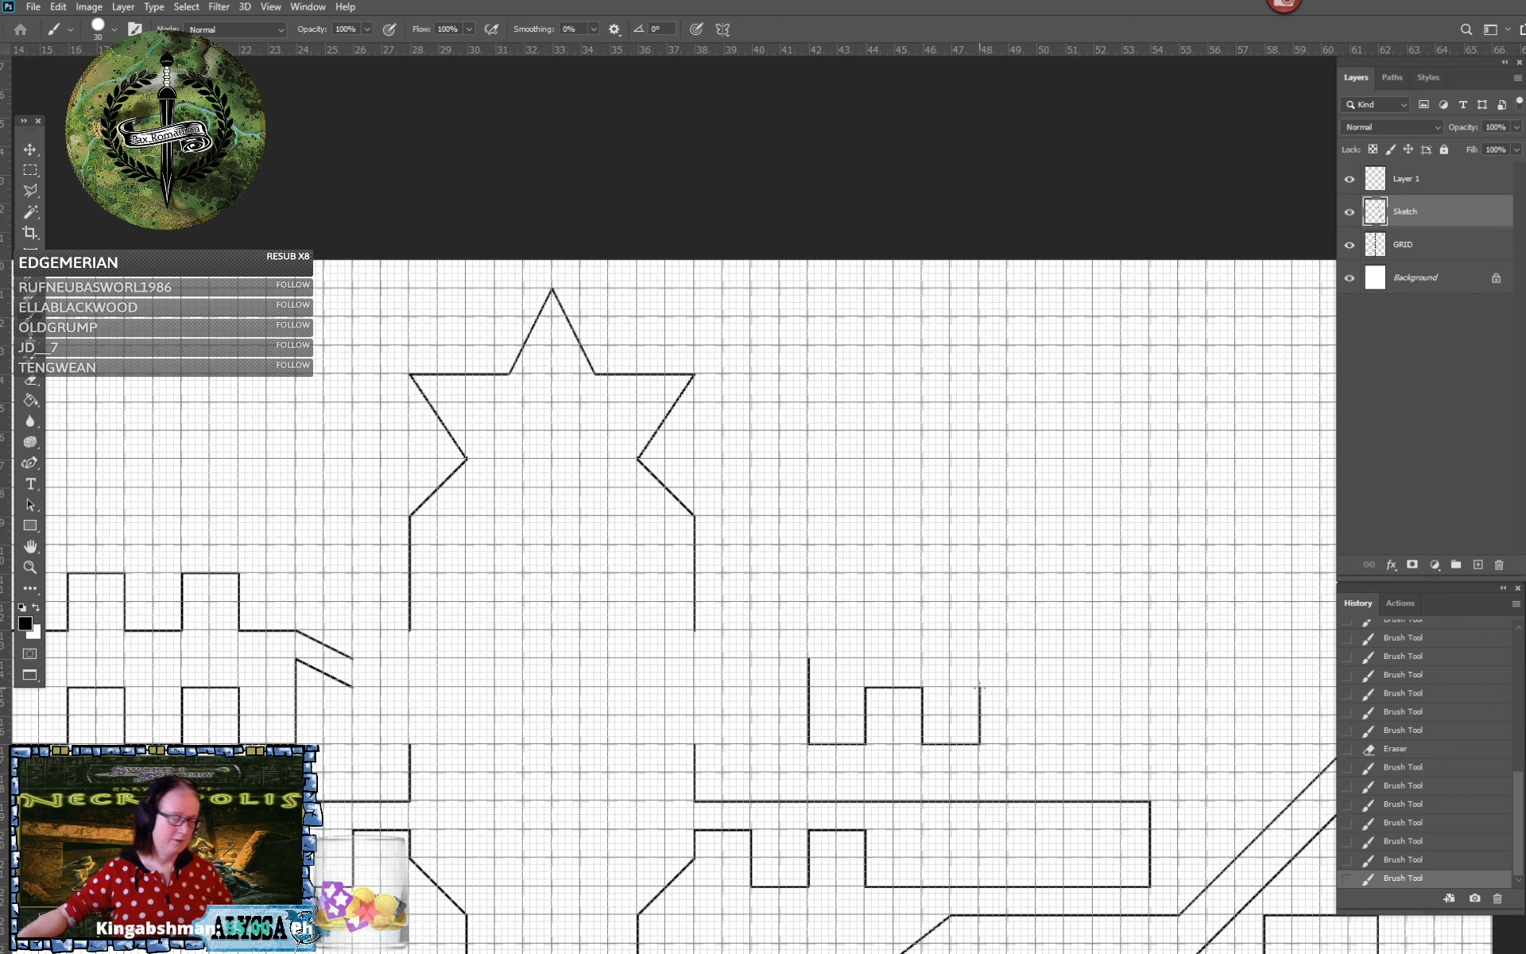
{"action": "left_click", "coordinate": [1038, 687], "text": "shift"}
{"action": "left_click", "coordinate": [1038, 745], "text": "shift"}
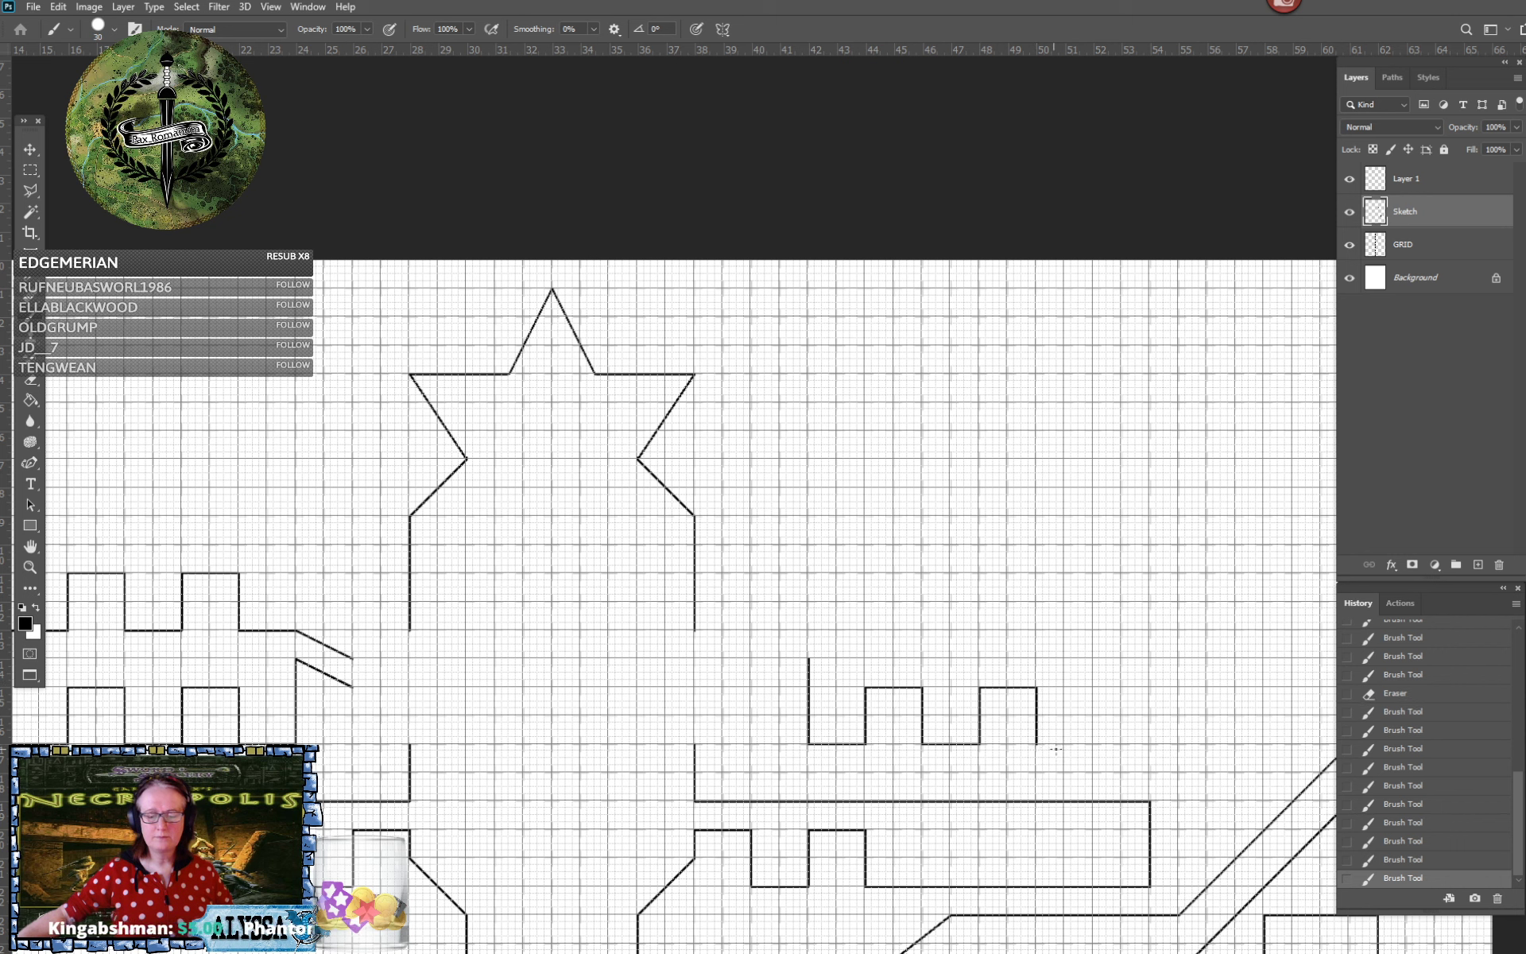
Continue the crenellated wall from mark 50 to 60, rising two squares at 52–54 and 56–58, ending with a two-square rise at 60
{"action": "left_click", "coordinate": [1094, 744], "text": "shift"}
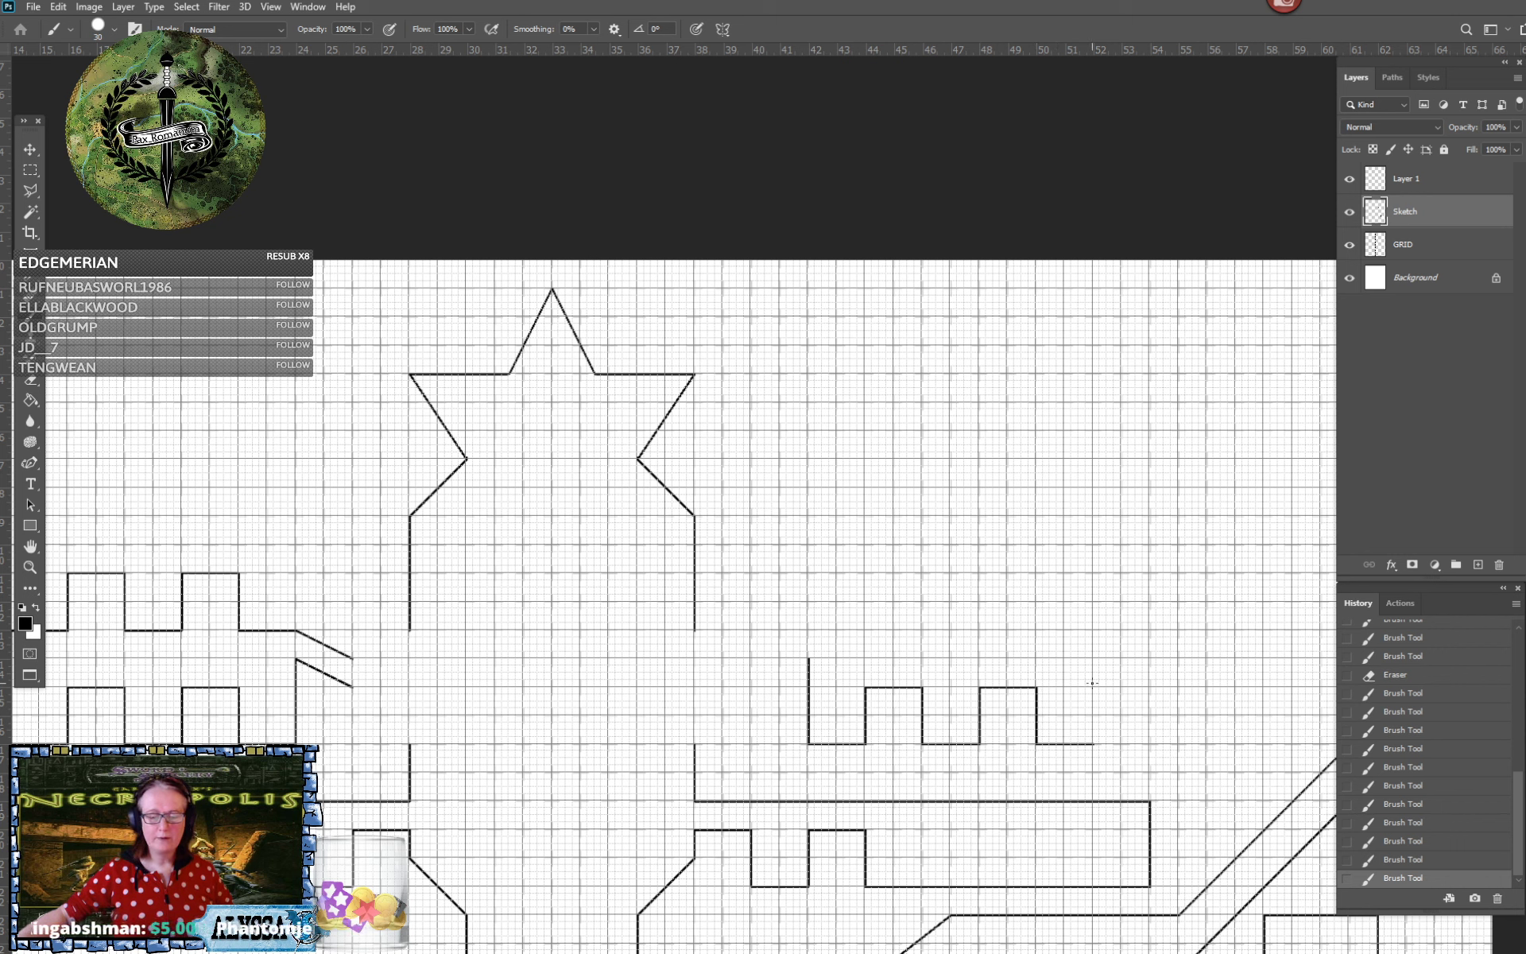
{"action": "left_click", "coordinate": [1094, 687], "text": "shift"}
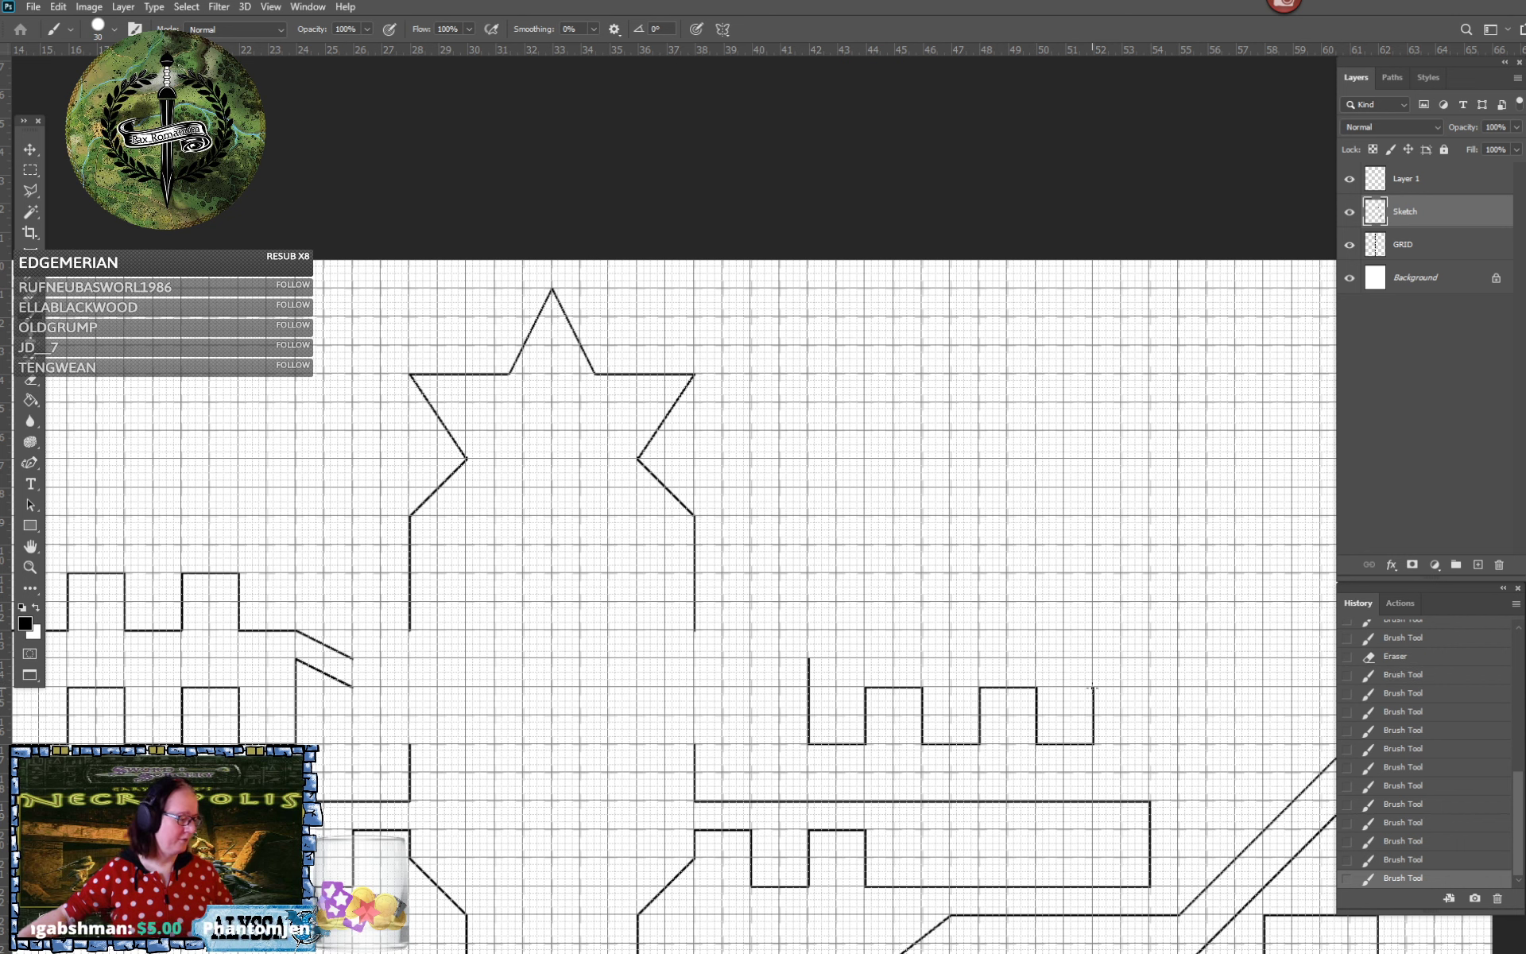
{"action": "left_click", "coordinate": [1150, 687], "text": "shift"}
{"action": "left_click", "coordinate": [1150, 744], "text": "shift"}
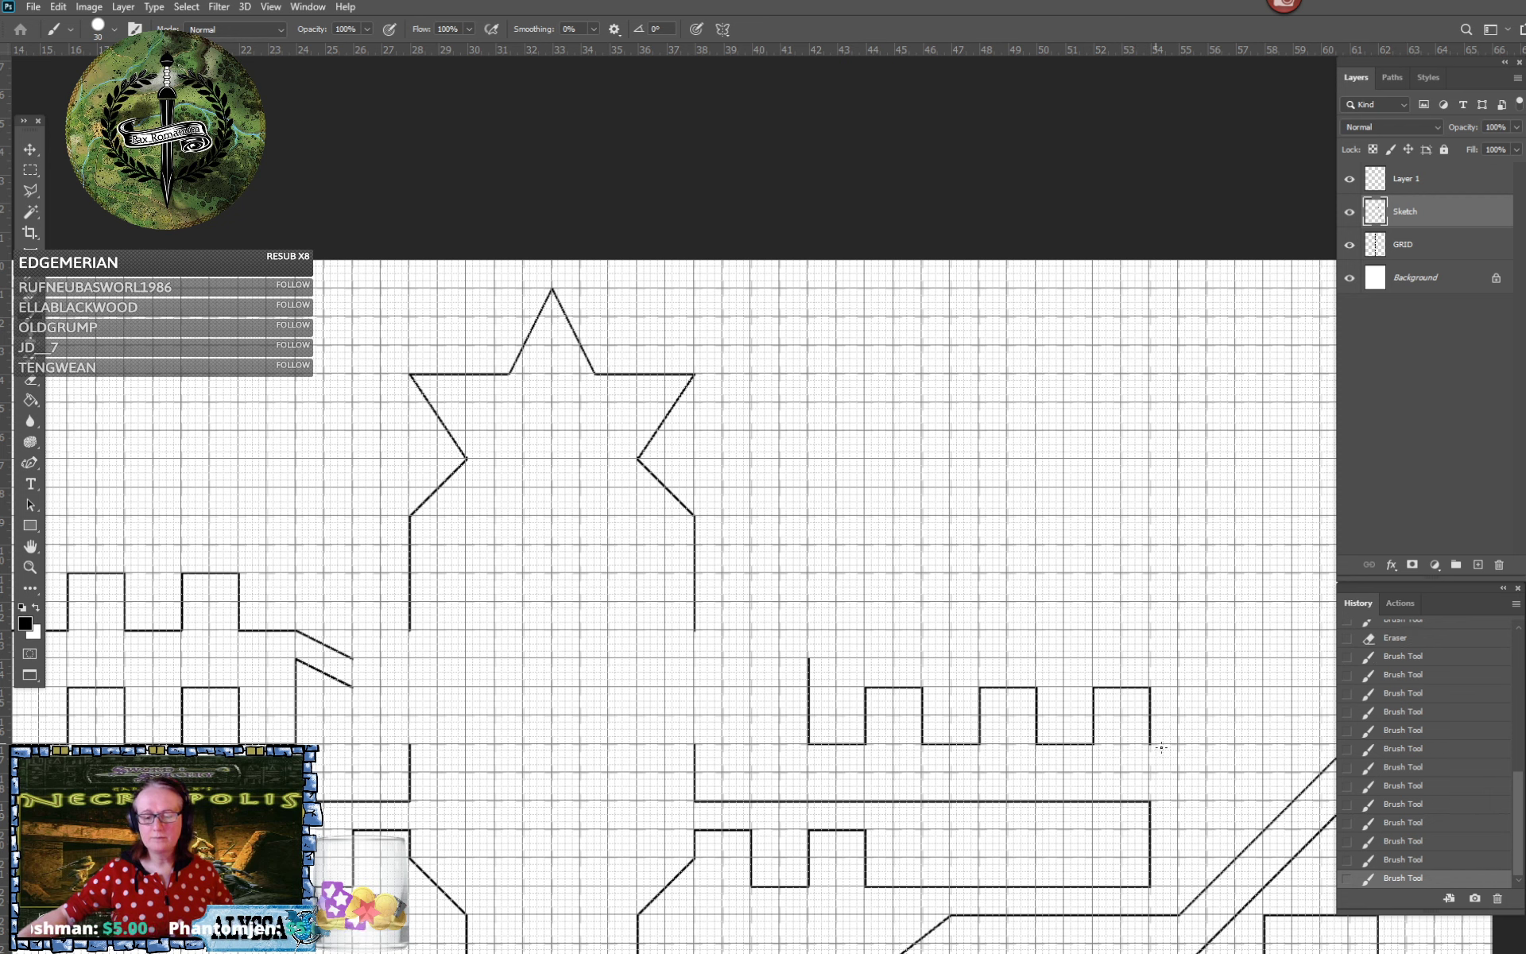
{"action": "left_click", "coordinate": [1208, 744], "text": "shift"}
{"action": "left_click", "coordinate": [1208, 687], "text": "shift"}
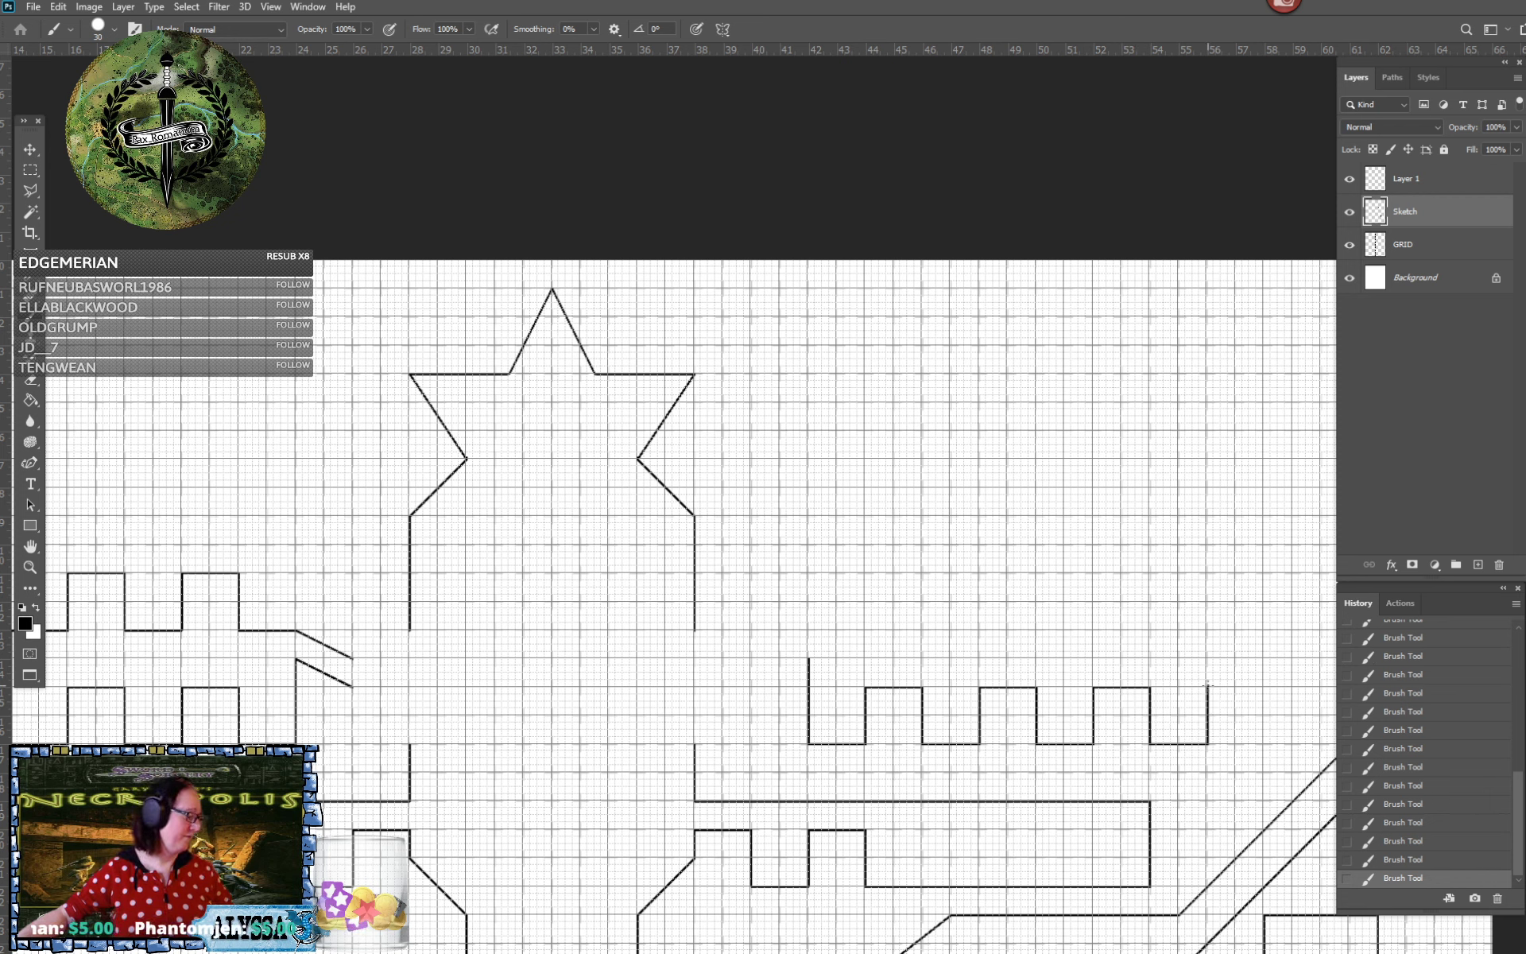
{"action": "left_click", "coordinate": [1264, 687], "text": "shift"}
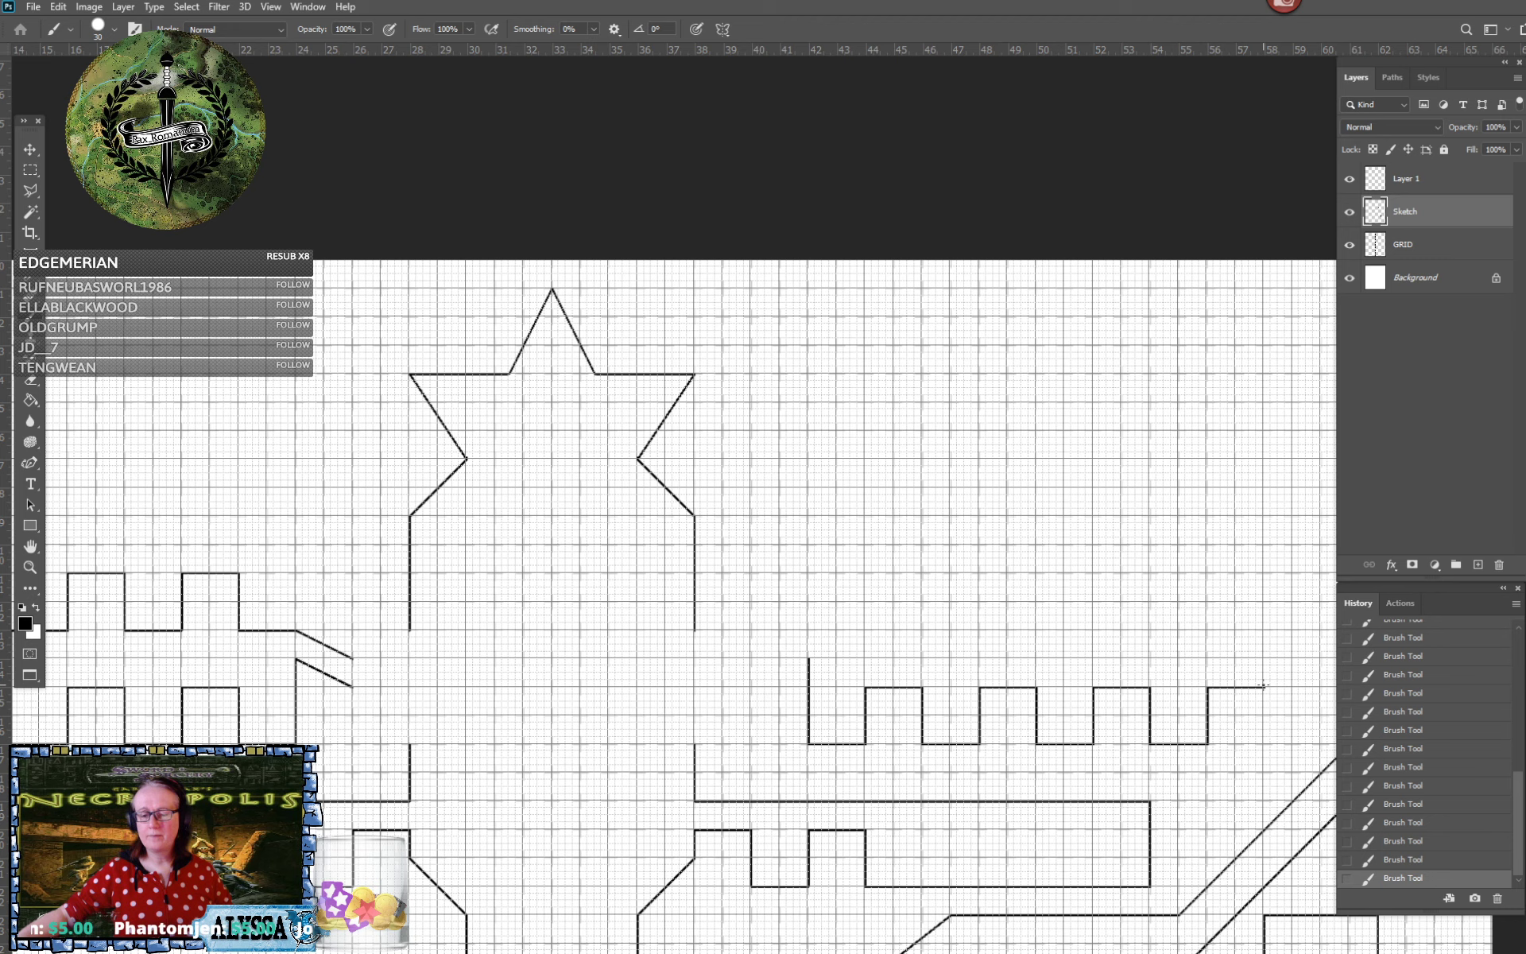
{"action": "left_click", "coordinate": [1264, 744], "text": "shift"}
{"action": "left_click", "coordinate": [1321, 744], "text": "shift"}
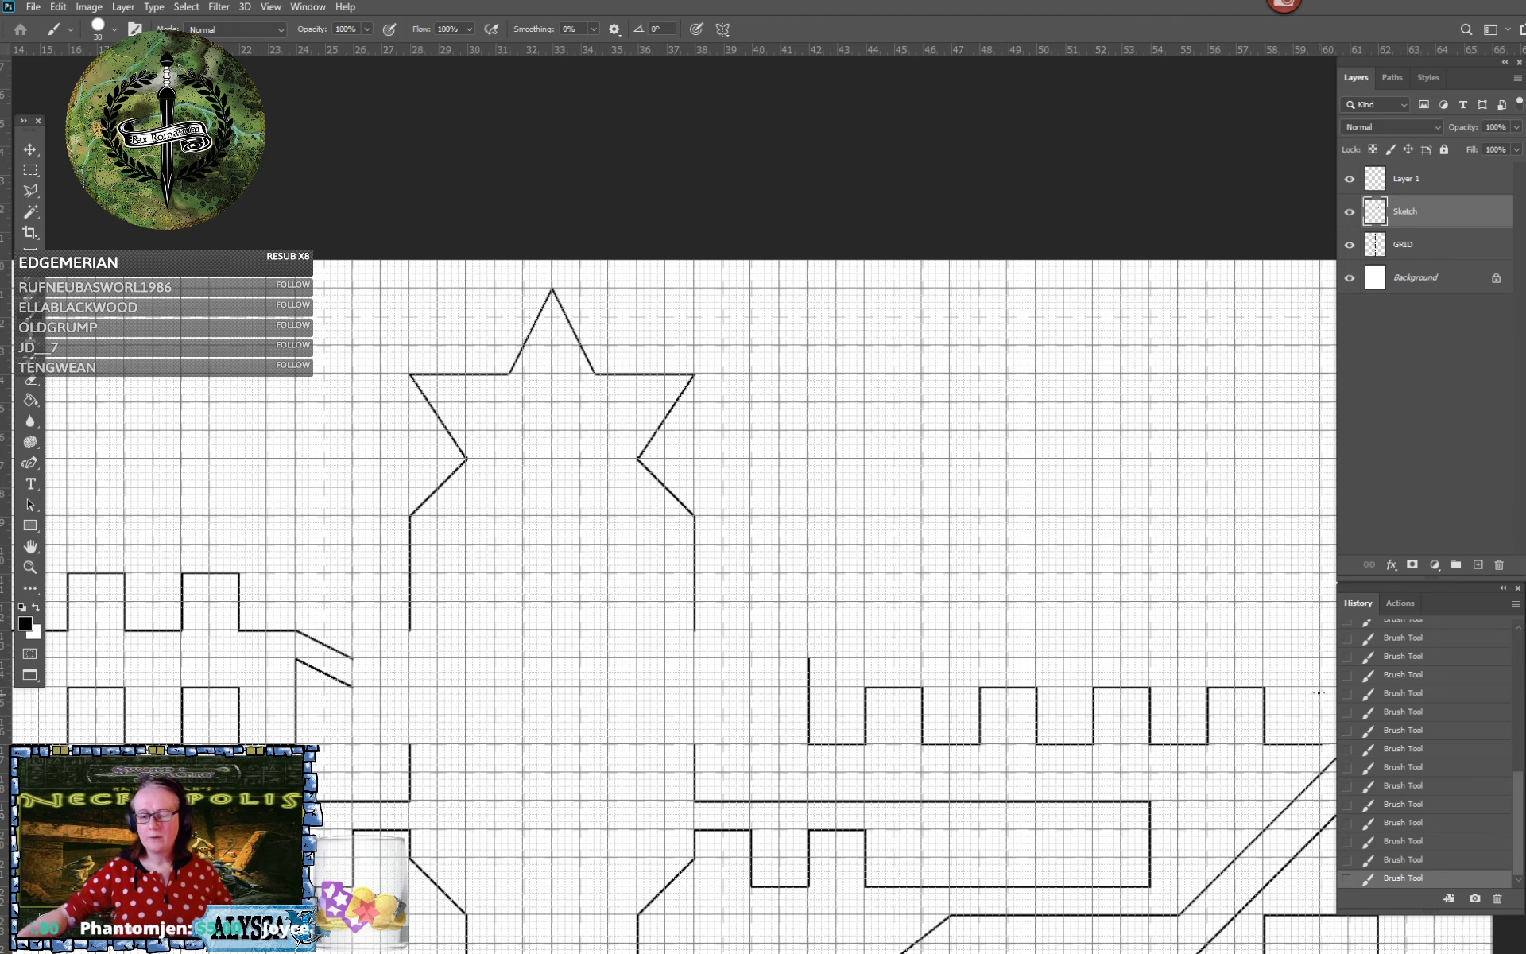
{"action": "left_click", "coordinate": [1320, 687], "text": "shift"}
Finish the room outline across to mark 61, two squares down, across to 63, four squares up, and straight back to mark 42
{"action": "scroll", "coordinate": [1319, 684], "scroll_direction": "right", "scroll_amount": 5}
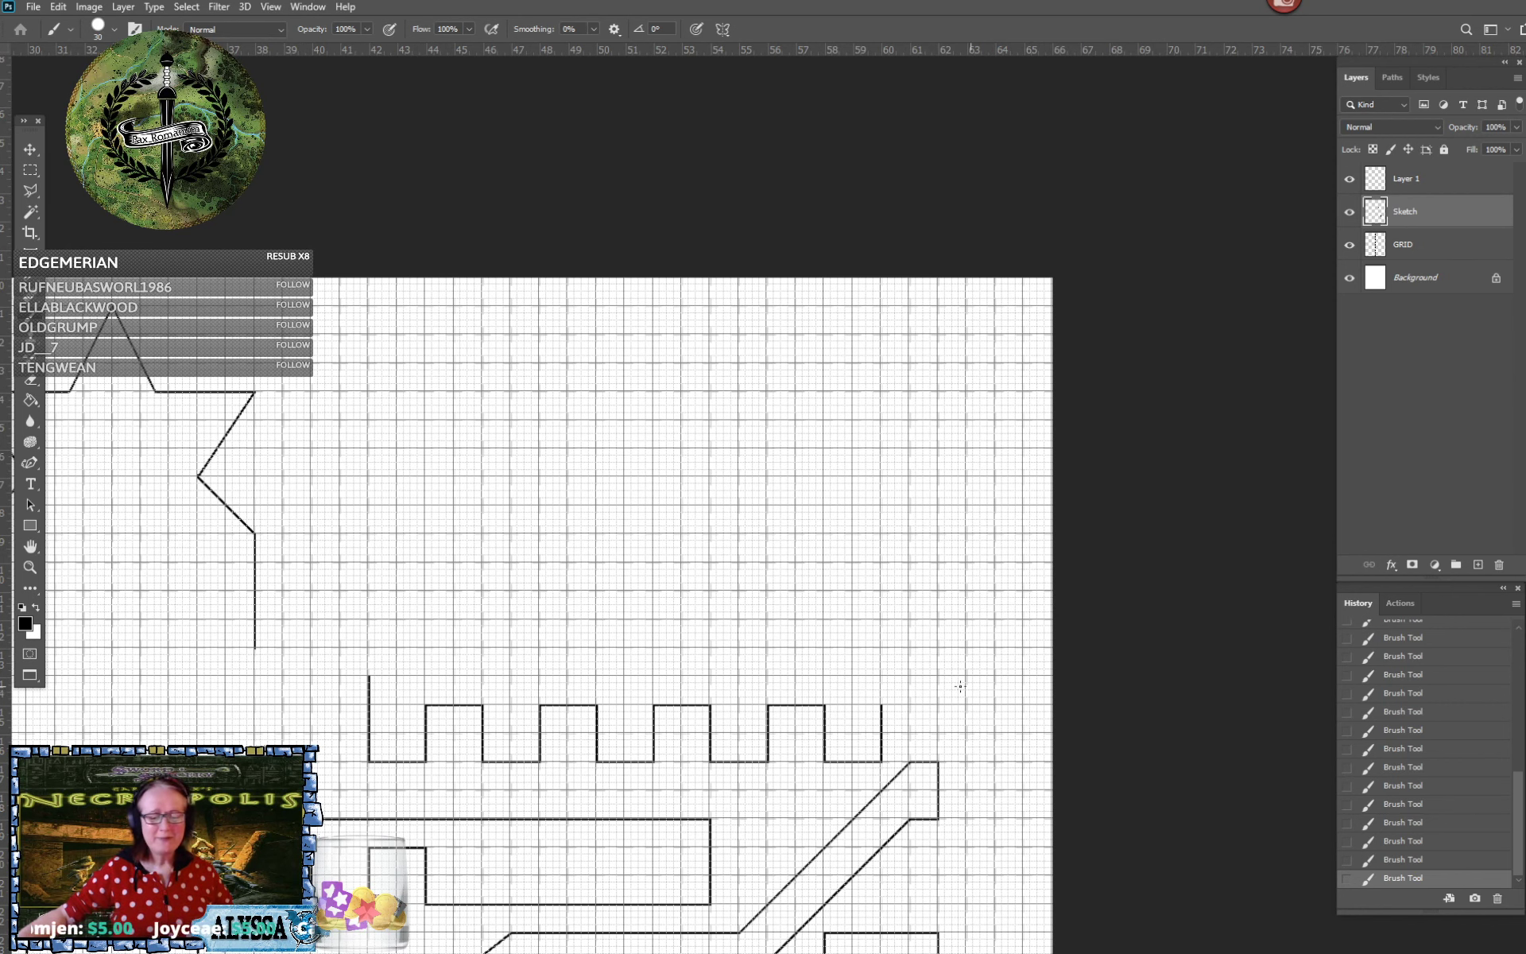
{"action": "left_click", "coordinate": [910, 705], "text": "shift"}
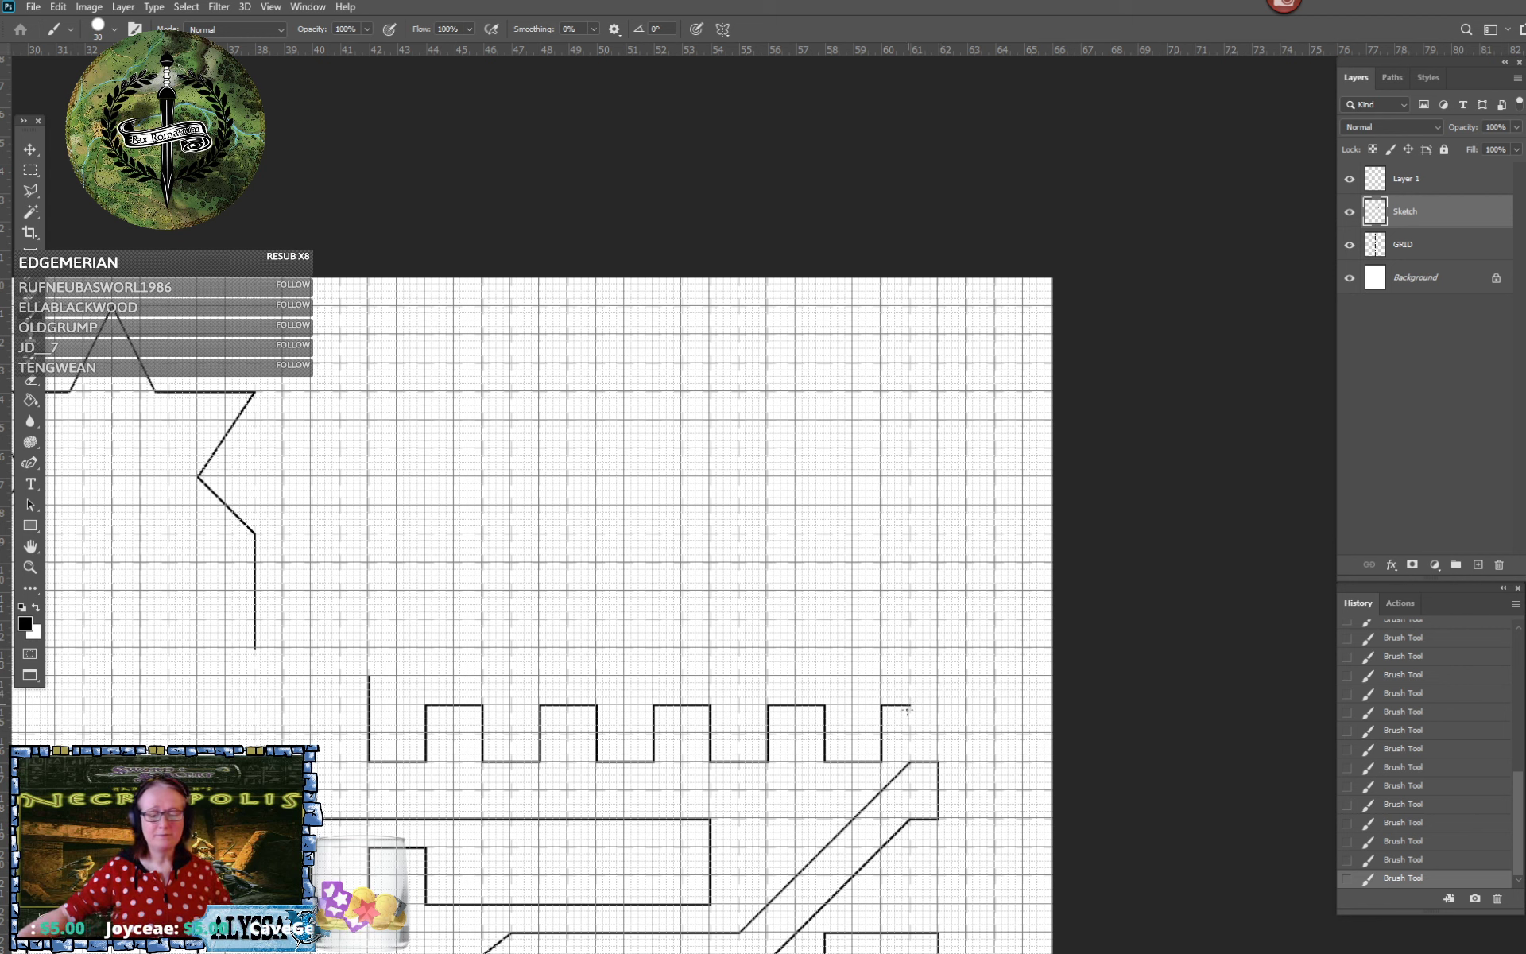
{"action": "left_click", "coordinate": [910, 762], "text": "shift"}
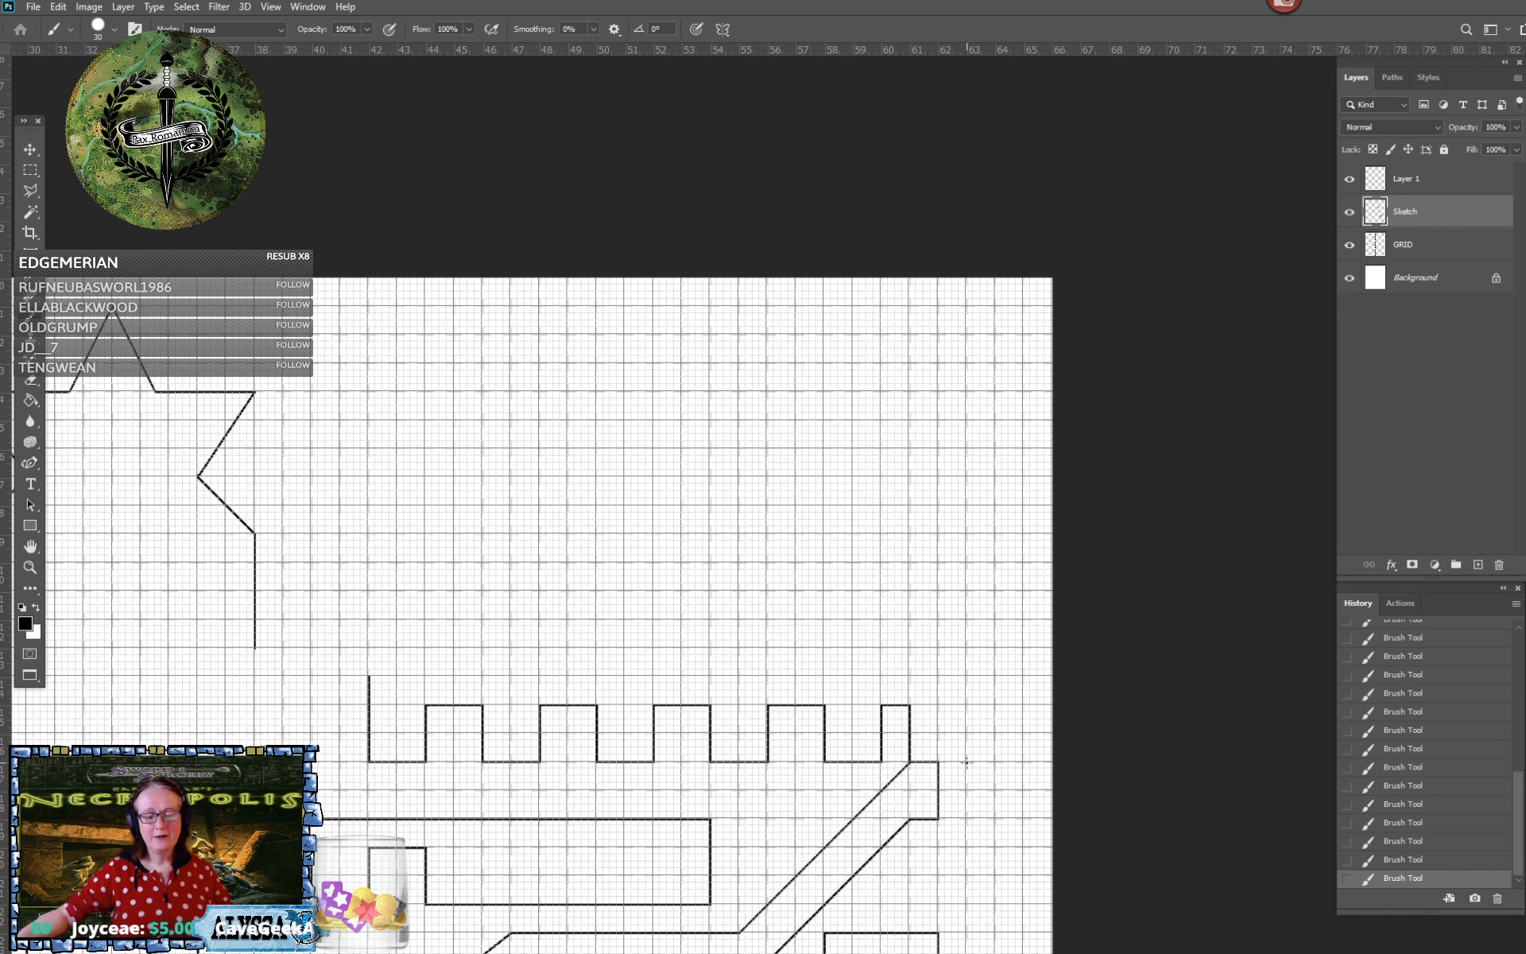
{"action": "left_click", "coordinate": [967, 762], "text": "shift"}
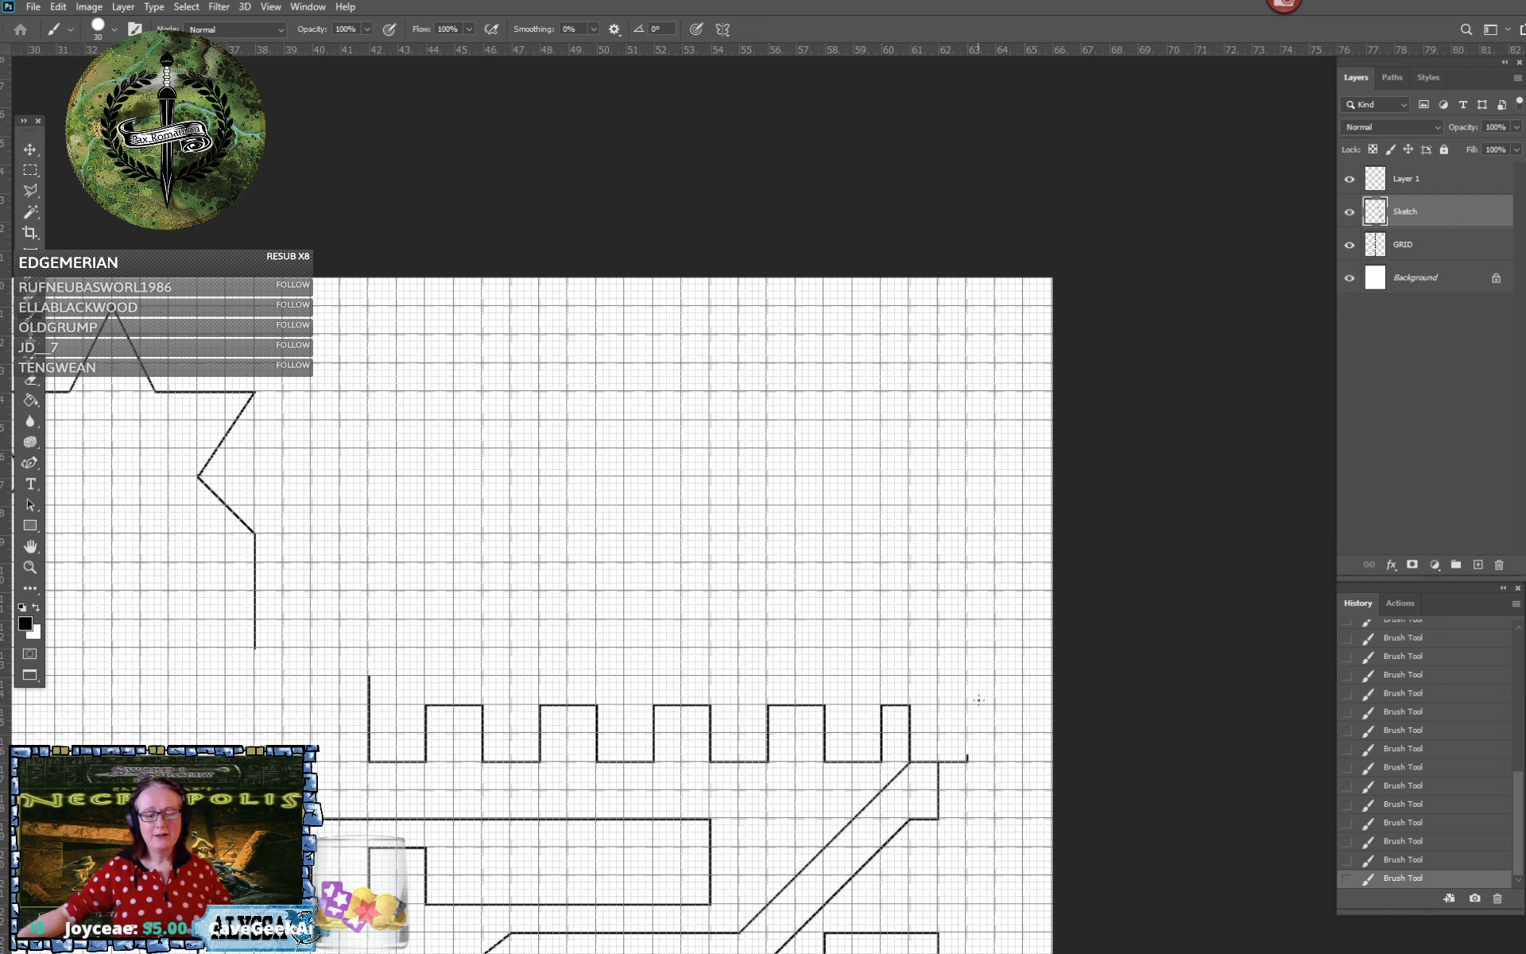
{"action": "left_click", "coordinate": [967, 647], "text": "shift"}
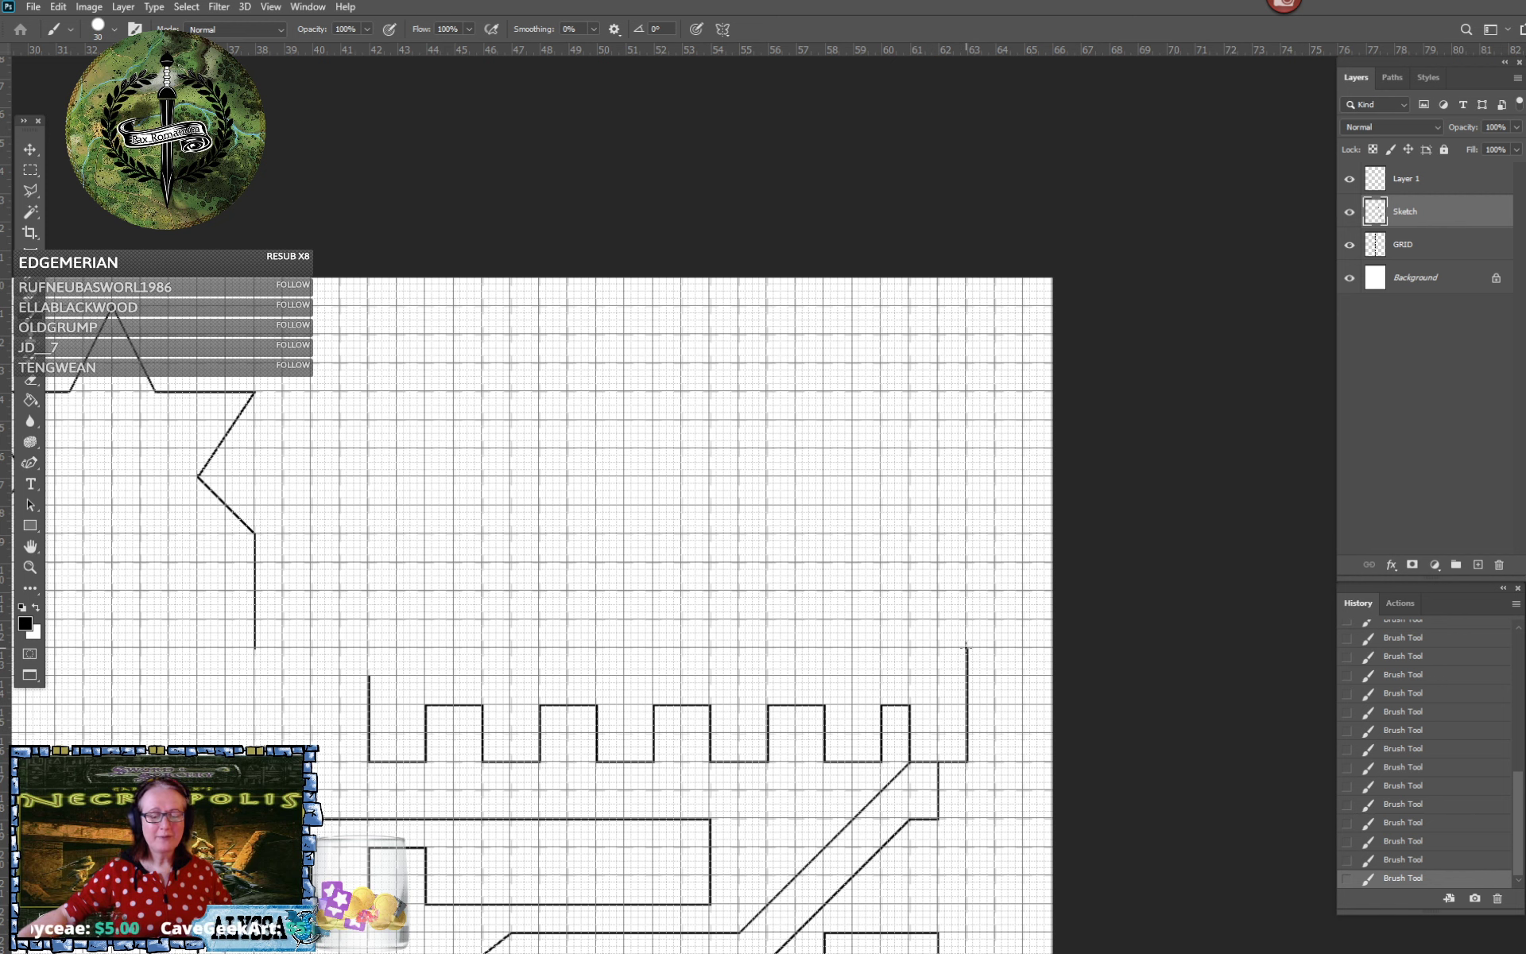
{"action": "scroll", "coordinate": [967, 648], "scroll_direction": "left", "scroll_amount": 5}
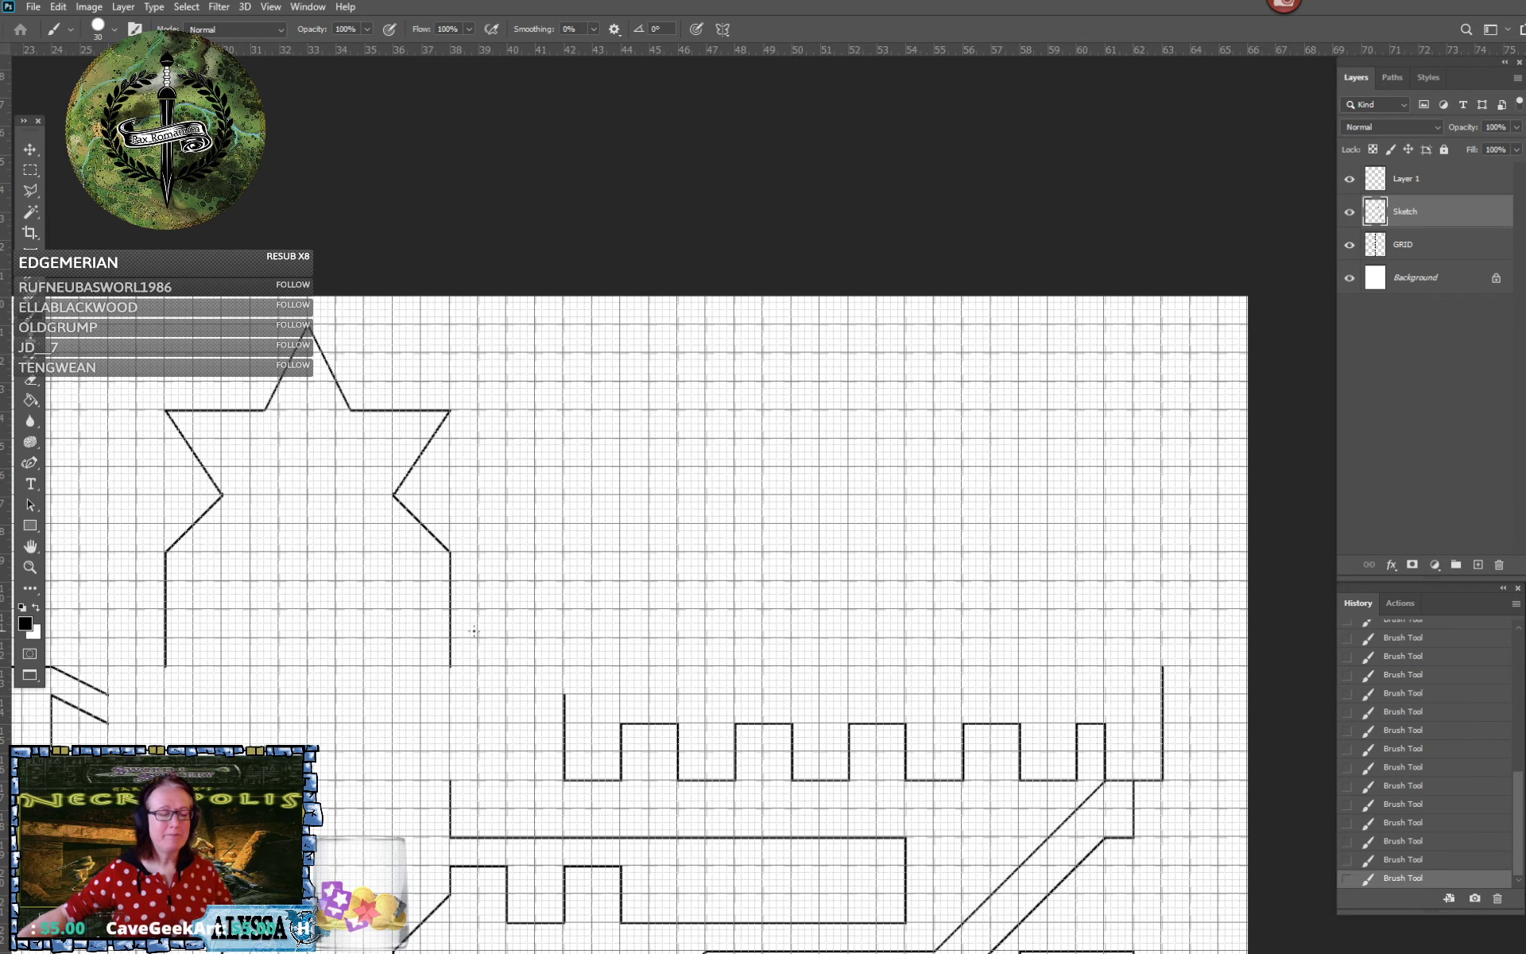
{"action": "left_click", "coordinate": [564, 668], "text": "shift"}
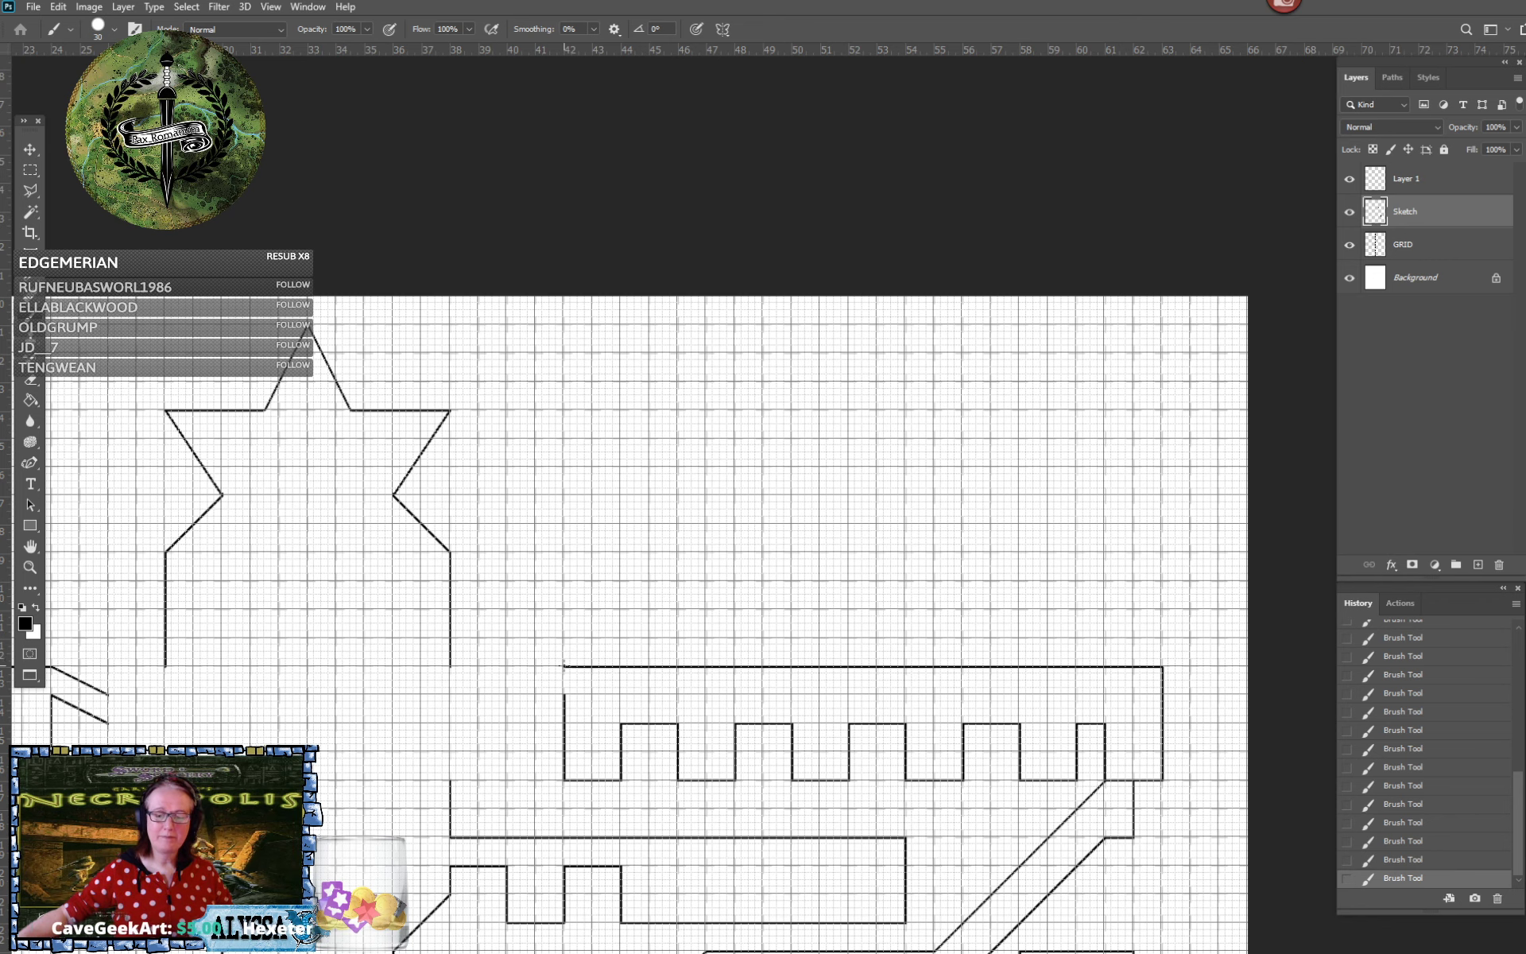
{"action": "scroll", "coordinate": [636, 744], "scroll_direction": "down", "scroll_amount": 3}
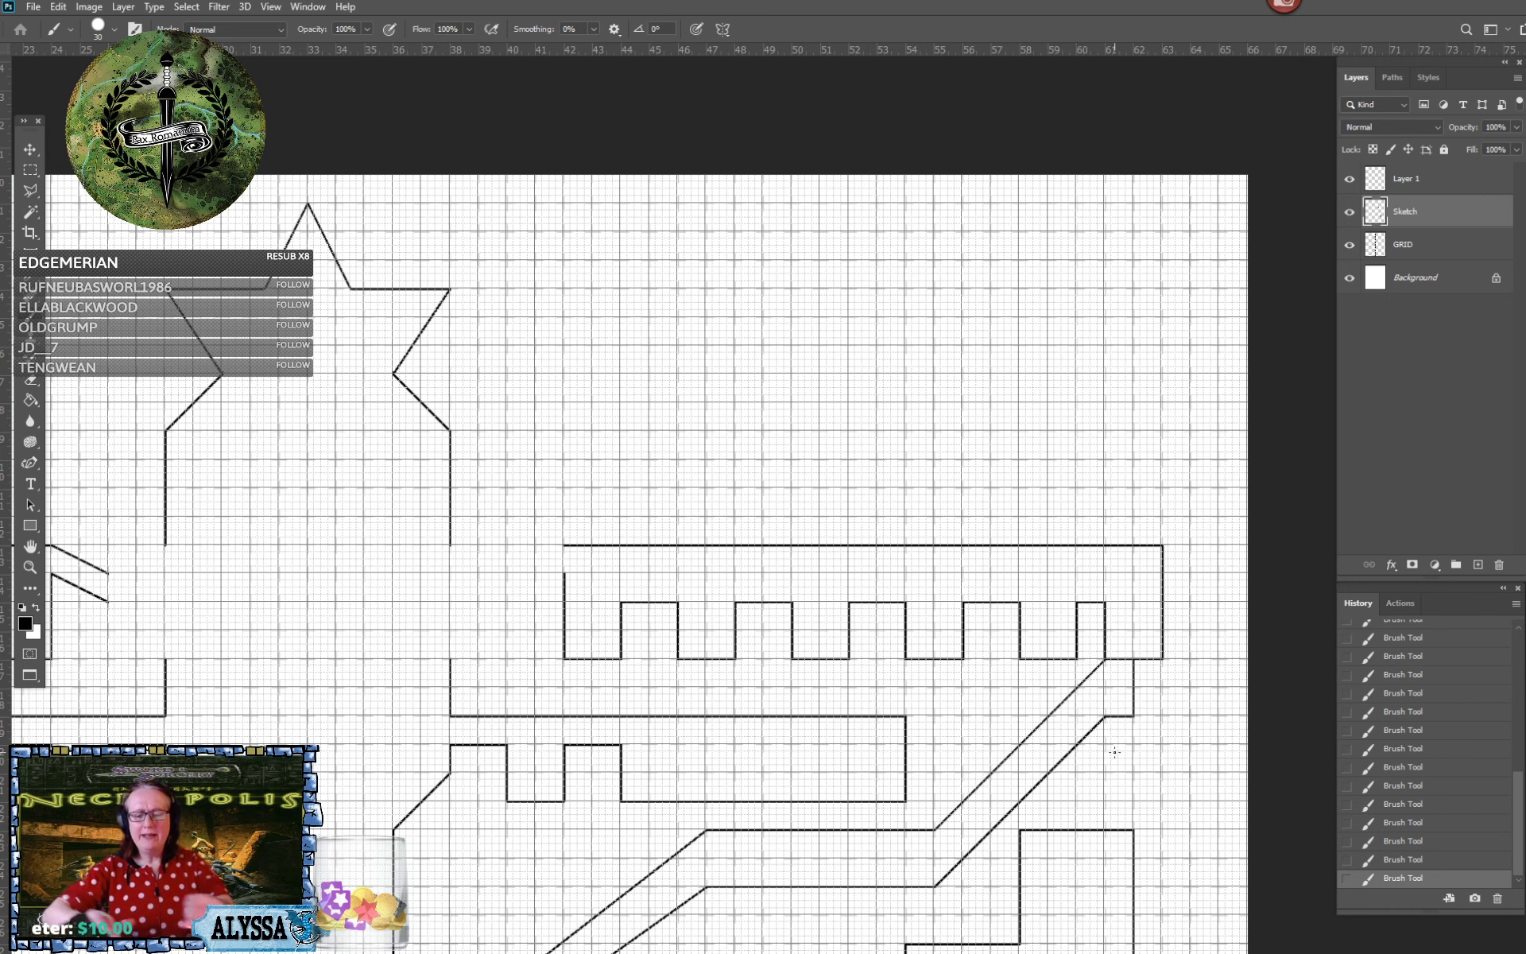
{"action": "scroll", "coordinate": [1114, 752], "scroll_direction": "down", "scroll_amount": 5}
{"action": "scroll", "coordinate": [1115, 753], "scroll_direction": "up", "scroll_amount": 3}
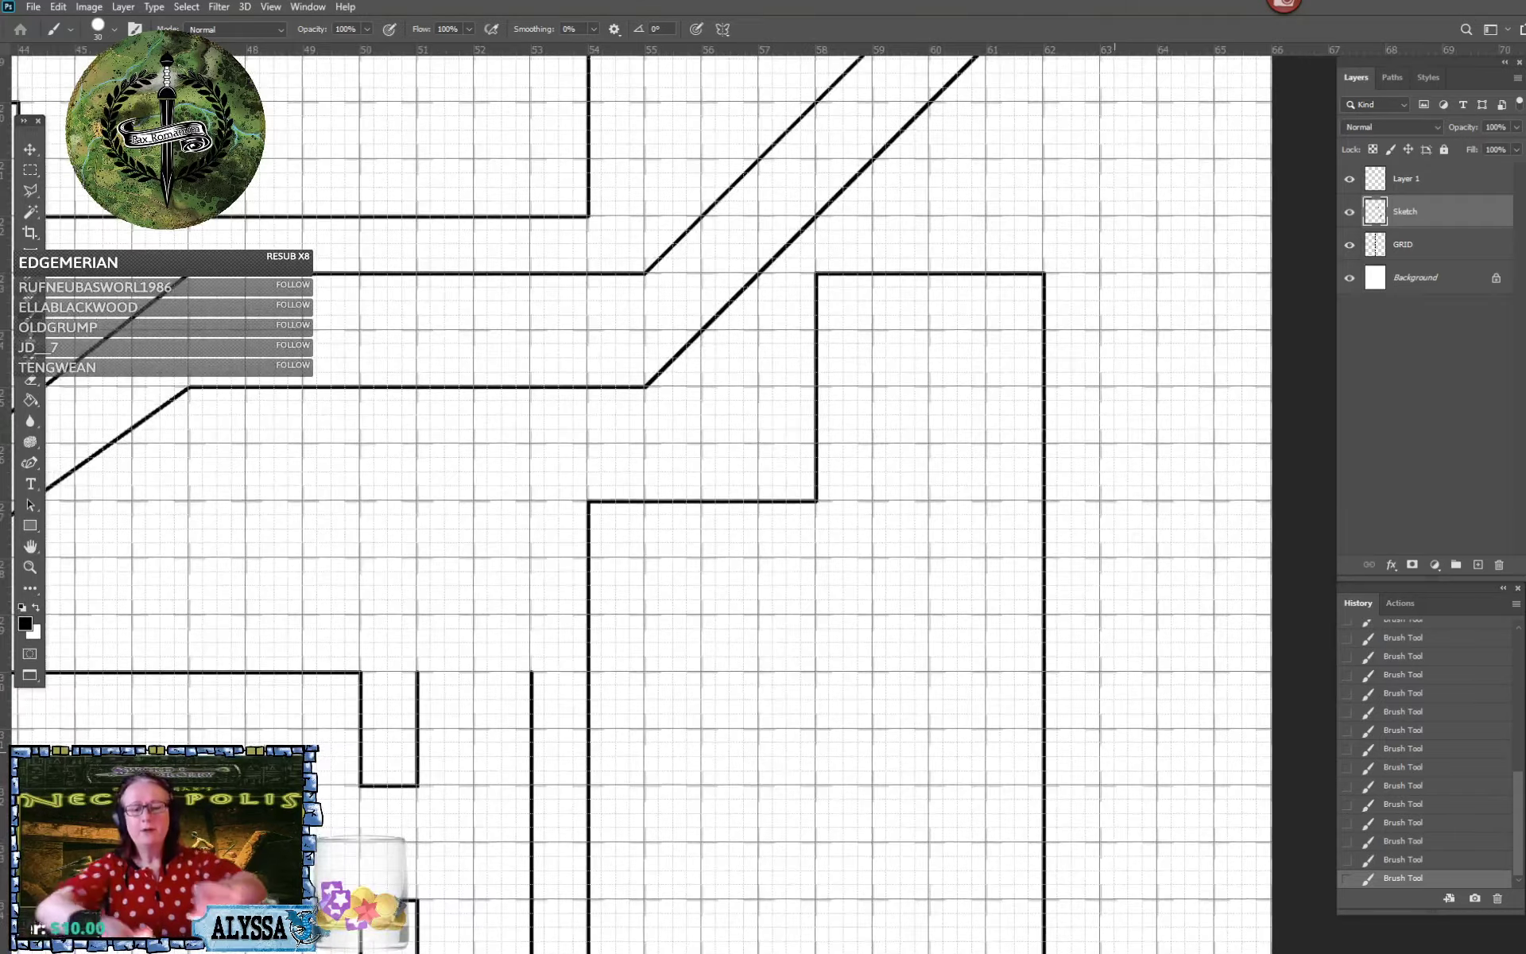
{"action": "scroll", "coordinate": [1114, 752], "scroll_direction": "up", "scroll_amount": 5}
{"action": "scroll", "coordinate": [1115, 752], "scroll_direction": "up", "scroll_amount": 1}
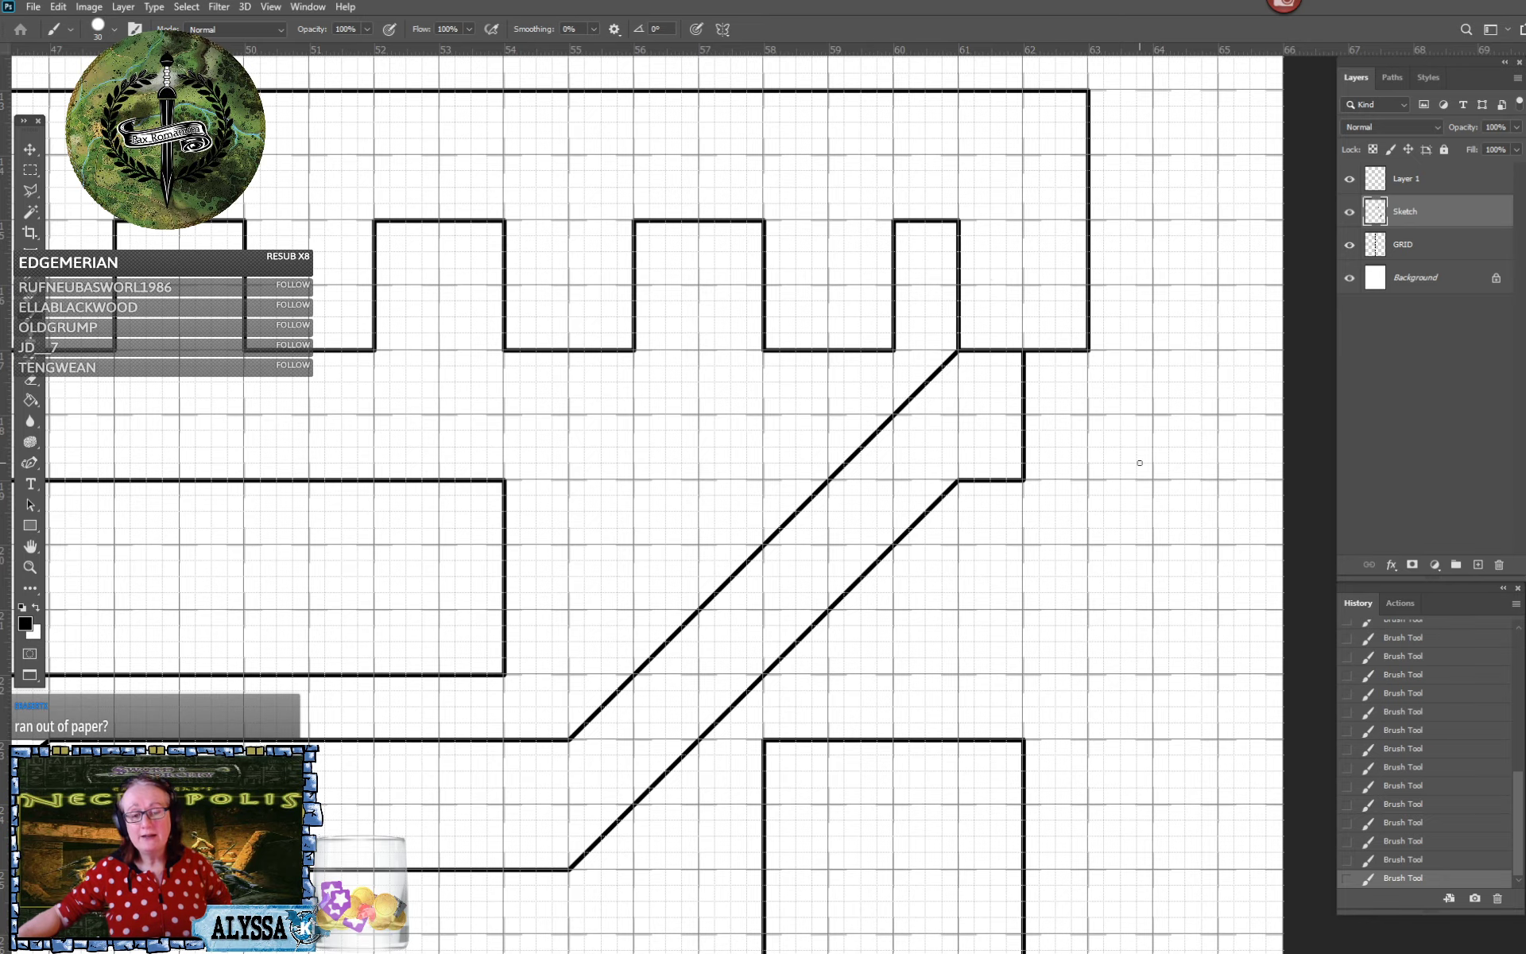
{"action": "scroll", "coordinate": [1140, 463], "scroll_direction": "down", "scroll_amount": 7}
{"action": "scroll", "coordinate": [1140, 462], "scroll_direction": "up", "scroll_amount": 1}
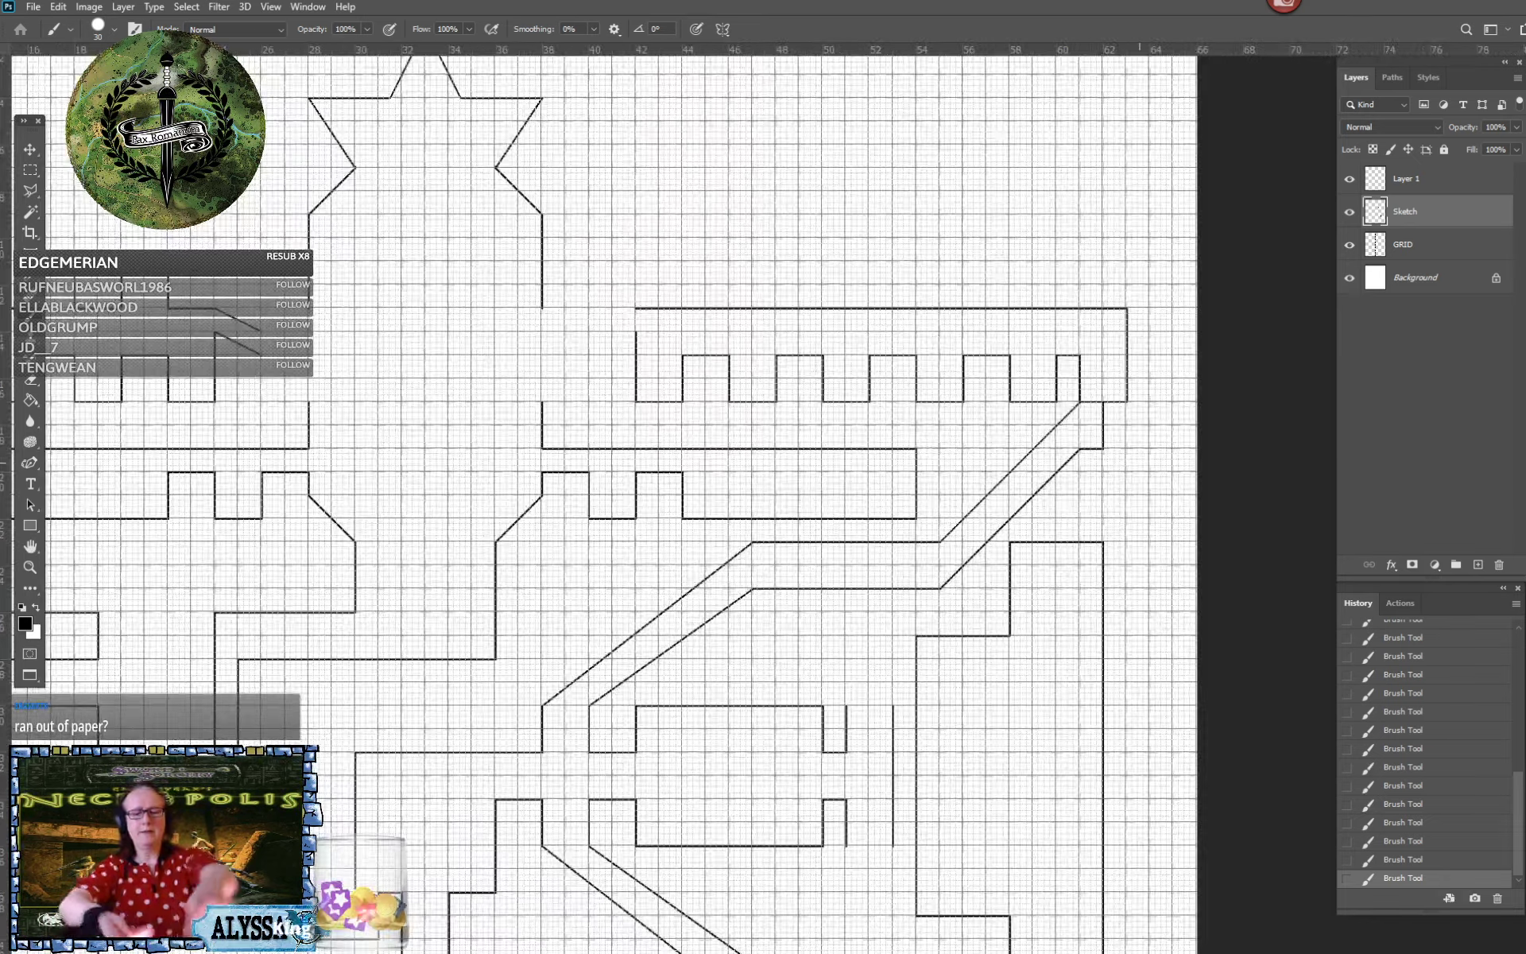
{"action": "left_click_drag", "start_coordinate": [1135, 477], "coordinate": [1252, 121]}
{"action": "scroll", "coordinate": [1224, 279], "scroll_direction": "down", "scroll_amount": 2}
{"action": "mouse_move", "coordinate": [1224, 290]}
{"action": "left_mouse_down"}
{"action": "mouse_move", "coordinate": [1185, 259]}
{"action": "mouse_move", "coordinate": [1169, 166]}
{"action": "mouse_move", "coordinate": [1218, 564]}
{"action": "mouse_move", "coordinate": [1262, 726]}
{"action": "left_mouse_up"}
{"action": "scroll", "coordinate": [1117, 430], "scroll_direction": "up", "scroll_amount": 3}
{"action": "left_click_drag", "start_coordinate": [1117, 430], "coordinate": [1140, 454]}
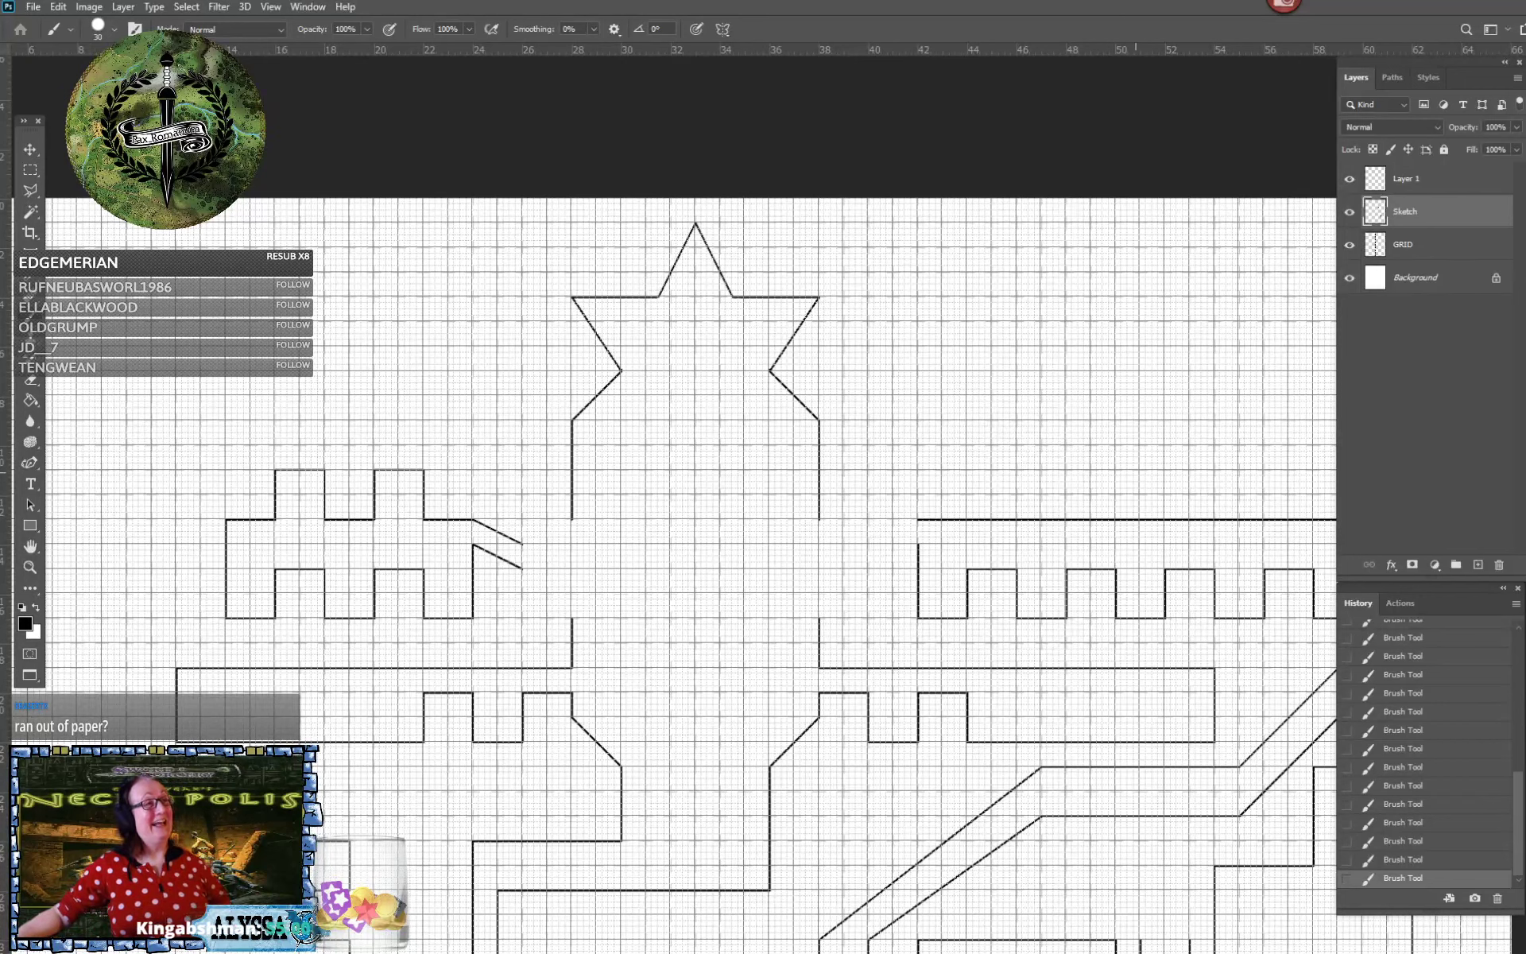
{"action": "mouse_move", "coordinate": [1136, 472]}
{"action": "left_mouse_down"}
{"action": "mouse_move", "coordinate": [863, 420]}
{"action": "mouse_move", "coordinate": [957, 495]}
{"action": "left_mouse_up"}
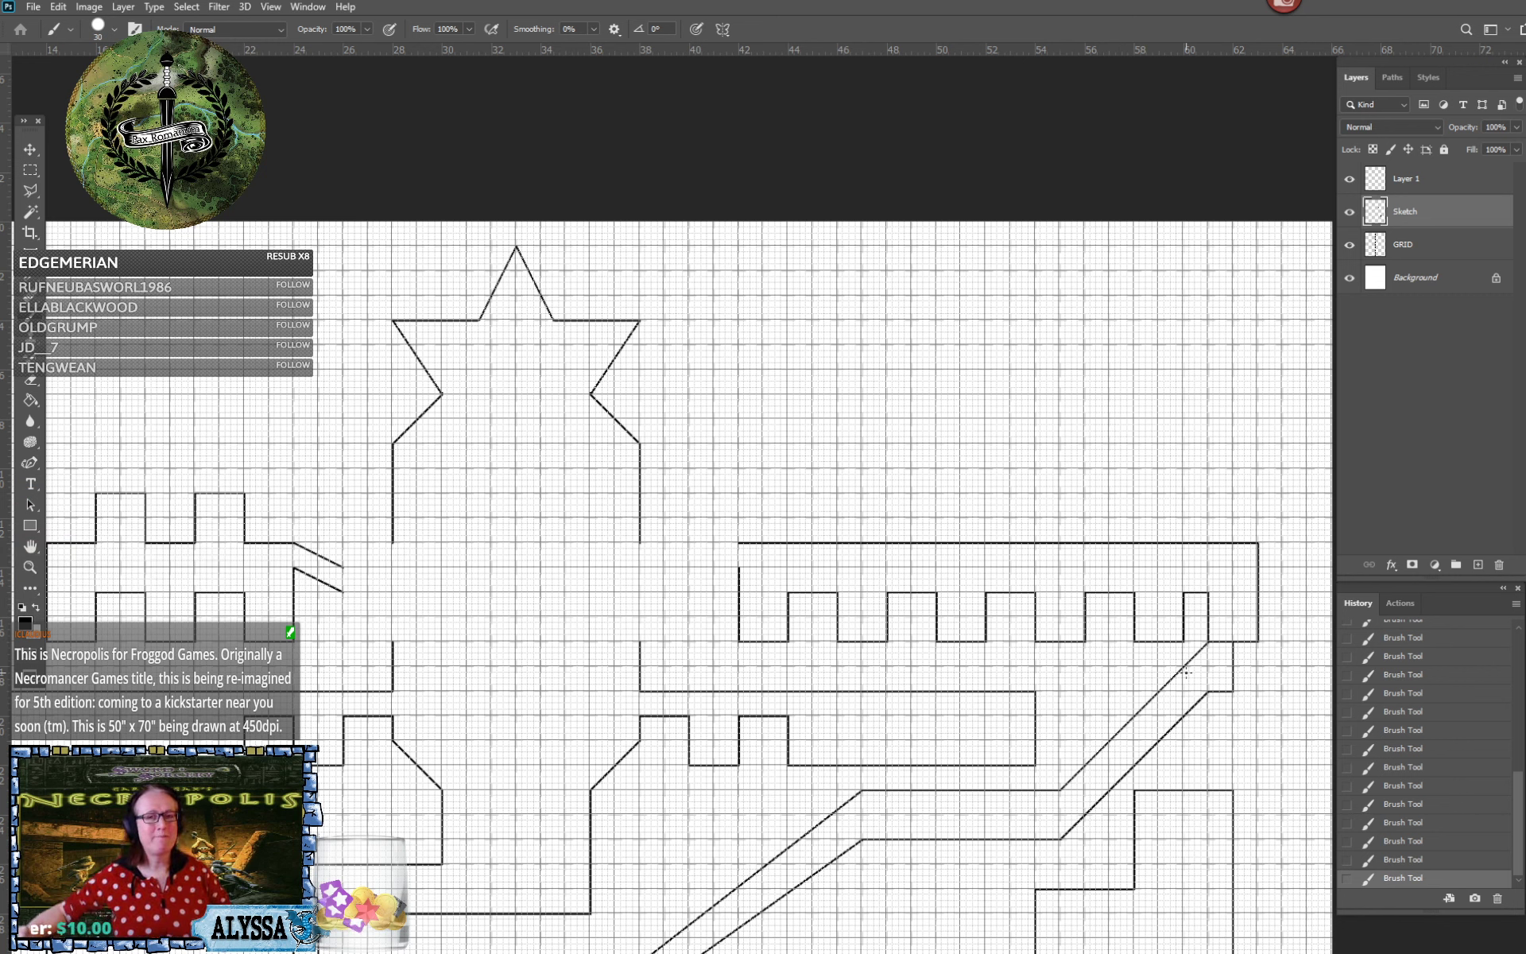
On Layer 1, scribble rubble along the diagonal corridor's upper wall between marks 57 and 60, plus small marks and arrows around its upper end
{"action": "scroll", "coordinate": [1187, 672], "scroll_direction": "up", "scroll_amount": 5}
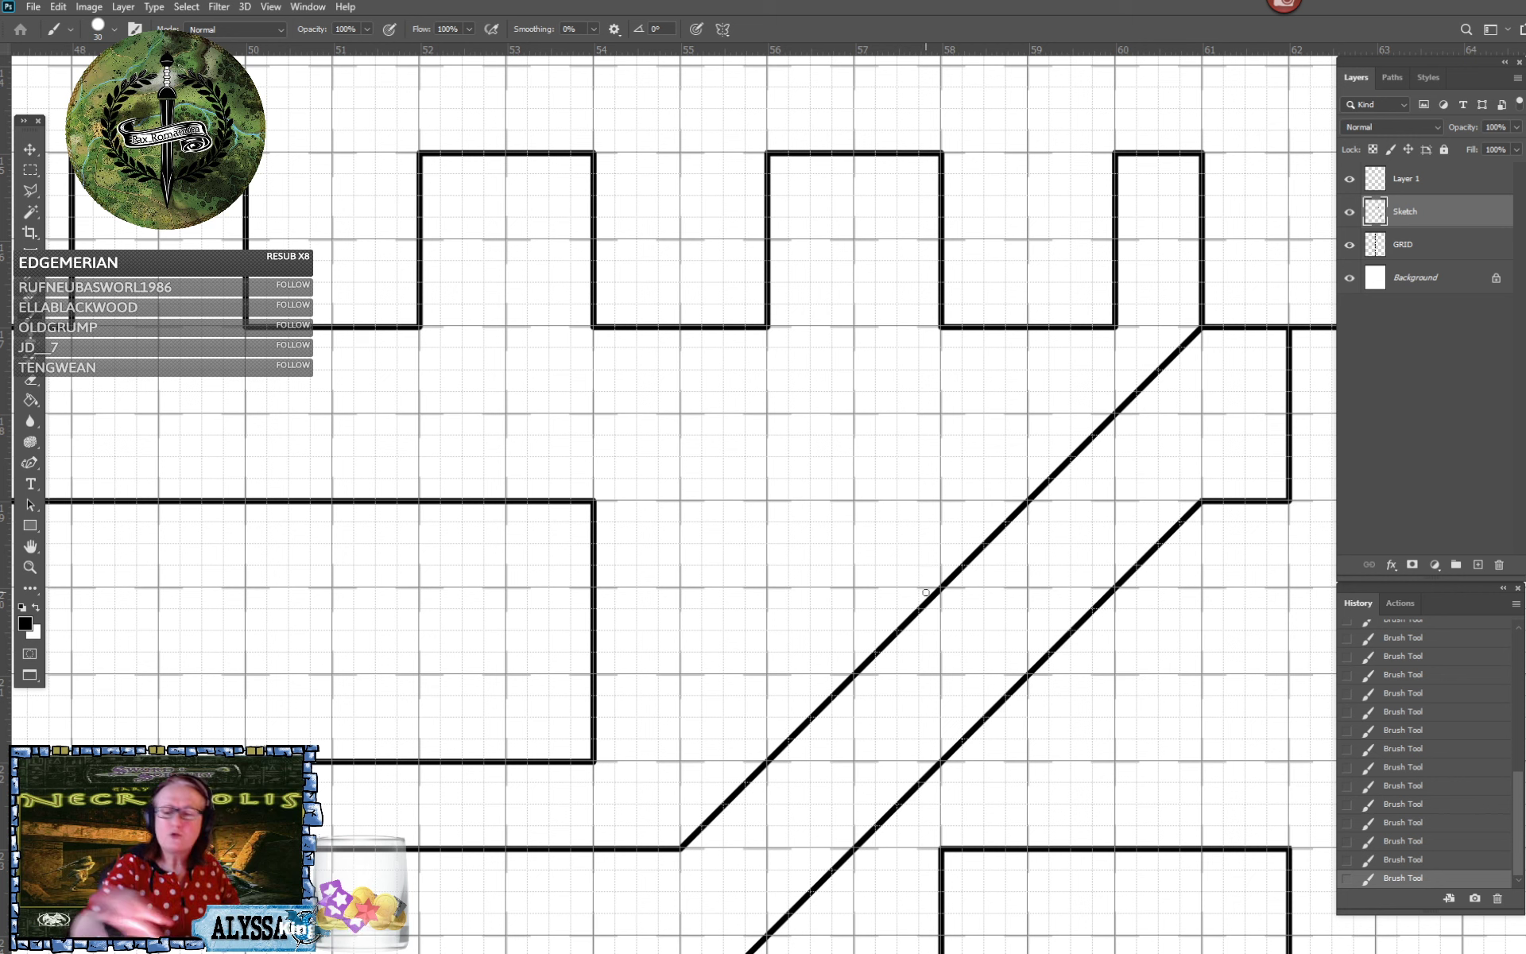
{"action": "key", "text": "alt+bracketright"}
{"action": "mouse_move", "coordinate": [878, 588]}
{"action": "left_mouse_down"}
{"action": "mouse_move", "coordinate": [978, 537]}
{"action": "mouse_move", "coordinate": [970, 522]}
{"action": "mouse_move", "coordinate": [972, 546]}
{"action": "mouse_move", "coordinate": [986, 535]}
{"action": "mouse_move", "coordinate": [1016, 483]}
{"action": "mouse_move", "coordinate": [993, 508]}
{"action": "mouse_move", "coordinate": [1025, 497]}
{"action": "mouse_move", "coordinate": [1031, 476]}
{"action": "mouse_move", "coordinate": [1017, 473]}
{"action": "mouse_move", "coordinate": [1037, 459]}
{"action": "mouse_move", "coordinate": [1033, 482]}
{"action": "mouse_move", "coordinate": [1056, 445]}
{"action": "mouse_move", "coordinate": [1055, 459]}
{"action": "mouse_move", "coordinate": [1094, 428]}
{"action": "mouse_move", "coordinate": [1083, 409]}
{"action": "mouse_move", "coordinate": [1062, 414]}
{"action": "mouse_move", "coordinate": [1049, 438]}
{"action": "mouse_move", "coordinate": [1094, 404]}
{"action": "left_mouse_up"}
{"action": "mouse_move", "coordinate": [1180, 349]}
{"action": "left_mouse_down"}
{"action": "mouse_move", "coordinate": [1054, 458]}
{"action": "mouse_move", "coordinate": [928, 603]}
{"action": "mouse_move", "coordinate": [944, 587]}
{"action": "mouse_move", "coordinate": [932, 577]}
{"action": "left_mouse_up"}
{"action": "left_click_drag", "start_coordinate": [899, 496], "coordinate": [931, 494]}
{"action": "left_click", "coordinate": [929, 517]}
{"action": "left_click_drag", "start_coordinate": [906, 561], "coordinate": [938, 532]}
{"action": "scroll", "coordinate": [938, 532], "scroll_direction": "down", "scroll_amount": 6}
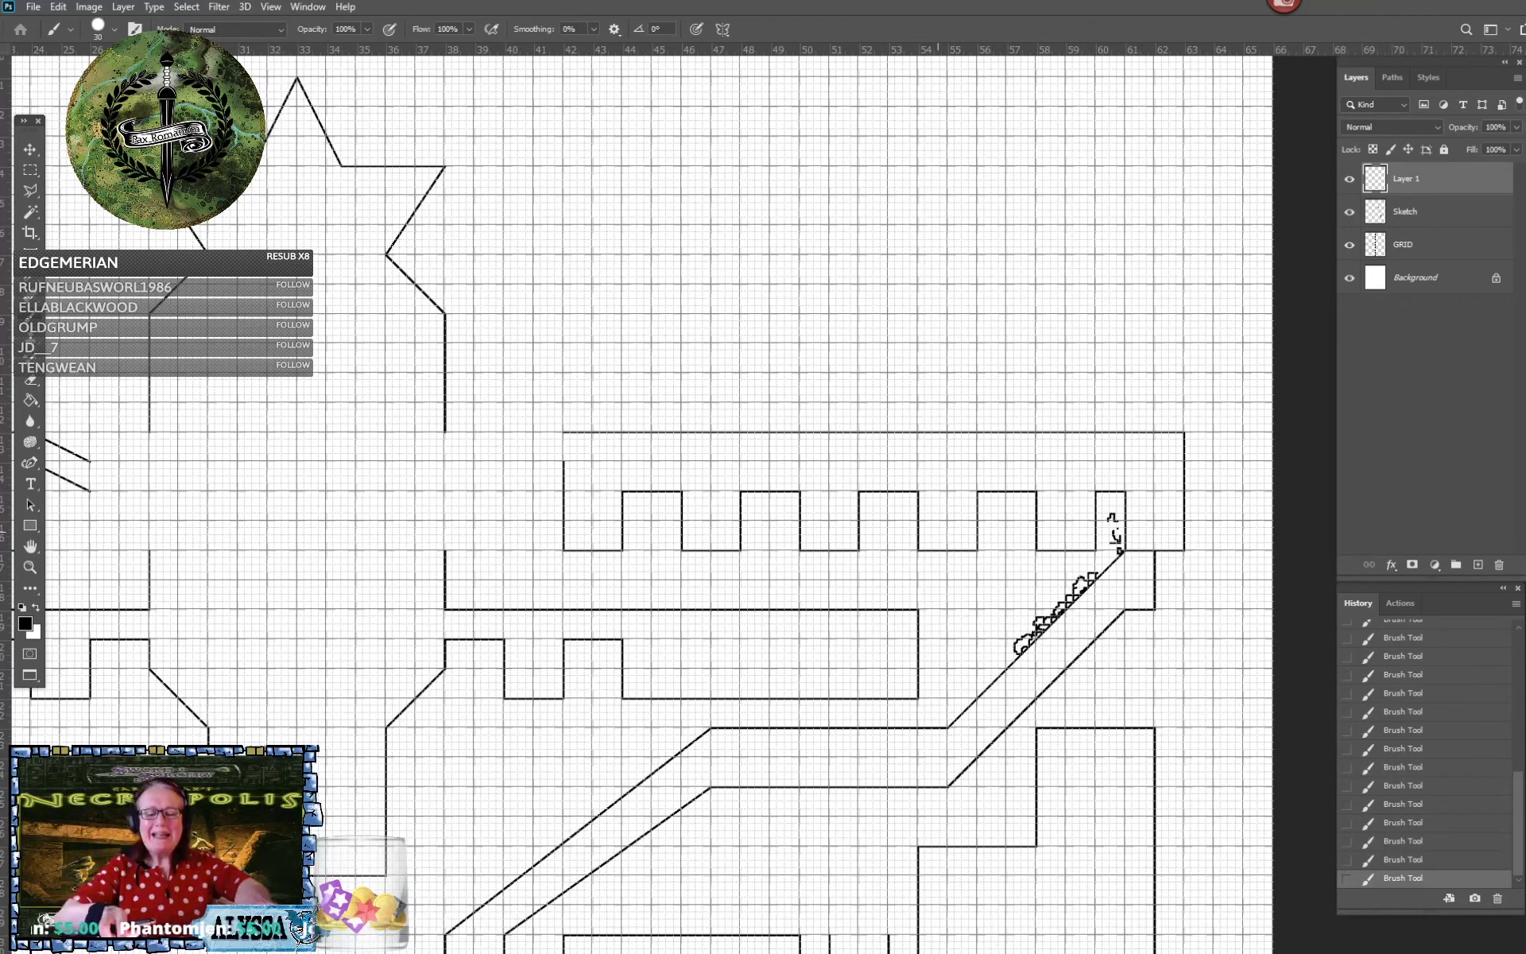
{"action": "scroll", "coordinate": [1136, 652], "scroll_direction": "up", "scroll_amount": 4}
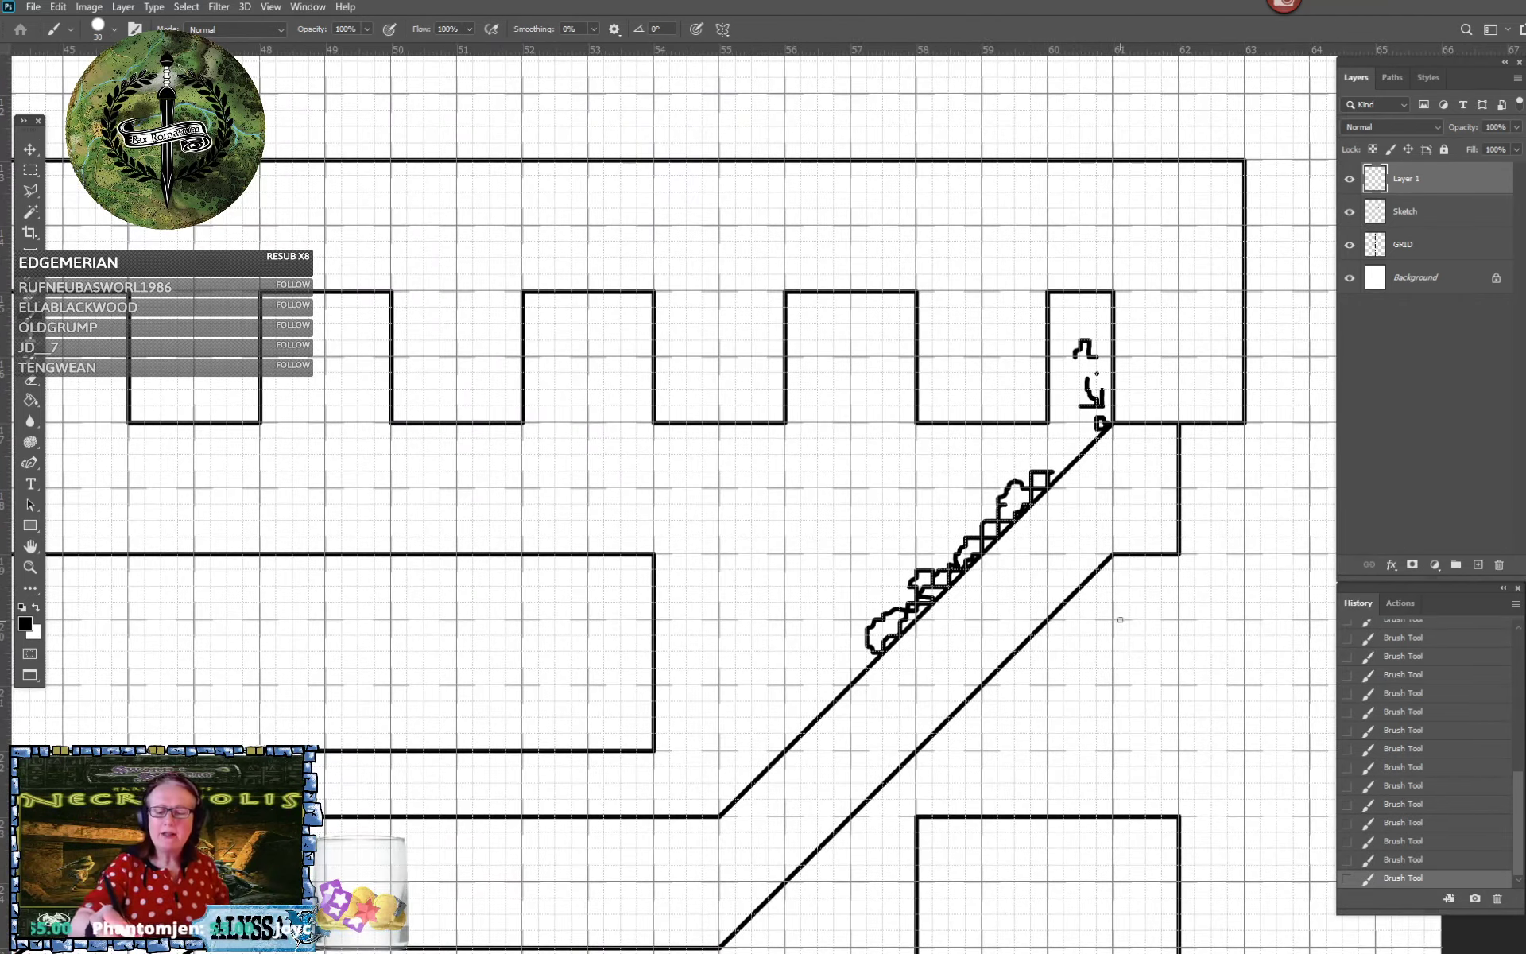
{"action": "mouse_move", "coordinate": [1119, 612]}
{"action": "left_mouse_down"}
{"action": "mouse_move", "coordinate": [1129, 660]}
{"action": "mouse_move", "coordinate": [1112, 623]}
{"action": "mouse_move", "coordinate": [1126, 598]}
{"action": "mouse_move", "coordinate": [1174, 604]}
{"action": "left_mouse_up"}
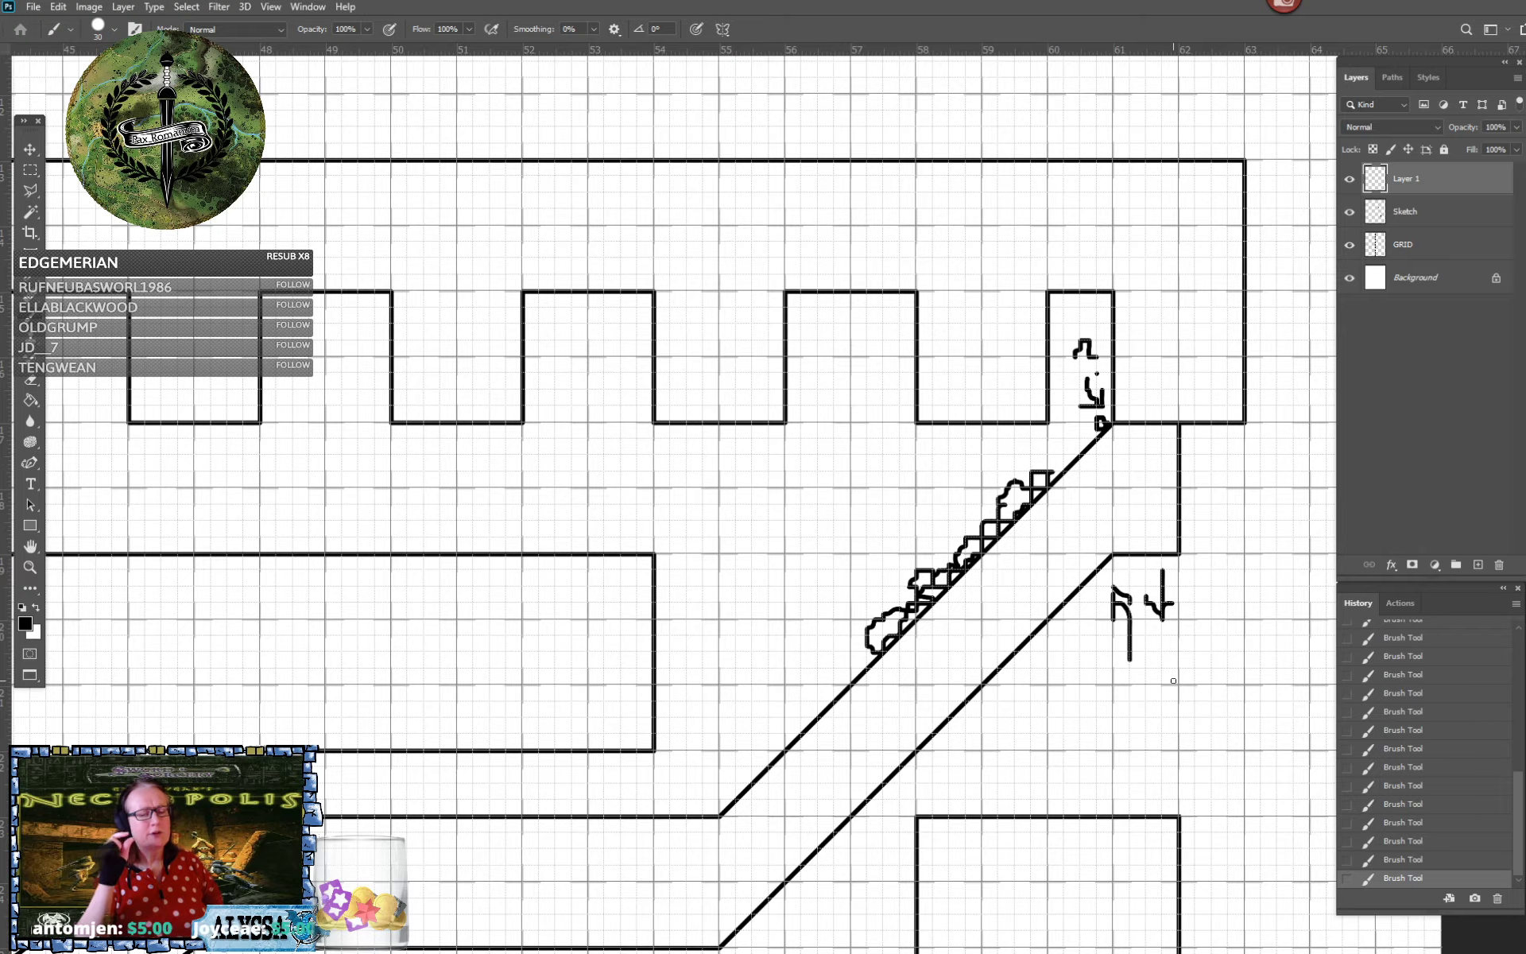
{"action": "scroll", "coordinate": [1173, 680], "scroll_direction": "down", "scroll_amount": 5}
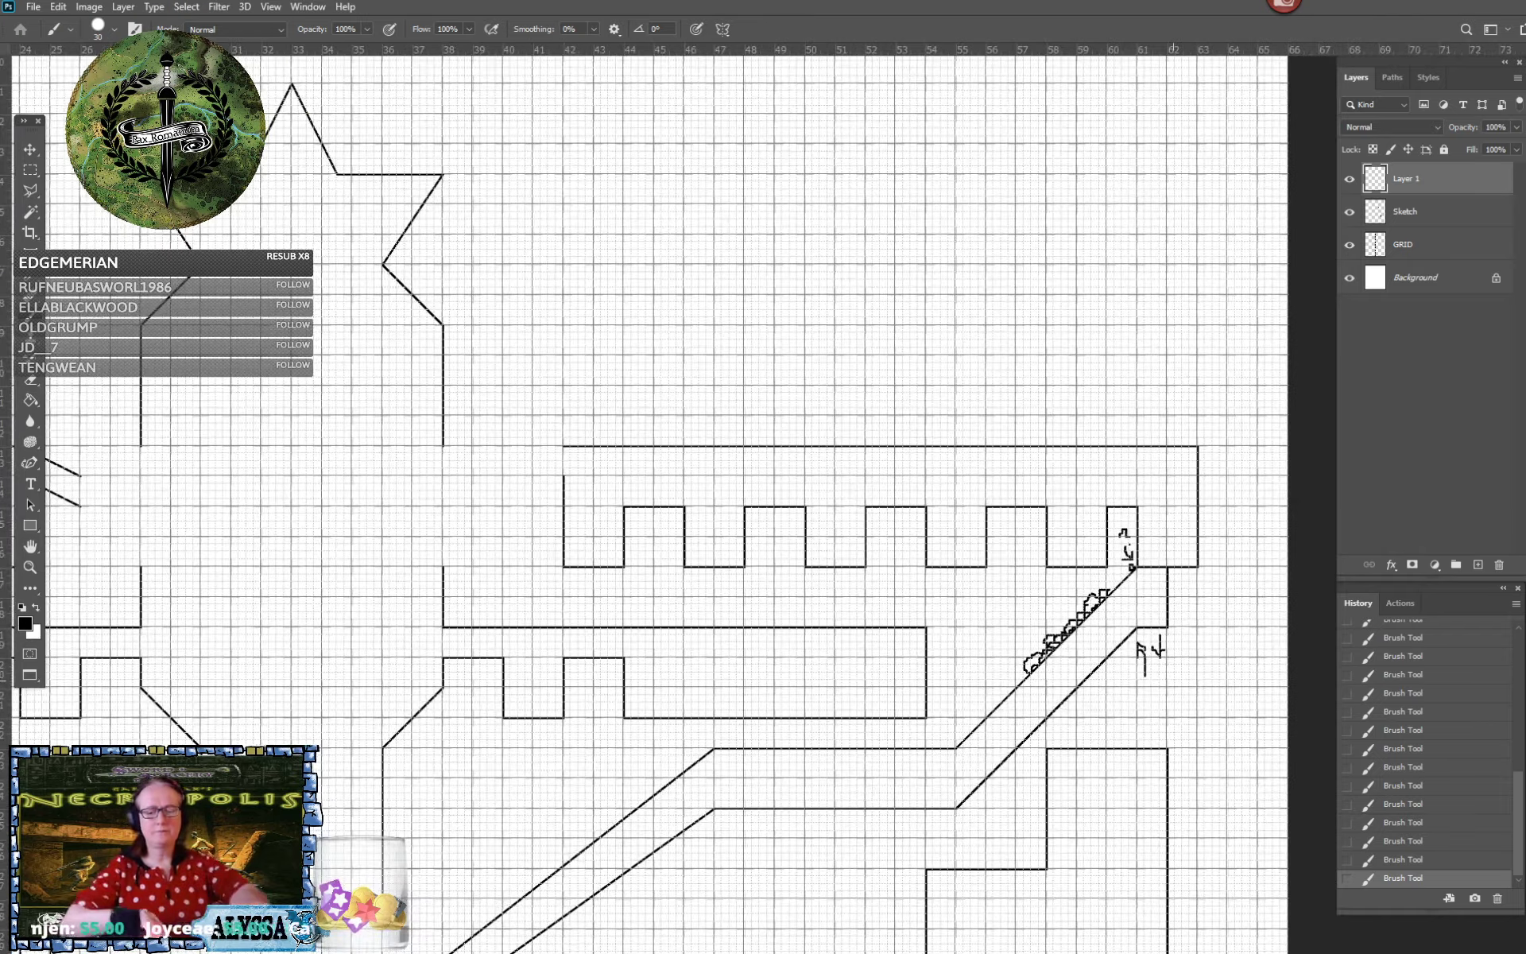
Try drawing two parallel diagonals from the crenellated room's opening at mark 42 to mark 40, each dropping one square toward the star room
{"action": "left_click_drag", "start_coordinate": [778, 532], "coordinate": [1280, 693]}
{"action": "left_click_drag", "start_coordinate": [1137, 618], "coordinate": [1175, 680]}
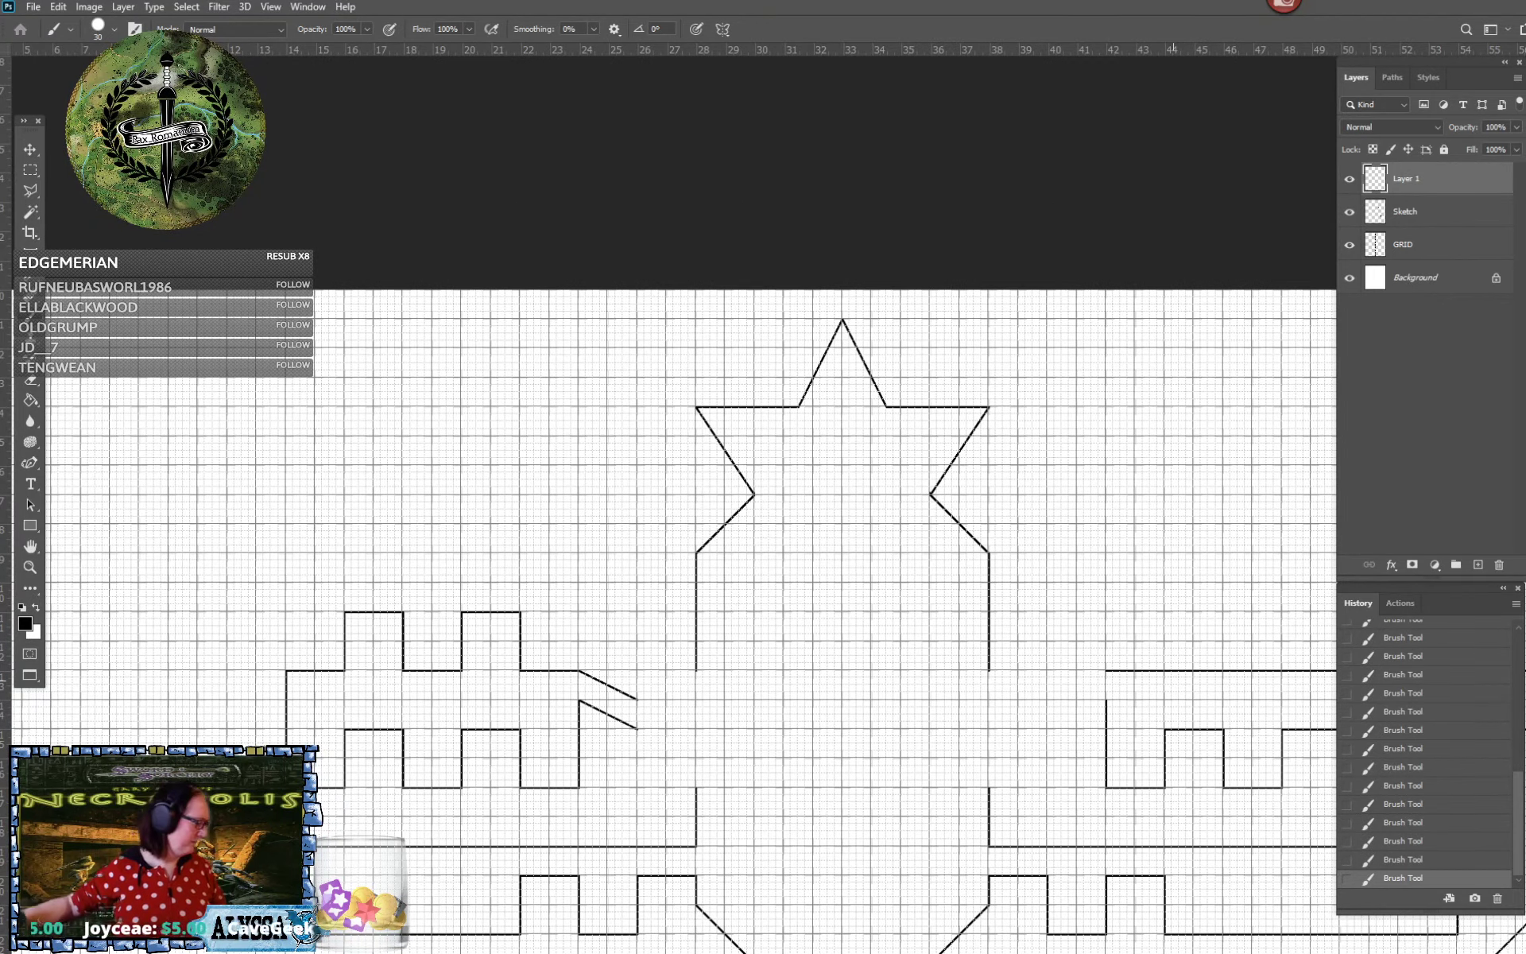
{"action": "left_click_drag", "start_coordinate": [1174, 680], "coordinate": [1067, 543]}
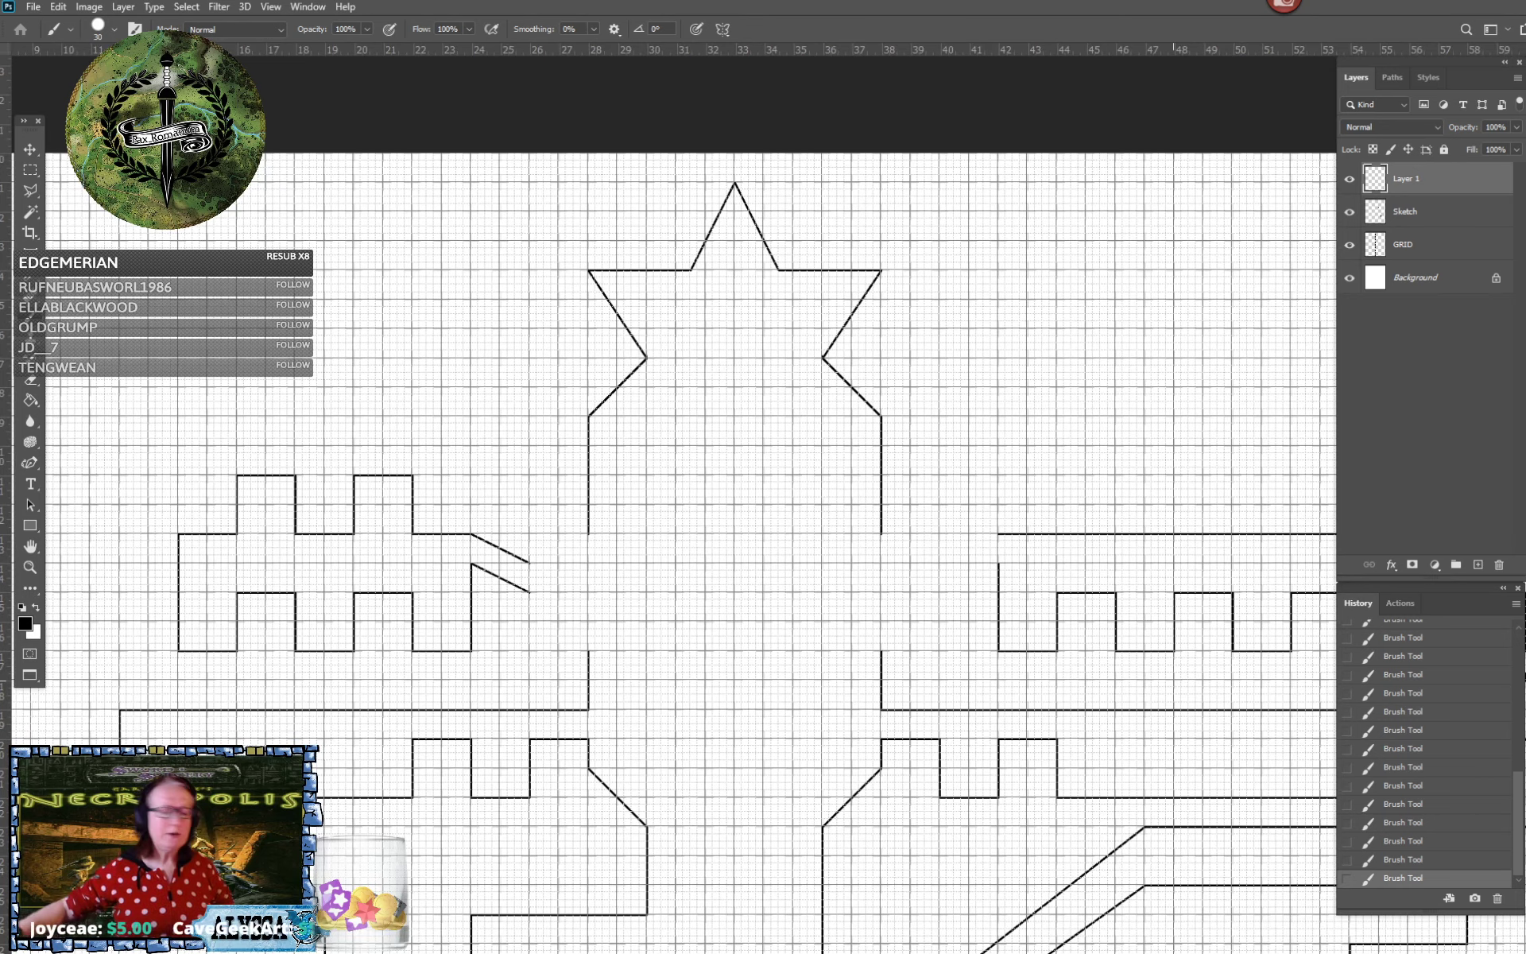
{"action": "scroll", "coordinate": [947, 629], "scroll_direction": "up", "scroll_amount": 5}
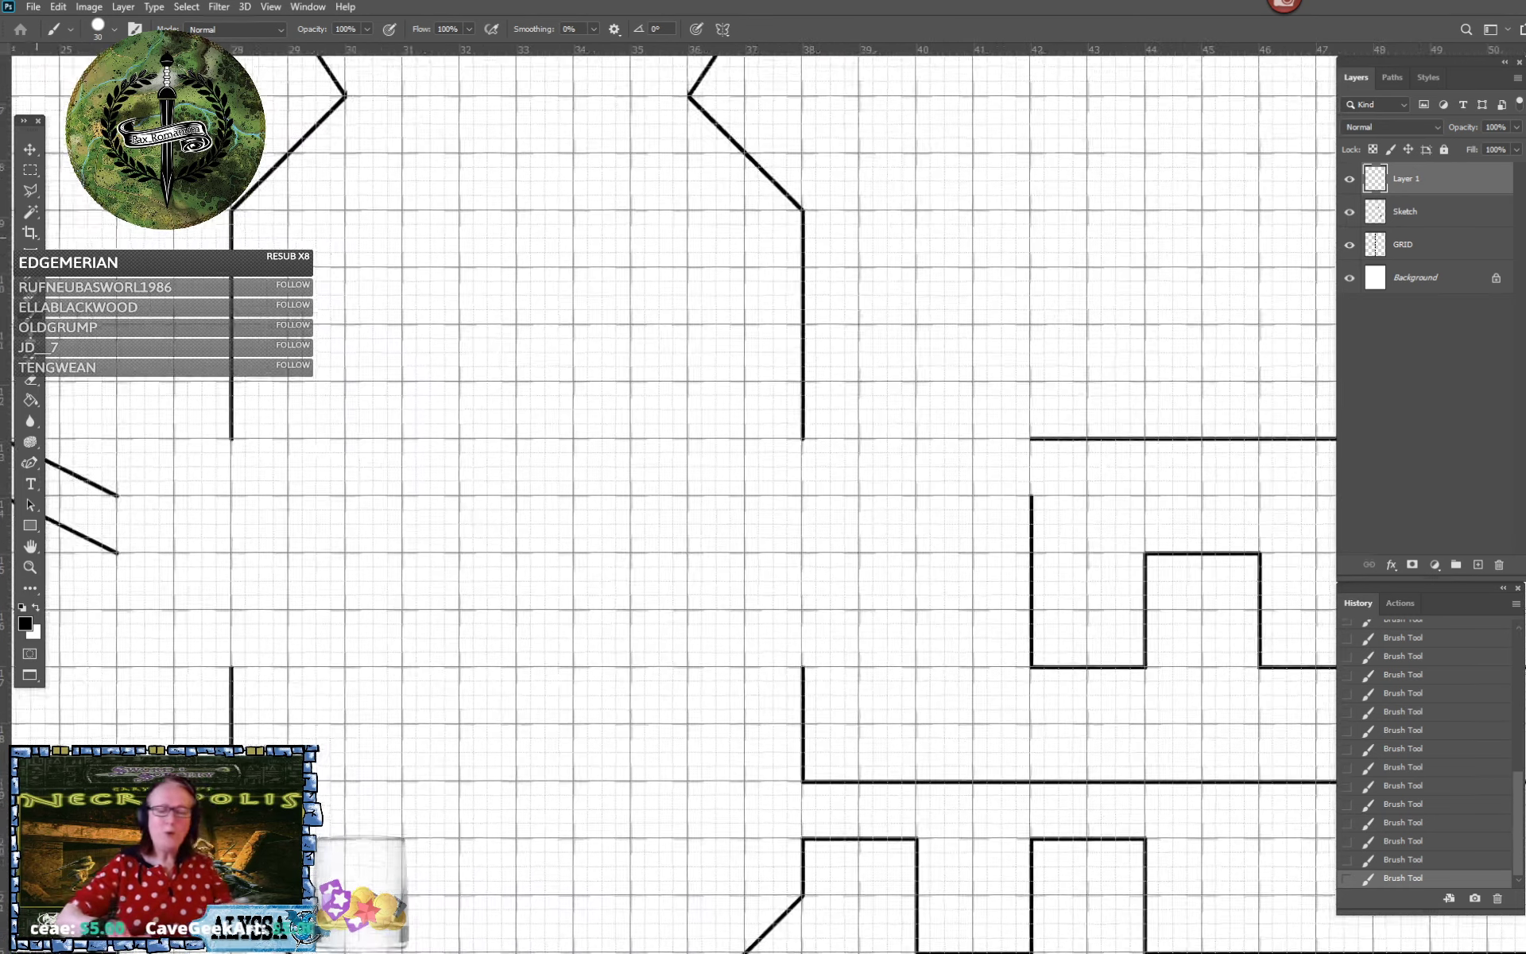
{"action": "left_click_drag", "start_coordinate": [947, 629], "coordinate": [1043, 692]}
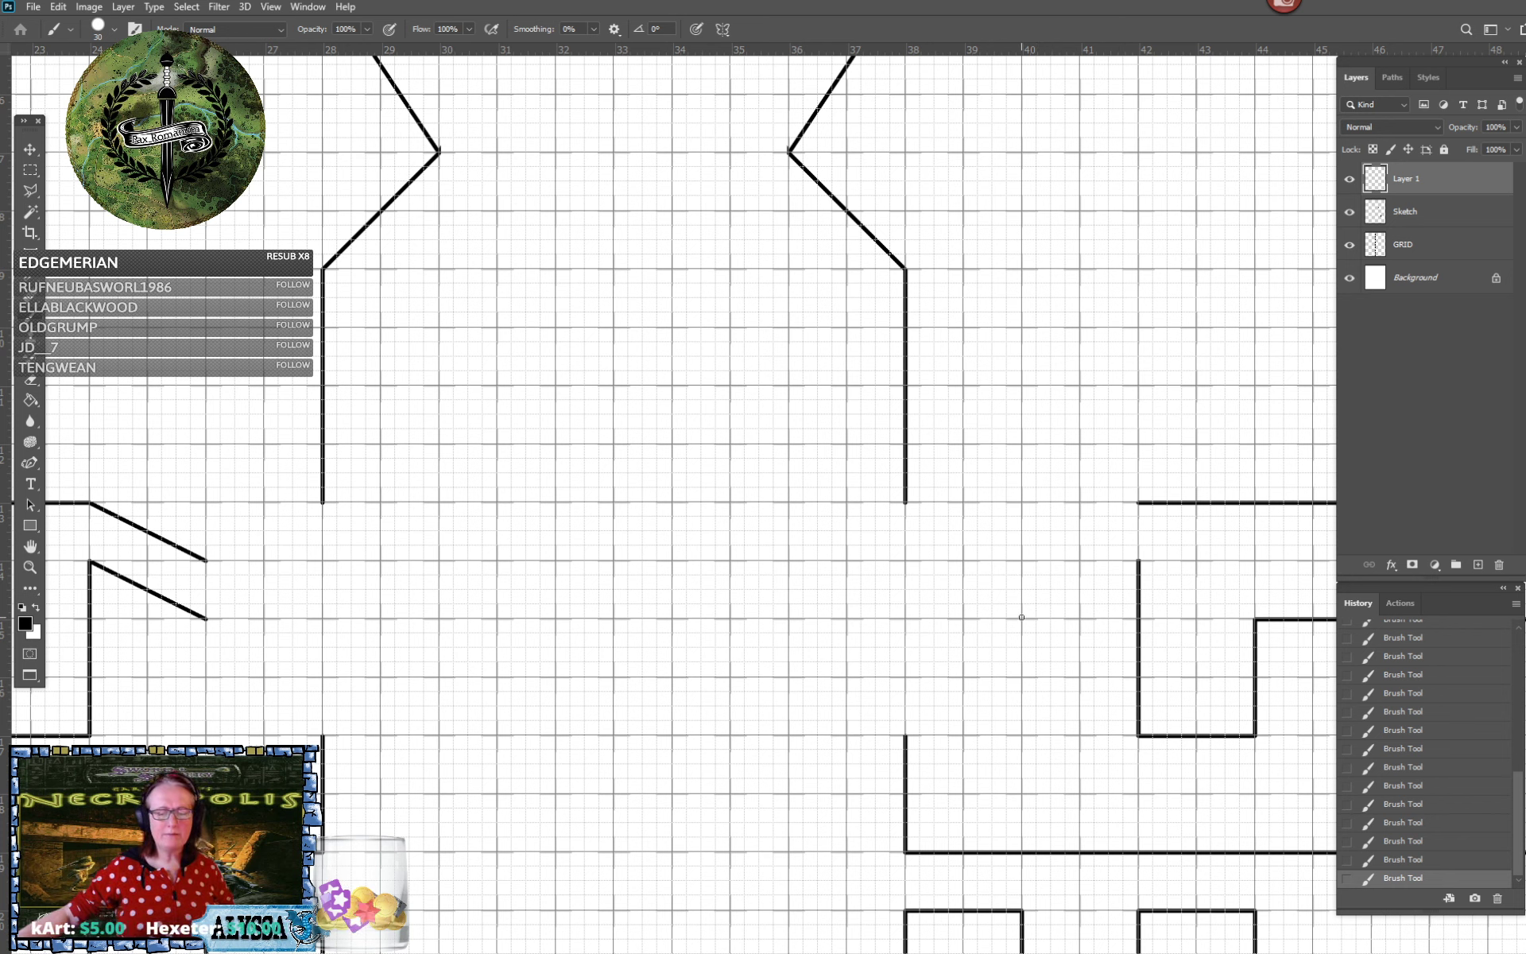
{"action": "left_click", "coordinate": [1022, 617], "text": "shift"}
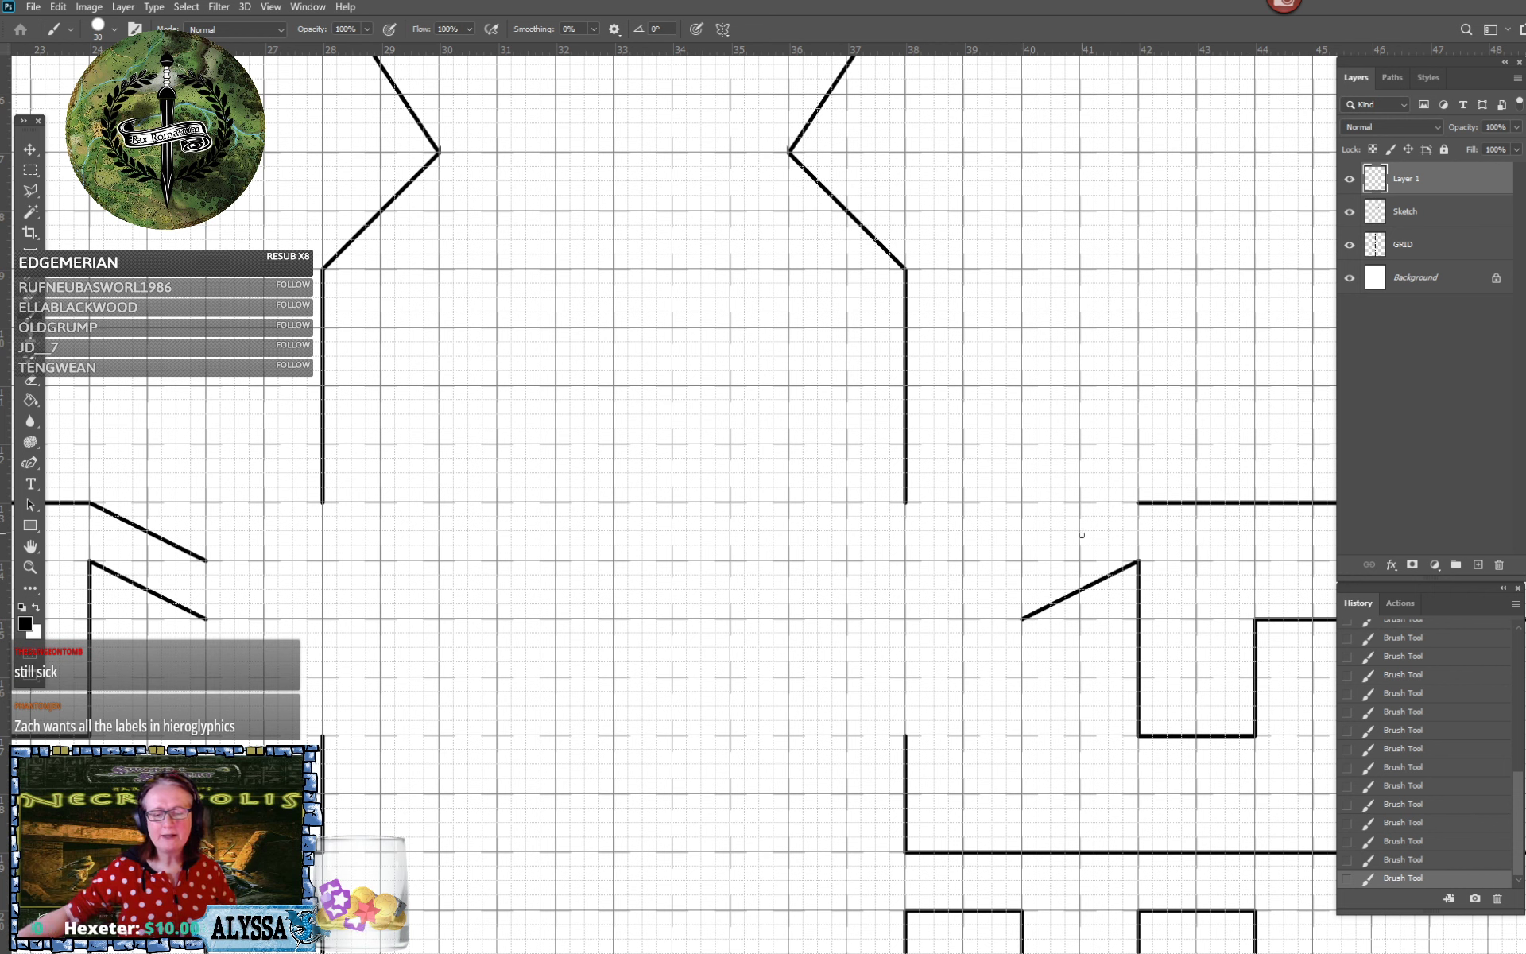
{"action": "left_click", "coordinate": [1023, 561], "text": "shift"}
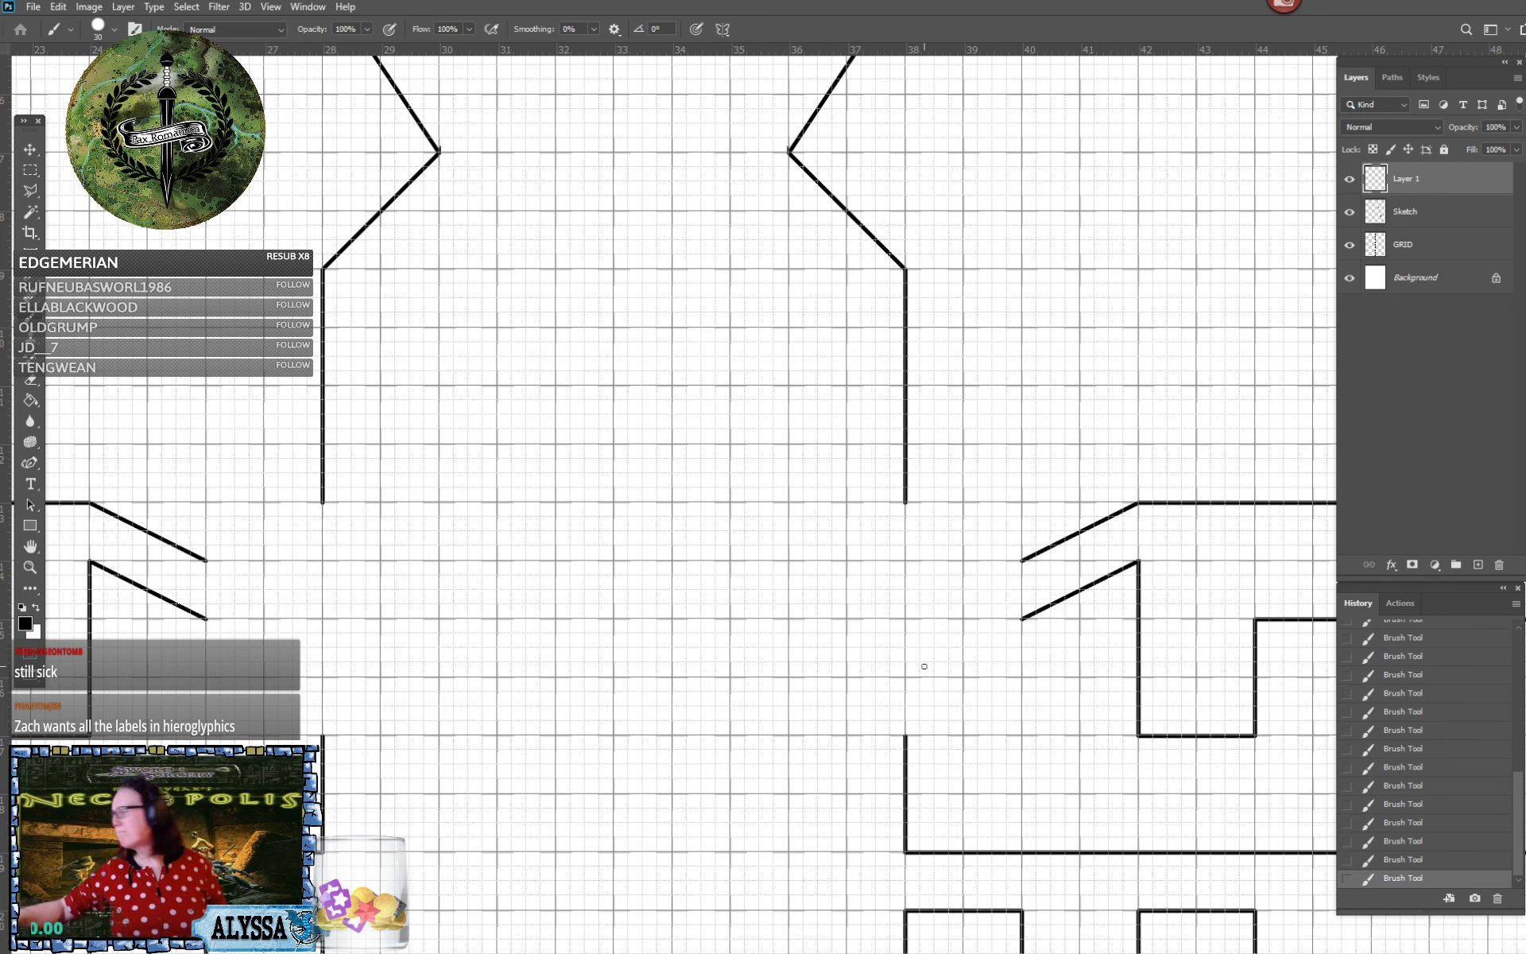
Erase the two one-square diagonals between marks 40 and 42
{"action": "mouse_move", "coordinate": [1022, 537]}
{"action": "left_mouse_down"}
{"action": "mouse_move", "coordinate": [1031, 632]}
{"action": "mouse_move", "coordinate": [1096, 535]}
{"action": "mouse_move", "coordinate": [1104, 560]}
{"action": "mouse_move", "coordinate": [1109, 520]}
{"action": "left_mouse_up"}
{"action": "key", "text": "e"}
{"action": "left_click", "coordinate": [1066, 539]}
{"action": "left_click_drag", "start_coordinate": [1123, 510], "coordinate": [1133, 506]}
{"action": "left_click", "coordinate": [1135, 505]}
{"action": "left_click_drag", "start_coordinate": [1113, 574], "coordinate": [1129, 567]}
{"action": "left_click", "coordinate": [1134, 564]}
Draw two steeper parallel diagonals on Layer 1 between marks 40 and 42, each spanning one and a half squares in height
{"action": "key", "text": "b"}
{"action": "left_click", "coordinate": [1022, 590]}
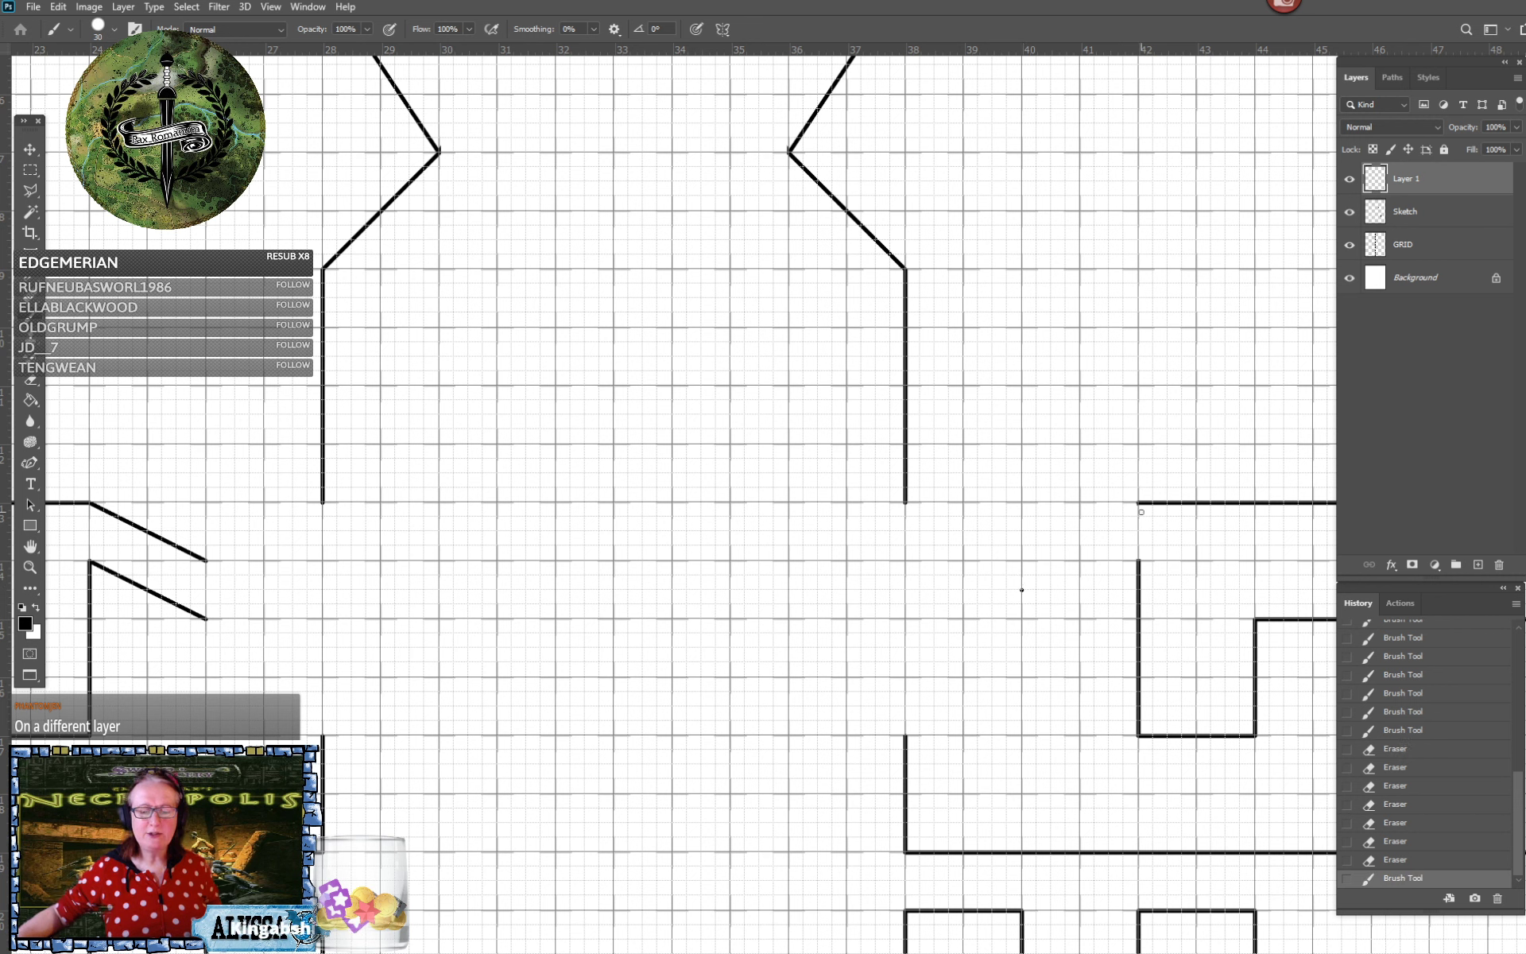
{"action": "left_click", "coordinate": [1137, 502], "text": "shift"}
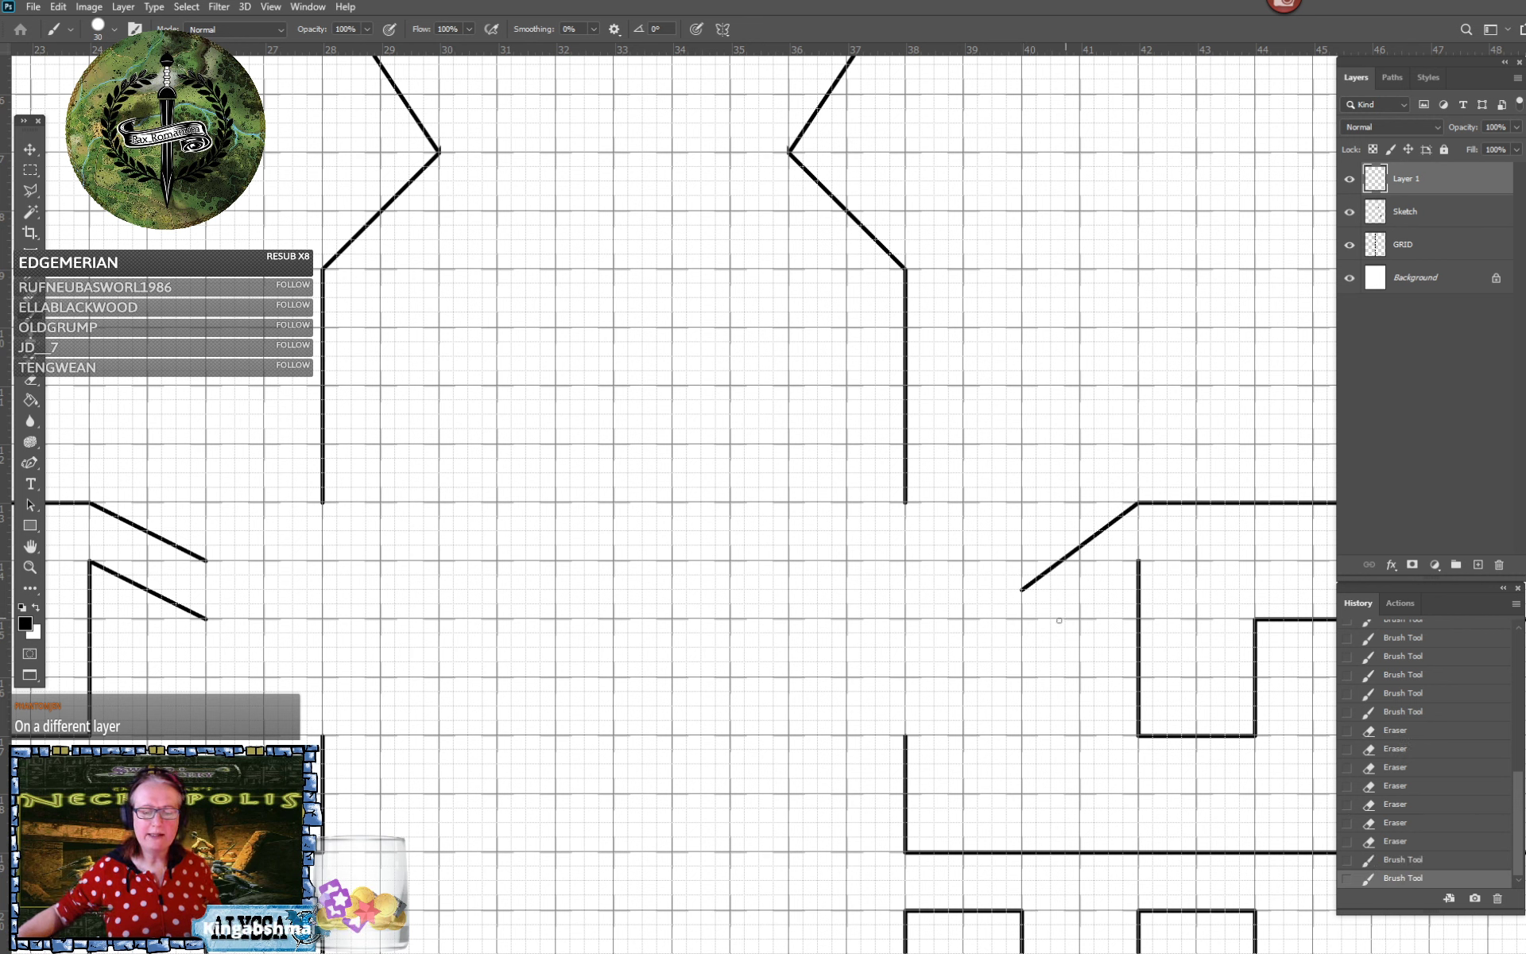
{"action": "left_click", "coordinate": [1023, 647]}
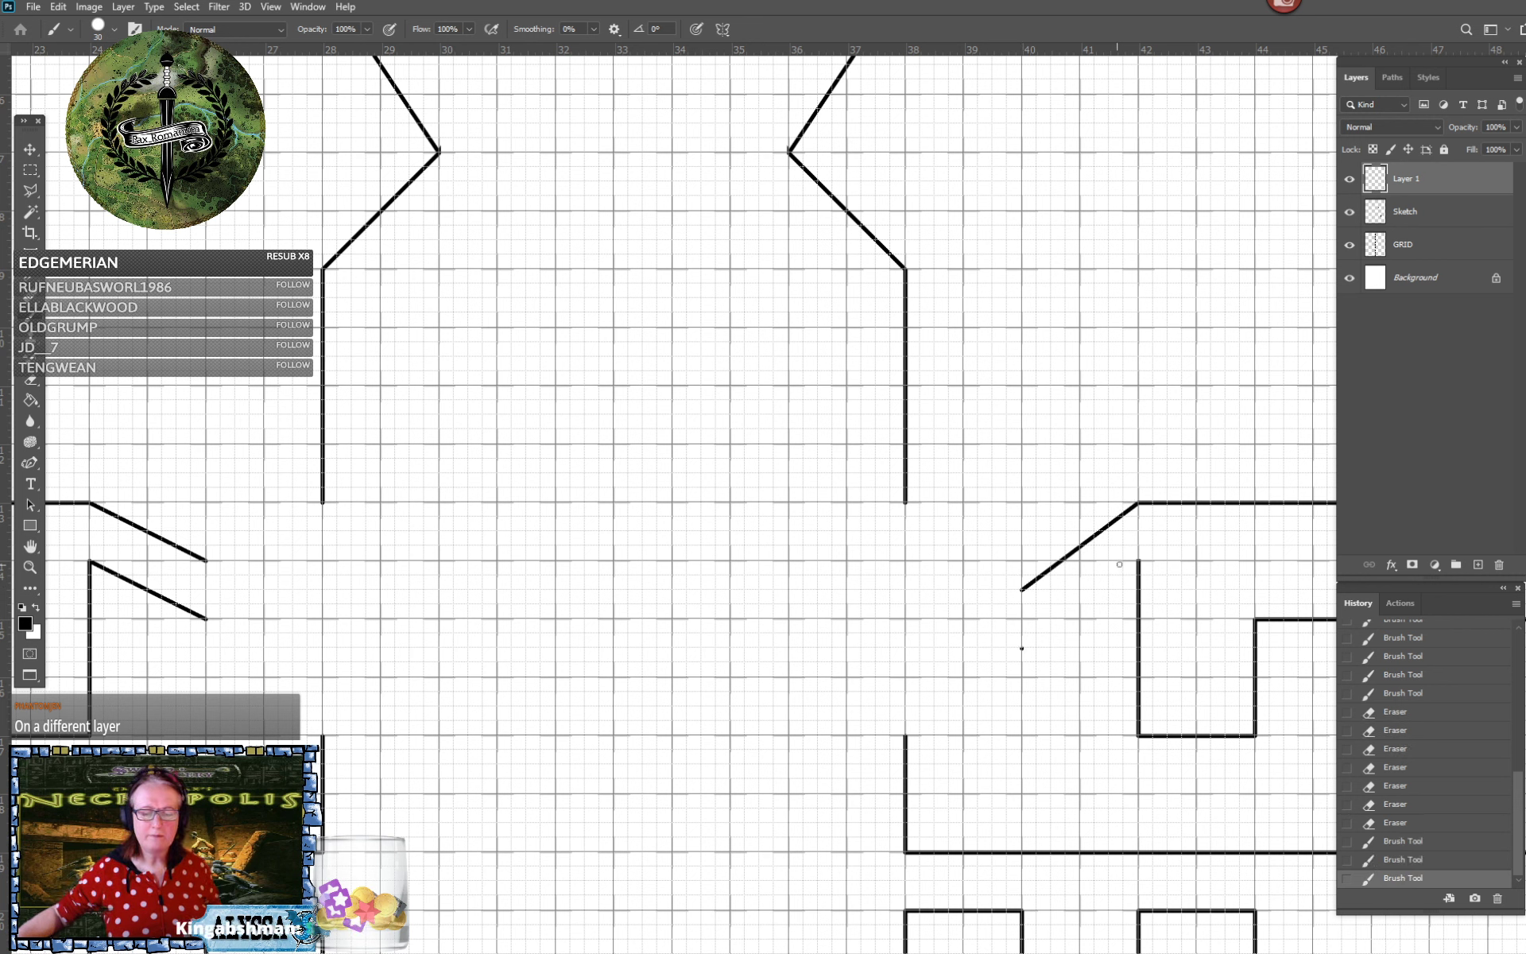
{"action": "left_click", "coordinate": [1137, 562], "text": "shift"}
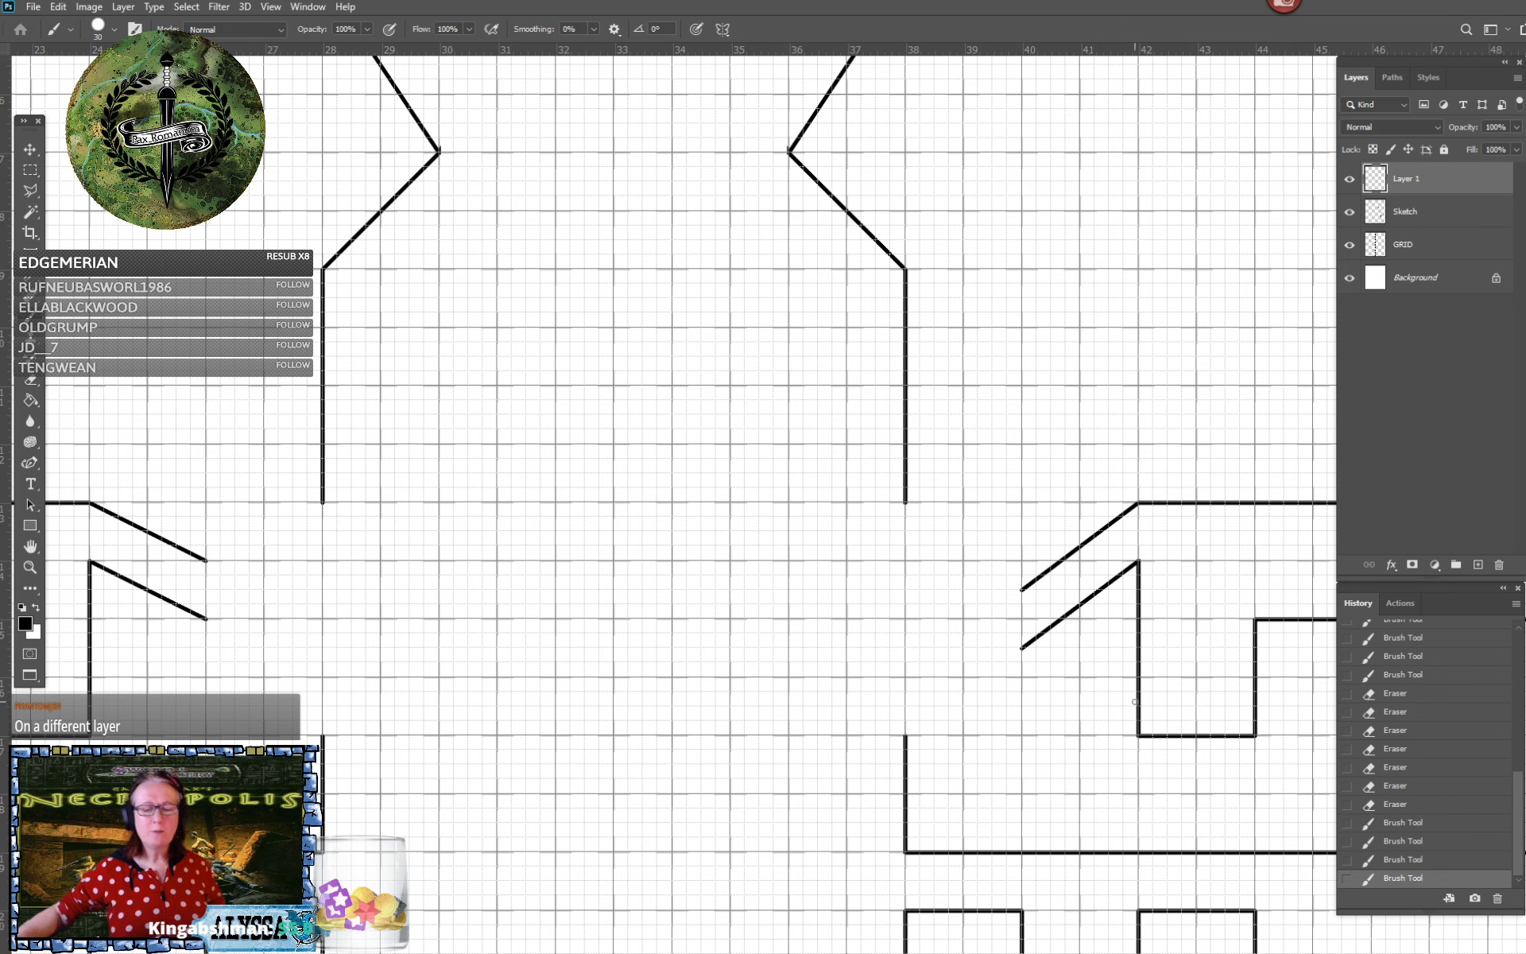
Try to erase the two corridor diagonals between marks 24 and 26 on the star room's opposite side
{"action": "scroll", "coordinate": [1134, 702], "scroll_direction": "left", "scroll_amount": 5}
{"action": "scroll", "coordinate": [1134, 702], "scroll_direction": "up", "scroll_amount": 1}
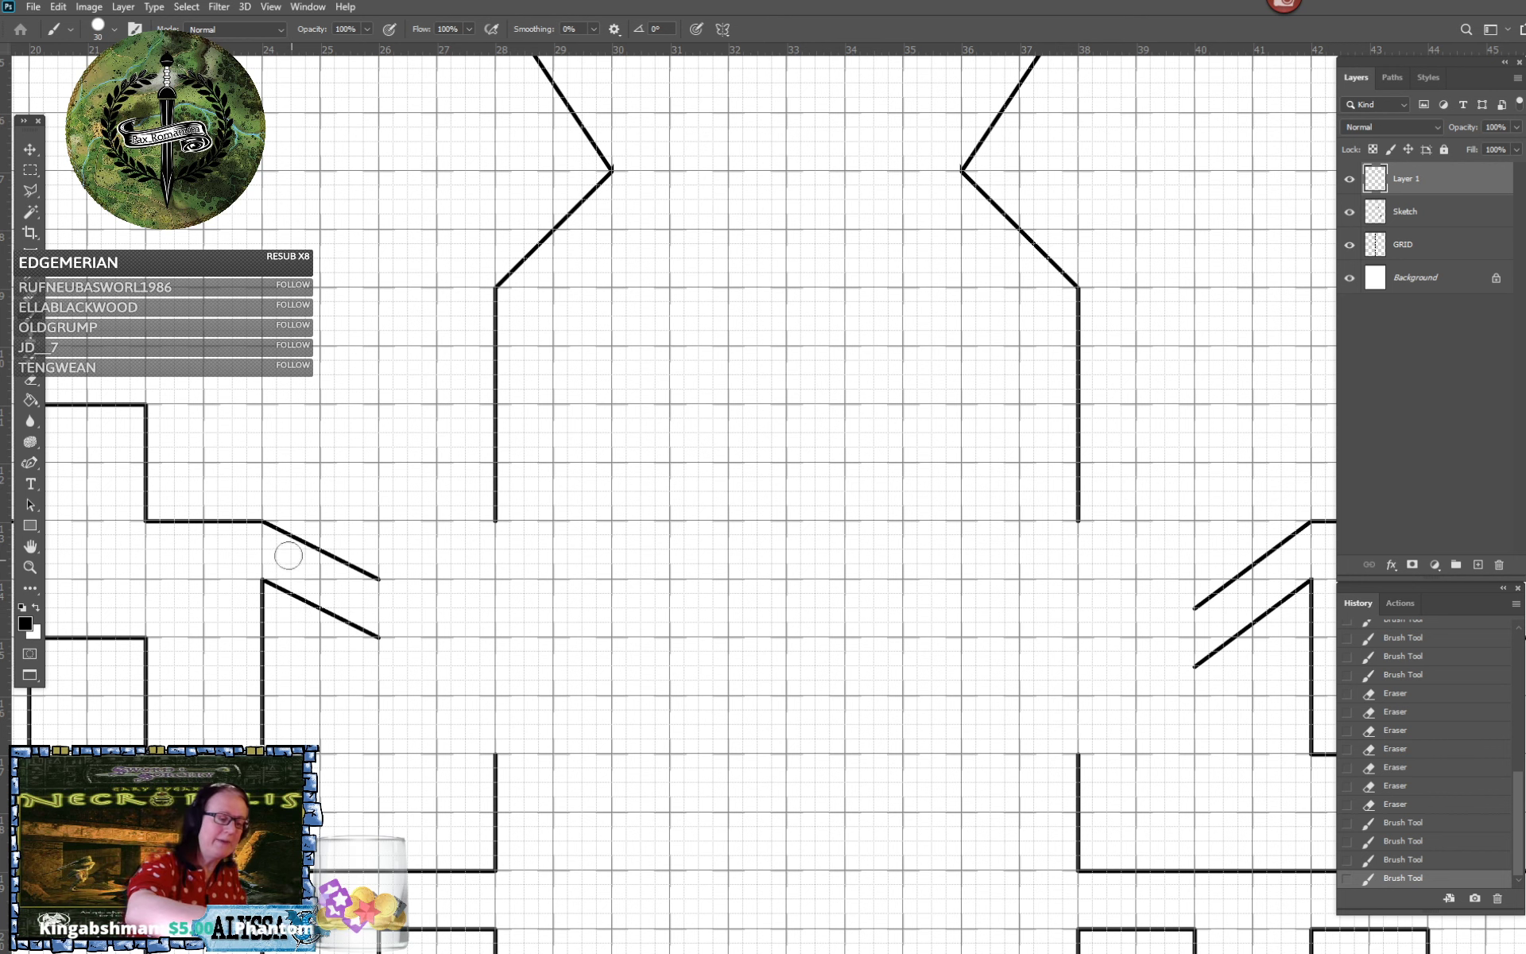
{"action": "left_click", "coordinate": [288, 561]}
{"action": "left_click", "coordinate": [295, 569]}
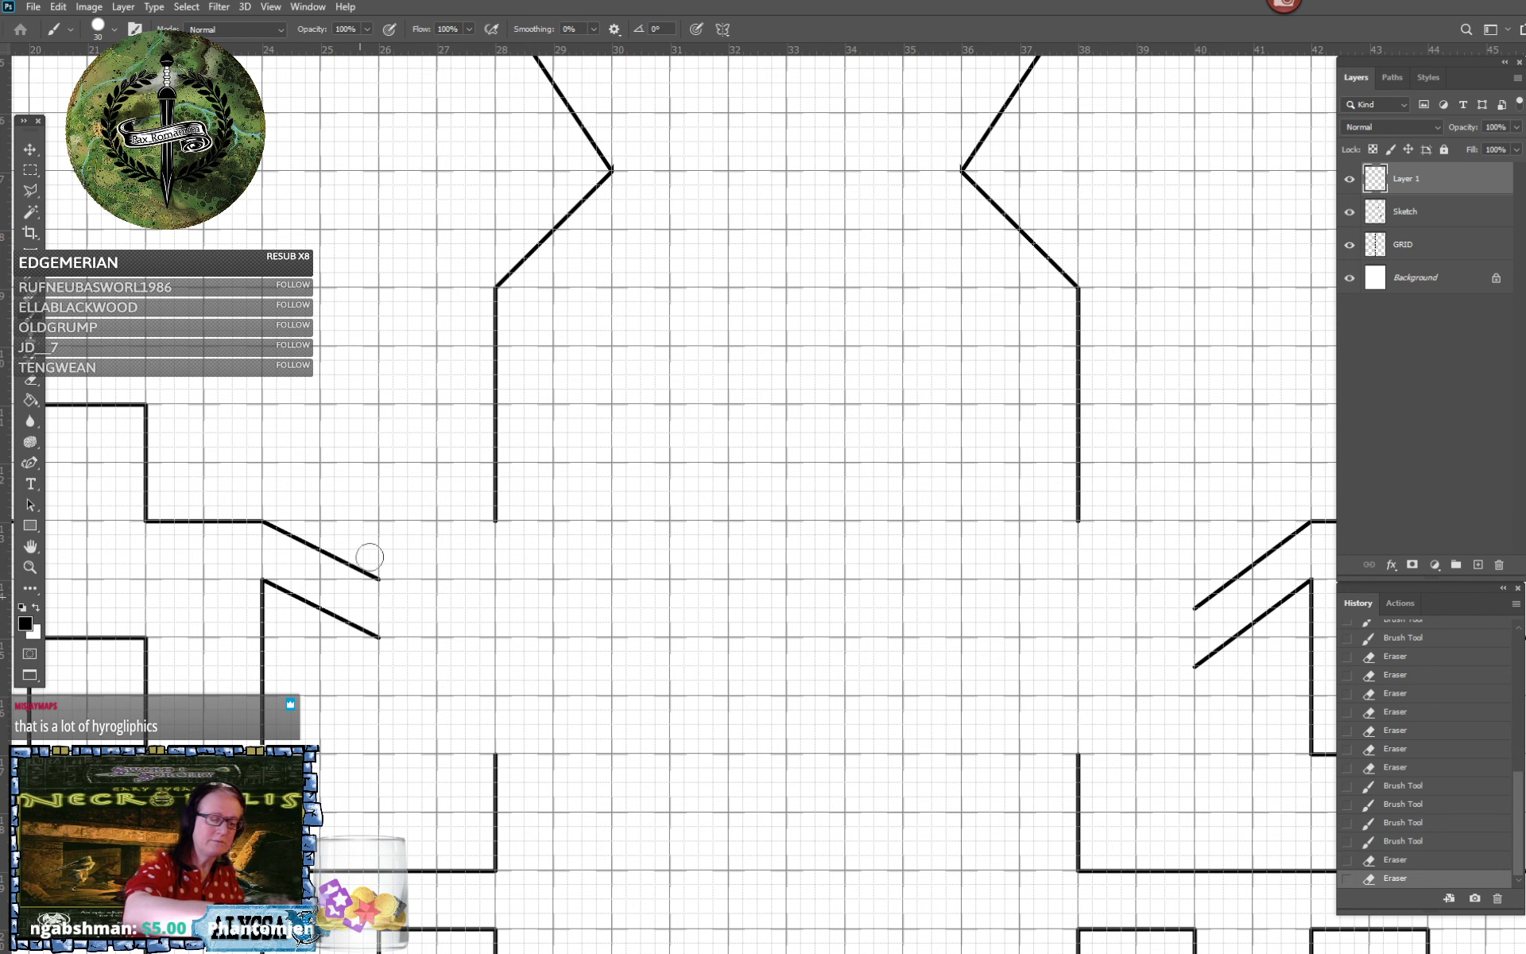
{"action": "left_click", "coordinate": [375, 592]}
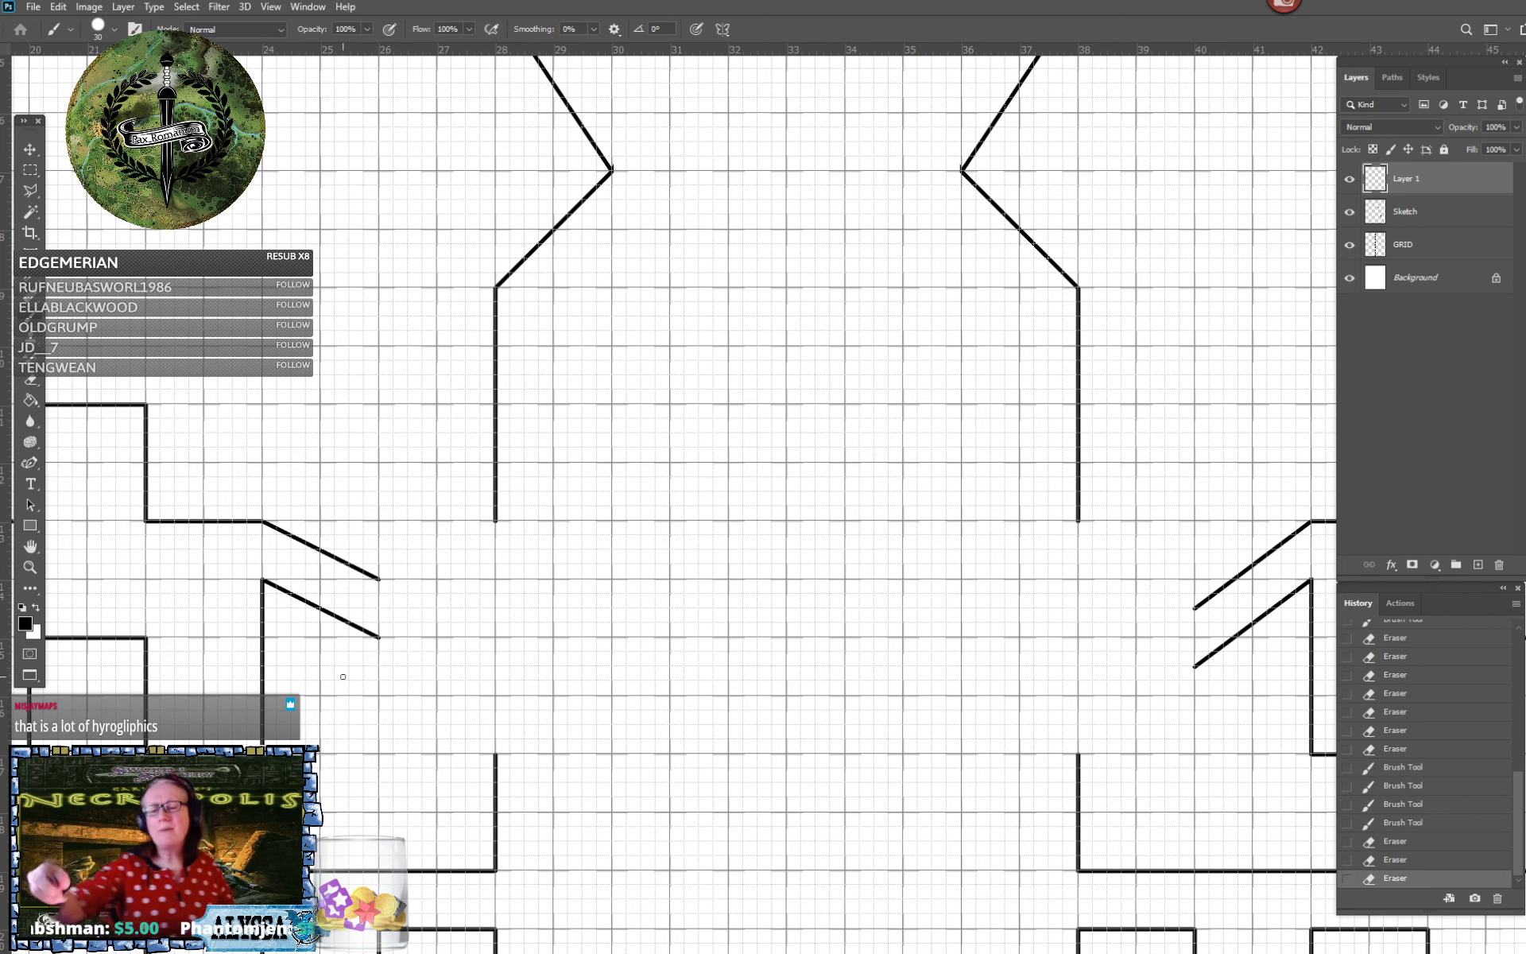
Erase the diagonals between marks 40 and 42 from Layer 1 and redraw both on the Sketch layer with the same one-and-a-half-square drop
{"action": "mouse_move", "coordinate": [1195, 596]}
{"action": "left_mouse_down"}
{"action": "mouse_move", "coordinate": [1227, 596]}
{"action": "mouse_move", "coordinate": [1193, 664]}
{"action": "mouse_move", "coordinate": [1238, 628]}
{"action": "mouse_move", "coordinate": [1298, 532]}
{"action": "mouse_move", "coordinate": [1305, 573]}
{"action": "mouse_move", "coordinate": [1194, 624]}
{"action": "mouse_move", "coordinate": [1232, 587]}
{"action": "left_mouse_up"}
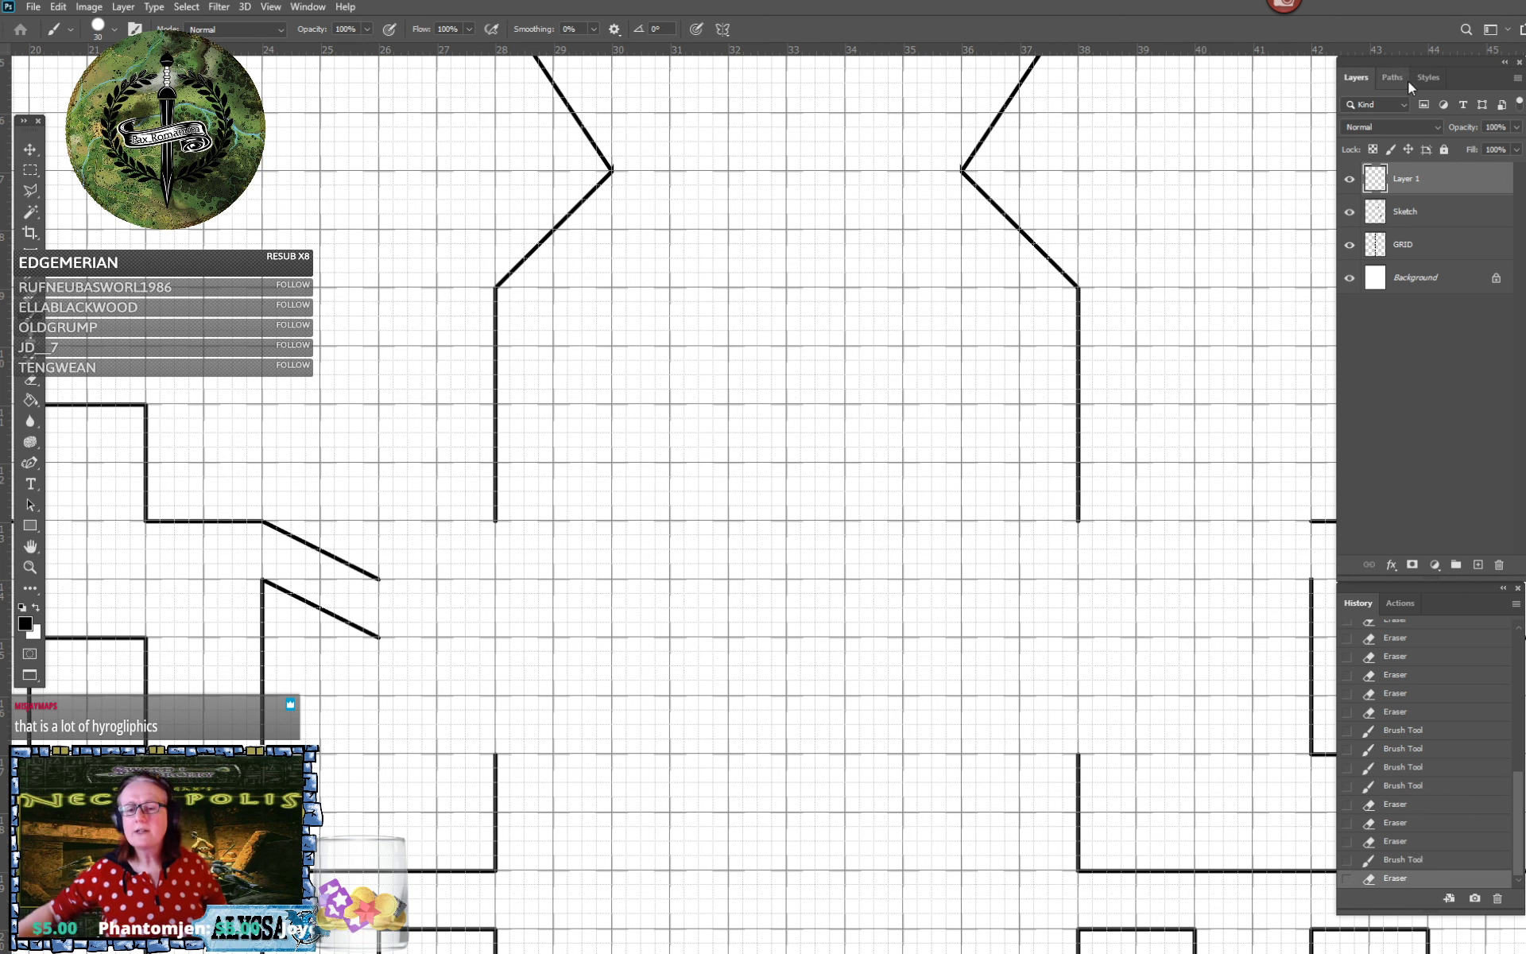
{"action": "left_click", "coordinate": [1413, 211]}
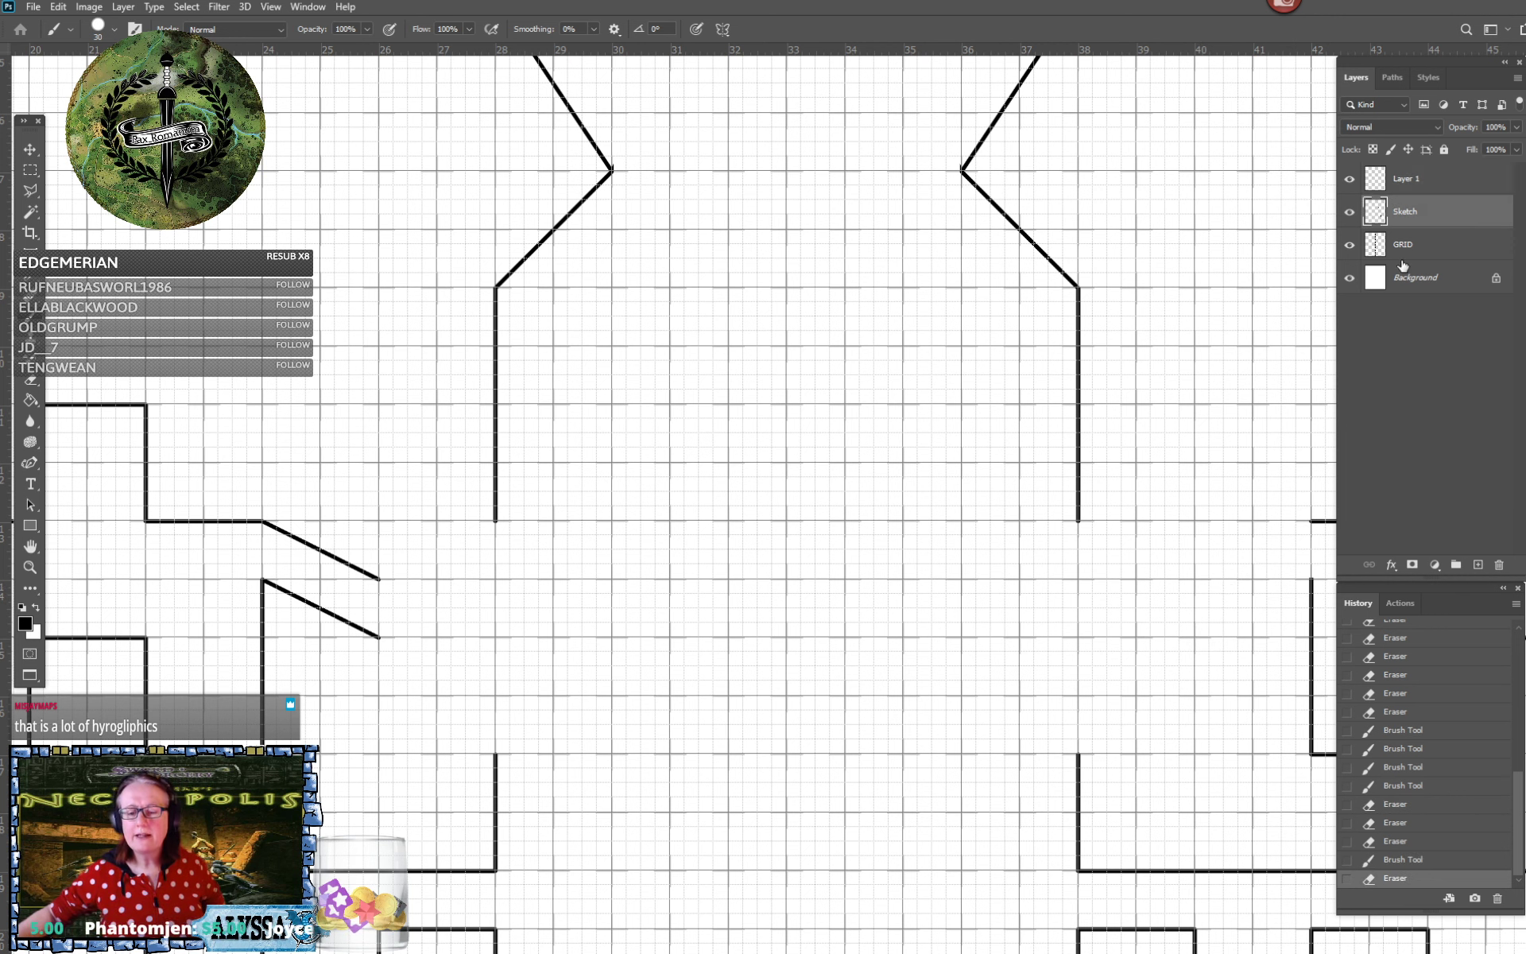
{"action": "left_click", "coordinate": [1312, 522]}
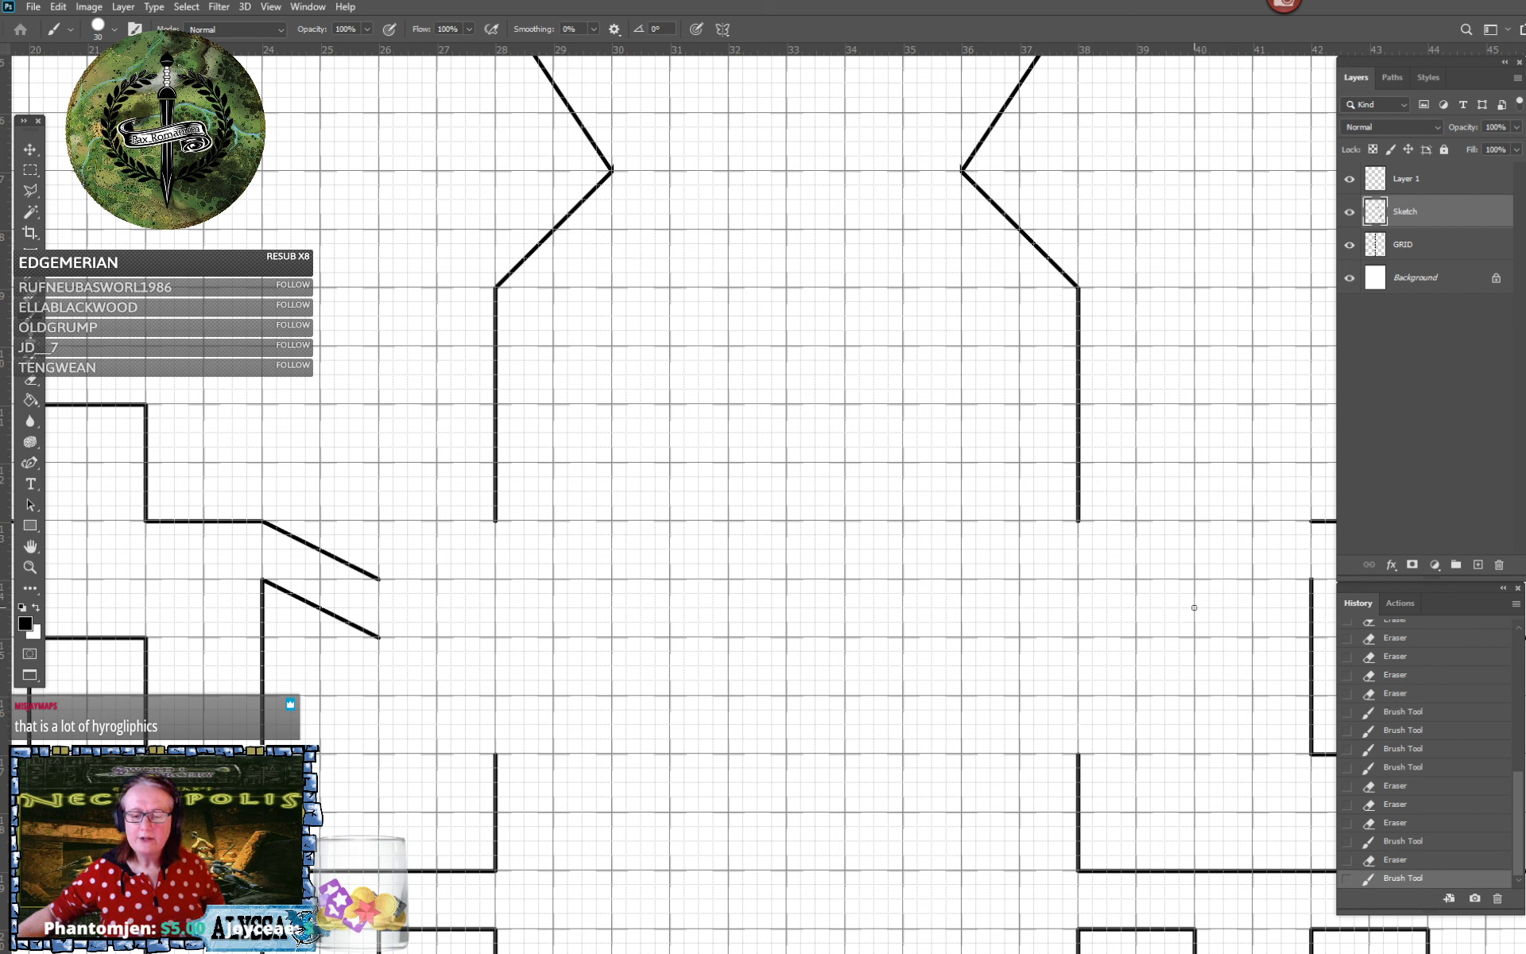
{"action": "left_click", "coordinate": [1194, 606], "text": "shift"}
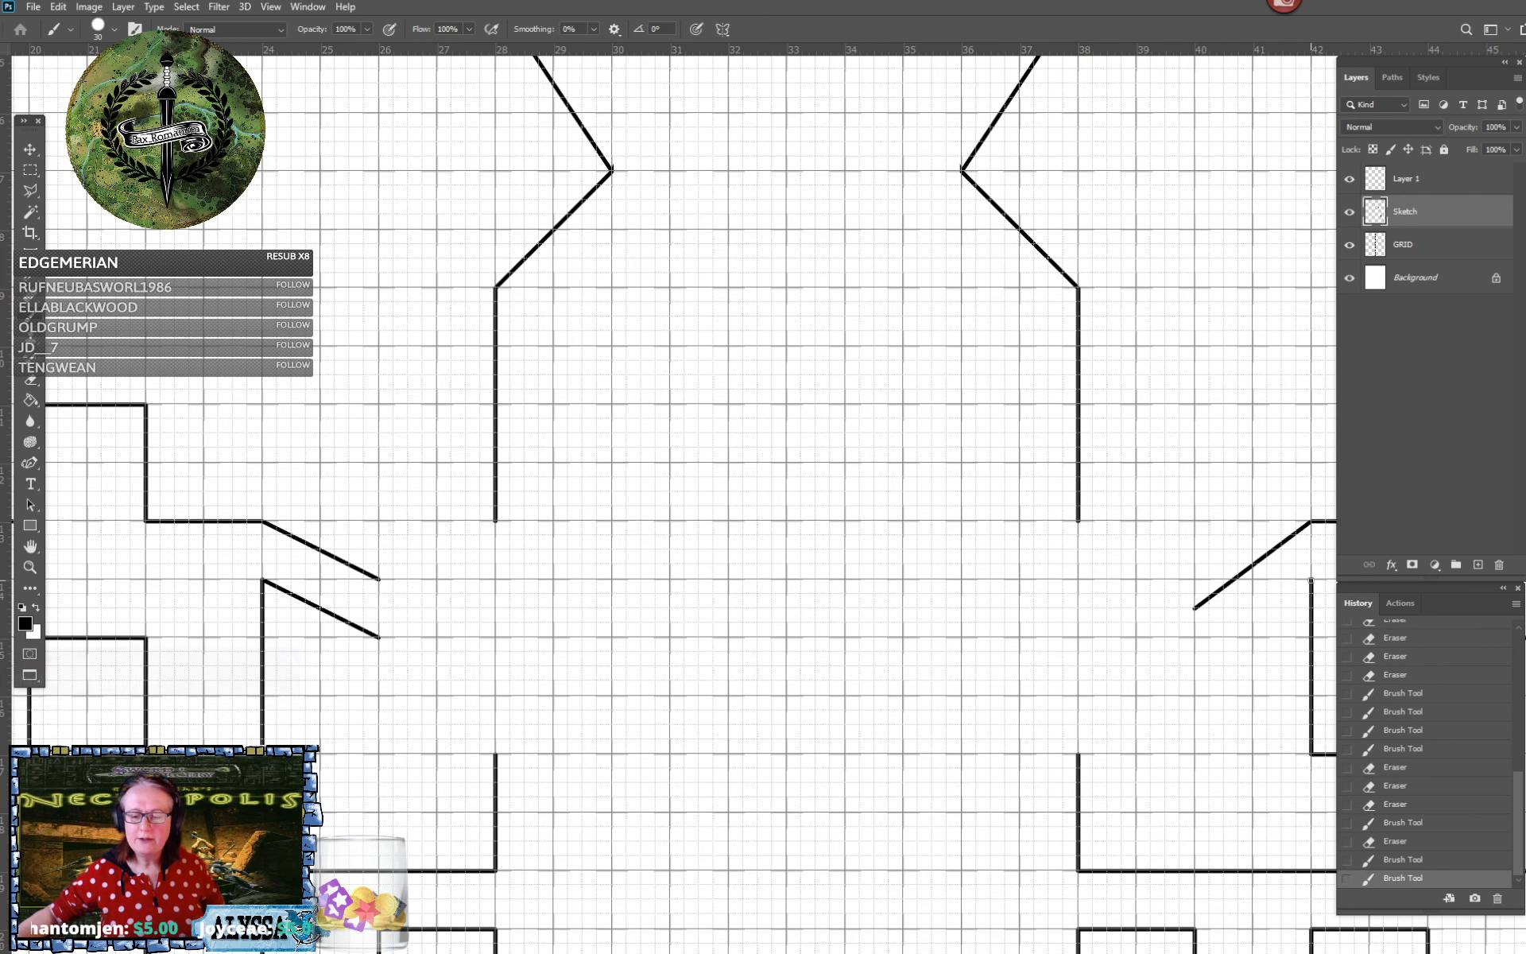
{"action": "left_click", "coordinate": [1310, 581]}
{"action": "left_click", "coordinate": [1195, 666], "text": "shift"}
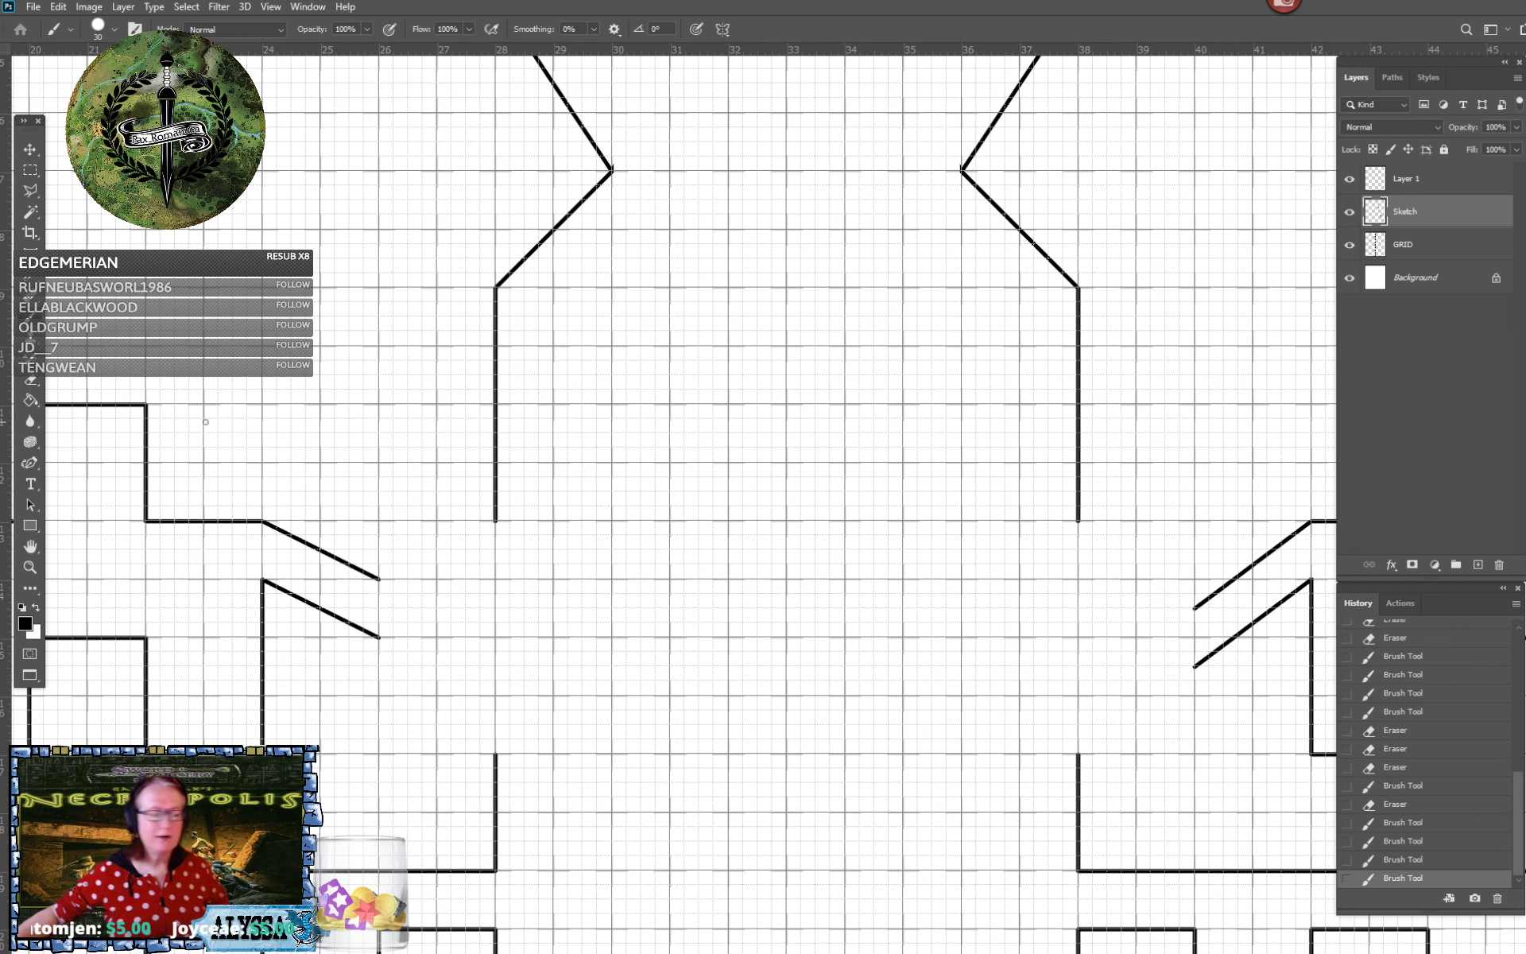
Replace the two diagonals from mark 24 to 26 with steeper ones that each drop one and a half squares
{"action": "mouse_move", "coordinate": [341, 620]}
{"action": "left_mouse_down"}
{"action": "mouse_move", "coordinate": [279, 579]}
{"action": "mouse_move", "coordinate": [385, 633]}
{"action": "mouse_move", "coordinate": [274, 530]}
{"action": "mouse_move", "coordinate": [375, 560]}
{"action": "mouse_move", "coordinate": [481, 658]}
{"action": "left_mouse_up"}
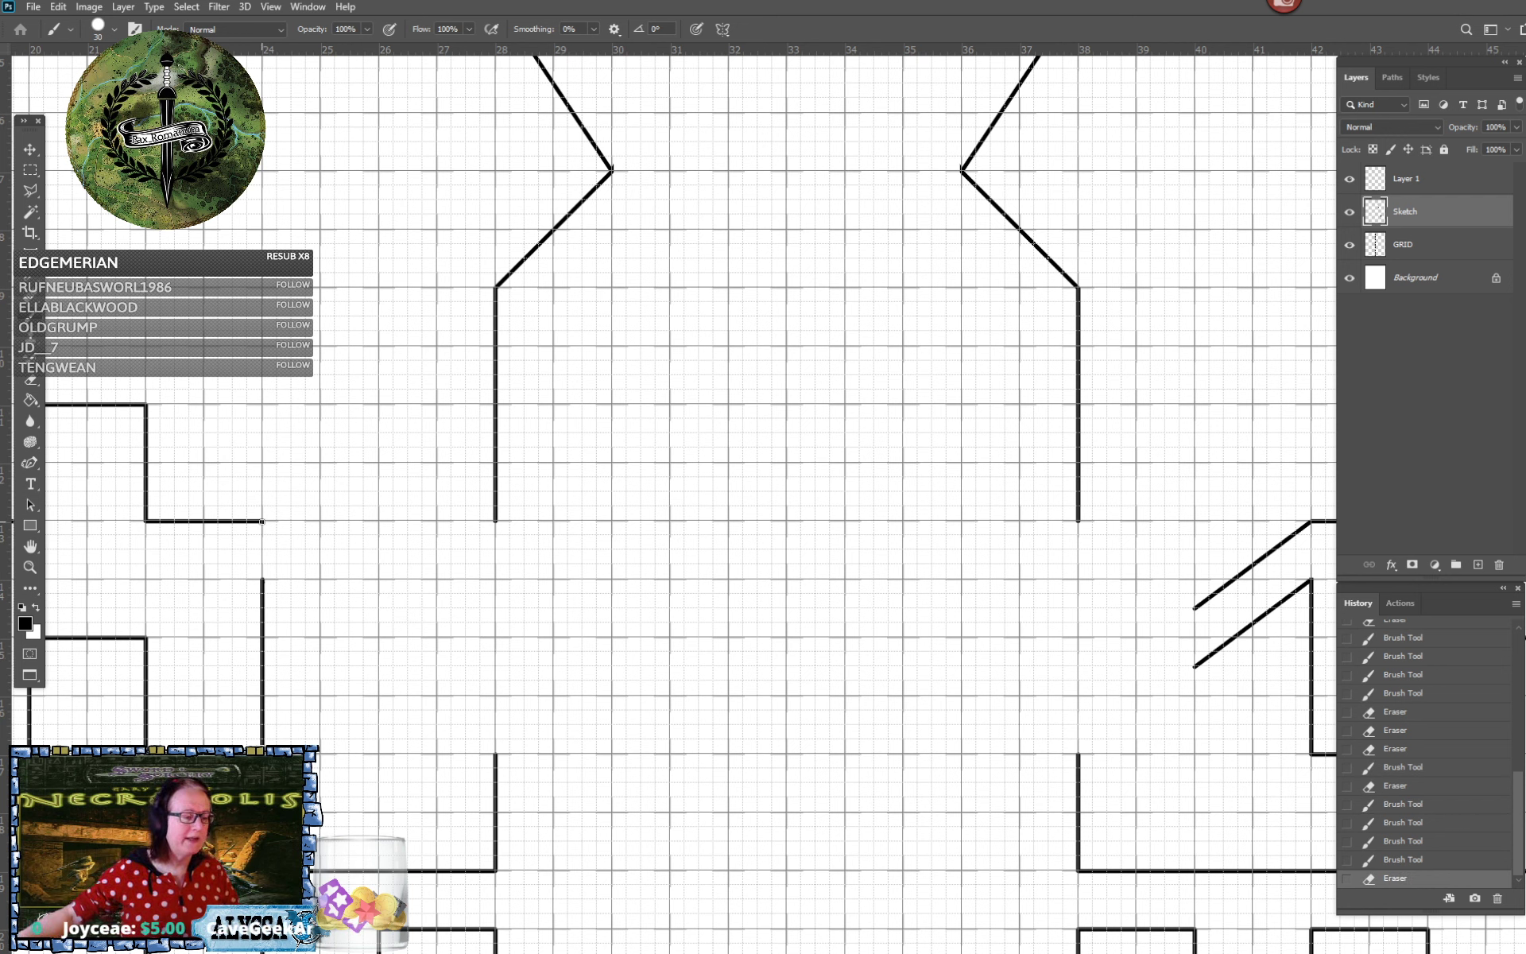
{"action": "left_click", "coordinate": [264, 522]}
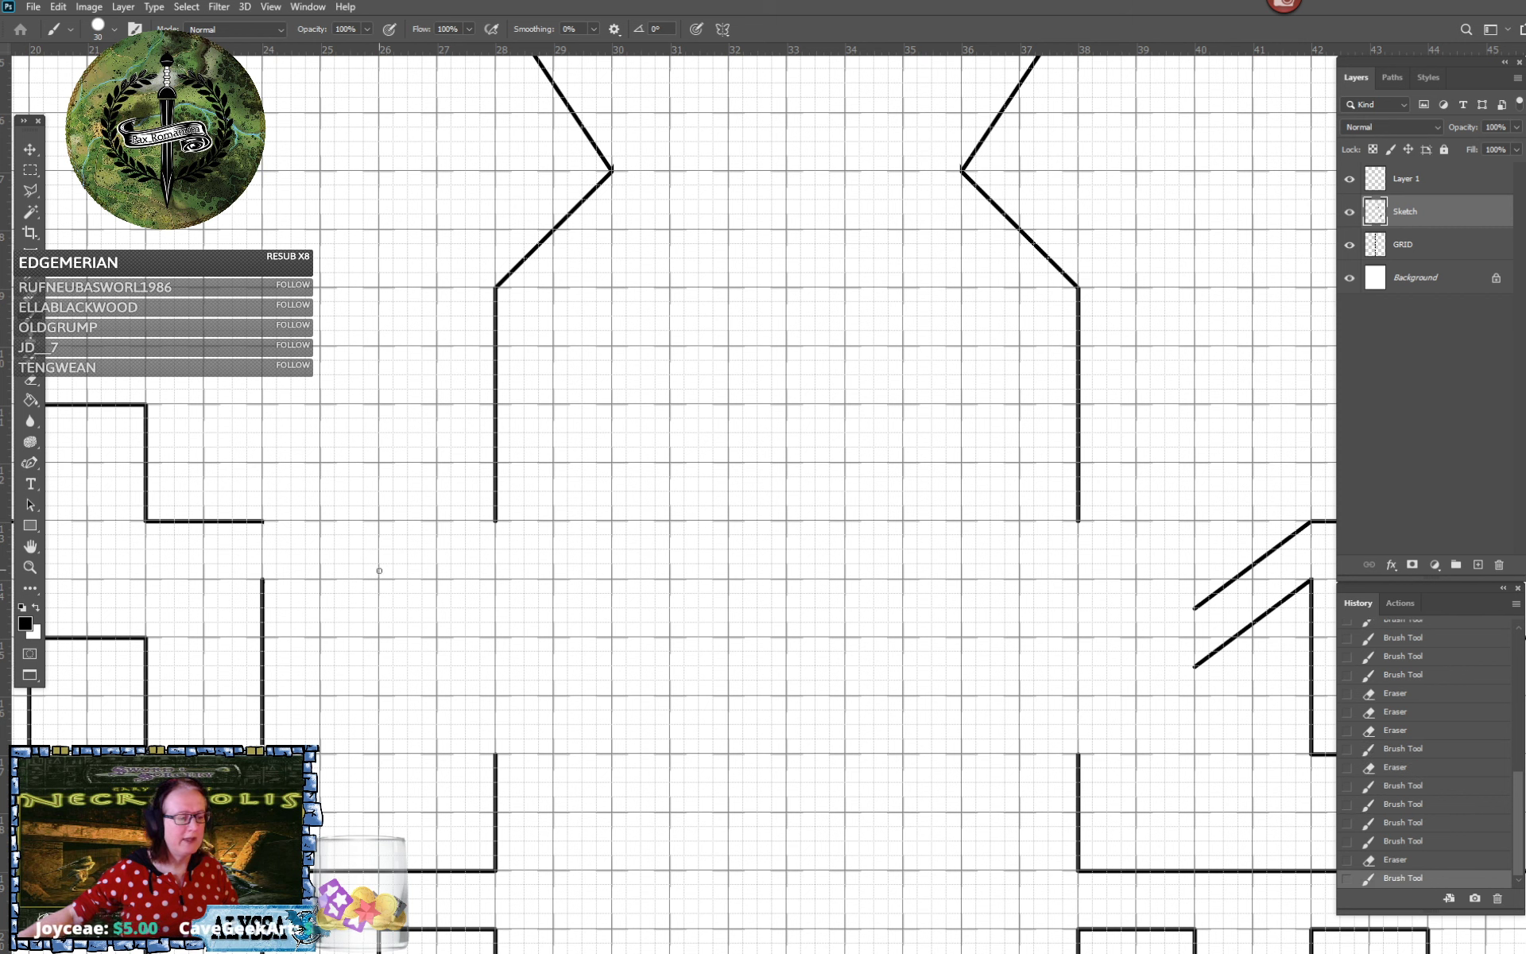
{"action": "left_click", "coordinate": [378, 607], "text": "shift"}
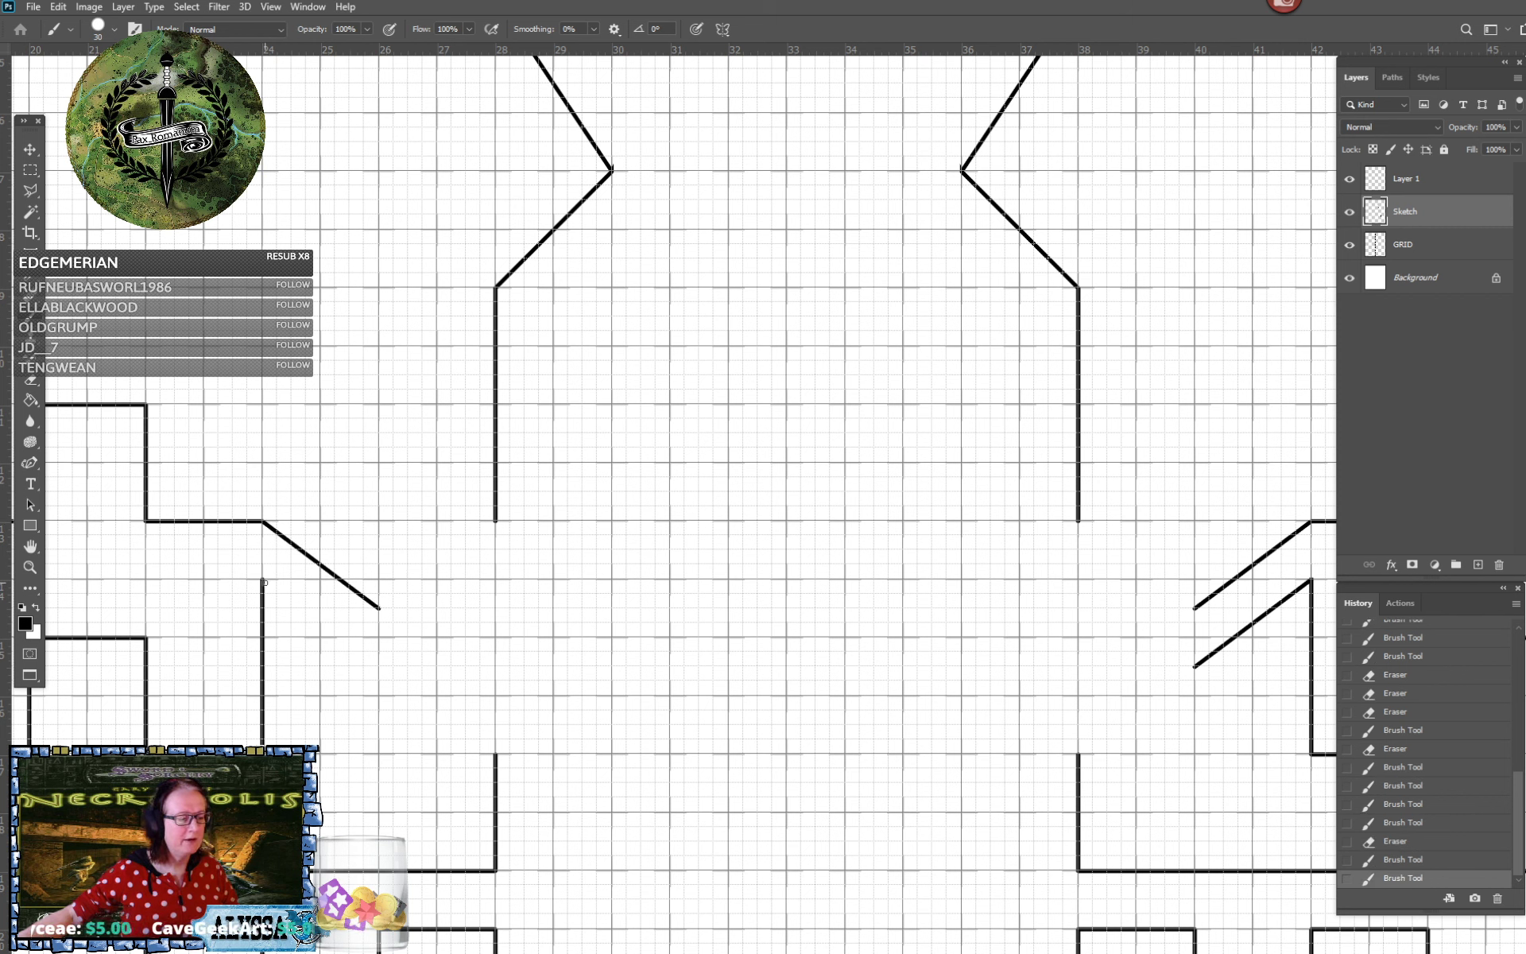
{"action": "left_click", "coordinate": [265, 581]}
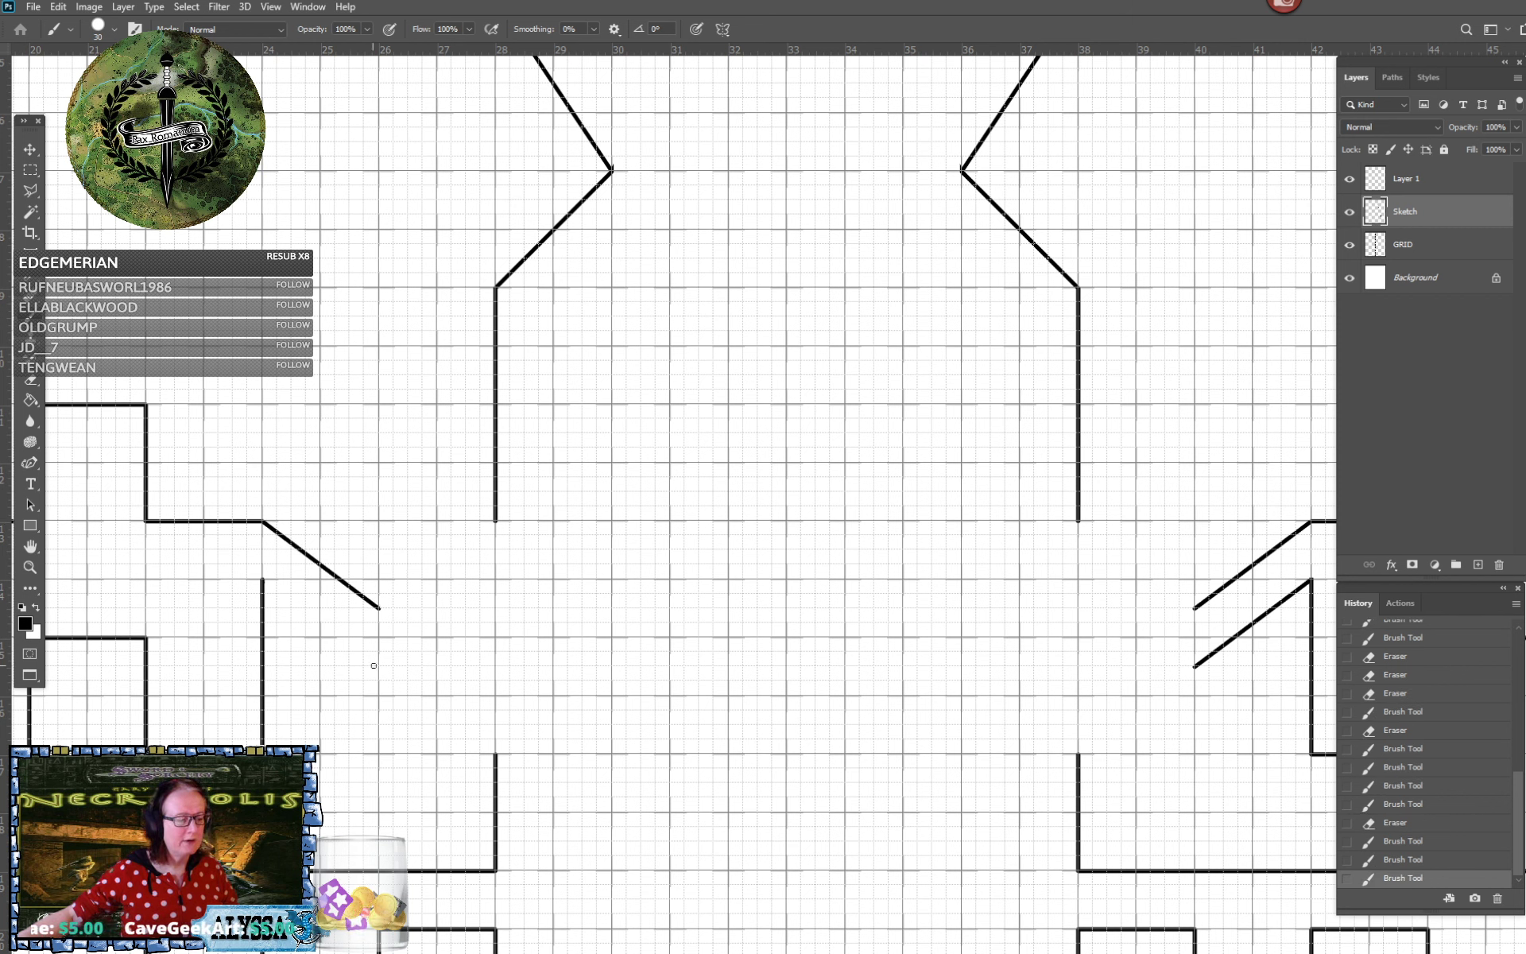
{"action": "left_click", "coordinate": [380, 667], "text": "shift"}
Review the corridor stubs on both sides of the star room and the layout of the surrounding map
{"action": "scroll", "coordinate": [379, 667], "scroll_direction": "down", "scroll_amount": 5}
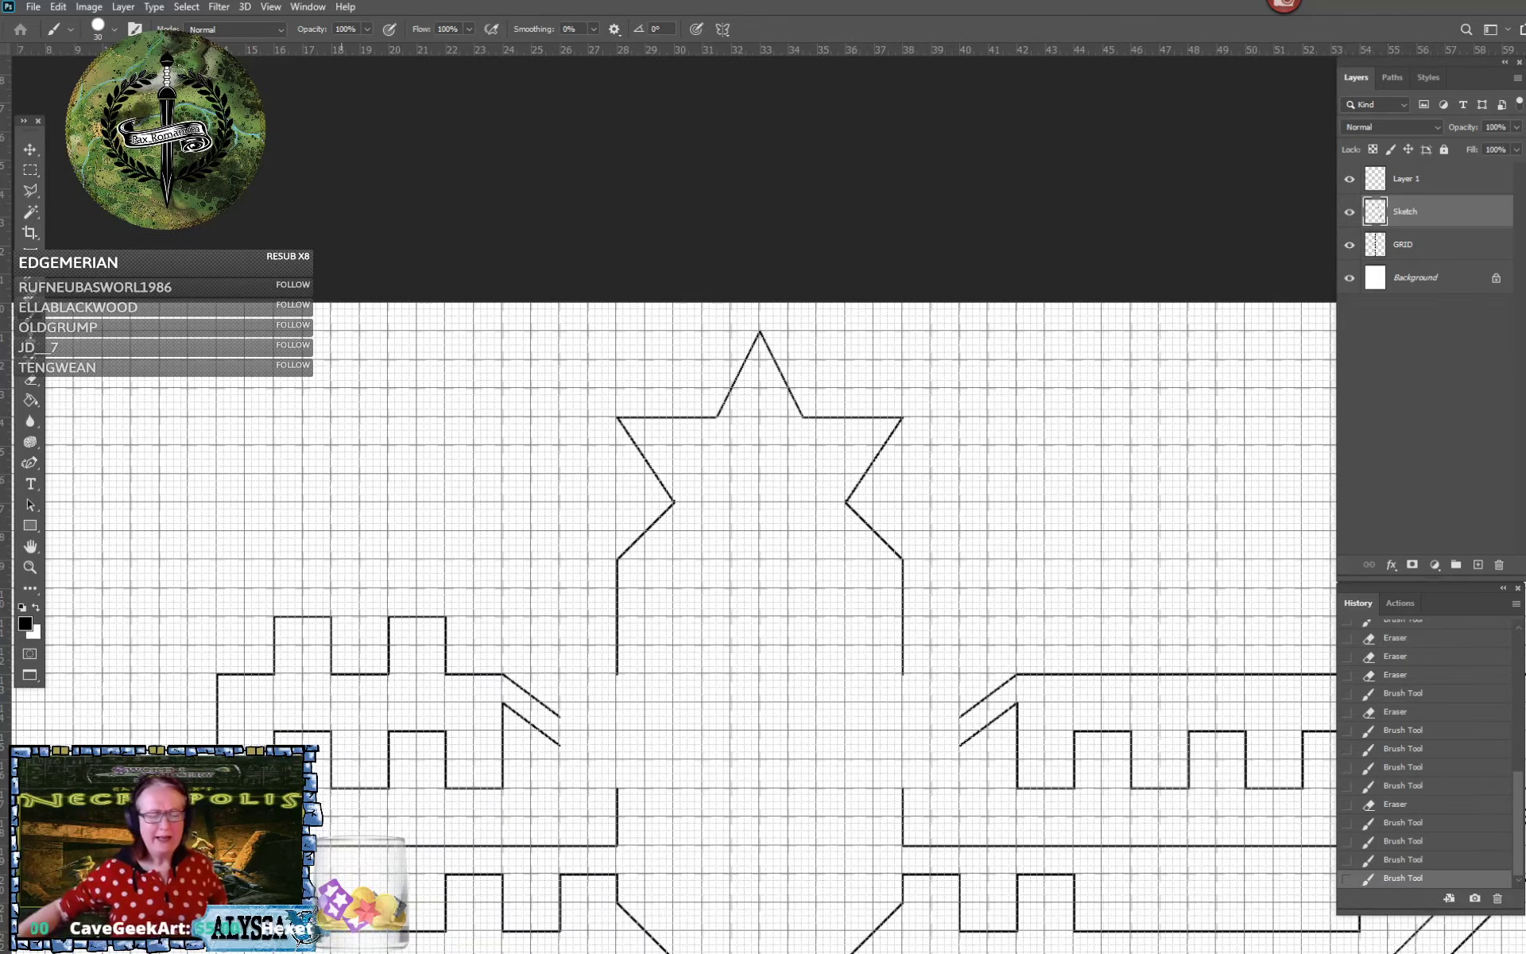
{"action": "scroll", "coordinate": [721, 822], "scroll_direction": "up", "scroll_amount": 2}
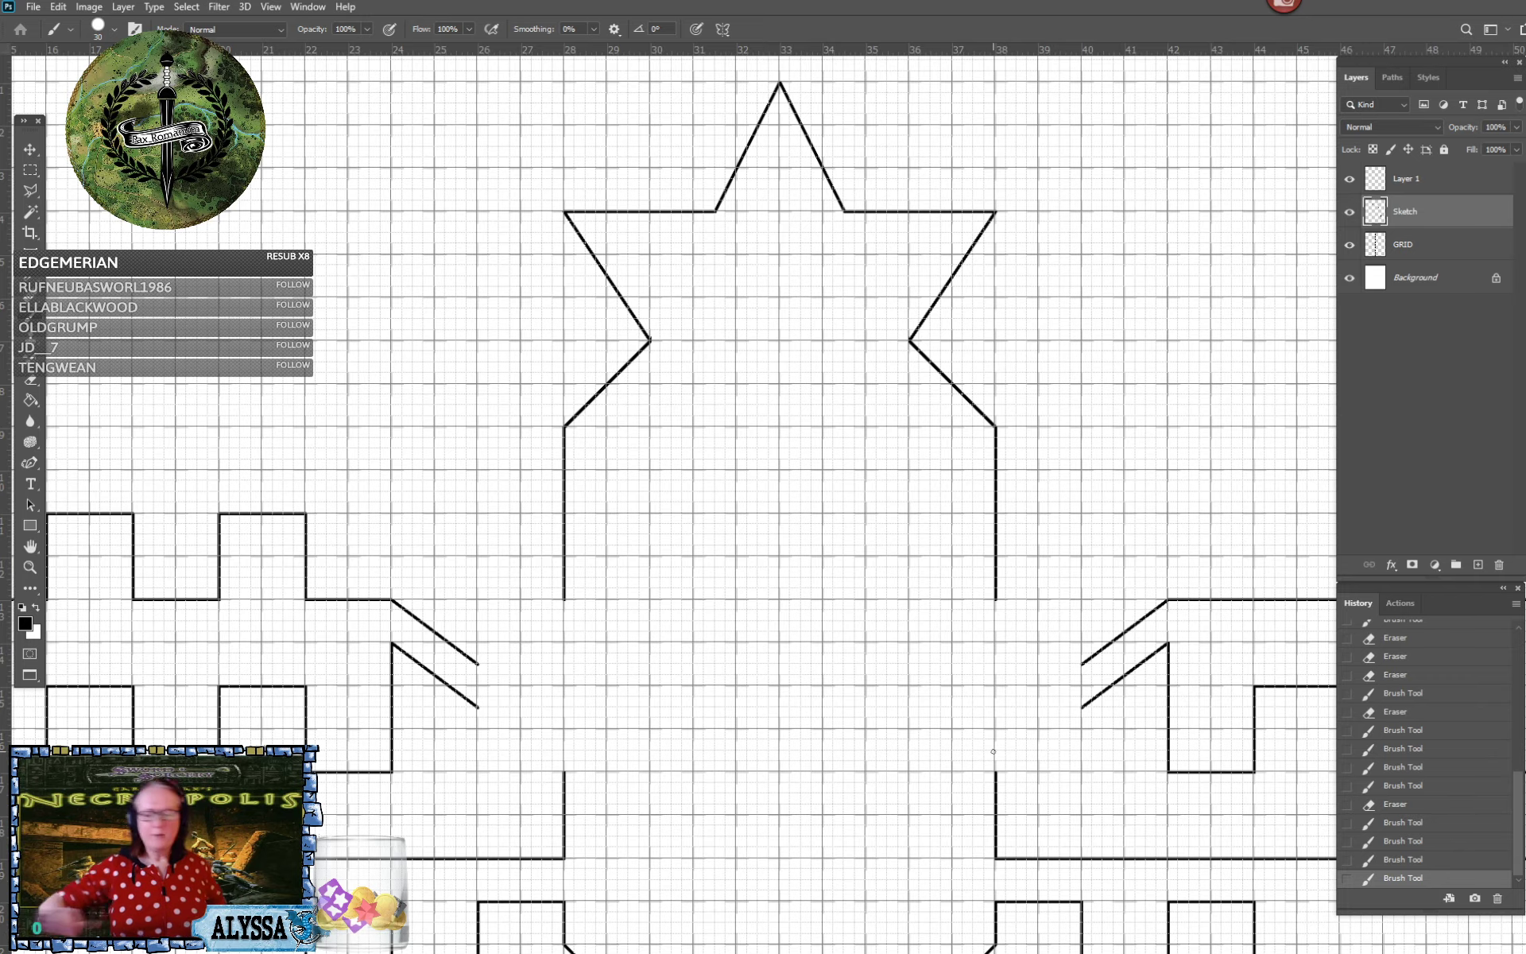
{"action": "left_click_drag", "start_coordinate": [994, 751], "coordinate": [670, 522]}
{"action": "scroll", "coordinate": [774, 513], "scroll_direction": "down", "scroll_amount": 5}
{"action": "scroll", "coordinate": [774, 513], "scroll_direction": "up", "scroll_amount": 2}
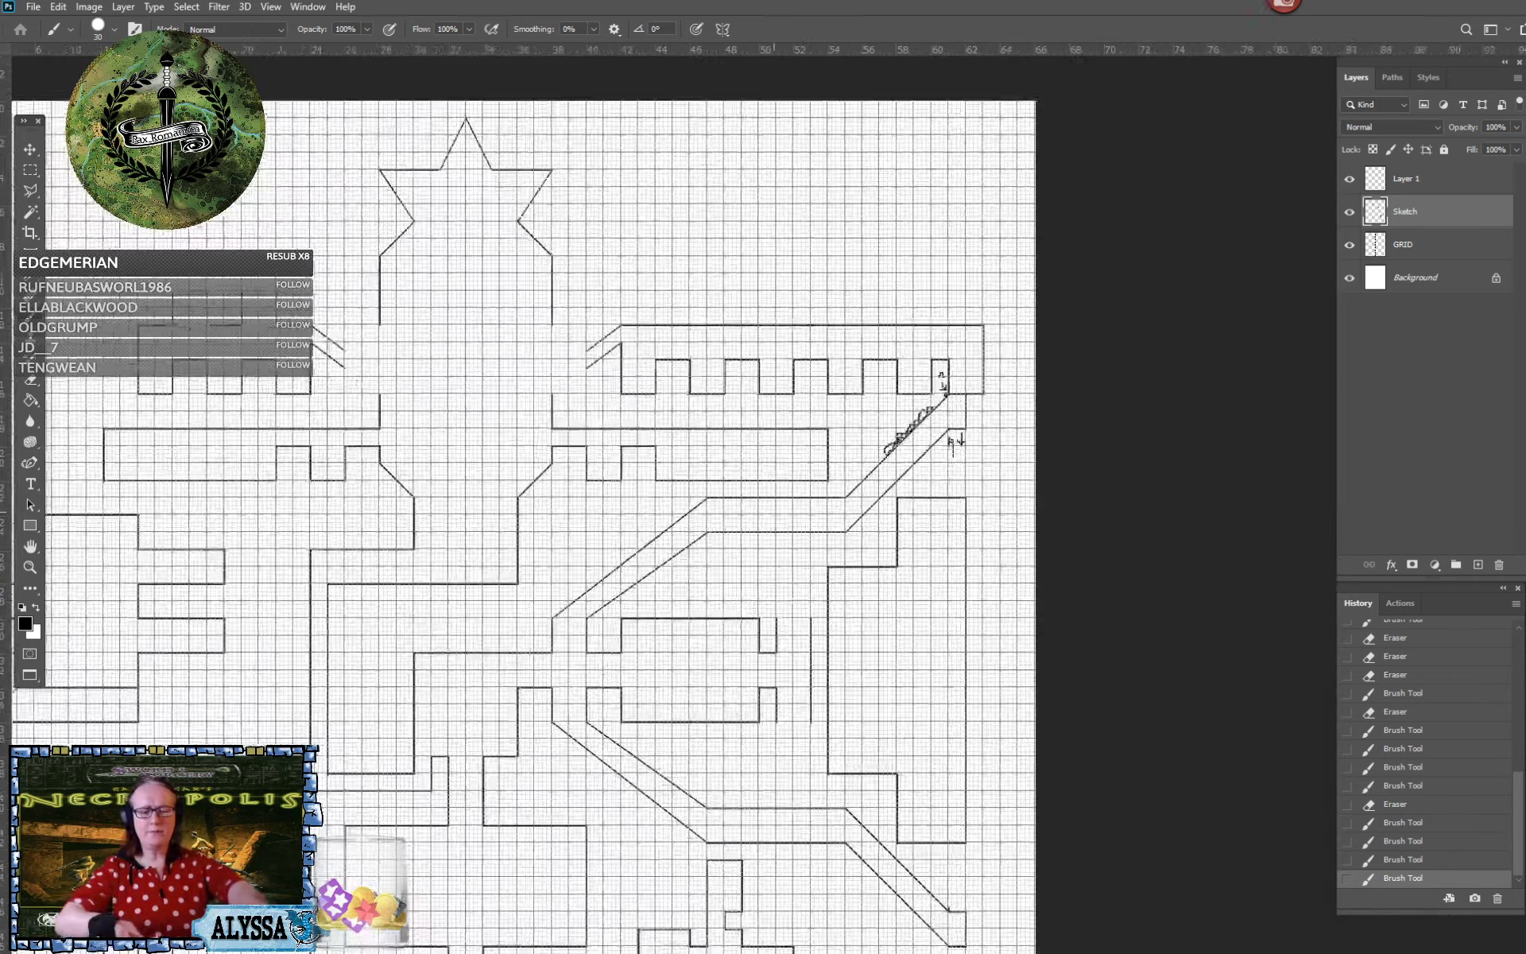
{"action": "left_click_drag", "start_coordinate": [775, 513], "coordinate": [774, 314]}
{"action": "scroll", "coordinate": [993, 751], "scroll_direction": "down", "scroll_amount": 2}
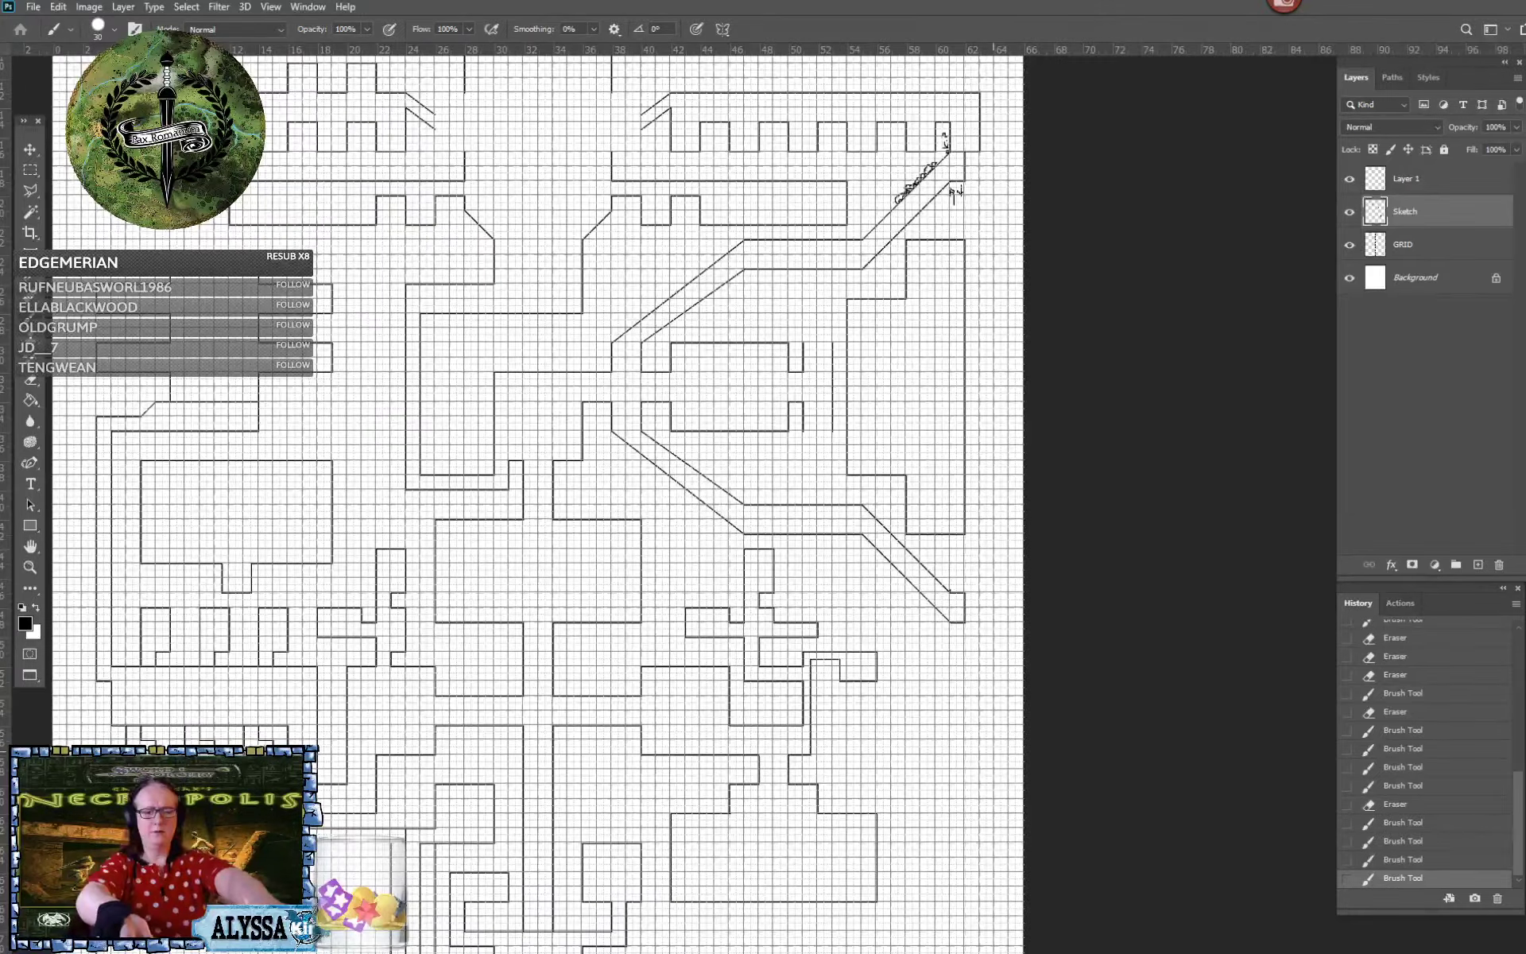
{"action": "scroll", "coordinate": [994, 752], "scroll_direction": "up", "scroll_amount": 3}
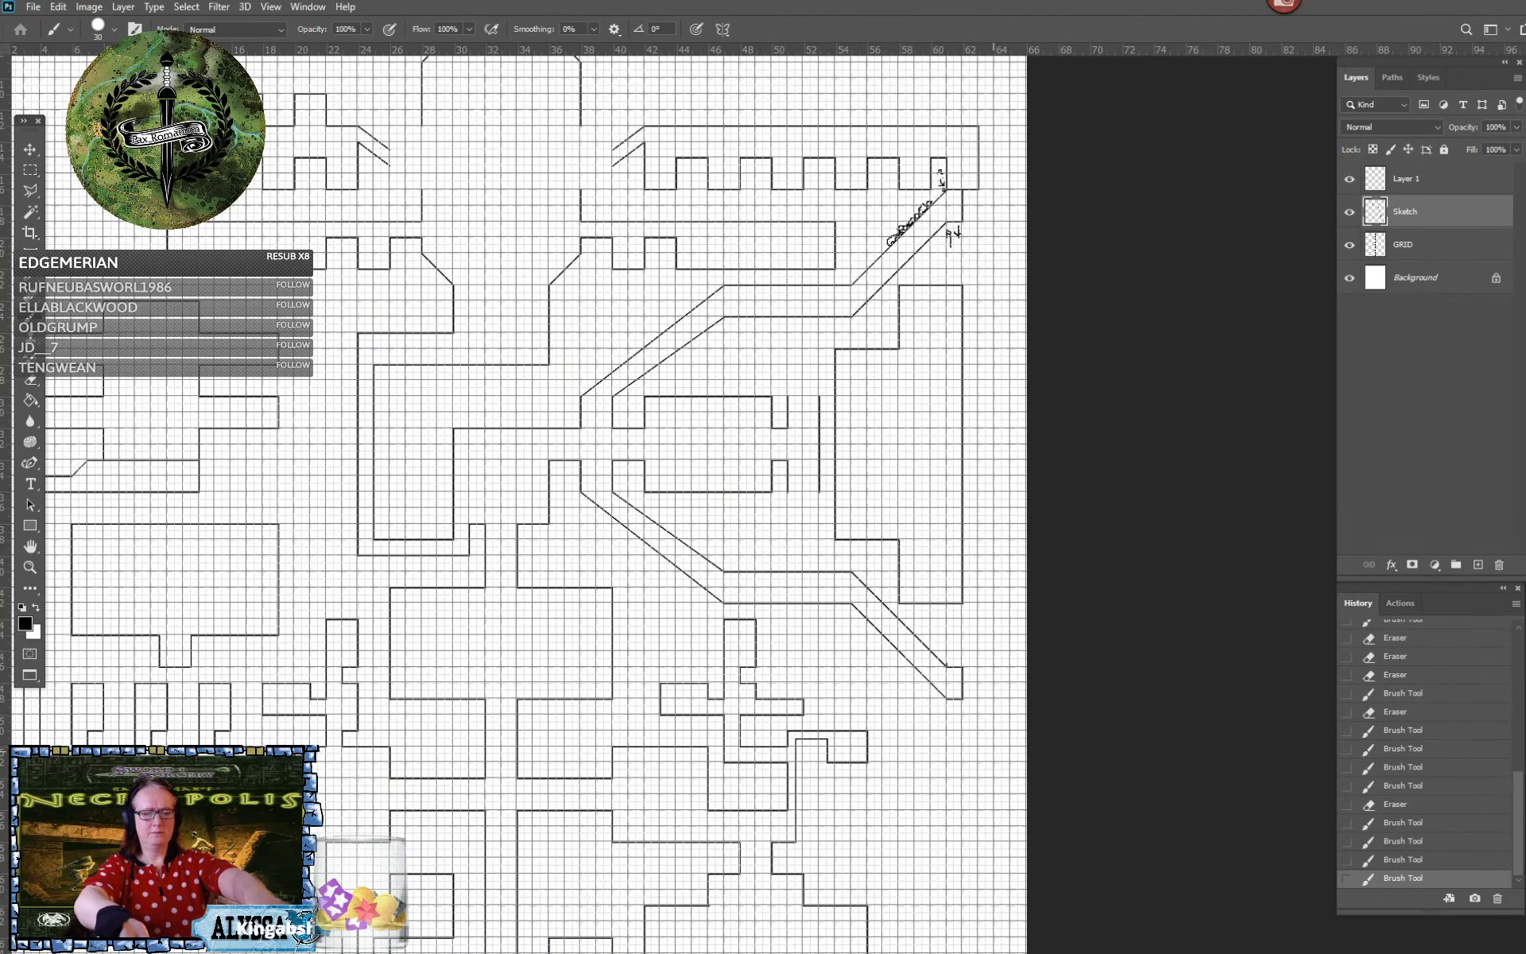
{"action": "left_click_drag", "start_coordinate": [774, 477], "coordinate": [984, 568]}
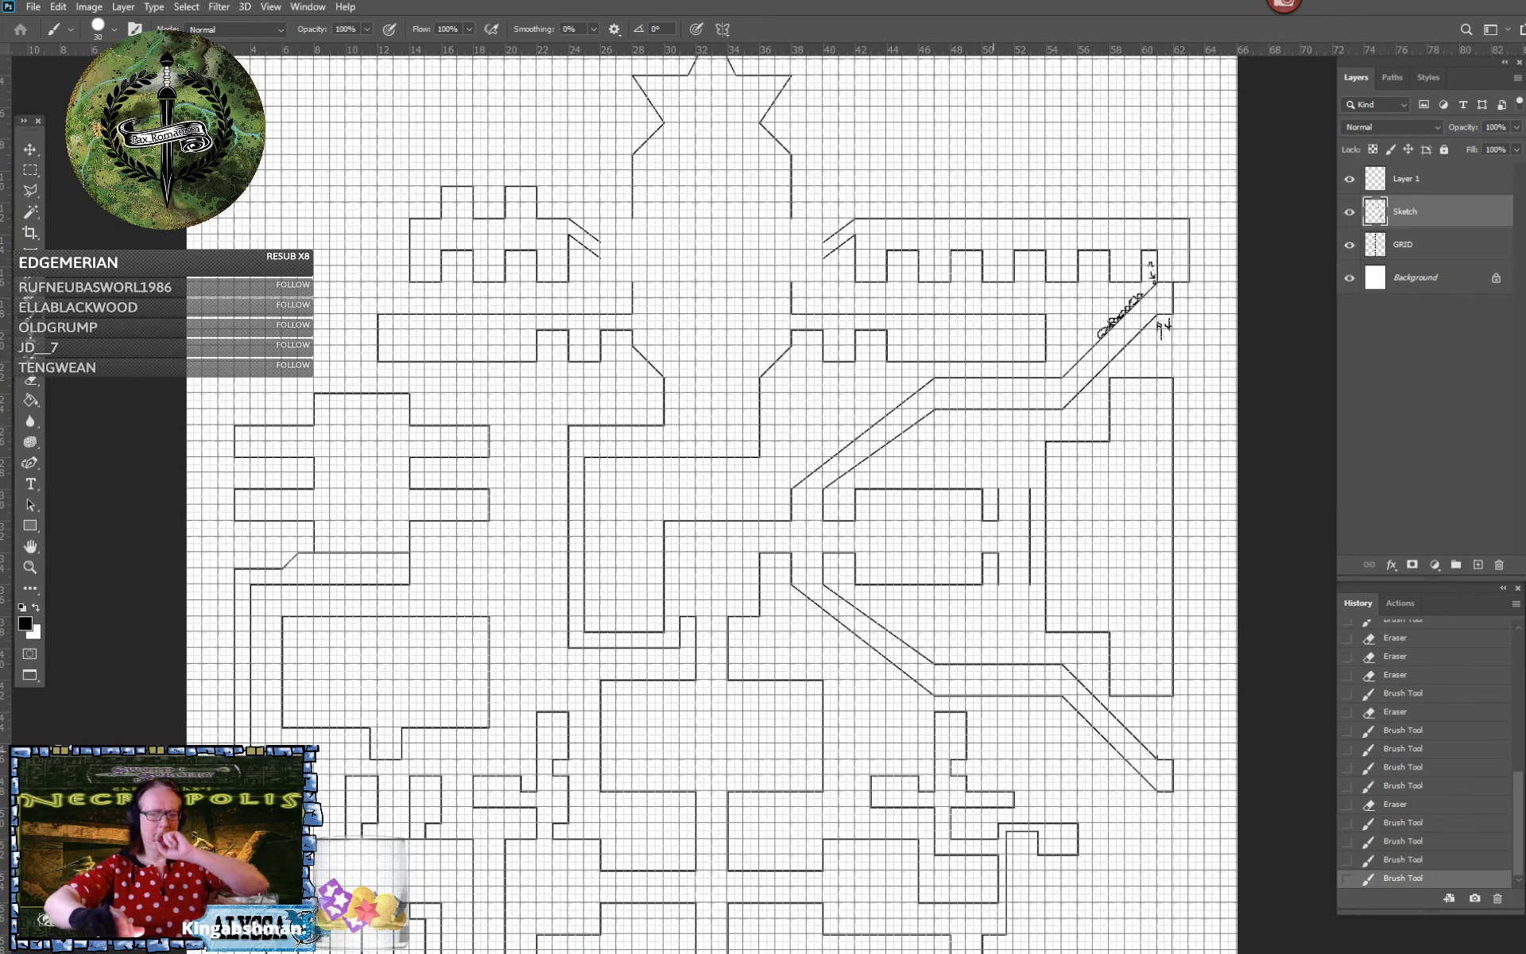
Move the tools palette from the far side of the canvas to beside the layer list
{"action": "left_click_drag", "start_coordinate": [993, 751], "coordinate": [930, 852]}
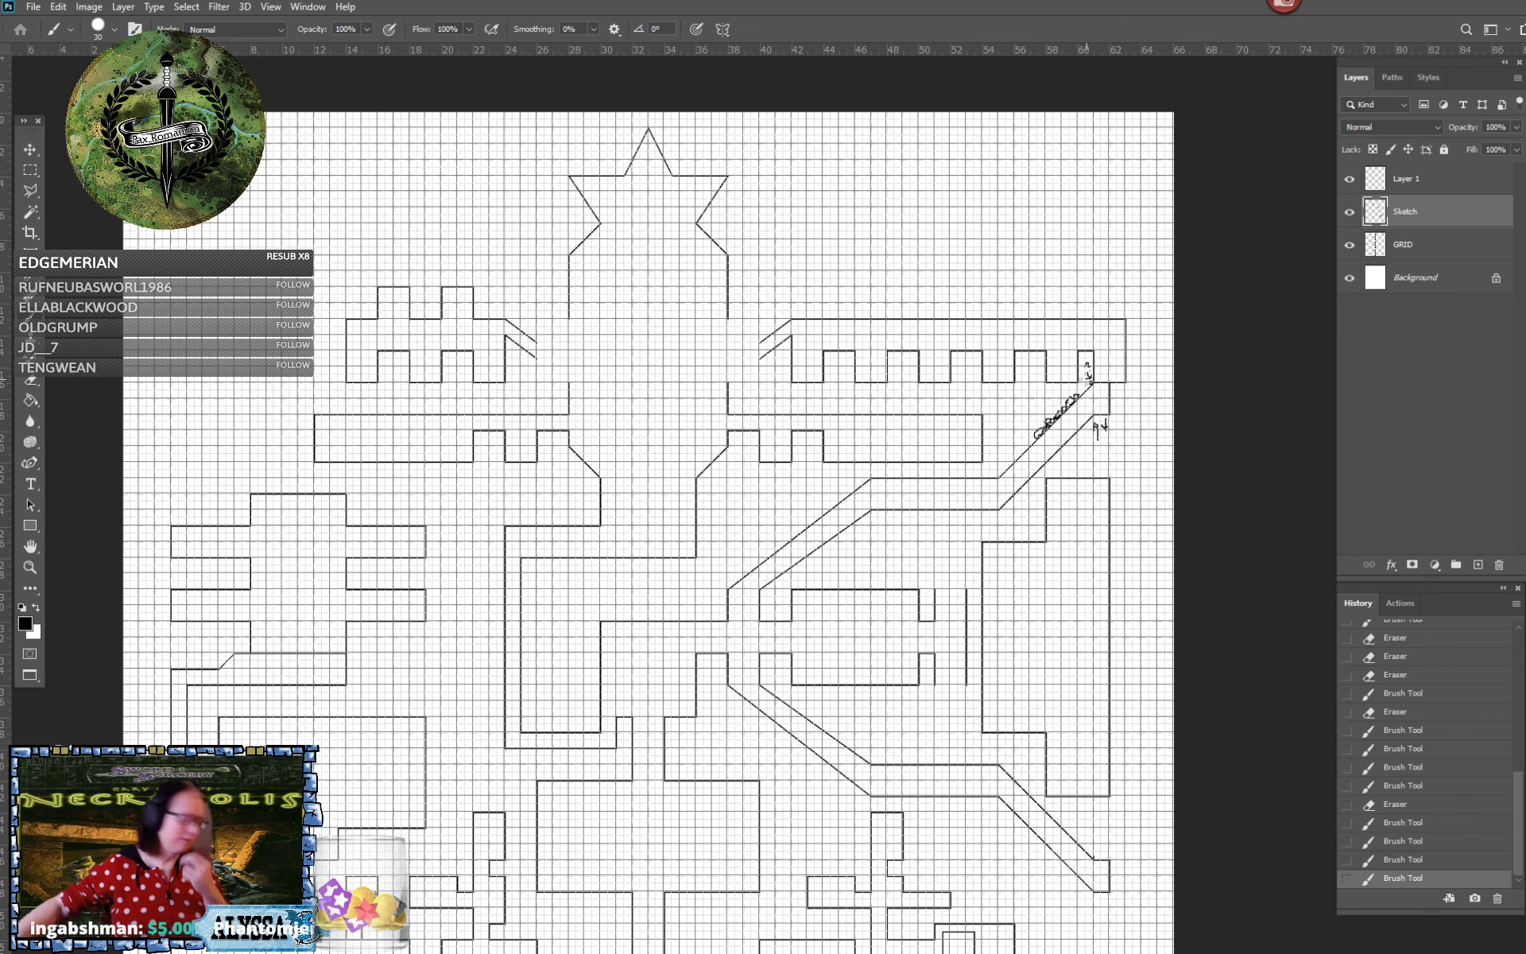
{"action": "scroll", "coordinate": [1086, 379], "scroll_direction": "down", "scroll_amount": 5}
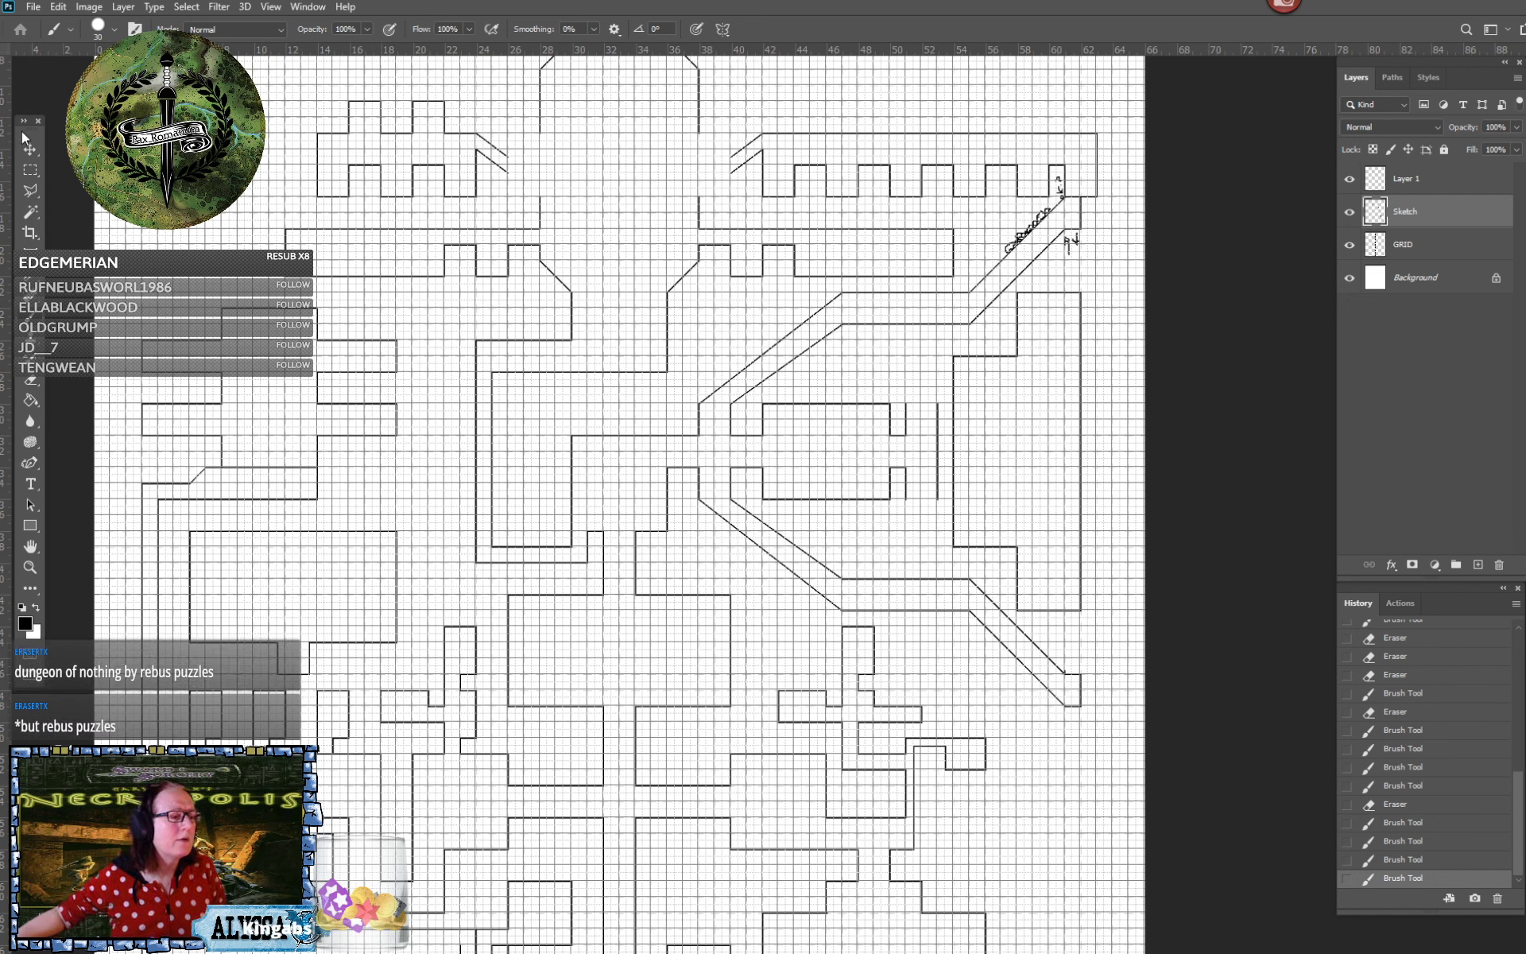
{"action": "left_click_drag", "start_coordinate": [29, 137], "coordinate": [1310, 80]}
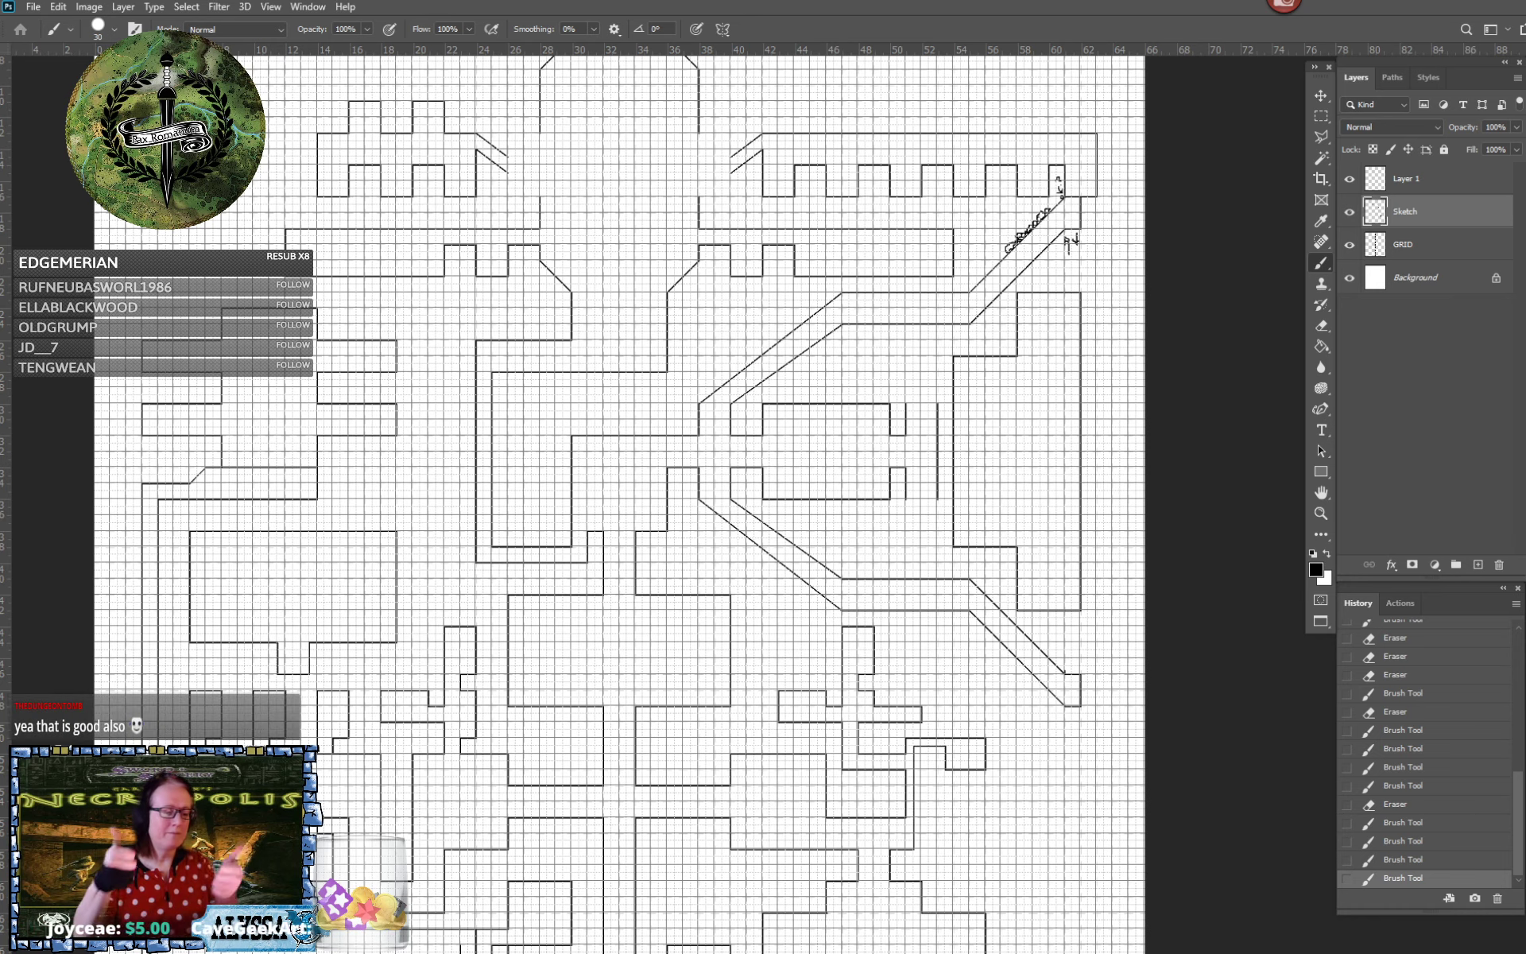
Look over the whole dungeon map from its lower edge to the star room and save the document
{"action": "left_click_drag", "start_coordinate": [716, 556], "coordinate": [768, 403]}
{"action": "scroll", "coordinate": [763, 557], "scroll_direction": "down", "scroll_amount": 3}
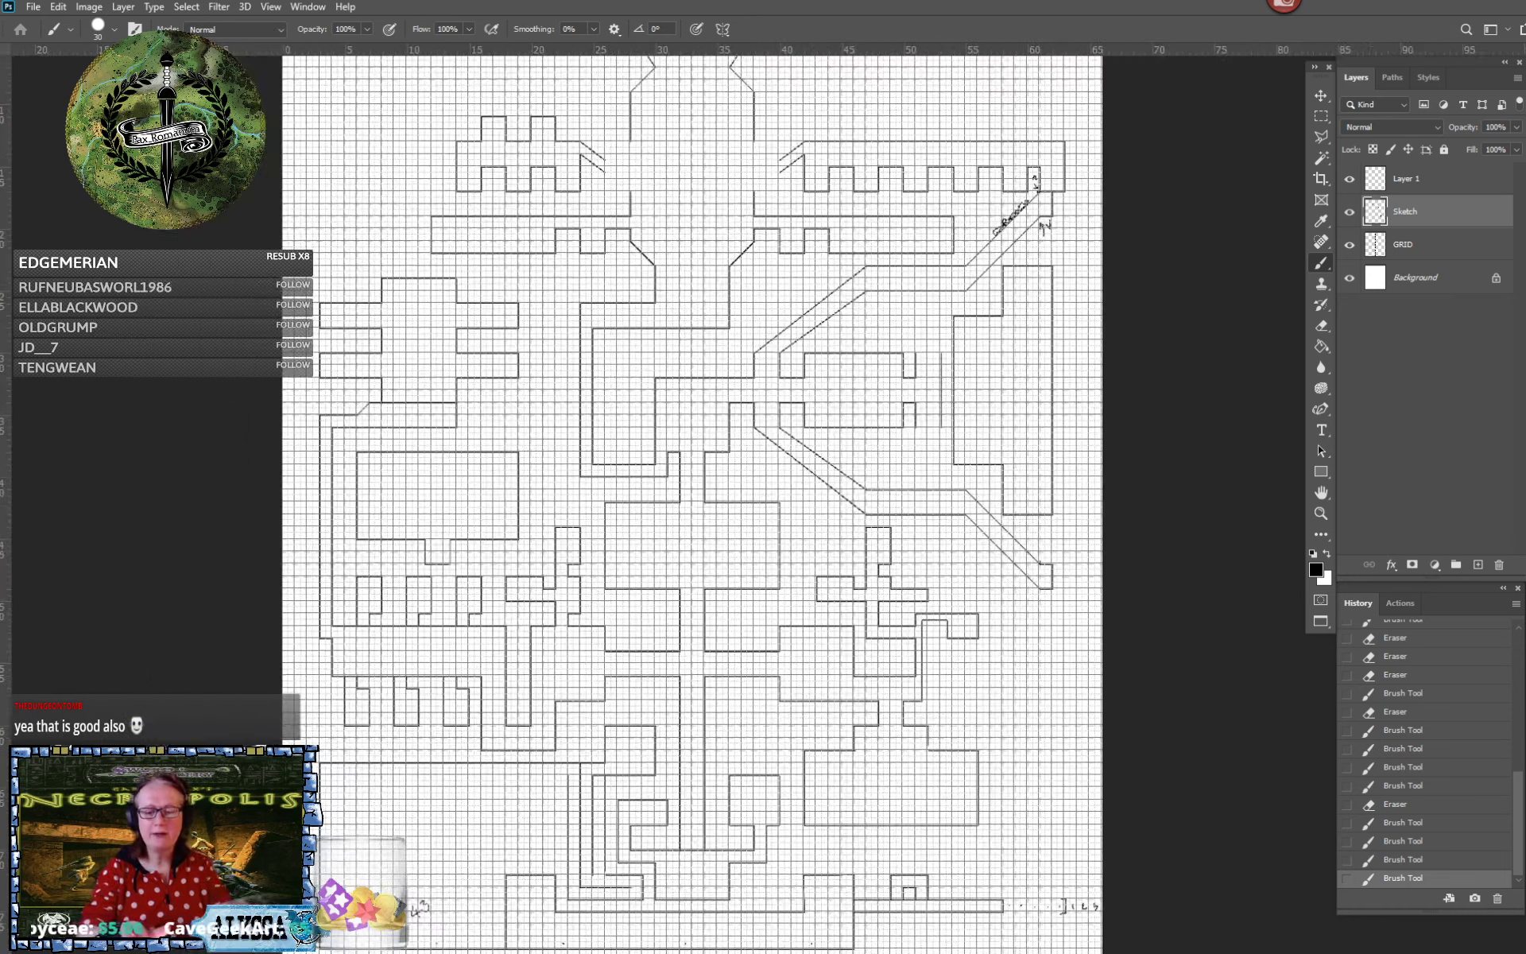
{"action": "scroll", "coordinate": [716, 509], "scroll_direction": "up", "scroll_amount": 1}
{"action": "scroll", "coordinate": [601, 406], "scroll_direction": "up", "scroll_amount": 1}
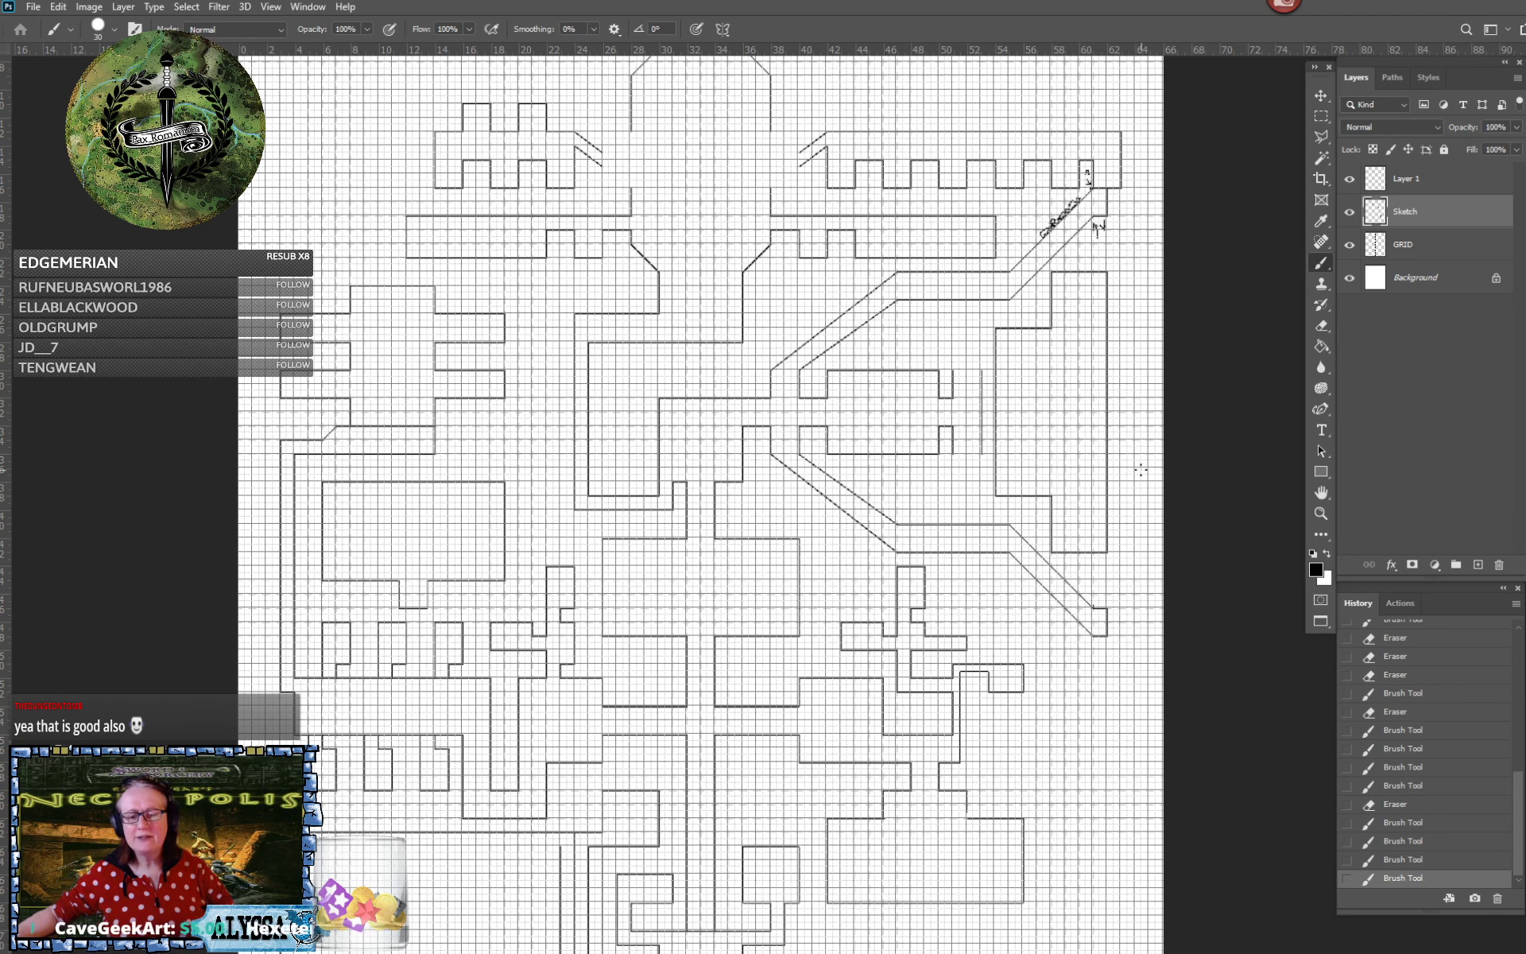
{"action": "scroll", "coordinate": [1142, 463], "scroll_direction": "down", "scroll_amount": 10}
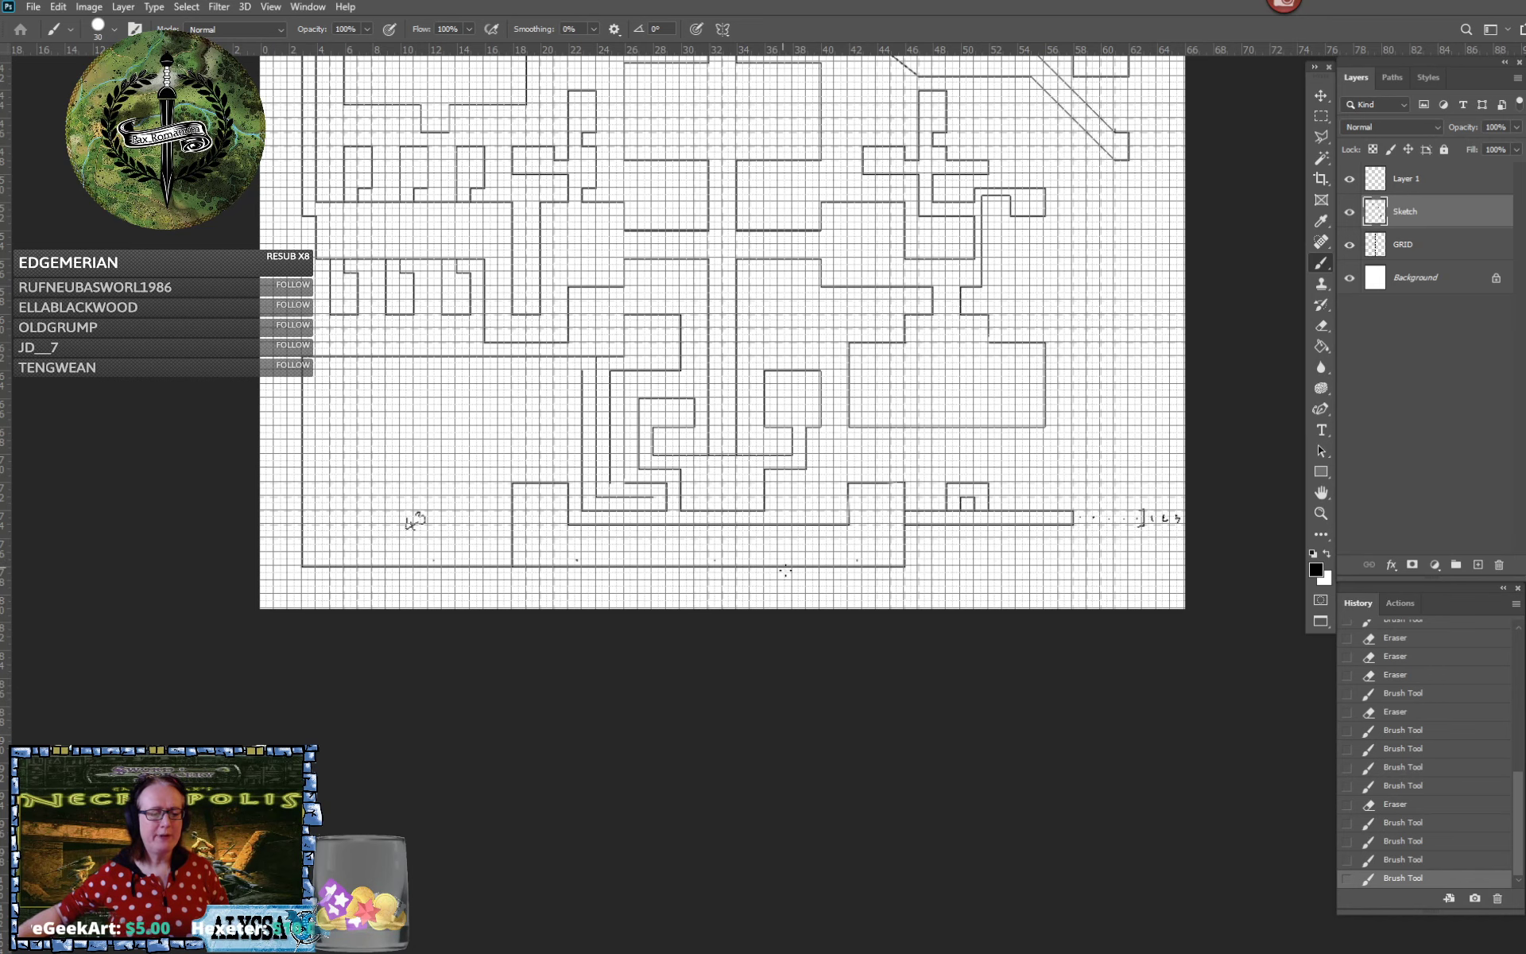
{"action": "scroll", "coordinate": [815, 603], "scroll_direction": "up", "scroll_amount": 20}
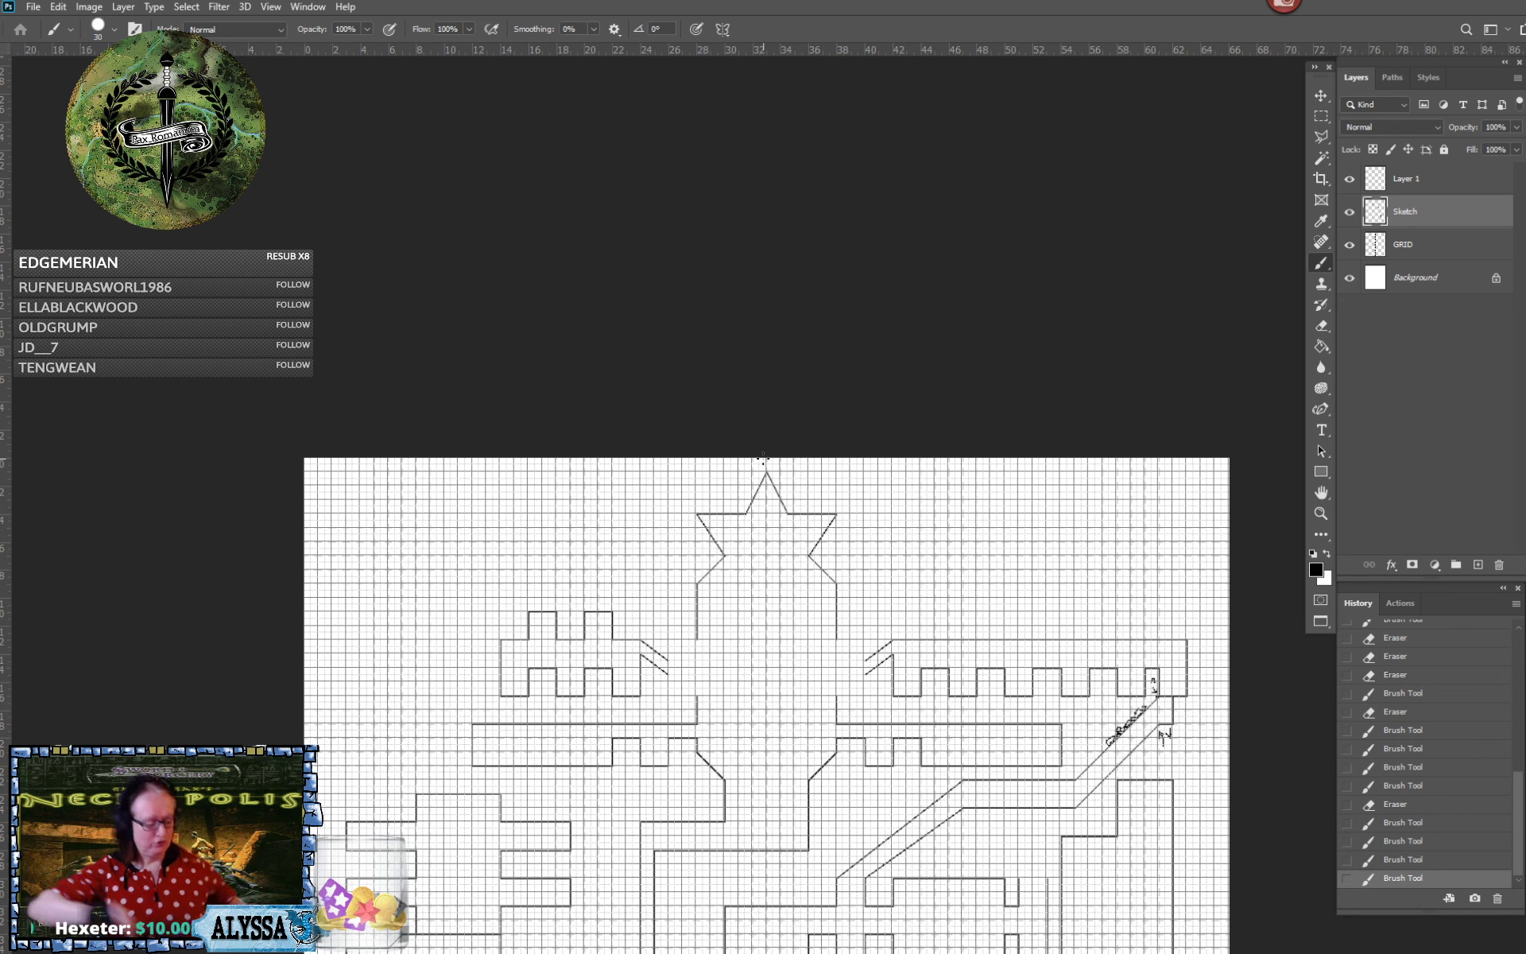
{"action": "key", "text": "ctrl+s"}
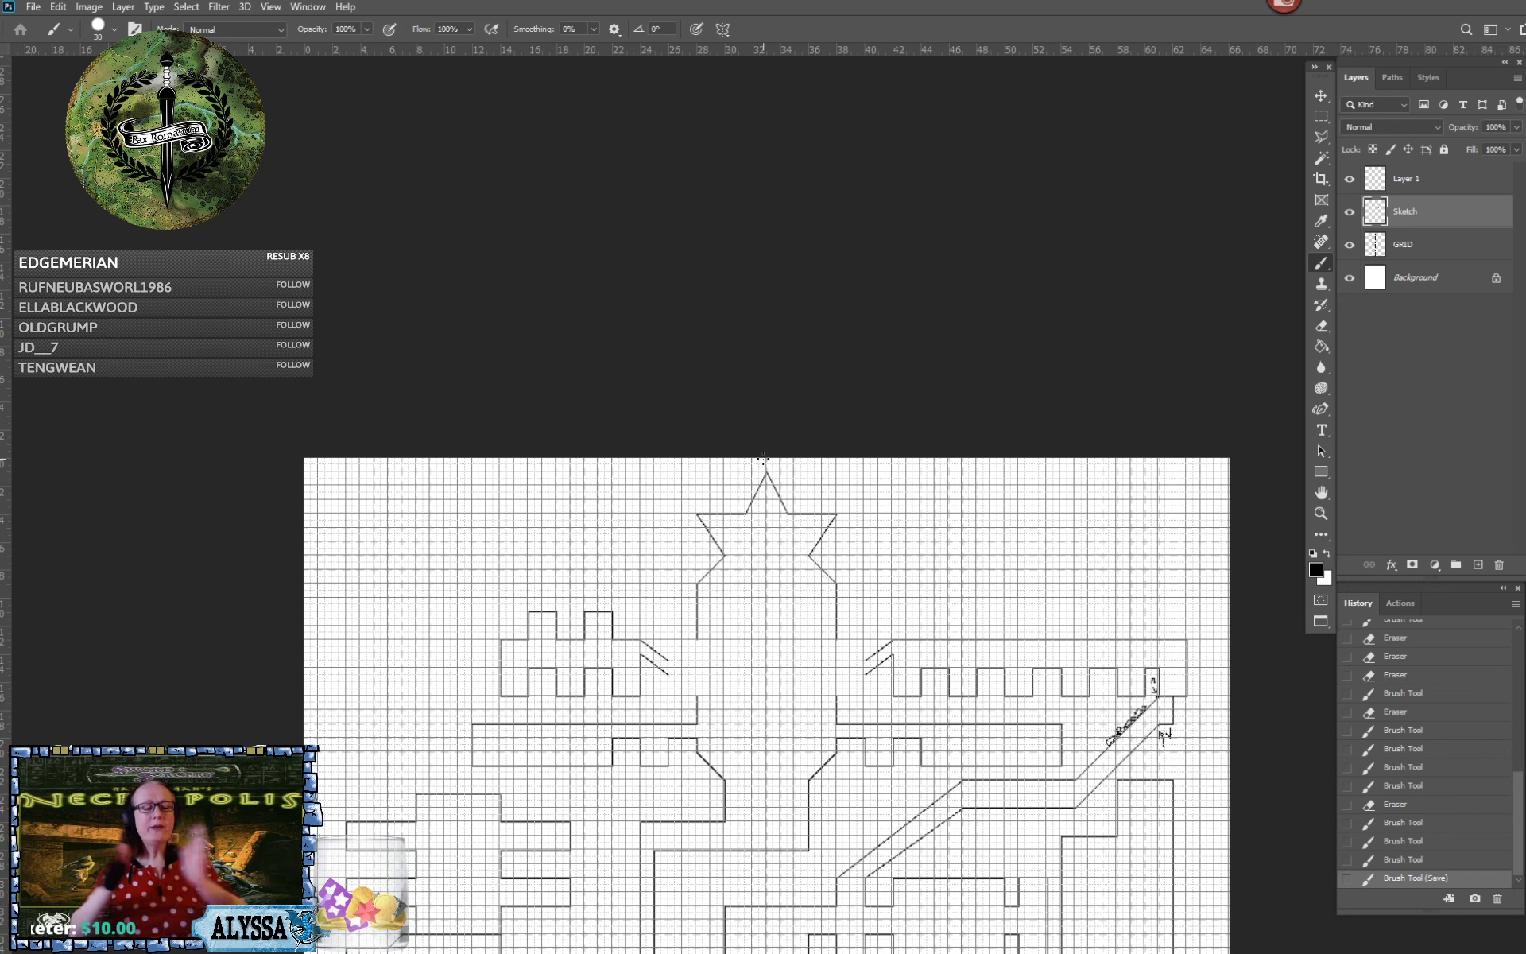
Toggle the Snap setting for the map document
{"action": "scroll", "coordinate": [763, 458], "scroll_direction": "down", "scroll_amount": 5}
{"action": "scroll", "coordinate": [763, 458], "scroll_direction": "down", "scroll_amount": 3}
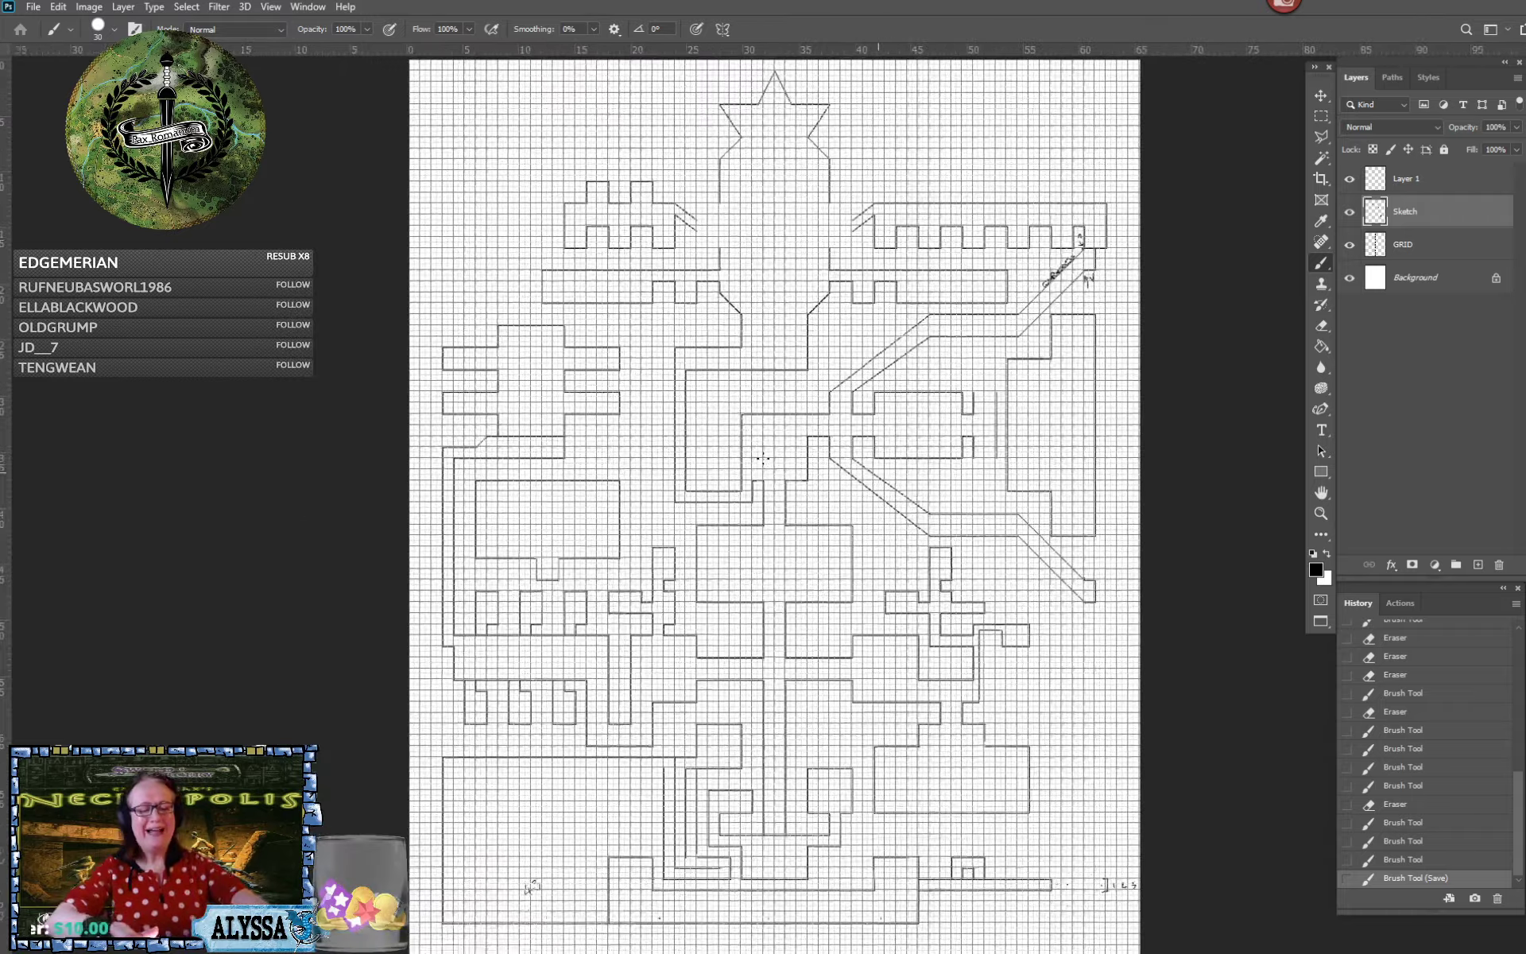
{"action": "scroll", "coordinate": [763, 458], "scroll_direction": "down", "scroll_amount": 1}
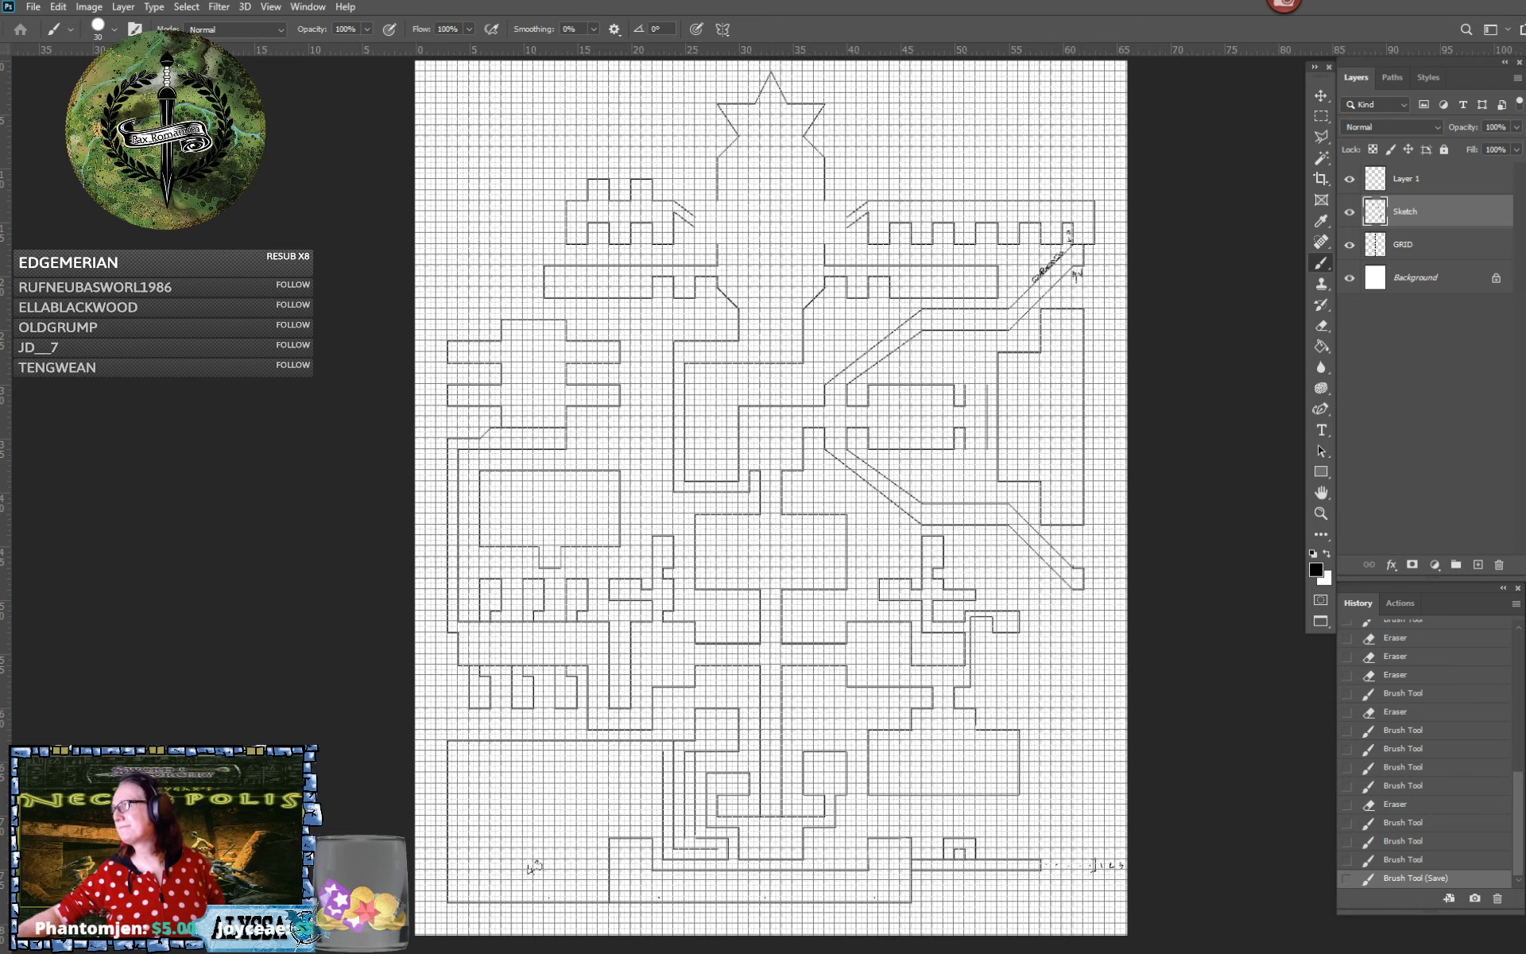
{"action": "scroll", "coordinate": [899, 285], "scroll_direction": "up", "scroll_amount": 3}
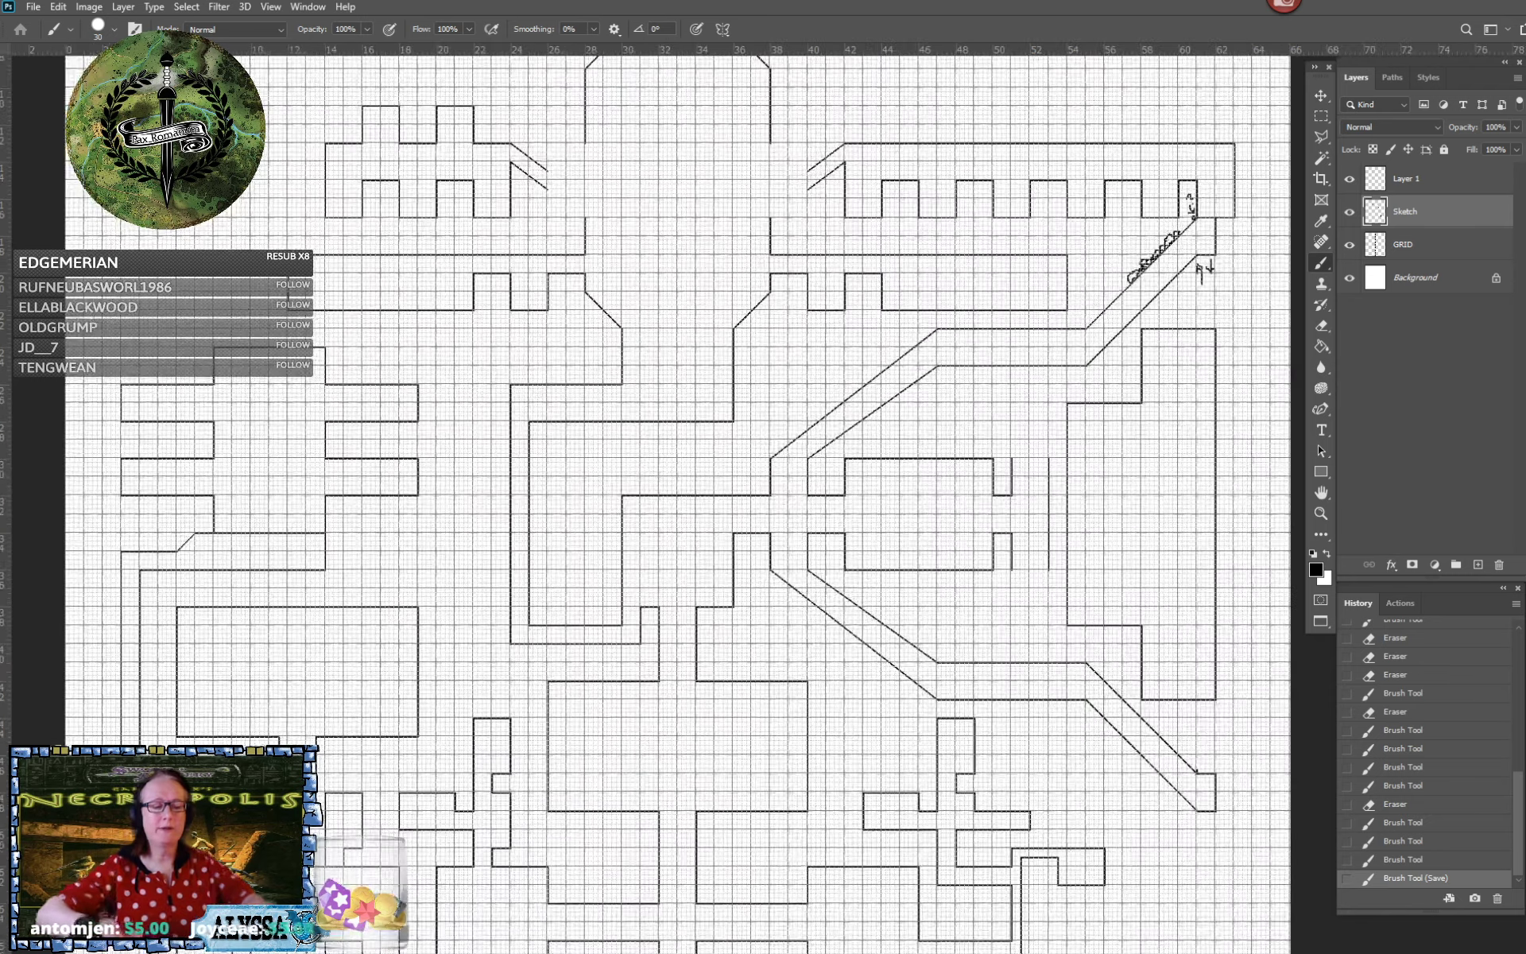
{"action": "left_click_drag", "start_coordinate": [898, 284], "coordinate": [859, 489]}
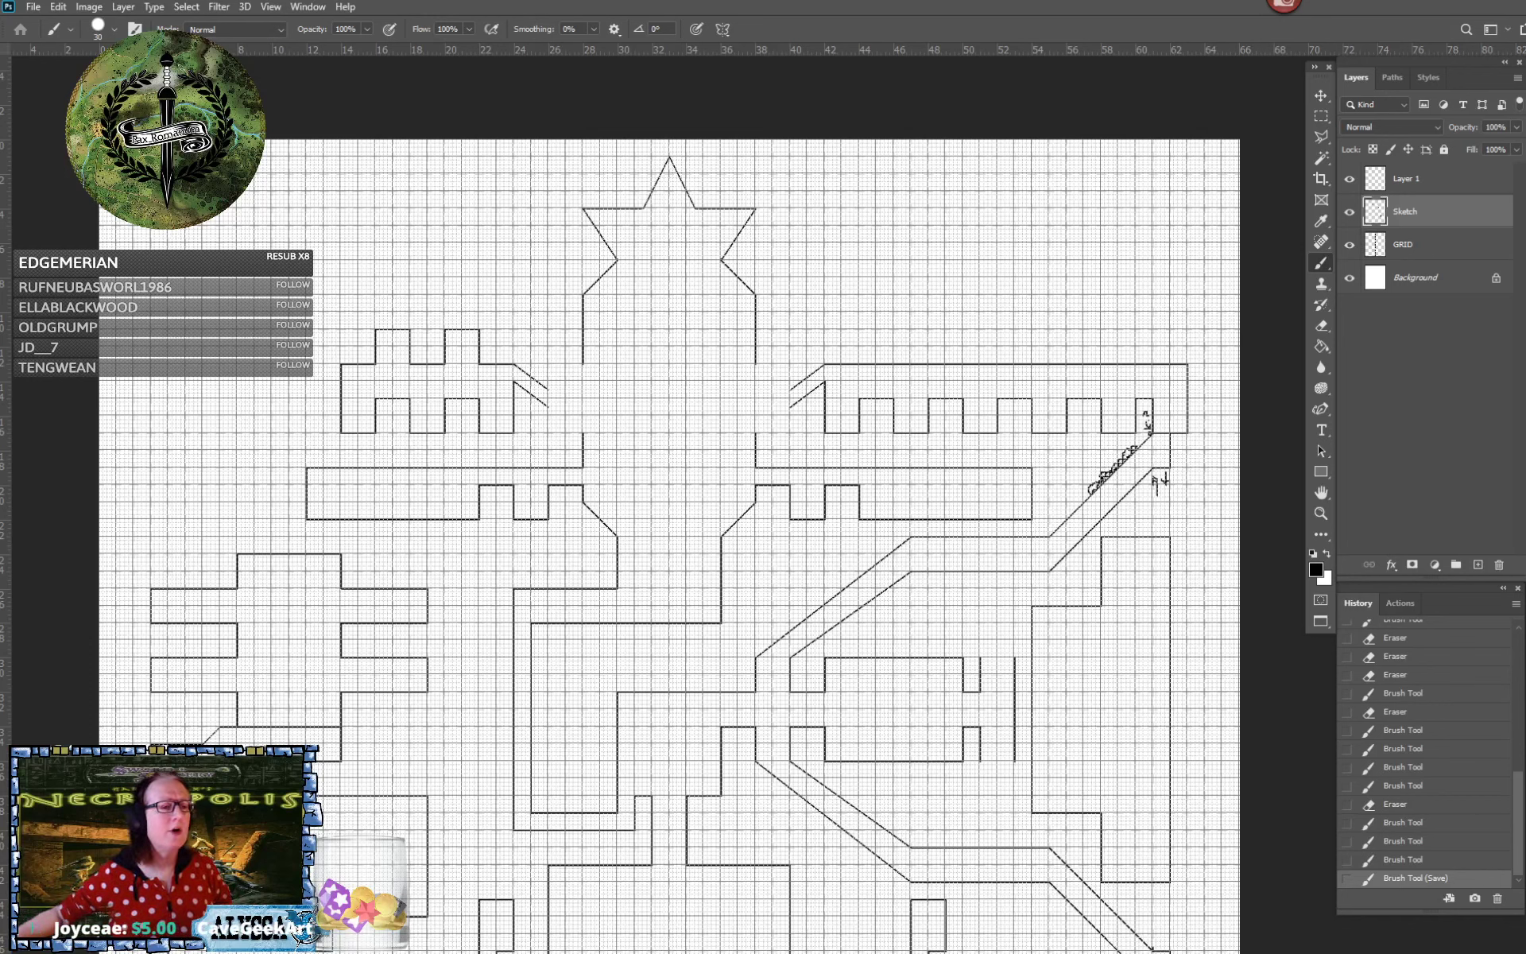
{"action": "left_click", "coordinate": [270, 7]}
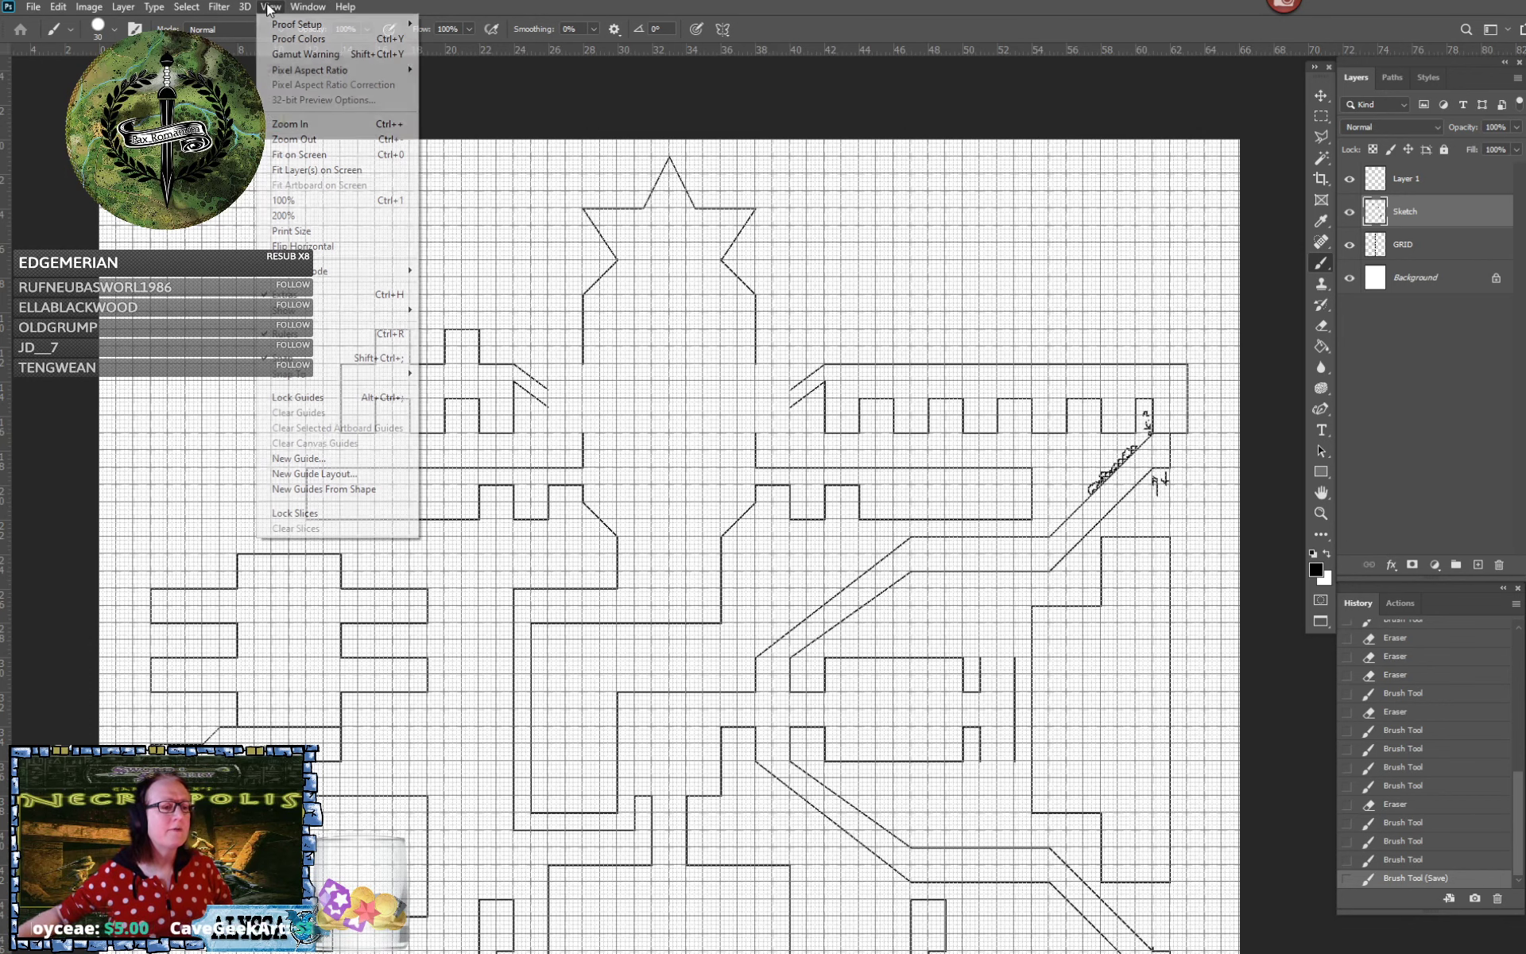
{"action": "left_click", "coordinate": [310, 358]}
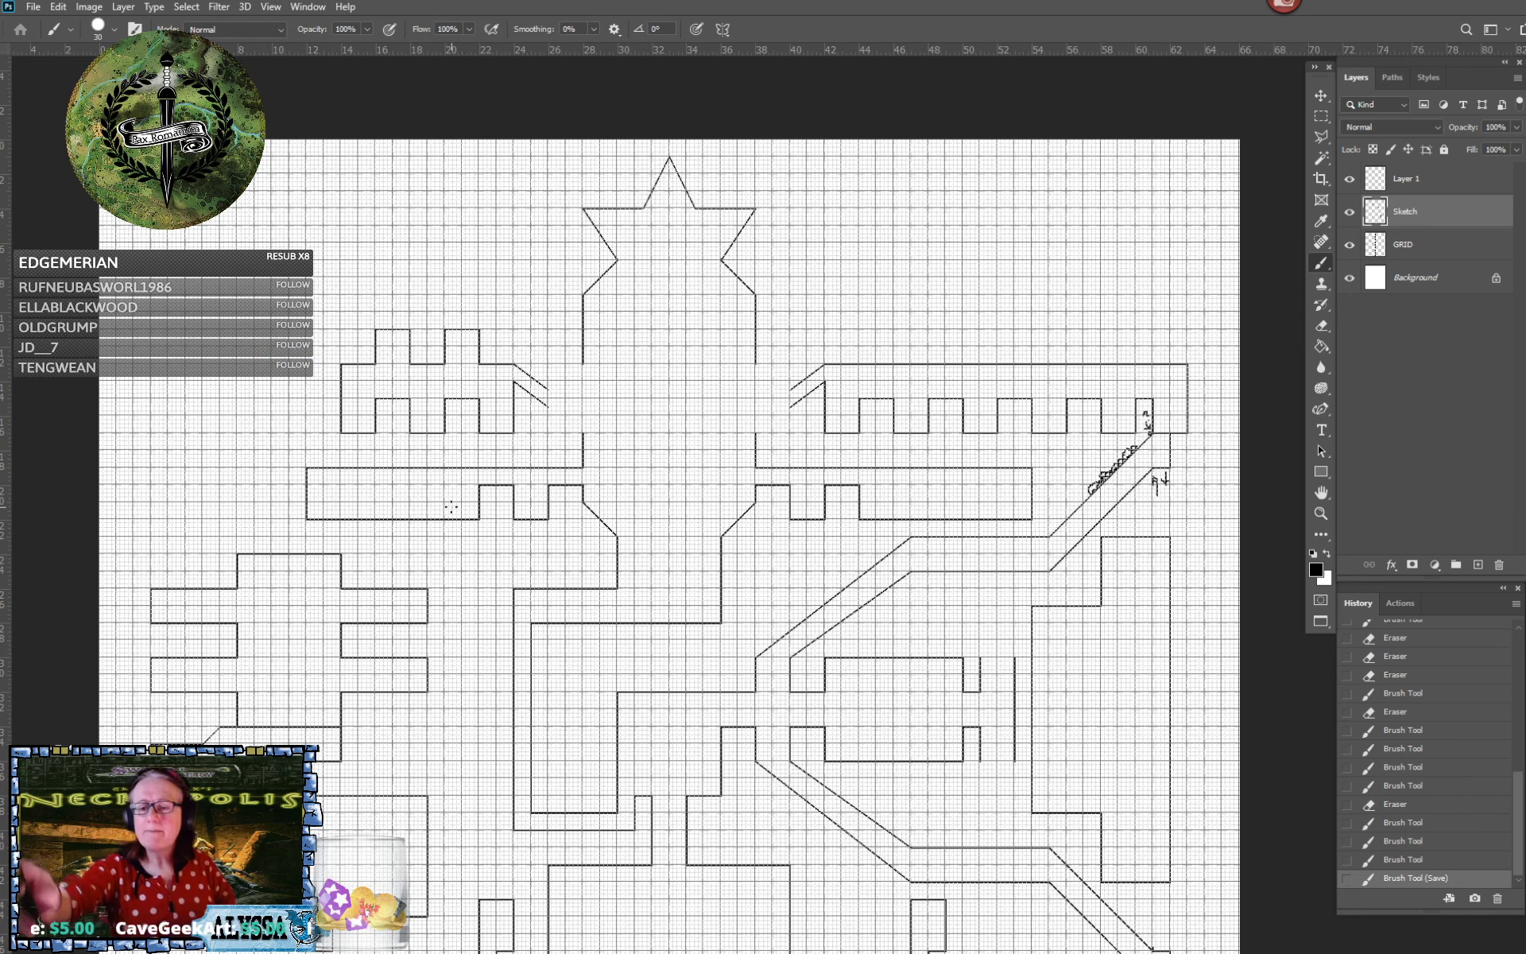
Make Layer 1 active and change the foreground colour from the colour picker to a bright red
{"action": "left_click", "coordinate": [1407, 178]}
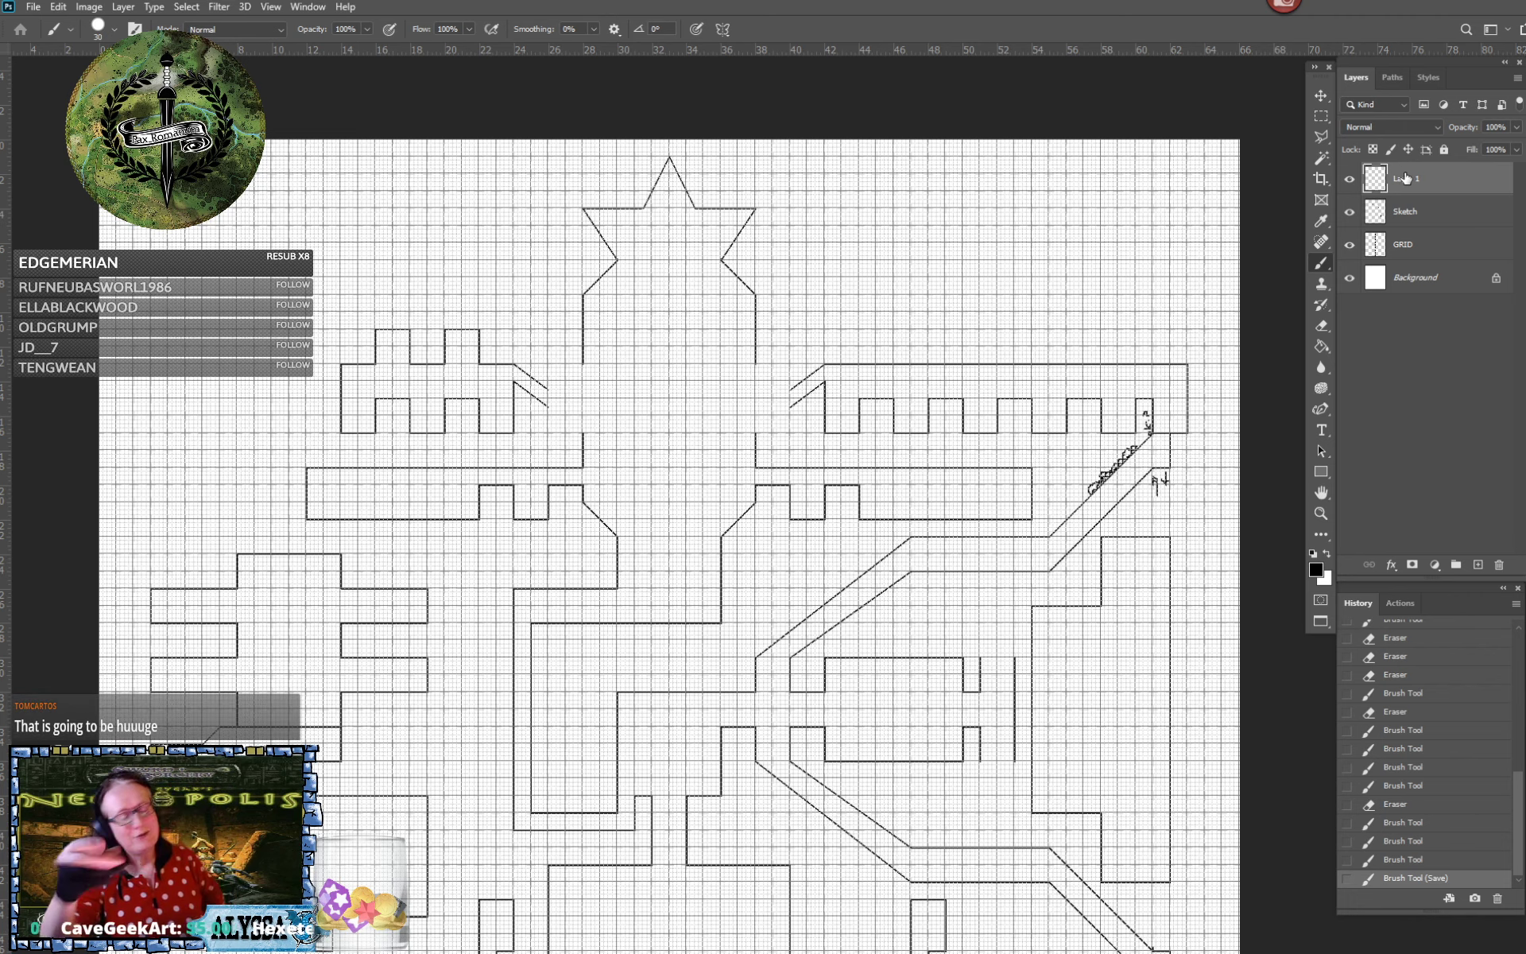
{"action": "left_click", "coordinate": [1316, 569]}
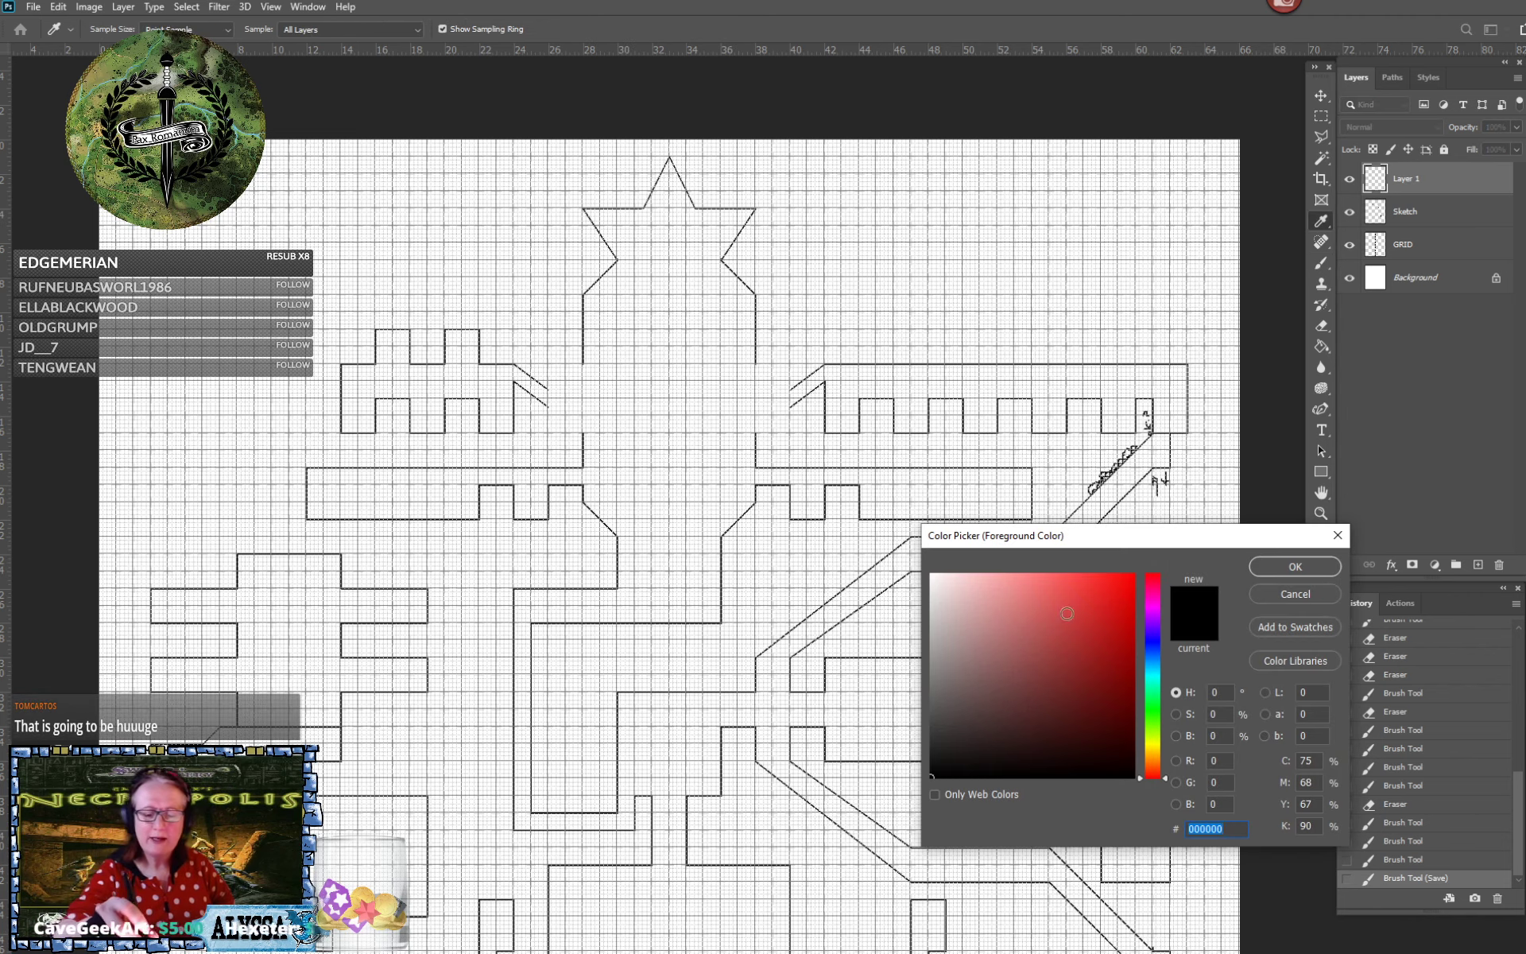
{"action": "left_click", "coordinate": [1113, 595]}
{"action": "left_click", "coordinate": [1301, 570]}
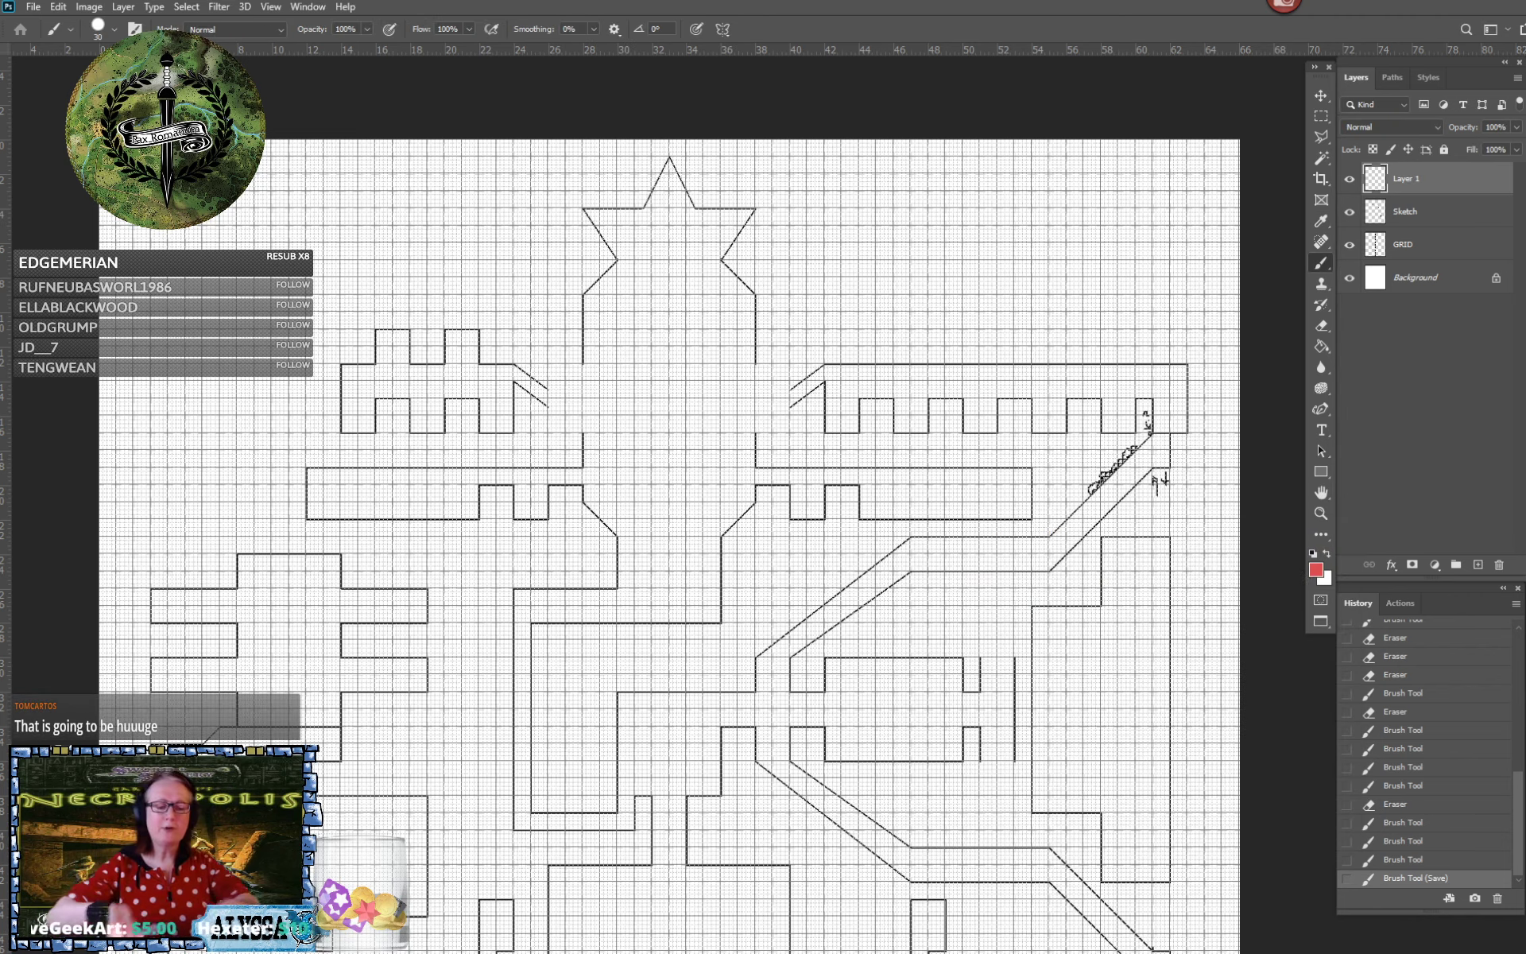
Draw small red arrows on Layer 1 pointing at both walls of the two diagonal corridors between marks 38 and 47
{"action": "scroll", "coordinate": [1024, 572], "scroll_direction": "up", "scroll_amount": 3}
{"action": "scroll", "coordinate": [564, 674], "scroll_direction": "up", "scroll_amount": 2}
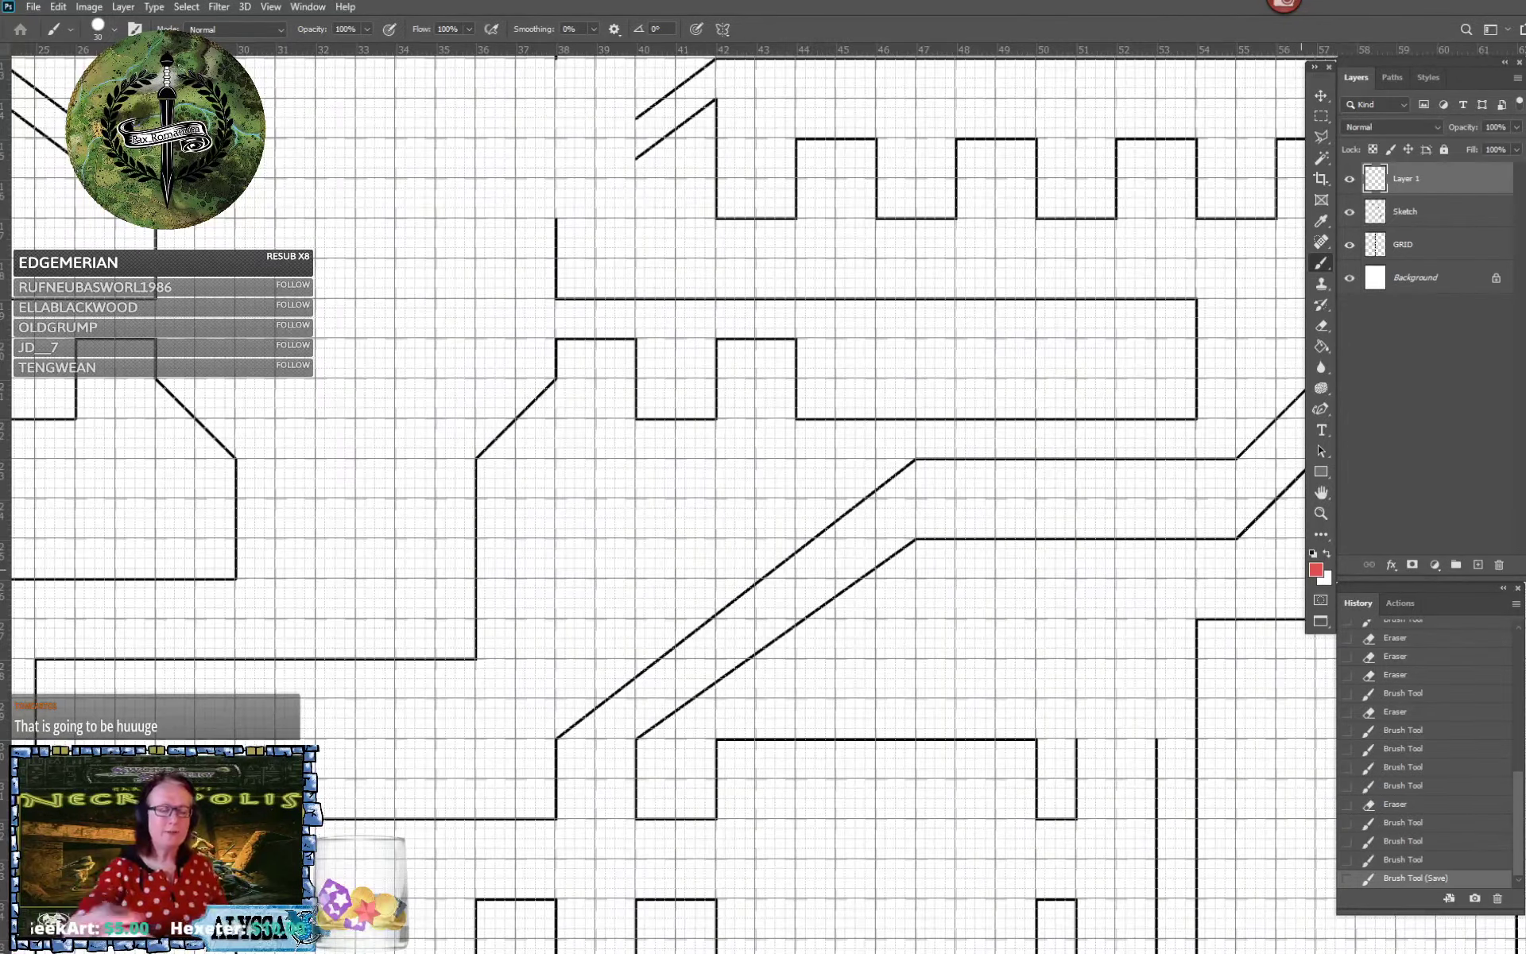
{"action": "mouse_move", "coordinate": [630, 554]}
{"action": "left_mouse_down"}
{"action": "mouse_move", "coordinate": [675, 597]}
{"action": "mouse_move", "coordinate": [650, 592]}
{"action": "left_mouse_up"}
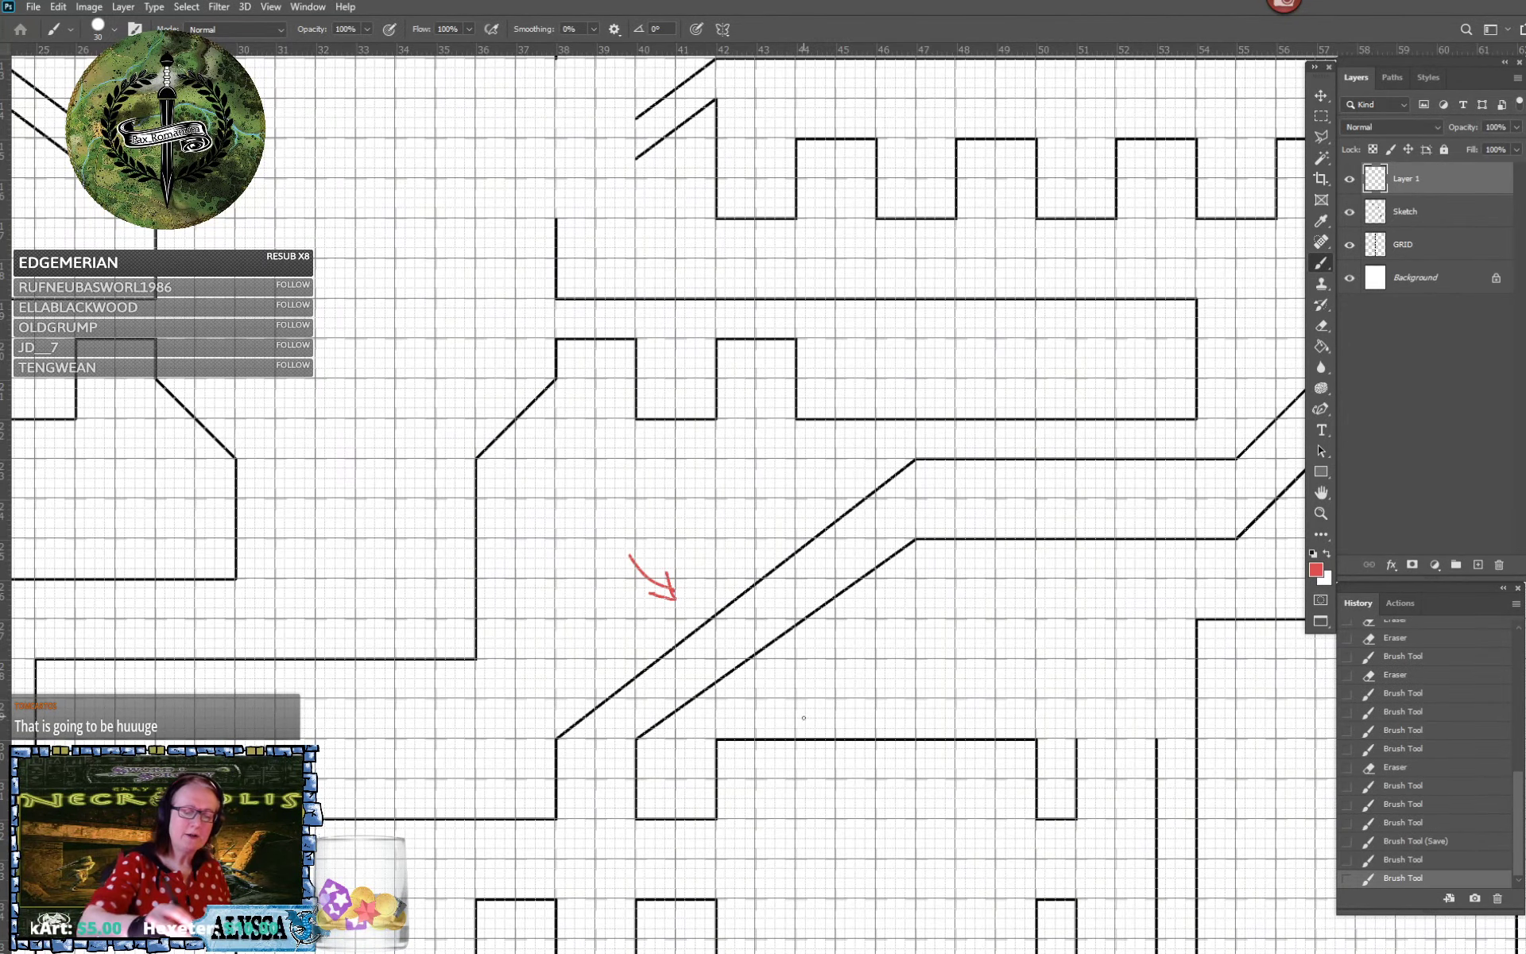
{"action": "mouse_move", "coordinate": [785, 647]}
{"action": "left_mouse_down"}
{"action": "mouse_move", "coordinate": [795, 687]}
{"action": "mouse_move", "coordinate": [782, 656]}
{"action": "mouse_move", "coordinate": [811, 663]}
{"action": "left_mouse_up"}
{"action": "left_click_drag", "start_coordinate": [834, 779], "coordinate": [822, 270]}
{"action": "scroll", "coordinate": [829, 666], "scroll_direction": "down", "scroll_amount": 2}
{"action": "left_click_drag", "start_coordinate": [849, 715], "coordinate": [830, 749]}
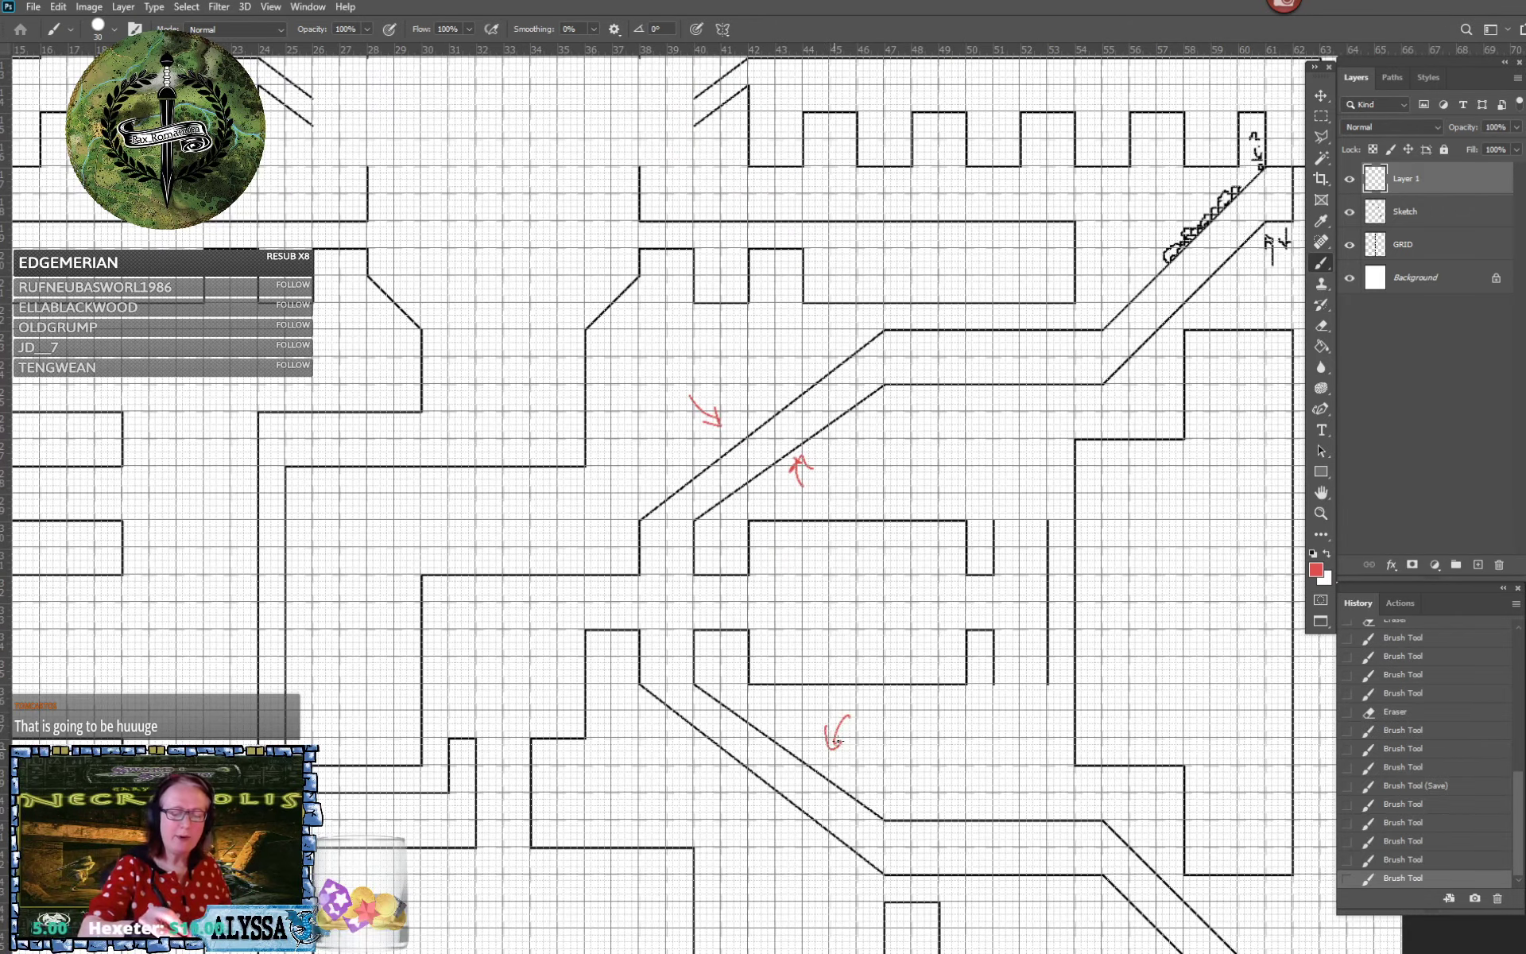
{"action": "mouse_move", "coordinate": [742, 791]}
{"action": "left_mouse_down"}
{"action": "mouse_move", "coordinate": [739, 827]}
{"action": "mouse_move", "coordinate": [744, 787]}
{"action": "left_mouse_up"}
{"action": "left_click_drag", "start_coordinate": [743, 787], "coordinate": [753, 802]}
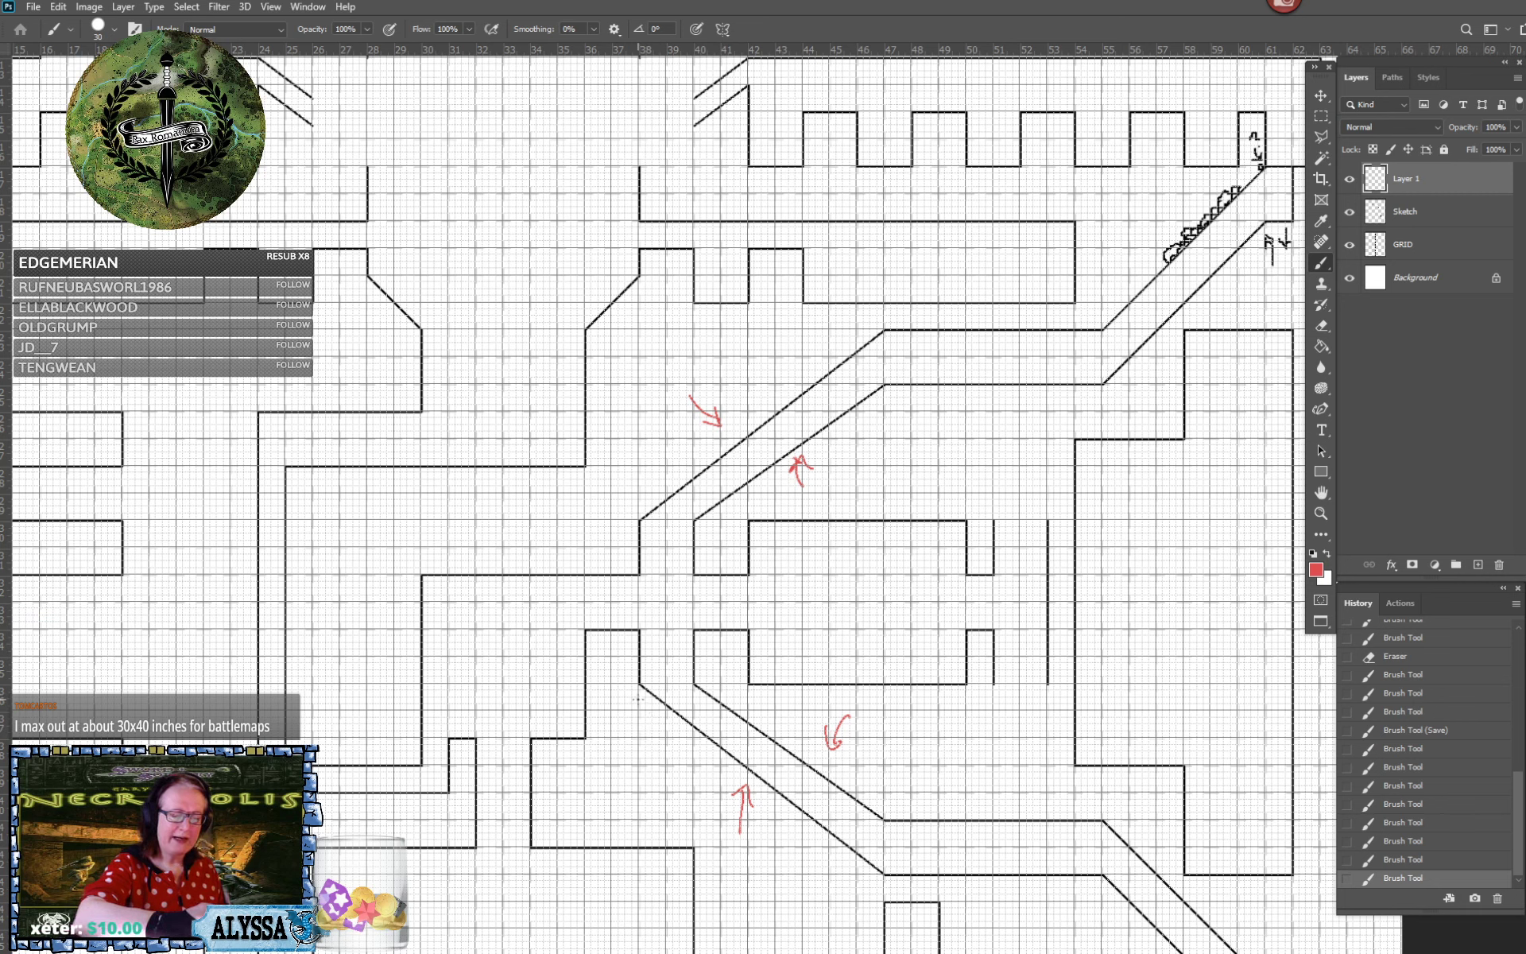
Trace rough red lines along the outer walls of both diagonal corridors and add a double-headed arrow at the lower corridor's inner wall
{"action": "left_click", "coordinate": [638, 699]}
{"action": "left_click_drag", "start_coordinate": [639, 700], "coordinate": [772, 797]}
{"action": "left_click_drag", "start_coordinate": [807, 827], "coordinate": [882, 873]}
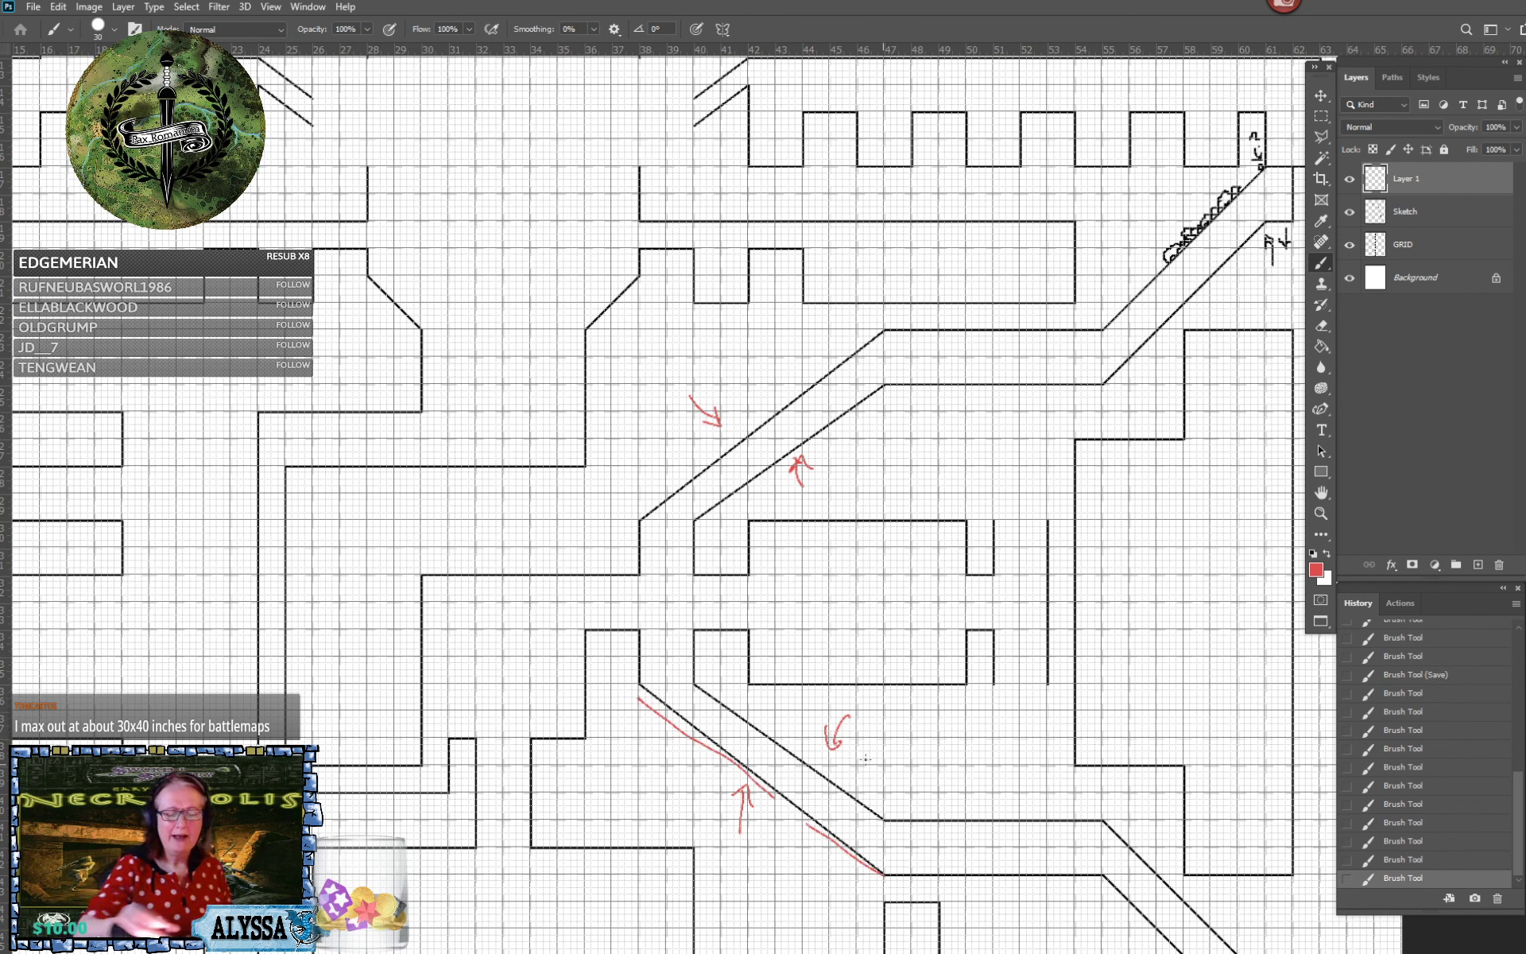
{"action": "mouse_move", "coordinate": [810, 719]}
{"action": "left_mouse_down"}
{"action": "mouse_move", "coordinate": [802, 737]}
{"action": "mouse_move", "coordinate": [820, 716]}
{"action": "left_mouse_up"}
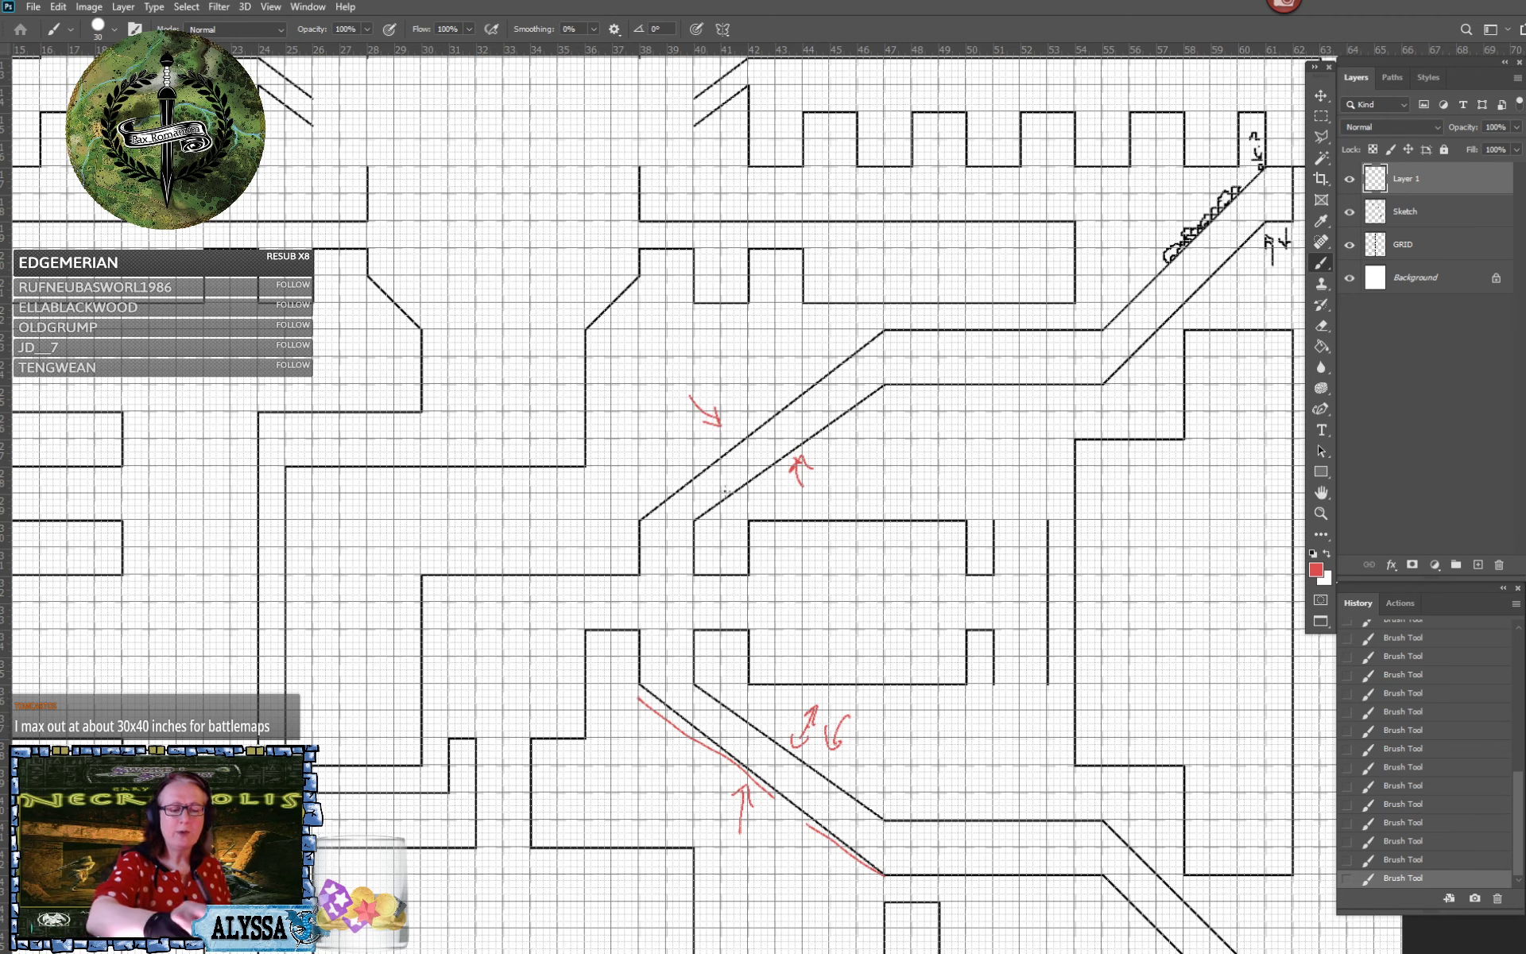
{"action": "mouse_move", "coordinate": [639, 504]}
{"action": "left_mouse_down"}
{"action": "mouse_move", "coordinate": [640, 519]}
{"action": "mouse_move", "coordinate": [878, 330]}
{"action": "left_mouse_up"}
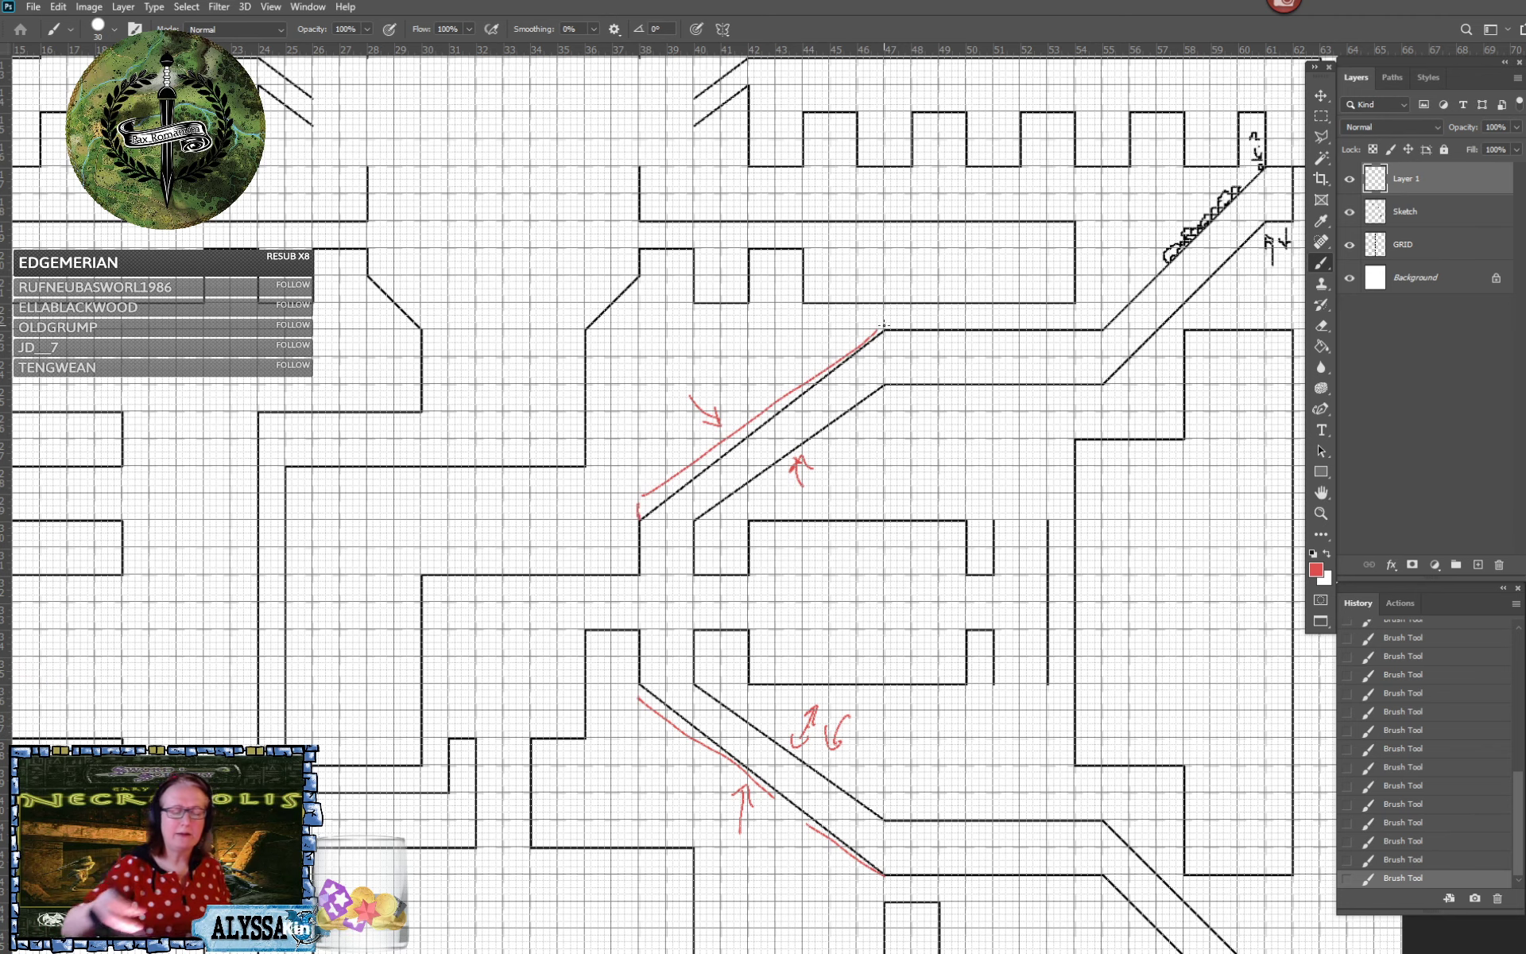
Cap both ends of the narrow vertical passage between marks 51 and 53 with red rounded arcs
{"action": "scroll", "coordinate": [885, 325], "scroll_direction": "right", "scroll_amount": 2}
{"action": "scroll", "coordinate": [884, 325], "scroll_direction": "down", "scroll_amount": 2}
{"action": "scroll", "coordinate": [884, 325], "scroll_direction": "up", "scroll_amount": 2}
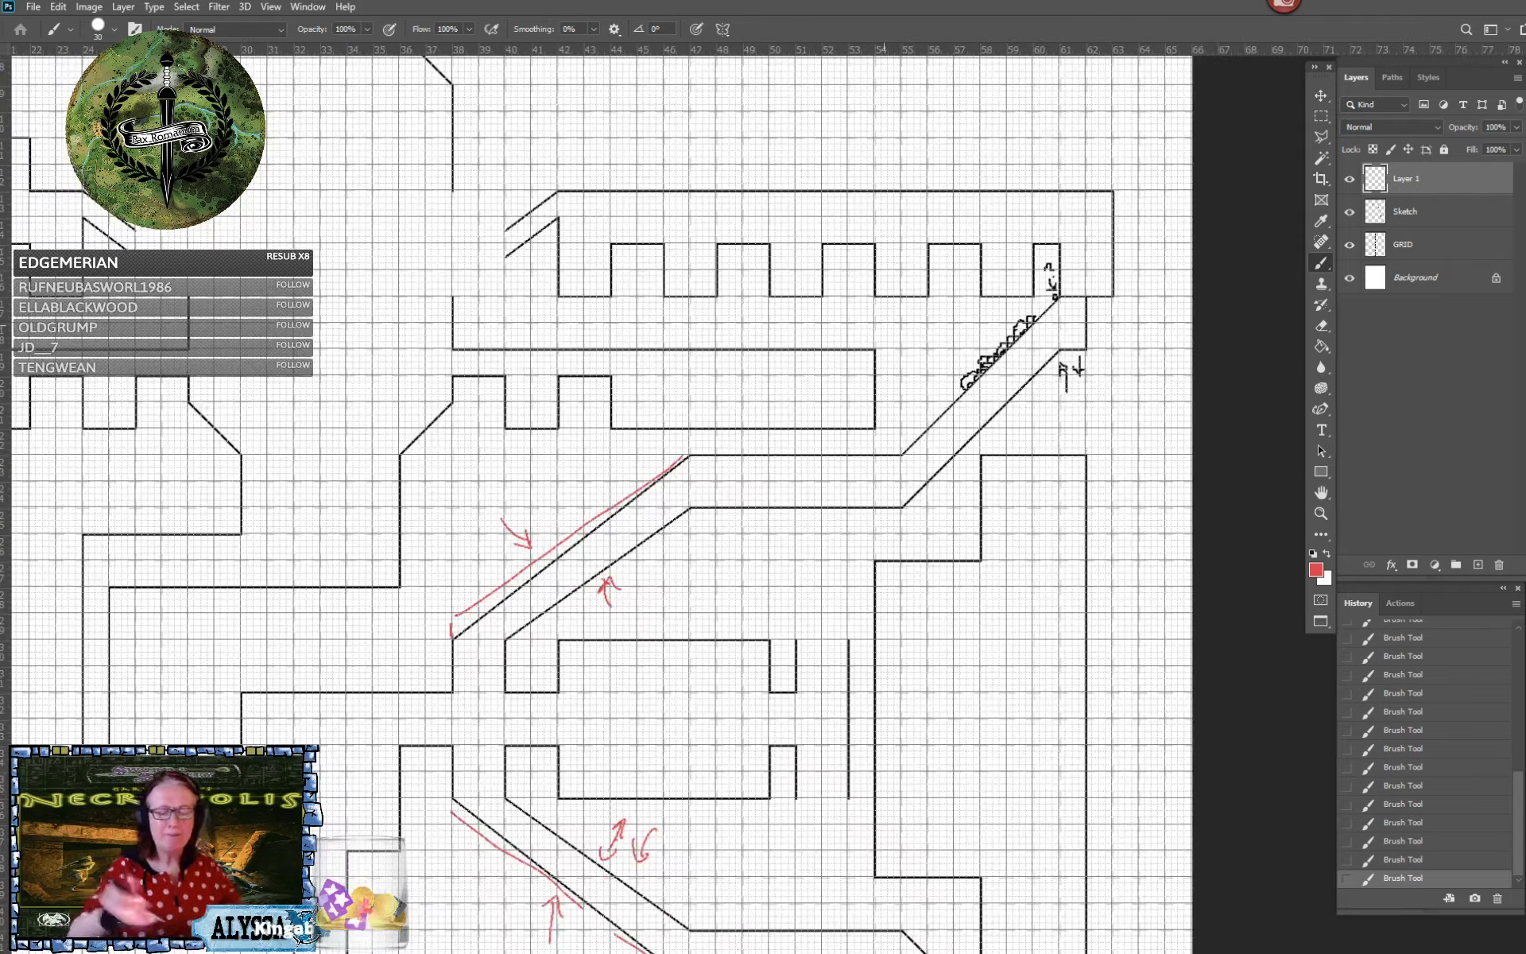
{"action": "mouse_move", "coordinate": [795, 641]}
{"action": "left_mouse_down"}
{"action": "mouse_move", "coordinate": [819, 616]}
{"action": "mouse_move", "coordinate": [845, 641]}
{"action": "left_mouse_up"}
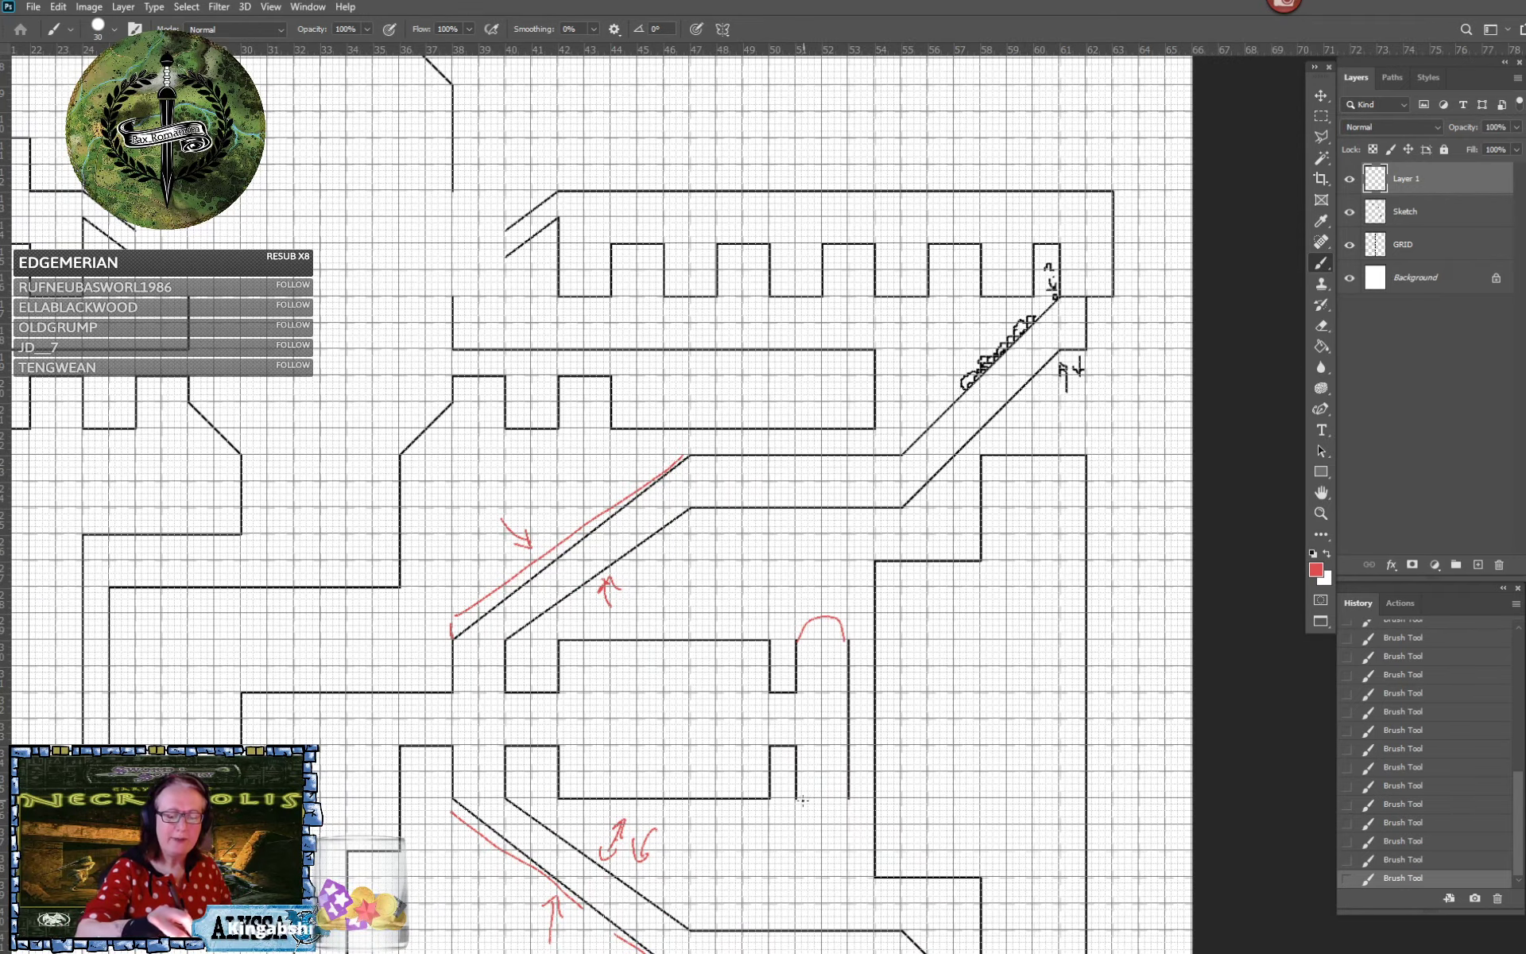
{"action": "mouse_move", "coordinate": [797, 799]}
{"action": "left_mouse_down"}
{"action": "mouse_move", "coordinate": [828, 815]}
{"action": "mouse_move", "coordinate": [850, 798]}
{"action": "left_mouse_up"}
Sketch red outward-bulging semicircles across the wall gaps on both sides of the star room, meeting the corridor stubs
{"action": "scroll", "coordinate": [848, 803], "scroll_direction": "left", "scroll_amount": 6}
{"action": "scroll", "coordinate": [848, 803], "scroll_direction": "up", "scroll_amount": 10}
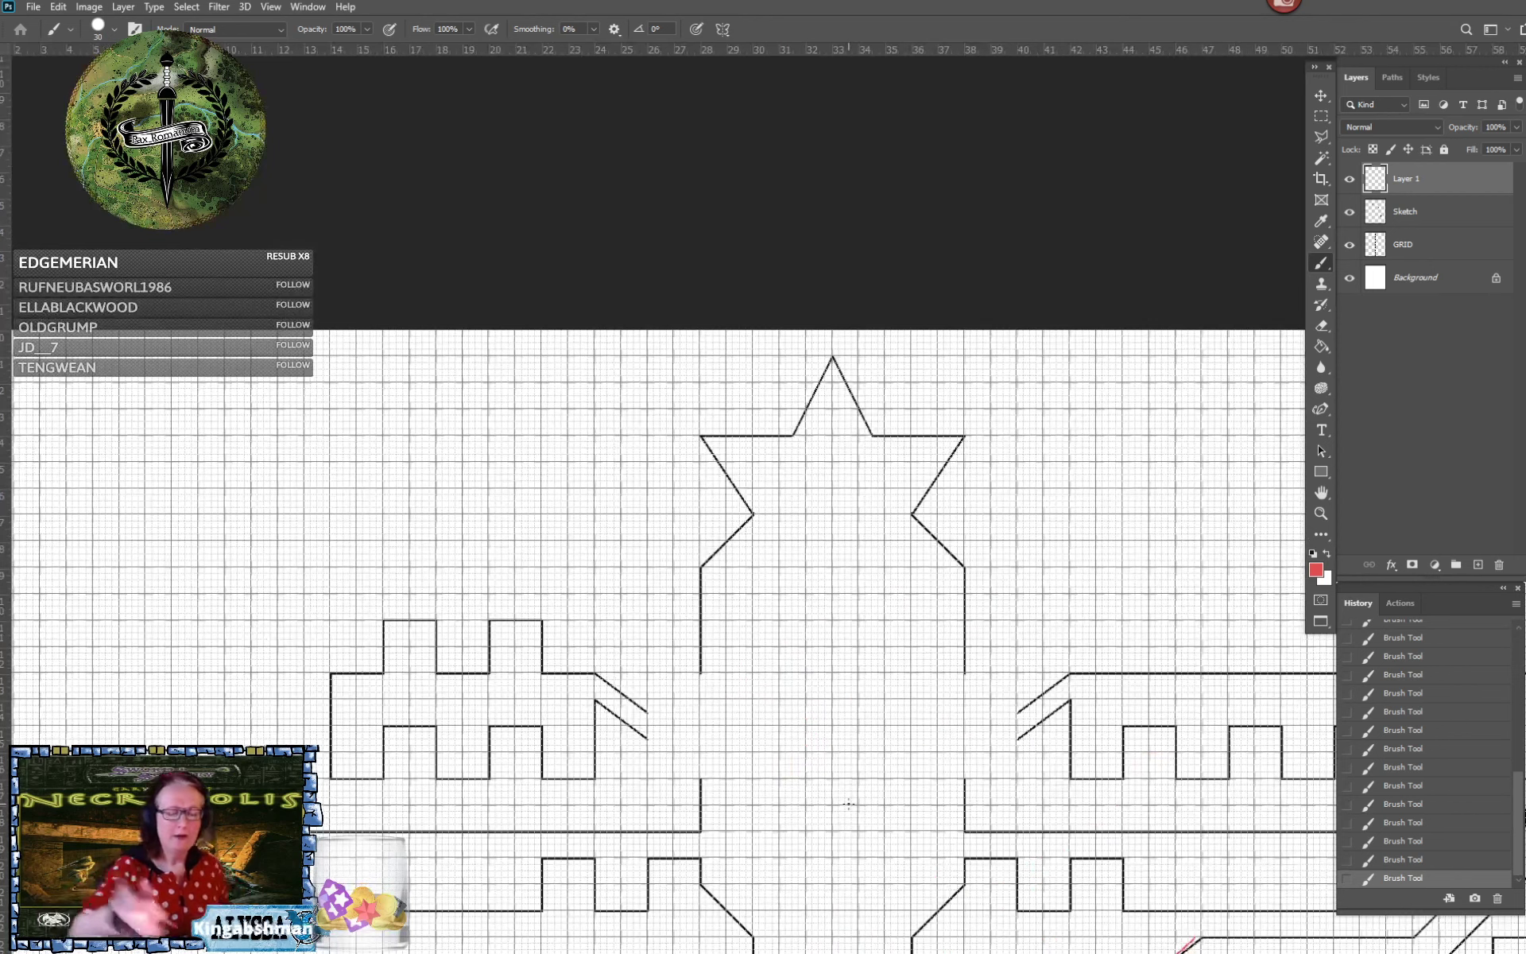
{"action": "mouse_move", "coordinate": [700, 673]}
{"action": "left_mouse_down"}
{"action": "mouse_move", "coordinate": [648, 721]}
{"action": "mouse_move", "coordinate": [655, 756]}
{"action": "mouse_move", "coordinate": [702, 779]}
{"action": "left_mouse_up"}
{"action": "mouse_move", "coordinate": [661, 722]}
{"action": "left_mouse_down"}
{"action": "mouse_move", "coordinate": [662, 688]}
{"action": "mouse_move", "coordinate": [698, 672]}
{"action": "mouse_move", "coordinate": [678, 679]}
{"action": "mouse_move", "coordinate": [653, 744]}
{"action": "mouse_move", "coordinate": [707, 775]}
{"action": "left_mouse_up"}
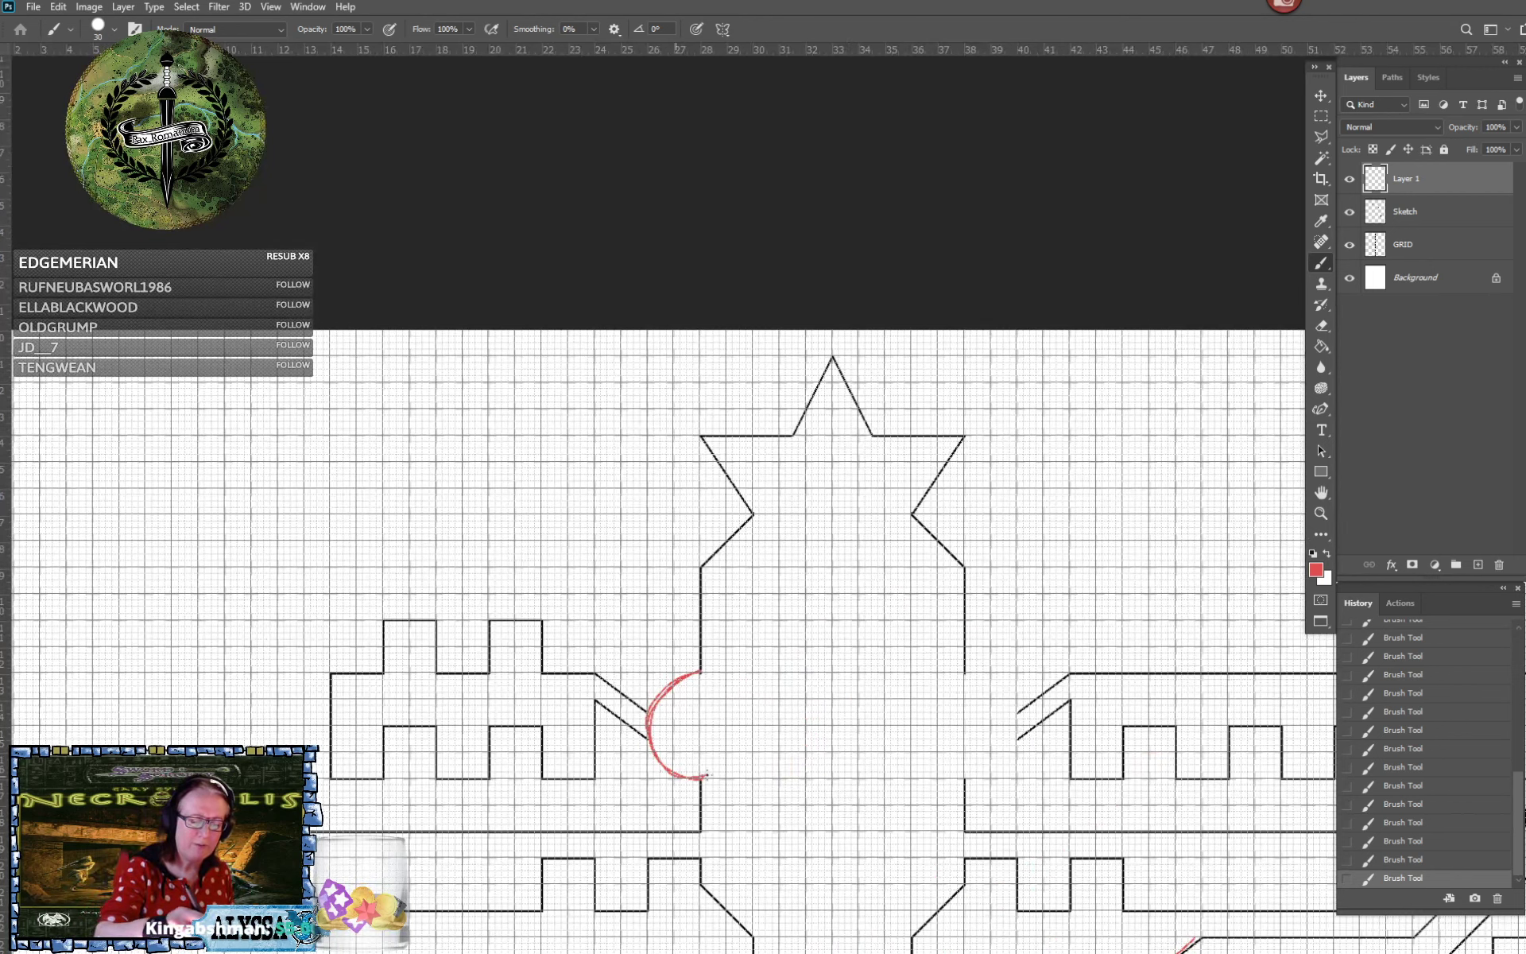
{"action": "mouse_move", "coordinate": [970, 667]}
{"action": "left_mouse_down"}
{"action": "mouse_move", "coordinate": [987, 684]}
{"action": "mouse_move", "coordinate": [965, 790]}
{"action": "mouse_move", "coordinate": [967, 672]}
{"action": "mouse_move", "coordinate": [980, 682]}
{"action": "mouse_move", "coordinate": [973, 786]}
{"action": "mouse_move", "coordinate": [986, 685]}
{"action": "mouse_move", "coordinate": [977, 770]}
{"action": "mouse_move", "coordinate": [829, 558]}
{"action": "left_mouse_up"}
{"action": "scroll", "coordinate": [987, 780], "scroll_direction": "down", "scroll_amount": 1}
{"action": "scroll", "coordinate": [987, 780], "scroll_direction": "down", "scroll_amount": 2}
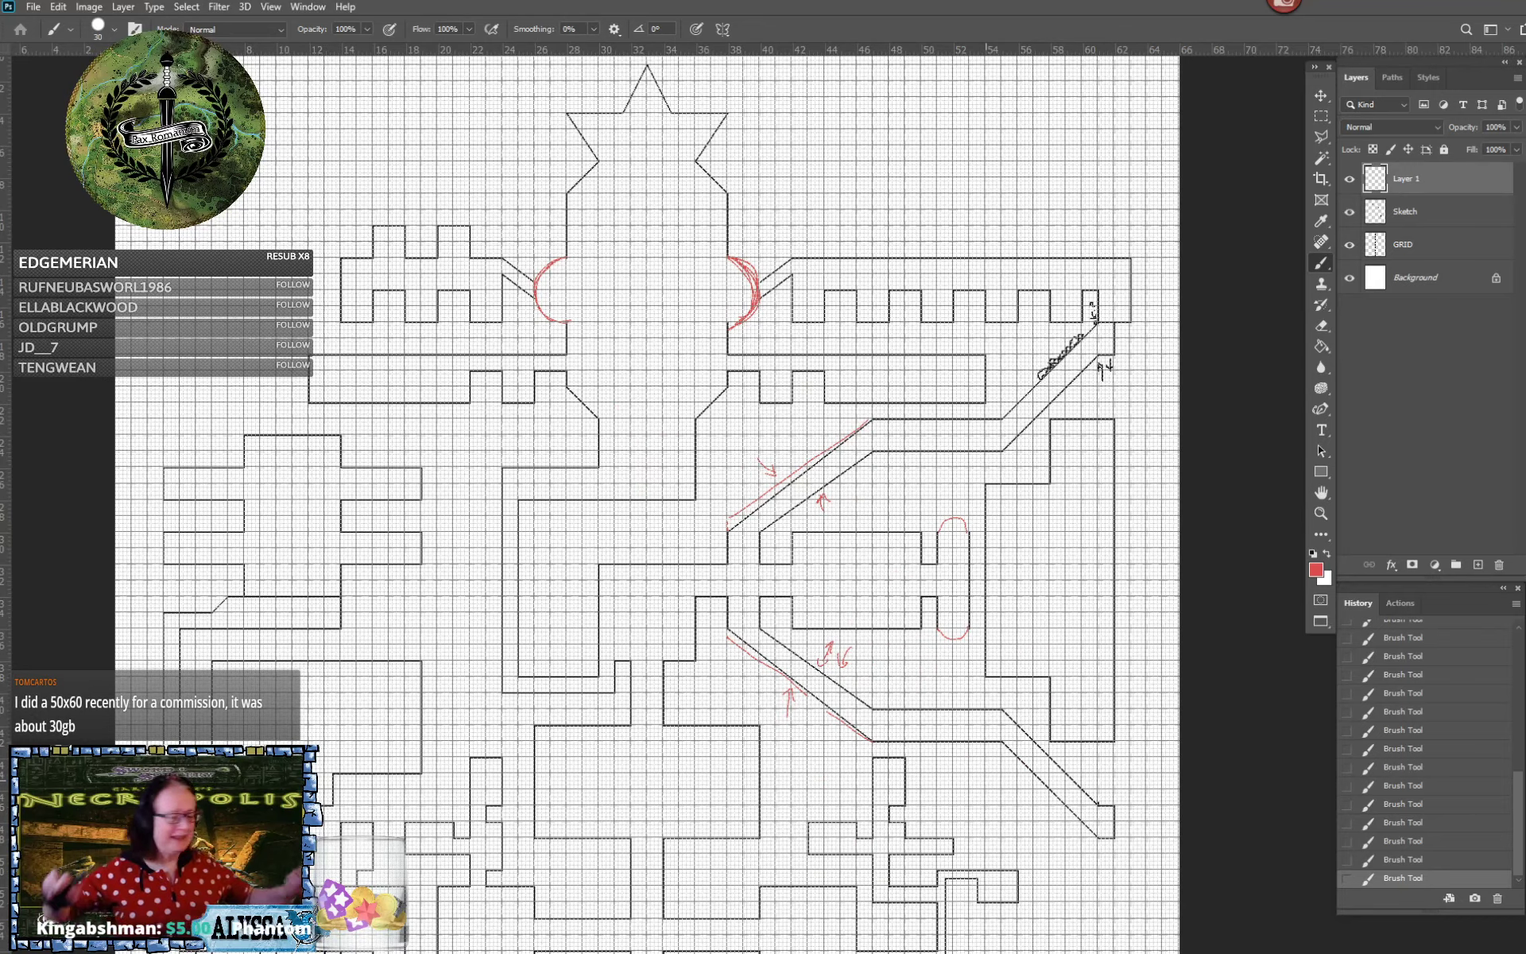
Sketch red walls flaring from marks 32 and 34 on the map's lowest wall to the page edge, with a small loop beside each
{"action": "left_click_drag", "start_coordinate": [987, 780], "coordinate": [1136, 721]}
{"action": "scroll", "coordinate": [1026, 834], "scroll_direction": "down", "scroll_amount": 1}
{"action": "scroll", "coordinate": [1025, 834], "scroll_direction": "down", "scroll_amount": 3}
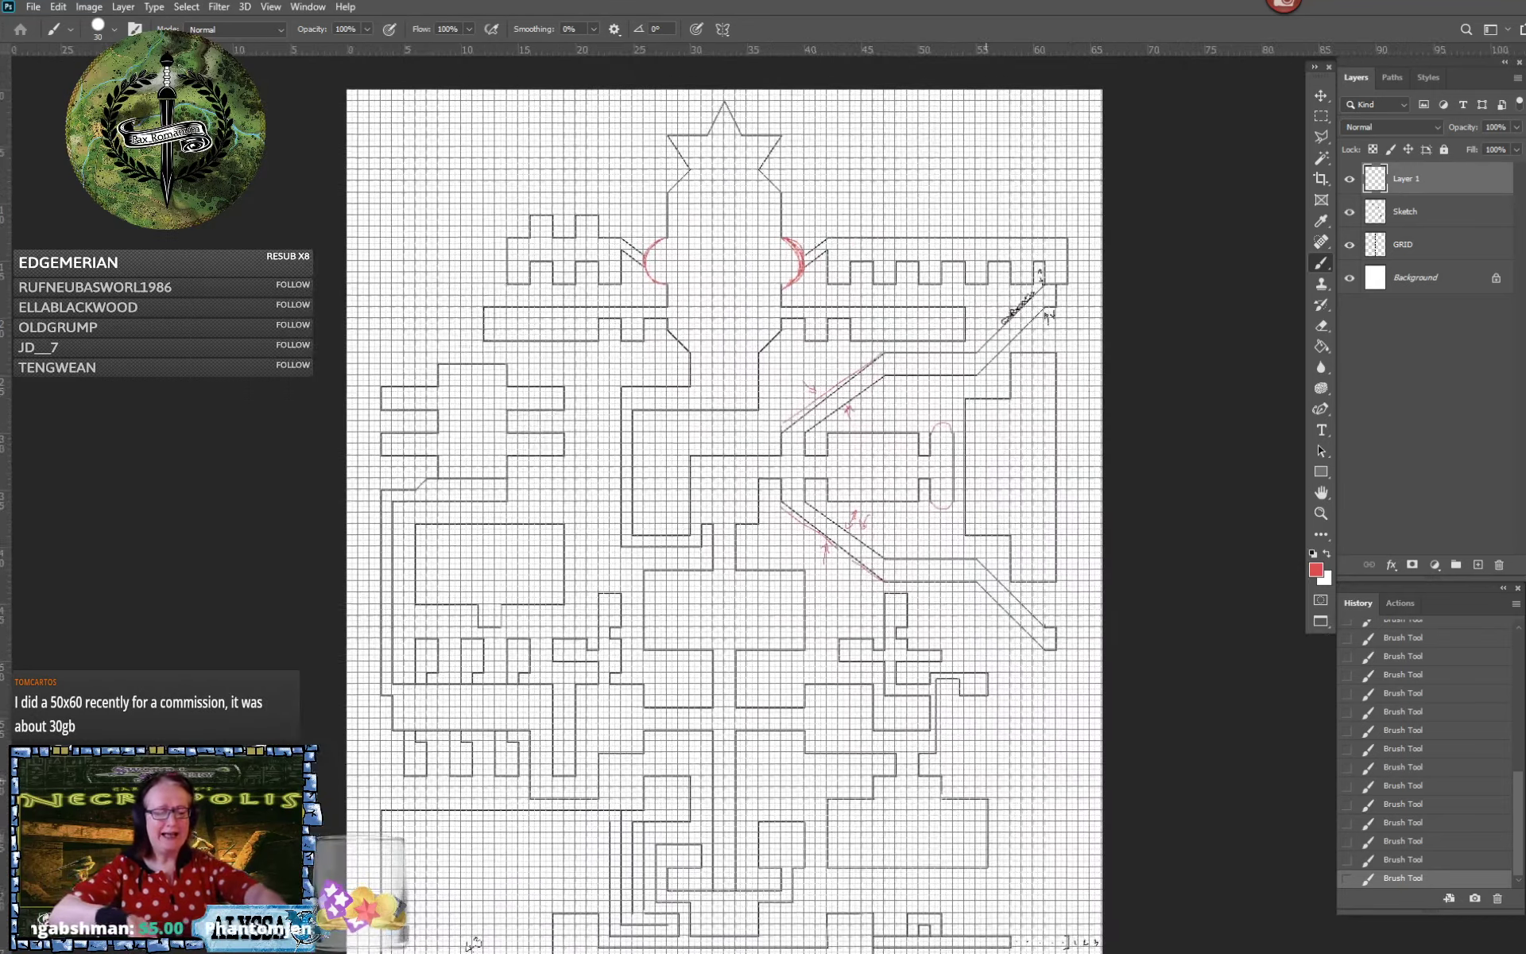
{"action": "scroll", "coordinate": [971, 737], "scroll_direction": "up", "scroll_amount": 1}
{"action": "scroll", "coordinate": [660, 716], "scroll_direction": "up", "scroll_amount": 3}
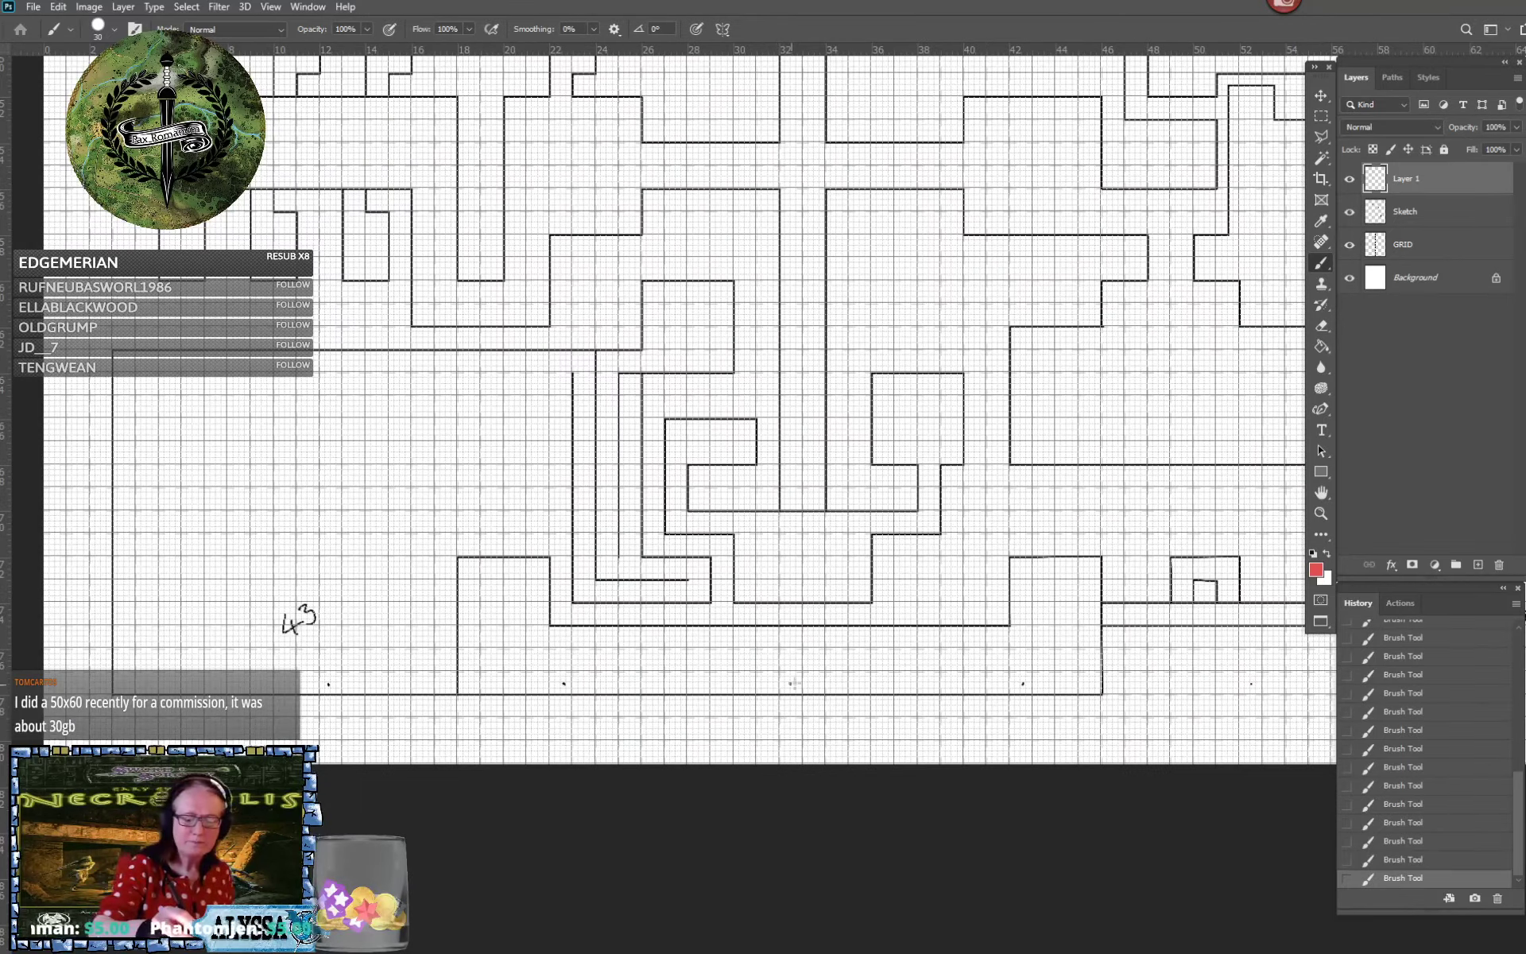
{"action": "left_click_drag", "start_coordinate": [778, 697], "coordinate": [712, 763]}
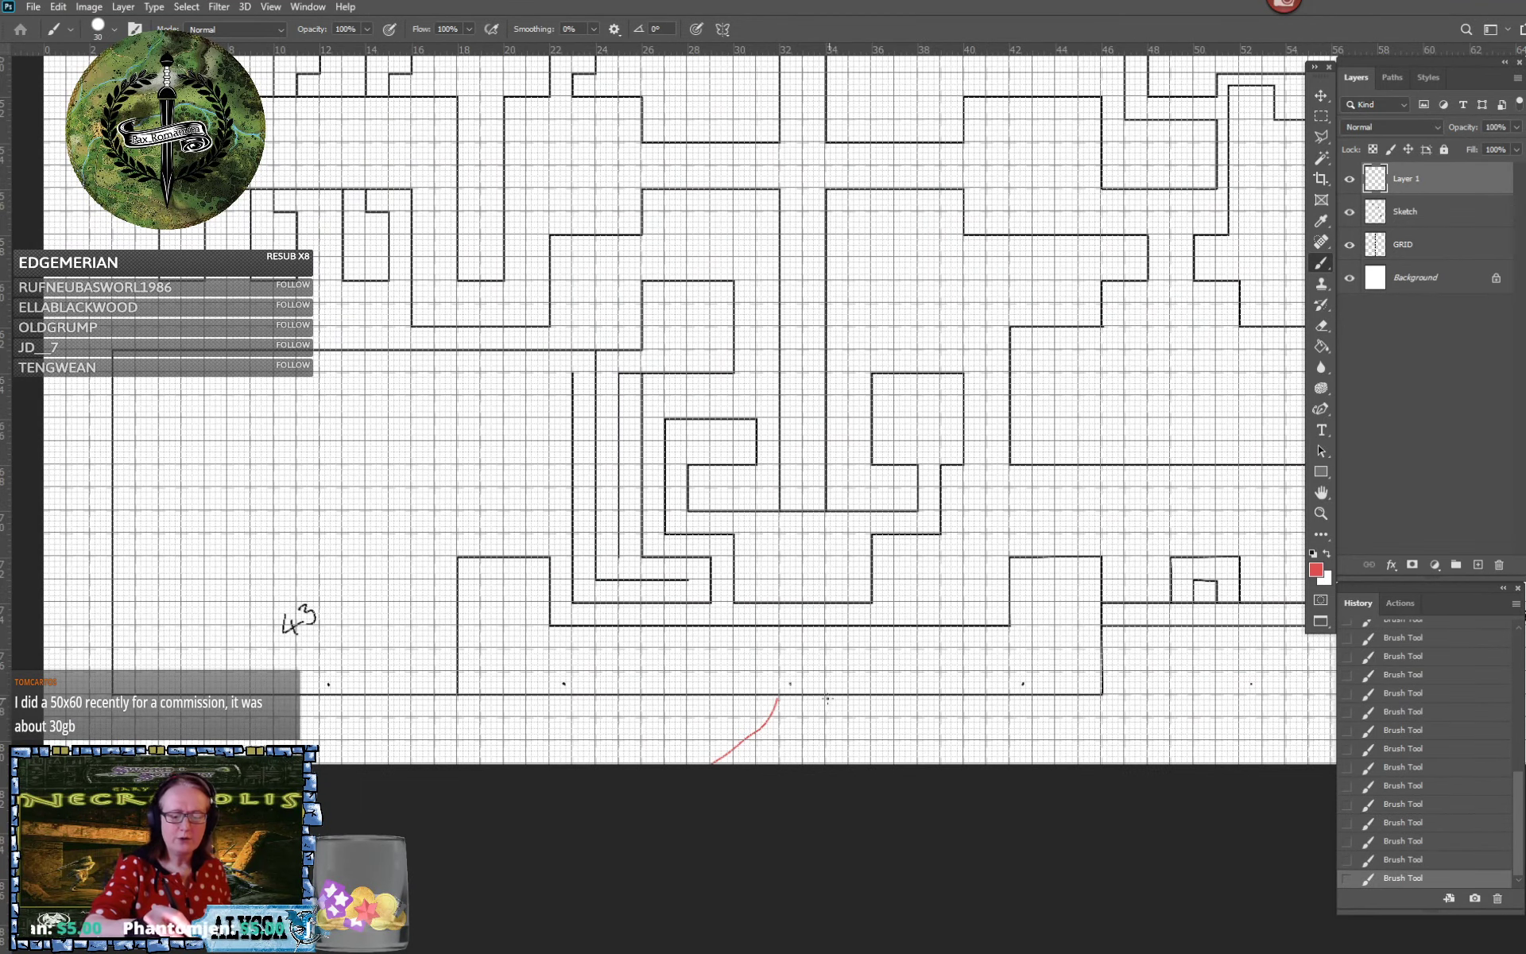
{"action": "left_click_drag", "start_coordinate": [827, 700], "coordinate": [893, 766]}
{"action": "mouse_move", "coordinate": [778, 698]}
{"action": "left_mouse_down"}
{"action": "mouse_move", "coordinate": [742, 745]}
{"action": "mouse_move", "coordinate": [678, 775]}
{"action": "left_mouse_up"}
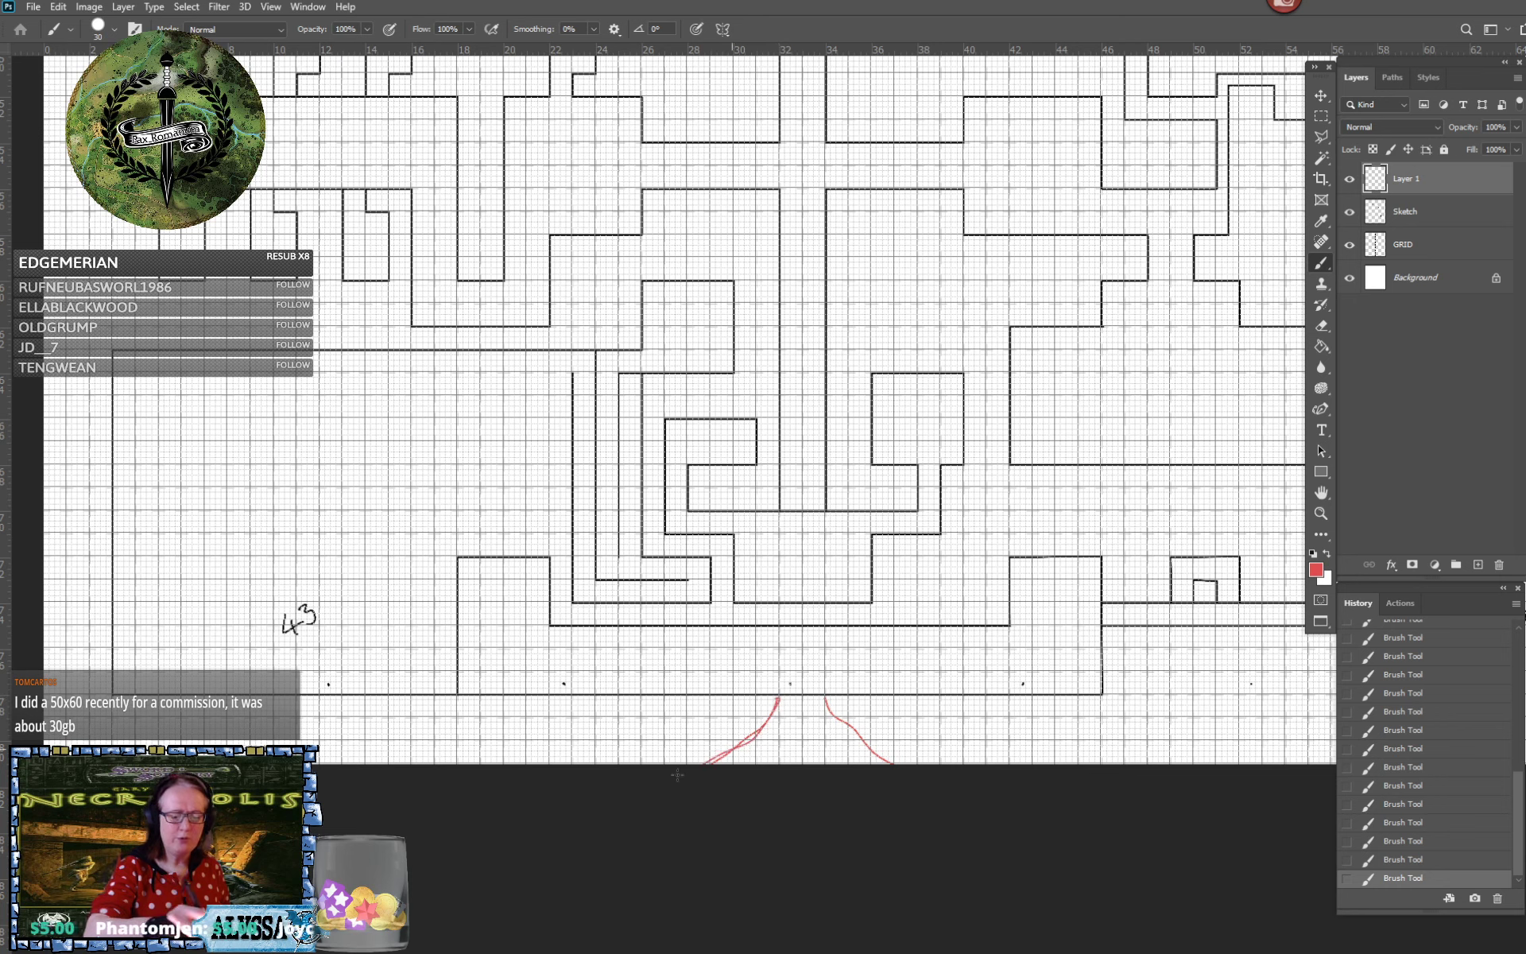
{"action": "left_click_drag", "start_coordinate": [824, 698], "coordinate": [918, 765]}
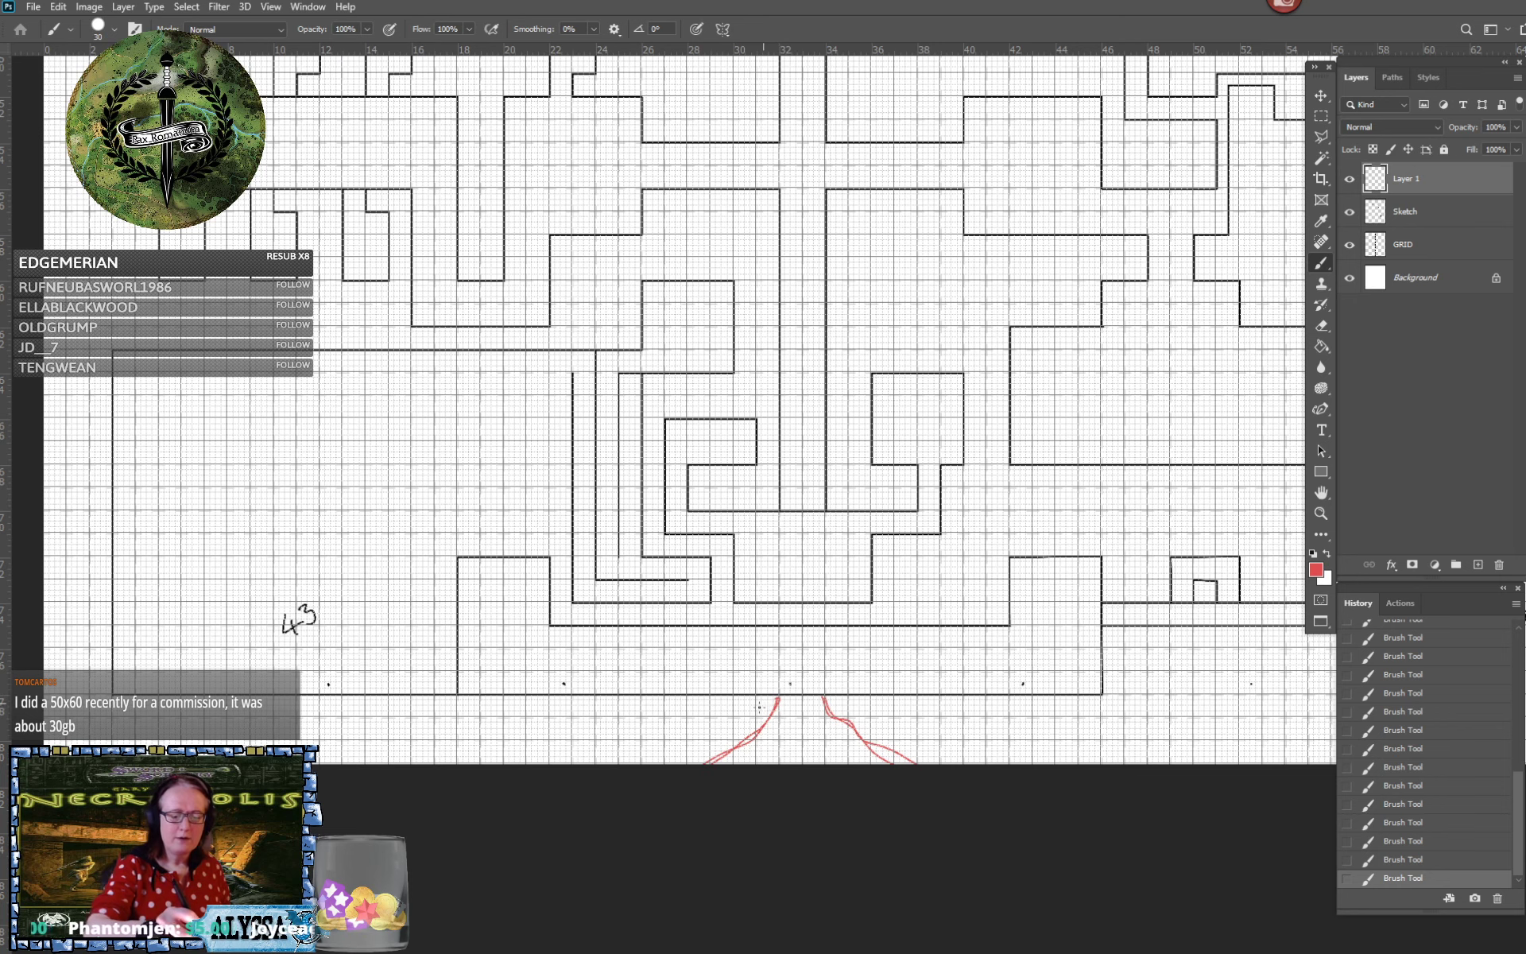
{"action": "left_click_drag", "start_coordinate": [759, 706], "coordinate": [836, 709]}
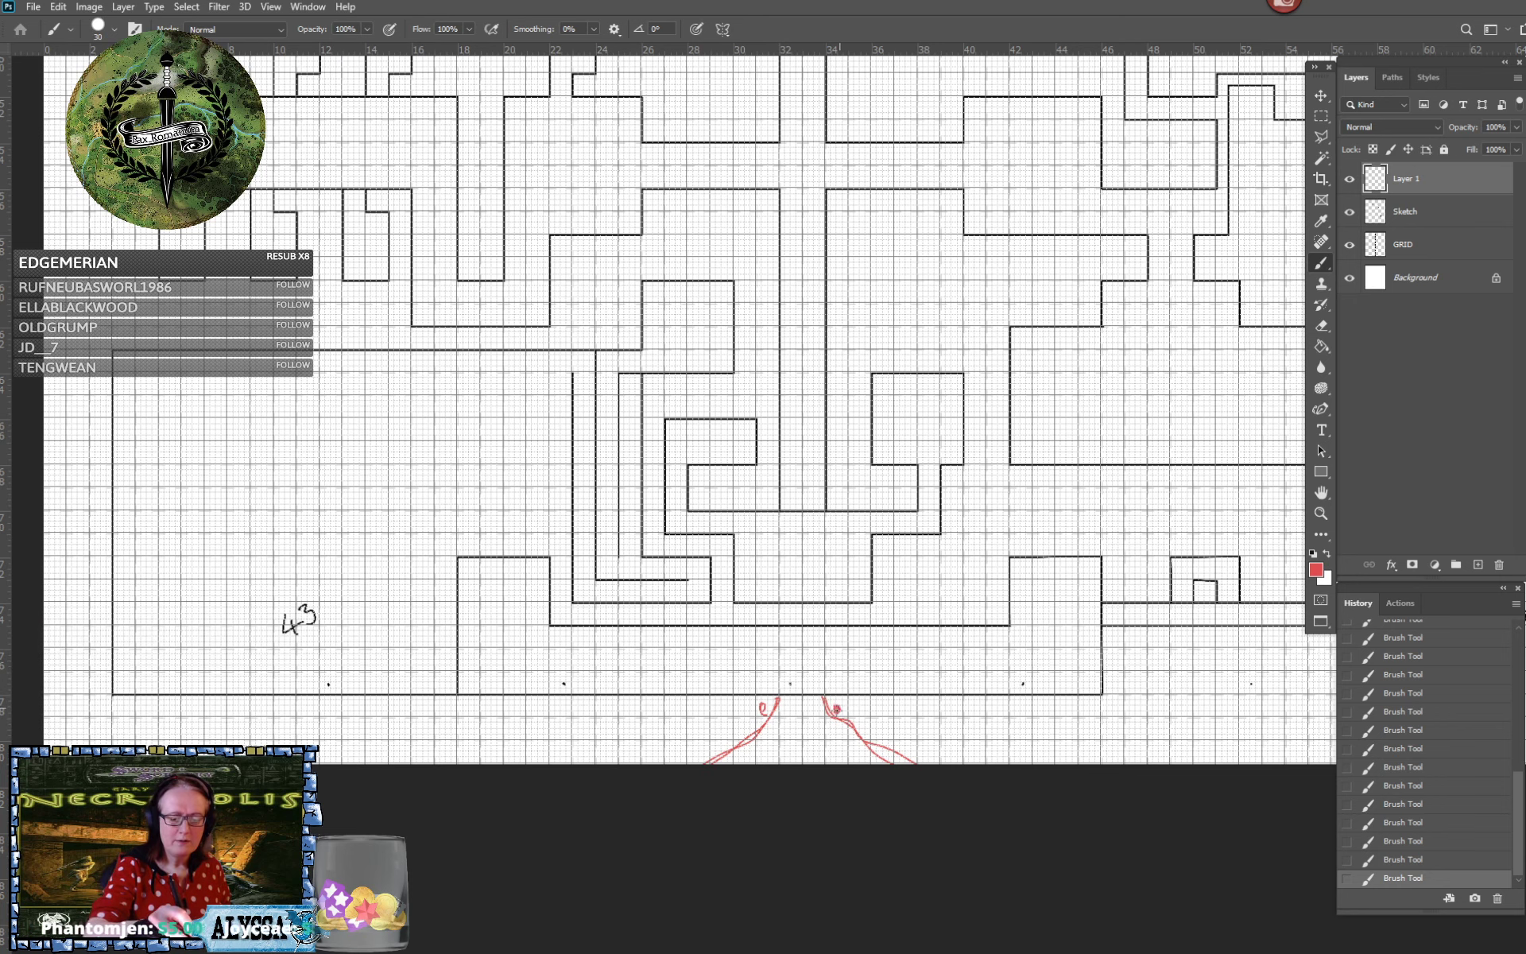
Draw a small red box on the lowest wall between marks 32 and 34, and red bars across the corridor above at both marks
{"action": "scroll", "coordinate": [871, 732], "scroll_direction": "down", "scroll_amount": 1}
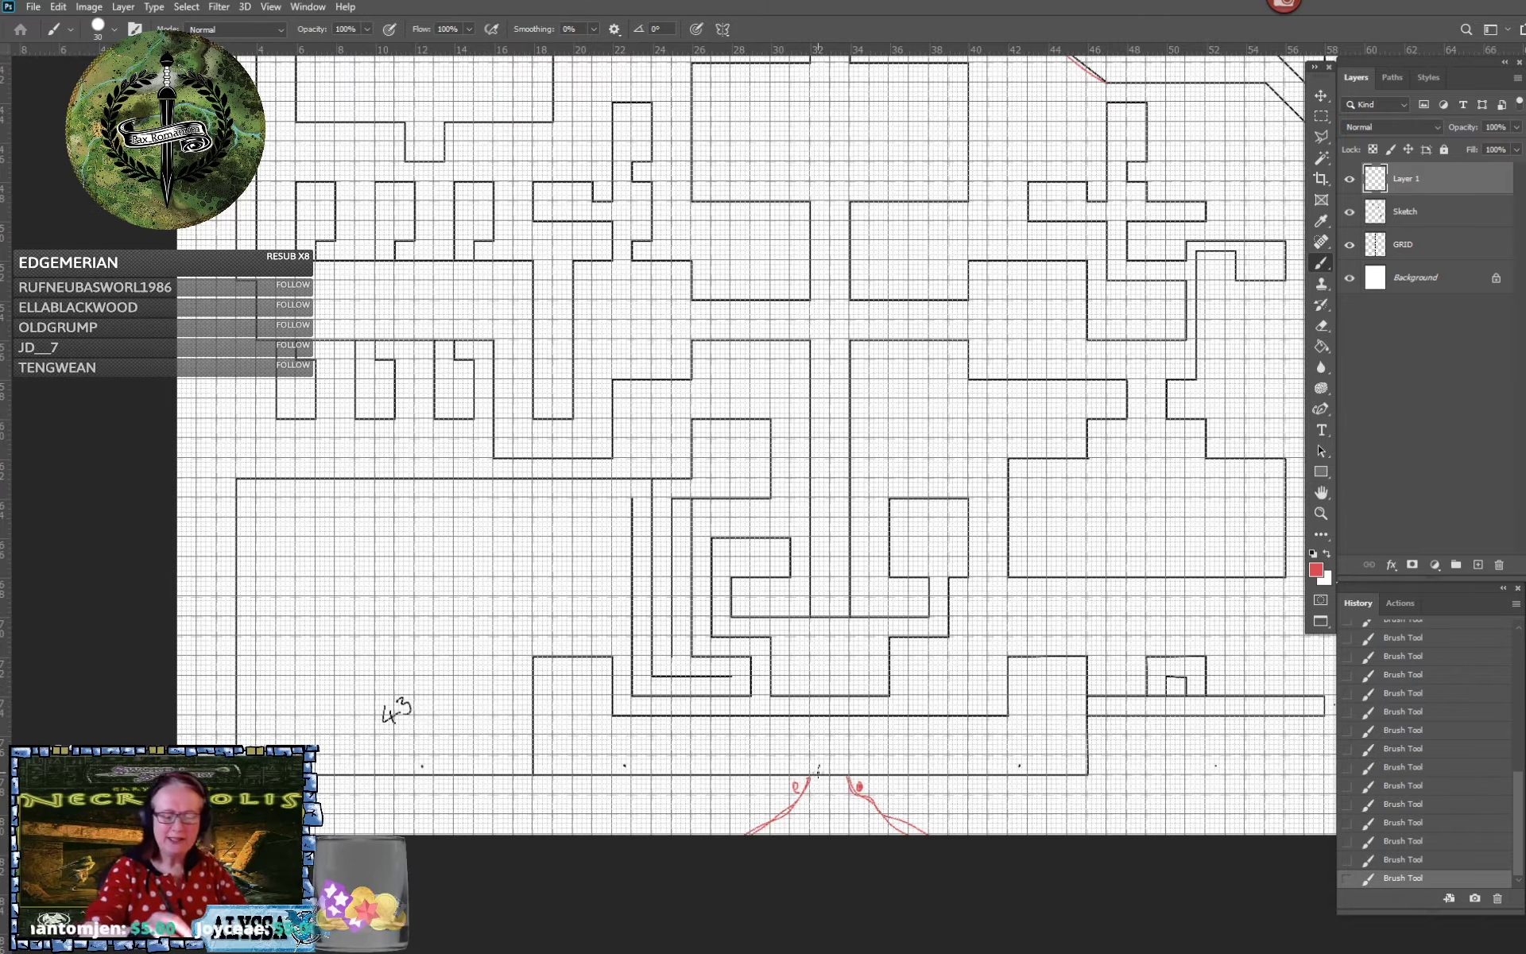
{"action": "left_click_drag", "start_coordinate": [818, 773], "coordinate": [840, 771]}
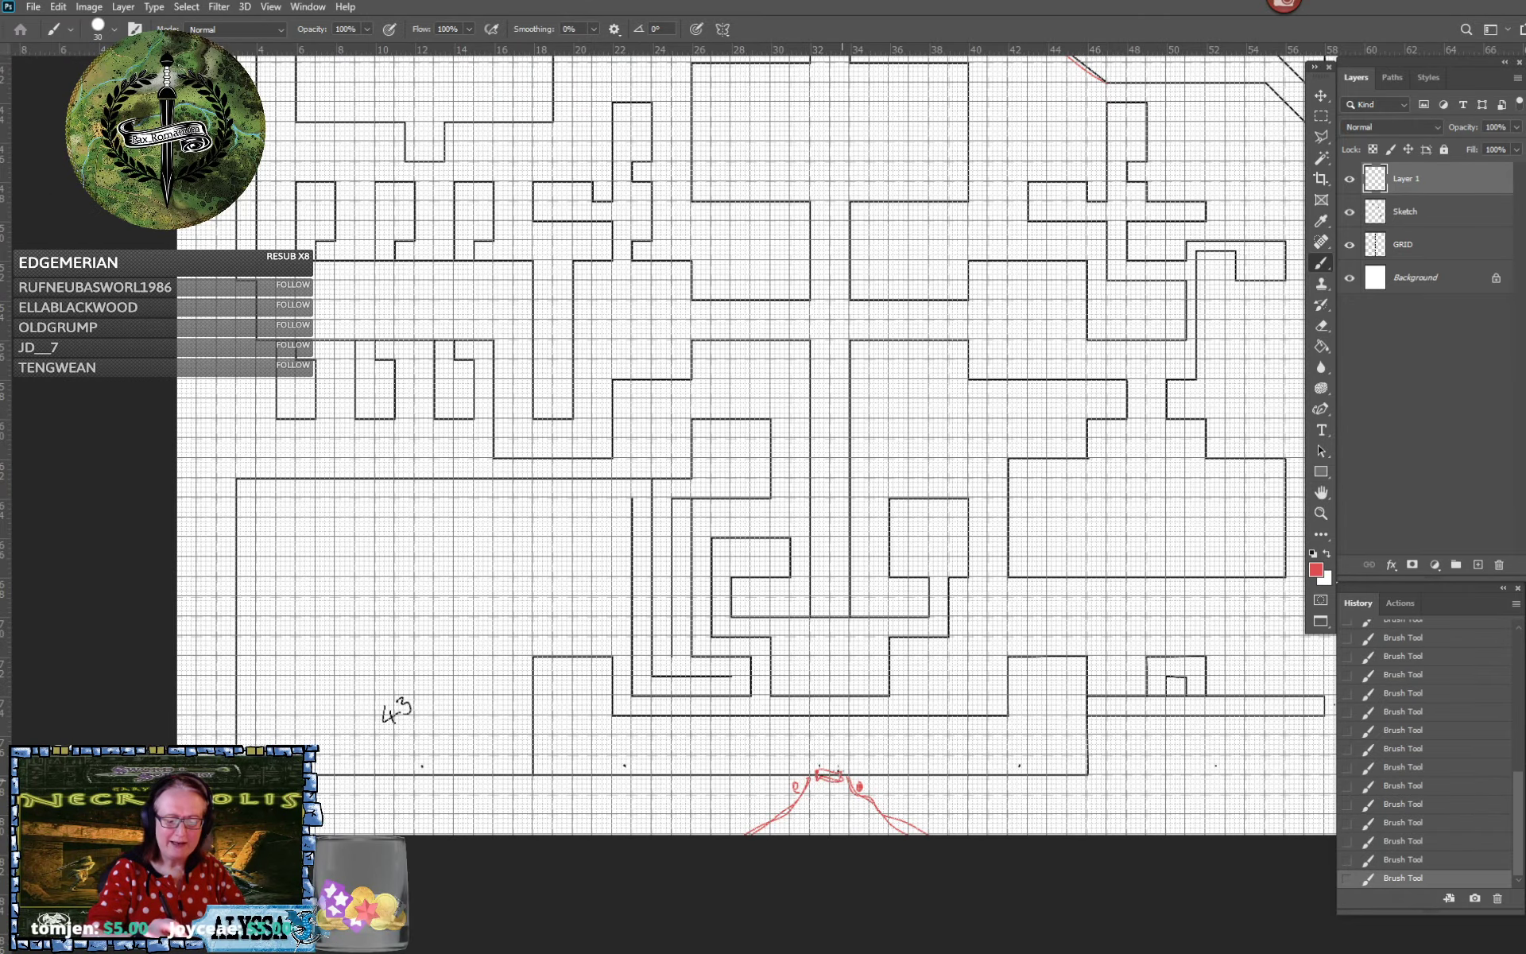
{"action": "scroll", "coordinate": [963, 694], "scroll_direction": "down", "scroll_amount": 2}
{"action": "scroll", "coordinate": [963, 694], "scroll_direction": "up", "scroll_amount": 2}
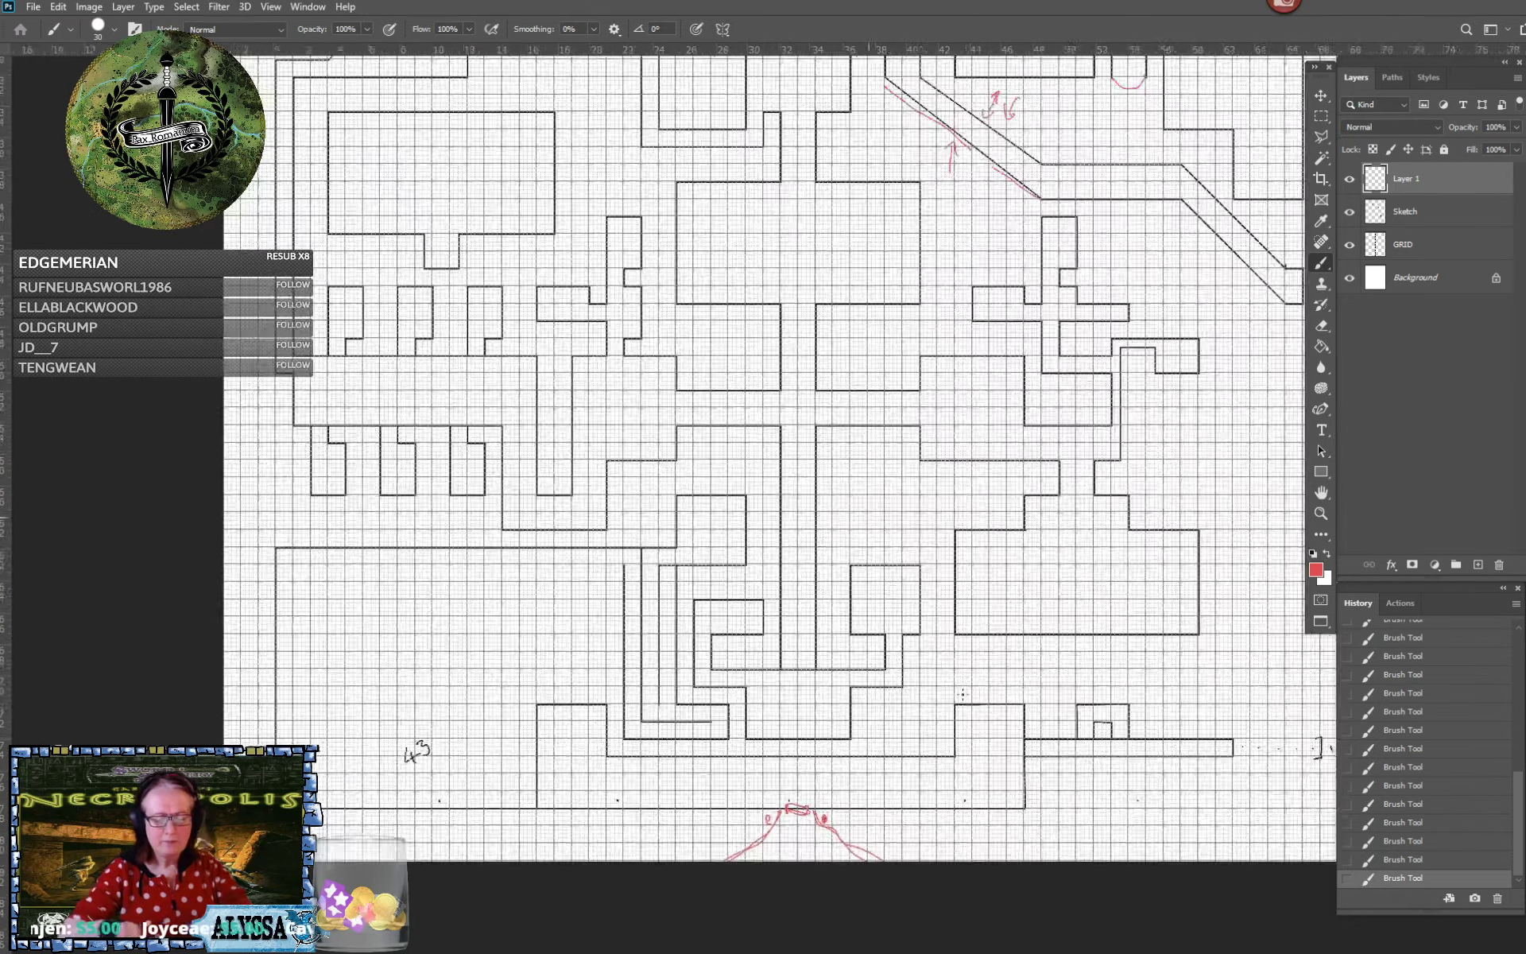
{"action": "mouse_move", "coordinate": [781, 741]}
{"action": "left_mouse_down"}
{"action": "mouse_move", "coordinate": [781, 759]}
{"action": "mouse_move", "coordinate": [821, 759]}
{"action": "left_mouse_up"}
{"action": "scroll", "coordinate": [821, 753], "scroll_direction": "down", "scroll_amount": 3}
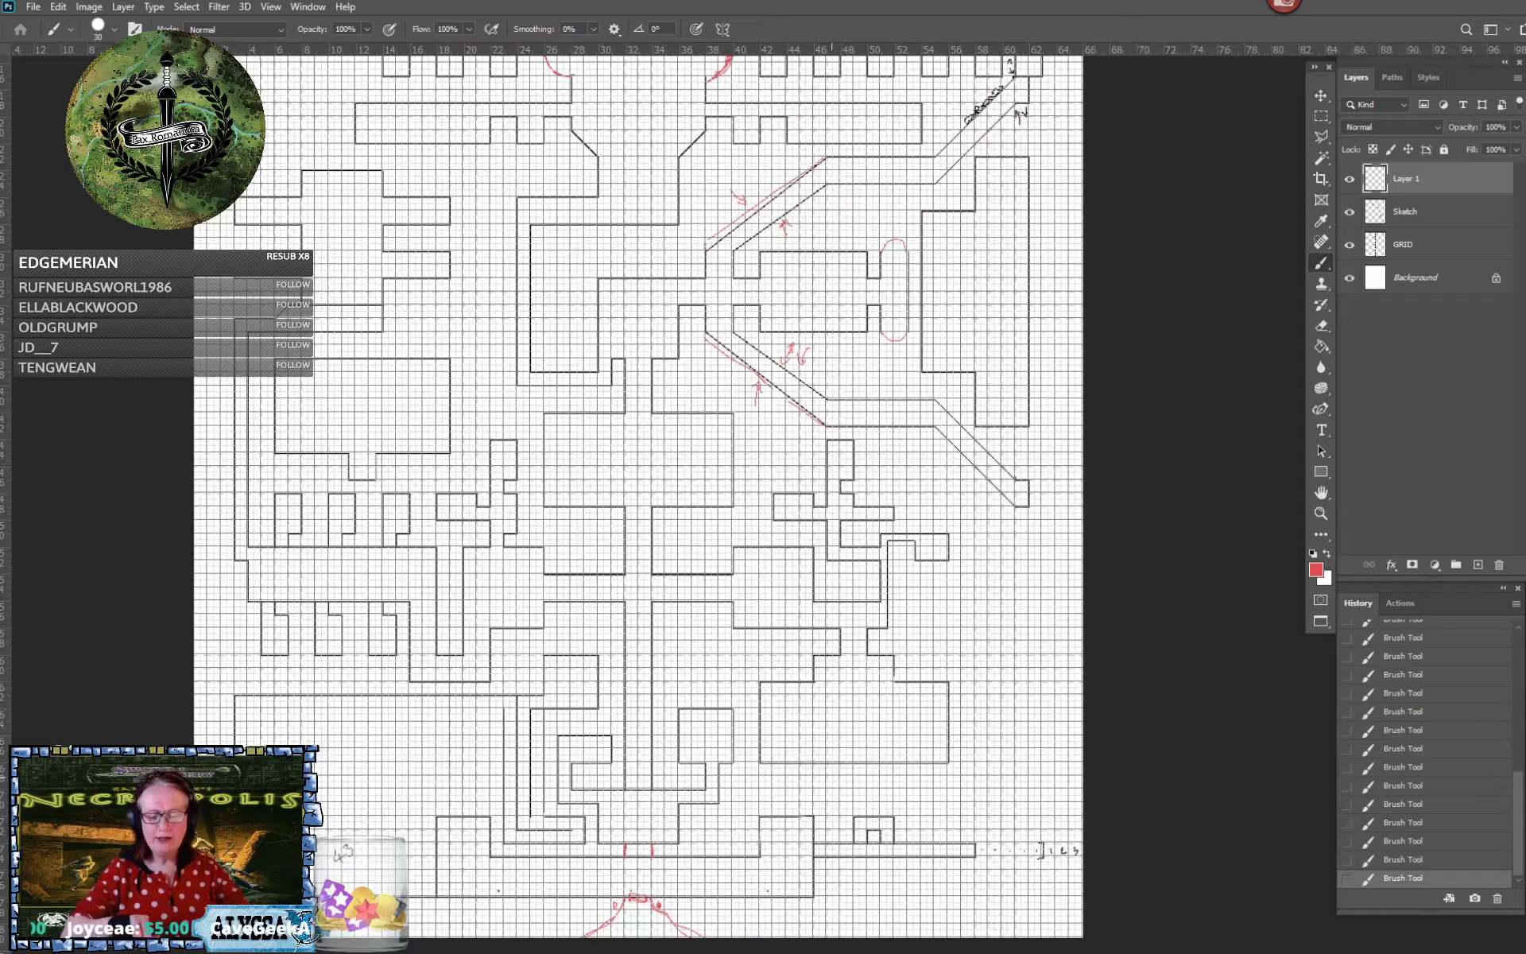
Circle the nested narrow passages between marks 22 and 26 with a large red loop and draw an arrow curving away into the open area
{"action": "mouse_move", "coordinate": [832, 777]}
{"action": "left_mouse_down"}
{"action": "mouse_move", "coordinate": [952, 884]}
{"action": "mouse_move", "coordinate": [935, 890]}
{"action": "left_mouse_up"}
{"action": "left_click_drag", "start_coordinate": [832, 776], "coordinate": [883, 948]}
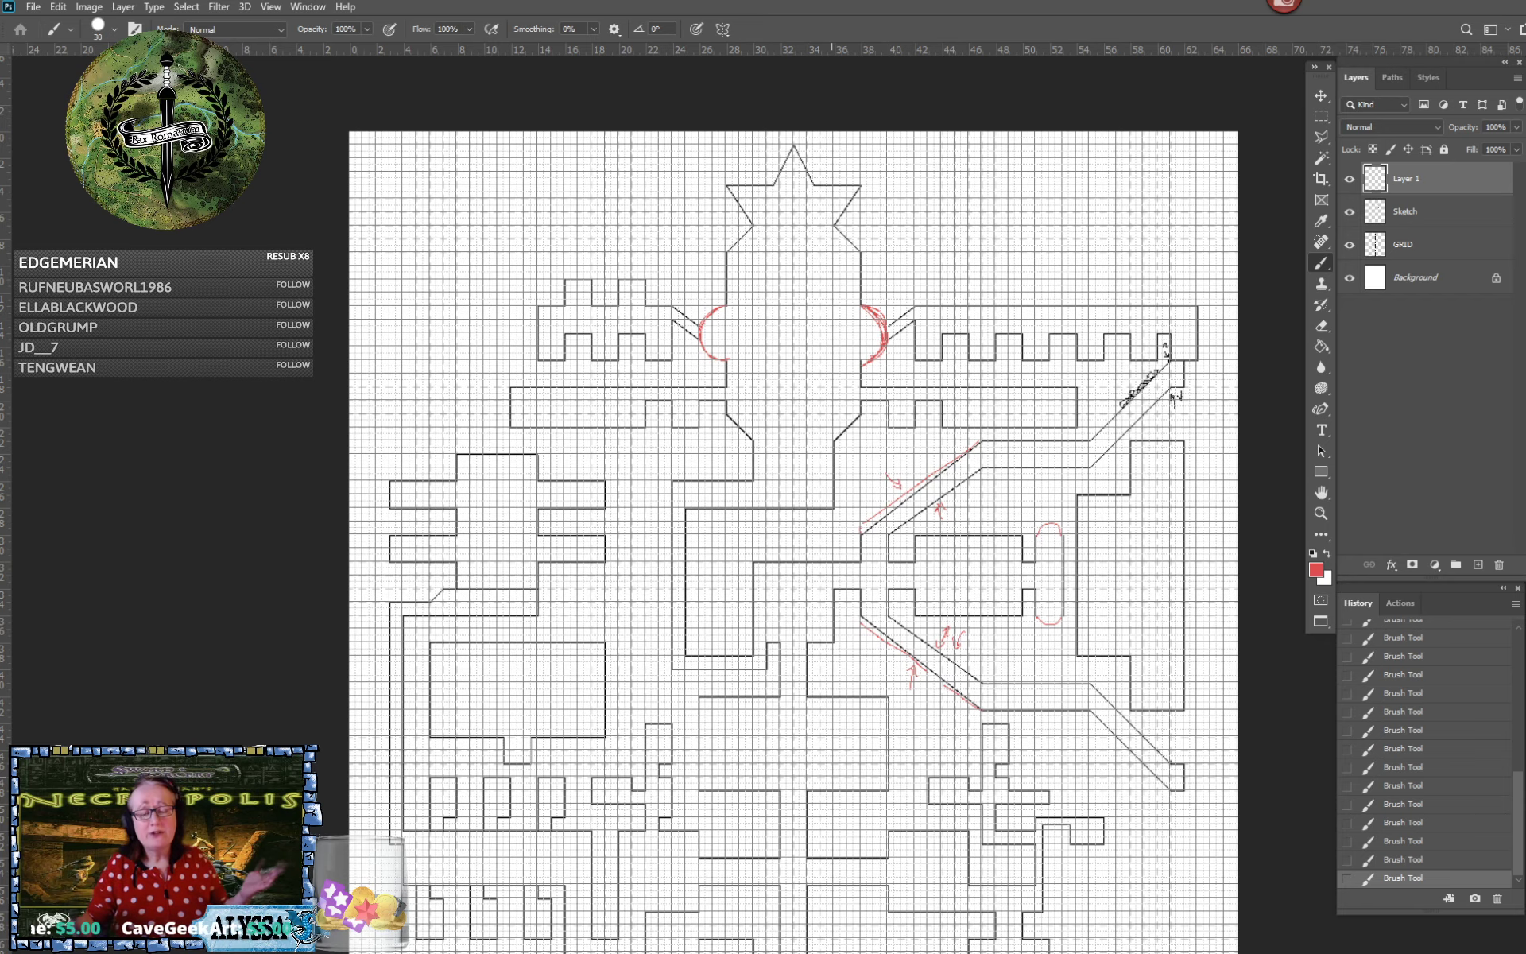
{"action": "left_click_drag", "start_coordinate": [832, 777], "coordinate": [929, 221]}
{"action": "scroll", "coordinate": [841, 513], "scroll_direction": "up", "scroll_amount": 10}
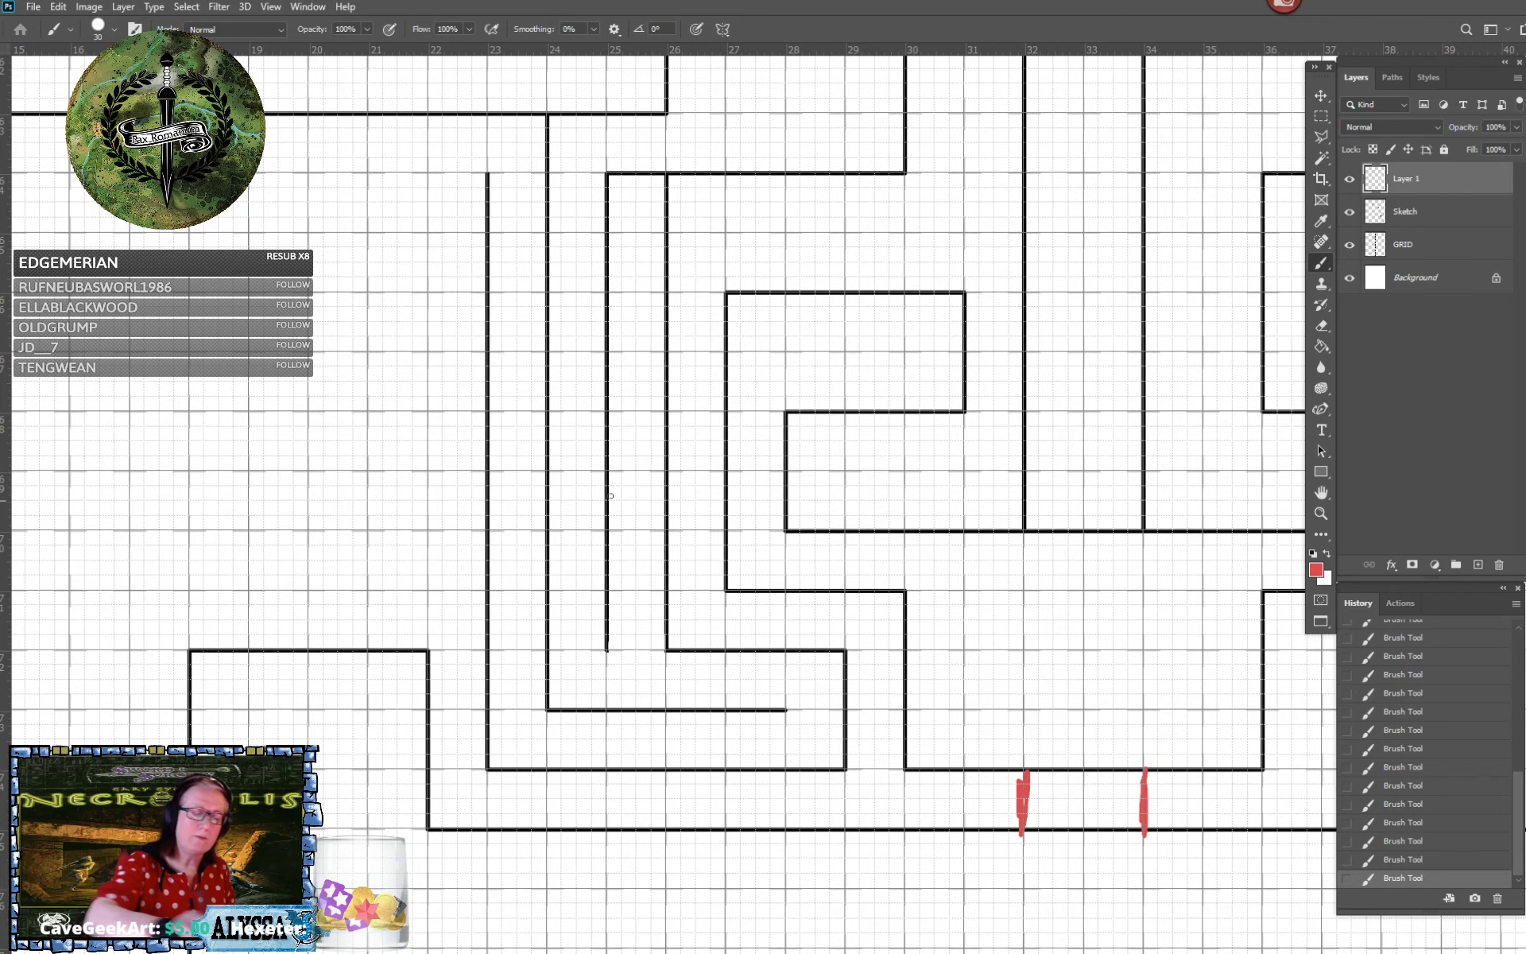
{"action": "mouse_move", "coordinate": [416, 424]}
{"action": "left_mouse_down"}
{"action": "mouse_move", "coordinate": [411, 507]}
{"action": "mouse_move", "coordinate": [619, 790]}
{"action": "mouse_move", "coordinate": [606, 458]}
{"action": "mouse_move", "coordinate": [260, 605]}
{"action": "left_mouse_up"}
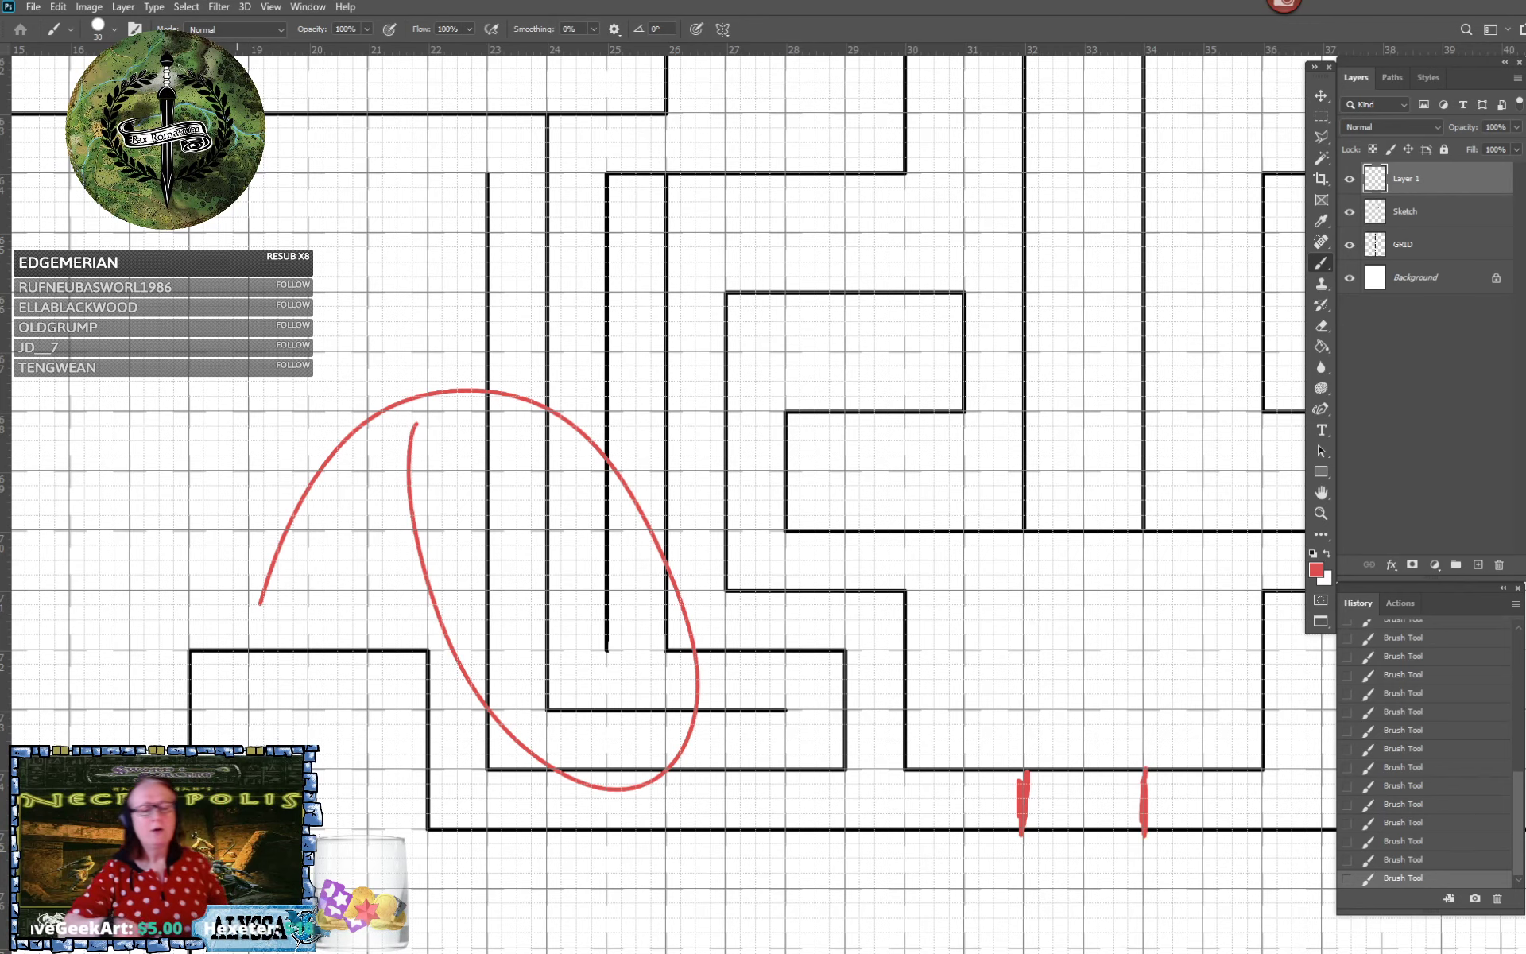
{"action": "left_click_drag", "start_coordinate": [509, 477], "coordinate": [621, 596]}
{"action": "left_click_drag", "start_coordinate": [111, 662], "coordinate": [267, 562]}
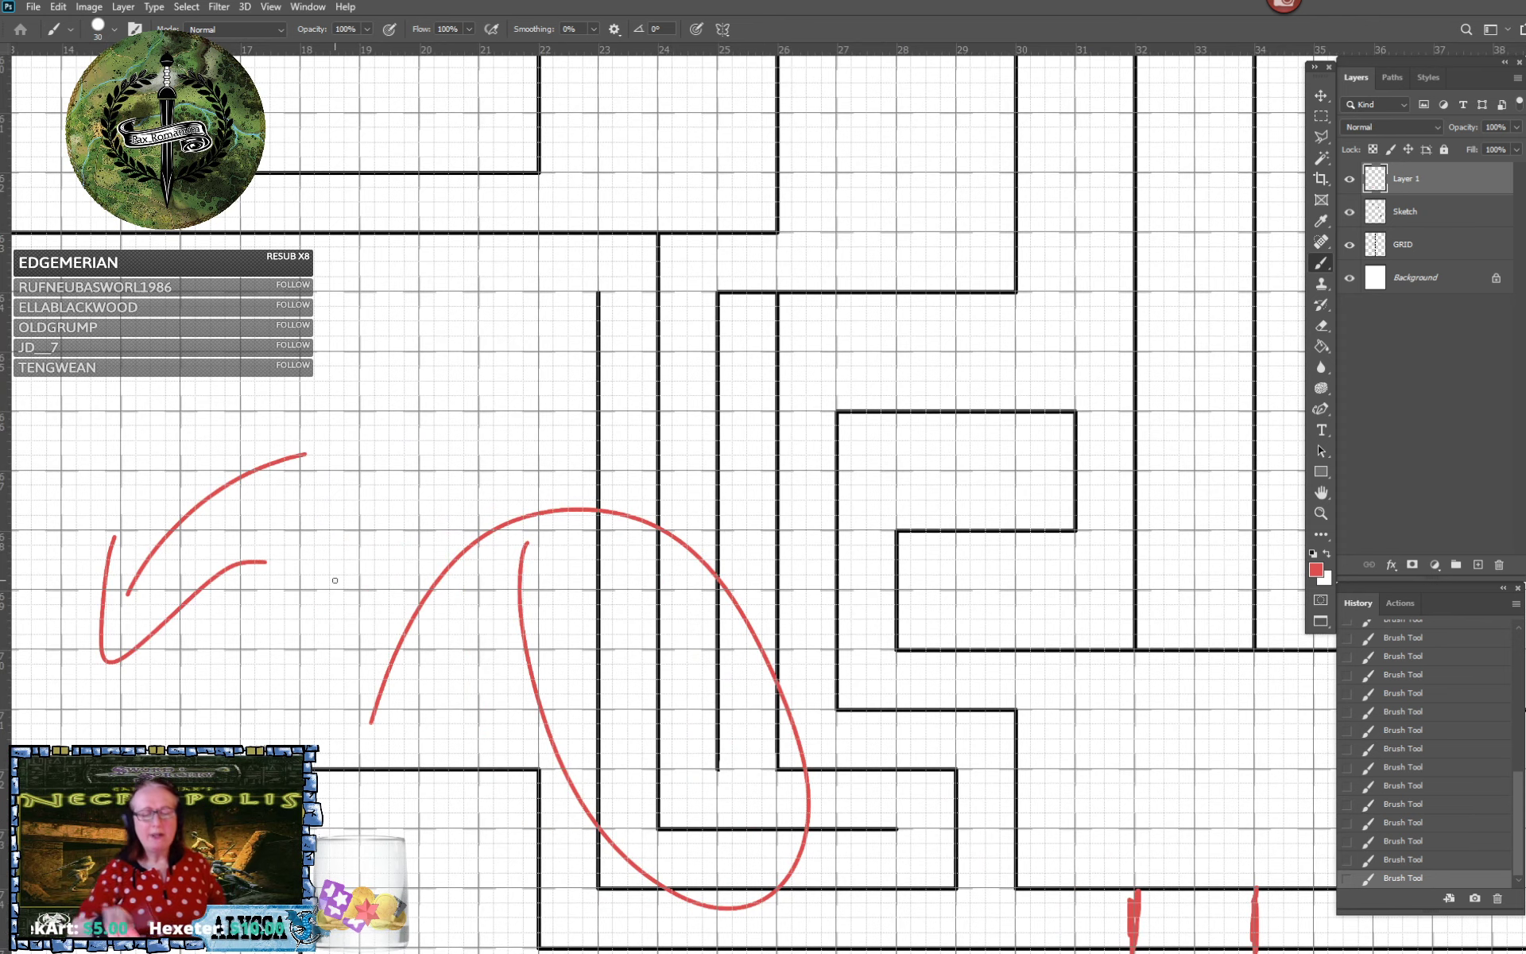
Outline rough red stones along both central passage walls and the adjoining lower walls, with a scribbled circle and line at the passage's mouth
{"action": "scroll", "coordinate": [334, 581], "scroll_direction": "right", "scroll_amount": 5}
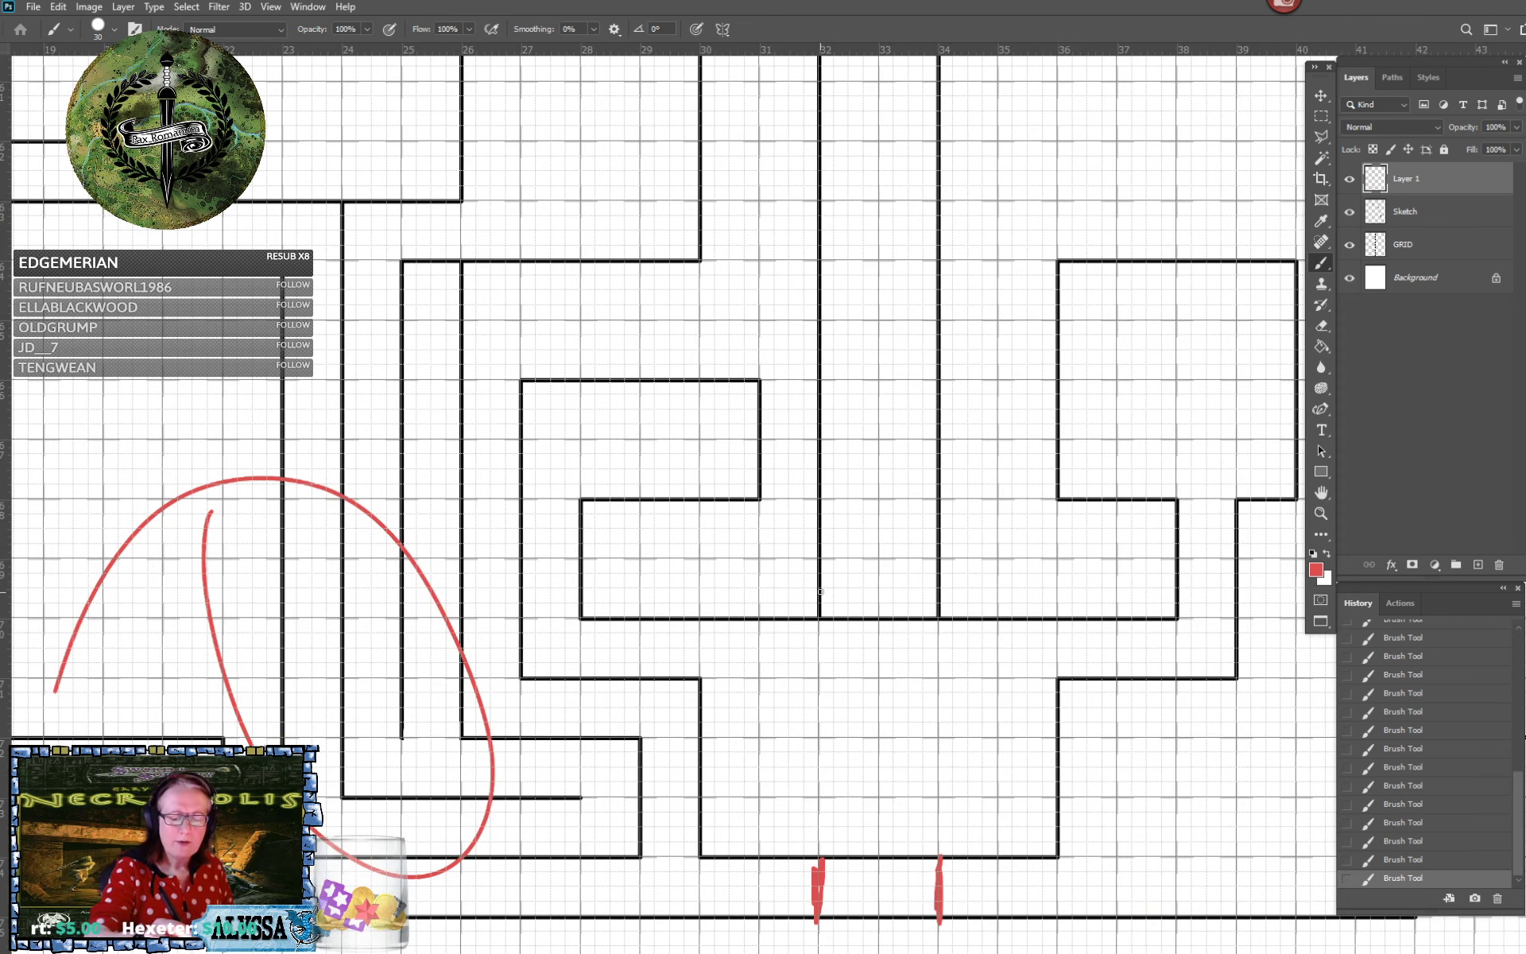
{"action": "mouse_move", "coordinate": [819, 595]}
{"action": "left_mouse_down"}
{"action": "mouse_move", "coordinate": [750, 613]}
{"action": "mouse_move", "coordinate": [750, 585]}
{"action": "mouse_move", "coordinate": [721, 575]}
{"action": "mouse_move", "coordinate": [709, 606]}
{"action": "mouse_move", "coordinate": [688, 597]}
{"action": "mouse_move", "coordinate": [678, 615]}
{"action": "mouse_move", "coordinate": [675, 590]}
{"action": "mouse_move", "coordinate": [625, 616]}
{"action": "left_mouse_up"}
{"action": "mouse_move", "coordinate": [810, 540]}
{"action": "left_mouse_down"}
{"action": "mouse_move", "coordinate": [797, 589]}
{"action": "mouse_move", "coordinate": [812, 497]}
{"action": "mouse_move", "coordinate": [792, 475]}
{"action": "mouse_move", "coordinate": [816, 383]}
{"action": "mouse_move", "coordinate": [782, 347]}
{"action": "mouse_move", "coordinate": [816, 304]}
{"action": "mouse_move", "coordinate": [818, 259]}
{"action": "left_mouse_up"}
{"action": "mouse_move", "coordinate": [936, 294]}
{"action": "left_mouse_down"}
{"action": "mouse_move", "coordinate": [954, 352]}
{"action": "mouse_move", "coordinate": [934, 367]}
{"action": "mouse_move", "coordinate": [964, 370]}
{"action": "mouse_move", "coordinate": [968, 417]}
{"action": "mouse_move", "coordinate": [943, 444]}
{"action": "mouse_move", "coordinate": [956, 444]}
{"action": "mouse_move", "coordinate": [960, 483]}
{"action": "mouse_move", "coordinate": [942, 499]}
{"action": "mouse_move", "coordinate": [964, 508]}
{"action": "mouse_move", "coordinate": [961, 555]}
{"action": "mouse_move", "coordinate": [936, 567]}
{"action": "mouse_move", "coordinate": [985, 575]}
{"action": "mouse_move", "coordinate": [990, 618]}
{"action": "left_mouse_up"}
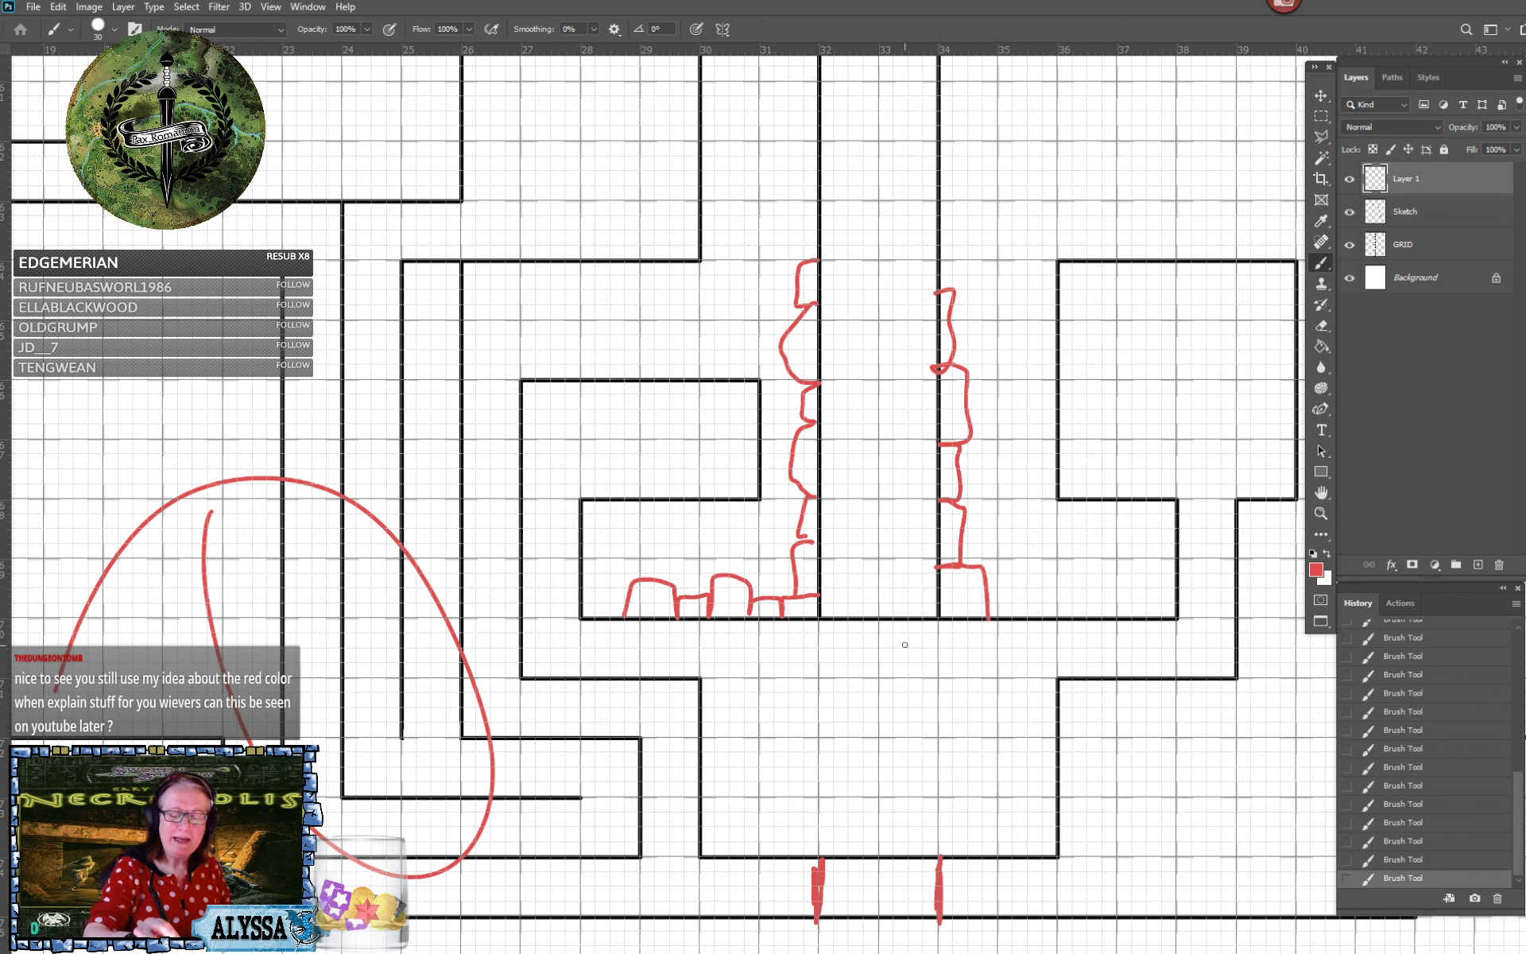
{"action": "mouse_move", "coordinate": [905, 644]}
{"action": "left_mouse_down"}
{"action": "mouse_move", "coordinate": [897, 661]}
{"action": "mouse_move", "coordinate": [924, 650]}
{"action": "mouse_move", "coordinate": [883, 636]}
{"action": "mouse_move", "coordinate": [914, 629]}
{"action": "mouse_move", "coordinate": [928, 666]}
{"action": "mouse_move", "coordinate": [945, 666]}
{"action": "mouse_move", "coordinate": [966, 618]}
{"action": "left_mouse_up"}
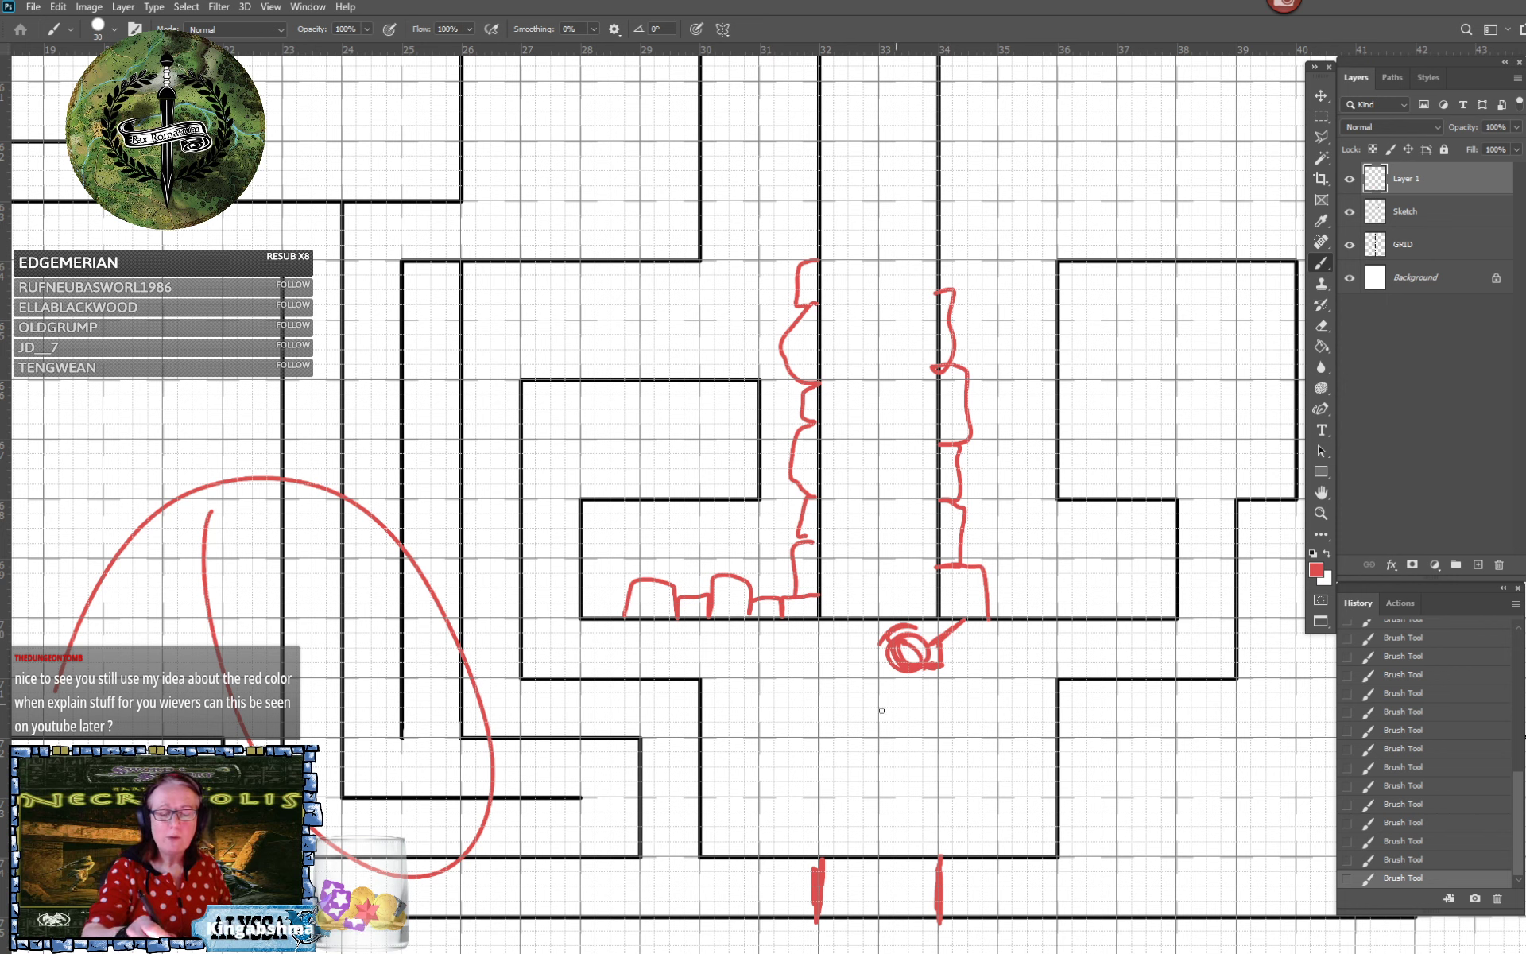
{"action": "mouse_move", "coordinate": [960, 593]}
{"action": "left_mouse_down"}
{"action": "mouse_move", "coordinate": [1034, 589]}
{"action": "mouse_move", "coordinate": [1046, 617]}
{"action": "mouse_move", "coordinate": [1065, 593]}
{"action": "mouse_move", "coordinate": [1115, 618]}
{"action": "left_mouse_up"}
Sketch red stone outlines outside the upper corners of the lower central room and a chain of rounded stones on the nested passage's end wall
{"action": "left_click_drag", "start_coordinate": [677, 685], "coordinate": [681, 735]}
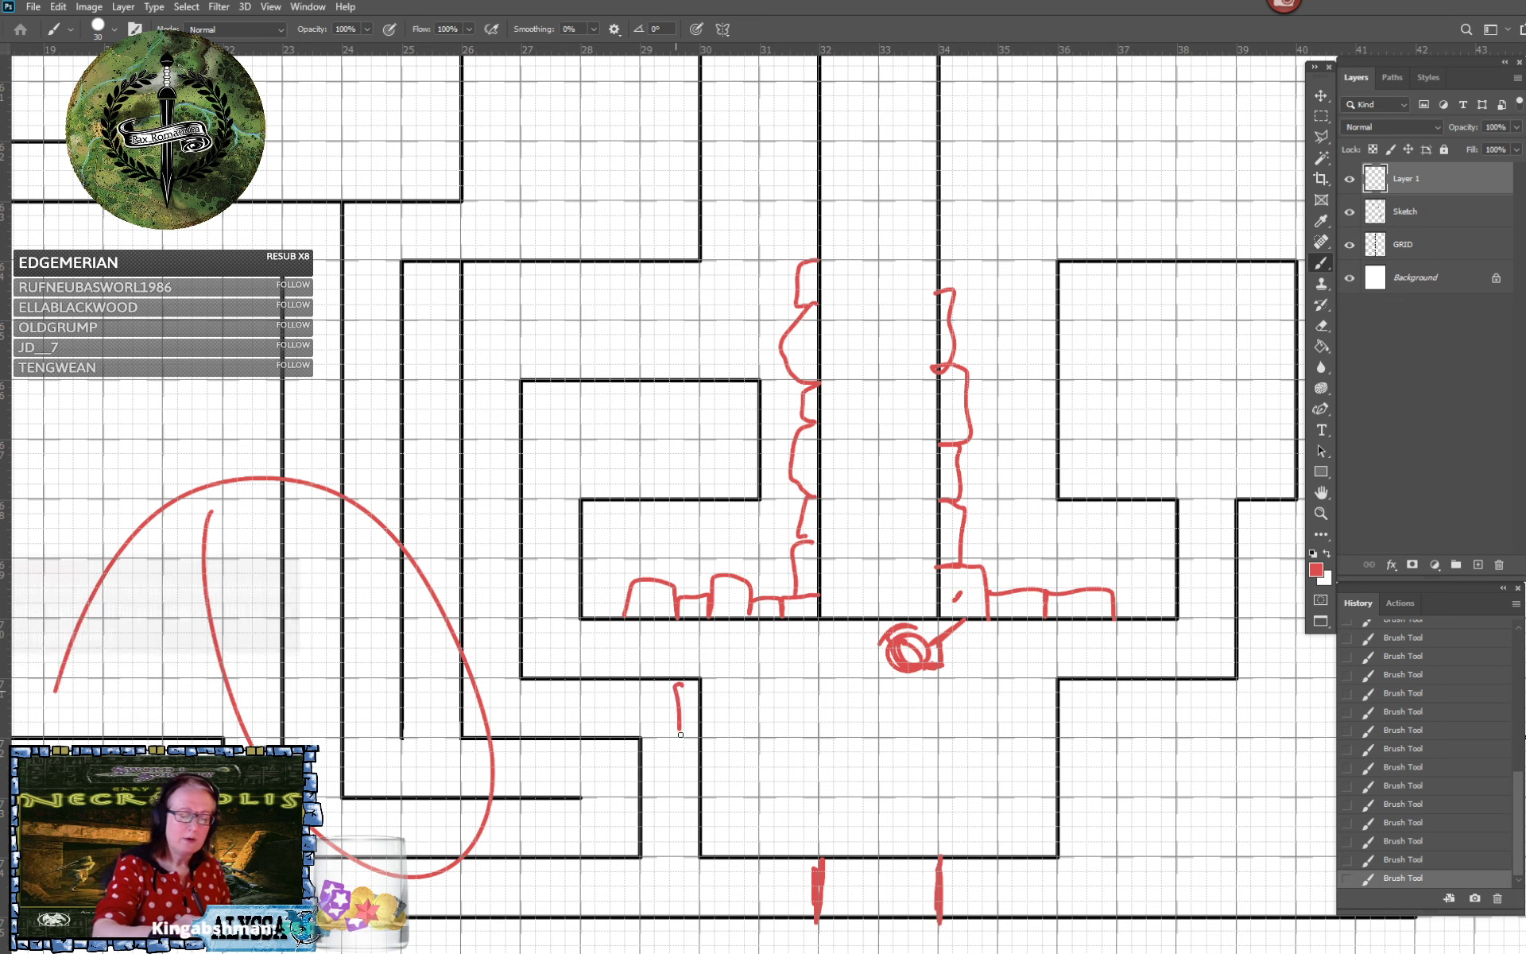
{"action": "mouse_move", "coordinate": [1066, 721]}
{"action": "left_mouse_down"}
{"action": "mouse_move", "coordinate": [1094, 787]}
{"action": "mouse_move", "coordinate": [1065, 799]}
{"action": "left_mouse_up"}
{"action": "mouse_move", "coordinate": [1081, 720]}
{"action": "left_mouse_down"}
{"action": "mouse_move", "coordinate": [1083, 690]}
{"action": "mouse_move", "coordinate": [1160, 671]}
{"action": "left_mouse_up"}
{"action": "left_click_drag", "start_coordinate": [1024, 719], "coordinate": [1201, 721]}
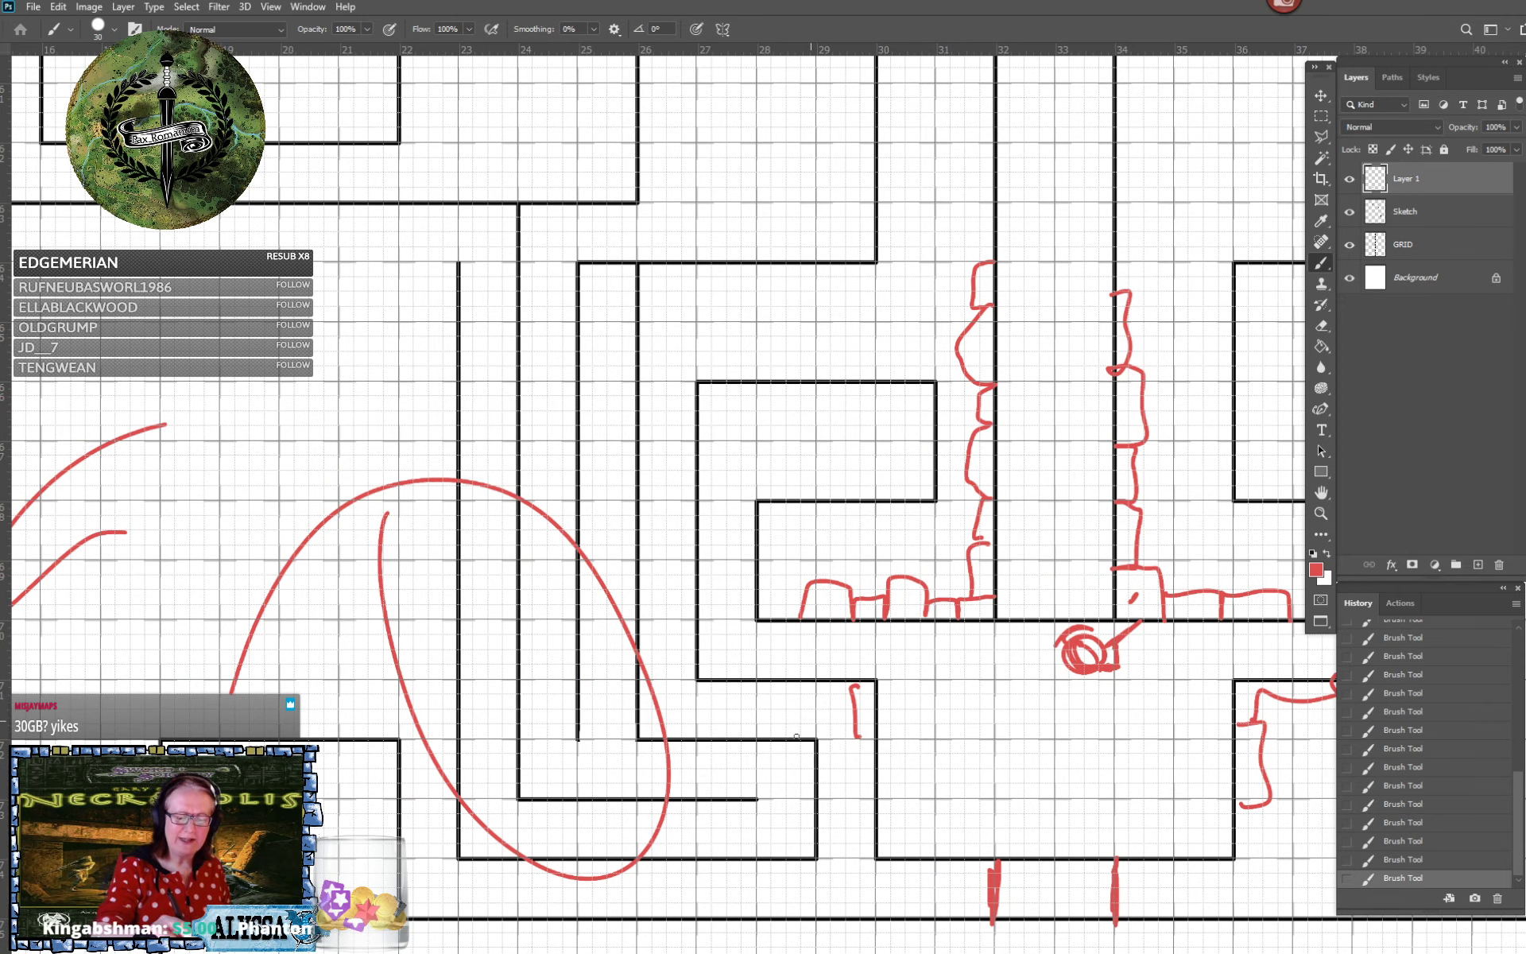
{"action": "mouse_move", "coordinate": [796, 737]}
{"action": "left_mouse_down"}
{"action": "mouse_move", "coordinate": [820, 752]}
{"action": "mouse_move", "coordinate": [825, 788]}
{"action": "mouse_move", "coordinate": [817, 847]}
{"action": "mouse_move", "coordinate": [787, 863]}
{"action": "mouse_move", "coordinate": [823, 859]}
{"action": "left_mouse_up"}
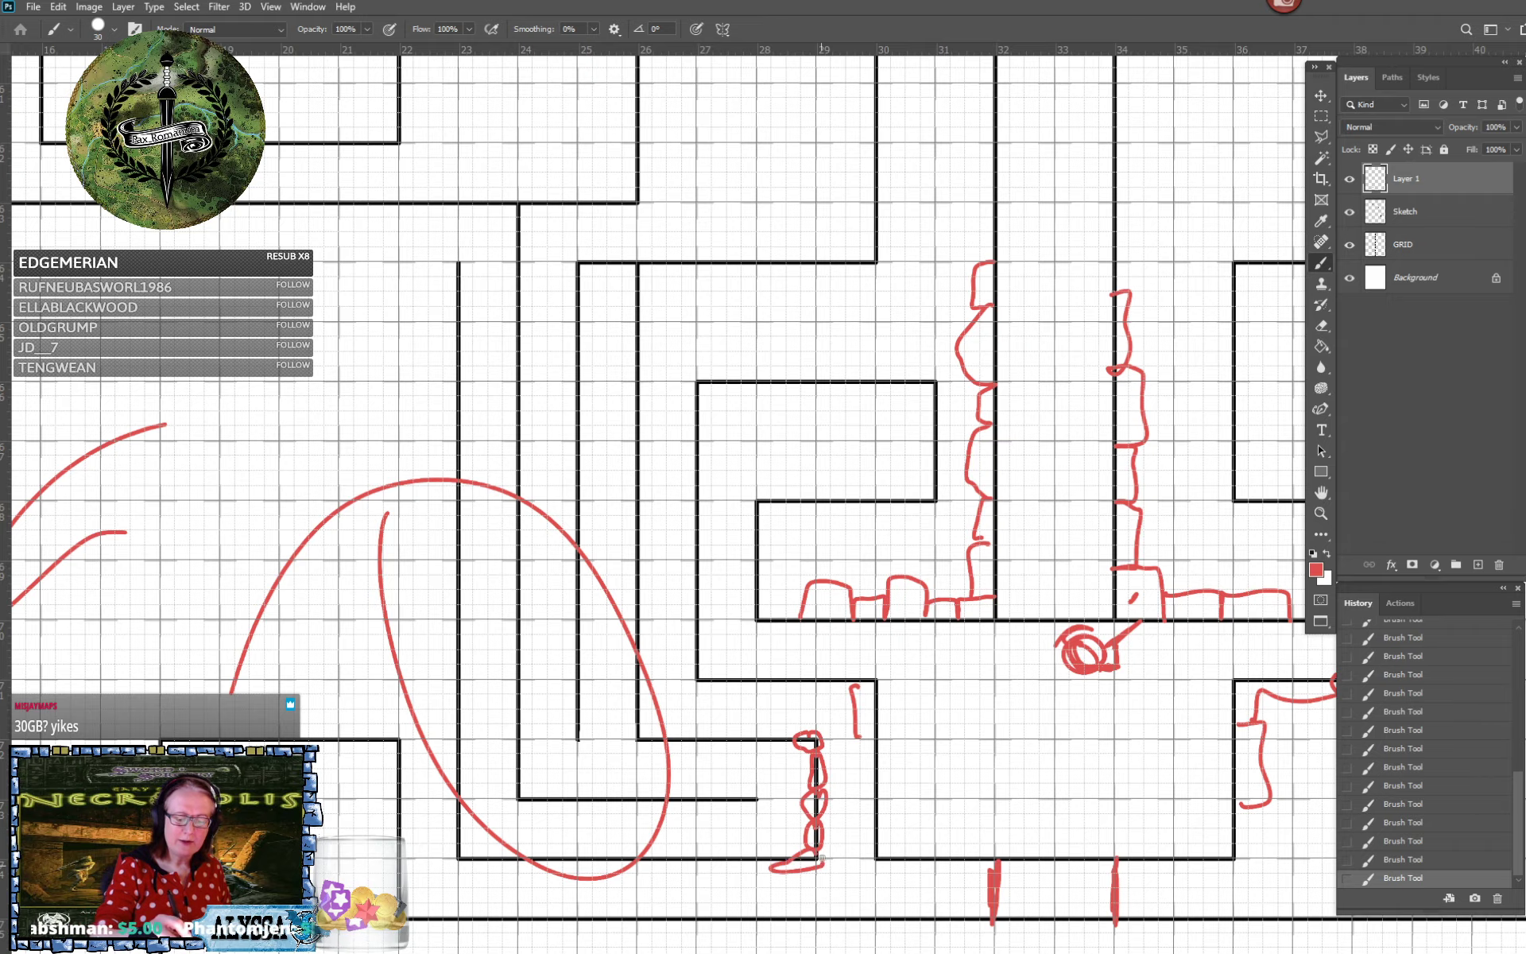
Sketch two small red blocks on the outer side of the large room's wall at mark 42
{"action": "scroll", "coordinate": [822, 857], "scroll_direction": "down", "scroll_amount": 6}
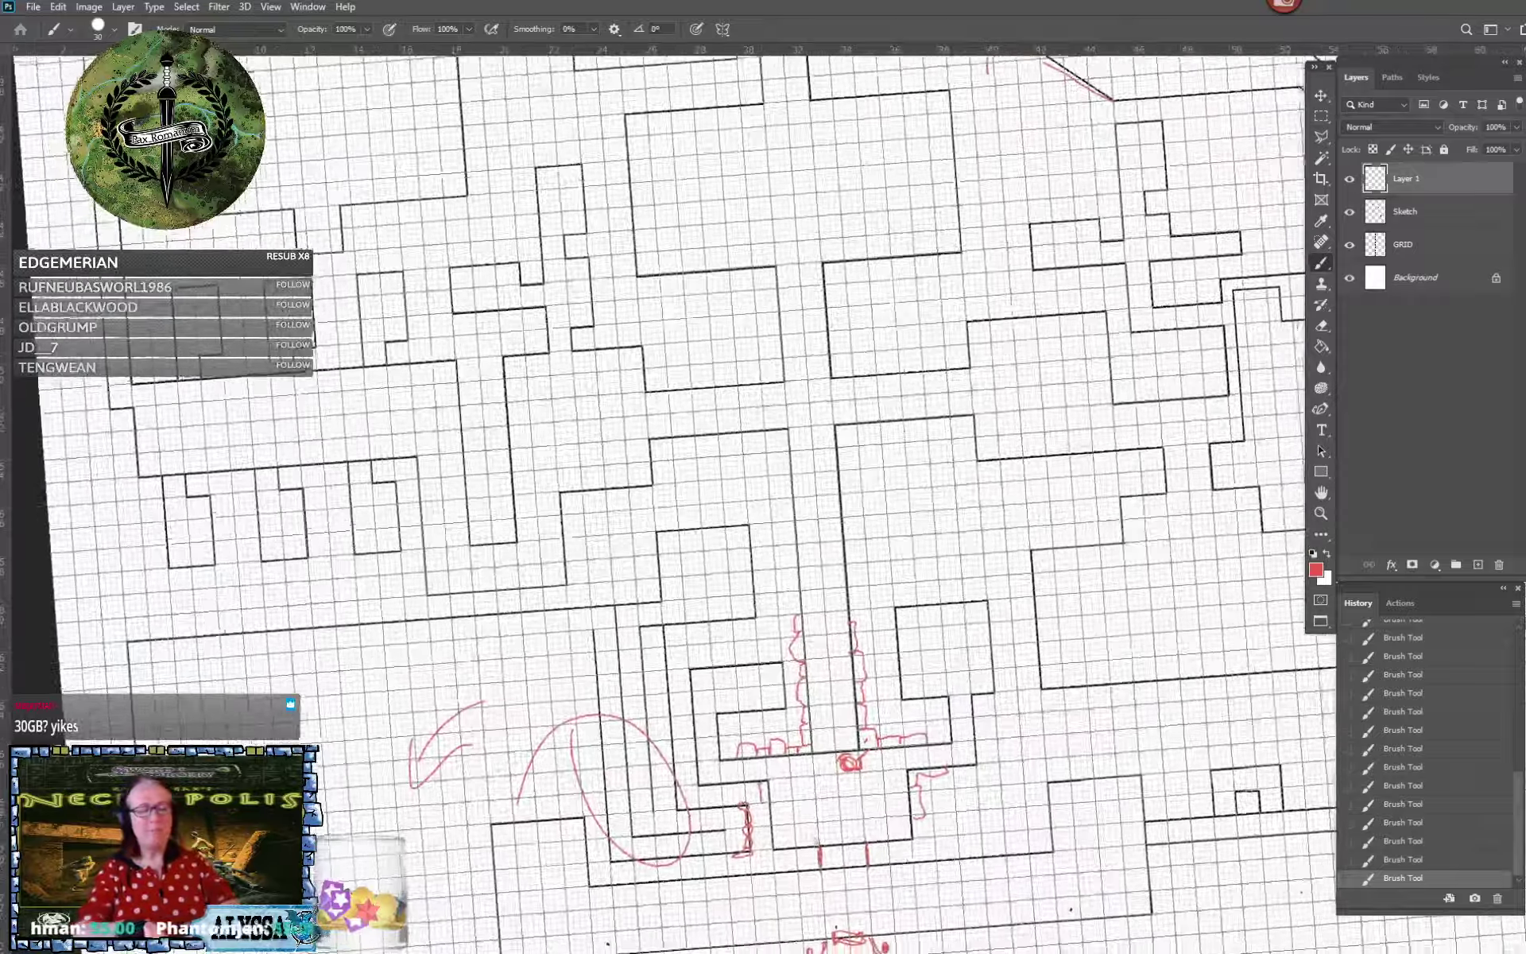
{"action": "scroll", "coordinate": [817, 845], "scroll_direction": "down", "scroll_amount": 2}
{"action": "scroll", "coordinate": [818, 845], "scroll_direction": "down", "scroll_amount": 1}
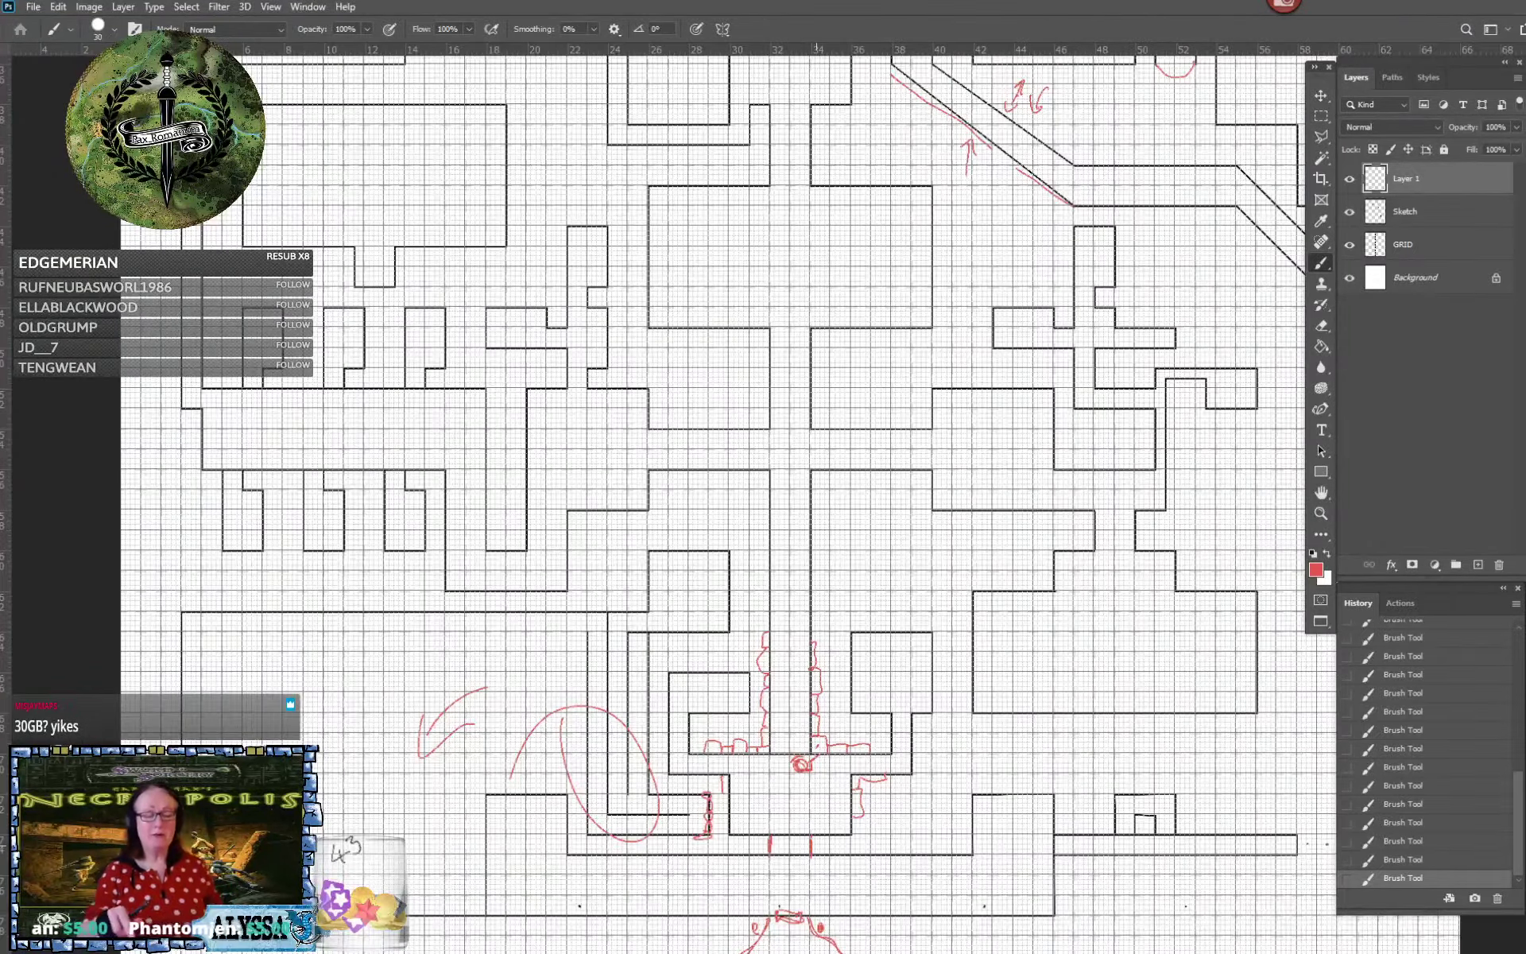
{"action": "scroll", "coordinate": [817, 845], "scroll_direction": "down", "scroll_amount": 1}
{"action": "left_click_drag", "start_coordinate": [795, 477], "coordinate": [661, 537]}
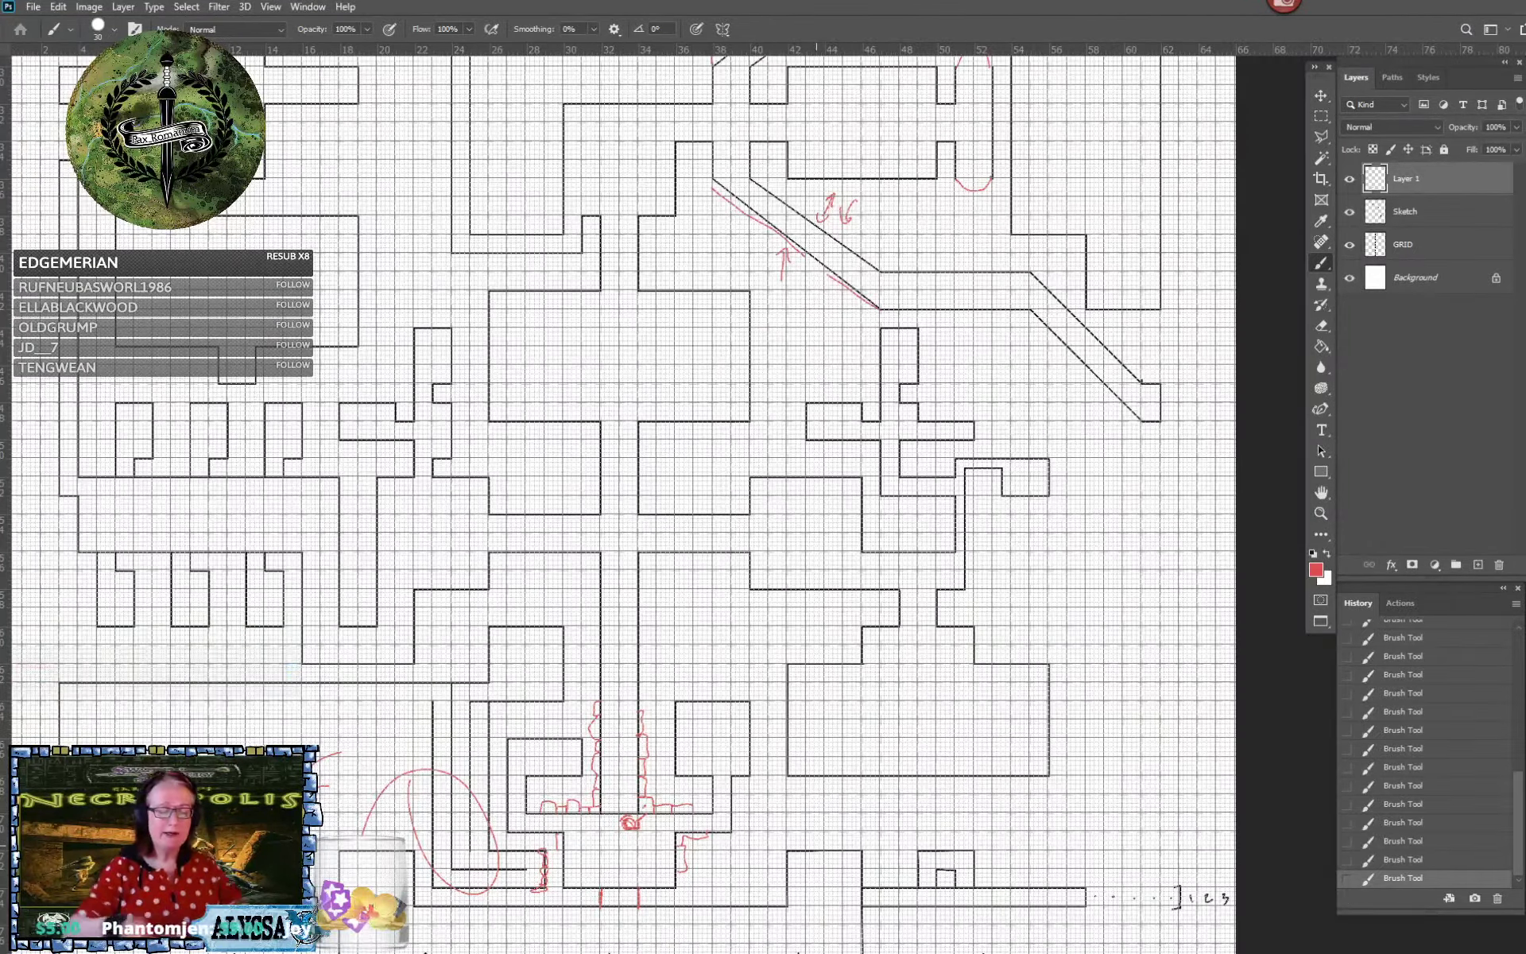
{"action": "scroll", "coordinate": [803, 780], "scroll_direction": "up", "scroll_amount": 3}
{"action": "mouse_move", "coordinate": [782, 735]}
{"action": "left_mouse_down"}
{"action": "mouse_move", "coordinate": [778, 758]}
{"action": "mouse_move", "coordinate": [778, 713]}
{"action": "mouse_move", "coordinate": [1061, 578]}
{"action": "mouse_move", "coordinate": [1128, 570]}
{"action": "left_mouse_up"}
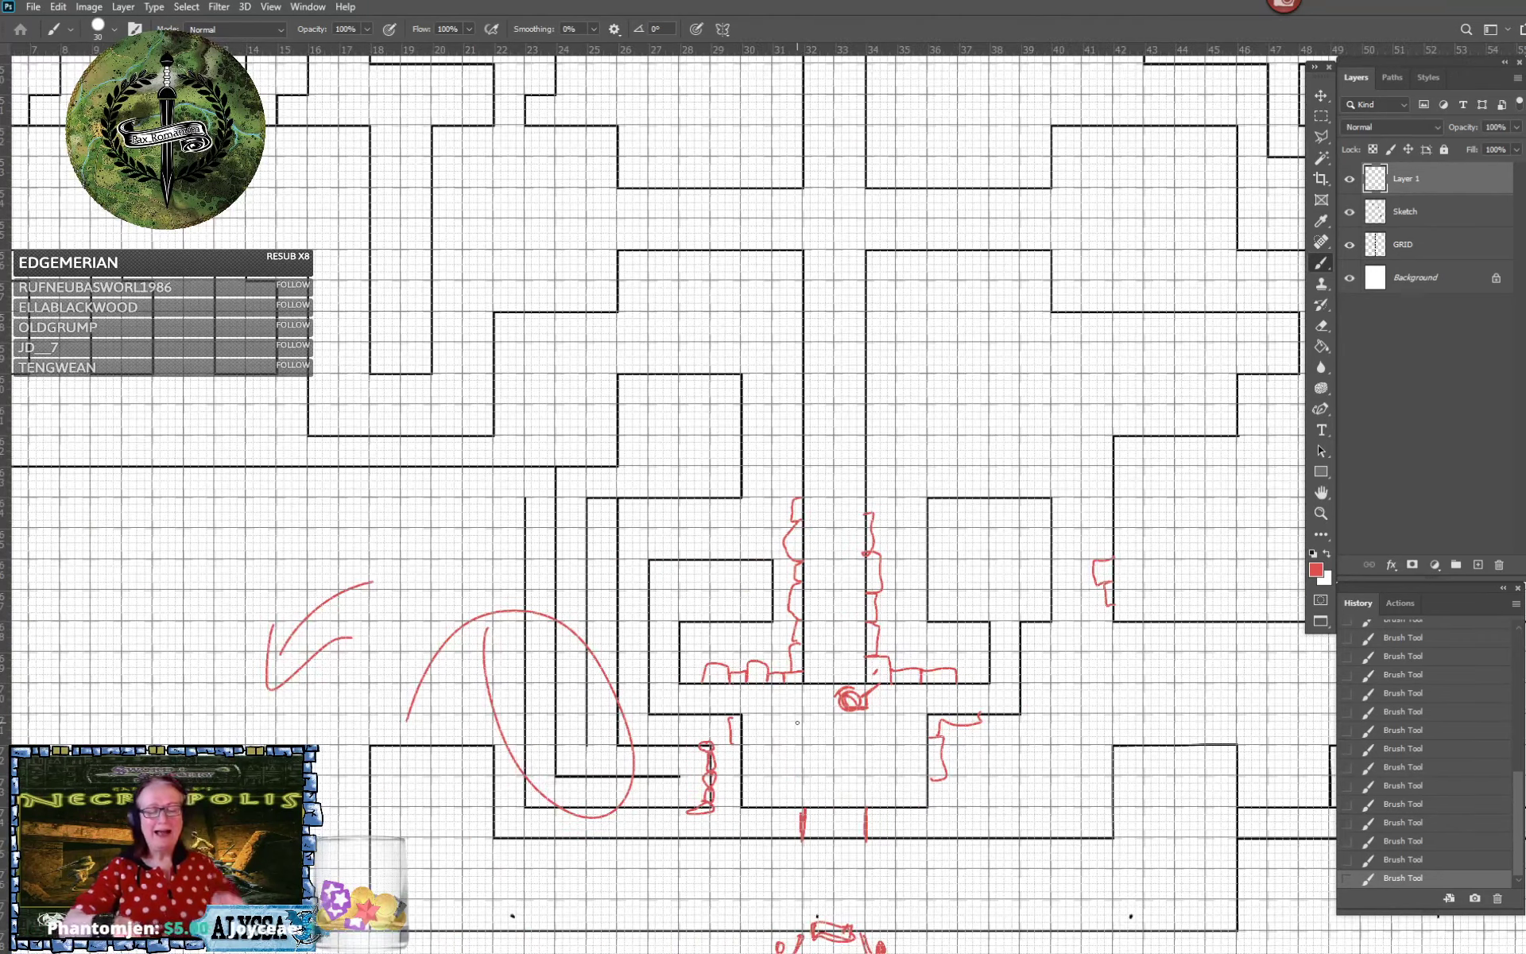
Outline a row of red stones along the corridor's lower wall from mark 34 to about mark 40, with extra blocks above near mark 34
{"action": "scroll", "coordinate": [973, 907], "scroll_direction": "up", "scroll_amount": 2}
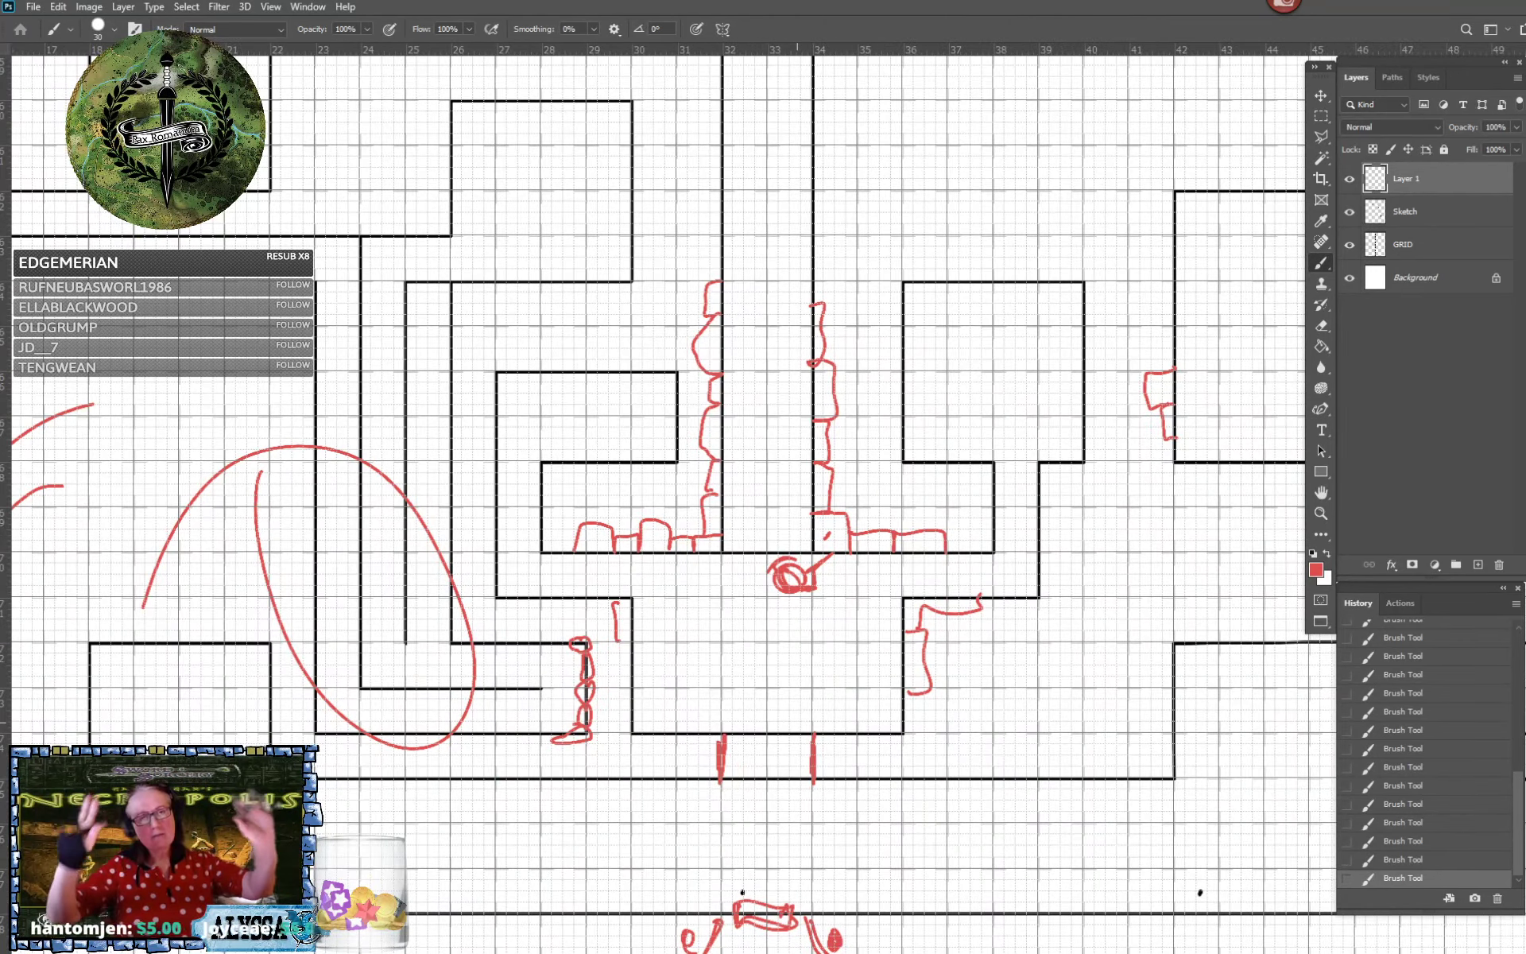
{"action": "scroll", "coordinate": [797, 723], "scroll_direction": "up", "scroll_amount": 1}
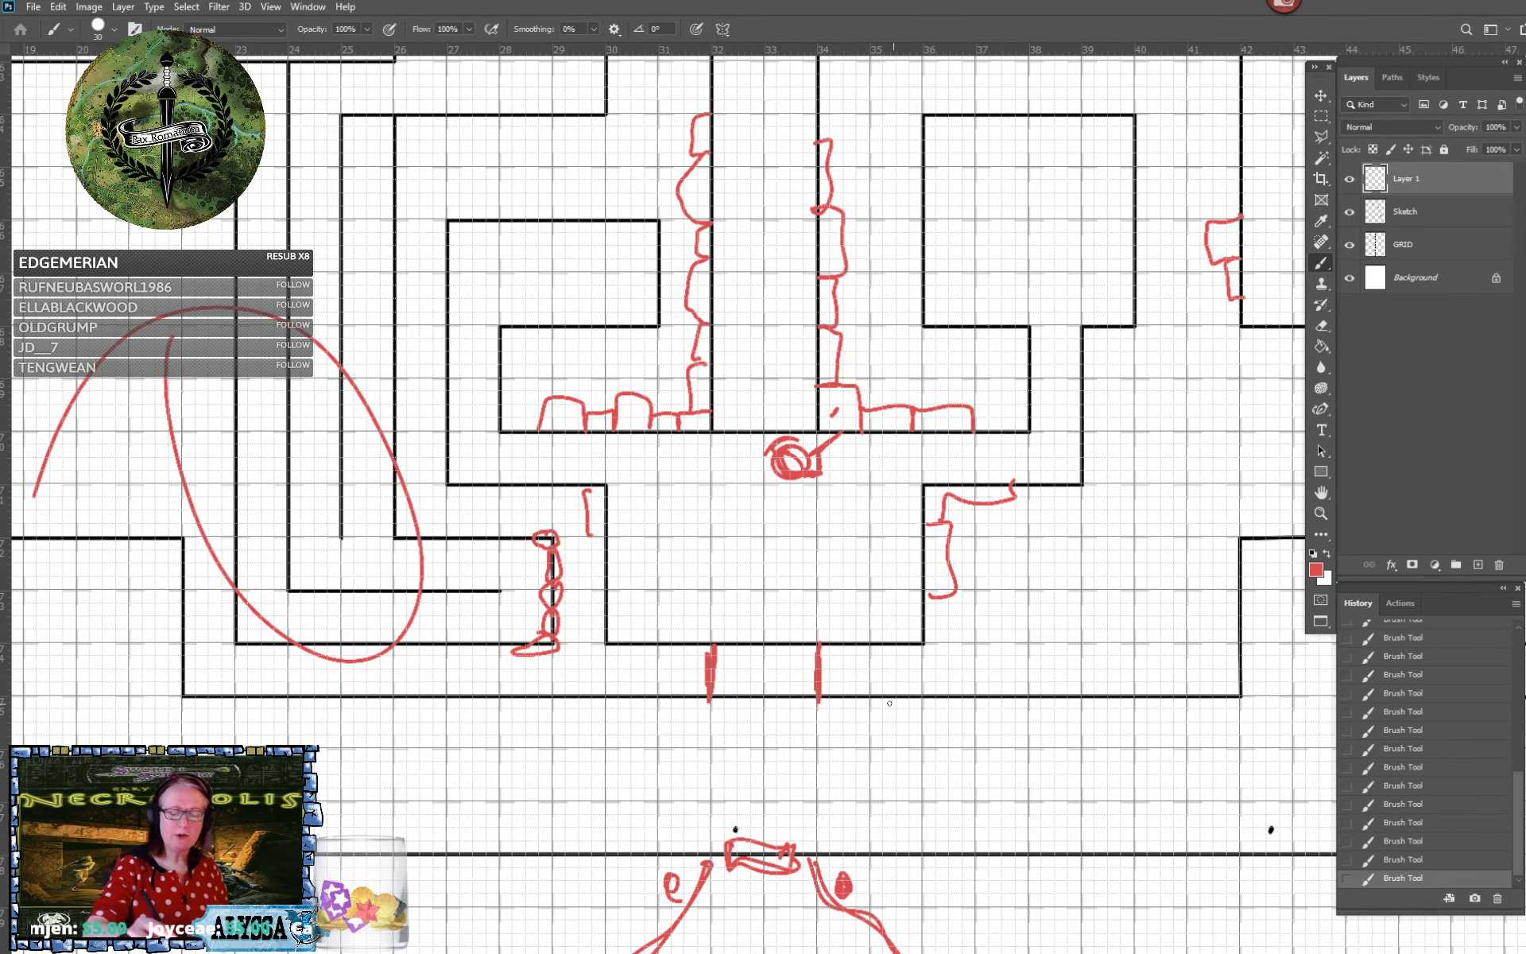
{"action": "mouse_move", "coordinate": [870, 700]}
{"action": "left_mouse_down"}
{"action": "mouse_move", "coordinate": [919, 690]}
{"action": "mouse_move", "coordinate": [929, 674]}
{"action": "mouse_move", "coordinate": [985, 679]}
{"action": "mouse_move", "coordinate": [994, 700]}
{"action": "mouse_move", "coordinate": [1003, 666]}
{"action": "mouse_move", "coordinate": [1048, 668]}
{"action": "mouse_move", "coordinate": [1055, 699]}
{"action": "mouse_move", "coordinate": [1116, 665]}
{"action": "mouse_move", "coordinate": [1145, 693]}
{"action": "left_mouse_up"}
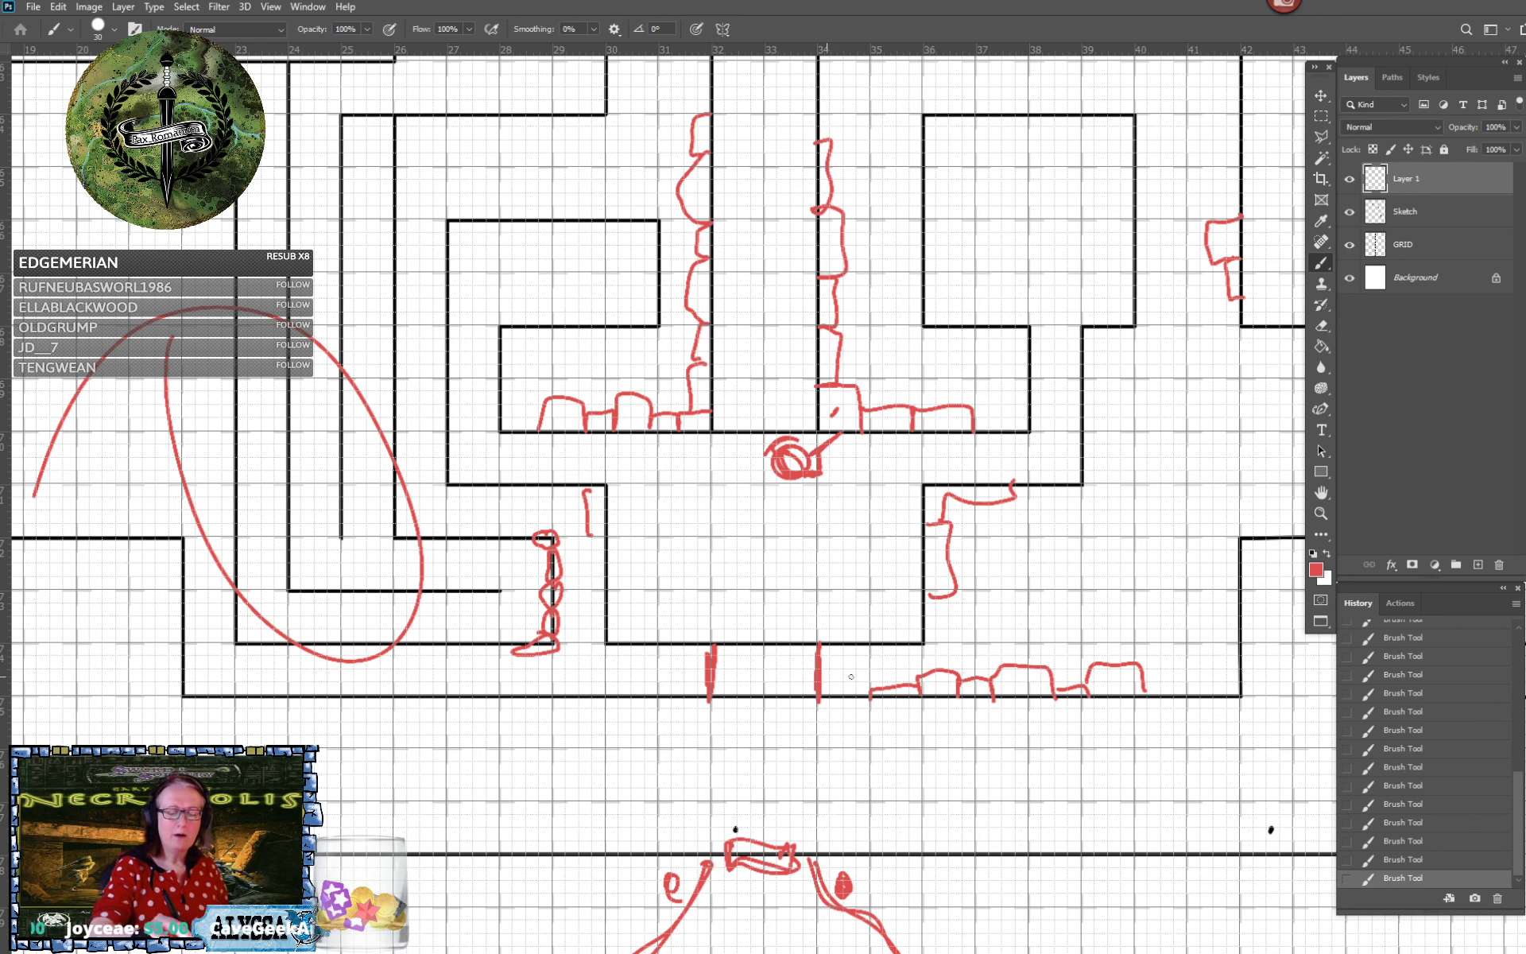
{"action": "mouse_move", "coordinate": [820, 698]}
{"action": "left_mouse_down"}
{"action": "mouse_move", "coordinate": [883, 648]}
{"action": "mouse_move", "coordinate": [912, 660]}
{"action": "left_mouse_up"}
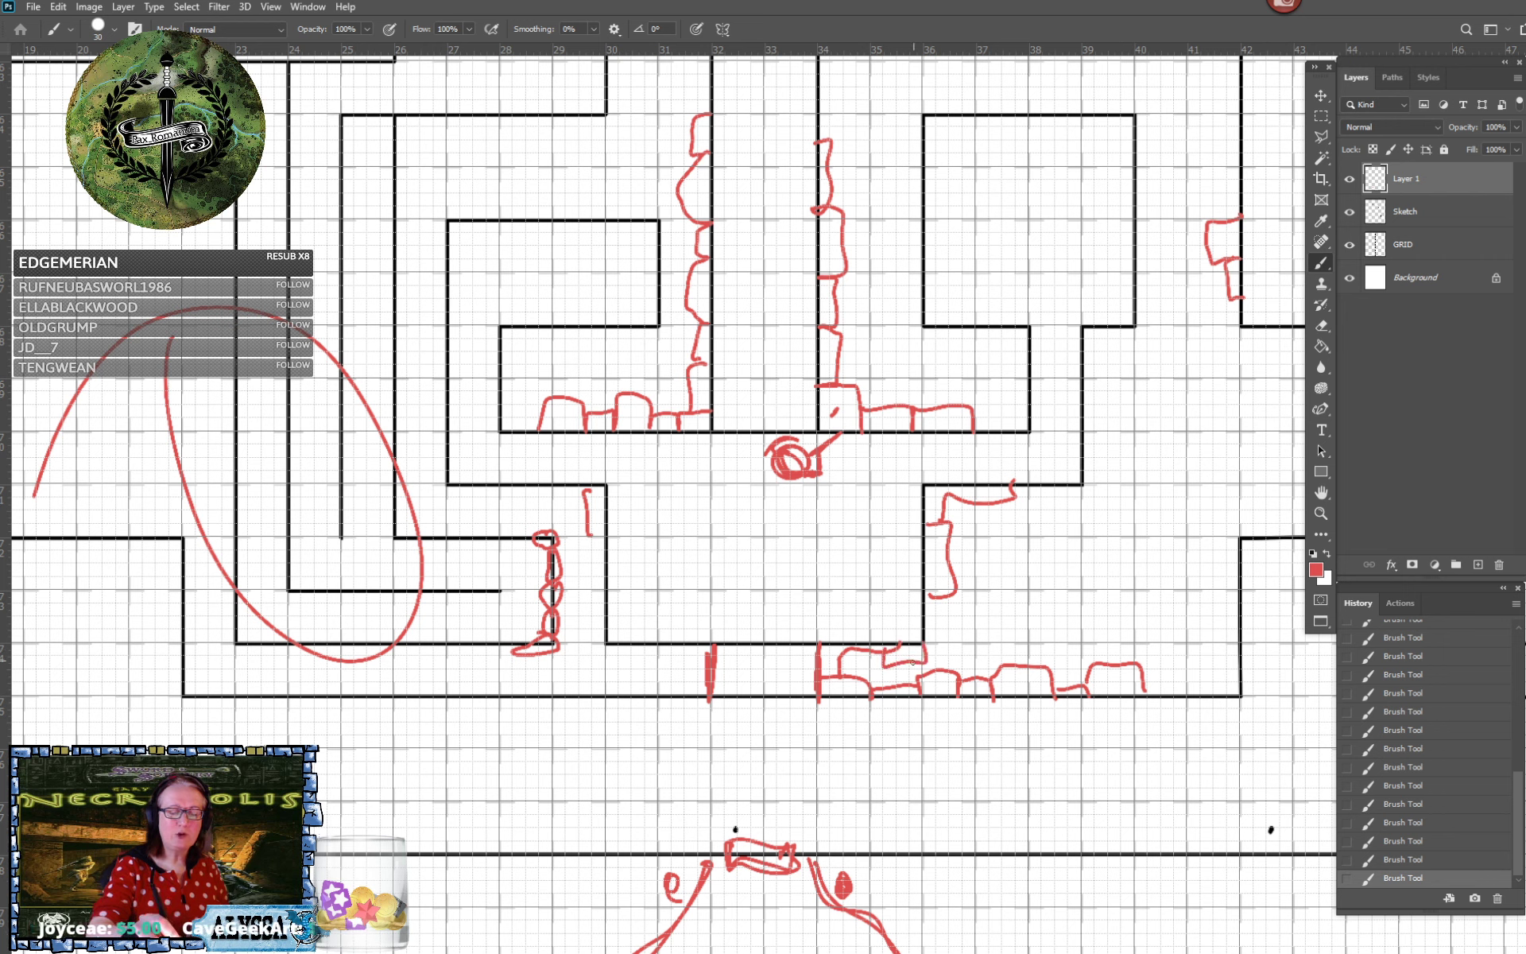
Draw a long double-headed red arrow along the lowest corridor and mark the central room above it with two red crosses
{"action": "left_click_drag", "start_coordinate": [436, 789], "coordinate": [1204, 795]}
{"action": "left_click_drag", "start_coordinate": [1113, 775], "coordinate": [1145, 815]}
{"action": "mouse_move", "coordinate": [439, 772]}
{"action": "left_mouse_down"}
{"action": "mouse_move", "coordinate": [409, 807]}
{"action": "mouse_move", "coordinate": [651, 809]}
{"action": "left_mouse_up"}
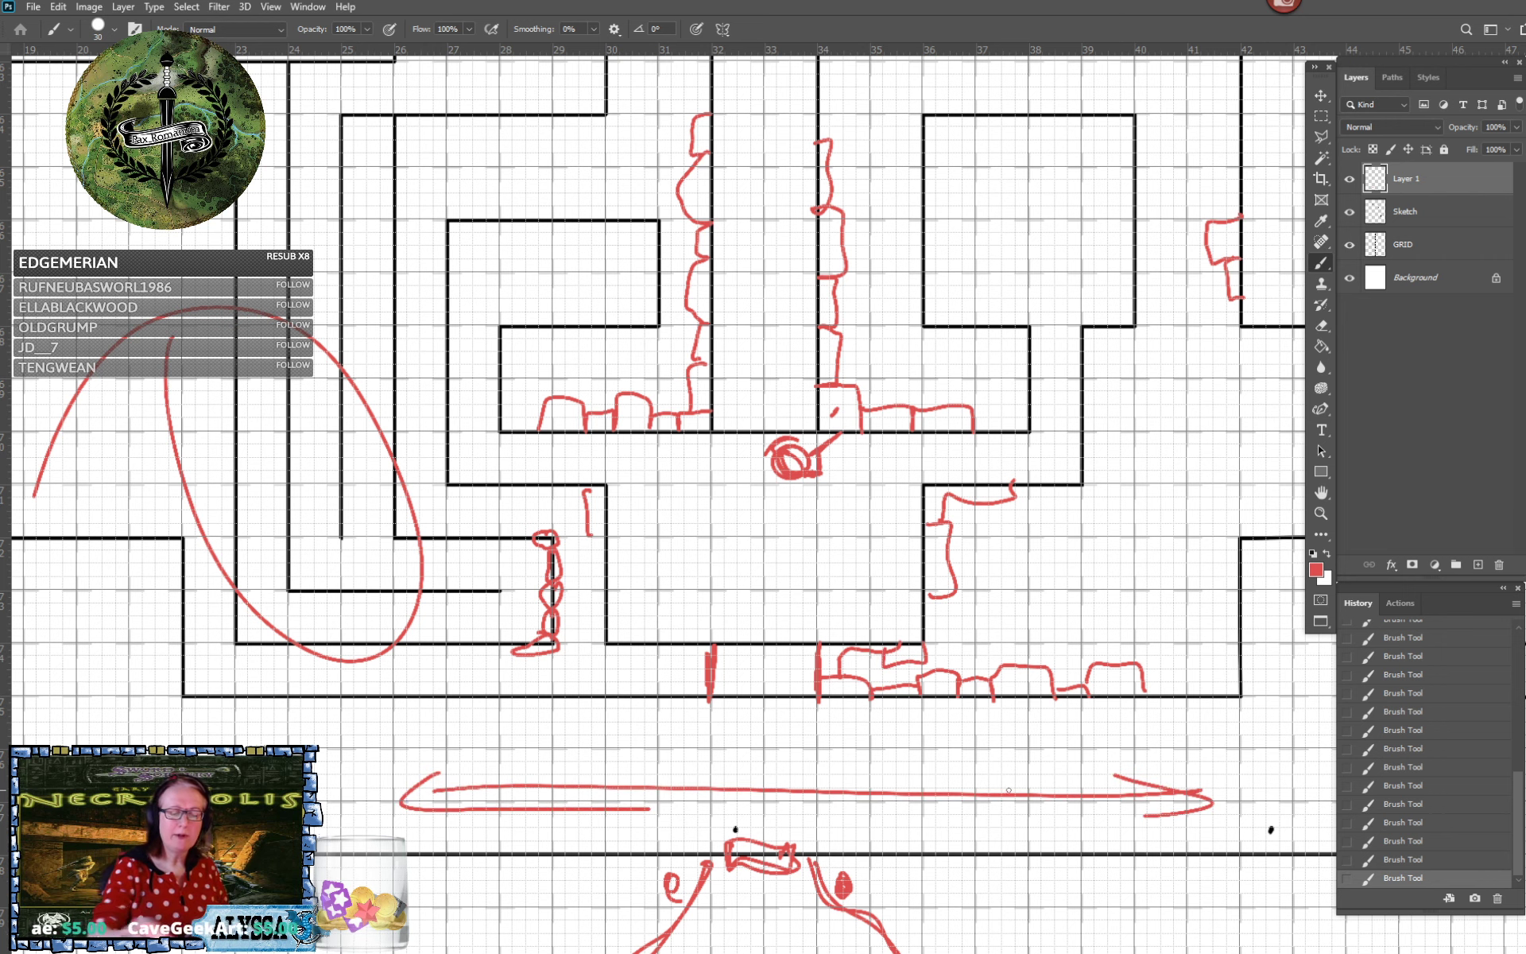
{"action": "mouse_move", "coordinate": [695, 521]}
{"action": "left_mouse_down"}
{"action": "mouse_move", "coordinate": [761, 563]}
{"action": "mouse_move", "coordinate": [744, 508]}
{"action": "mouse_move", "coordinate": [859, 576]}
{"action": "left_mouse_up"}
{"action": "left_click_drag", "start_coordinate": [871, 513], "coordinate": [811, 590]}
Continue the red stones to the corridor's corner at mark 42, running rounded boulders up the alcove wall and around its top with loose pebbles outside
{"action": "scroll", "coordinate": [874, 534], "scroll_direction": "down", "scroll_amount": 1}
{"action": "scroll", "coordinate": [908, 910], "scroll_direction": "down", "scroll_amount": 2}
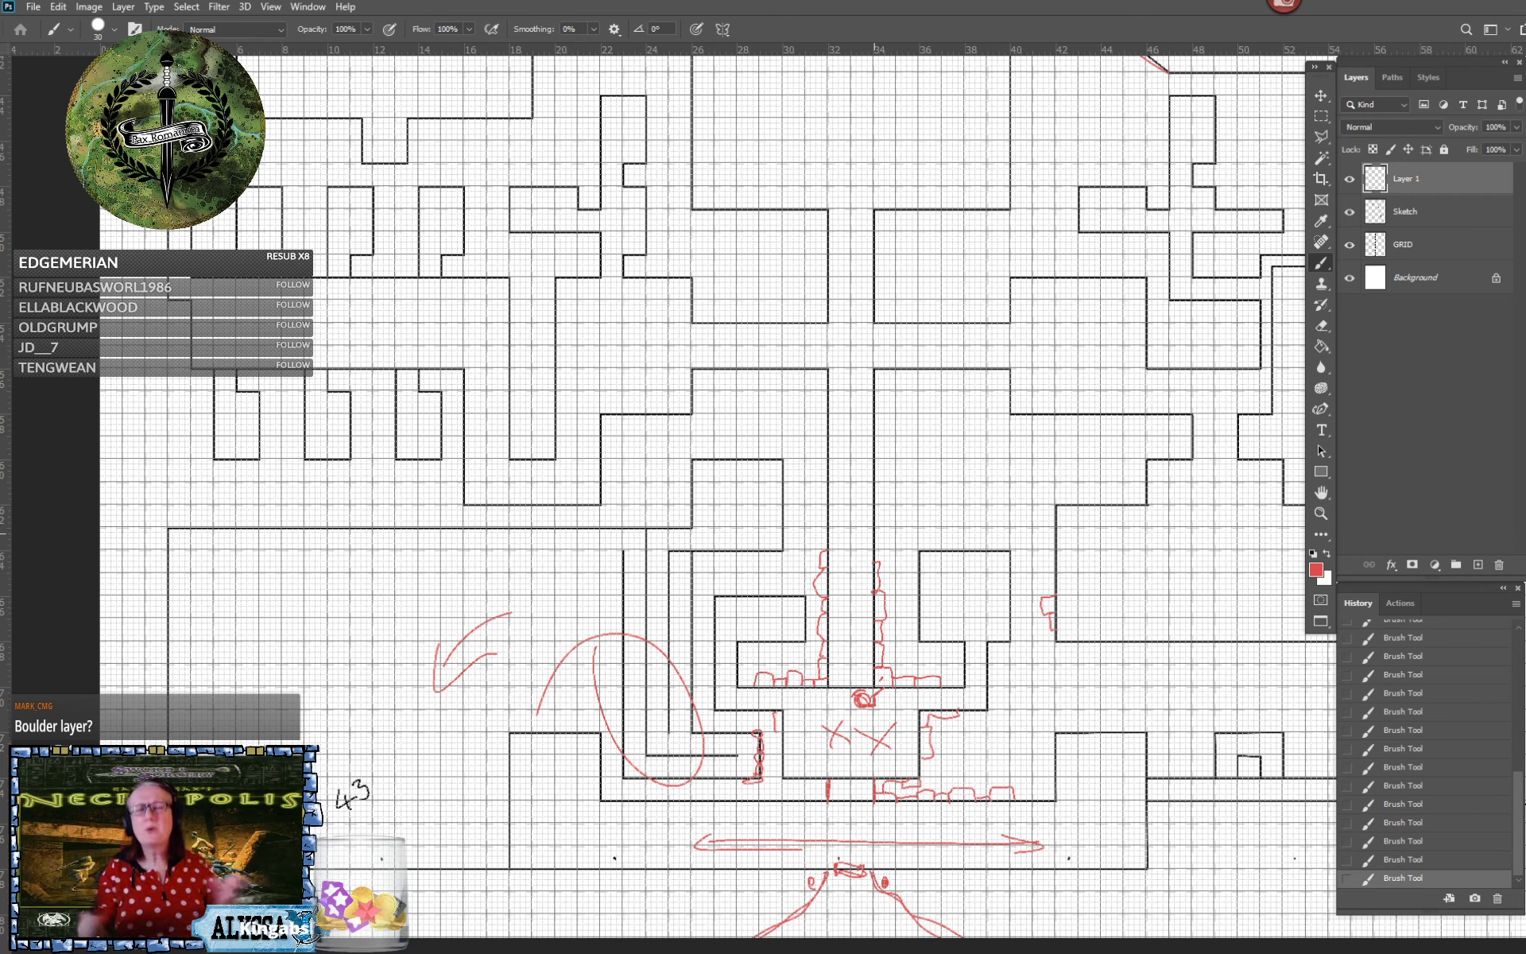
{"action": "scroll", "coordinate": [1156, 833], "scroll_direction": "up", "scroll_amount": 4}
{"action": "scroll", "coordinate": [1144, 643], "scroll_direction": "up", "scroll_amount": 1}
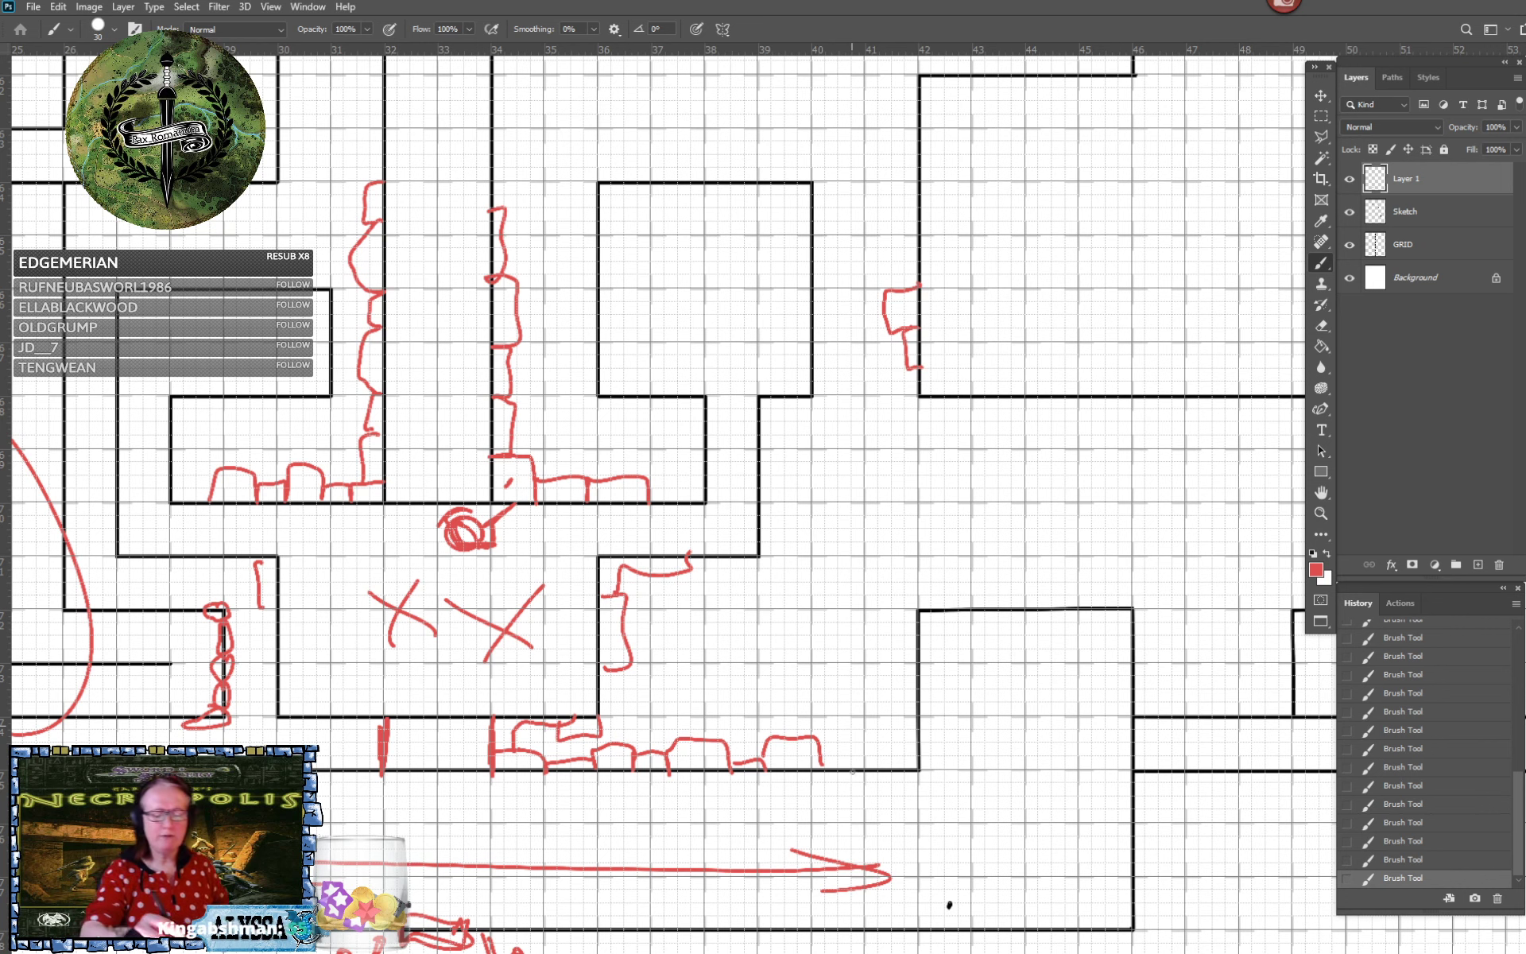
{"action": "mouse_move", "coordinate": [825, 768]}
{"action": "left_mouse_down"}
{"action": "mouse_move", "coordinate": [869, 731]}
{"action": "mouse_move", "coordinate": [889, 752]}
{"action": "mouse_move", "coordinate": [870, 773]}
{"action": "mouse_move", "coordinate": [915, 757]}
{"action": "mouse_move", "coordinate": [900, 744]}
{"action": "mouse_move", "coordinate": [913, 694]}
{"action": "mouse_move", "coordinate": [897, 740]}
{"action": "mouse_move", "coordinate": [923, 739]}
{"action": "mouse_move", "coordinate": [908, 692]}
{"action": "left_mouse_up"}
{"action": "mouse_move", "coordinate": [871, 677]}
{"action": "left_mouse_down"}
{"action": "mouse_move", "coordinate": [867, 701]}
{"action": "mouse_move", "coordinate": [934, 614]}
{"action": "mouse_move", "coordinate": [889, 601]}
{"action": "mouse_move", "coordinate": [908, 579]}
{"action": "mouse_move", "coordinate": [958, 605]}
{"action": "mouse_move", "coordinate": [943, 571]}
{"action": "mouse_move", "coordinate": [939, 584]}
{"action": "mouse_move", "coordinate": [968, 584]}
{"action": "mouse_move", "coordinate": [978, 559]}
{"action": "mouse_move", "coordinate": [995, 619]}
{"action": "mouse_move", "coordinate": [978, 604]}
{"action": "left_mouse_up"}
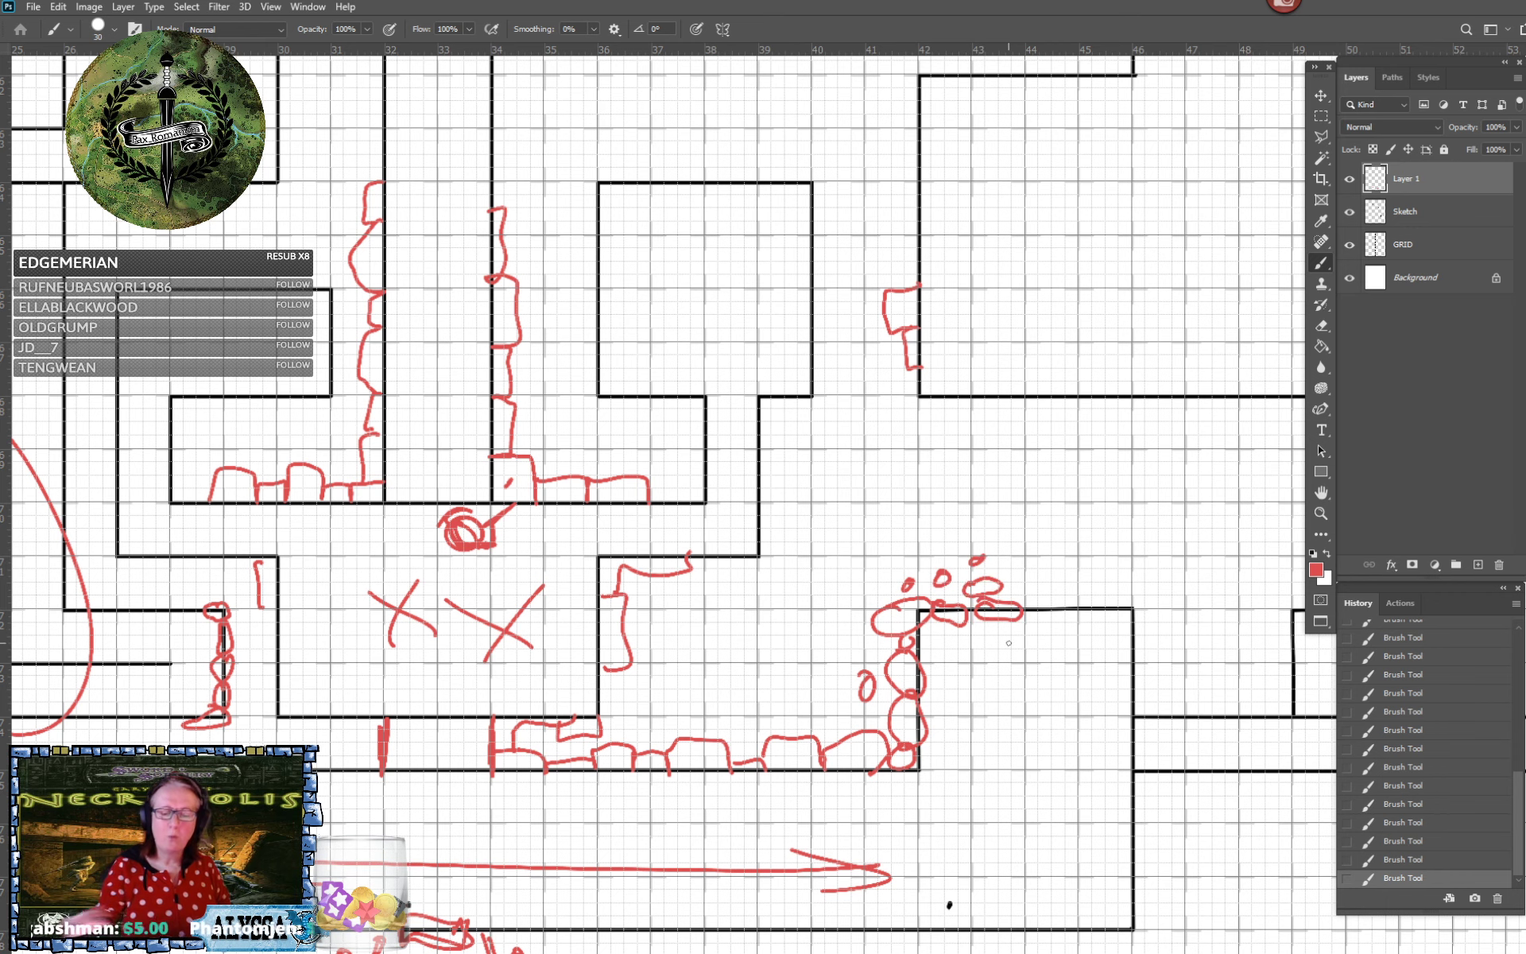
Sketch squared red blocks along the rest of the alcove's top and down its wall at mark 46, above and below the side corridor
{"action": "scroll", "coordinate": [1009, 643], "scroll_direction": "right", "scroll_amount": 3}
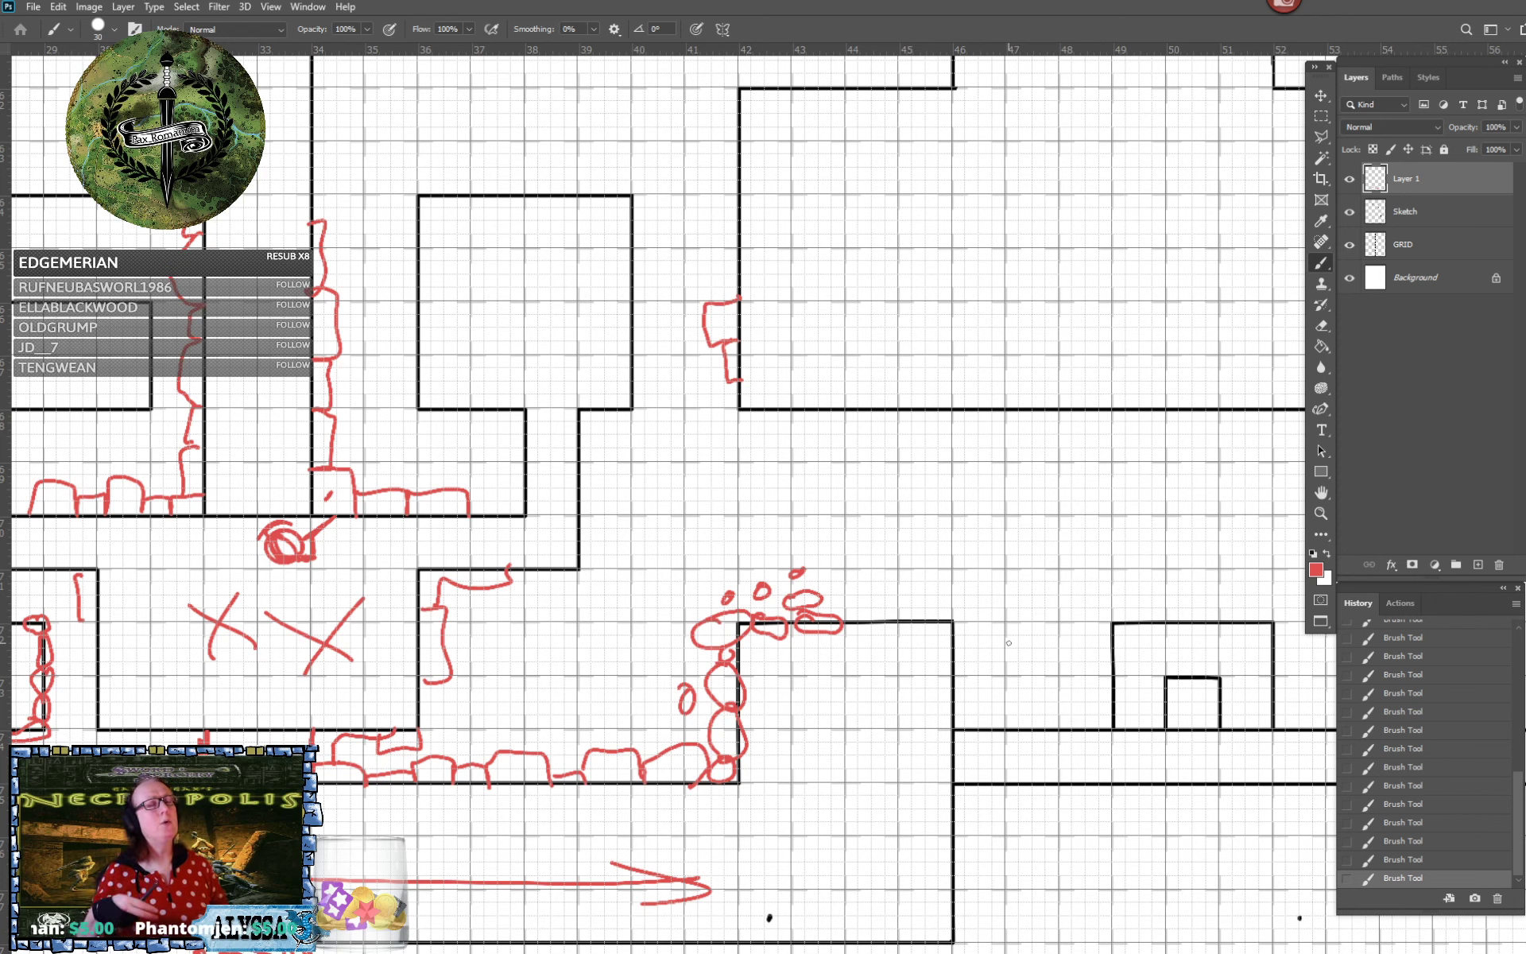
{"action": "mouse_move", "coordinate": [848, 603]}
{"action": "left_mouse_down"}
{"action": "mouse_move", "coordinate": [896, 623]}
{"action": "mouse_move", "coordinate": [899, 600]}
{"action": "mouse_move", "coordinate": [847, 598]}
{"action": "mouse_move", "coordinate": [914, 624]}
{"action": "mouse_move", "coordinate": [932, 607]}
{"action": "mouse_move", "coordinate": [931, 583]}
{"action": "mouse_move", "coordinate": [901, 584]}
{"action": "mouse_move", "coordinate": [951, 597]}
{"action": "mouse_move", "coordinate": [970, 623]}
{"action": "mouse_move", "coordinate": [980, 609]}
{"action": "mouse_move", "coordinate": [961, 599]}
{"action": "mouse_move", "coordinate": [959, 622]}
{"action": "mouse_move", "coordinate": [991, 650]}
{"action": "mouse_move", "coordinate": [957, 648]}
{"action": "mouse_move", "coordinate": [955, 670]}
{"action": "mouse_move", "coordinate": [975, 675]}
{"action": "mouse_move", "coordinate": [991, 657]}
{"action": "mouse_move", "coordinate": [959, 678]}
{"action": "mouse_move", "coordinate": [954, 691]}
{"action": "mouse_move", "coordinate": [969, 679]}
{"action": "mouse_move", "coordinate": [981, 692]}
{"action": "mouse_move", "coordinate": [951, 721]}
{"action": "mouse_move", "coordinate": [1002, 730]}
{"action": "mouse_move", "coordinate": [1006, 694]}
{"action": "mouse_move", "coordinate": [968, 690]}
{"action": "left_mouse_up"}
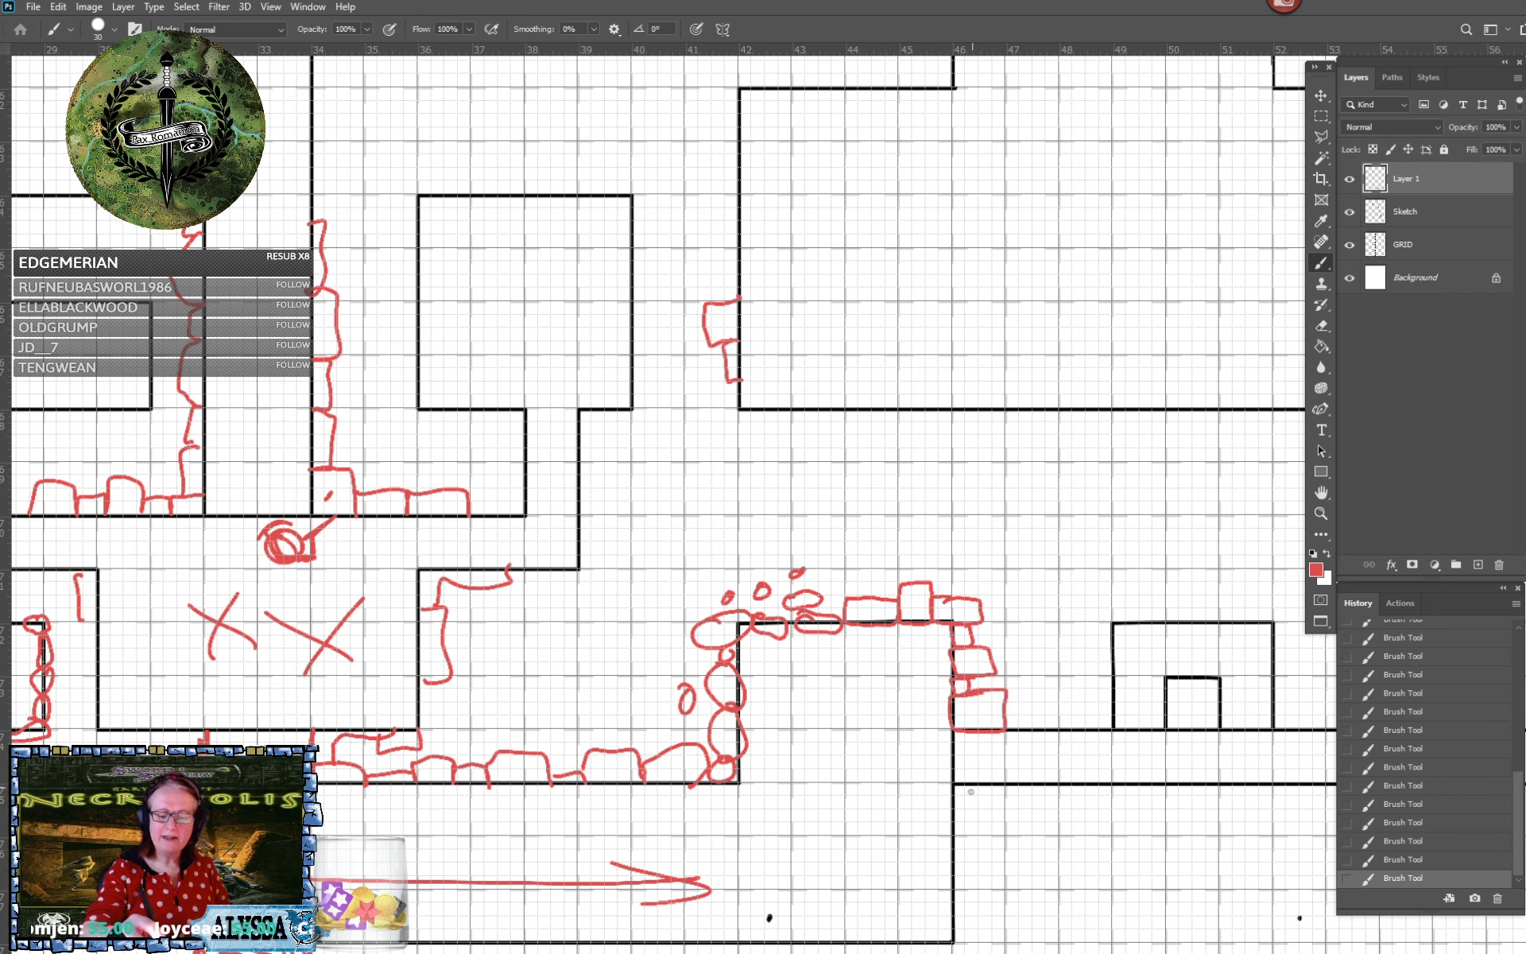
{"action": "mouse_move", "coordinate": [973, 789]}
{"action": "left_mouse_down"}
{"action": "mouse_move", "coordinate": [980, 828]}
{"action": "mouse_move", "coordinate": [1010, 835]}
{"action": "mouse_move", "coordinate": [1017, 795]}
{"action": "mouse_move", "coordinate": [988, 784]}
{"action": "mouse_move", "coordinate": [954, 823]}
{"action": "mouse_move", "coordinate": [958, 862]}
{"action": "mouse_move", "coordinate": [976, 867]}
{"action": "mouse_move", "coordinate": [977, 828]}
{"action": "mouse_move", "coordinate": [988, 846]}
{"action": "mouse_move", "coordinate": [954, 901]}
{"action": "left_mouse_up"}
{"action": "mouse_move", "coordinate": [954, 901]}
{"action": "left_mouse_down"}
{"action": "mouse_move", "coordinate": [994, 900]}
{"action": "mouse_move", "coordinate": [969, 872]}
{"action": "left_mouse_up"}
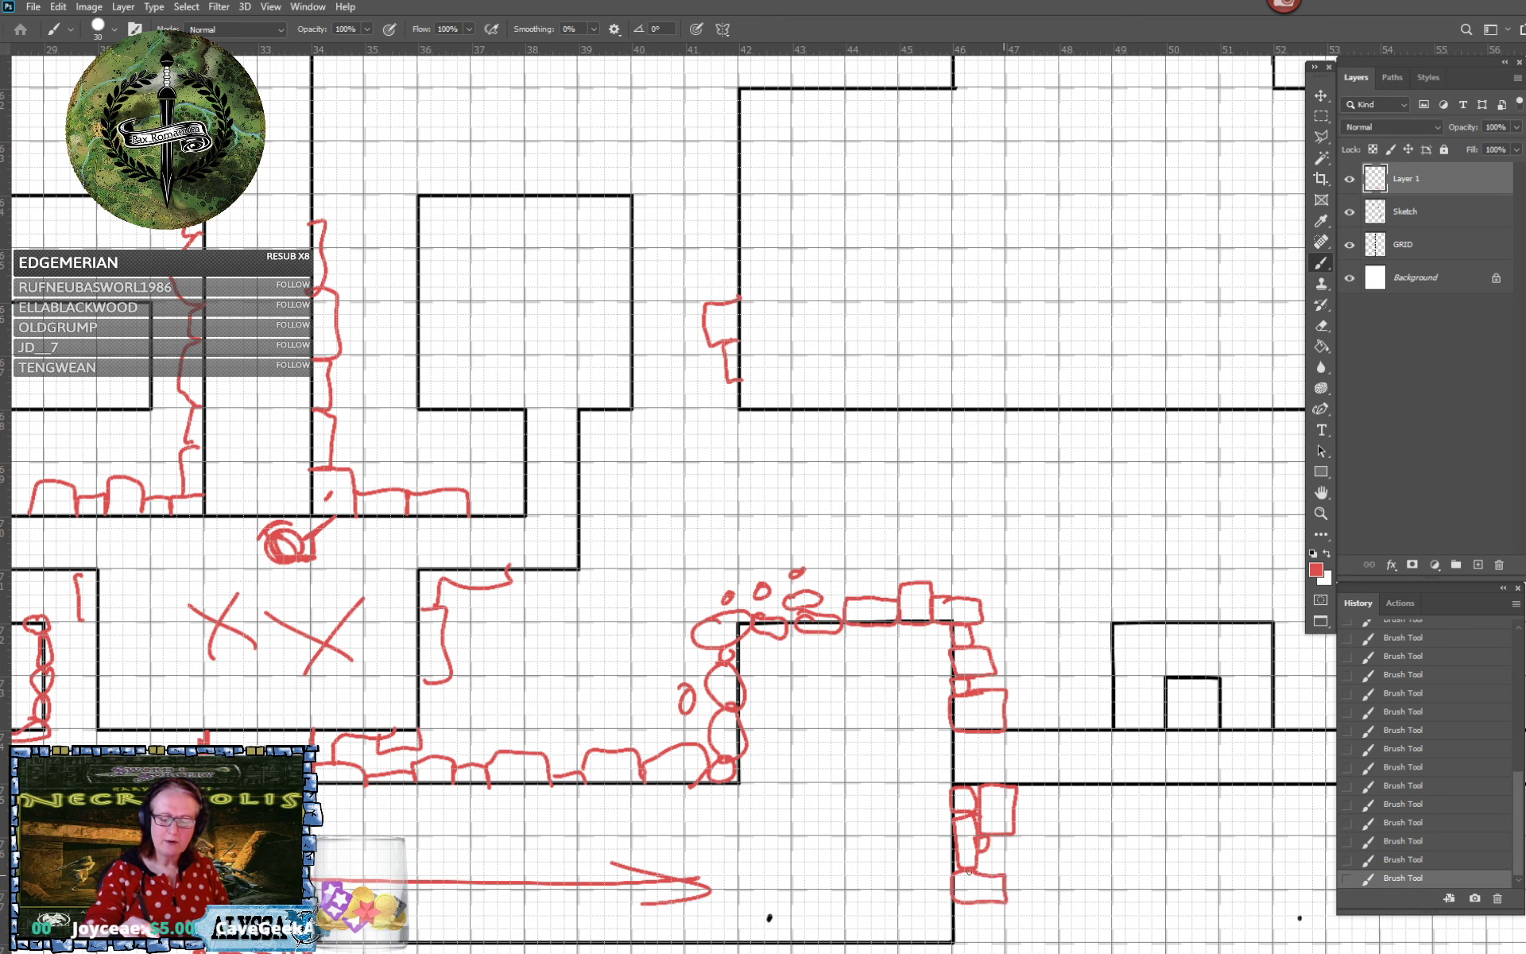
Examine the dungeon map as a whole, including the red annotations around its lower entrance area
{"action": "scroll", "coordinate": [967, 872], "scroll_direction": "down", "scroll_amount": 3}
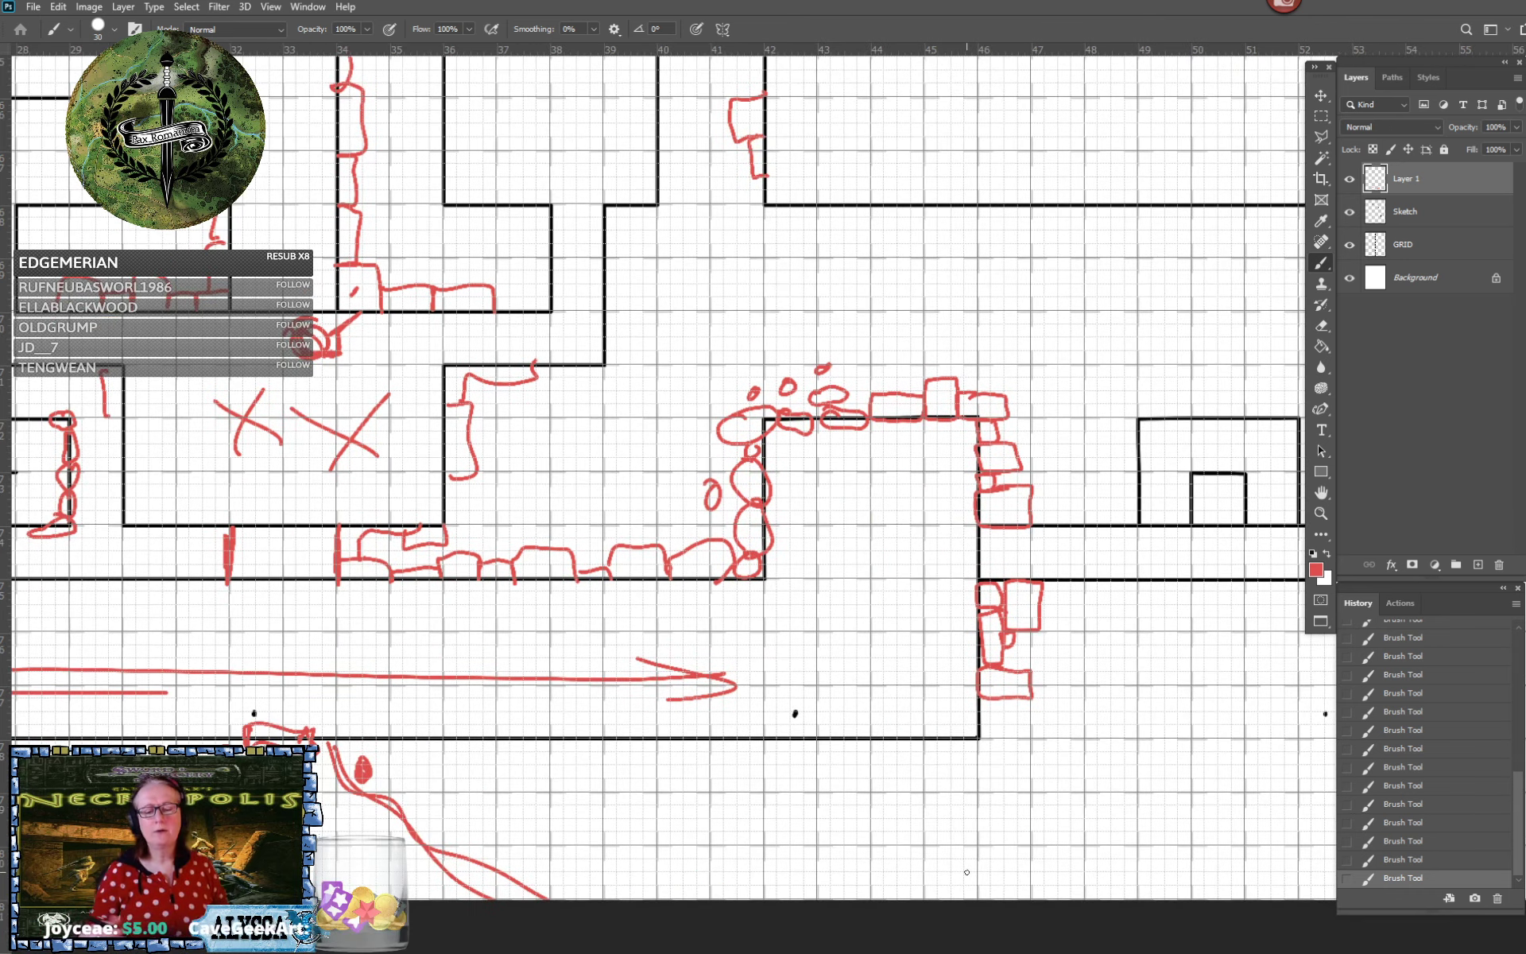
{"action": "scroll", "coordinate": [967, 872], "scroll_direction": "down", "scroll_amount": 4}
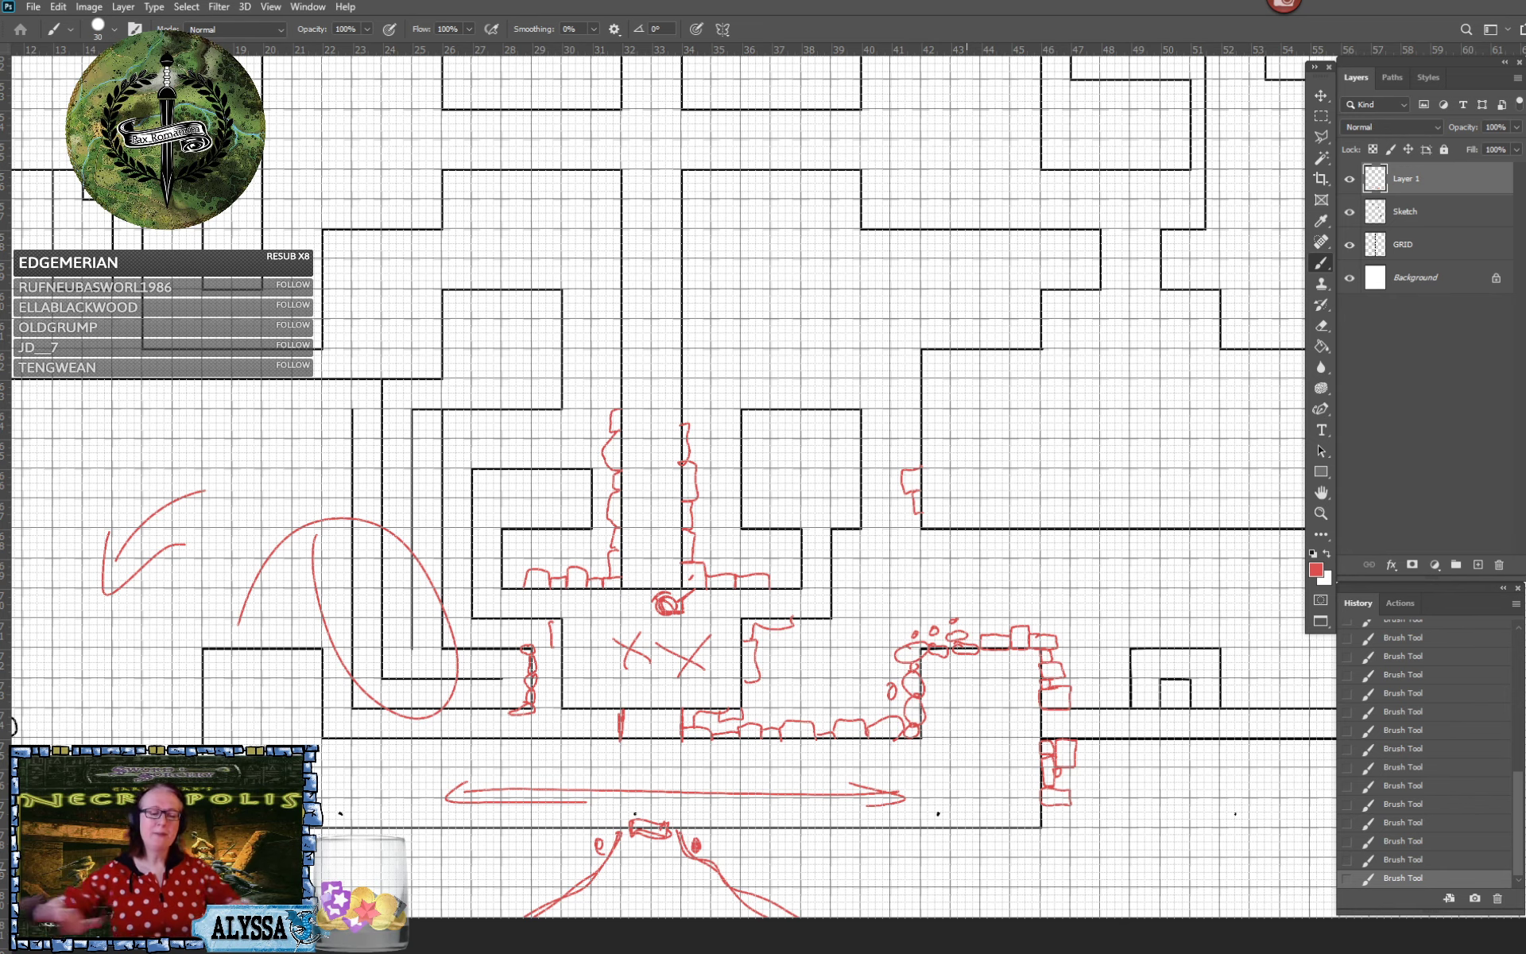
{"action": "scroll", "coordinate": [967, 870], "scroll_direction": "down", "scroll_amount": 8}
{"action": "scroll", "coordinate": [967, 869], "scroll_direction": "up", "scroll_amount": 3}
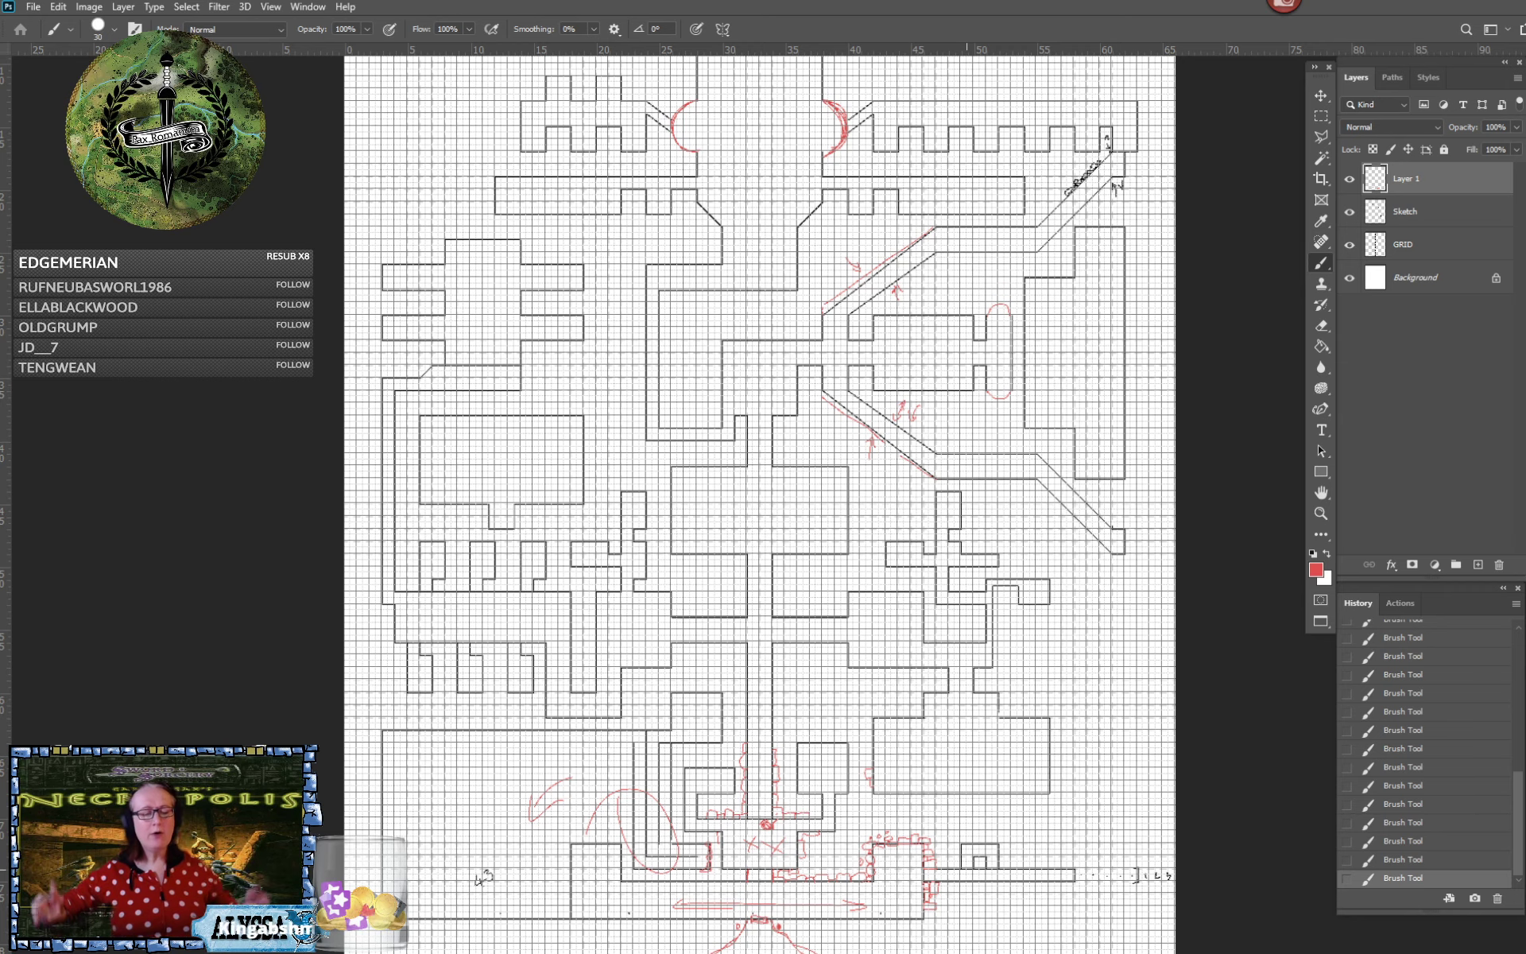
{"action": "scroll", "coordinate": [720, 630], "scroll_direction": "up", "scroll_amount": 1}
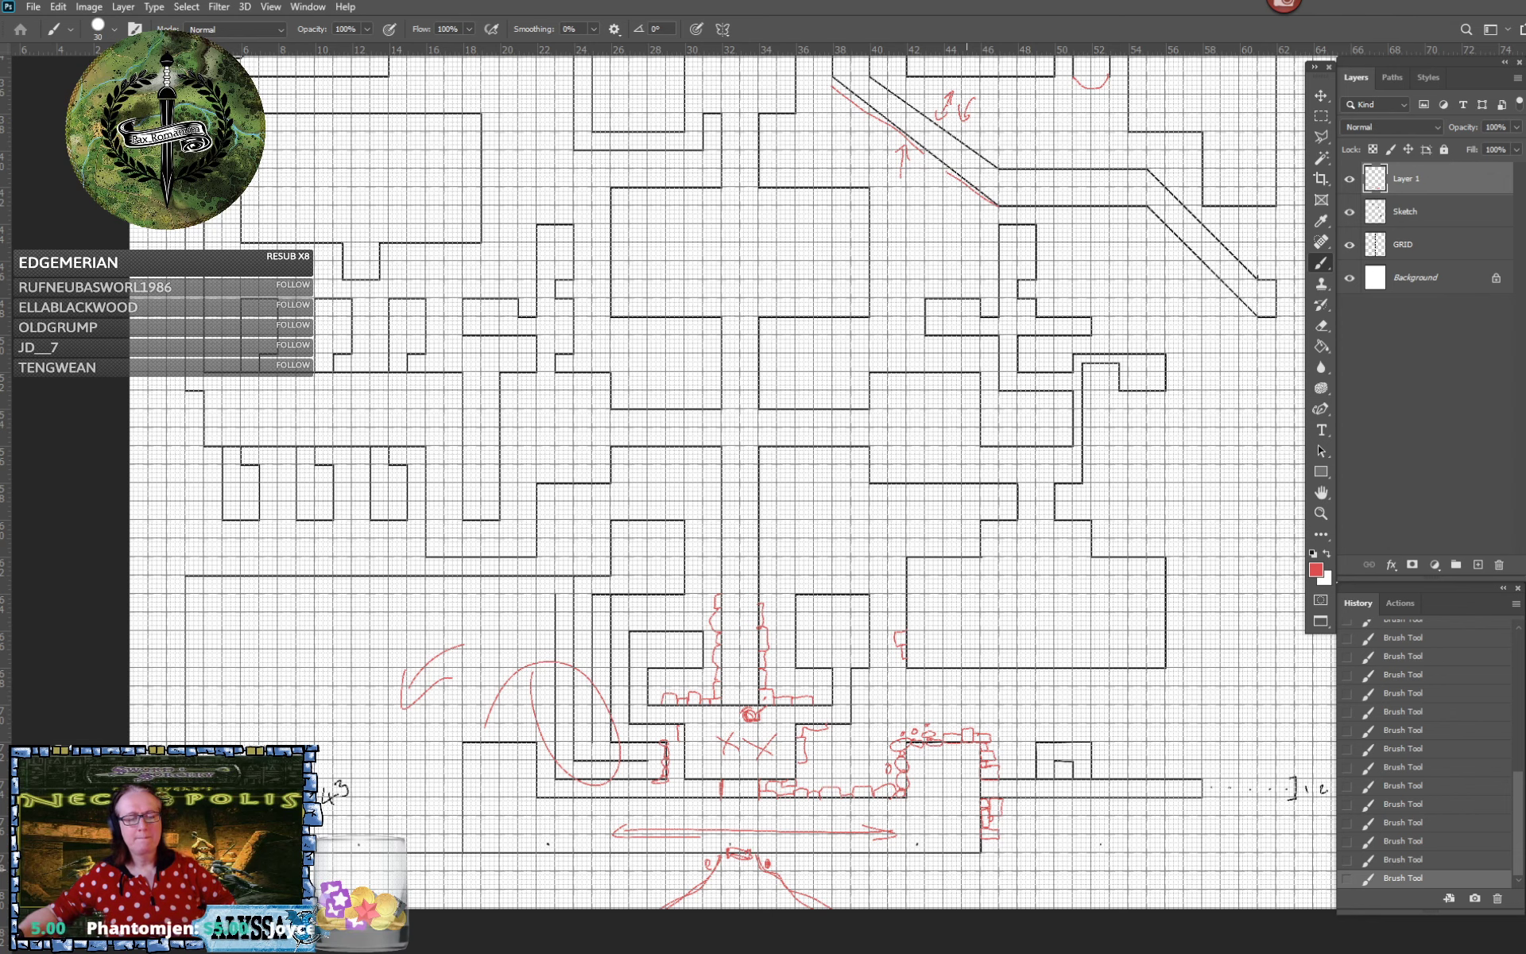
{"action": "scroll", "coordinate": [967, 870], "scroll_direction": "up", "scroll_amount": 2}
{"action": "scroll", "coordinate": [967, 870], "scroll_direction": "down", "scroll_amount": 4}
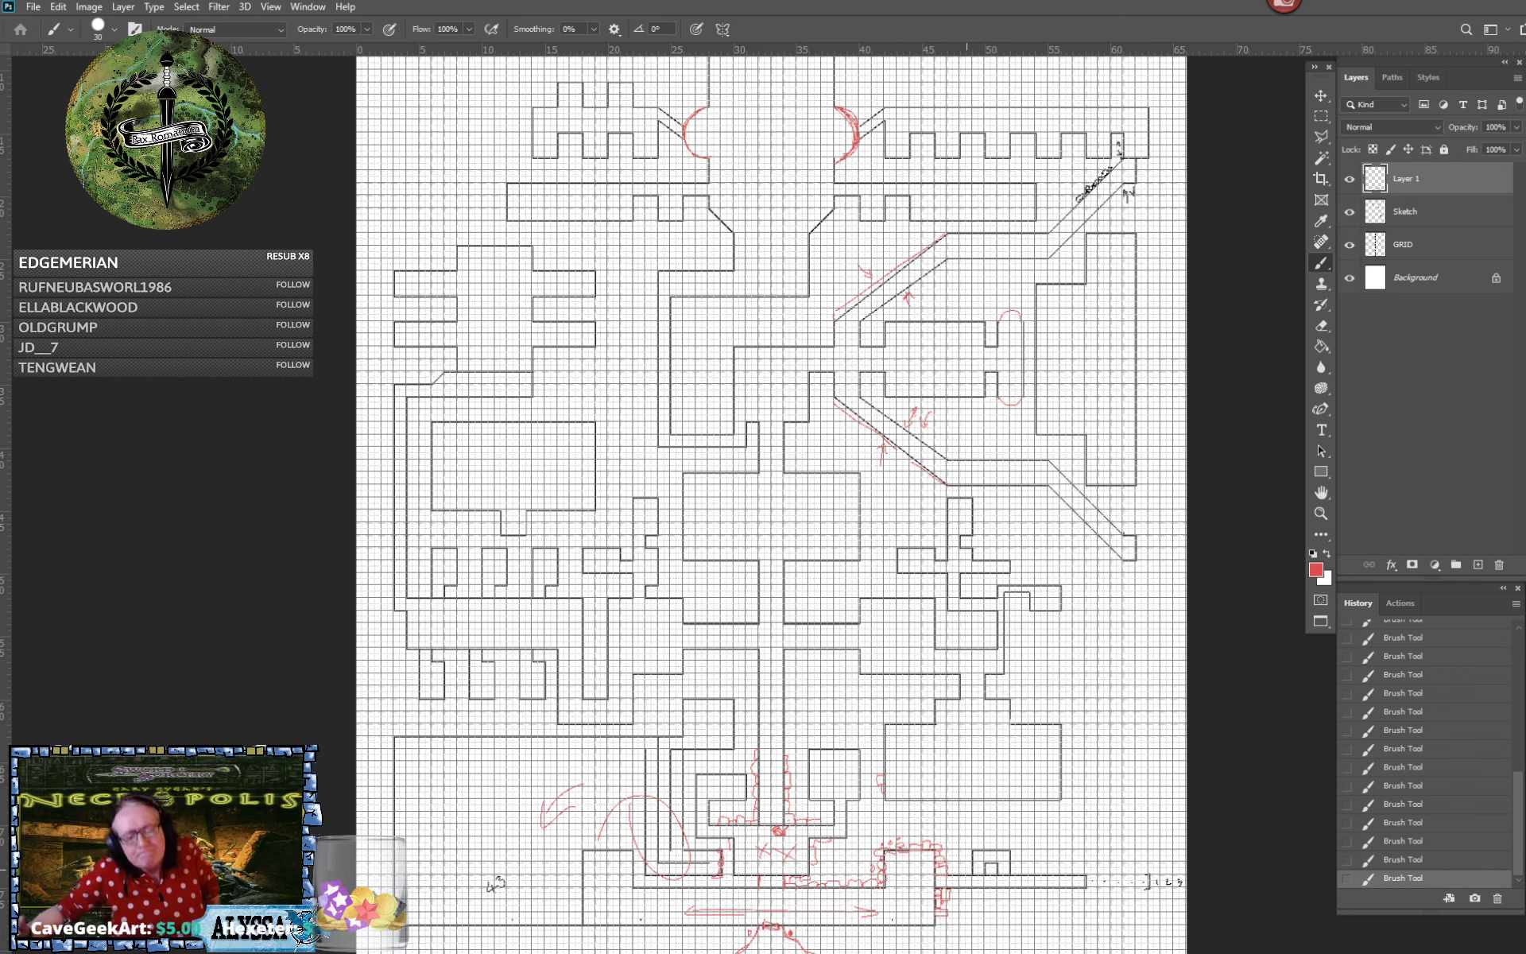
{"action": "left_click_drag", "start_coordinate": [966, 871], "coordinate": [972, 787]}
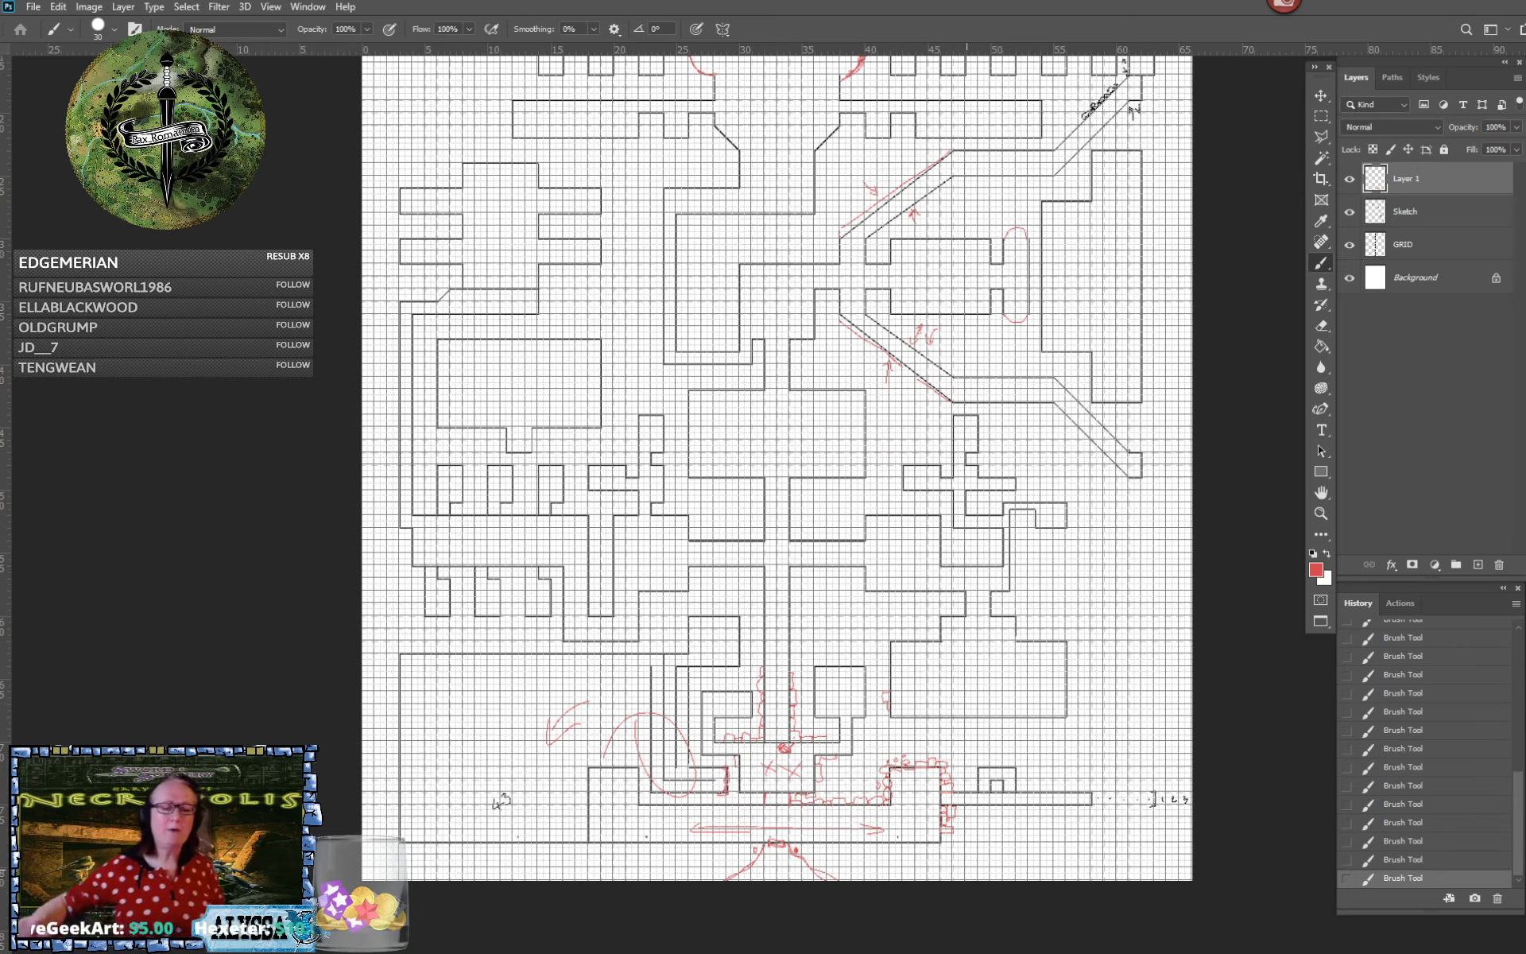